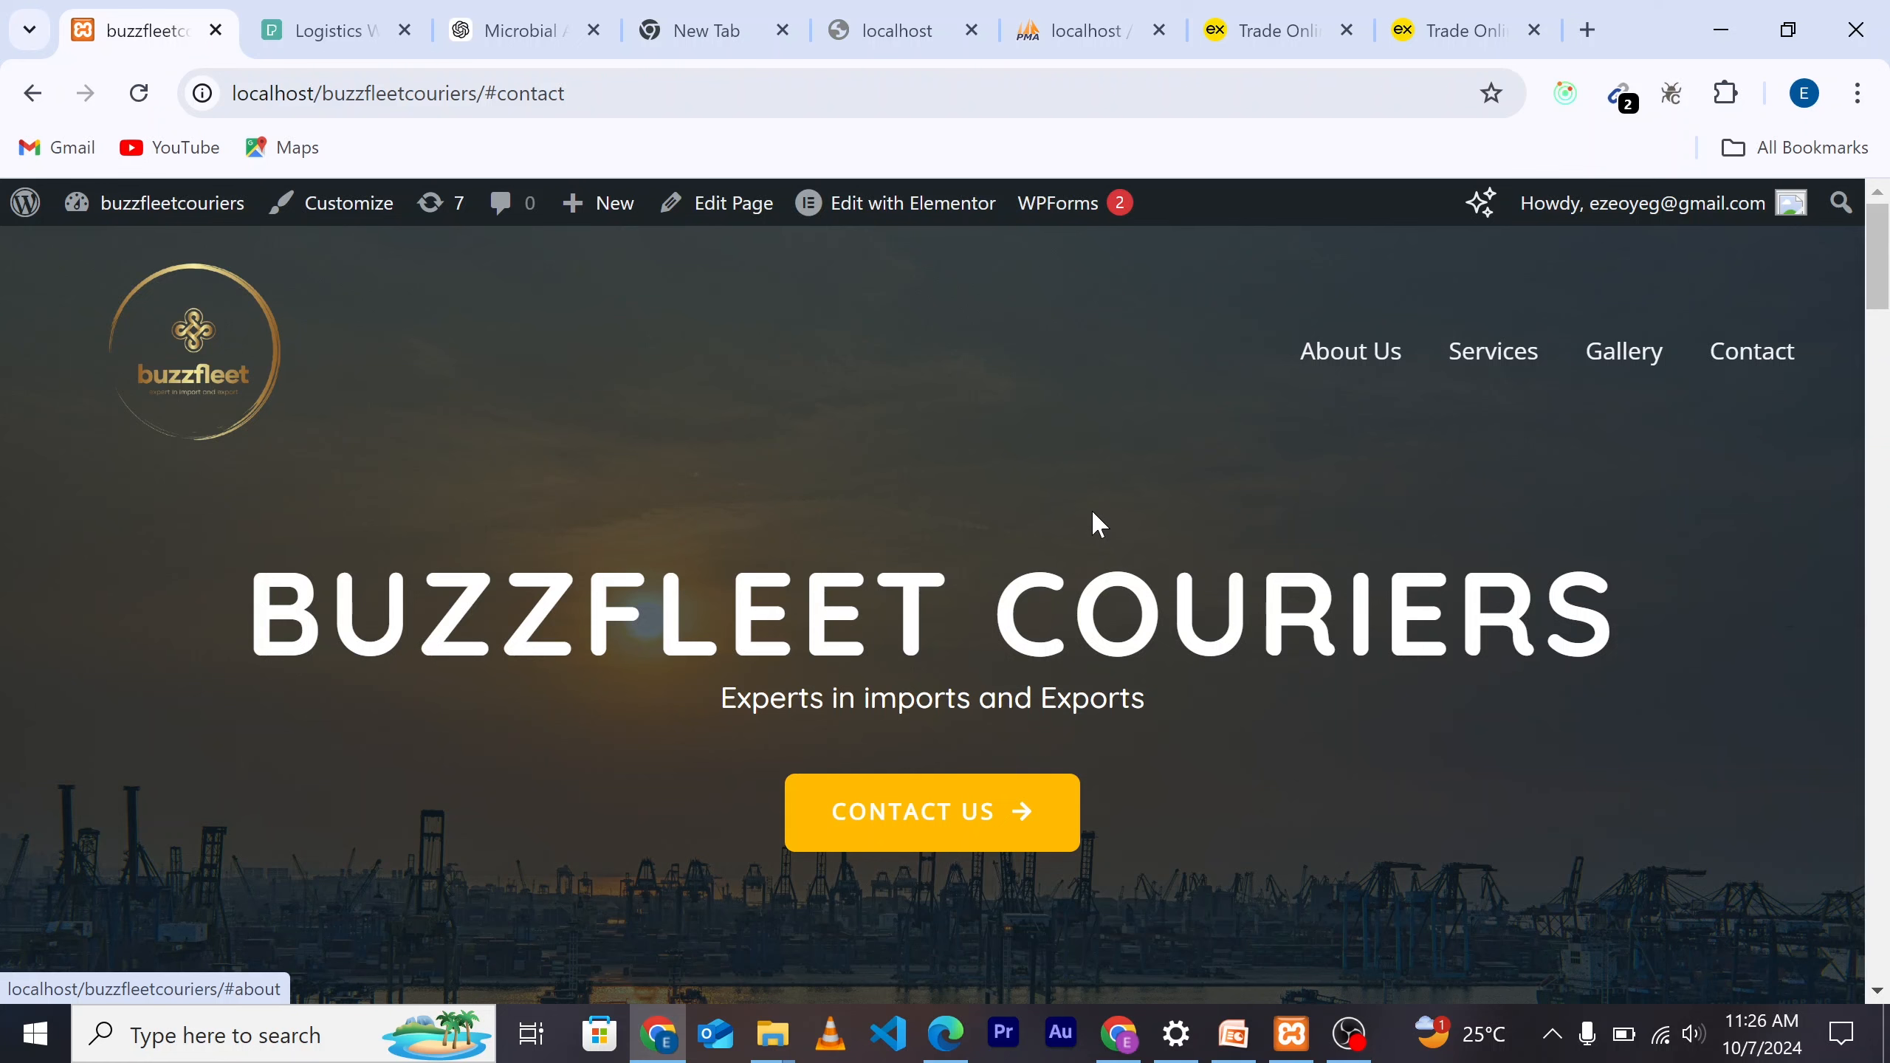
Step: Scroll the live homepage past the 'Experts in imports and Exports' hero subtitle to the About Us paragraph
scroll(1317, 713, down, 2)
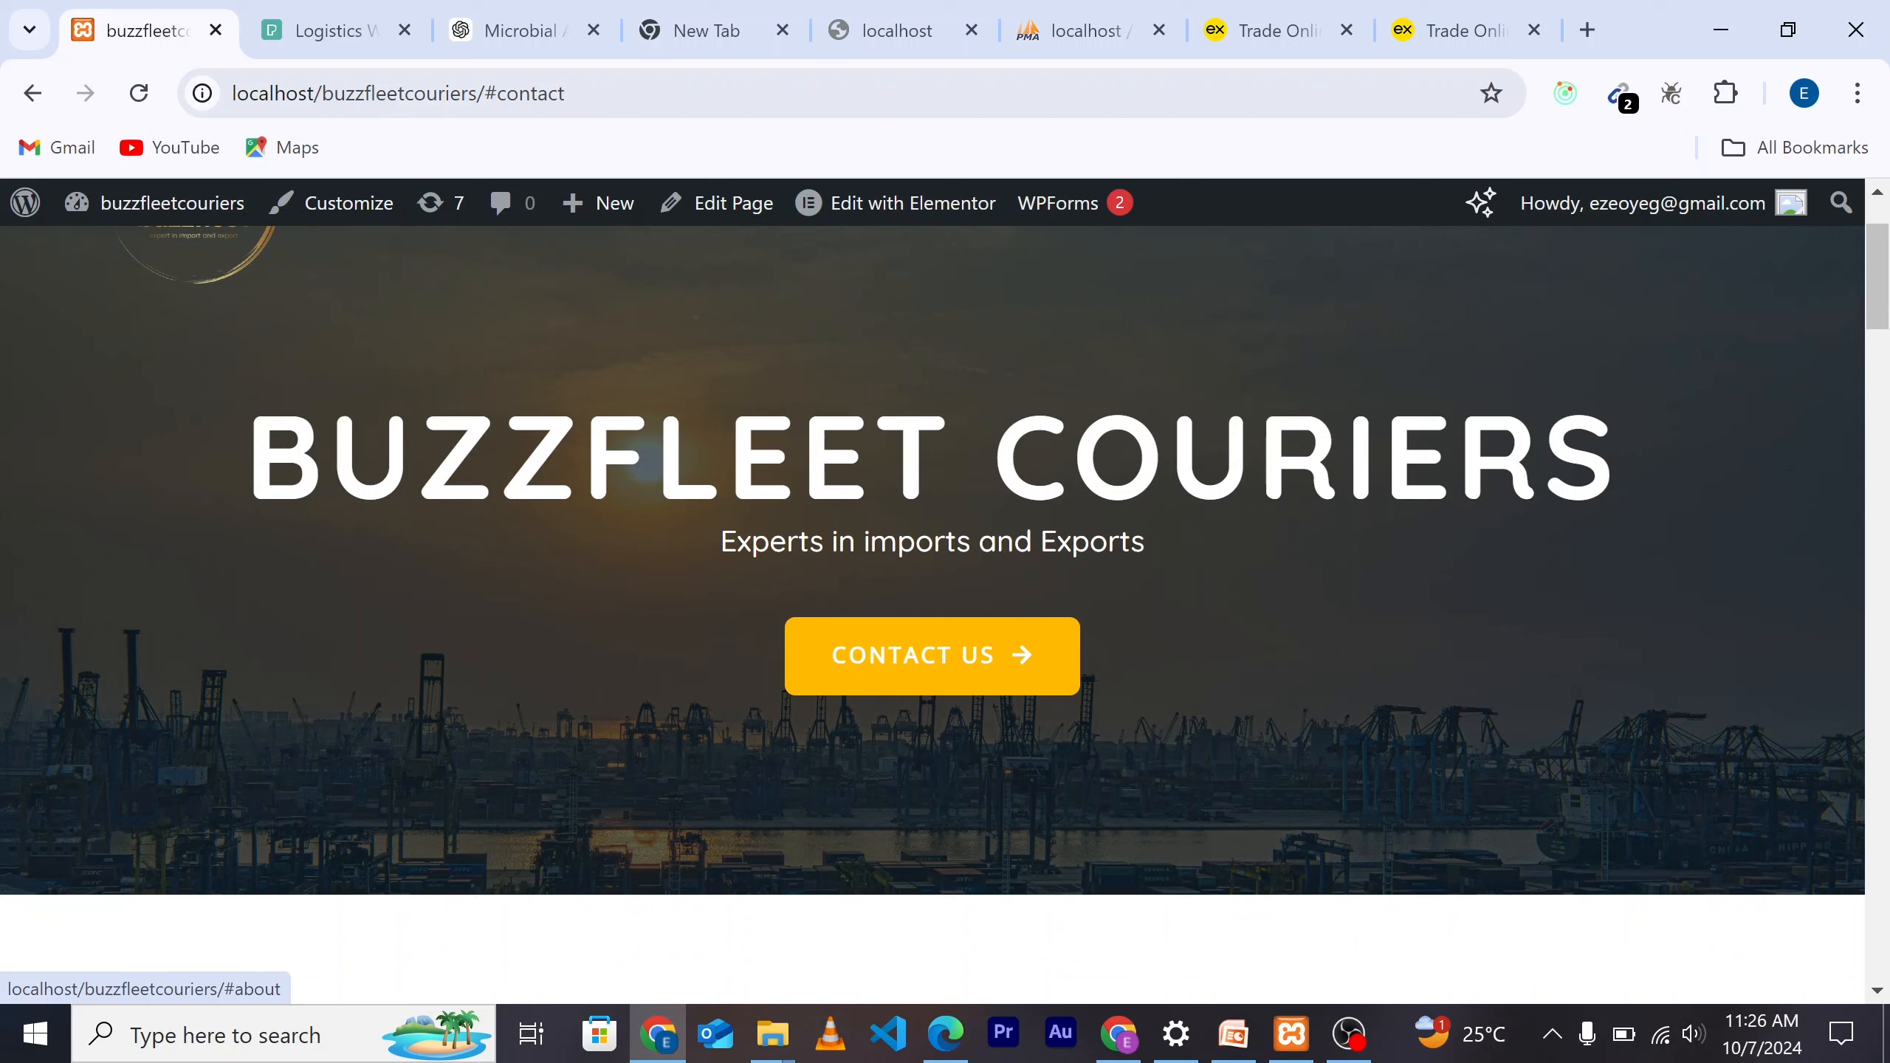
triple_click(1154, 560)
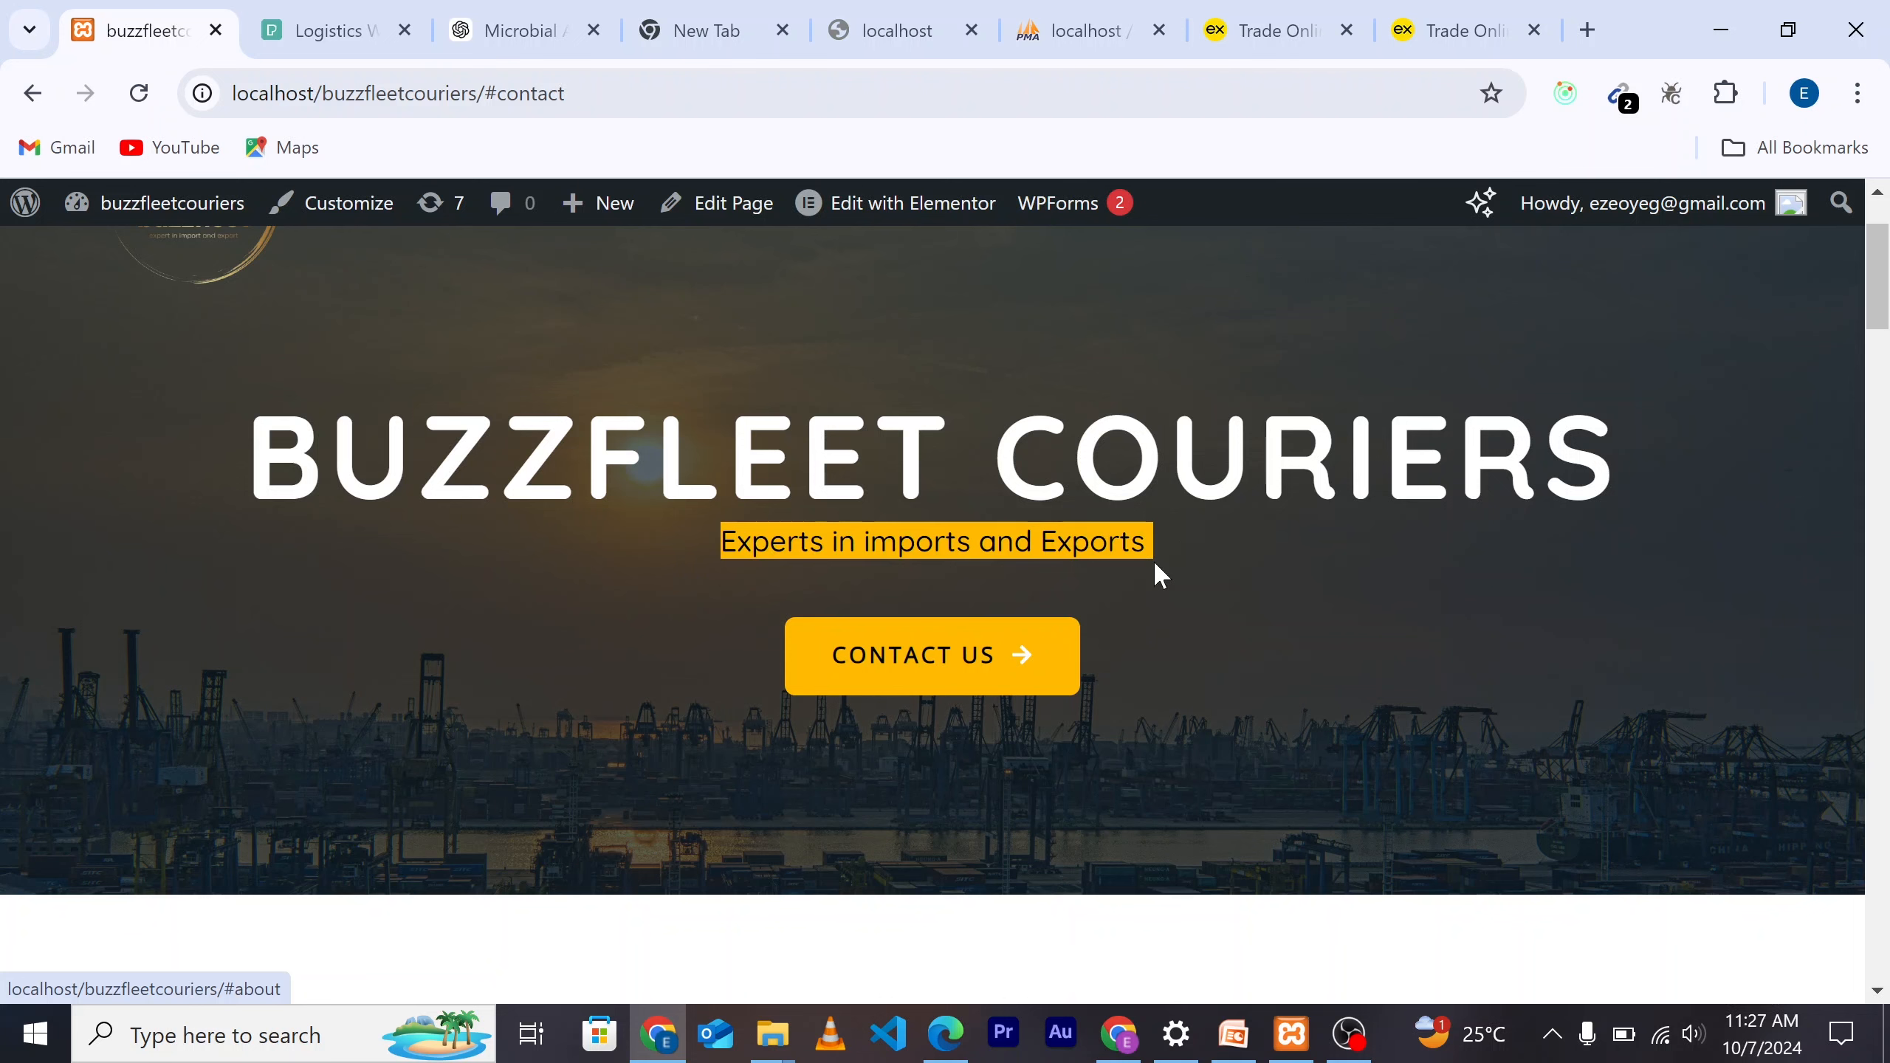
click(1307, 649)
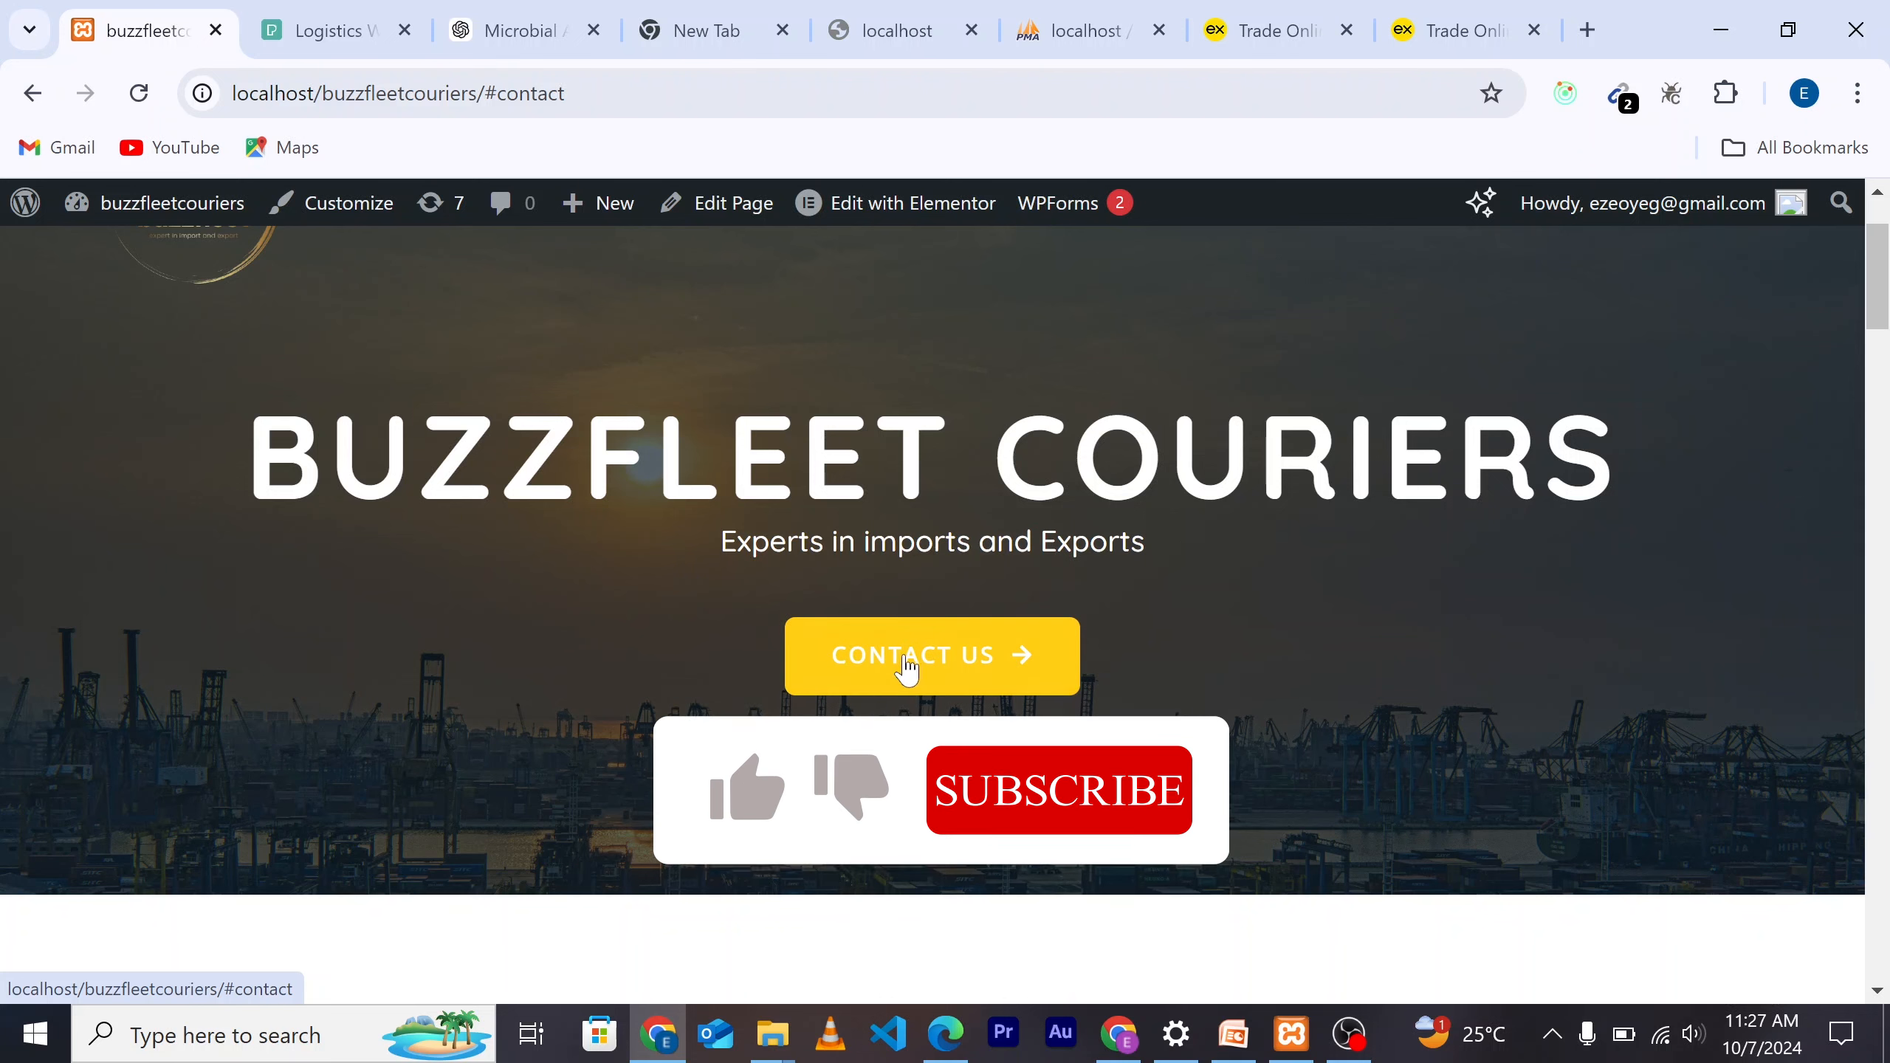
scroll(1312, 694, down, 3)
scroll(1361, 700, down, 3)
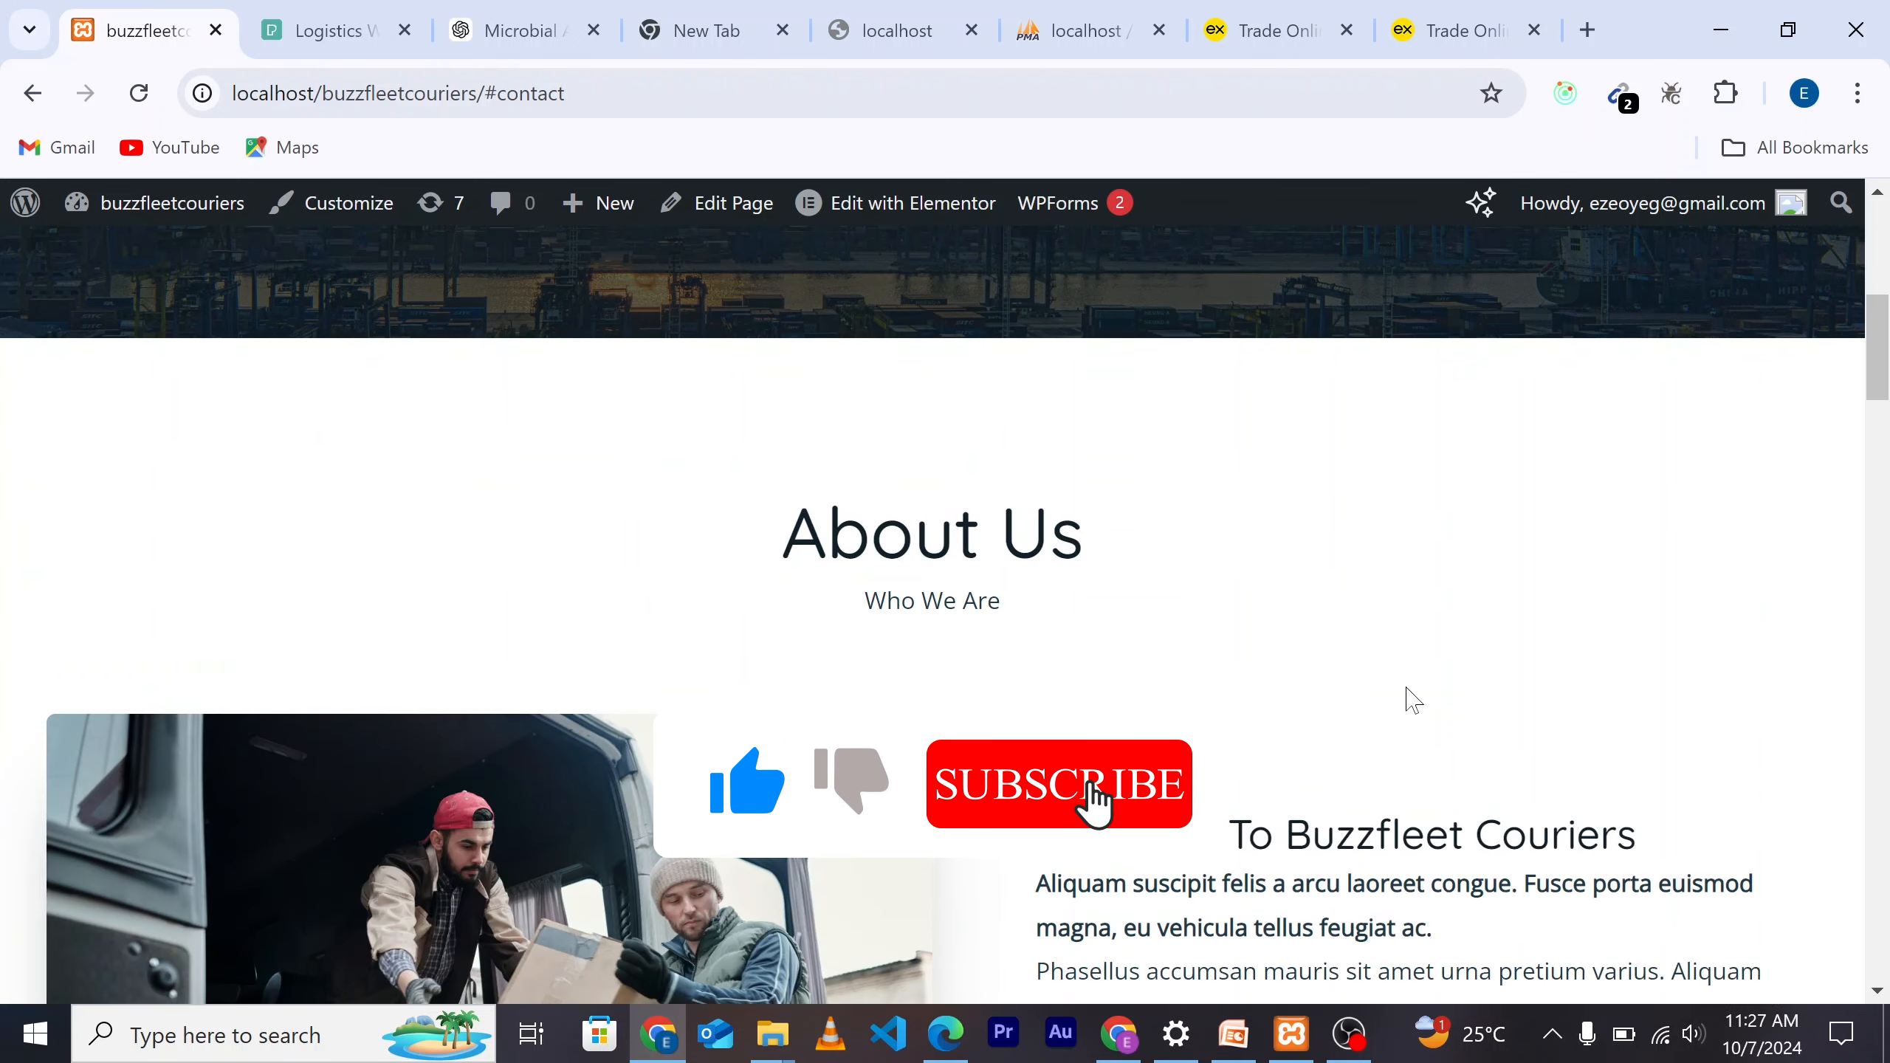
scroll(1485, 696, down, 1)
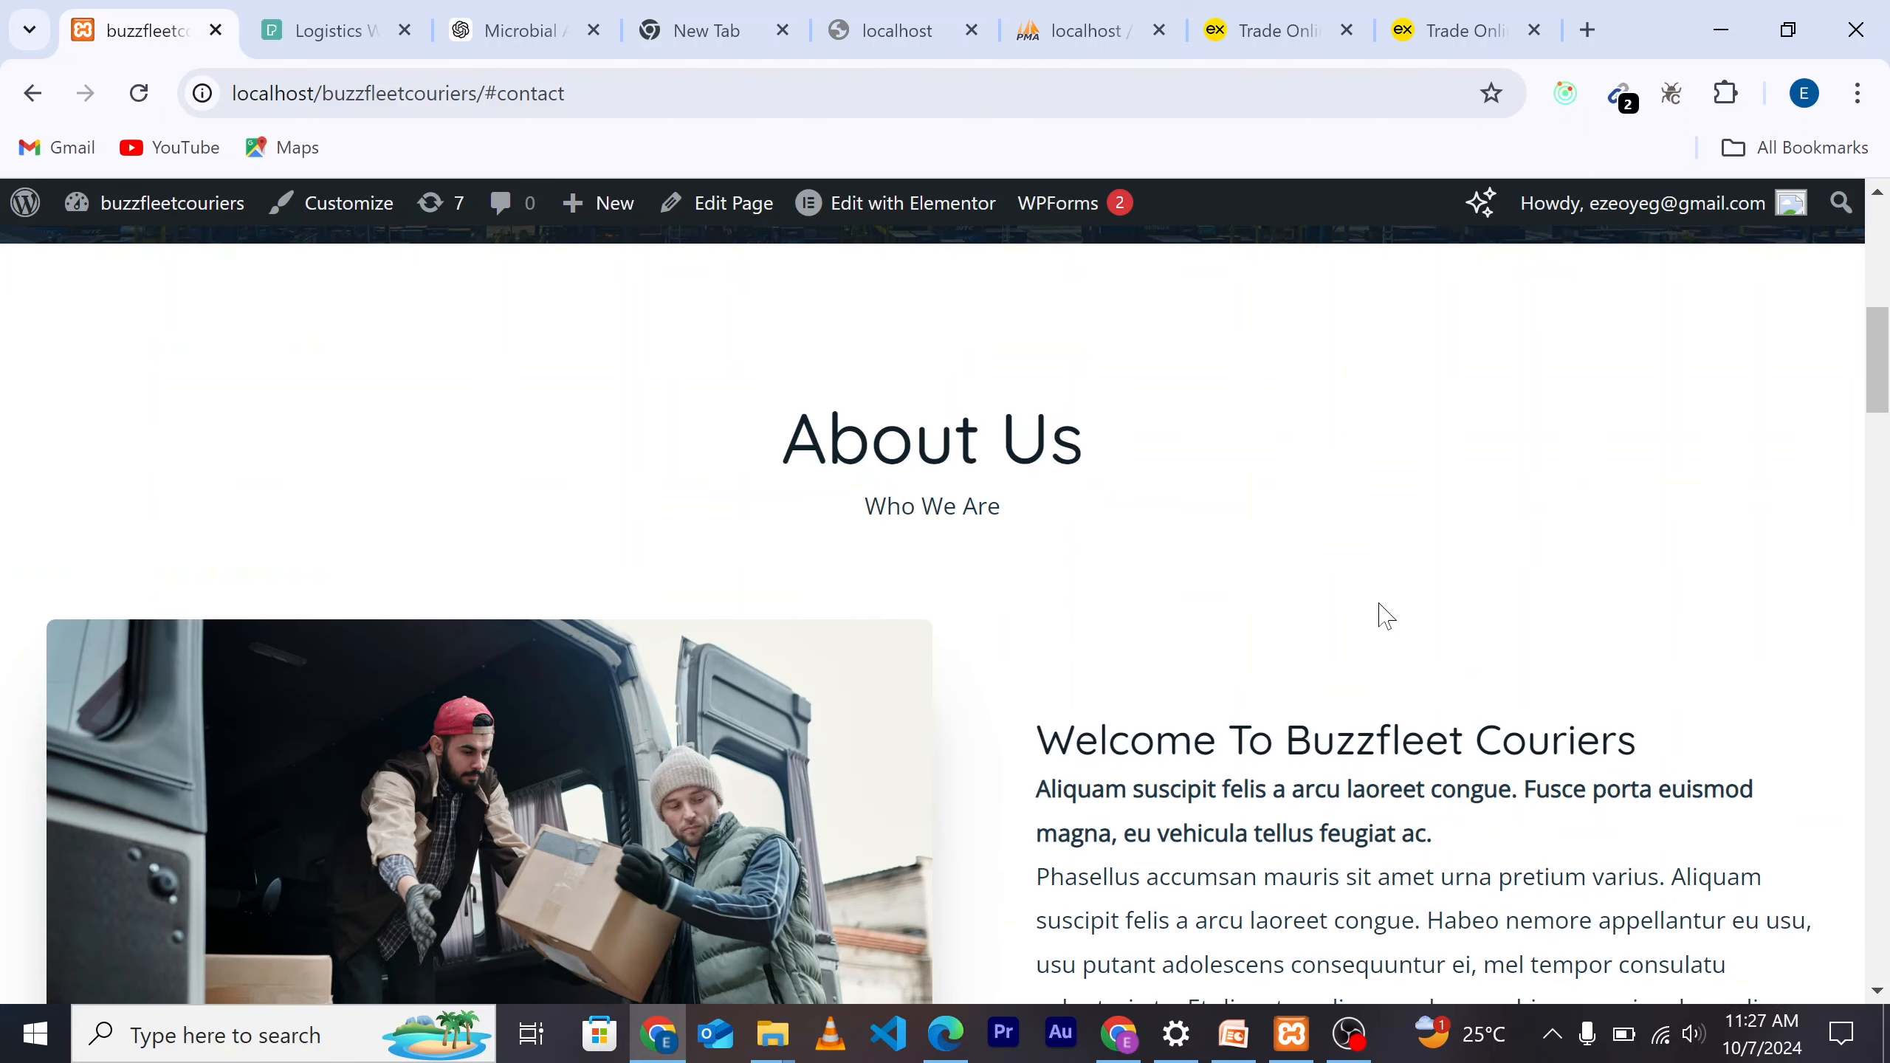
scroll(1385, 615, down, 2)
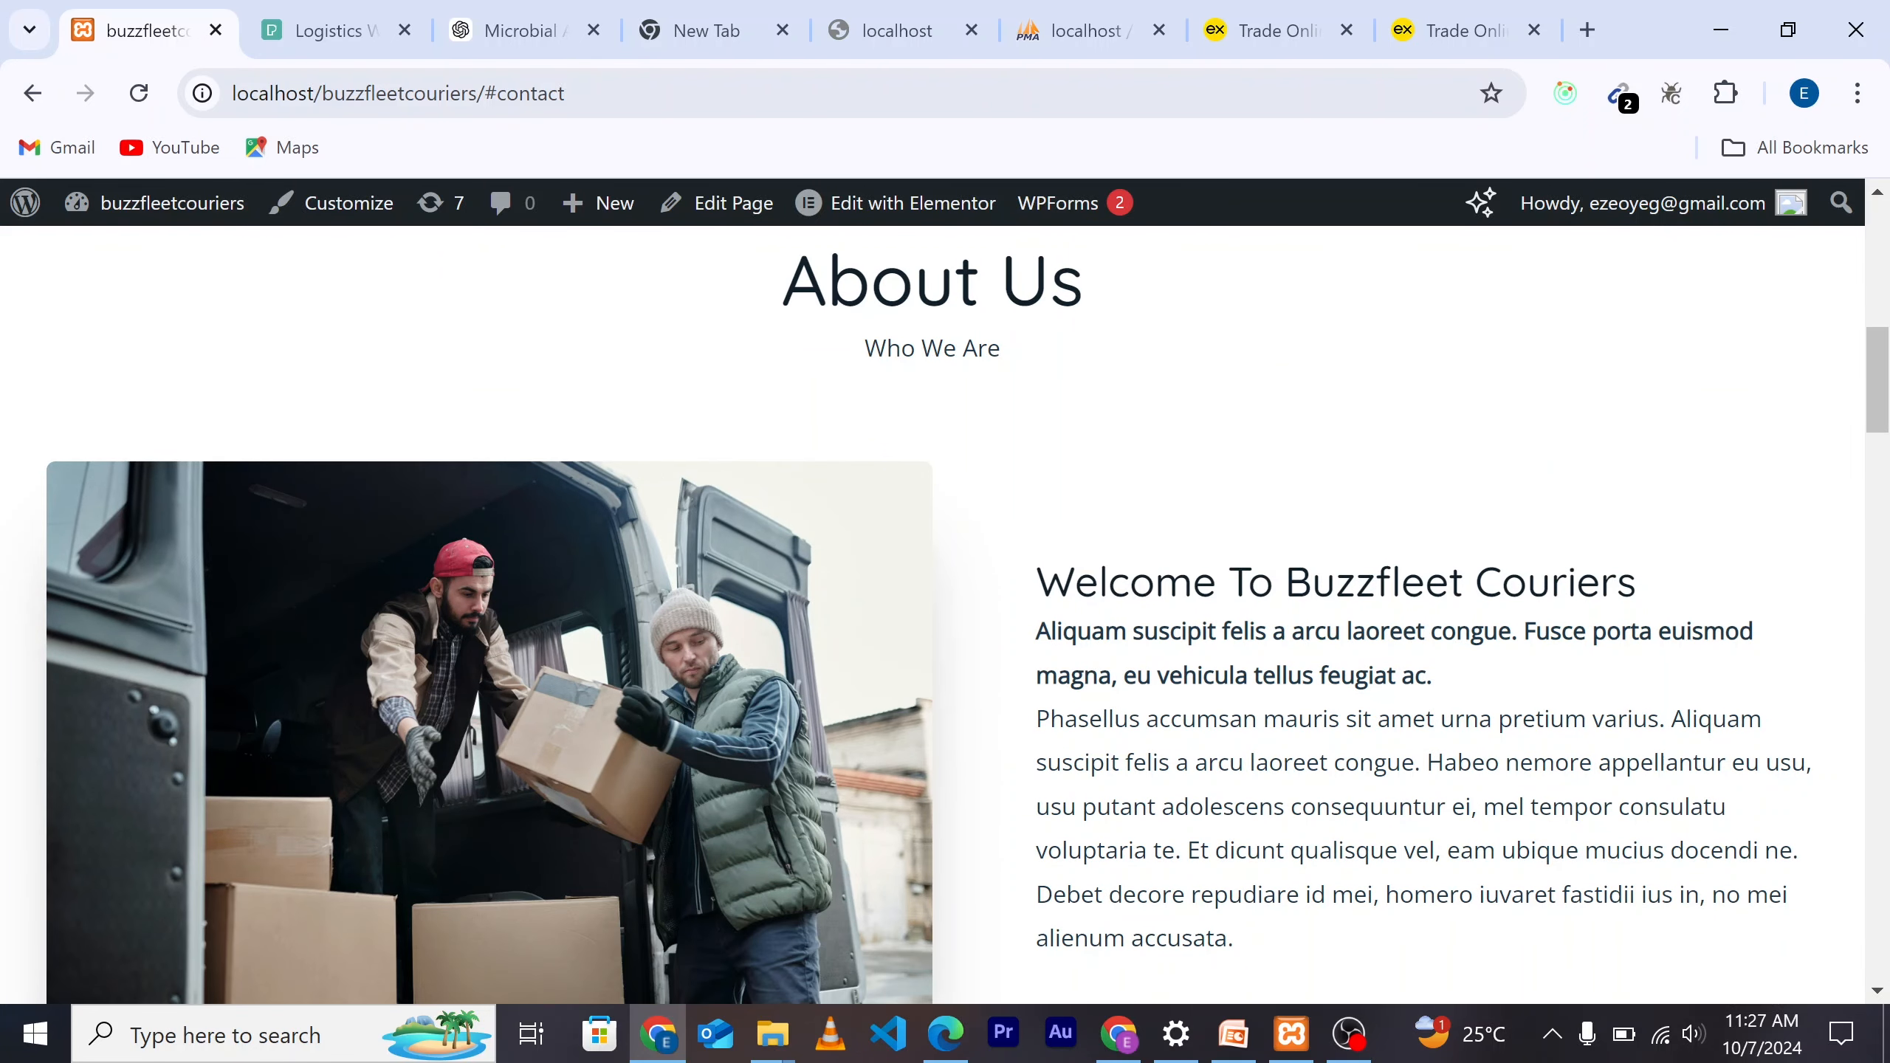
scroll(1412, 700, down, 2)
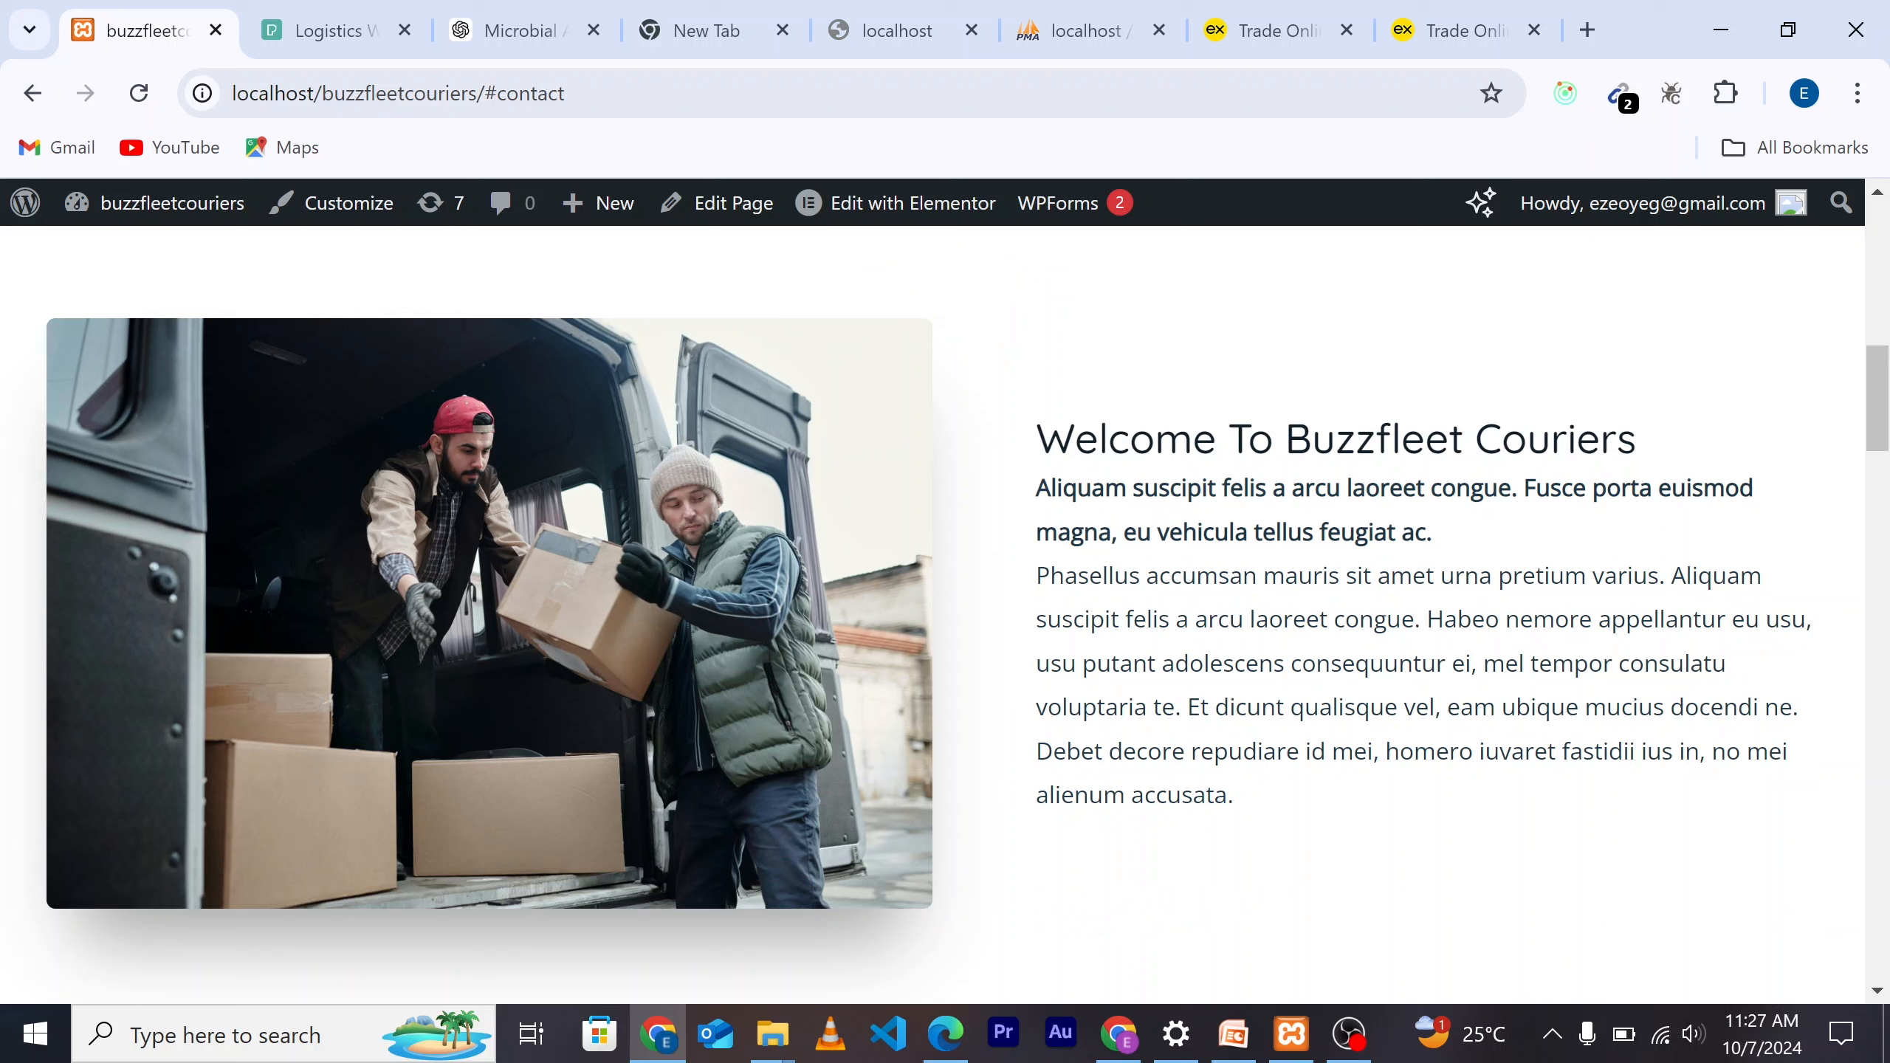
drag(1049, 575, 1354, 750)
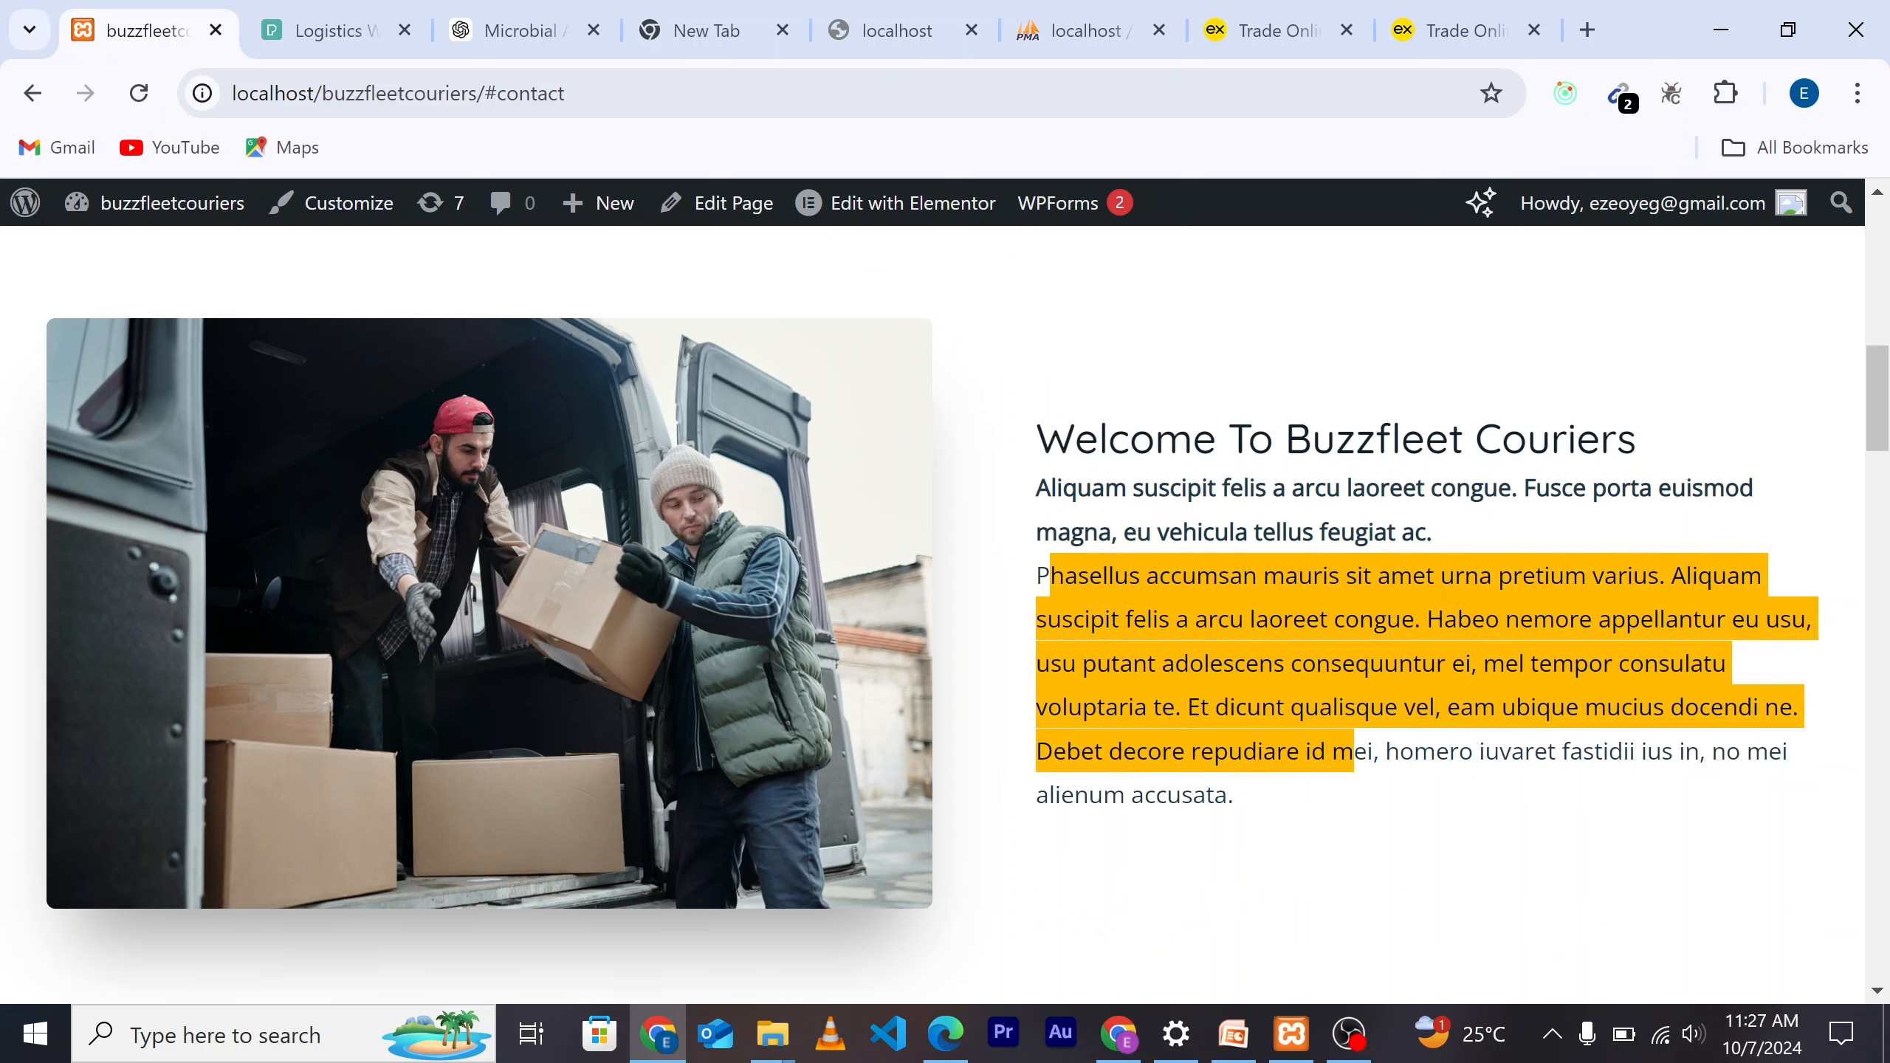
Step: Continue down the Buzzfleet Couriers homepage to the enquiry form and its Name field
scroll(1291, 832, down, 5)
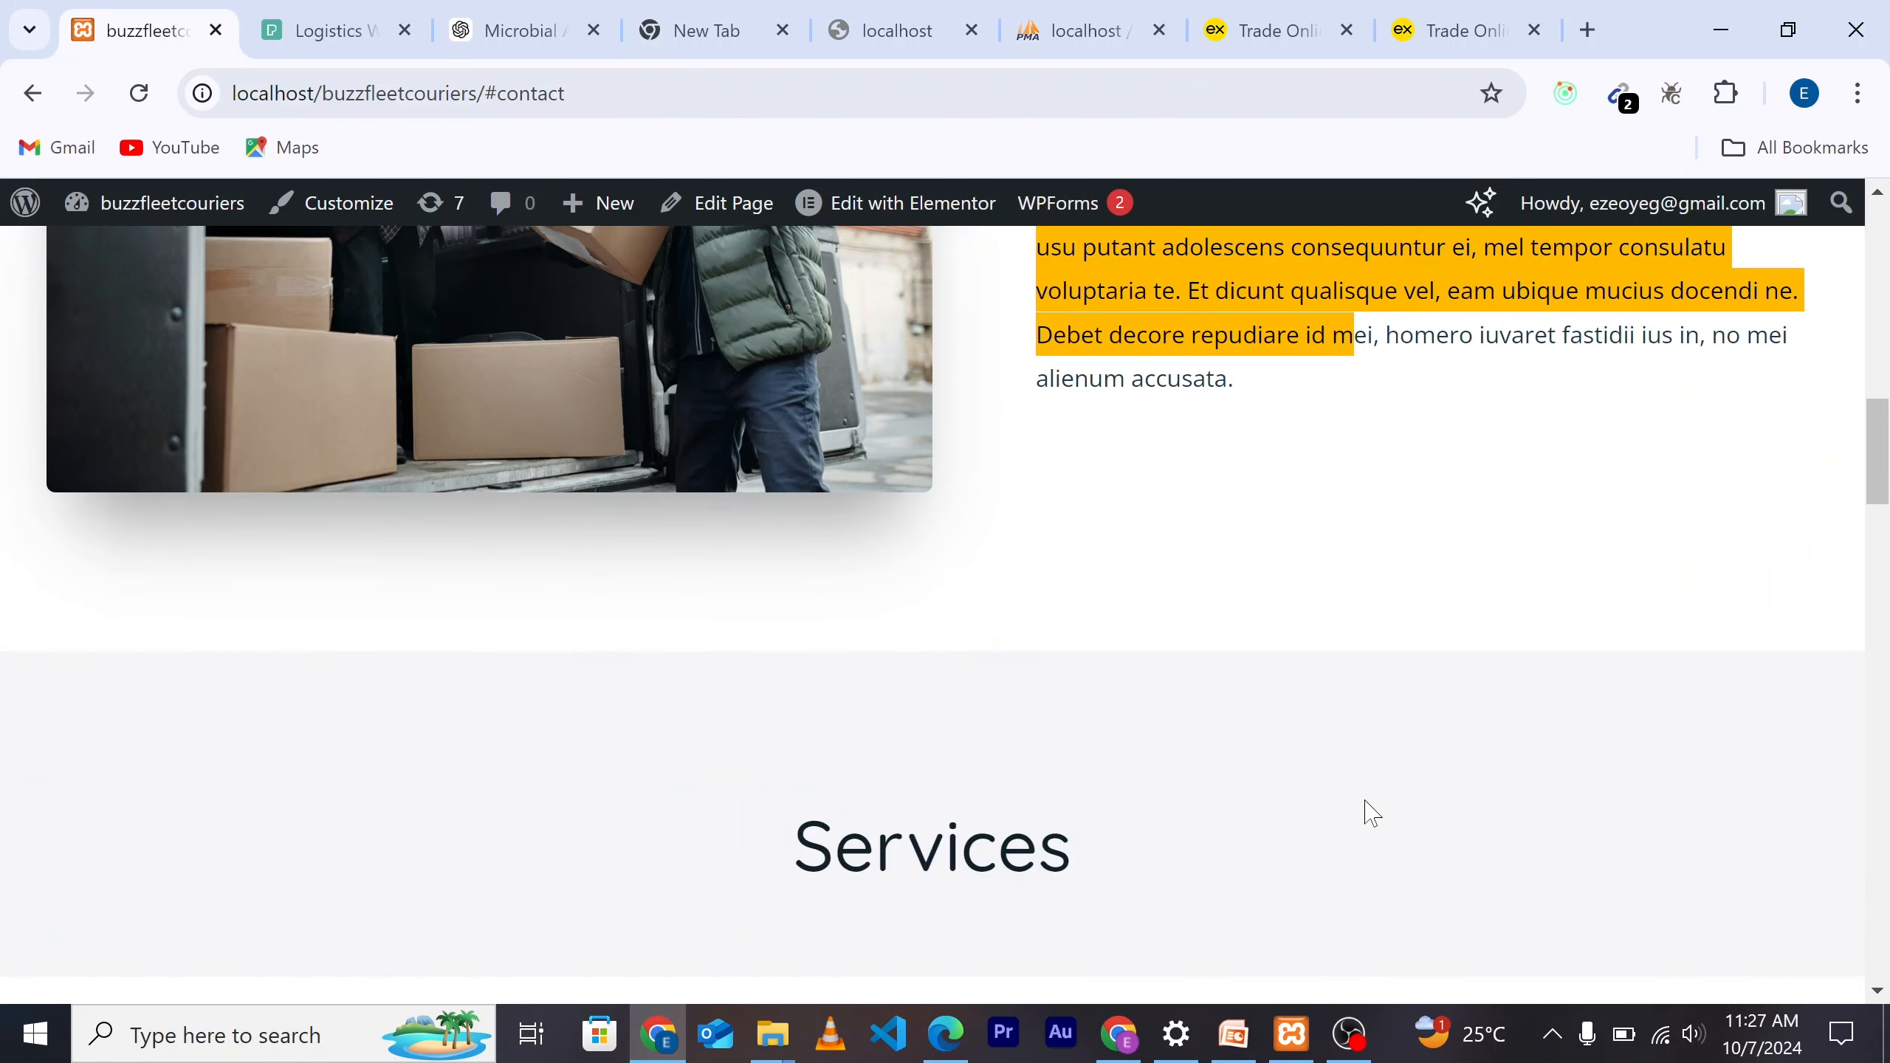
scroll(1369, 811, down, 3)
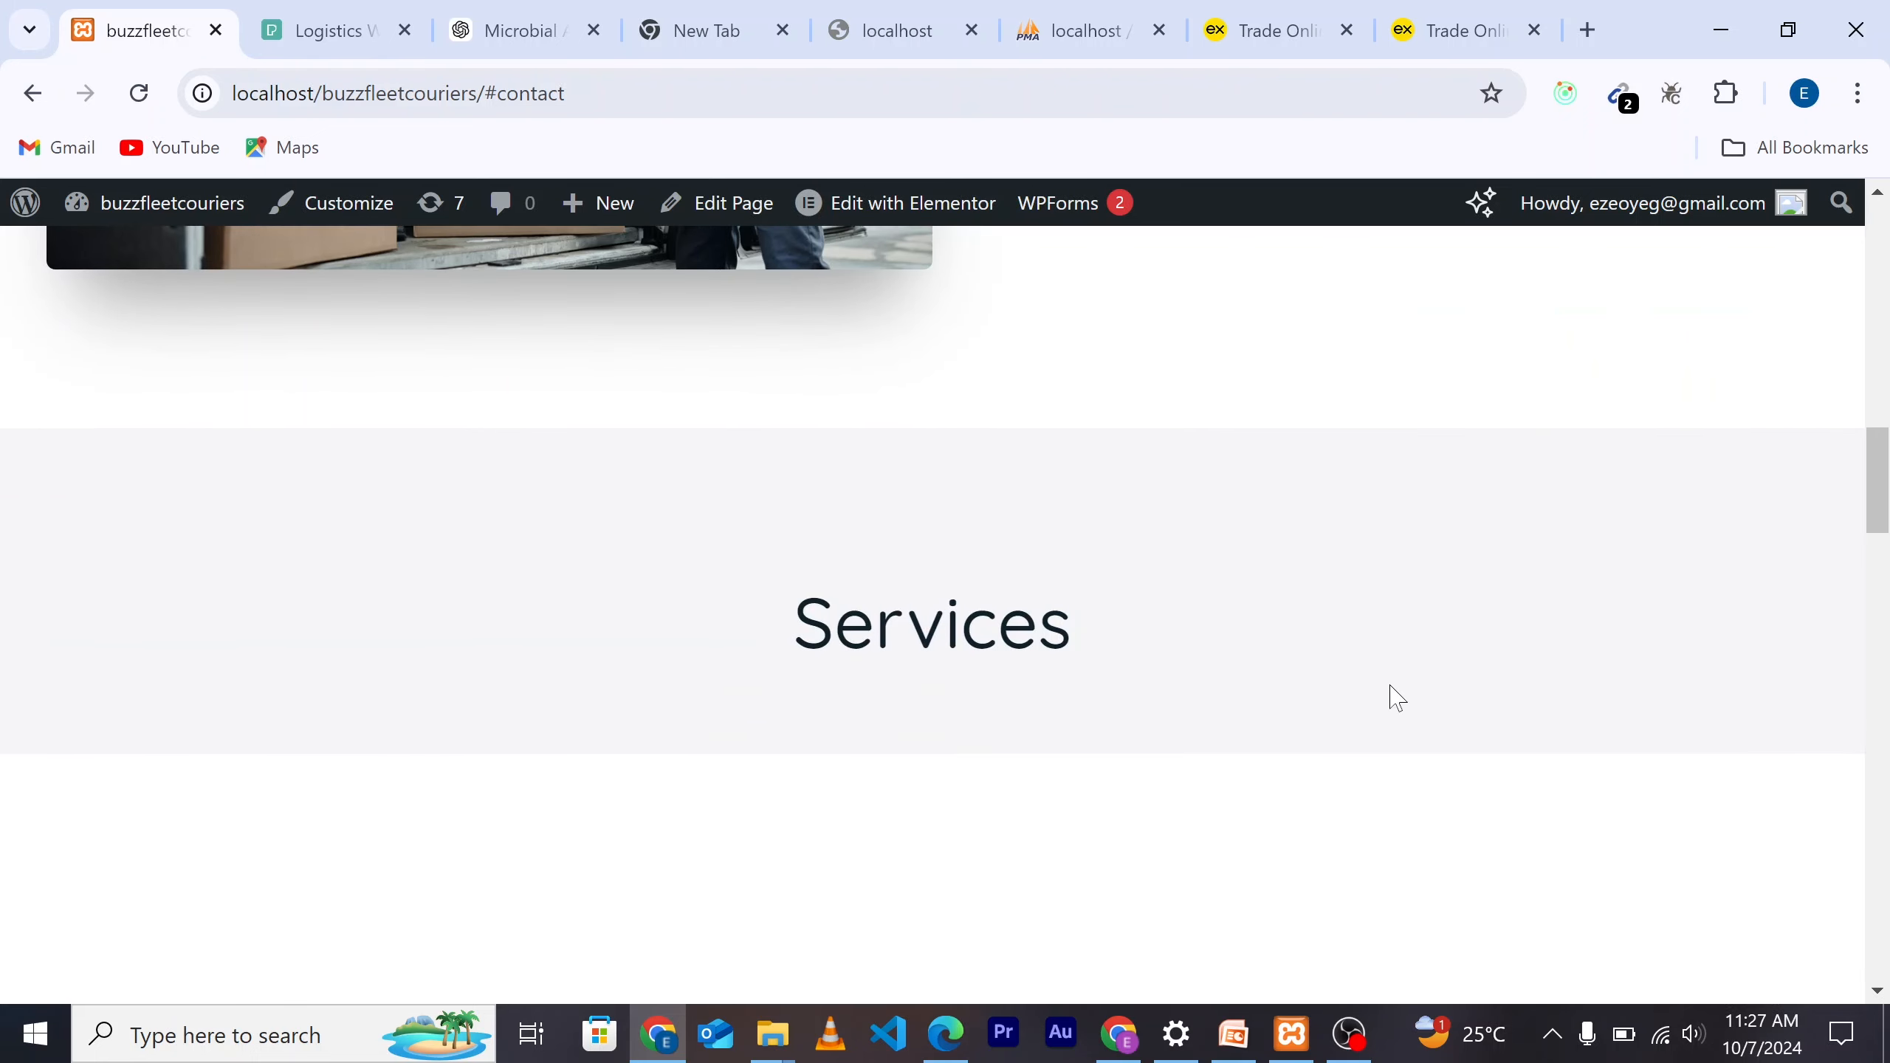
scroll(1398, 698, down, 4)
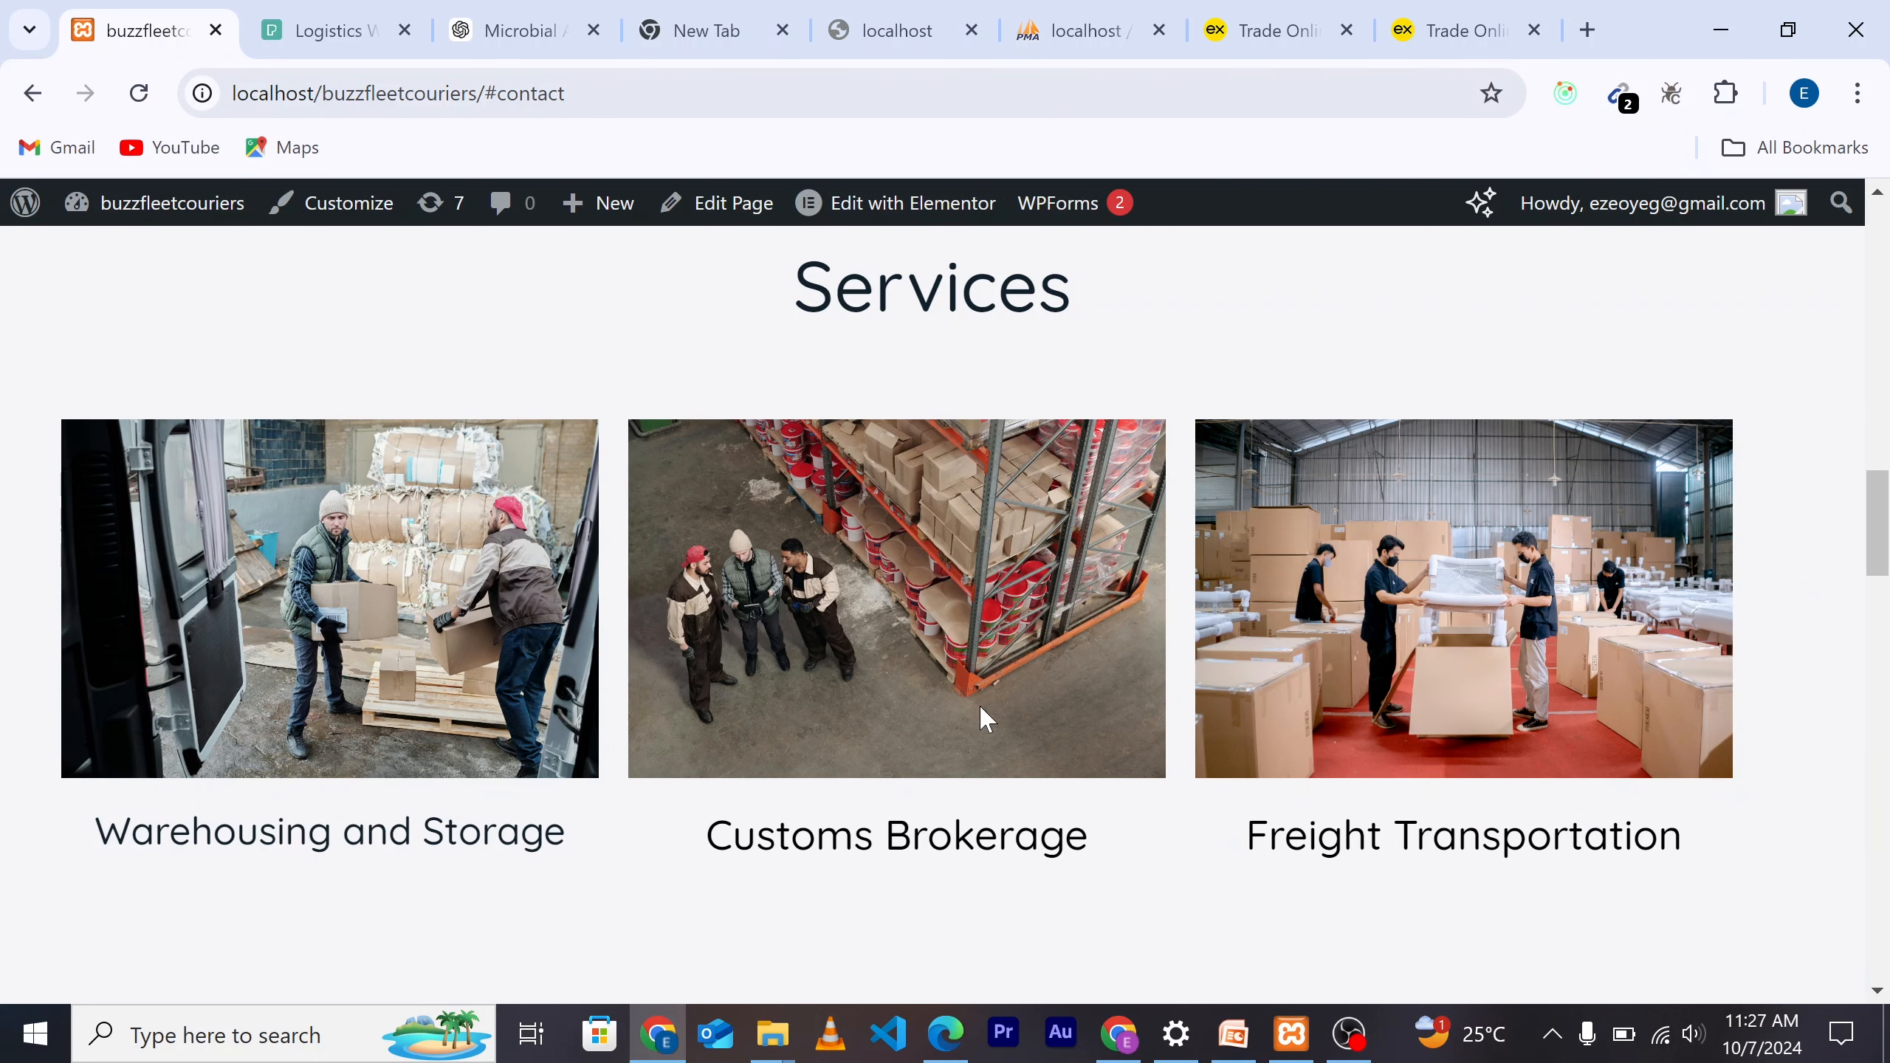
scroll(979, 703, down, 2)
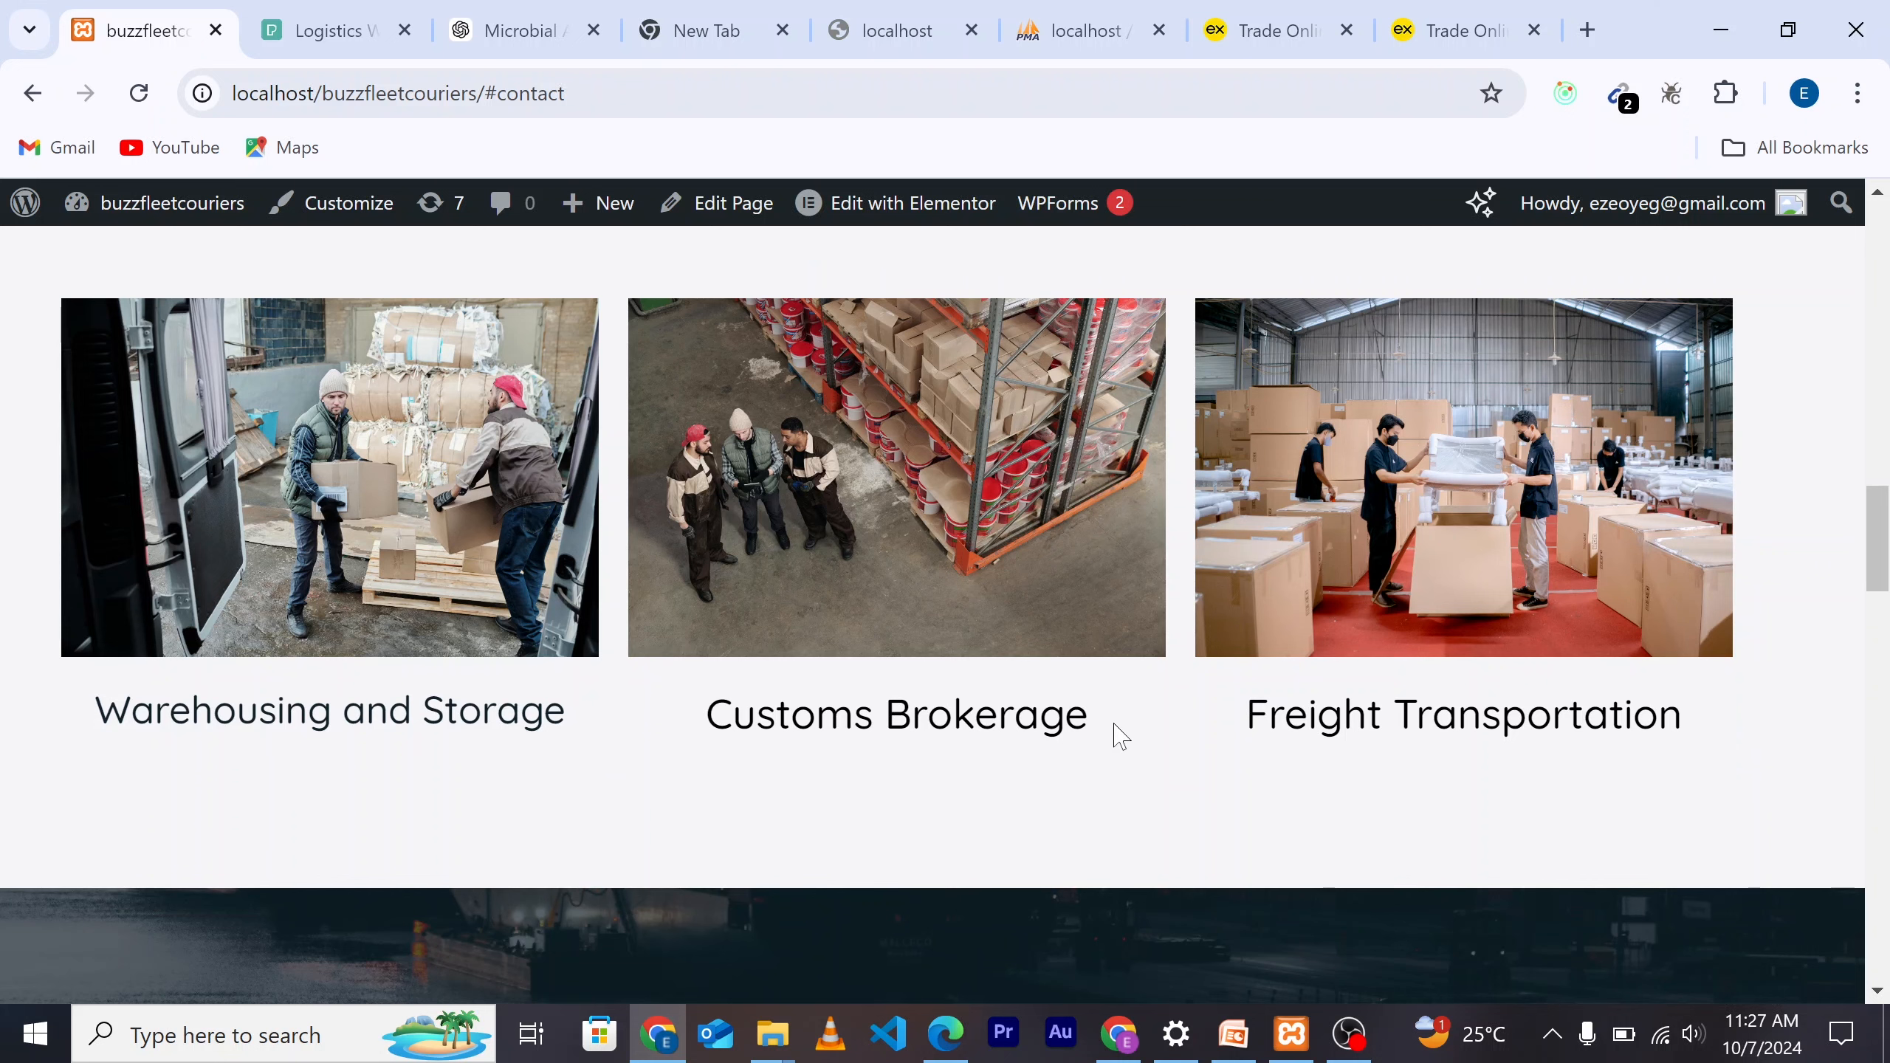
scroll(1114, 734, down, 3)
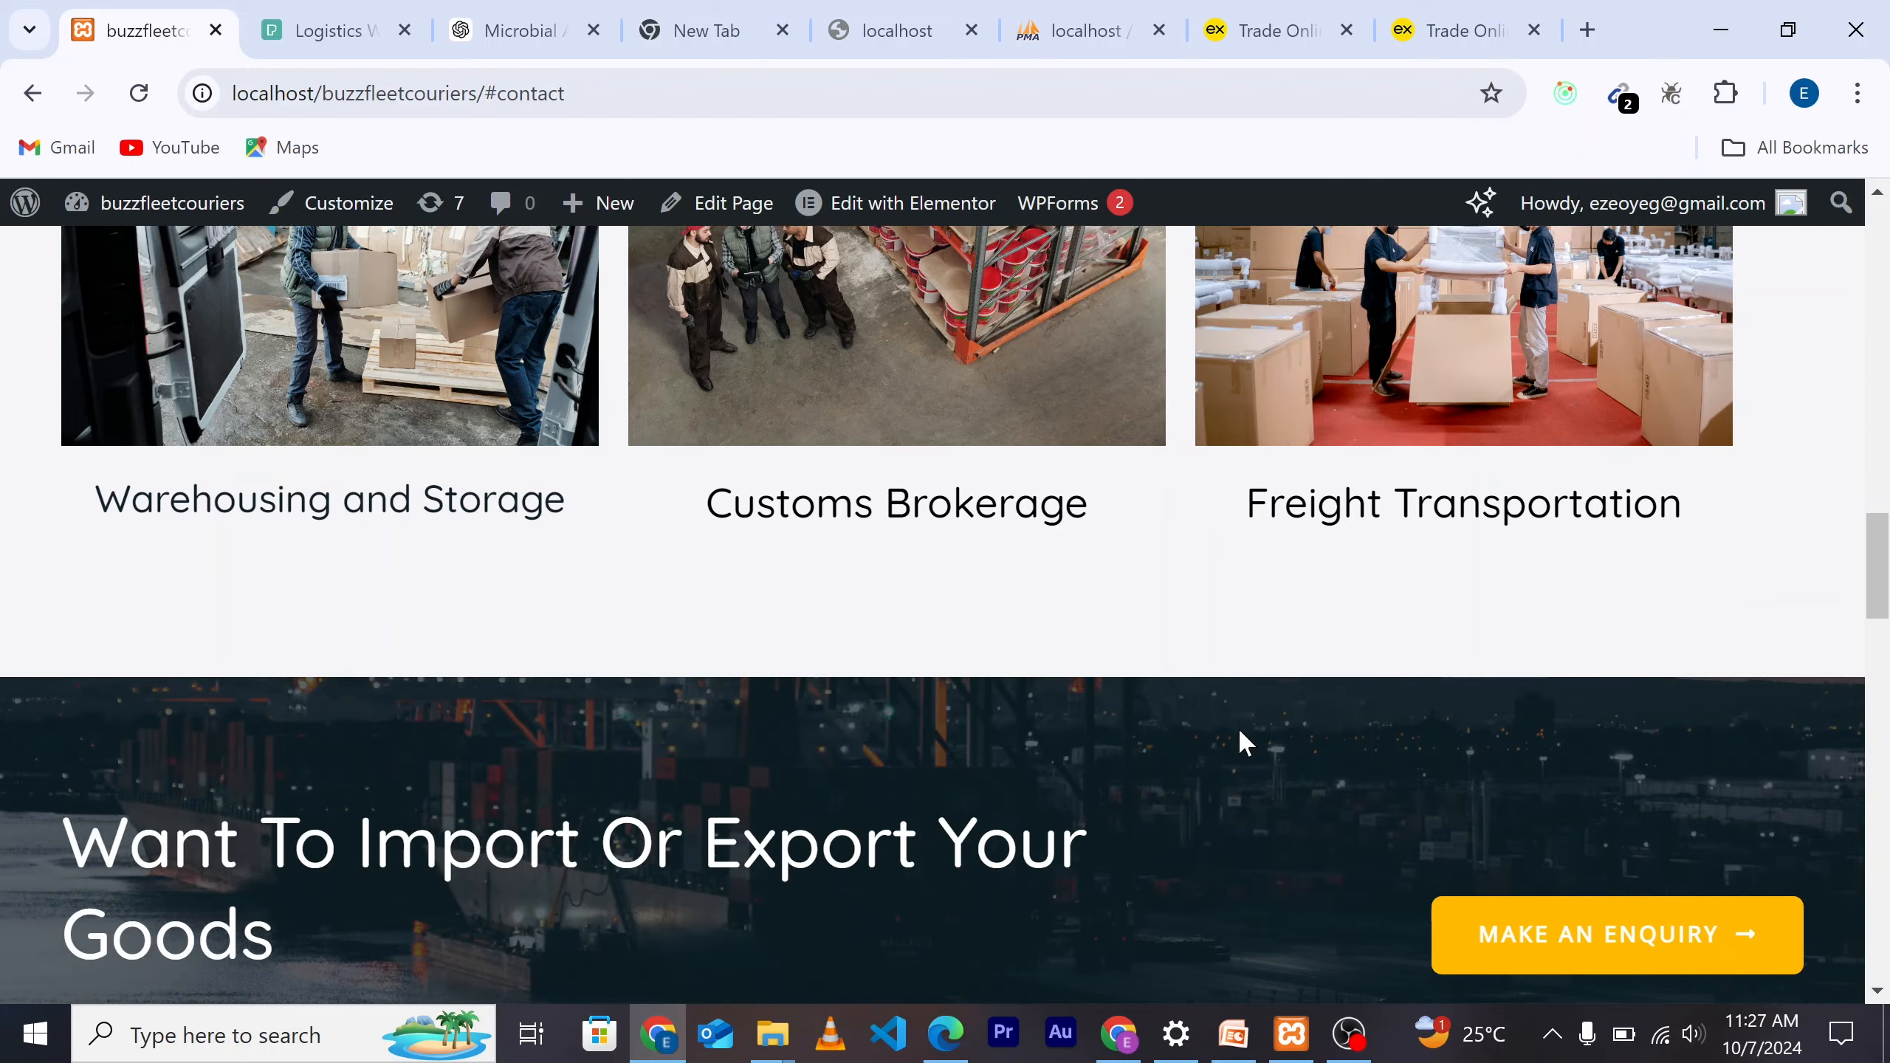
scroll(1240, 743, down, 3)
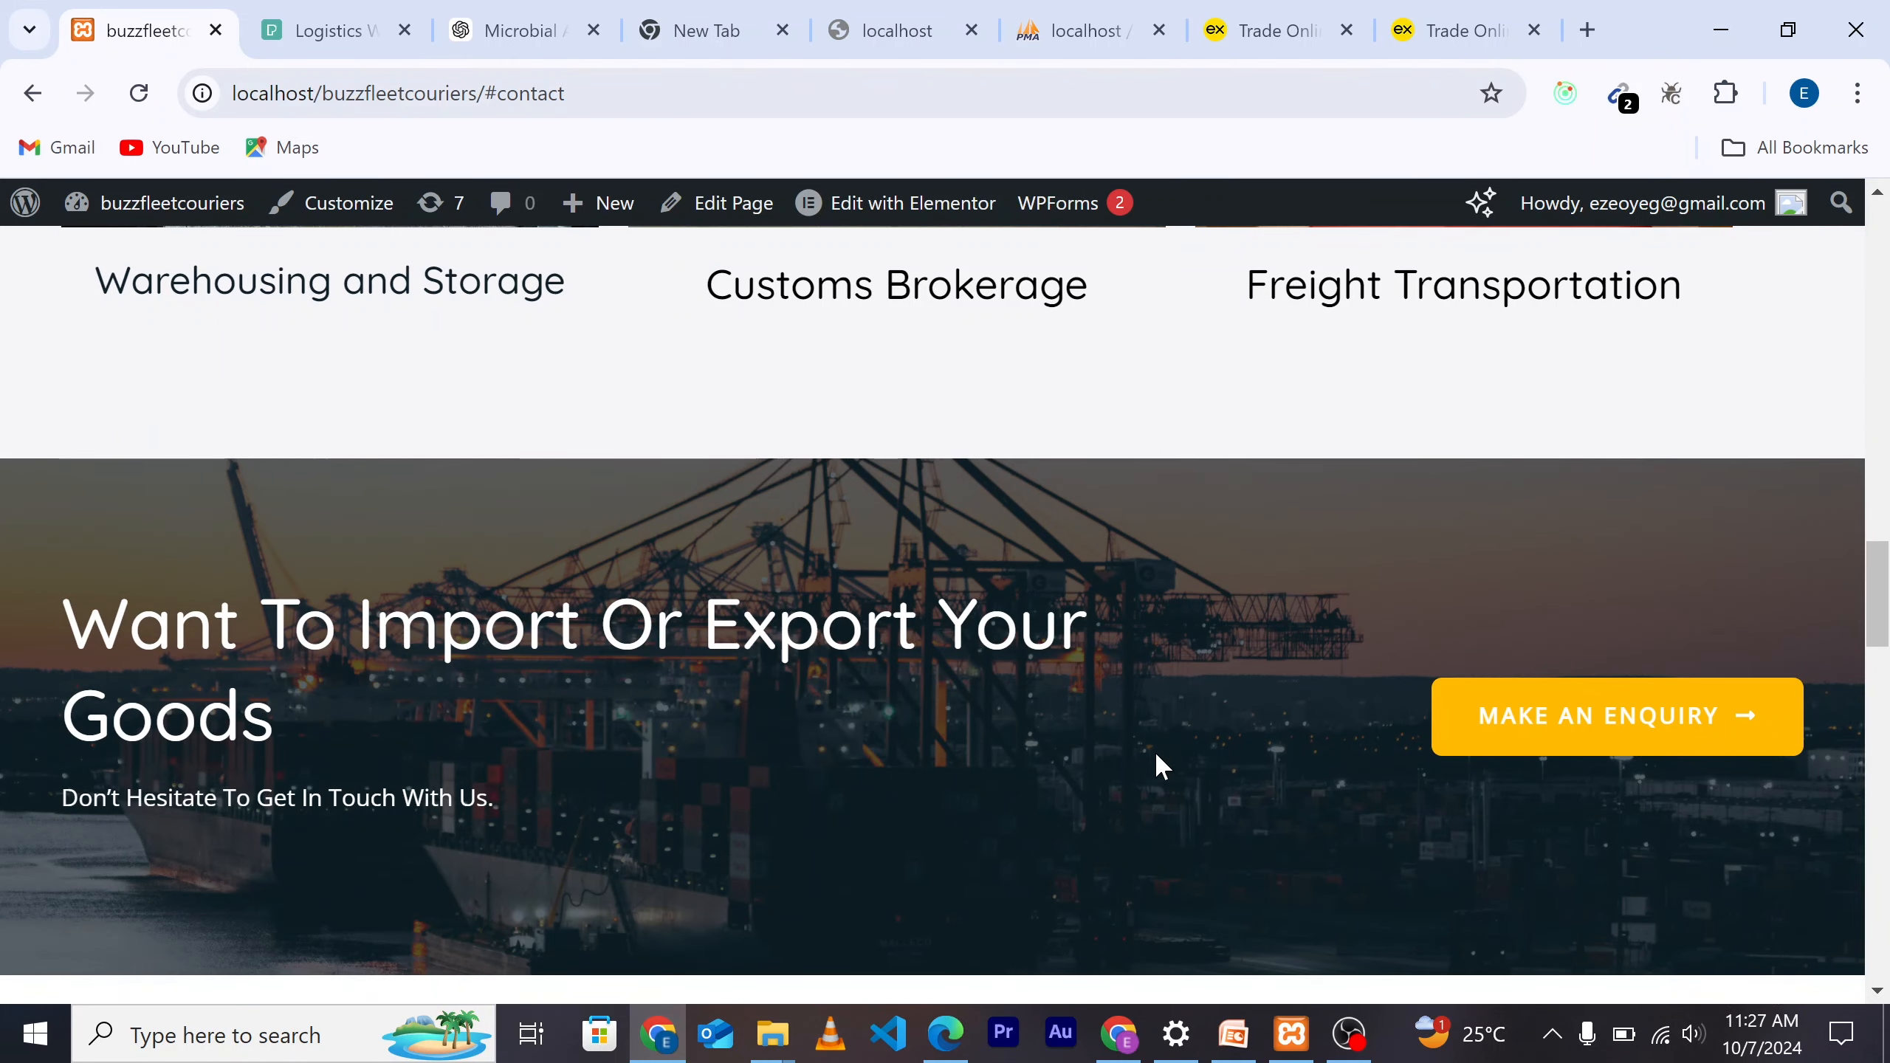
scroll(1157, 764, down, 2)
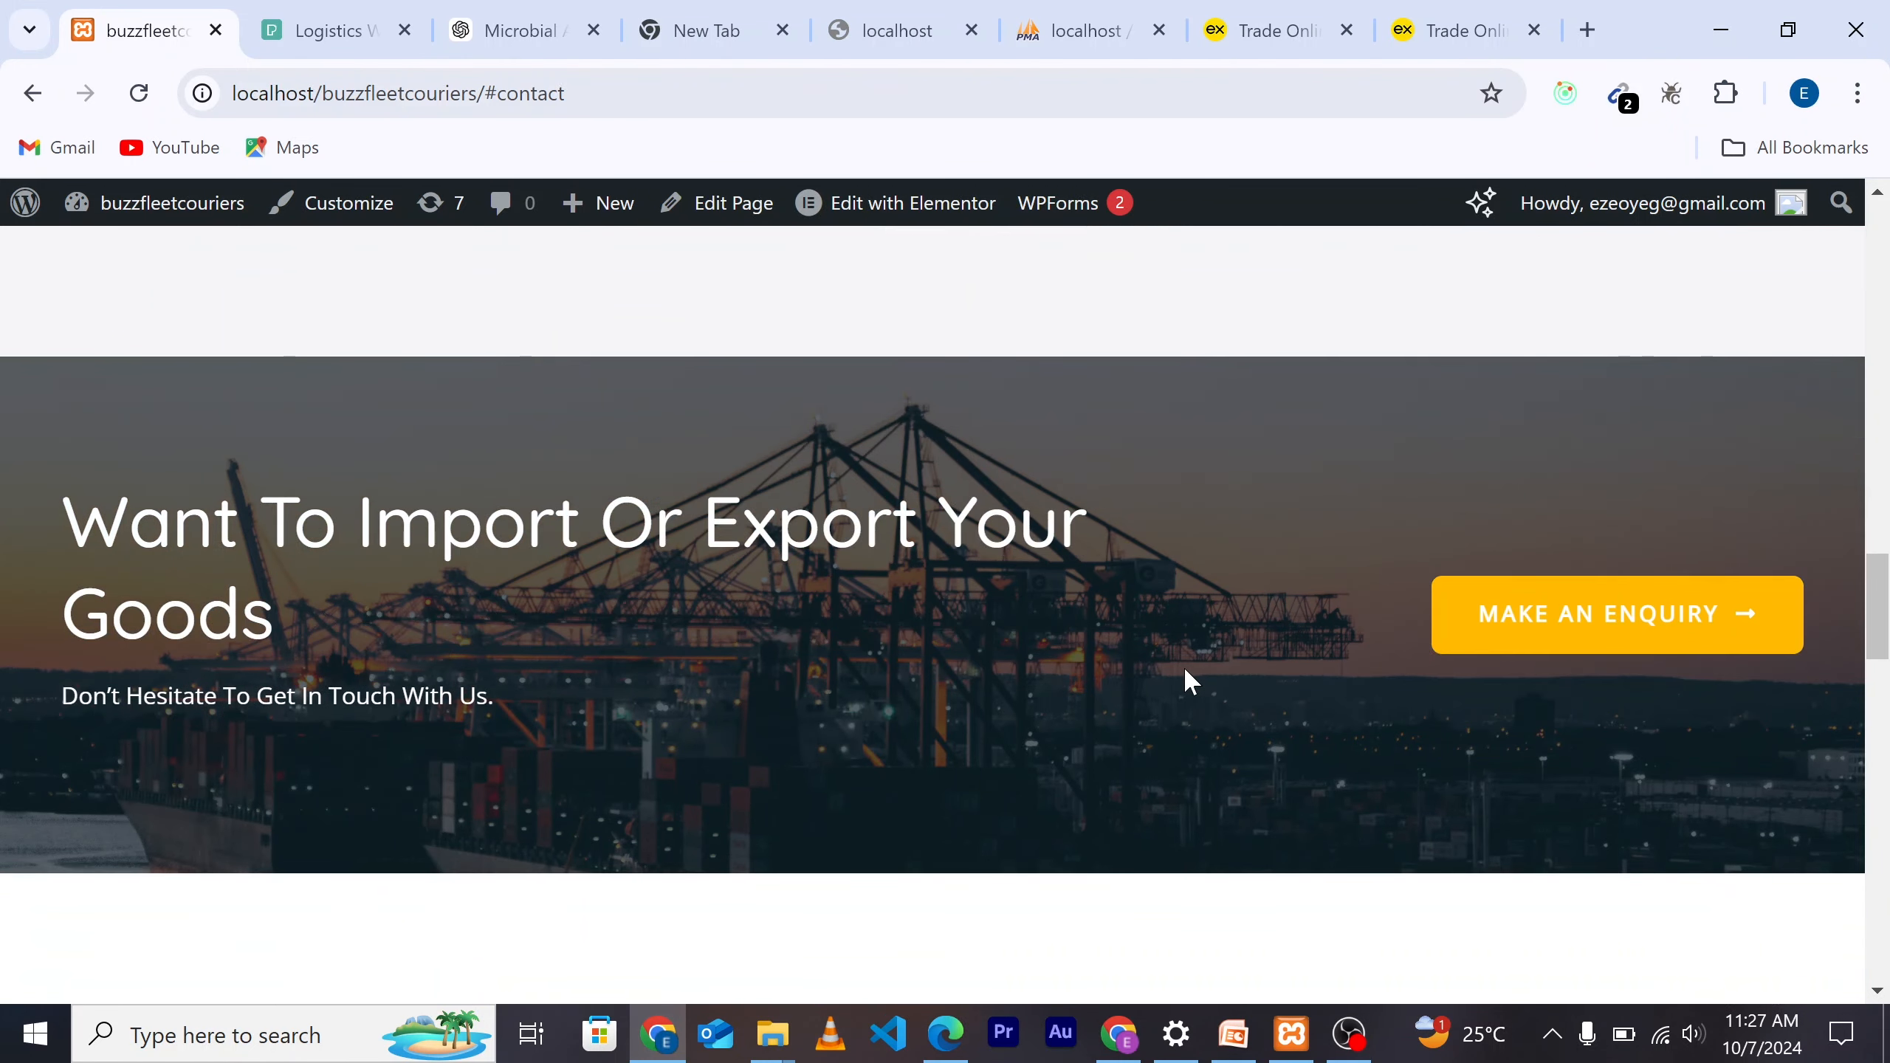
scroll(1093, 688, down, 5)
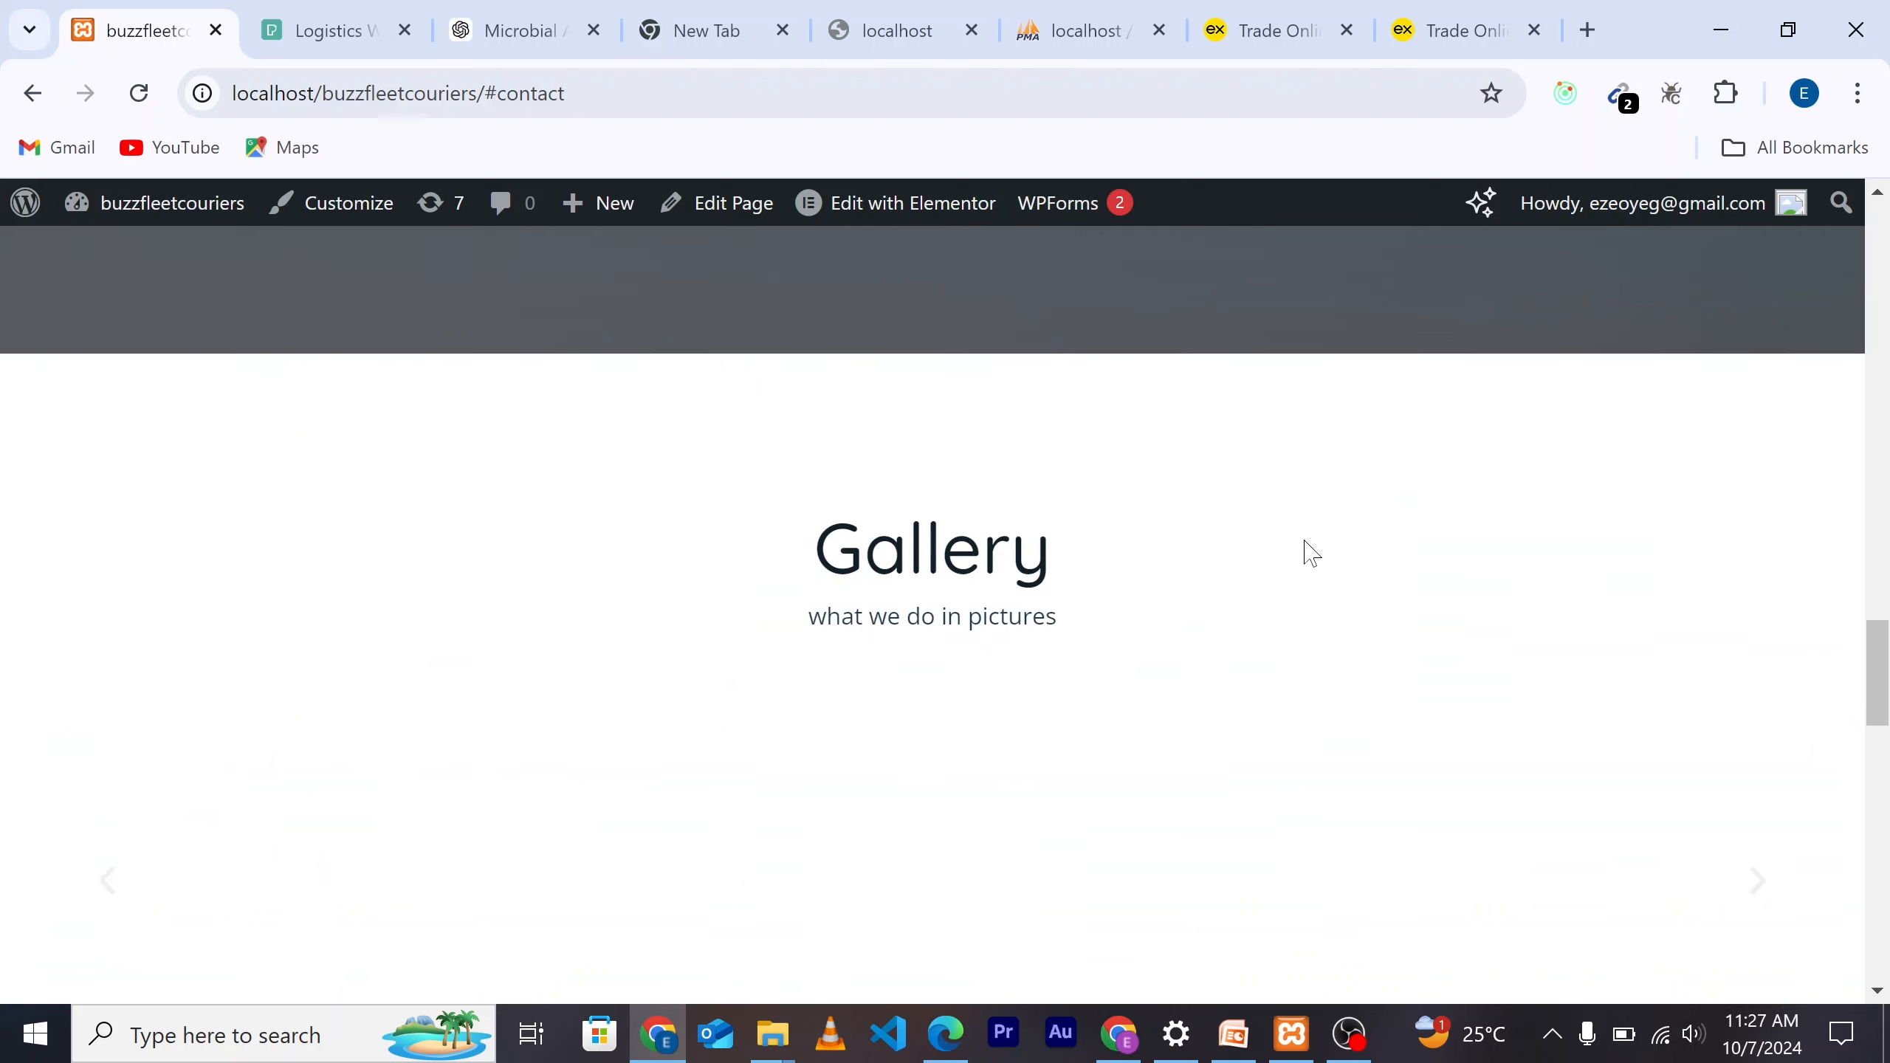
scroll(1304, 549, down, 3)
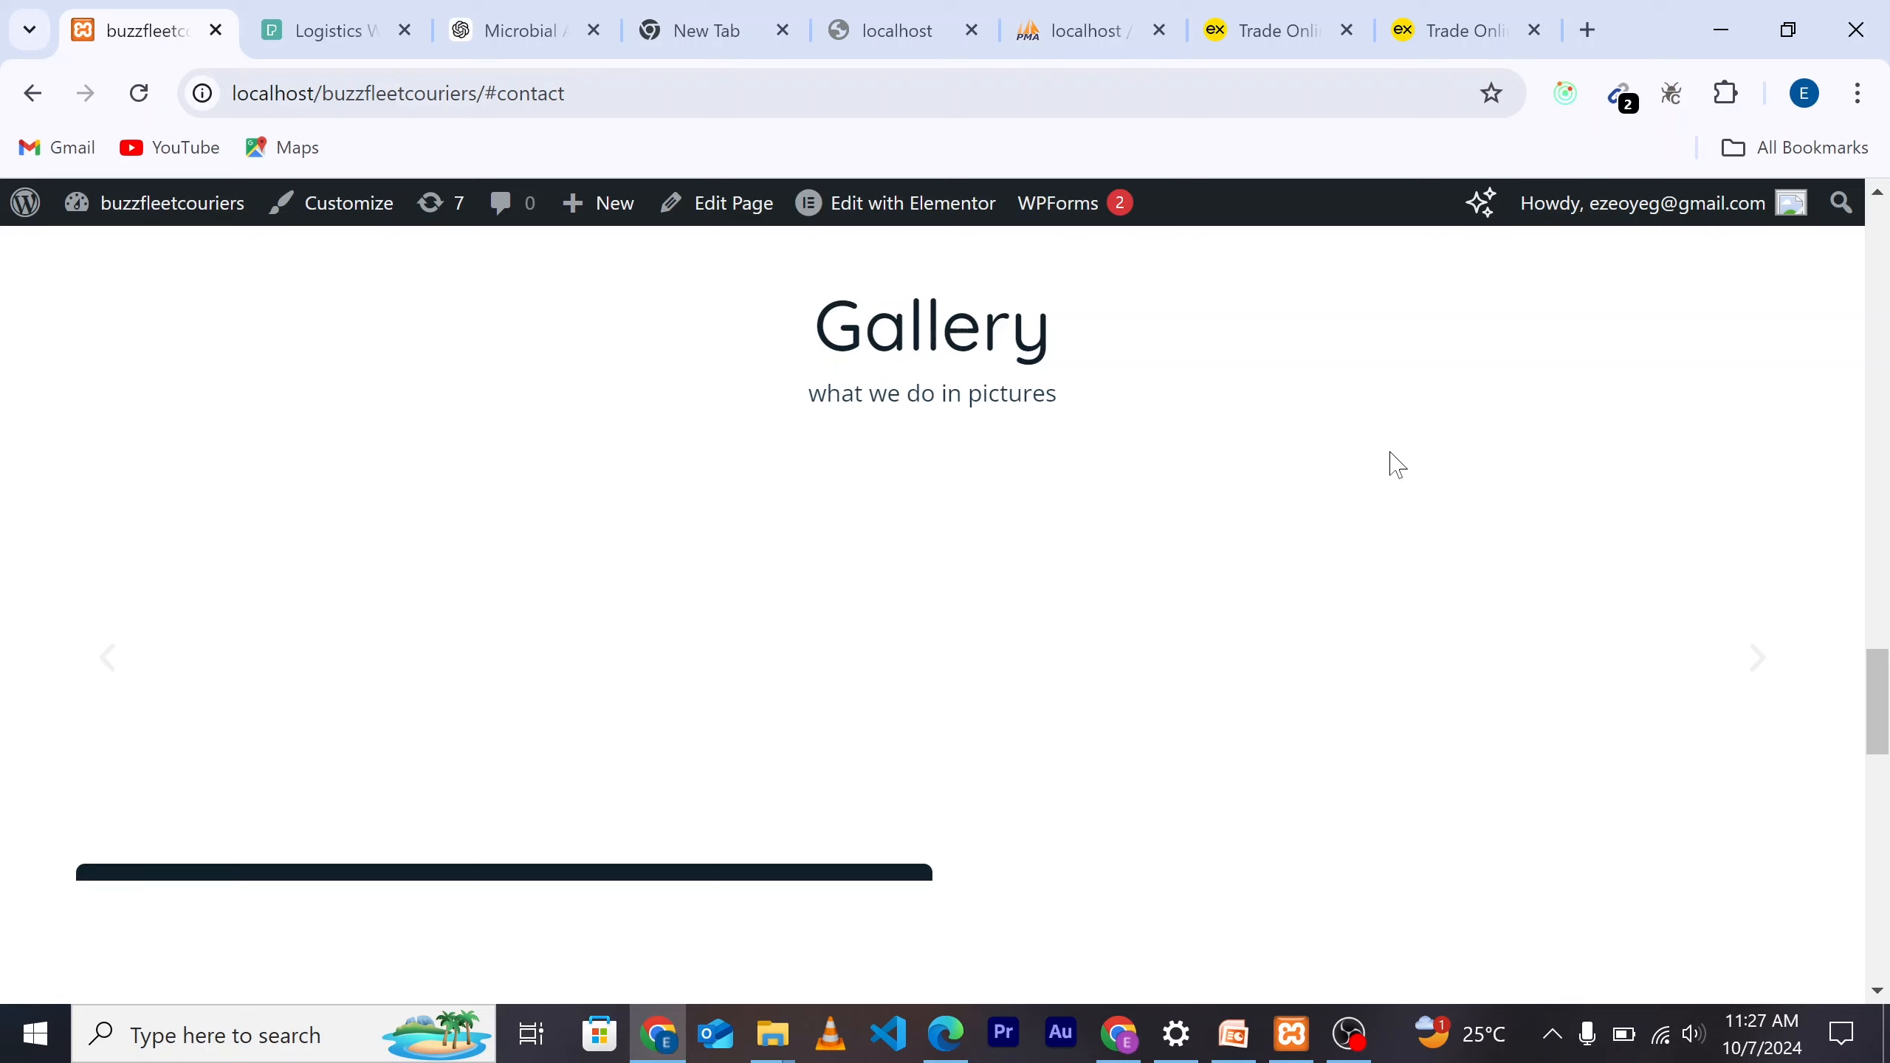
scroll(1390, 452, up, 1)
scroll(1581, 637, up, 1)
scroll(1582, 638, down, 2)
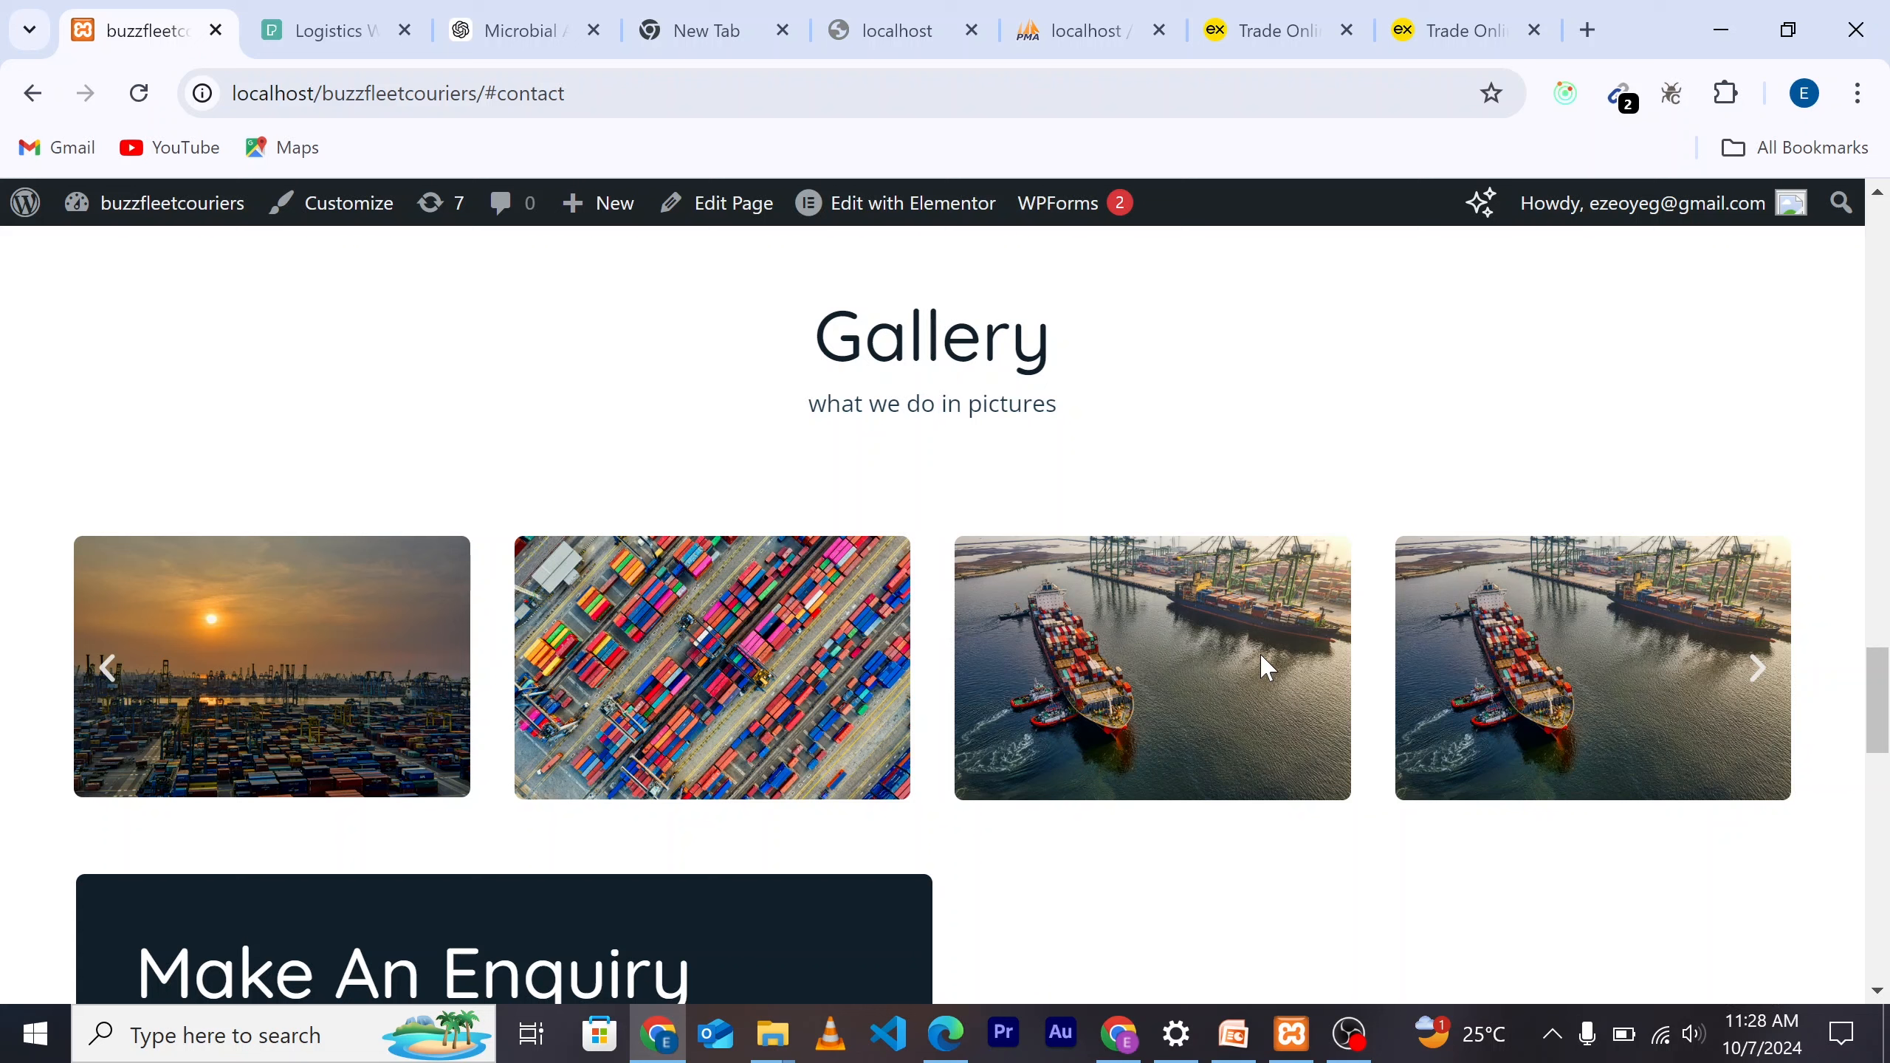
scroll(1267, 668, down, 2)
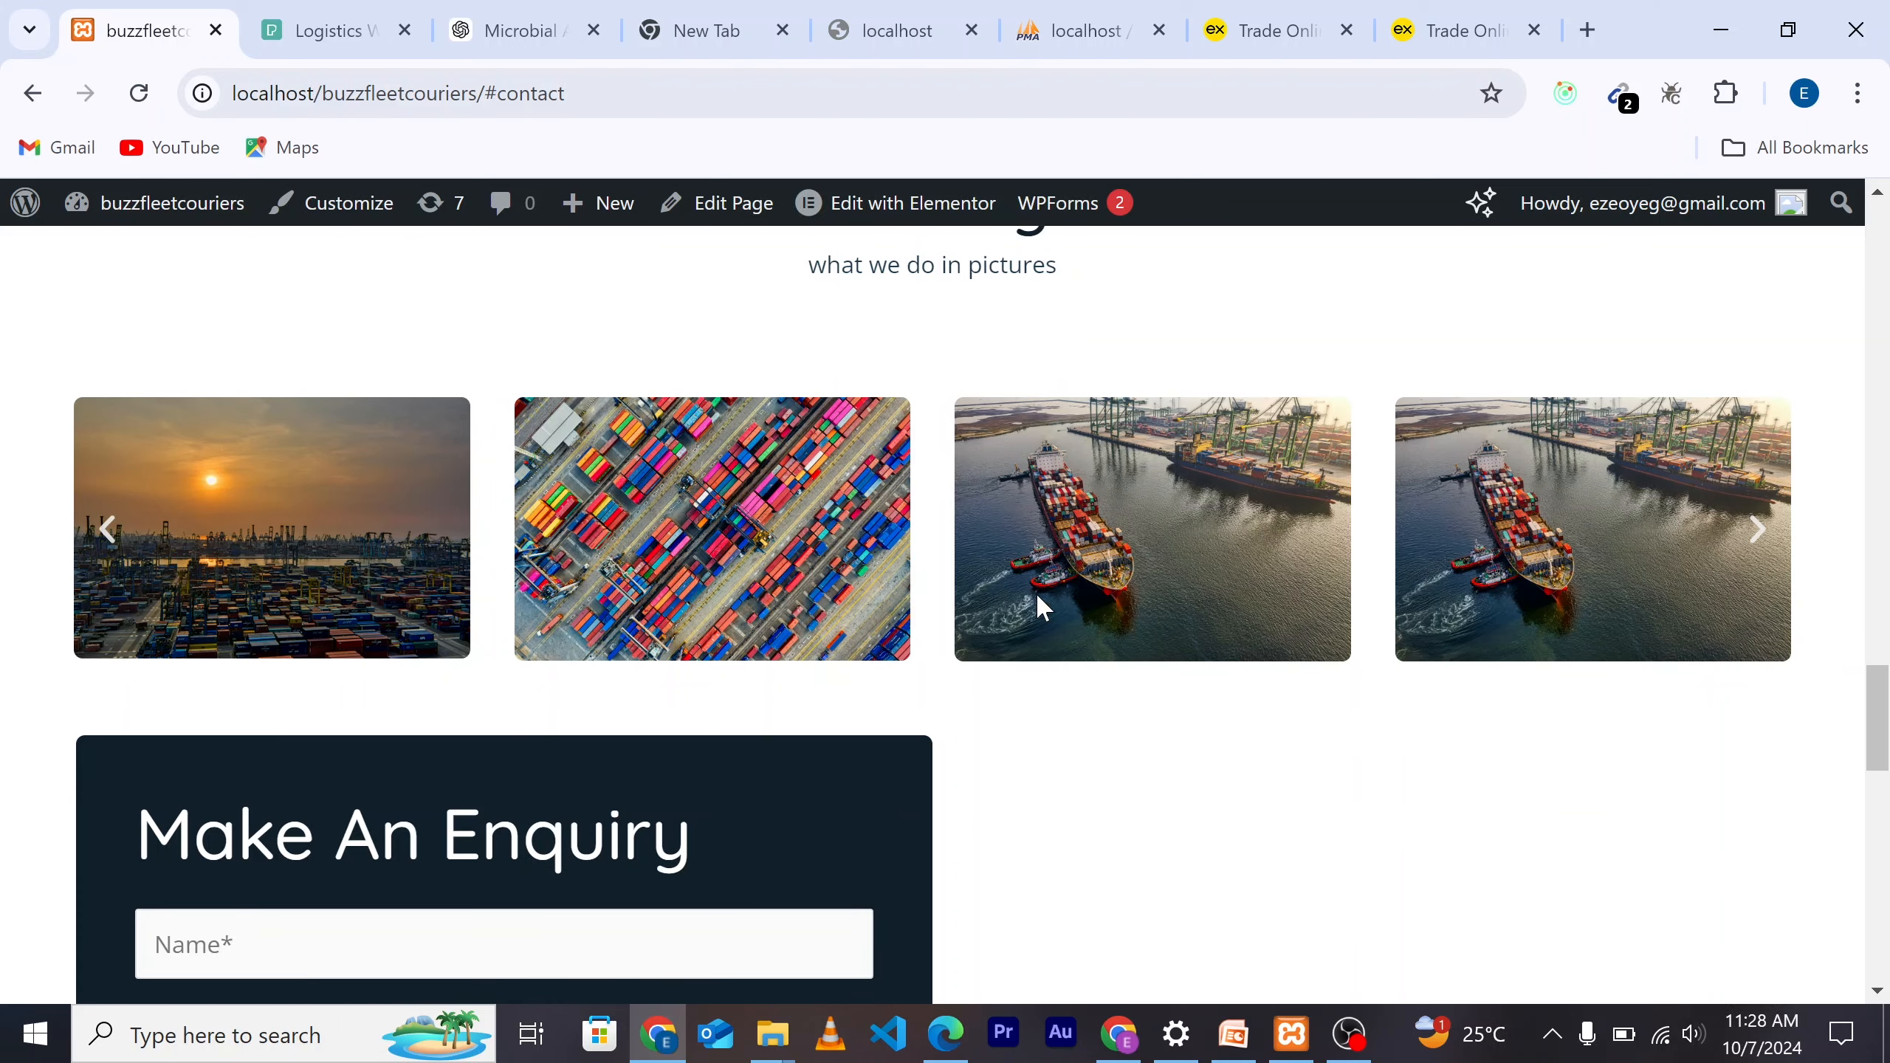
scroll(1526, 710, down, 1)
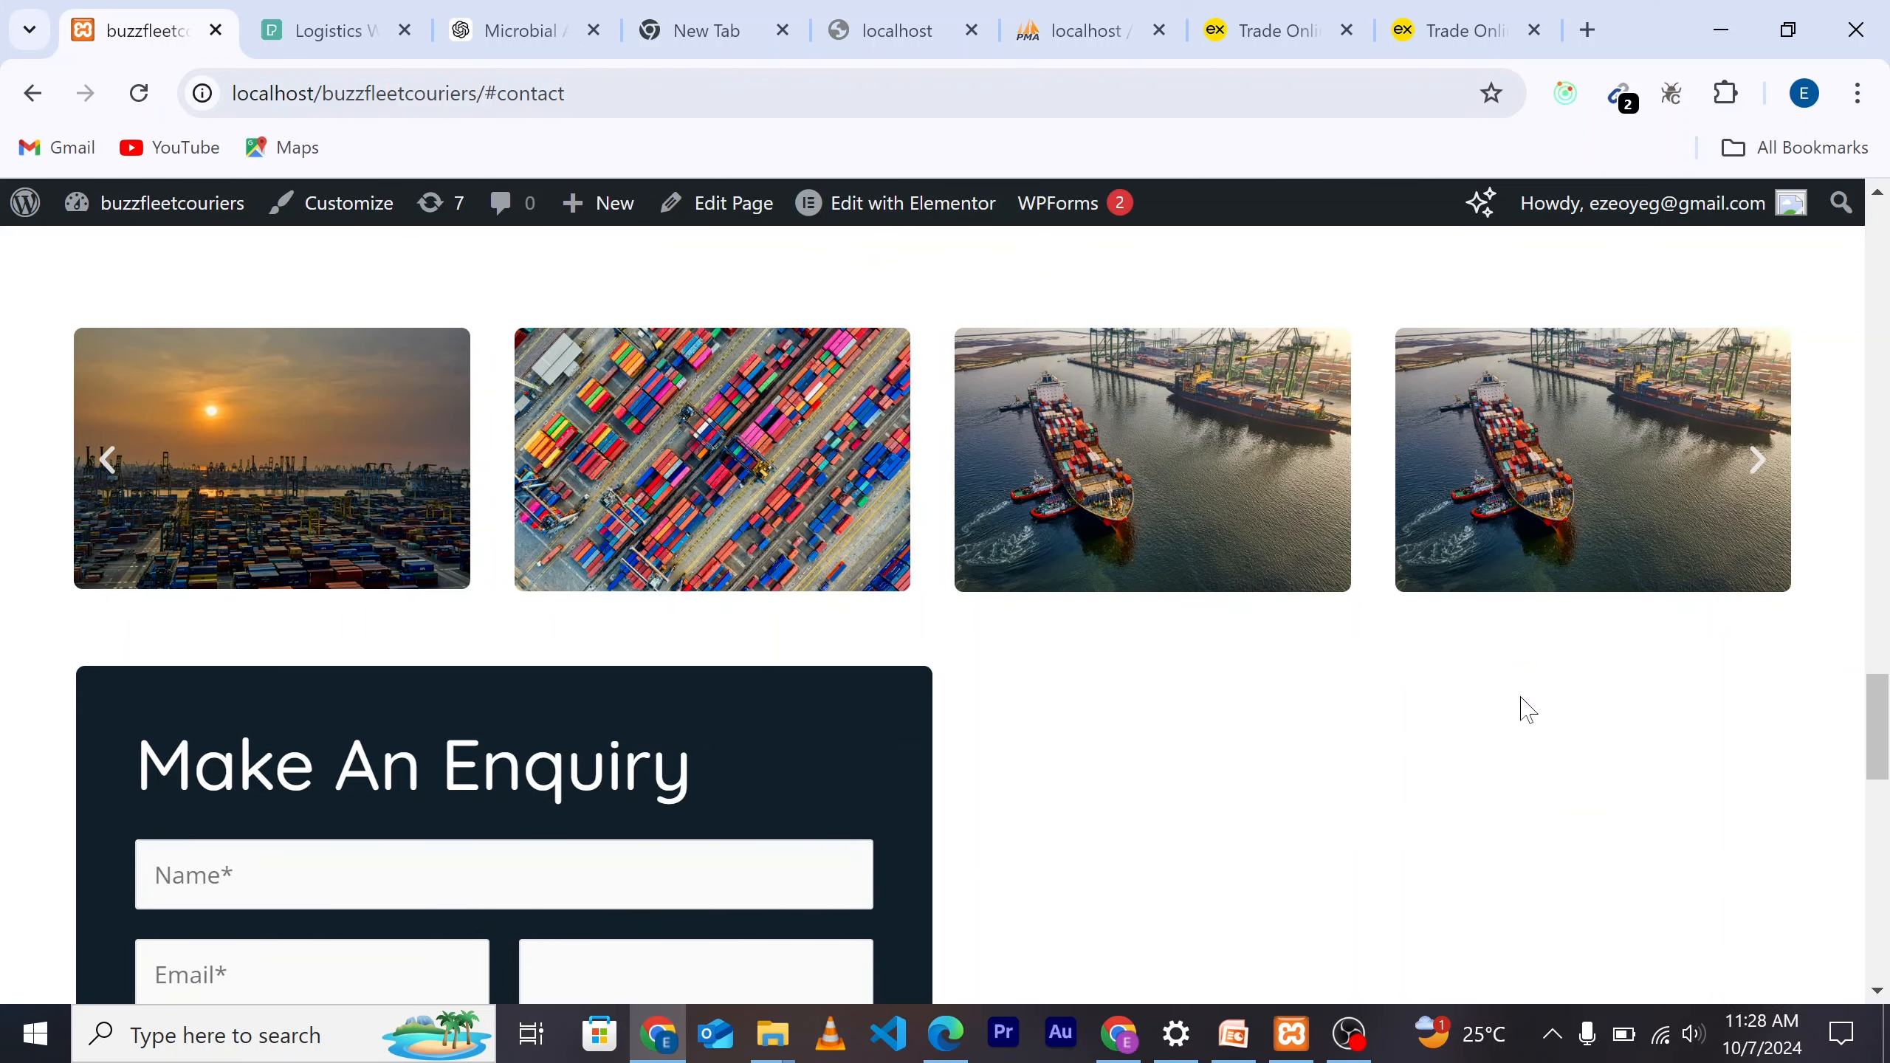
scroll(1522, 710, down, 5)
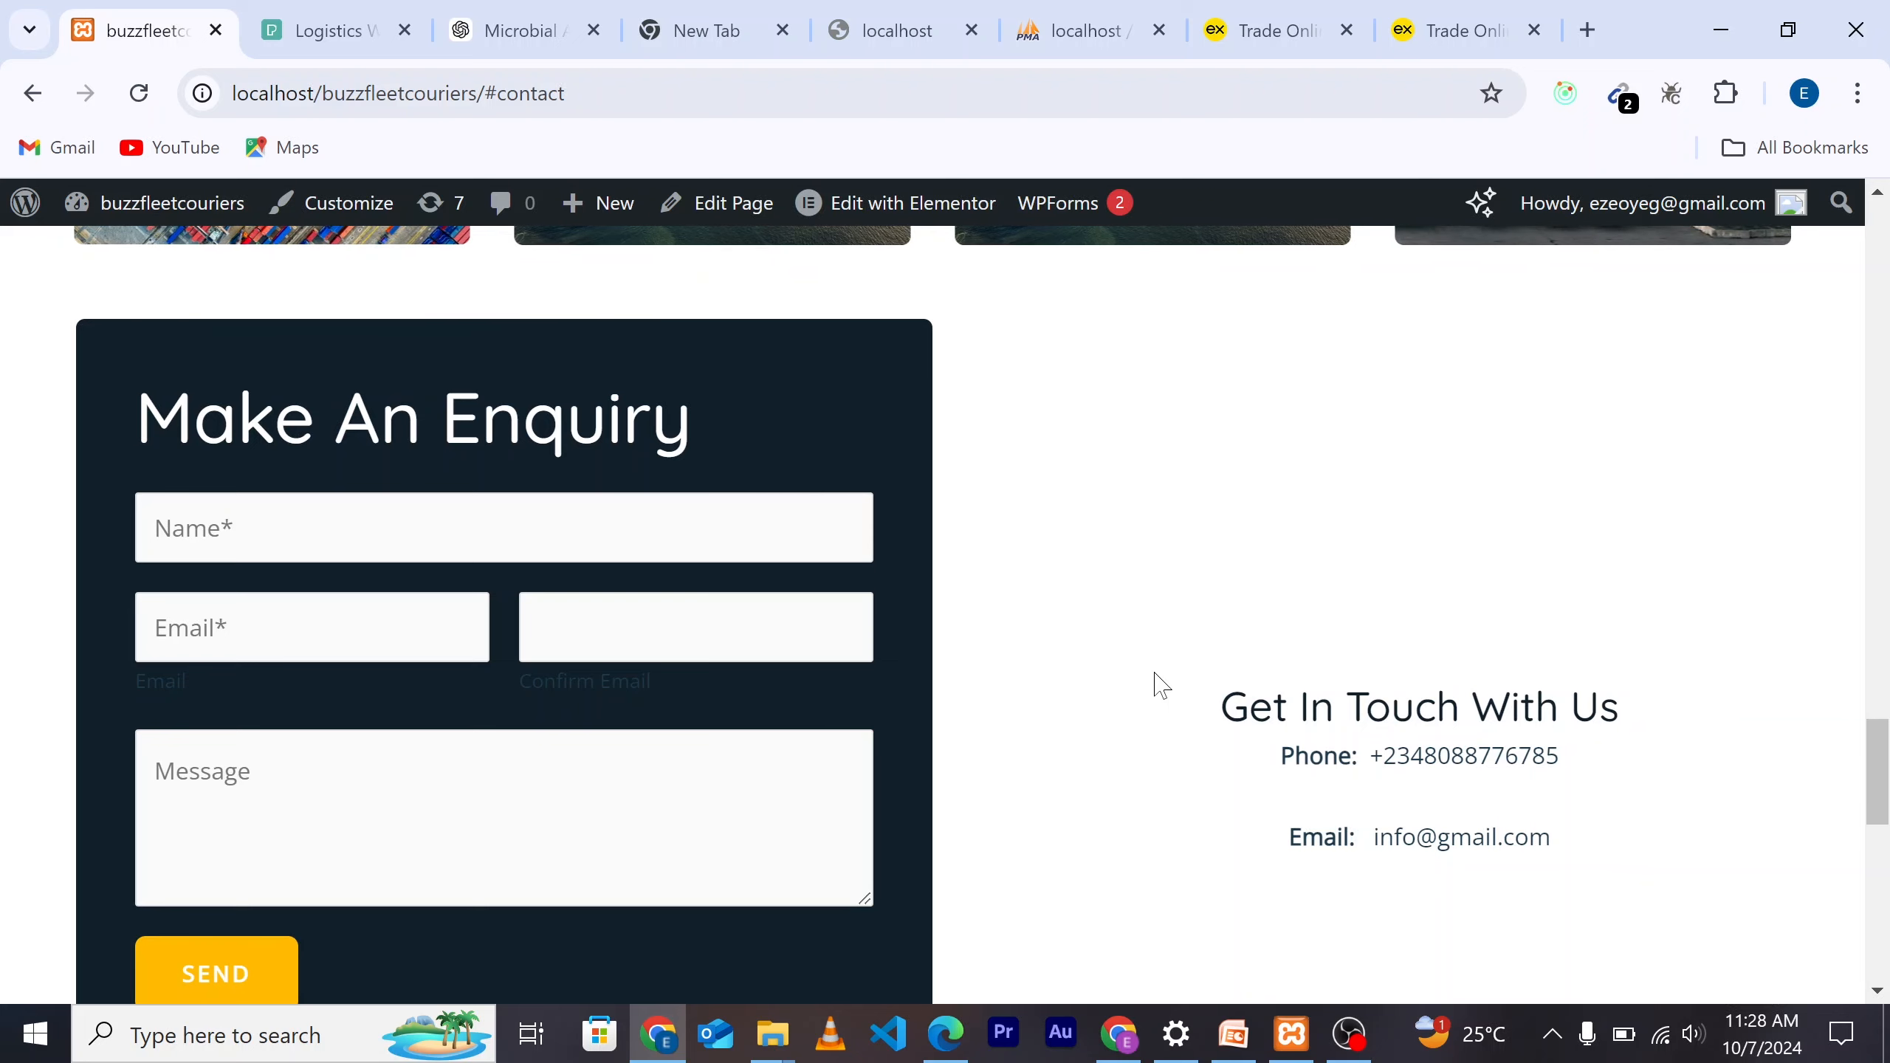
click(503, 527)
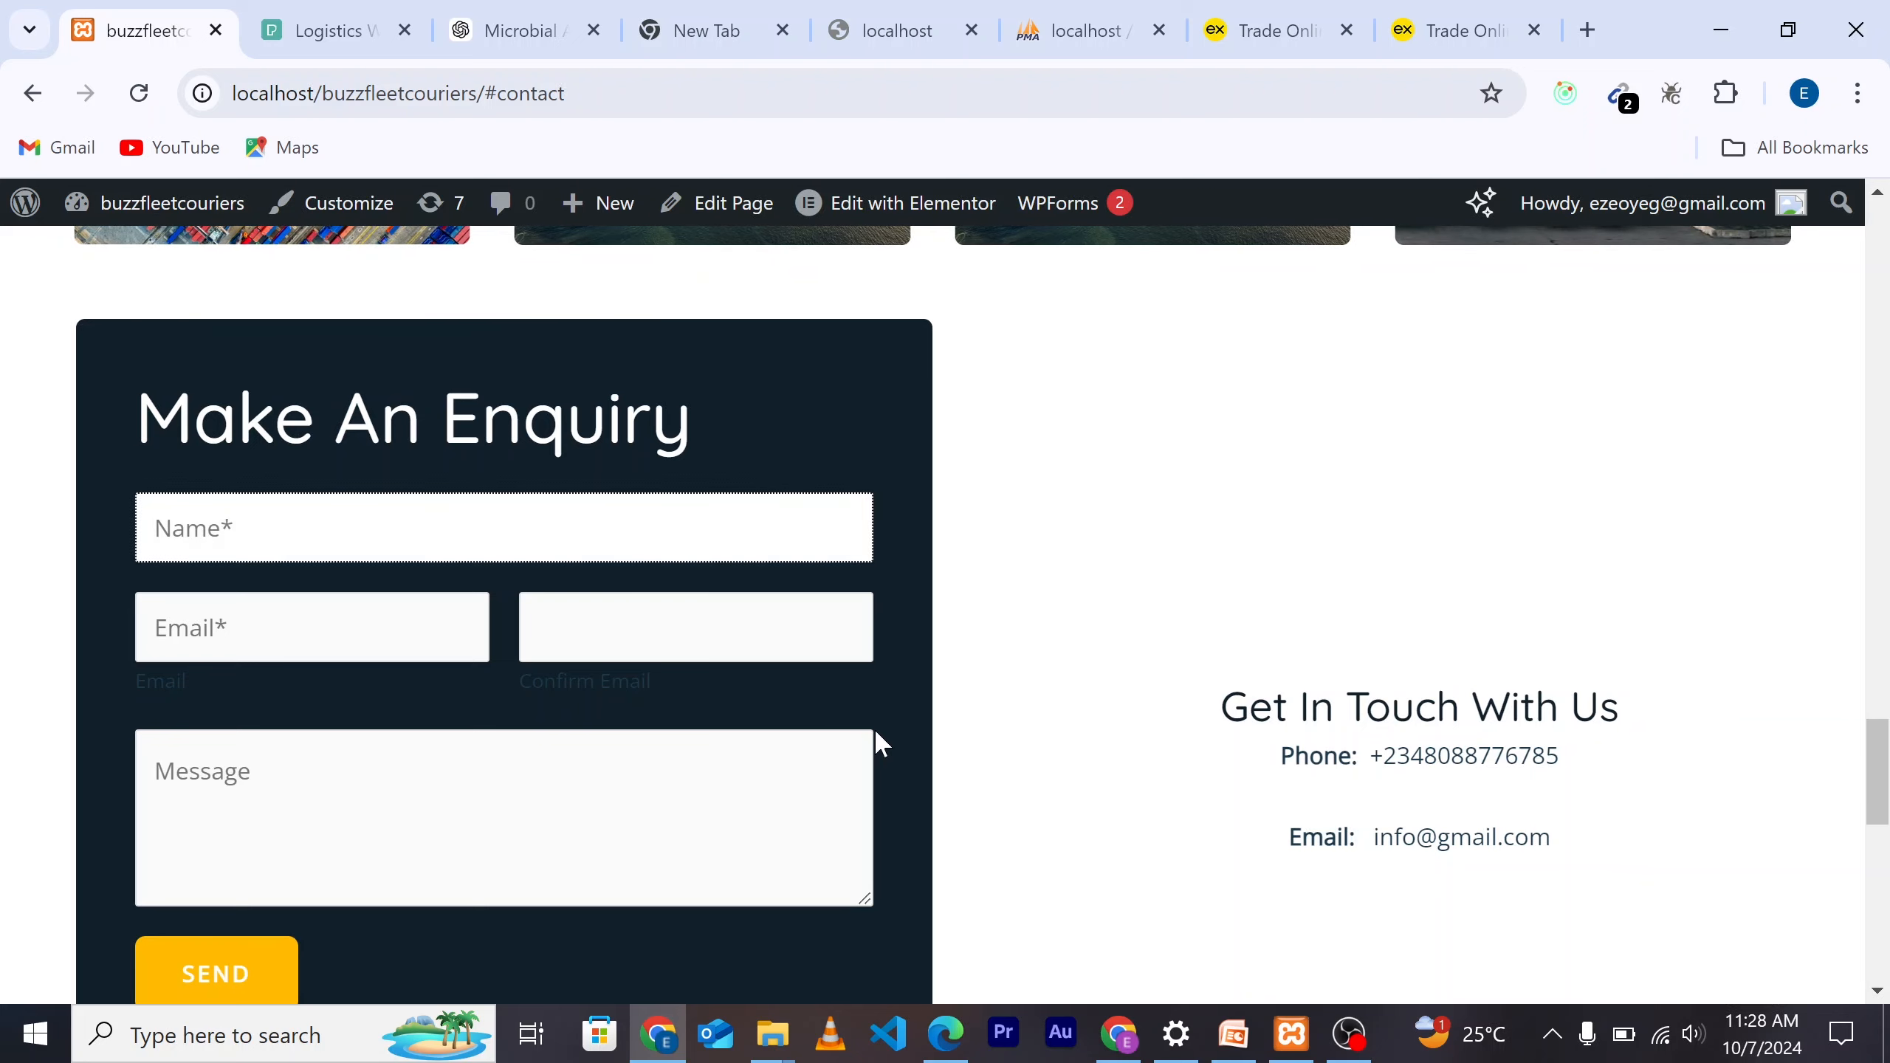
scroll(874, 728, down, 1)
scroll(1039, 605, up, 1)
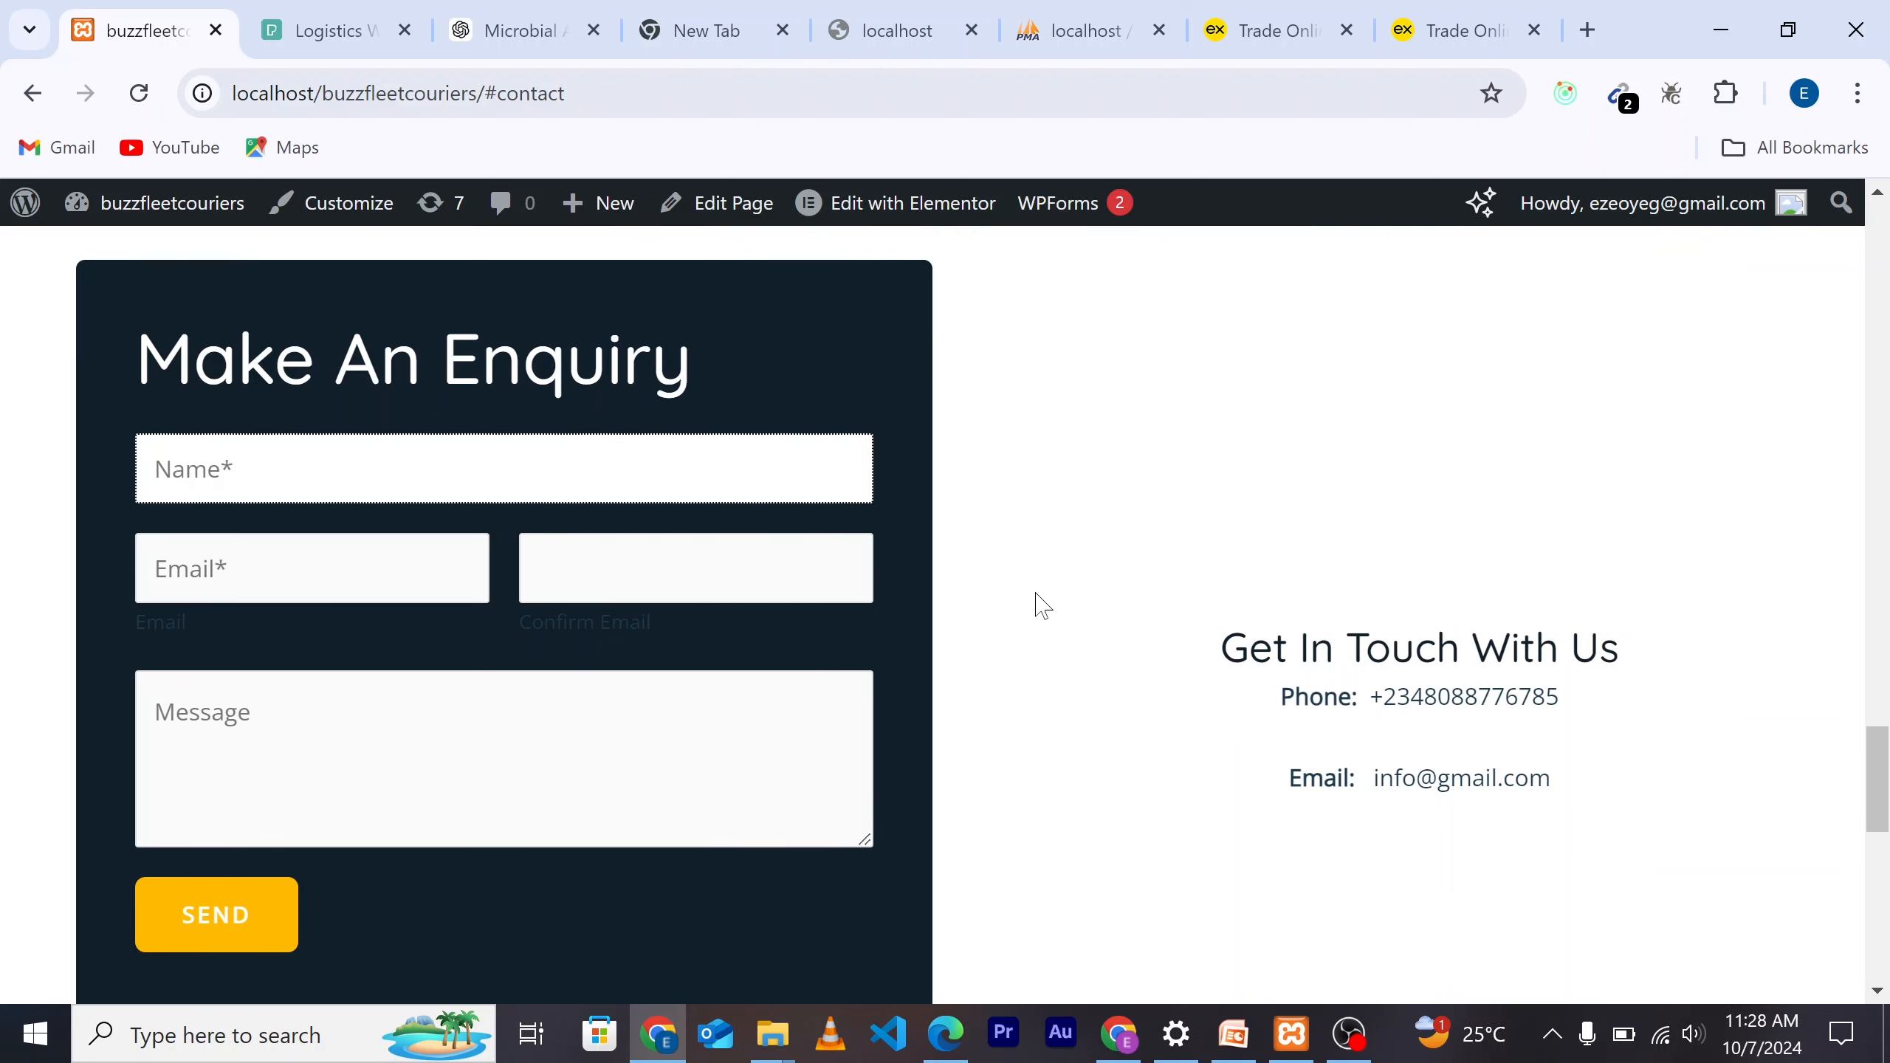
scroll(1168, 612, down, 1)
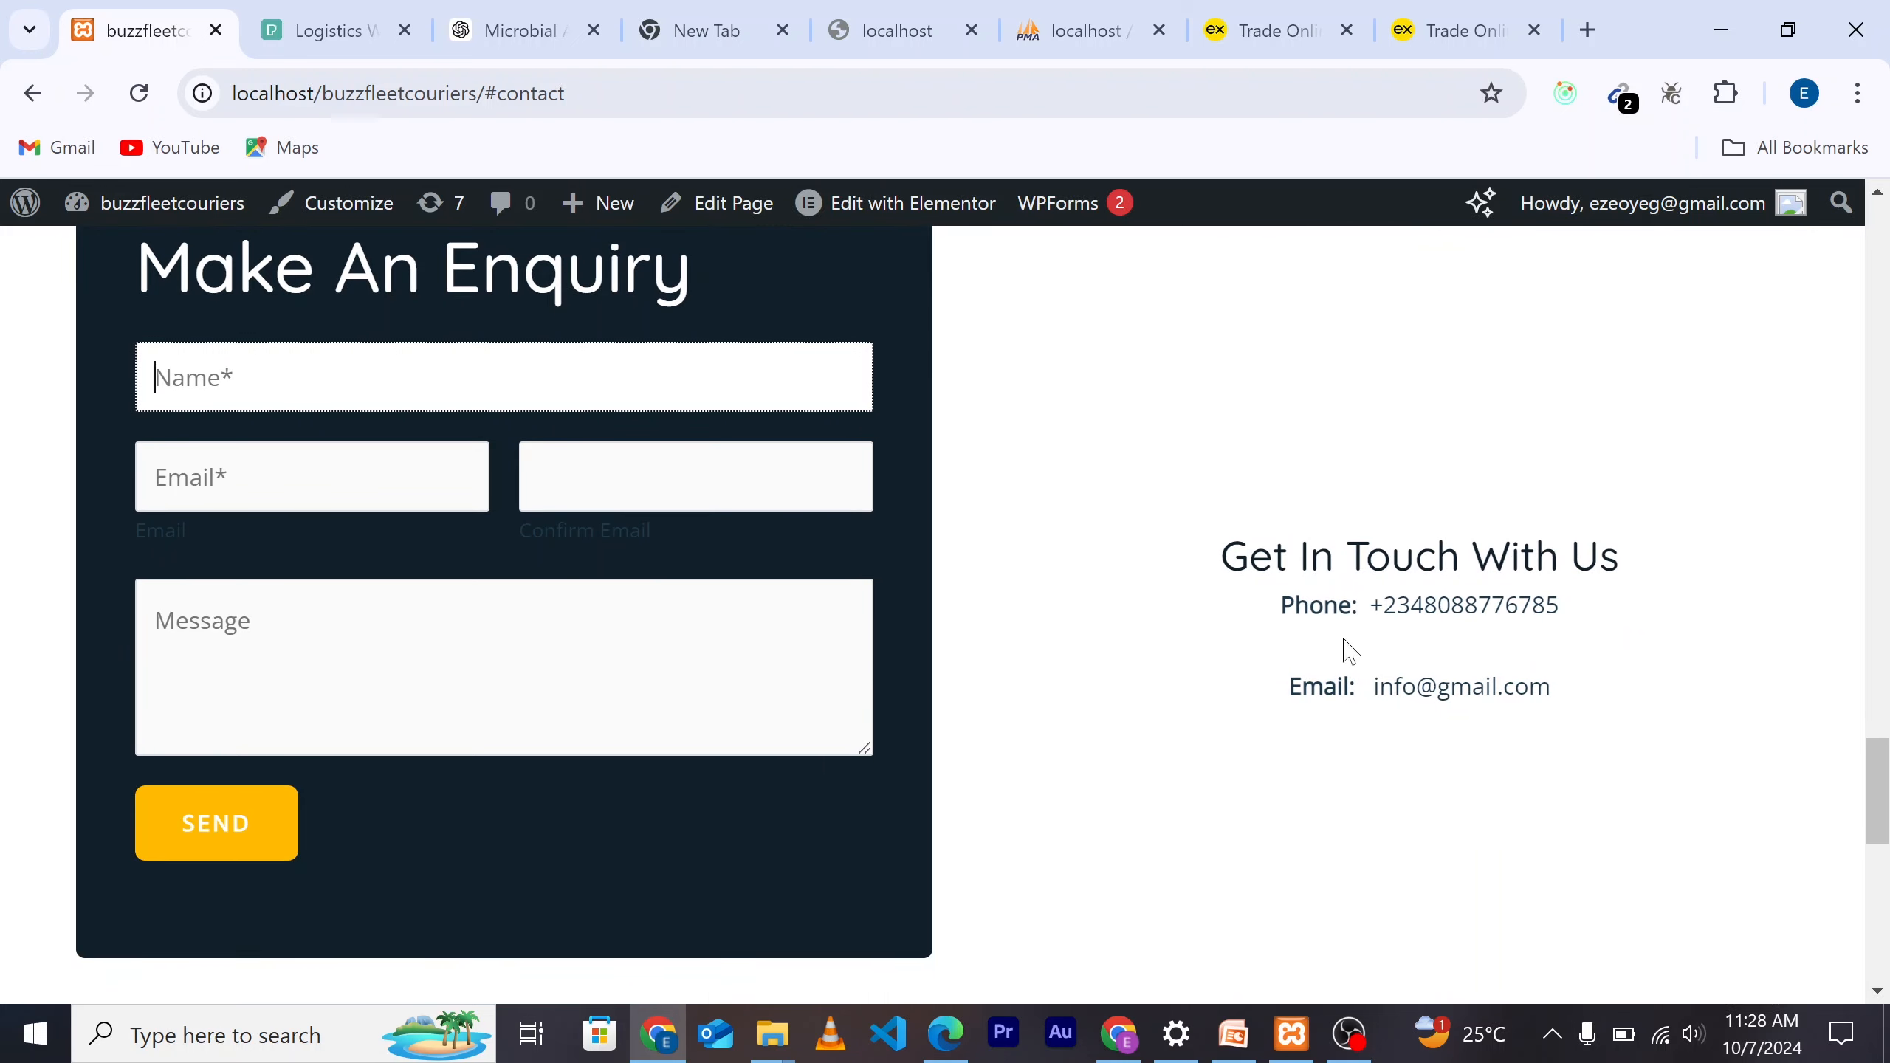
scroll(1243, 732, down, 6)
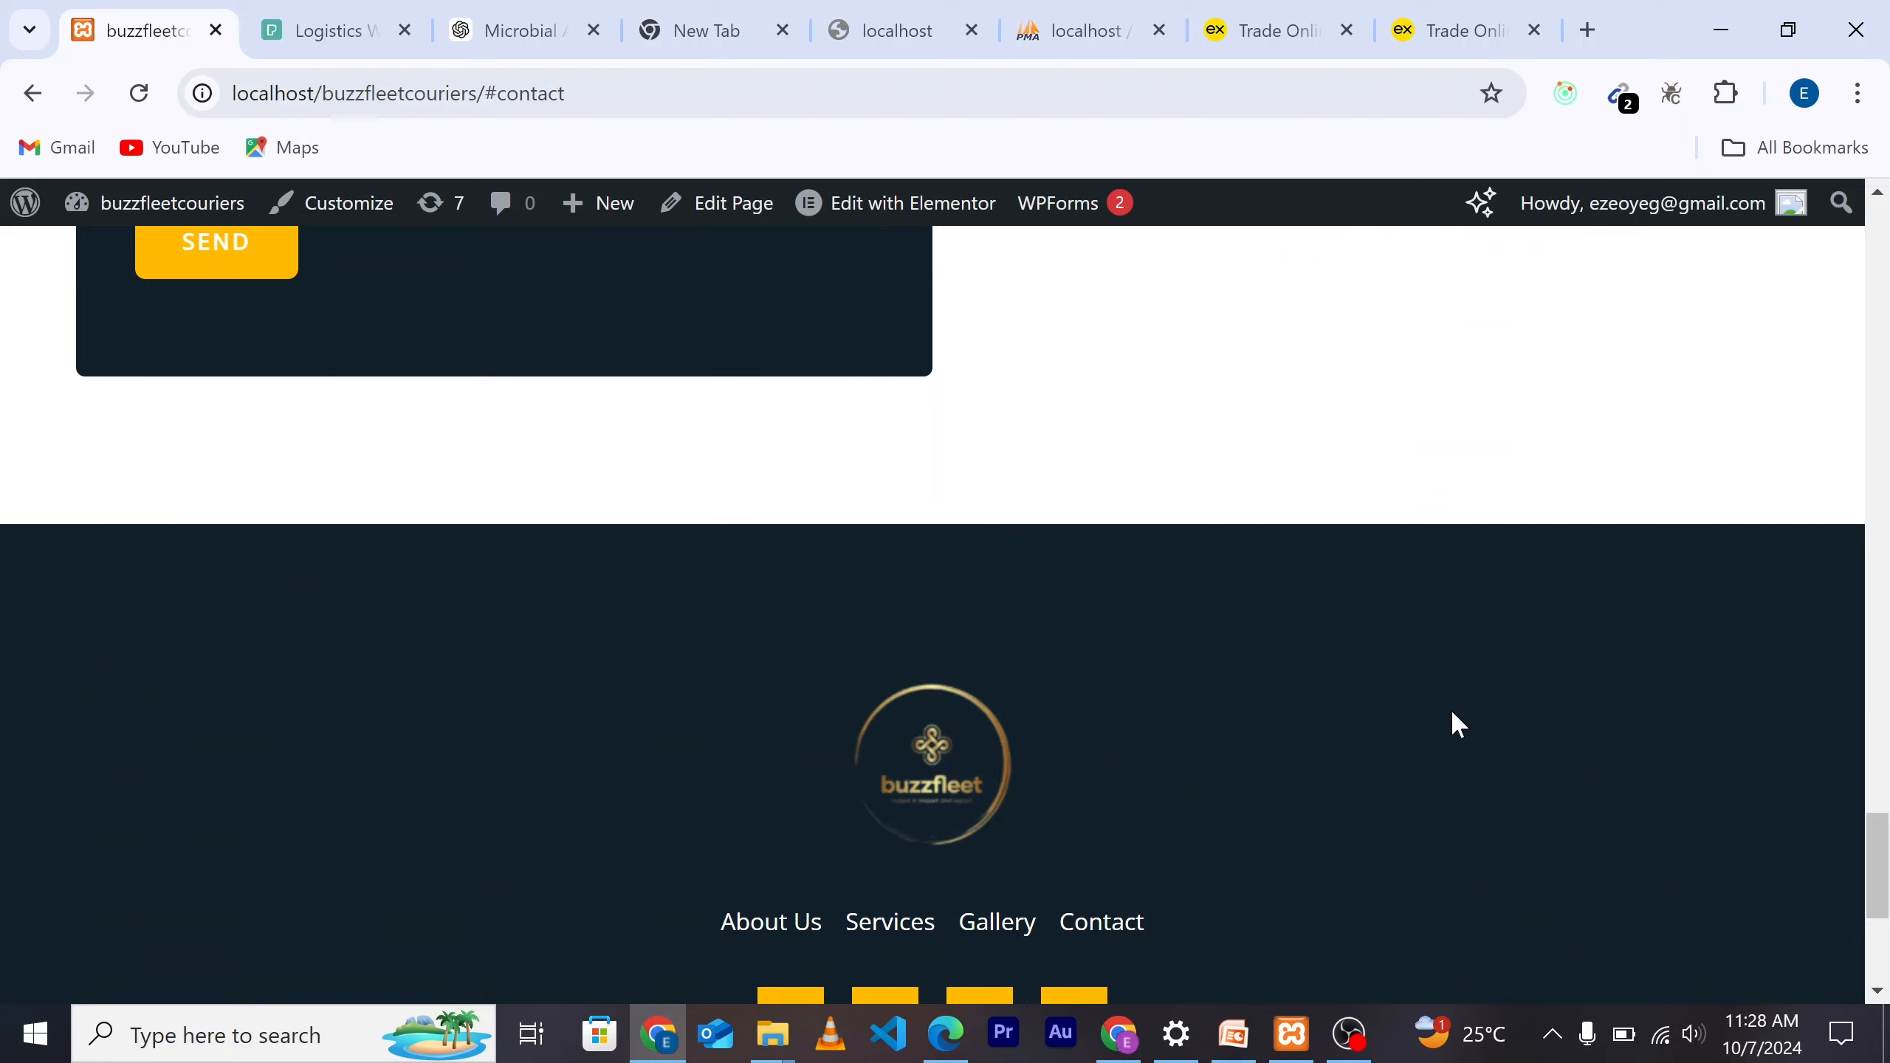
scroll(1450, 709, down, 5)
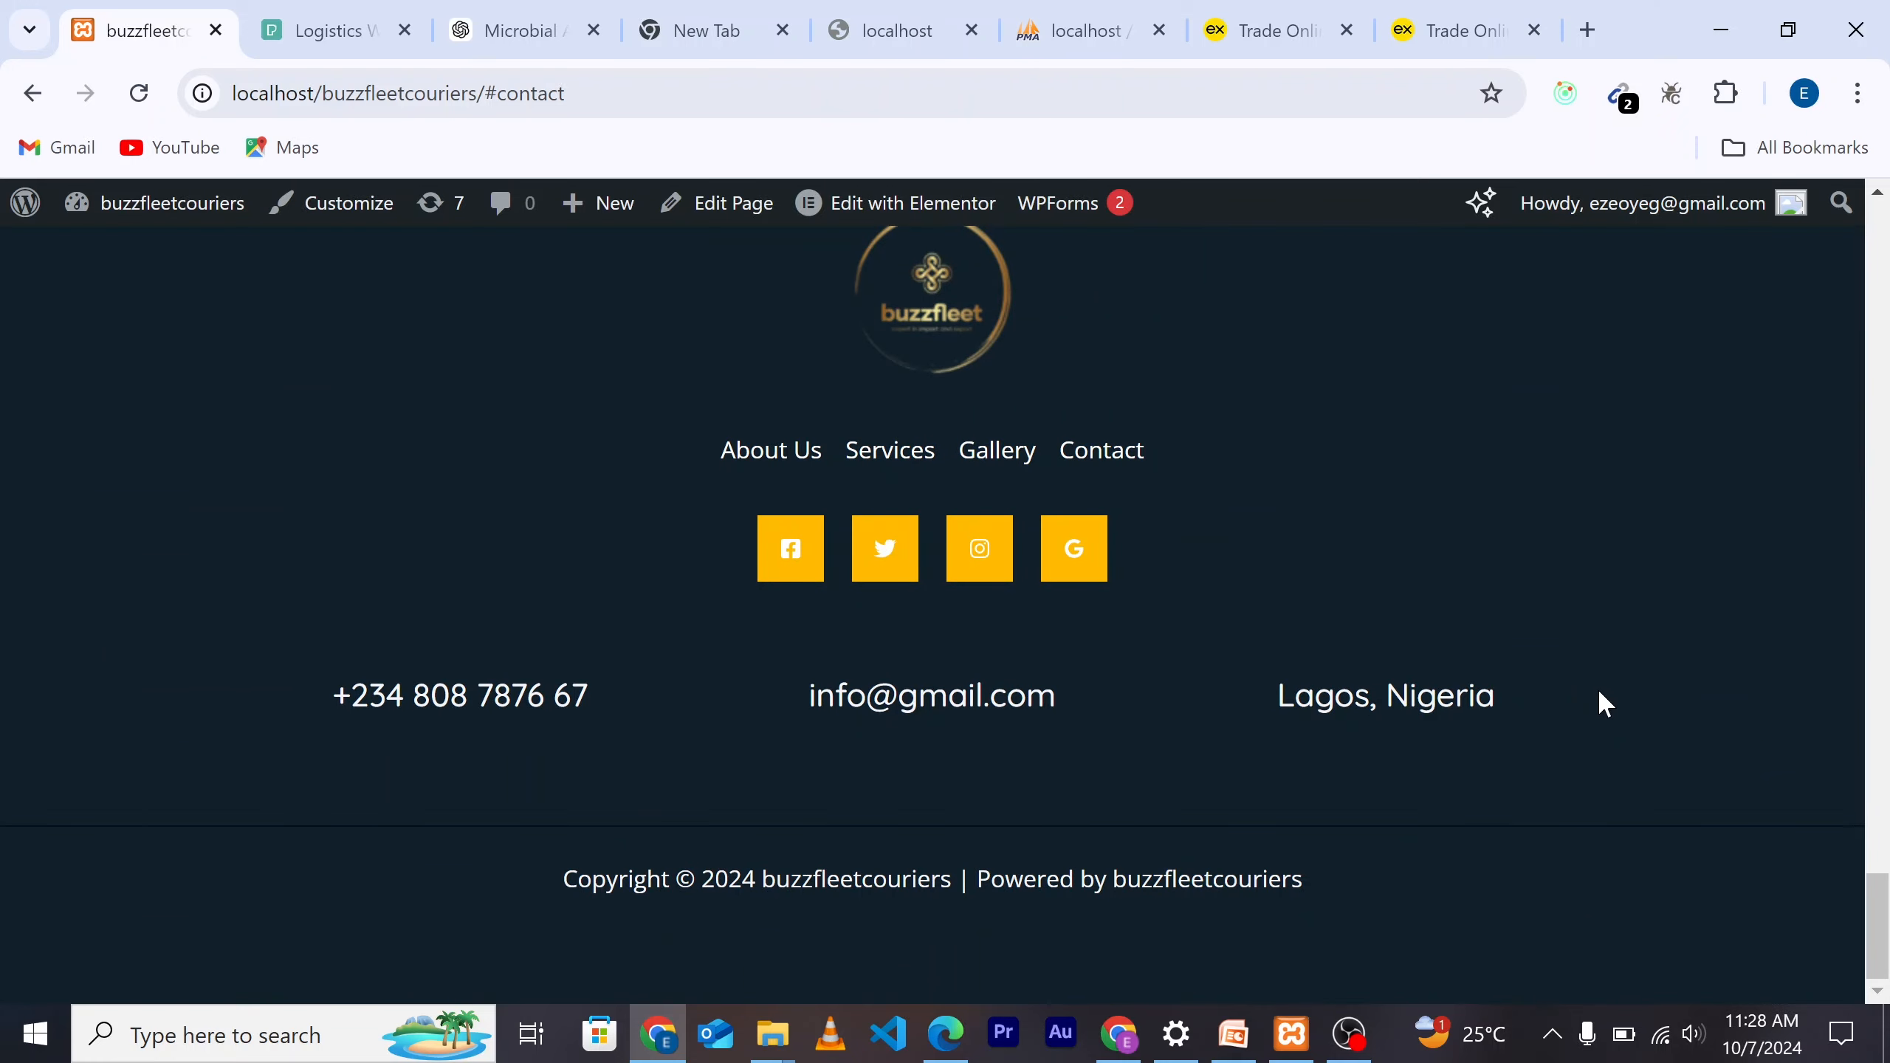
Step: Scroll back up to the top of the Buzzfleet Couriers homepage
scroll(1601, 694, up, 3)
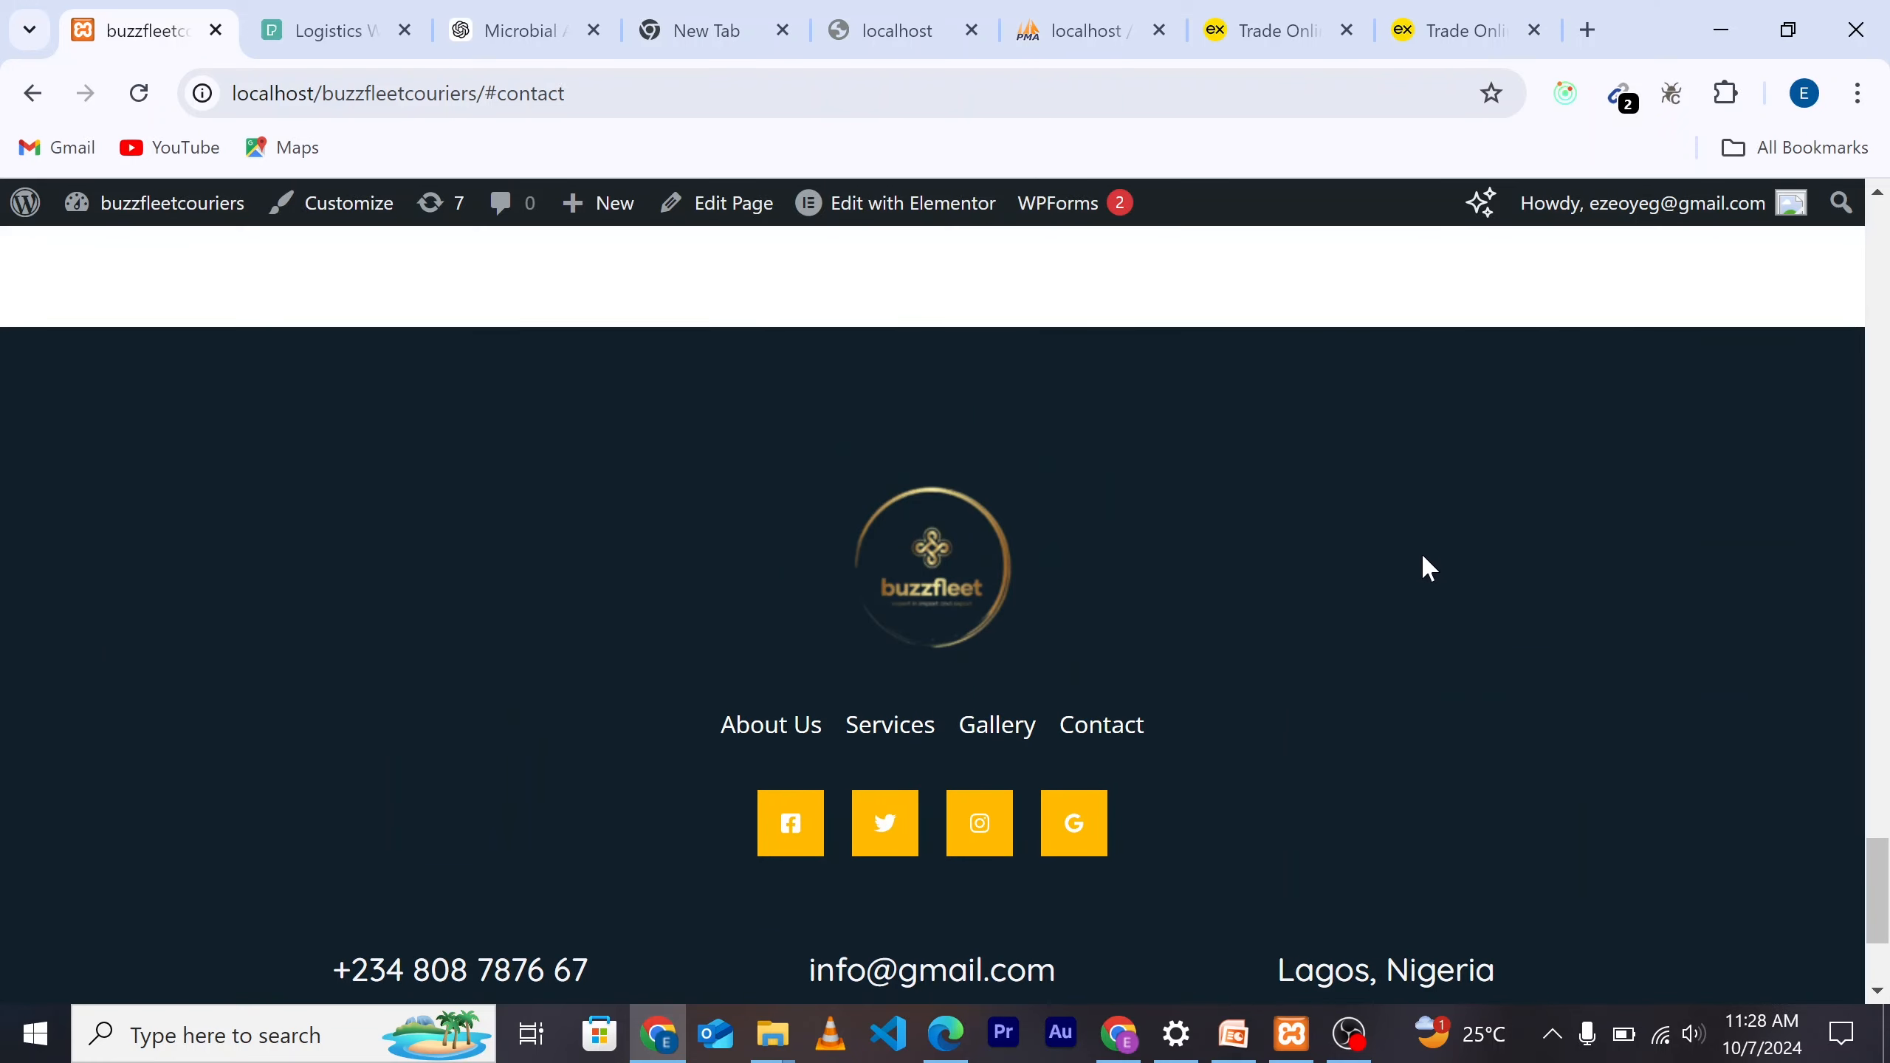
scroll(1339, 567, up, 6)
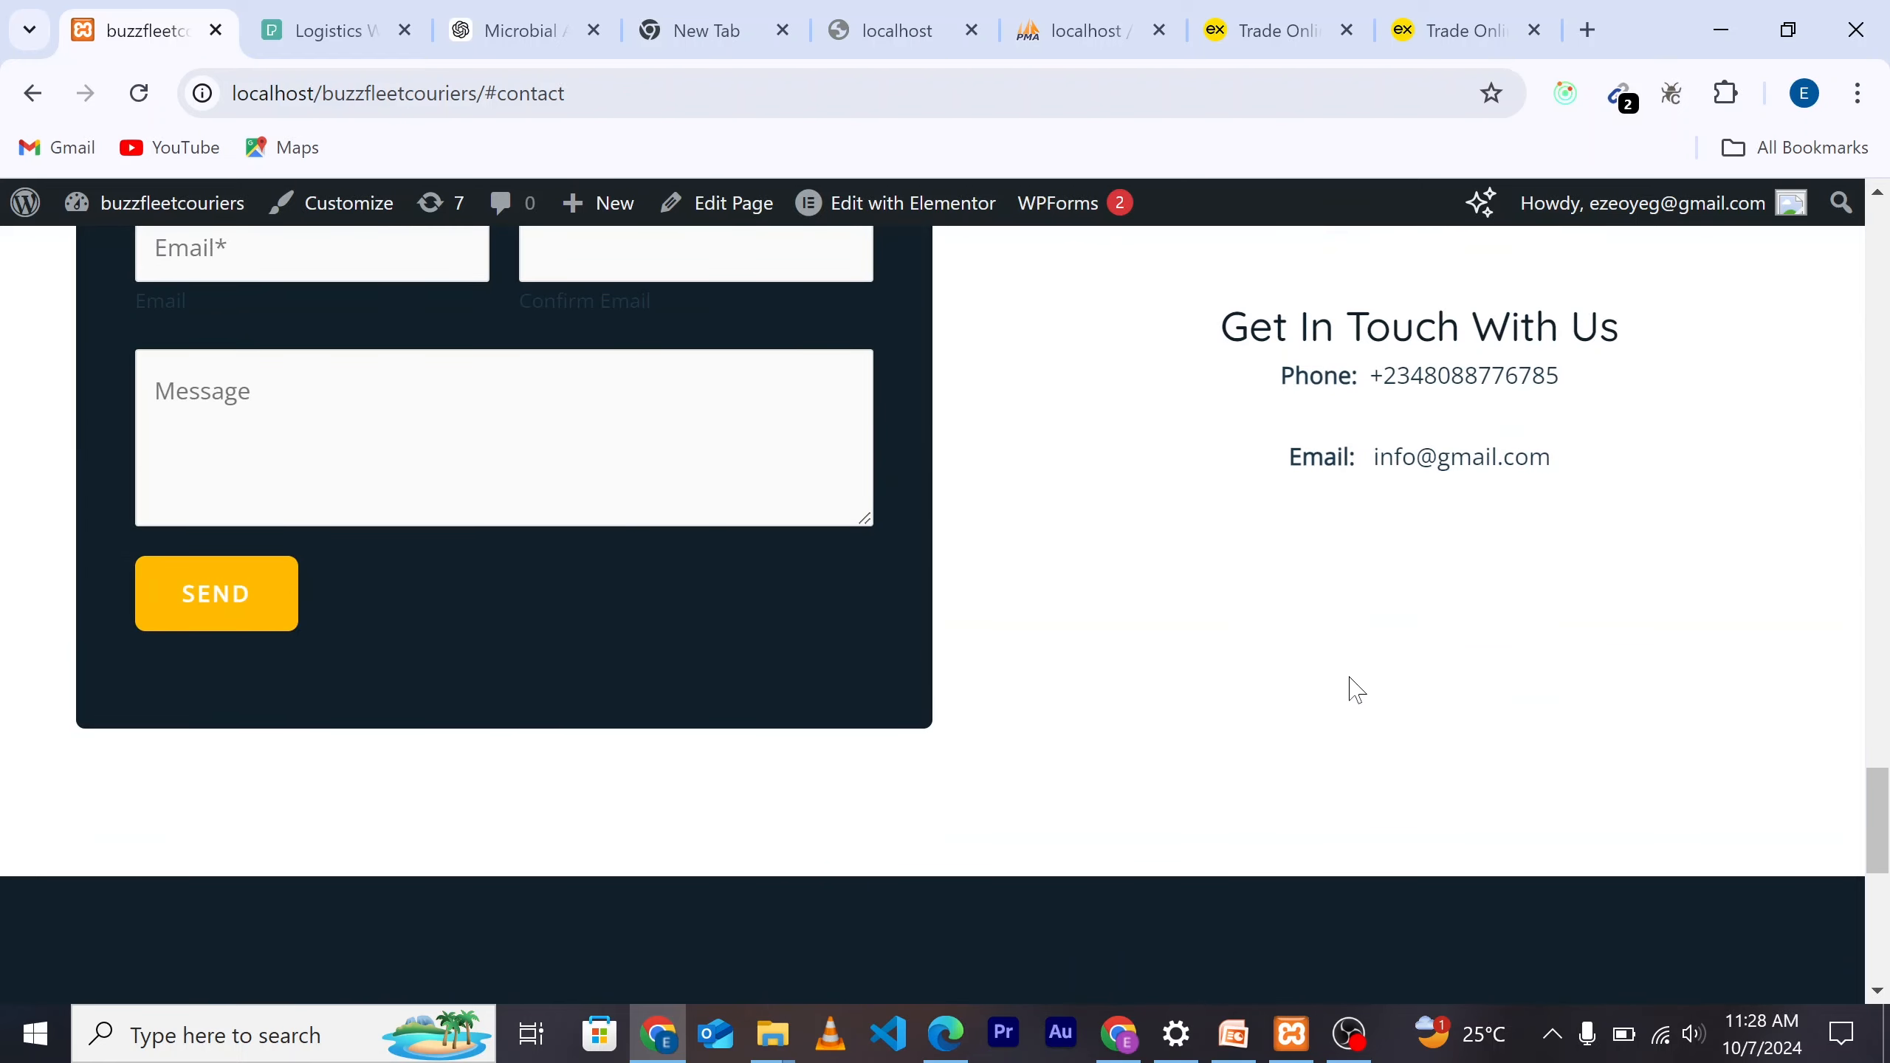
scroll(1355, 689, up, 6)
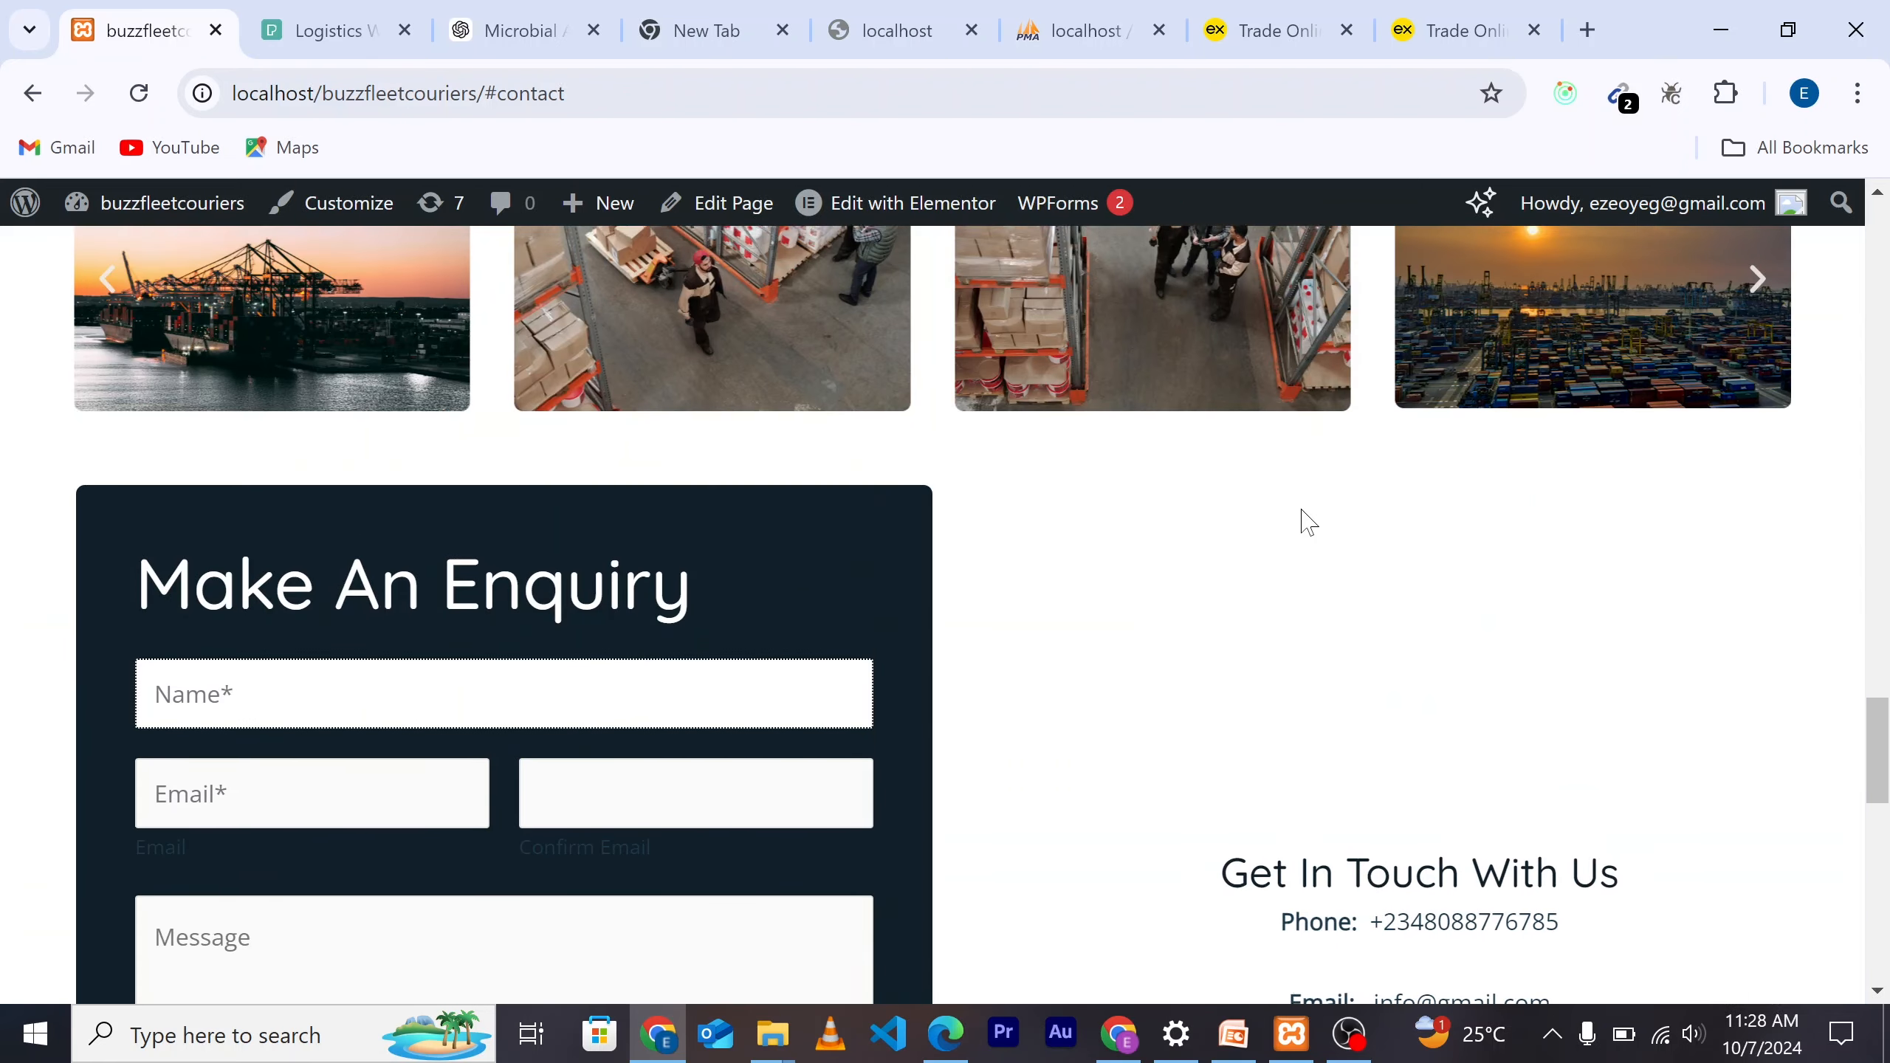
scroll(1339, 525, up, 8)
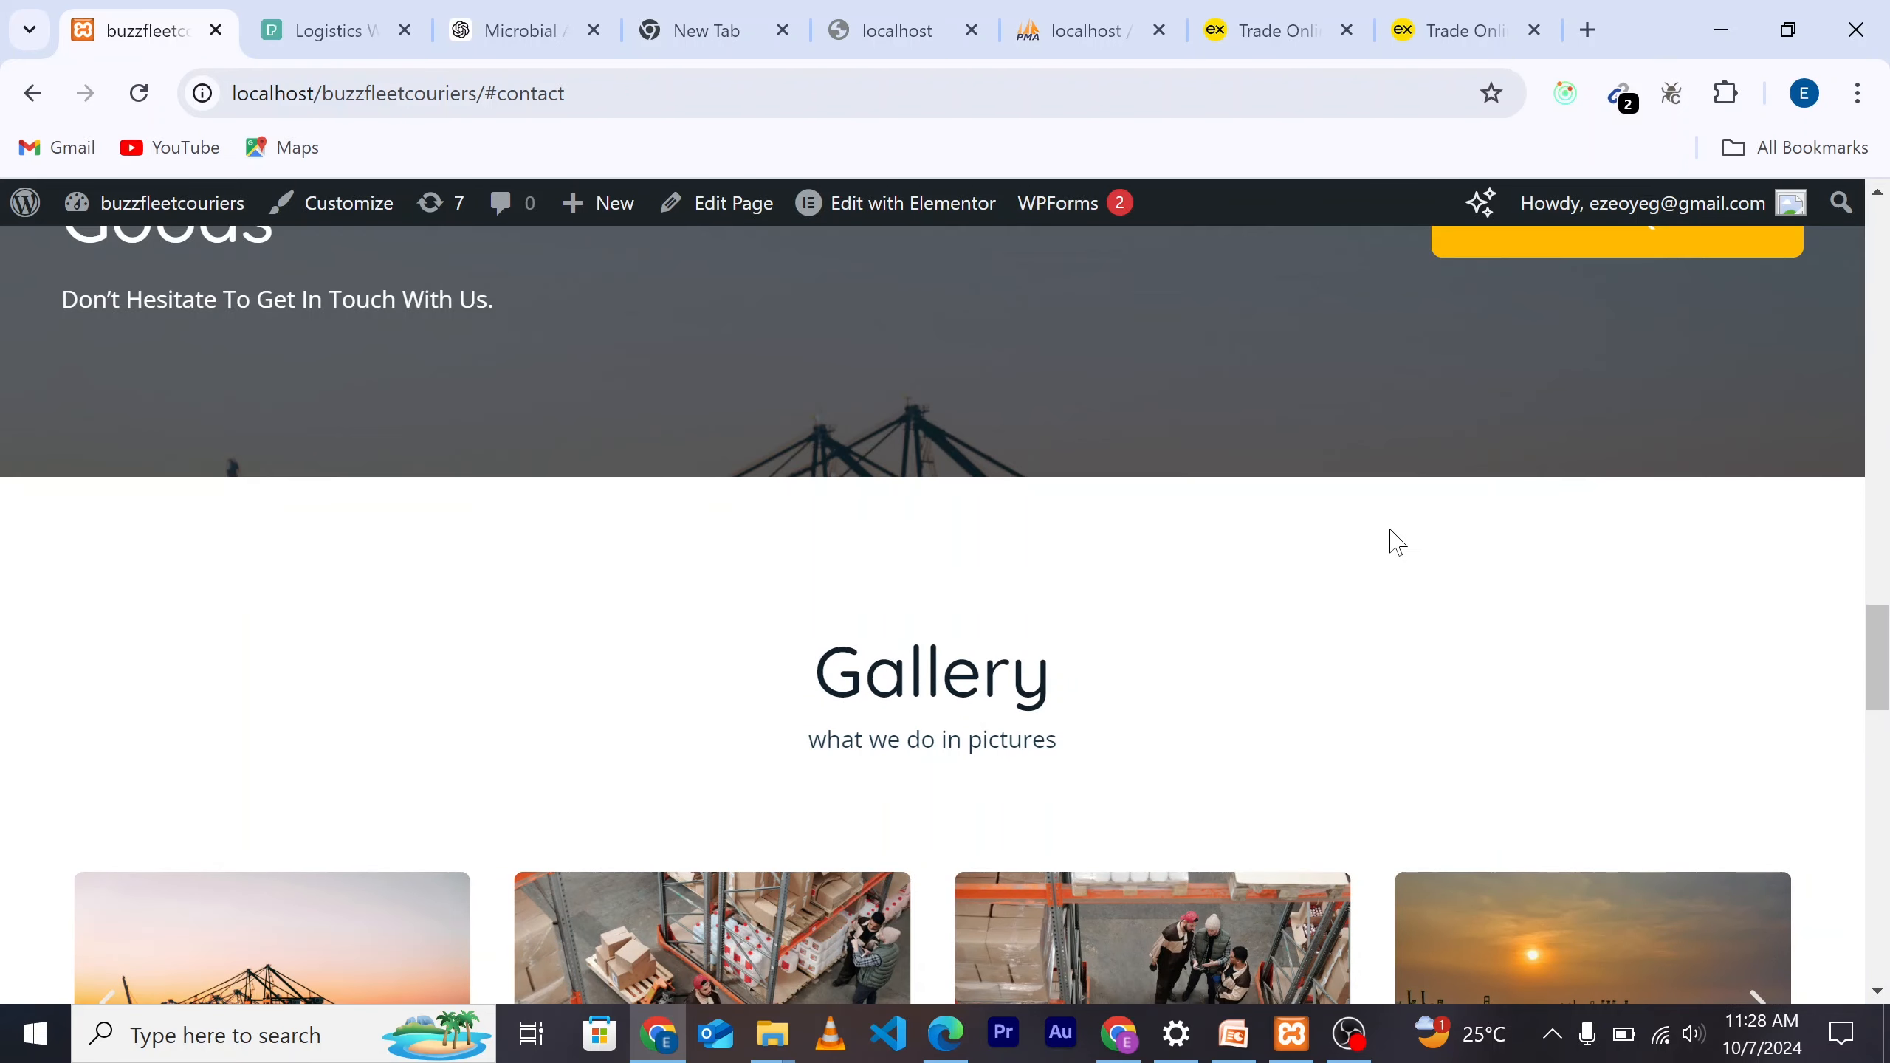
scroll(1377, 529, up, 7)
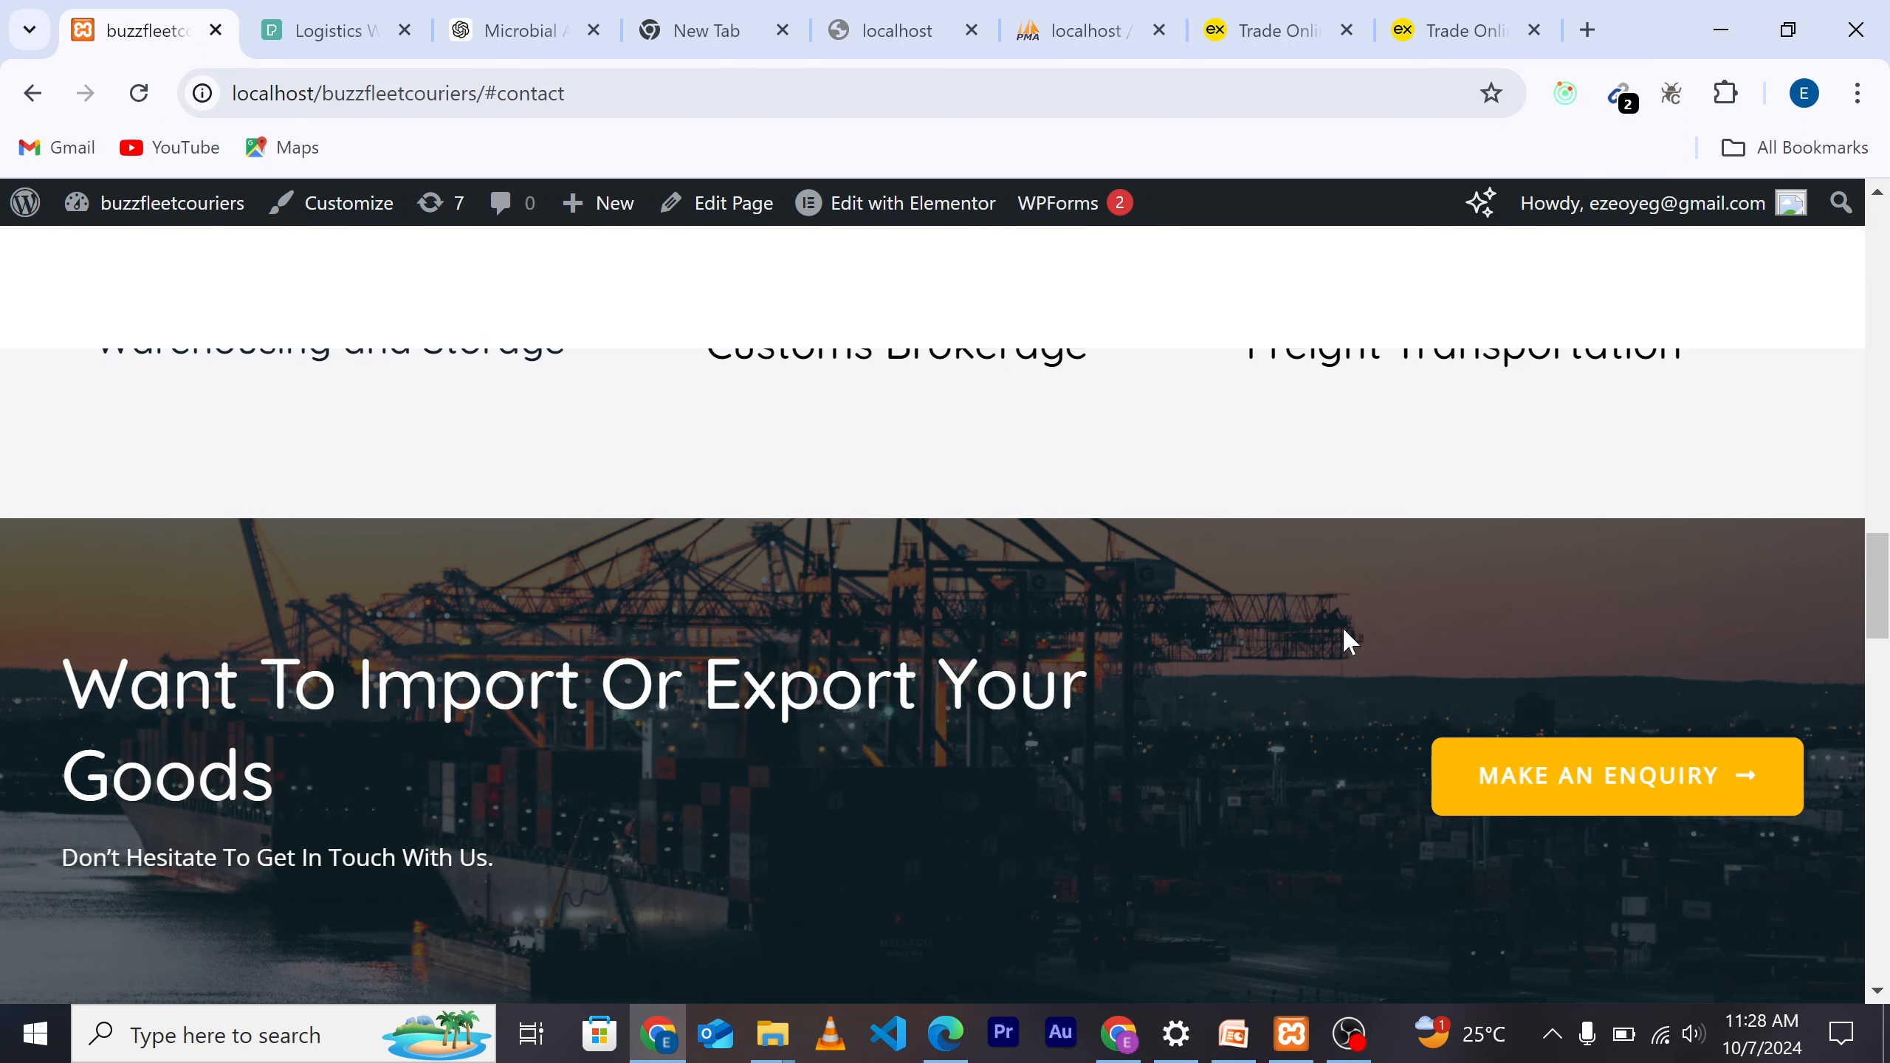
scroll(1270, 625, up, 10)
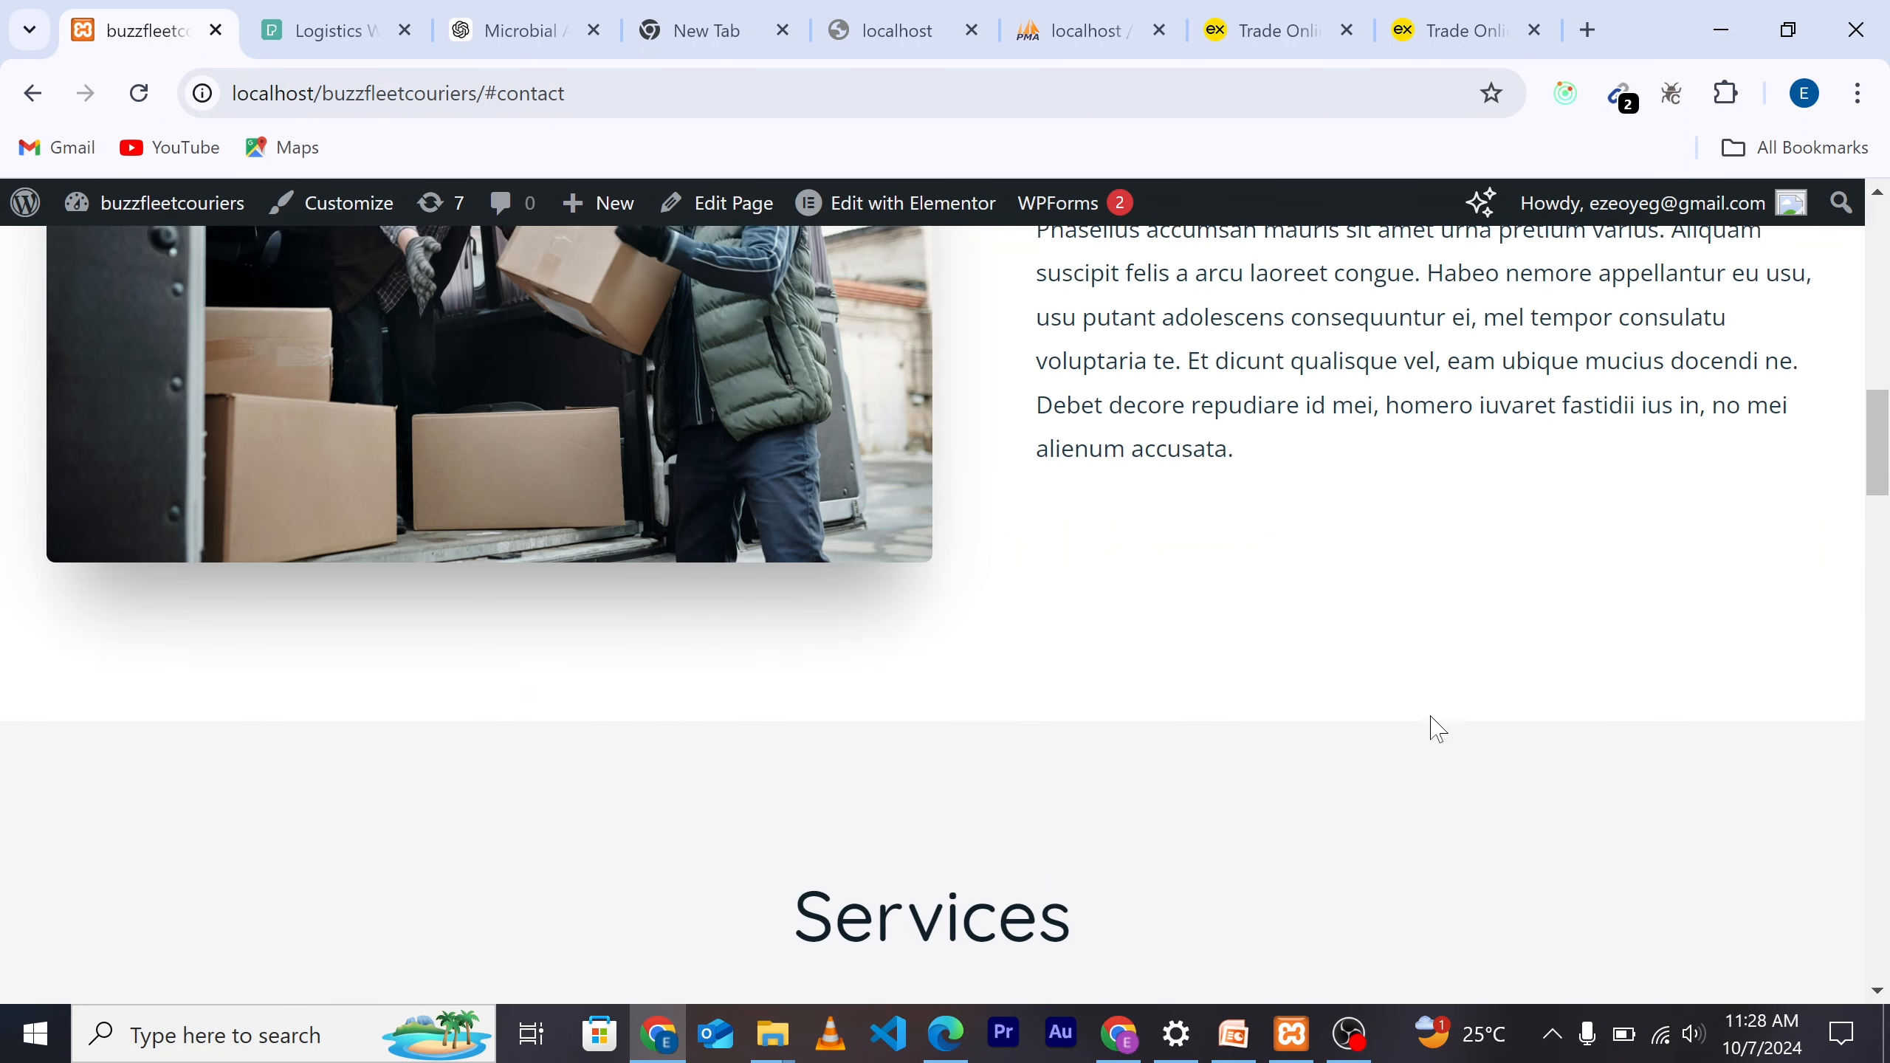
scroll(1434, 726, up, 5)
scroll(1299, 619, up, 10)
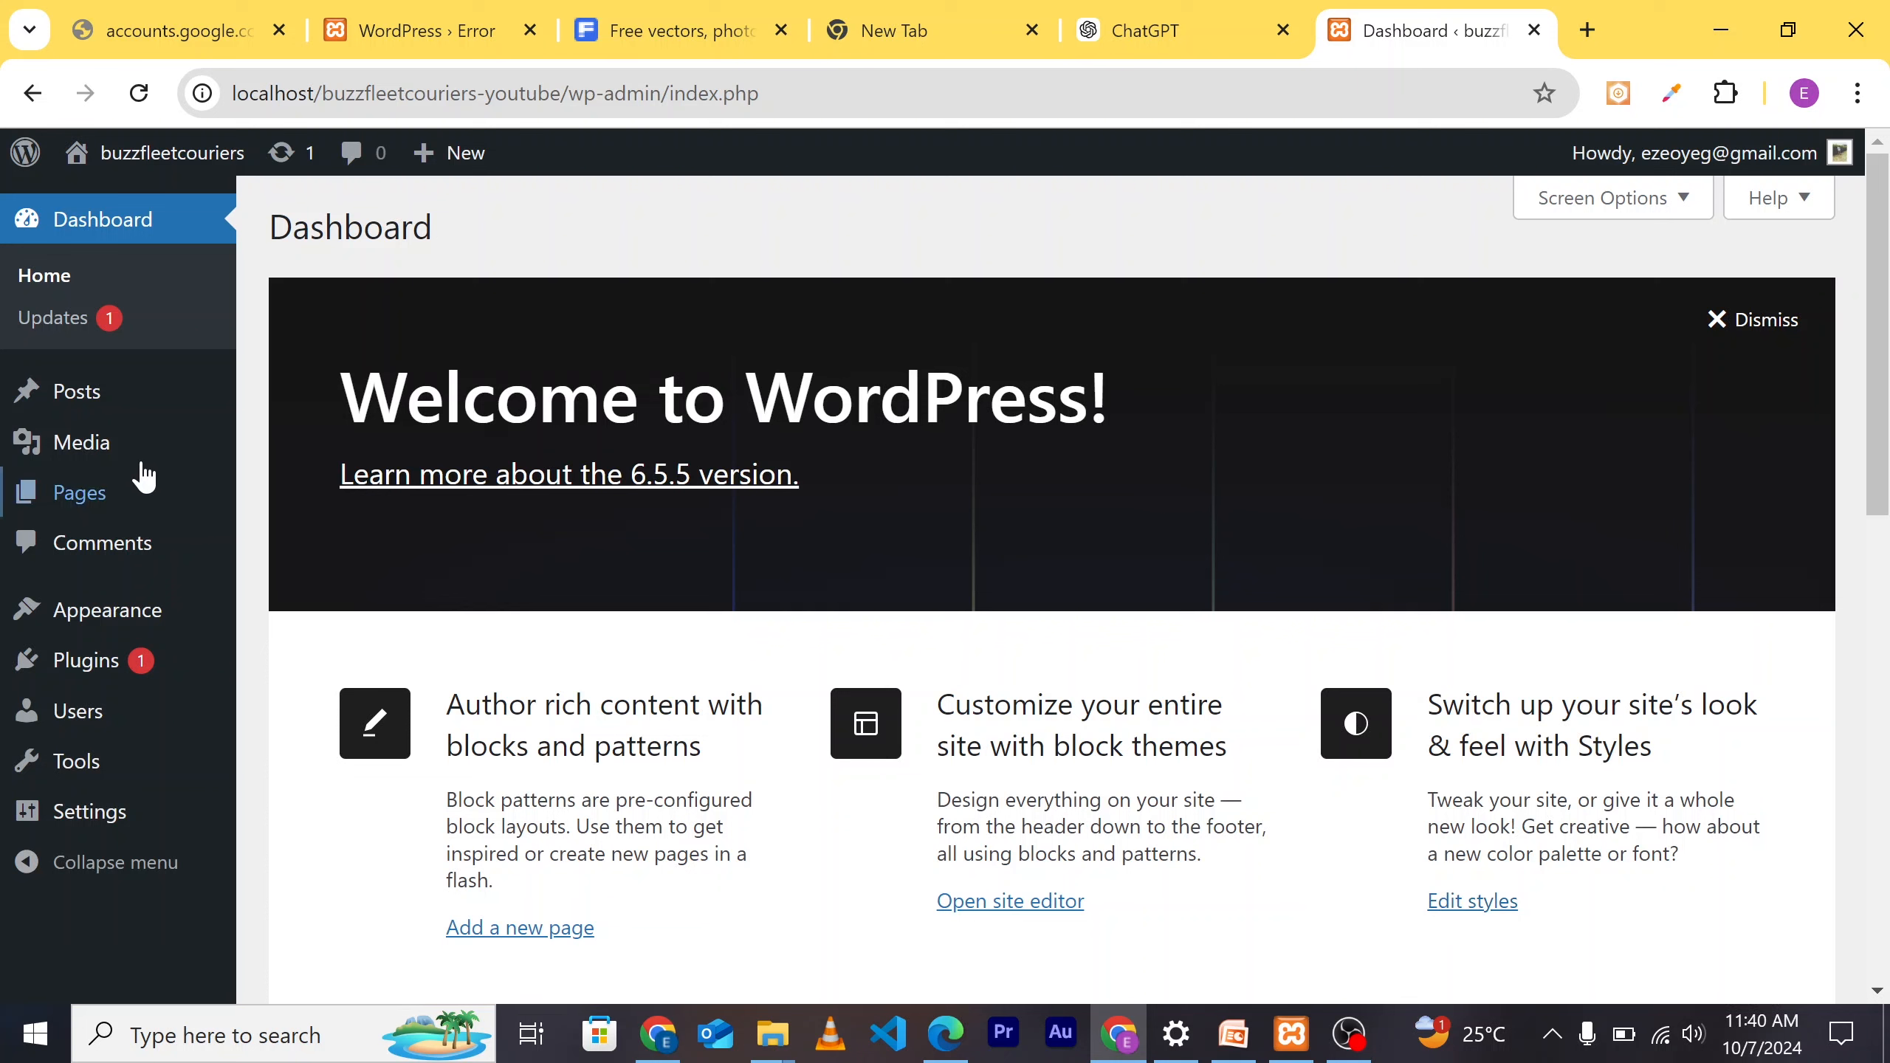
Step: Move the default Hello world! post to the trash
click(79, 411)
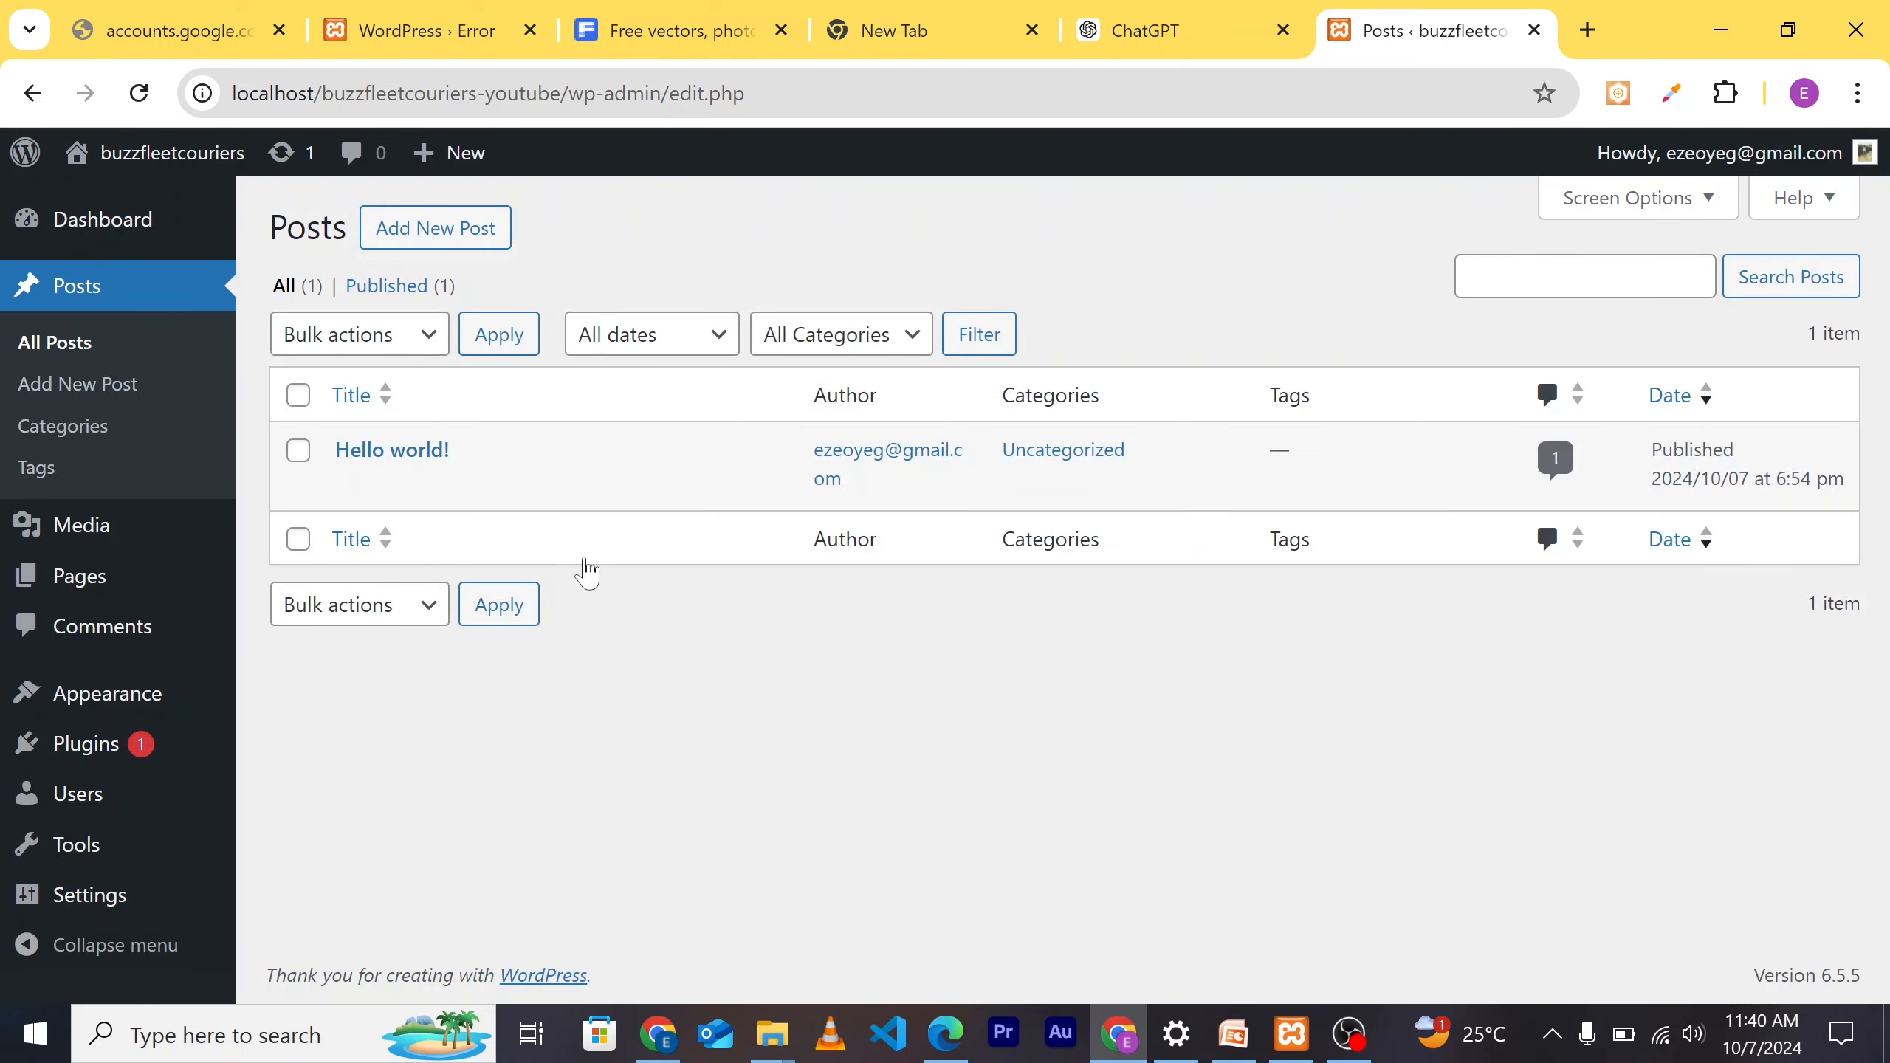
mouse_move(389, 482)
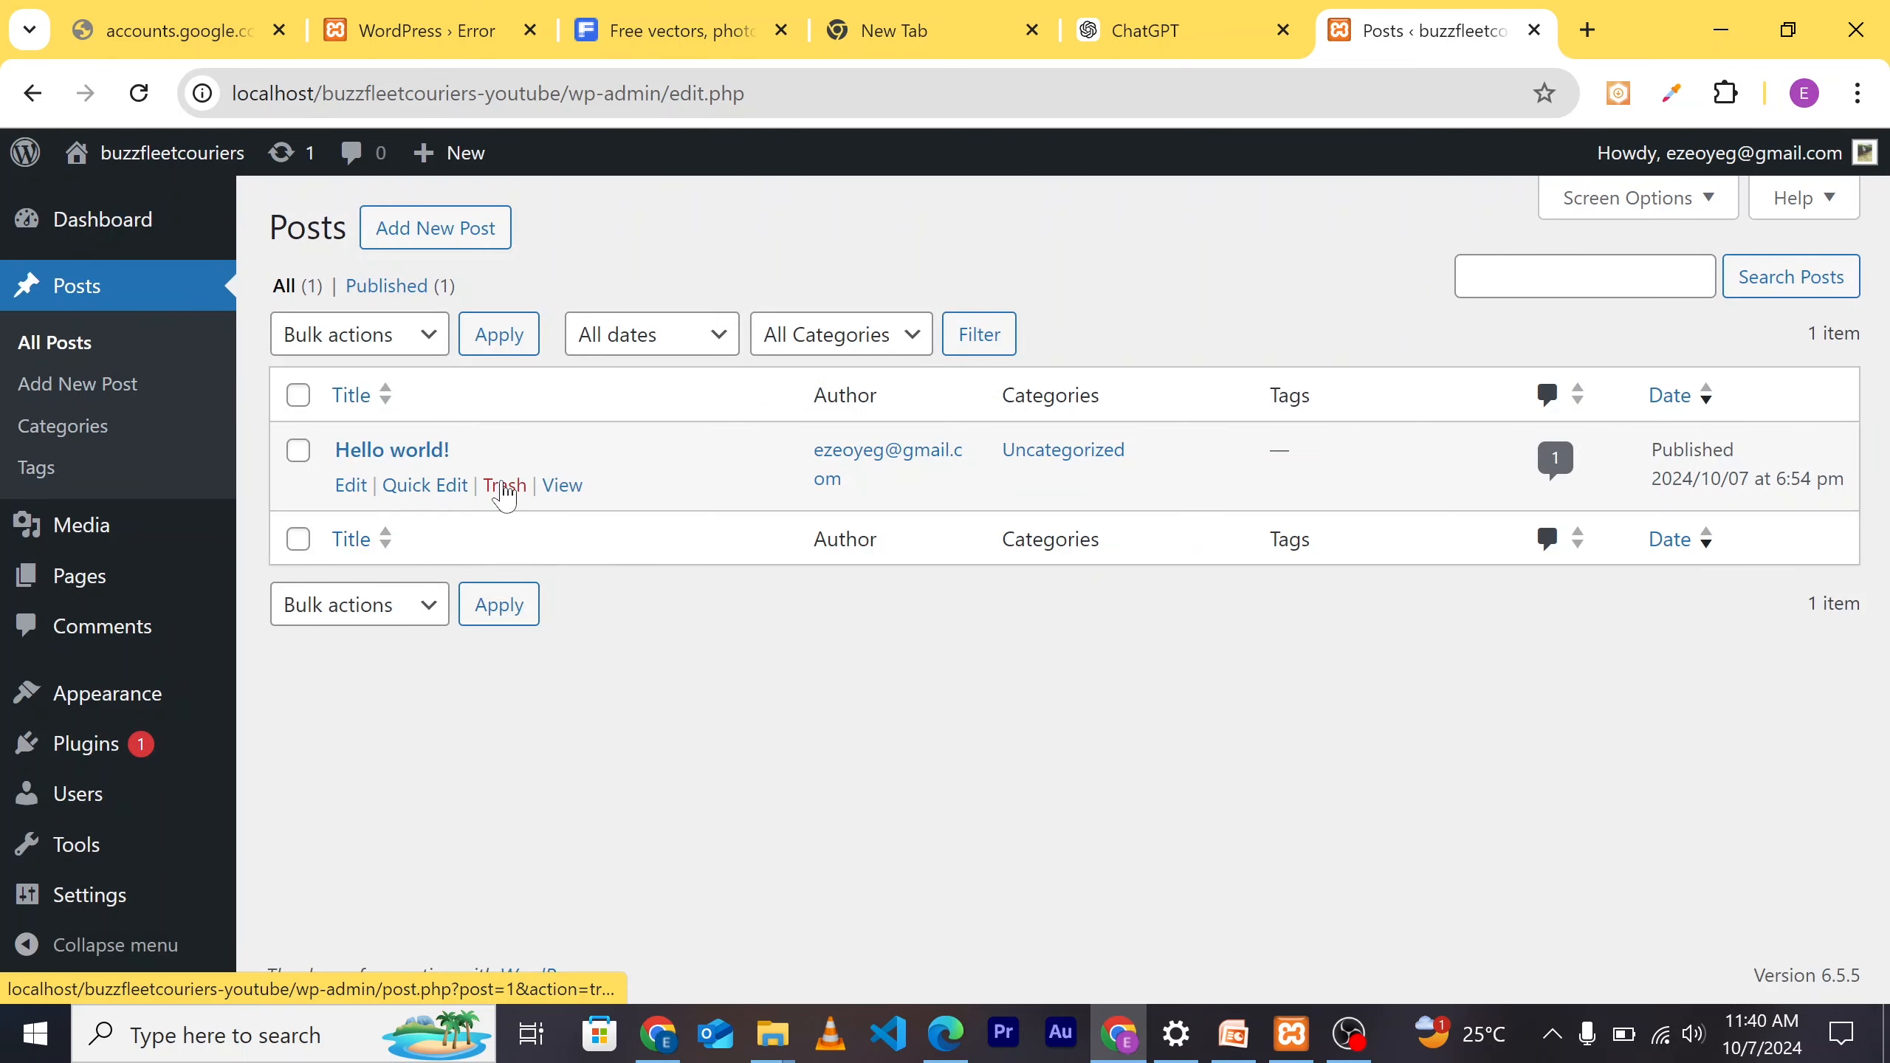
click(505, 488)
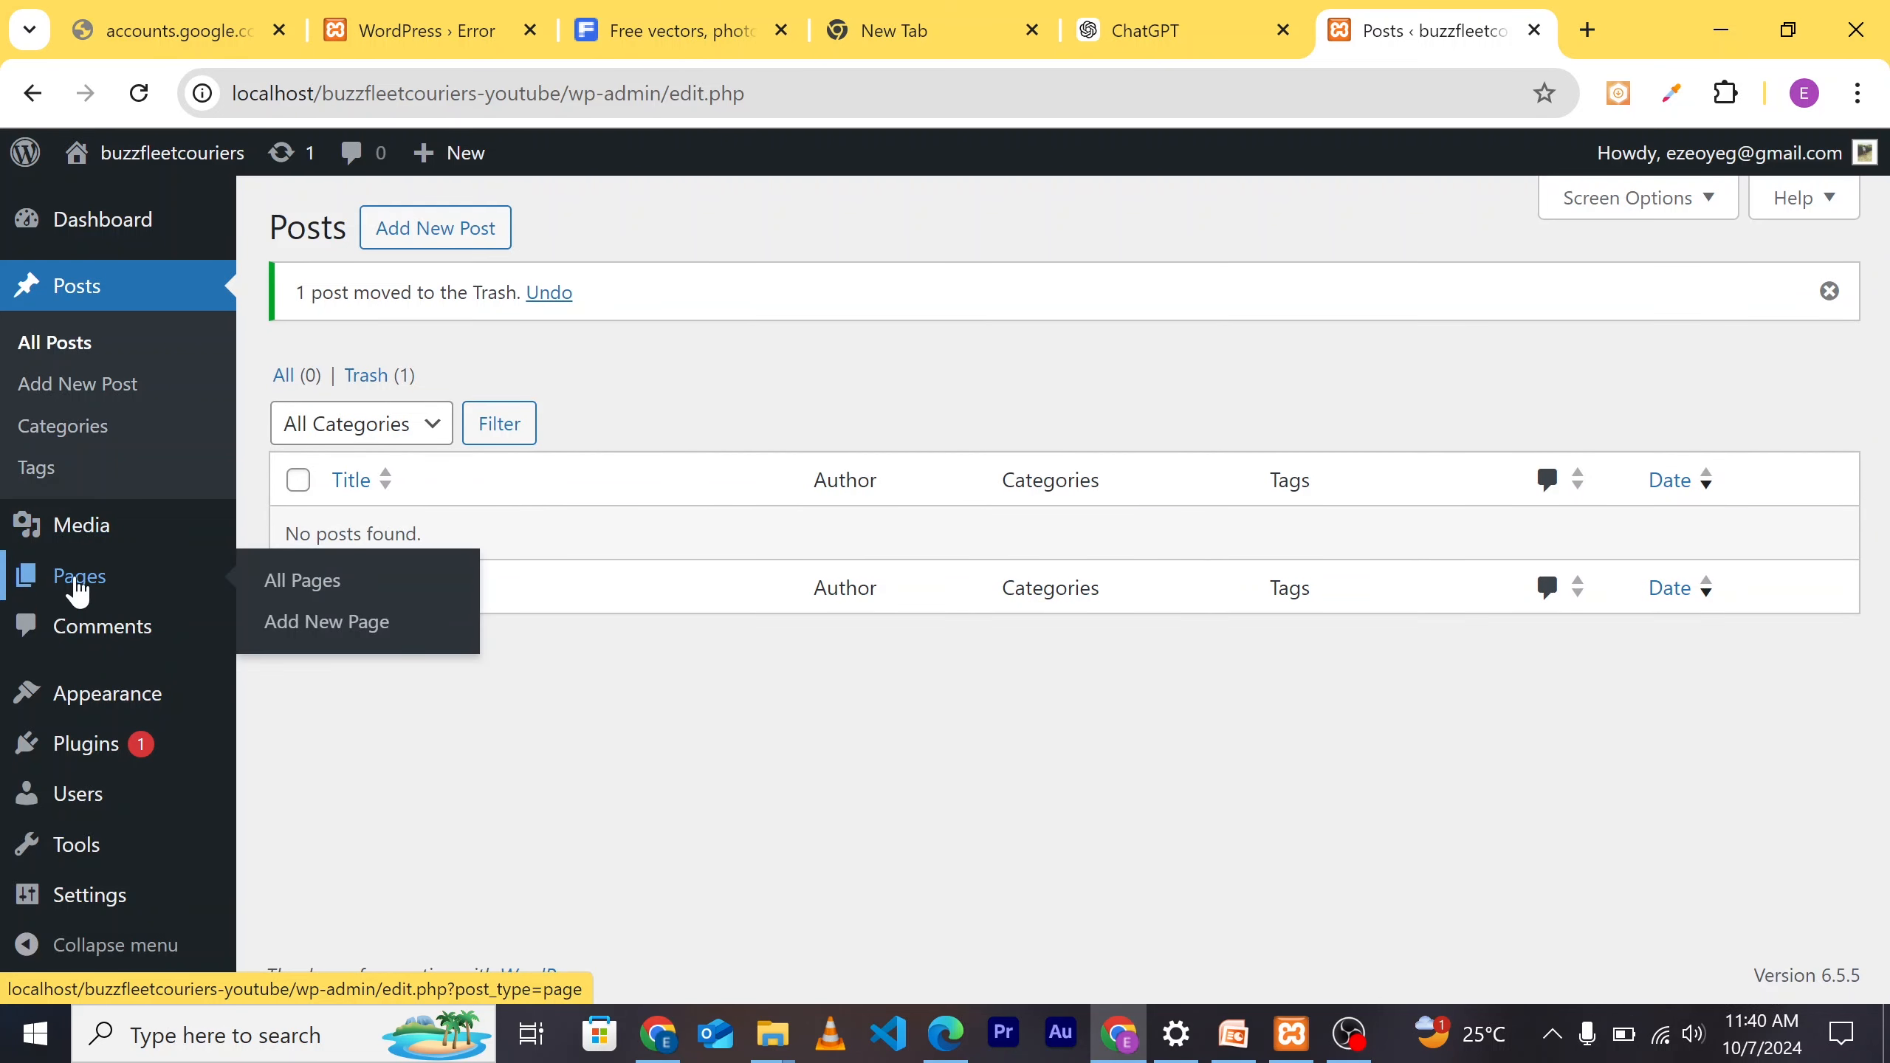
Step: Trash the Privacy Policy and Sample Page pages
click(79, 590)
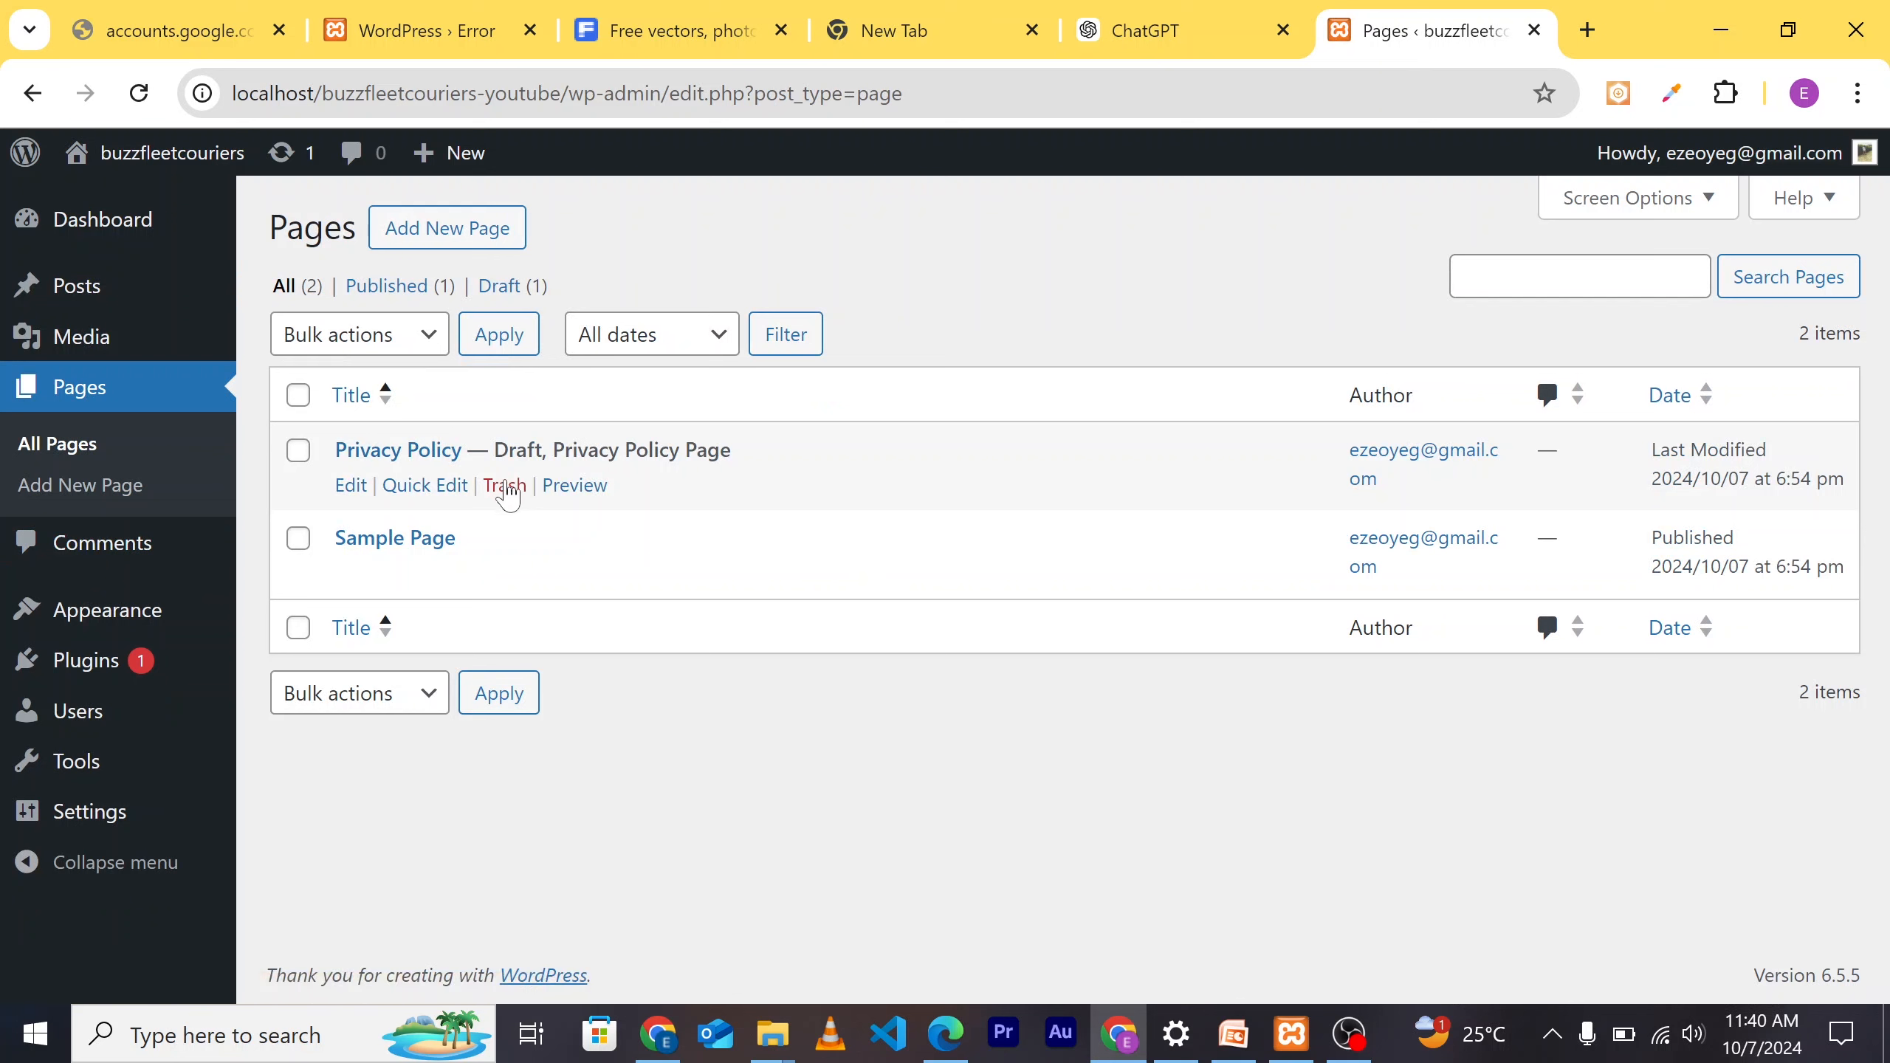
click(503, 485)
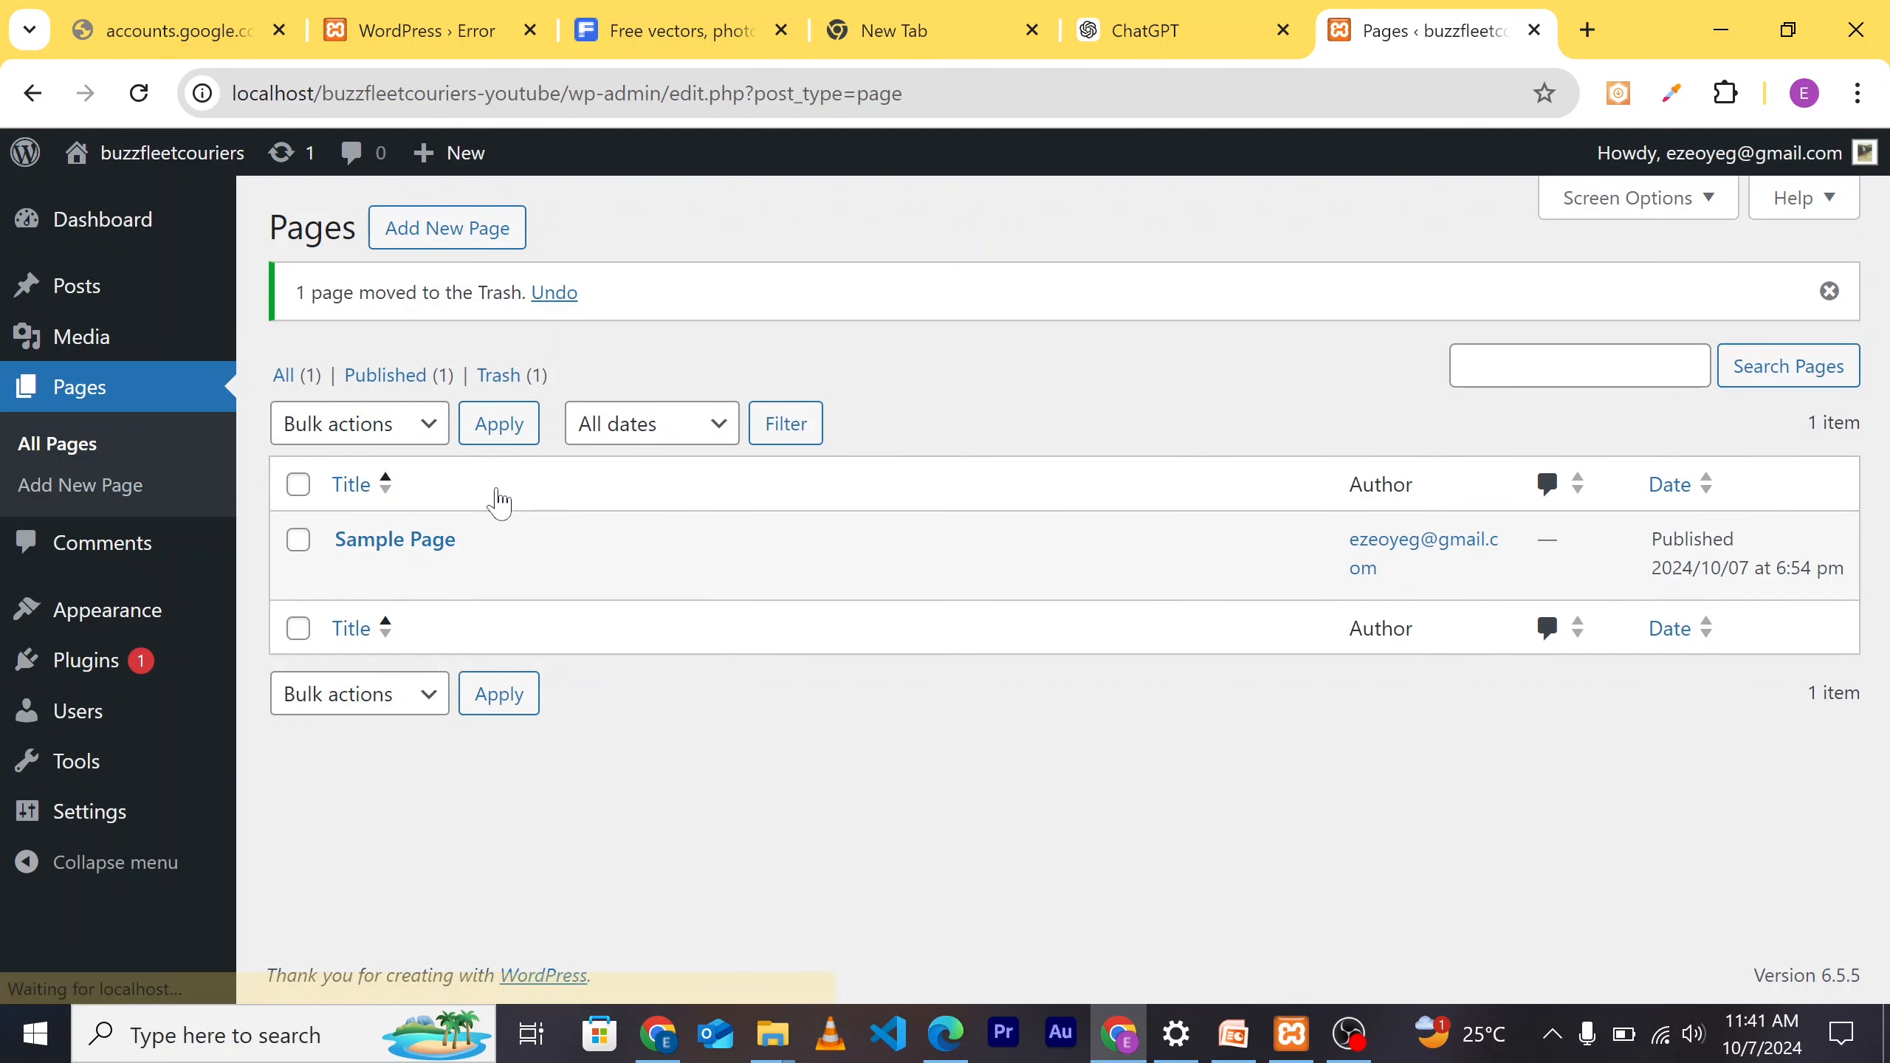
click(504, 575)
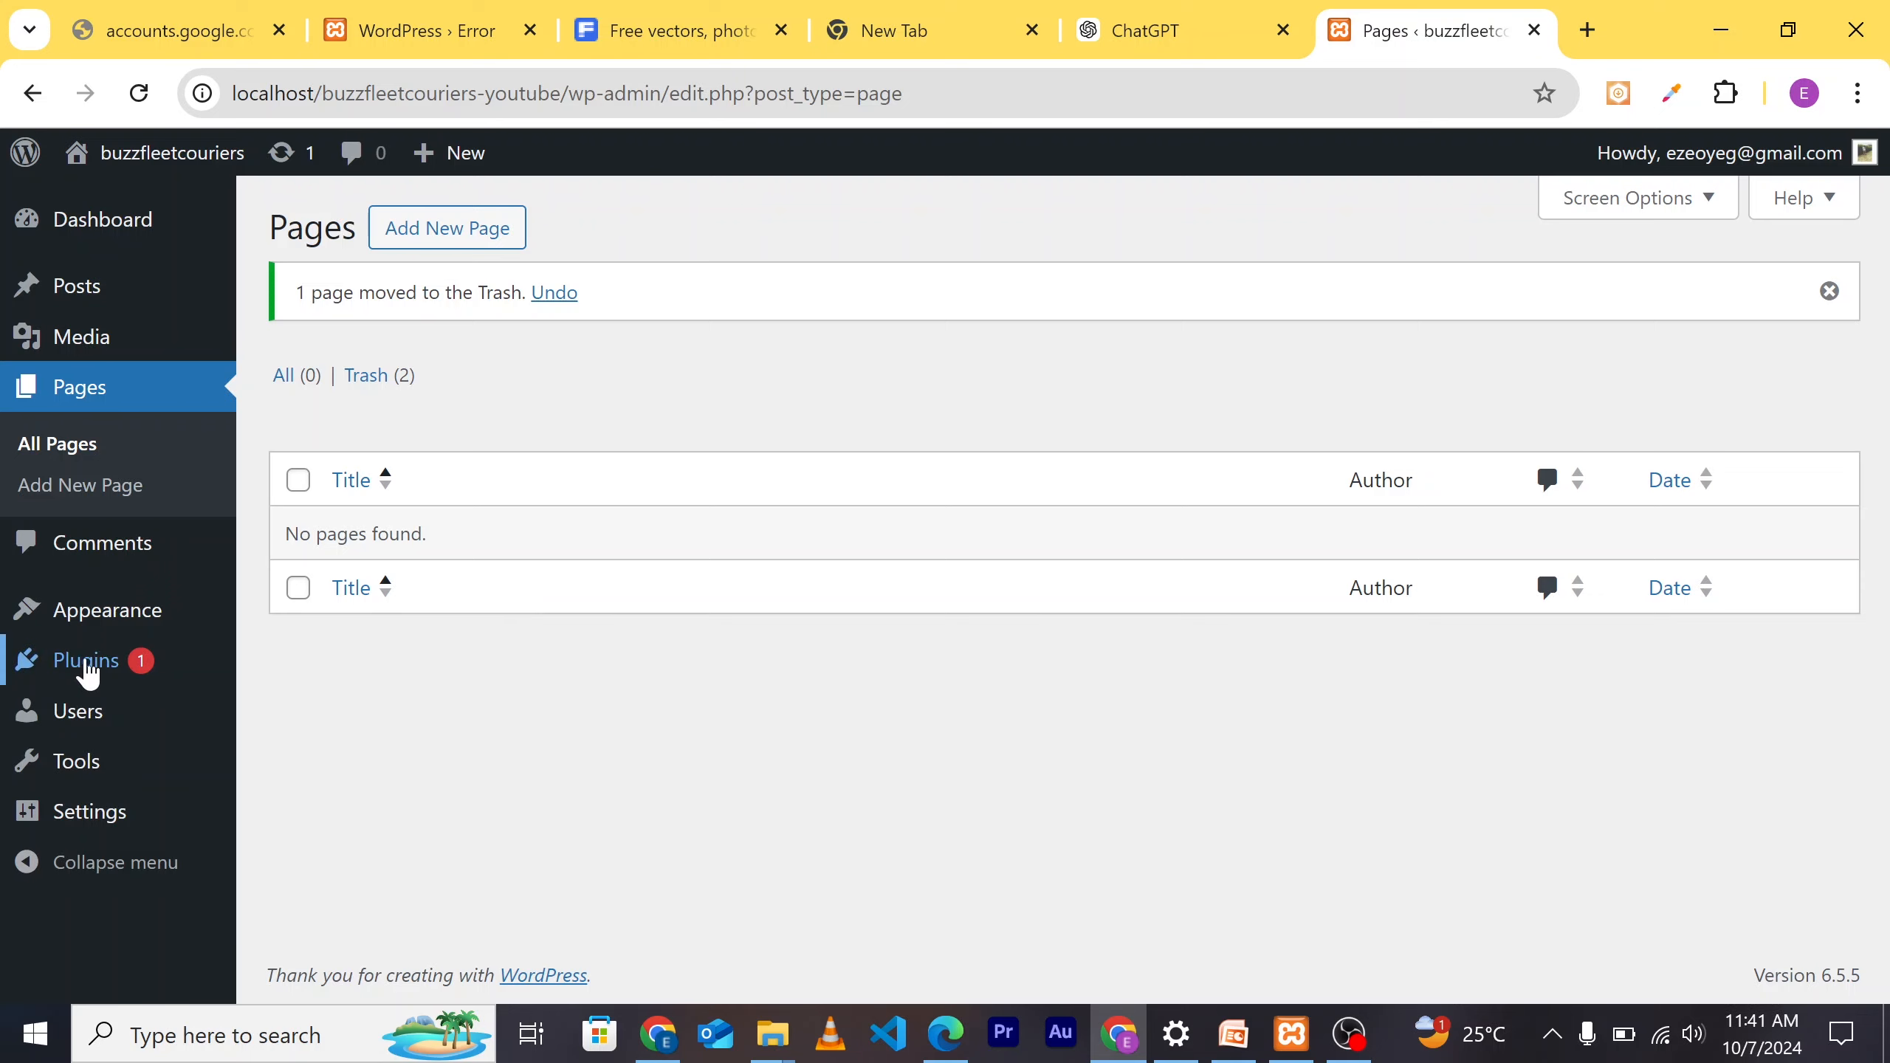
Step: Delete the Akismet Anti-spam and Hello Dolly plugins, confirming each deletion
mouse_move(83, 667)
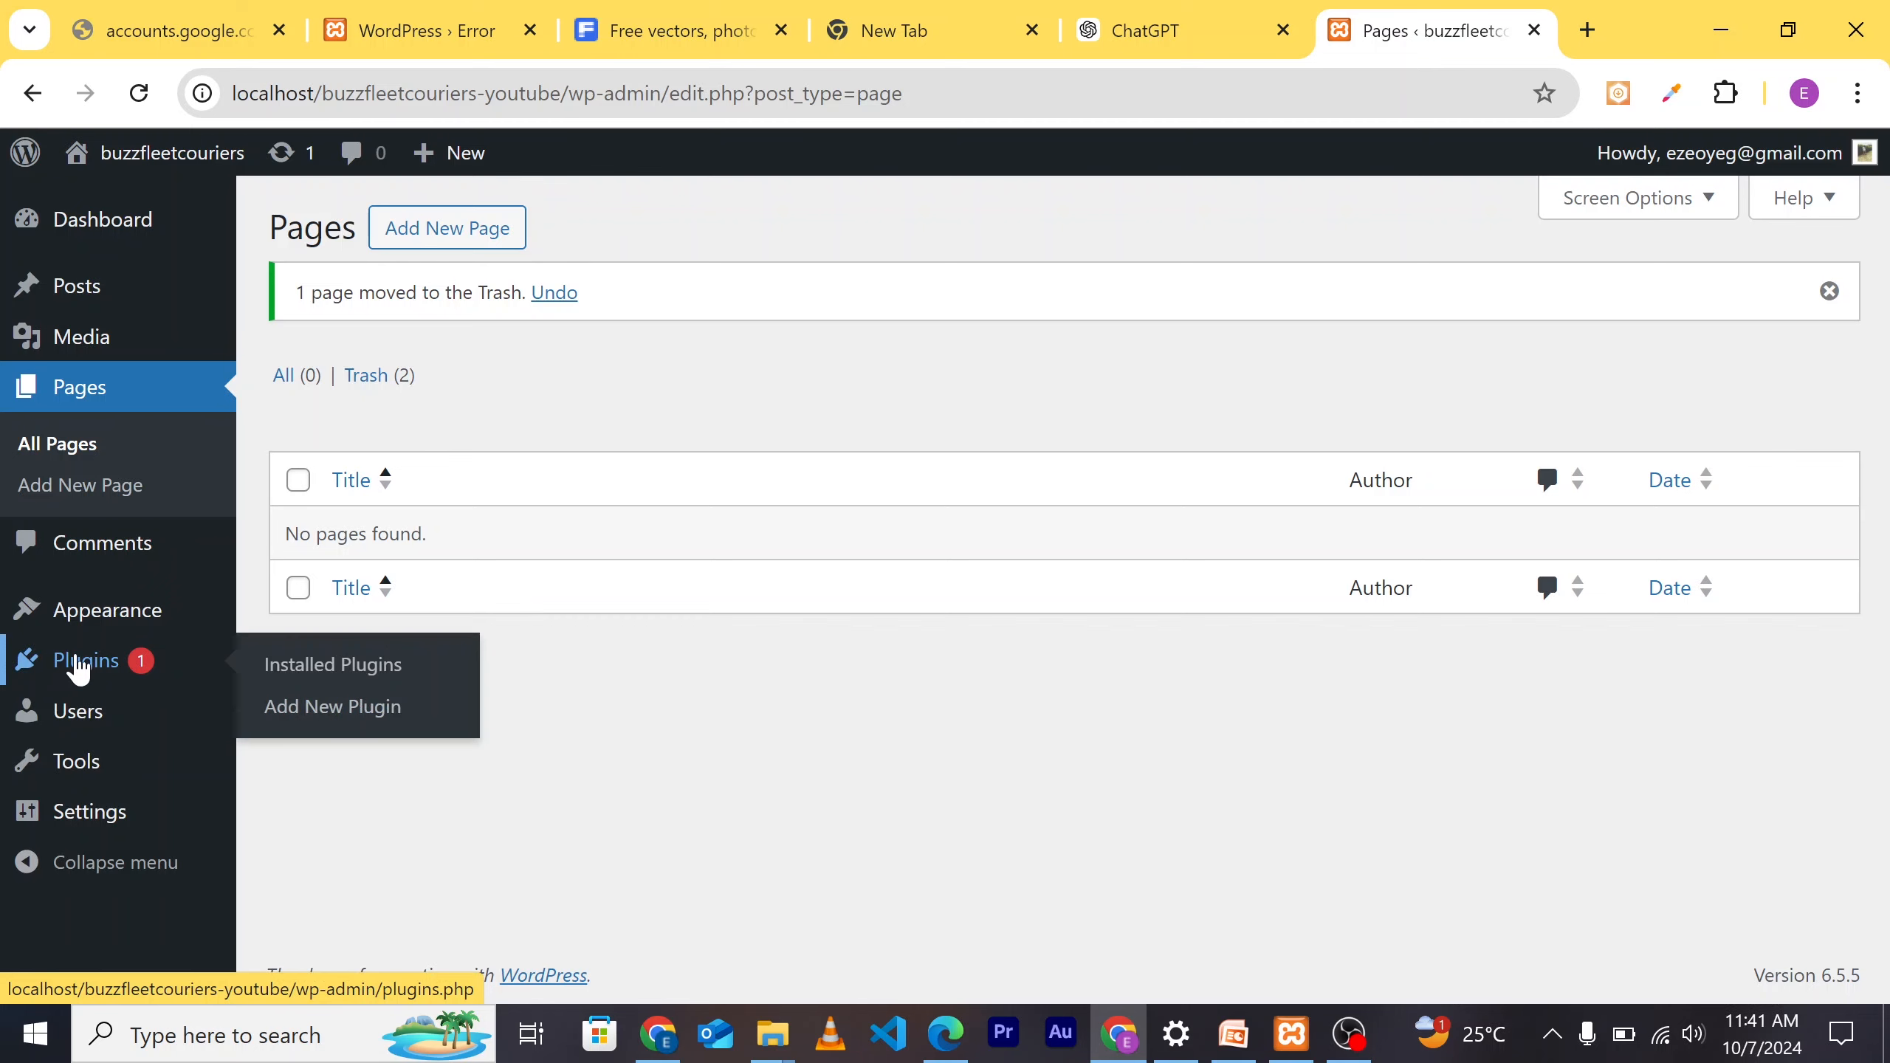
click(78, 668)
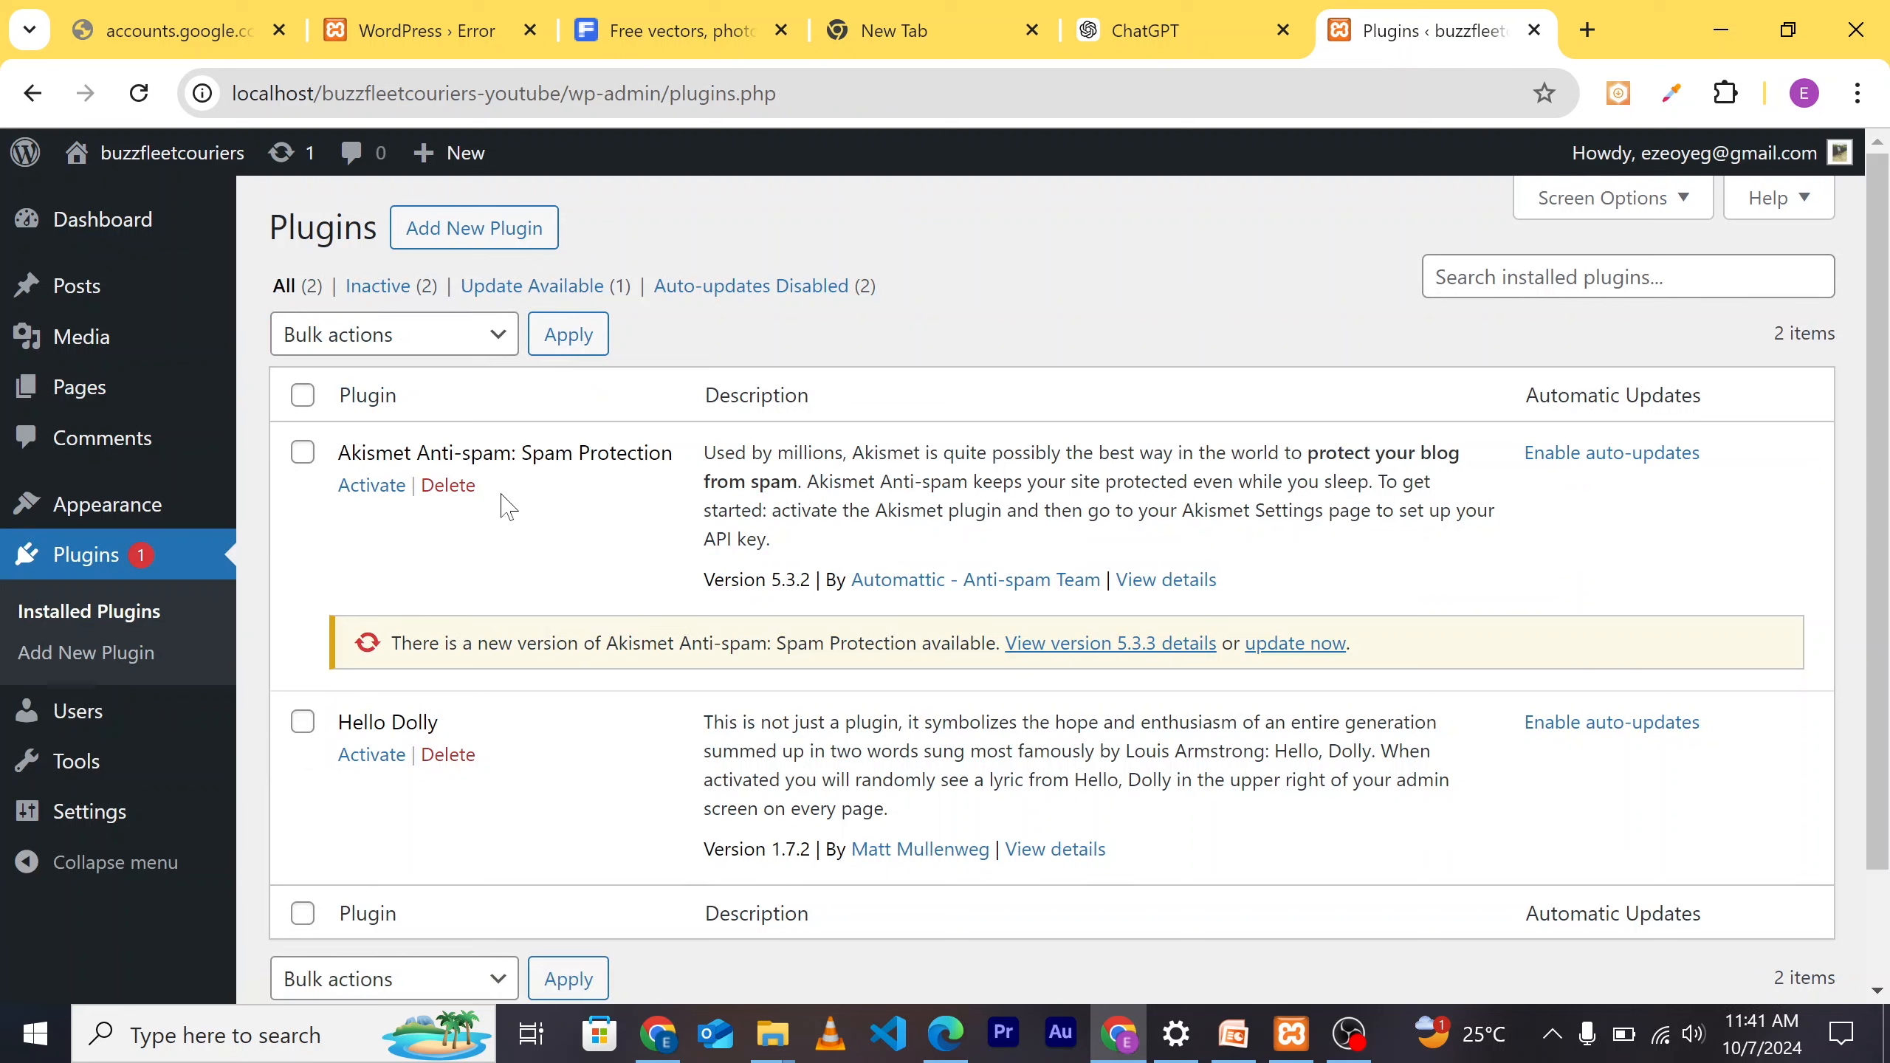
click(459, 494)
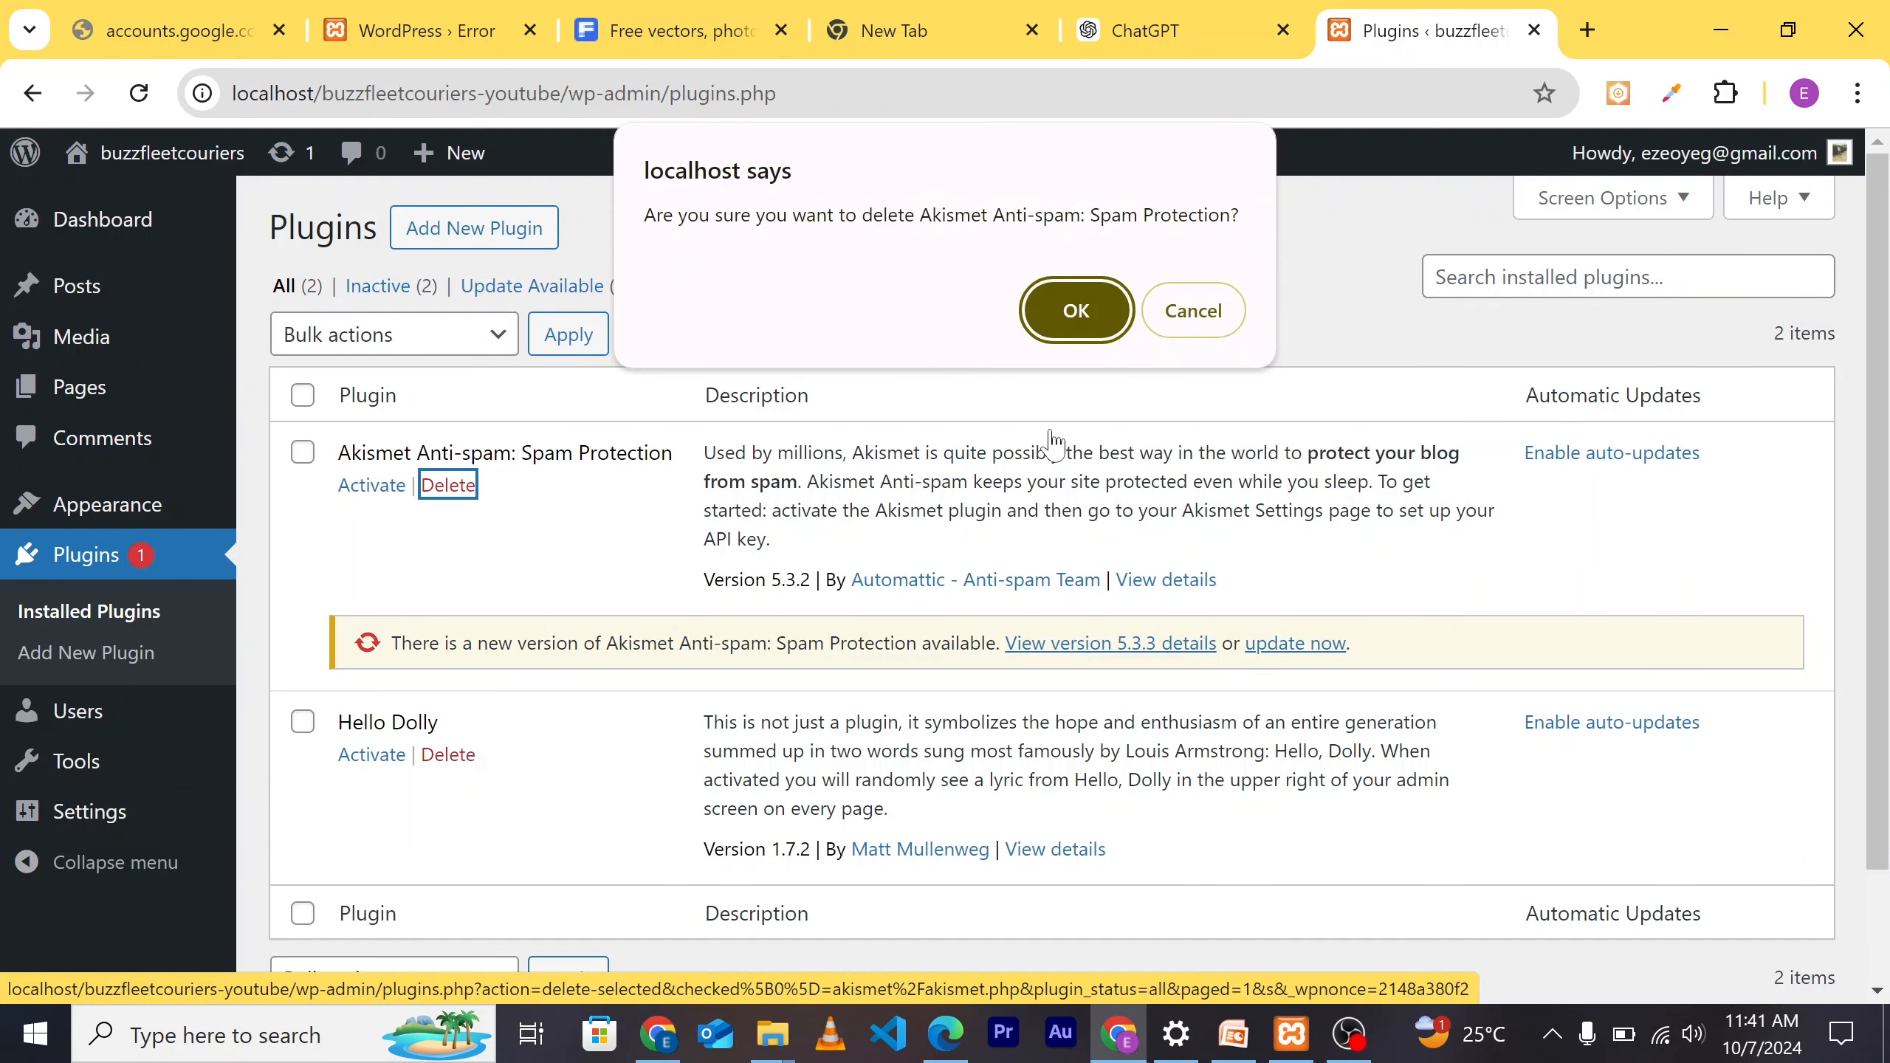
click(1078, 309)
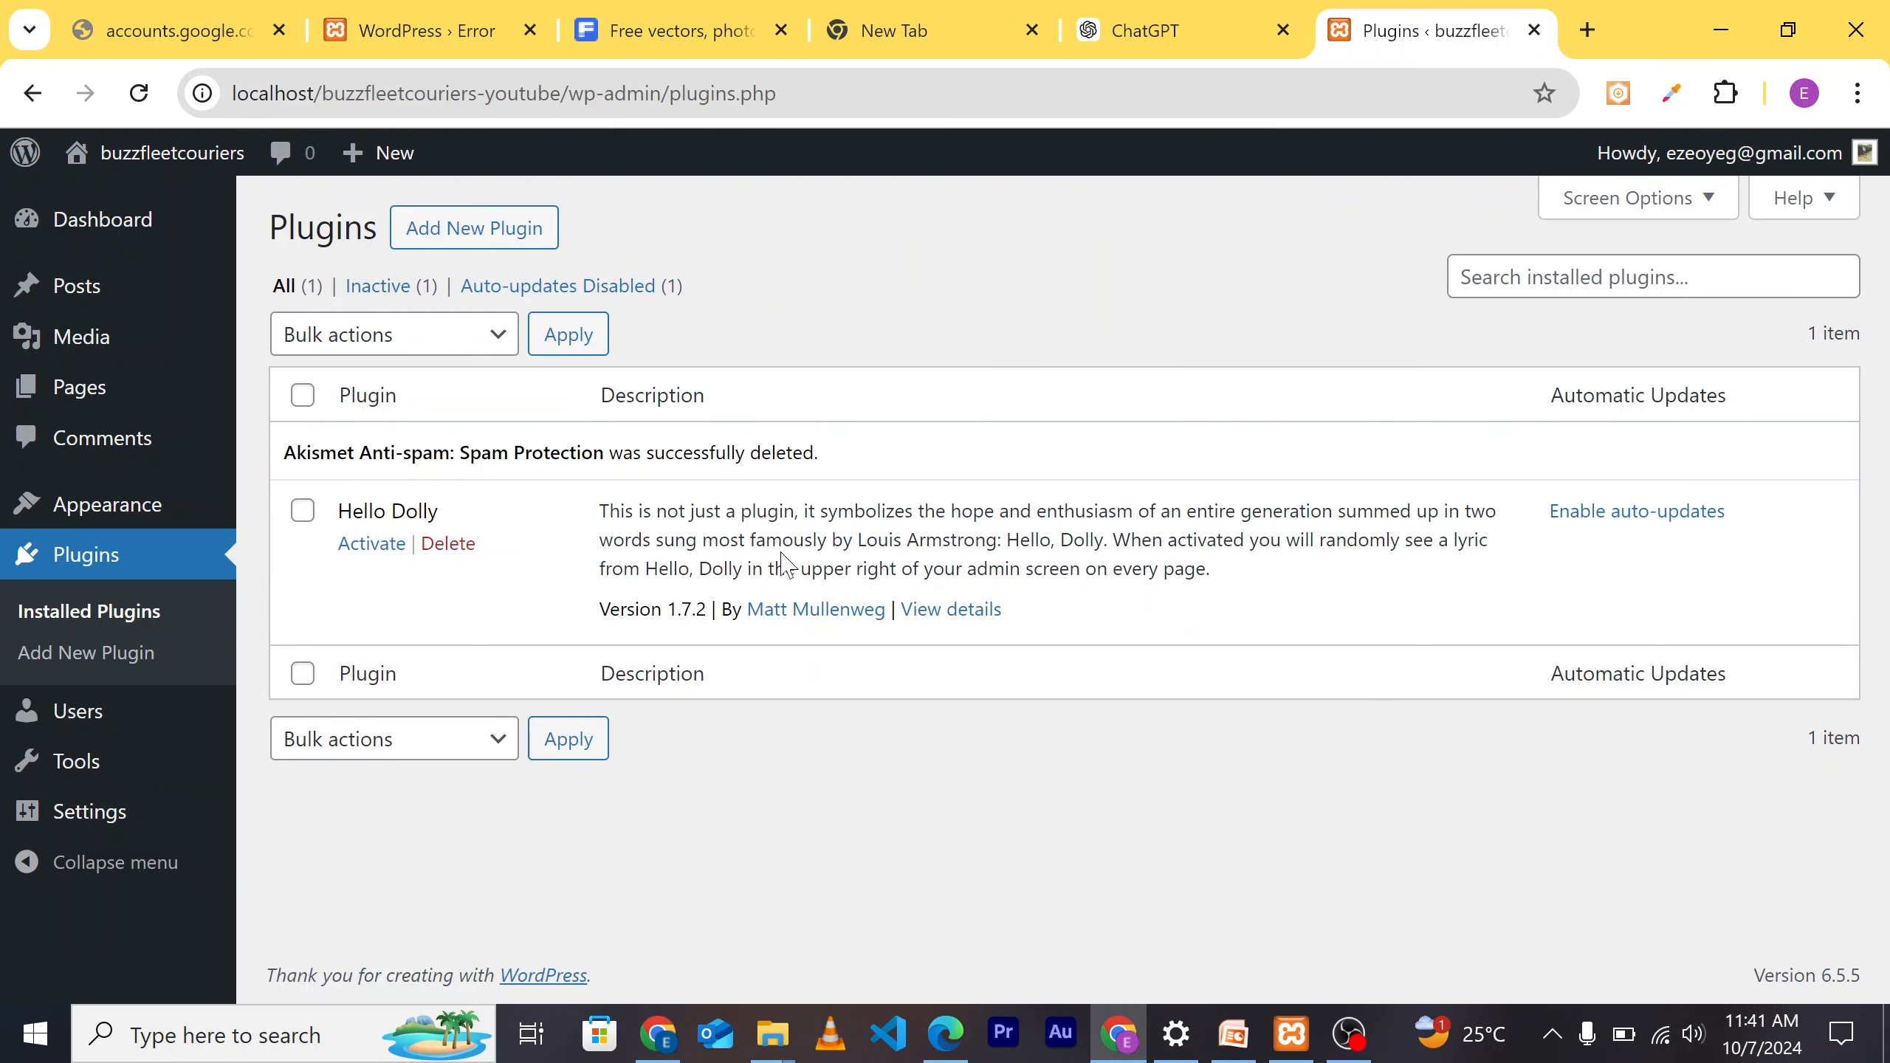
click(452, 555)
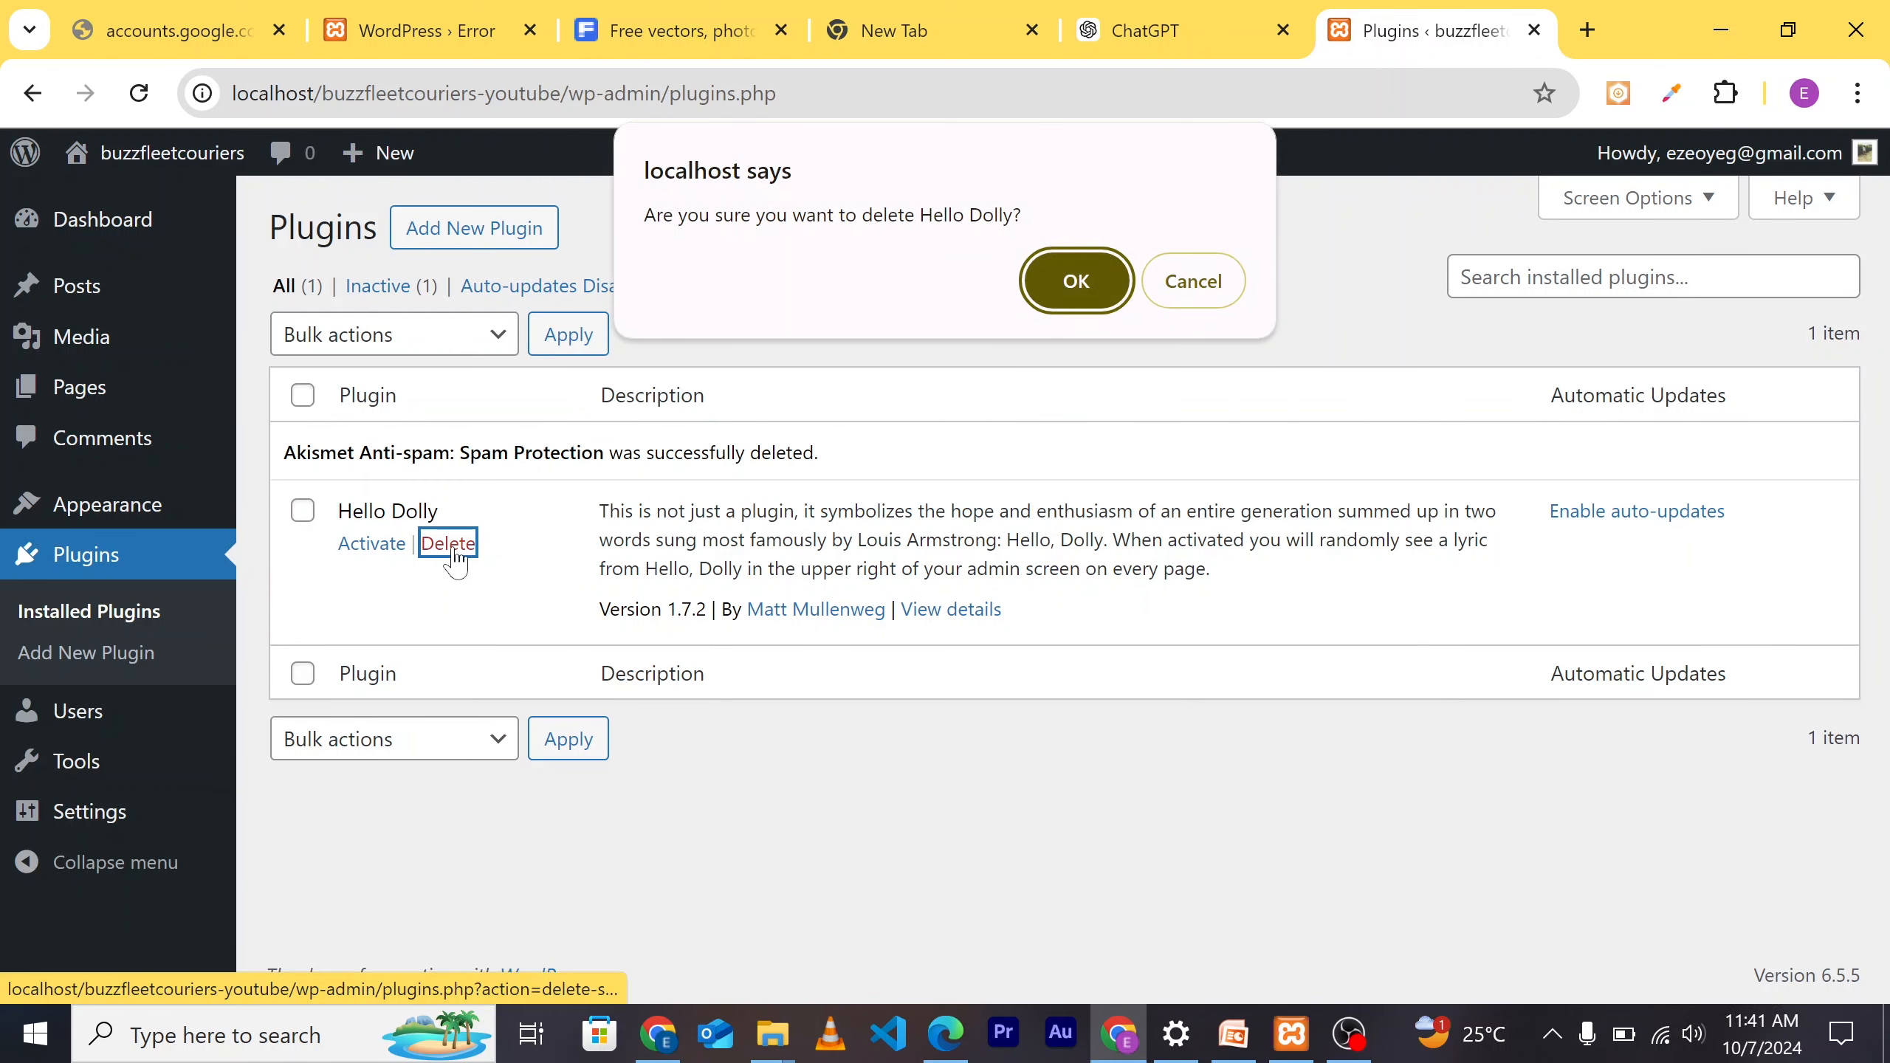
click(1058, 294)
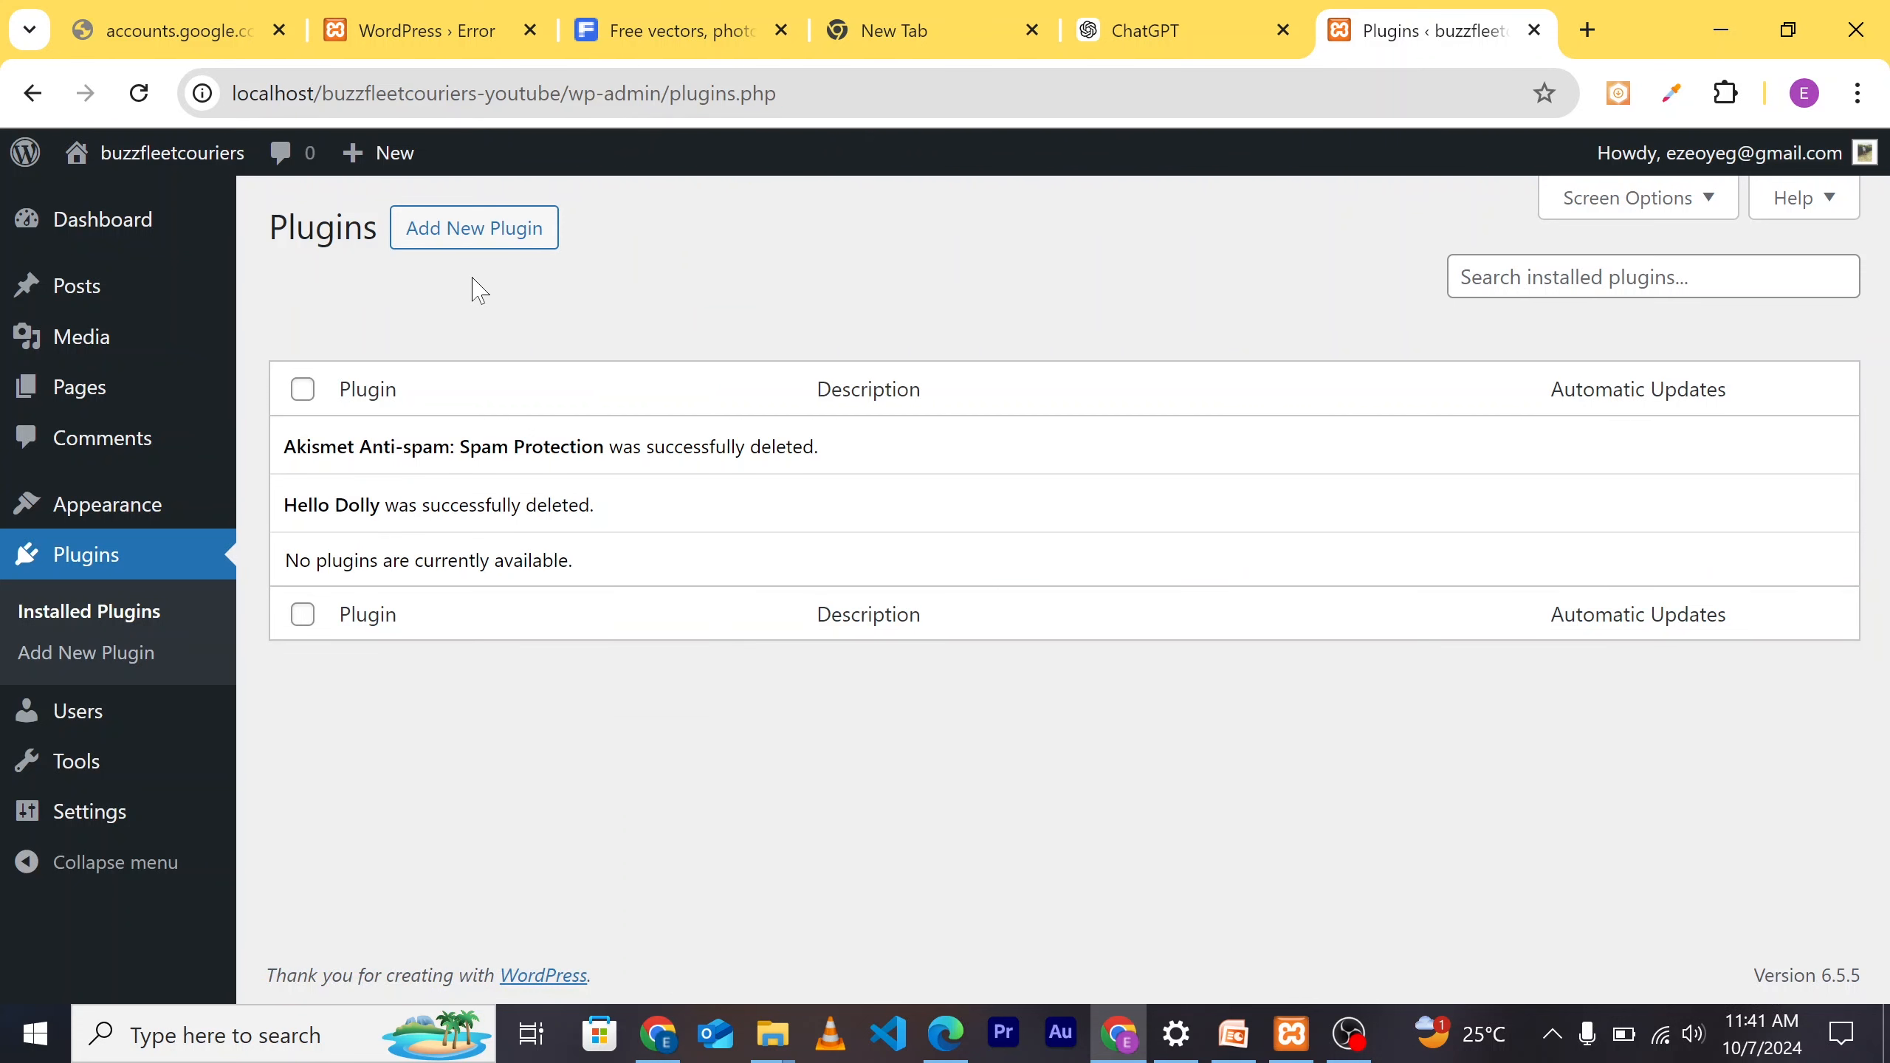
click(480, 236)
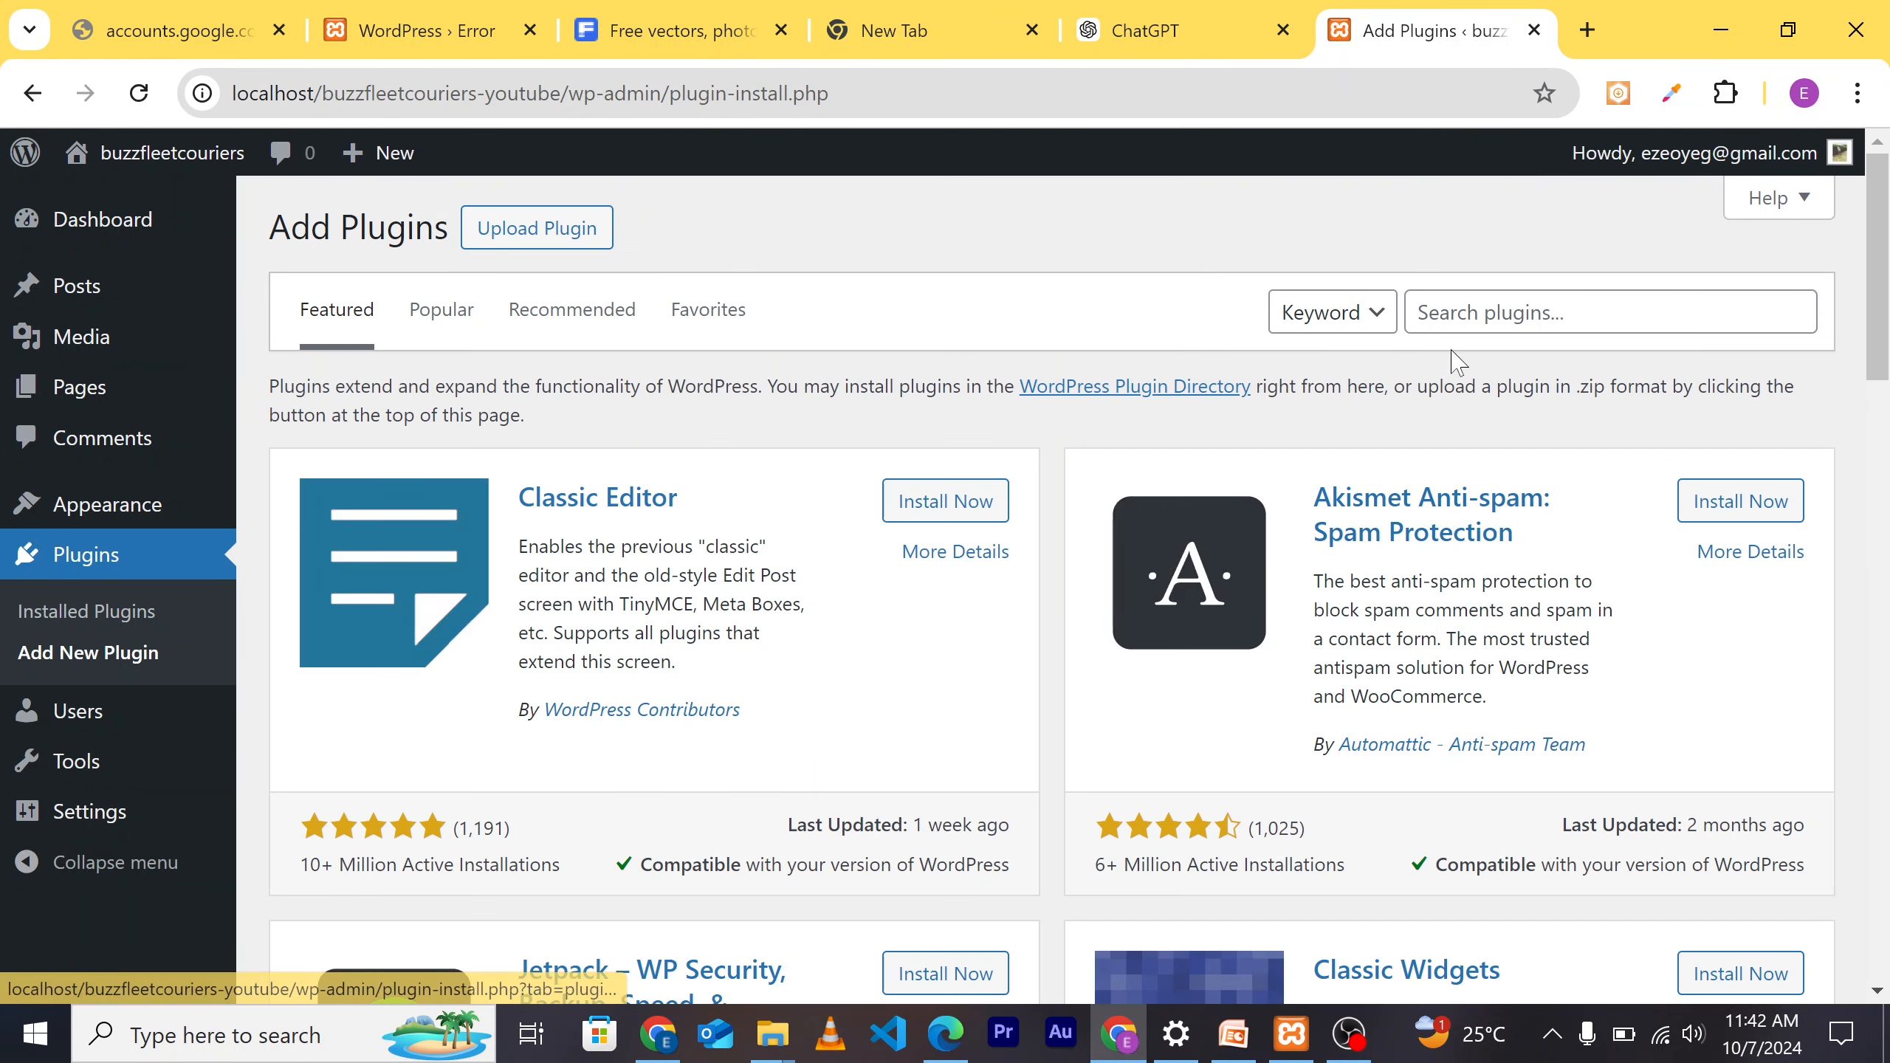
Step: Search plugins for 'spectra', then install and activate Spectra – WordPress Gutenberg Blocks
click(1582, 313)
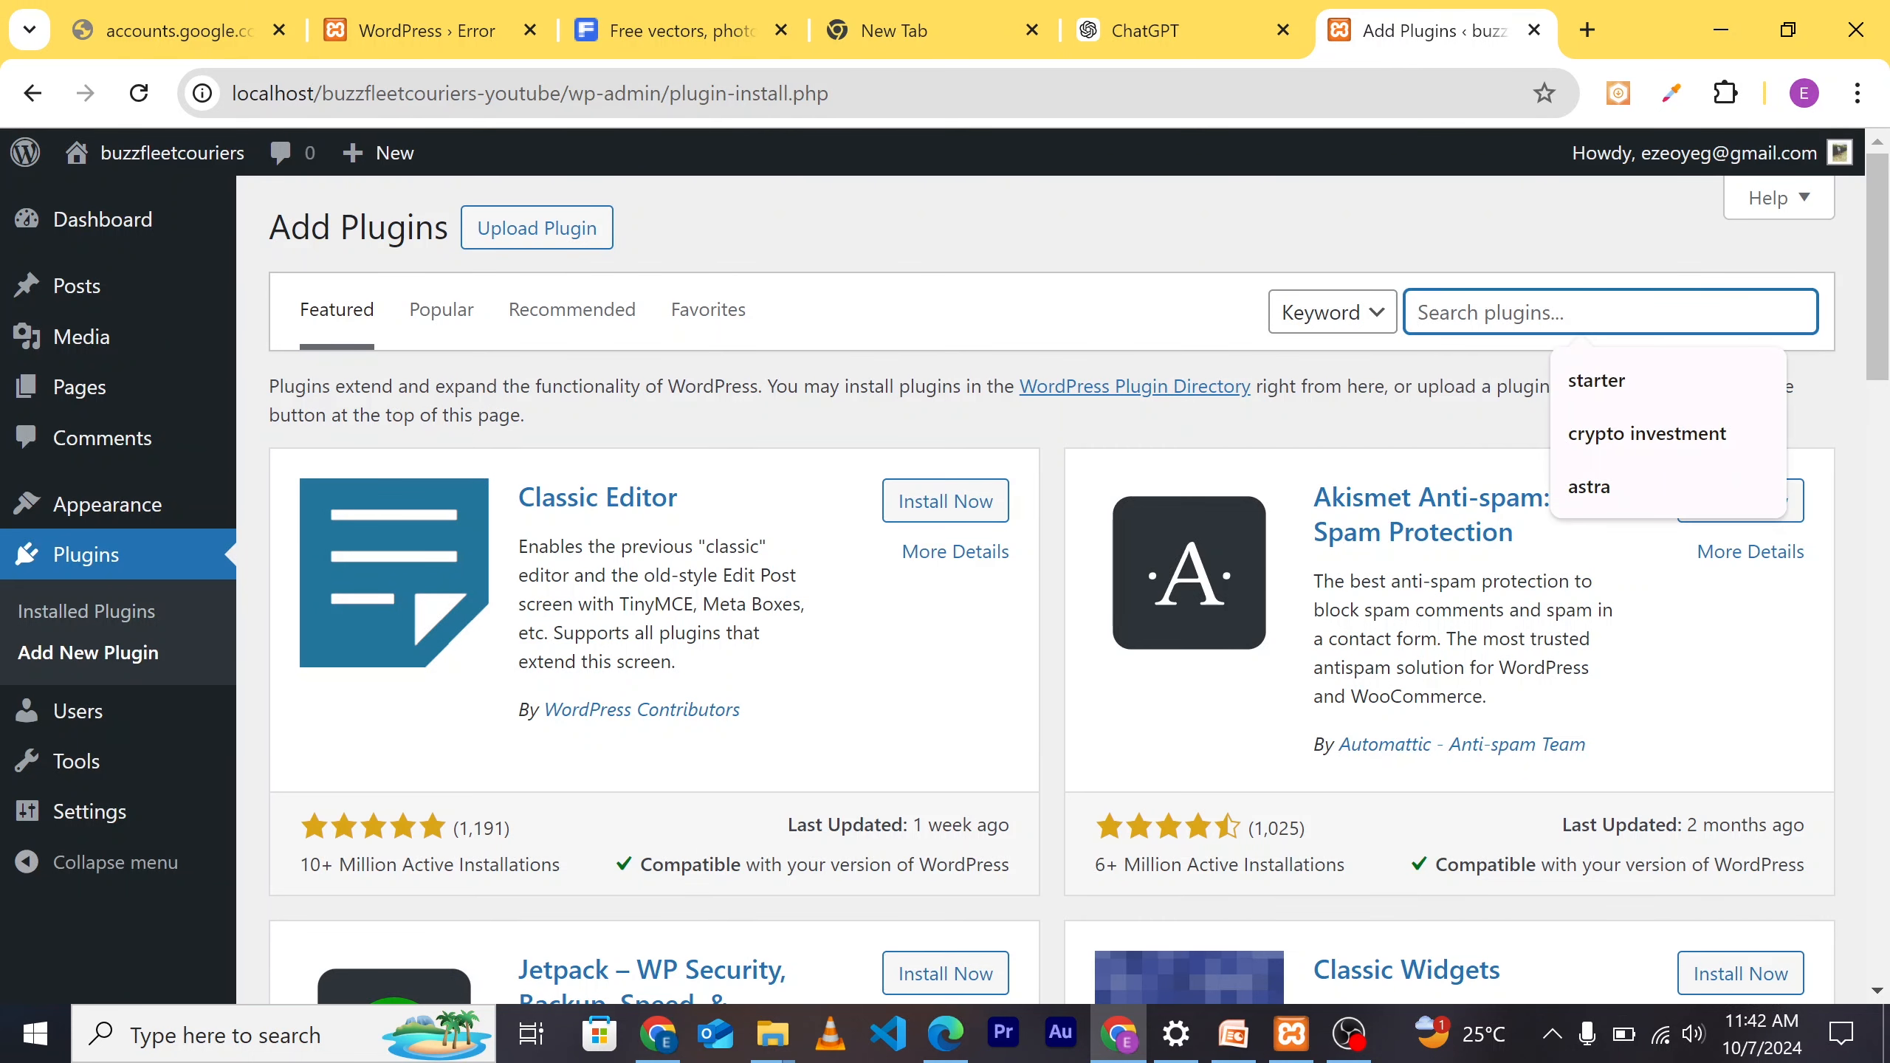
text(spect)
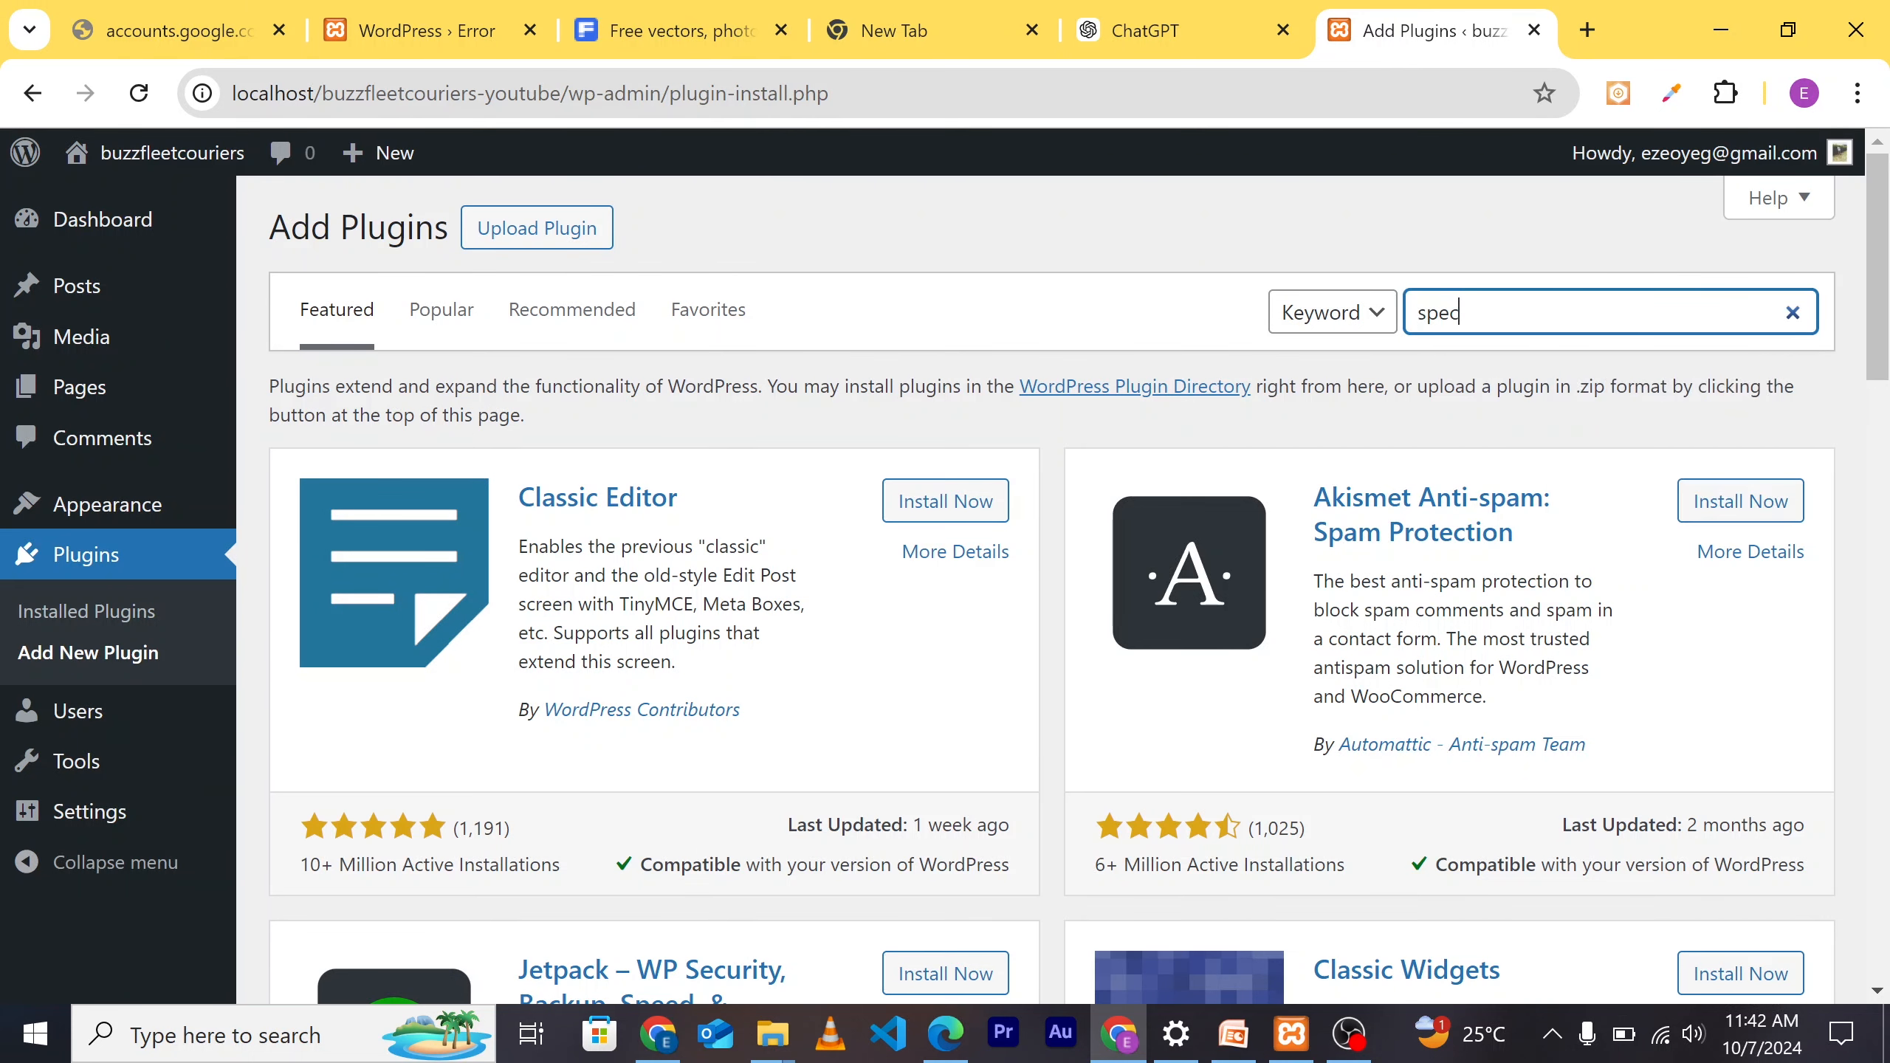
text(ra)
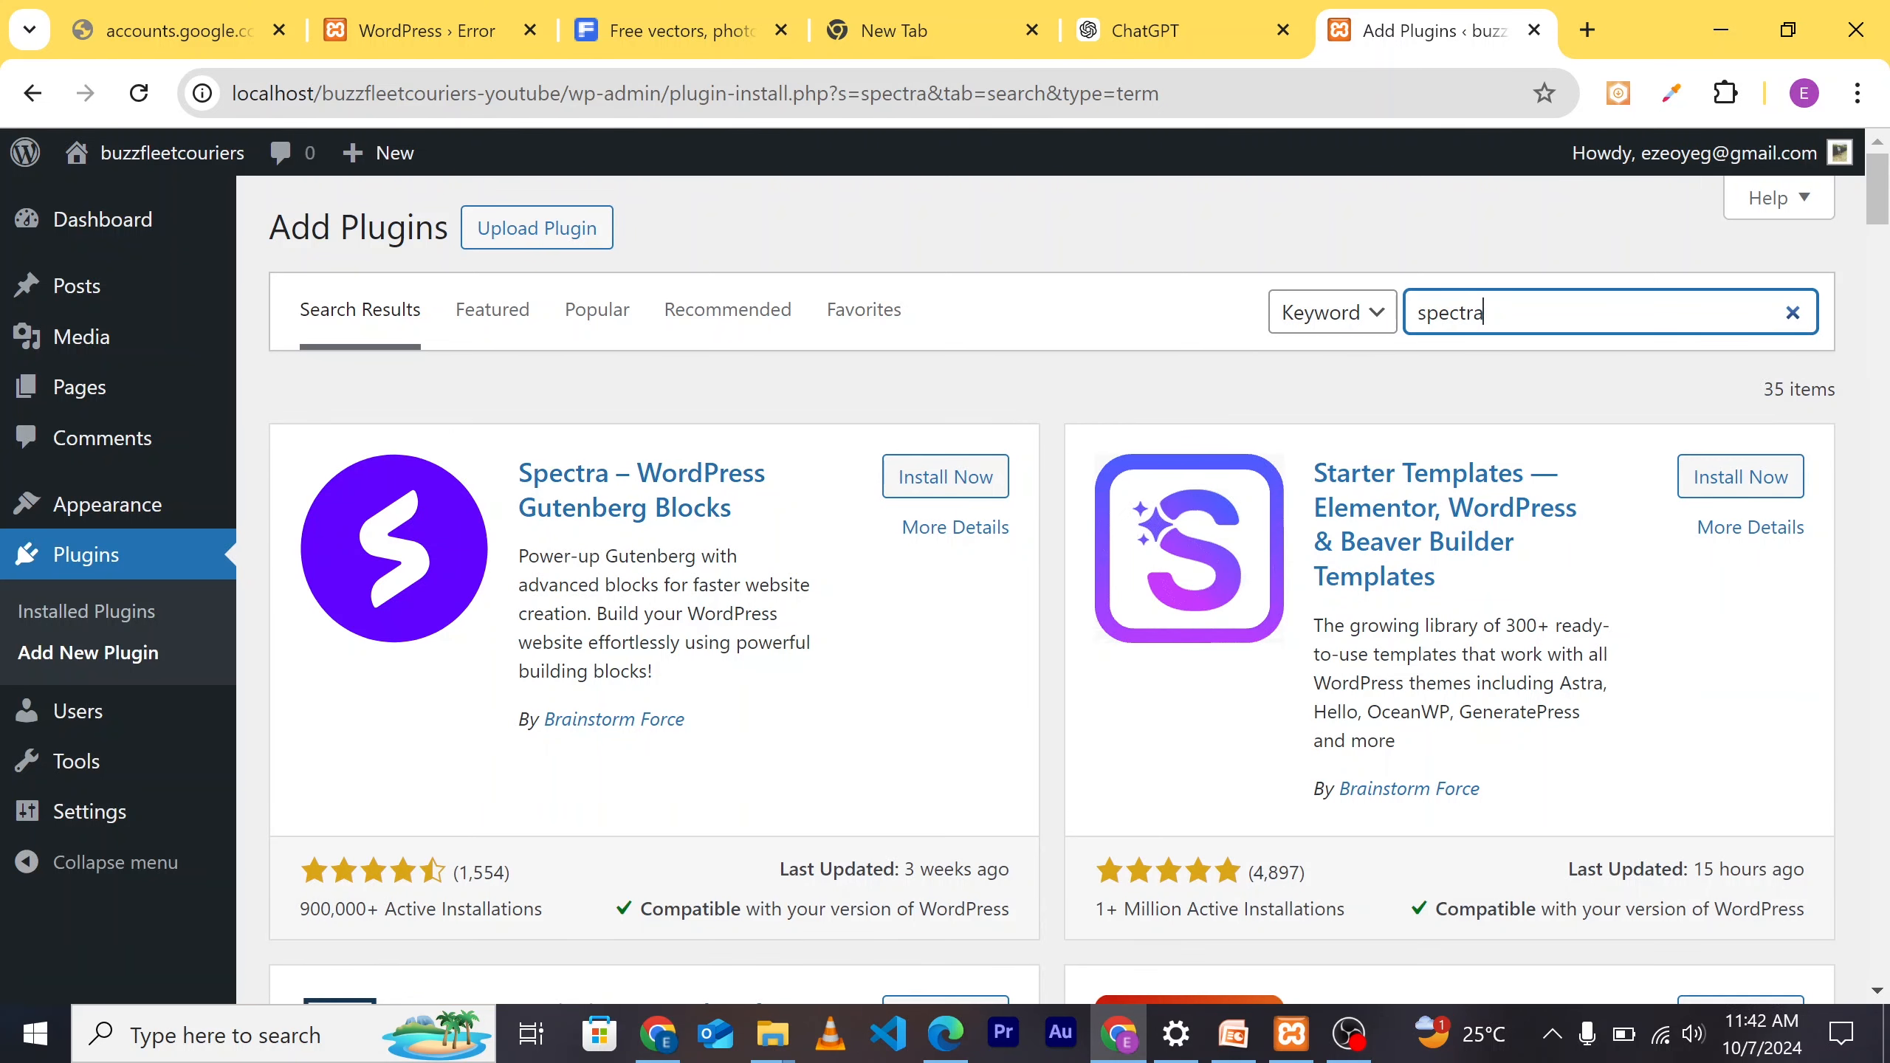
click(952, 482)
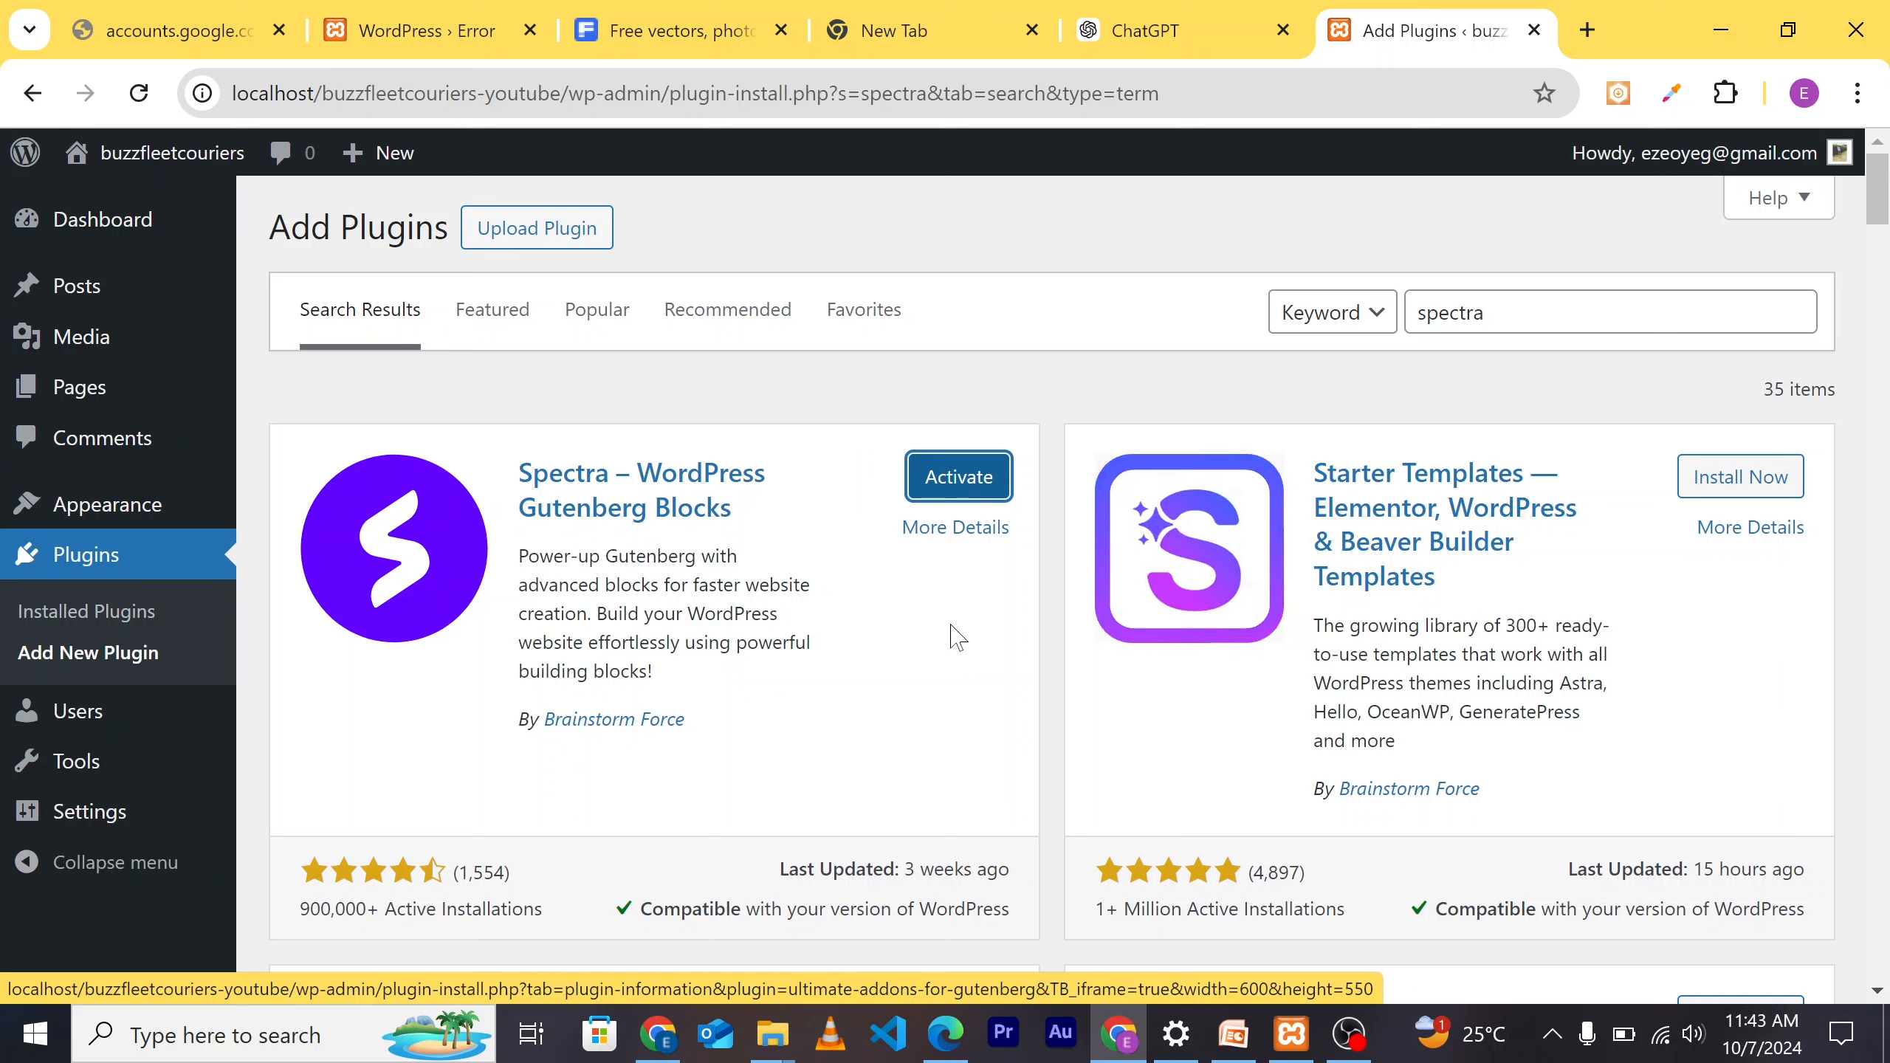
click(949, 482)
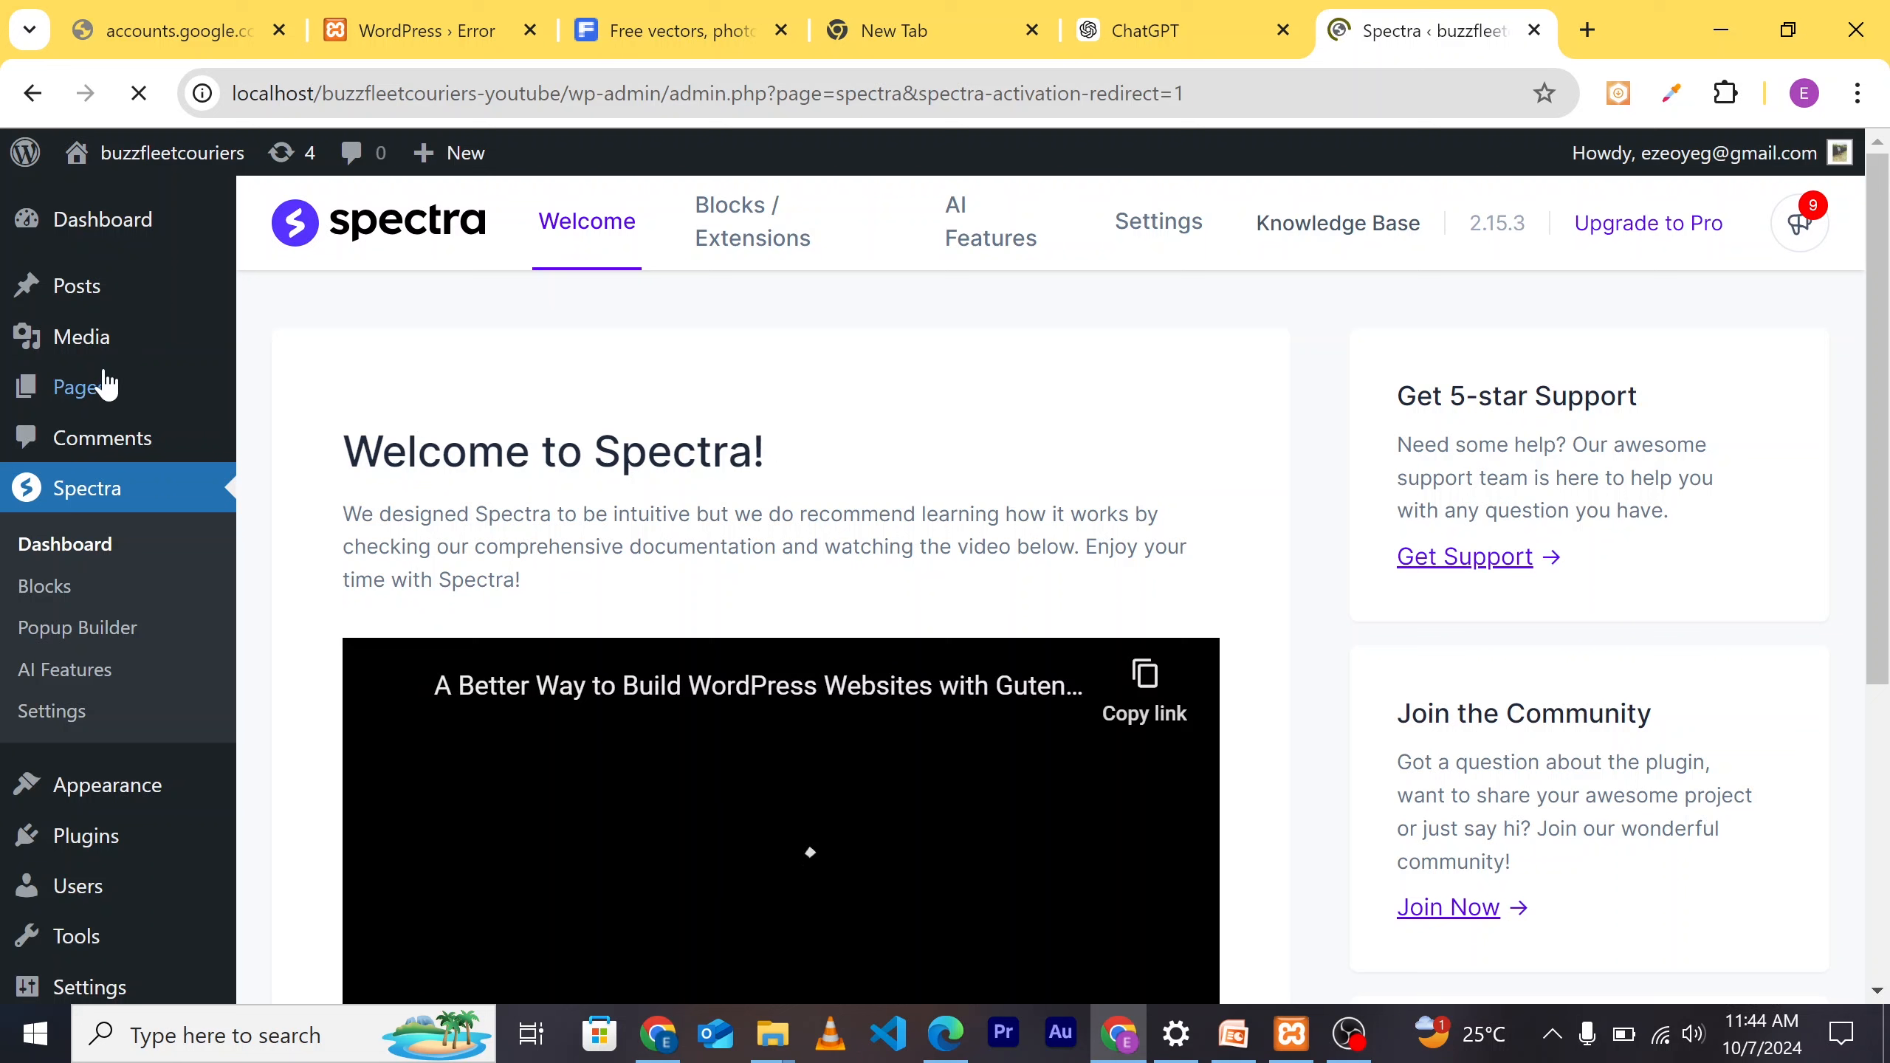
Step: Go to Plugins > Installed Plugins to see Spectra 2.15.3 active
mouse_move(88, 839)
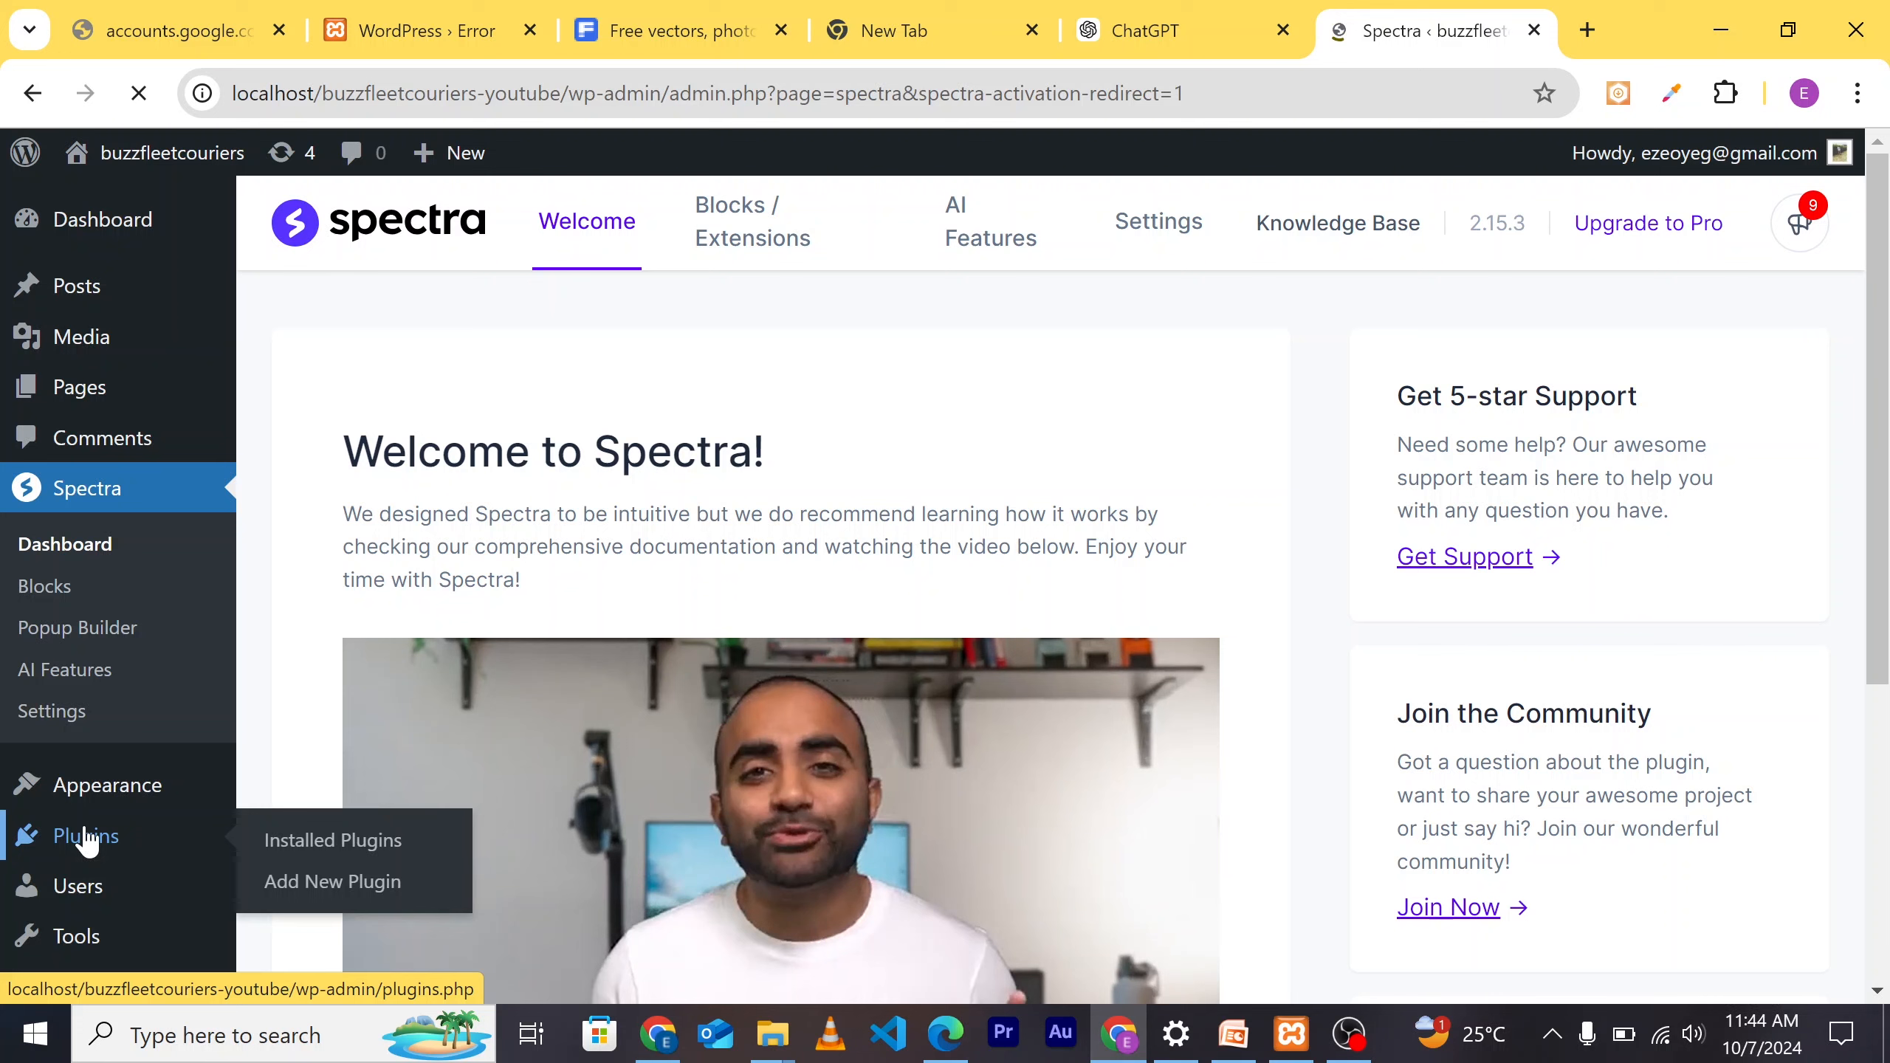
click(87, 836)
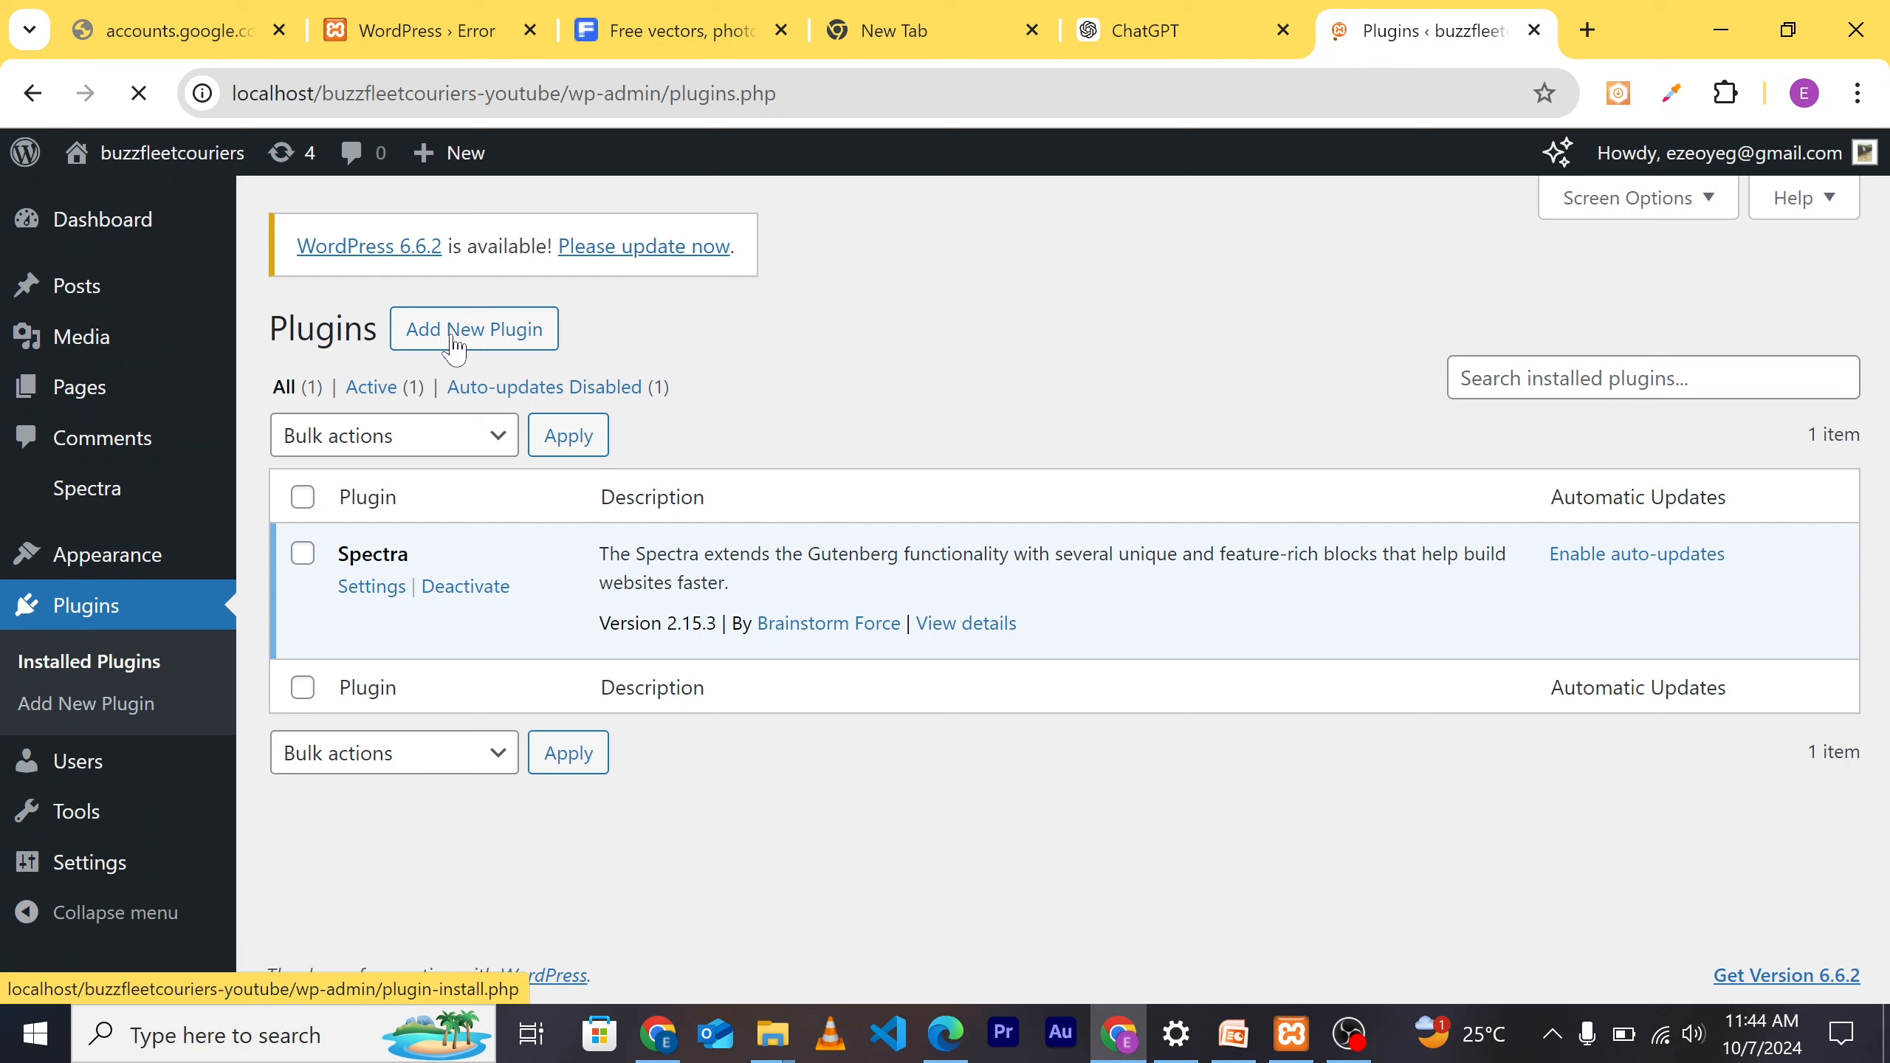
Step: Search the plugin directory for 'elementor', fixing the 'elemtor' typo, and install Elementor Website Builder
click(426, 335)
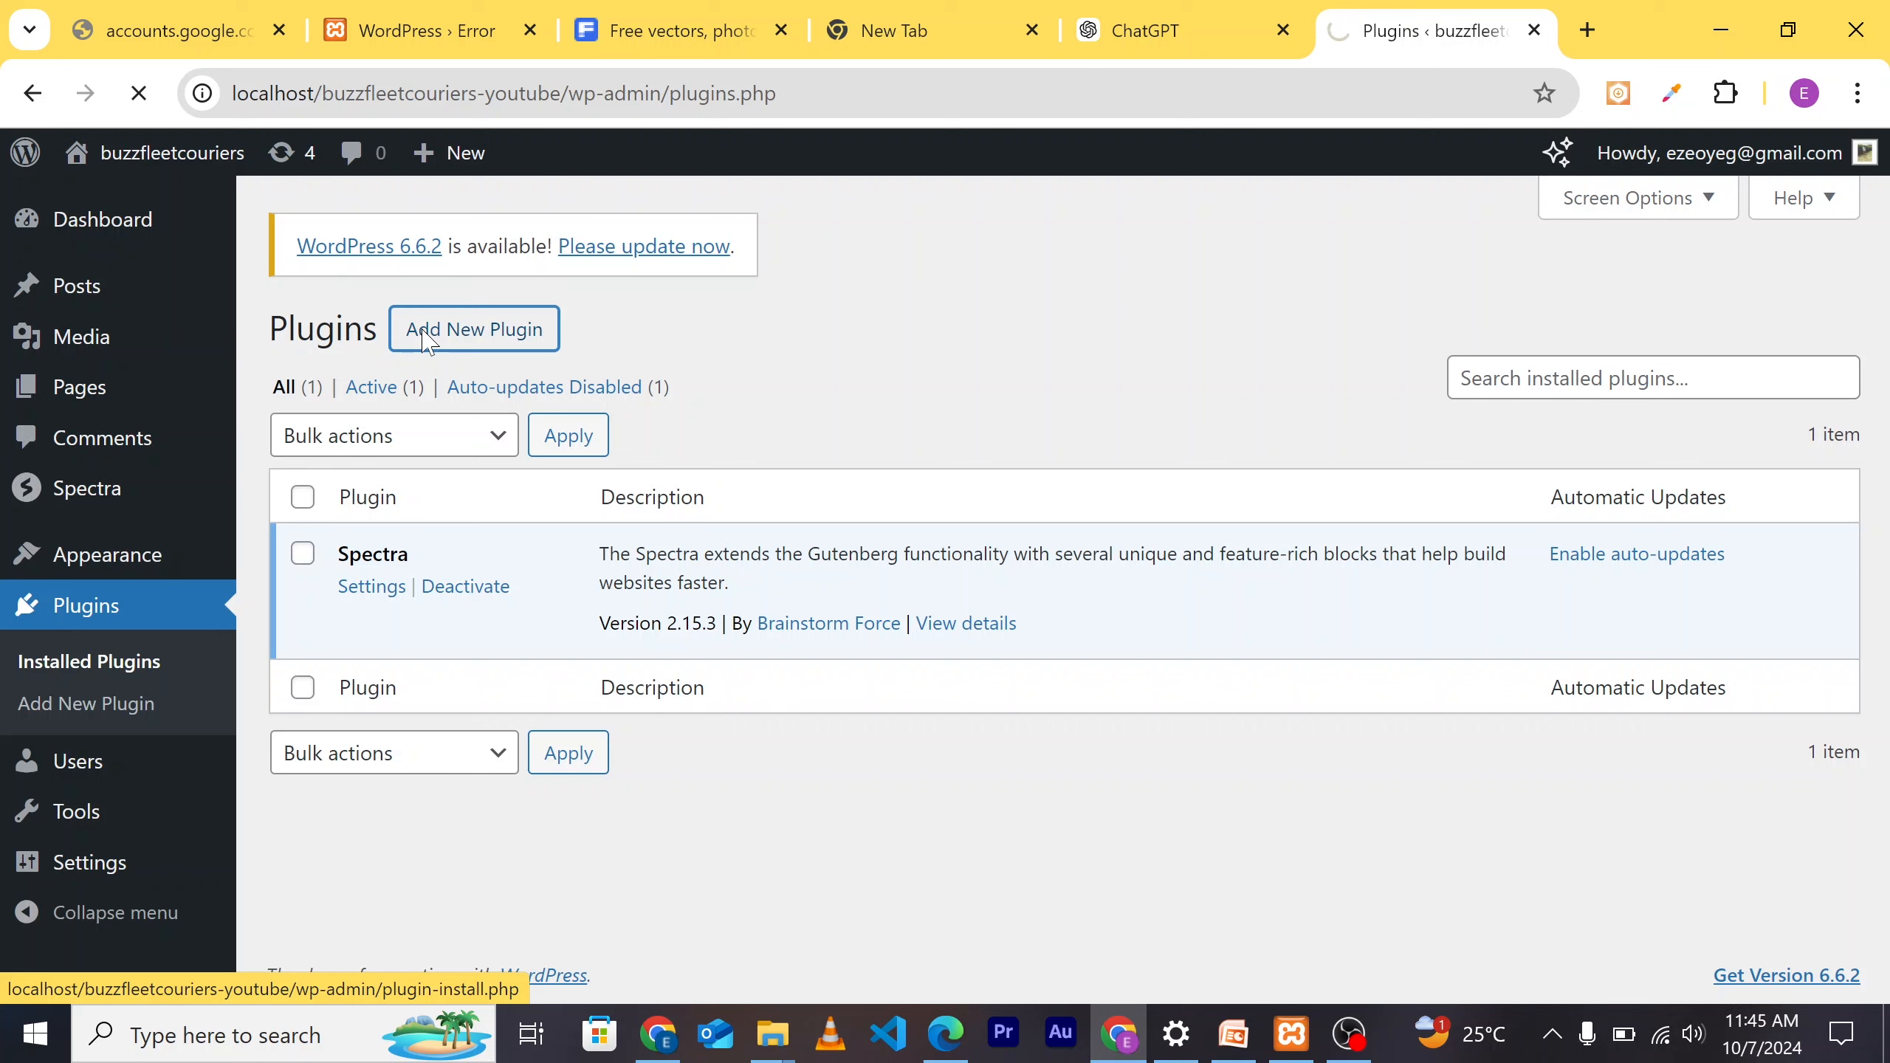
click(422, 331)
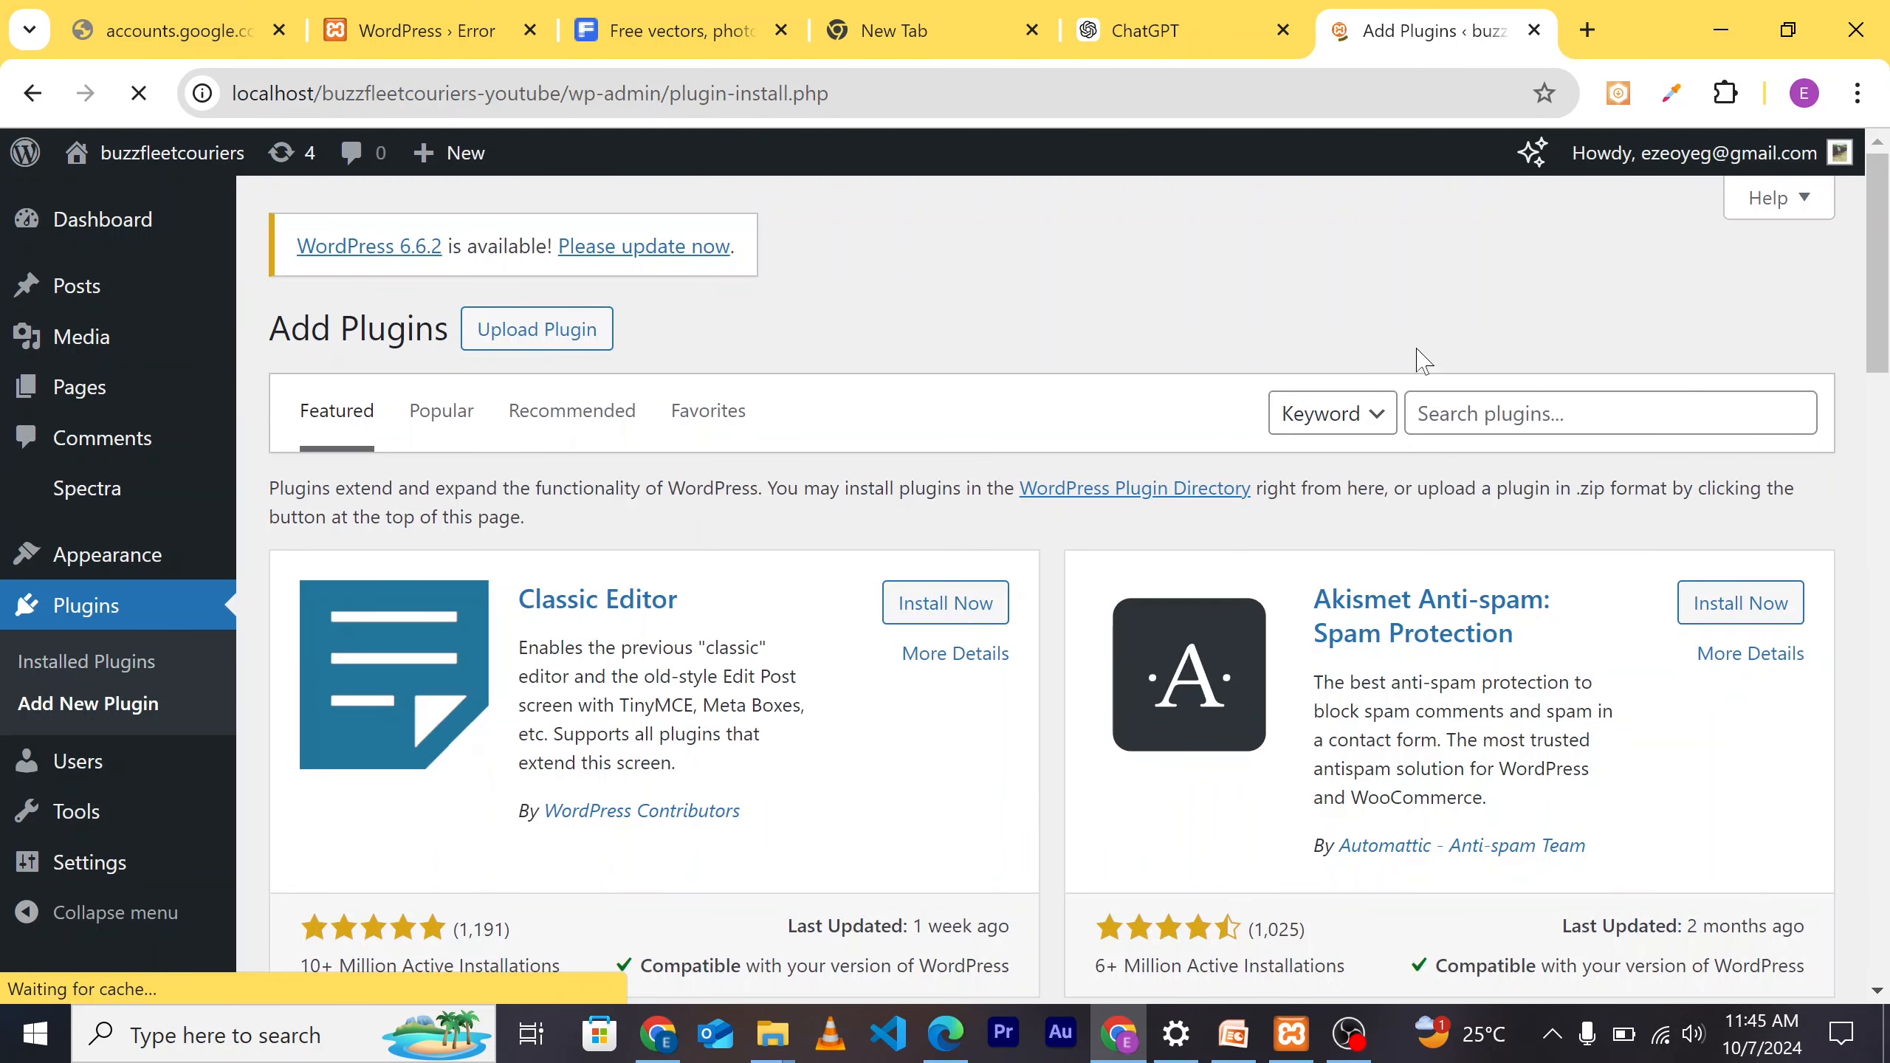
click(1432, 414)
text(el)
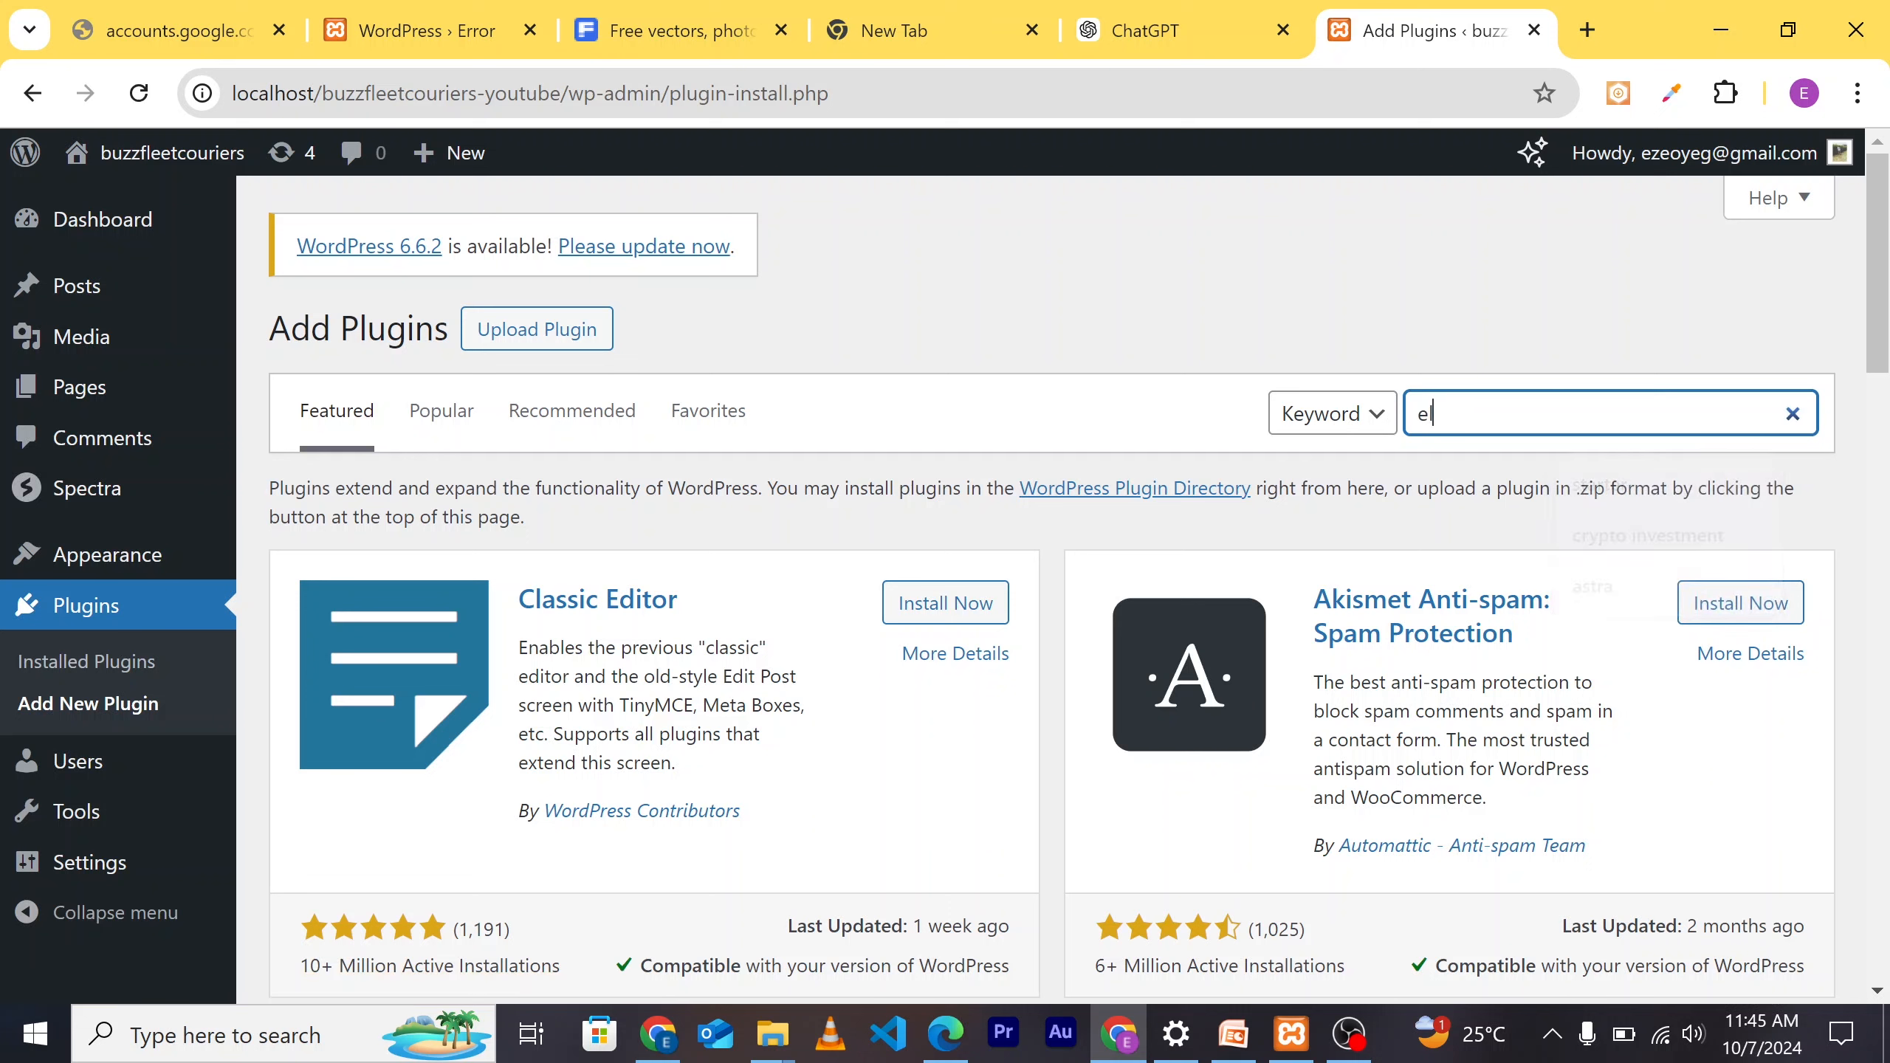
text(emtor)
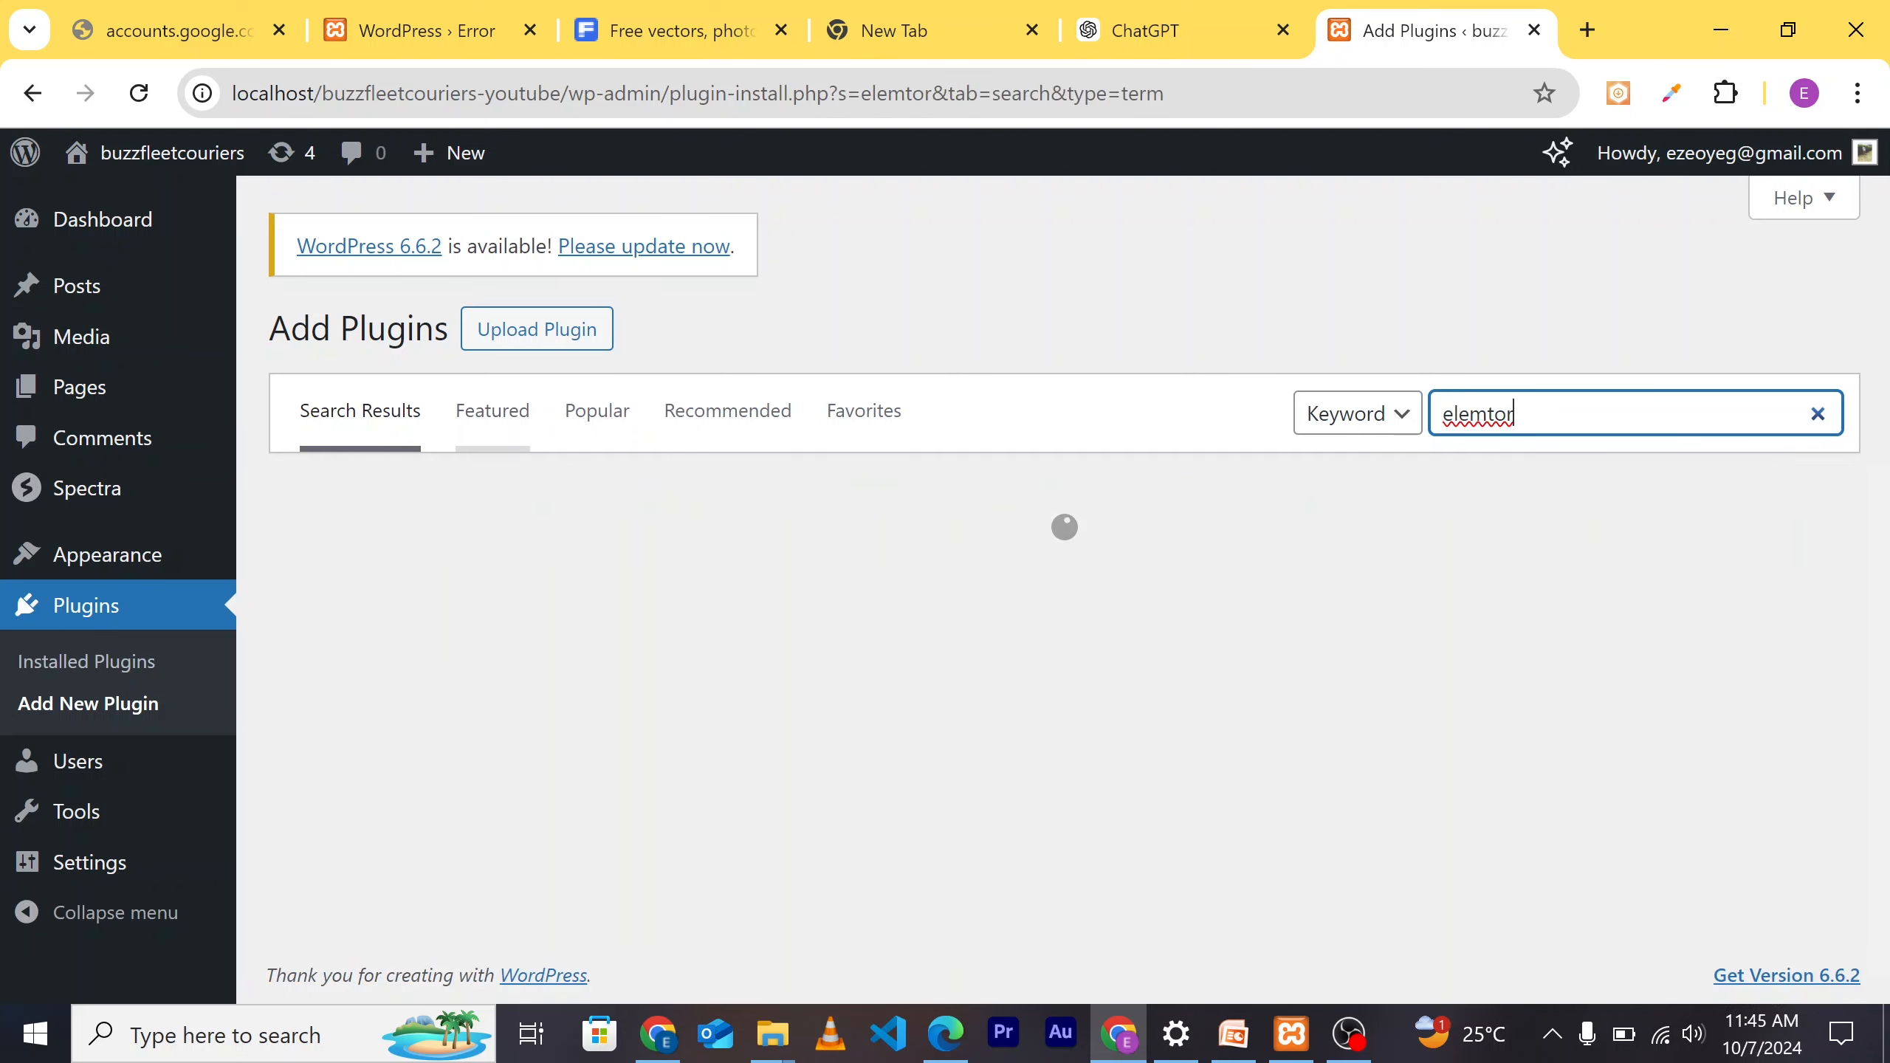
click(1484, 414)
text(en)
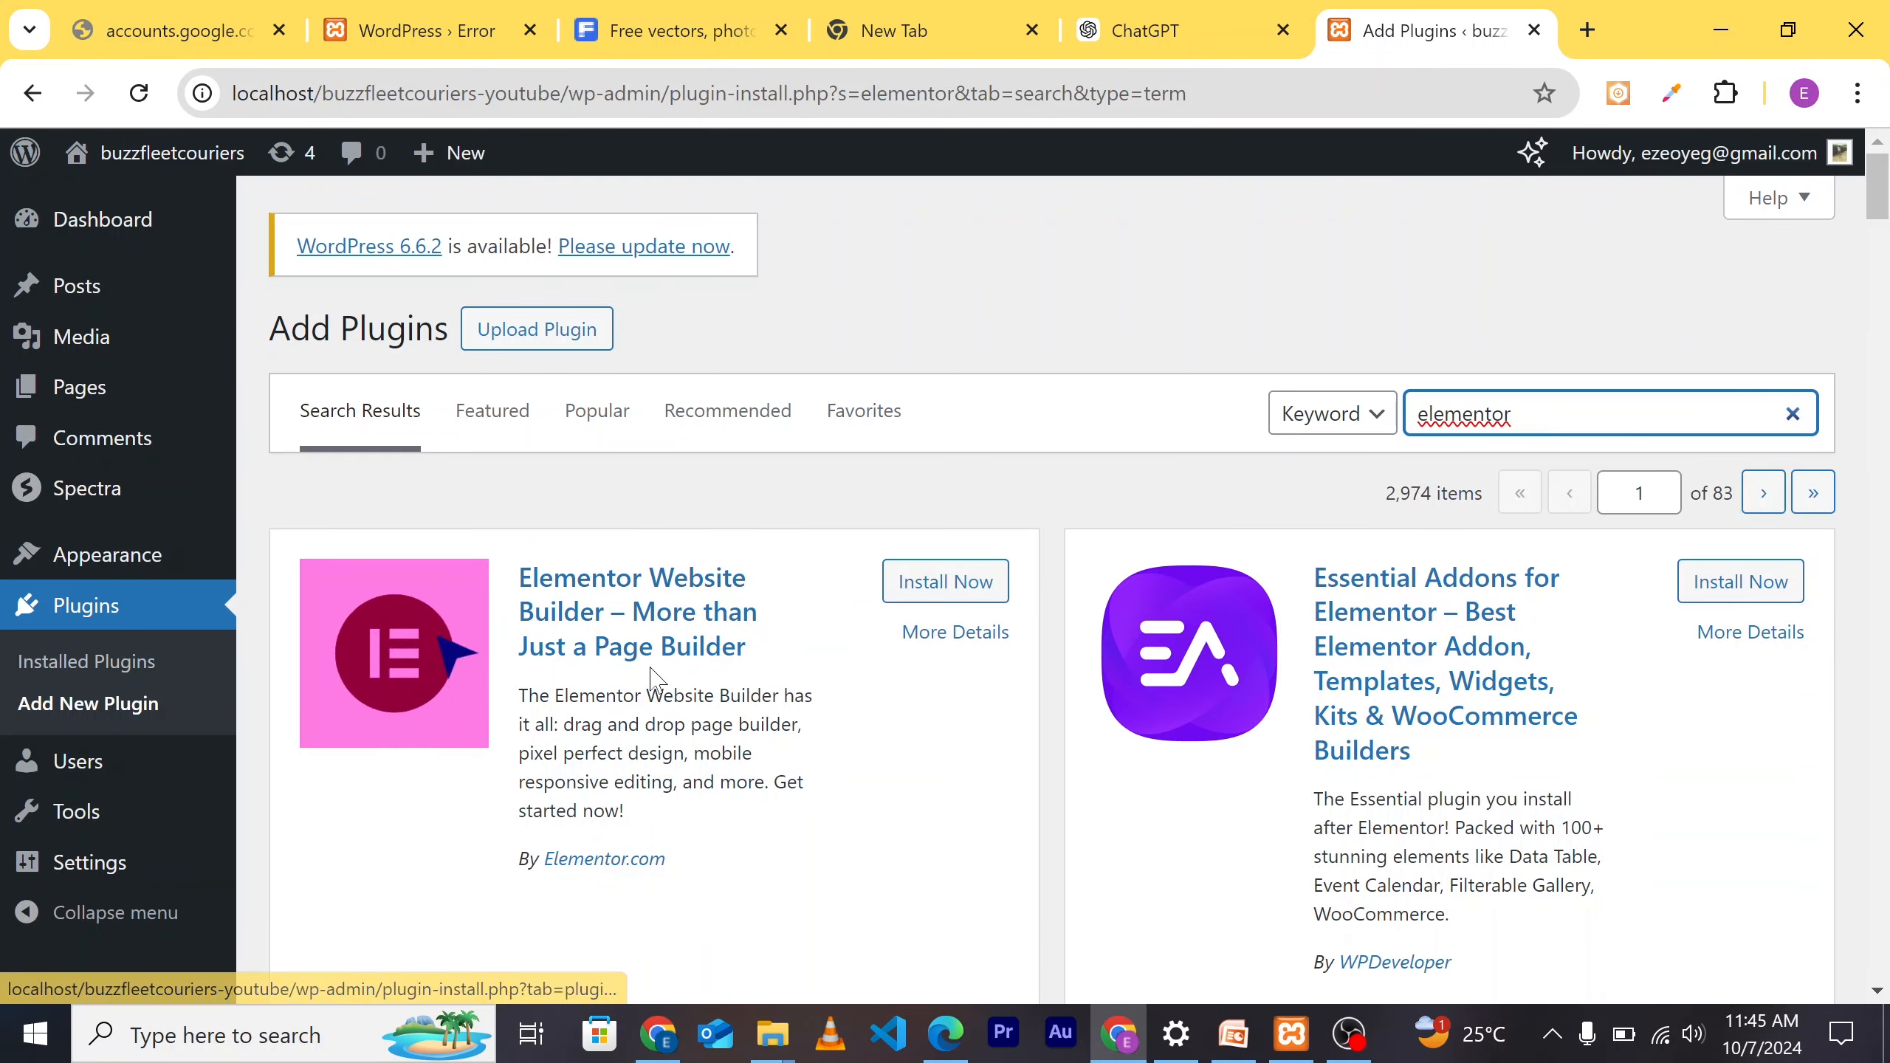
click(945, 583)
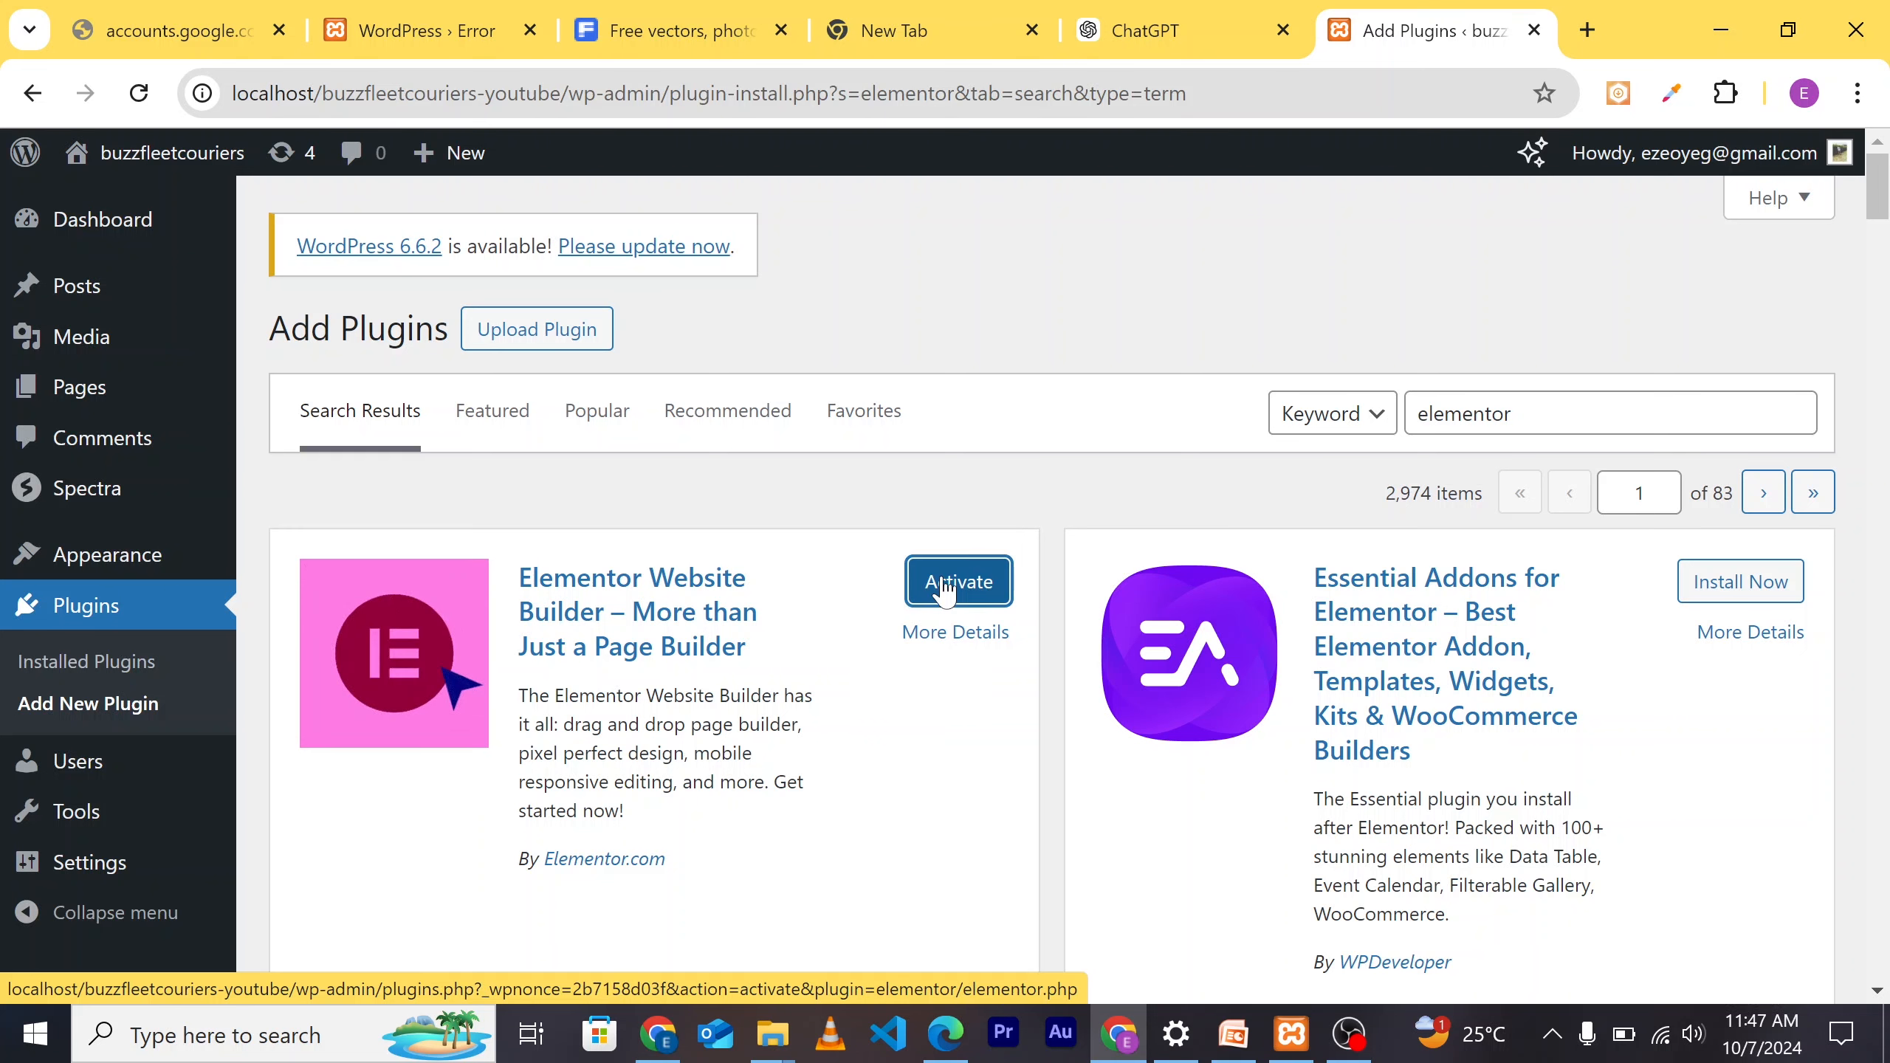
Step: Activate Elementor Website Builder to launch its onboarding wizard at the Account step
click(945, 589)
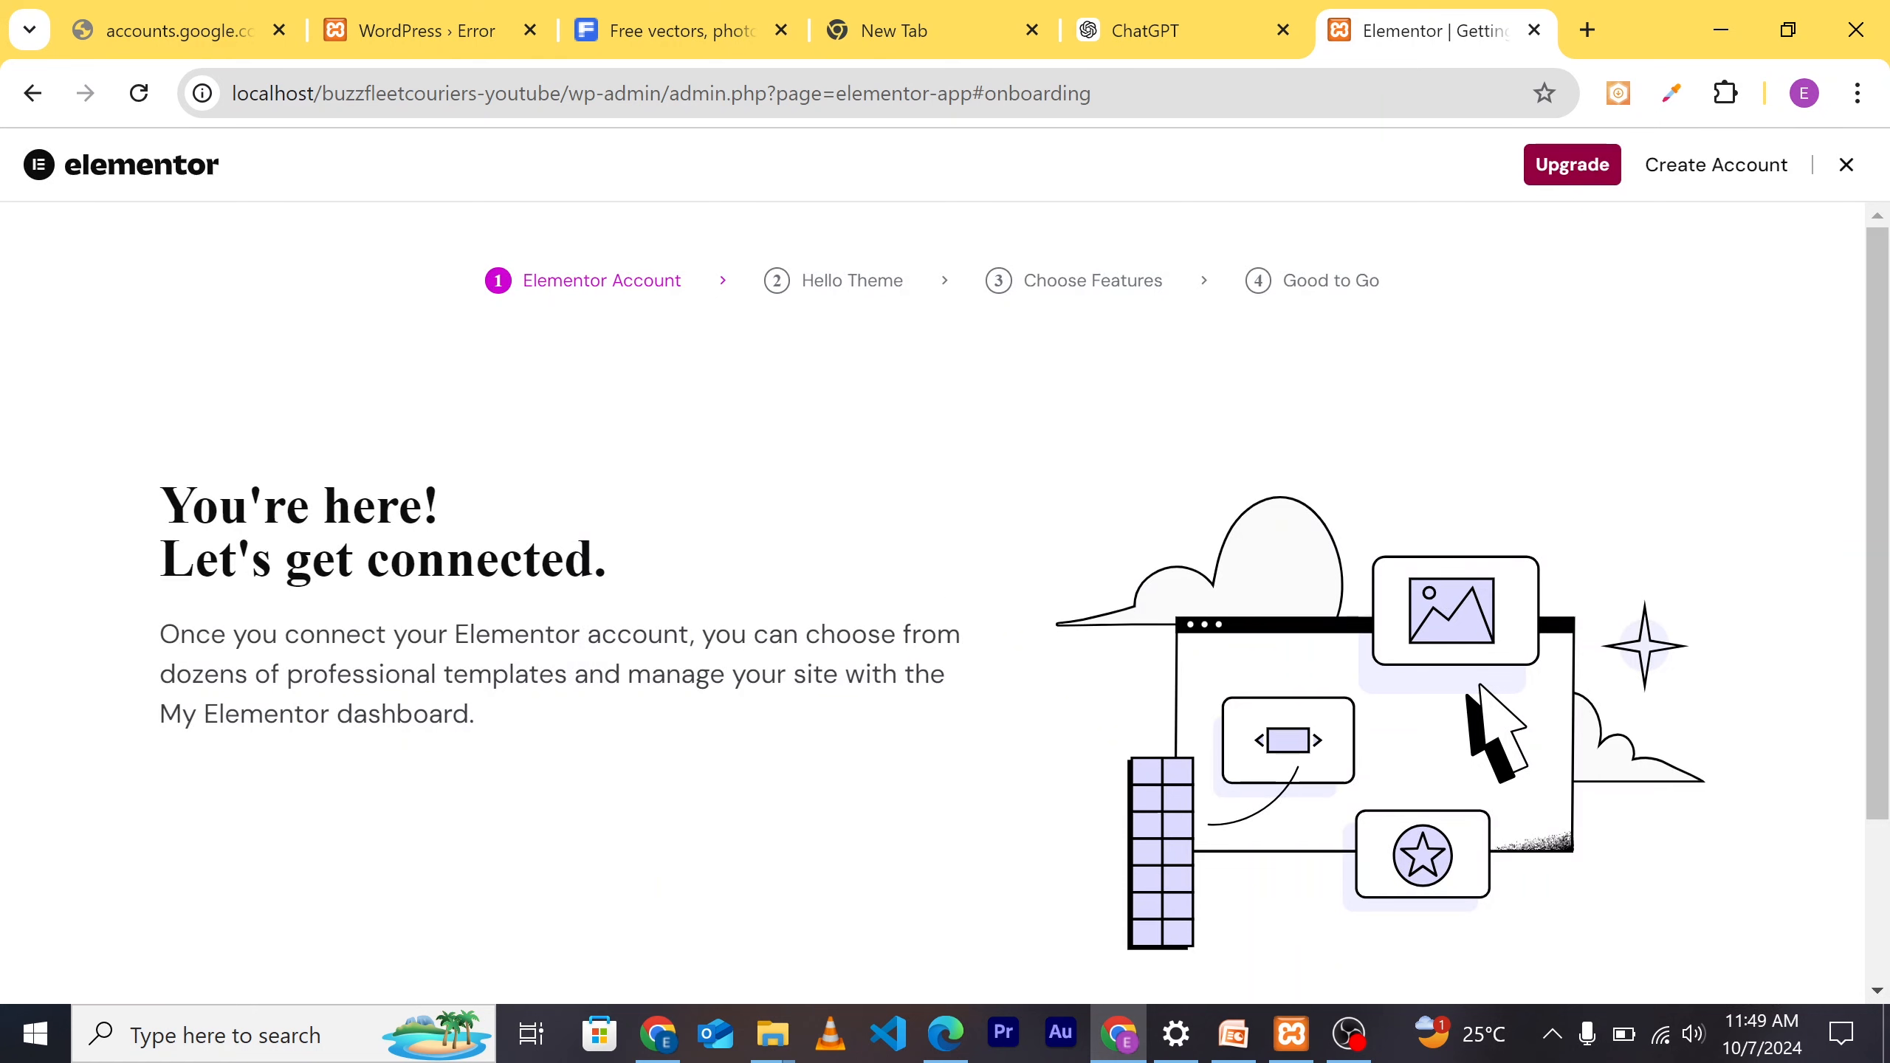
Step: Skip the Elementor account connection and exit the onboarding wizard back to the Dashboard
scroll(1079, 573, down, 3)
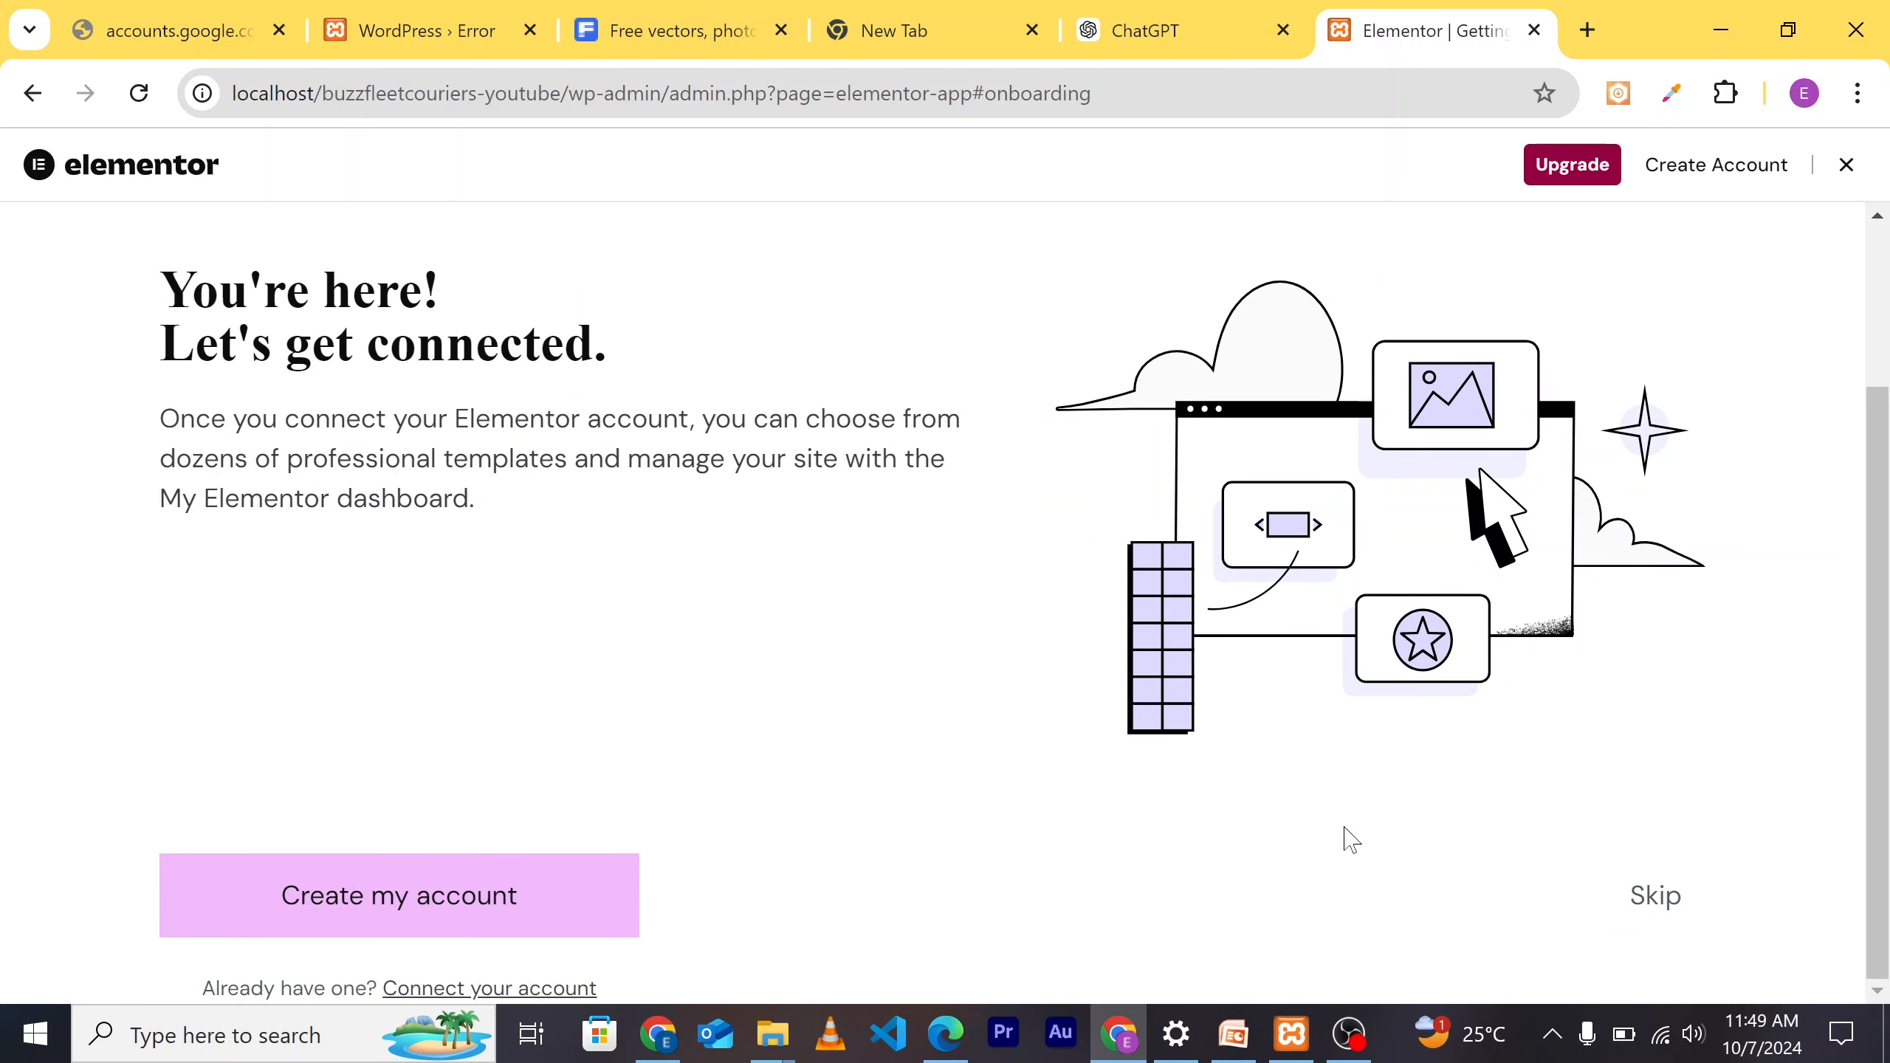
click(1667, 919)
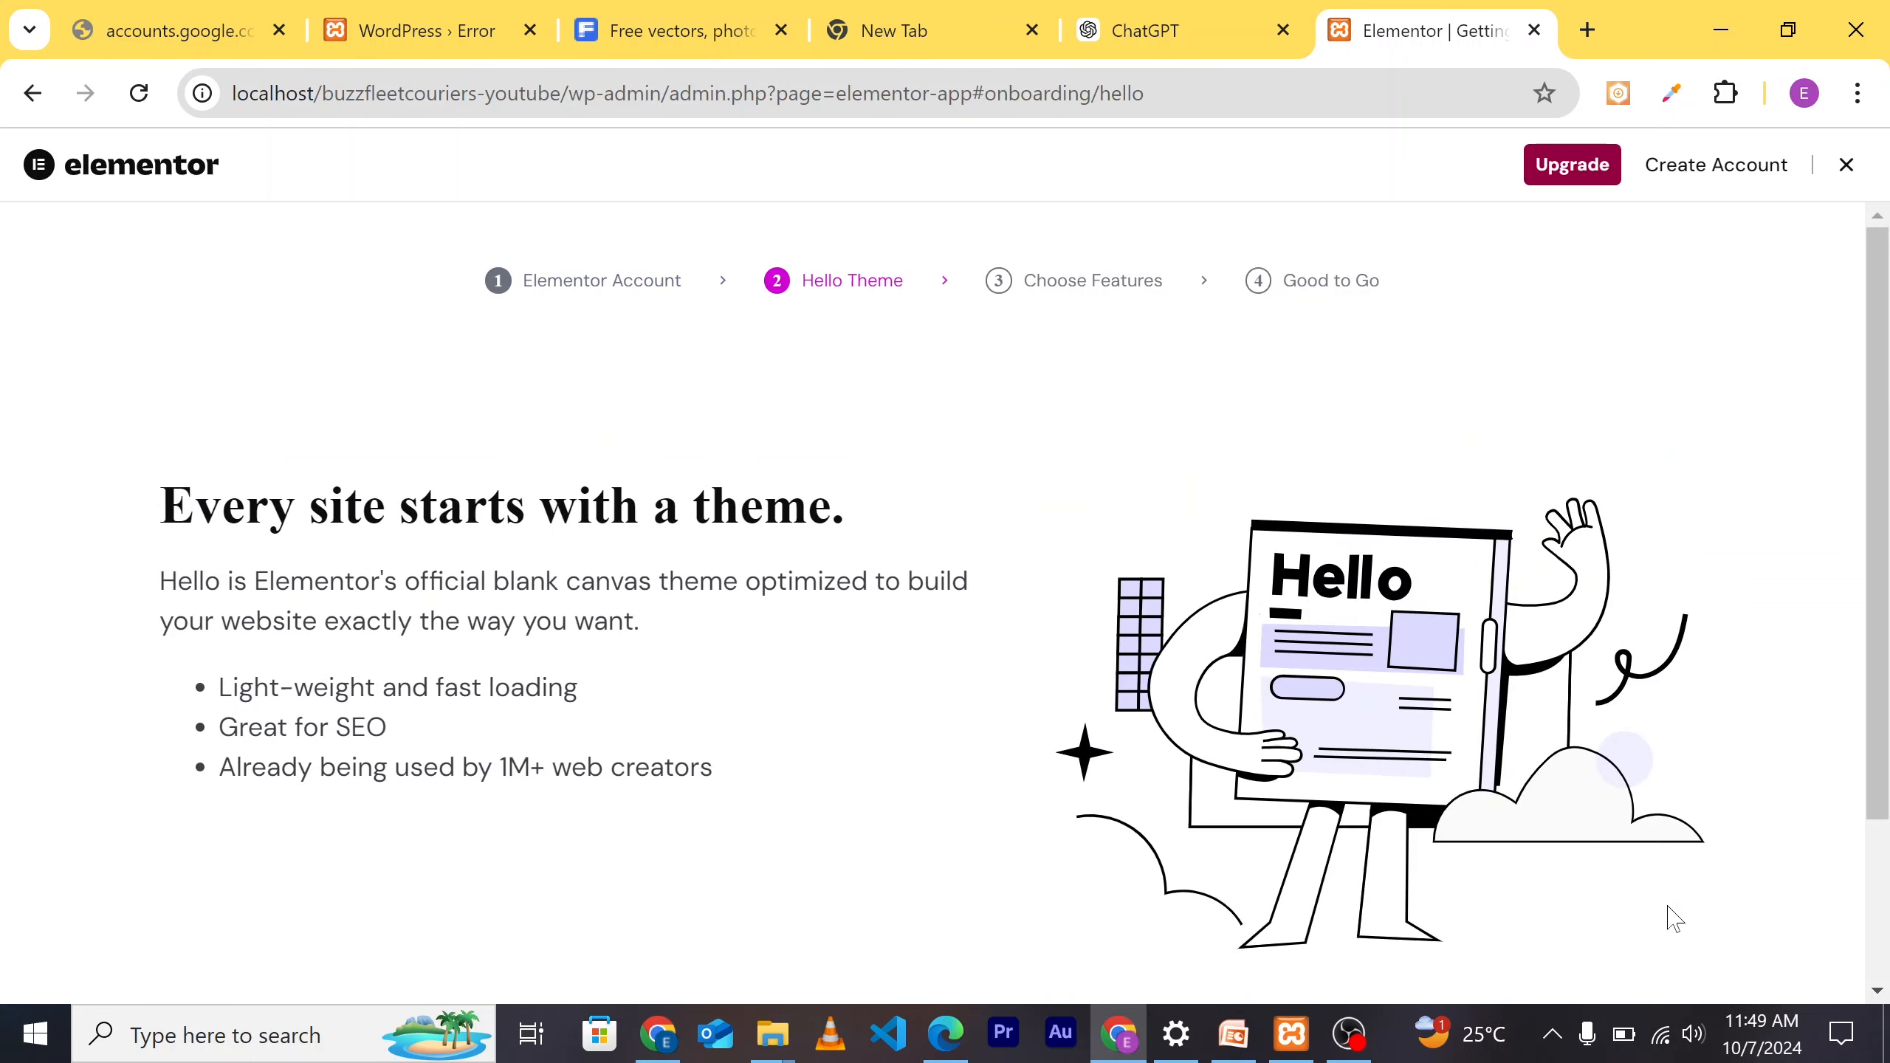
scroll(1294, 844, down, 3)
scroll(1311, 759, up, 3)
scroll(1311, 758, down, 3)
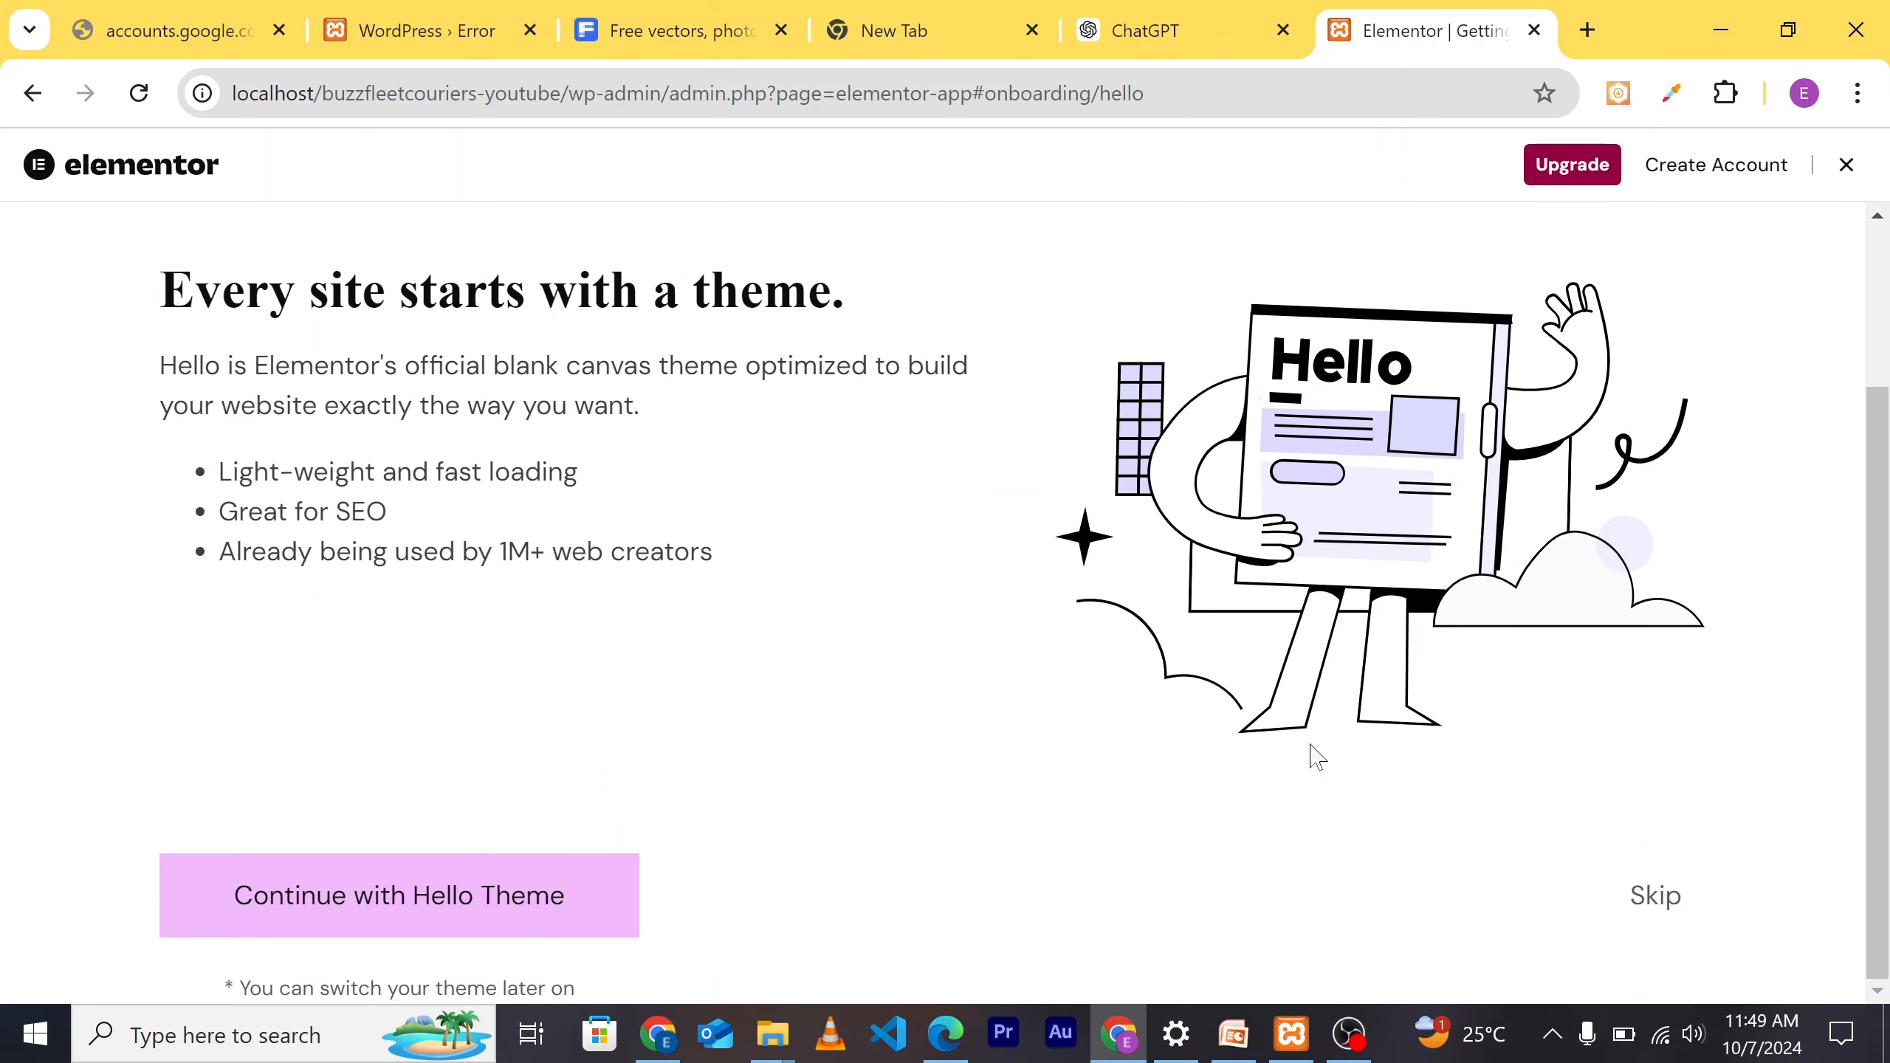
scroll(1295, 760, up, 3)
scroll(1135, 785, down, 3)
scroll(1170, 600, up, 1)
scroll(1172, 602, up, 3)
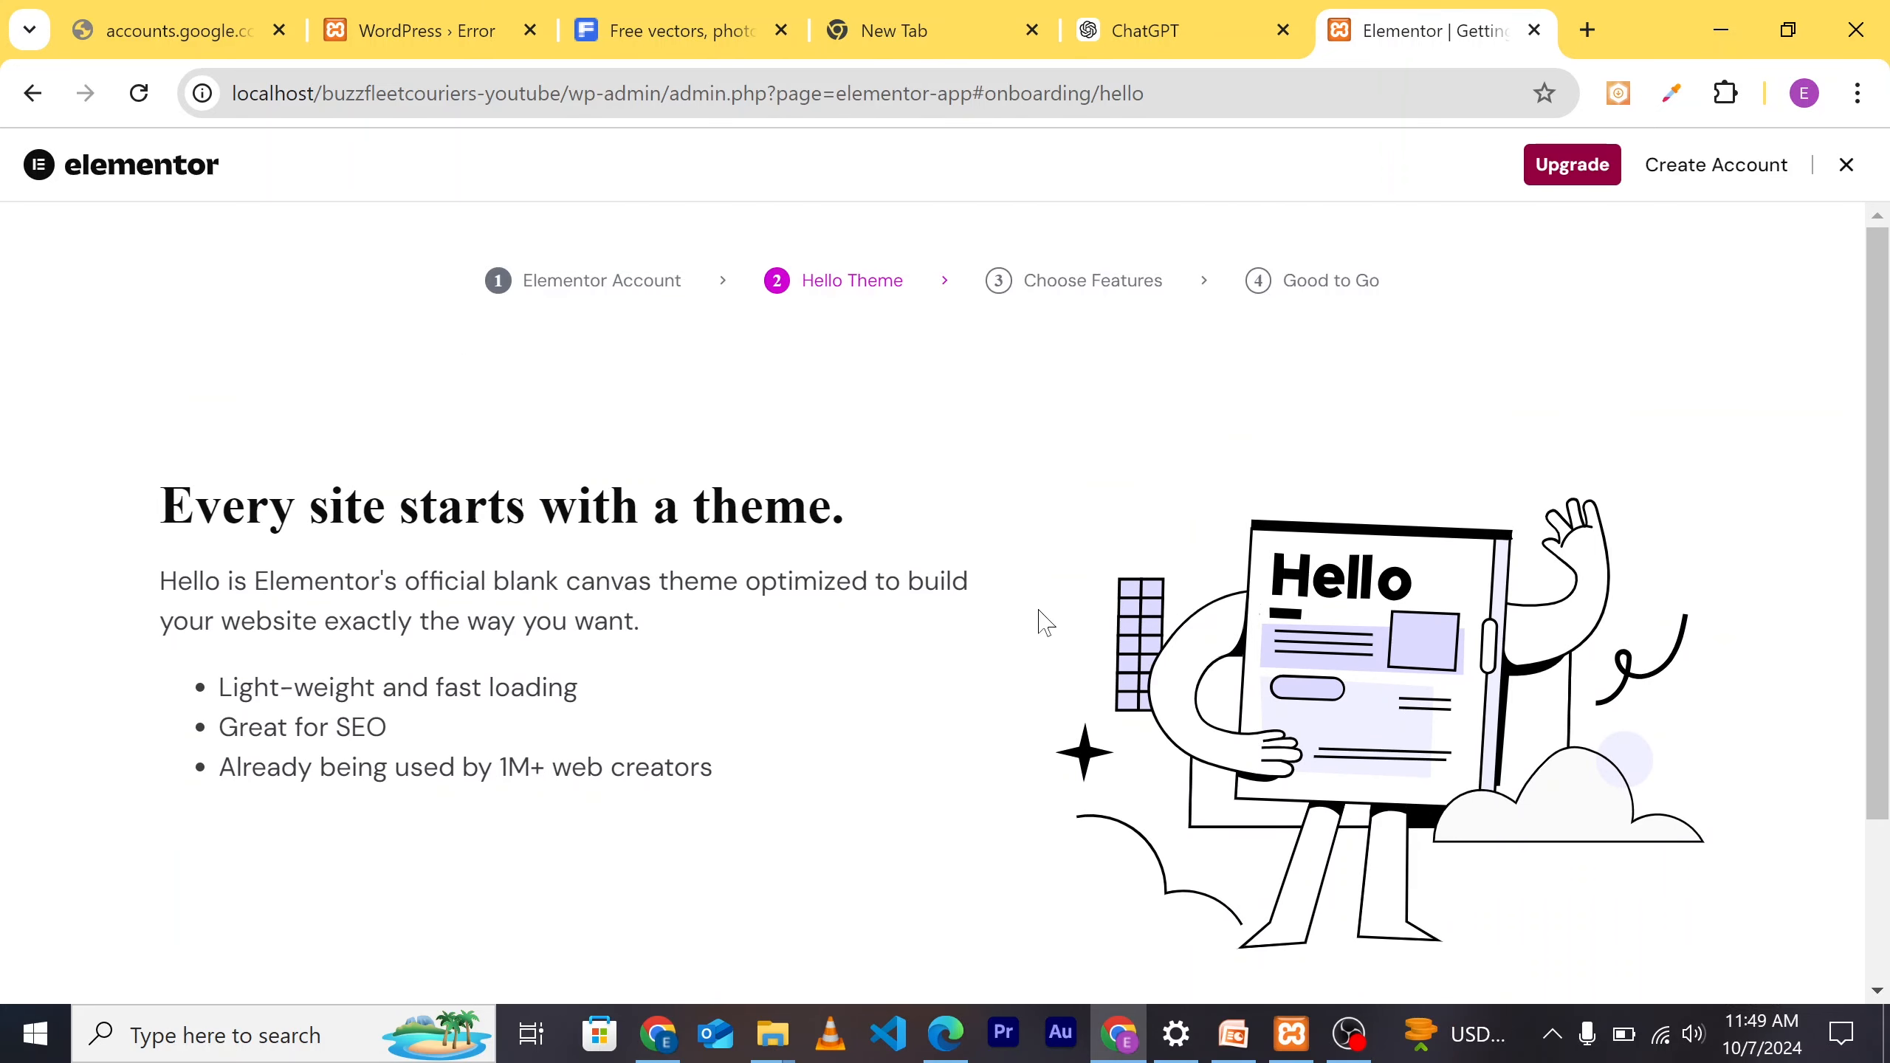
click(1847, 165)
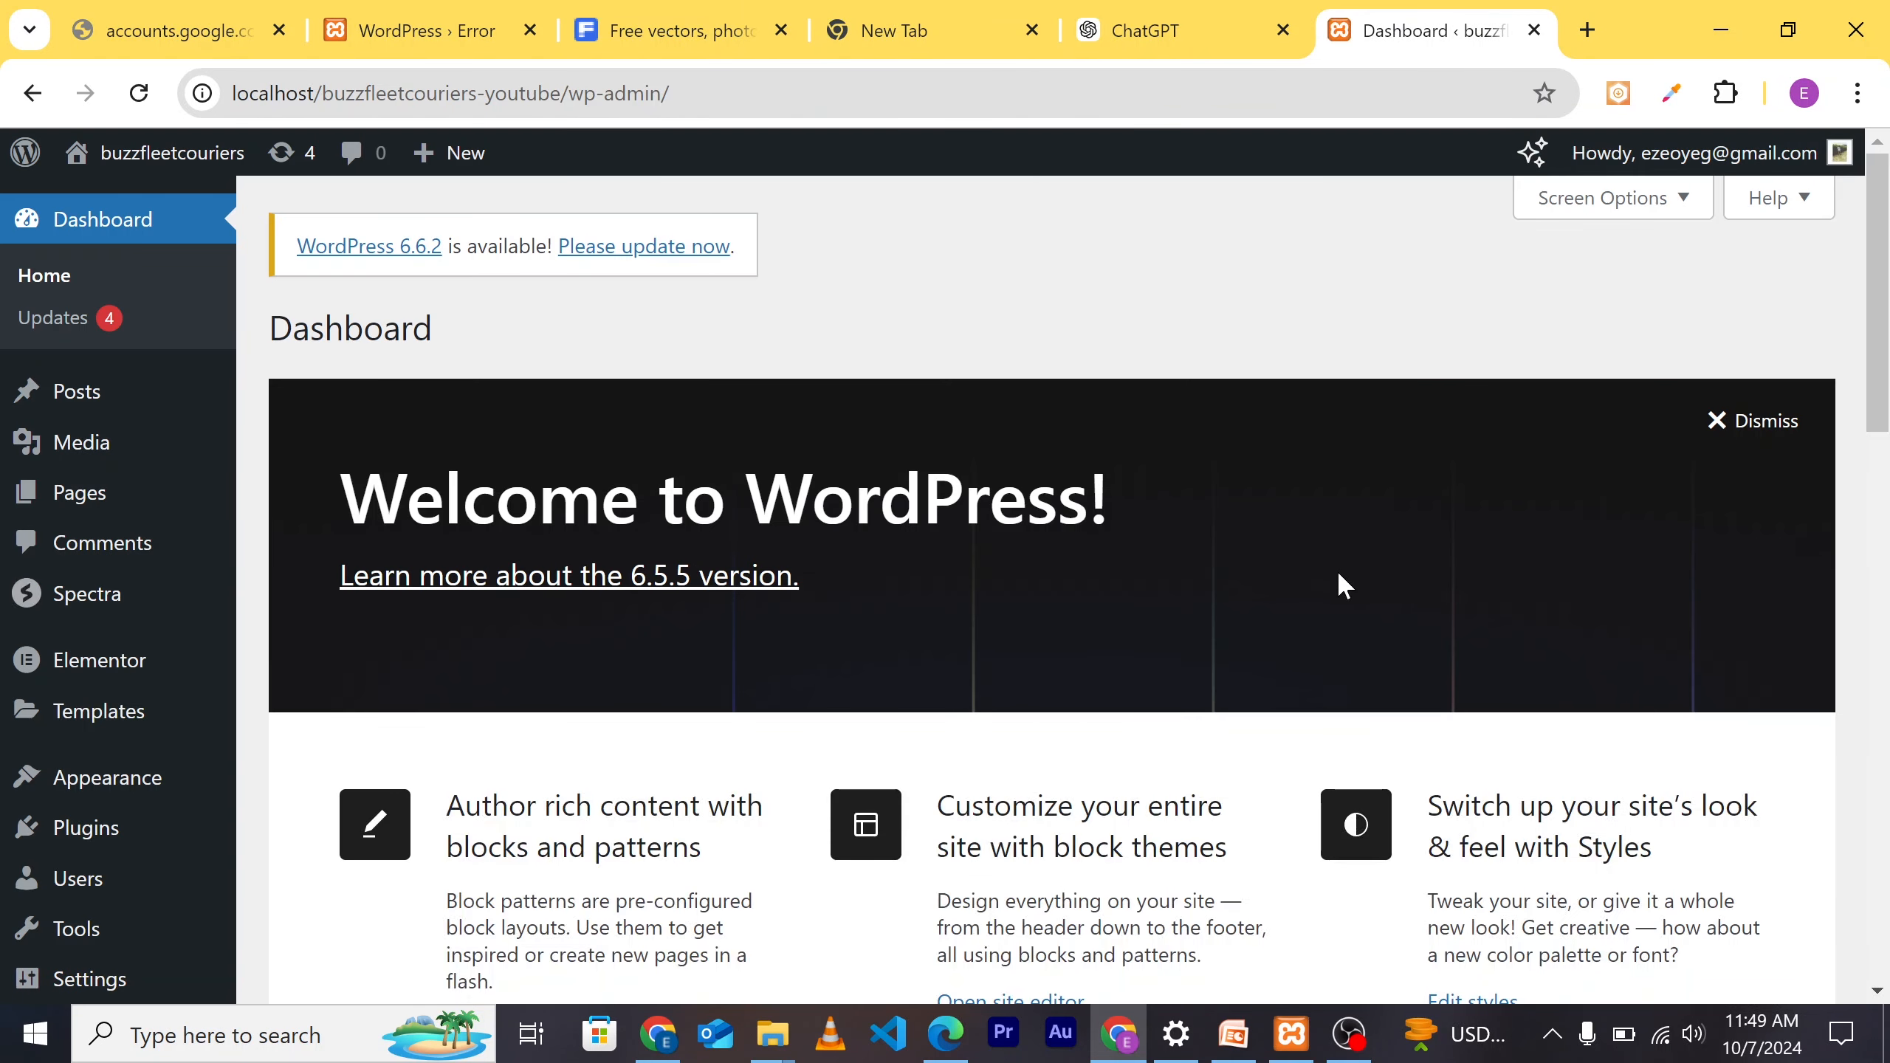
Step: Open Appearance to list the three installed themes, Twenty Twenty-Four active
scroll(1333, 581, down, 5)
scroll(1092, 613, up, 4)
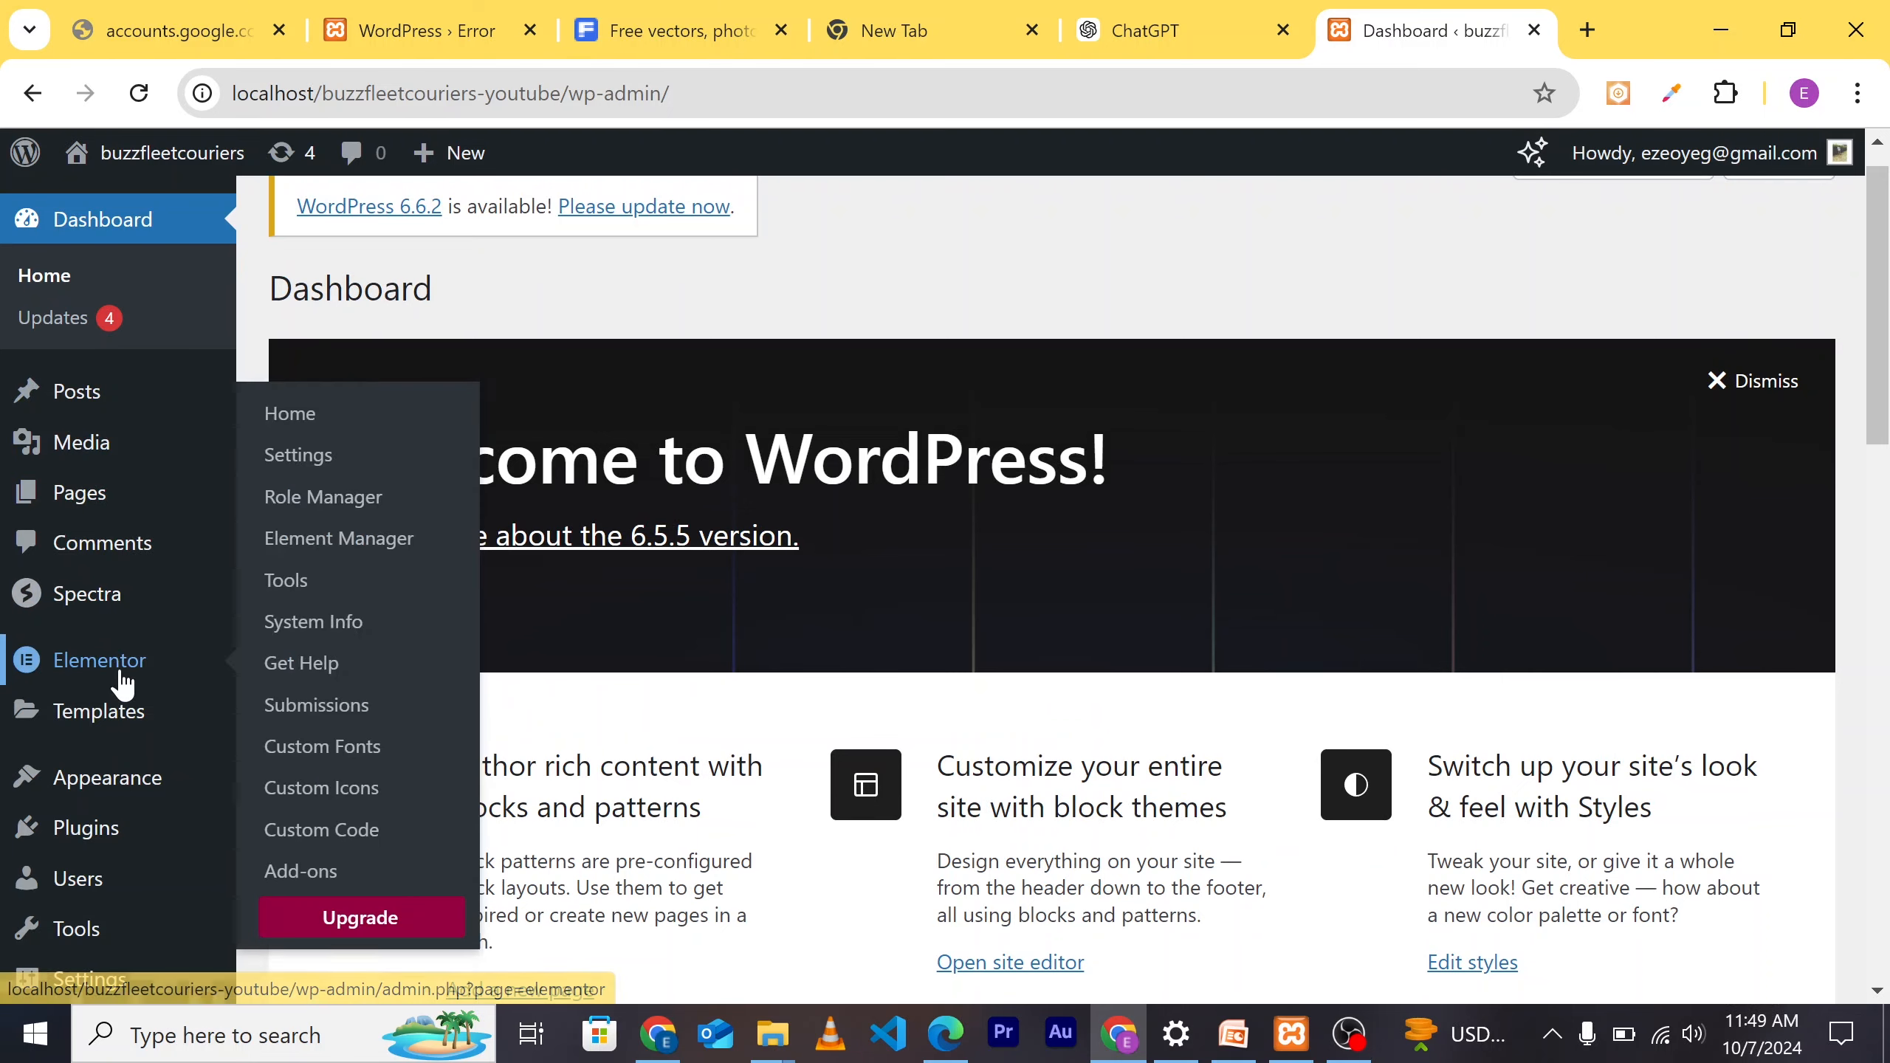
scroll(97, 692, down, 2)
click(99, 716)
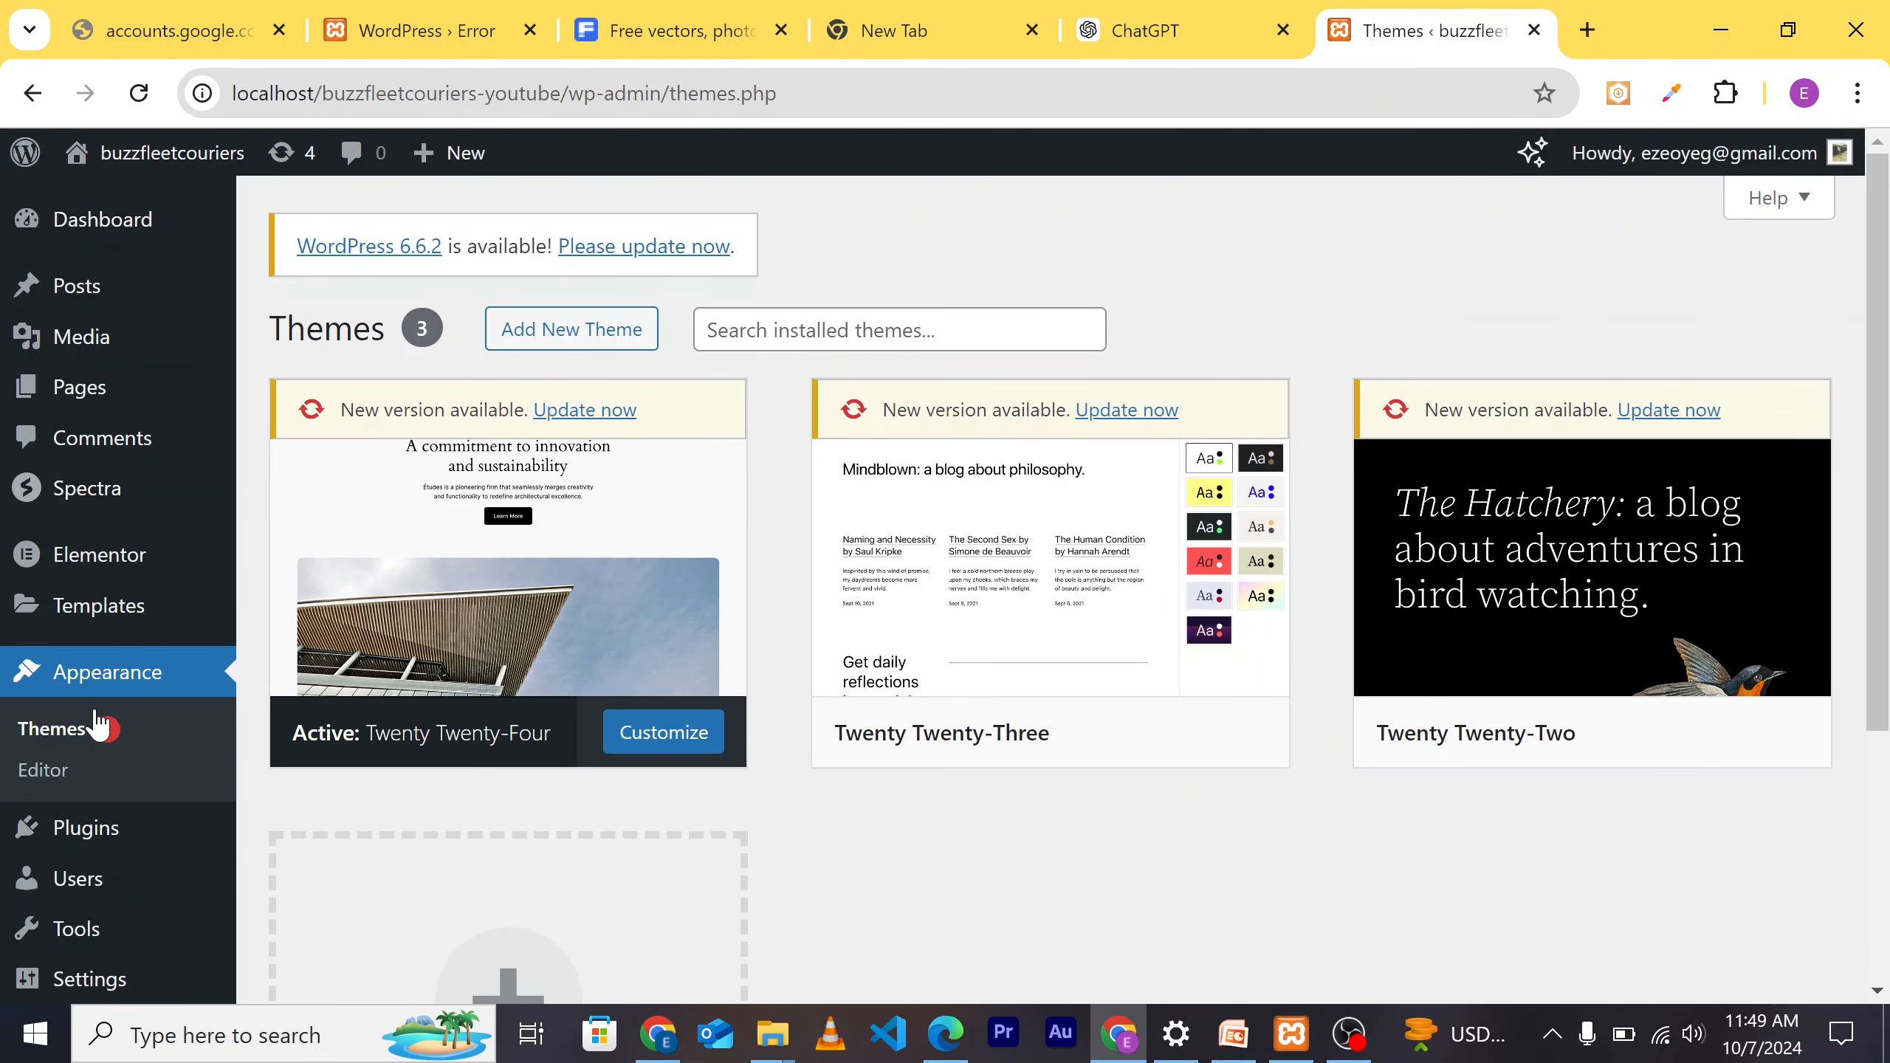
Step: Browse the Popular themes in Add Themes, including Hello Elementor and Astra, then focus the theme search box
click(568, 339)
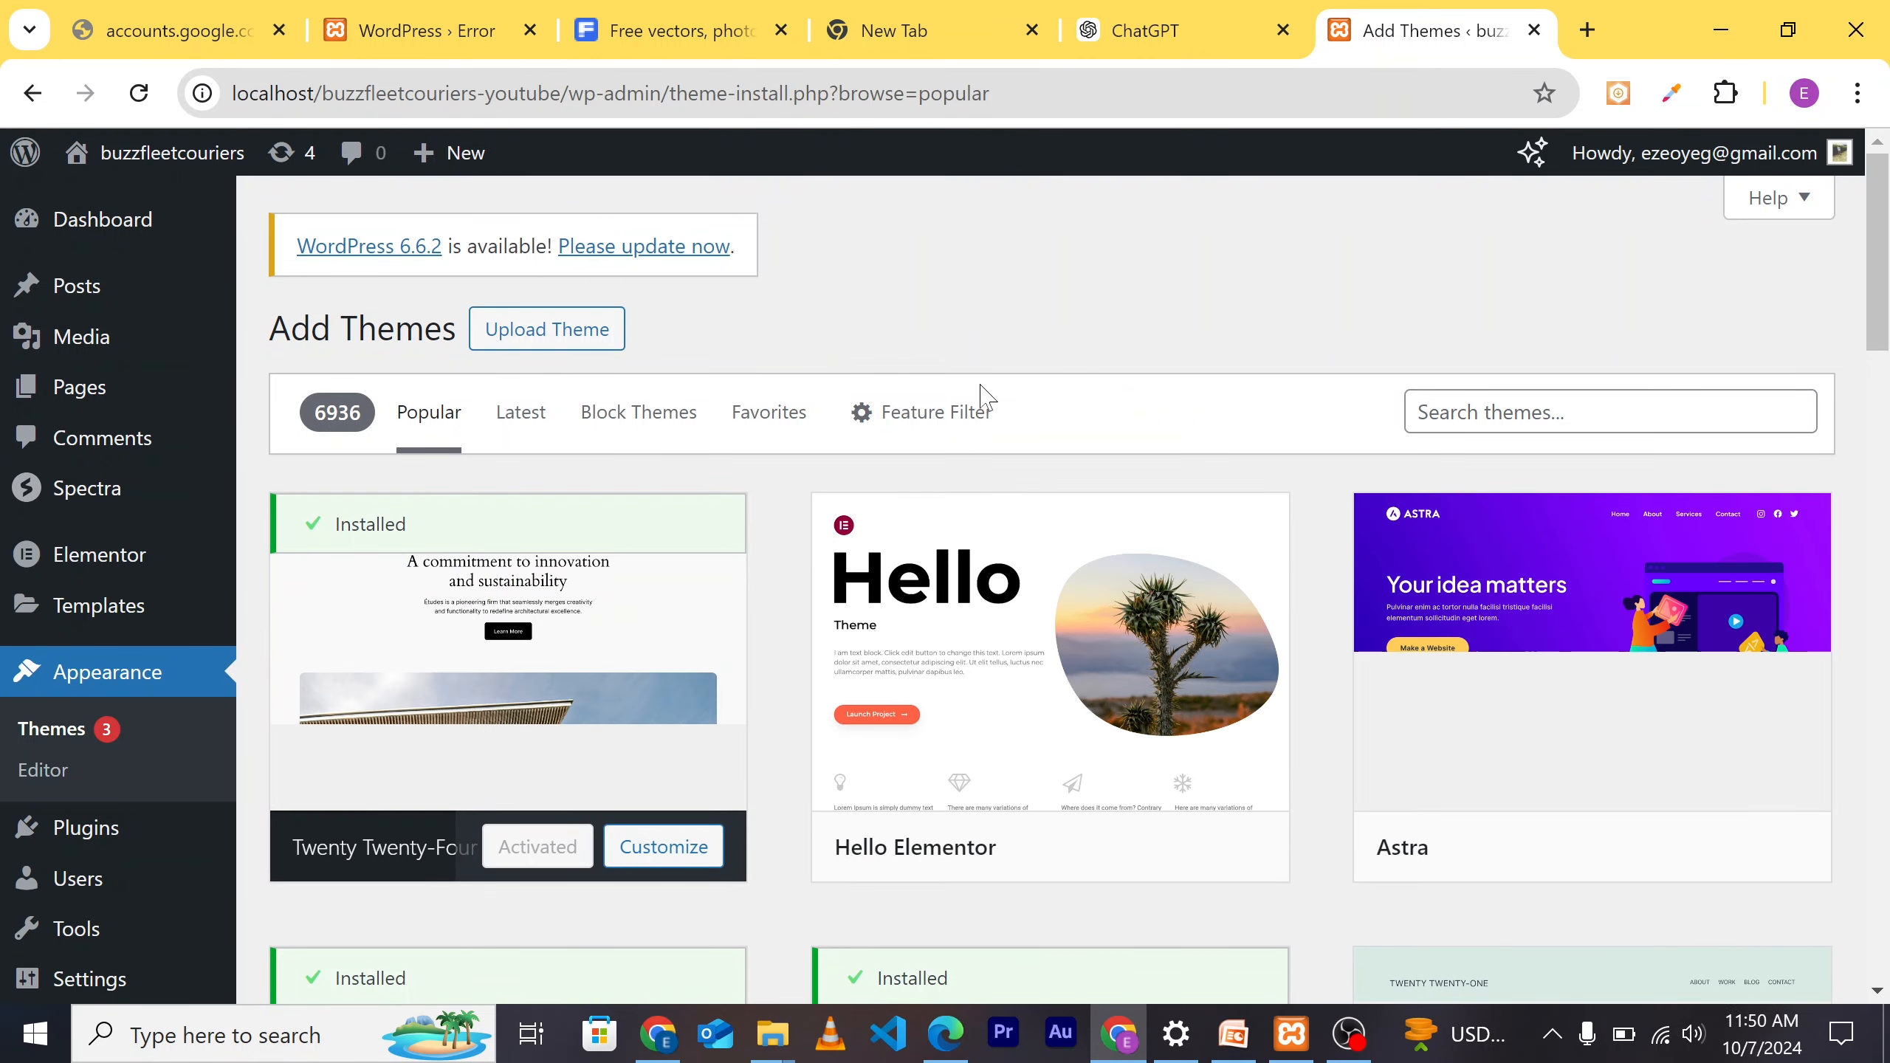
scroll(1071, 722, down, 3)
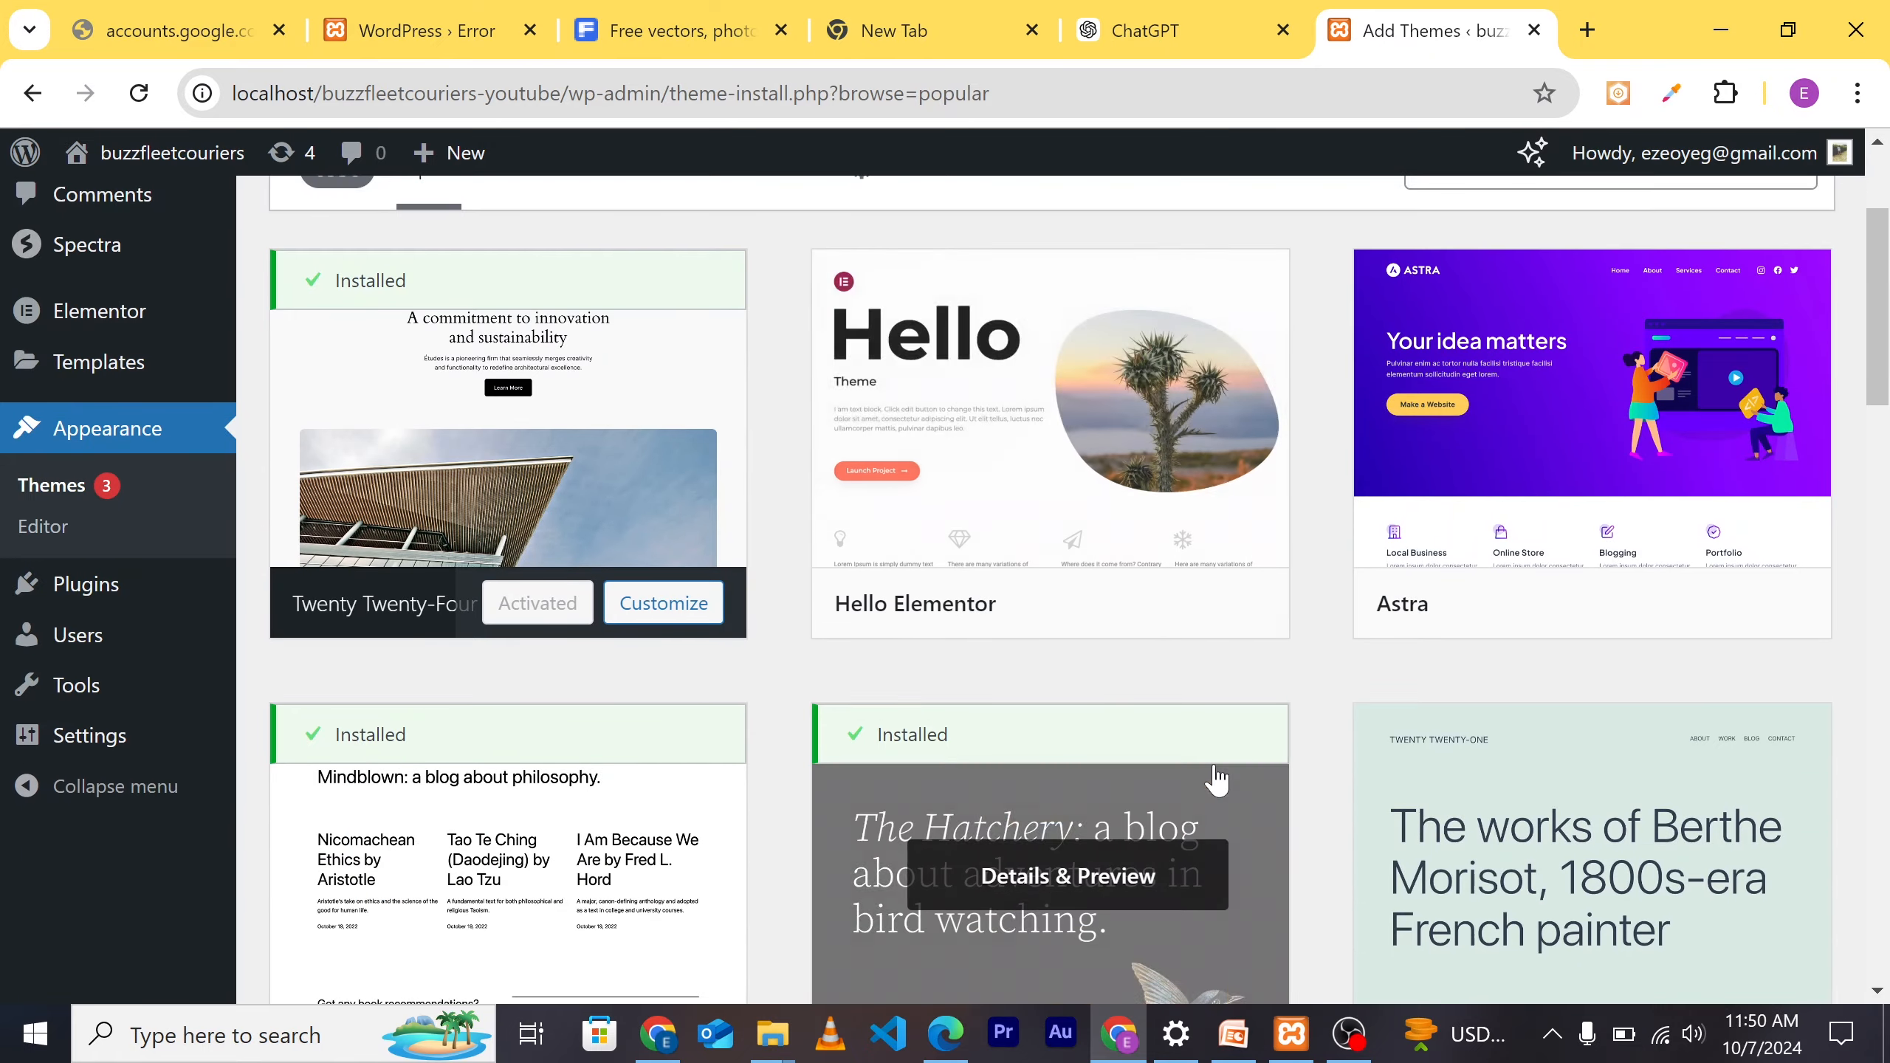
scroll(1218, 779, down, 9)
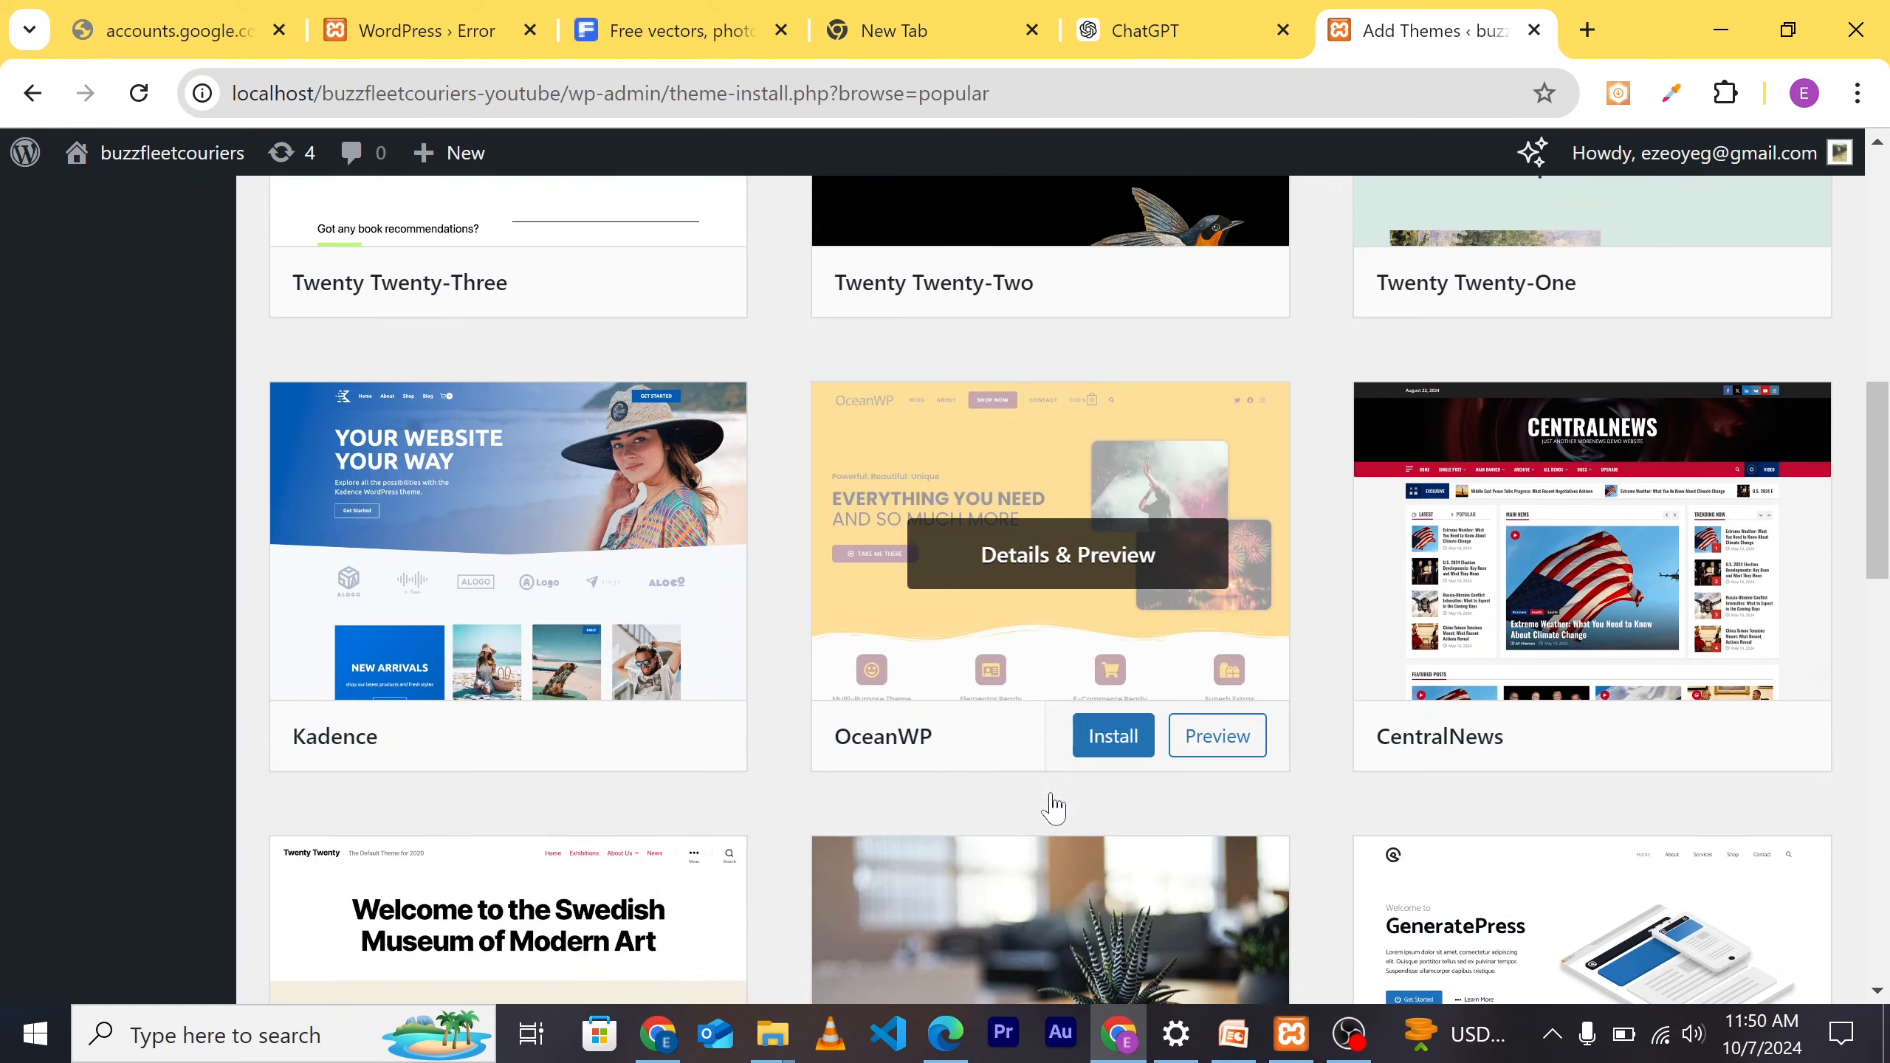
scroll(952, 810, down, 6)
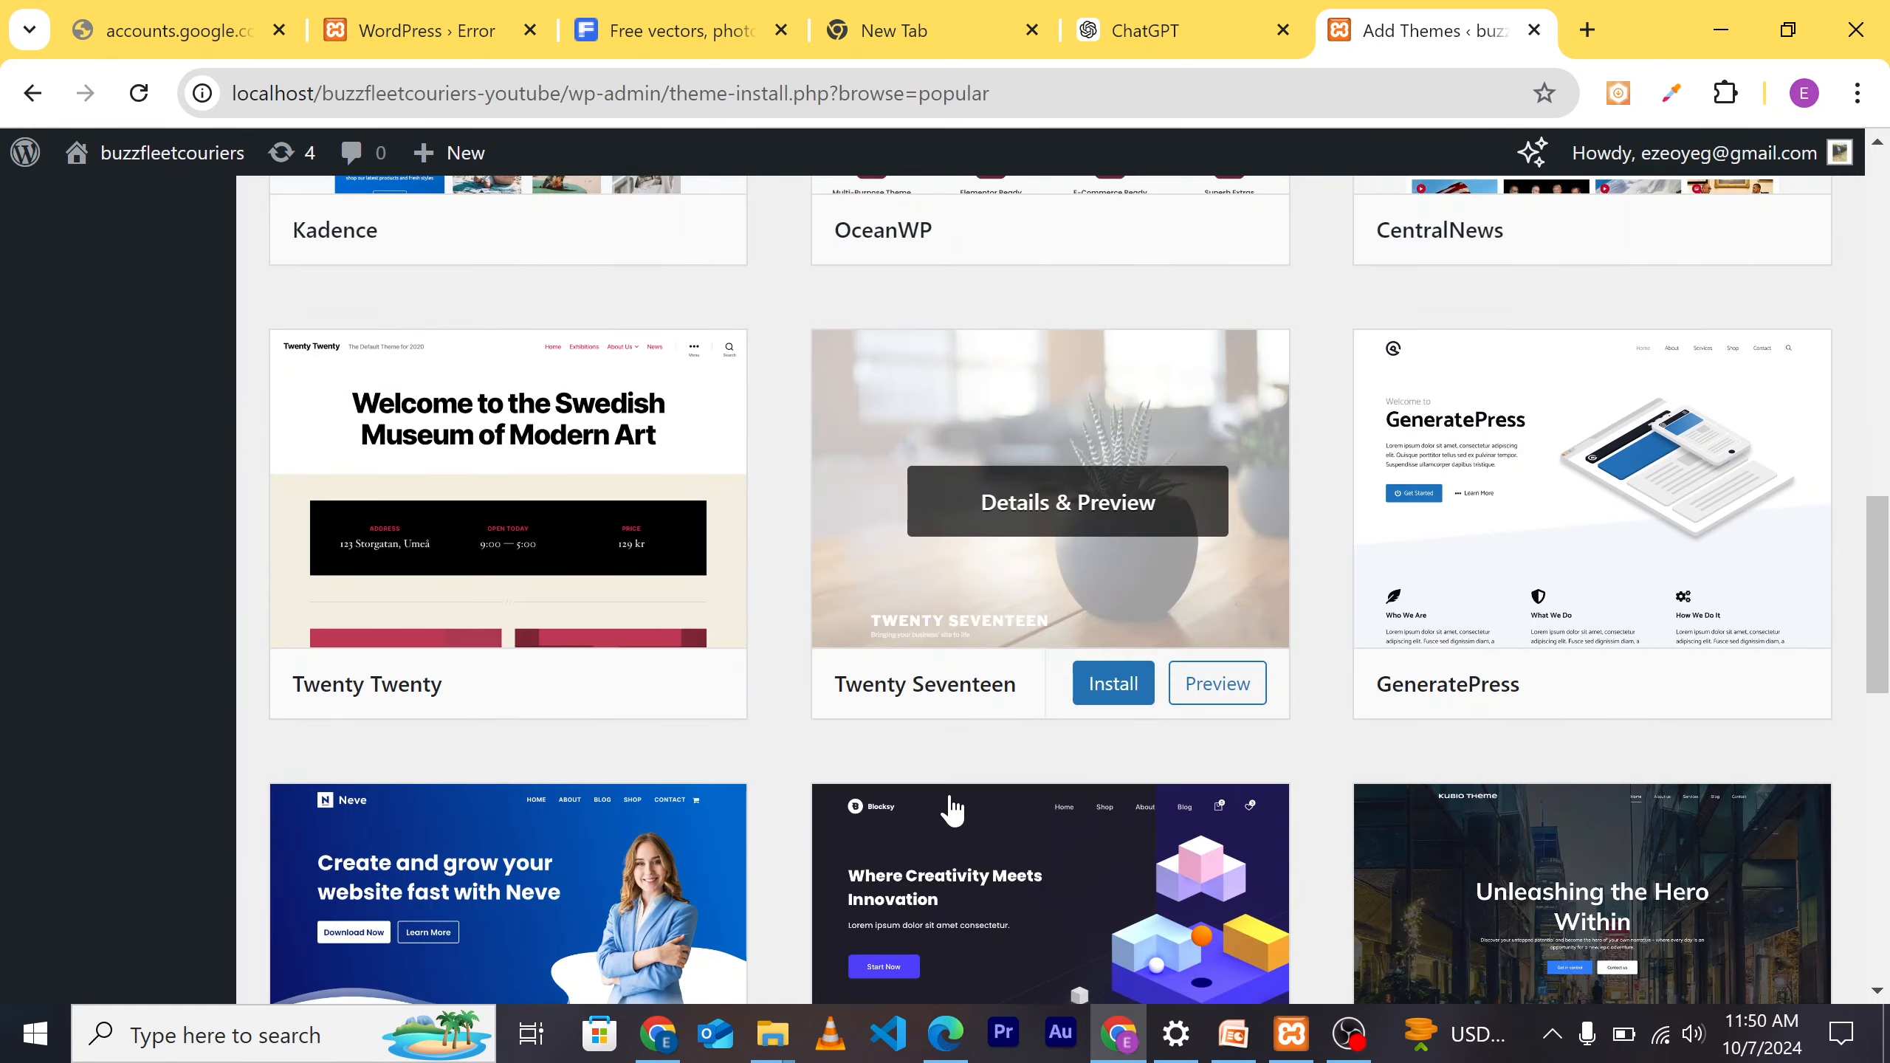
scroll(952, 810, down, 3)
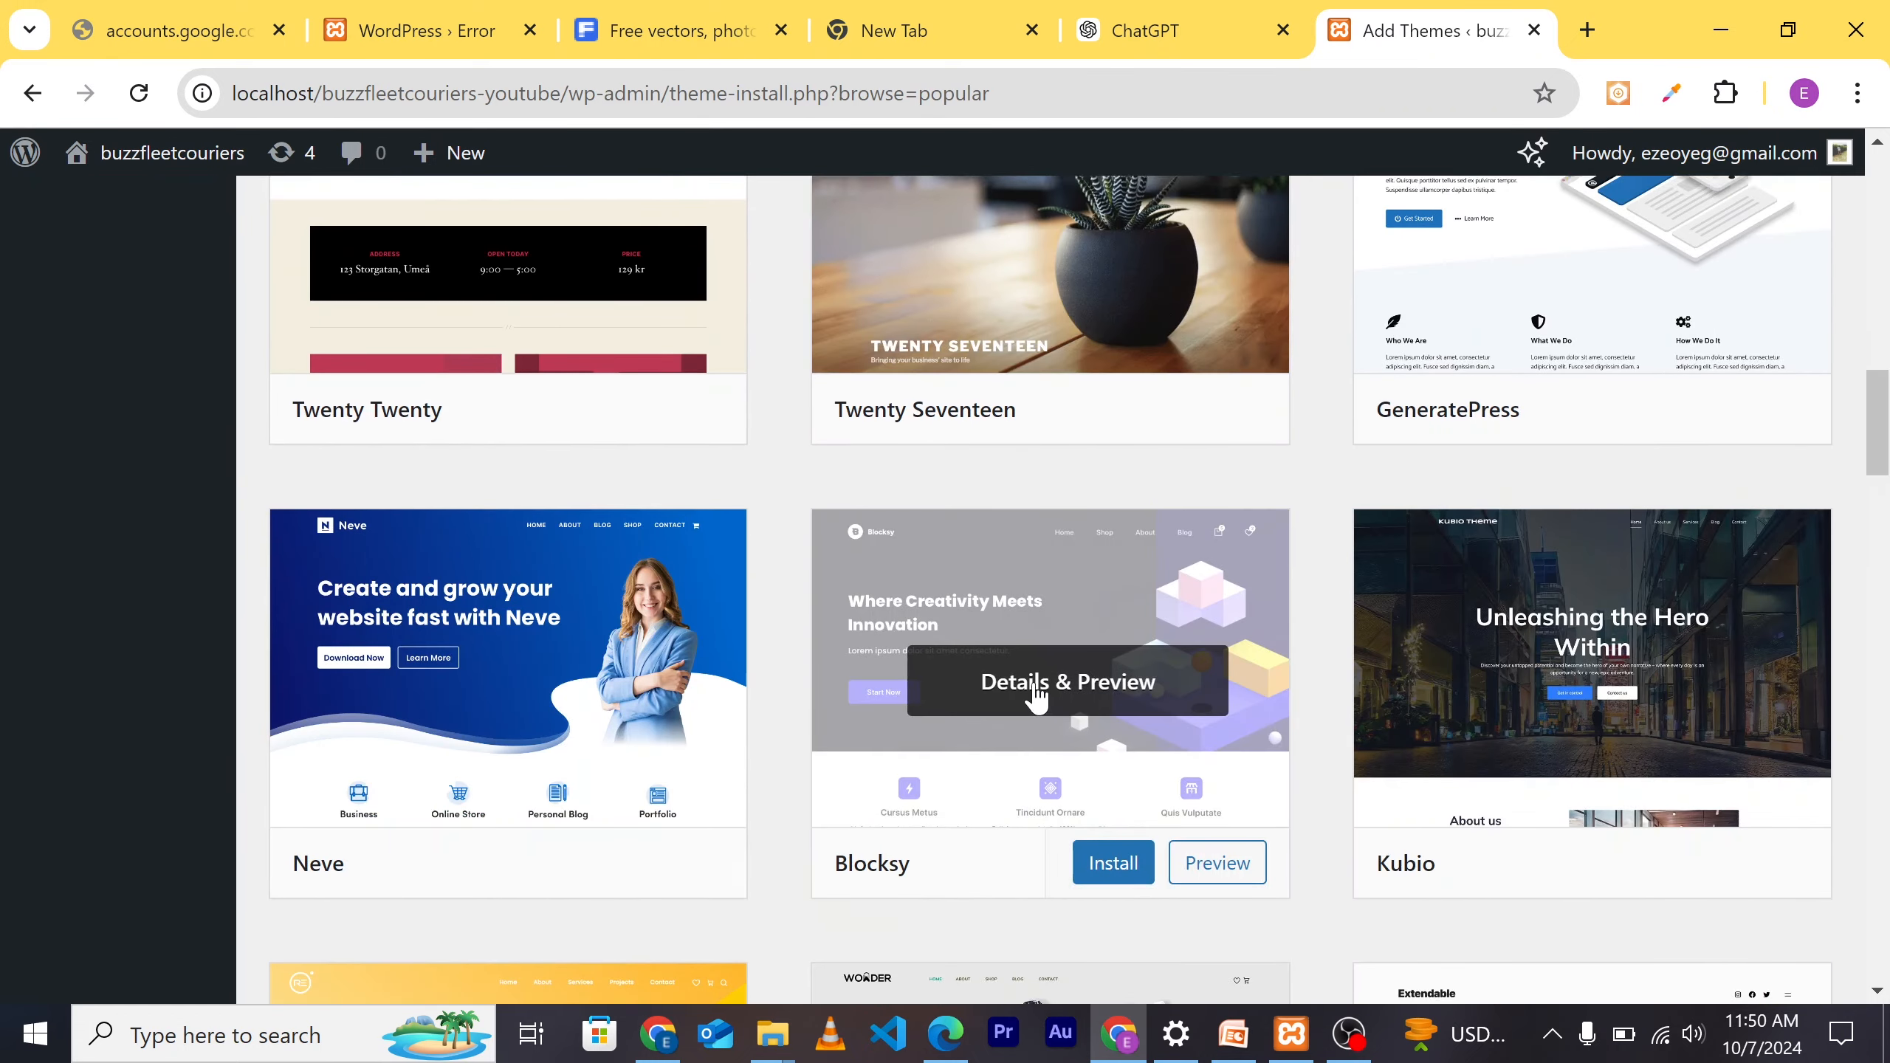
scroll(1036, 697, up, 12)
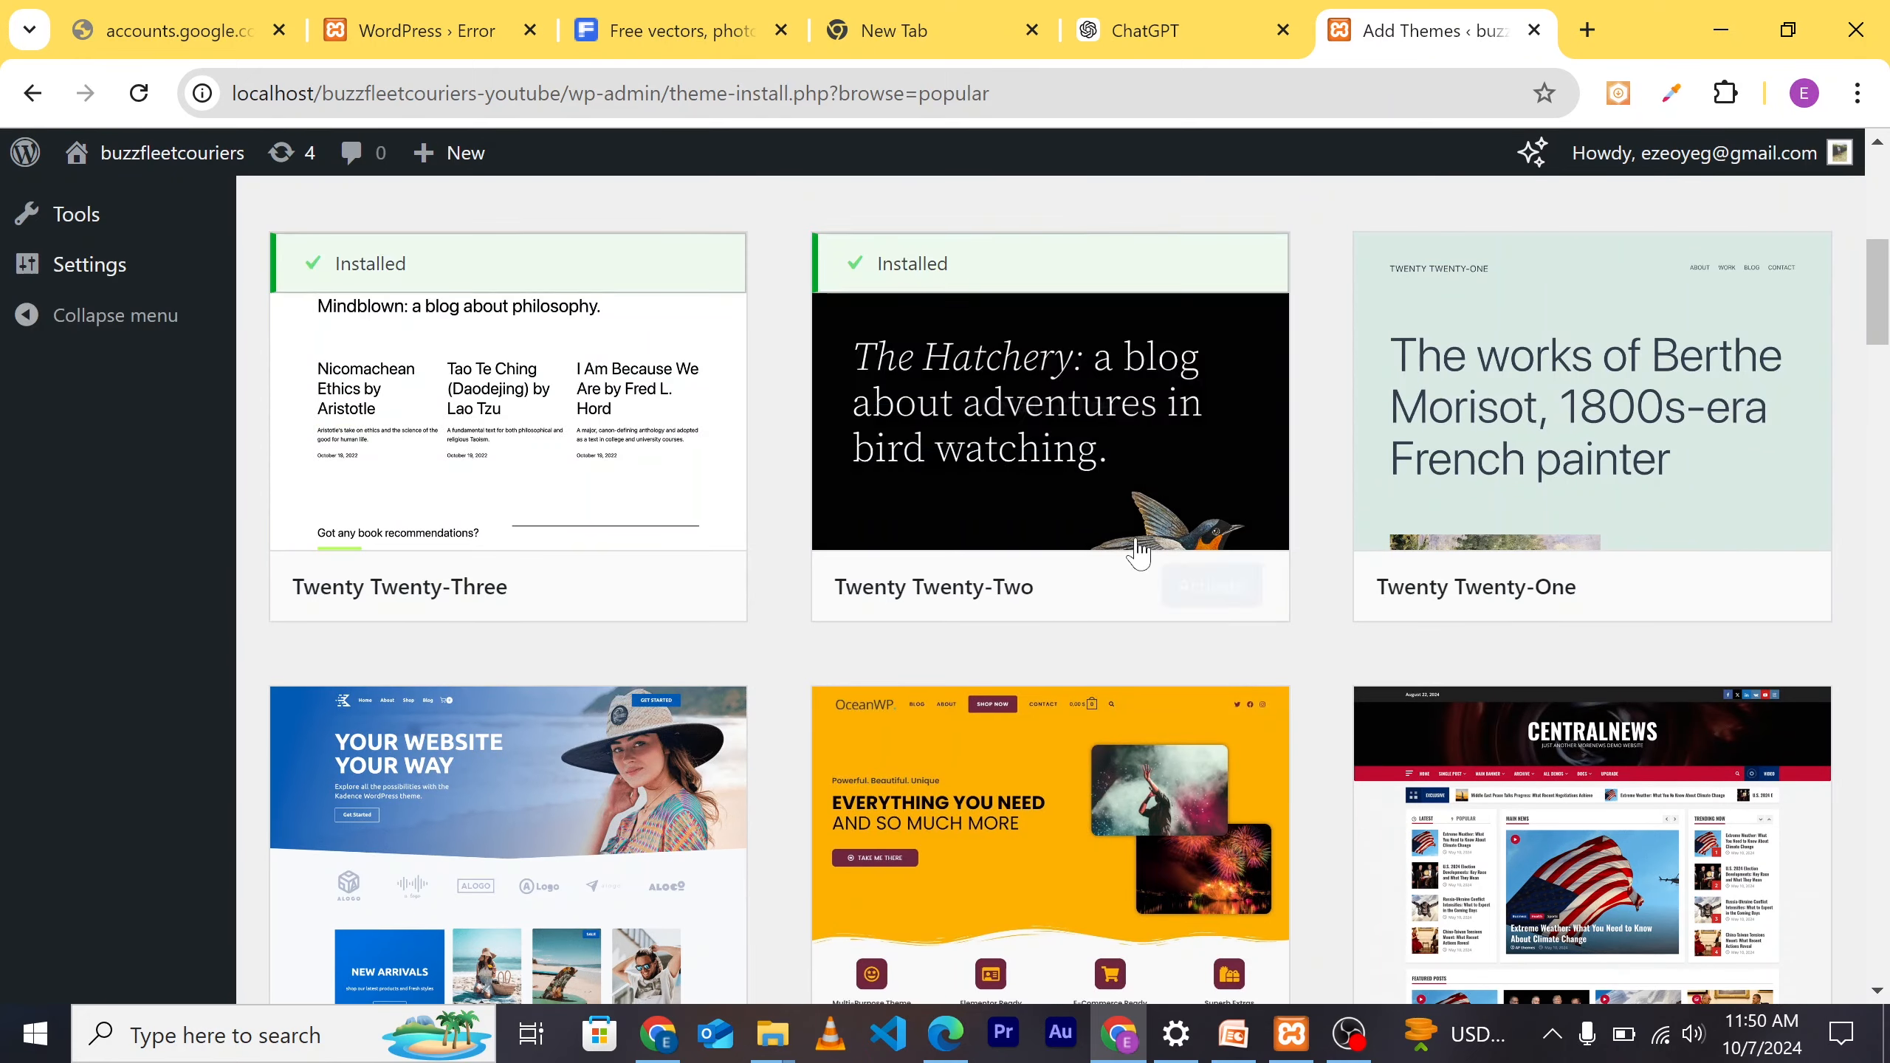
scroll(1110, 591, up, 7)
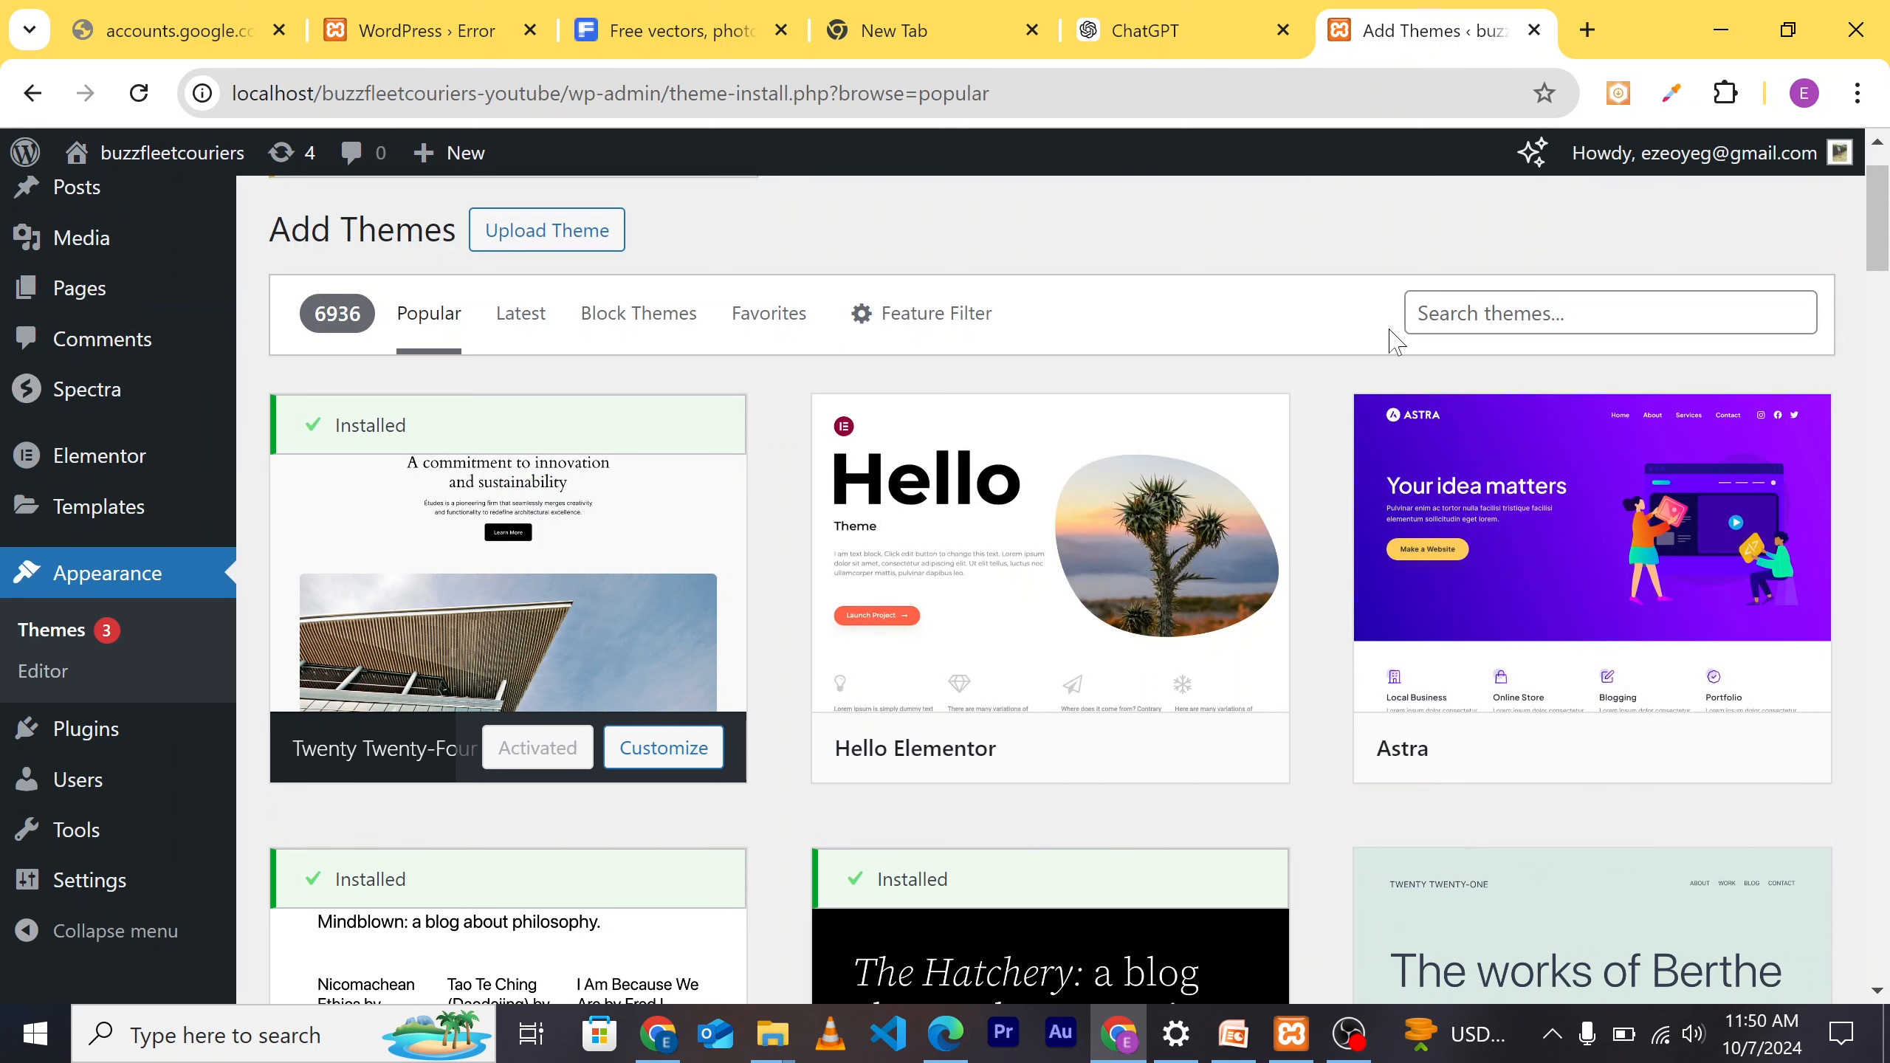
click(1420, 316)
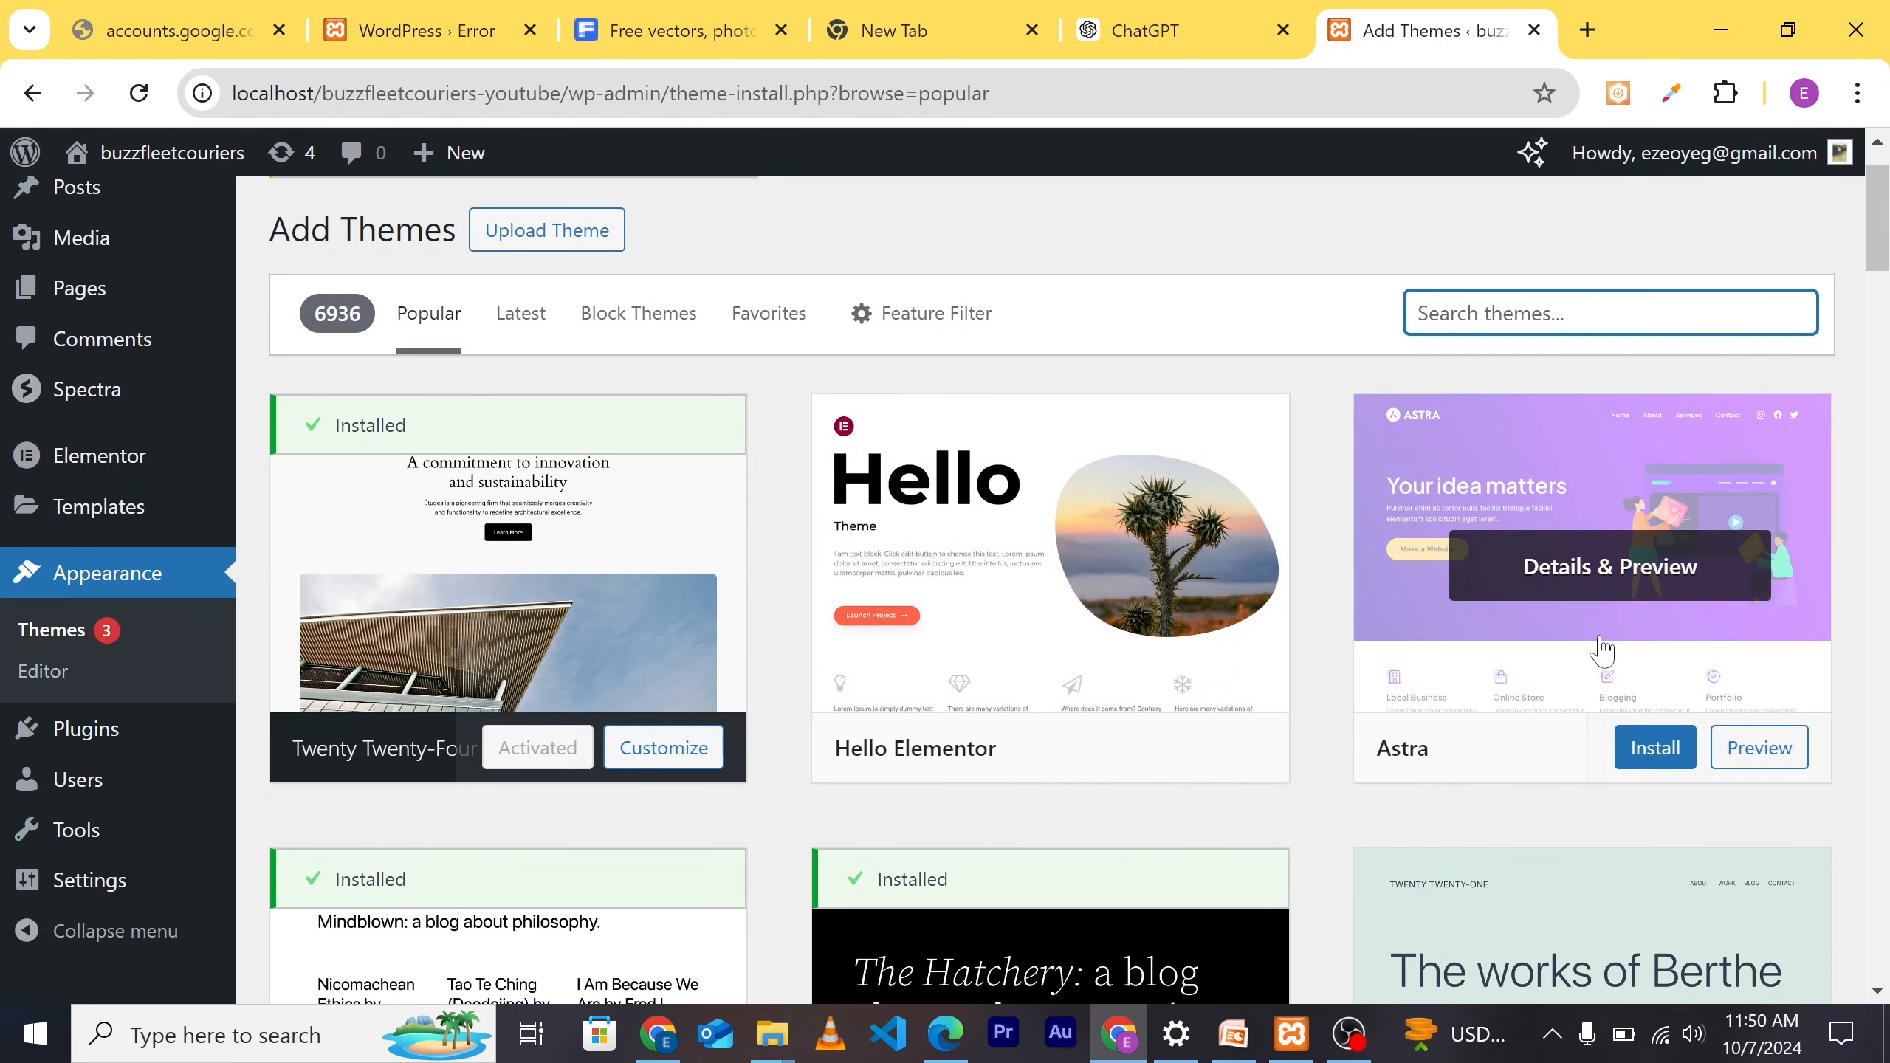
Step: Install the Astra theme and activate it as the site theme
click(1646, 748)
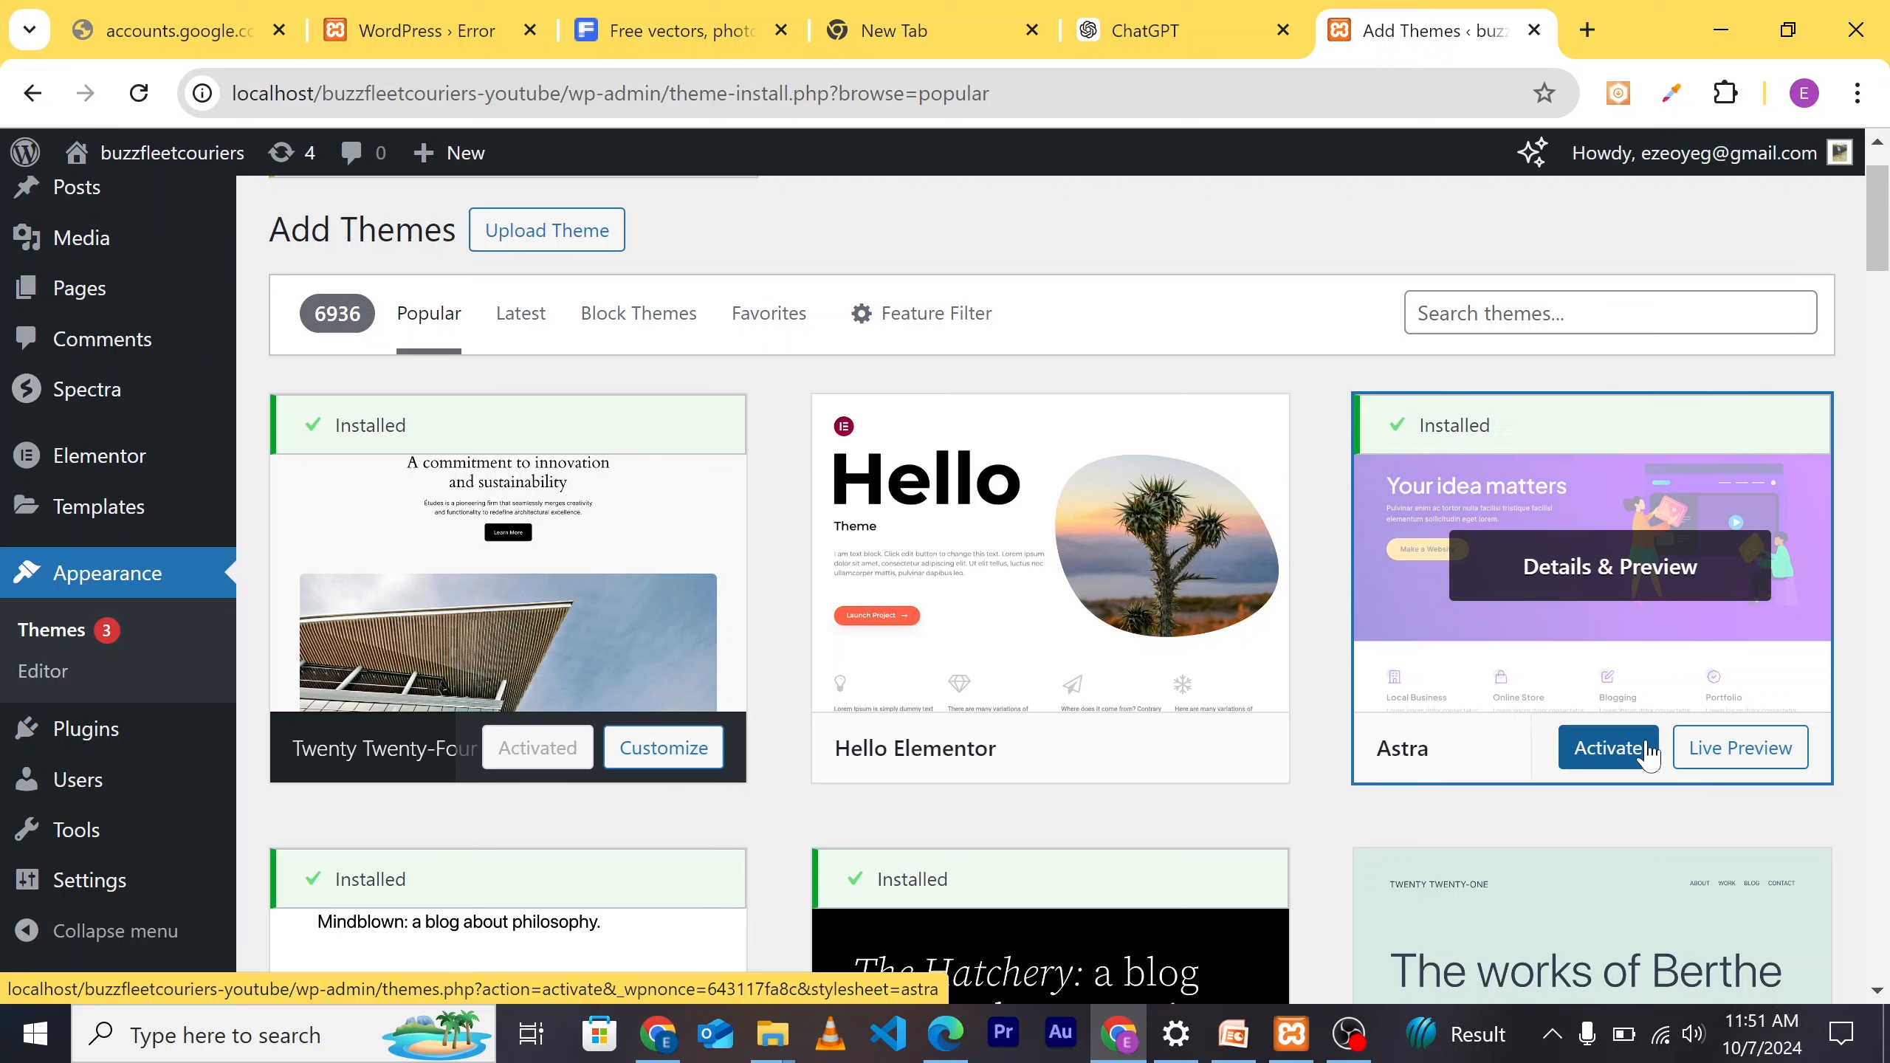
click(1607, 747)
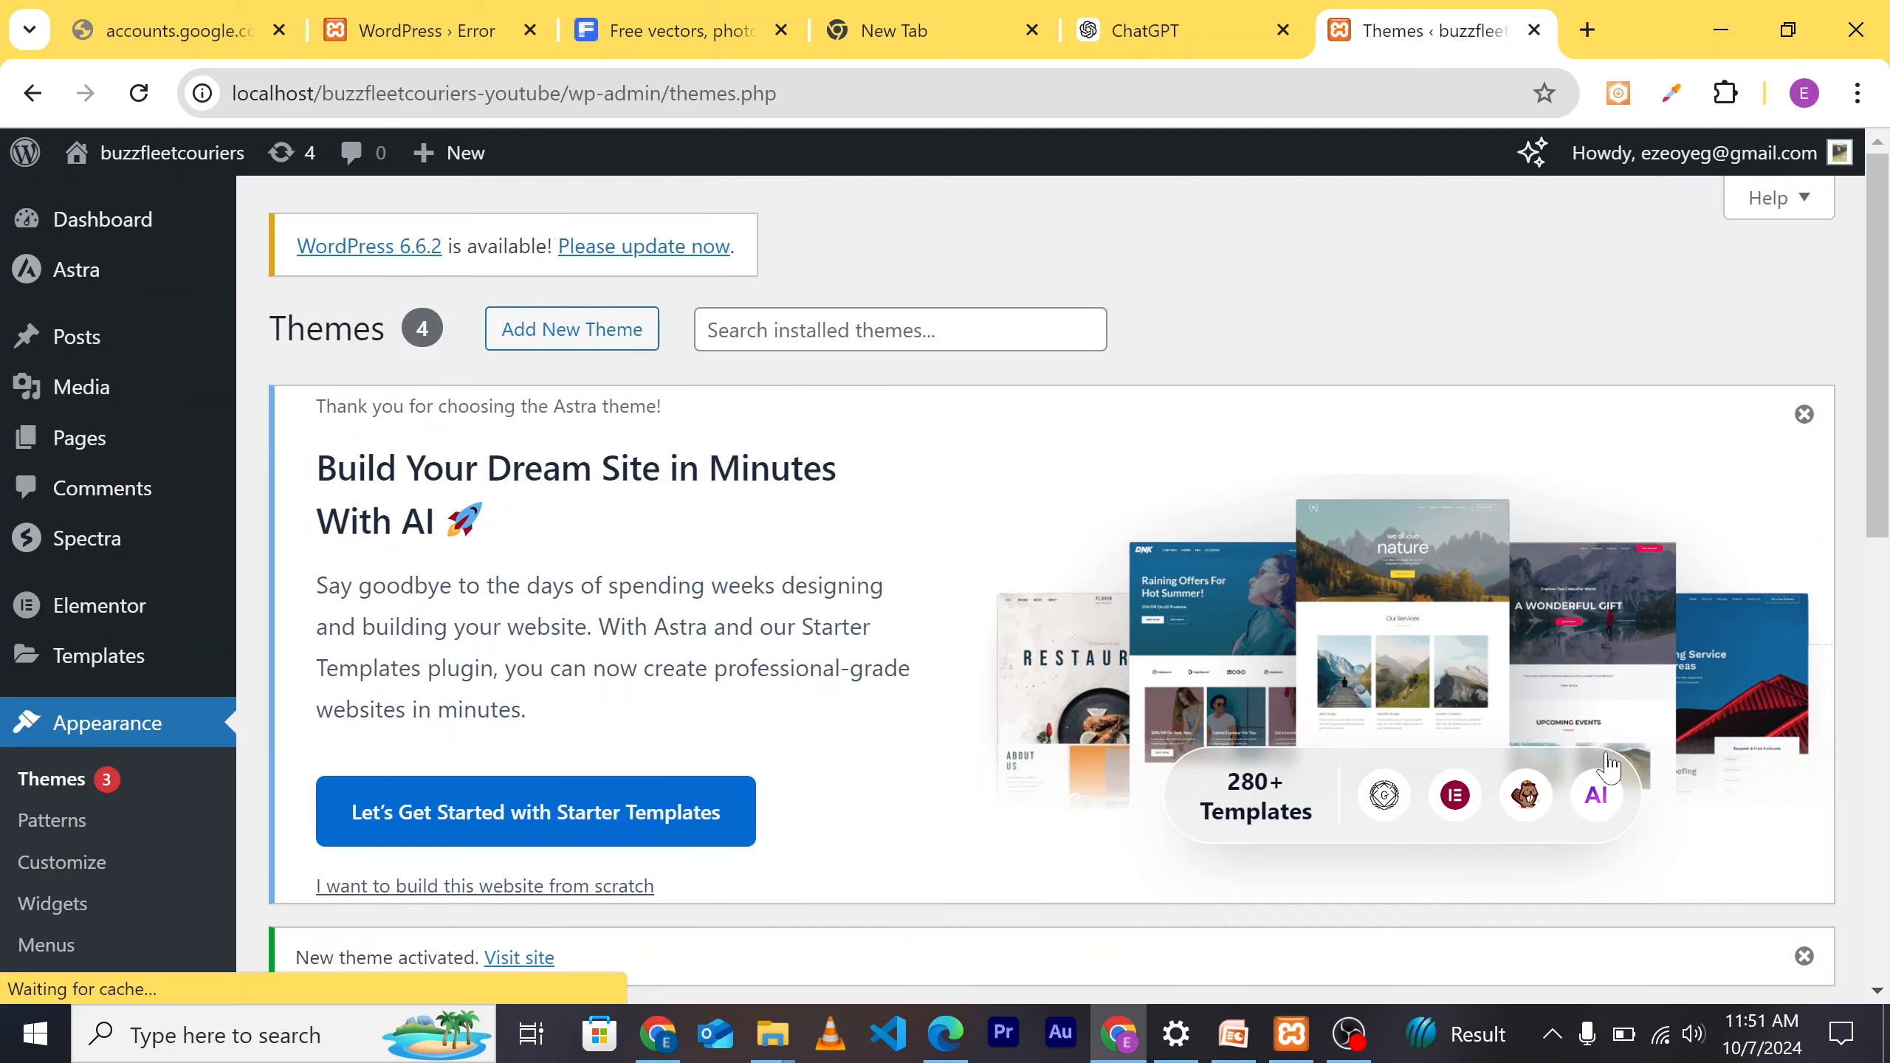
Step: Confirm Astra is active on the Themes page, then visit the public buzzfleetcouriers site
scroll(1429, 775, down, 5)
scroll(1341, 769, down, 3)
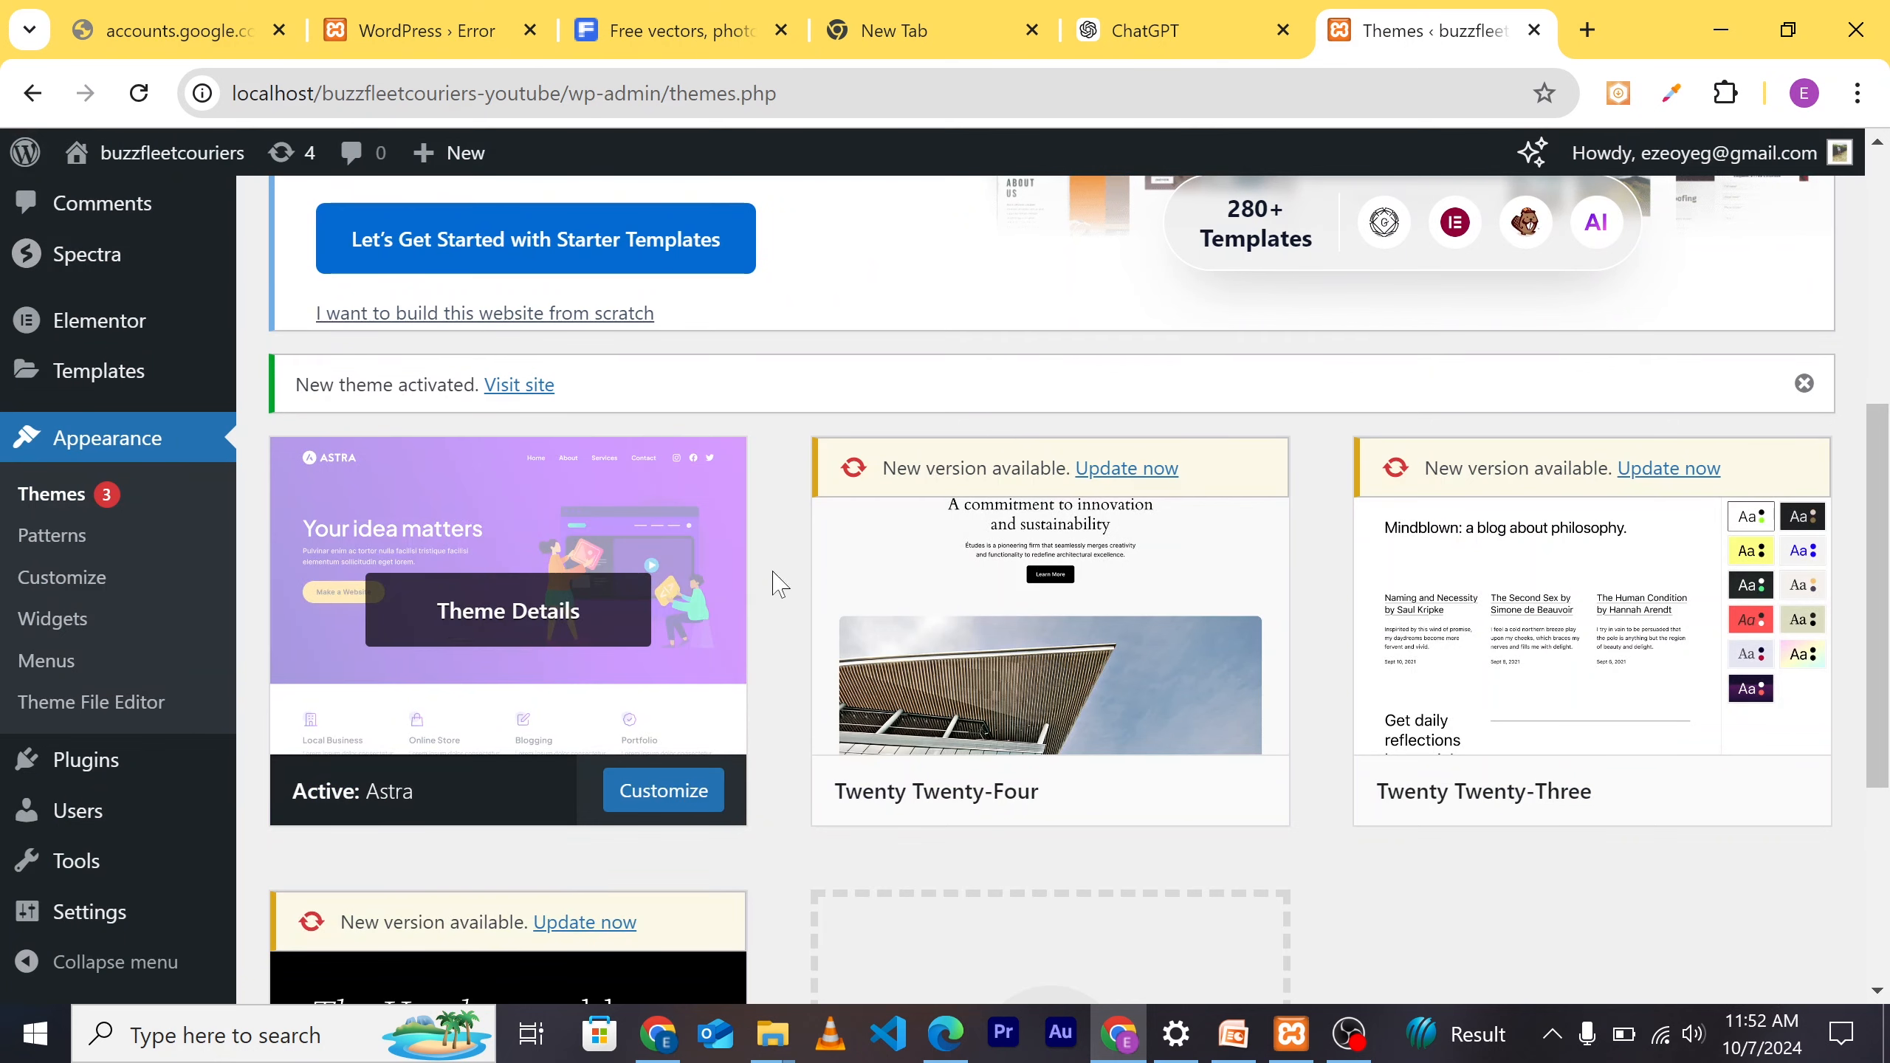
scroll(608, 558, up, 6)
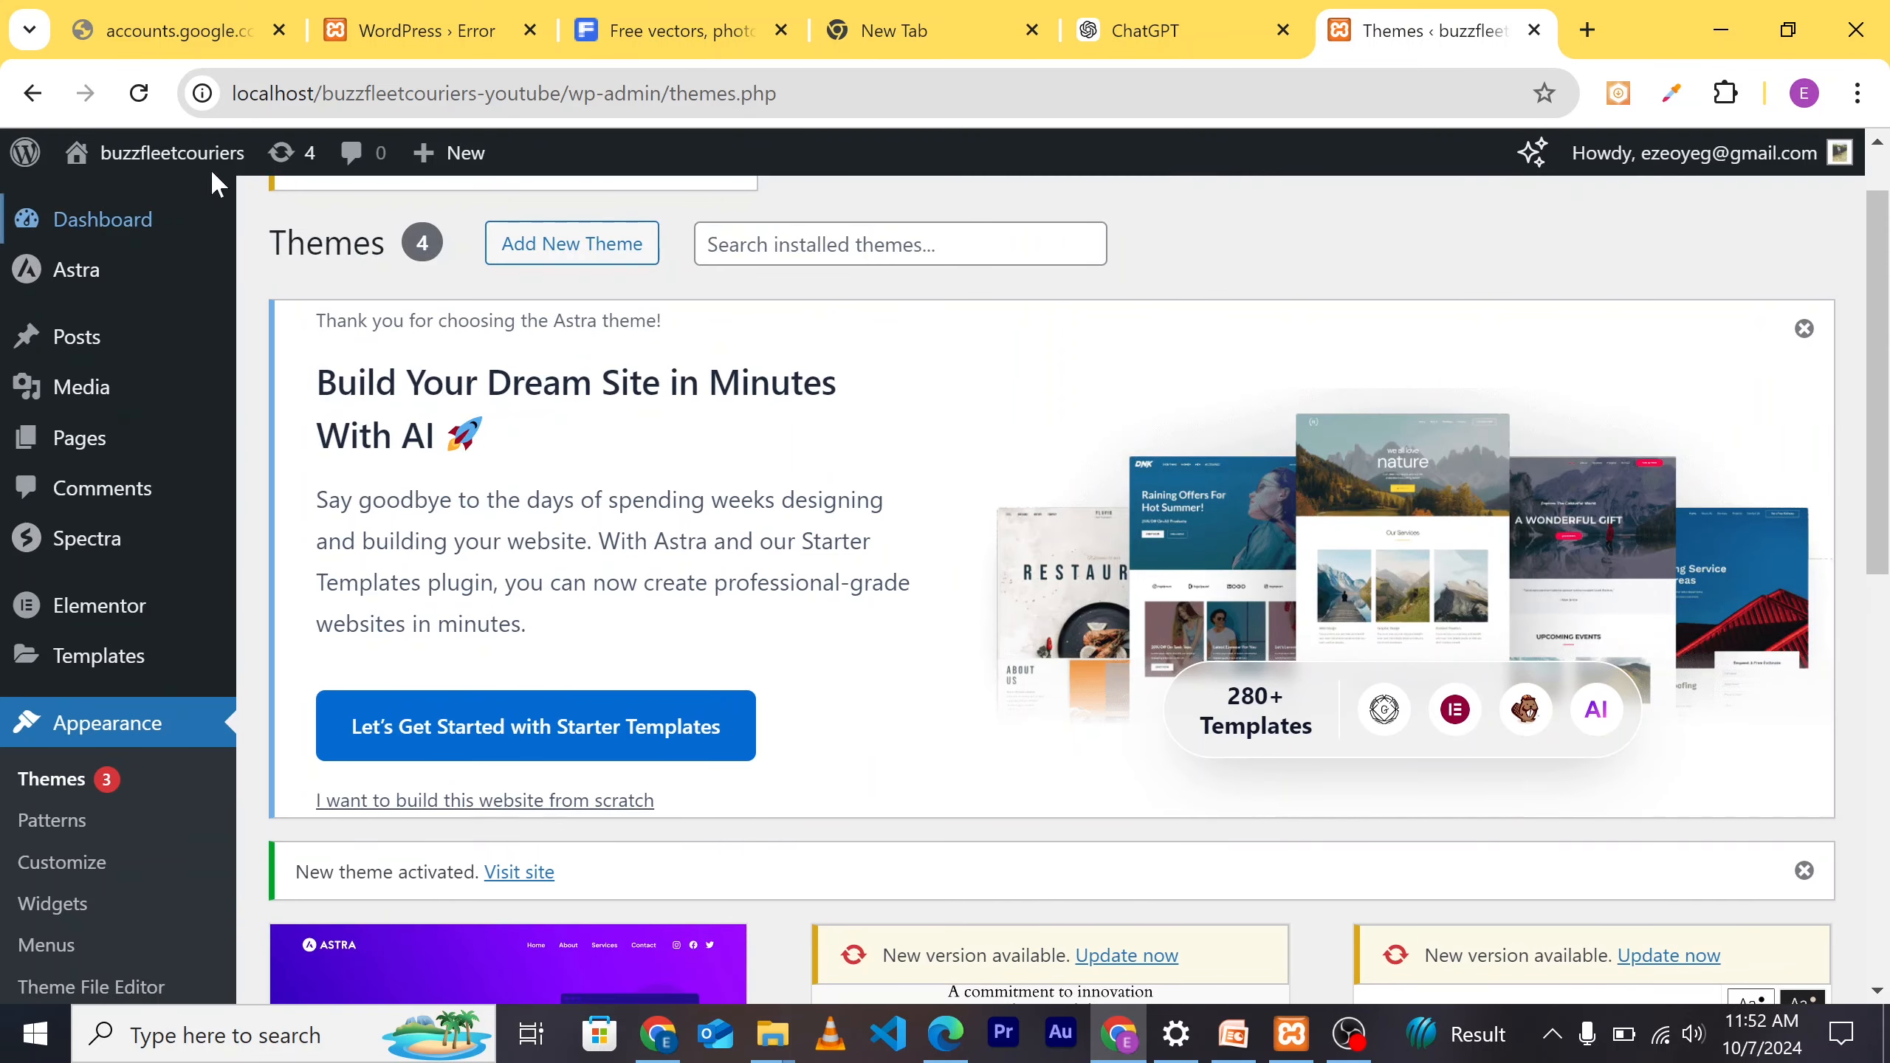
mouse_move(173, 153)
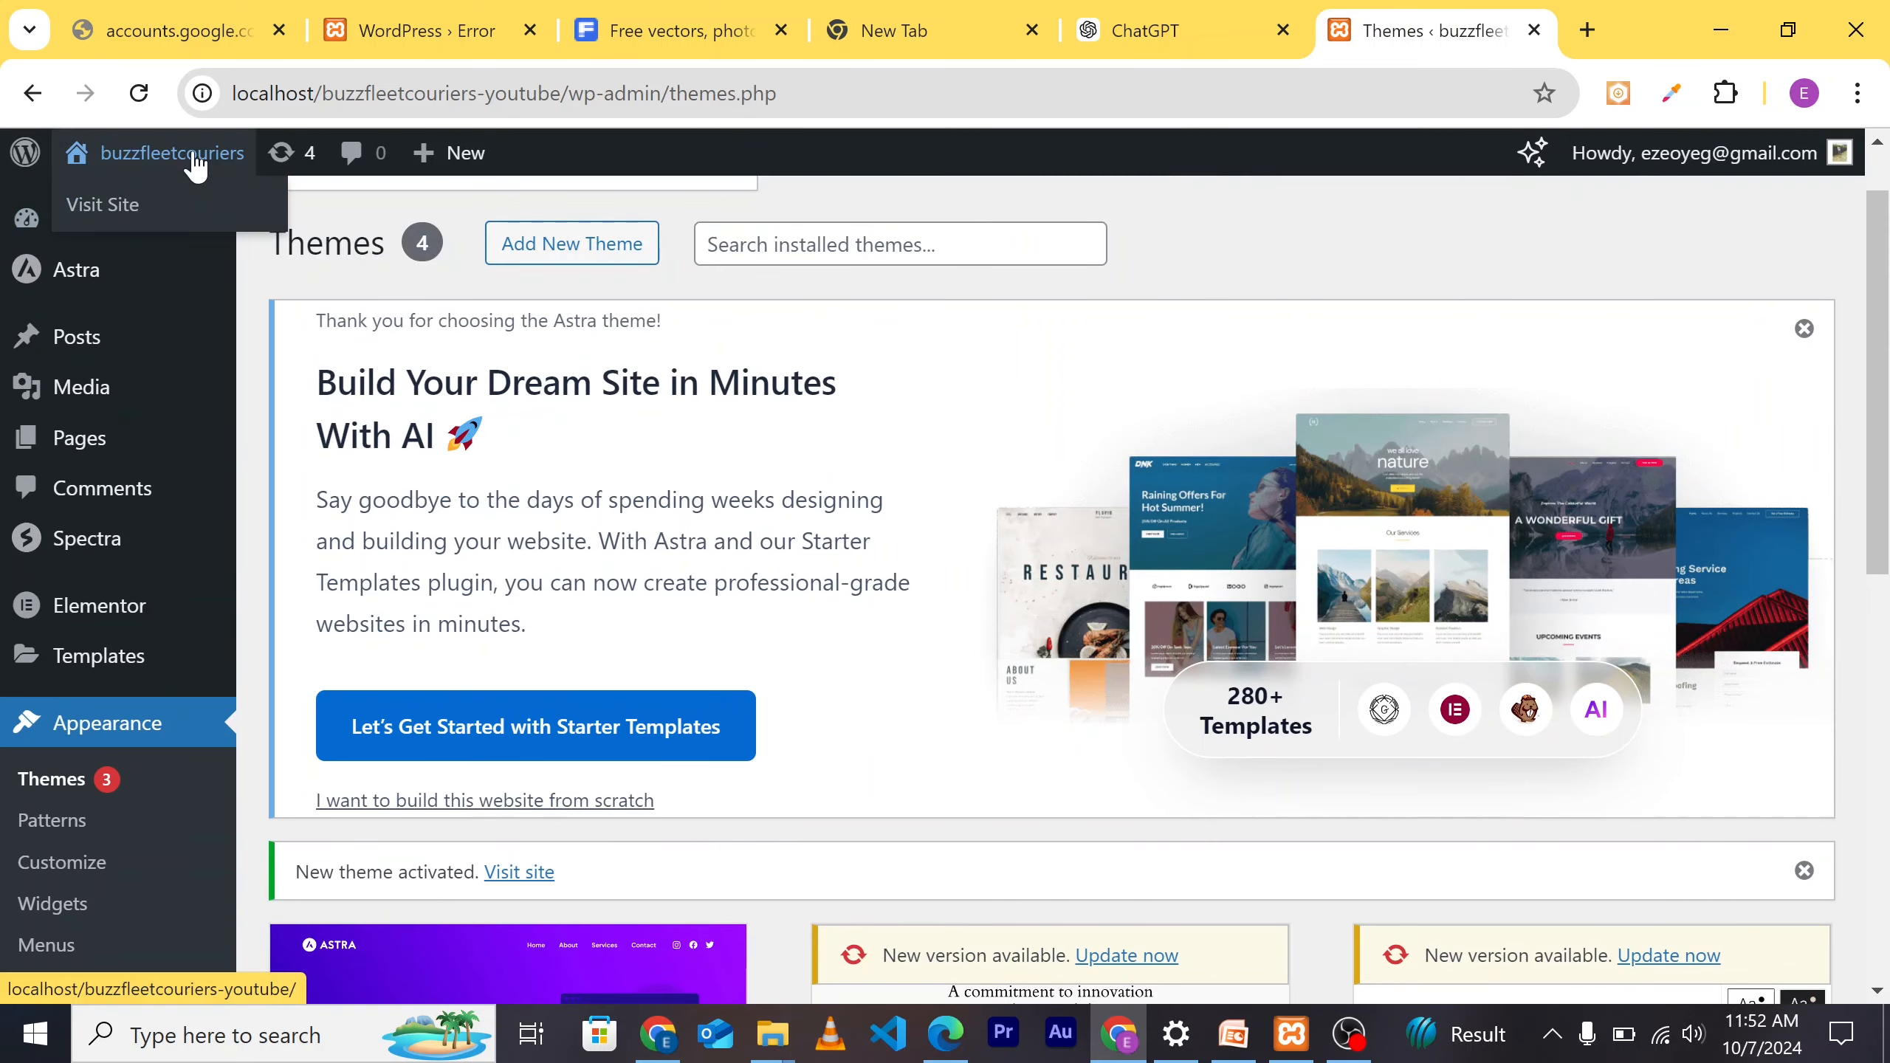
click(105, 205)
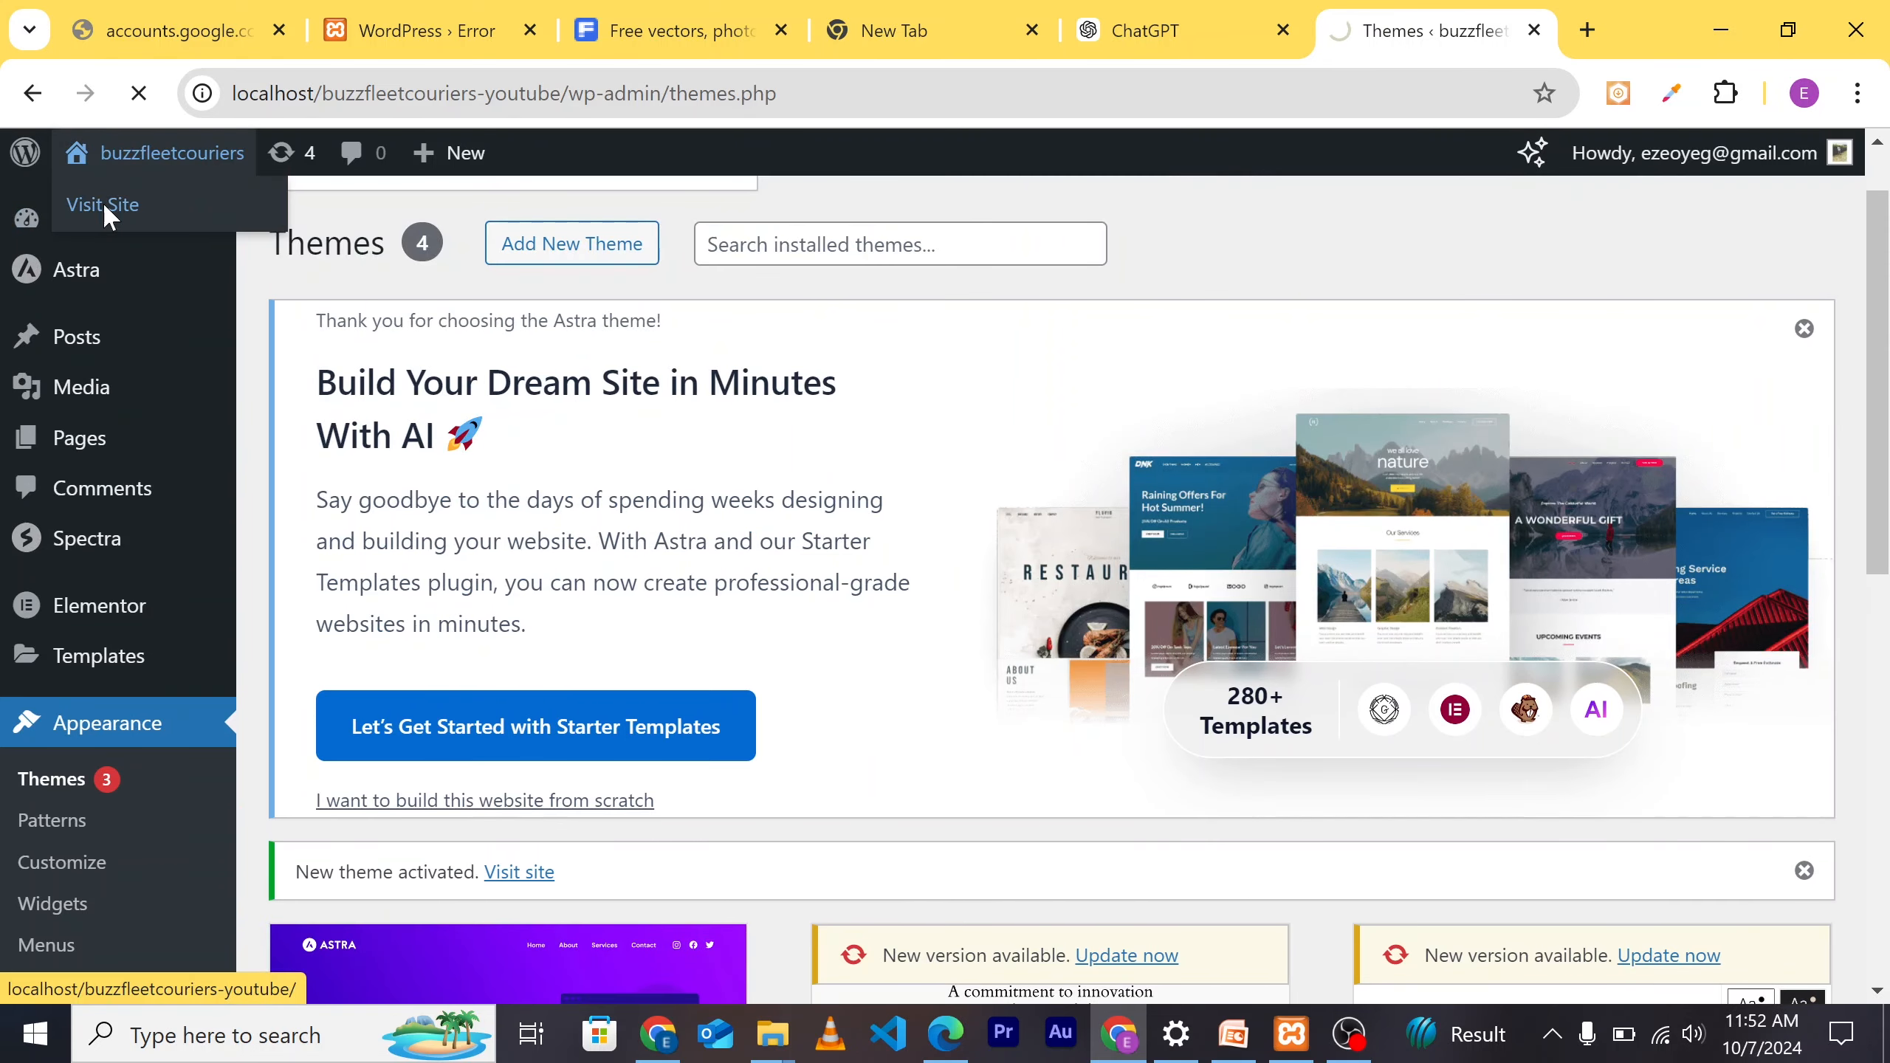
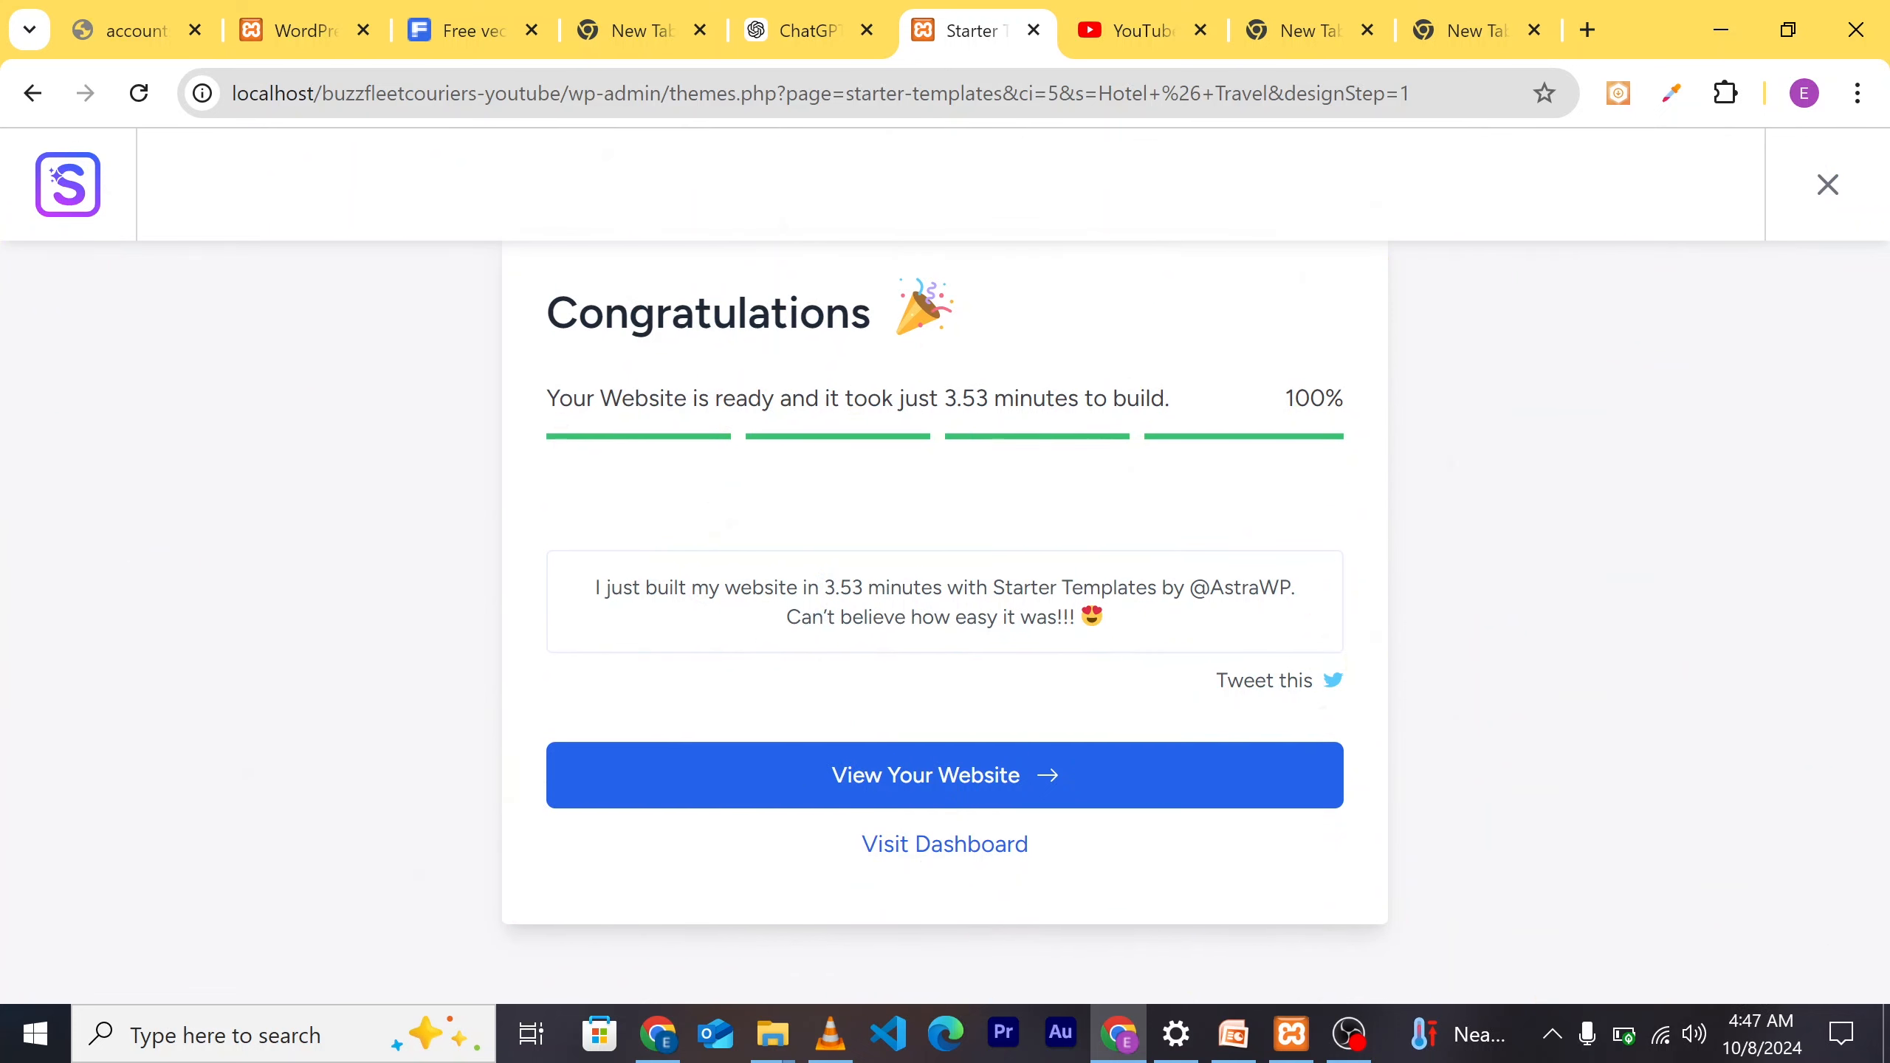
Step: Open the new Mount Inn site in a new tab and scroll through About Us, Amenities, Gallery and Packages
click(954, 775)
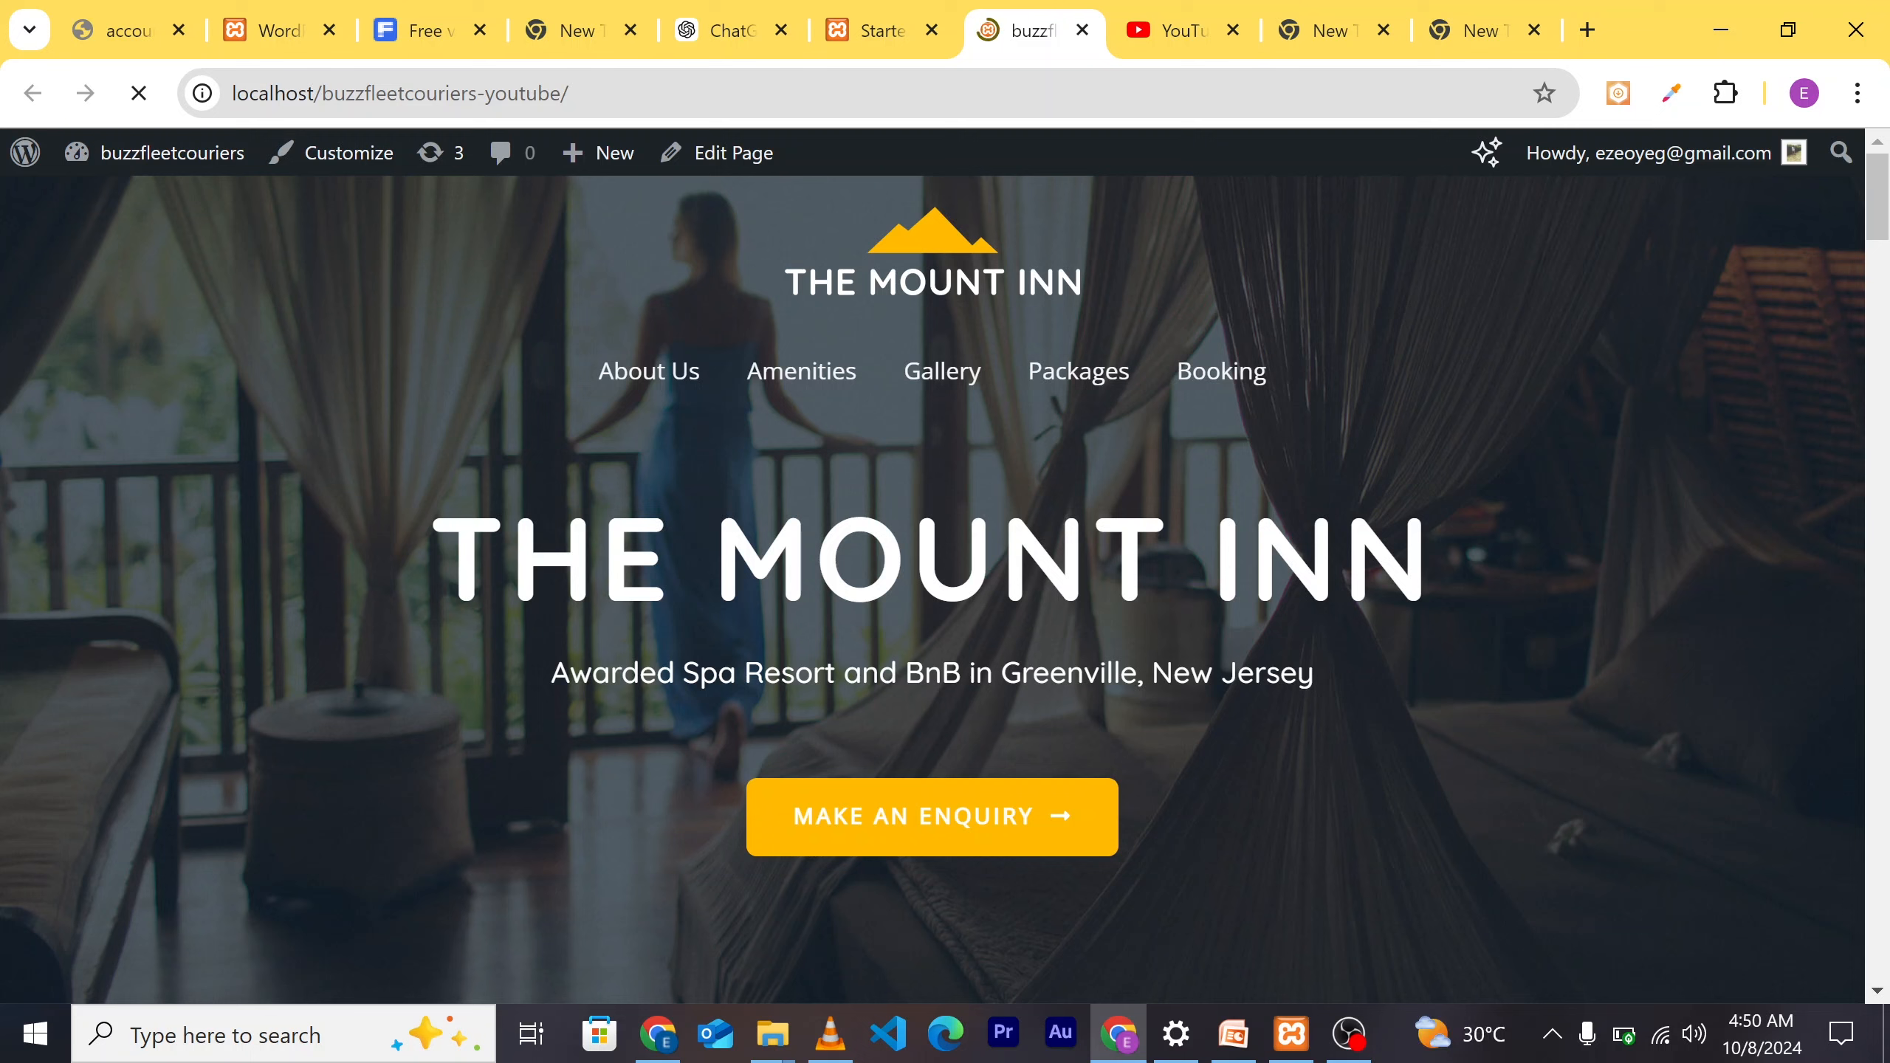
scroll(1347, 598, down, 2)
scroll(1444, 637, down, 3)
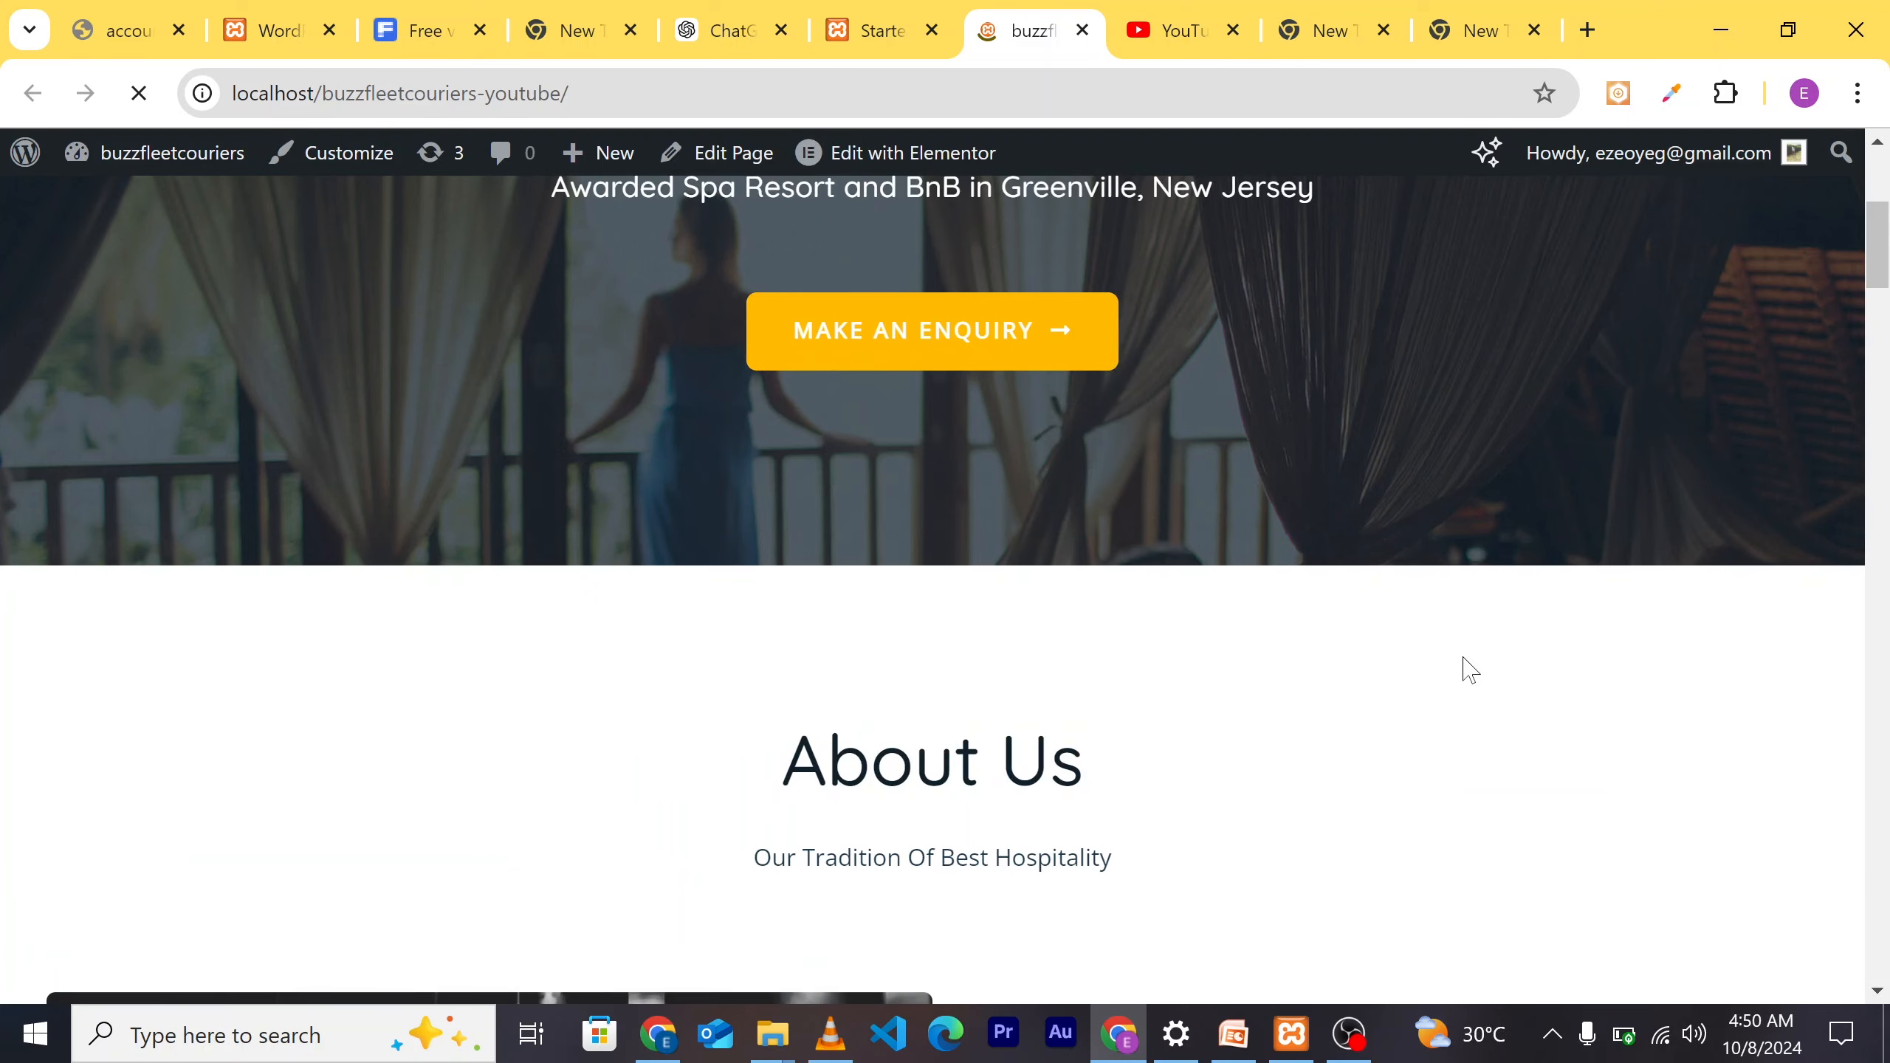
scroll(1438, 725, down, 4)
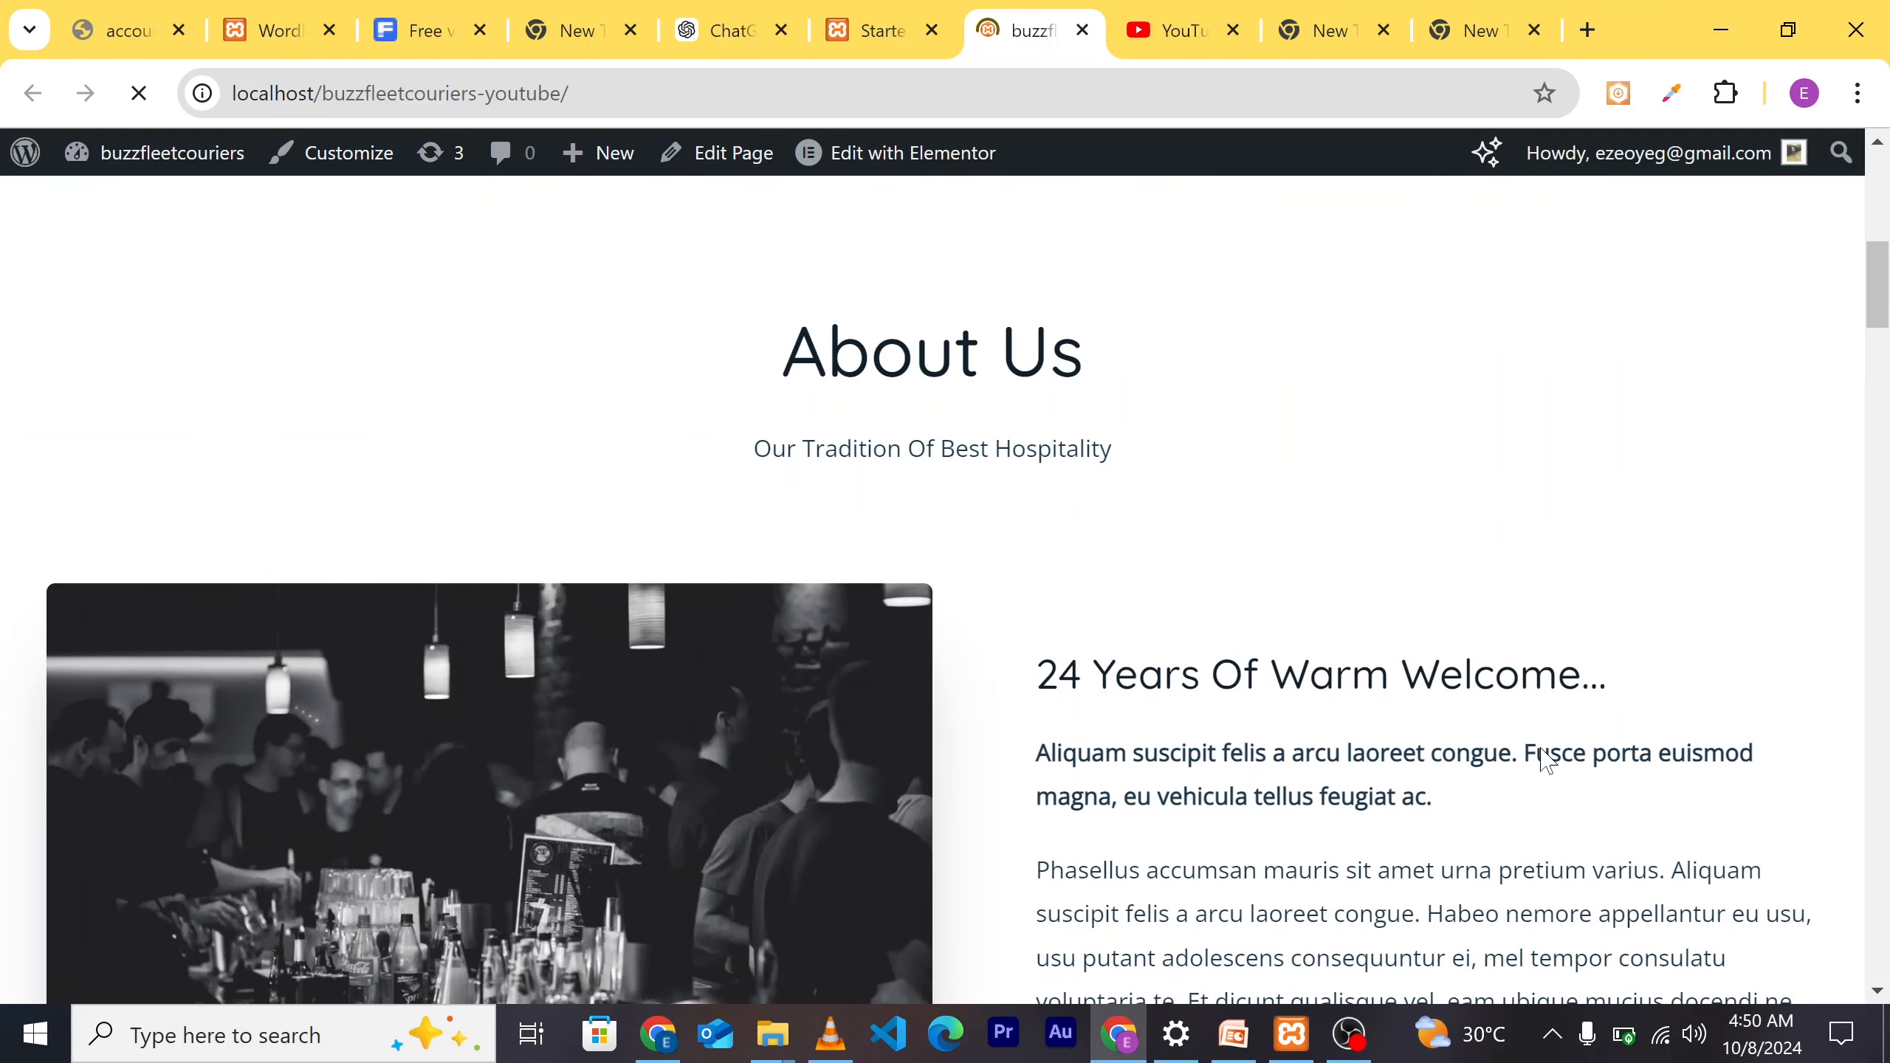
scroll(1546, 759, down, 5)
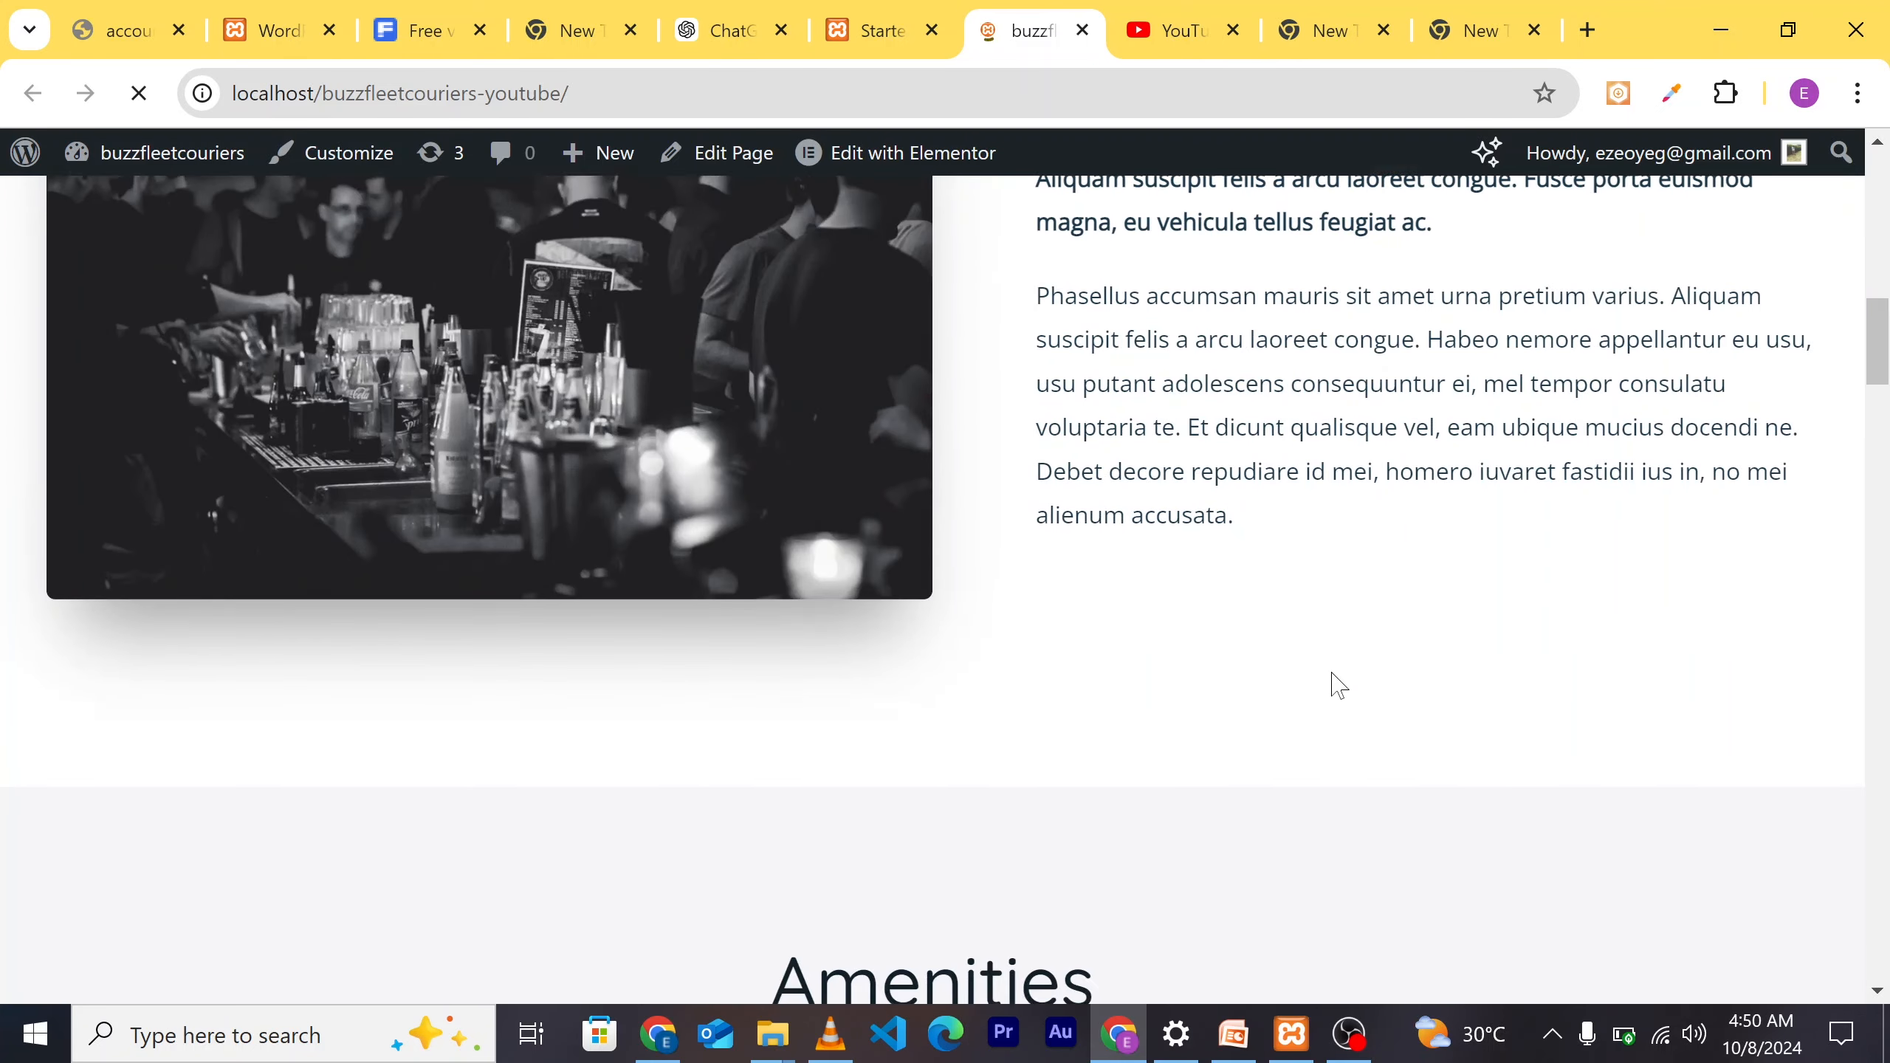
scroll(1338, 685, down, 6)
scroll(1355, 730, down, 3)
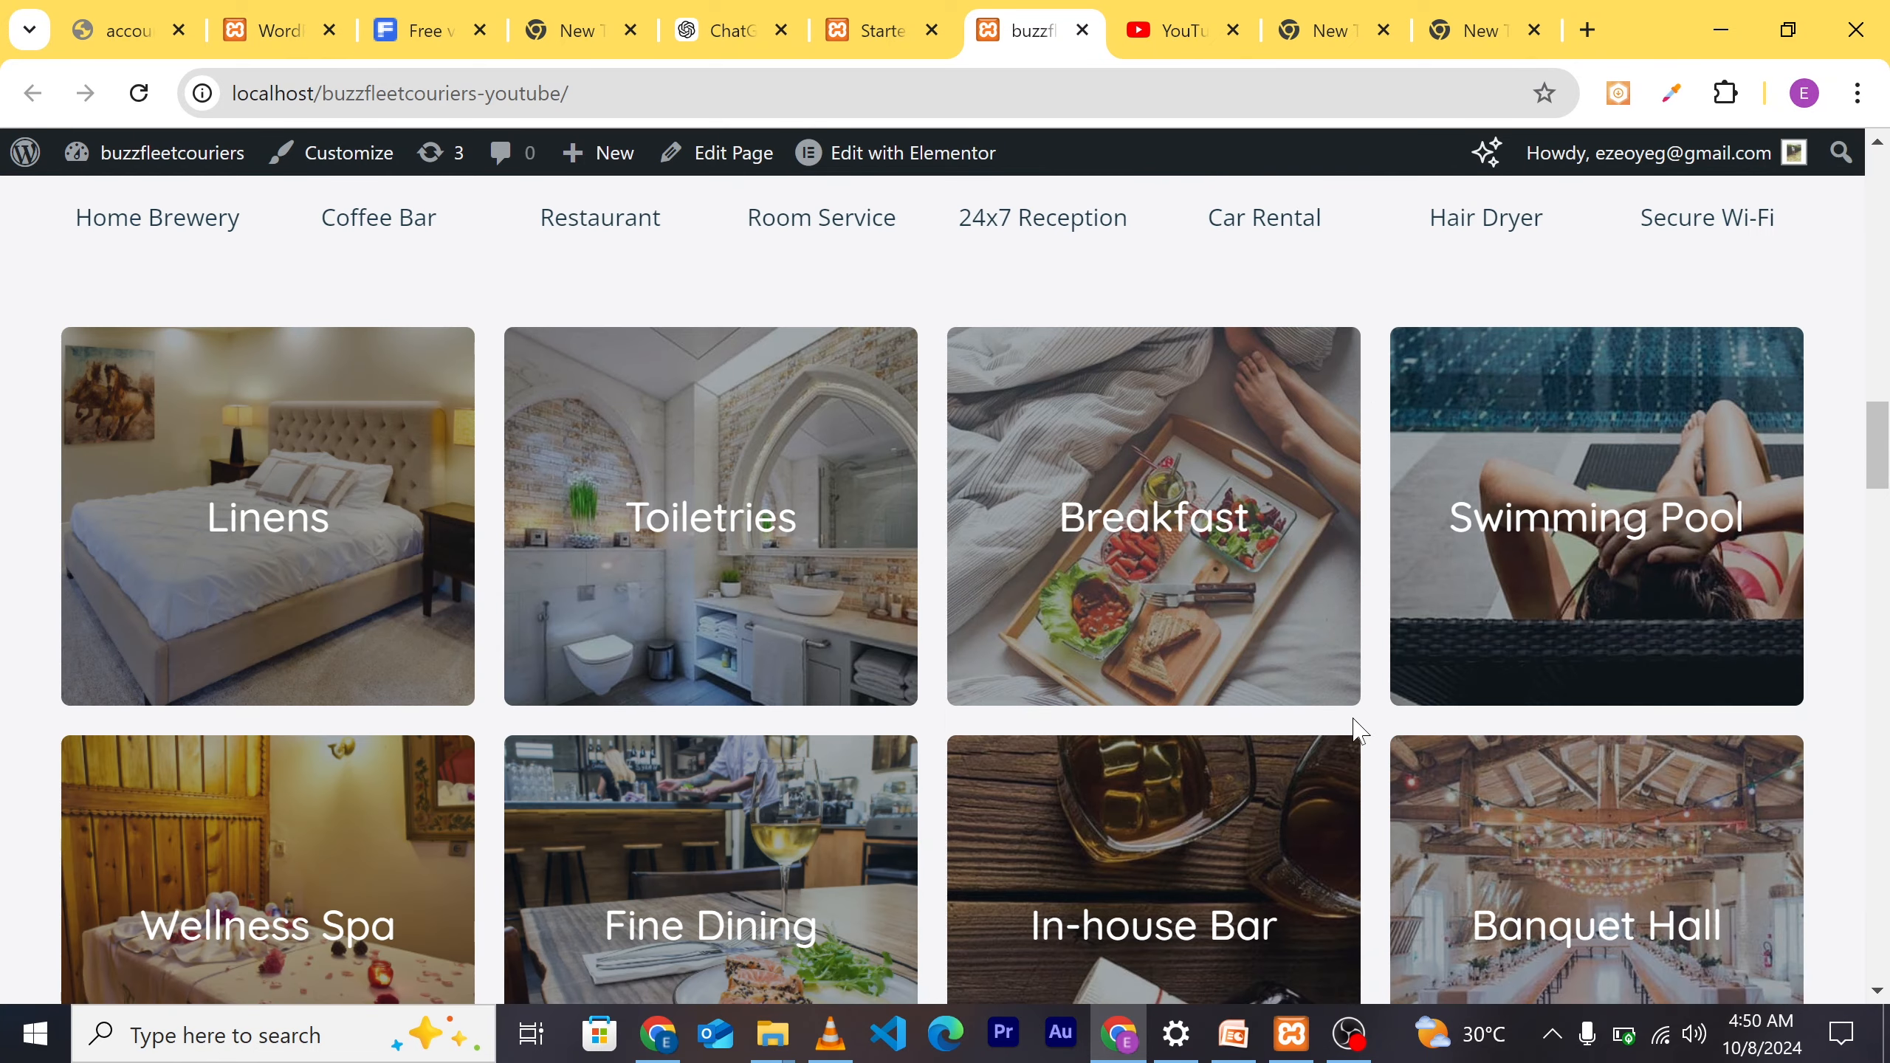
scroll(1358, 877, down, 7)
scroll(1339, 849, down, 8)
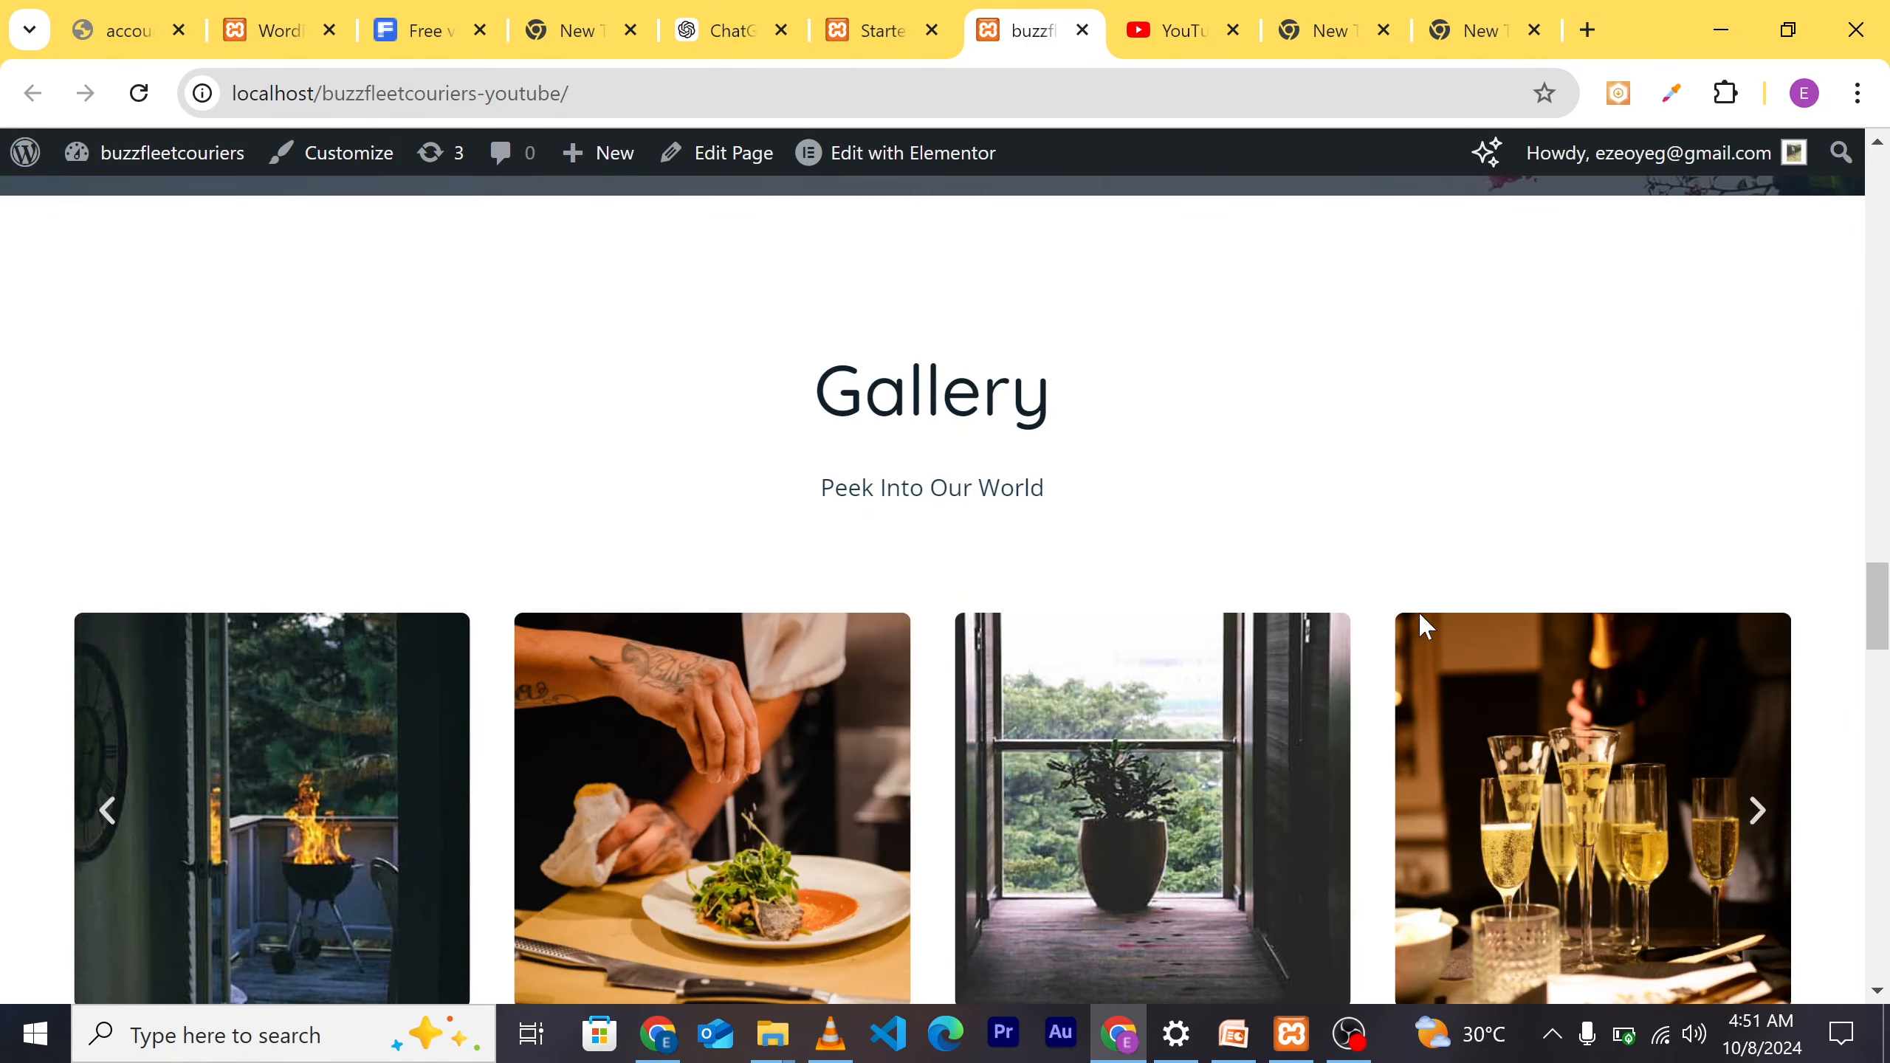
scroll(1418, 612, down, 6)
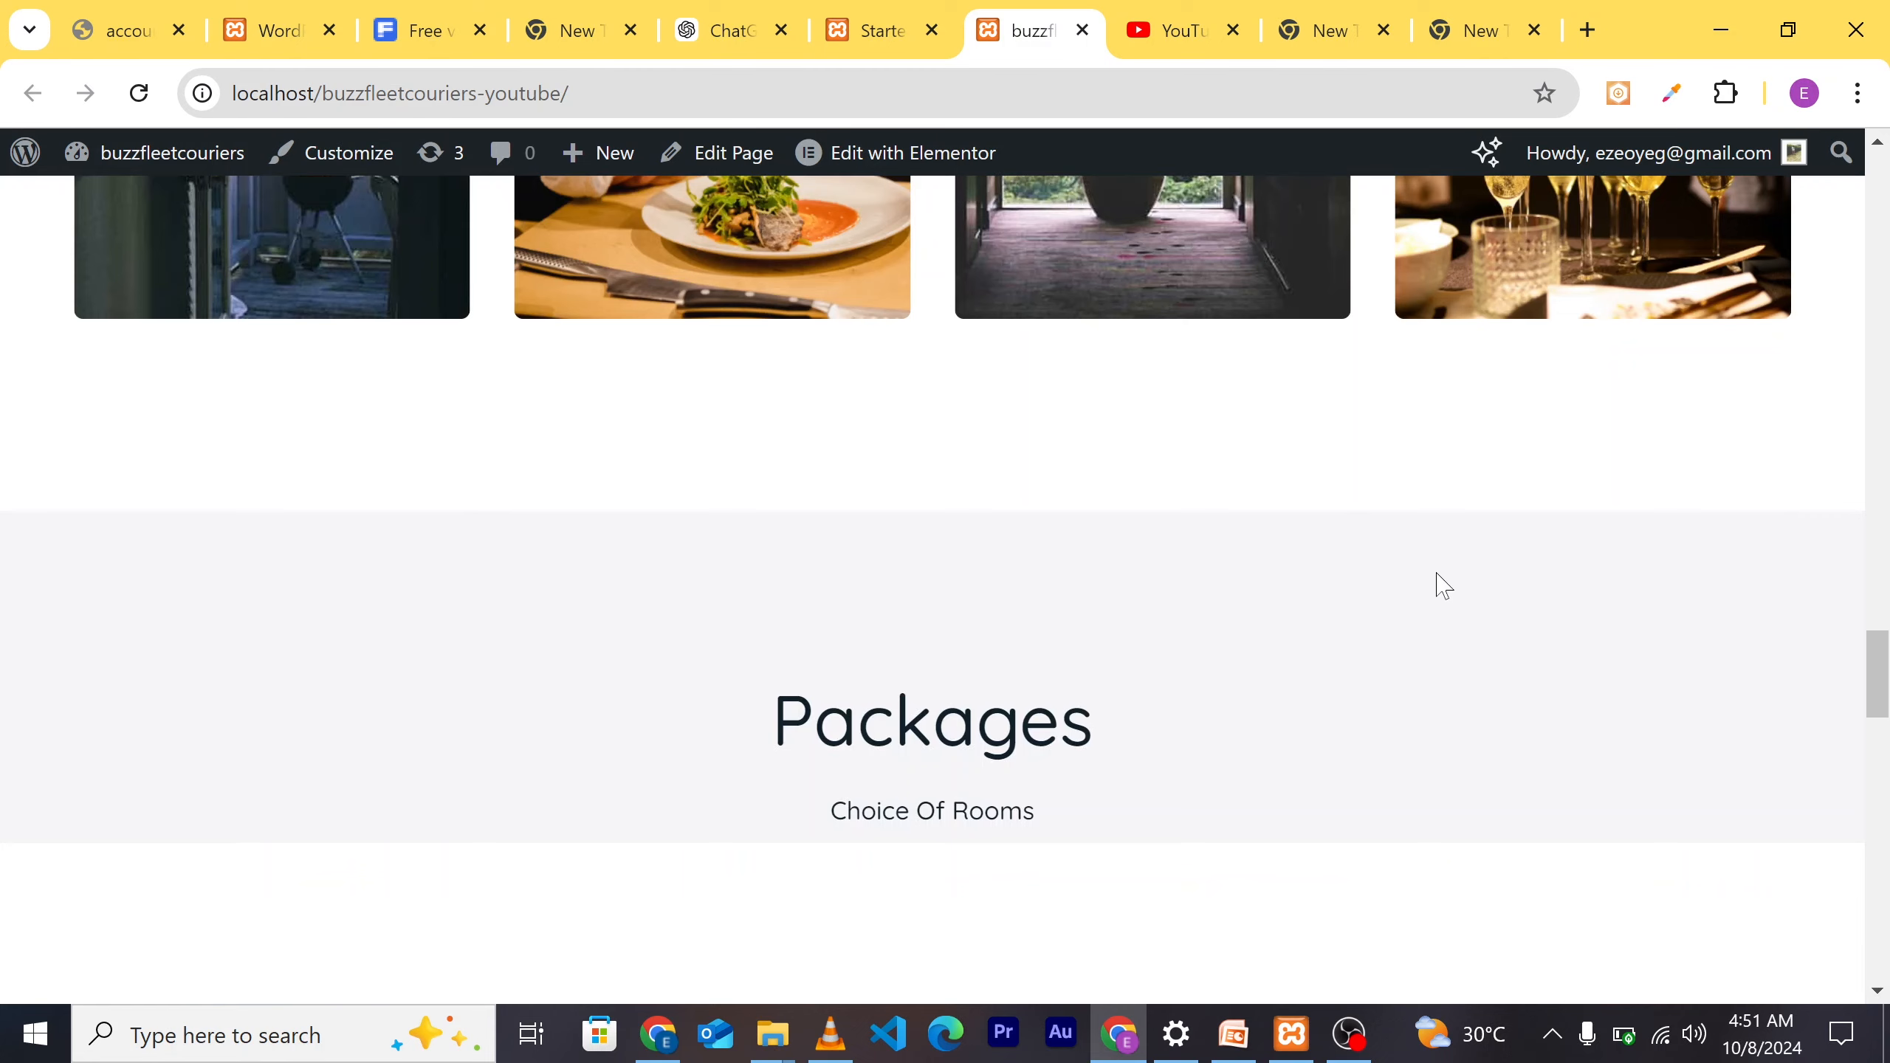
scroll(1439, 585, down, 6)
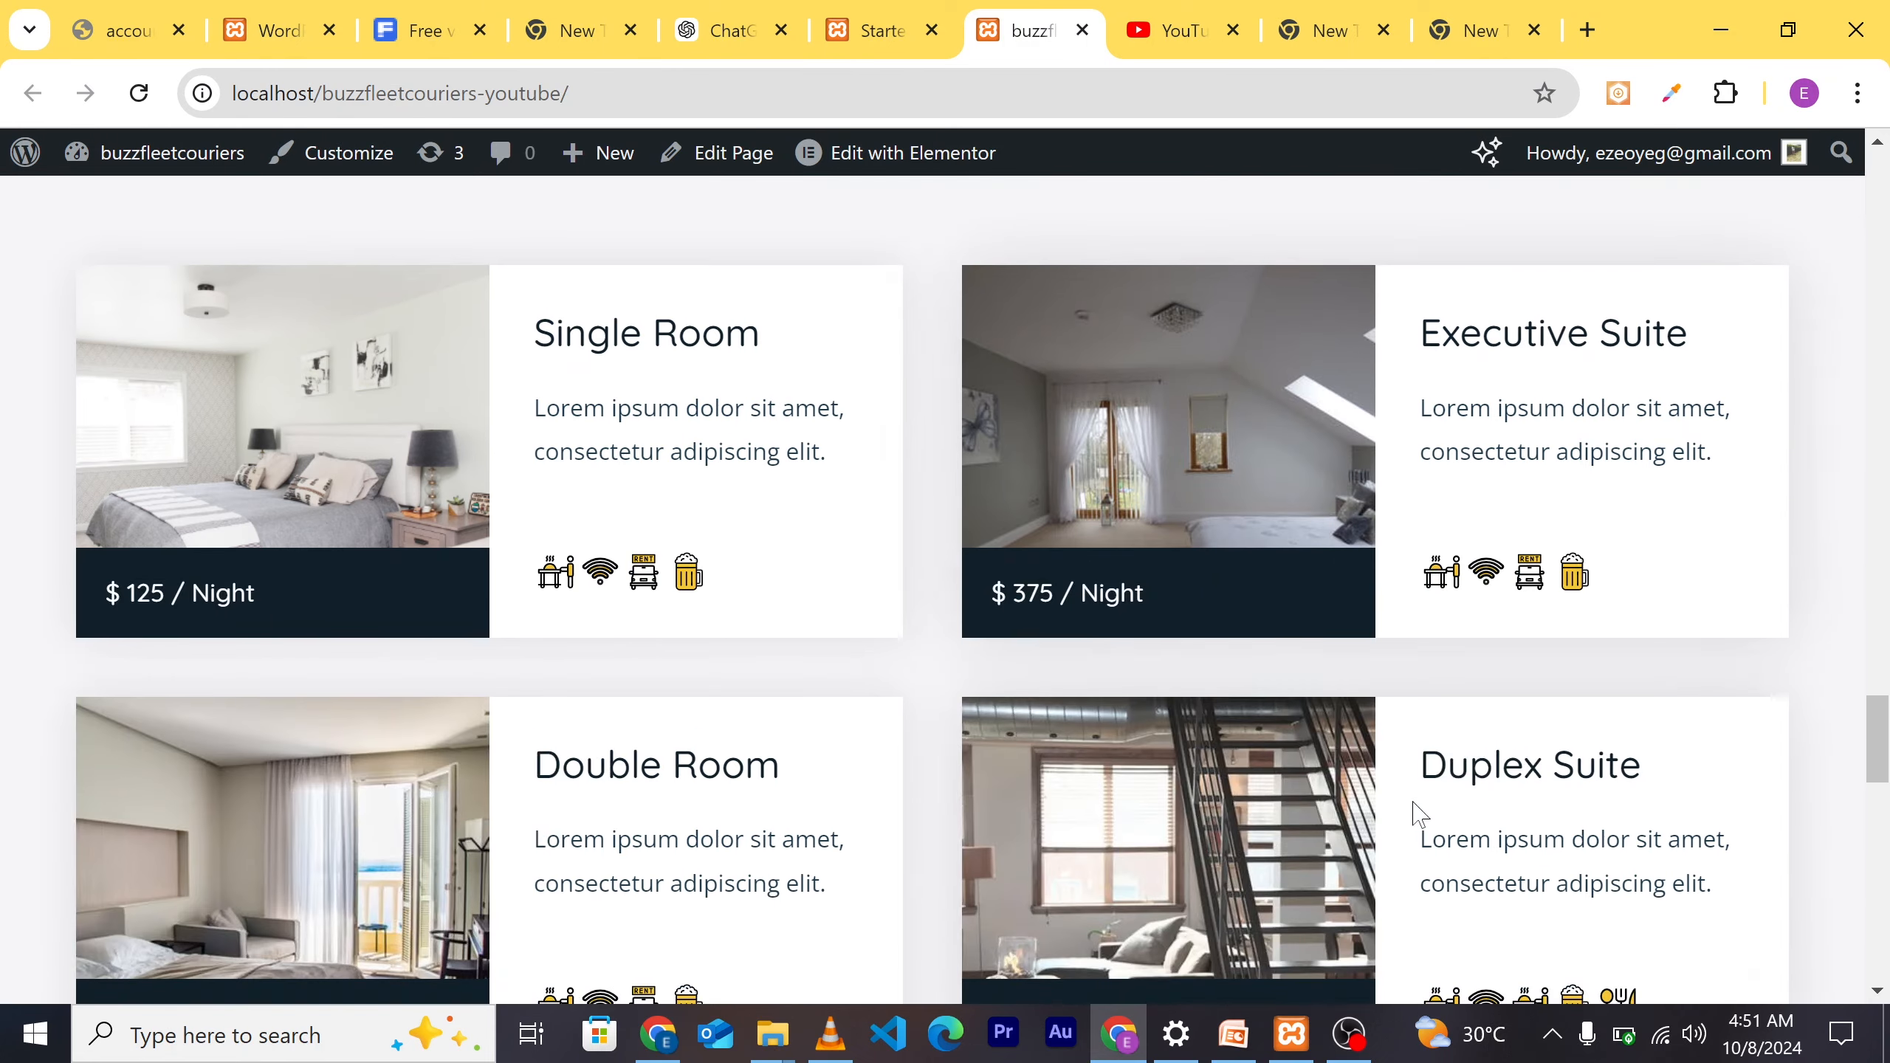
scroll(1438, 528, up, 7)
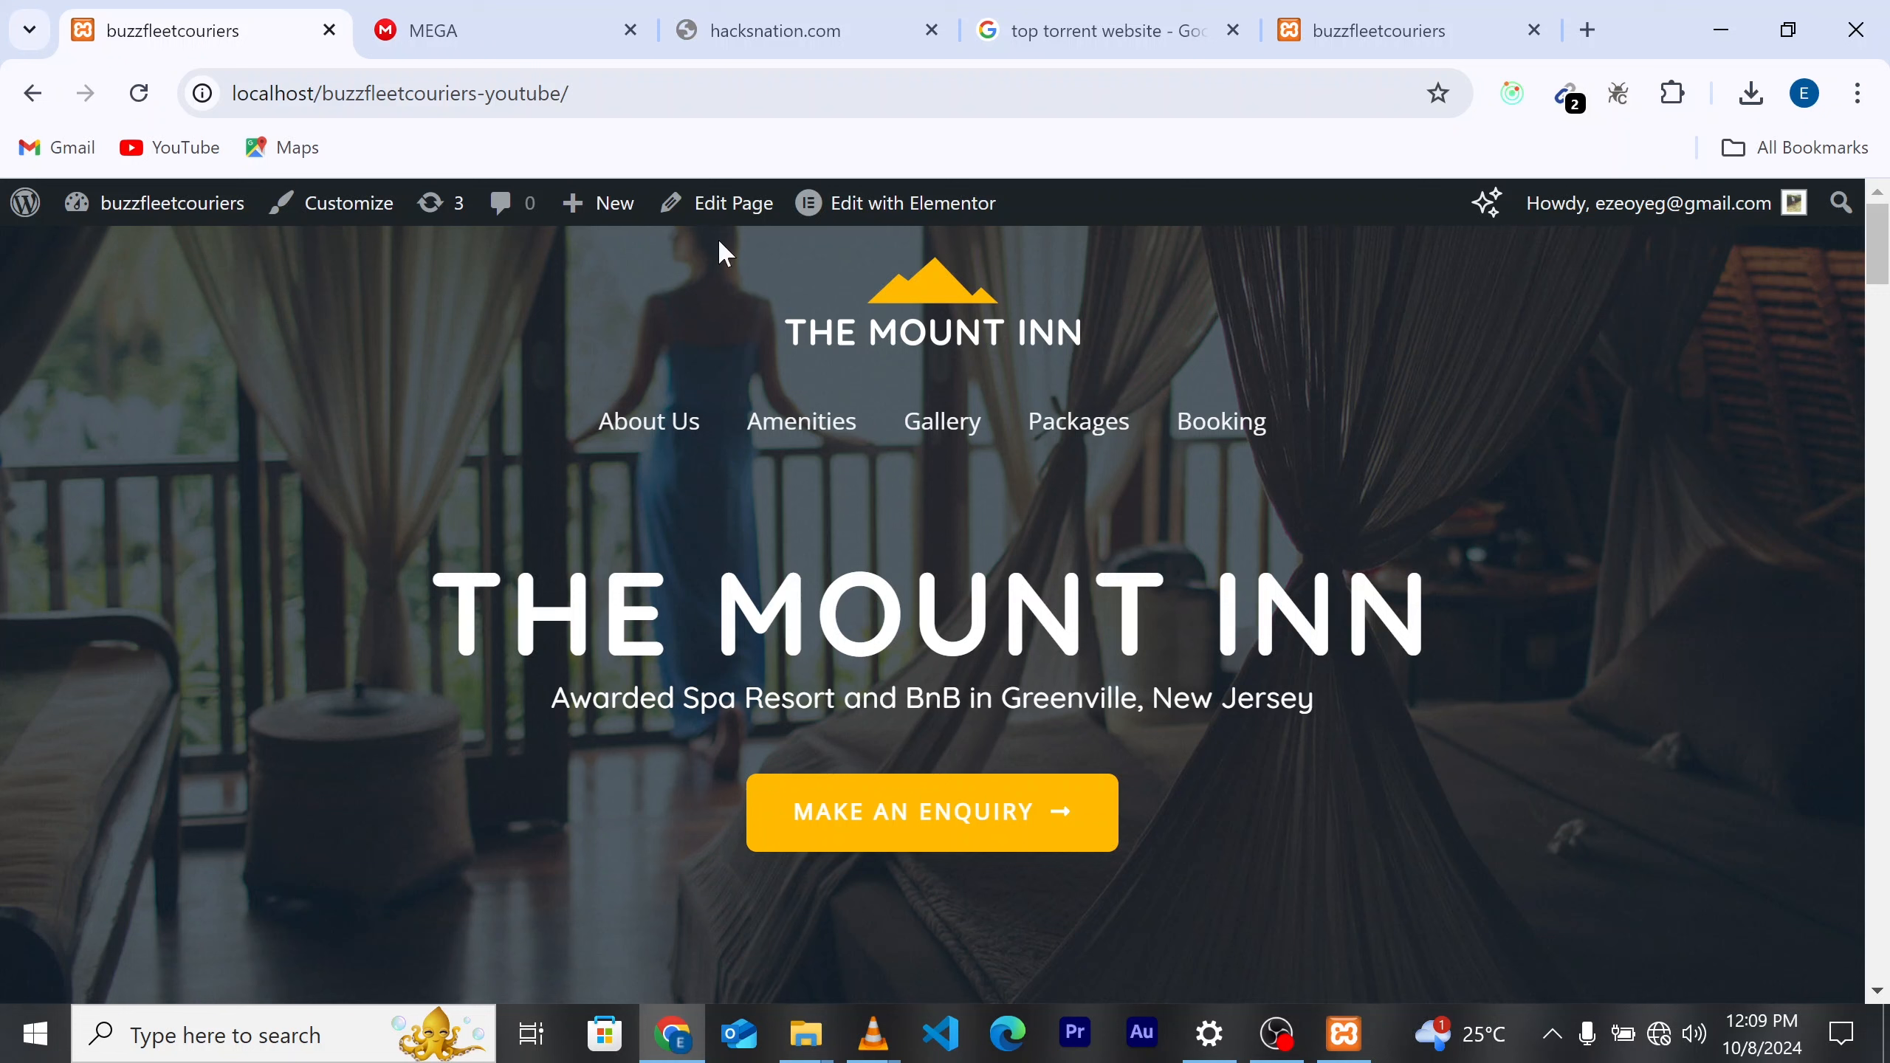
Step: Go from the Dashboard to the Upload New Media page
mouse_move(121, 211)
click(112, 266)
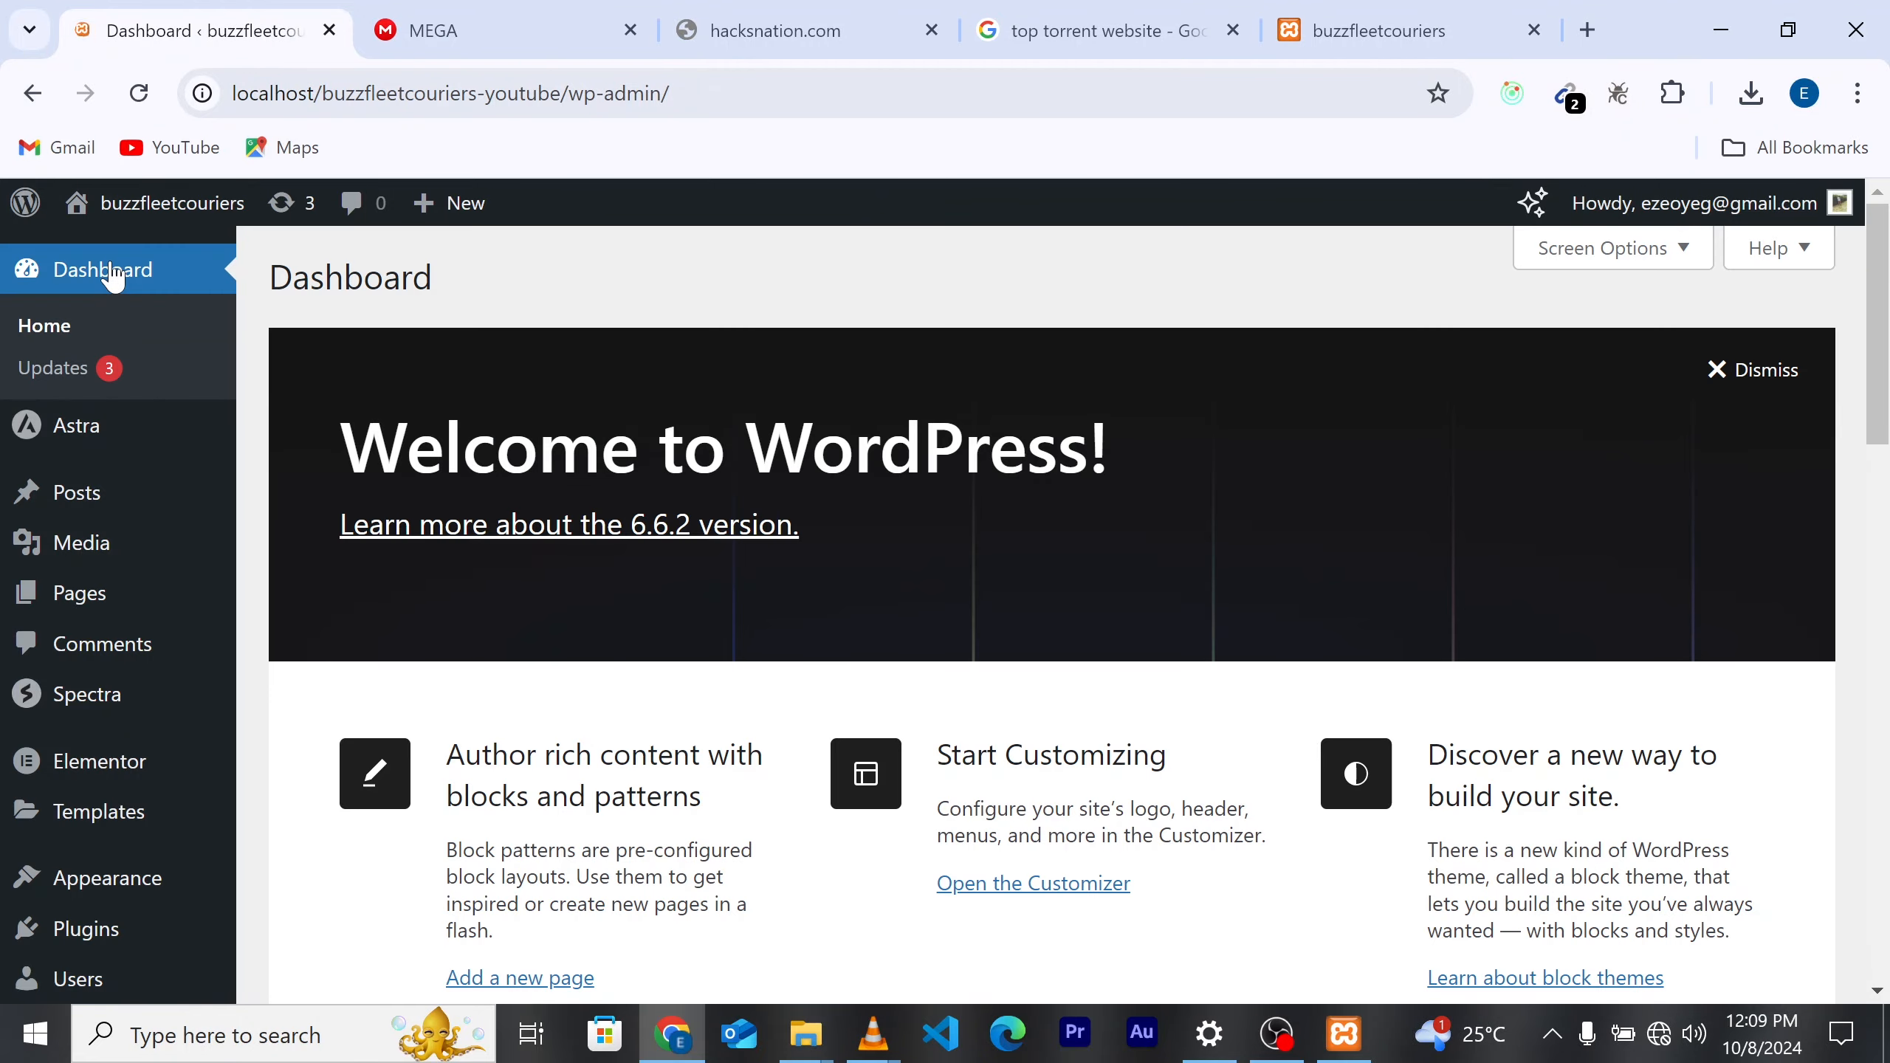
mouse_move(78, 547)
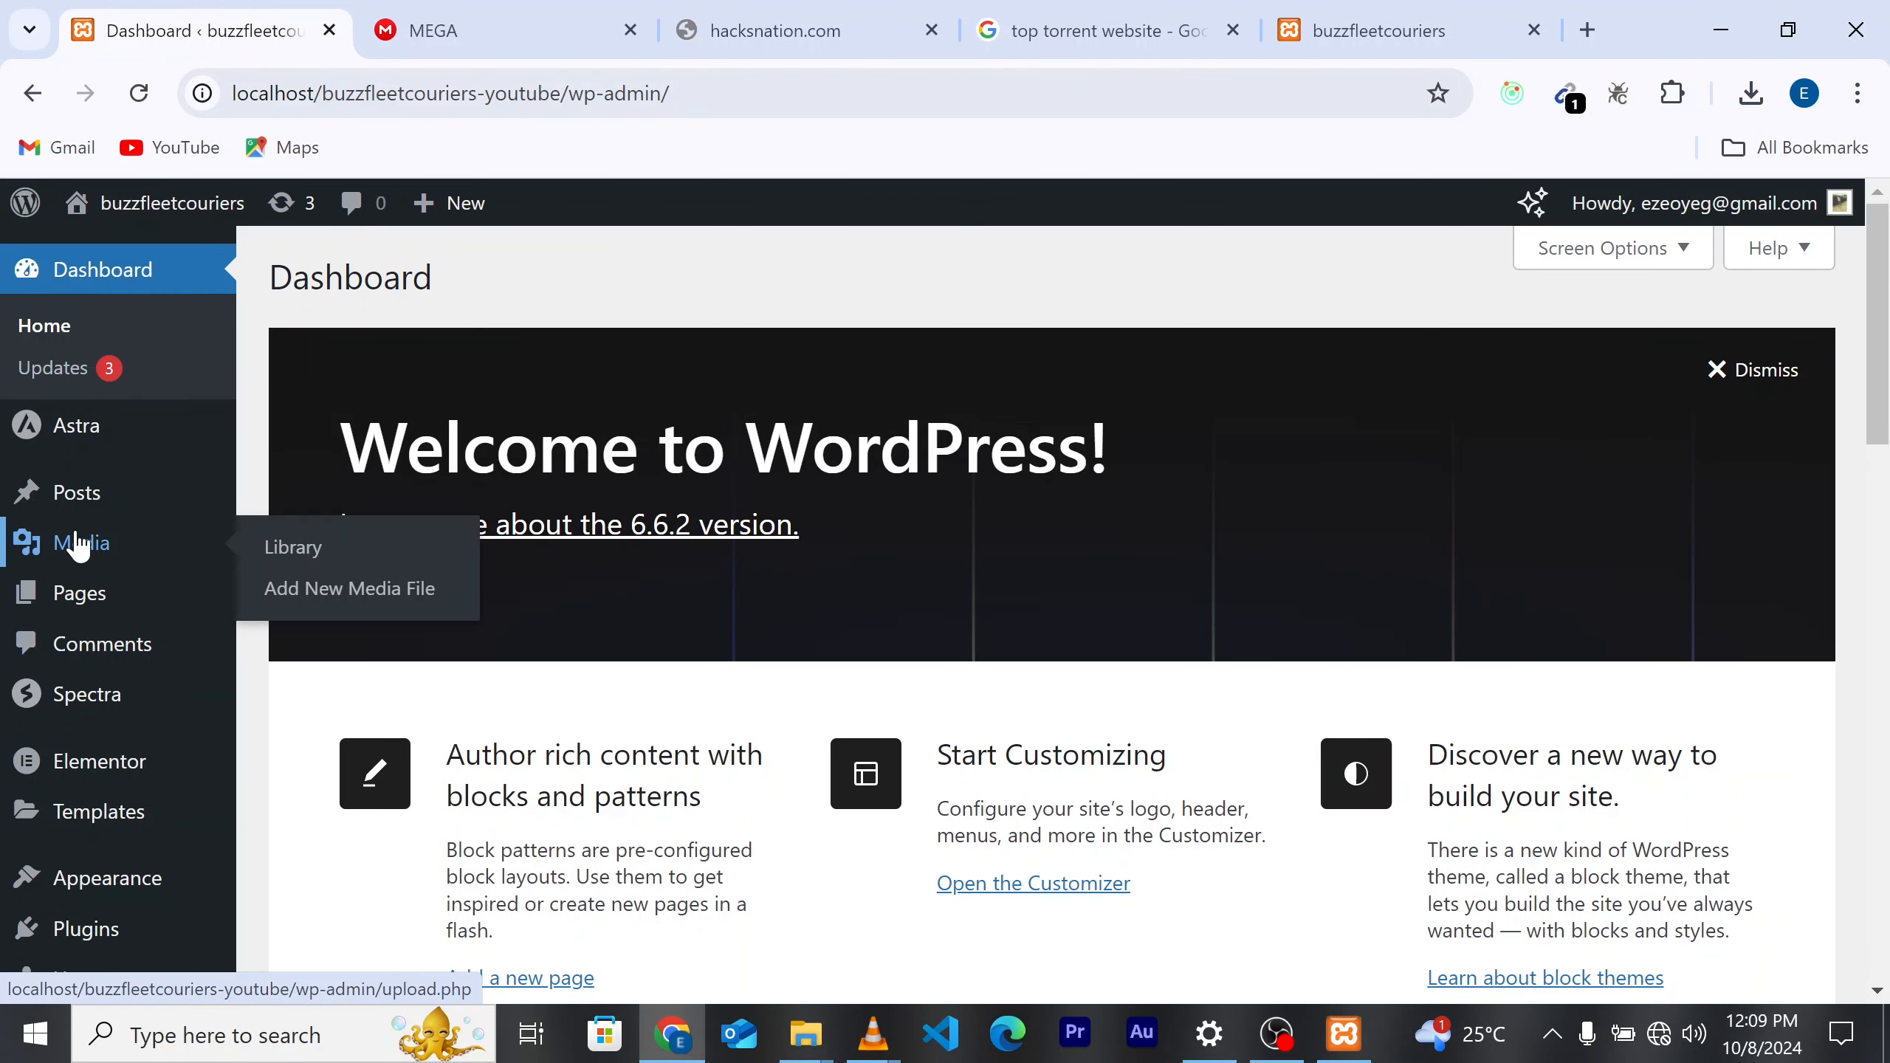
click(339, 588)
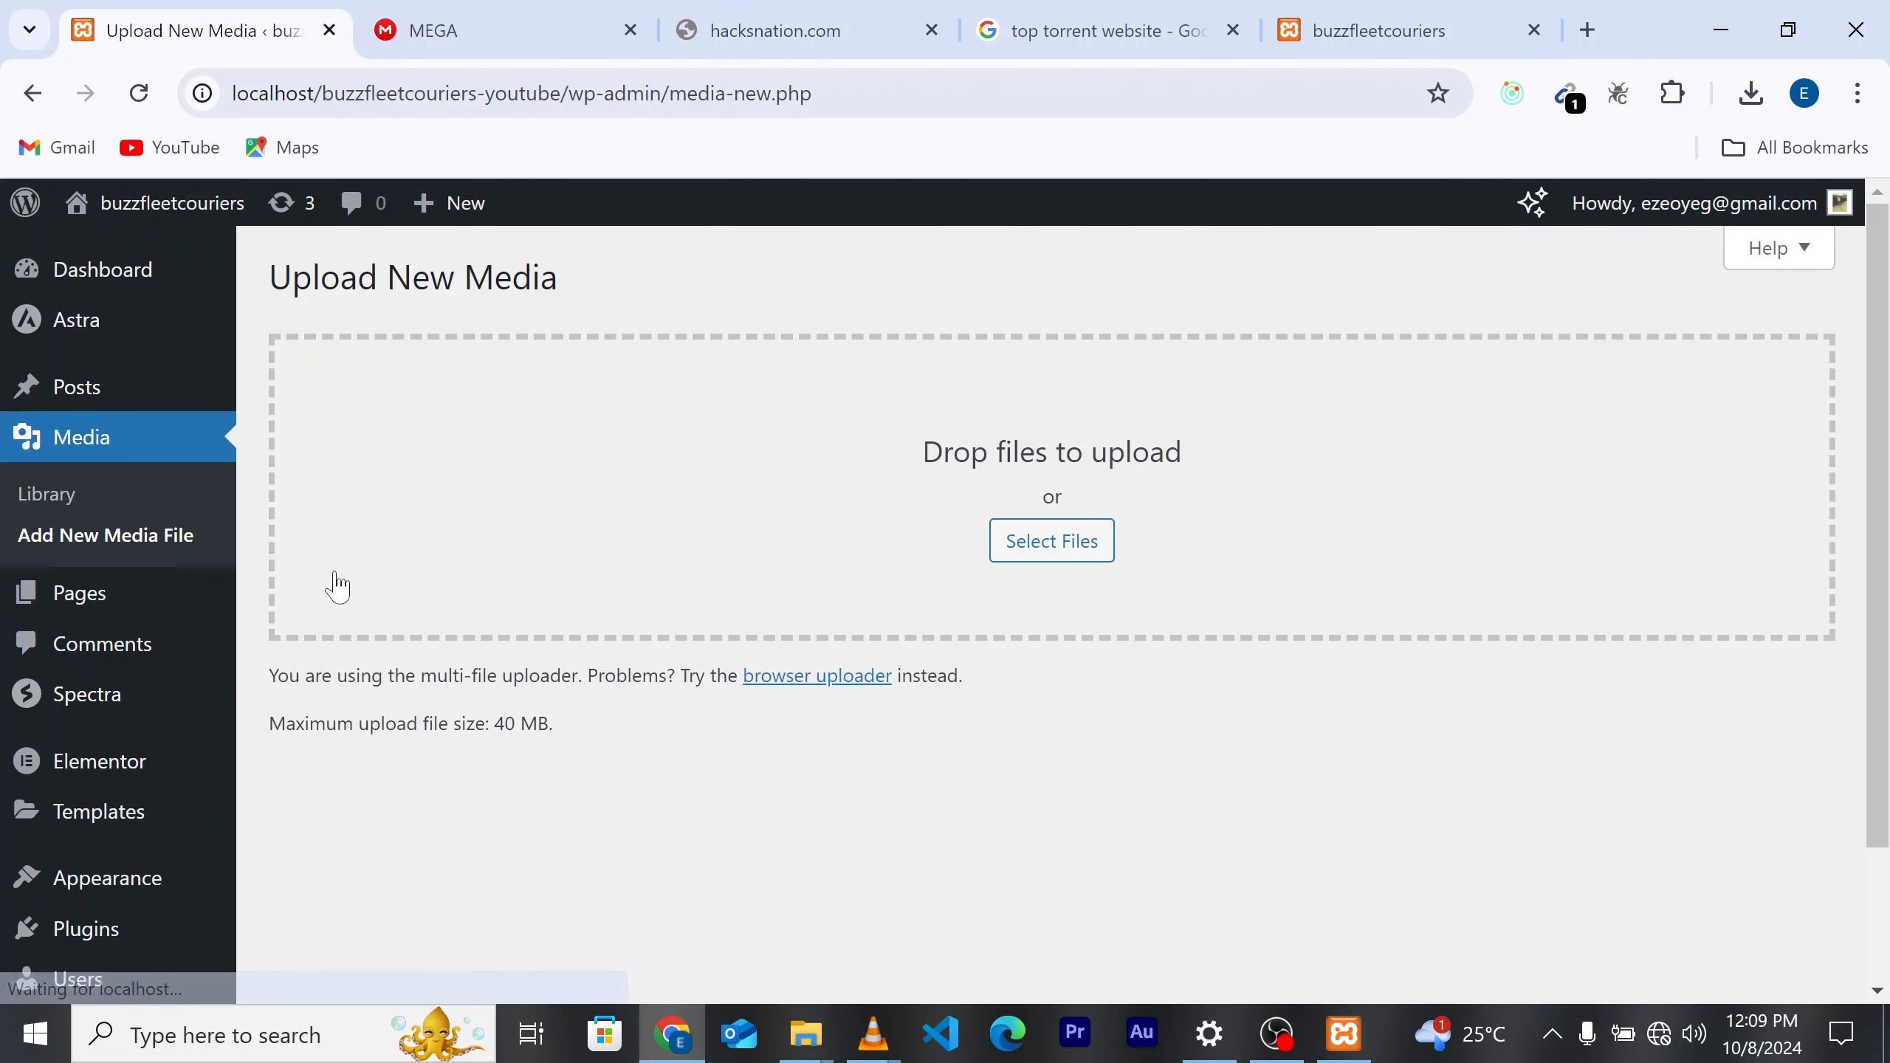
Step: Select all images in Desktop\buzzfleetcariers website, including both logos, and upload them
click(1068, 542)
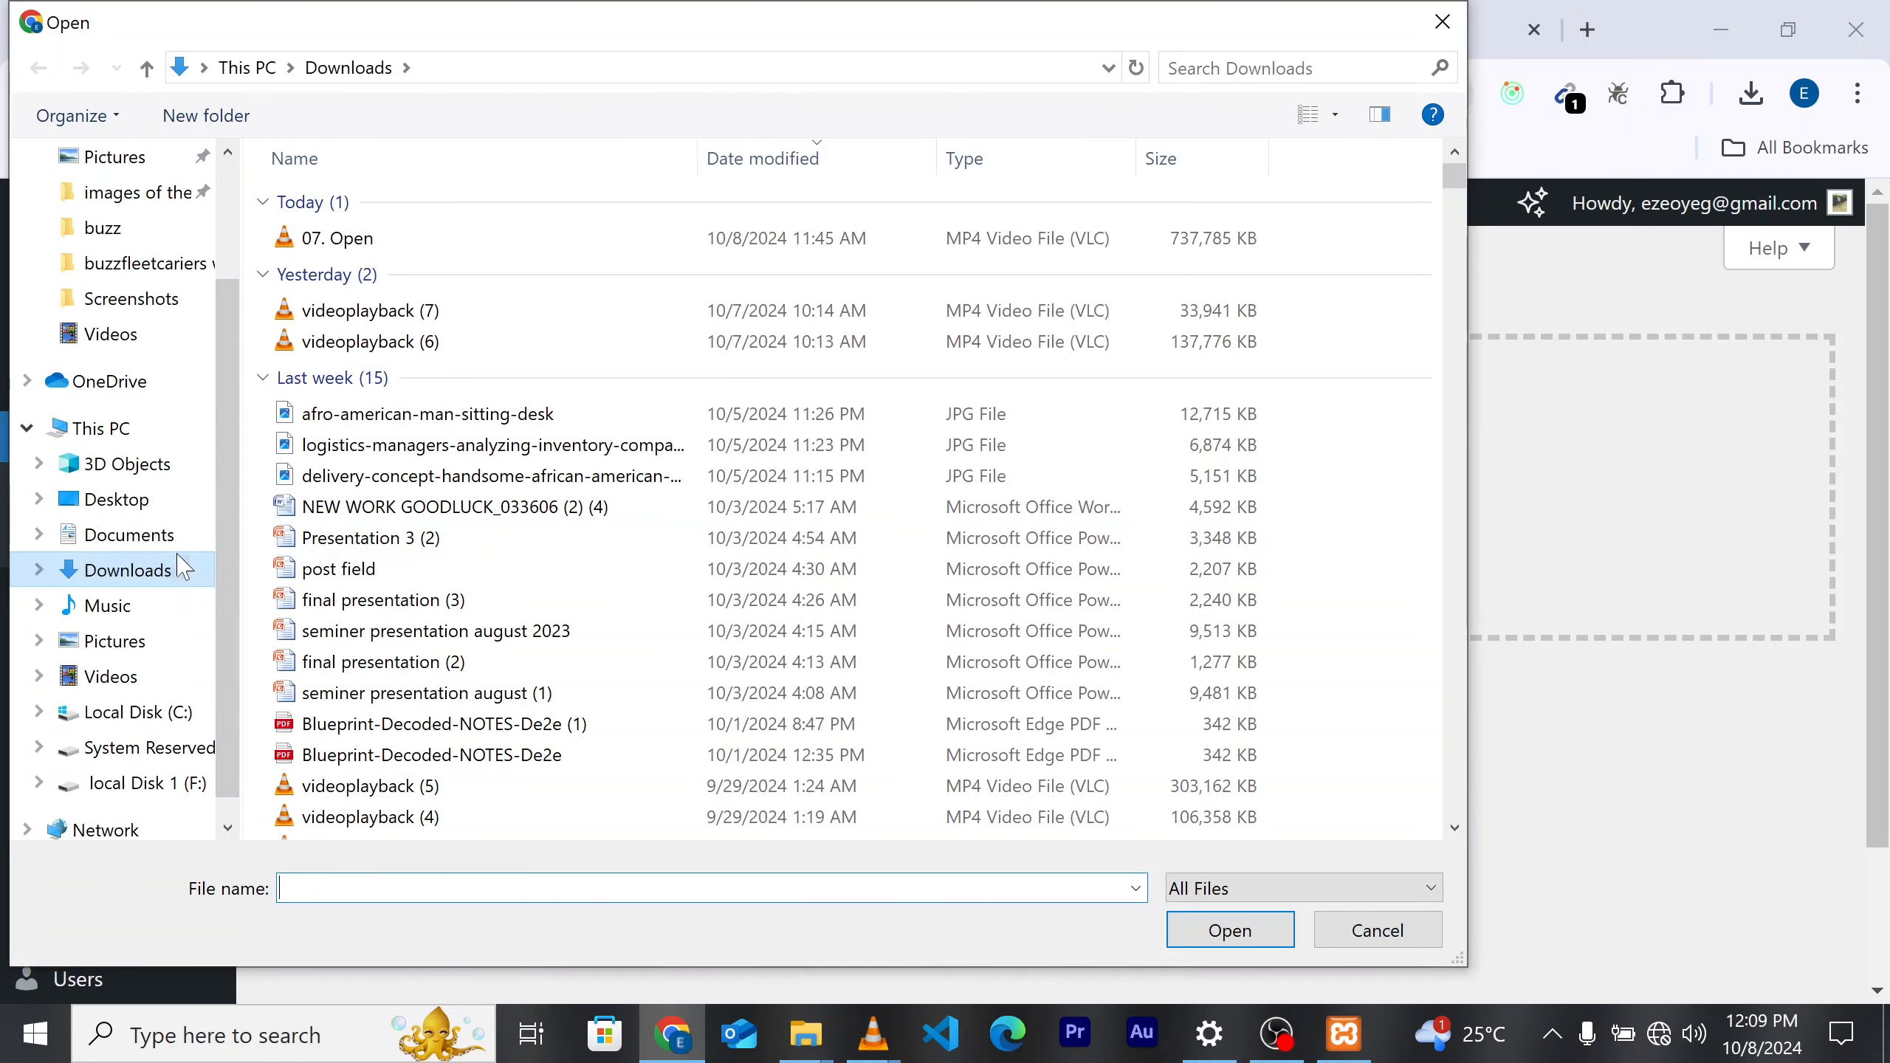
click(145, 510)
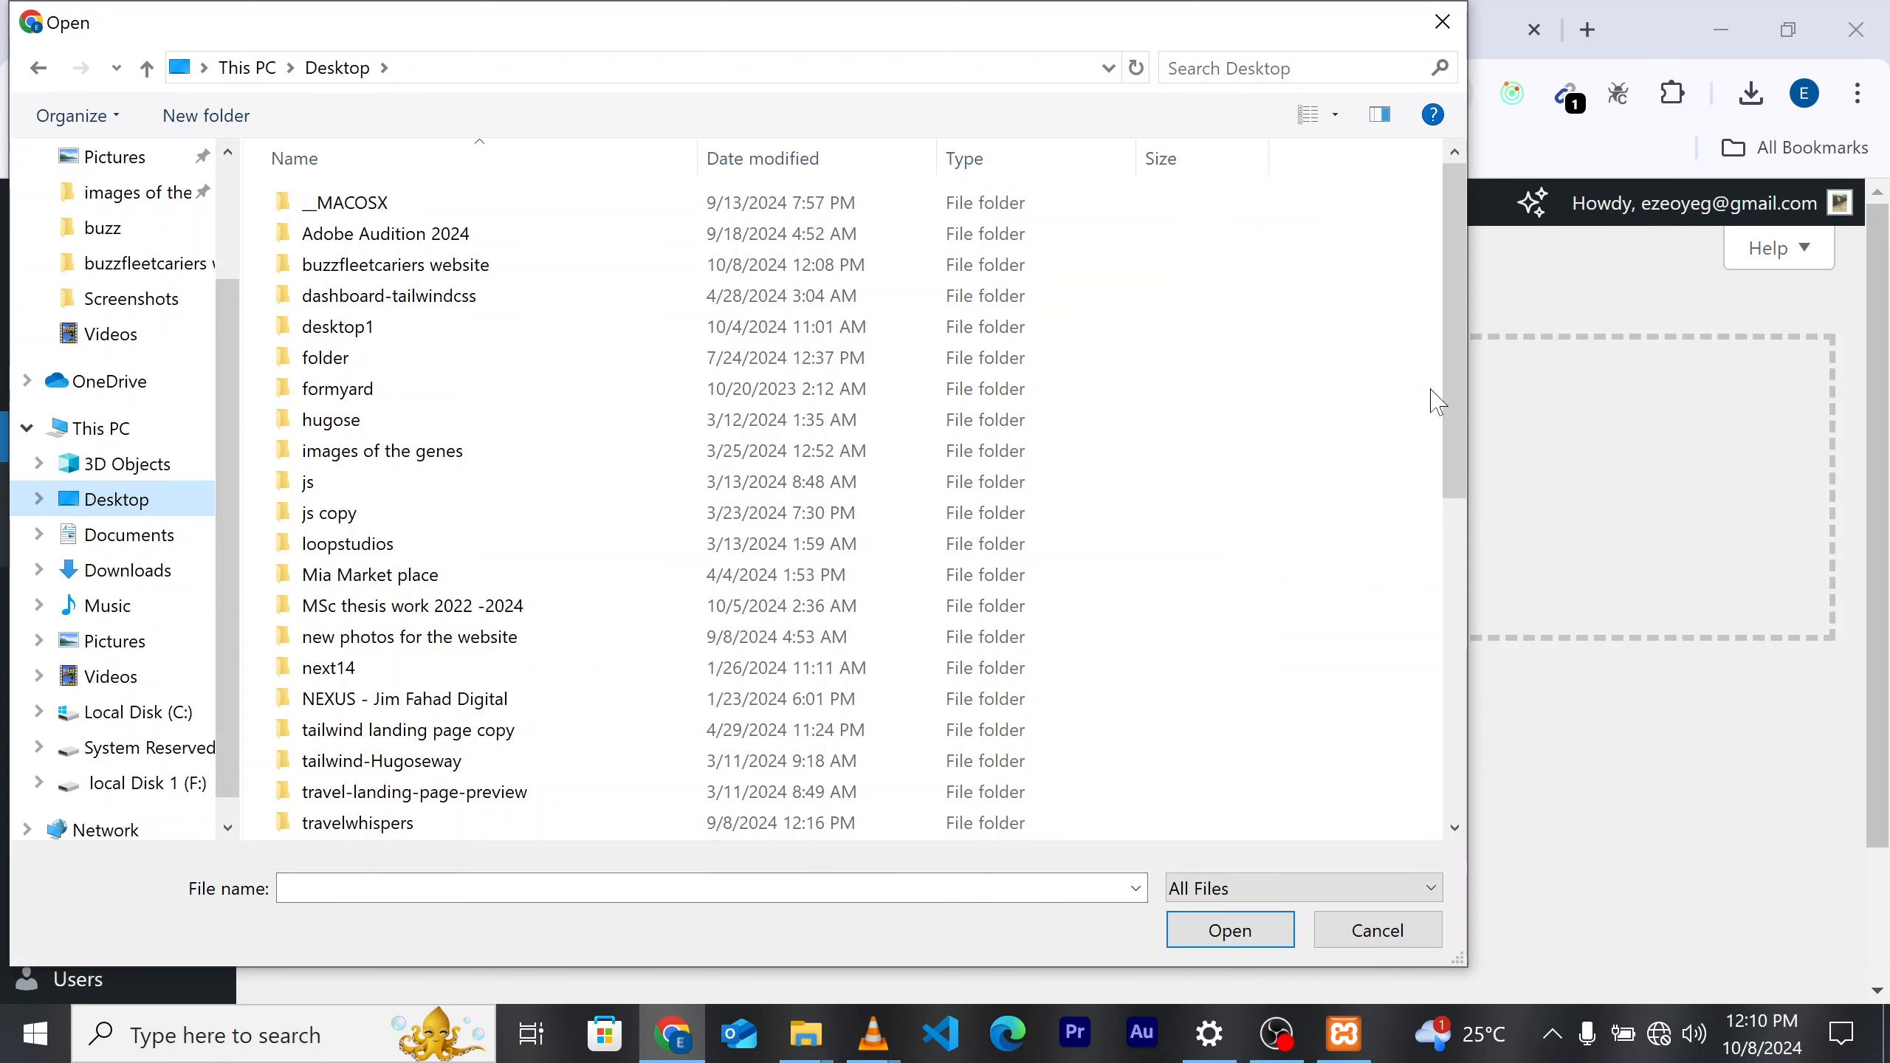
mouse_move(1453, 465)
mouse_down()
mouse_move(1453, 660)
mouse_move(1453, 465)
mouse_up()
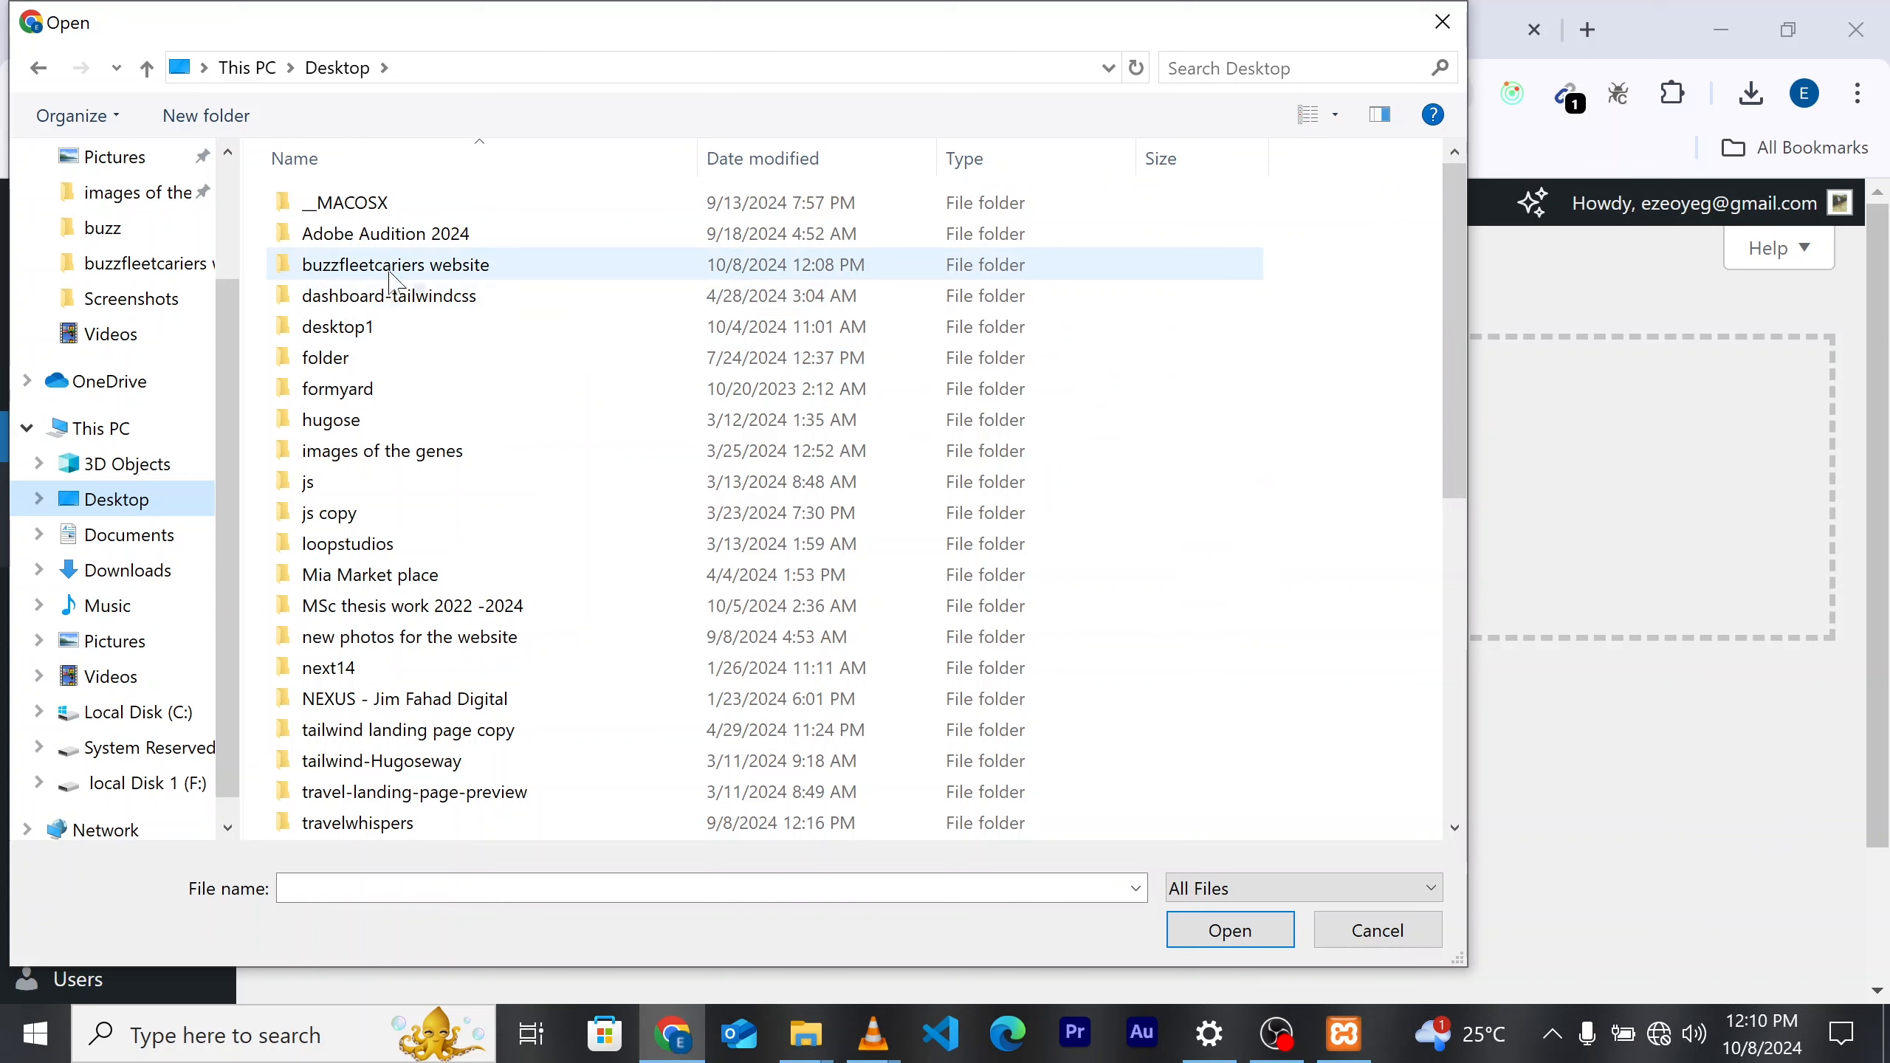
double_click(418, 266)
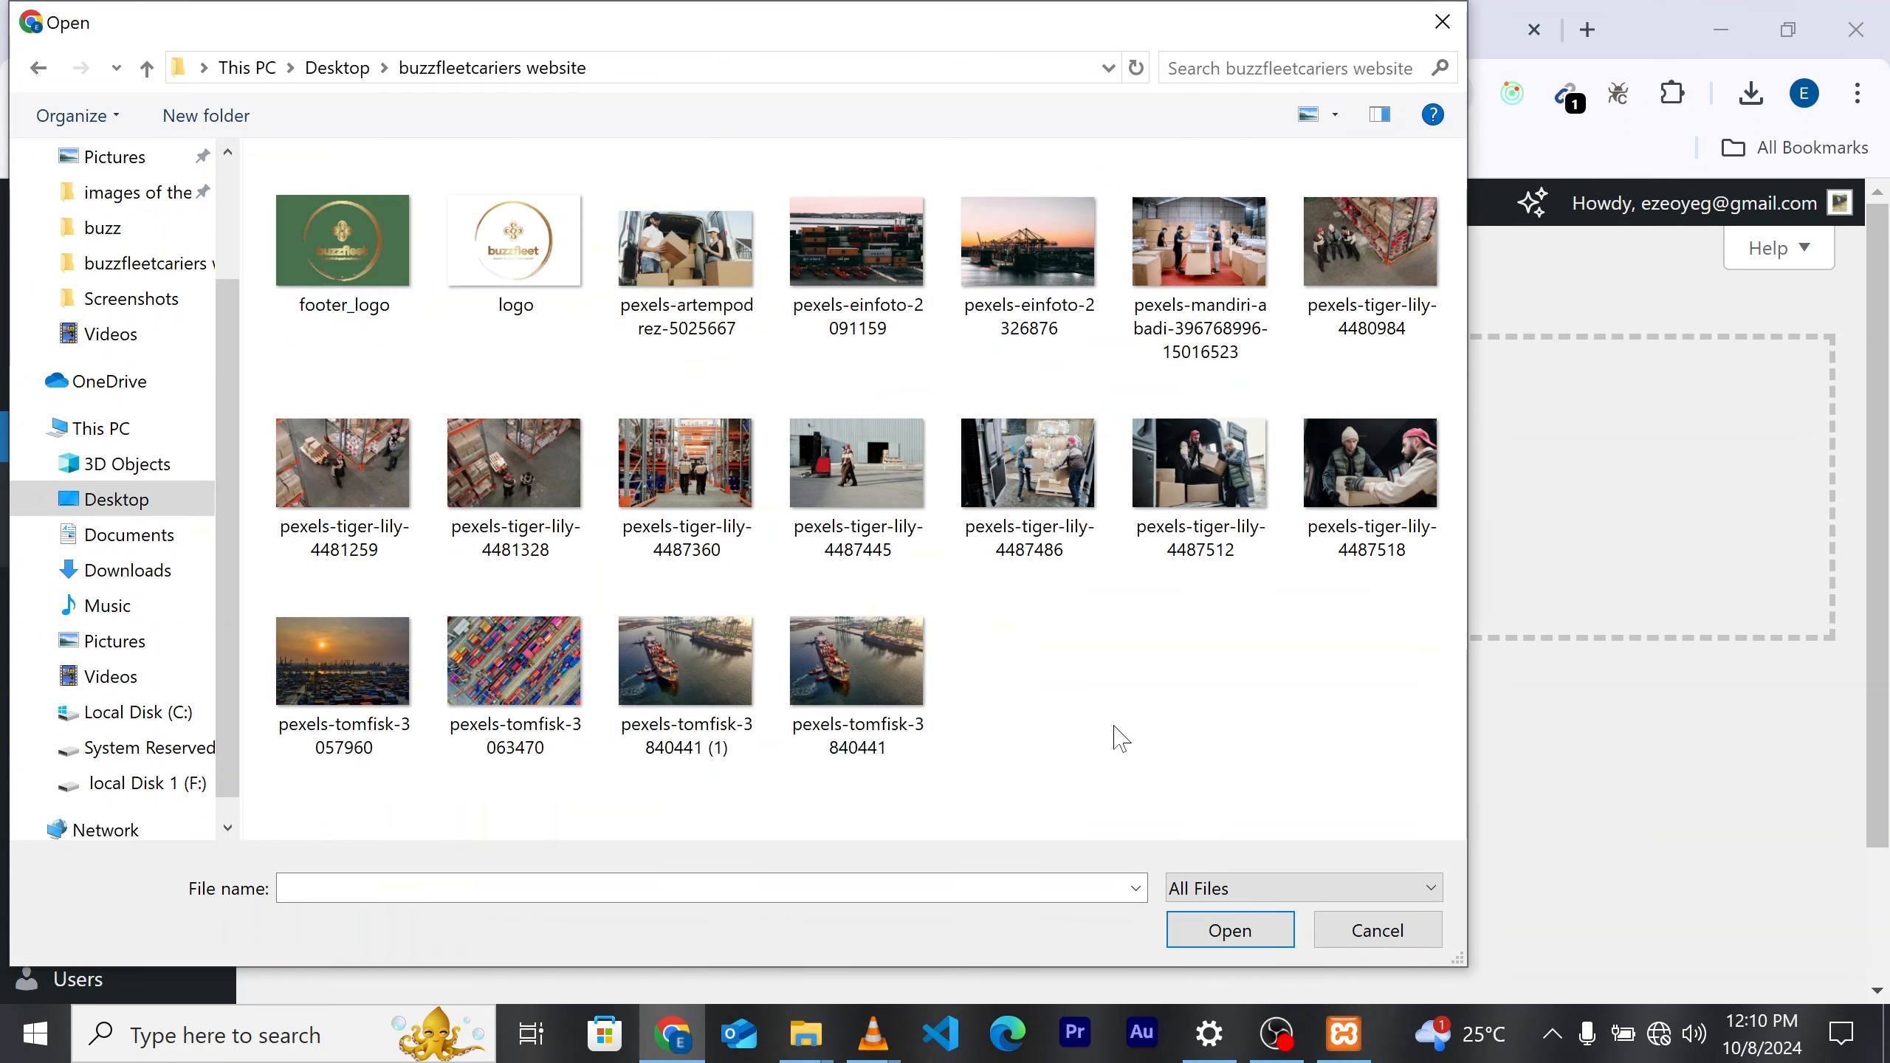
key(ctrl+a)
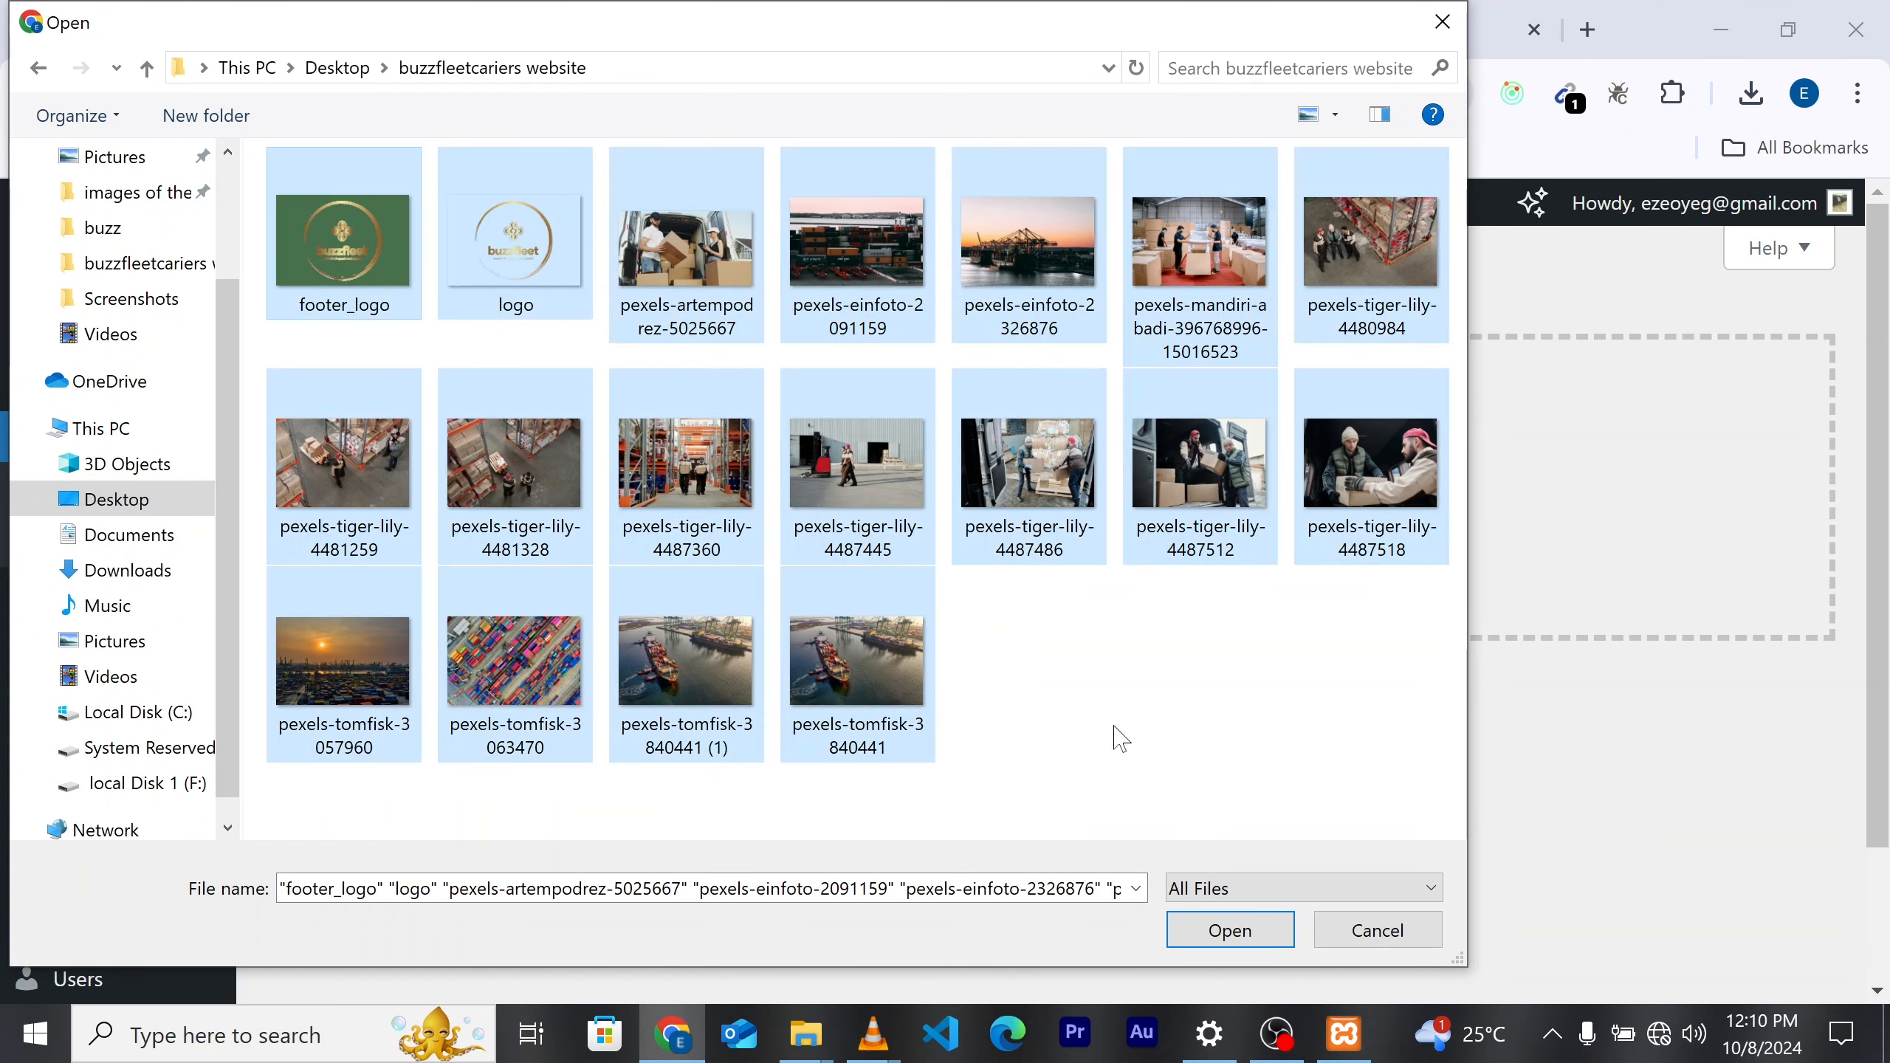
click(1193, 929)
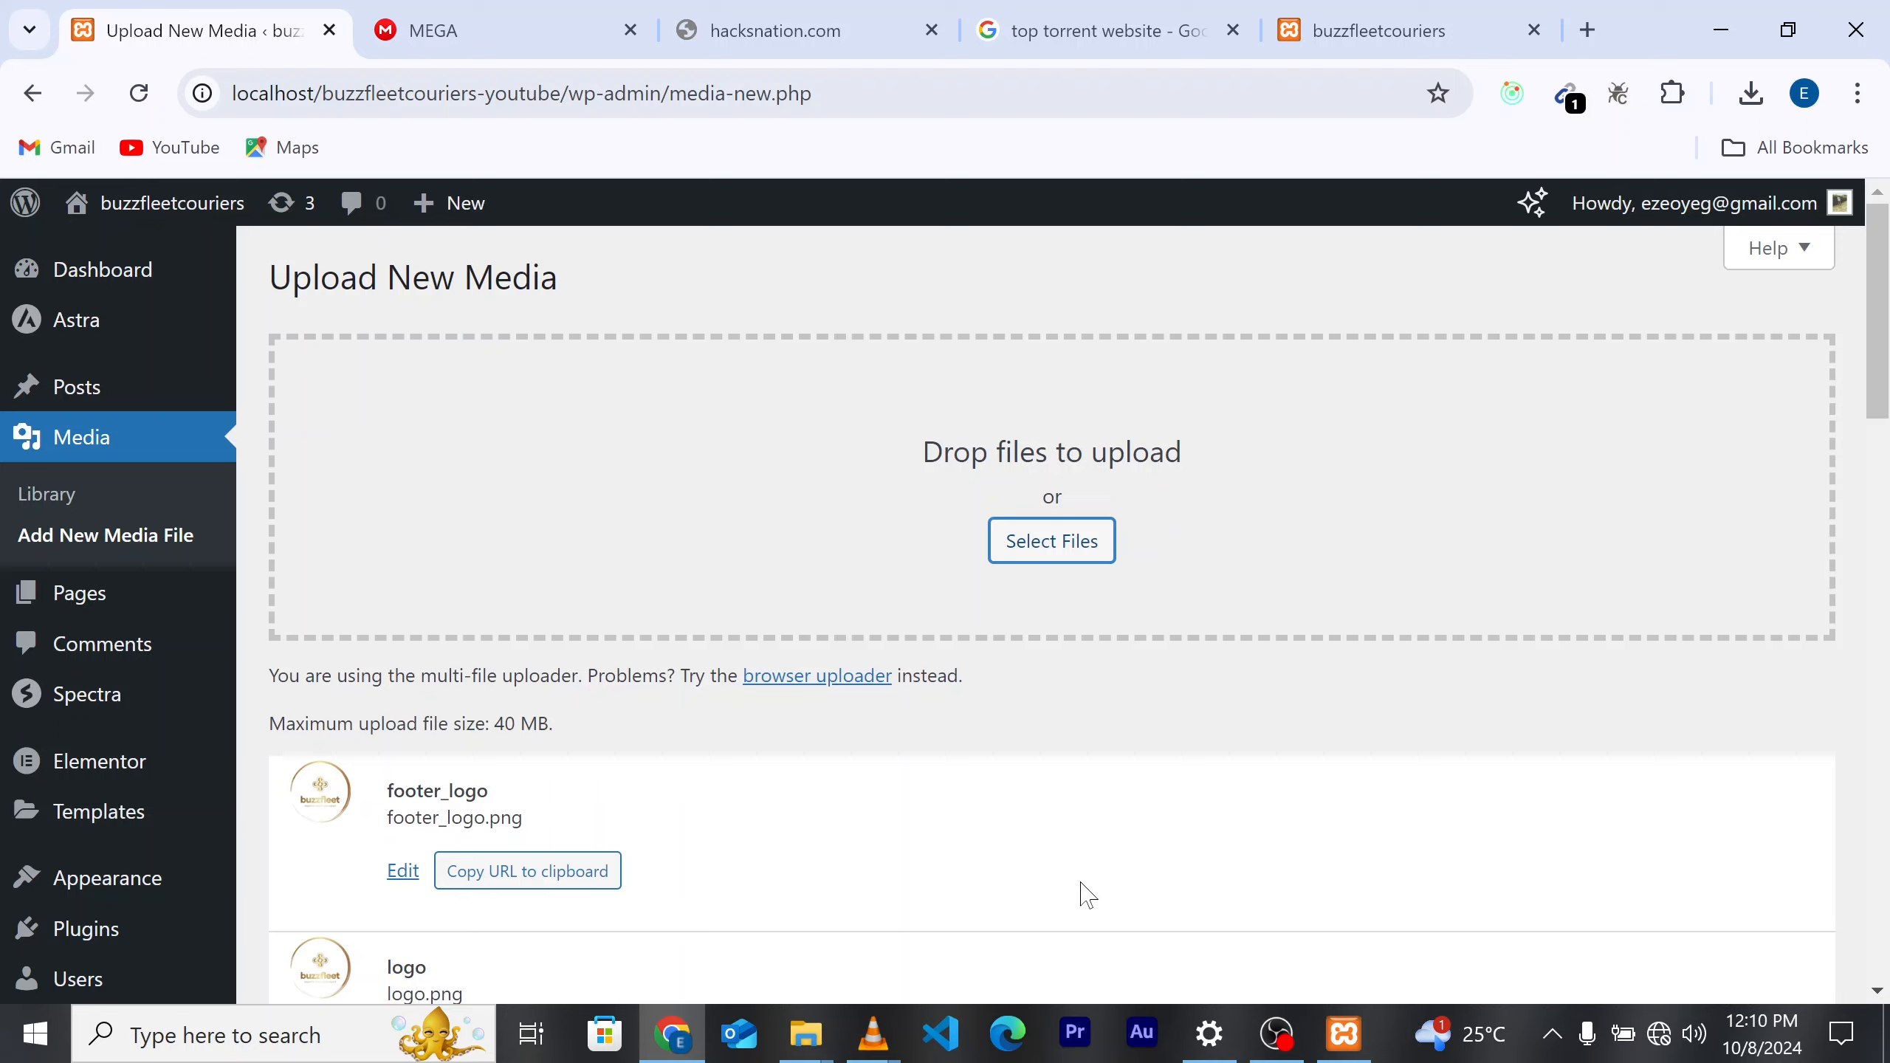
scroll(1080, 895, down, 3)
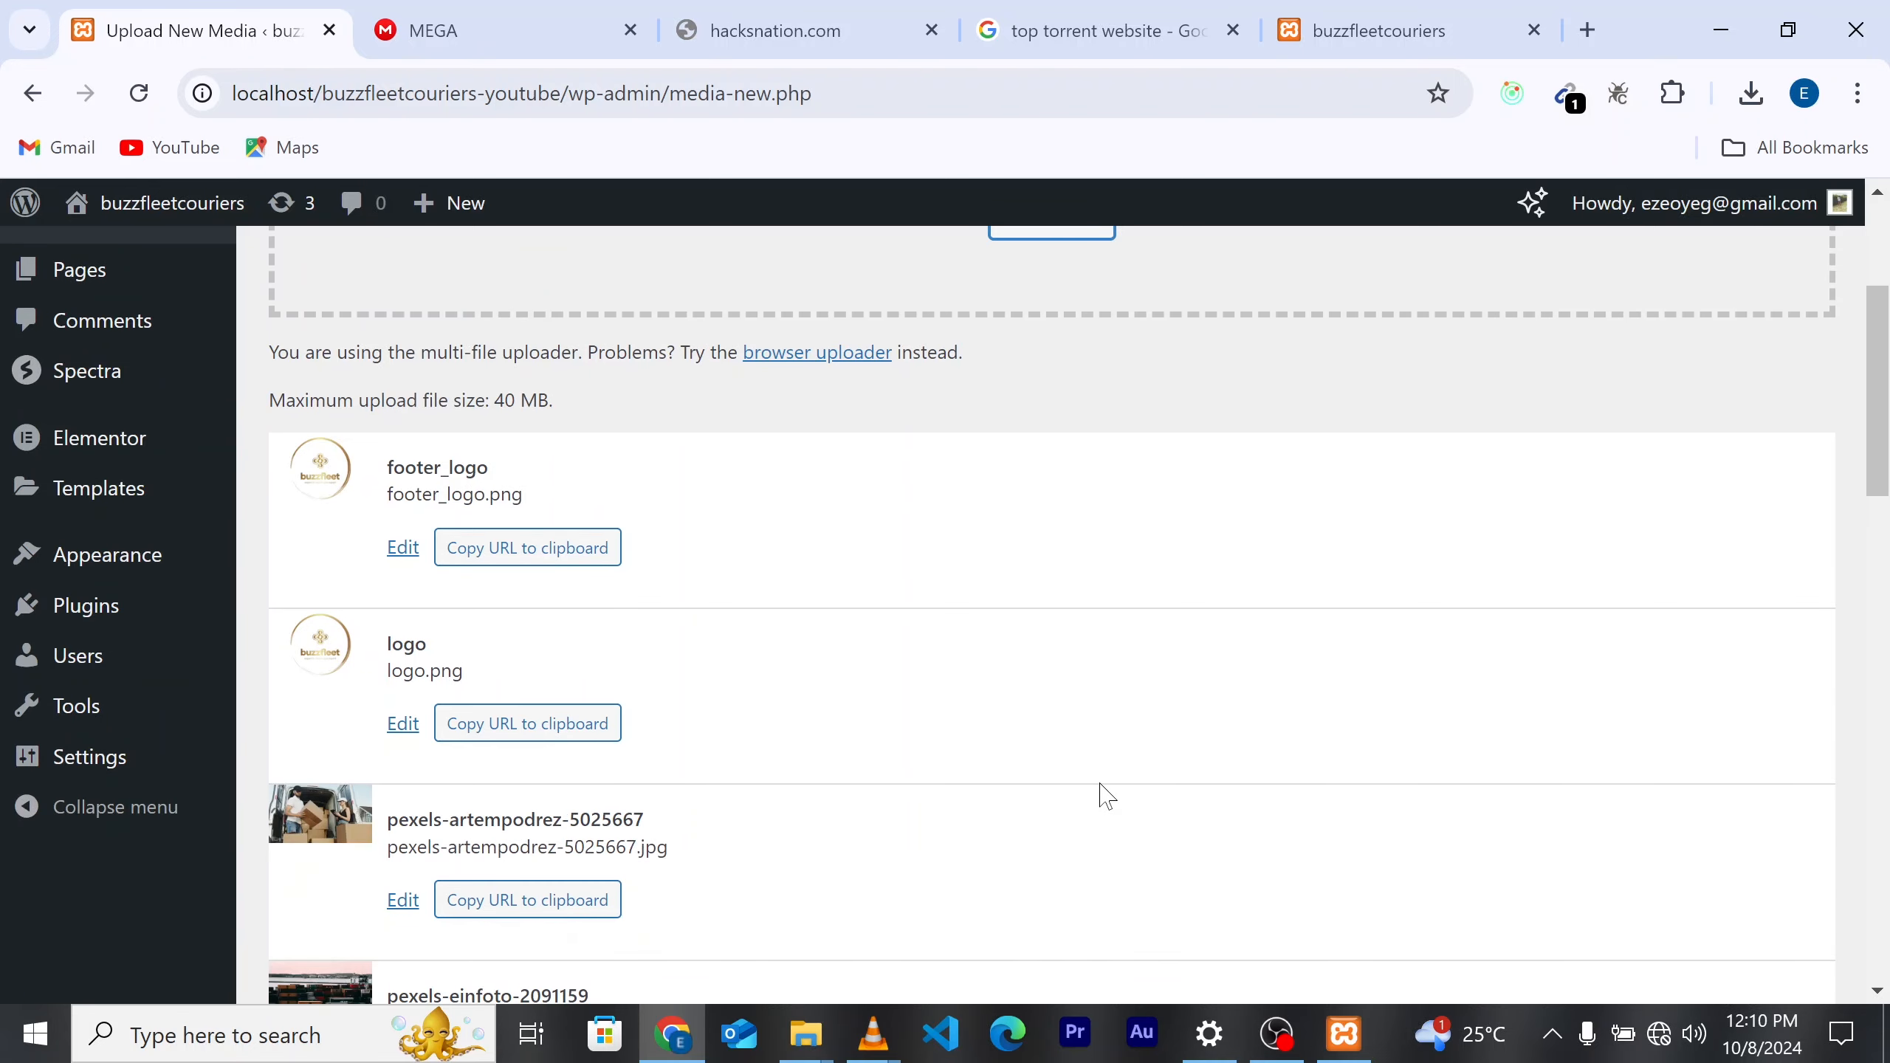
scroll(1107, 795, up, 3)
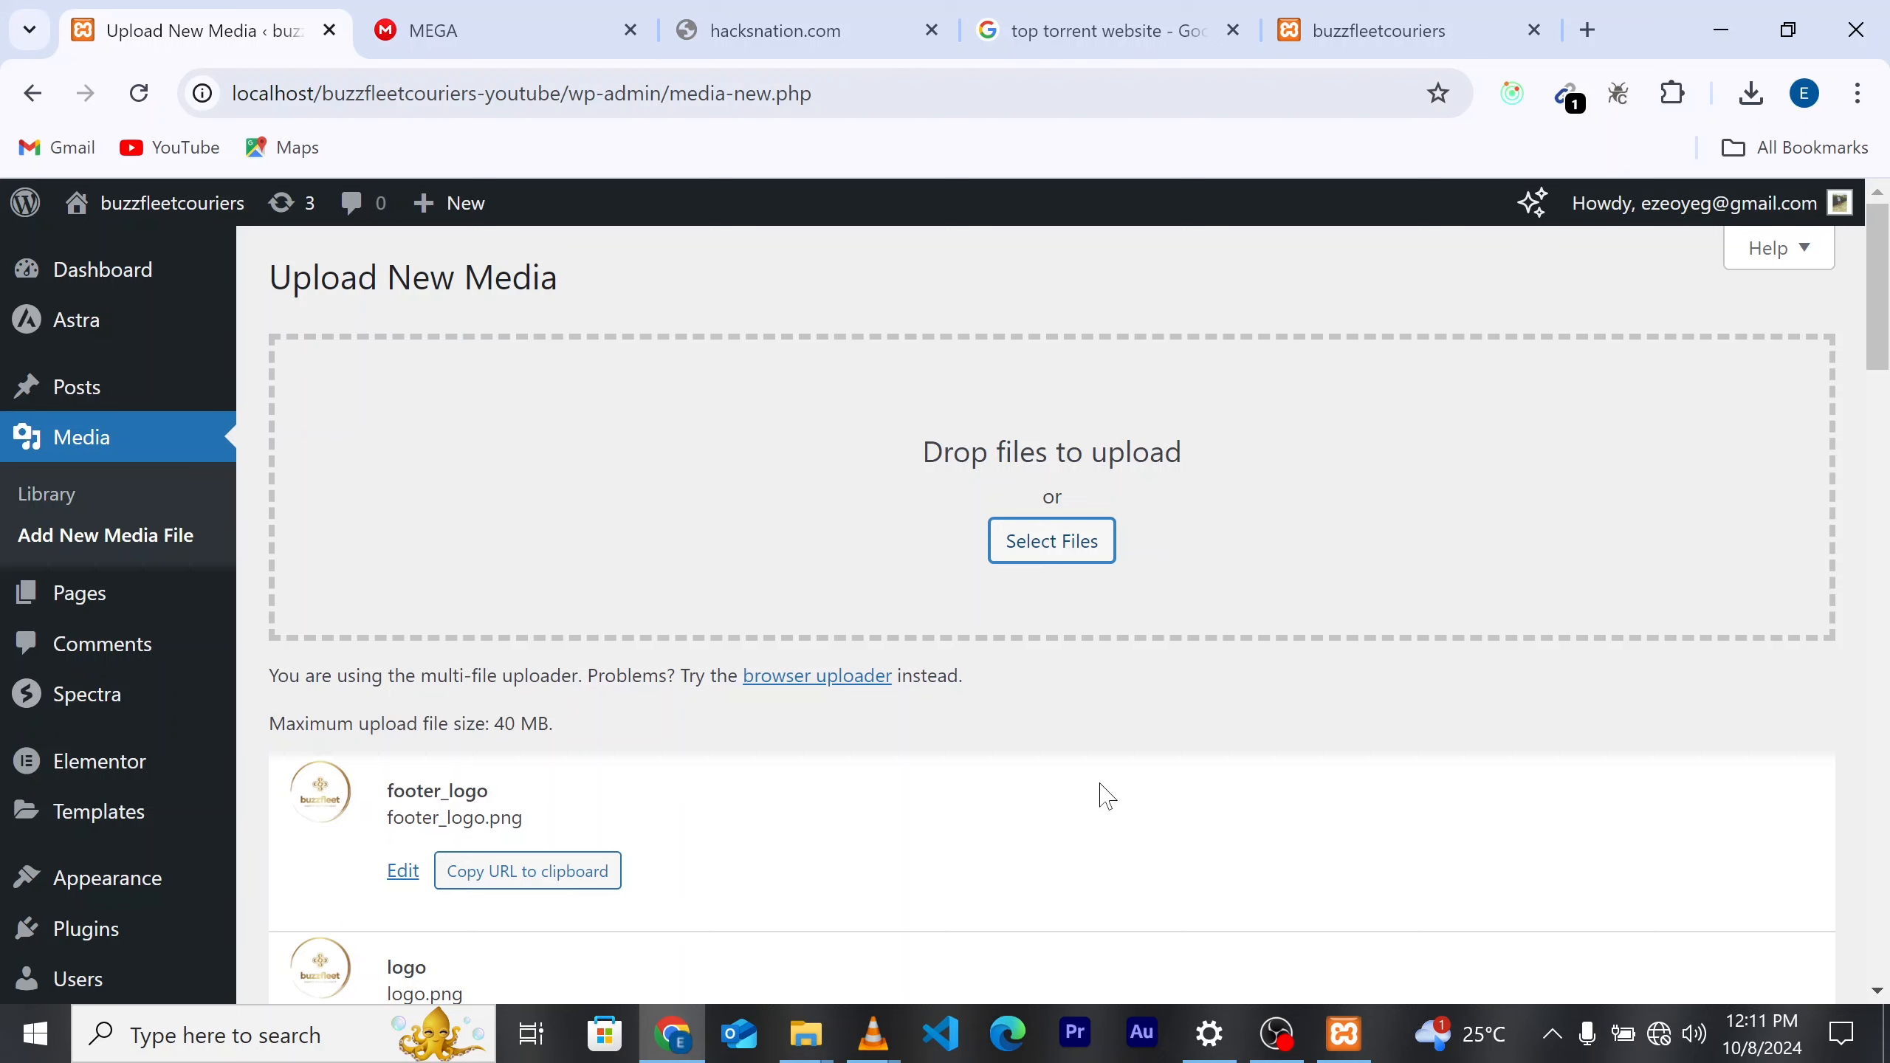
scroll(1103, 794, down, 10)
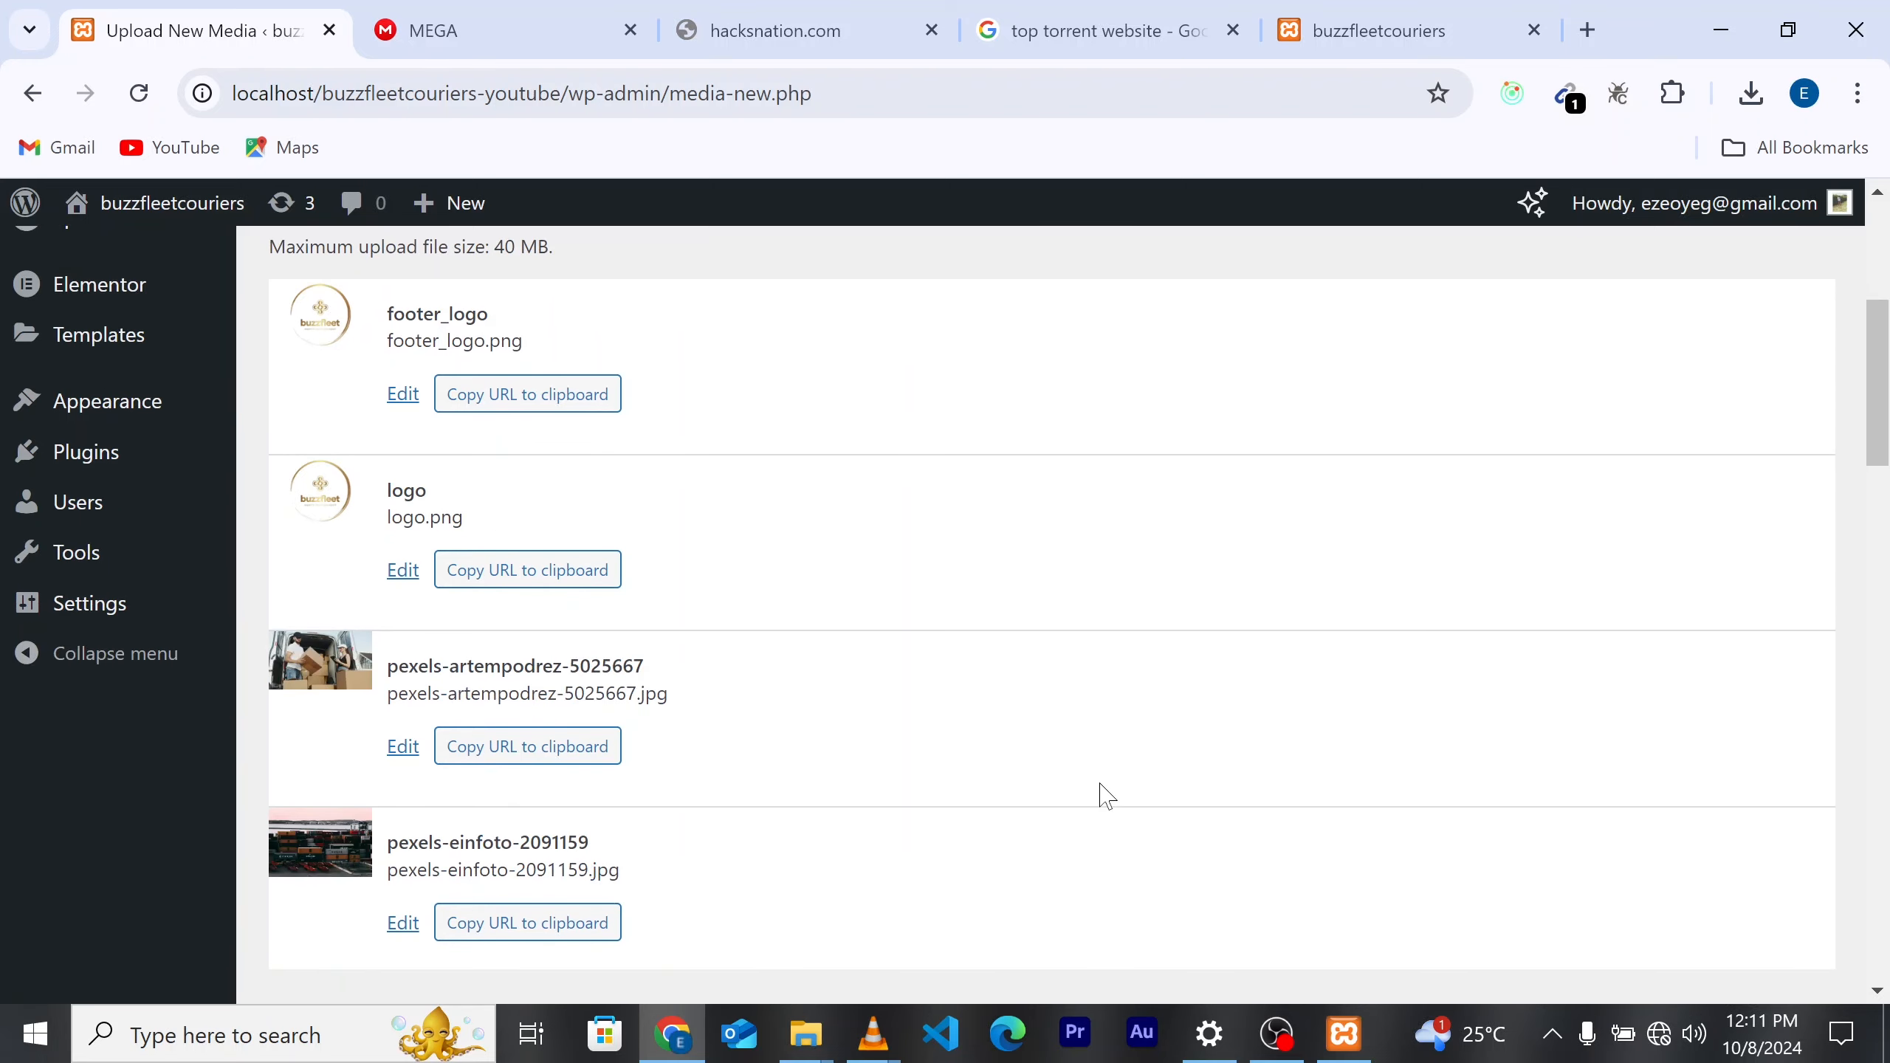
scroll(1212, 742, up, 4)
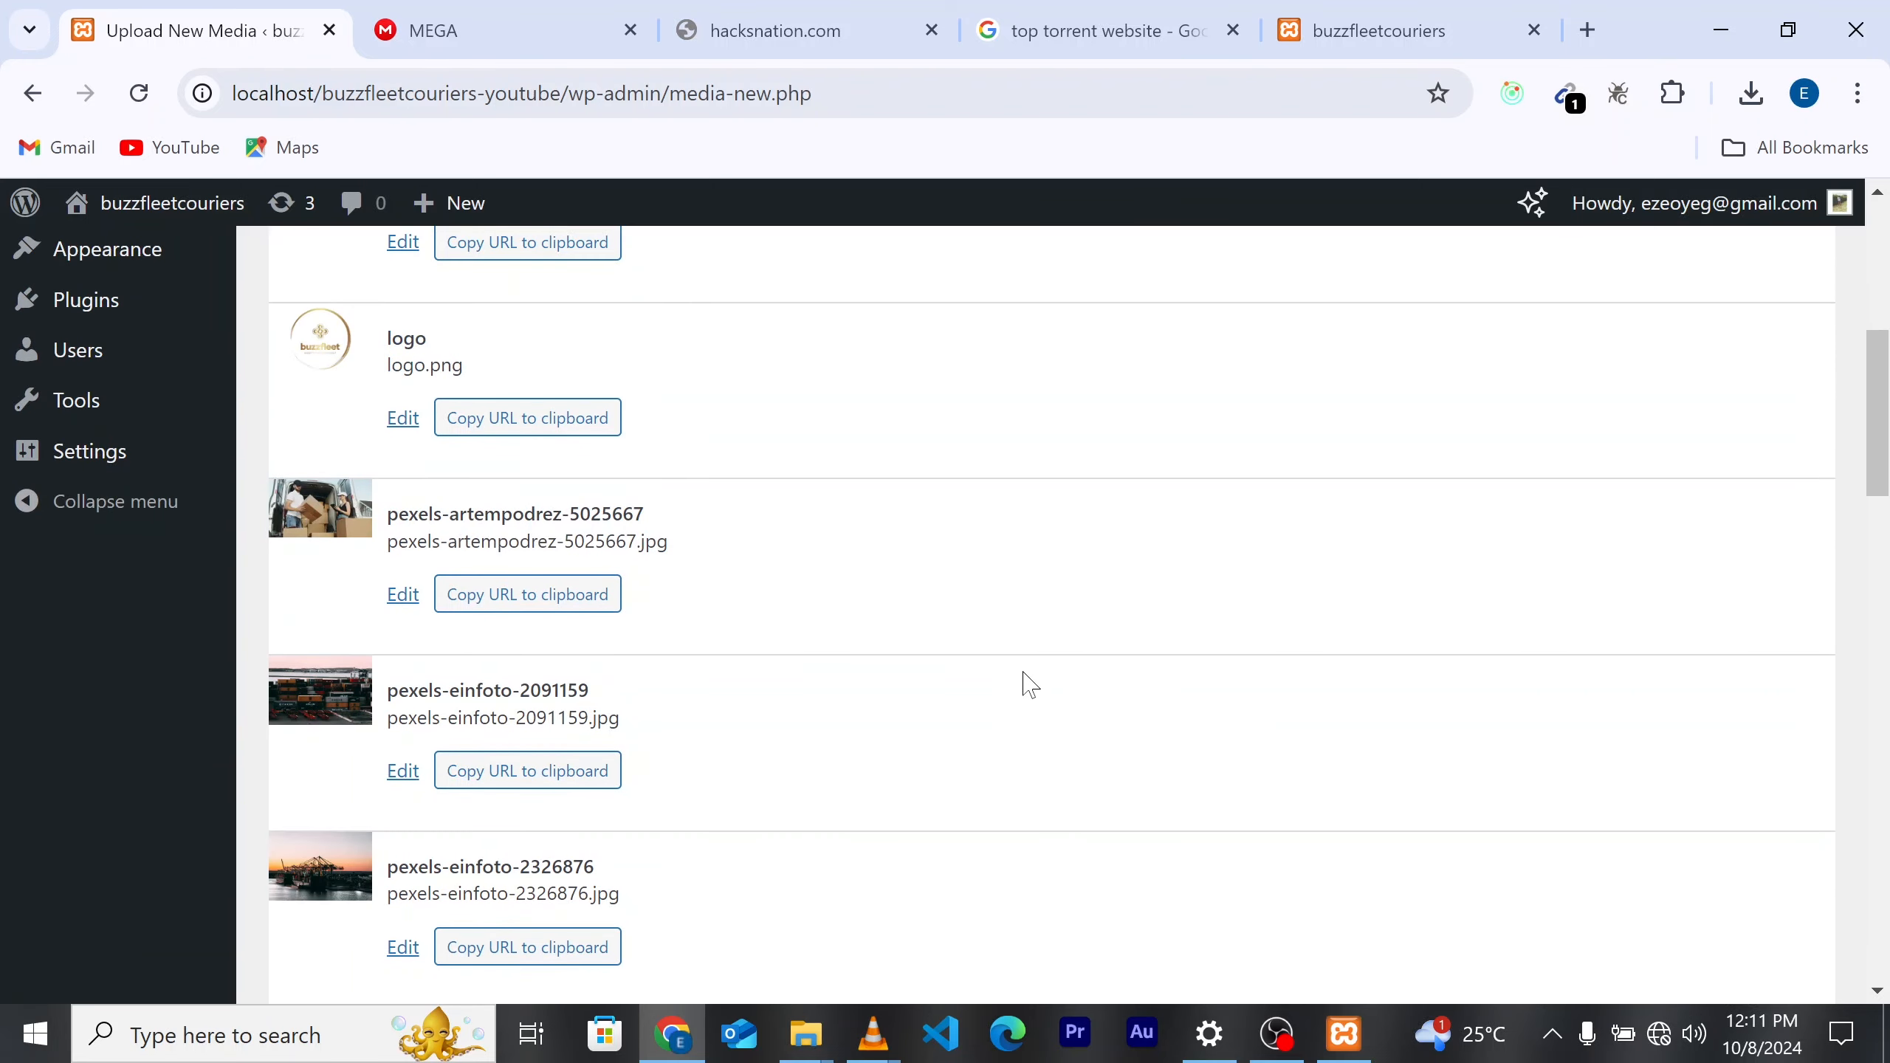
scroll(990, 654, up, 6)
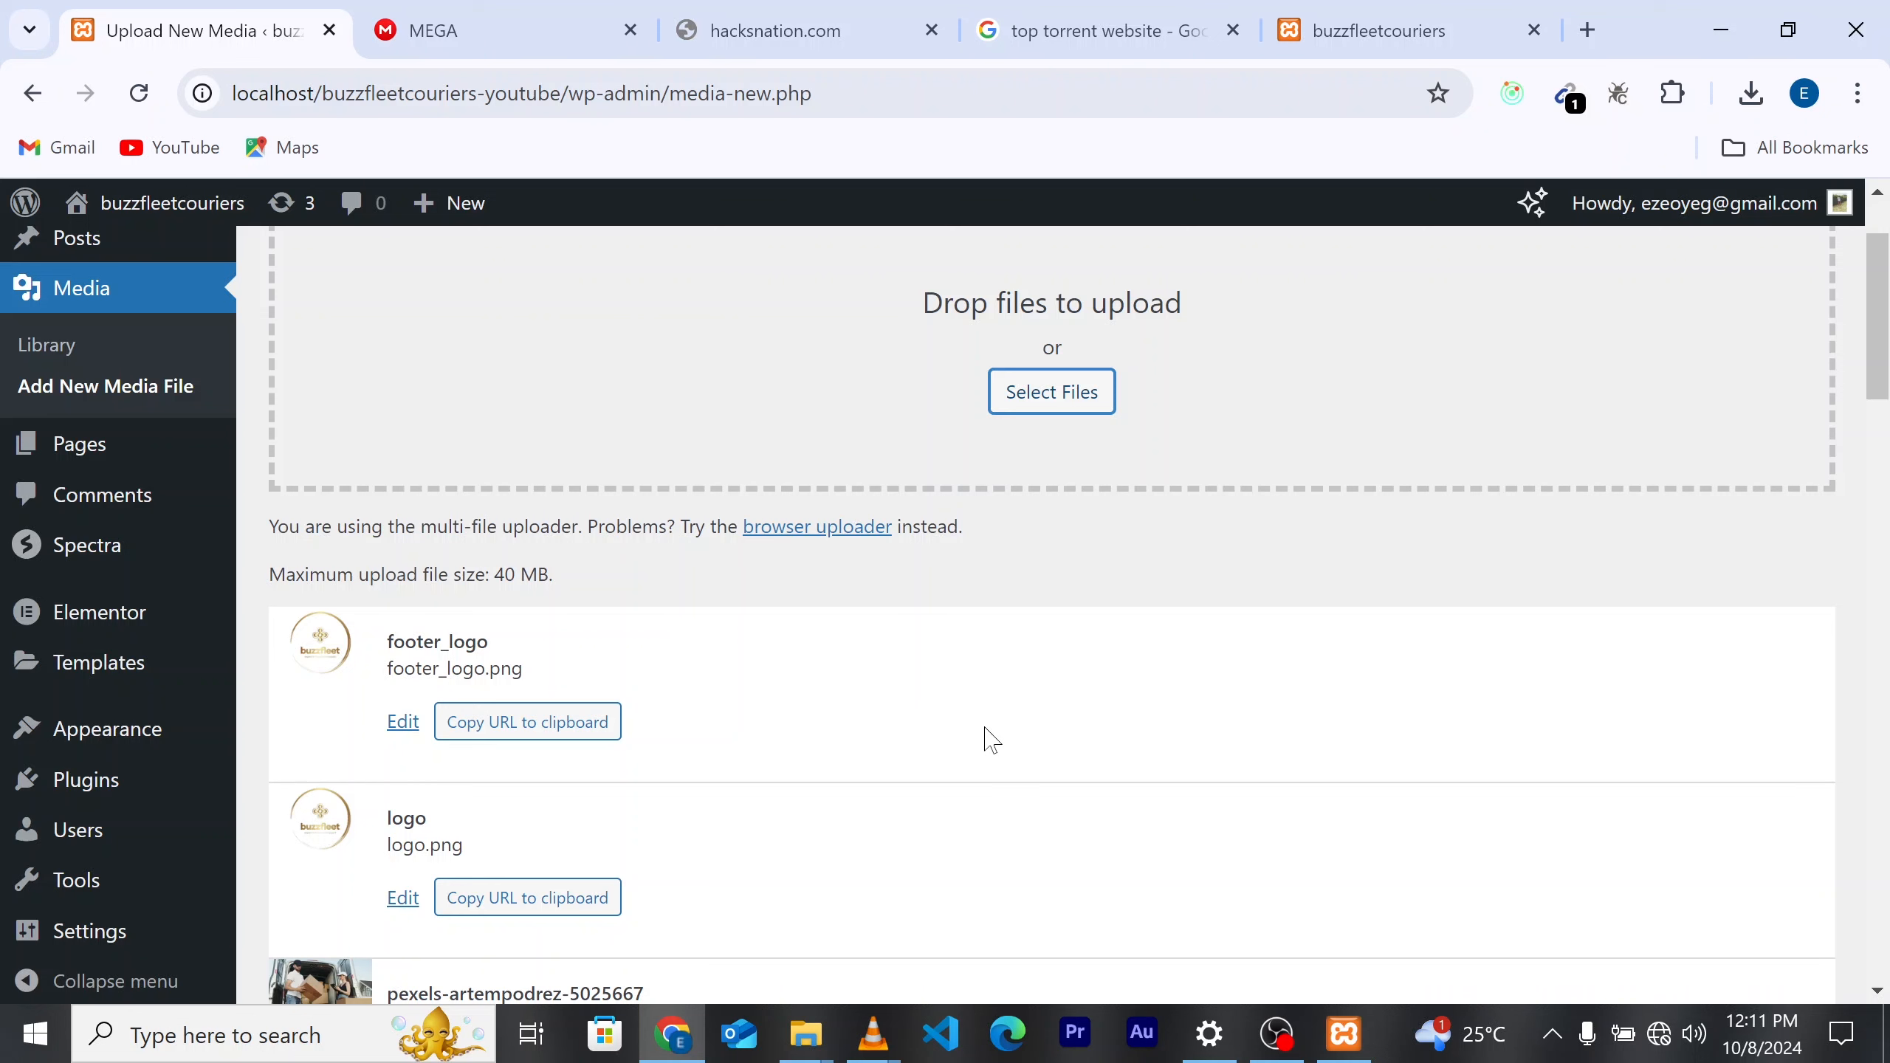
scroll(991, 739, up, 2)
scroll(991, 789, down, 4)
scroll(990, 801, up, 4)
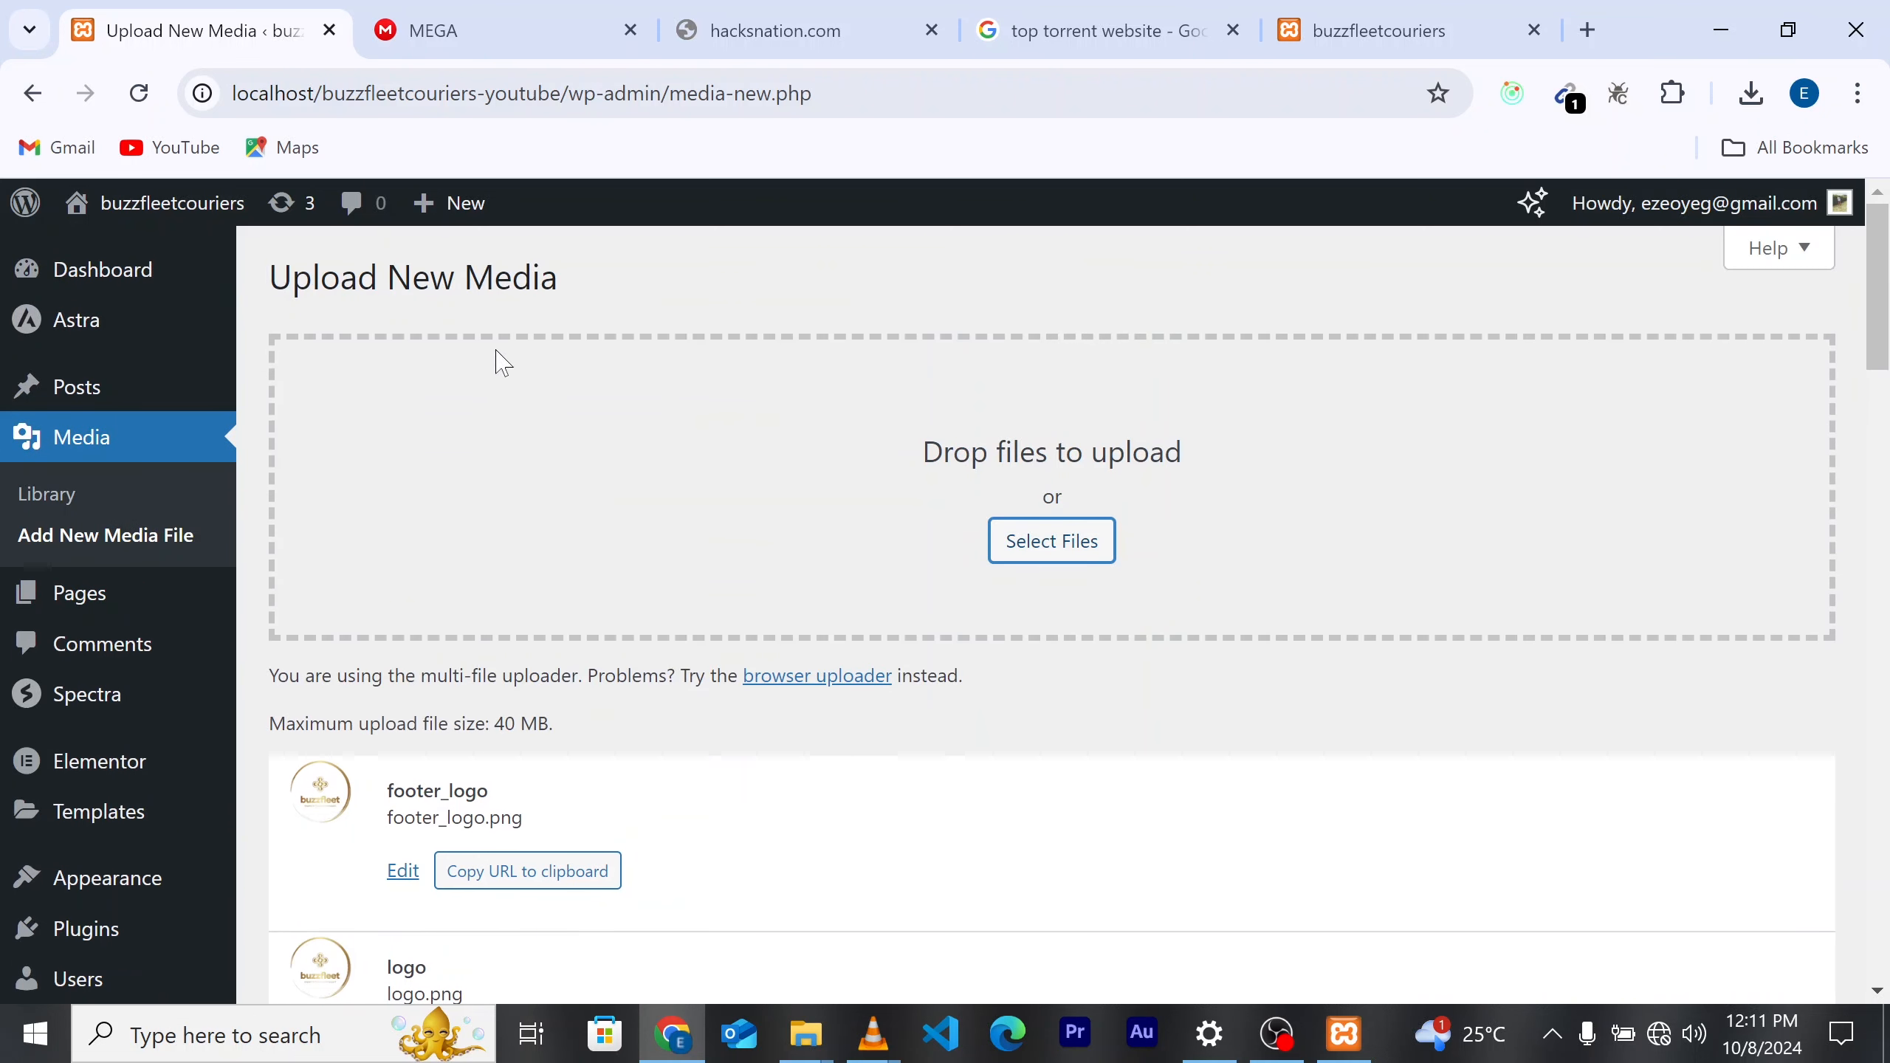
mouse_move(169, 211)
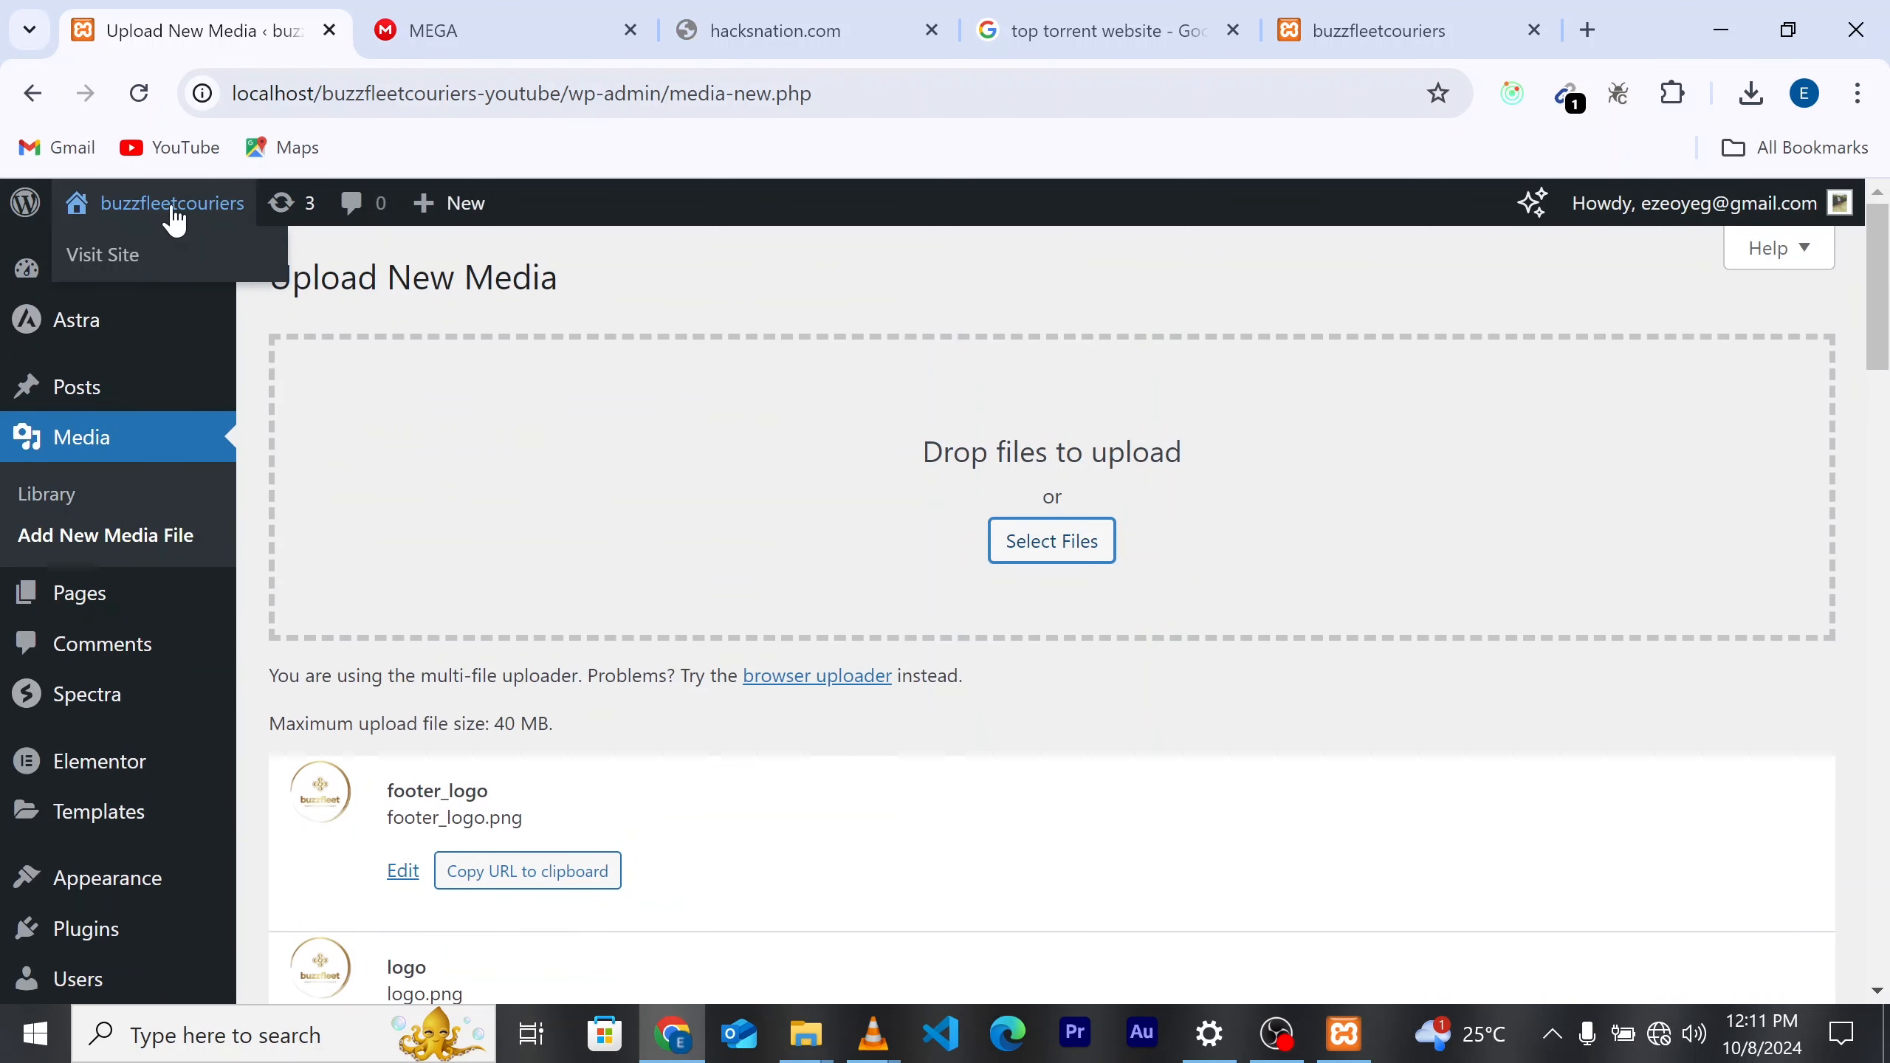
Step: Visit the live site and open its Home page in the Elementor editor
click(113, 257)
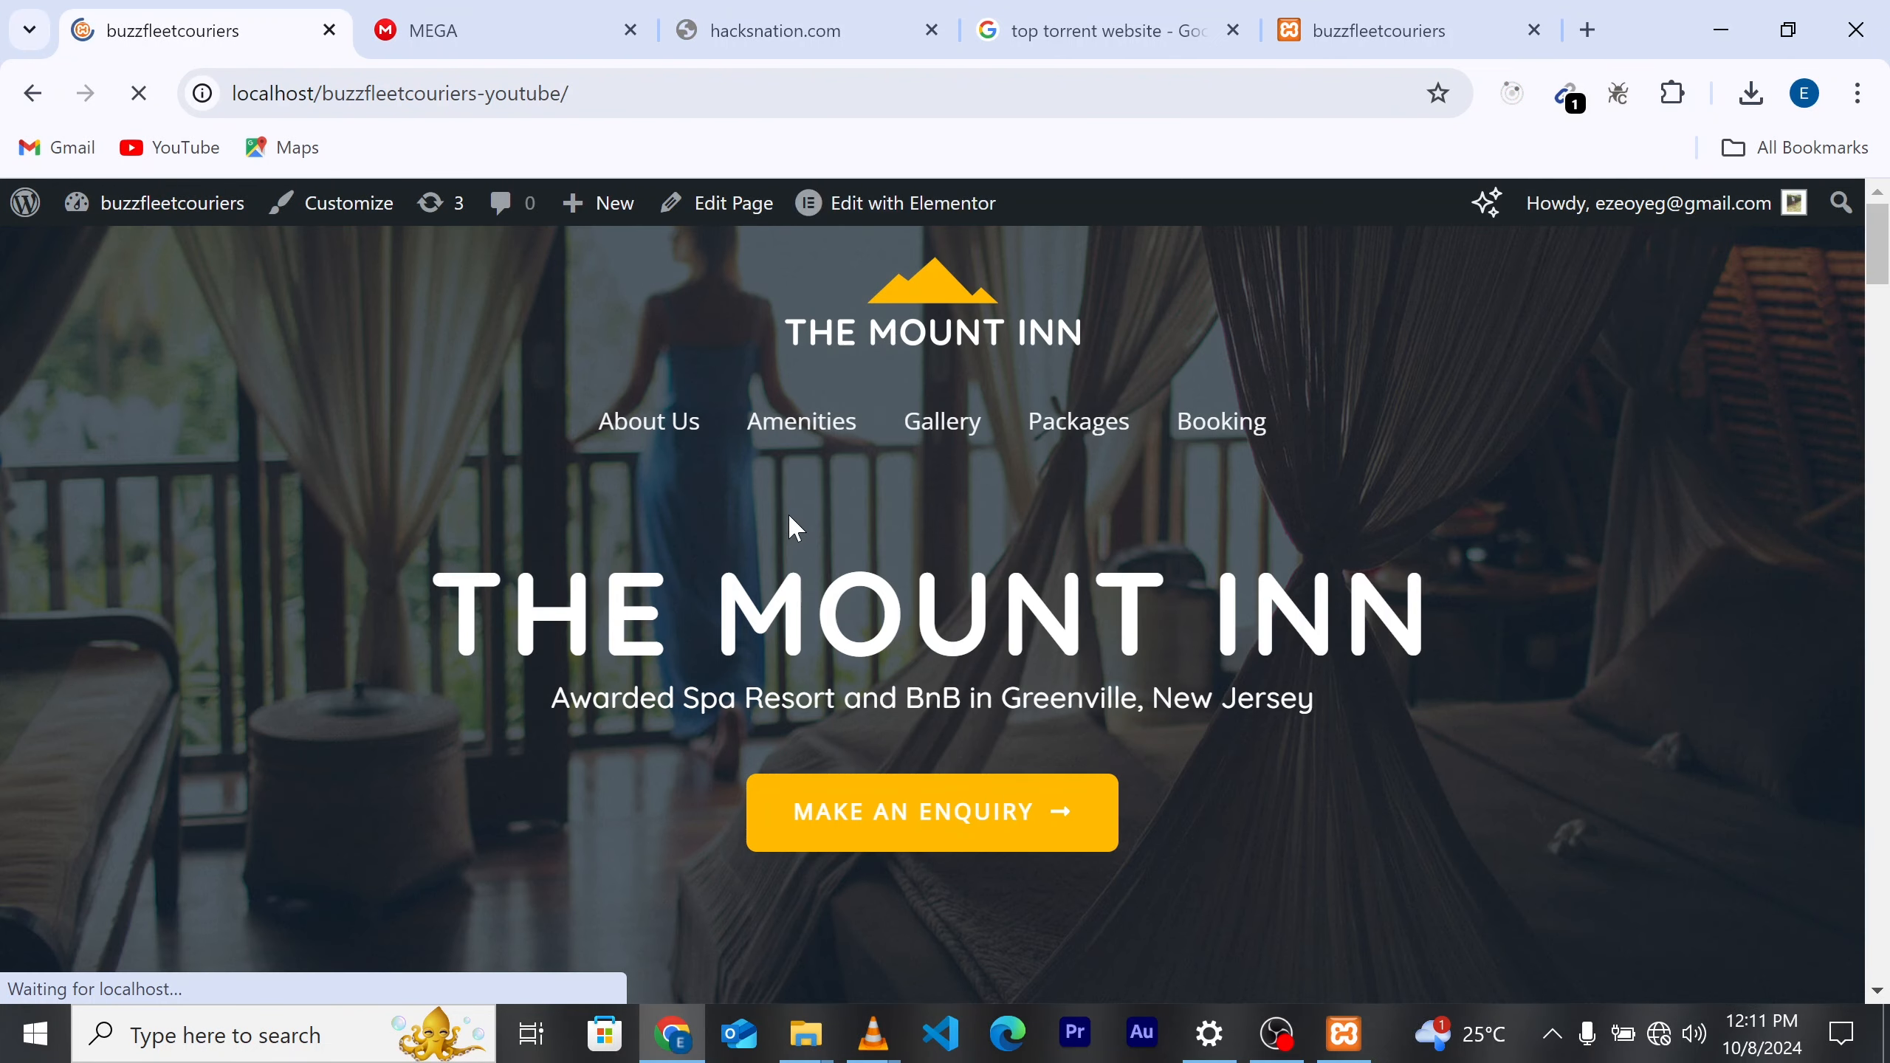
click(903, 199)
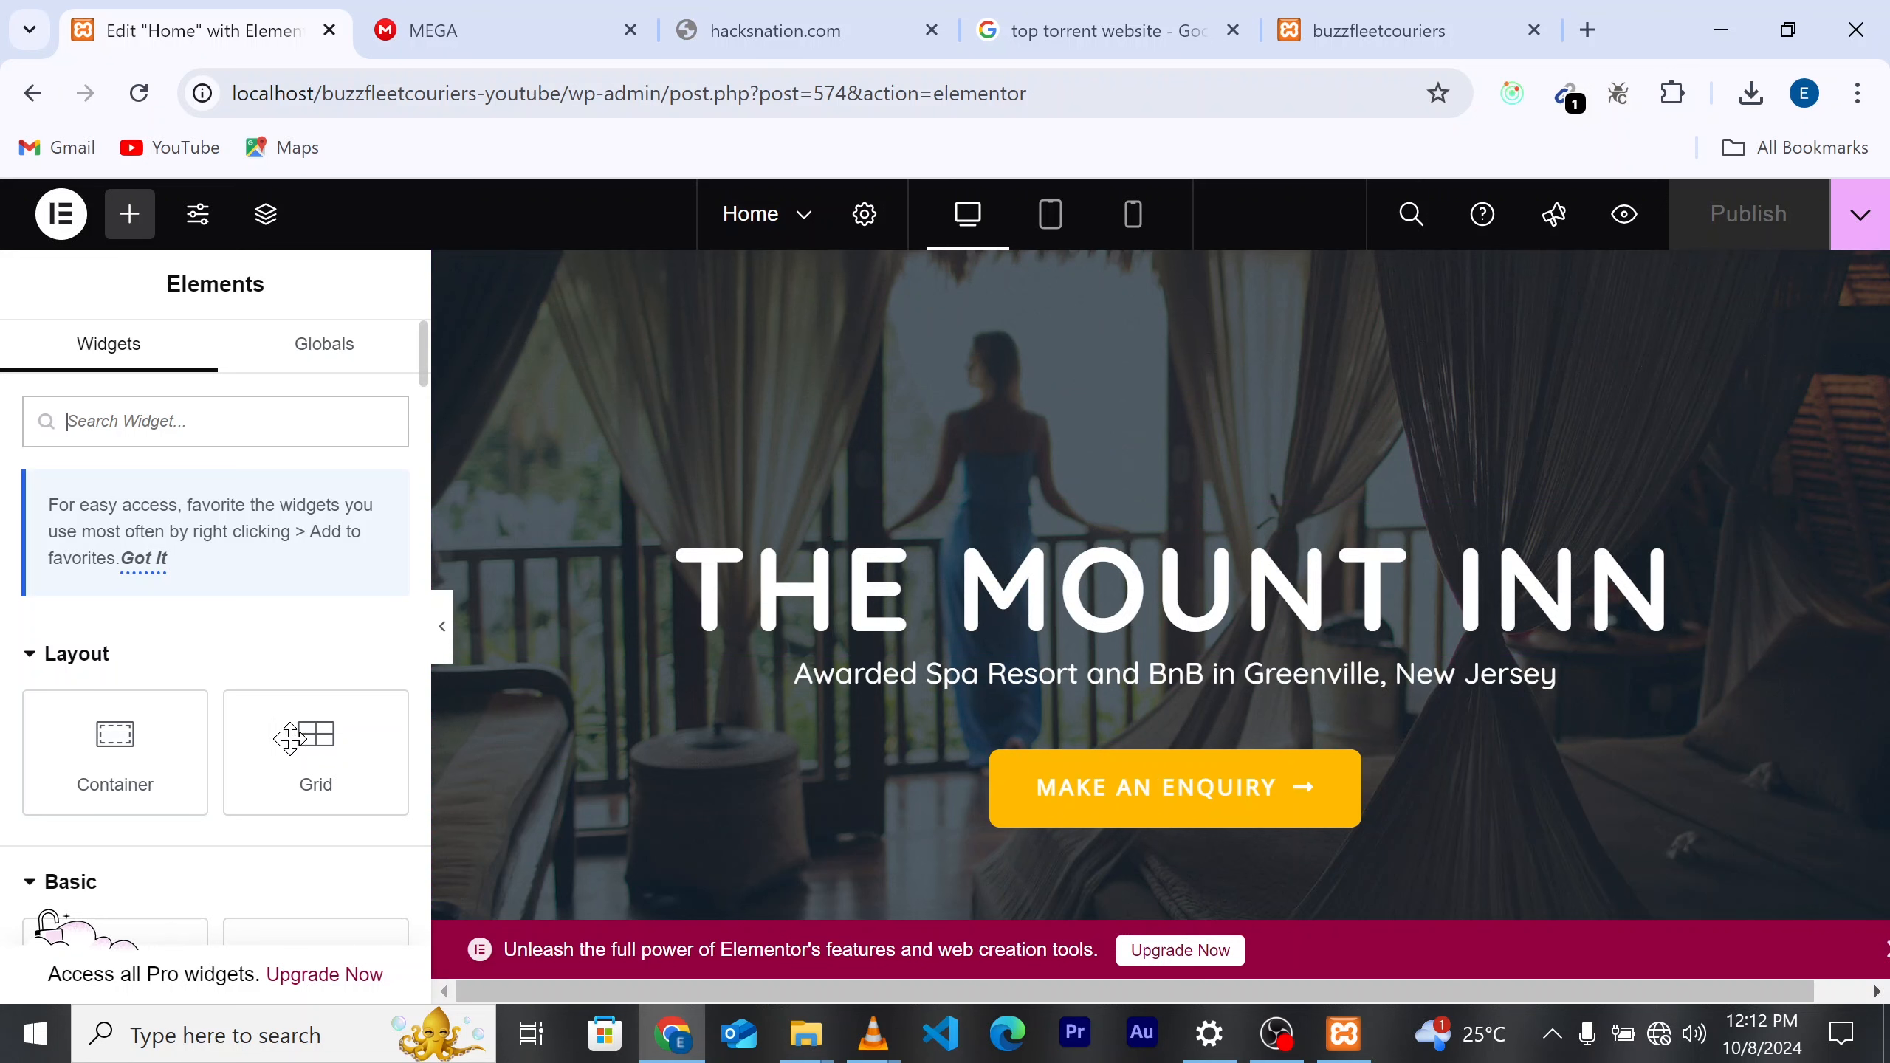
Step: Drop a heading above the hero title, then undo it
scroll(299, 726, down, 2)
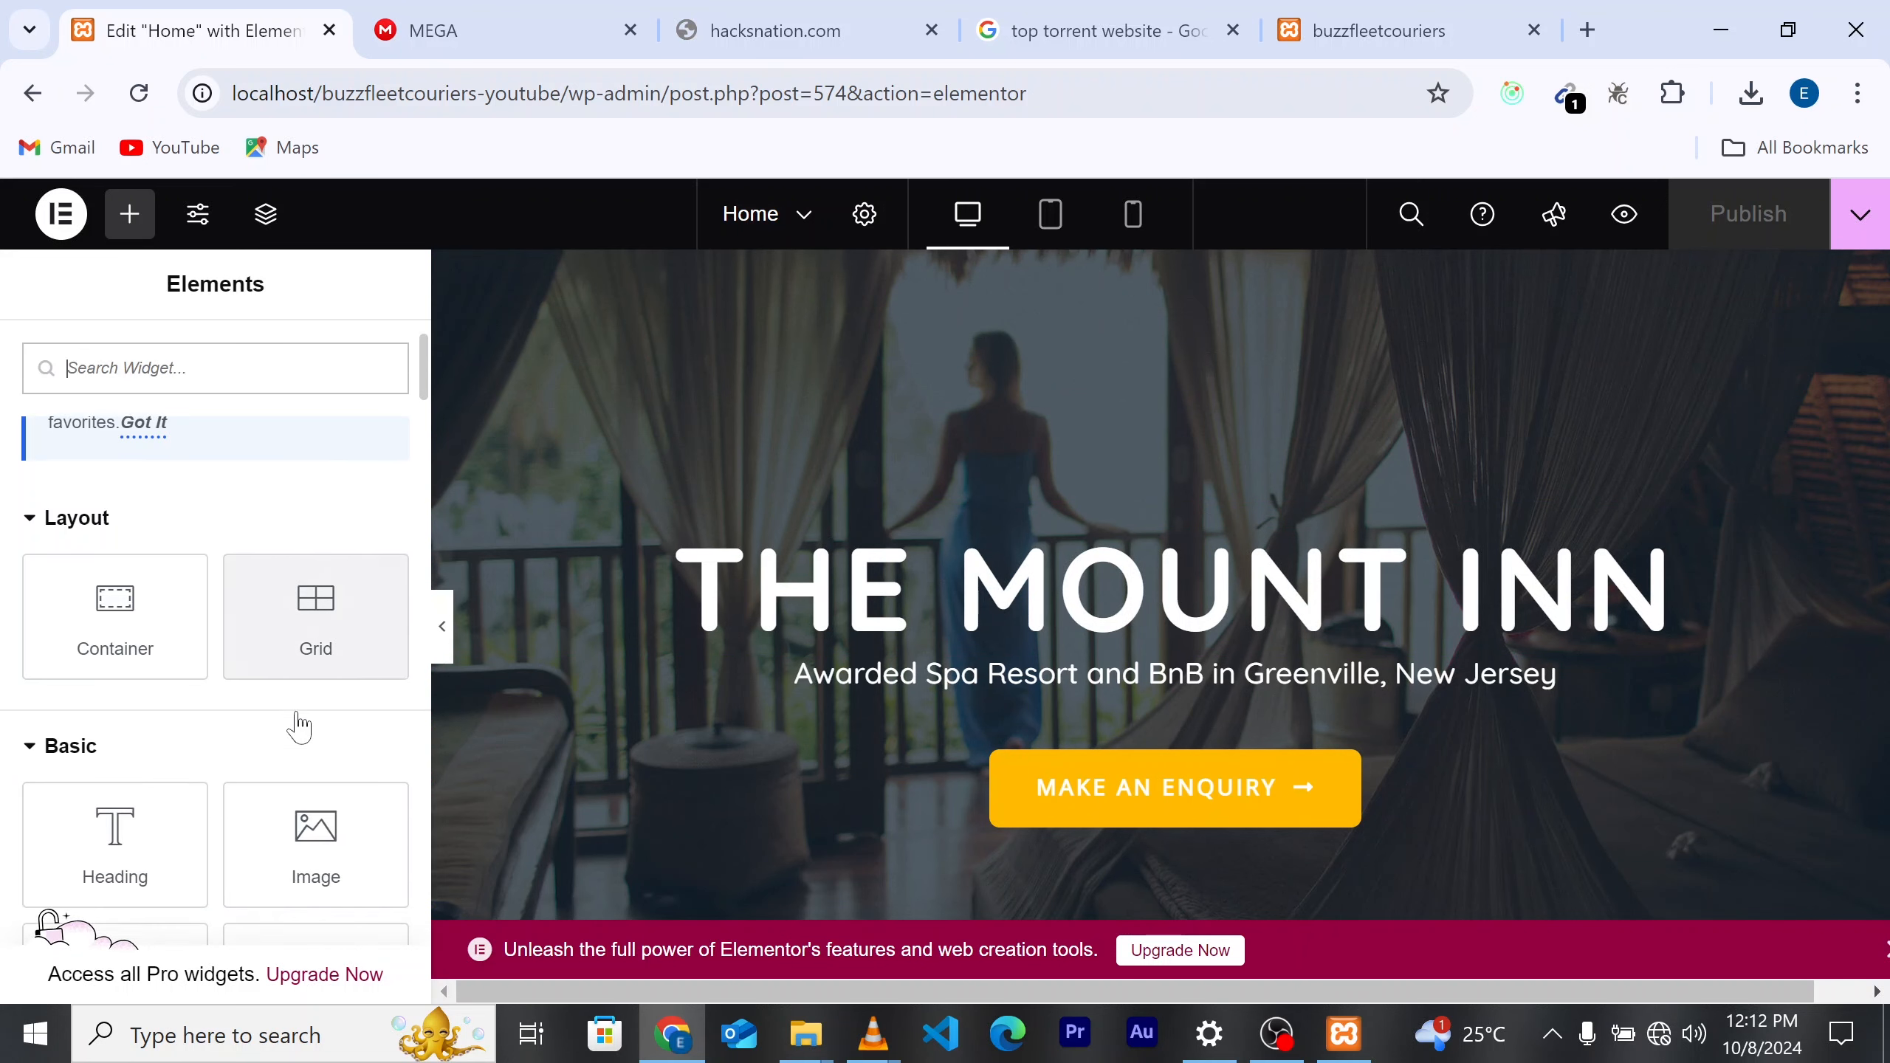
drag(174, 832, 1190, 538)
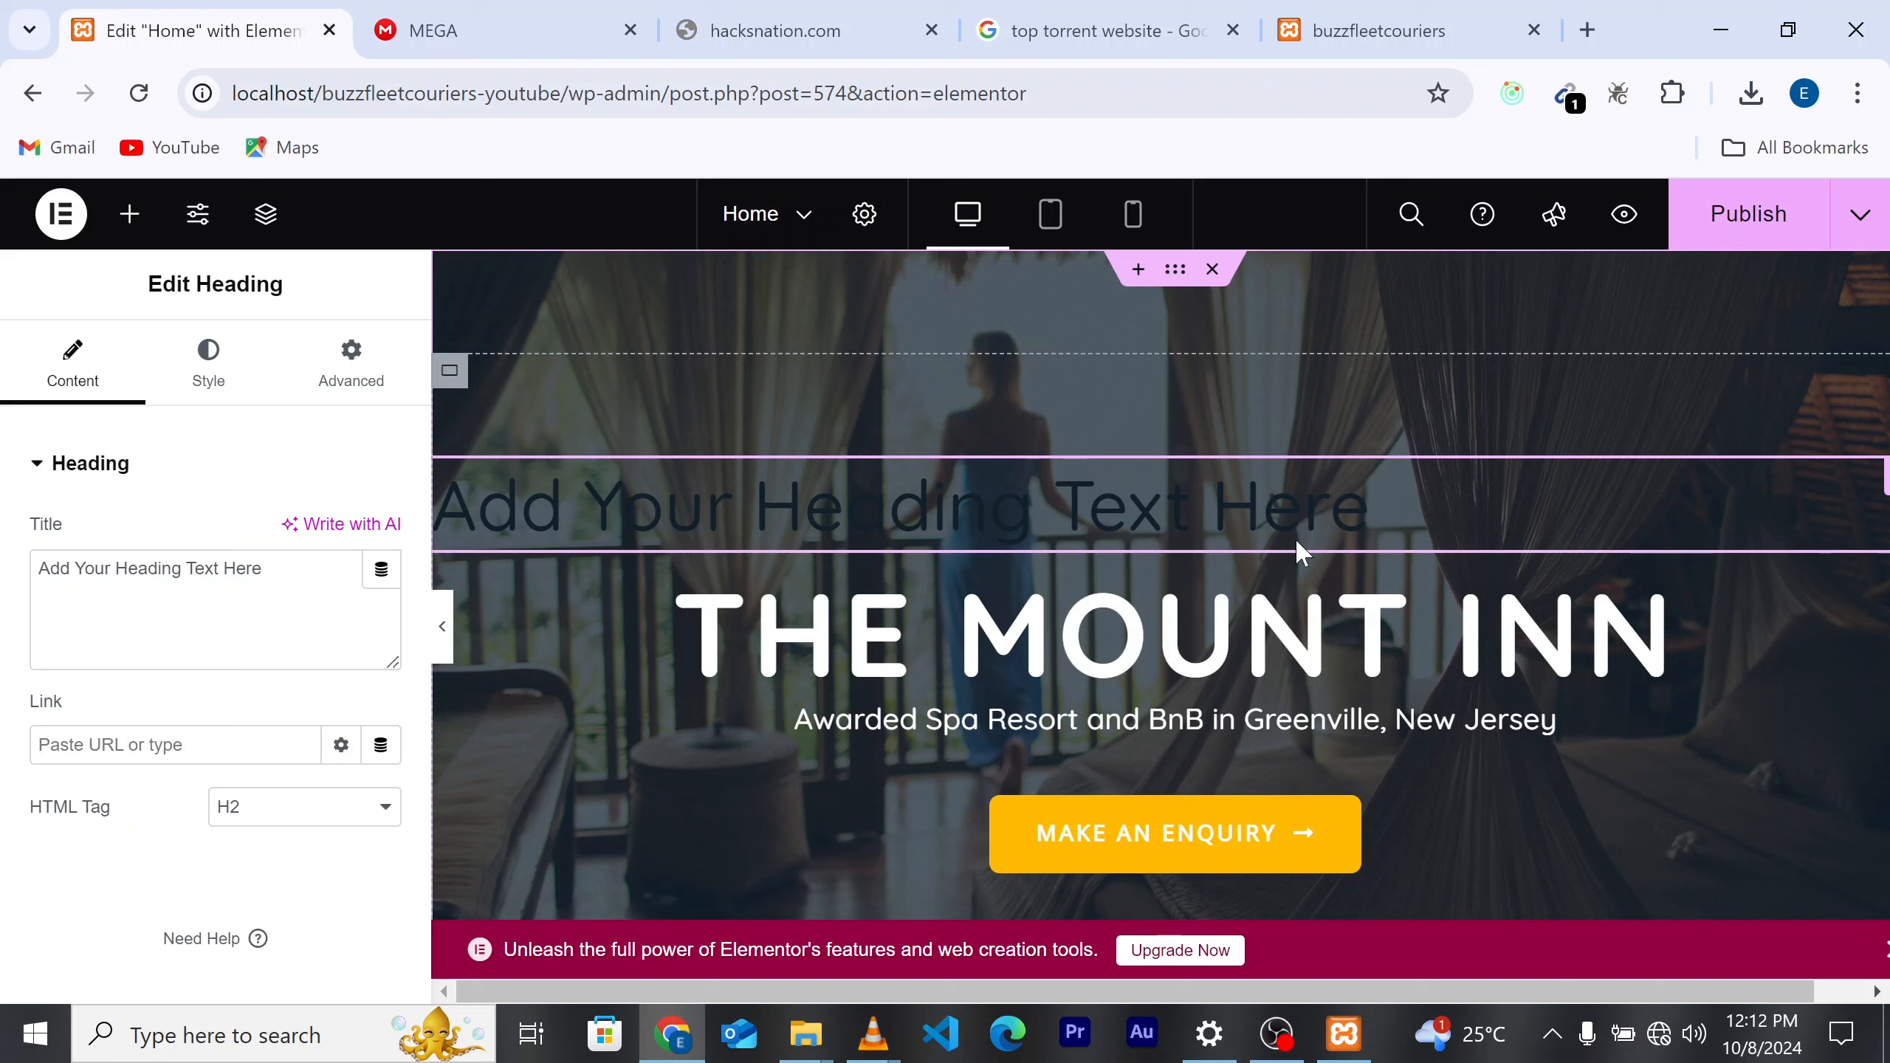
key(ctrl+z)
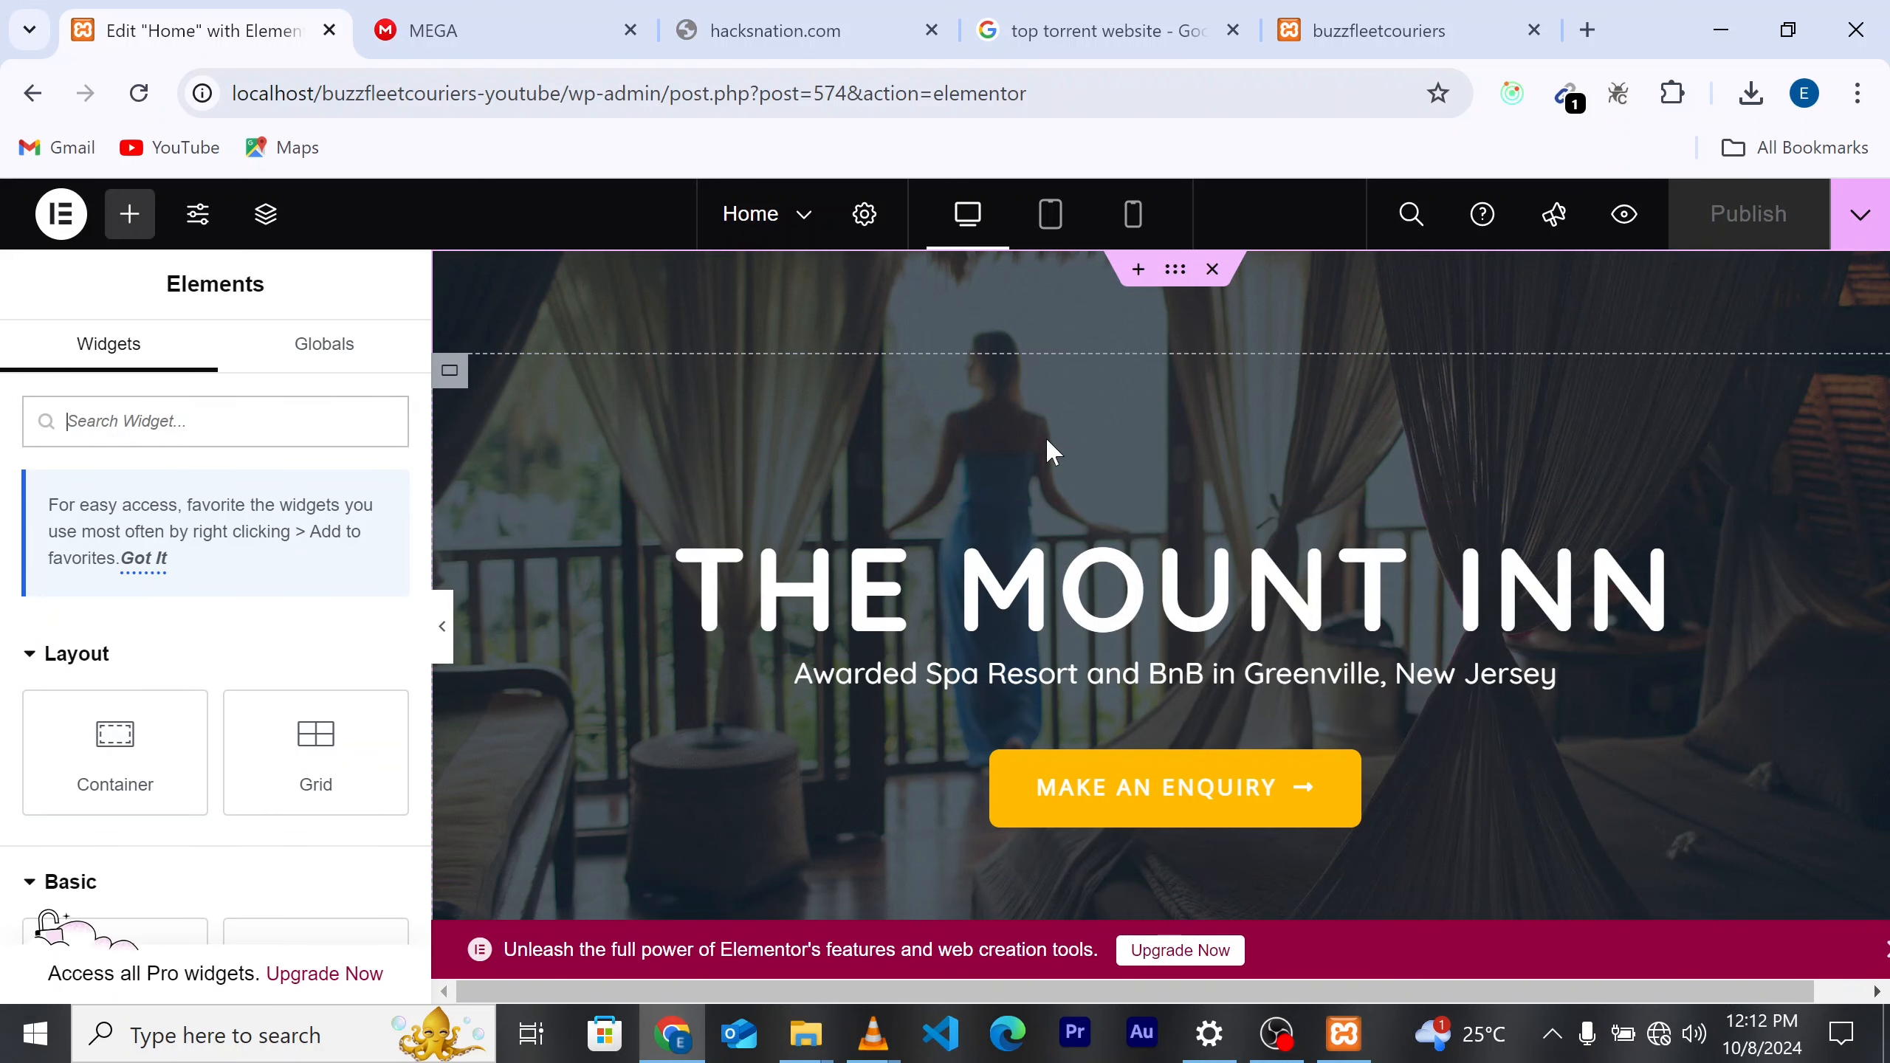
Step: Collapse and reopen the Elements panel, then close the 'Unleash the full power' upgrade banner
click(443, 632)
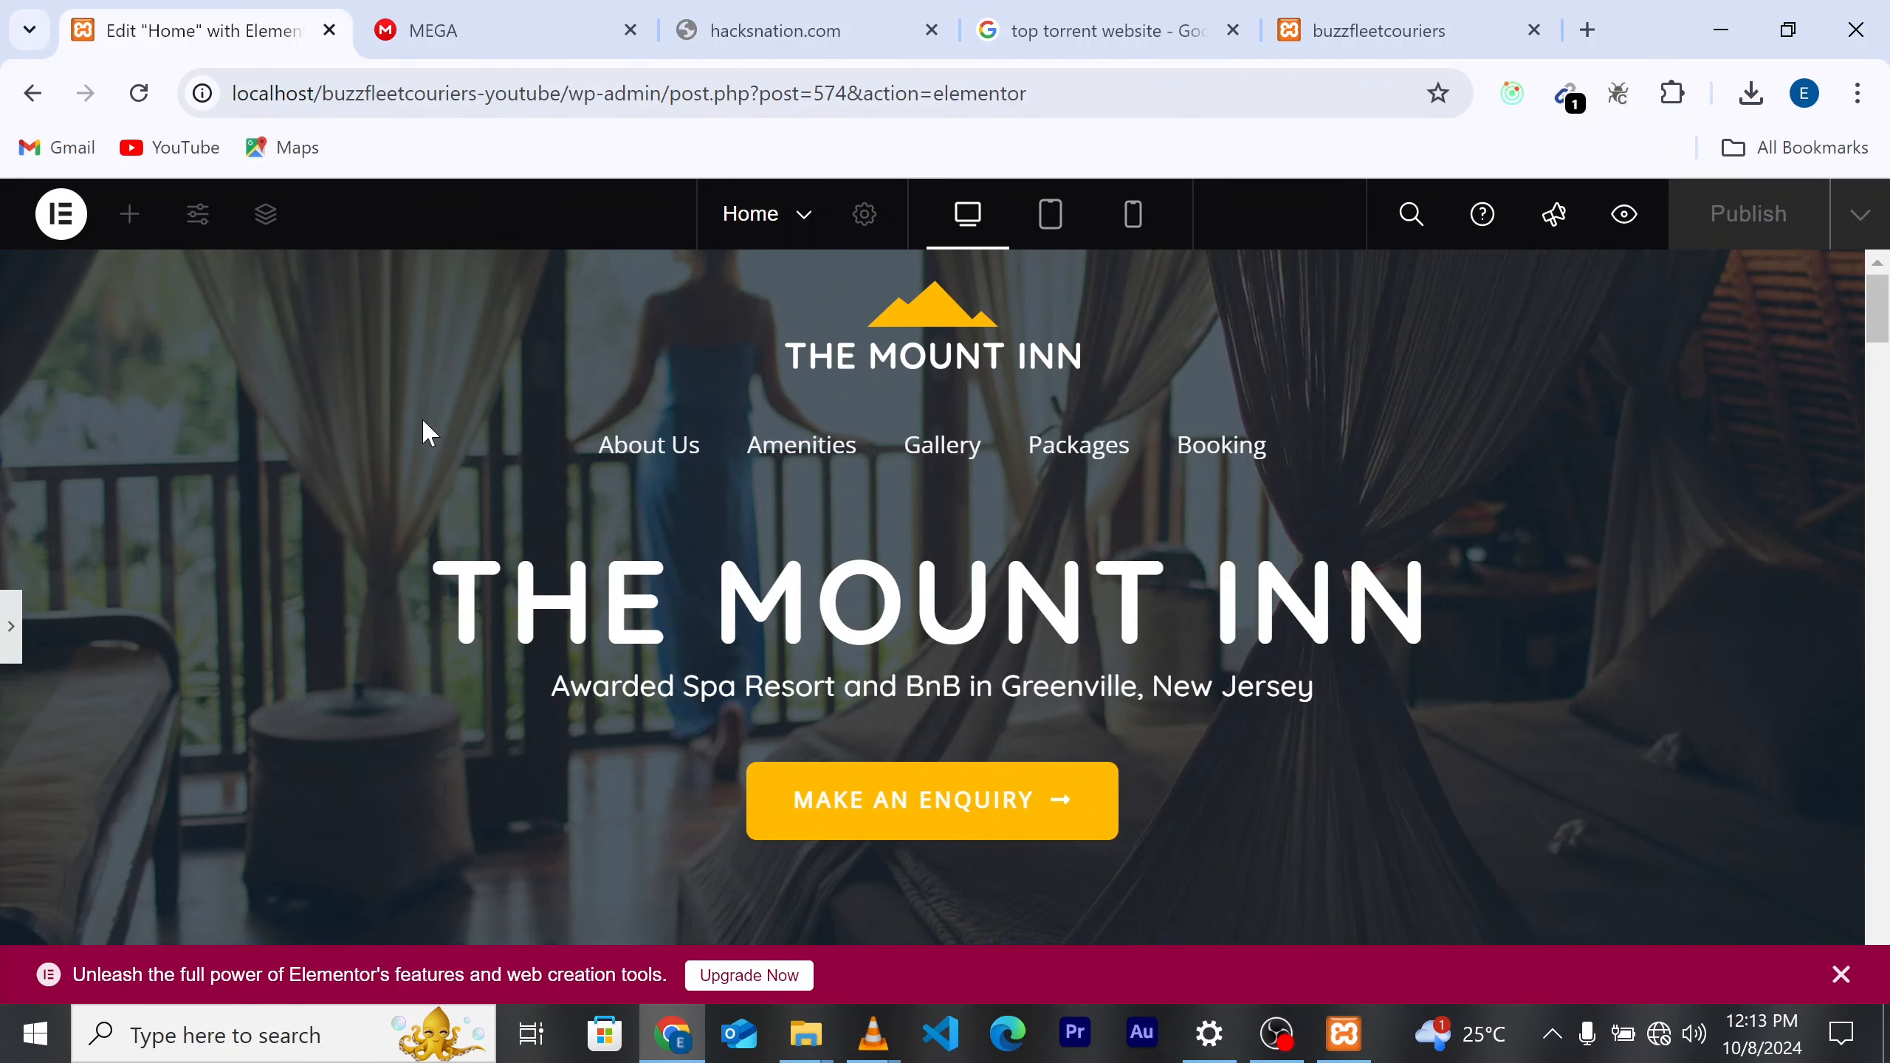
click(11, 632)
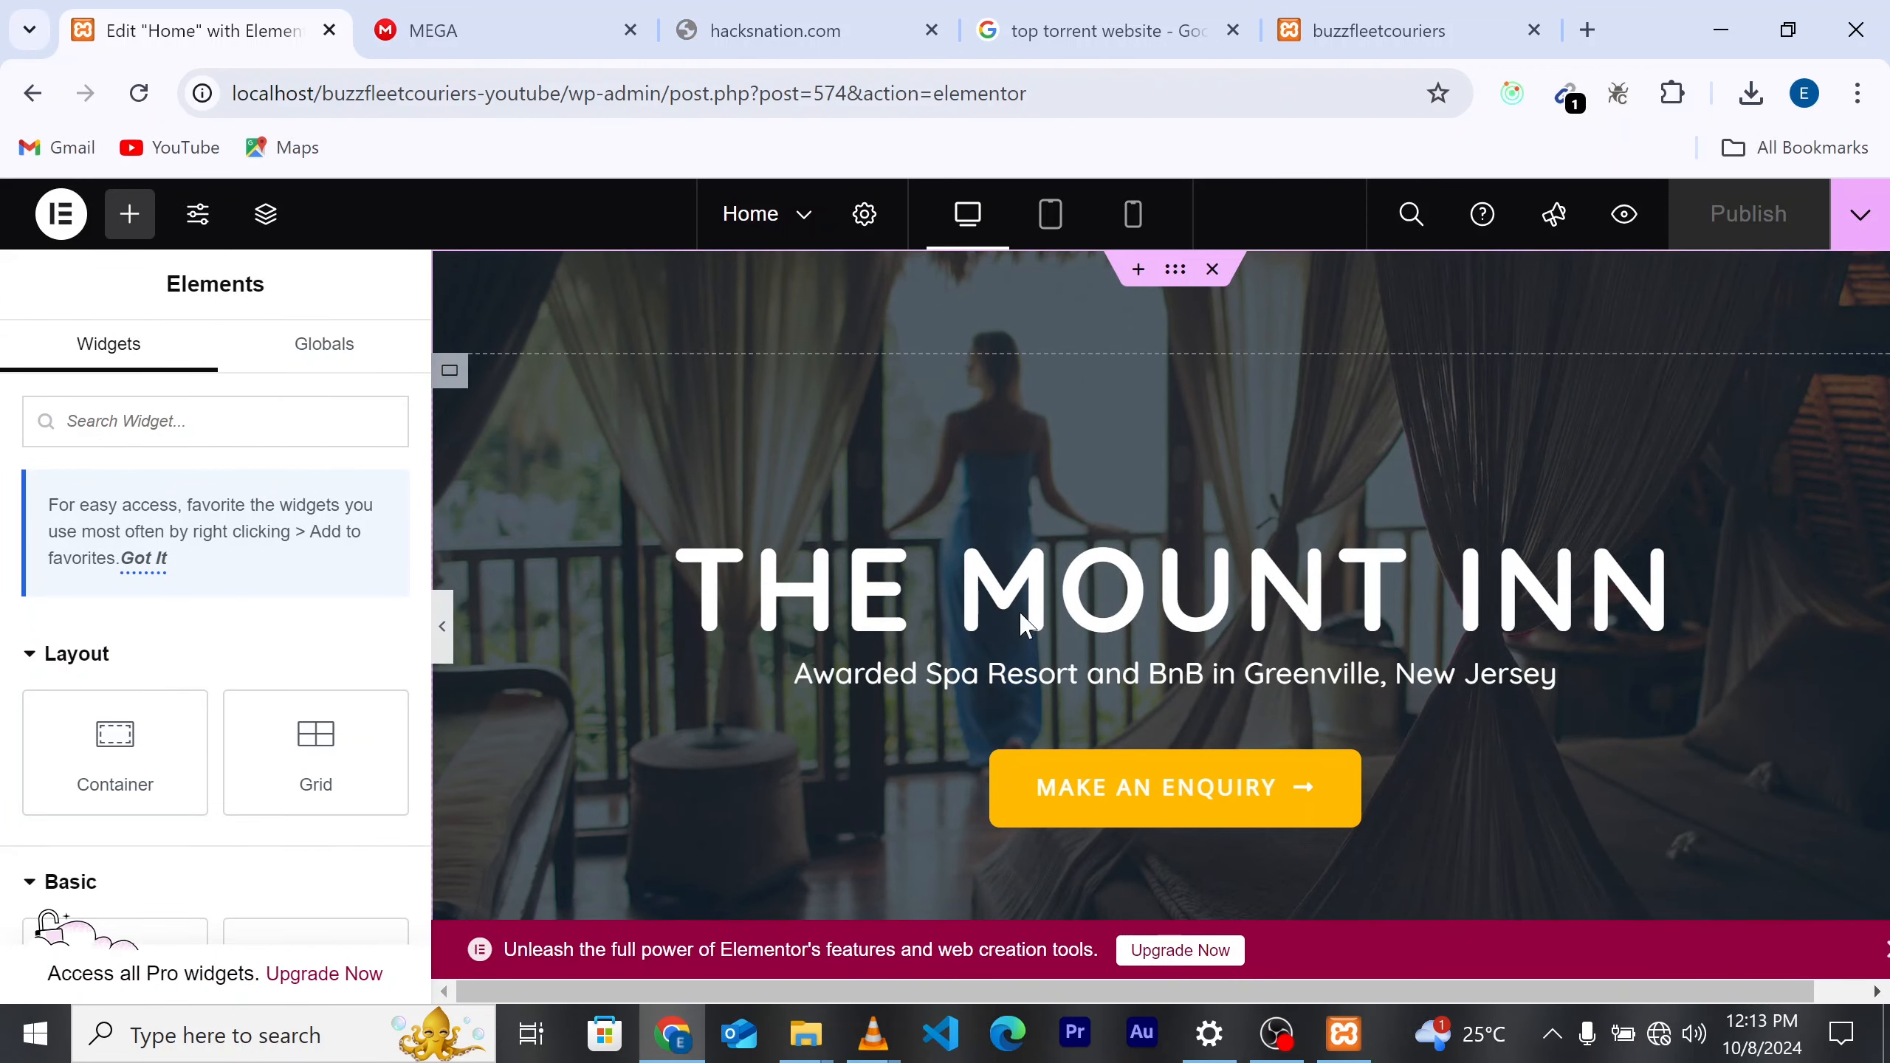
scroll(945, 688, down, 3)
scroll(945, 689, up, 5)
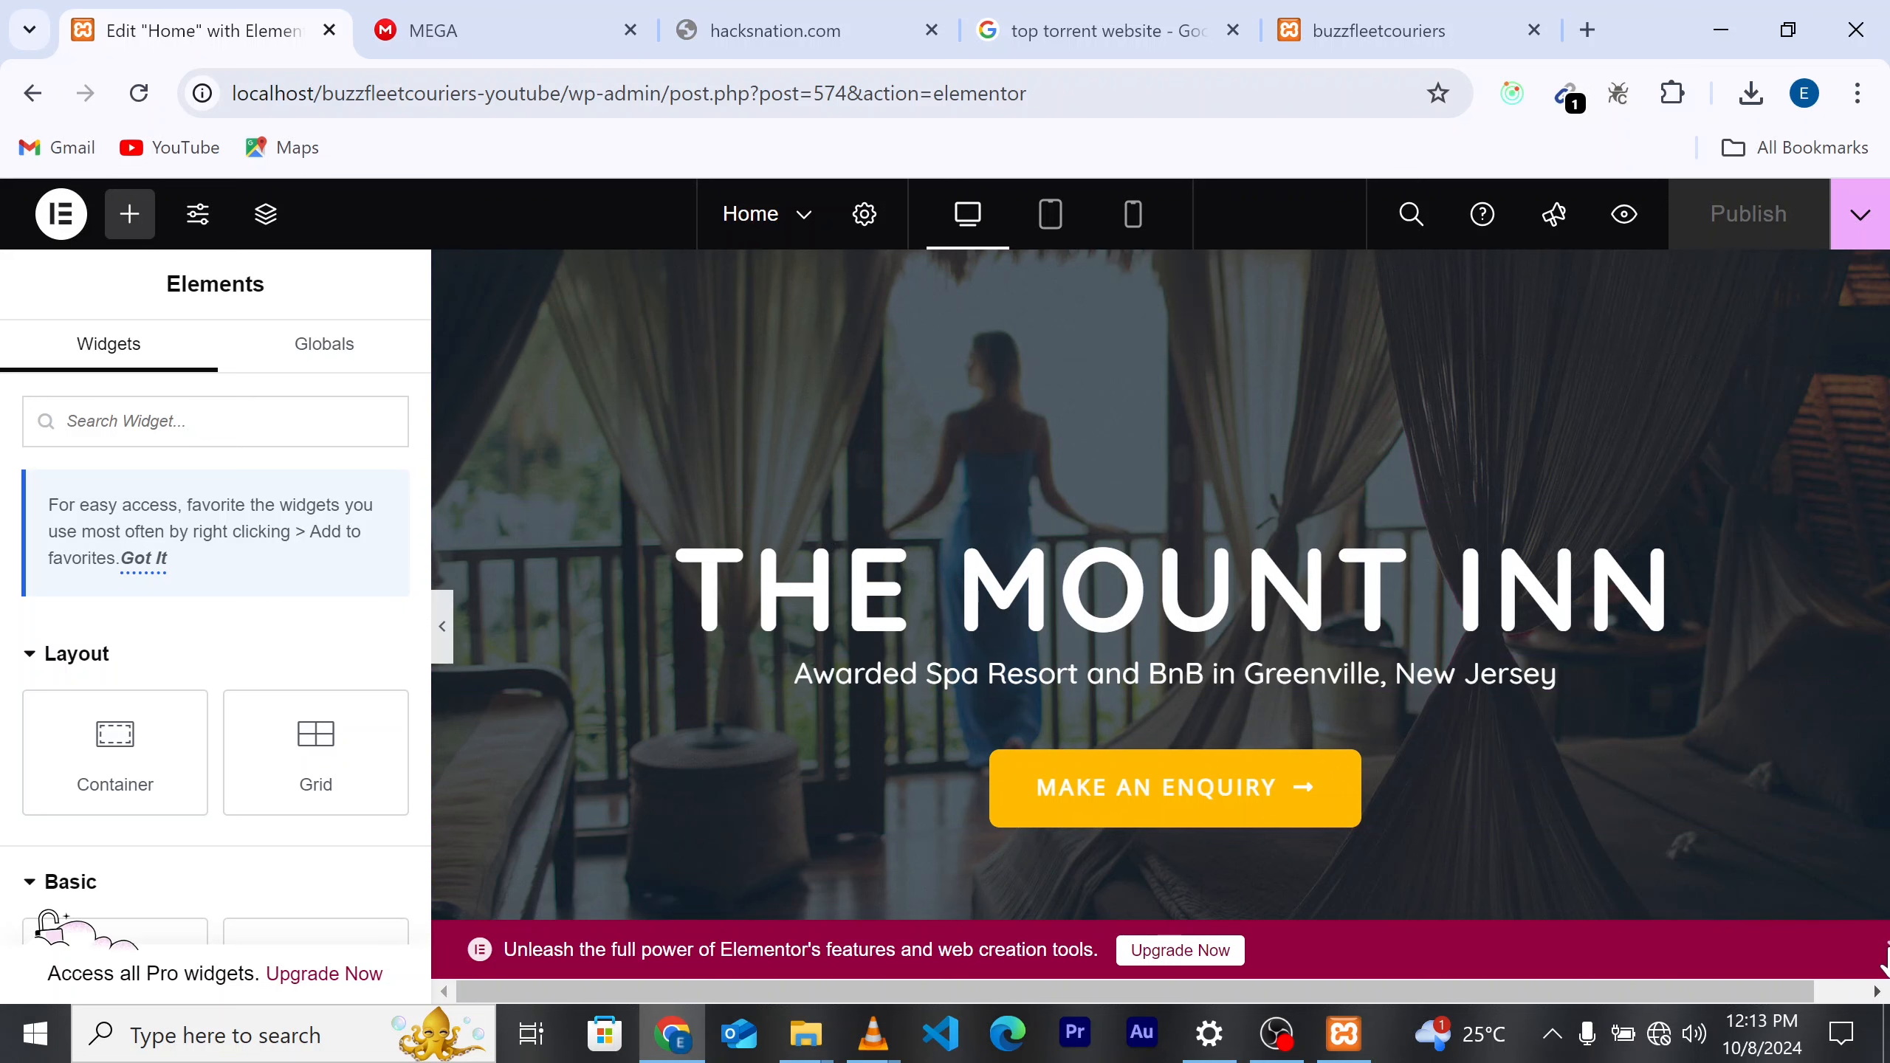
click(1885, 950)
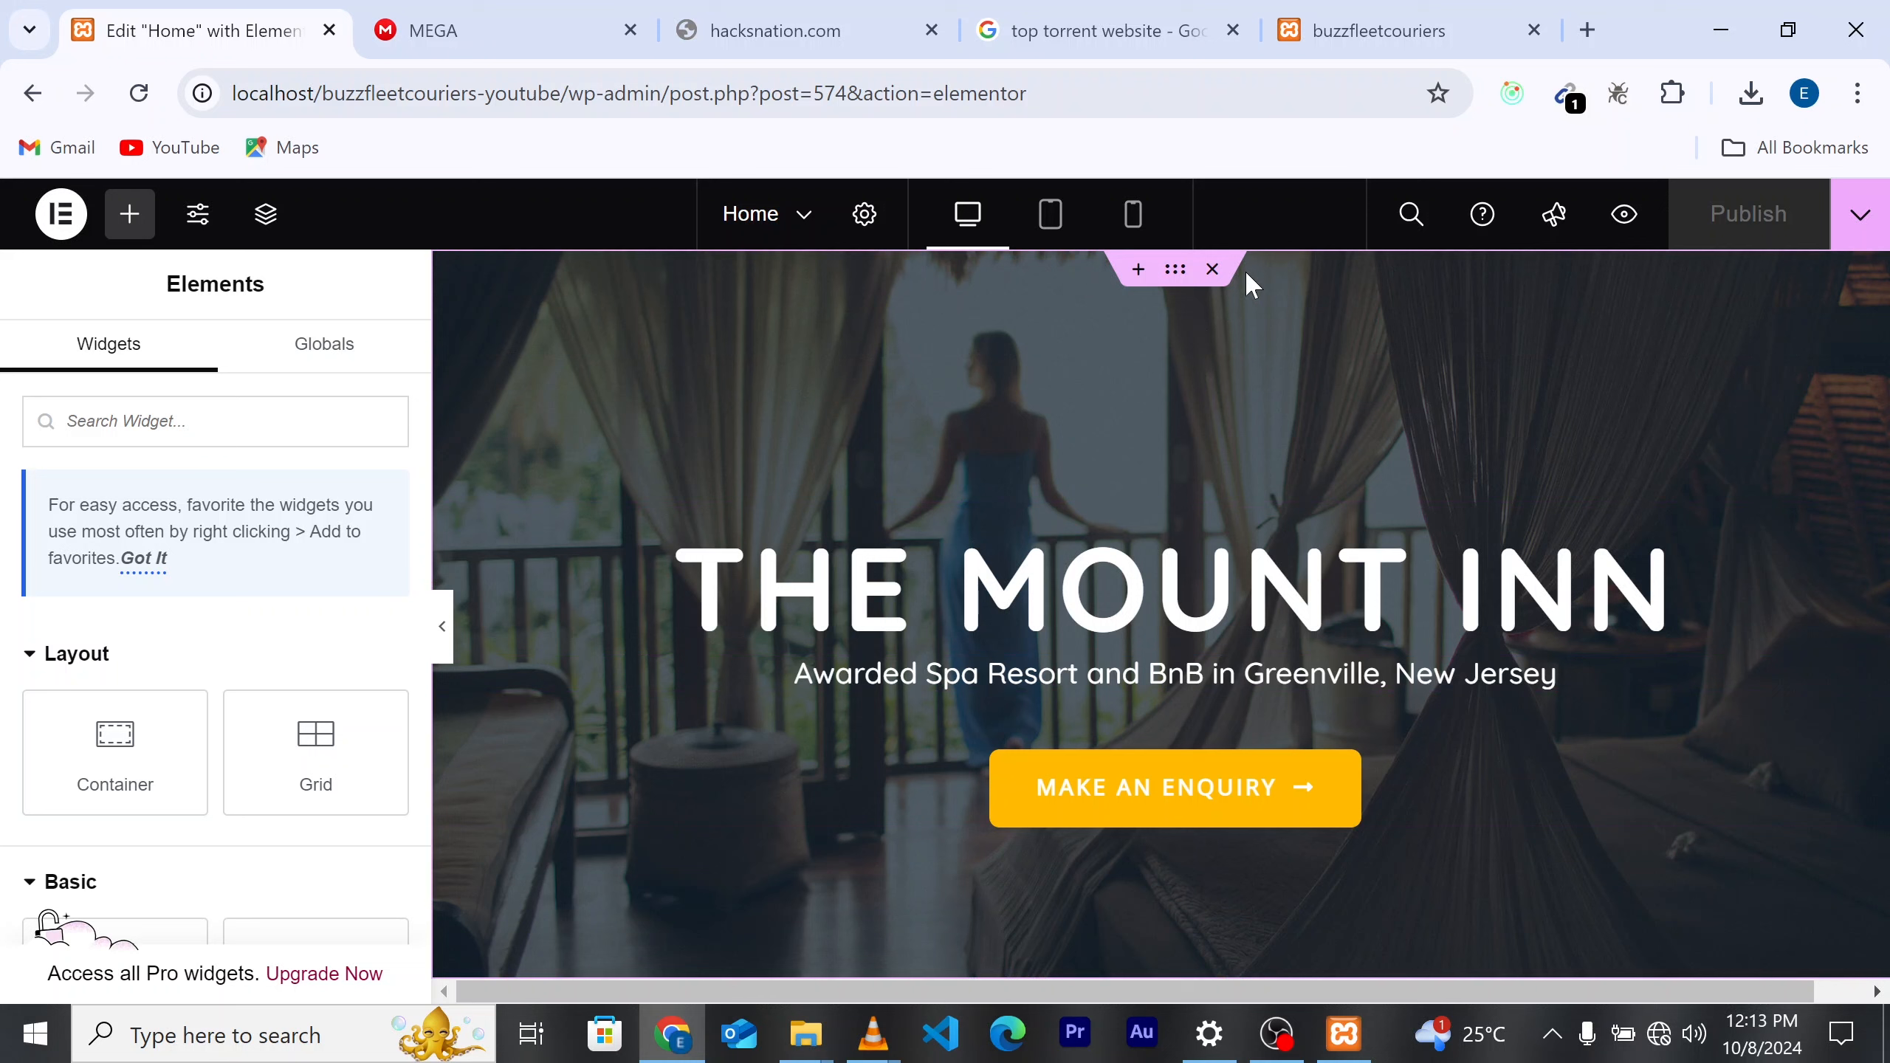
Step: Select the hero container and open its Style > Background image chooser
click(1175, 269)
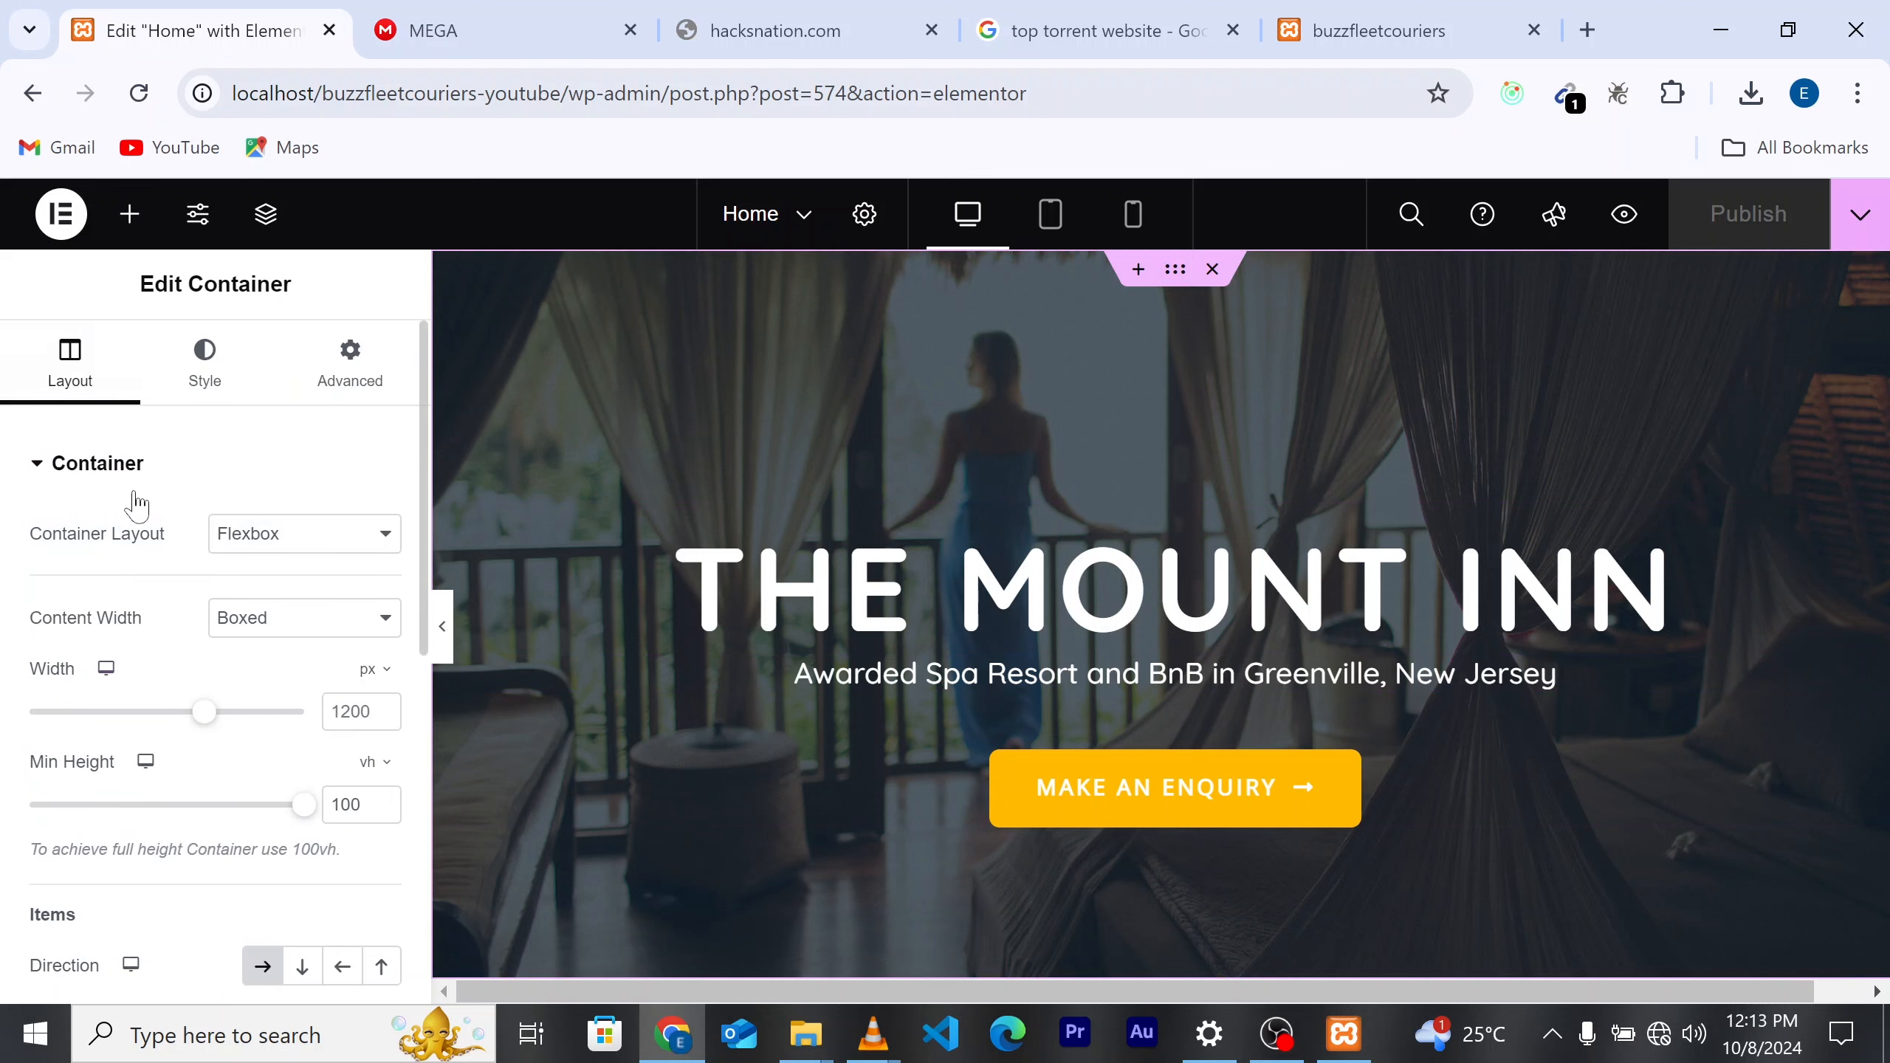
scroll(135, 780, down, 5)
scroll(141, 782, up, 5)
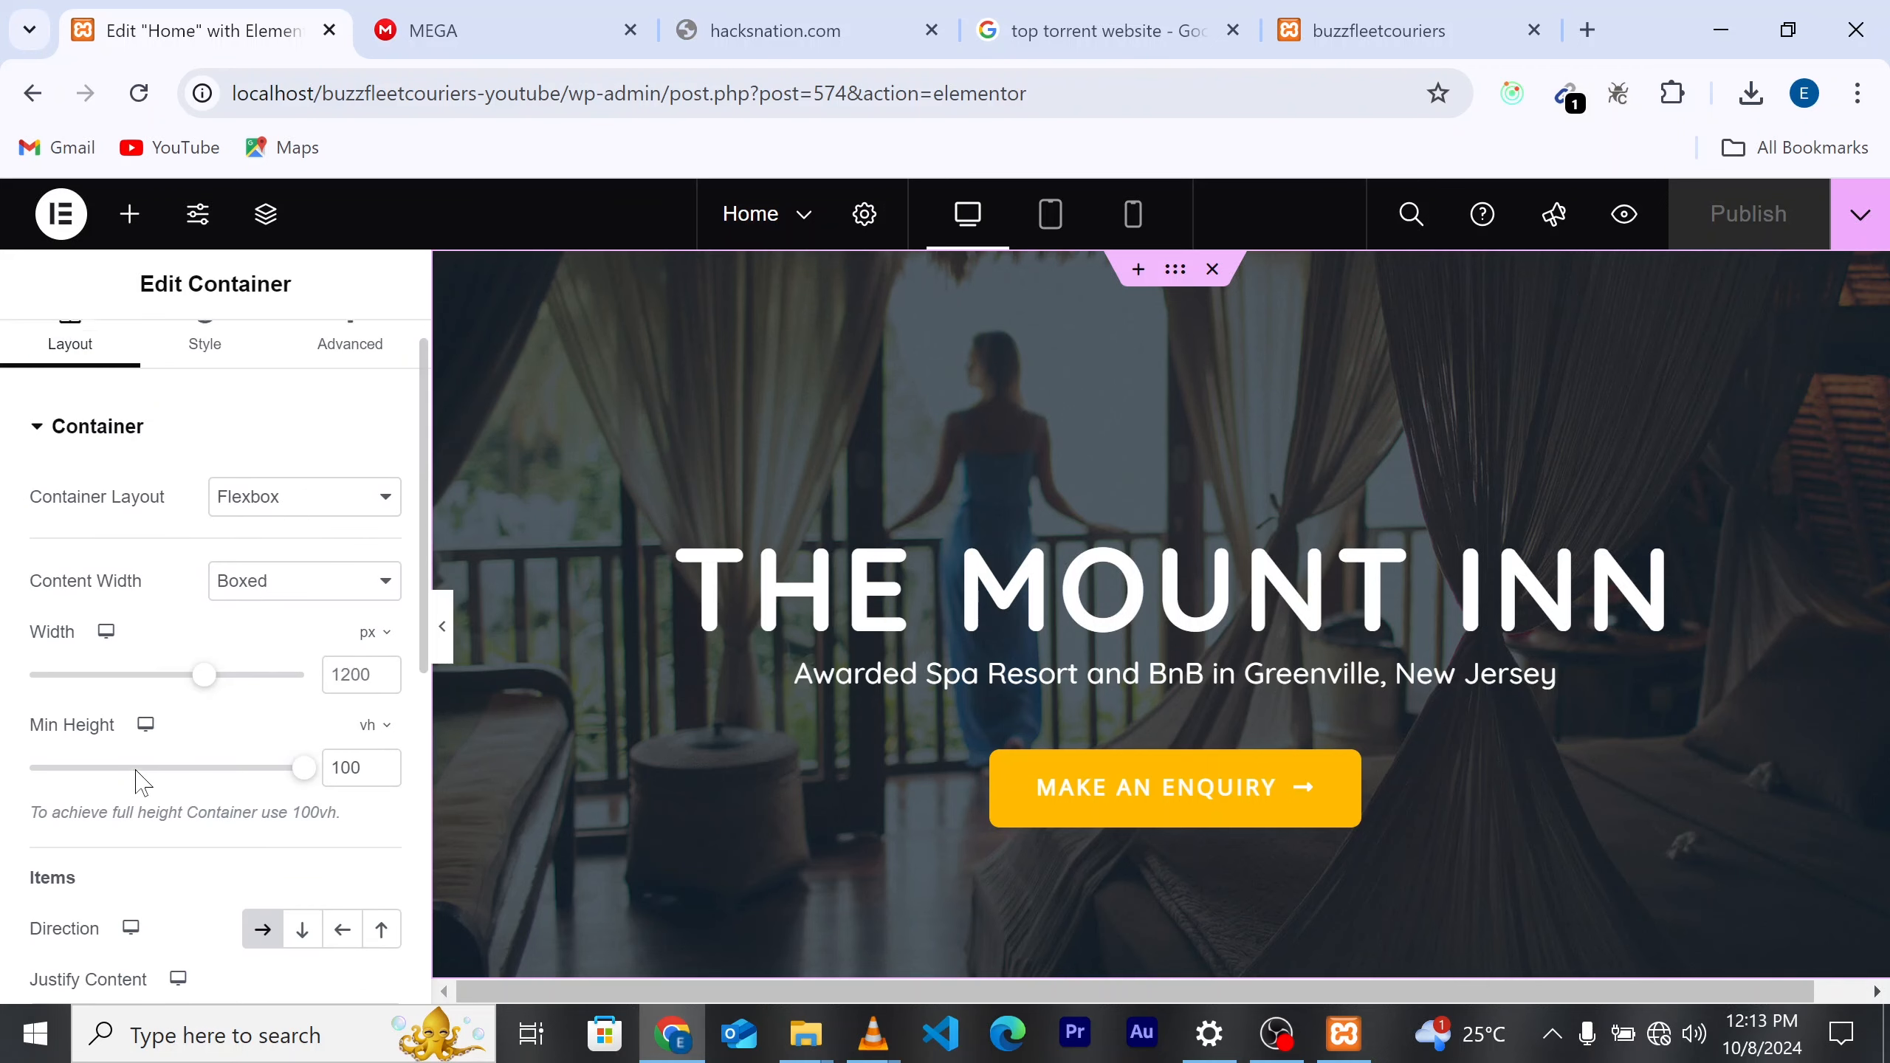
scroll(141, 782, up, 1)
click(205, 355)
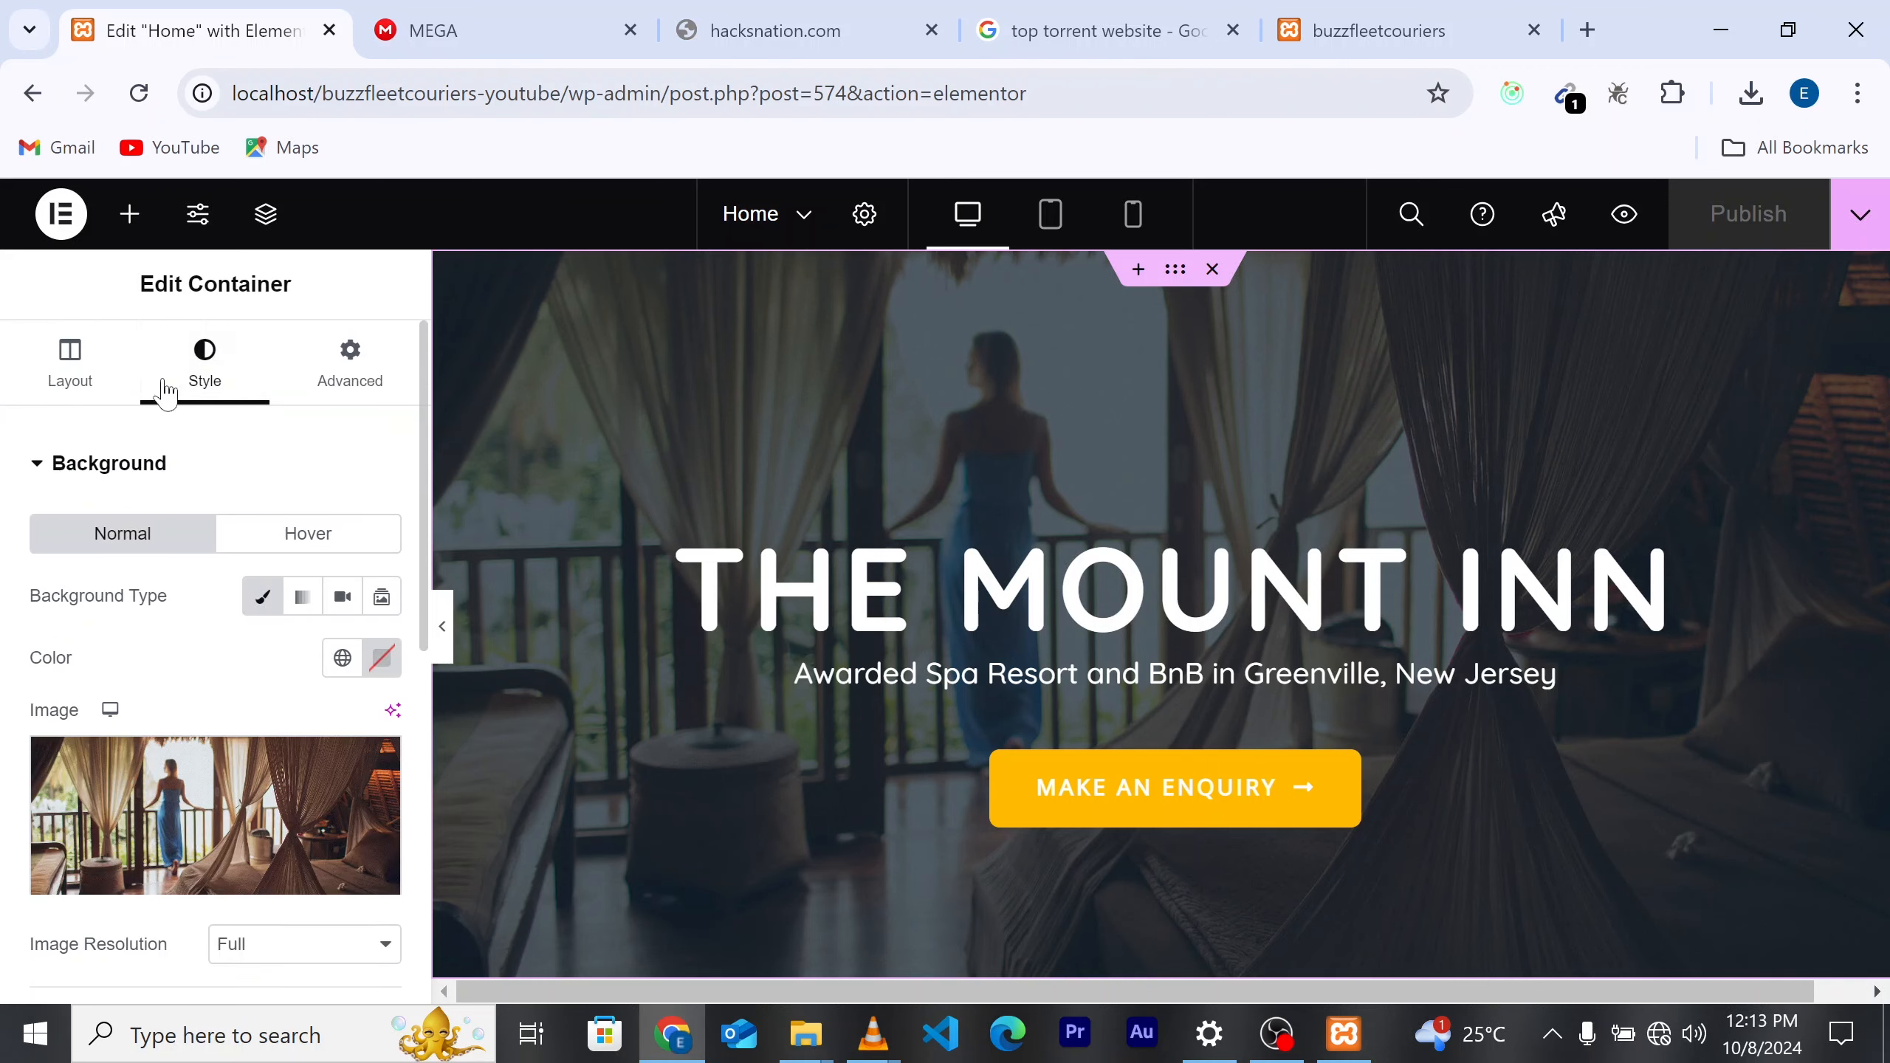
scroll(230, 670, down, 3)
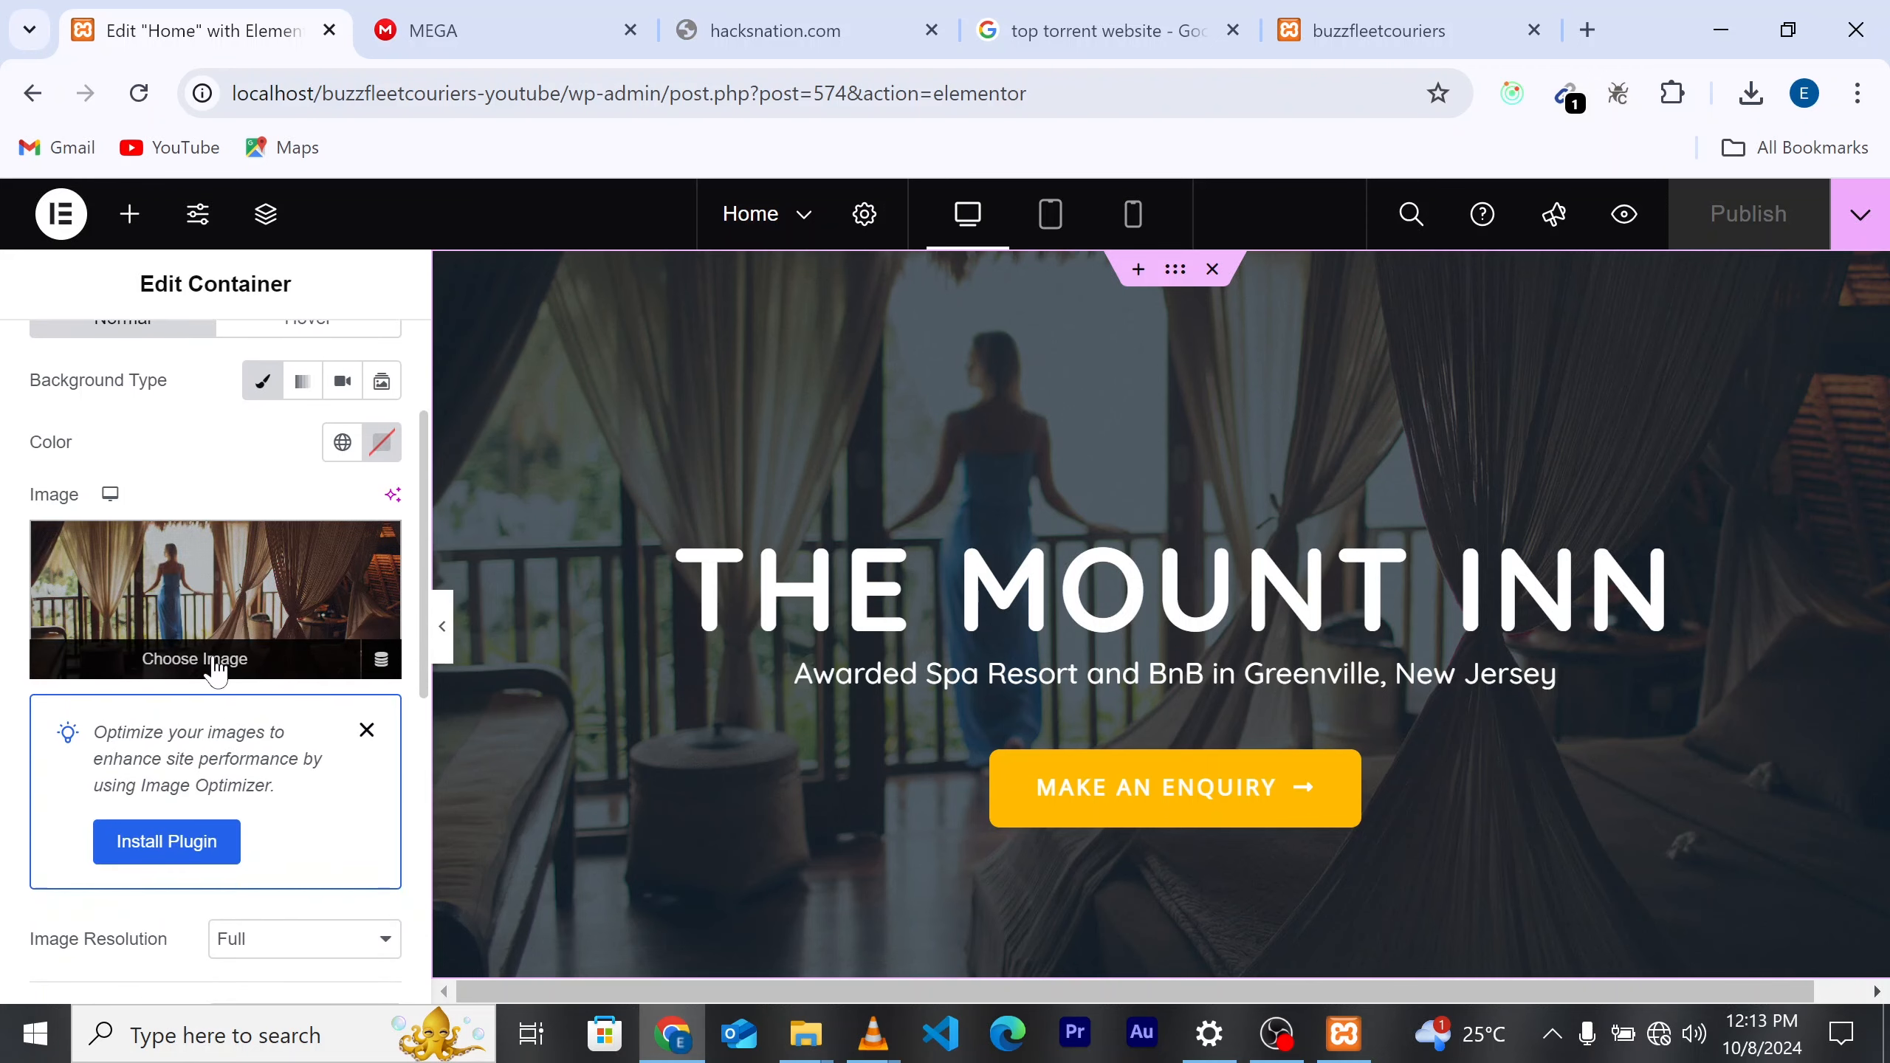
click(192, 660)
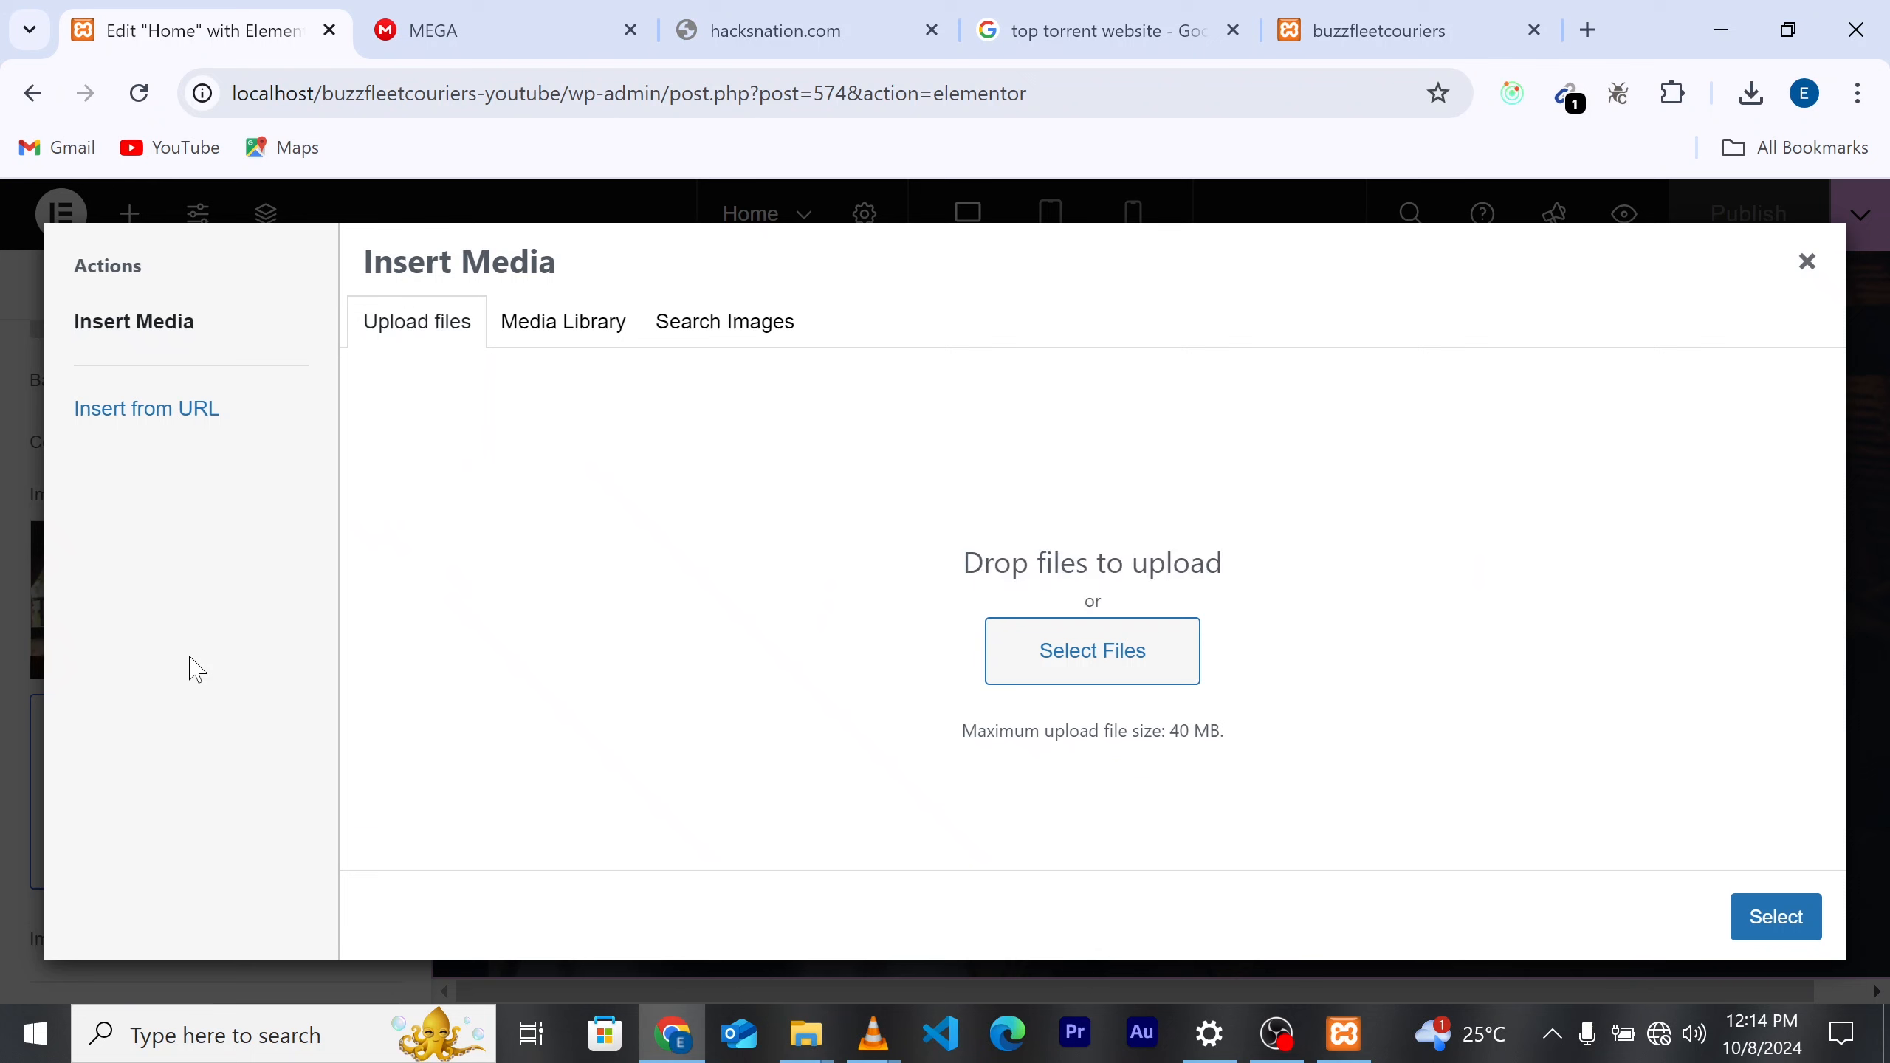
Step: Set pexels-tomfisk-3057960.jpg from the Media Library as the hero background
click(569, 335)
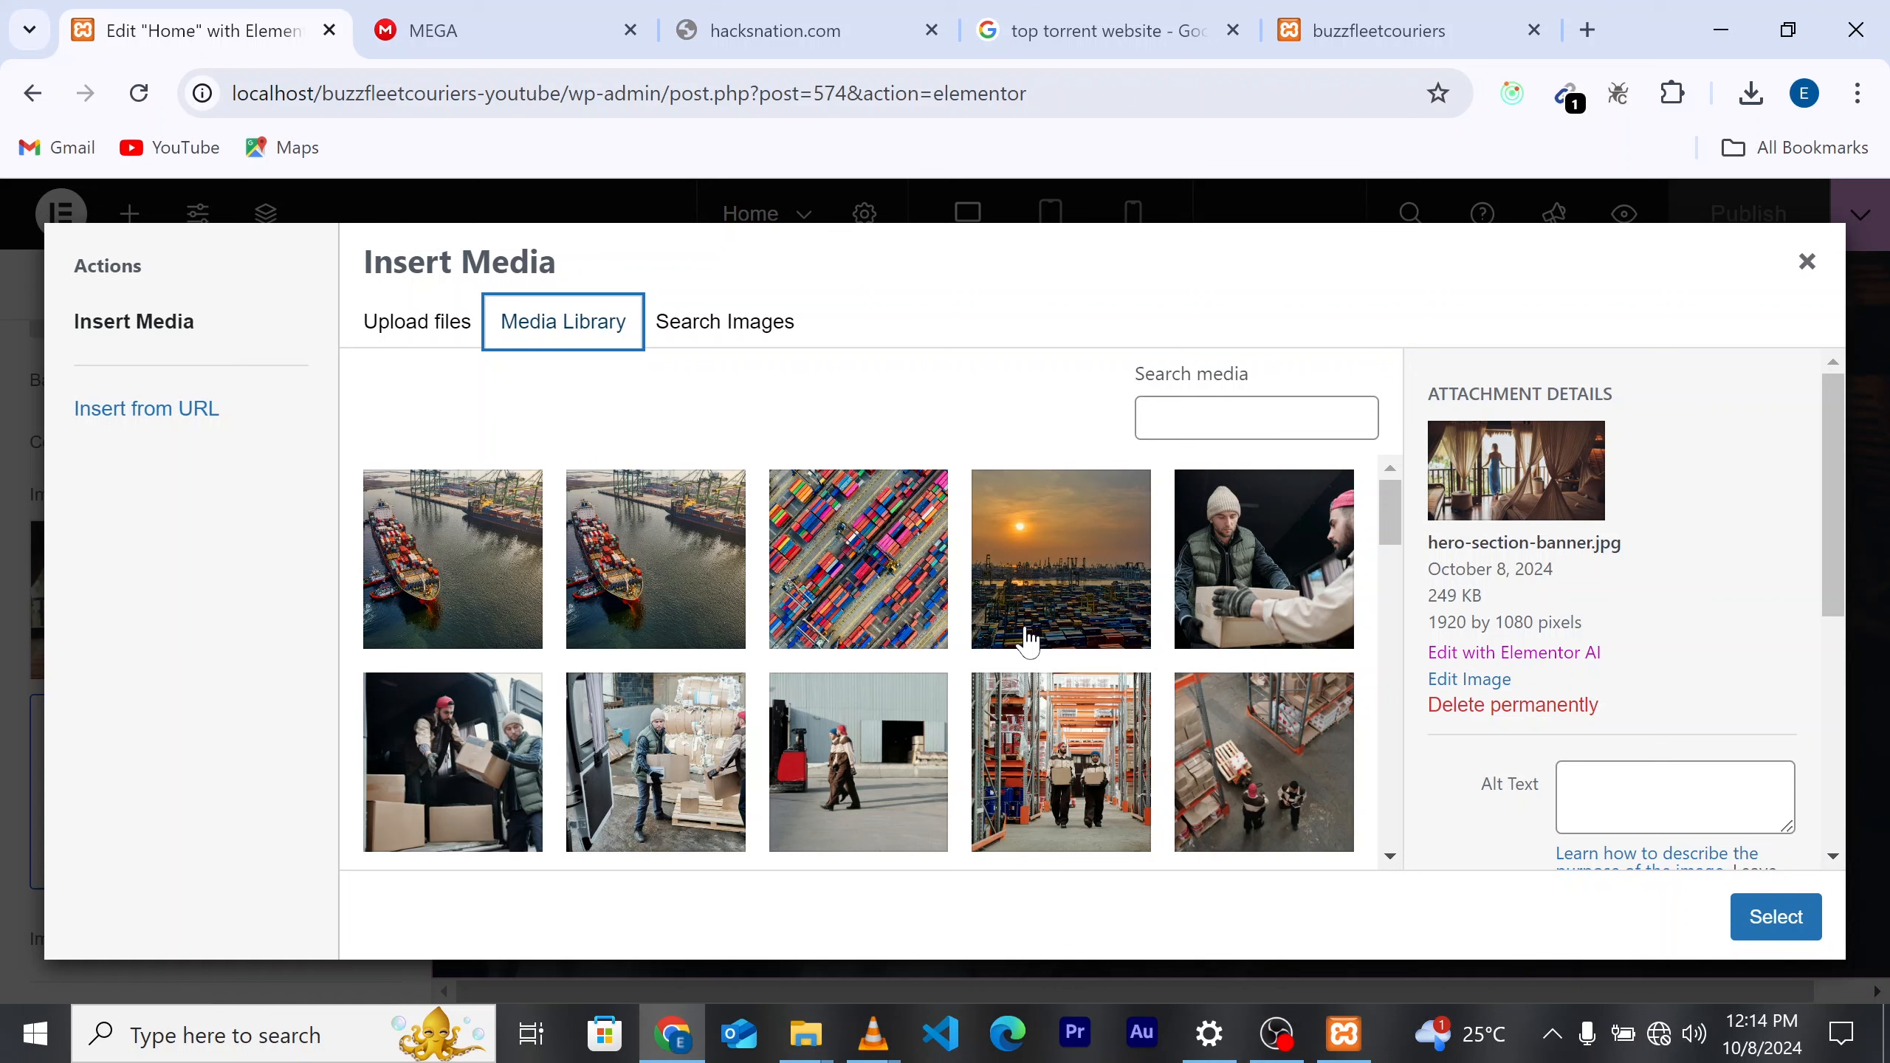
scroll(1010, 670, down, 5)
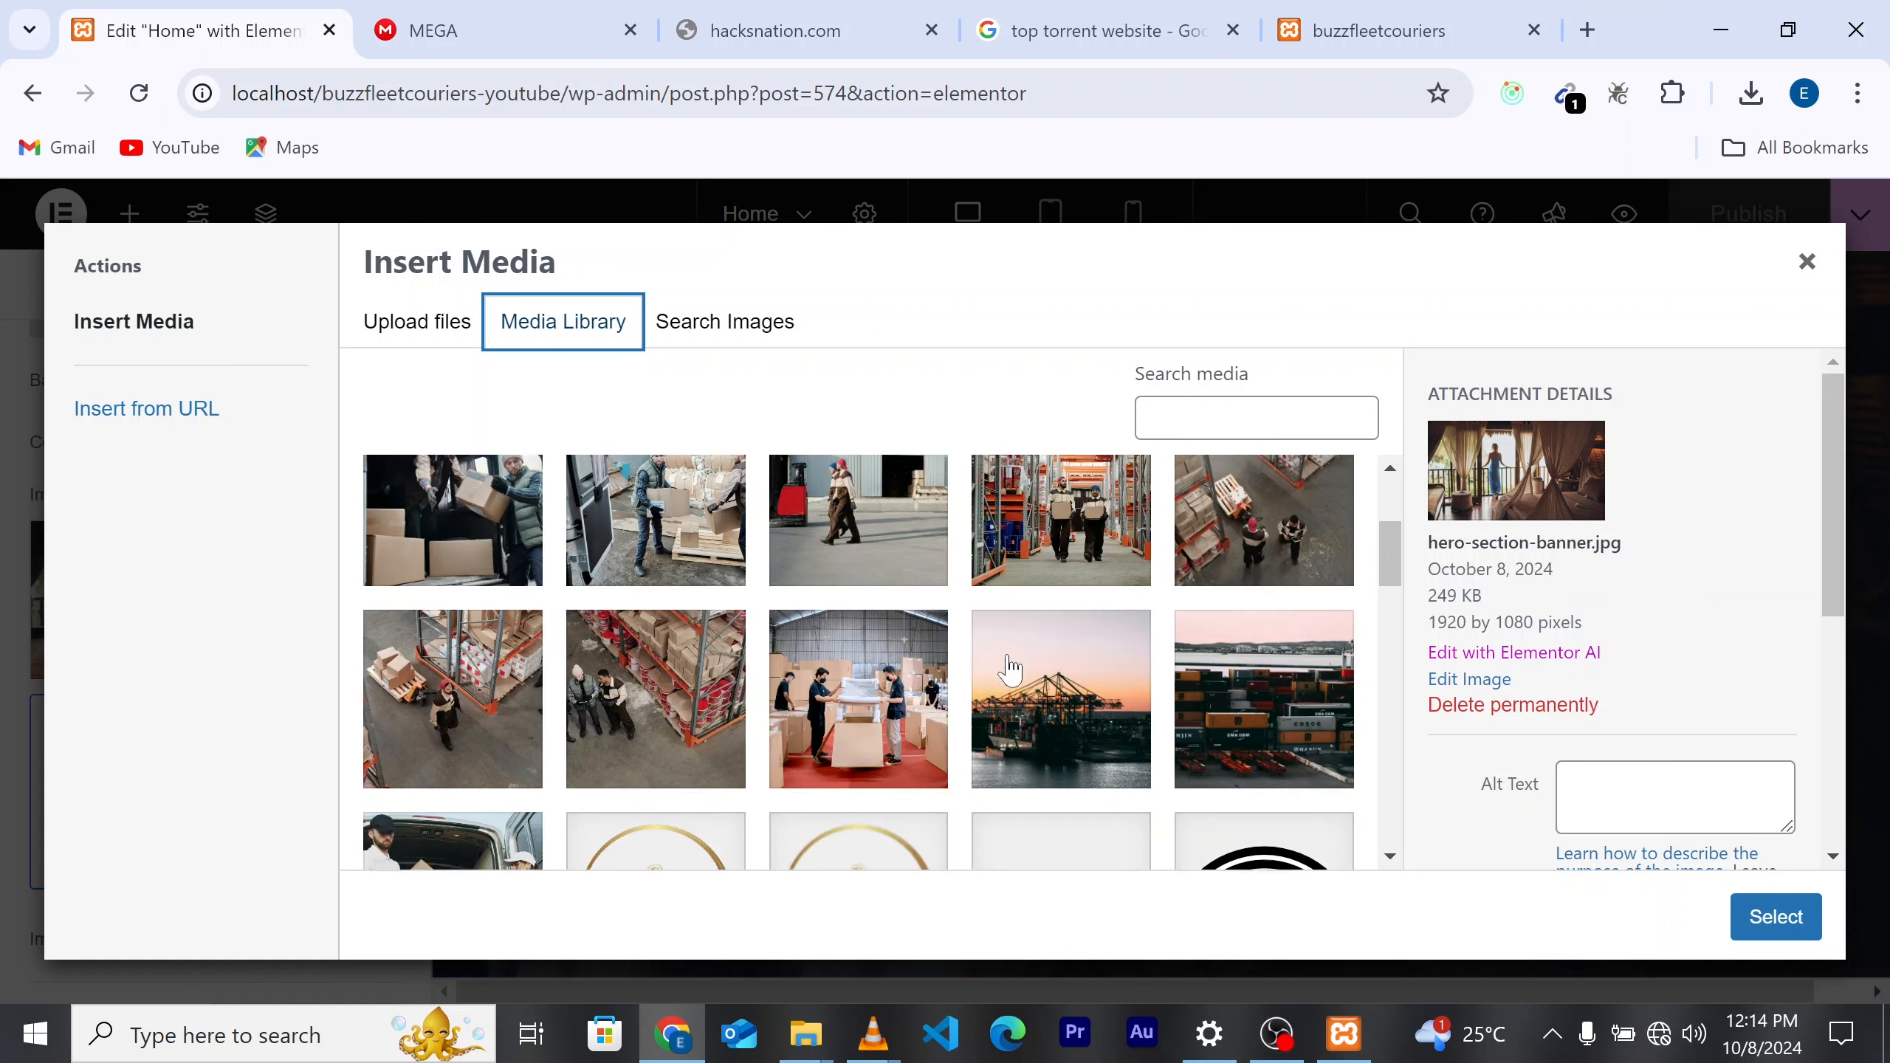
scroll(1010, 670, down, 3)
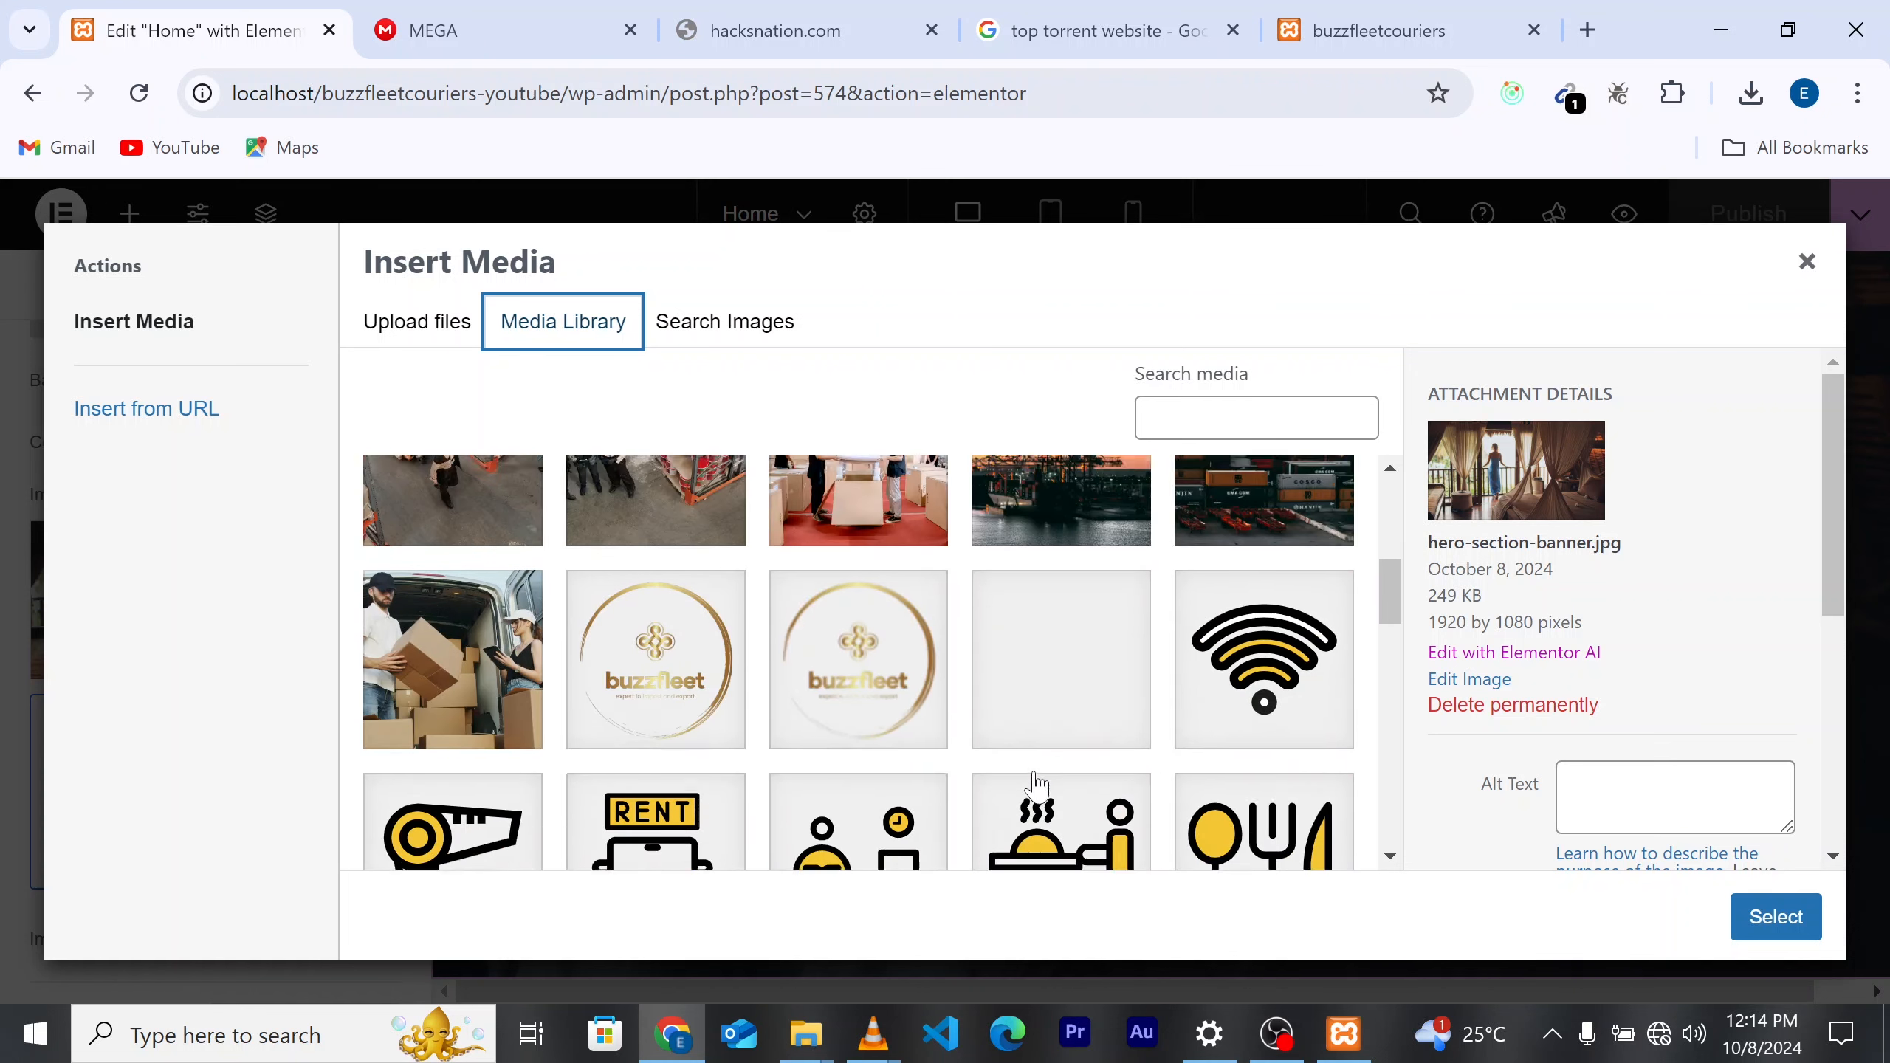
scroll(1038, 788, up, 5)
scroll(1038, 788, up, 3)
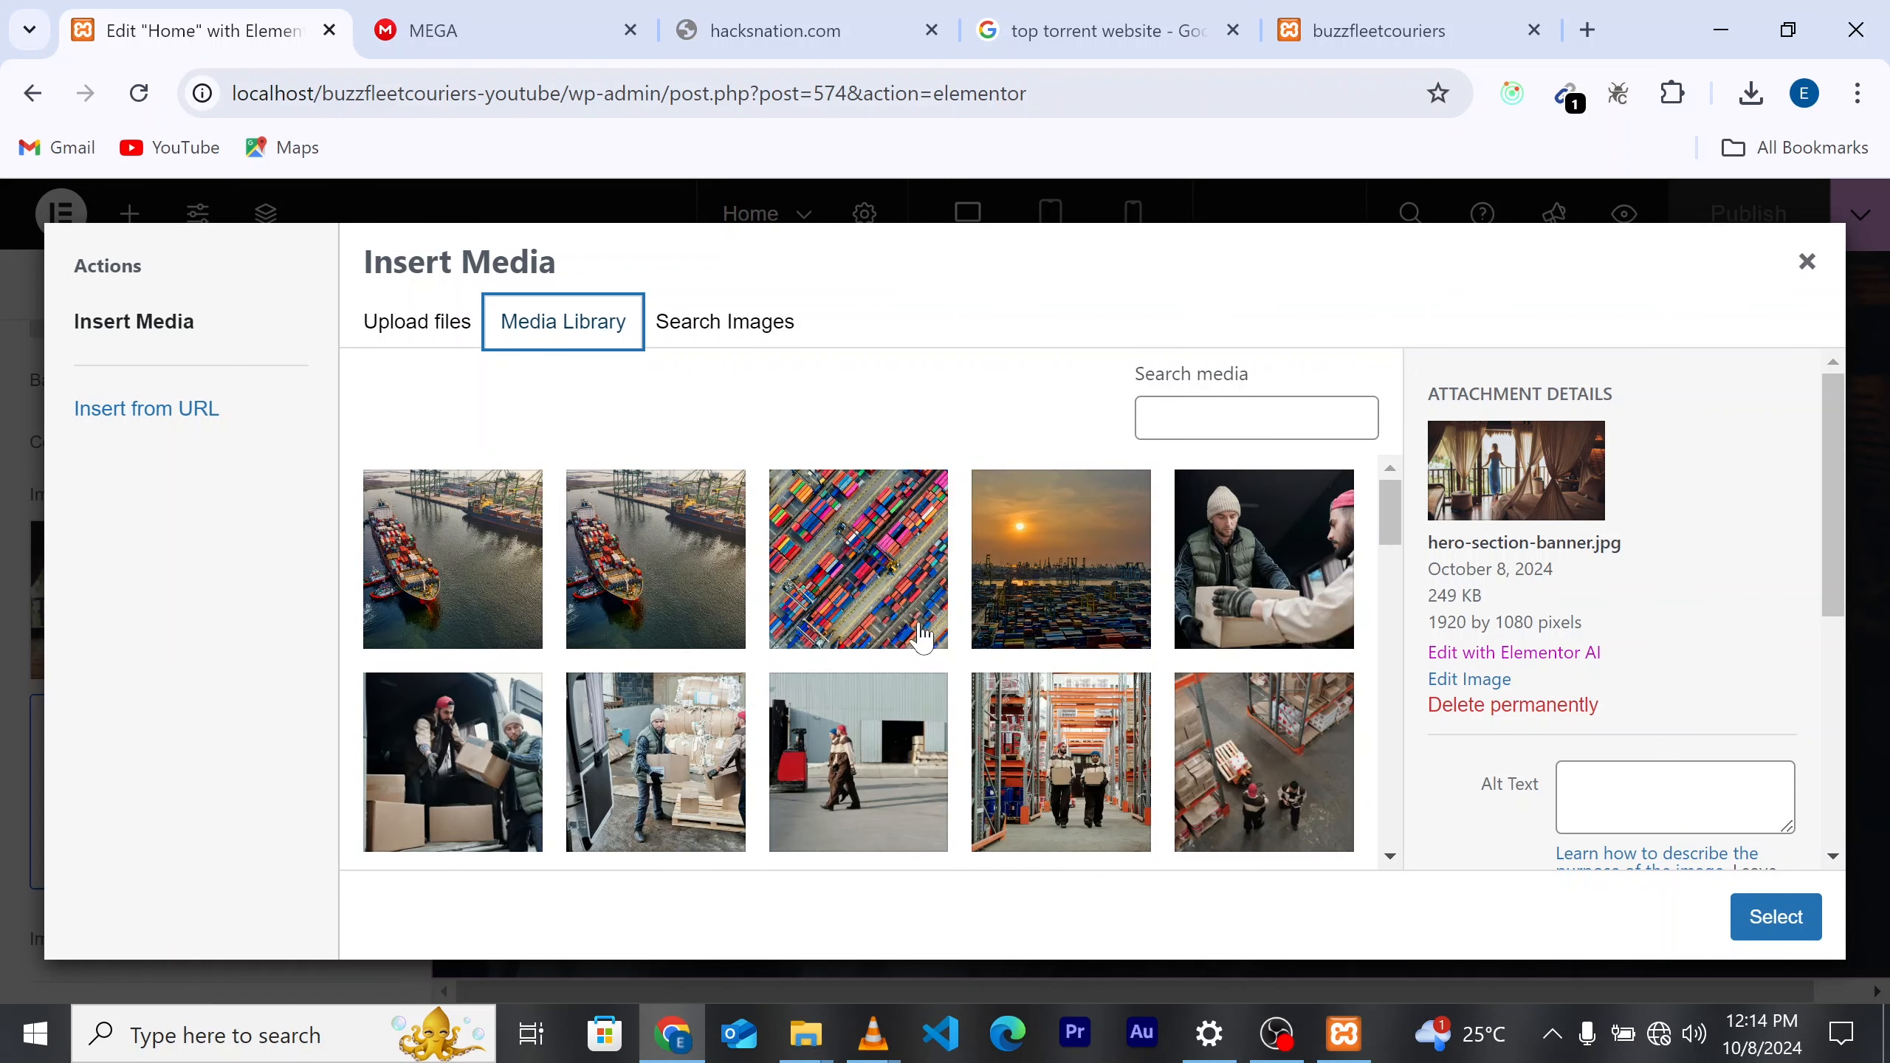
click(1055, 605)
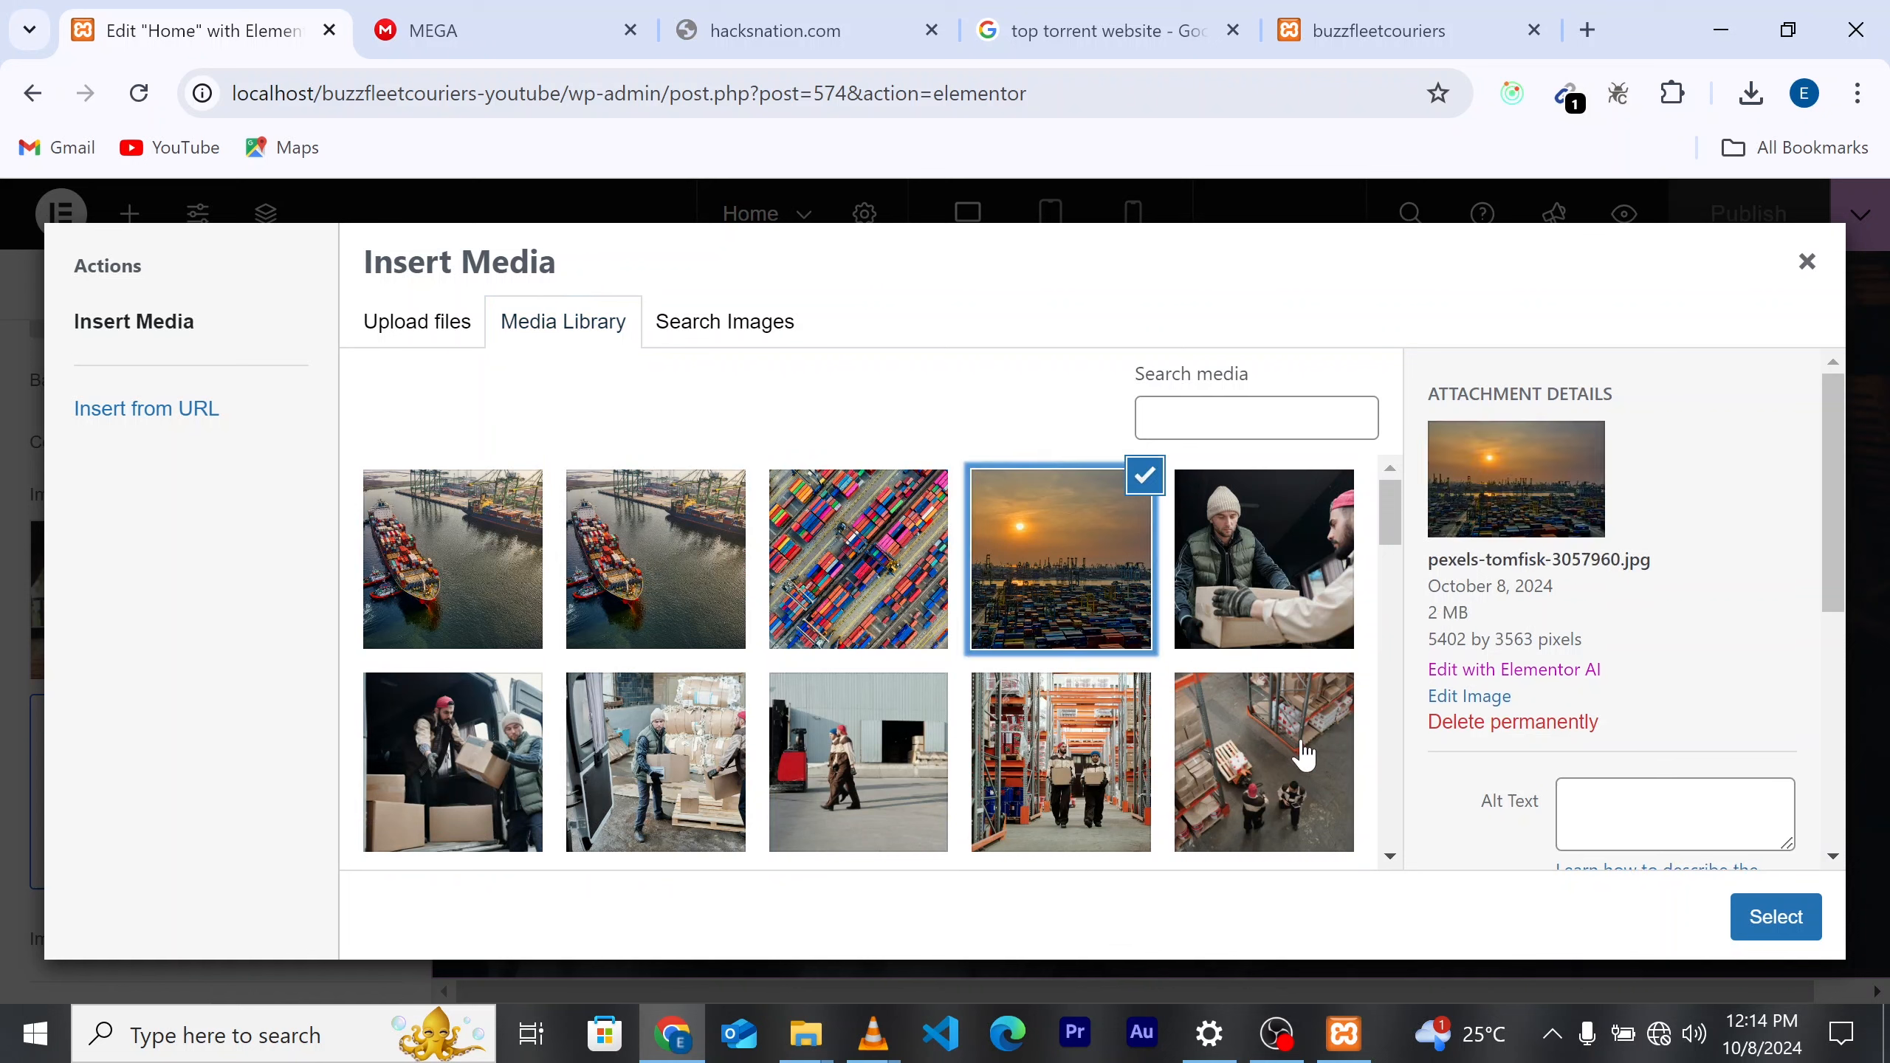
click(1780, 923)
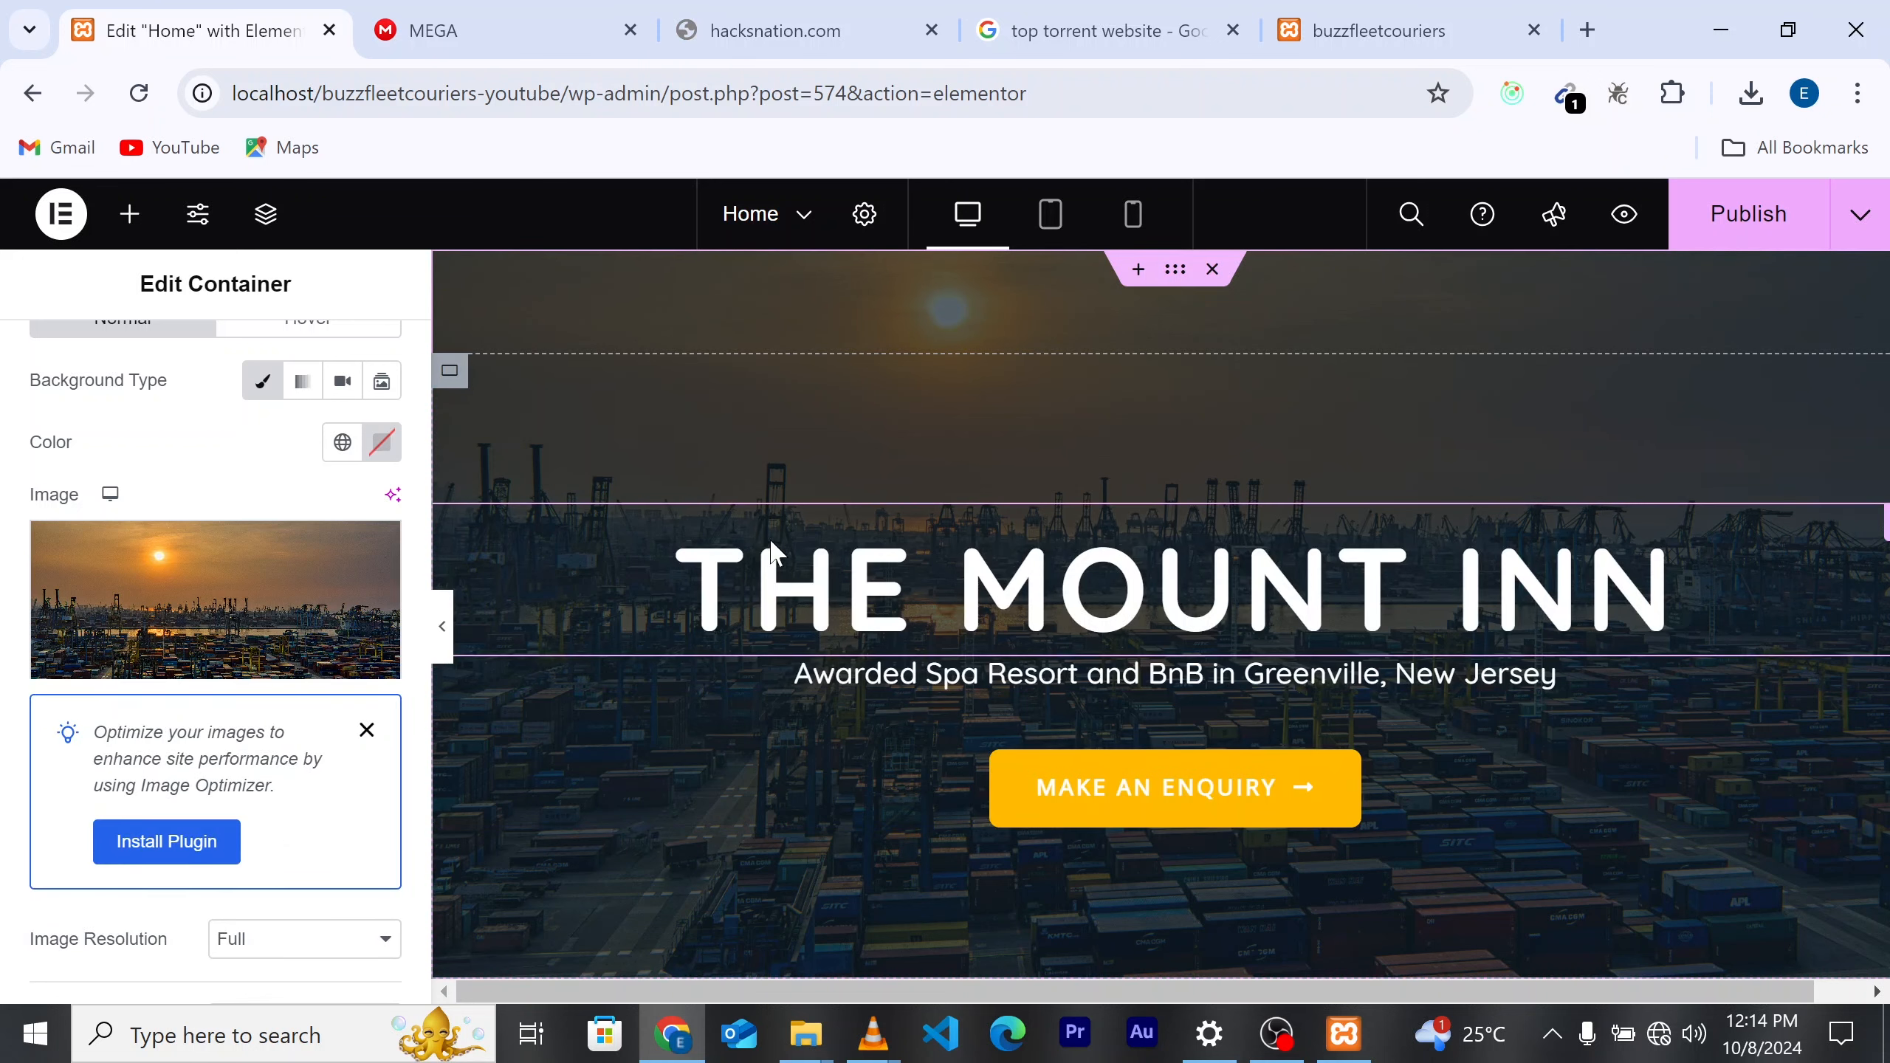
Step: Preview the page with the editor panel collapsed to check the port background
click(442, 629)
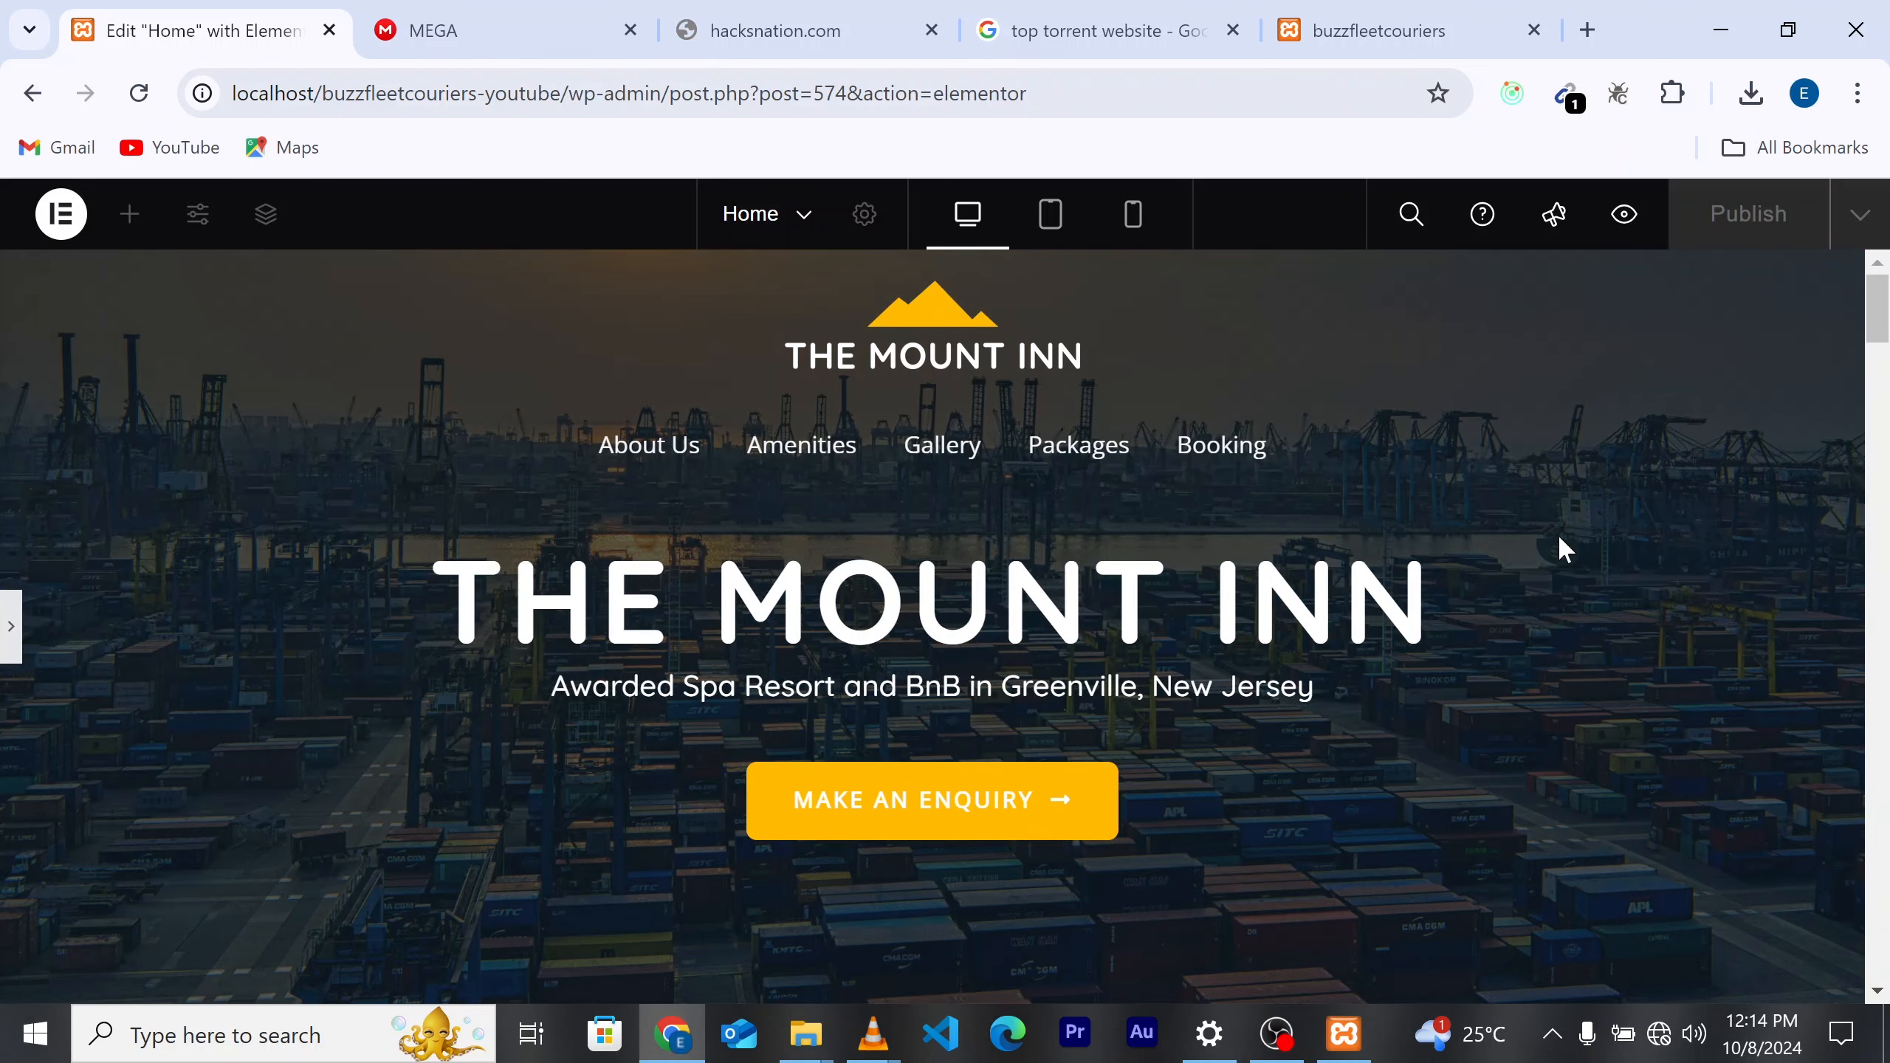
scroll(1749, 561, down, 5)
scroll(1741, 550, up, 5)
scroll(1489, 587, down, 3)
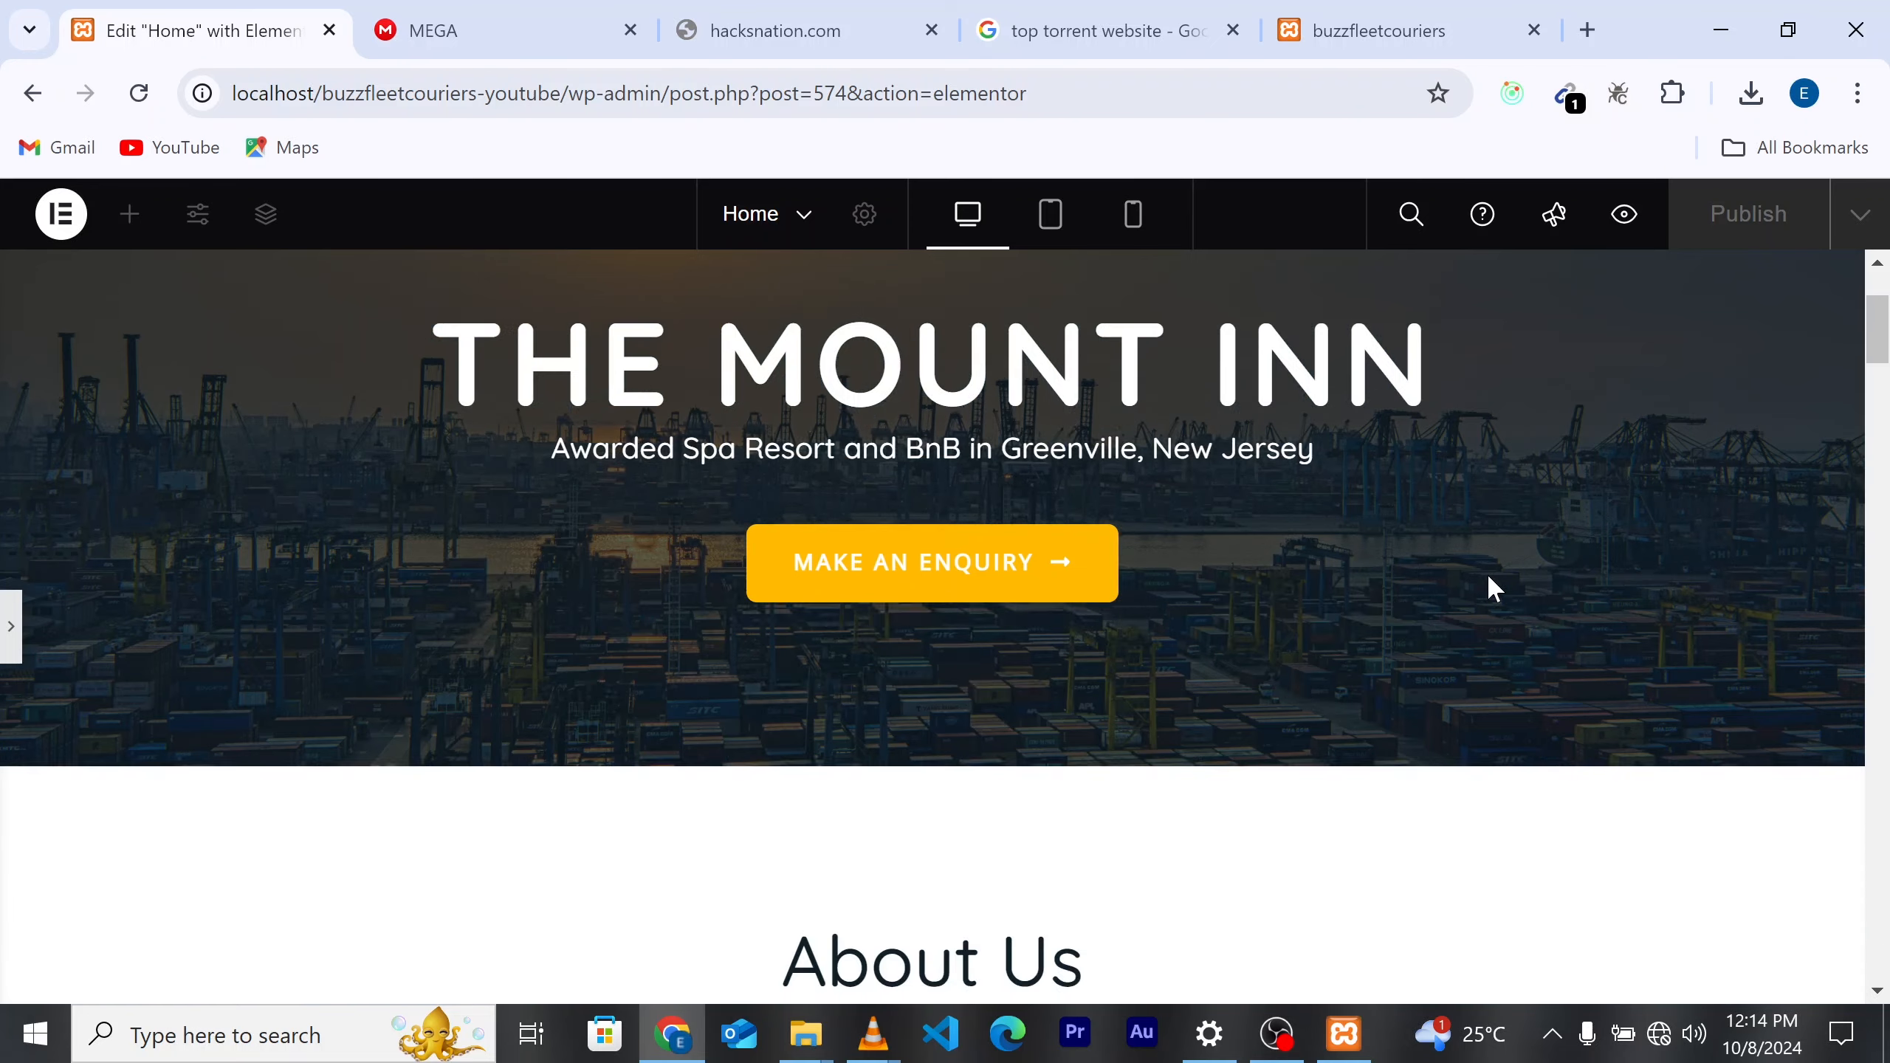
scroll(1486, 573, up, 3)
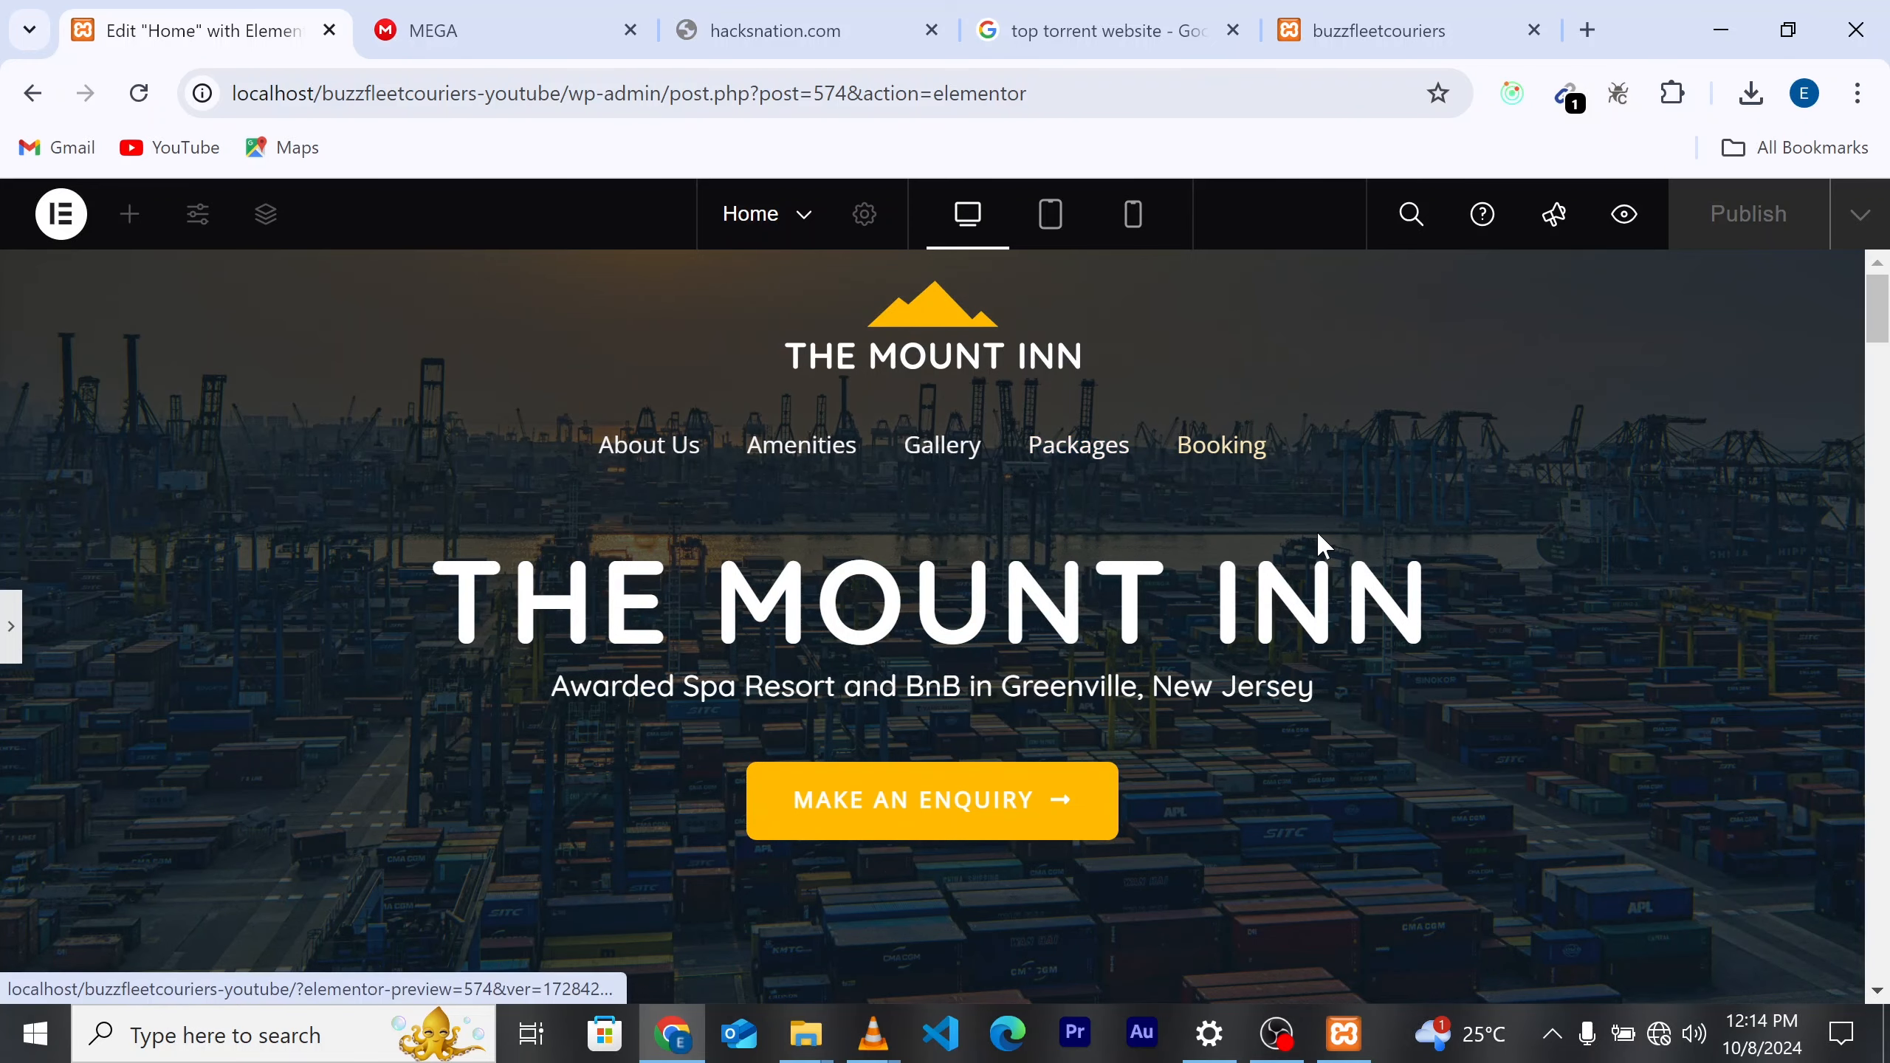
scroll(1317, 540, down, 6)
scroll(358, 421, up, 4)
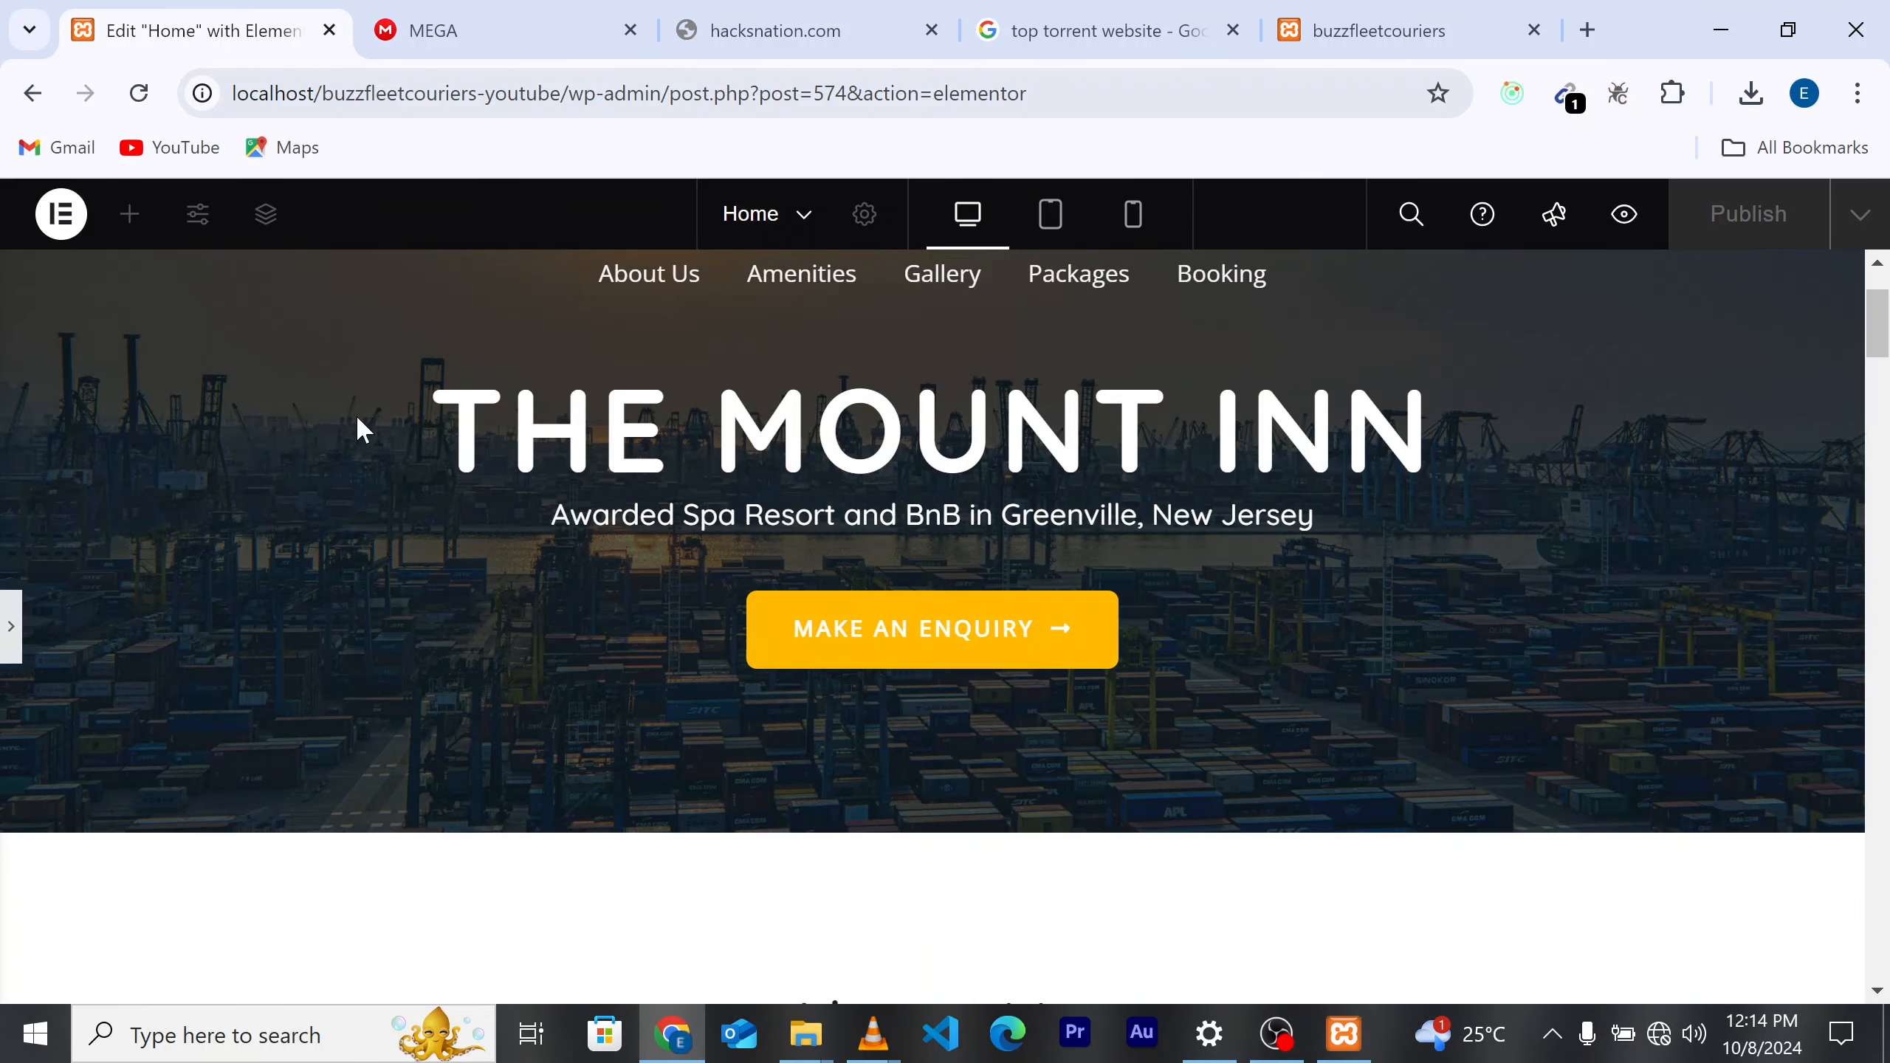
Step: Restore the editor panel and show the hero container's Layout settings
click(9, 644)
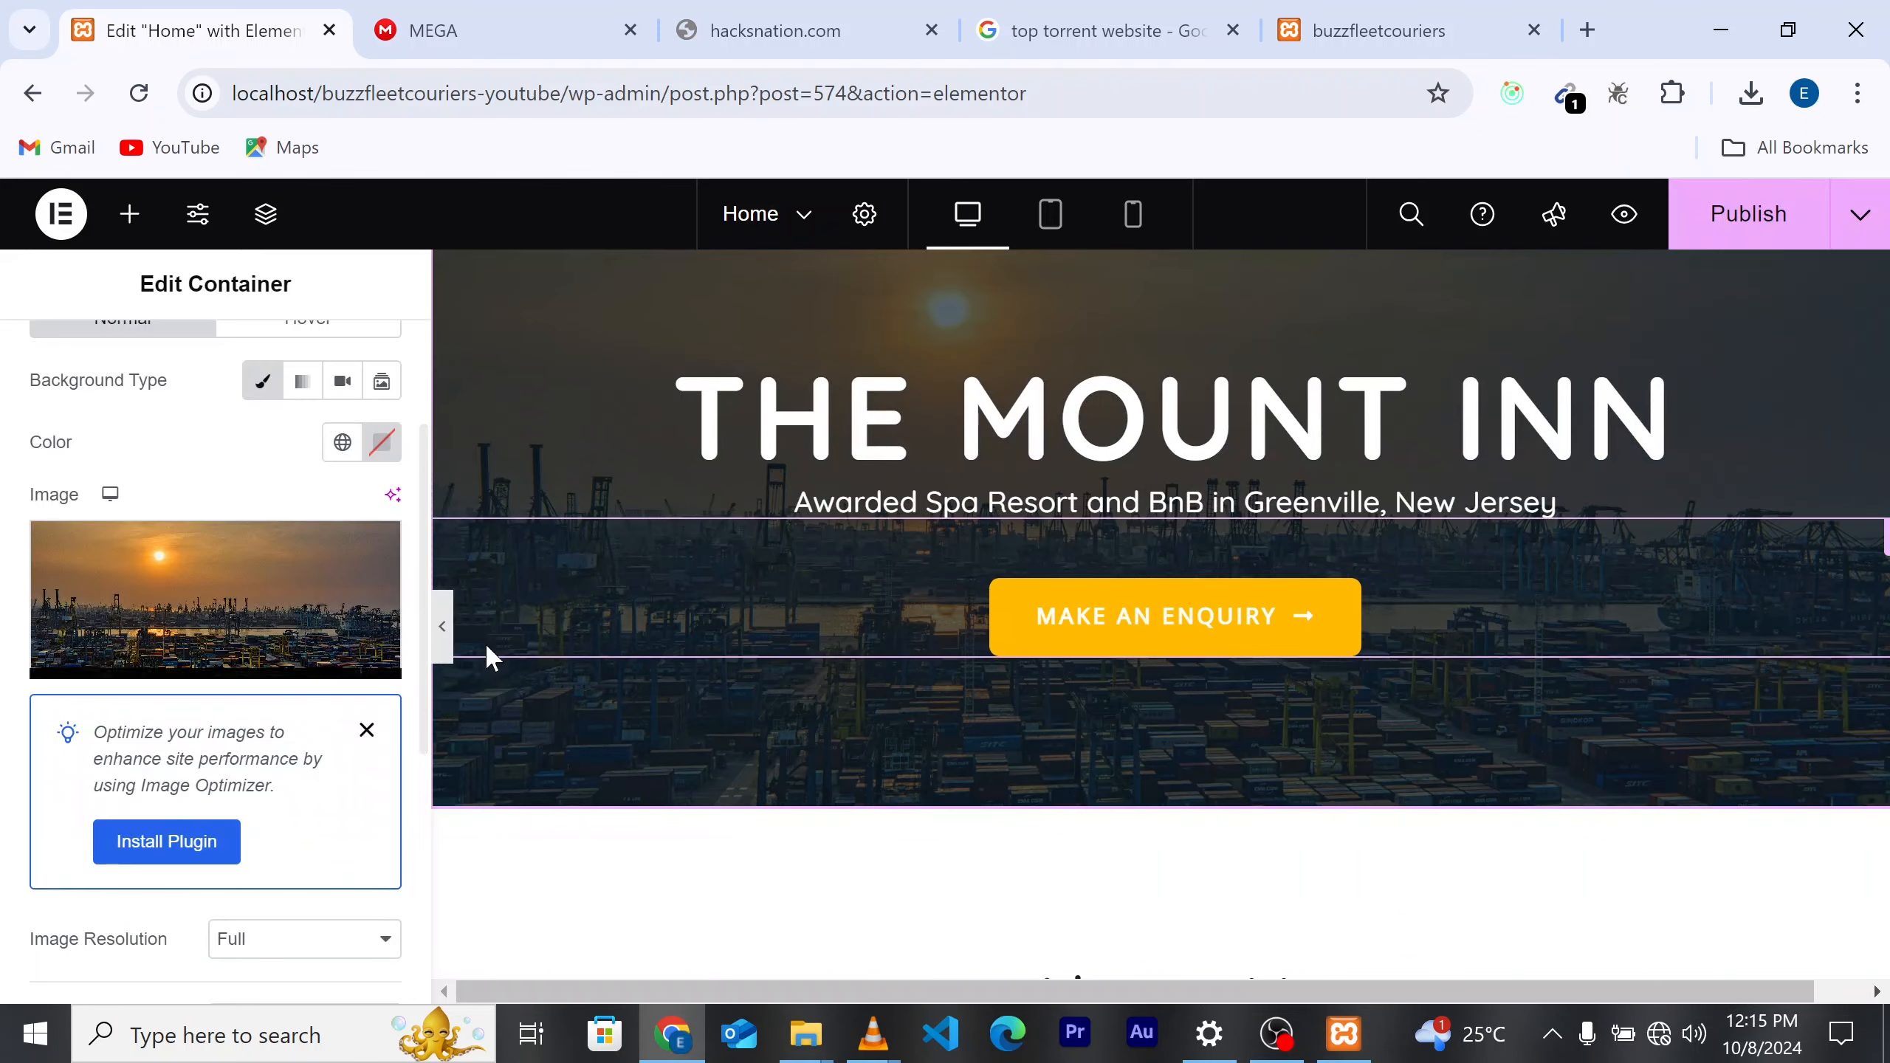
scroll(1194, 662, up, 2)
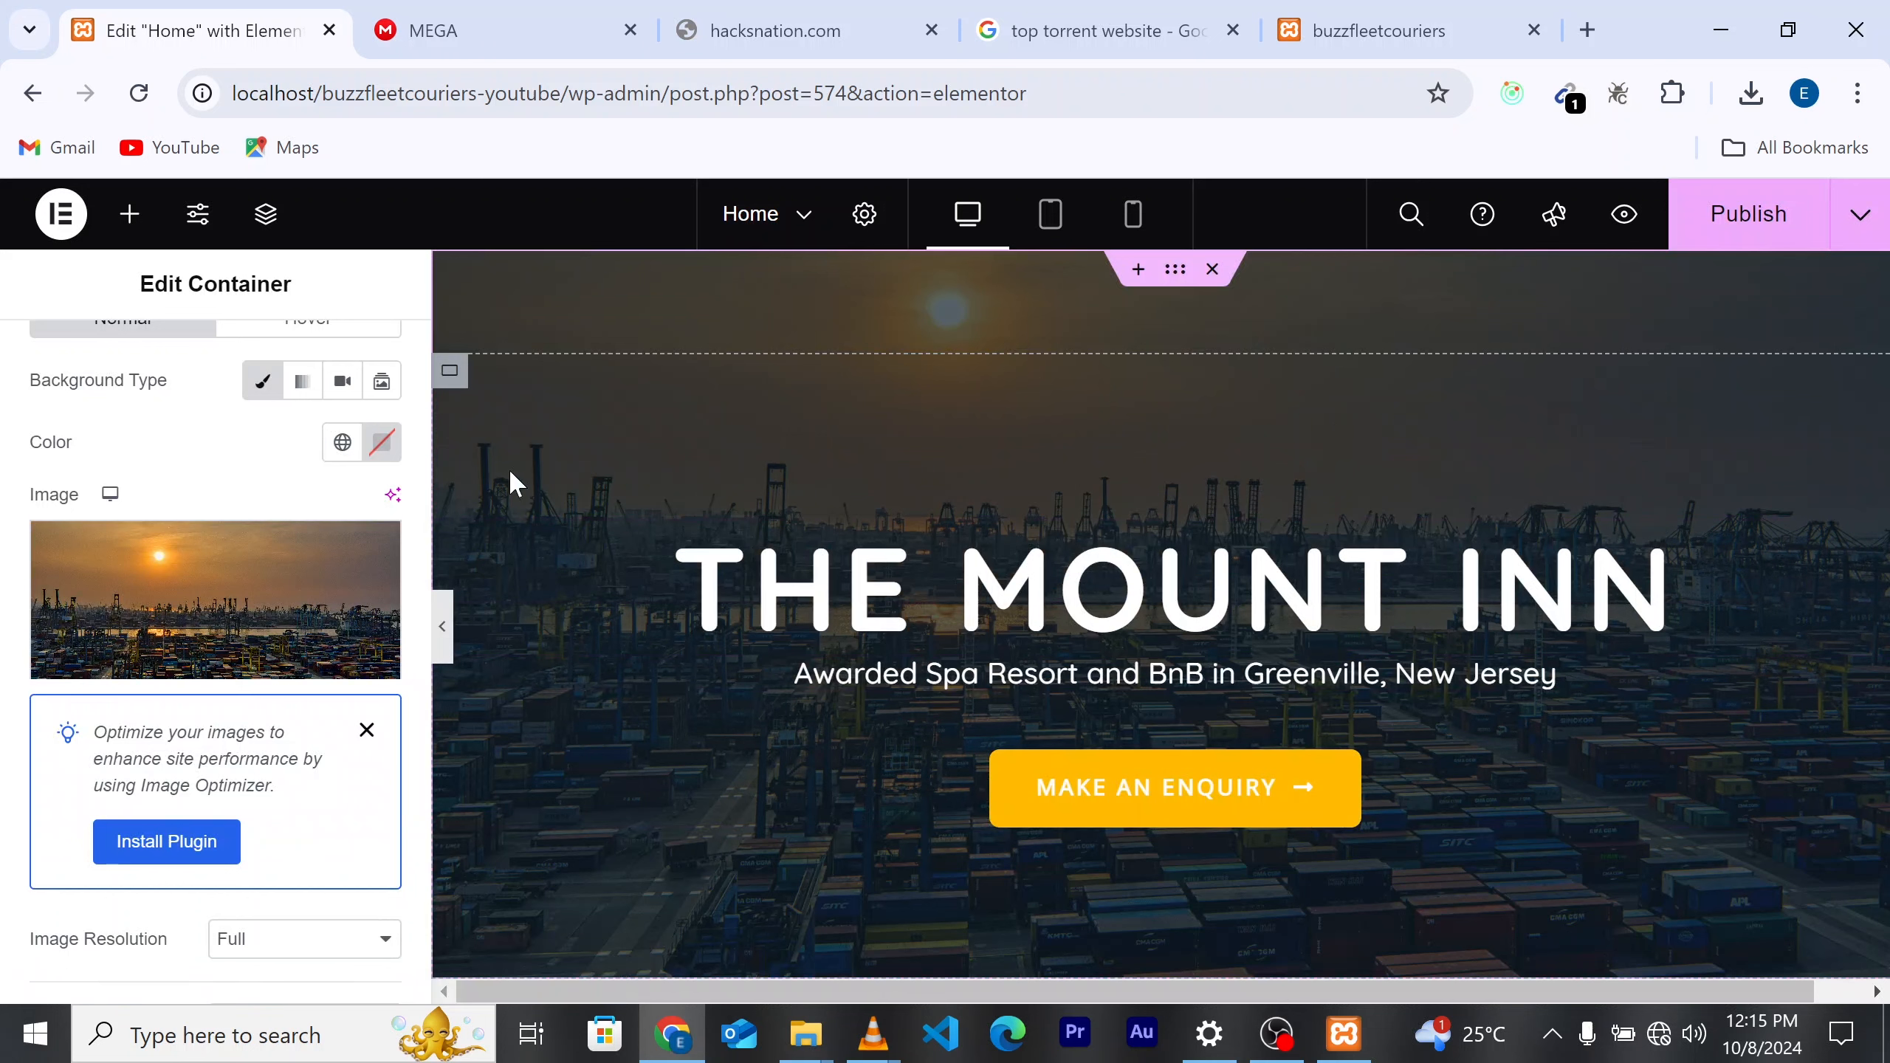
scroll(160, 667, up, 3)
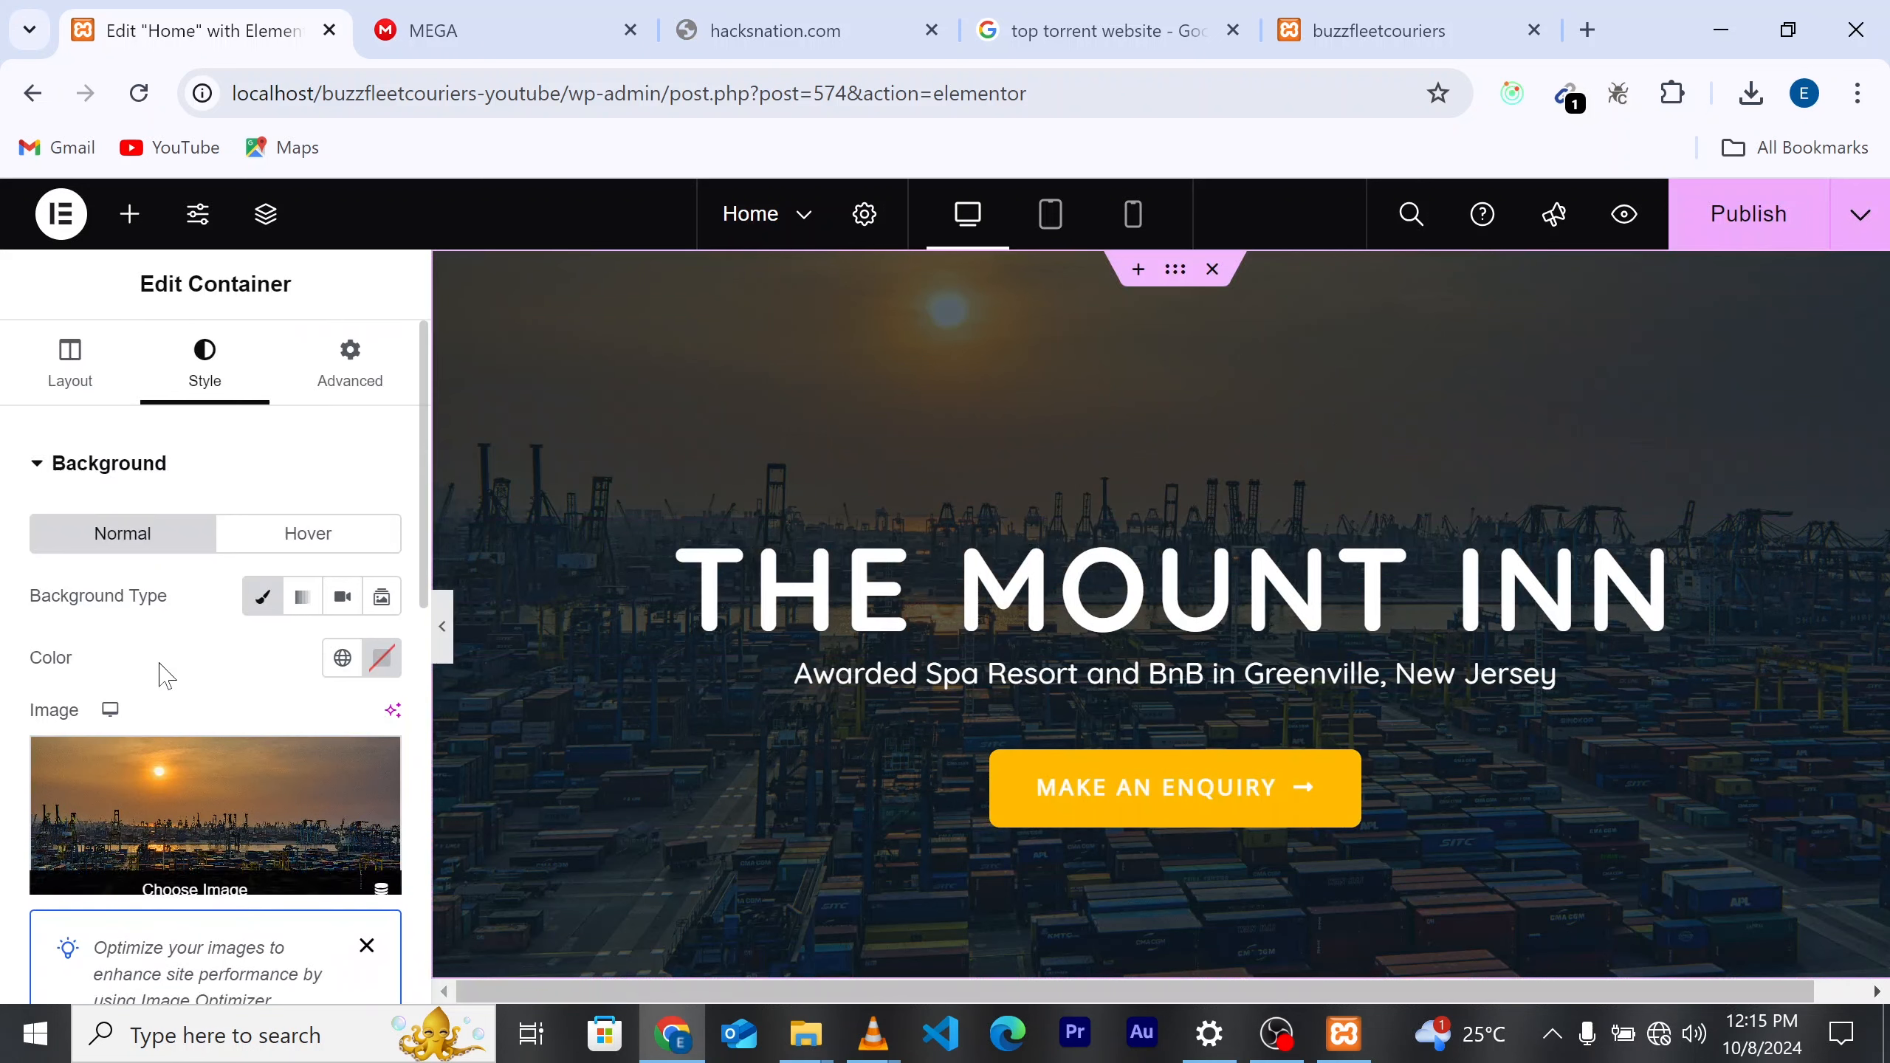
click(60, 398)
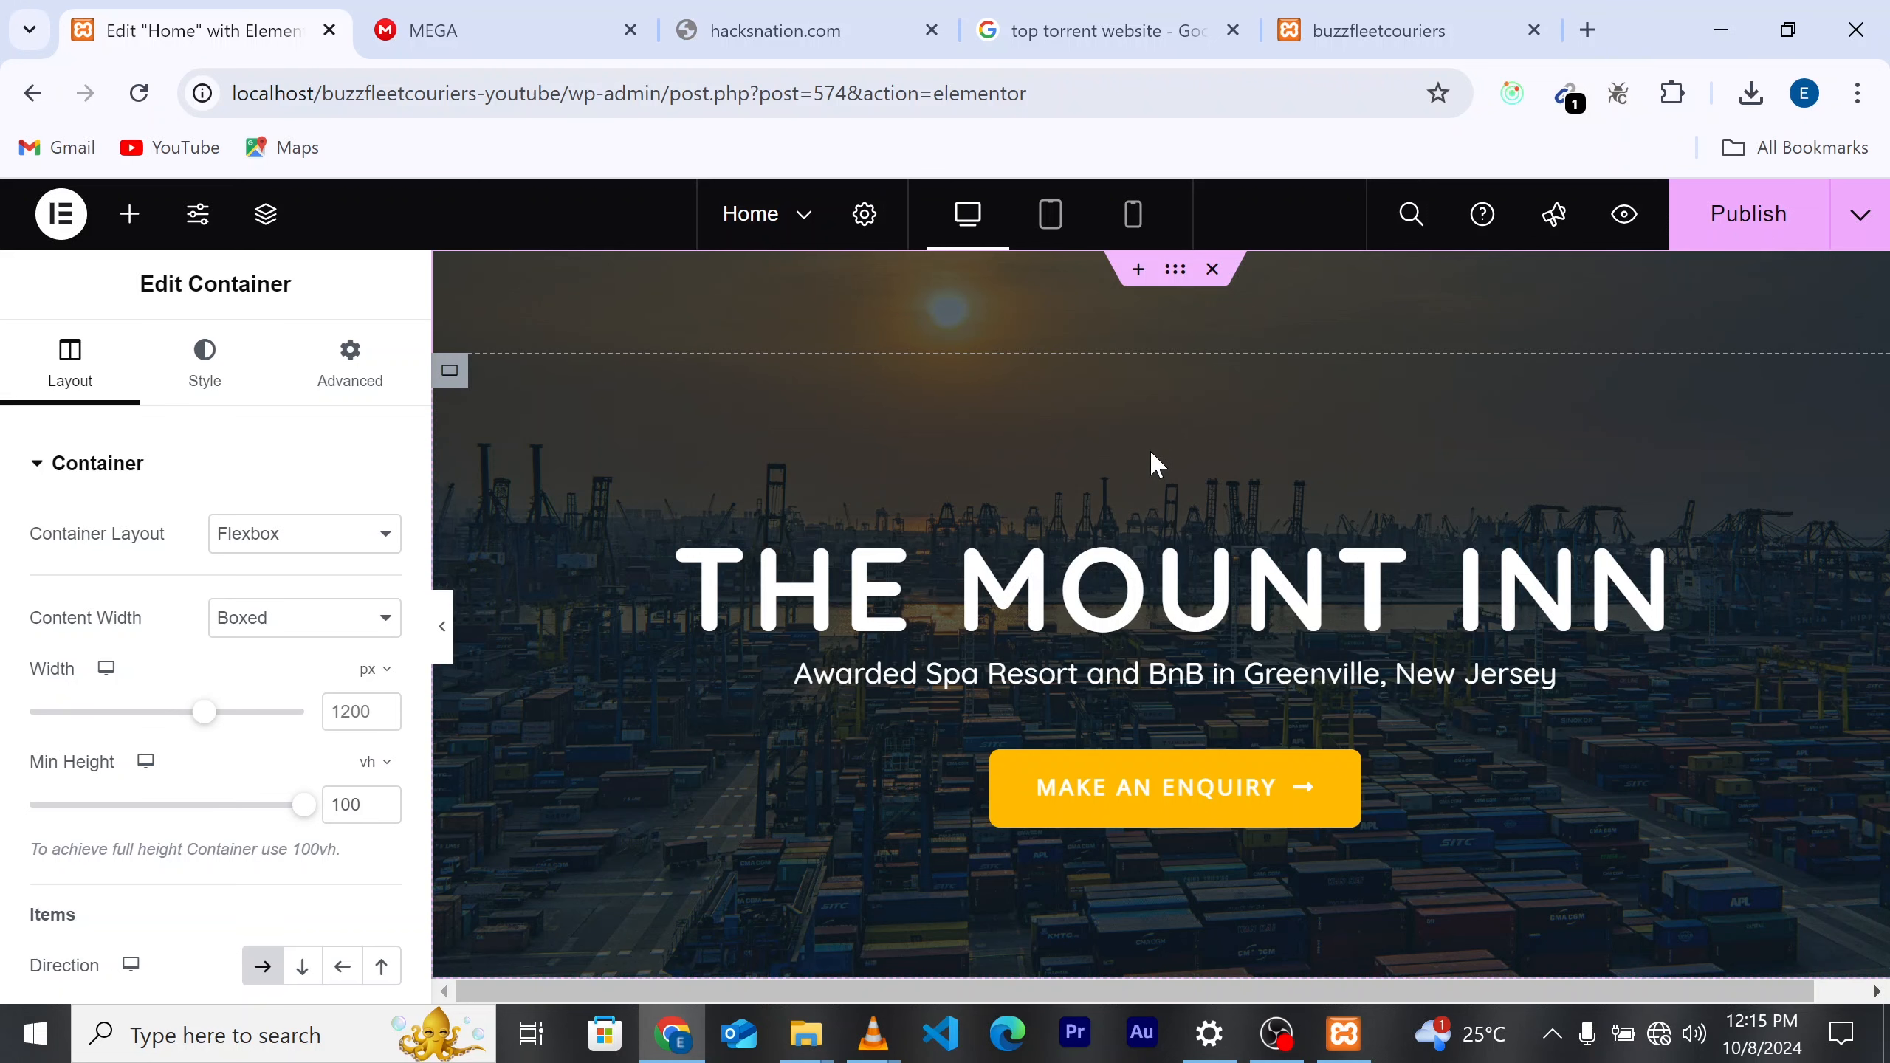
scroll(1530, 491, down, 3)
scroll(1598, 513, up, 3)
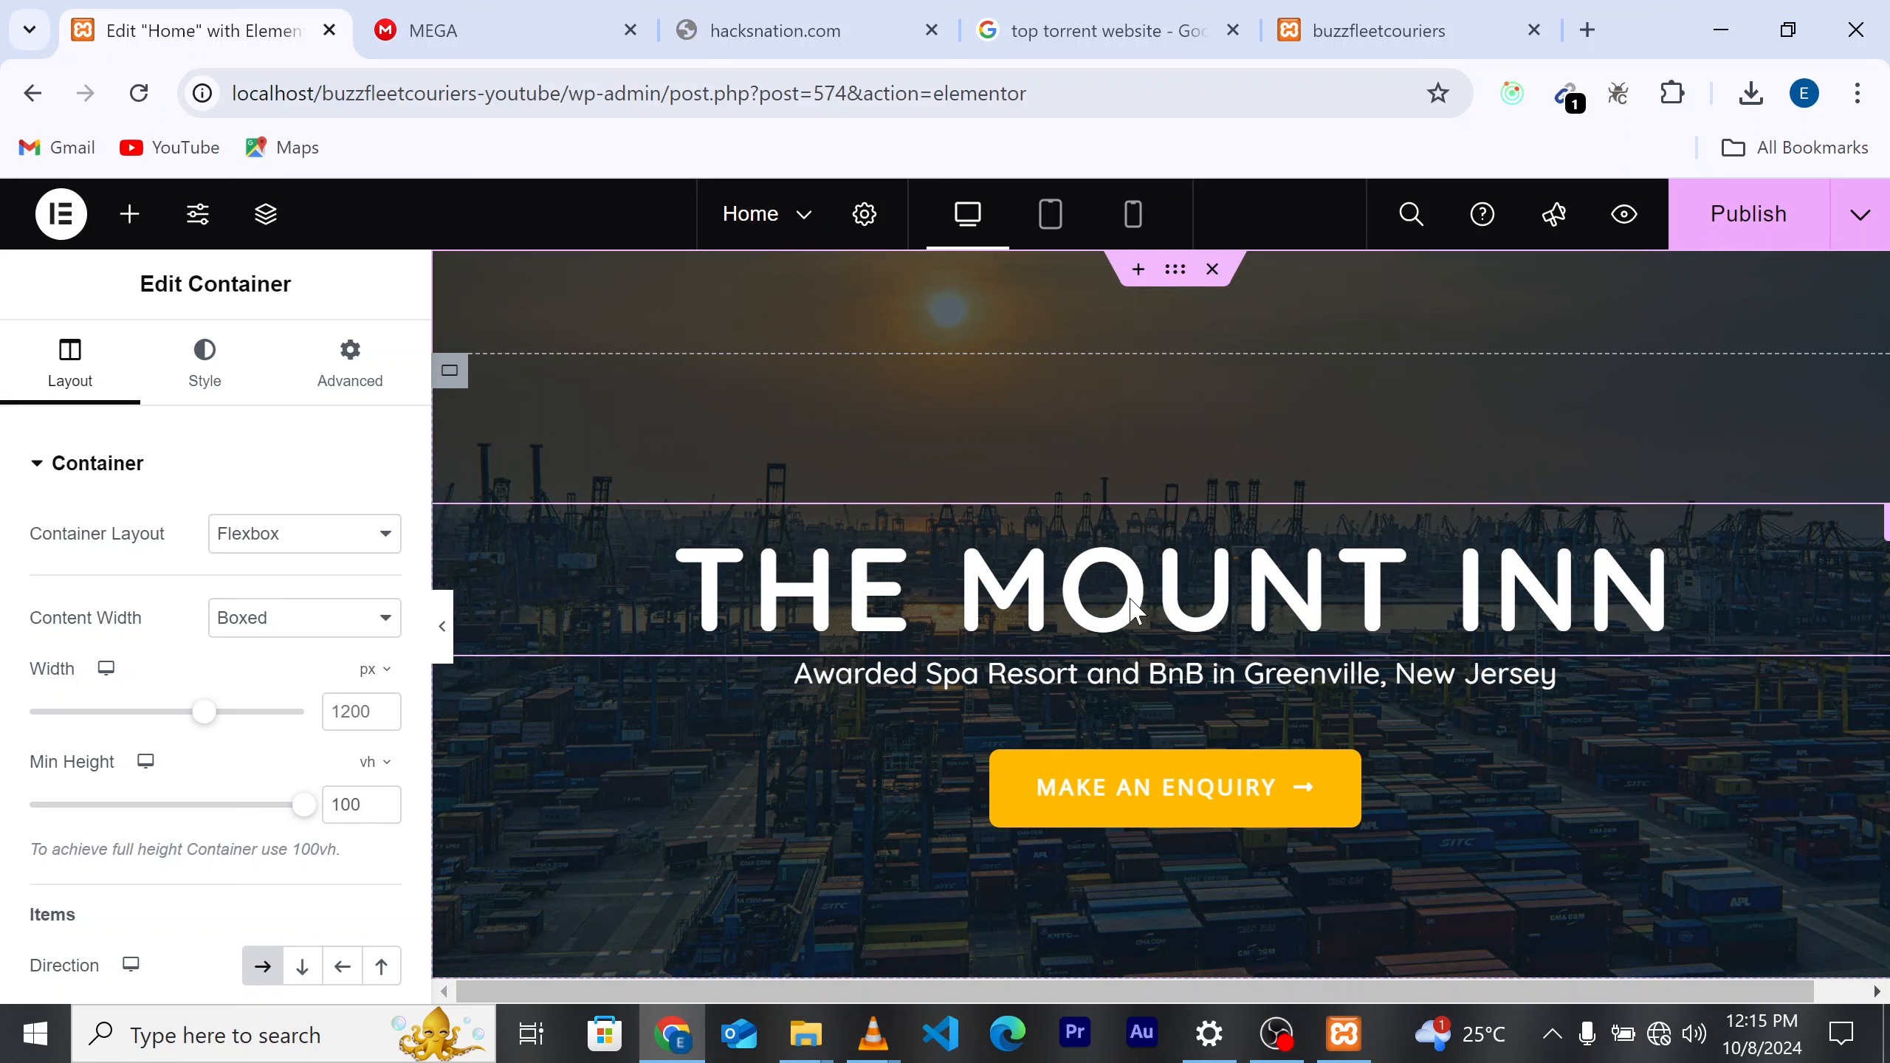
Step: Replace the hero heading THE MOUNT INN with 'buzzfleetcouriers'
click(1411, 525)
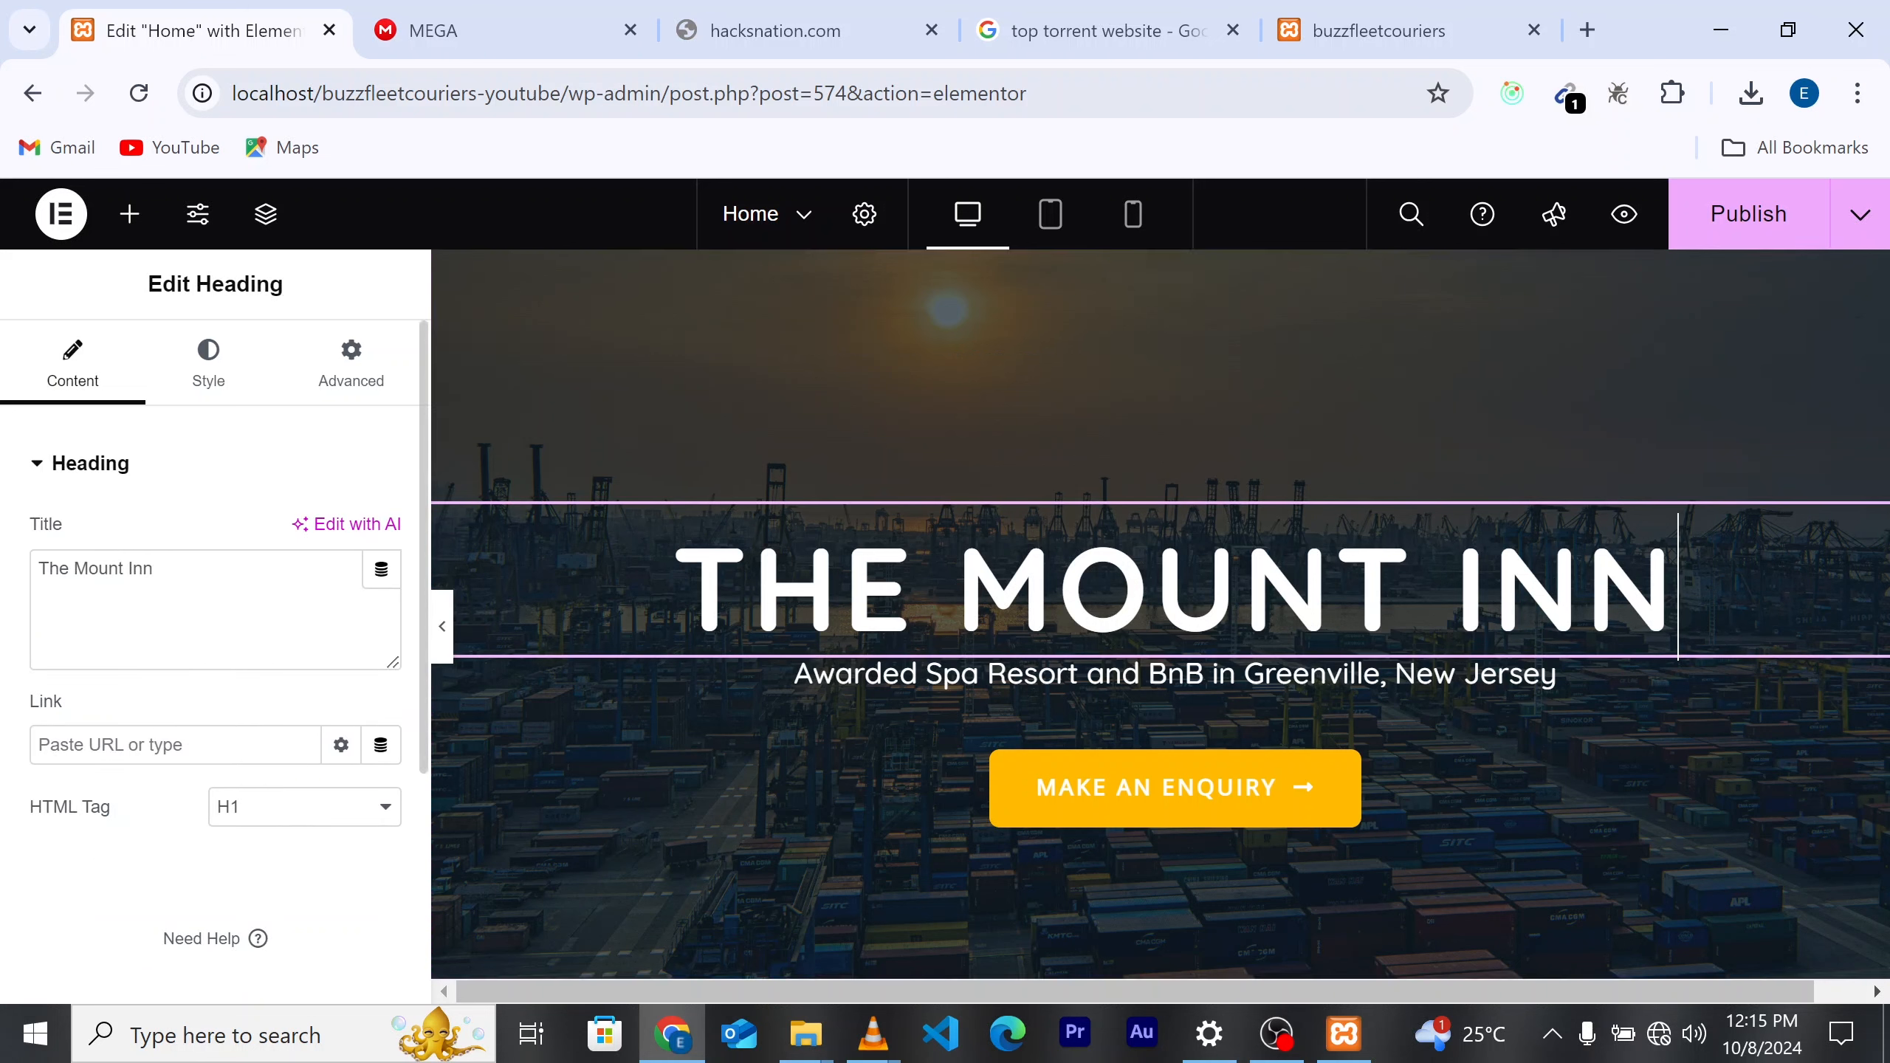
triple_click(153, 570)
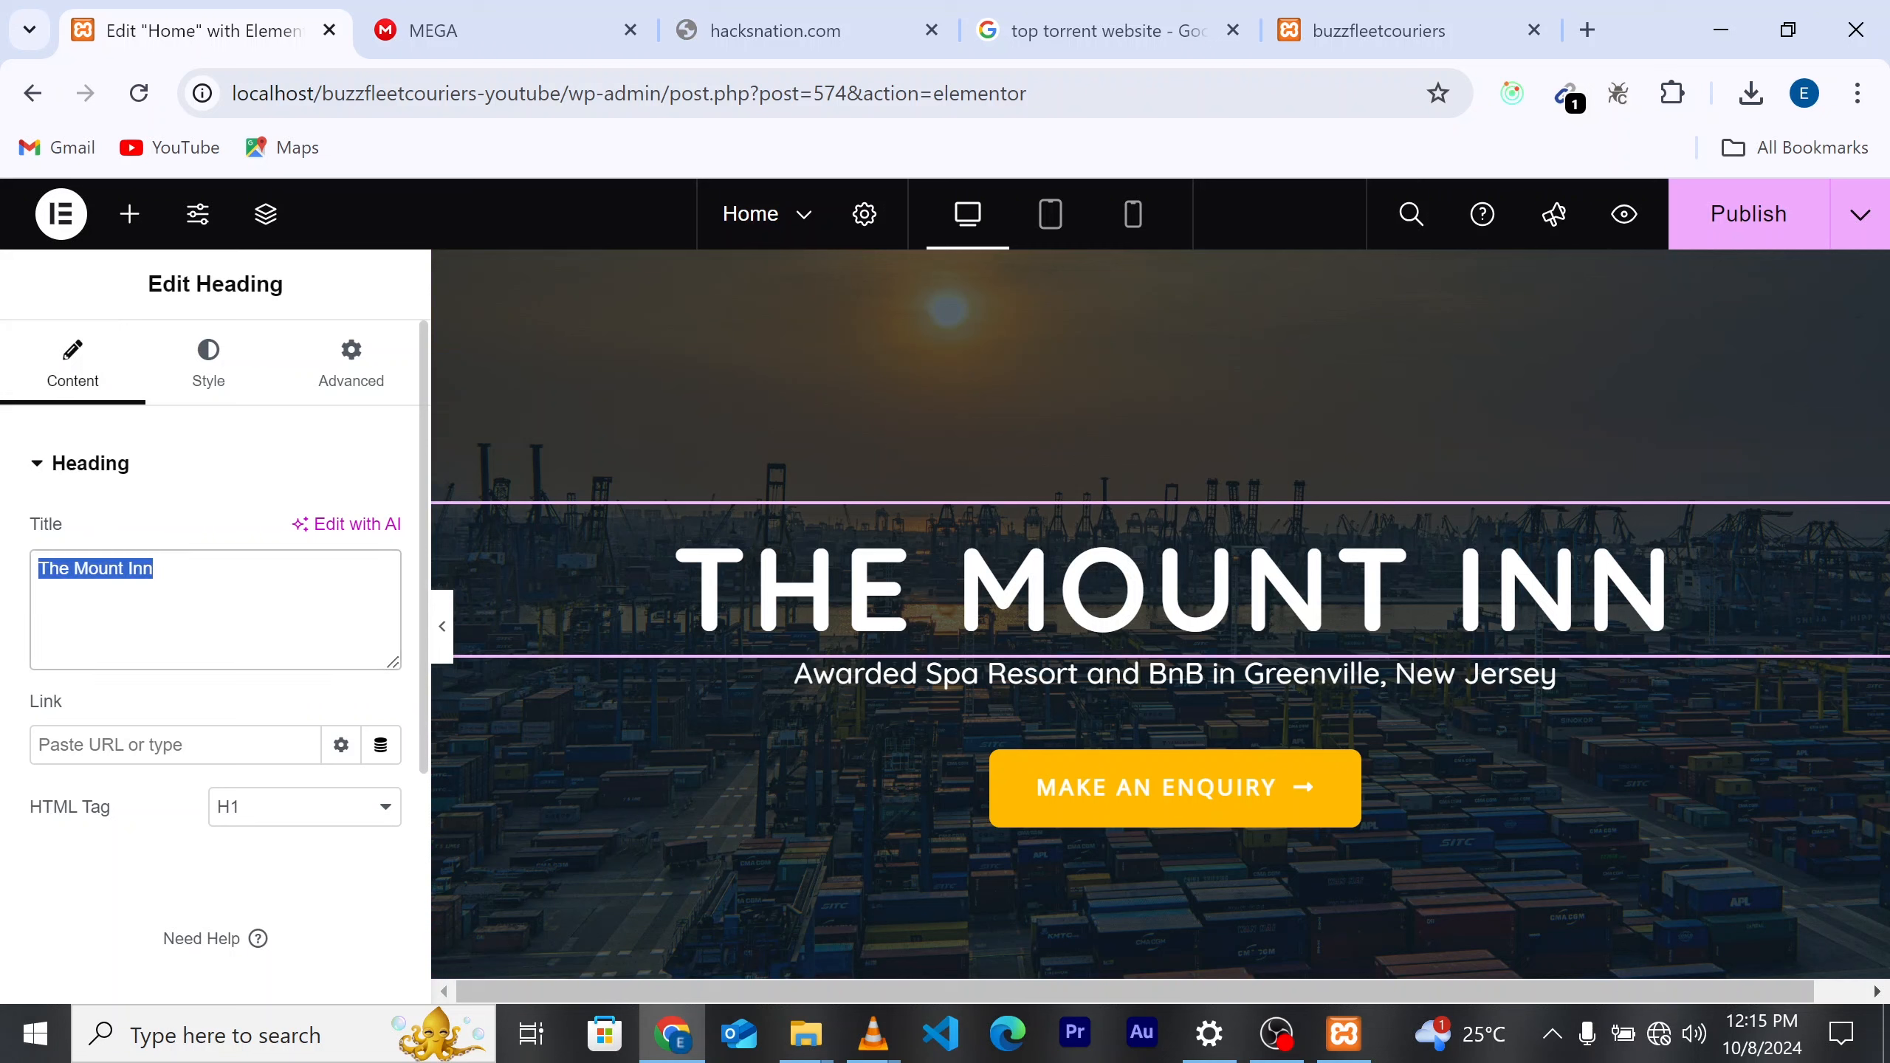
click(158, 570)
key(BackSpace)
key(BackSpace)
key(BackSpace)
key(BackSpace)
key(BackSpace)
key(BackSpace)
key(BackSpace)
key(BackSpace)
key(BackSpace)
key(BackSpace)
key(BackSpace)
key(BackSpace)
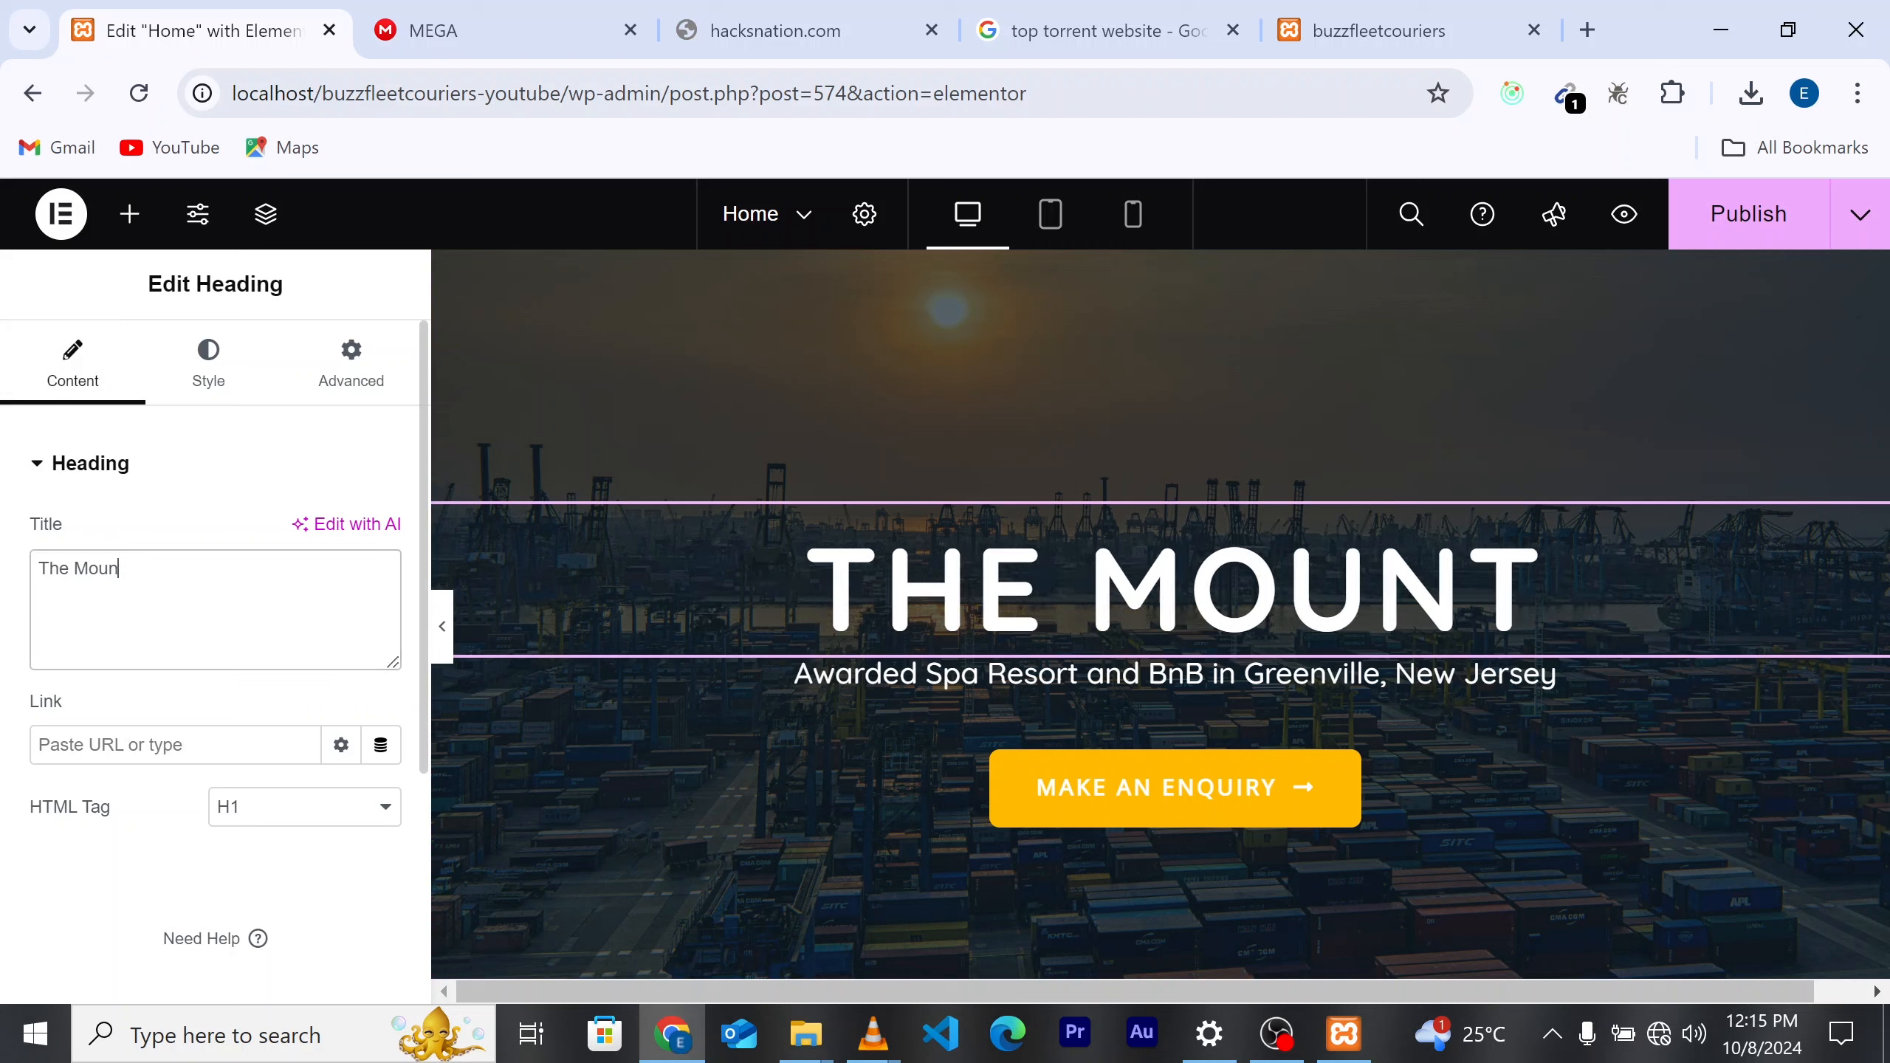
key(BackSpace)
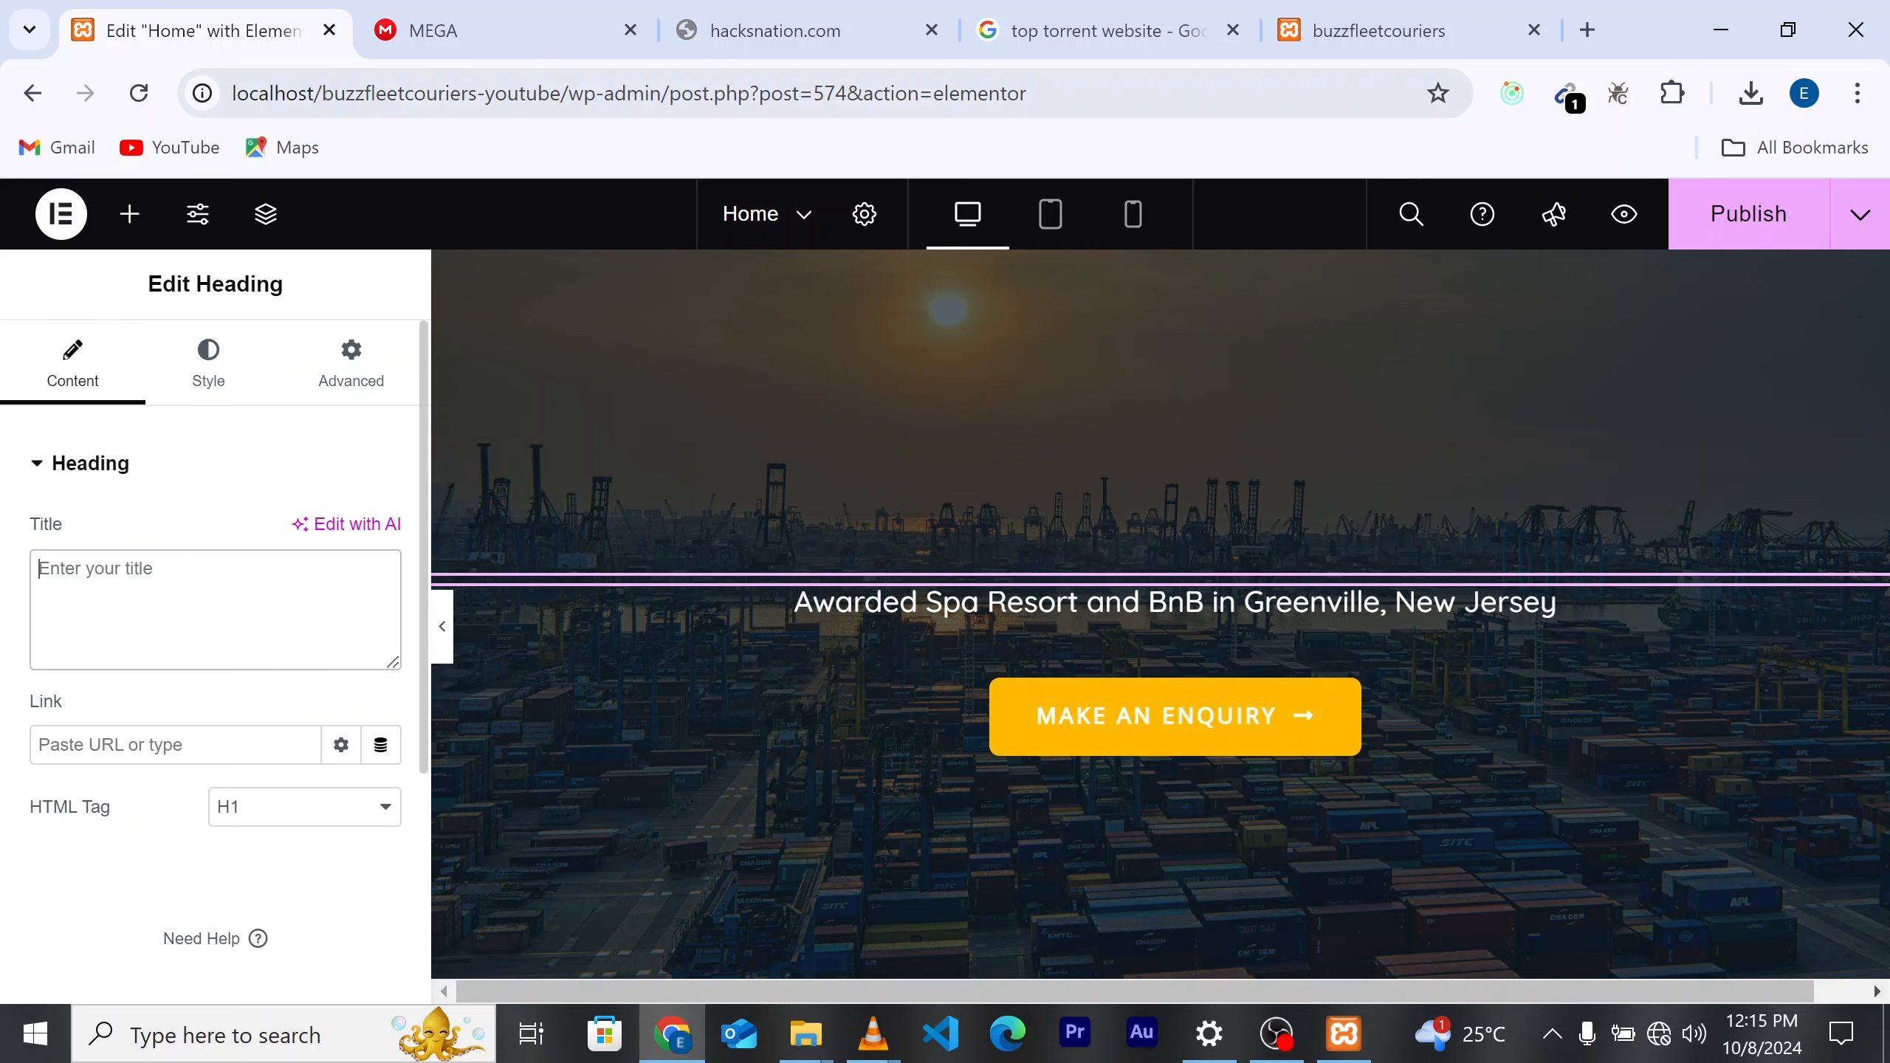
text(buxx)
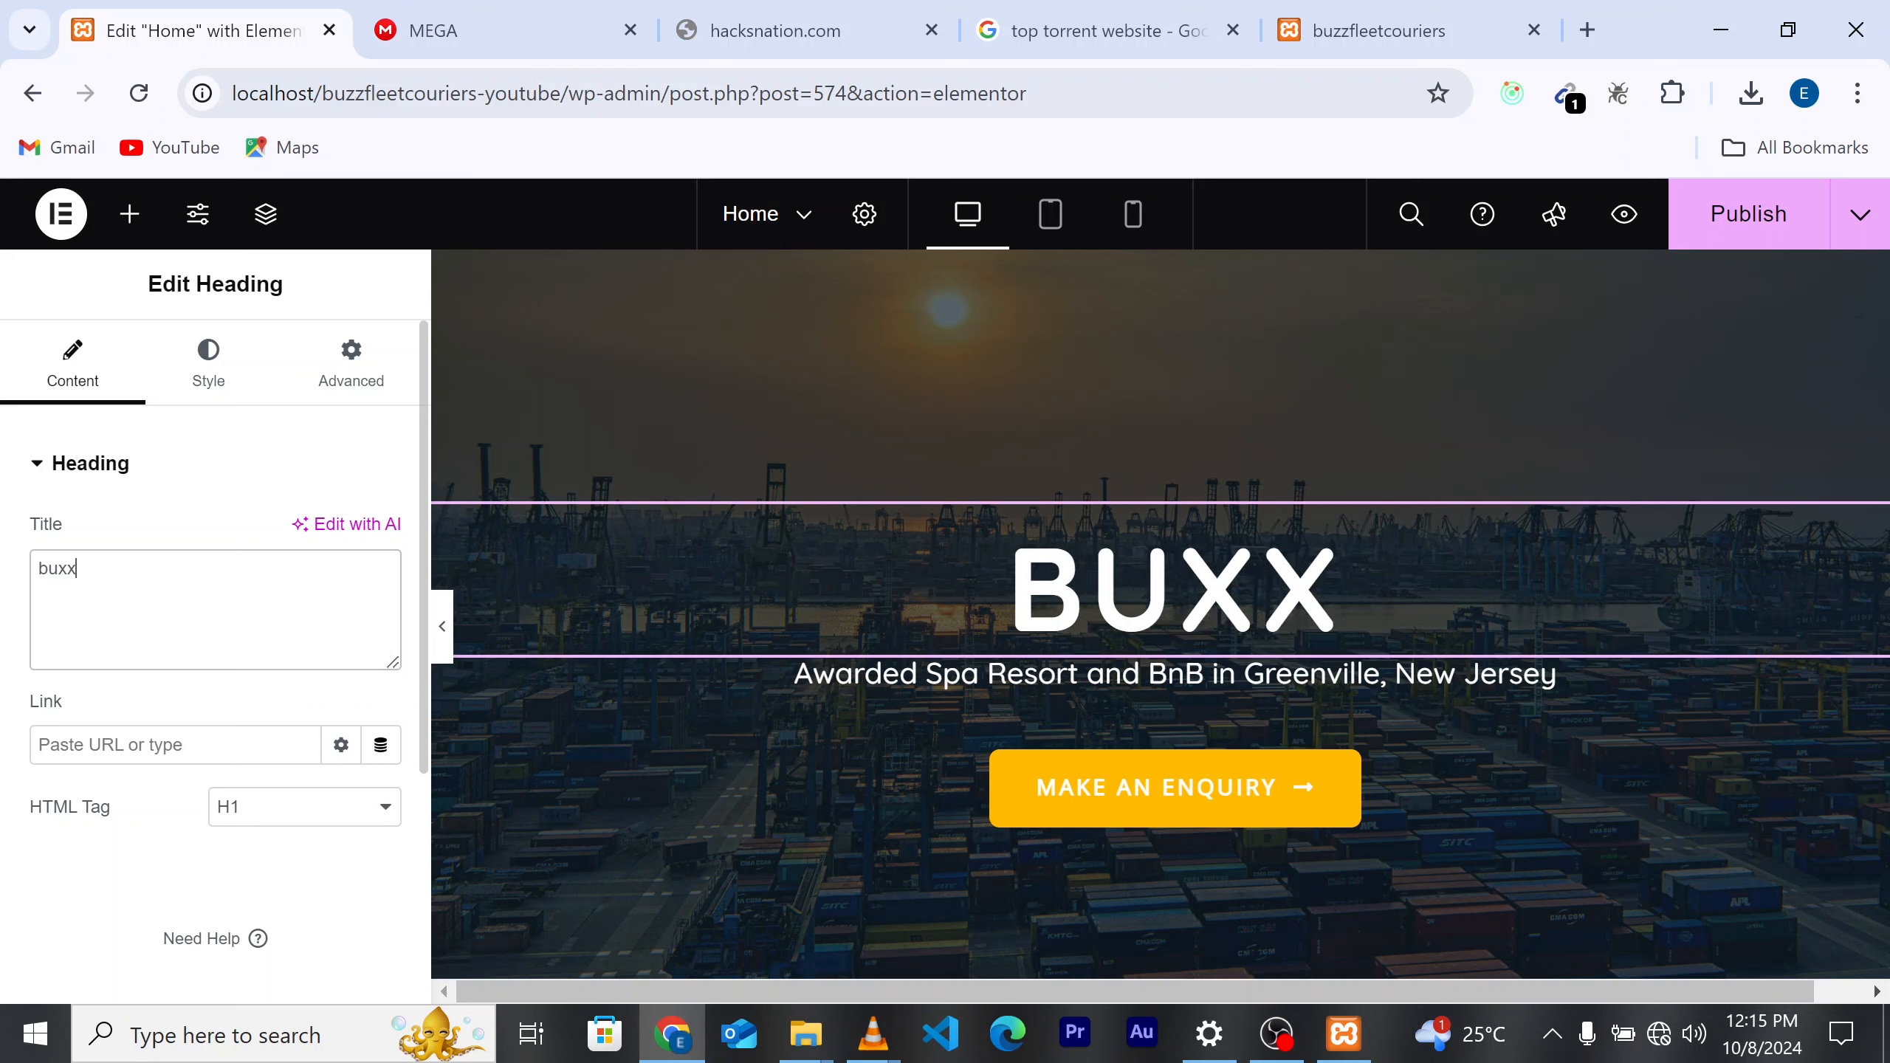
key(BackSpace)
key(BackSpace)
text(zz)
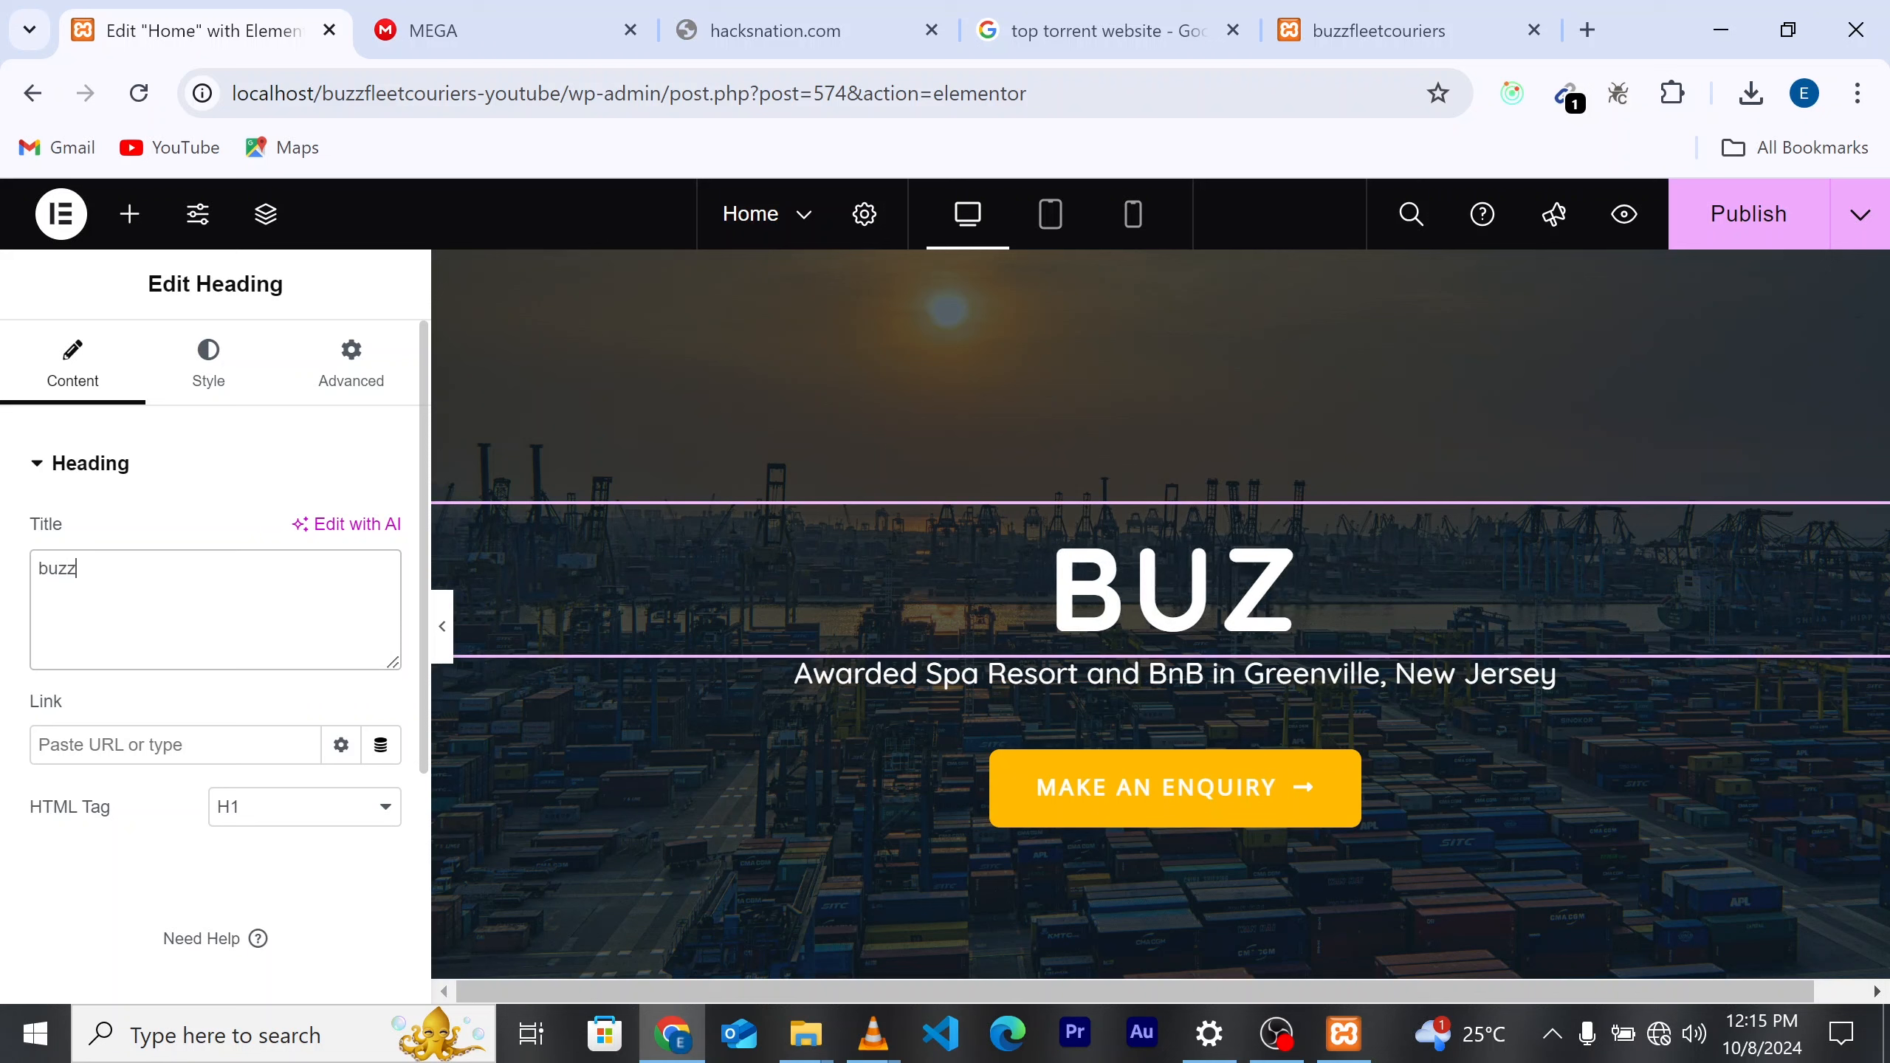
text(fl)
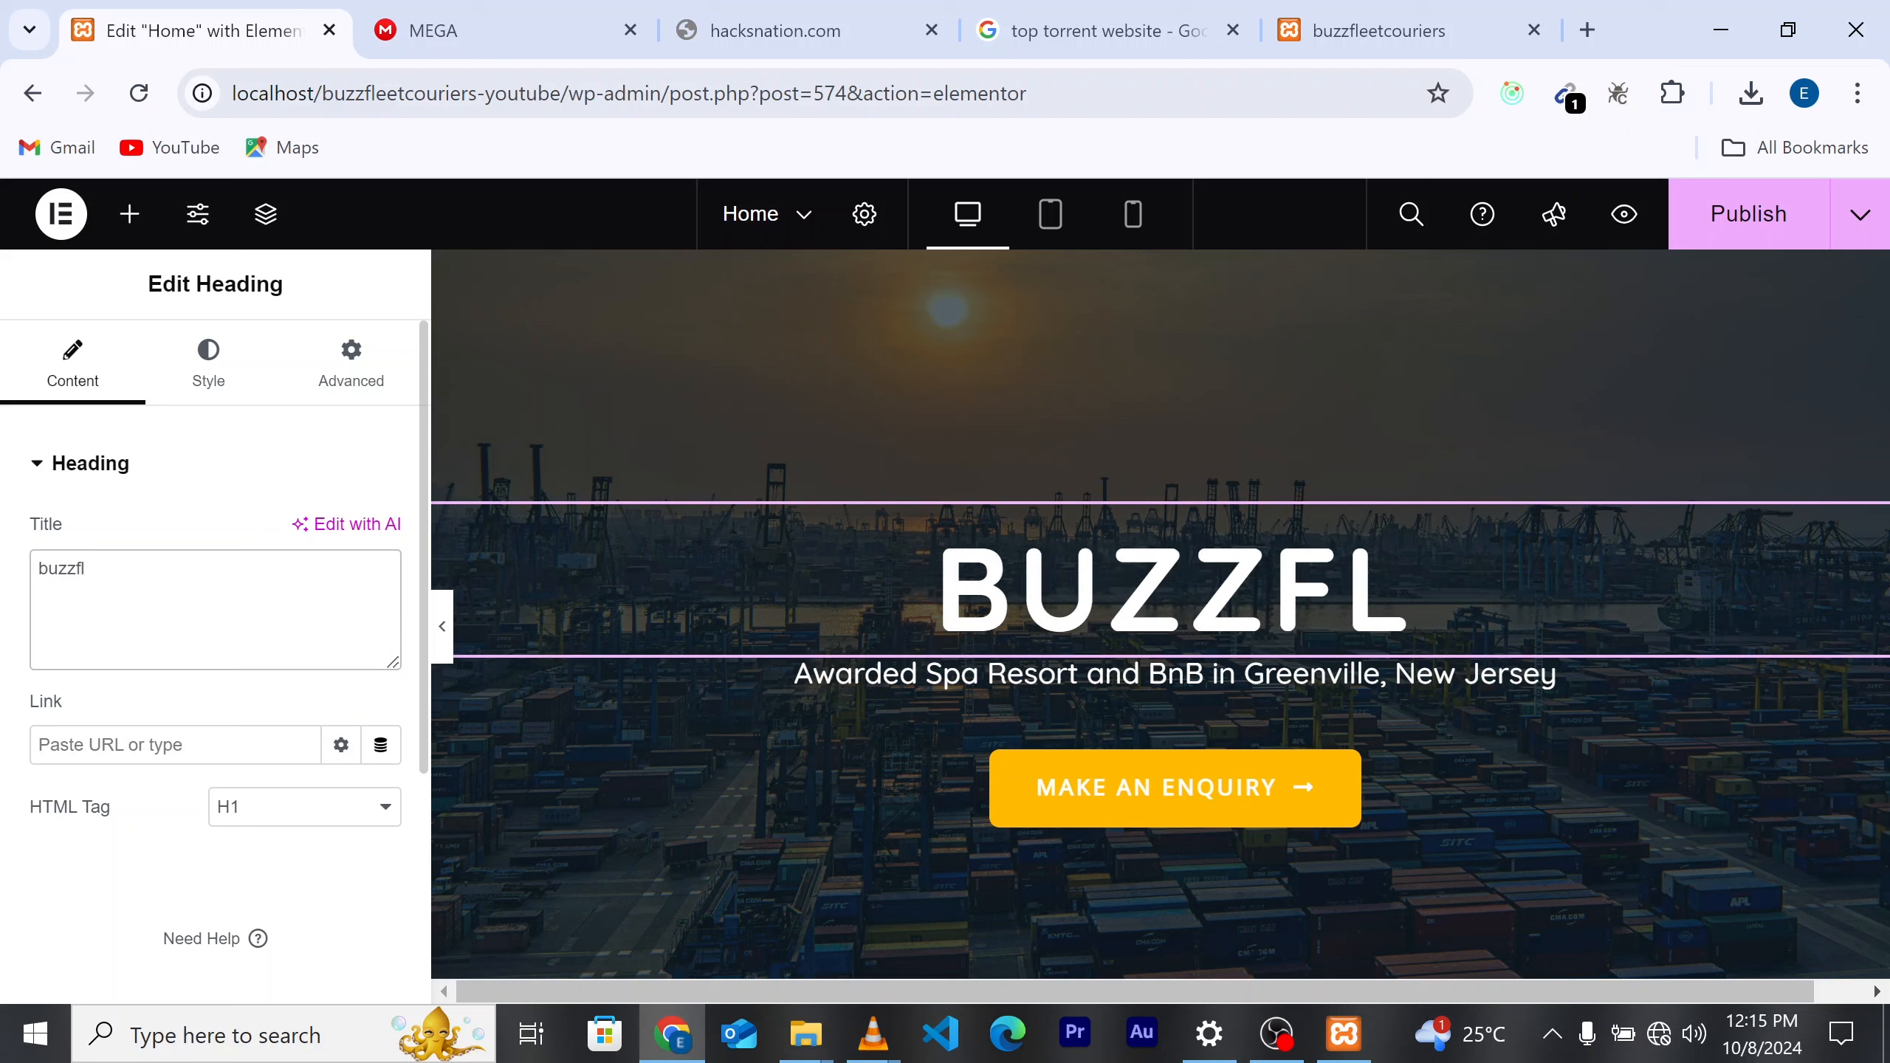
text(eetco)
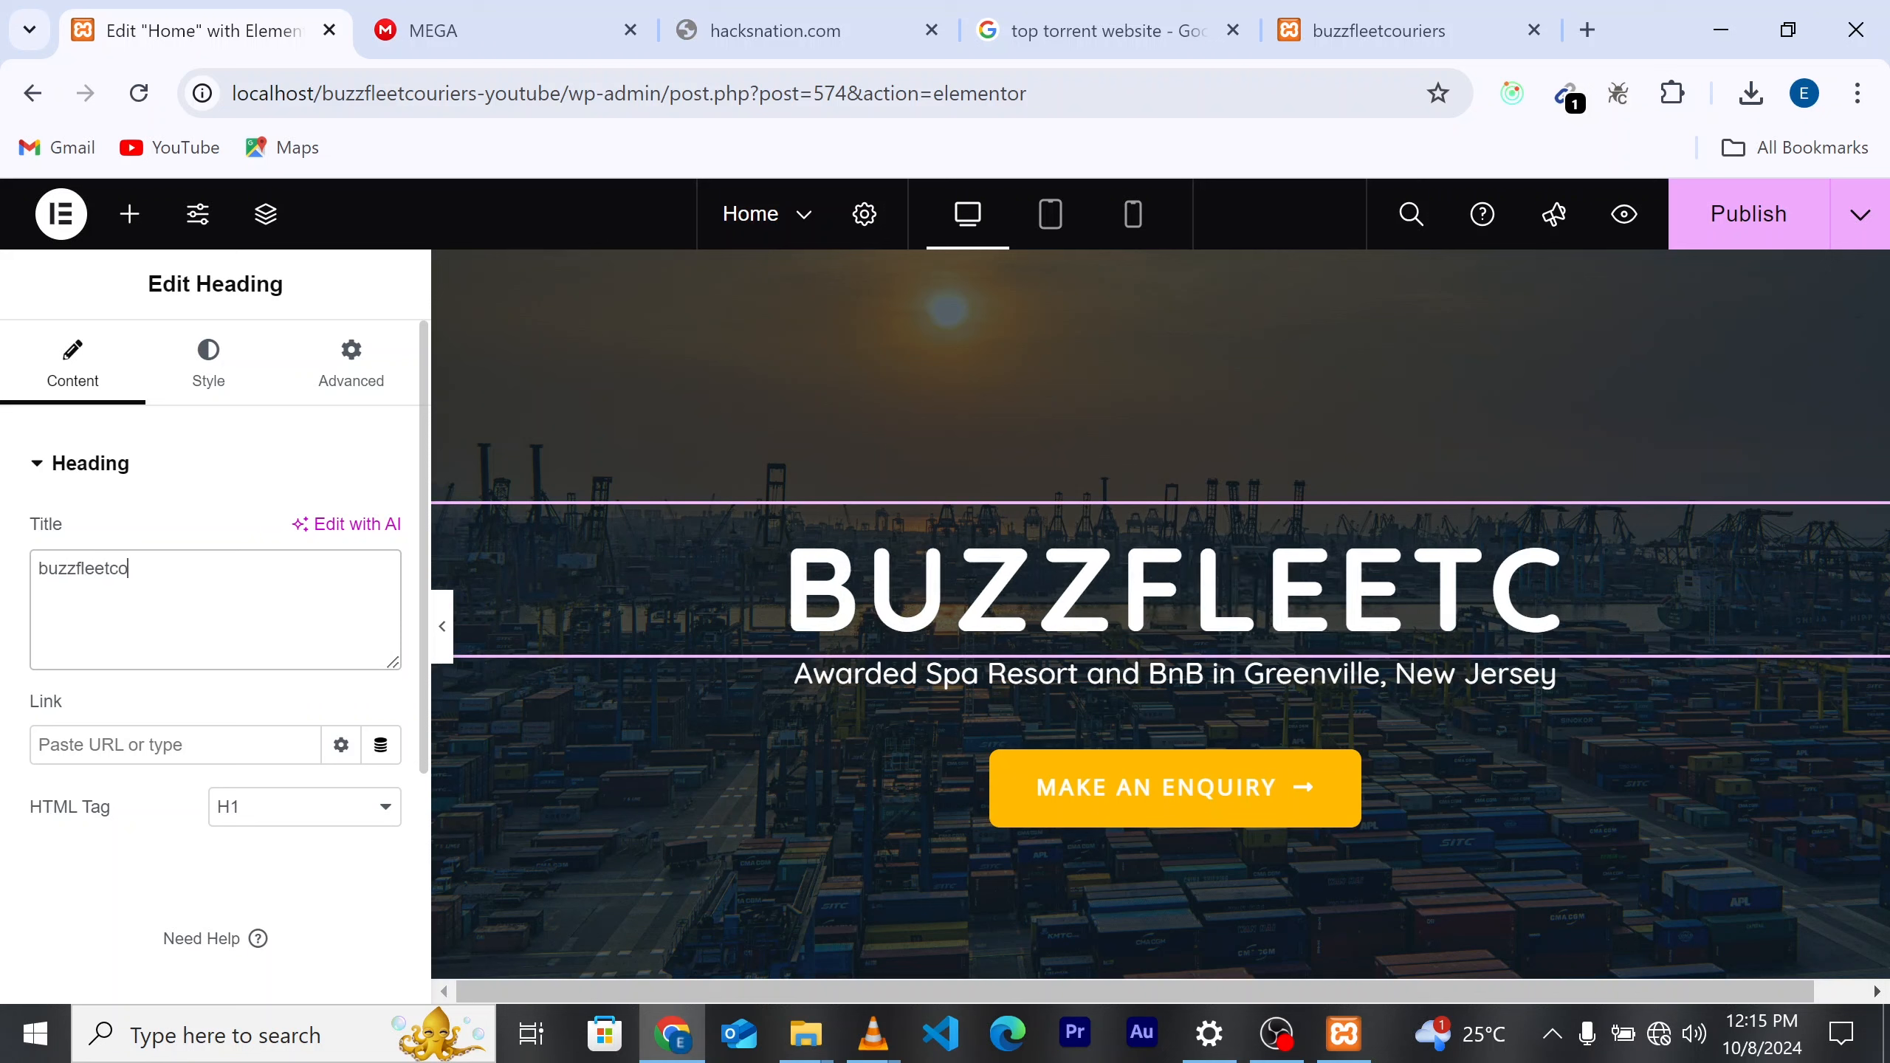
text(uri)
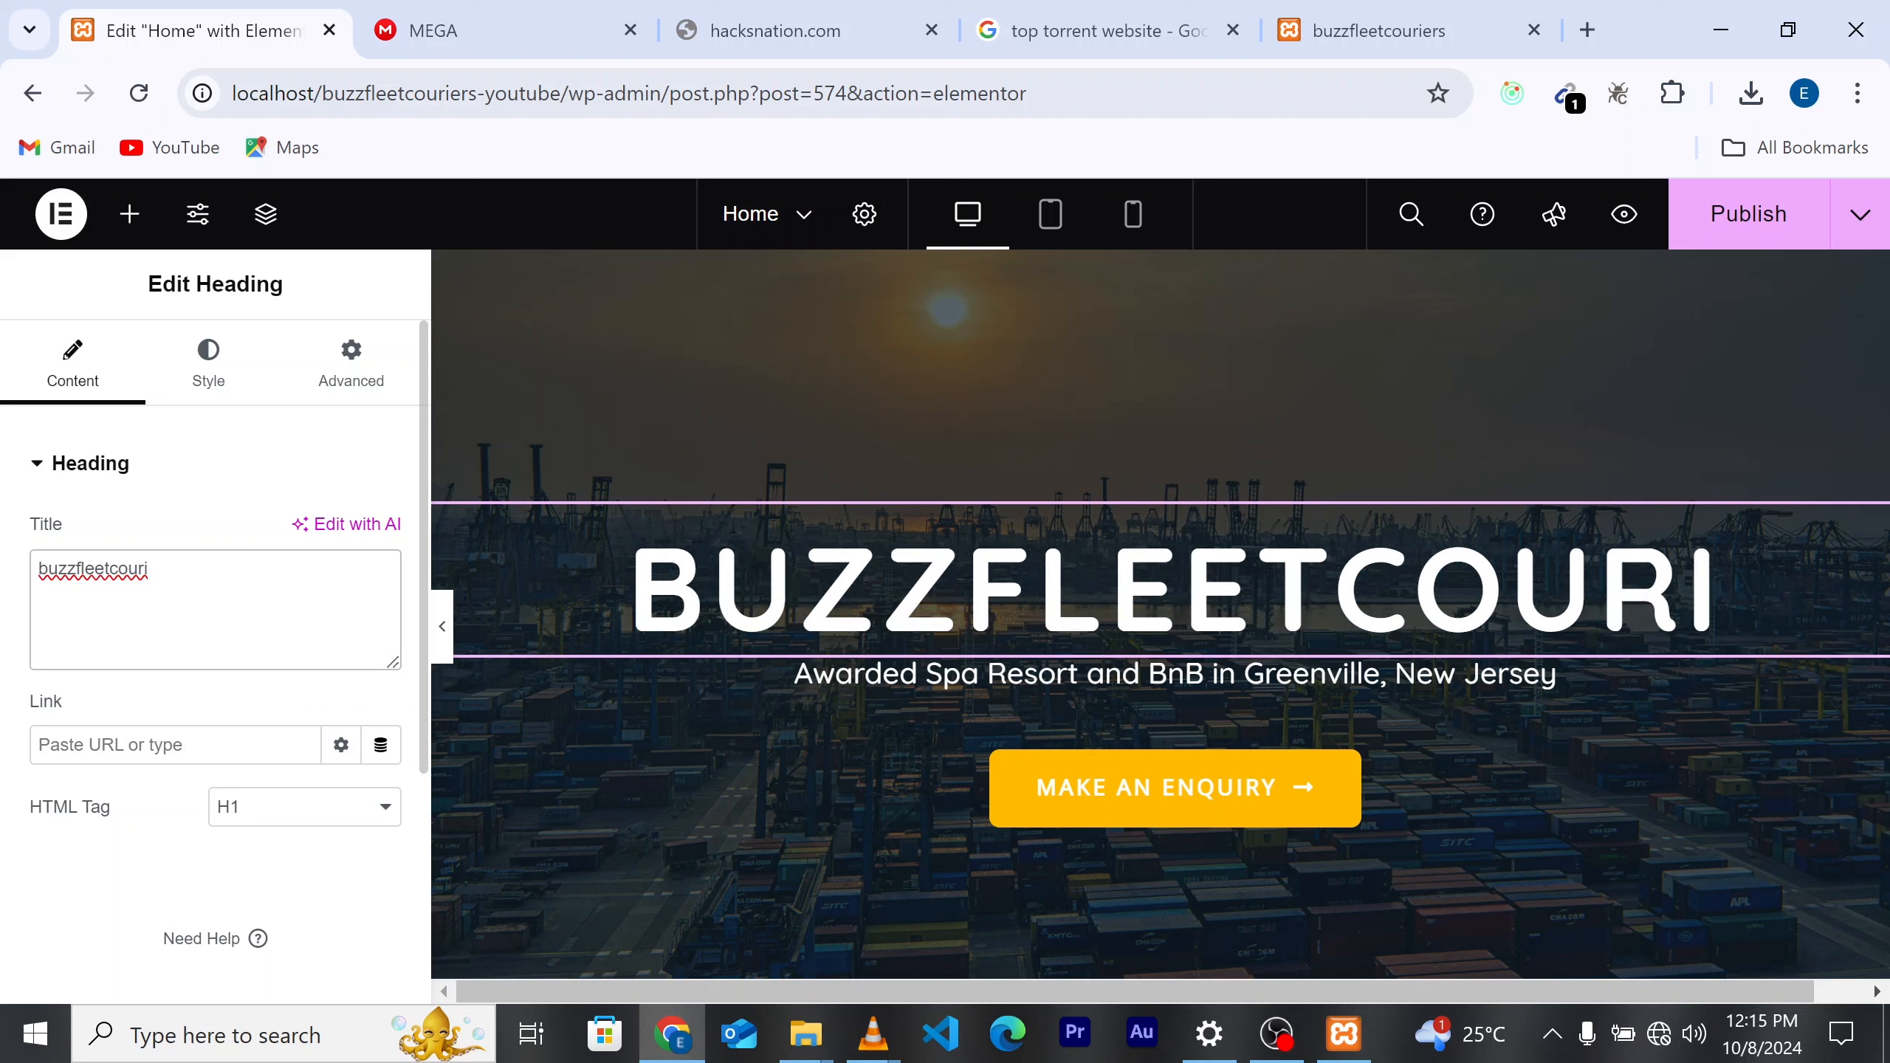
text(ers)
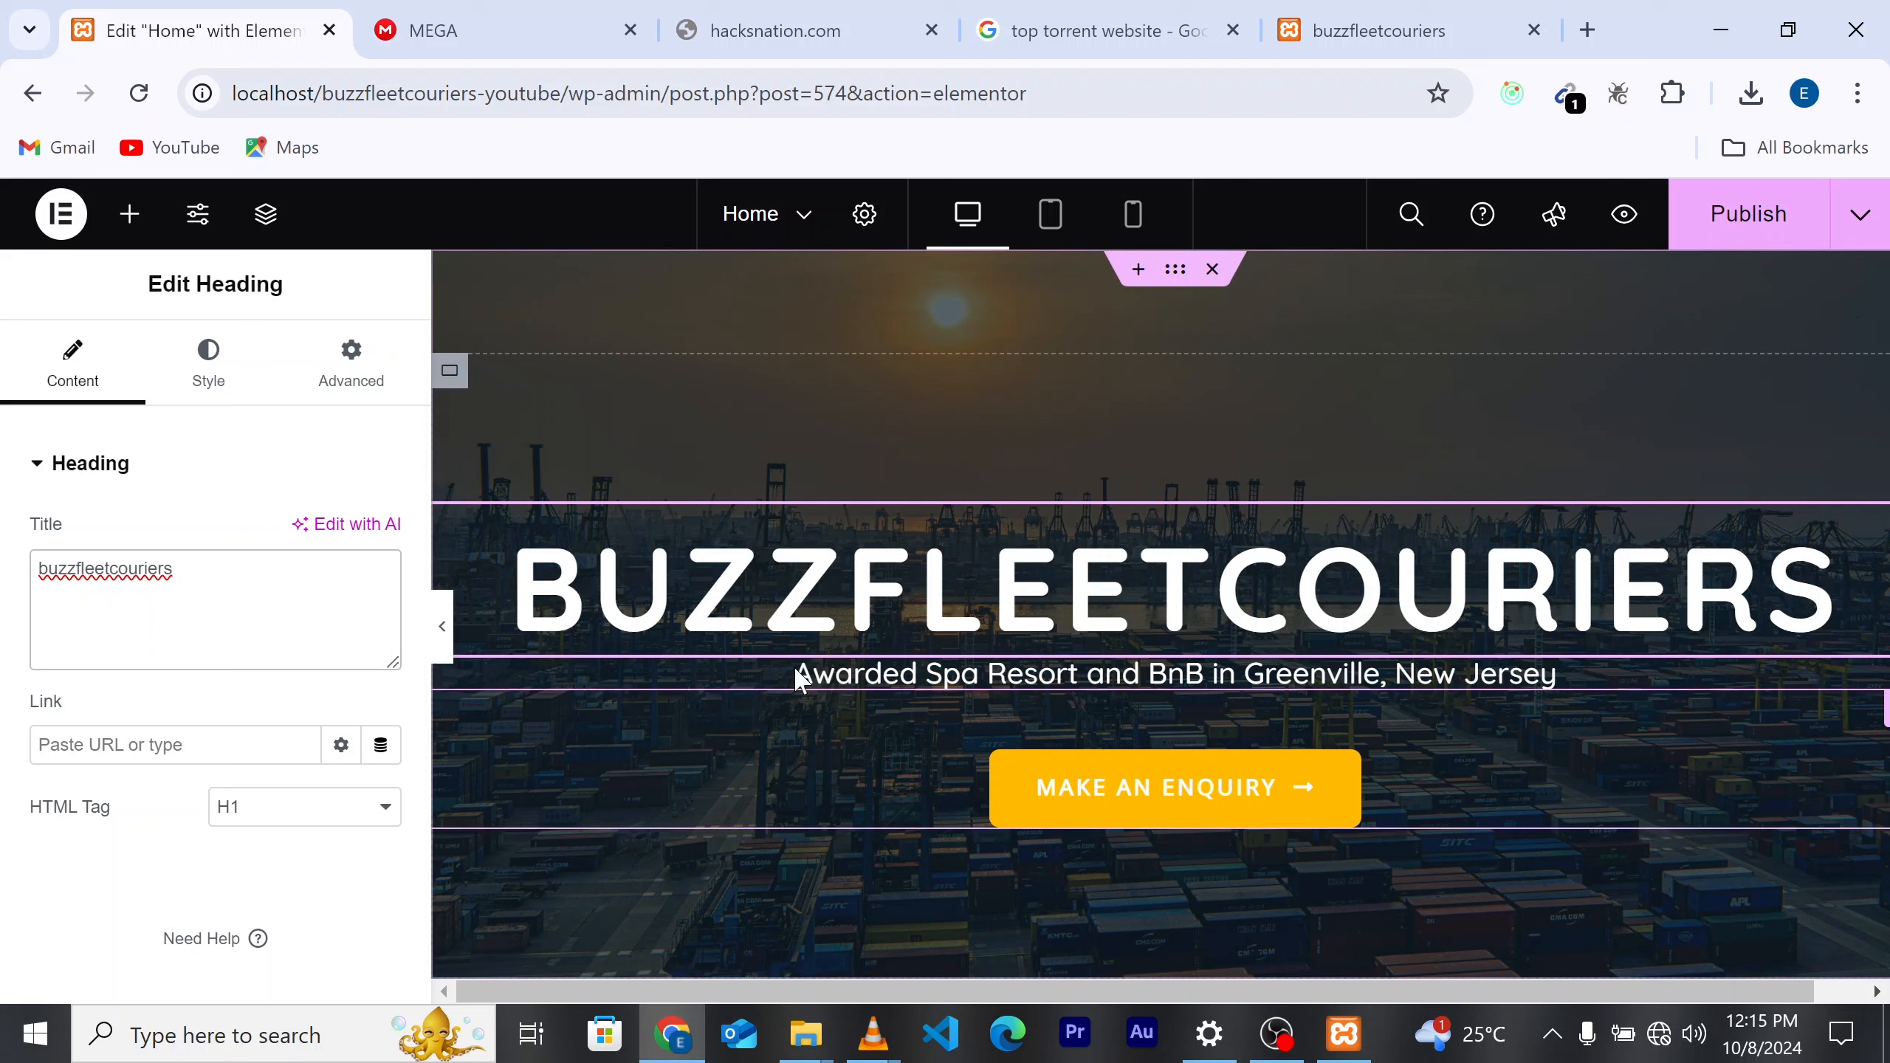
Step: Change the hero tagline text to 'expert in import and export'
click(903, 674)
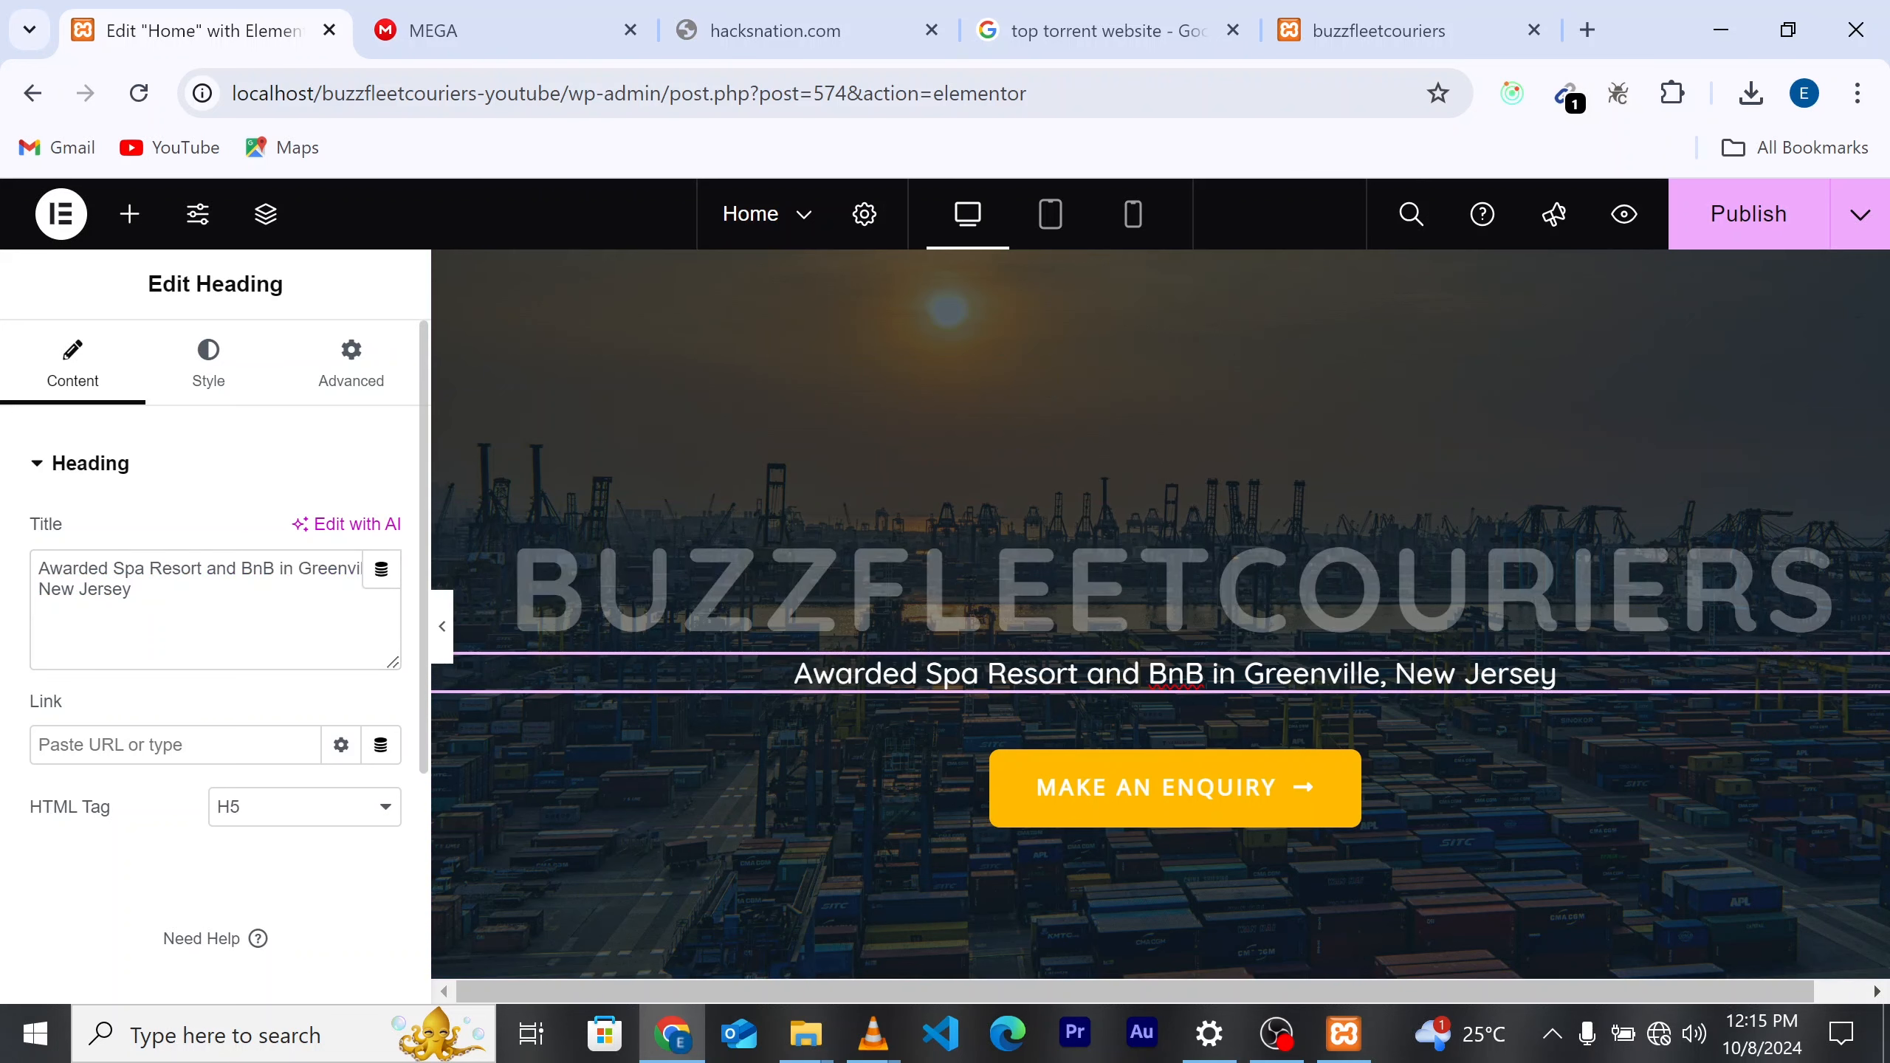
click(133, 590)
key(BackSpace)
key(BackSpace)
key(BackSpace)
key(BackSpace)
key(BackSpace)
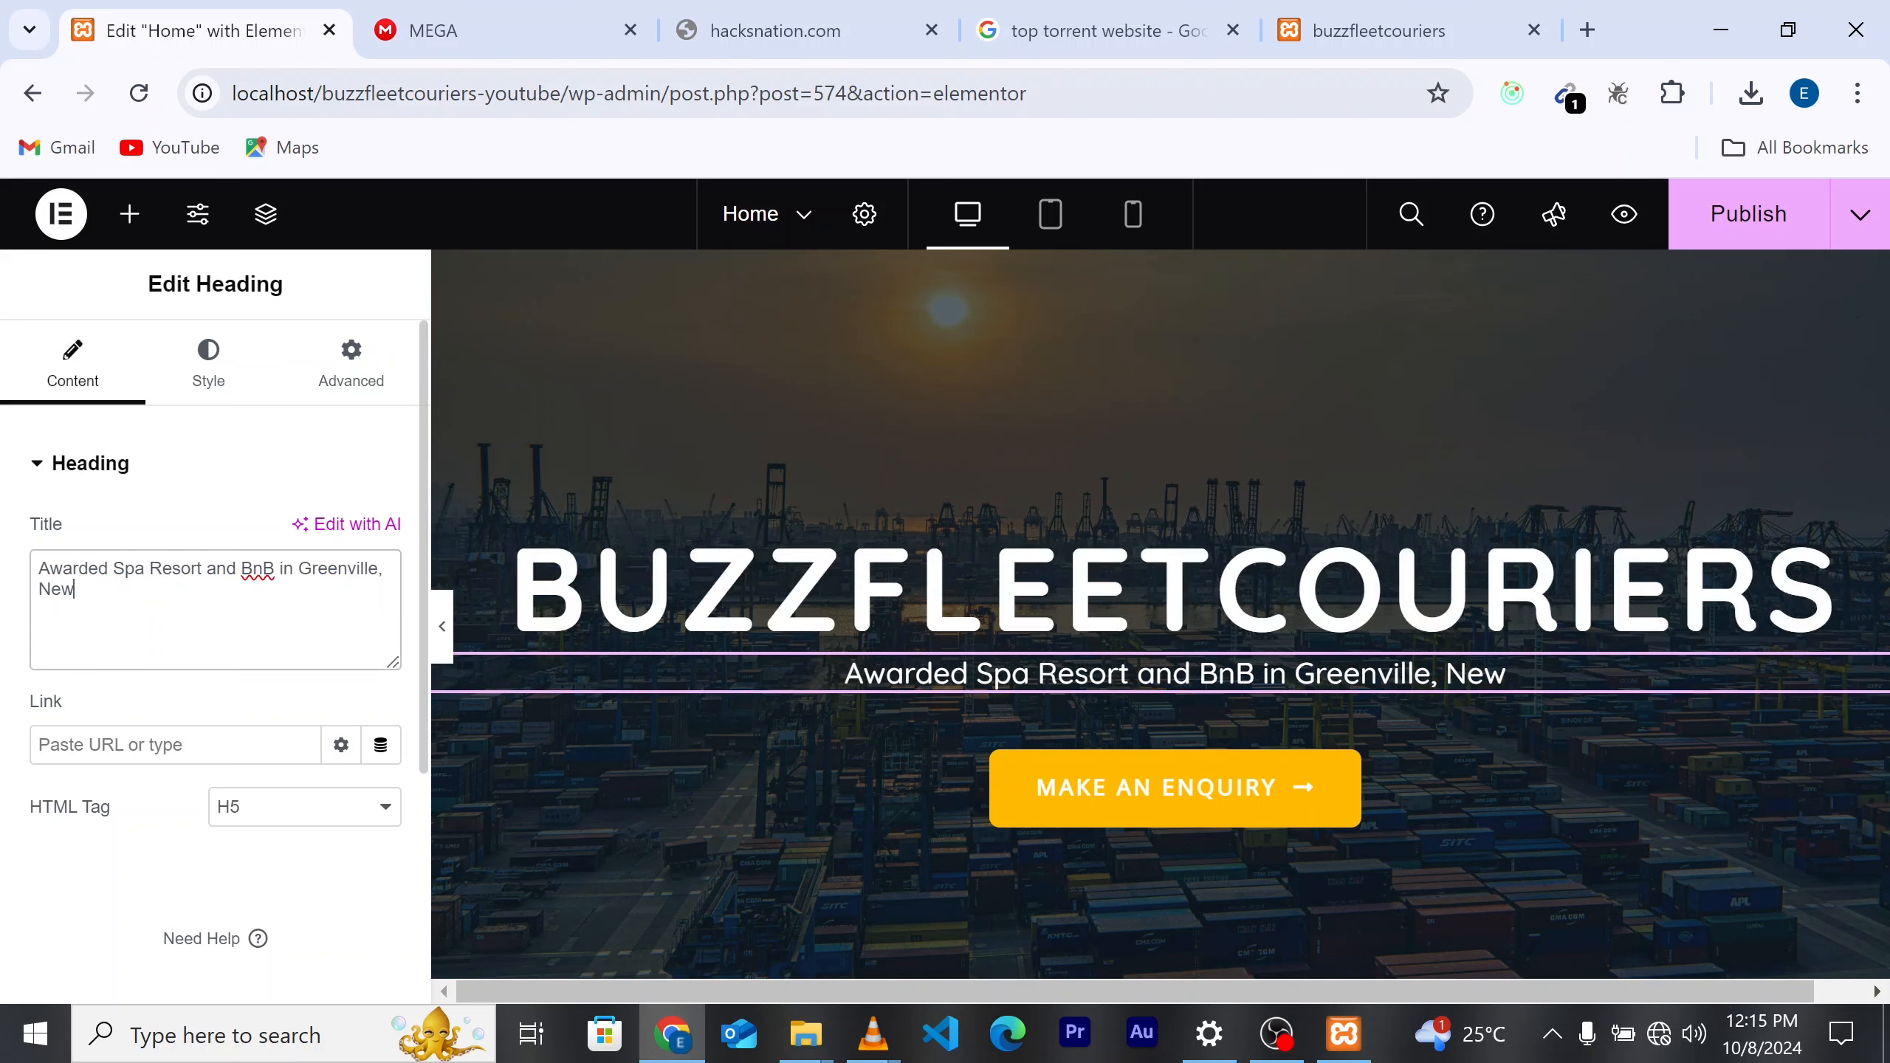
key(BackSpace)
key(BackSpace)
key(BackSpace)
key(BackSpace)
key(BackSpace)
key(BackSpace)
key(BackSpace)
key(BackSpace)
key(BackSpace)
key(BackSpace)
key(BackSpace)
key(BackSpace)
key(BackSpace)
key(BackSpace)
key(BackSpace)
key(BackSpace)
key(BackSpace)
key(BackSpace)
key(BackSpace)
key(BackSpace)
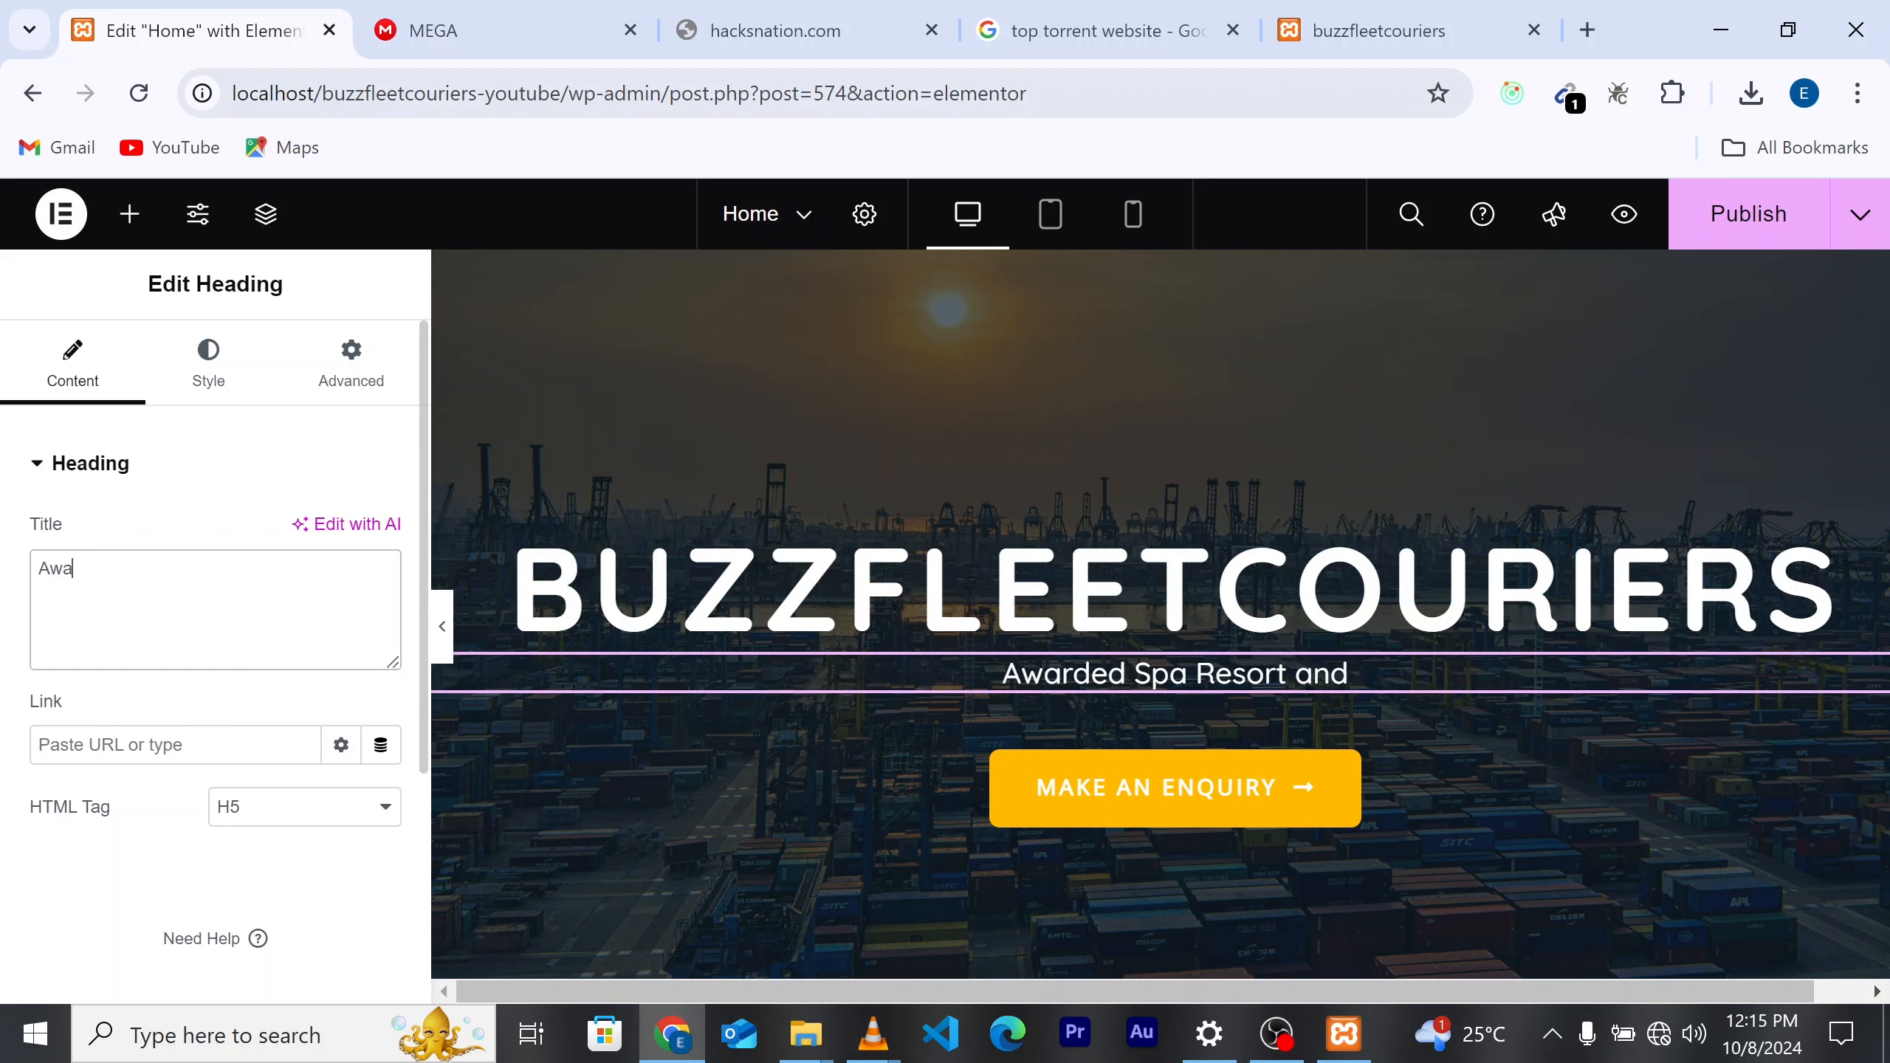
text(expert )
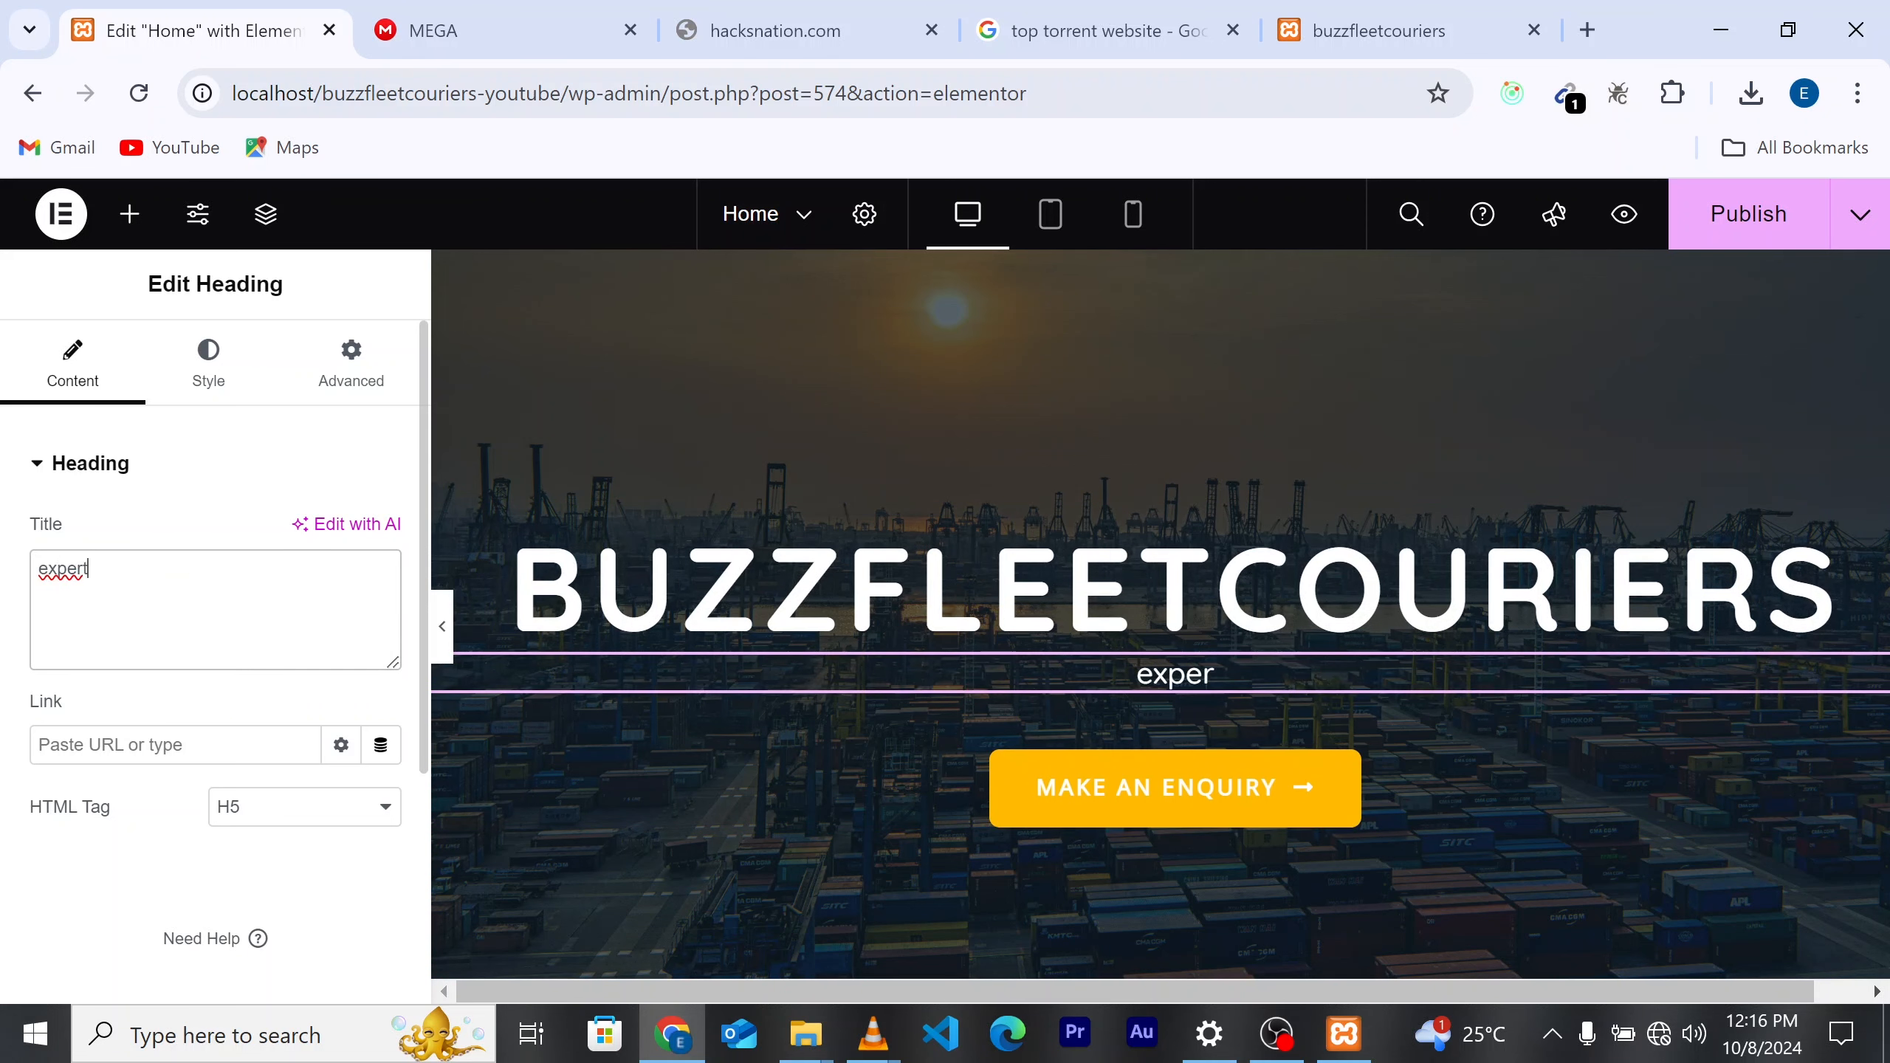
text(in )
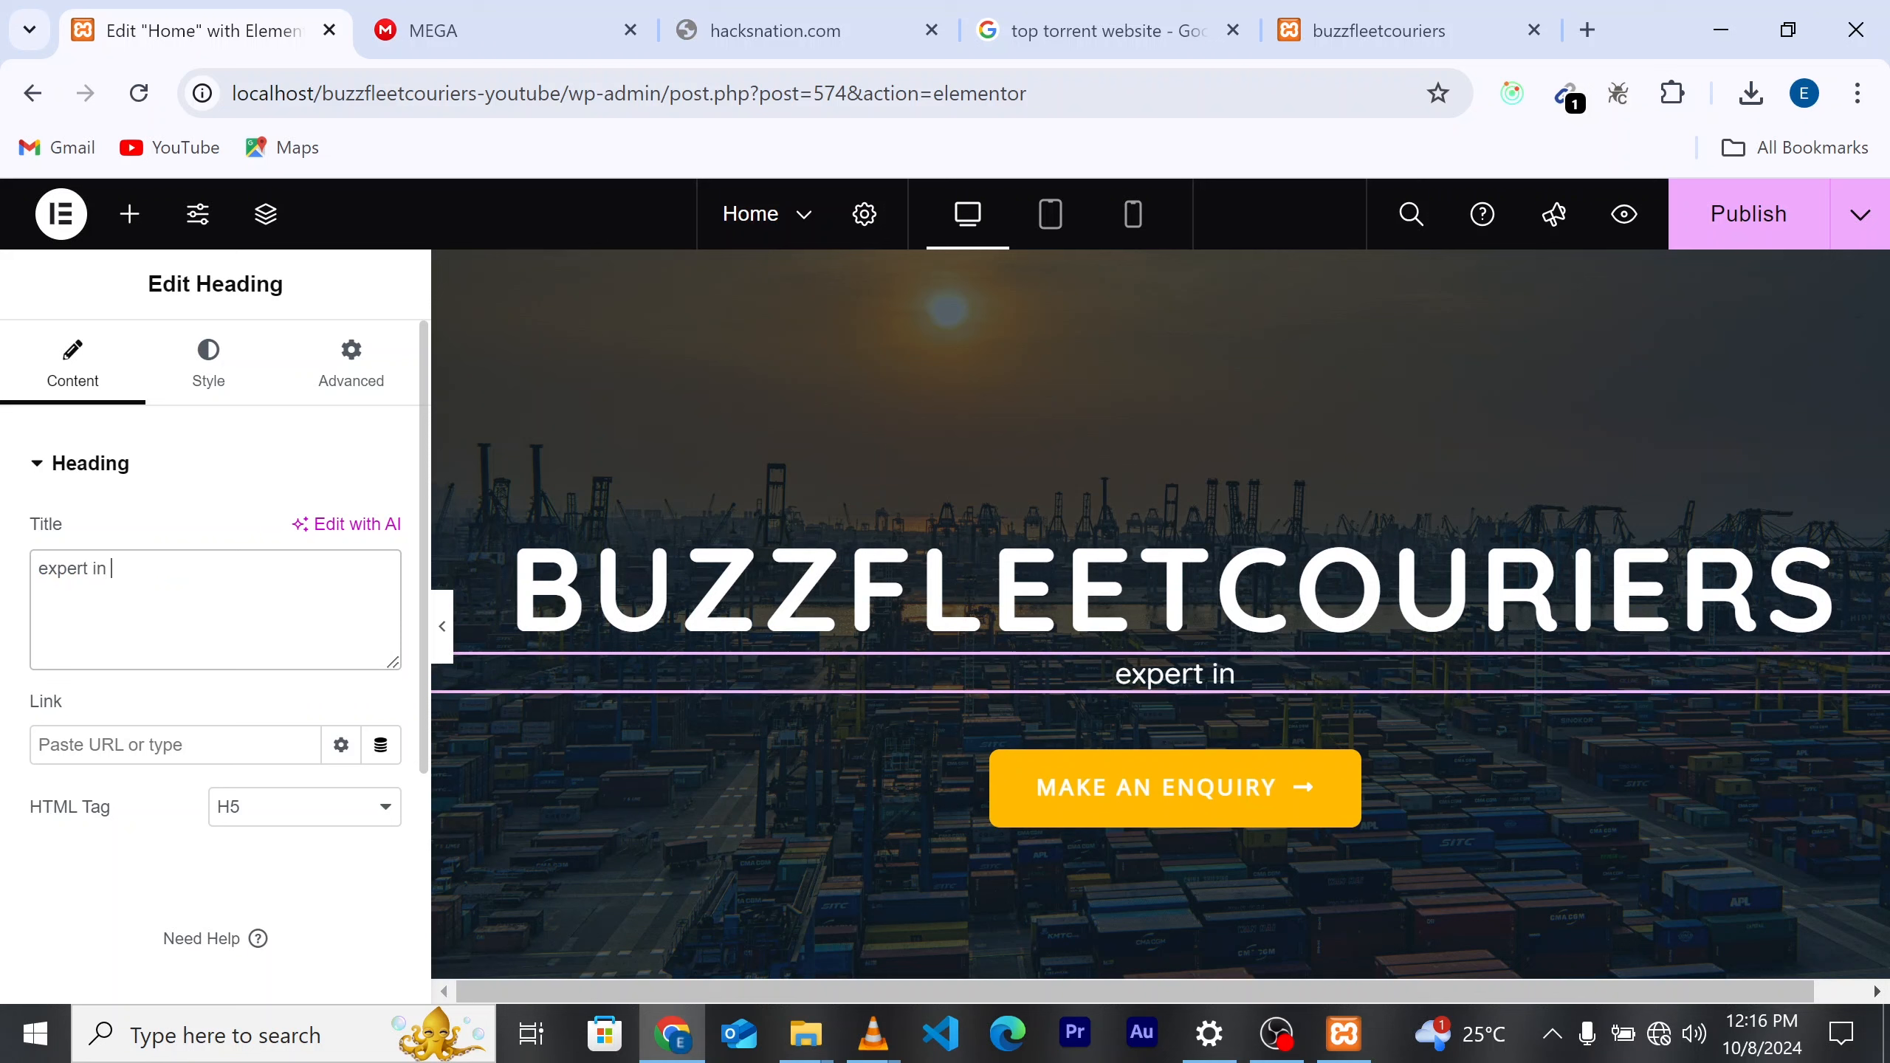
text(impor)
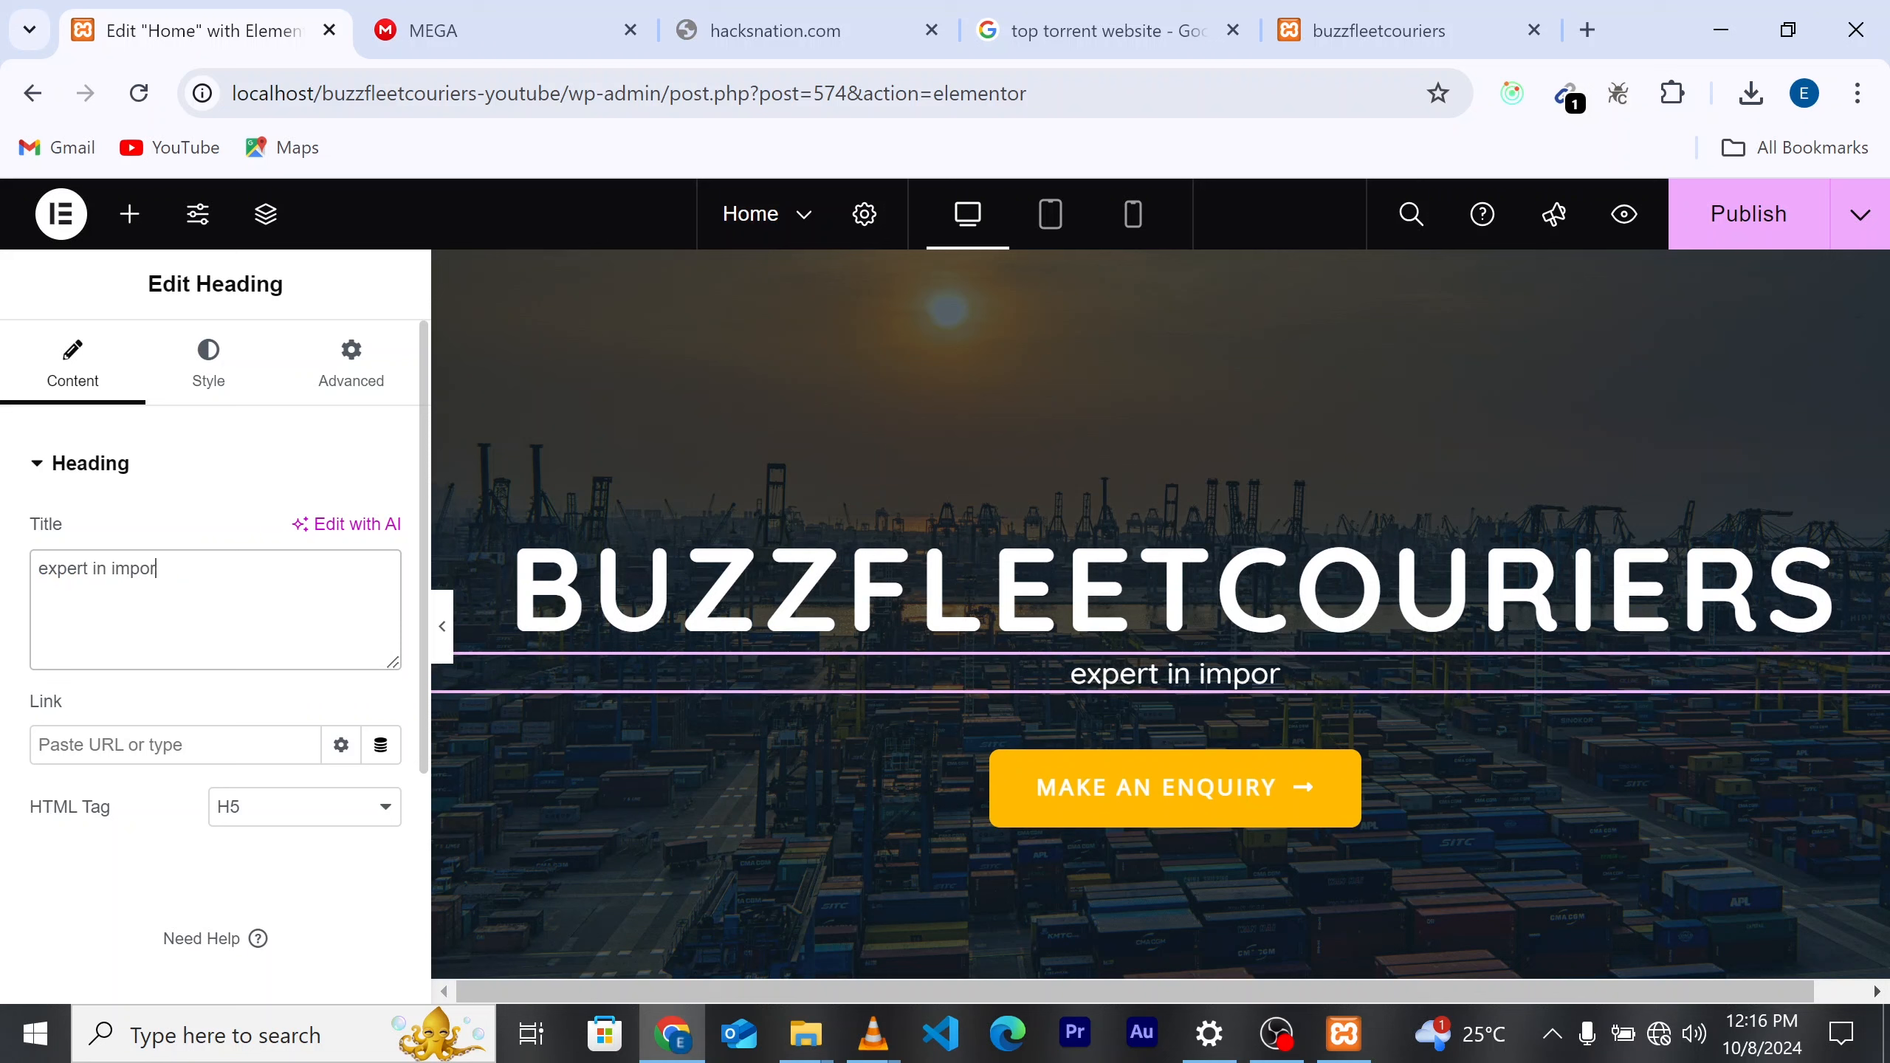
text(t and ex)
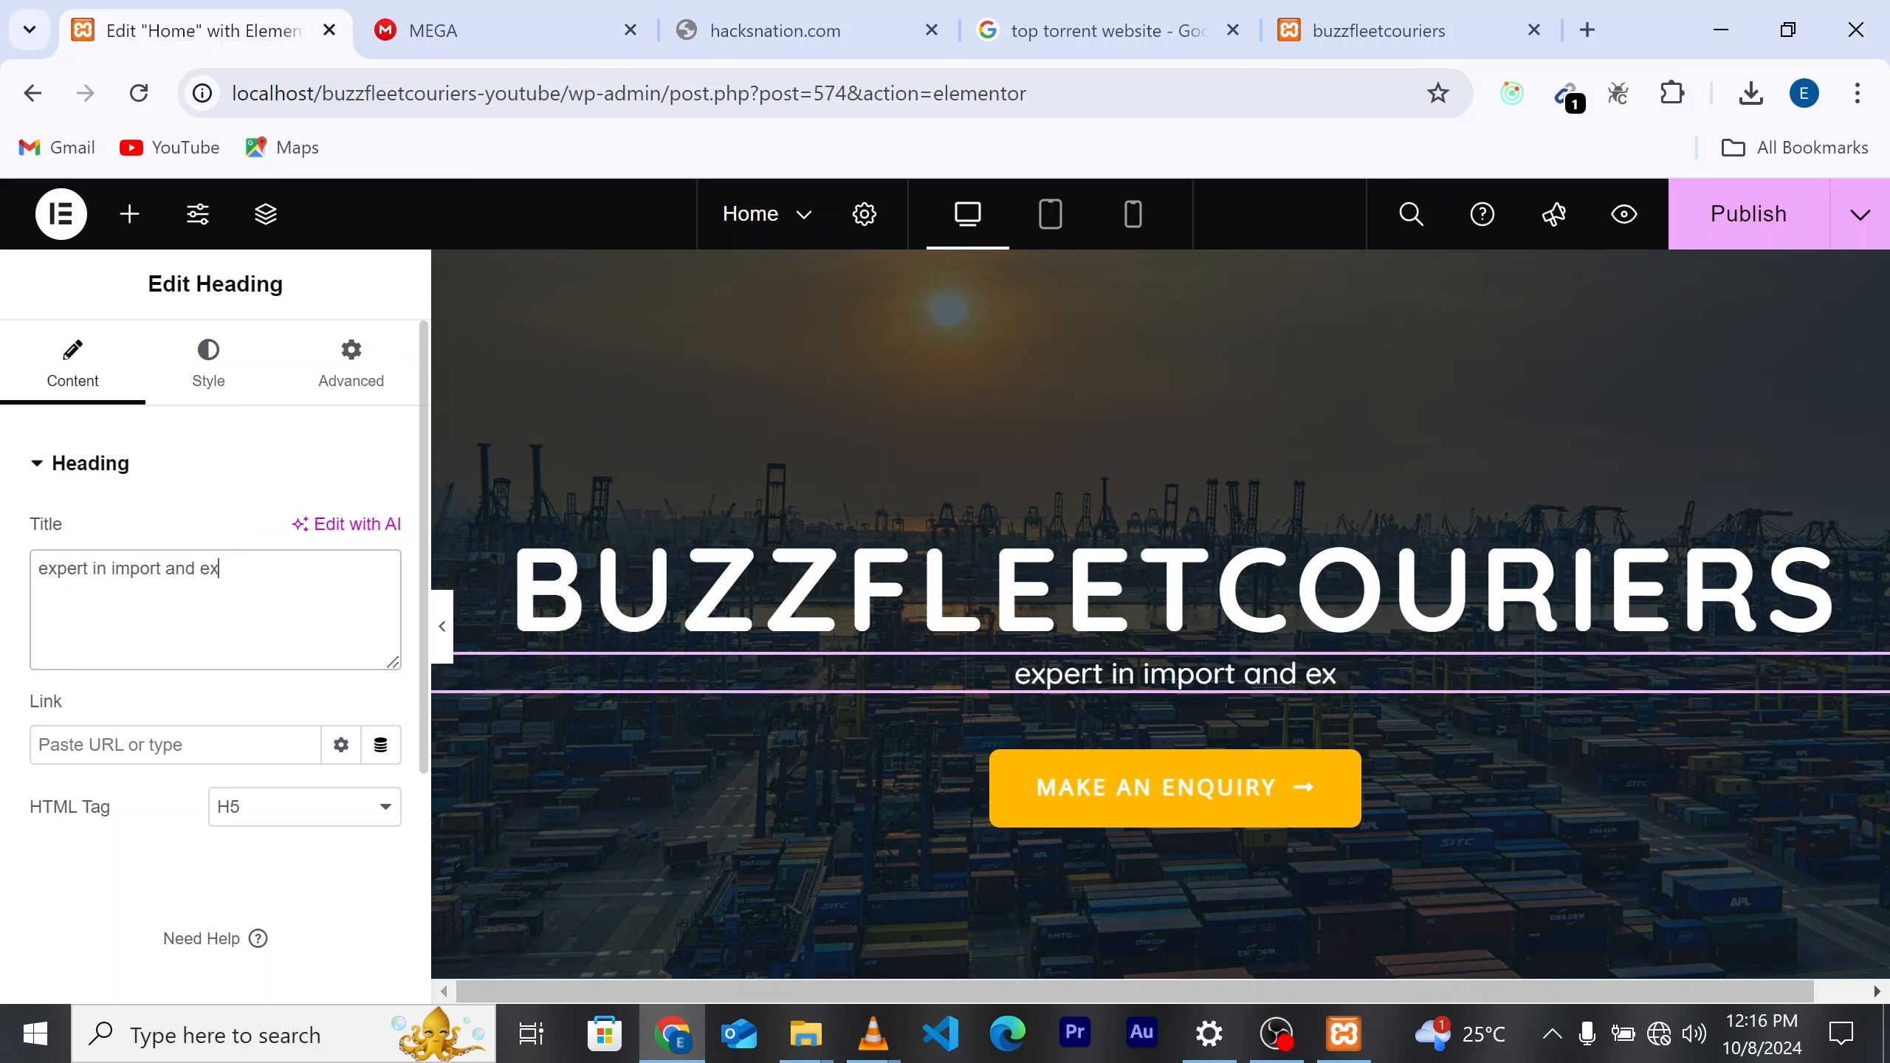
text(port)
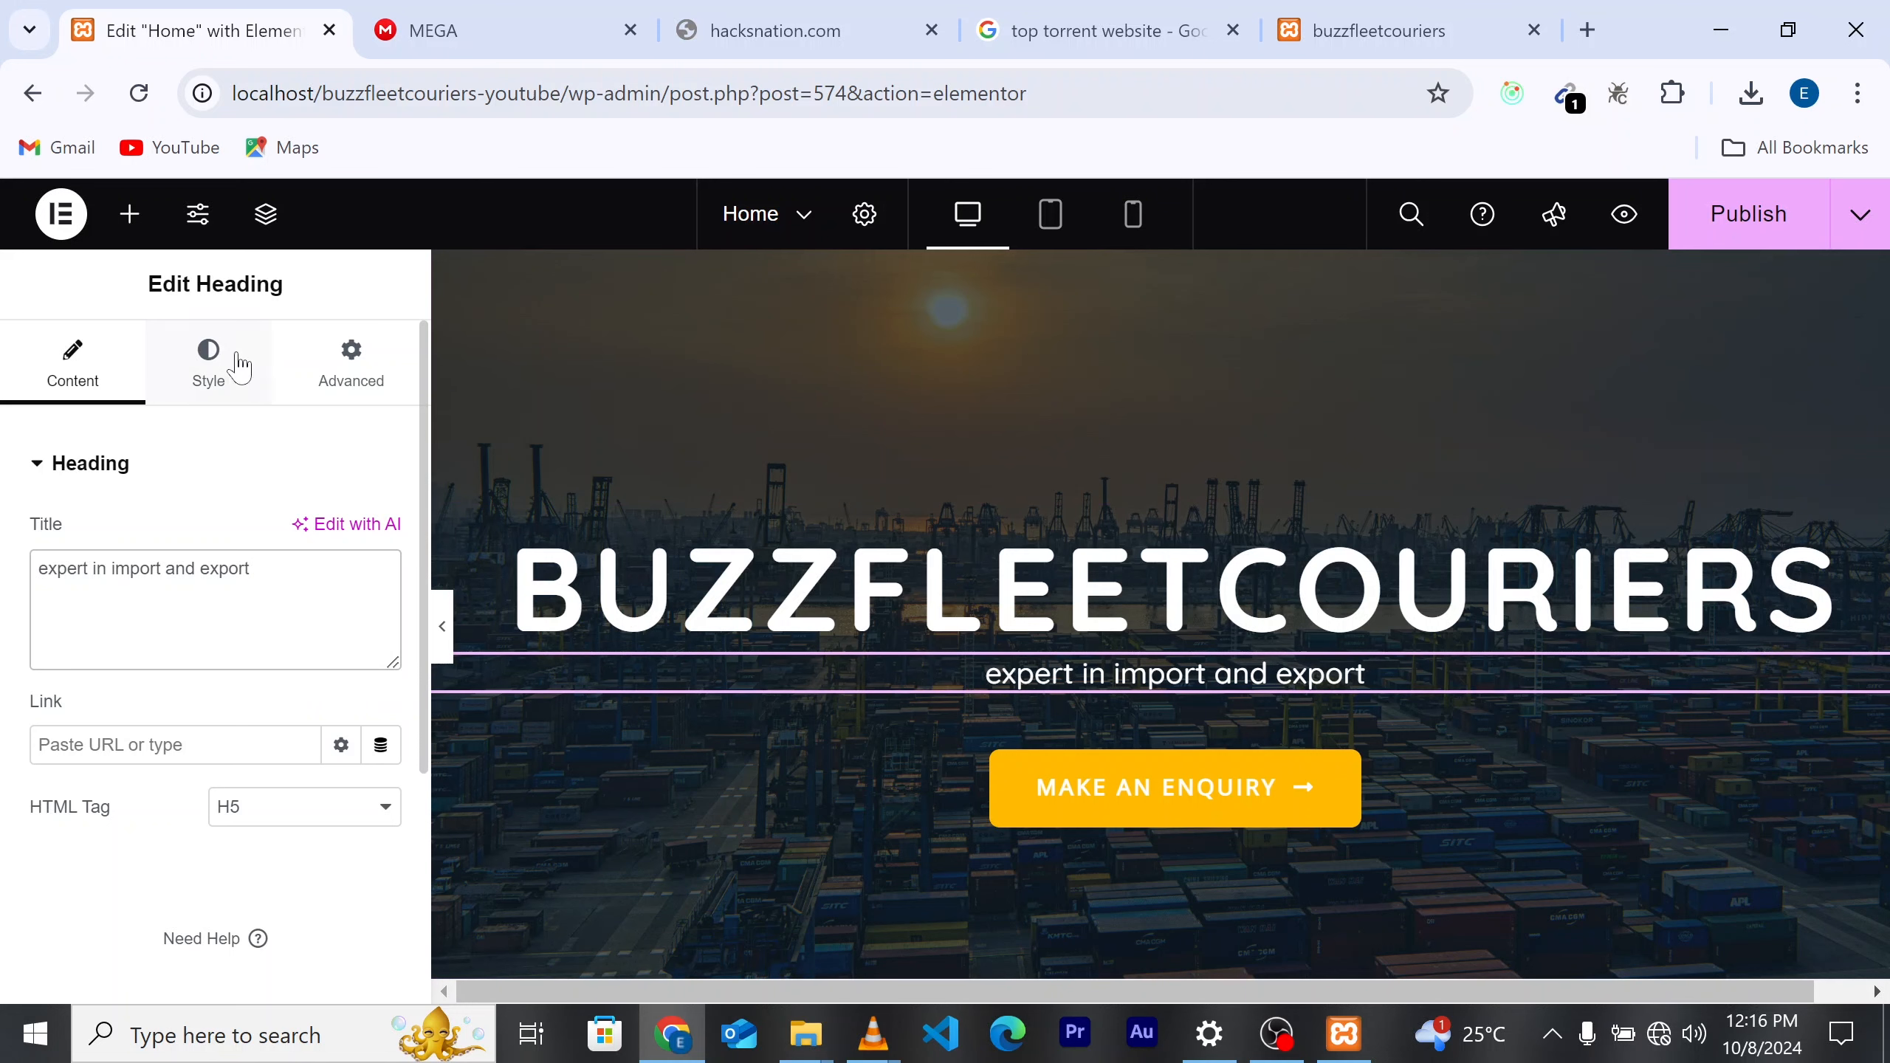
click(211, 383)
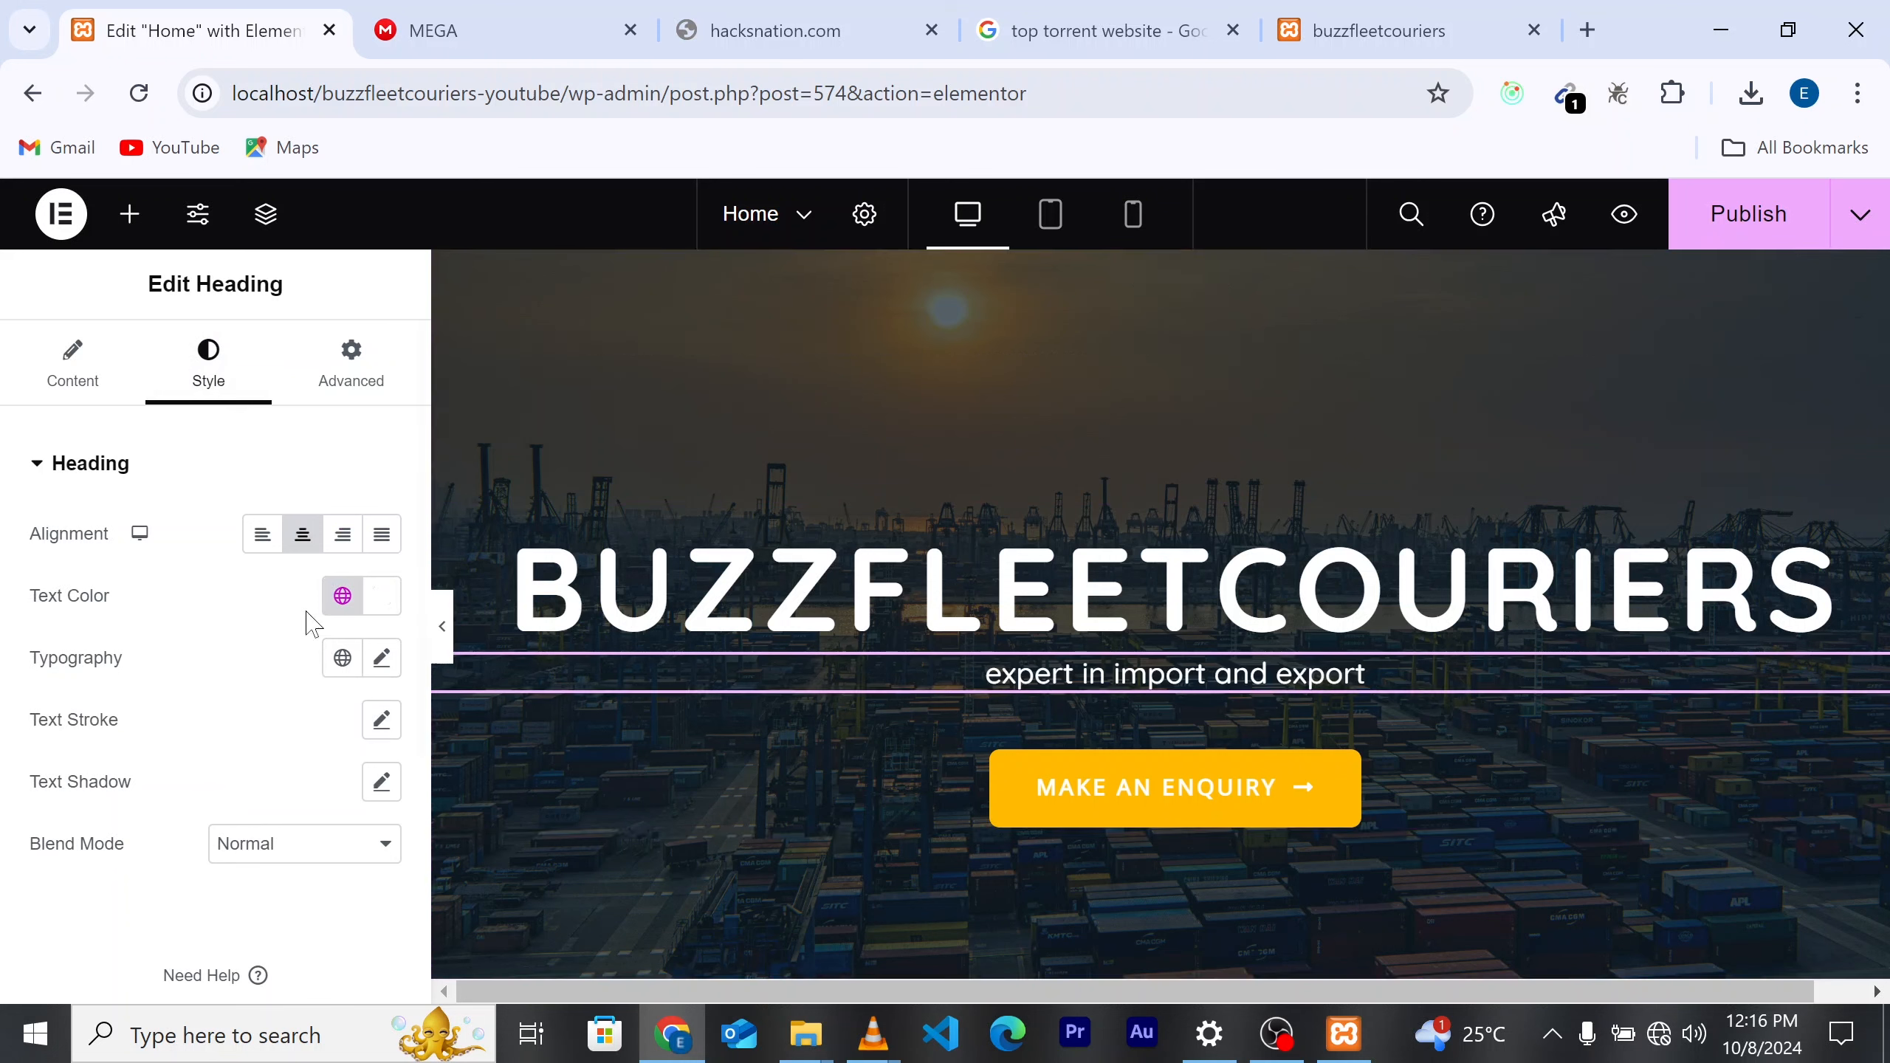
Step: Enlarge the tagline's font size and set its font weight to Normal
click(377, 675)
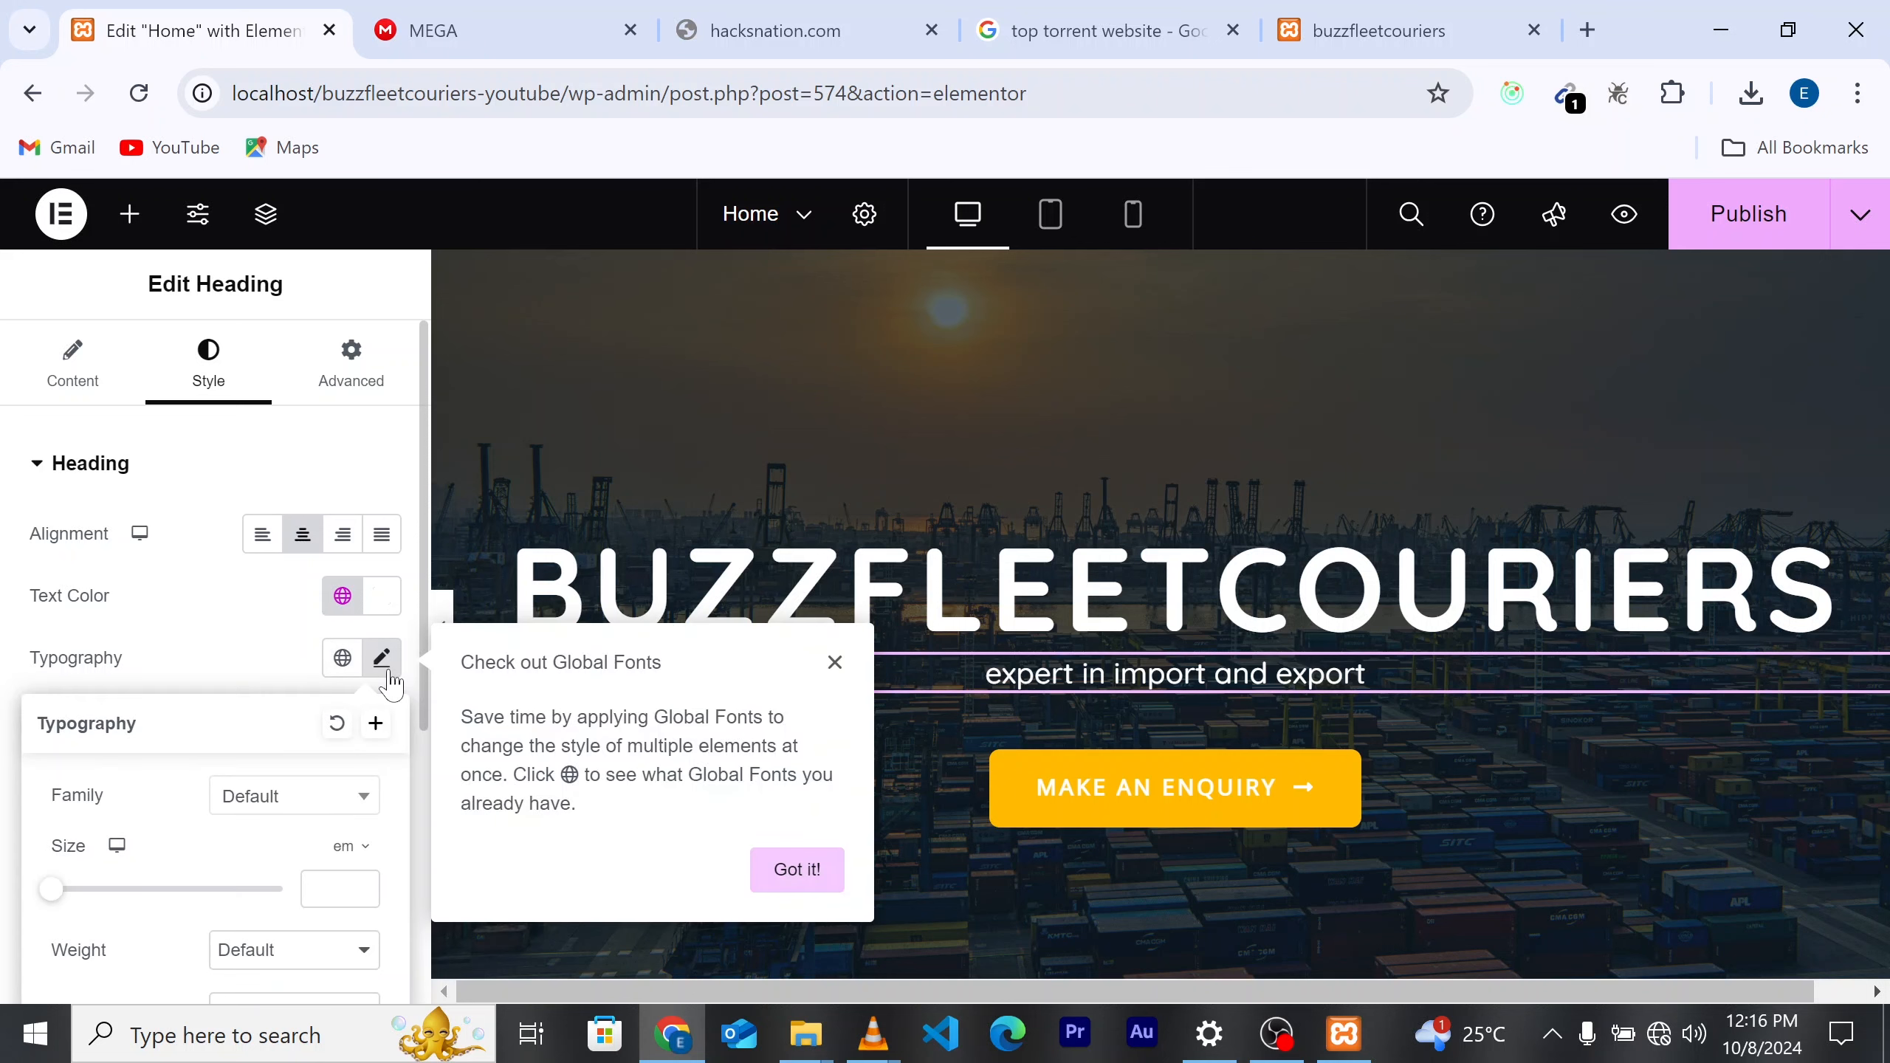
scroll(316, 787, down, 2)
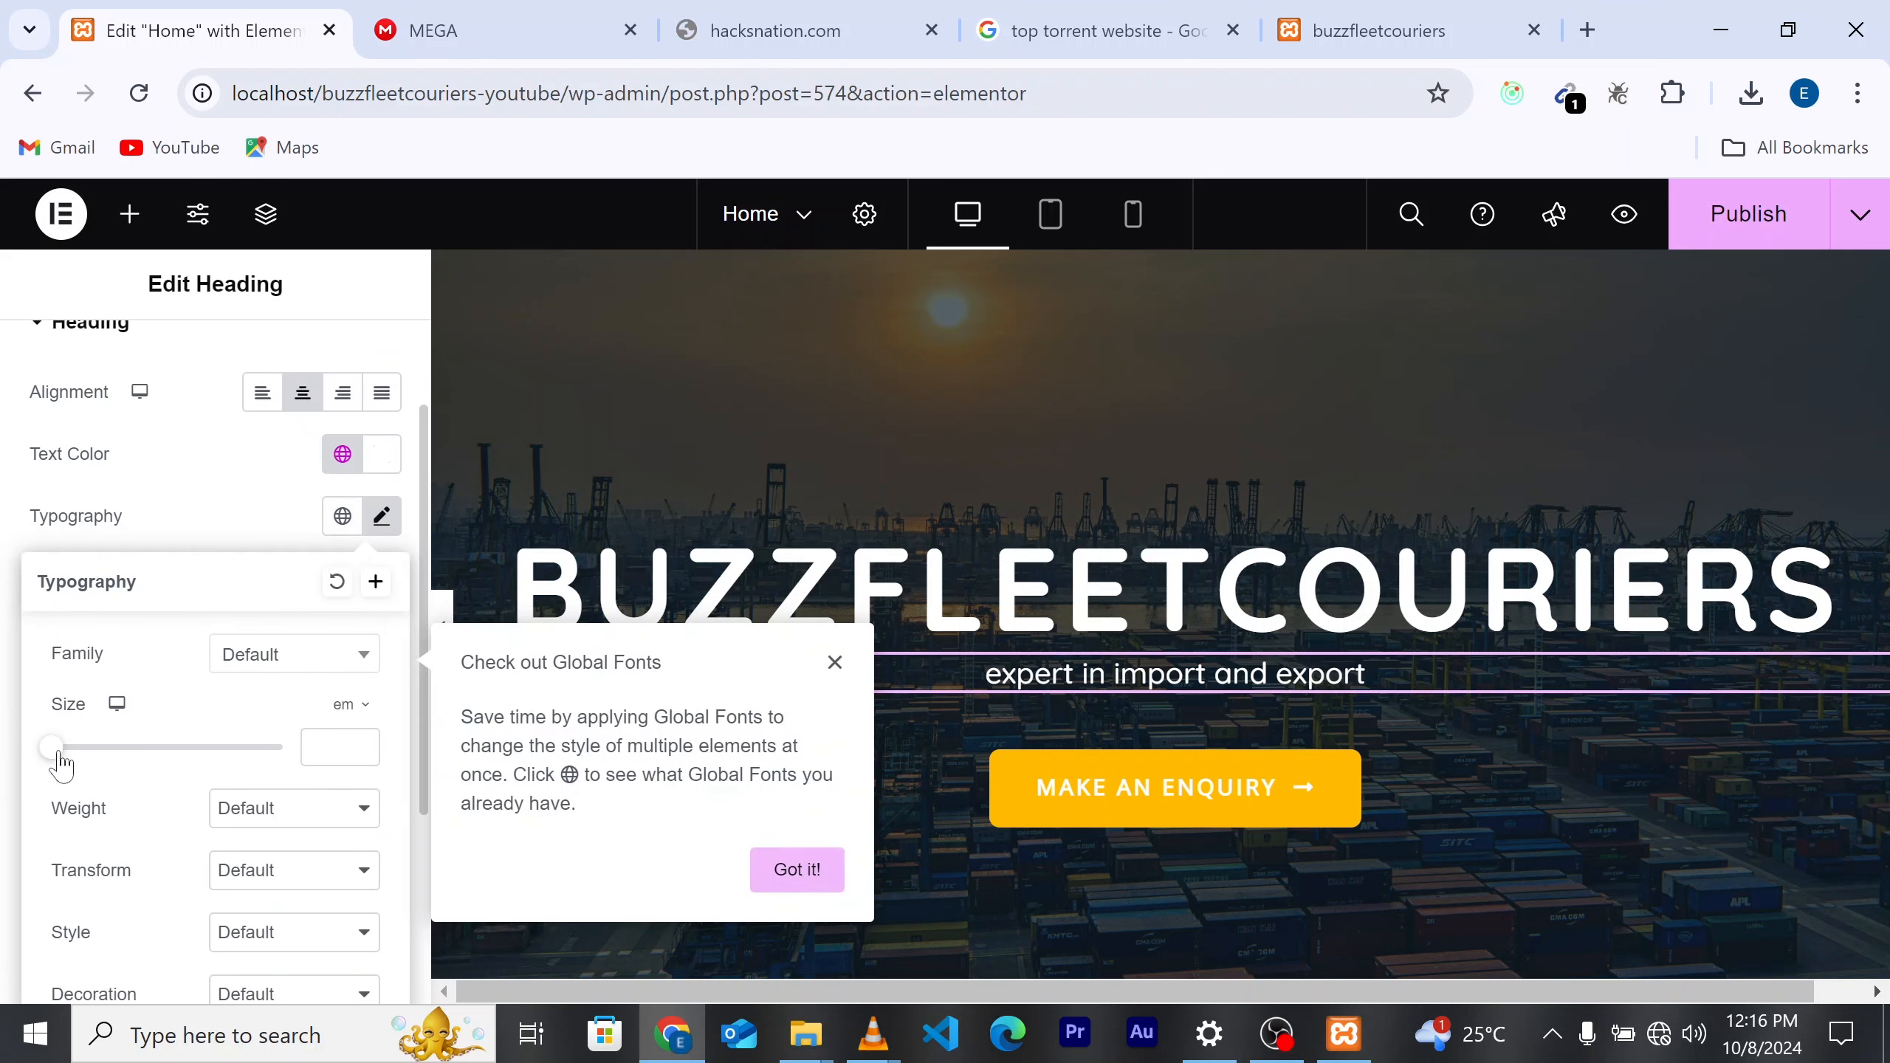
drag(62, 750, 18, 755)
click(20, 756)
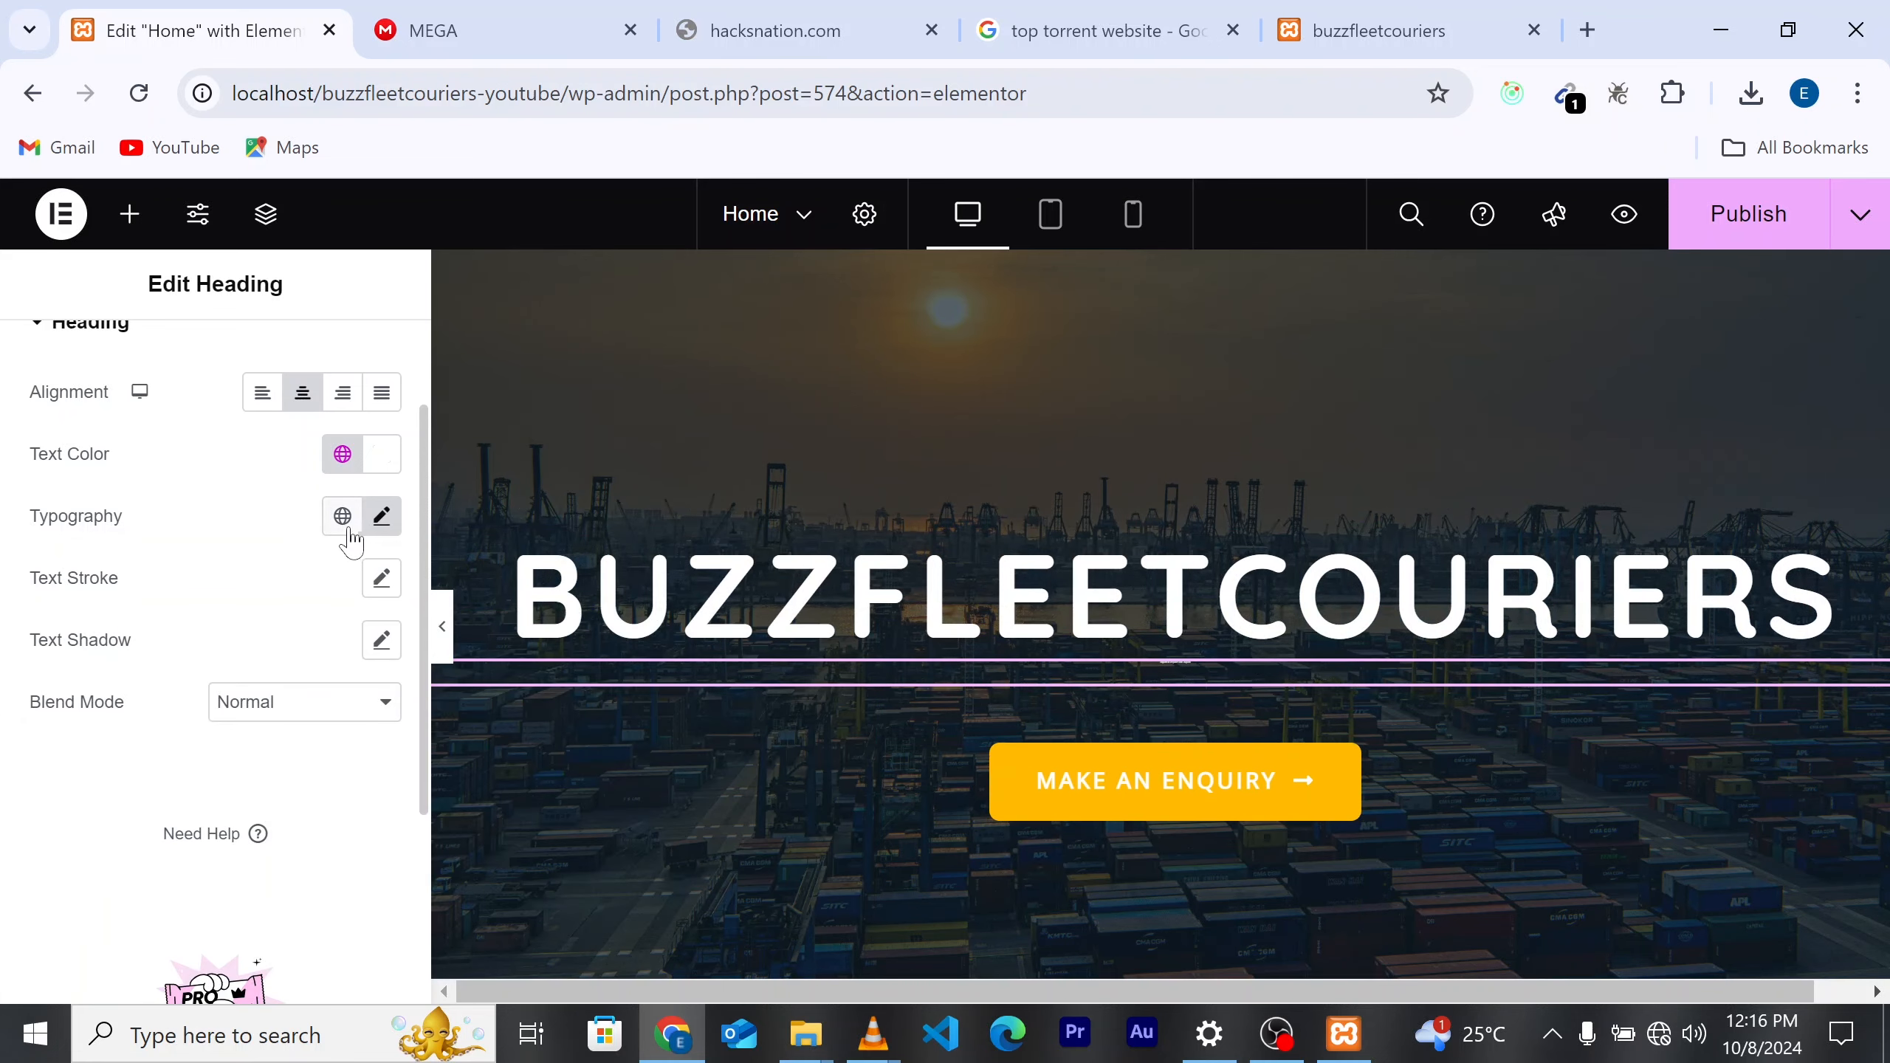
click(385, 527)
scroll(360, 747, down, 1)
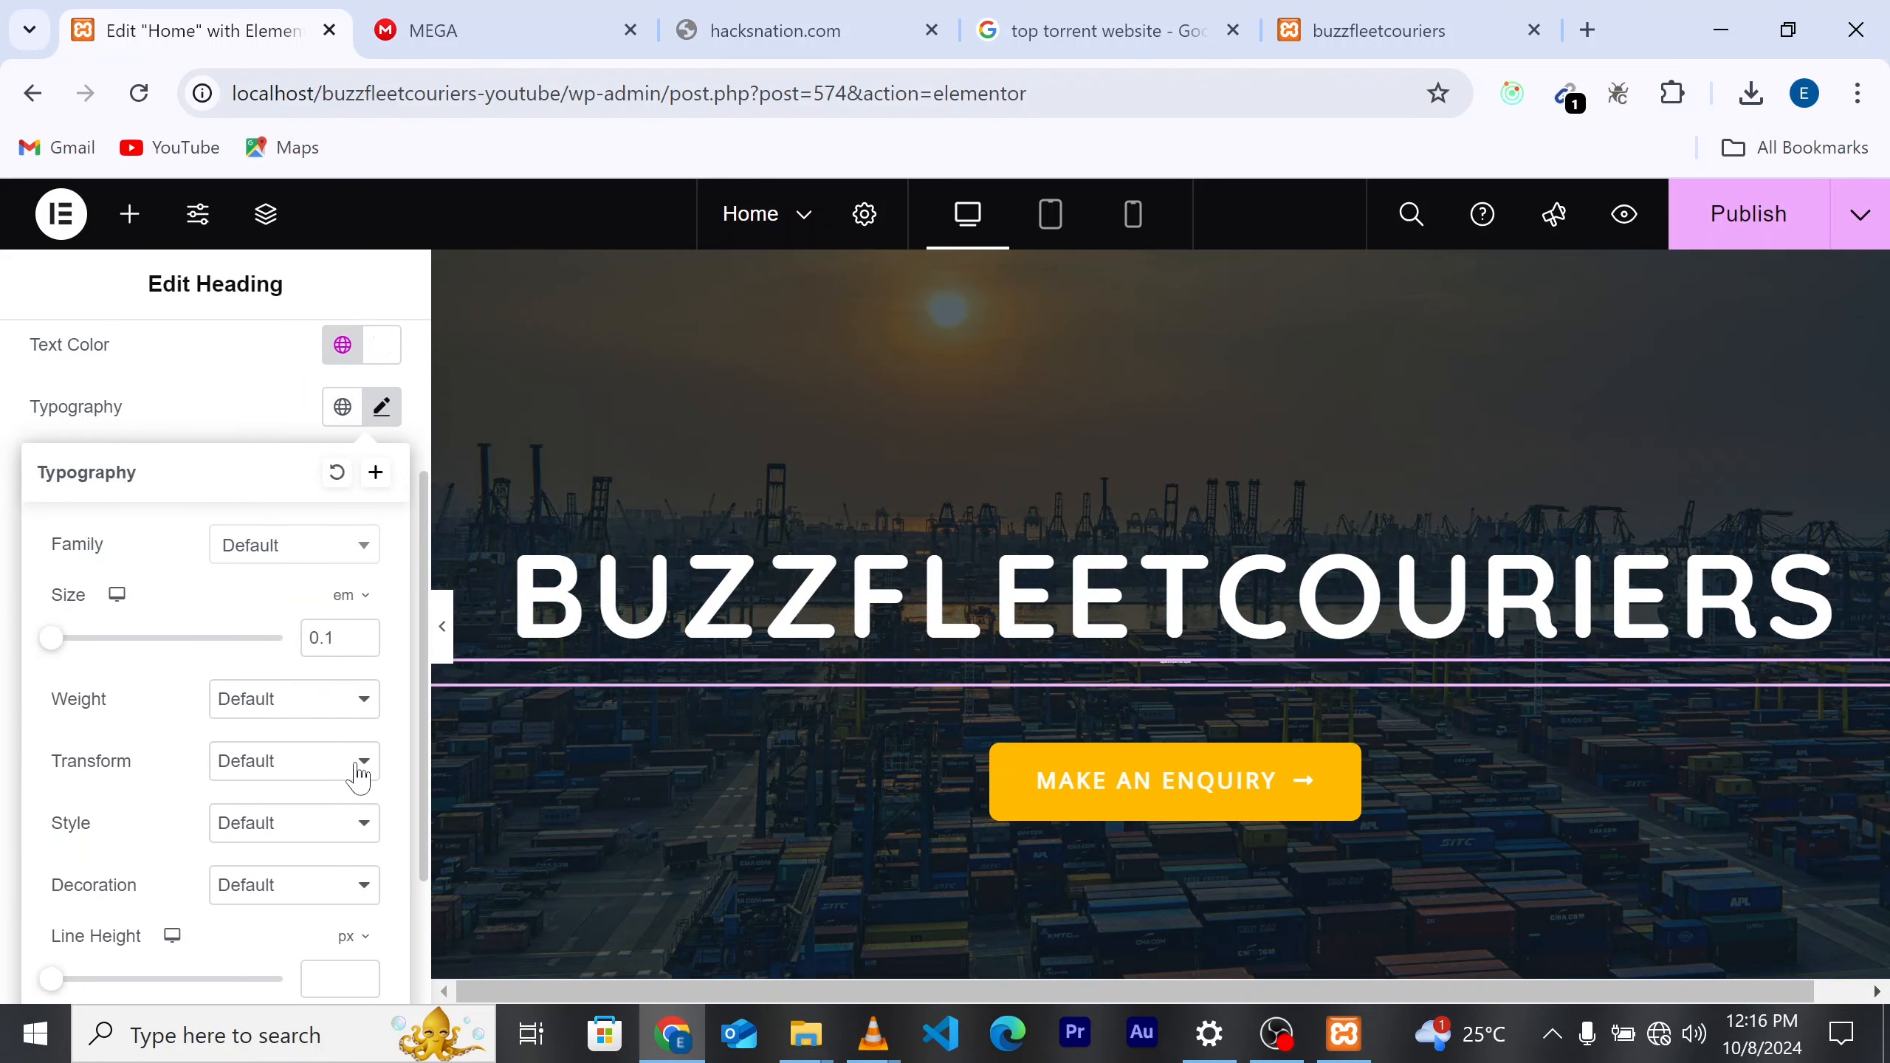
click(347, 713)
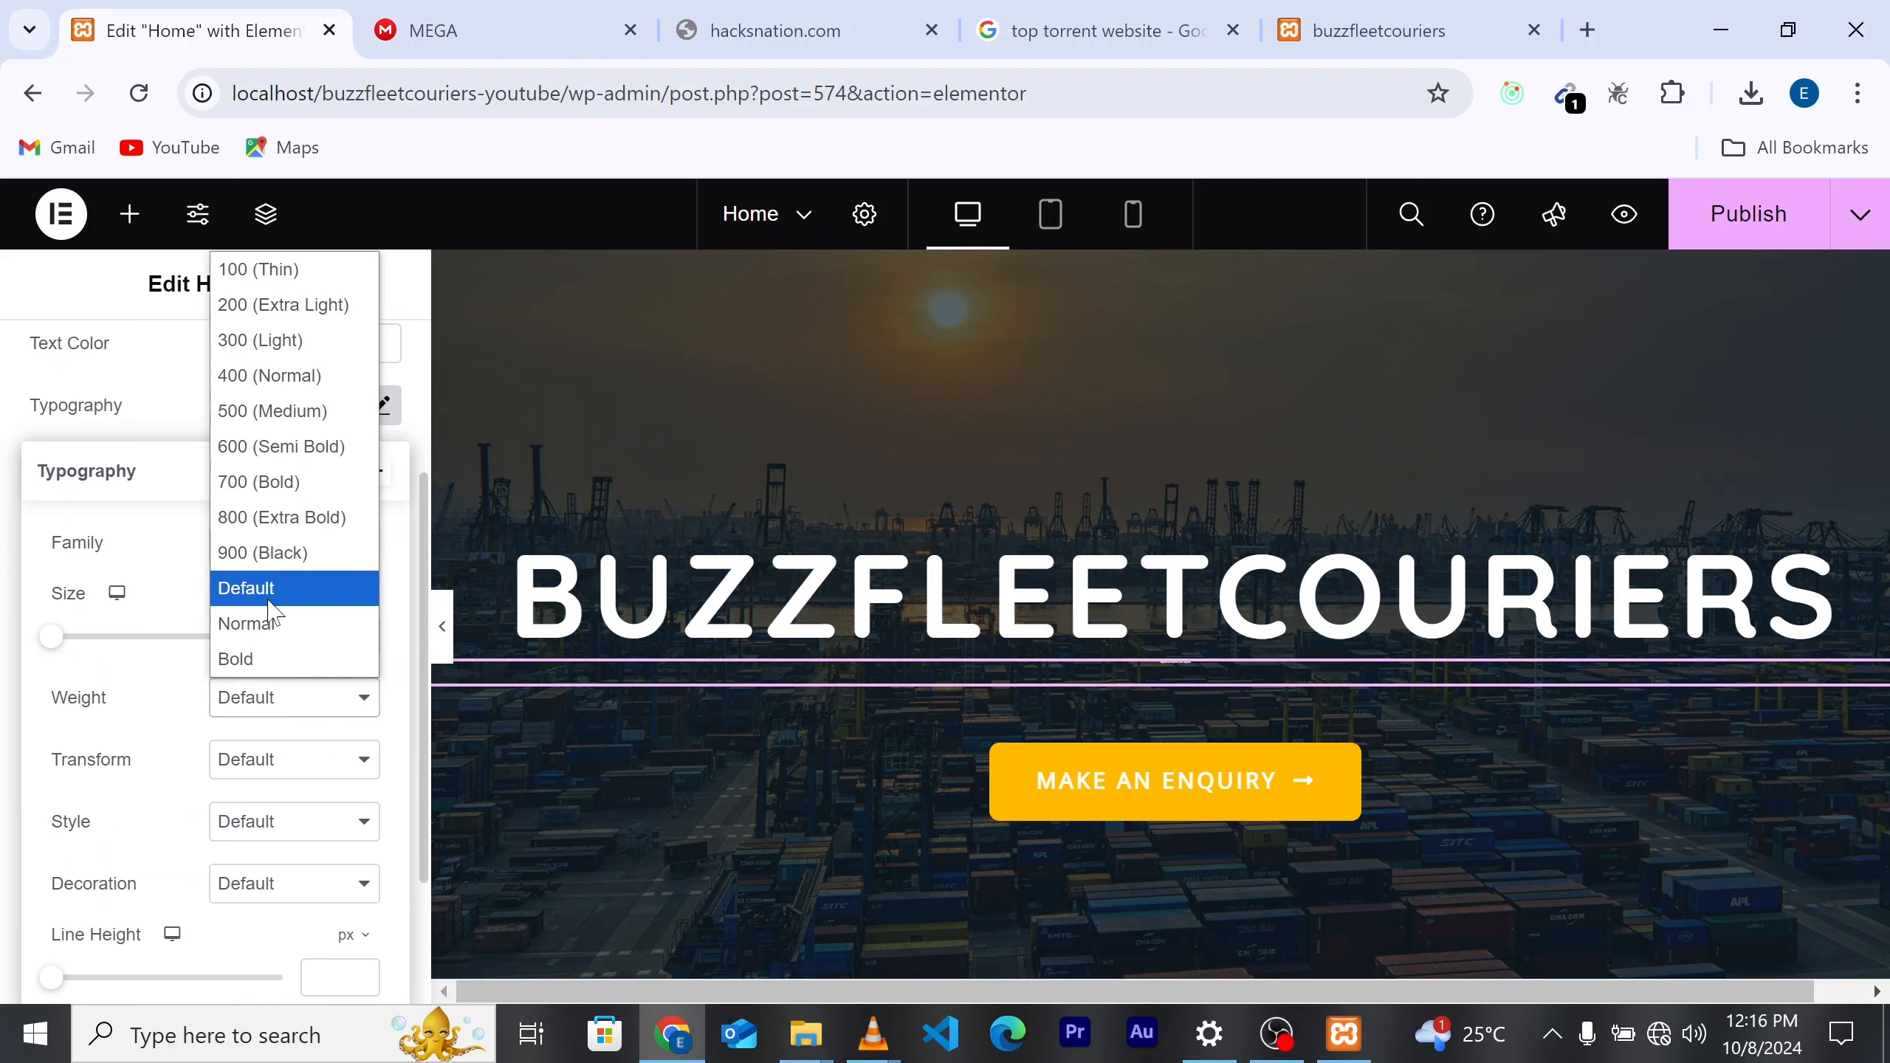
click(274, 632)
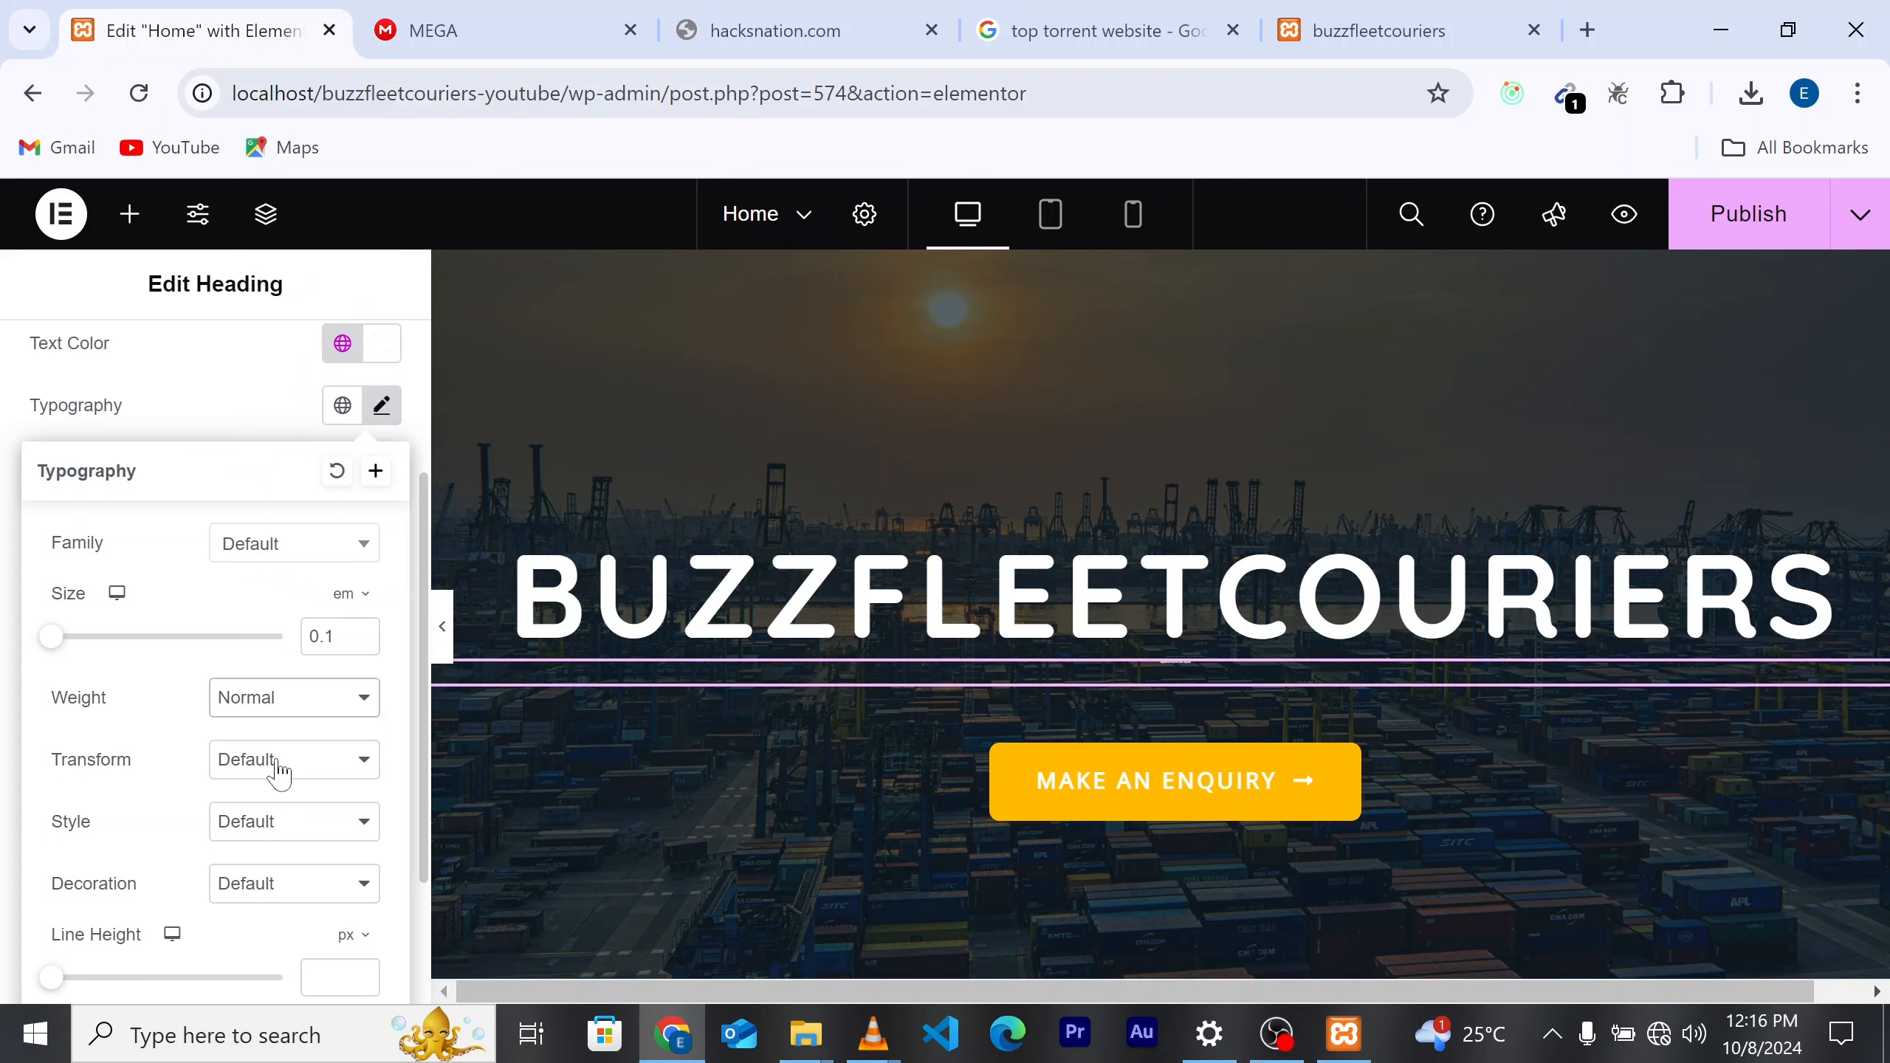
Step: Set the tagline's text transform to Uppercase, keeping px as the size unit
scroll(300, 775, down, 1)
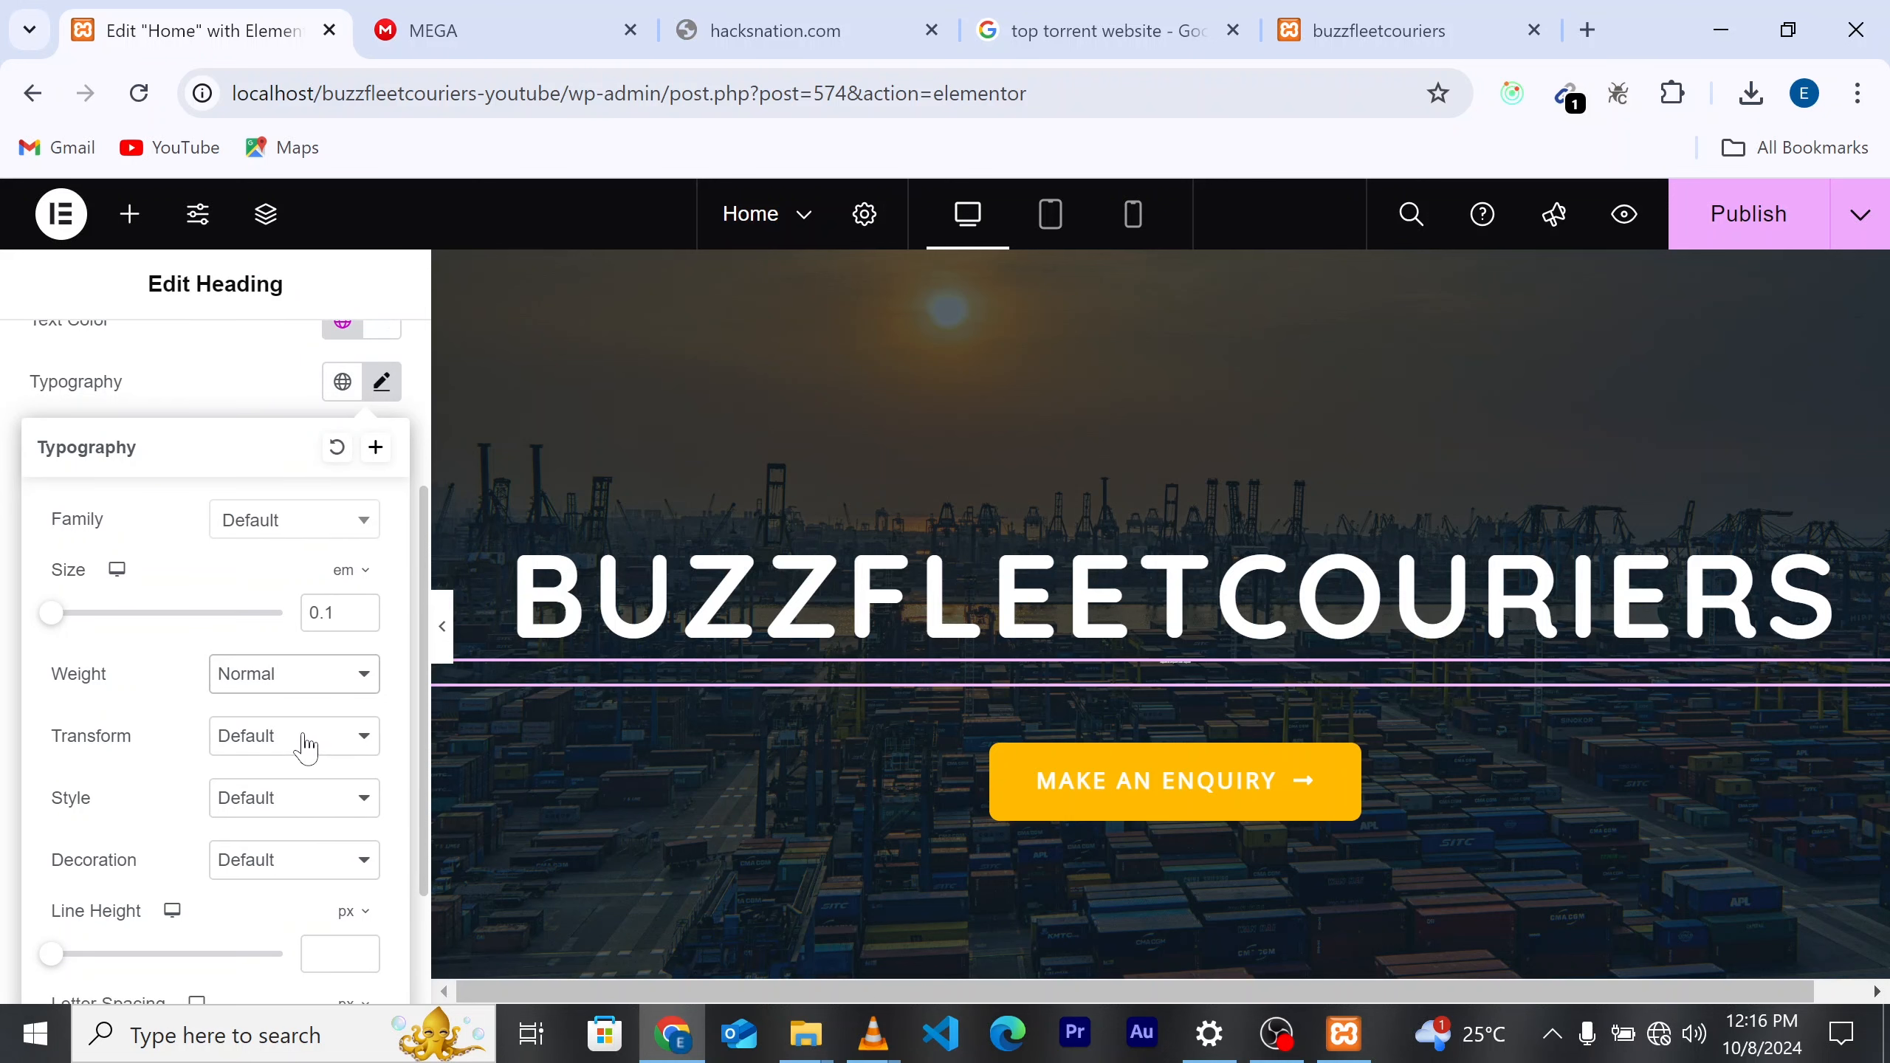
click(320, 757)
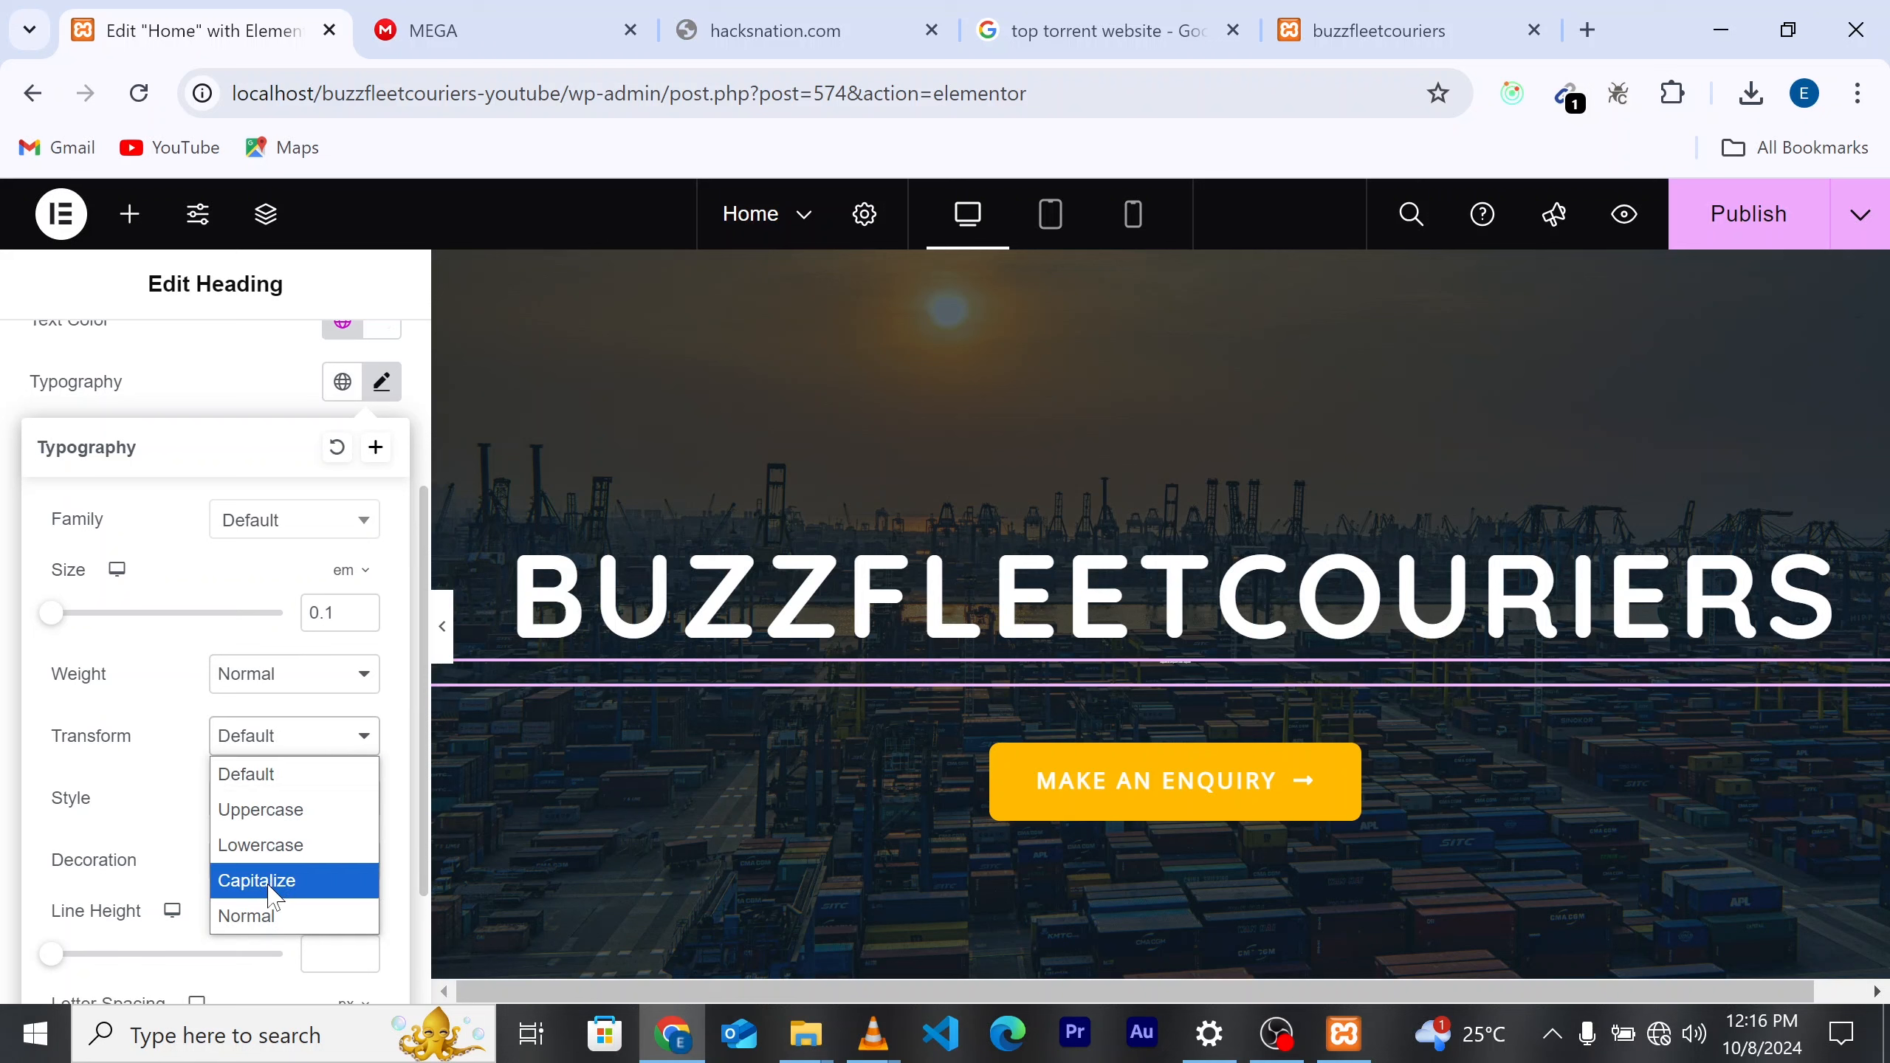
click(276, 813)
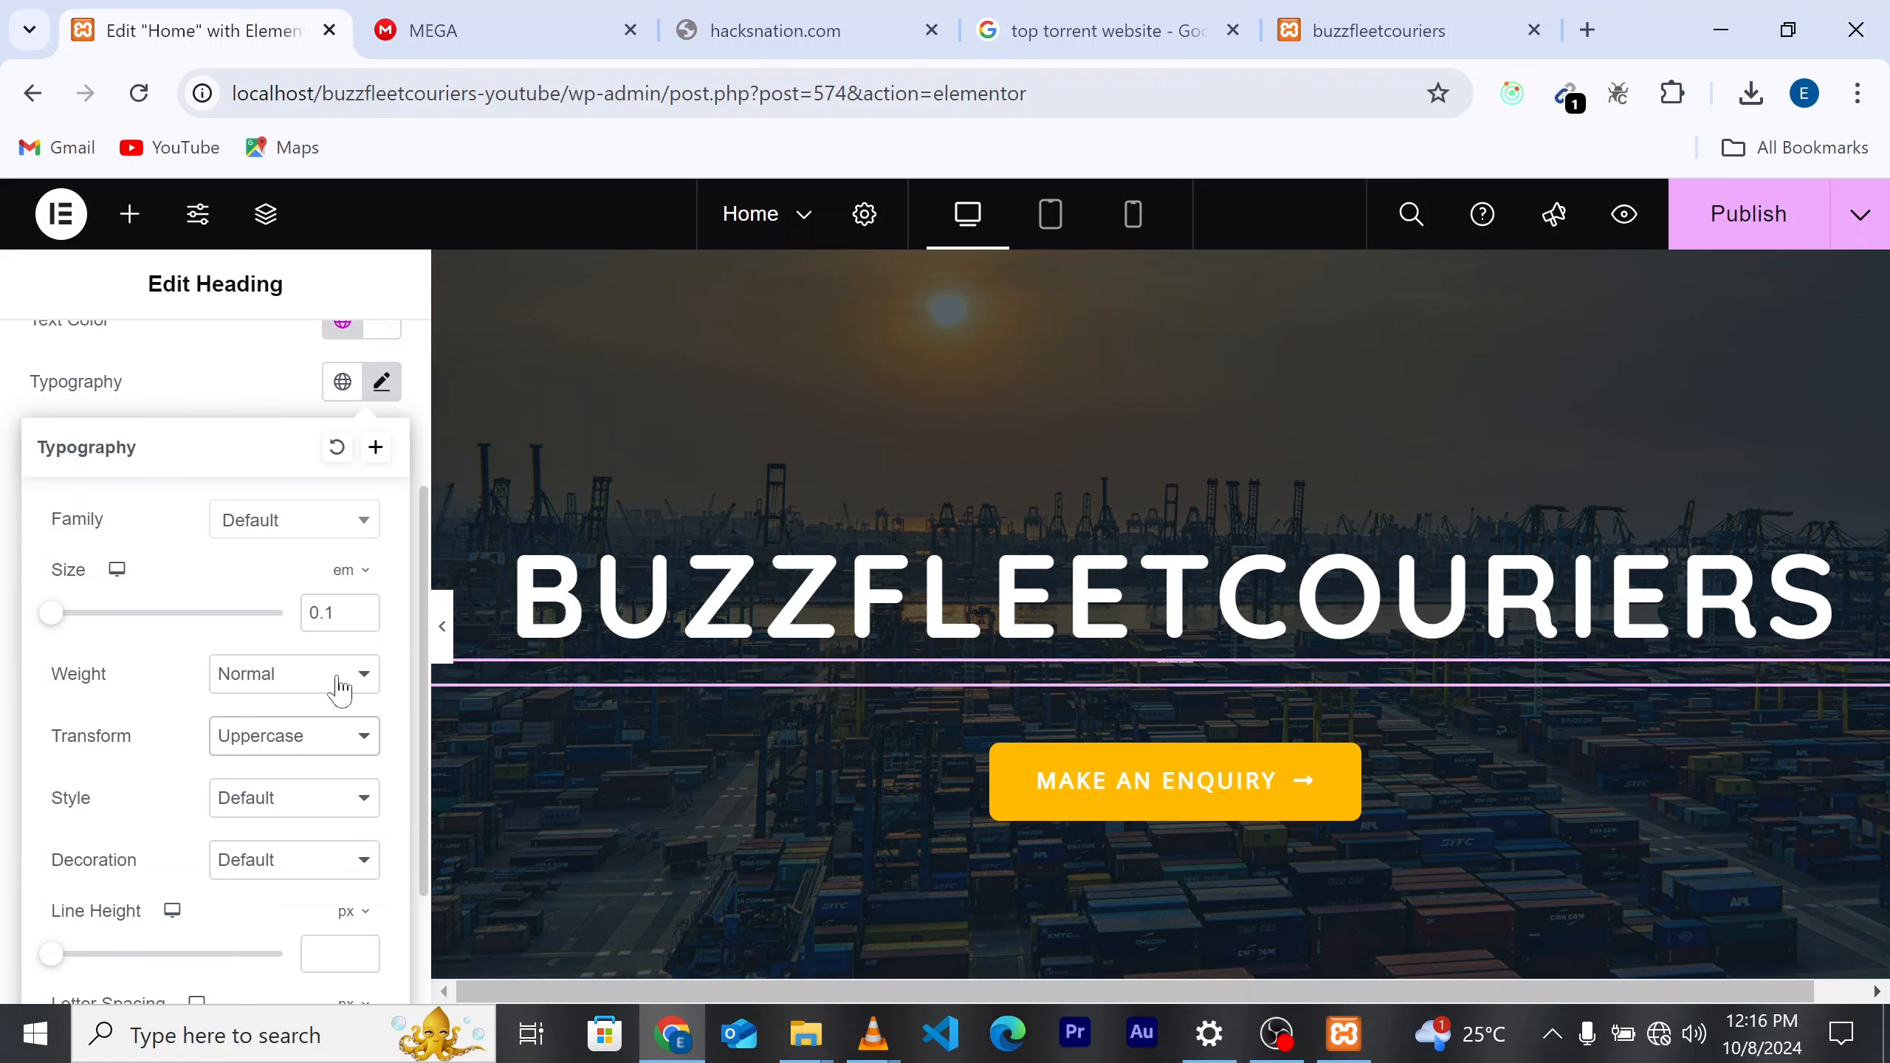
scroll(308, 684, up, 2)
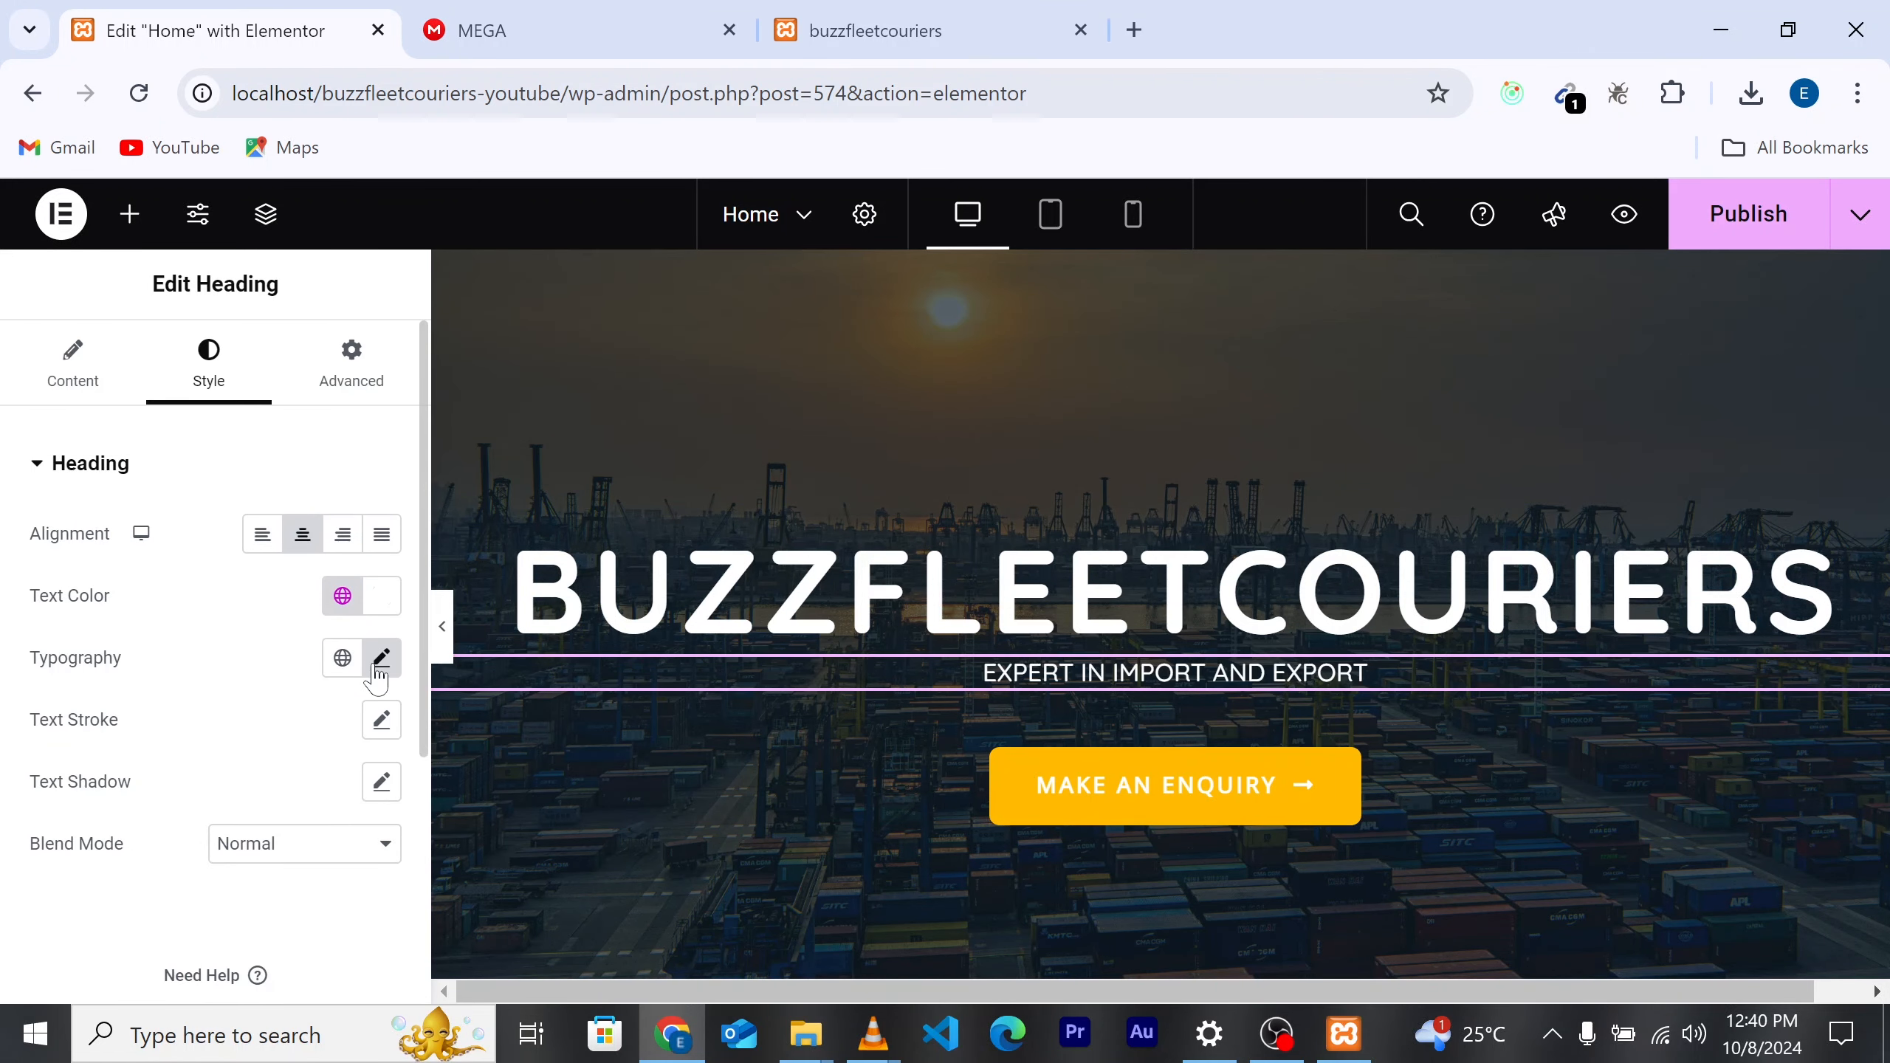
click(381, 658)
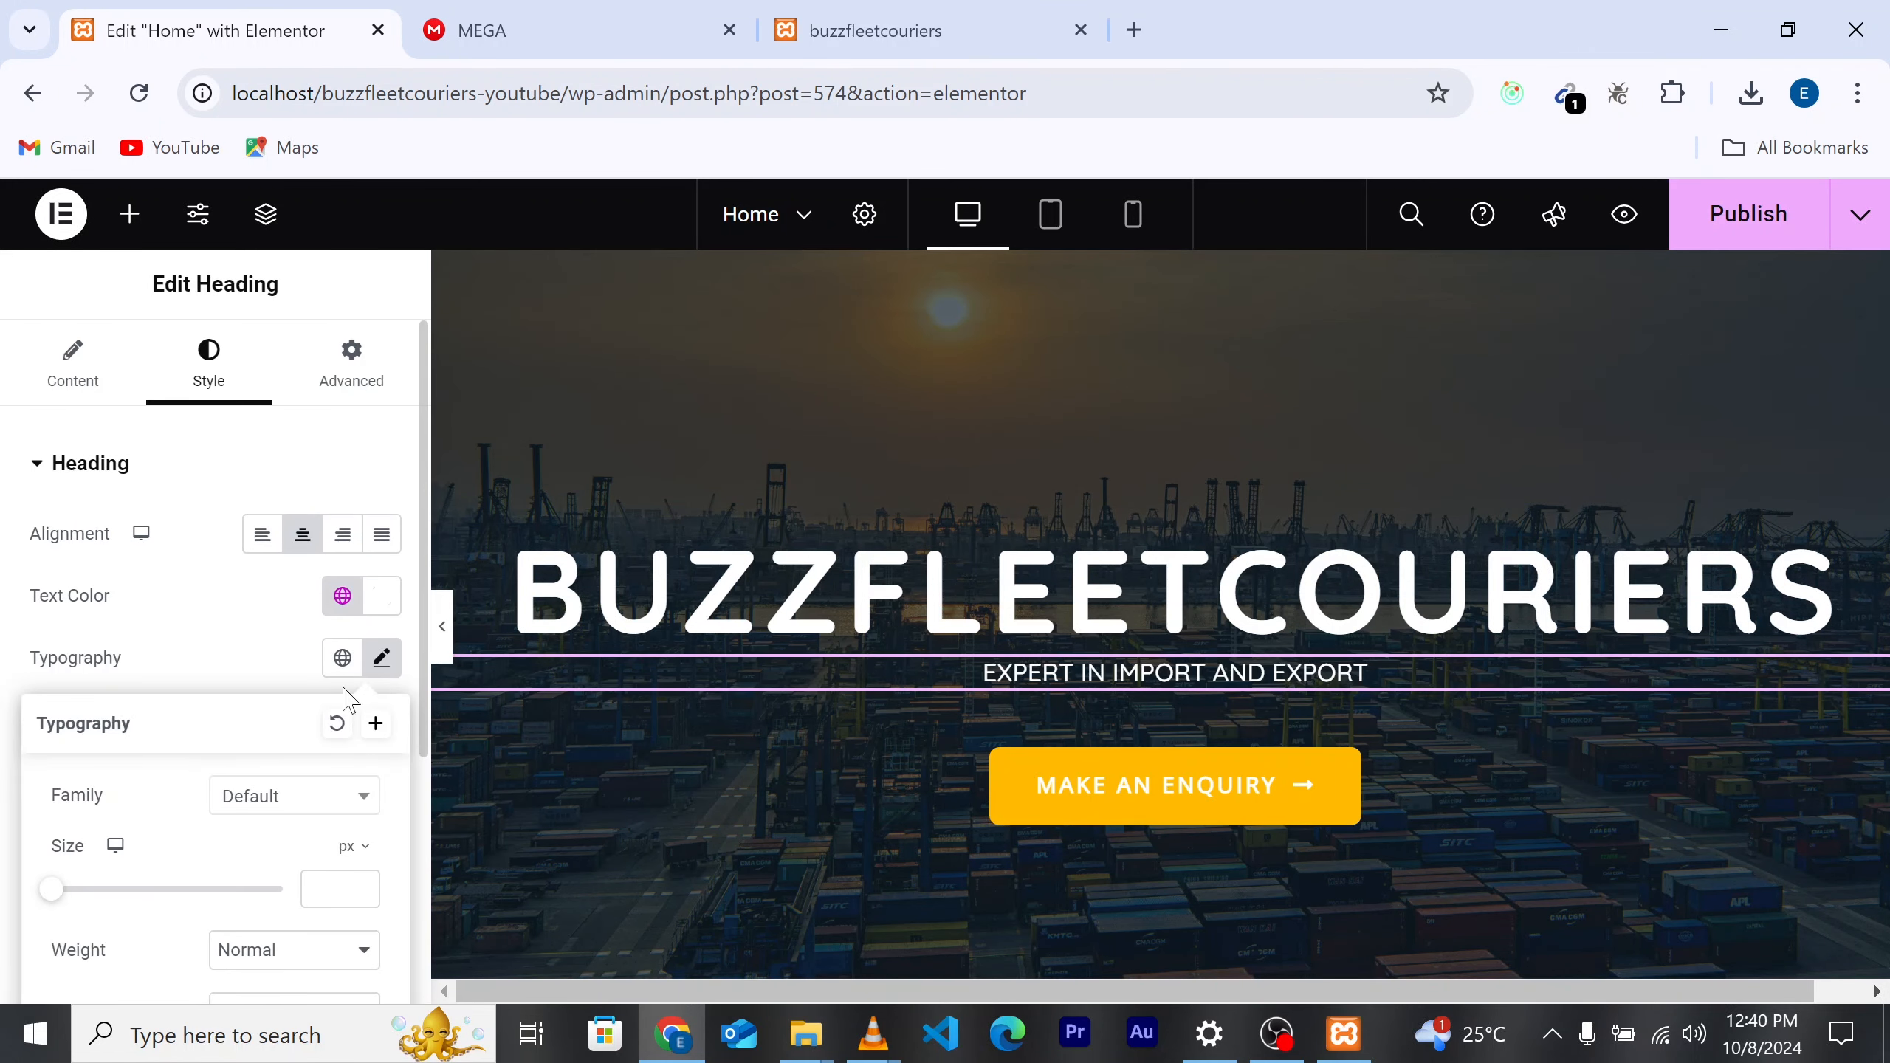
scroll(212, 854, down, 2)
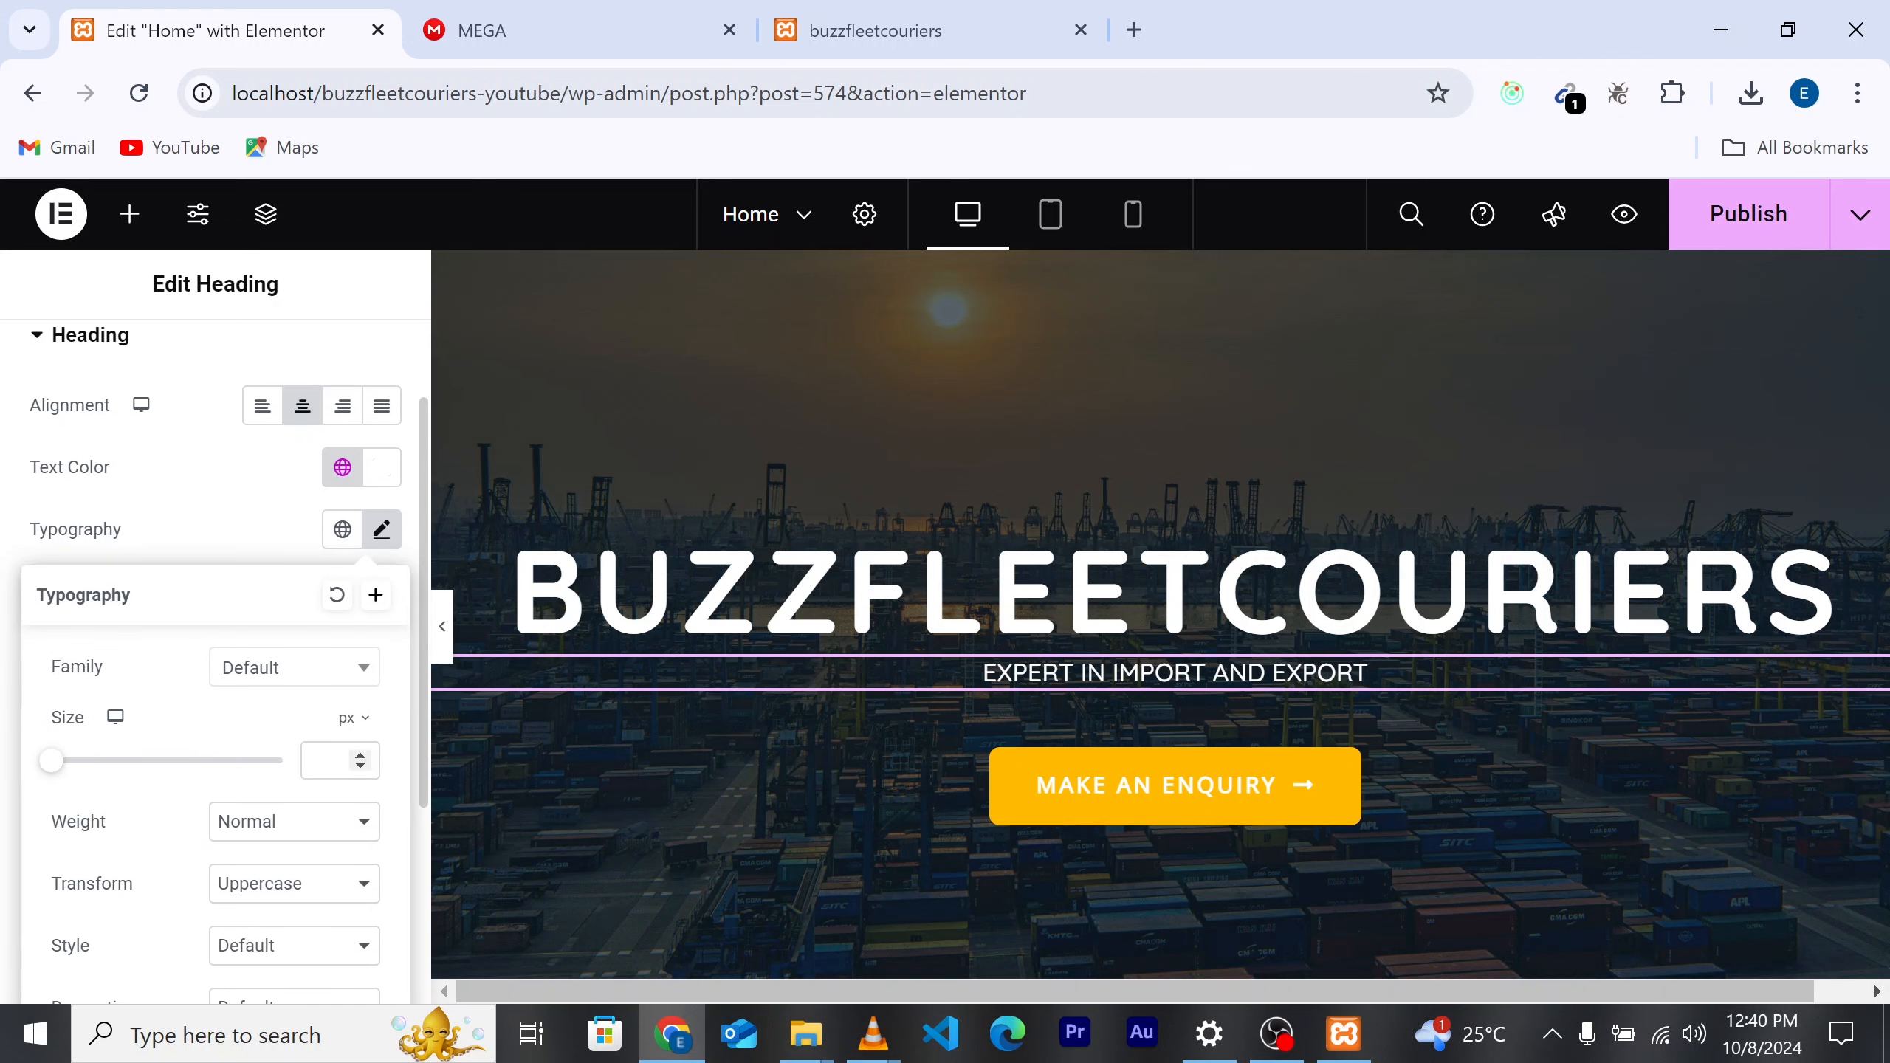
click(331, 760)
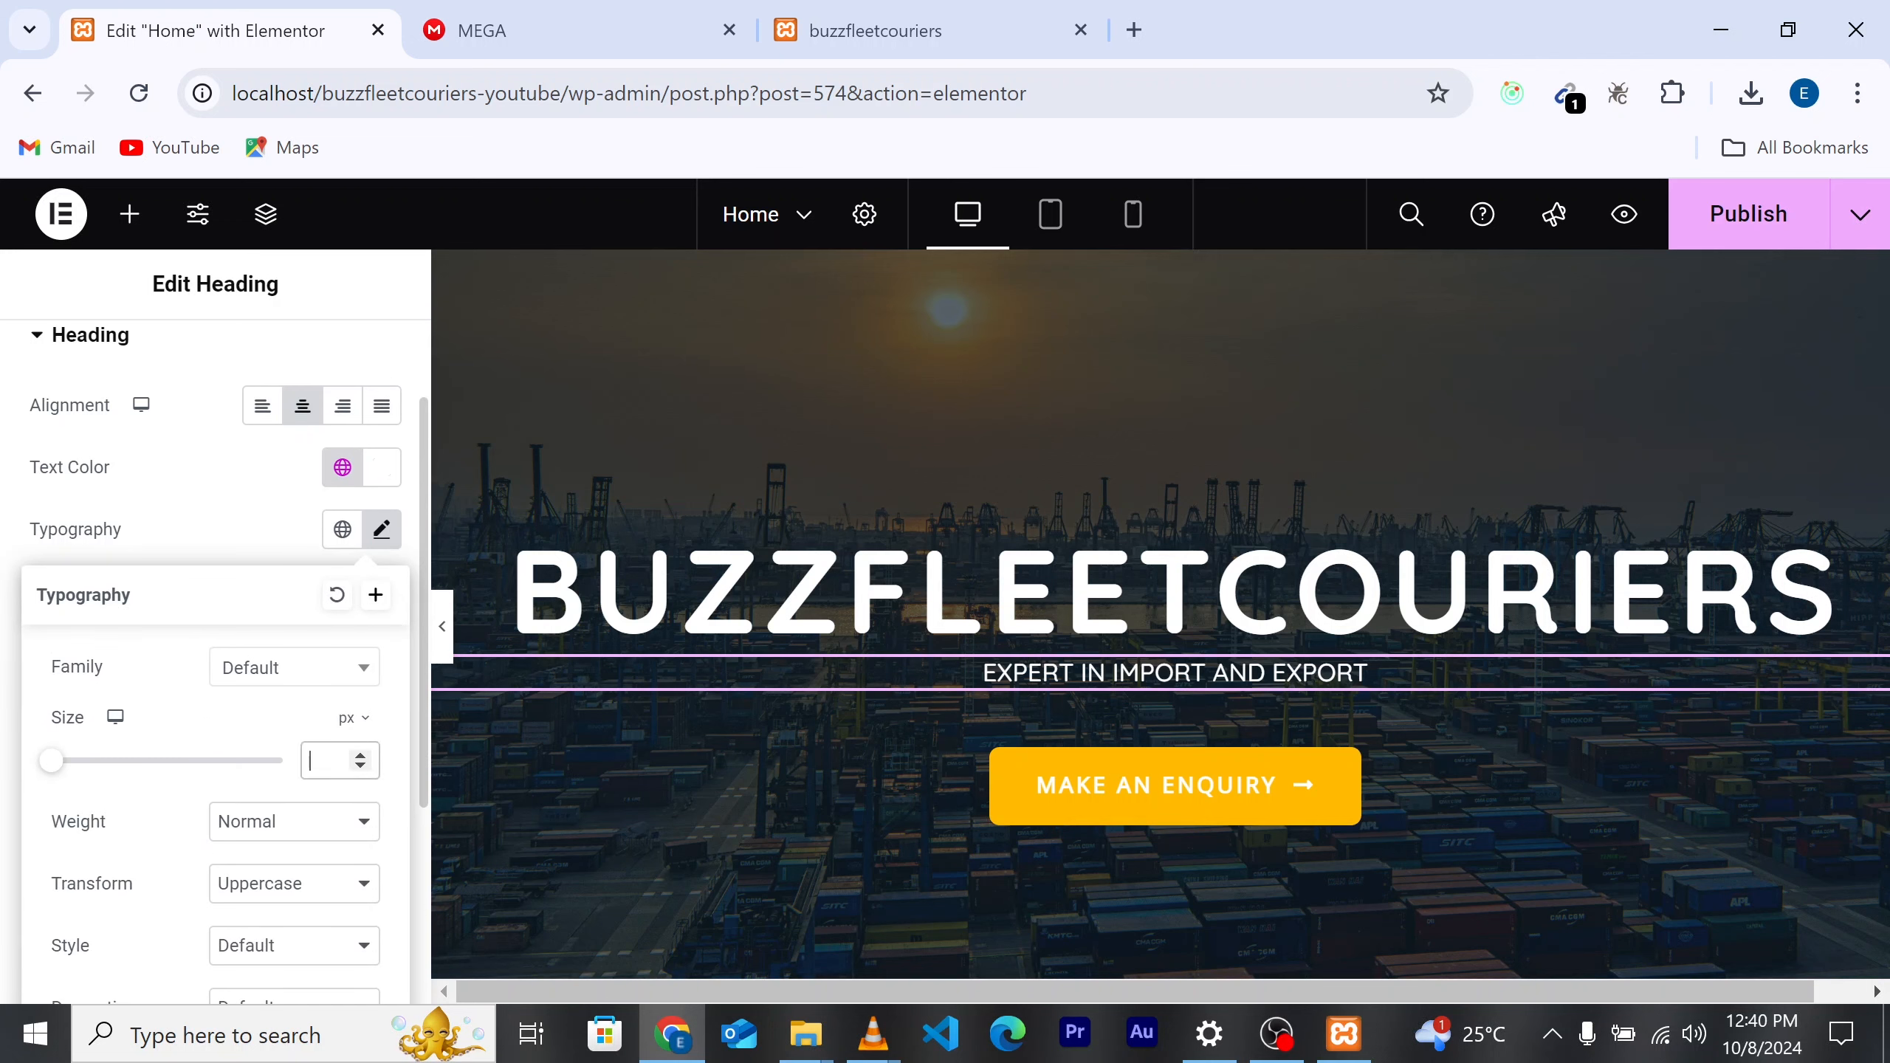
click(354, 718)
click(277, 722)
Step: Enlarge the tagline font size, then switch its text transform to Capitalize
click(331, 760)
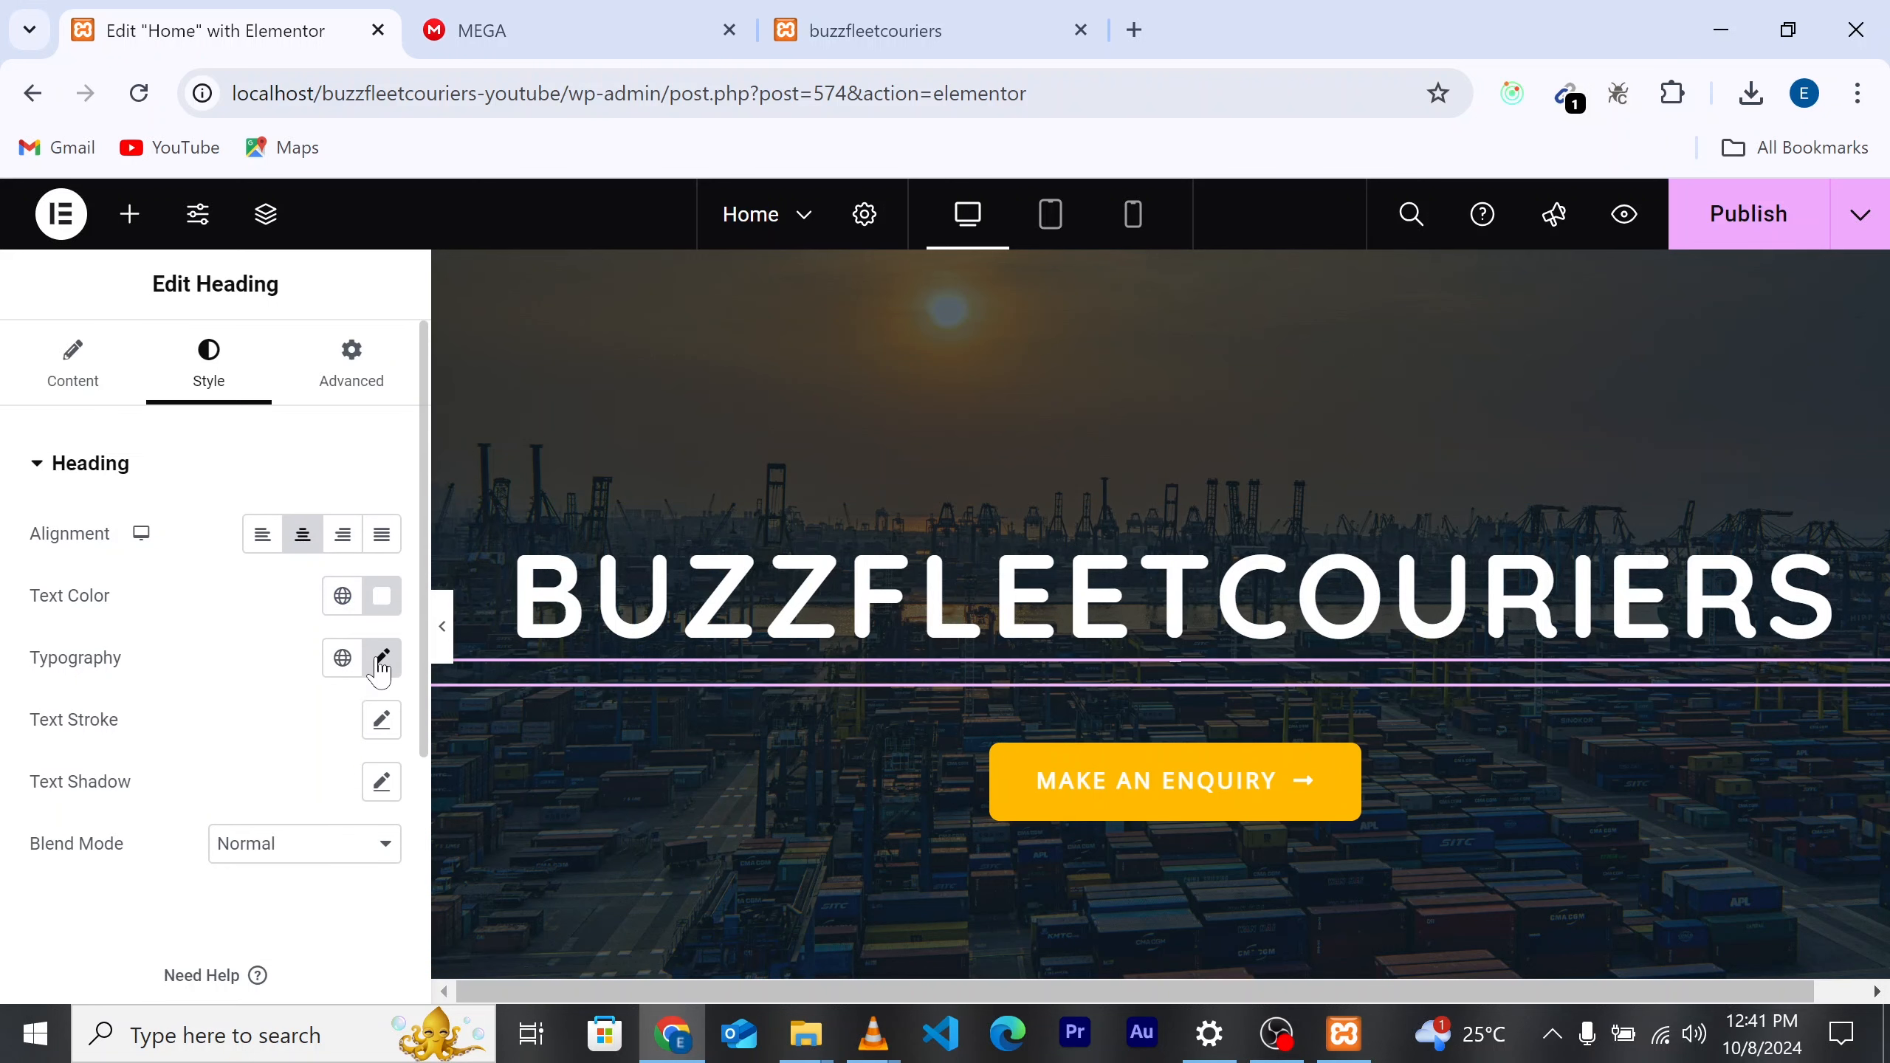
click(380, 670)
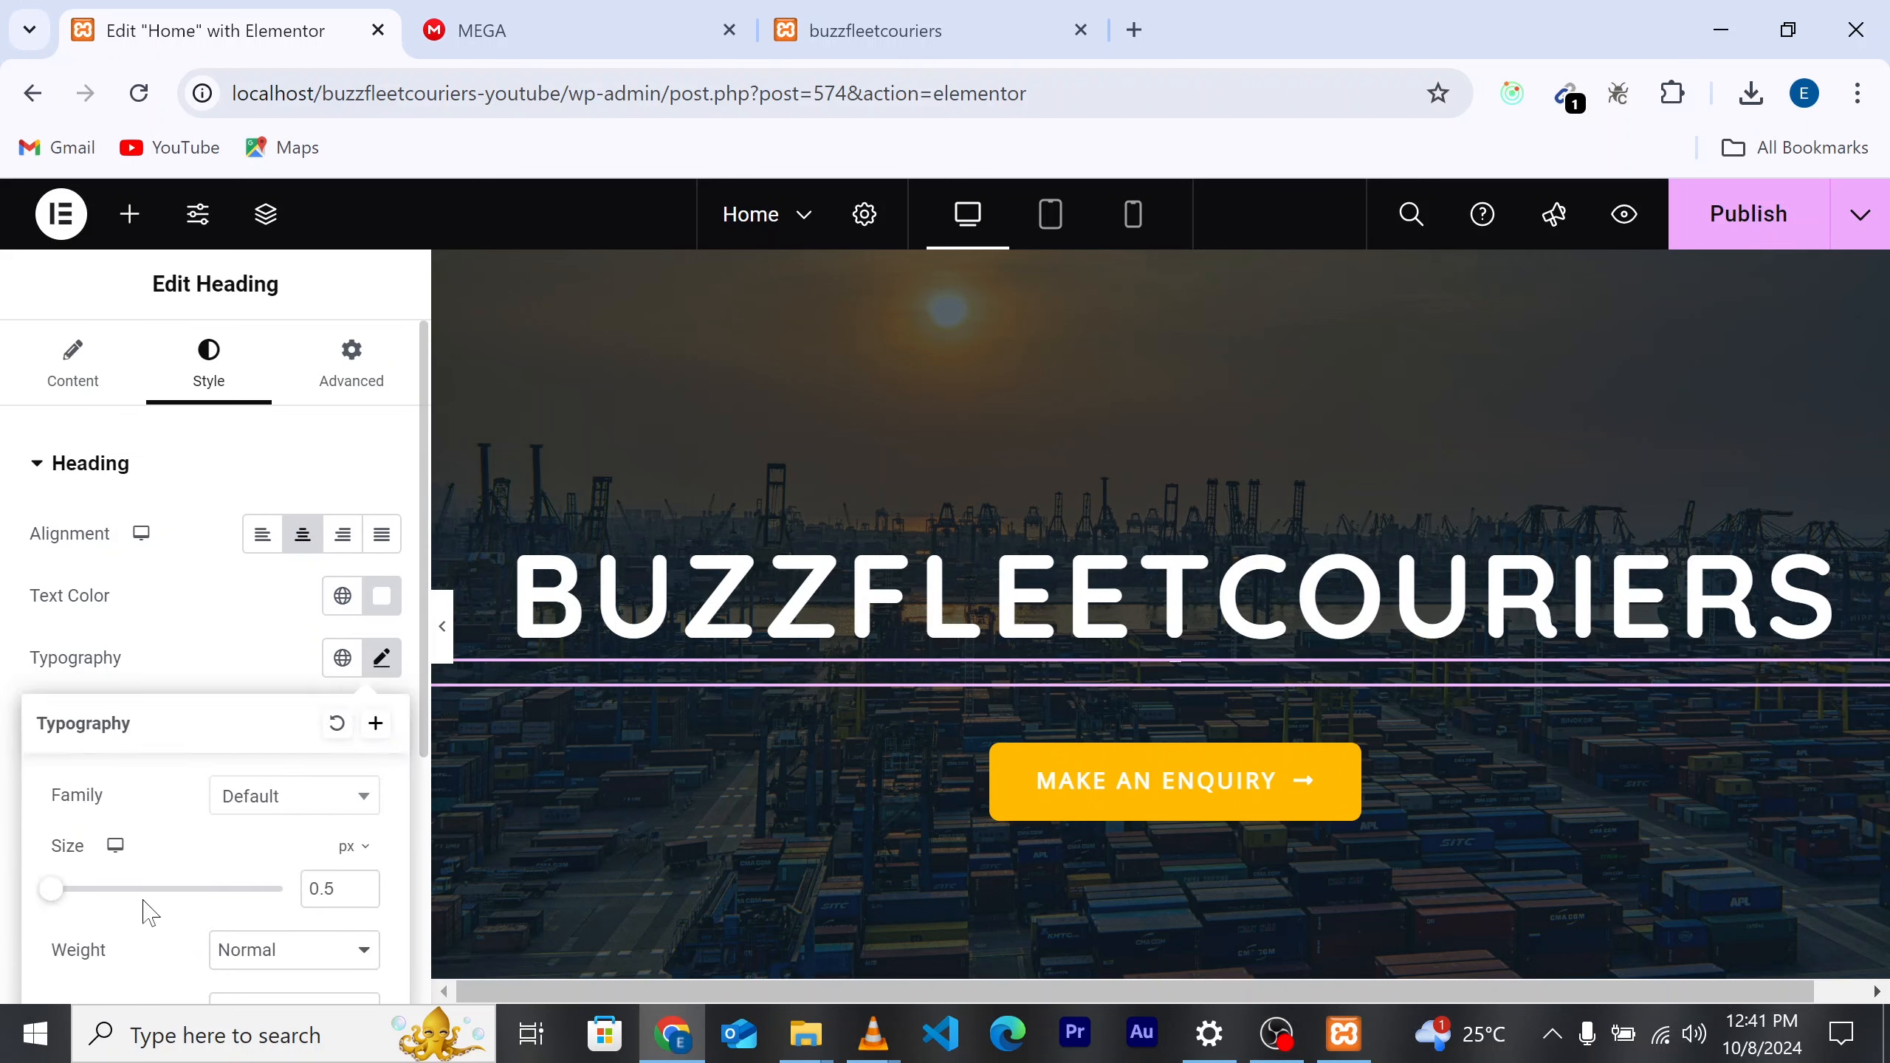
drag(54, 893, 69, 894)
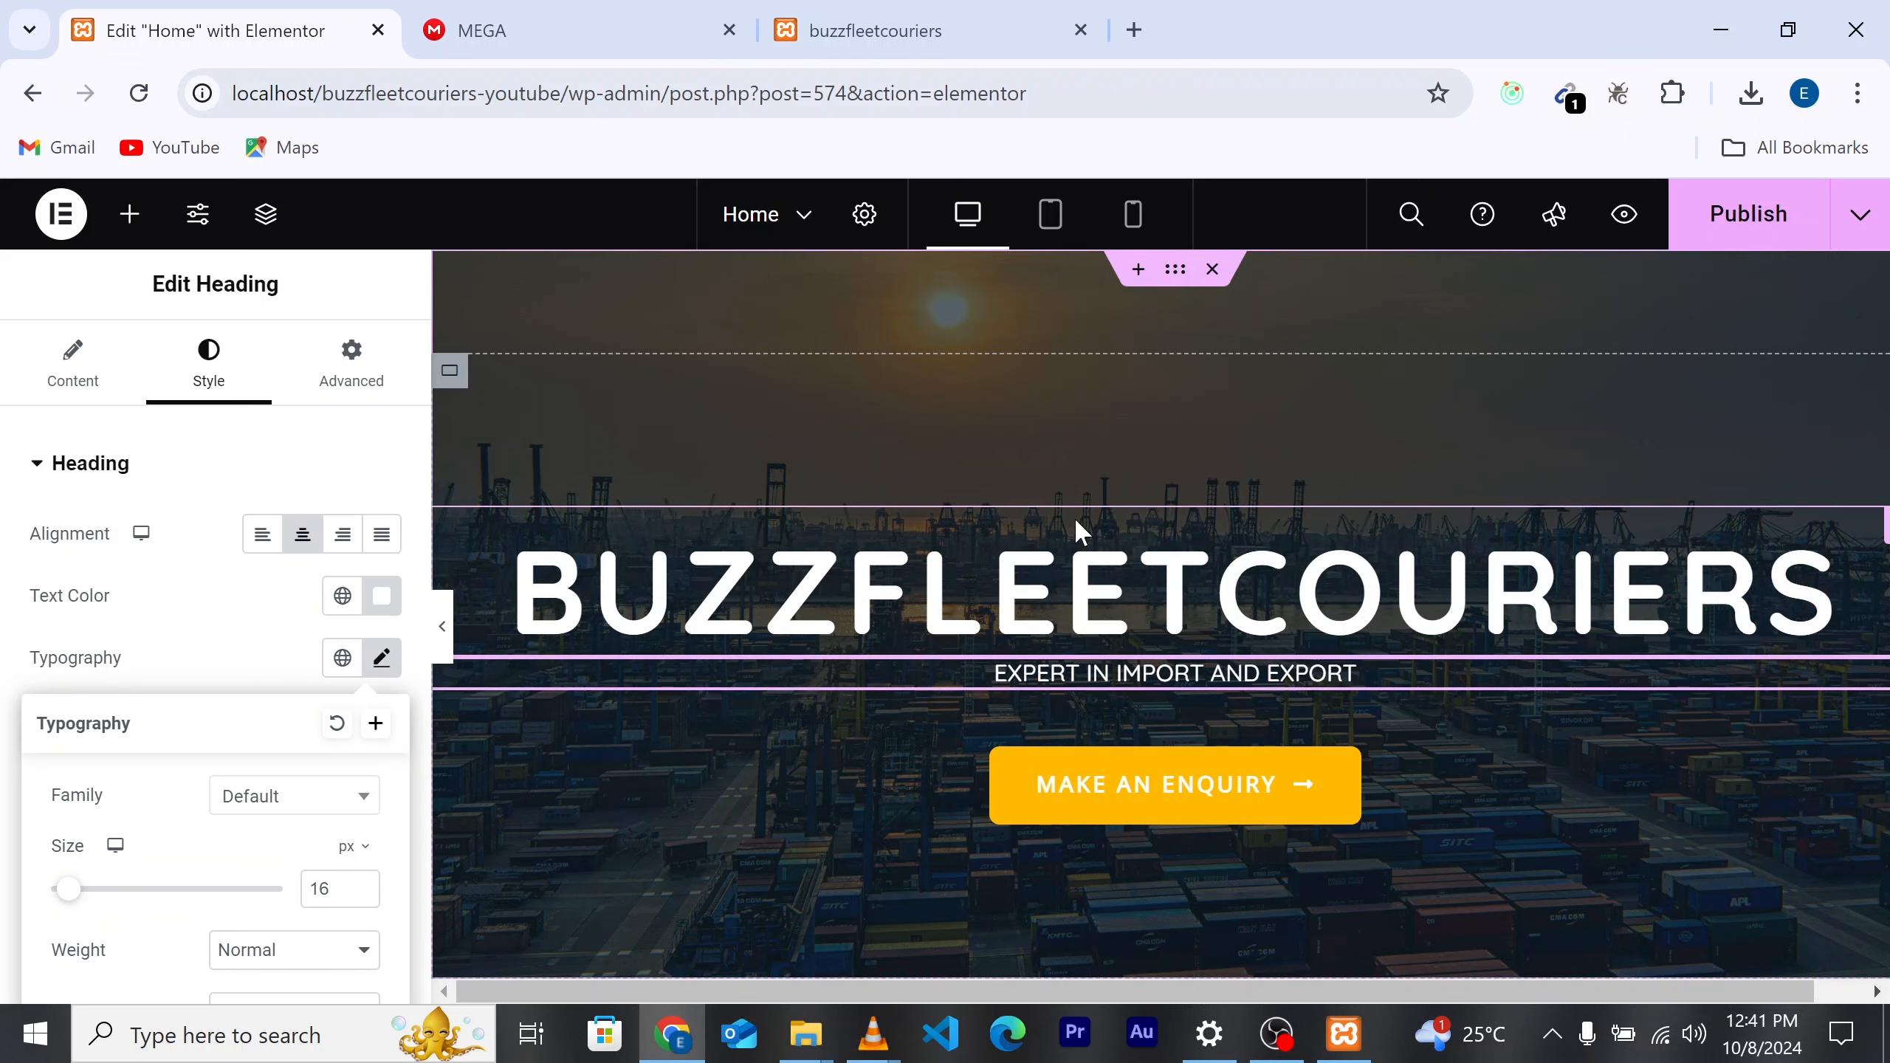
scroll(894, 536, down, 3)
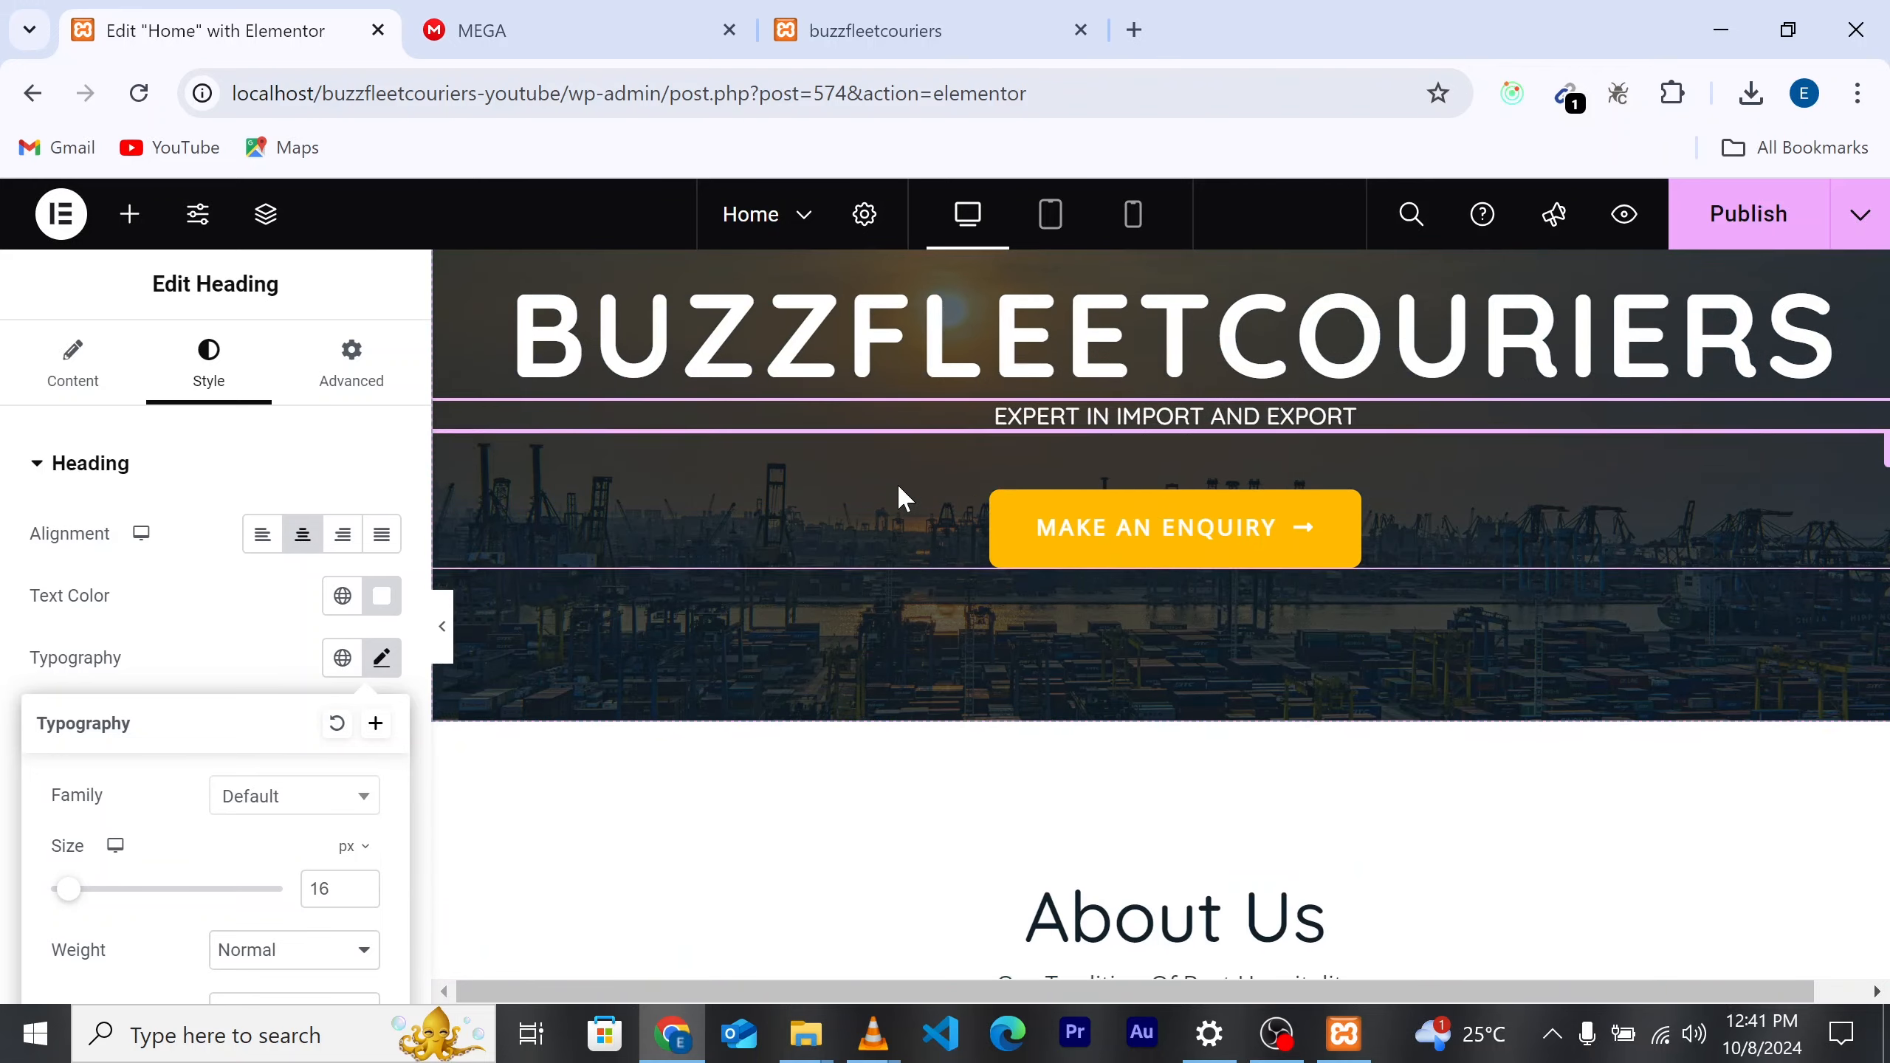
scroll(897, 499, up, 2)
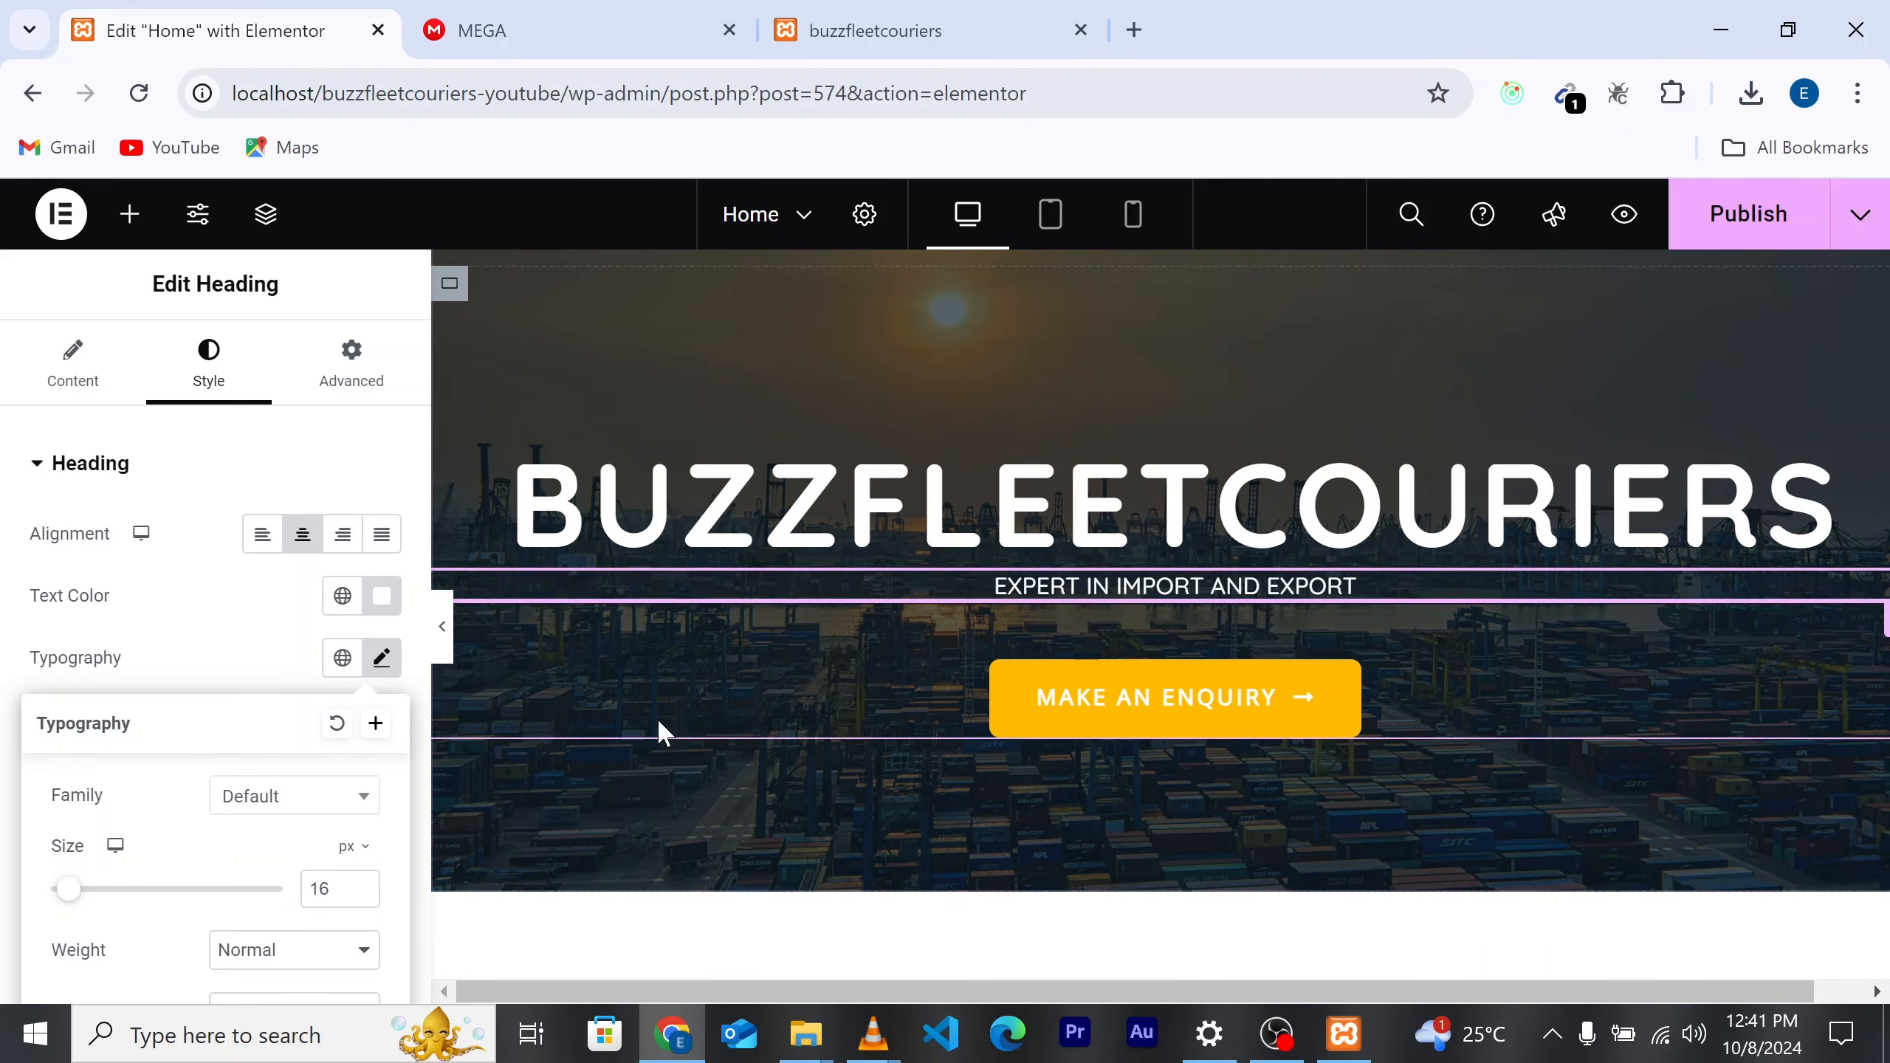
scroll(223, 819, down, 3)
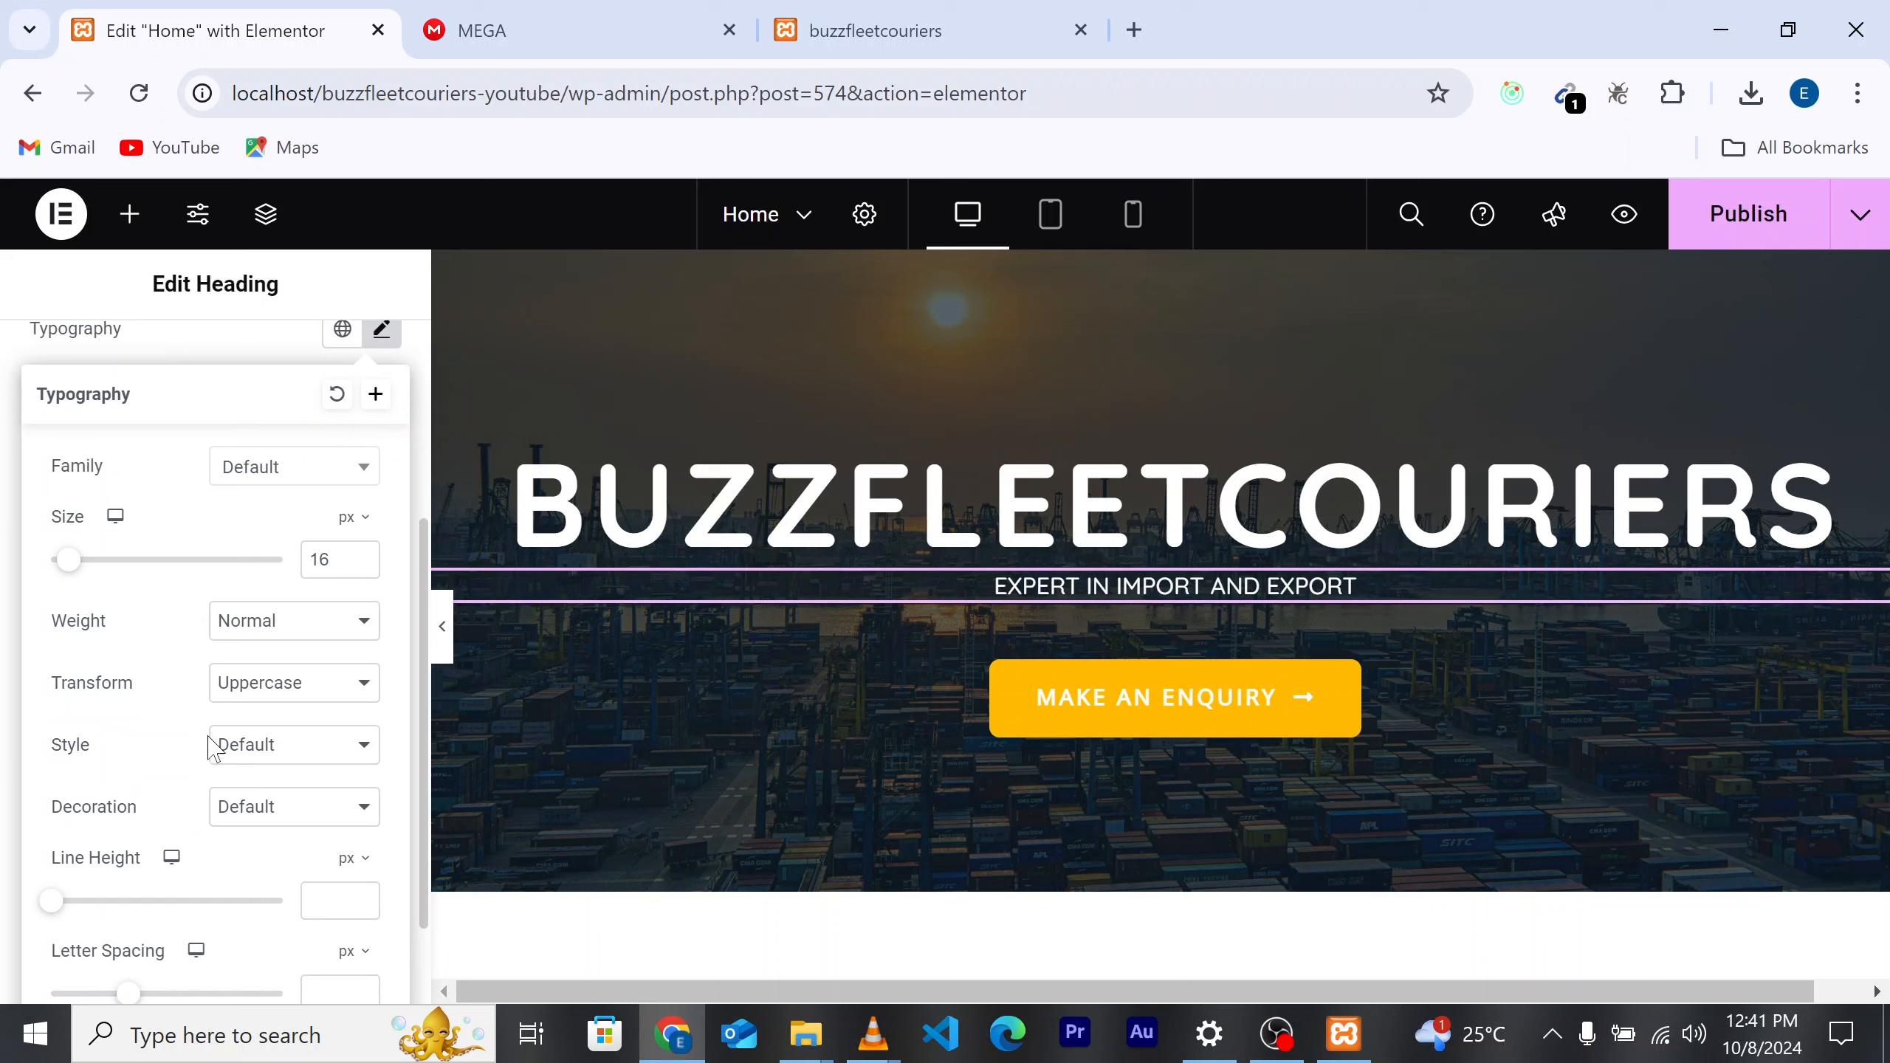
click(295, 682)
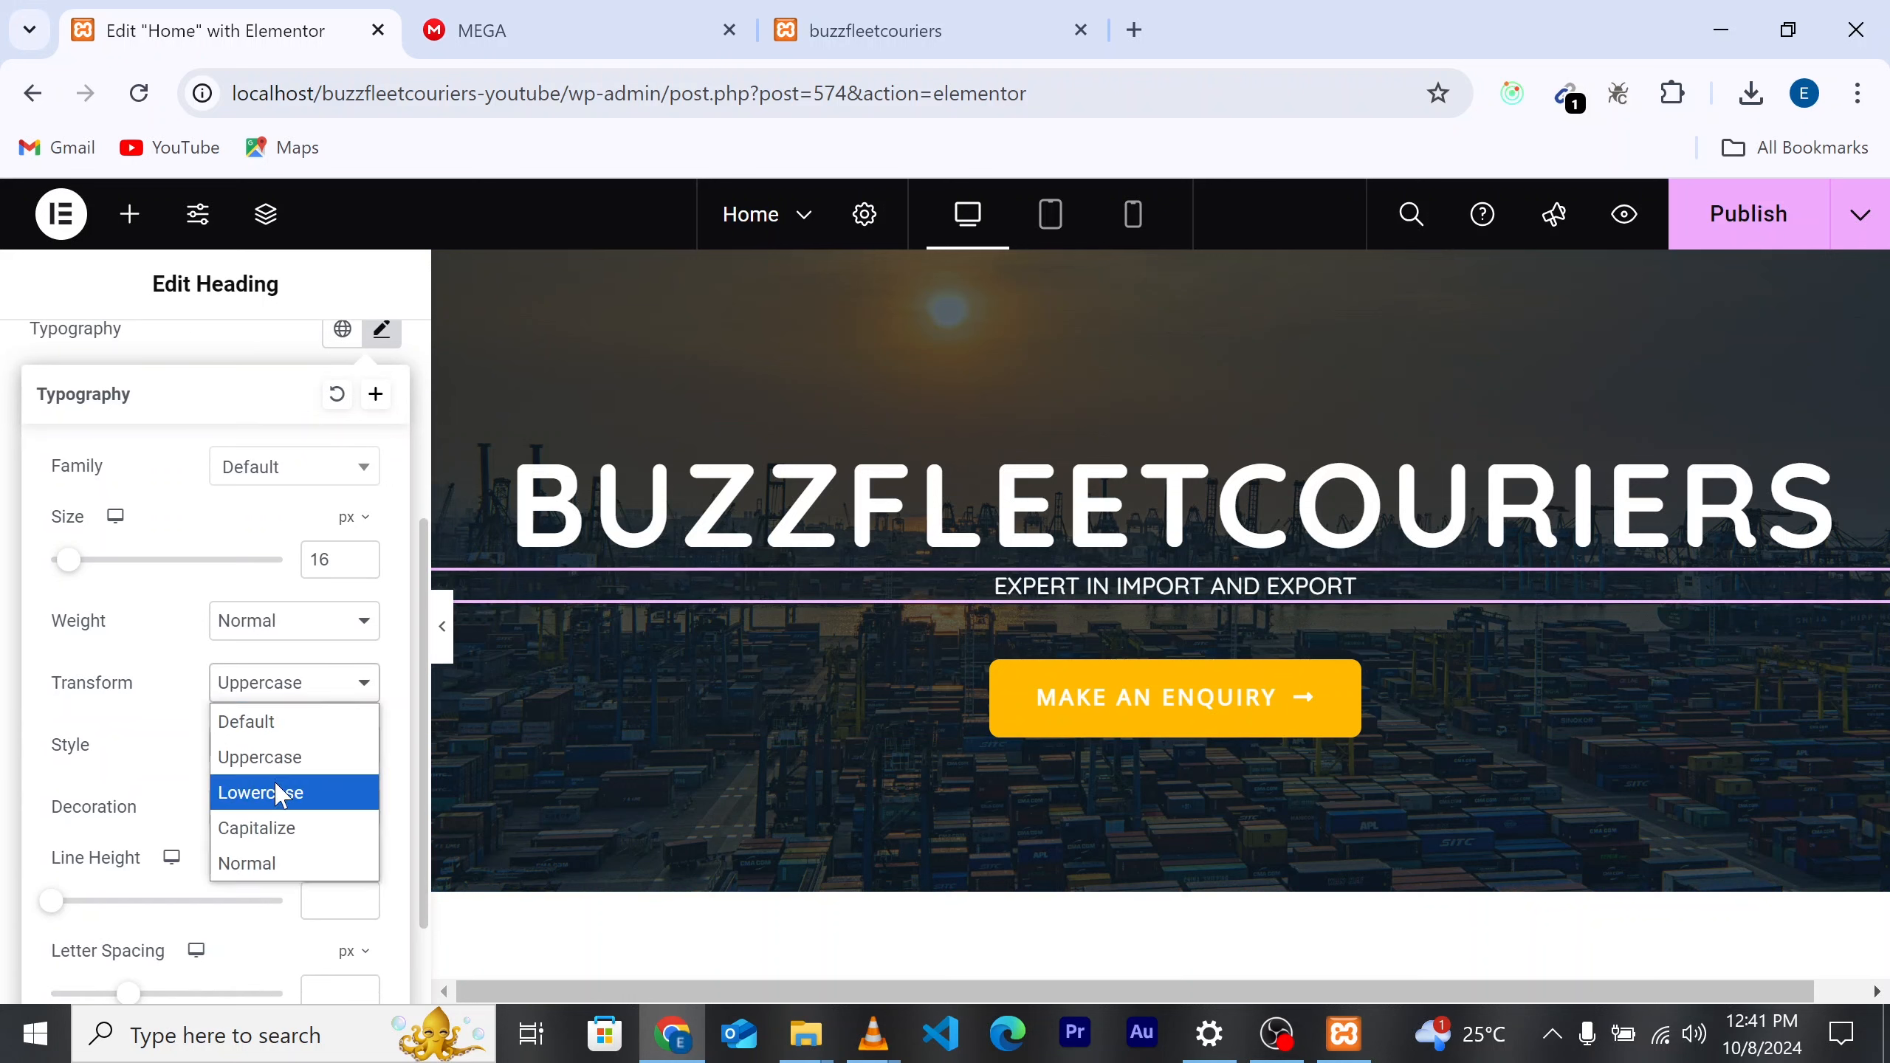
click(290, 827)
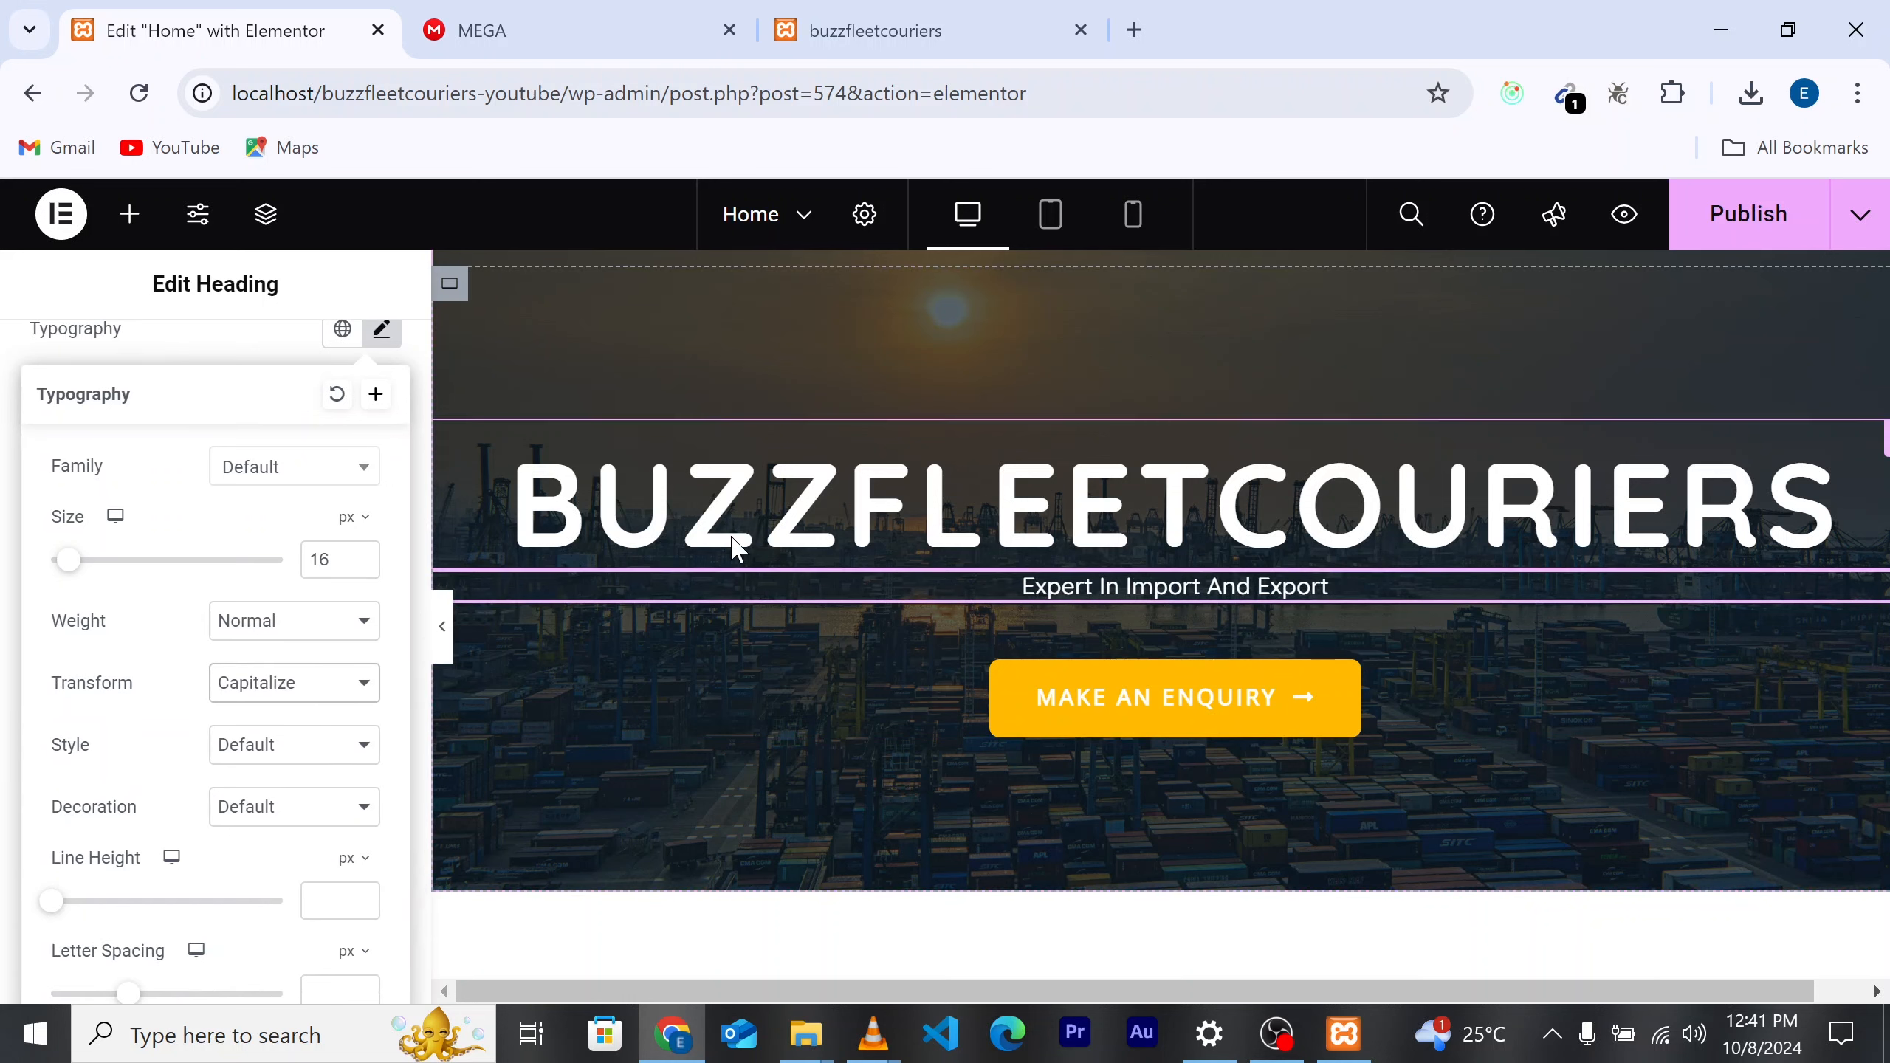
Step: Try the Danger type on the Make An Enquiry button, then revert it to Default
click(1126, 723)
scroll(1131, 721, down, 2)
scroll(1102, 655, down, 10)
scroll(1084, 587, up, 3)
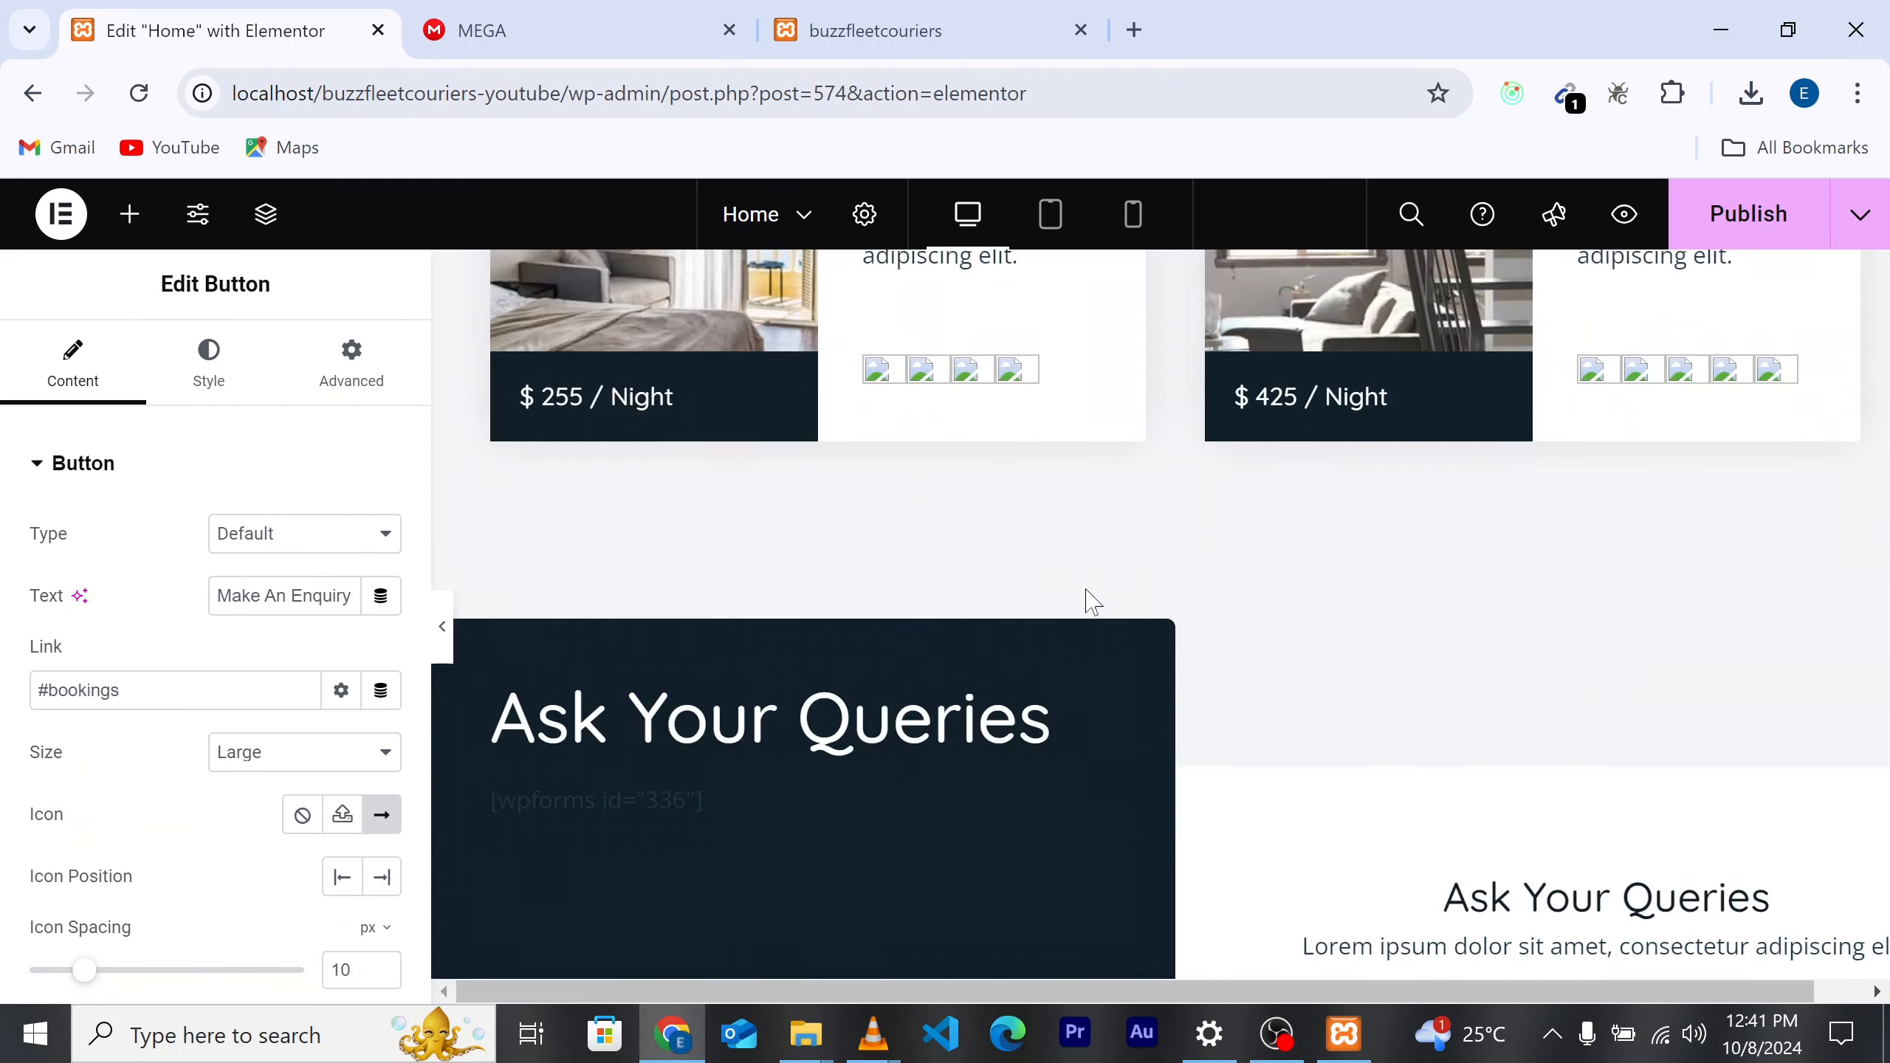
scroll(1072, 760, down, 3)
scroll(1041, 714, up, 7)
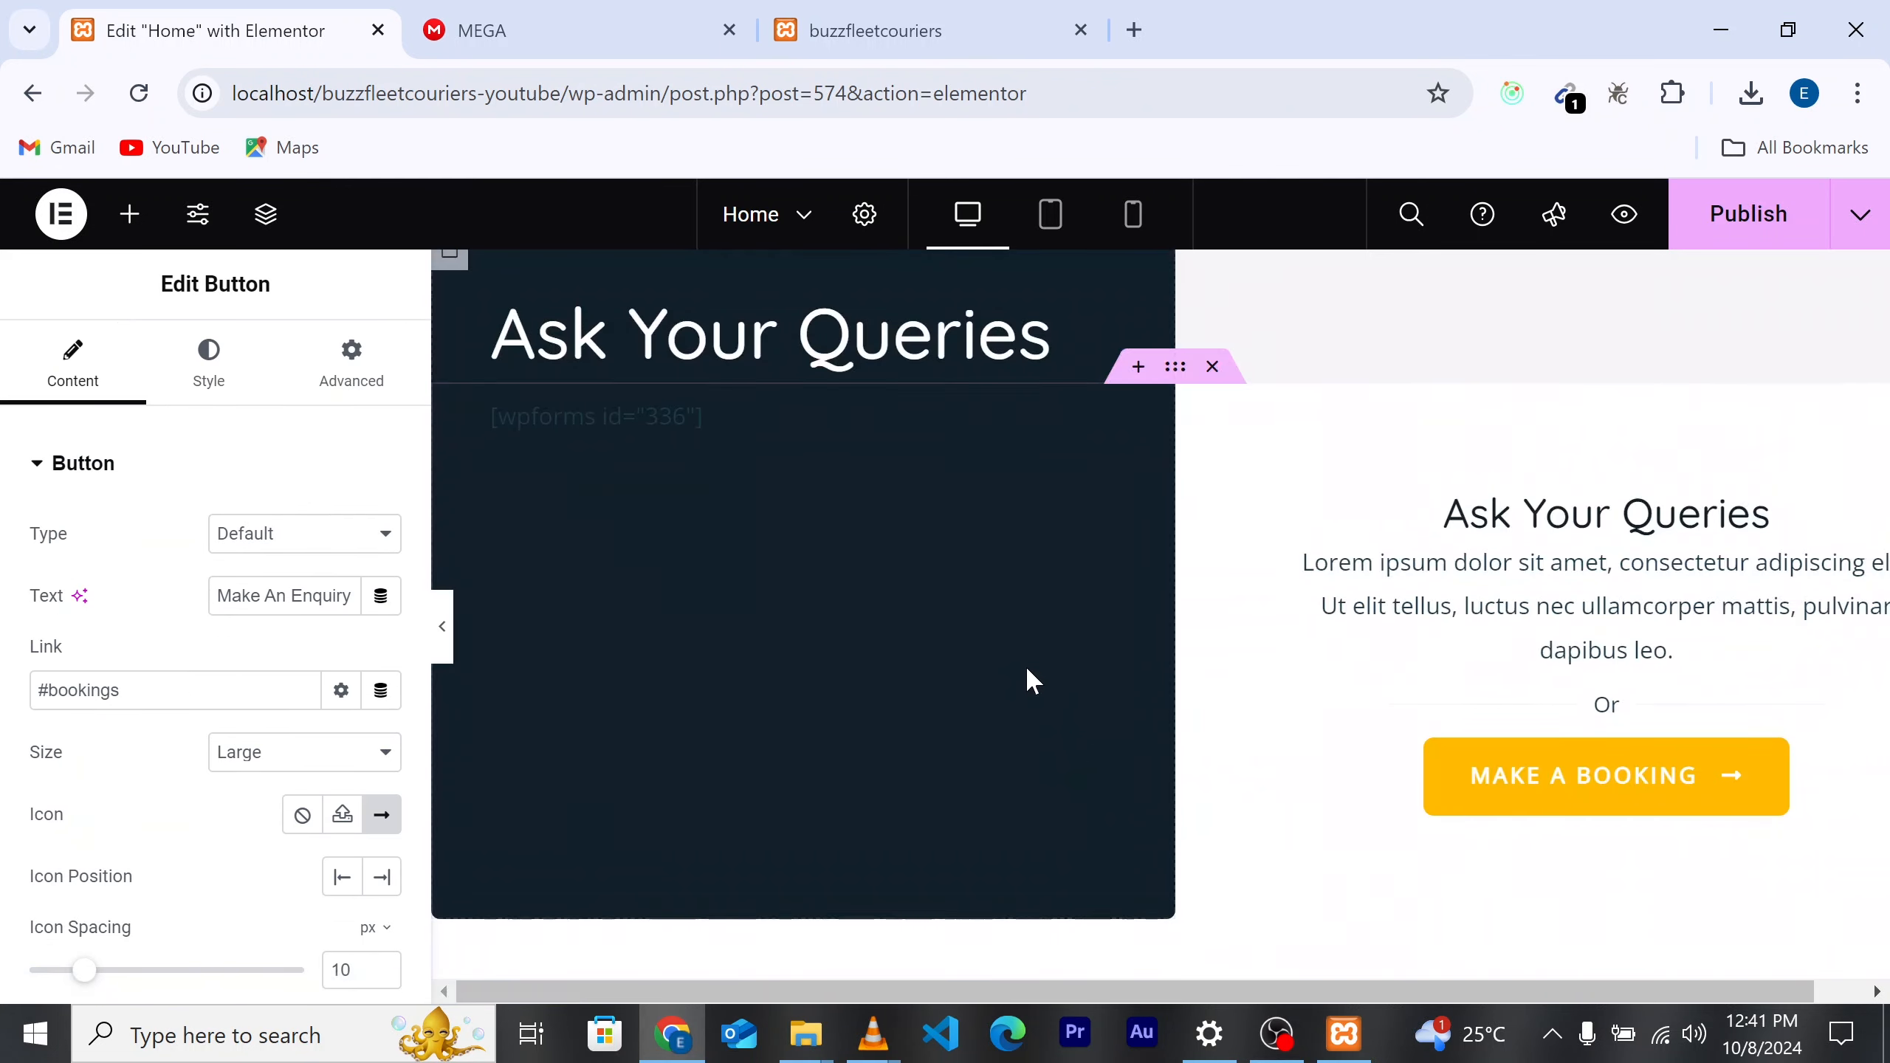
scroll(1057, 644, up, 15)
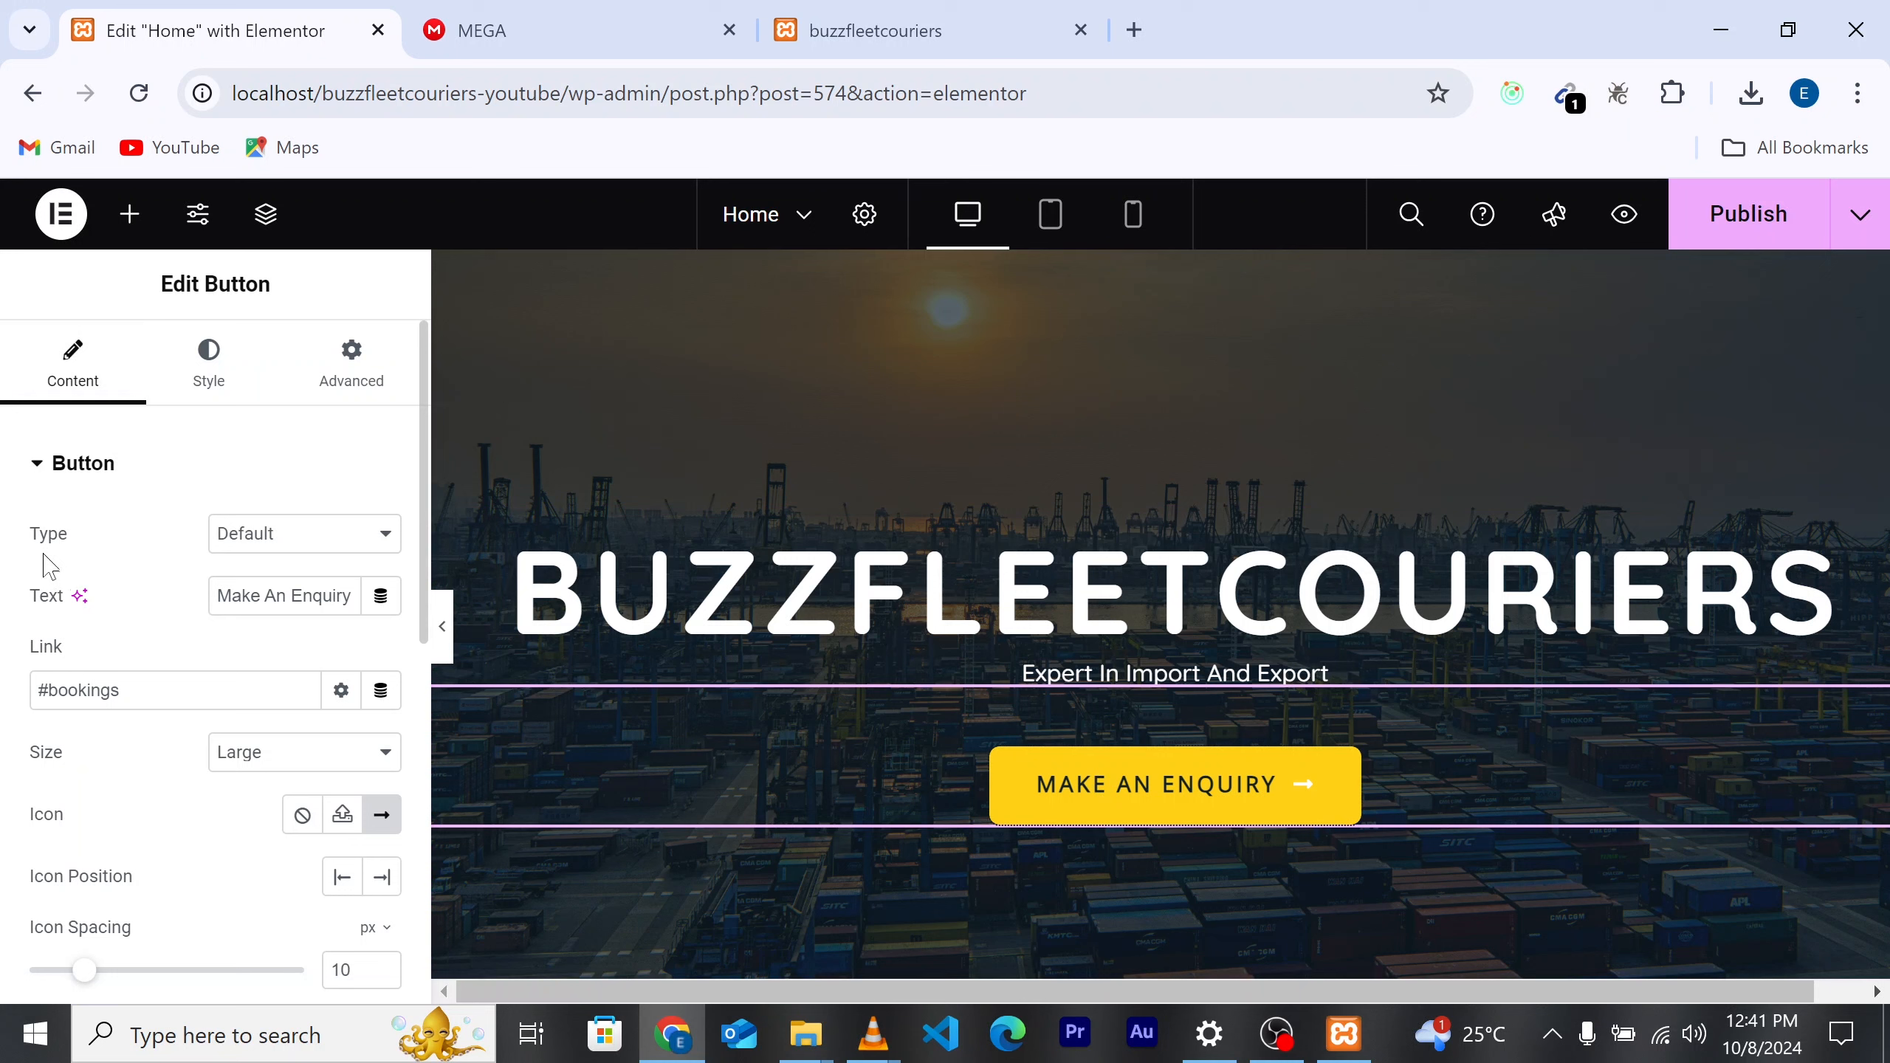
click(285, 550)
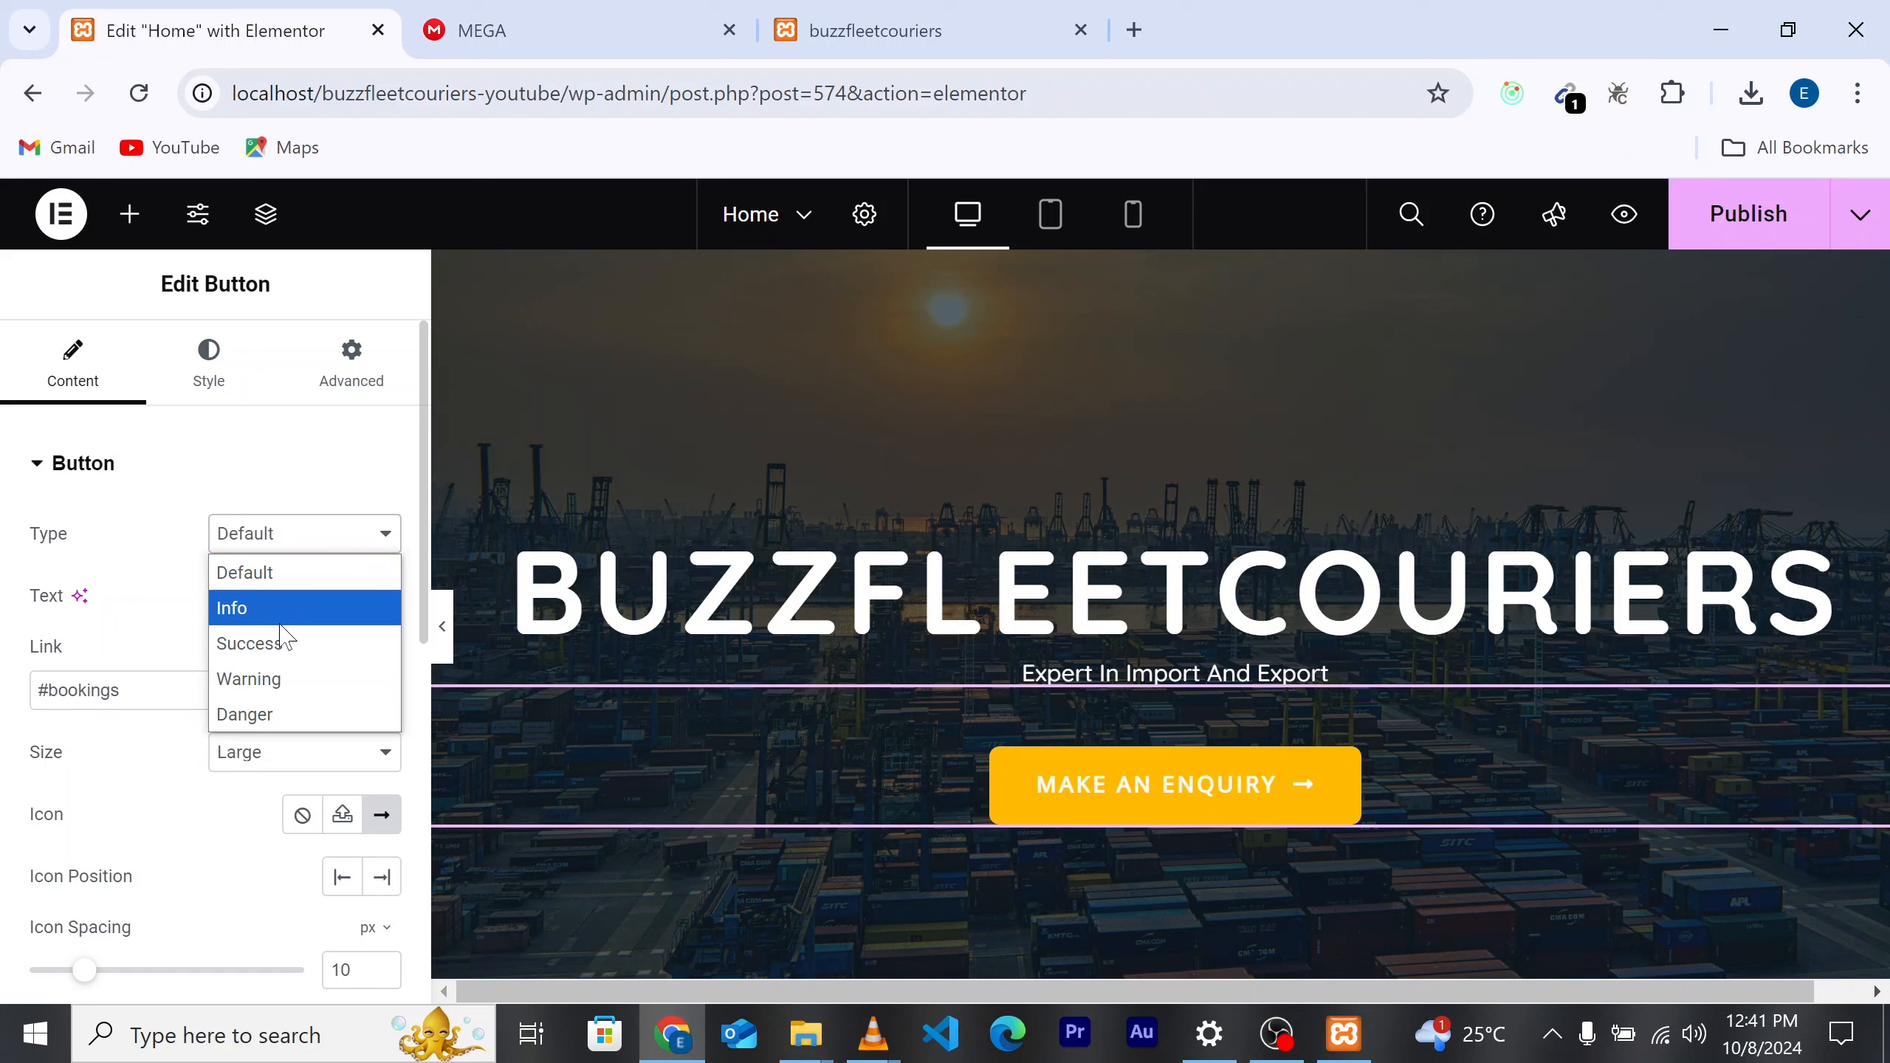
click(277, 716)
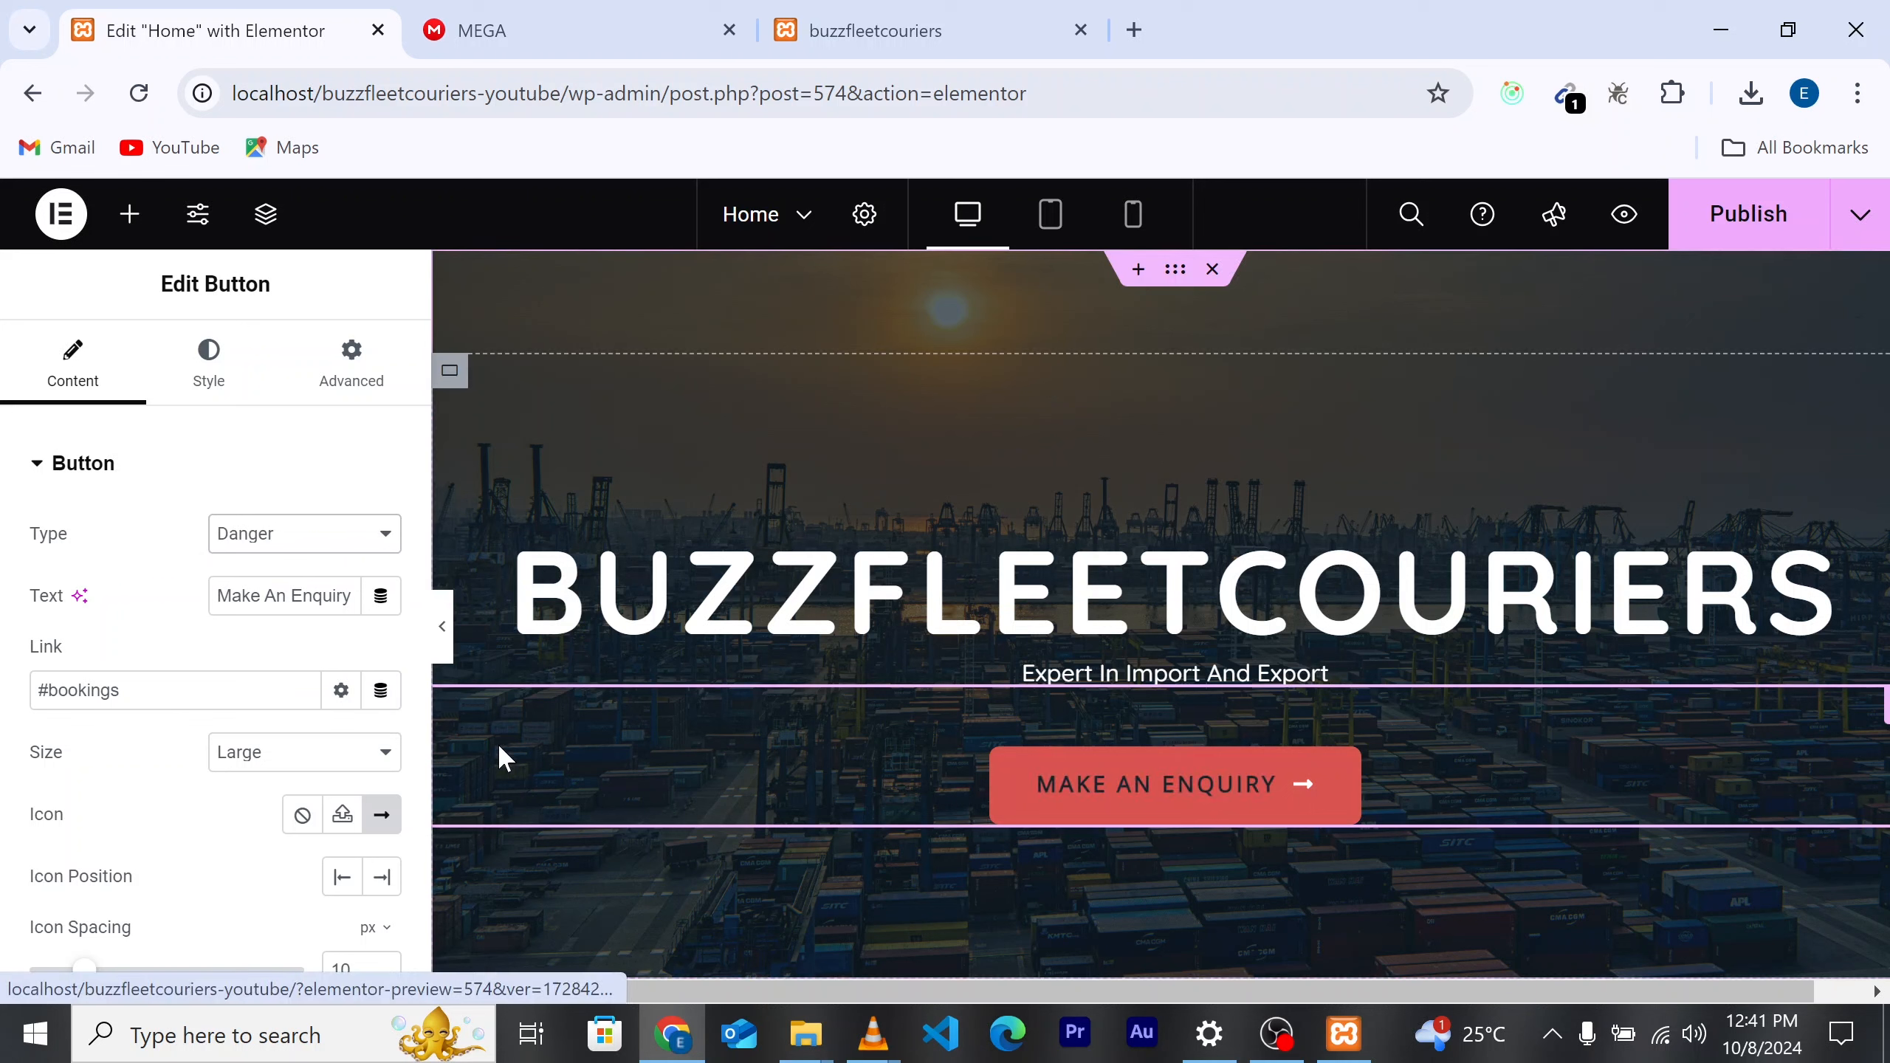
click(296, 547)
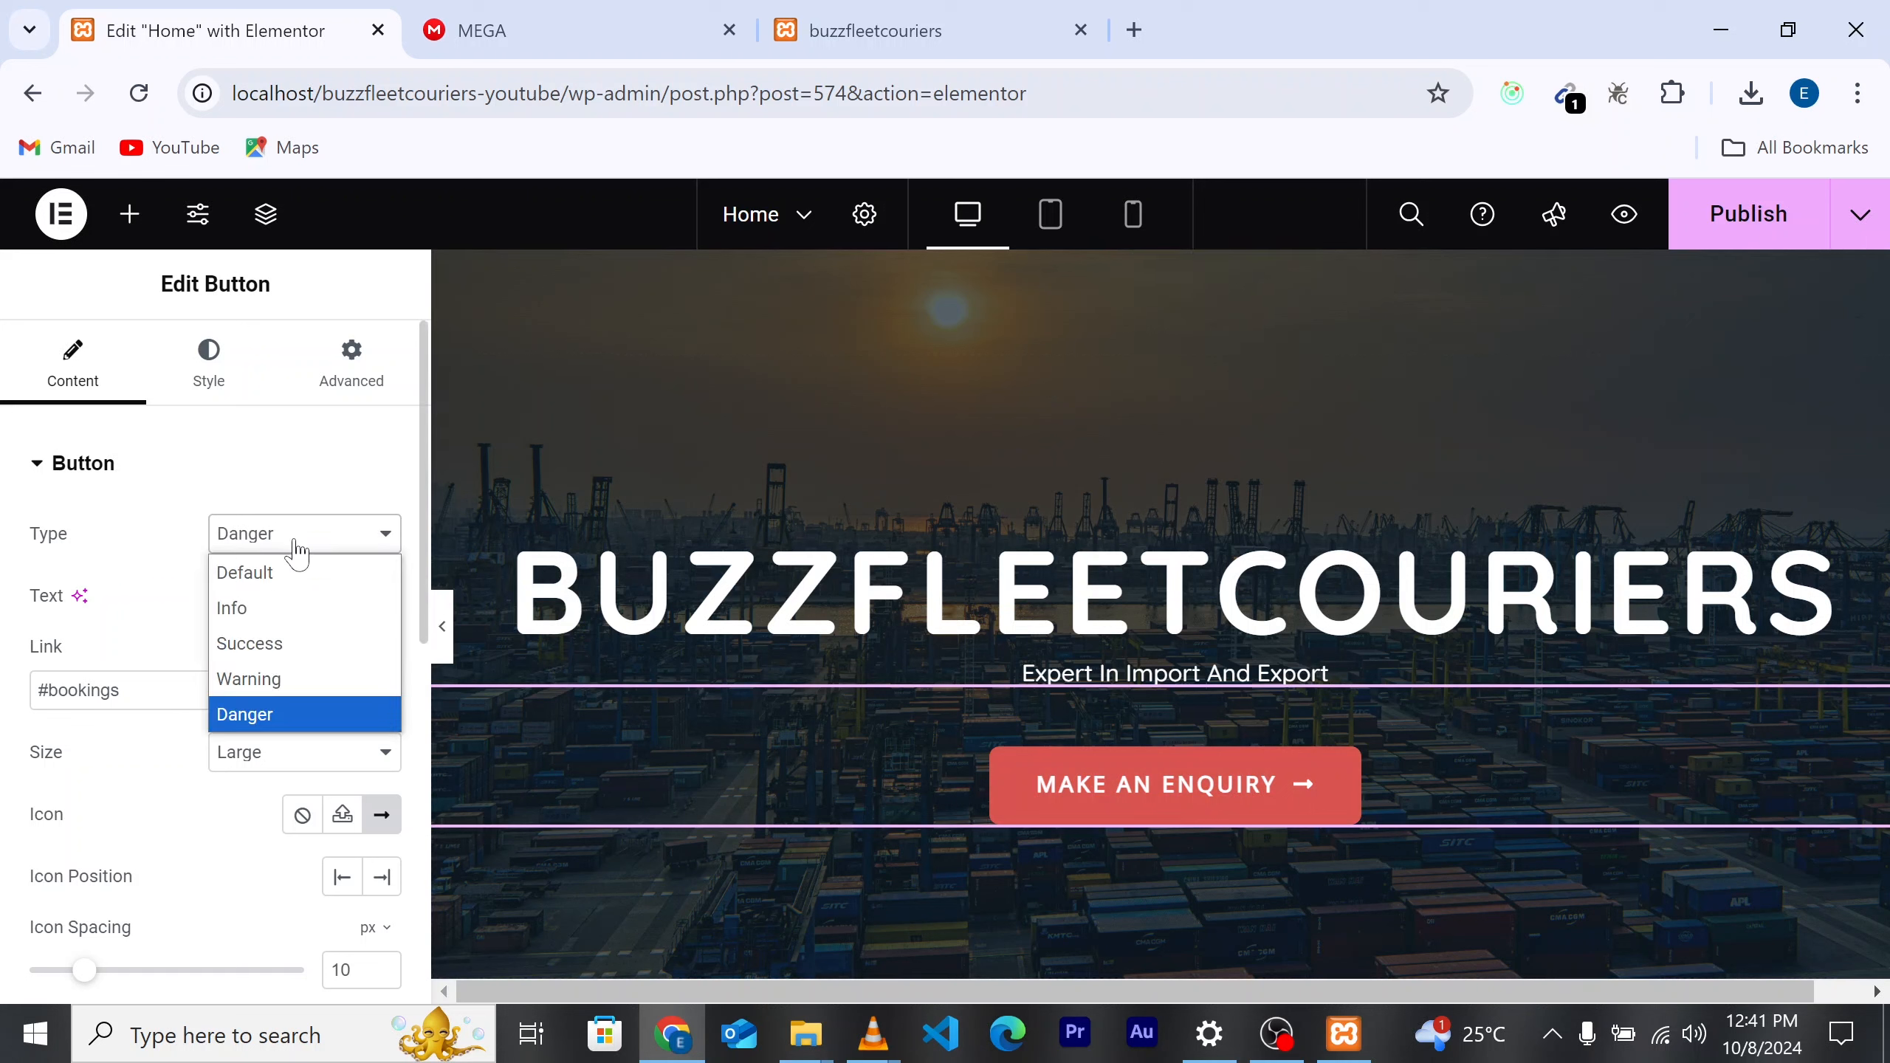
click(260, 573)
click(265, 596)
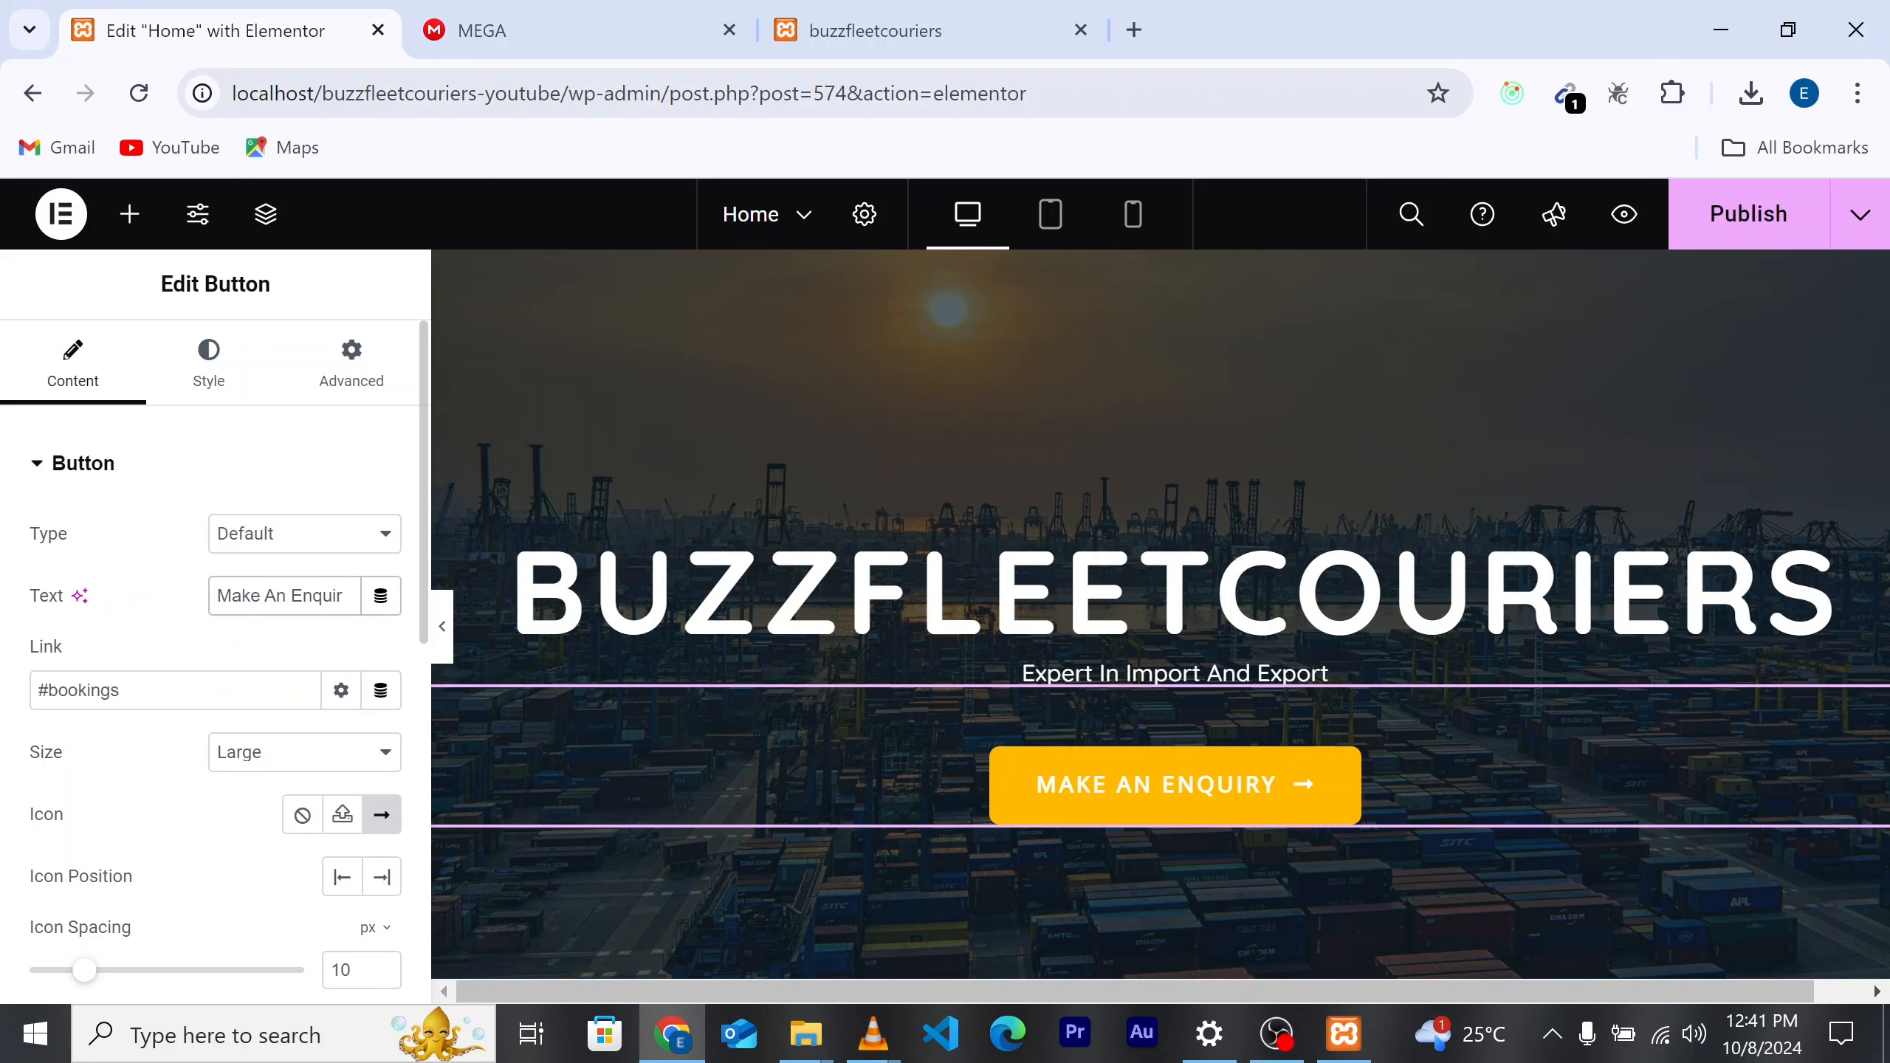
Step: Relabel the hero button 'contact us' and change its link from #bookings to #contact
key(BackSpace)
key(BackSpace)
key(BackSpace)
key(BackSpace)
key(BackSpace)
key(BackSpace)
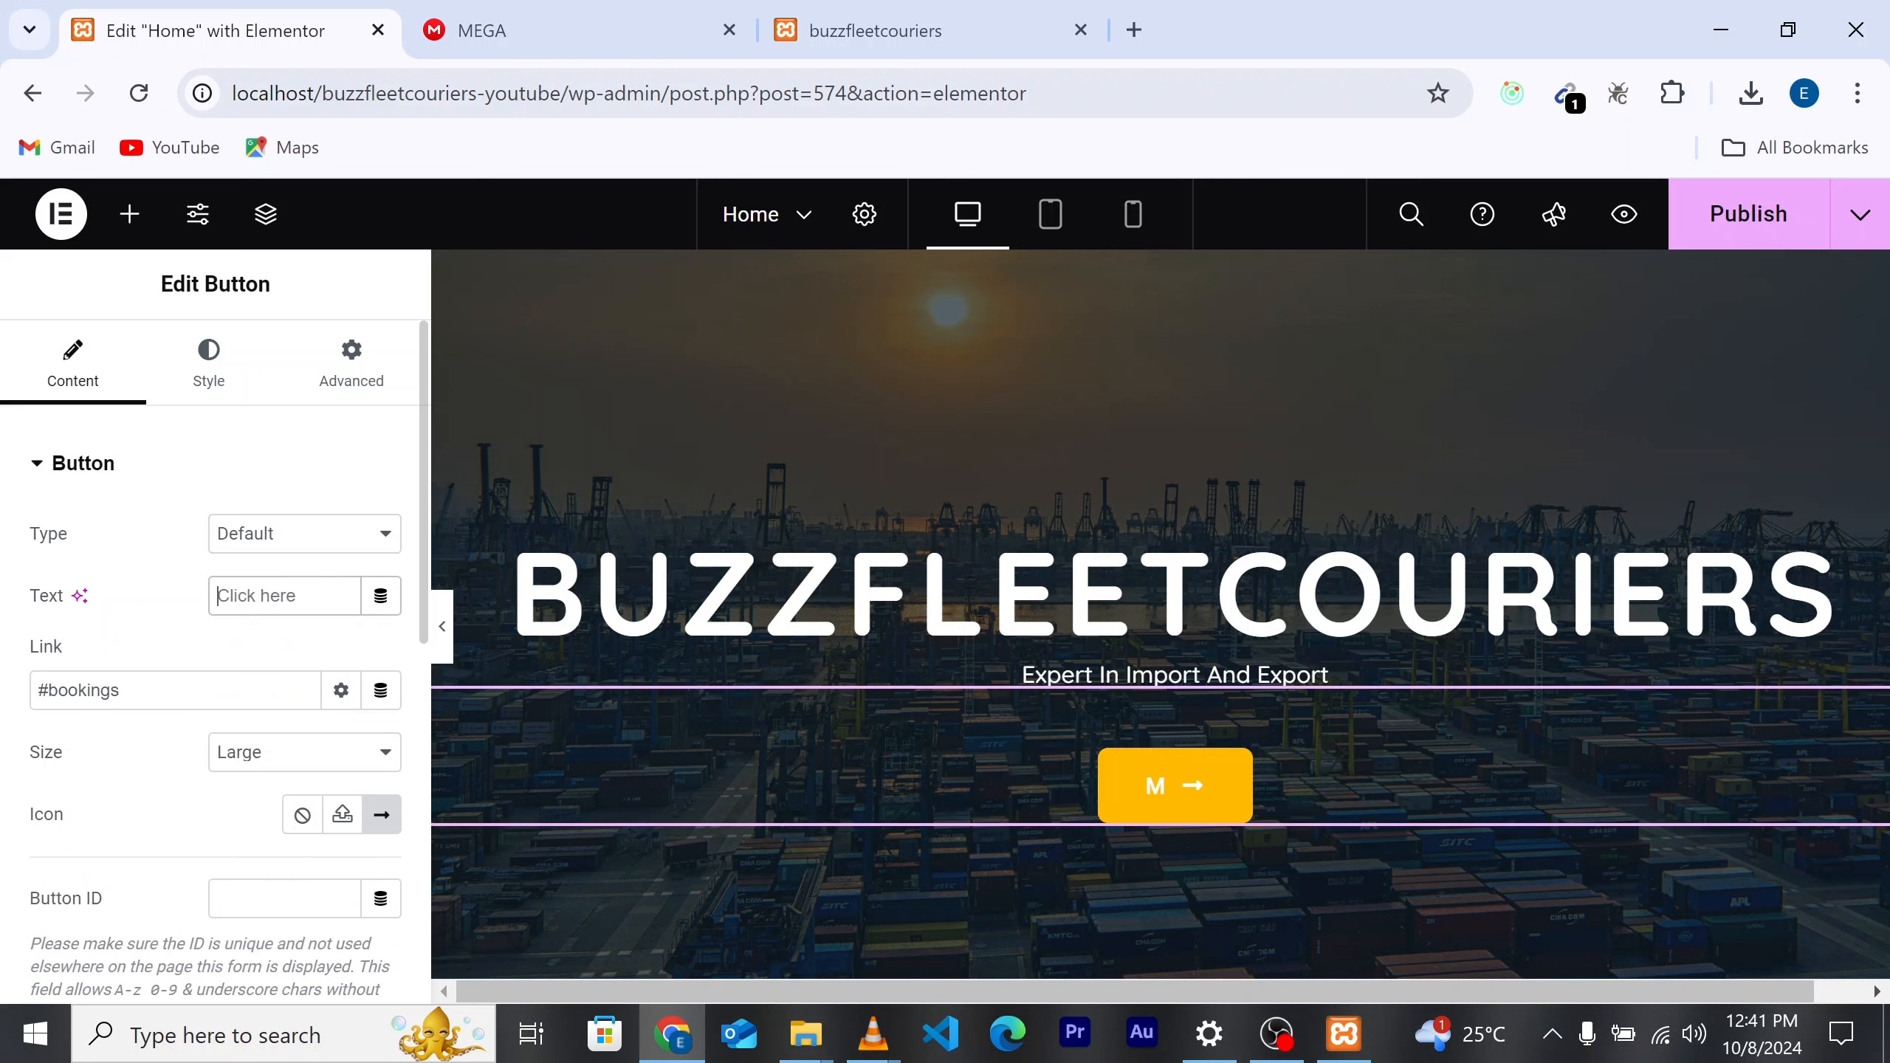
text(contact us)
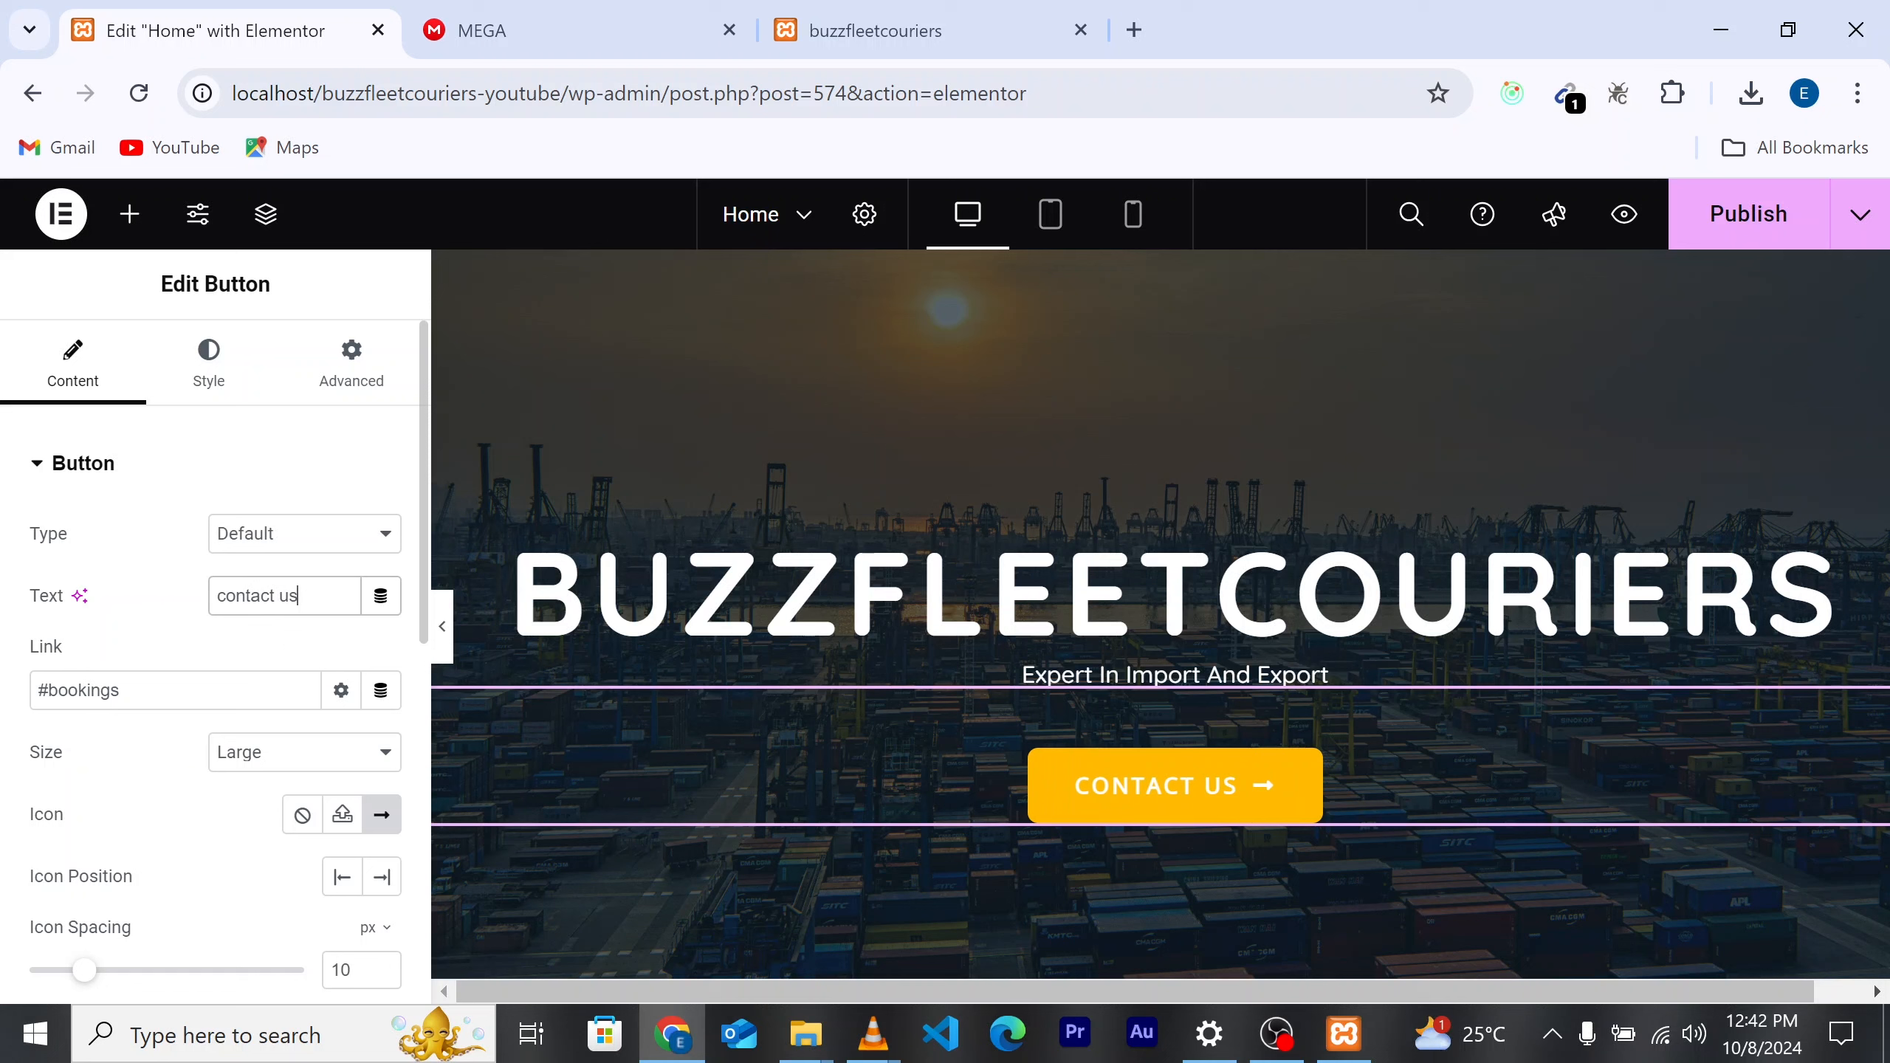
drag(120, 690, 48, 691)
key(BackSpace)
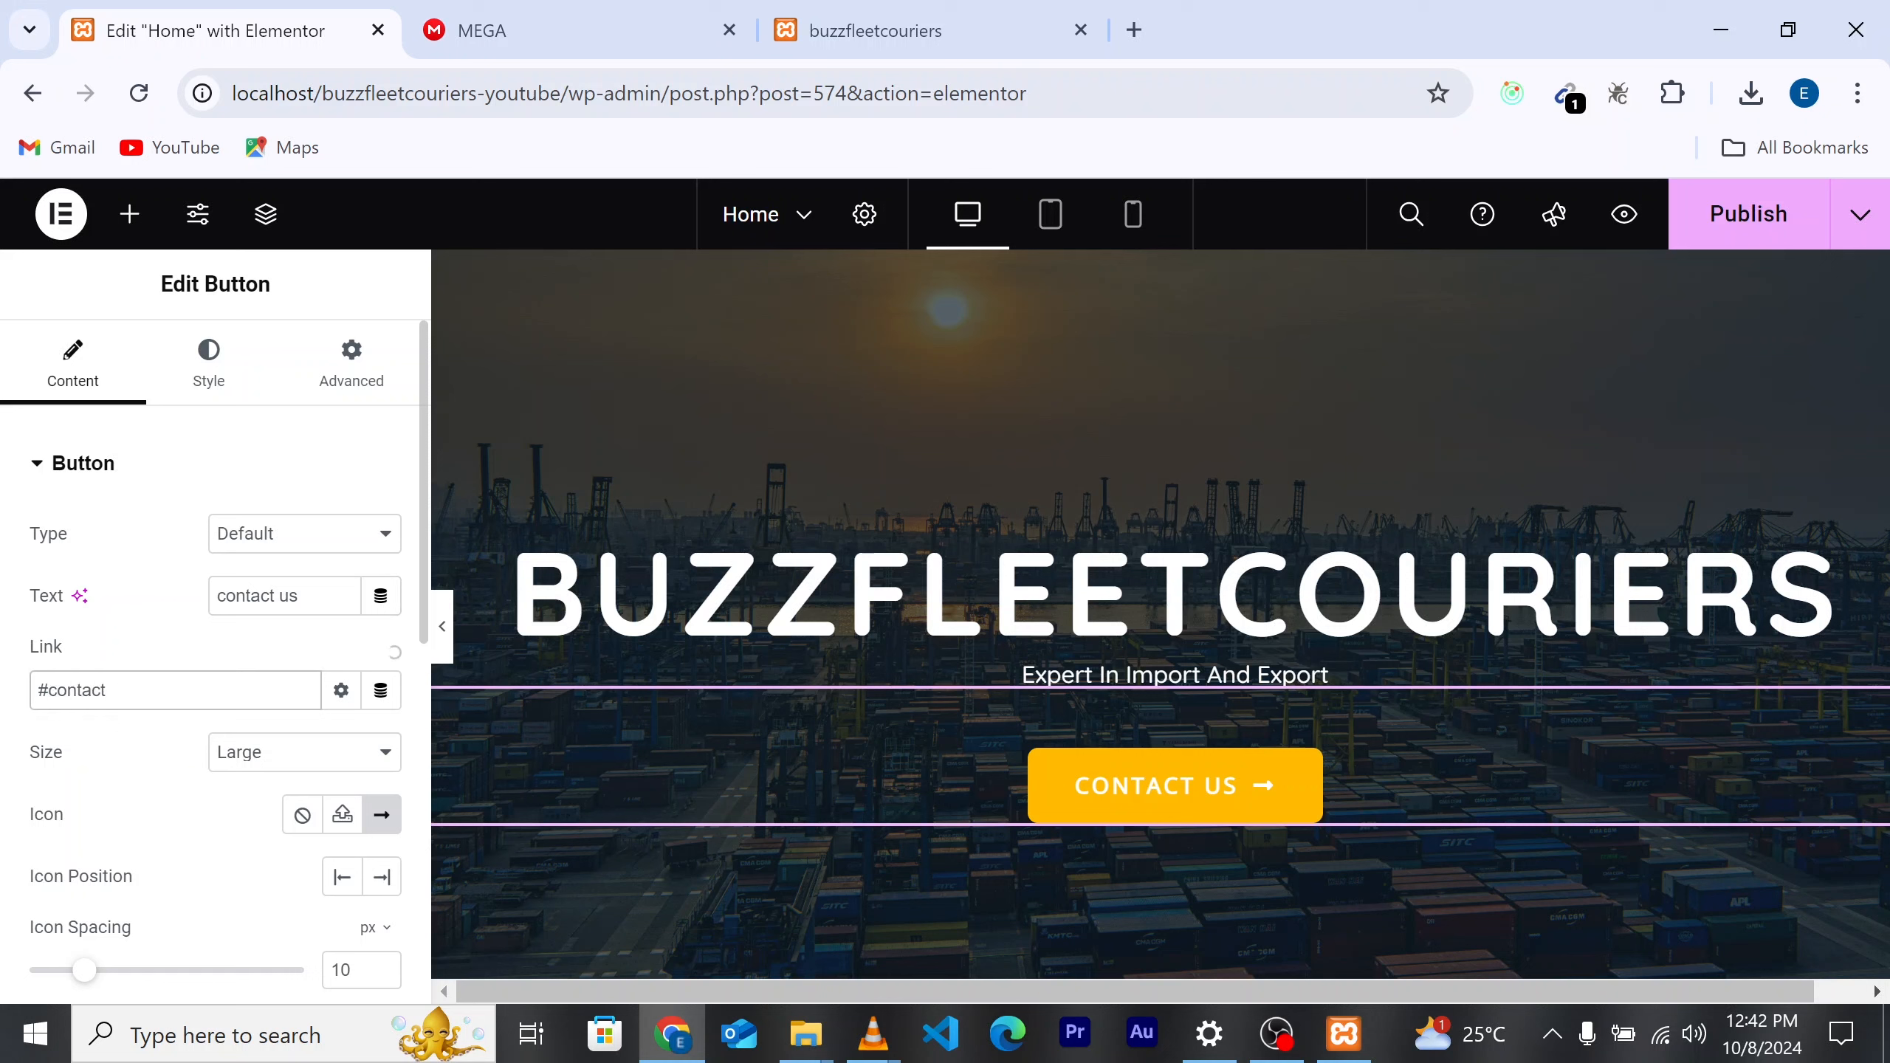
scroll(194, 726, down, 5)
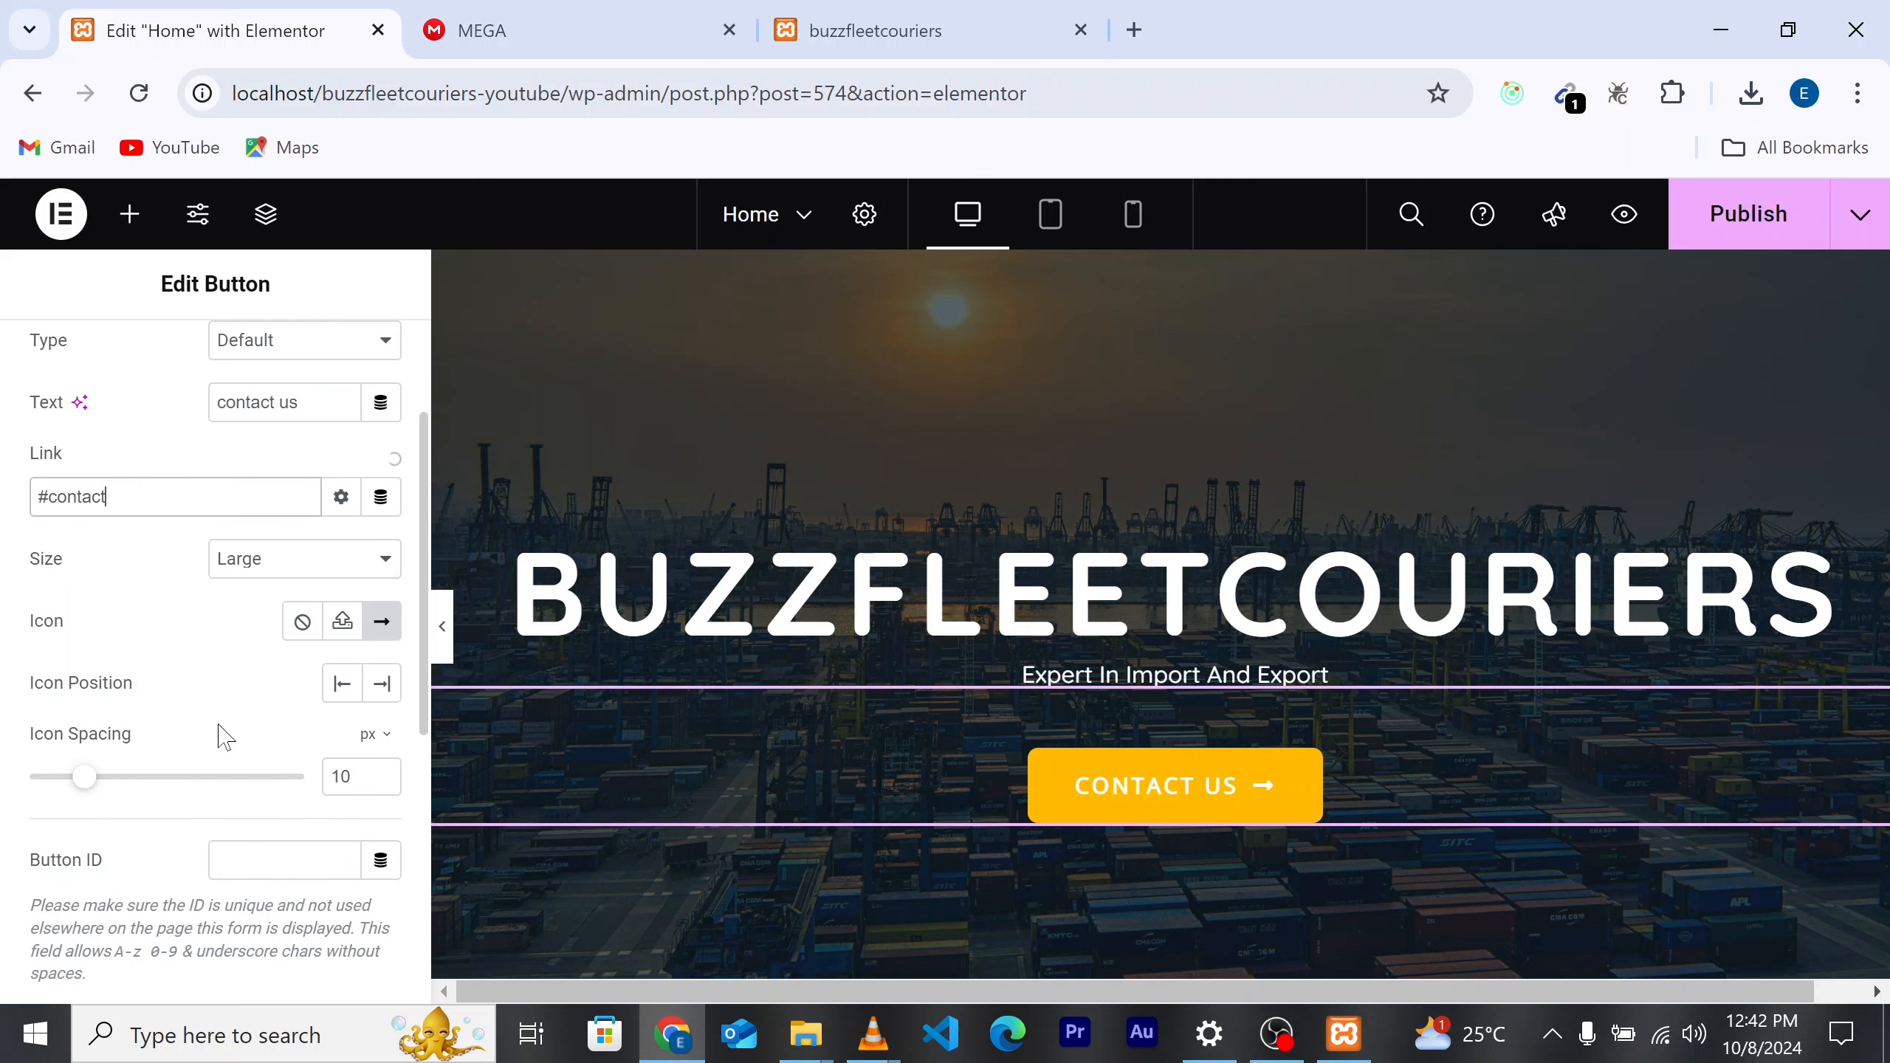
scroll(246, 764, up, 5)
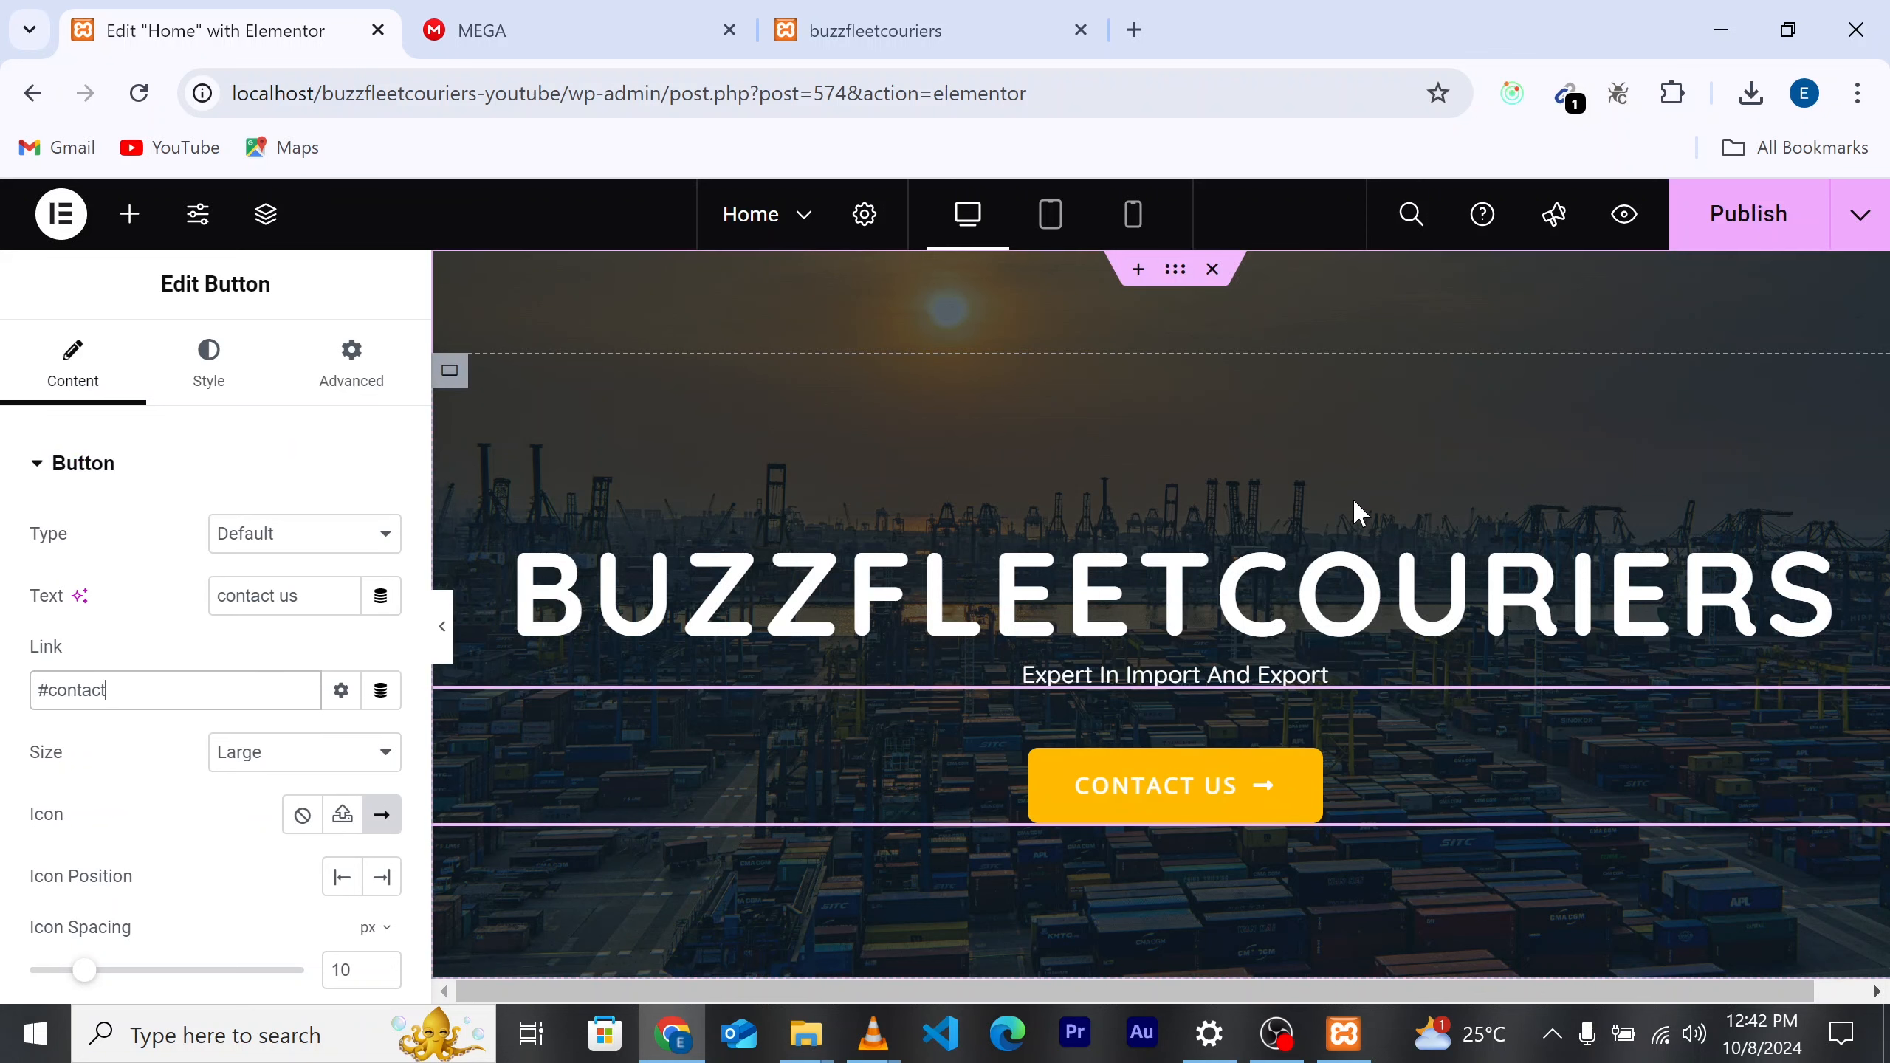
Step: Publish the homepage edits and scroll through the preview to check them
click(1733, 237)
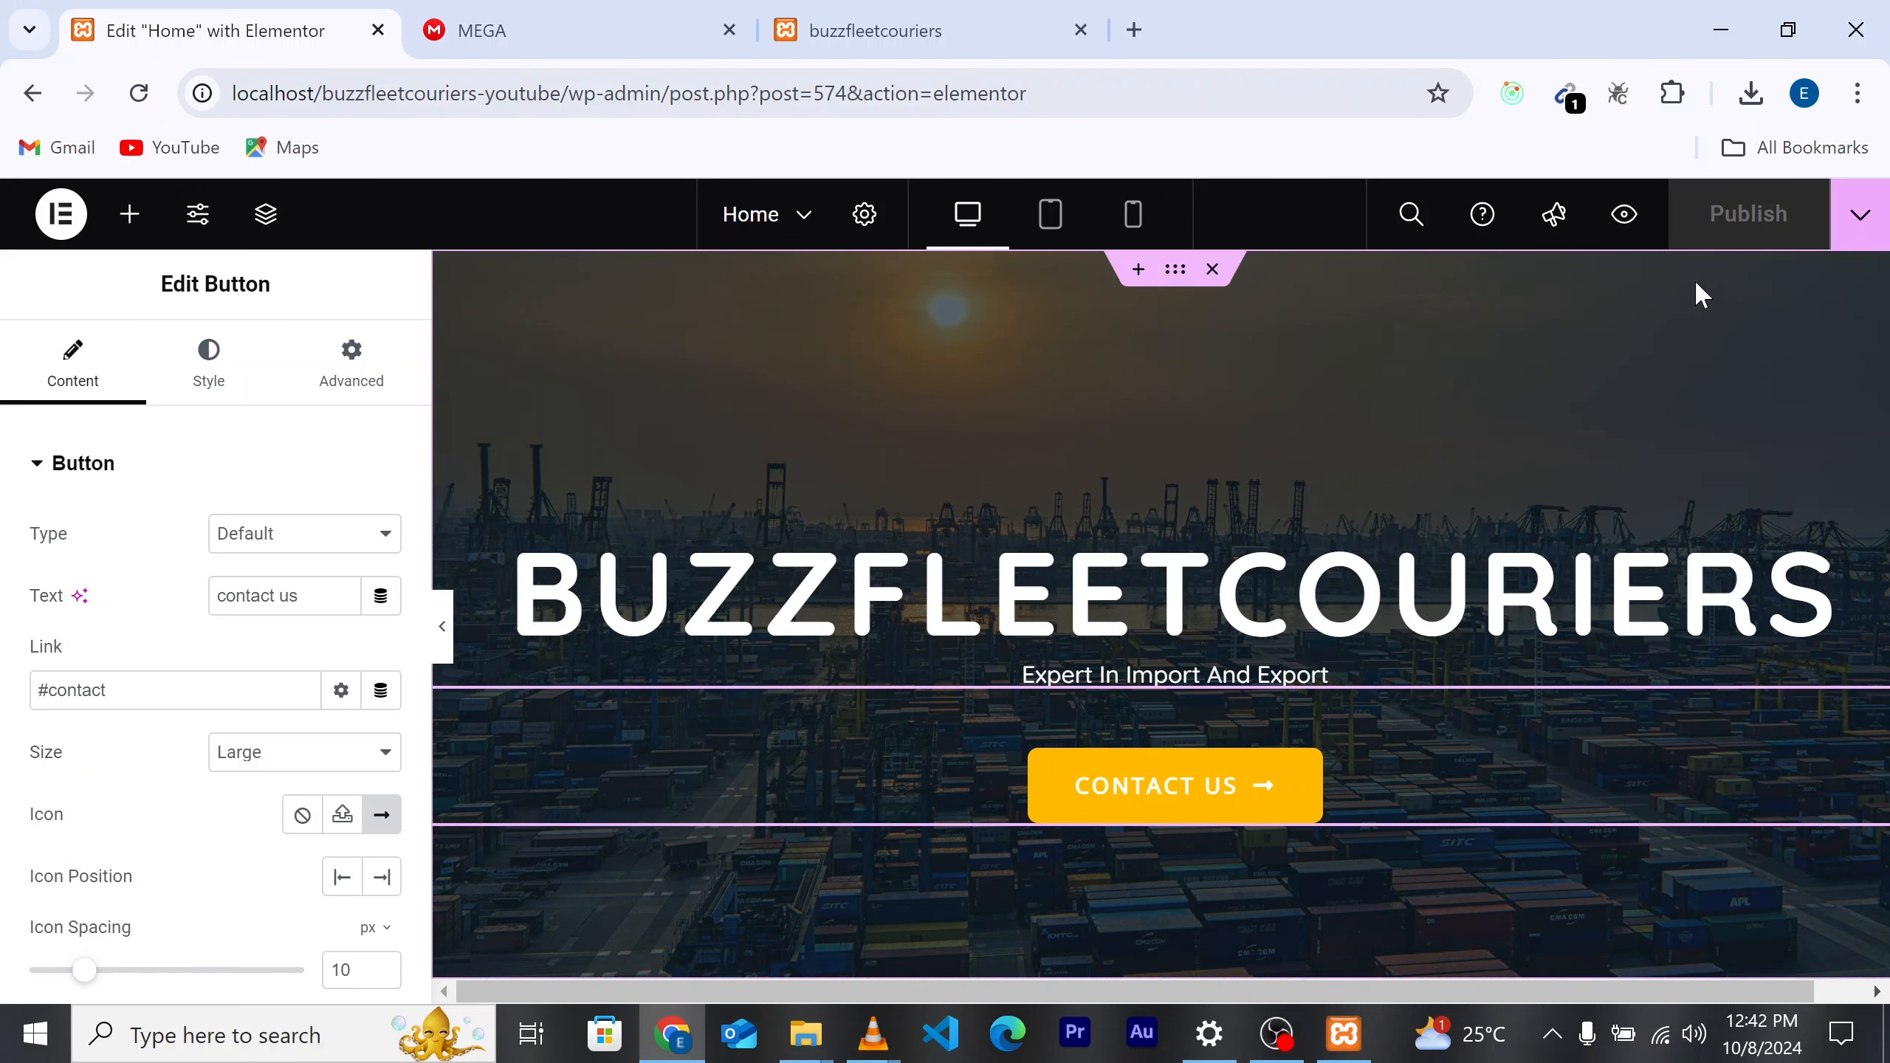
click(1626, 215)
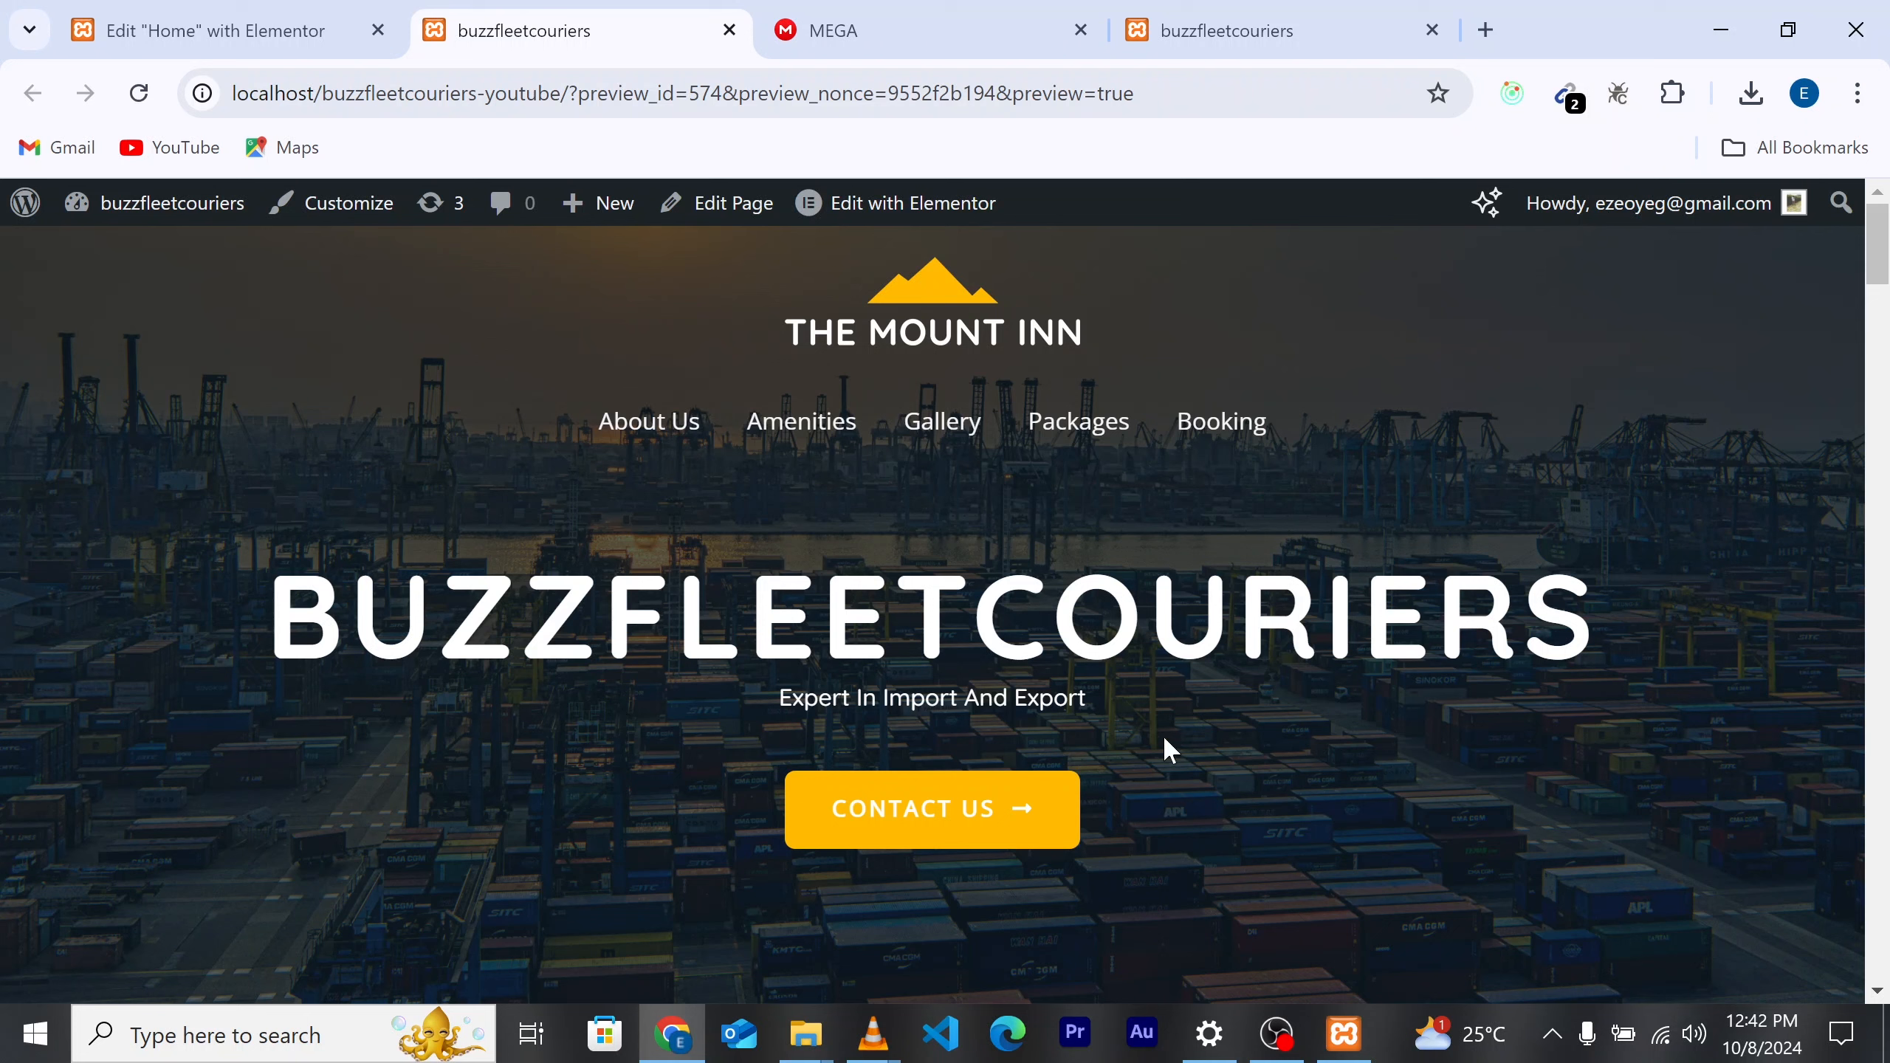
scroll(1163, 736, down, 2)
scroll(970, 654, up, 1)
scroll(932, 596, up, 1)
scroll(1236, 617, down, 10)
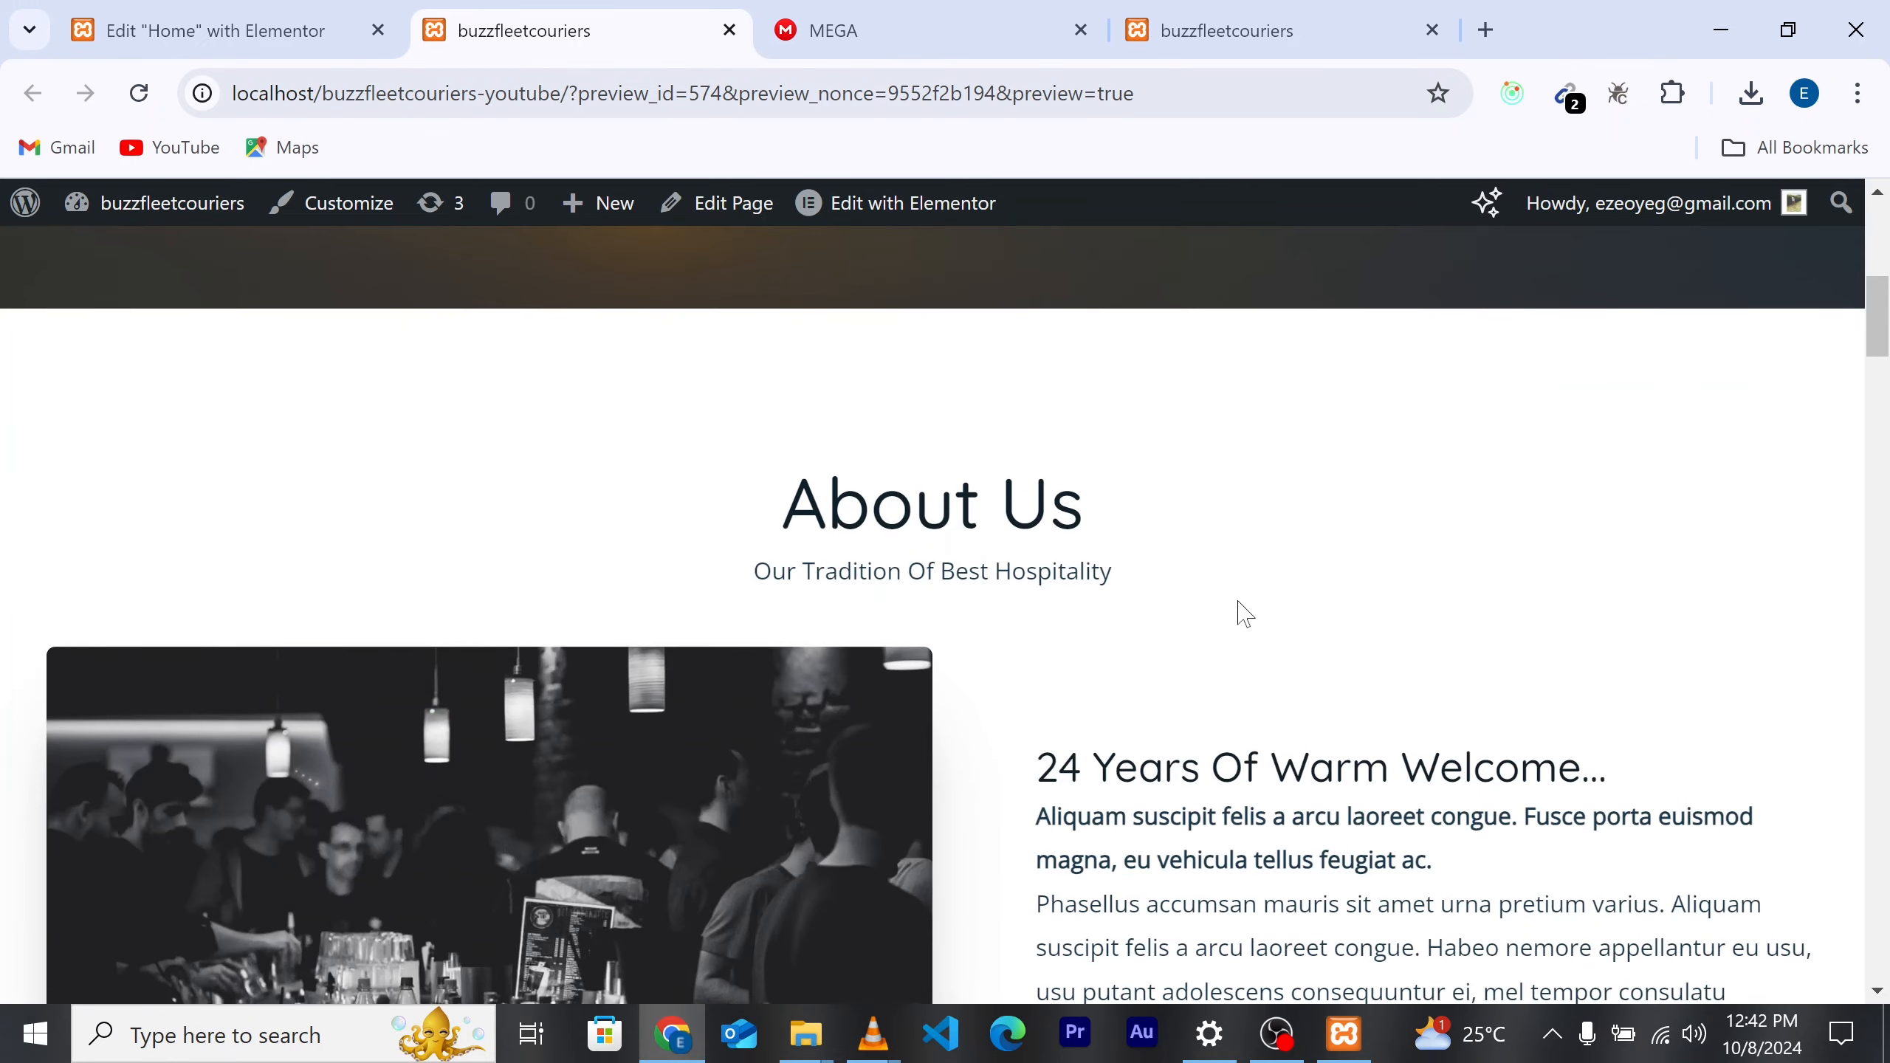
scroll(1191, 578, up, 3)
scroll(1191, 572, down, 3)
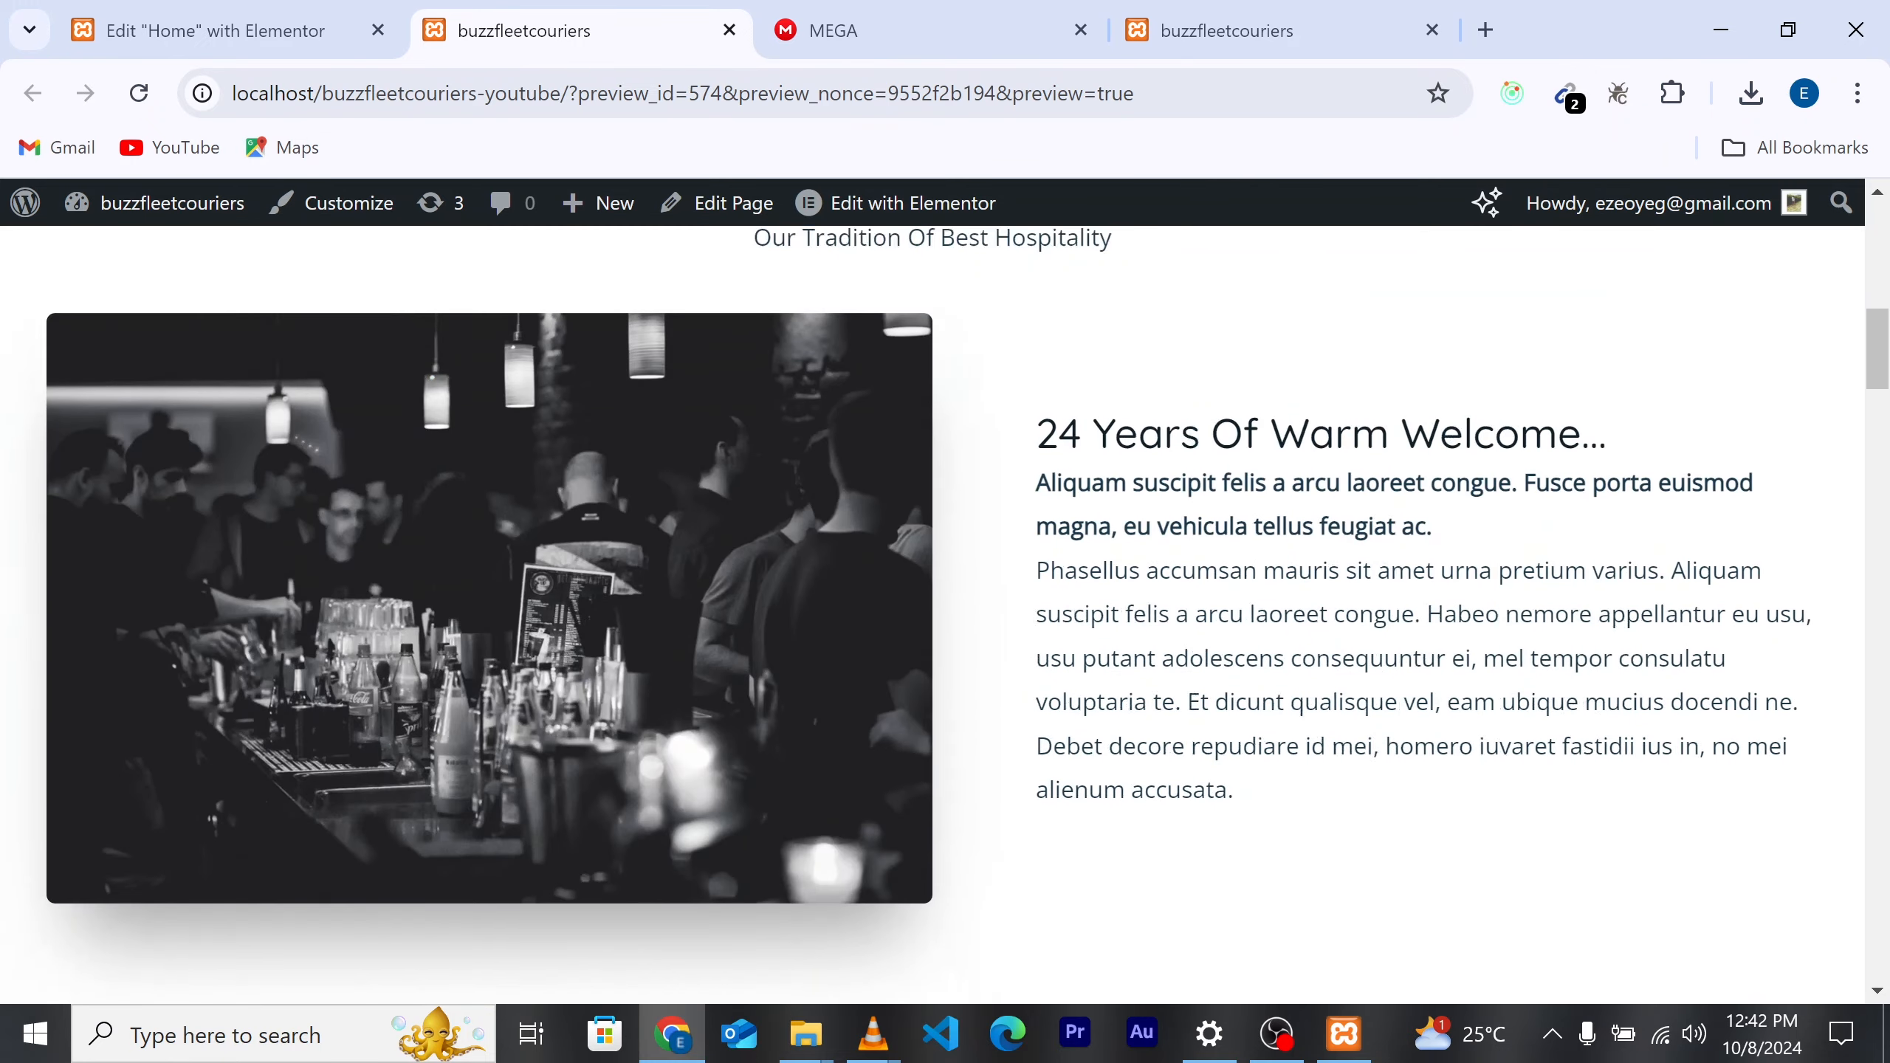
scroll(1177, 422, up, 8)
scroll(1172, 411, up, 4)
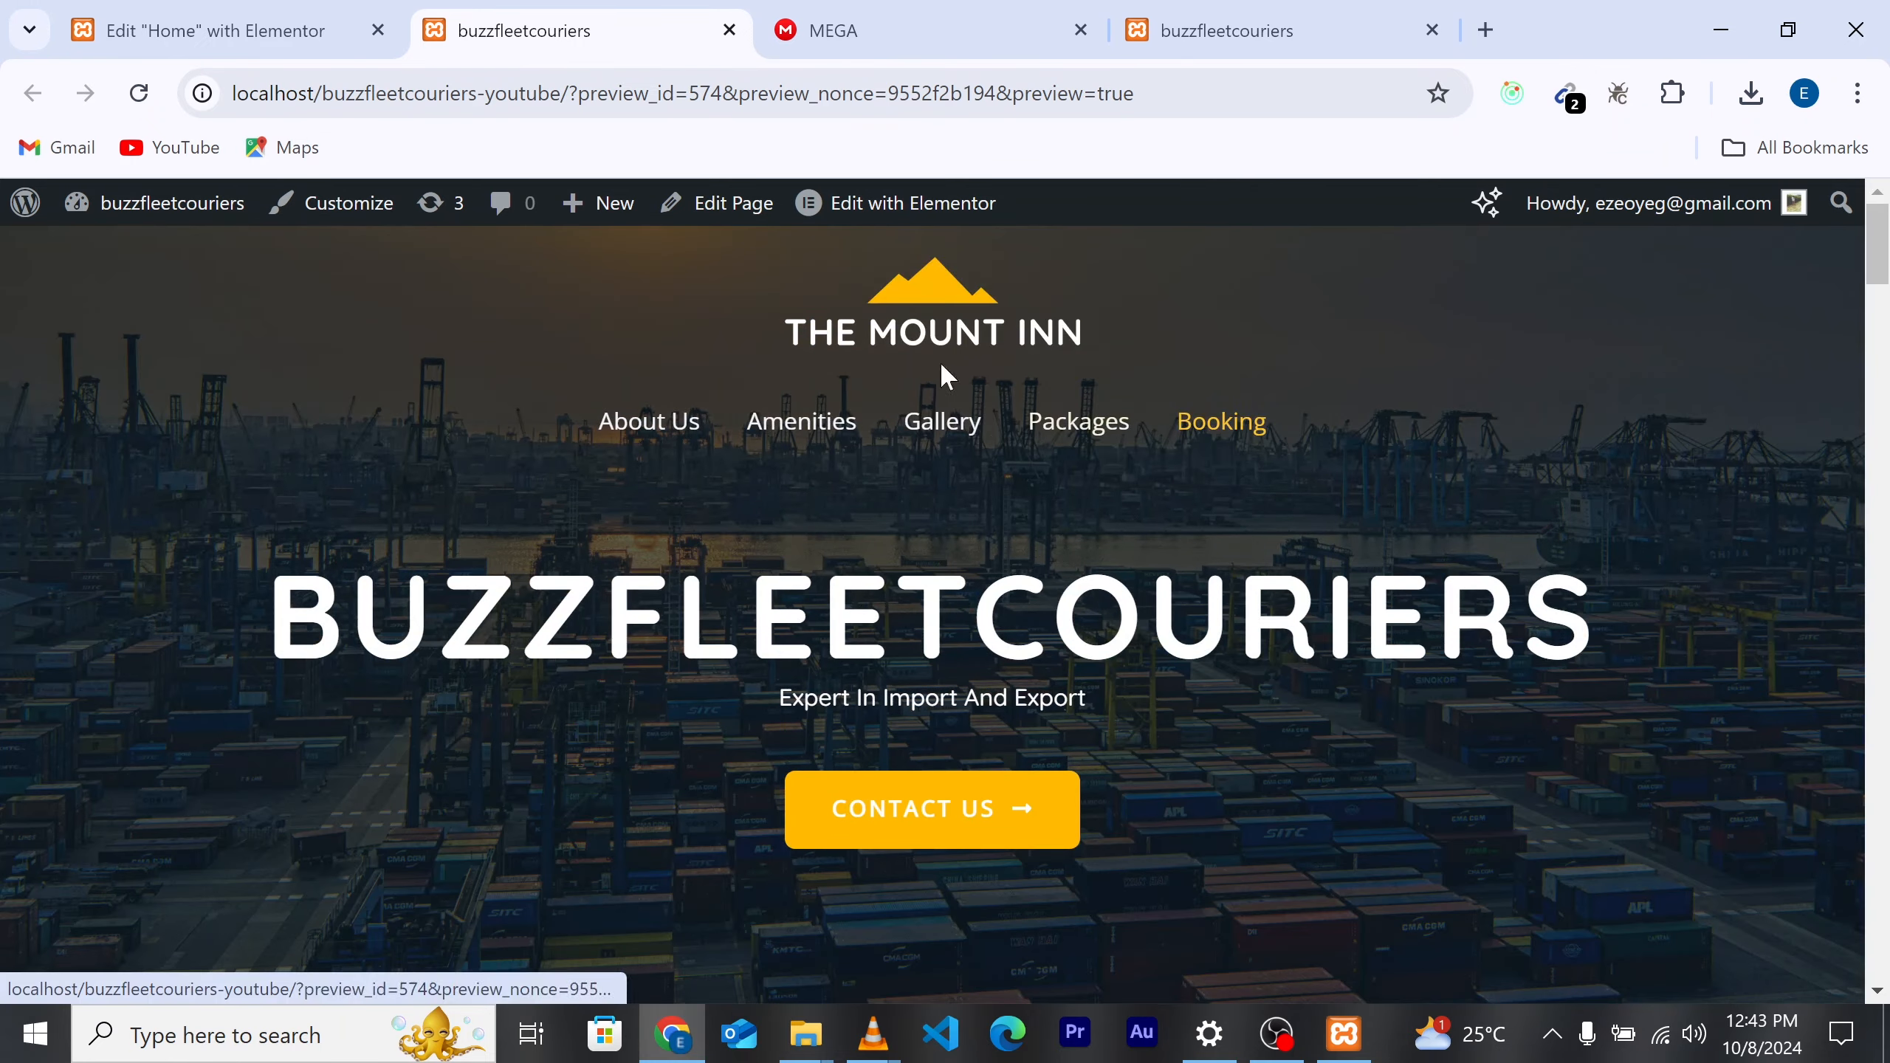
mouse_move(917, 223)
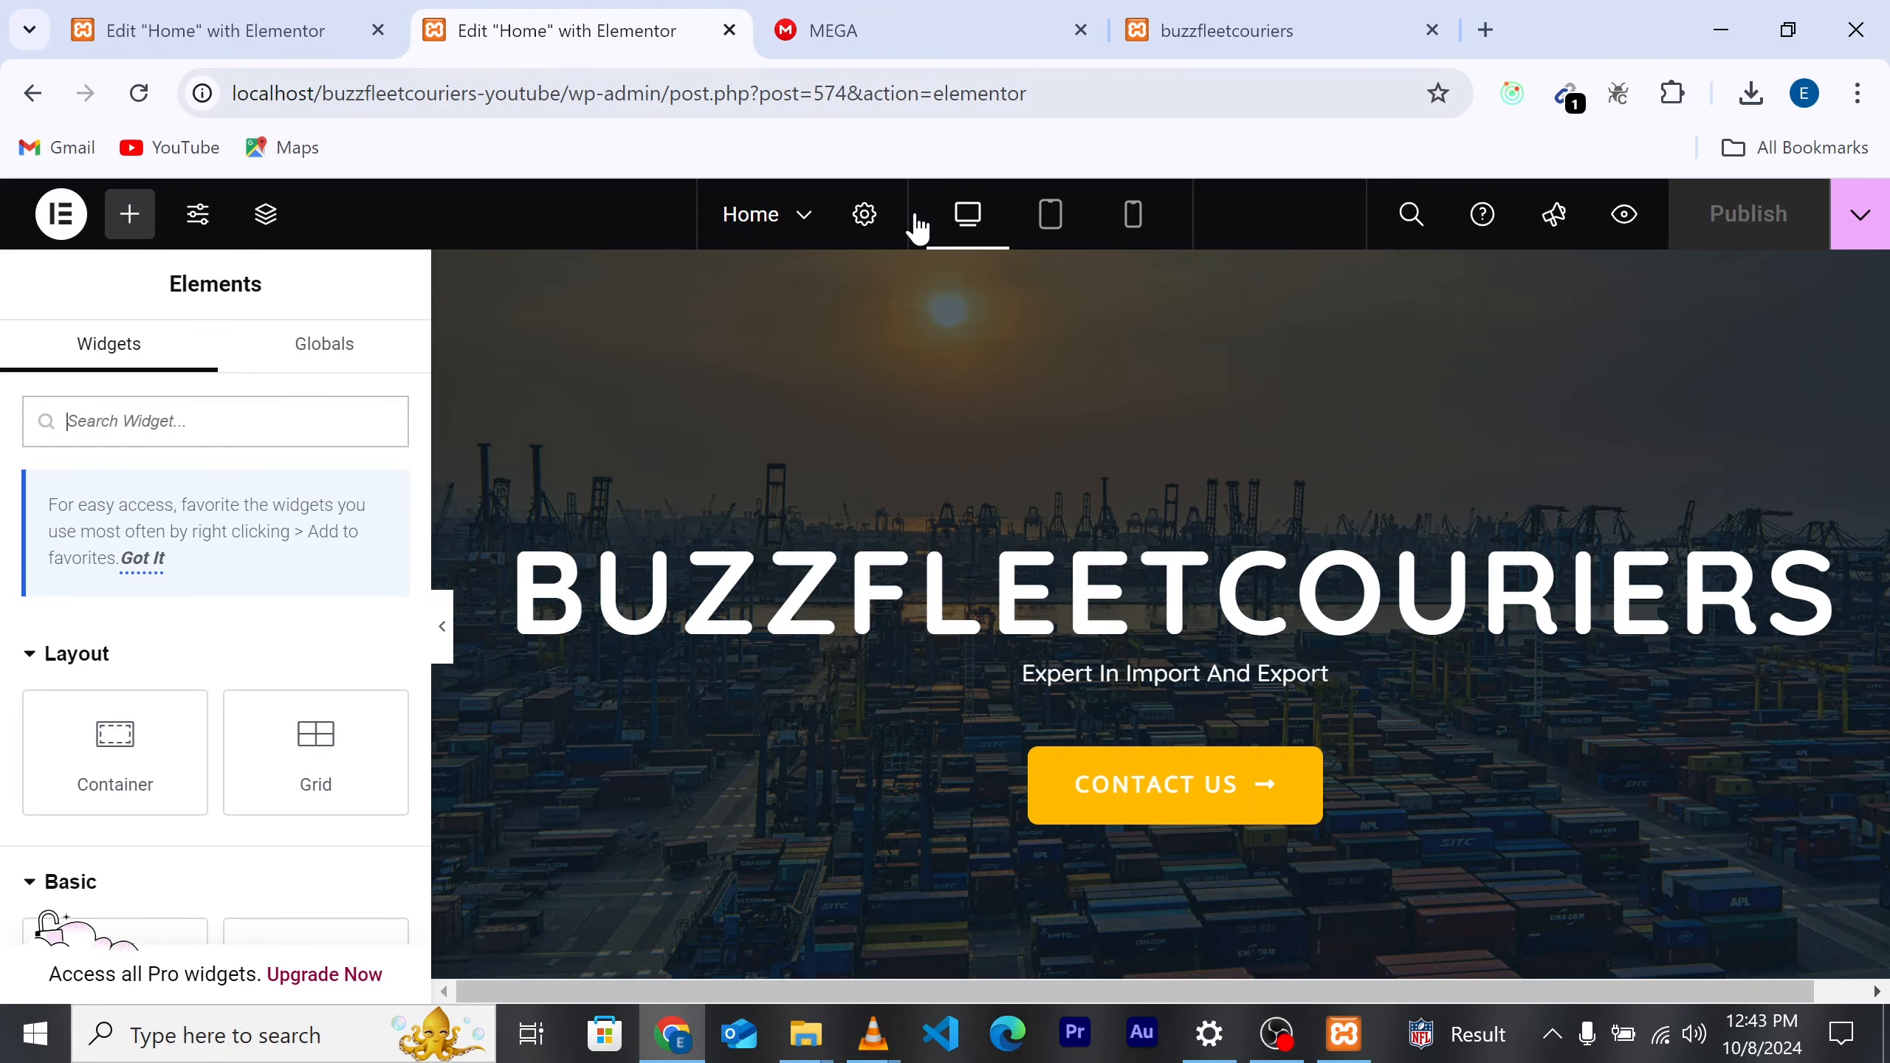
Step: Switch to the live Buzzfleet Couriers site and scroll down to its welcome section
scroll(912, 499, down, 8)
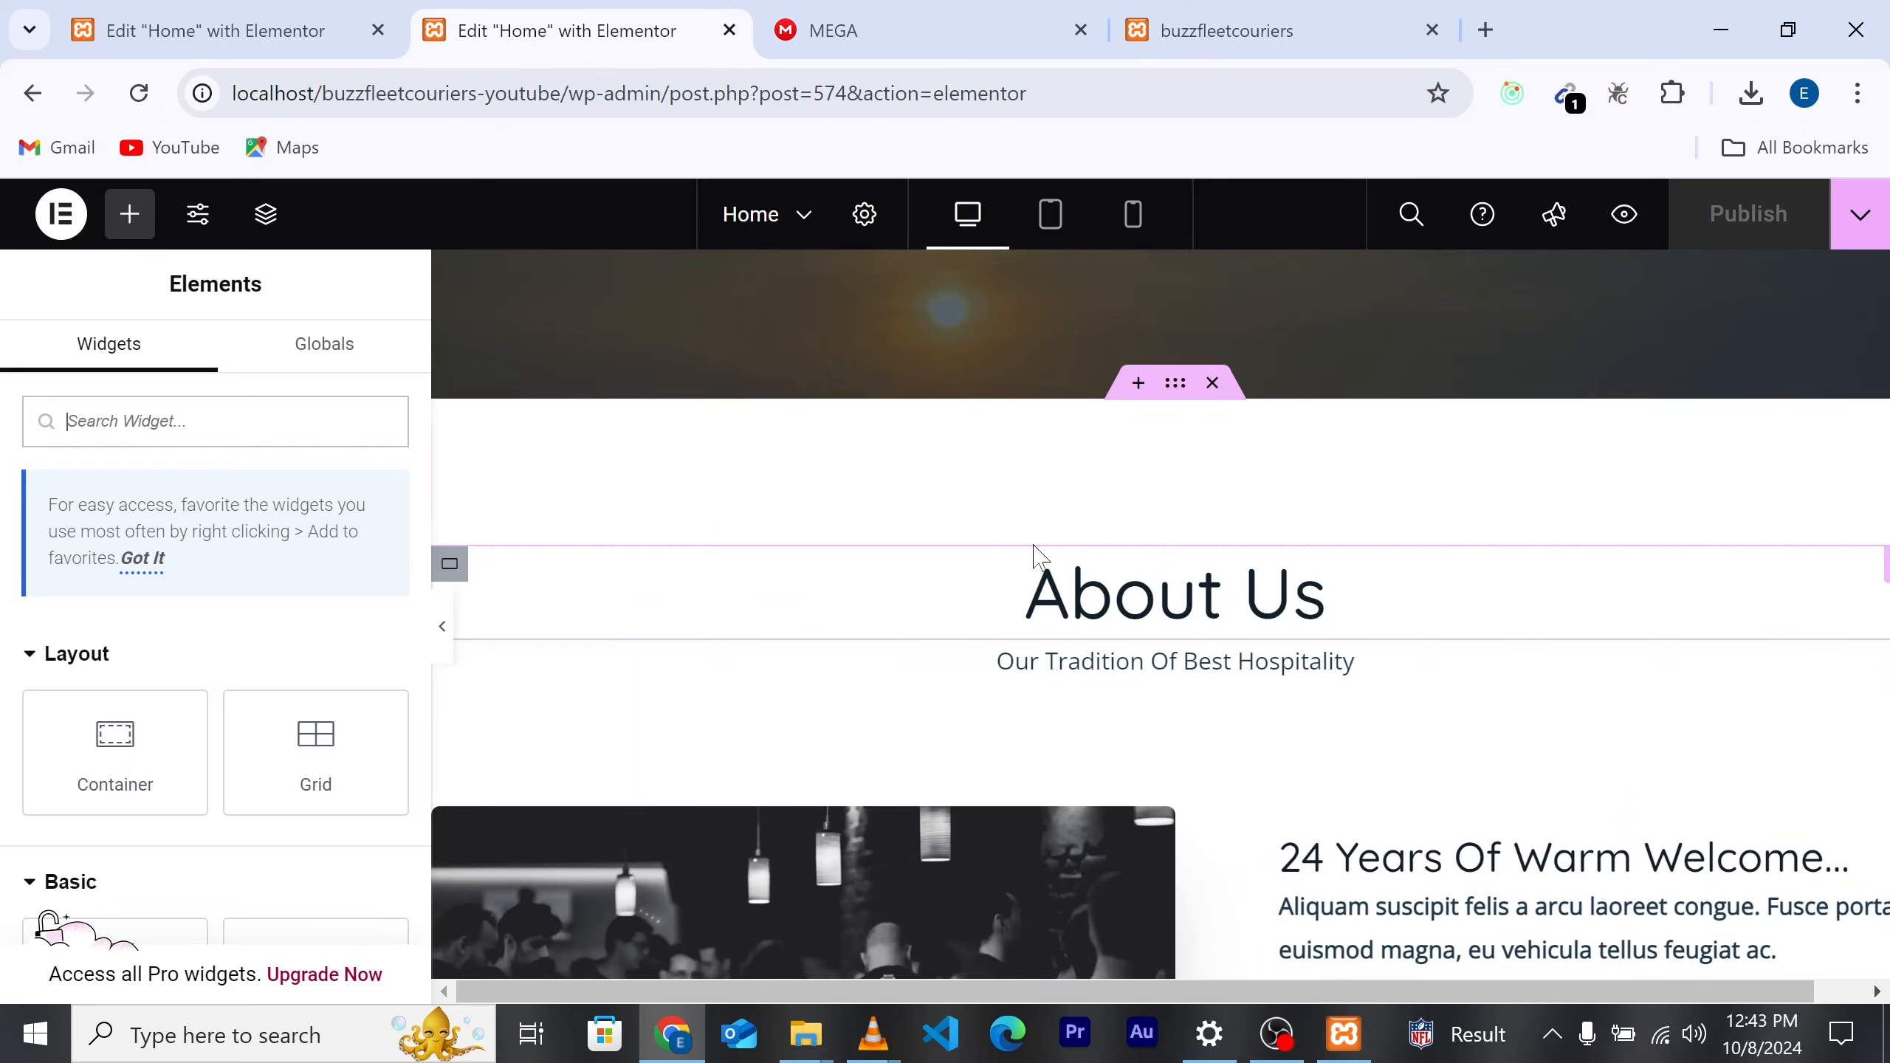
scroll(1034, 553, down, 2)
scroll(1034, 553, up, 1)
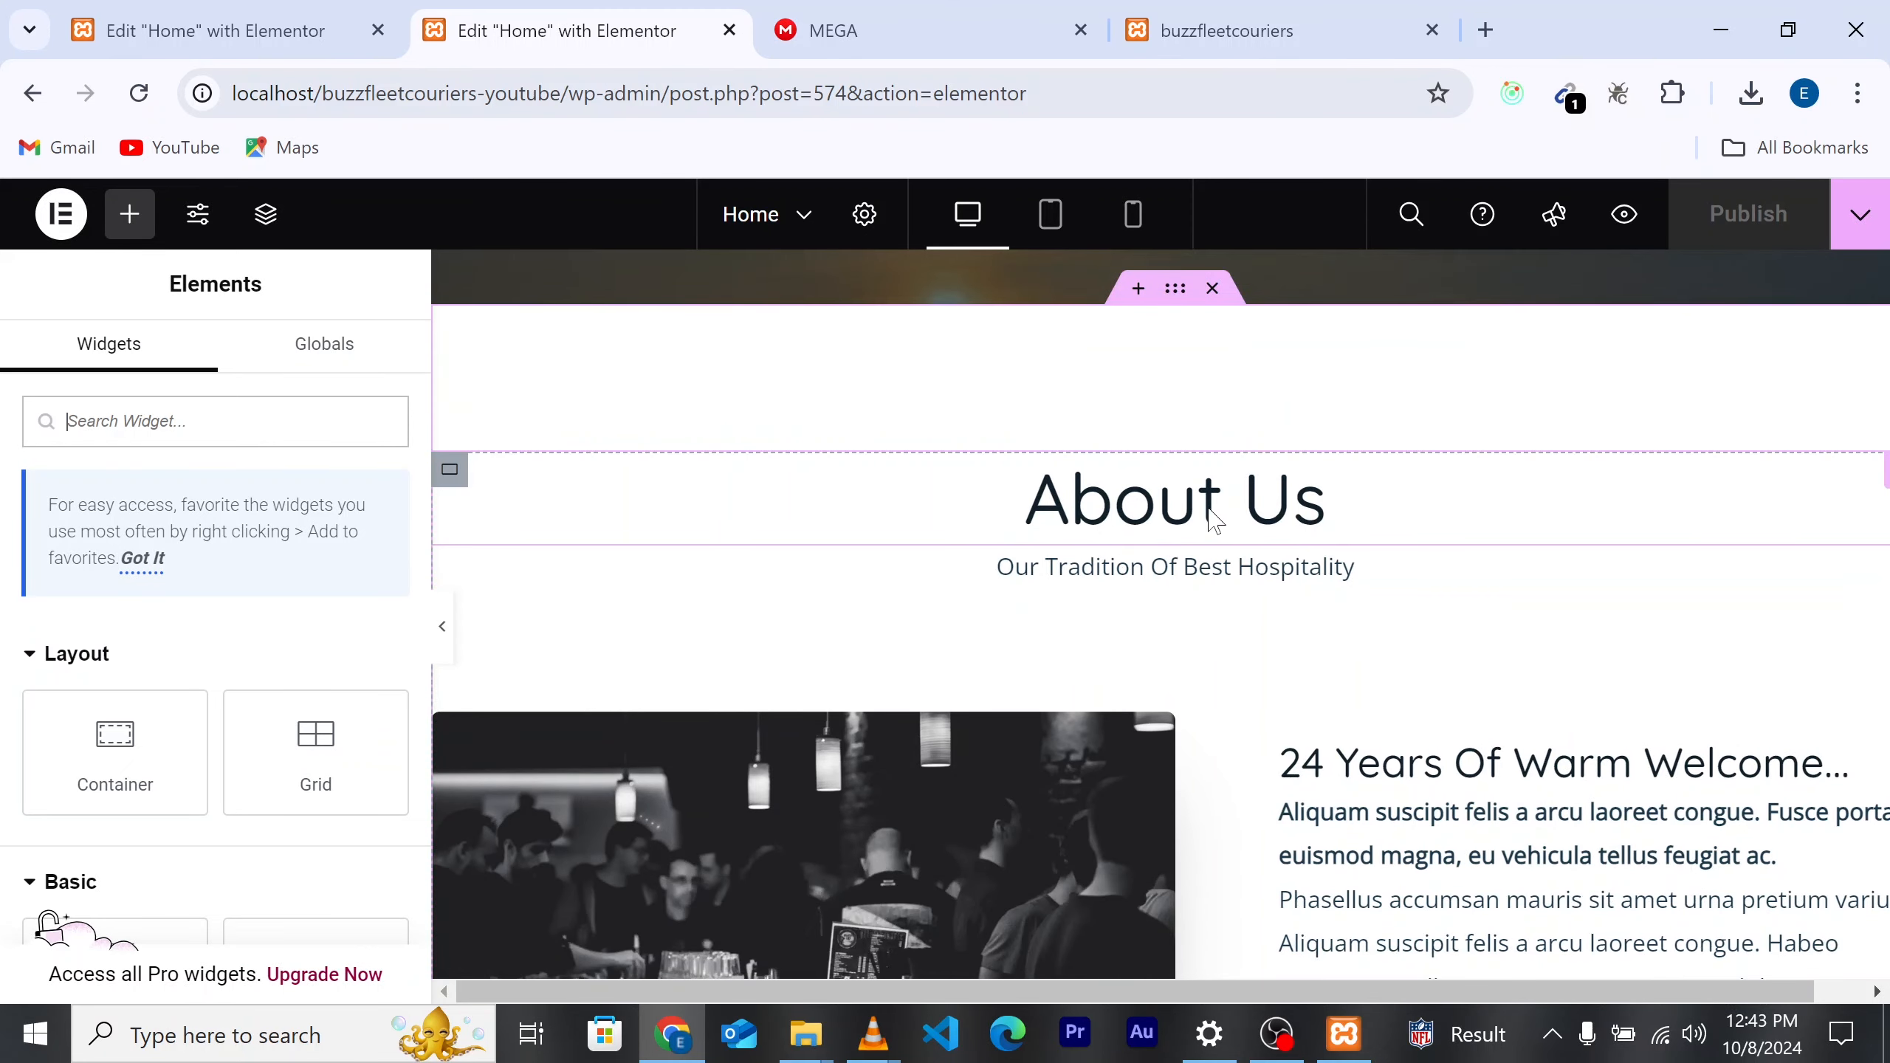
scroll(1205, 595, up, 5)
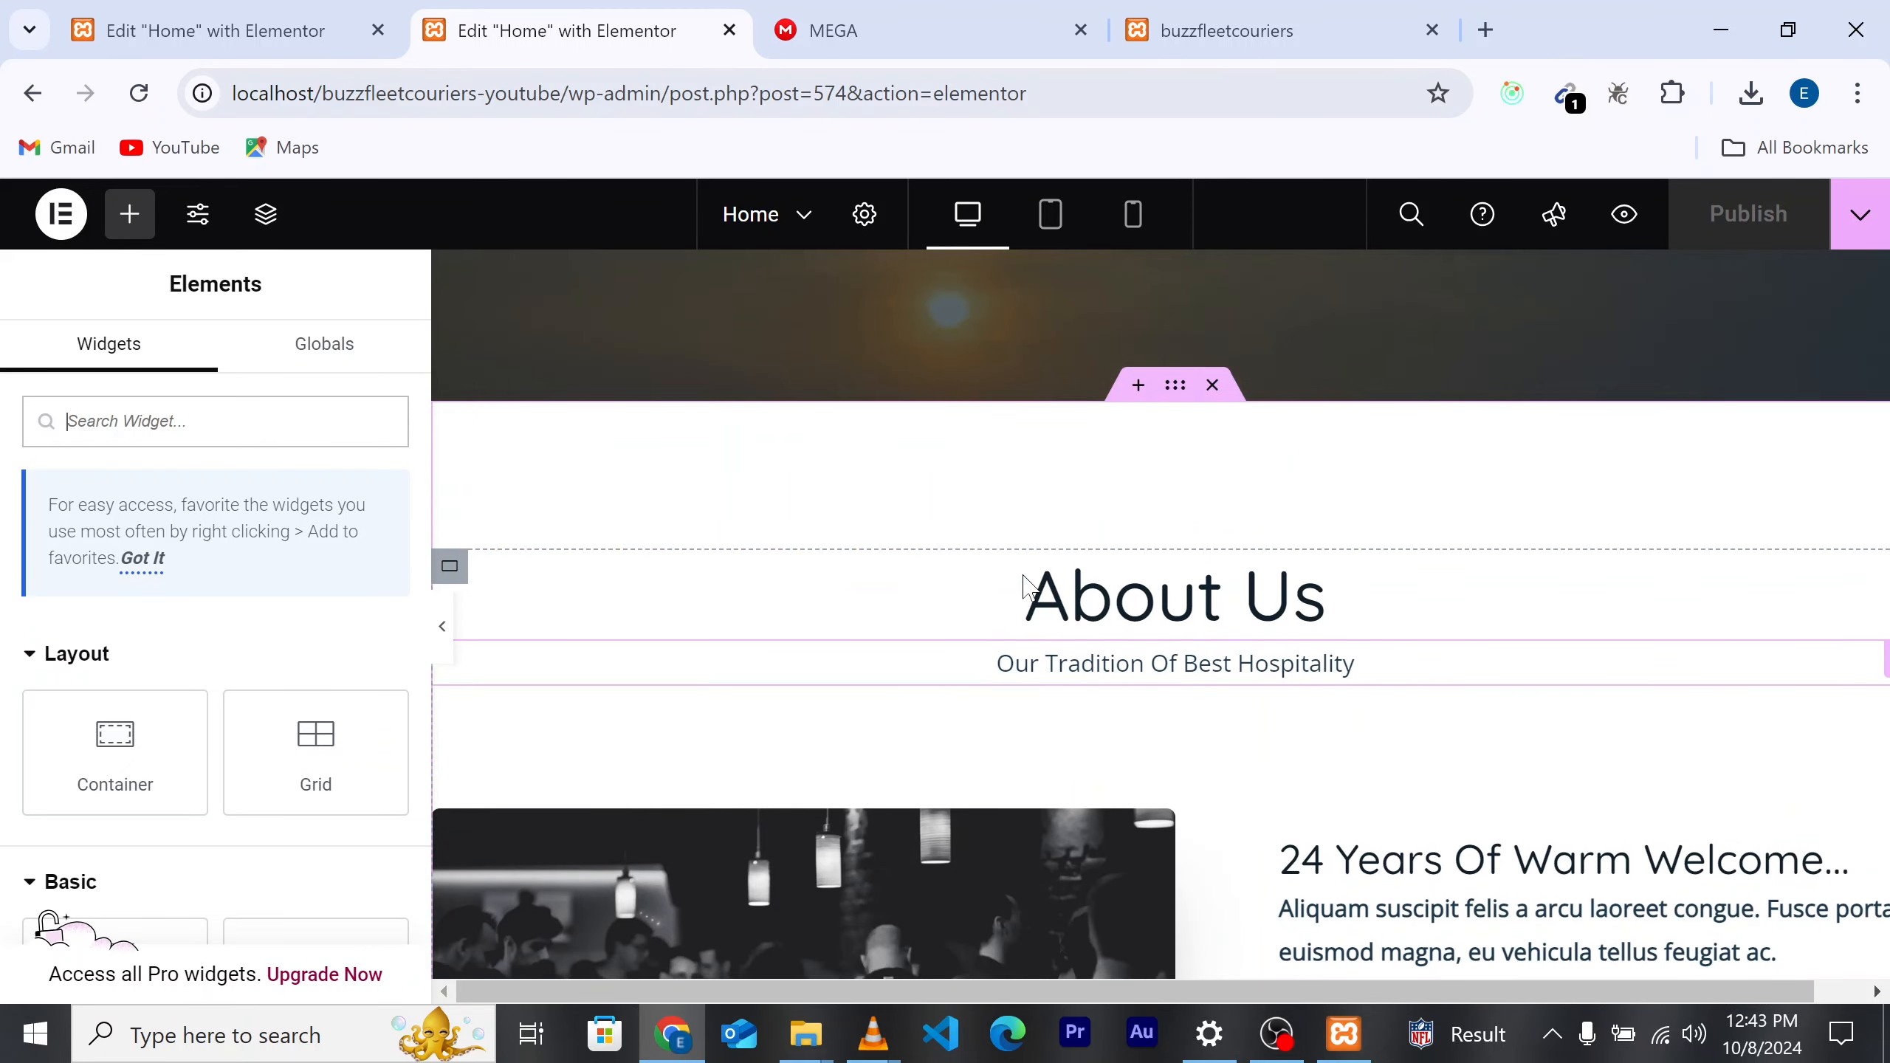
scroll(1221, 678, down, 4)
scroll(1235, 701, down, 3)
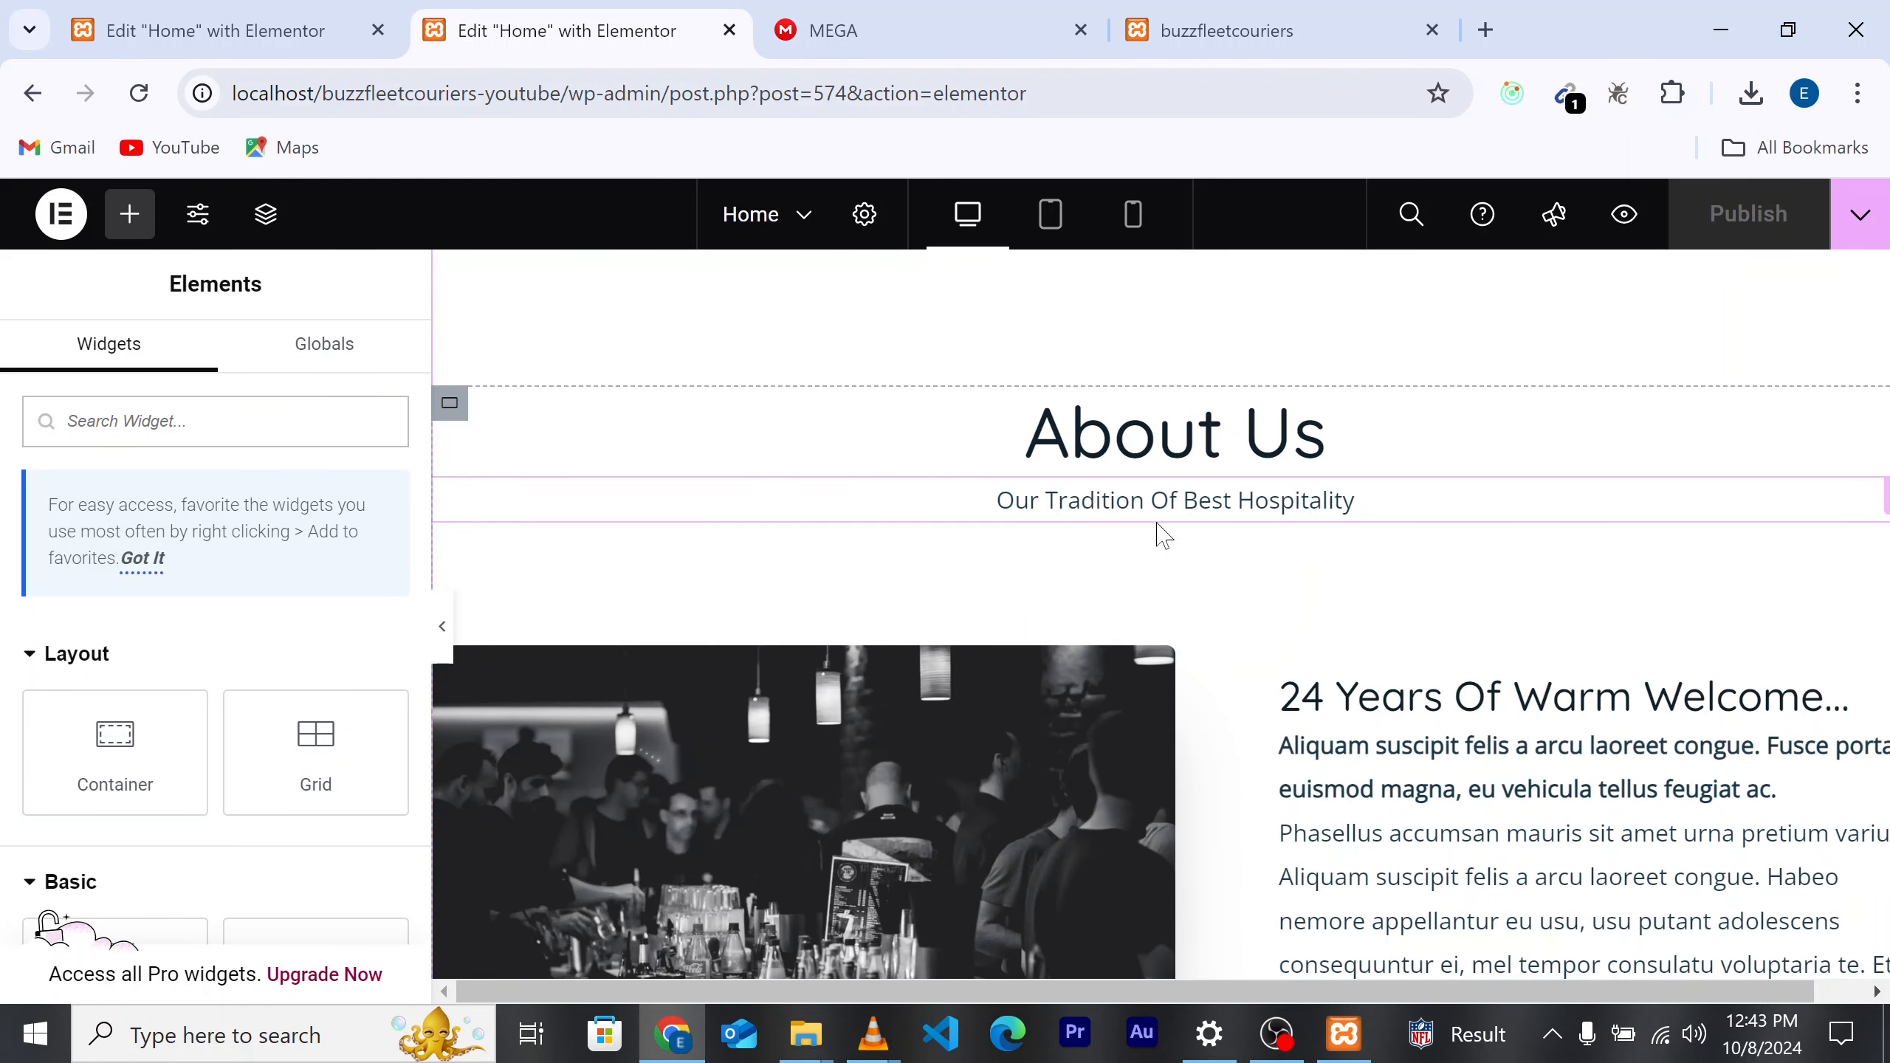
click(1279, 50)
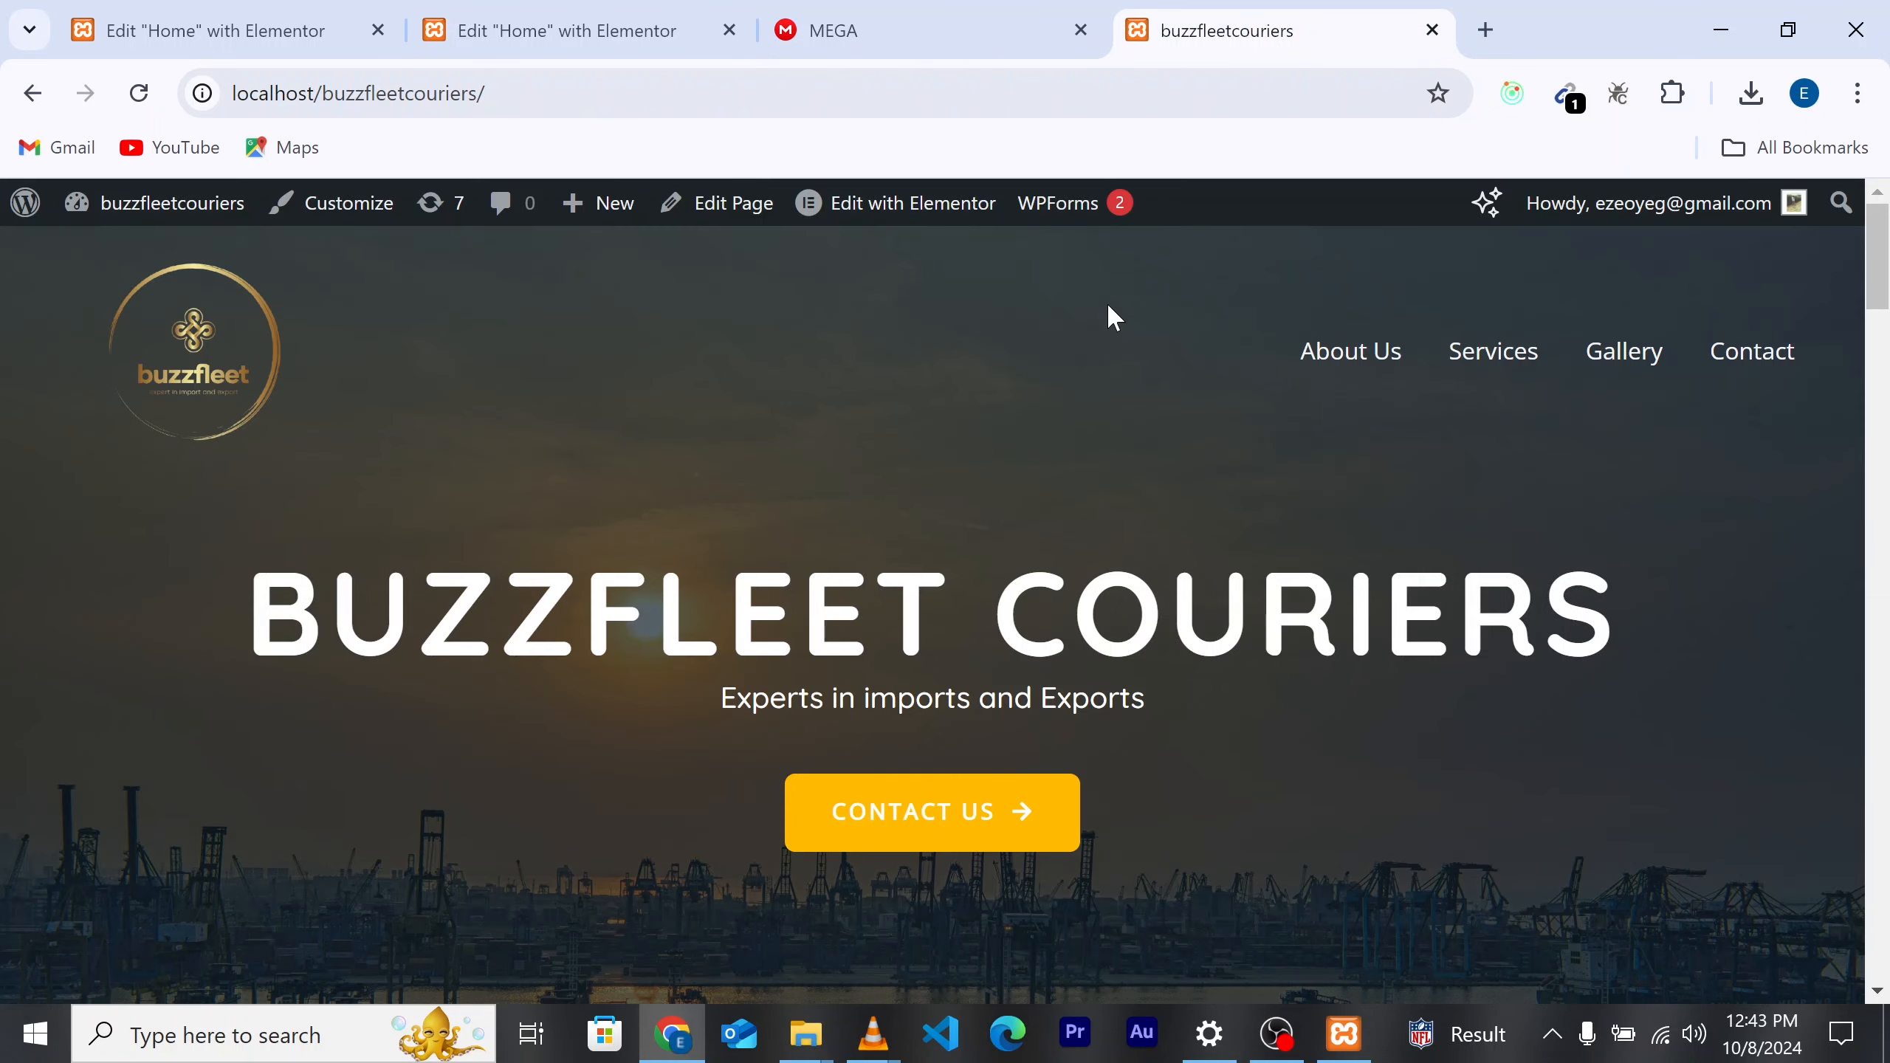
scroll(1257, 596, down, 5)
scroll(1268, 597, down, 3)
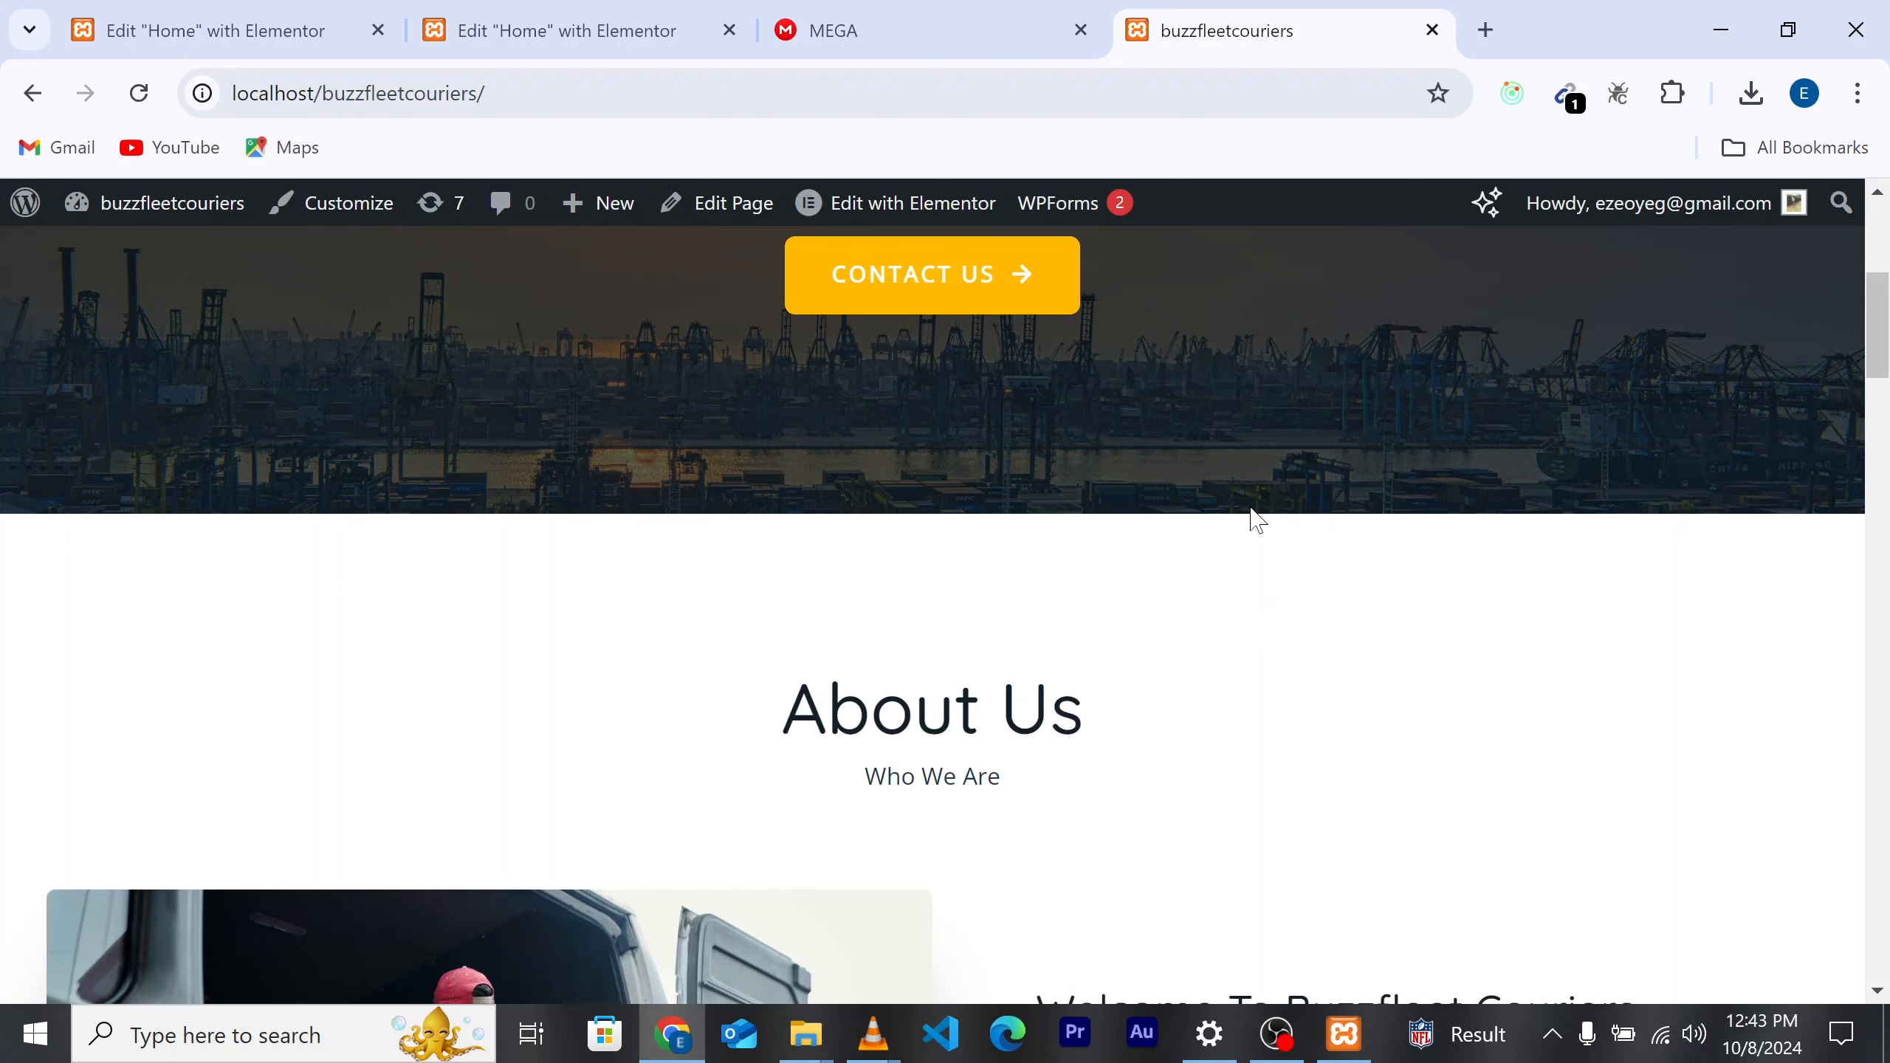
scroll(1257, 521, down, 5)
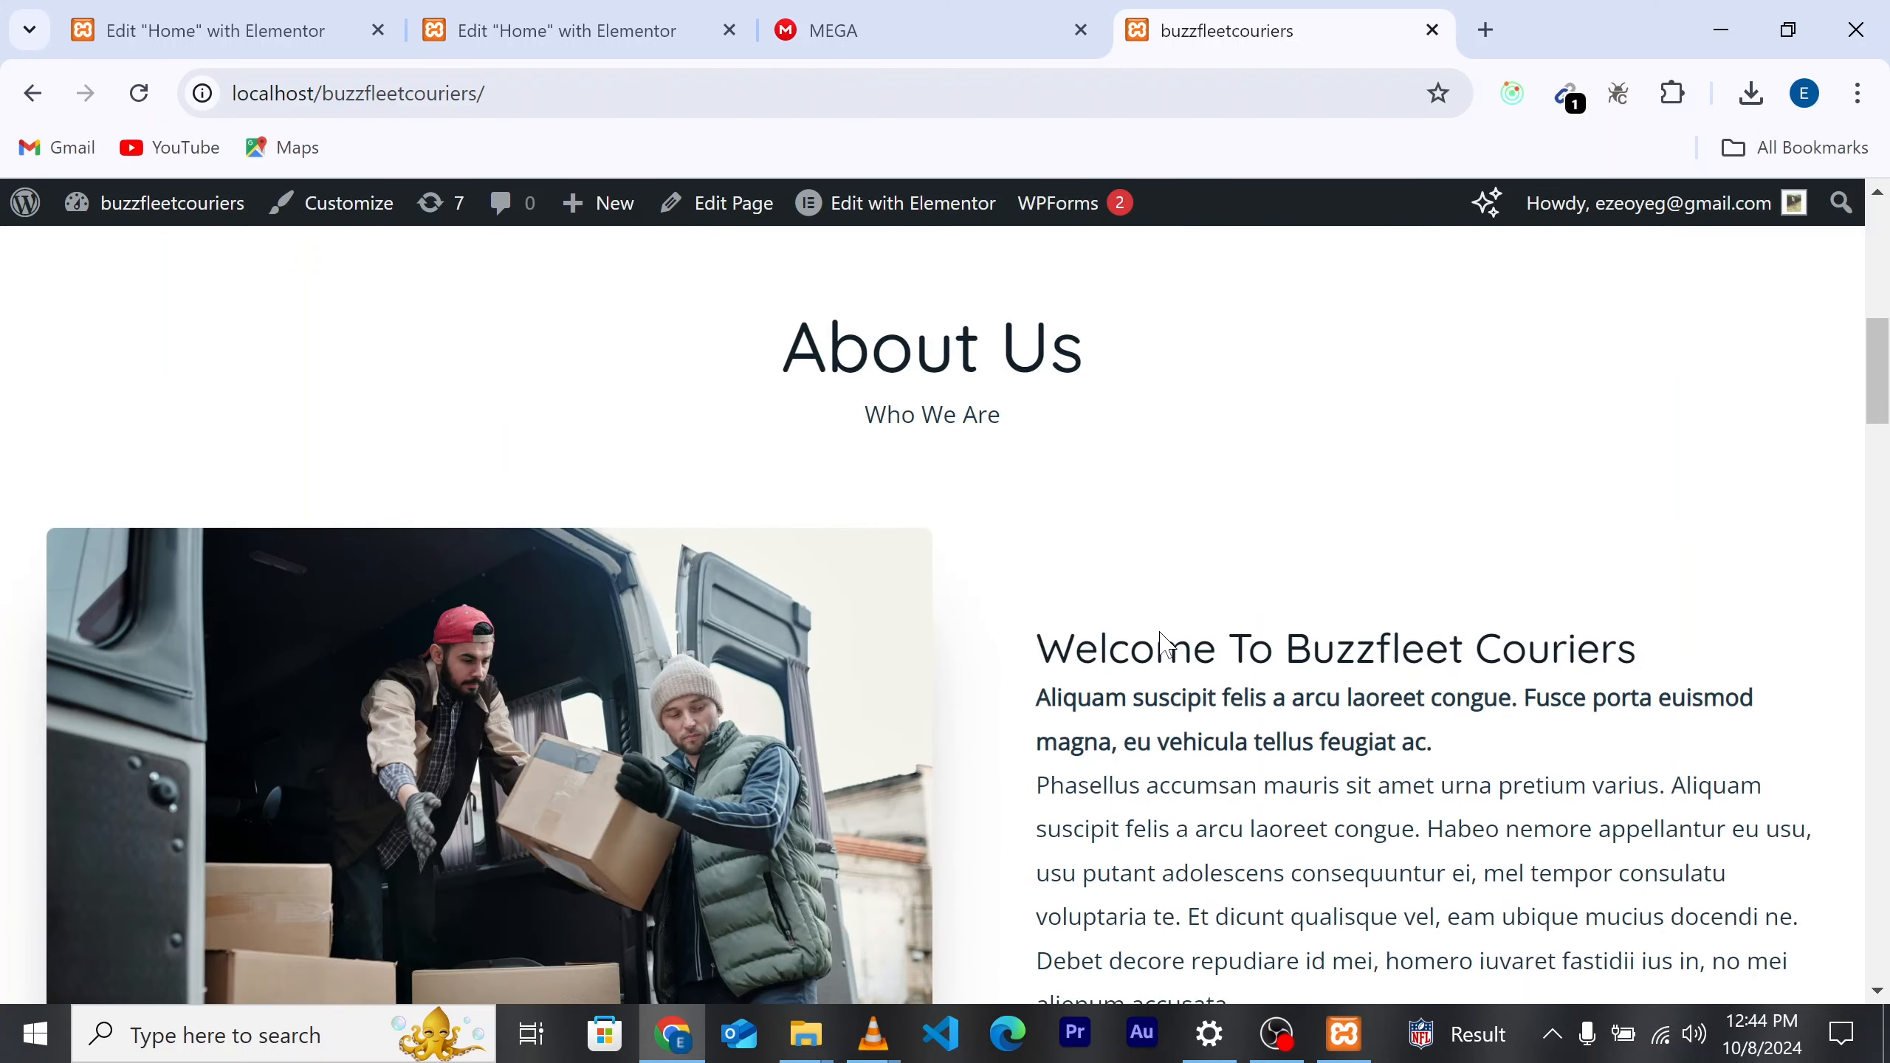
scroll(1262, 607, down, 2)
Step: Select the 'Welcome To Buzzfleet Couriers' heading text, then return to the Home editor
drag(1030, 512, 1637, 497)
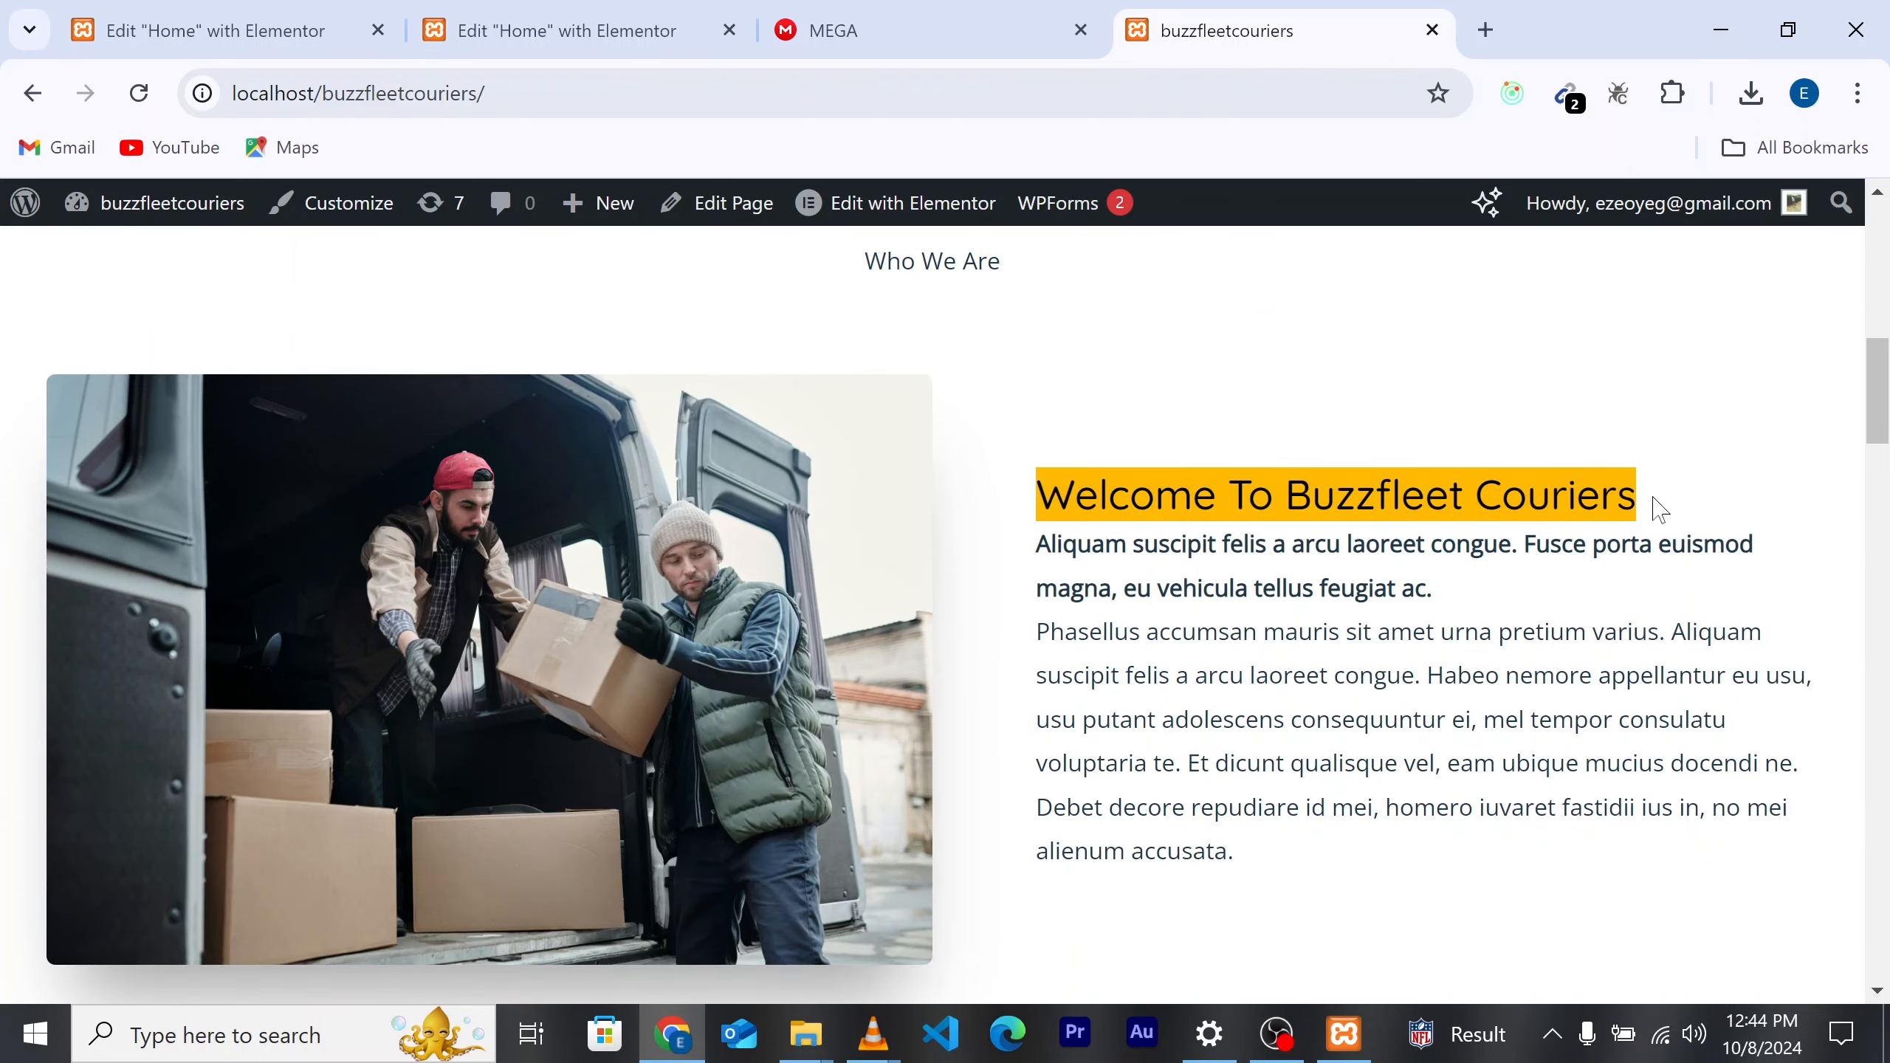
click(1070, 459)
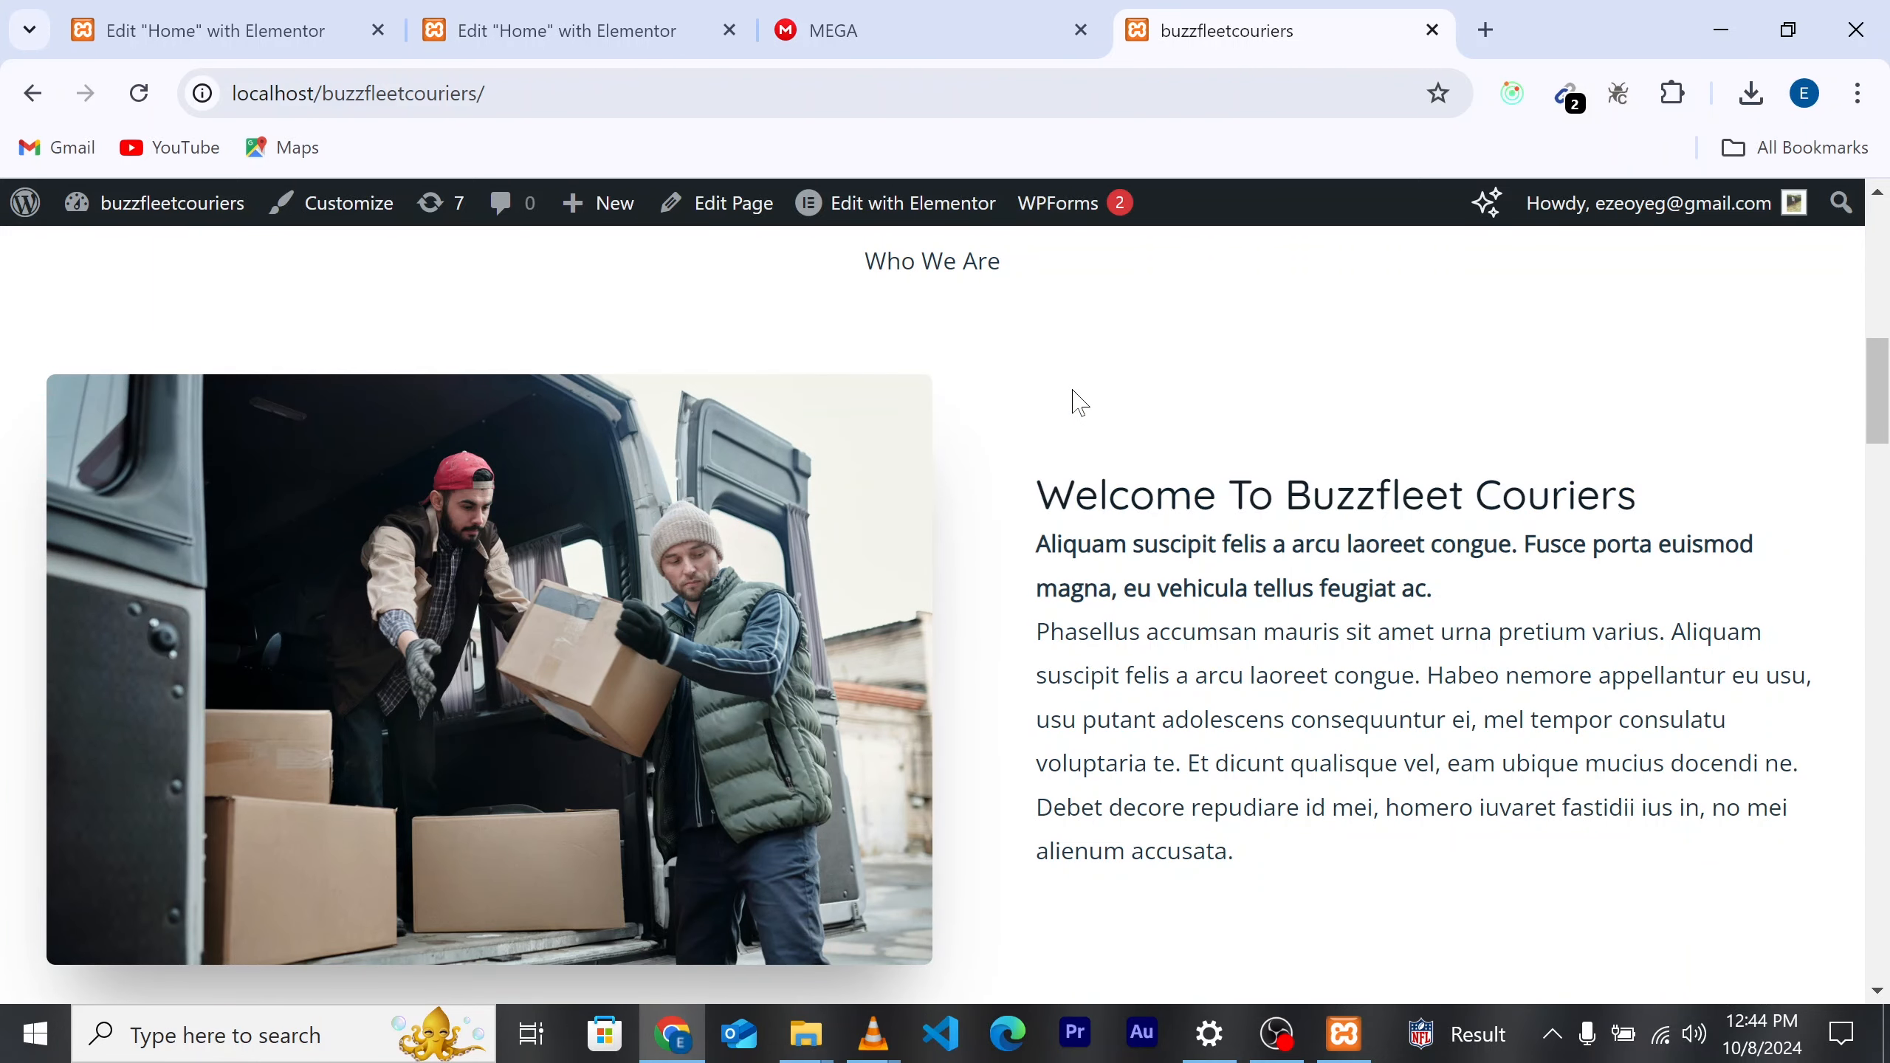
scroll(1076, 402, up, 7)
click(447, 13)
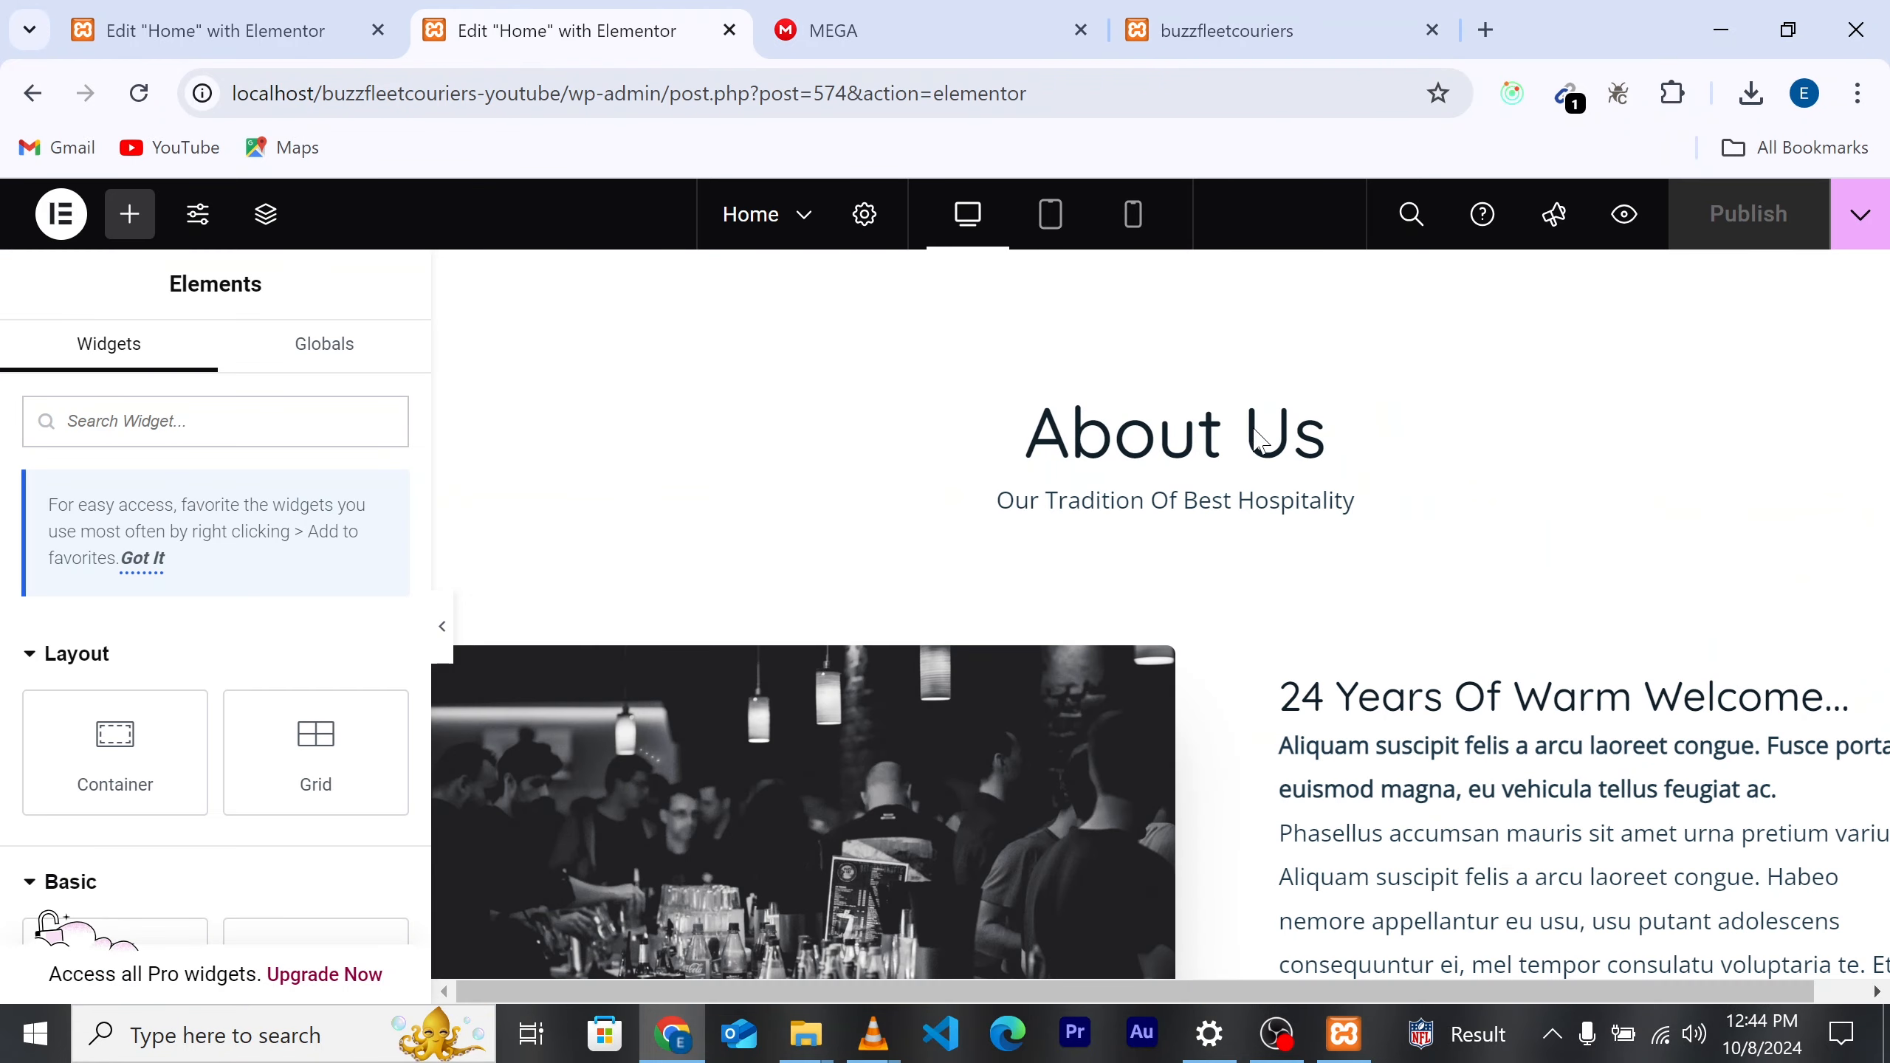
Step: Replace the 'Our Tradition Of Best Hospitality' subtitle text with 'who we are'
click(1316, 439)
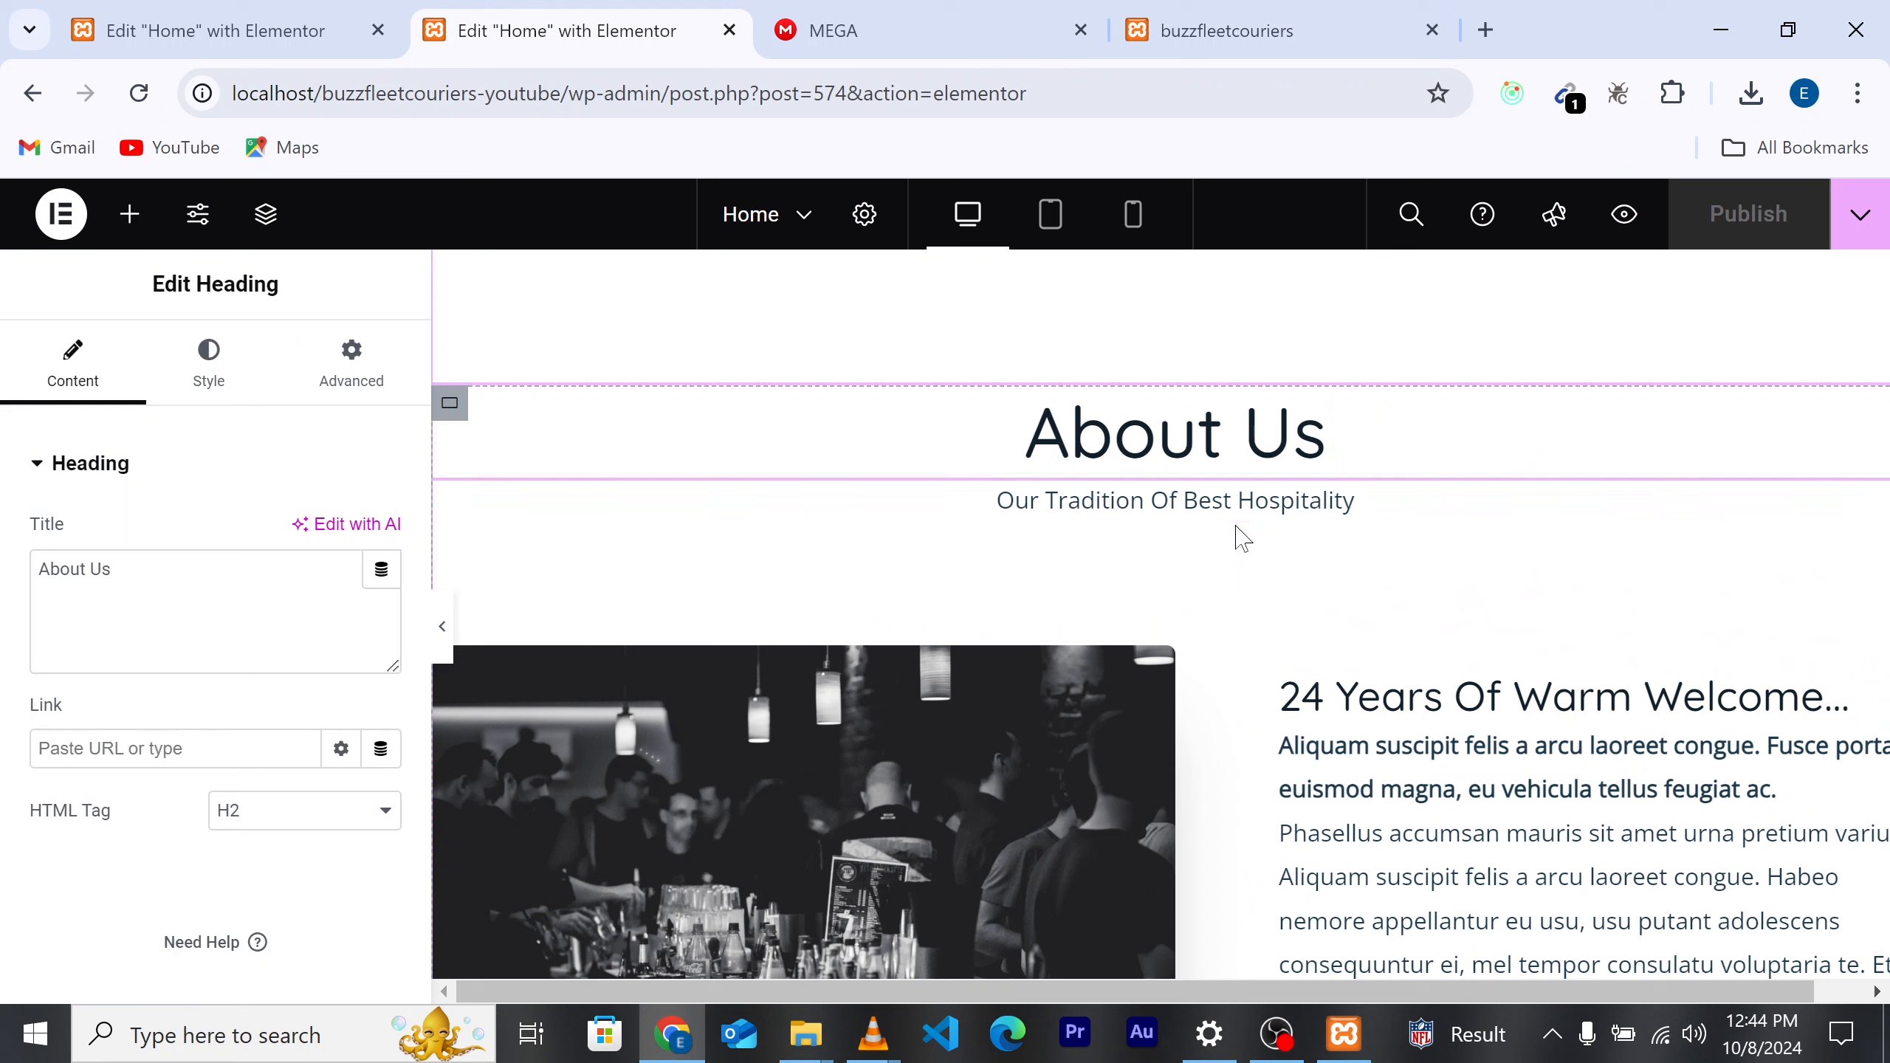
click(1373, 515)
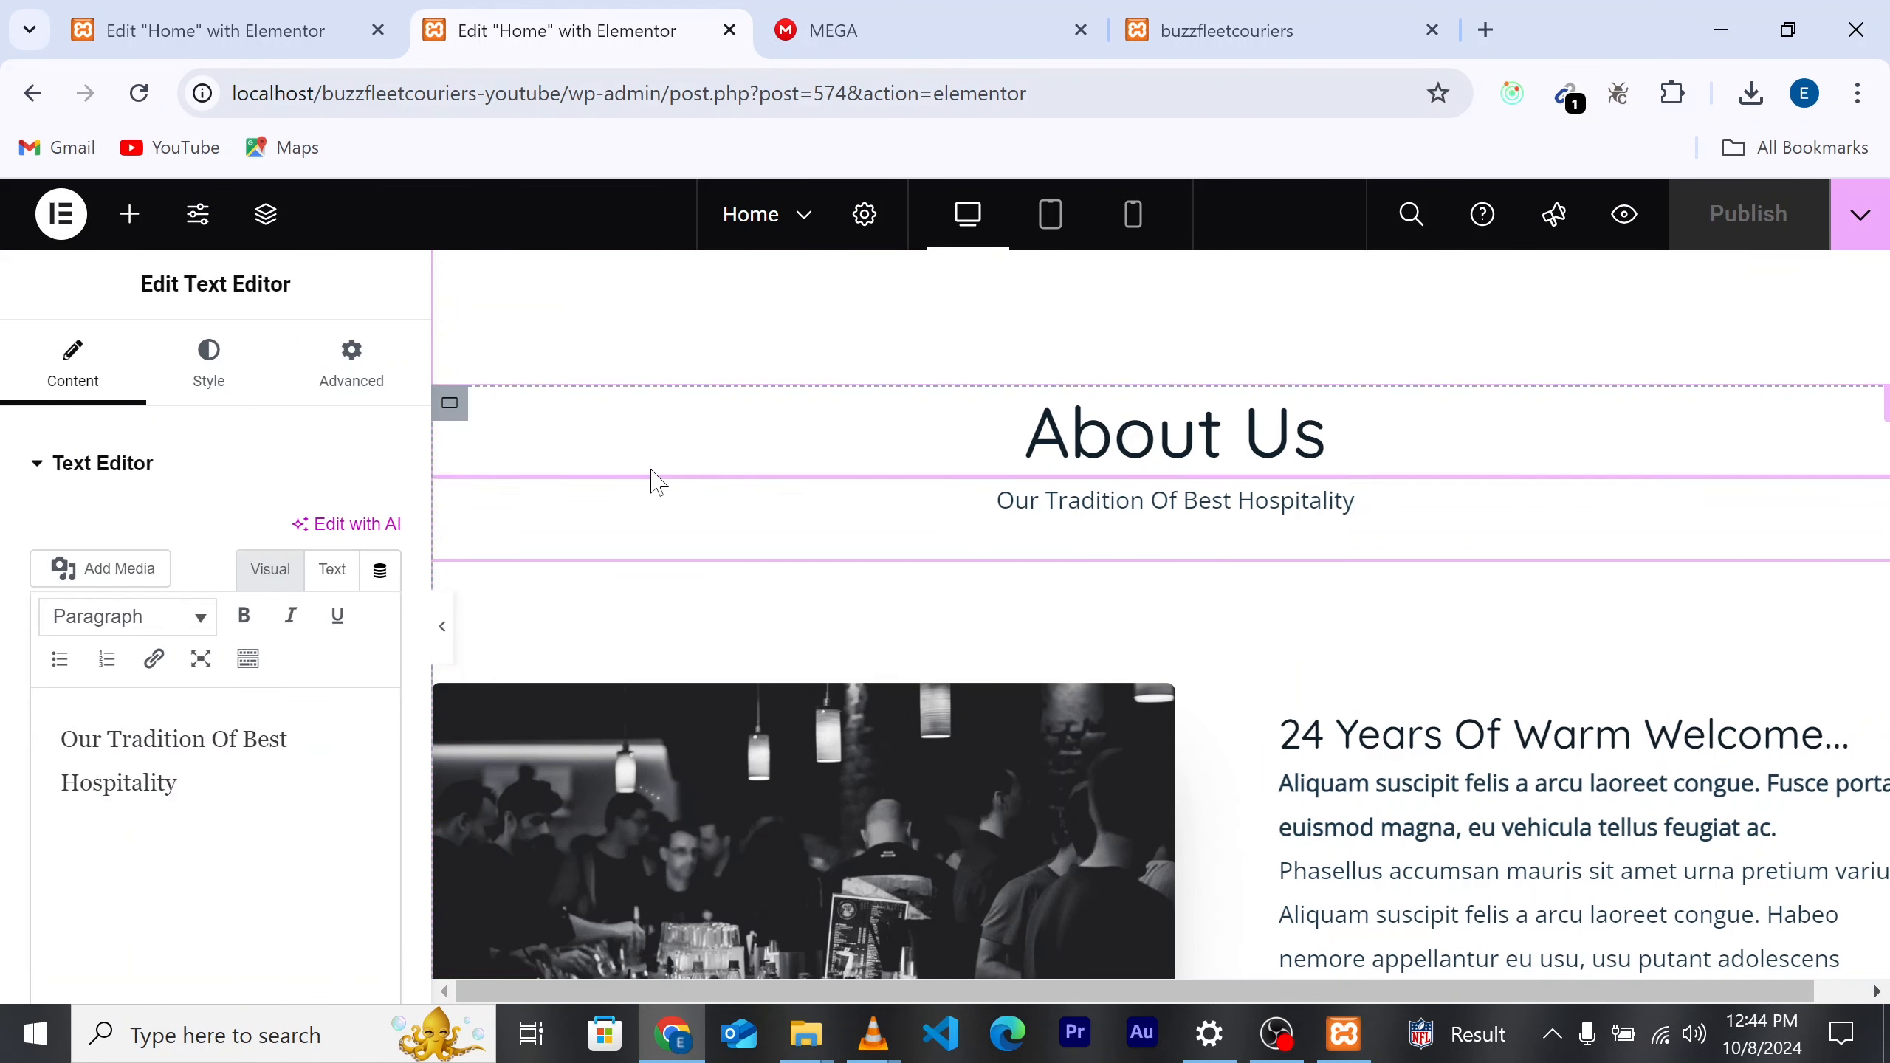
drag(177, 783, 60, 739)
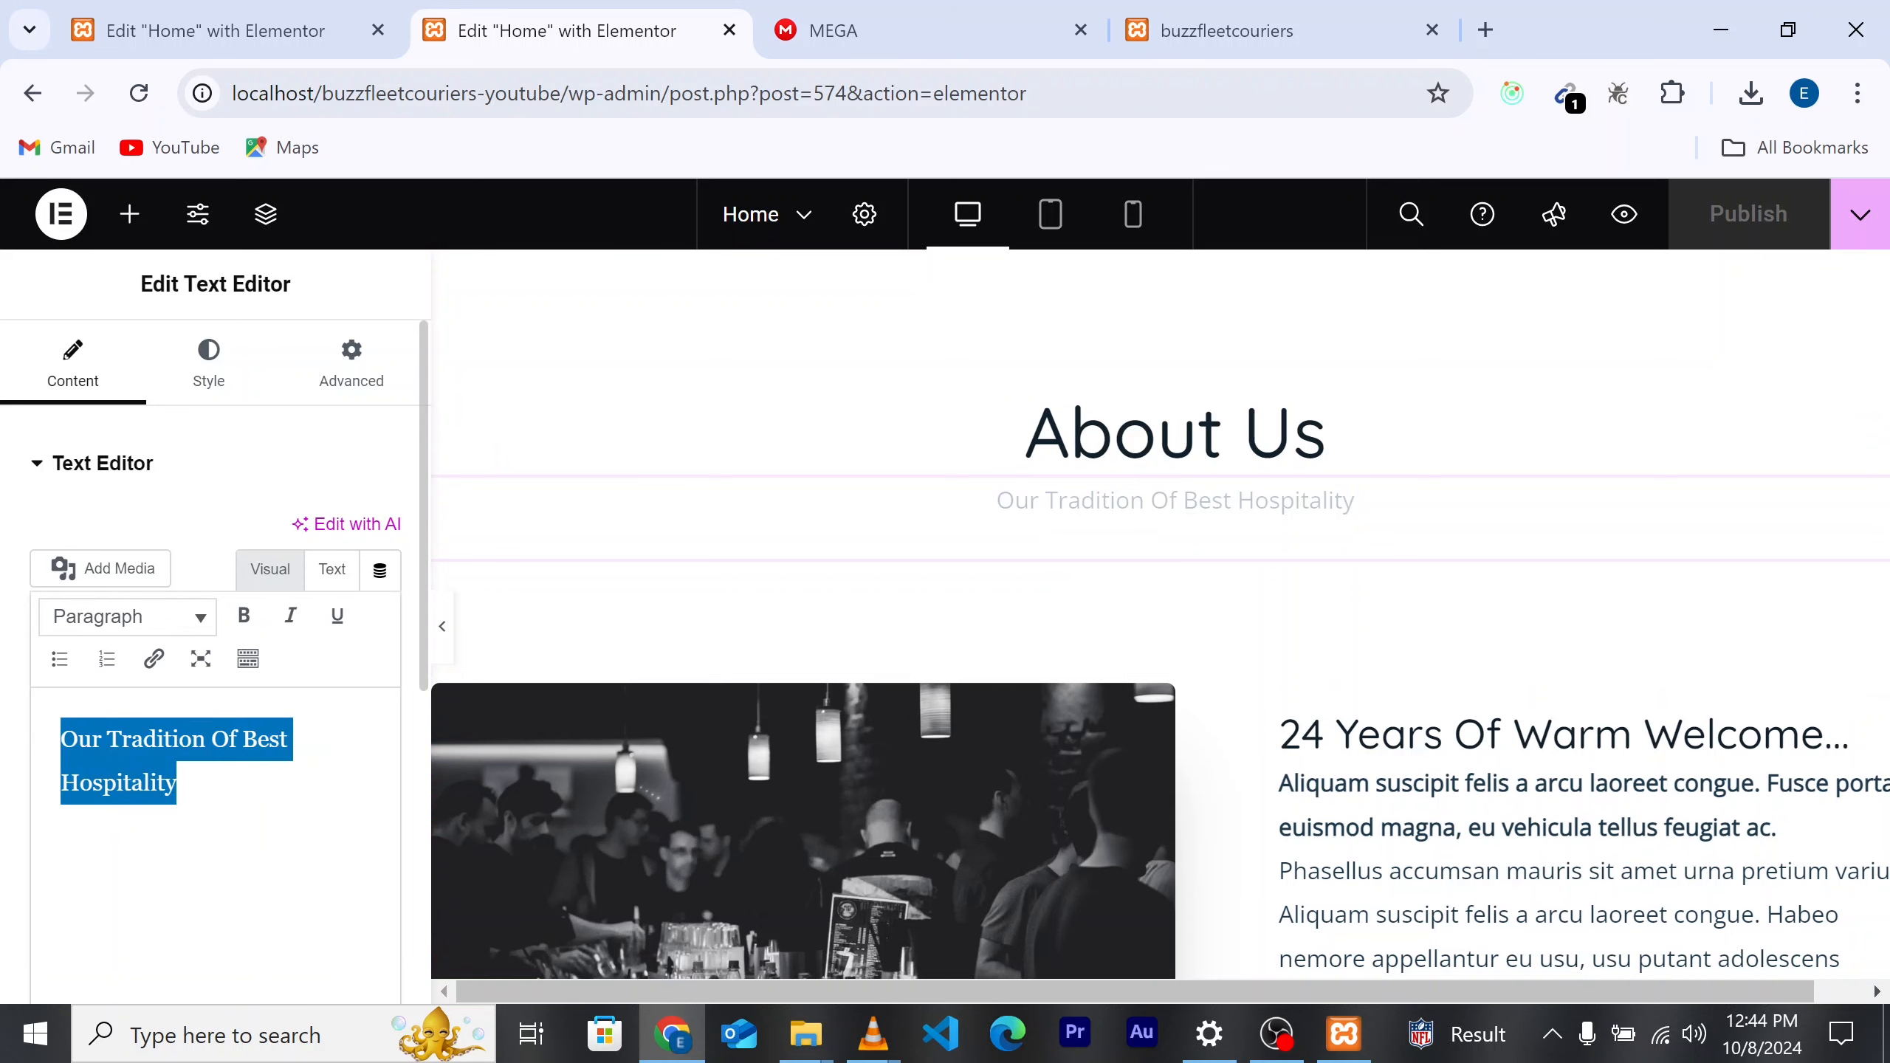
key(BackSpace)
text(who we)
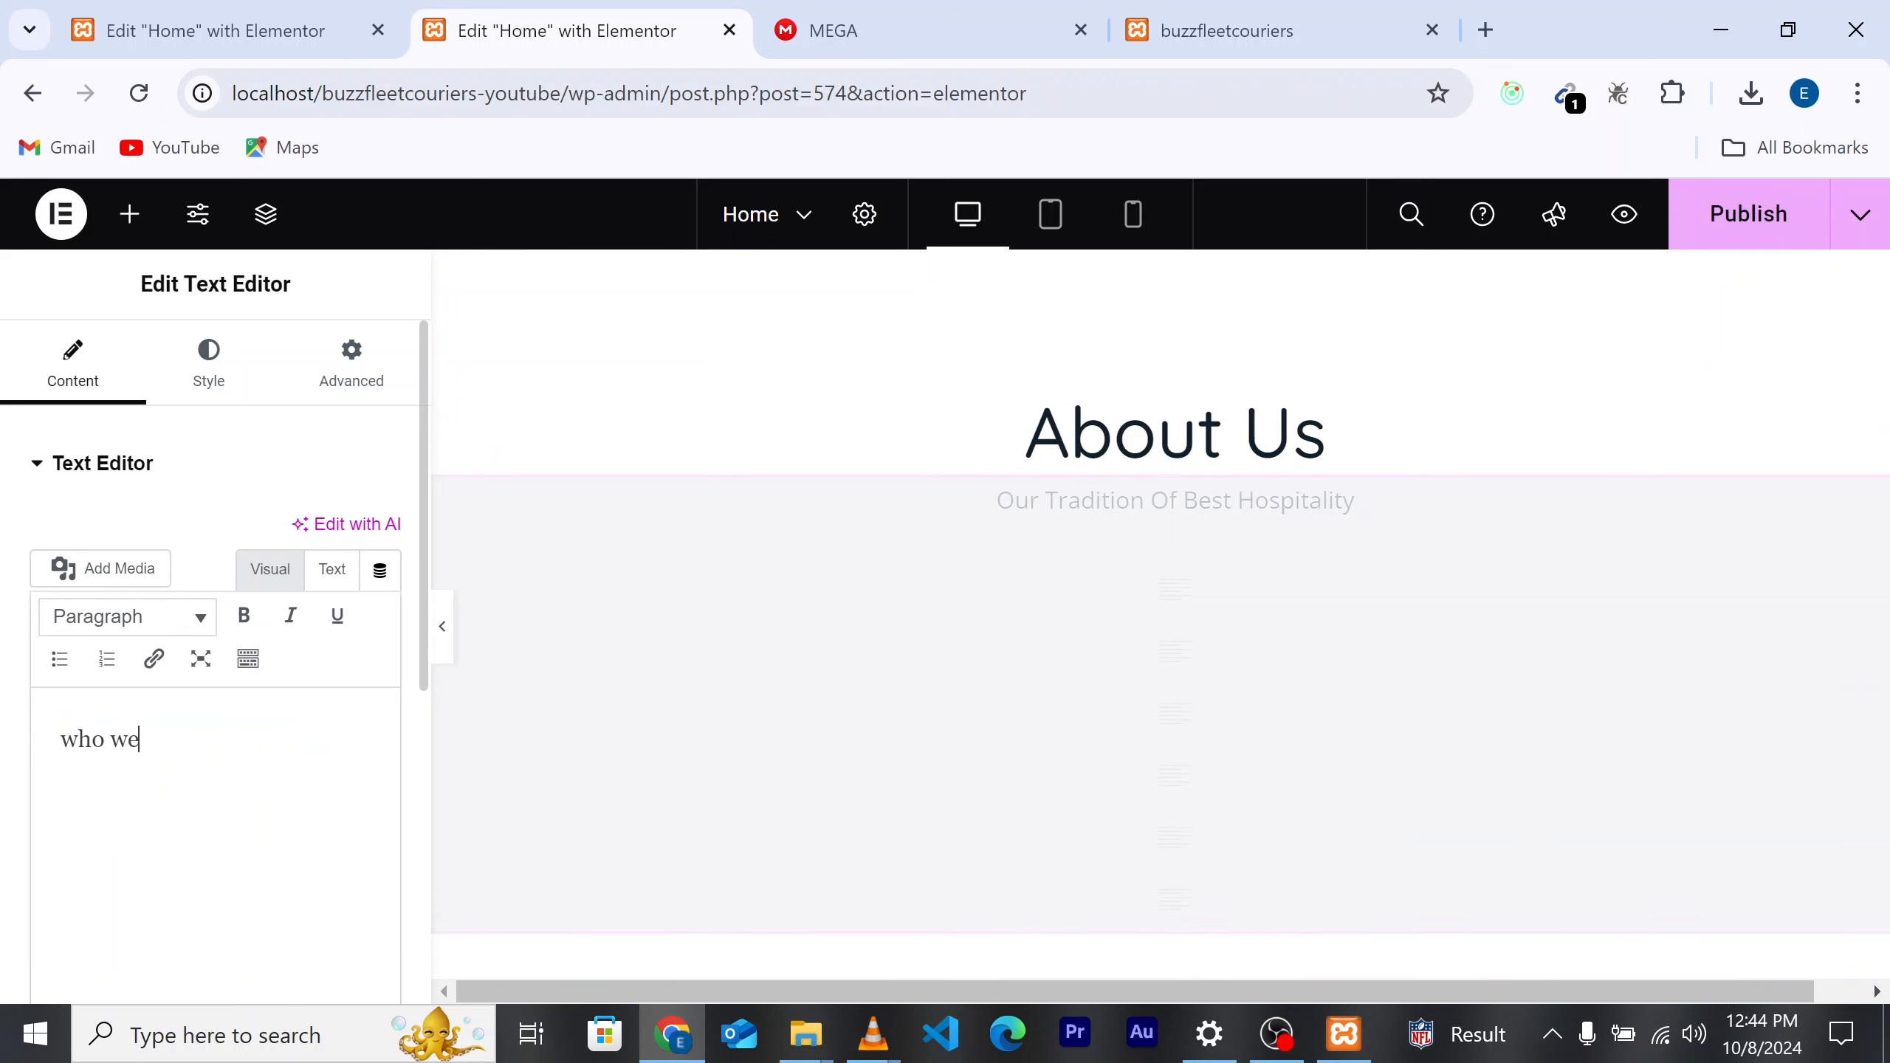
text( are)
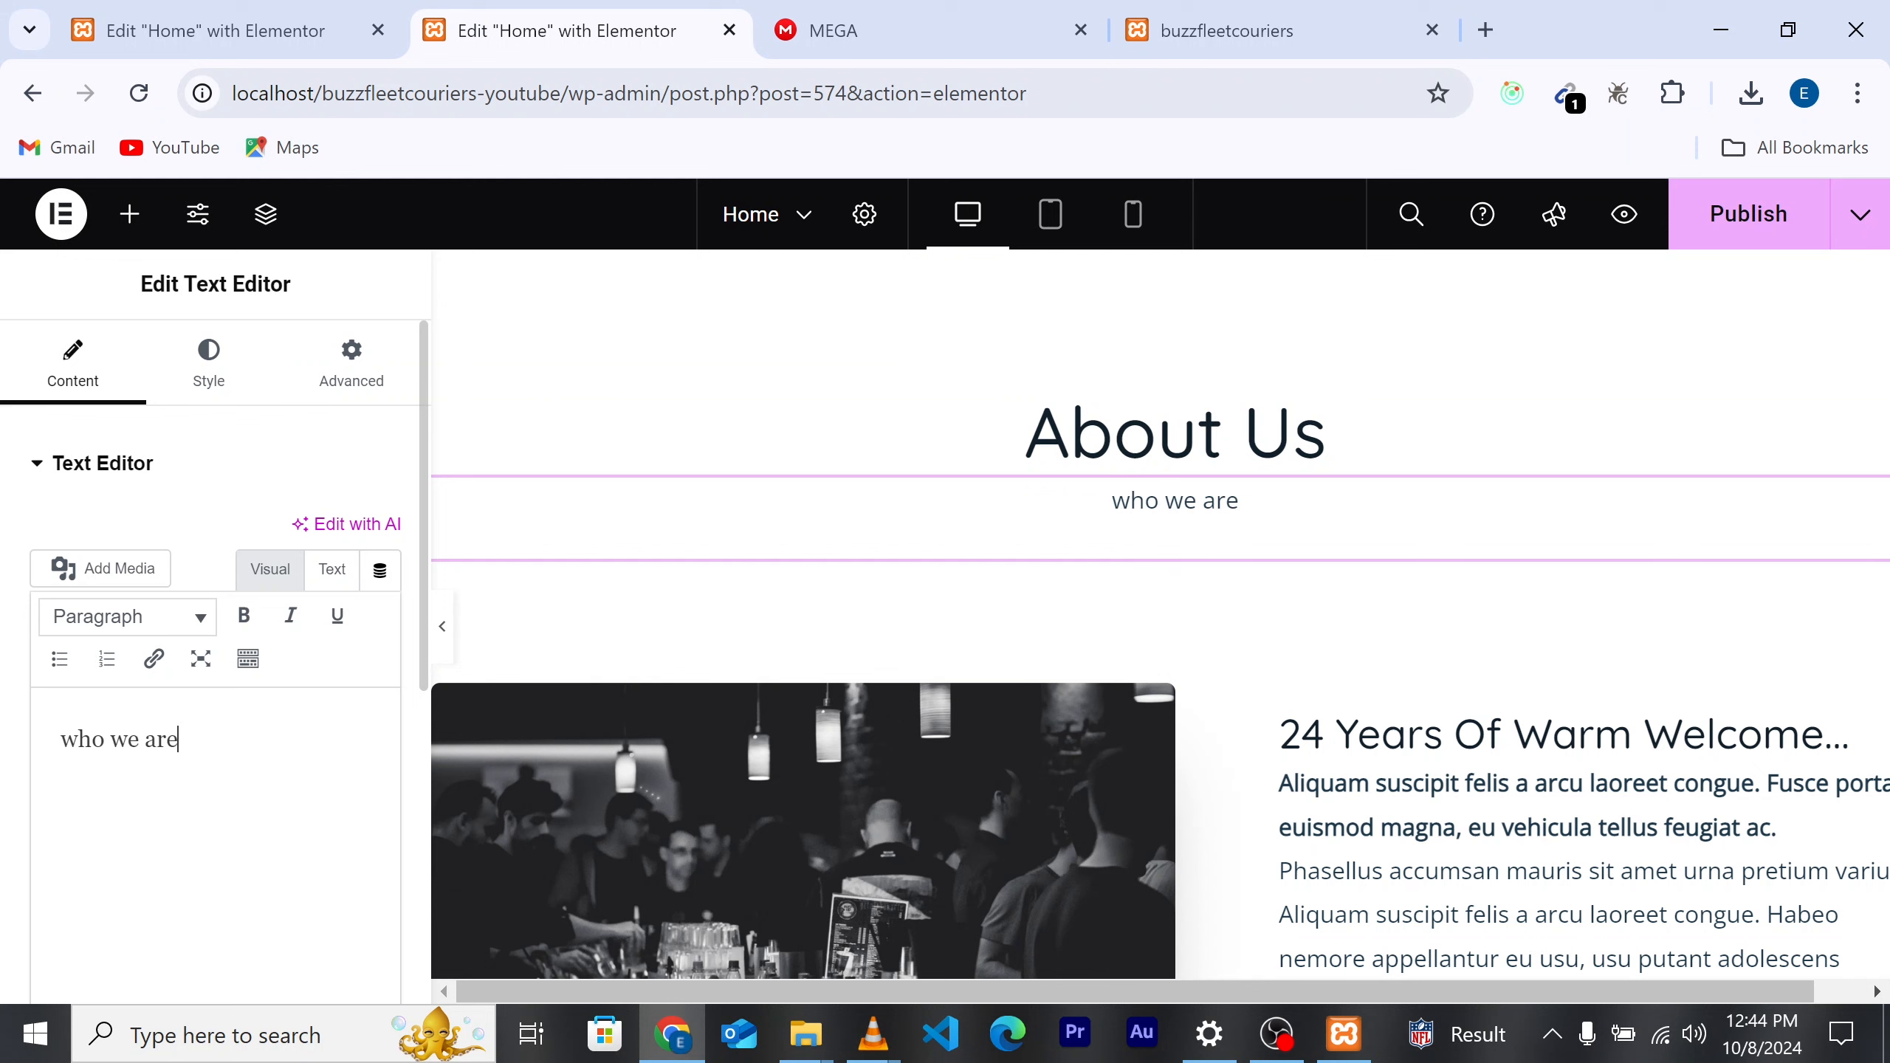
Step: Set the subtitle's typography Transform to Capitalize
click(208, 371)
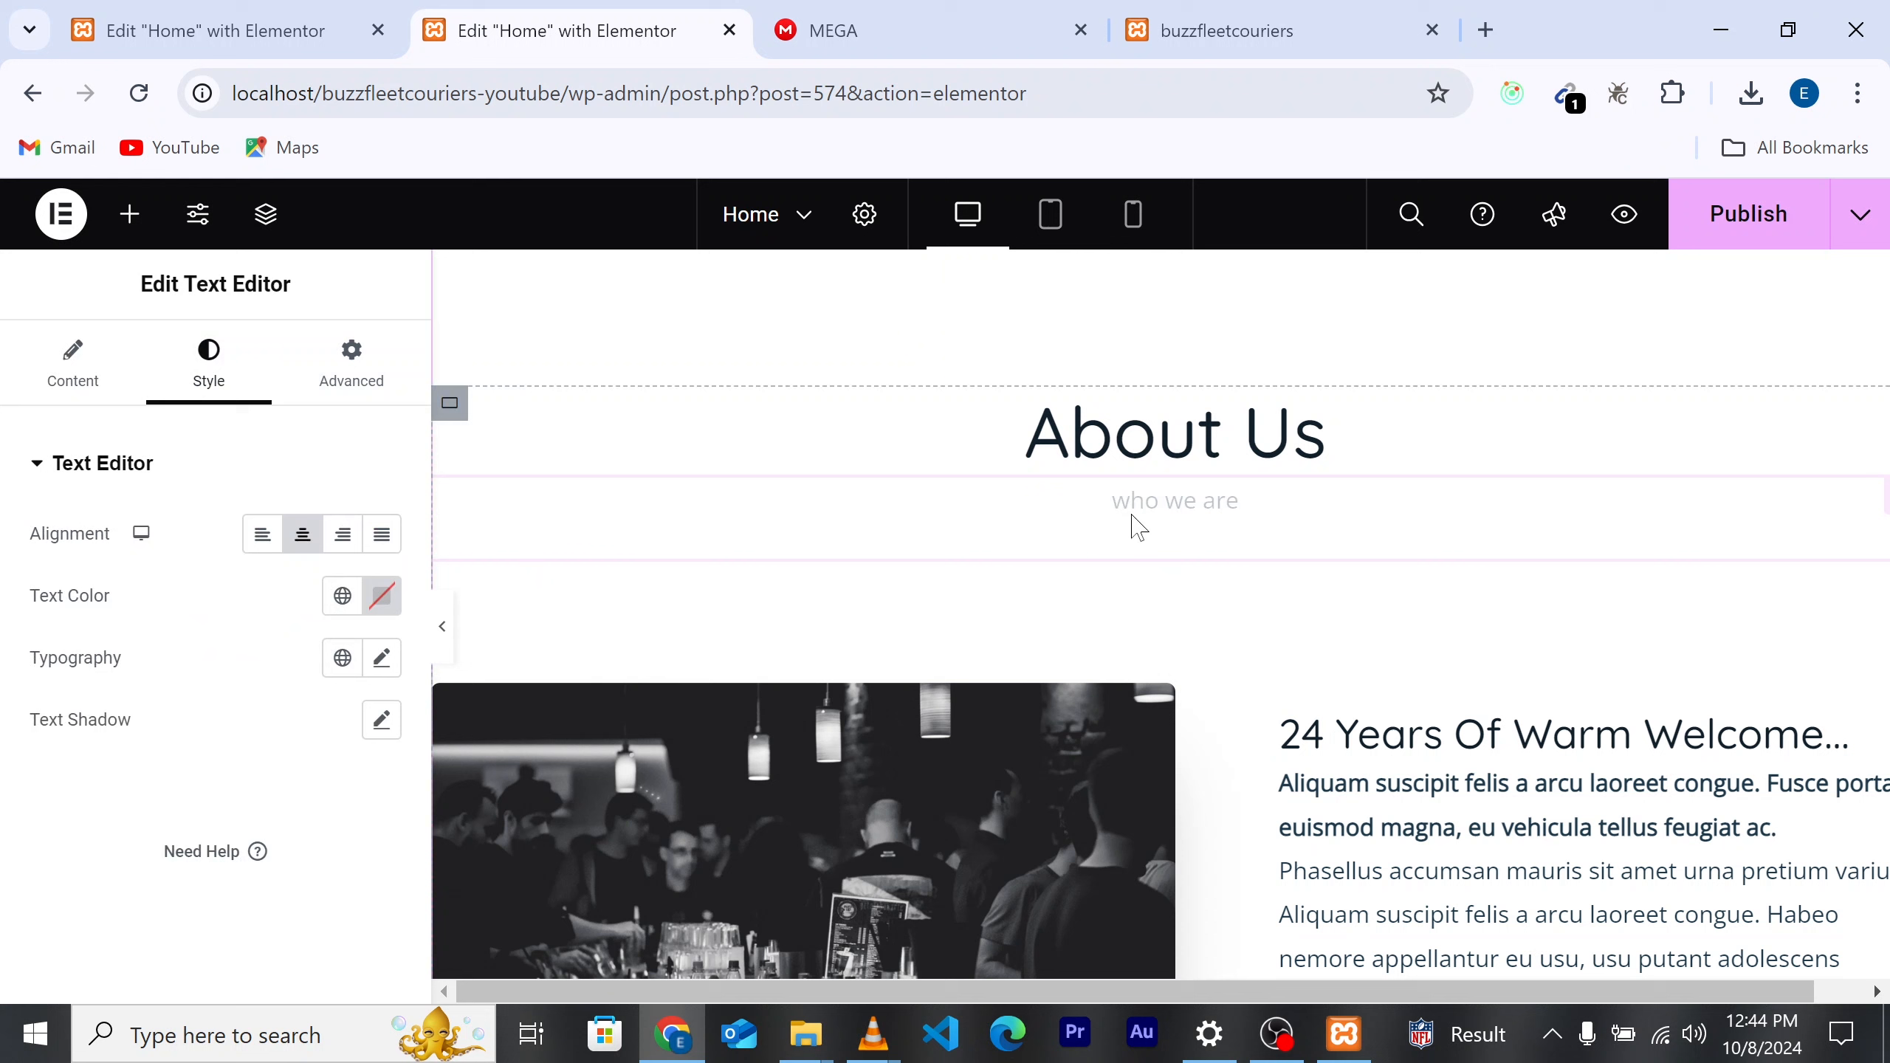
click(378, 661)
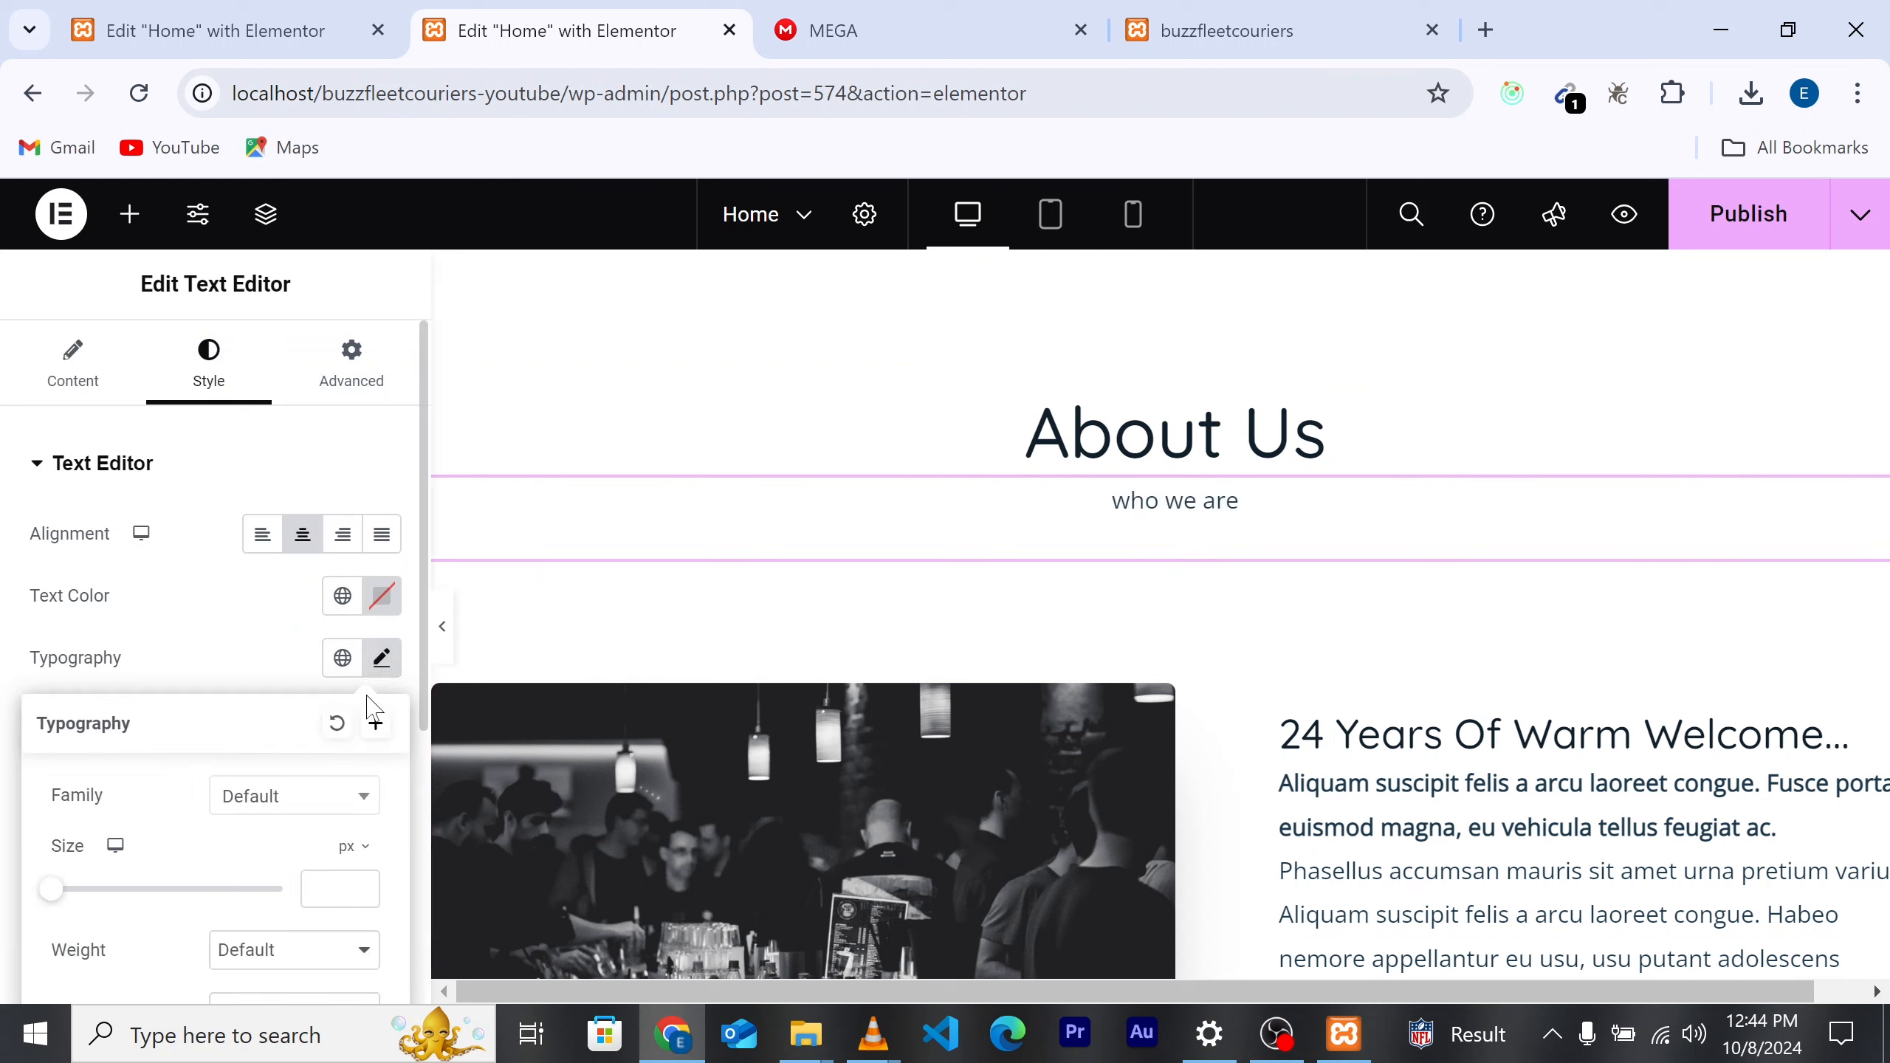
scroll(321, 866, down, 3)
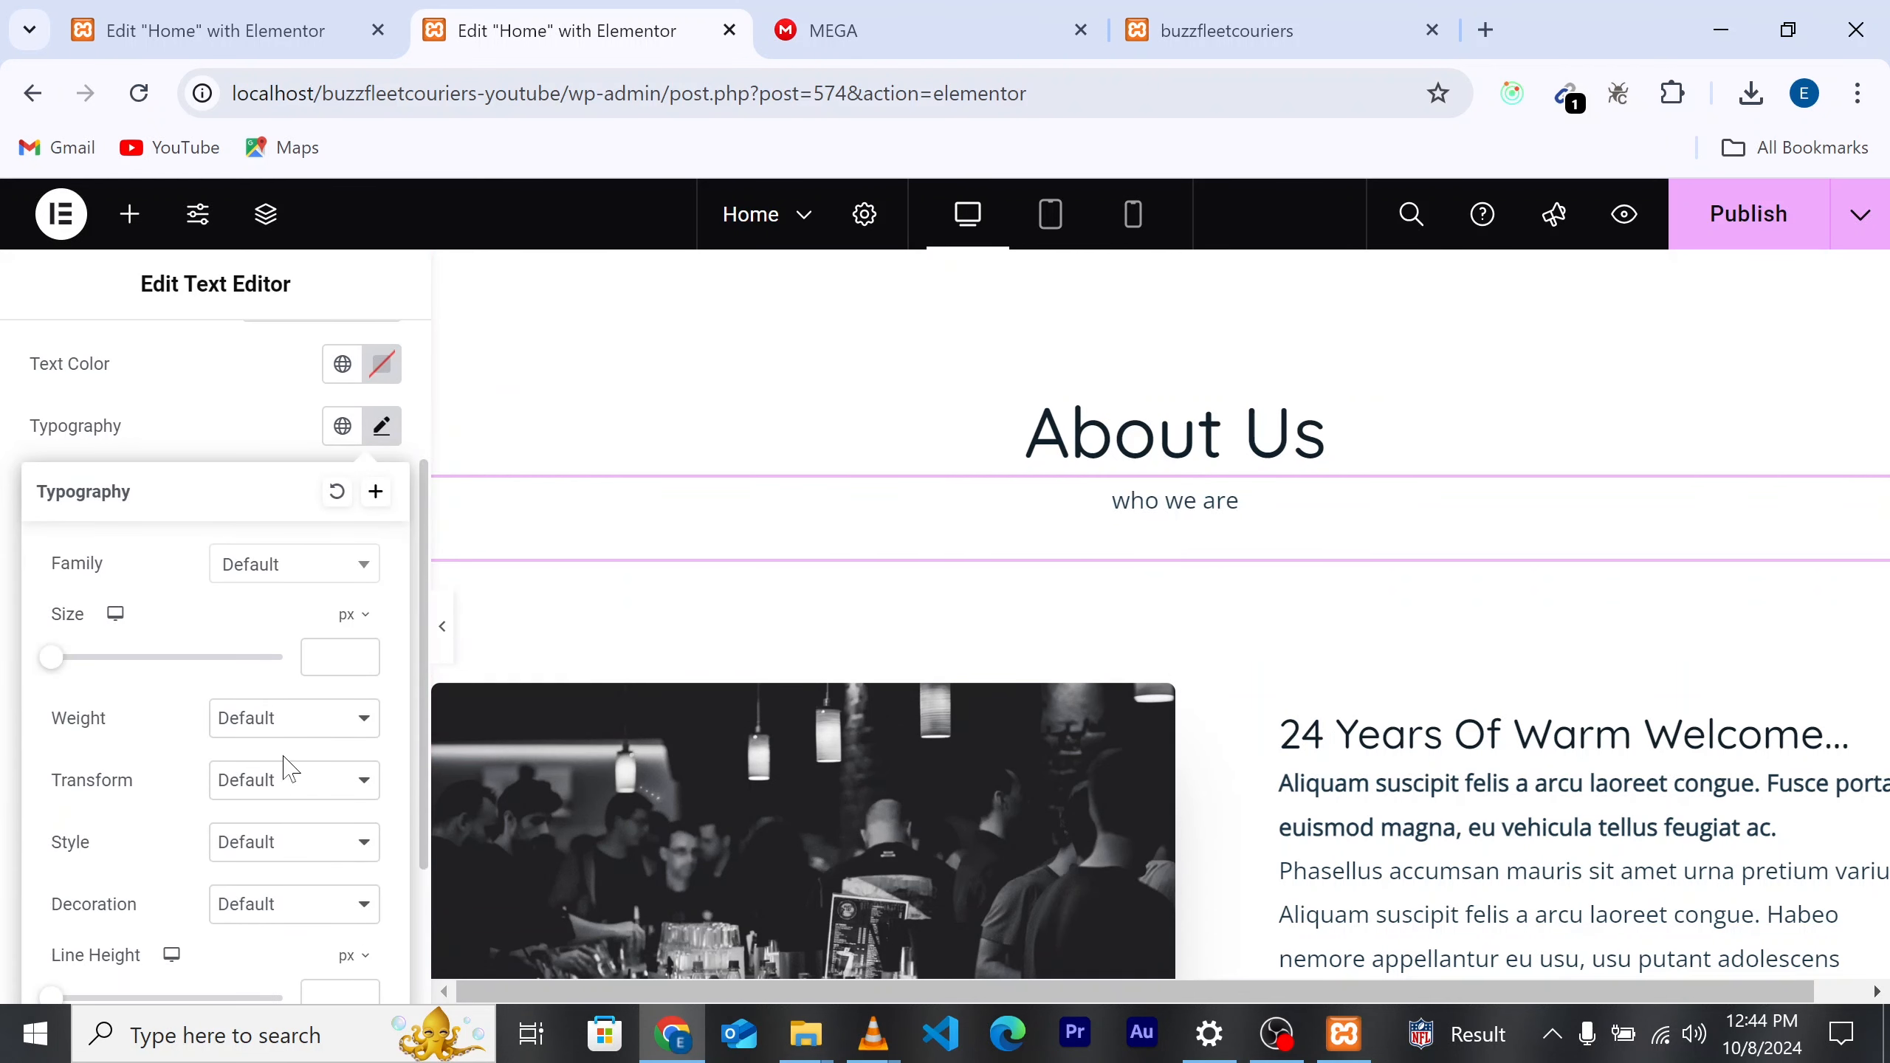
click(295, 782)
click(268, 855)
click(307, 788)
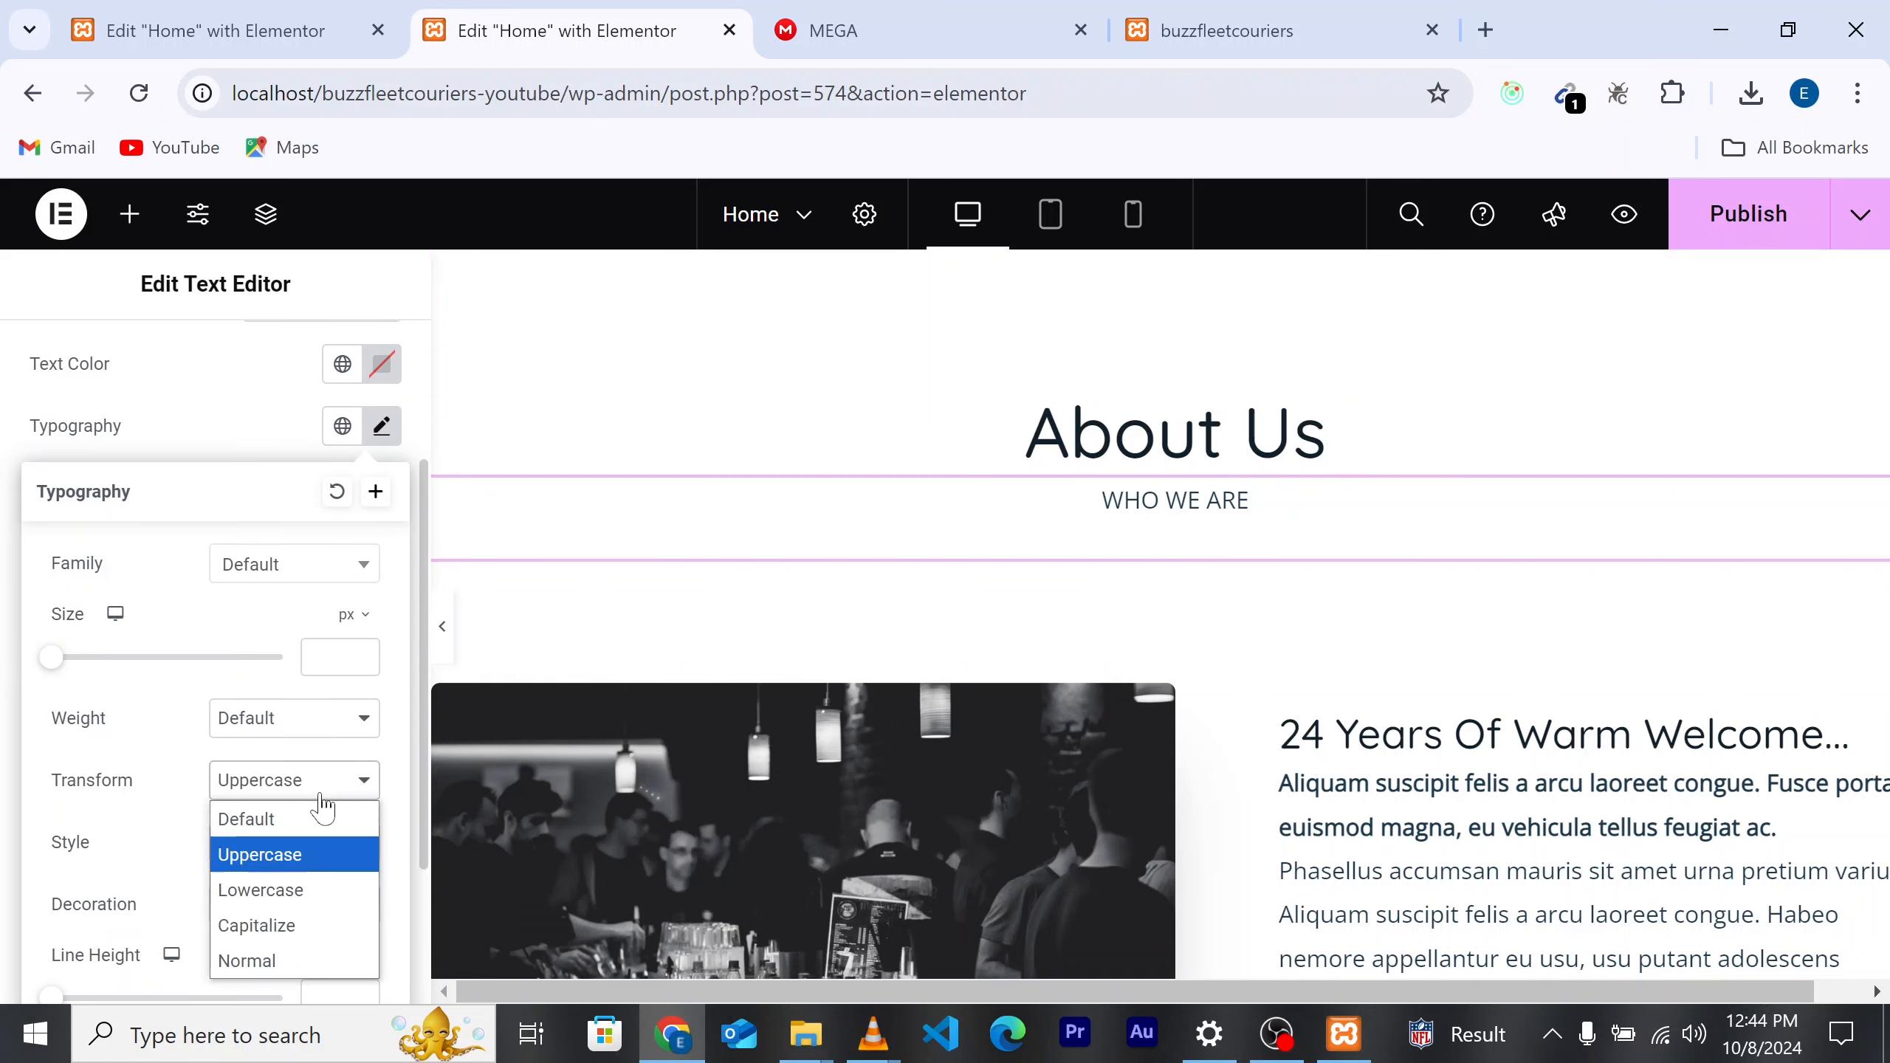
click(290, 925)
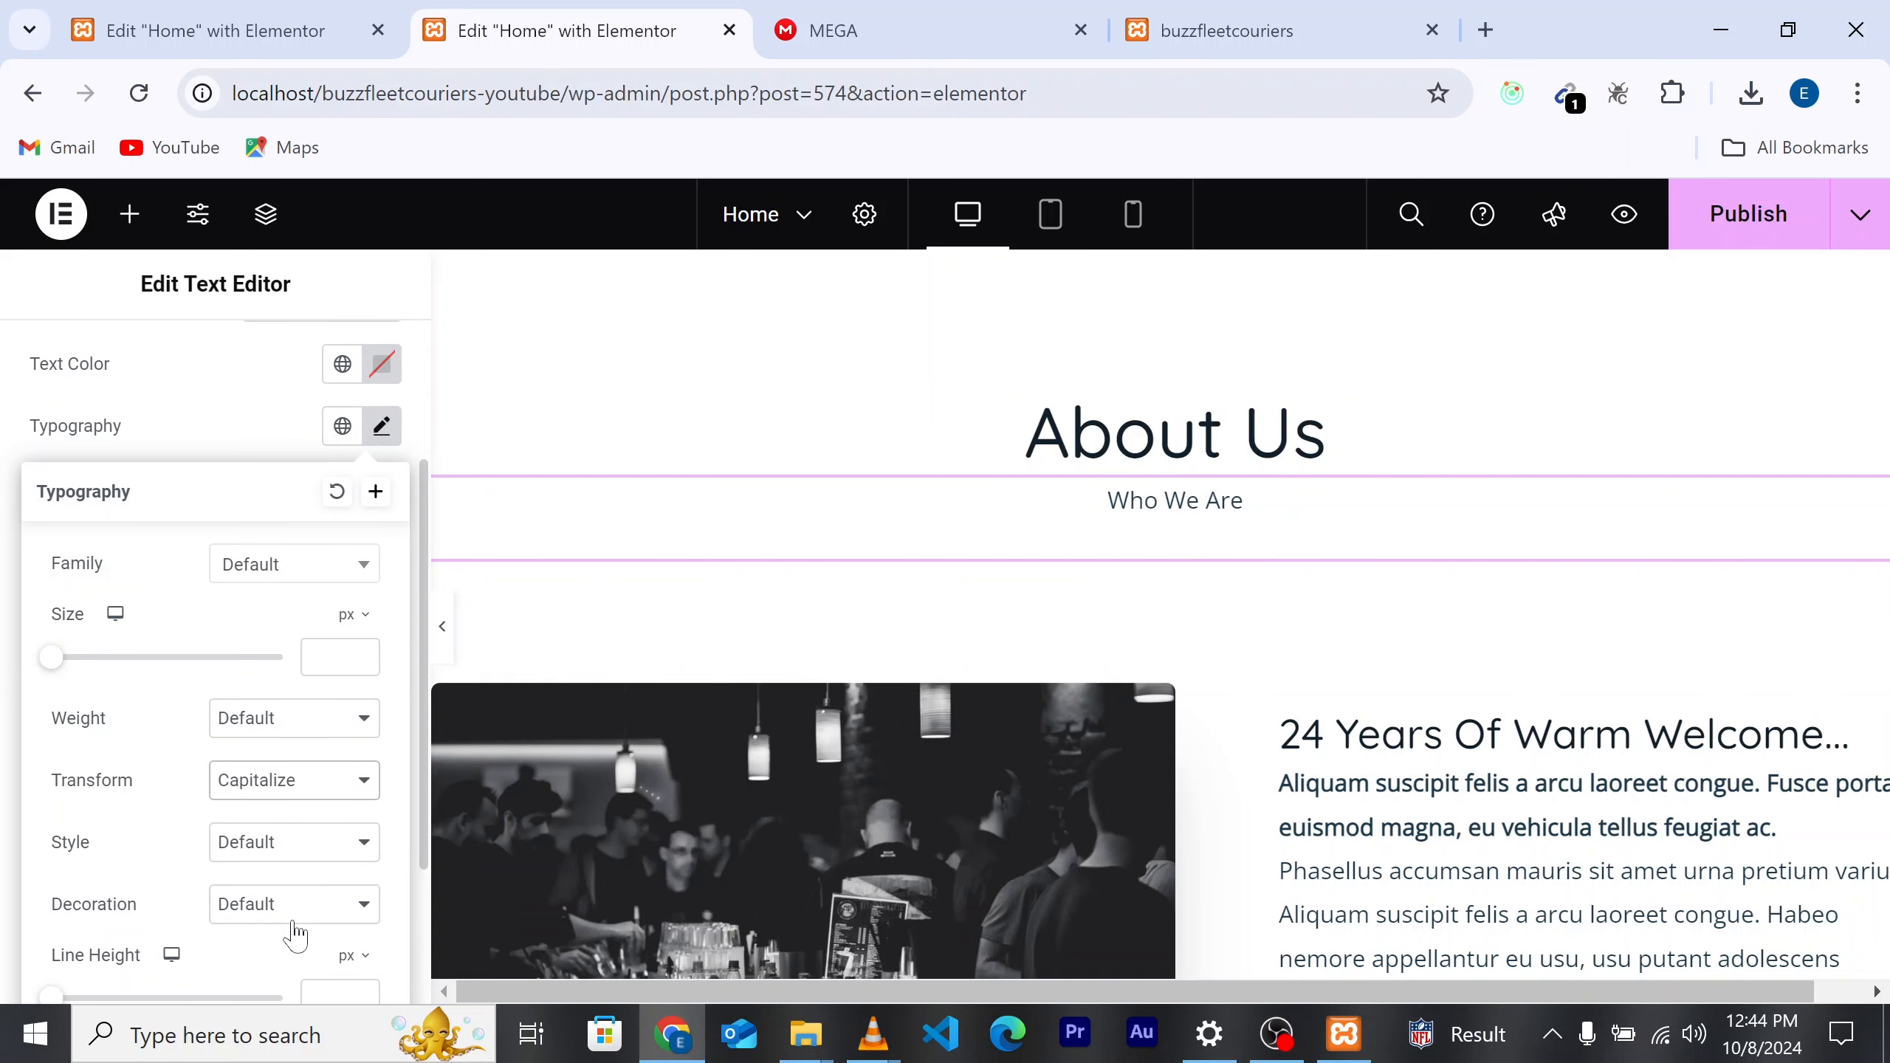
scroll(1236, 510, down, 5)
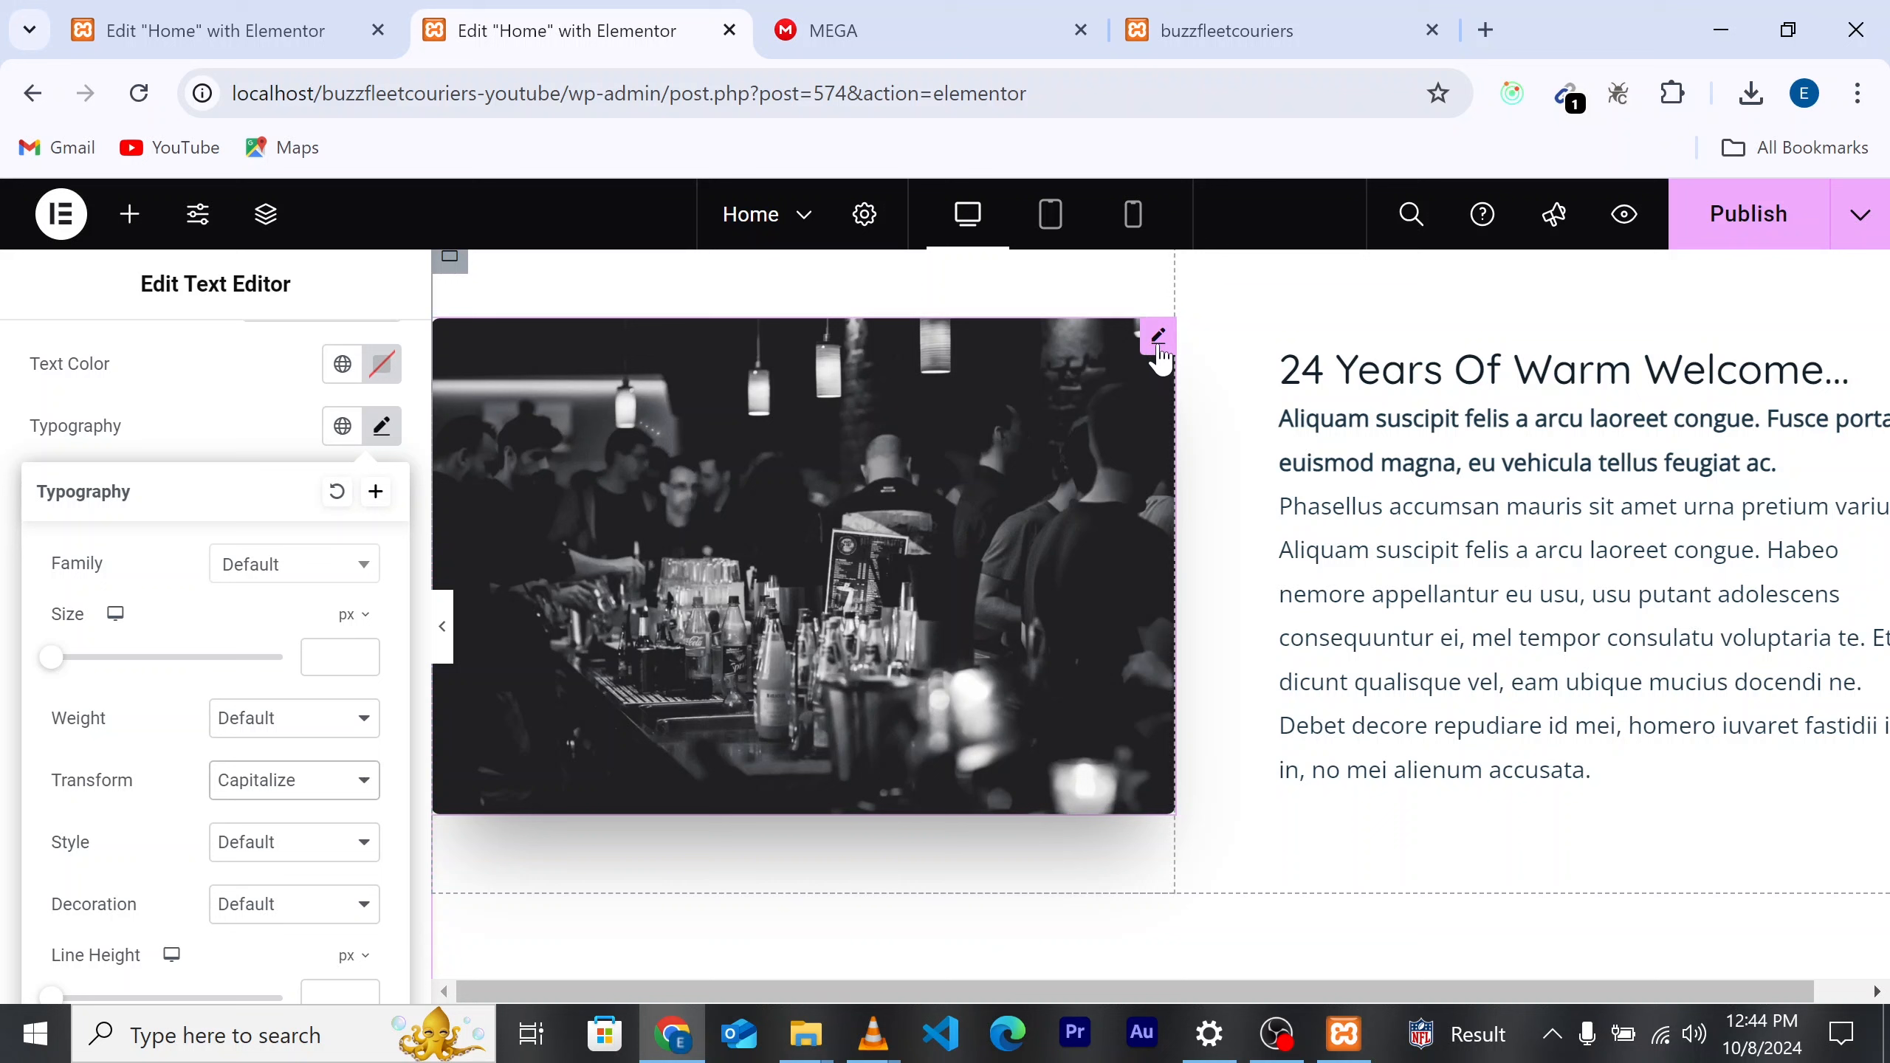
Step: Swap the bar photo for pexels-tiger-lily-4487512.jpg from the Media Library
click(1158, 350)
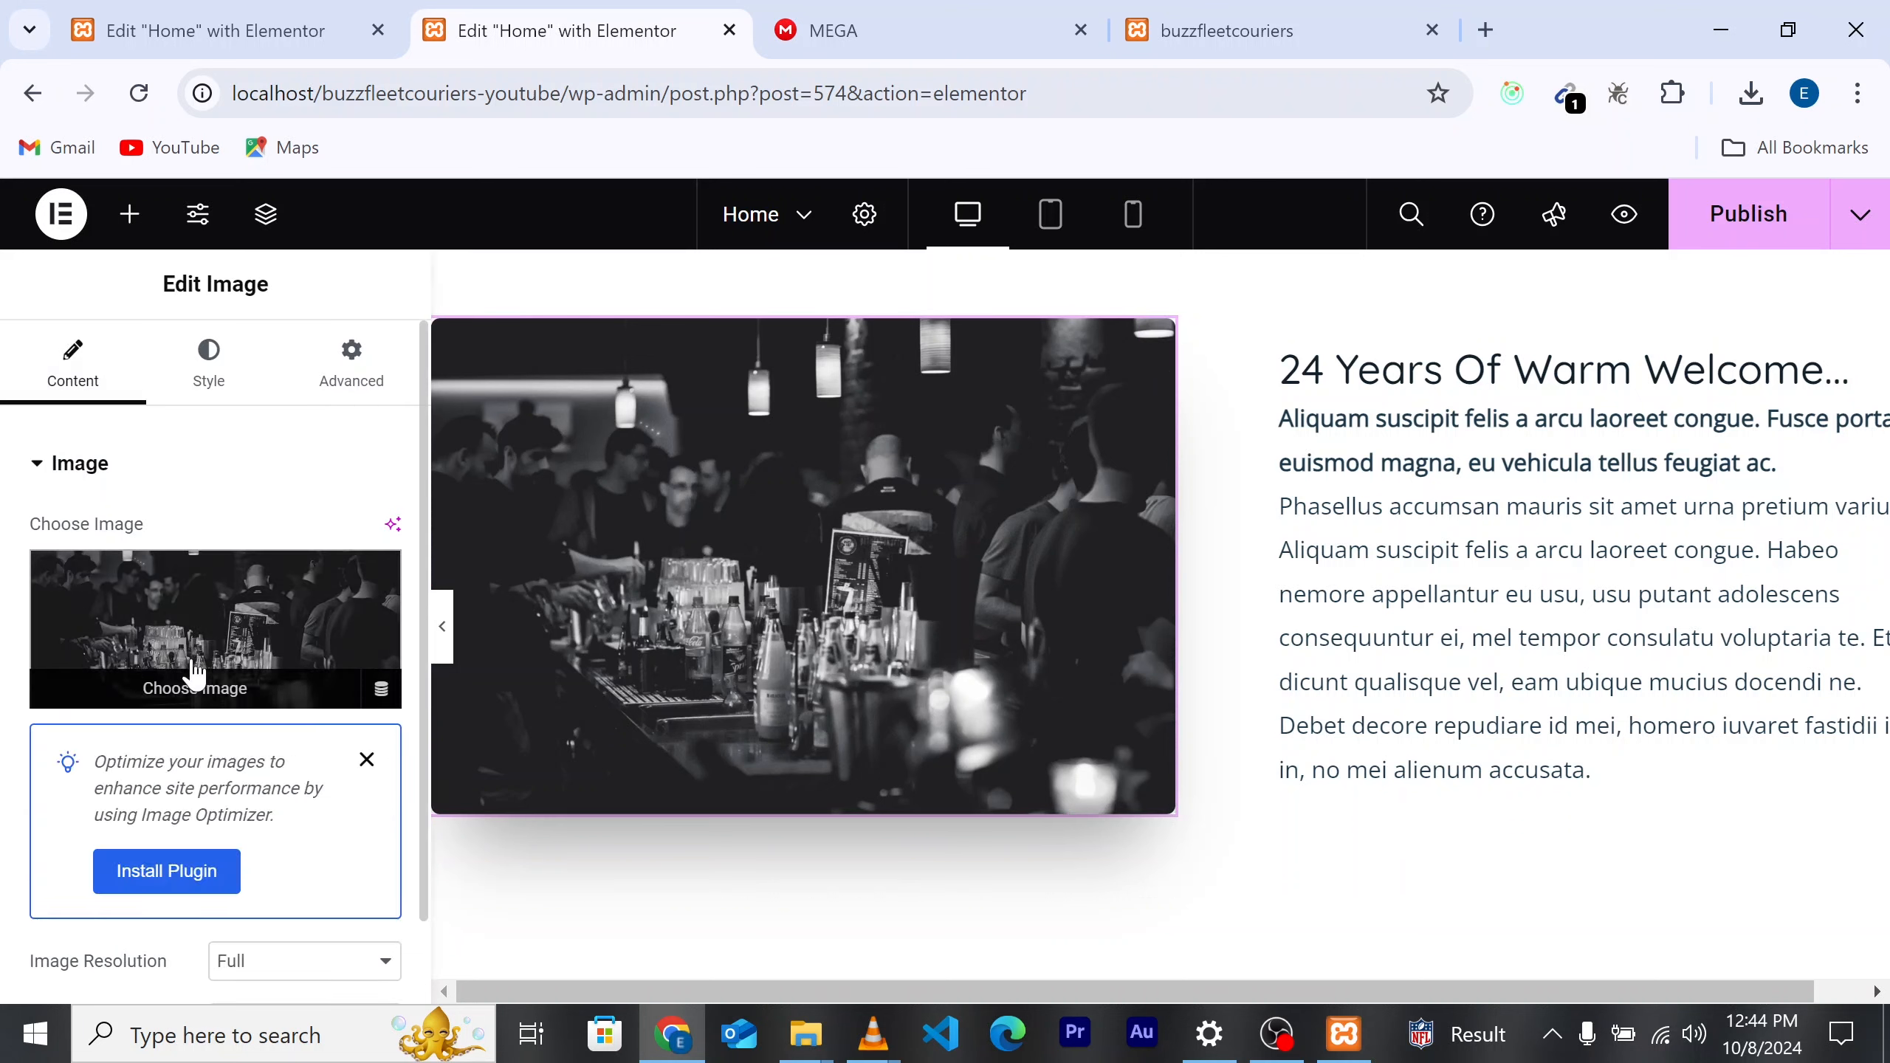
click(235, 679)
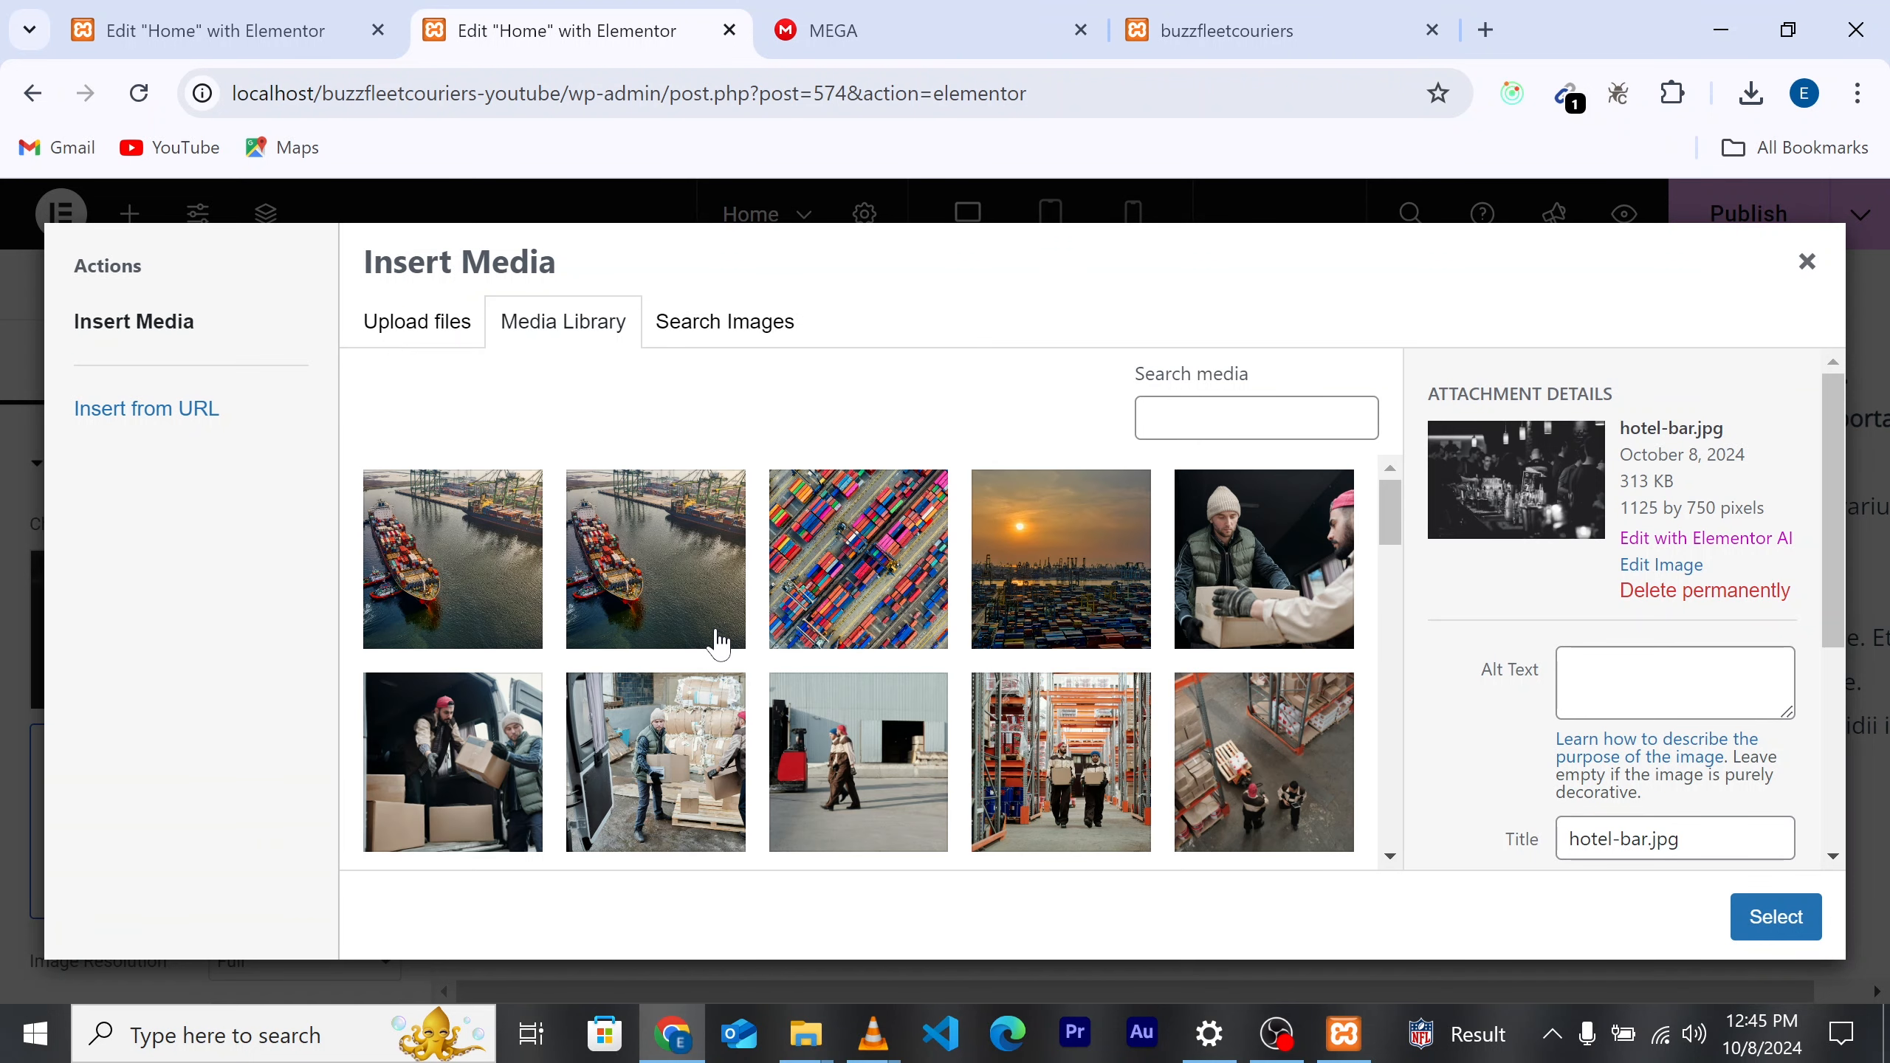
scroll(743, 697, down, 2)
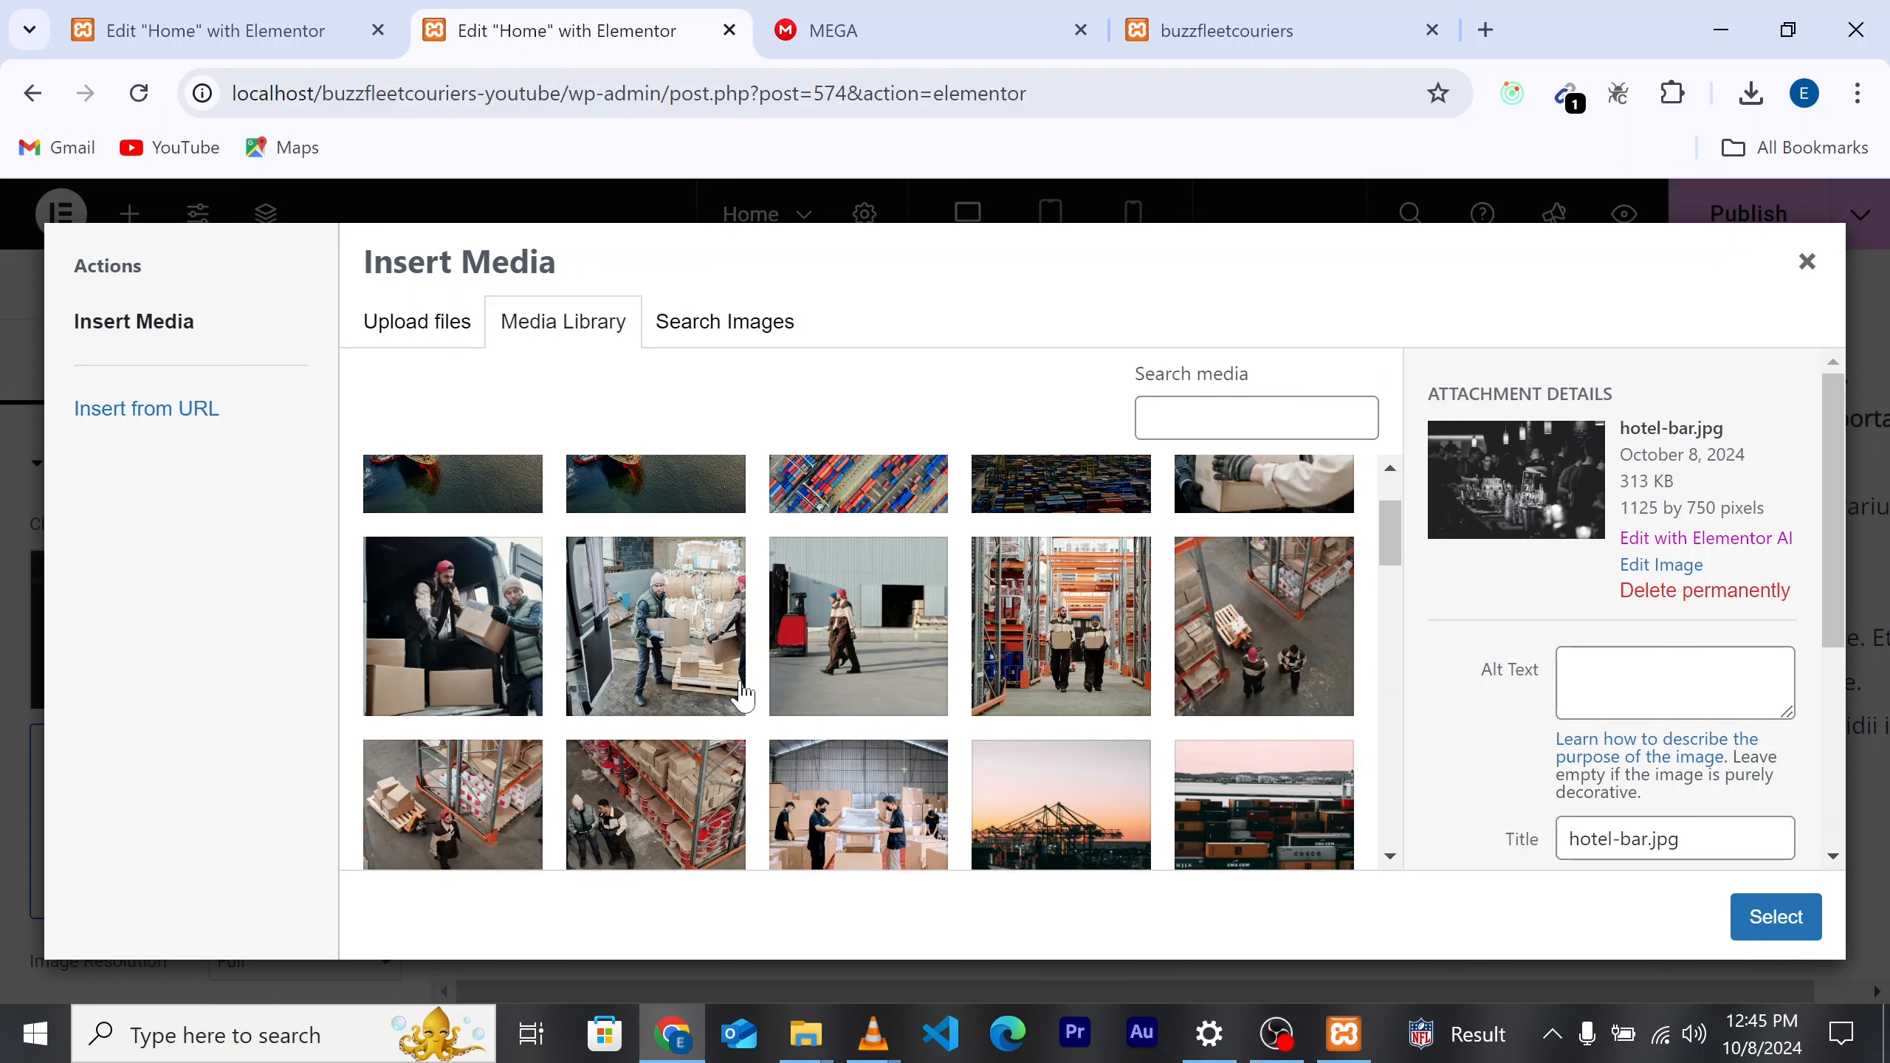
click(461, 652)
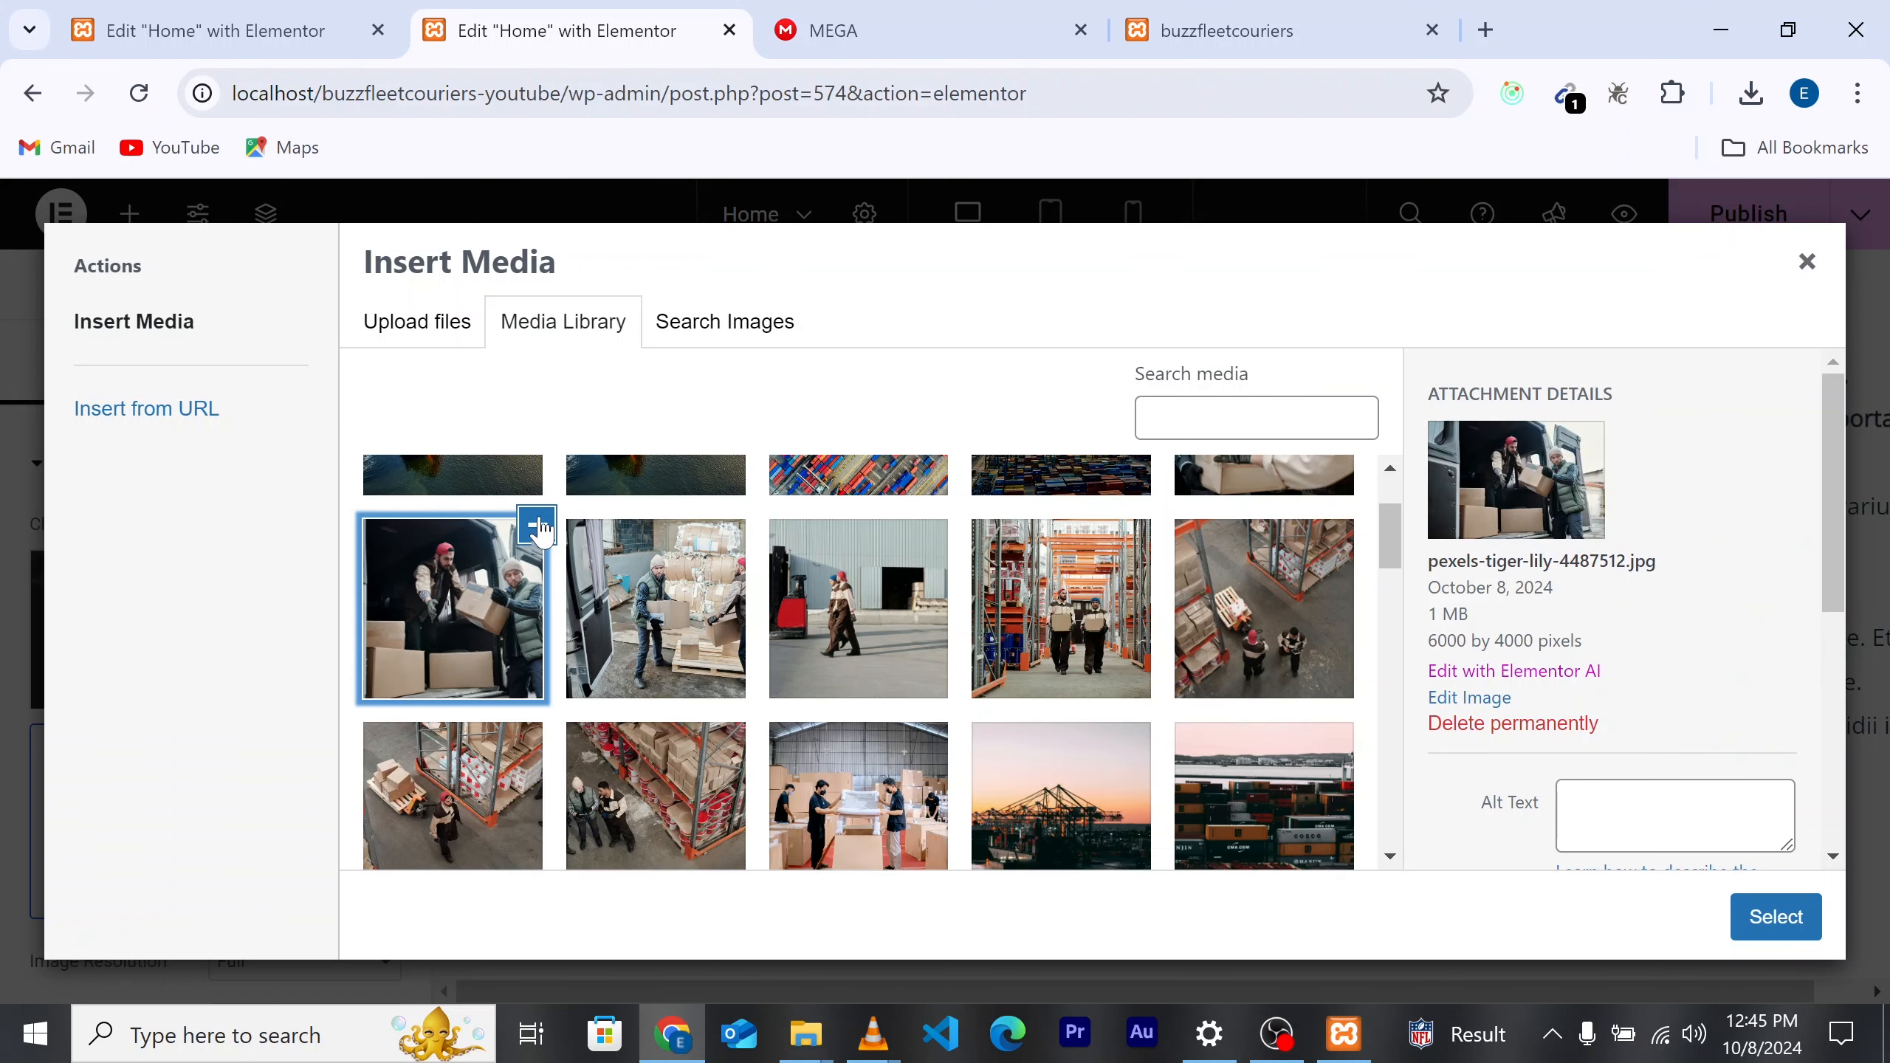
click(1758, 938)
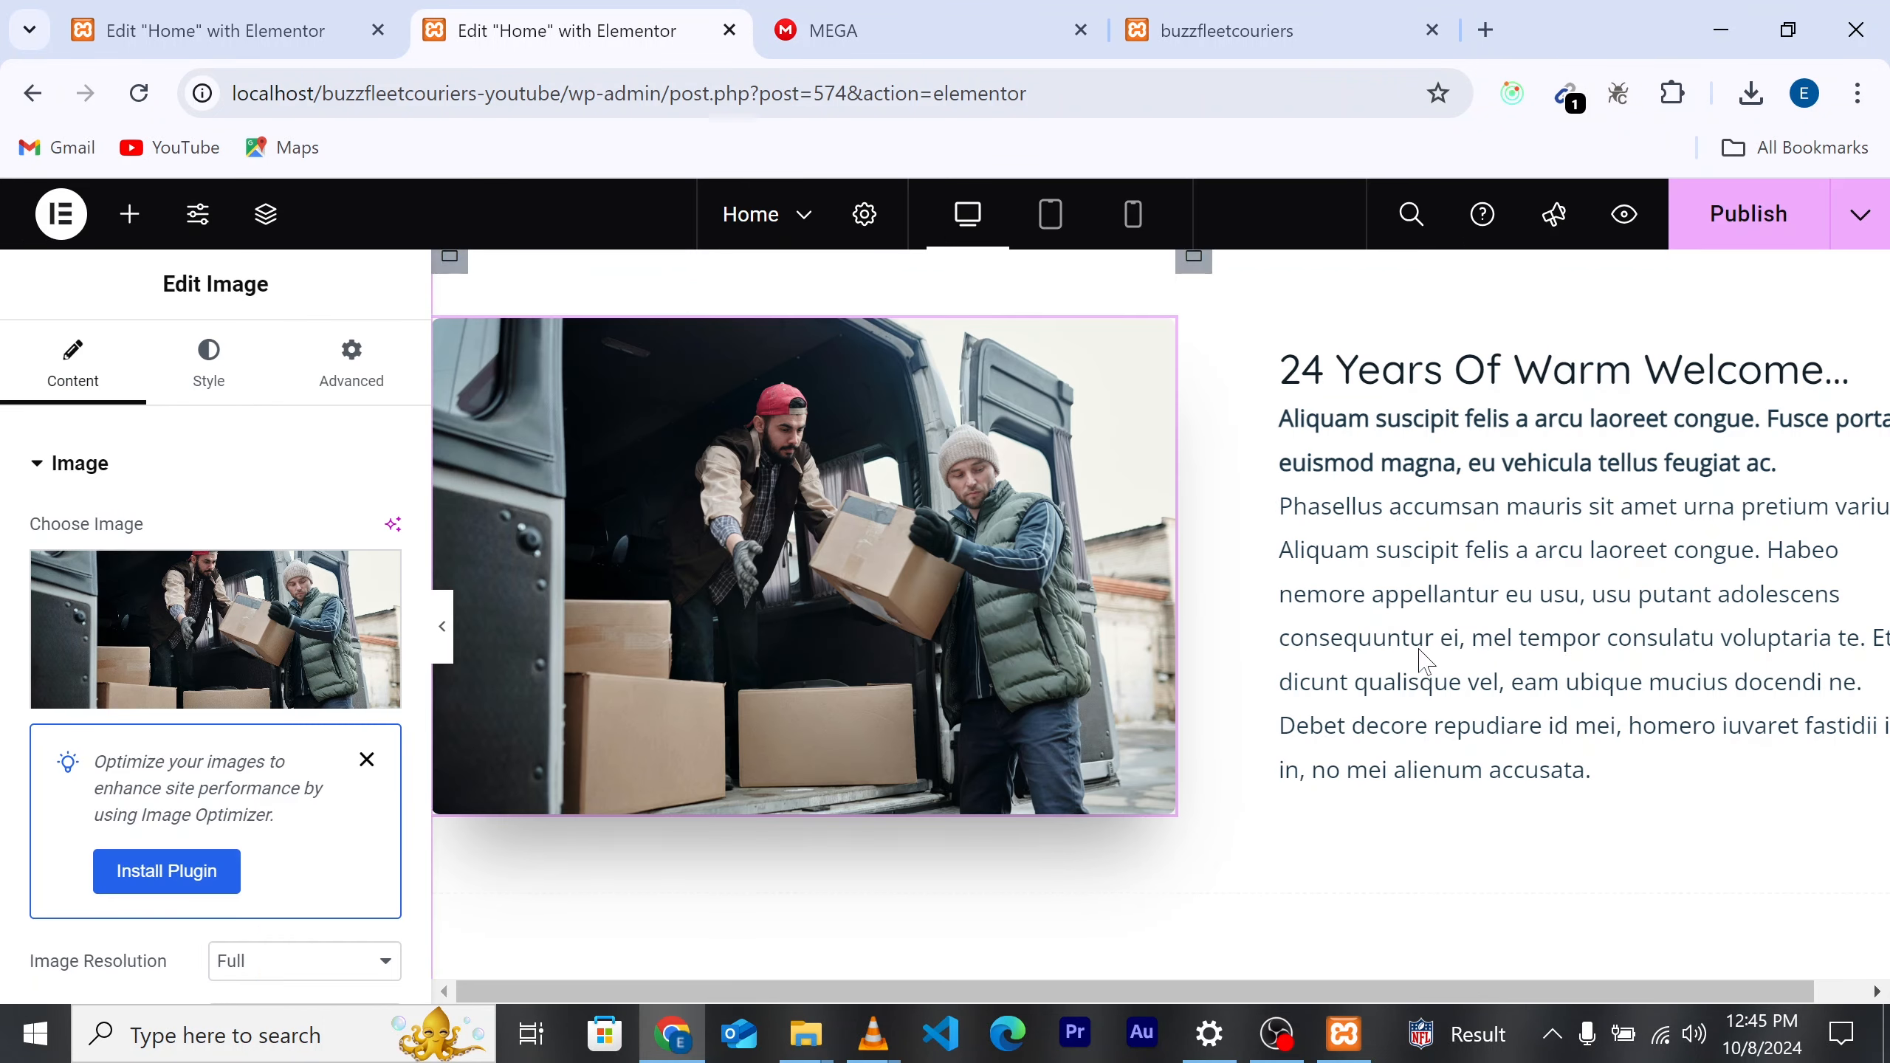
Step: Replace the '24 Years Of Warm Welcome...' title with the pasted 'welcome to buzzfleet couriers'
scroll(1332, 484, up, 3)
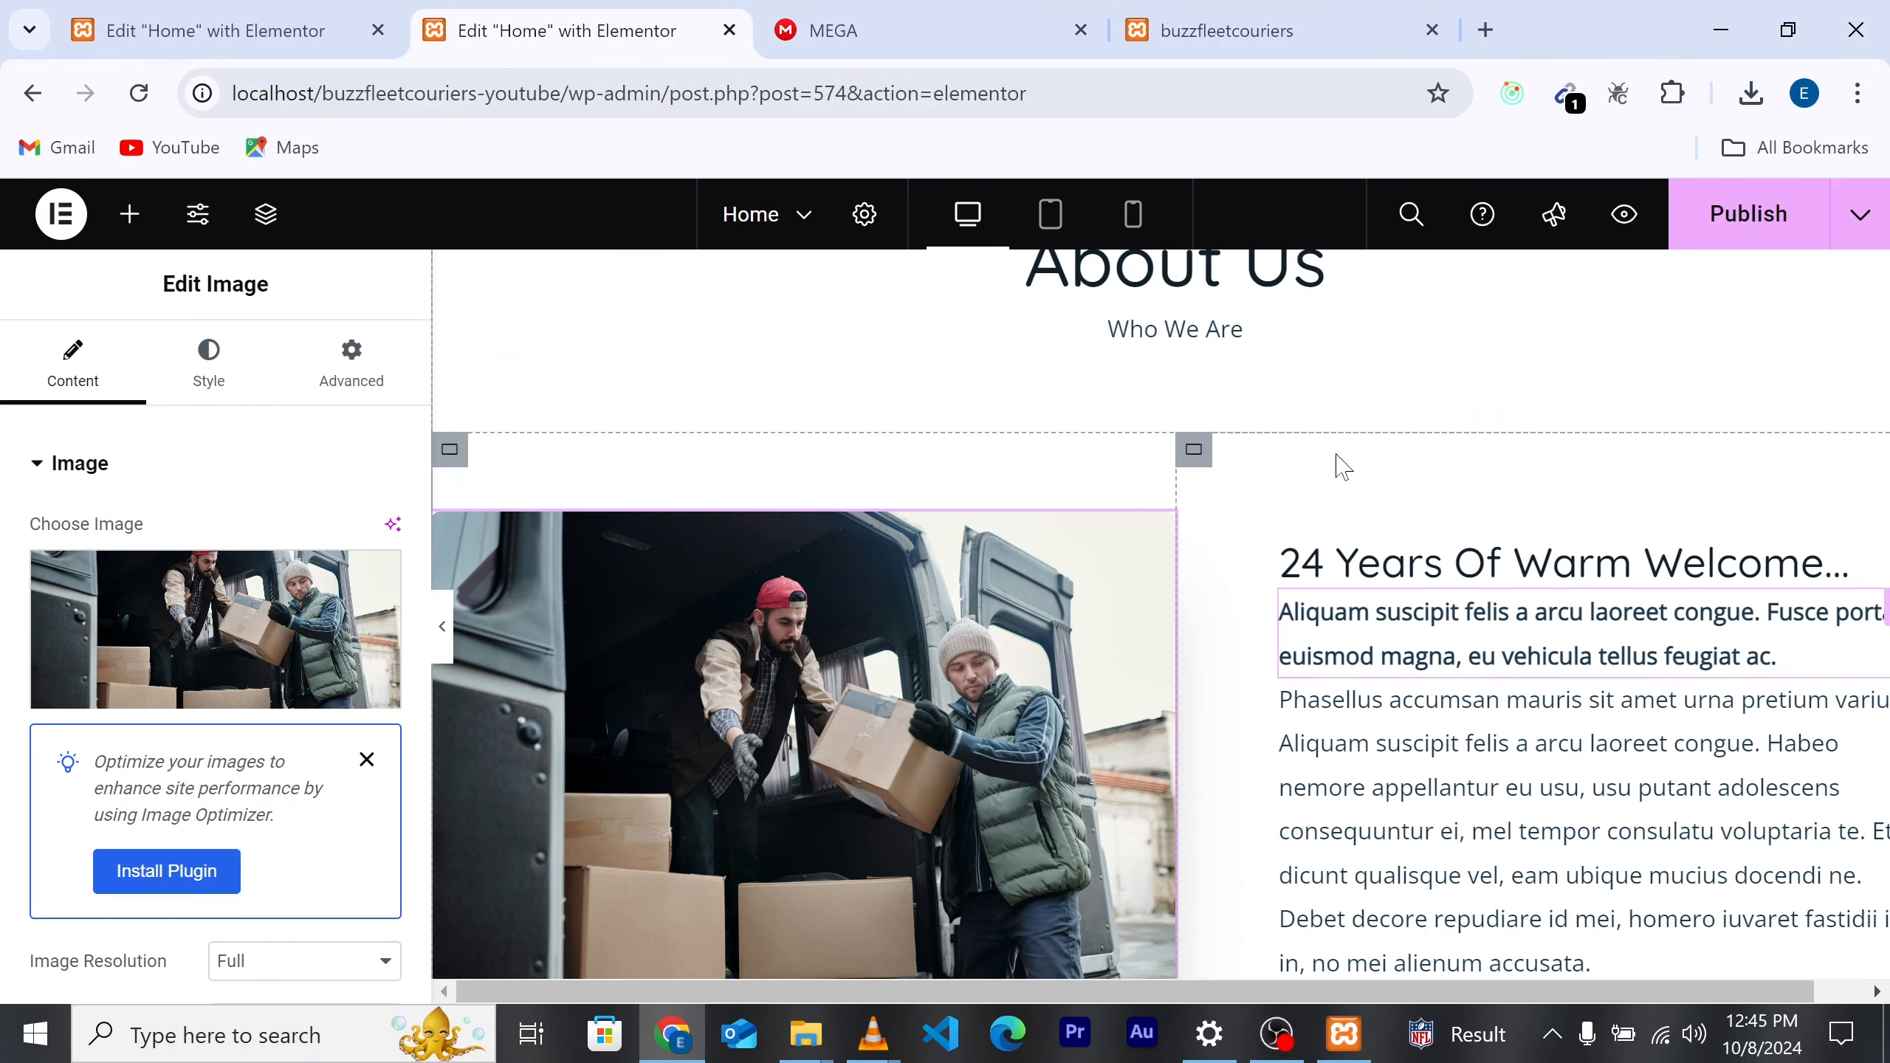
click(1360, 560)
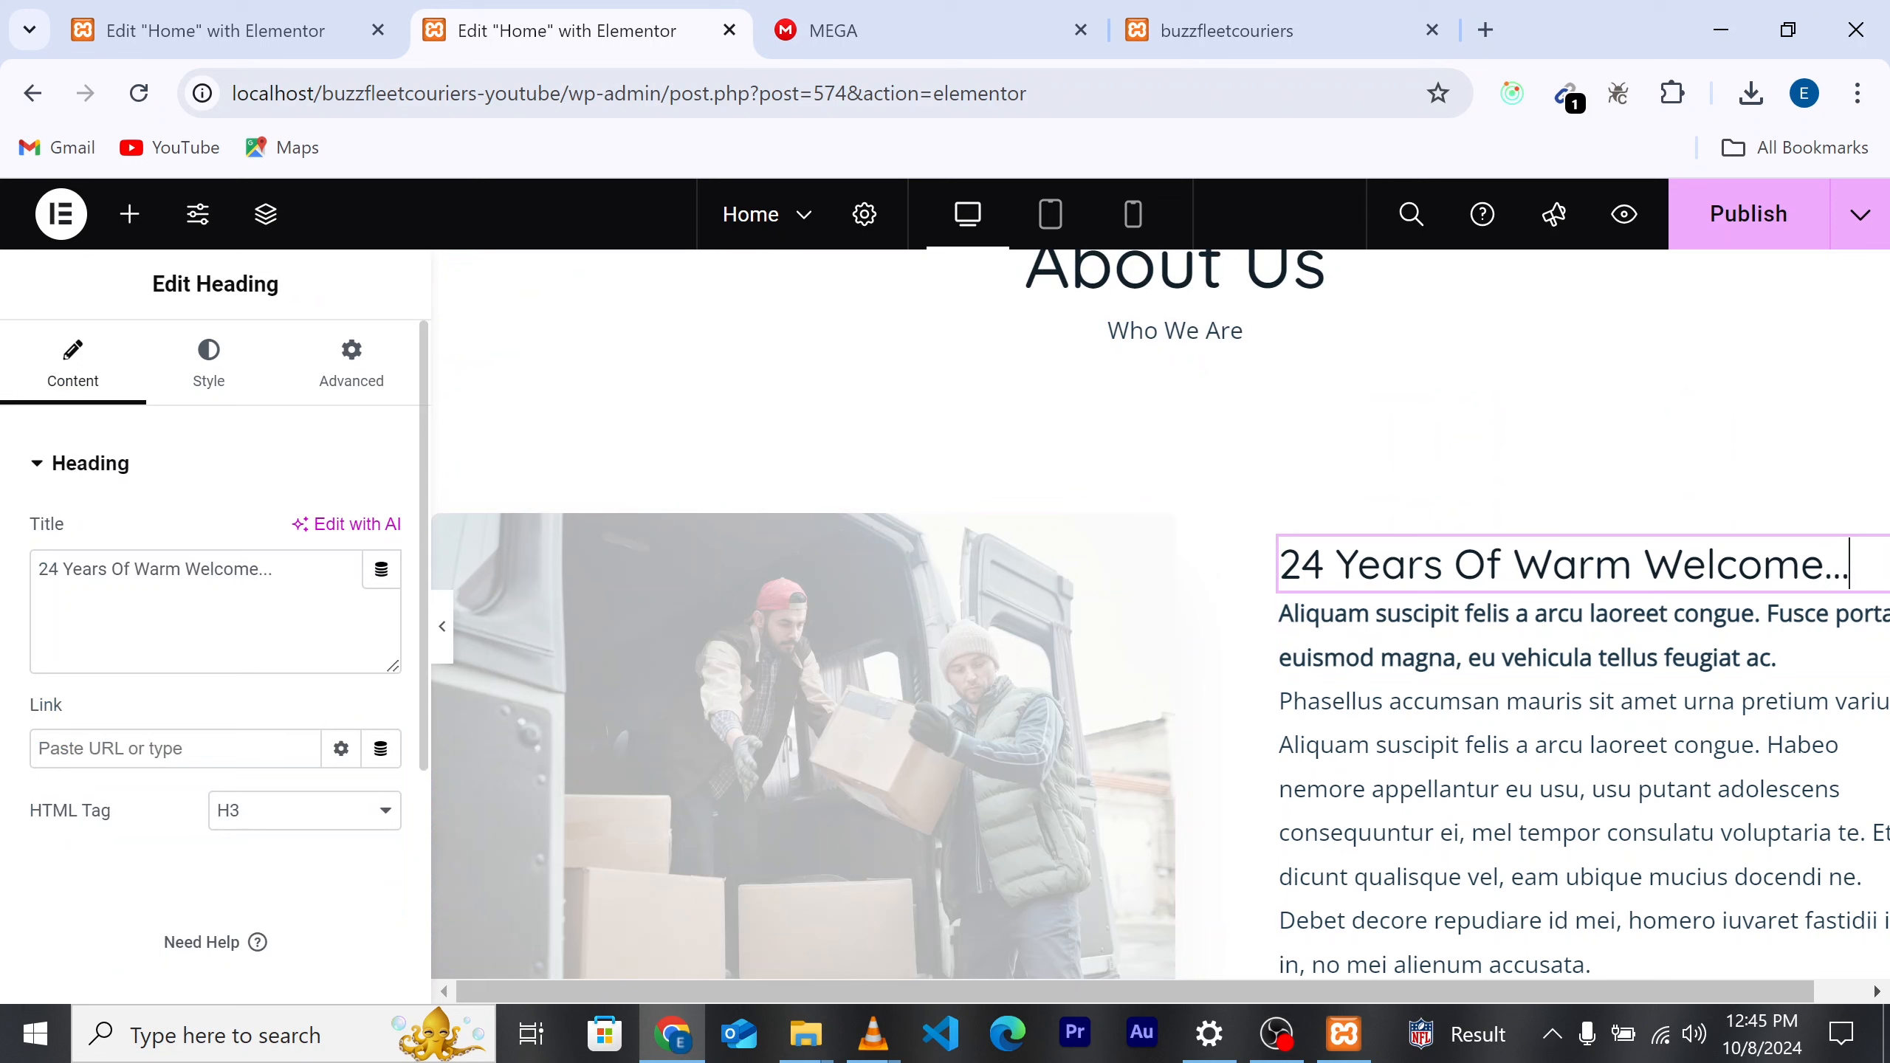
click(122, 568)
key(ctrl+a)
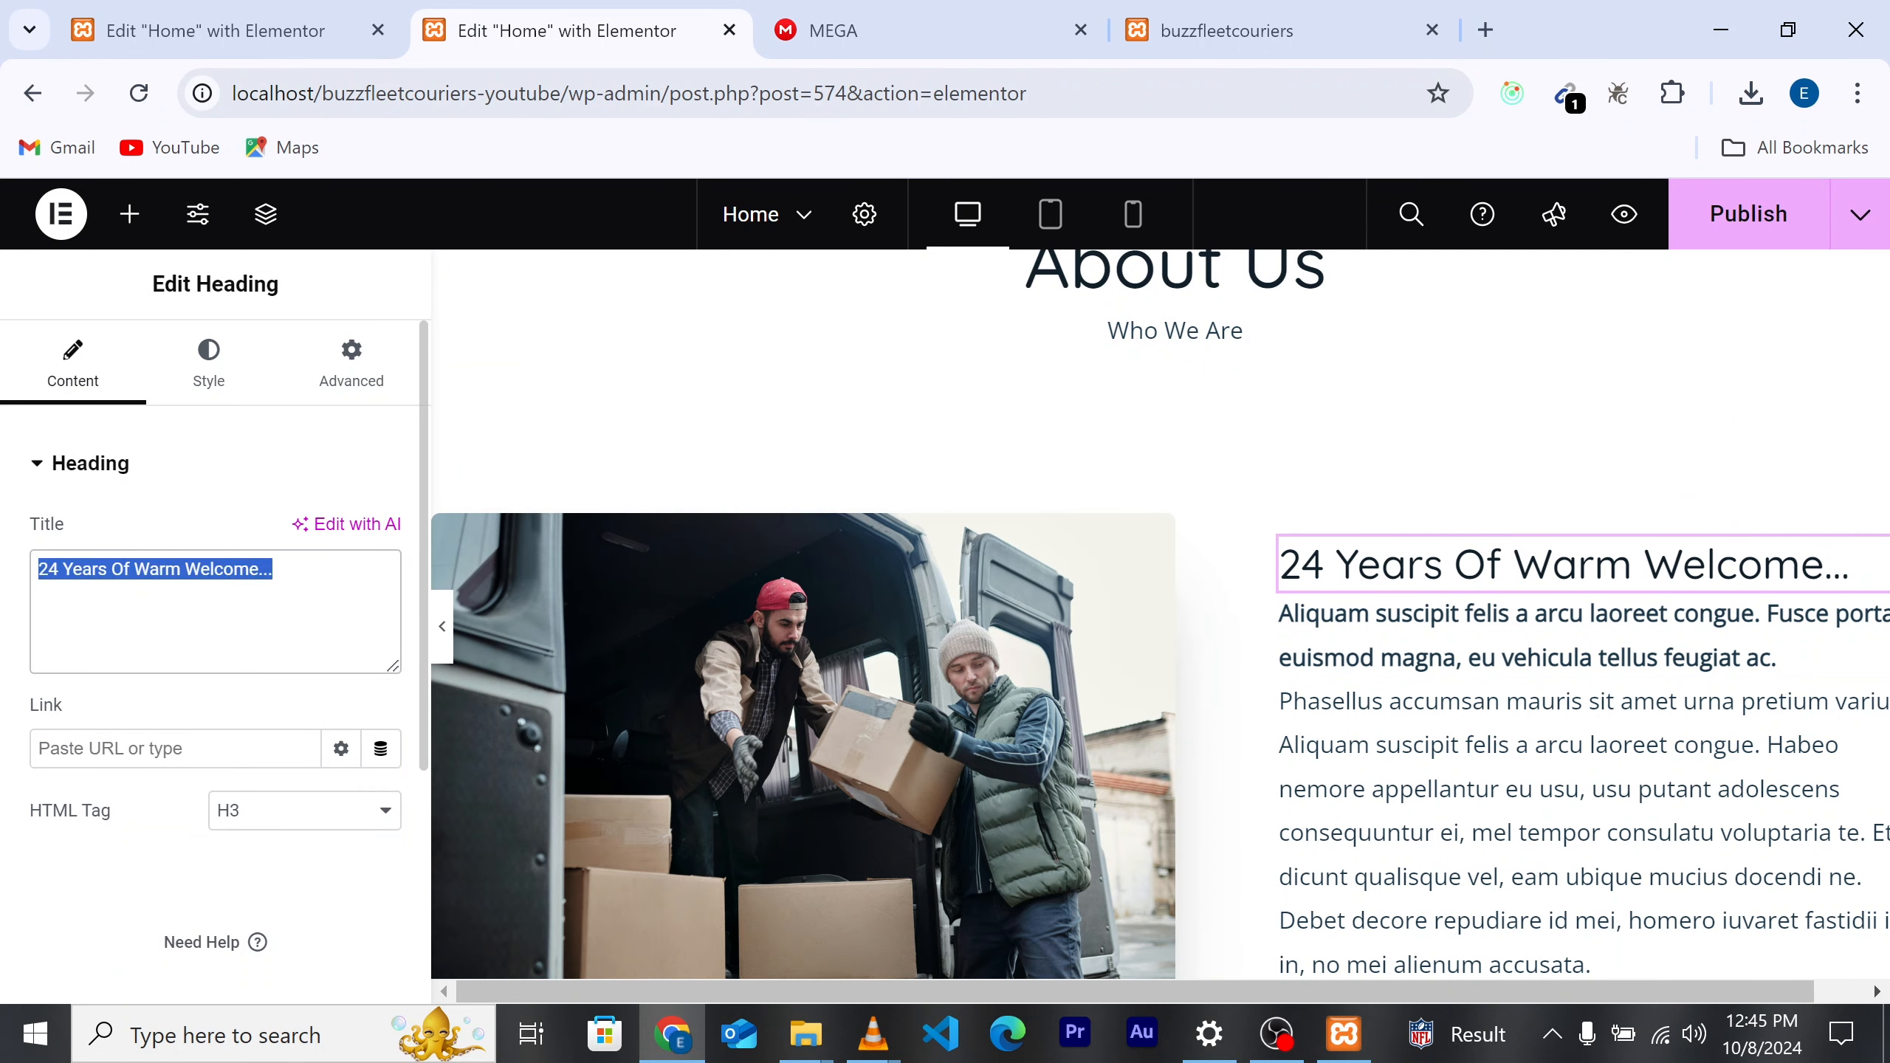
text(welcome to buzzfleet couriers)
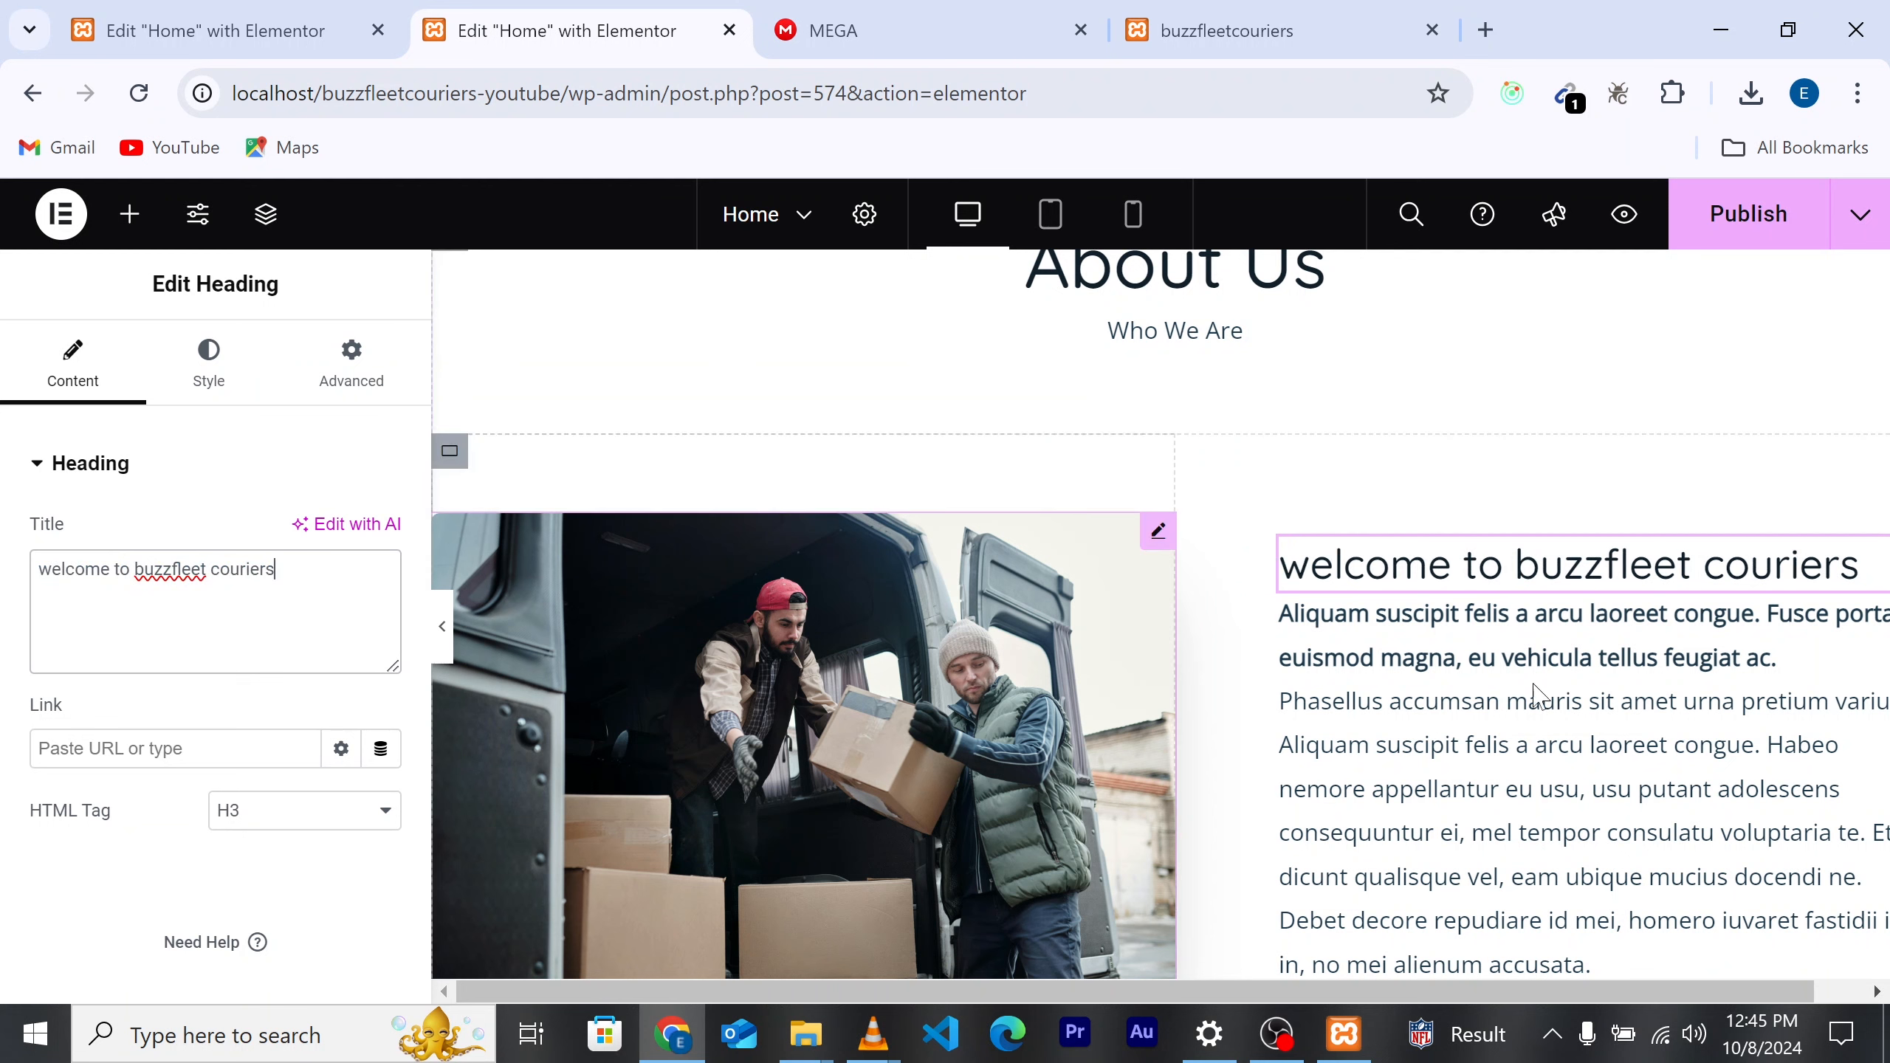
scroll(1394, 468, down, 3)
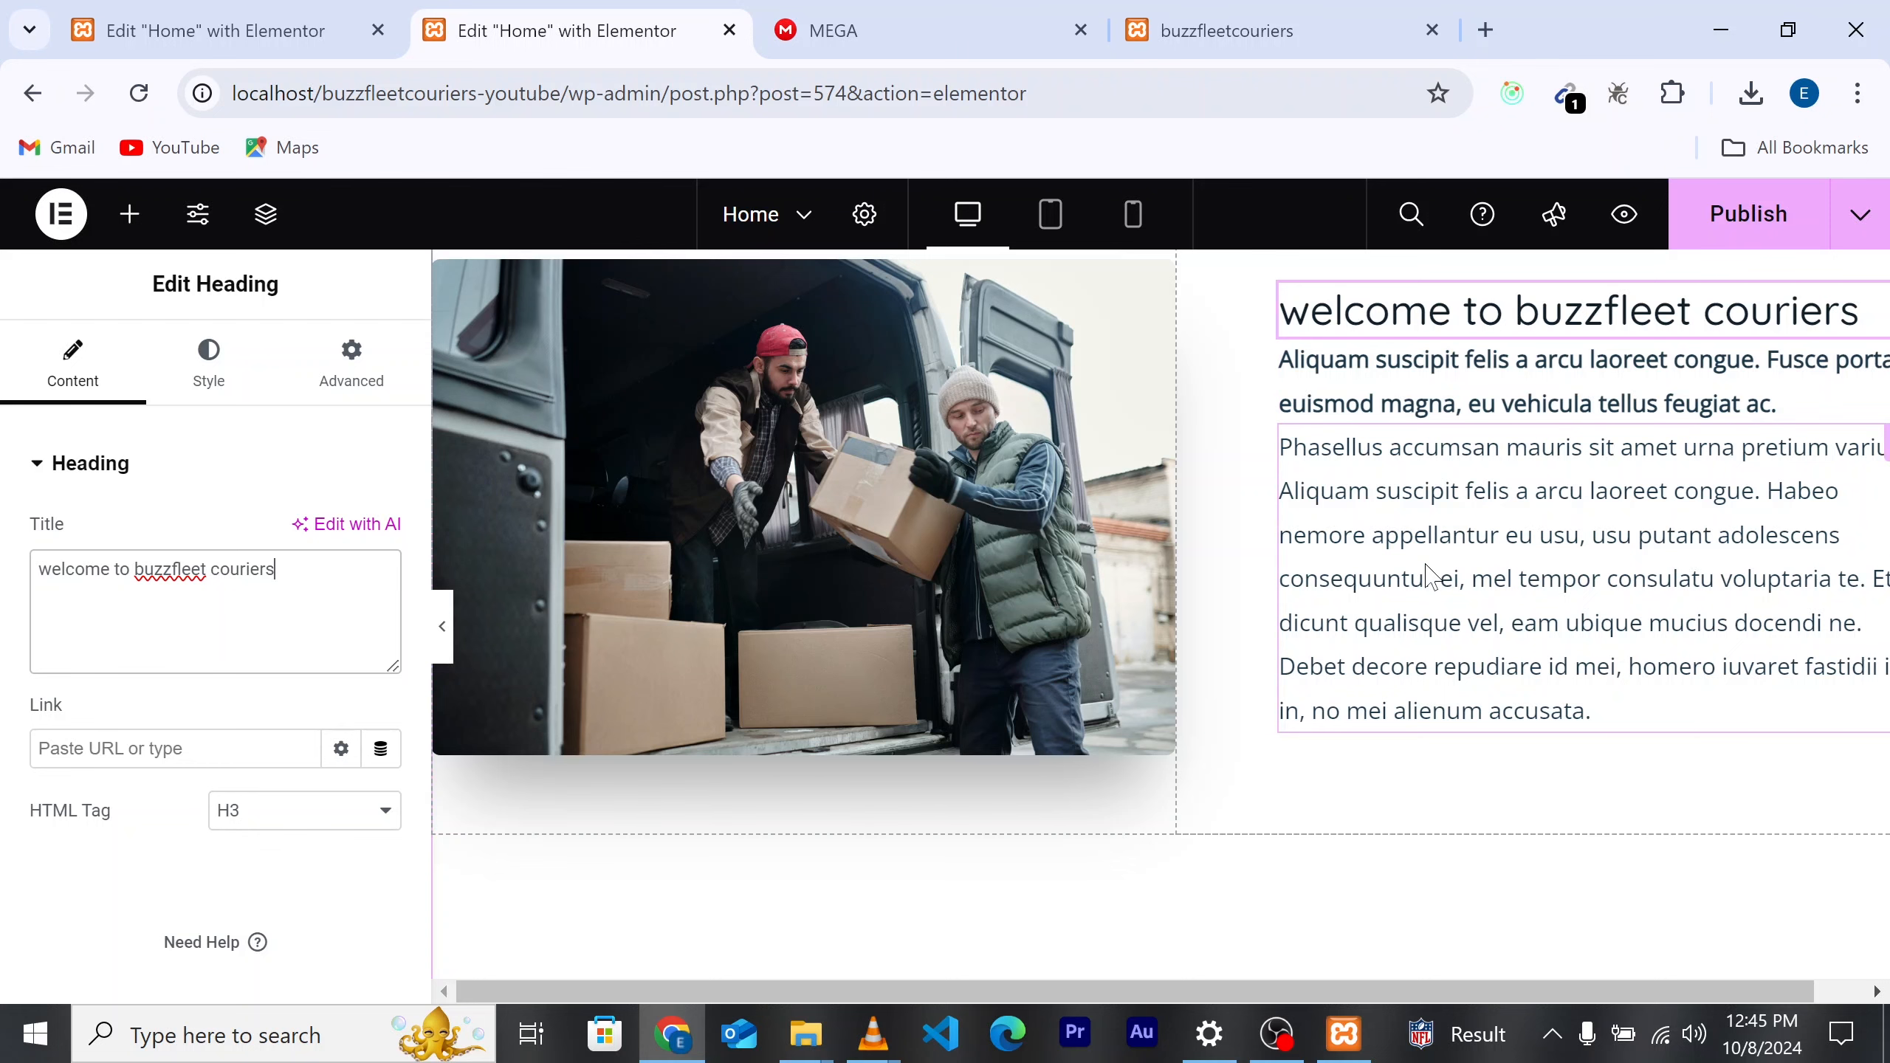
scroll(1426, 577, up, 1)
click(1472, 458)
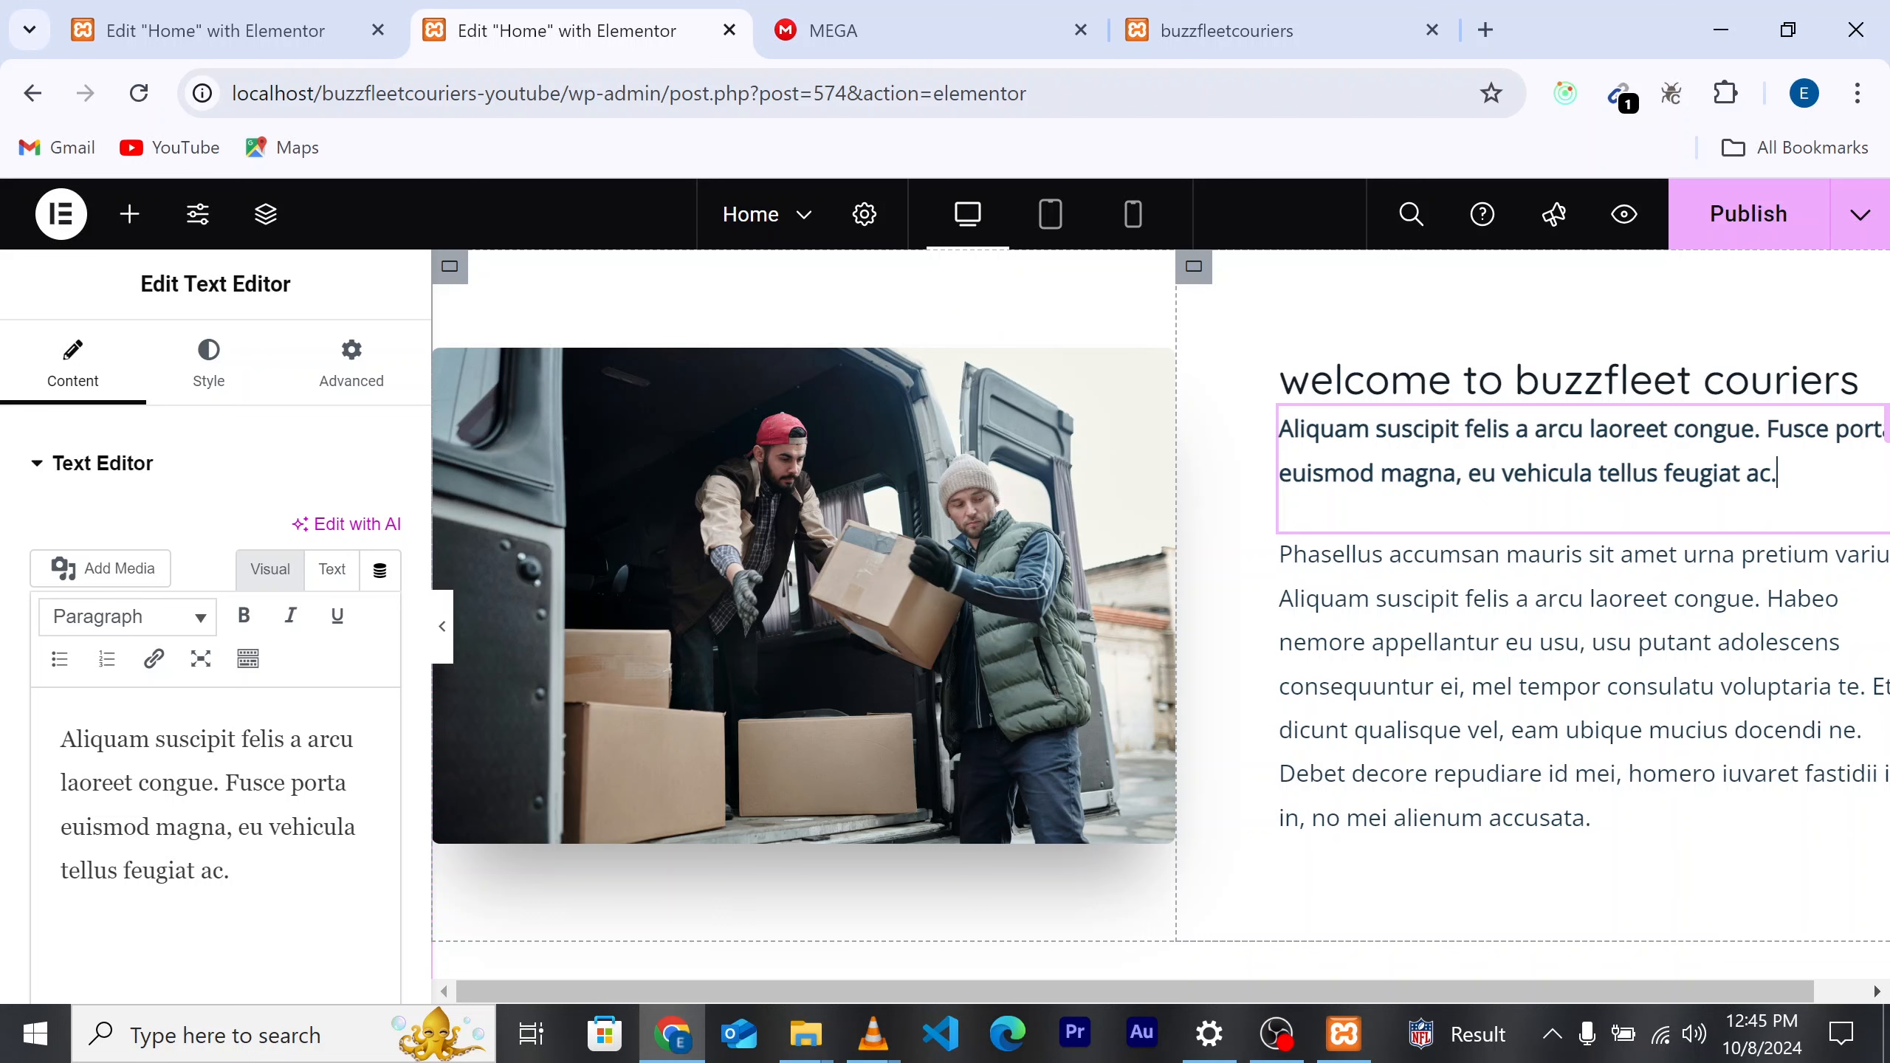
Step: Delete the bold intro paragraph below the welcome heading using its context menu
right_click(1423, 428)
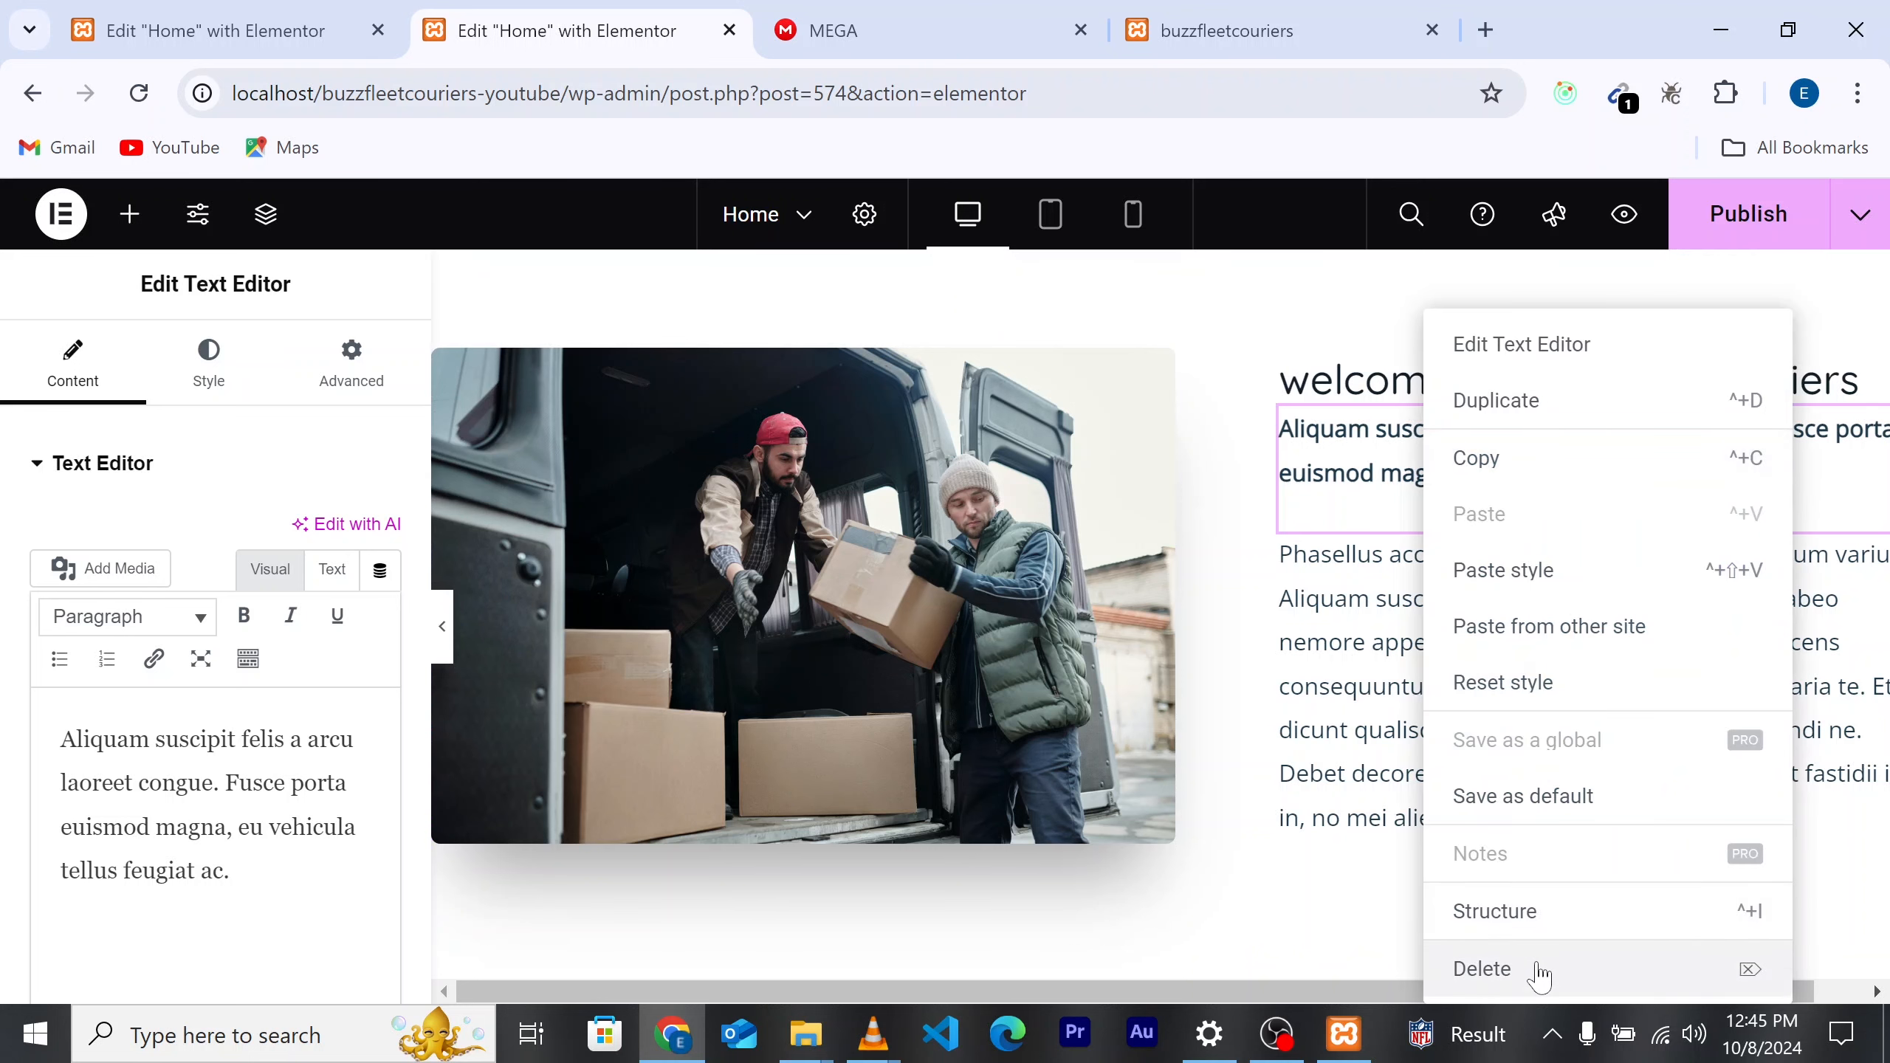
click(1482, 969)
scroll(1351, 550, up, 2)
scroll(1354, 555, down, 2)
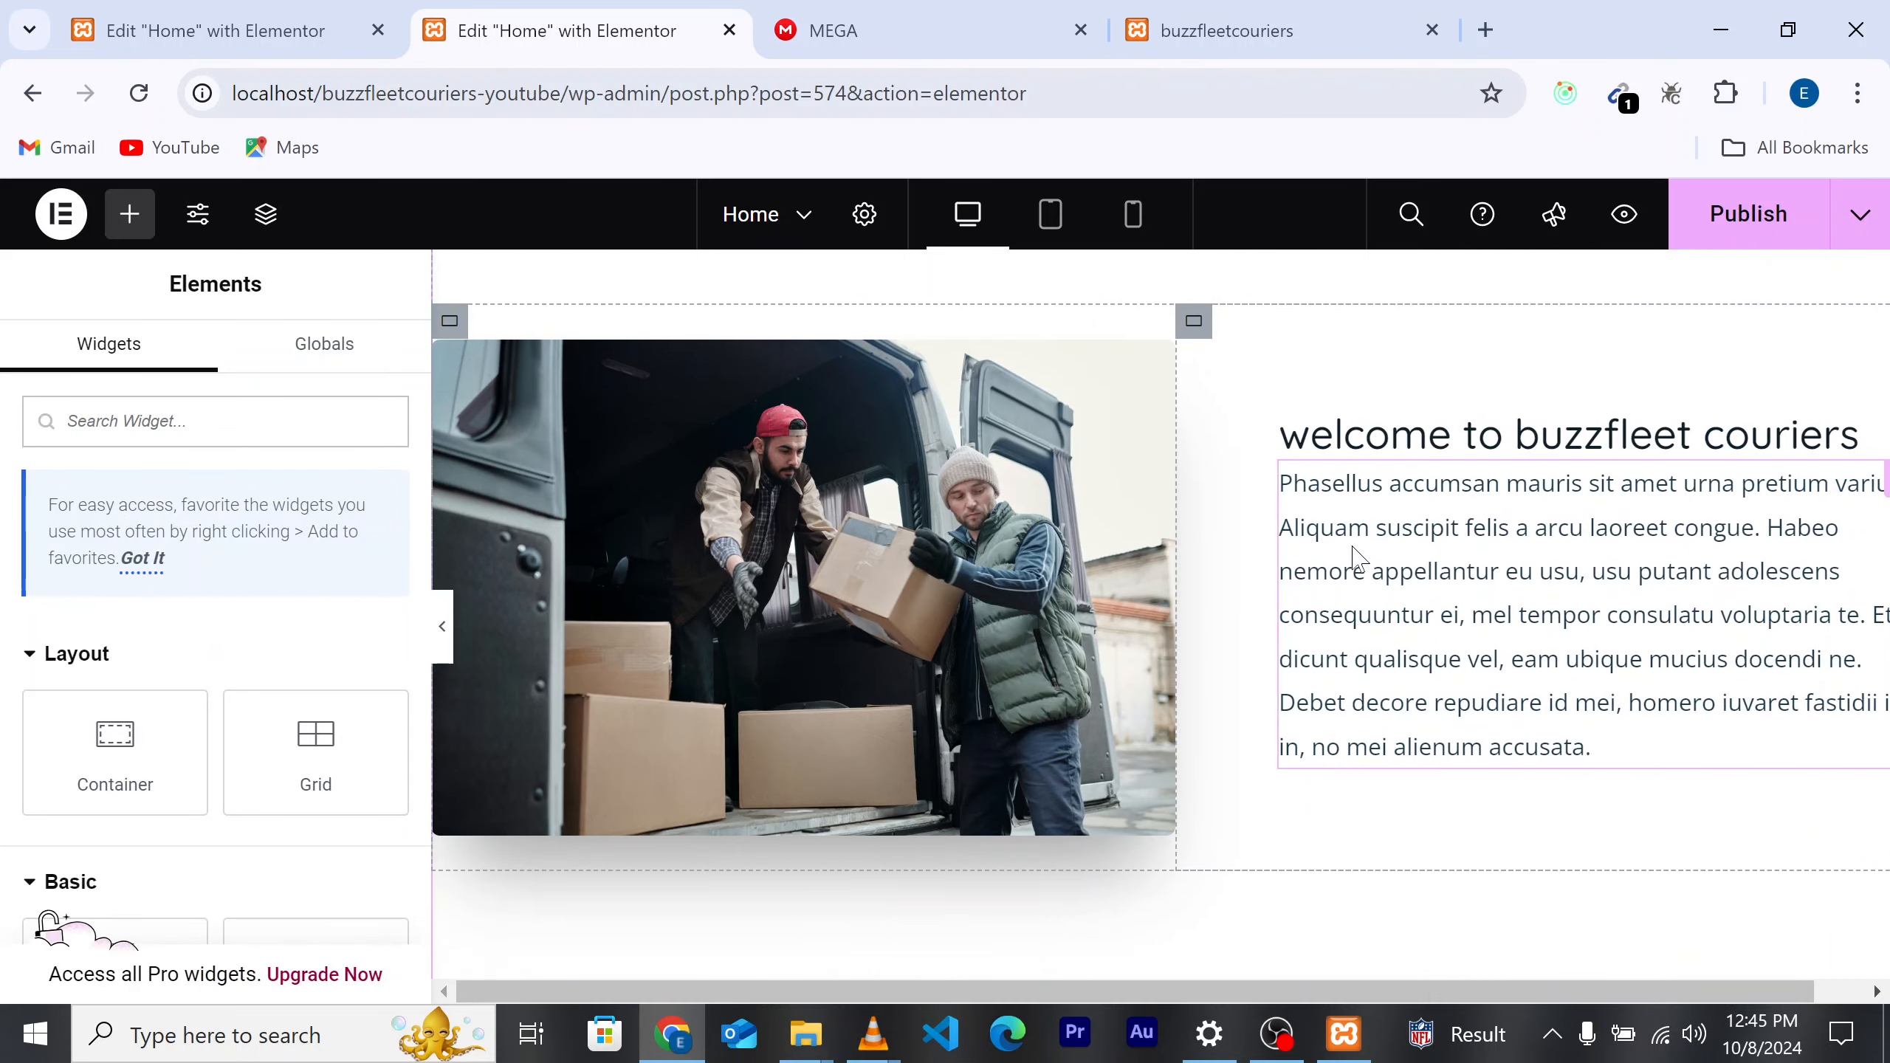
scroll(1353, 551, up, 1)
scroll(1352, 596, down, 1)
scroll(1352, 597, up, 1)
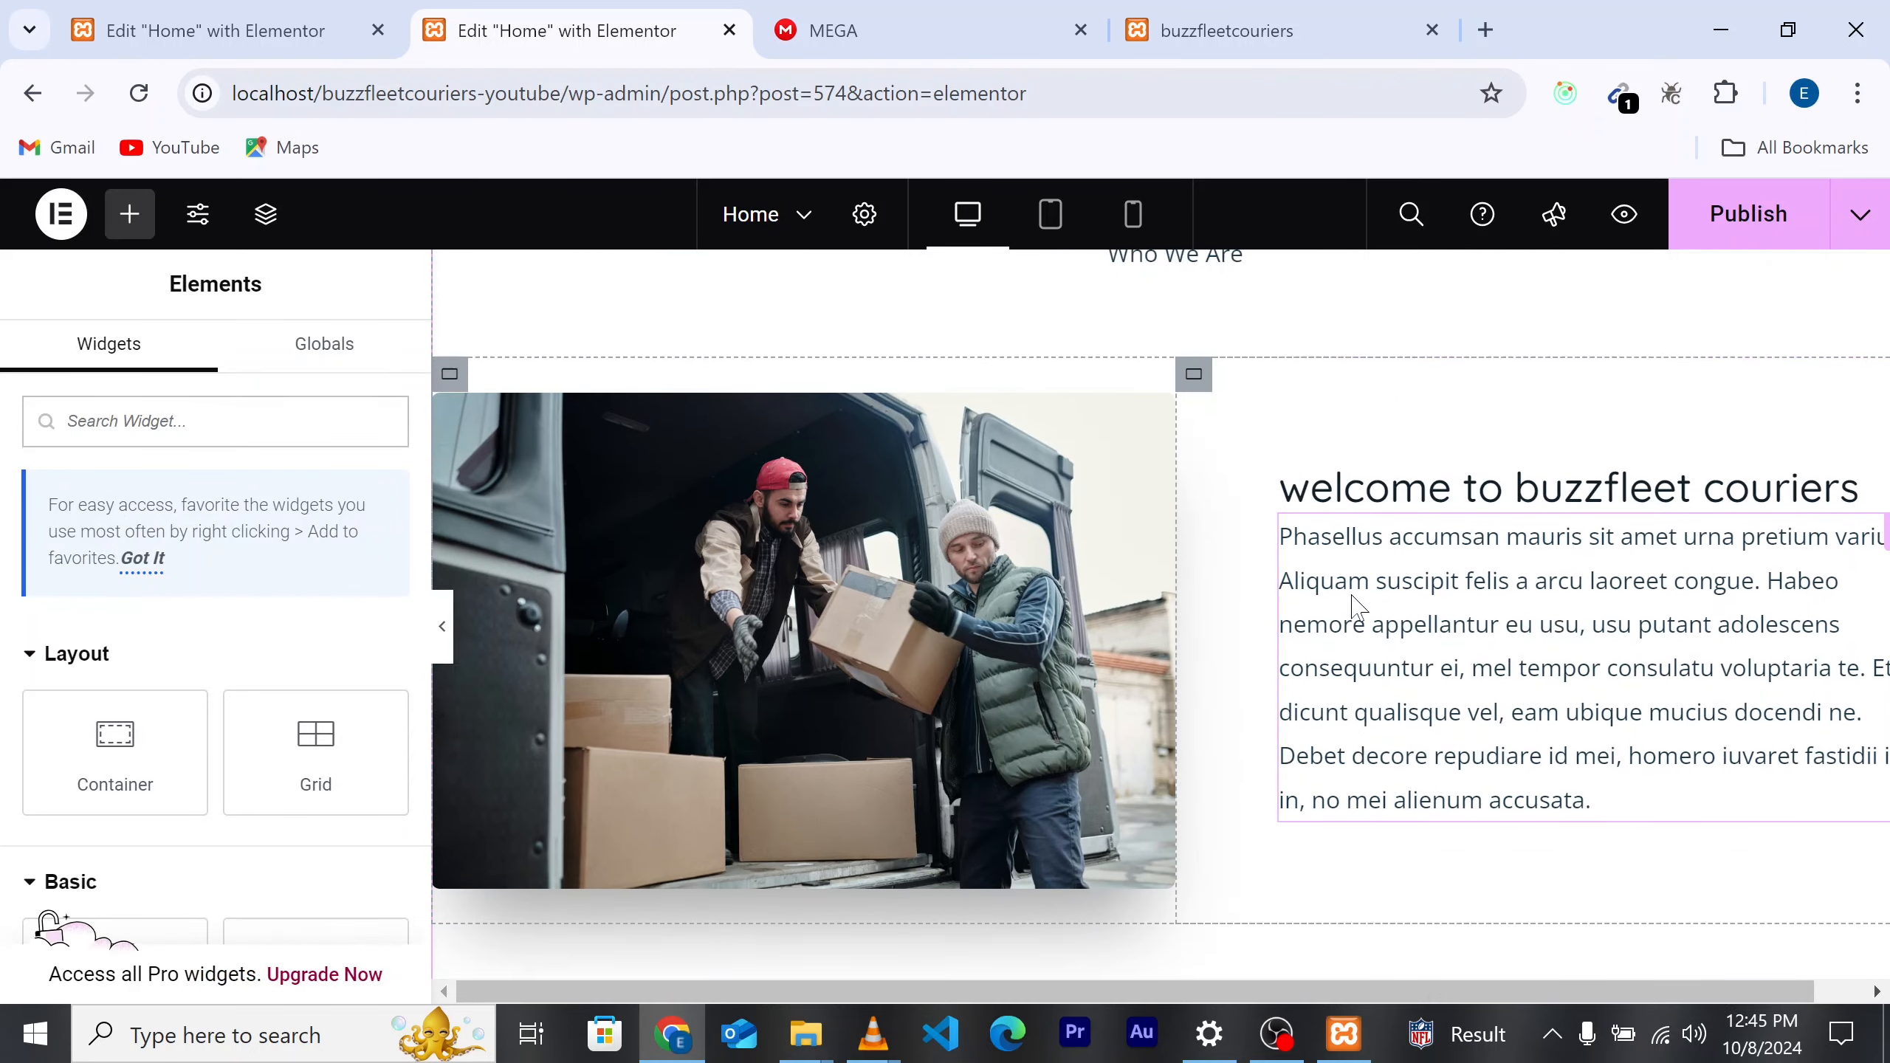
scroll(1351, 599, up, 3)
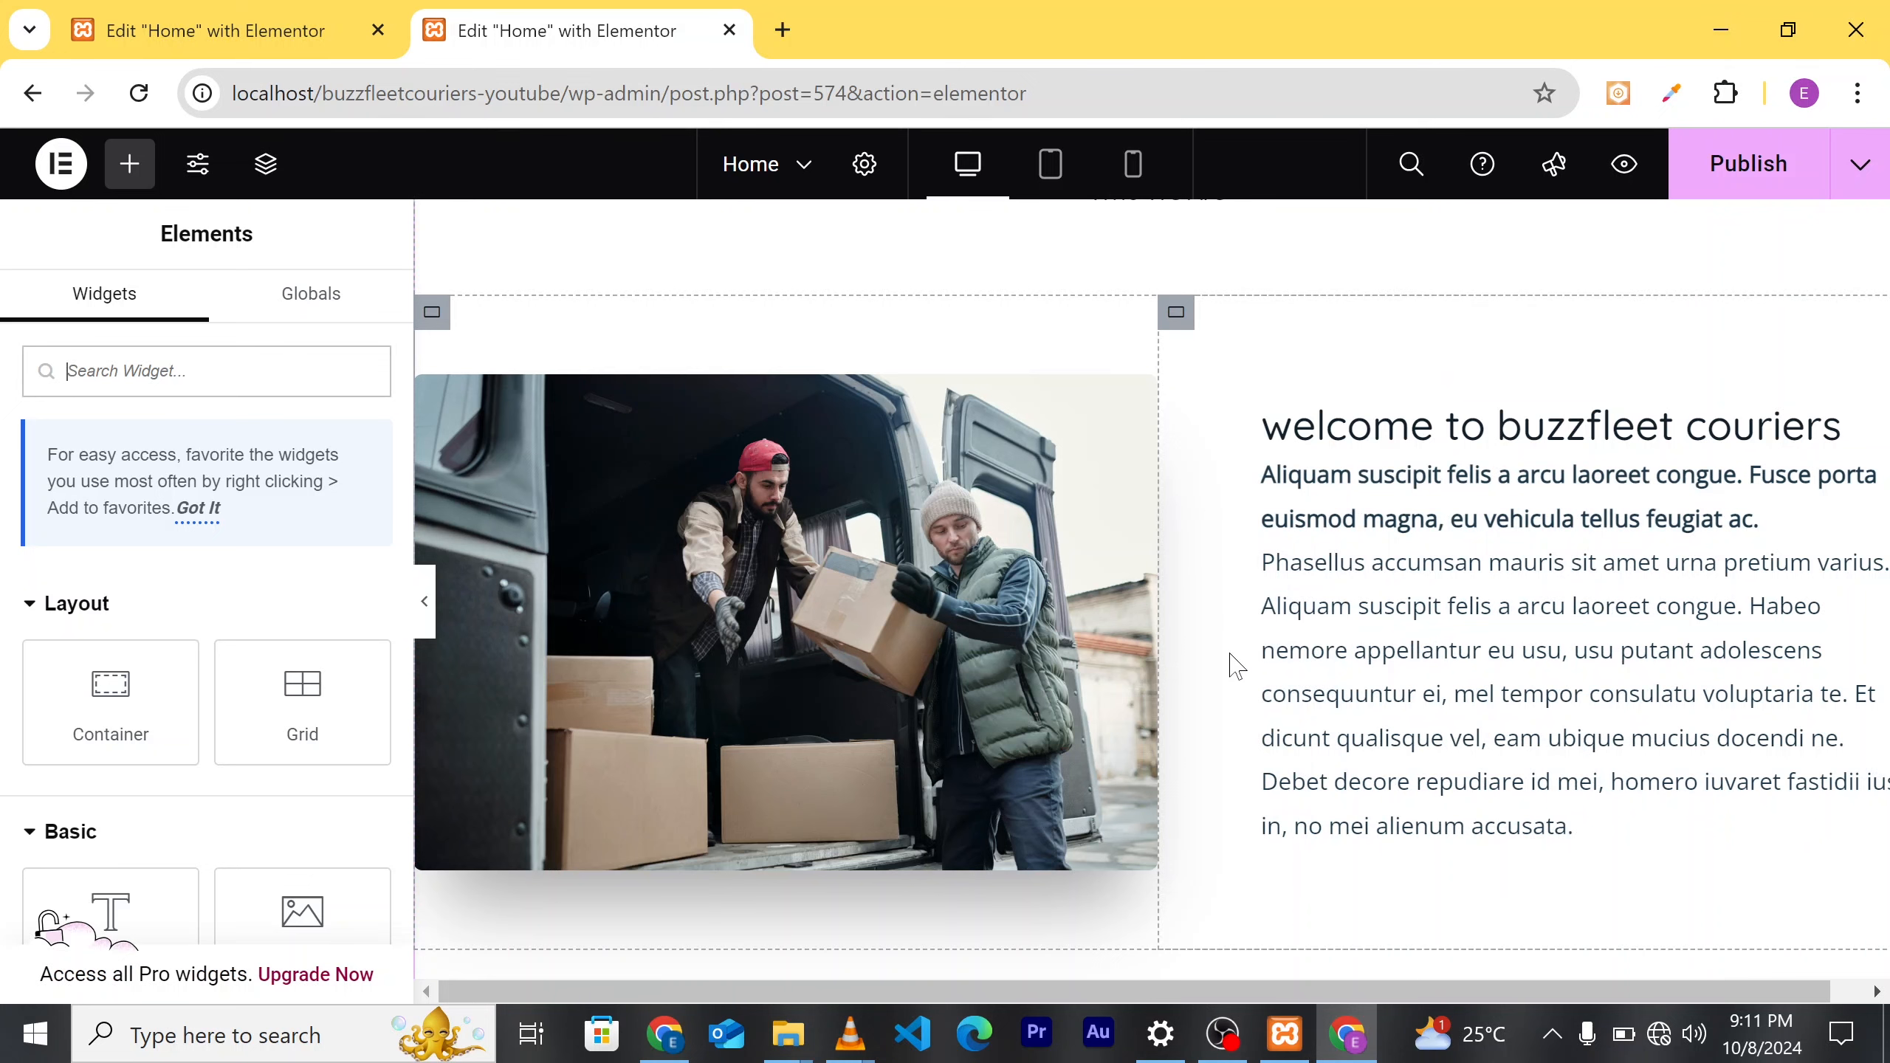
scroll(1231, 662, down, 10)
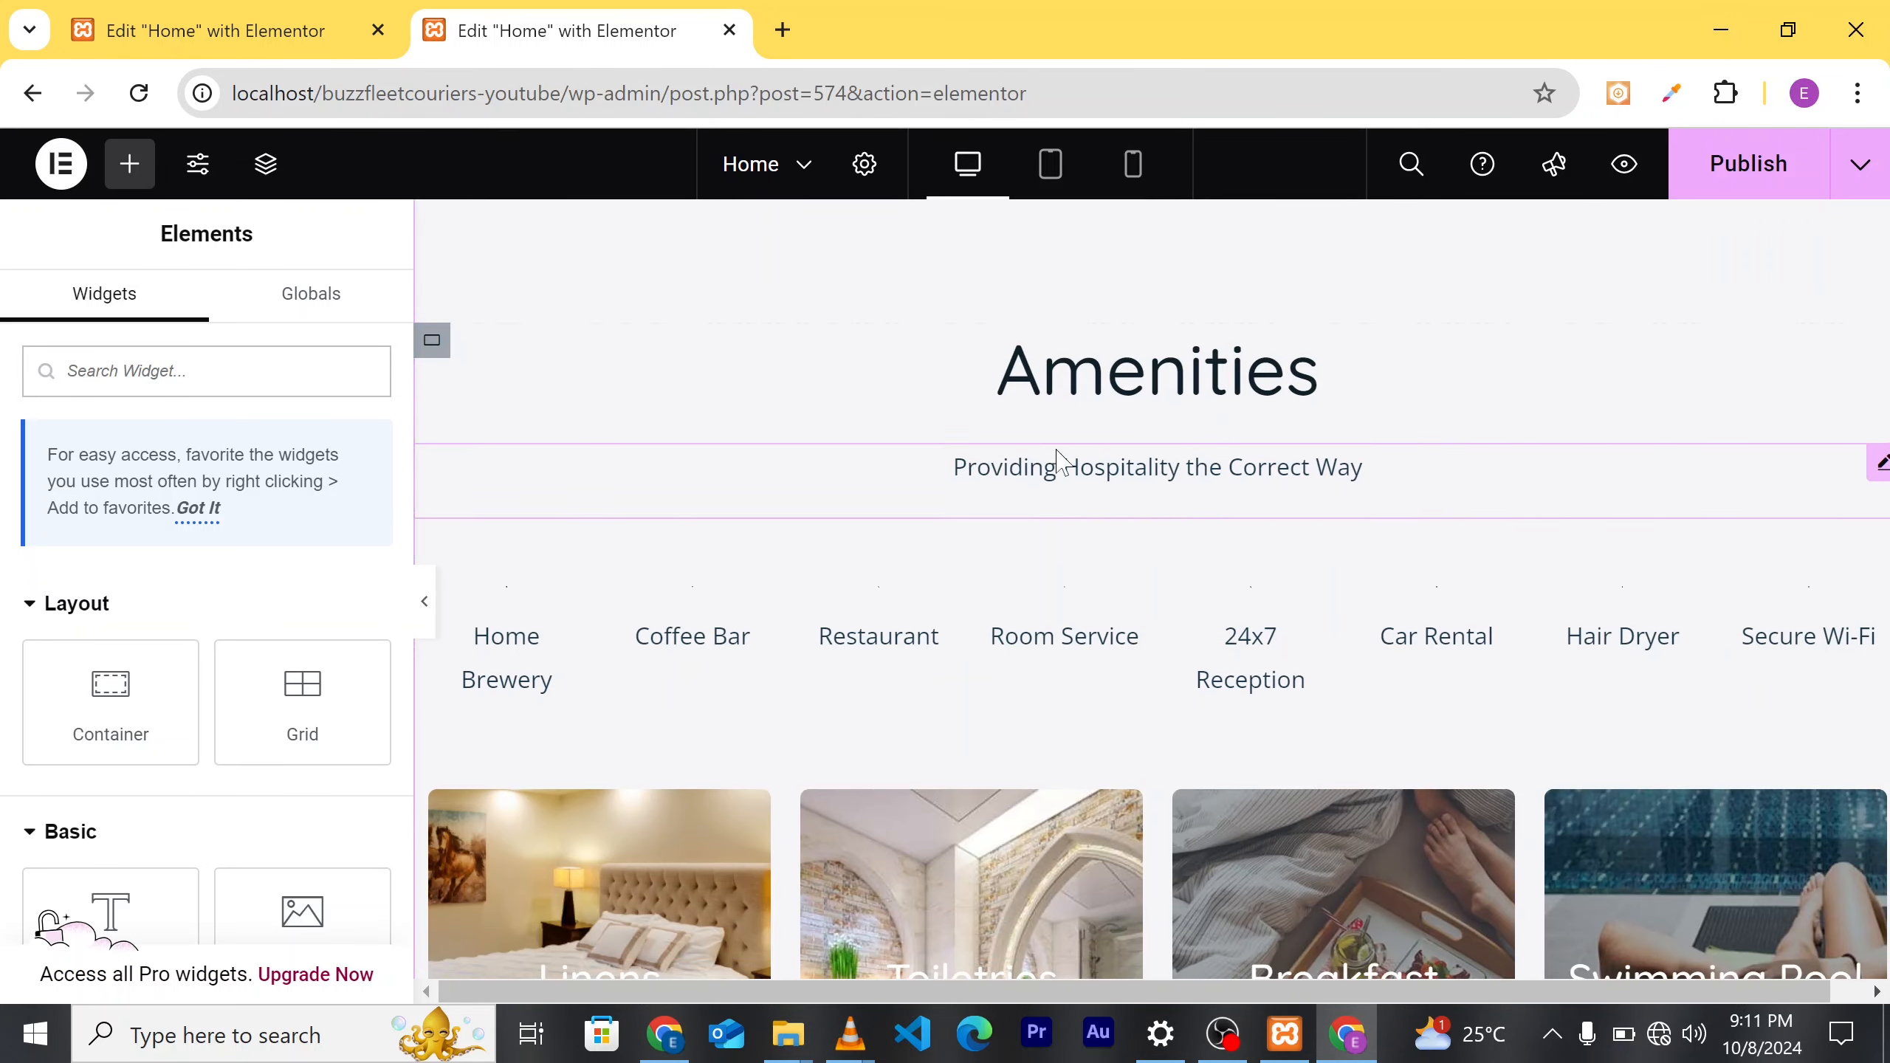
Step: Change the Amenities heading title to 'Services' with a capital S
click(1262, 398)
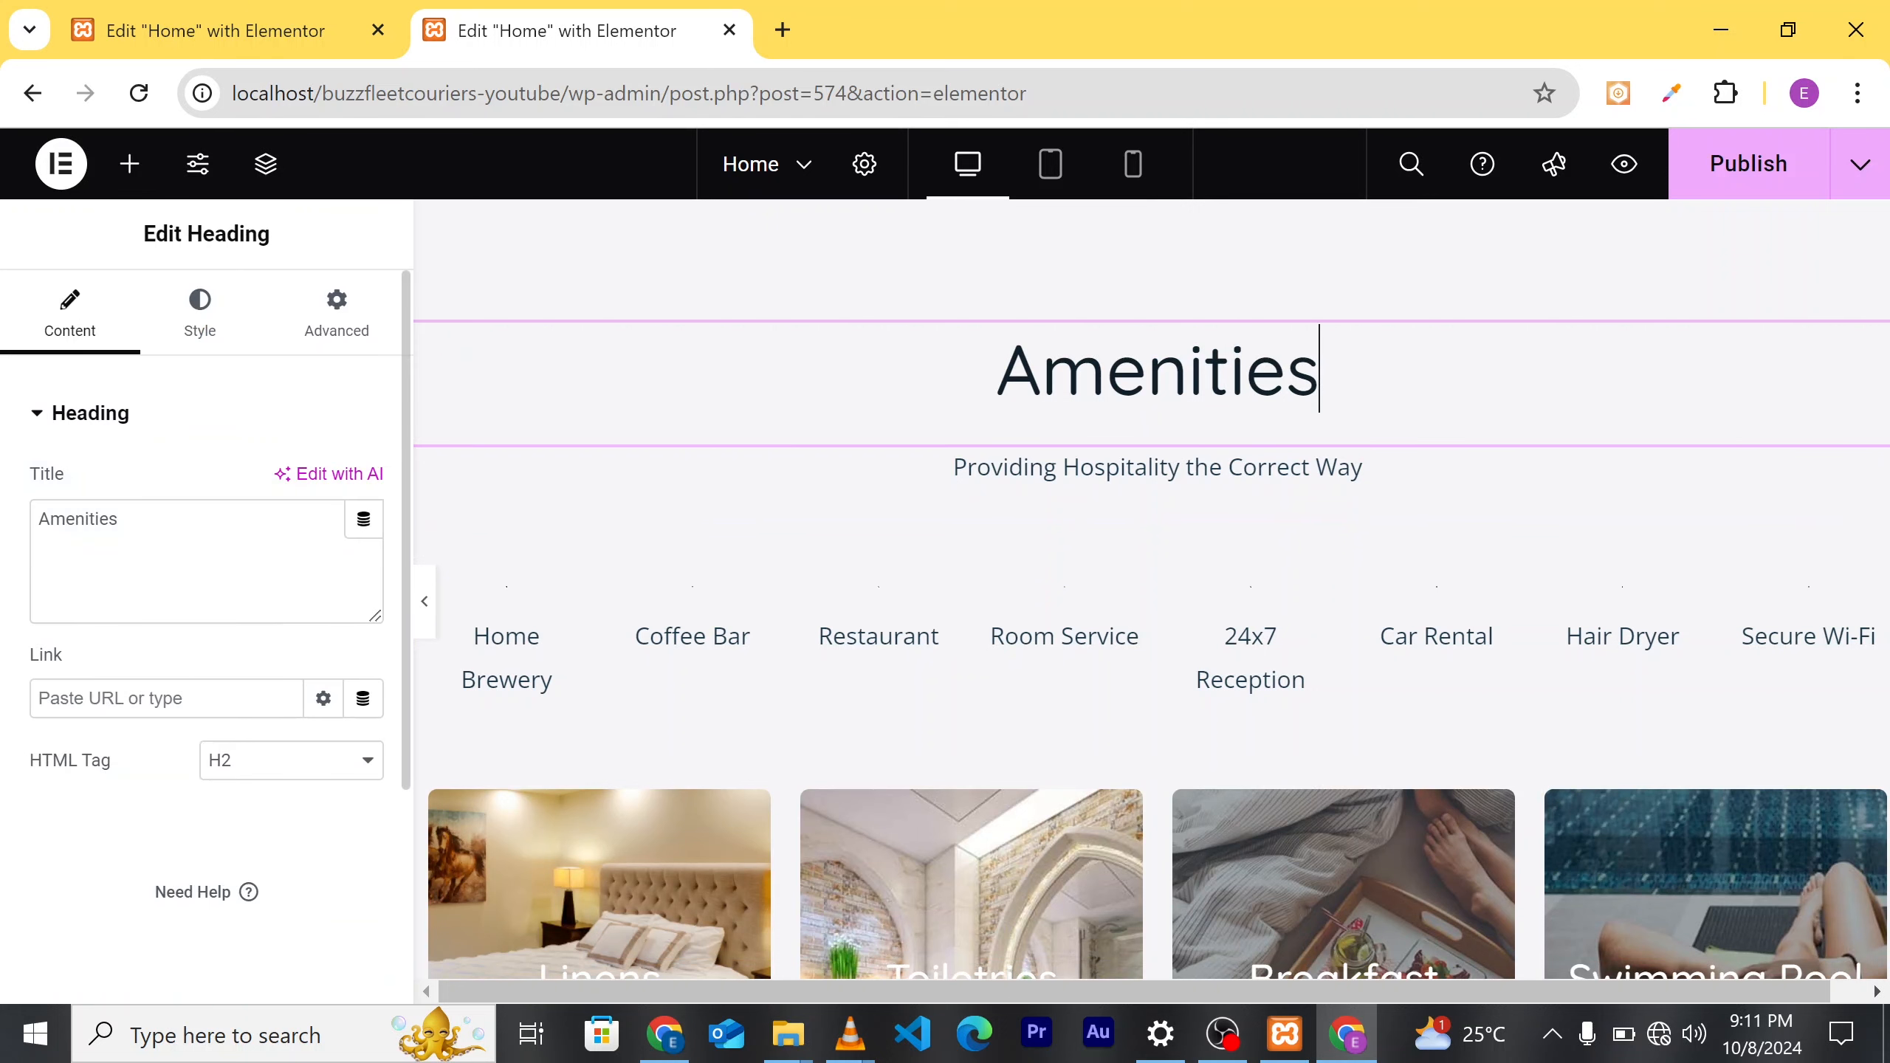
key(BackSpace)
key(BackSpace)
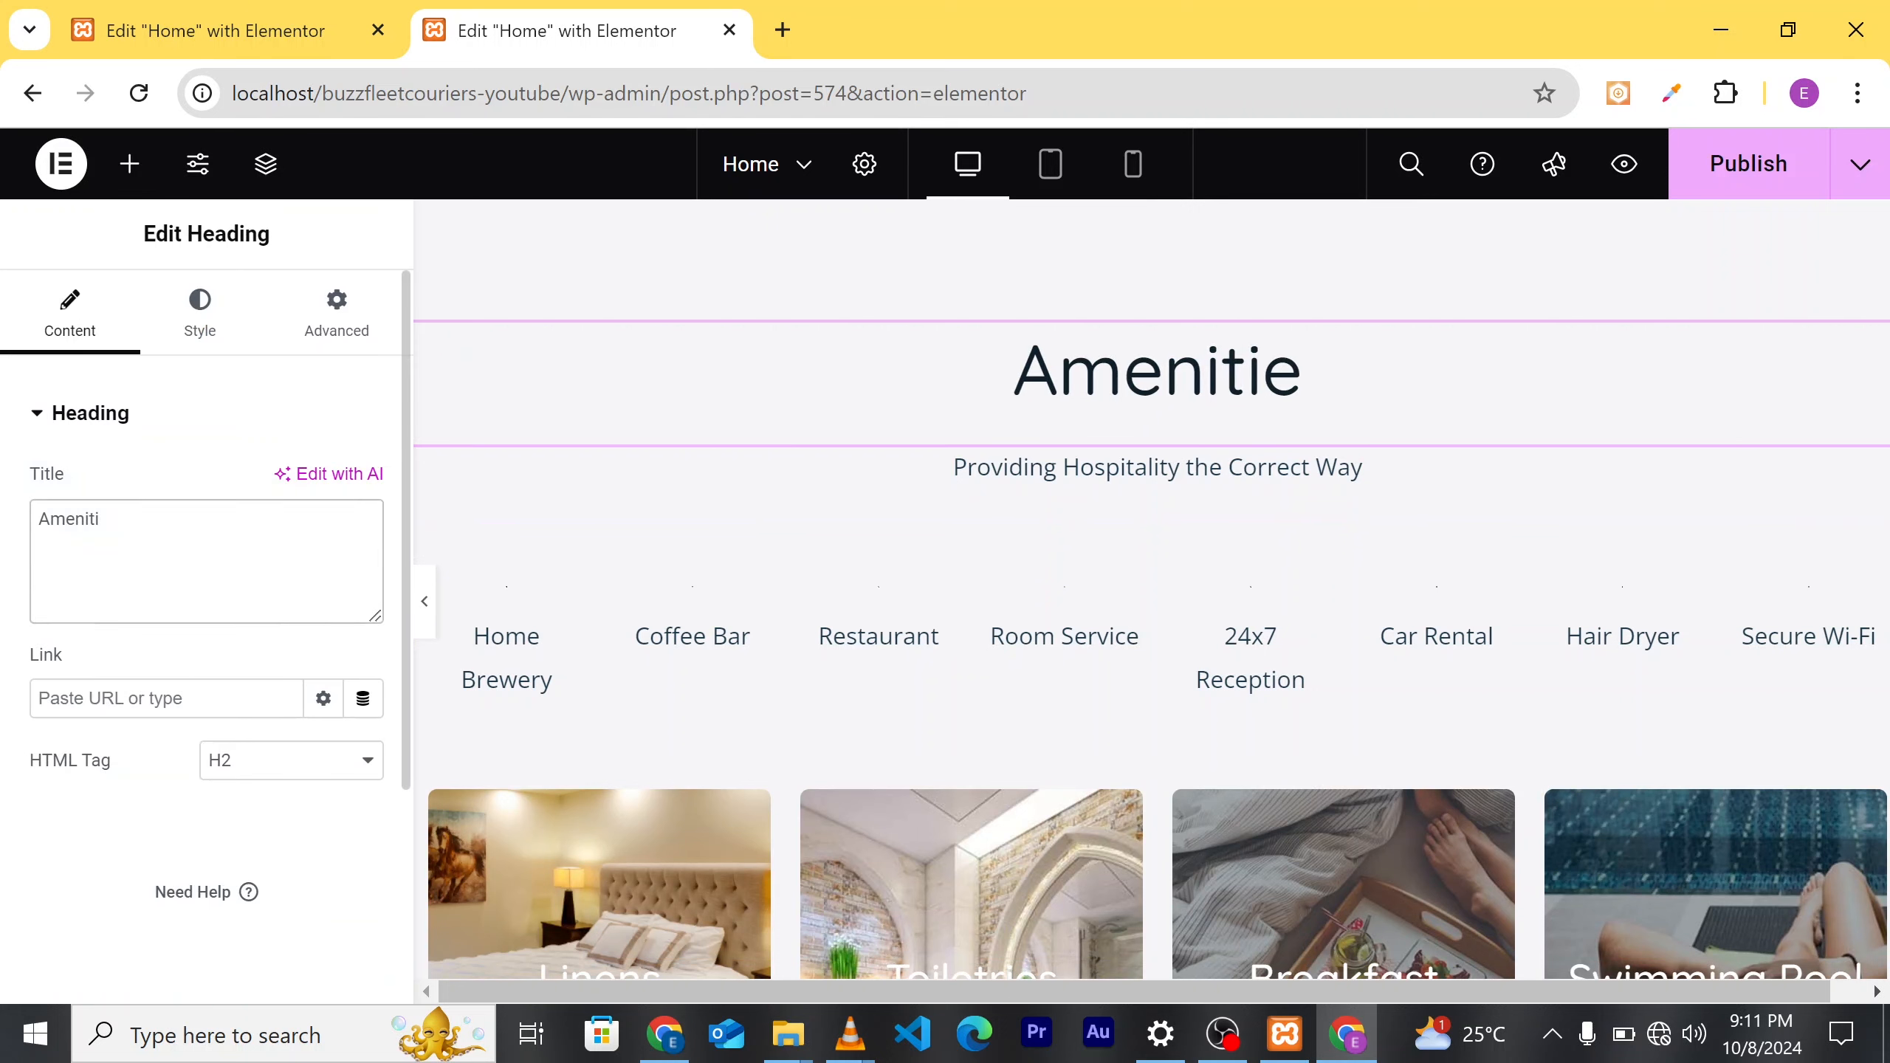
key(BackSpace)
key(BackSpace)
key(BackSpace)
key(BackSpace)
key(BackSpace)
key(BackSpace)
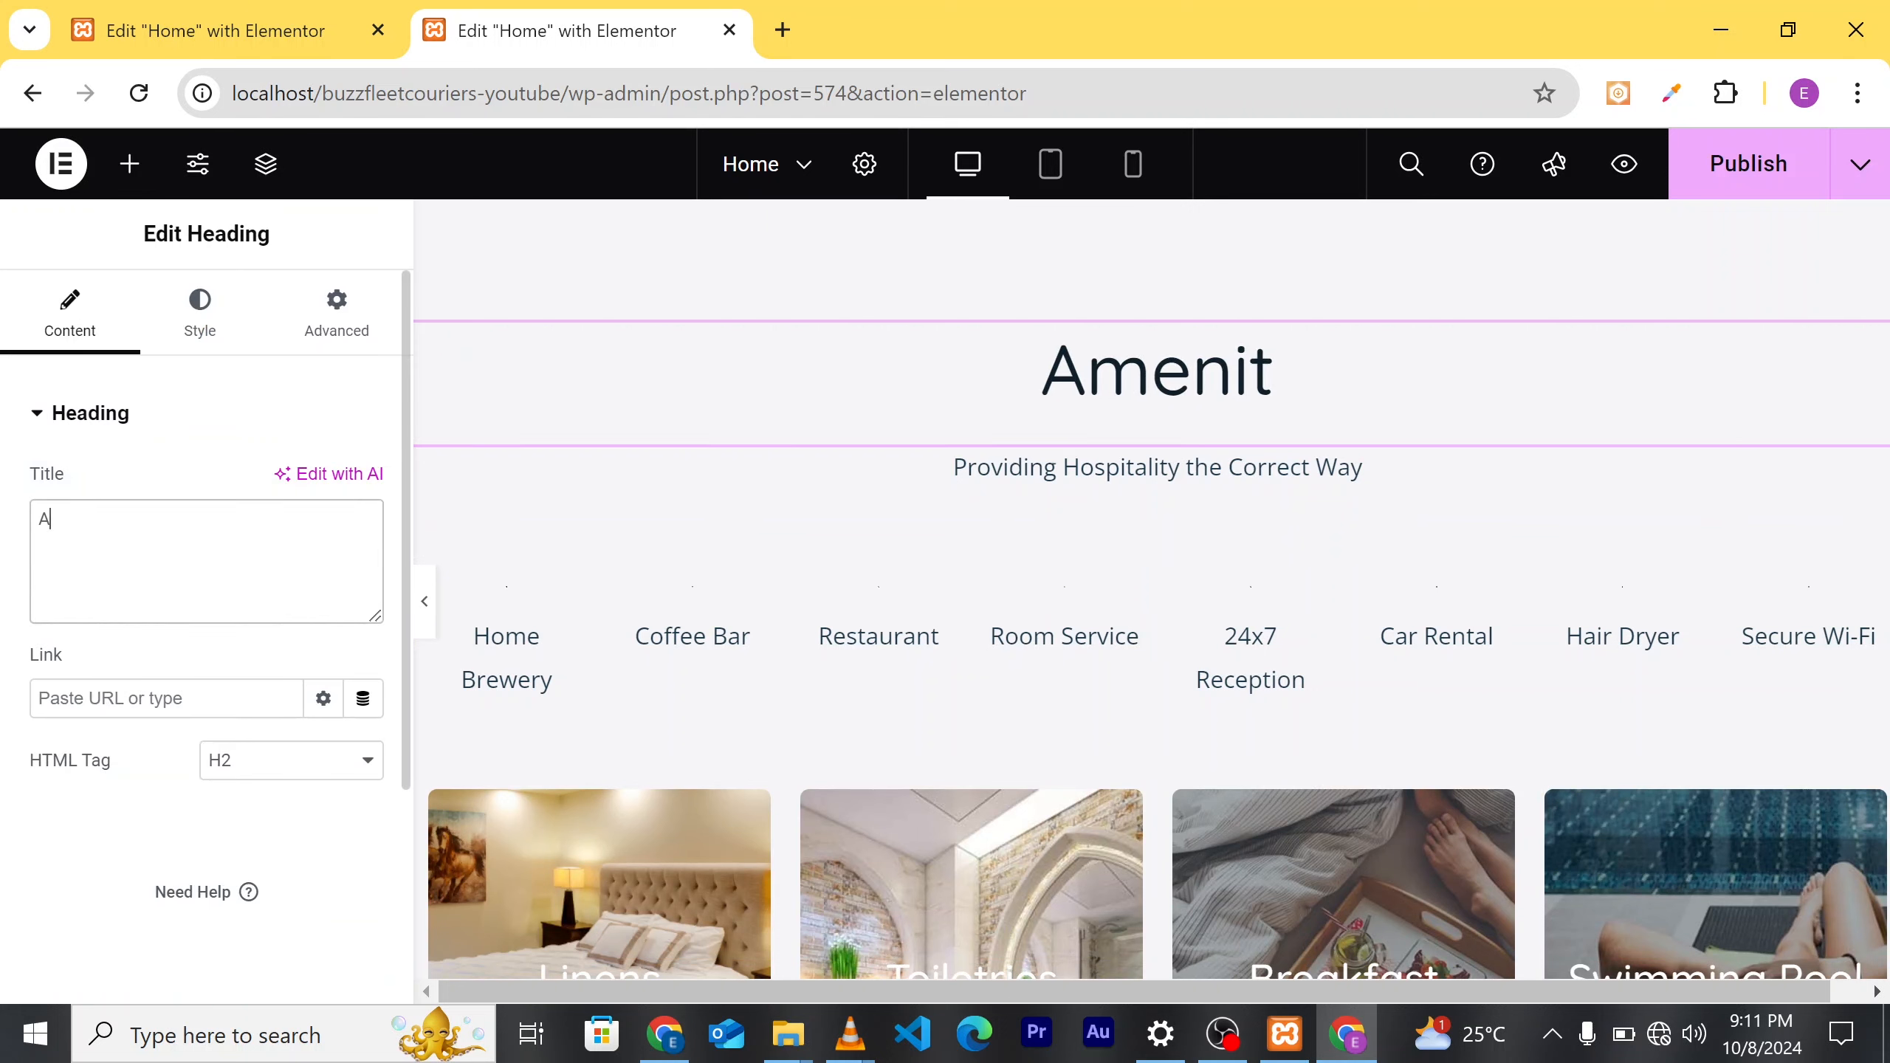
key(BackSpace)
text(s)
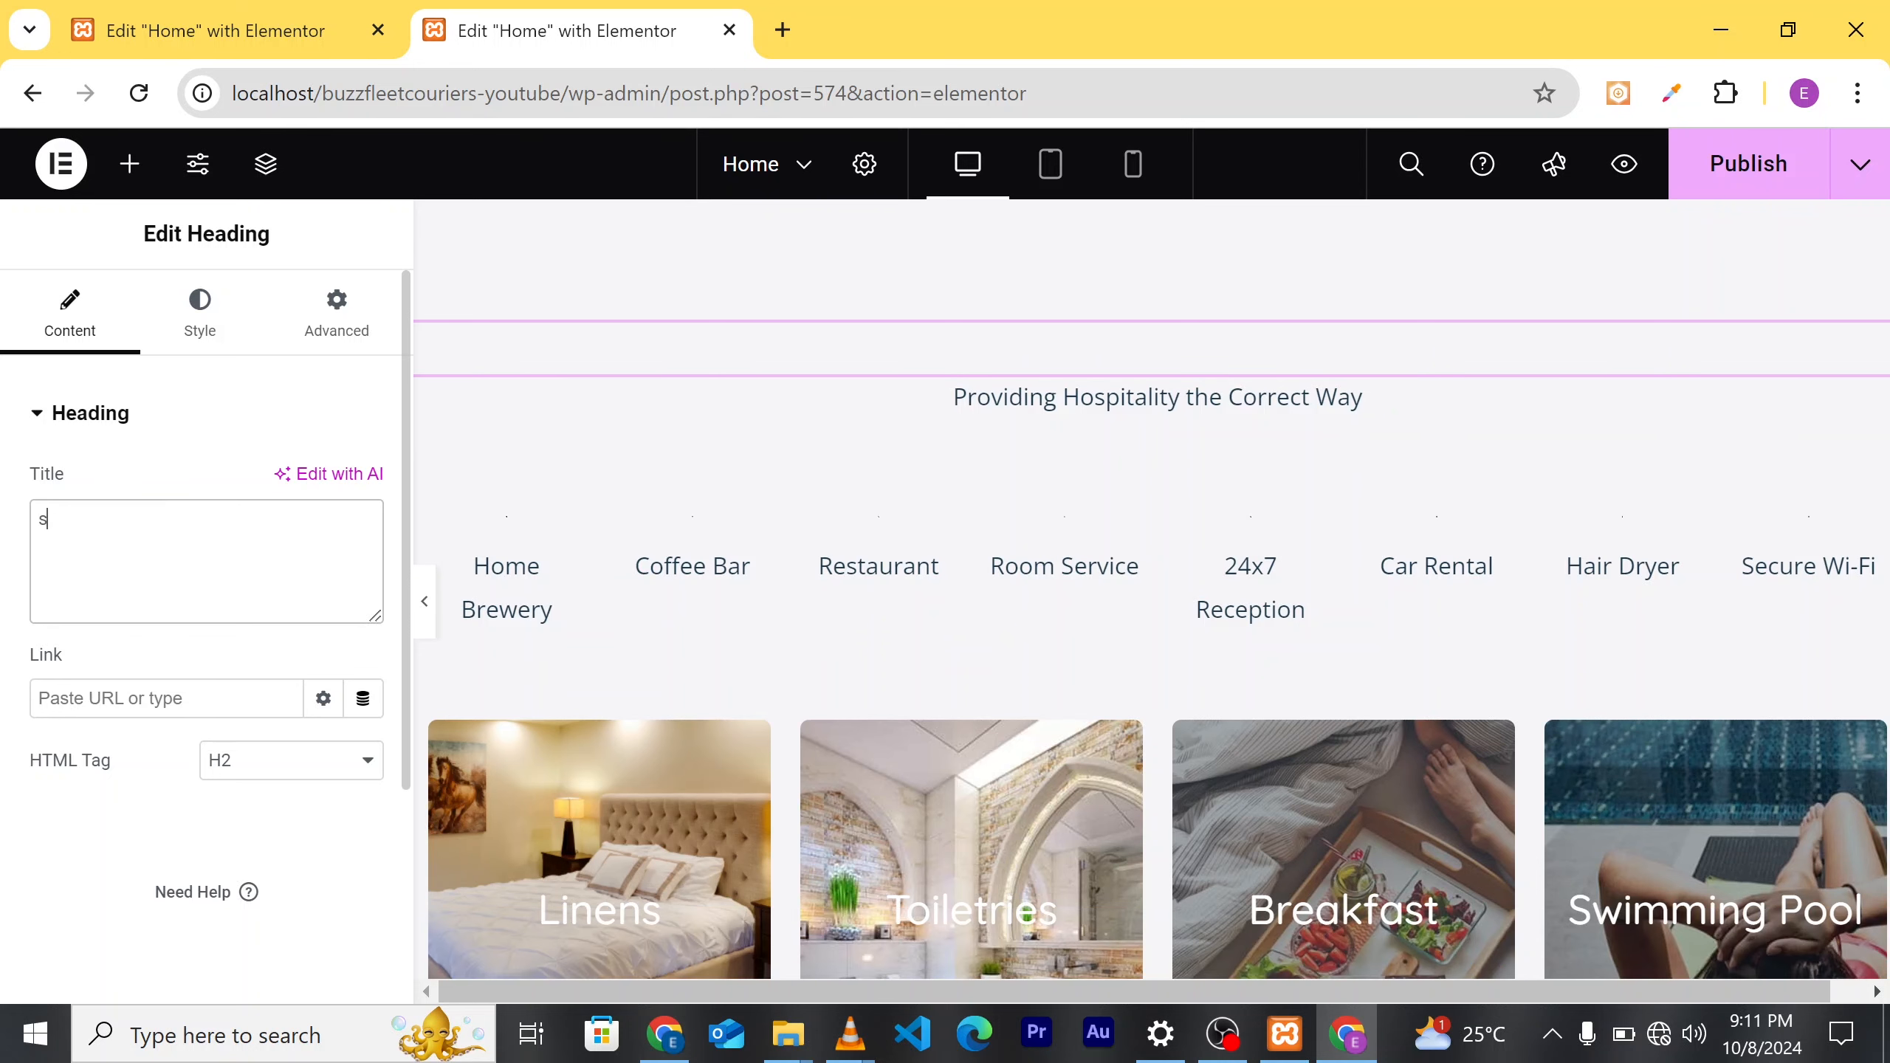
text(ervices)
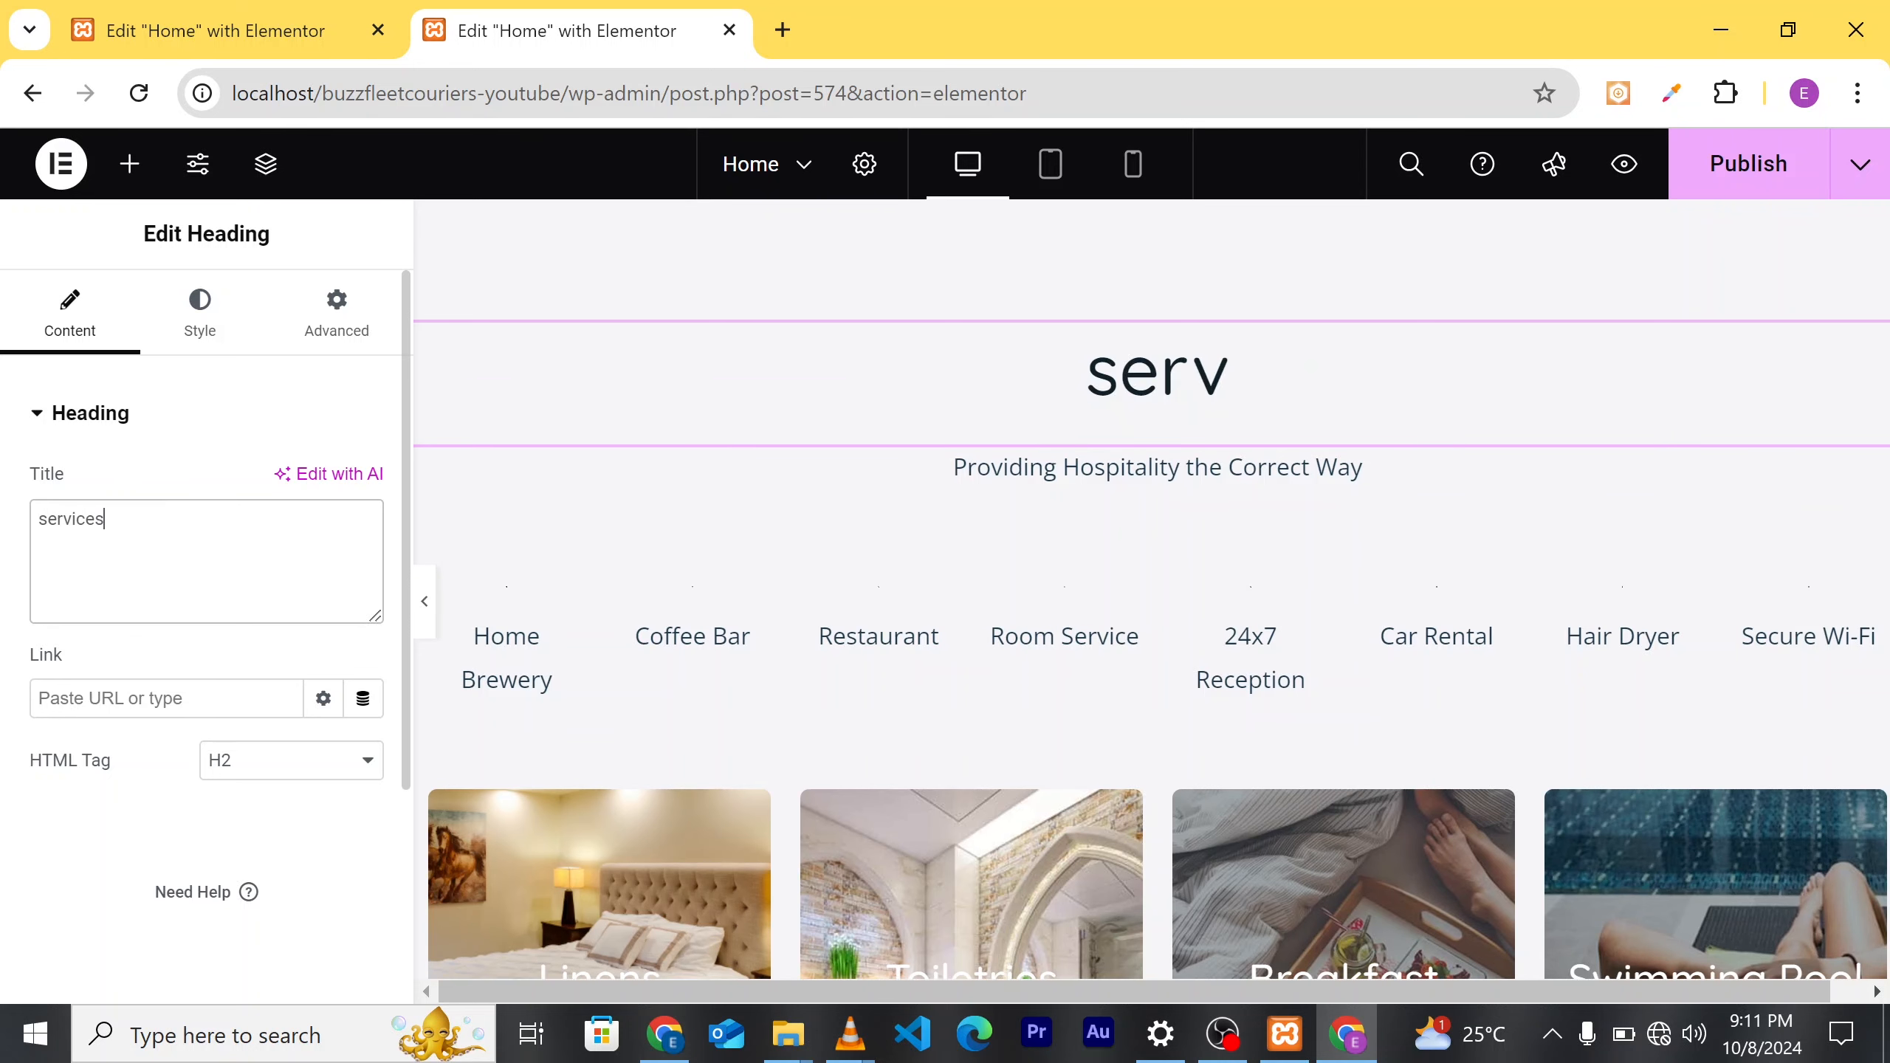
key(Left)
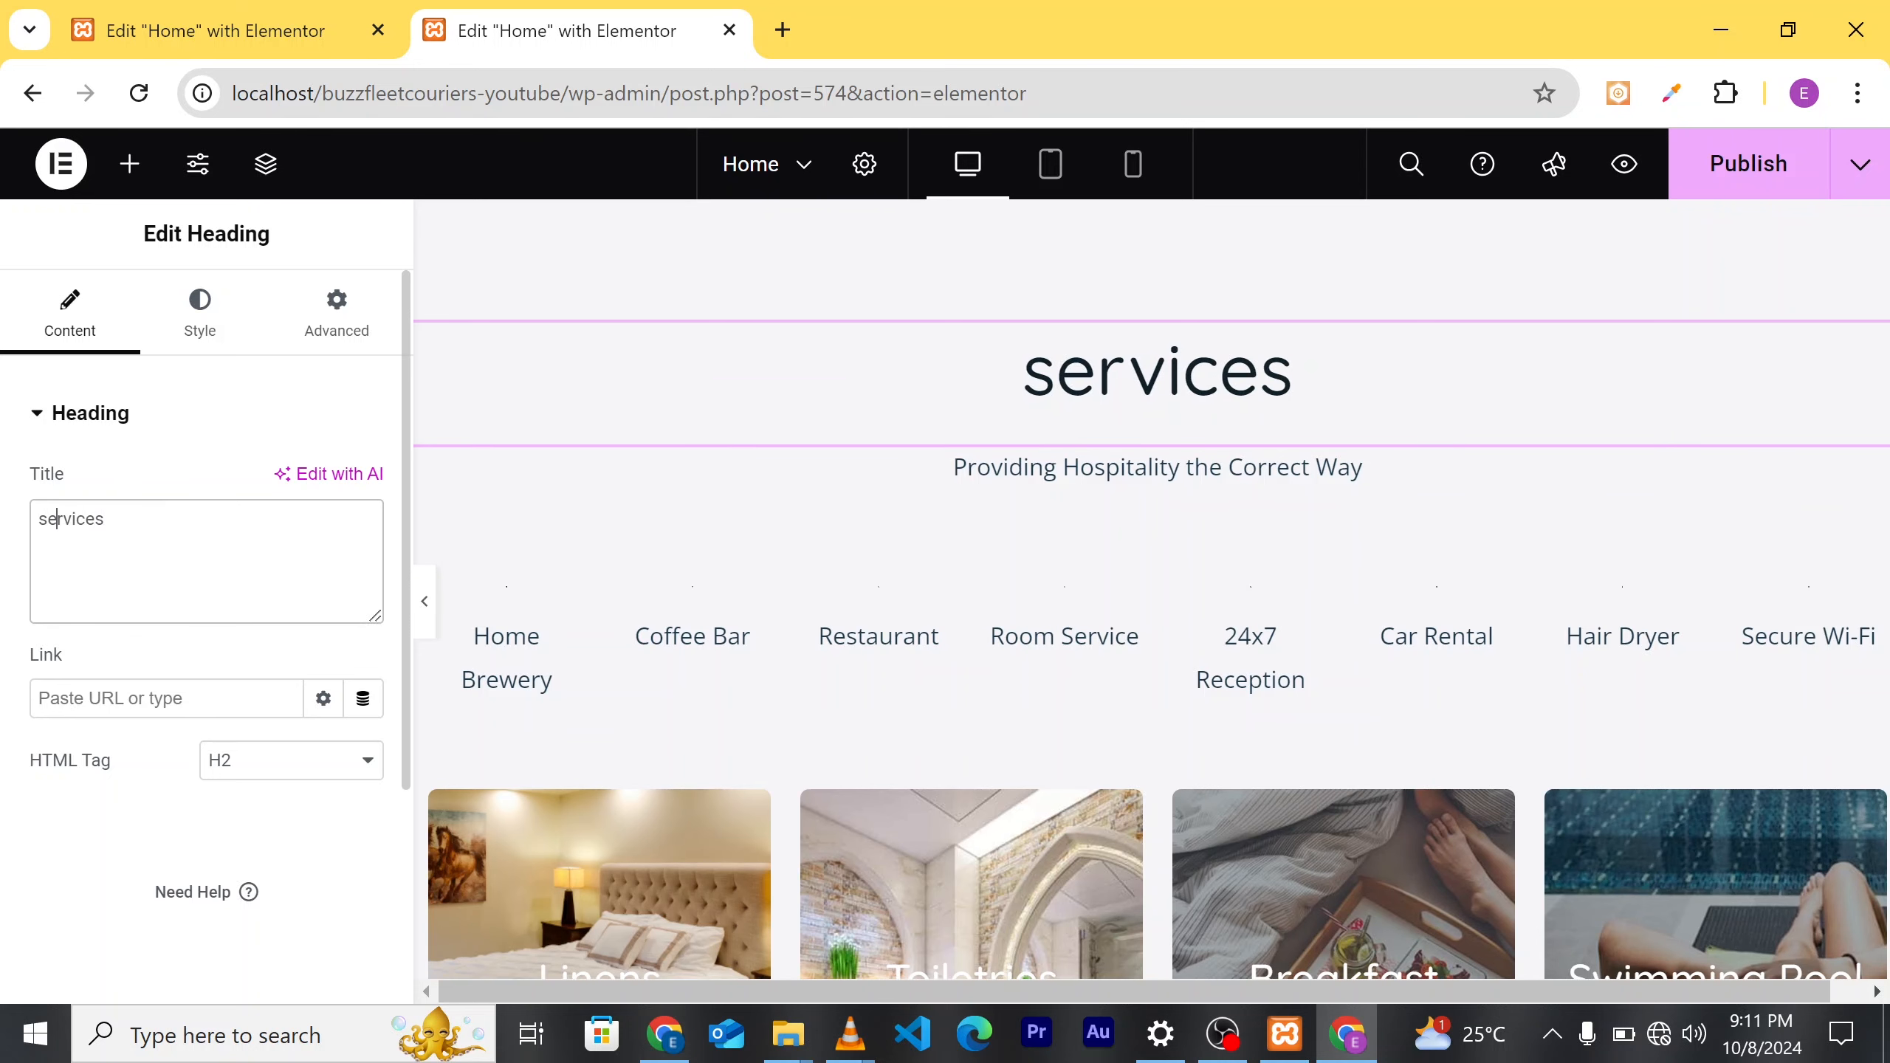
key(BackSpace)
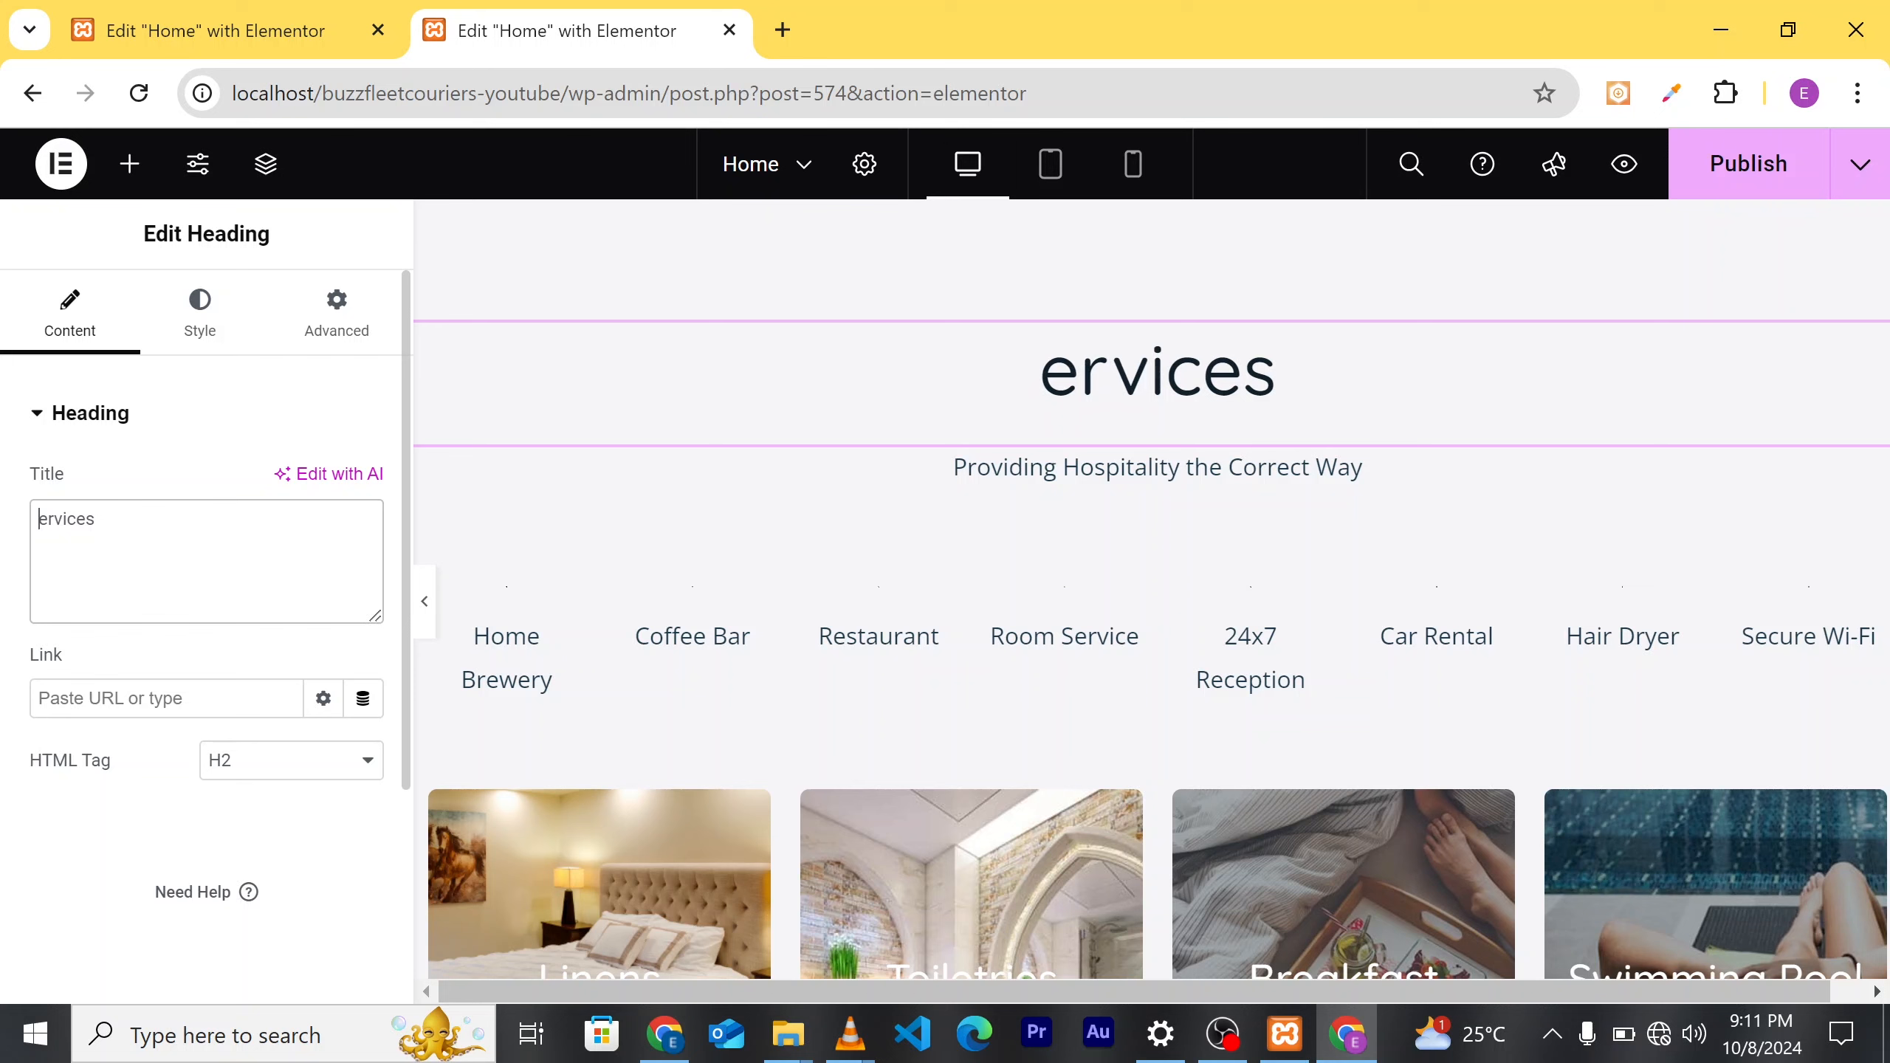
text(aA)
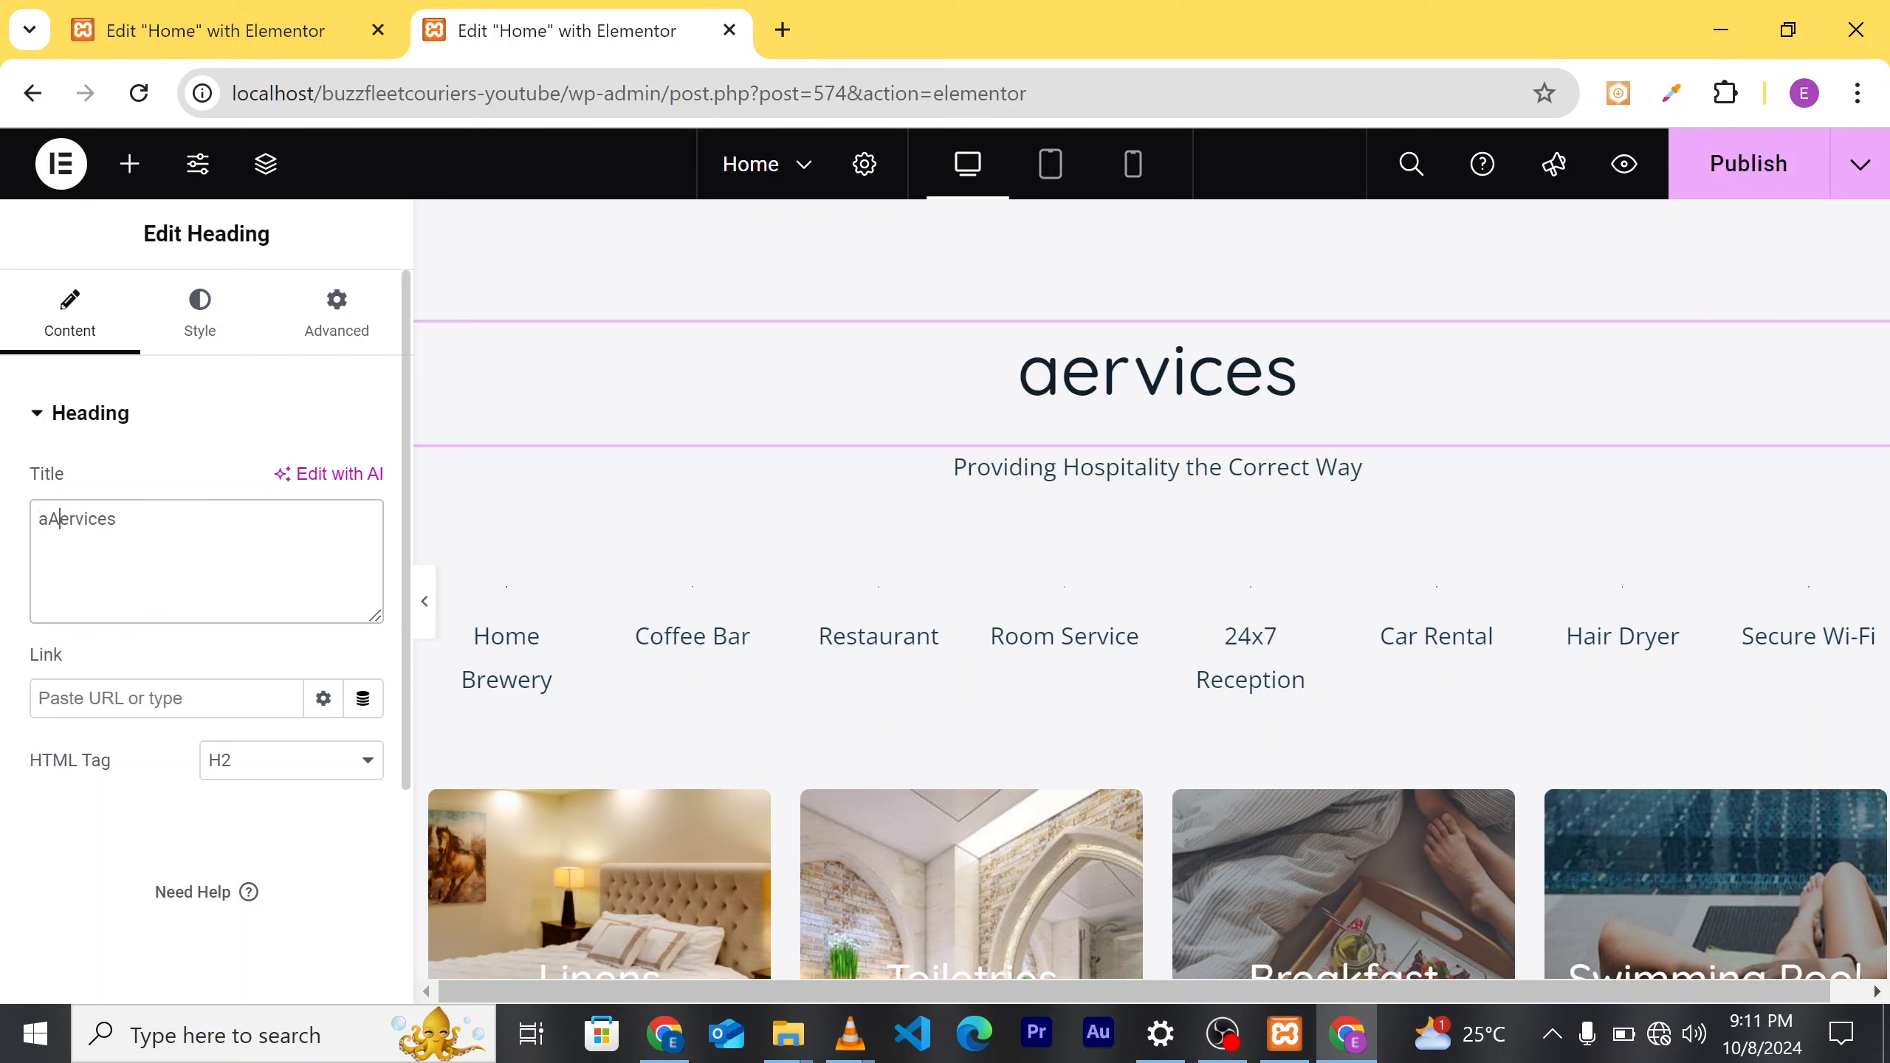
key(Left)
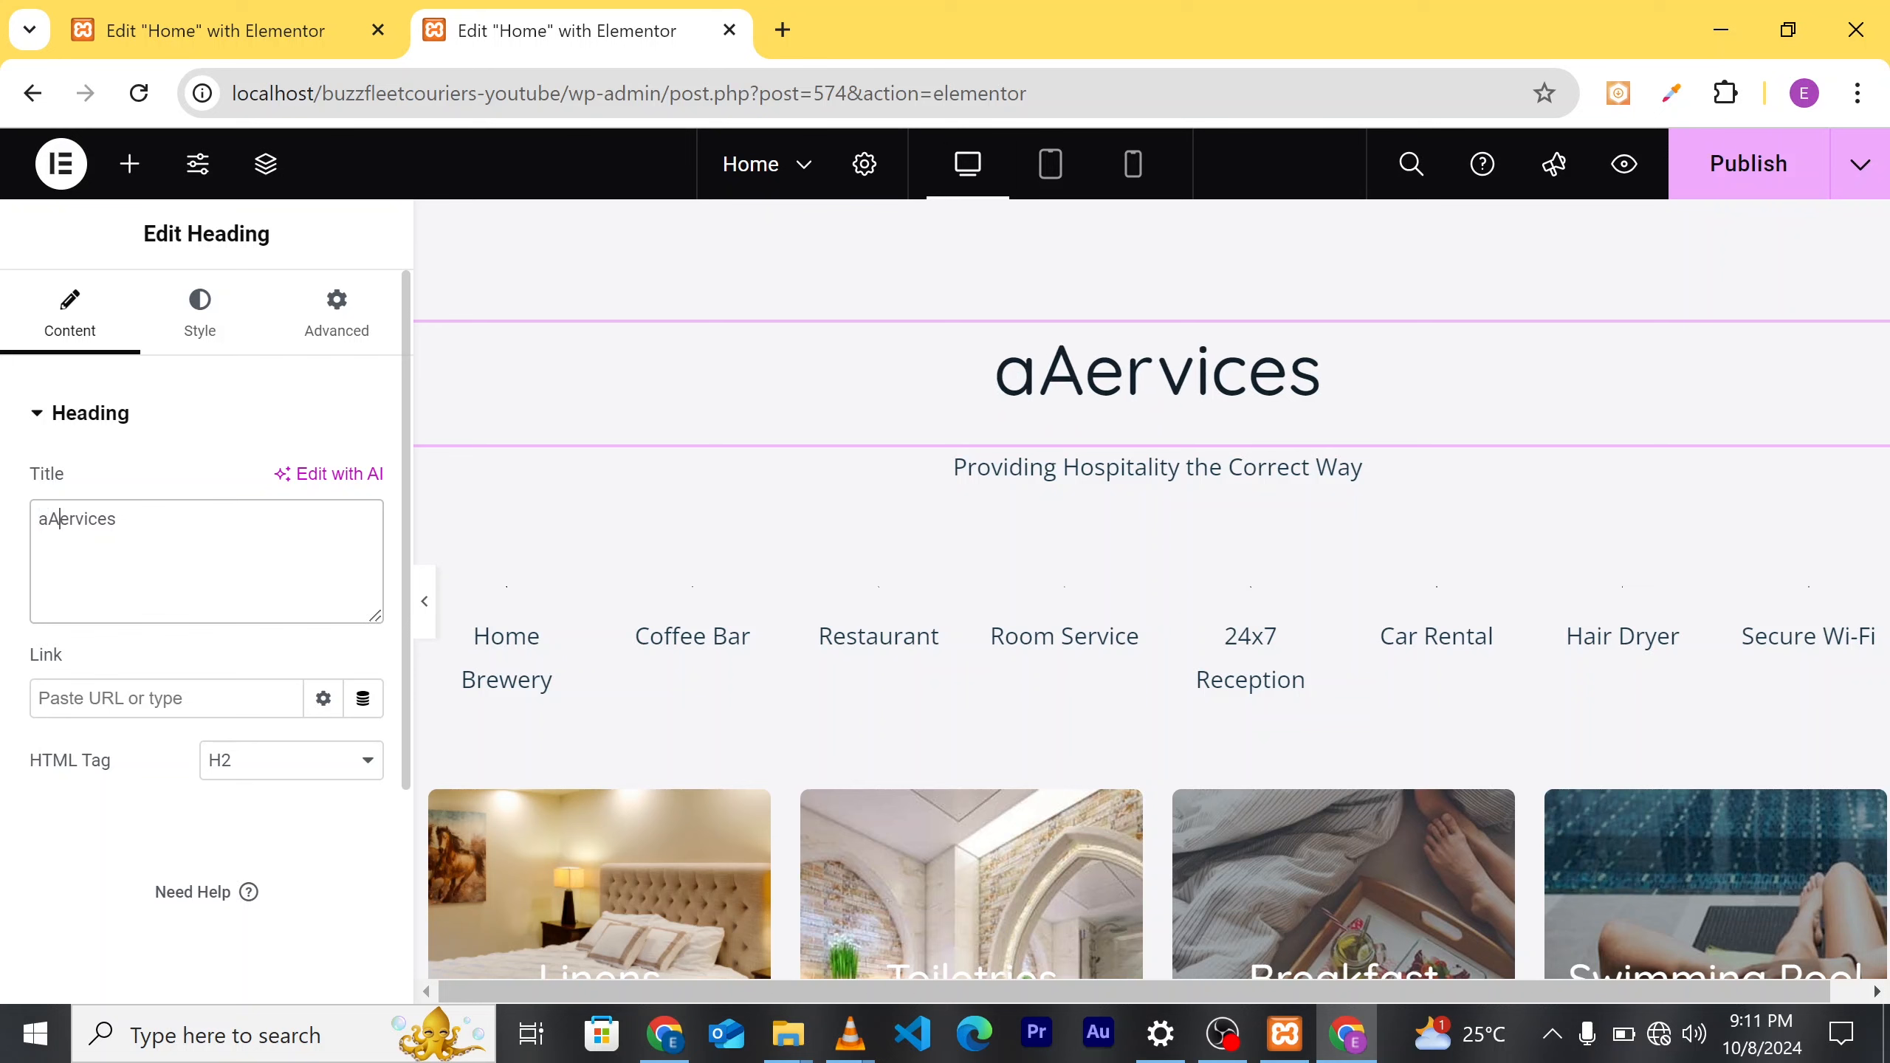
key(BackSpace)
key(BackSpace)
text(S)
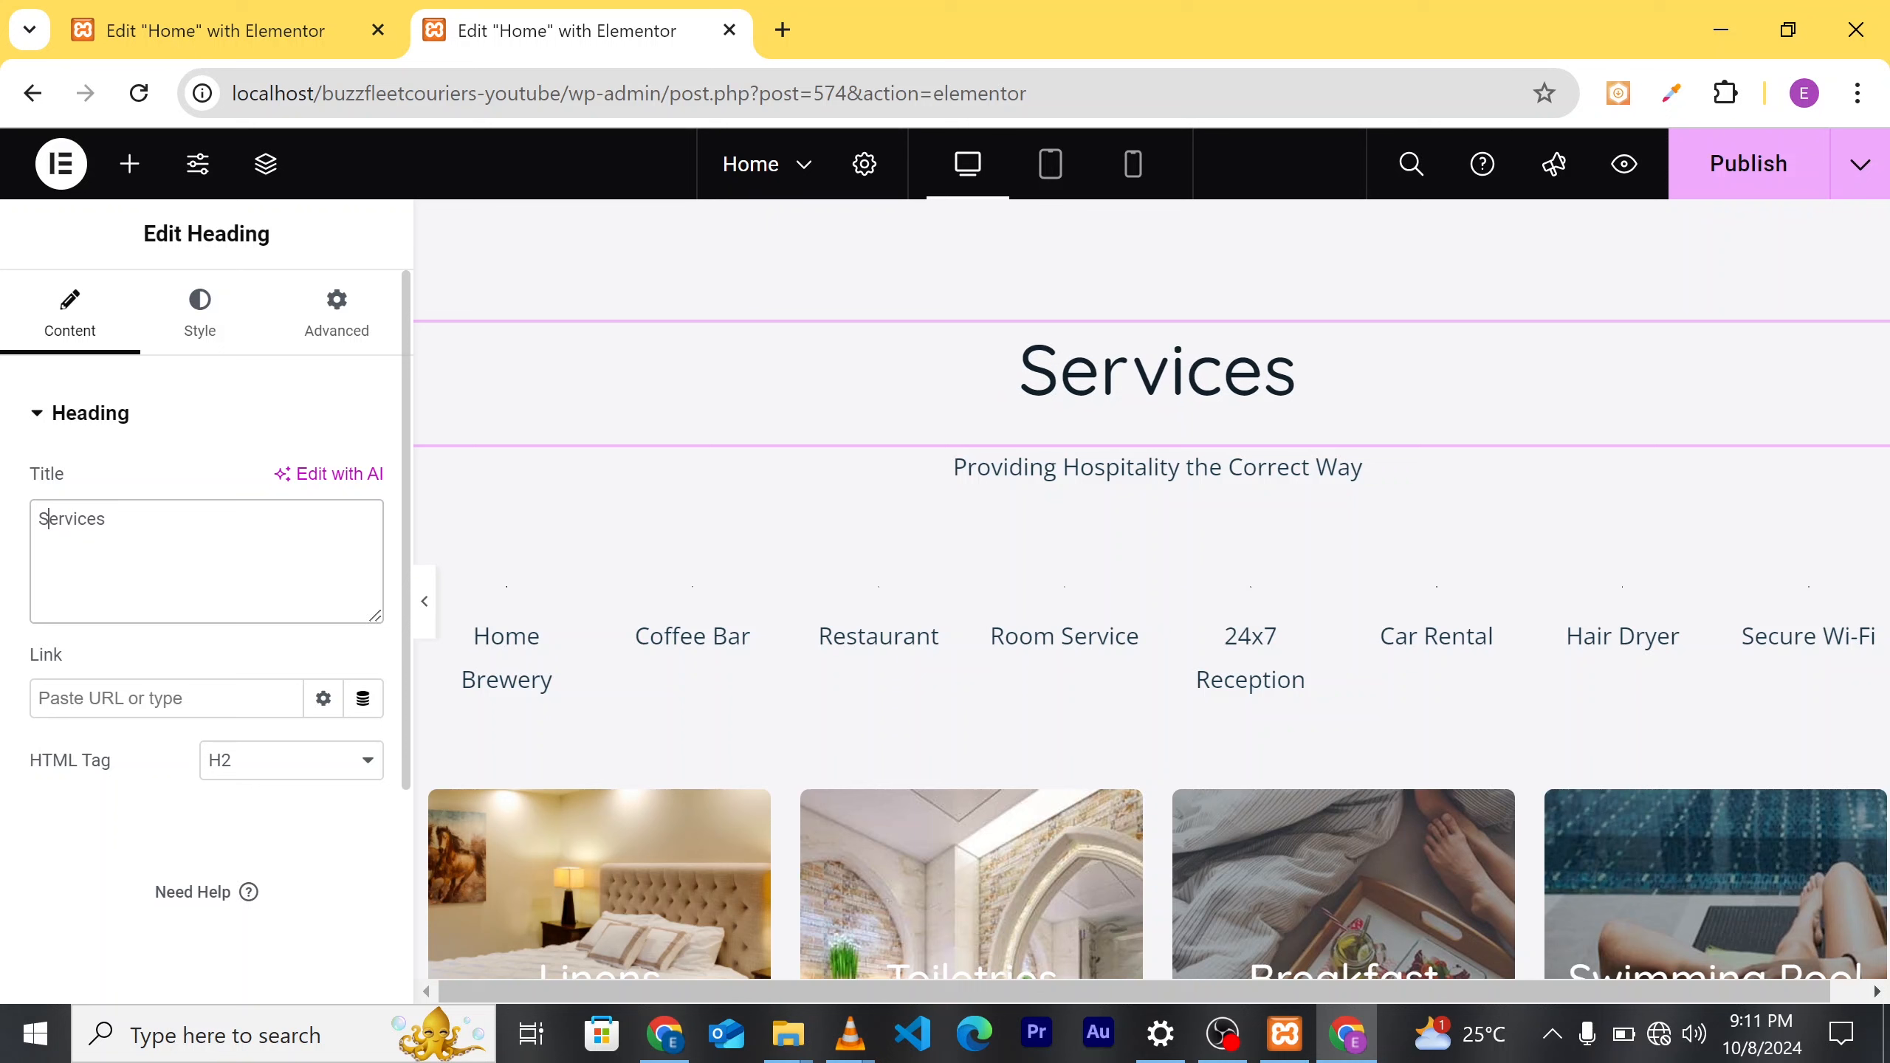
click(1080, 468)
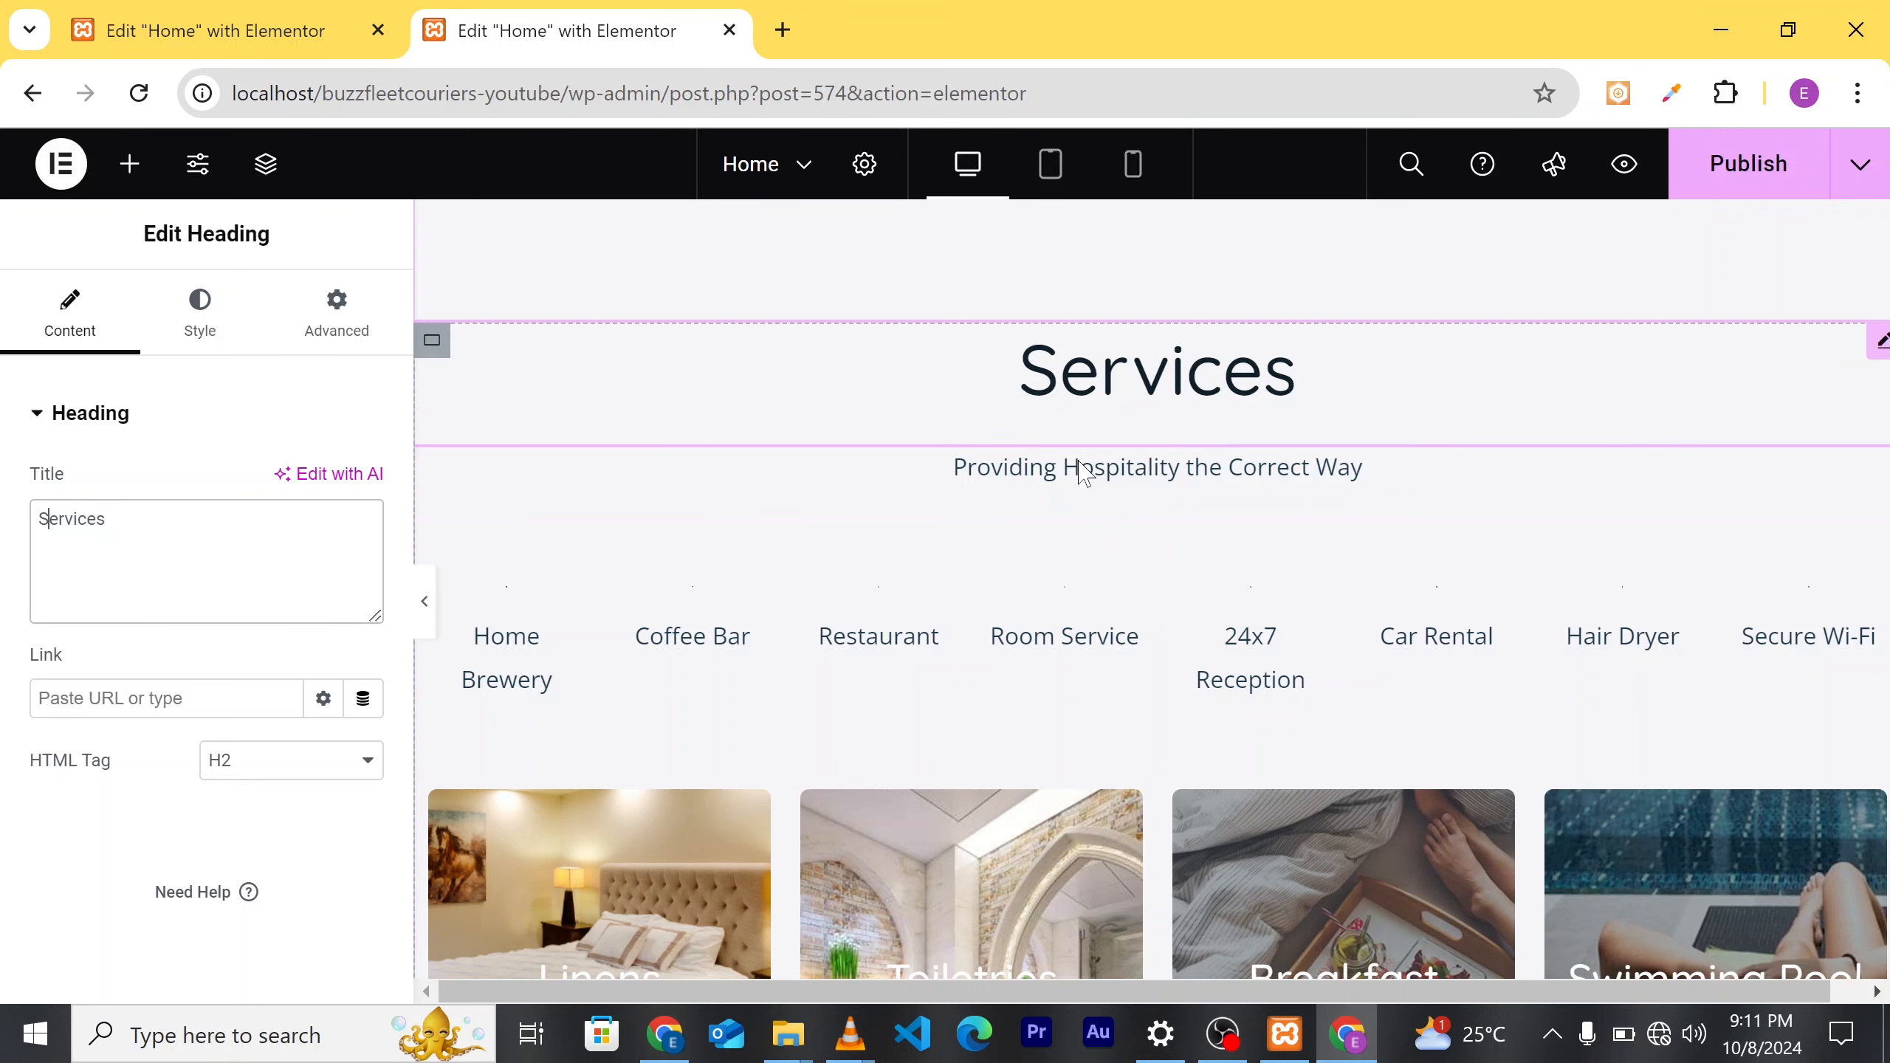
click(1364, 467)
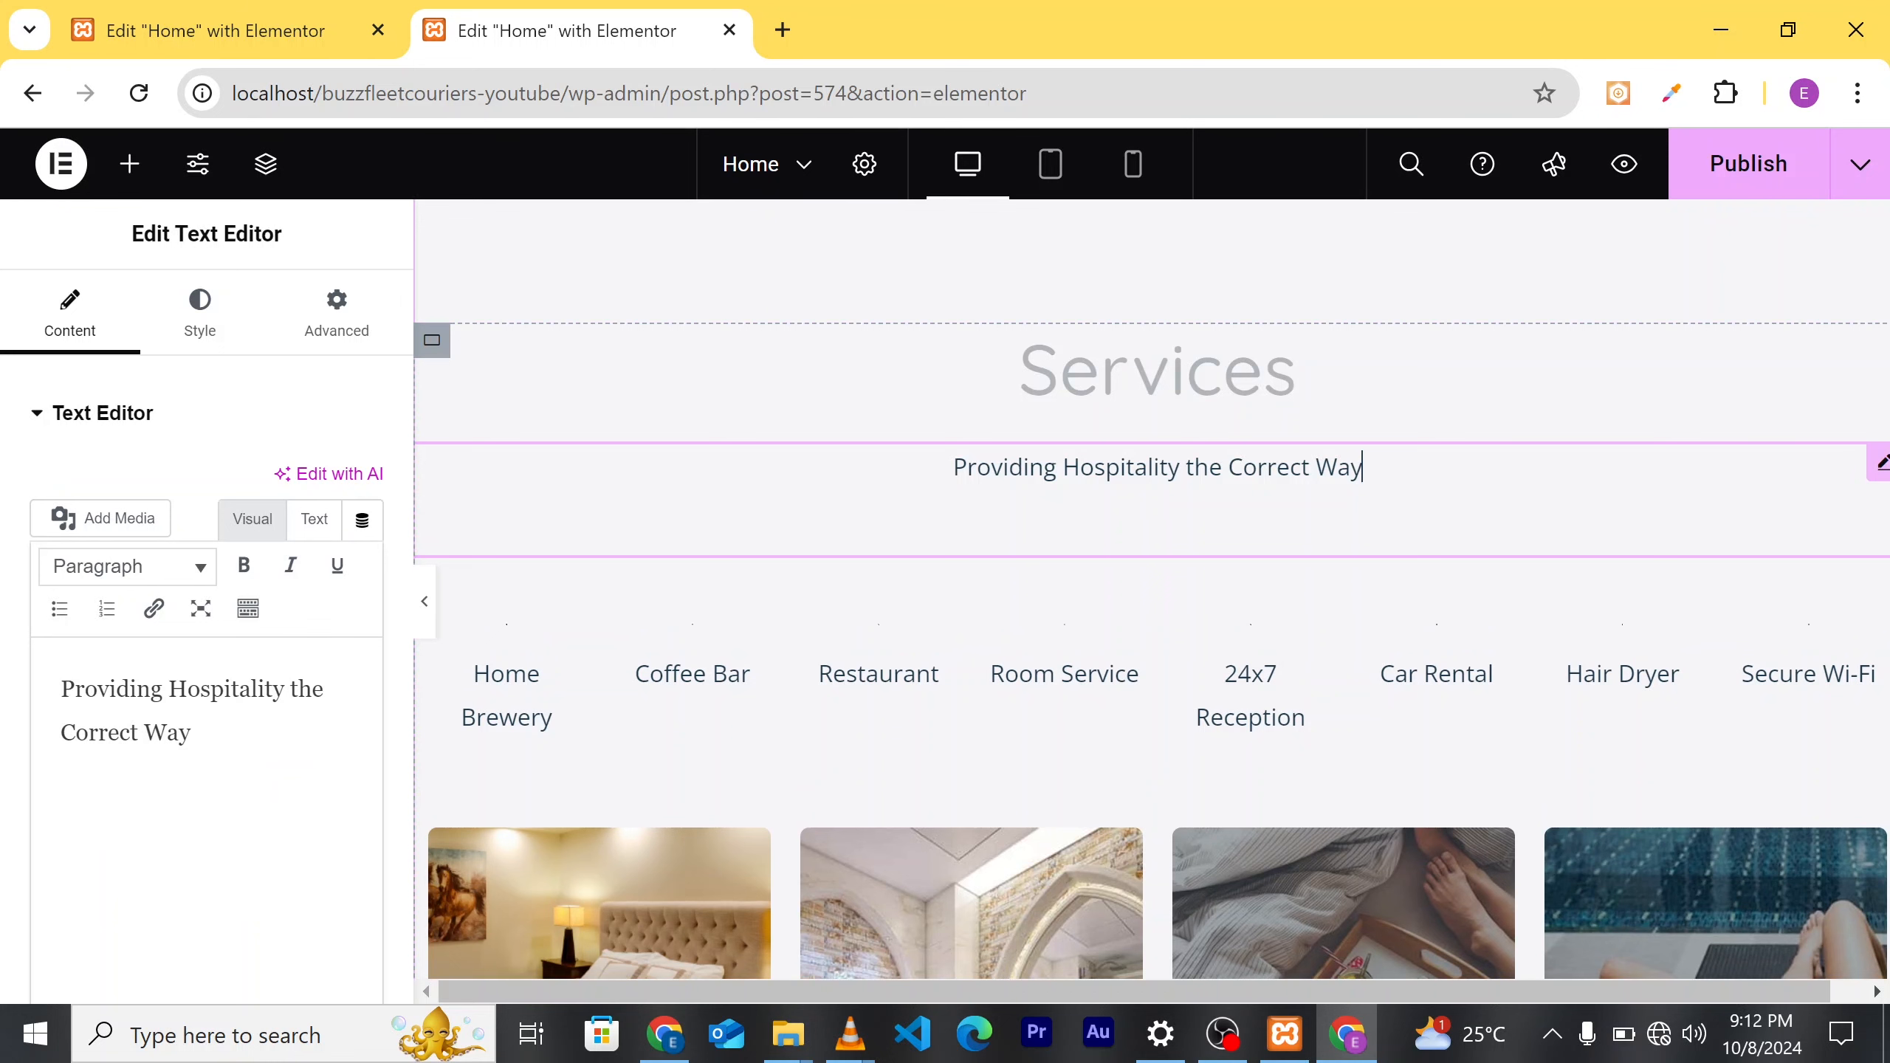
Step: Delete the Providing Hospitality tagline and the container of amenity items
right_click(1399, 476)
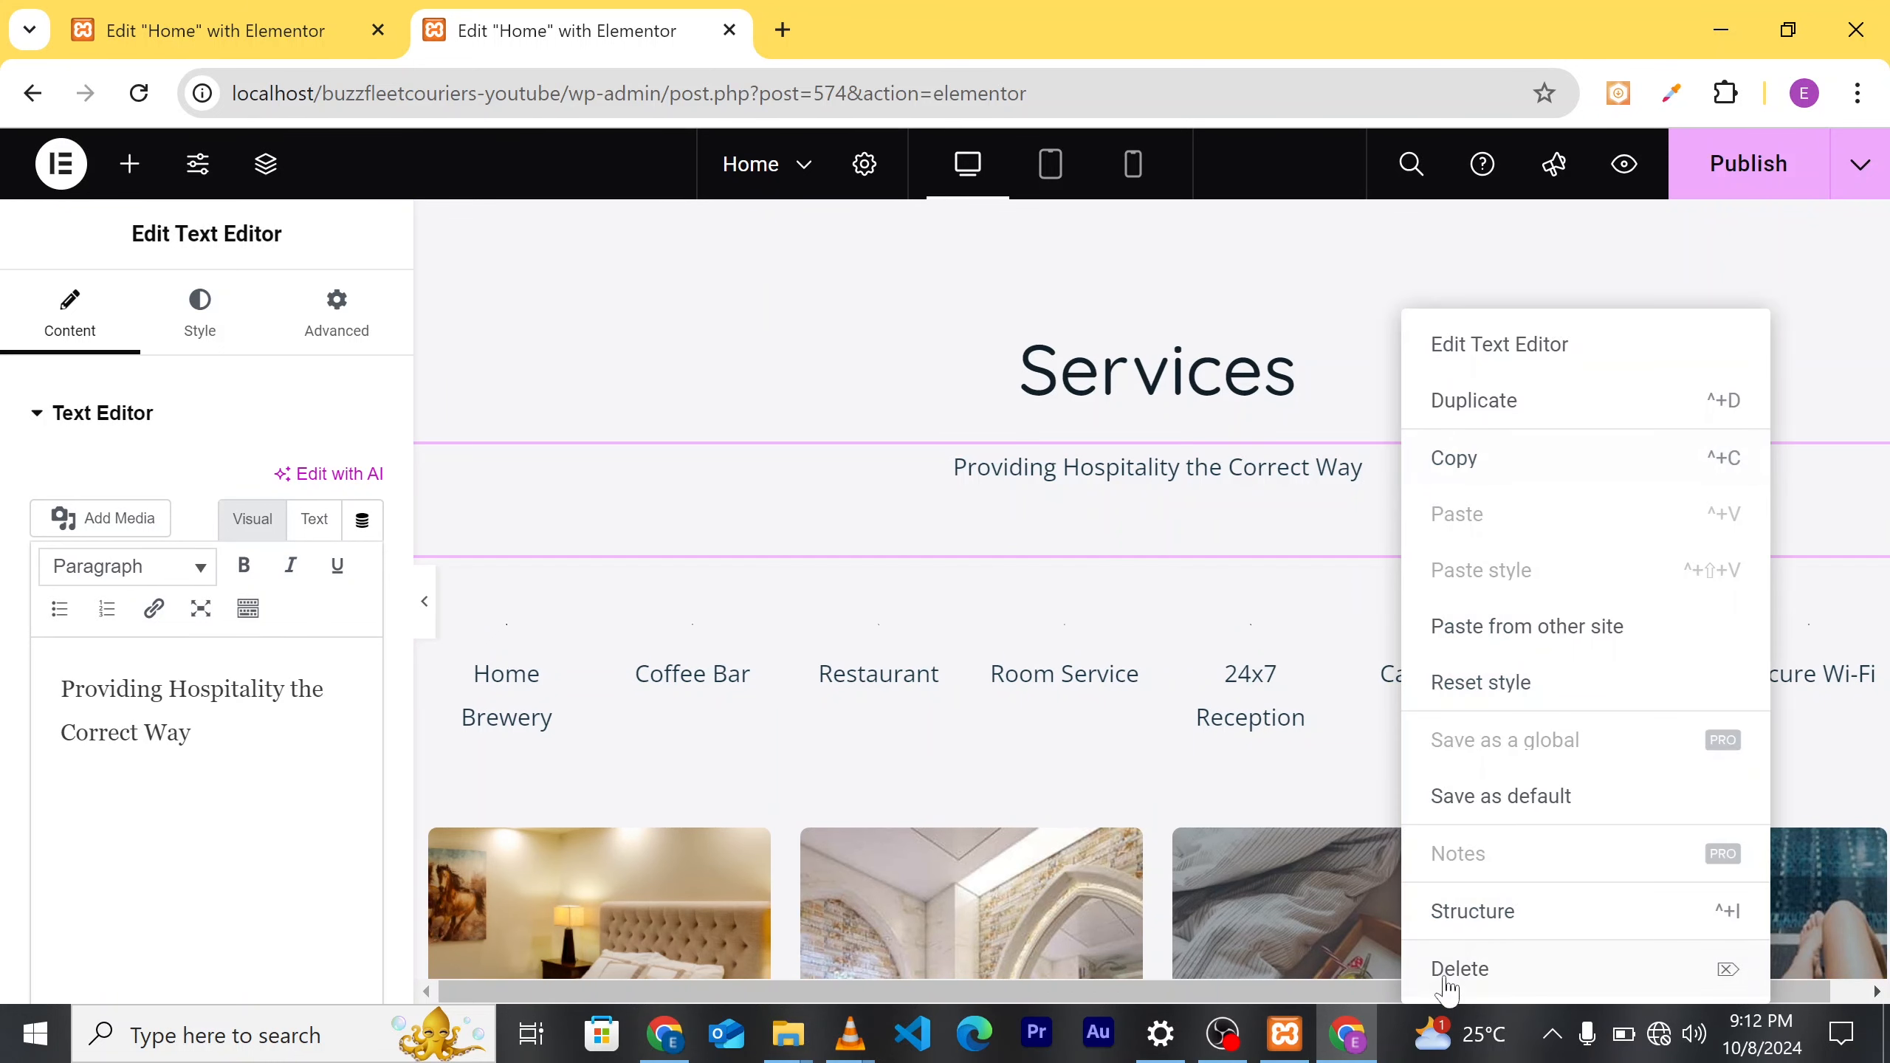
click(1479, 985)
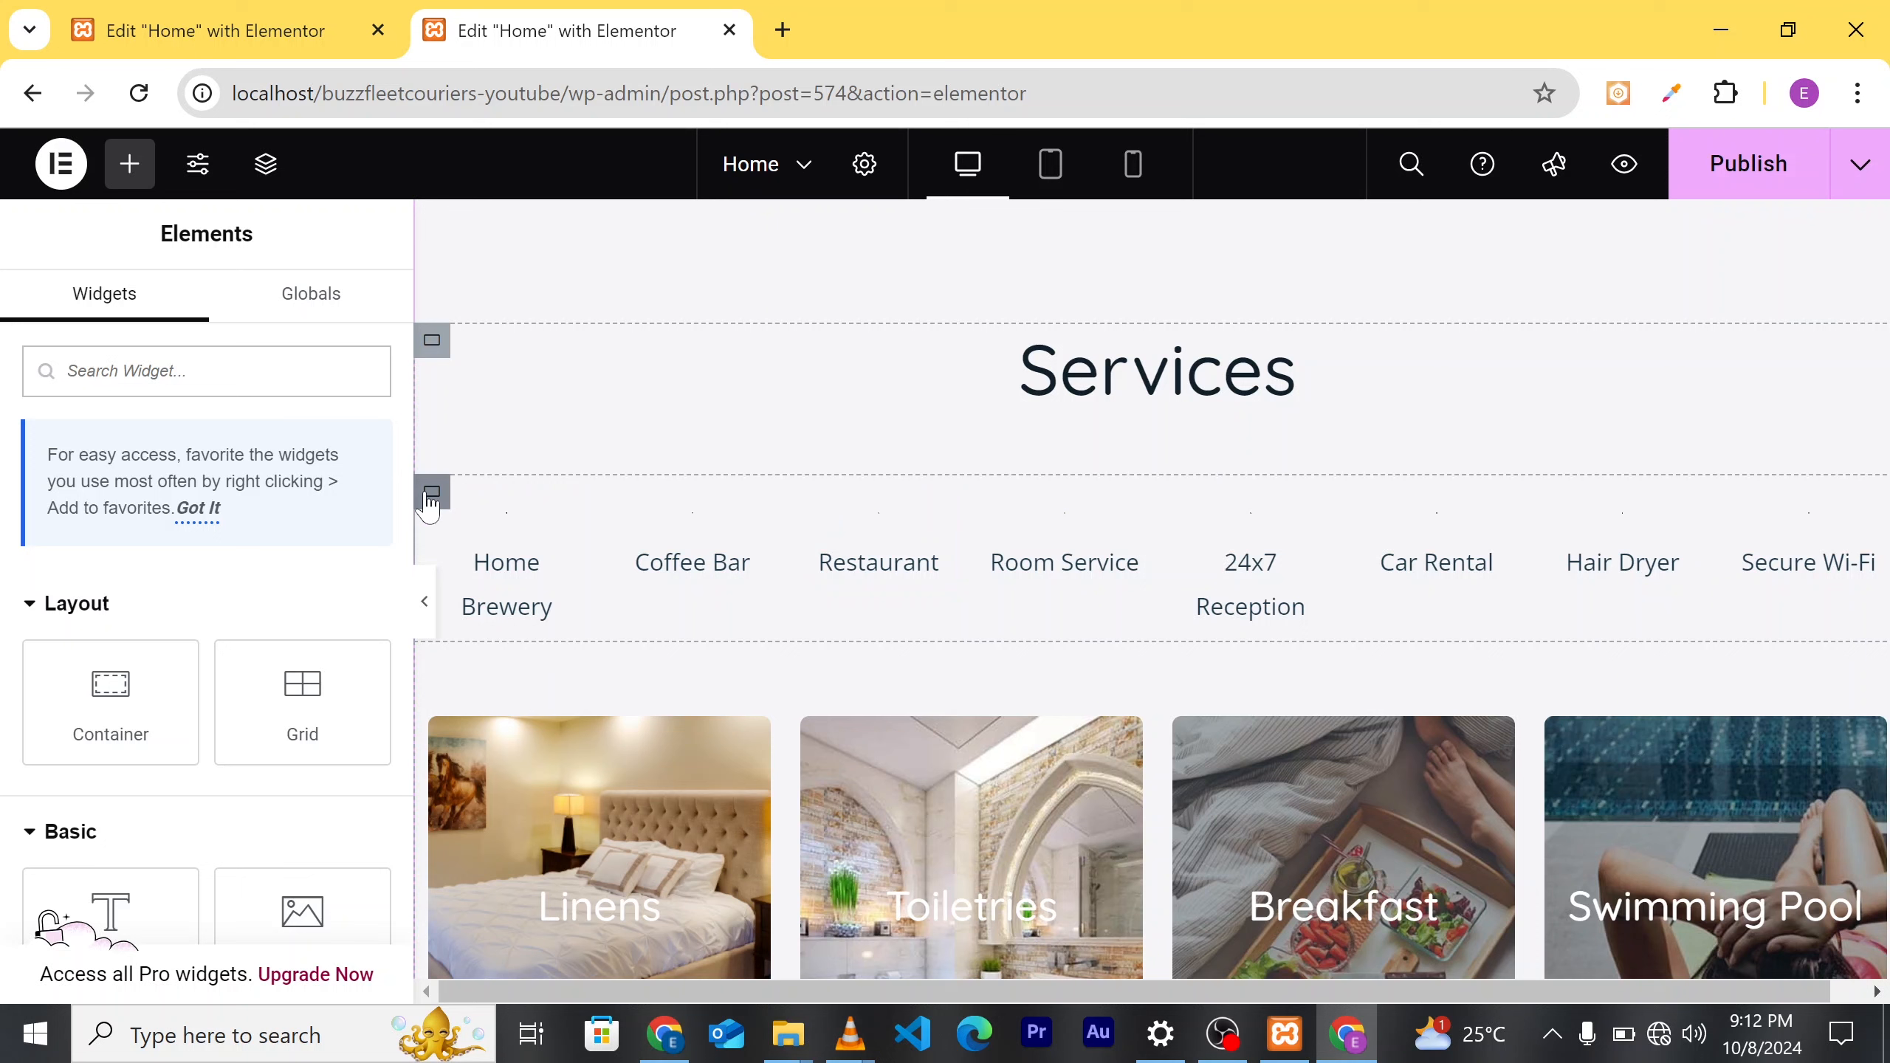
click(522, 572)
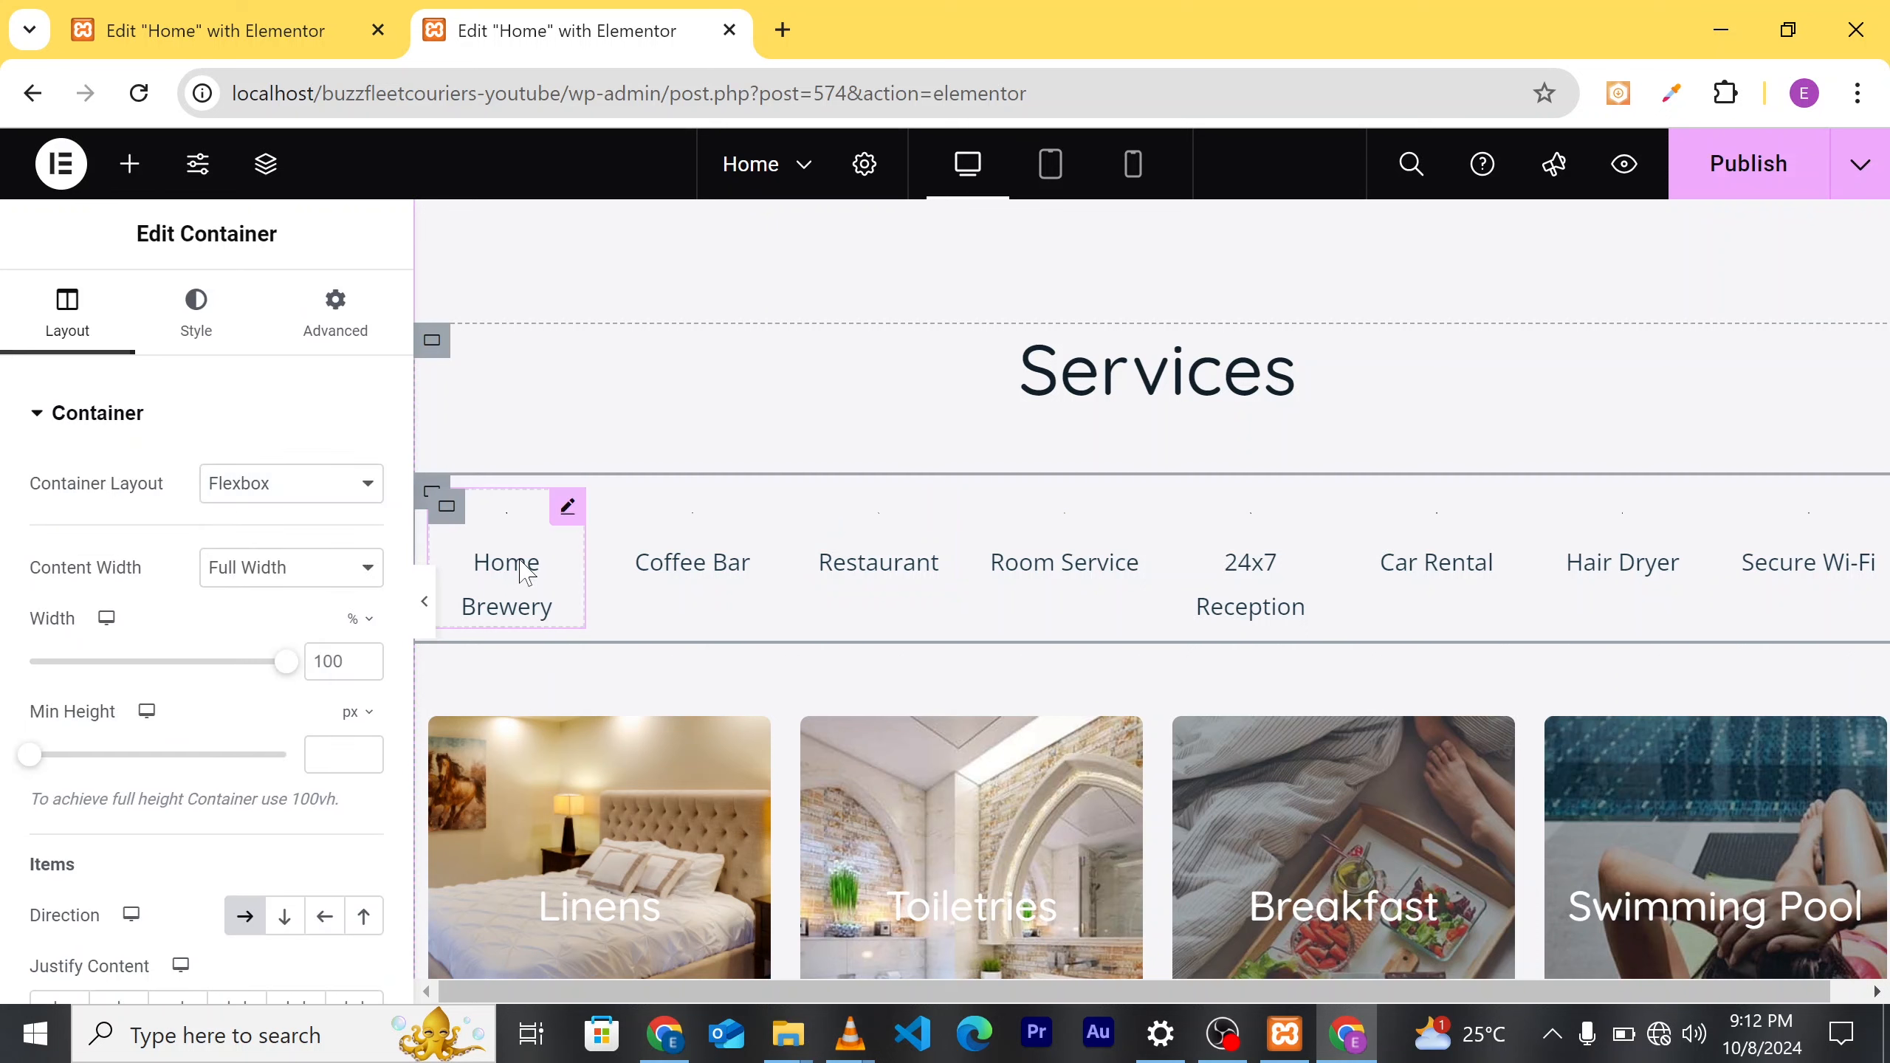
click(476, 524)
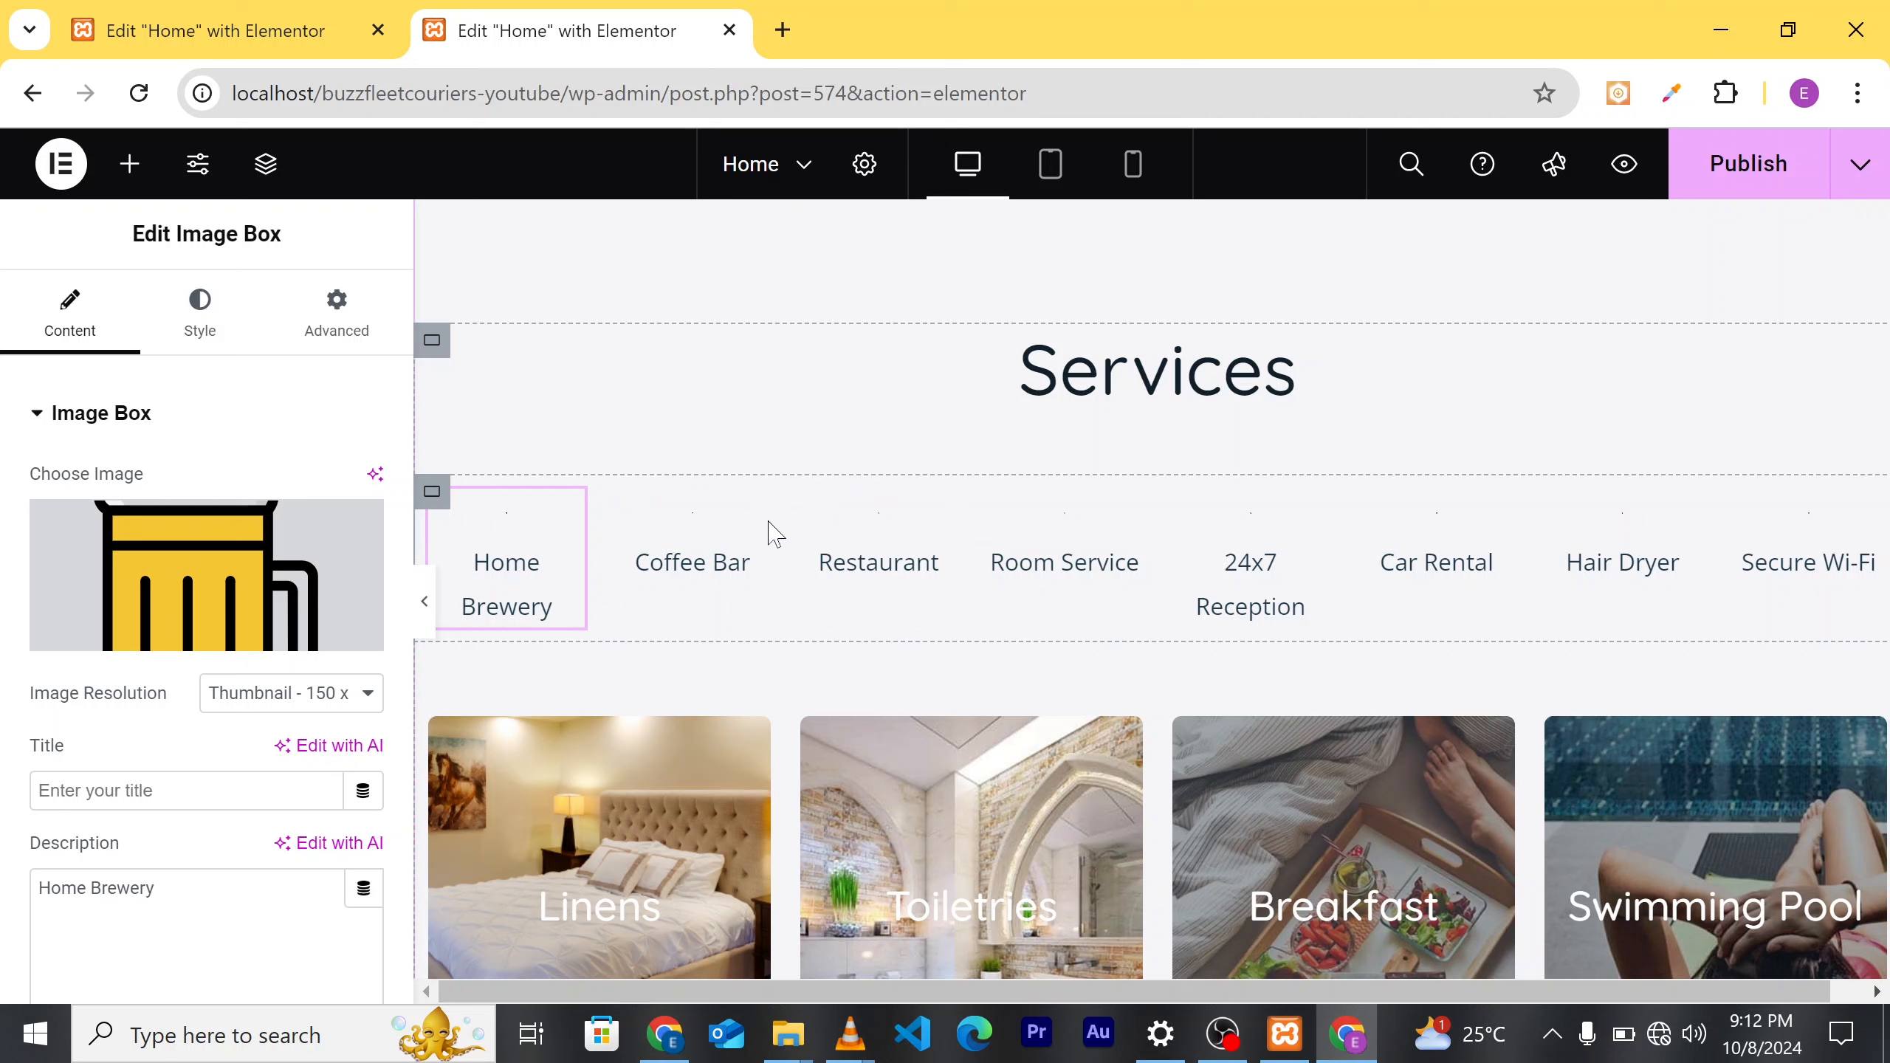
right_click(432, 498)
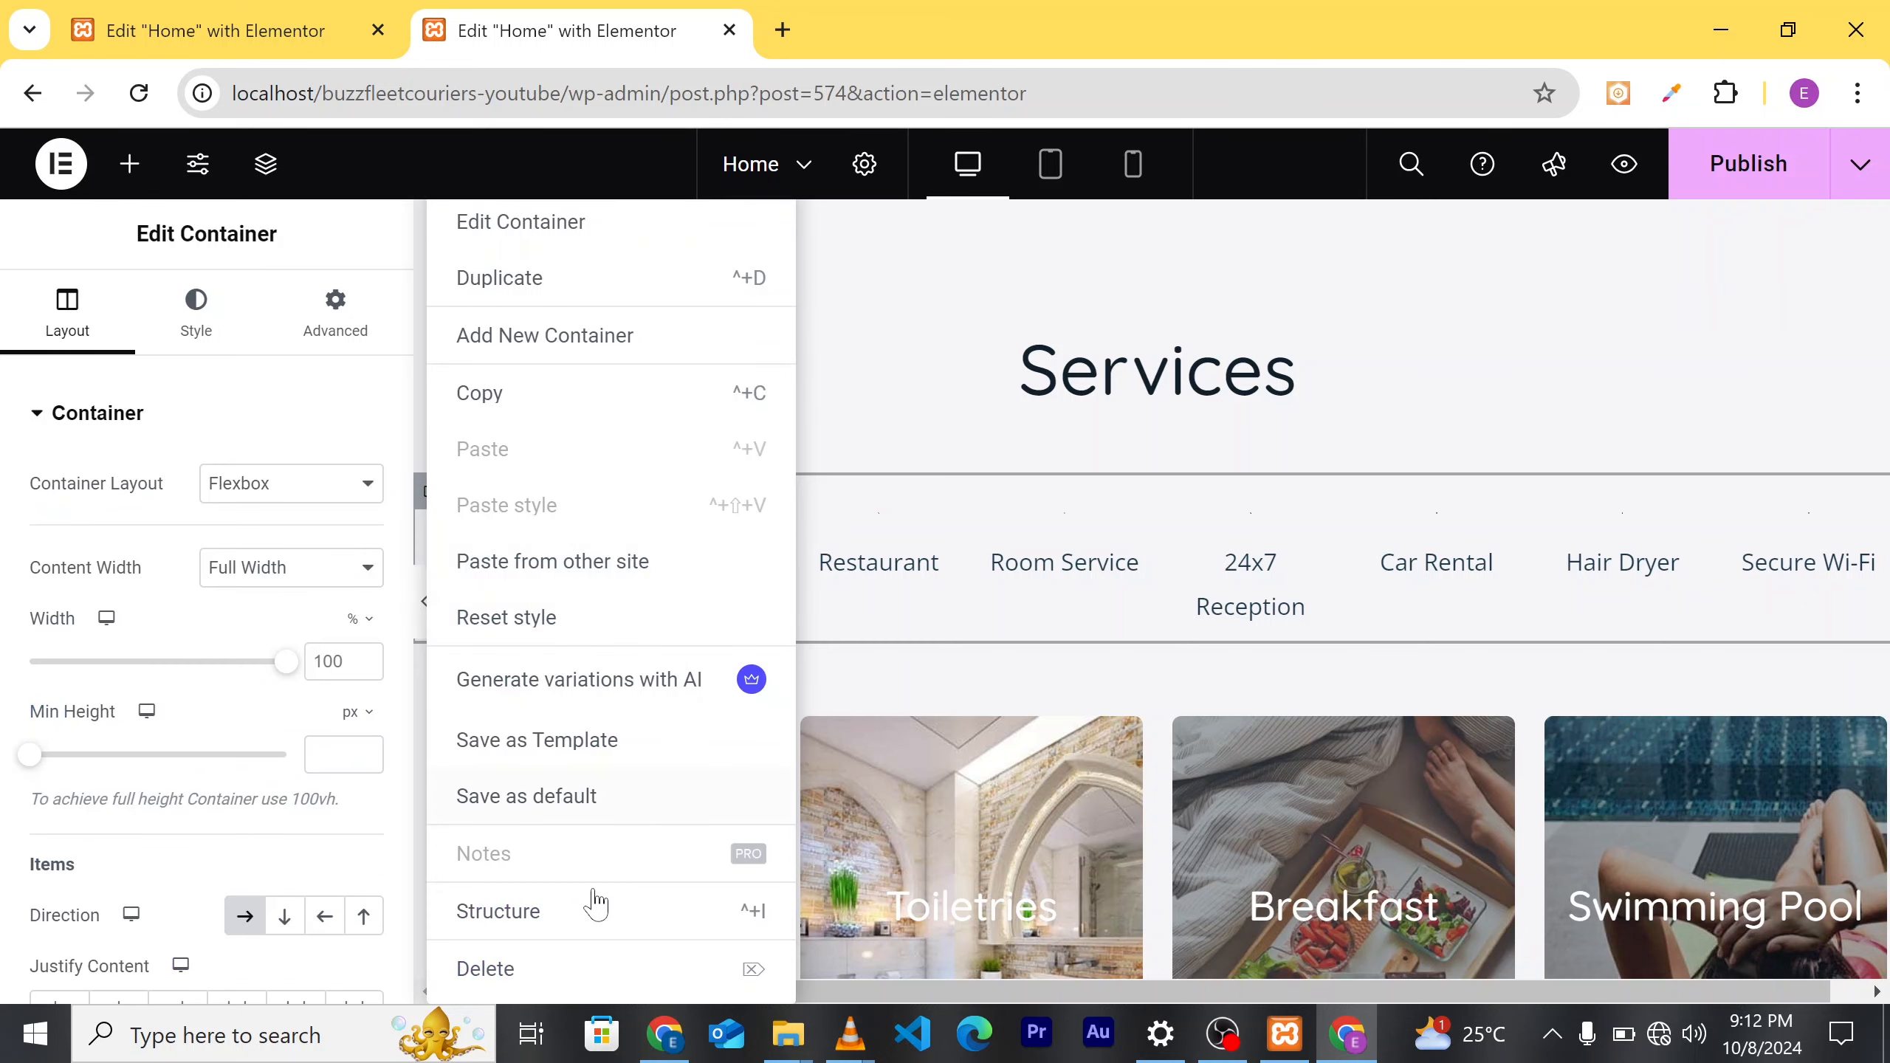
click(525, 971)
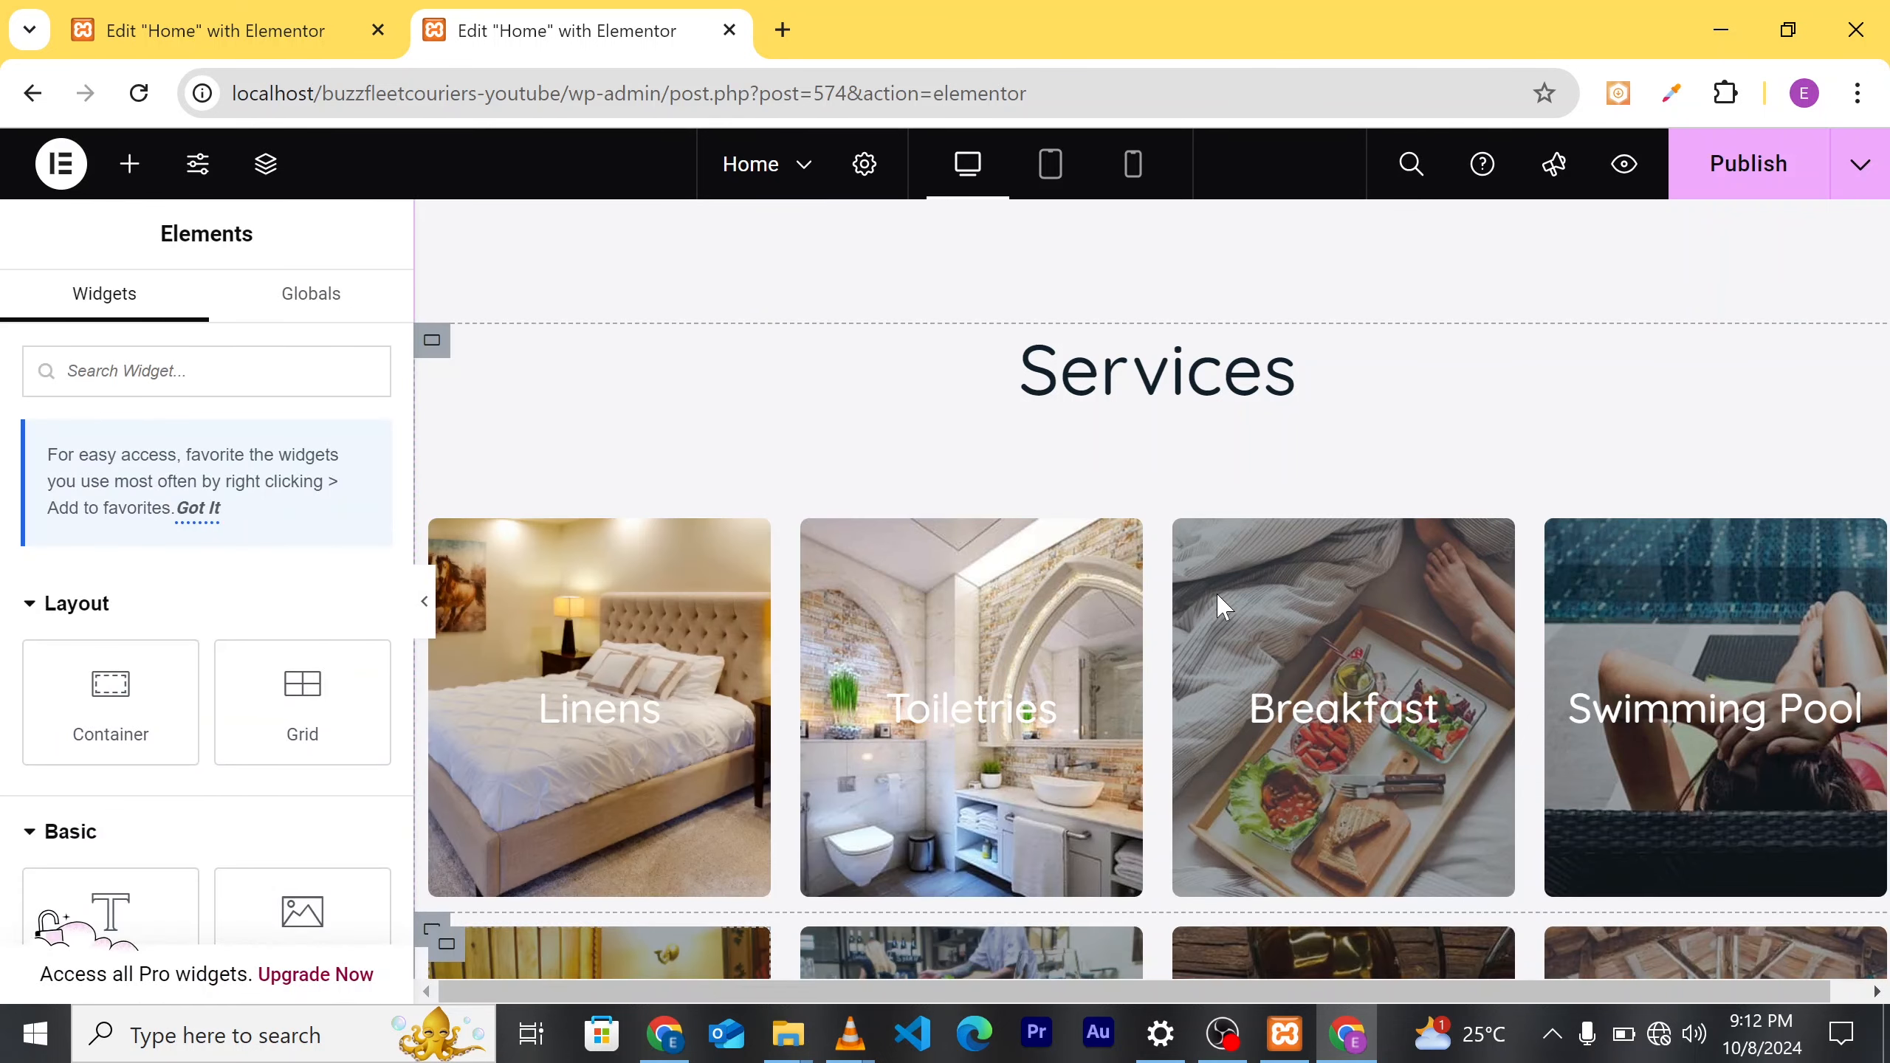
Step: Check the Linens card's background image, then select the Linens caption heading to edit its title
scroll(1042, 592, down, 5)
scroll(1116, 593, up, 4)
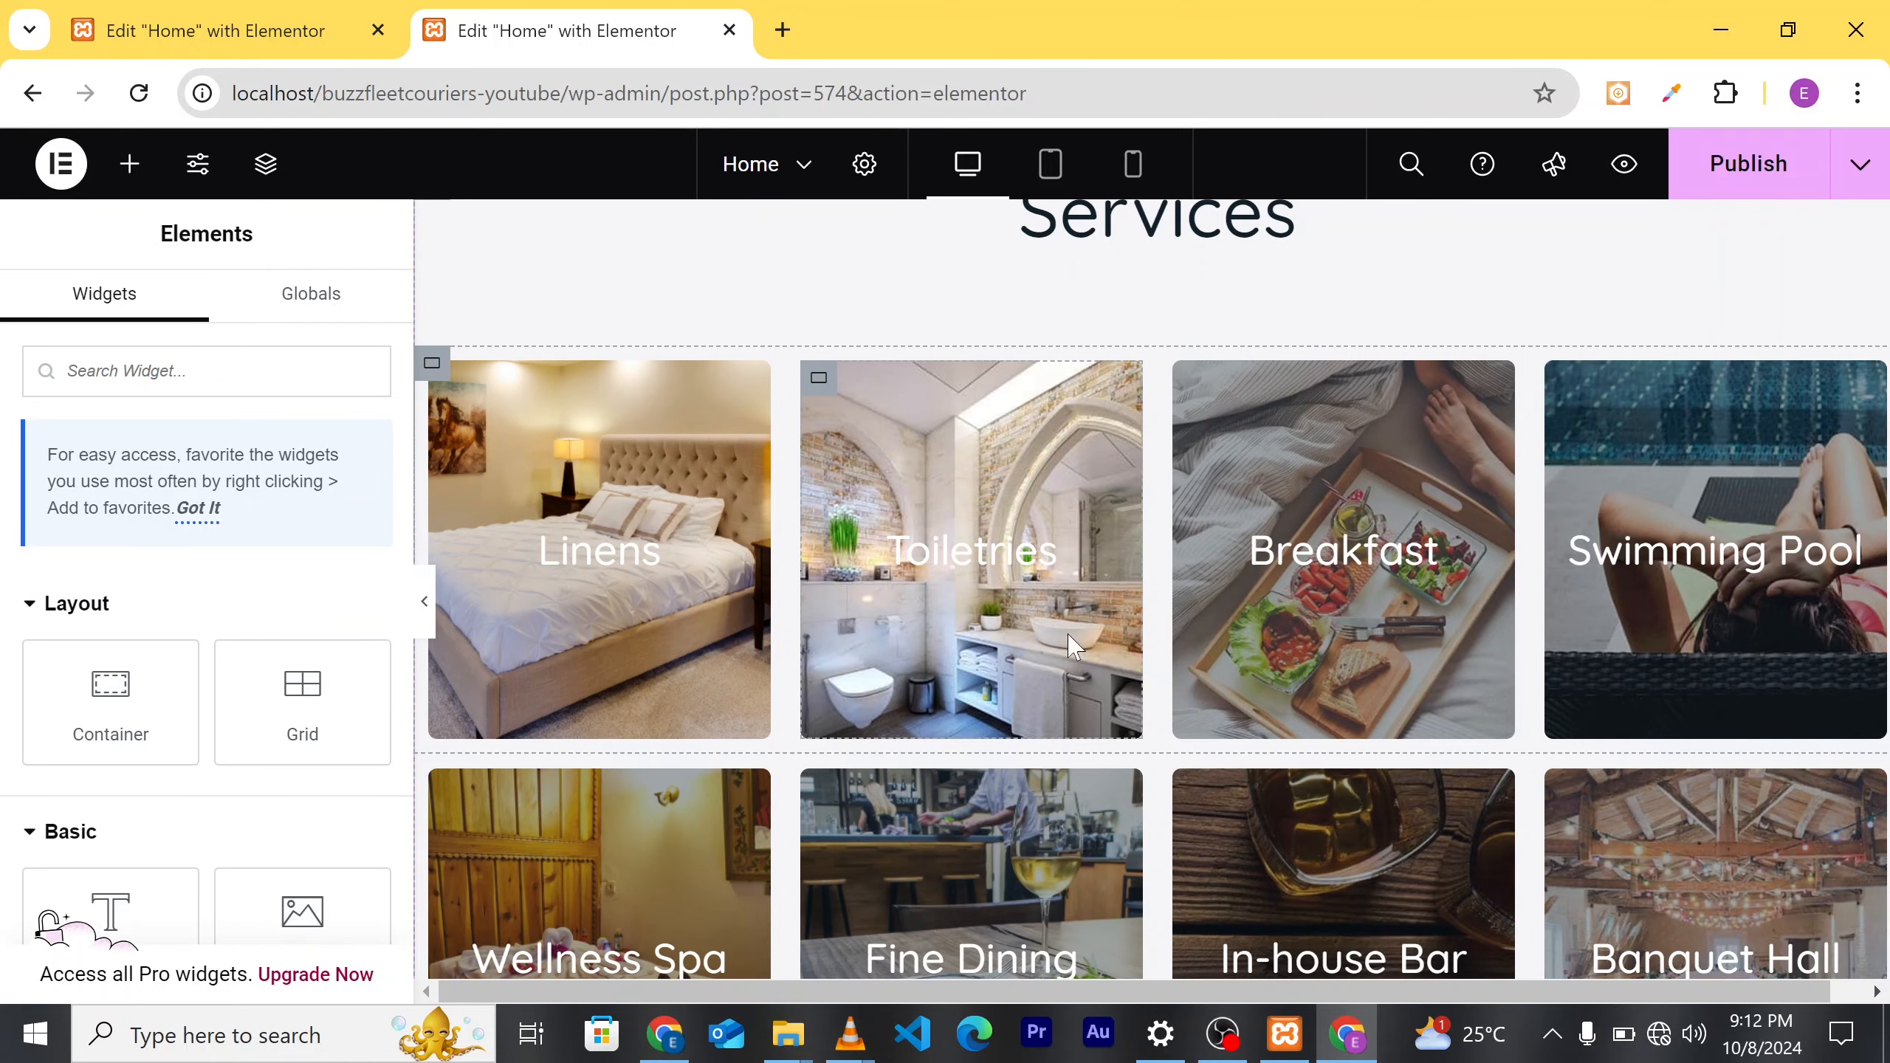
scroll(1143, 640, down, 1)
scroll(893, 589, up, 2)
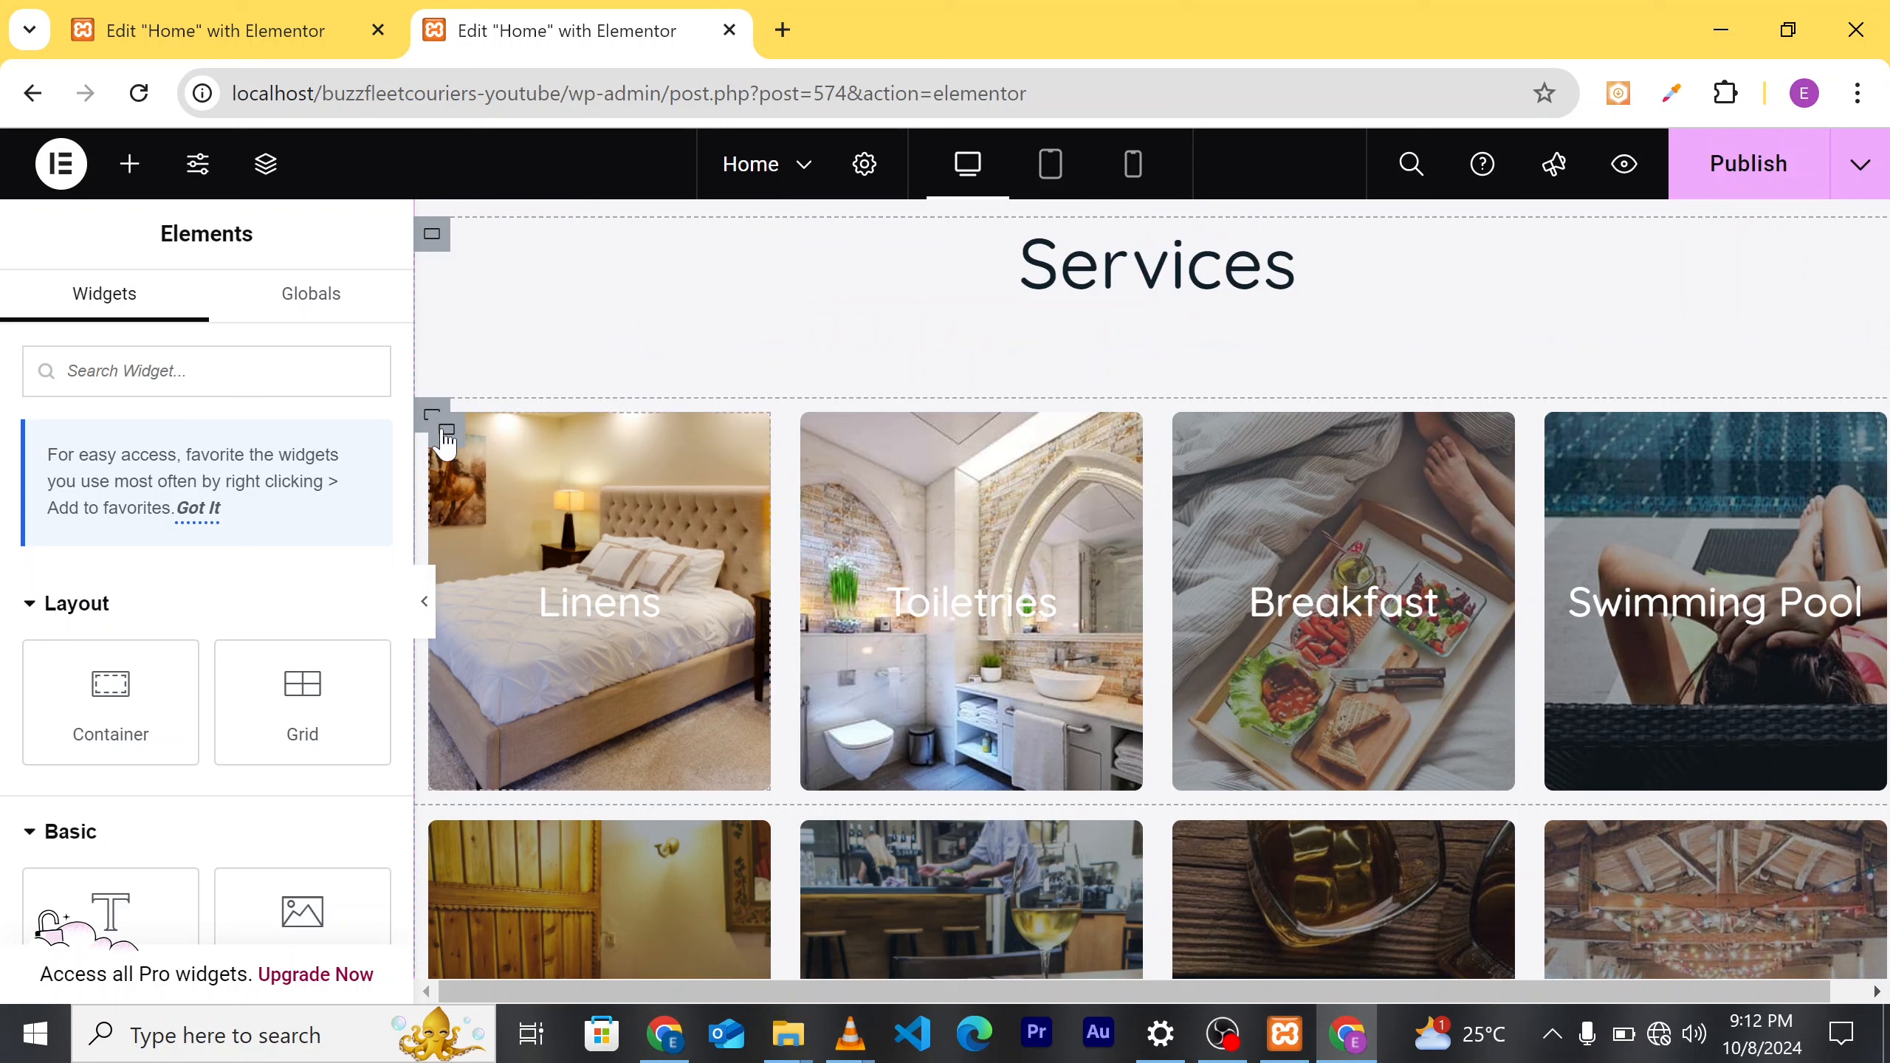
click(523, 551)
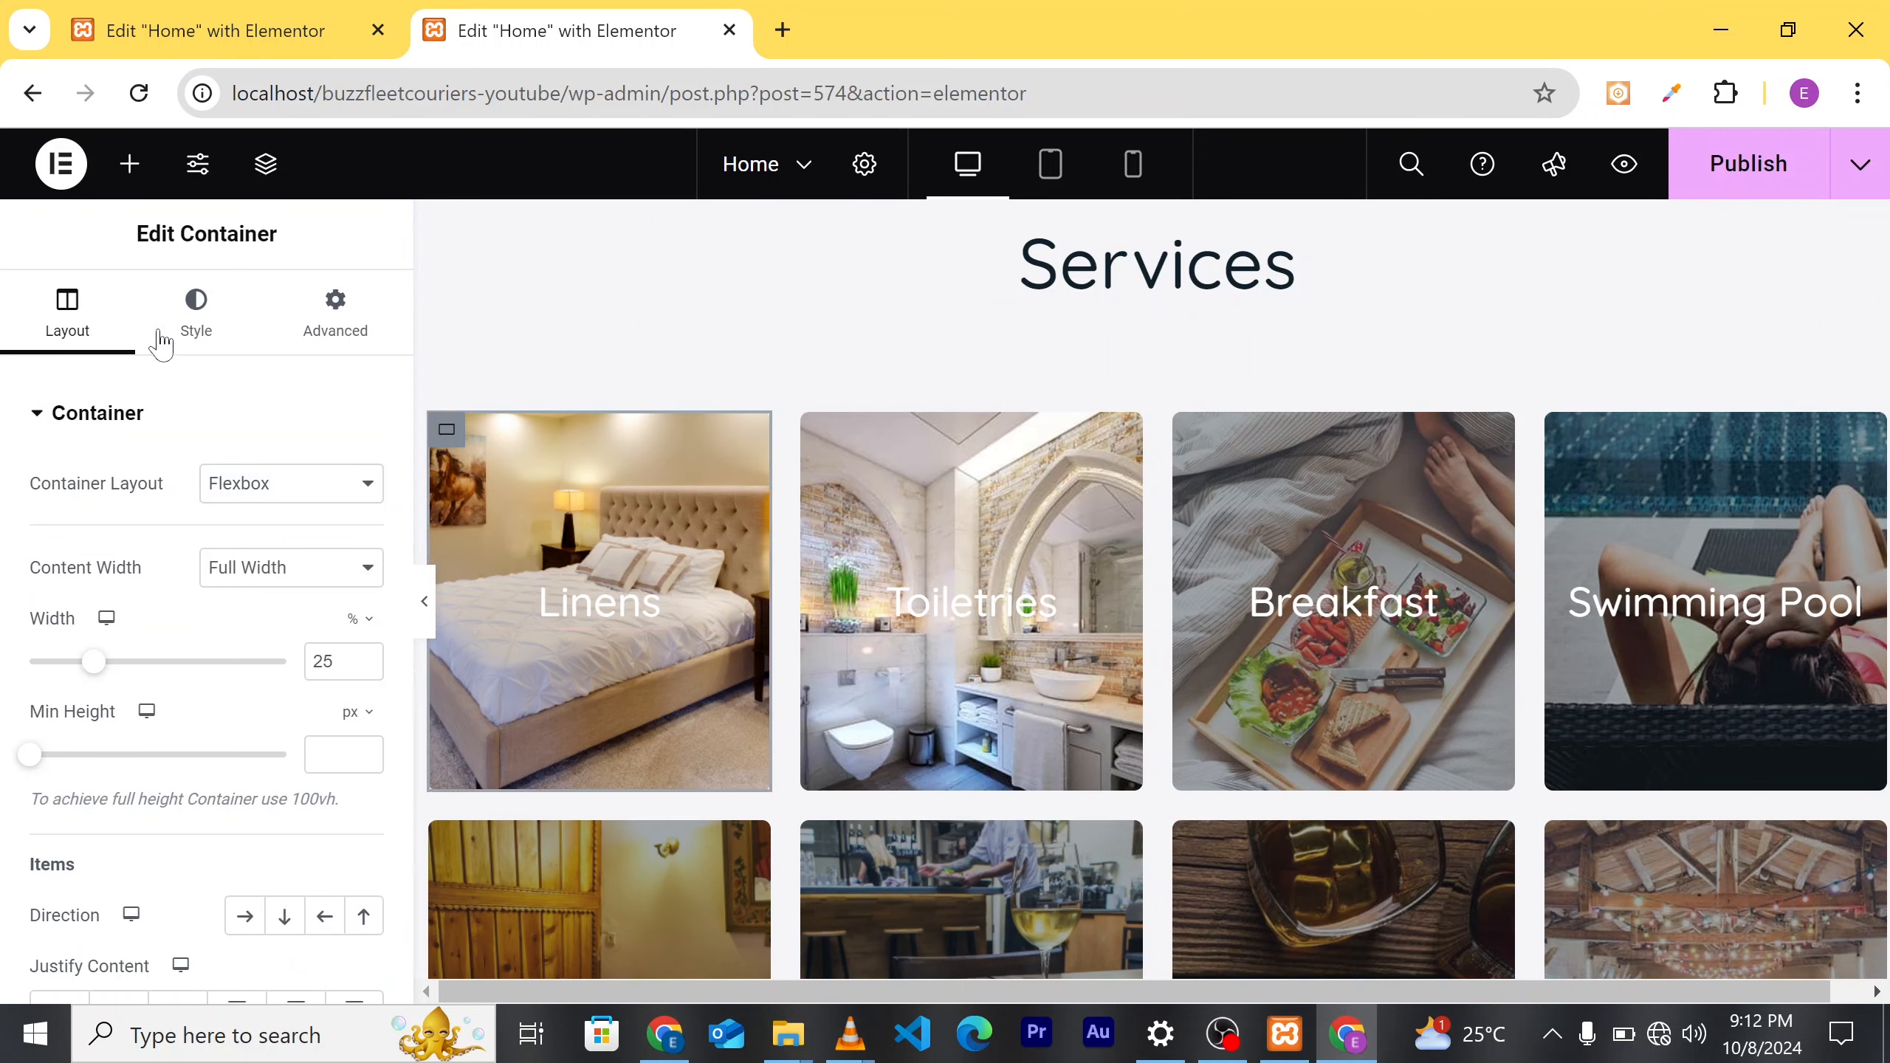
click(197, 335)
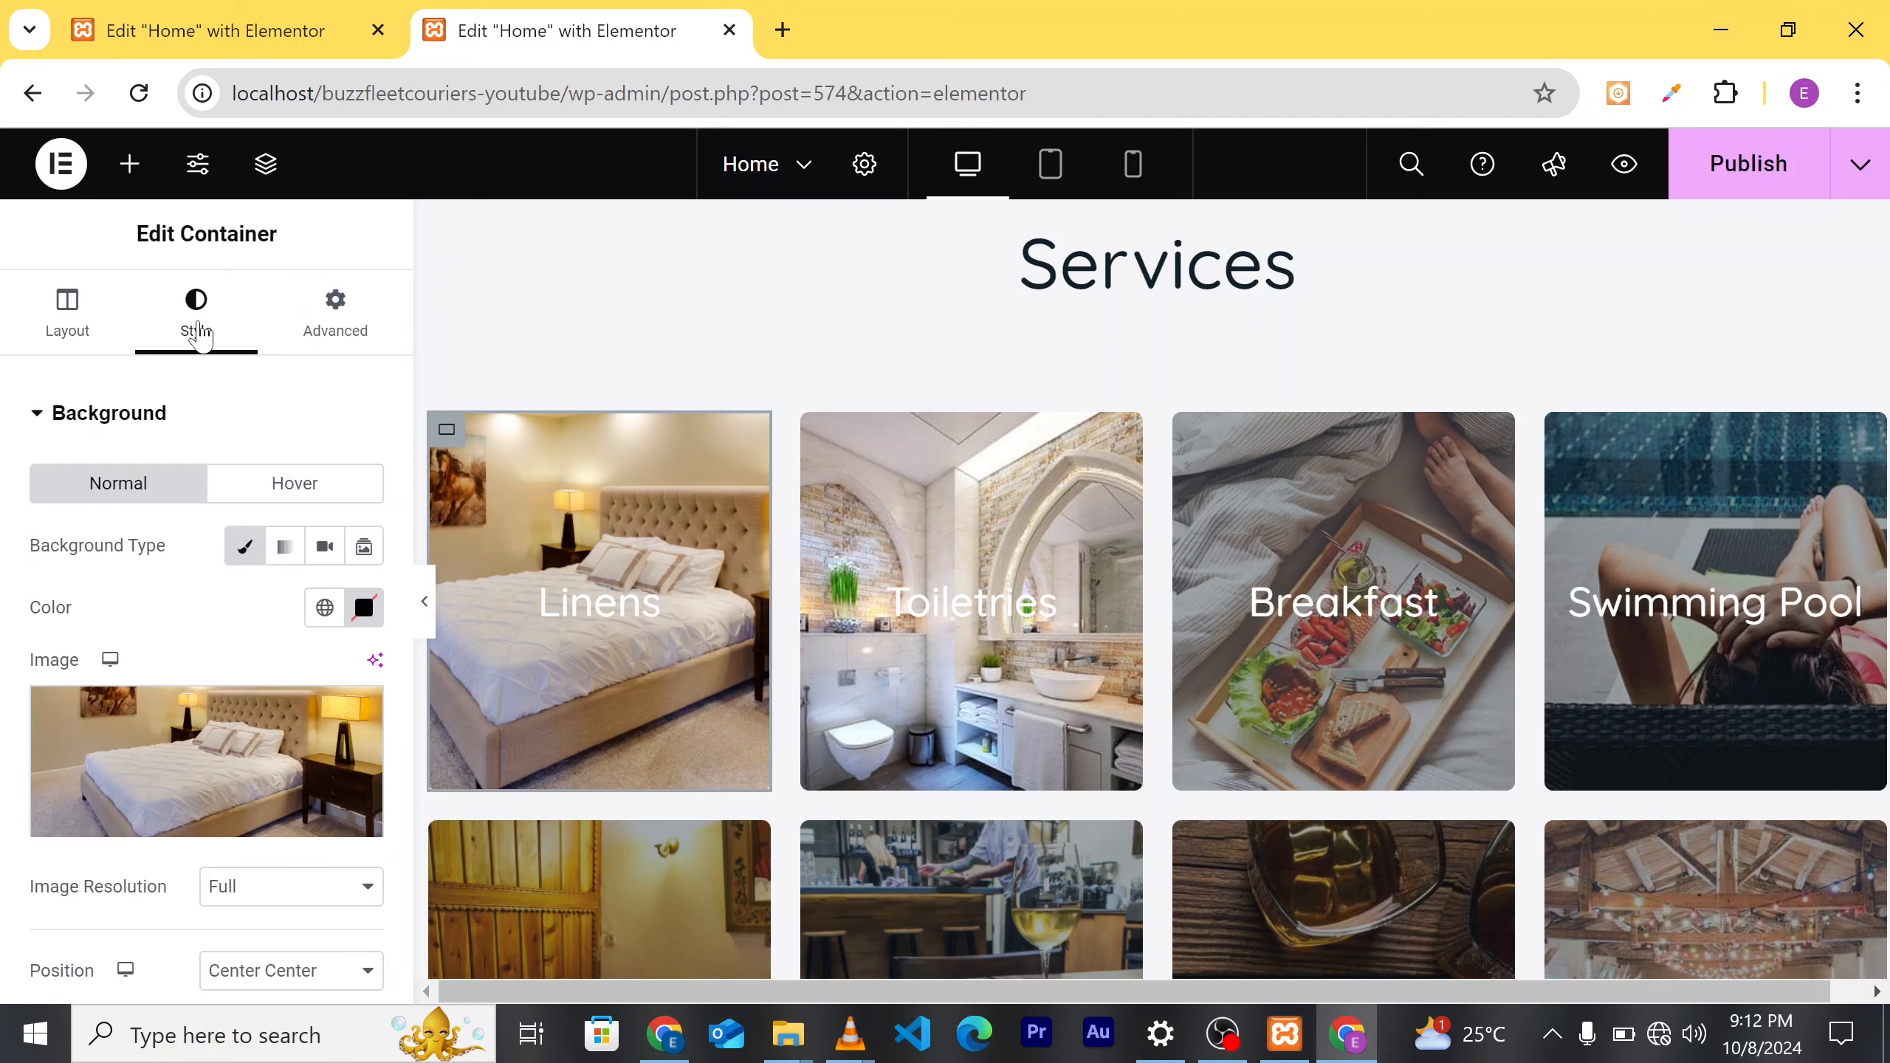
mouse_move(216, 775)
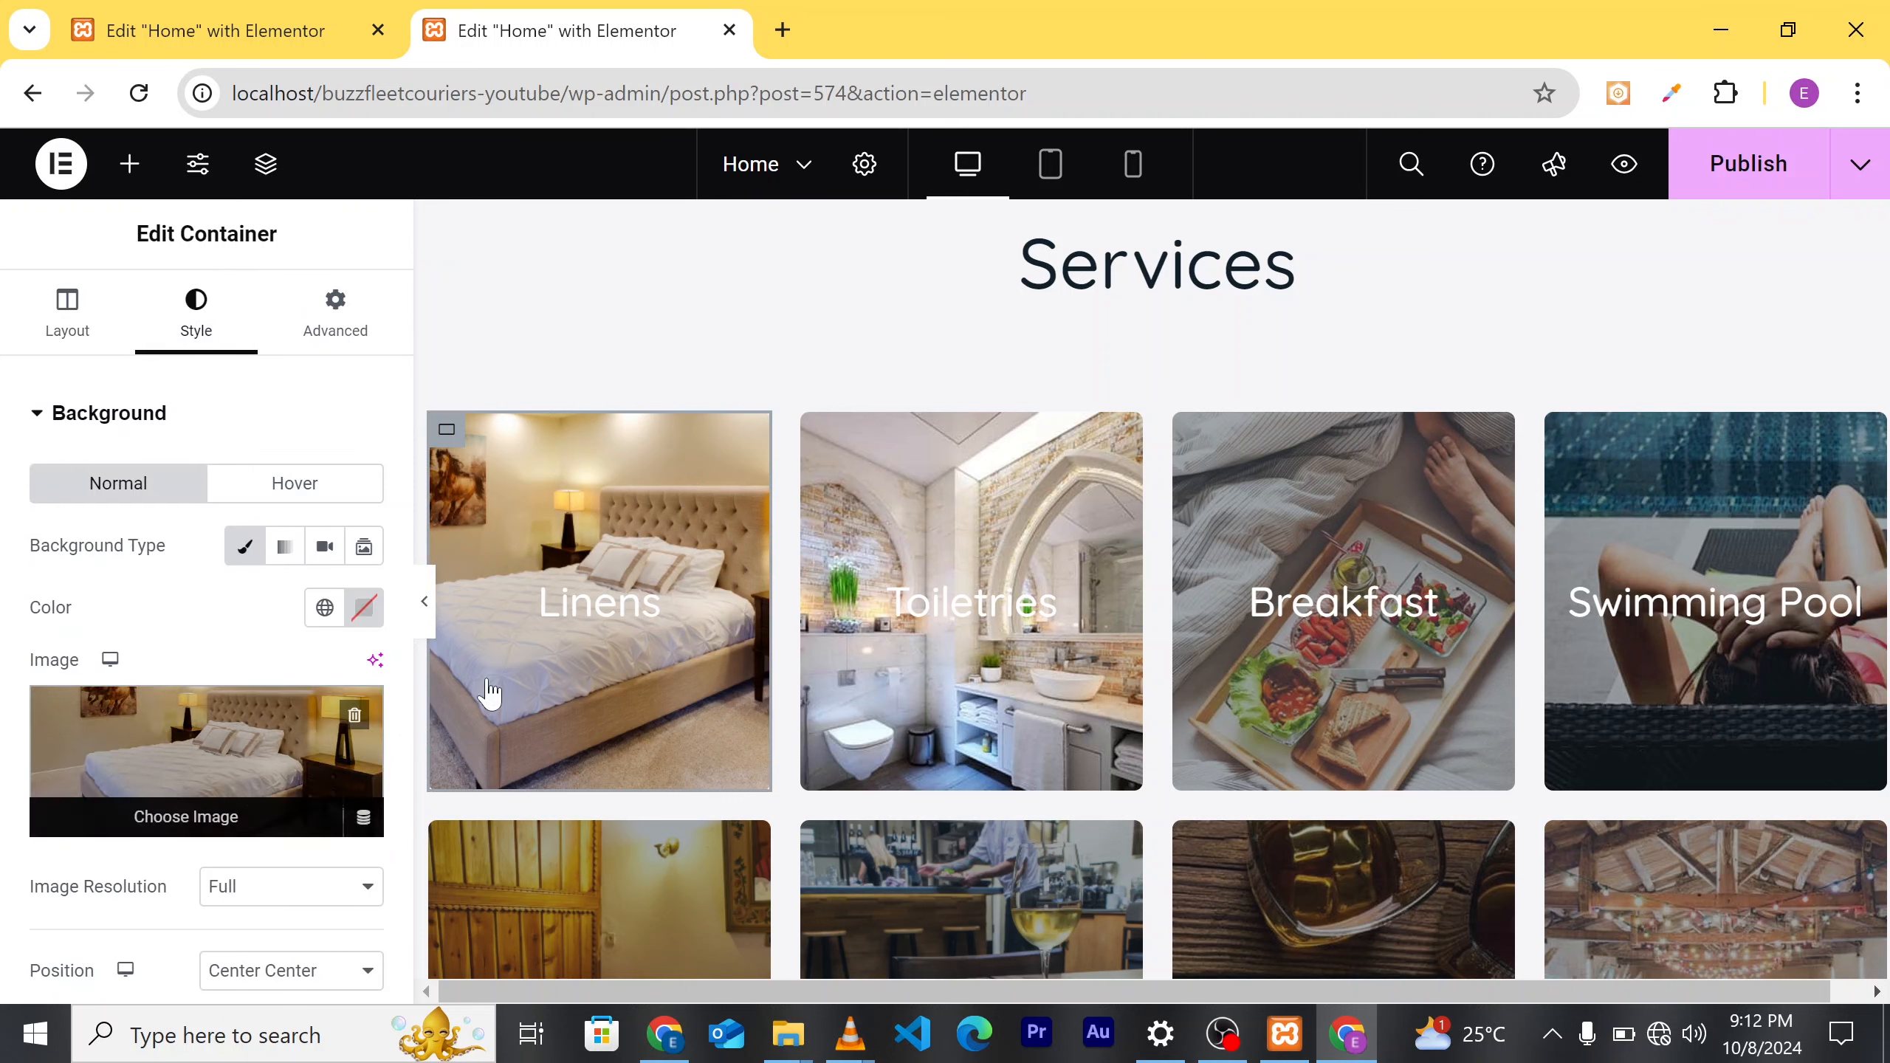
click(618, 618)
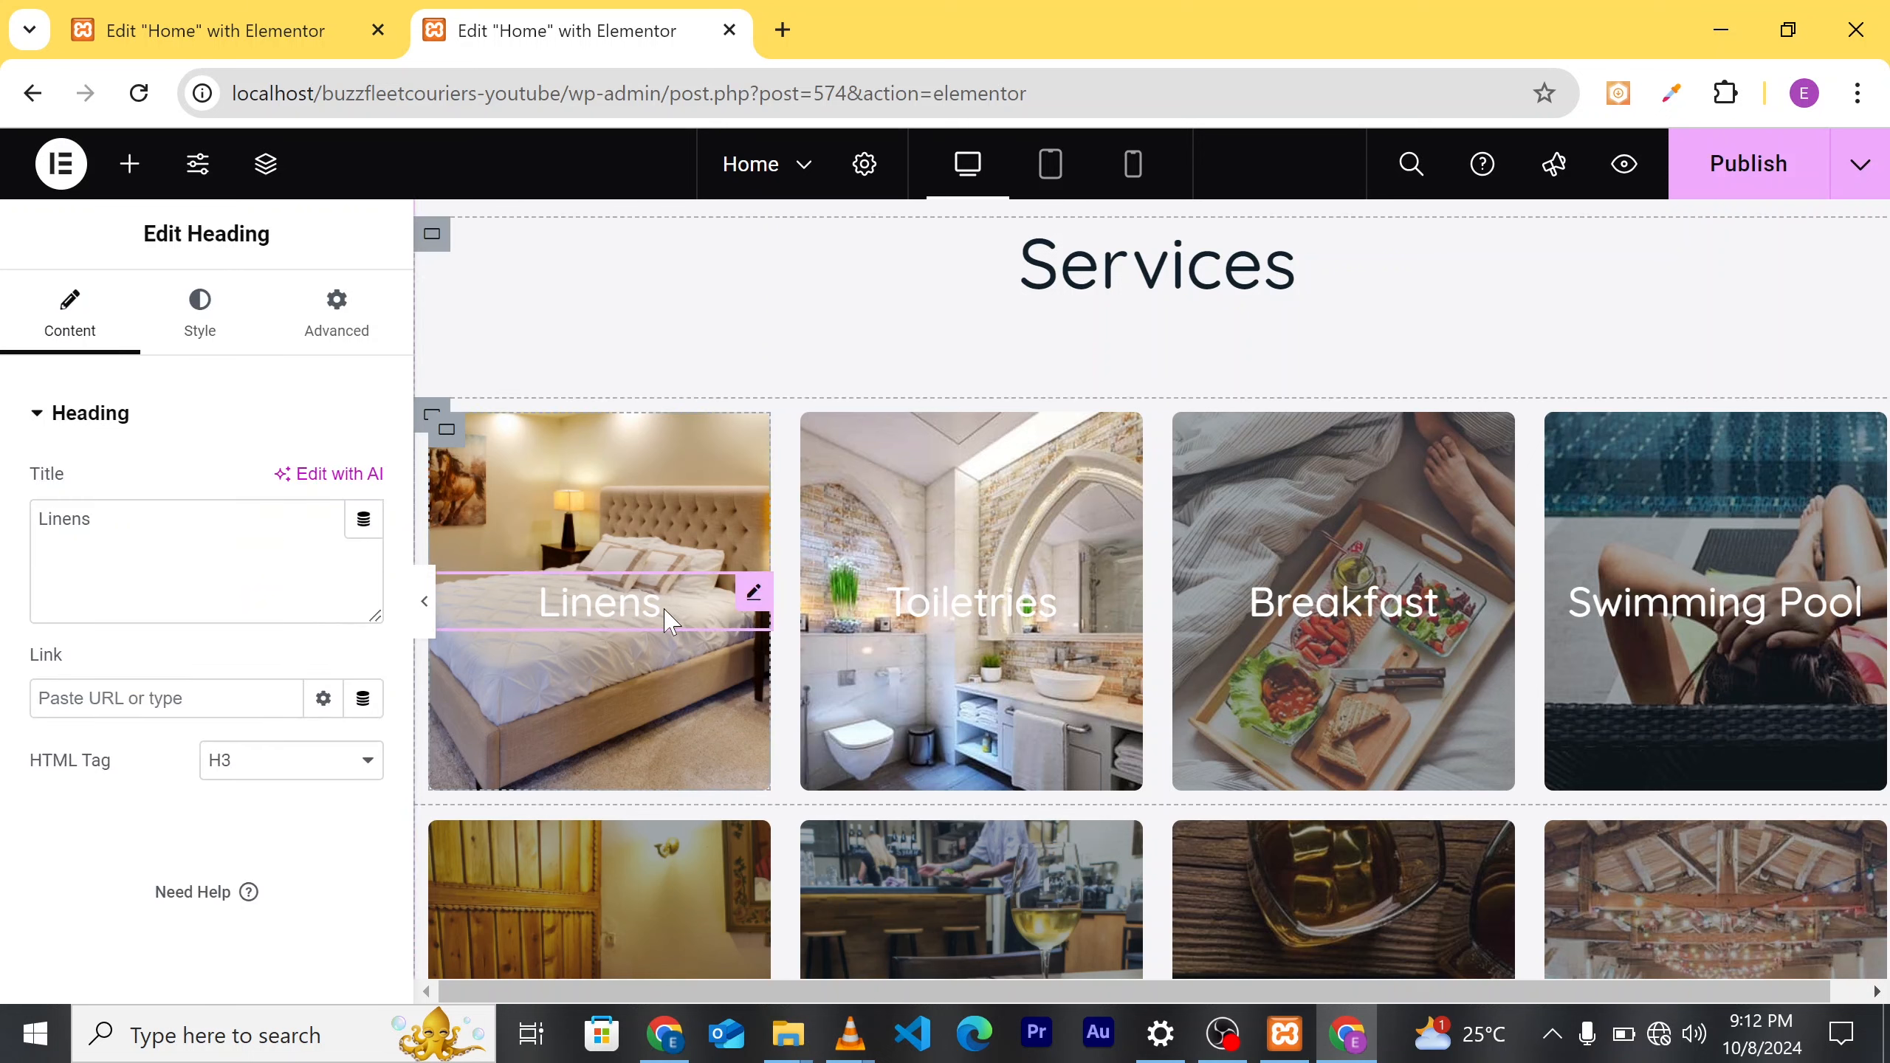
click(72, 519)
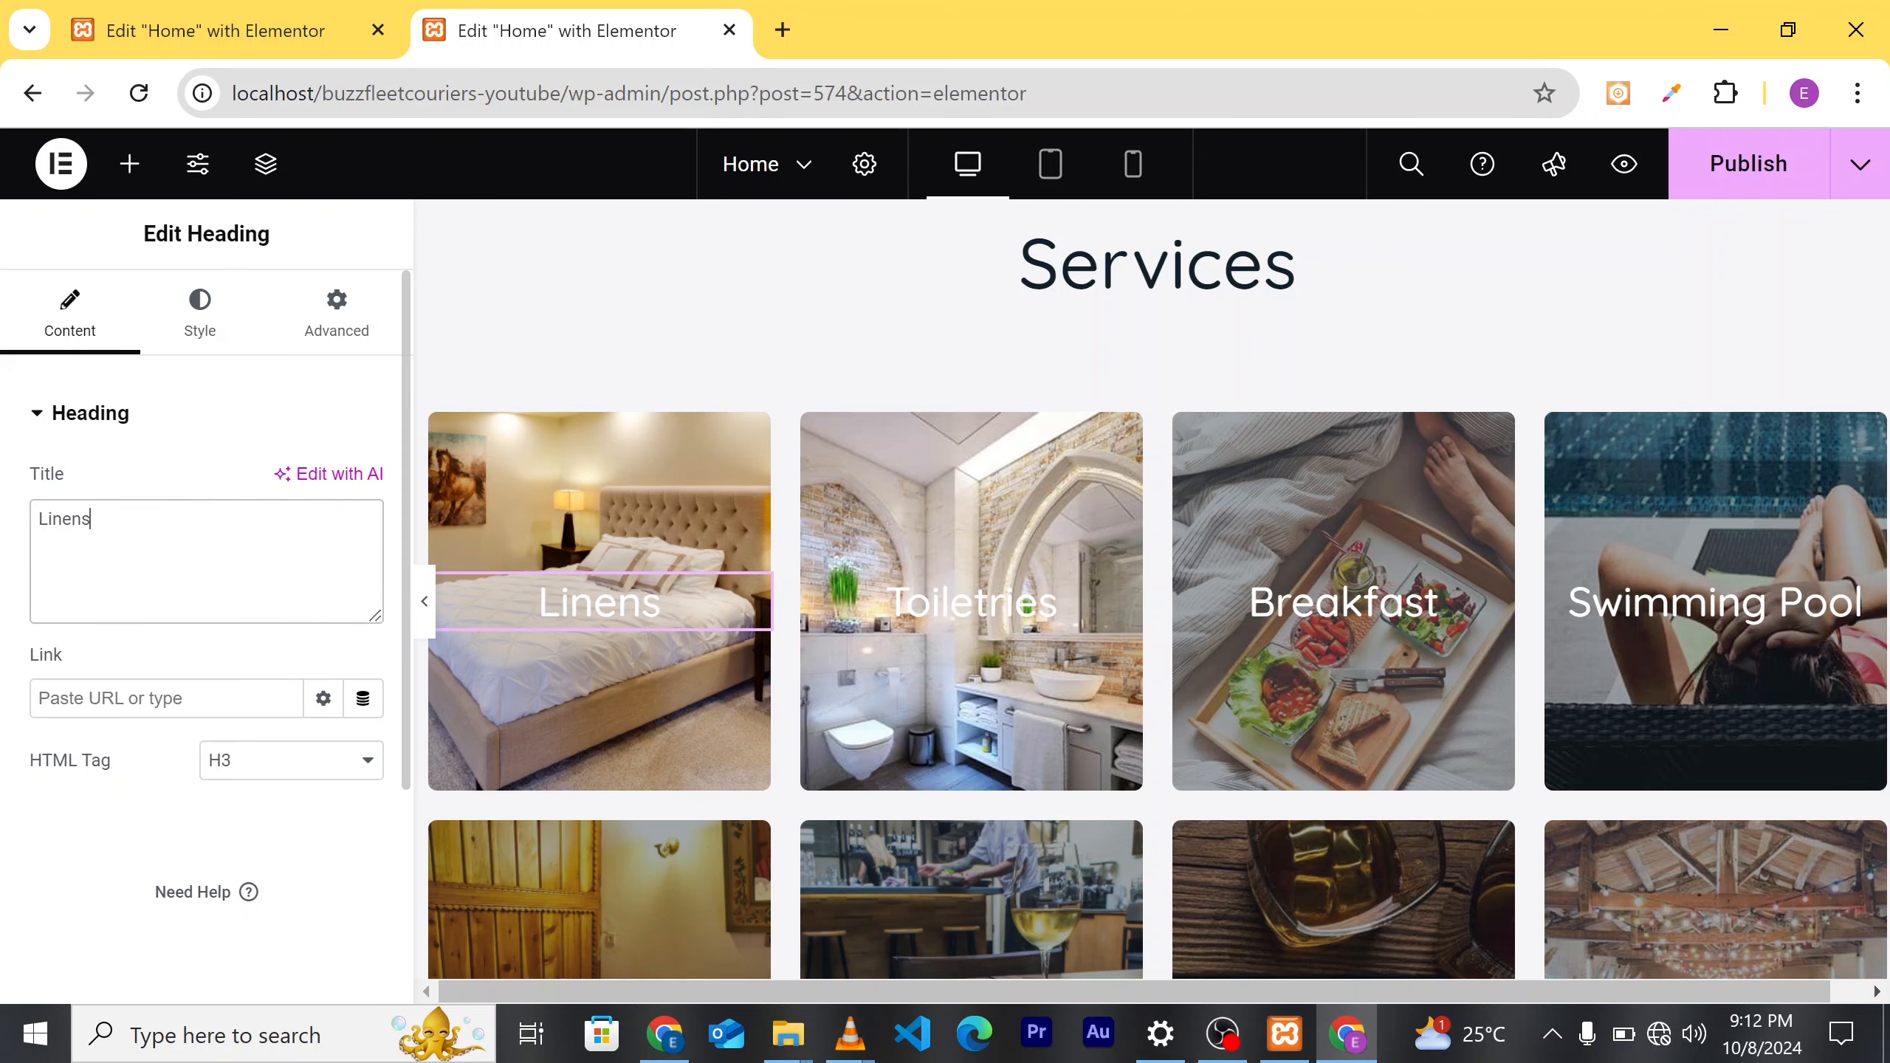
scroll(800, 651, down, 5)
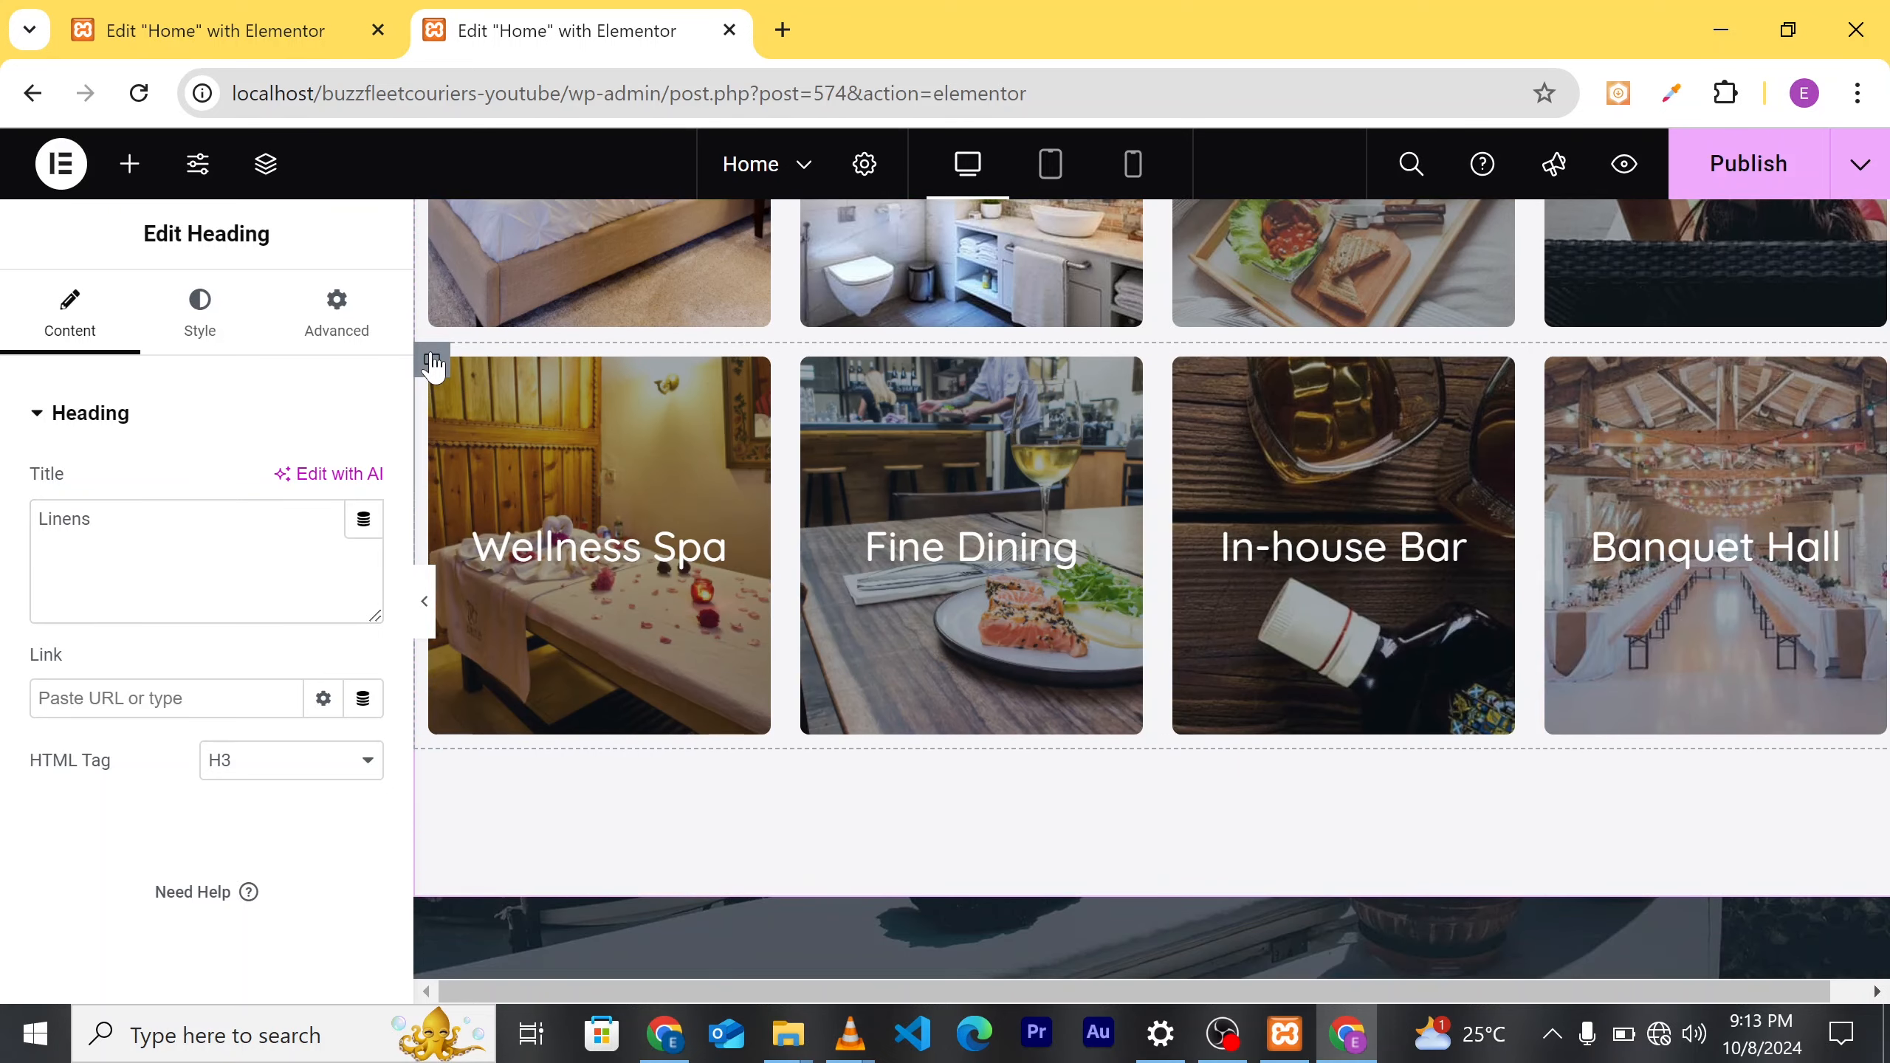
Step: Delete the second card row (Wellness Spa, Fine Dining, In-house Bar, Banquet Hall) from Services
right_click(432, 365)
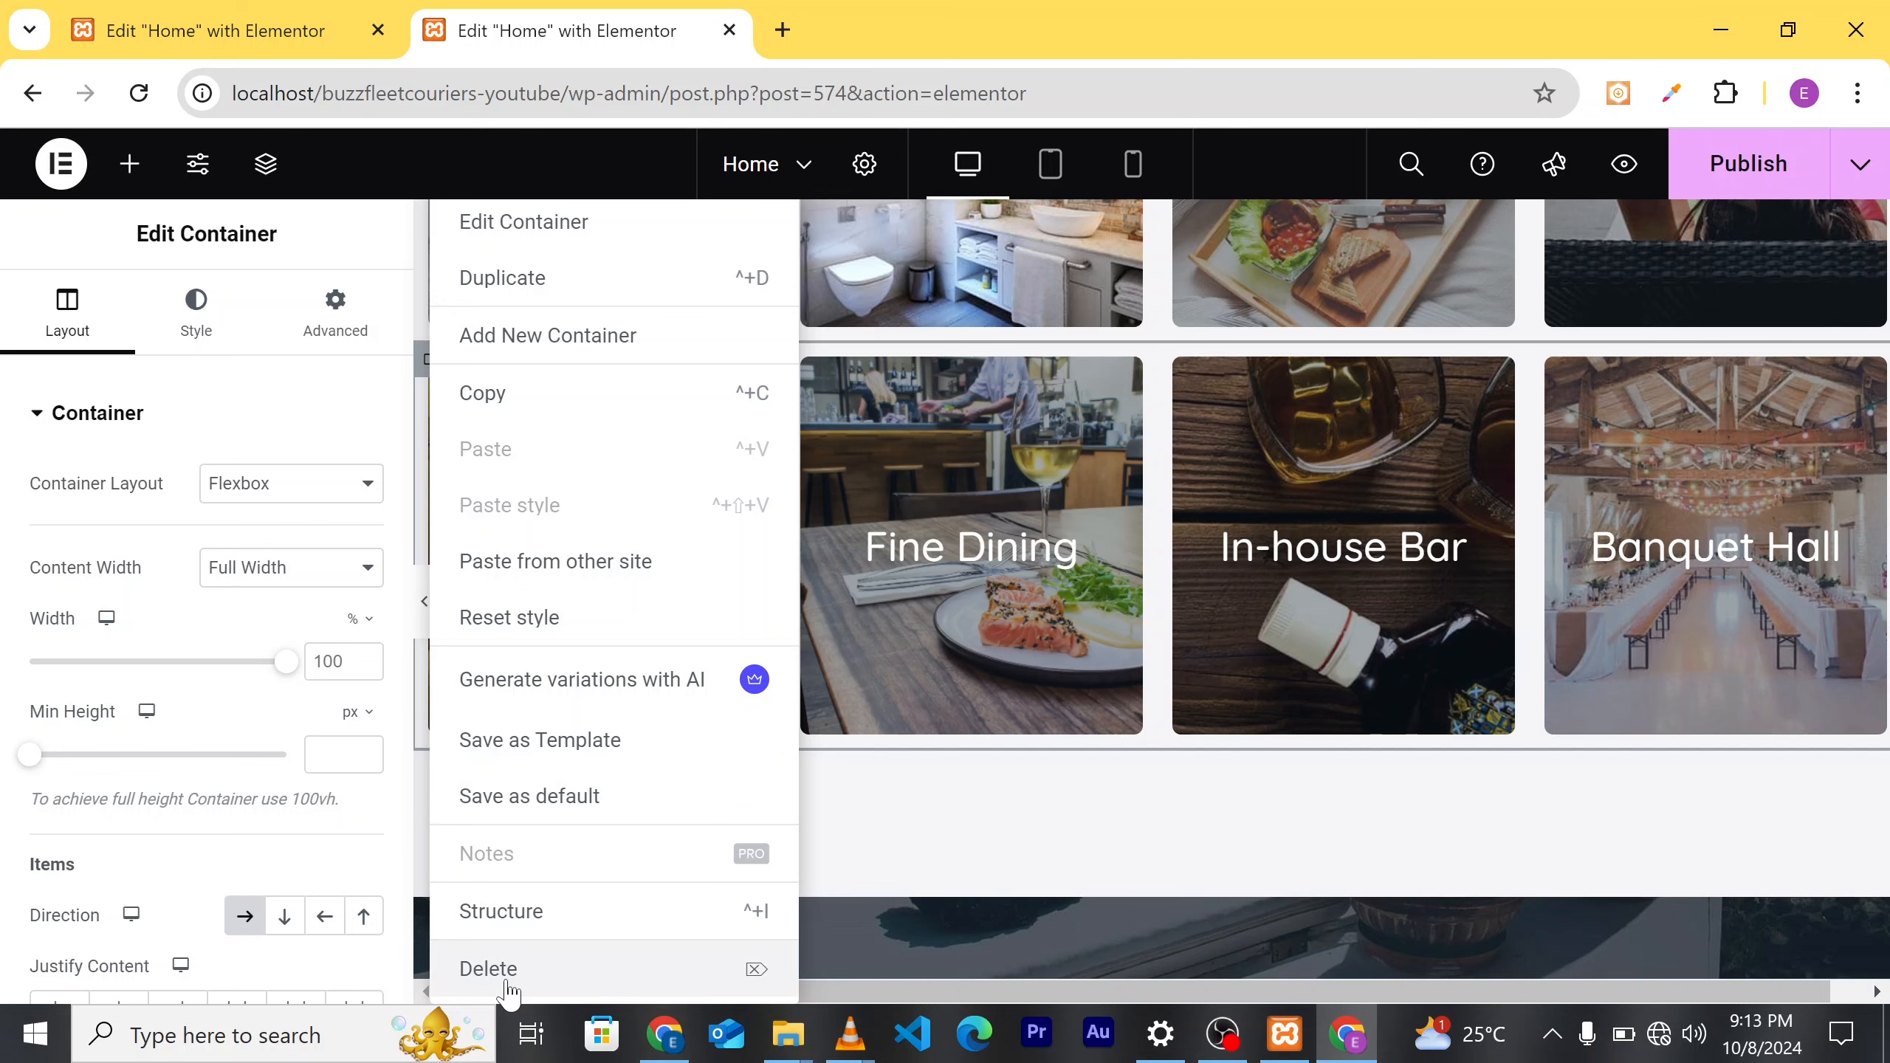
key(Delete)
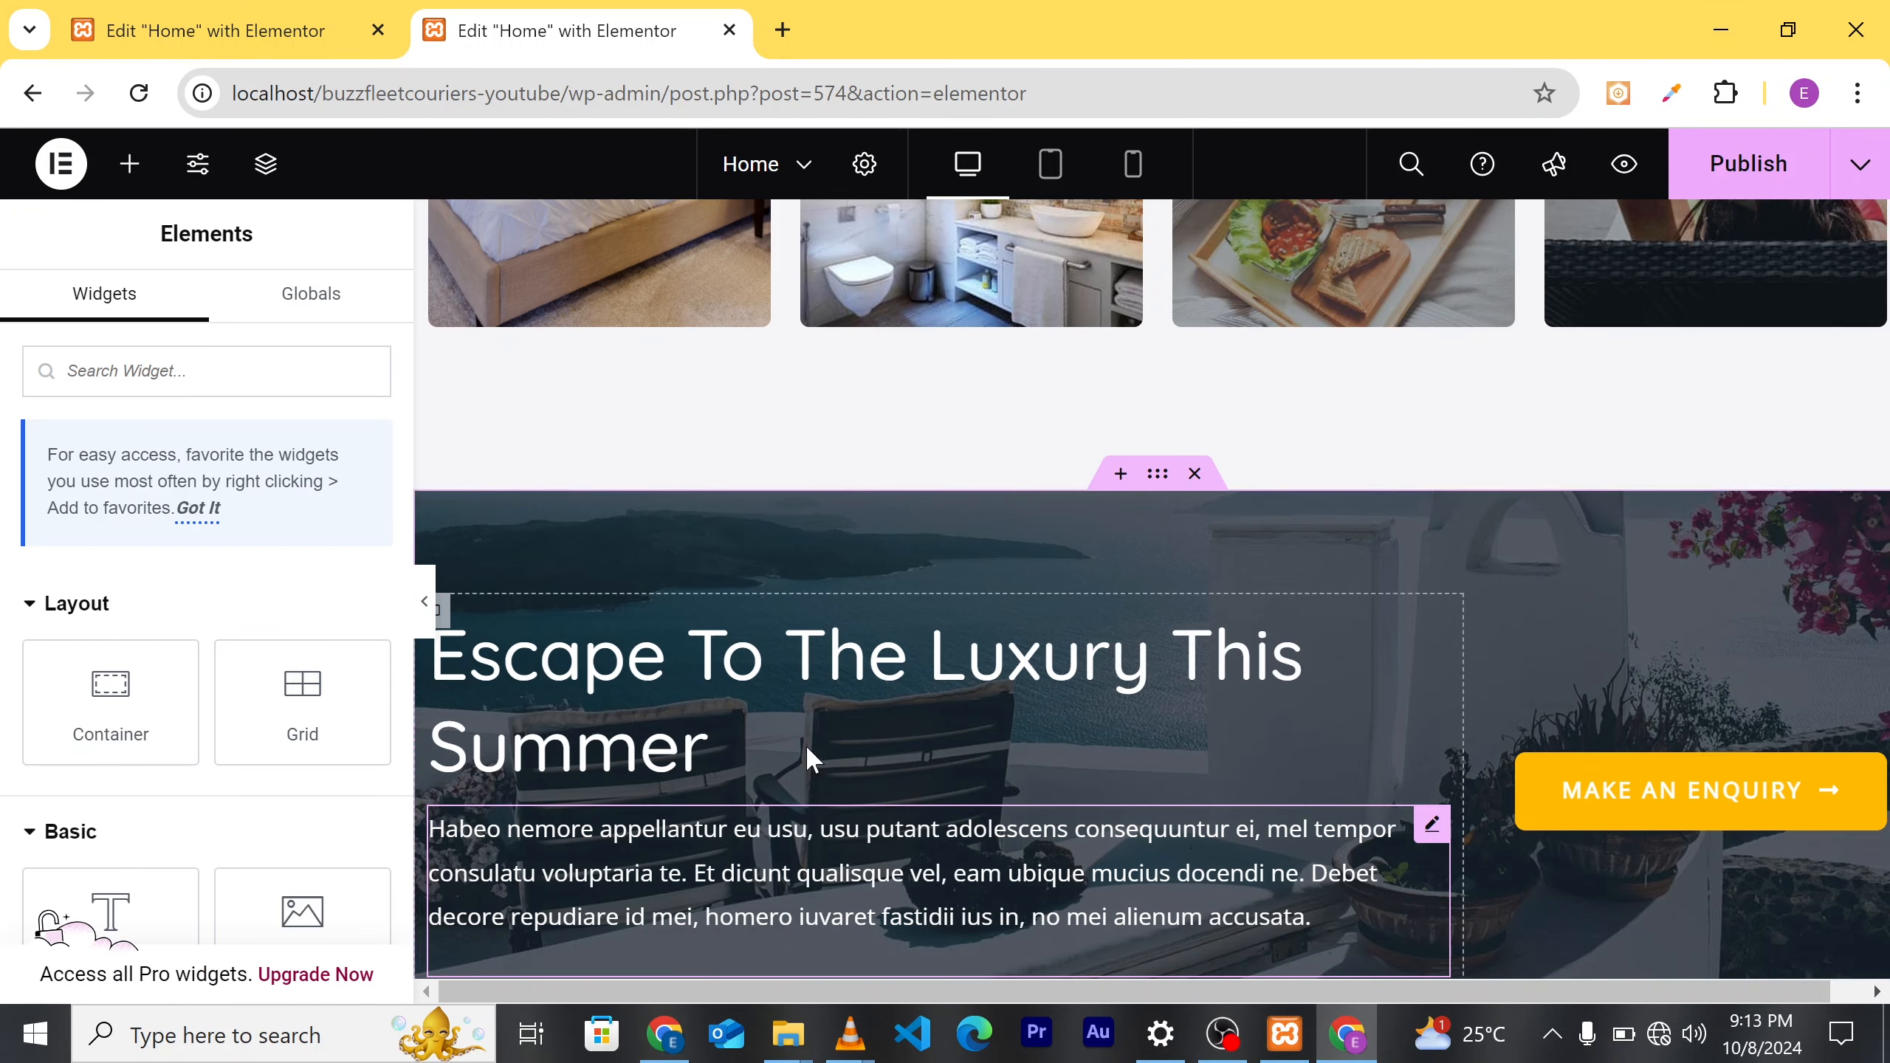
scroll(806, 744, up, 6)
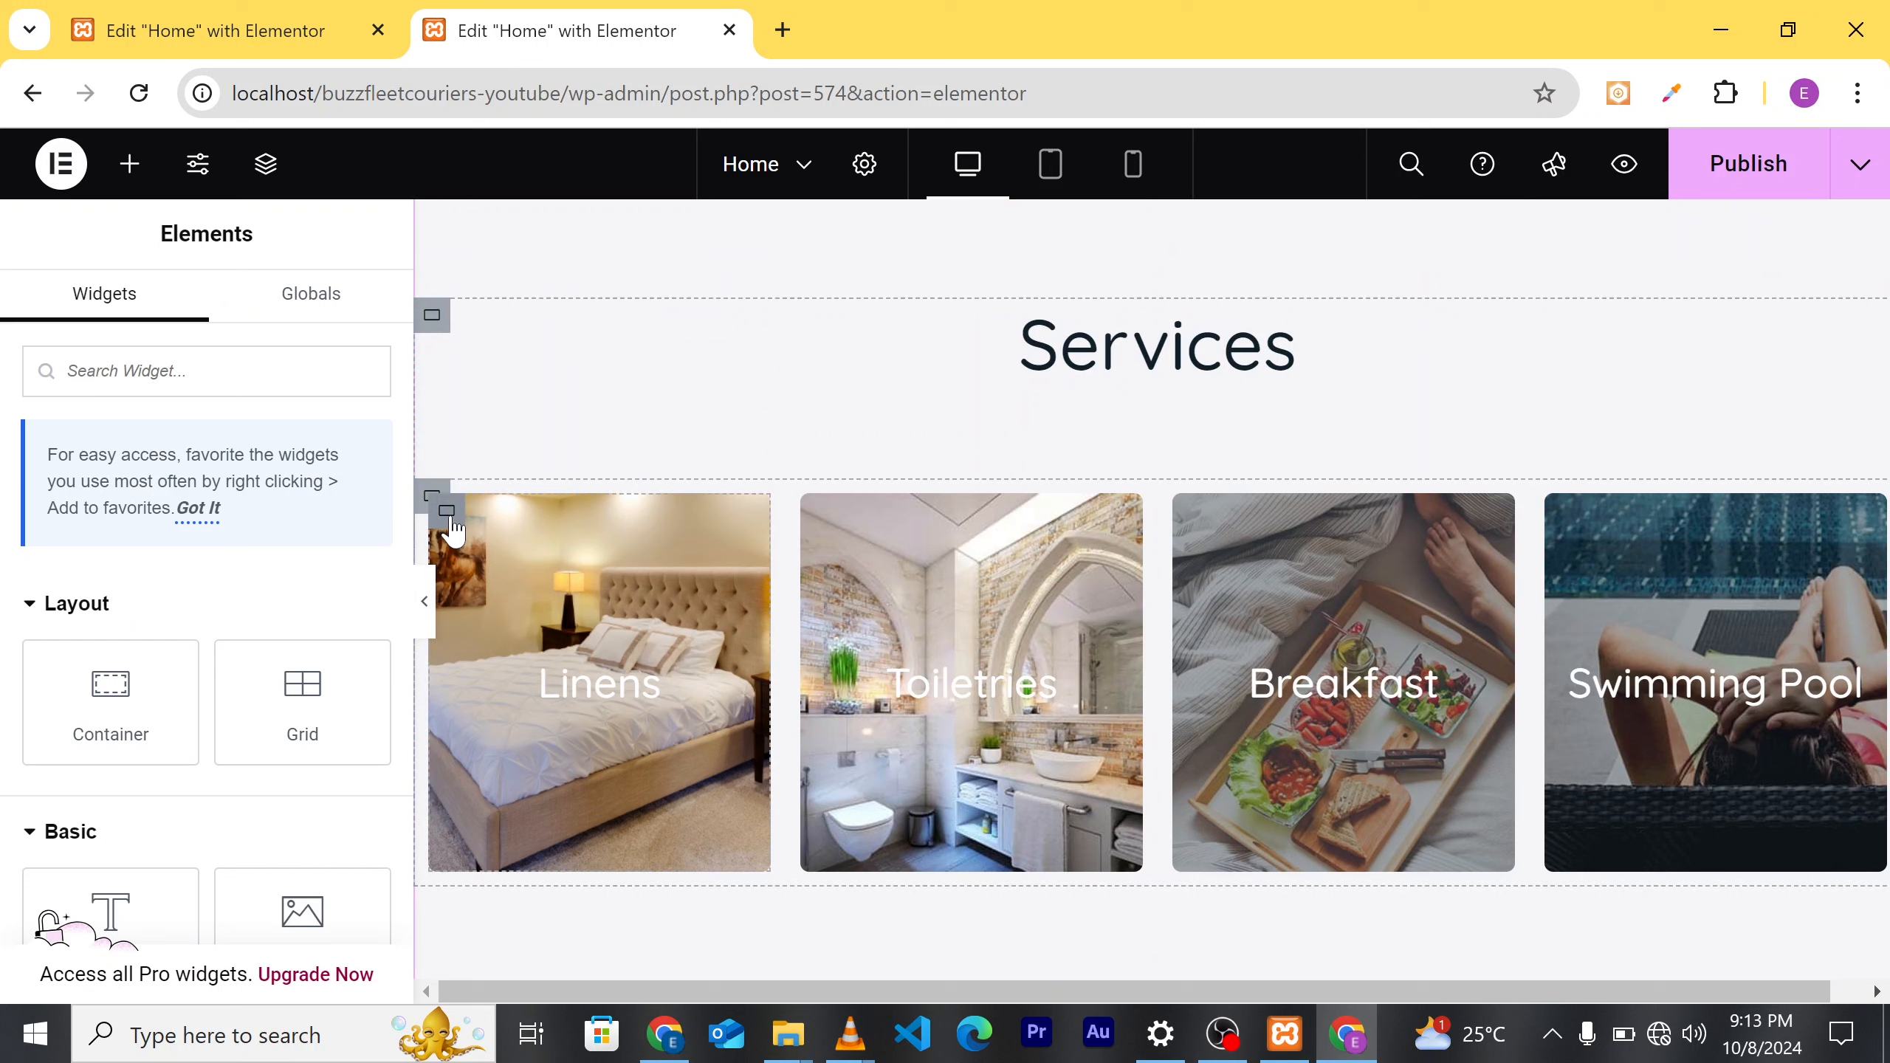
Step: Remove the bedroom background photo from the Linens card, leaving it blank
click(451, 523)
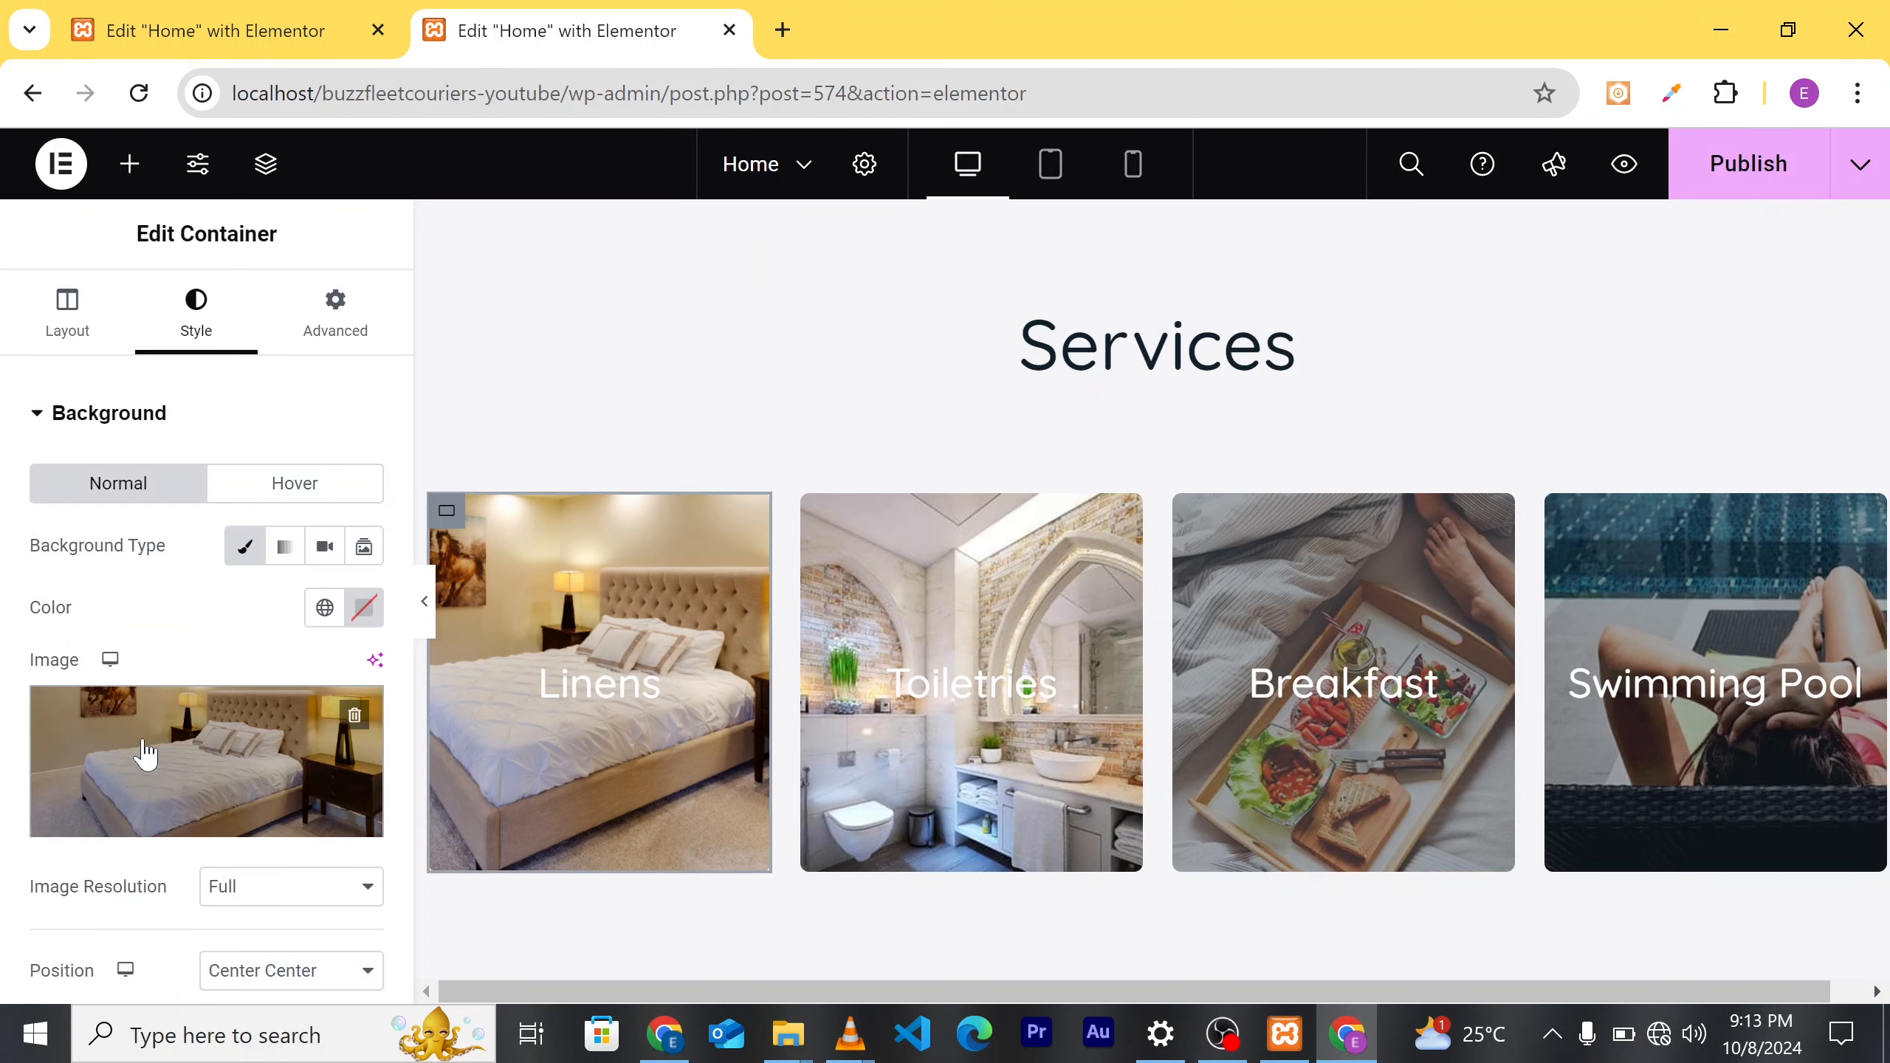
click(353, 718)
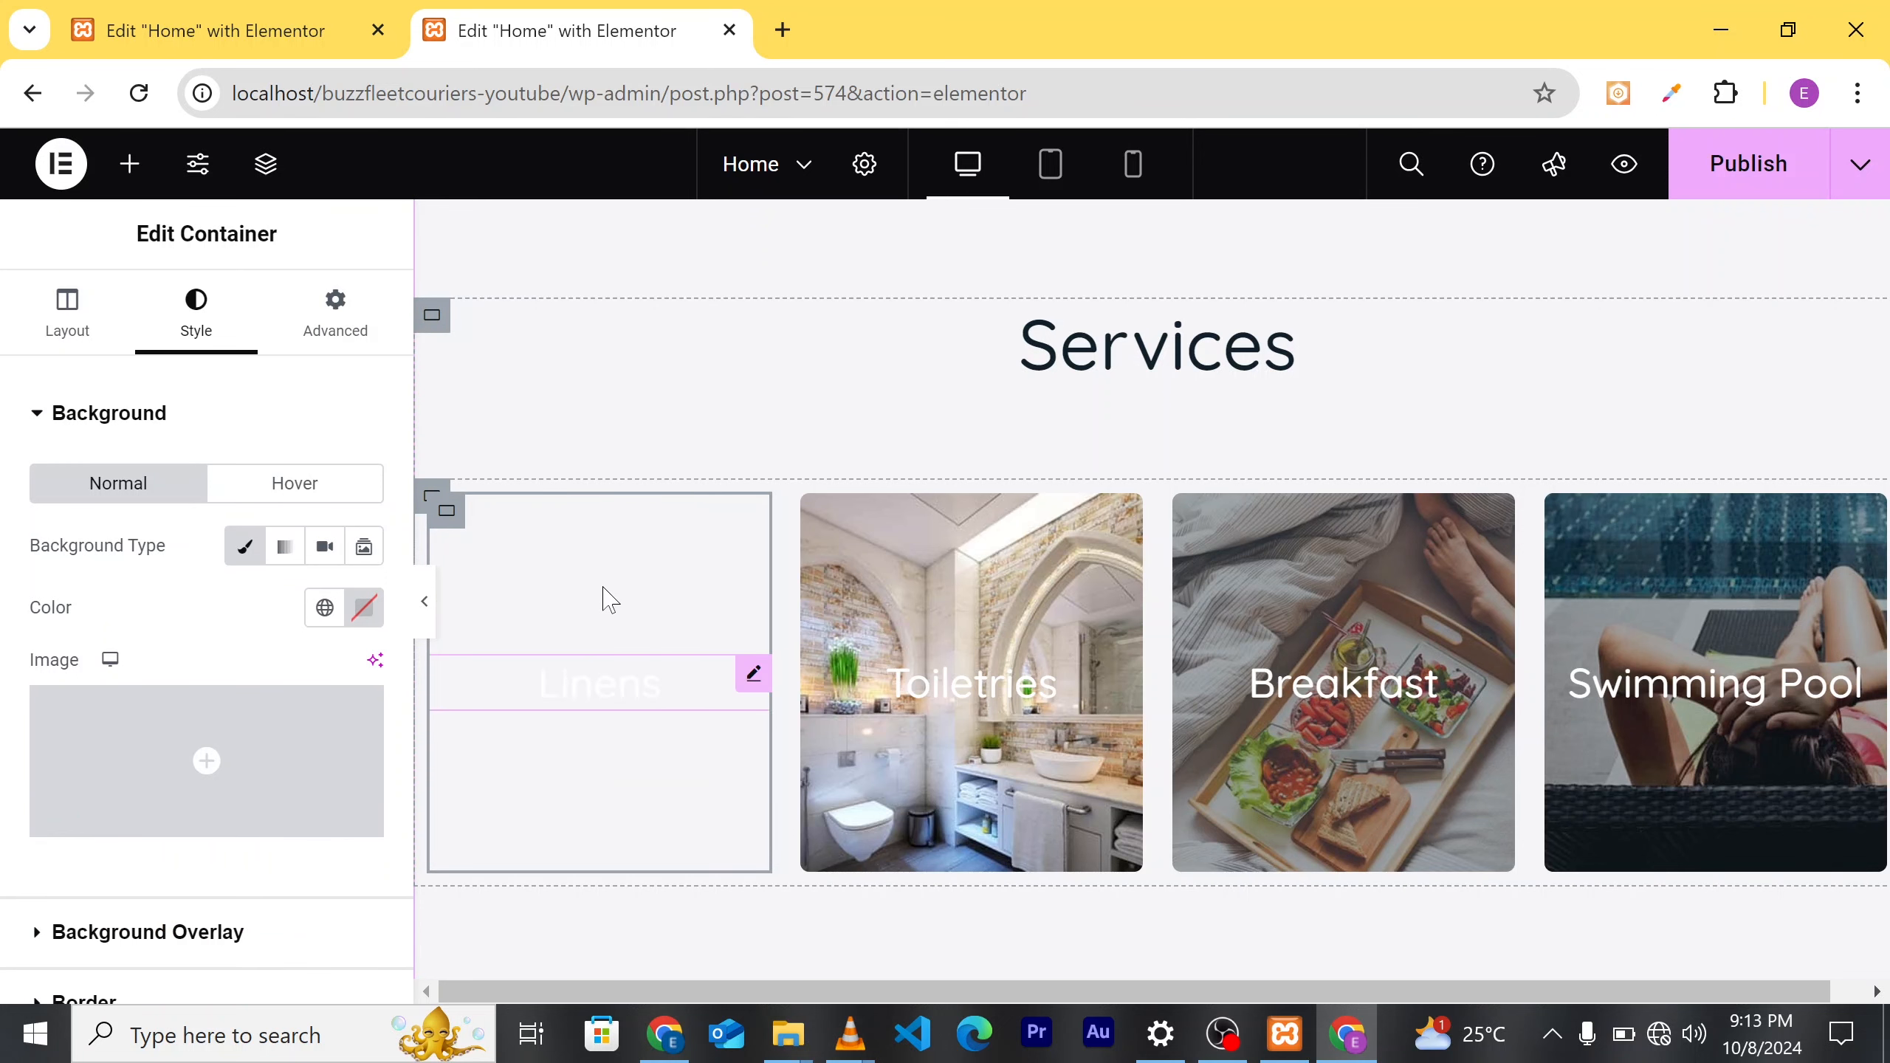
right_click(690, 682)
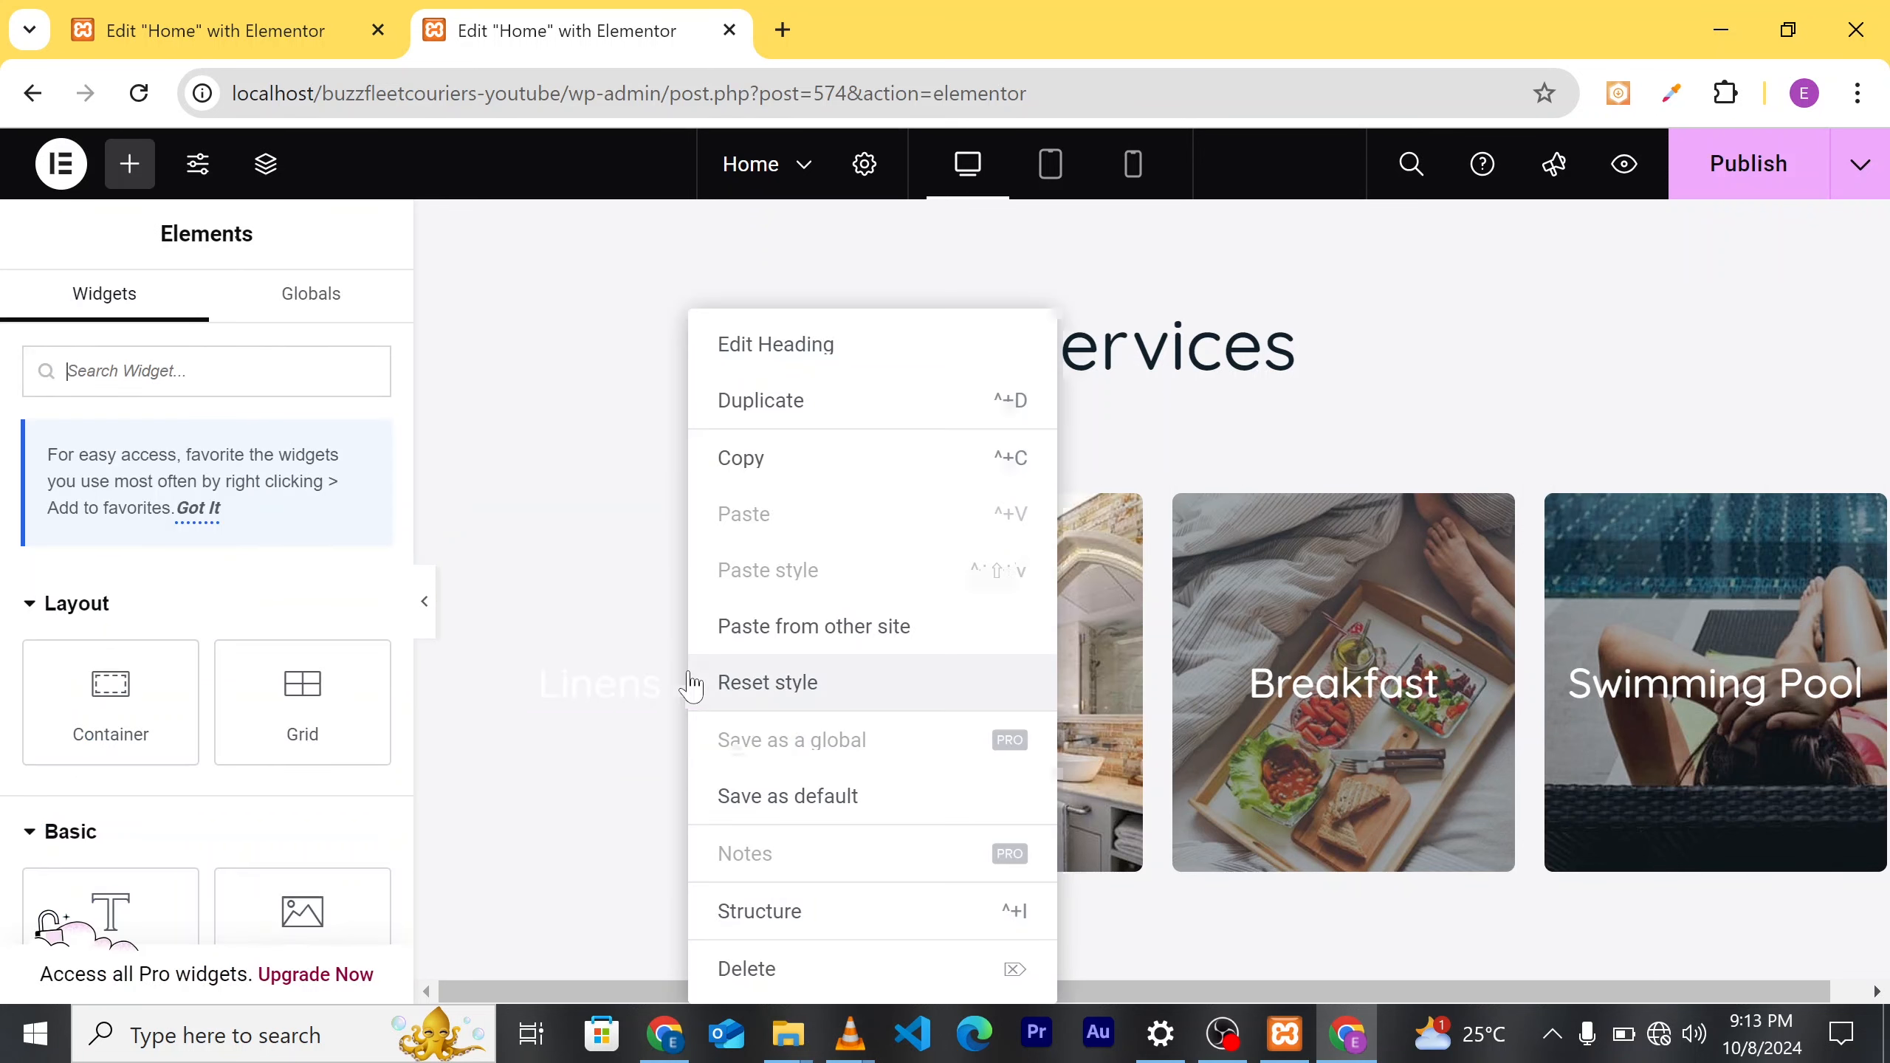
Step: Delete the Linens heading from the first Services card
click(747, 969)
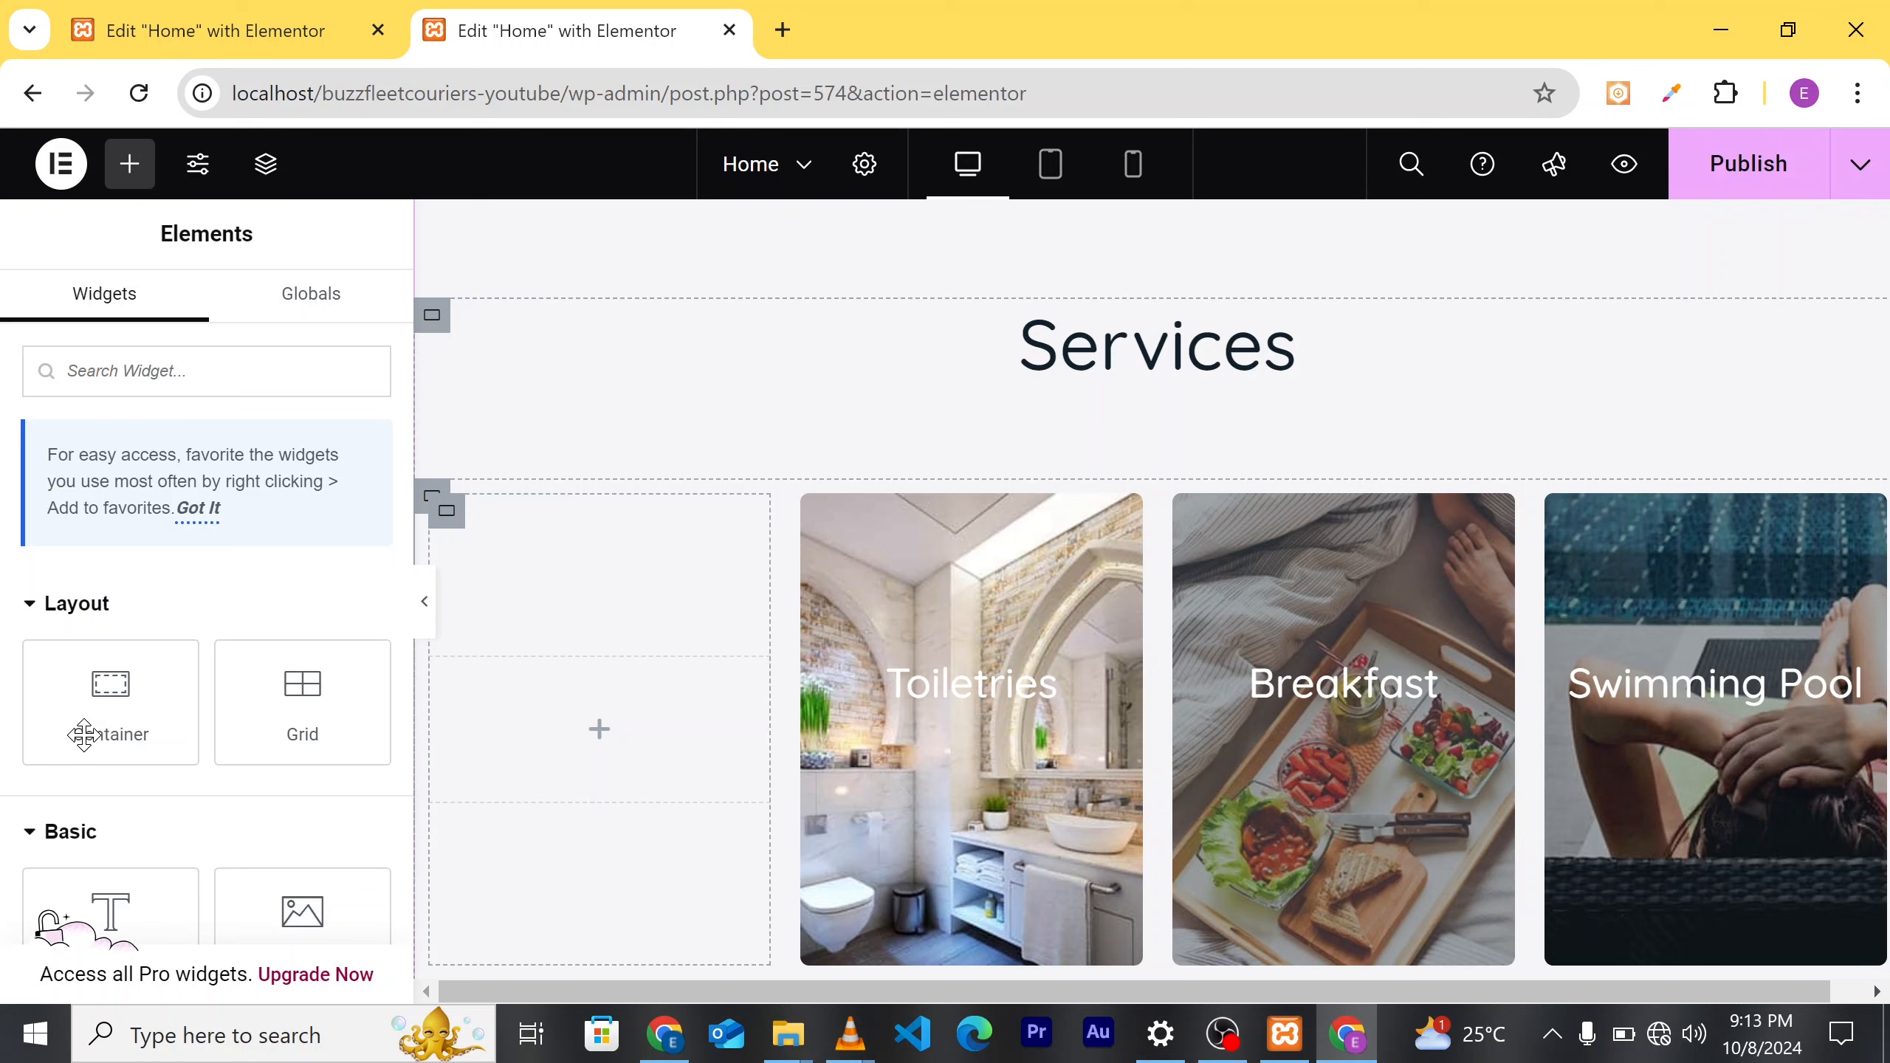
scroll(223, 782, down, 3)
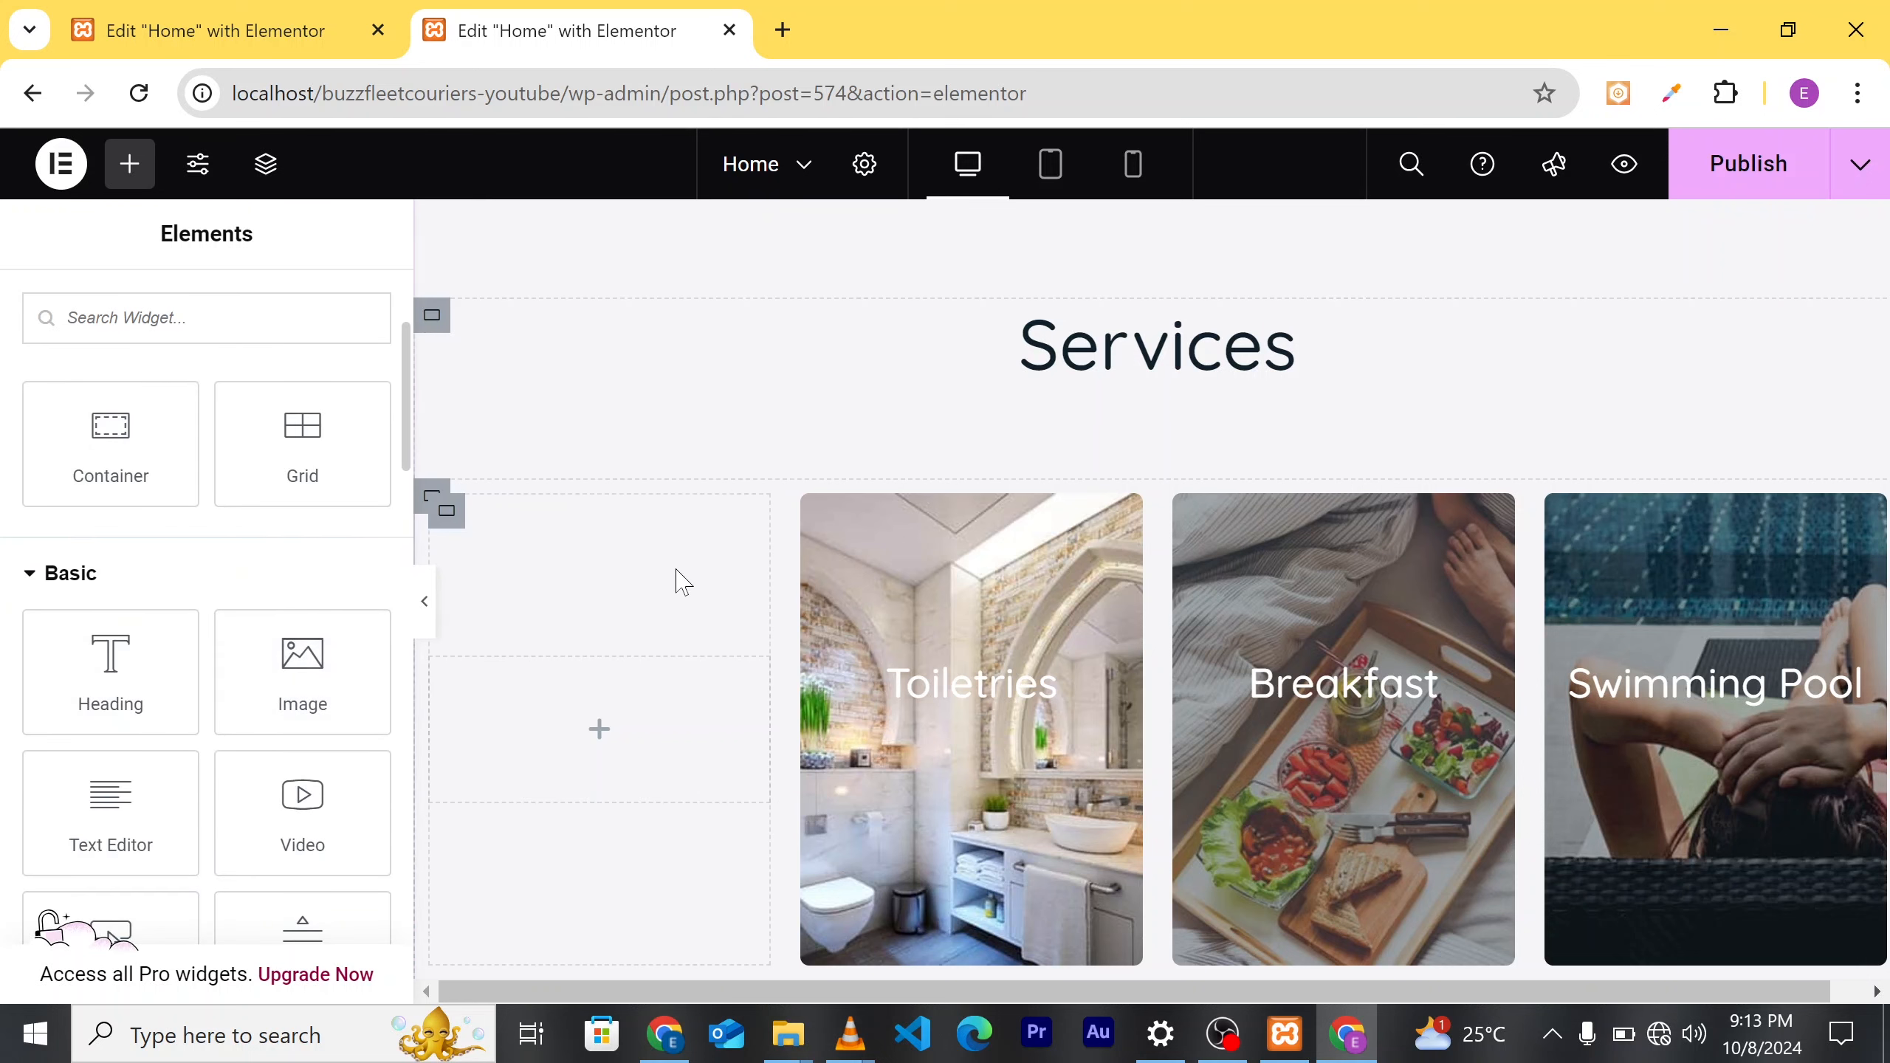
scroll(670, 596, down, 3)
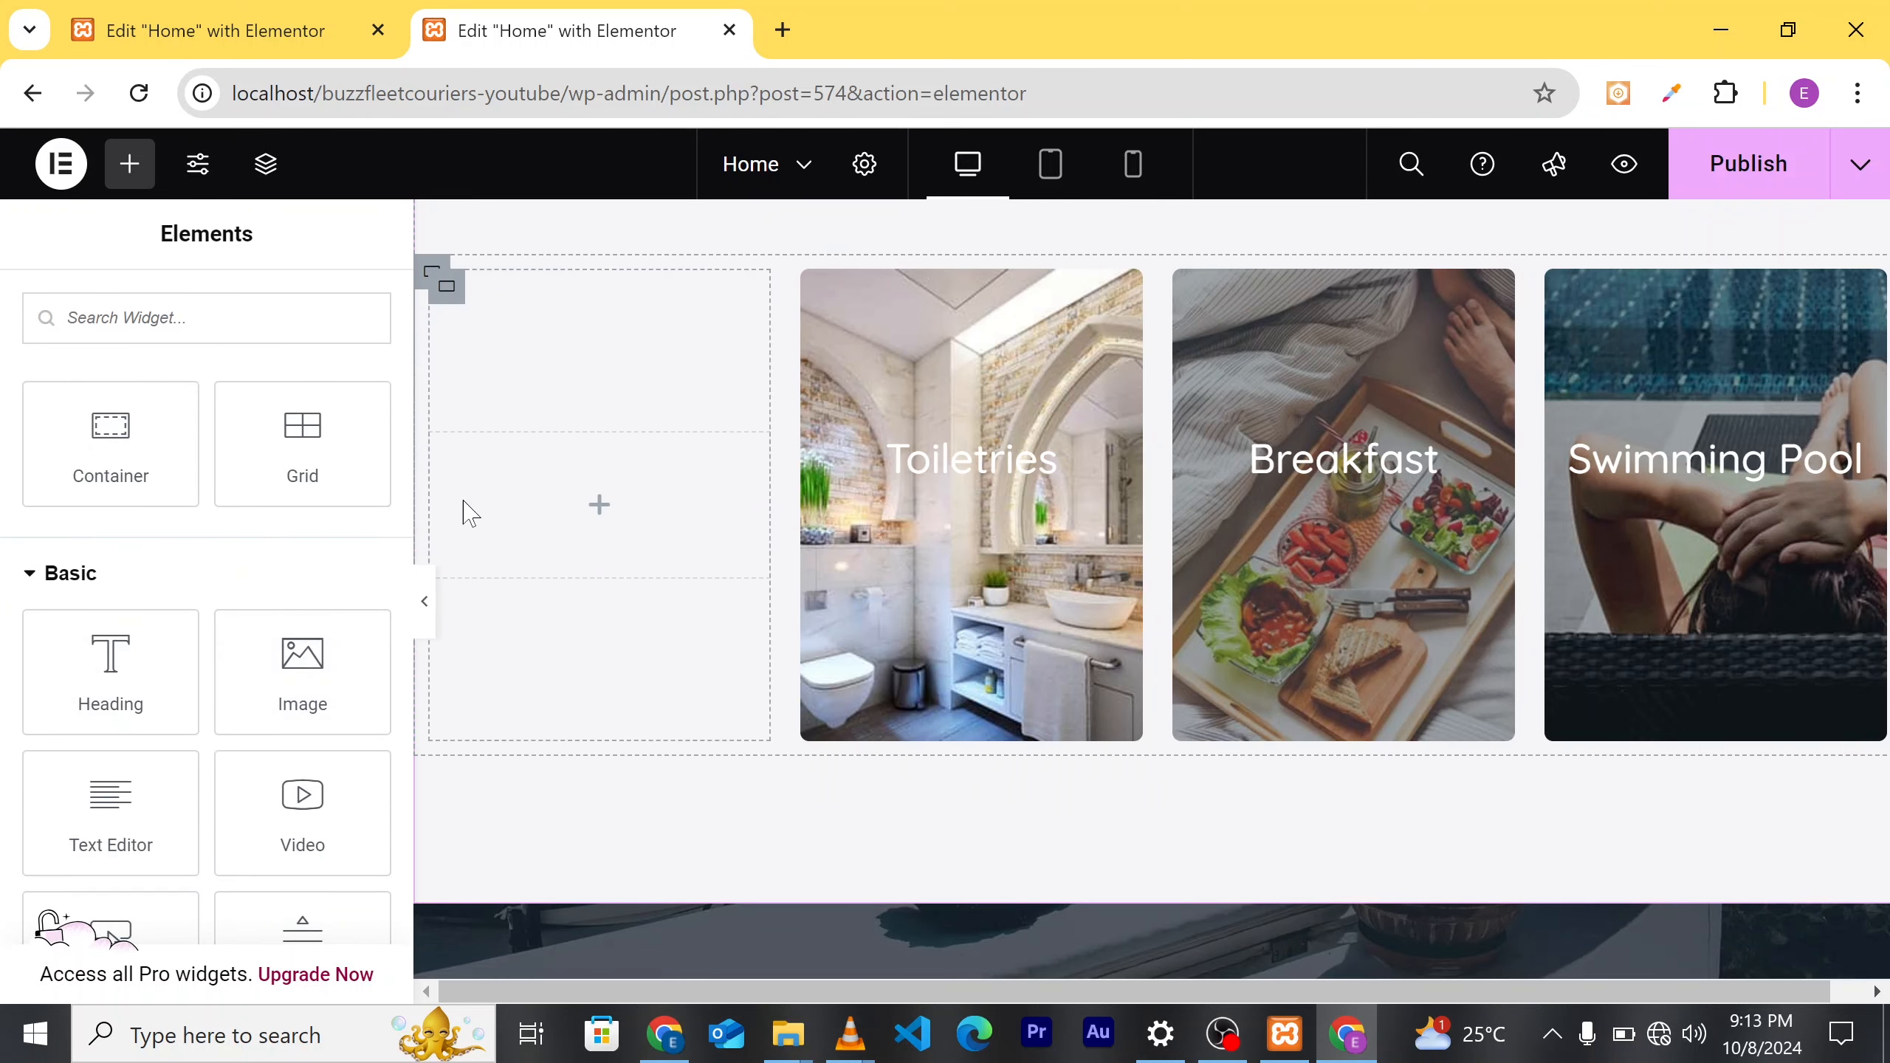
scroll(554, 562, up, 2)
Step: Drop an Image widget placeholder into the empty first card
drag(329, 671, 604, 629)
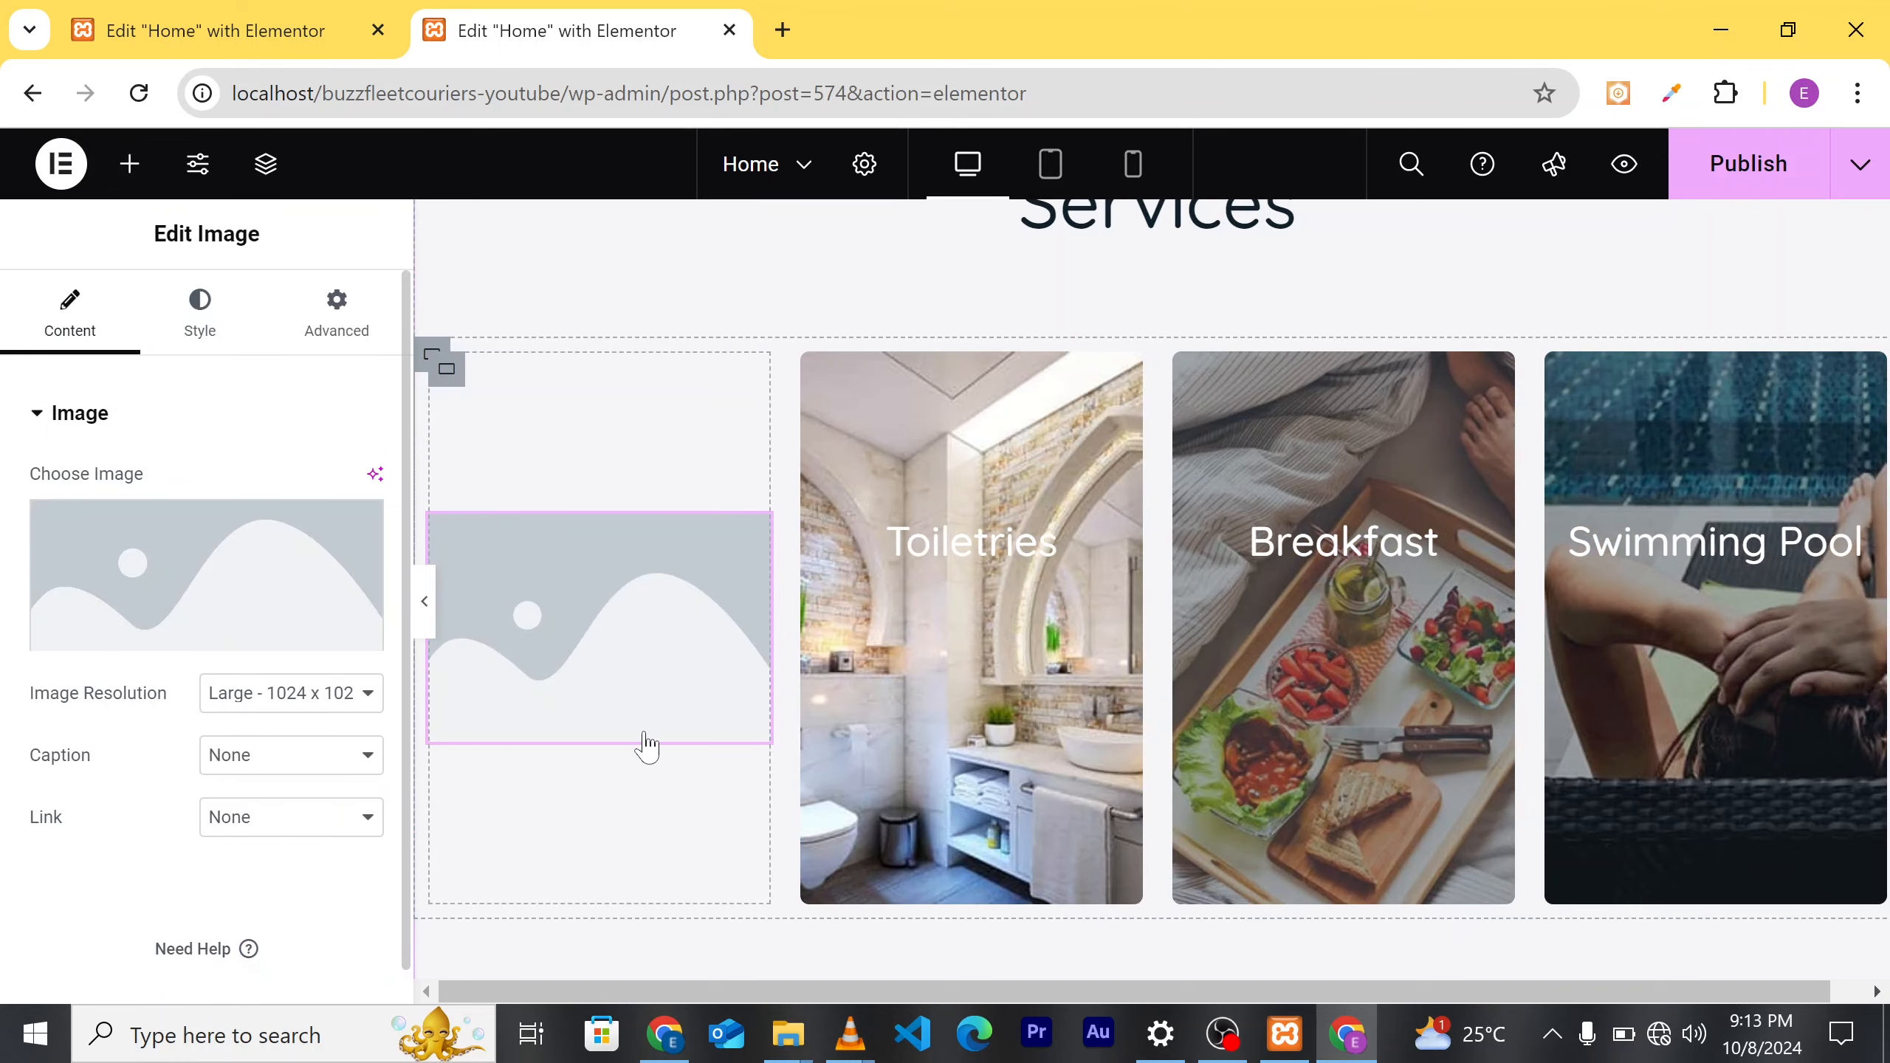
scroll(646, 745, down, 2)
scroll(646, 745, up, 1)
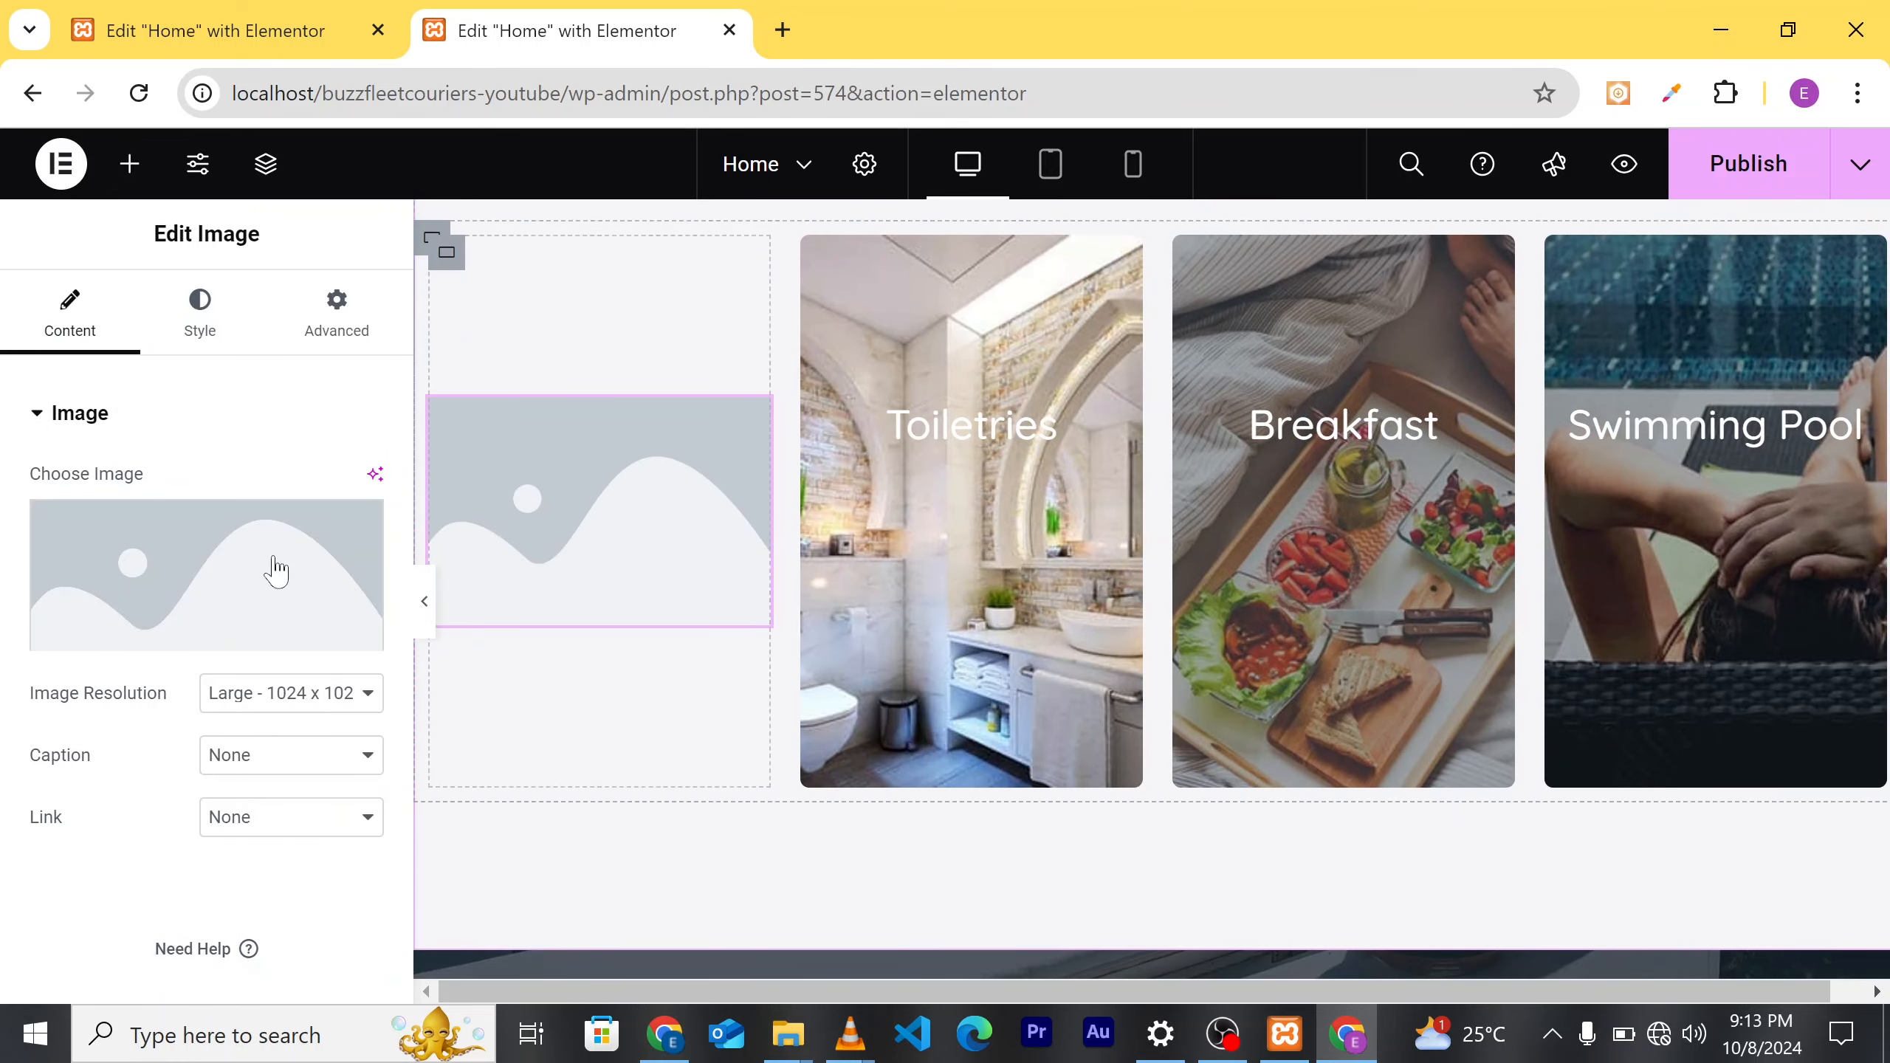
Step: Set the first card's image to the pexels-tiger-lily photo of couriers unloading a van
click(186, 632)
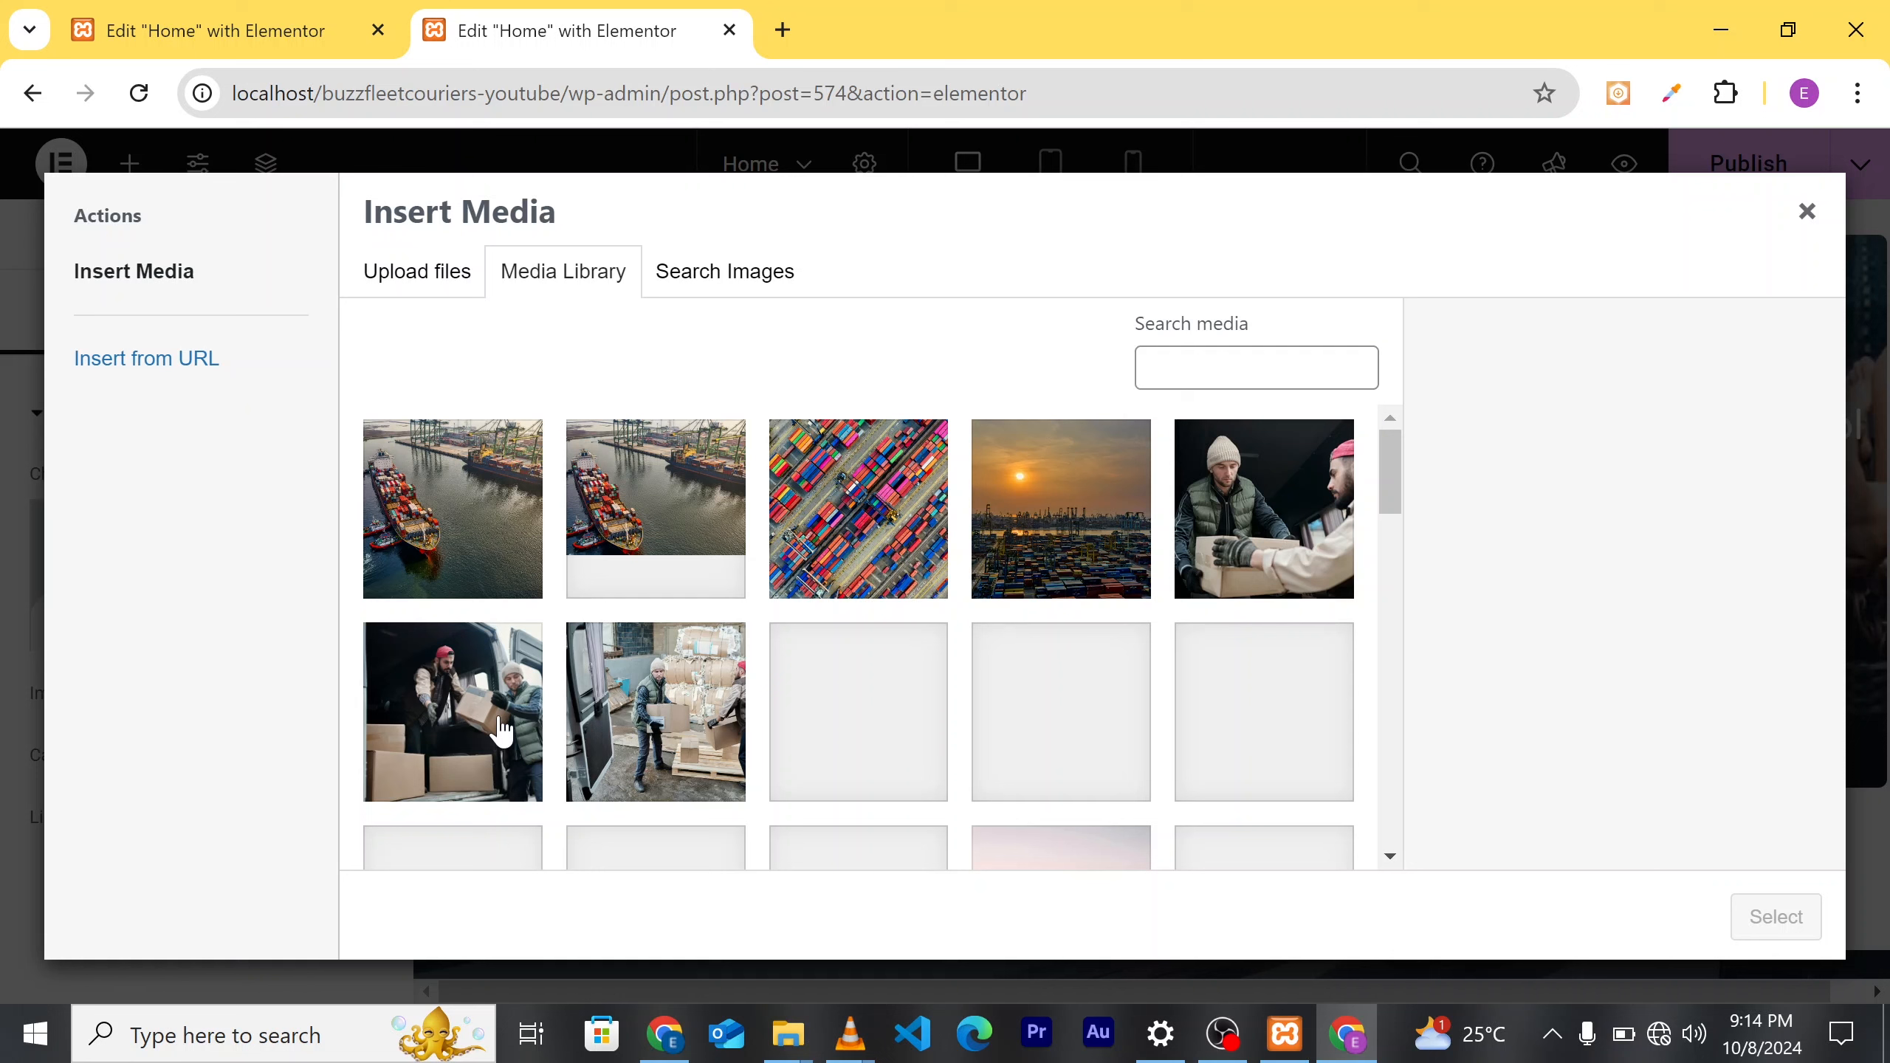
click(502, 732)
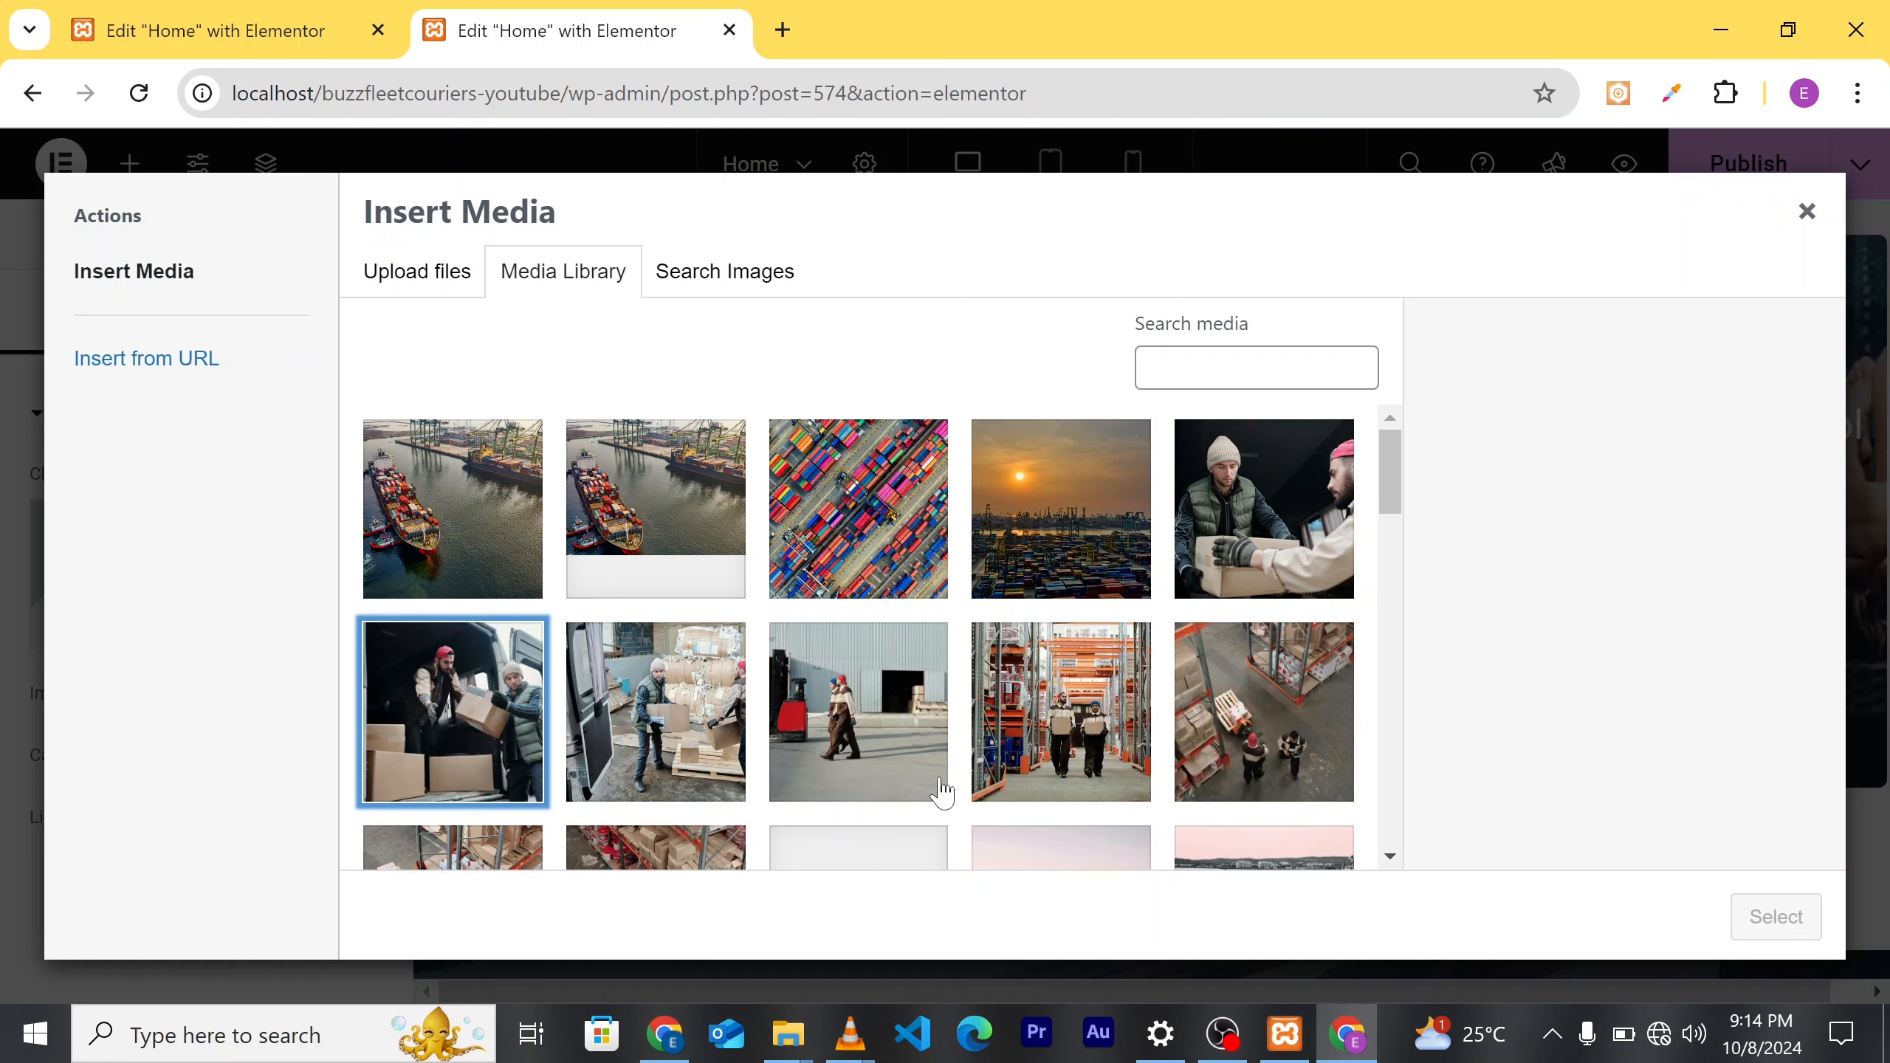
scroll(1214, 665, down, 5)
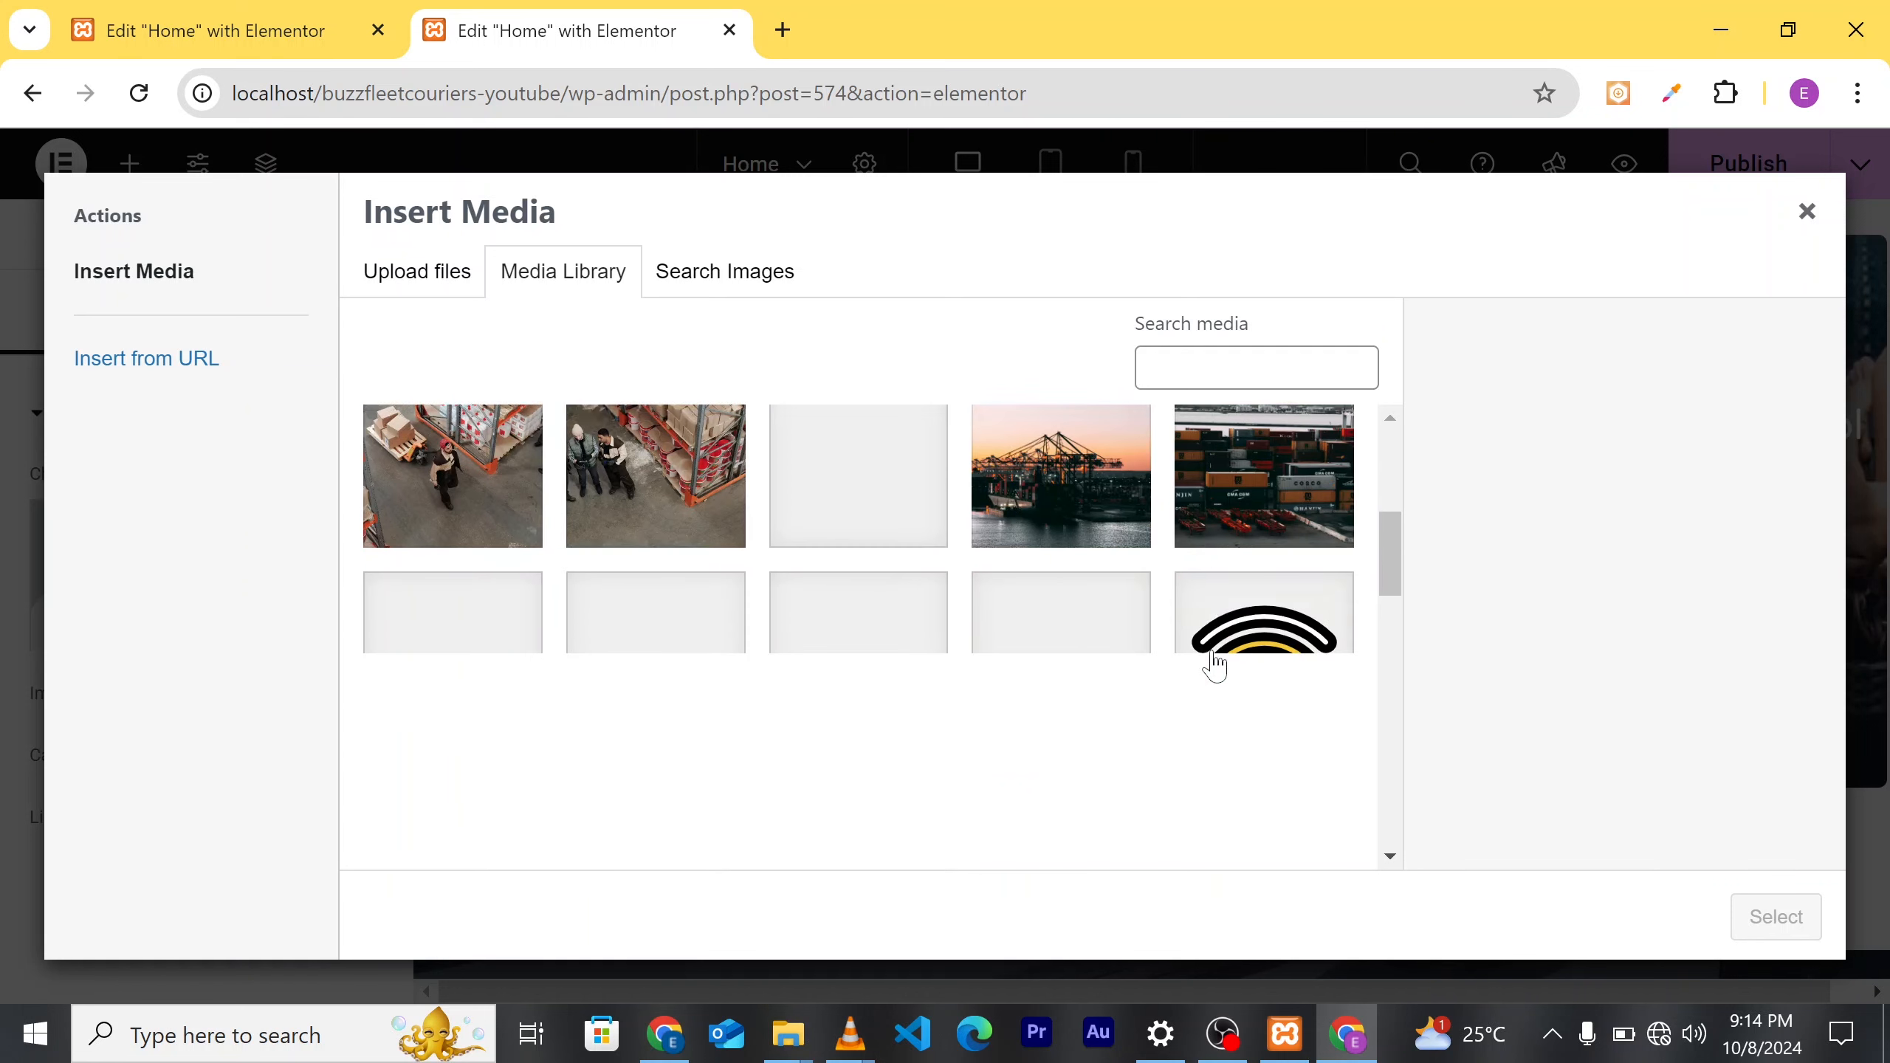
scroll(1201, 665, up, 3)
scroll(1201, 665, up, 2)
scroll(1067, 662, down, 1)
scroll(982, 717, up, 1)
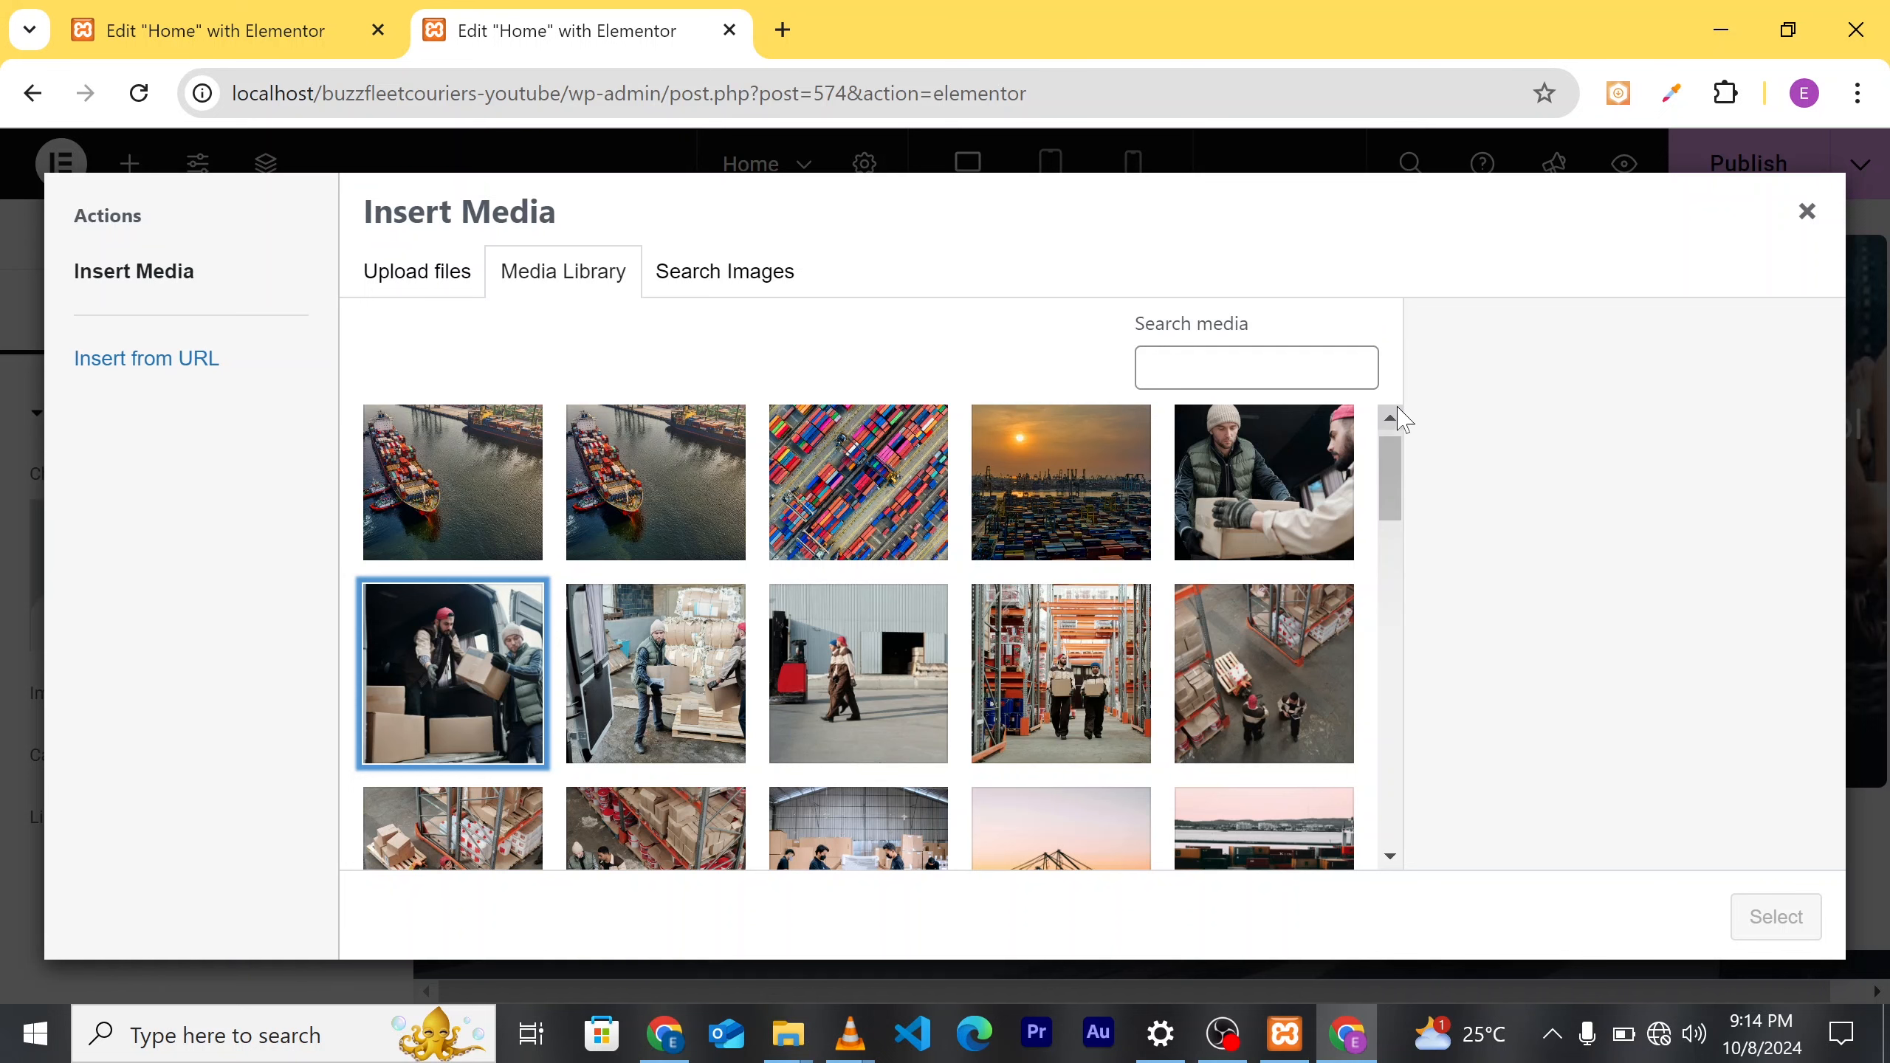
mouse_move(1392, 495)
mouse_down()
mouse_move(1396, 645)
mouse_move(1395, 466)
mouse_up()
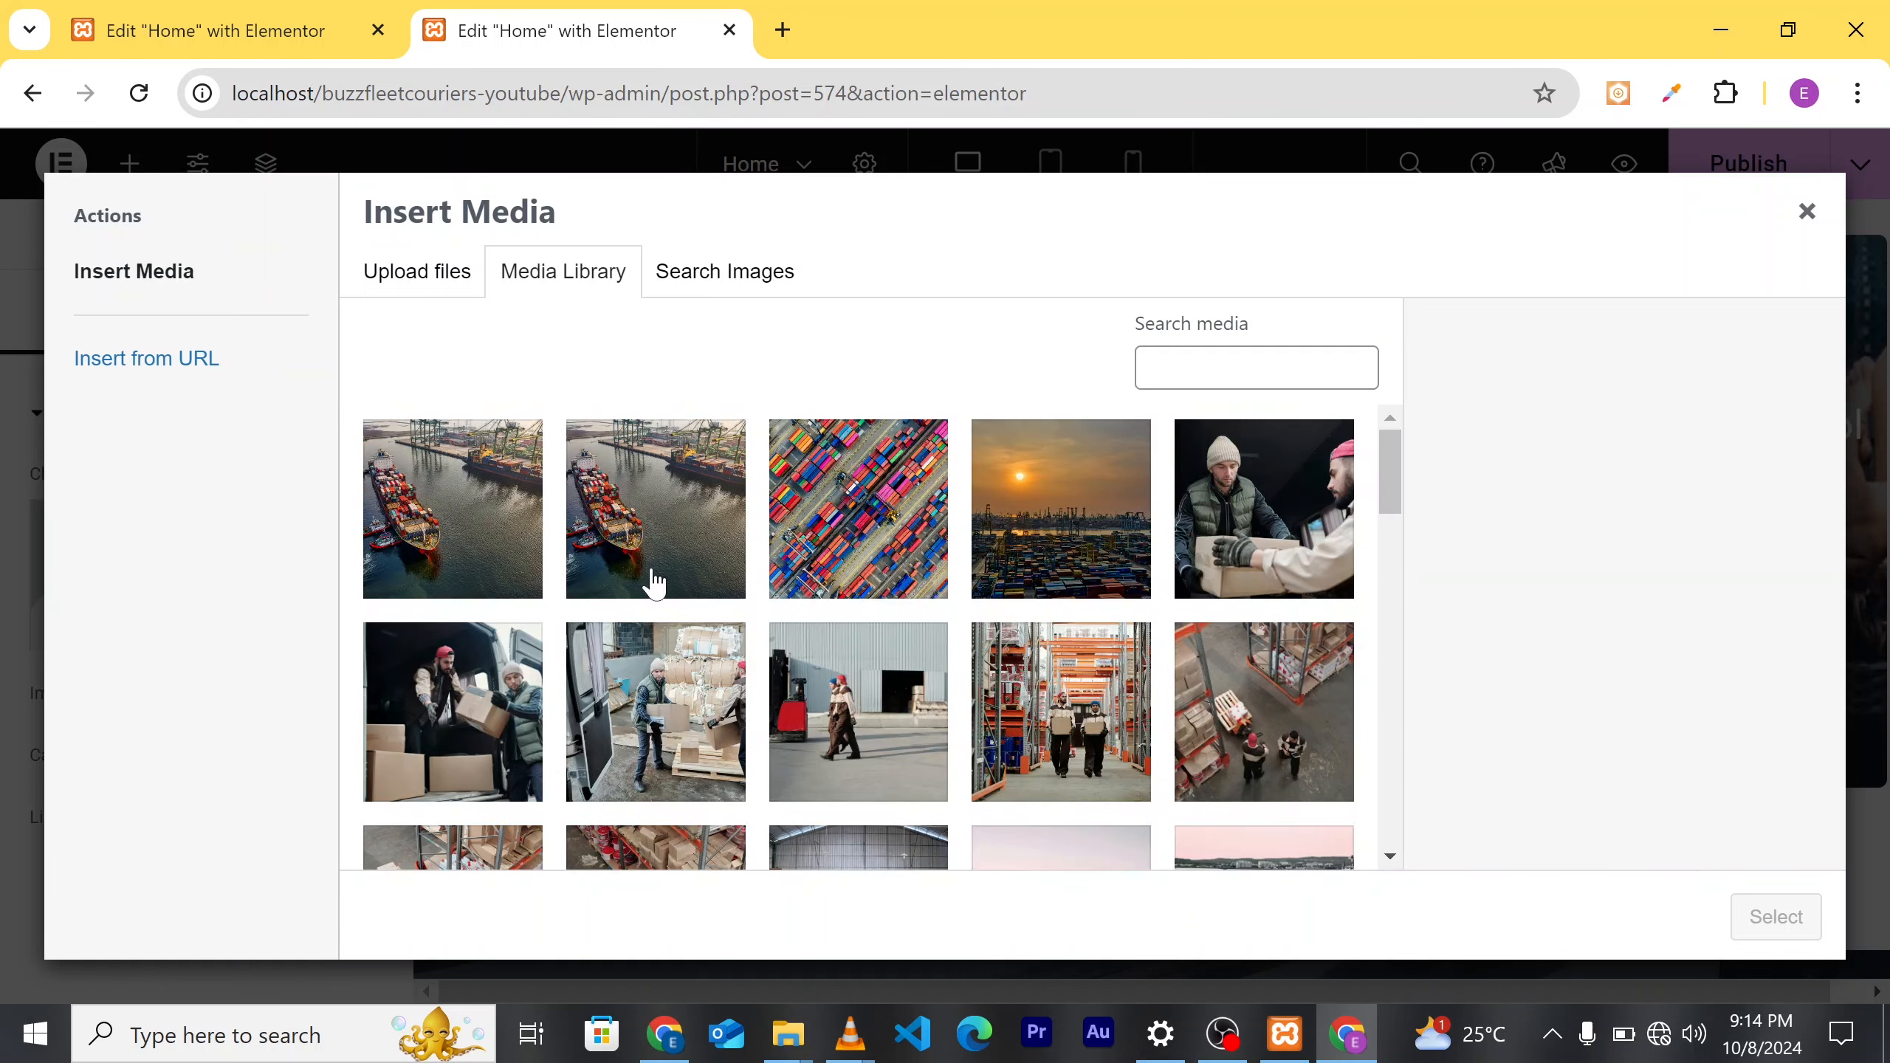
click(475, 748)
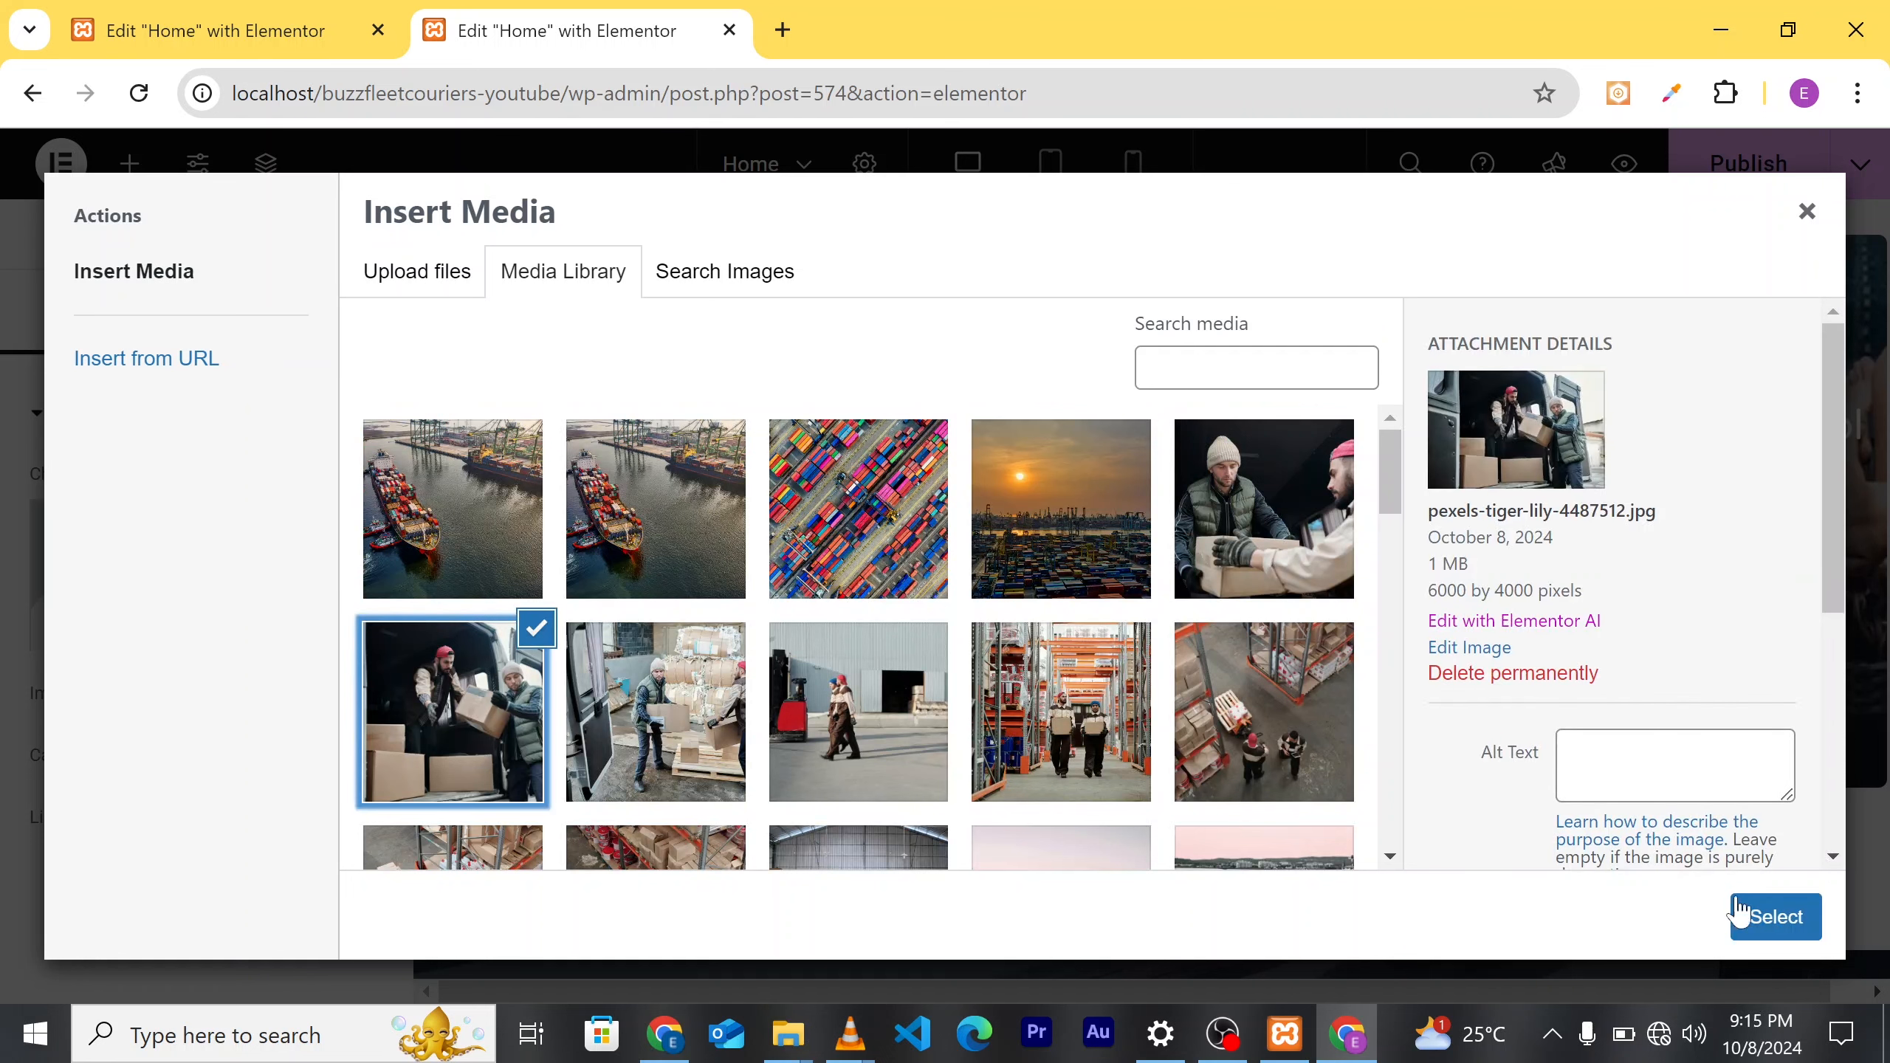
click(1771, 917)
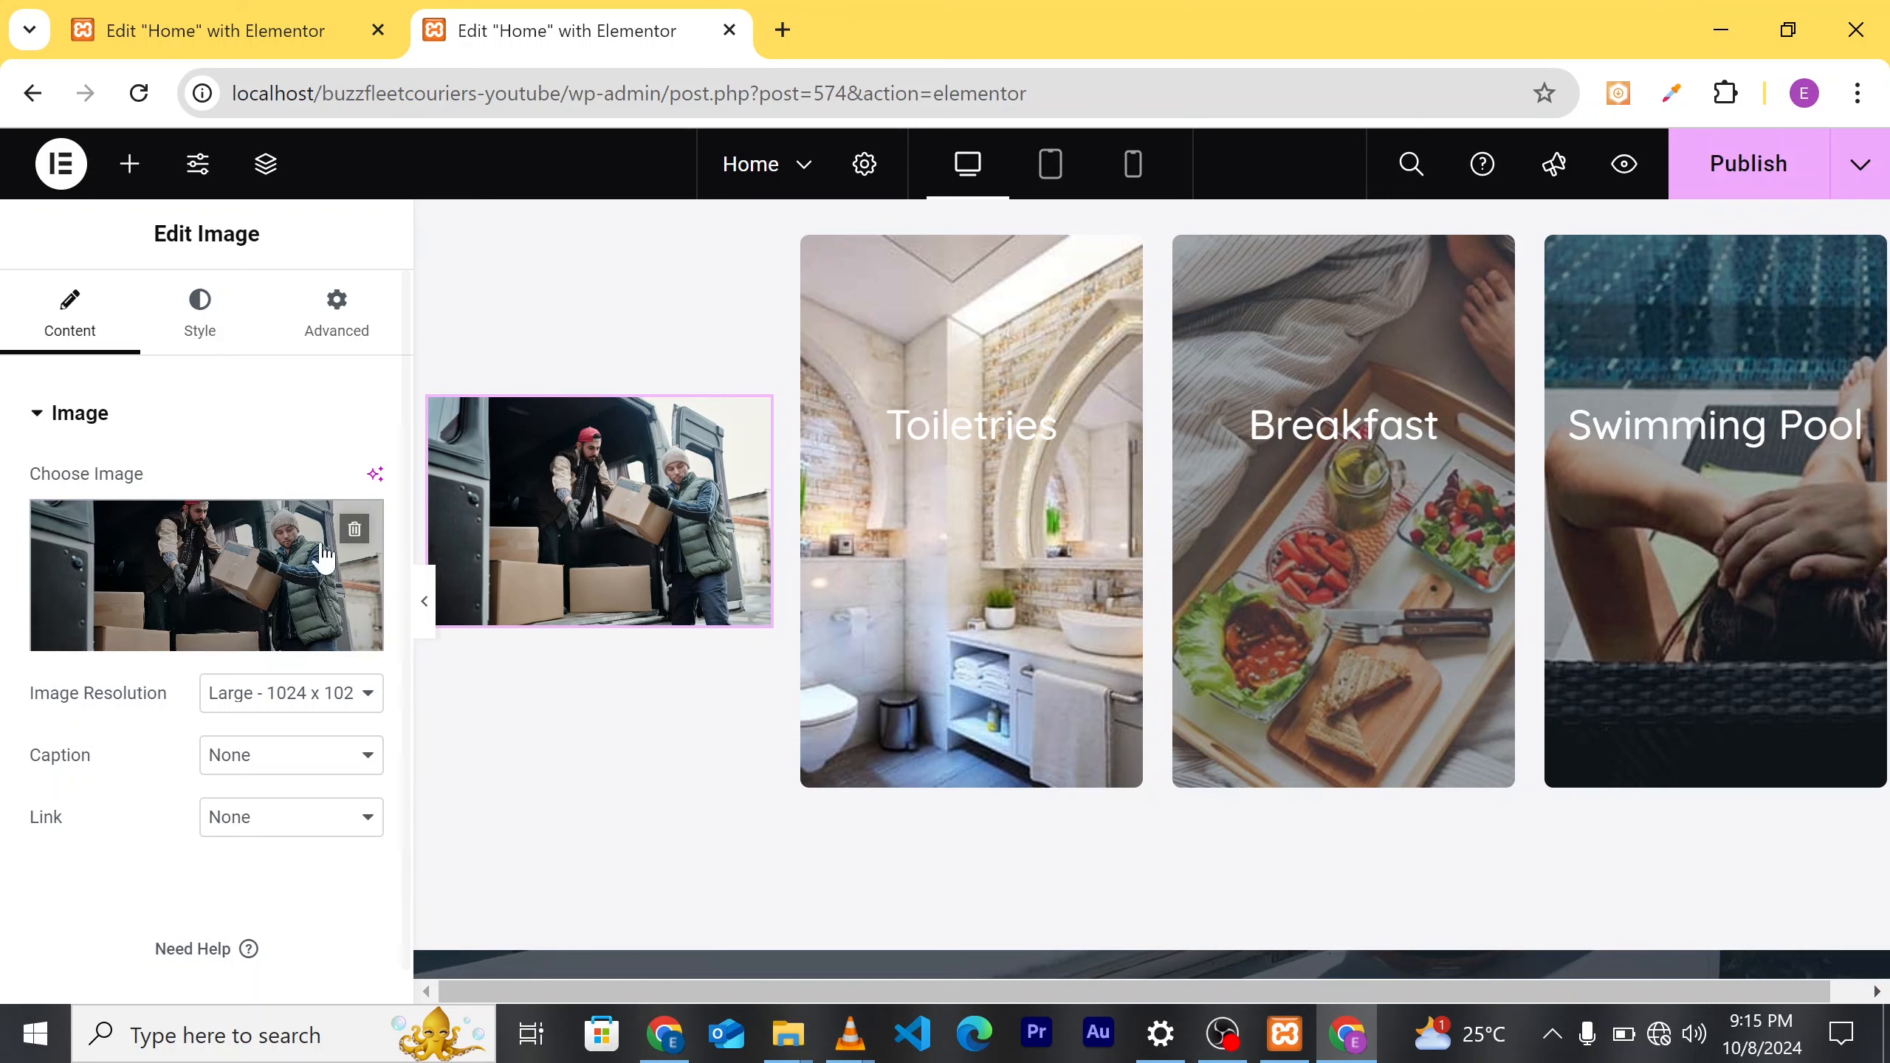
Step: Drag a Heading widget into the first card above the van photo
click(141, 183)
scroll(186, 752, down, 2)
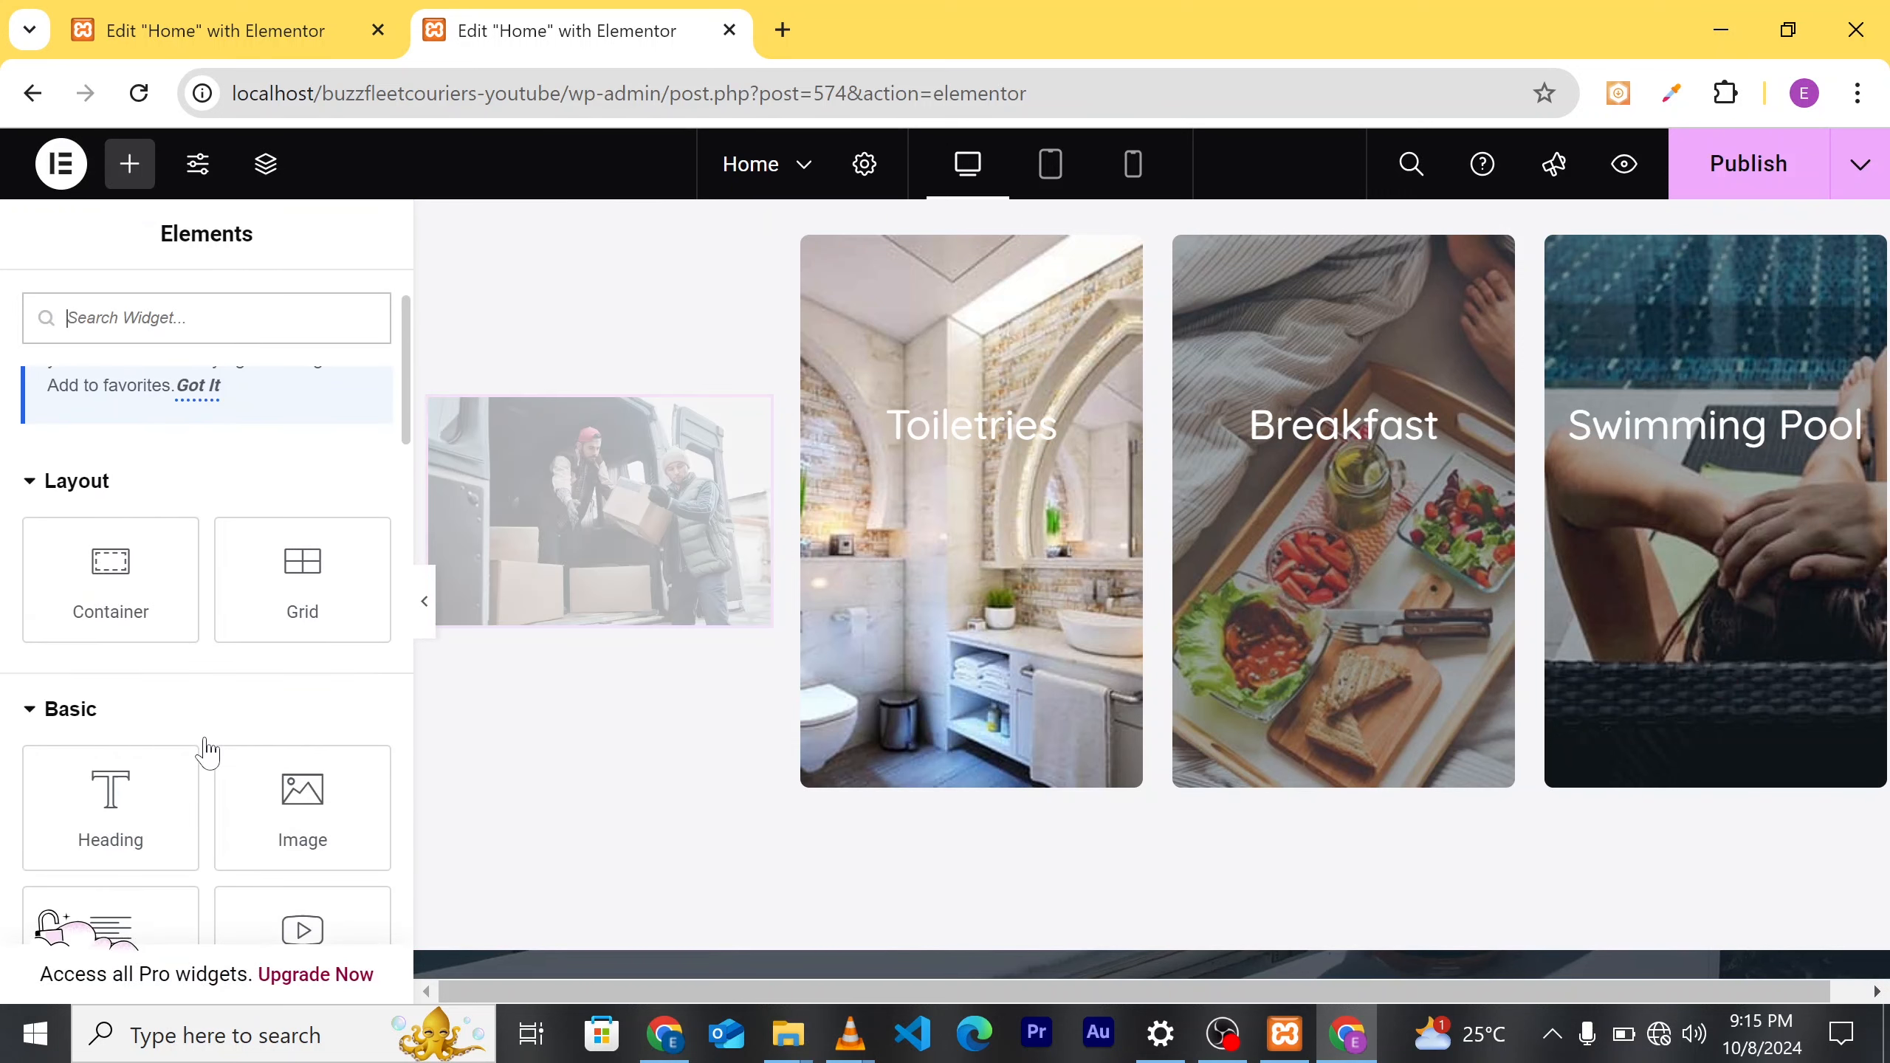
scroll(260, 748, down, 7)
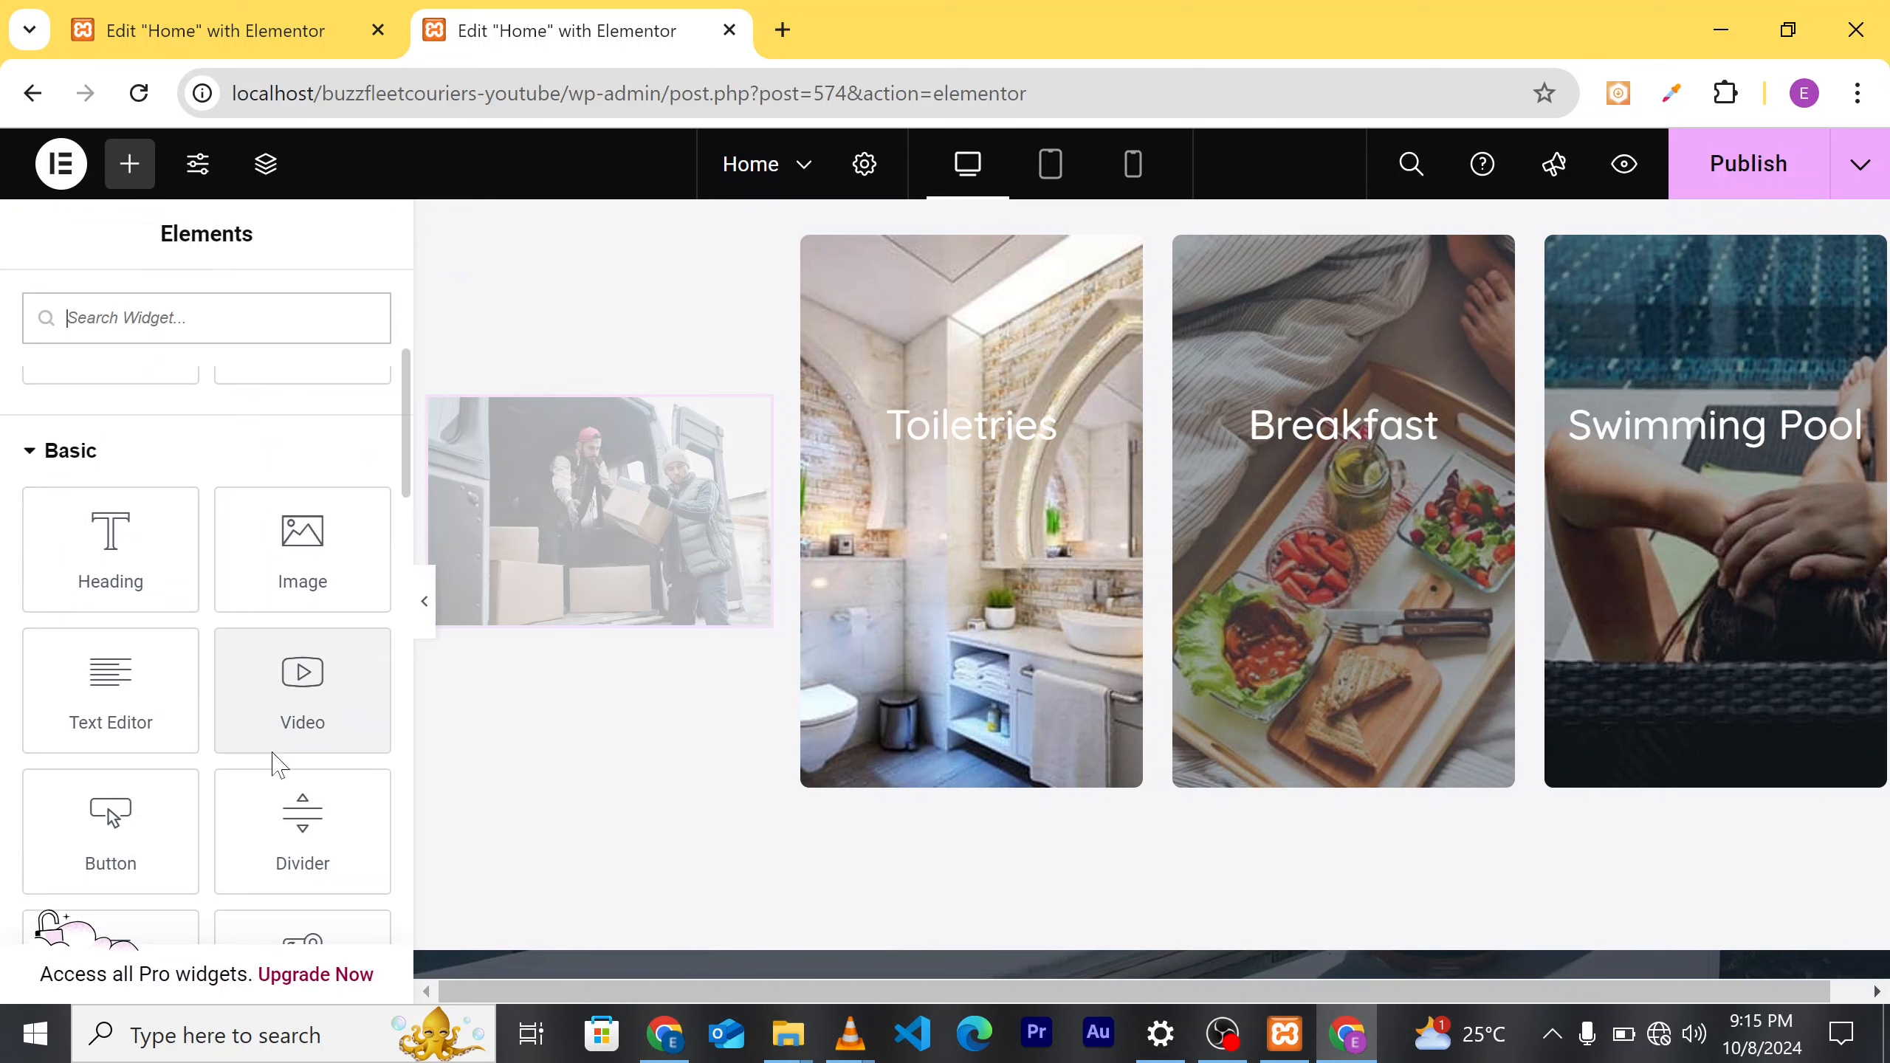
scroll(233, 768, up, 1)
scroll(231, 769, down, 2)
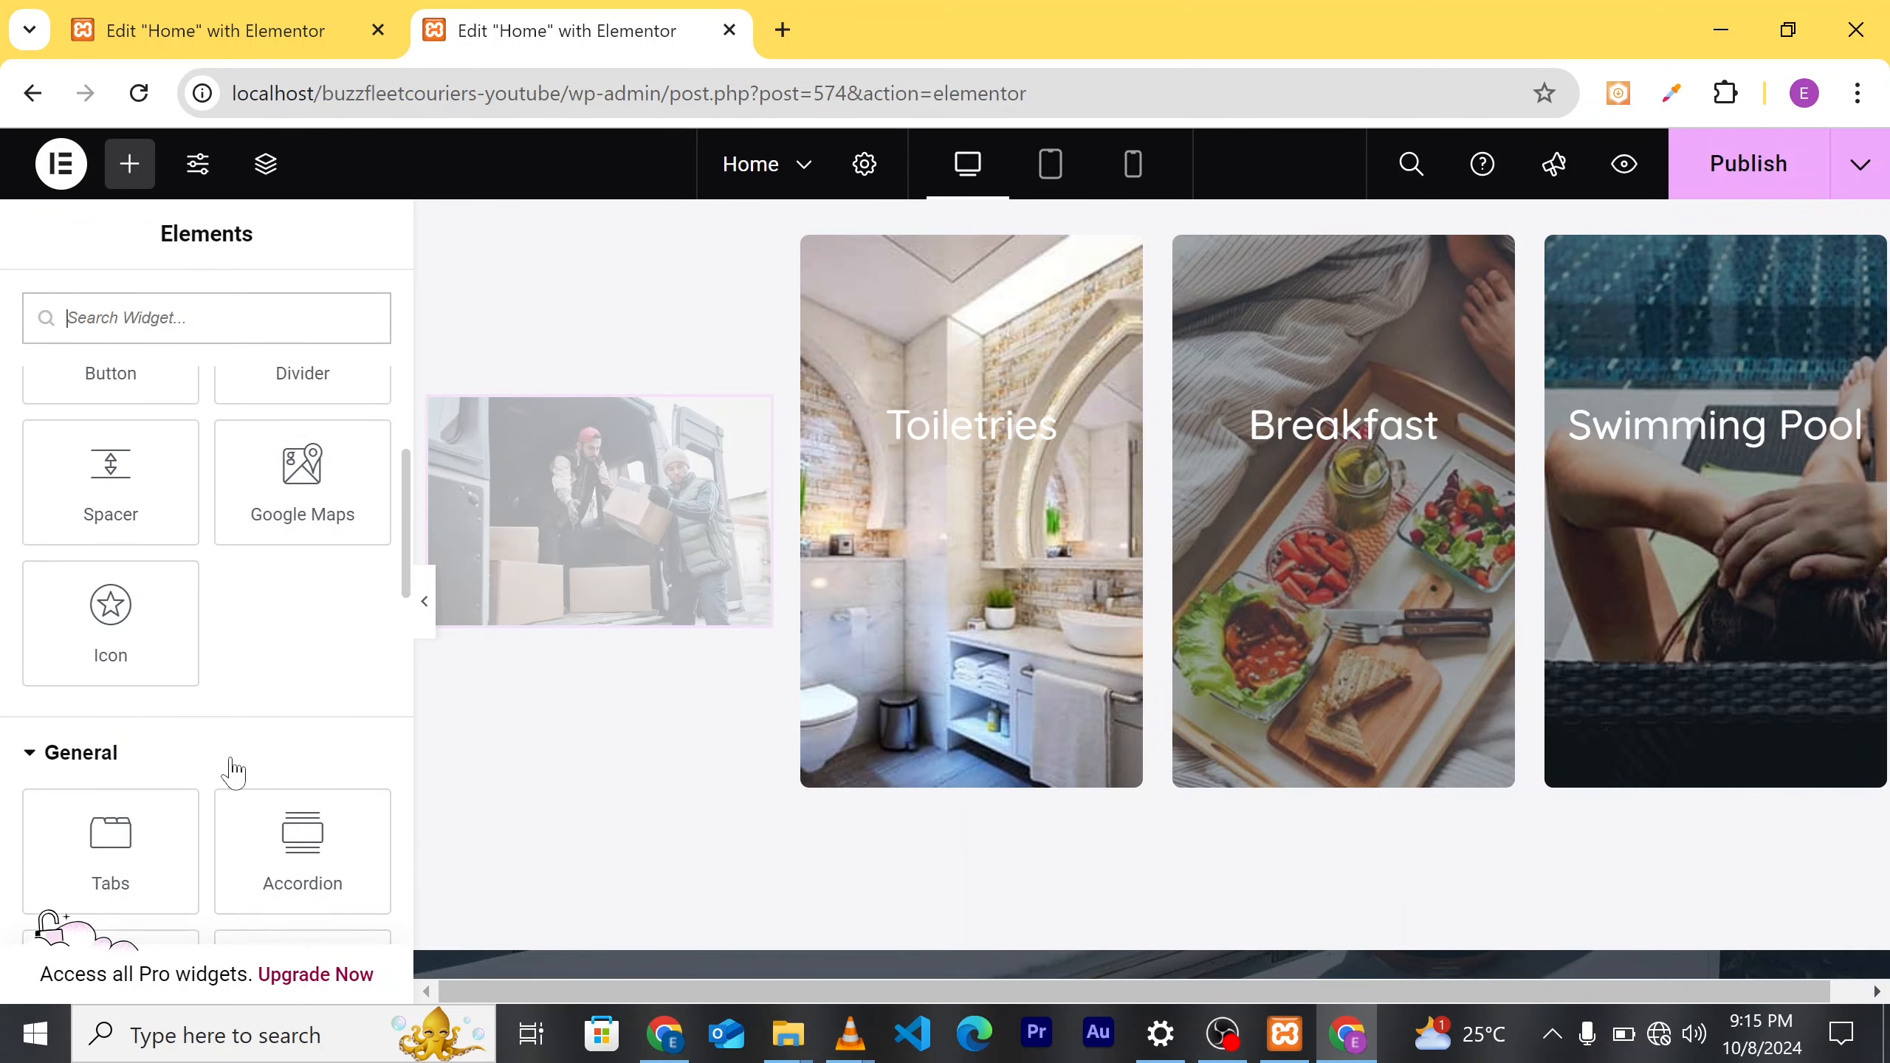
scroll(232, 768, up, 5)
scroll(97, 588, up, 1)
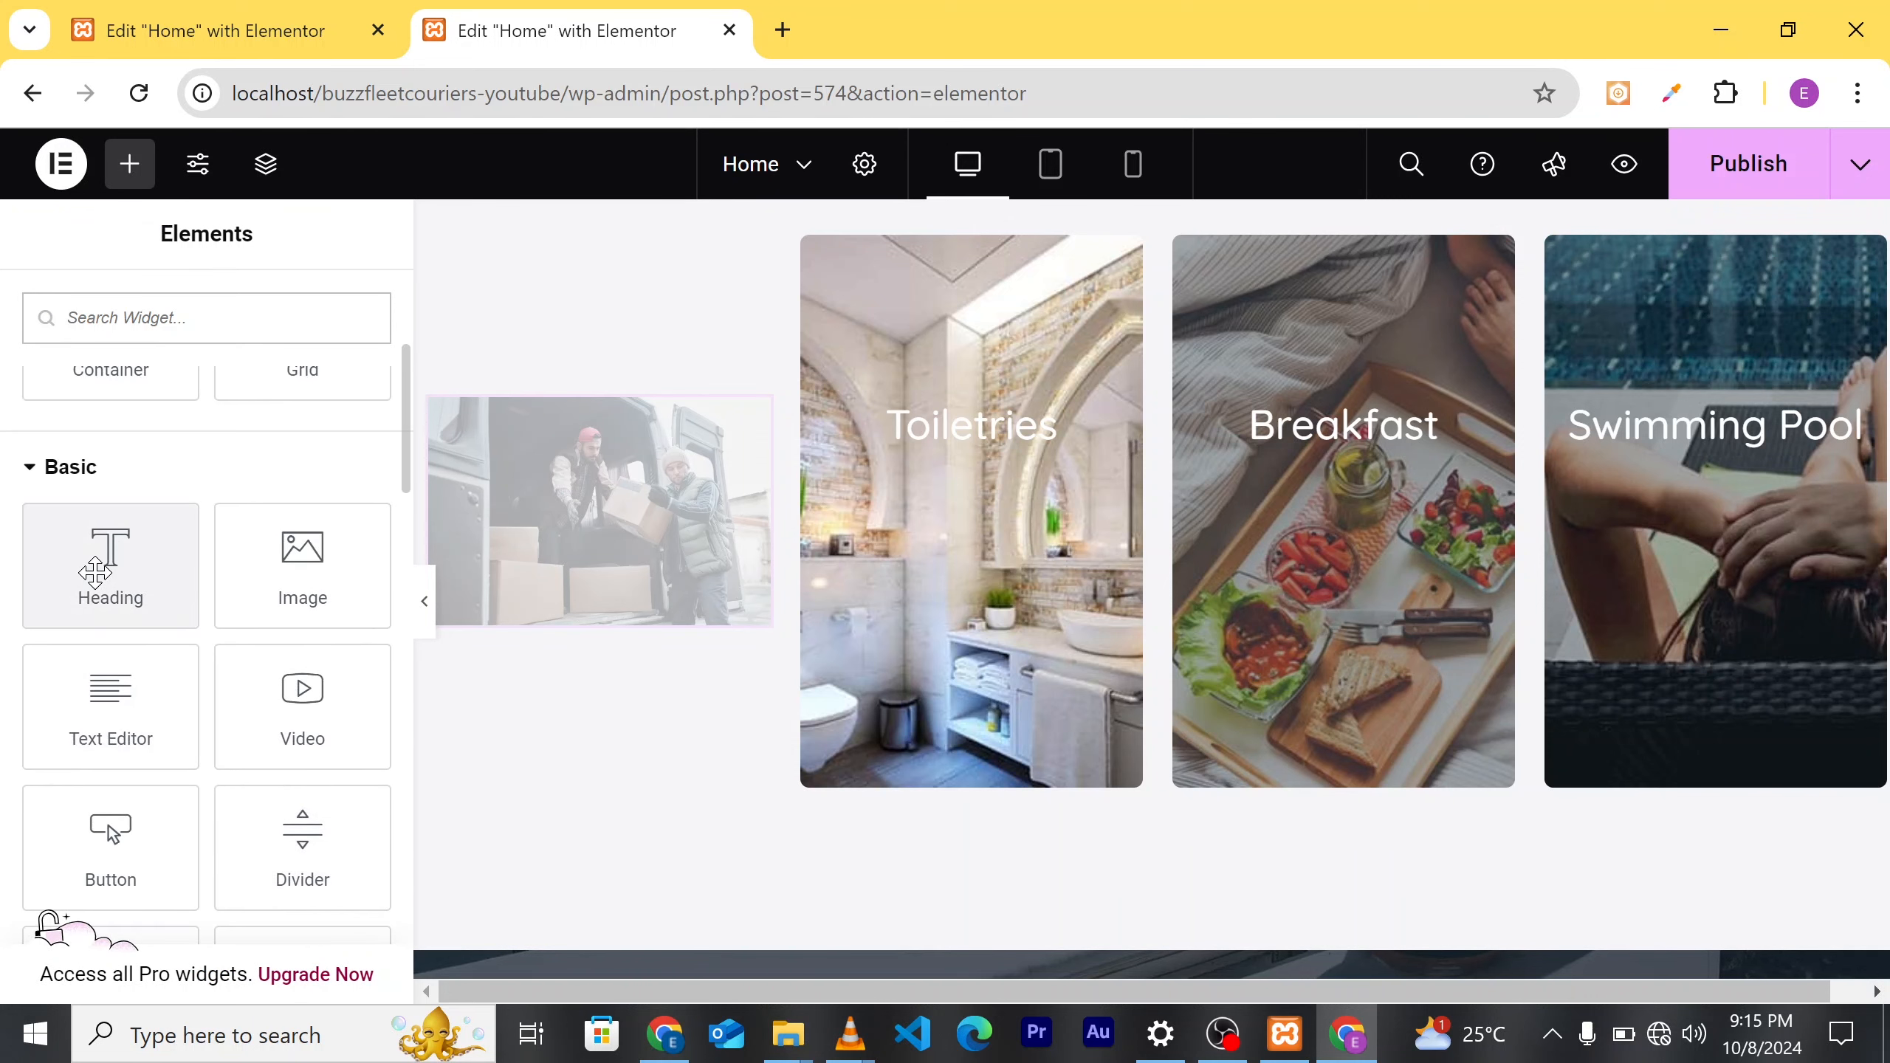
drag(277, 596, 115, 581)
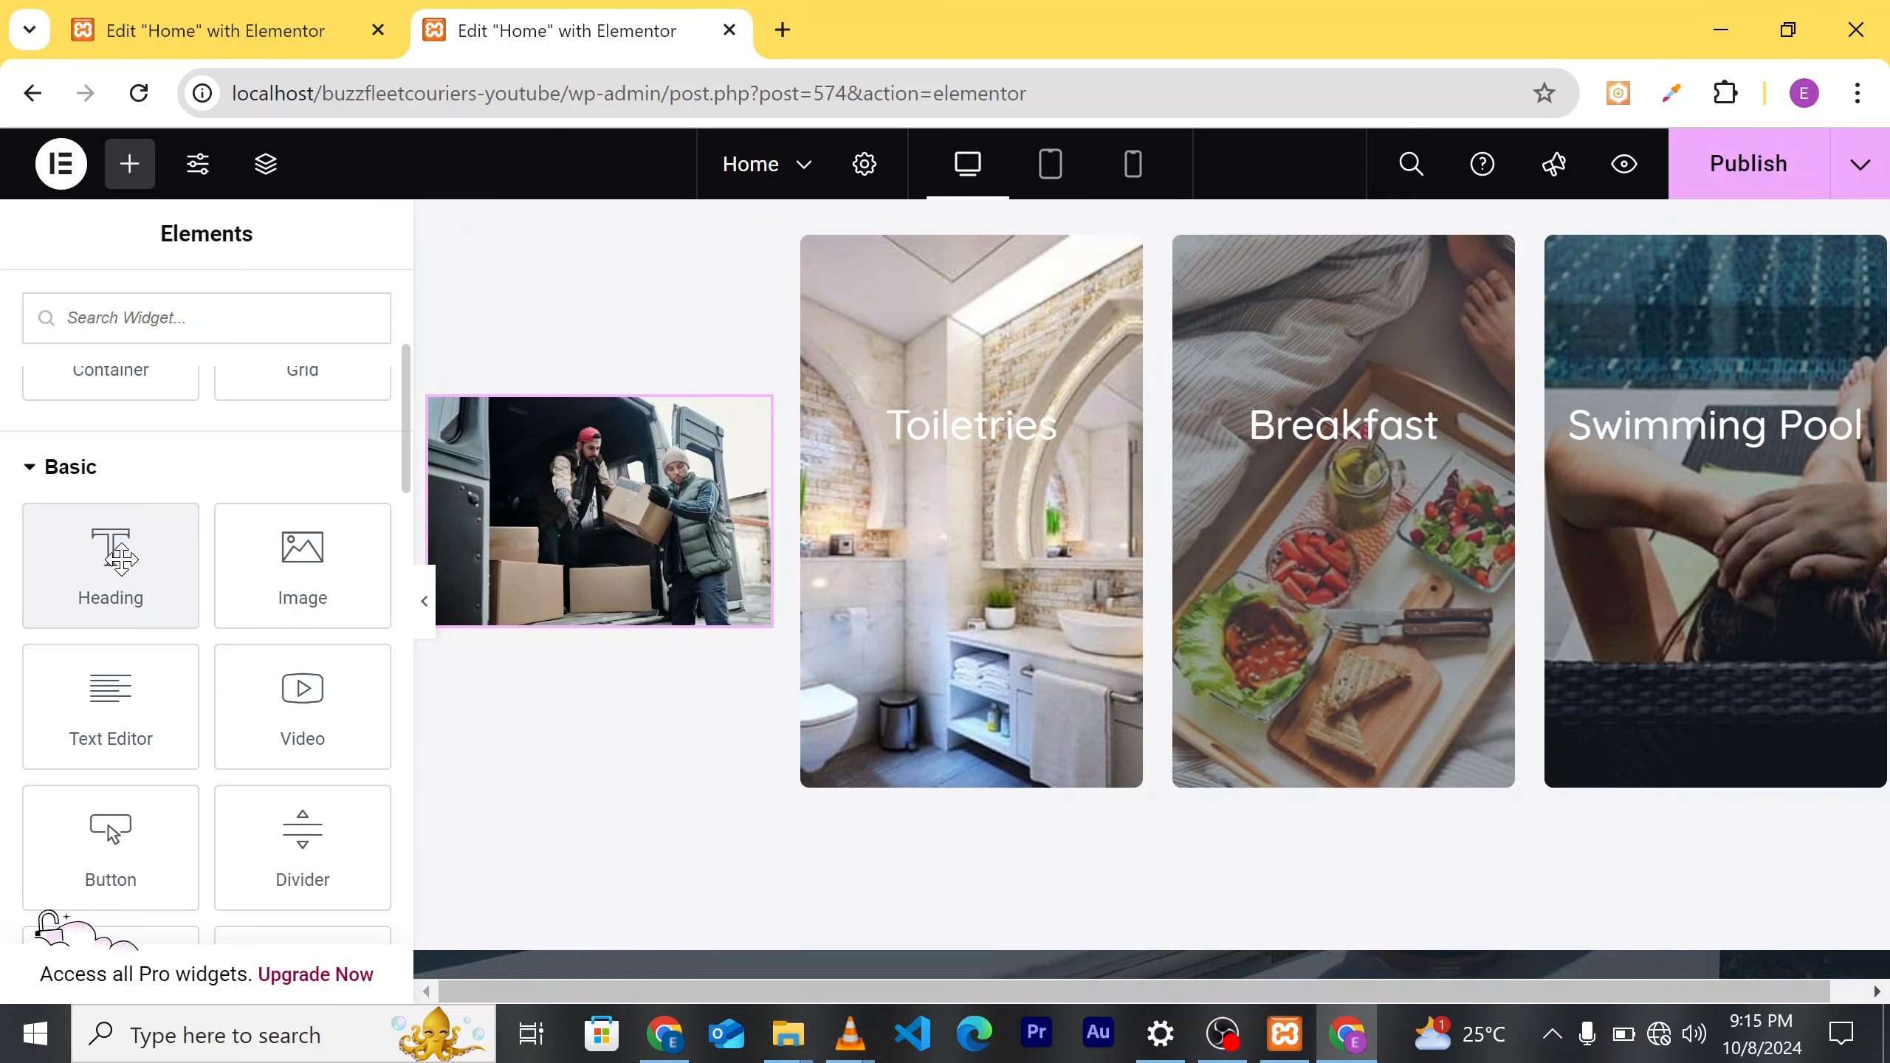
drag(118, 558, 519, 422)
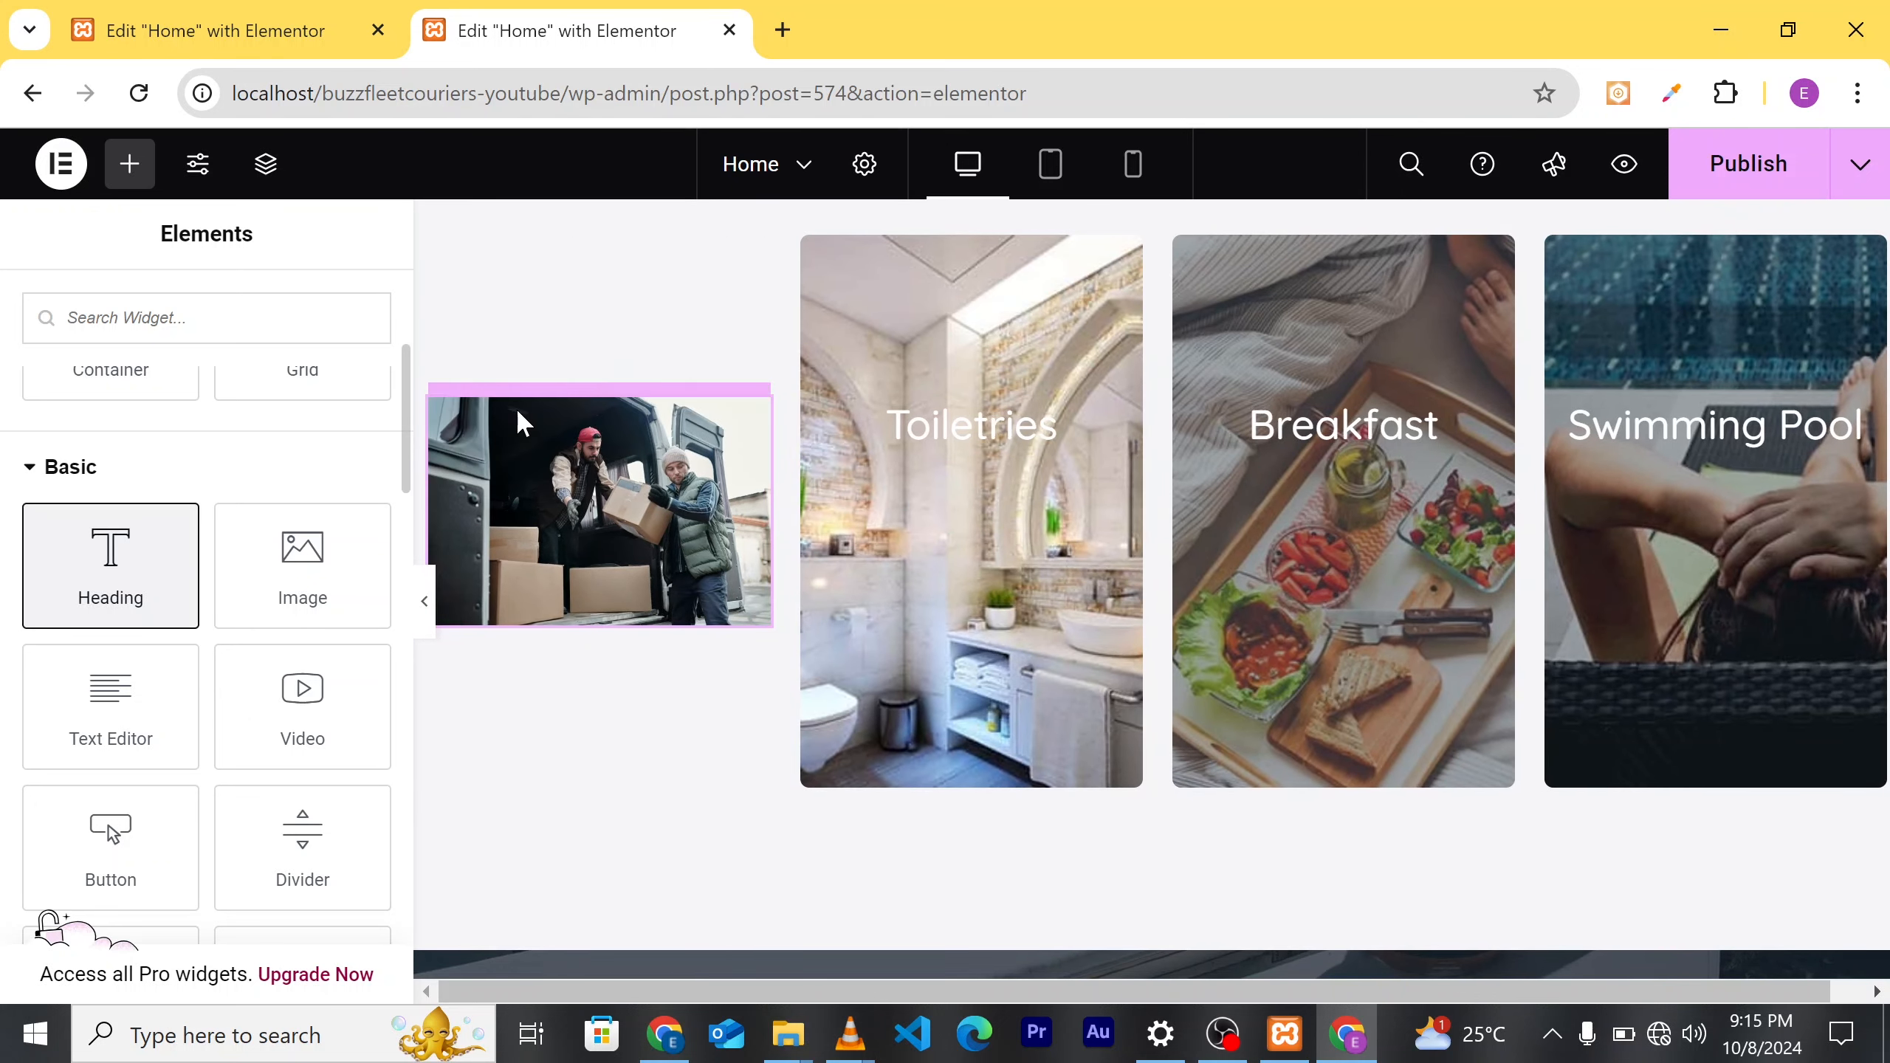
Step: Reposition the heading and undo its accidental deletion so 'Add Your Heading Text Here' remains
scroll(778, 619, down, 3)
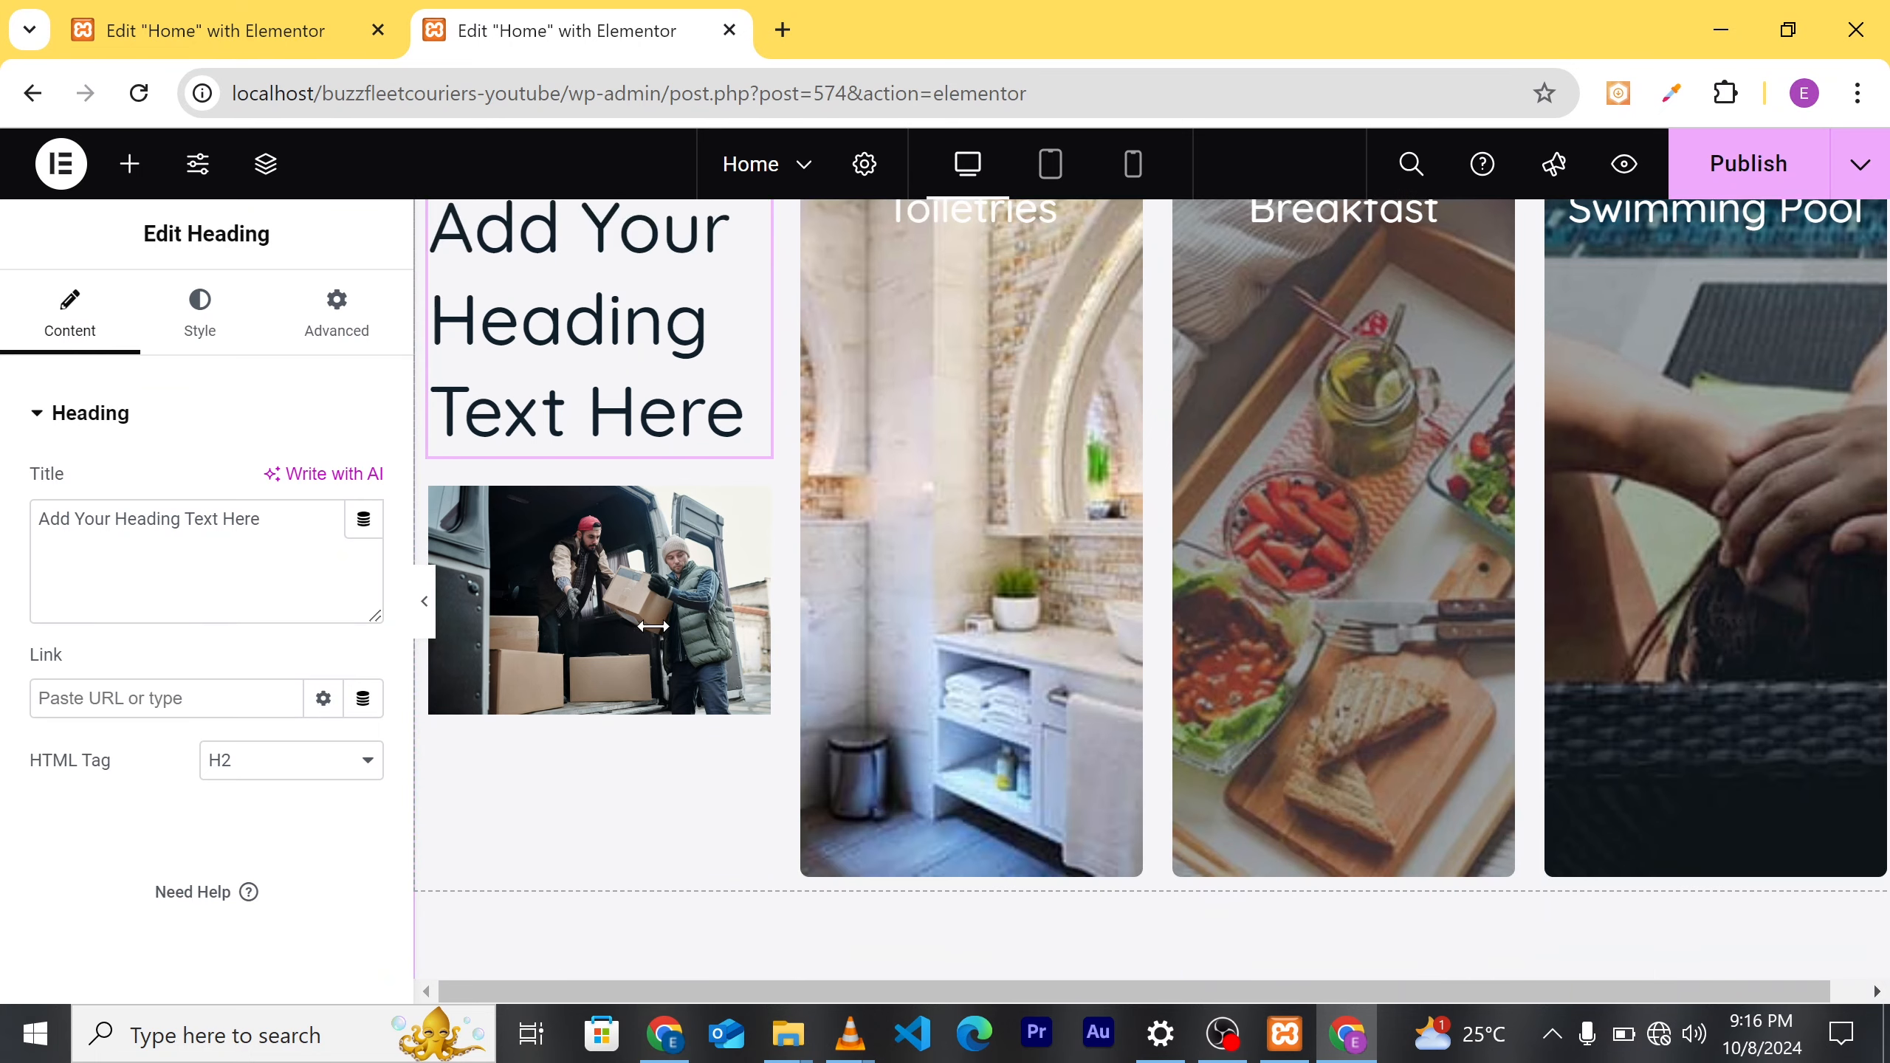
drag(590, 435, 564, 742)
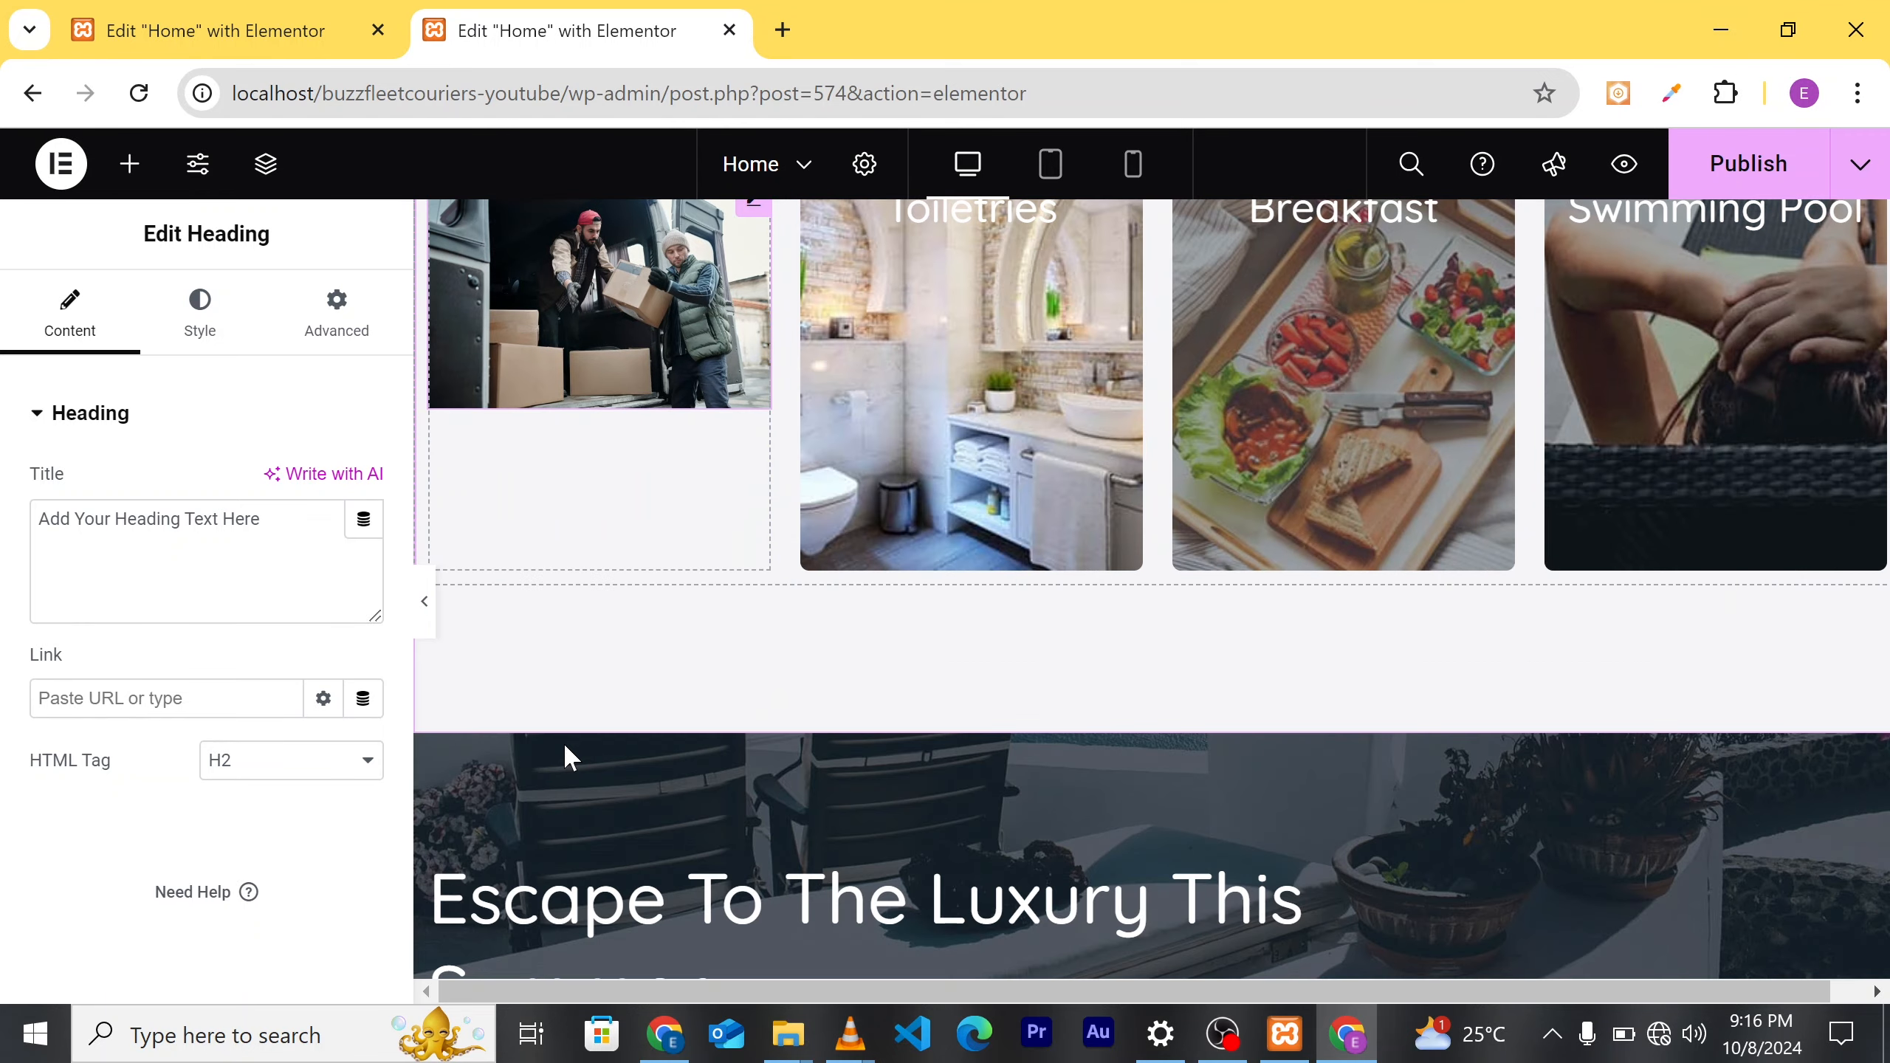
scroll(702, 523, up, 8)
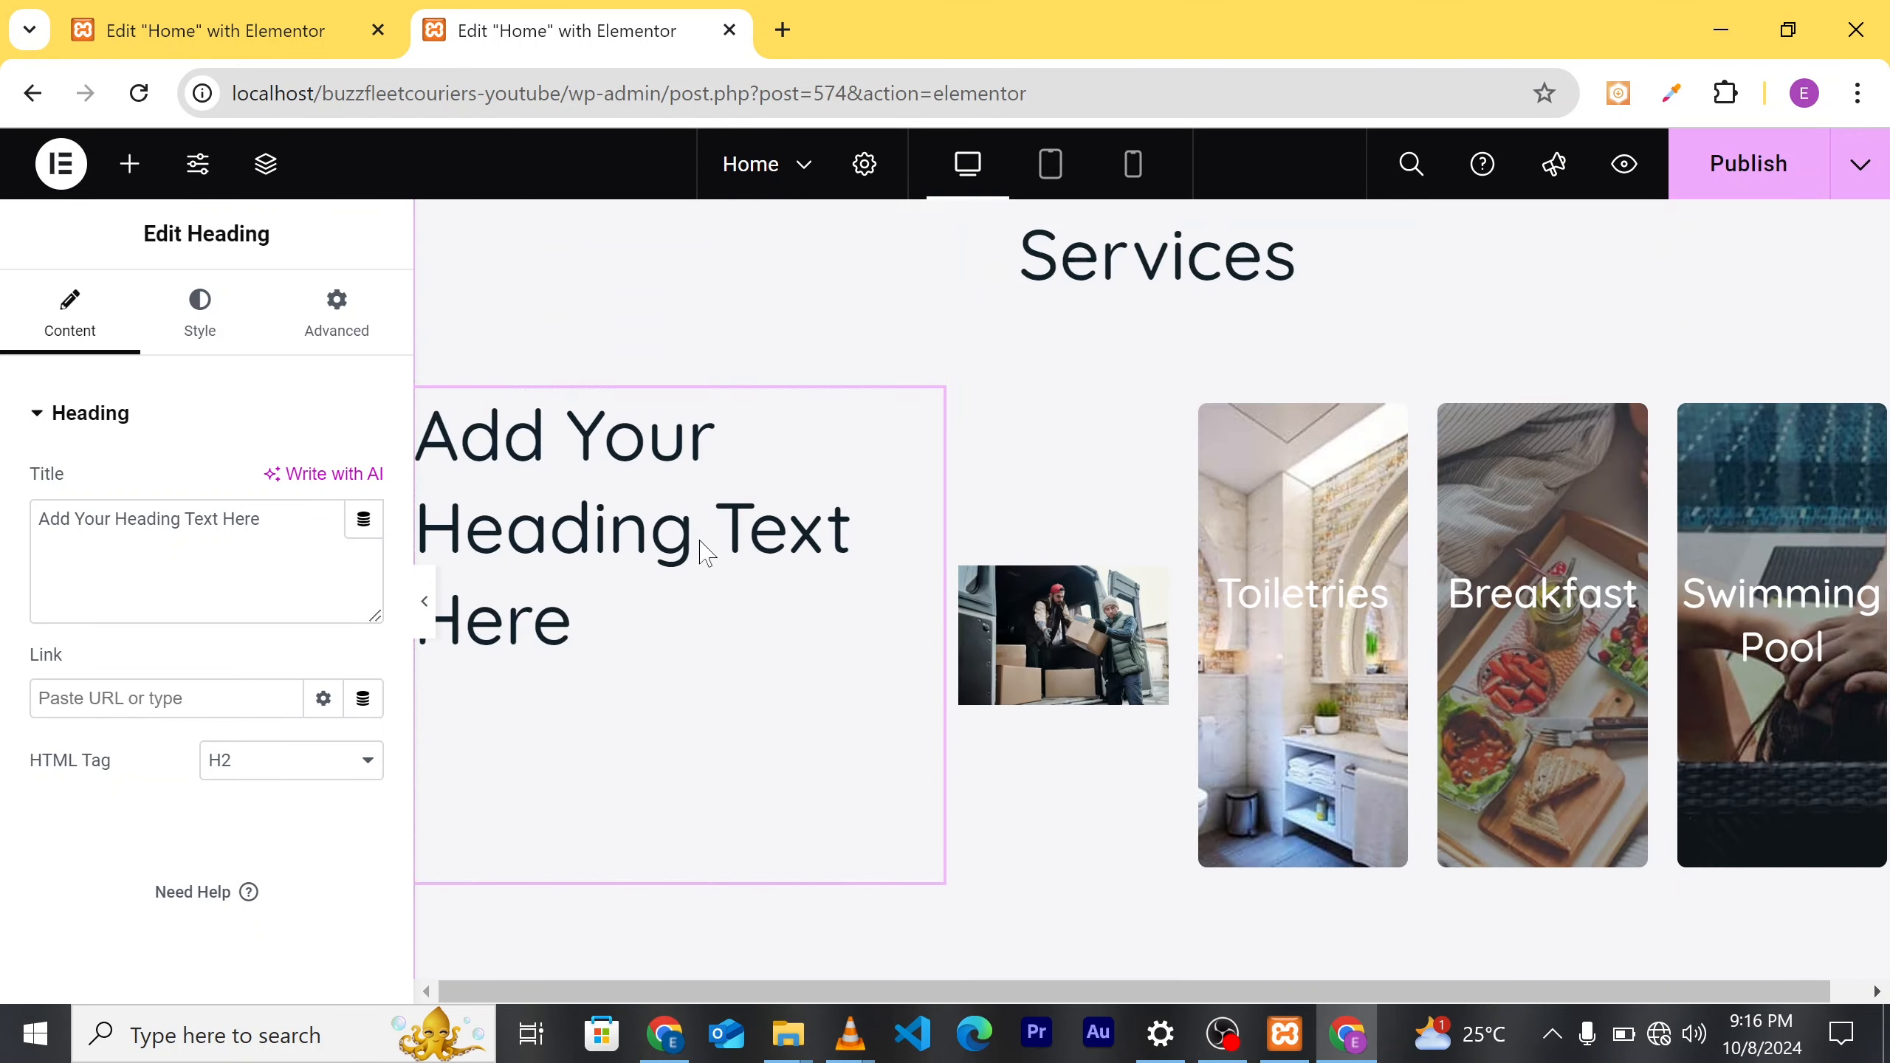
scroll(707, 554, down, 3)
scroll(706, 555, down, 2)
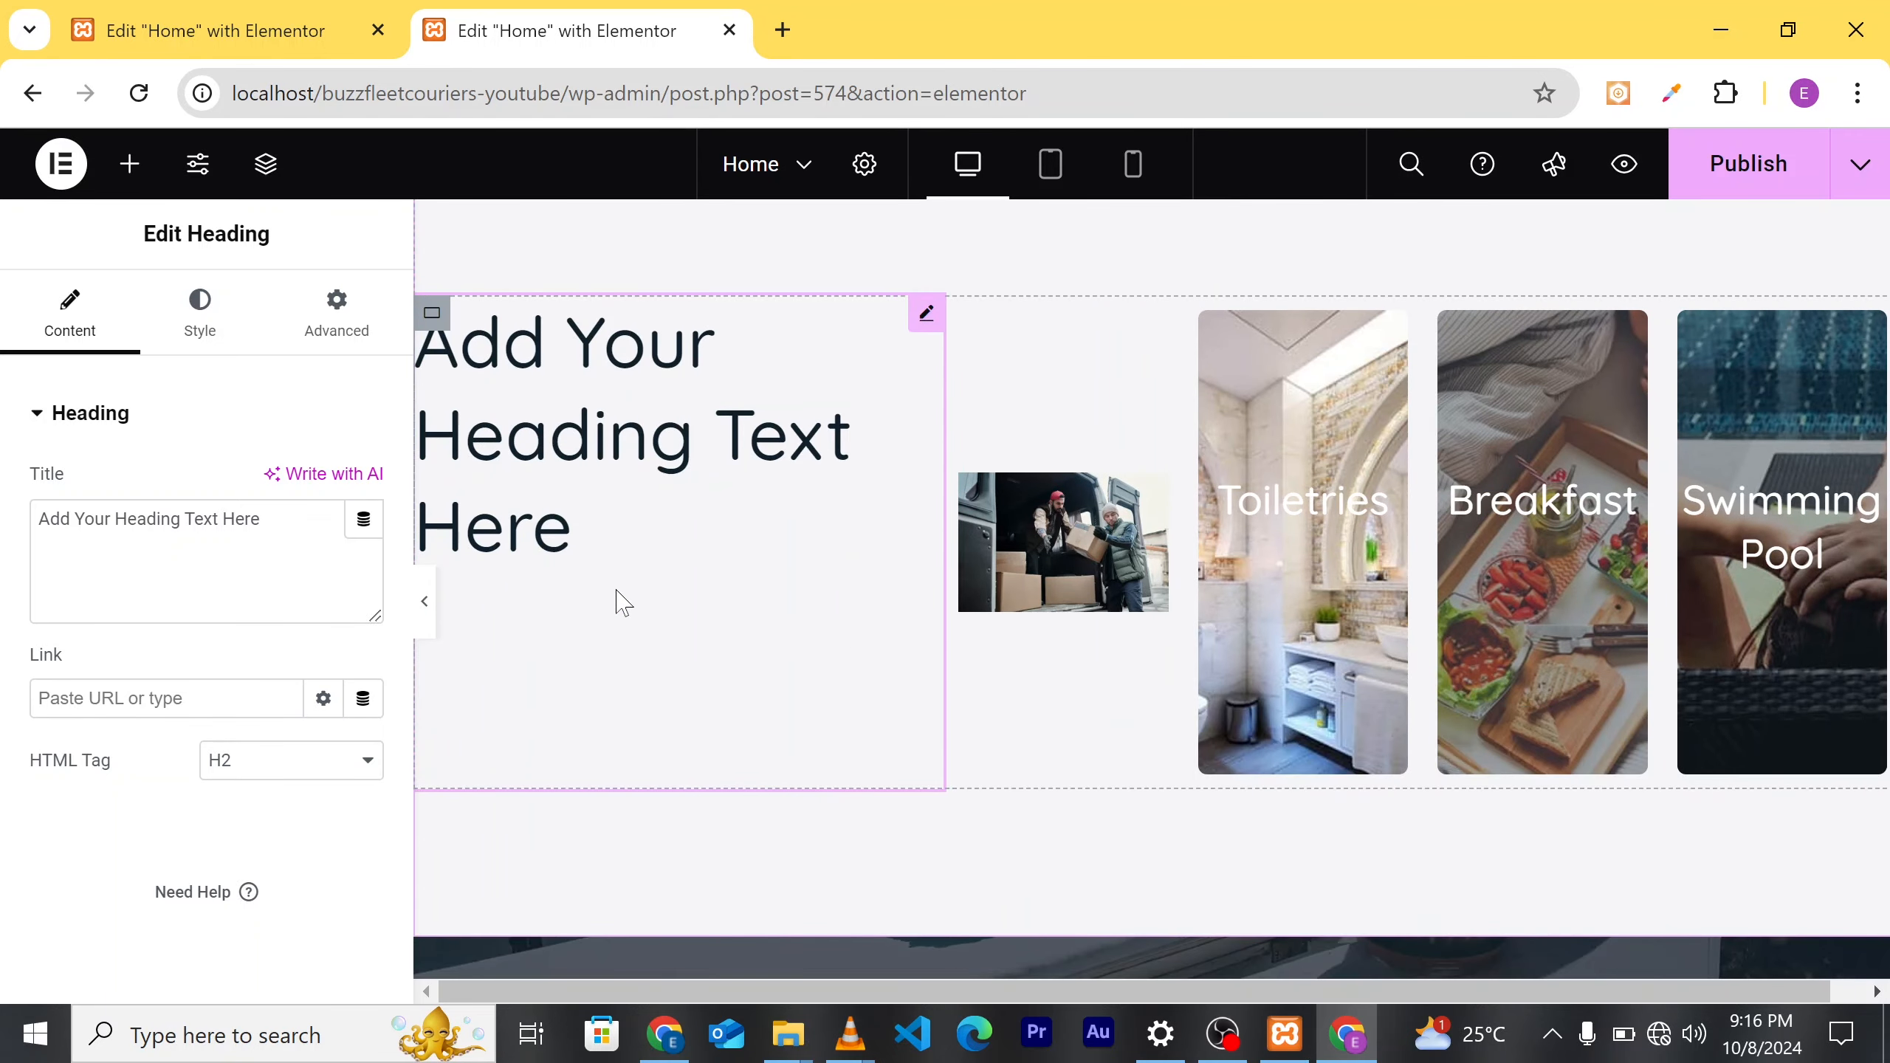
key(Delete)
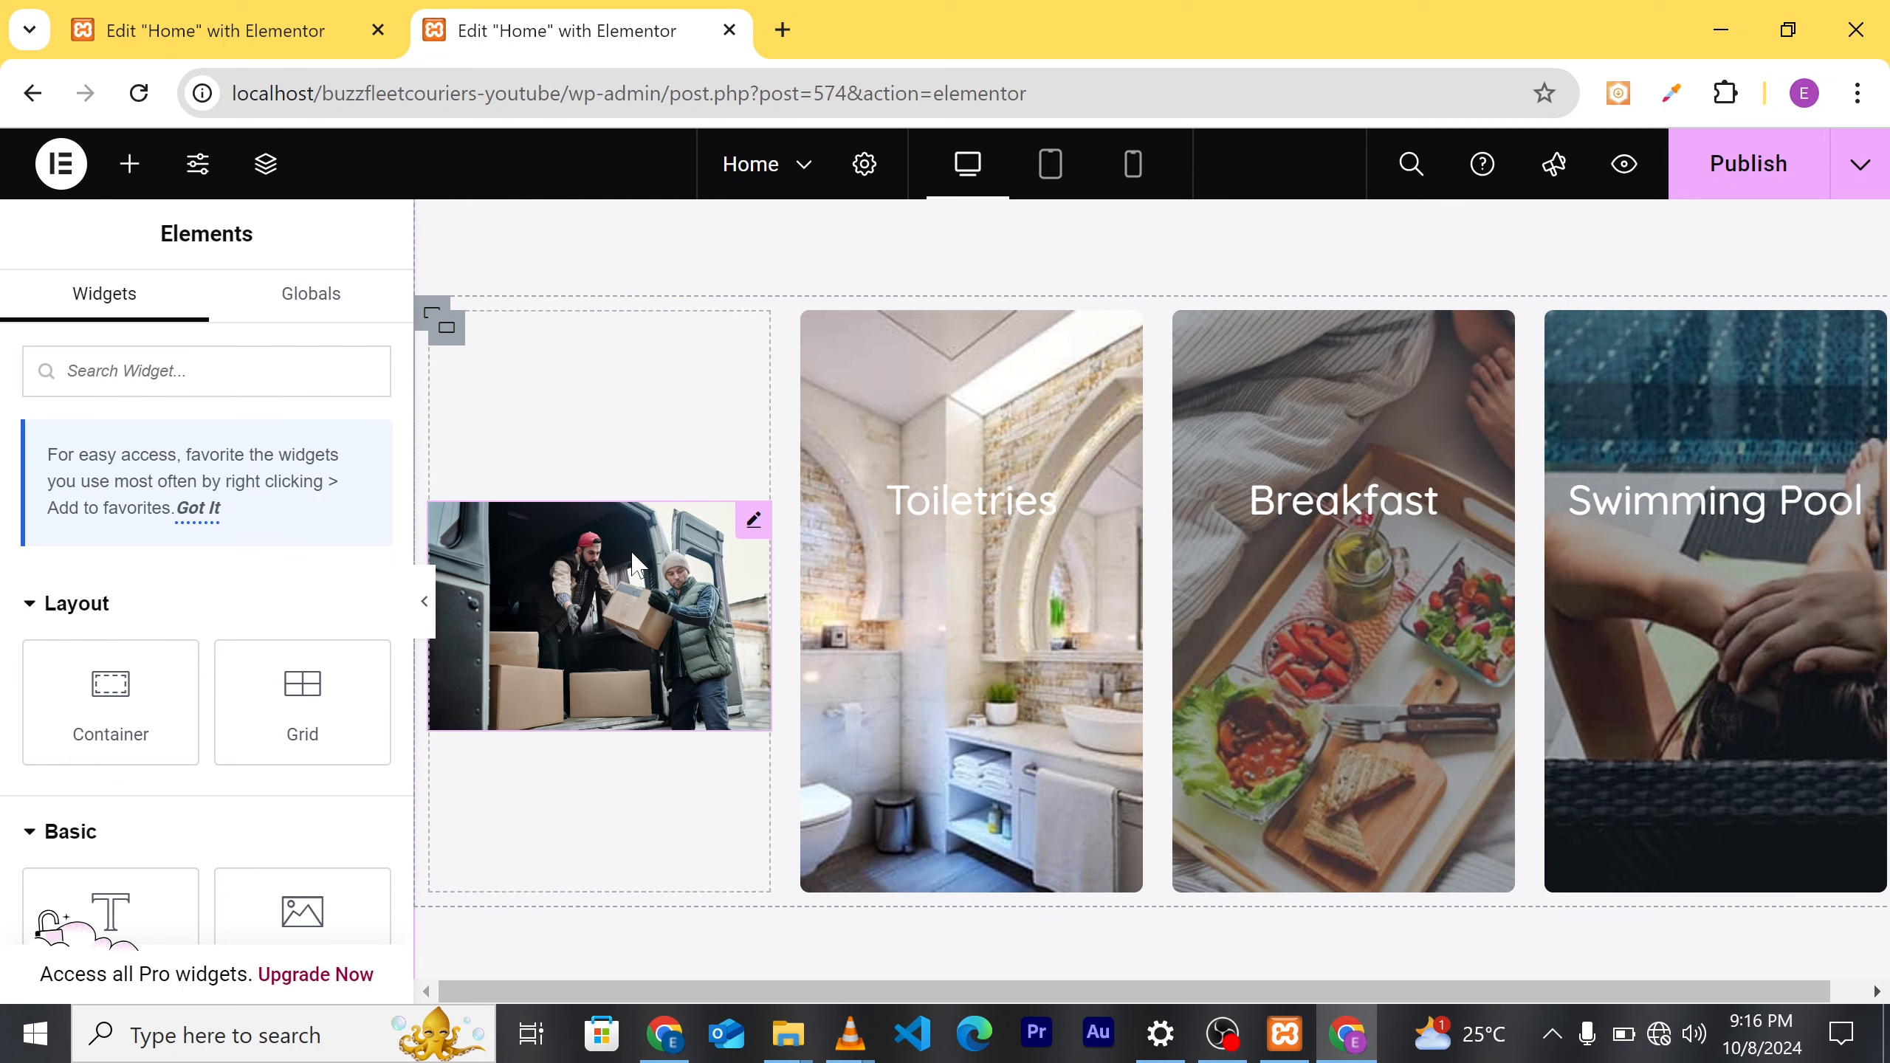
key(ctrl+z)
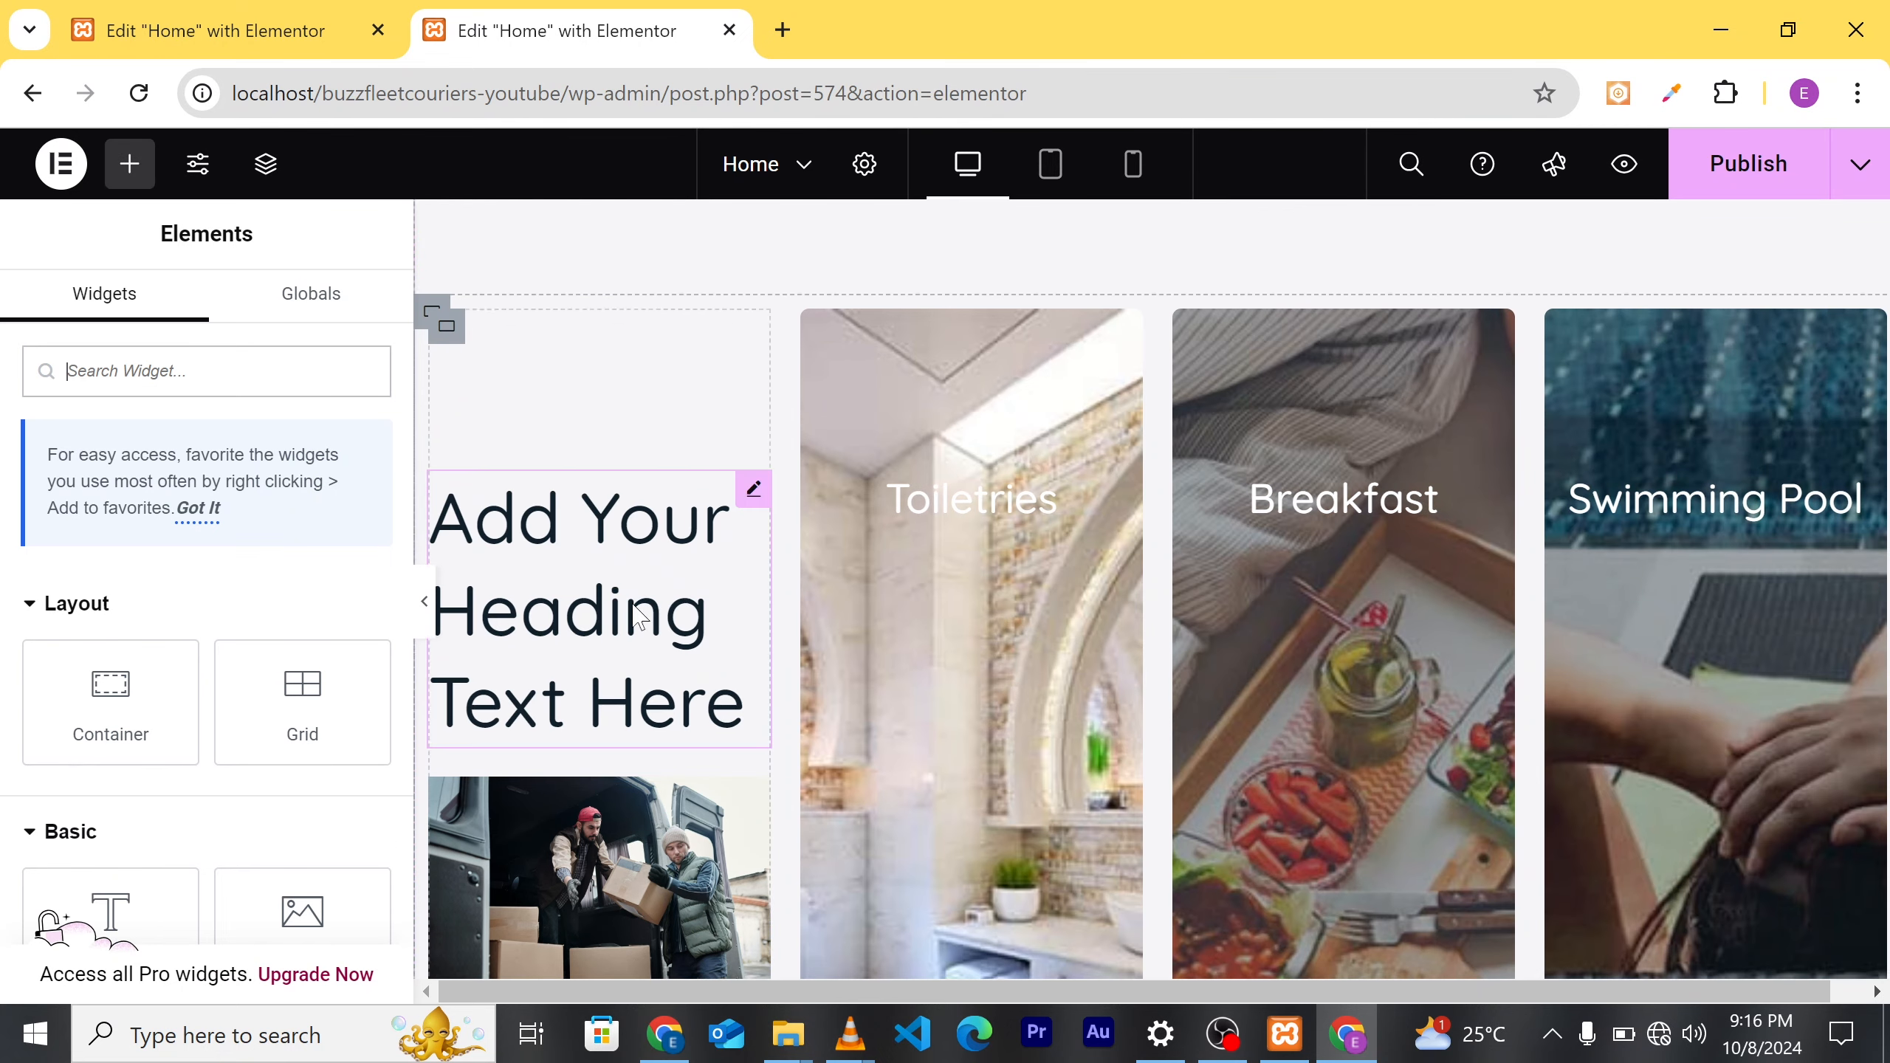
scroll(603, 669, down, 2)
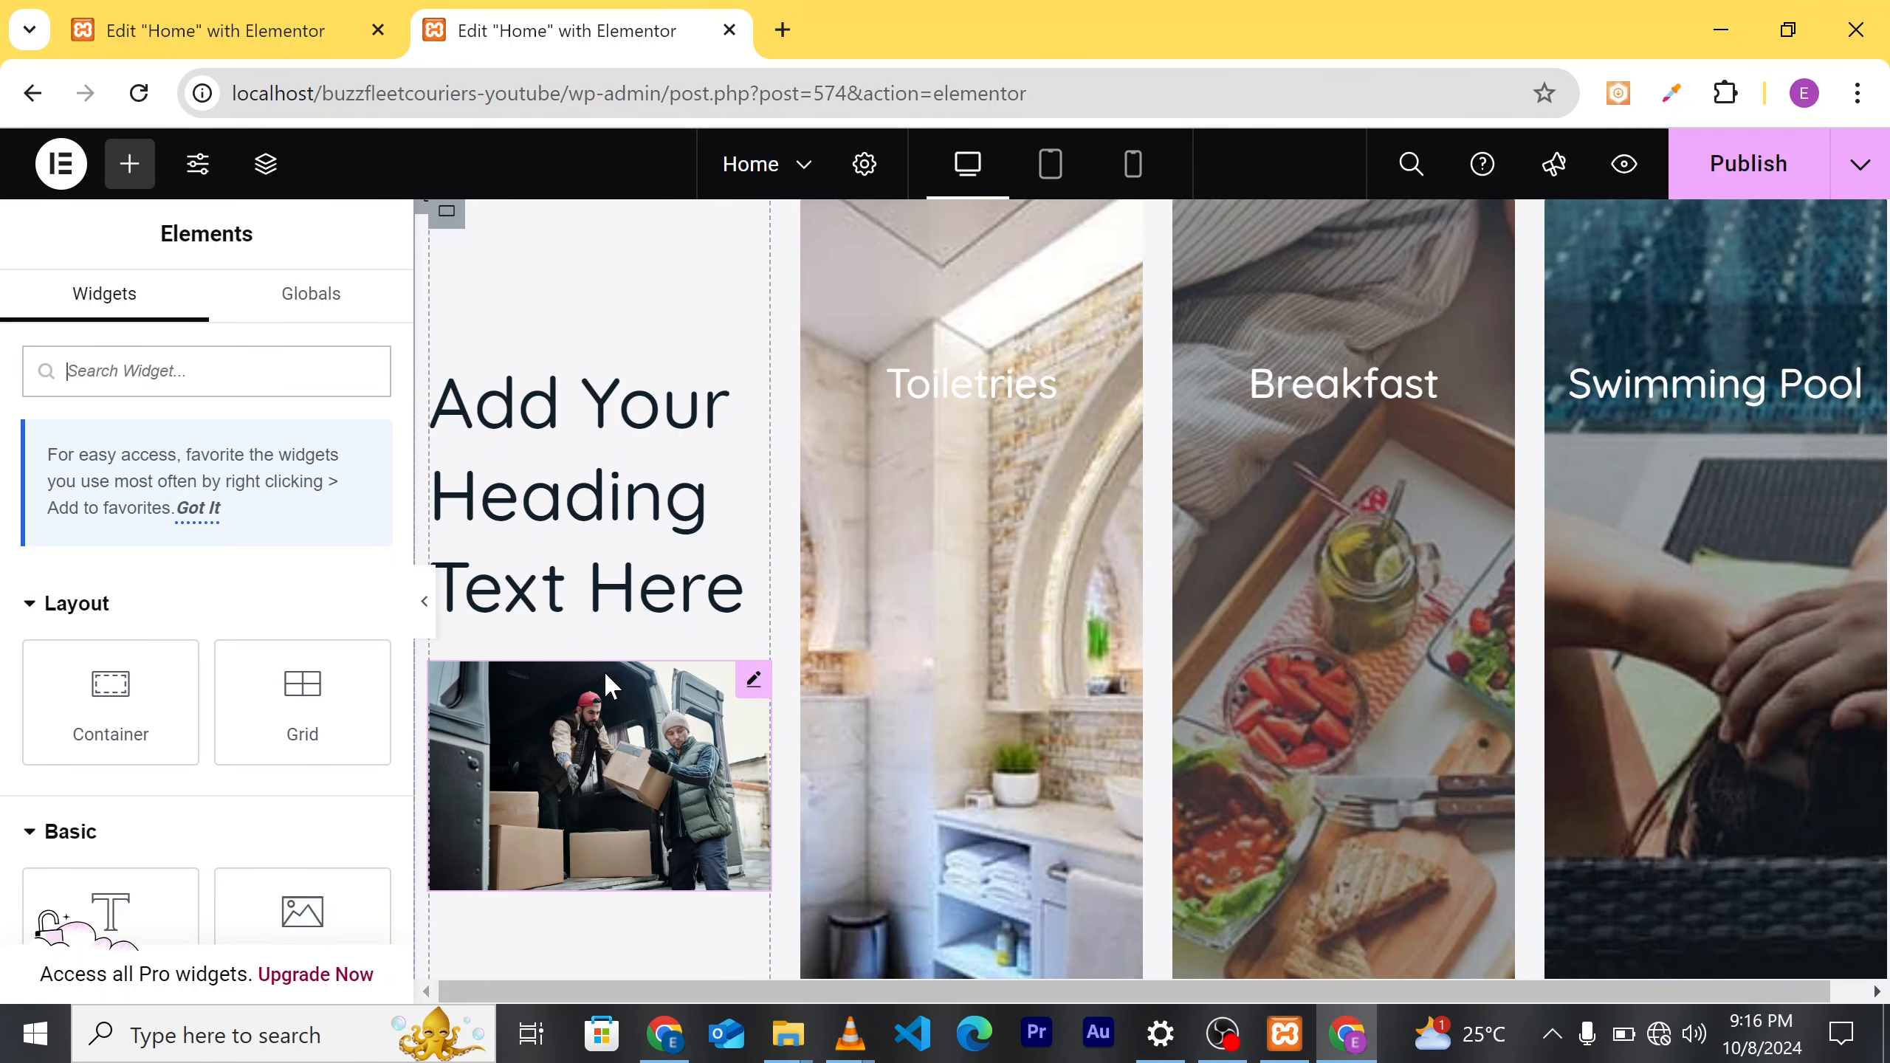
scroll(655, 596, down, 3)
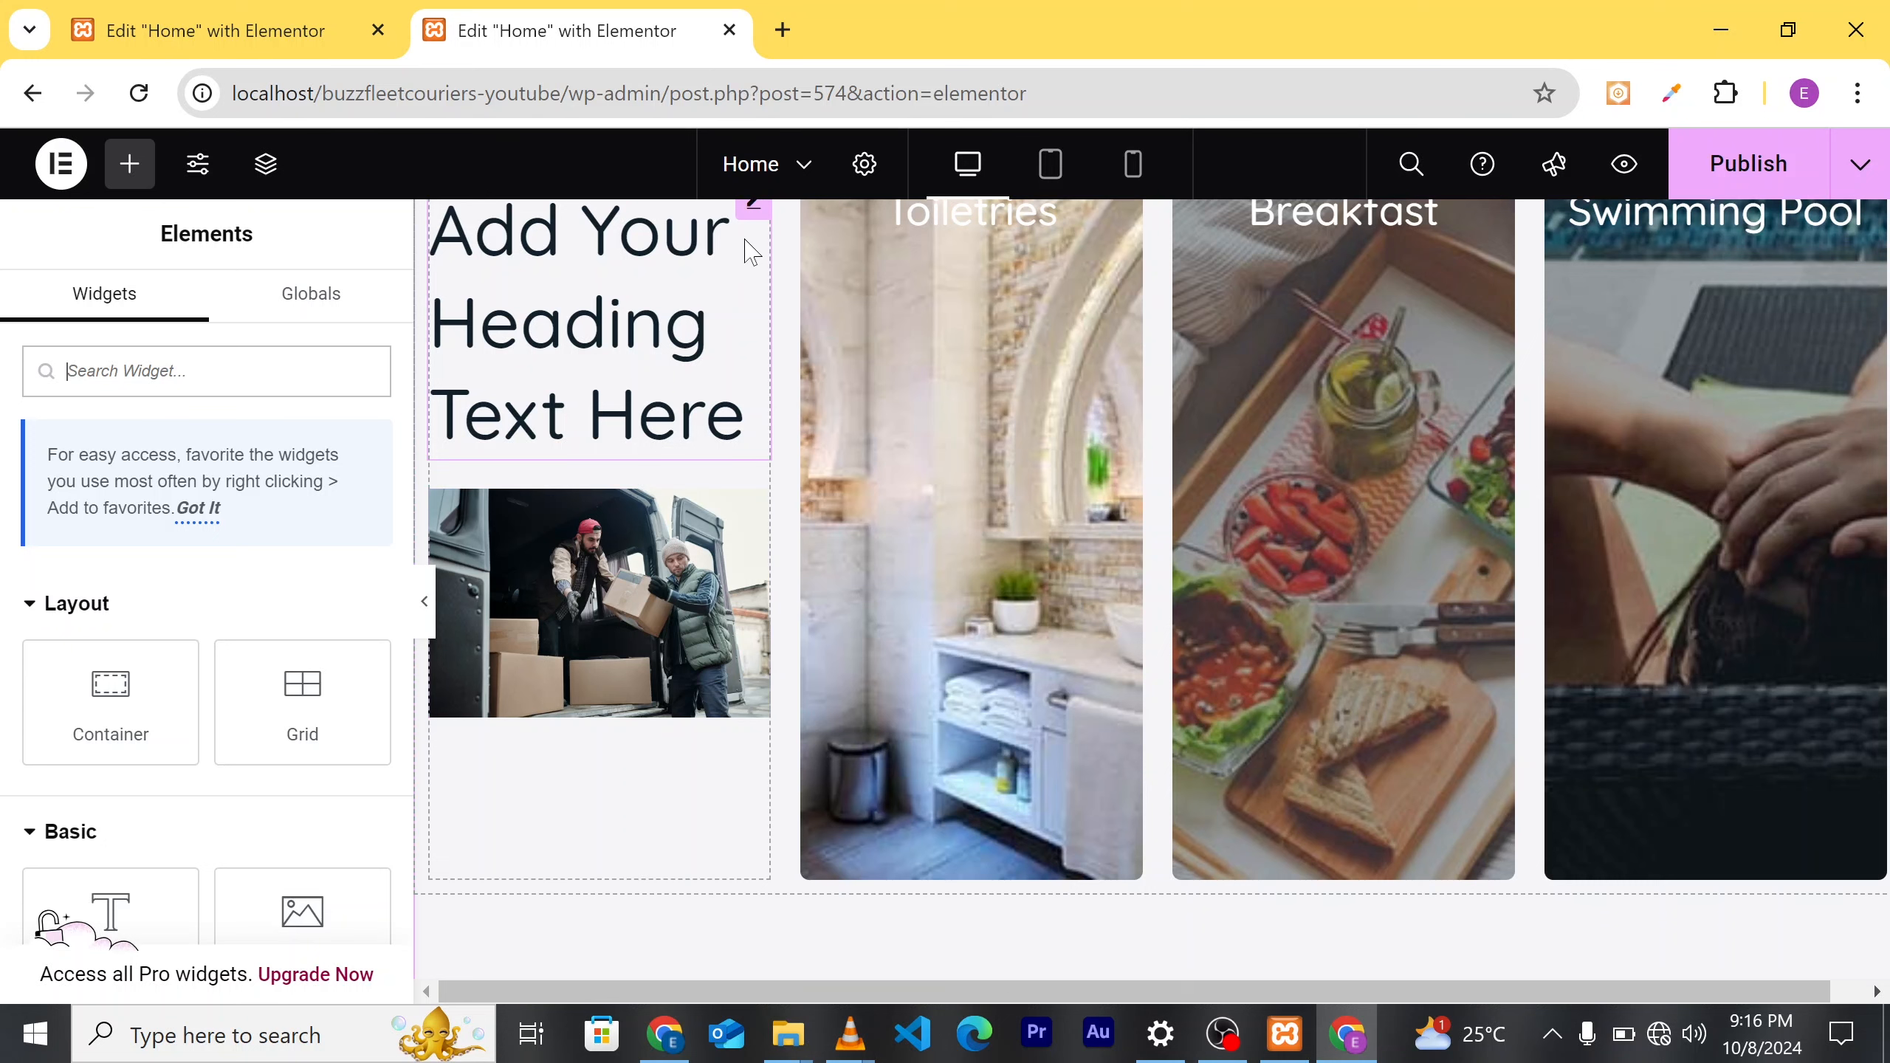
scroll(751, 251, up, 1)
right_click(749, 305)
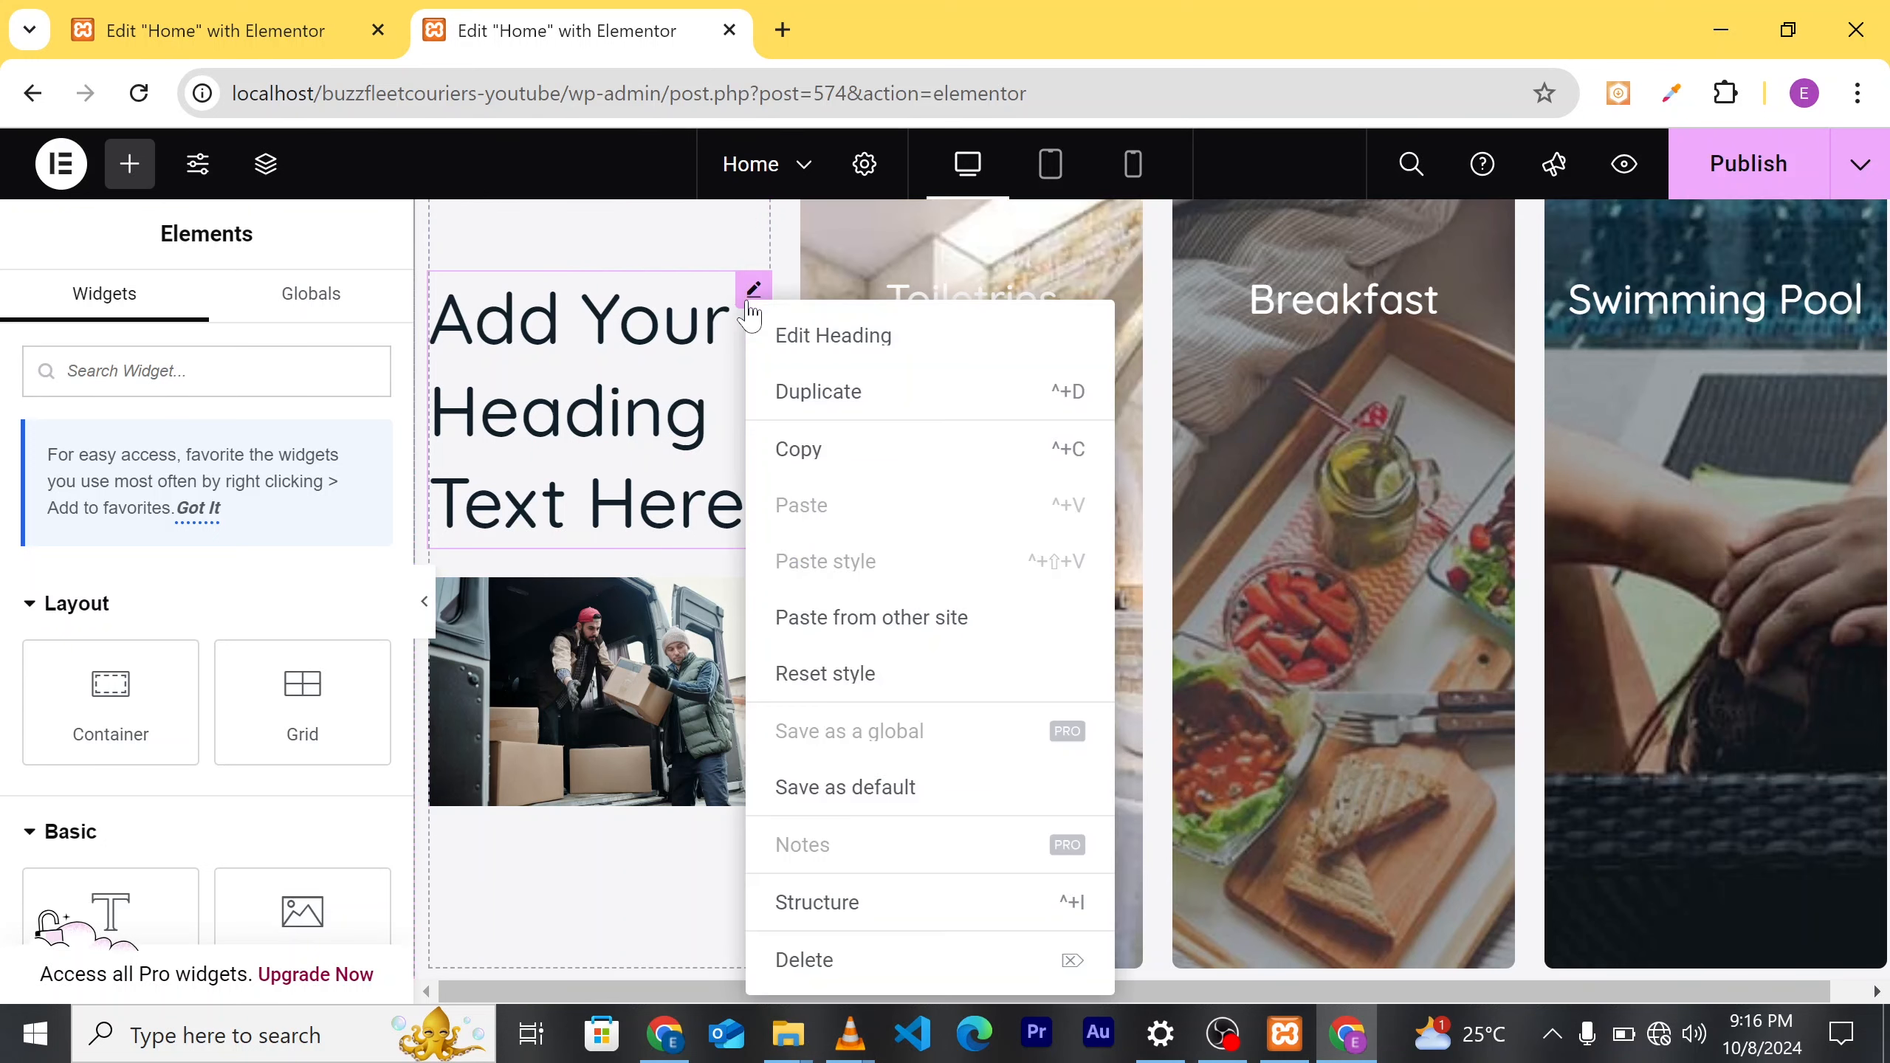
Step: Delete the placeholder heading and add a Lorem ipsum Text Editor block above the van photo
click(820, 962)
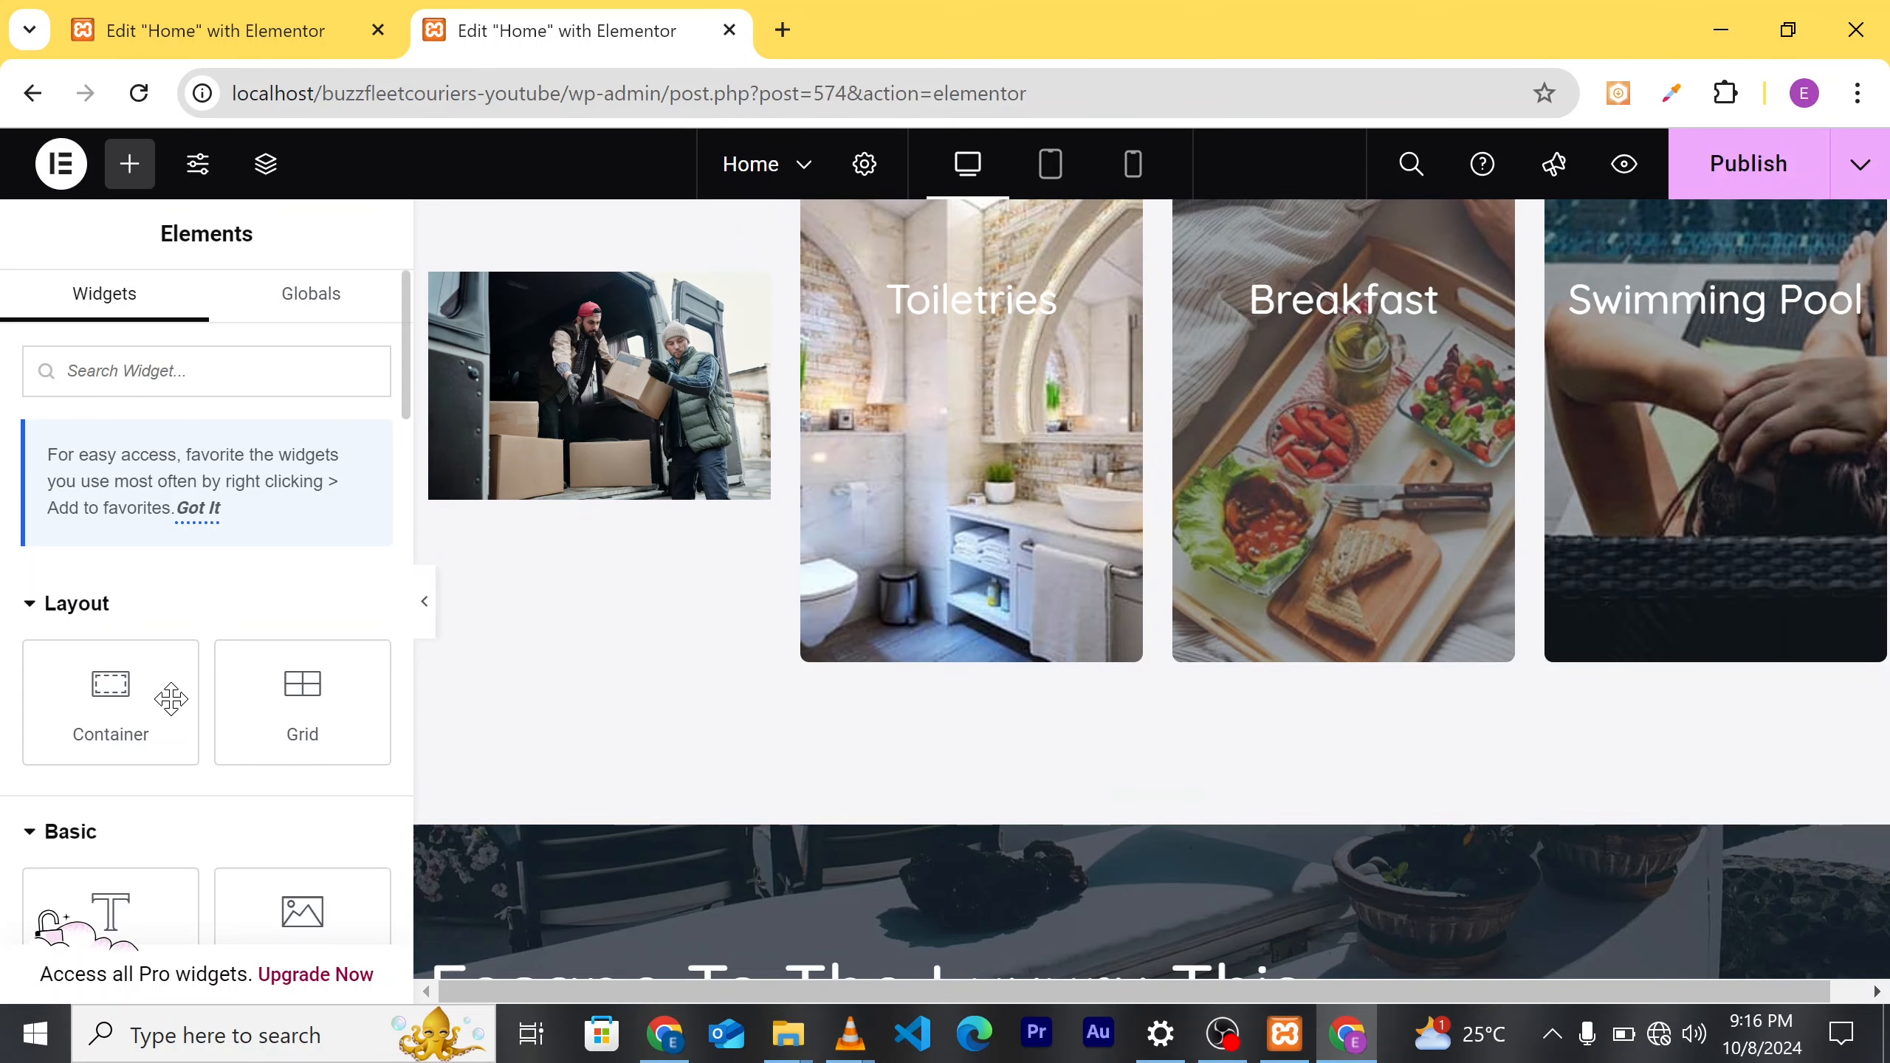
scroll(172, 699, down, 5)
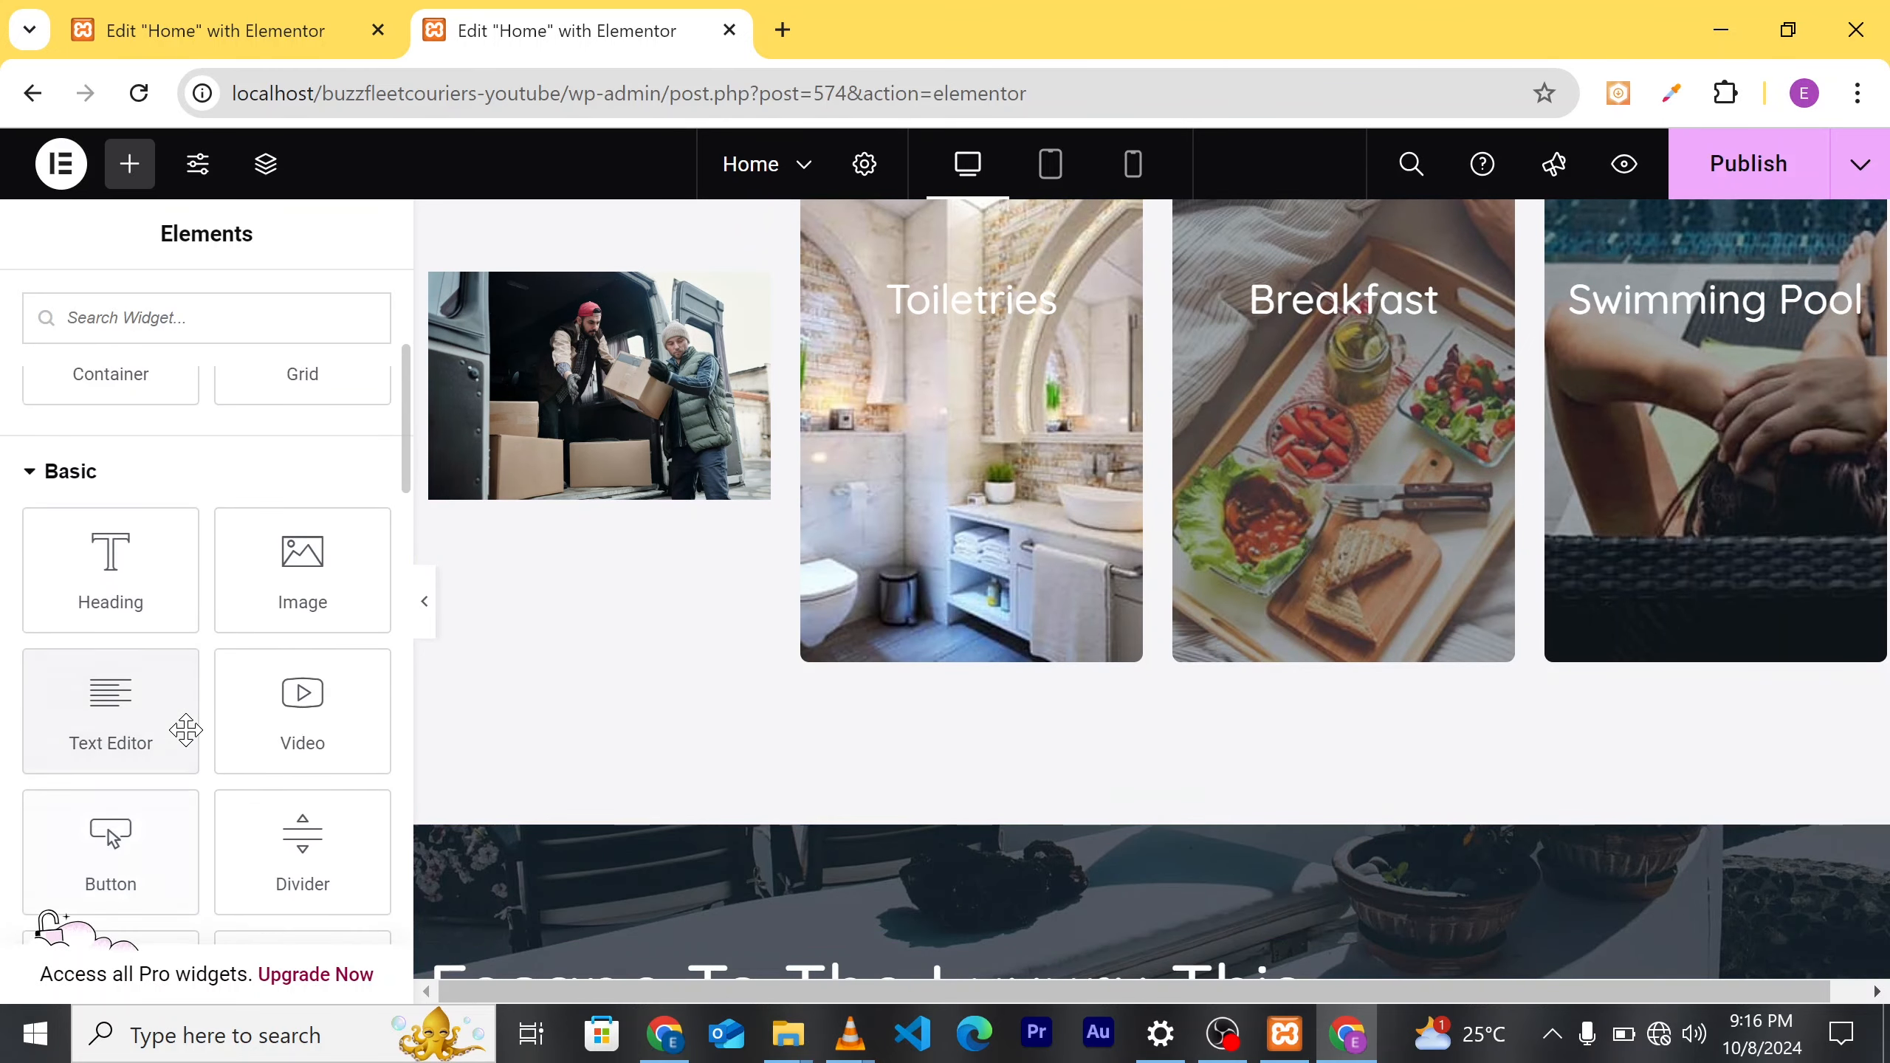
drag(186, 729, 646, 532)
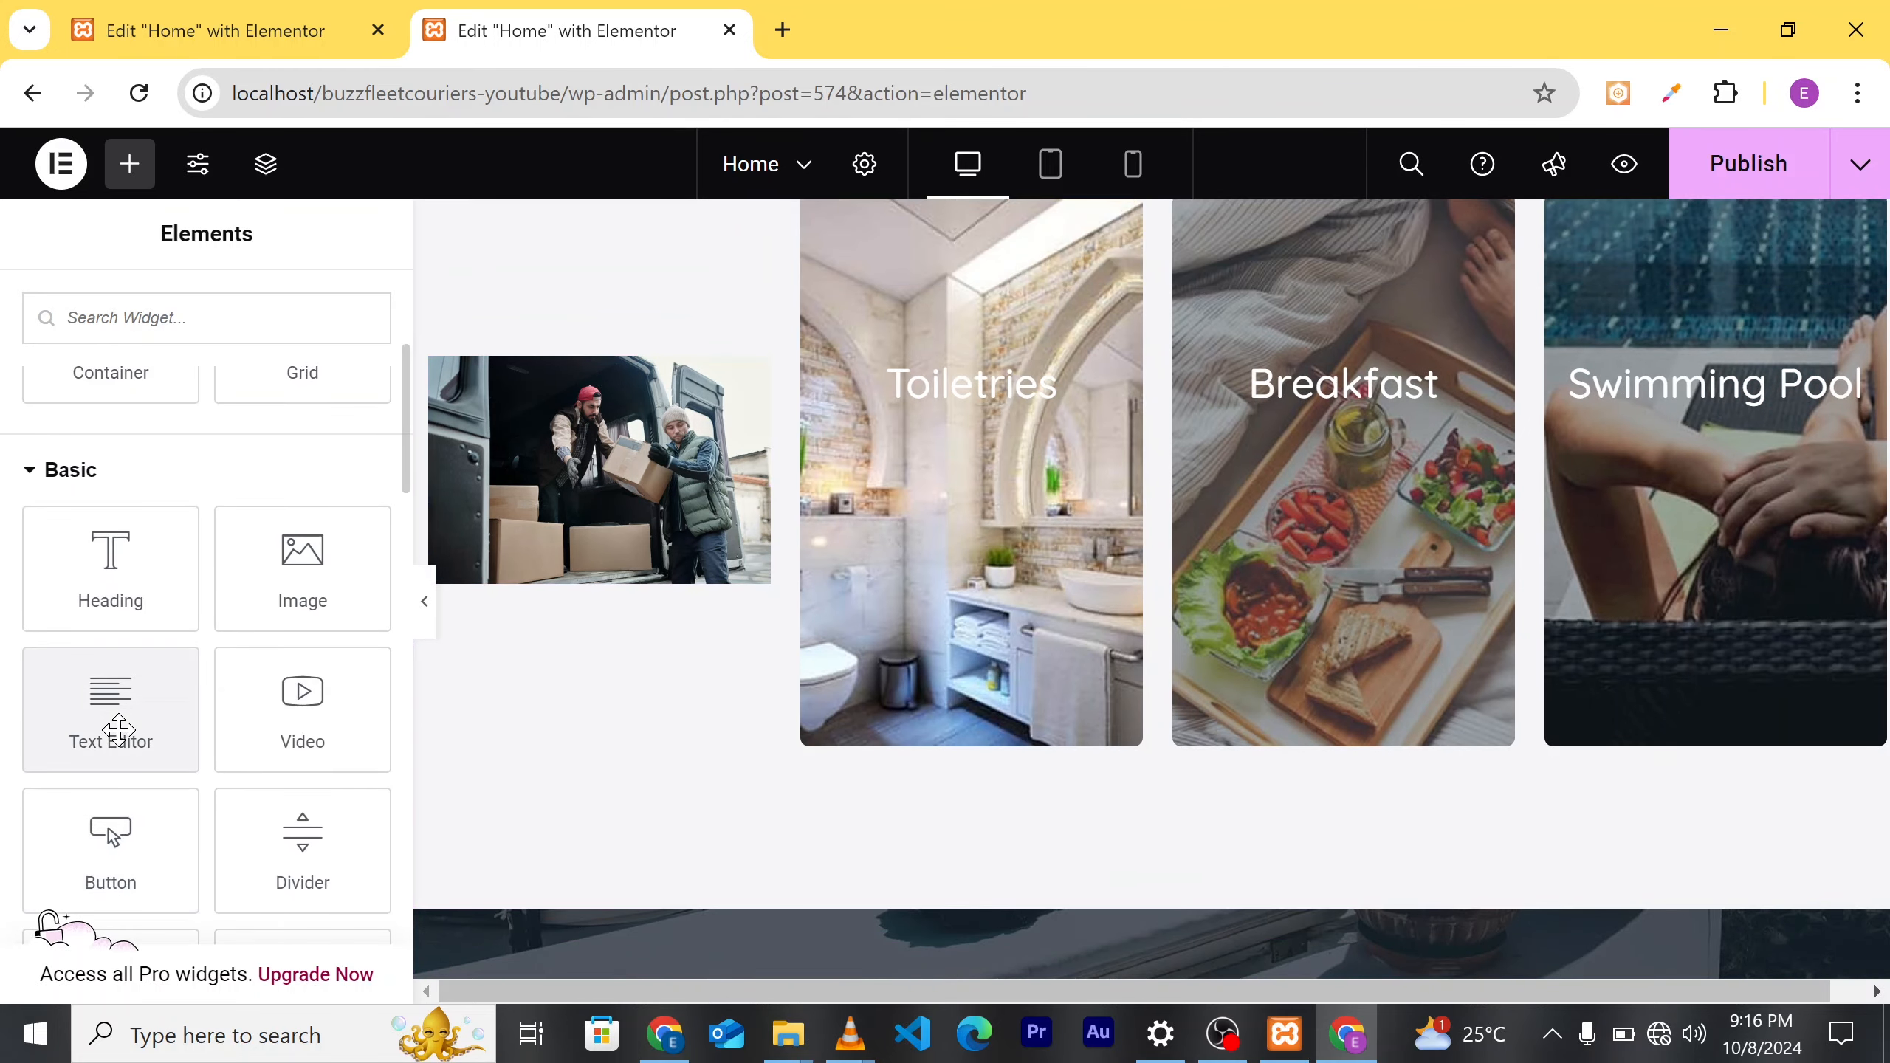
drag(197, 730, 497, 373)
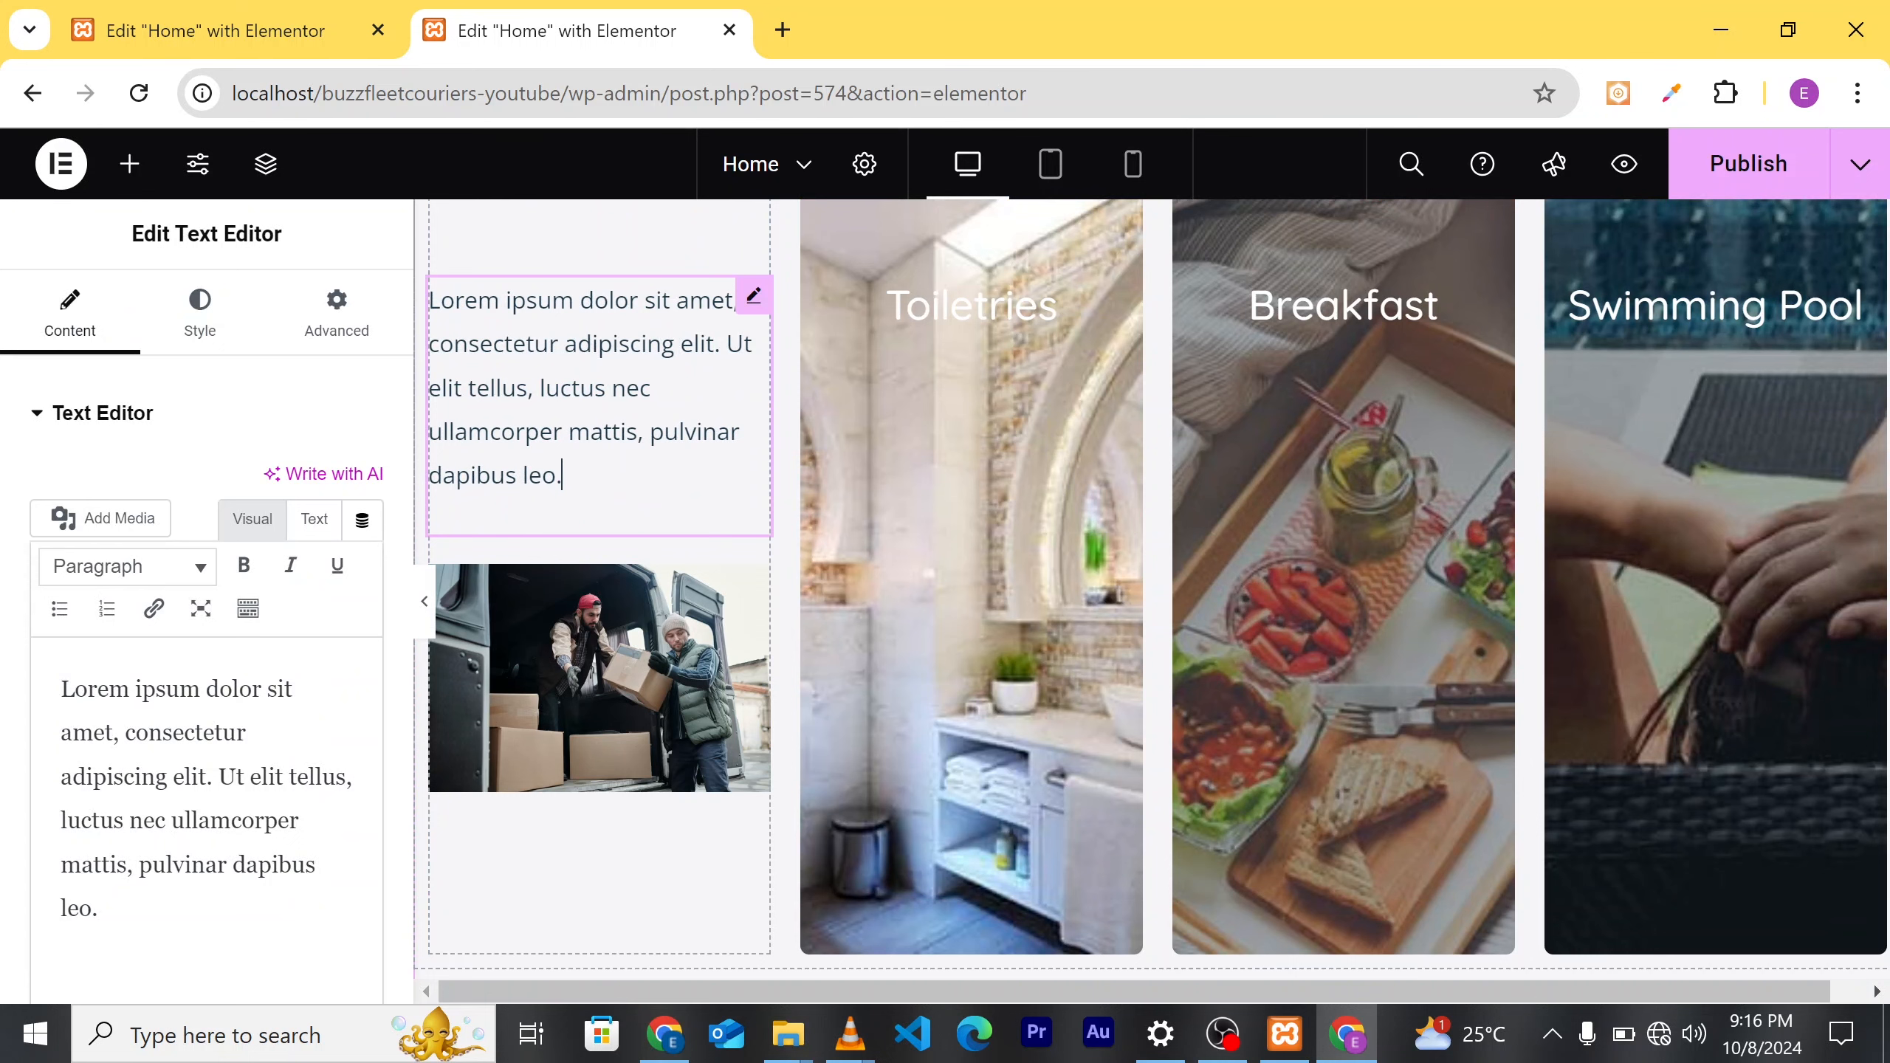
drag(447, 350, 500, 347)
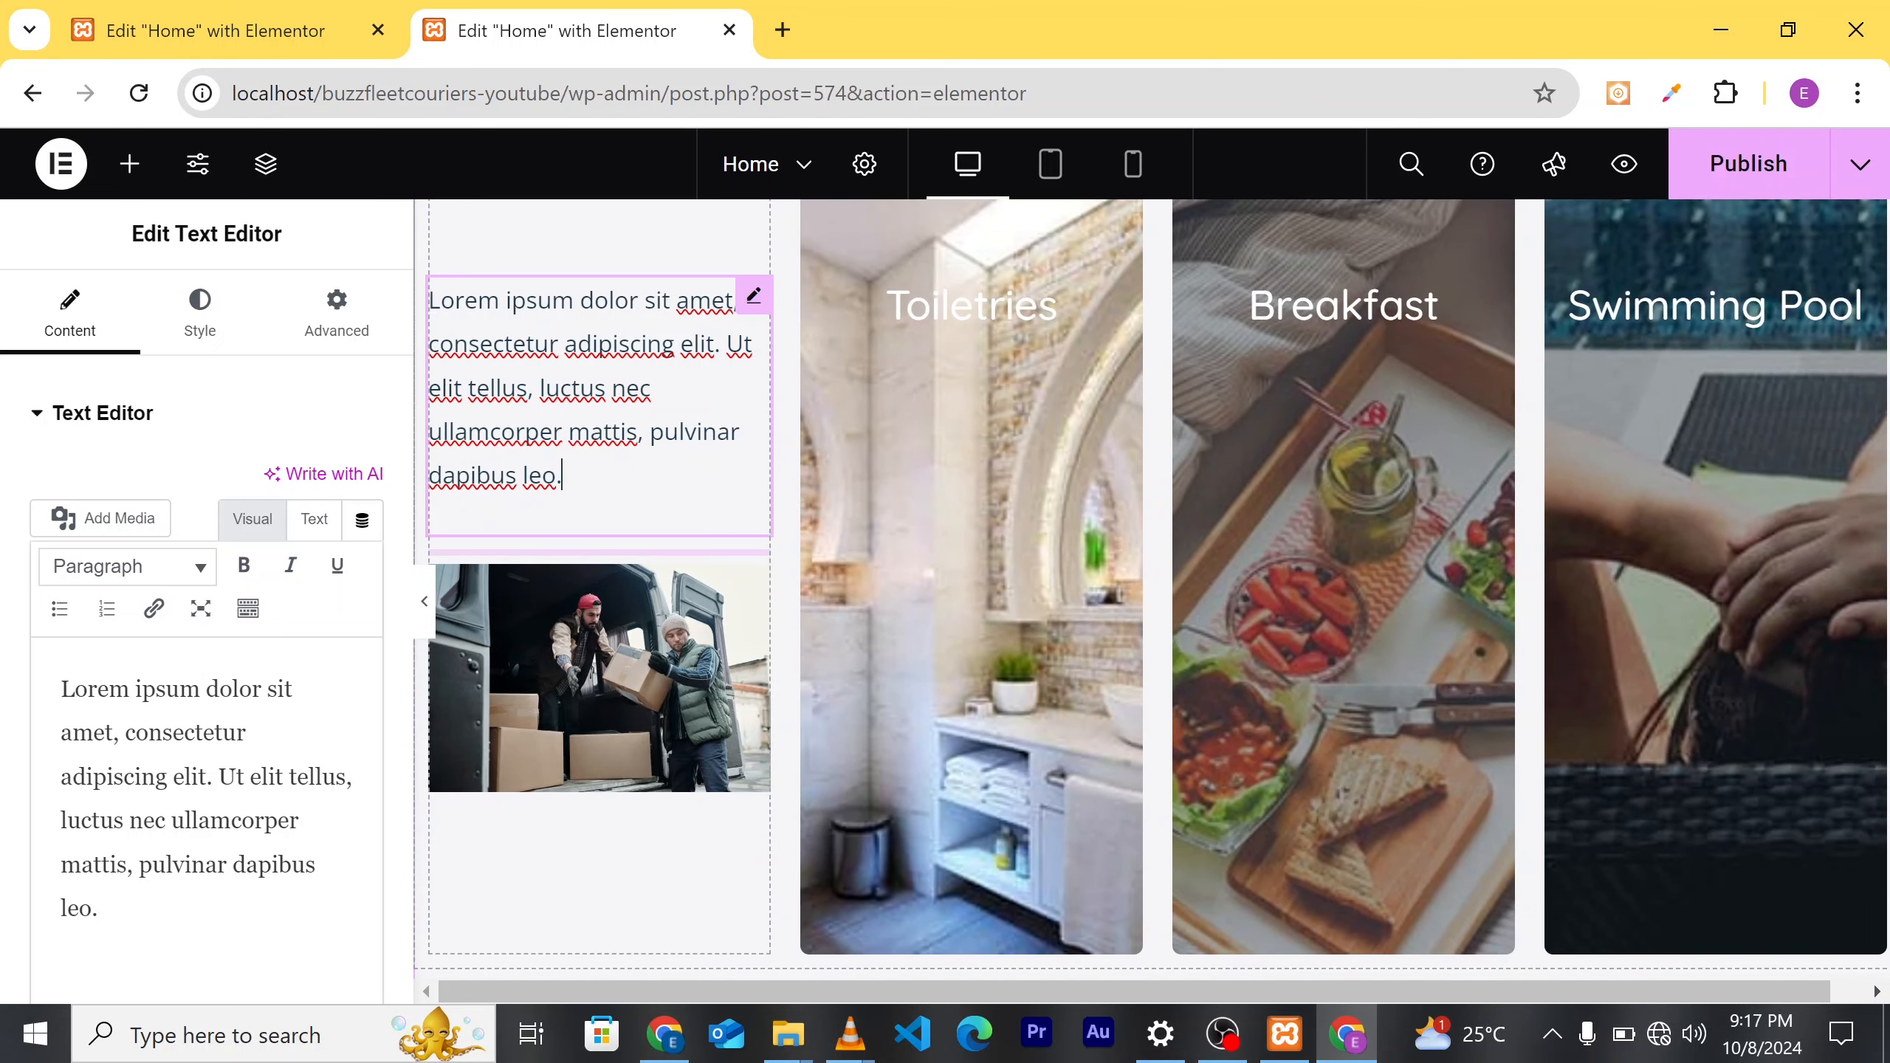
click(313, 519)
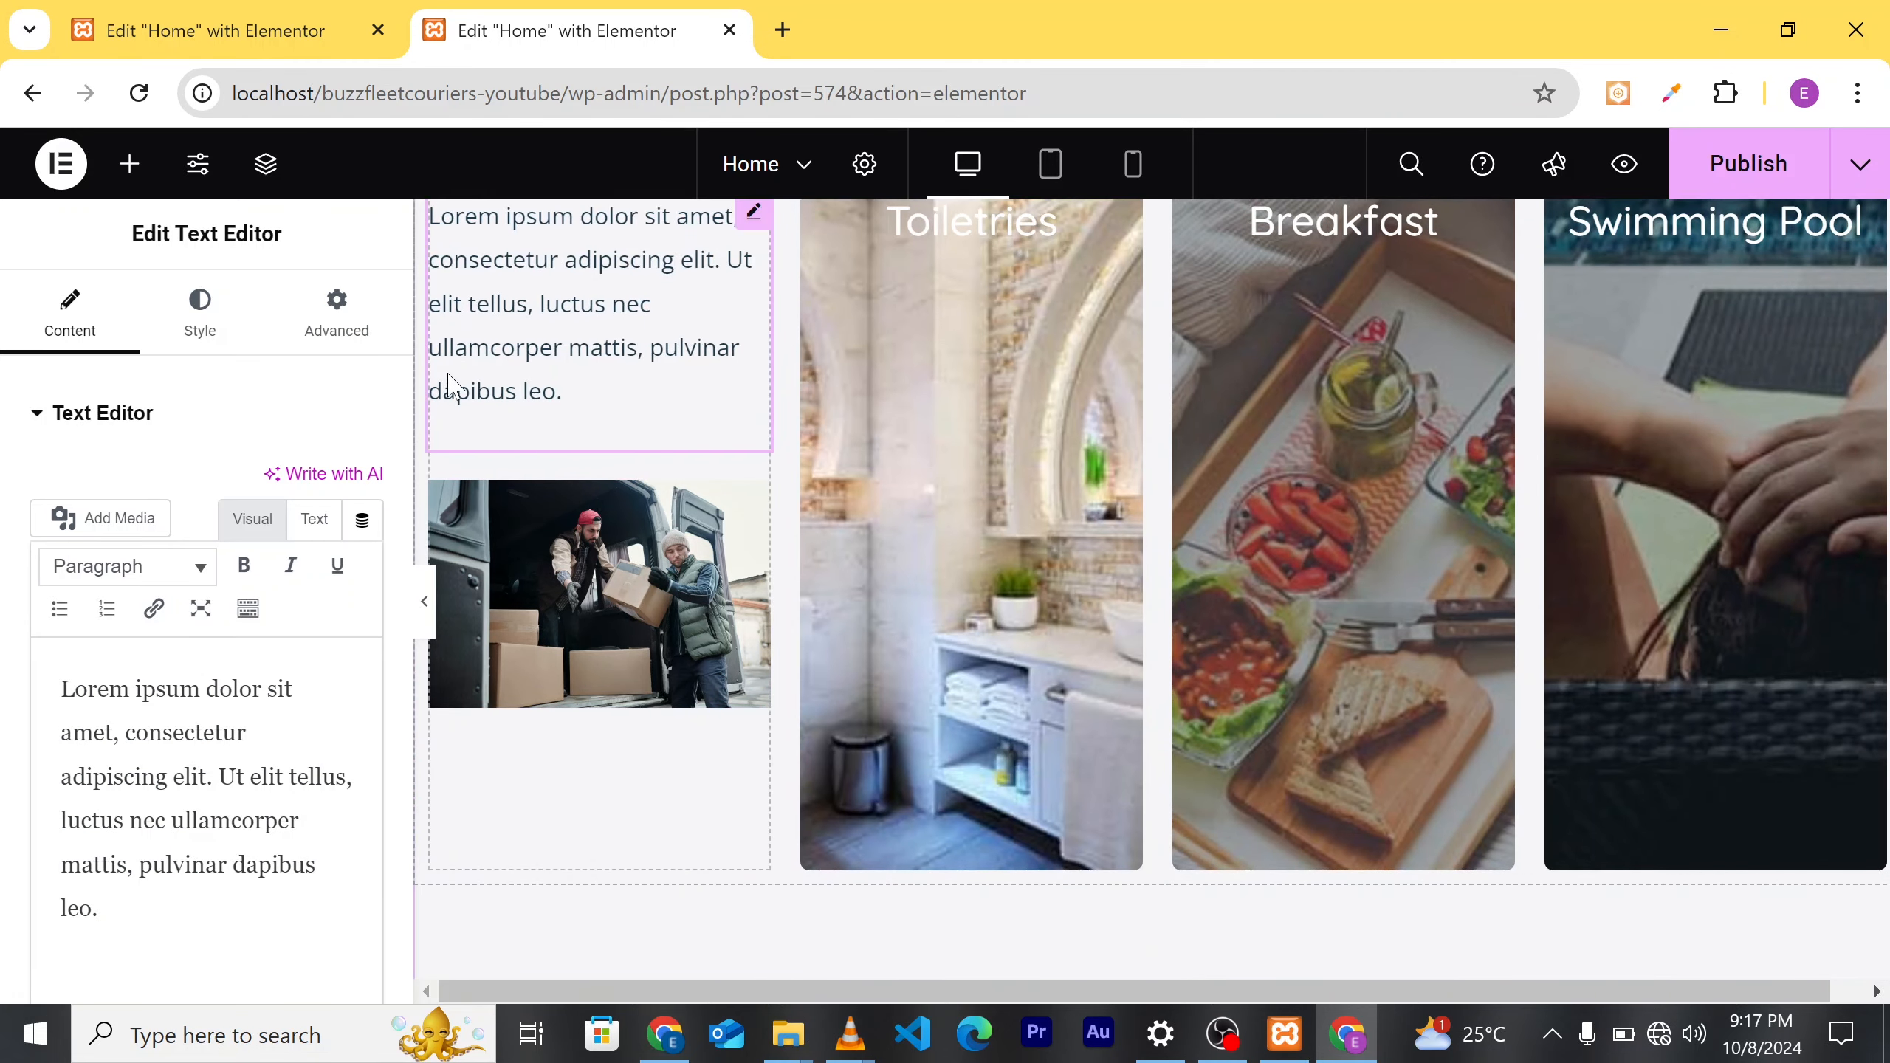
Step: In the Structure navigator, move the Text Editor below the Image in the first card
click(266, 177)
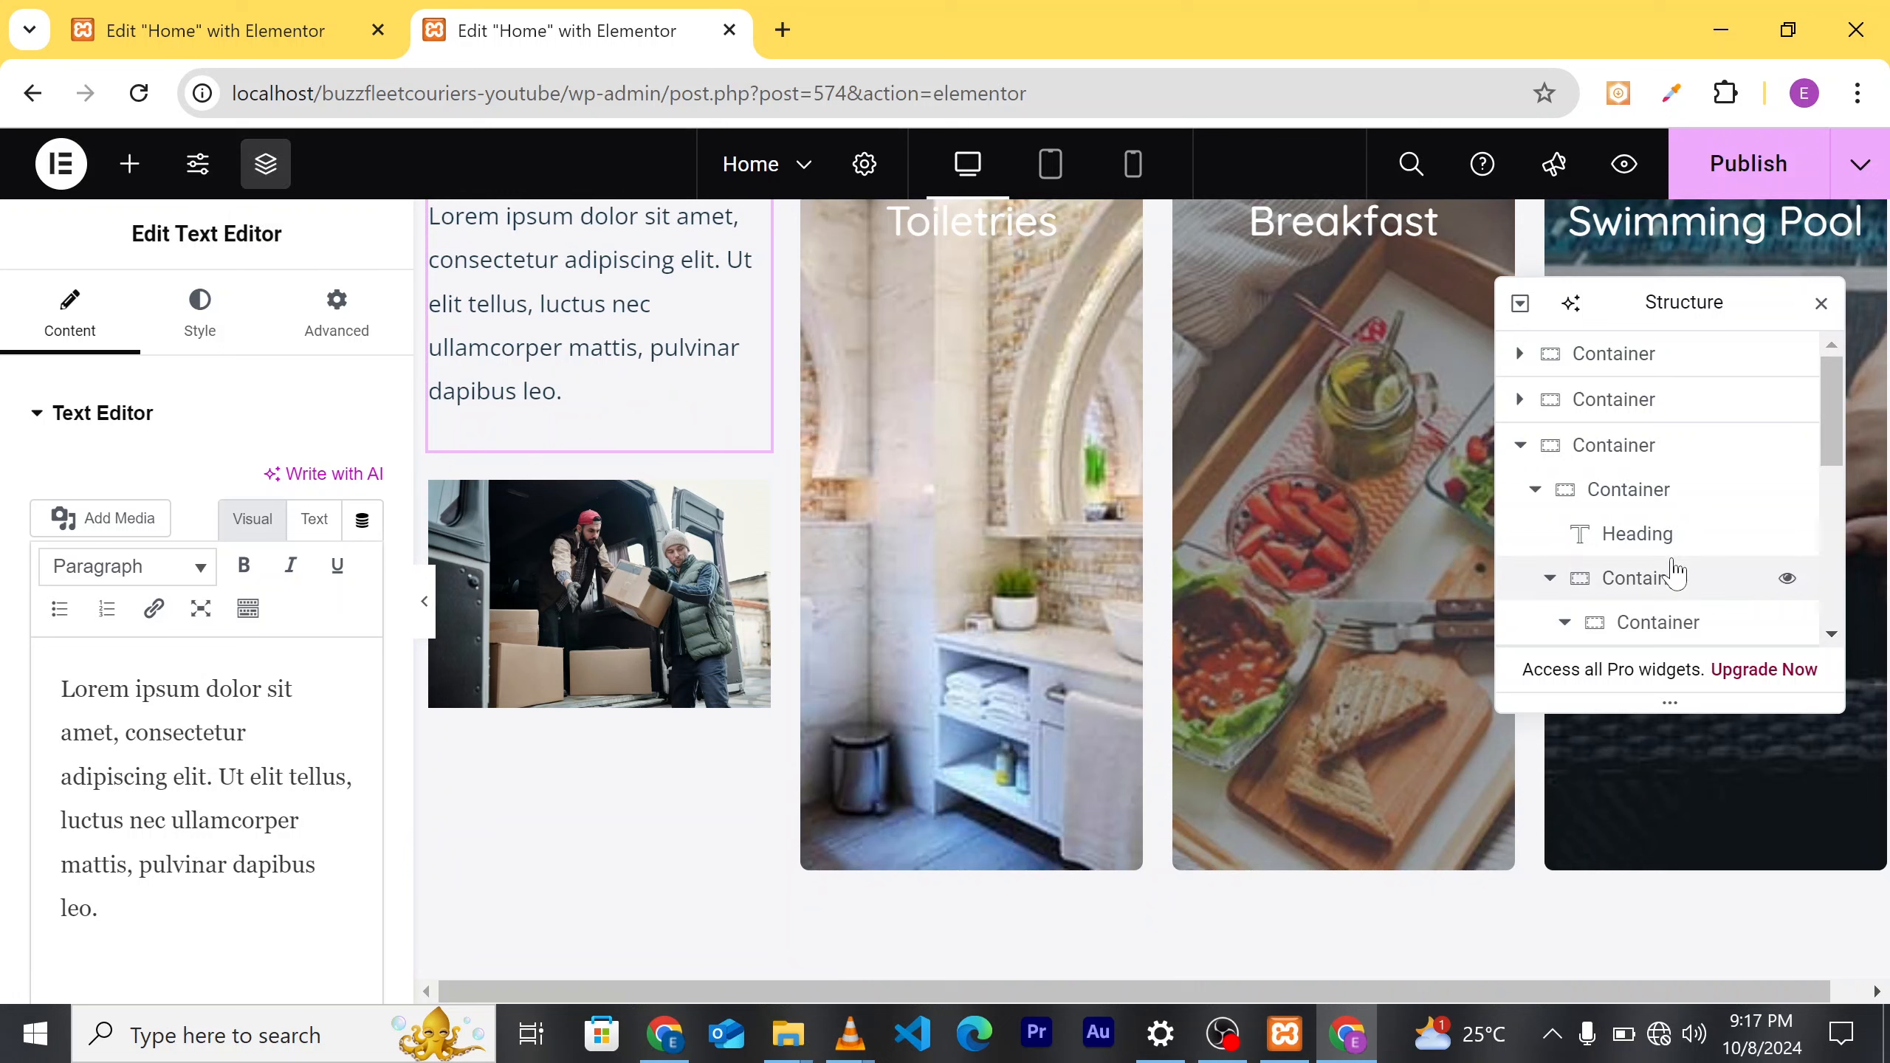
scroll(1675, 573, down, 3)
click(1519, 625)
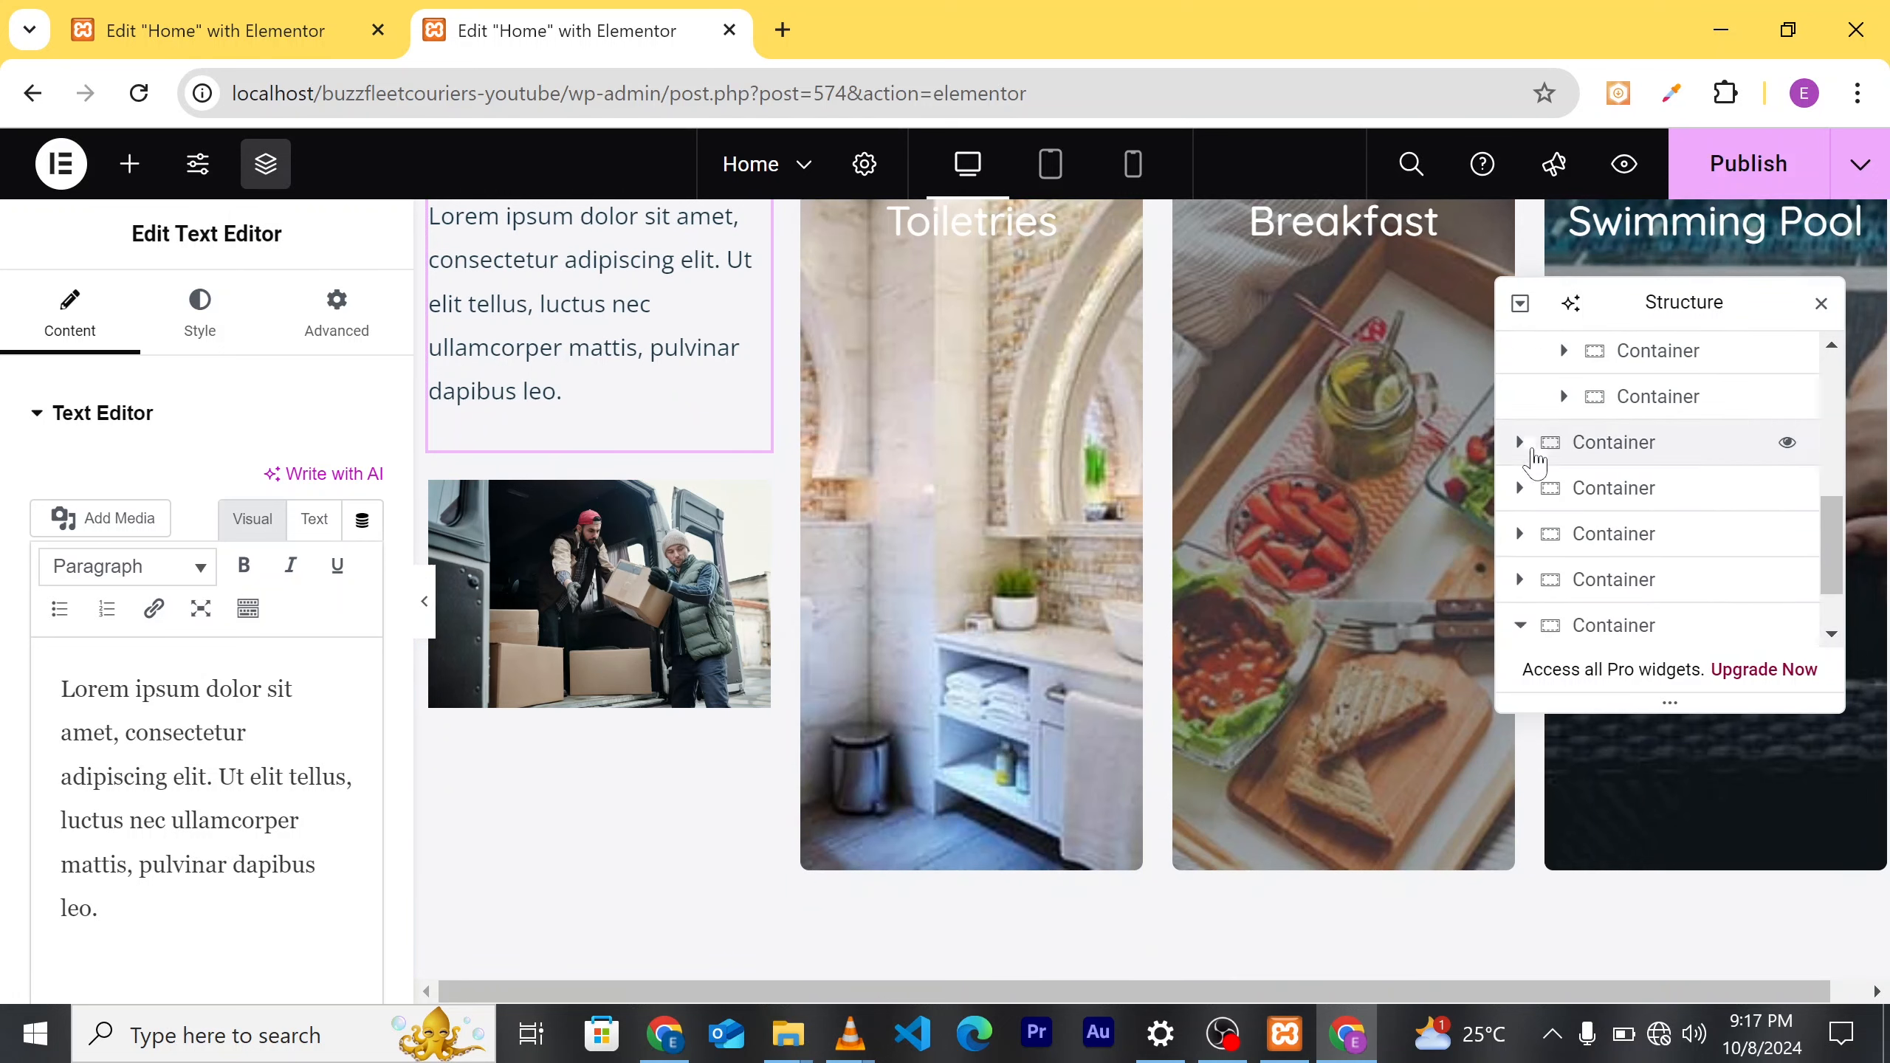
click(1531, 446)
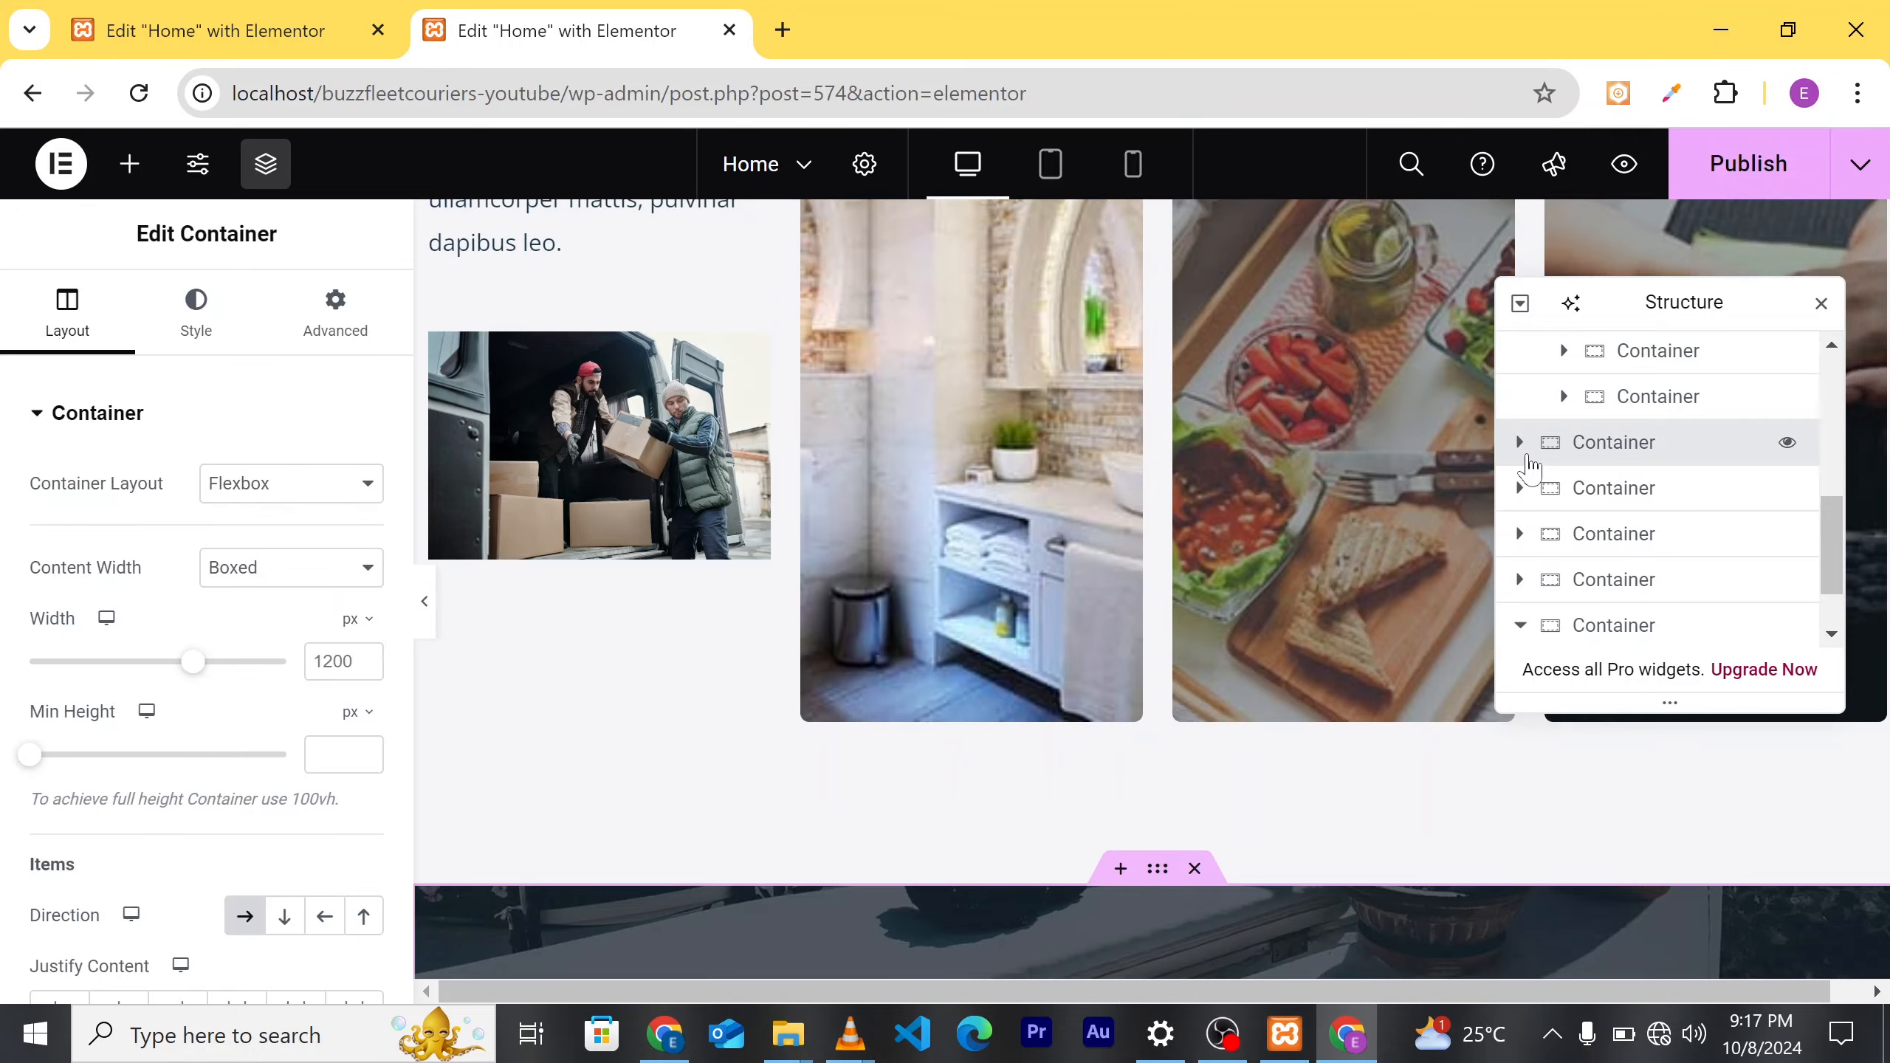
scroll(1600, 469, up, 3)
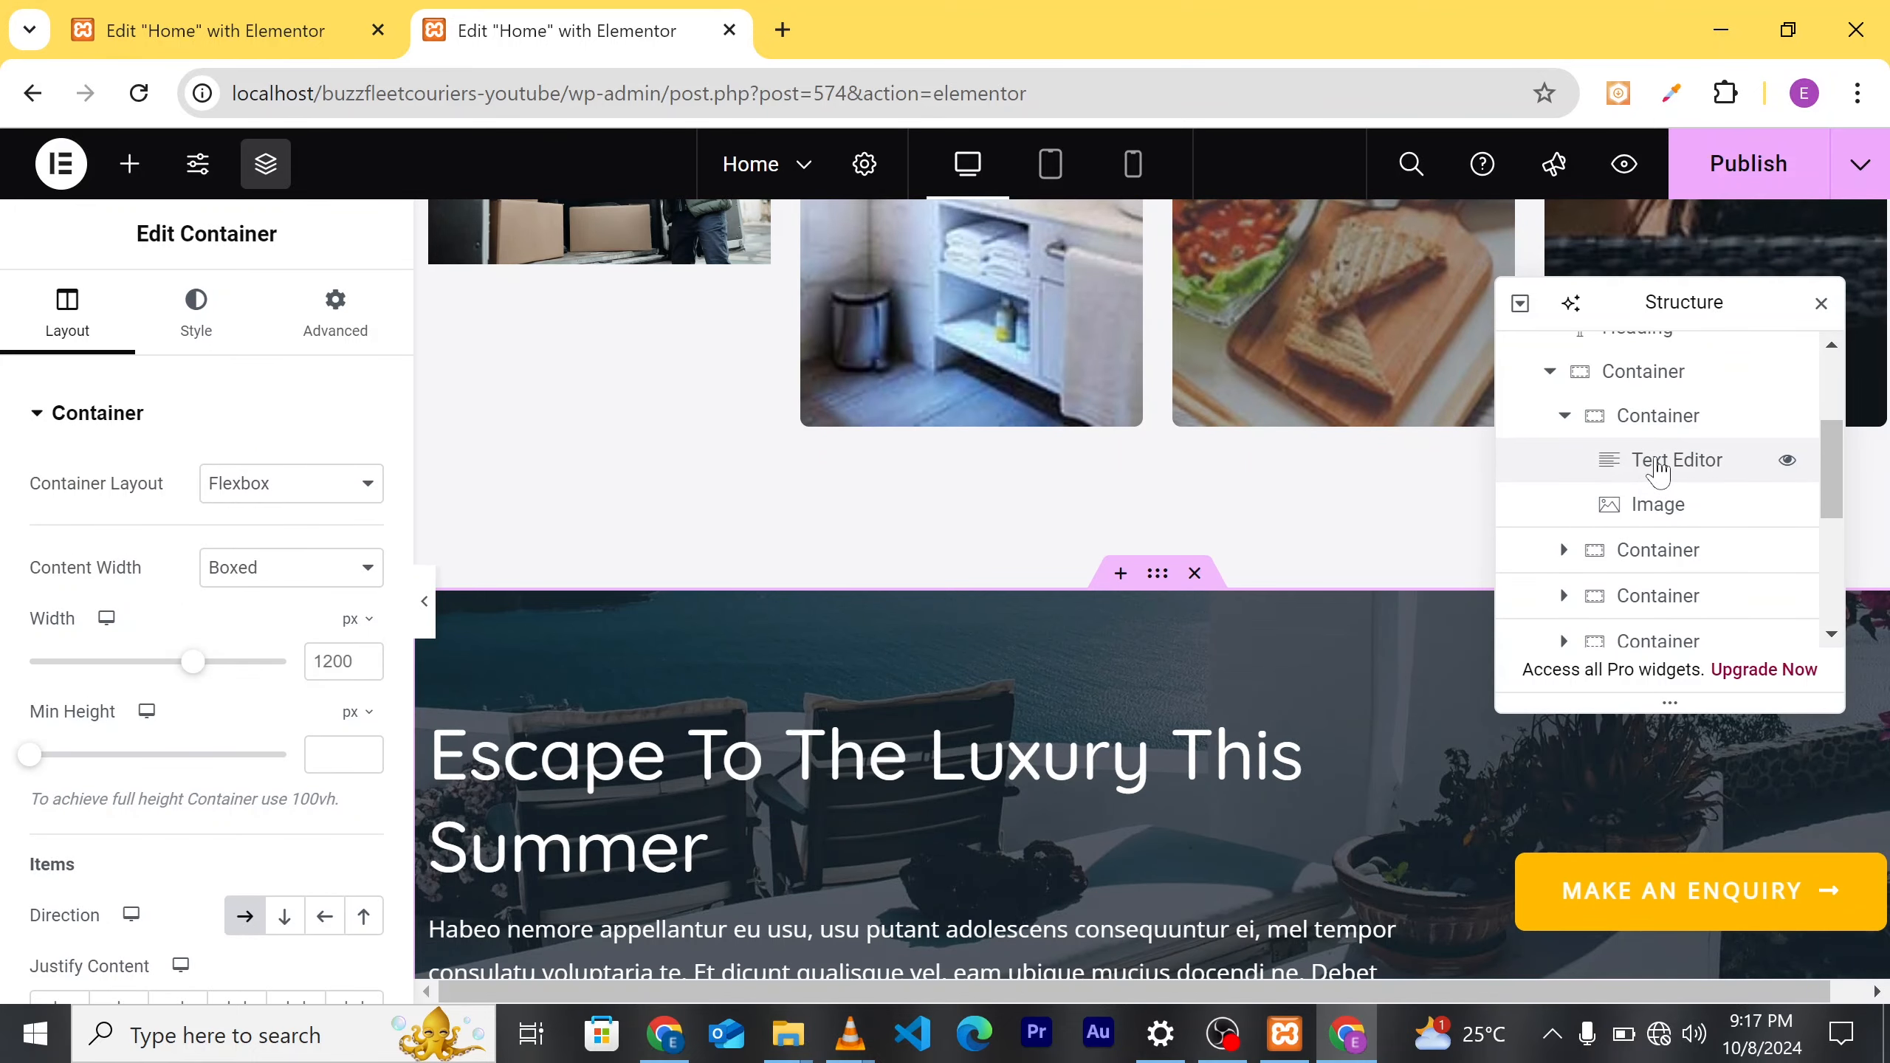
scroll(1325, 432, up, 5)
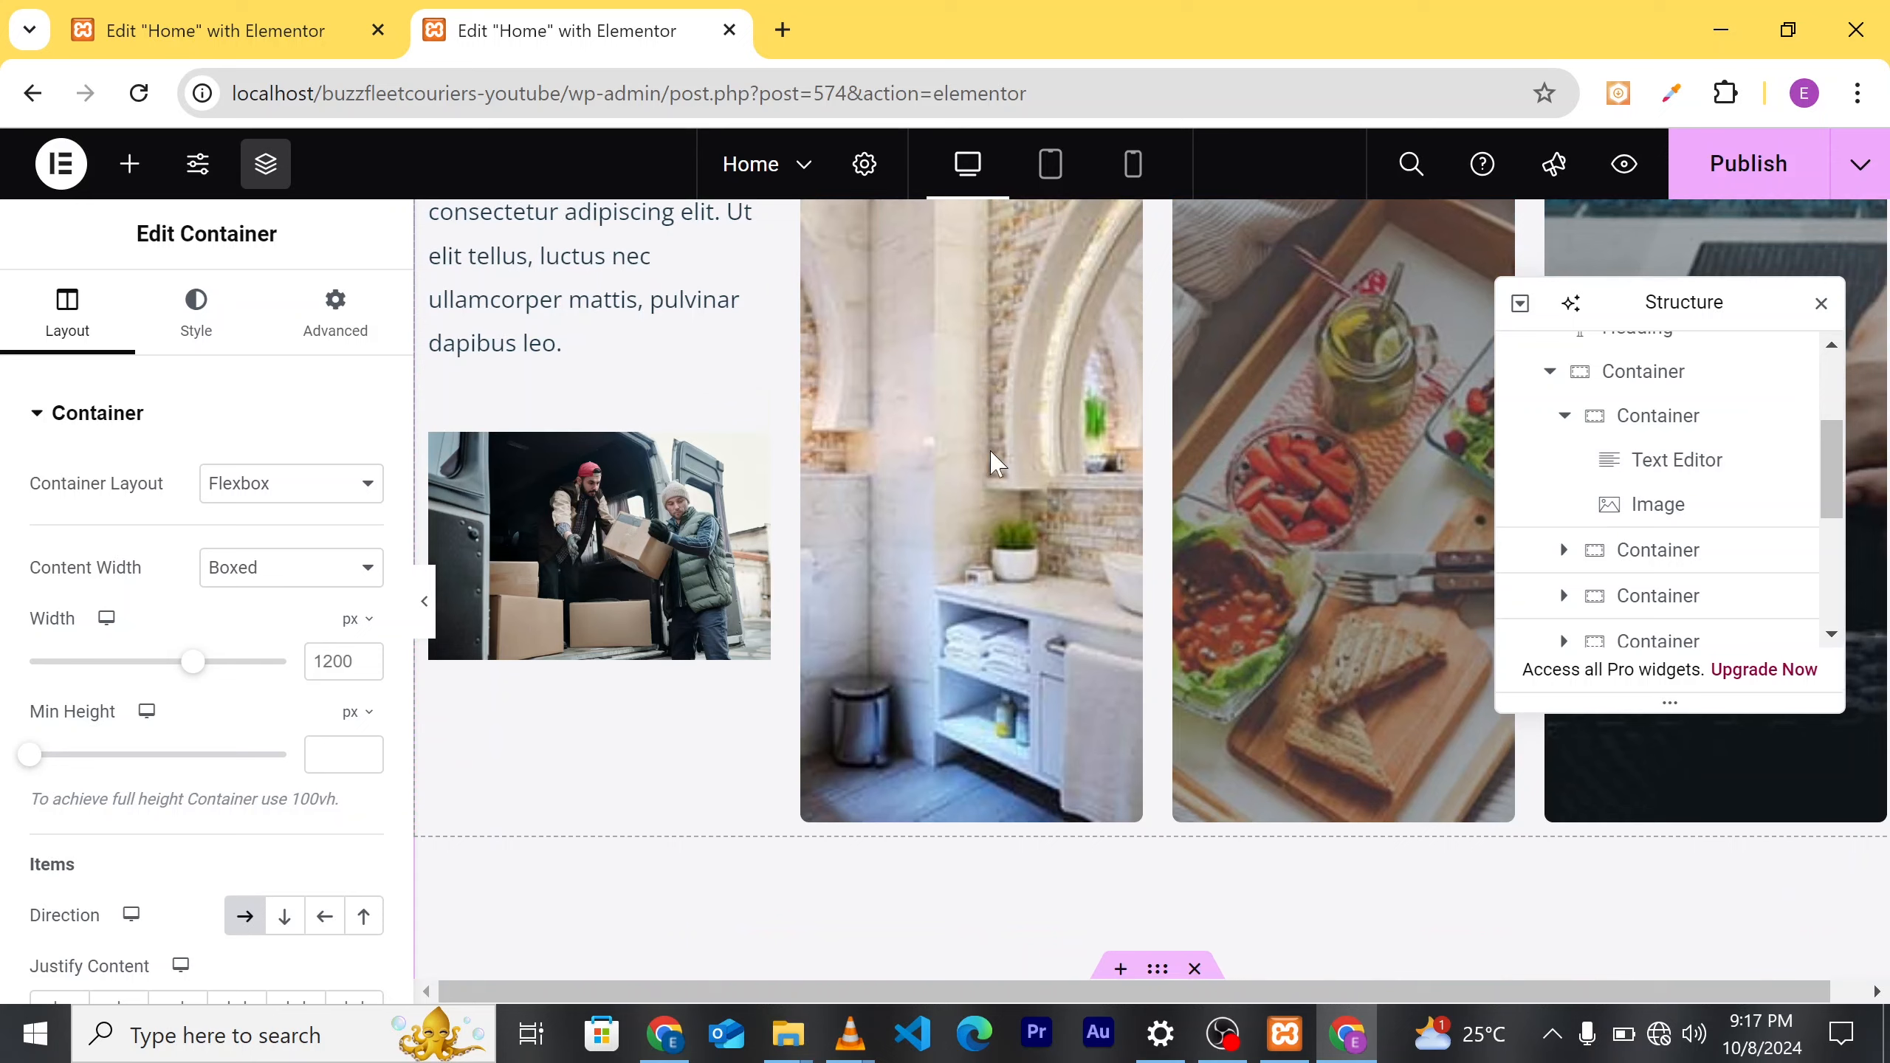
scroll(870, 506, up, 2)
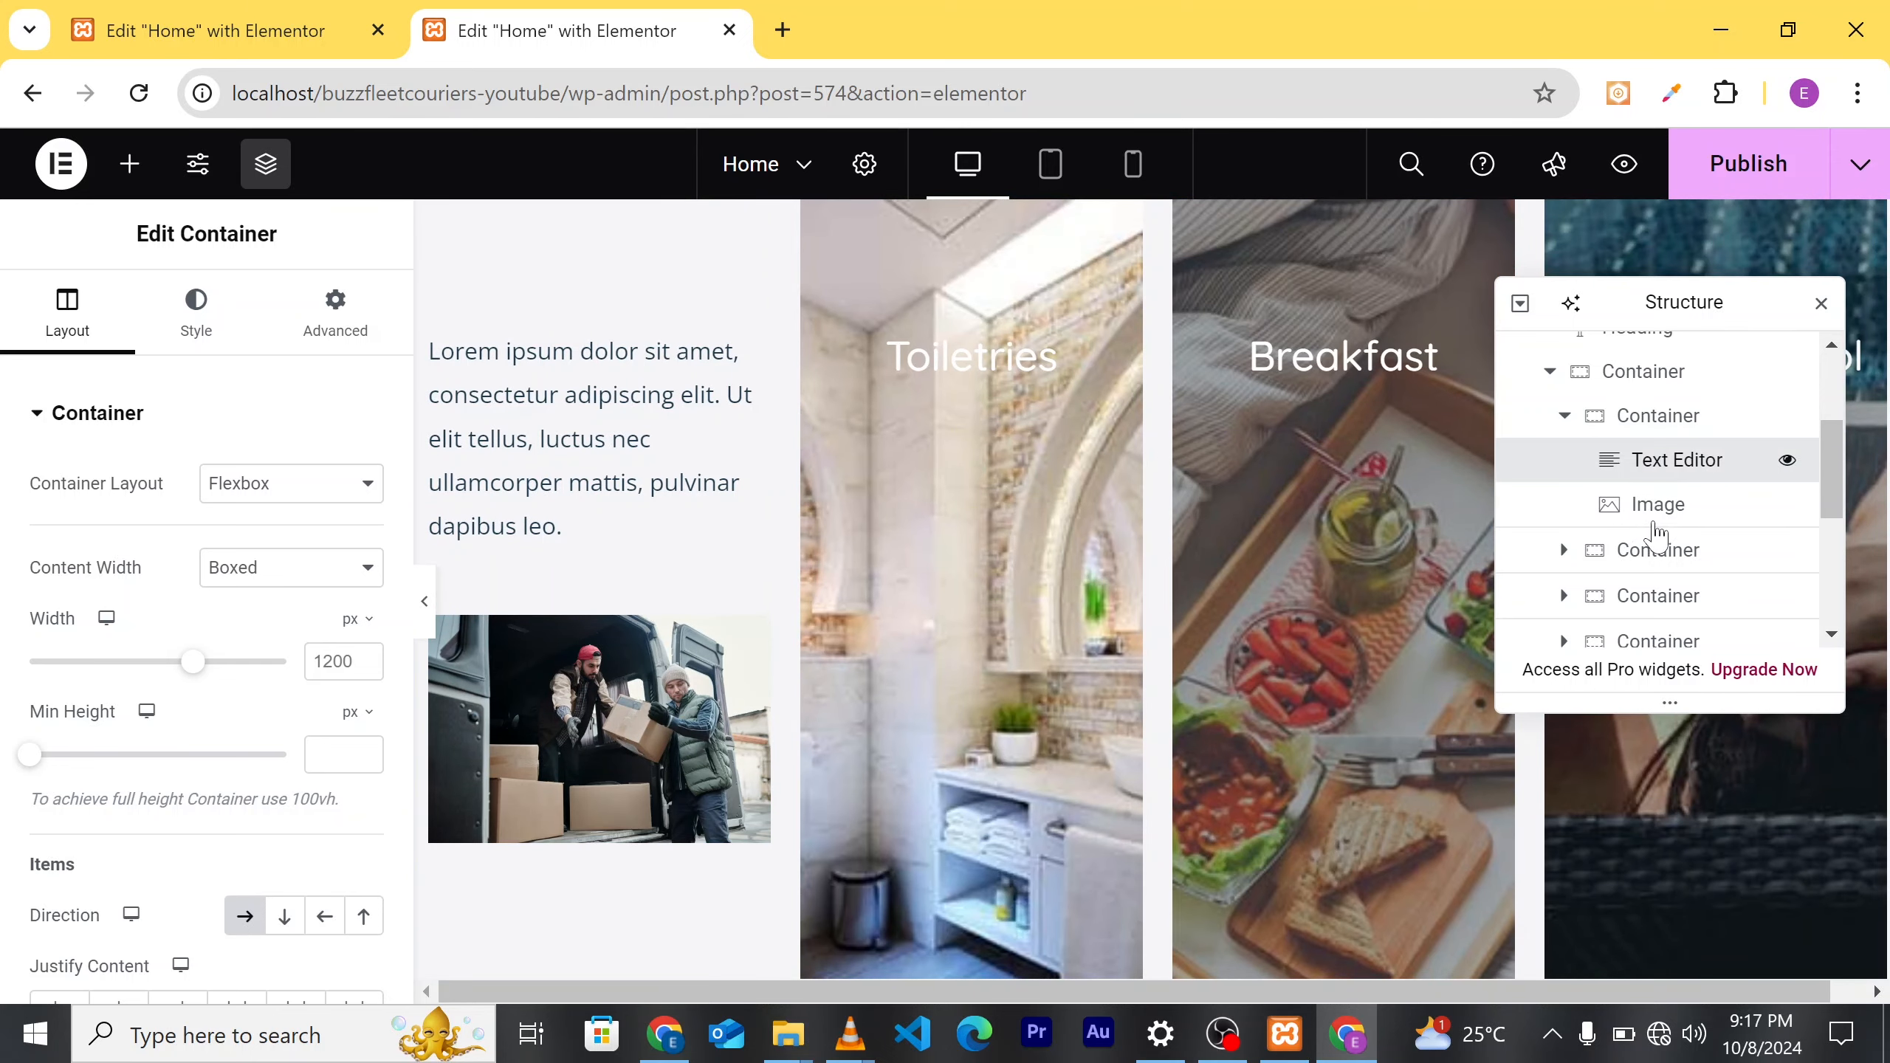
drag(1660, 460, 1710, 485)
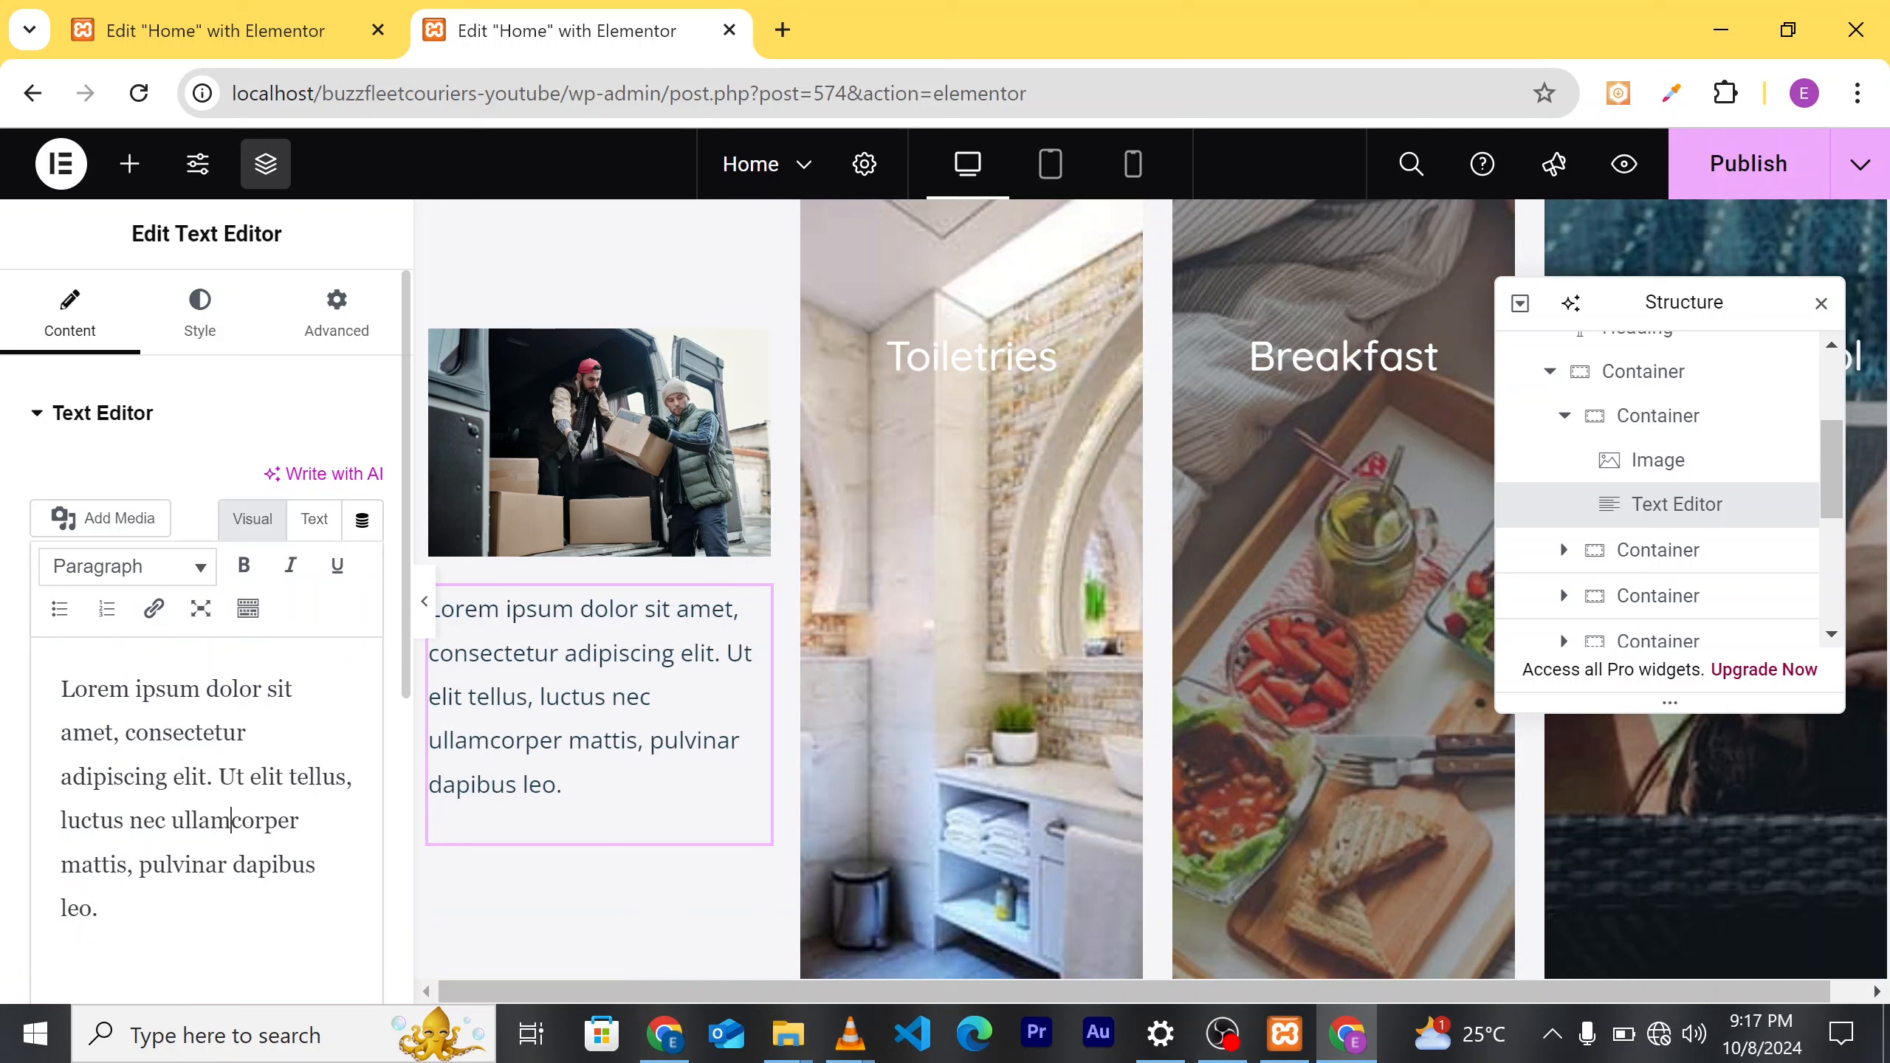
Step: Replace the Lorem ipsum paragraph with the text 'warehousing and storage'
drag(98, 908, 61, 732)
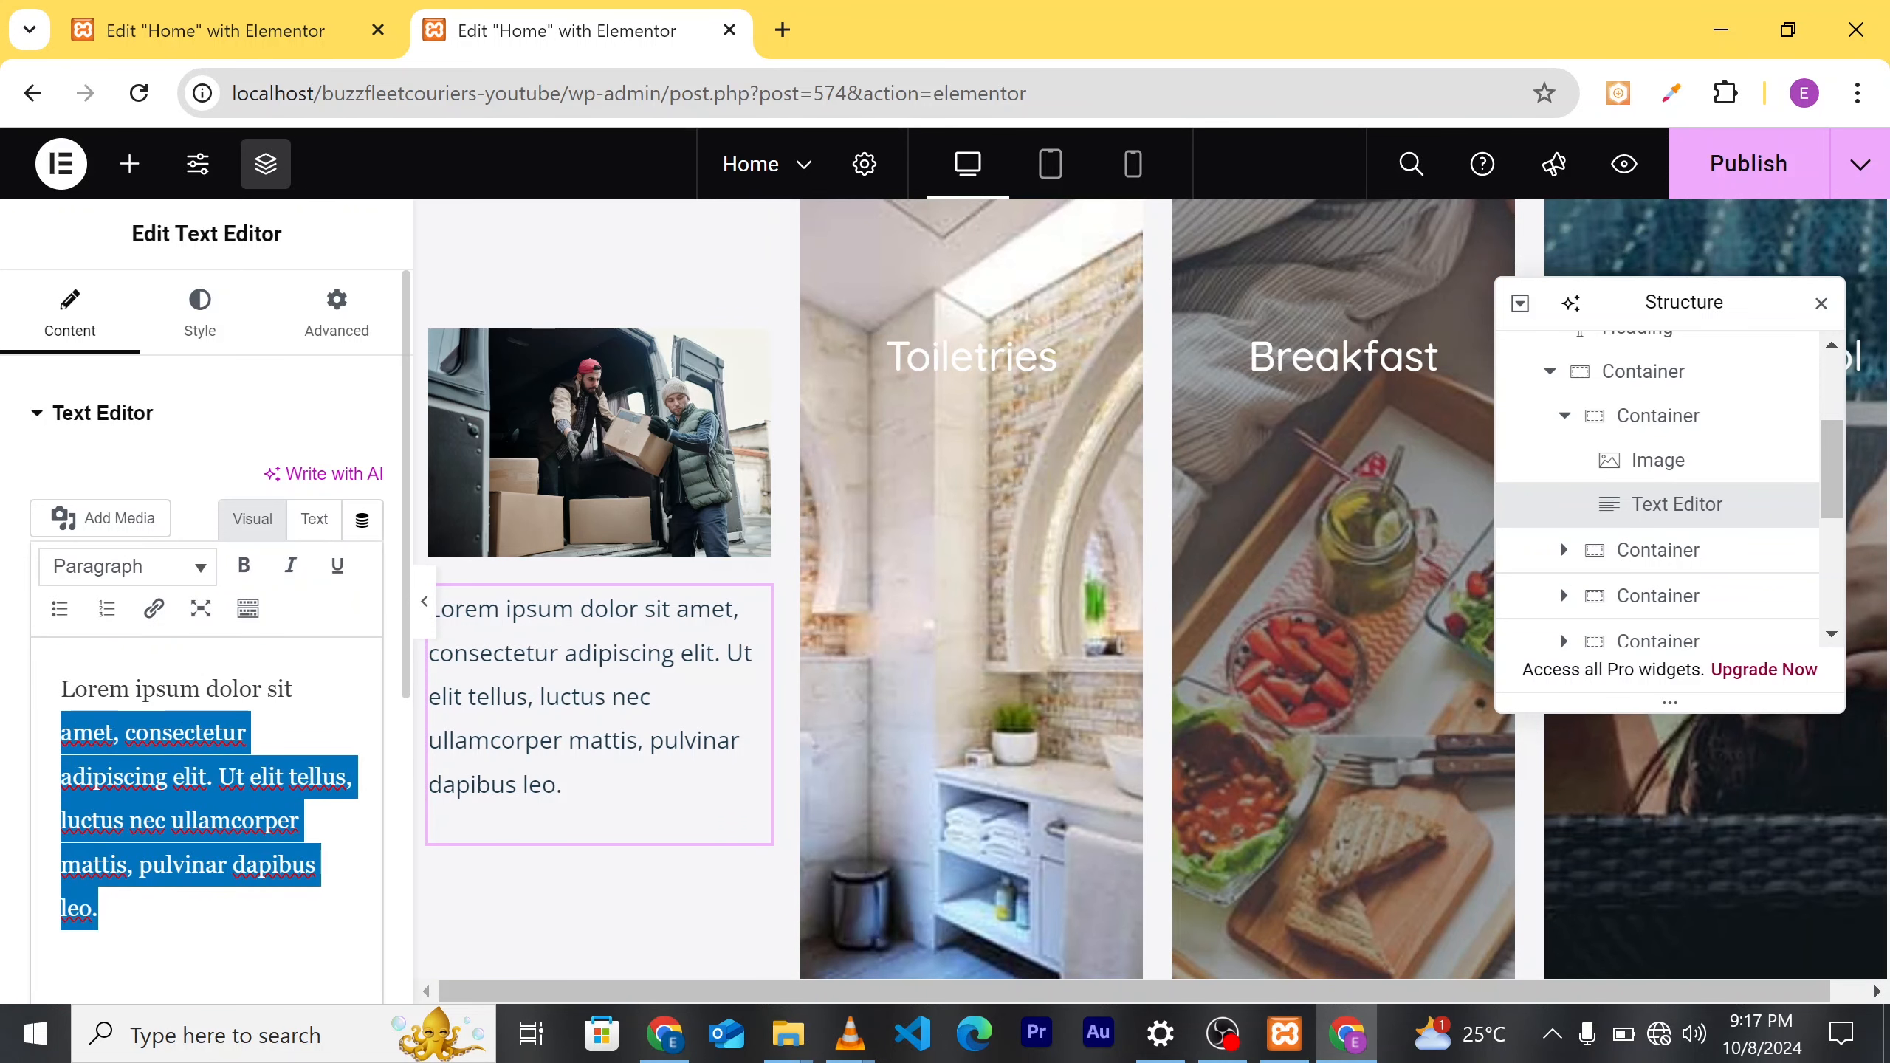
key(BackSpace)
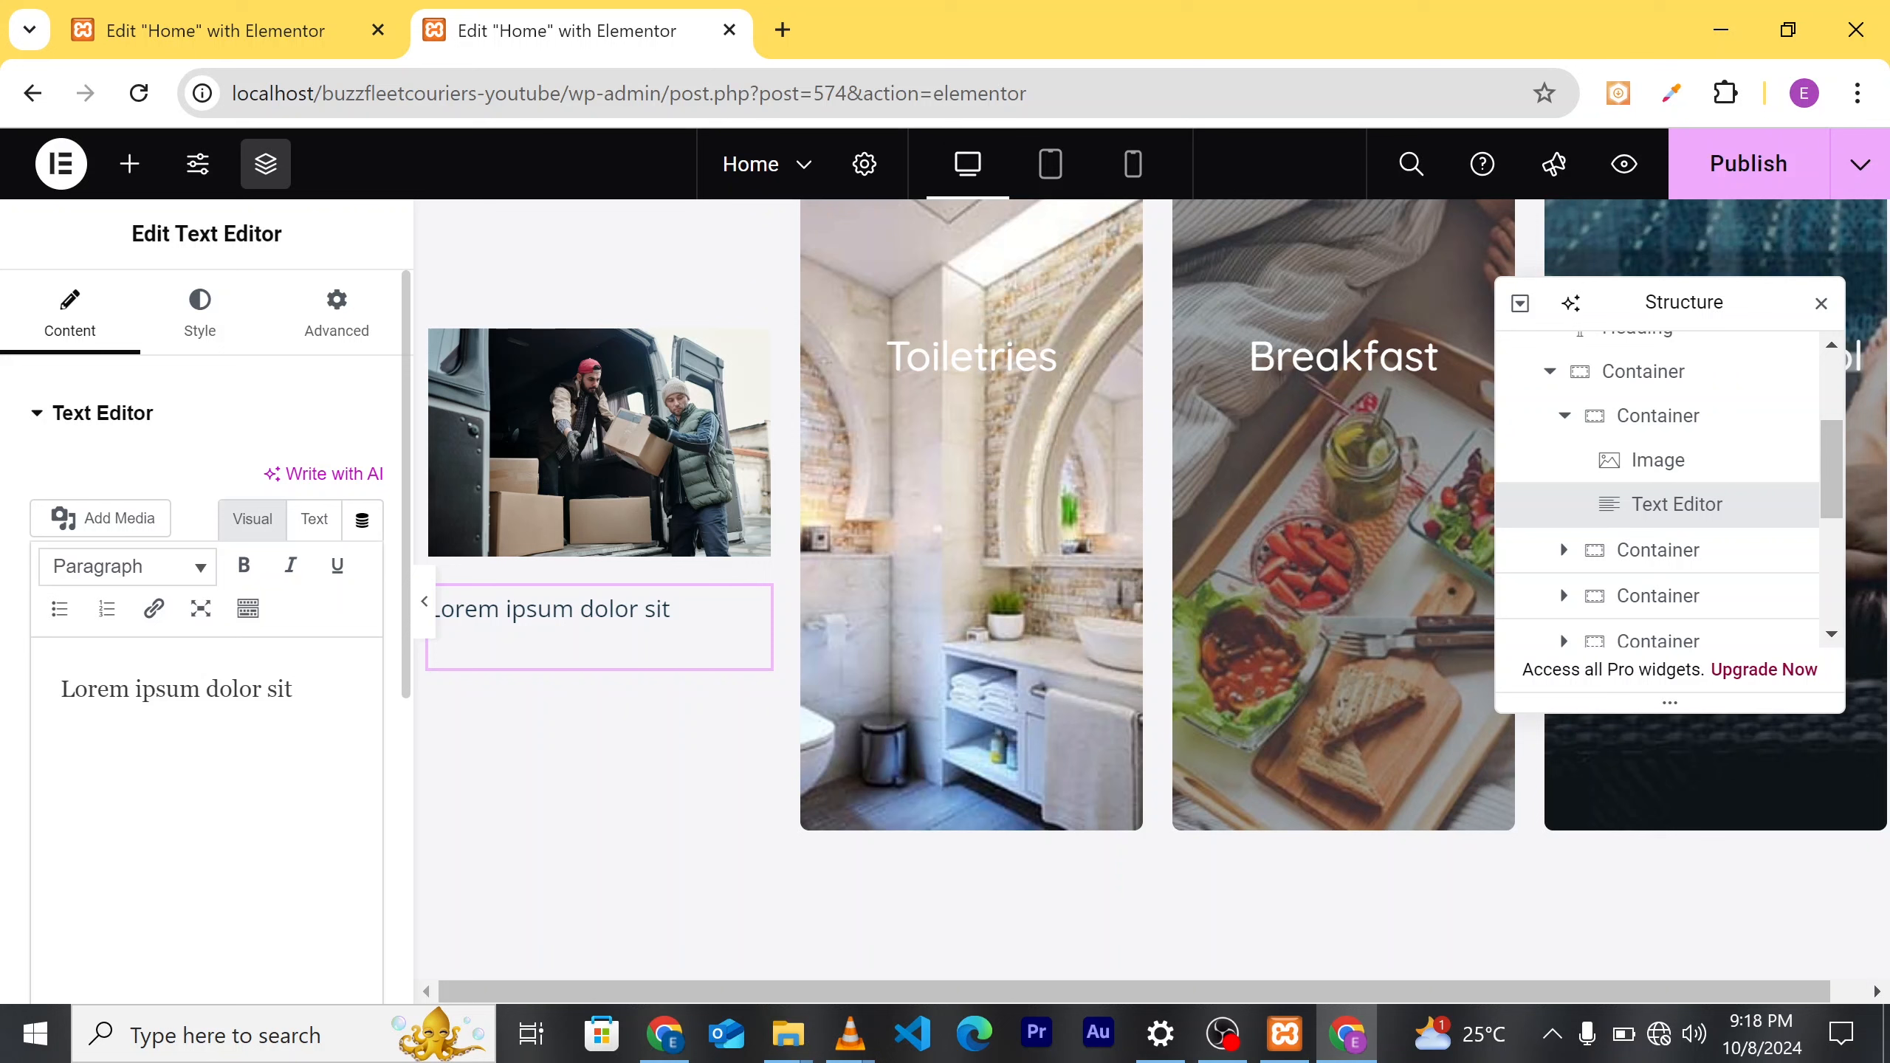
key(BackSpace)
key(BackSpace)
key(BackSpace)
key(BackSpace)
key(BackSpace)
key(BackSpace)
key(BackSpace)
key(BackSpace)
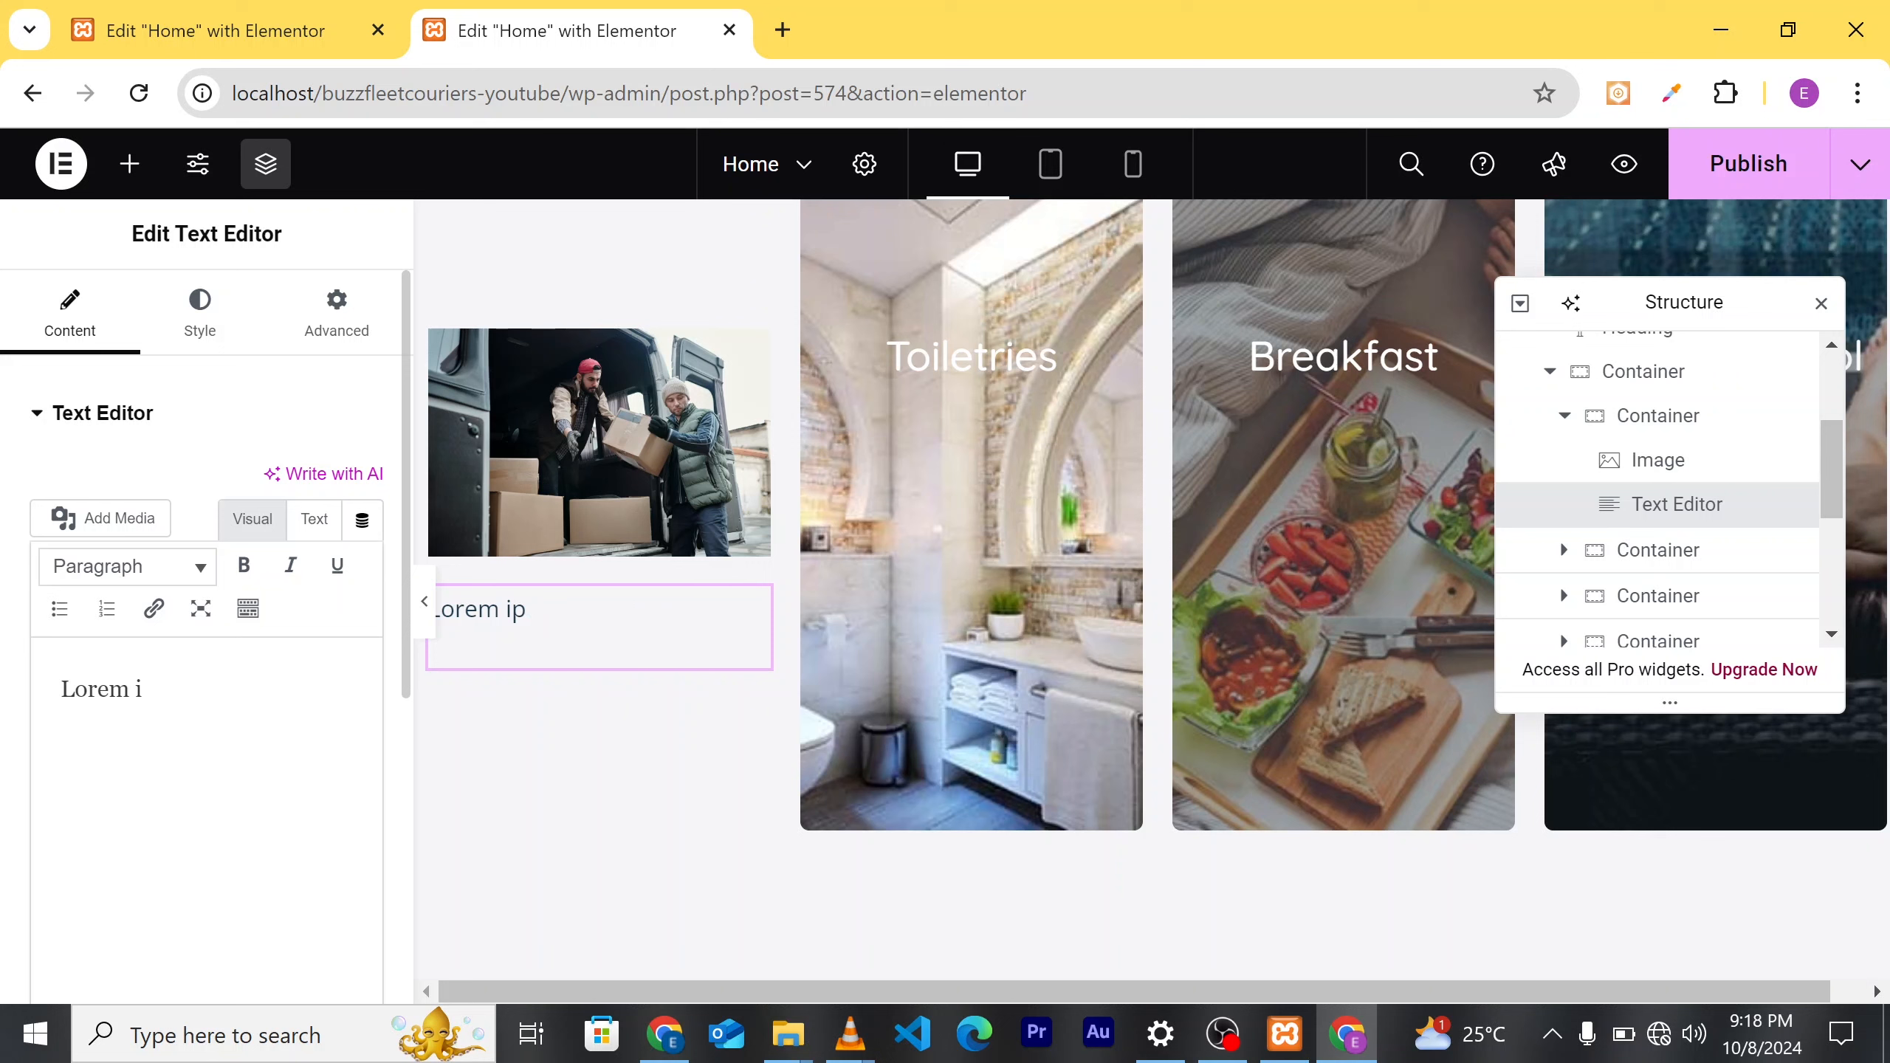
key(BackSpace)
key(BackSpace)
key(BackSpace)
key(BackSpace)
key(BackSpace)
key(BackSpace)
key(BackSpace)
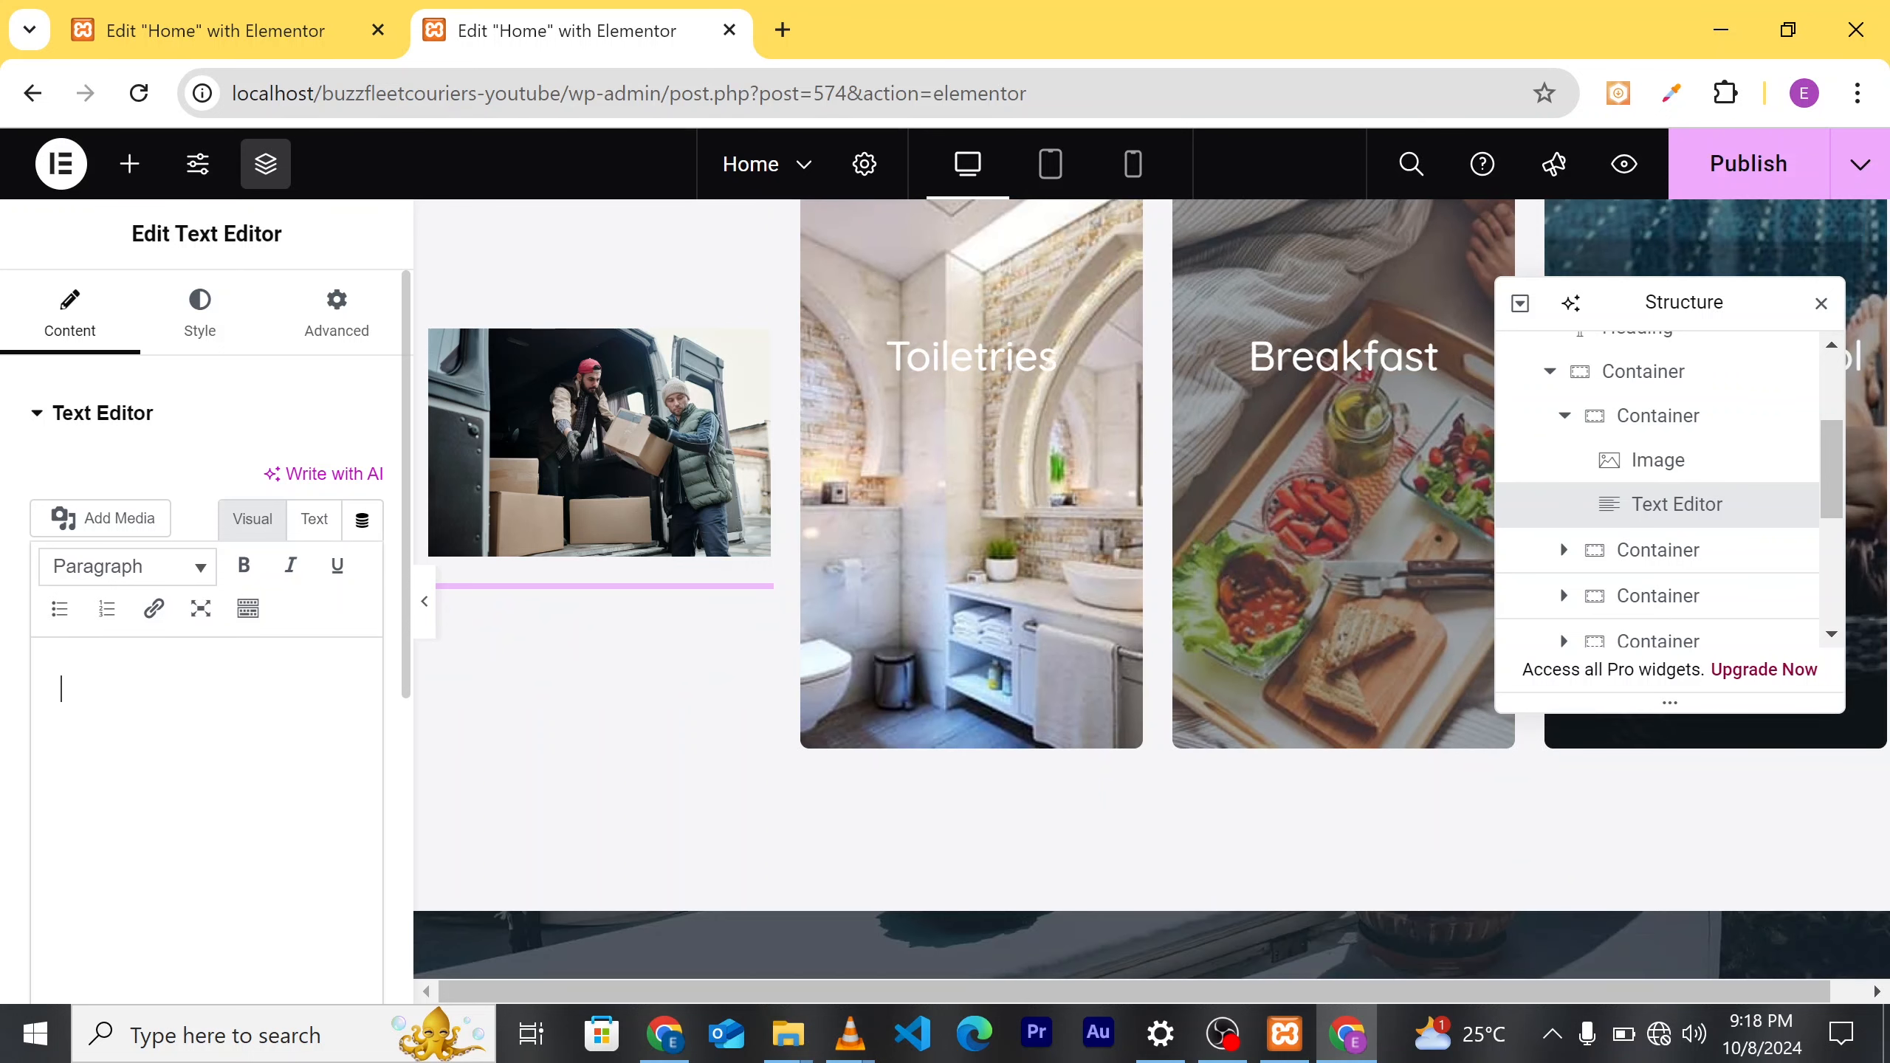
text(ware)
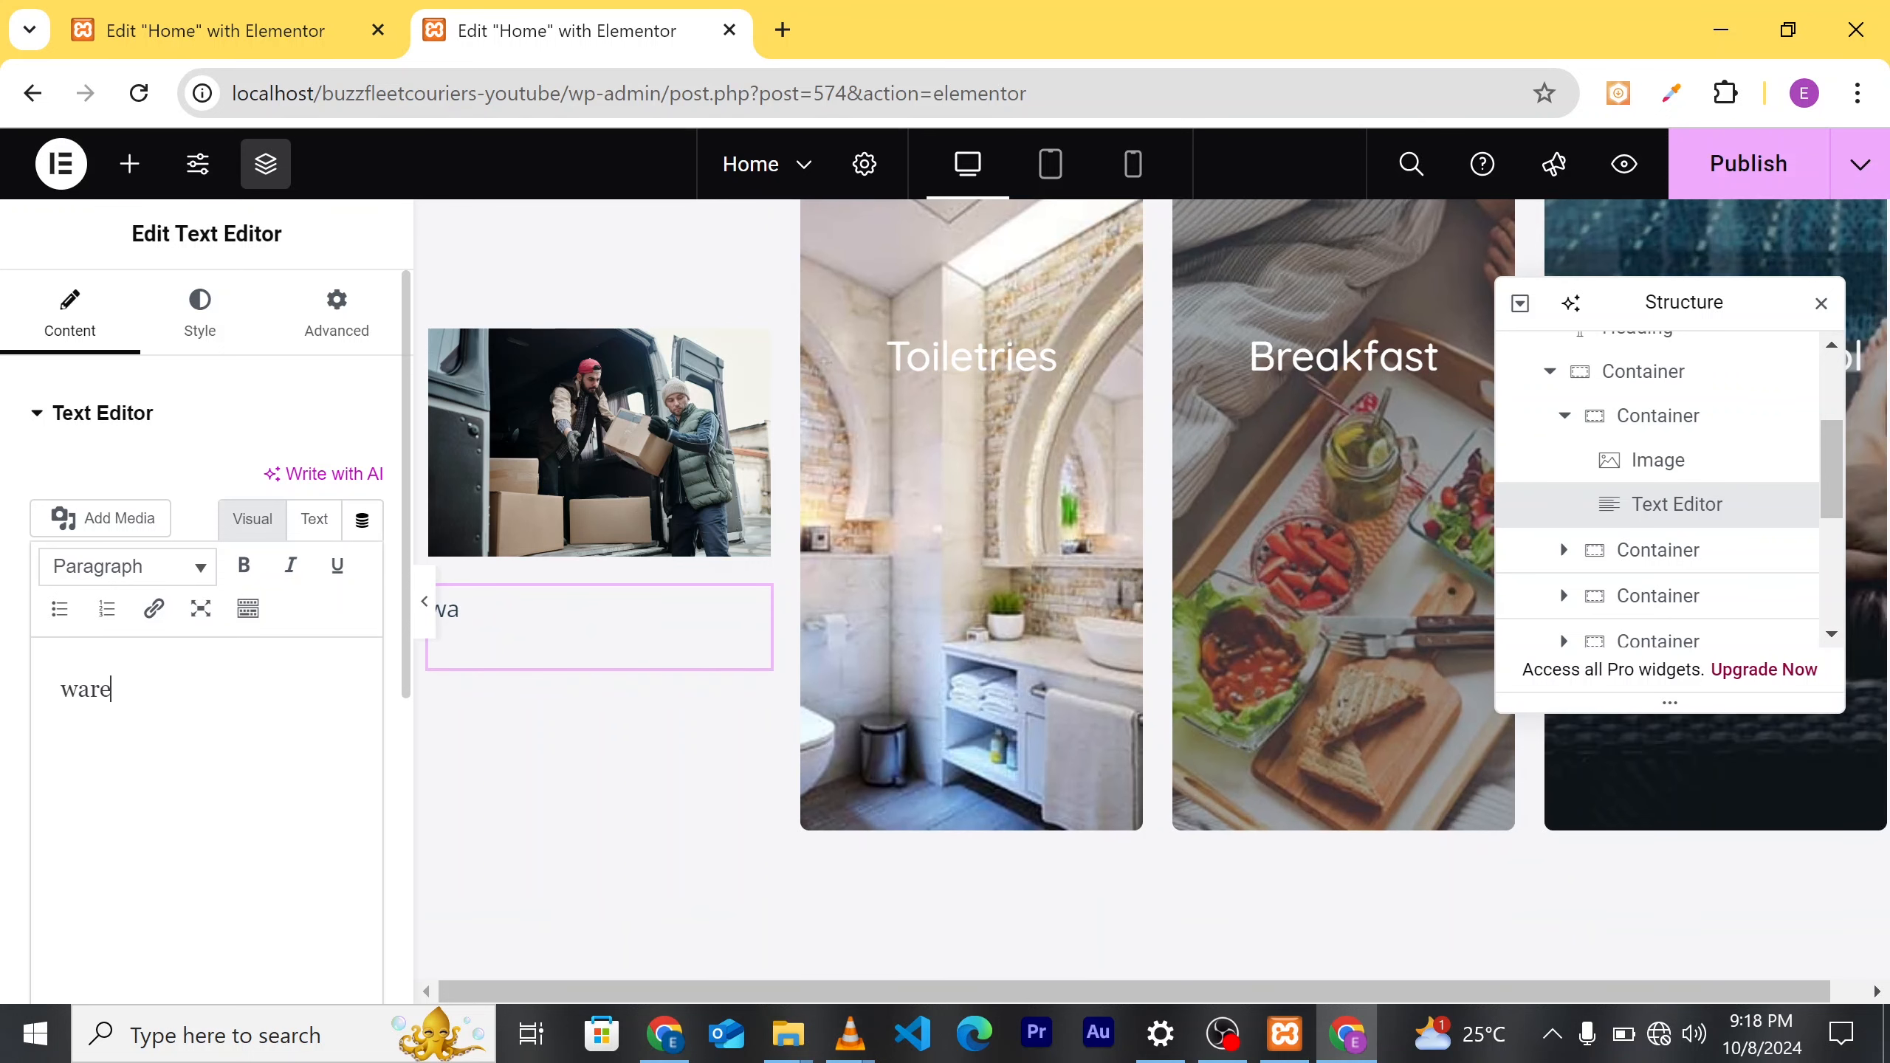
text(housing and storage)
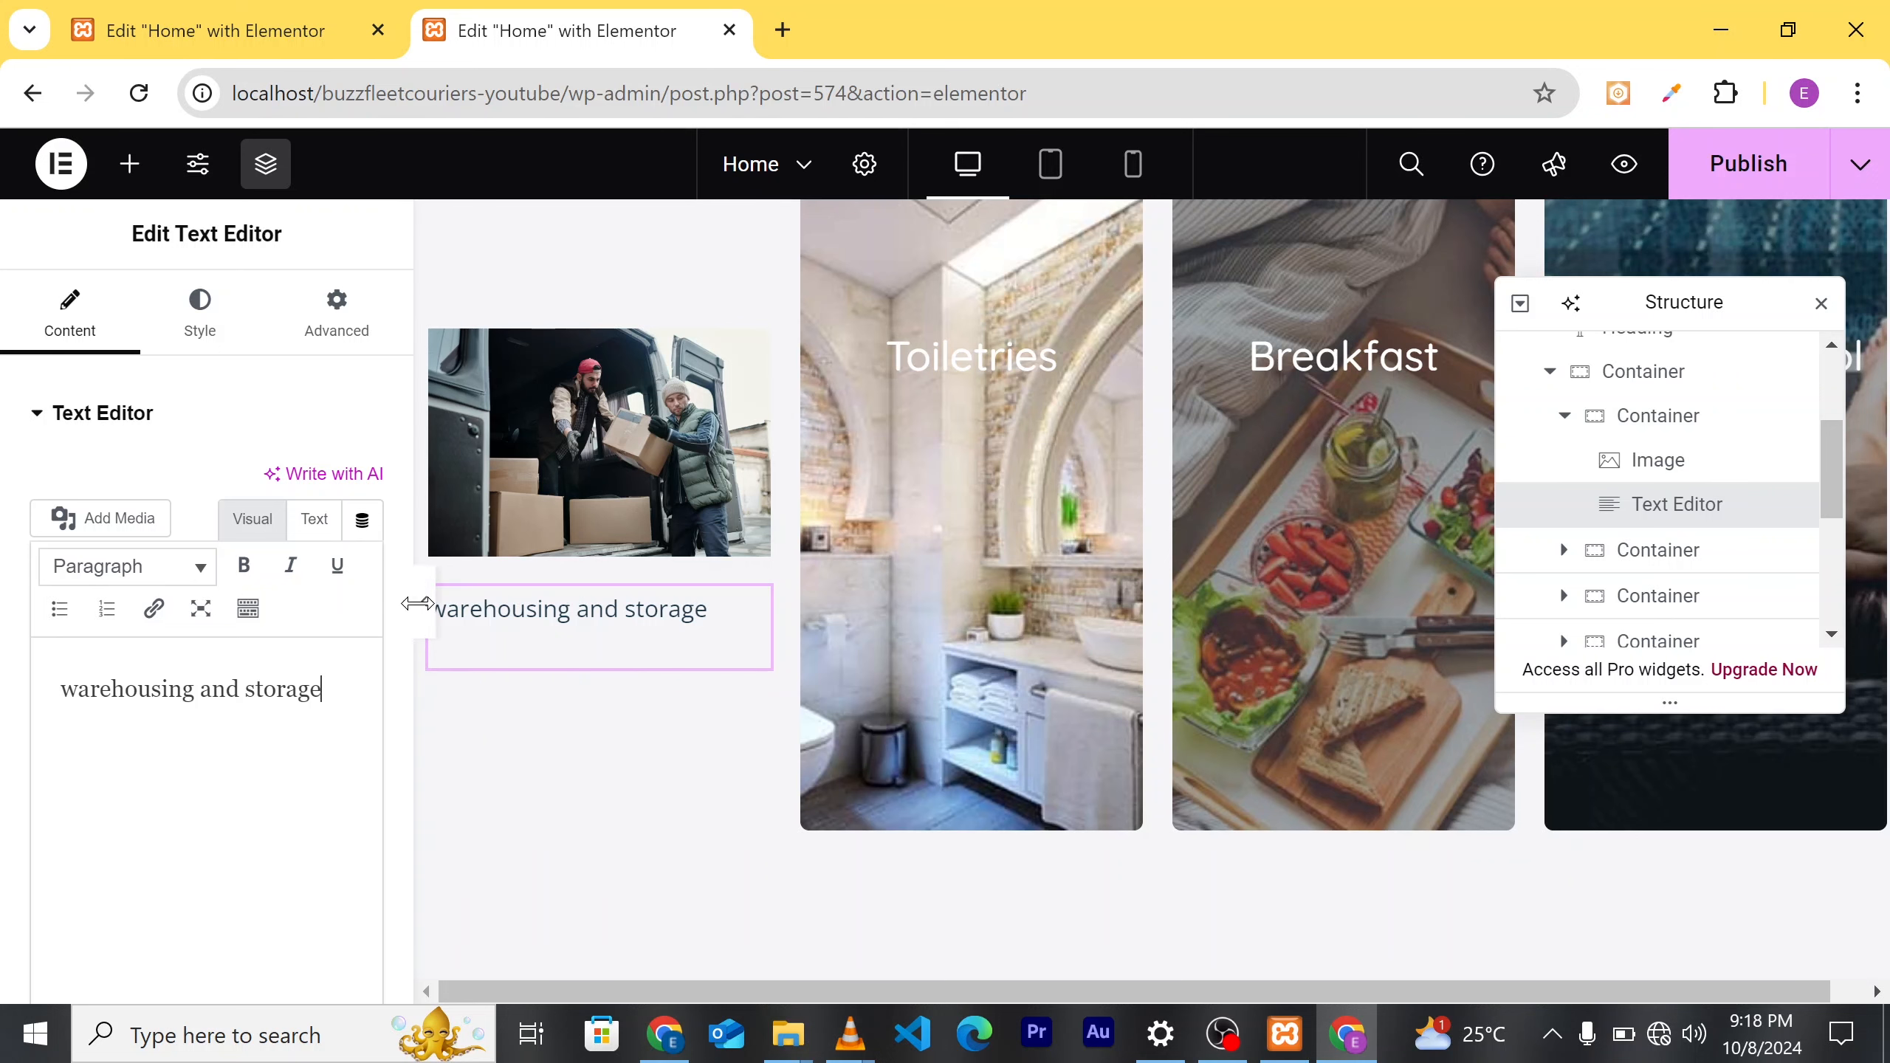
scroll(655, 350, up, 2)
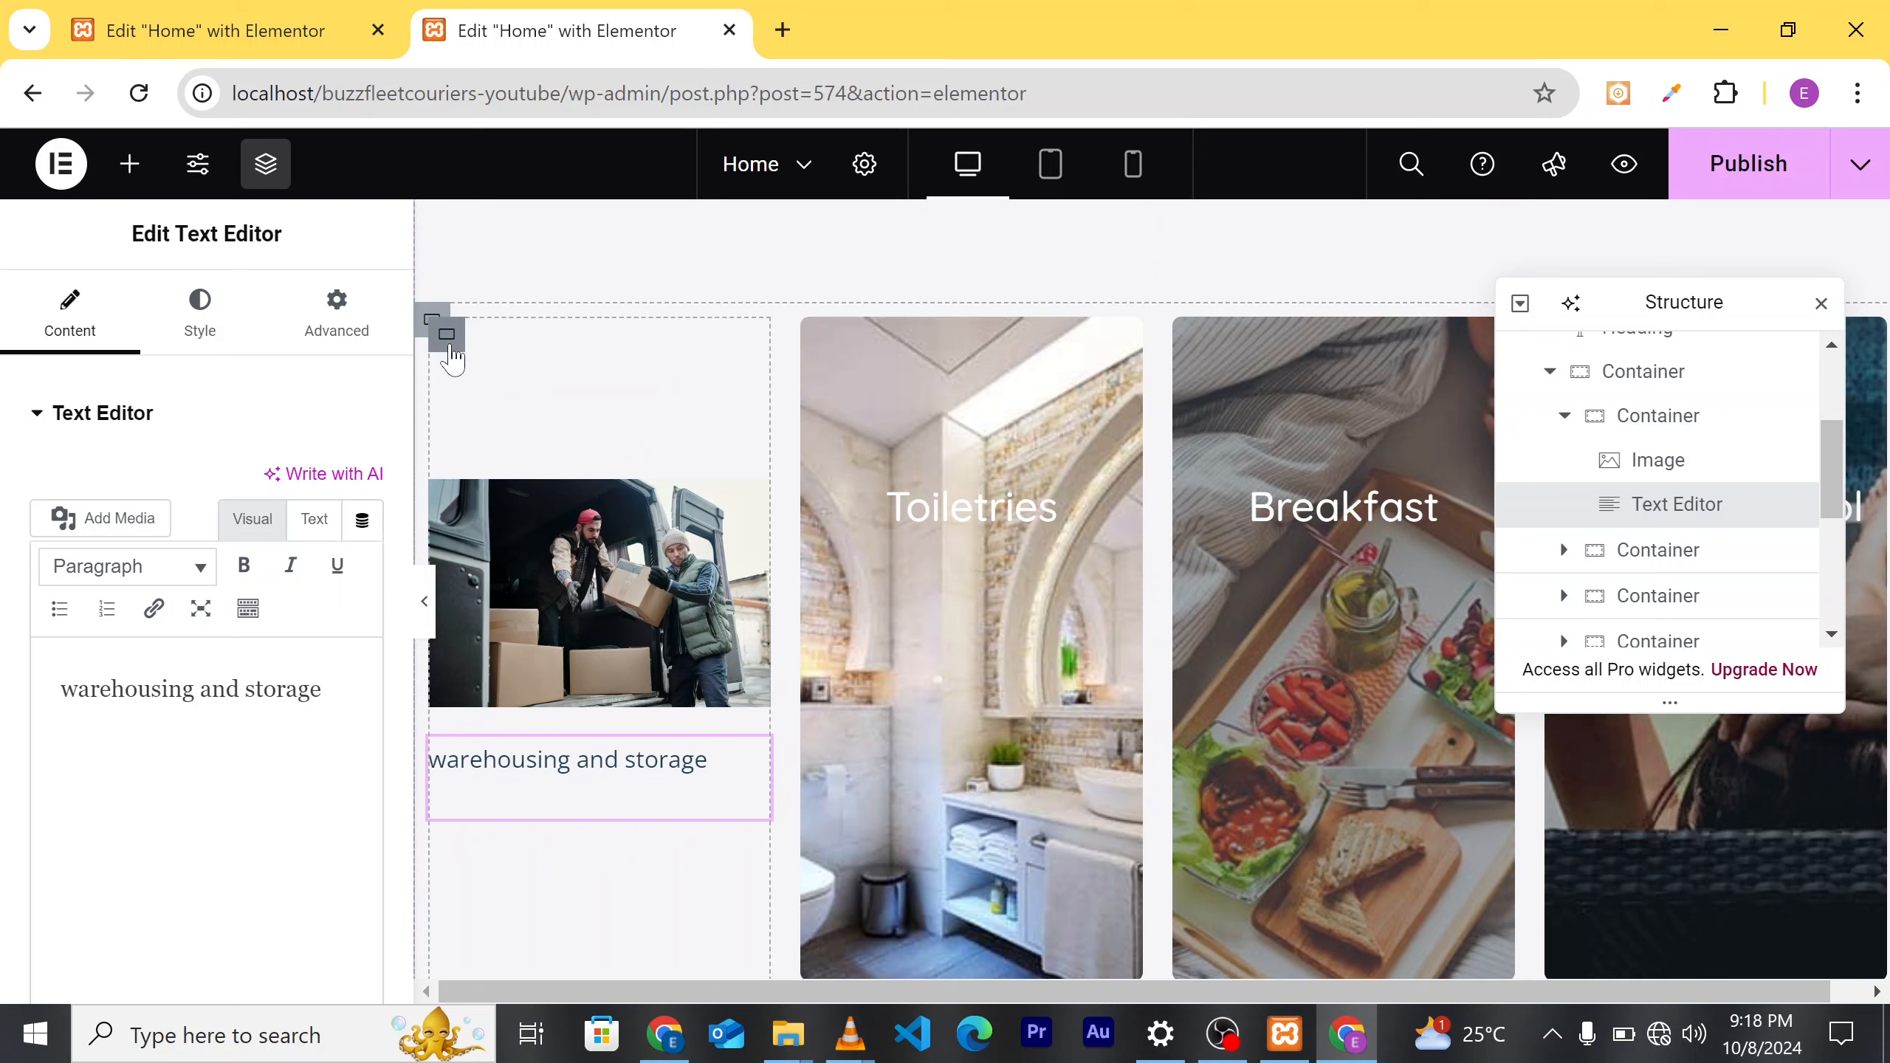
Step: Change the first card container's top and bottom padding from 110 to 0
click(339, 325)
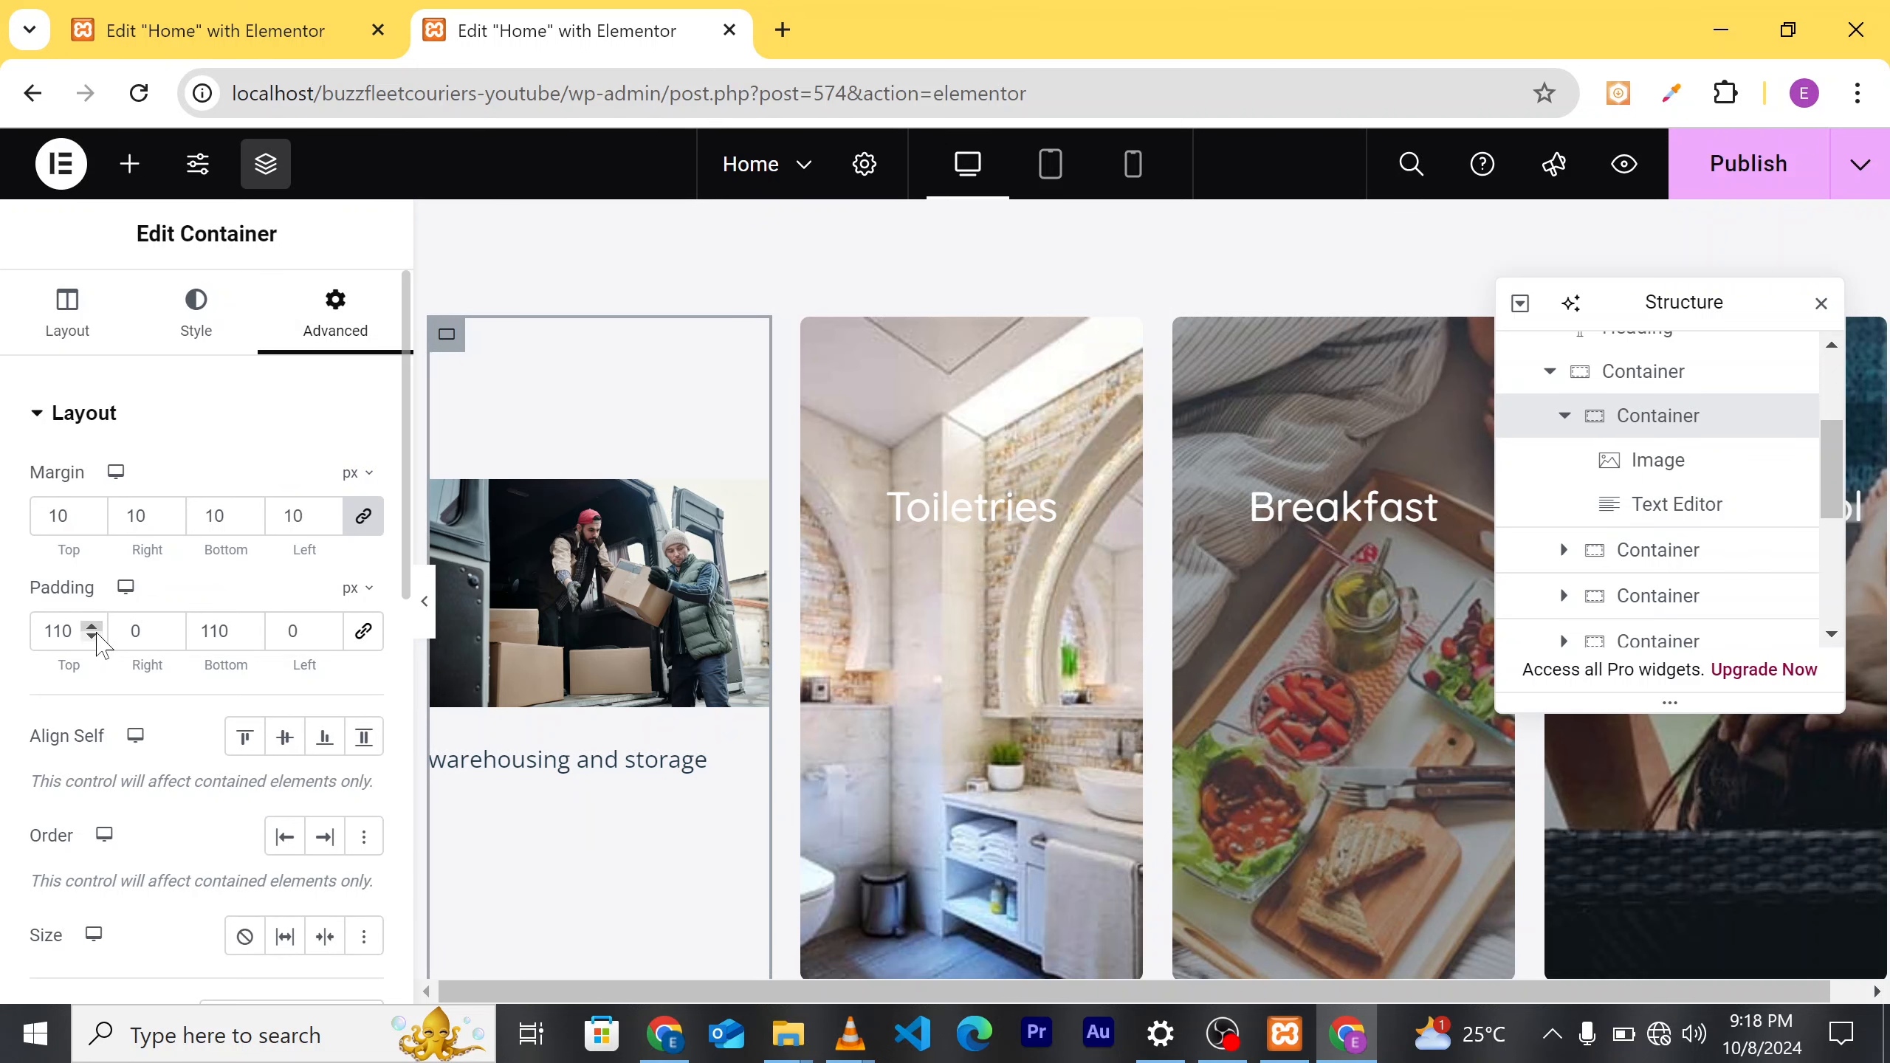
click(94, 637)
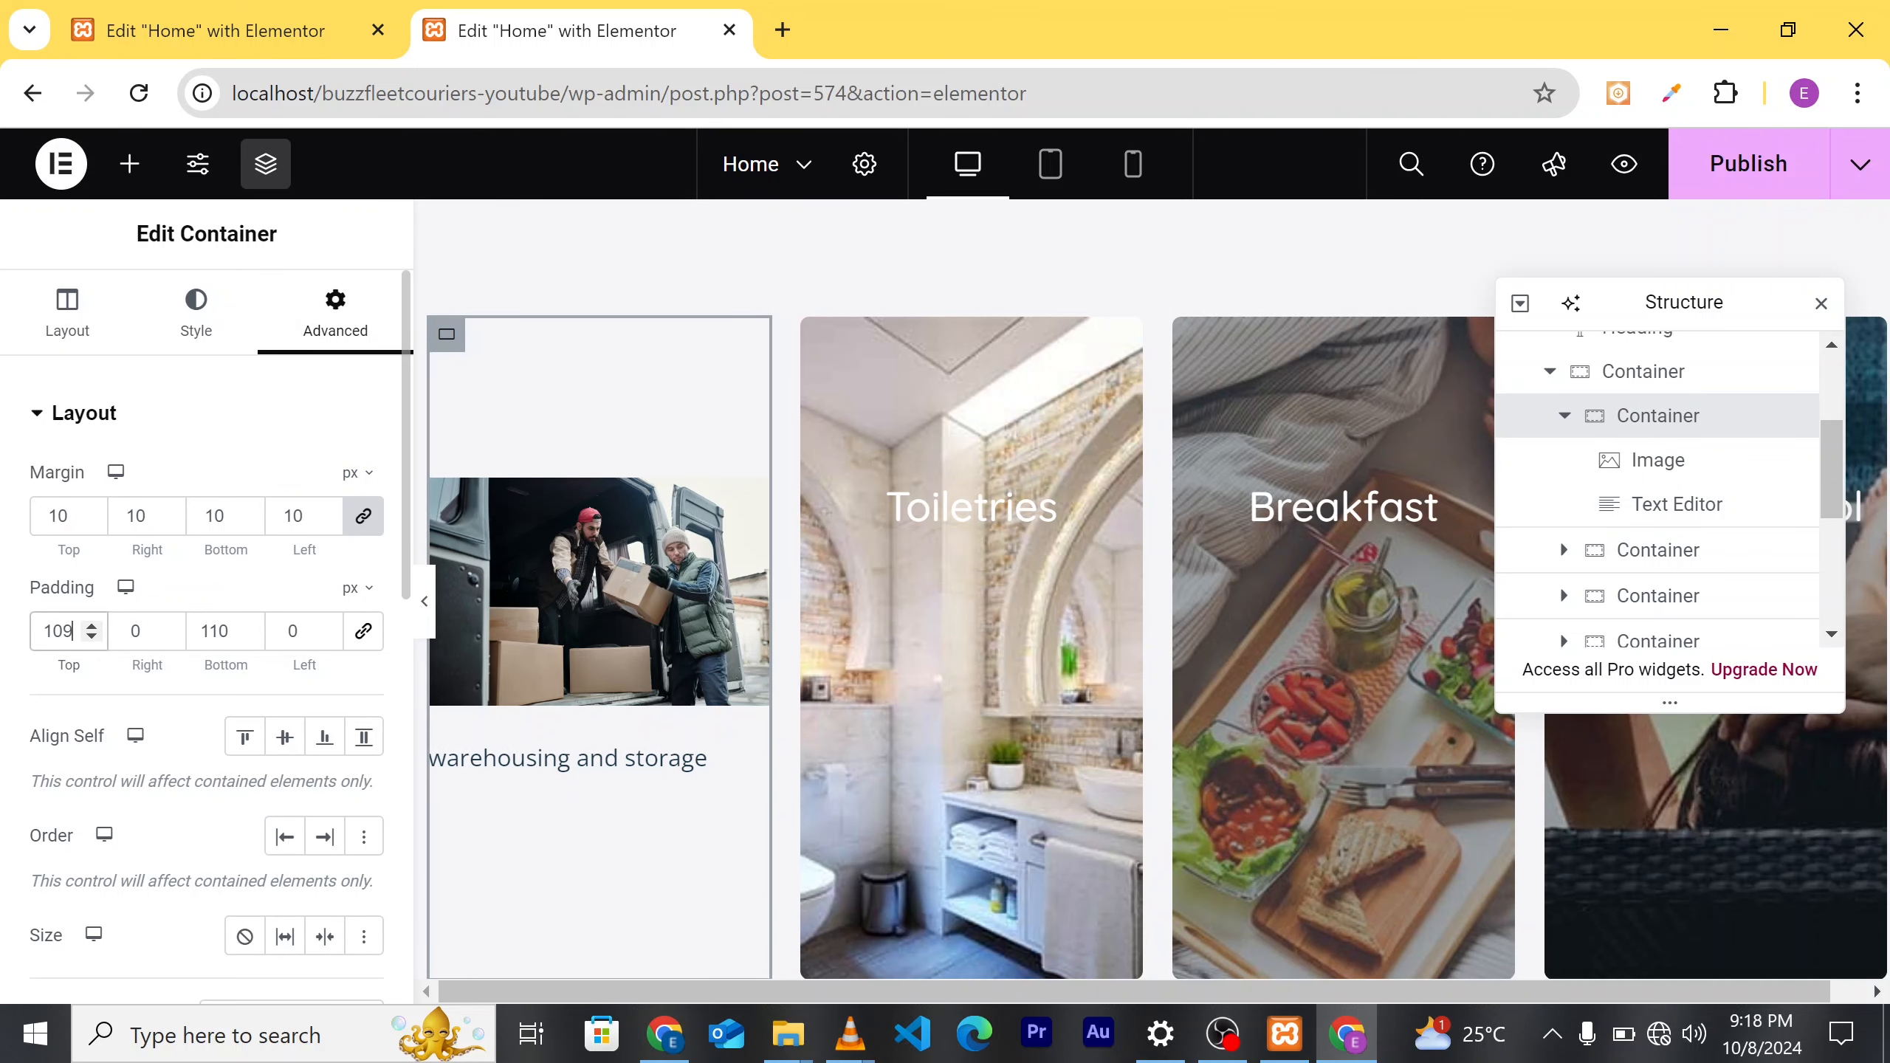
key(BackSpace)
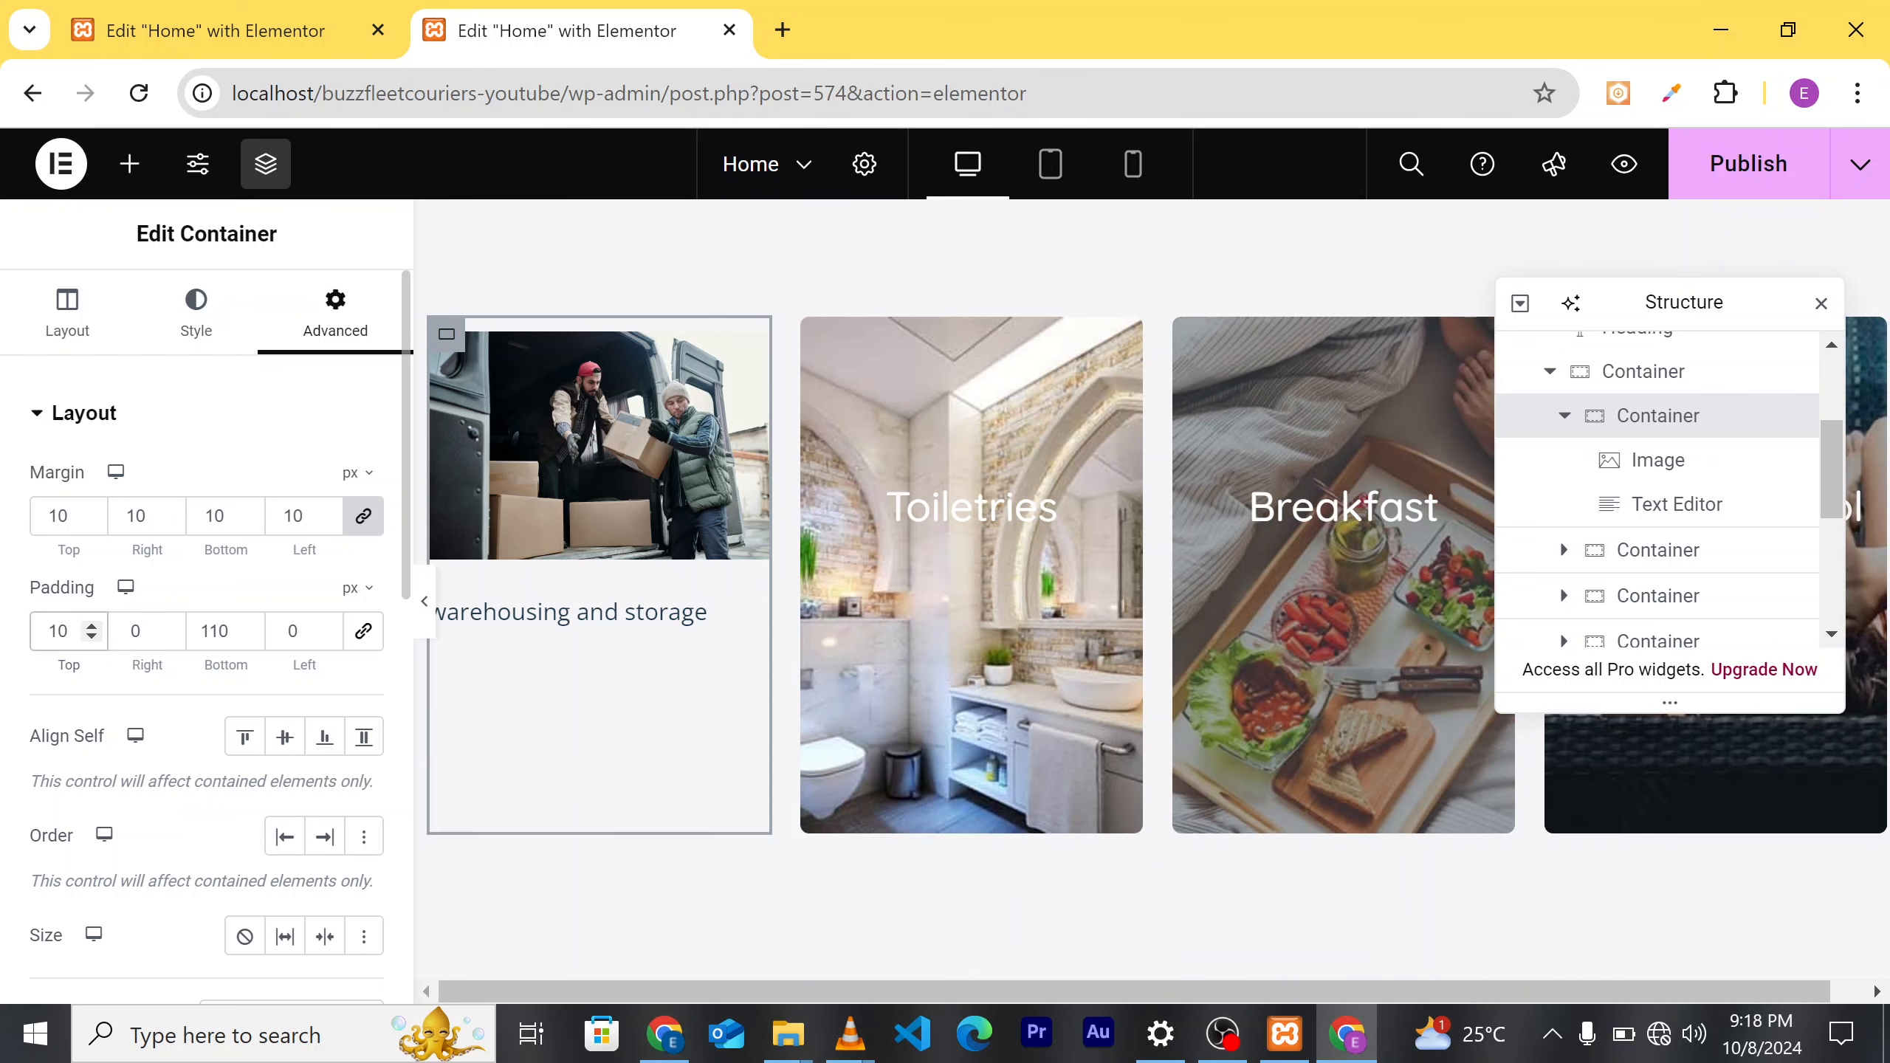
key(BackSpace)
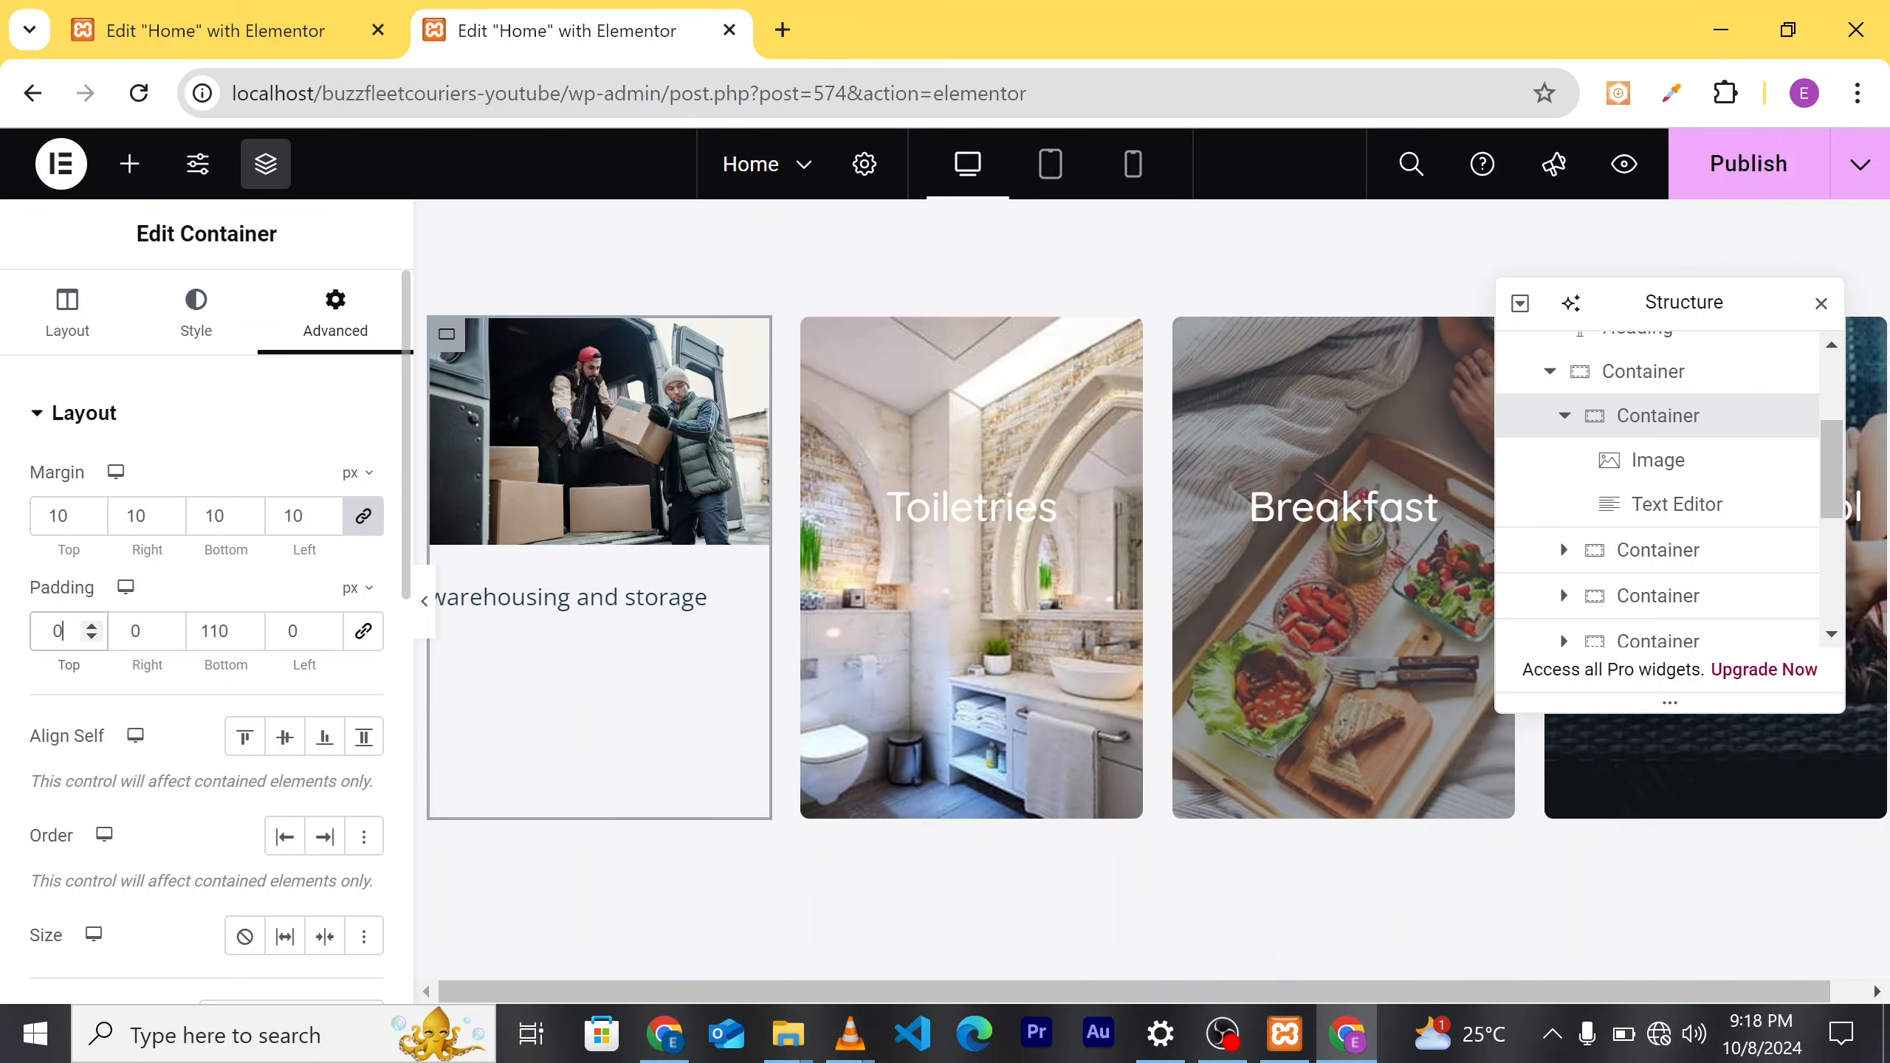
text(00)
click(218, 630)
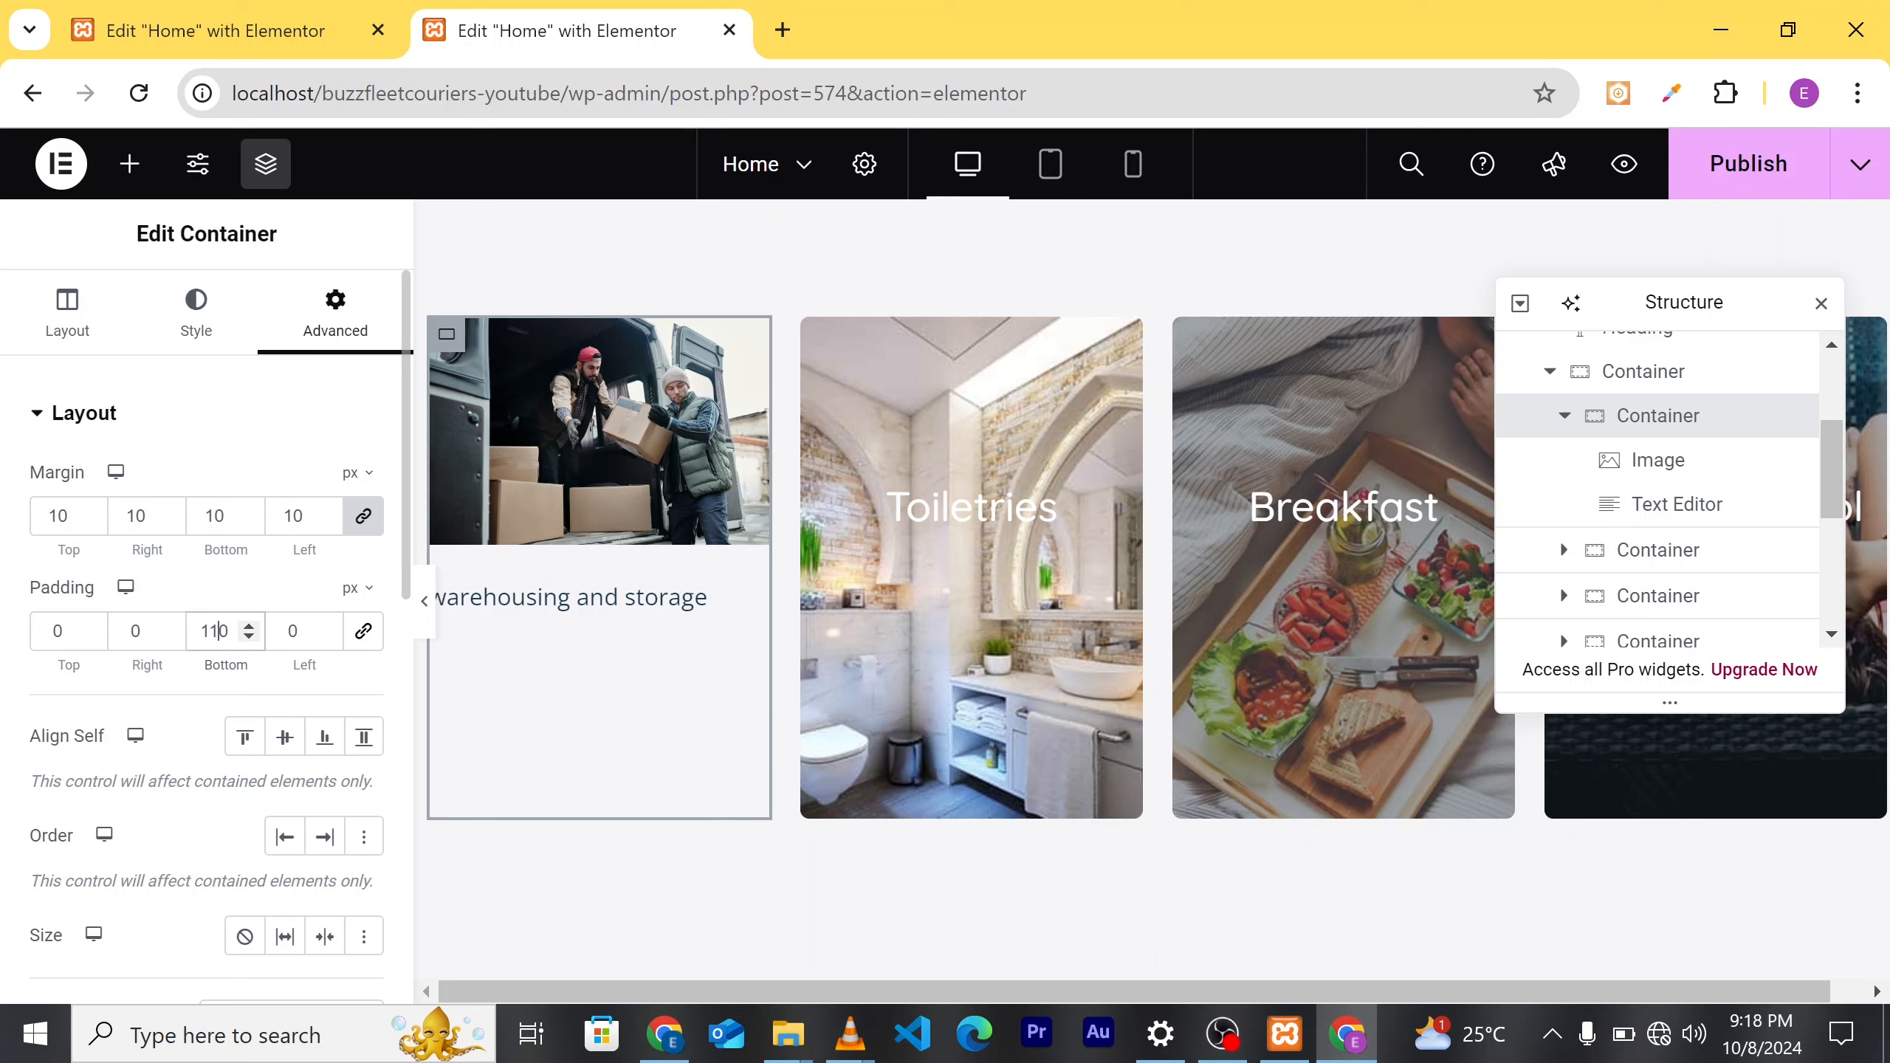
key(BackSpace)
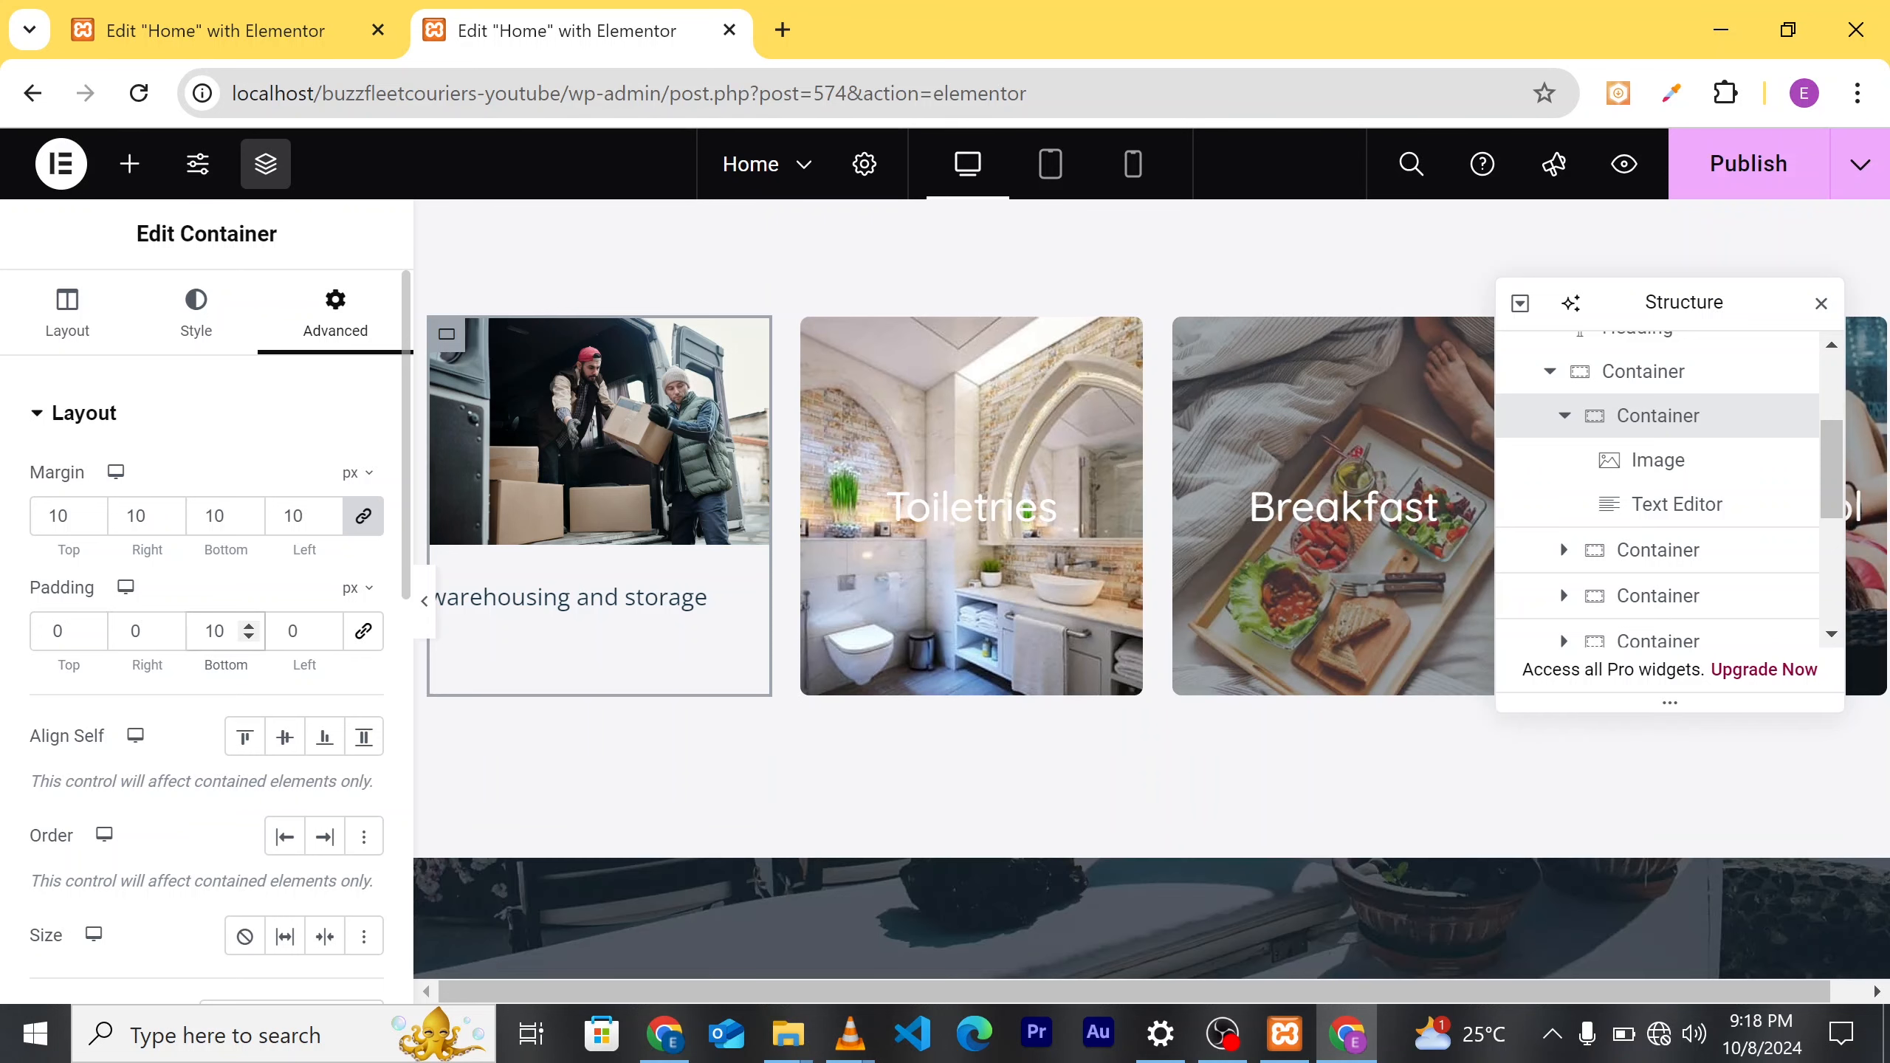
key(BackSpace)
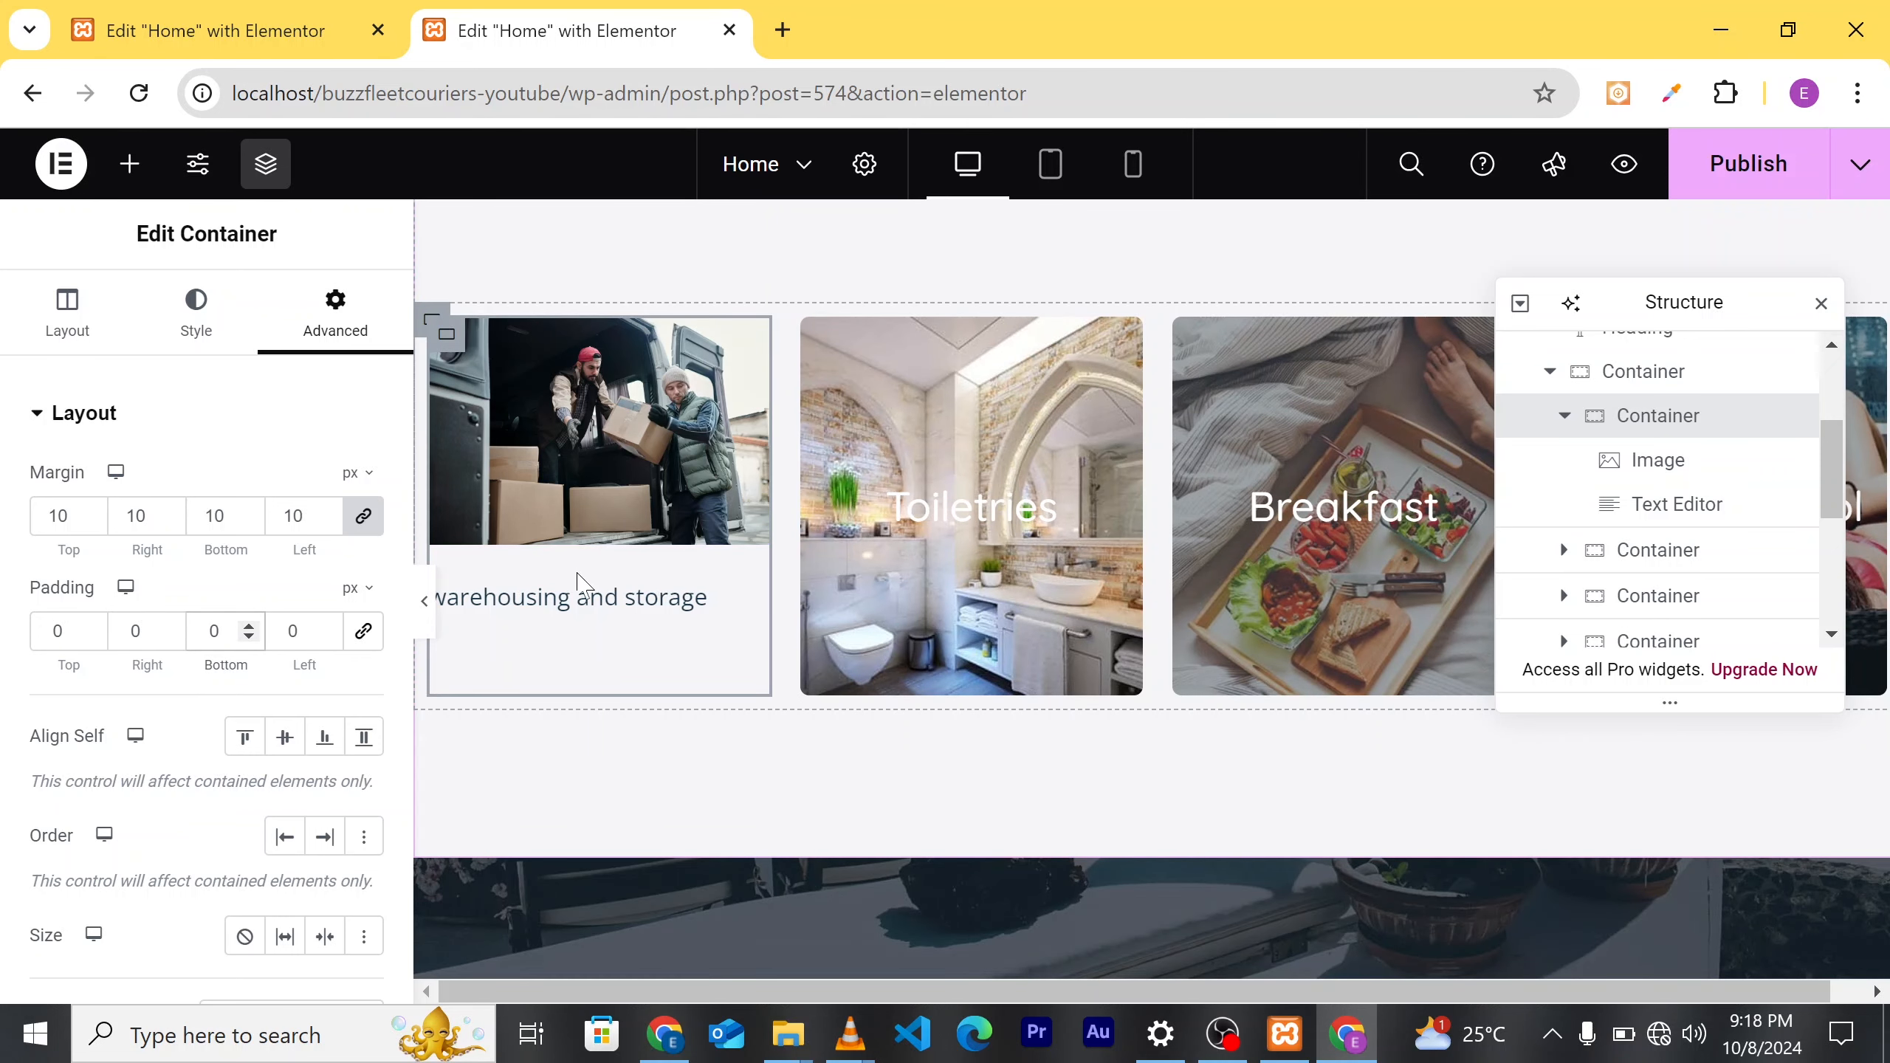
click(577, 609)
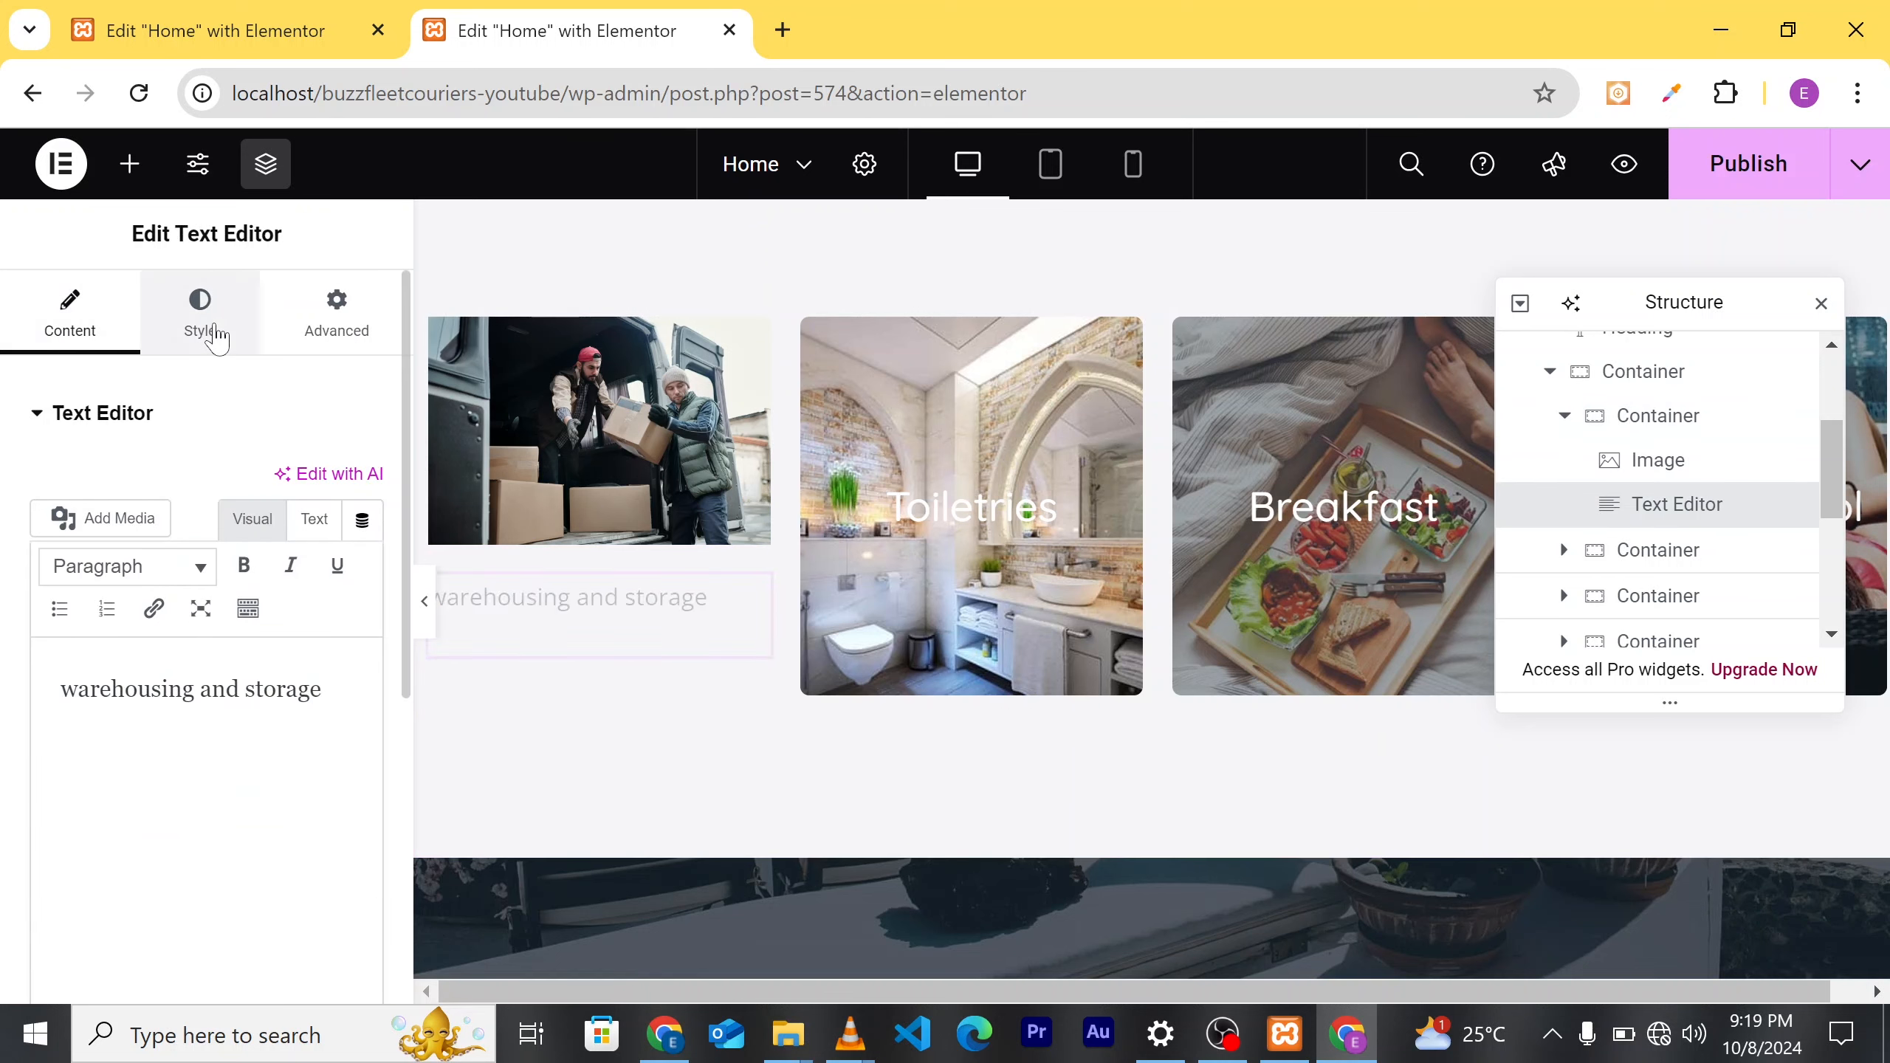
Step: Center-align the 'warehousing and storage' caption under the van photo
click(216, 336)
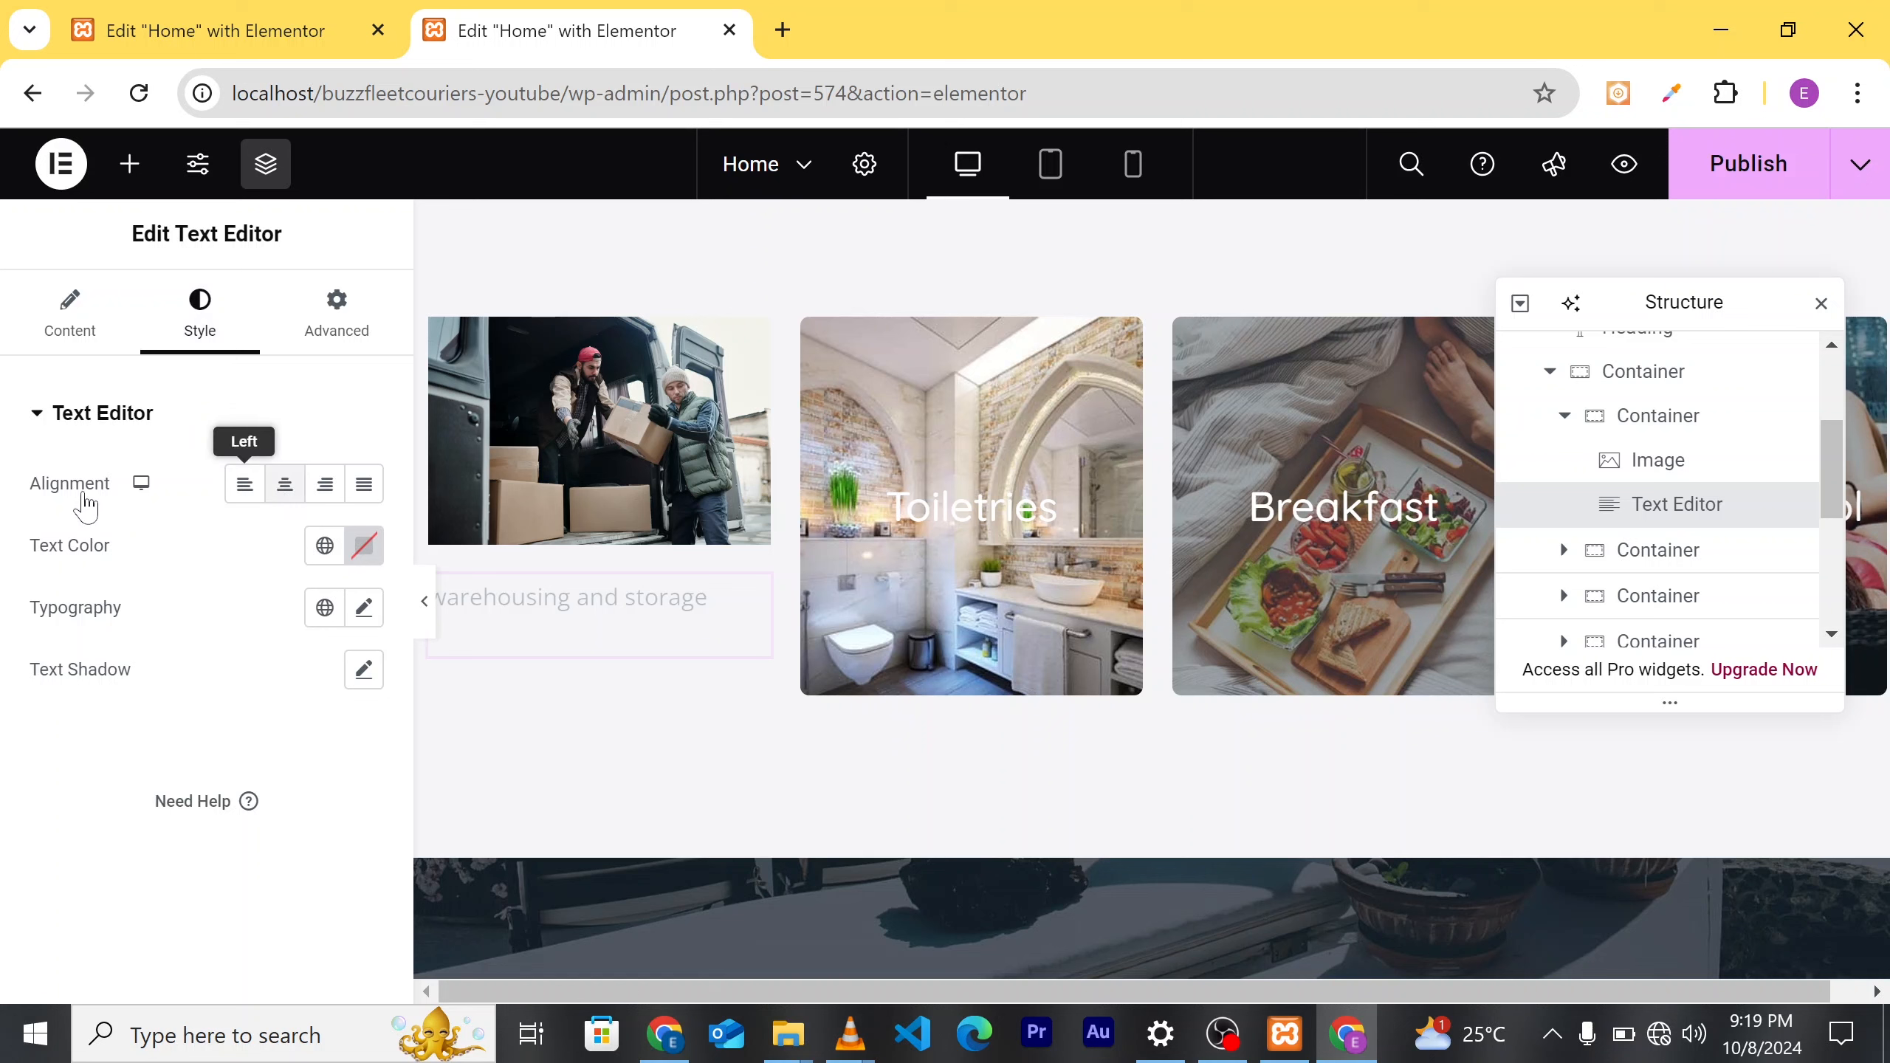
click(242, 492)
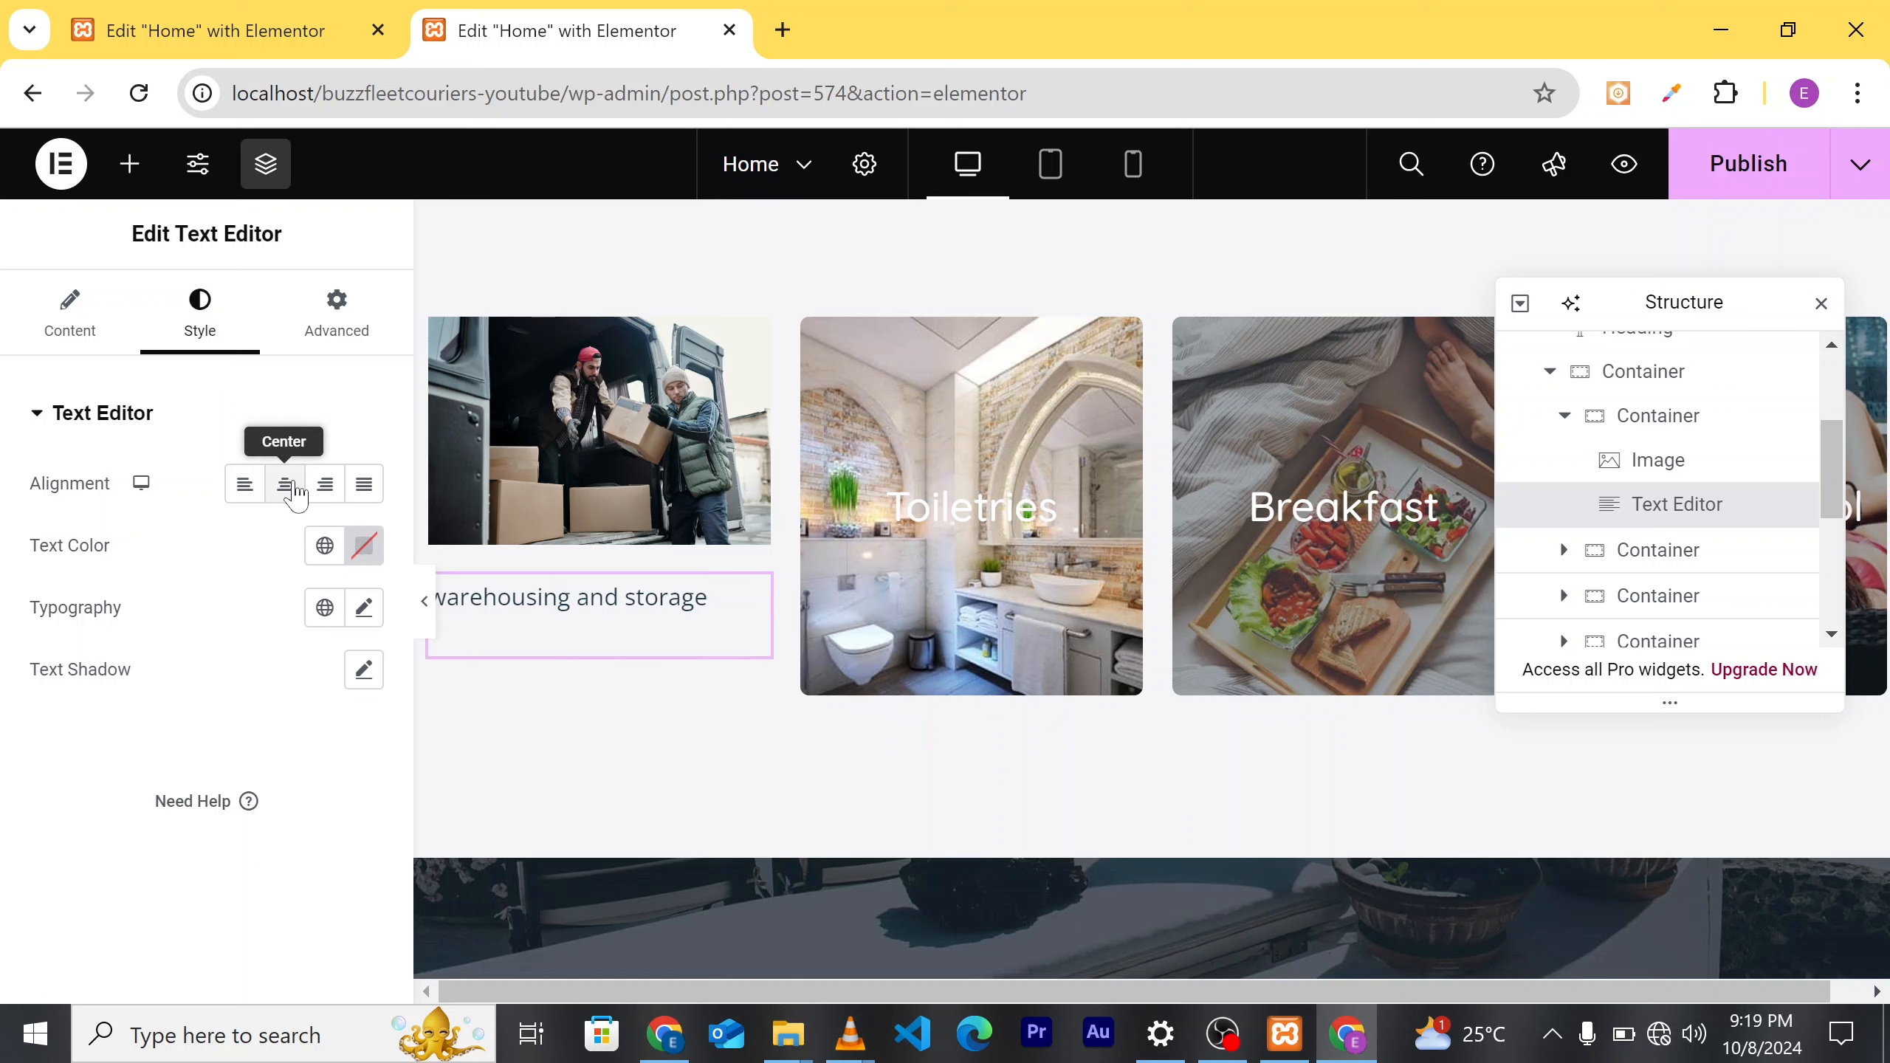
click(293, 485)
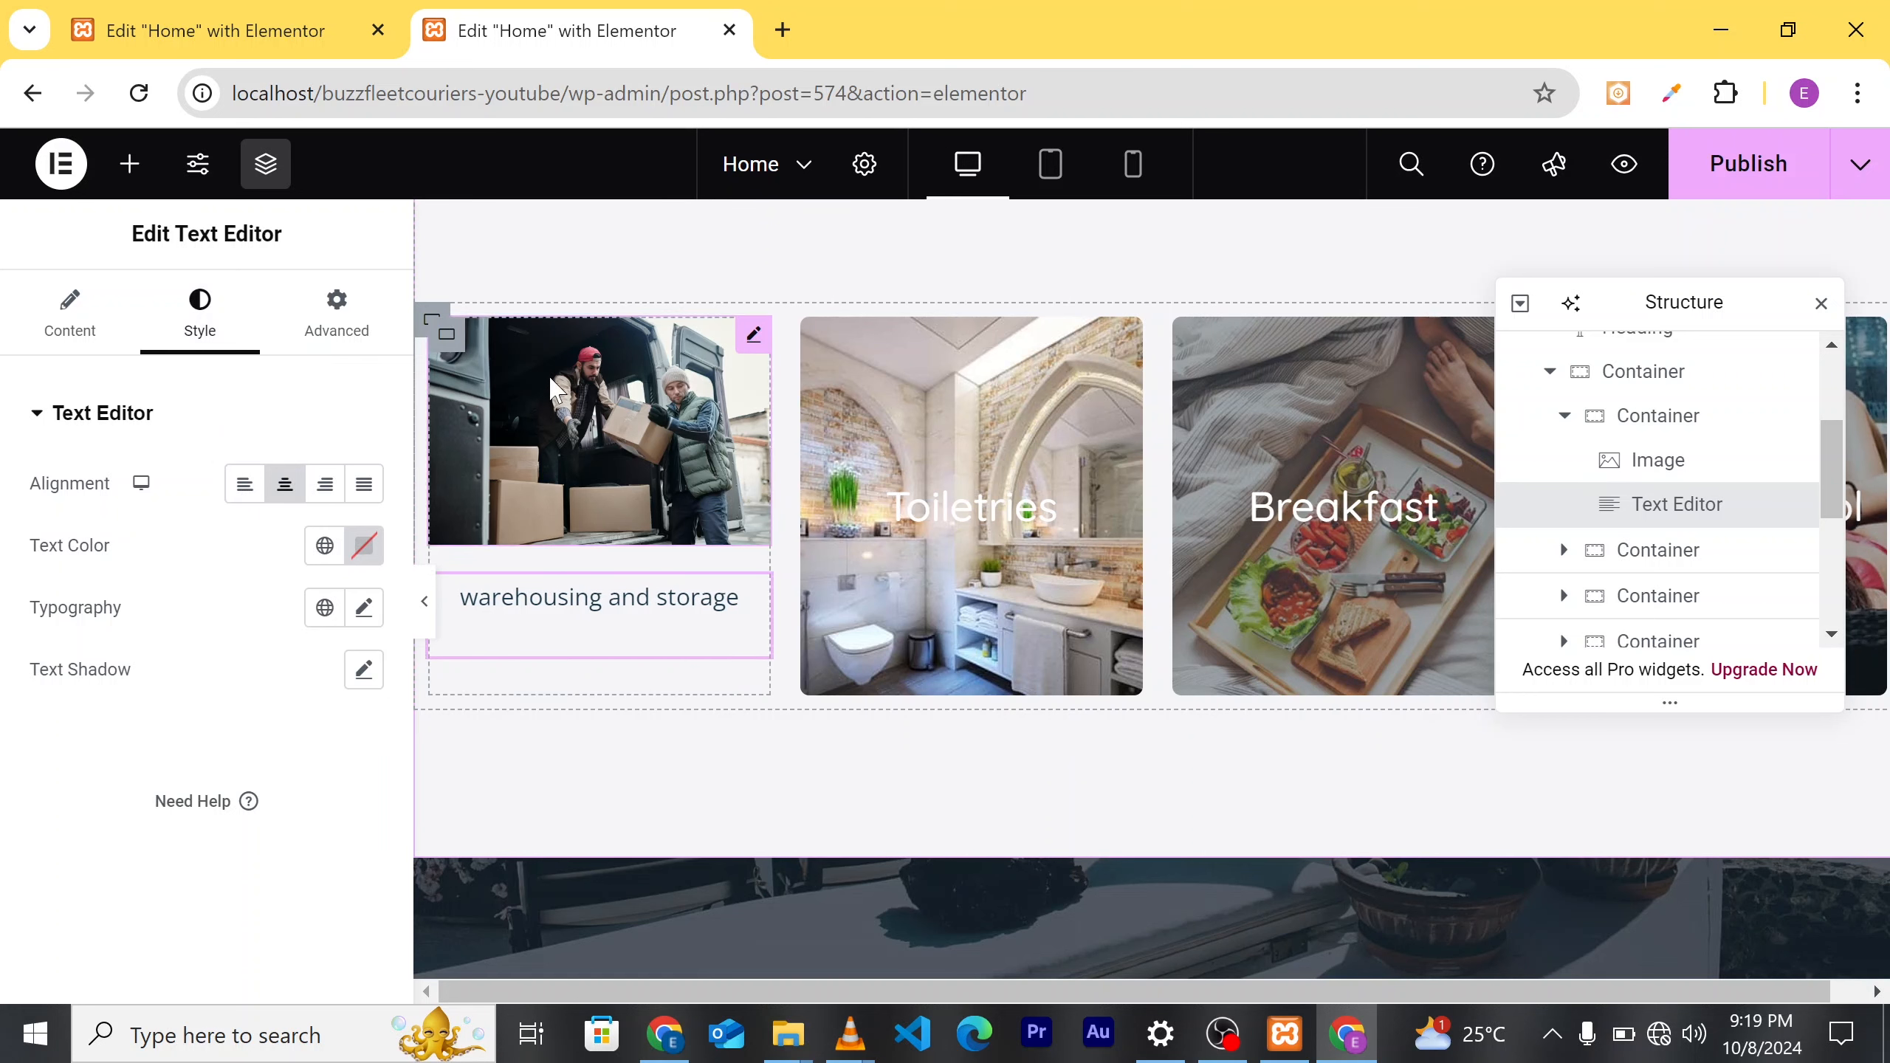
click(554, 391)
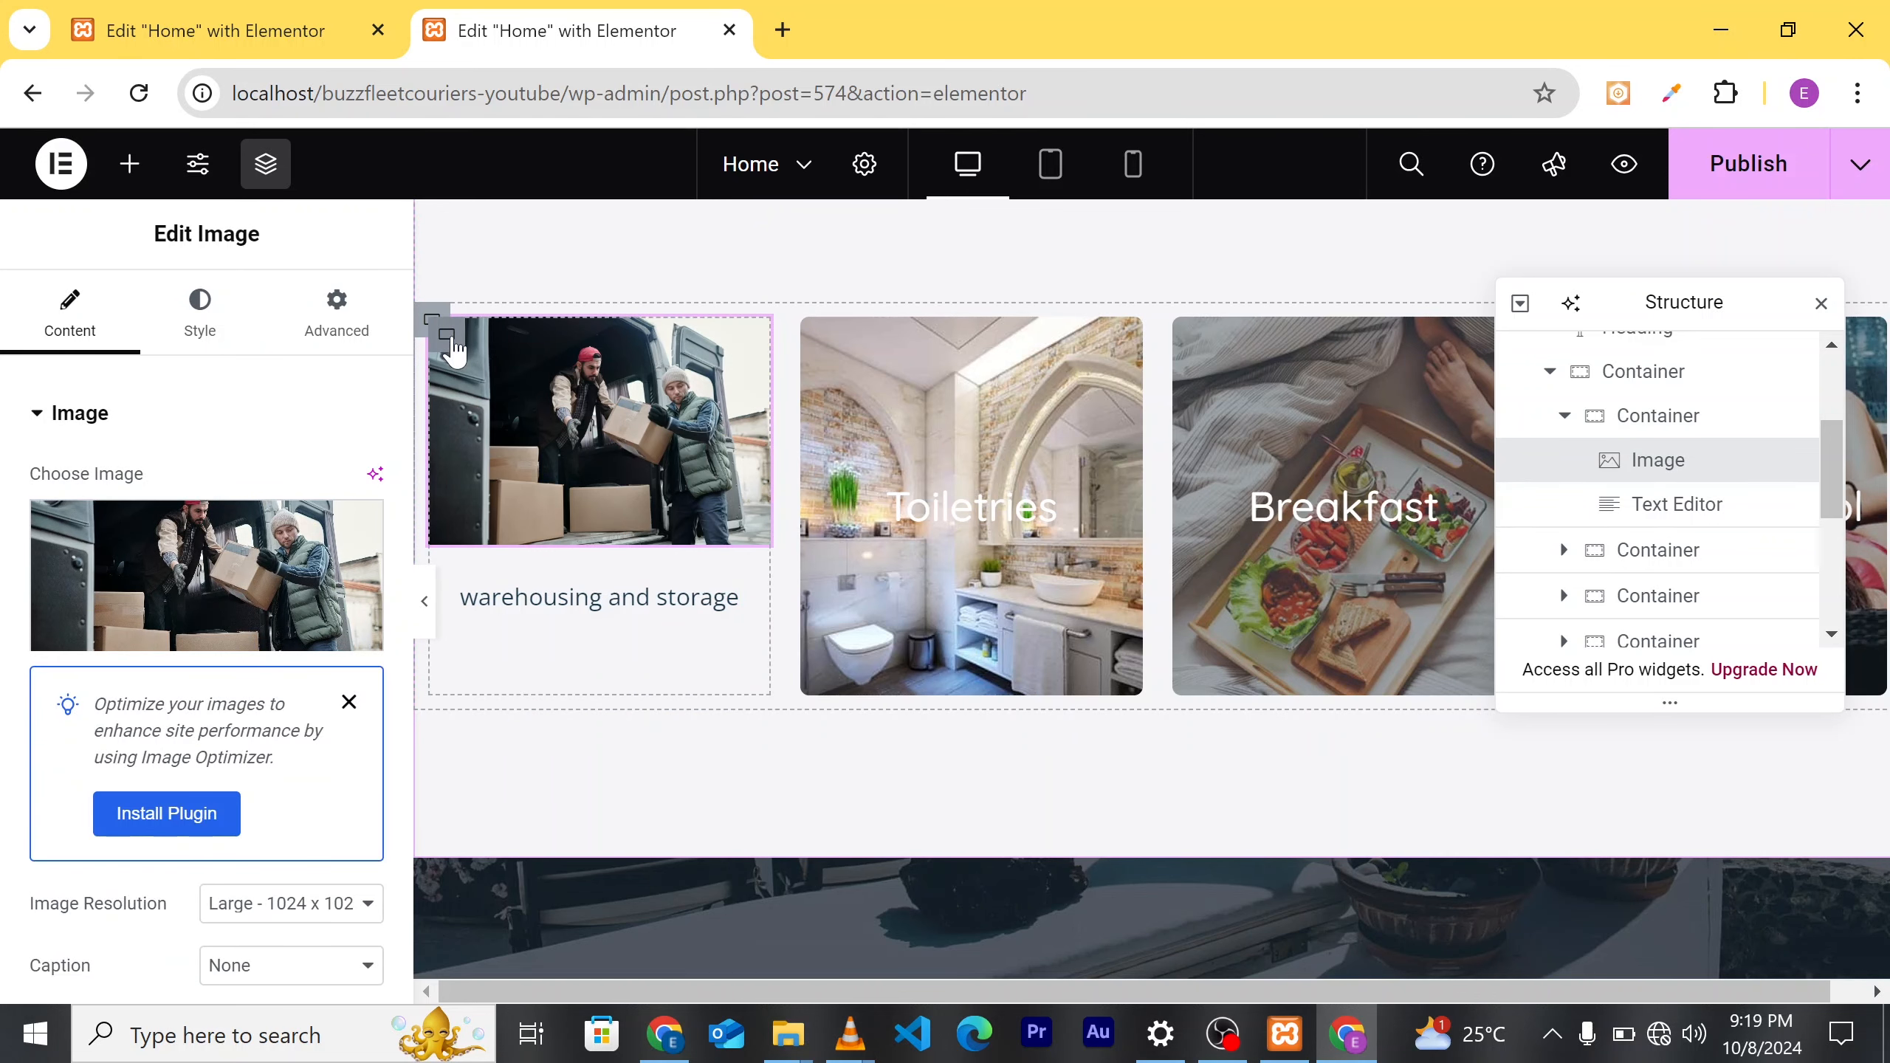
Step: Duplicate the warehousing and storage card twice to make three identical van-photo cards
right_click(454, 349)
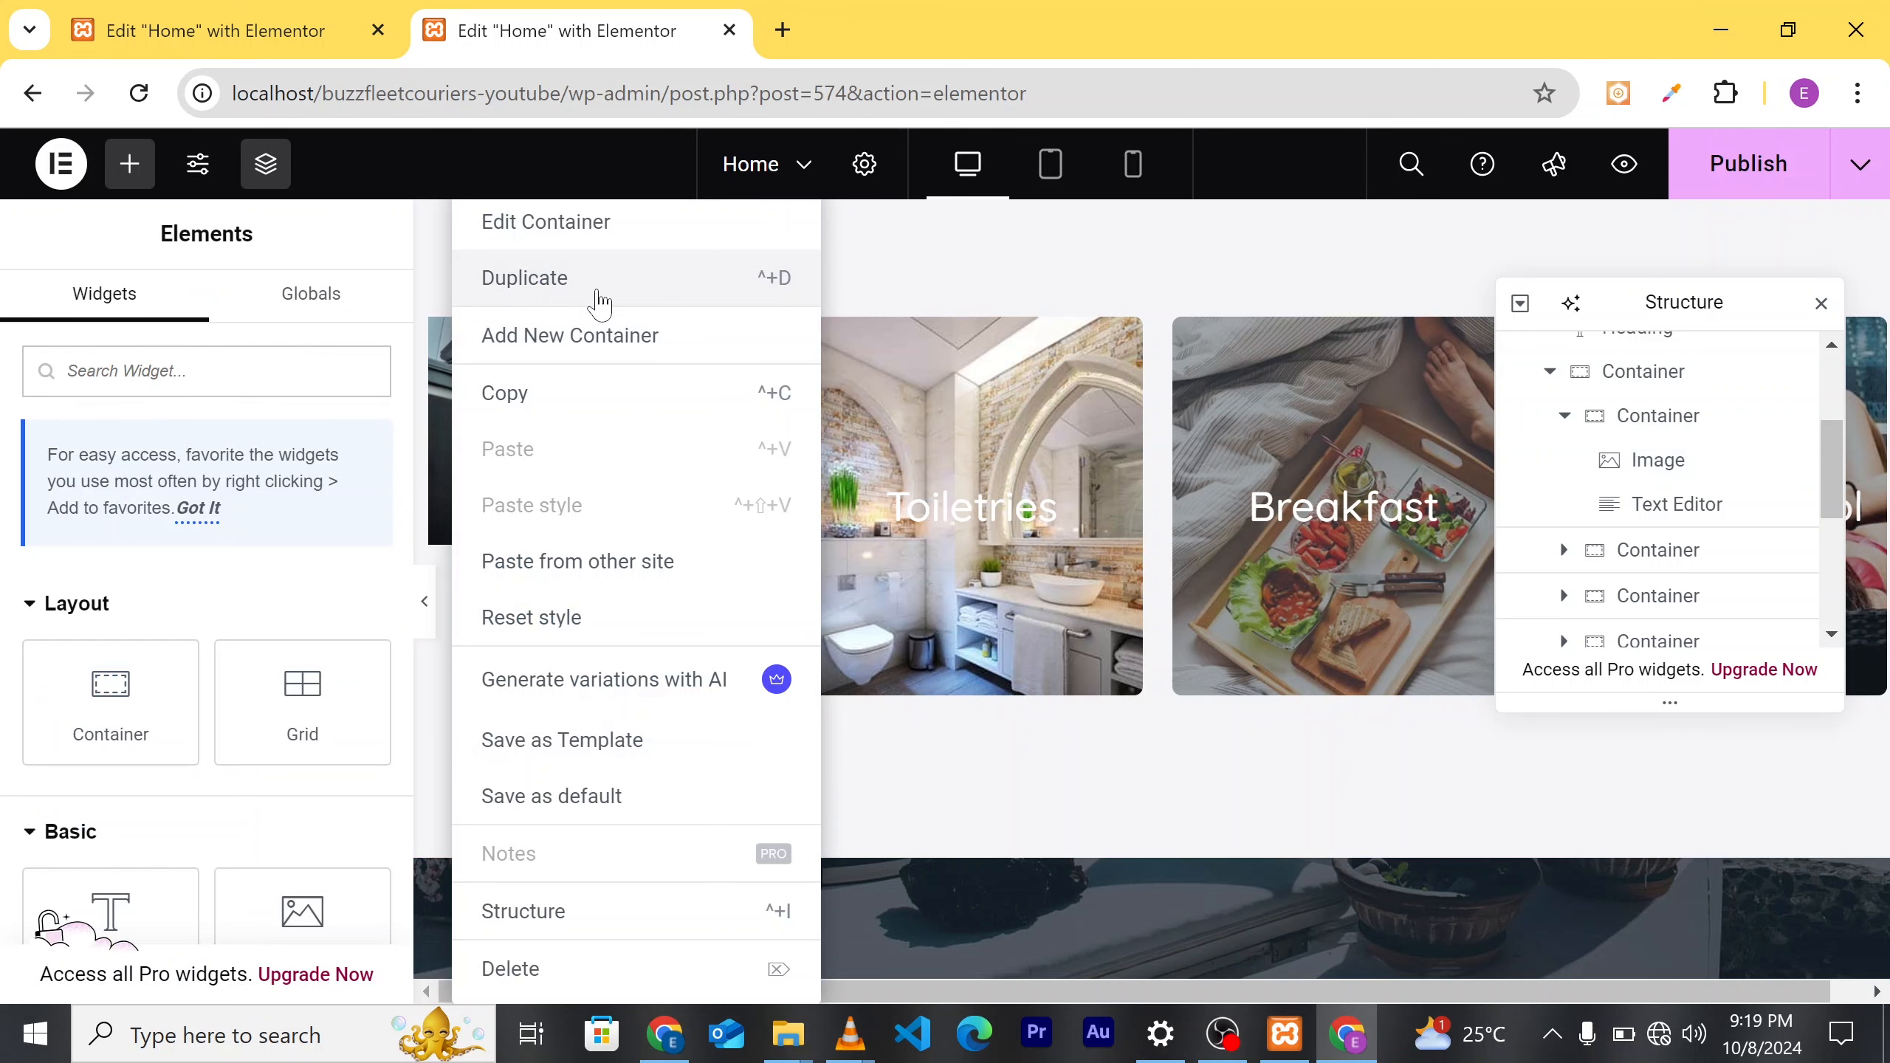
click(598, 320)
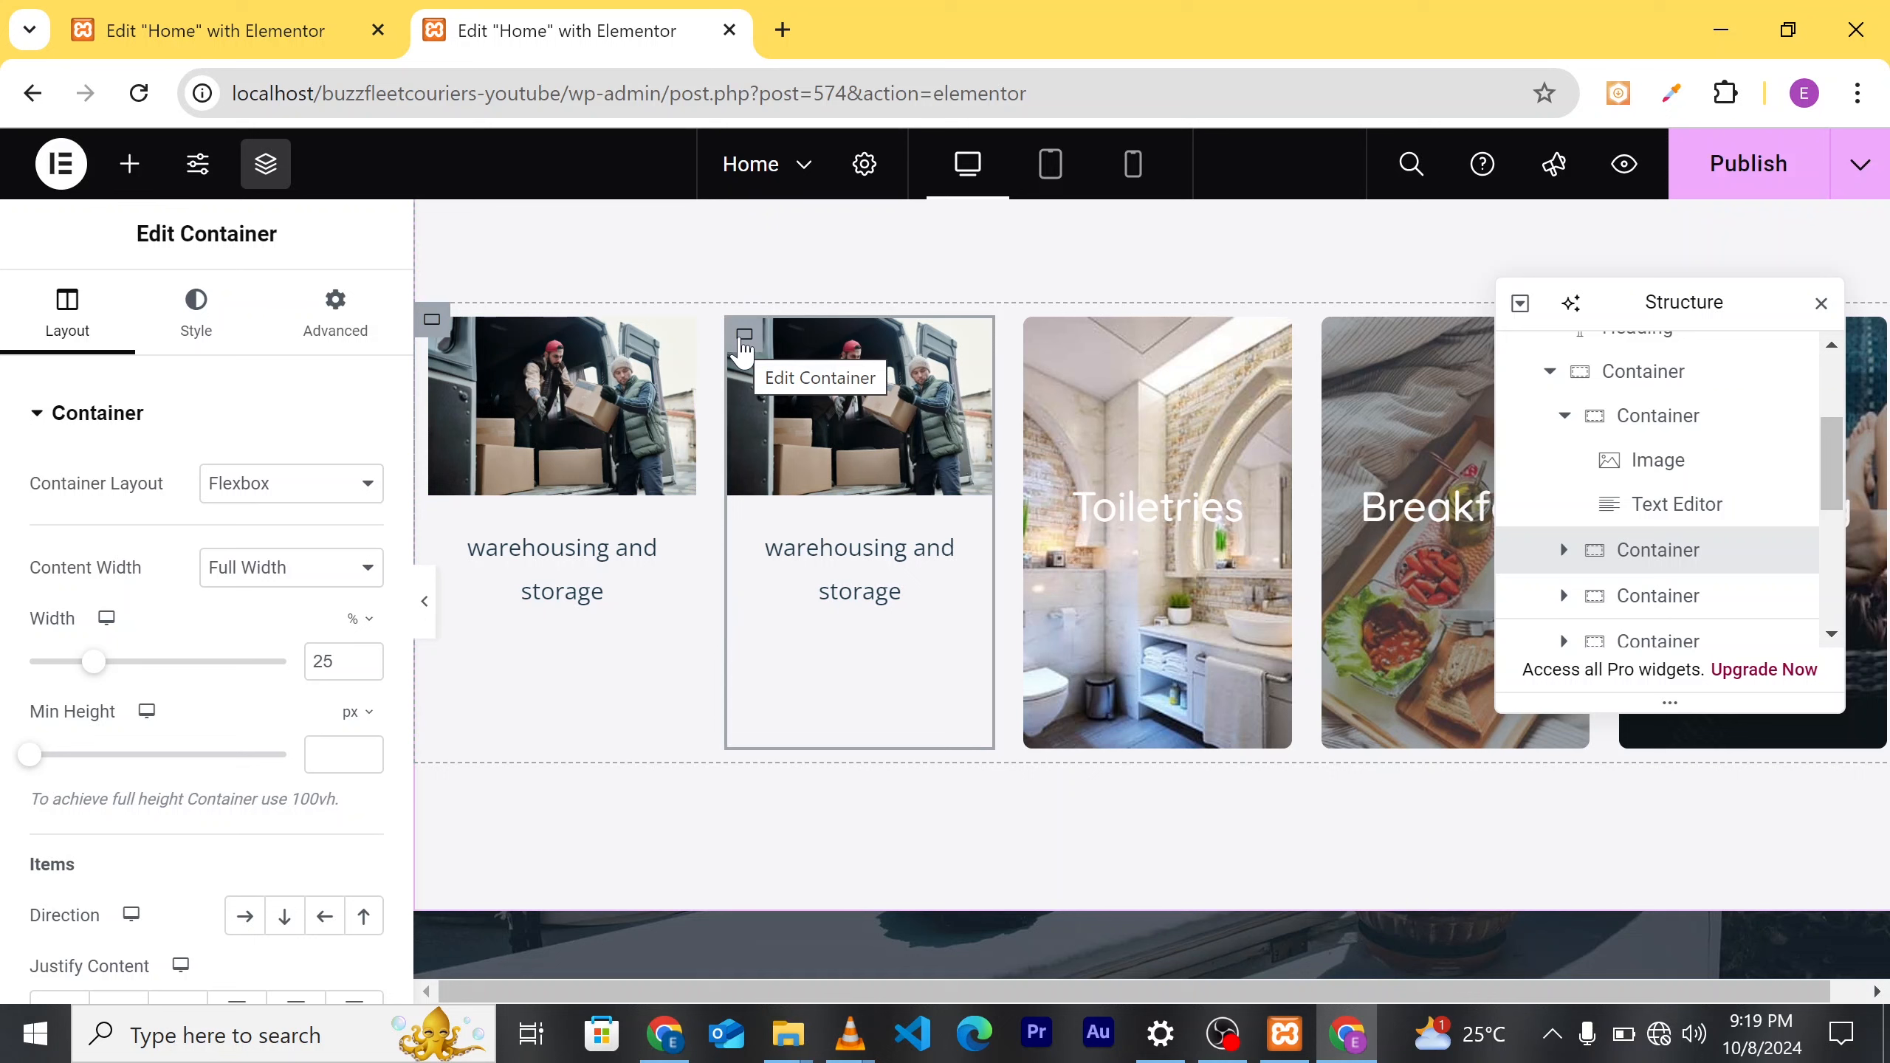
right_click(743, 351)
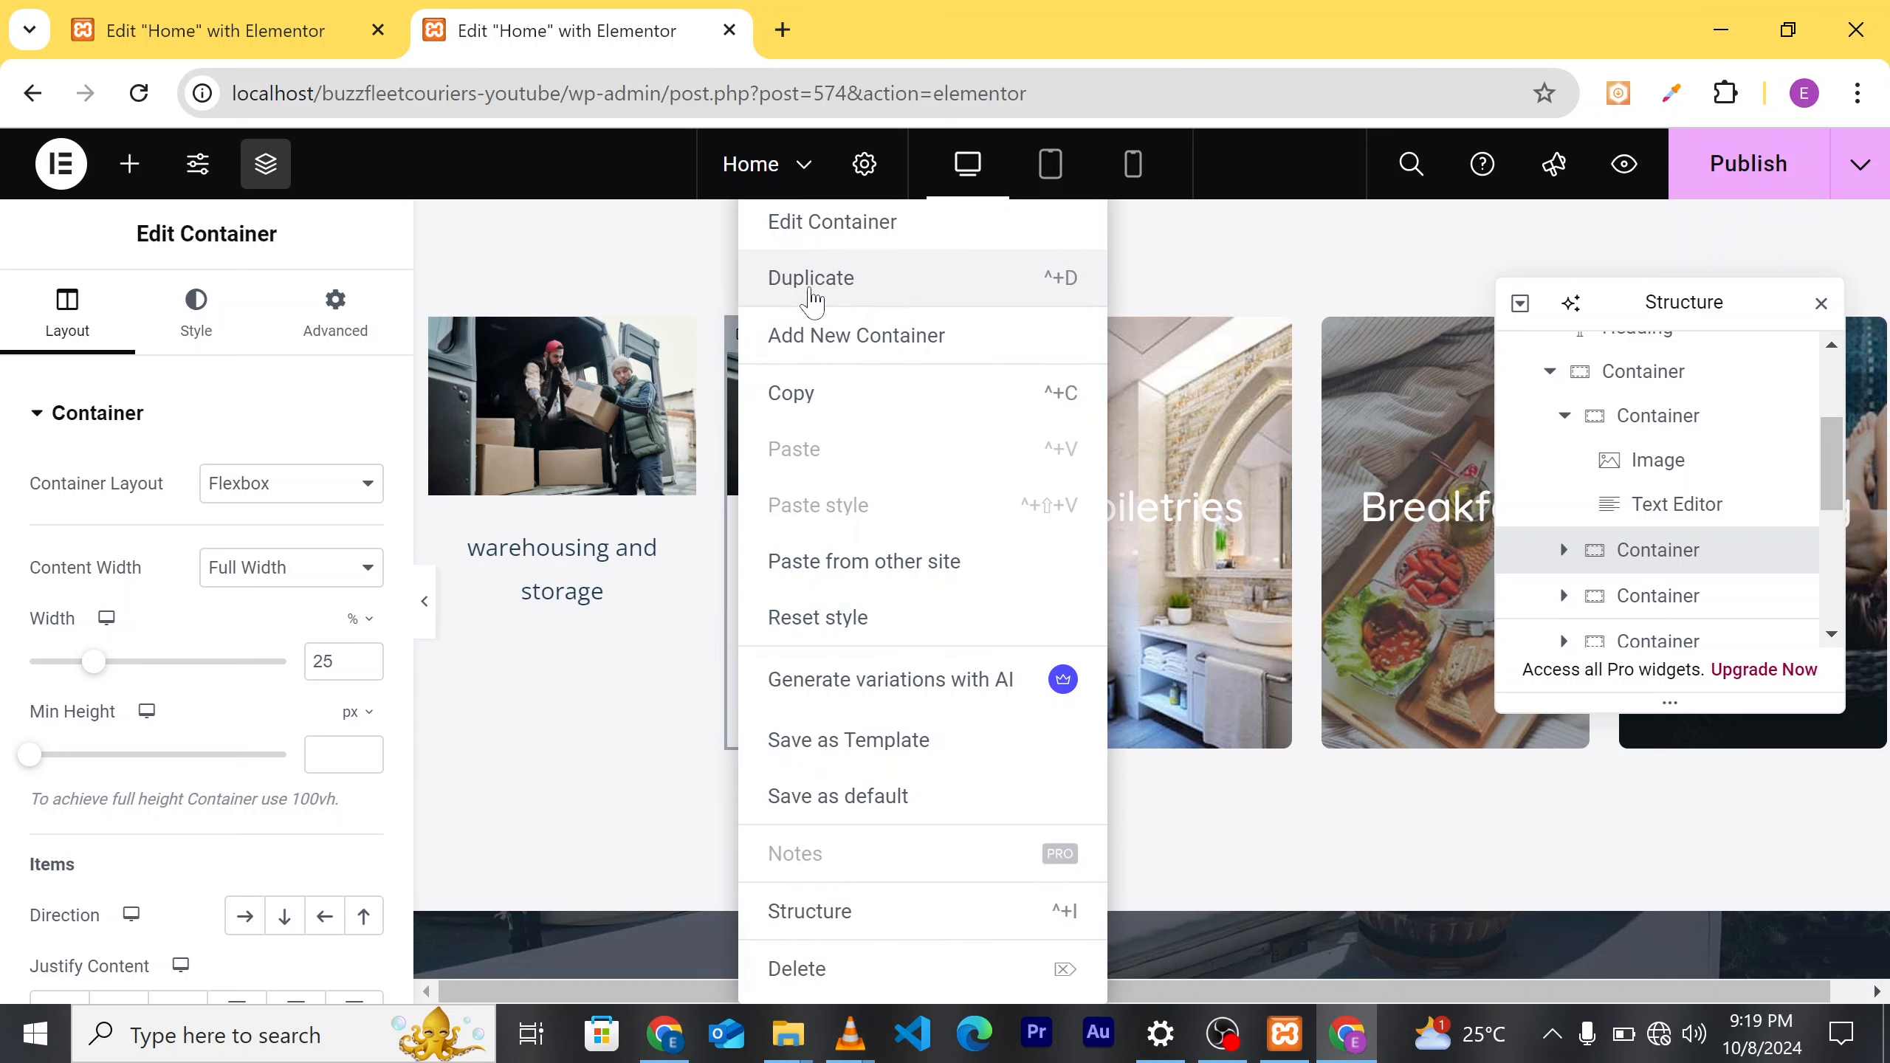
click(813, 300)
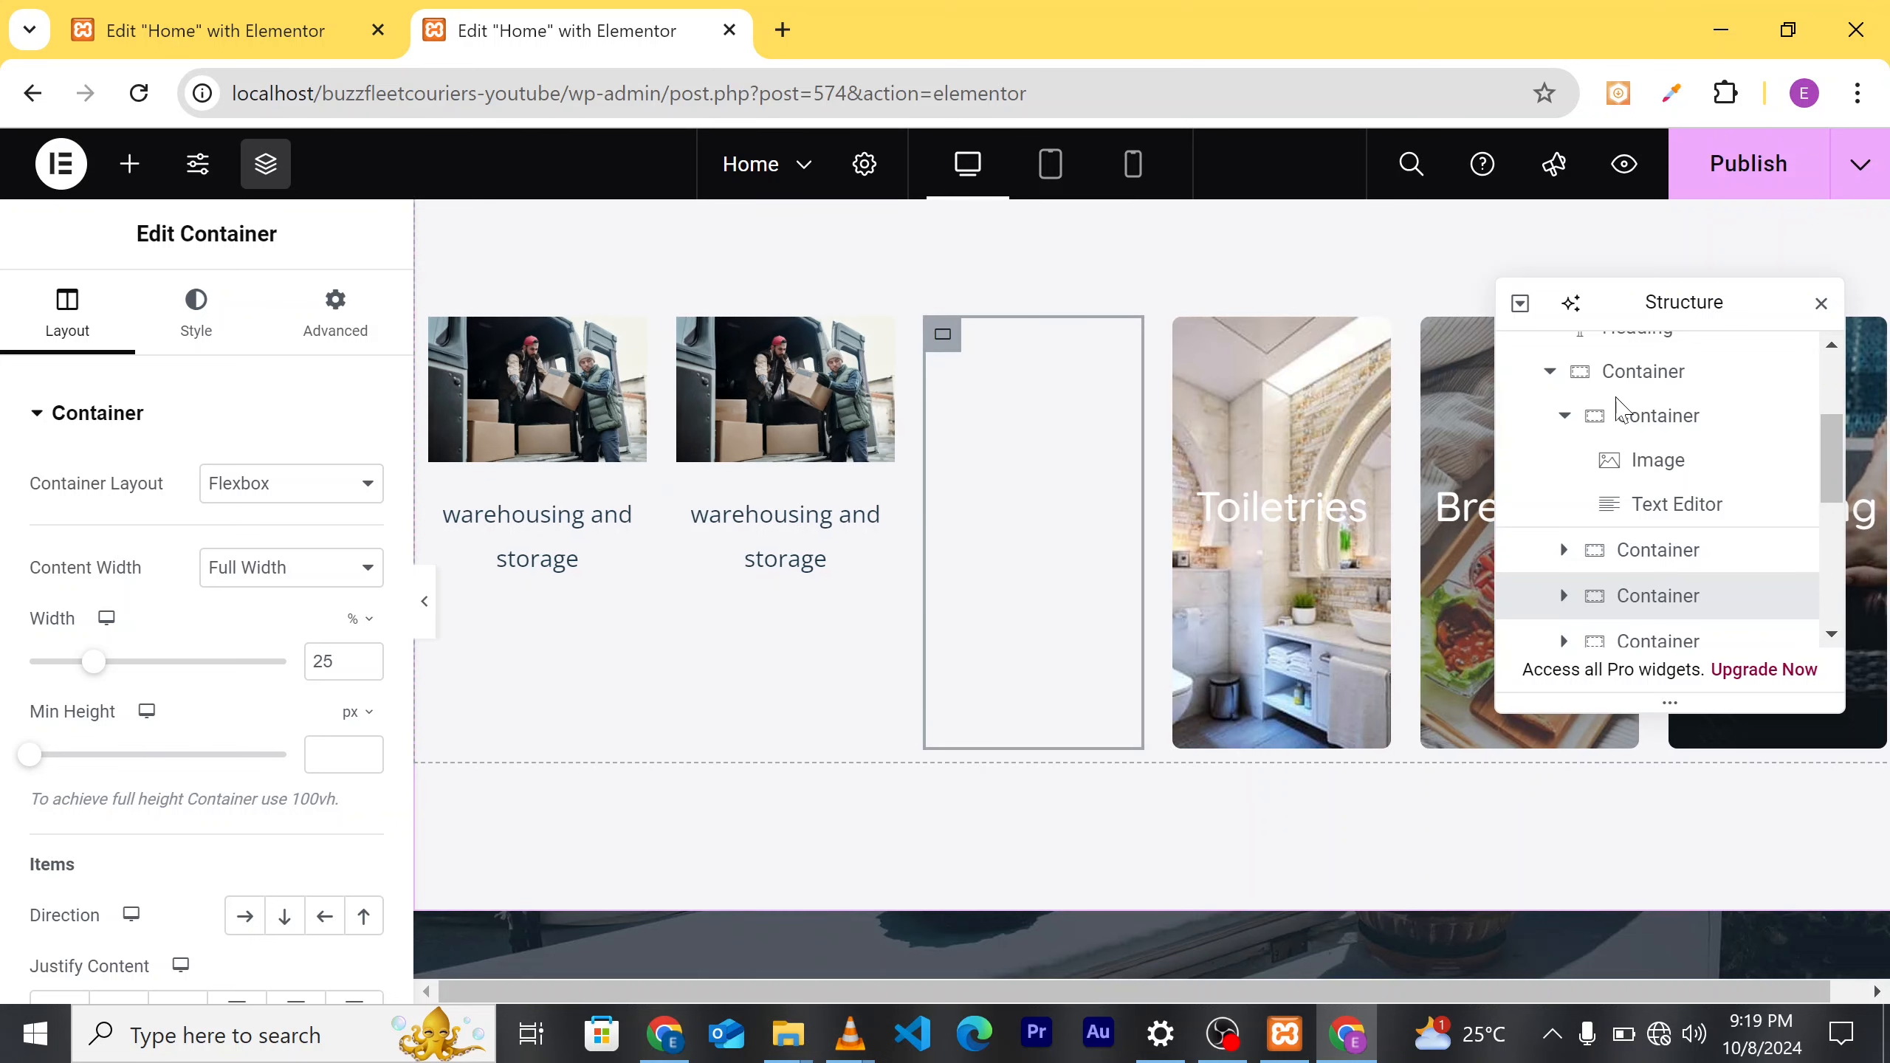
click(1822, 304)
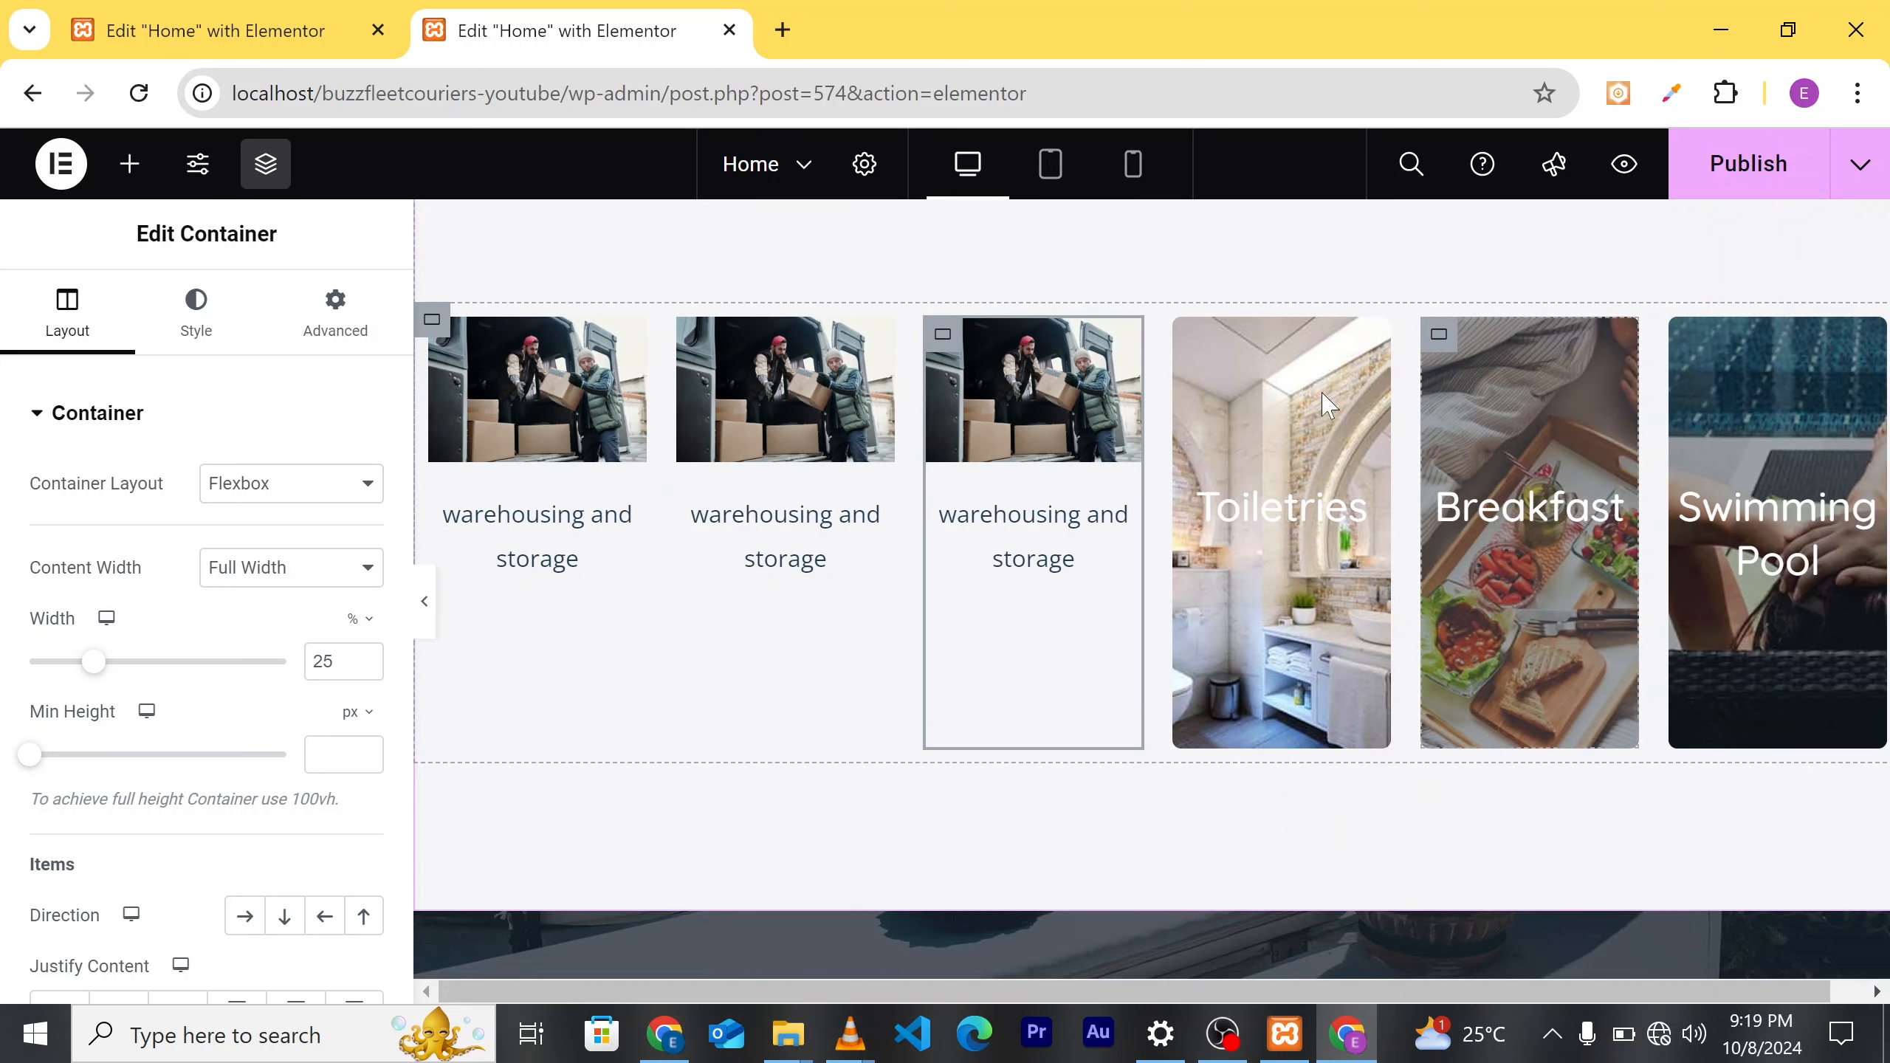
Step: Delete the Toiletries, Breakfast and Swimming Pool cards from the Services row
right_click(1204, 350)
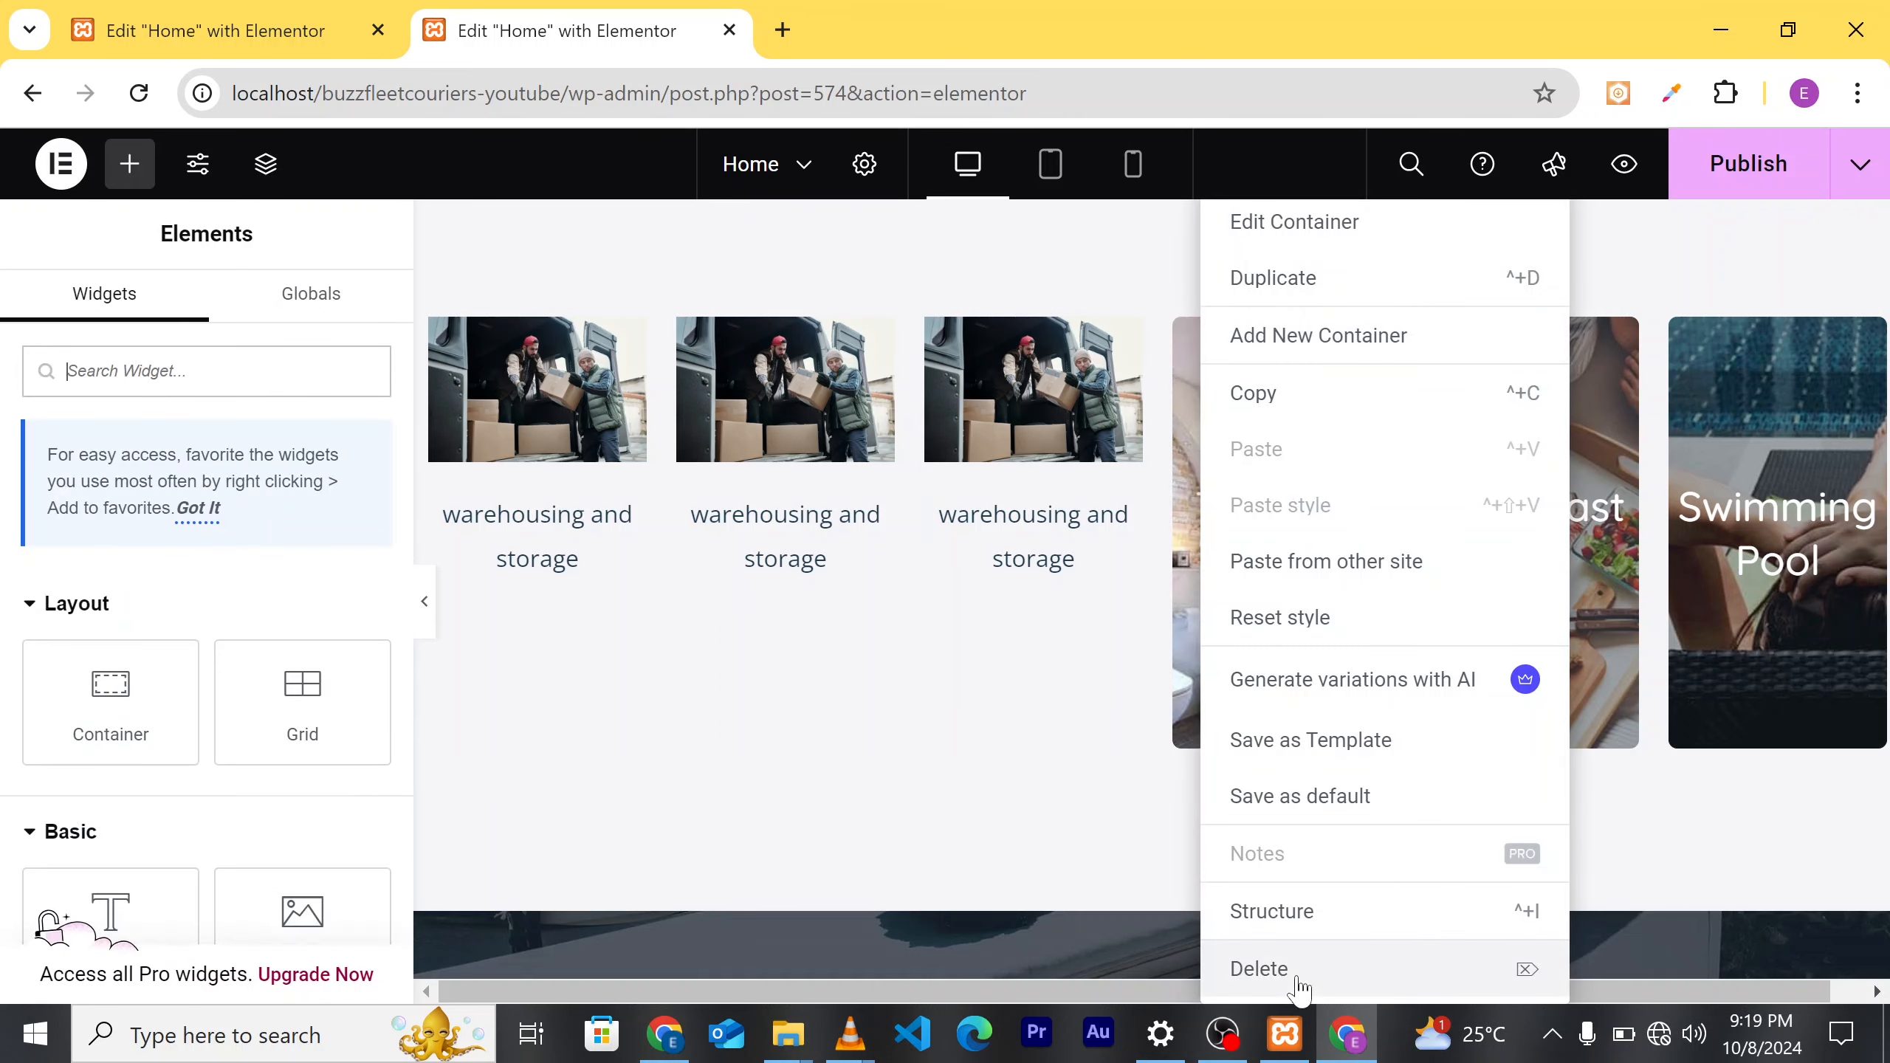
click(1273, 969)
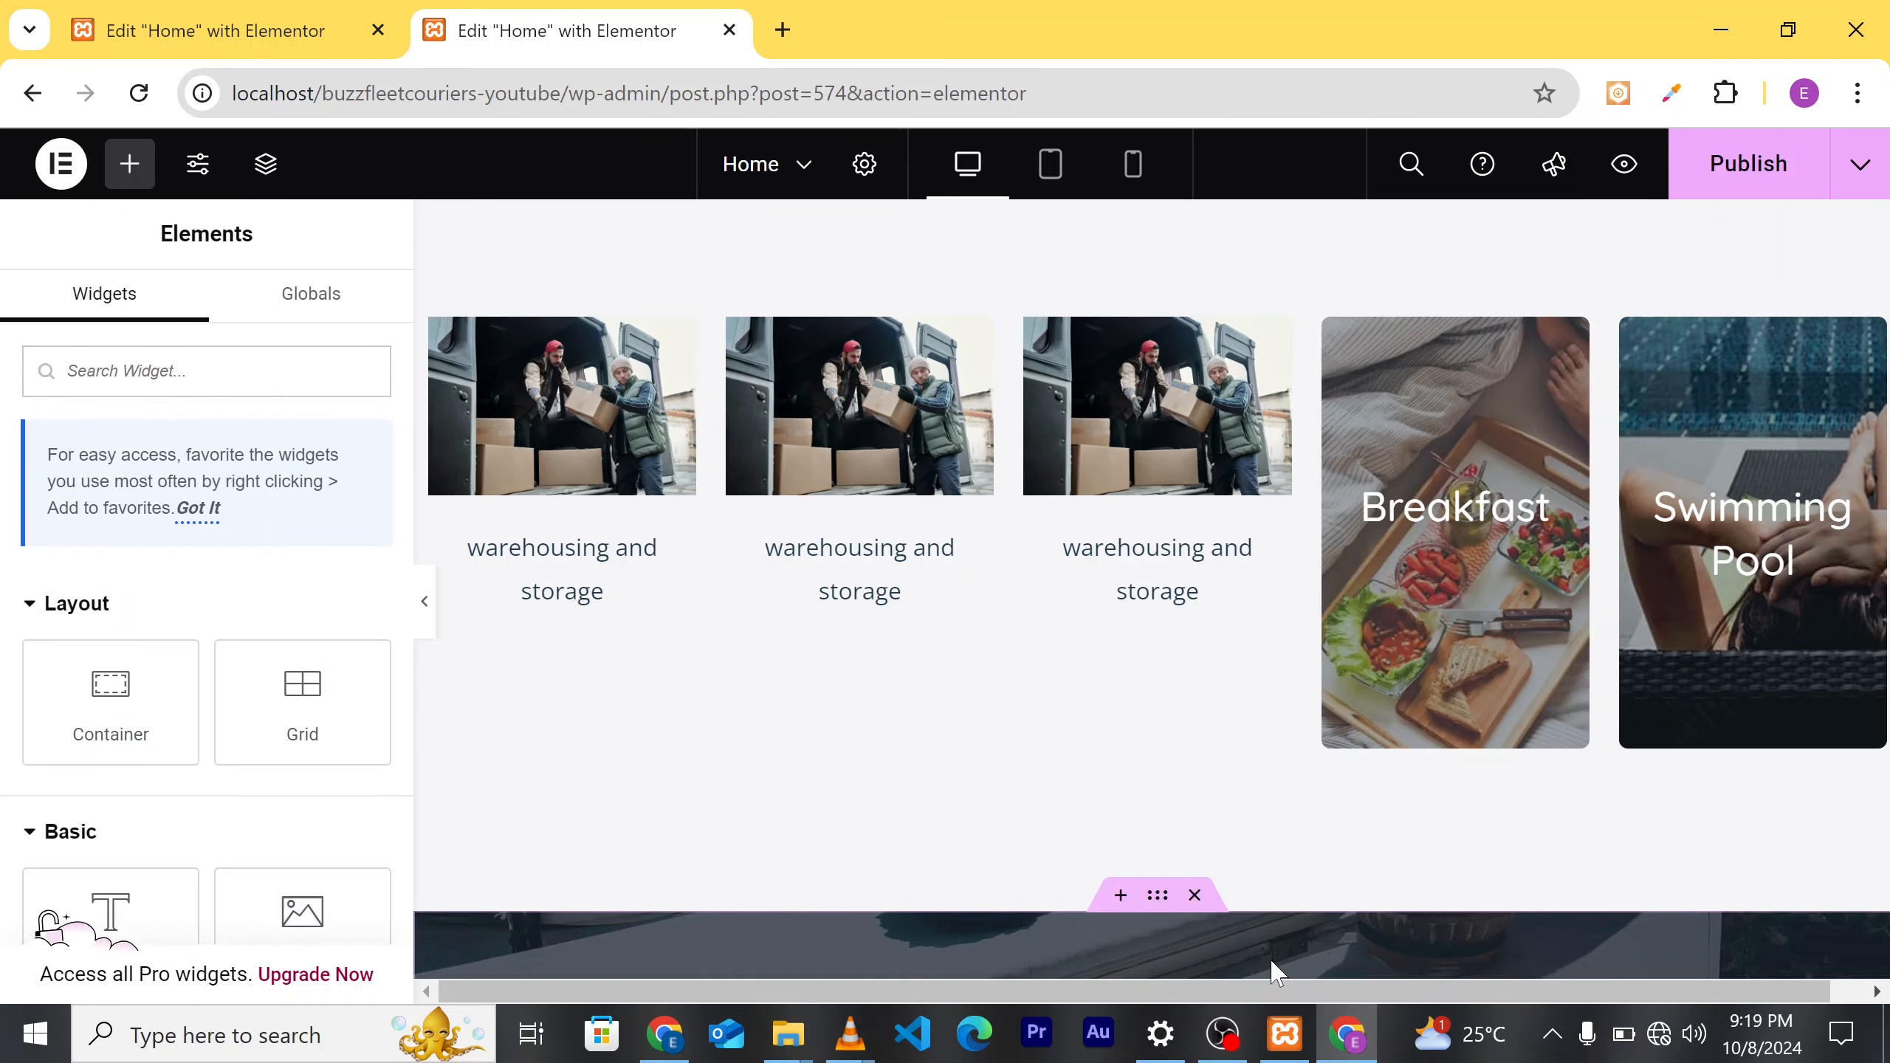
right_click(1351, 341)
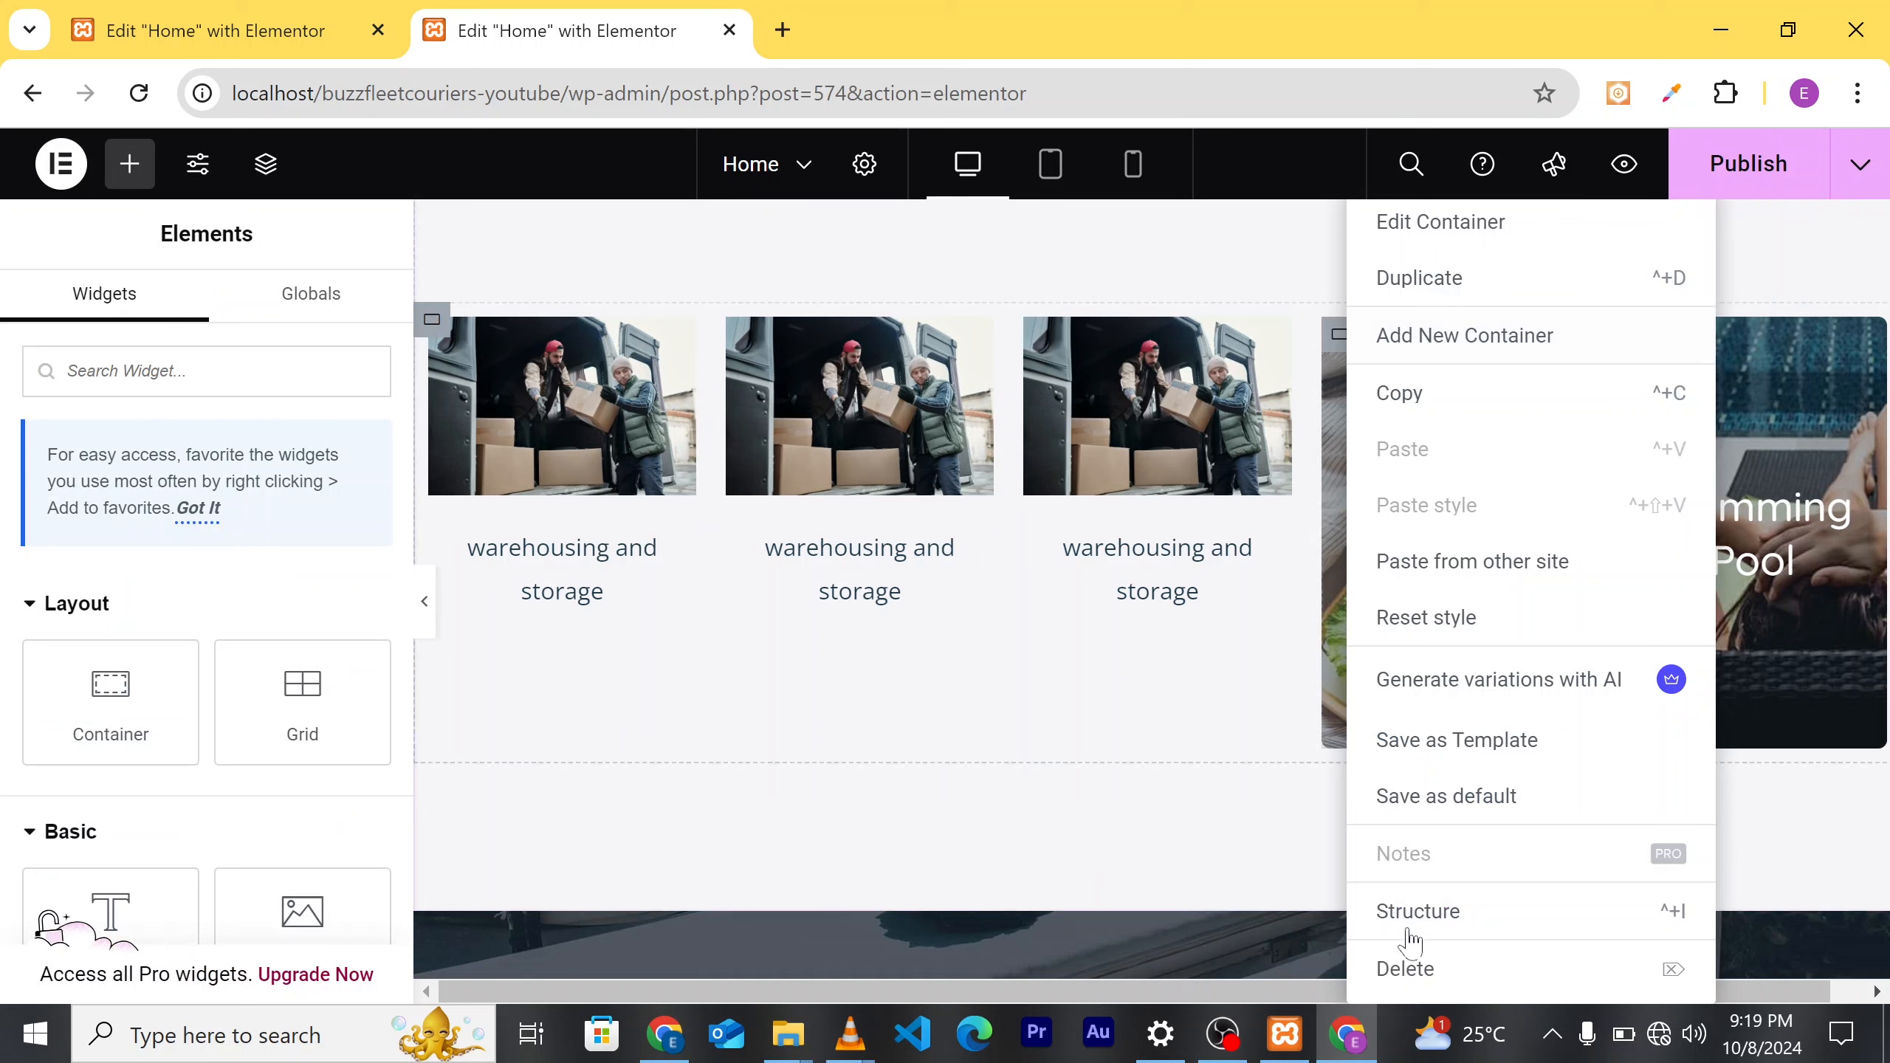
click(1399, 974)
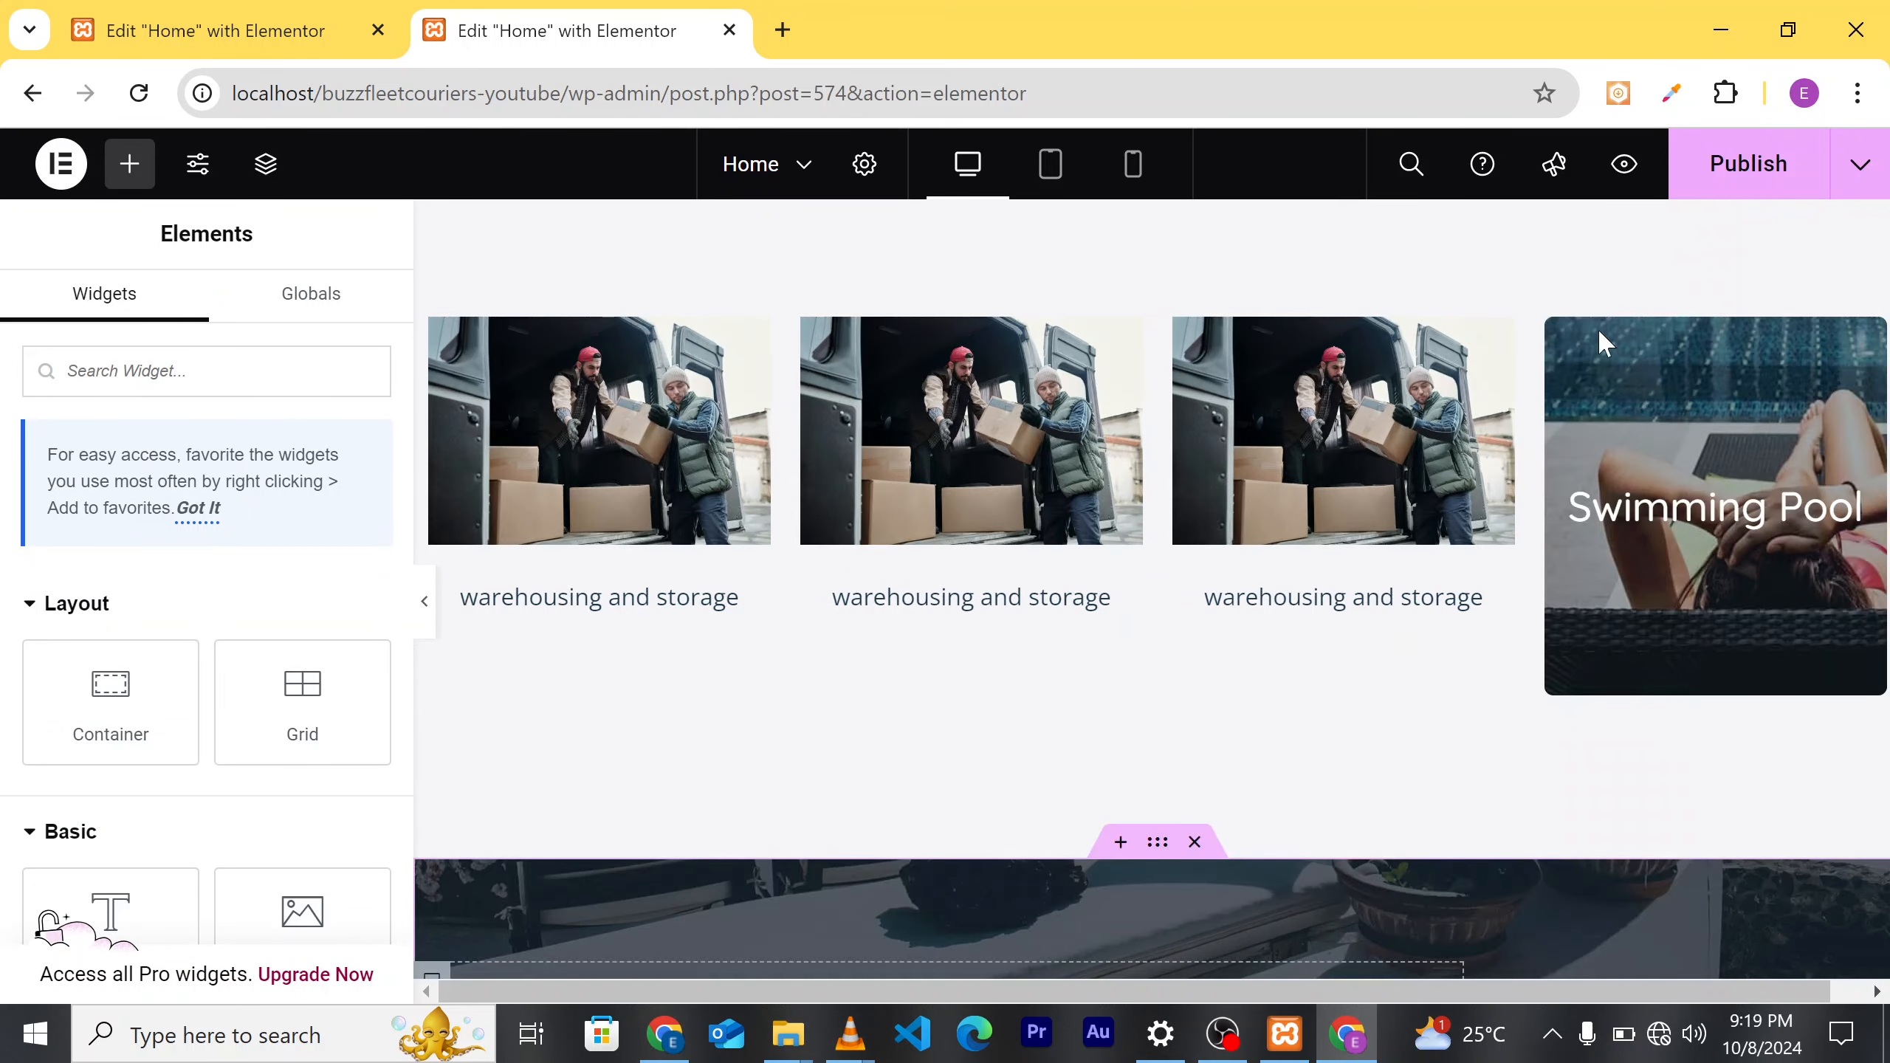
right_click(1569, 344)
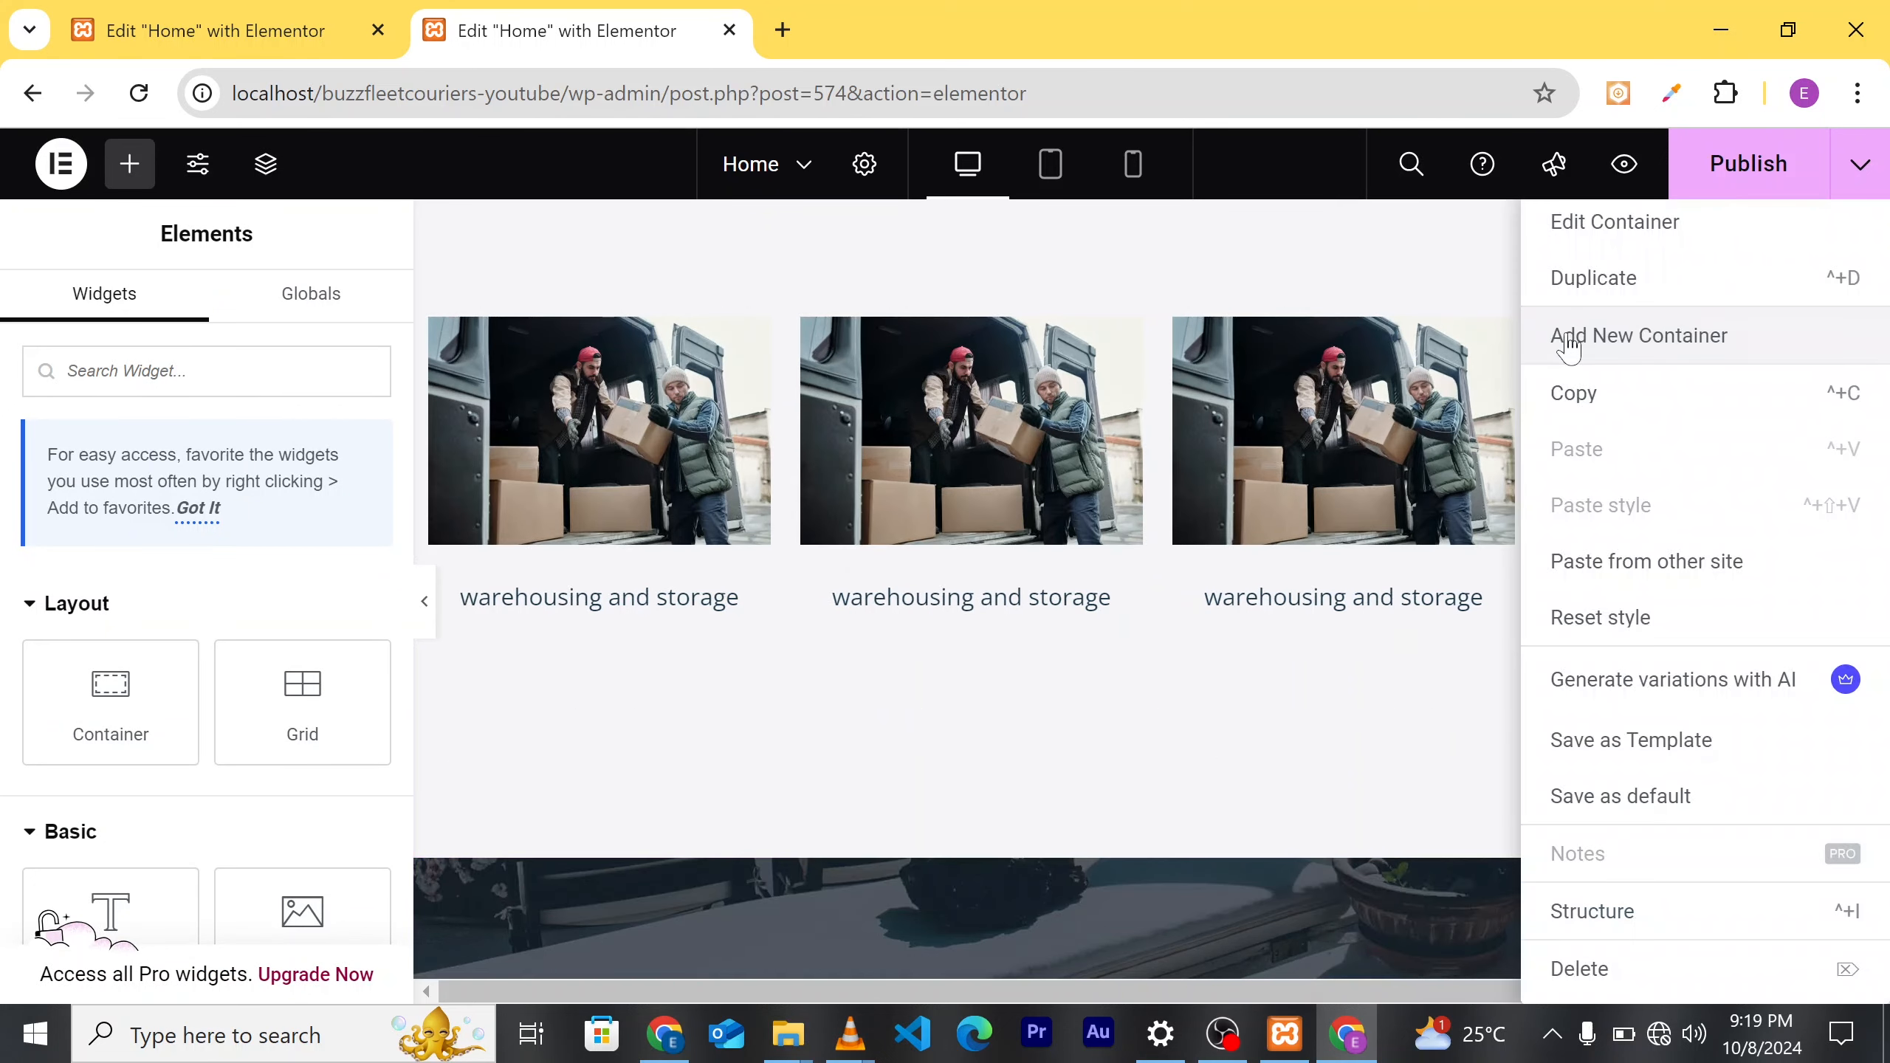
click(1600, 968)
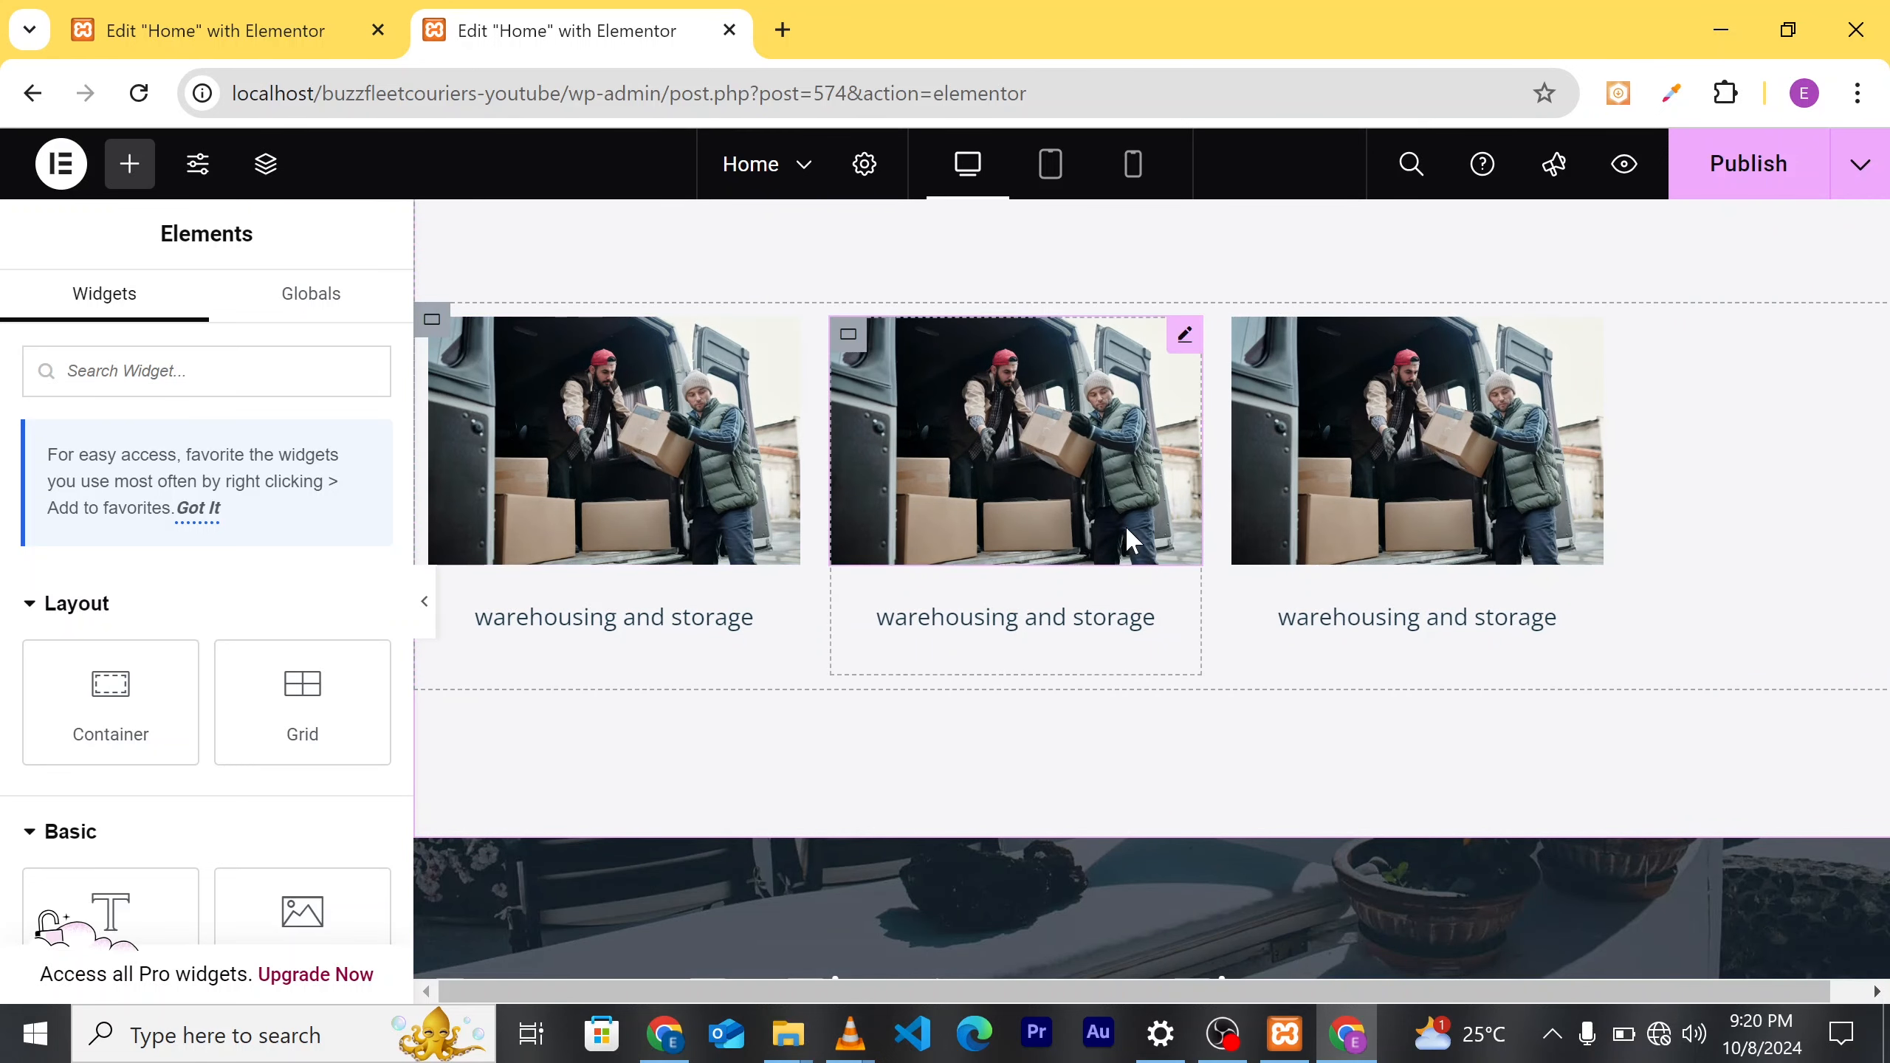
Step: Replace the middle card's 'warehousing and storage' caption with 'customs brokerage'
scroll(1025, 568, up, 2)
scroll(1021, 557, down, 4)
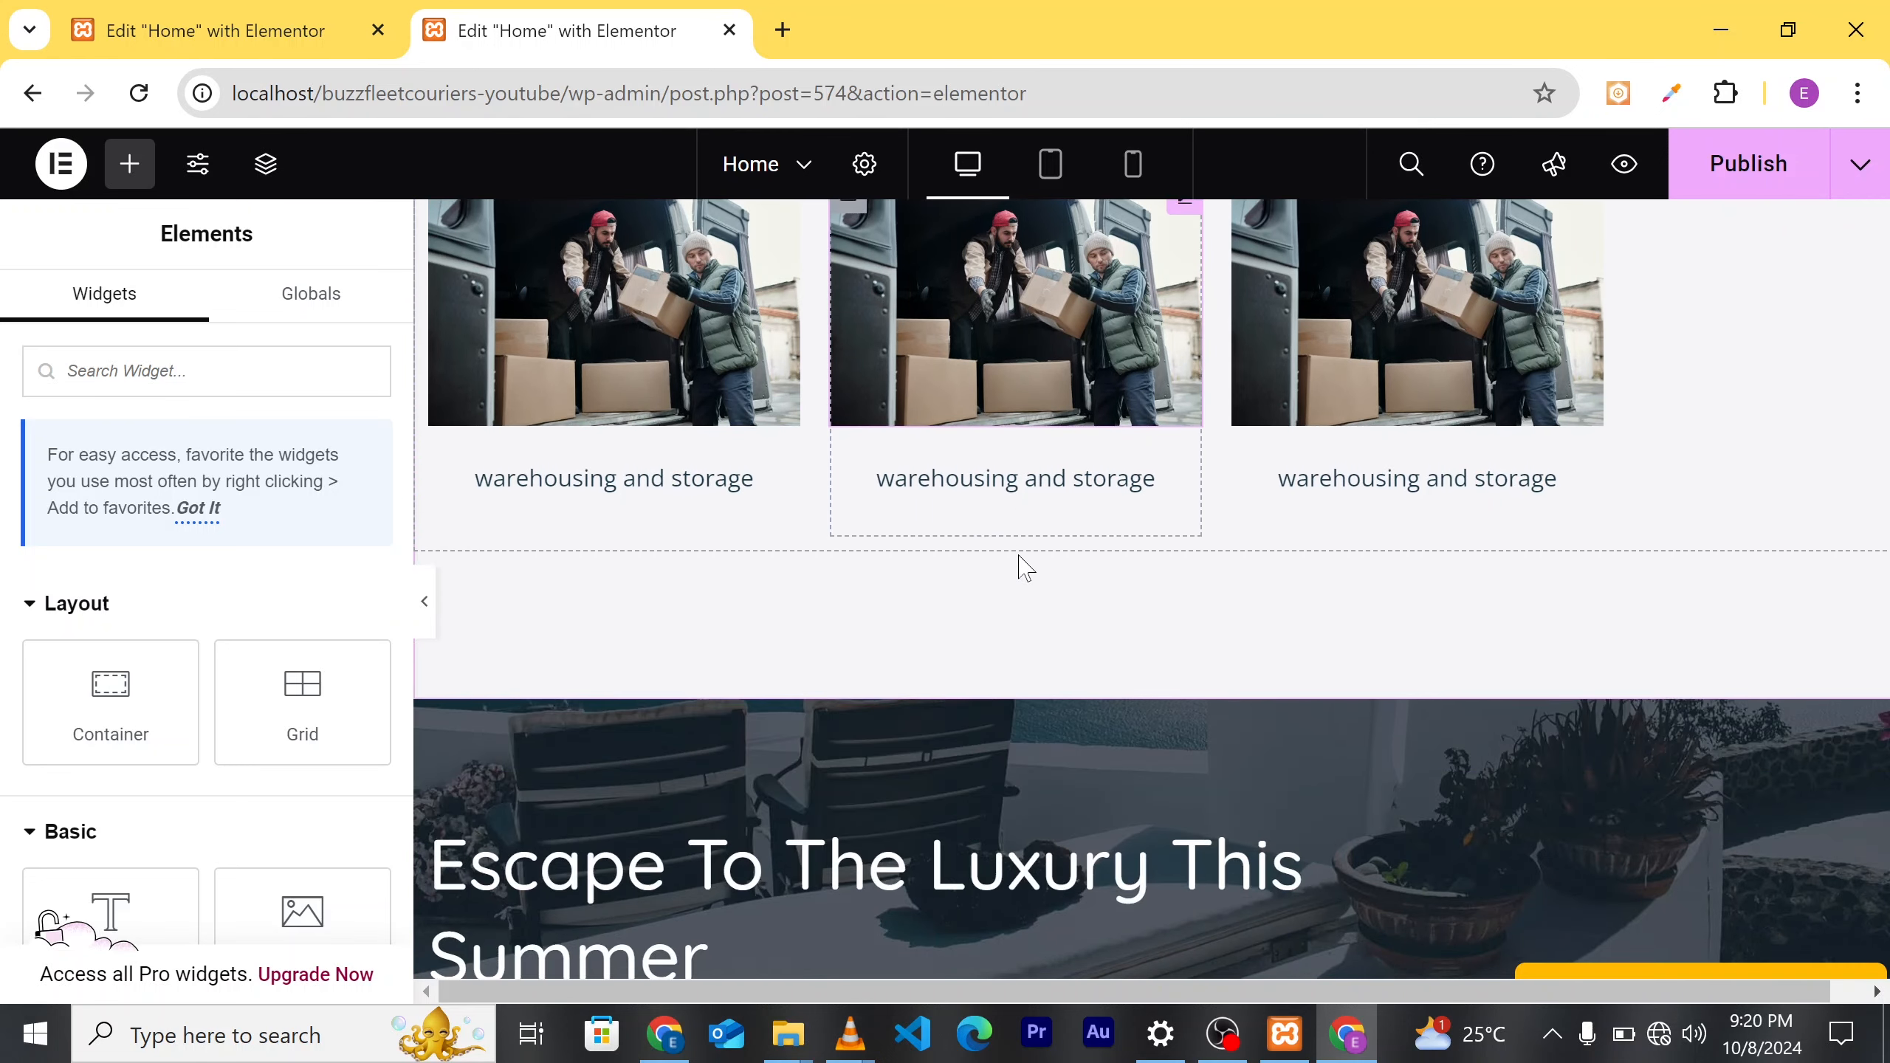
scroll(1004, 494, up, 3)
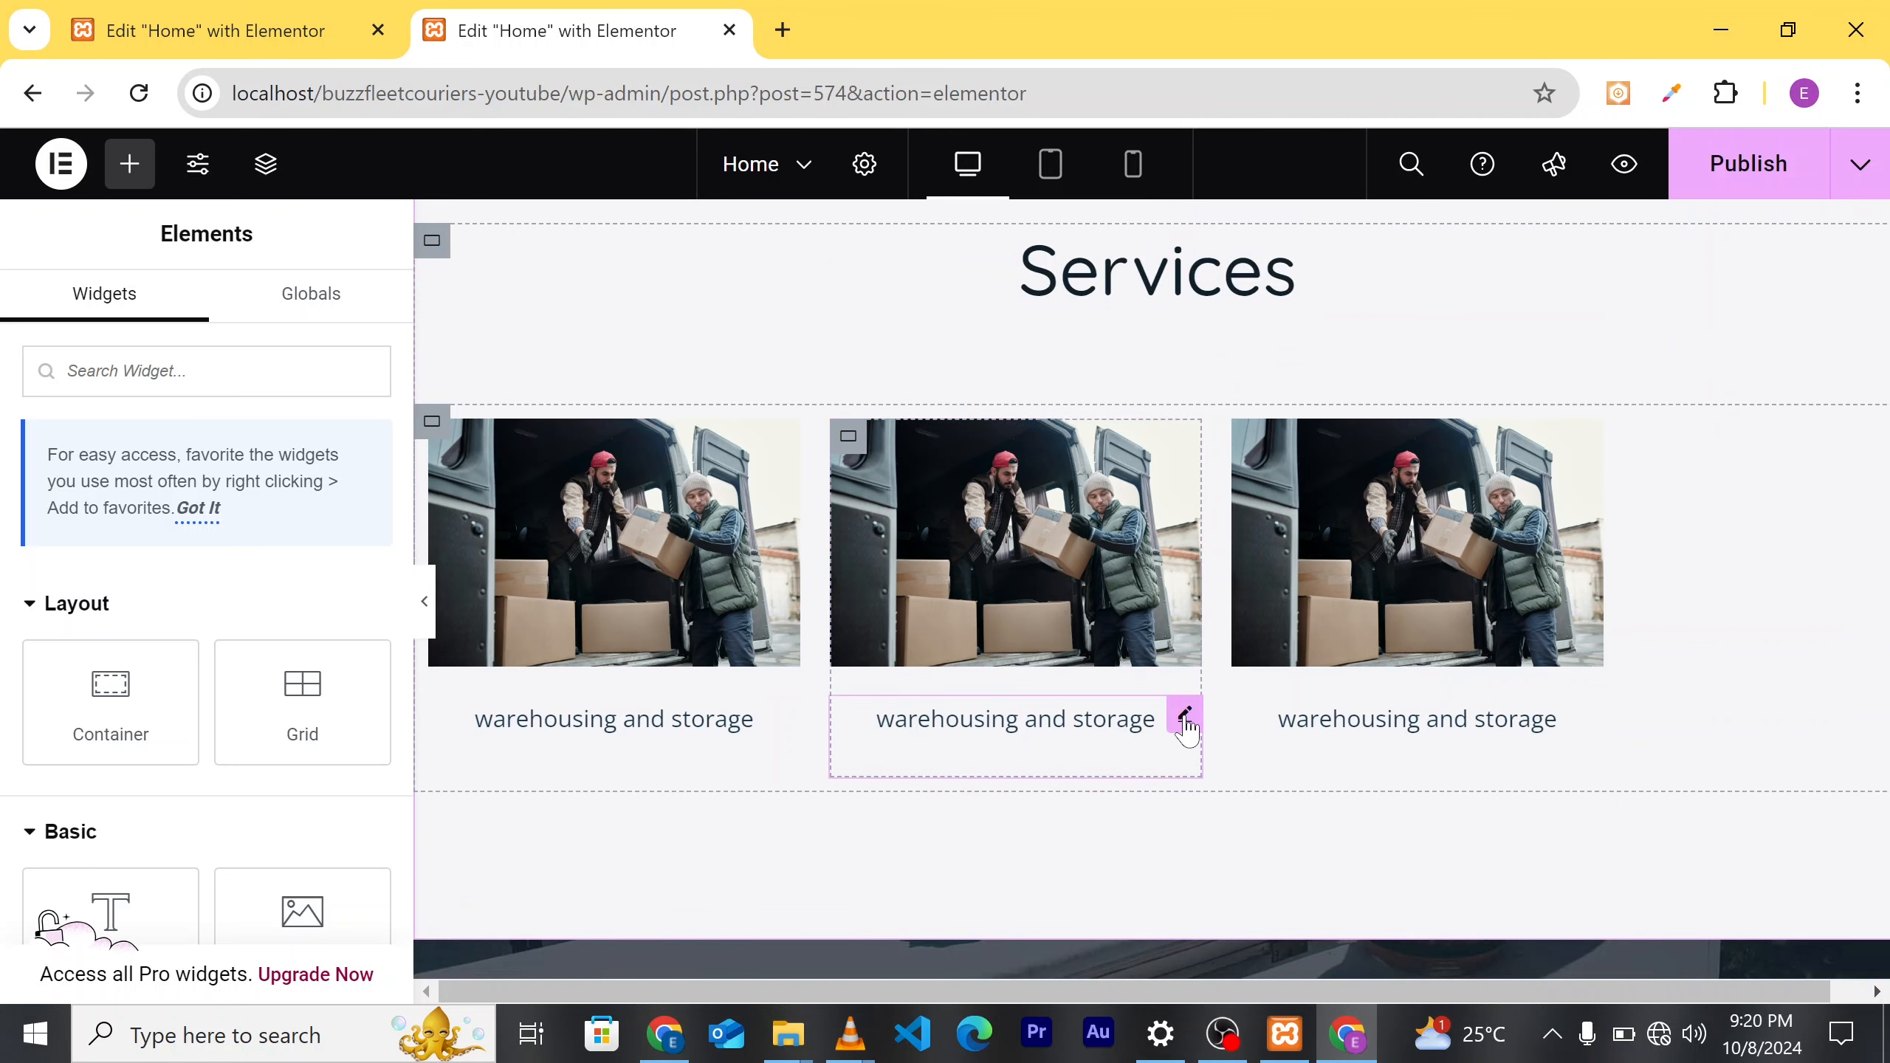
click(1185, 716)
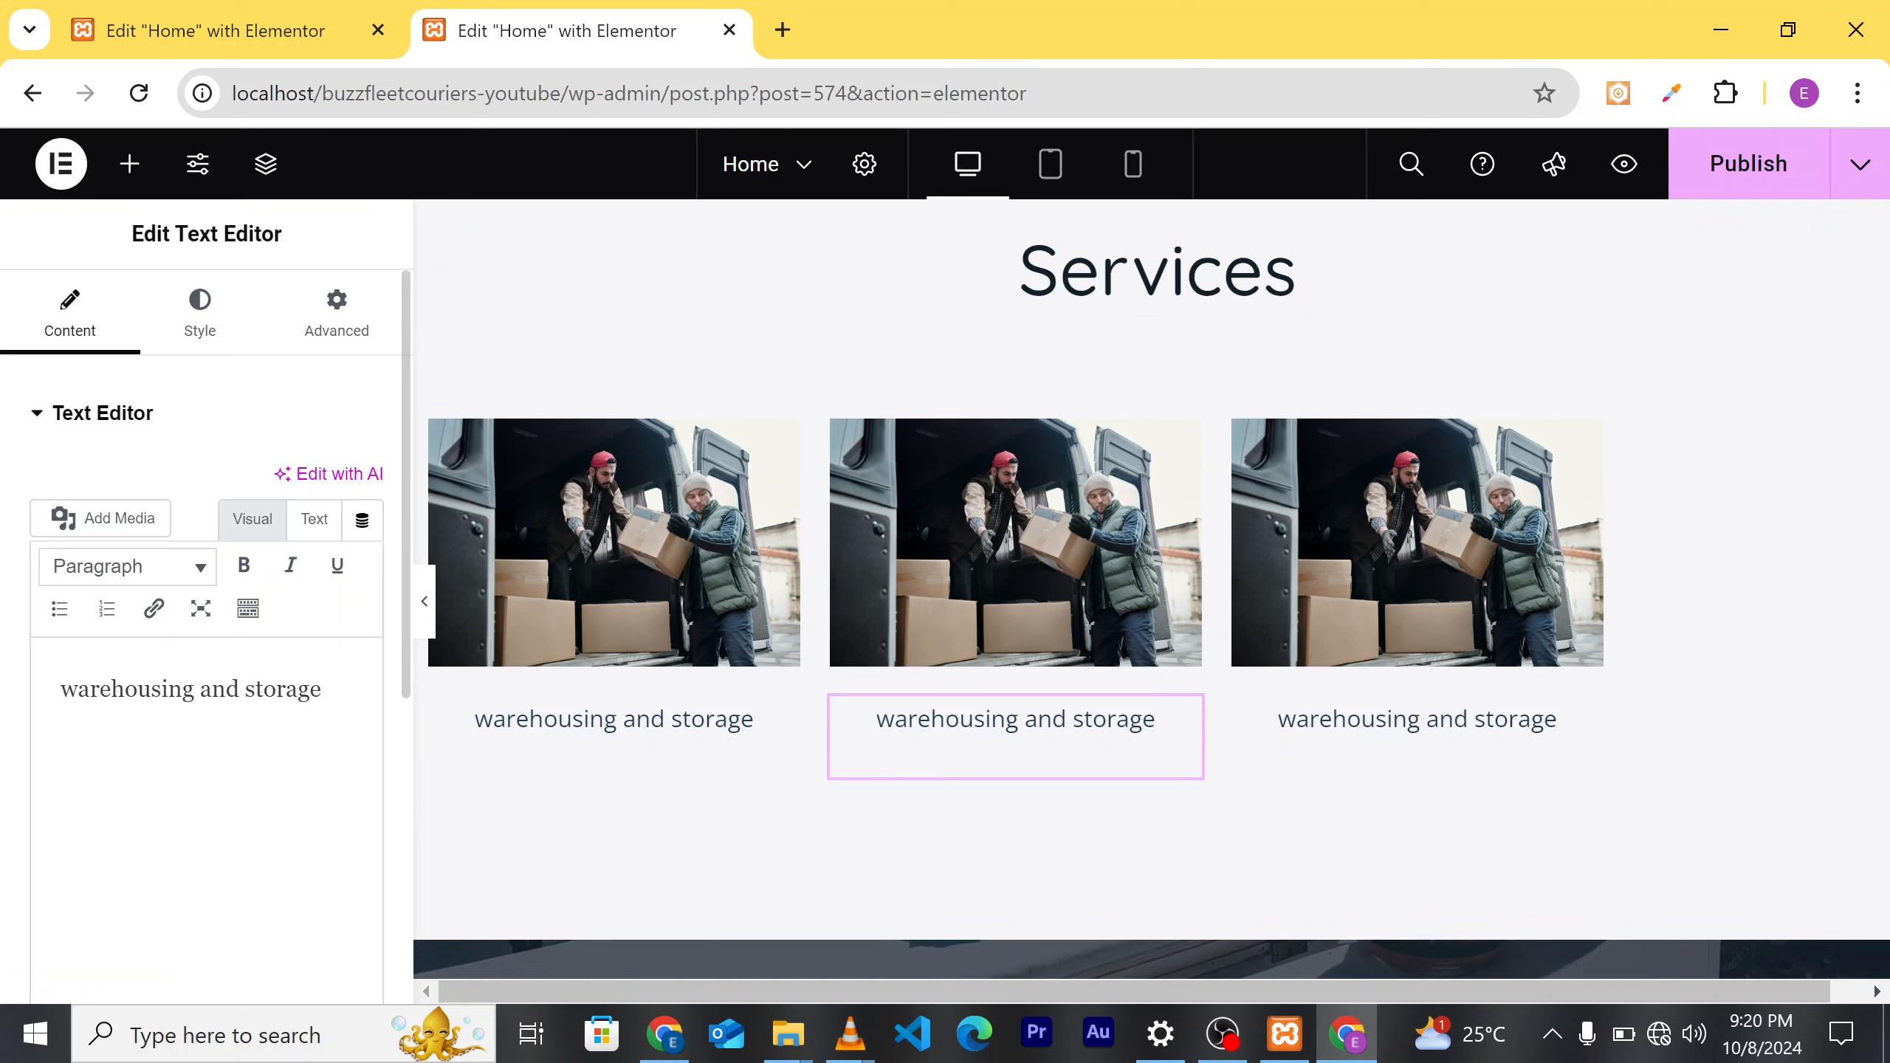
key(BackSpace)
key(BackSpace)
key(BackSpace)
key(BackSpace)
key(BackSpace)
key(BackSpace)
key(BackSpace)
key(BackSpace)
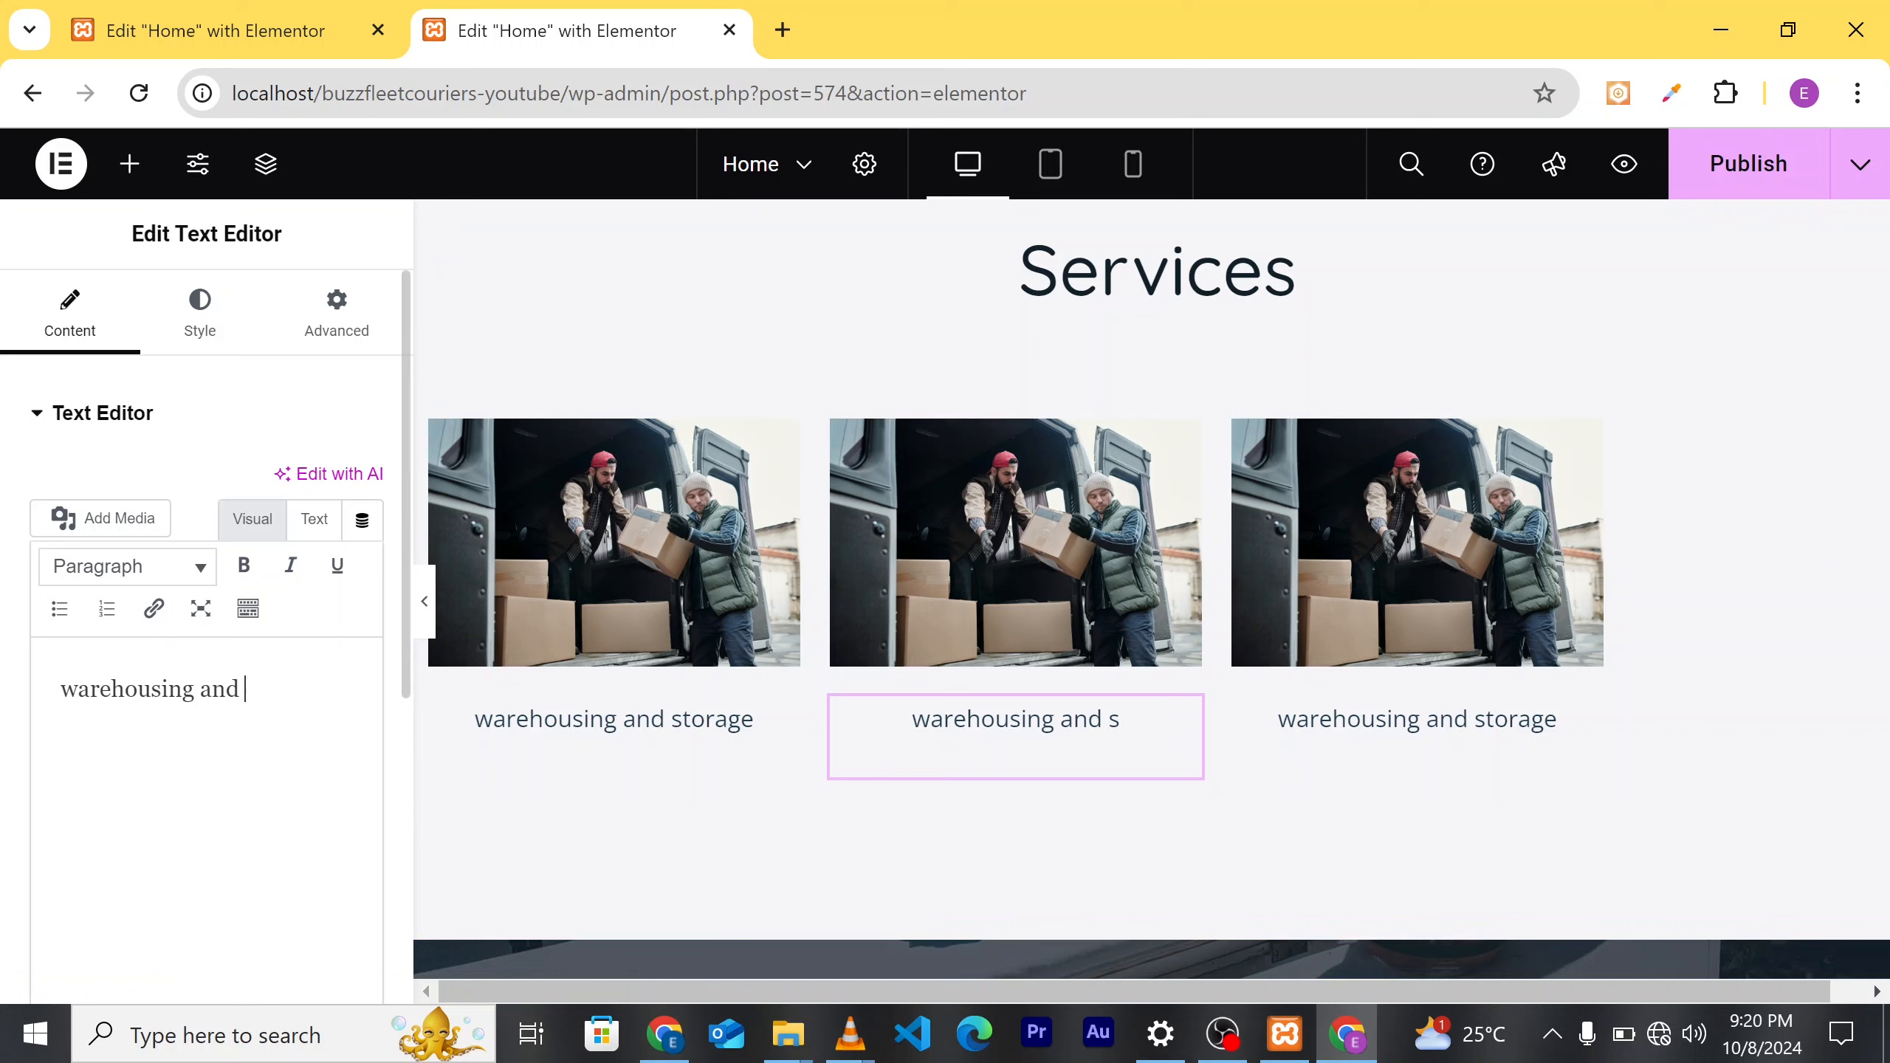
key(BackSpace)
key(BackSpace)
key(BackSpace)
key(BackSpace)
key(BackSpace)
key(BackSpace)
key(BackSpace)
key(BackSpace)
key(BackSpace)
key(BackSpace)
key(BackSpace)
key(BackSpace)
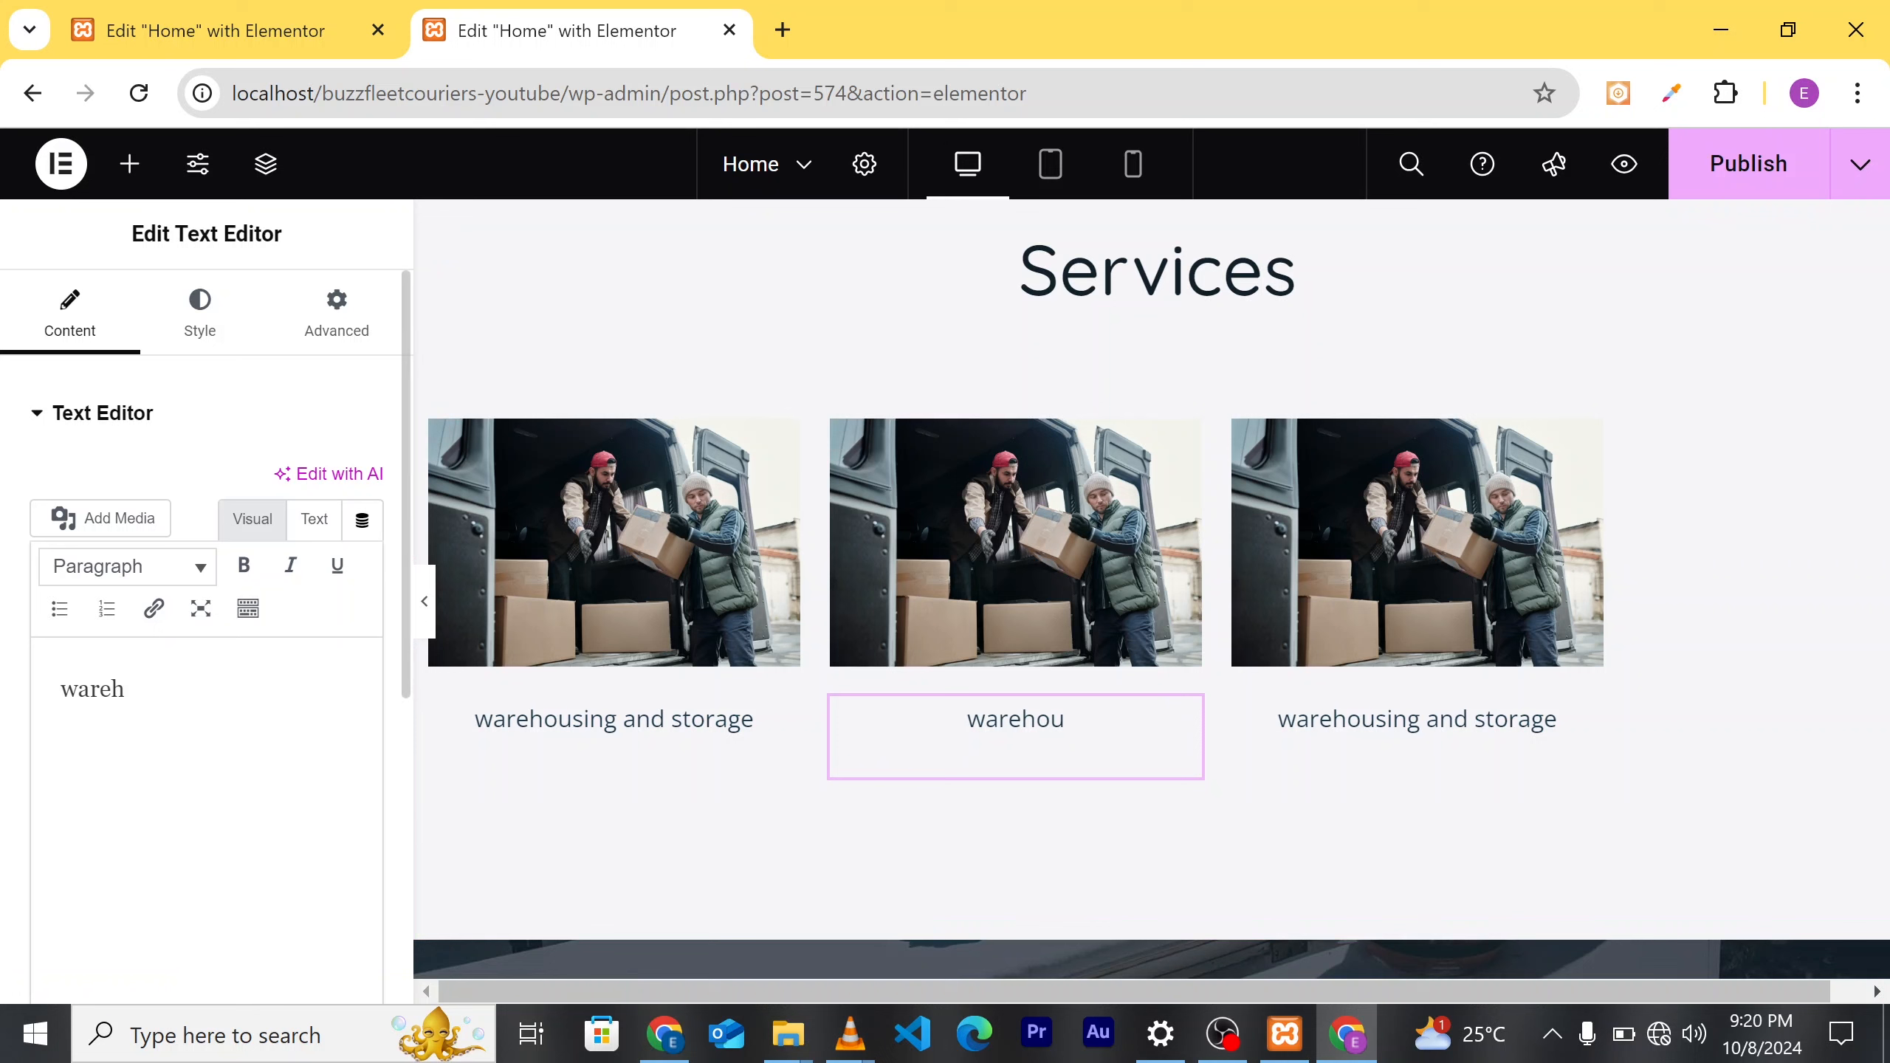
key(BackSpace)
key(BackSpace)
key(BackSpace)
text(customs)
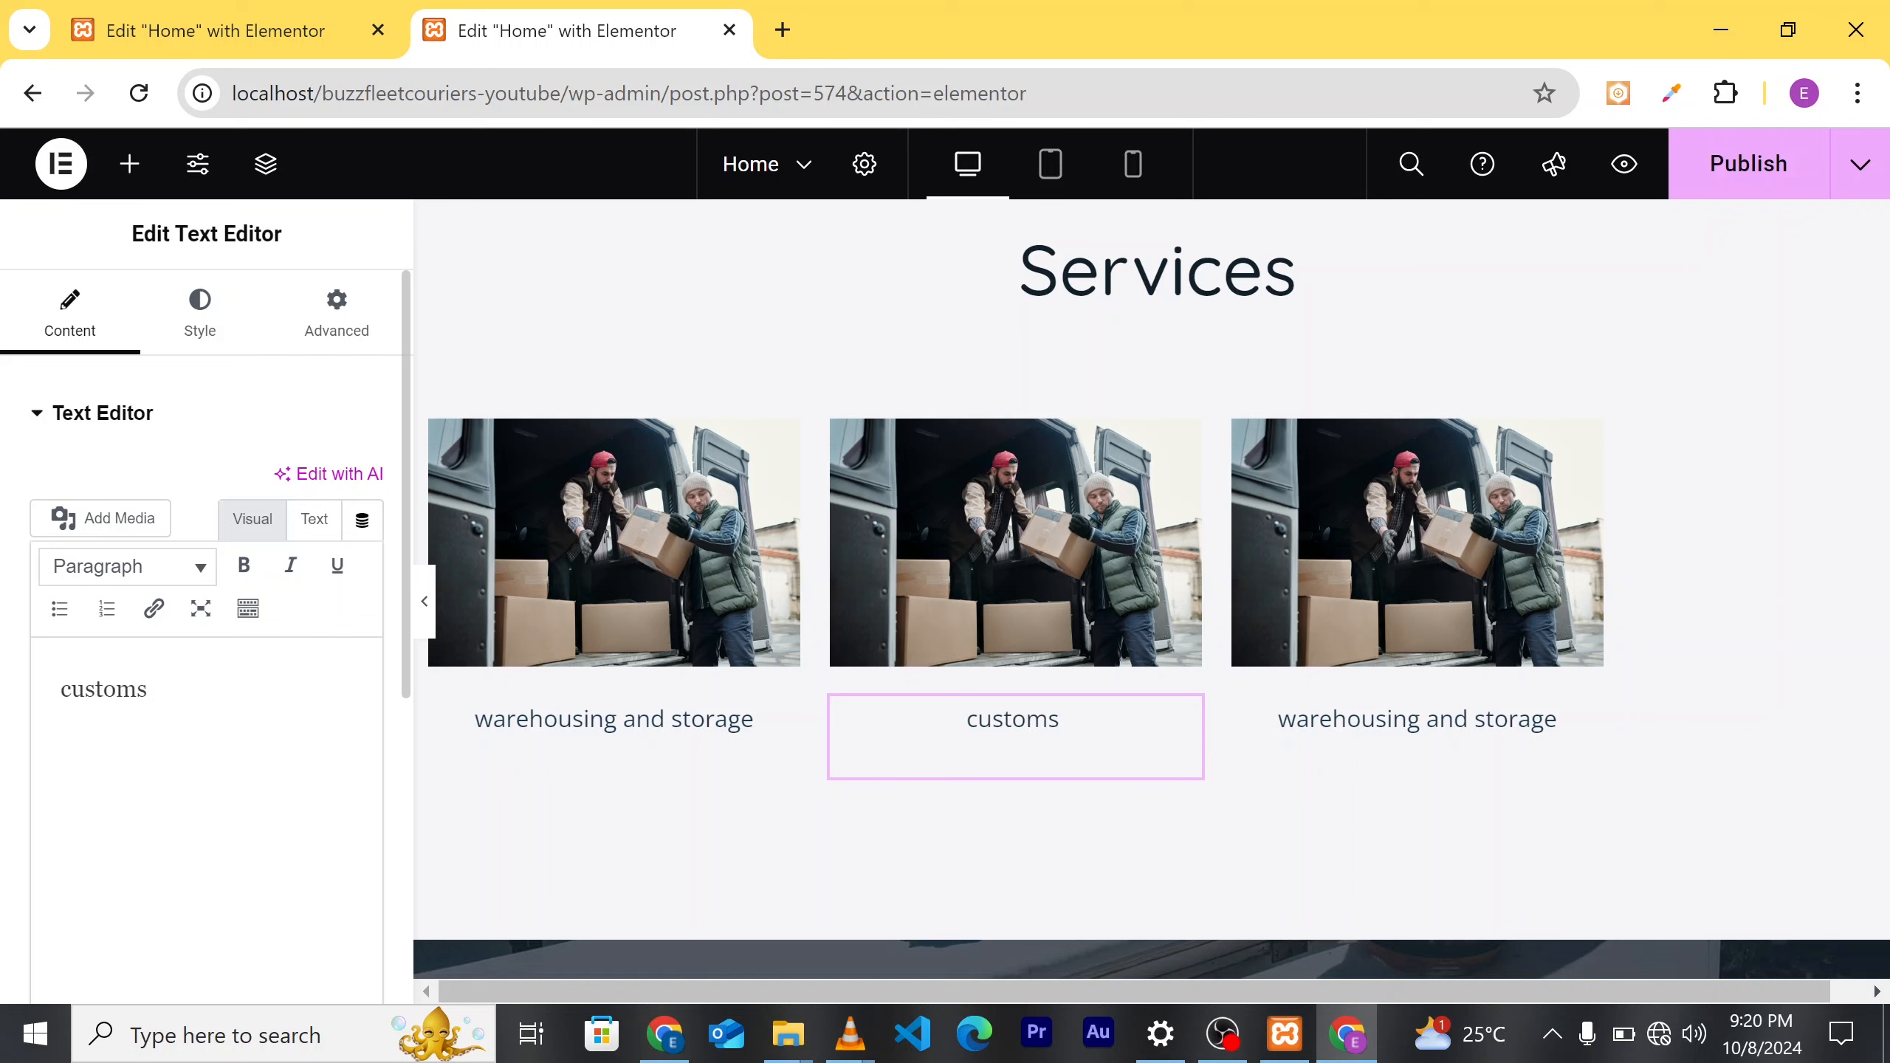
text( brokerag)
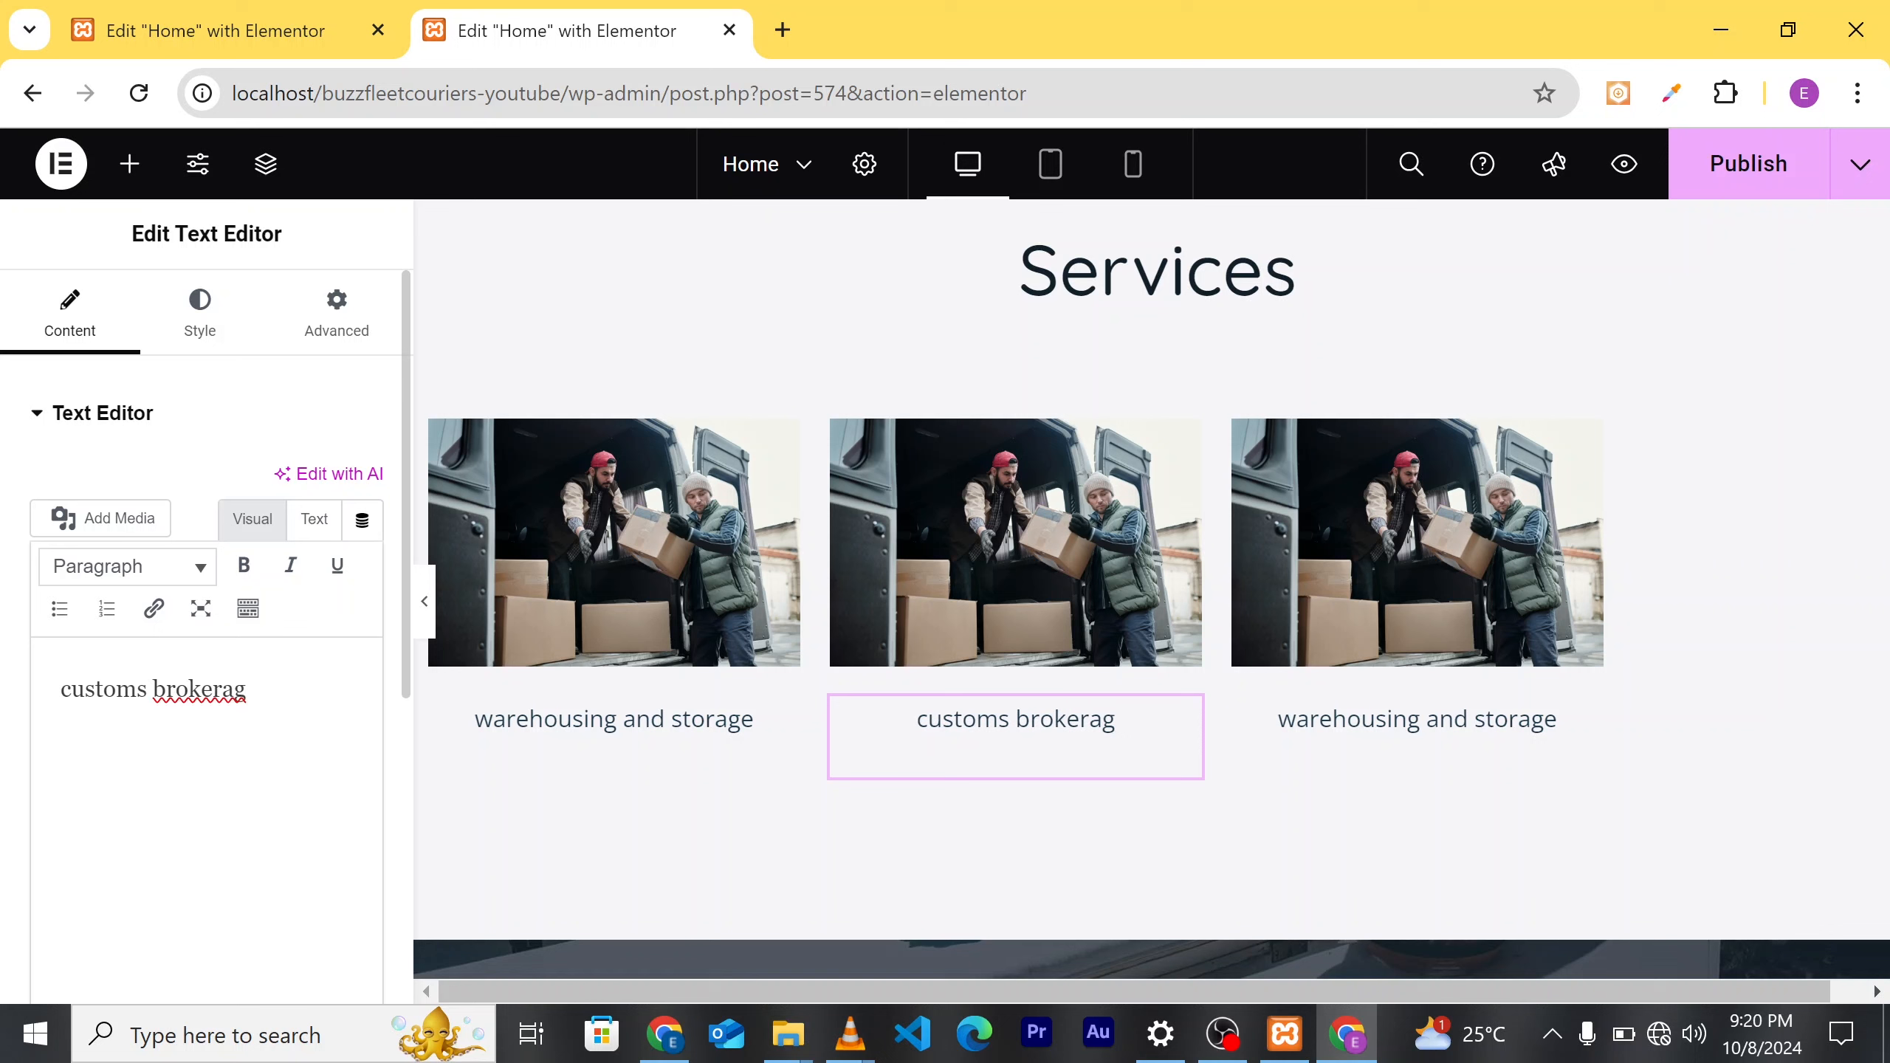
text(e)
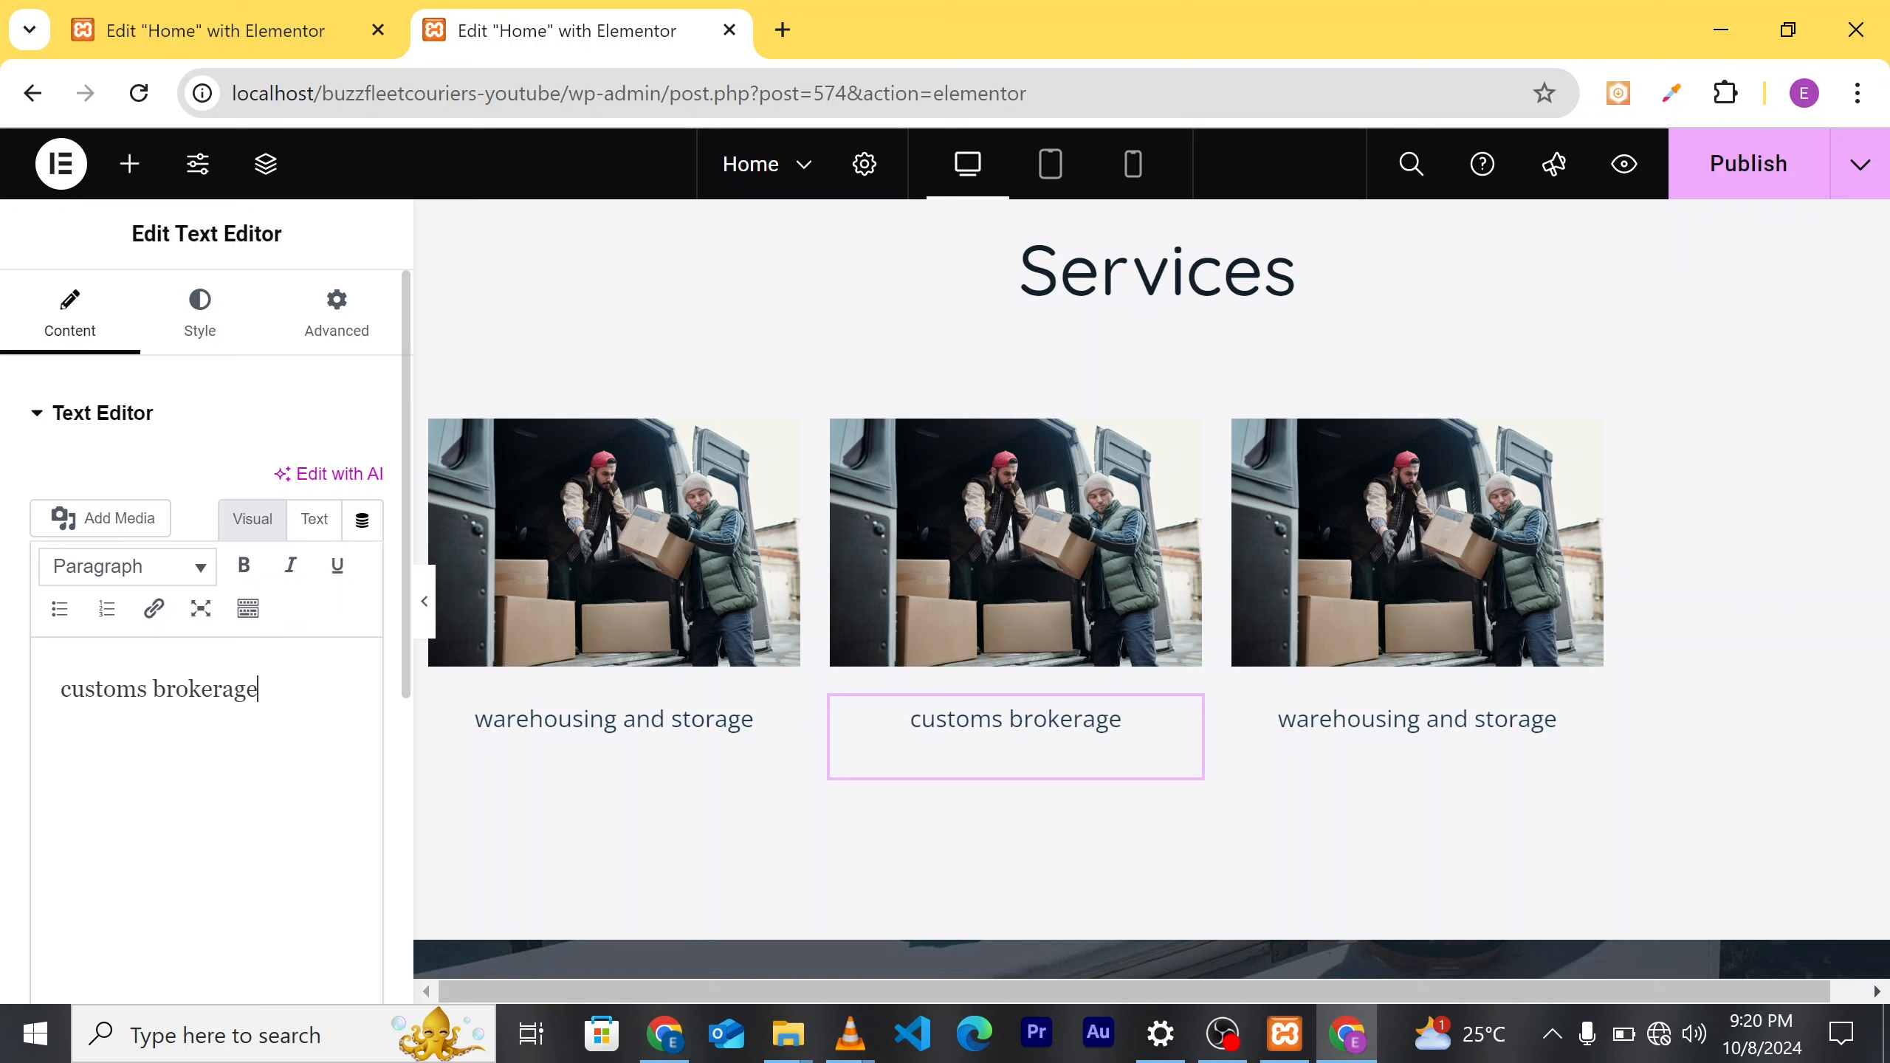
Step: Capitalize the middle caption so it reads 'Customs Brokerage'
click(166, 690)
key(BackSpace)
text(B)
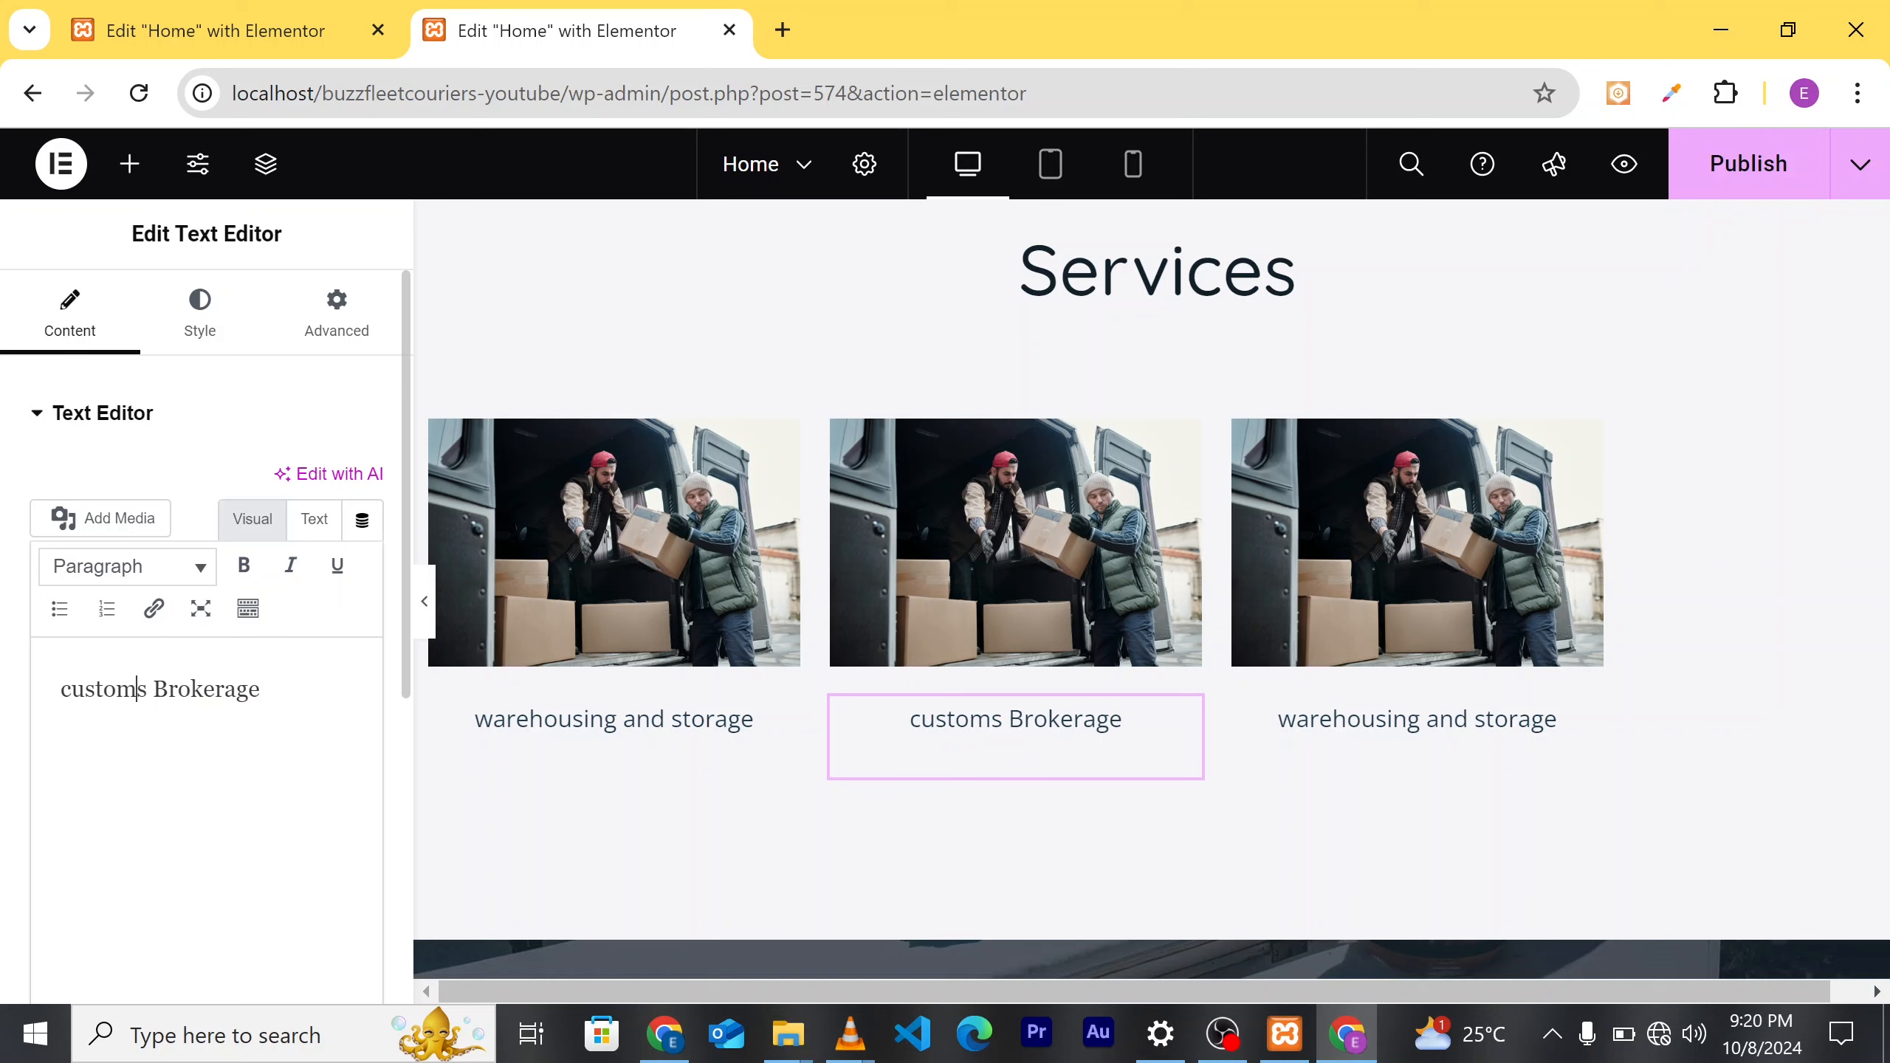
key(BackSpace)
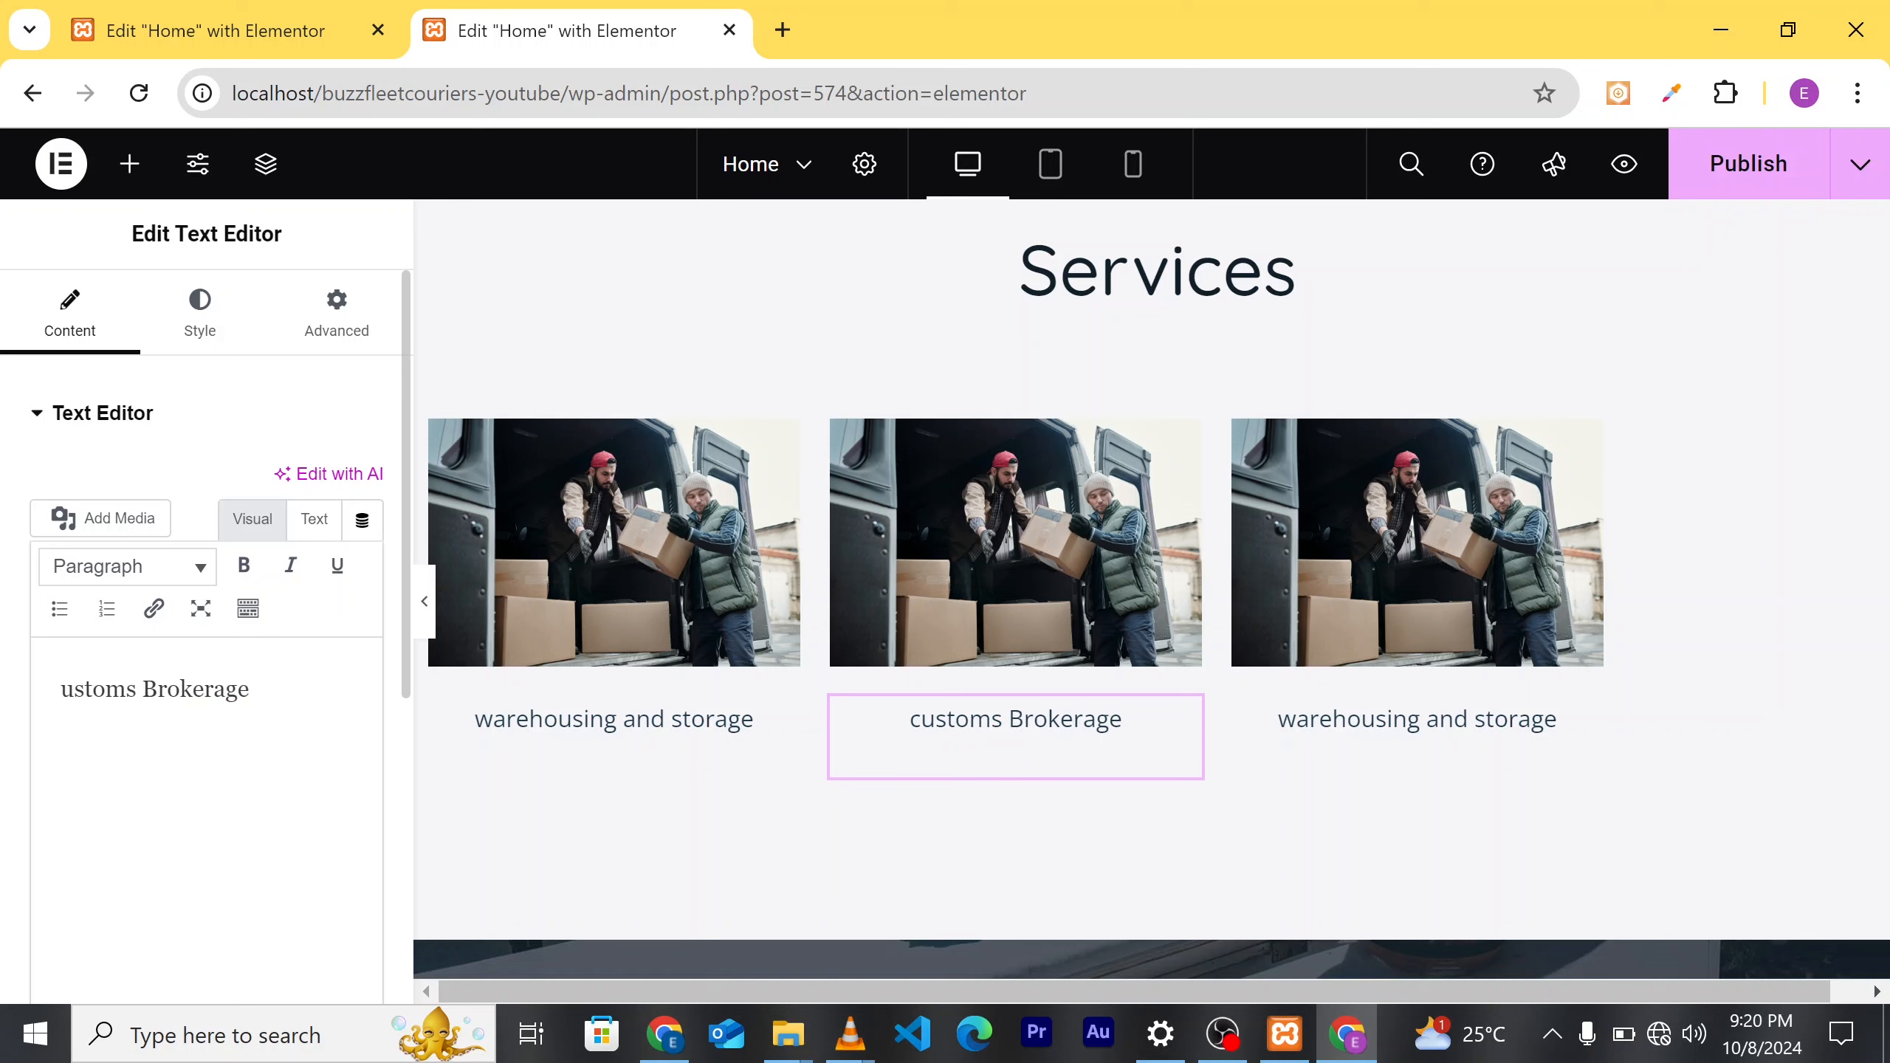
text(C)
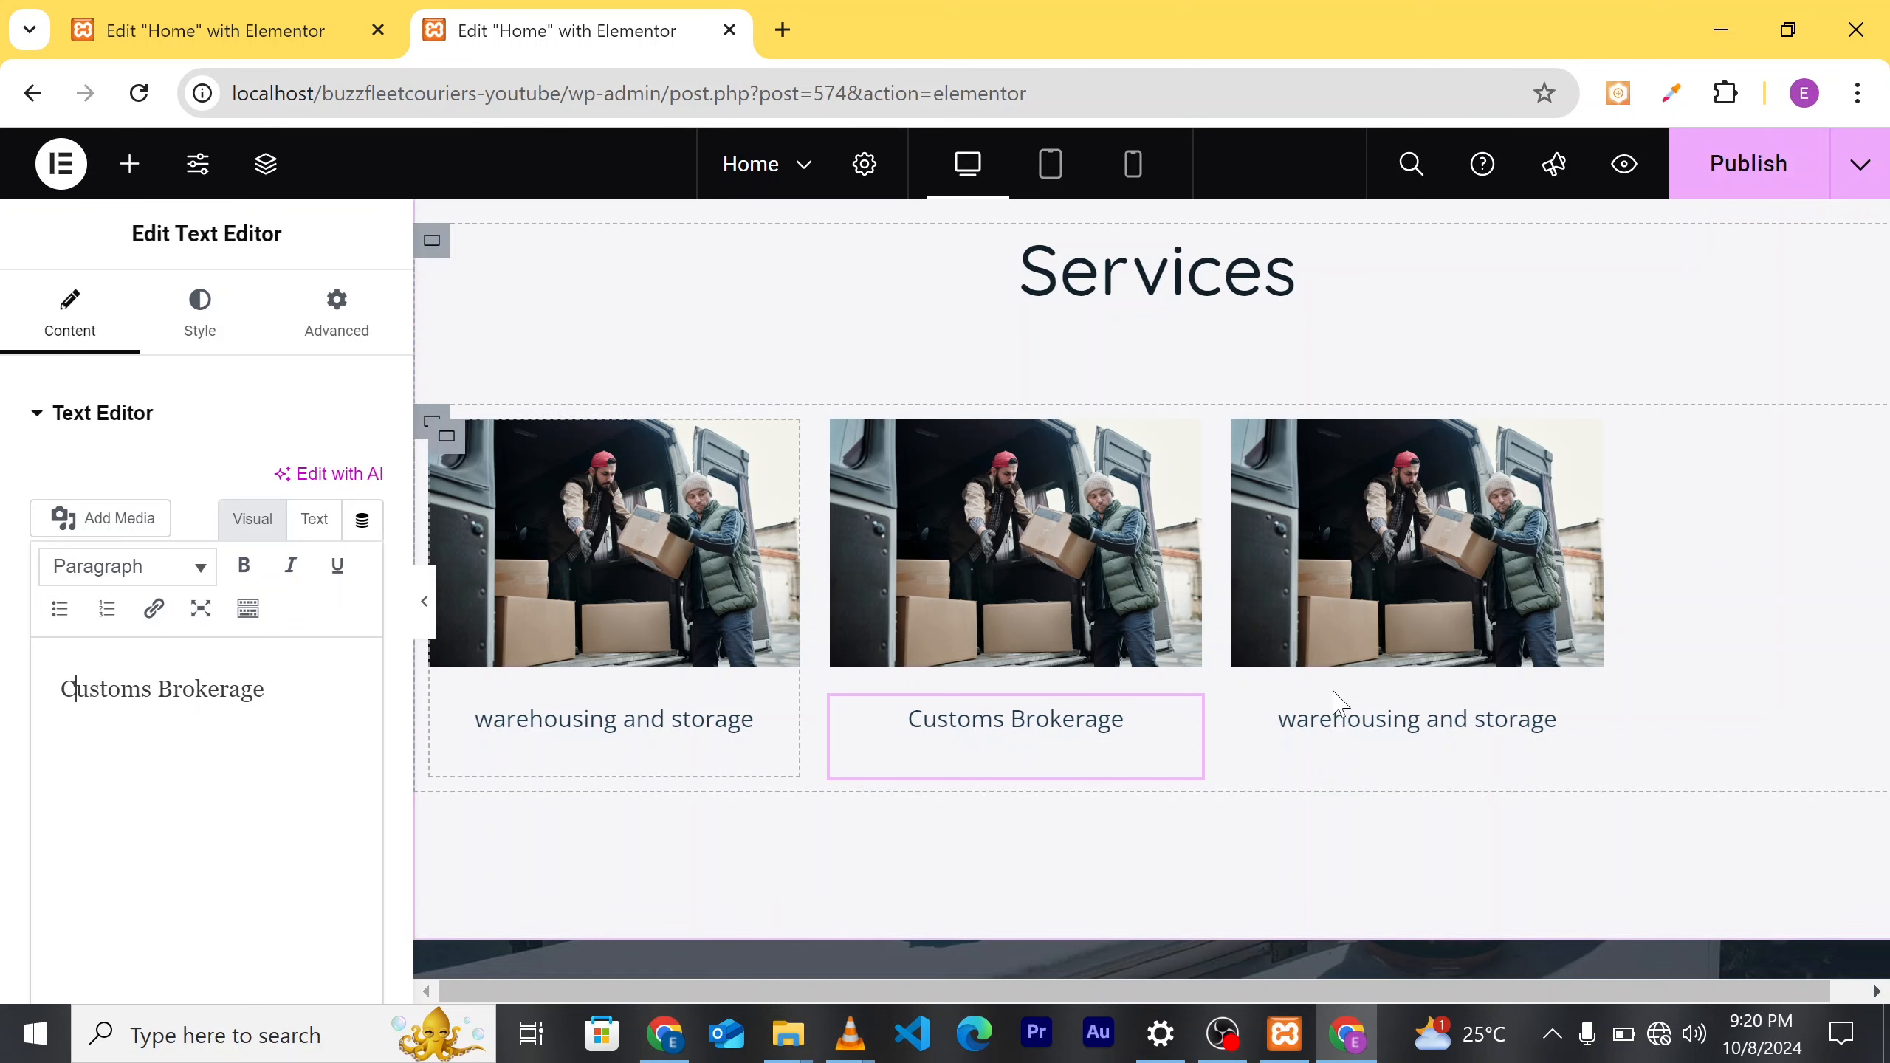
click(1416, 754)
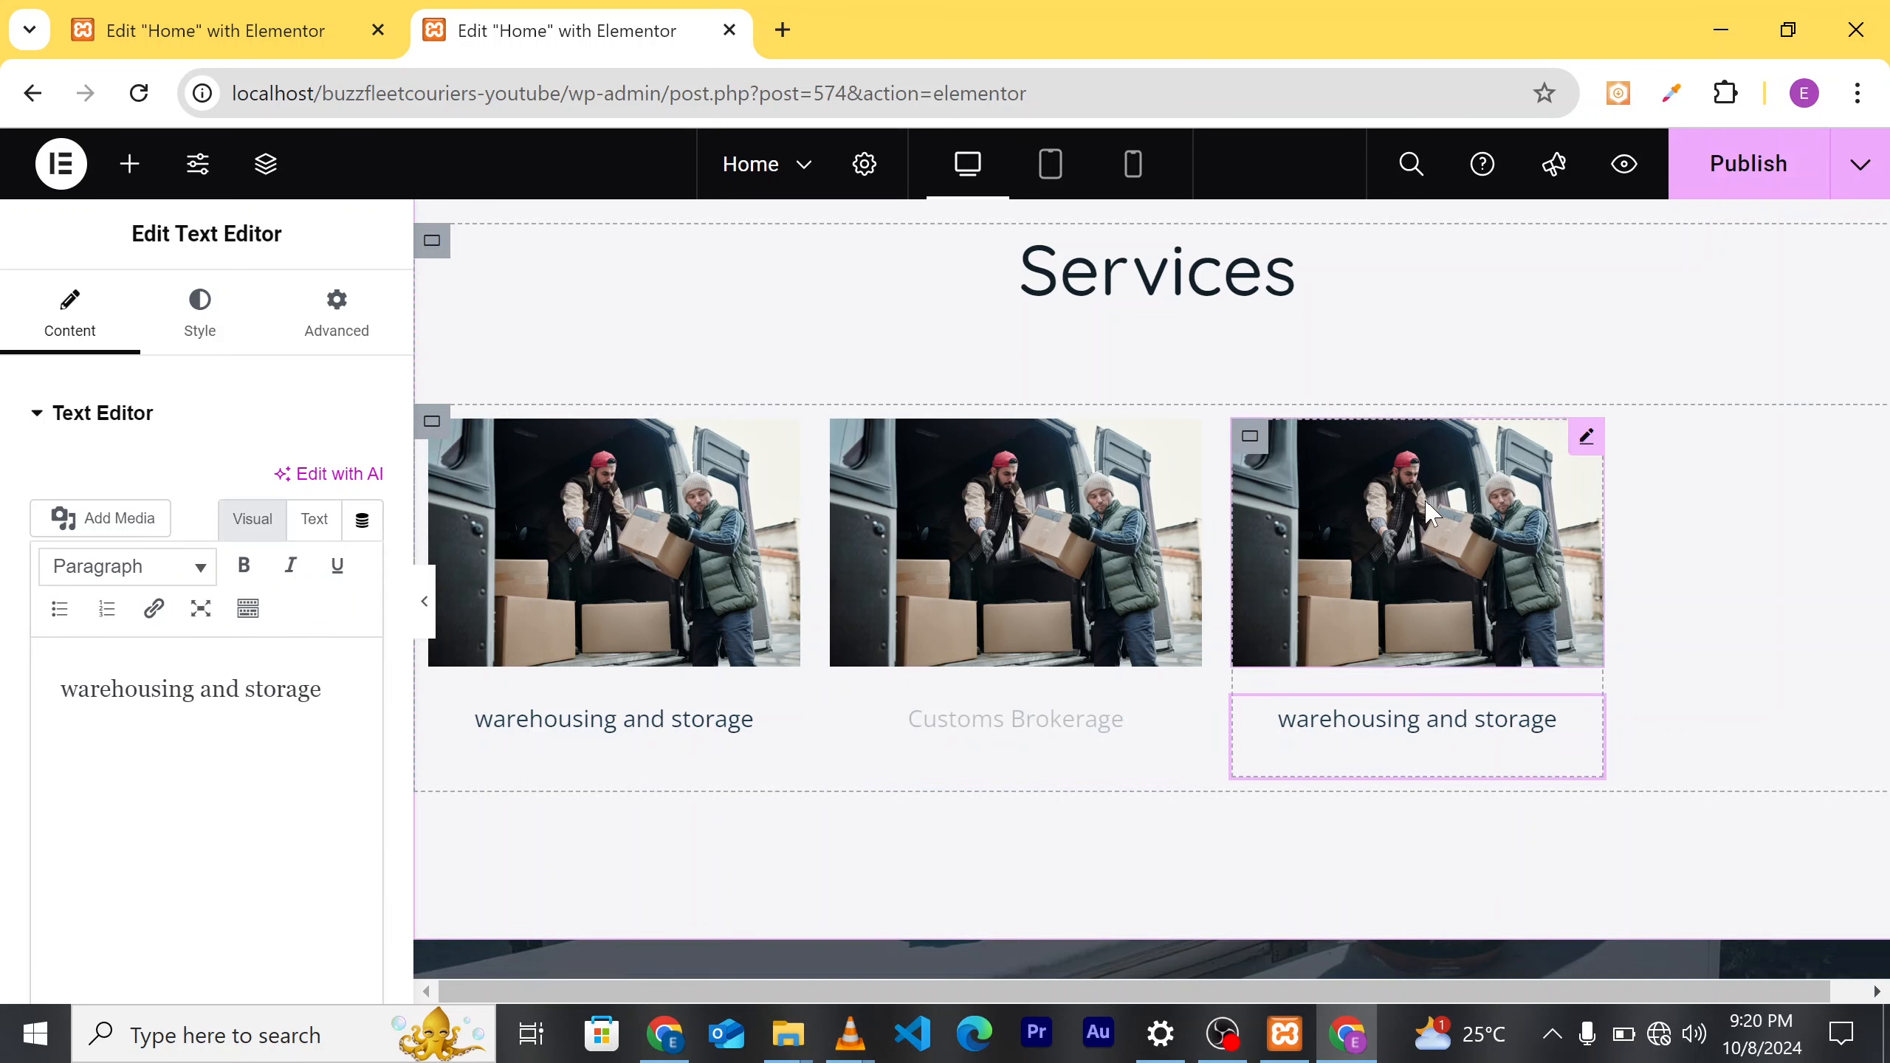
Step: Open the Insert Media library from the middle card's image to replace its van photo
click(1035, 546)
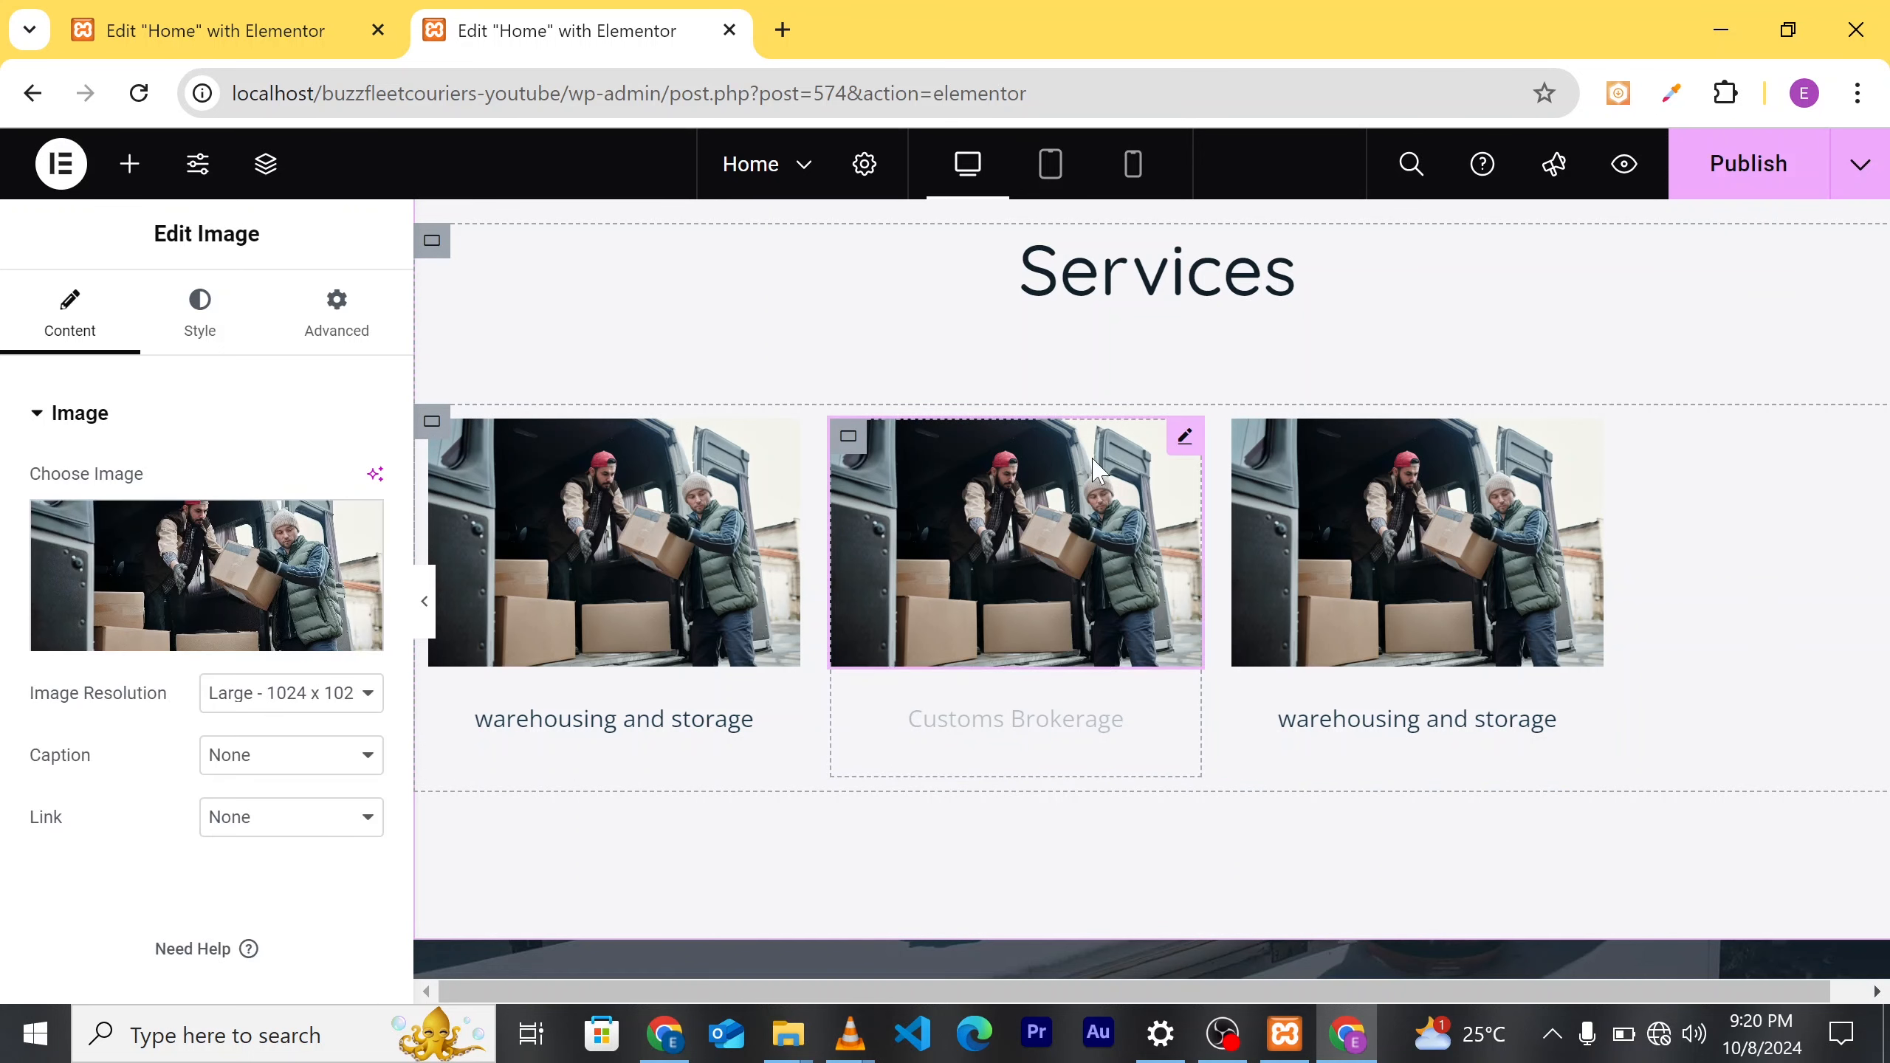
click(214, 642)
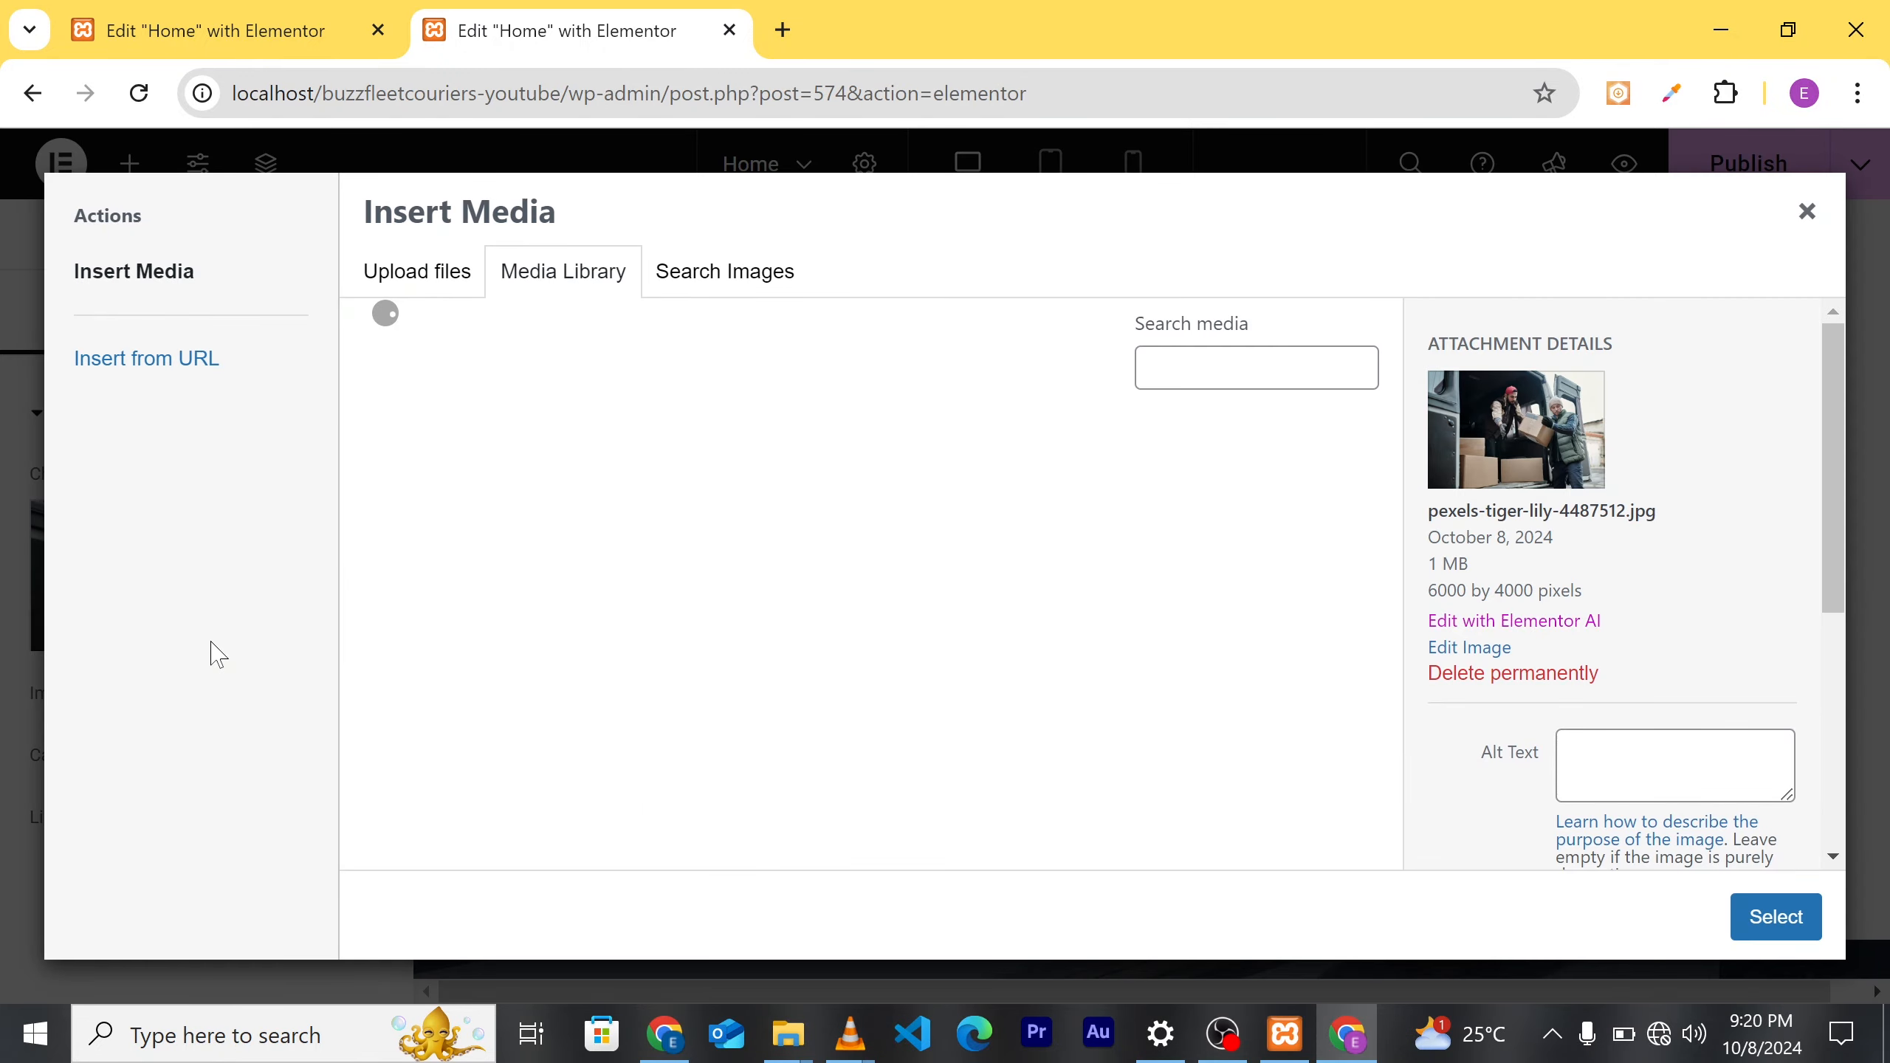
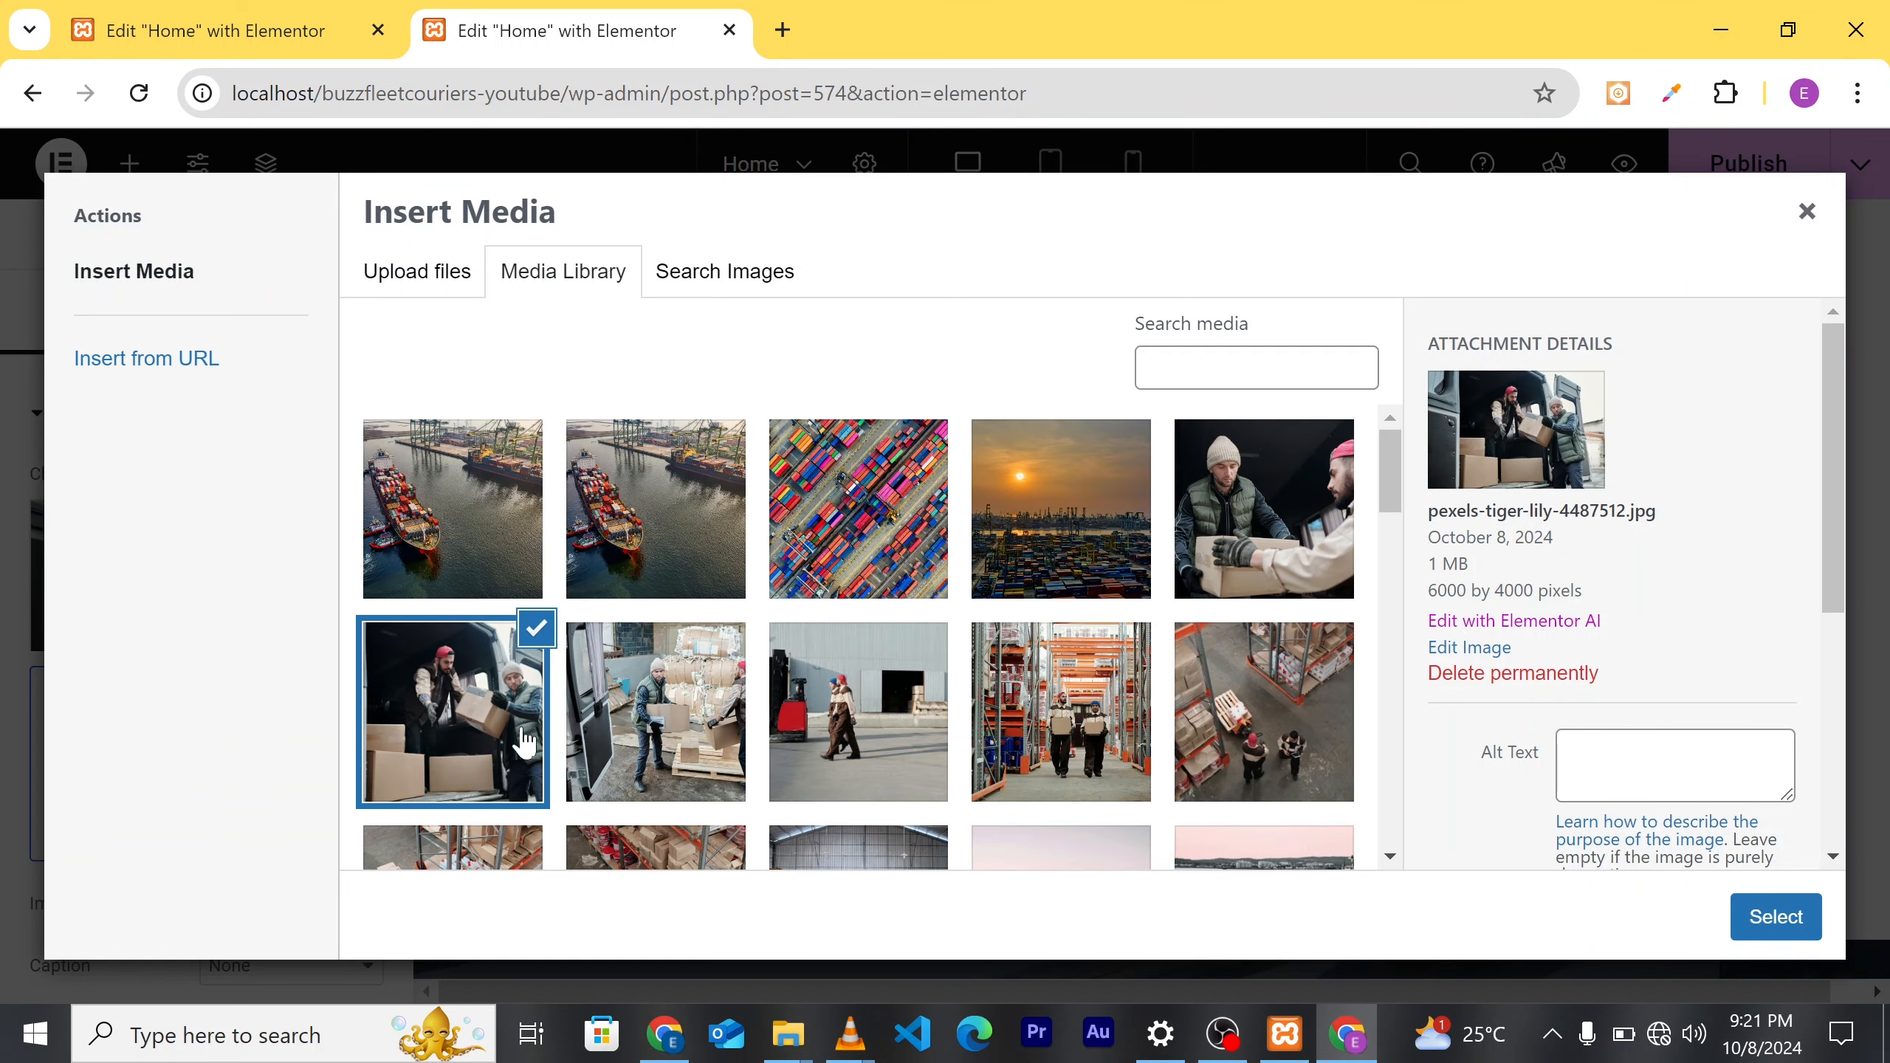
Step: Swap the middle card's image for pexels-tiger-lily-4480984.jpg, the aerial warehouse shelving photo
scroll(770, 744, down, 3)
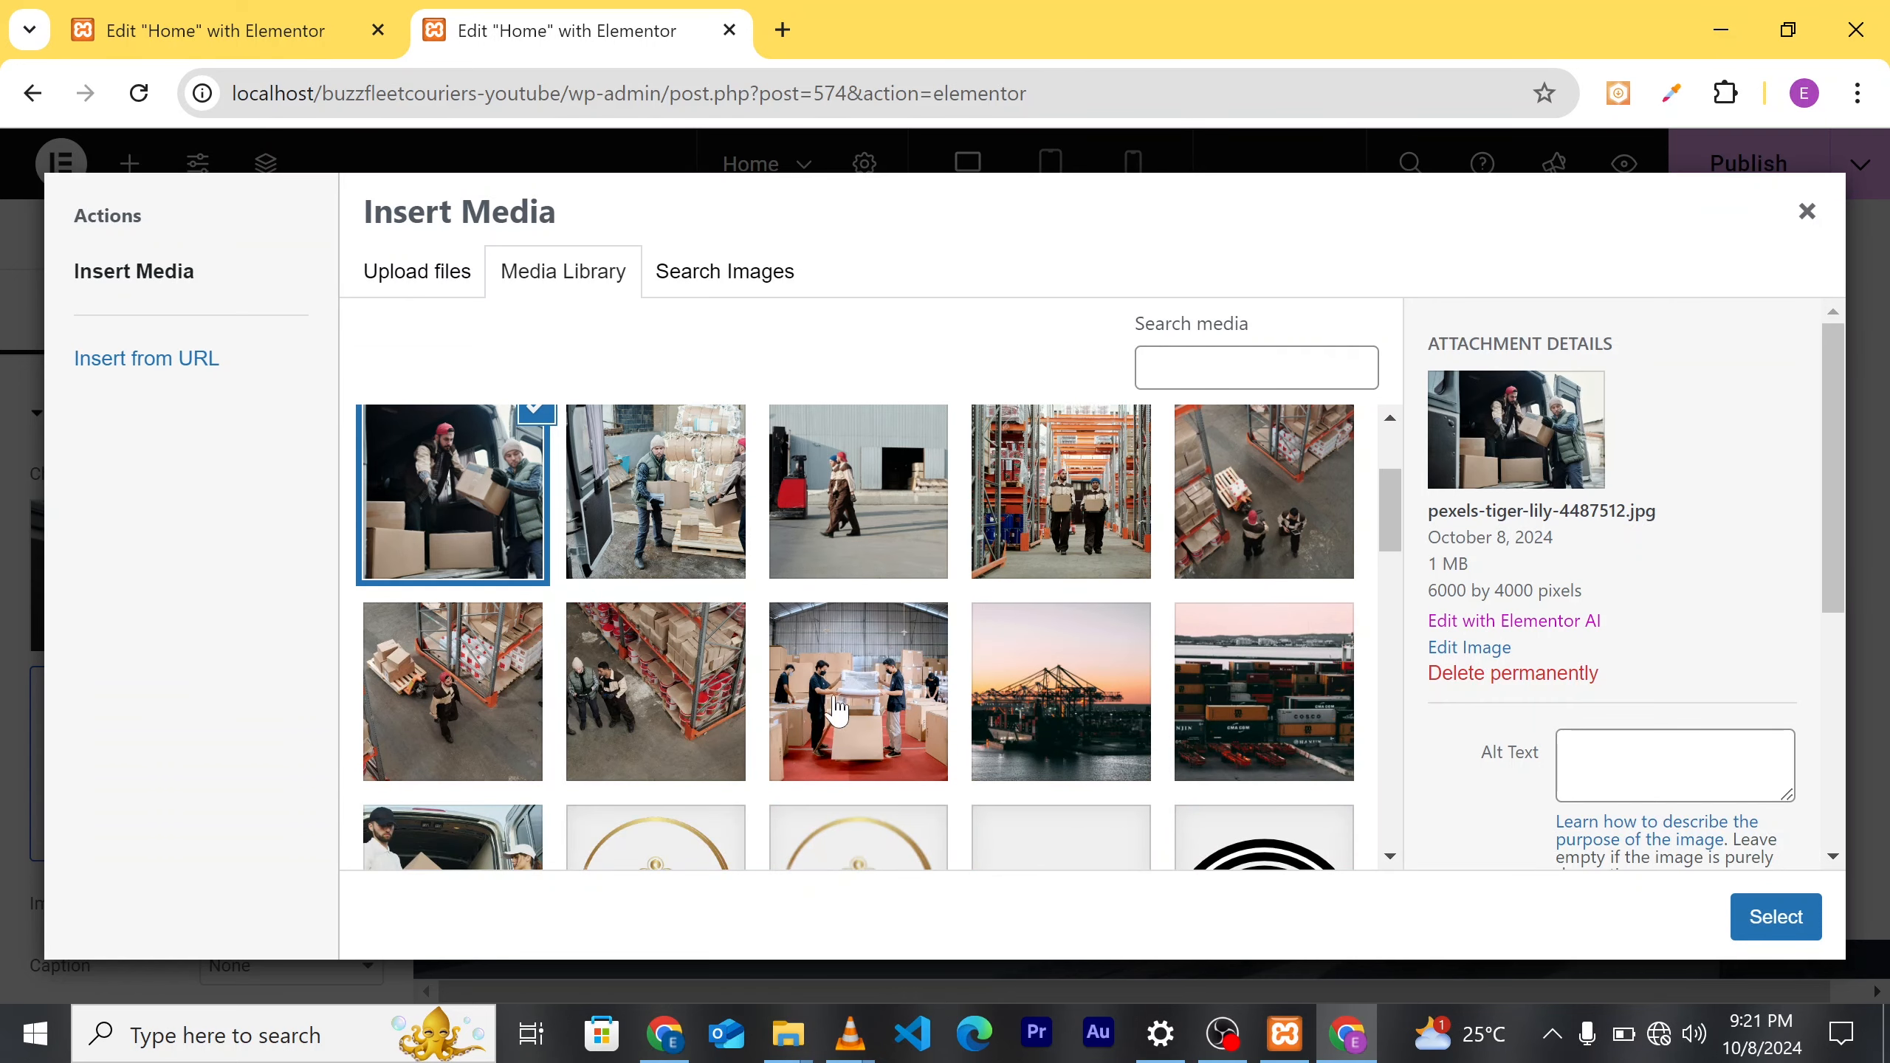
scroll(850, 700, down, 2)
scroll(850, 711, up, 3)
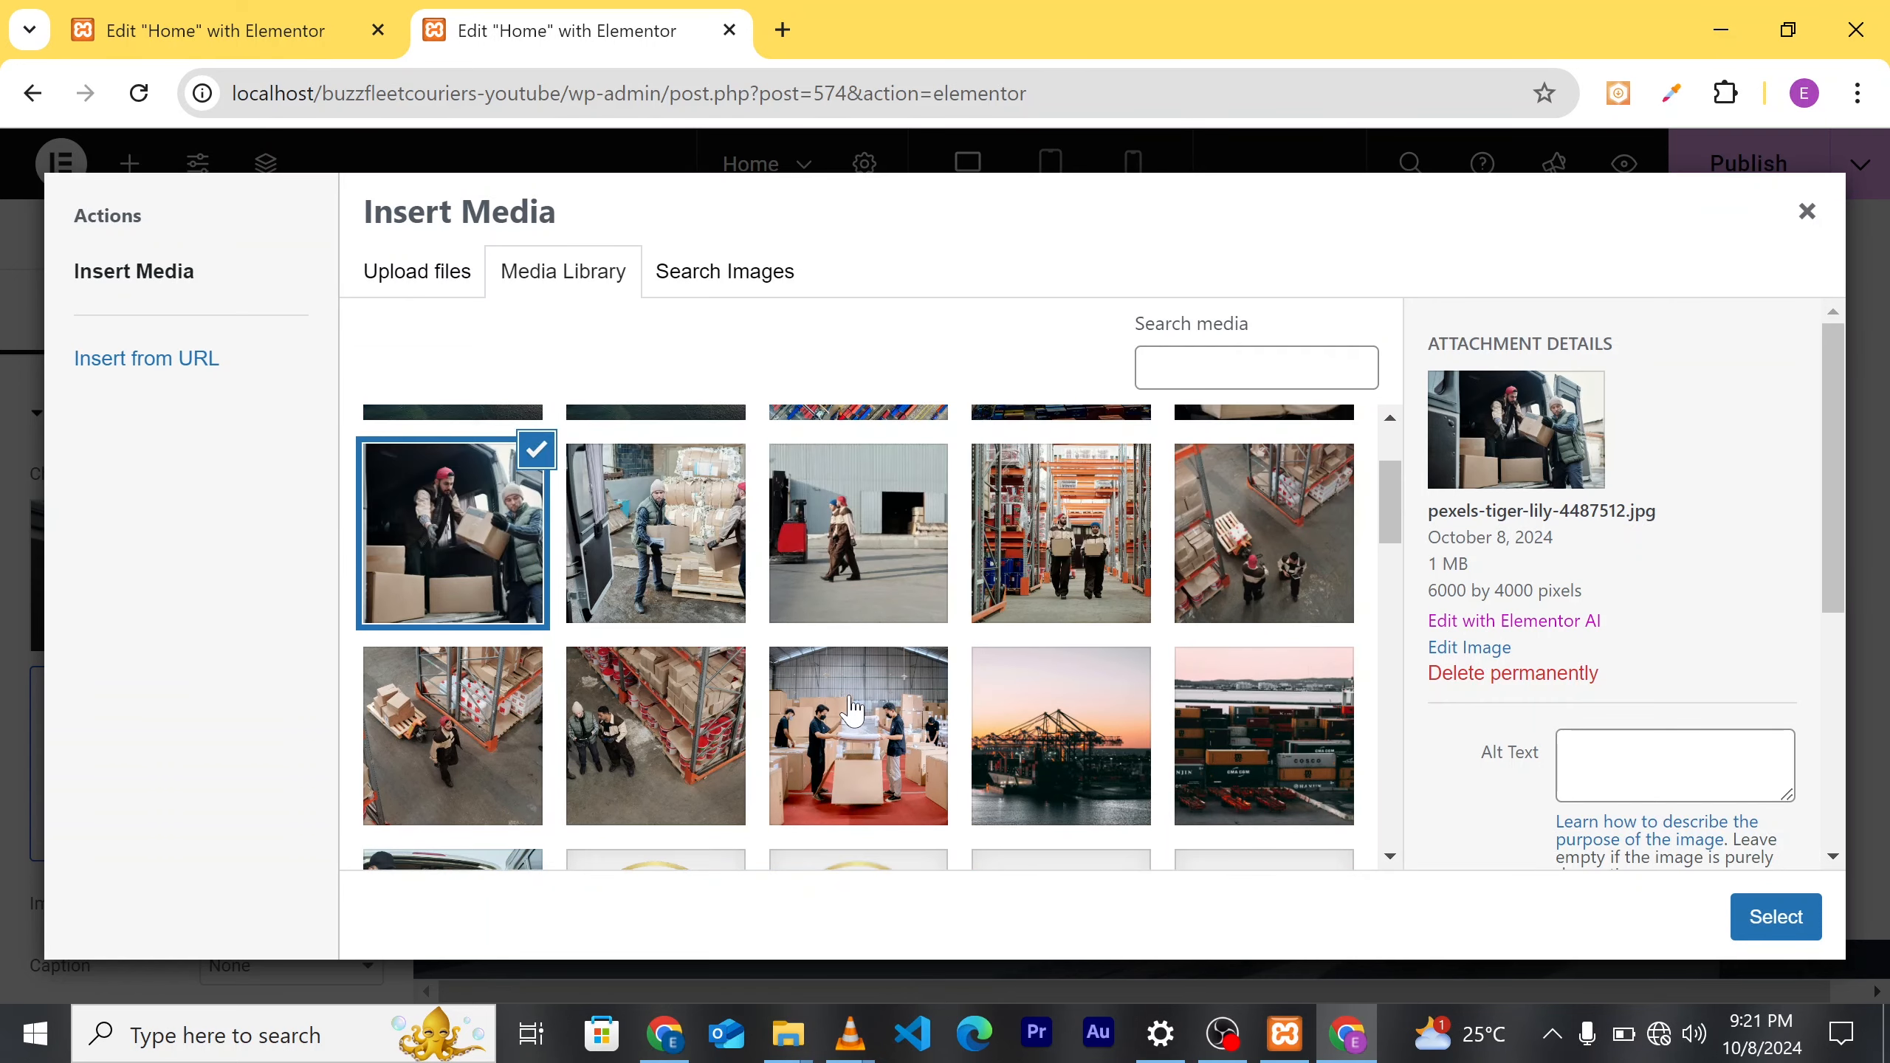
click(625, 772)
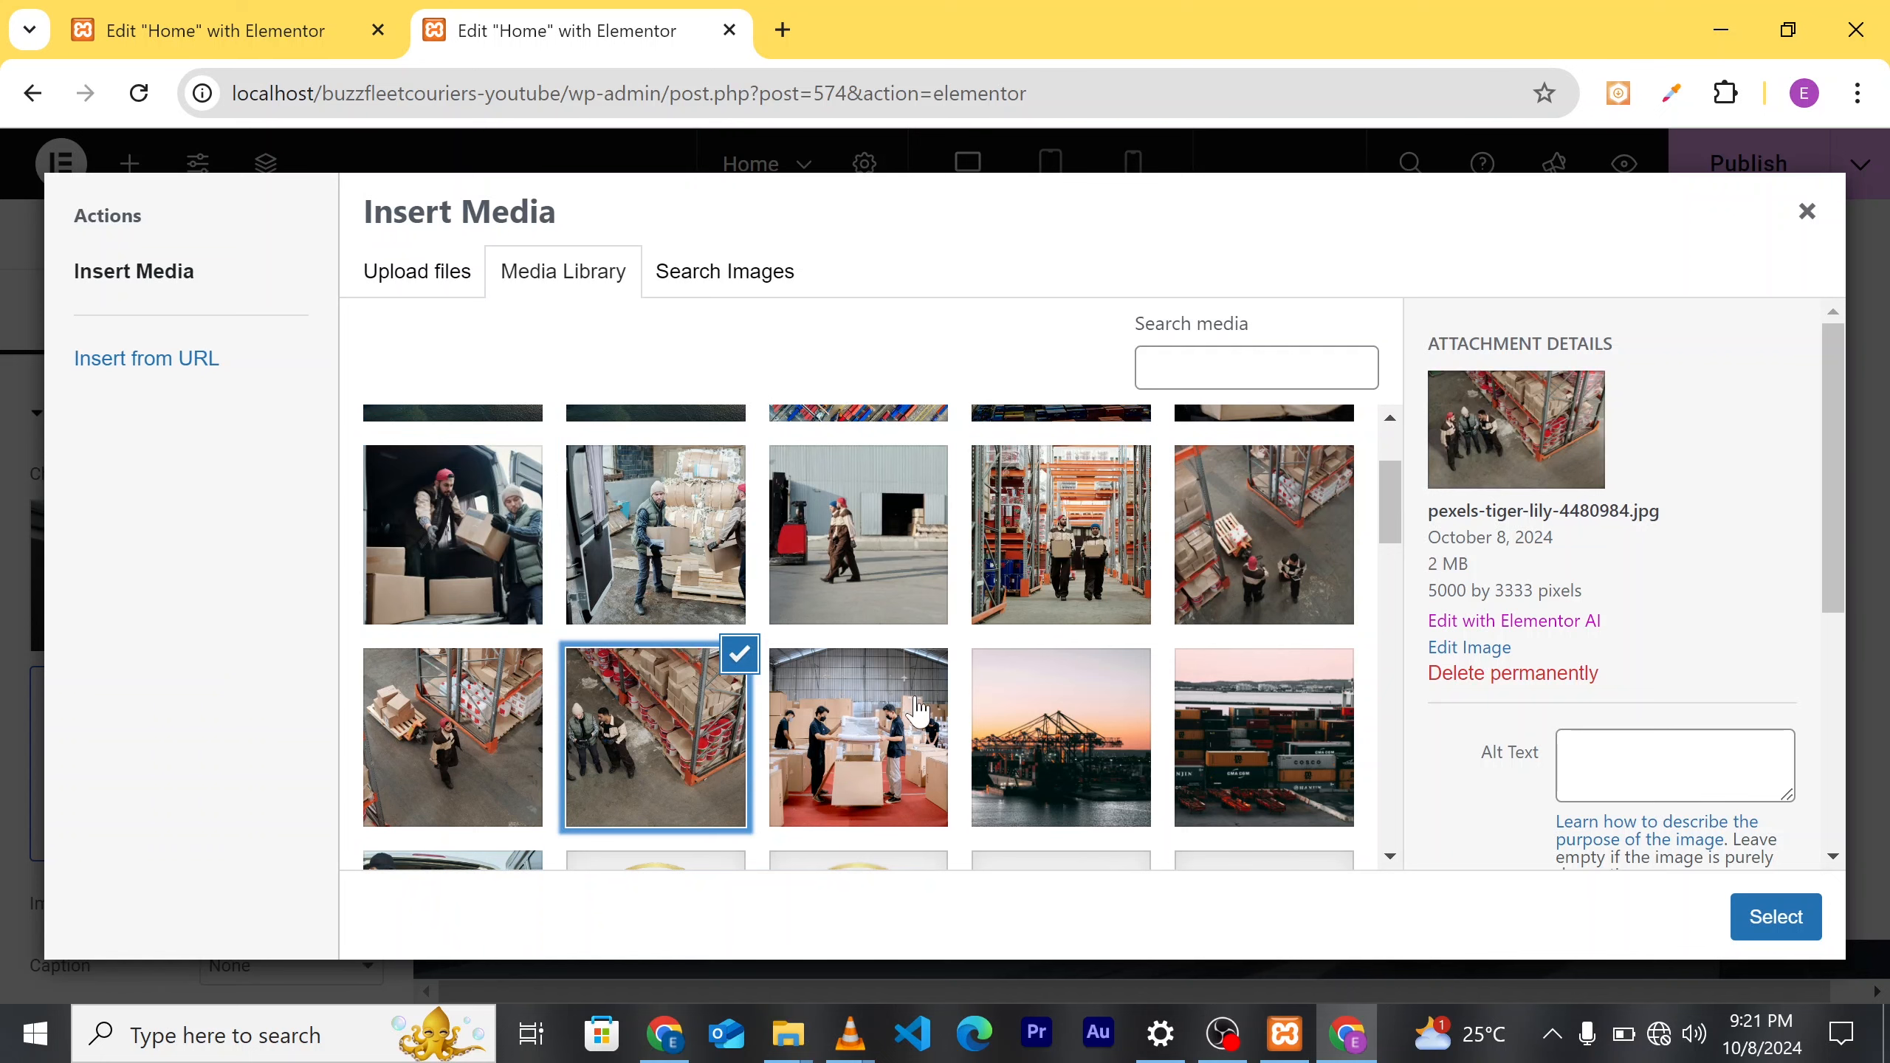
click(1788, 923)
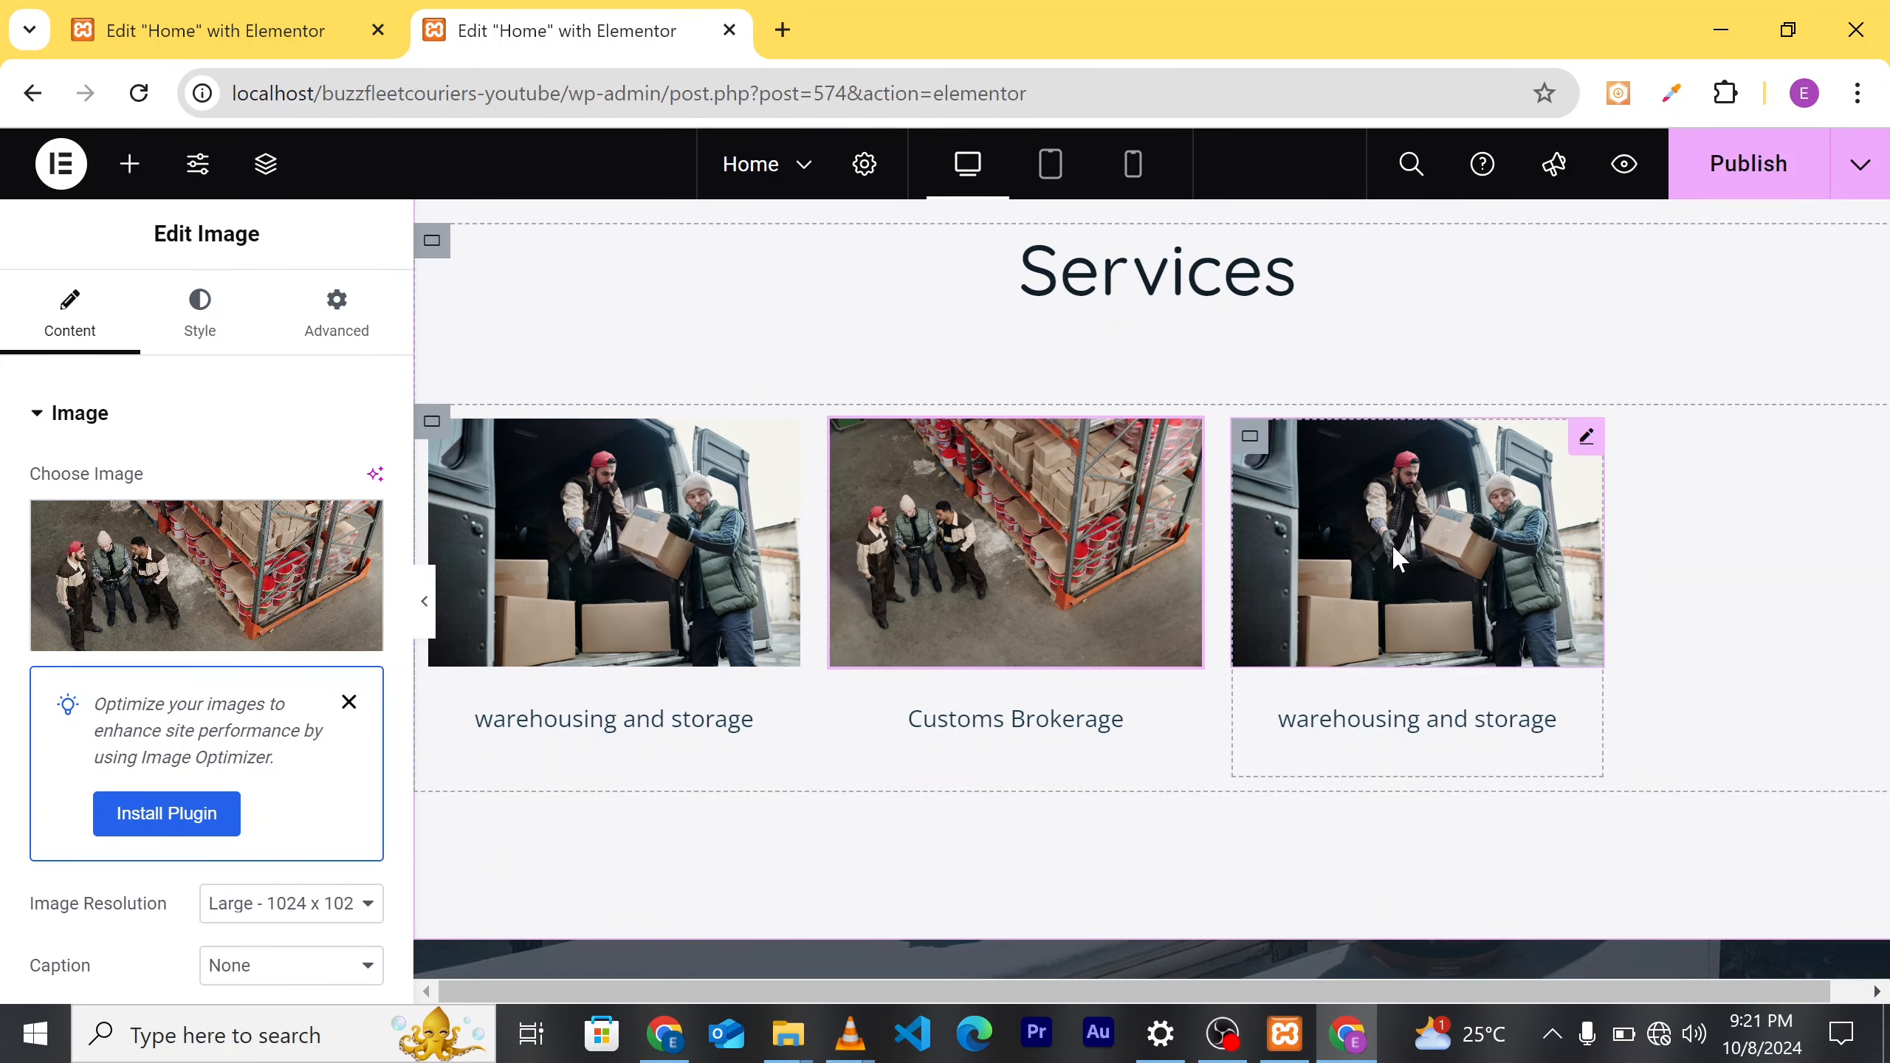
Step: Change the third card's caption from 'warehousing and storage' to 'Freight Transport'
click(1447, 743)
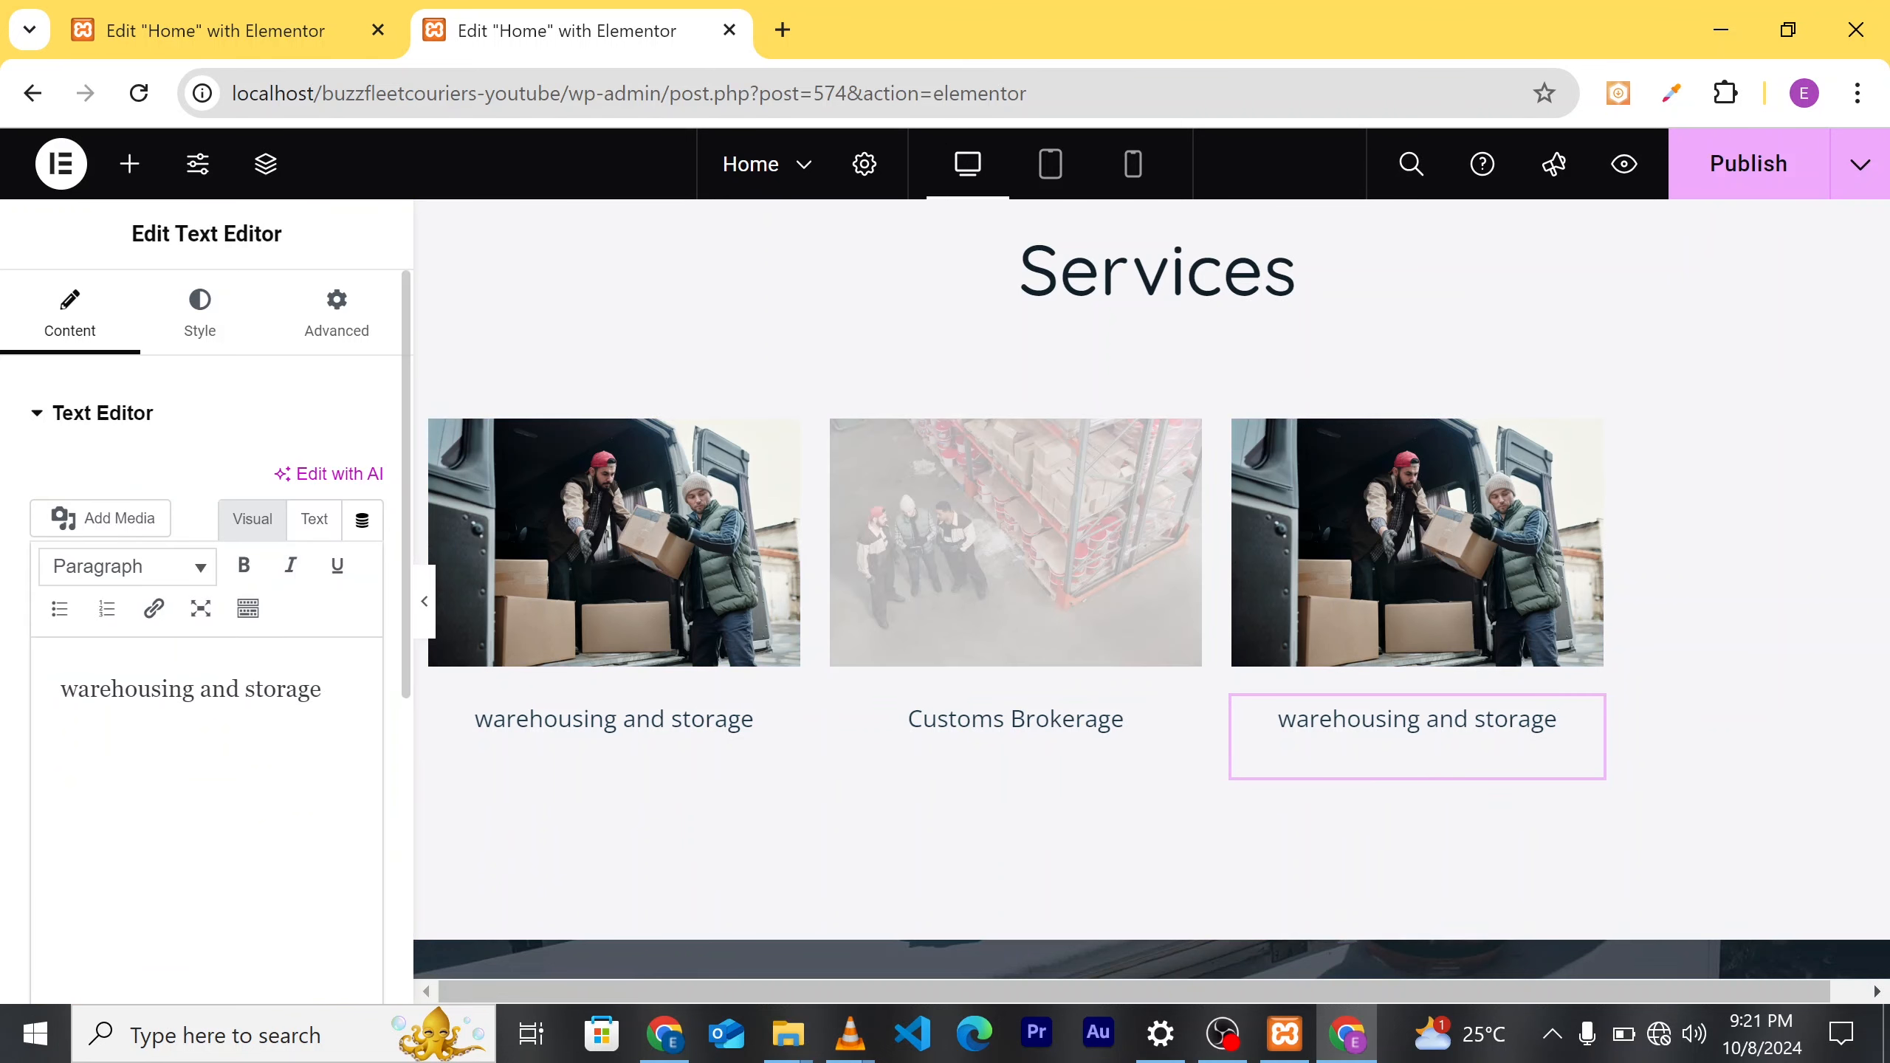
click(324, 693)
key(ctrl+a)
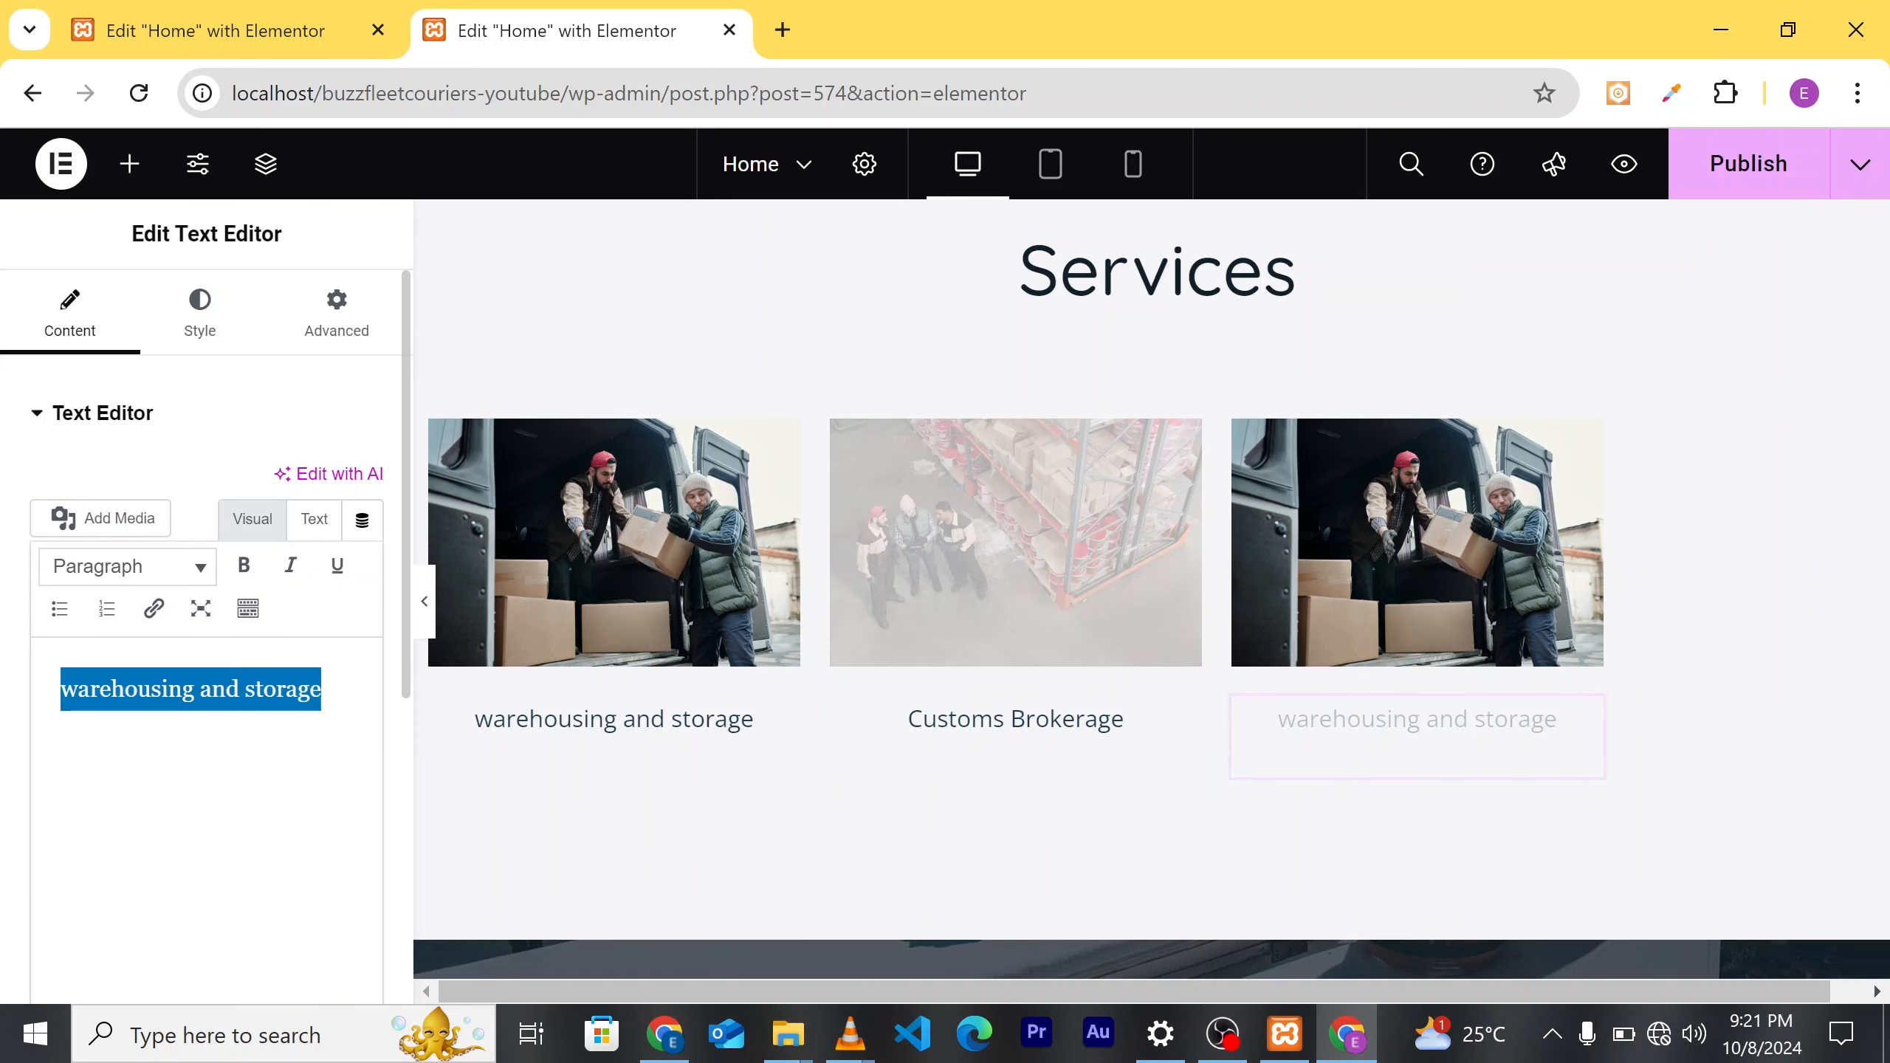
key(BackSpace)
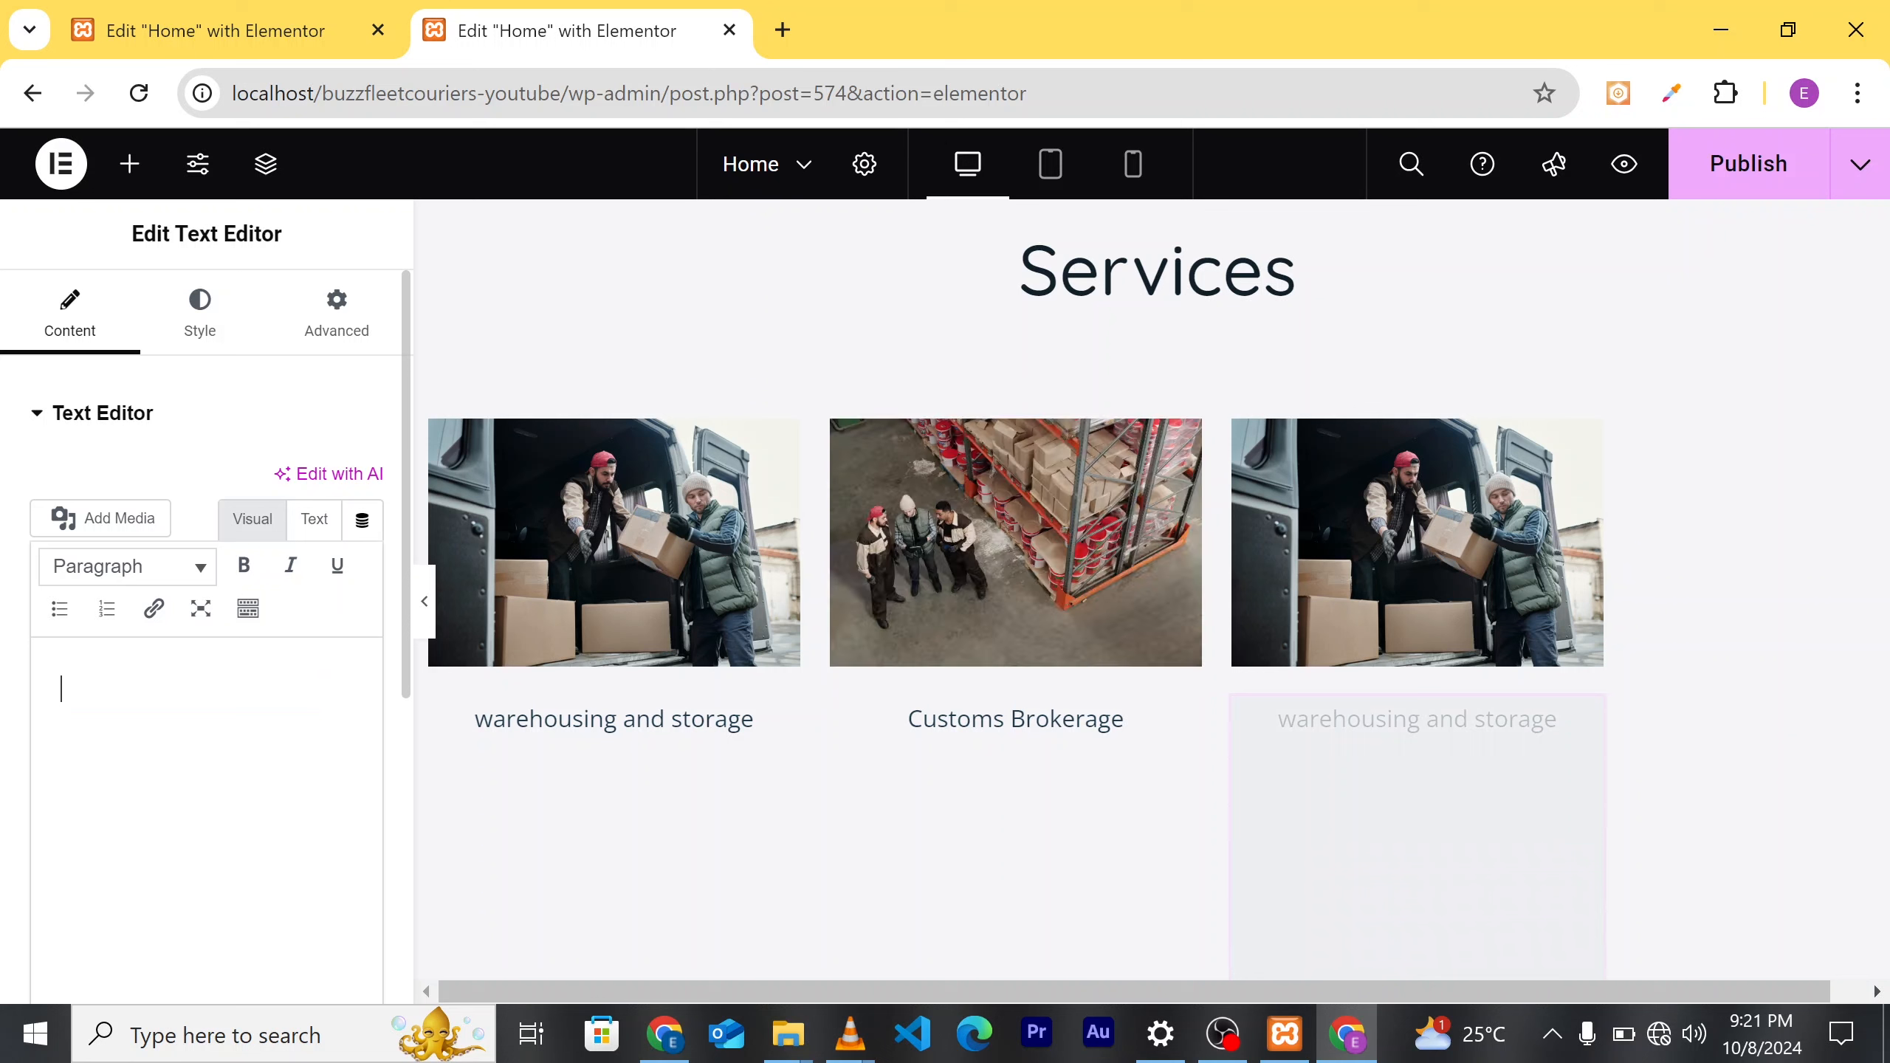
text(Fr)
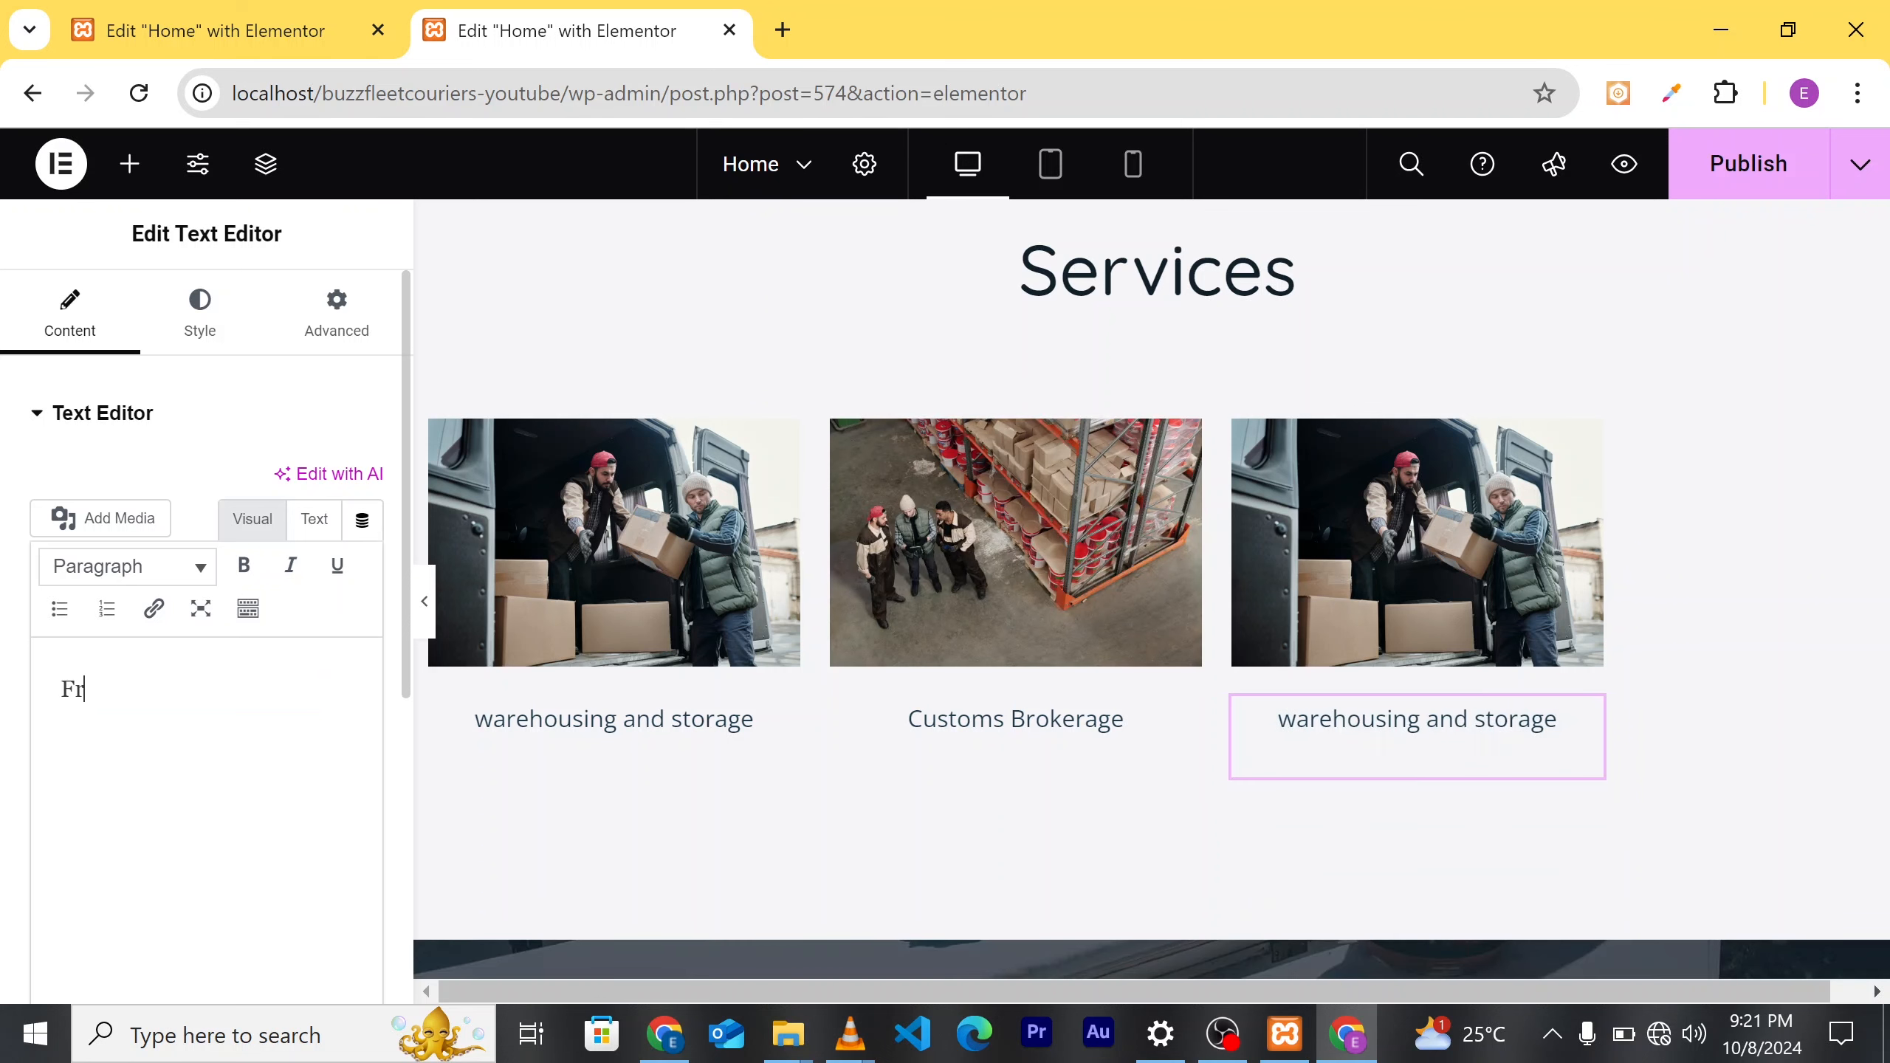
text(ei)
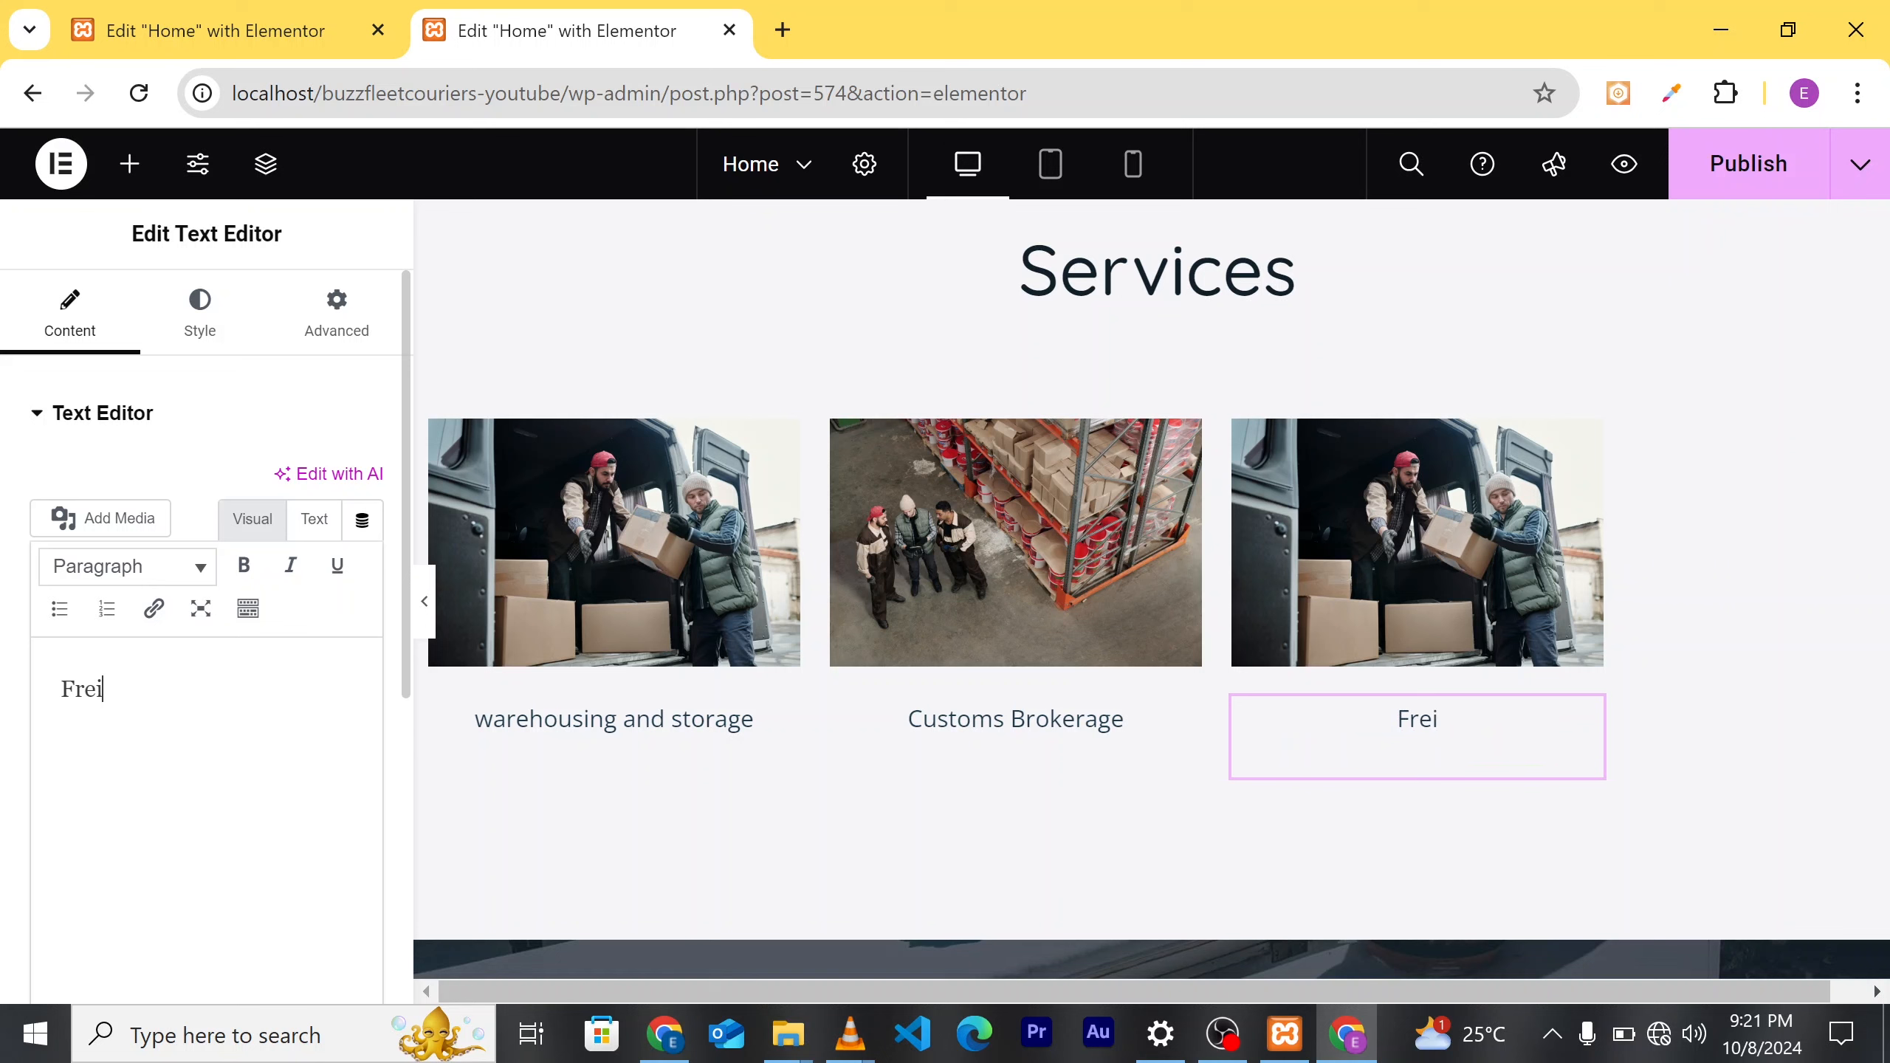
text(ght Trans)
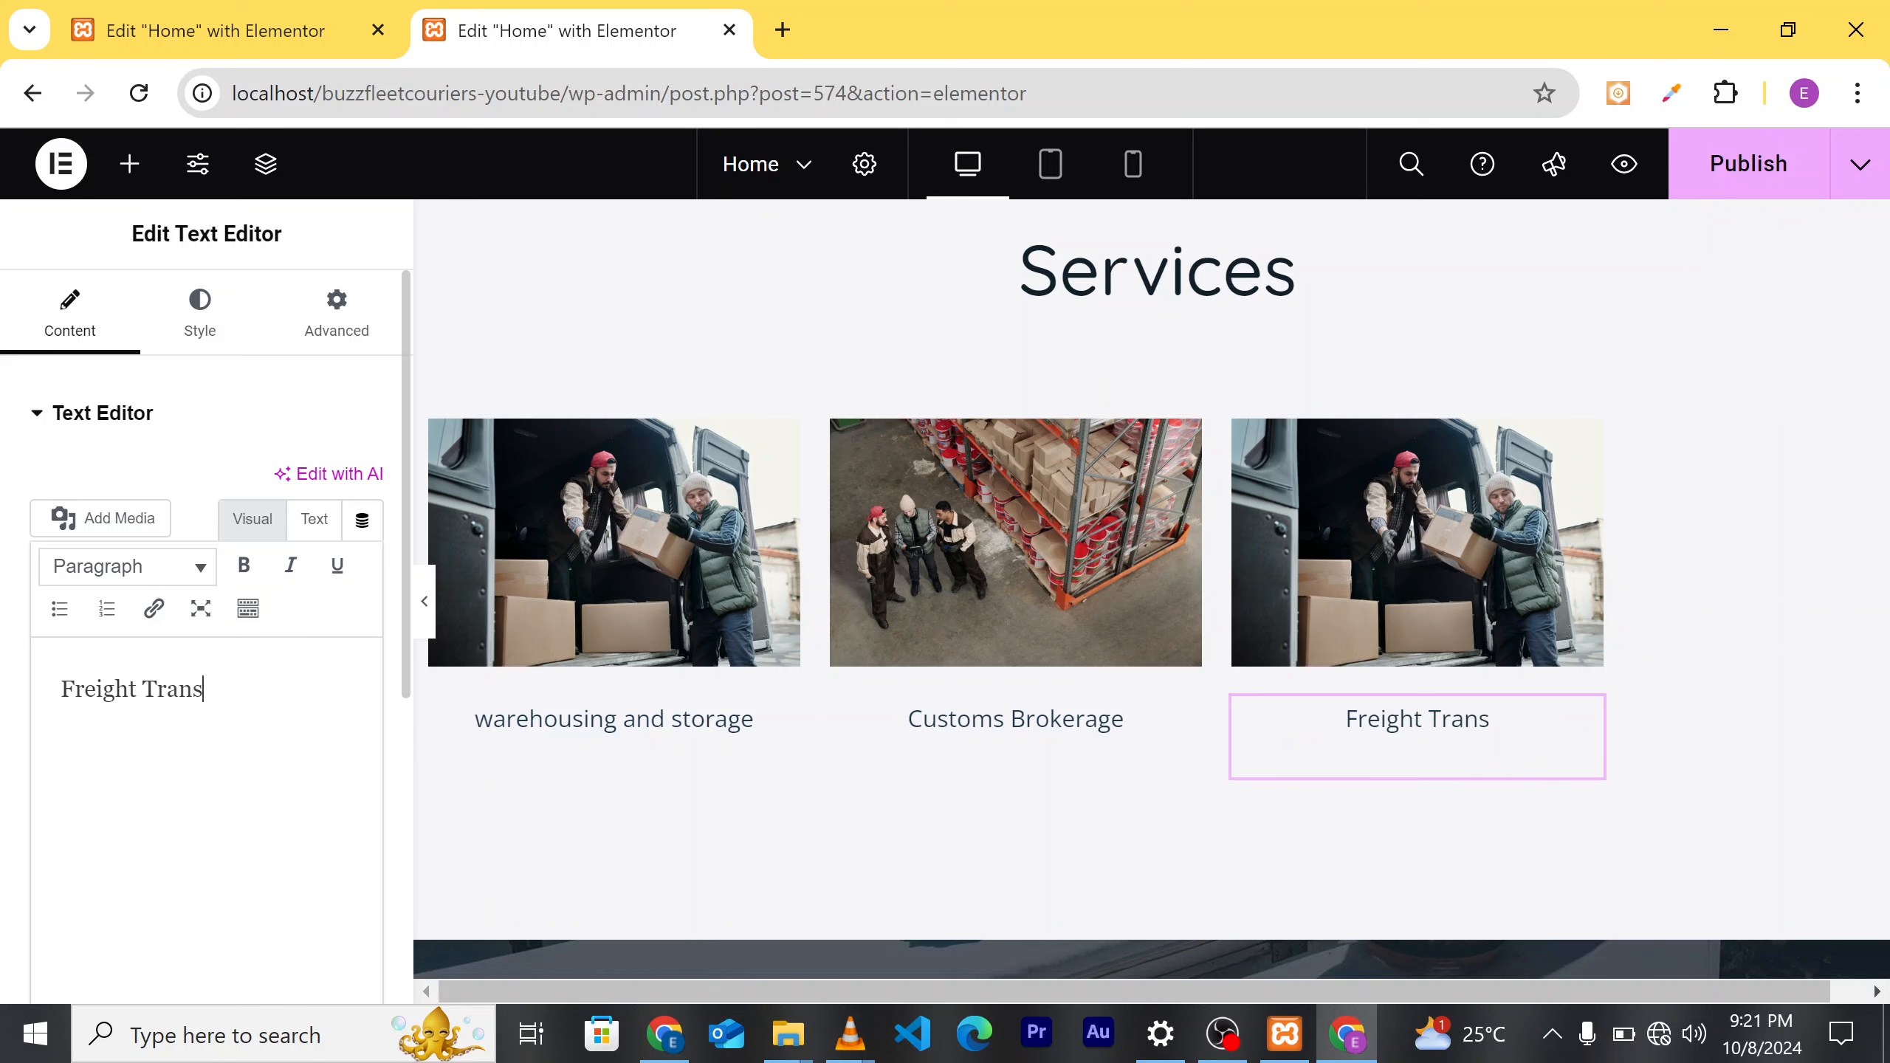
text(port)
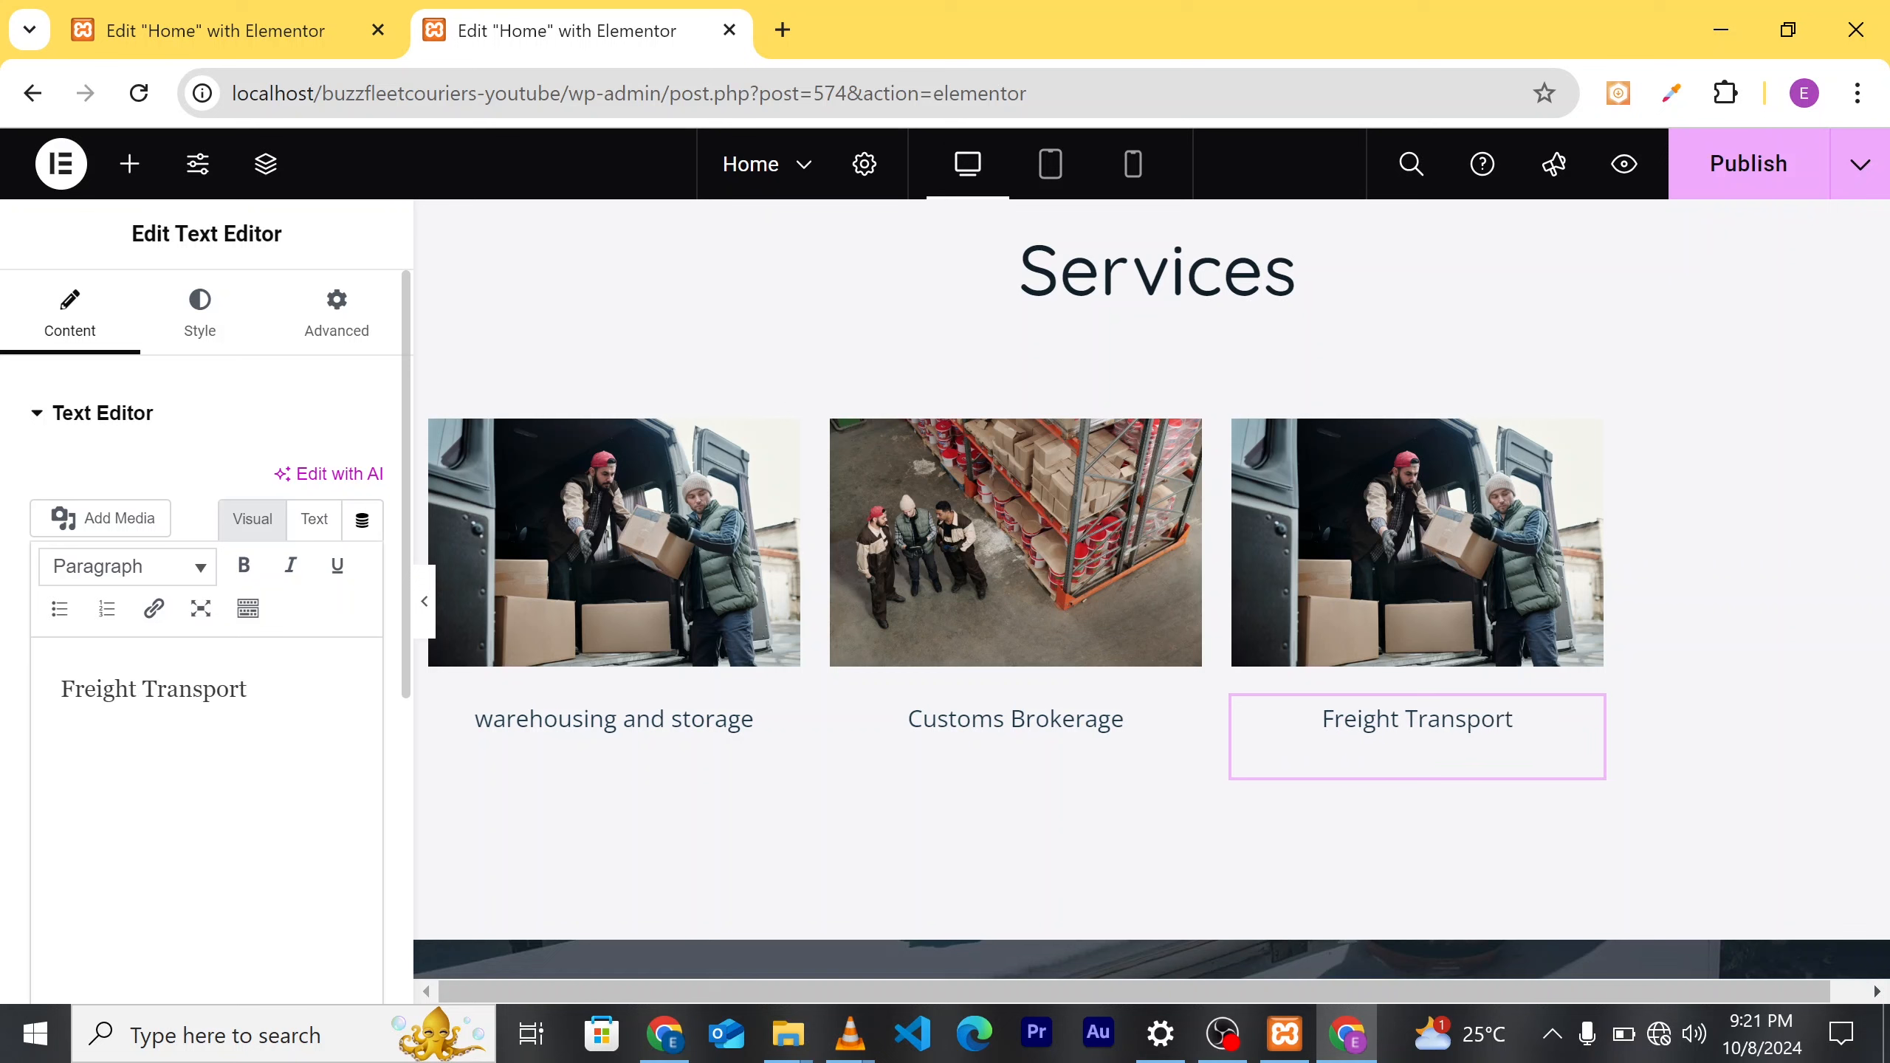
click(1472, 546)
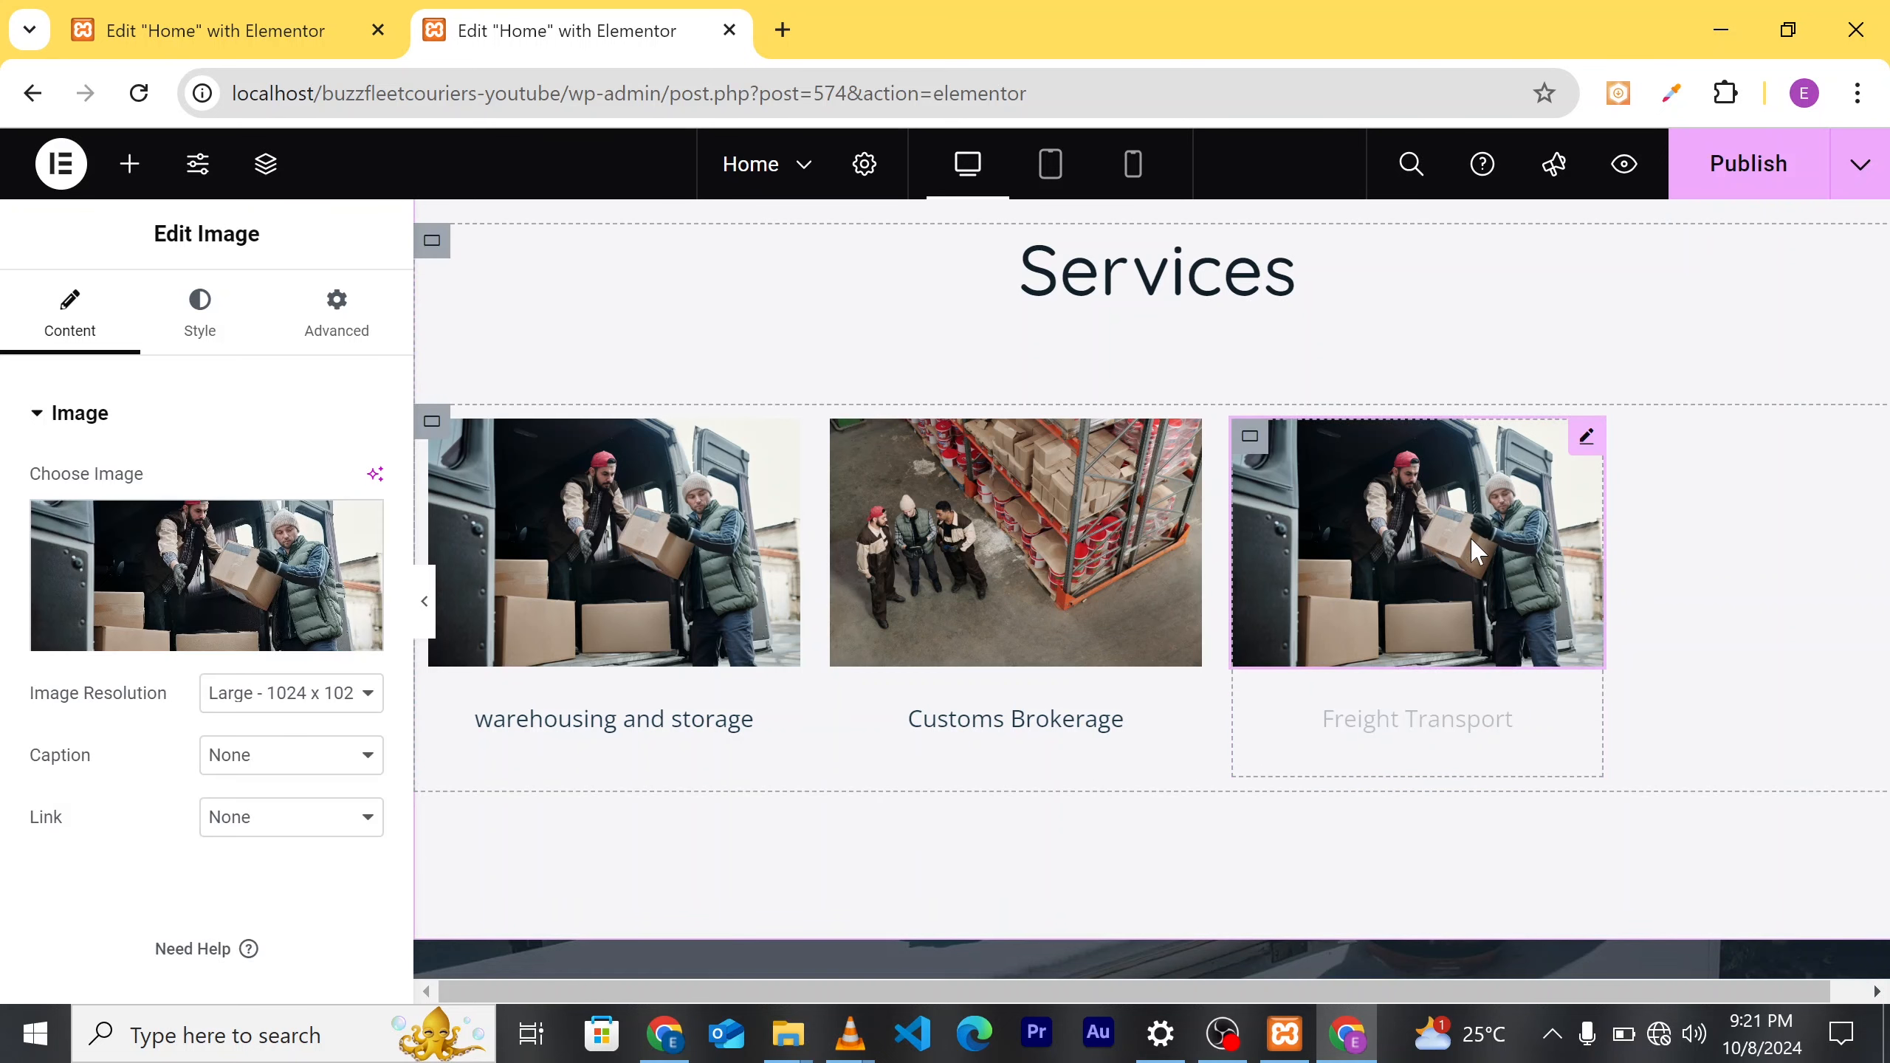
Step: Set the Freight Transport card's image to pexels-mandiri-abadi-396768996-15016523.jpg, showing workers packing boxes
click(168, 644)
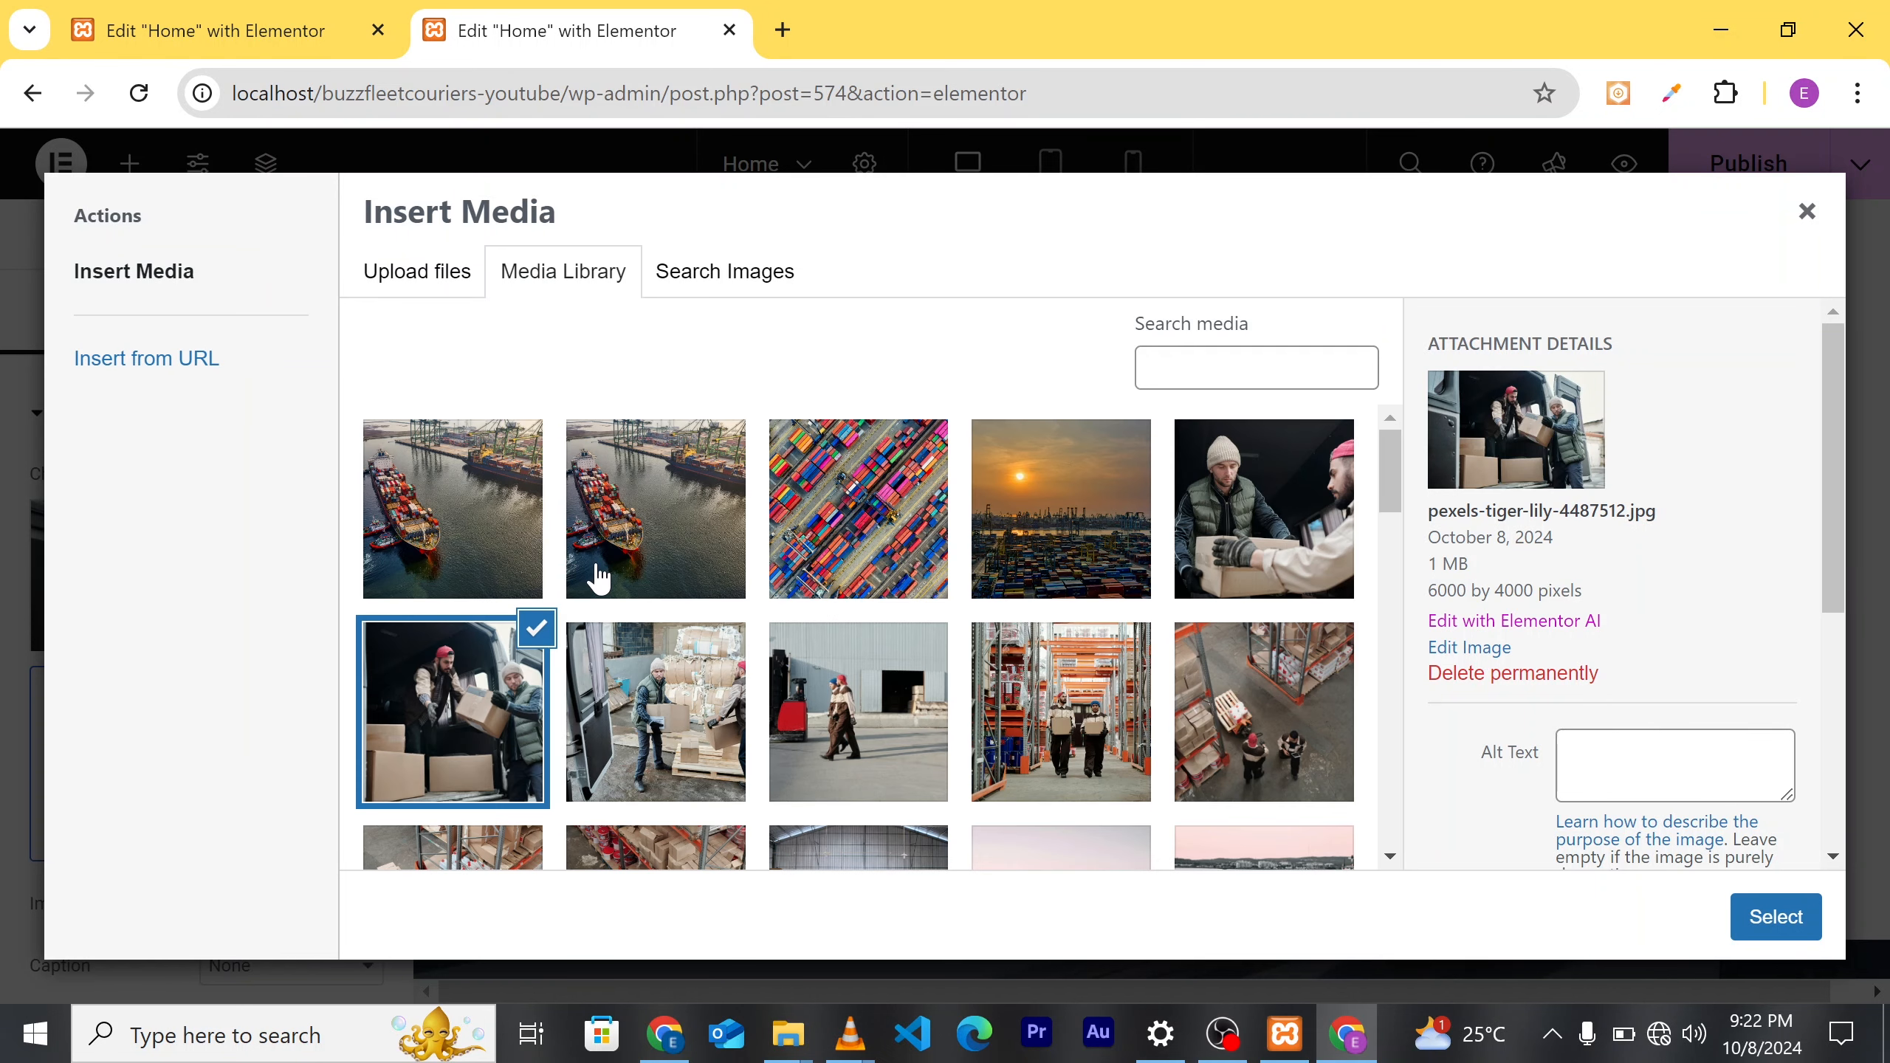
scroll(934, 677, down, 3)
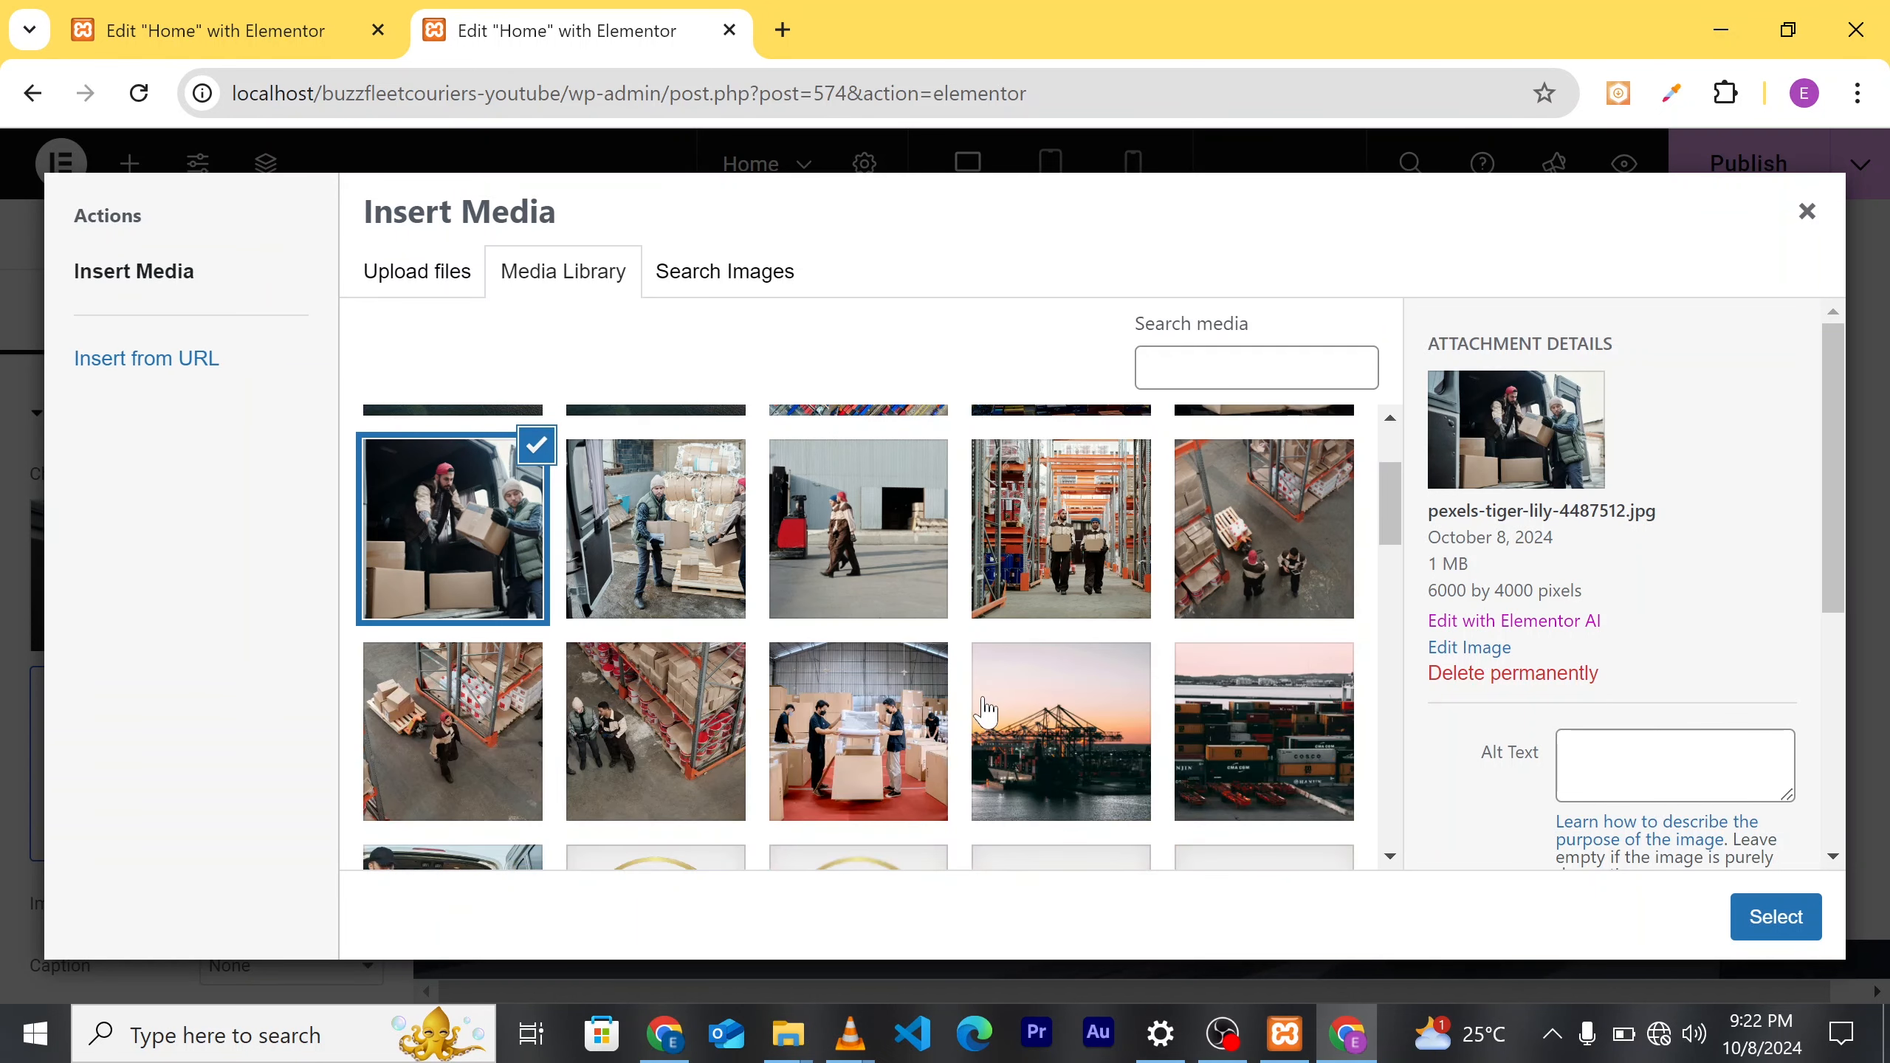
click(877, 741)
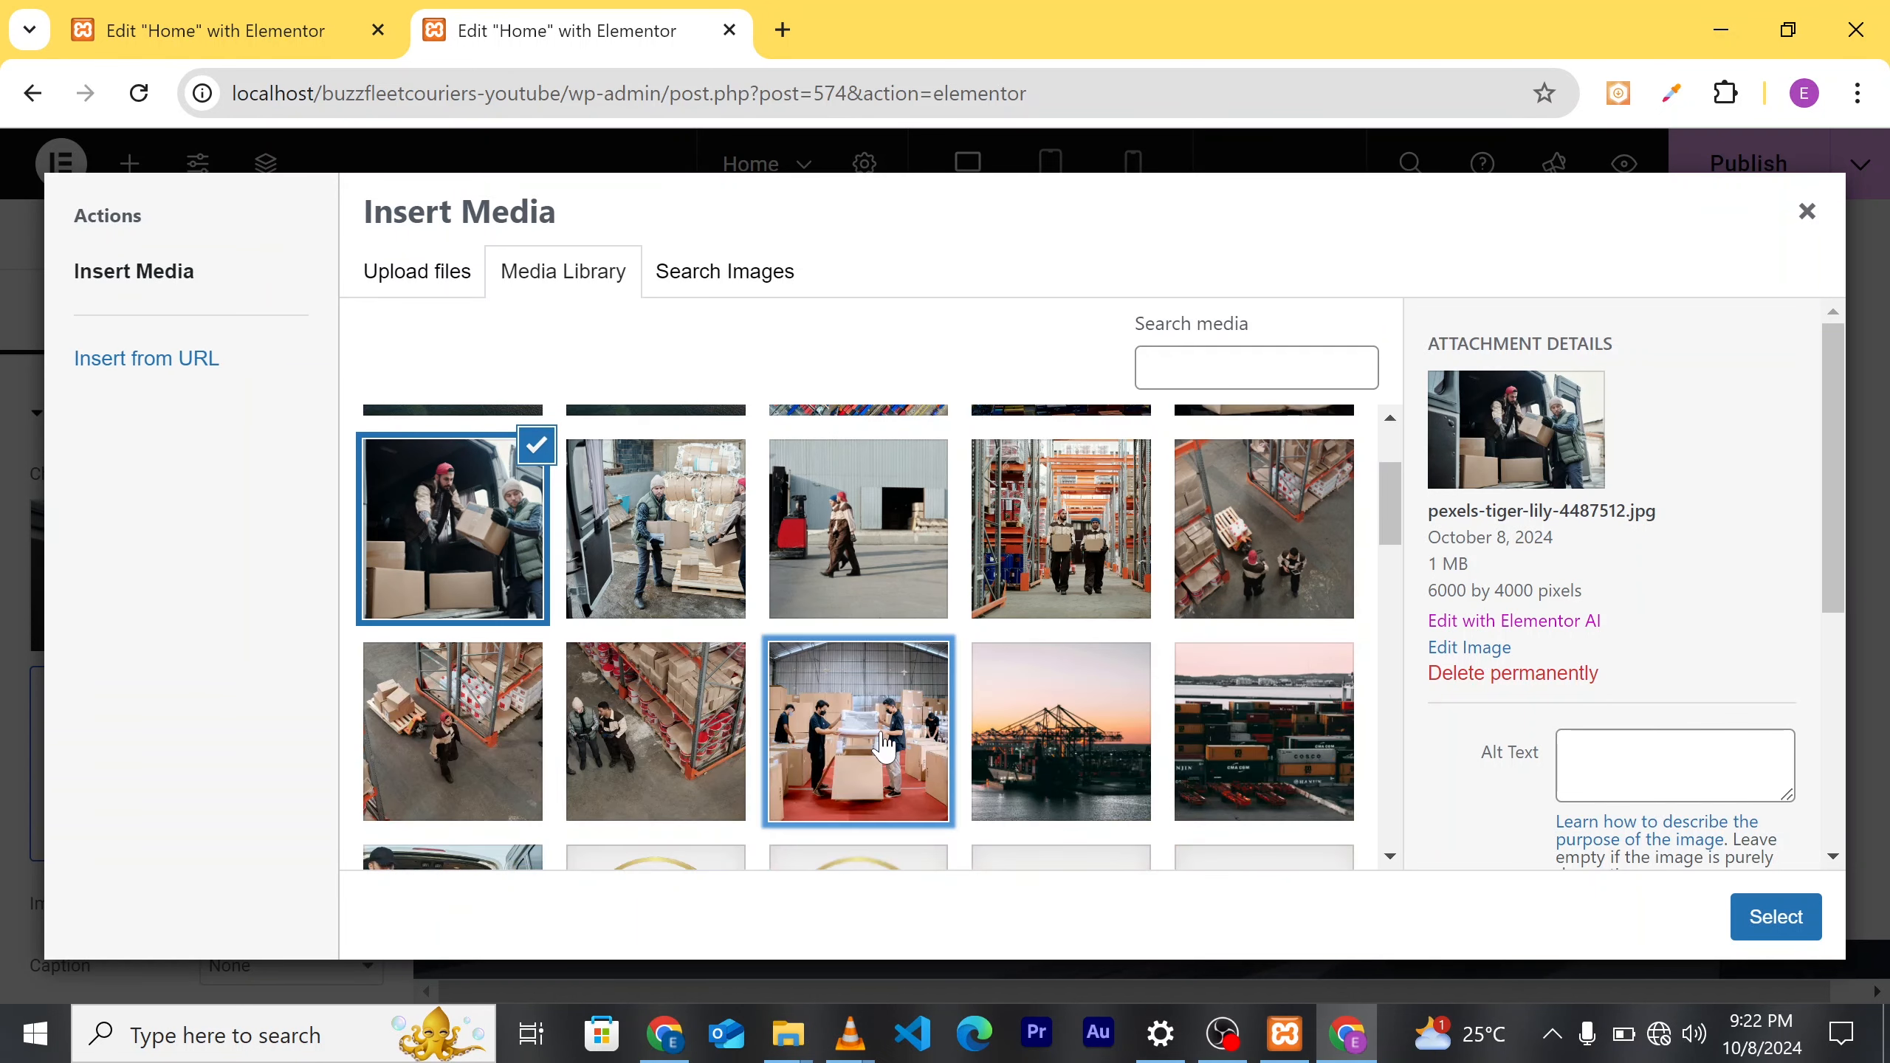
click(1766, 922)
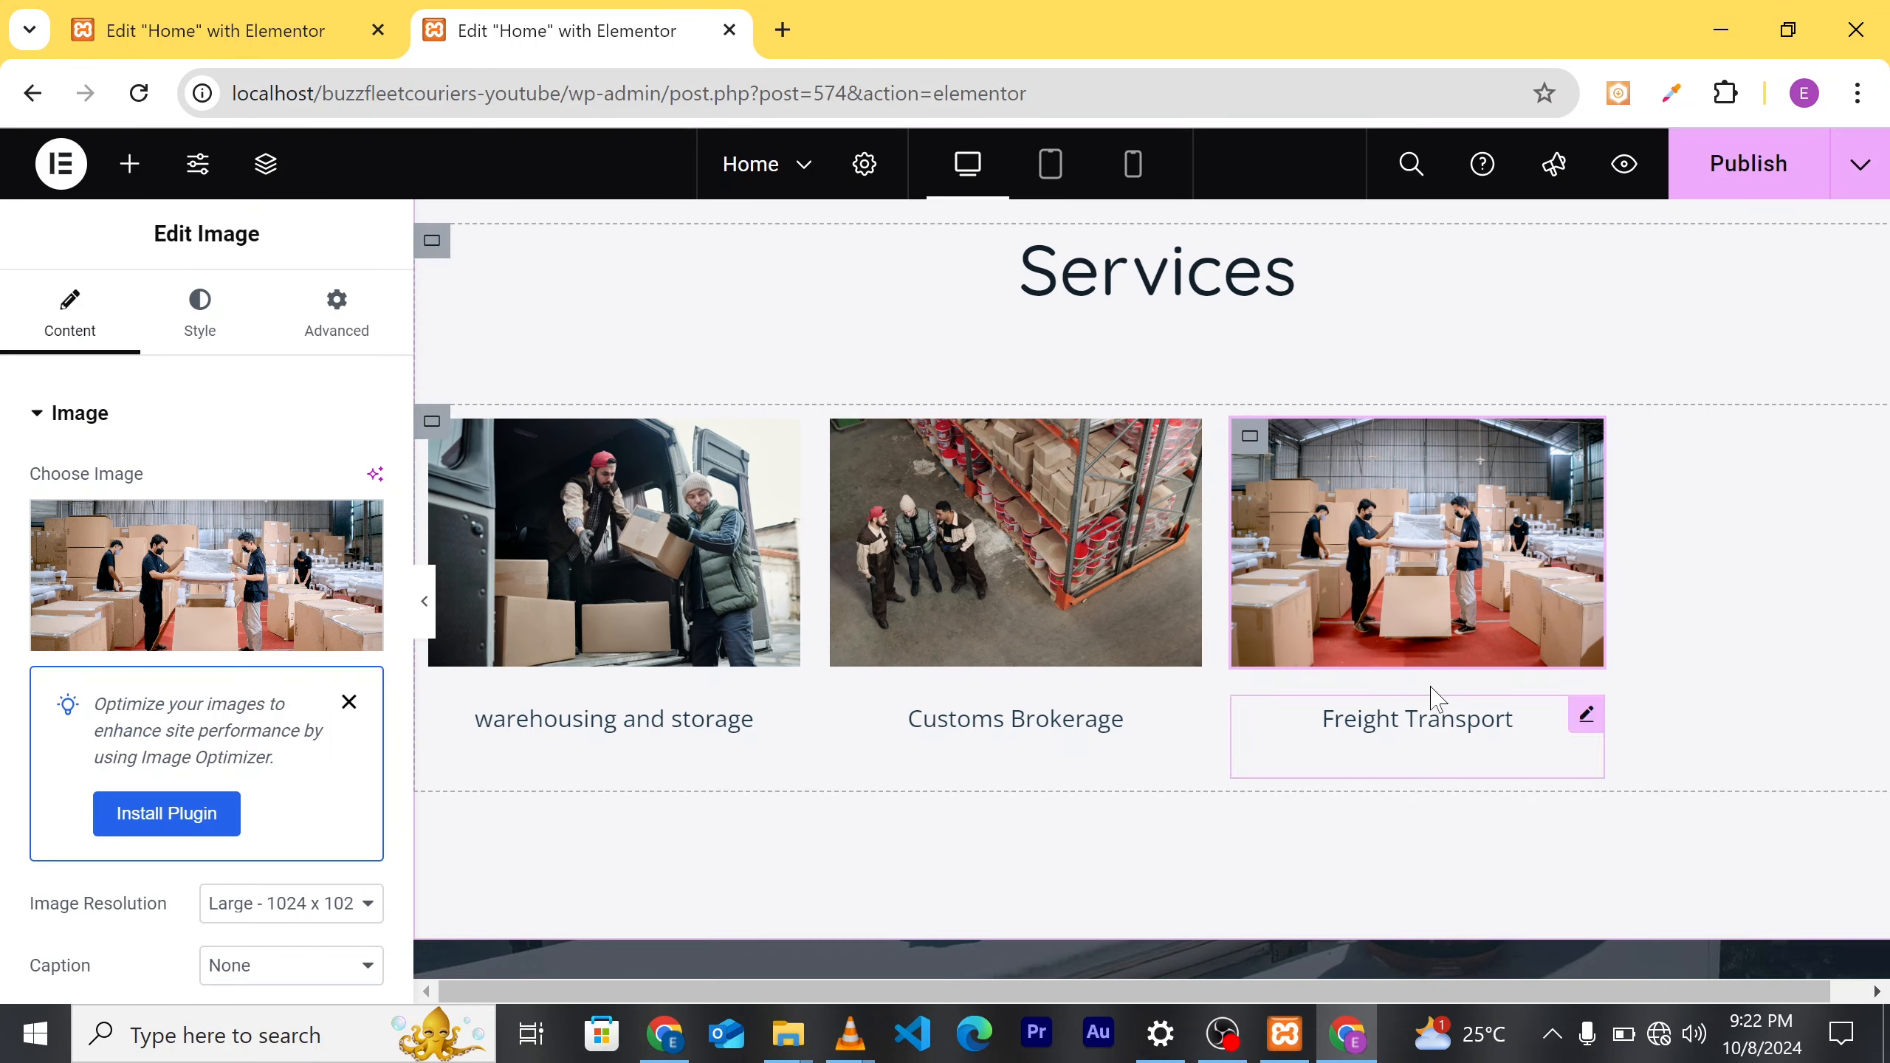
scroll(1438, 699, down, 2)
scroll(1430, 701, up, 2)
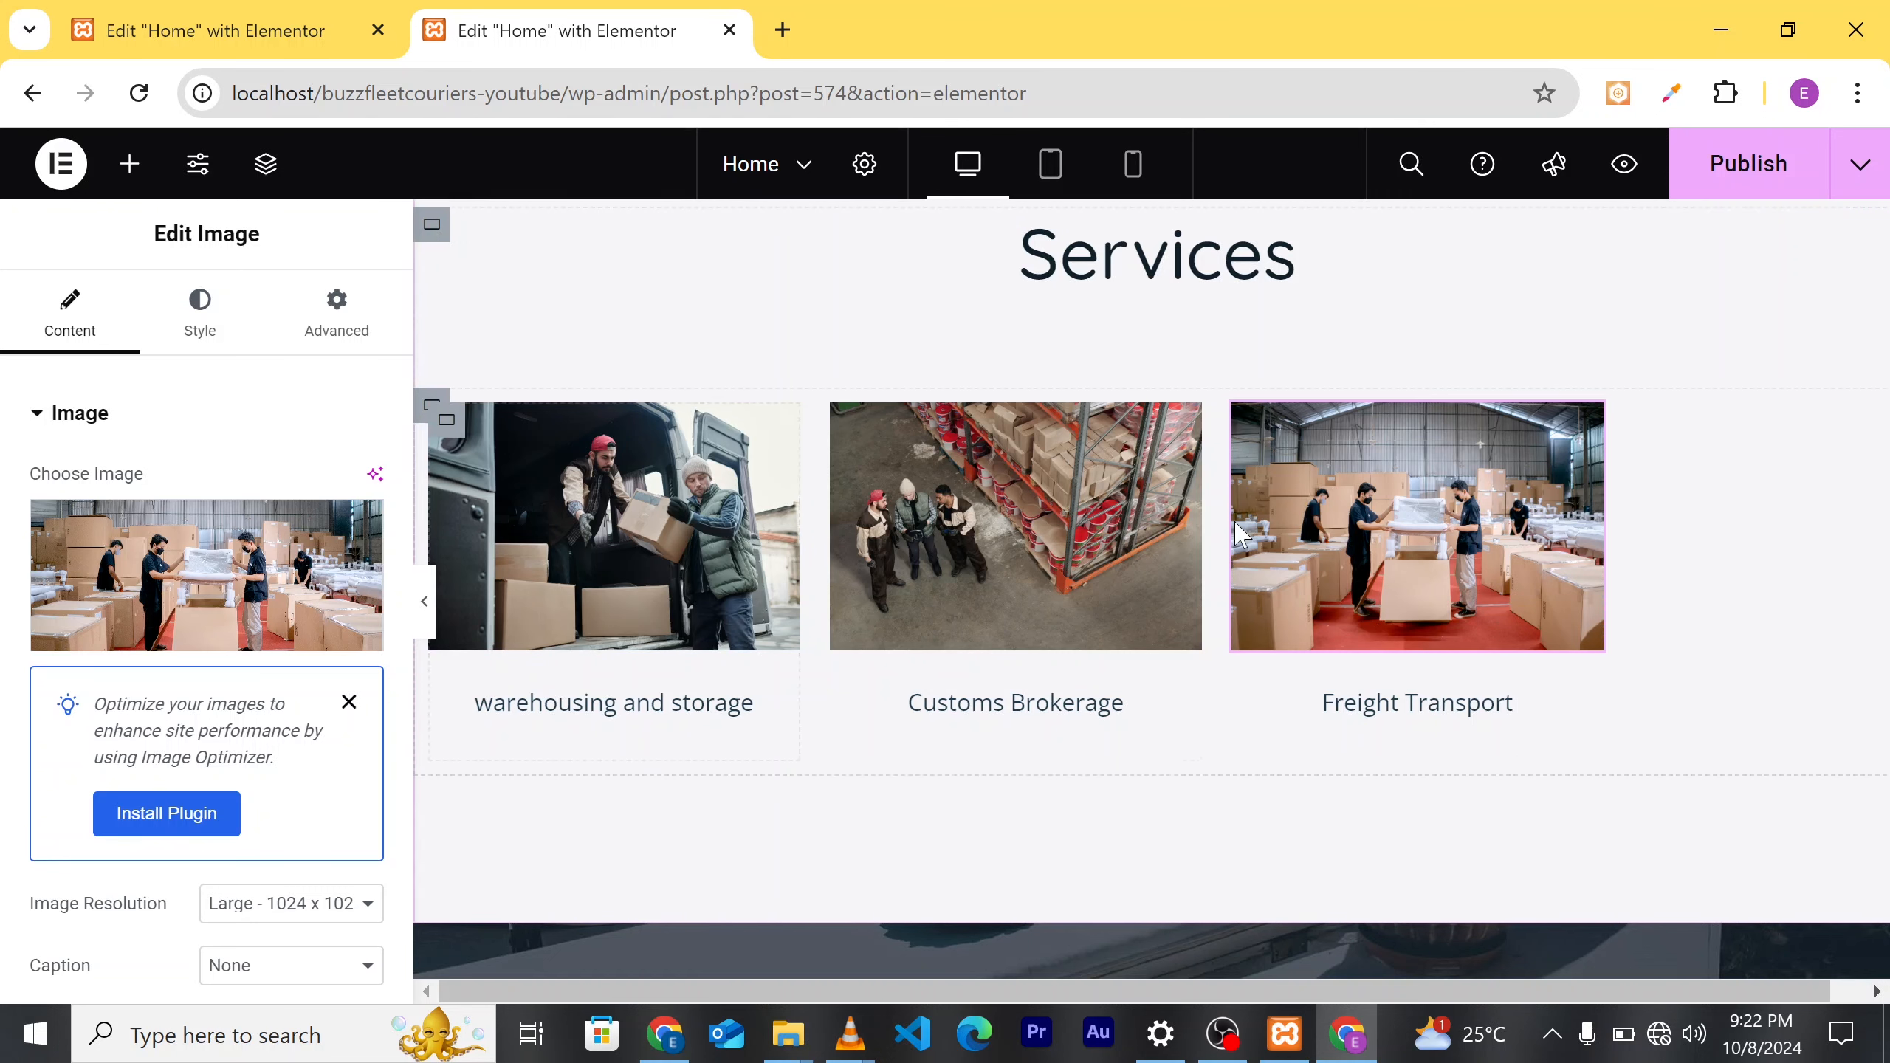
scroll(1300, 423, up, 1)
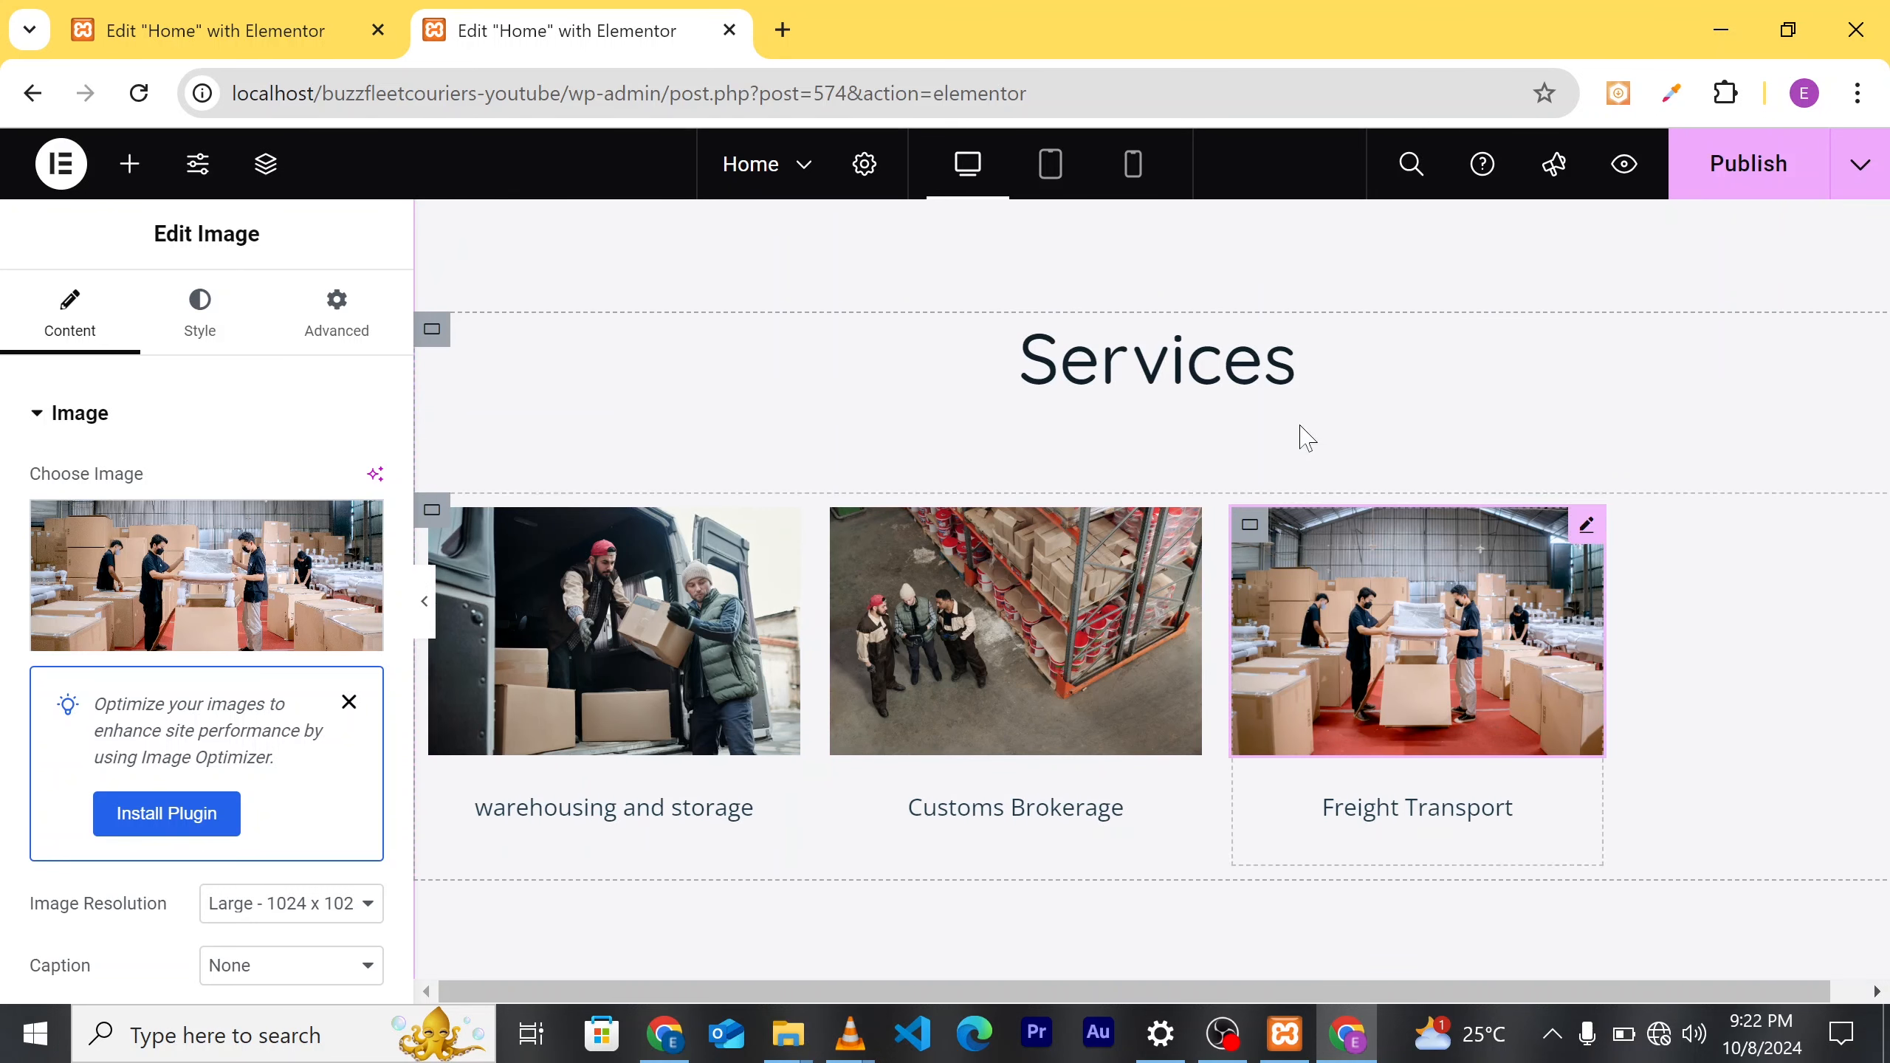
Step: Publish the homepage, review the live preview, and reopen it with Edit with Elementor
click(1736, 165)
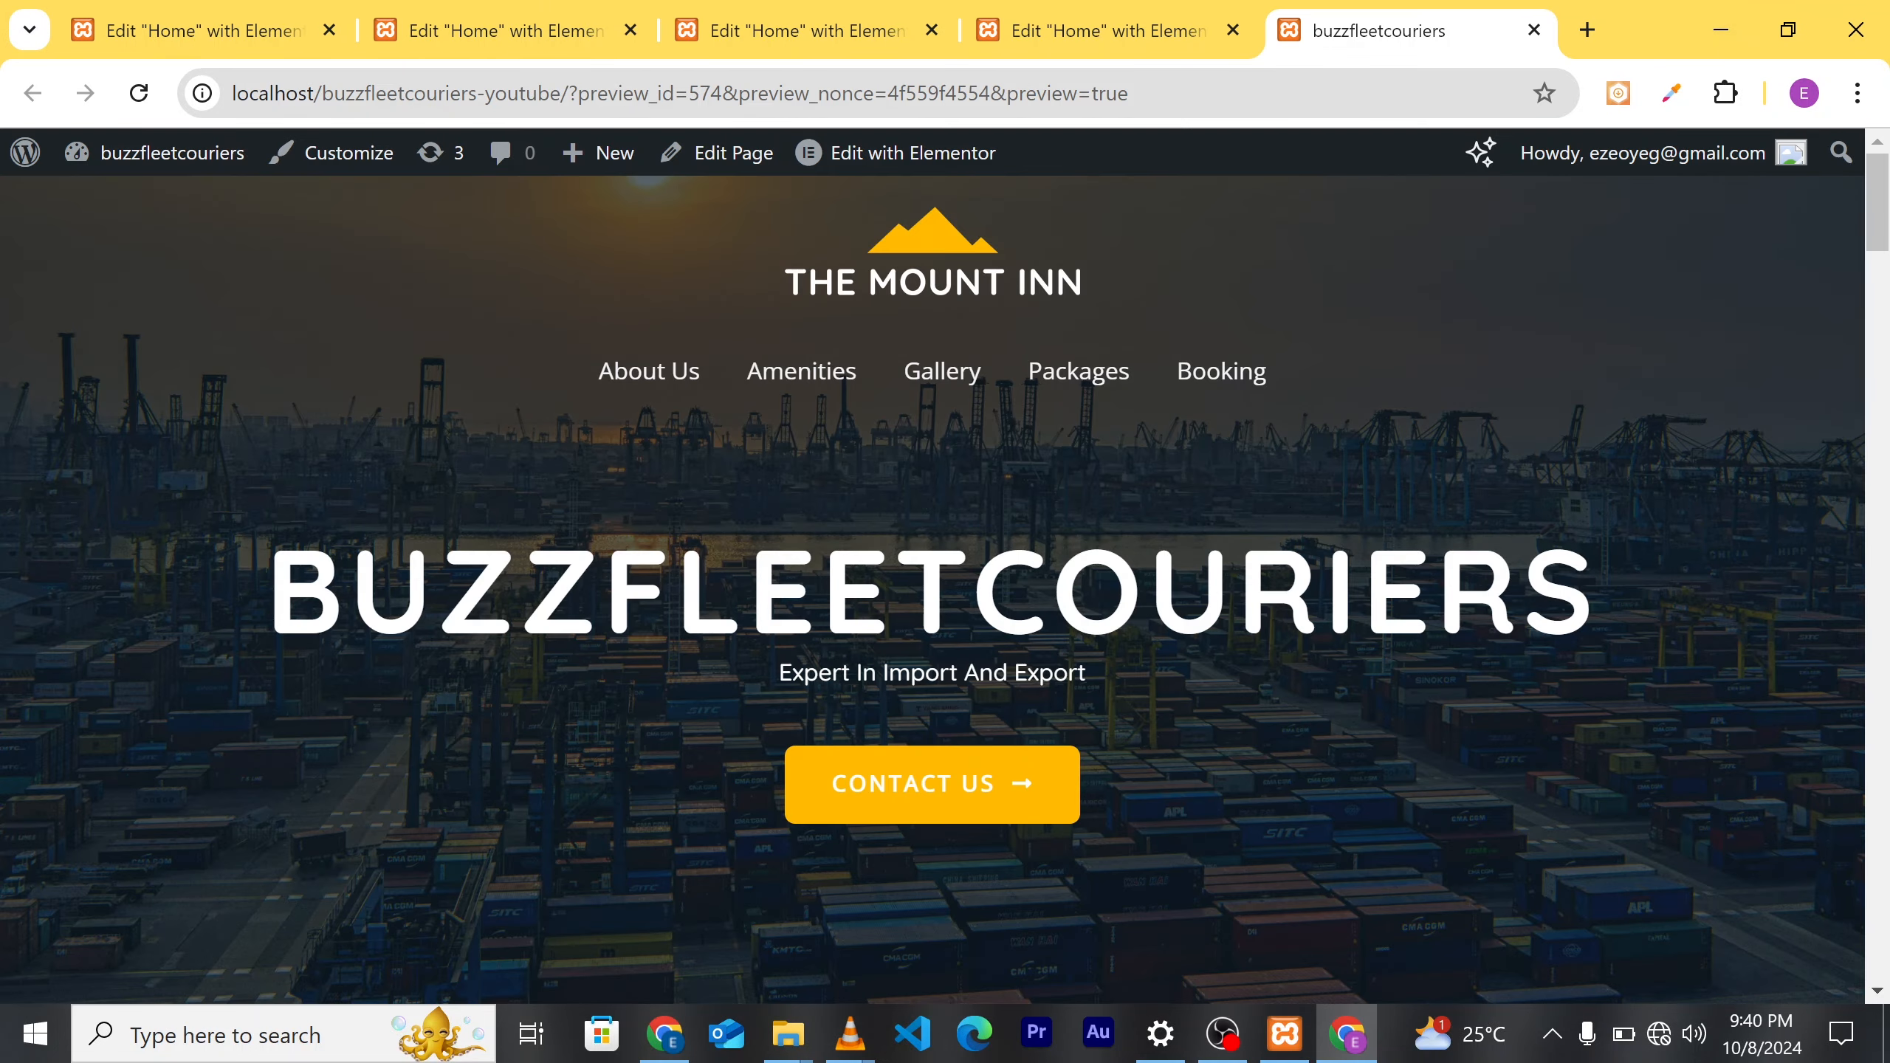
scroll(933, 566, down, 3)
scroll(933, 565, up, 3)
click(917, 154)
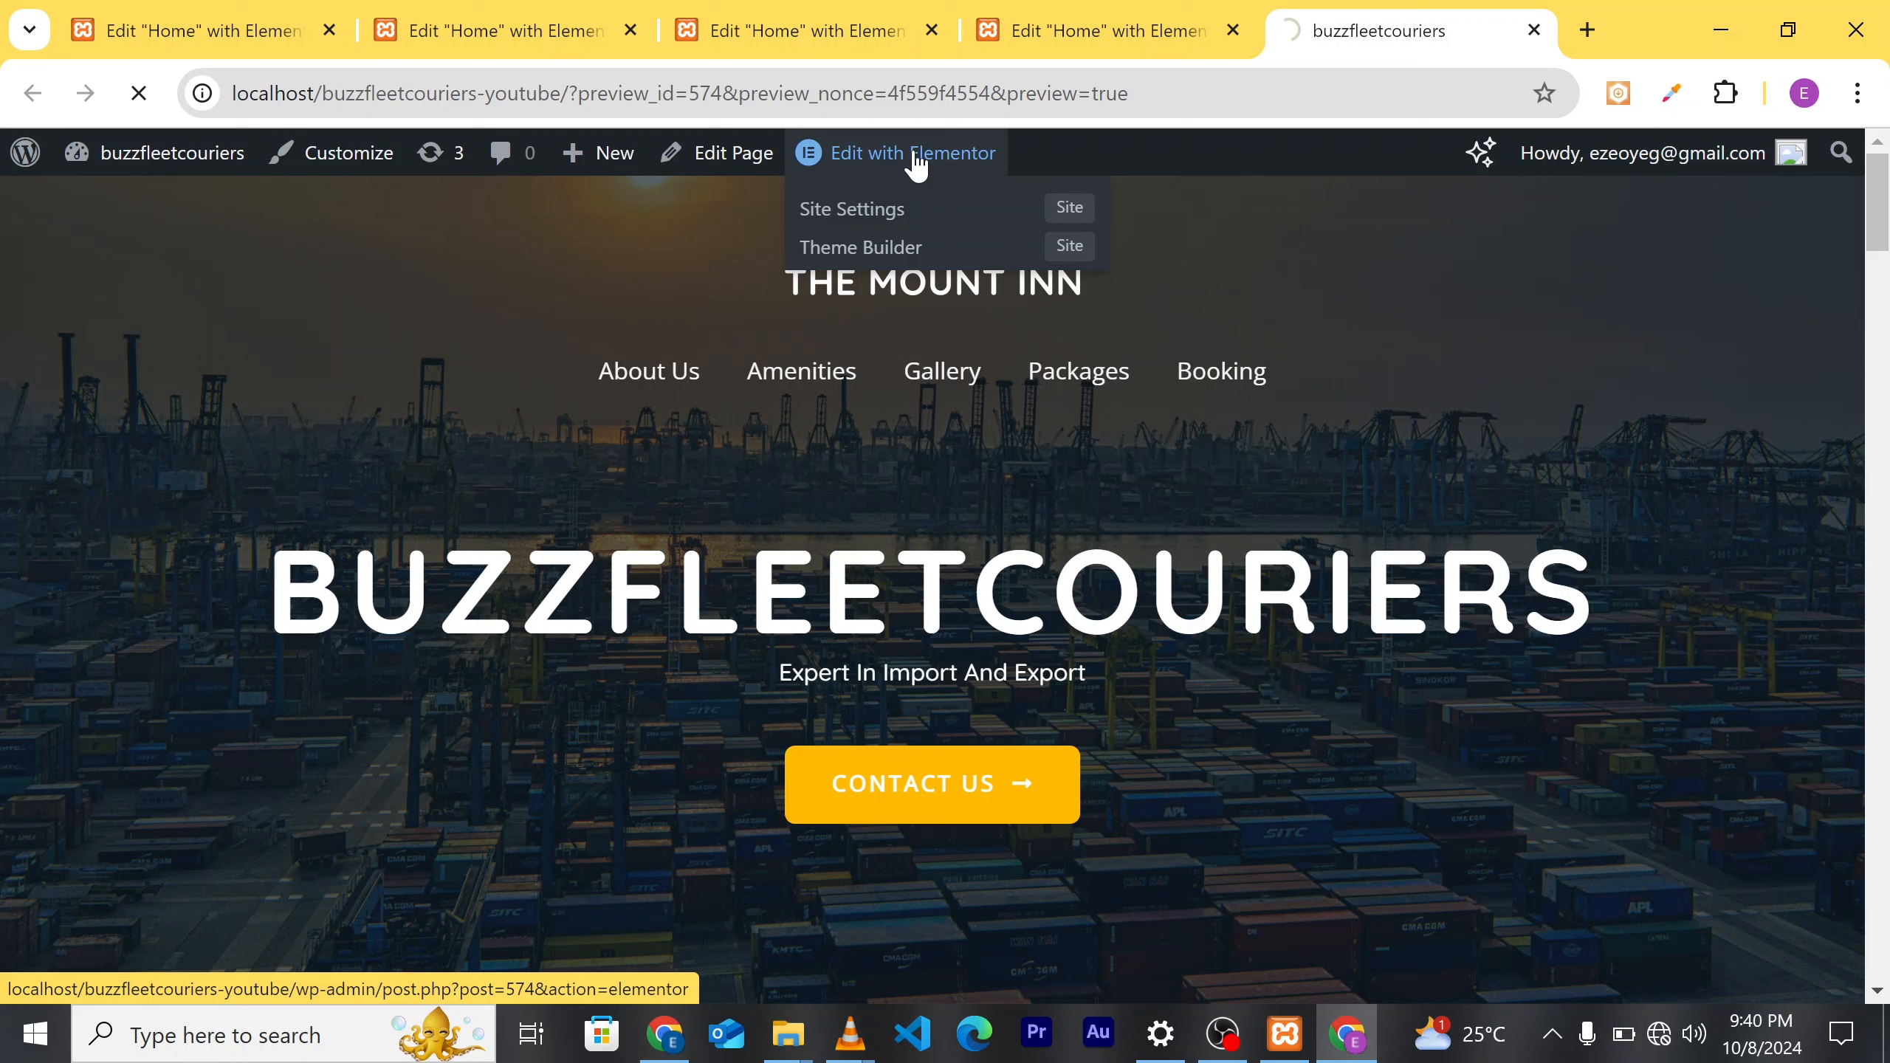
click(917, 160)
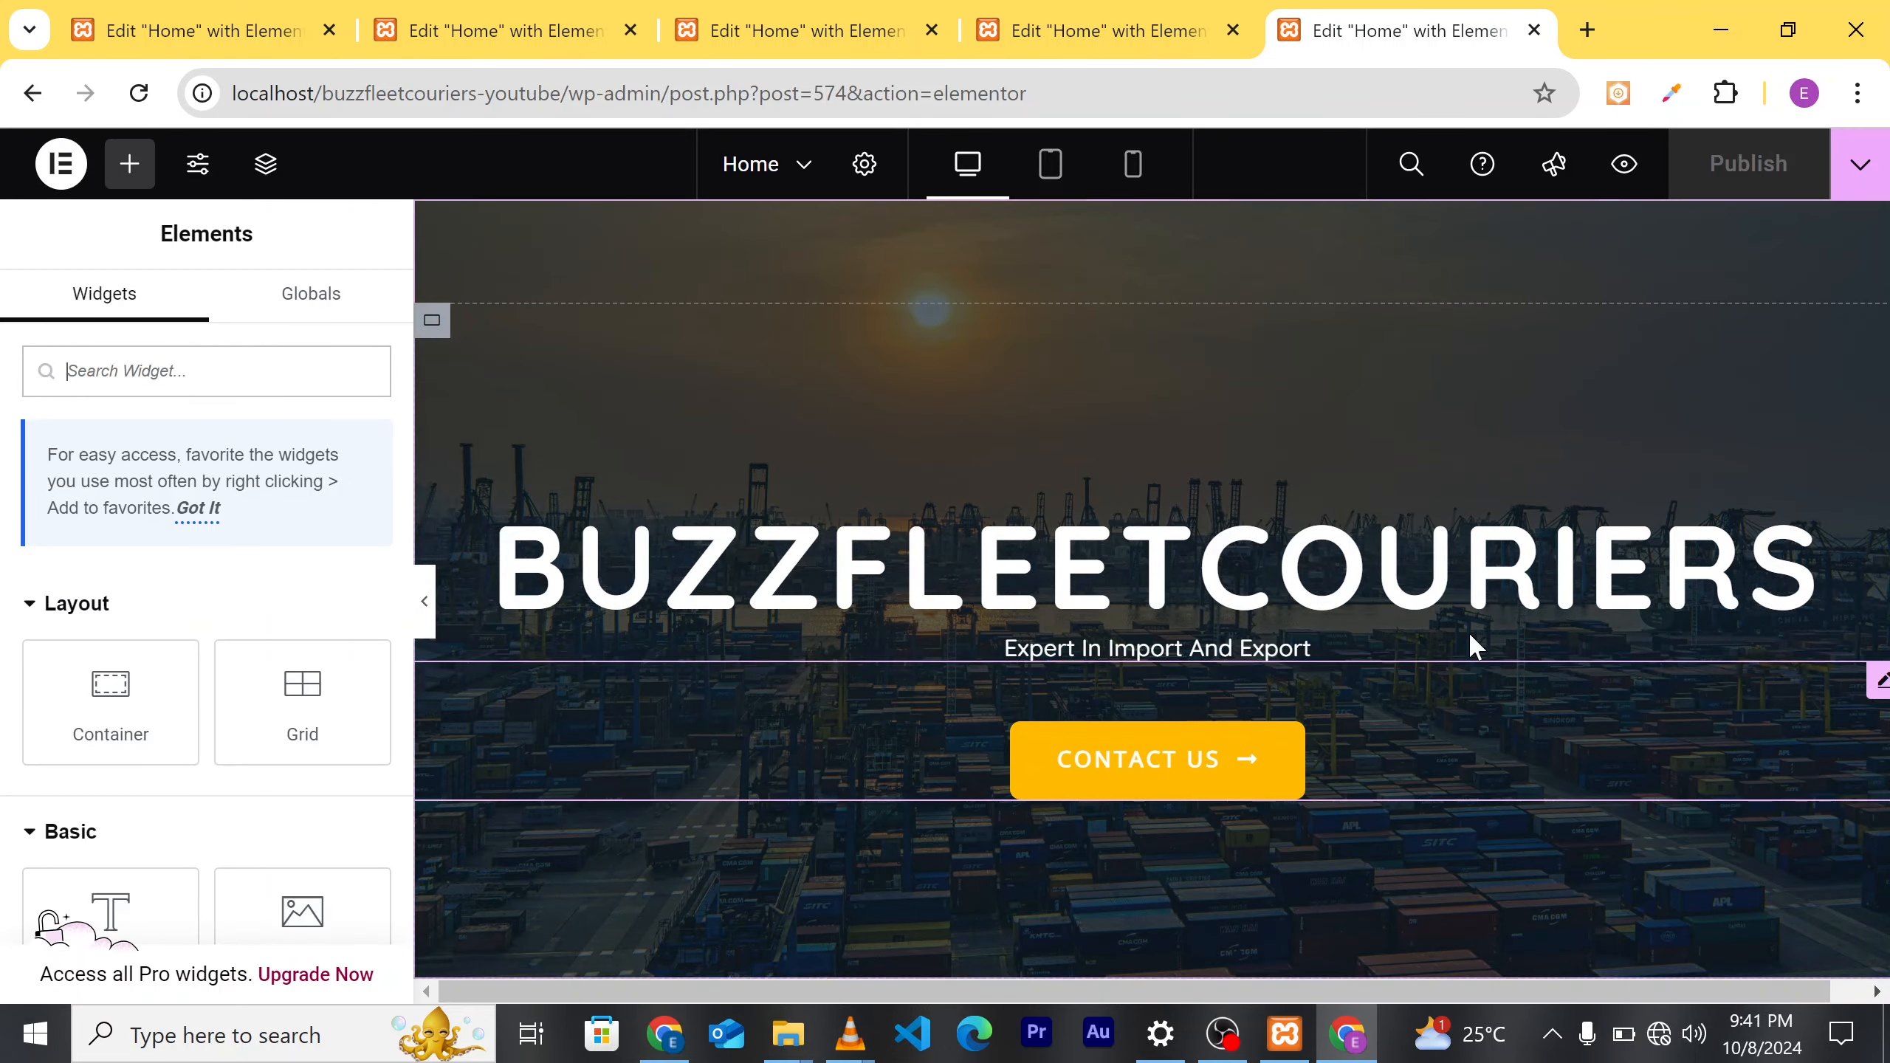
Step: Scroll to the Services section and select the container holding its three cards
scroll(1468, 636, down, 6)
scroll(1490, 717, down, 5)
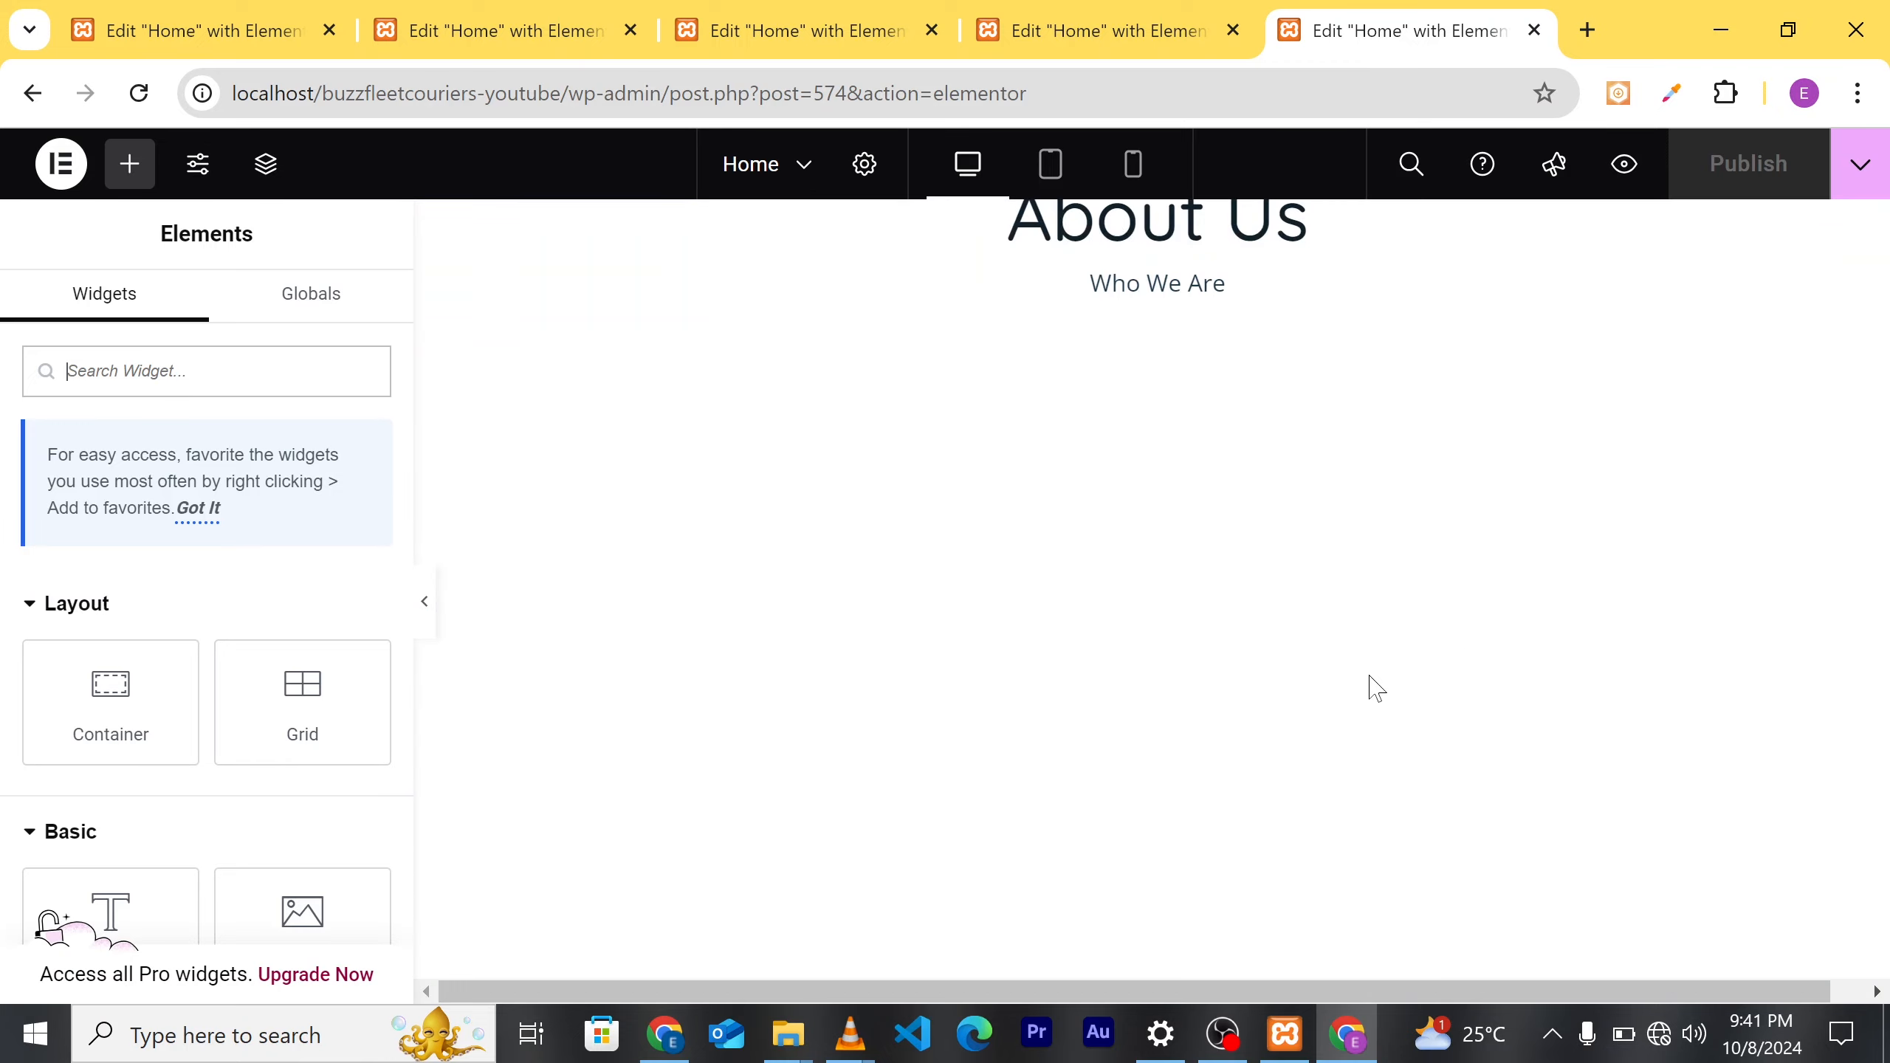
scroll(1443, 692, down, 10)
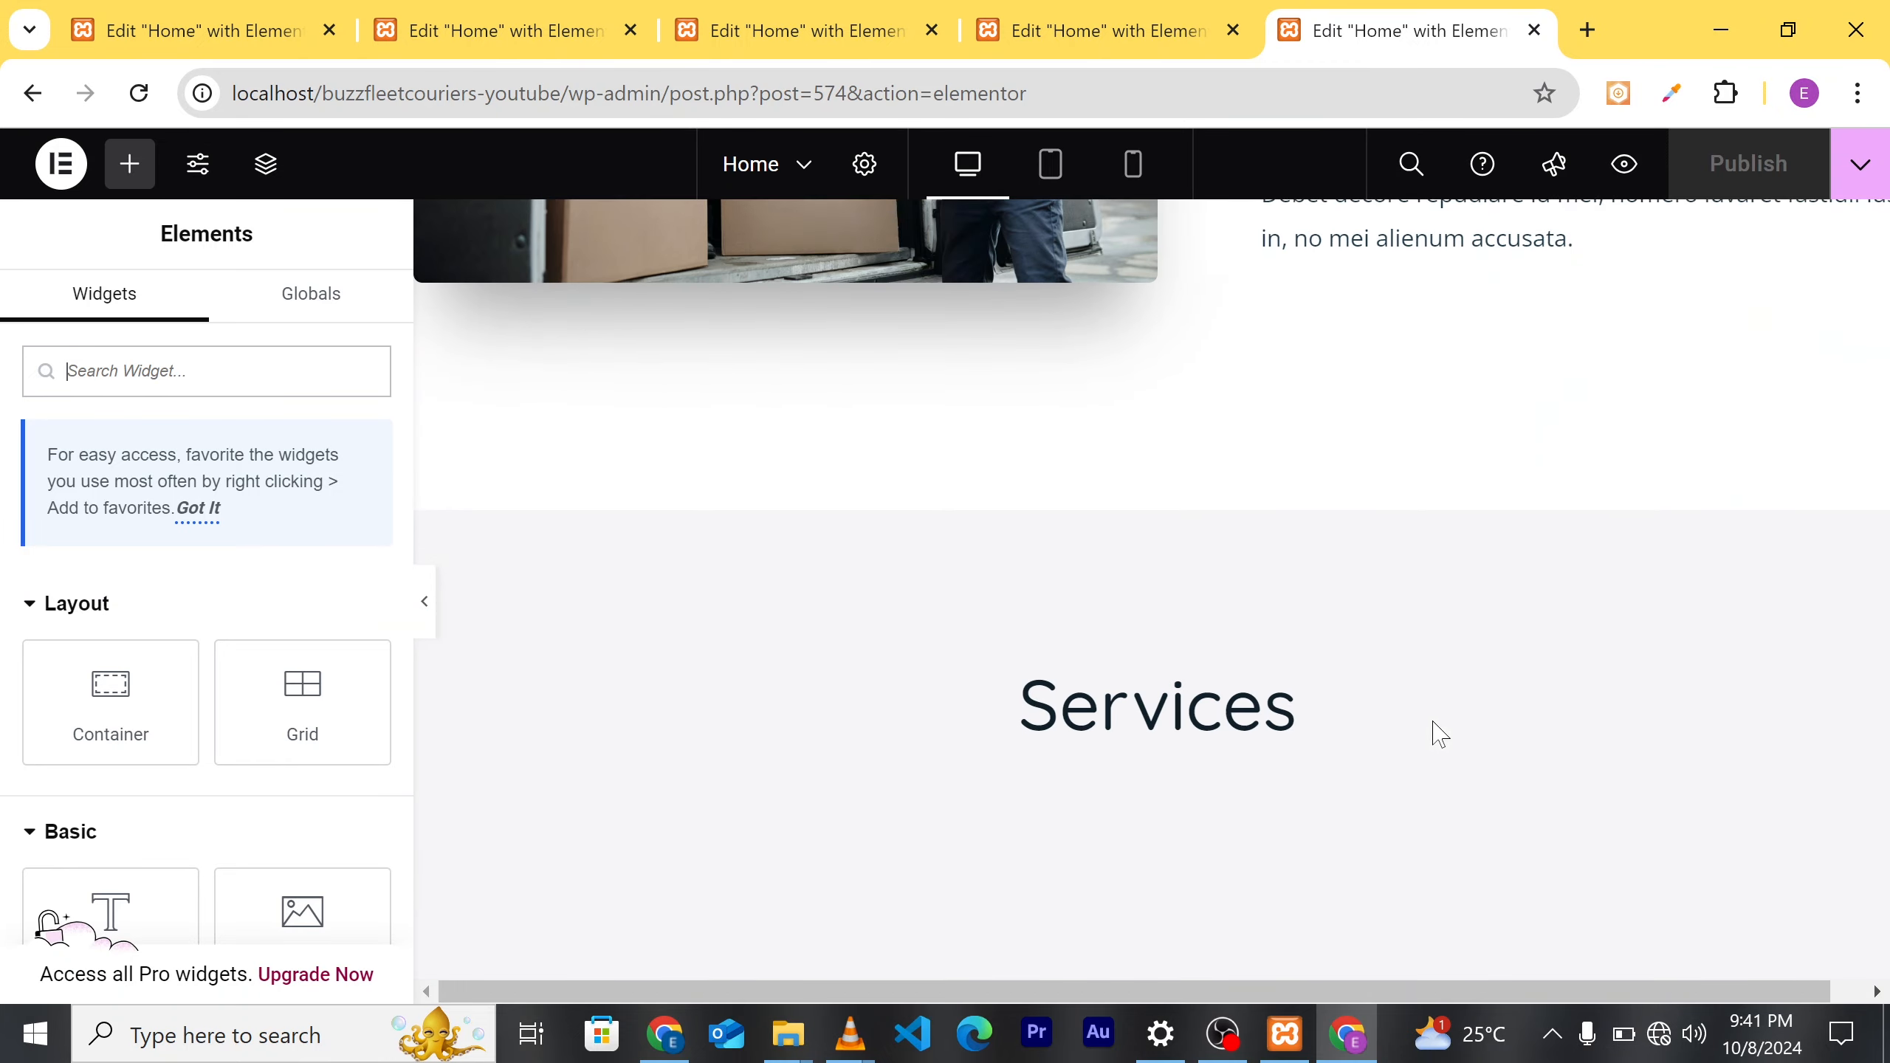
scroll(1396, 626, up, 1)
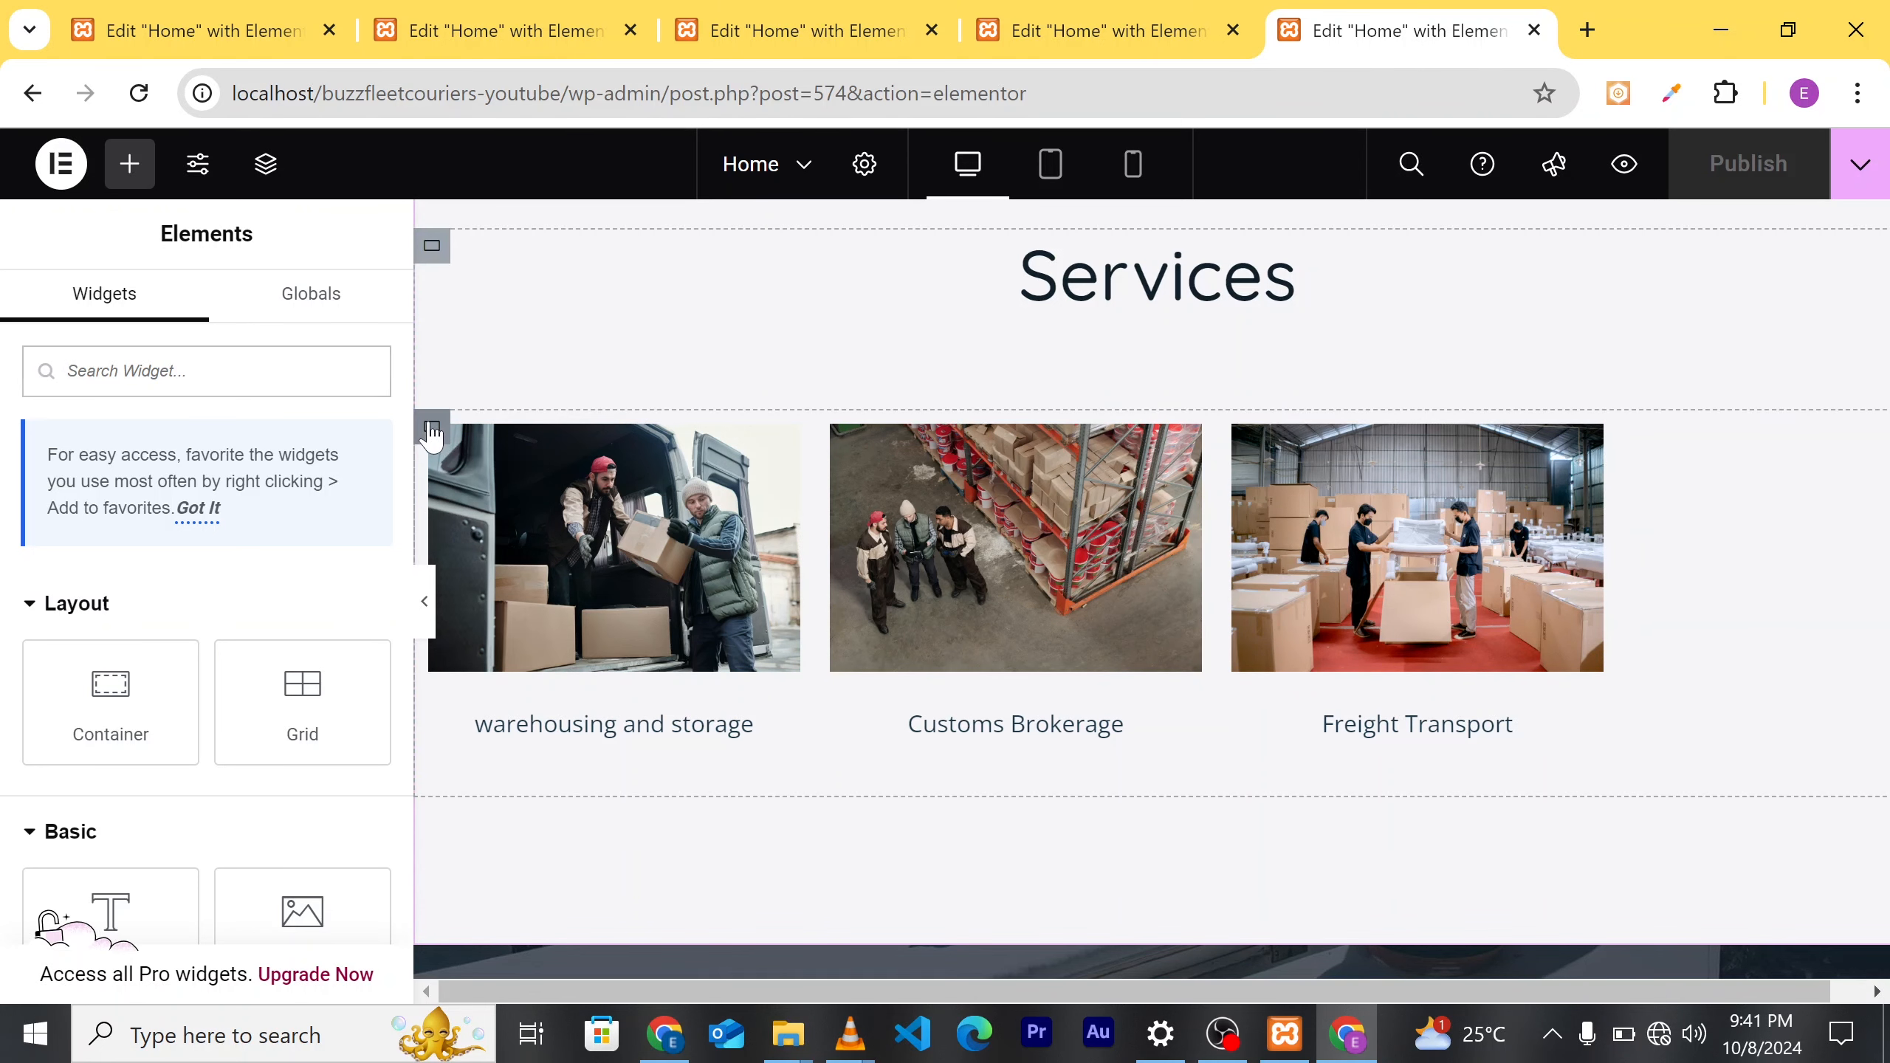
click(432, 432)
scroll(1136, 535, up, 5)
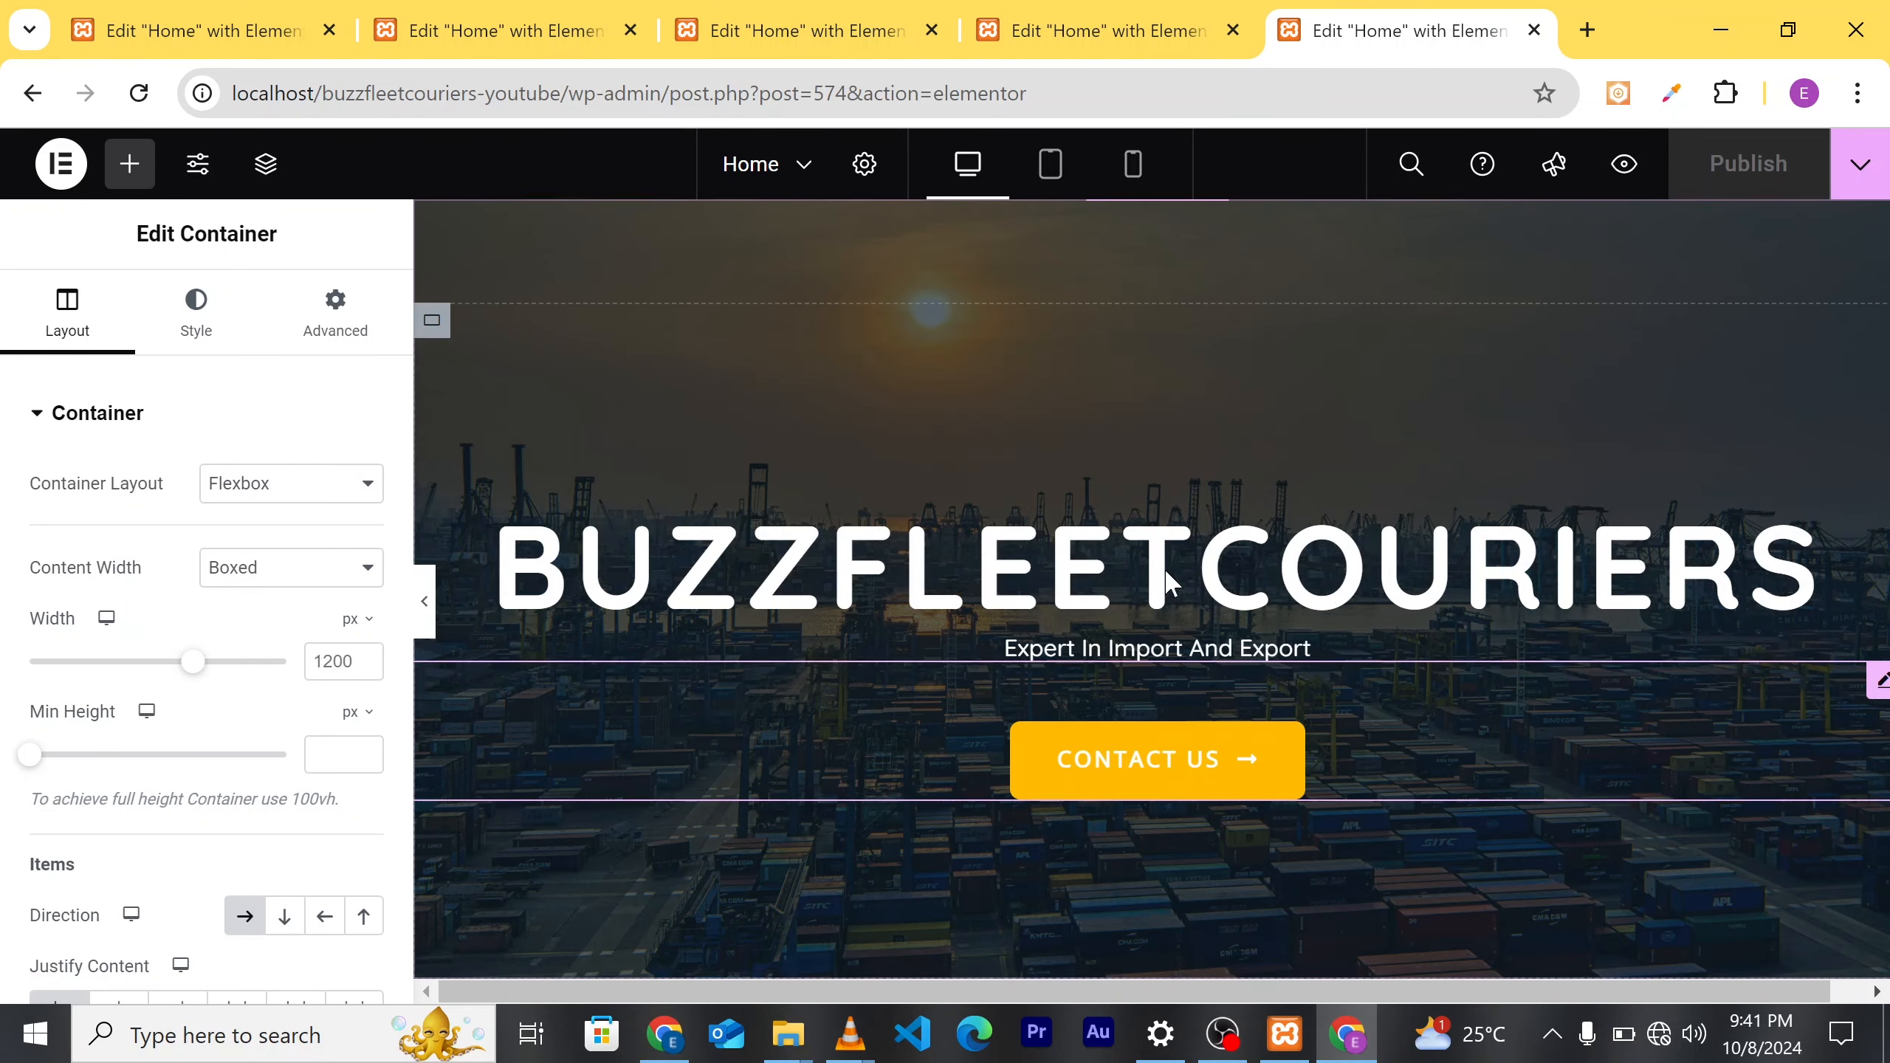
scroll(1498, 657, down, 15)
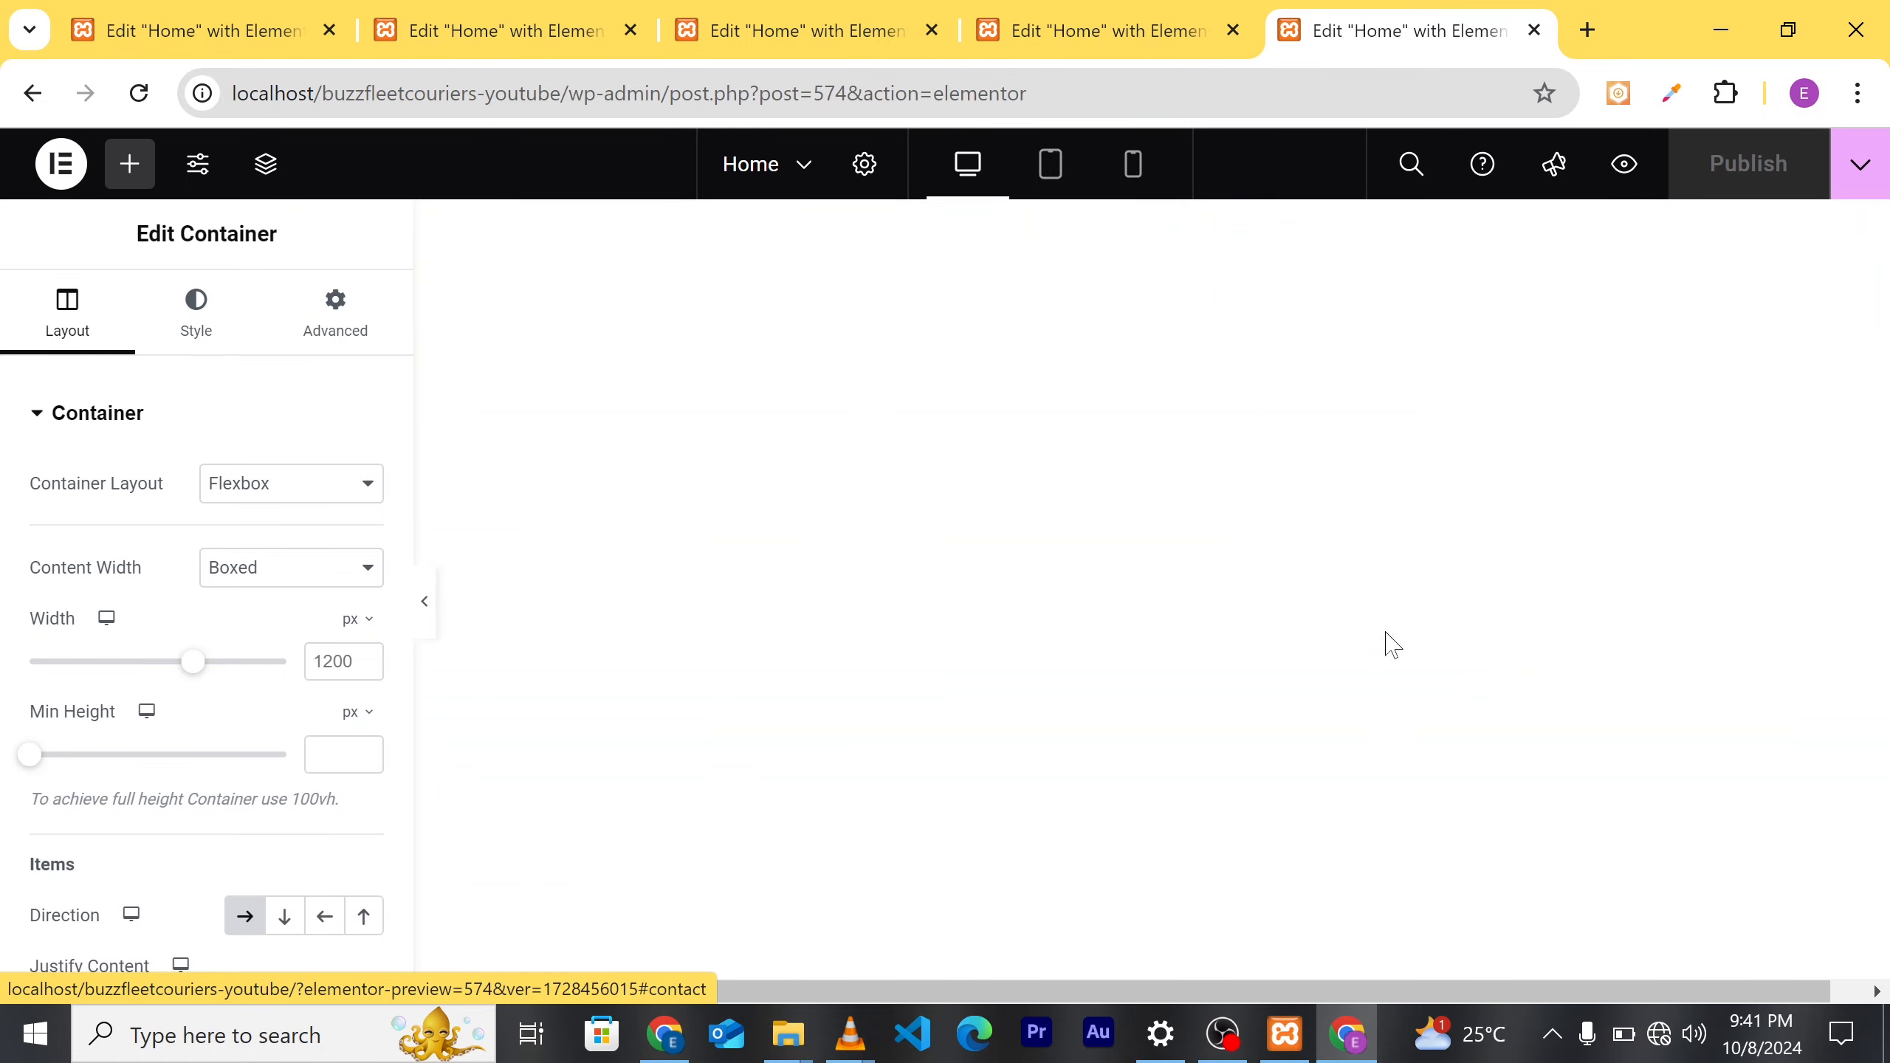
scroll(1303, 648, down, 10)
scroll(1307, 656, up, 6)
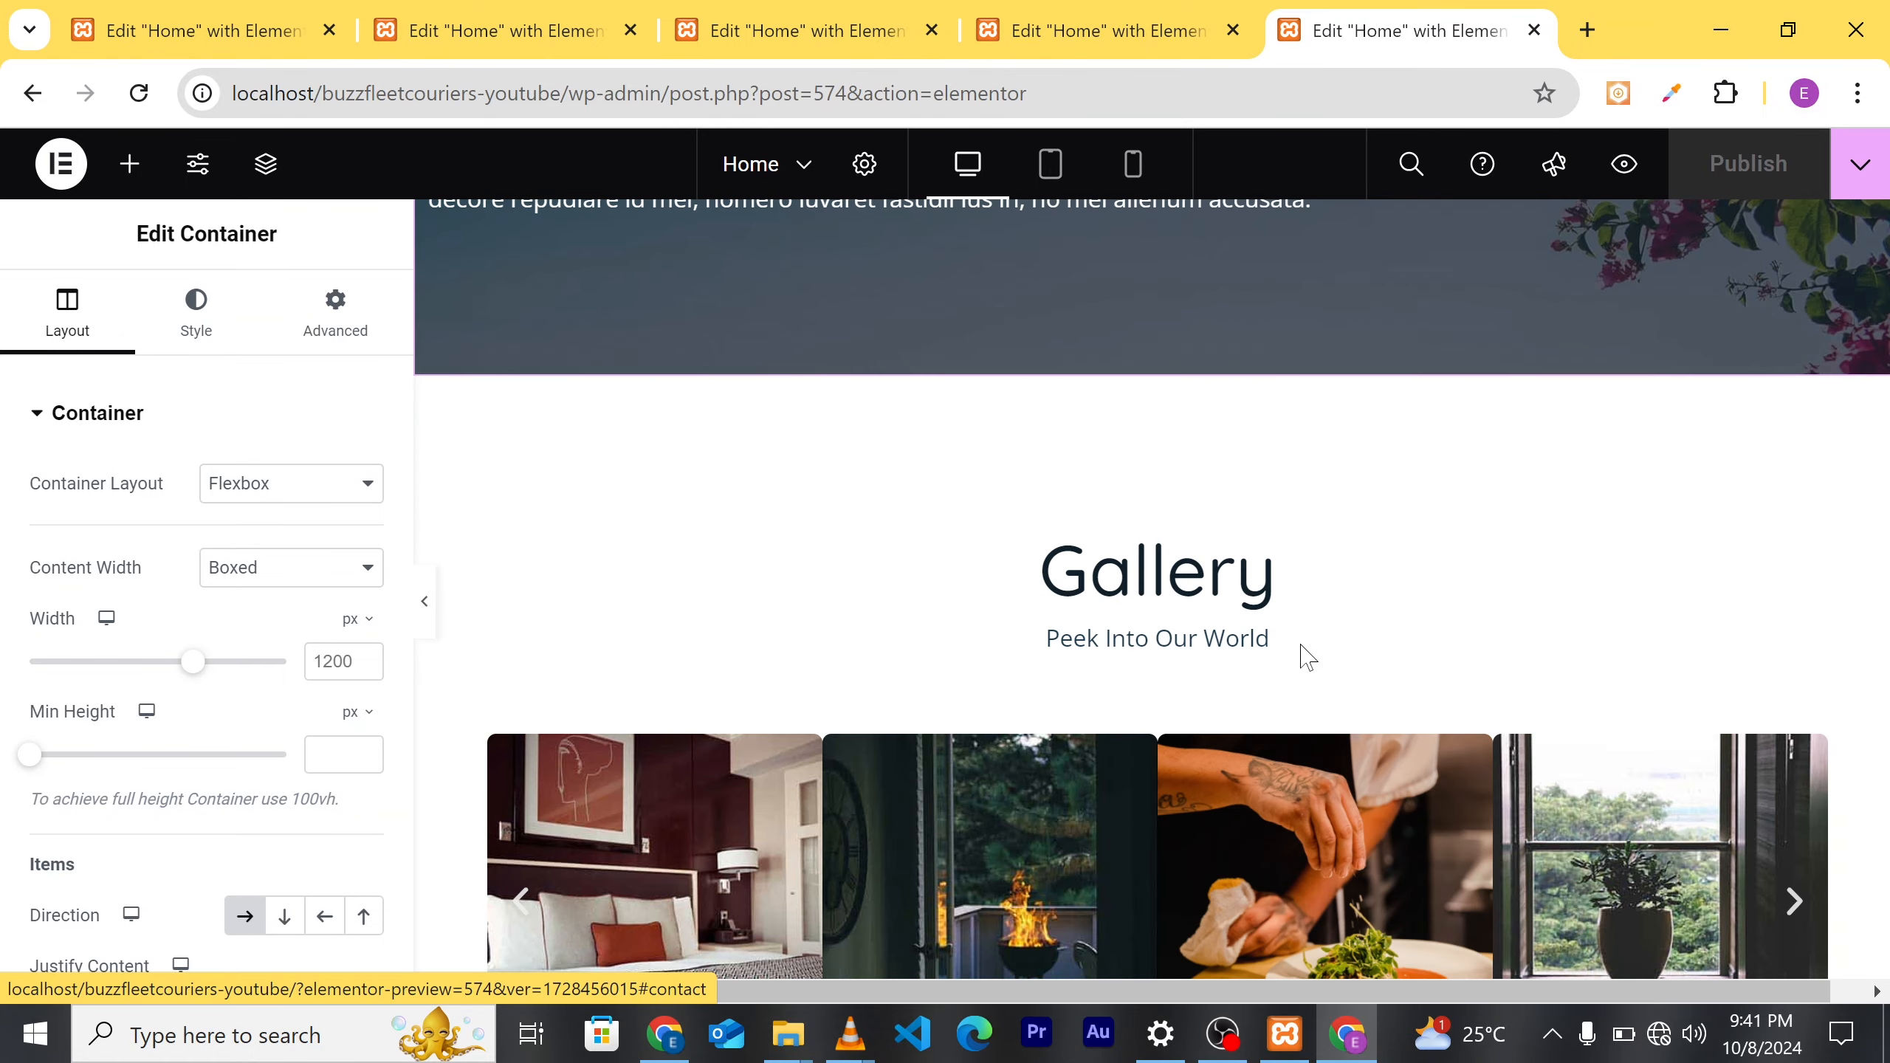
scroll(1173, 439, down, 10)
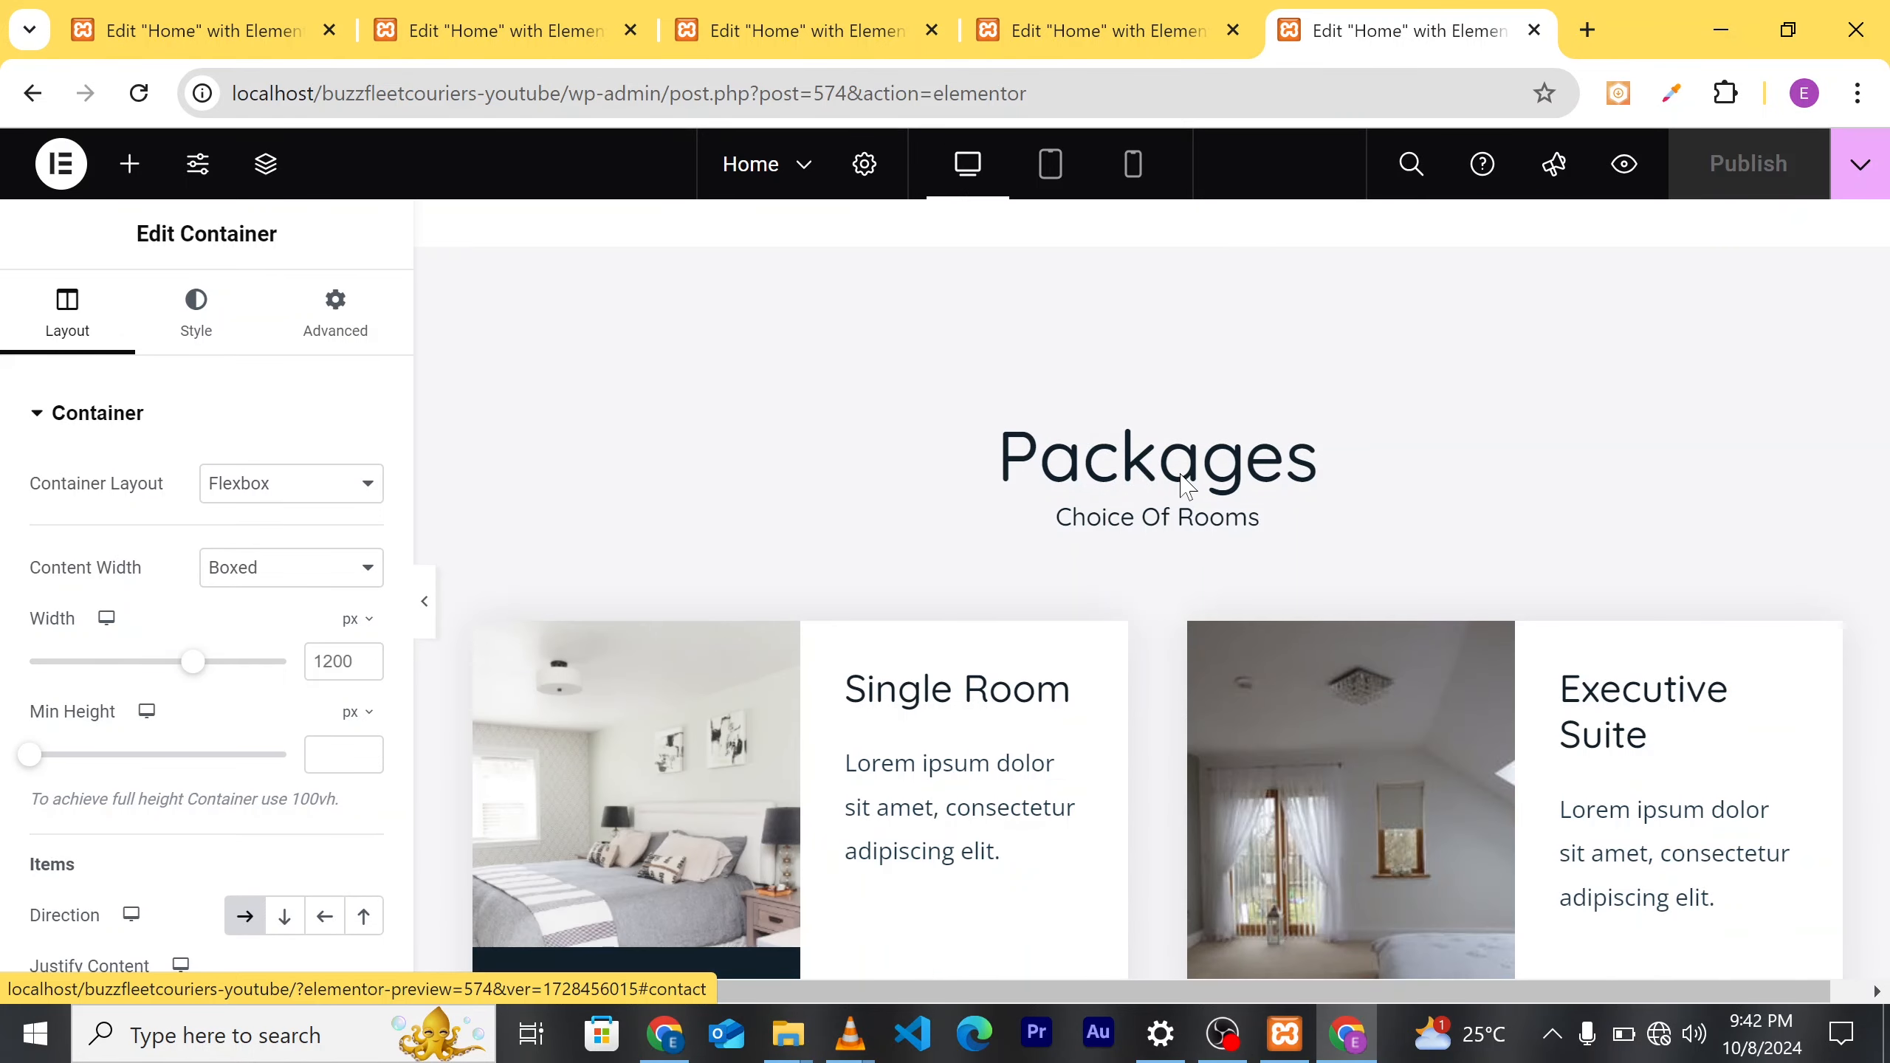
scroll(1194, 511, up, 8)
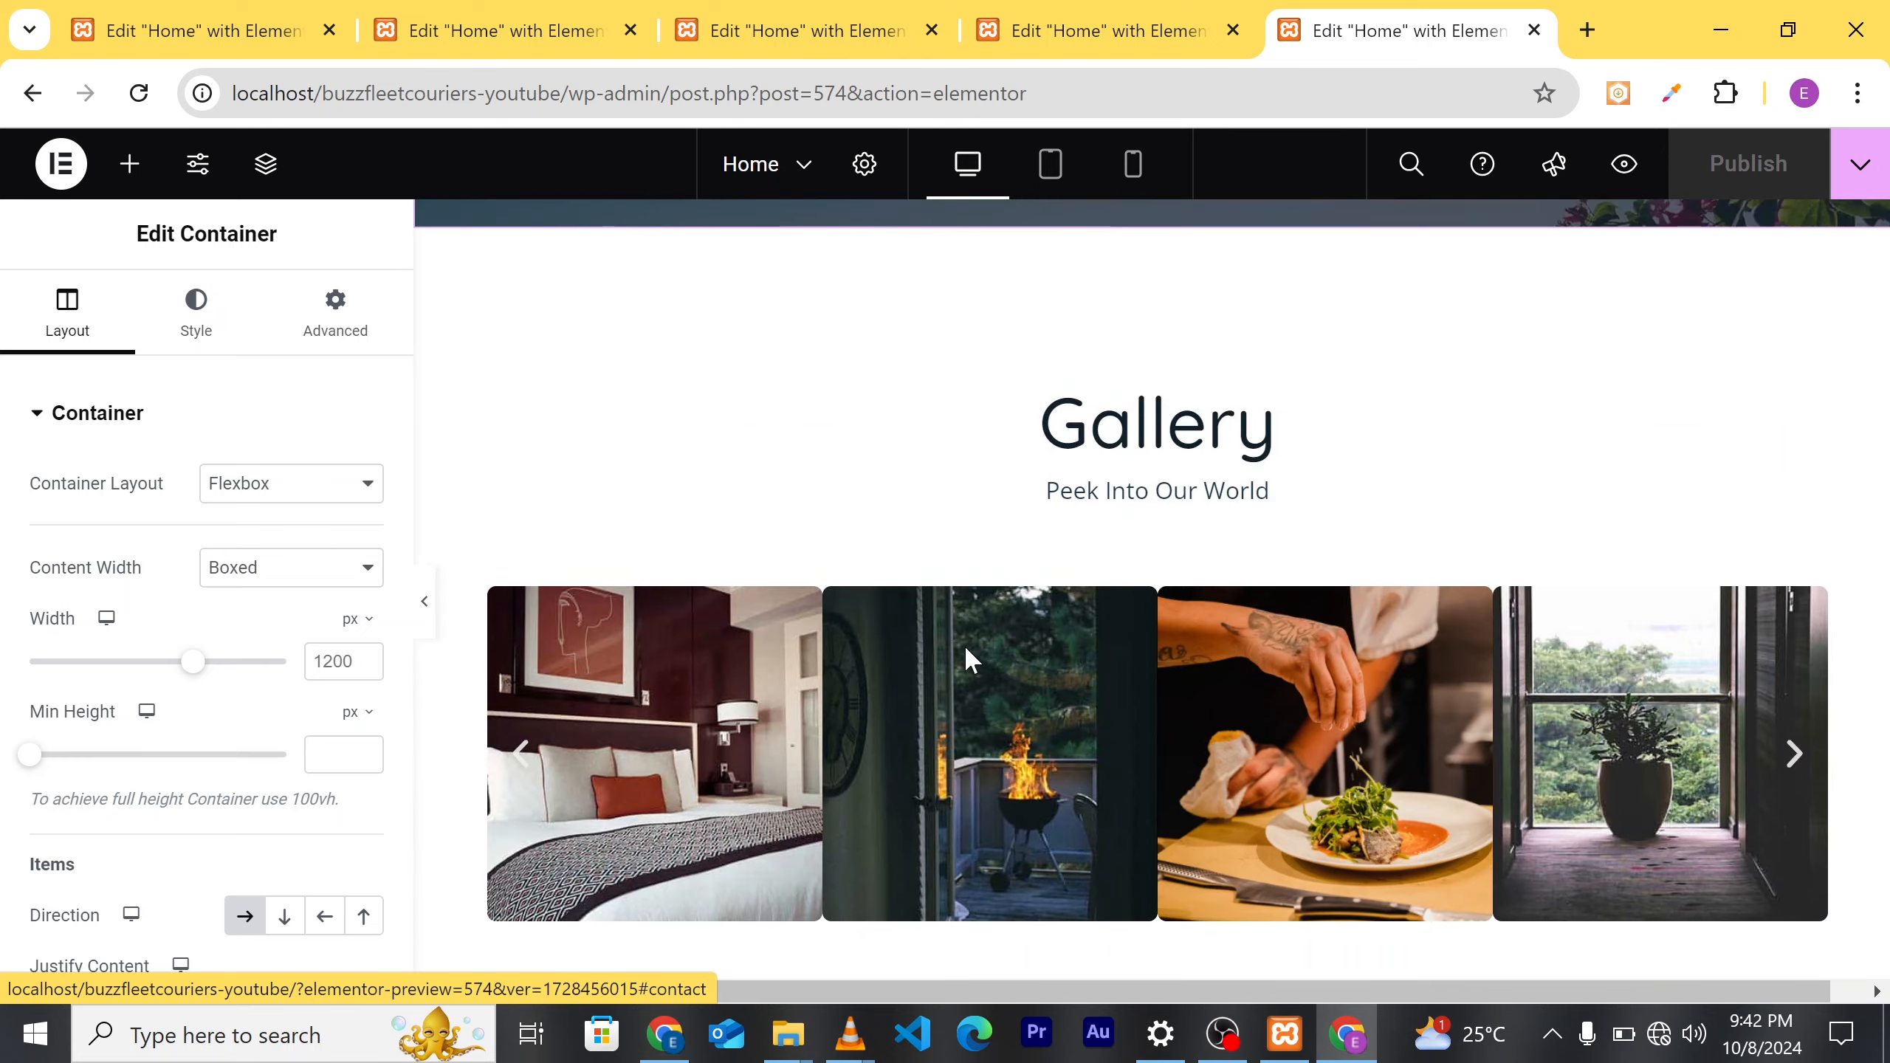
scroll(990, 596, up, 4)
scroll(1009, 590, up, 14)
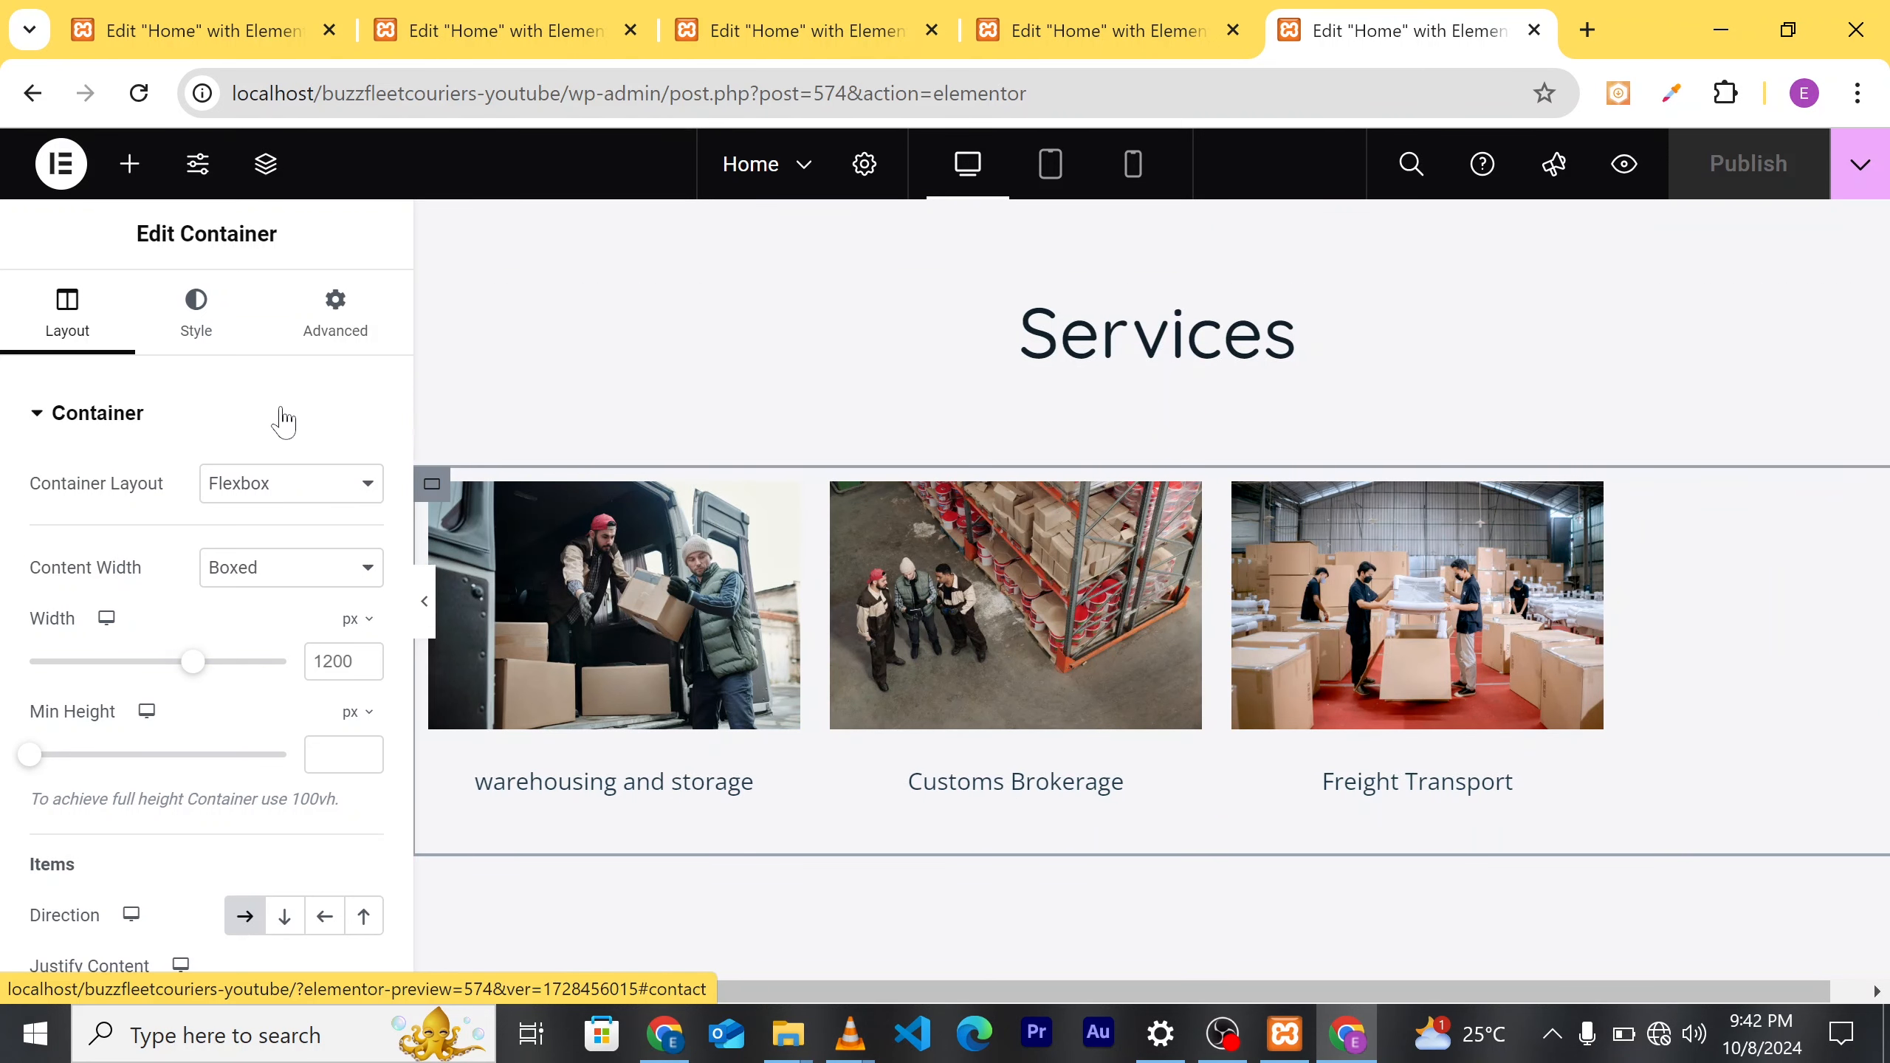
Step: Set the Services container's Justify Content to Center and publish the homepage
scroll(268, 655, down, 3)
scroll(114, 707, down, 3)
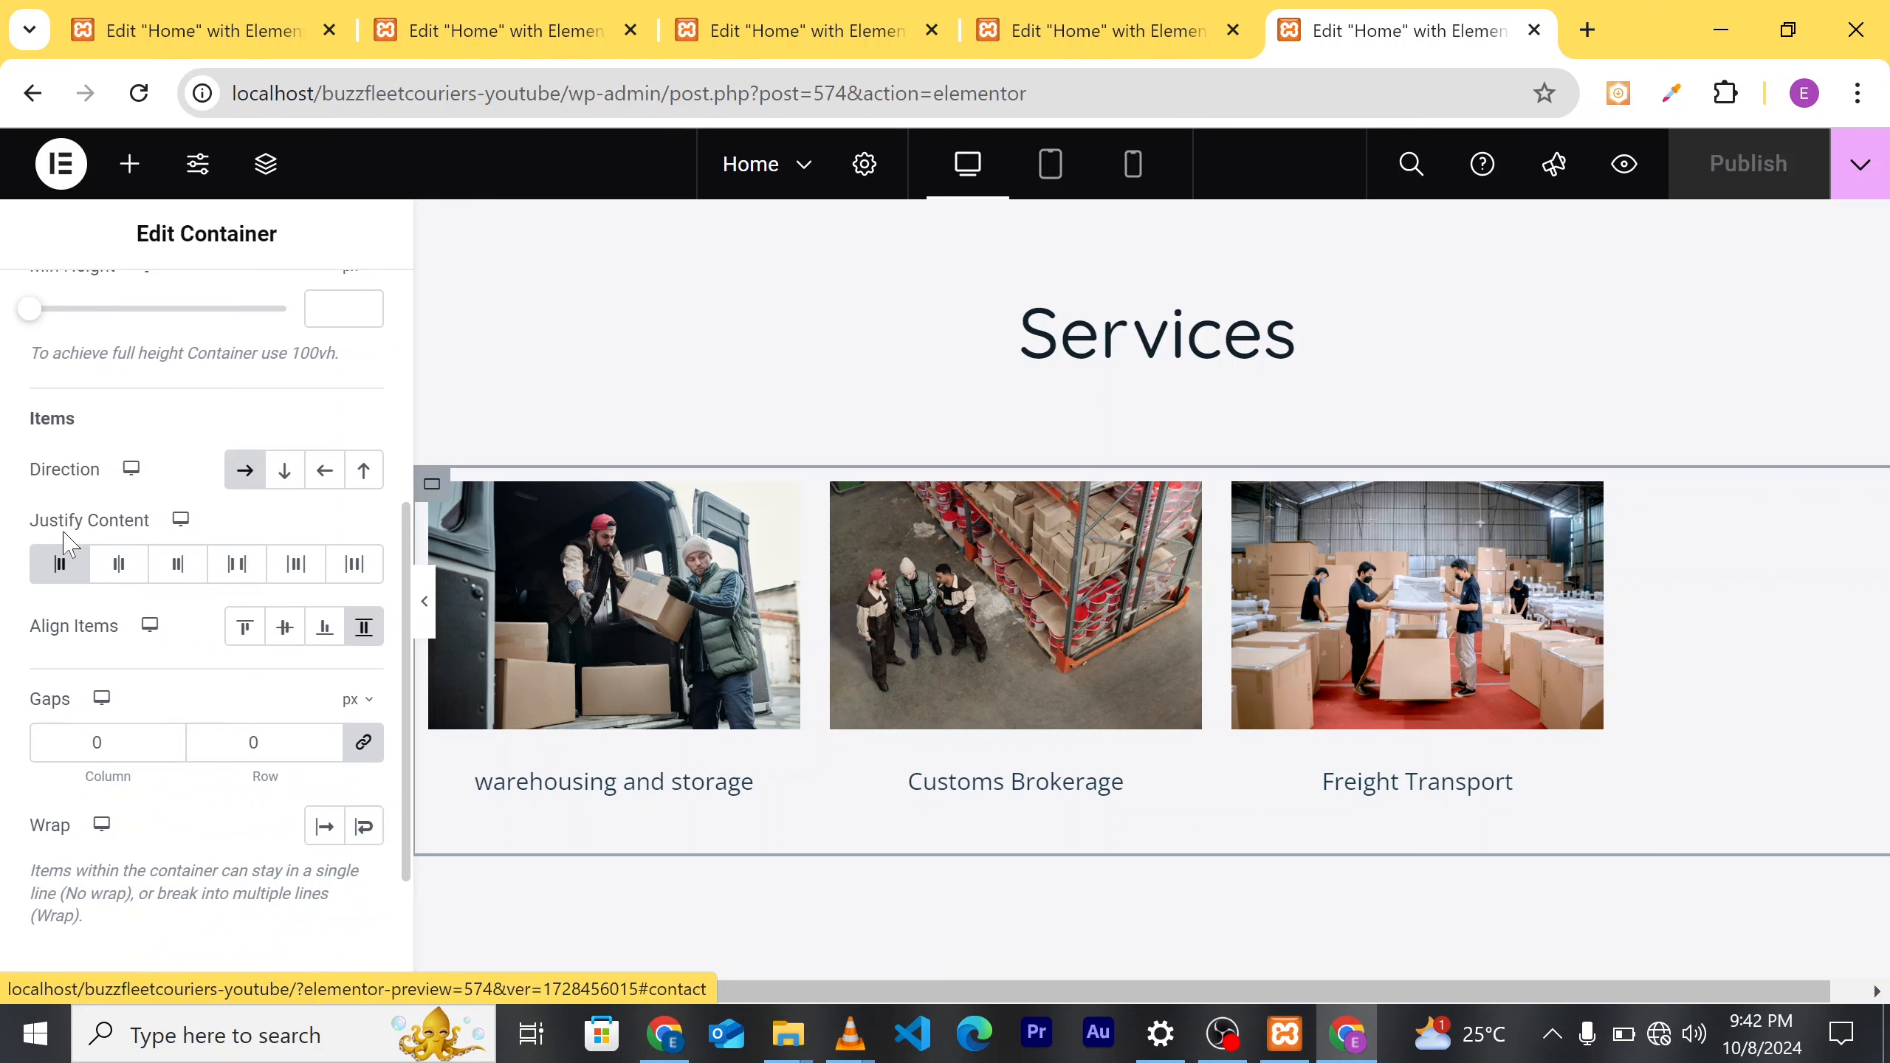
click(113, 567)
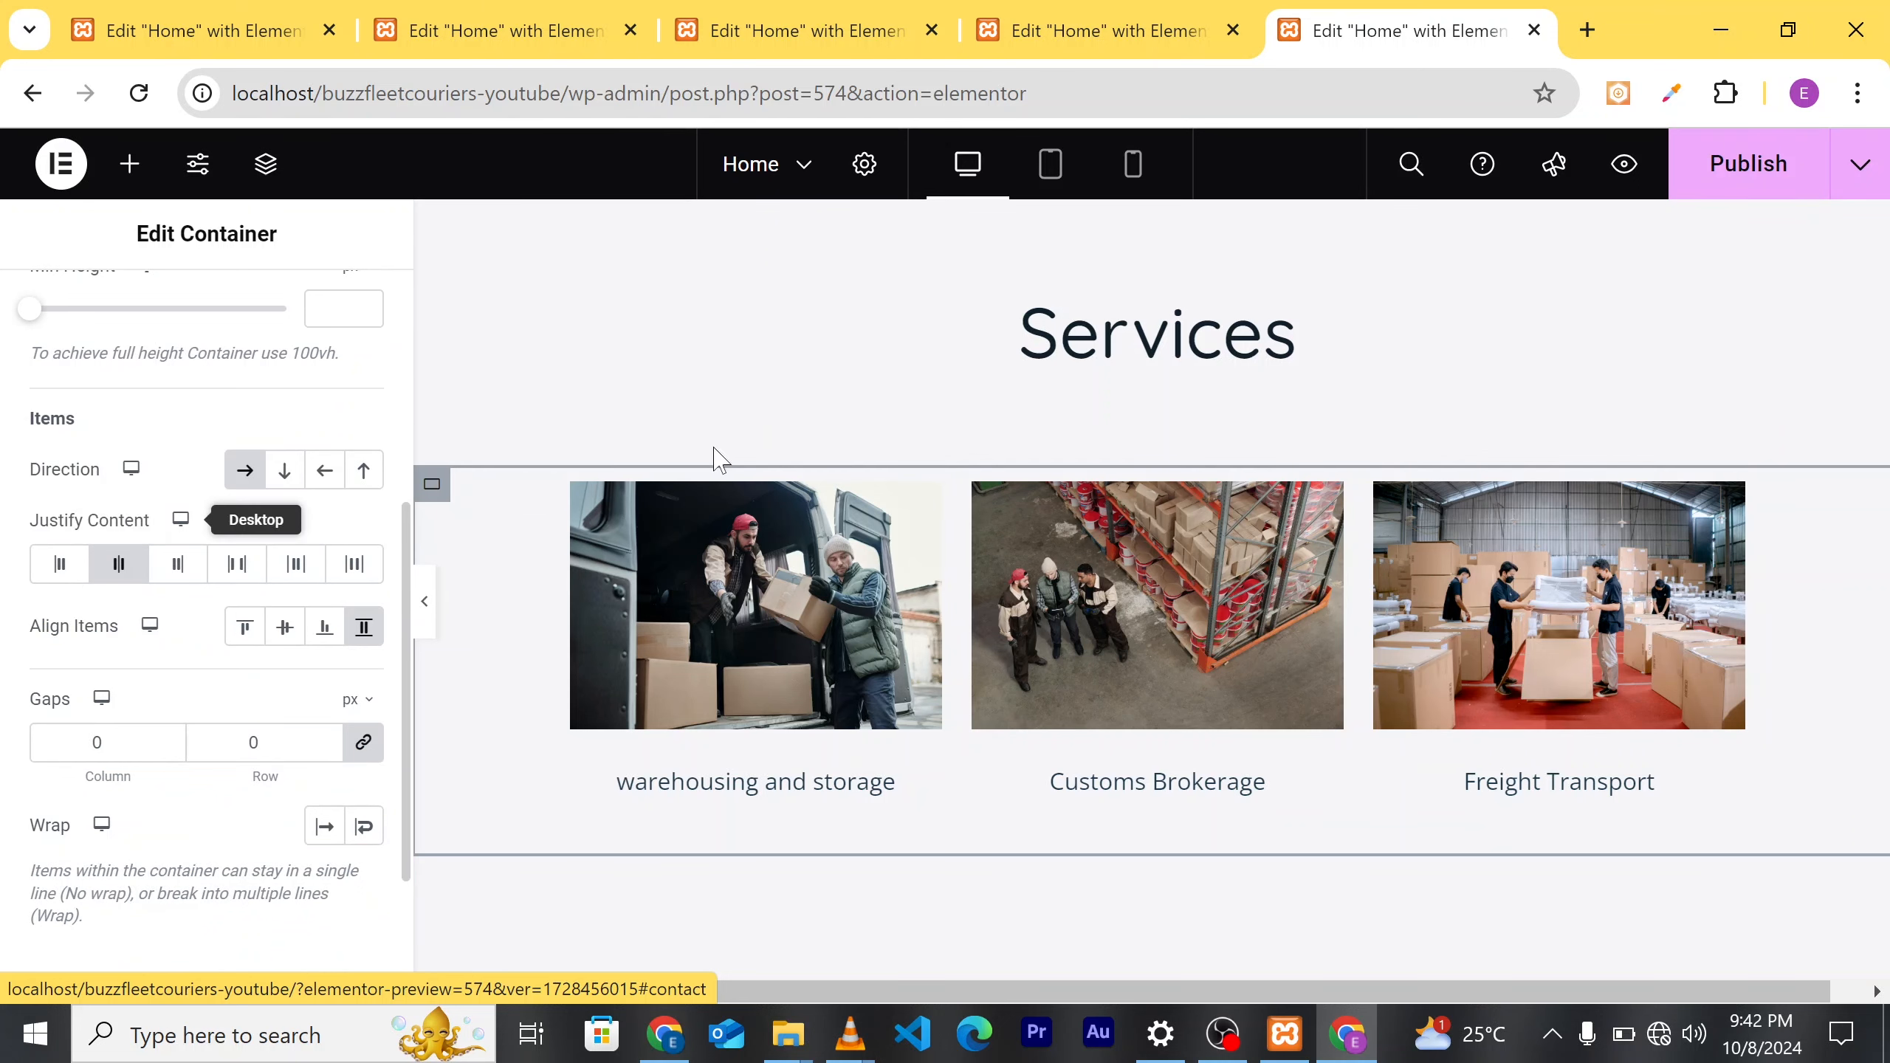
scroll(886, 653, down, 3)
scroll(886, 658, up, 1)
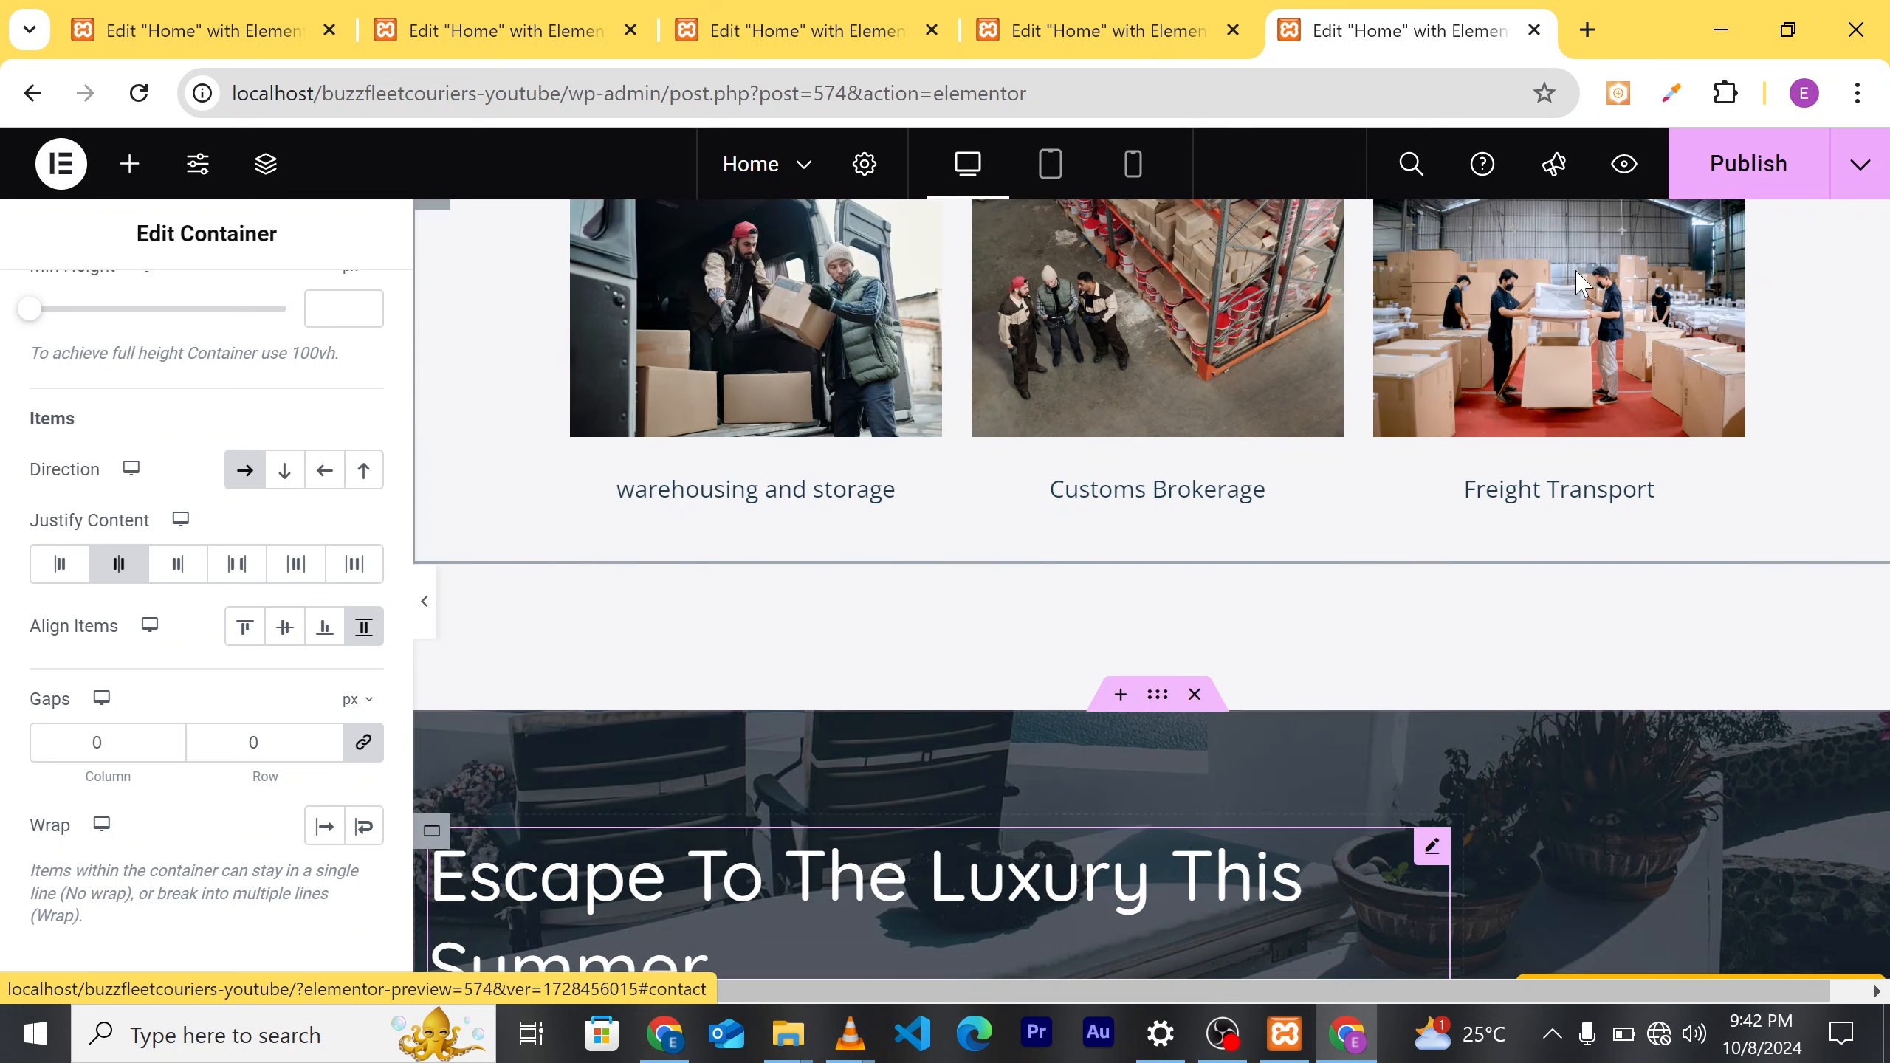
click(1744, 195)
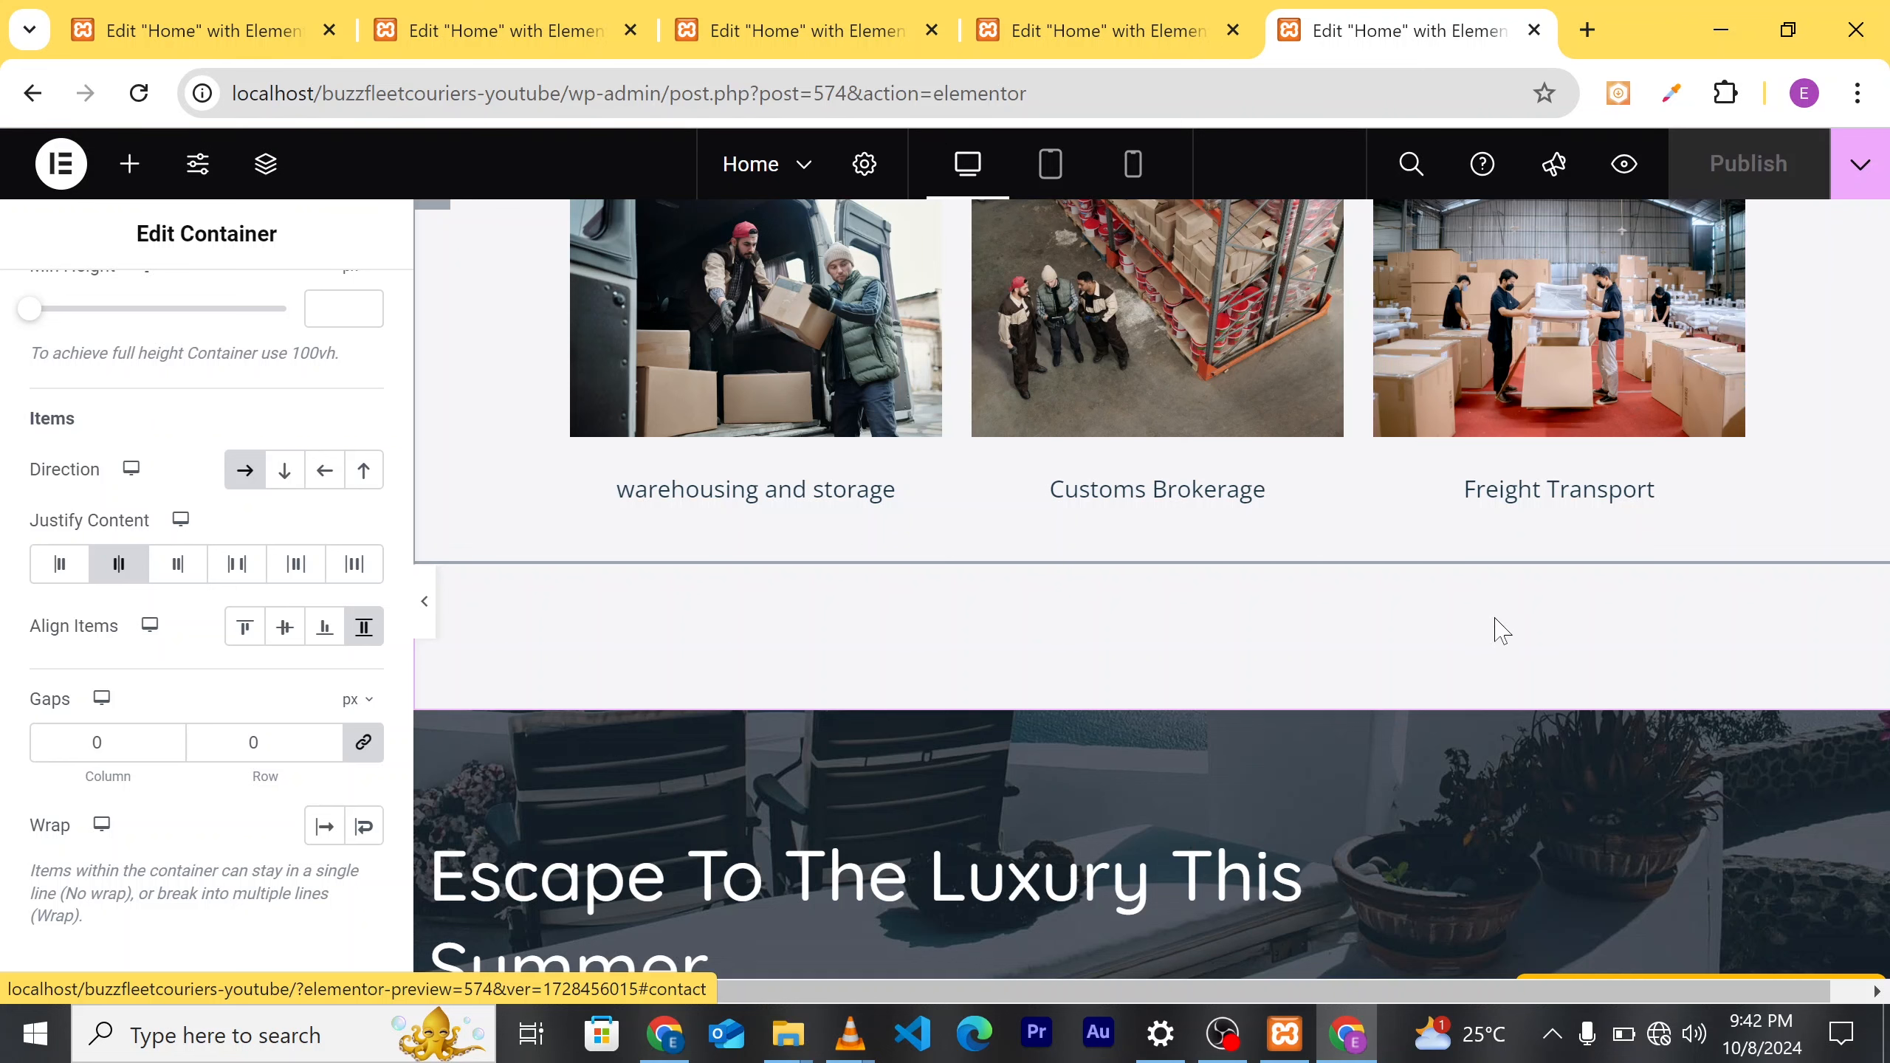
Step: Retitle the hero heading from 'Escape To The Luxury This Summer' to 'Want To Import Or Export Your Goods'
scroll(1375, 658, down, 5)
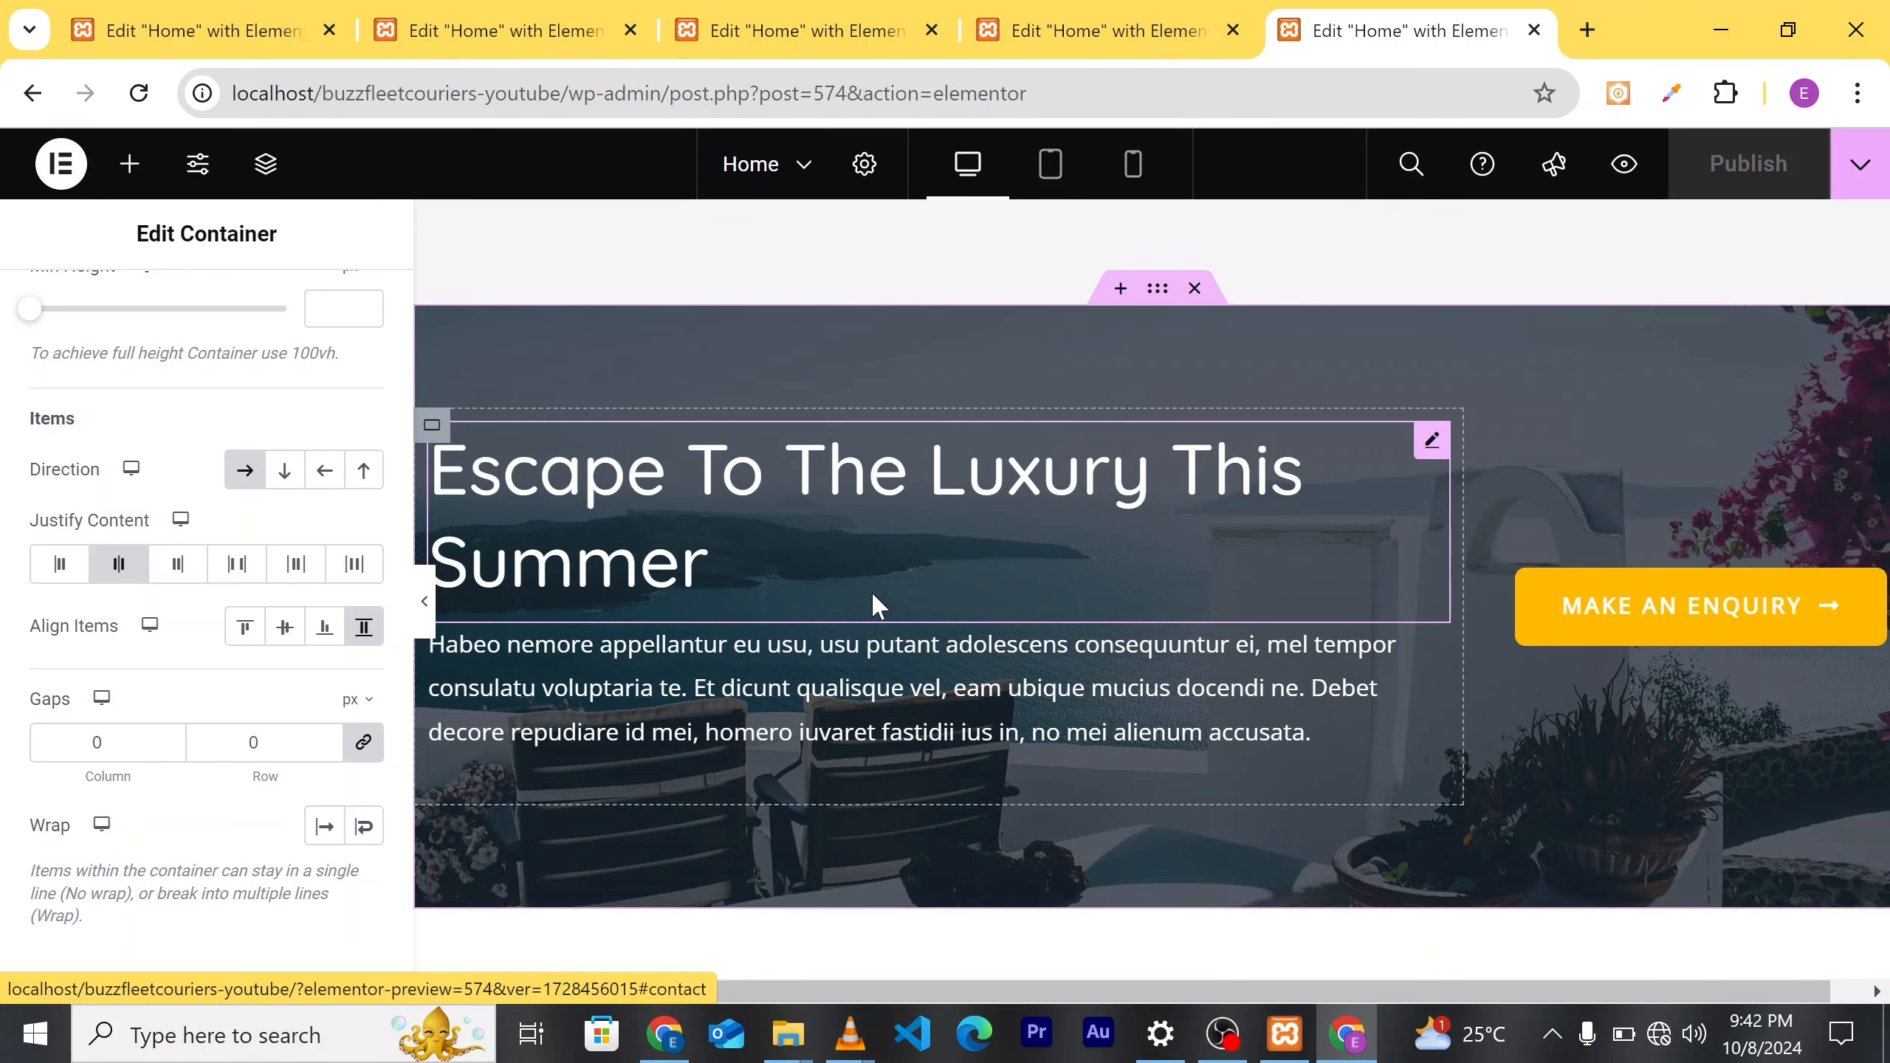
click(732, 573)
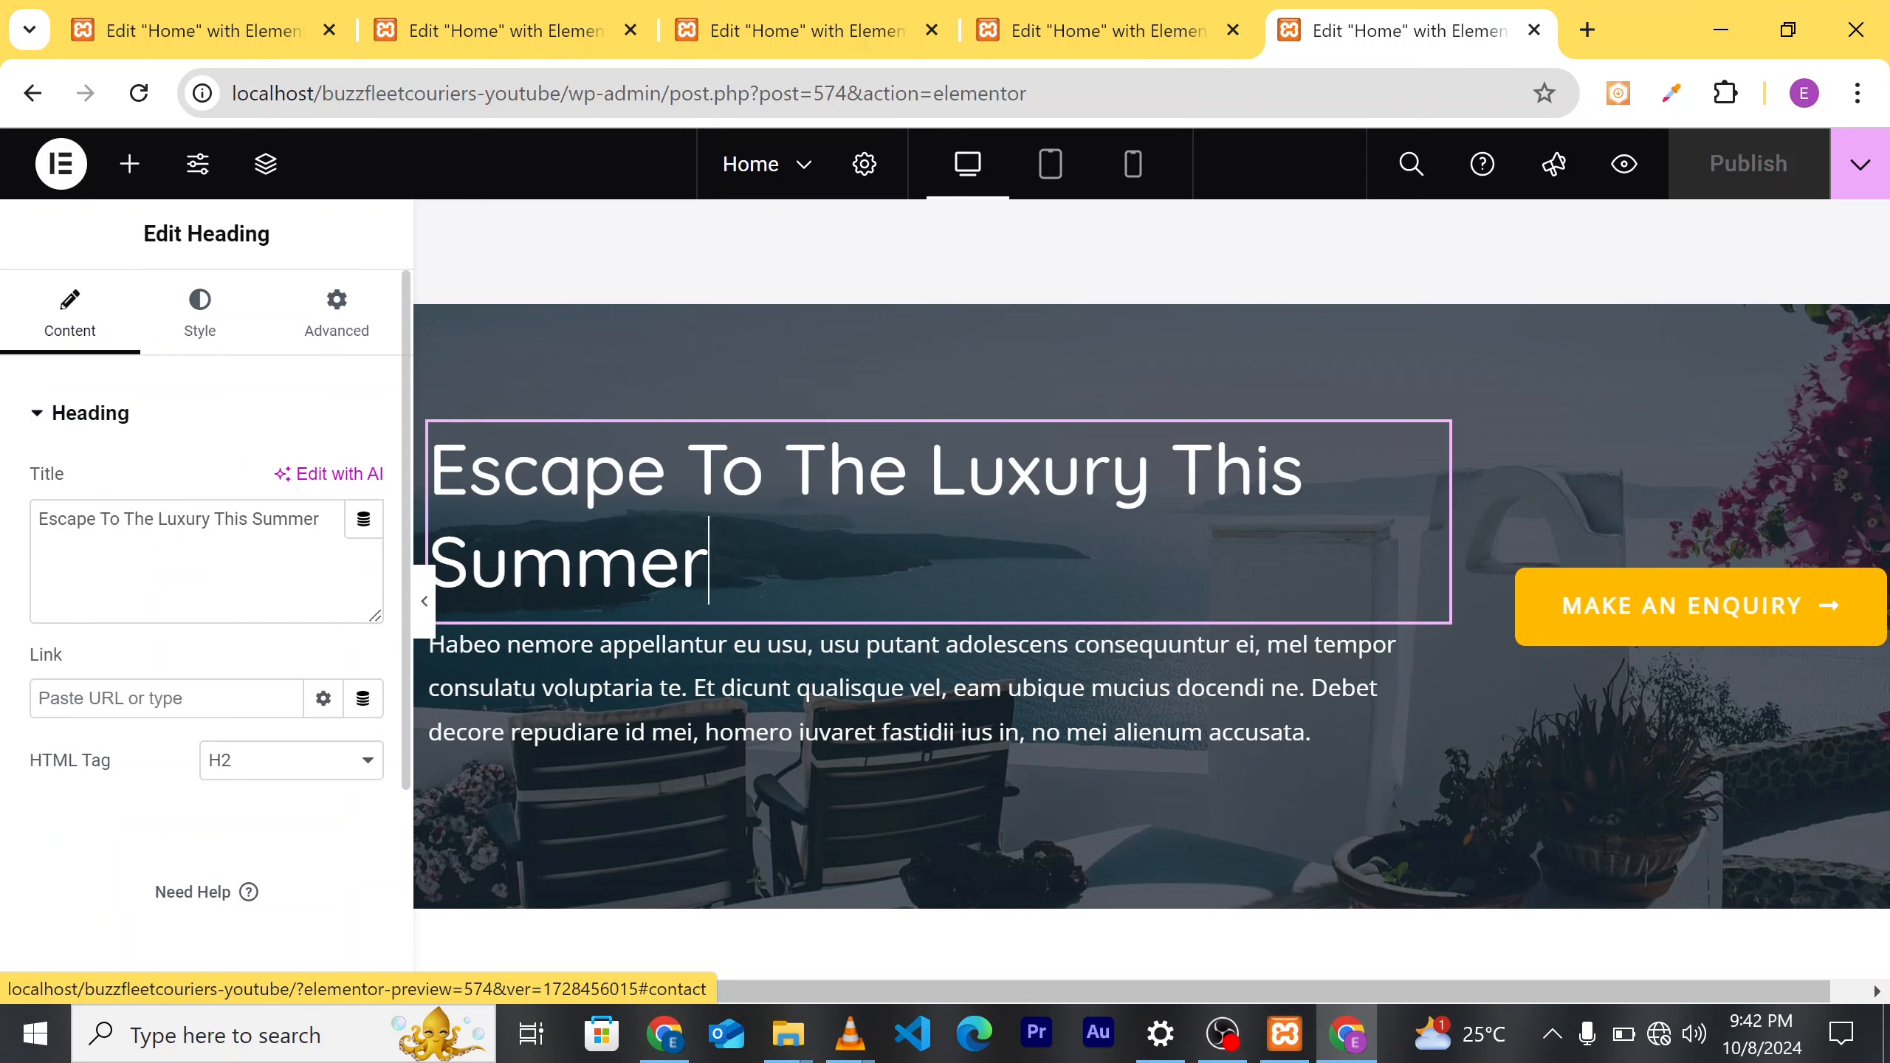
drag(321, 519, 38, 519)
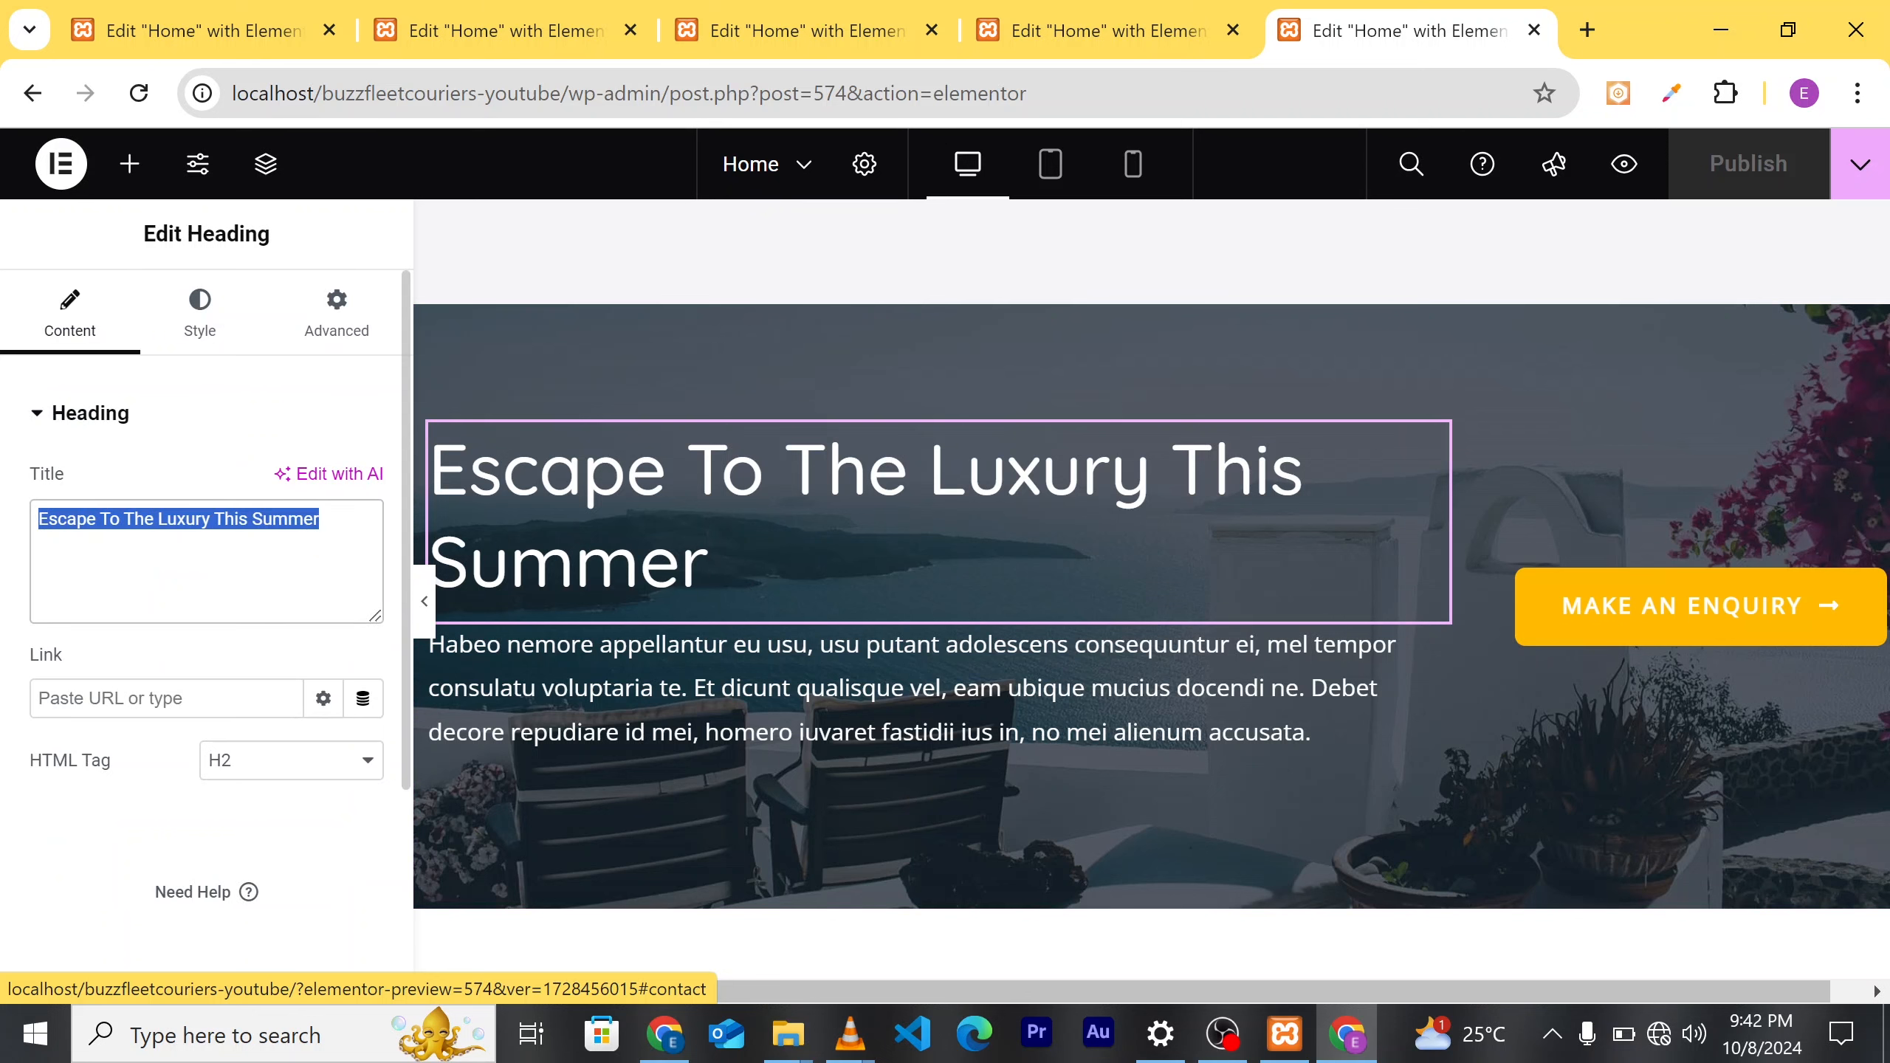
key(BackSpace)
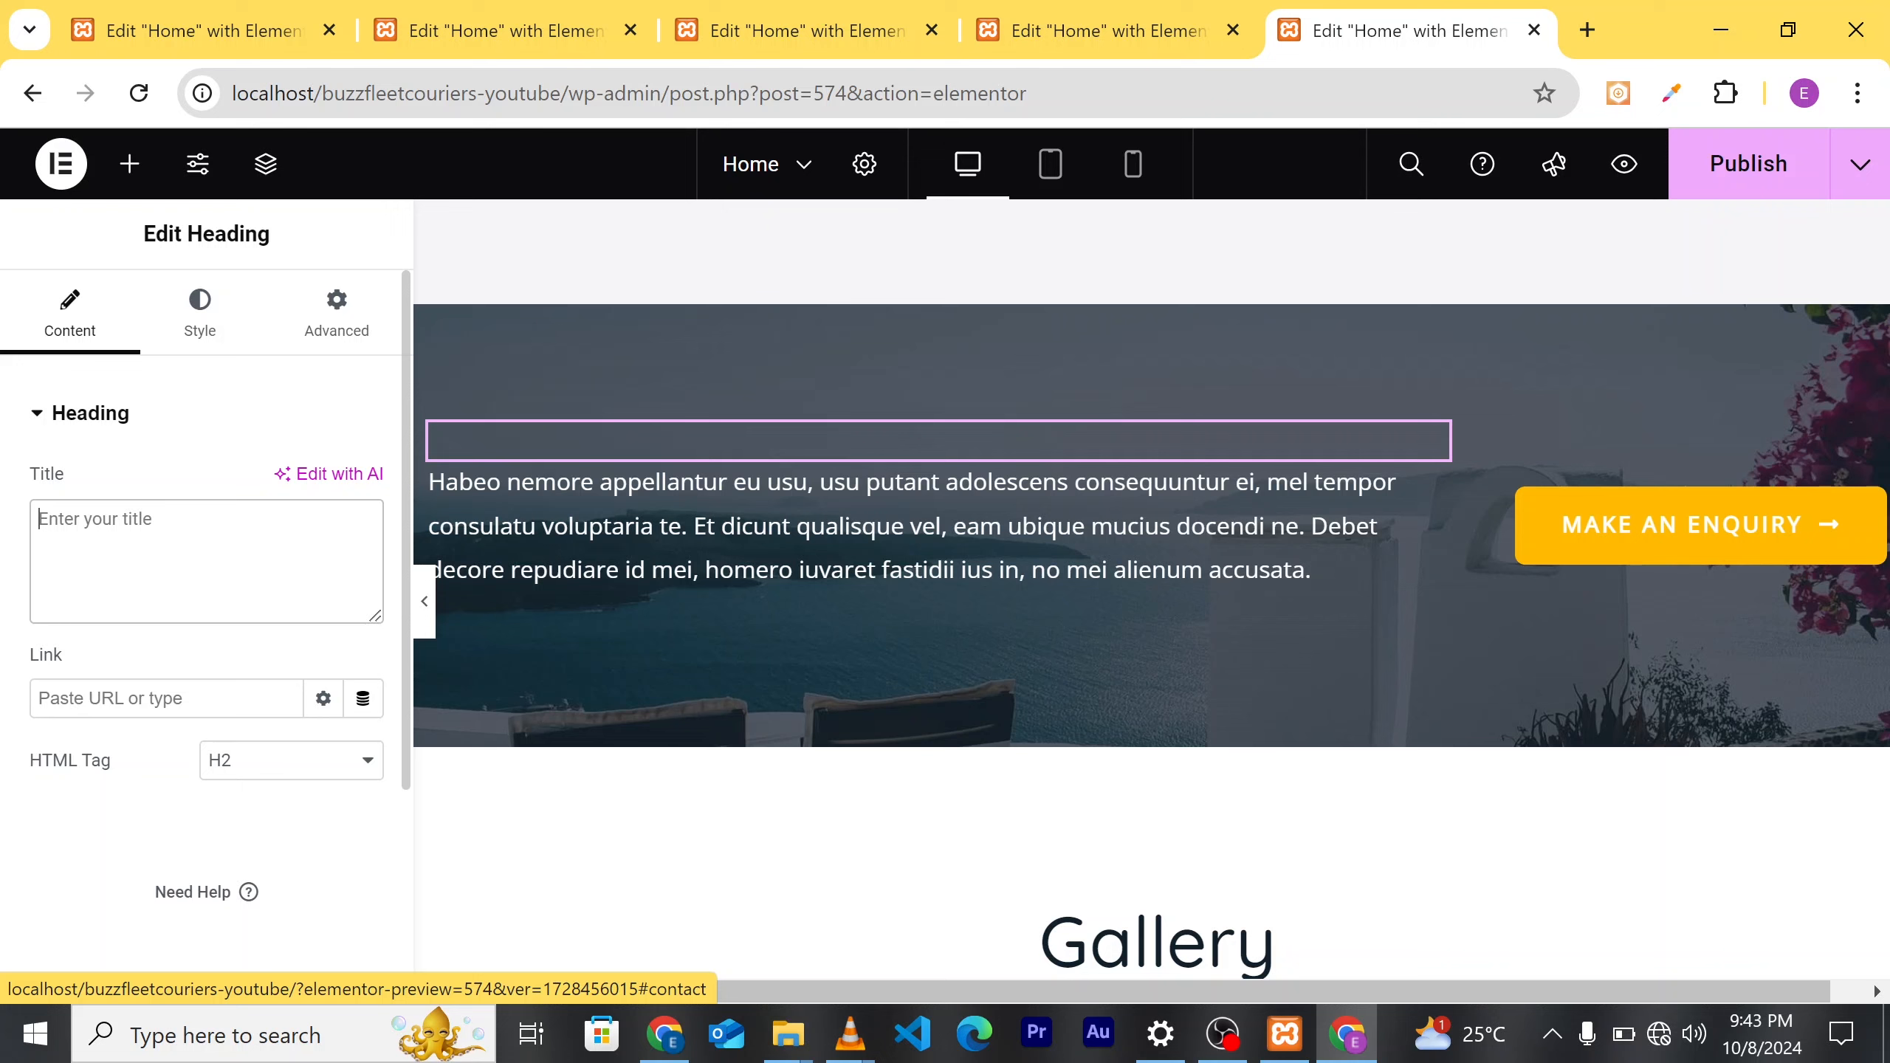
text(Want )
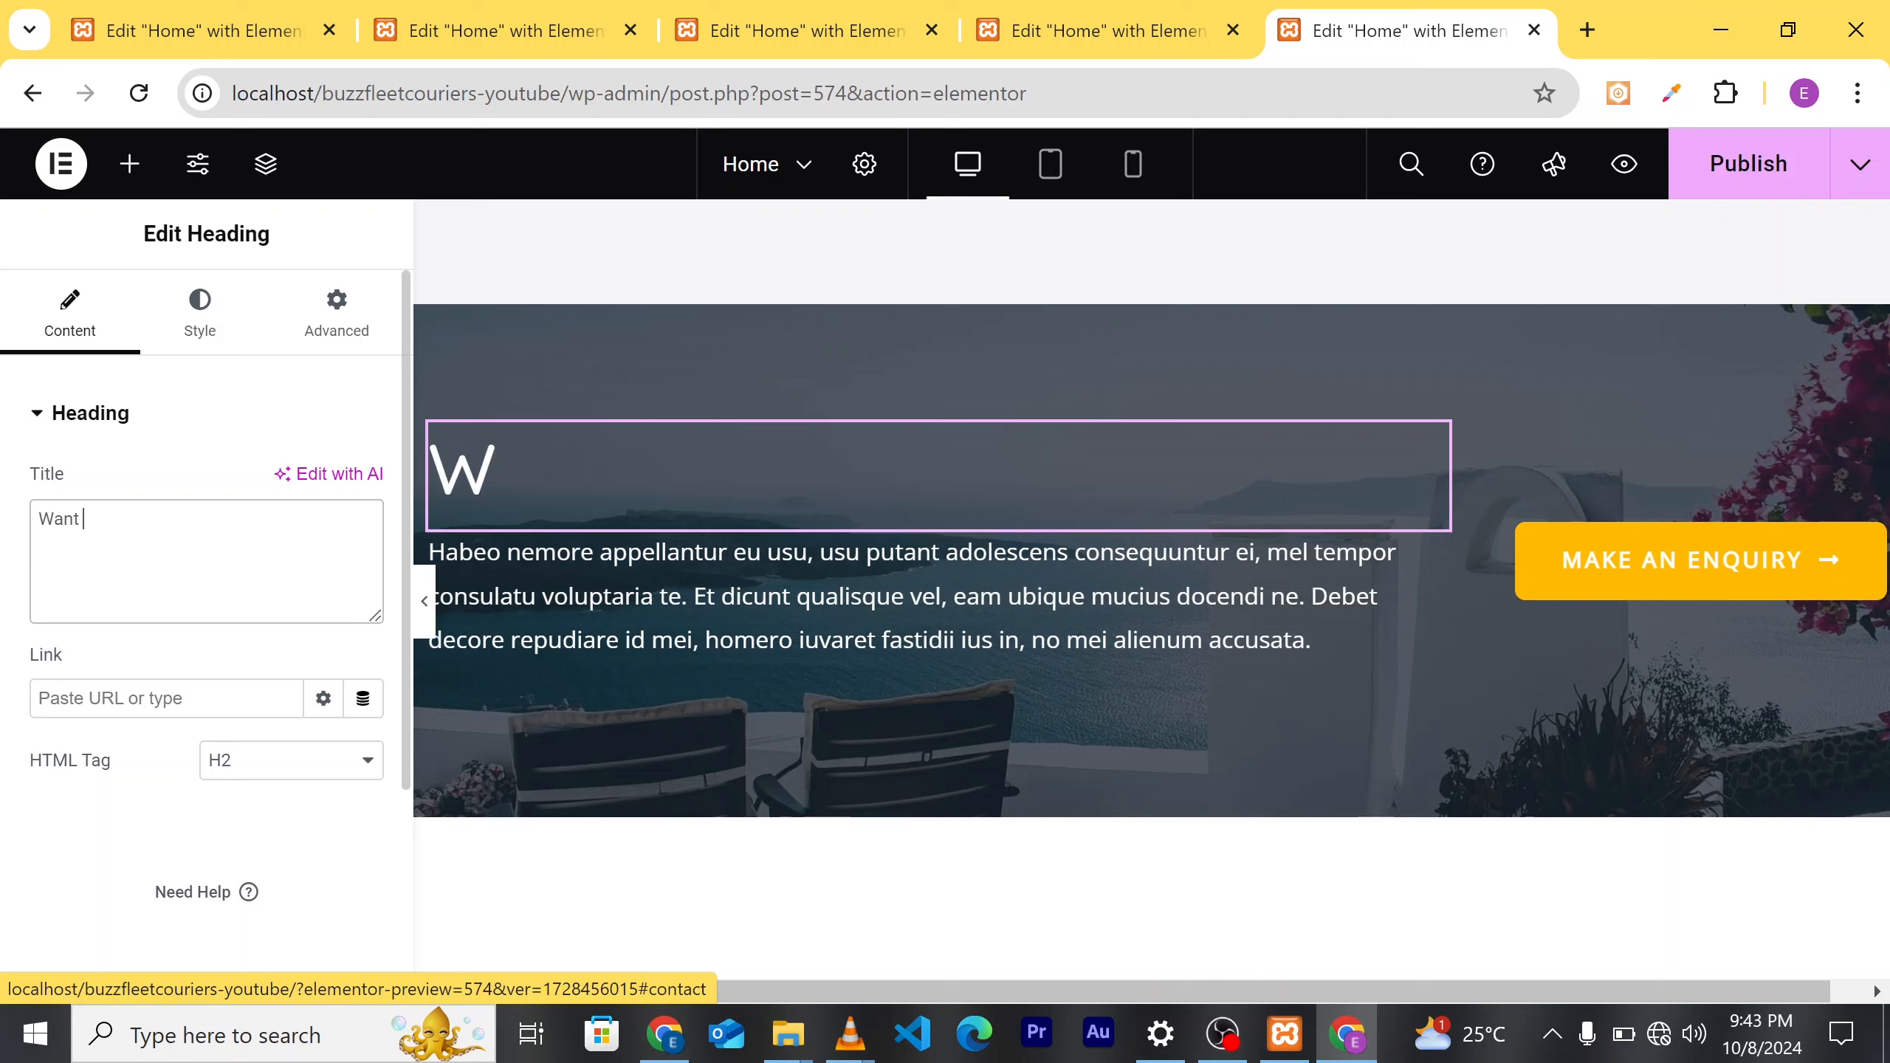
text(To Im)
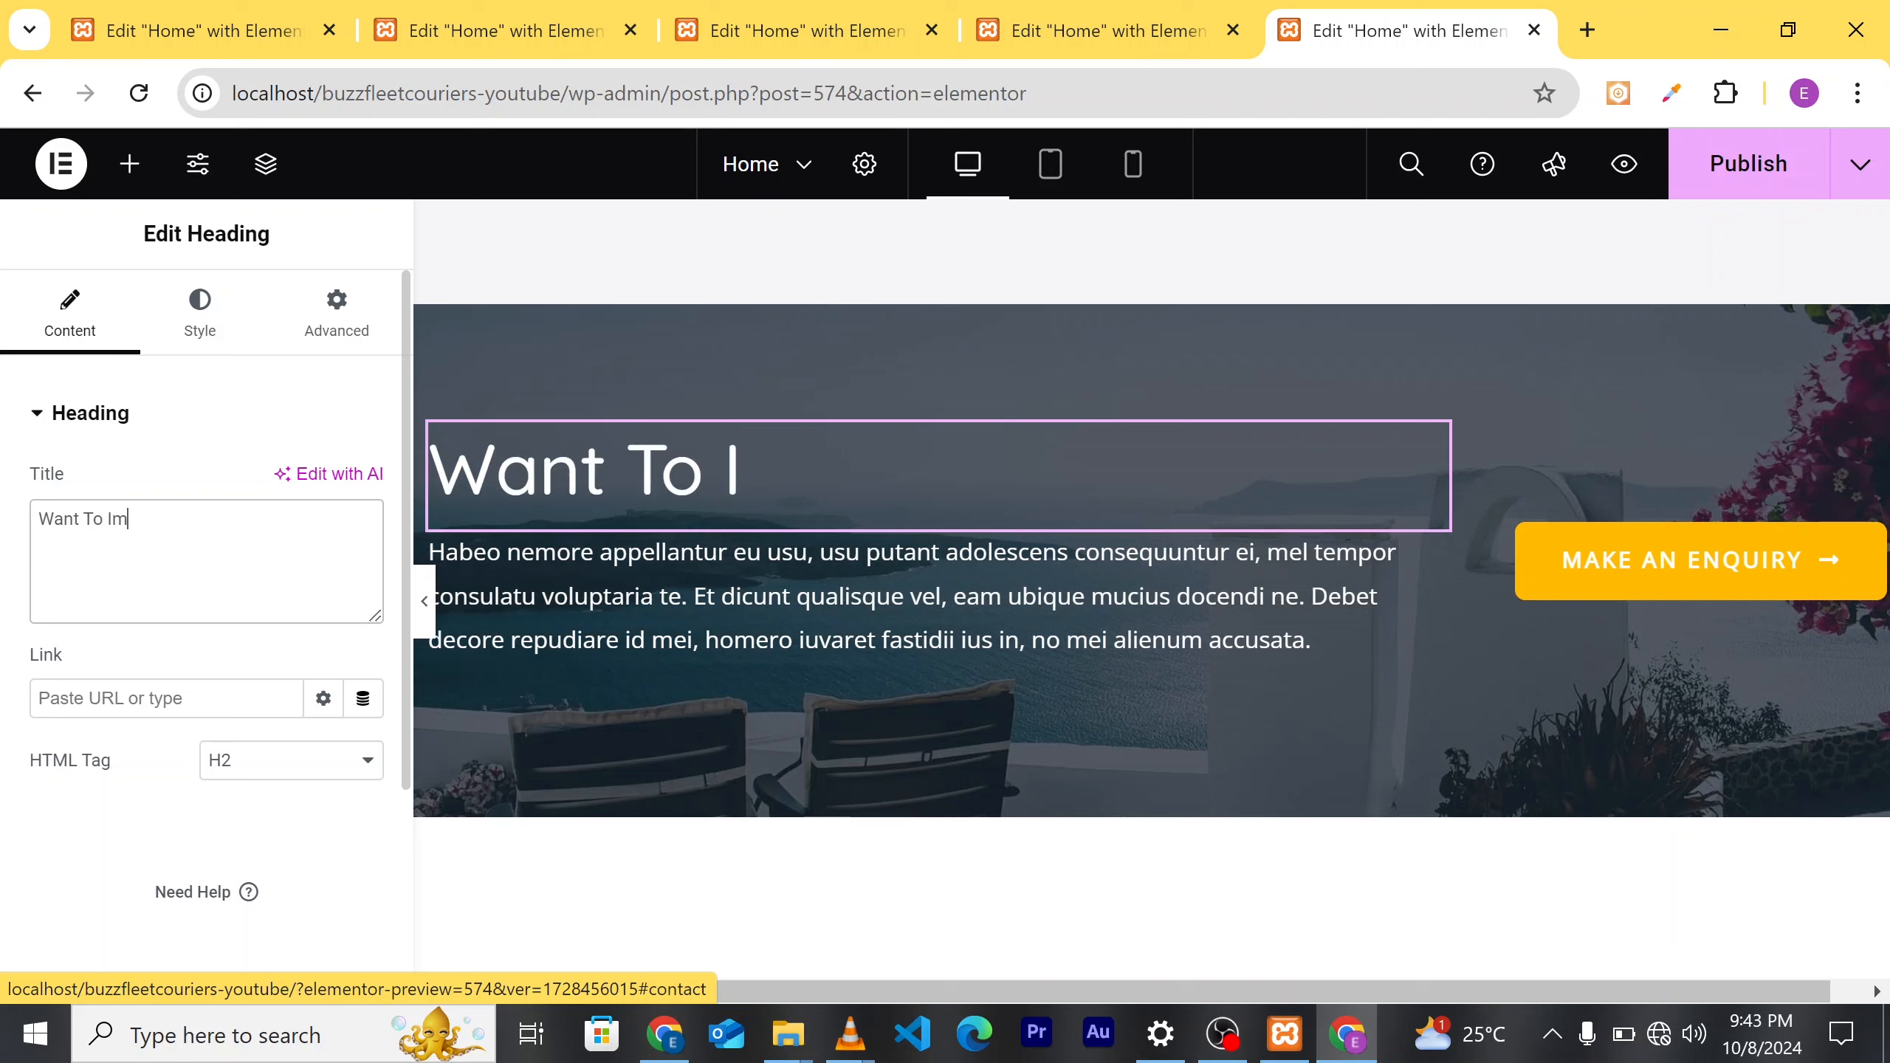
text(port)
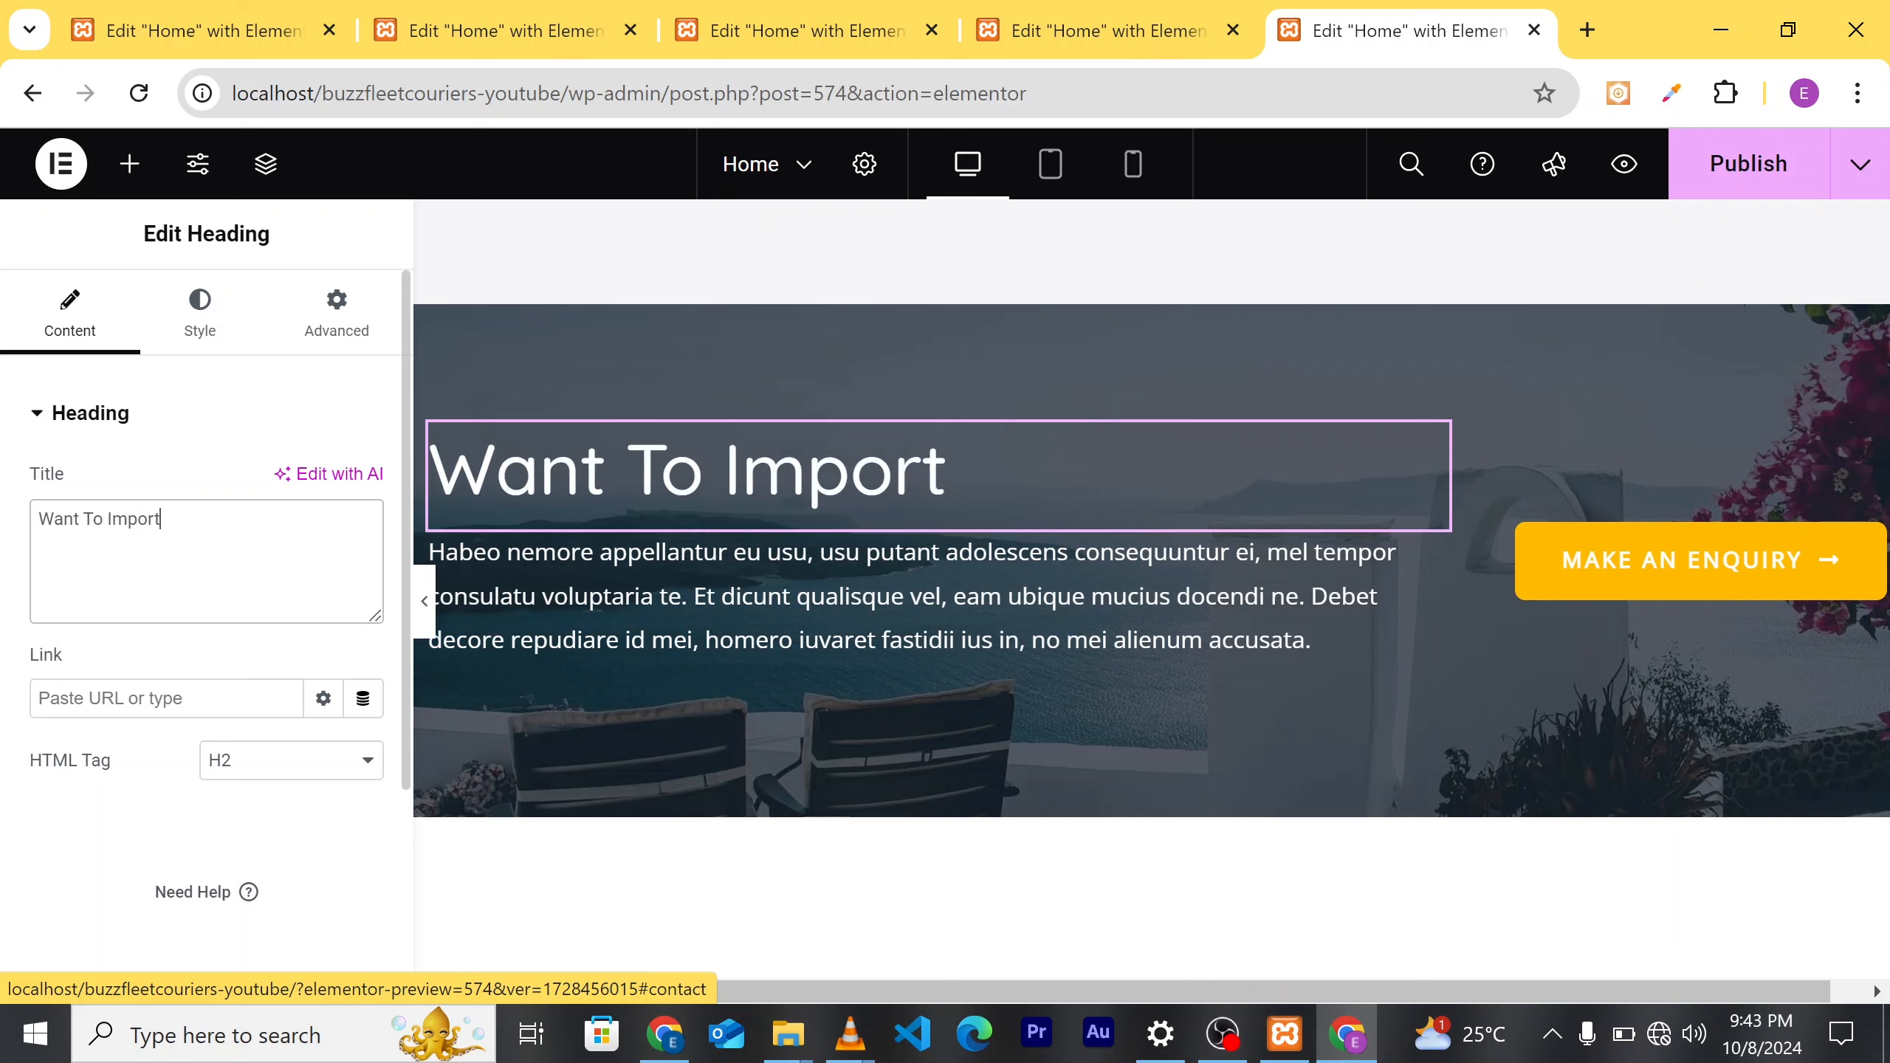
text( Or Ex)
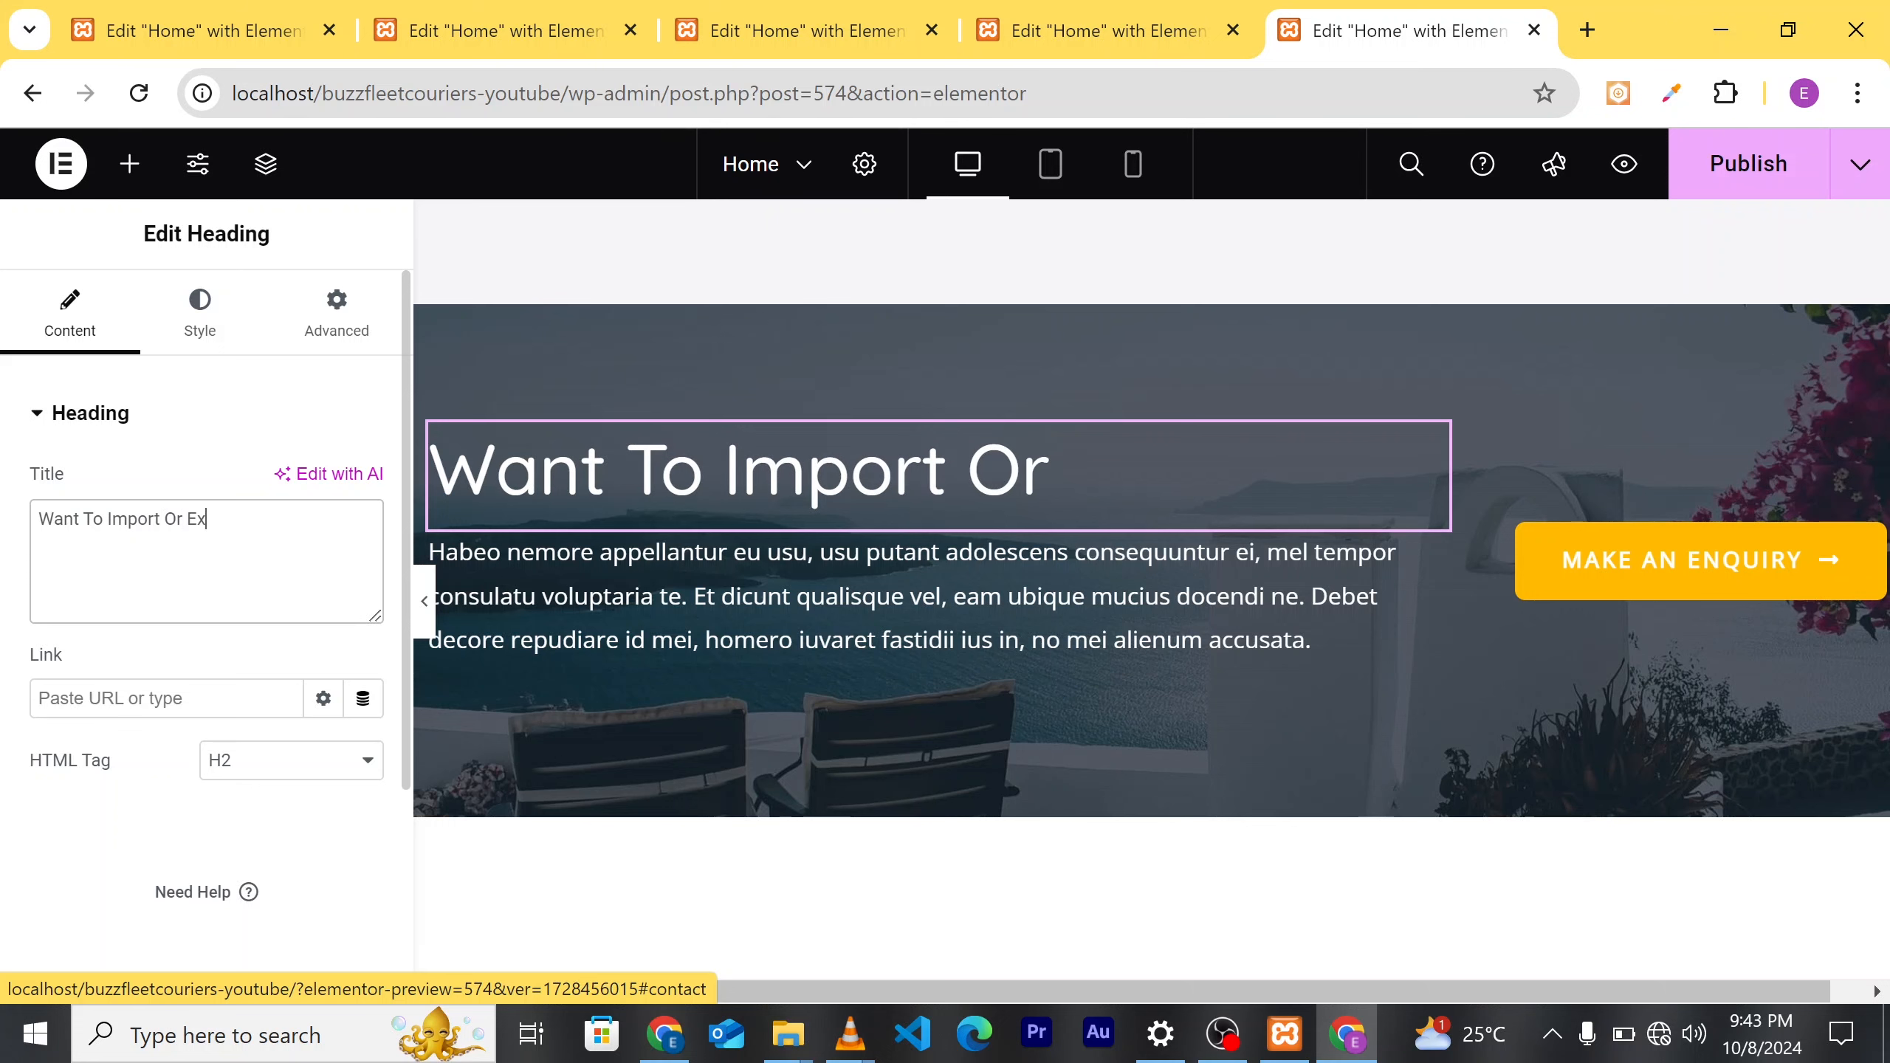
text(port Y)
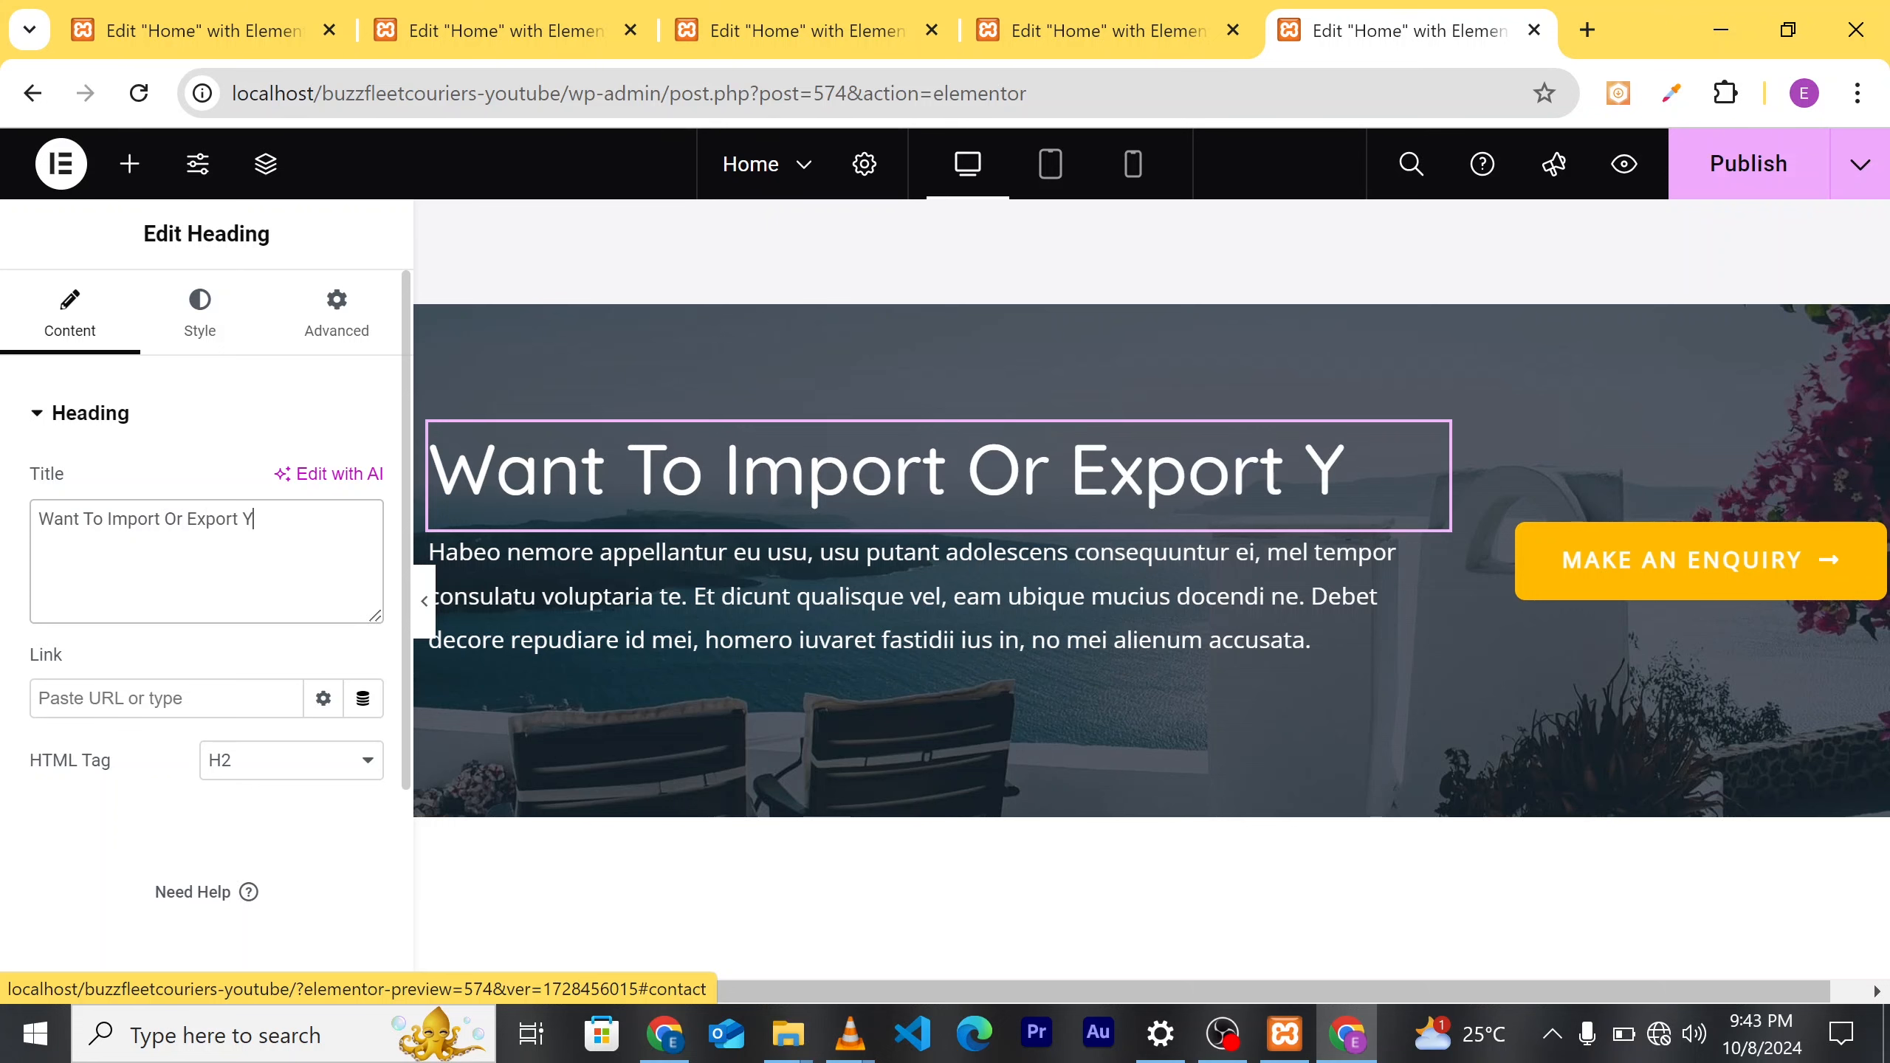
text(our )
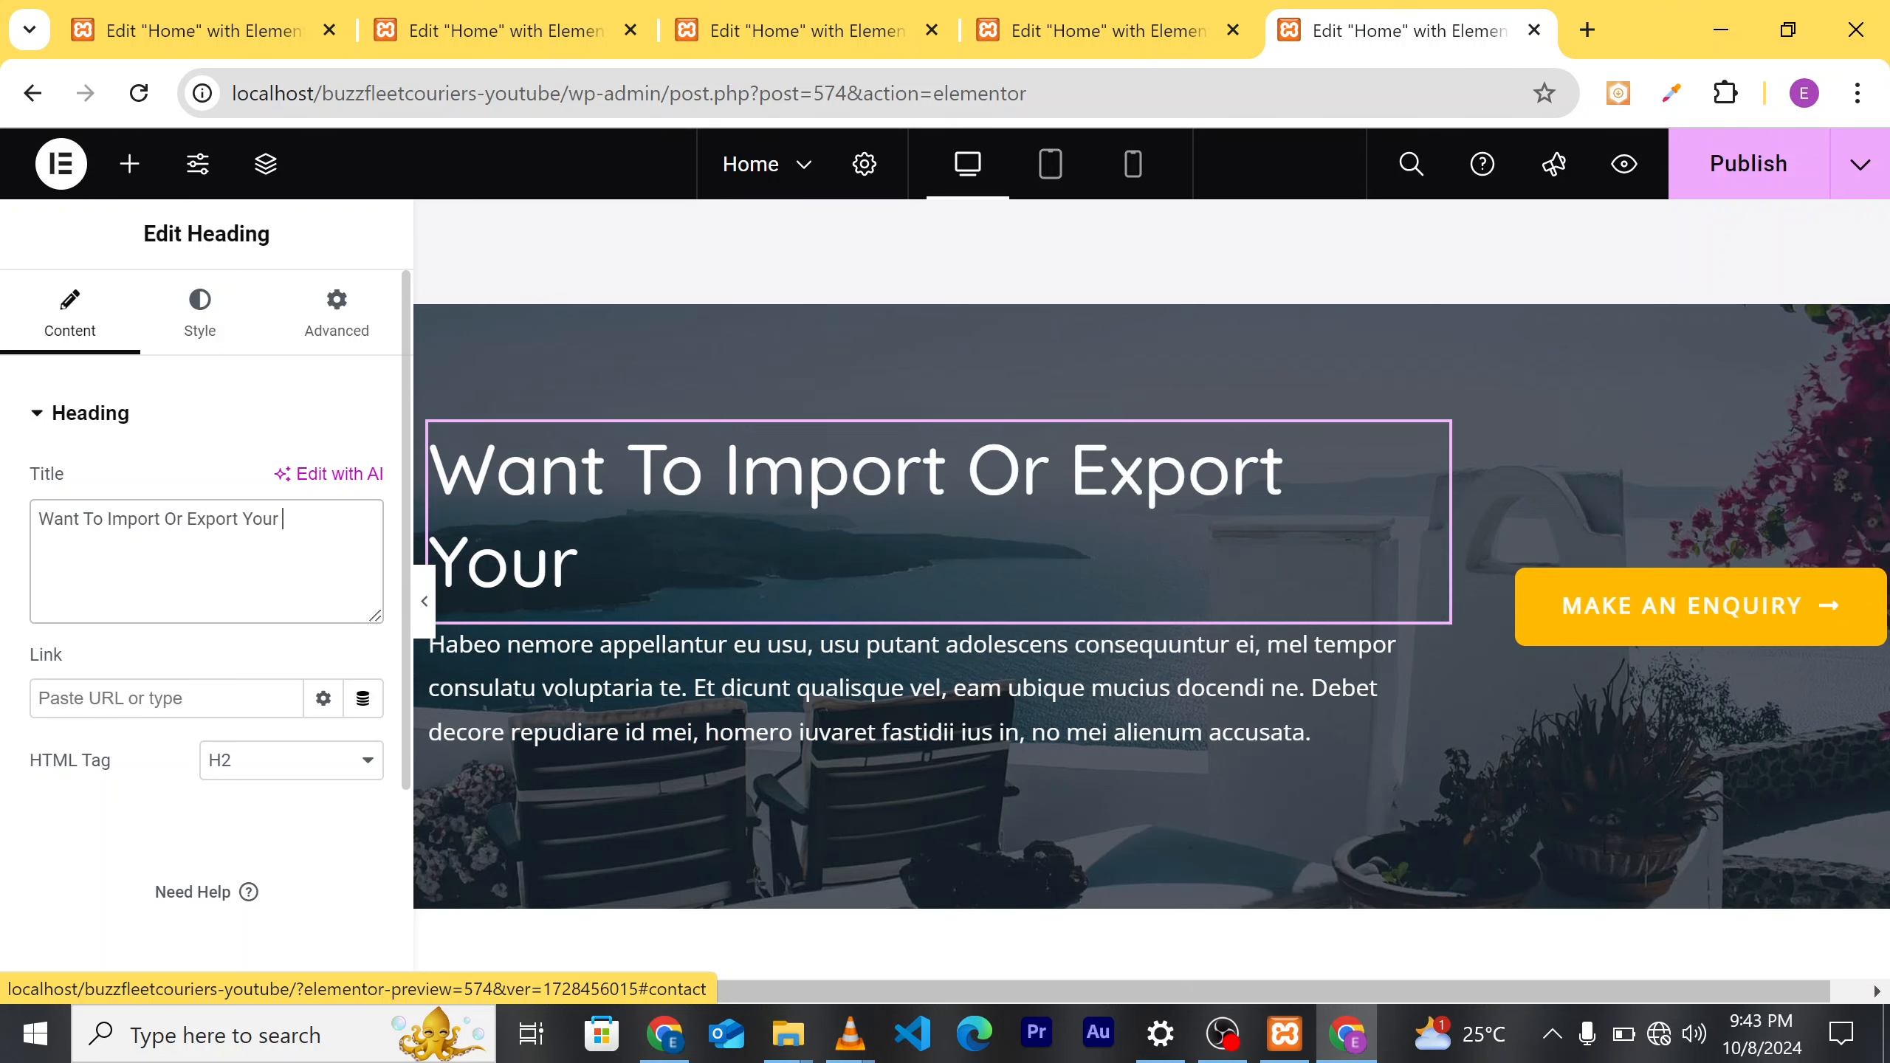
text(goods)
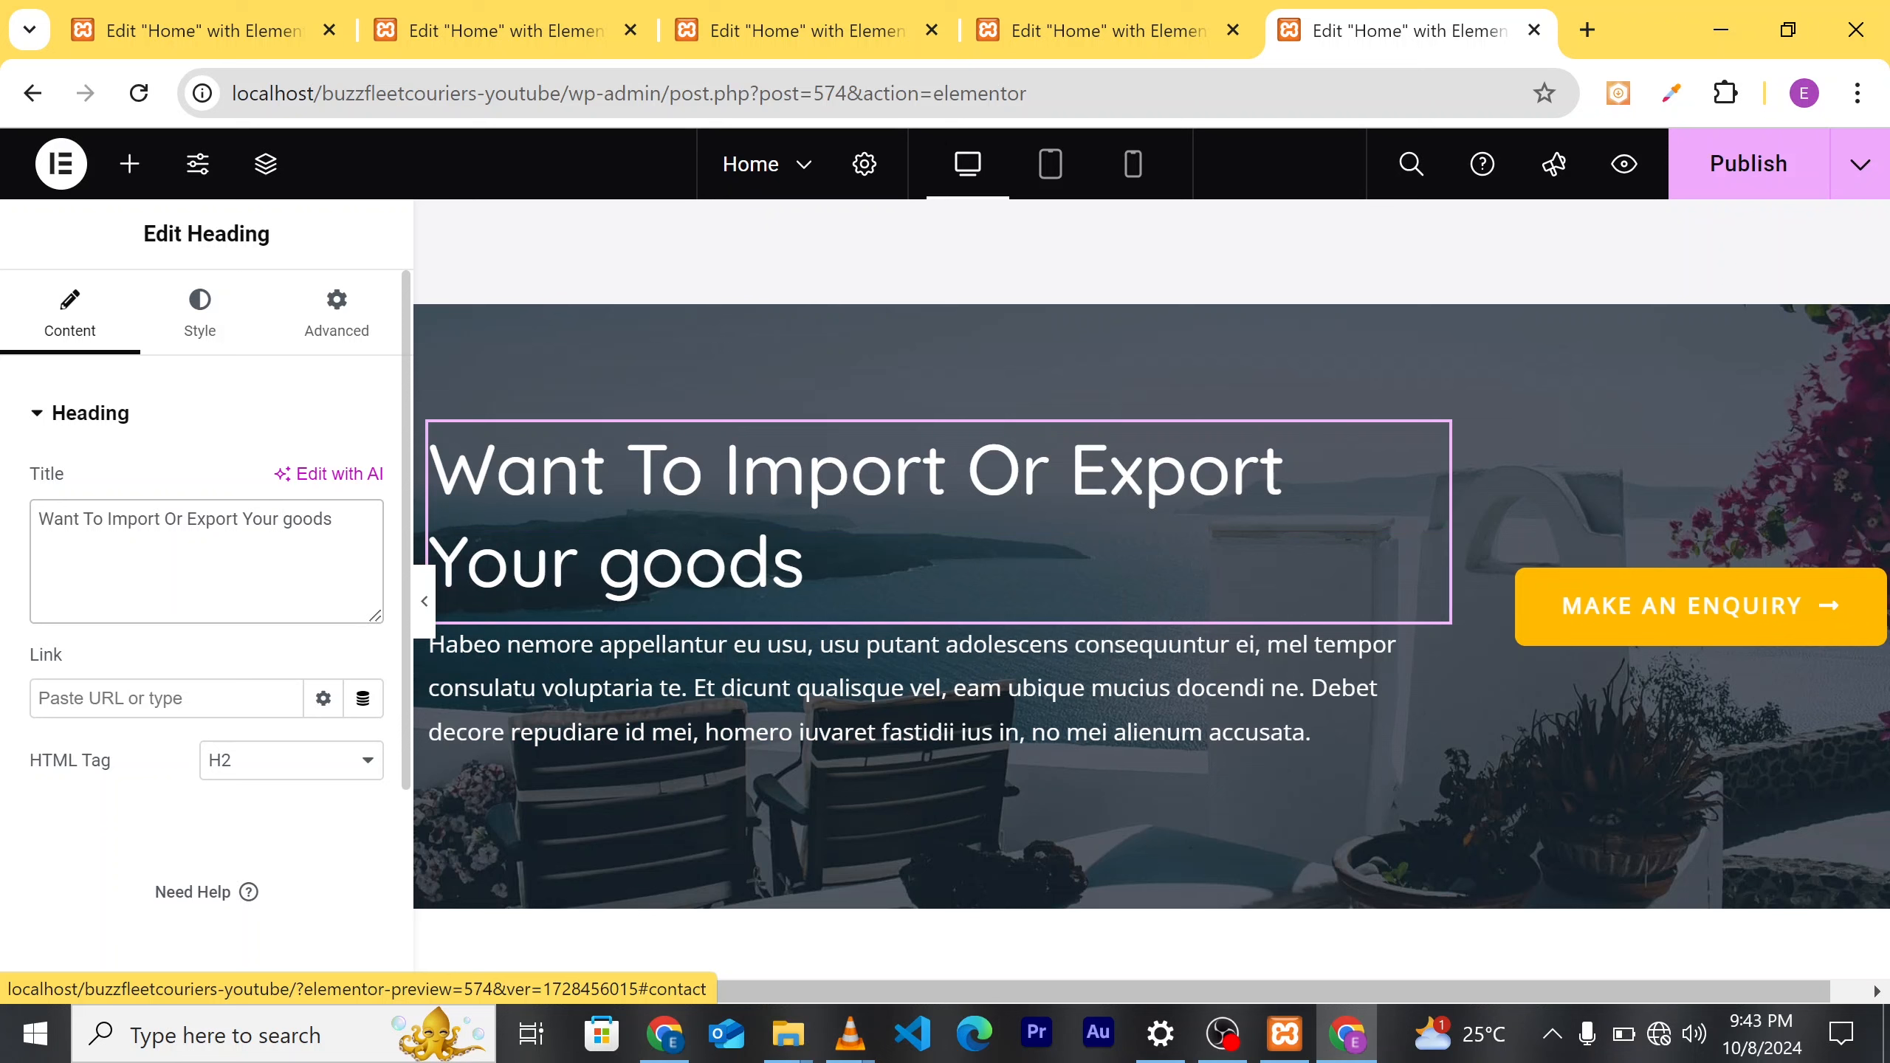
key(BackSpace)
key(BackSpace)
key(BackSpace)
key(BackSpace)
key(BackSpace)
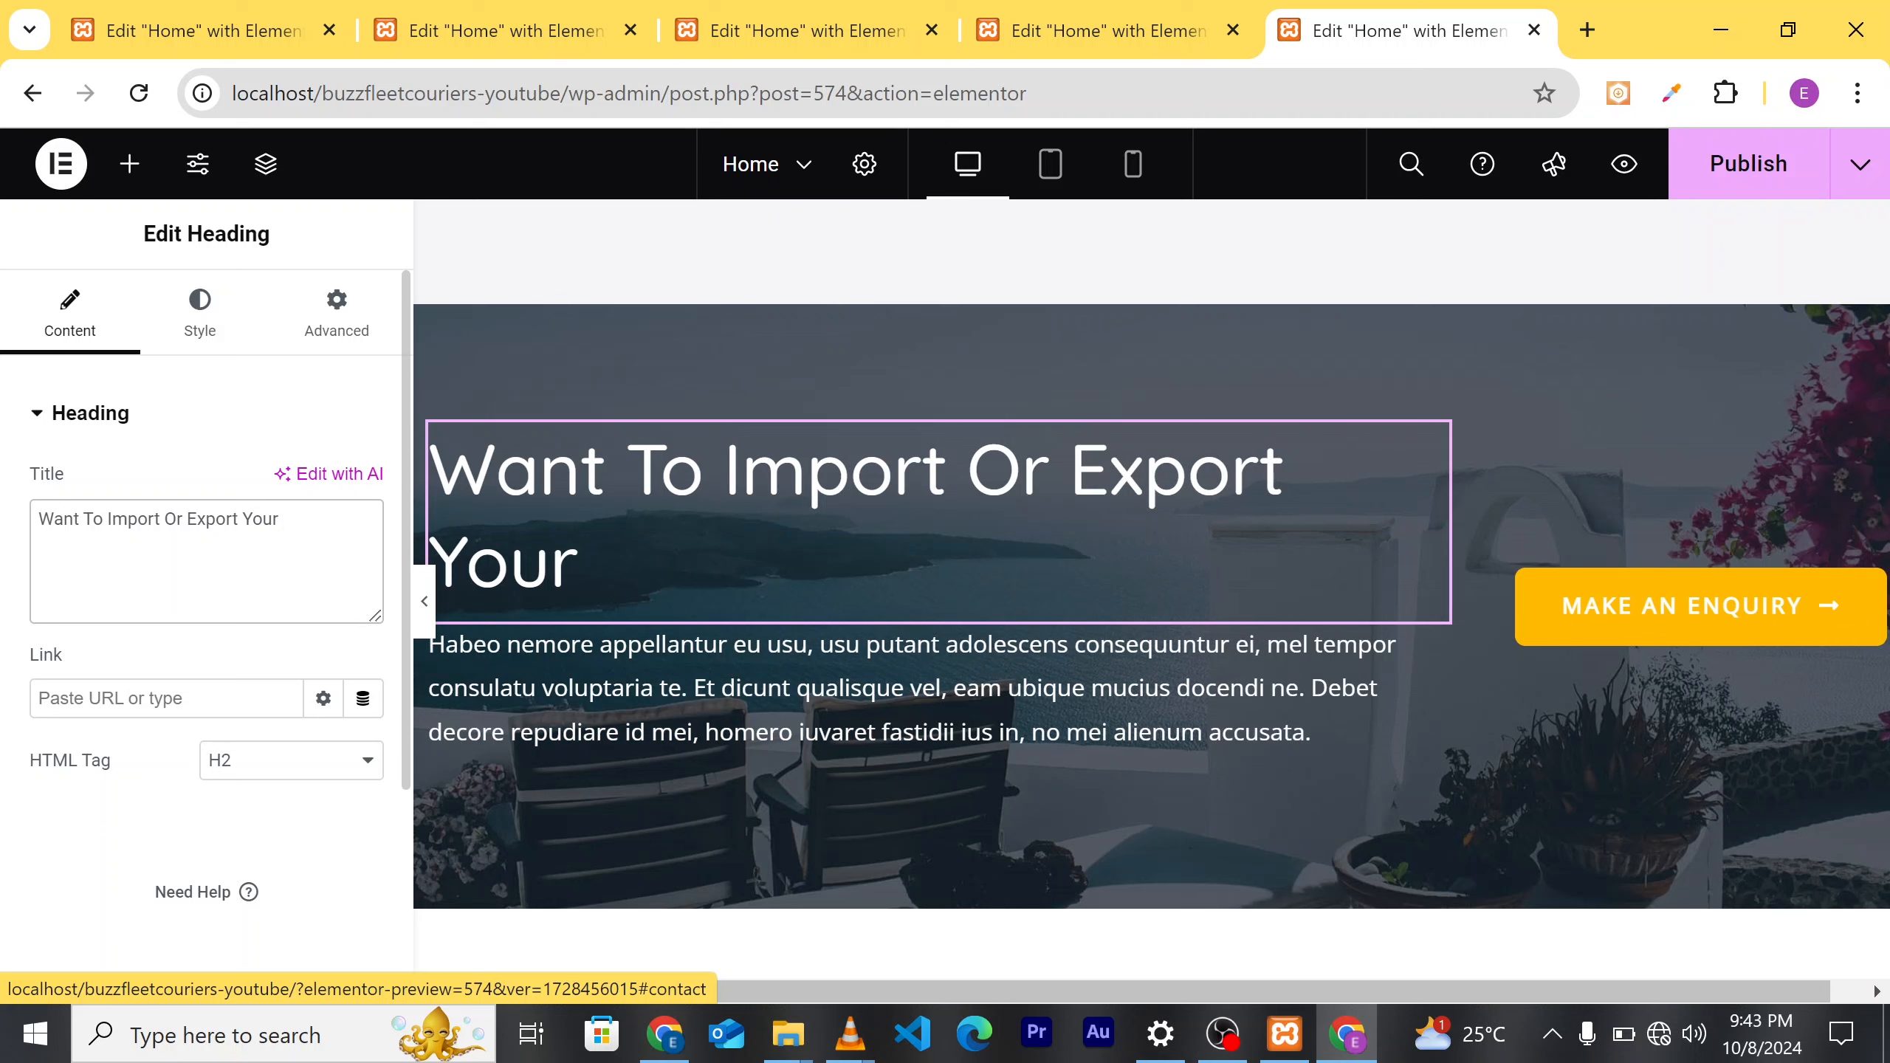
text(Goods)
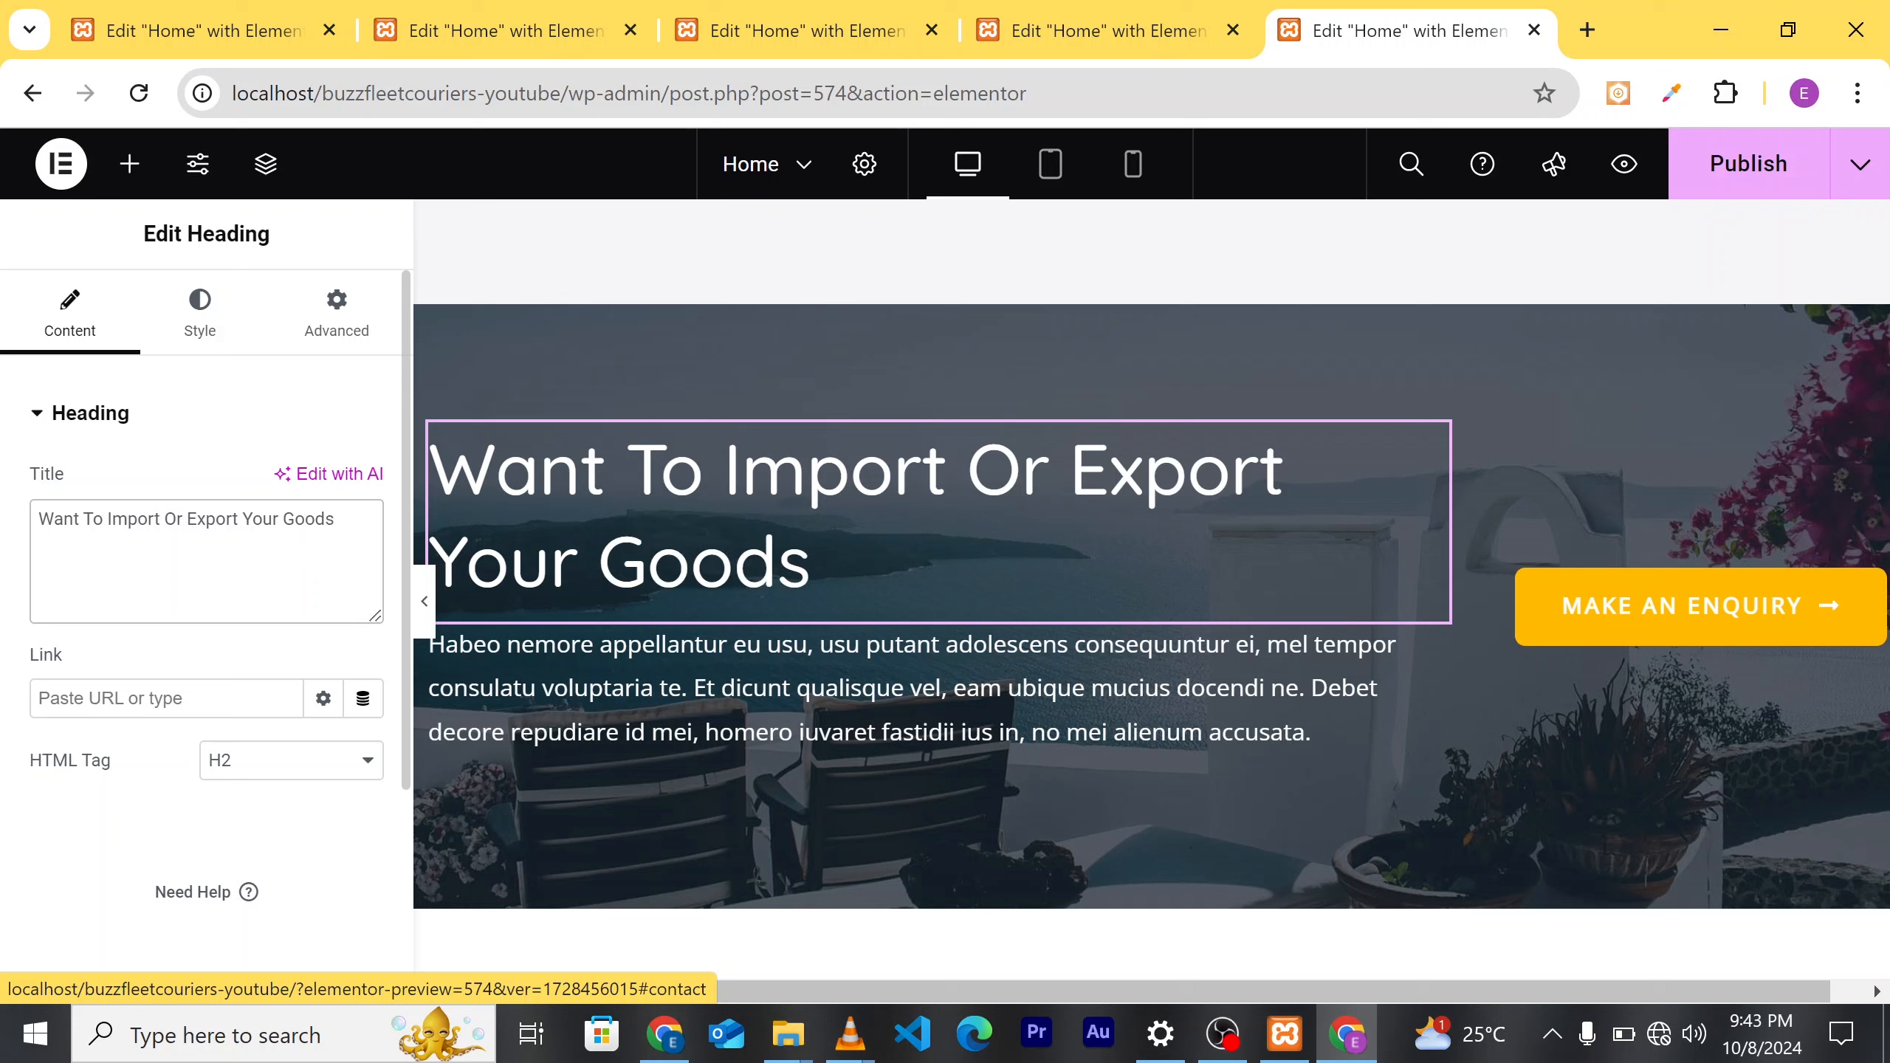
click(836, 695)
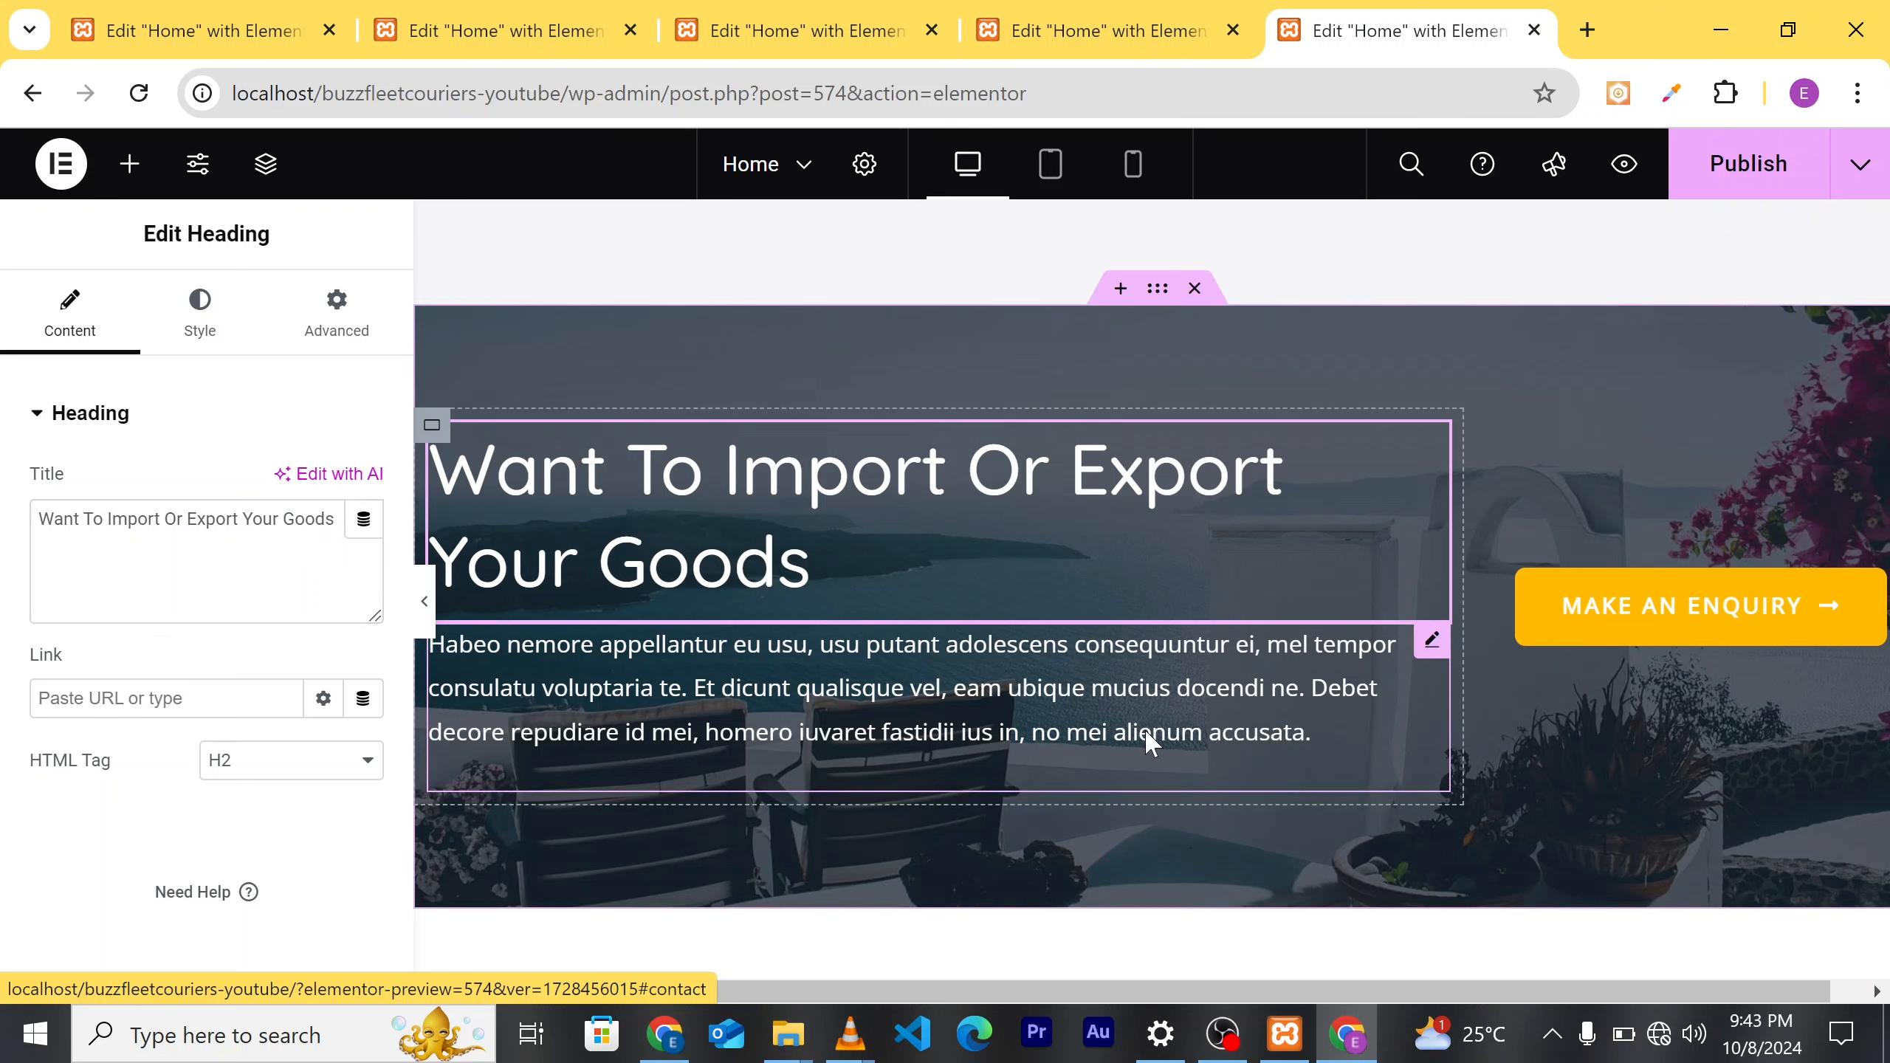
Step: Replace the banner's placeholder paragraph with 'Don't Hesitate To get in Touch With Us.'
click(1312, 740)
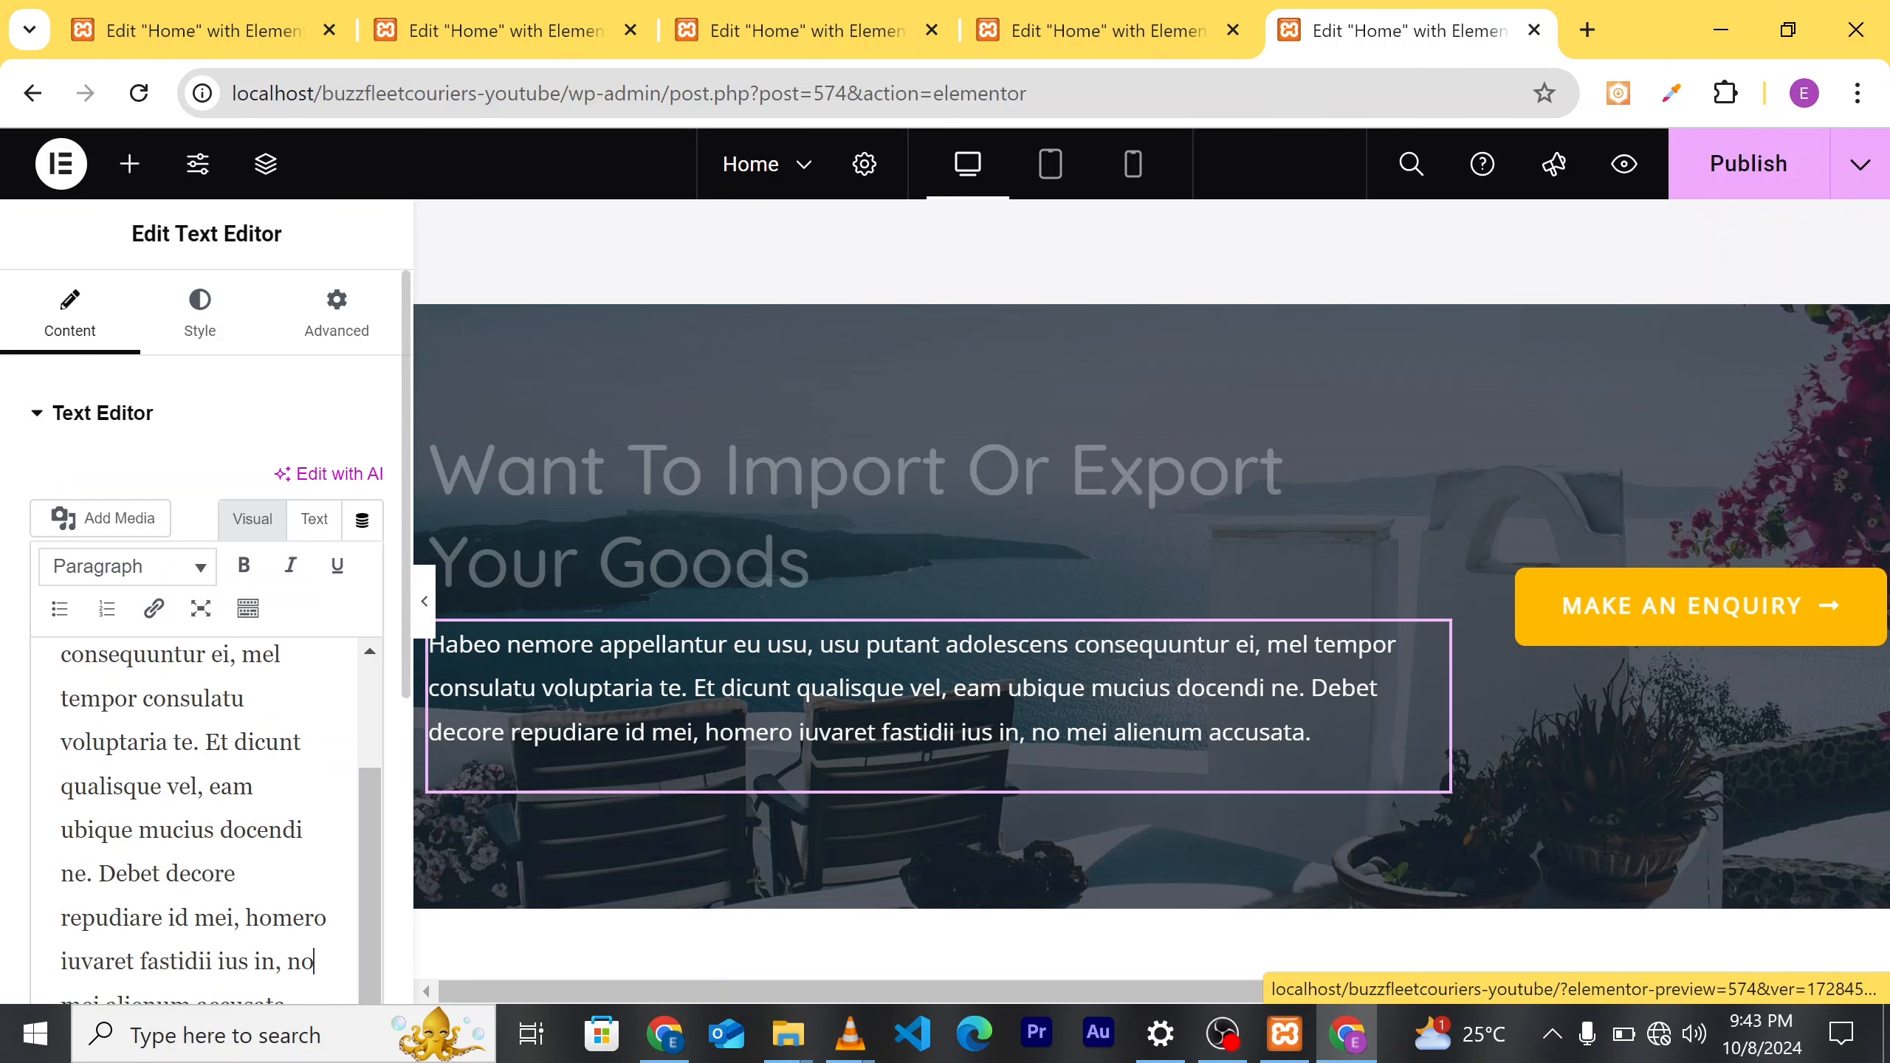
key(ctrl+a)
key(BackSpace)
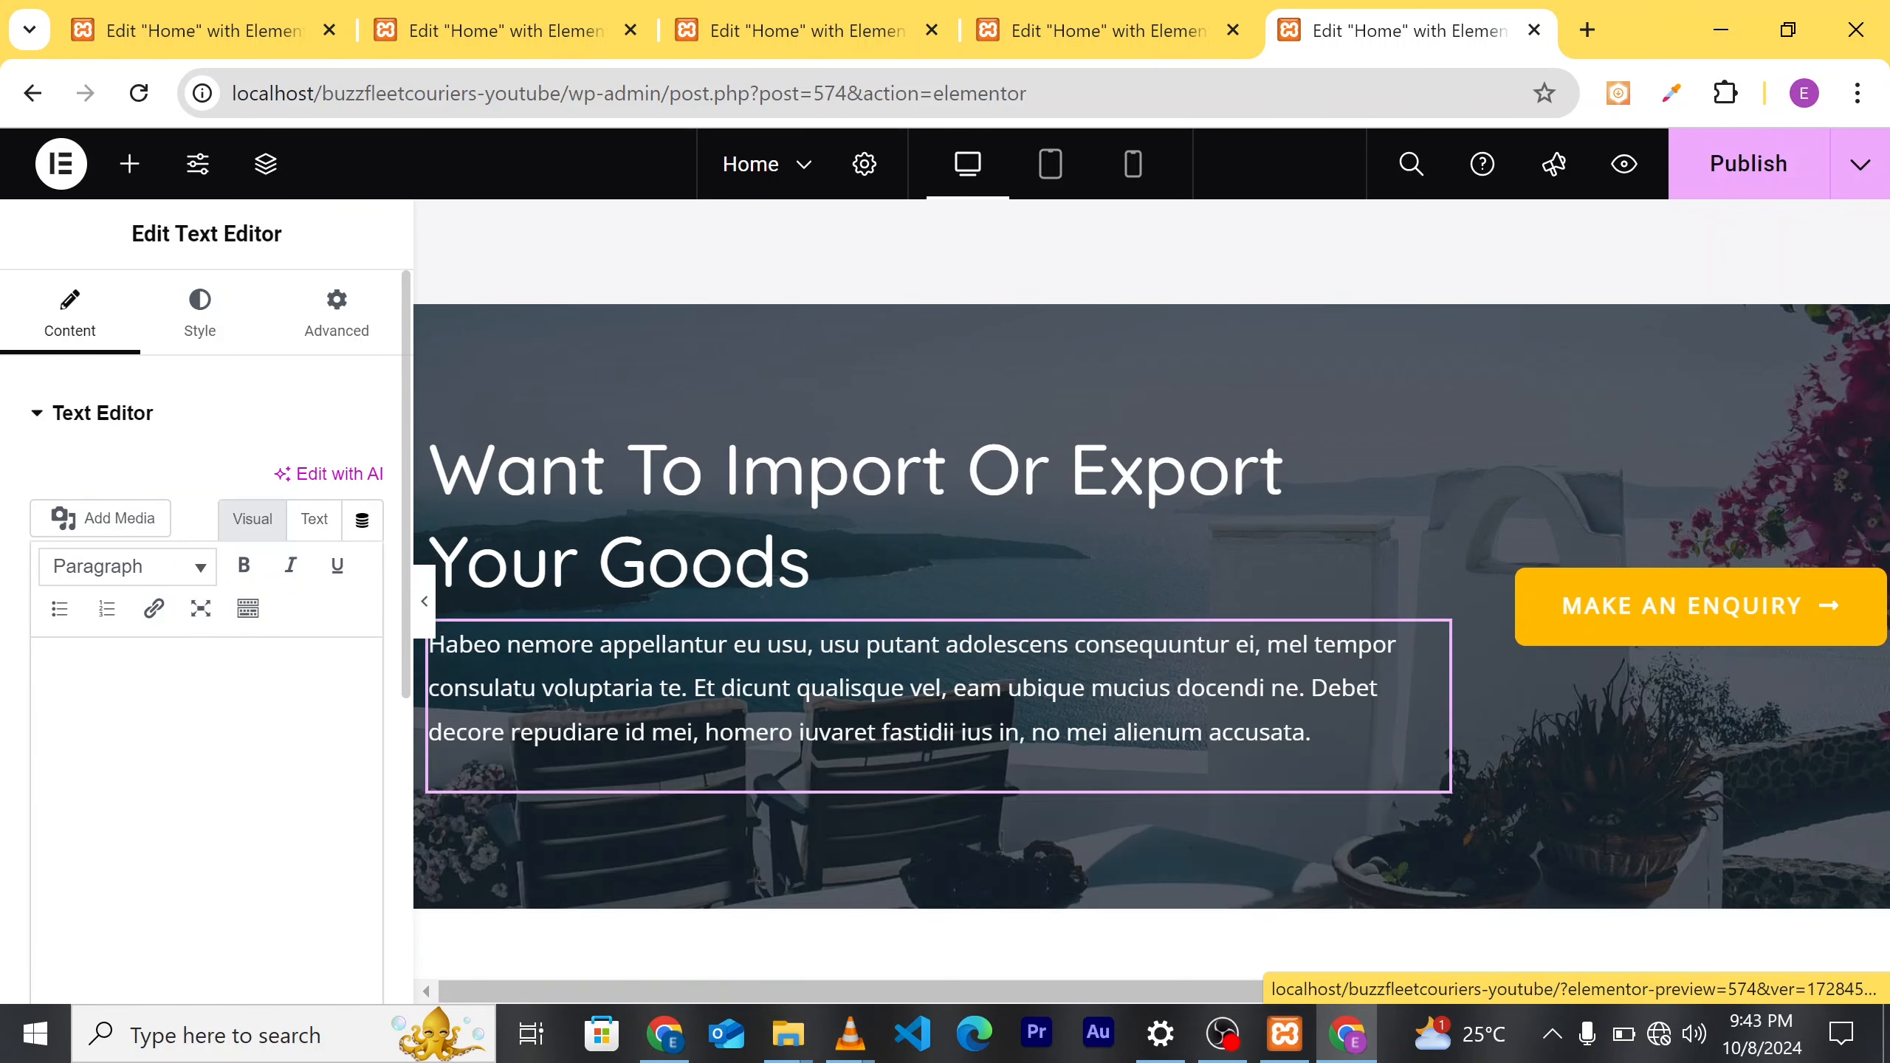
text(Dont't)
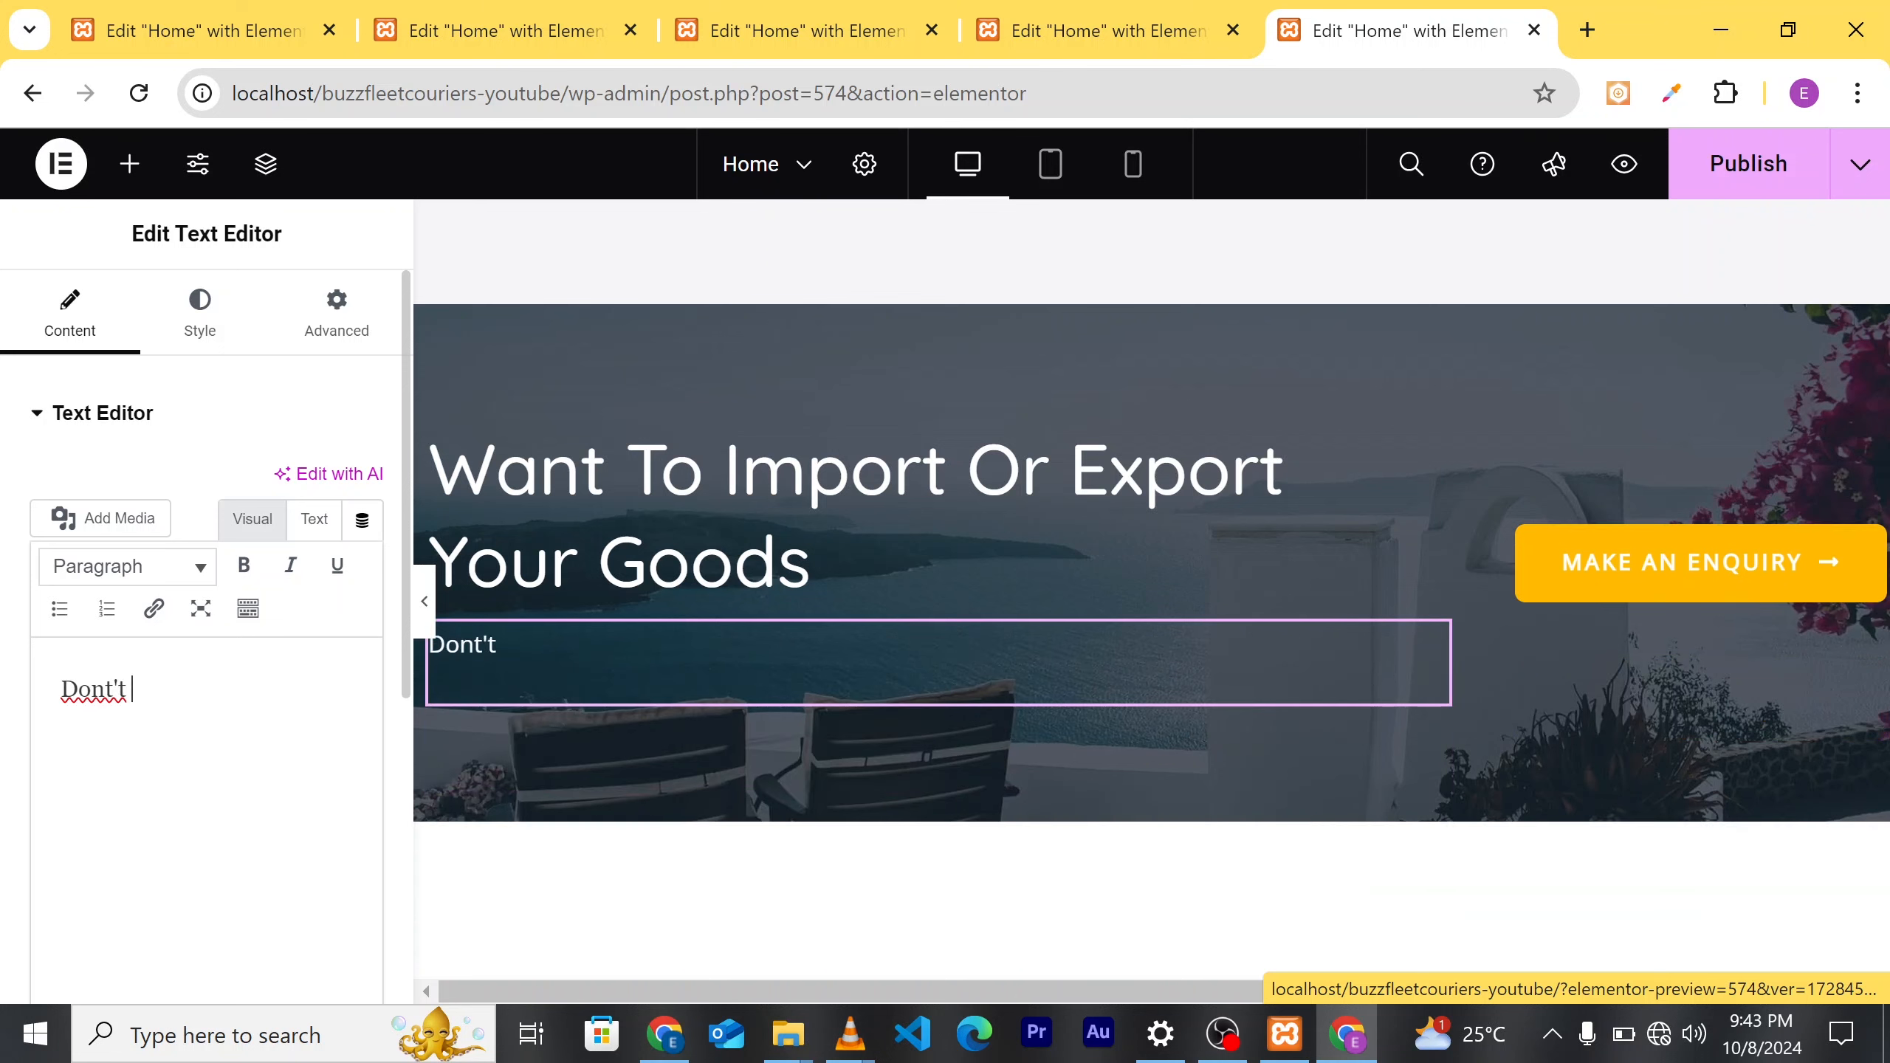
text( H)
text(se)
text(i)
key(BackSpace)
key(BackSpace)
key(BackSpace)
key(Left)
key(Left)
key(BackSpace)
key(Right)
key(Right)
key(Right)
key(Right)
text(esistat)
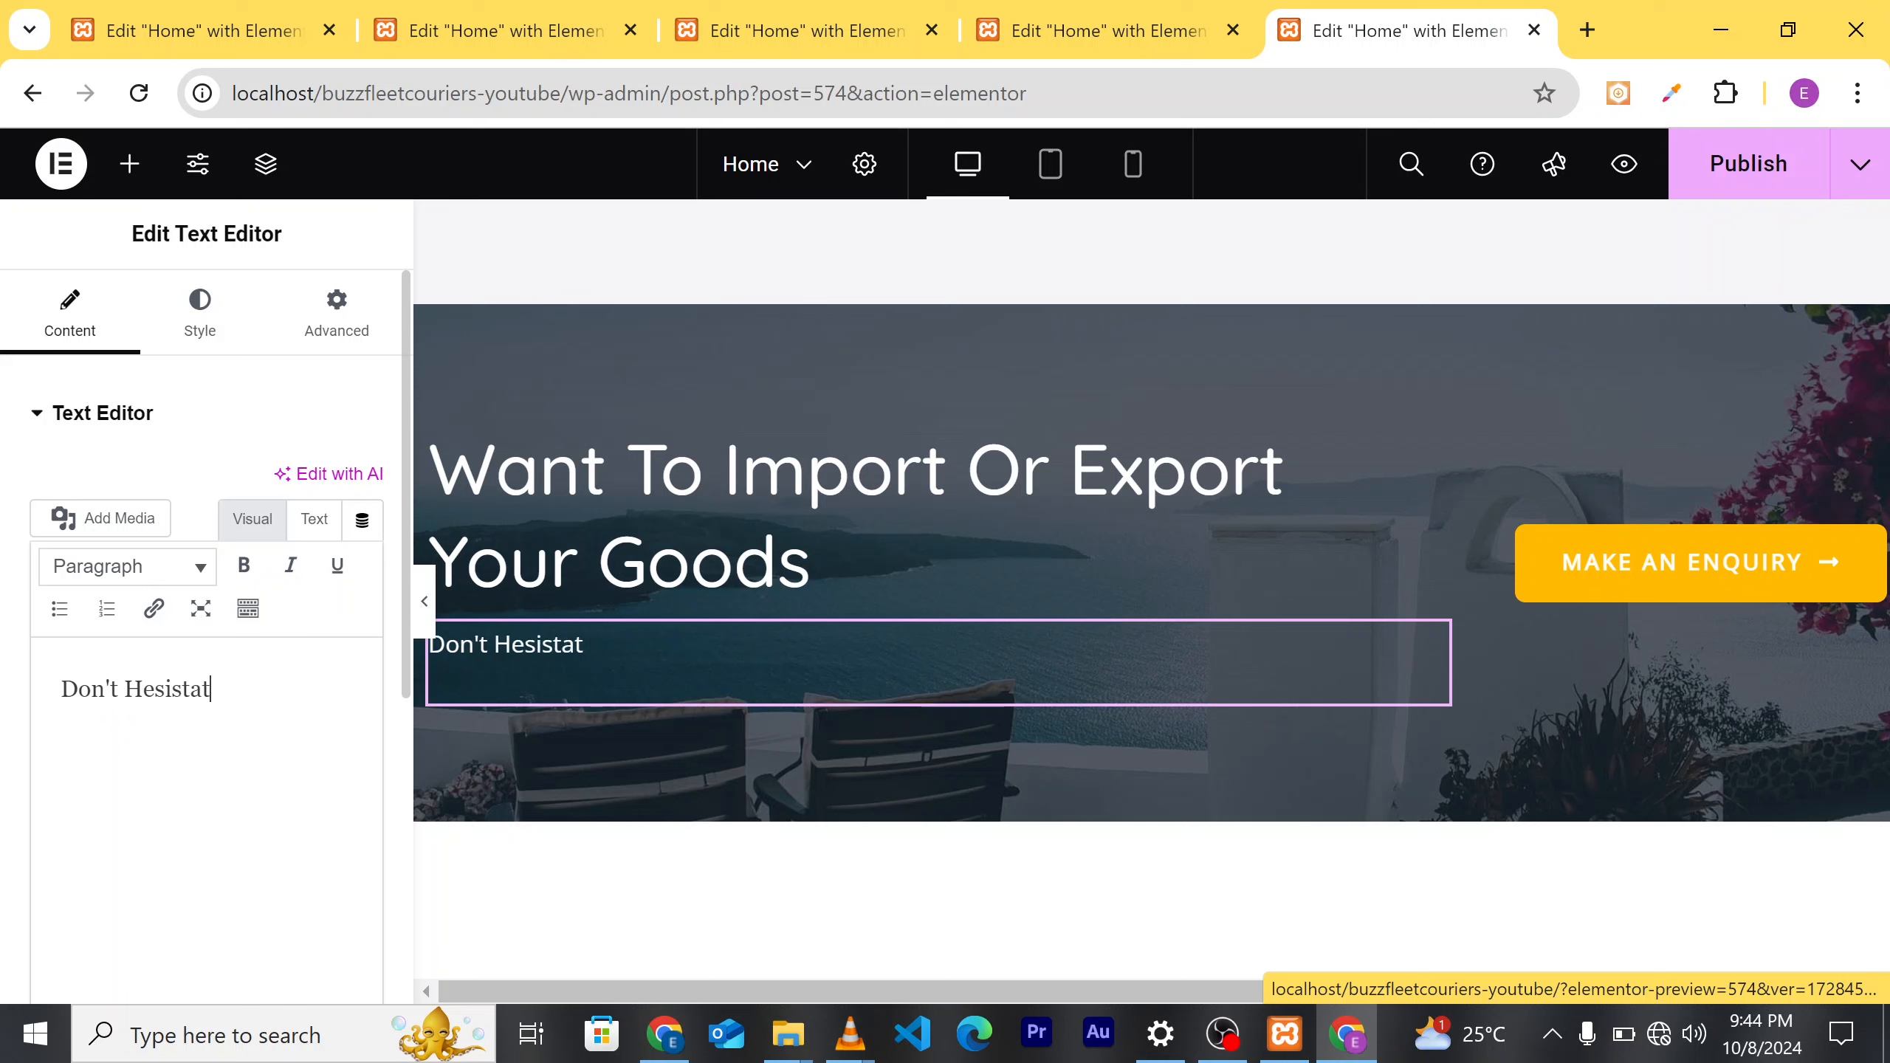
text(e to gwt)
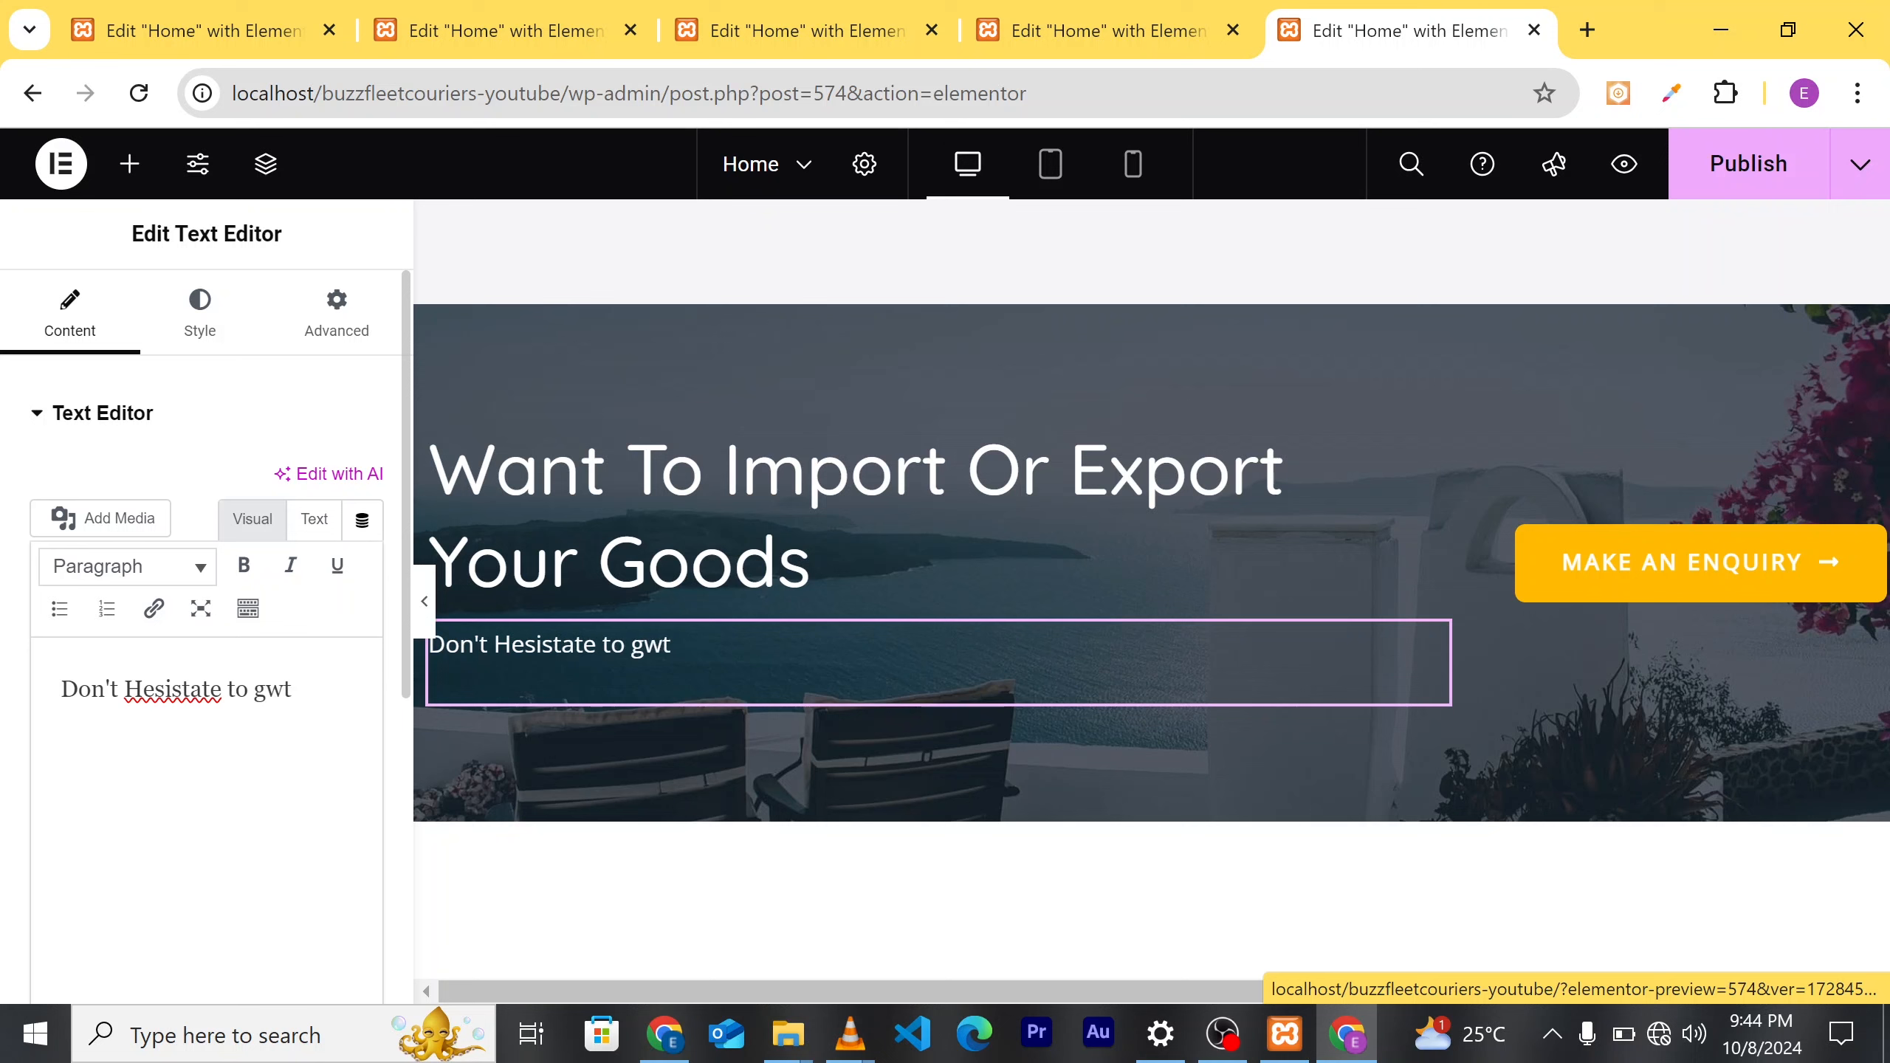
key(BackSpace)
key(BackSpace)
key(BackSpace)
key(BackSpace)
key(BackSpace)
key(BackSpace)
key(BackSpace)
key(BackSpace)
key(BackSpace)
key(BackSpace)
key(BackSpace)
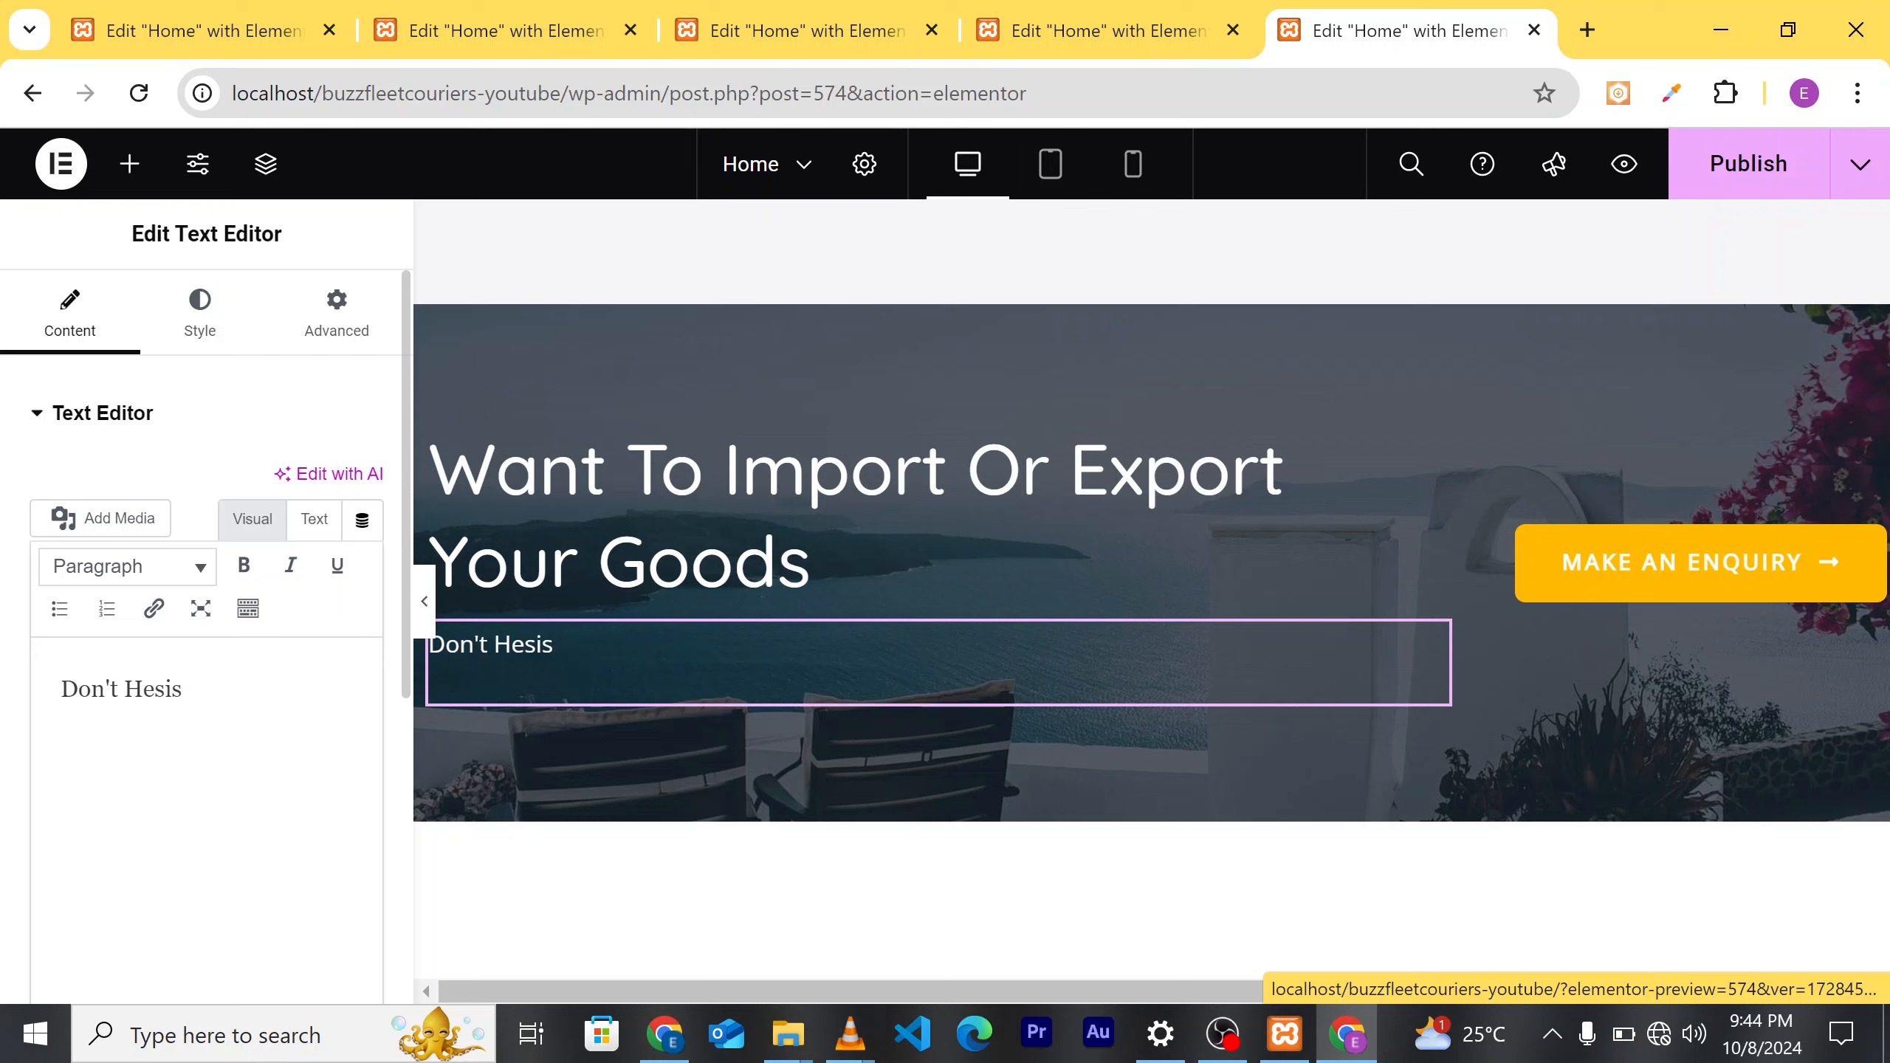
key(BackSpace)
text(tate To get)
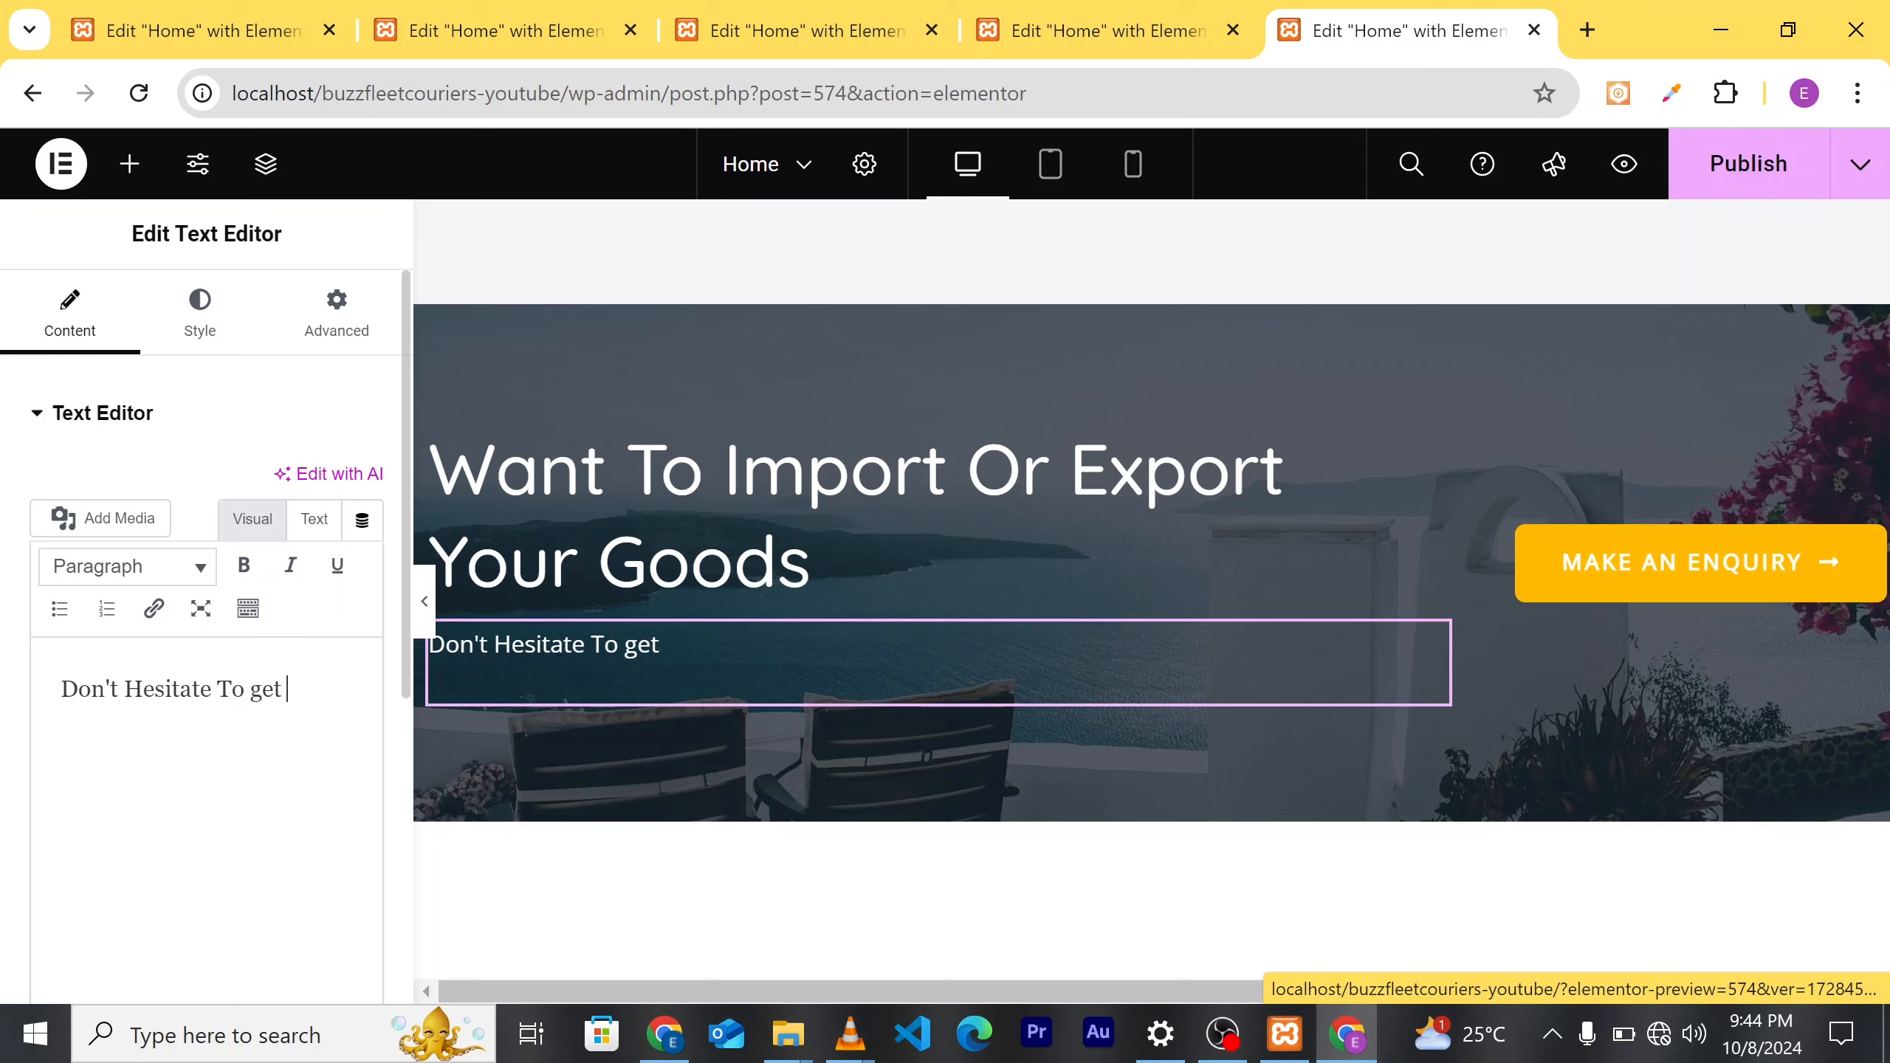
text( in Touch u)
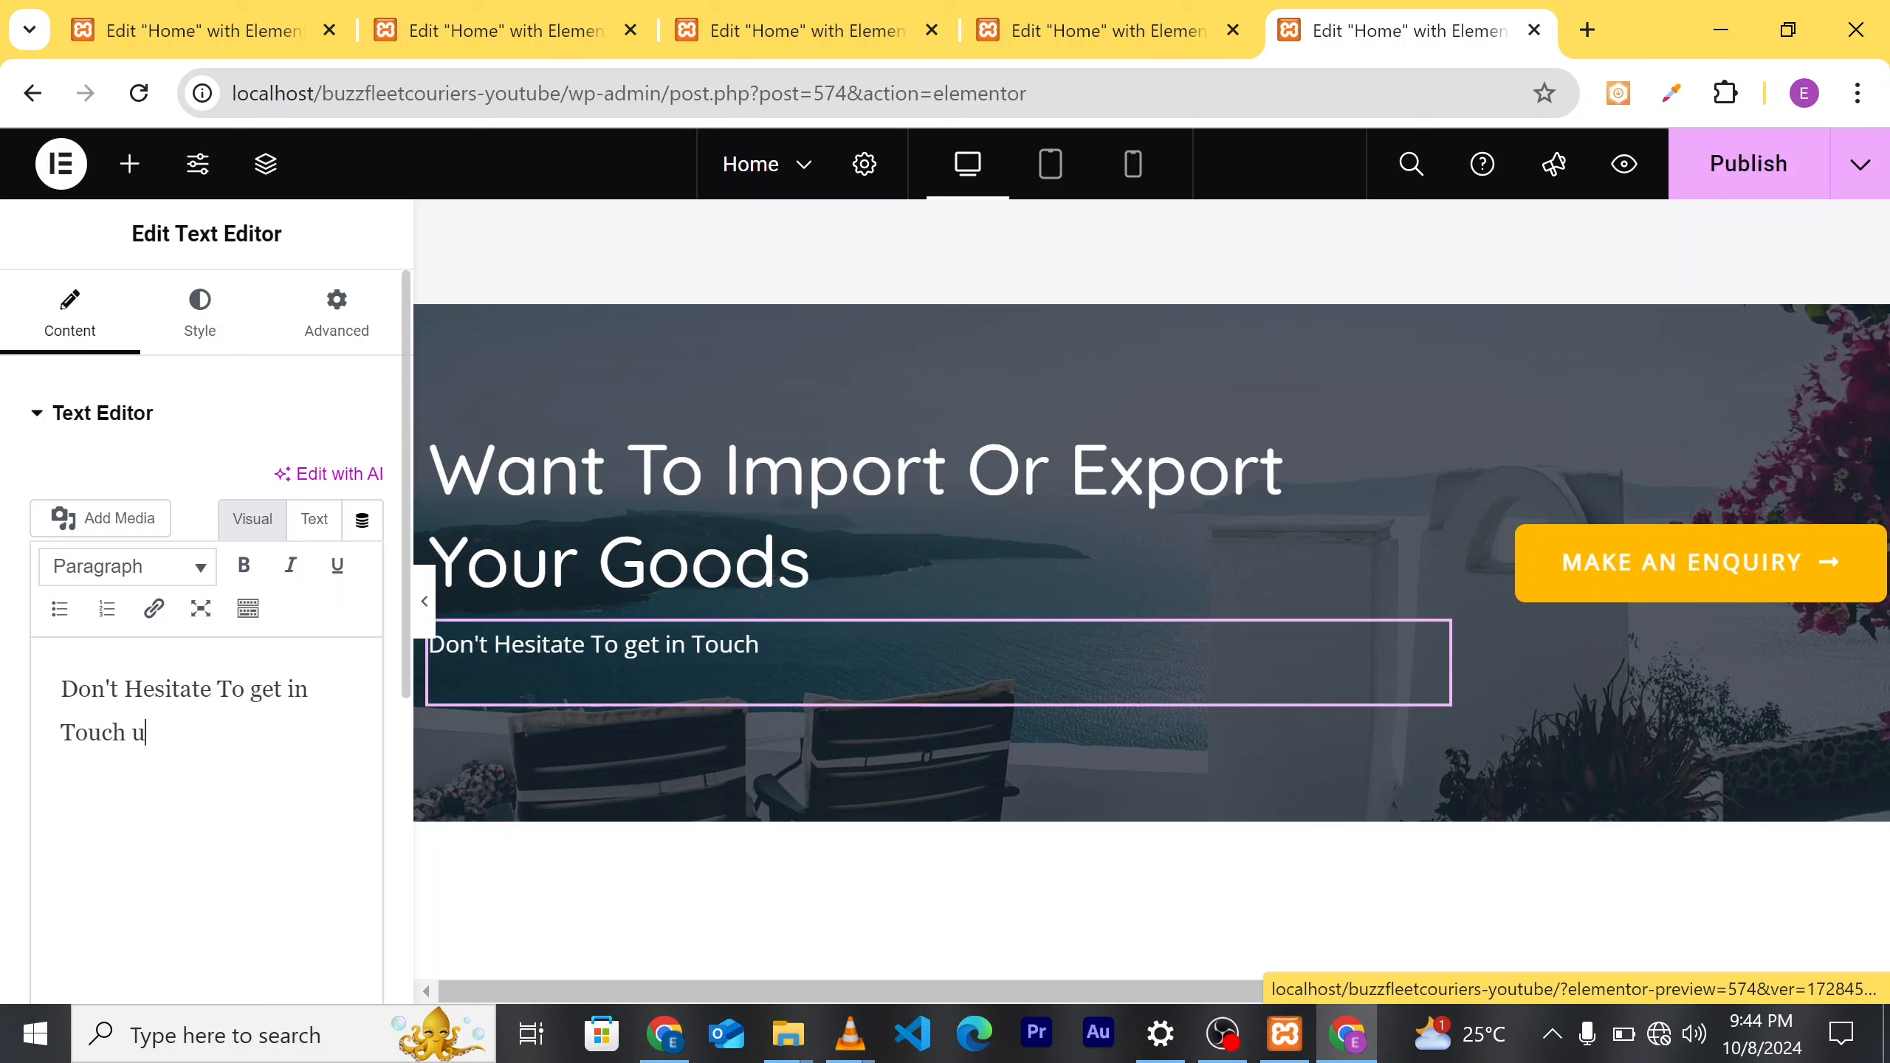
key(BackSpace)
text(iwth)
key(BackSpace)
key(BackSpace)
key(BackSpace)
key(BackSpace)
text(With Us.)
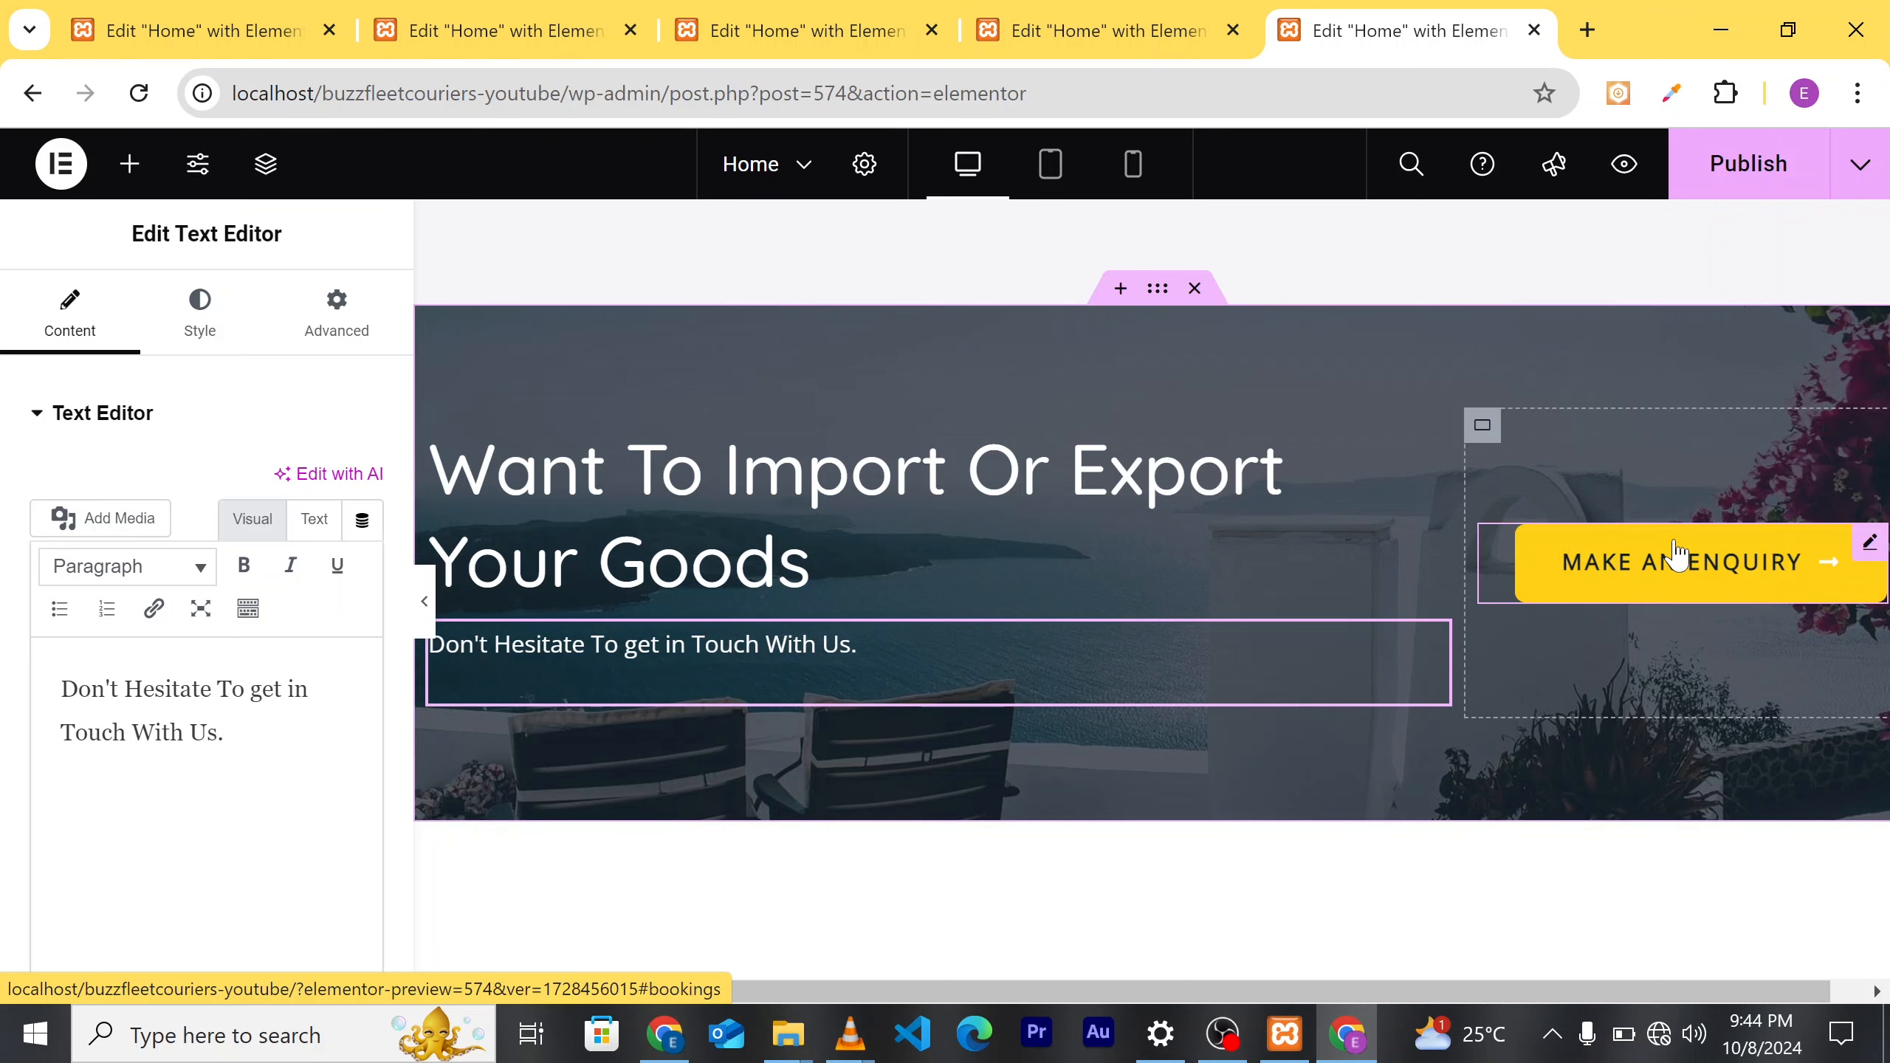
Step: Select the enquiry banner's container and bring up its Style background image chooser
click(1675, 554)
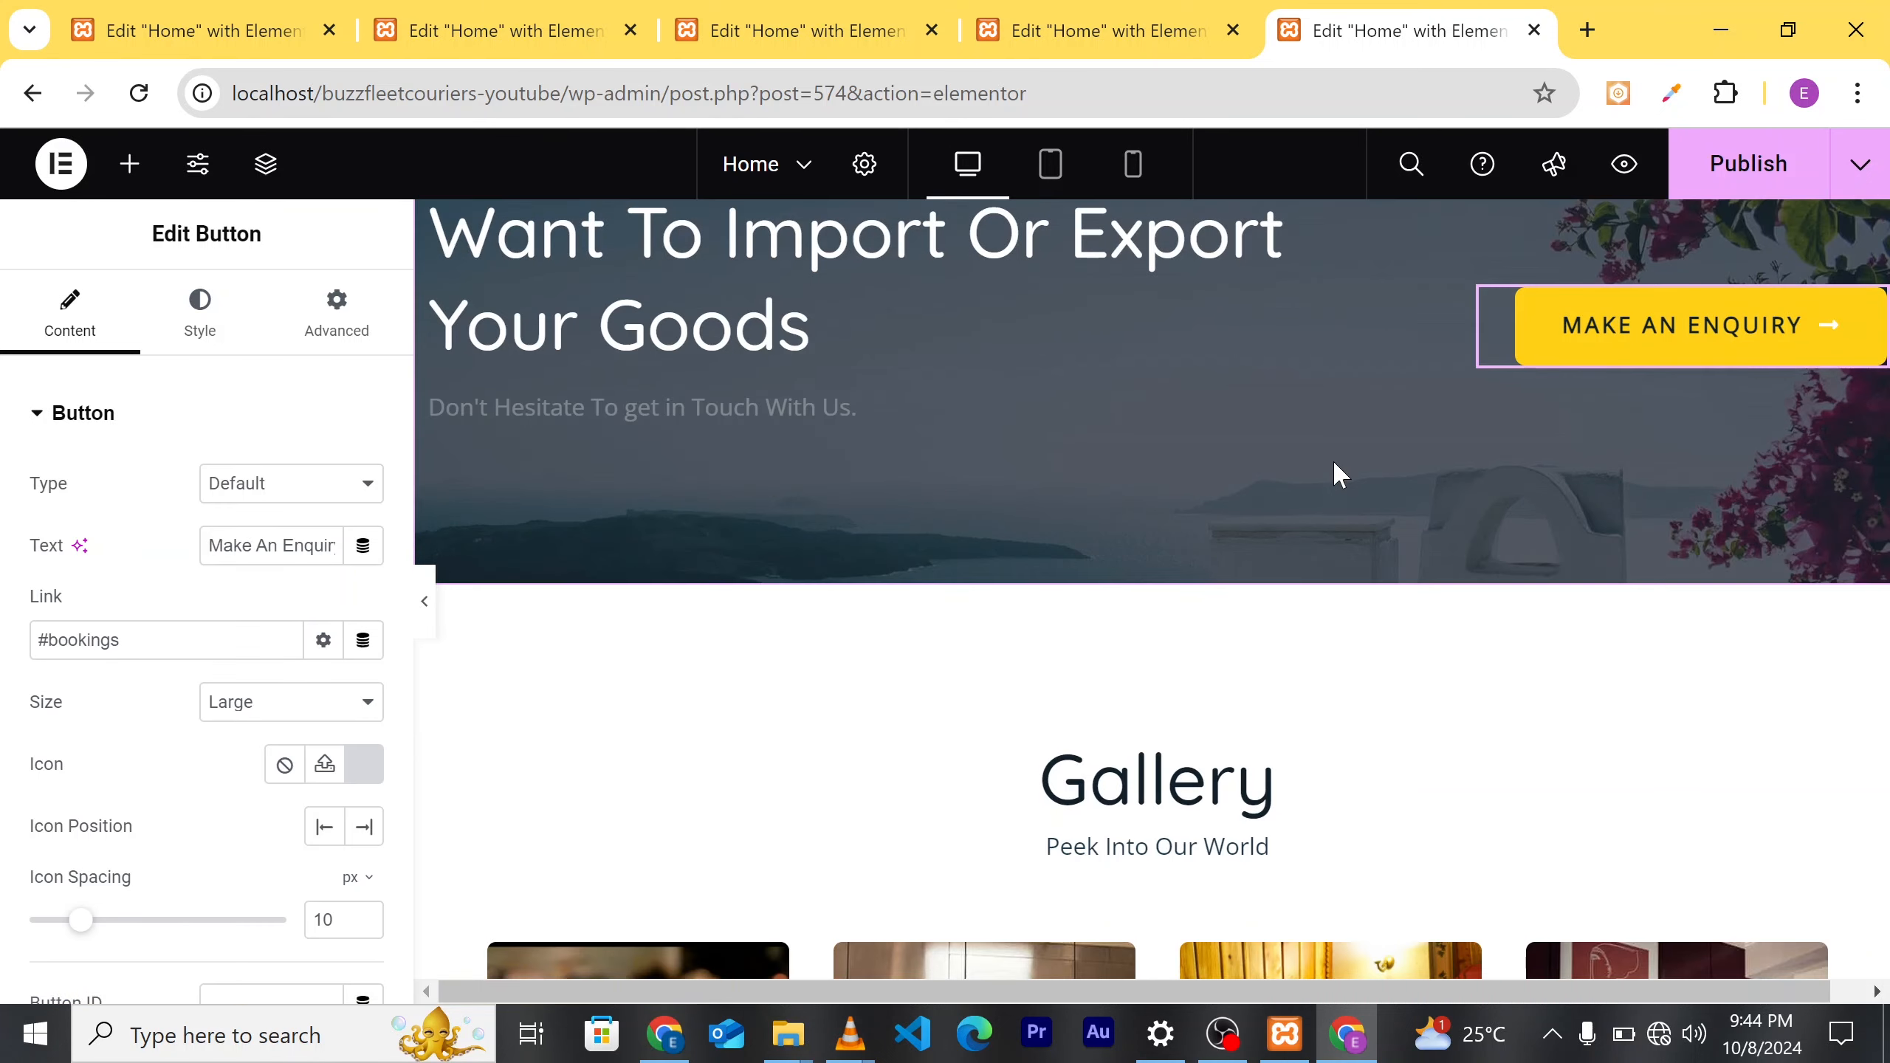
scroll(1369, 488, up, 20)
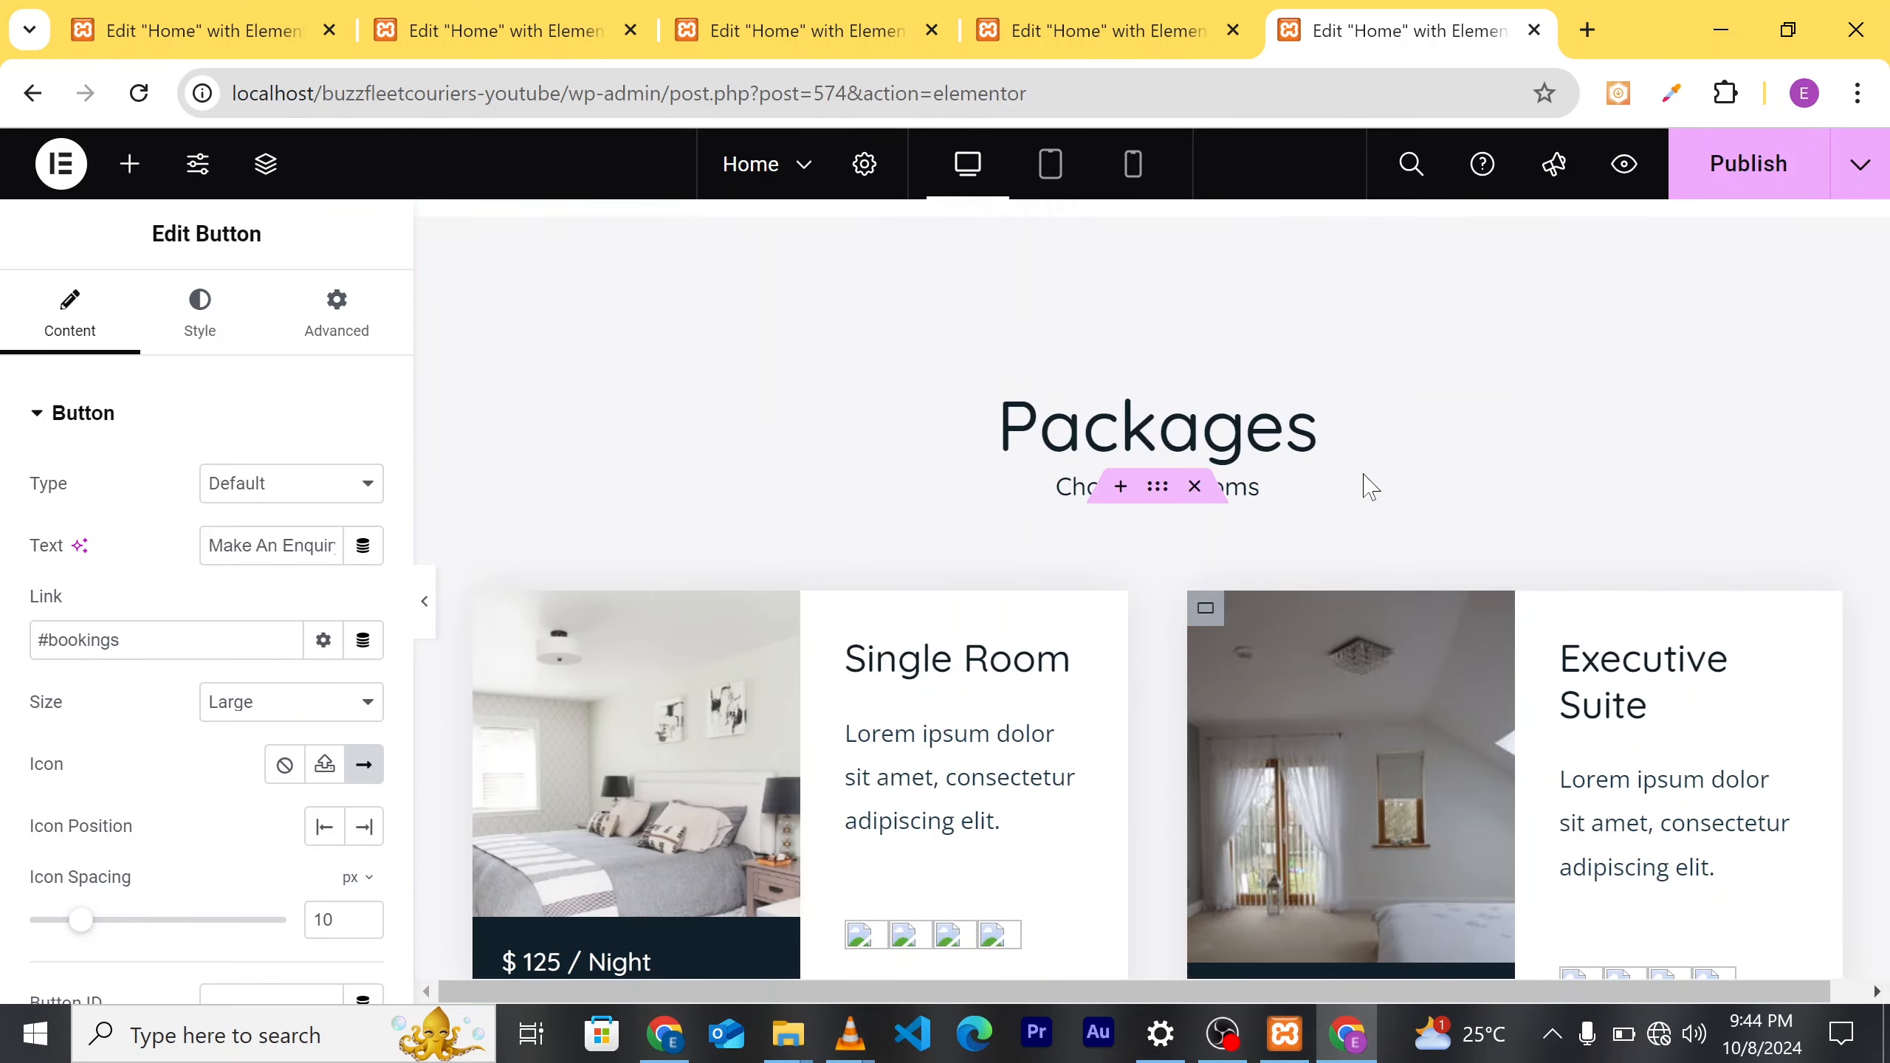
scroll(1369, 488, up, 10)
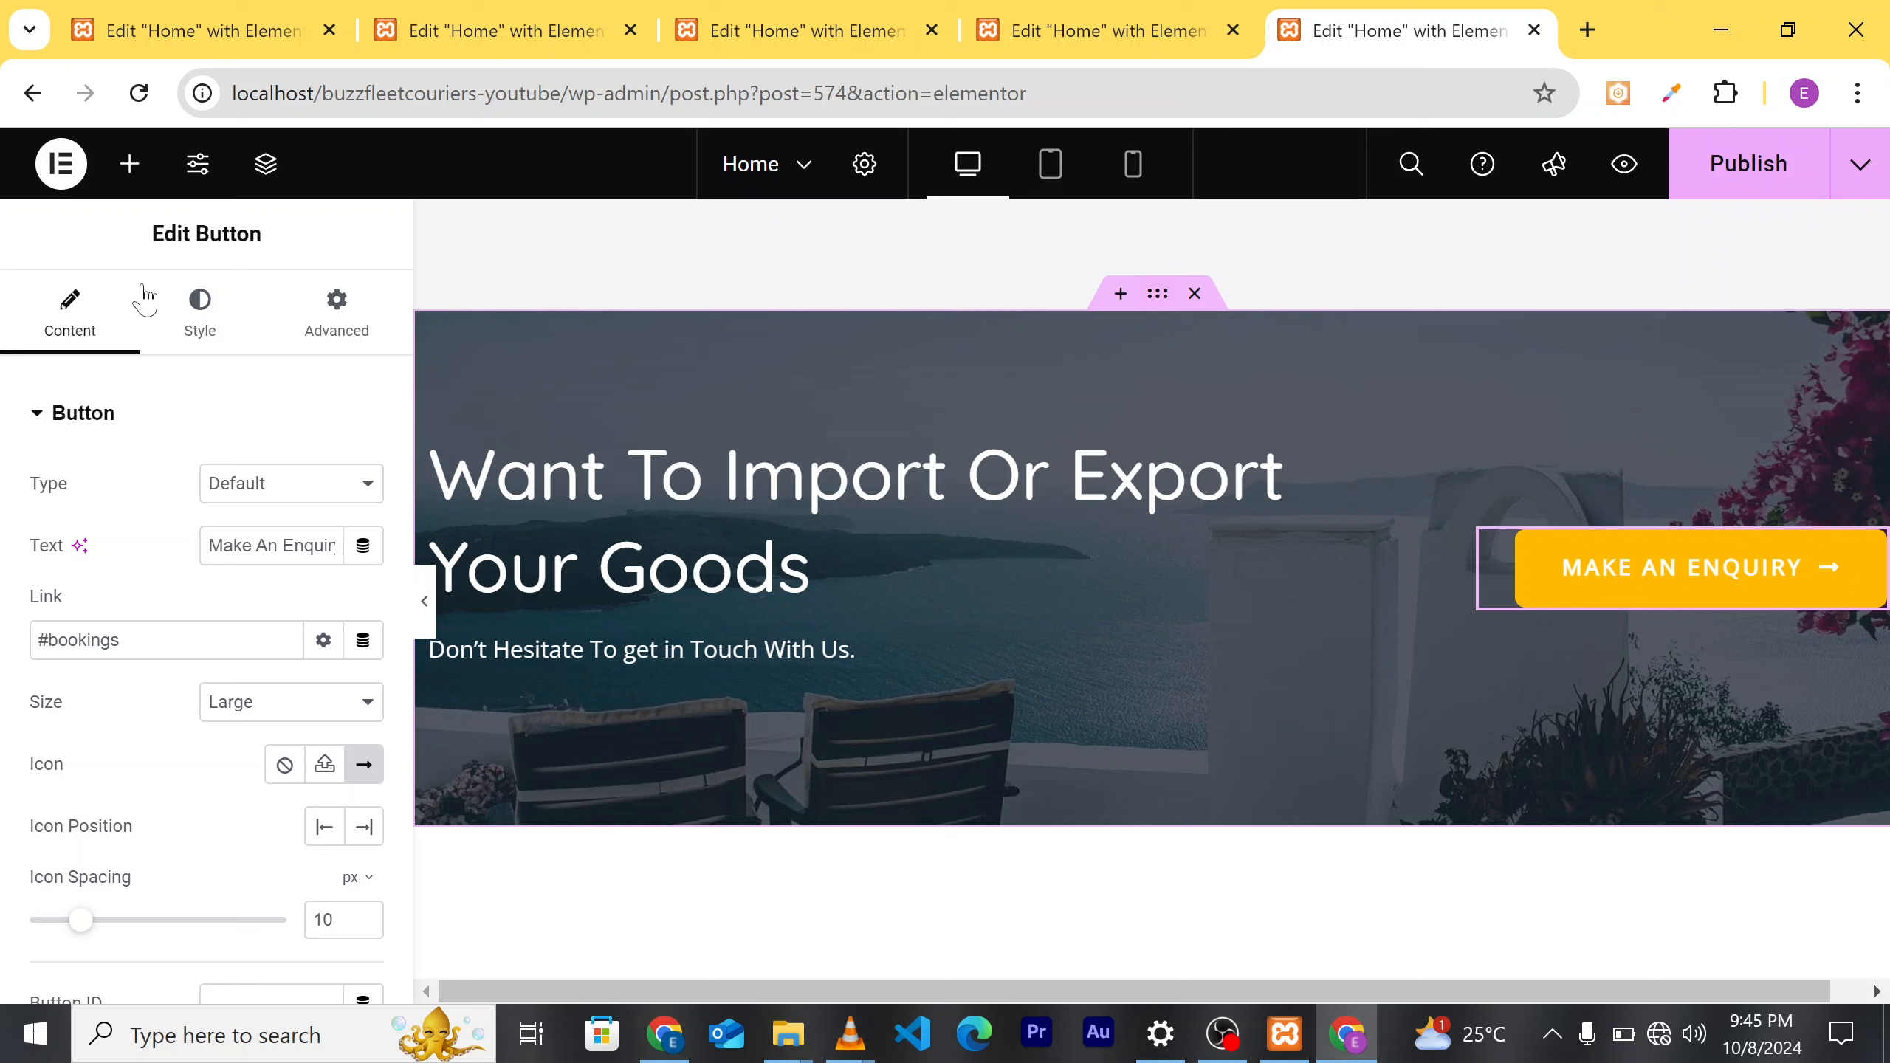
click(199, 335)
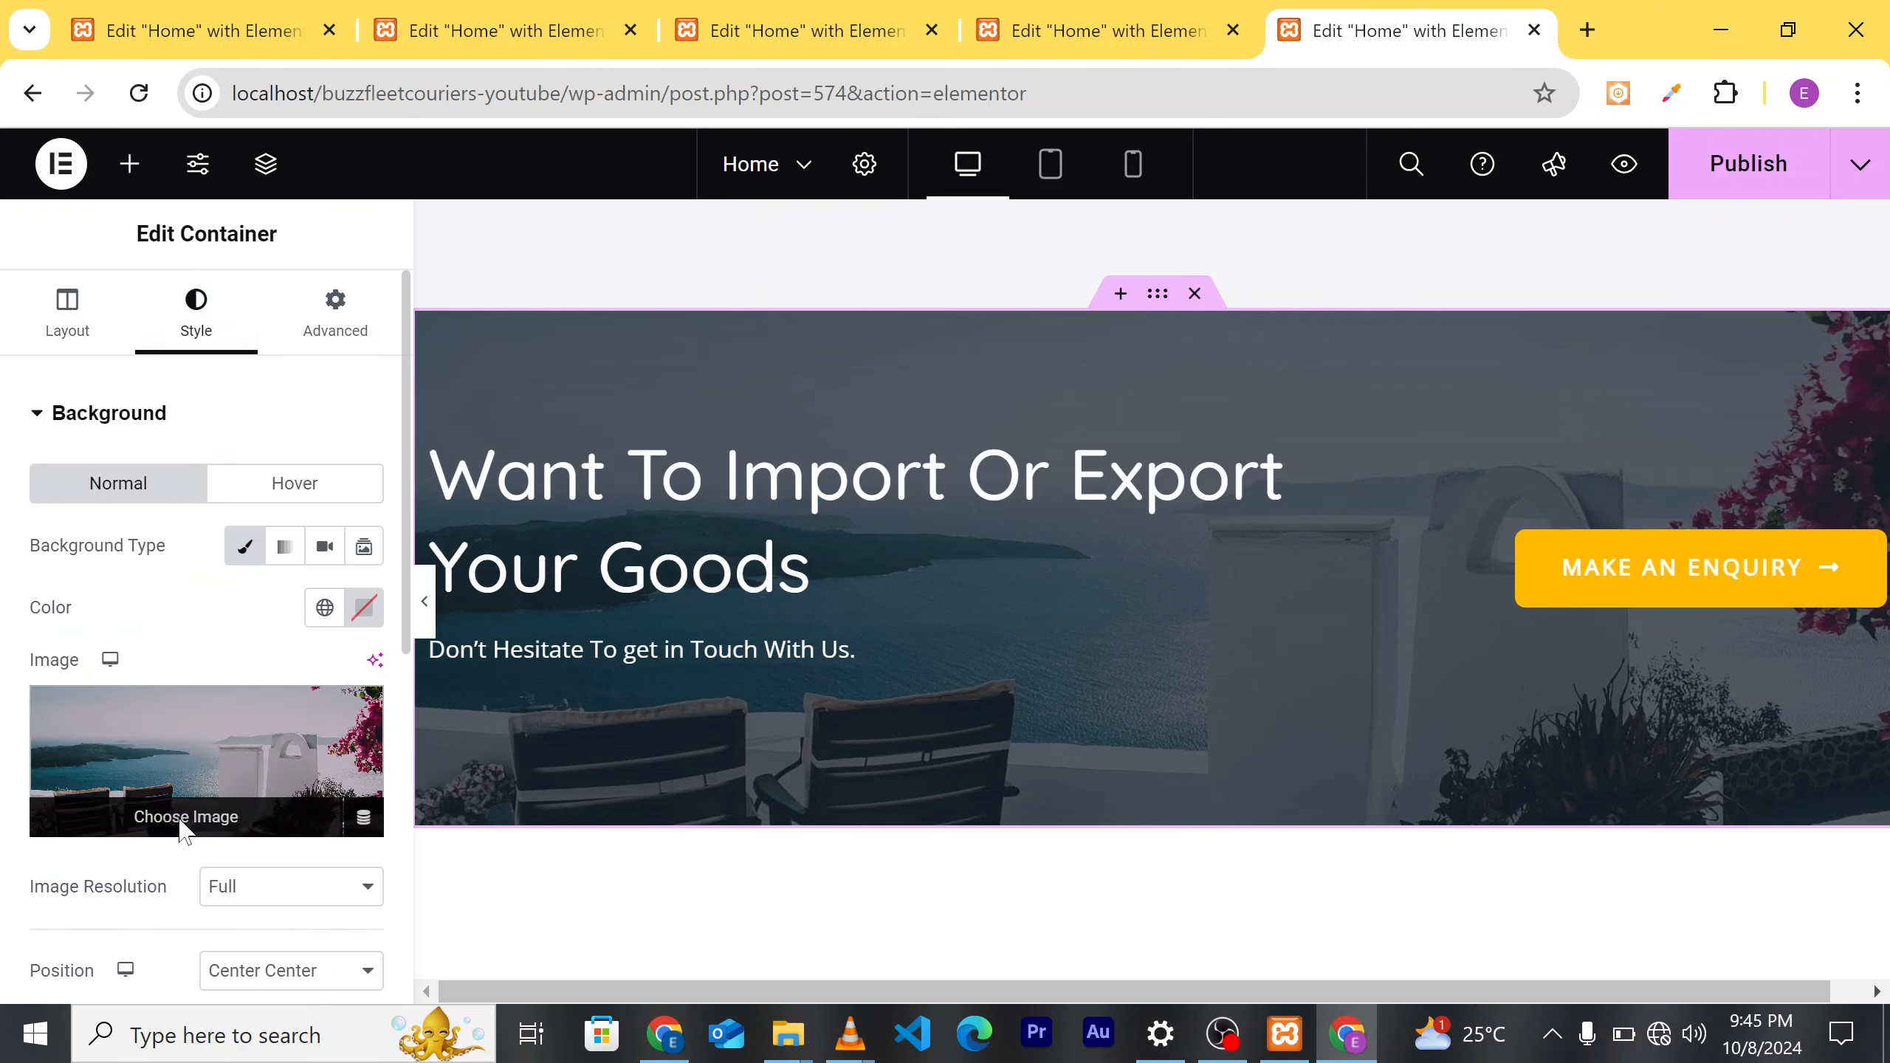
click(184, 823)
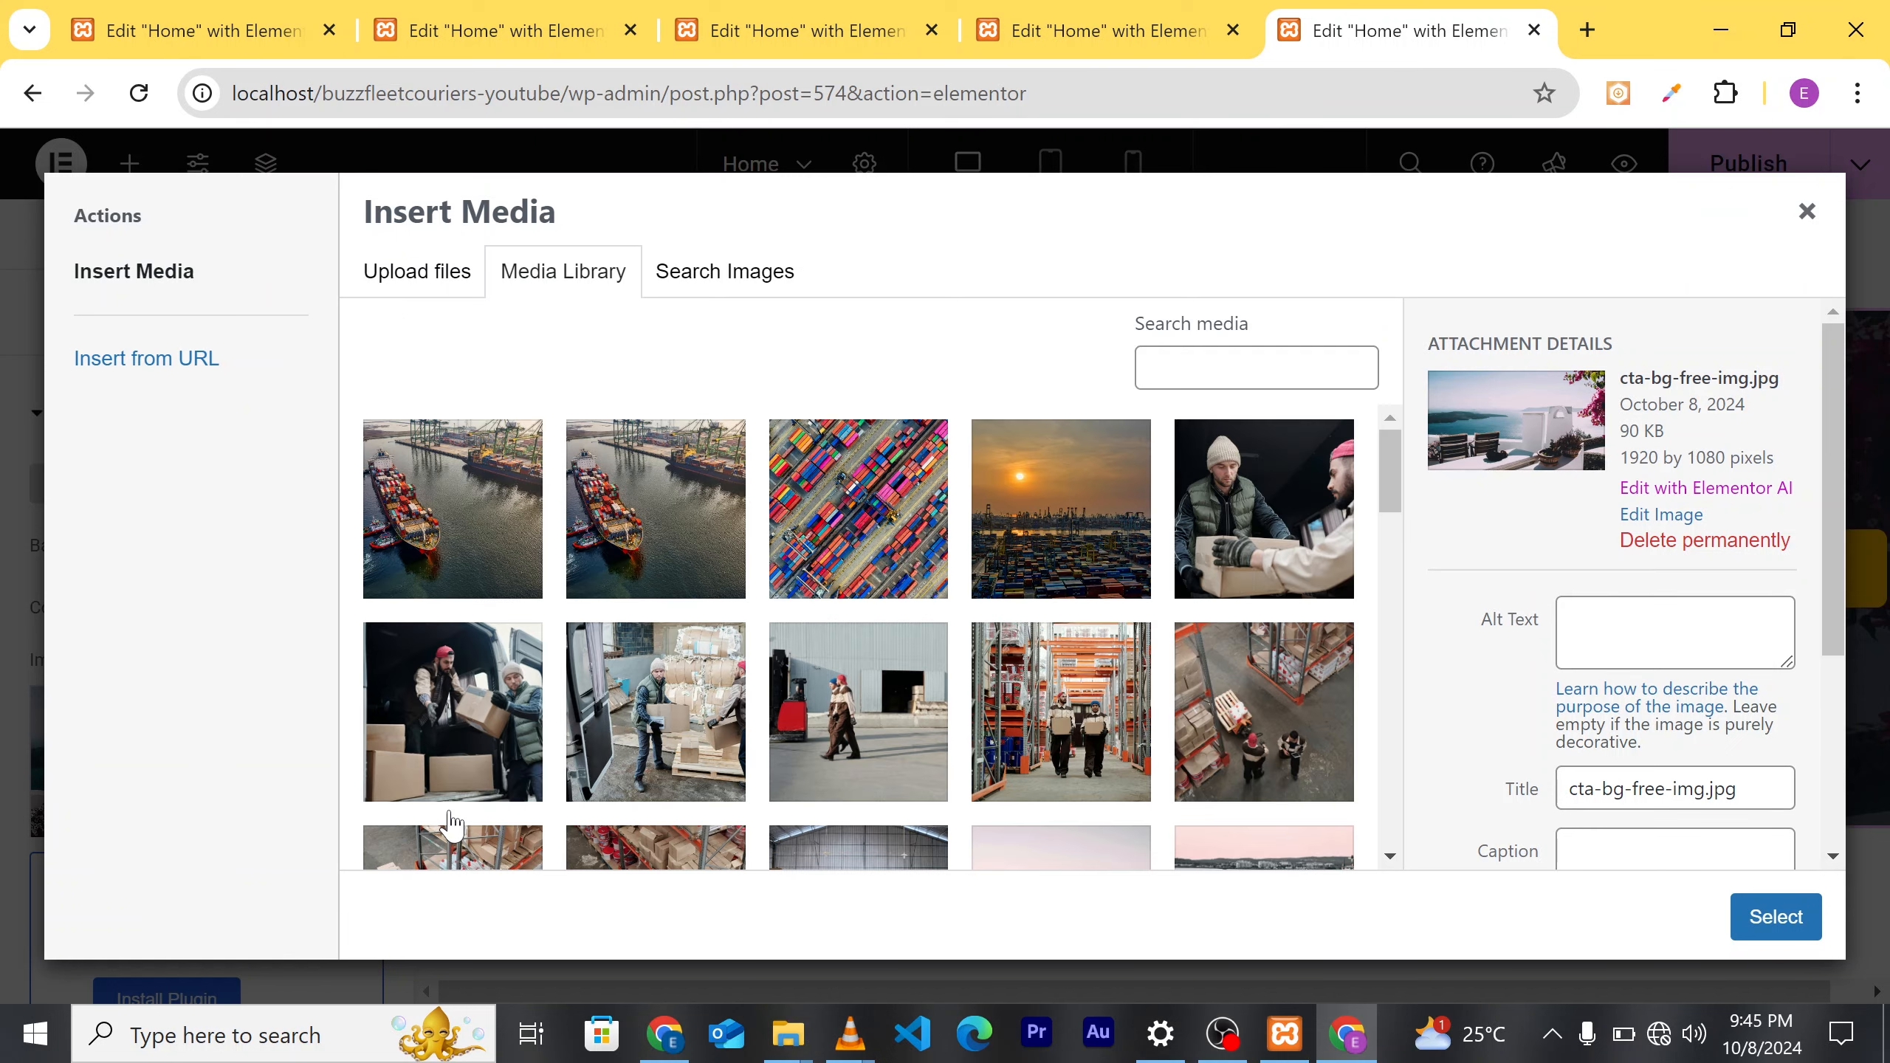
Step: Apply pexels-tomfisk-3057960.jpg, the sunset container-port photo, as the banner background
click(1050, 475)
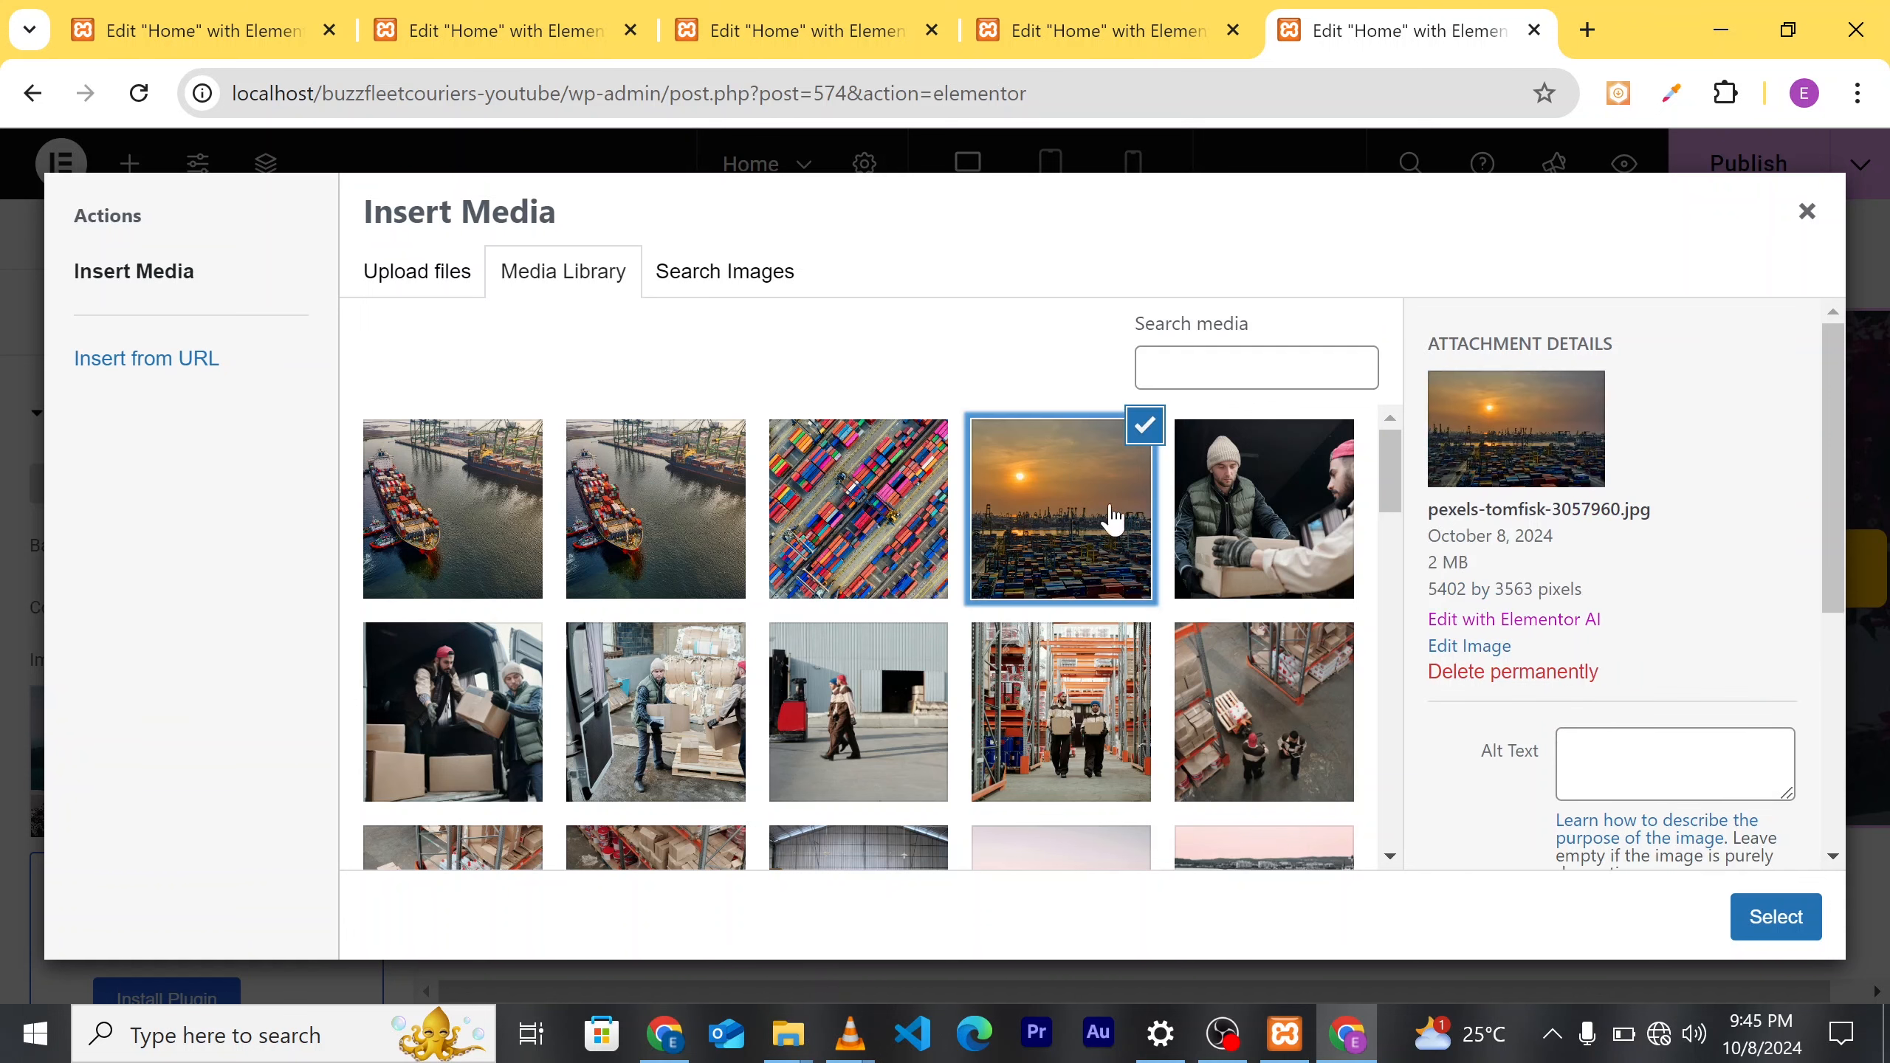
scroll(1129, 678, down, 3)
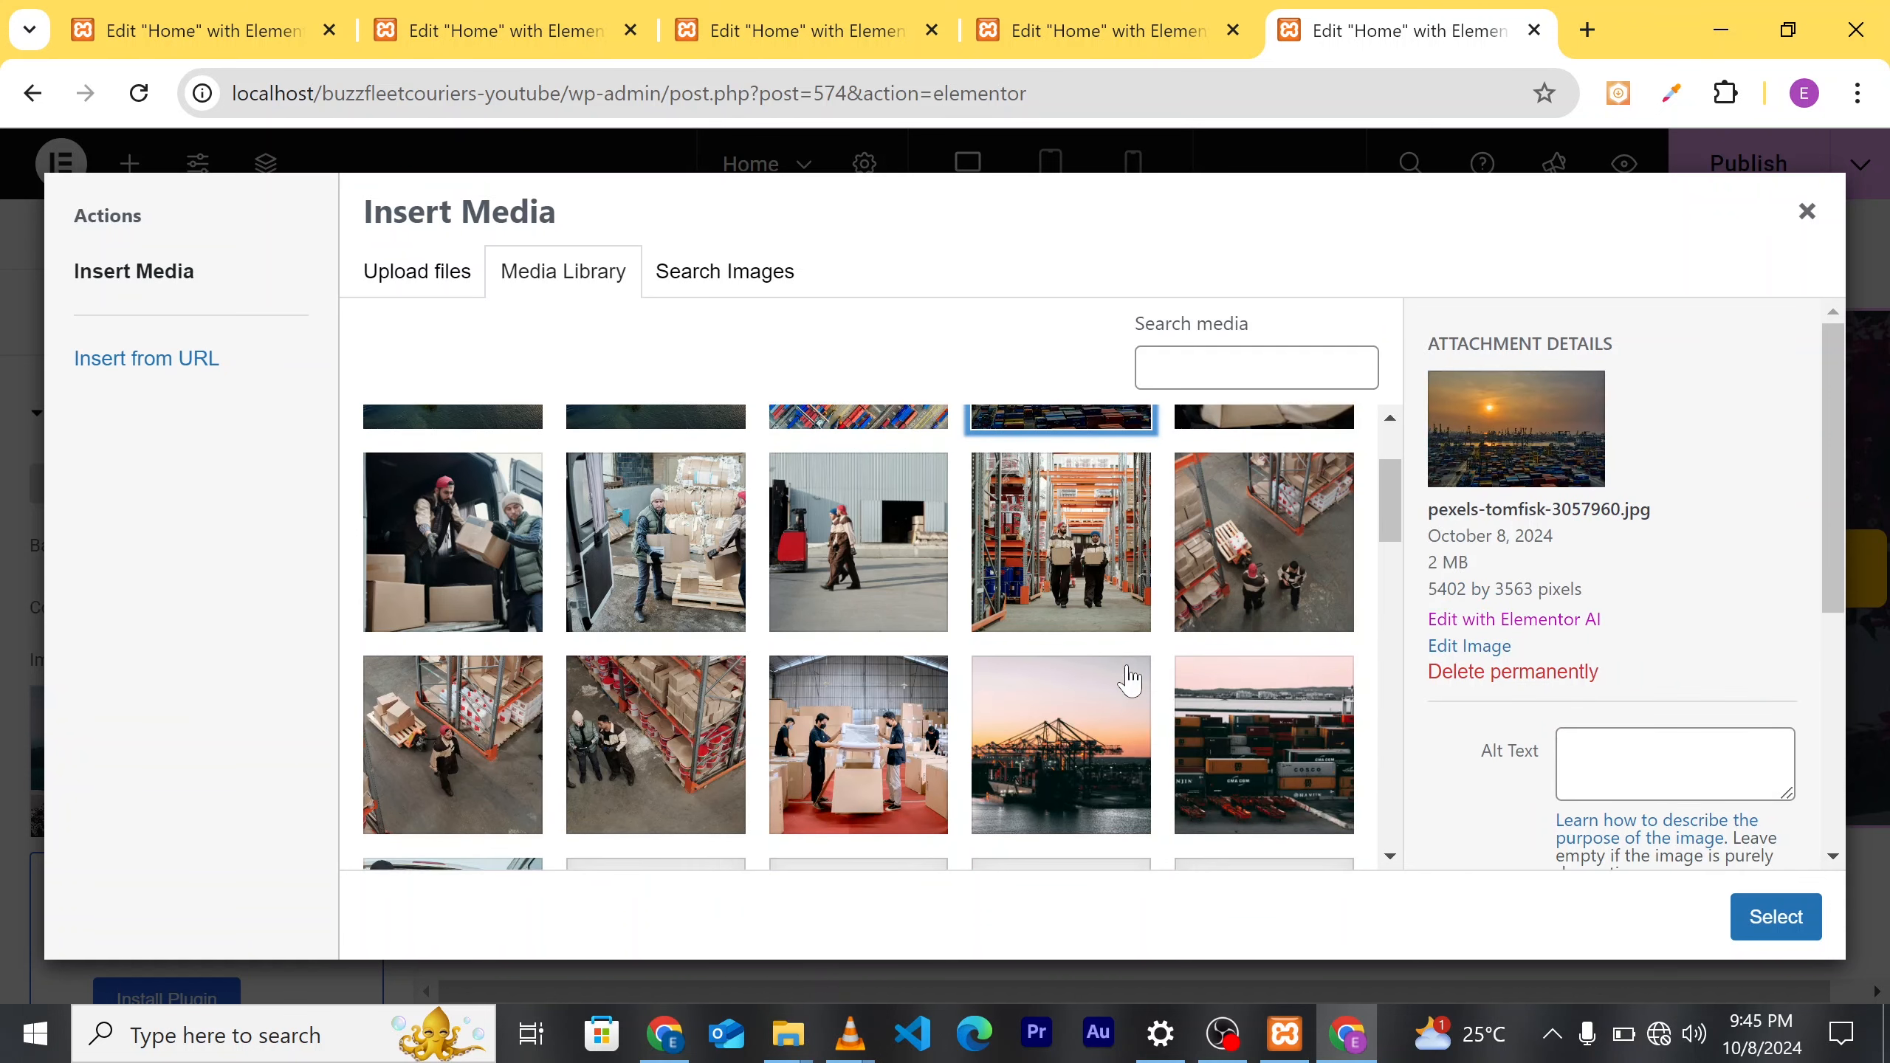
scroll(1129, 678, up, 3)
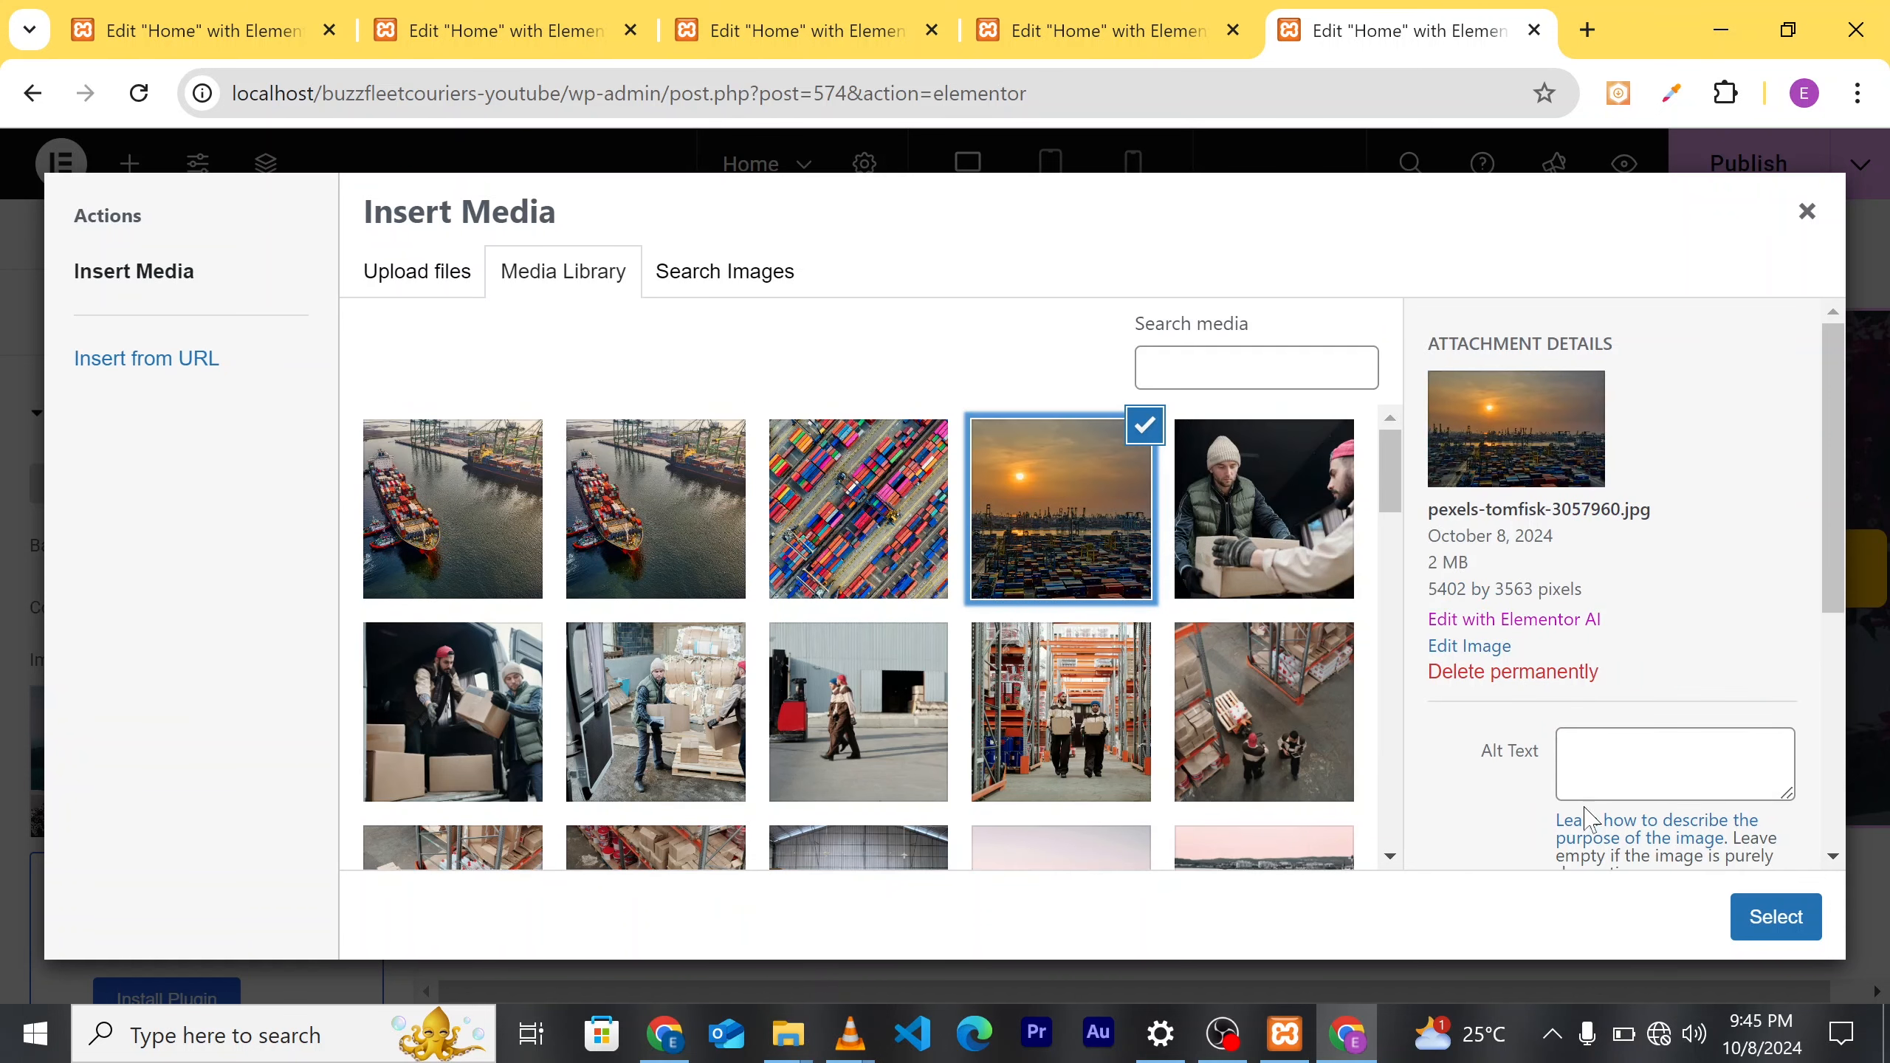
click(1776, 918)
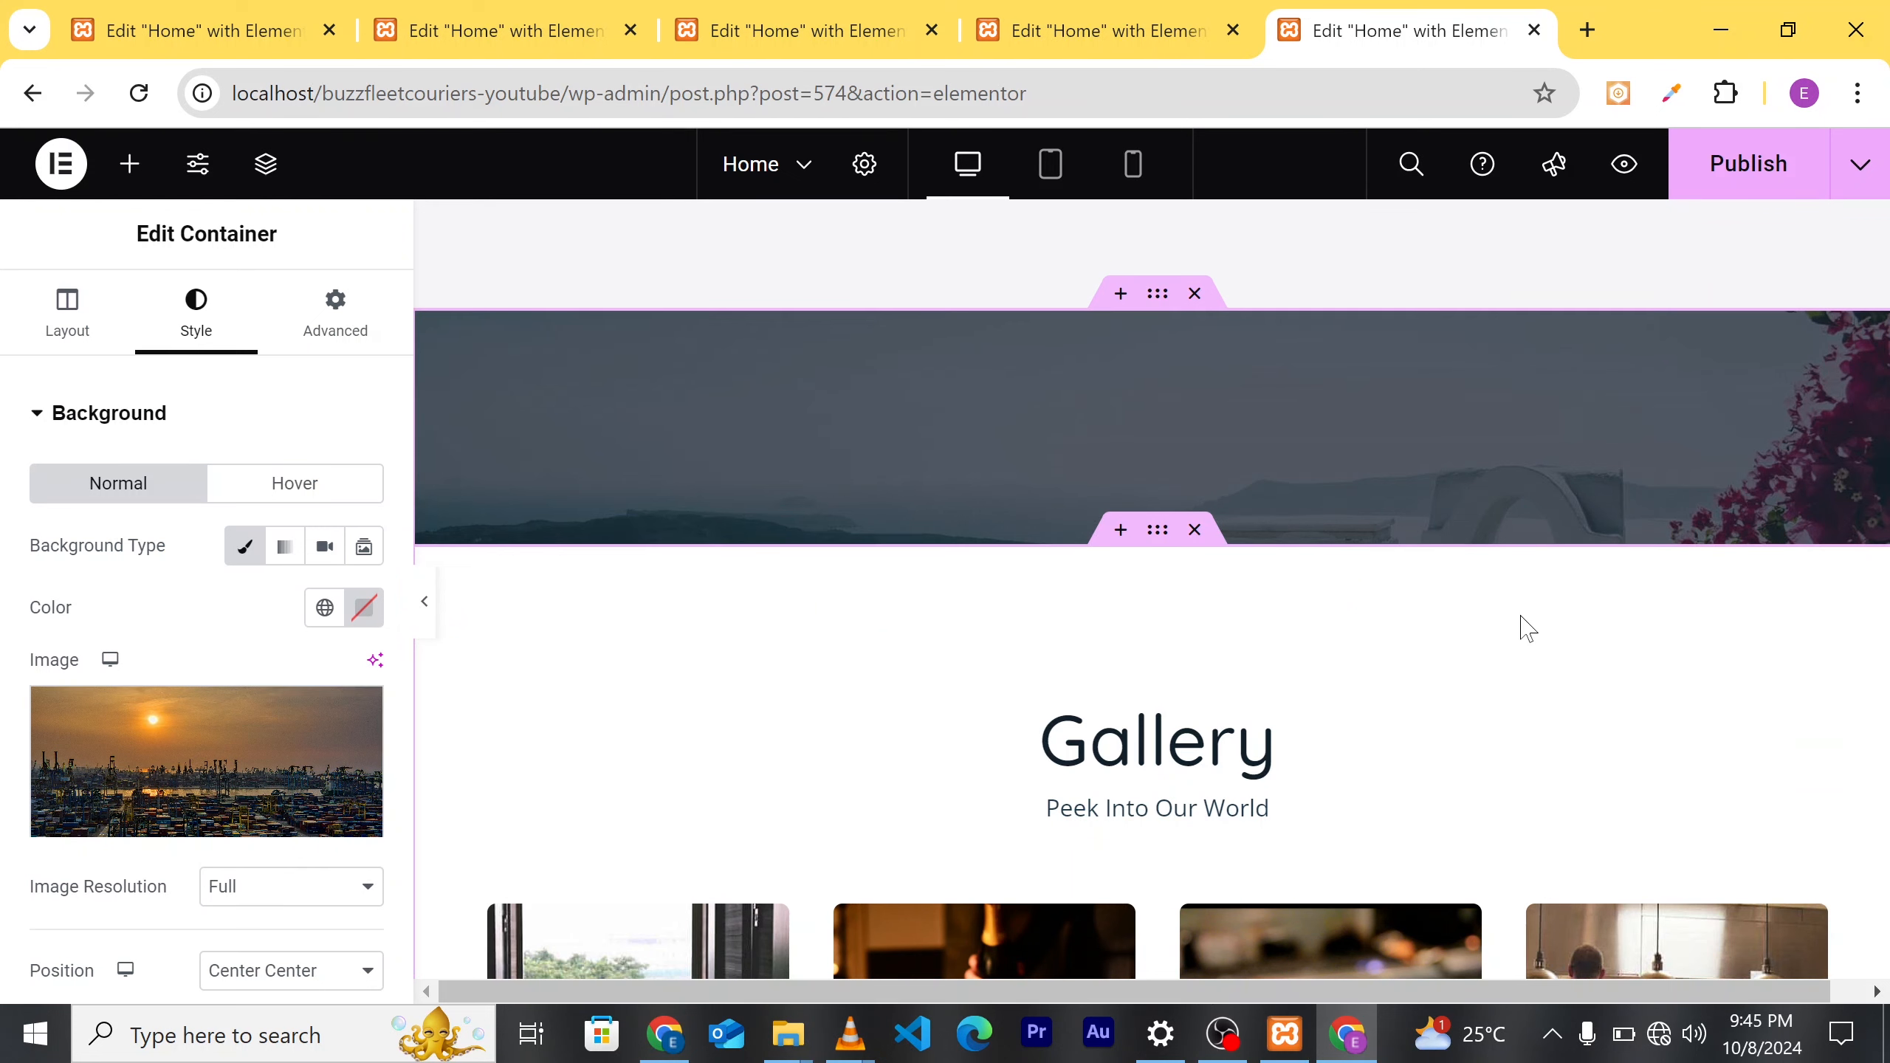
scroll(1481, 637, up, 5)
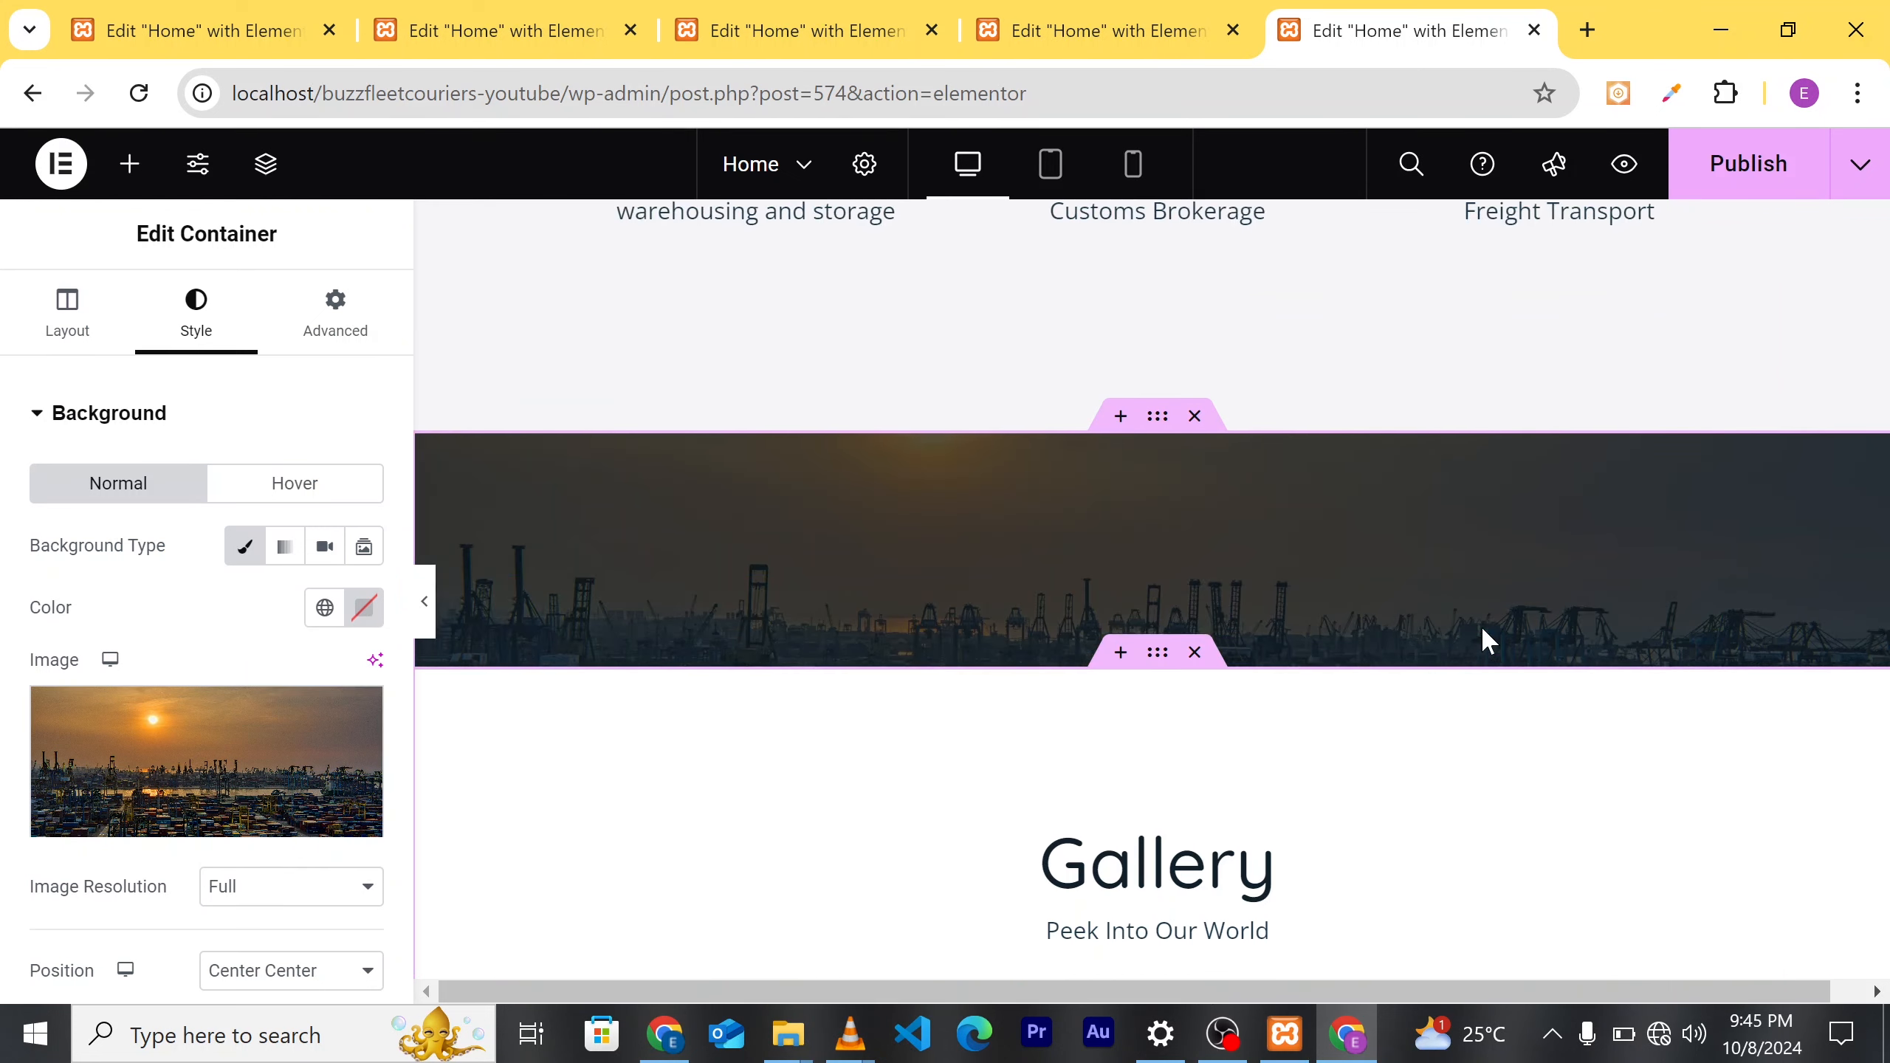
scroll(1400, 733, down, 3)
scroll(1409, 759, up, 4)
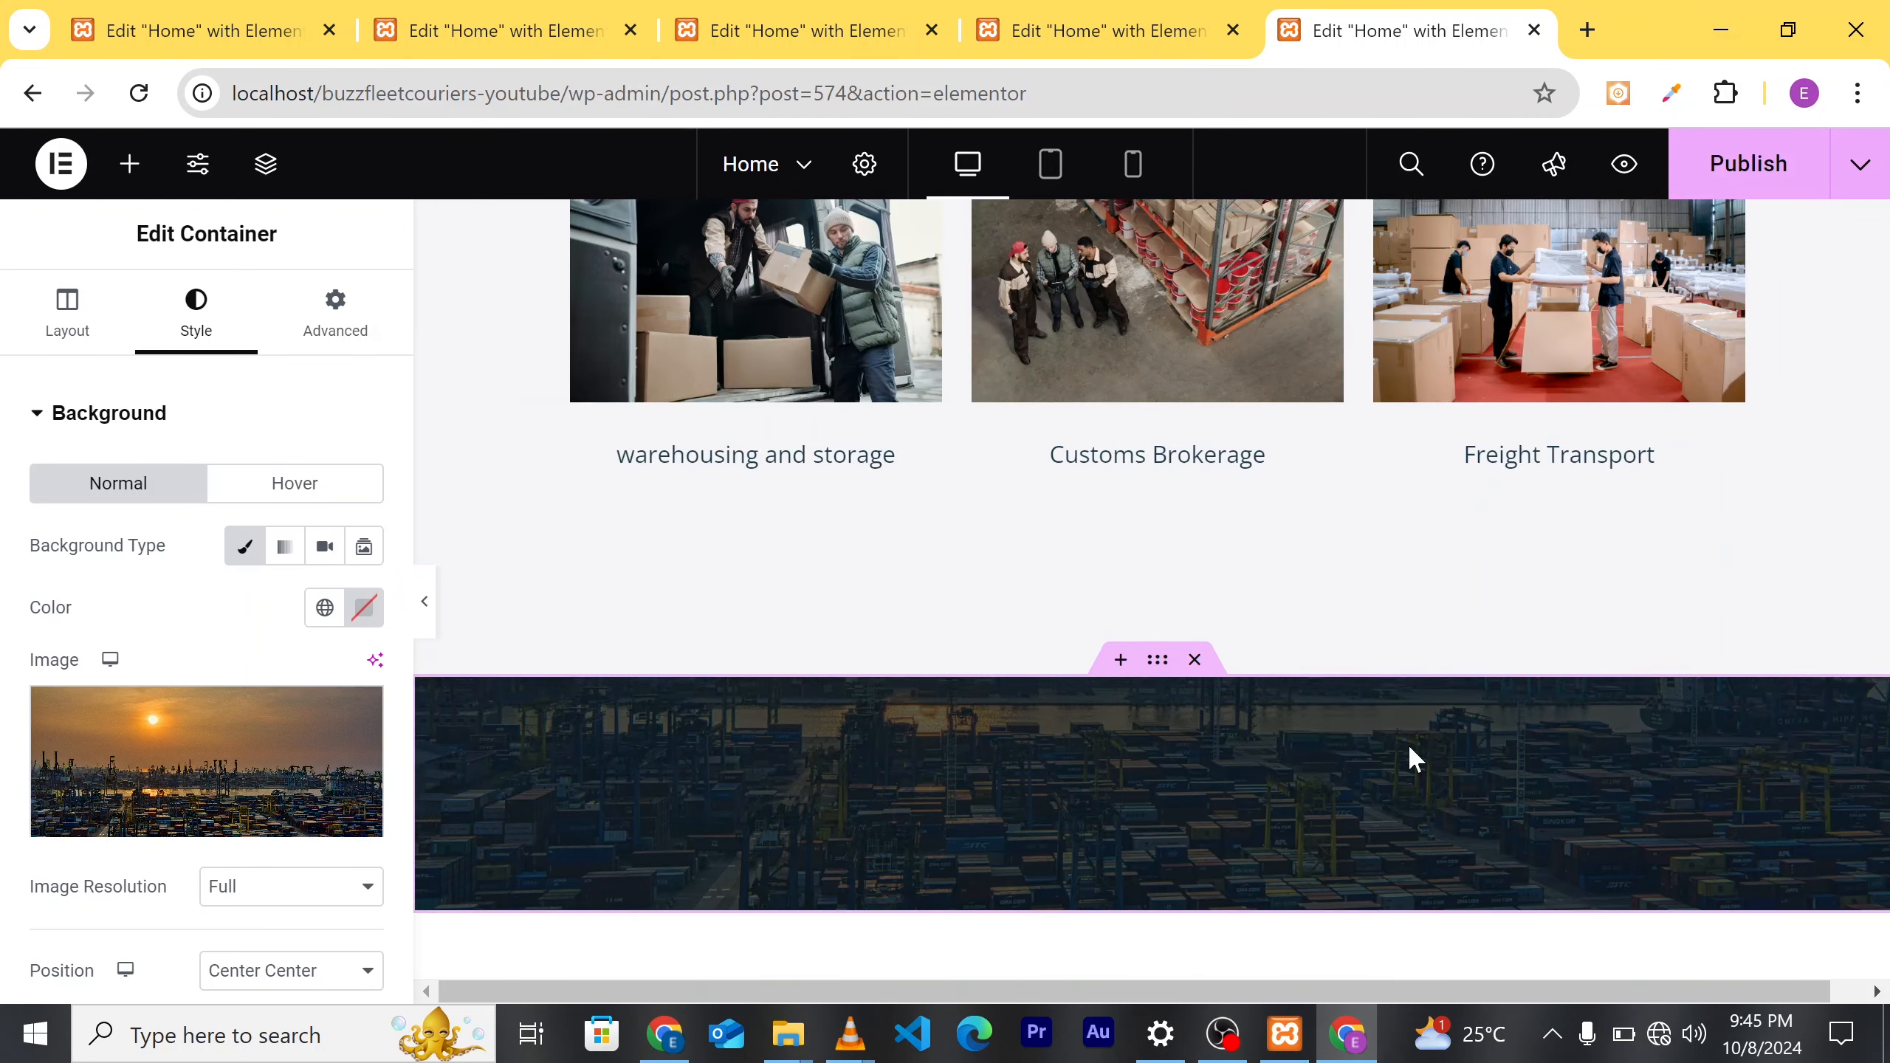
scroll(1361, 699, down, 3)
scroll(1346, 751, up, 4)
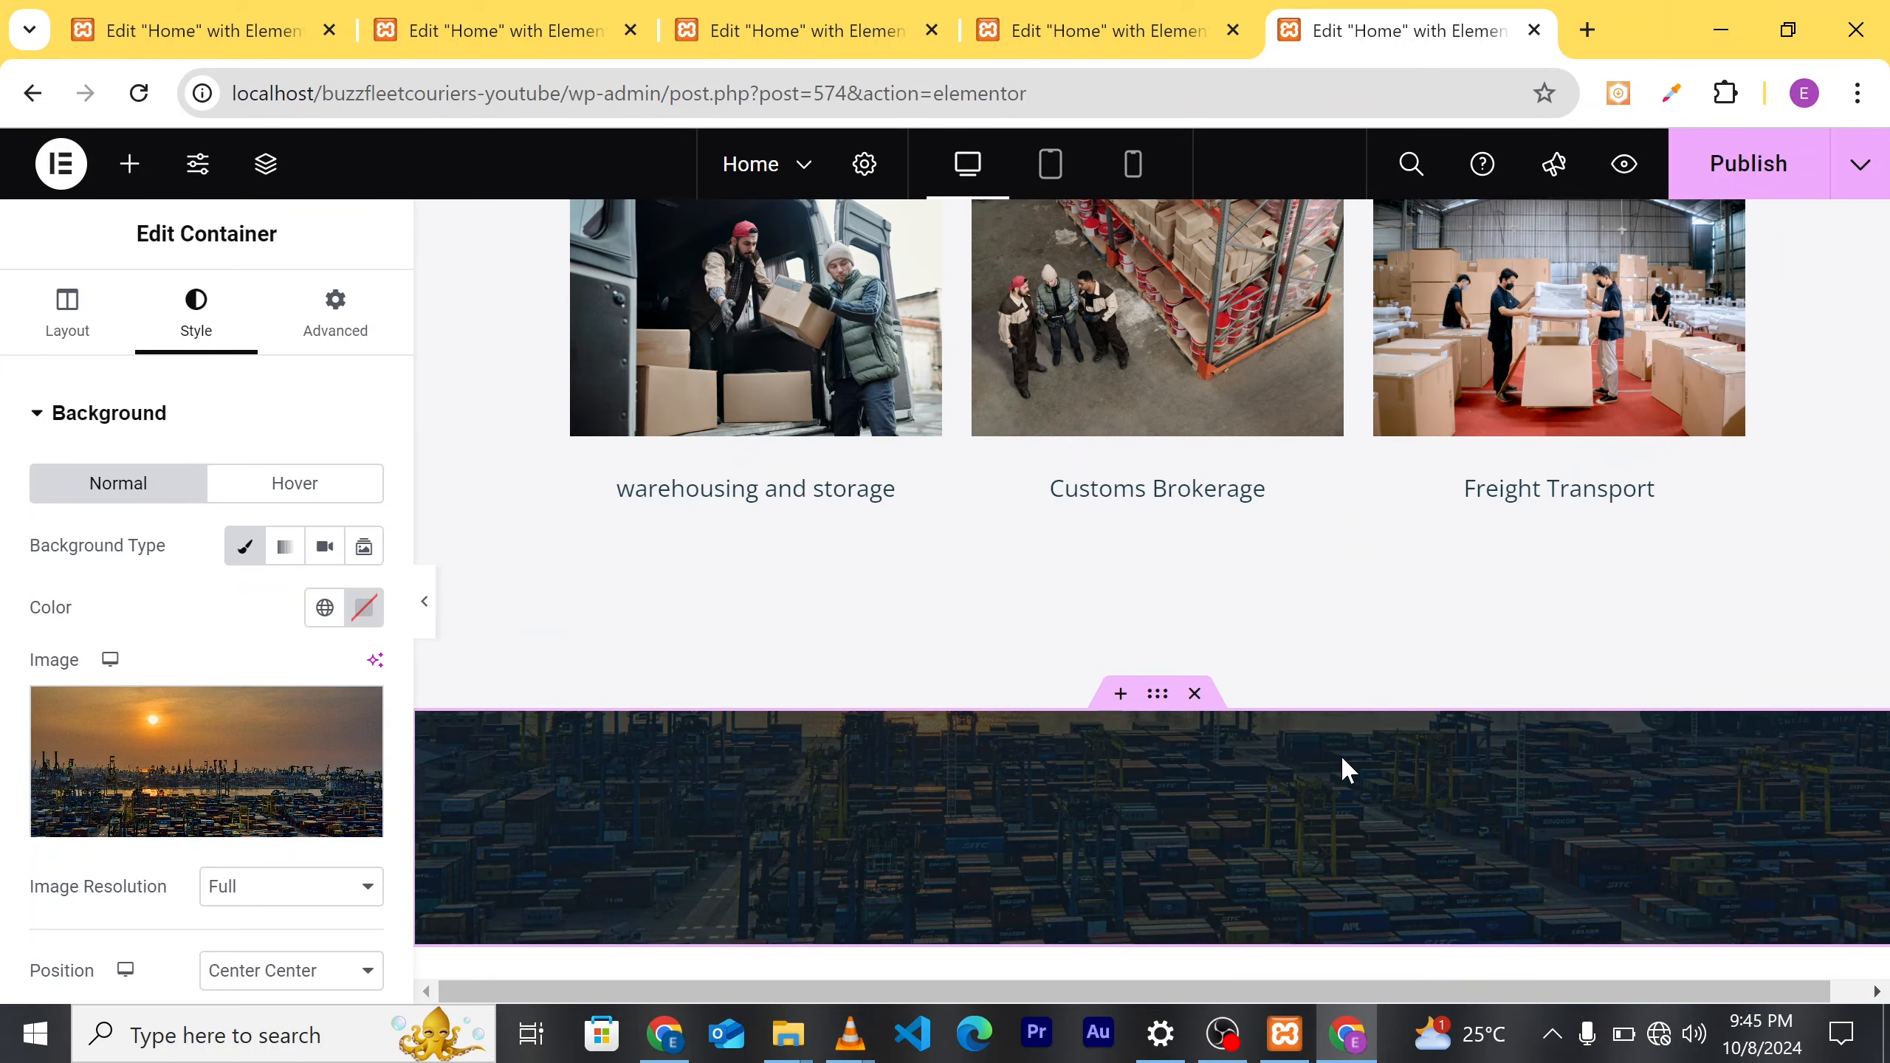
scroll(1381, 897, down, 3)
scroll(1359, 840, down, 3)
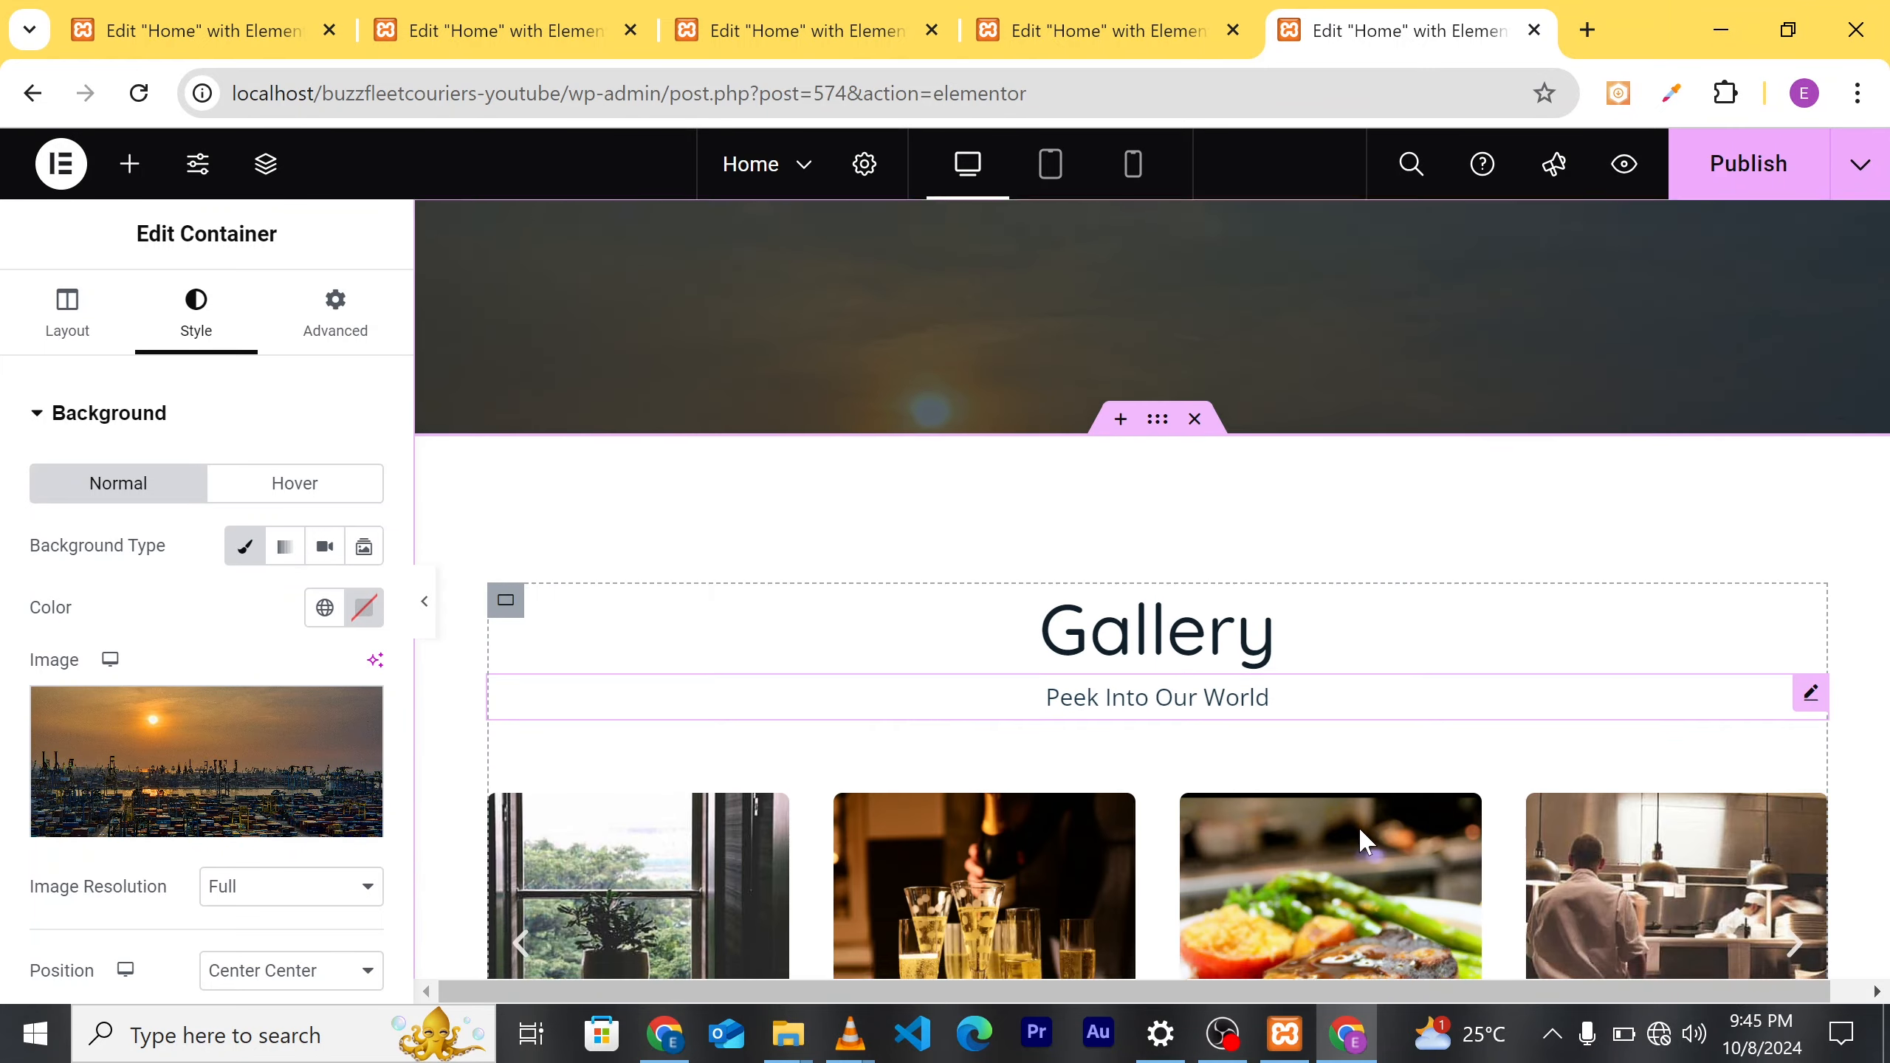
scroll(1358, 840, up, 4)
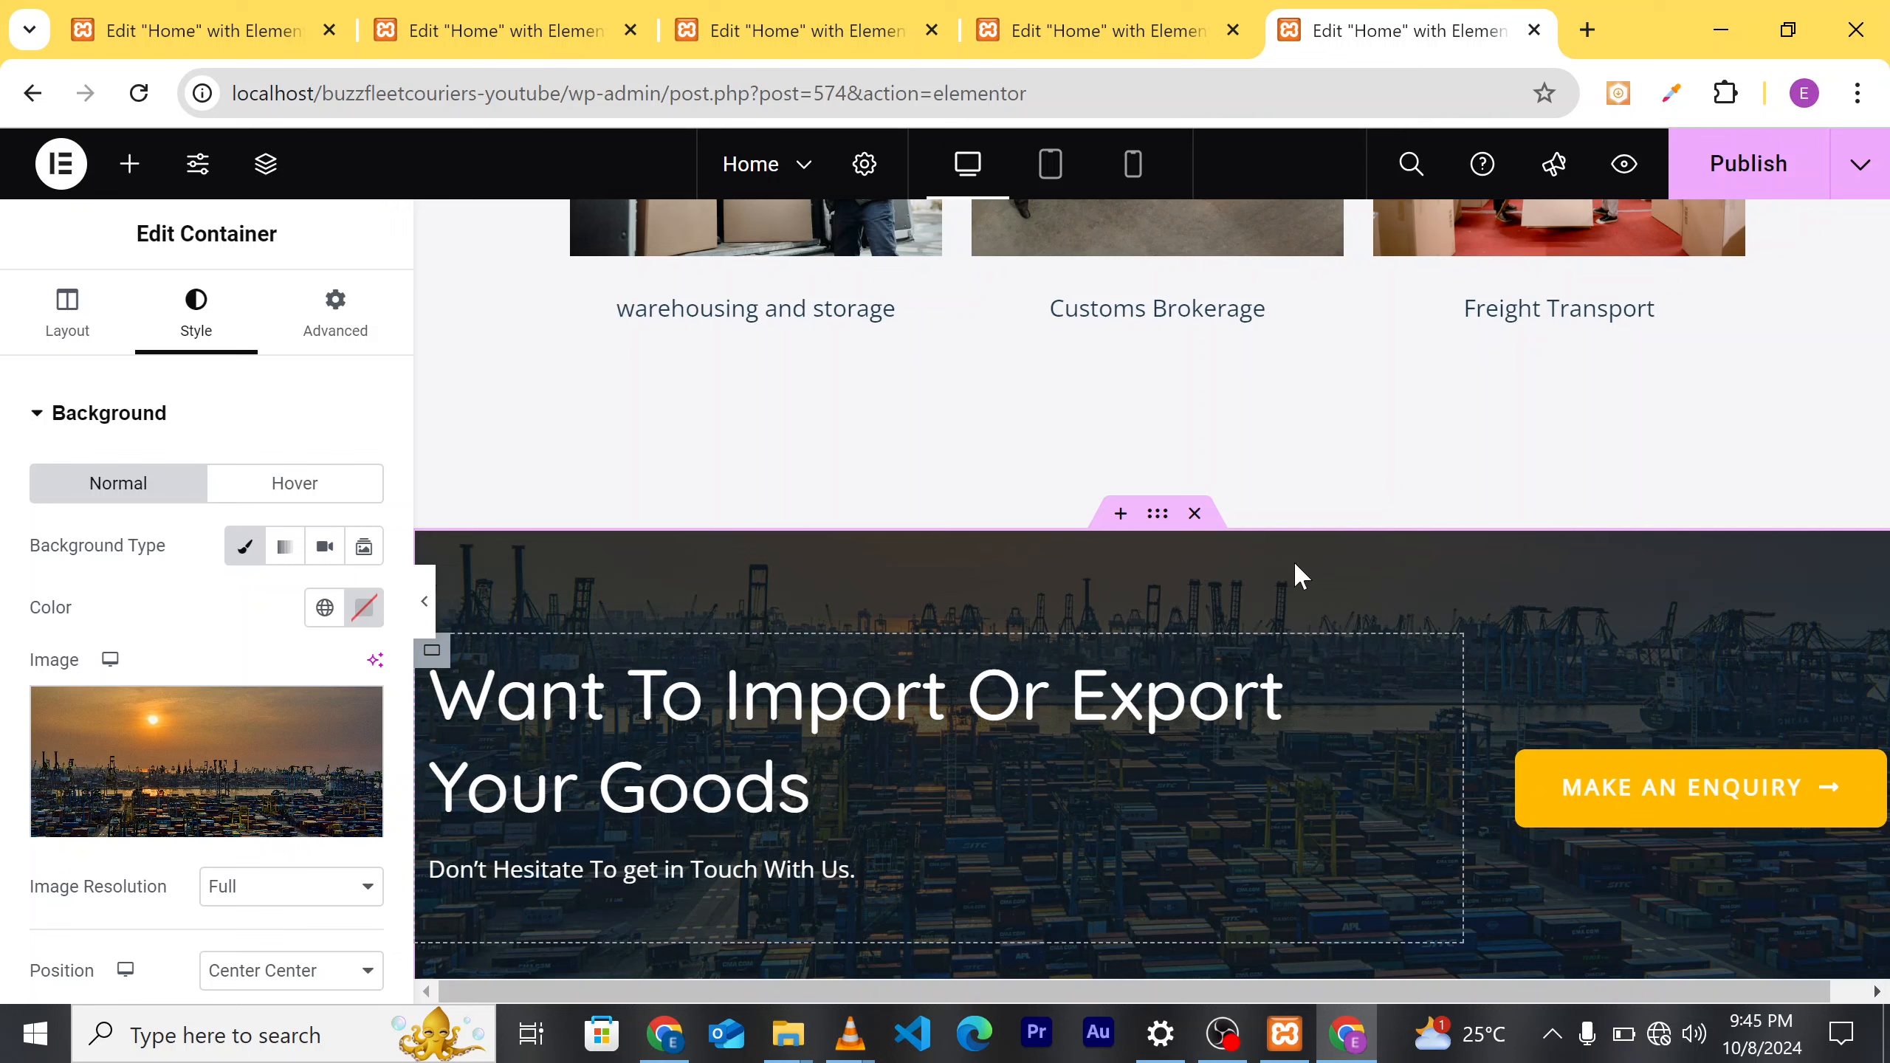
scroll(1443, 822, down, 5)
scroll(1397, 788, up, 3)
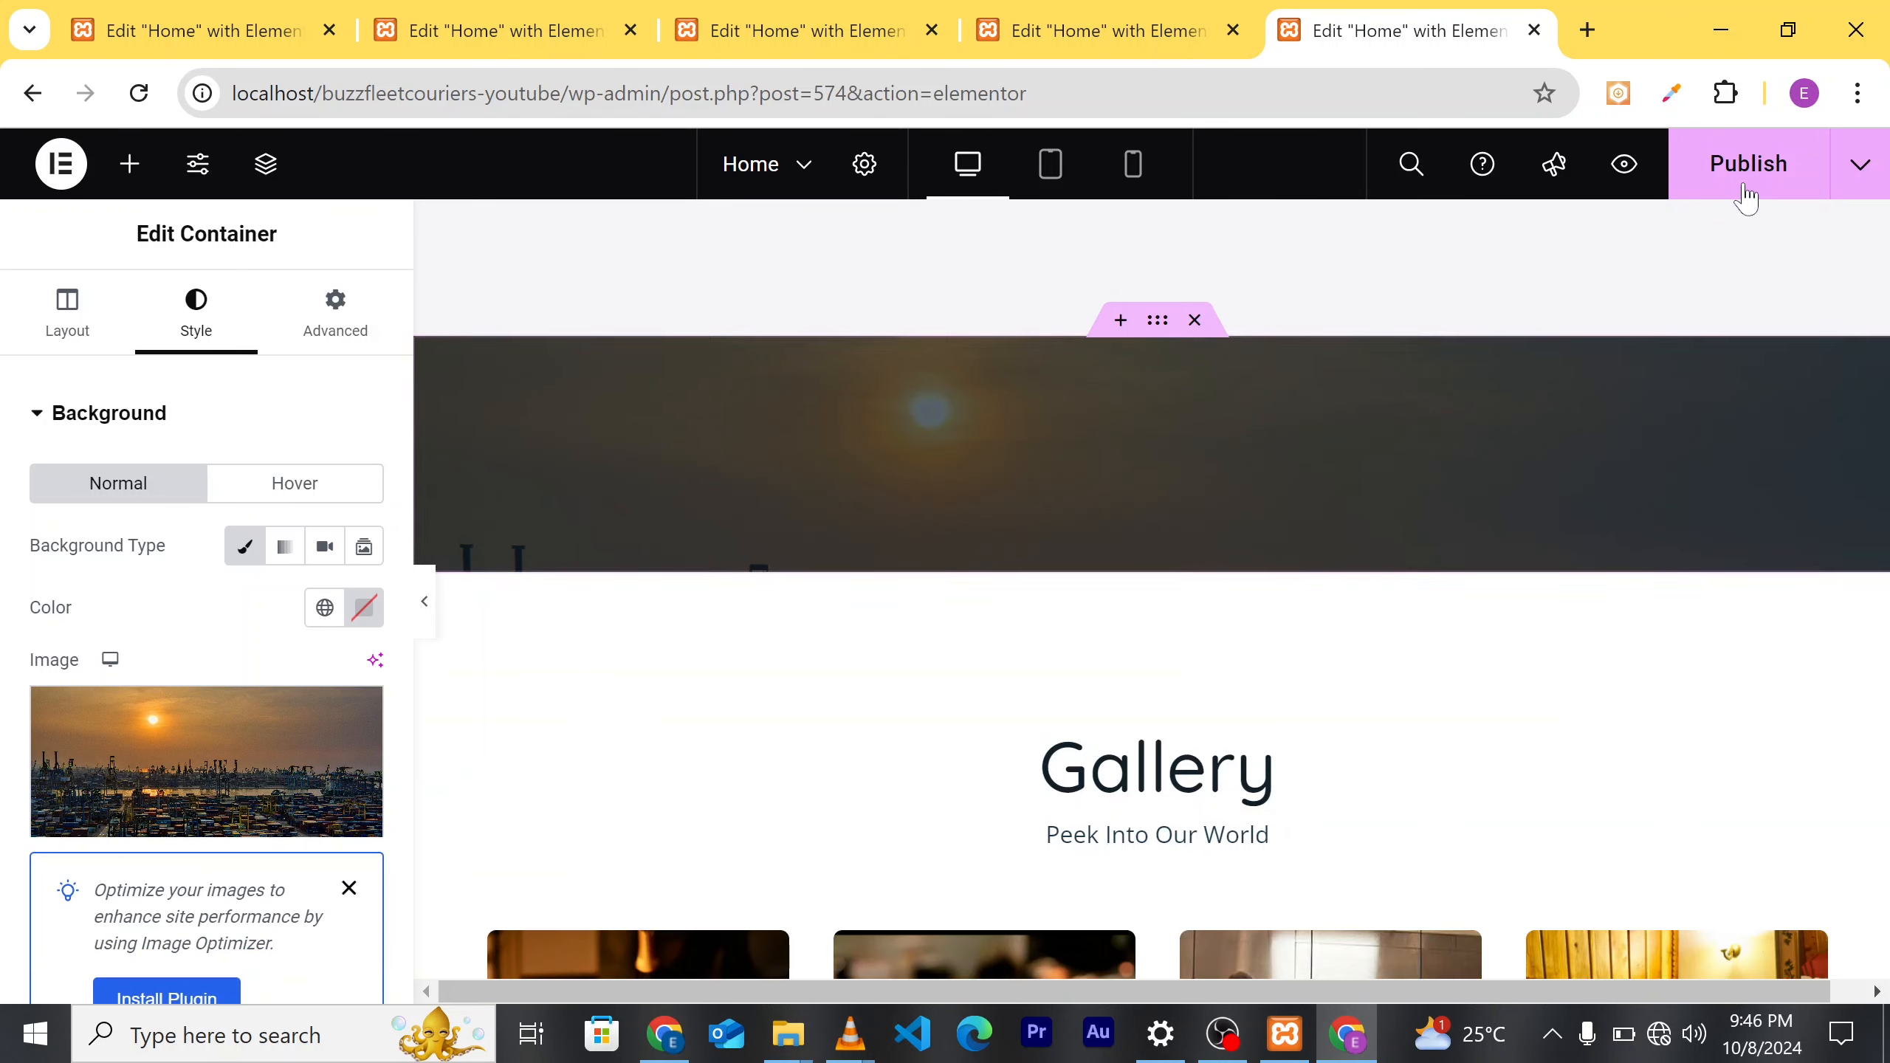
Step: Publish the homepage, then select the Gallery's 'Peek Into Our World' subtitle
click(1744, 190)
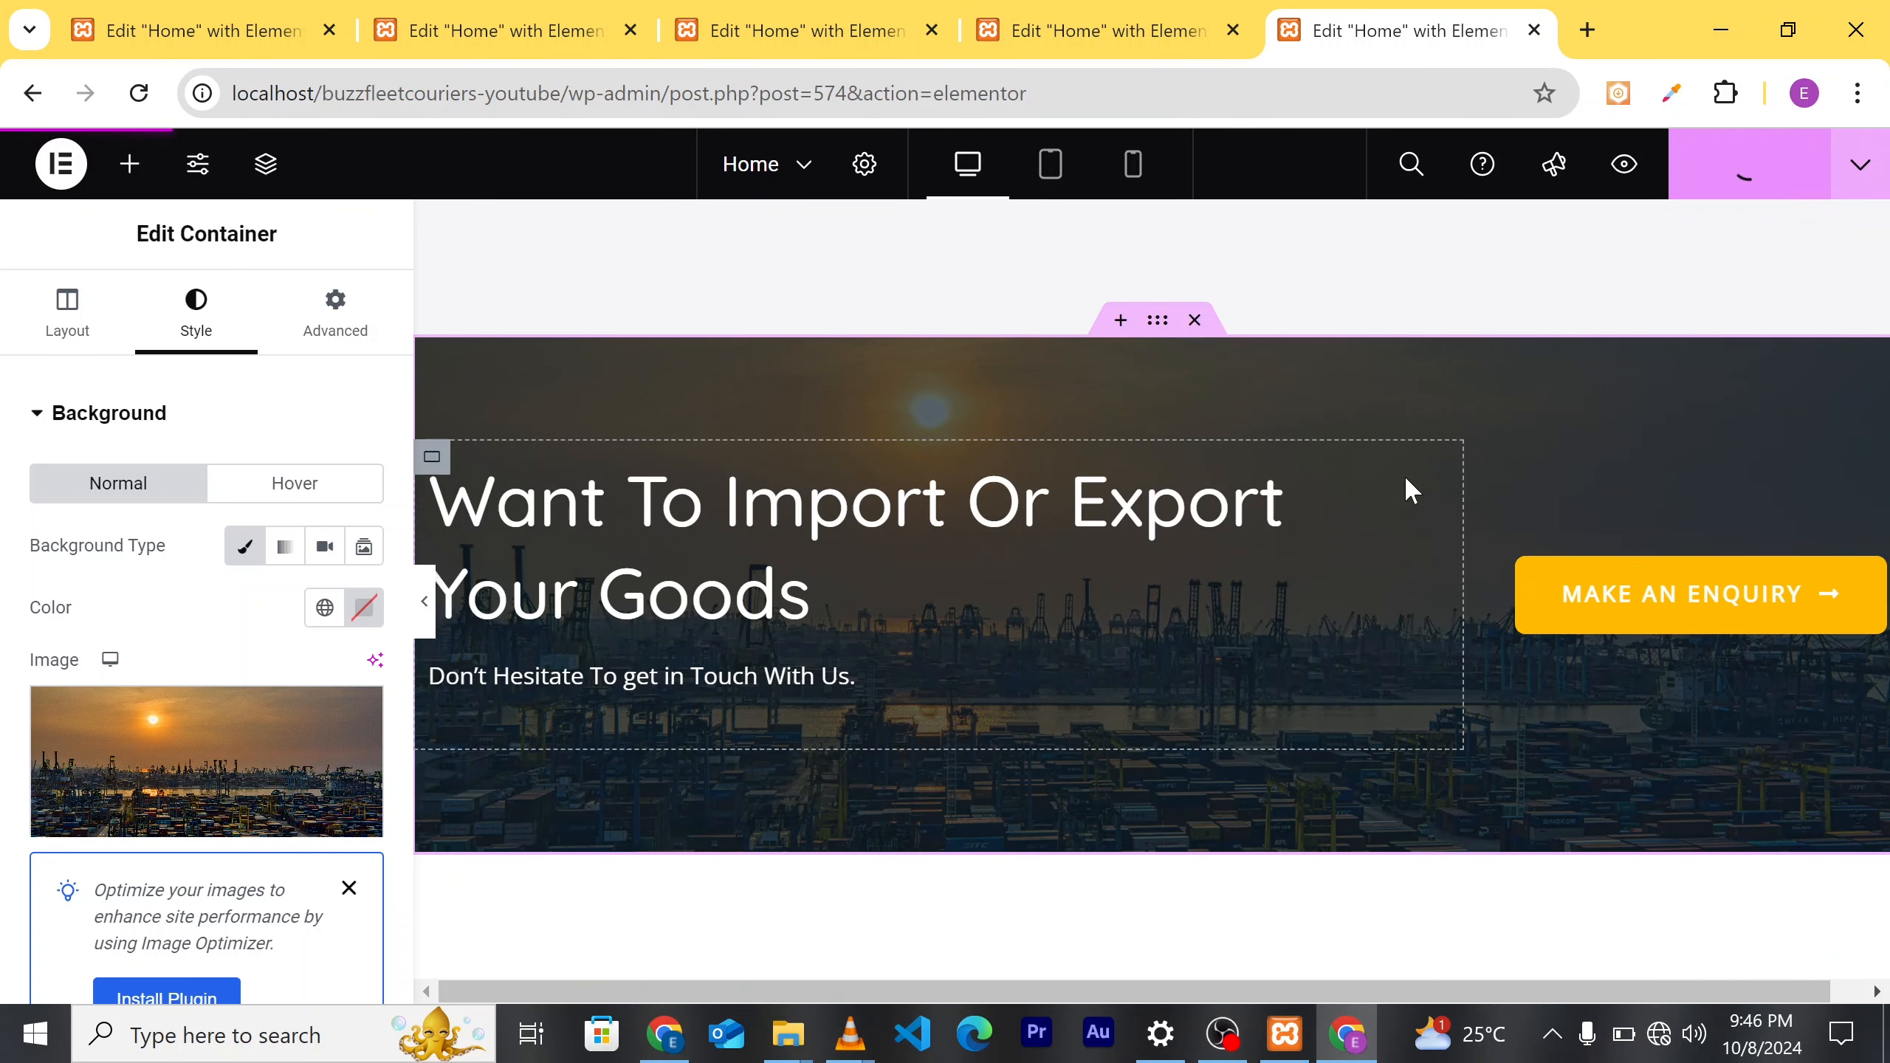
scroll(1404, 480, down, 4)
scroll(1369, 547, down, 6)
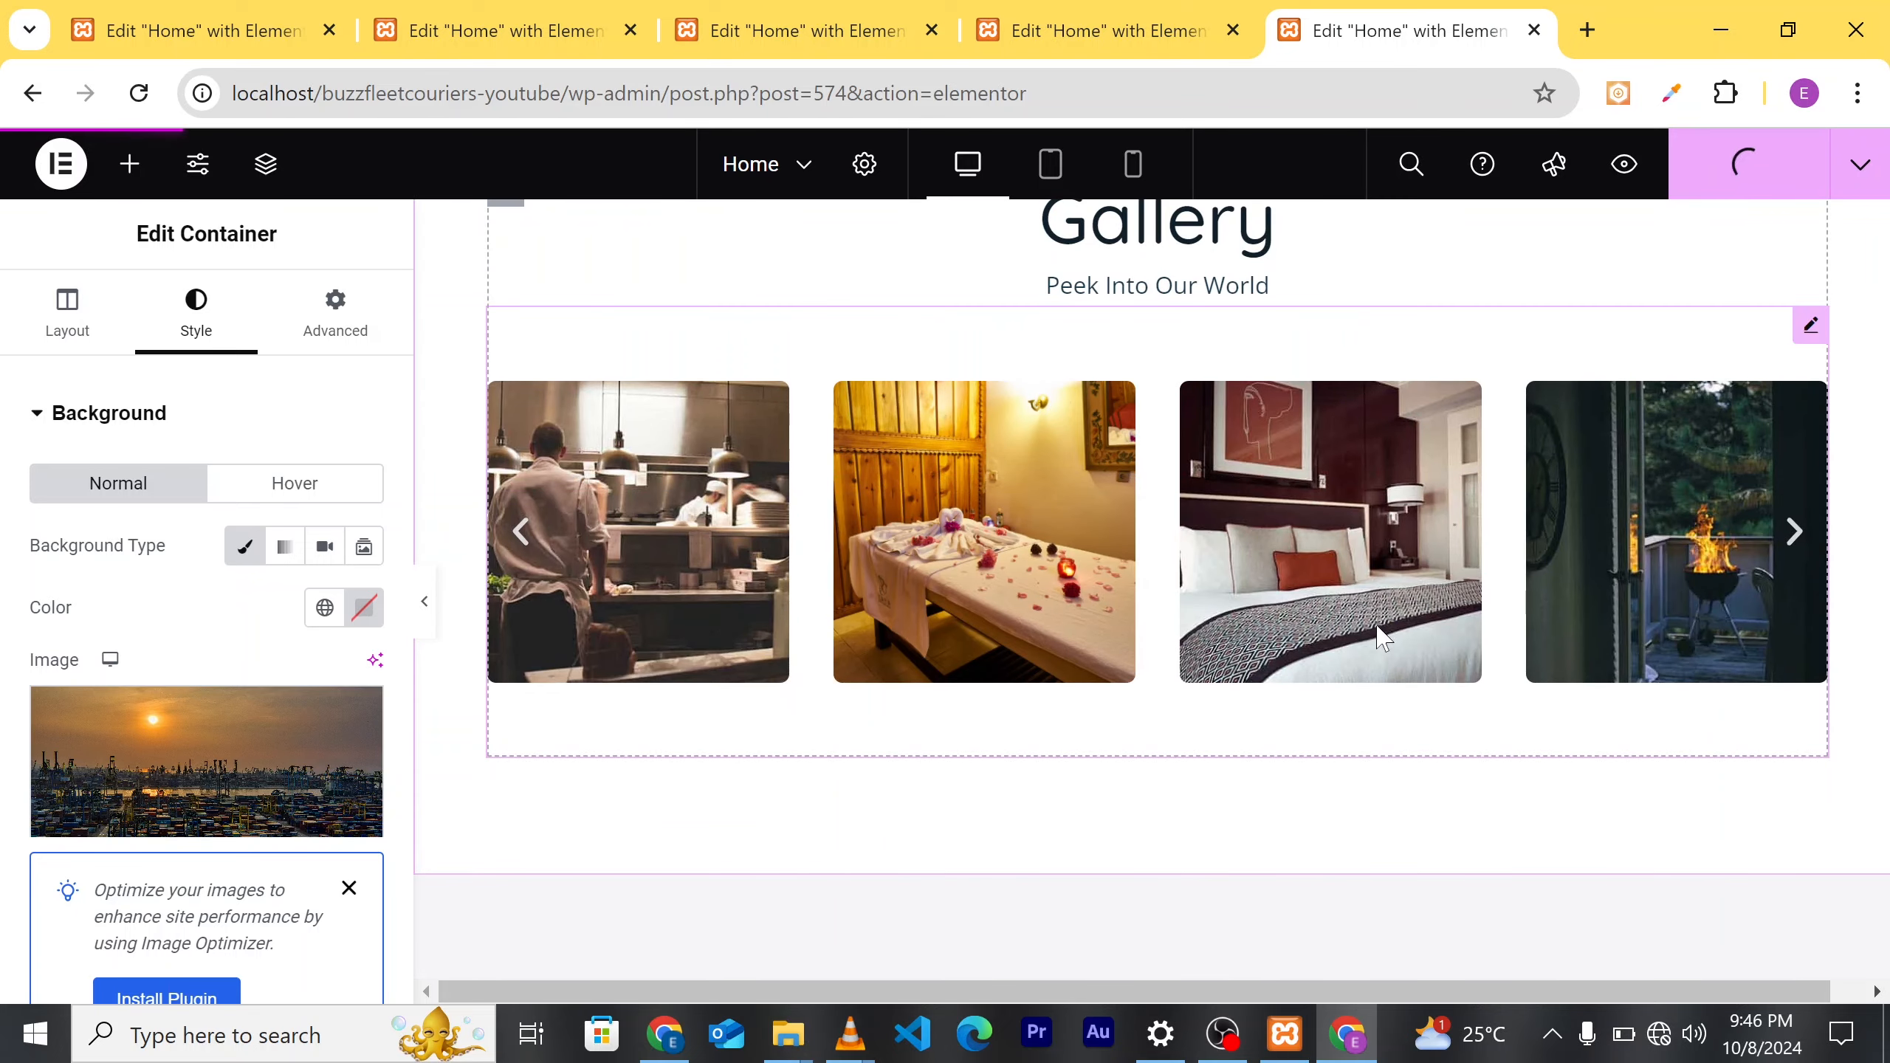
scroll(1317, 560, up, 3)
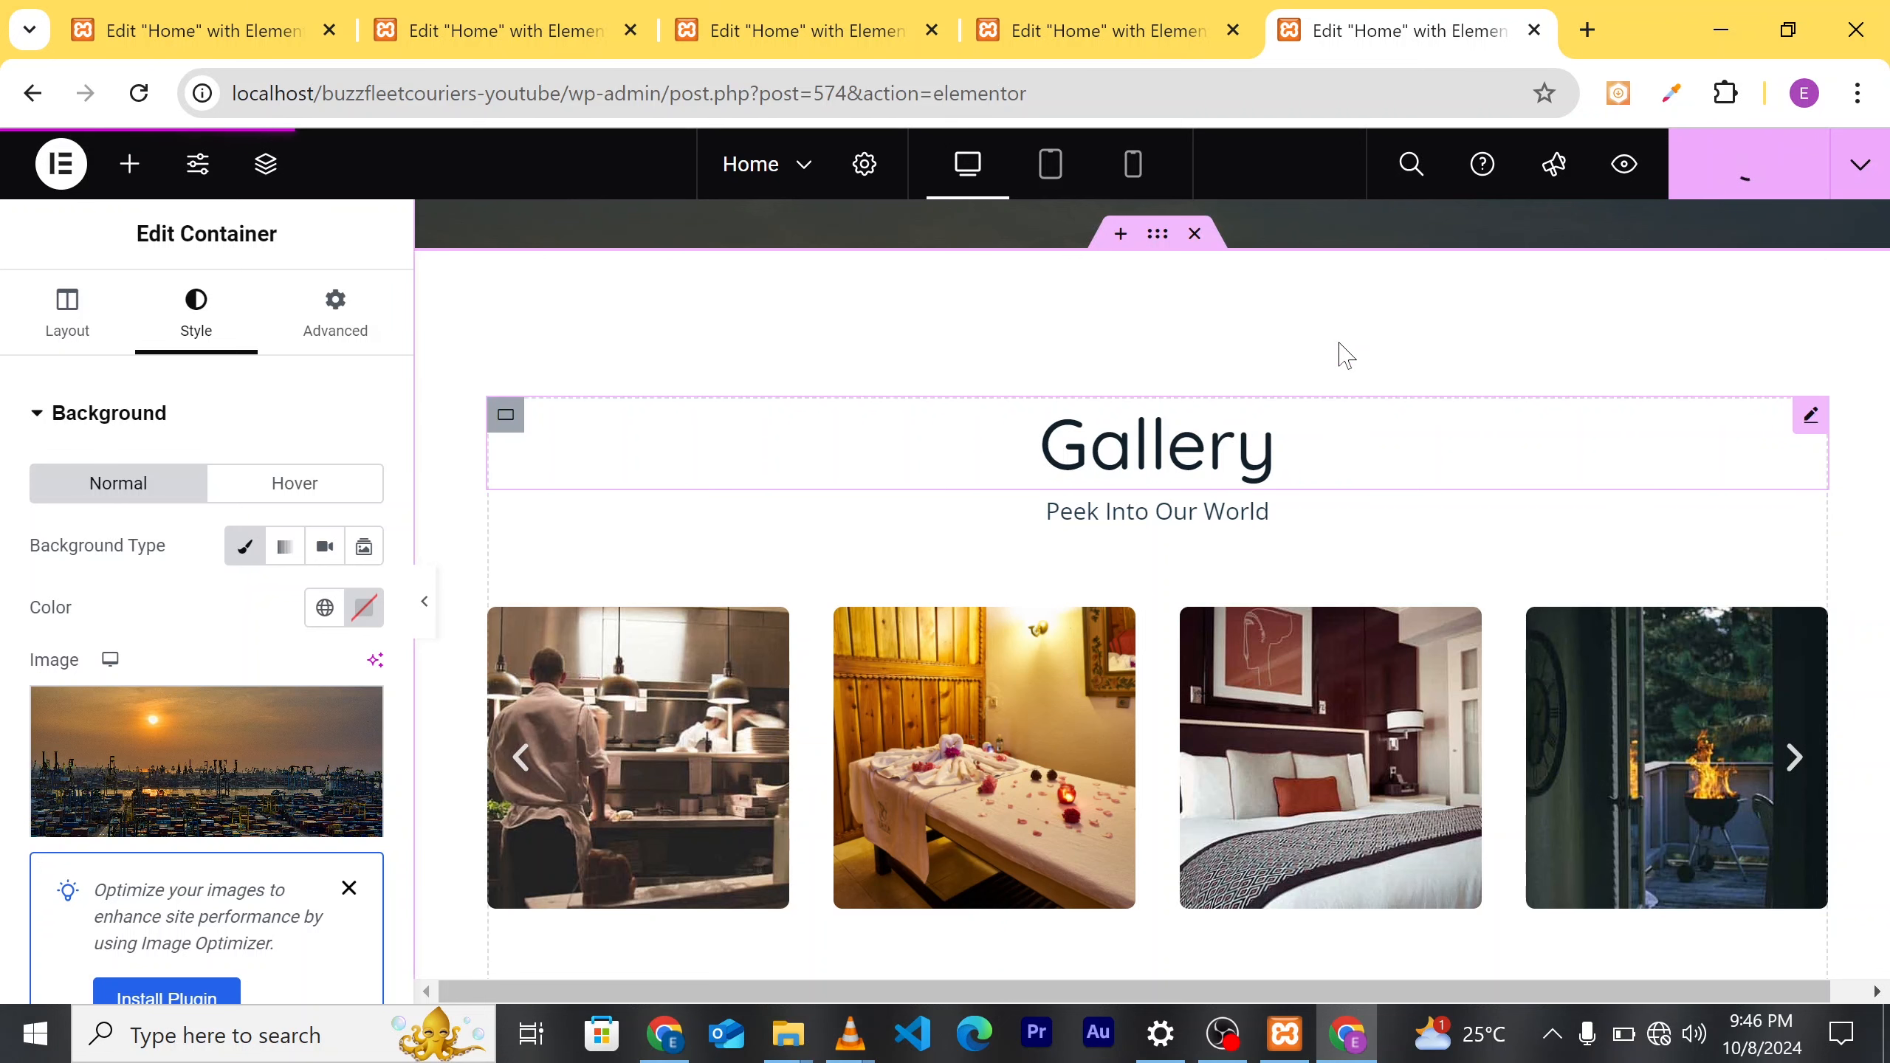
scroll(1344, 356, down, 1)
scroll(1344, 355, down, 2)
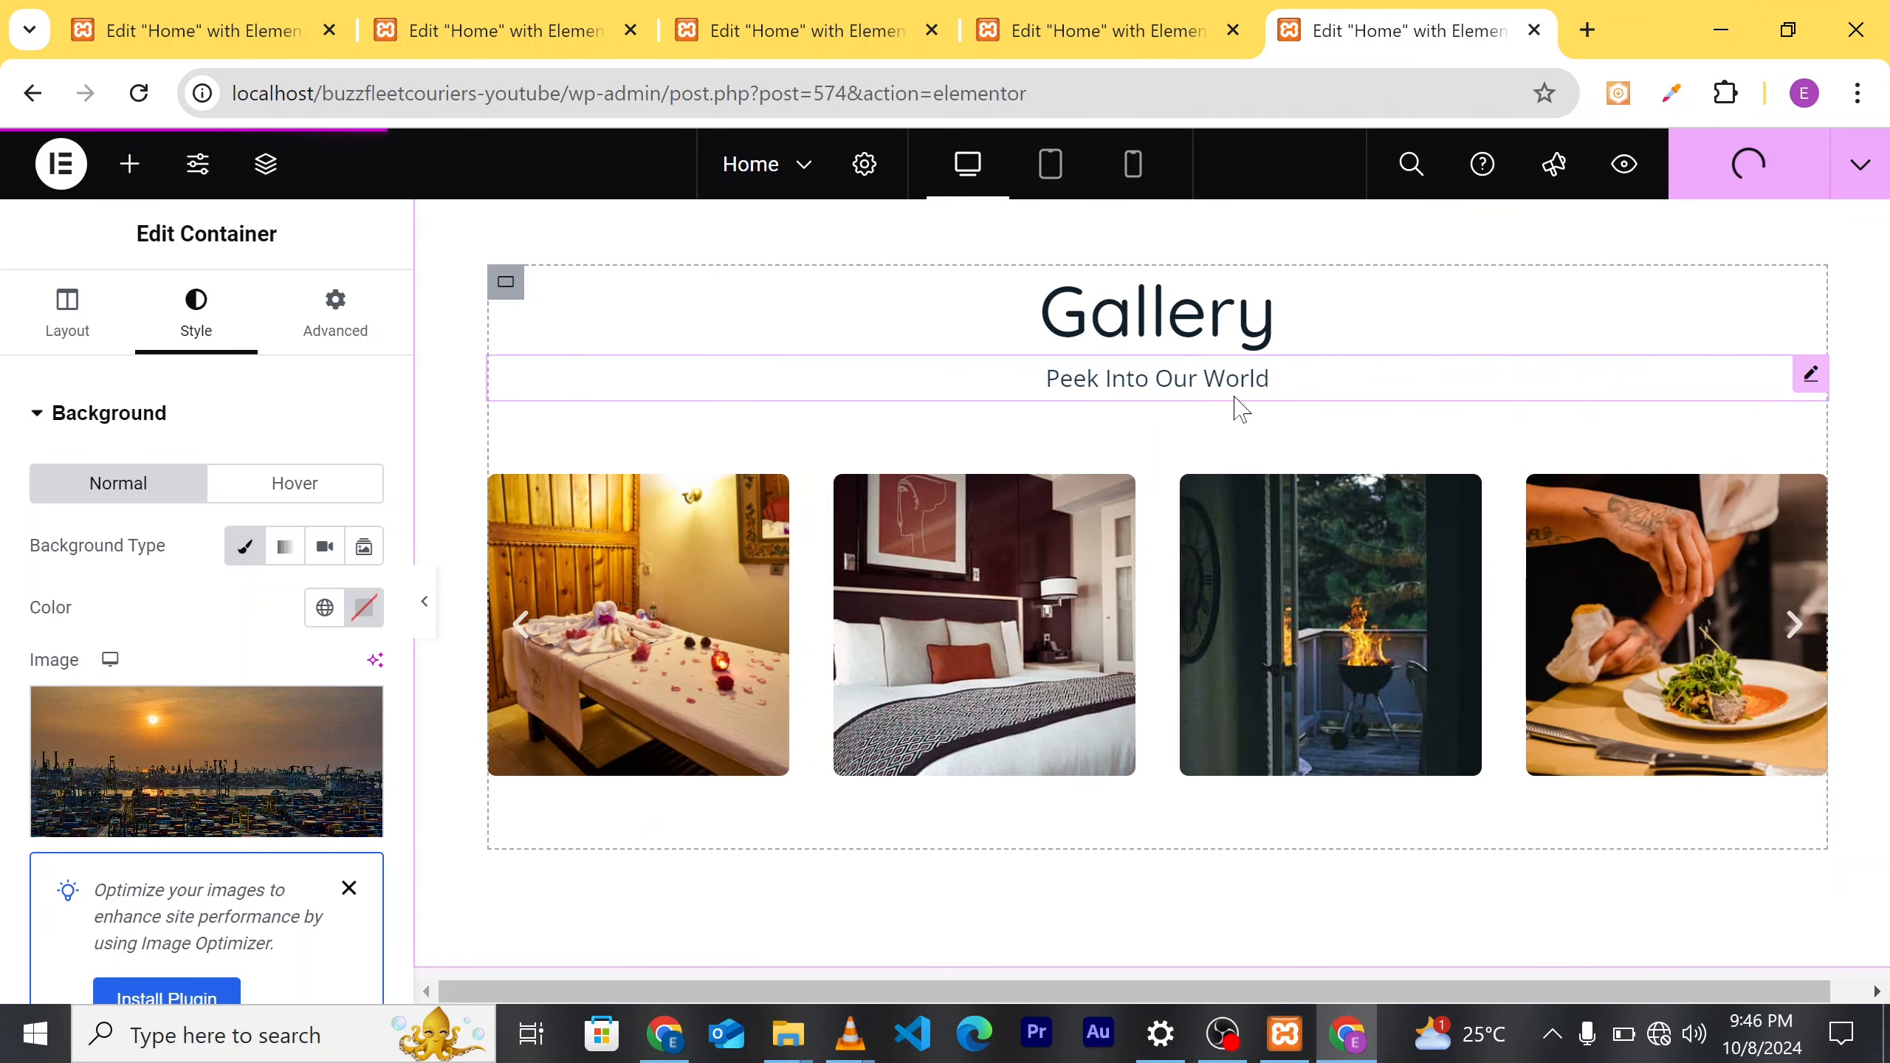
click(587, 387)
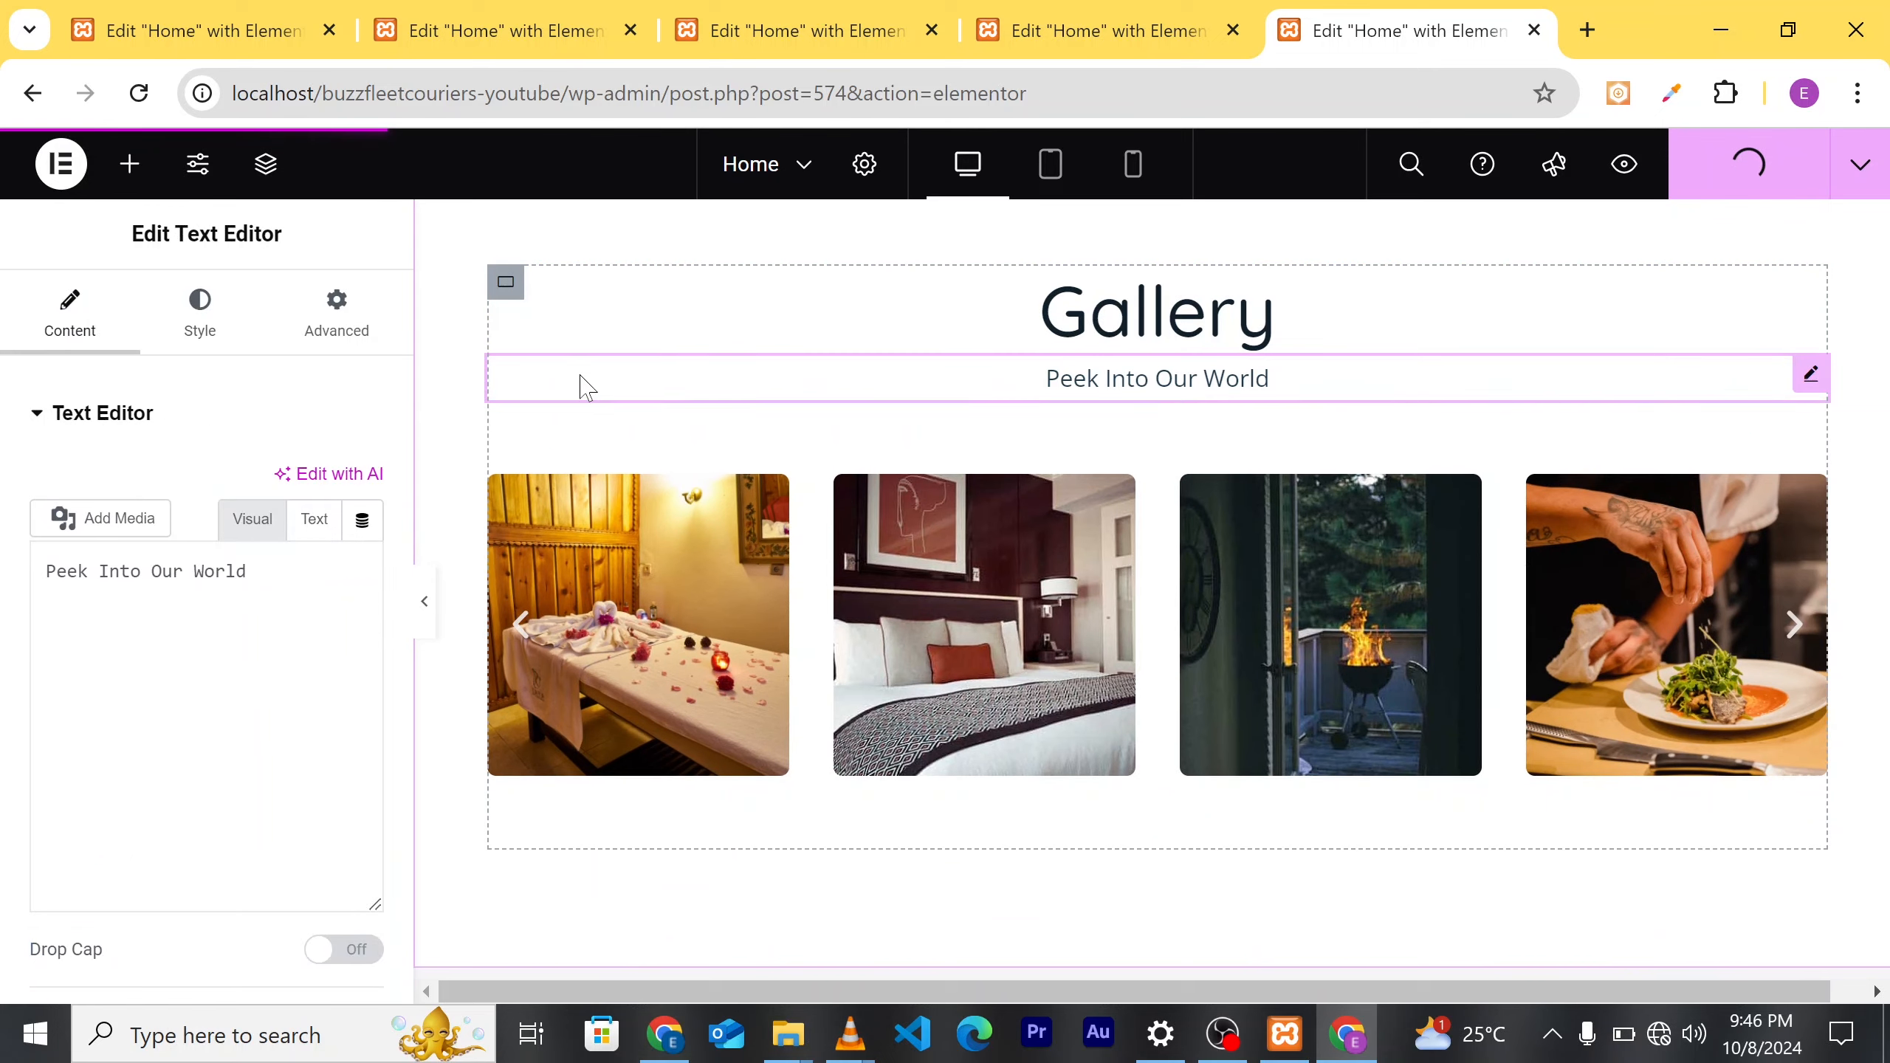
Step: Delete the 'Peek Into Our World' subtitle widget and select the gallery Image Carousel
right_click(582, 380)
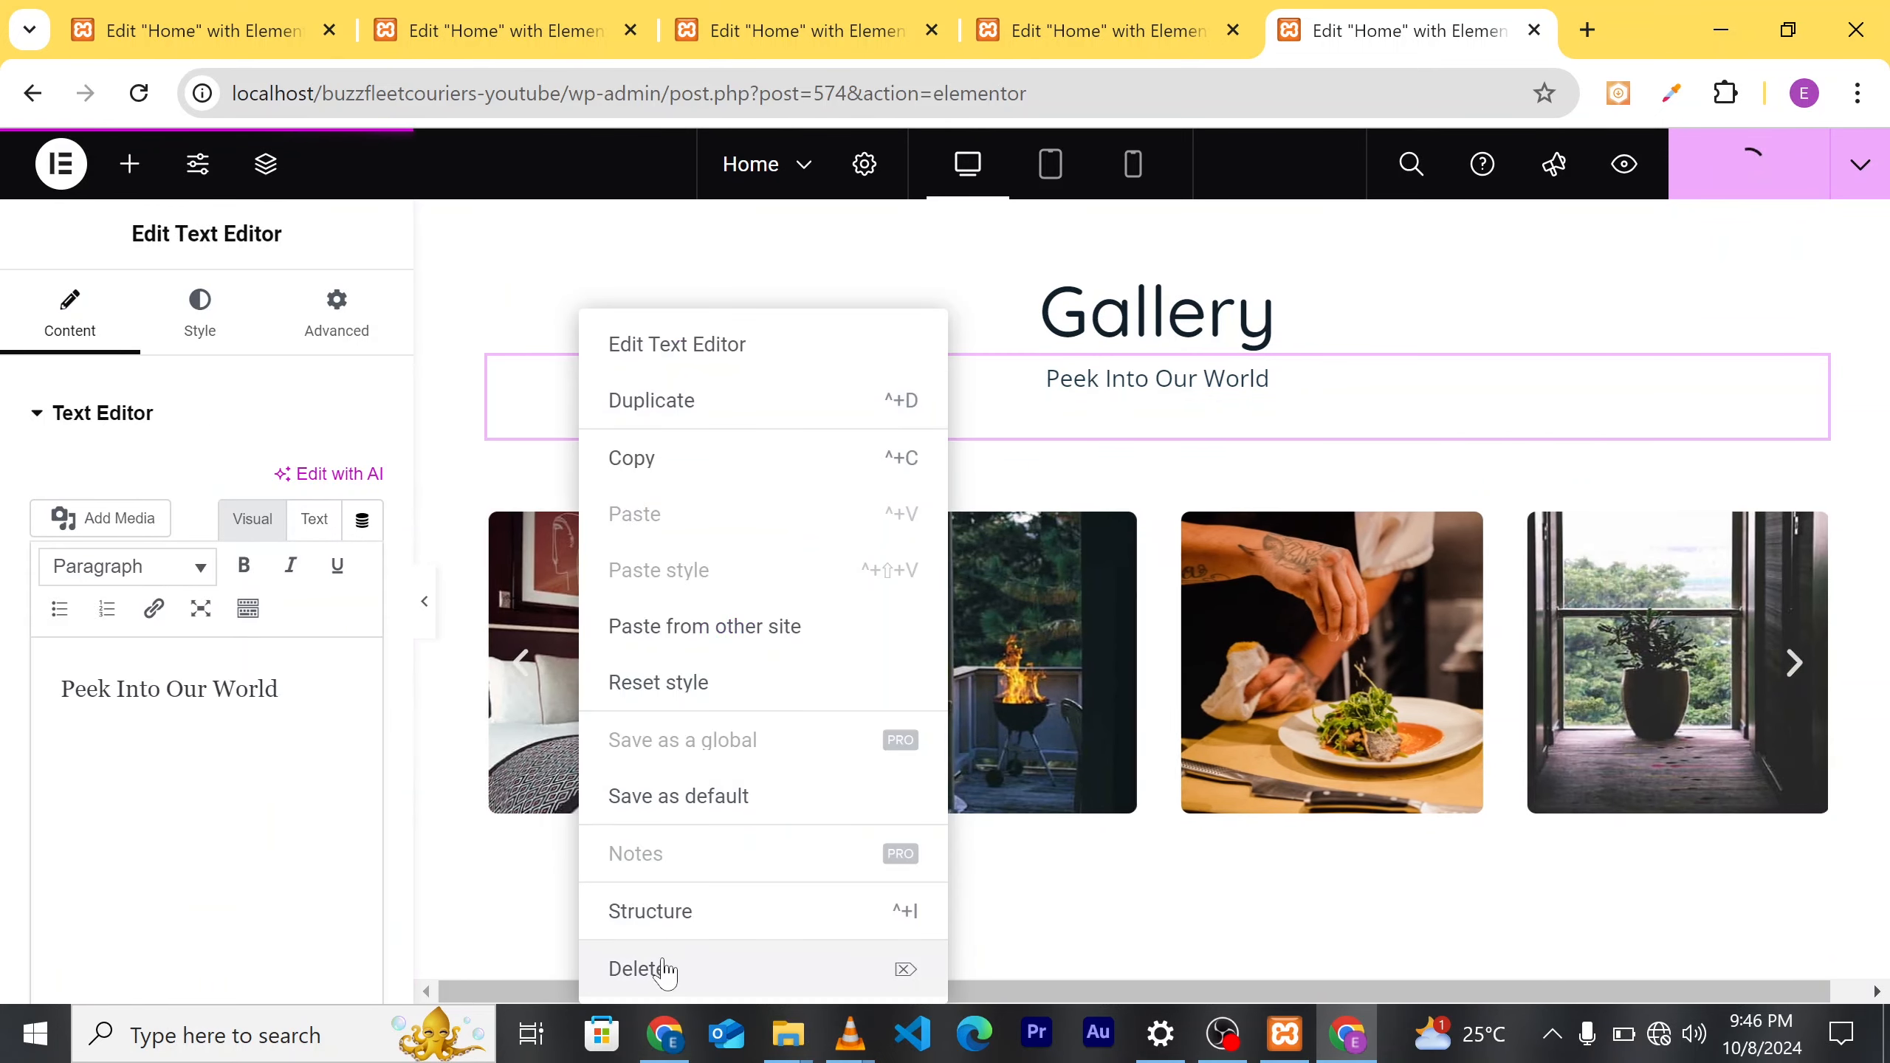
click(687, 974)
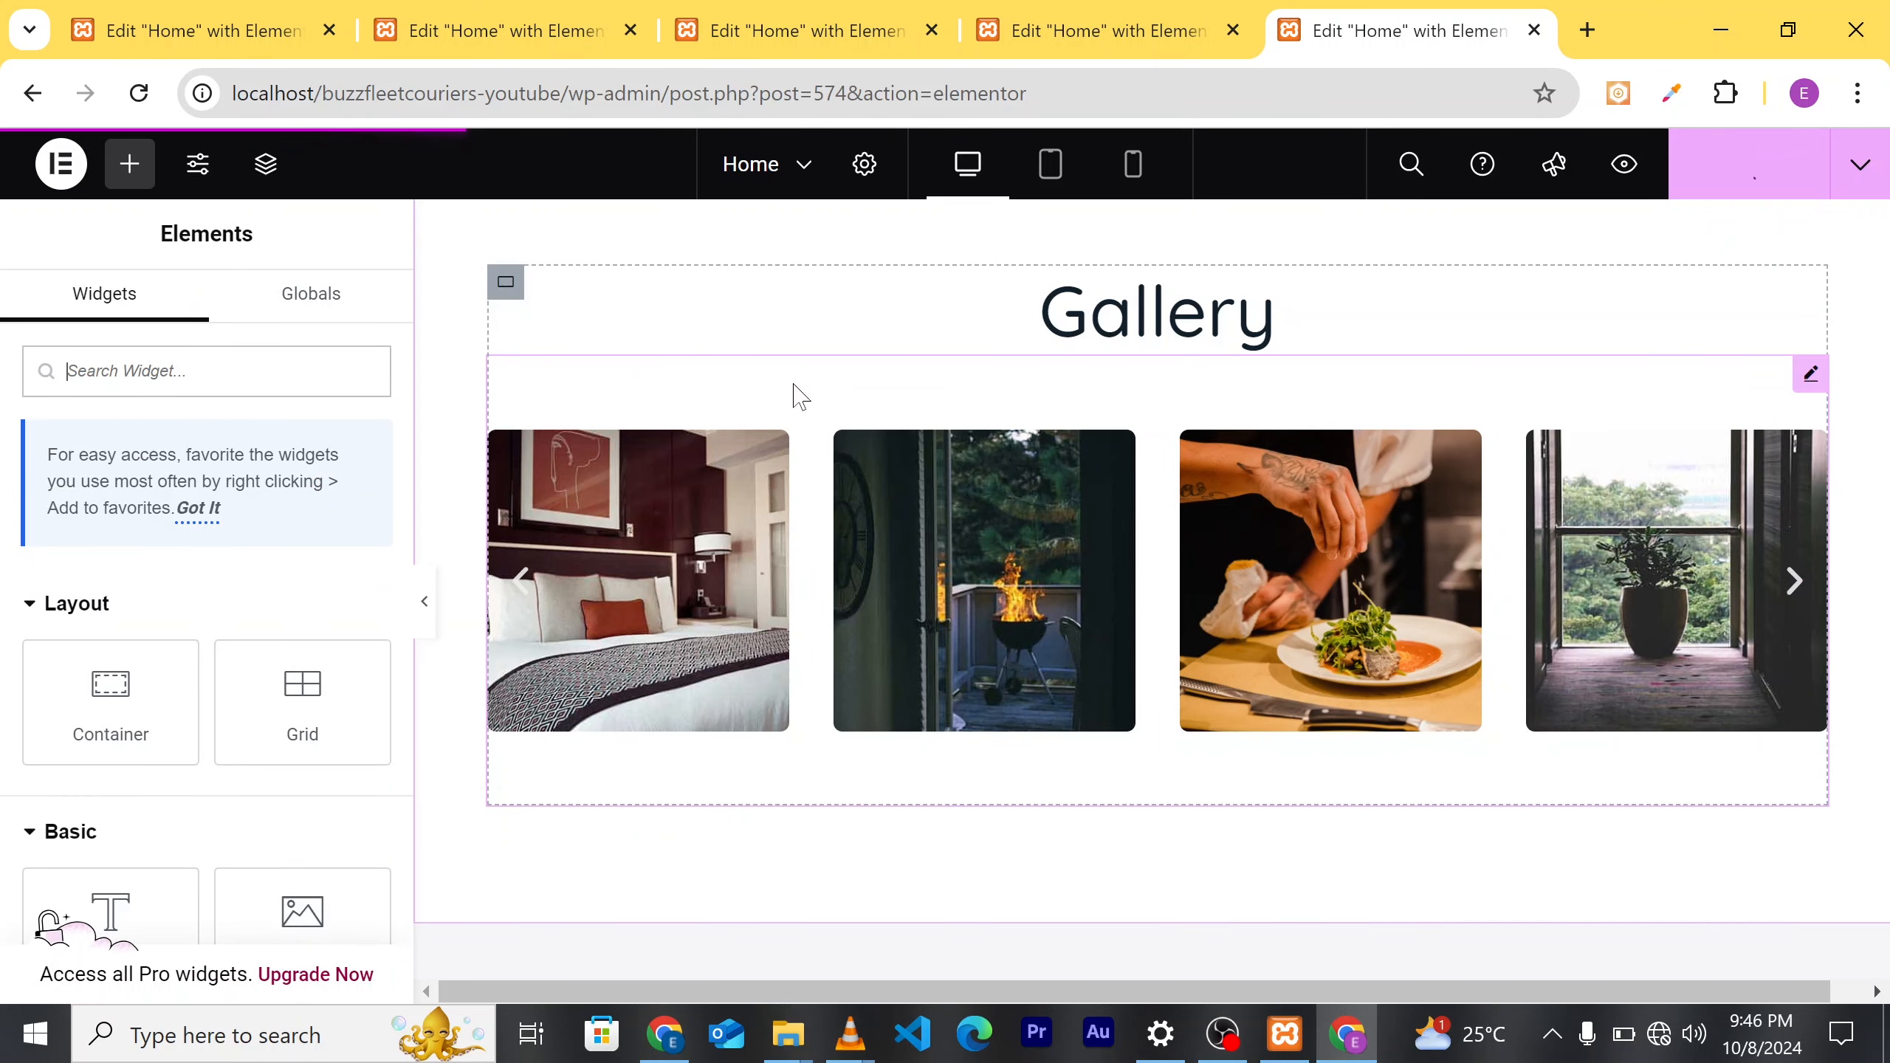
click(495, 432)
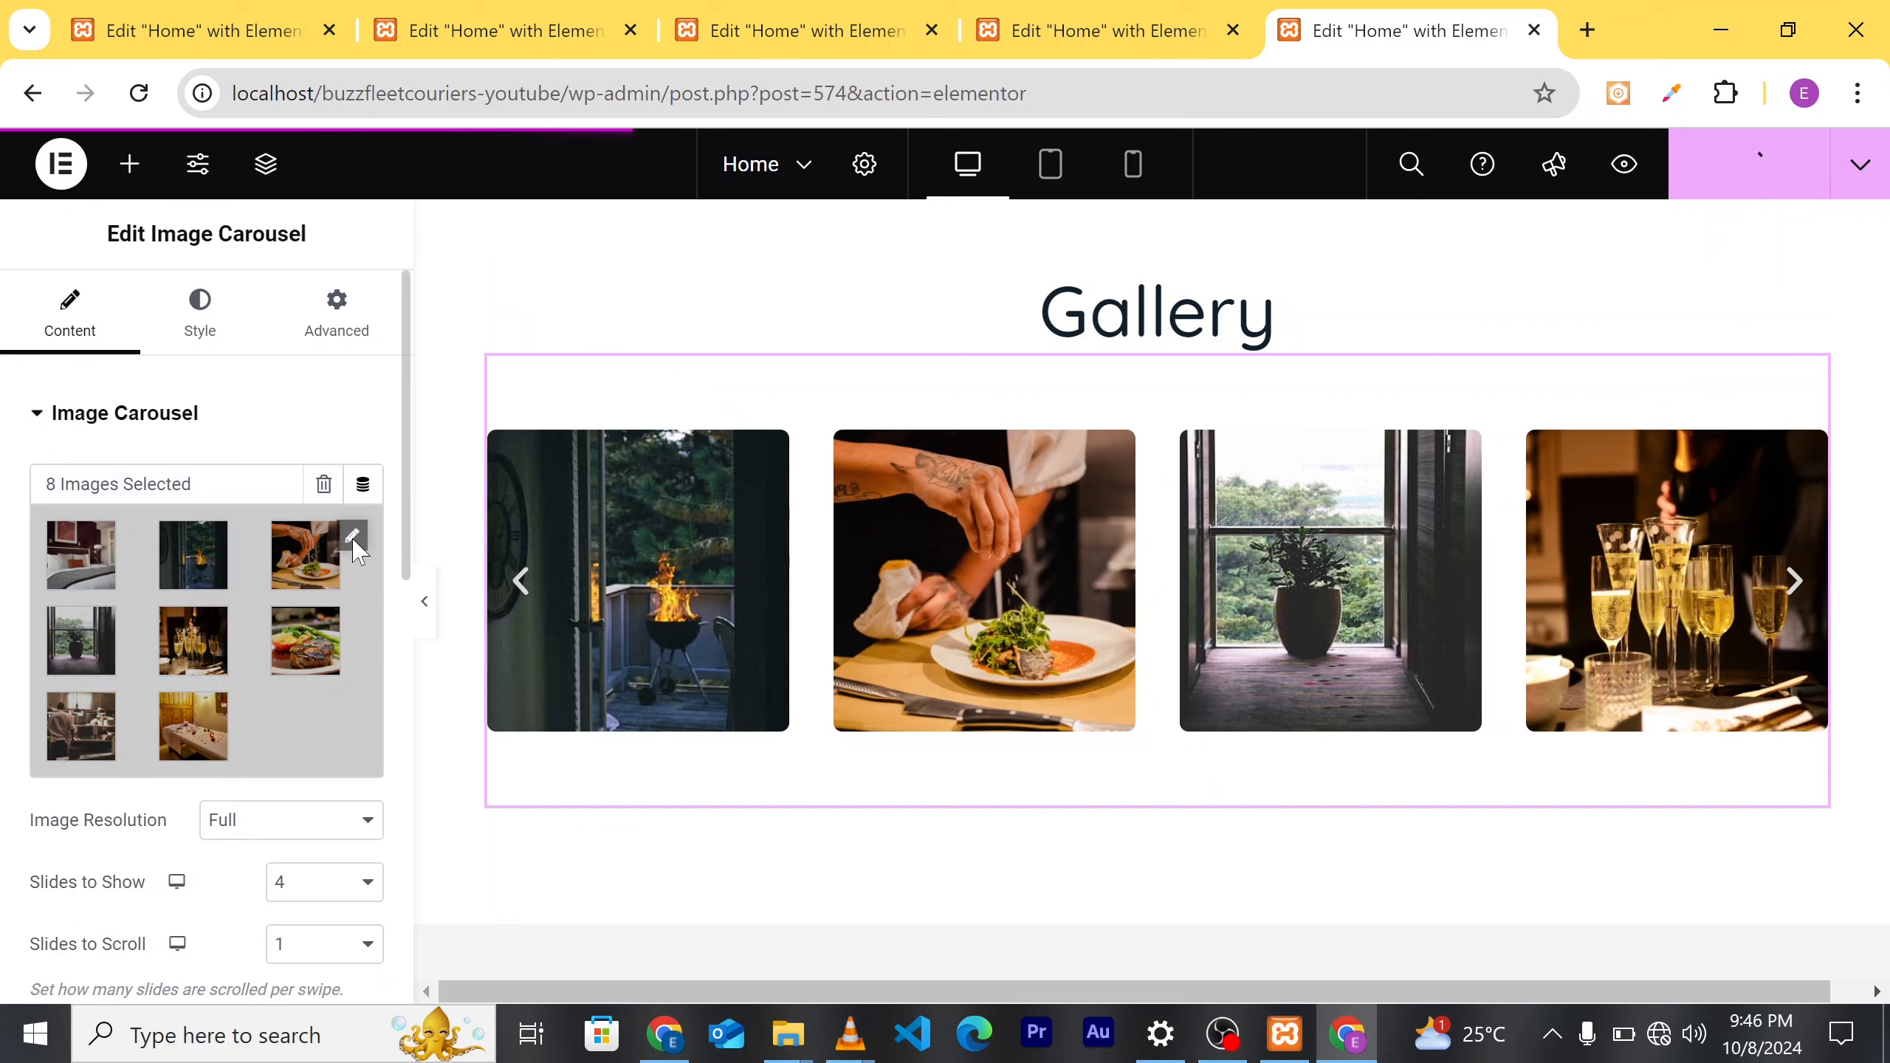
Step: Remove the seven old hotel images from the carousel gallery and open the Media Library for replacements
click(354, 543)
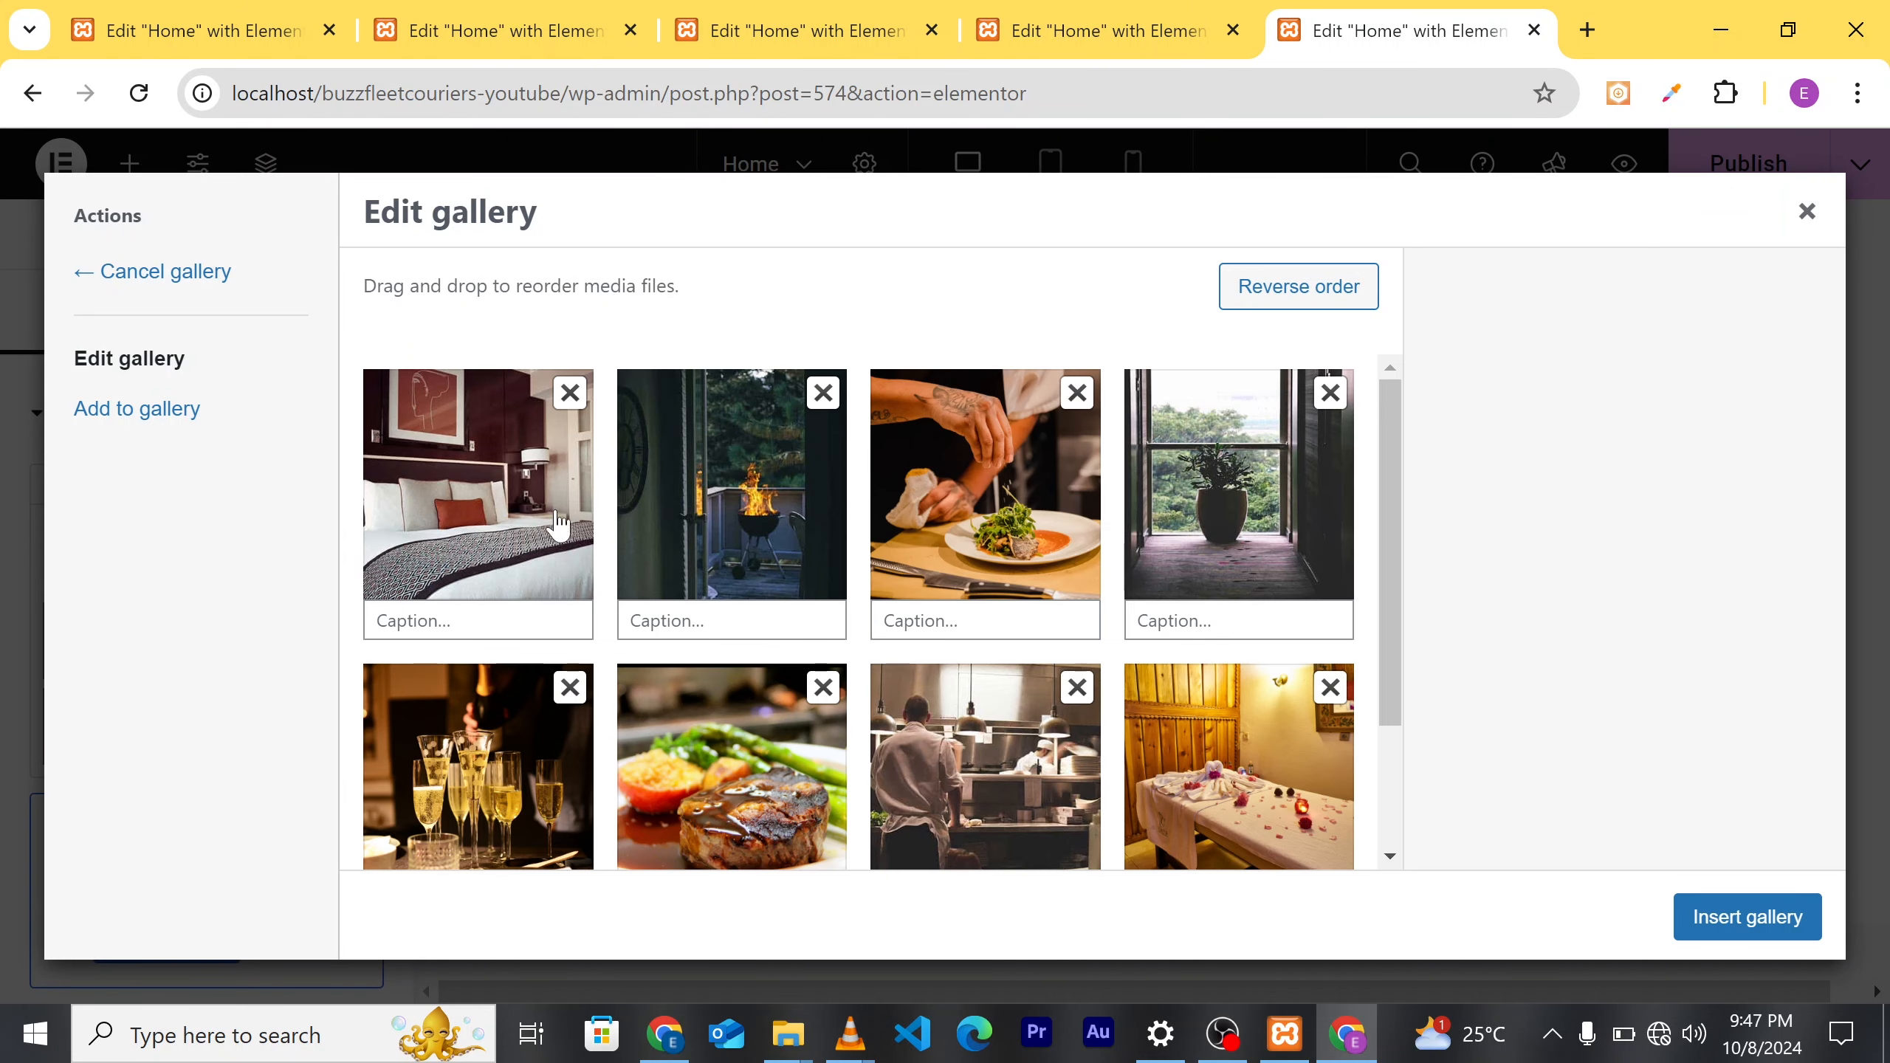
click(571, 394)
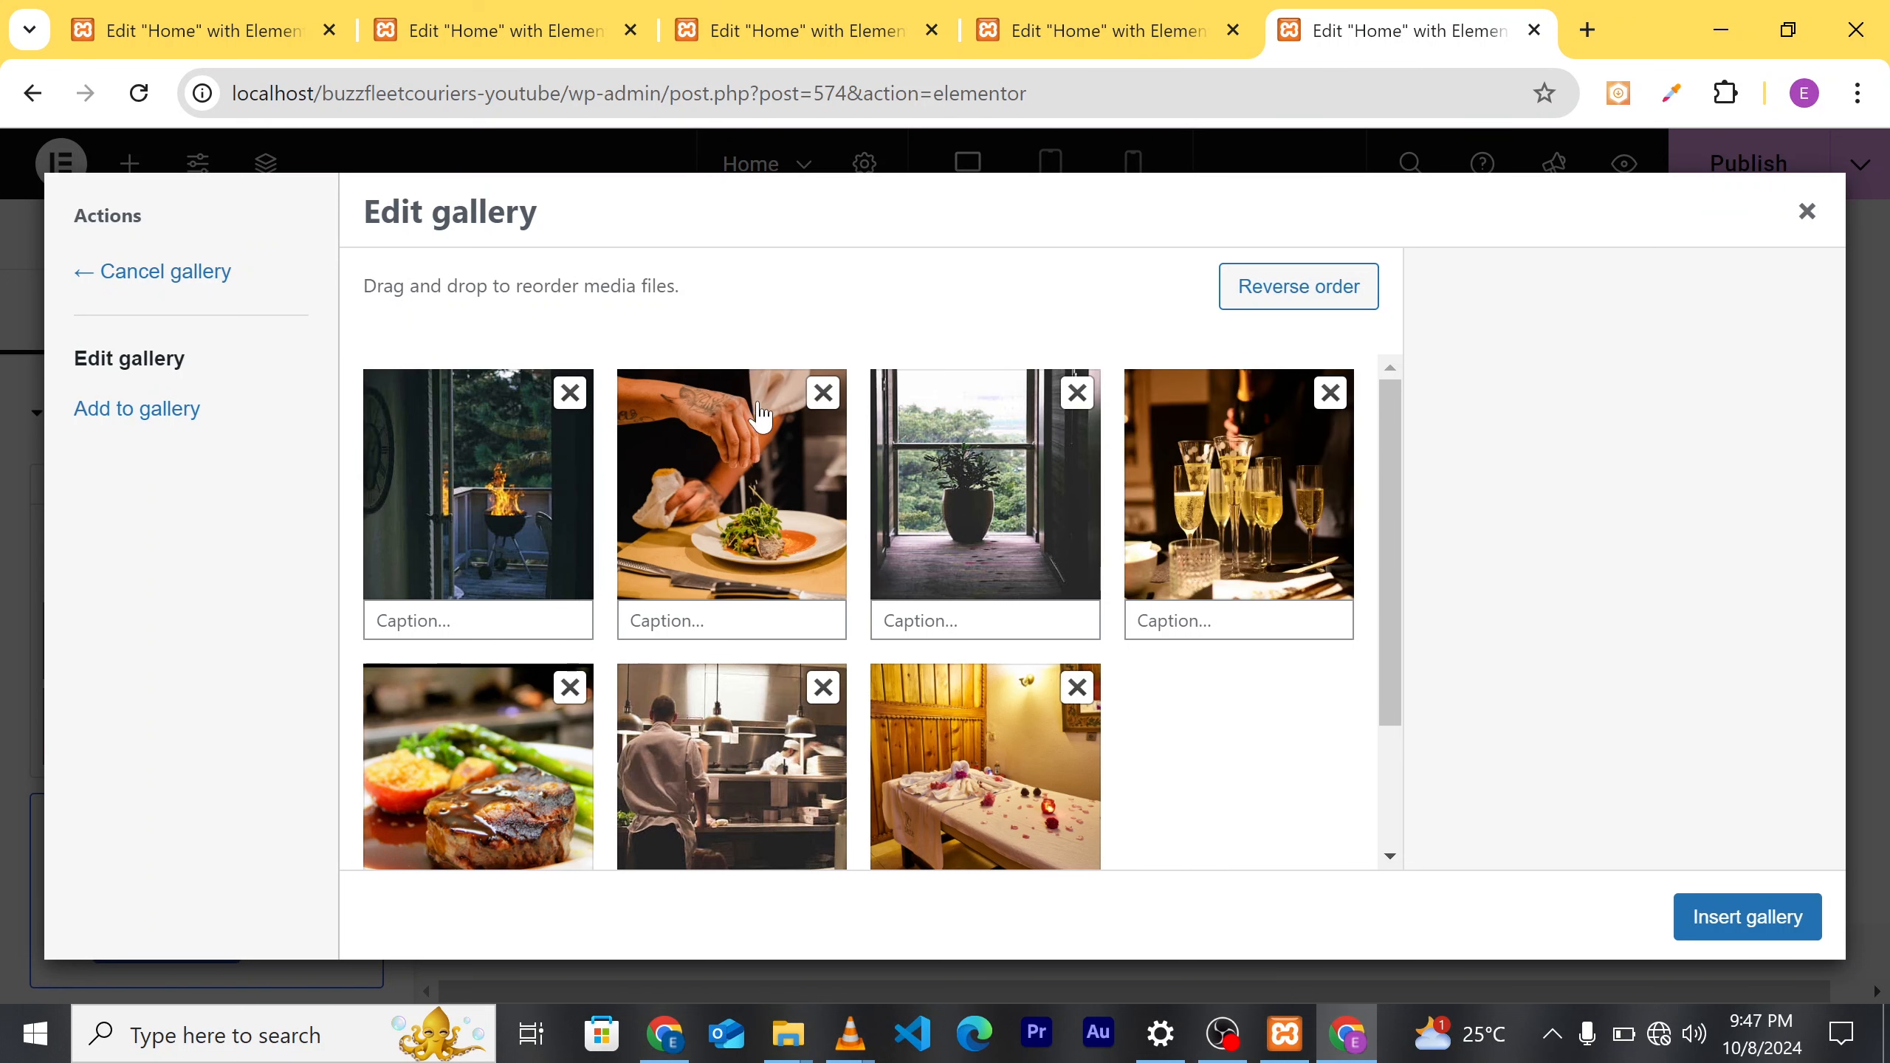
click(824, 393)
click(571, 393)
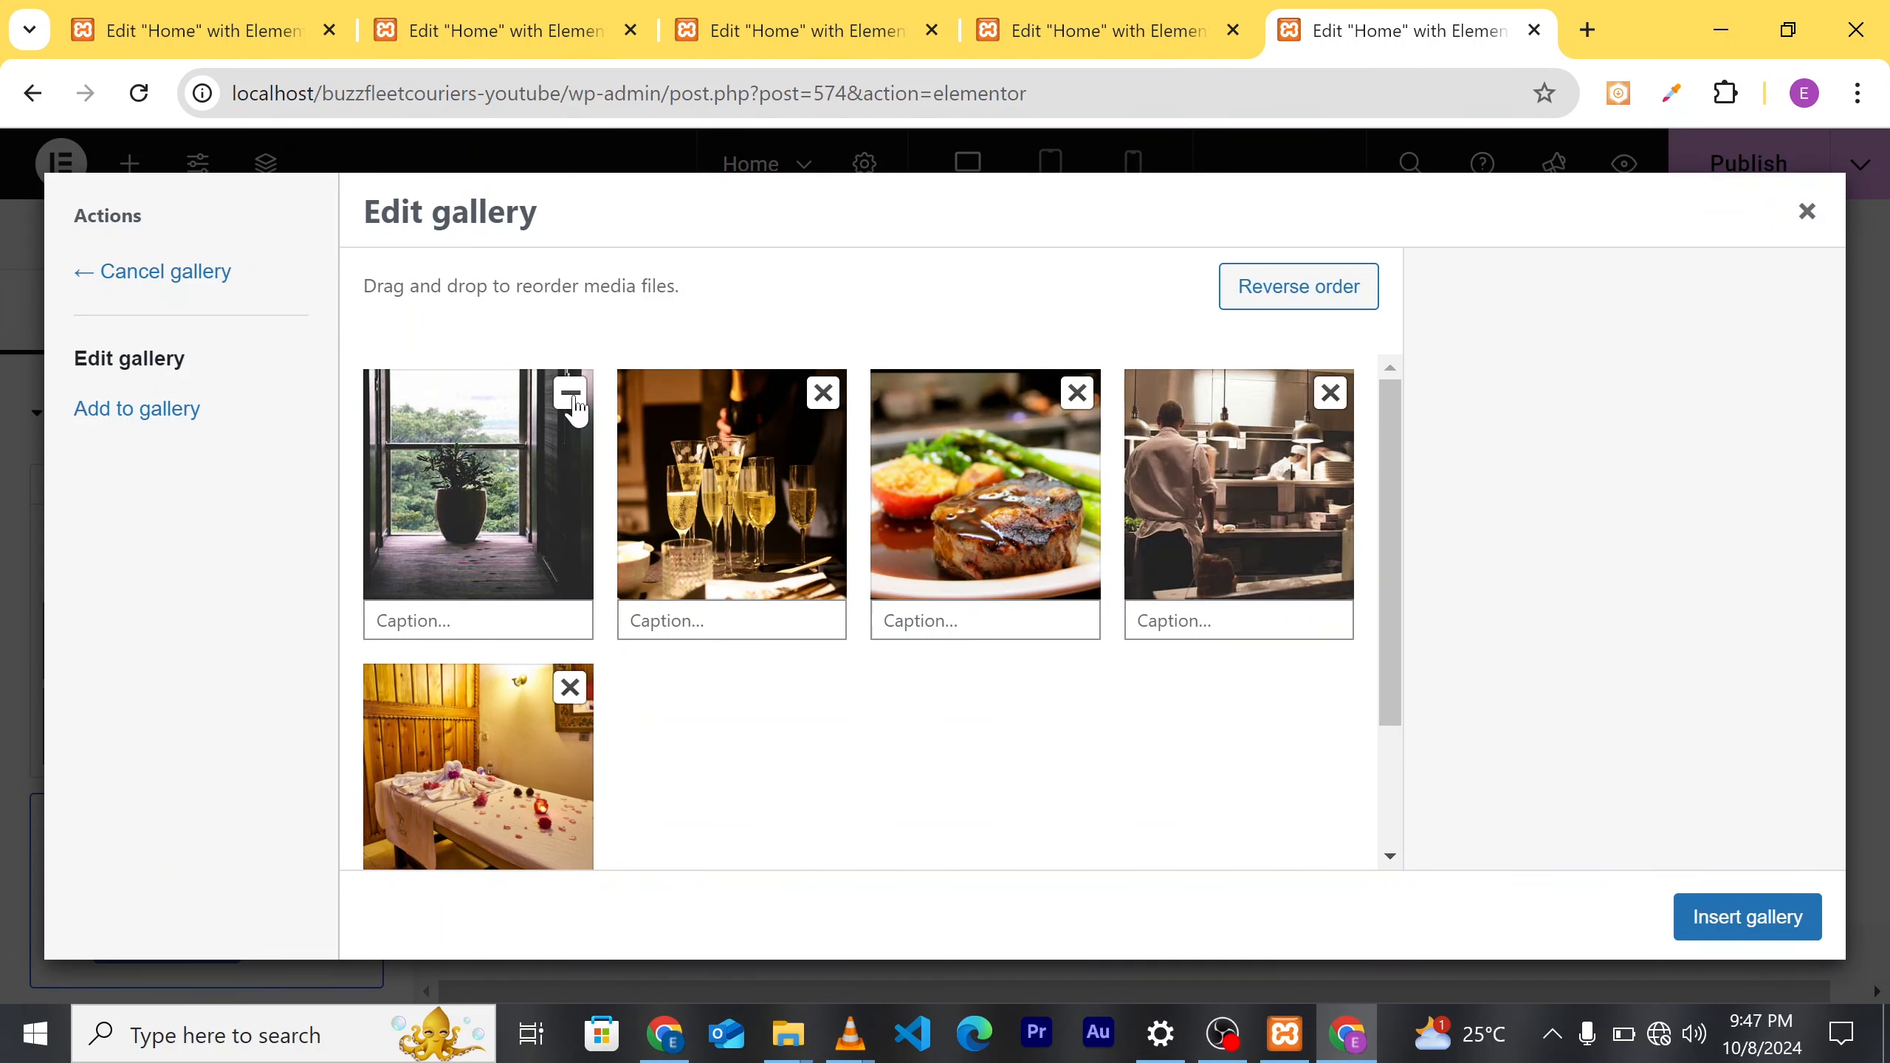
click(571, 394)
click(574, 394)
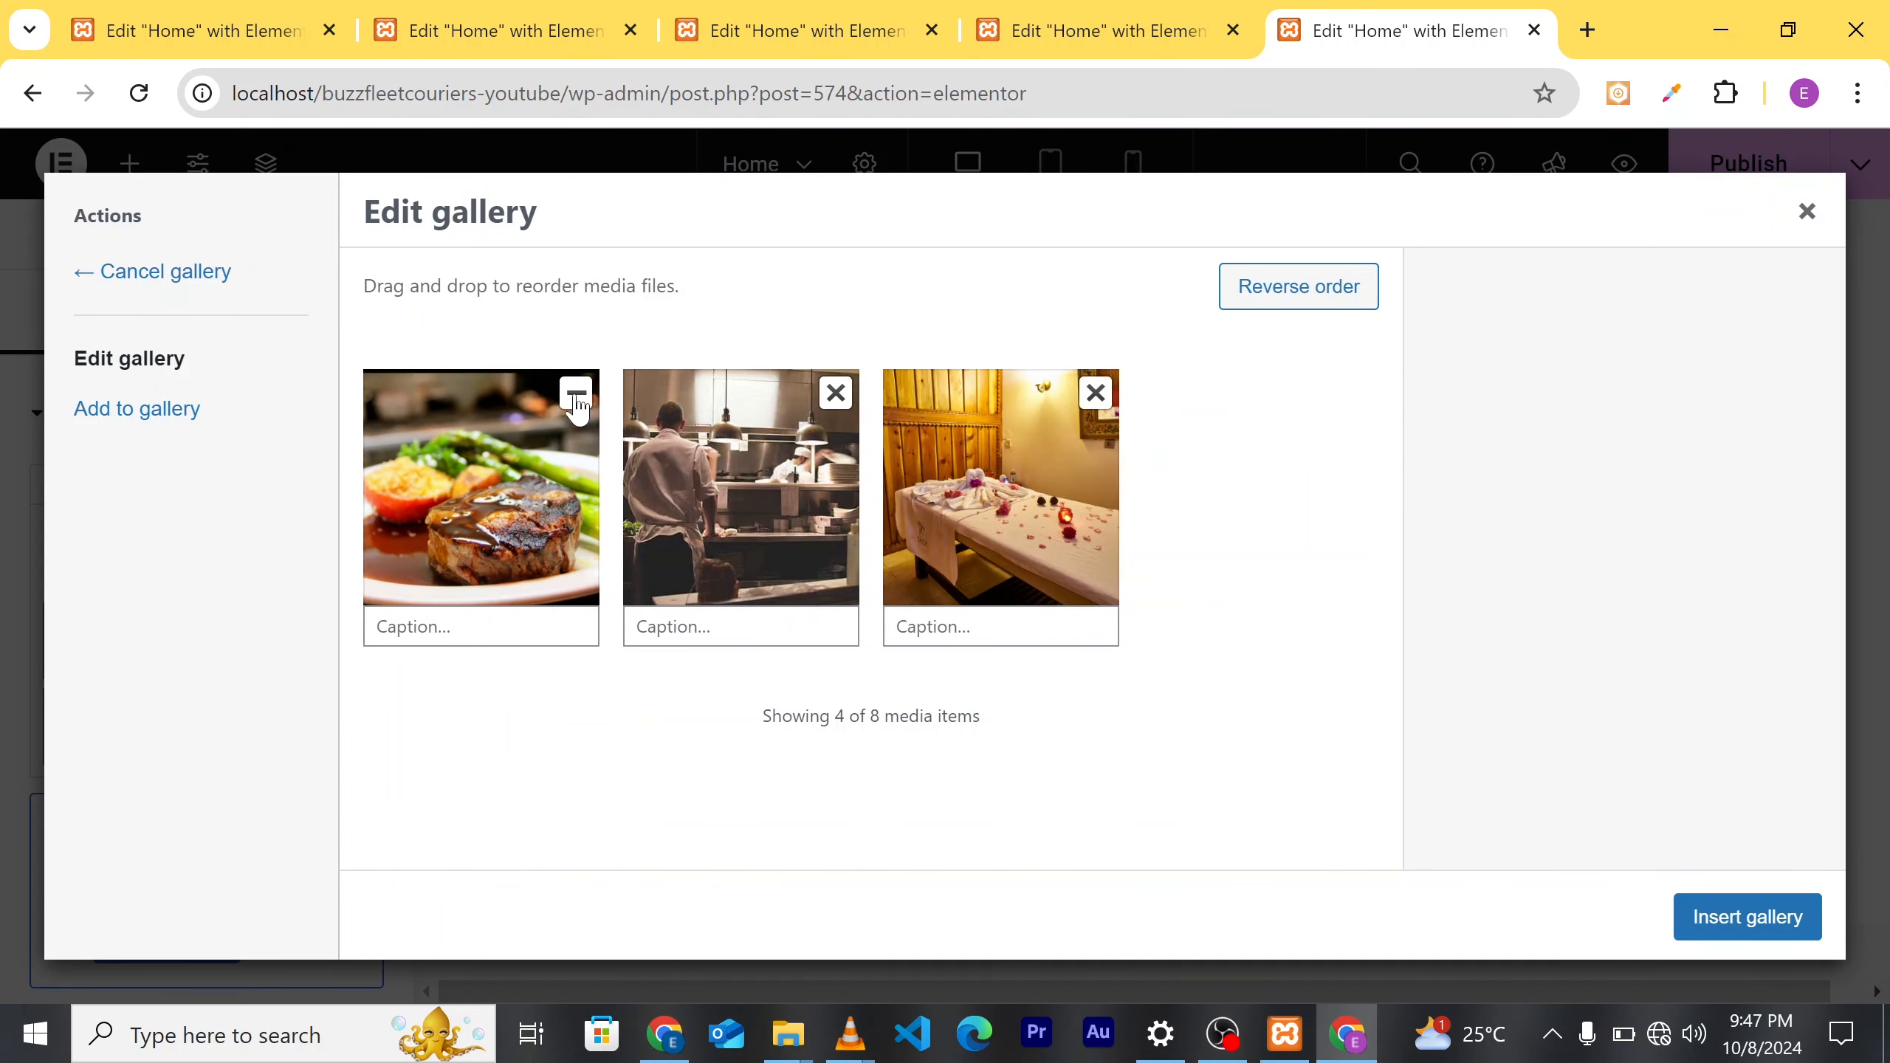
click(575, 394)
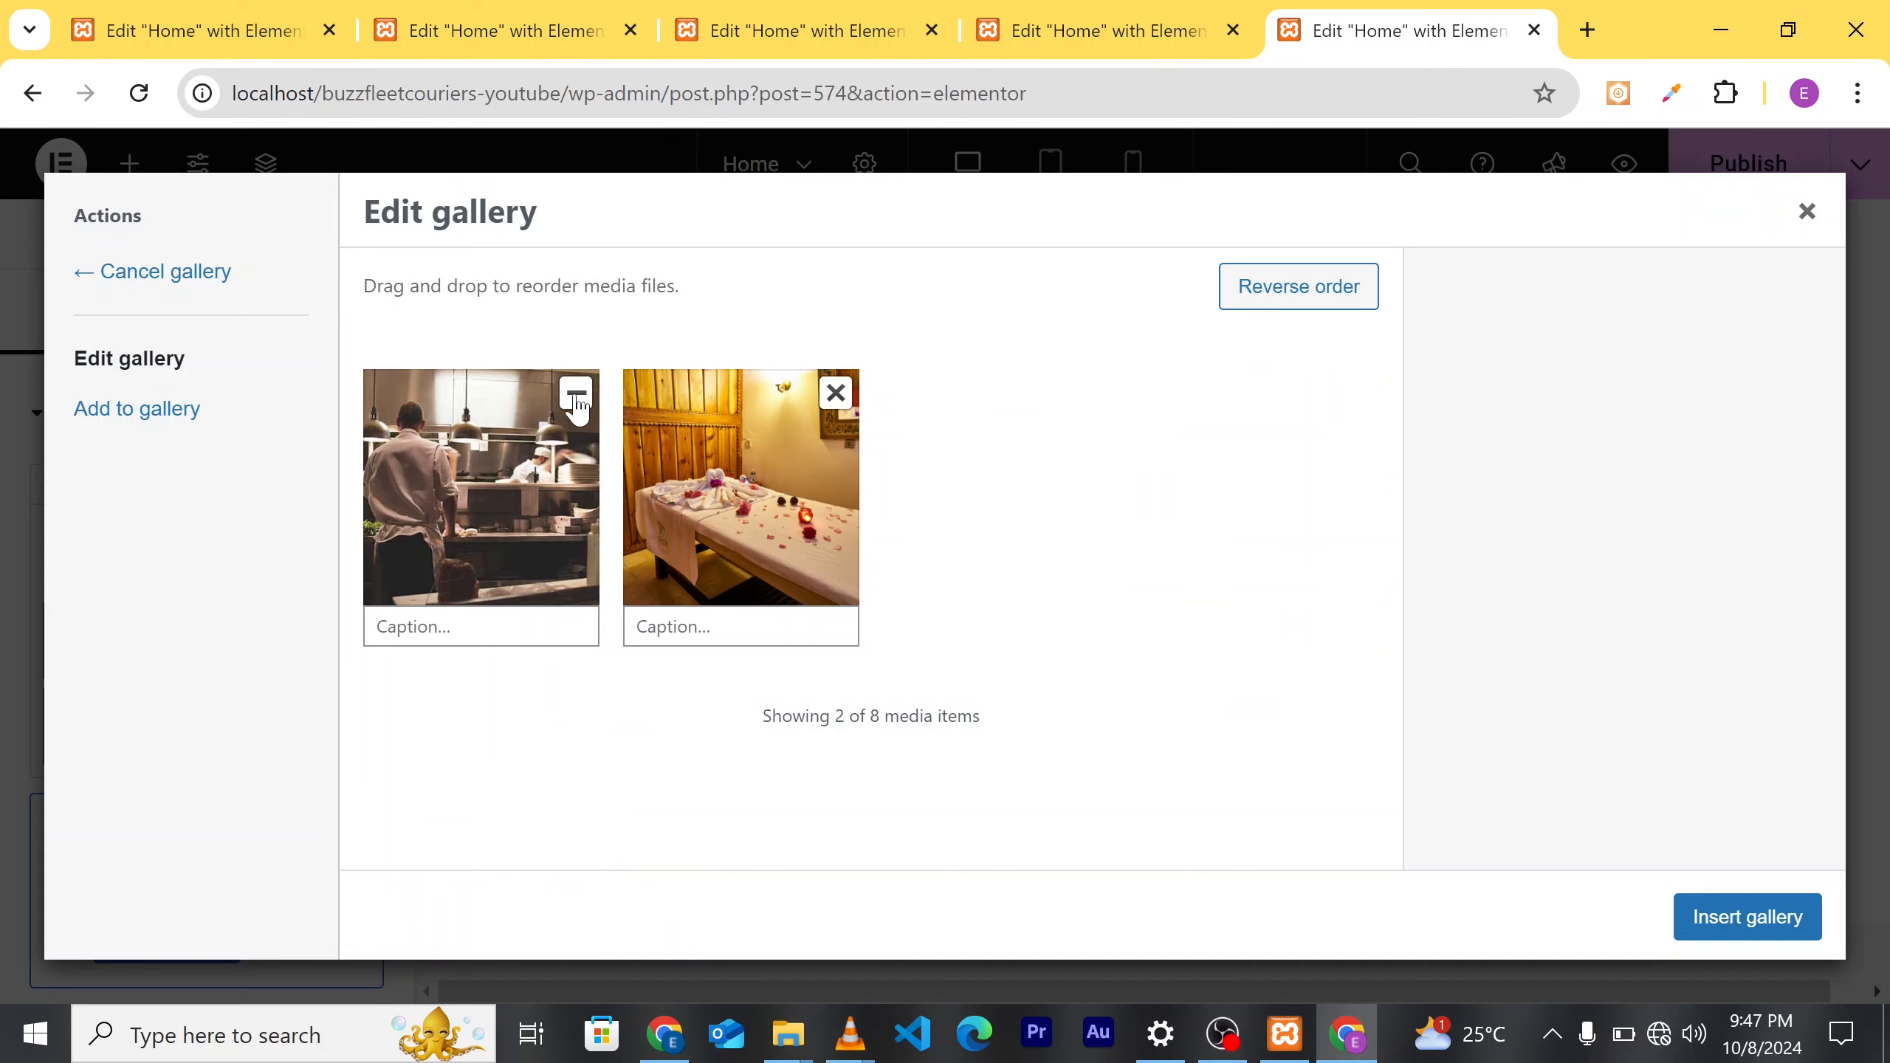
click(576, 396)
click(576, 395)
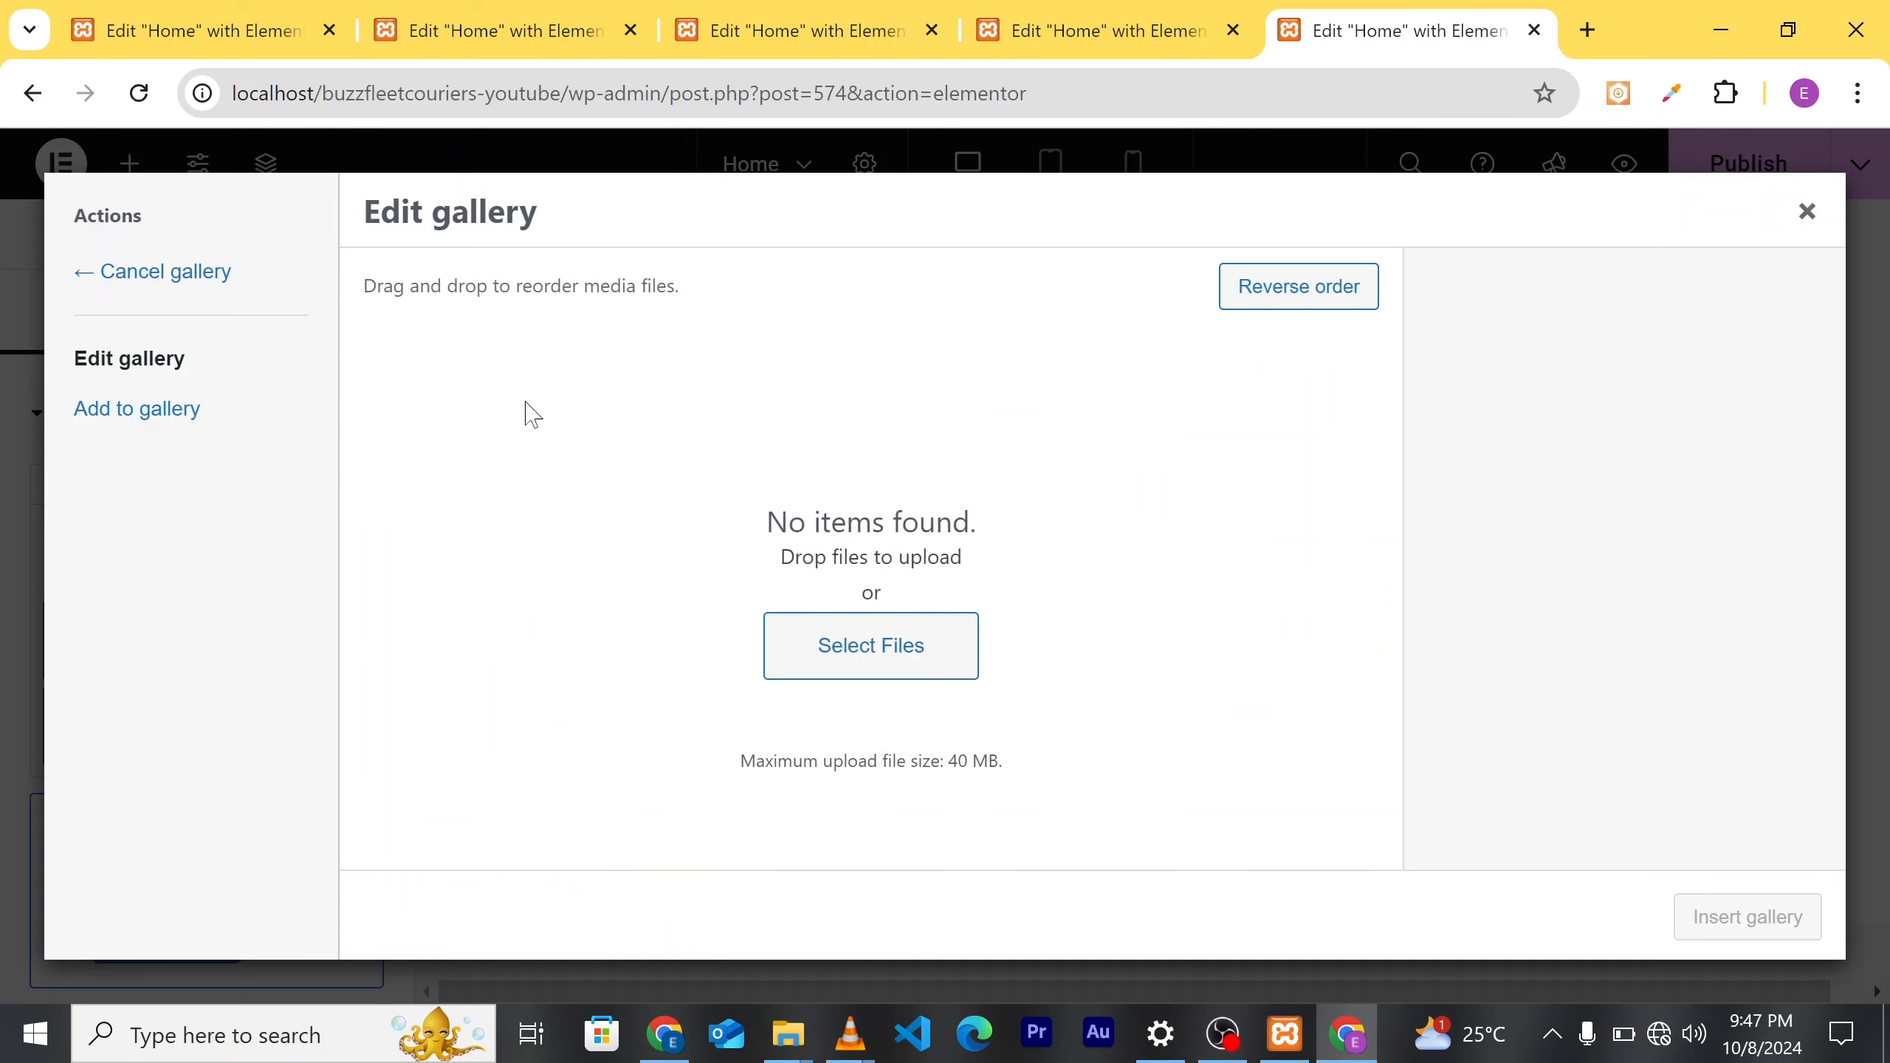
click(162, 427)
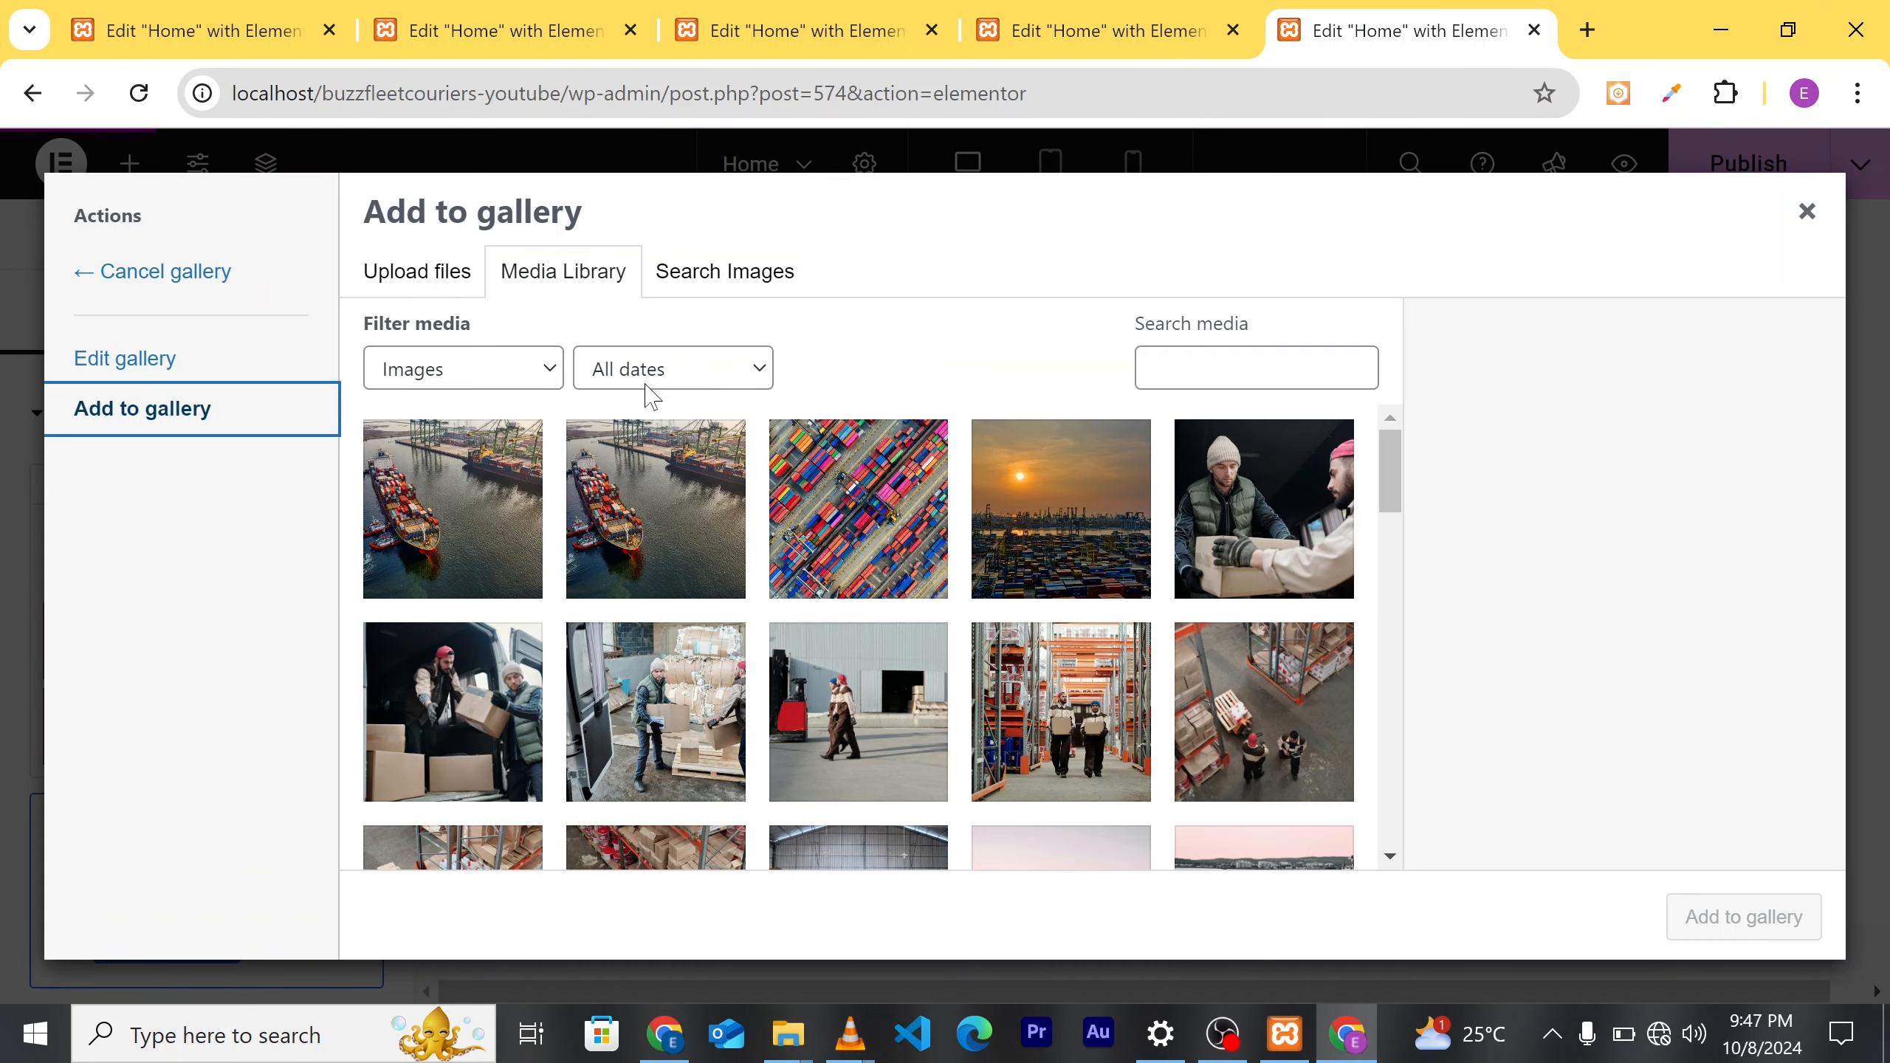
Step: Insert four courier photos (box handling, van loading, pallets, warehouse aisle) as the carousel gallery
click(1224, 530)
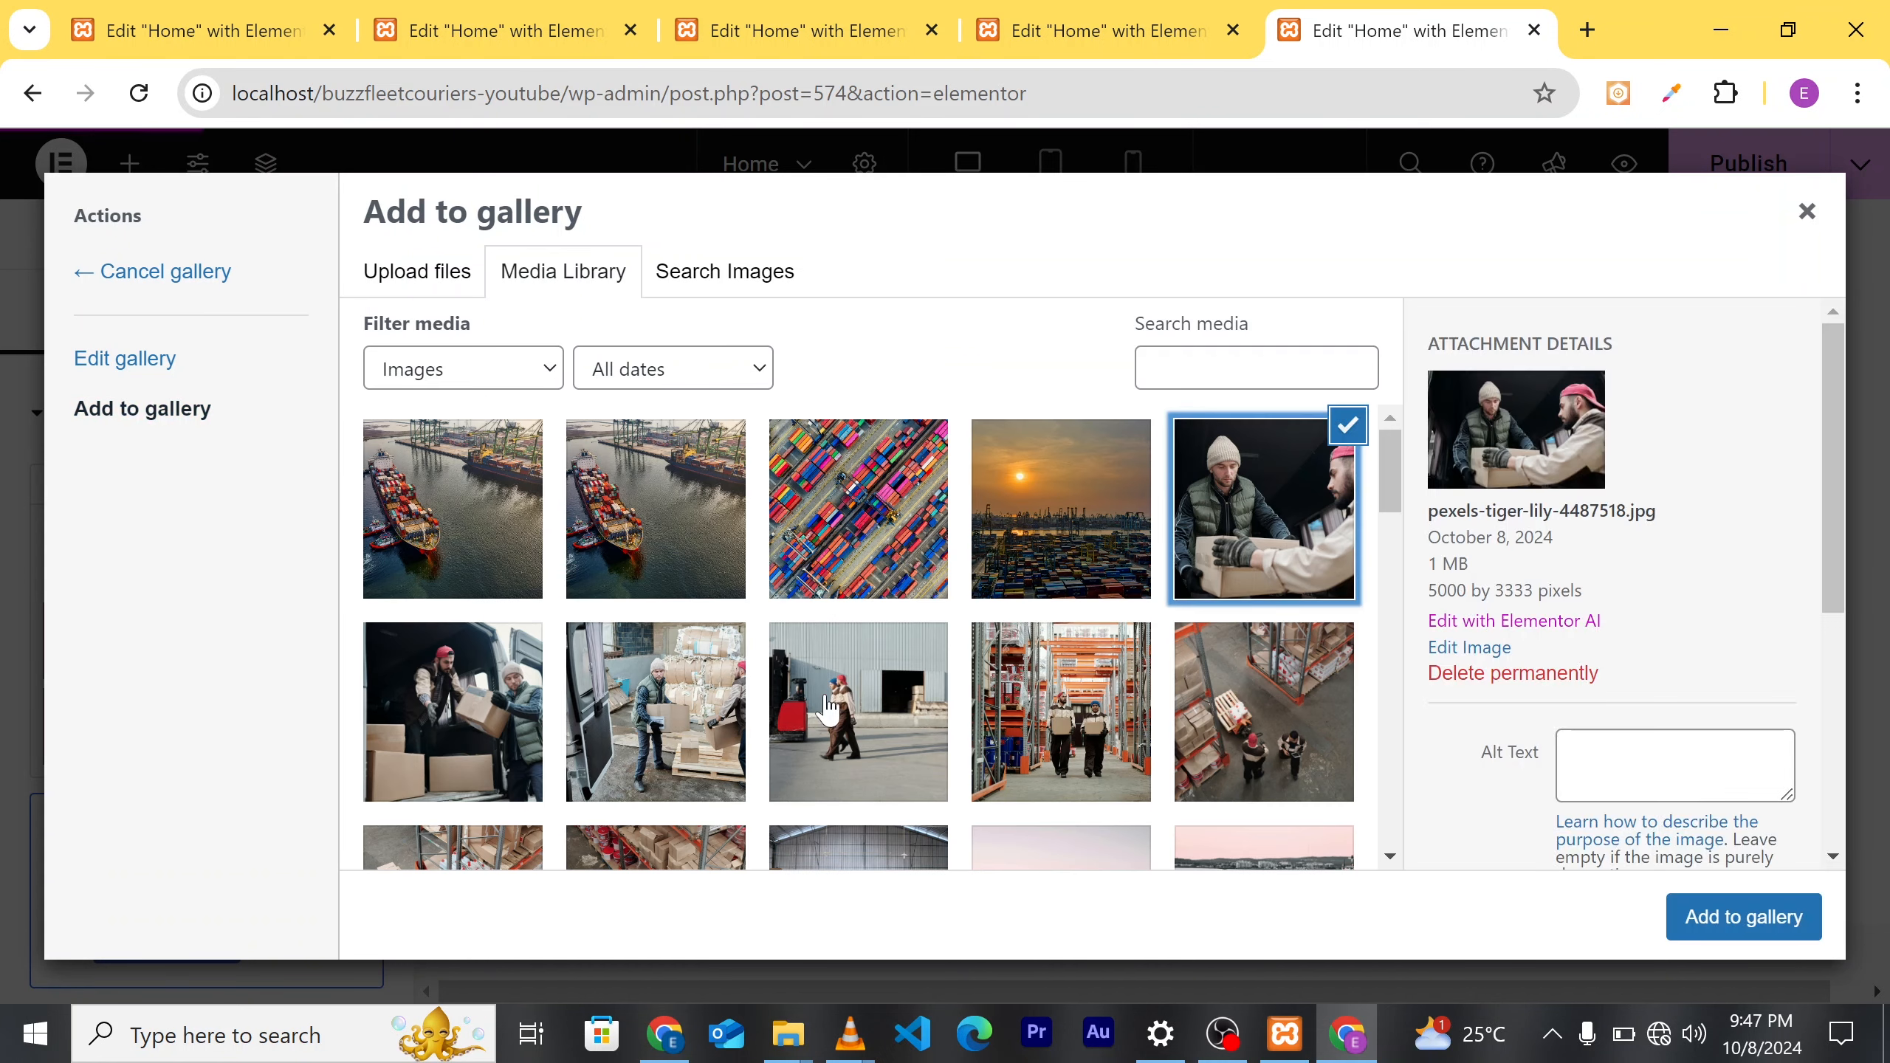
click(517, 711)
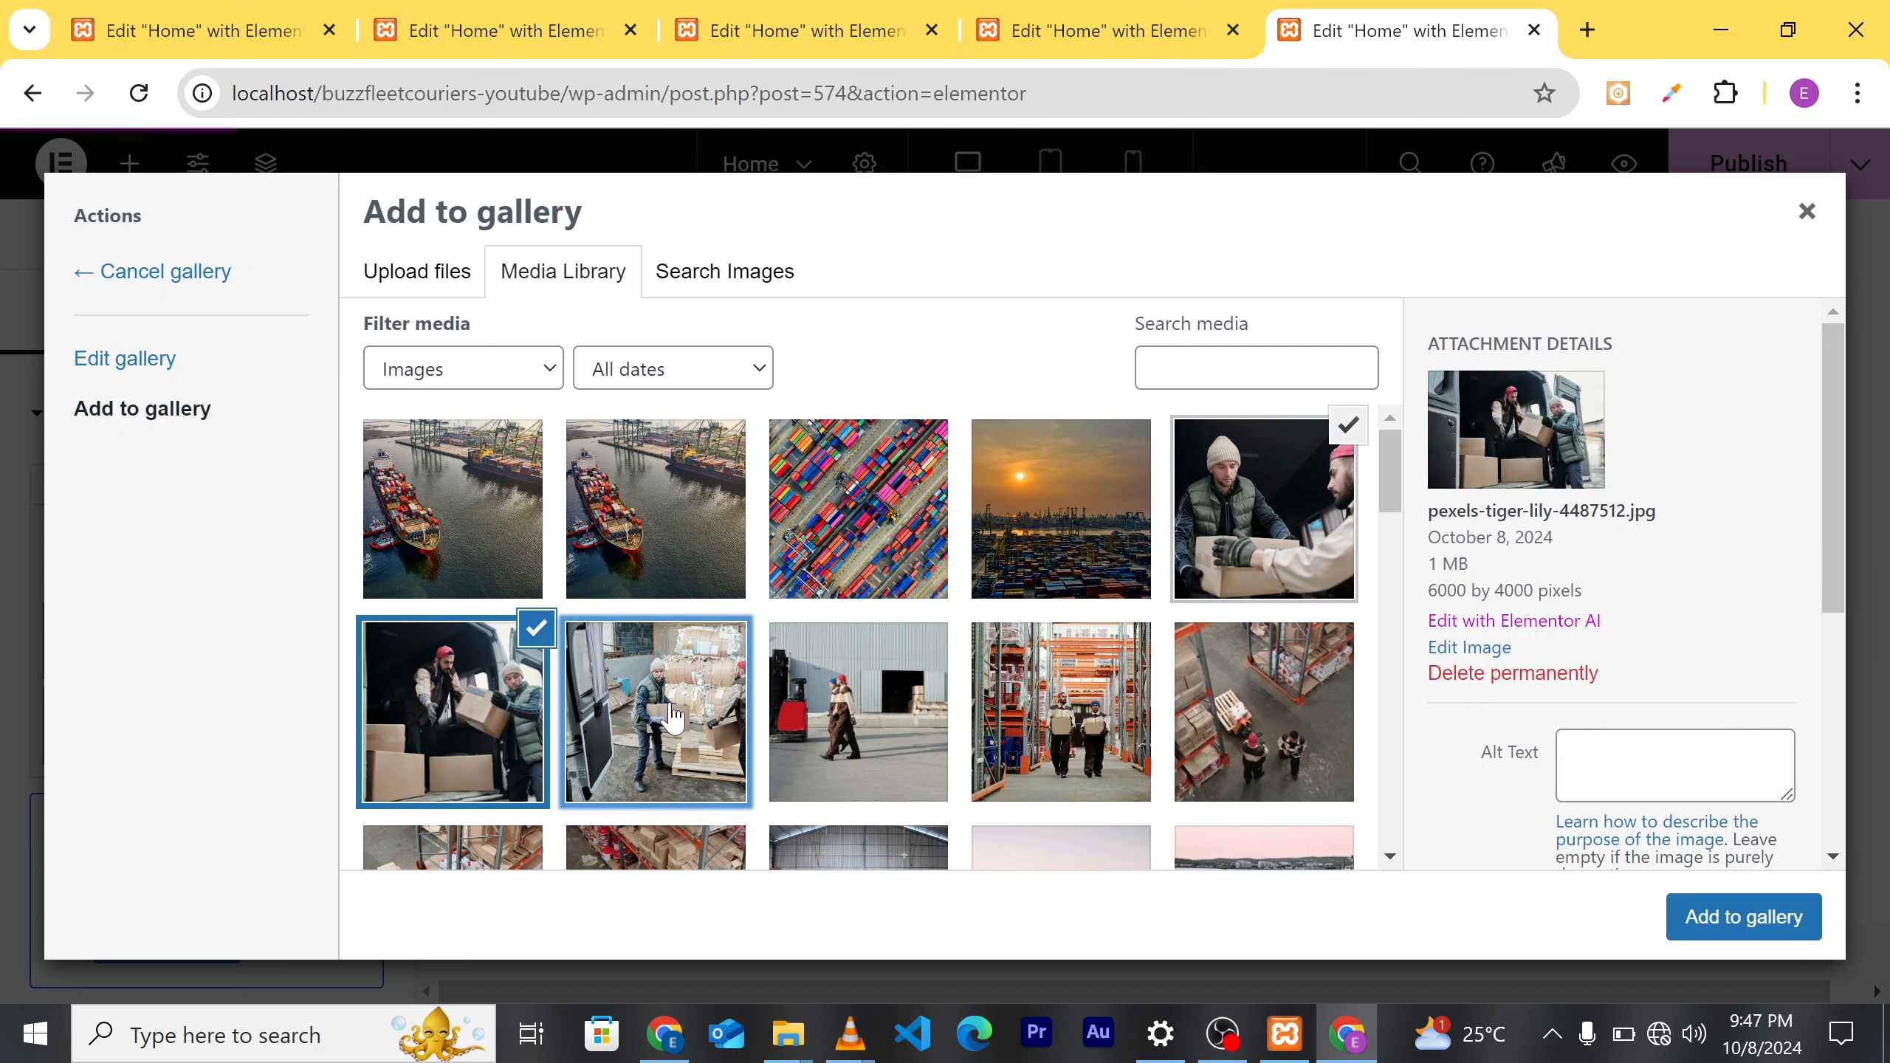
click(674, 719)
click(1072, 741)
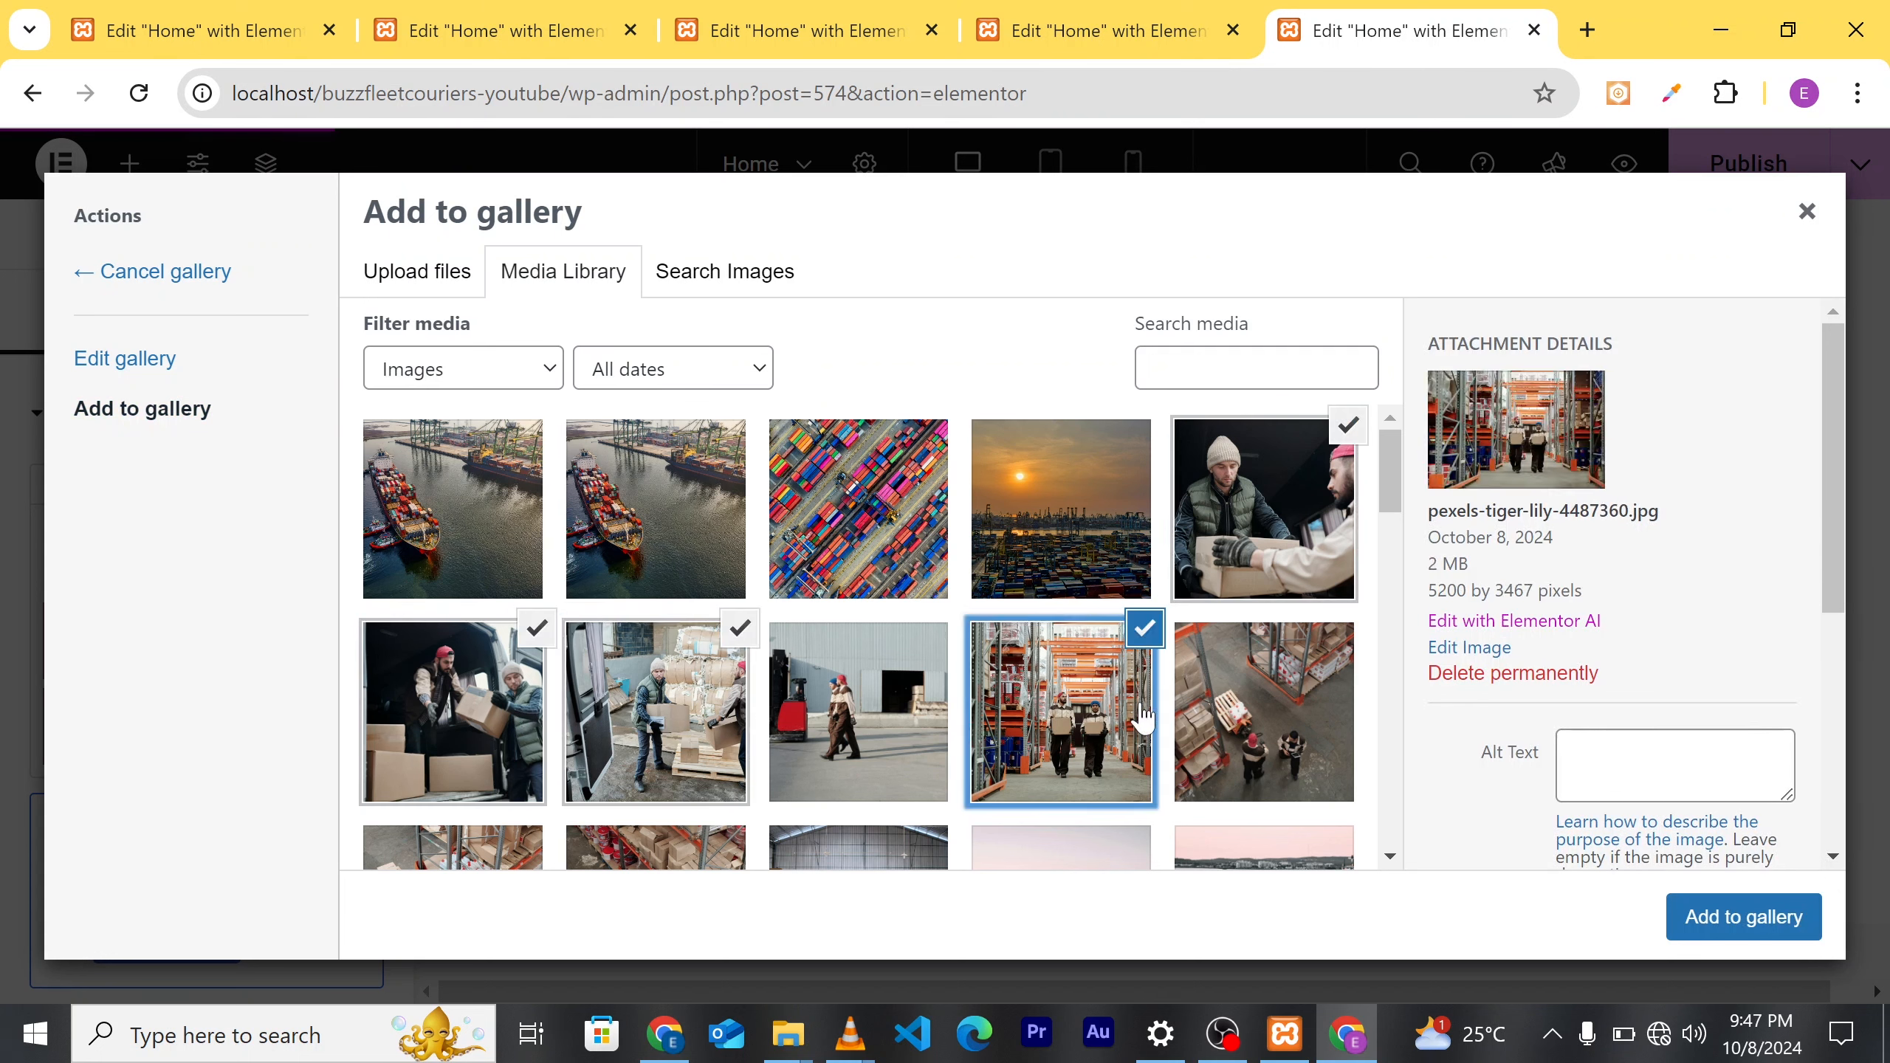
click(1709, 922)
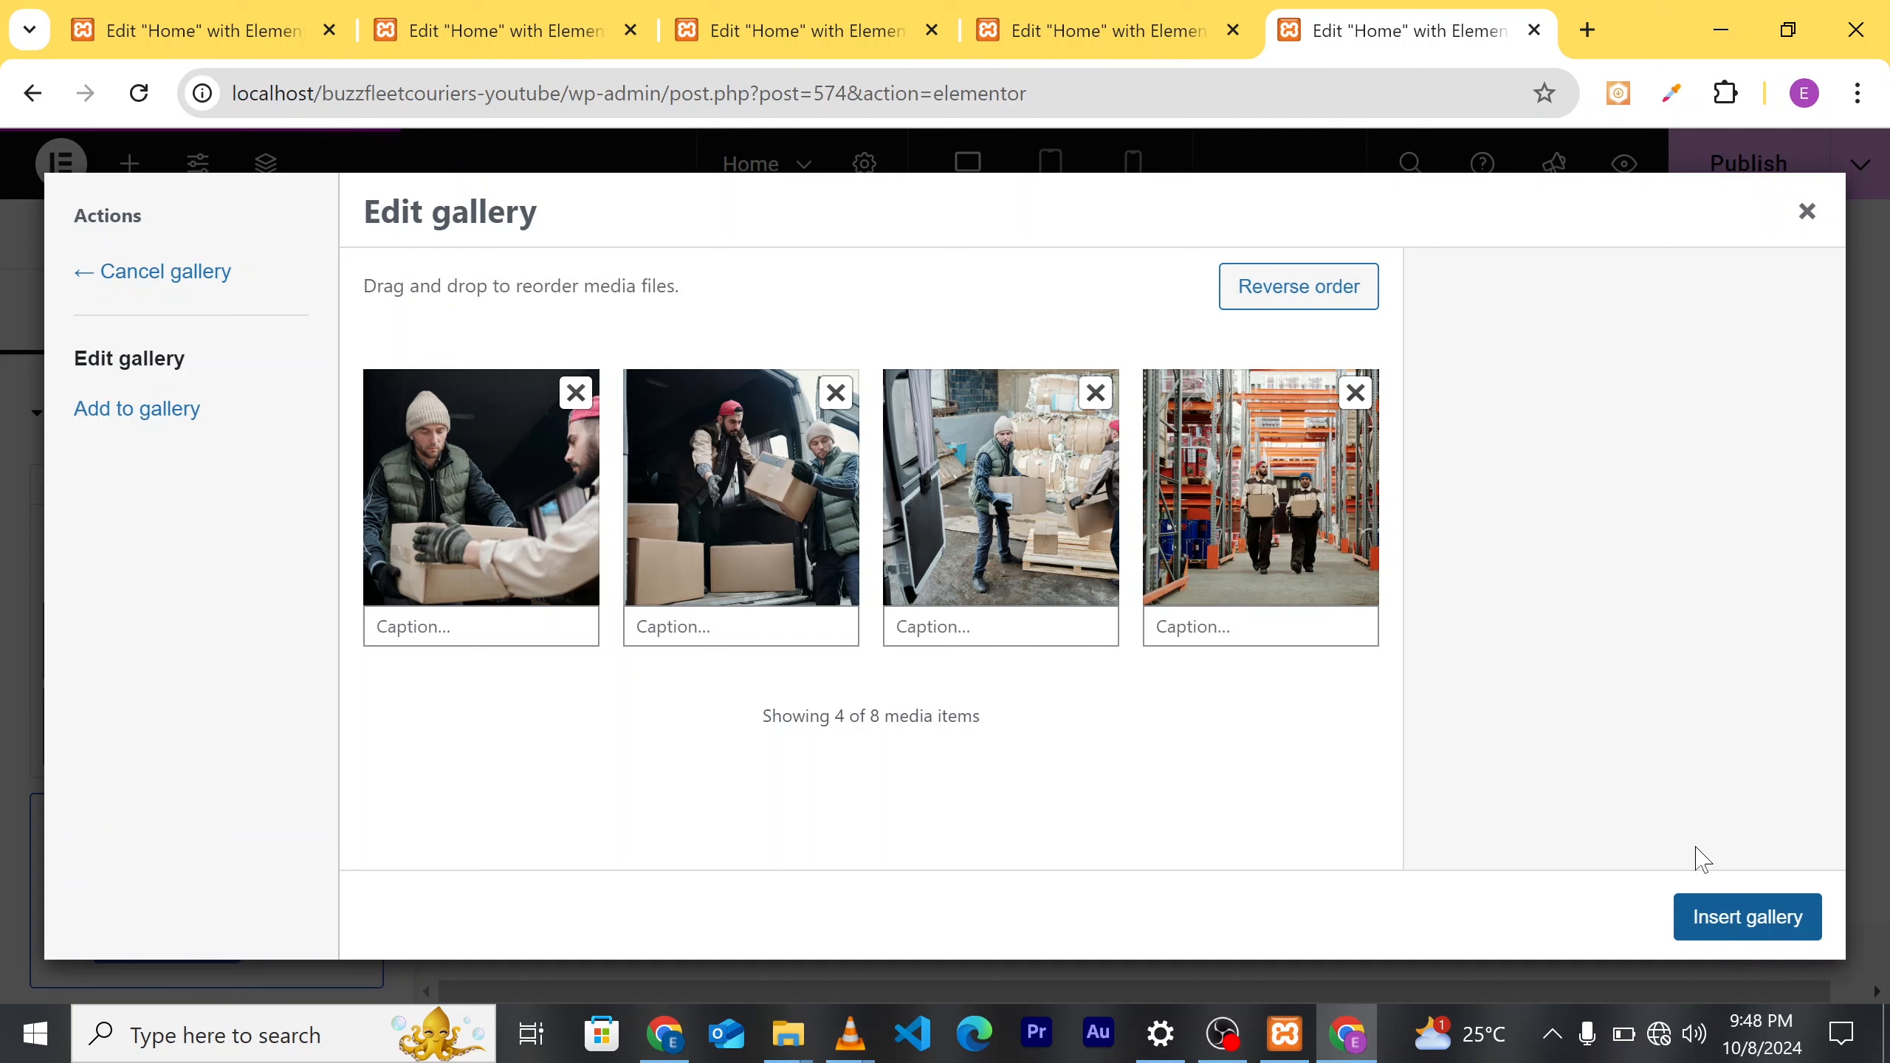
click(1732, 931)
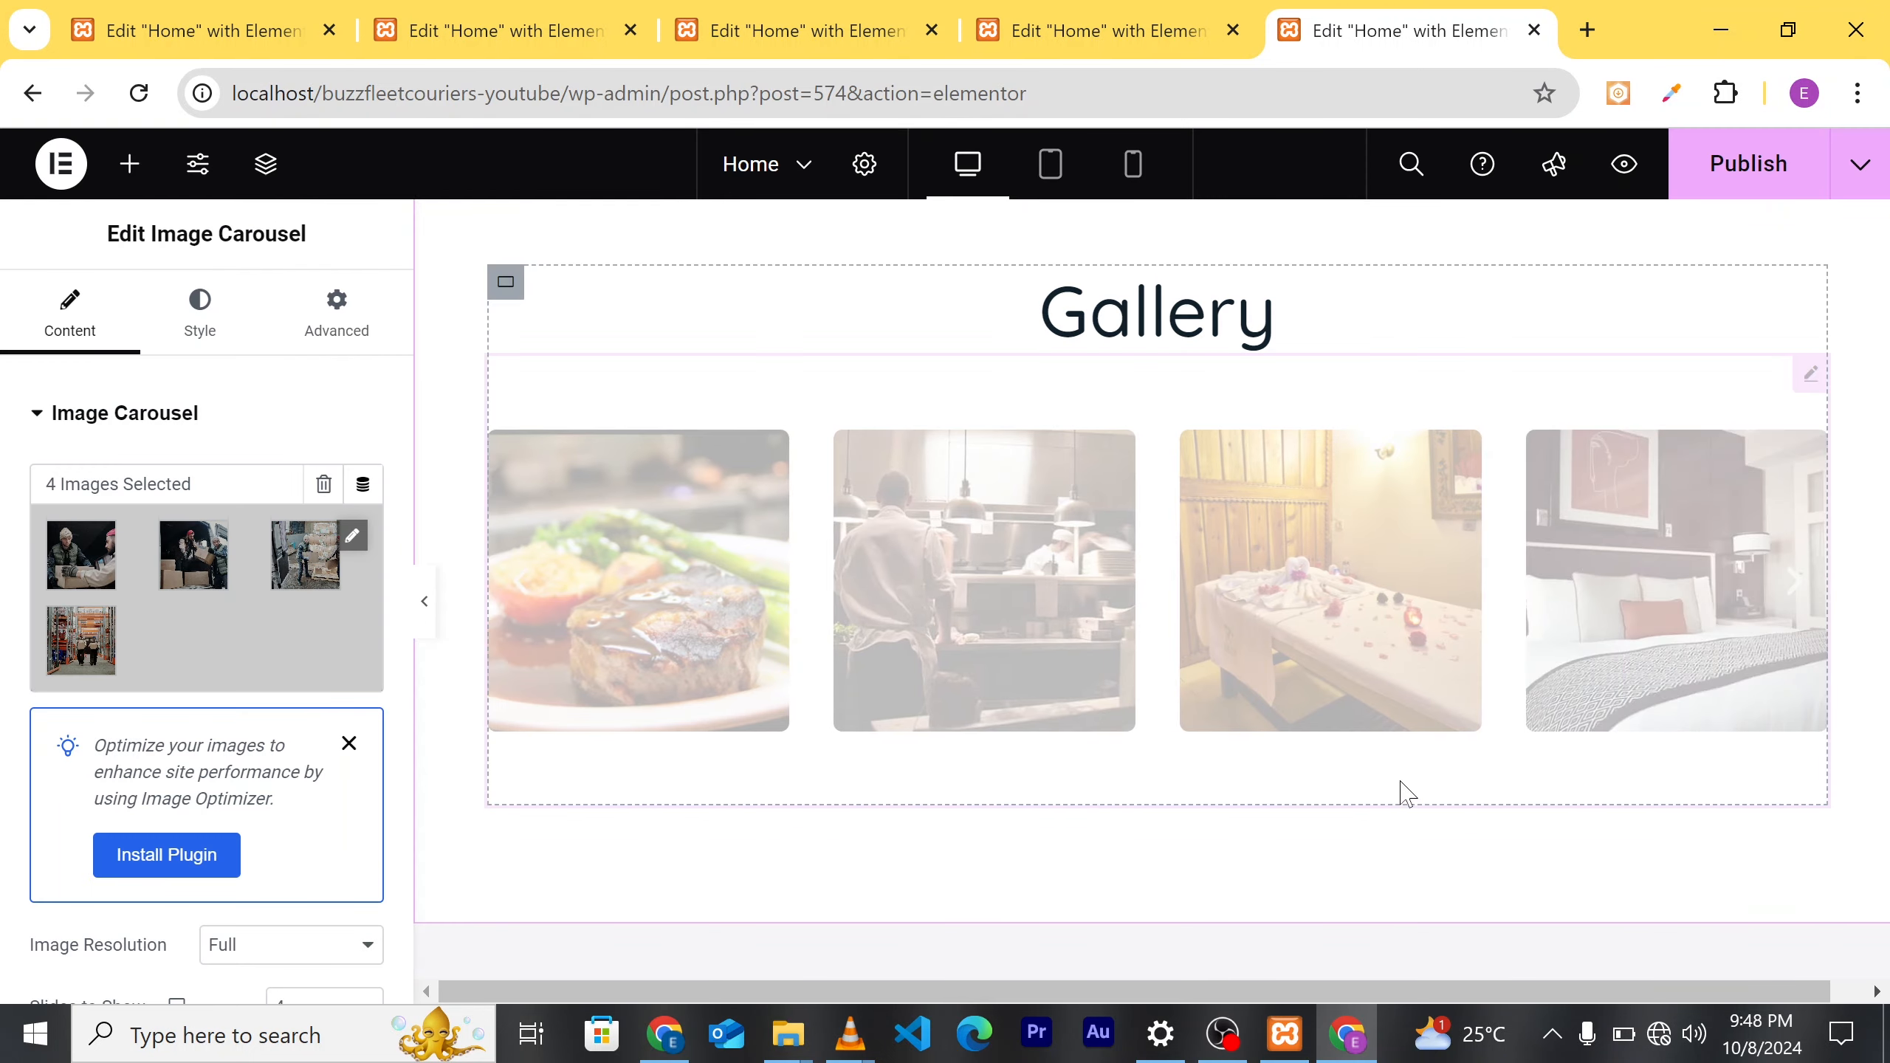
Step: Check the four-photo Gallery carousel on the canvas and publish the homepage
scroll(1517, 605, down, 3)
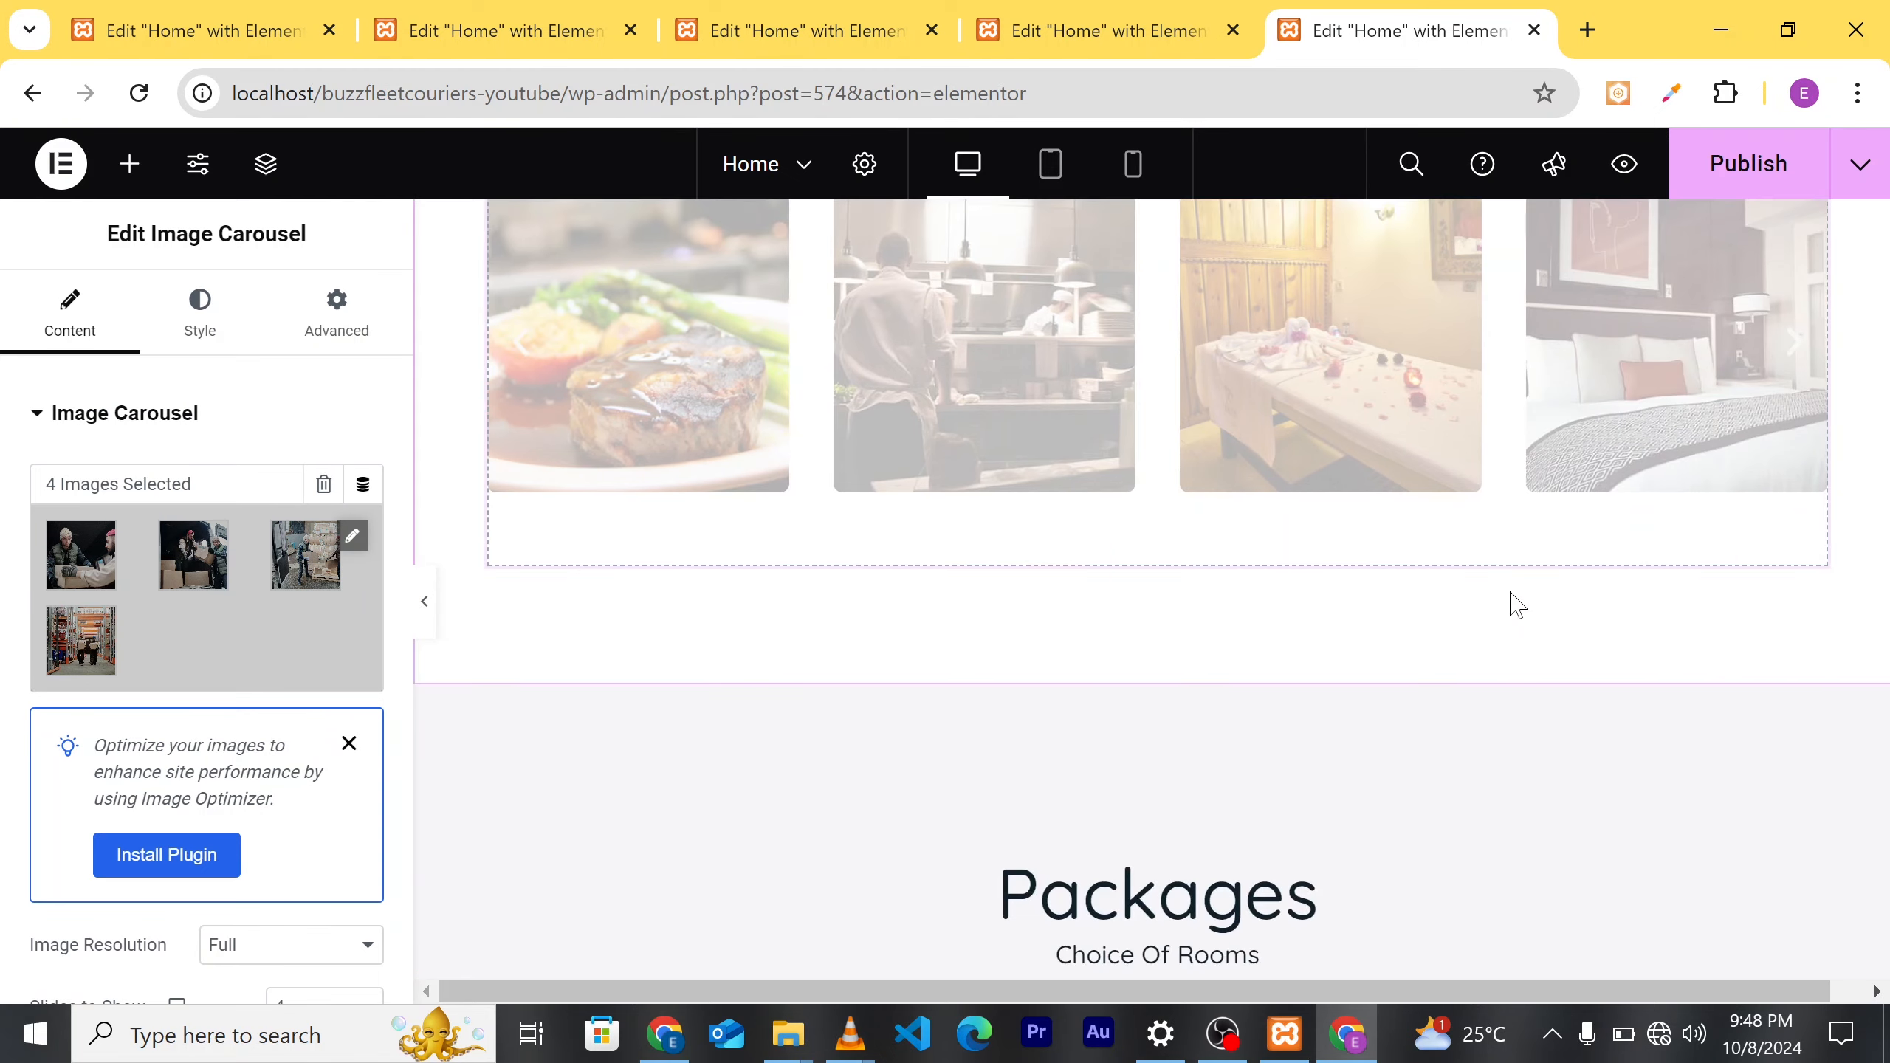
scroll(1517, 605, down, 4)
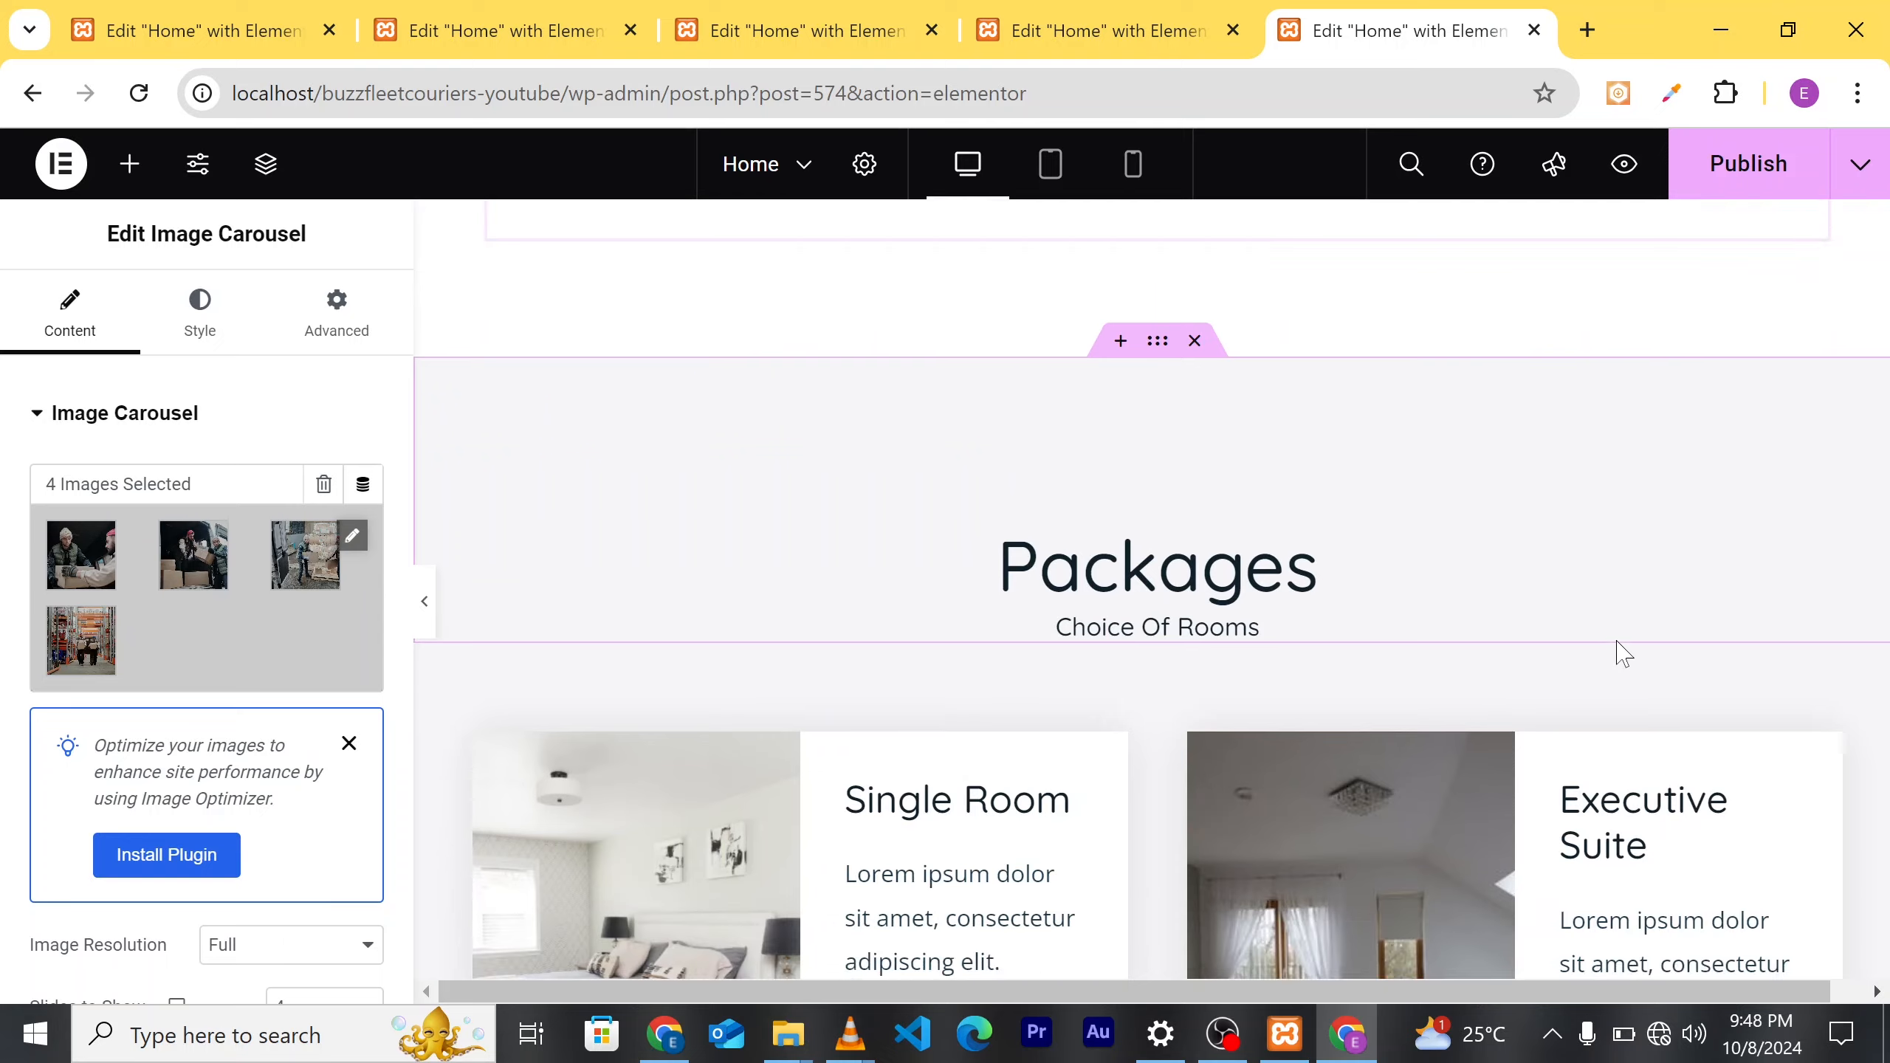
scroll(1622, 653, down, 10)
scroll(1513, 472, up, 5)
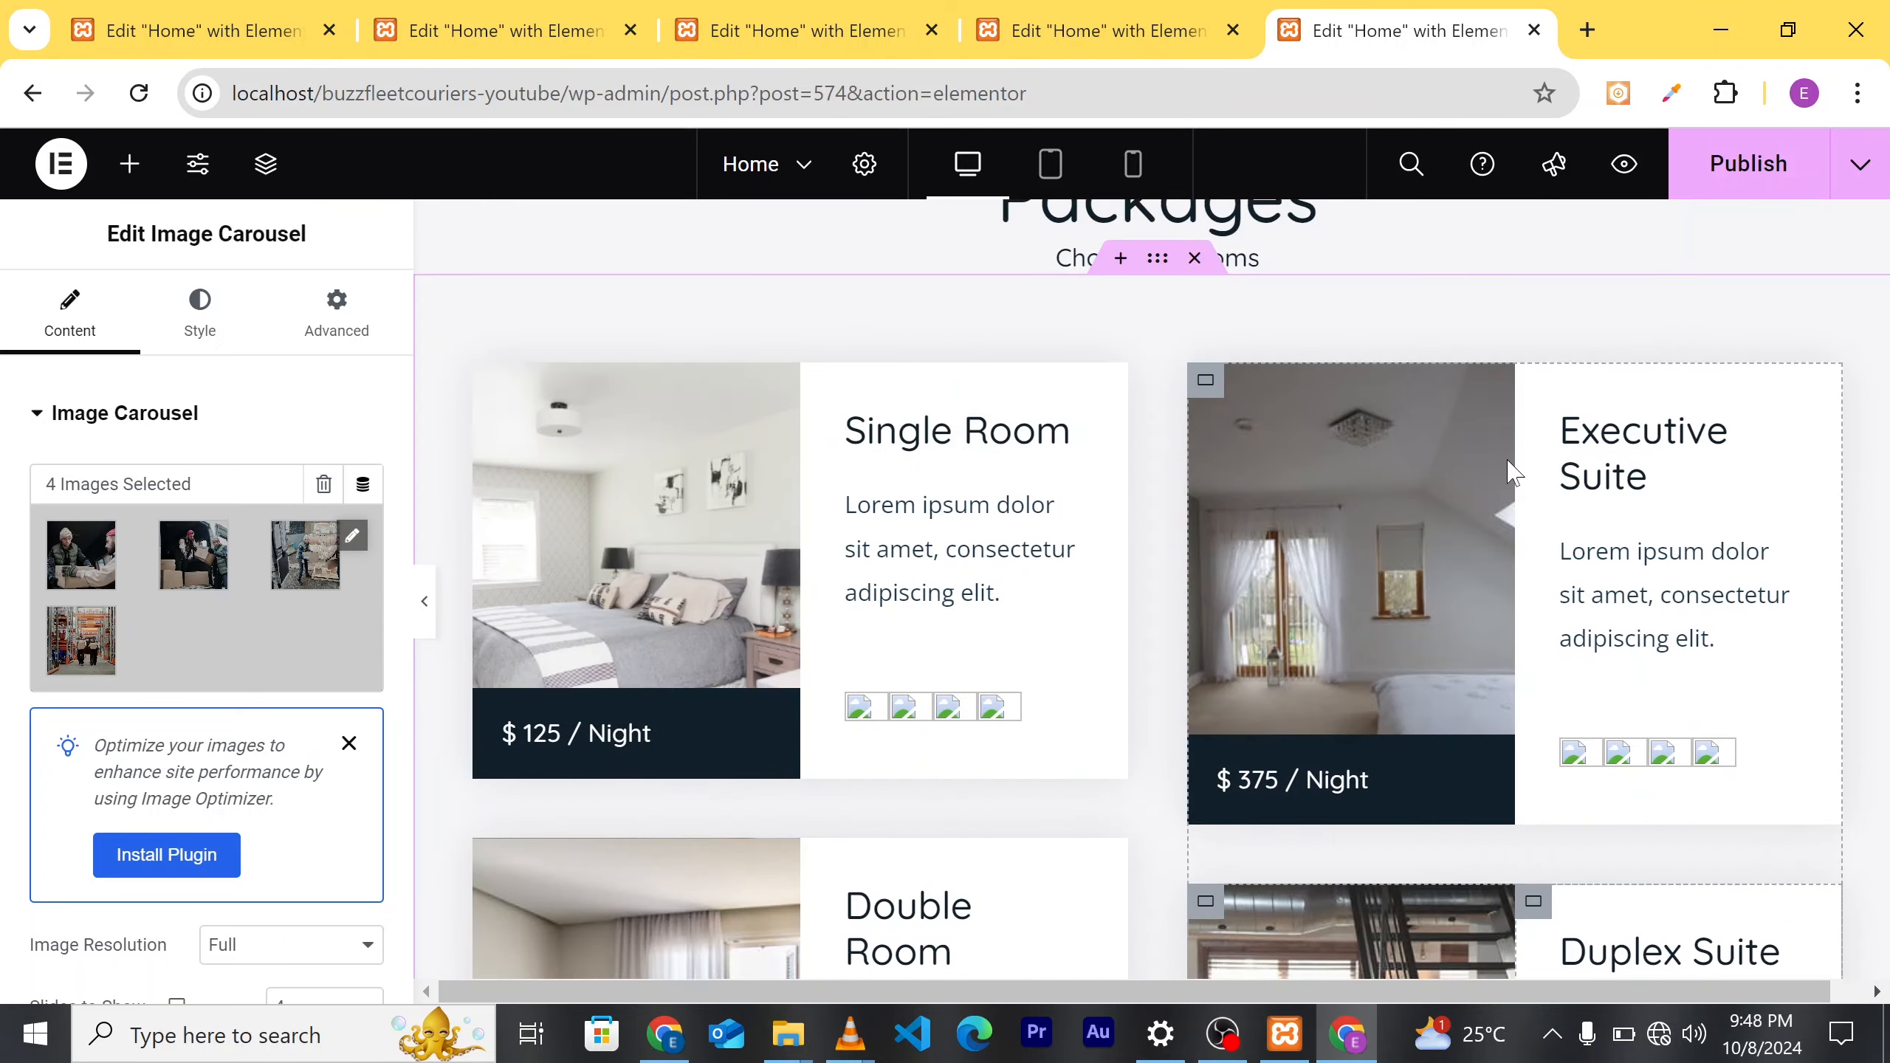
scroll(1338, 418, up, 10)
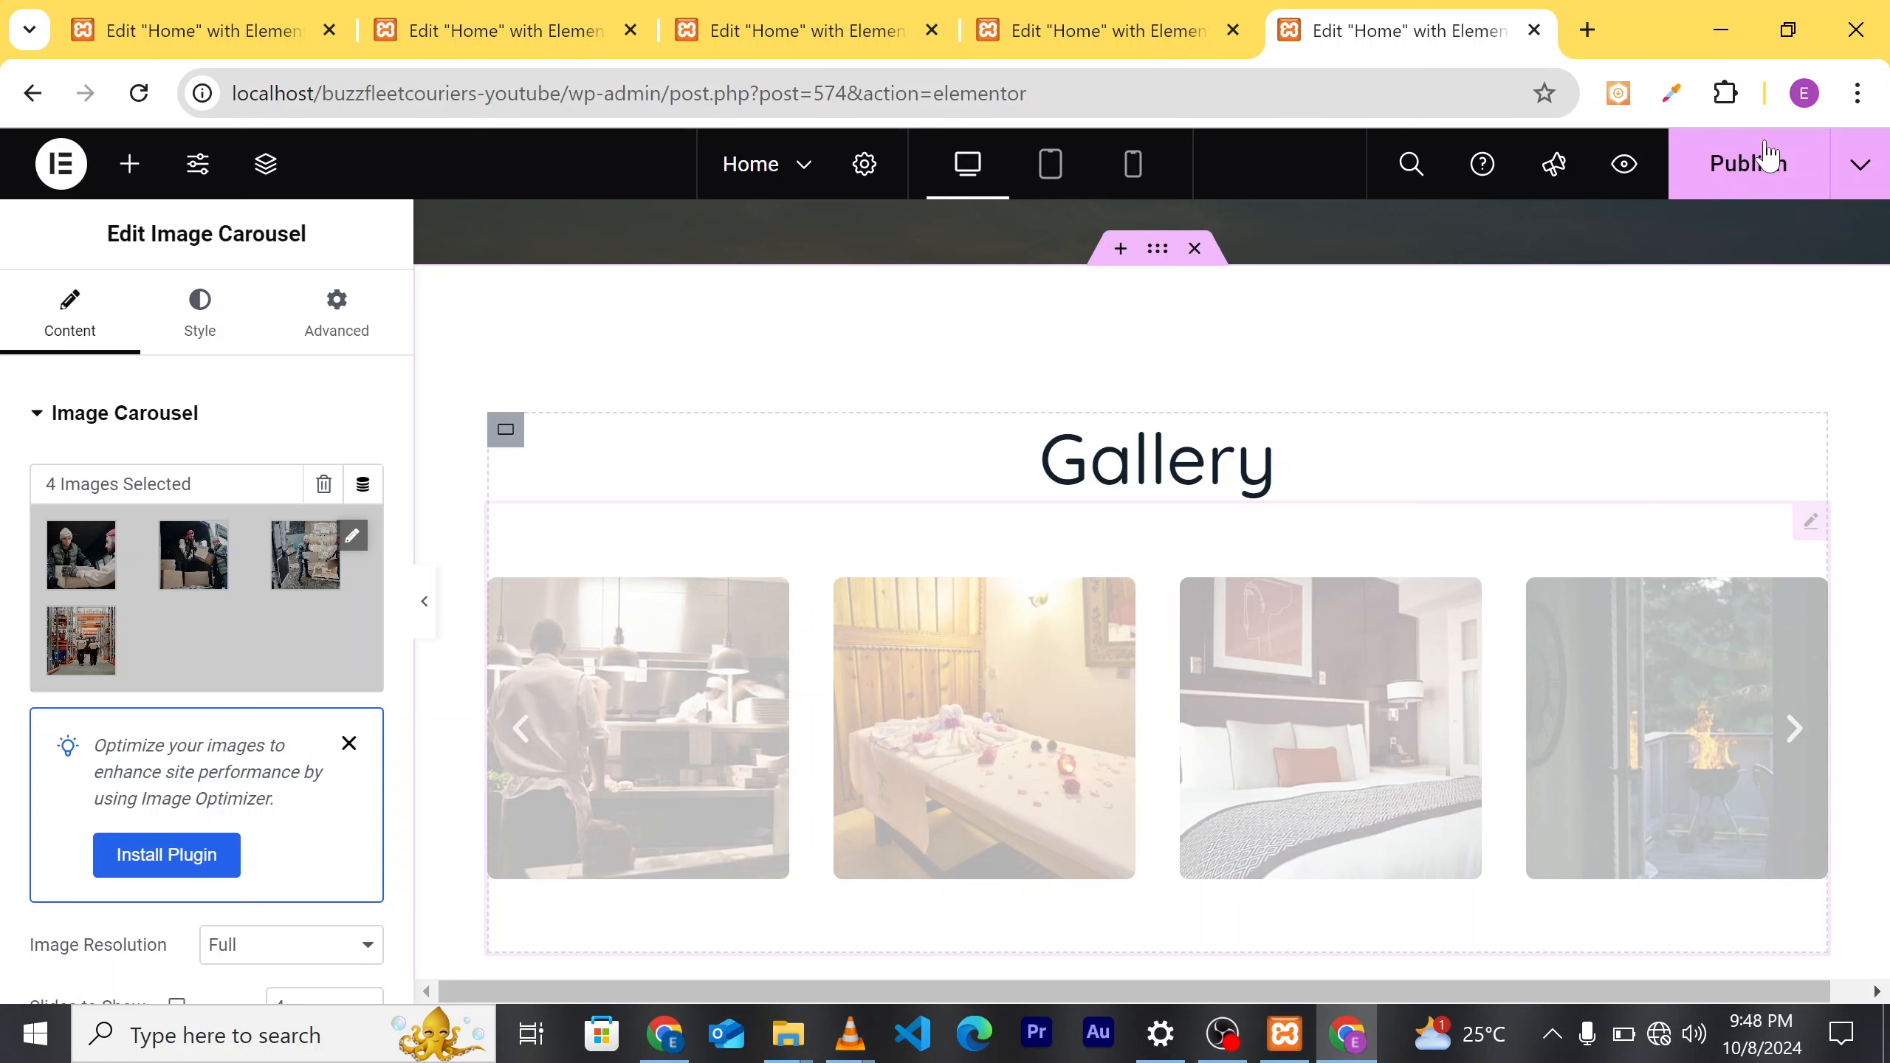
click(1749, 173)
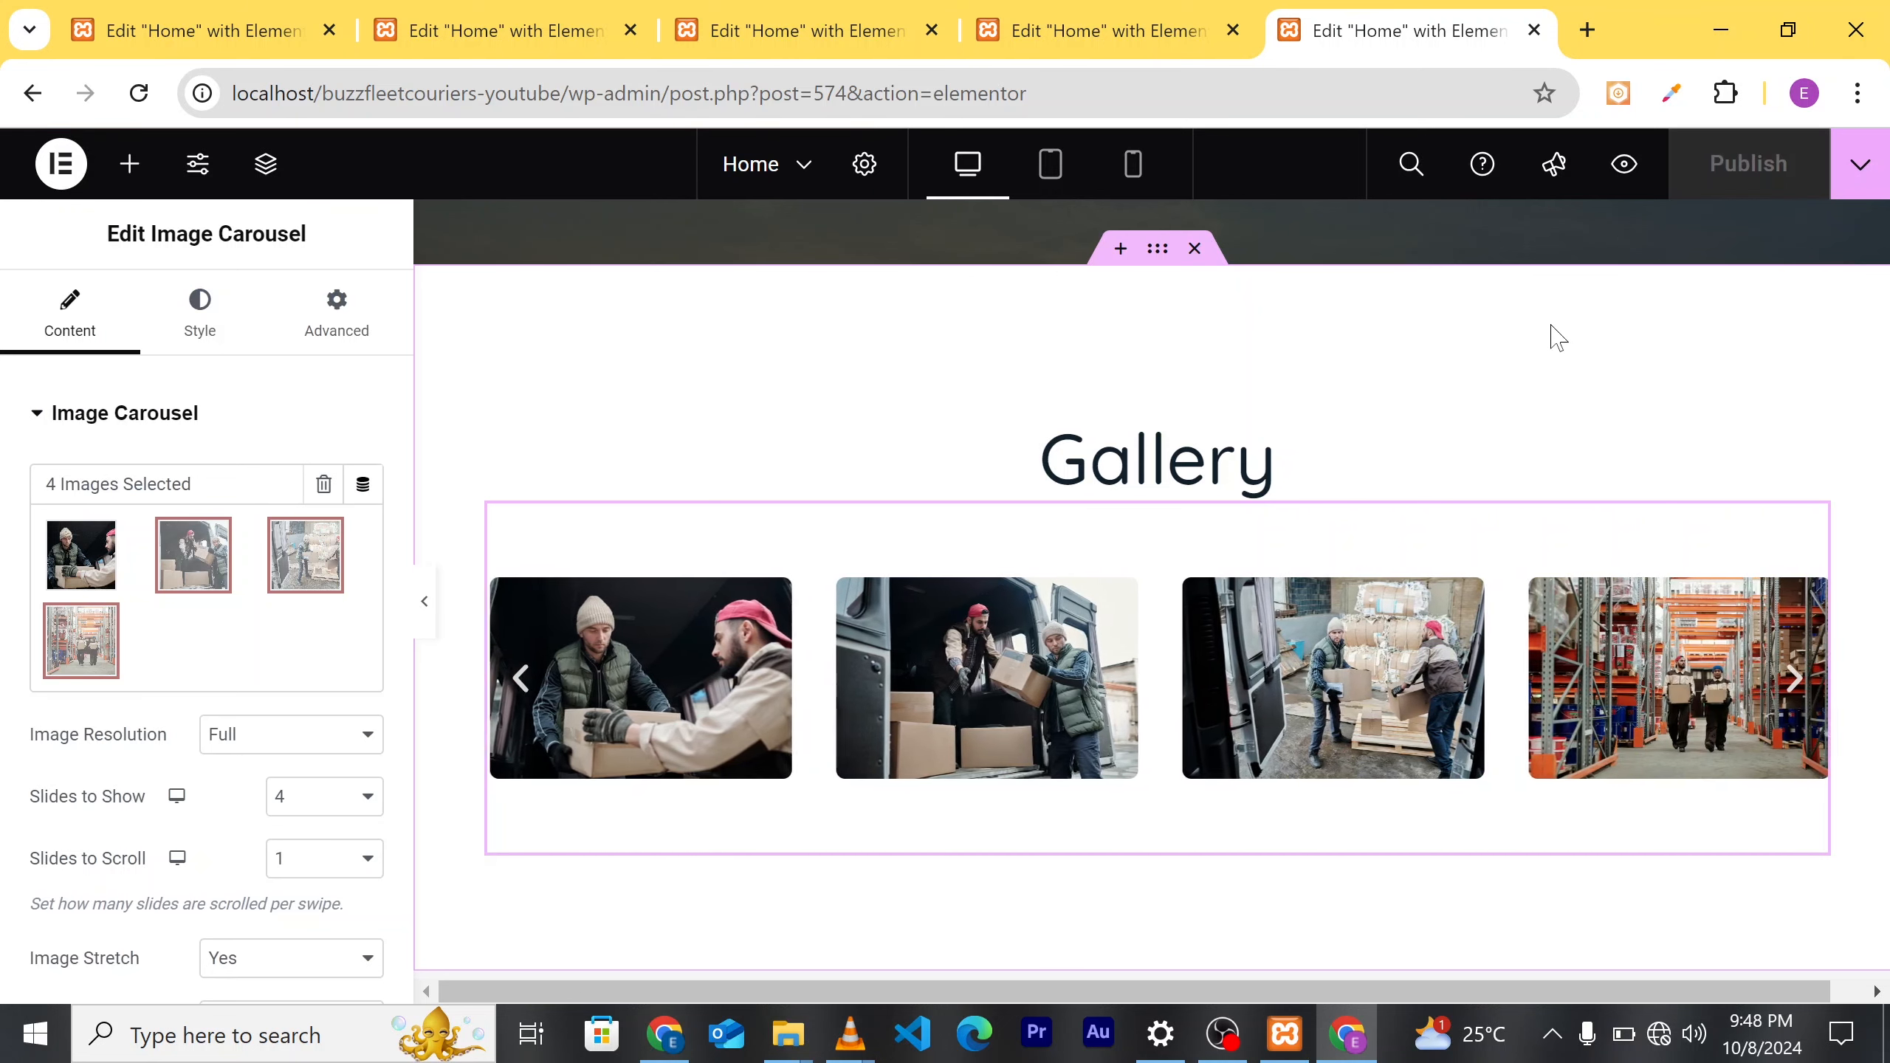
Step: Preview the updated homepage in a new tab
scroll(1511, 422, down, 3)
scroll(1526, 547, up, 3)
scroll(1504, 530, down, 3)
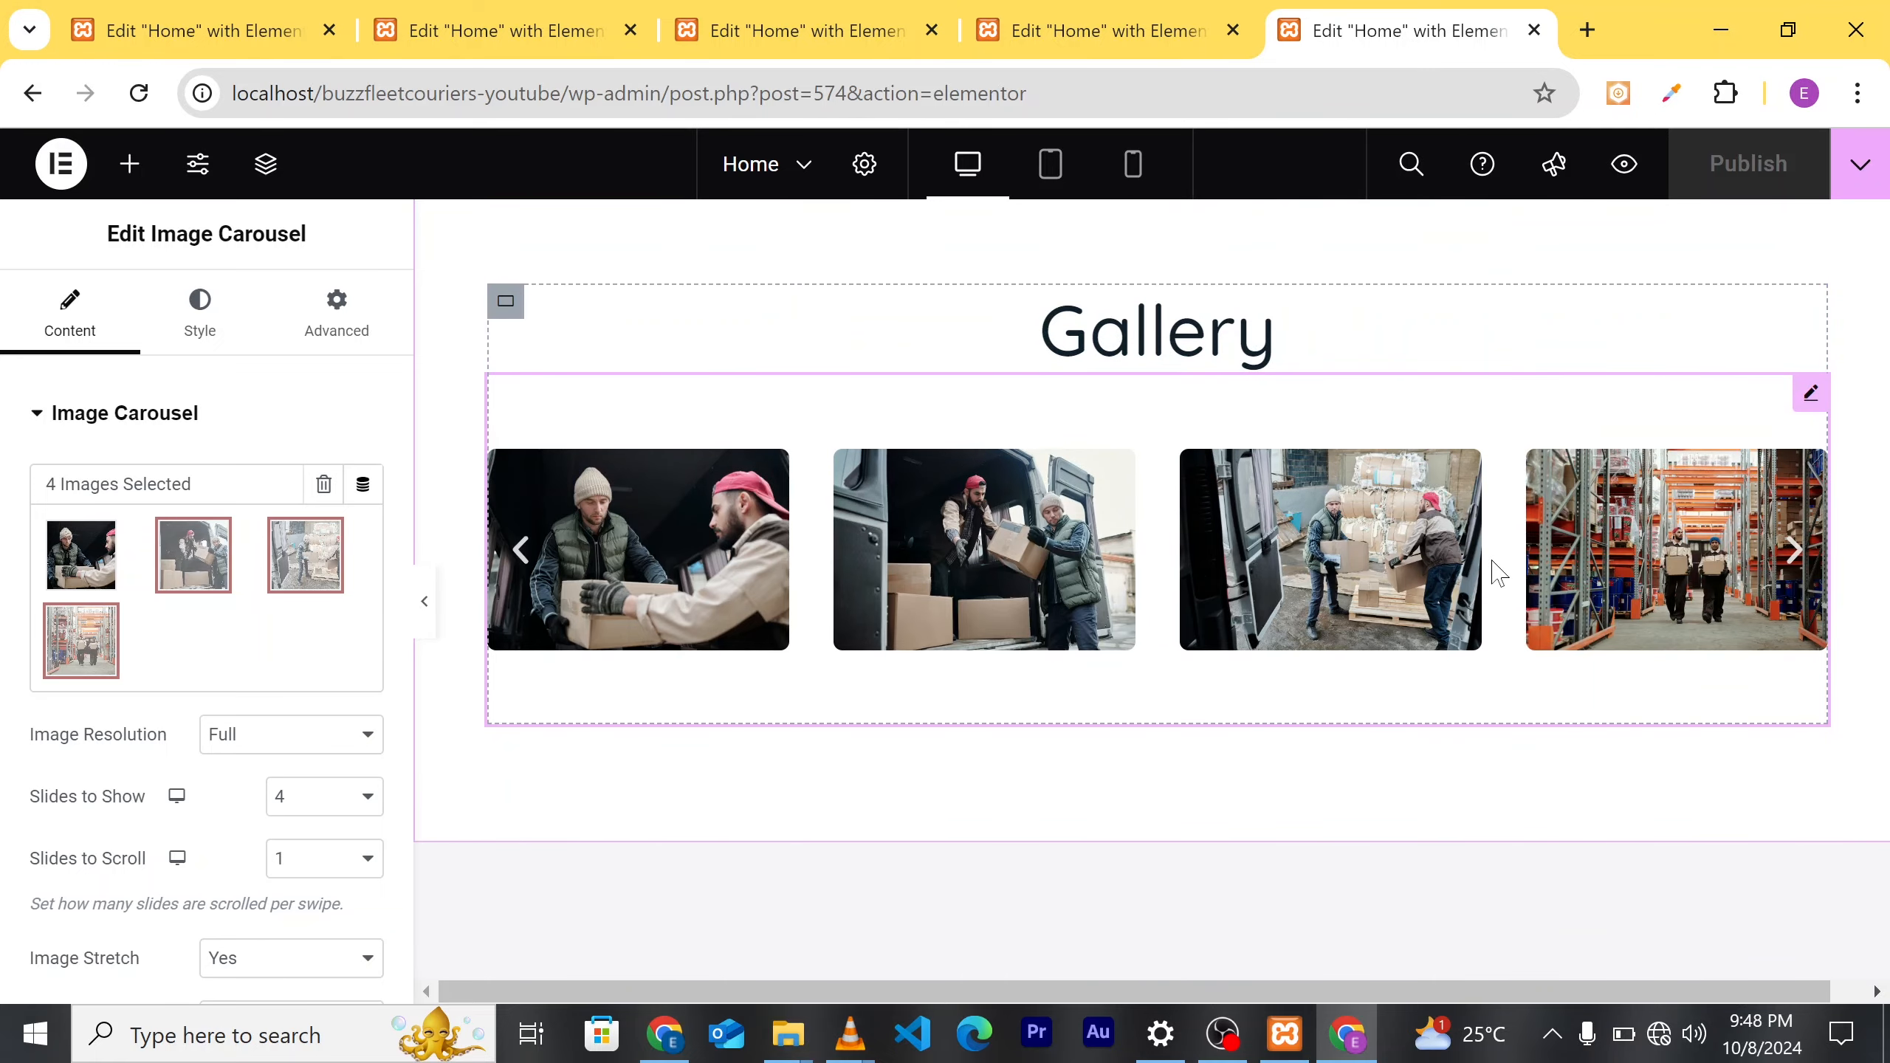
scroll(1492, 571, up, 2)
scroll(1490, 566, down, 3)
scroll(1458, 554, up, 1)
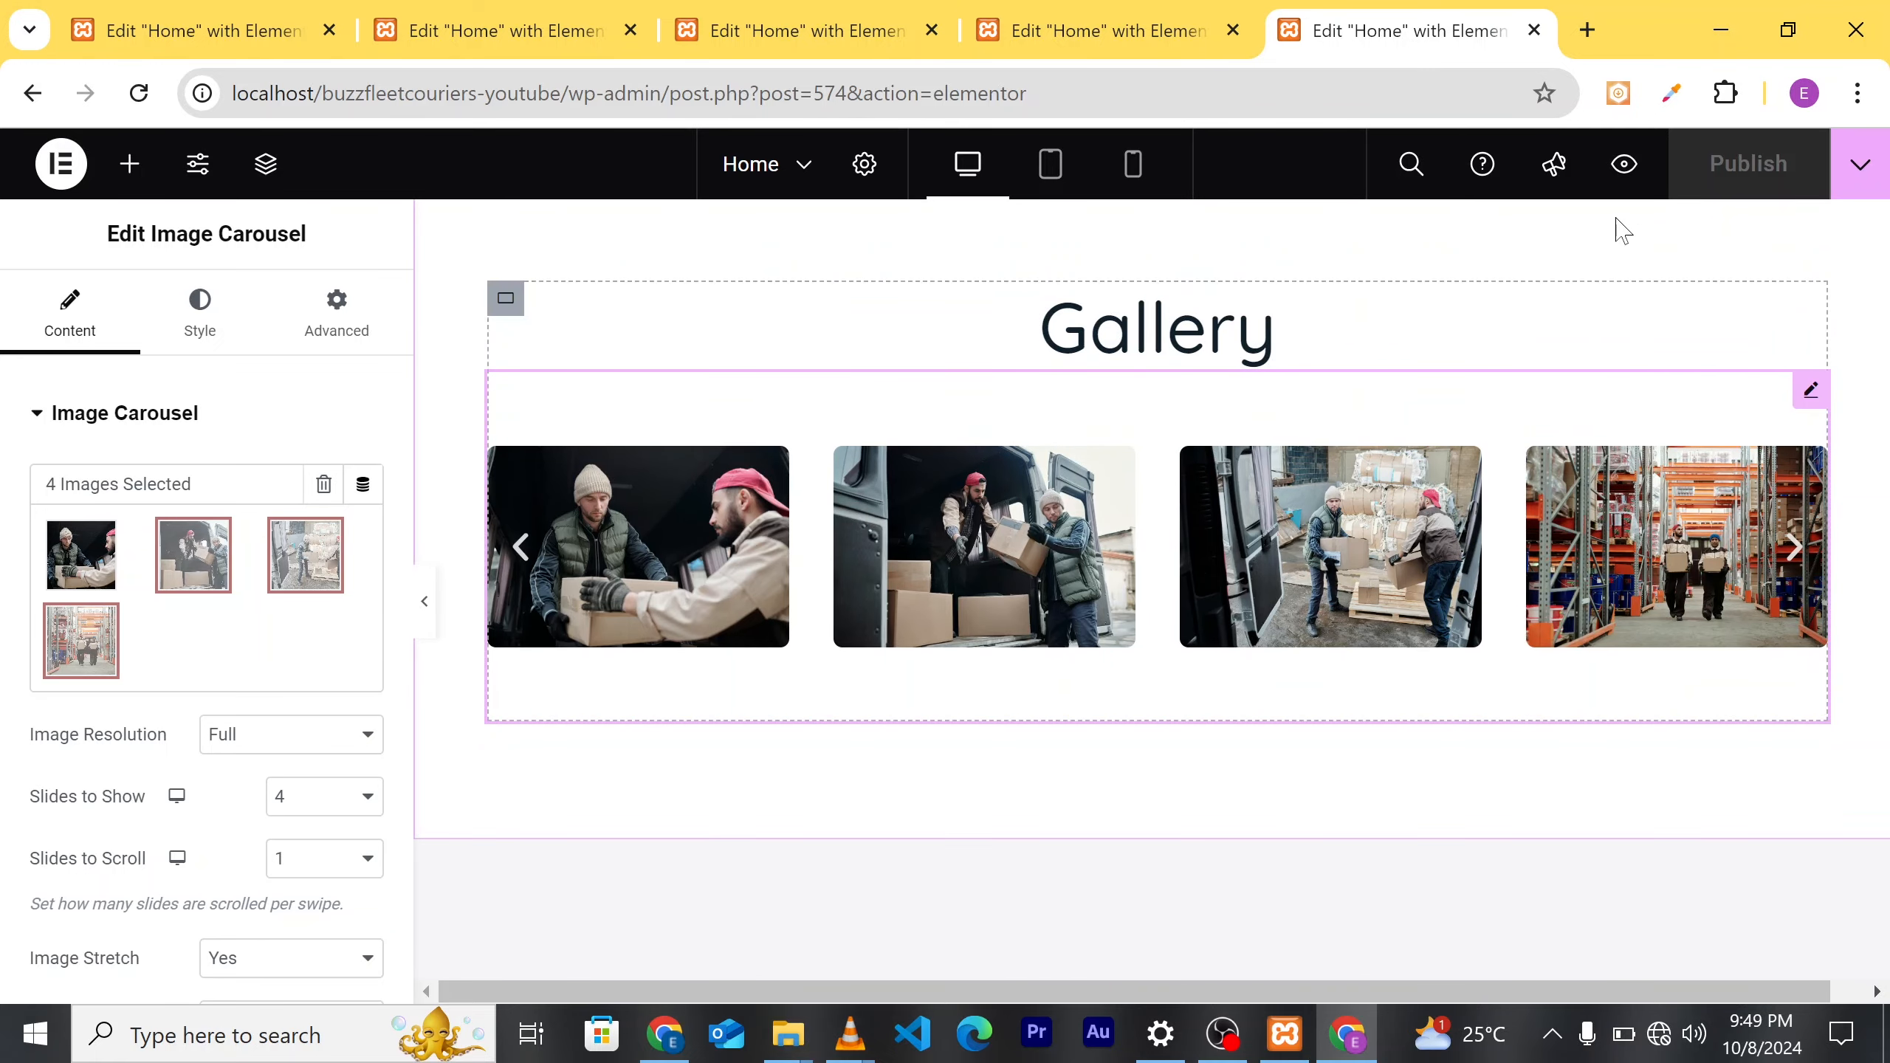
click(1628, 177)
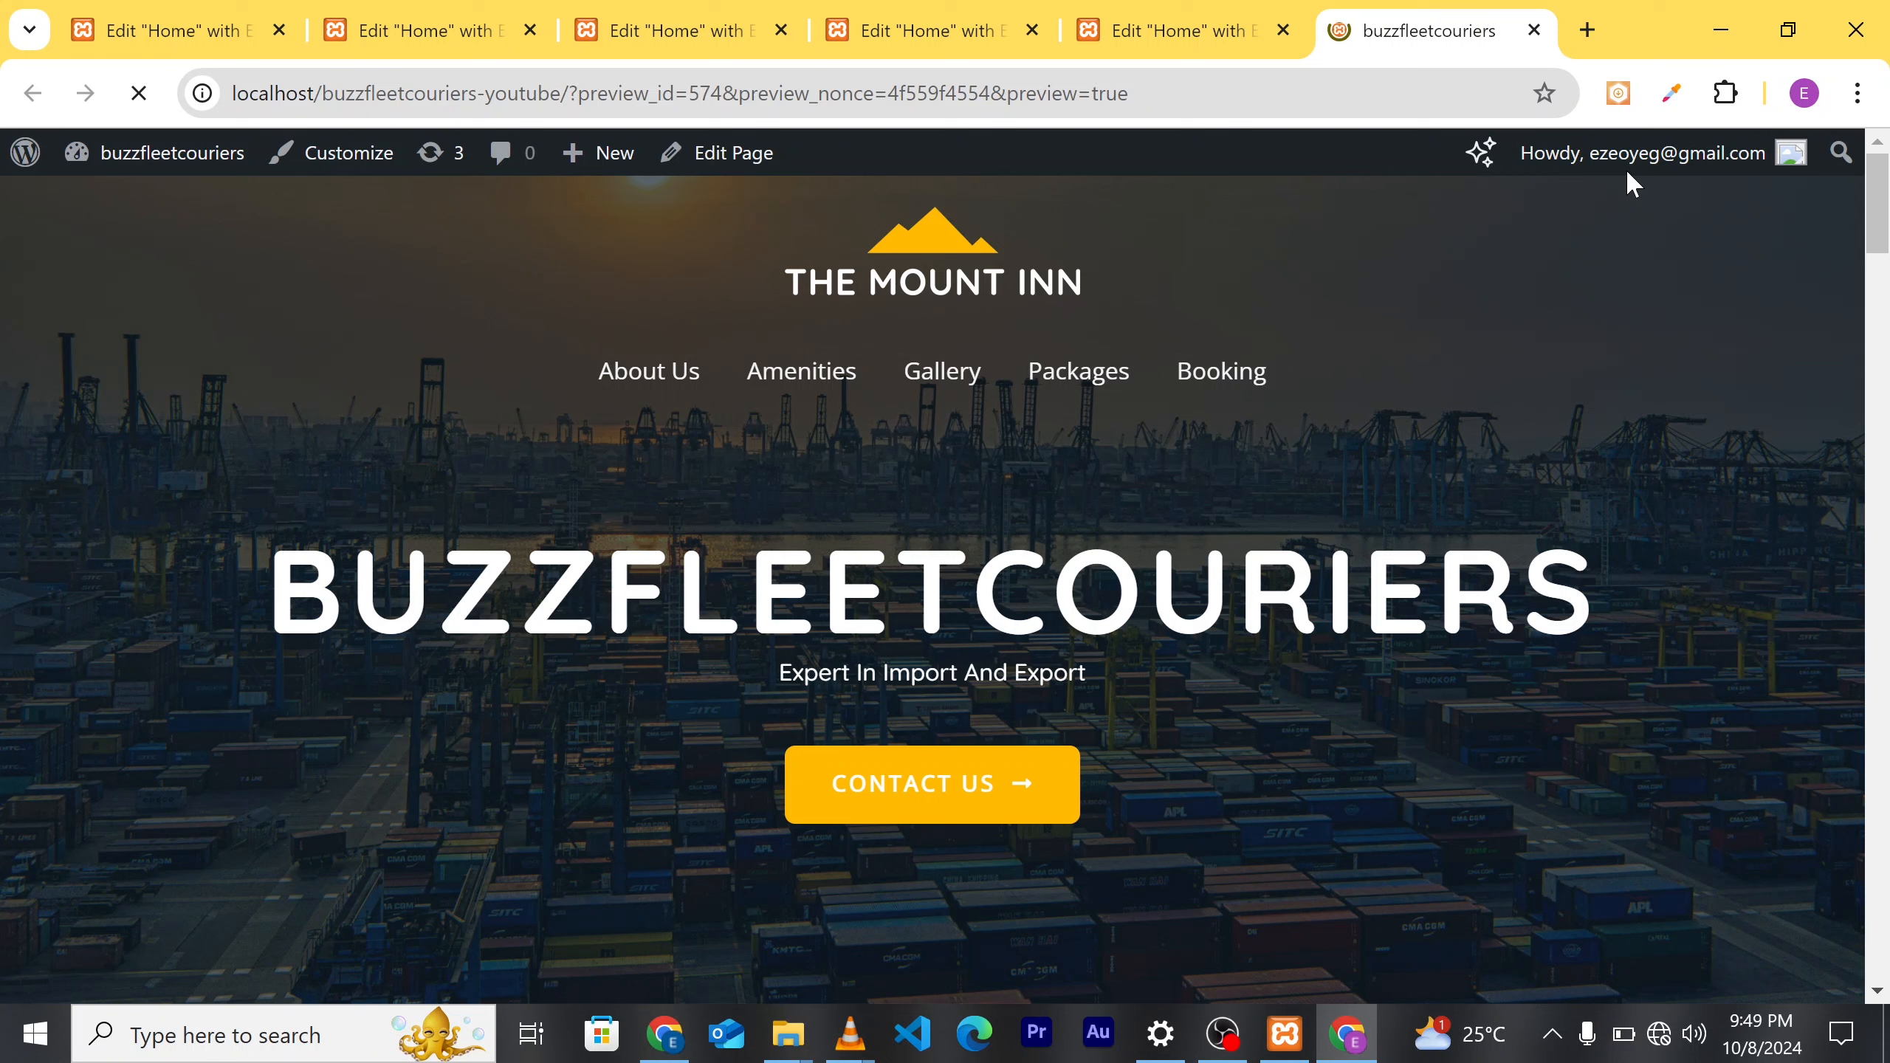
Step: Scroll the live preview down to the Gallery to confirm the four courier photos appear
scroll(1475, 214, down, 2)
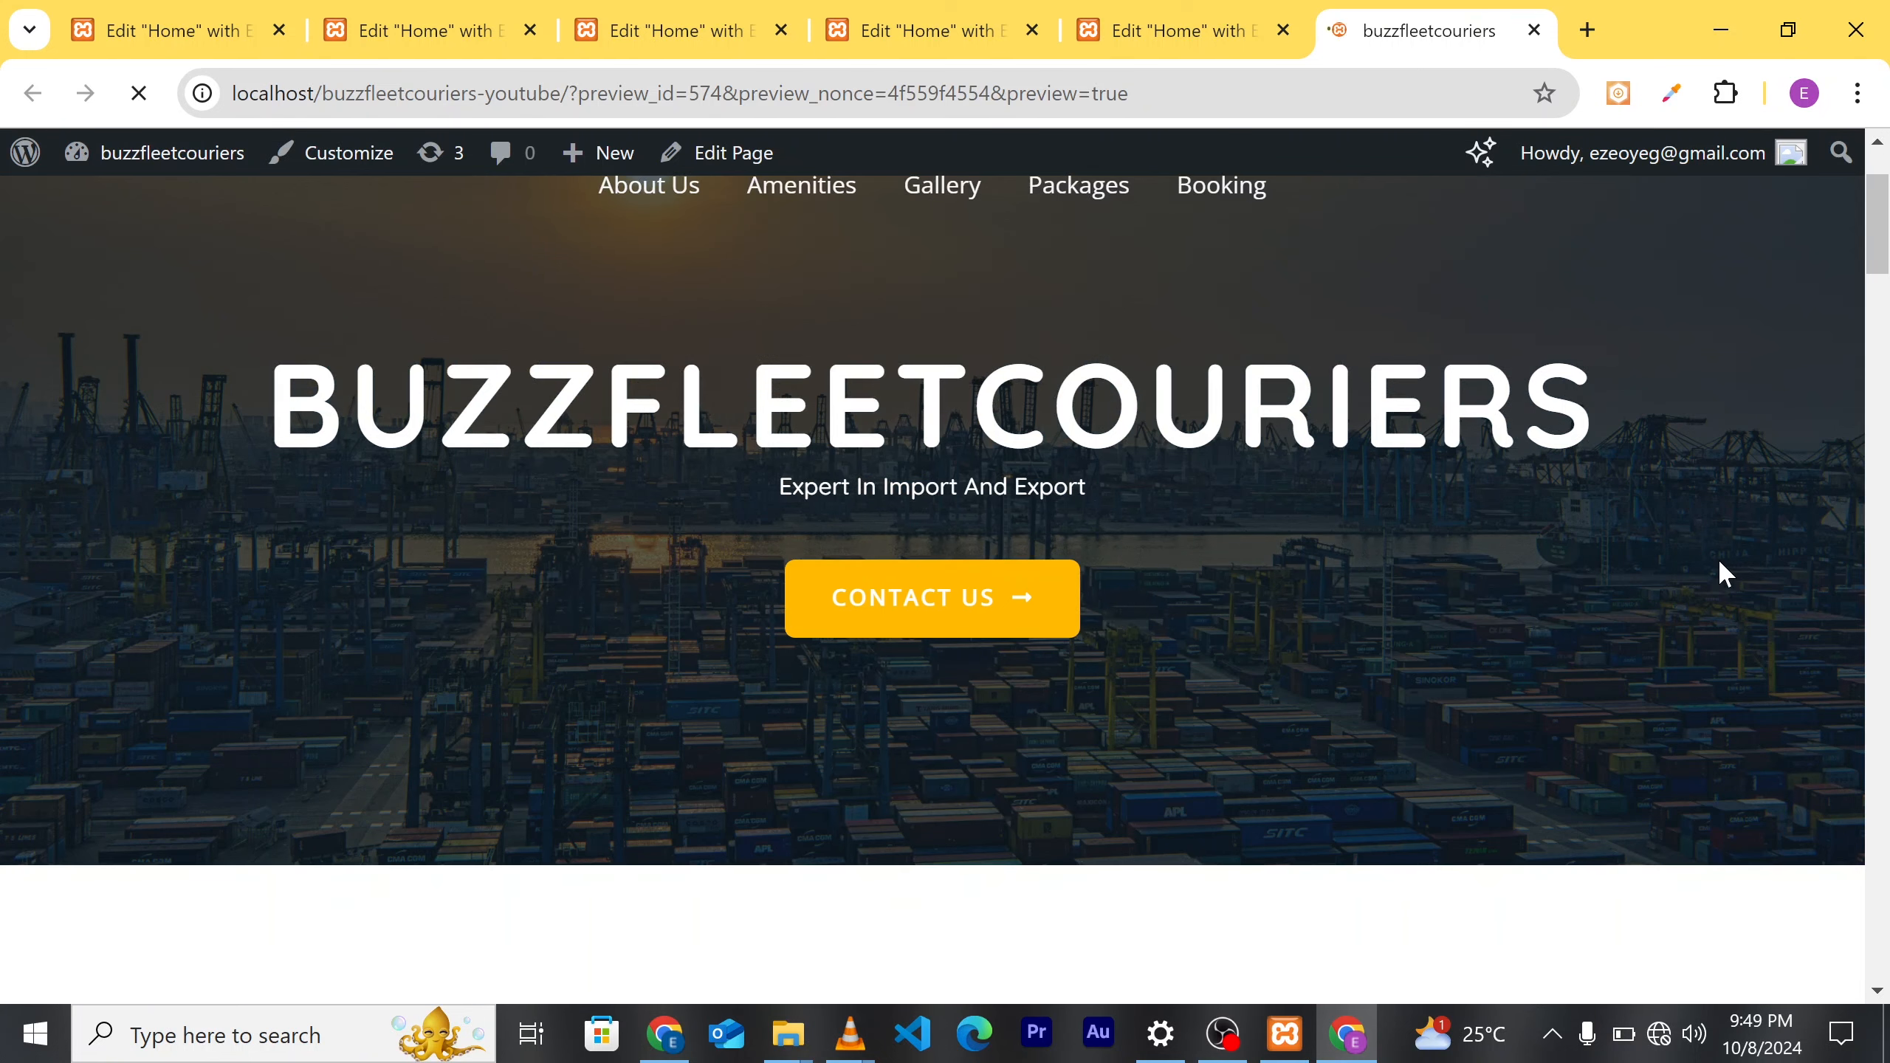
scroll(1721, 574, down, 8)
scroll(1408, 568, down, 10)
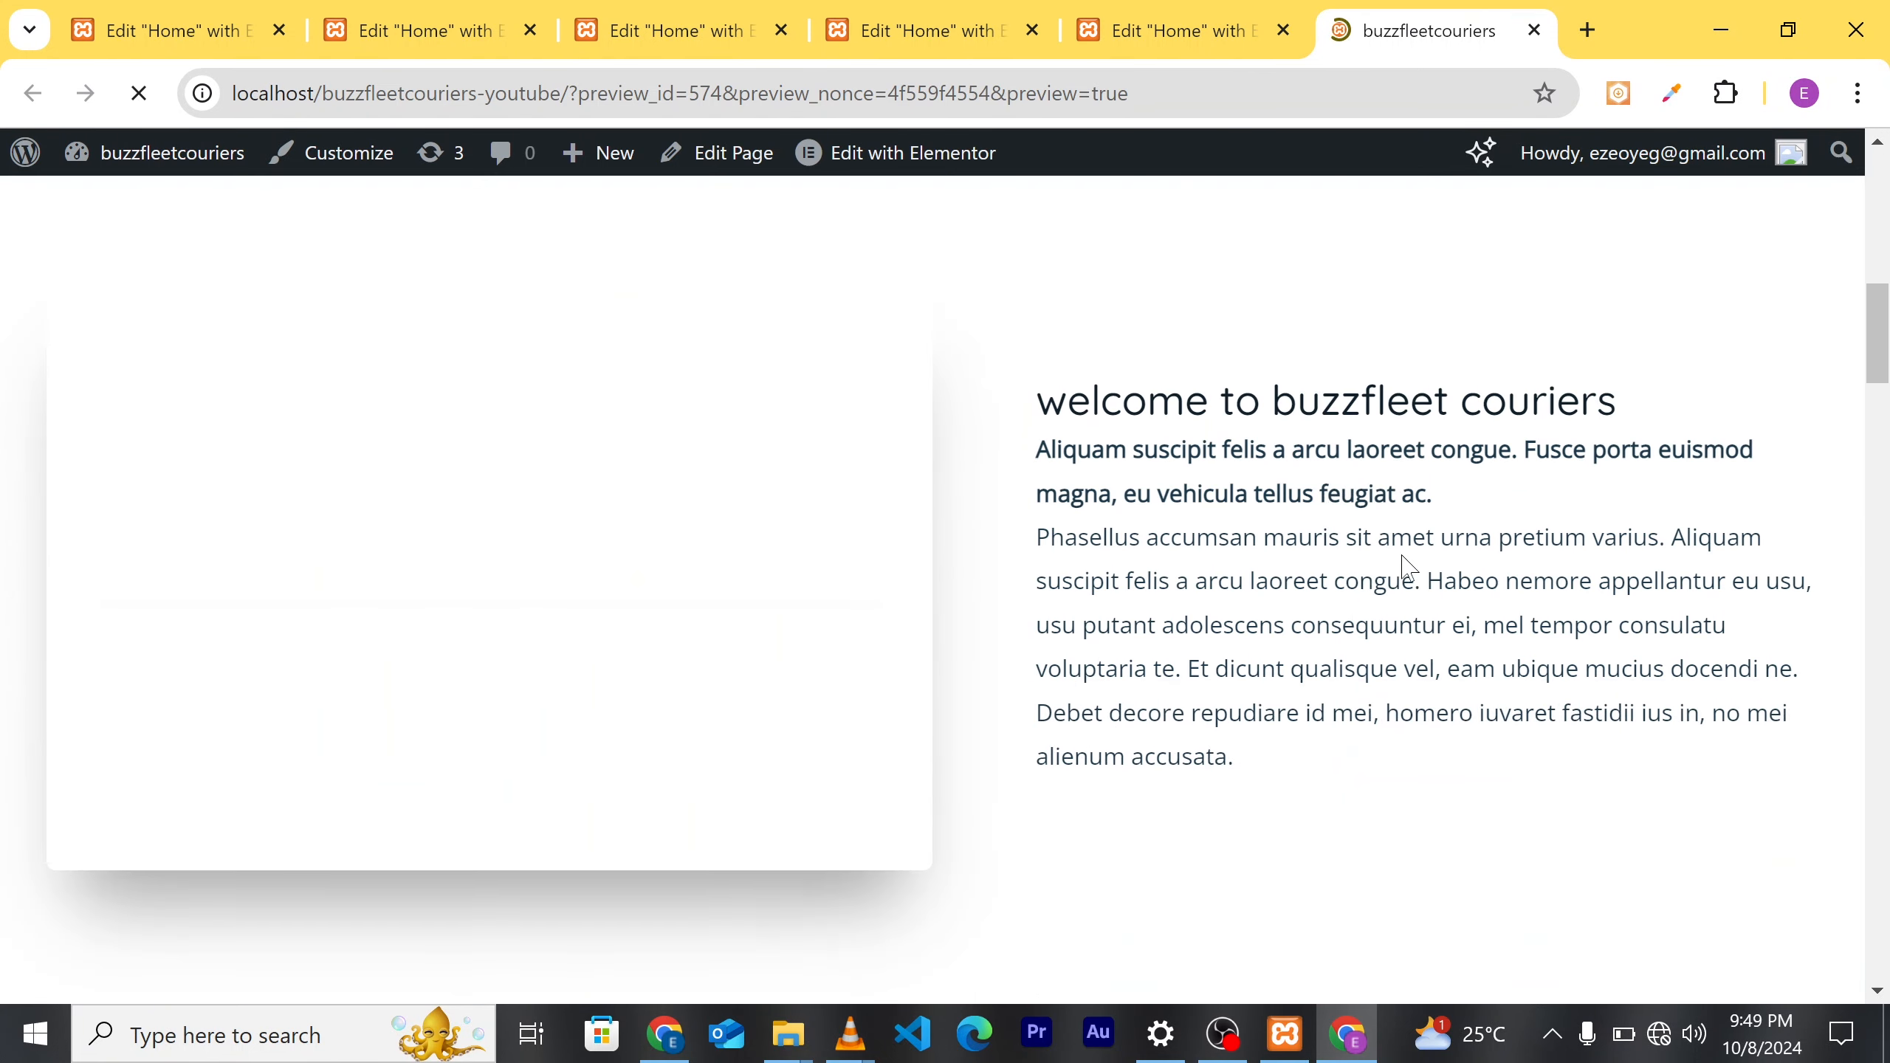
scroll(1329, 646, down, 10)
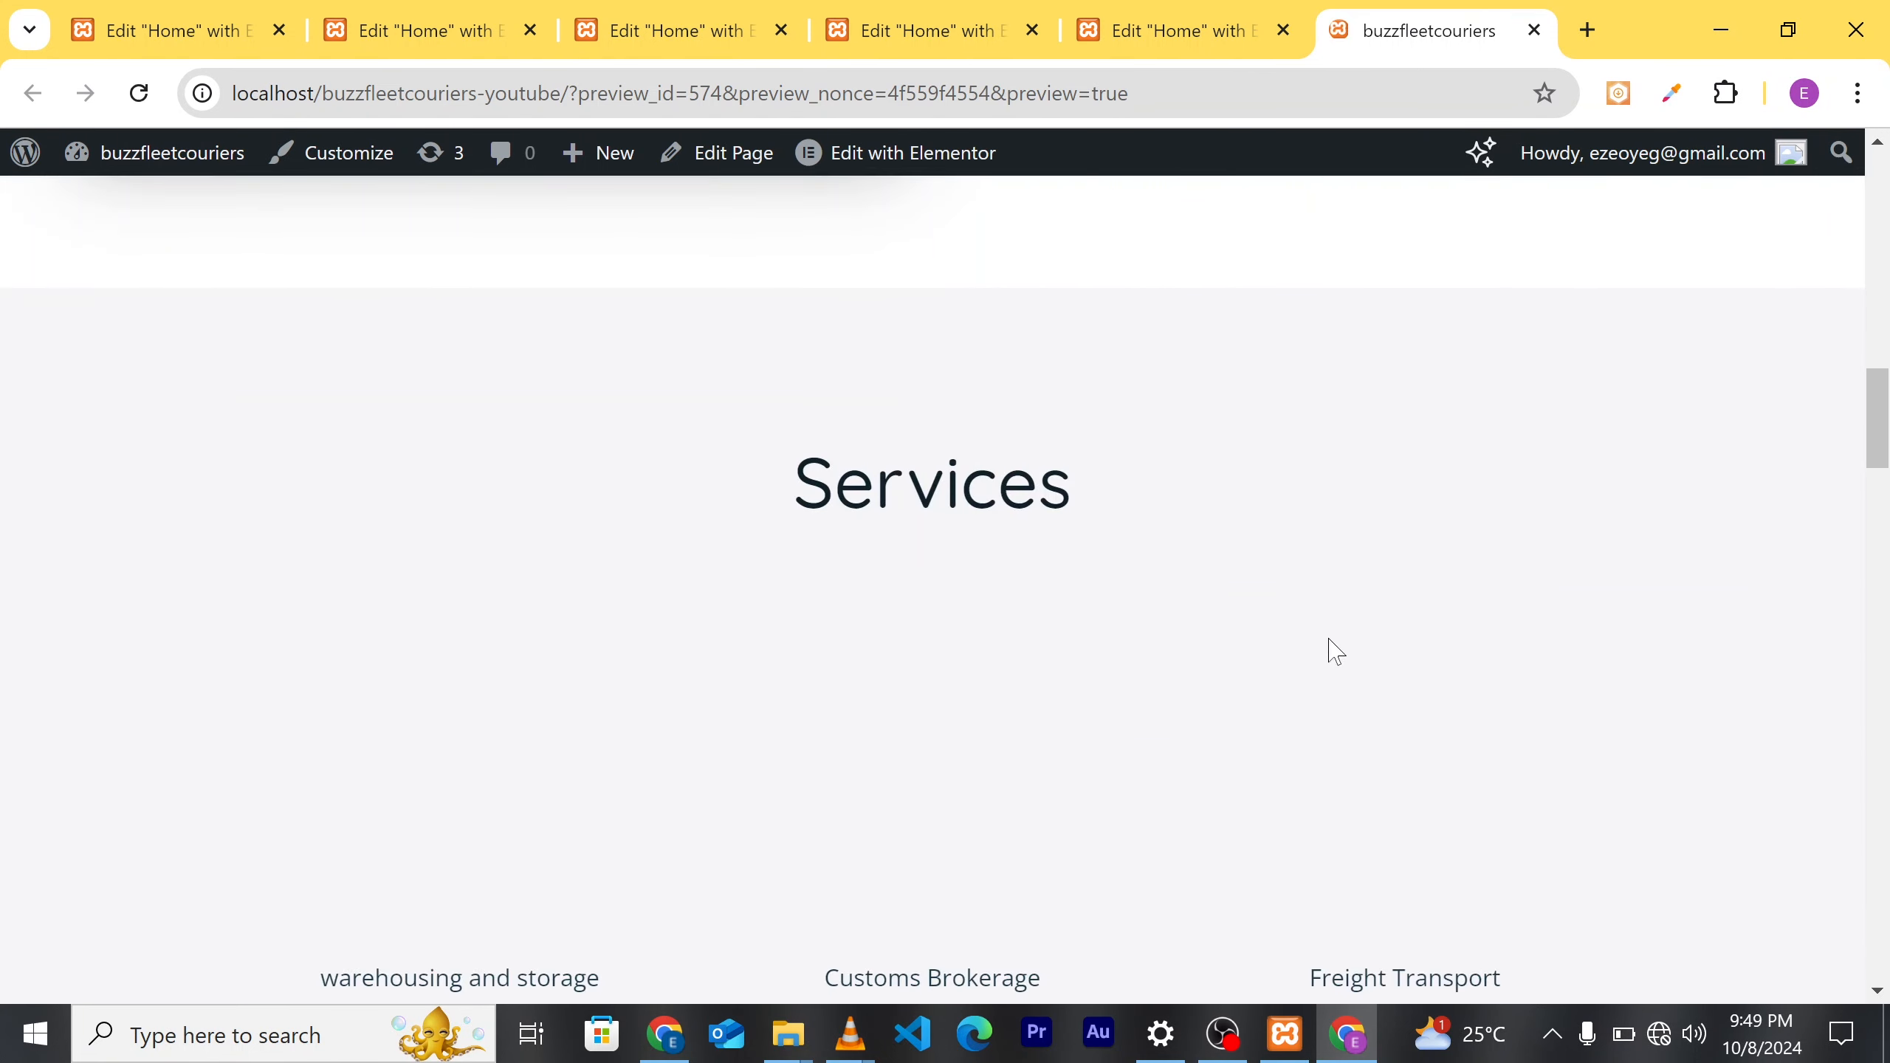
scroll(1272, 679, down, 3)
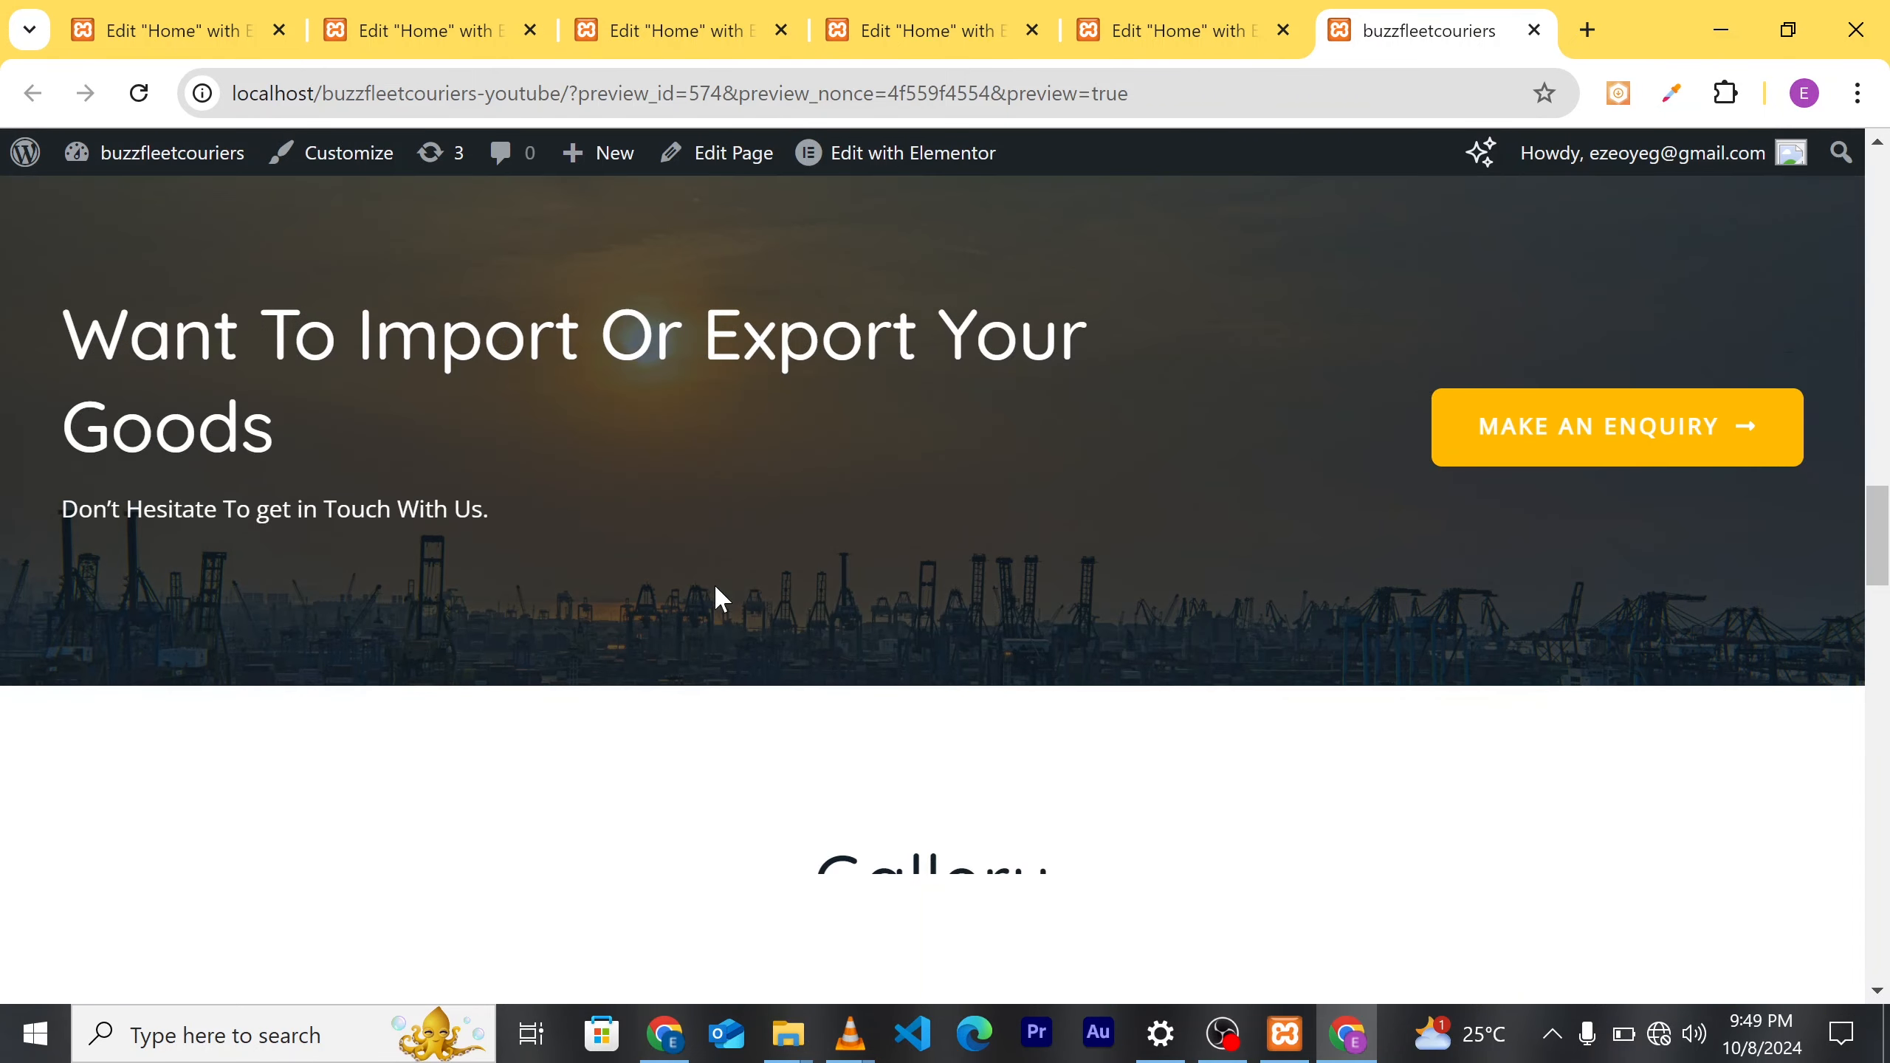
scroll(1171, 517, up, 1)
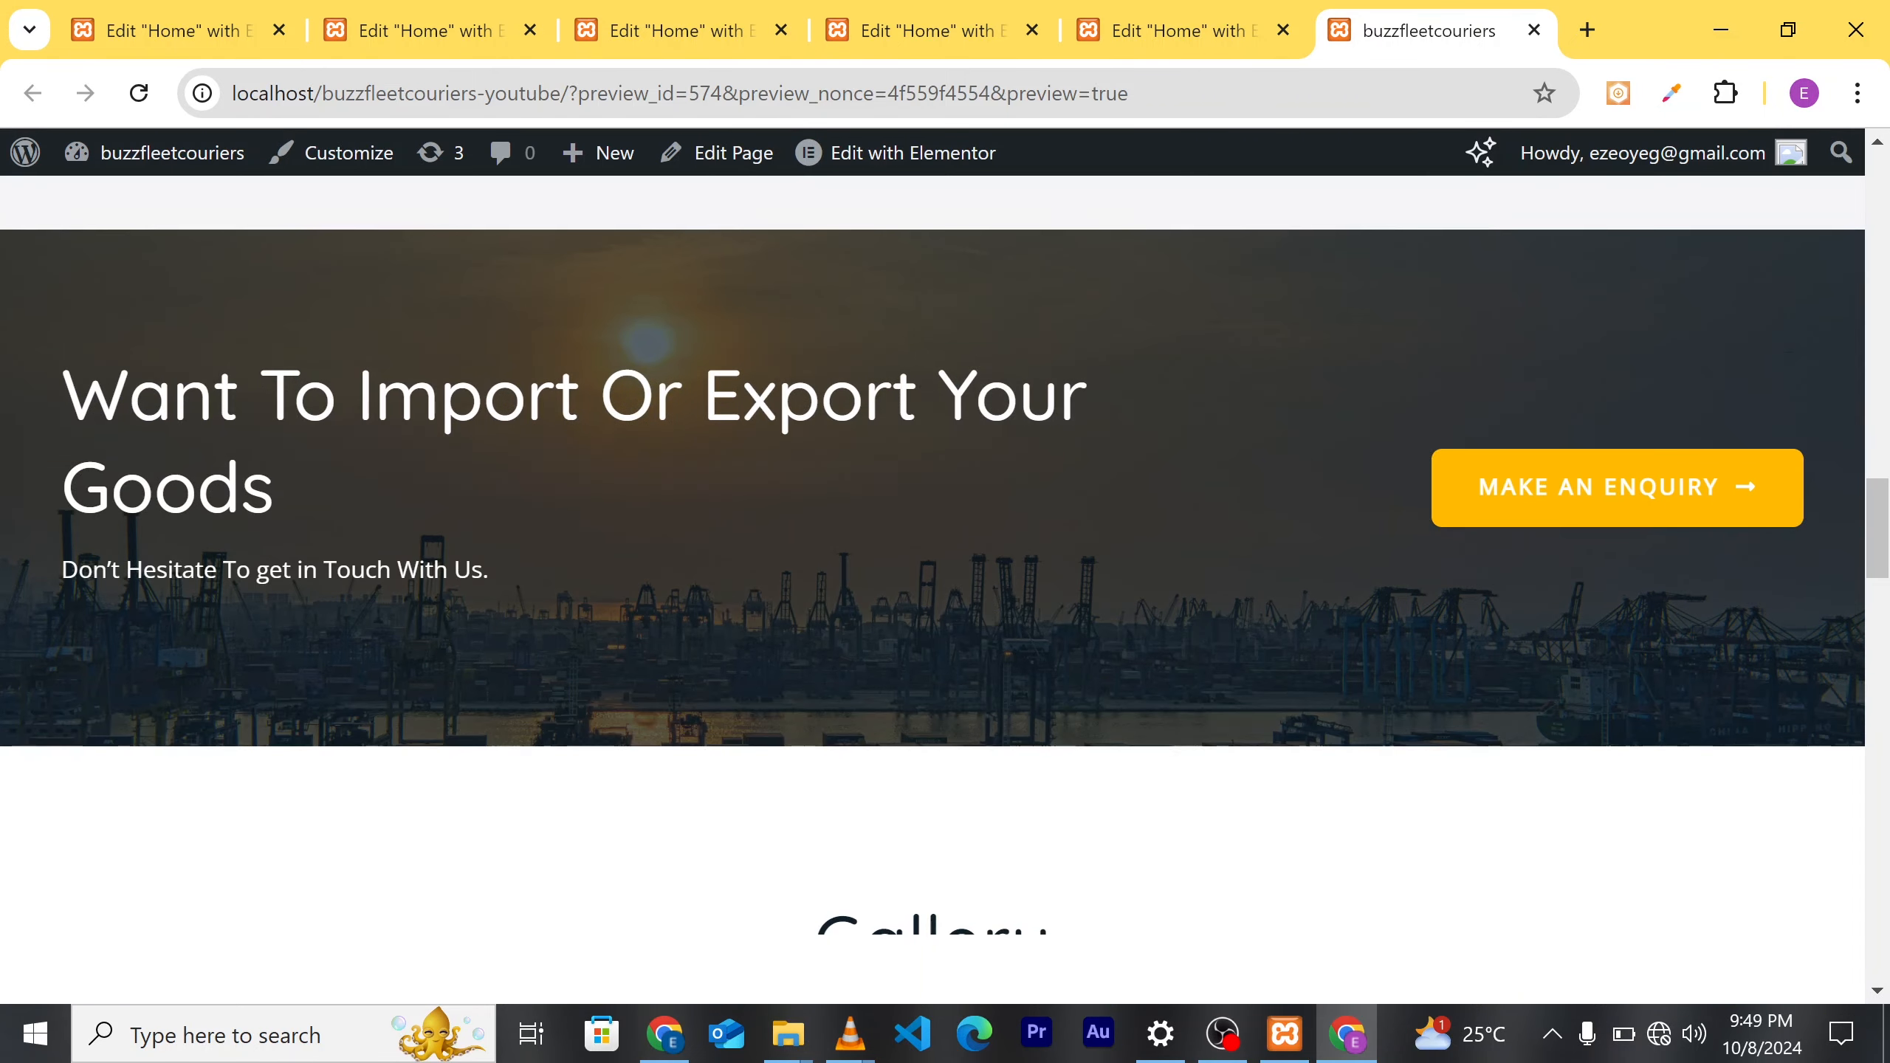
scroll(1173, 526, down, 6)
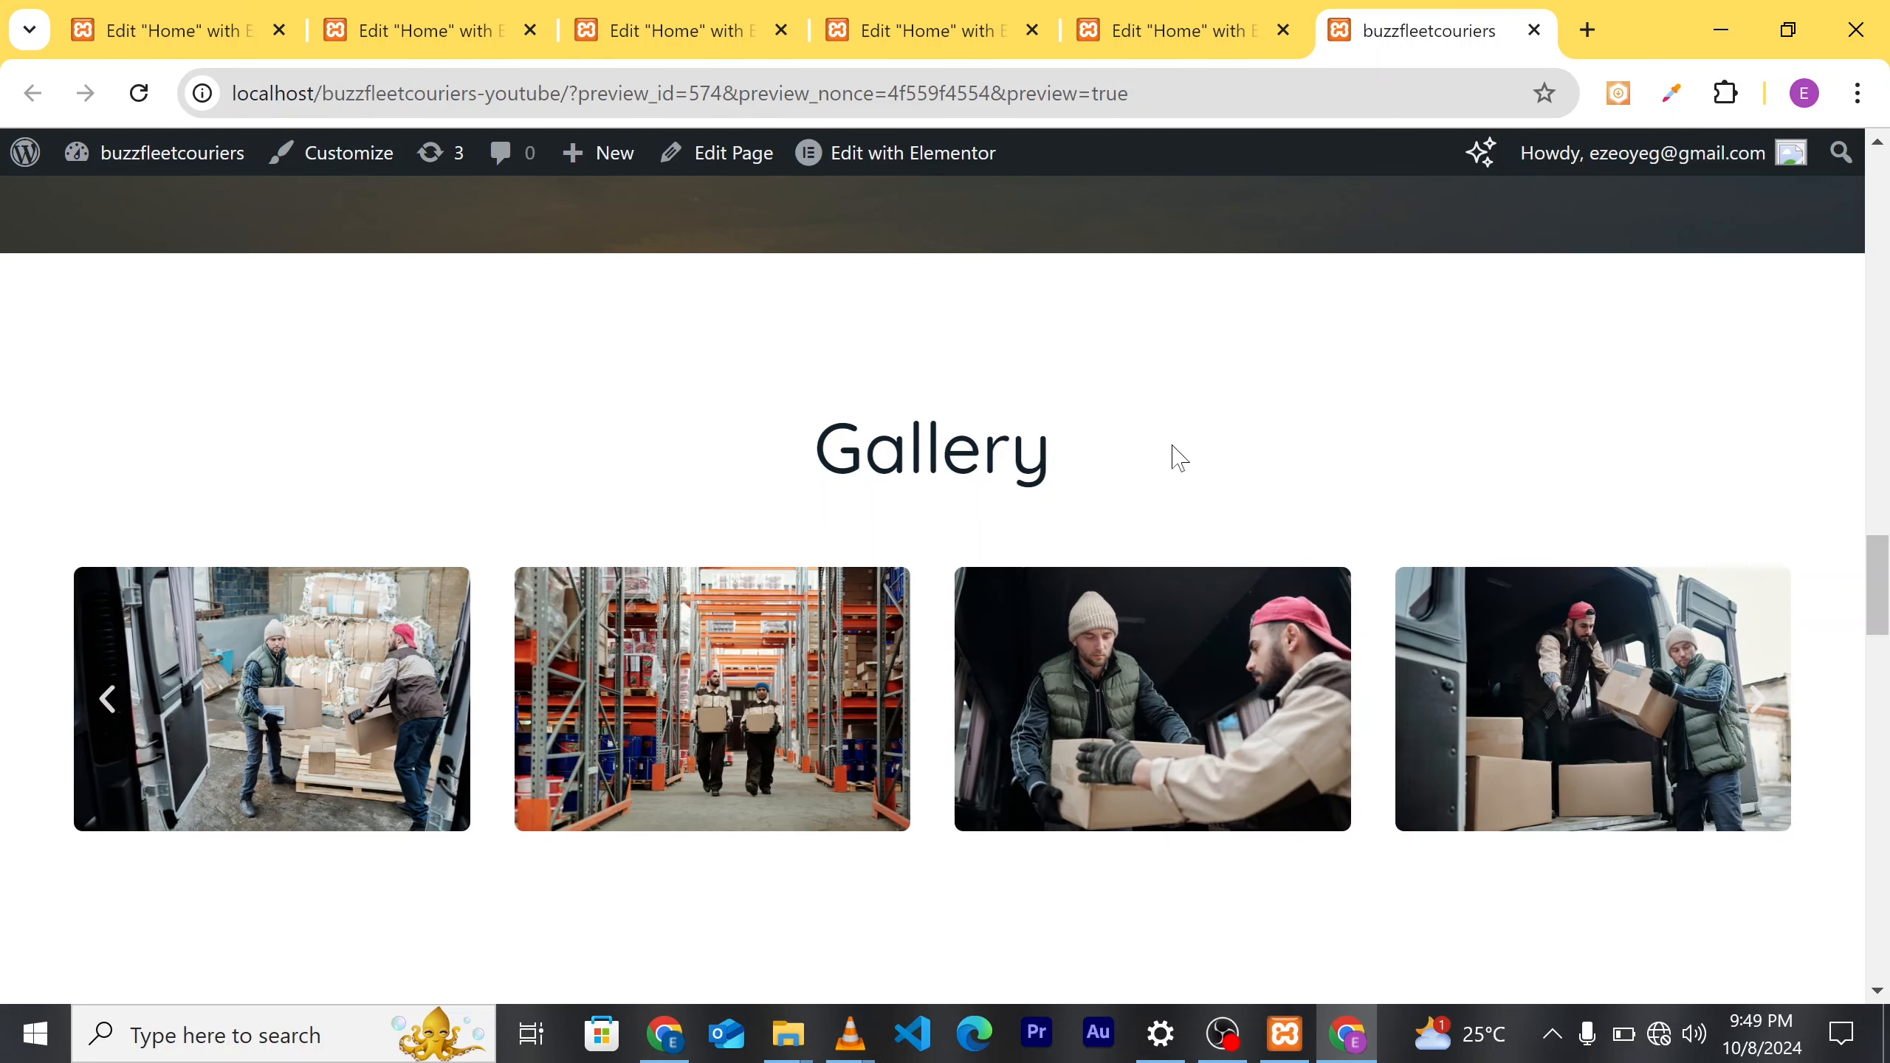
scroll(1179, 458, down, 4)
scroll(1231, 696, down, 5)
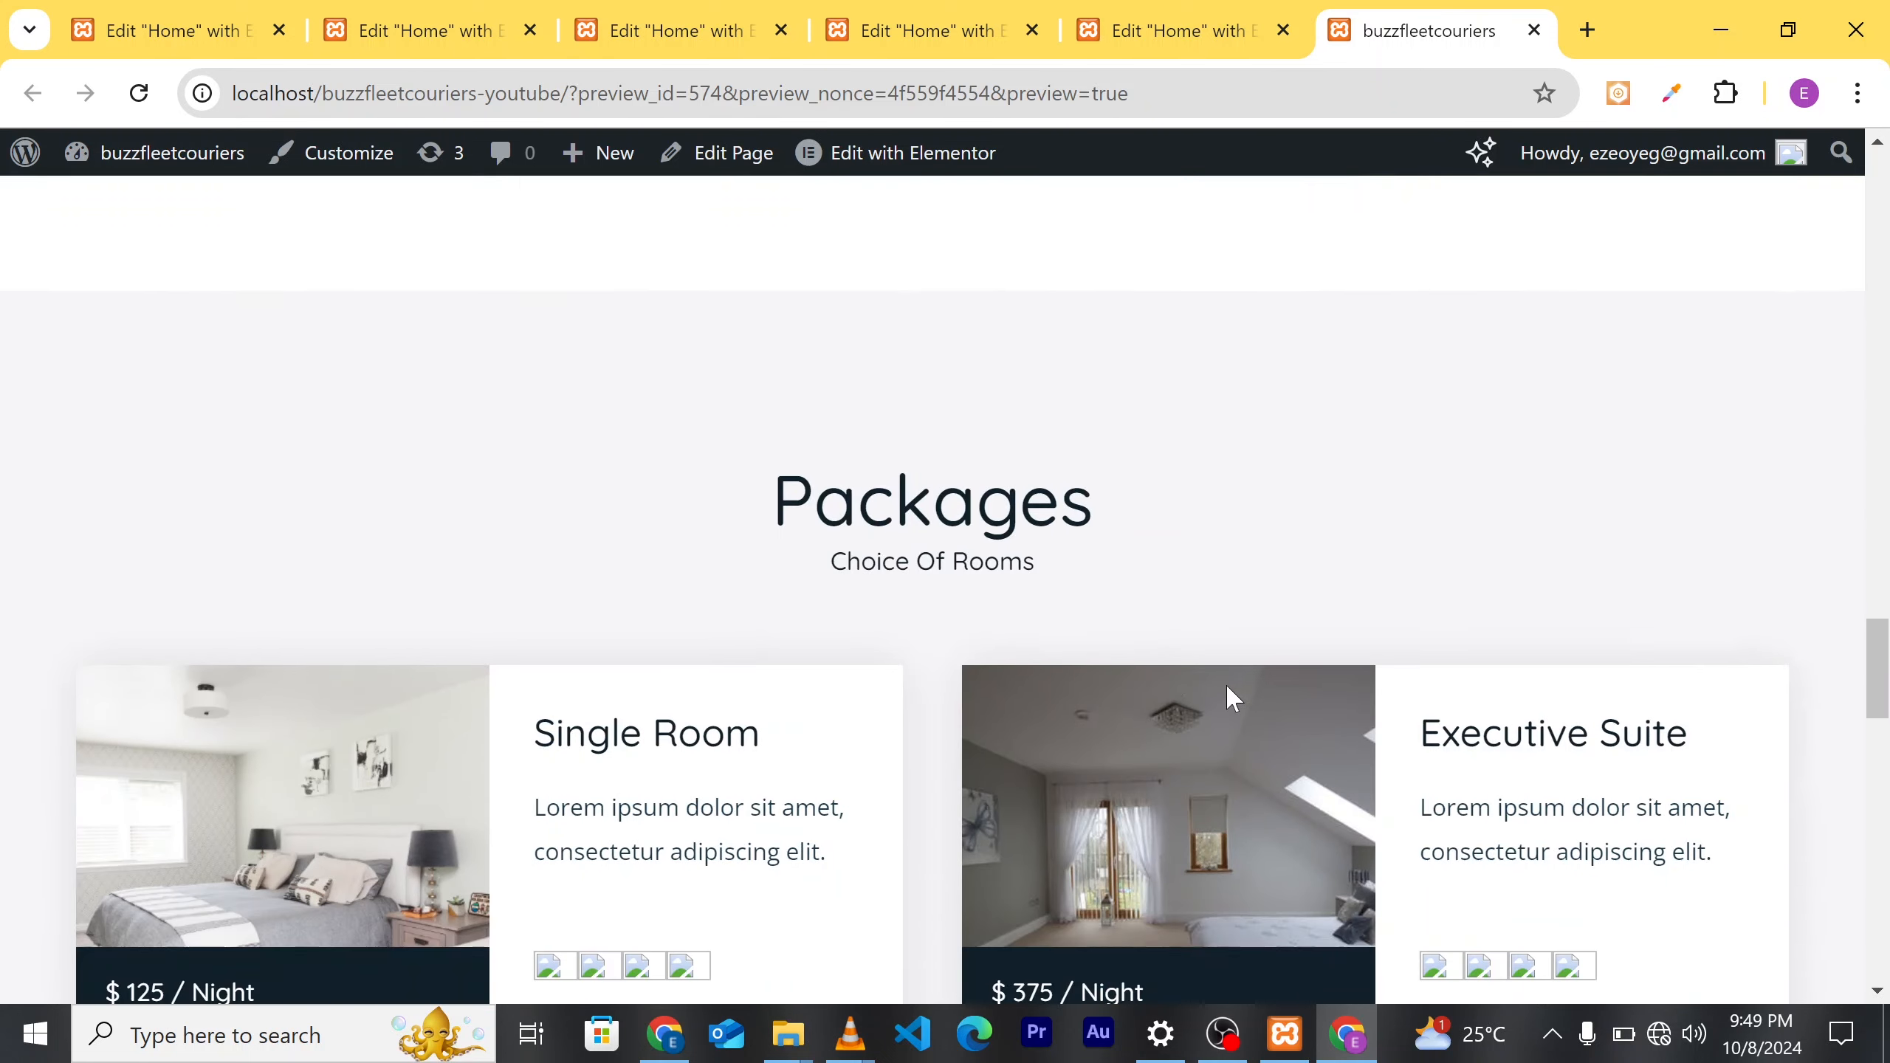
scroll(1172, 485, up, 15)
scroll(1164, 379, up, 5)
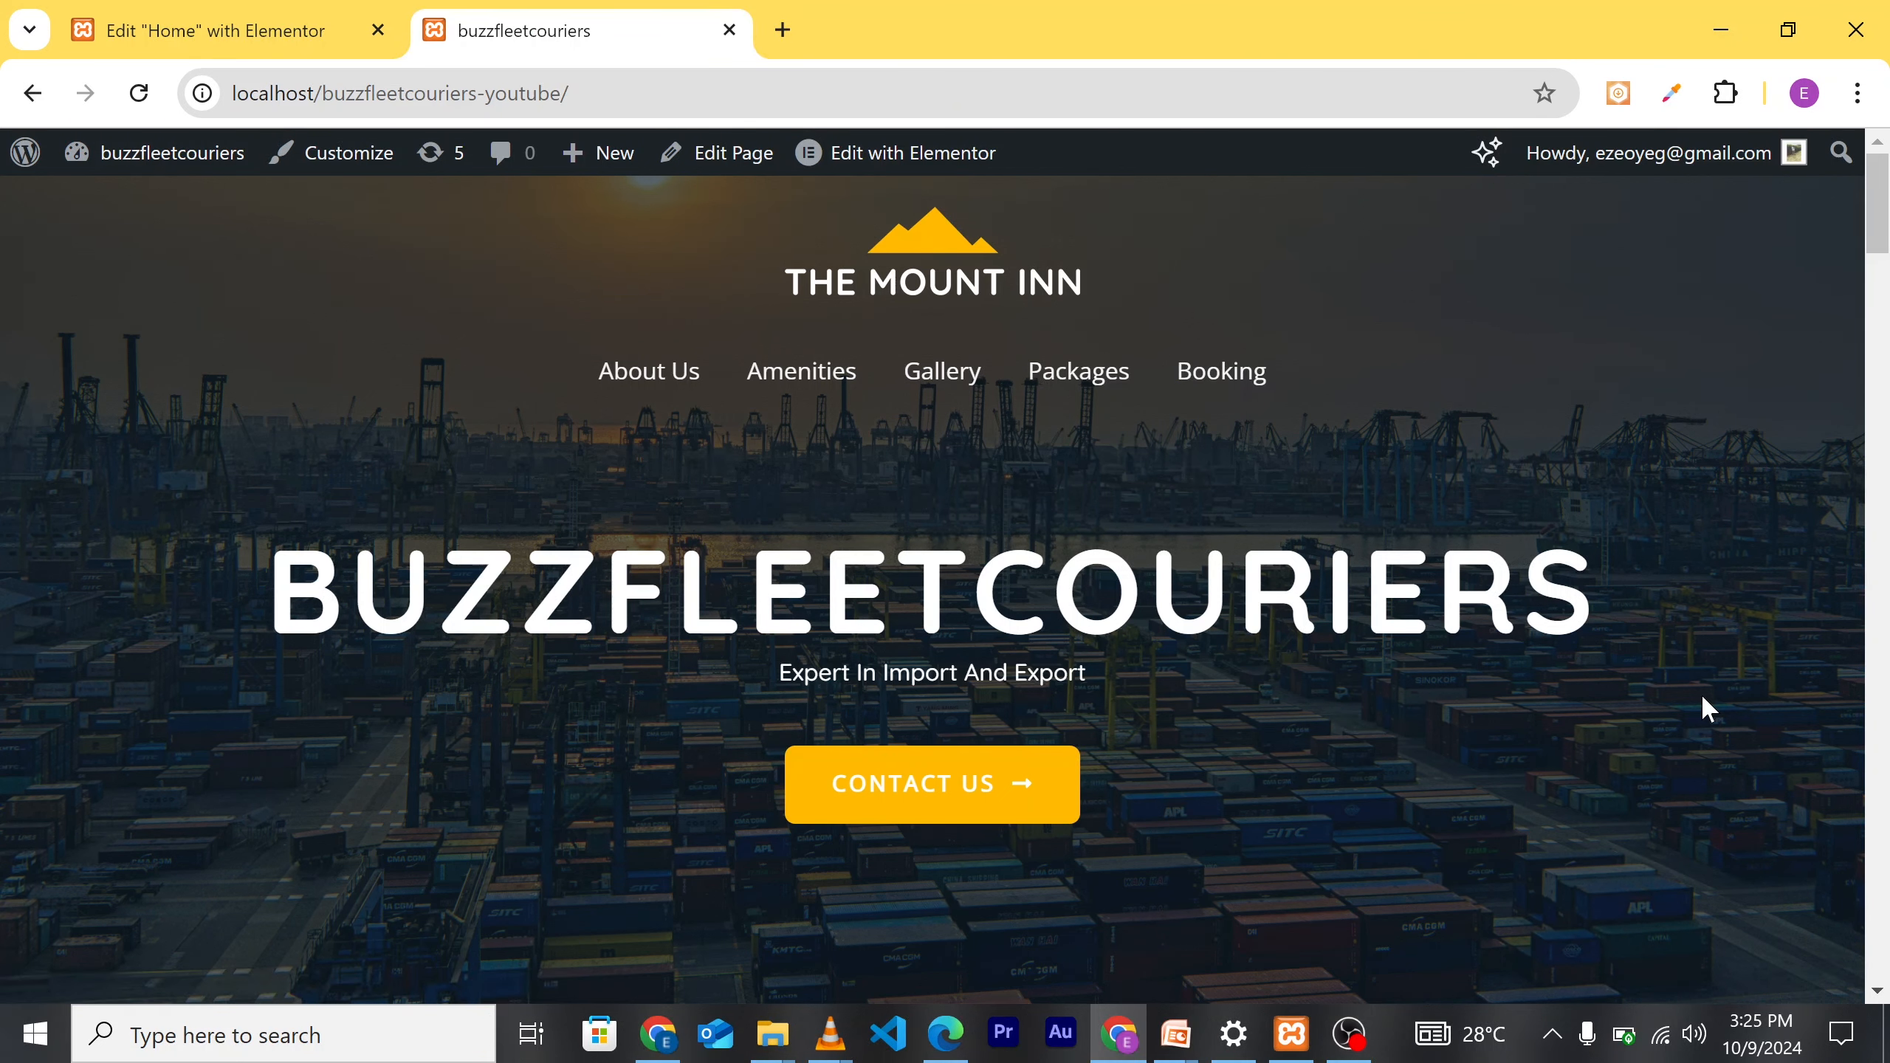
Step: Load the Home page back into the Elementor editor via 'Edit with Elementor'
click(899, 149)
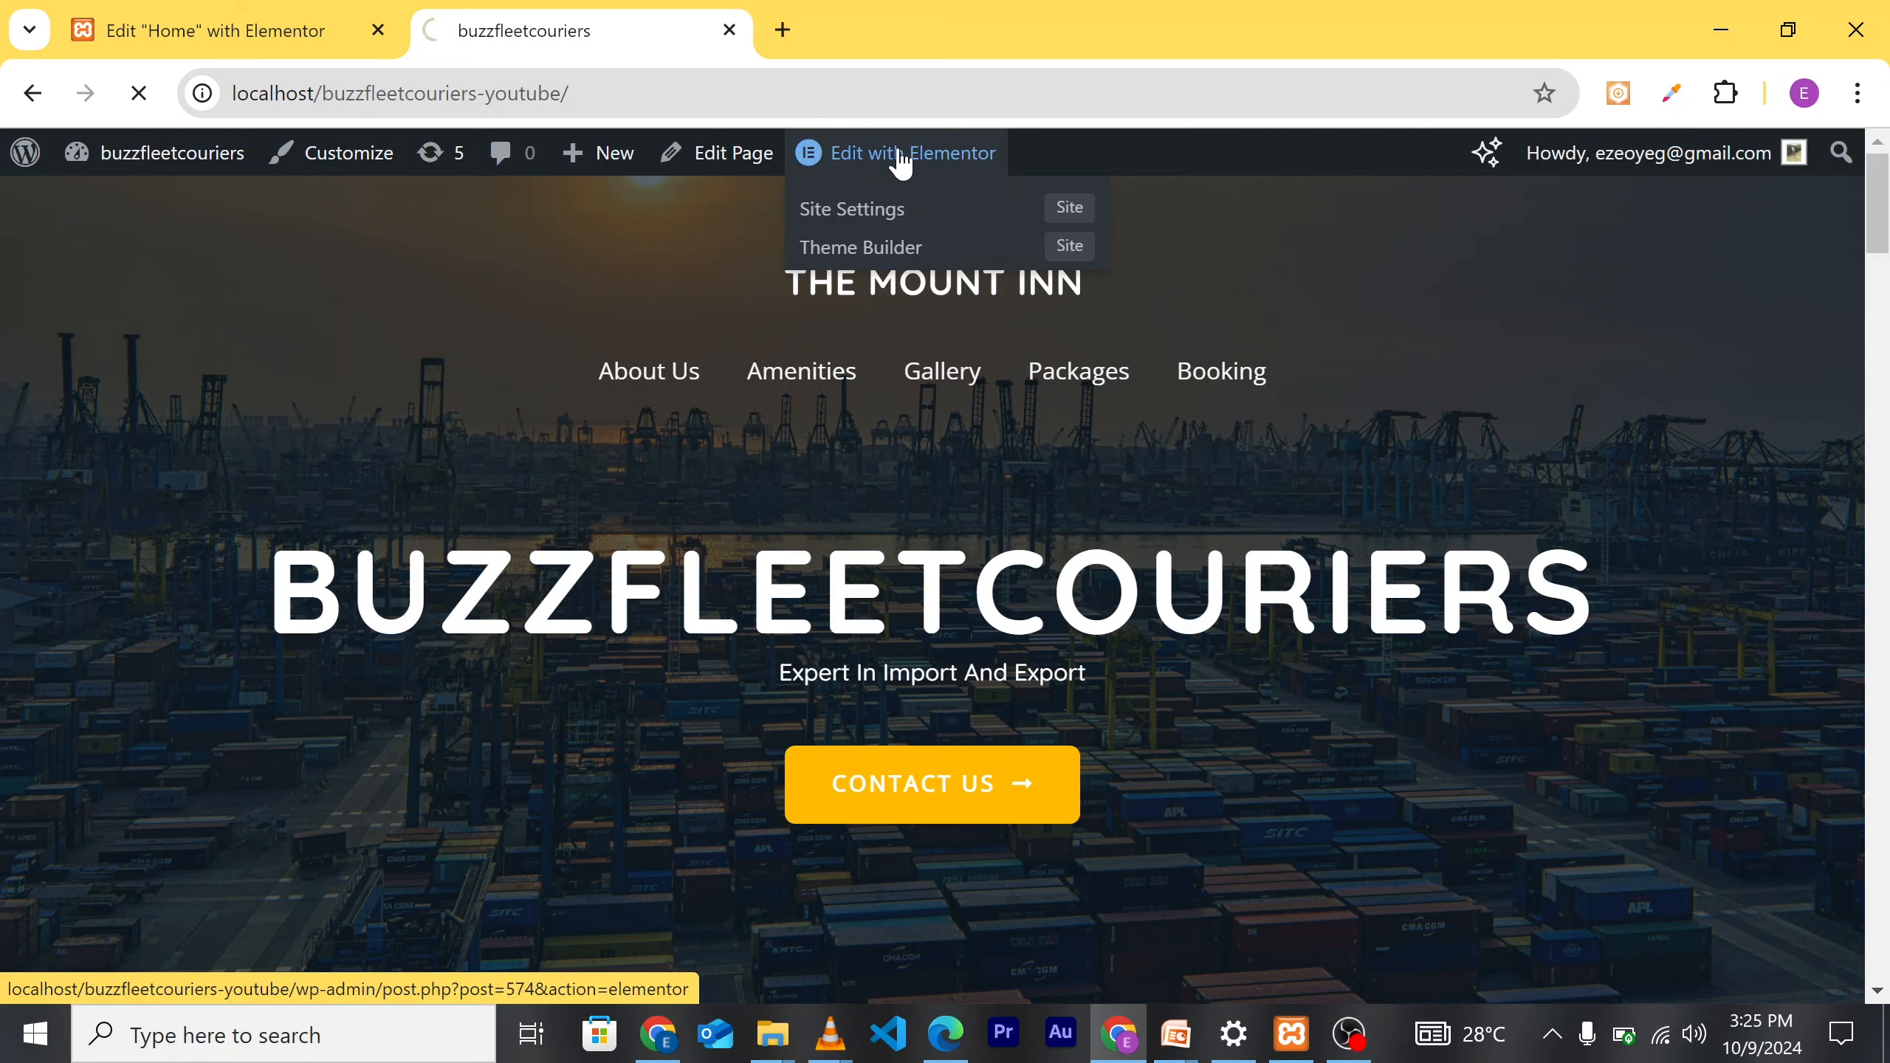
click(901, 158)
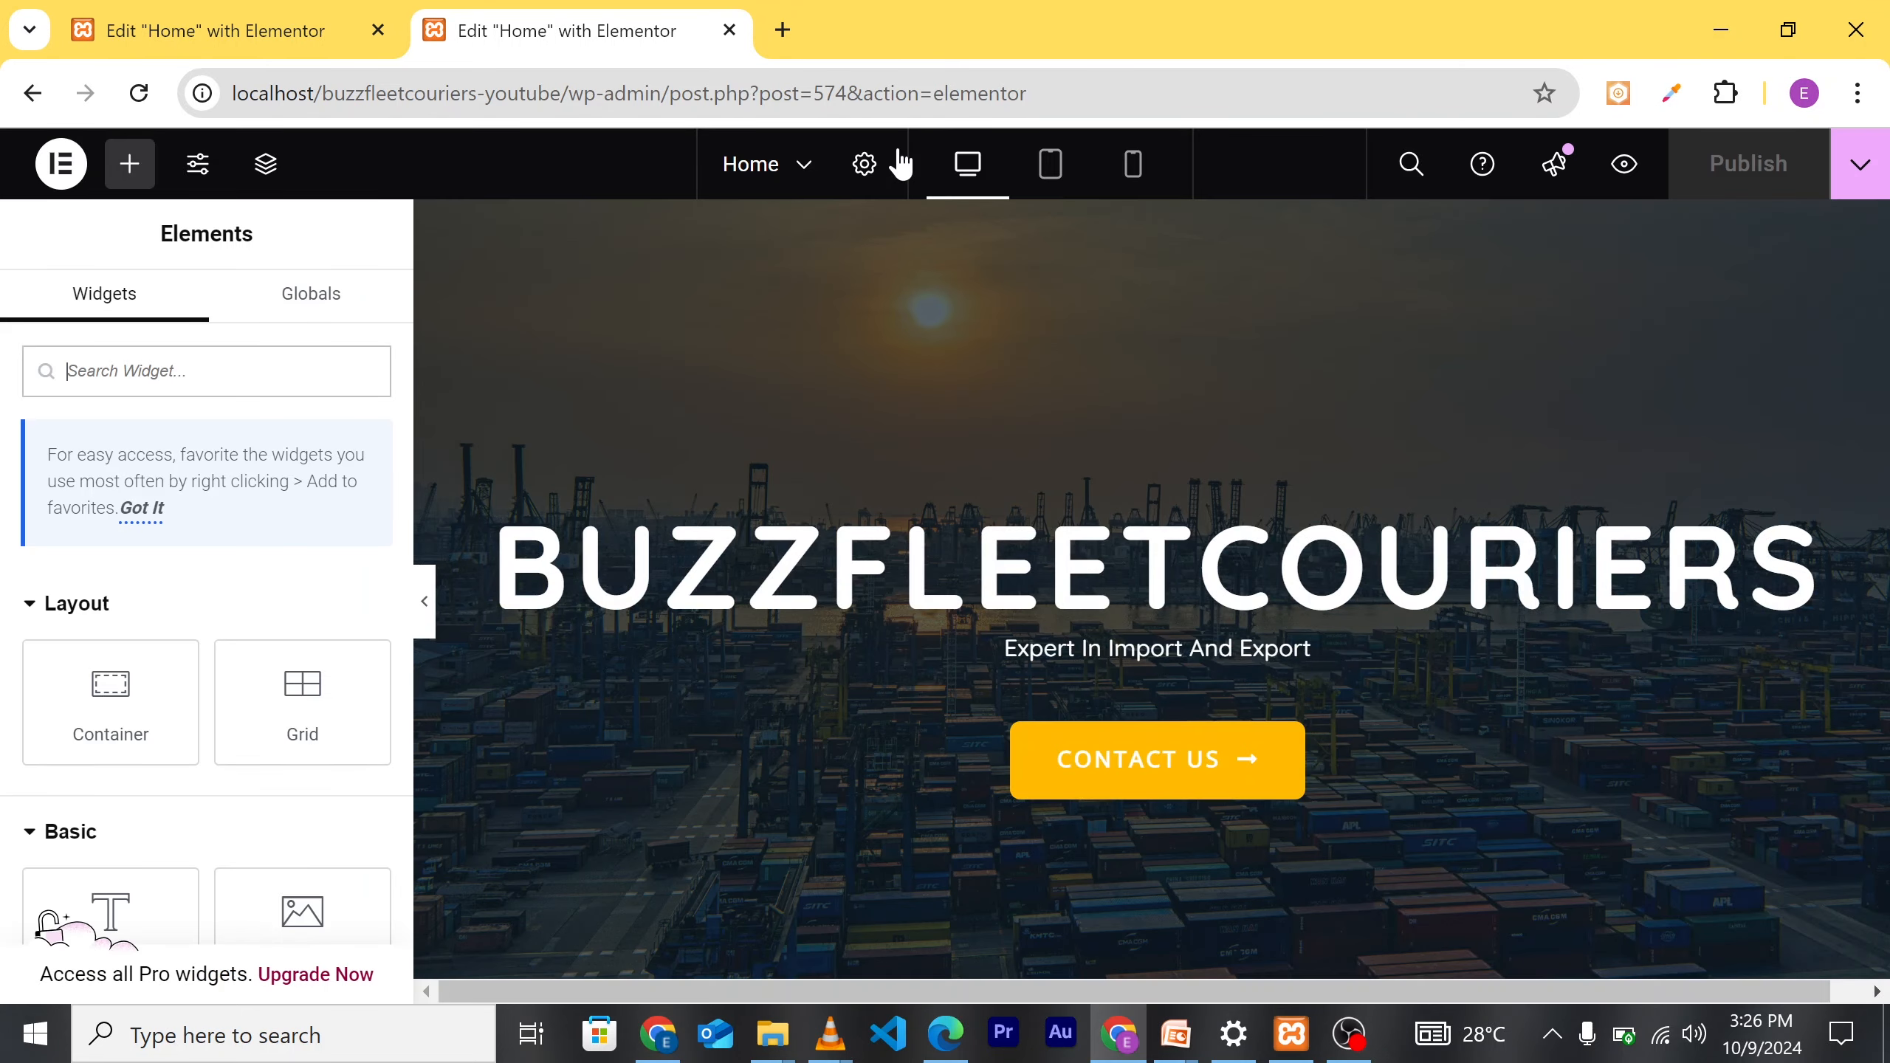
Step: Scroll down to the Packages section and delete the leftover container just above it
scroll(1577, 589, down, 5)
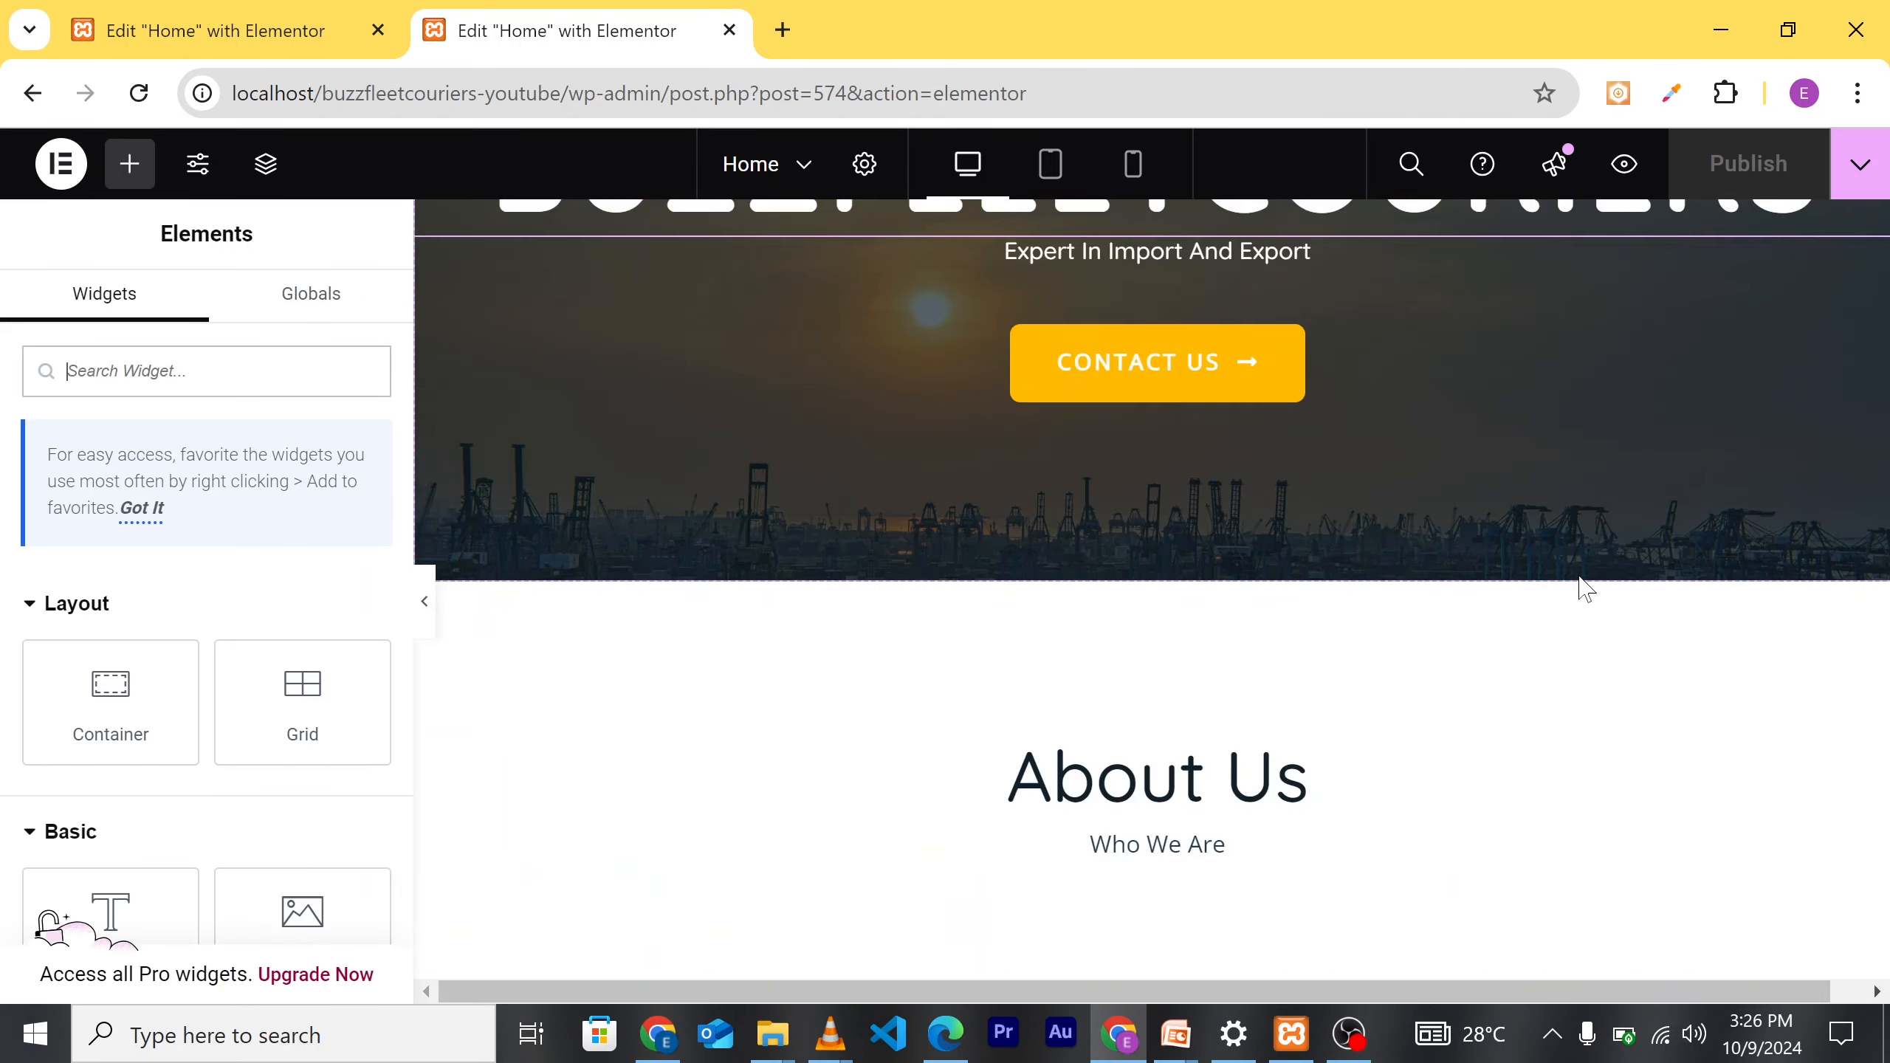
scroll(1563, 670, down, 5)
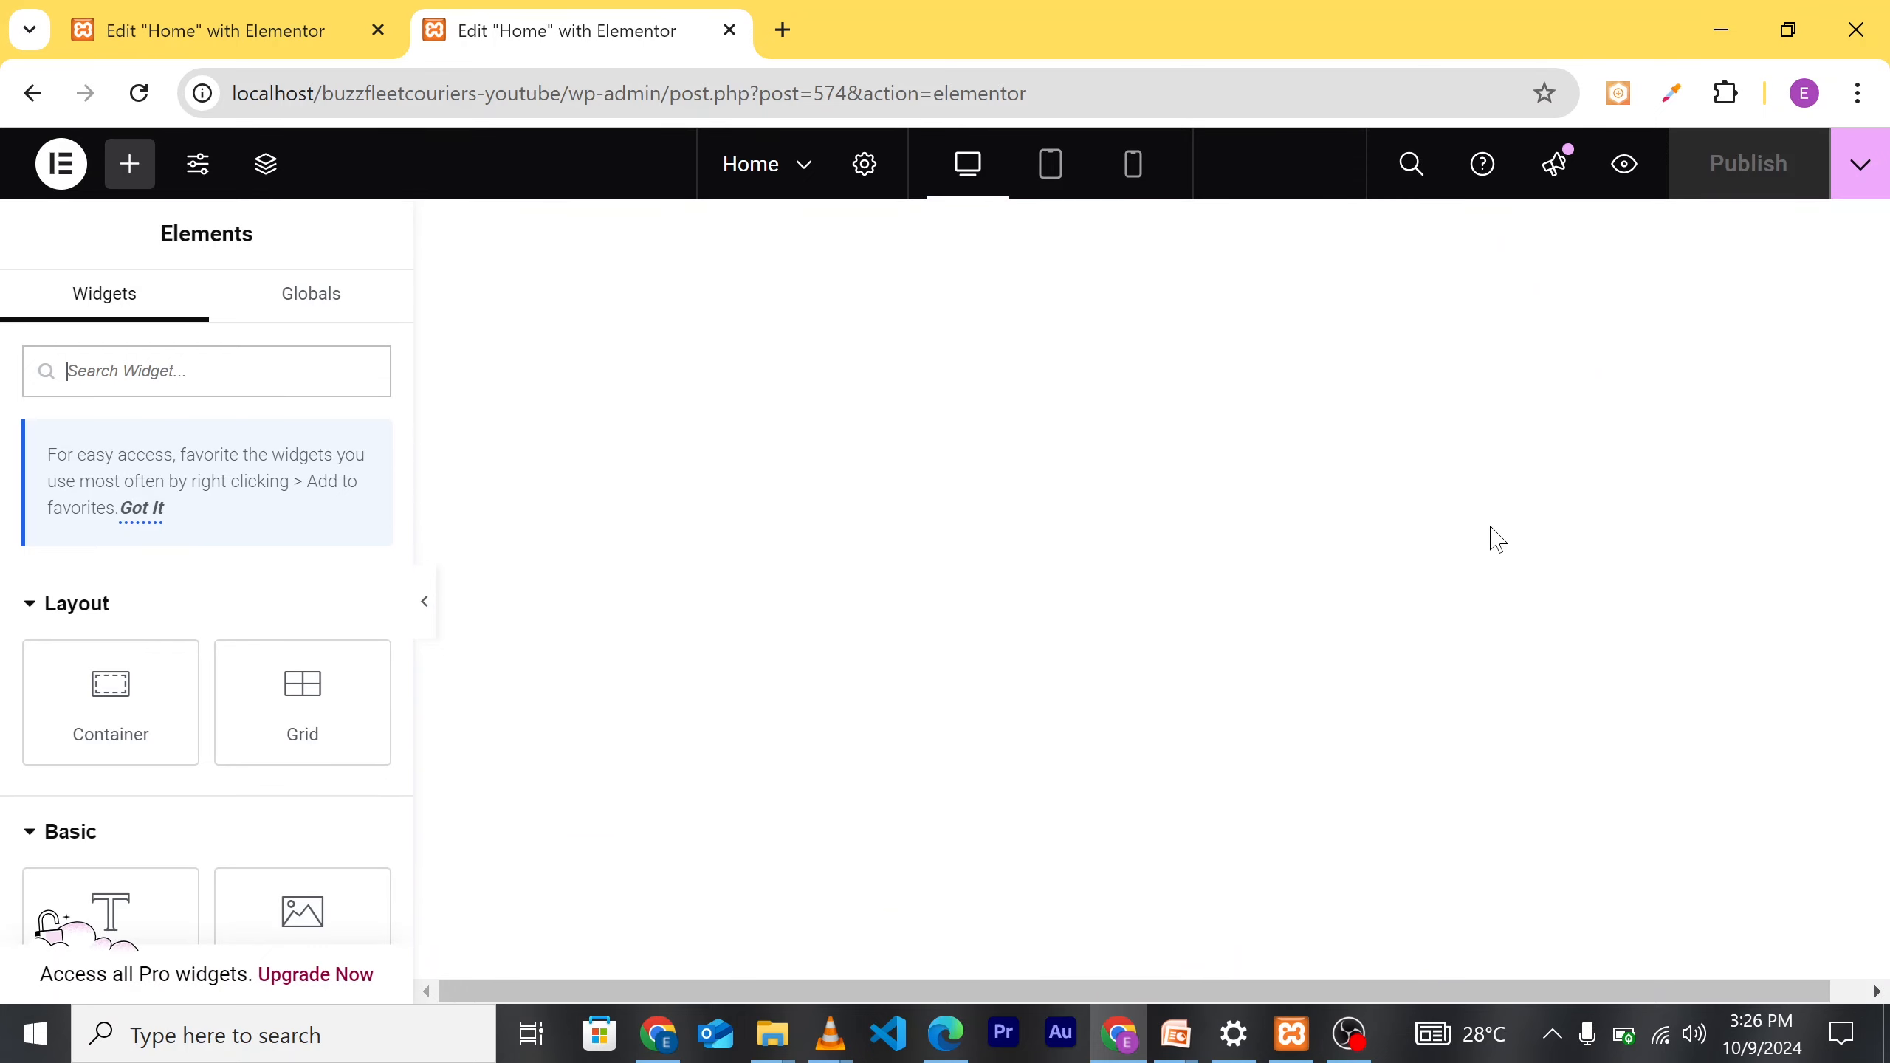
scroll(1489, 654, down, 5)
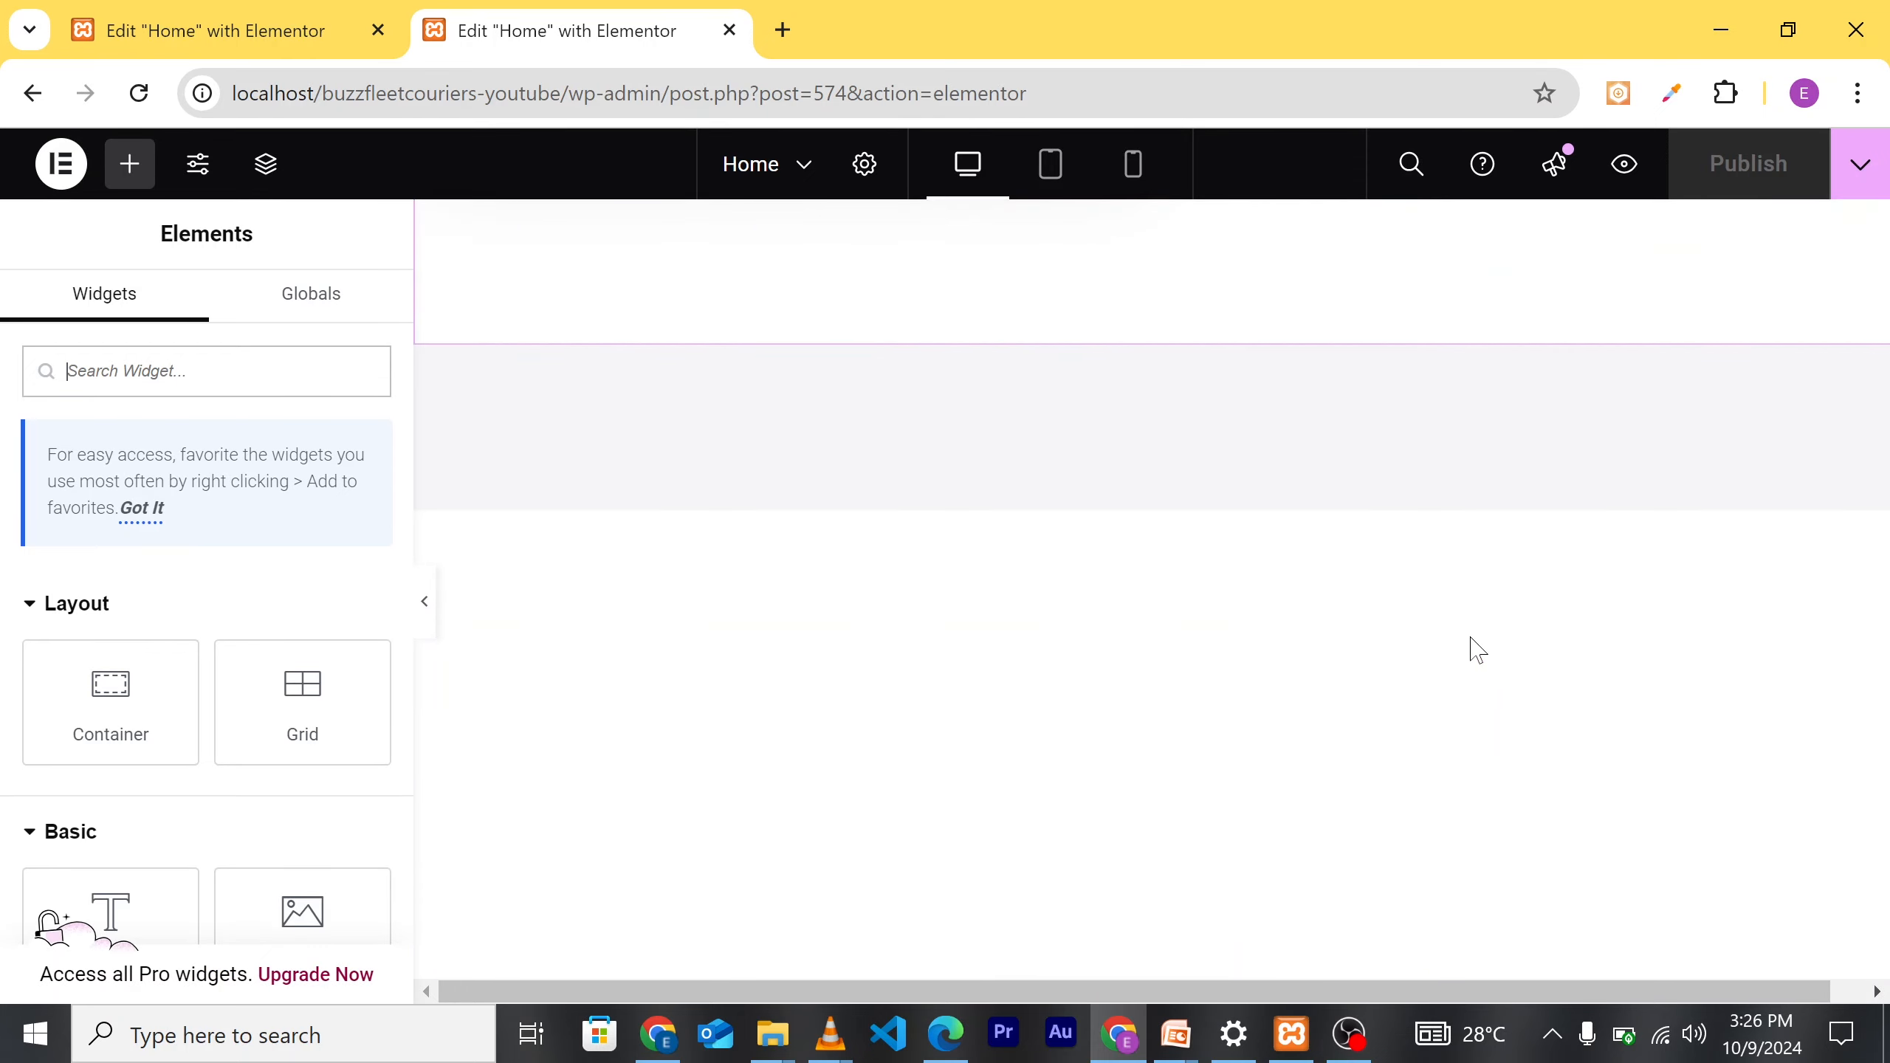
scroll(1455, 528, up, 5)
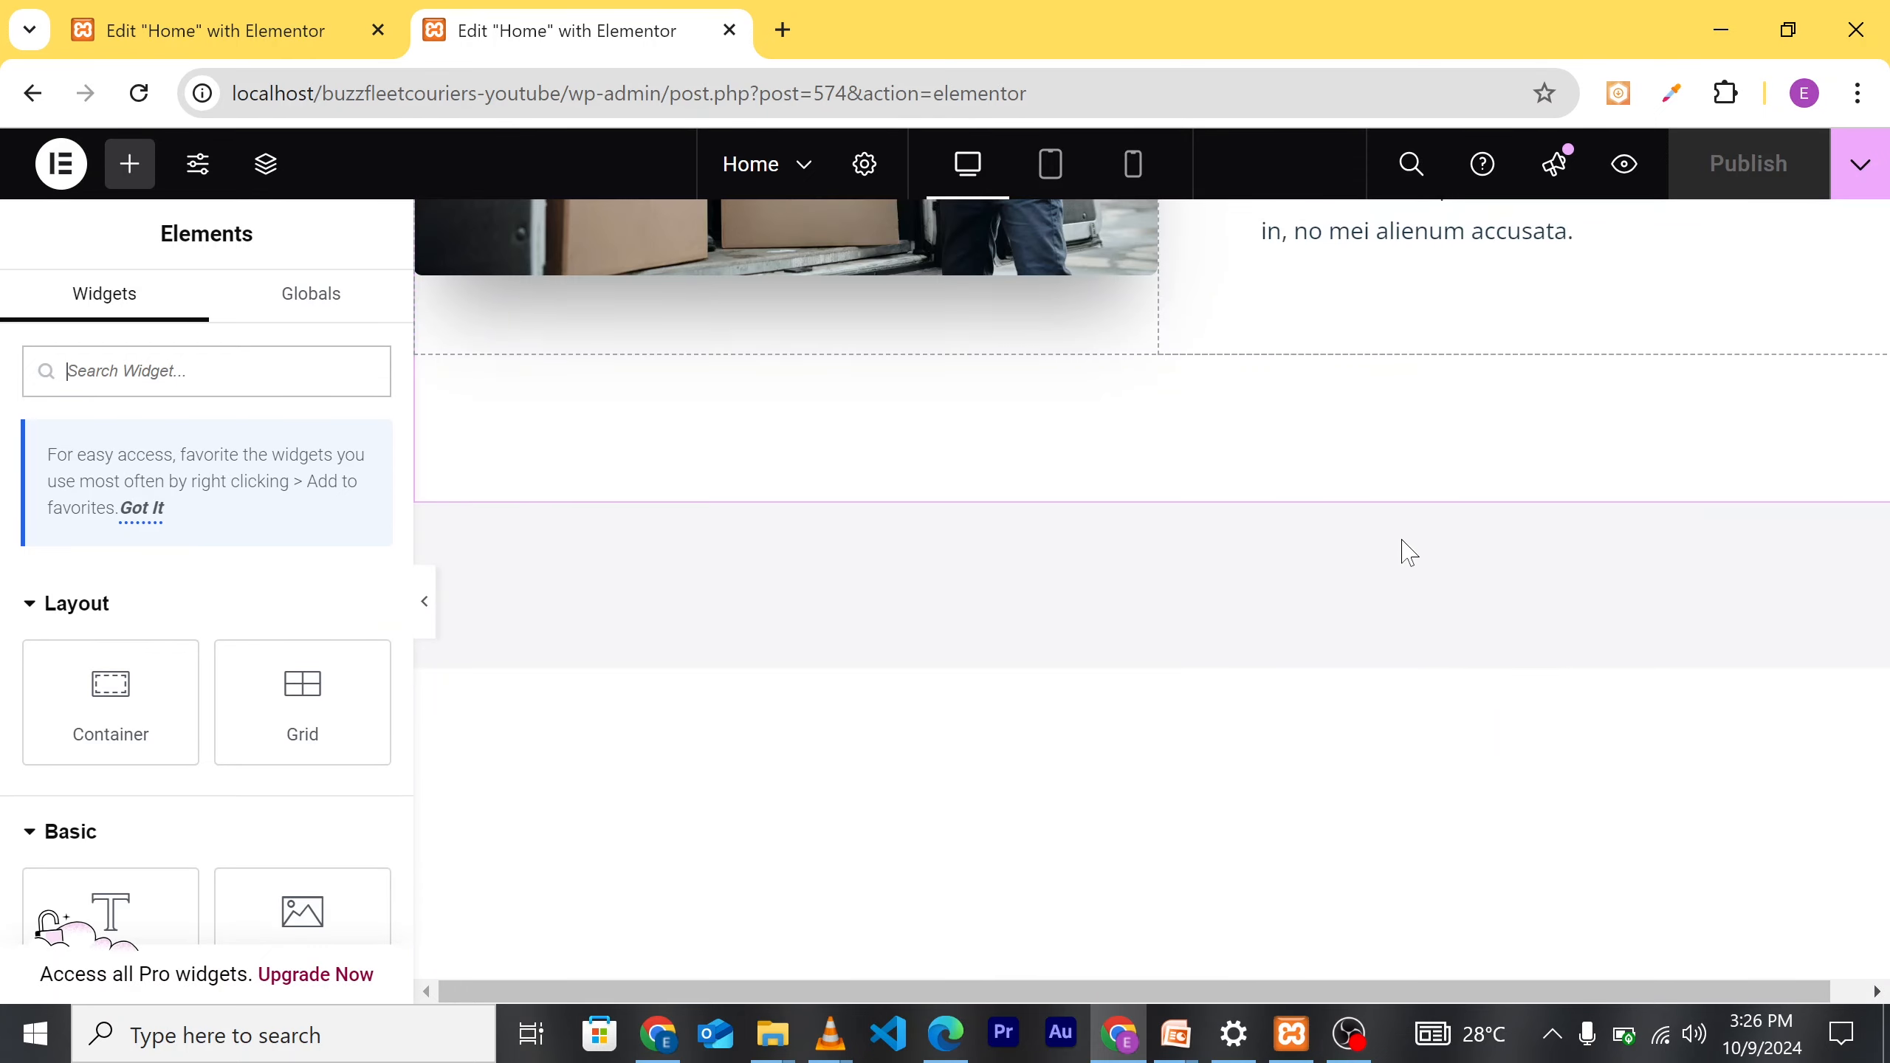
scroll(1458, 596, up, 8)
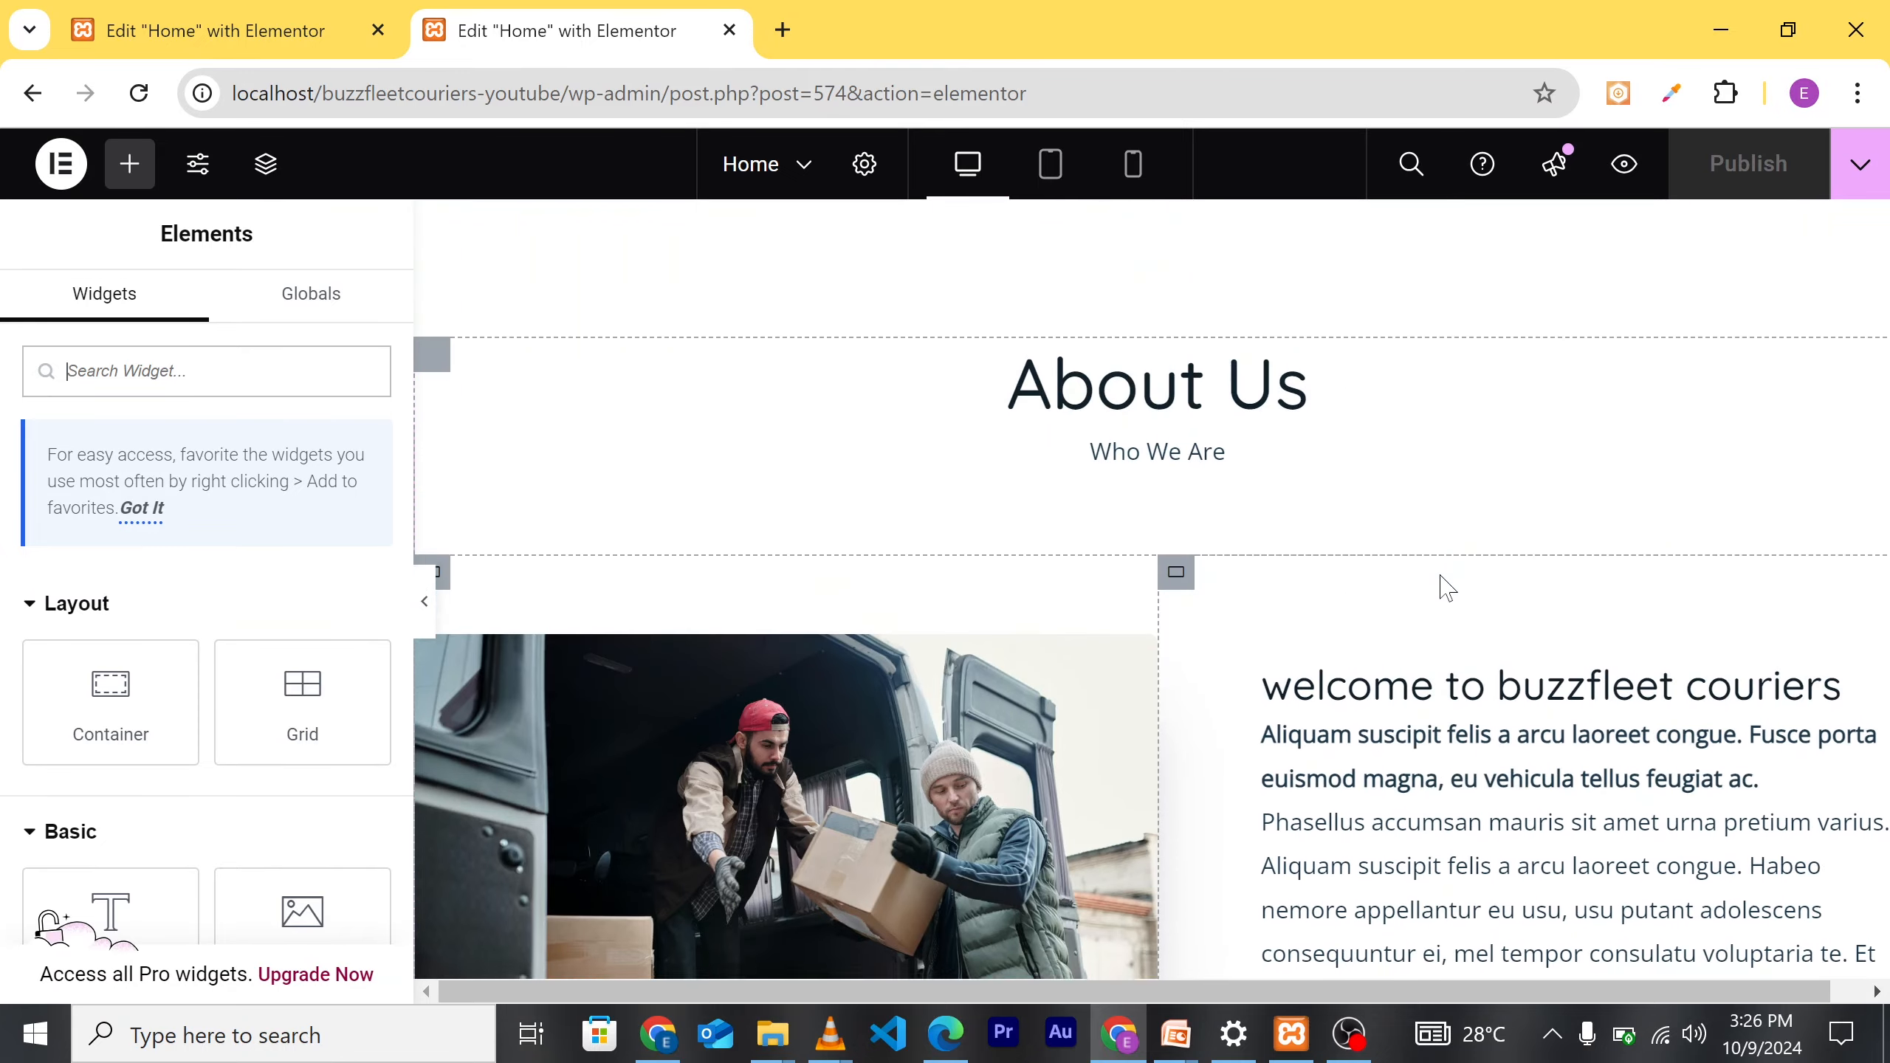
scroll(1487, 647, down, 4)
scroll(1489, 649, down, 9)
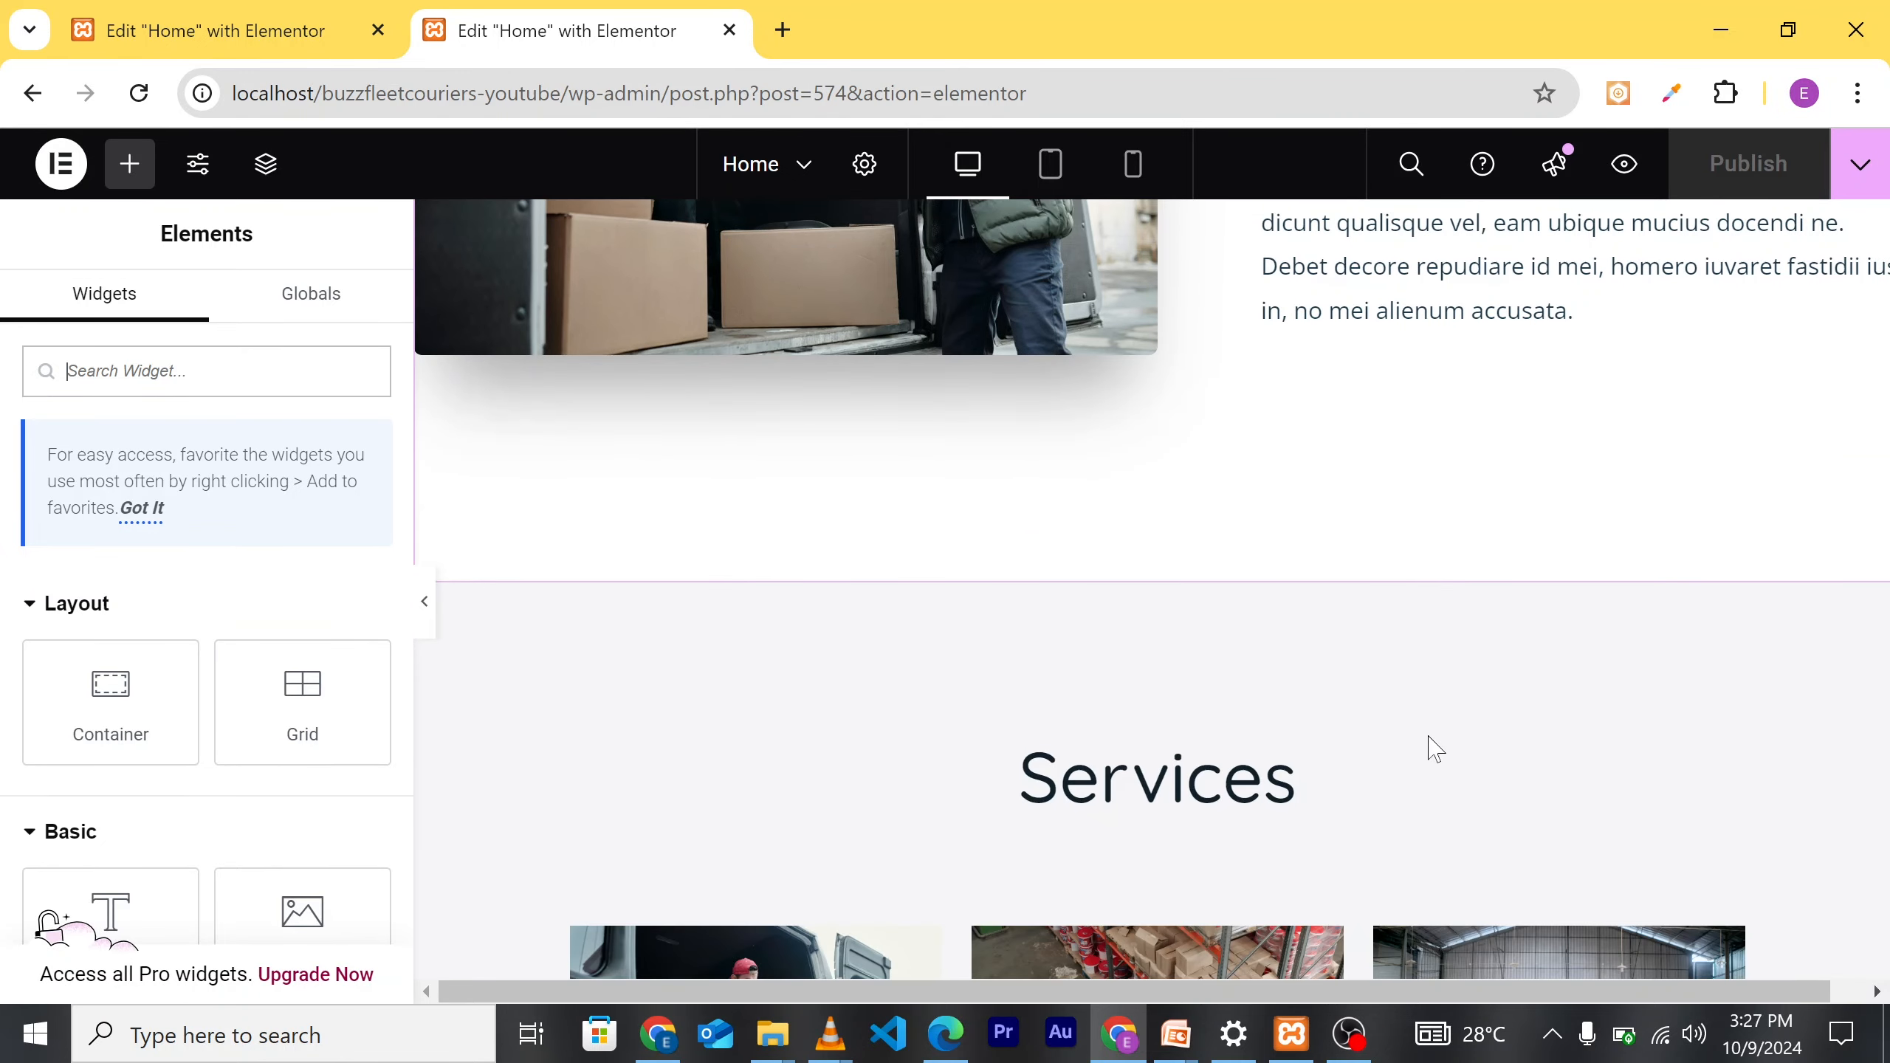
scroll(1332, 812, down, 5)
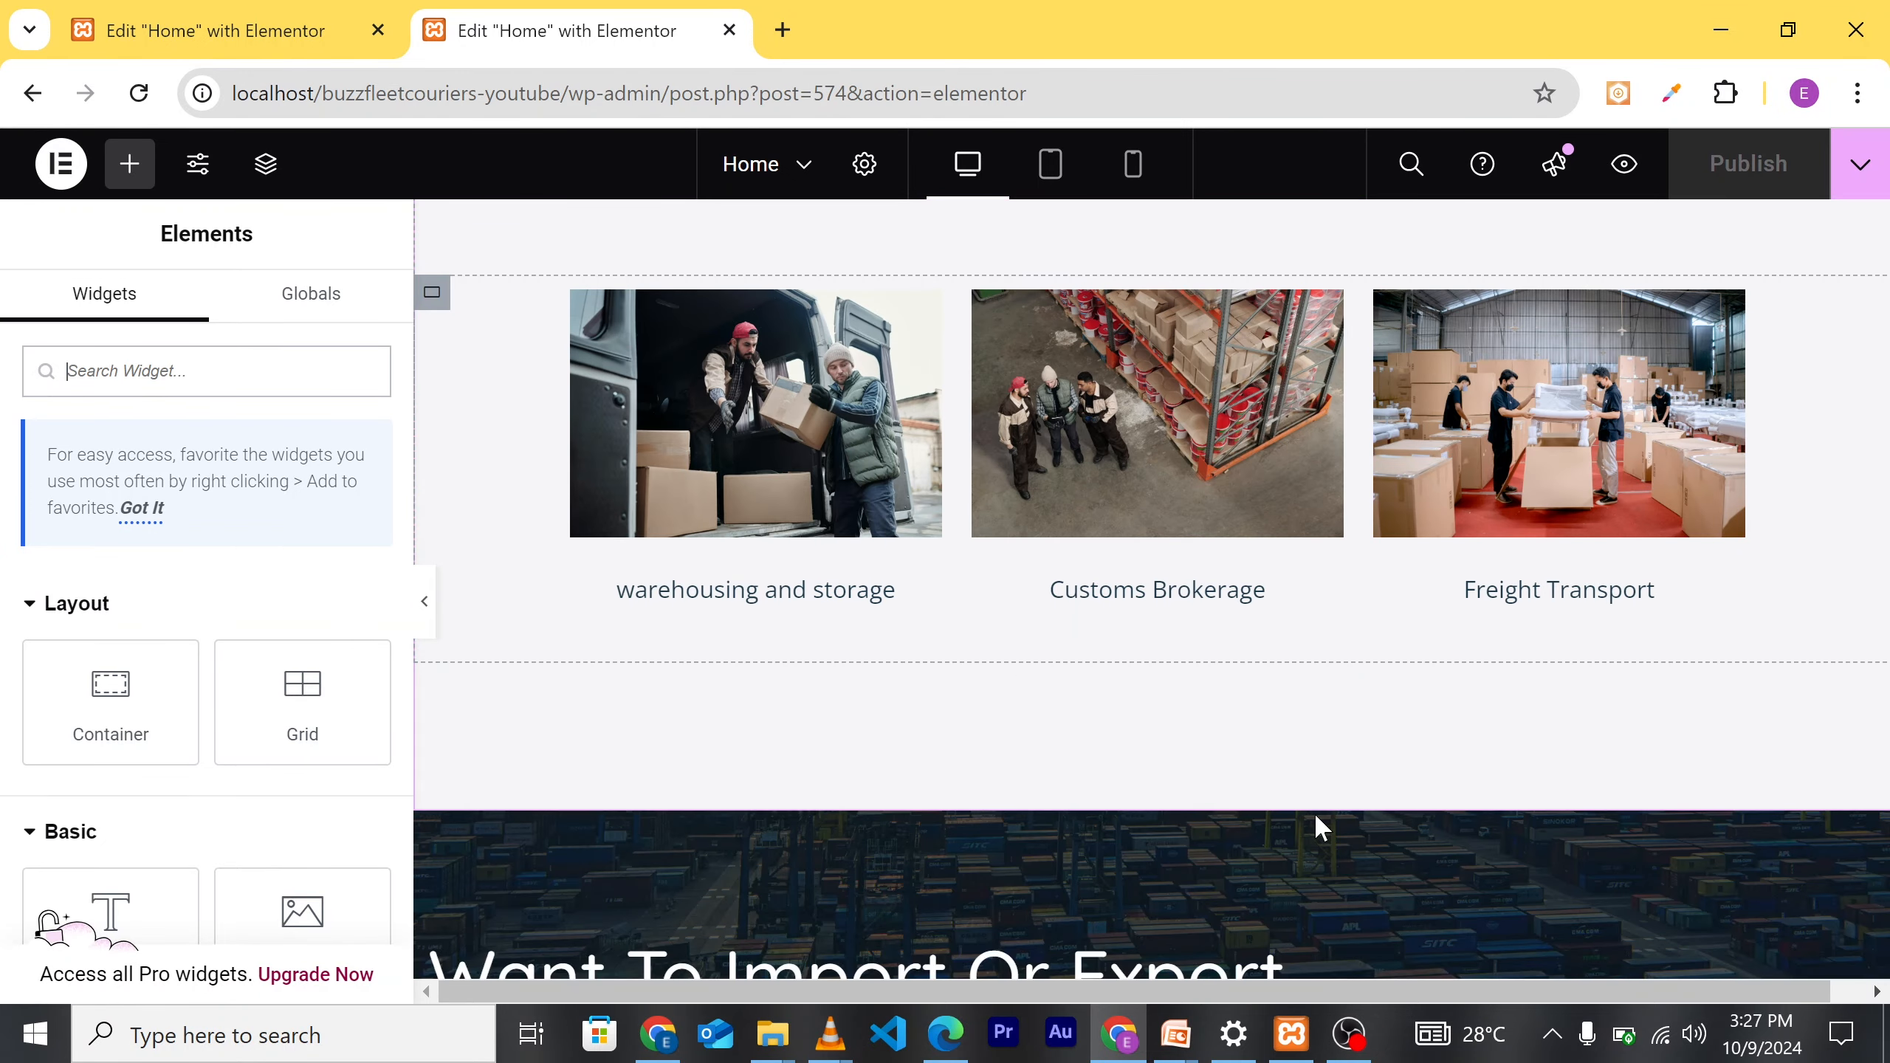
scroll(1288, 767, down, 2)
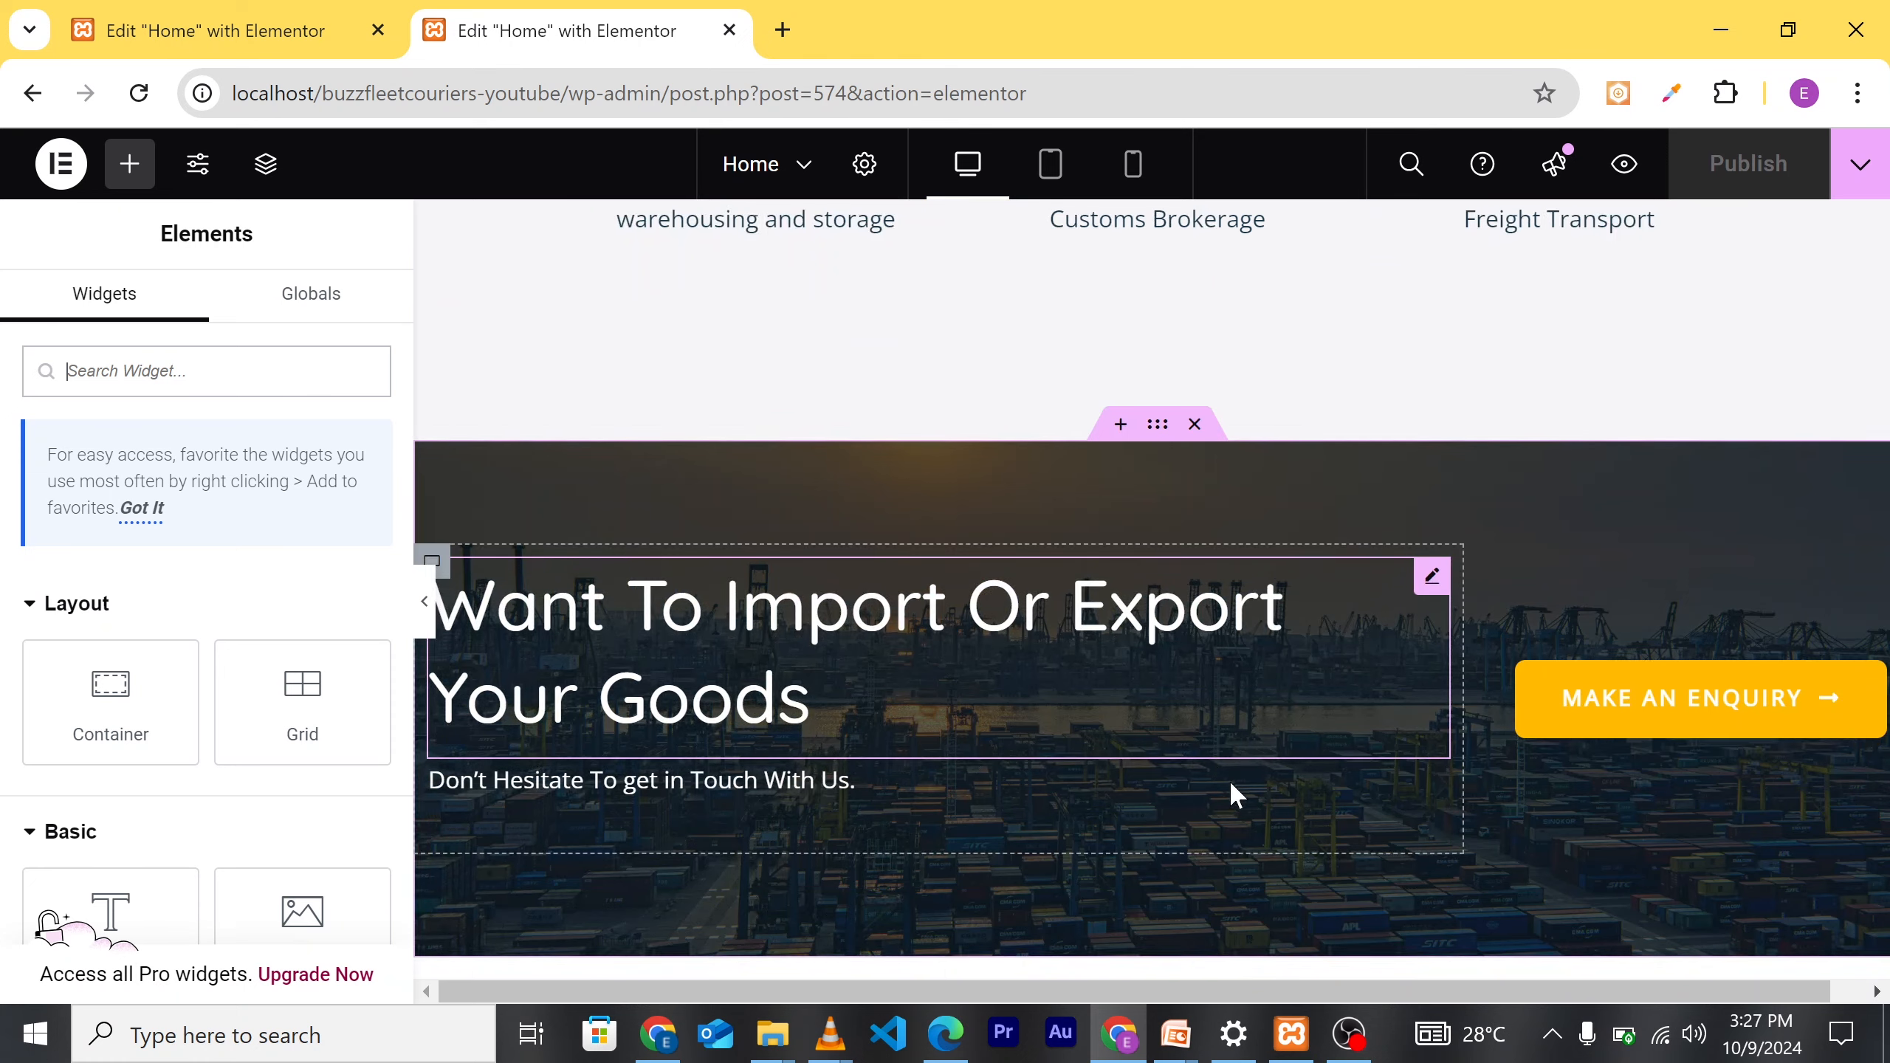
scroll(1250, 789, down, 3)
scroll(1373, 771, down, 4)
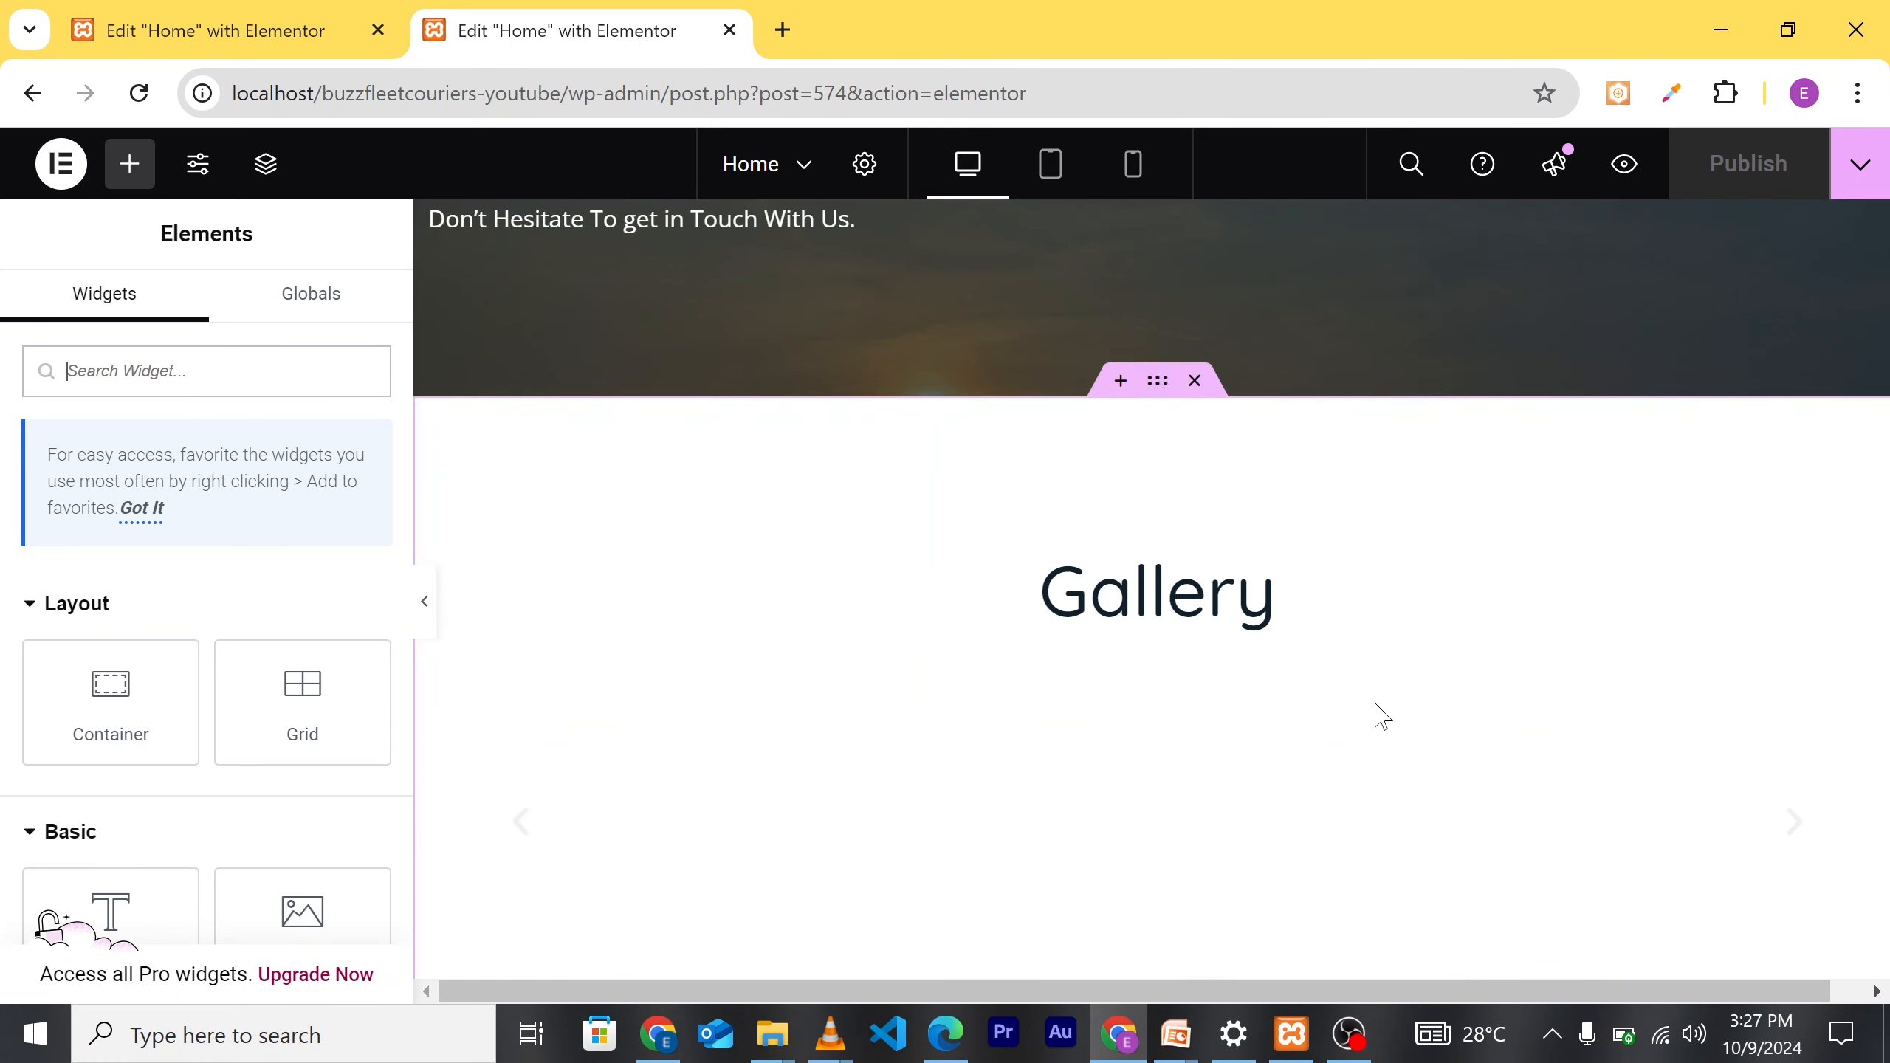
scroll(1375, 709, down, 2)
scroll(1350, 700, down, 3)
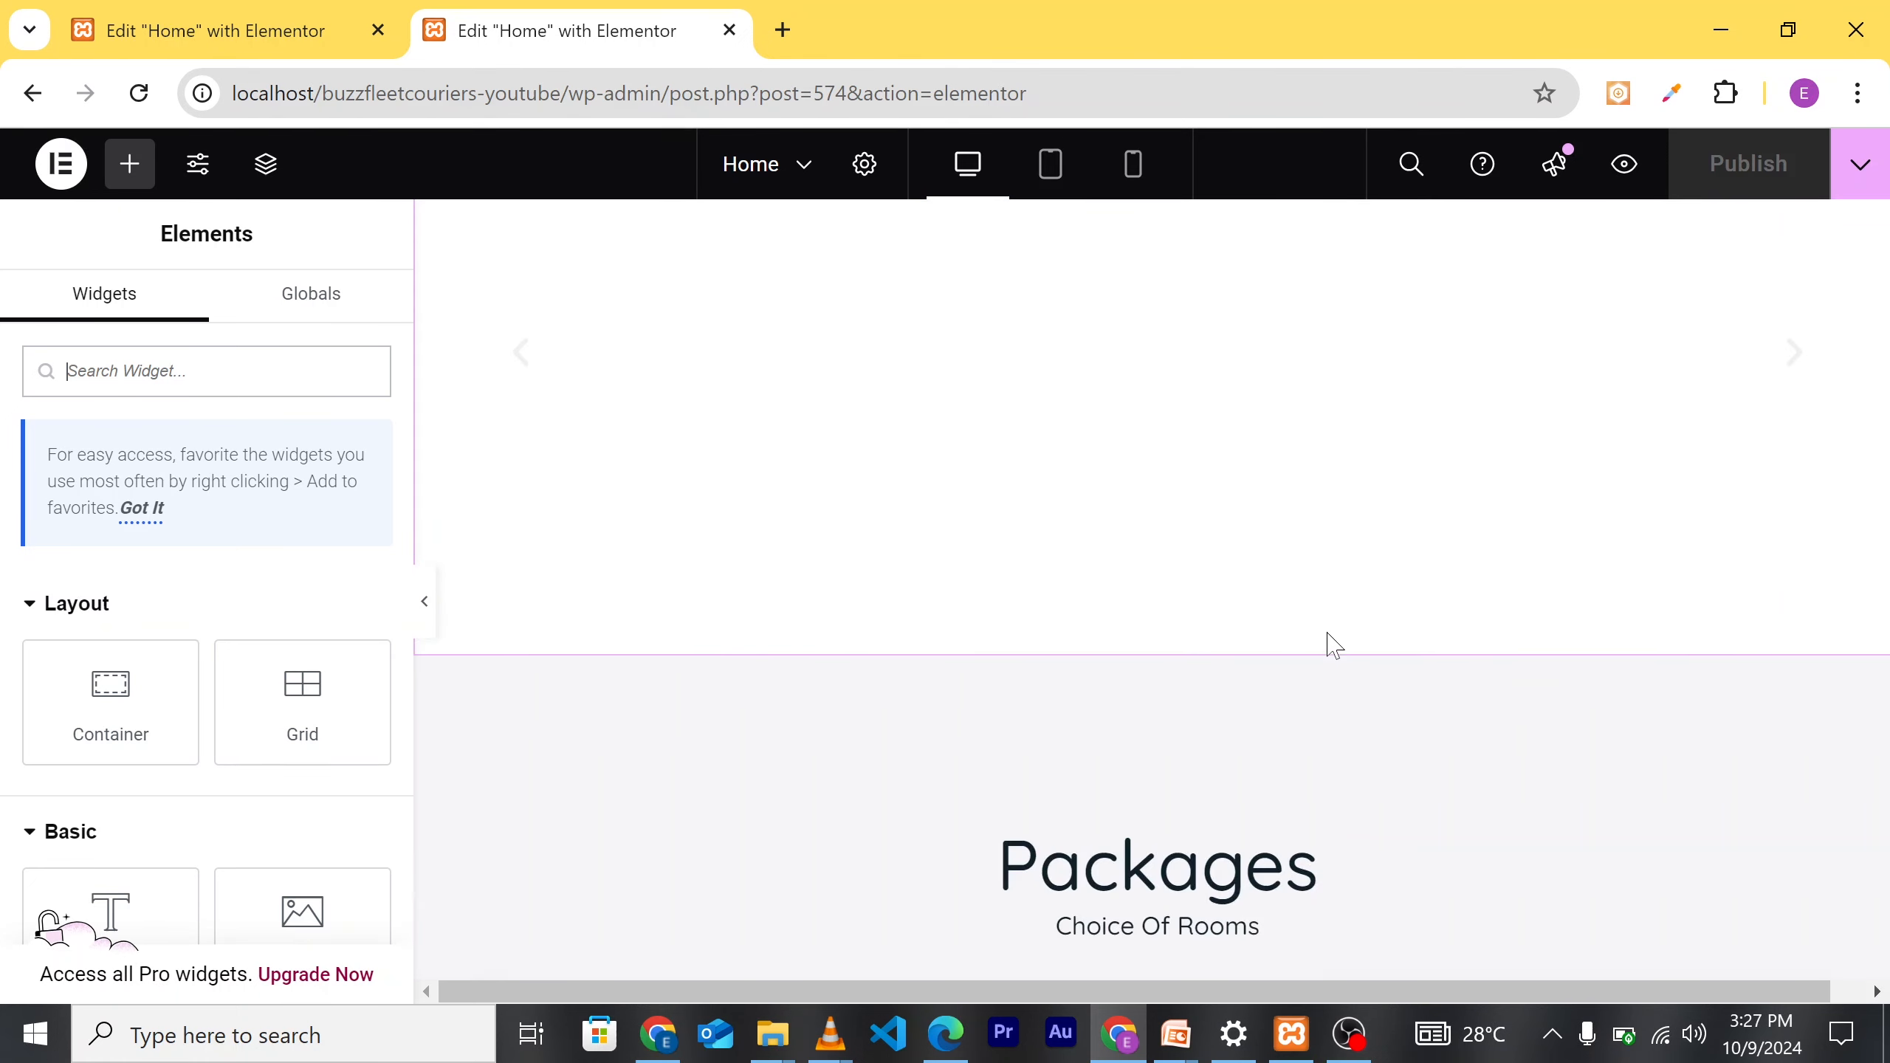
scroll(1358, 451, up, 2)
scroll(1261, 557, down, 2)
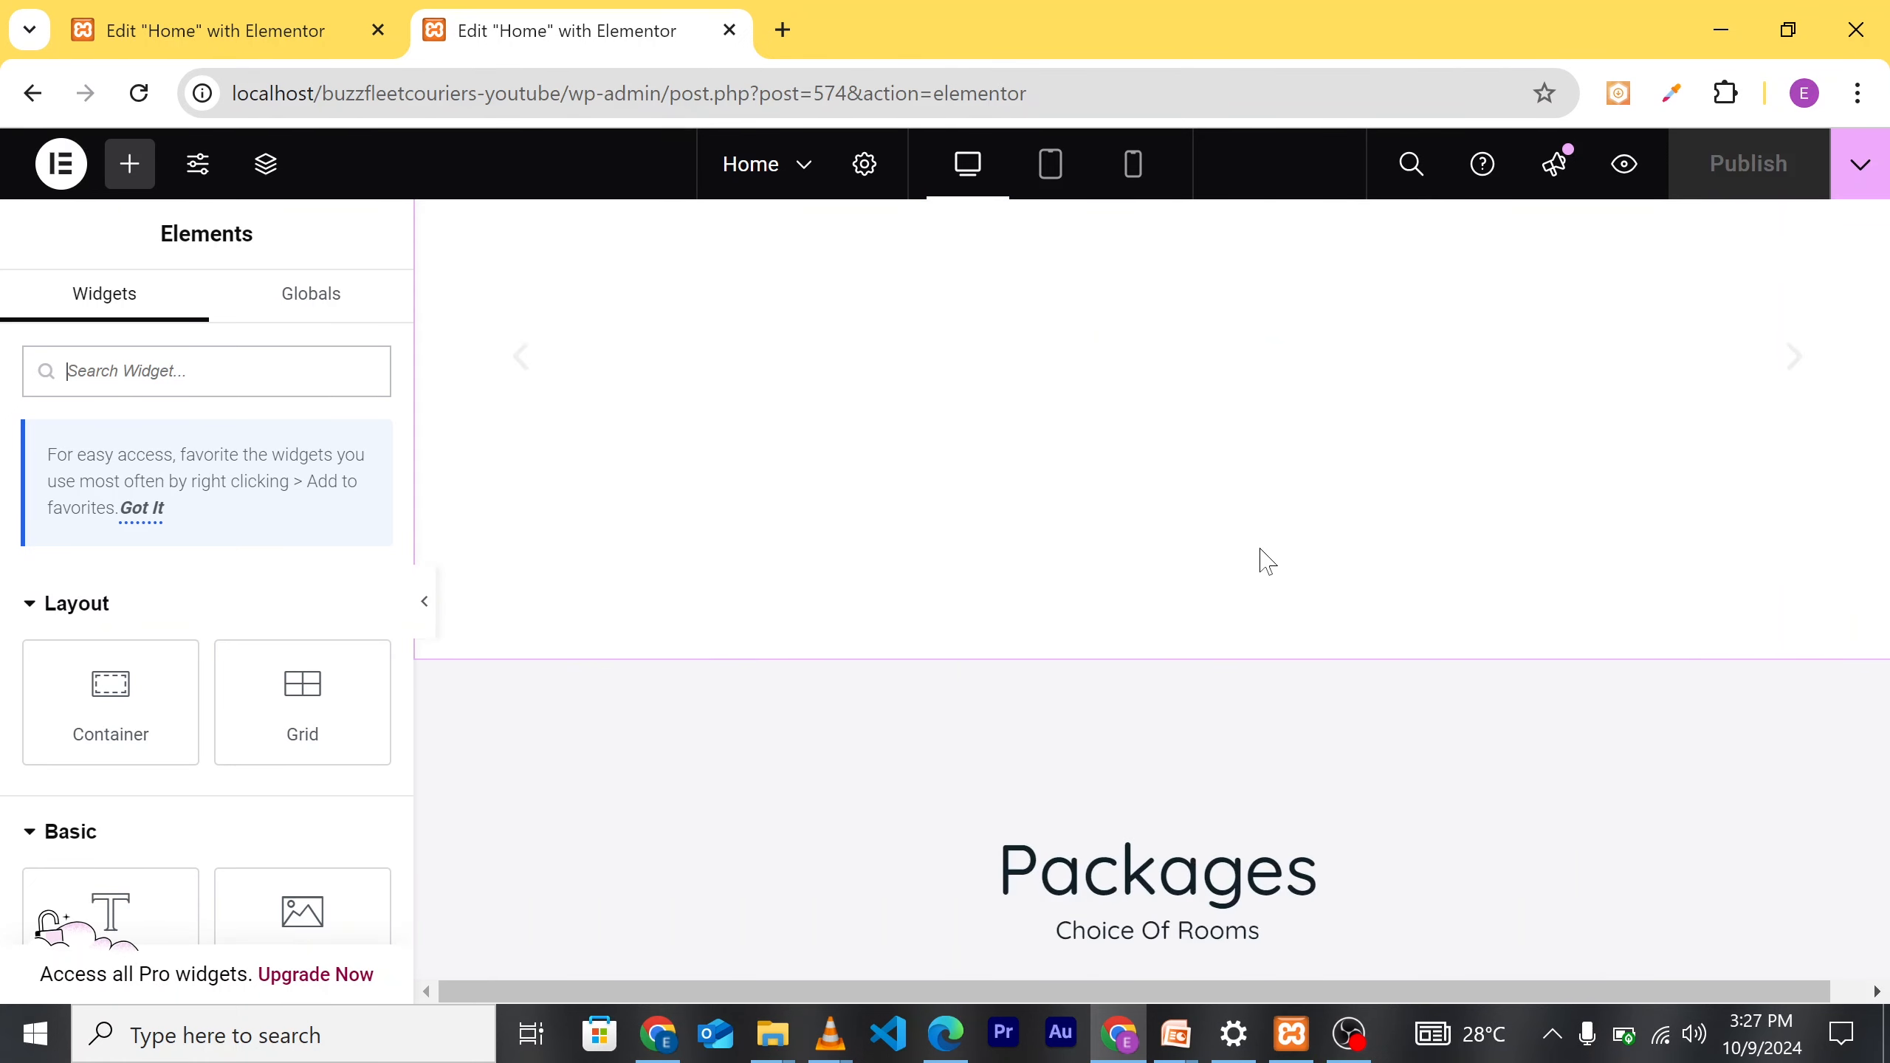
scroll(1362, 538, down, 4)
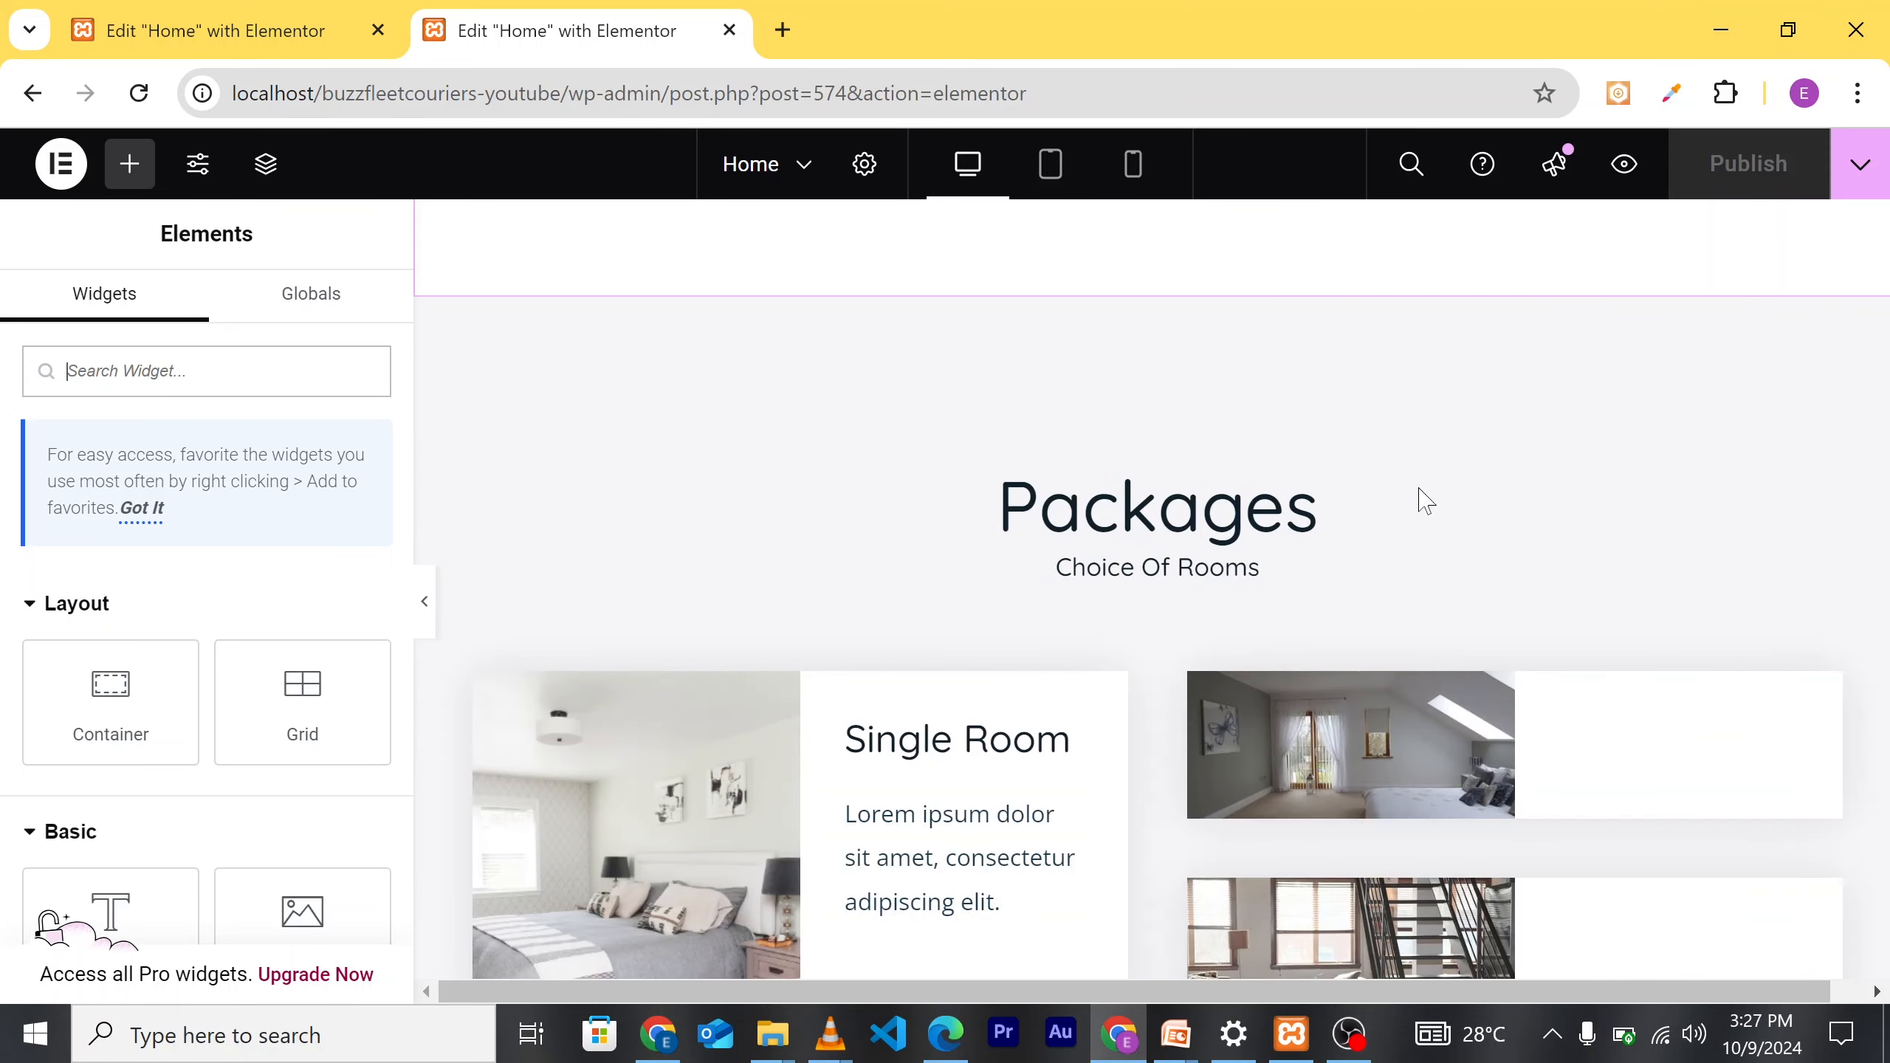
scroll(1345, 494, up, 3)
scroll(1286, 447, up, 3)
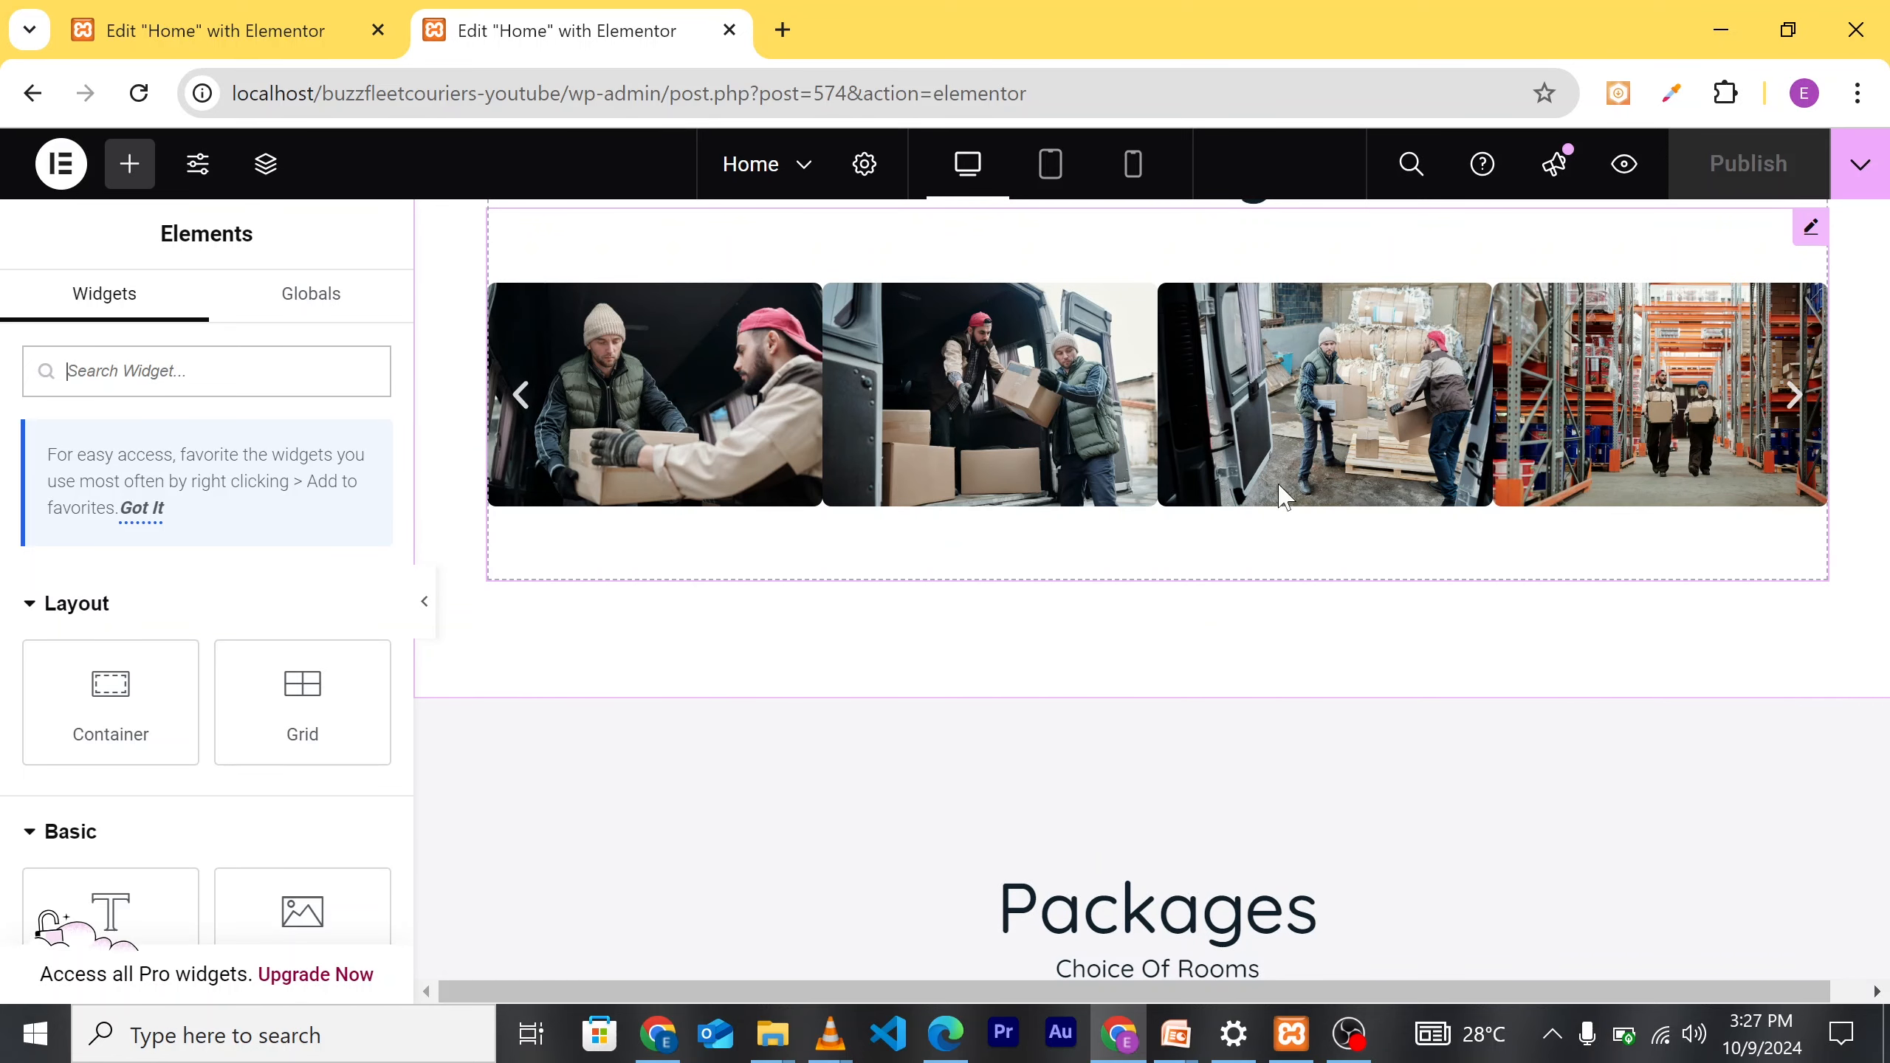
scroll(1286, 540, down, 2)
scroll(1287, 544, up, 2)
scroll(1277, 639, down, 3)
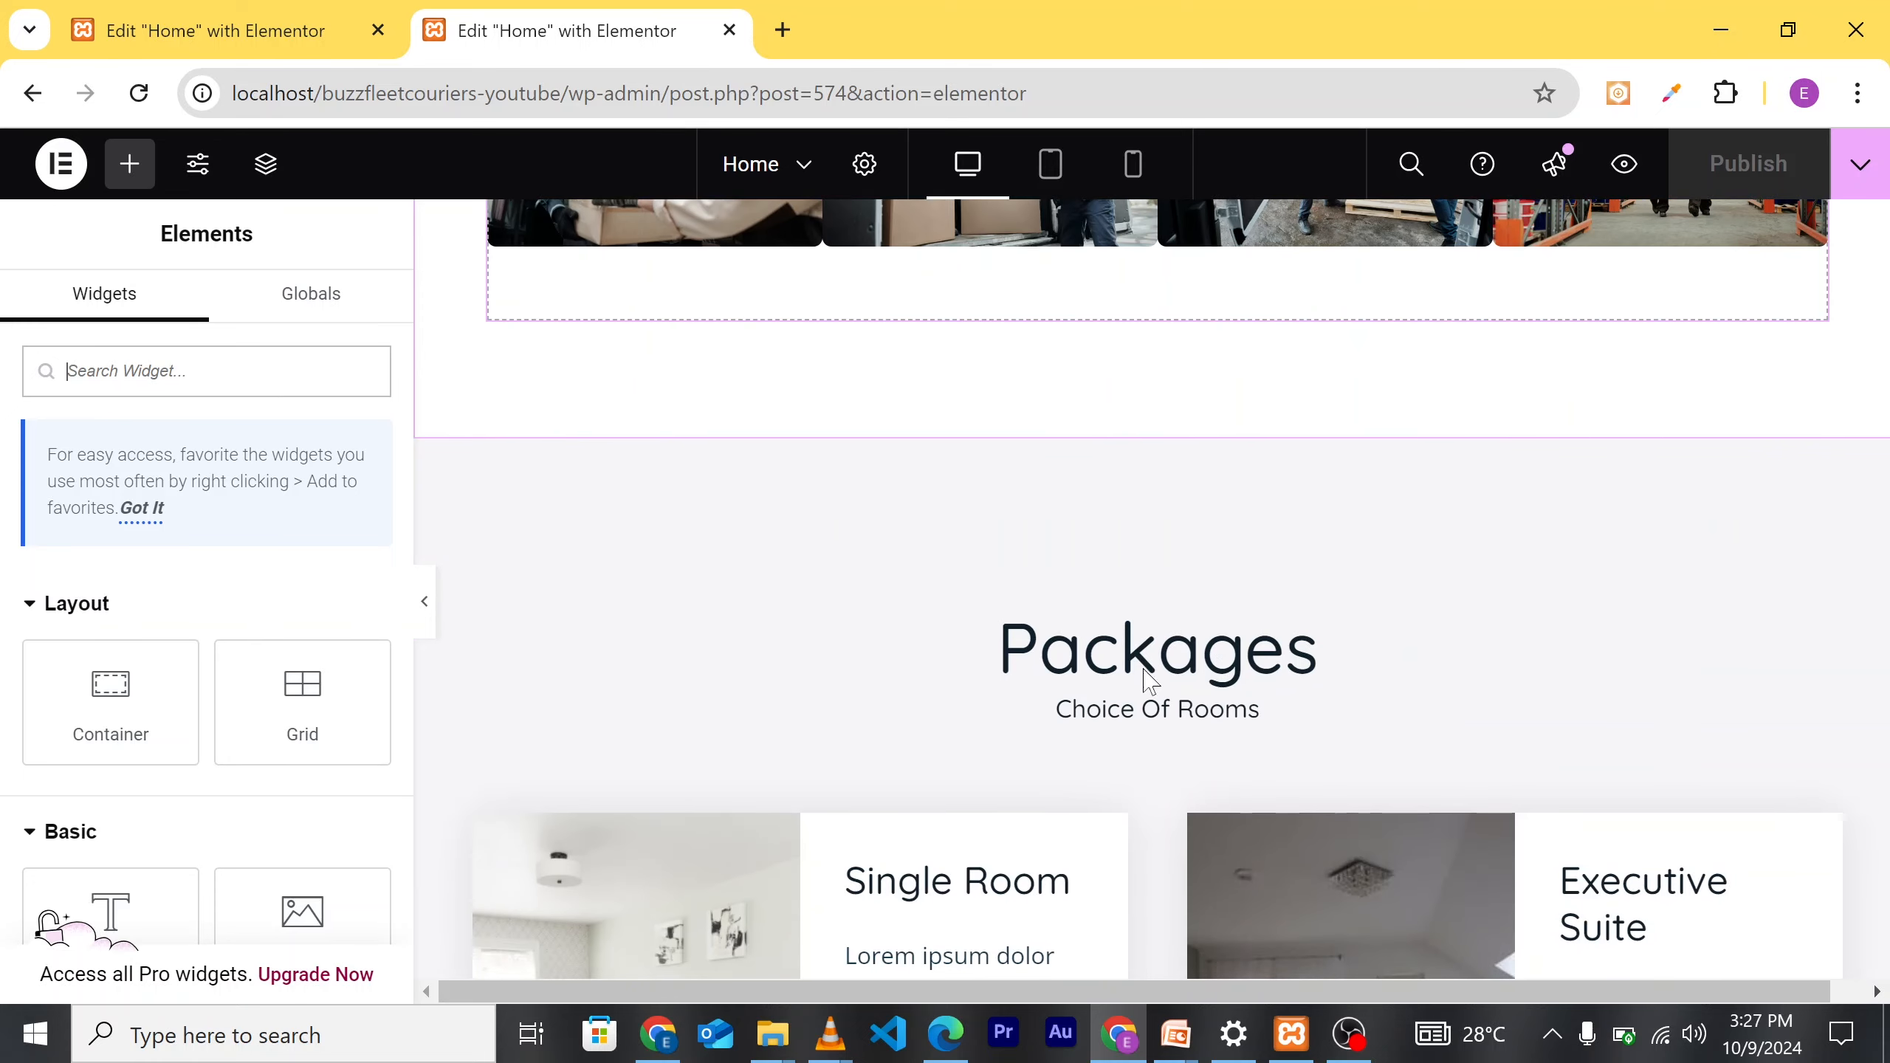
scroll(1138, 652, down, 2)
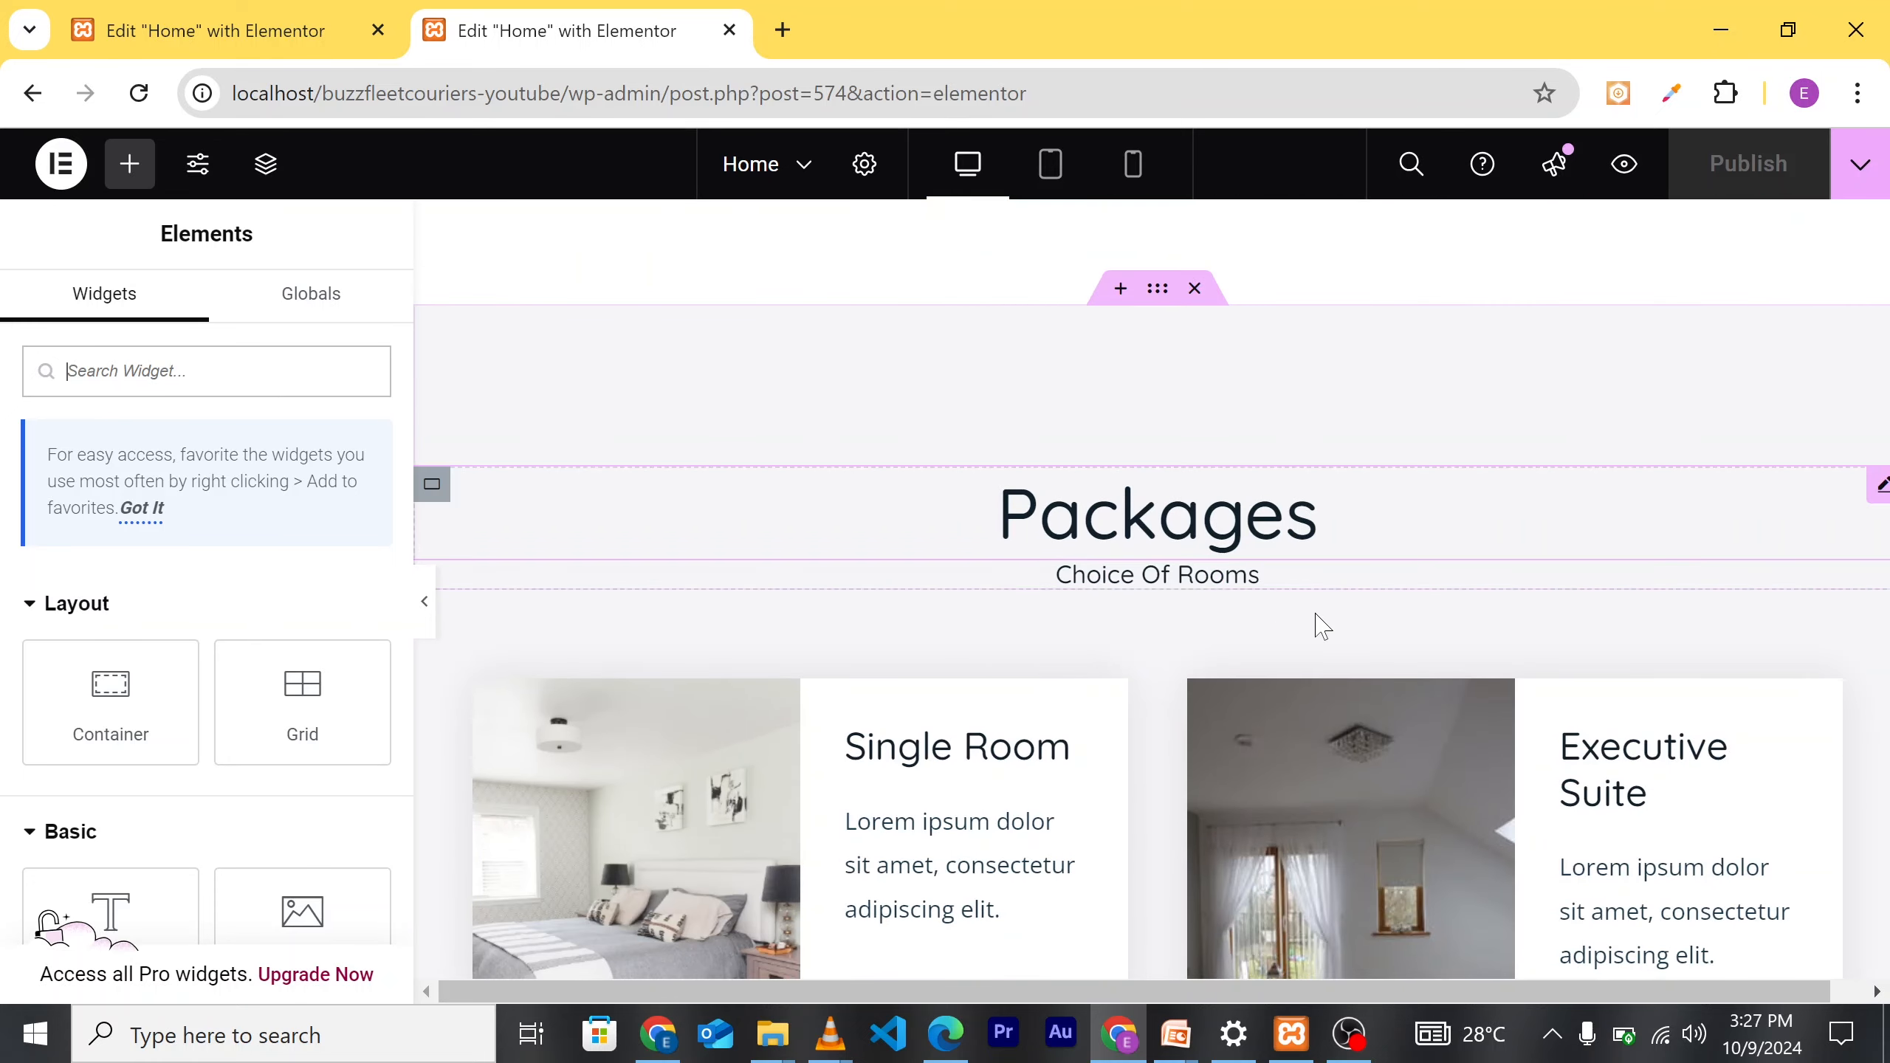
scroll(1316, 625, up, 2)
scroll(1429, 641, down, 3)
scroll(1284, 668, up, 4)
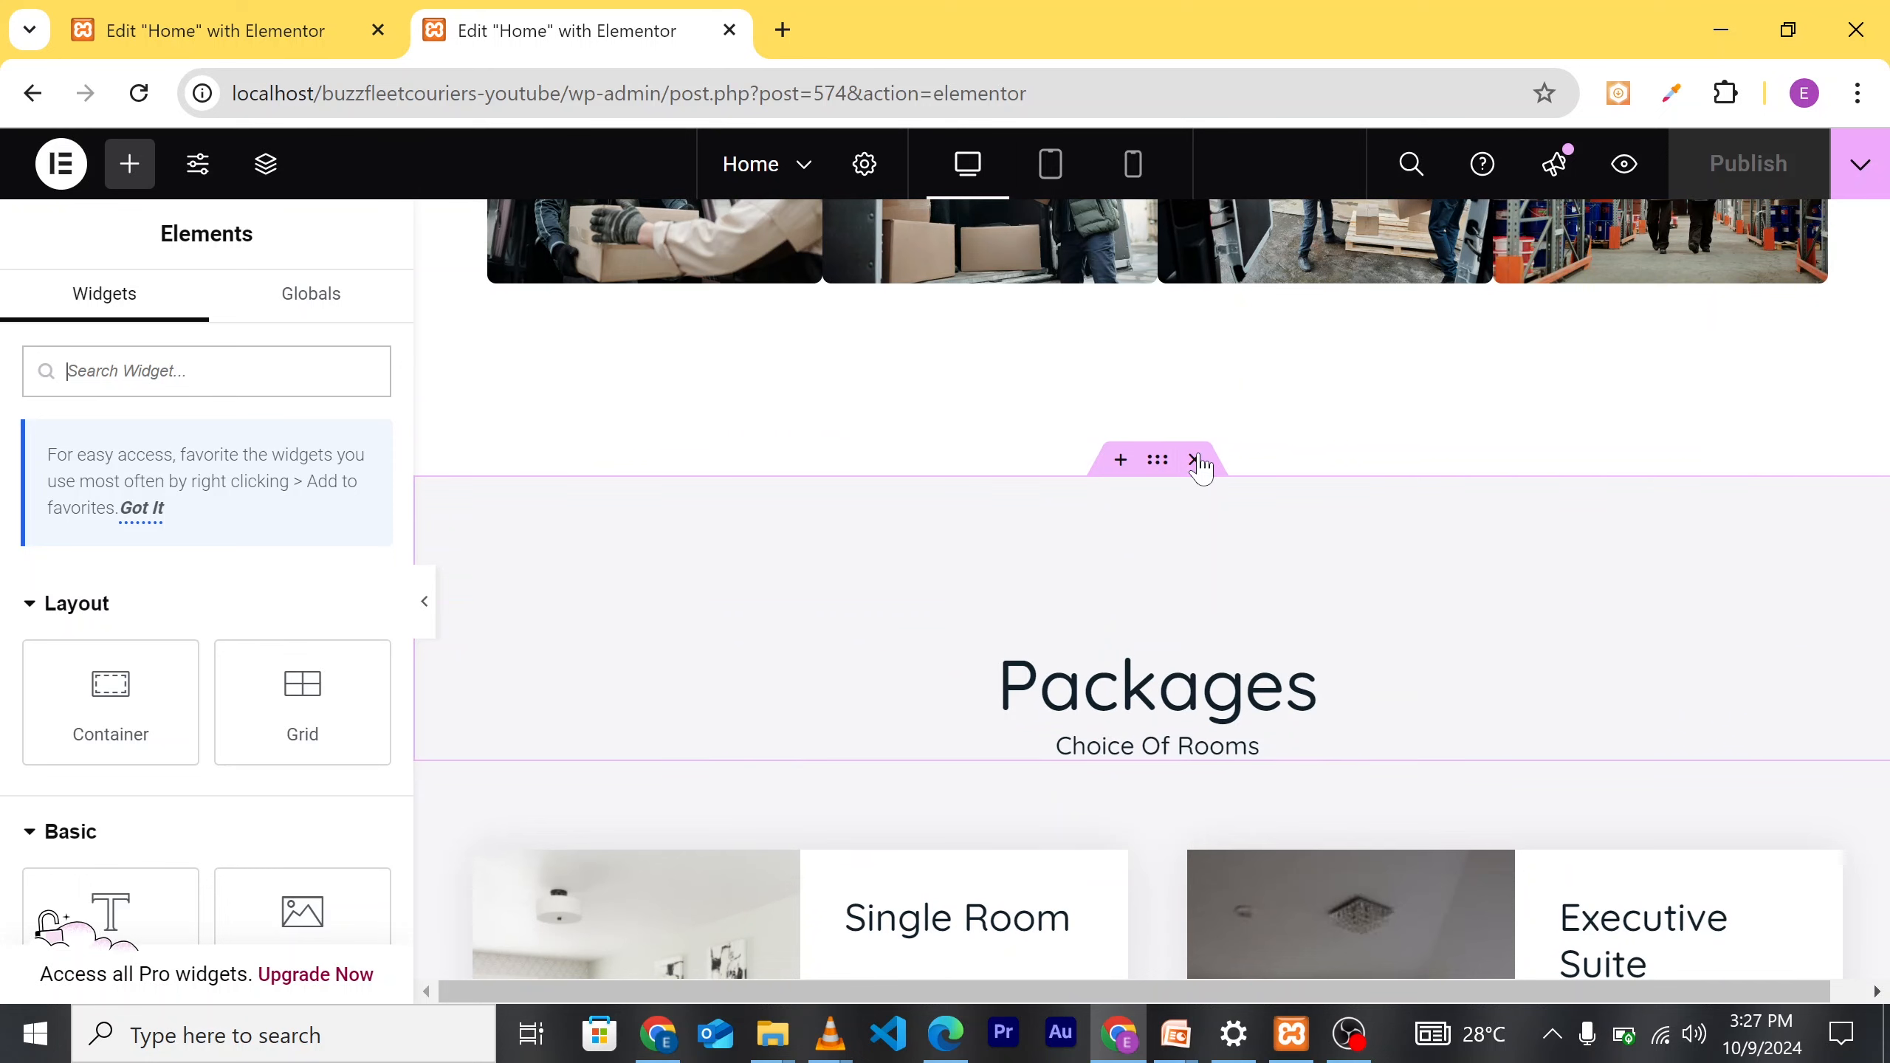
scroll(1191, 474, up, 1)
scroll(1198, 582, up, 15)
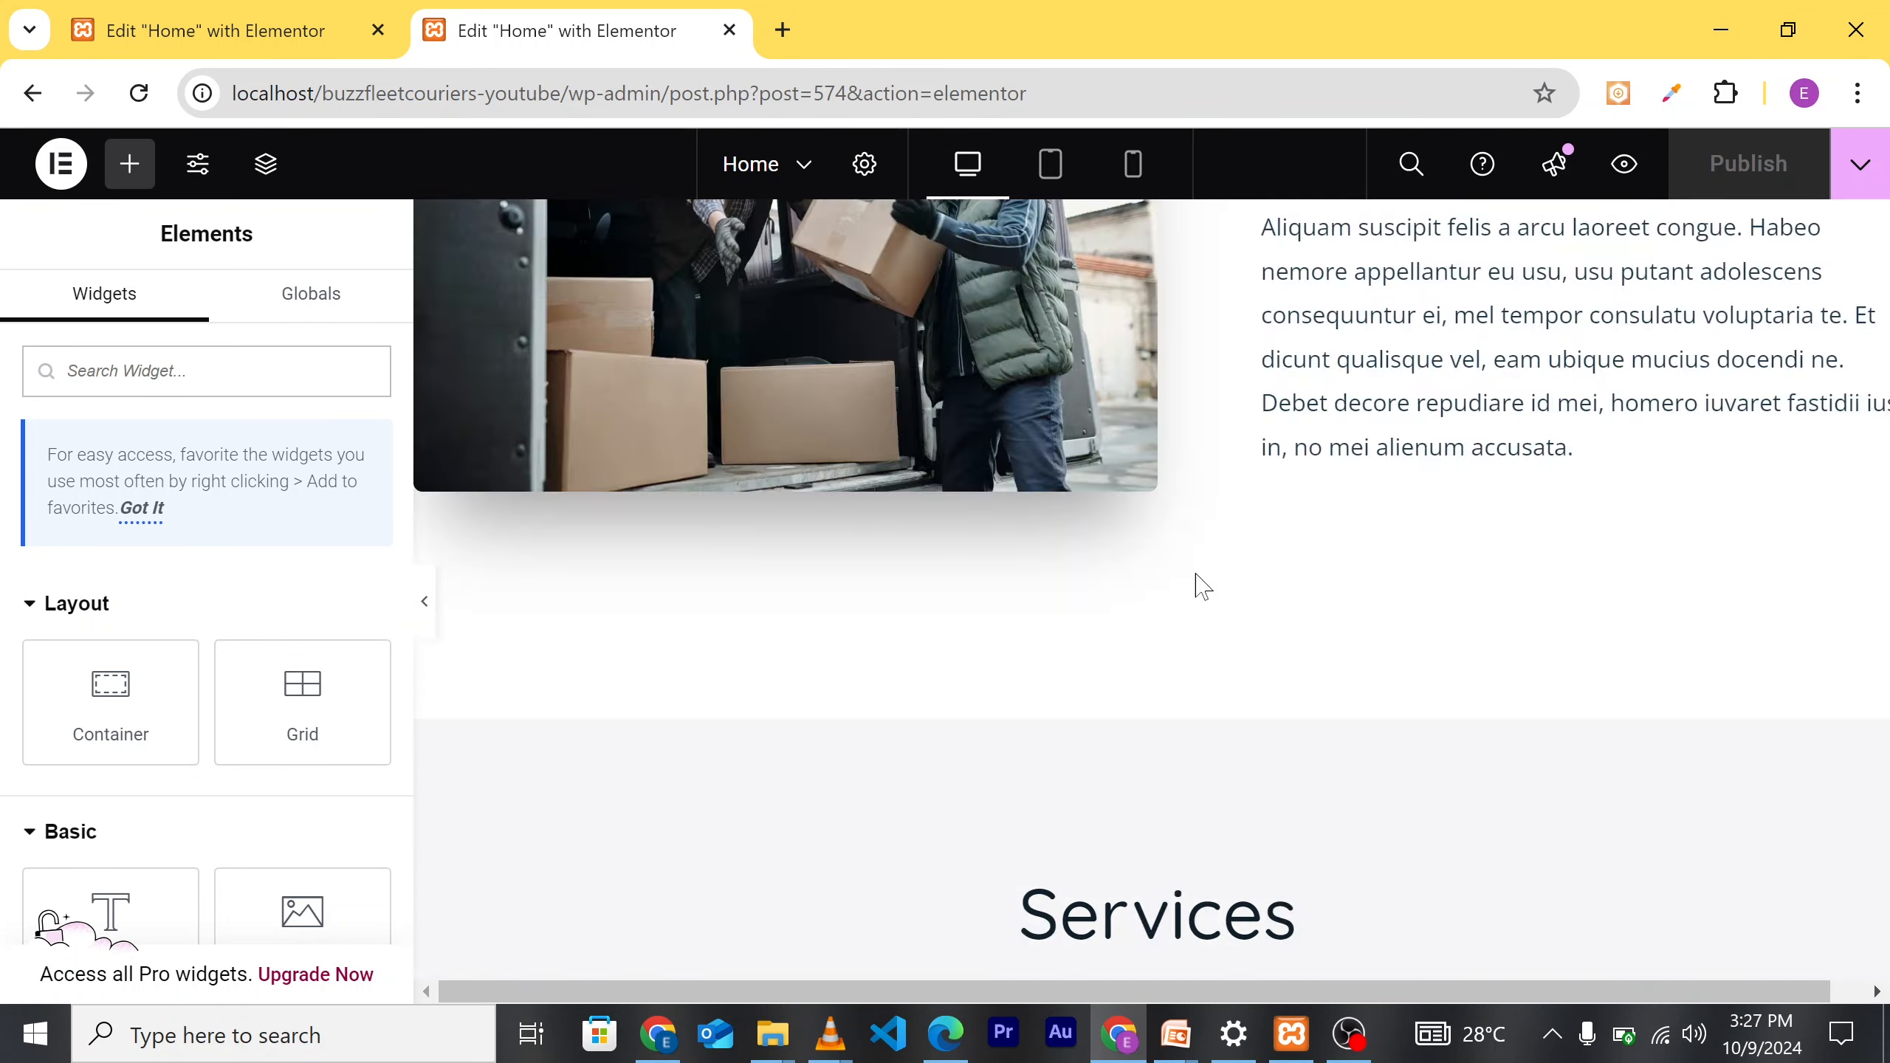
scroll(1203, 793, down, 4)
scroll(1202, 793, down, 10)
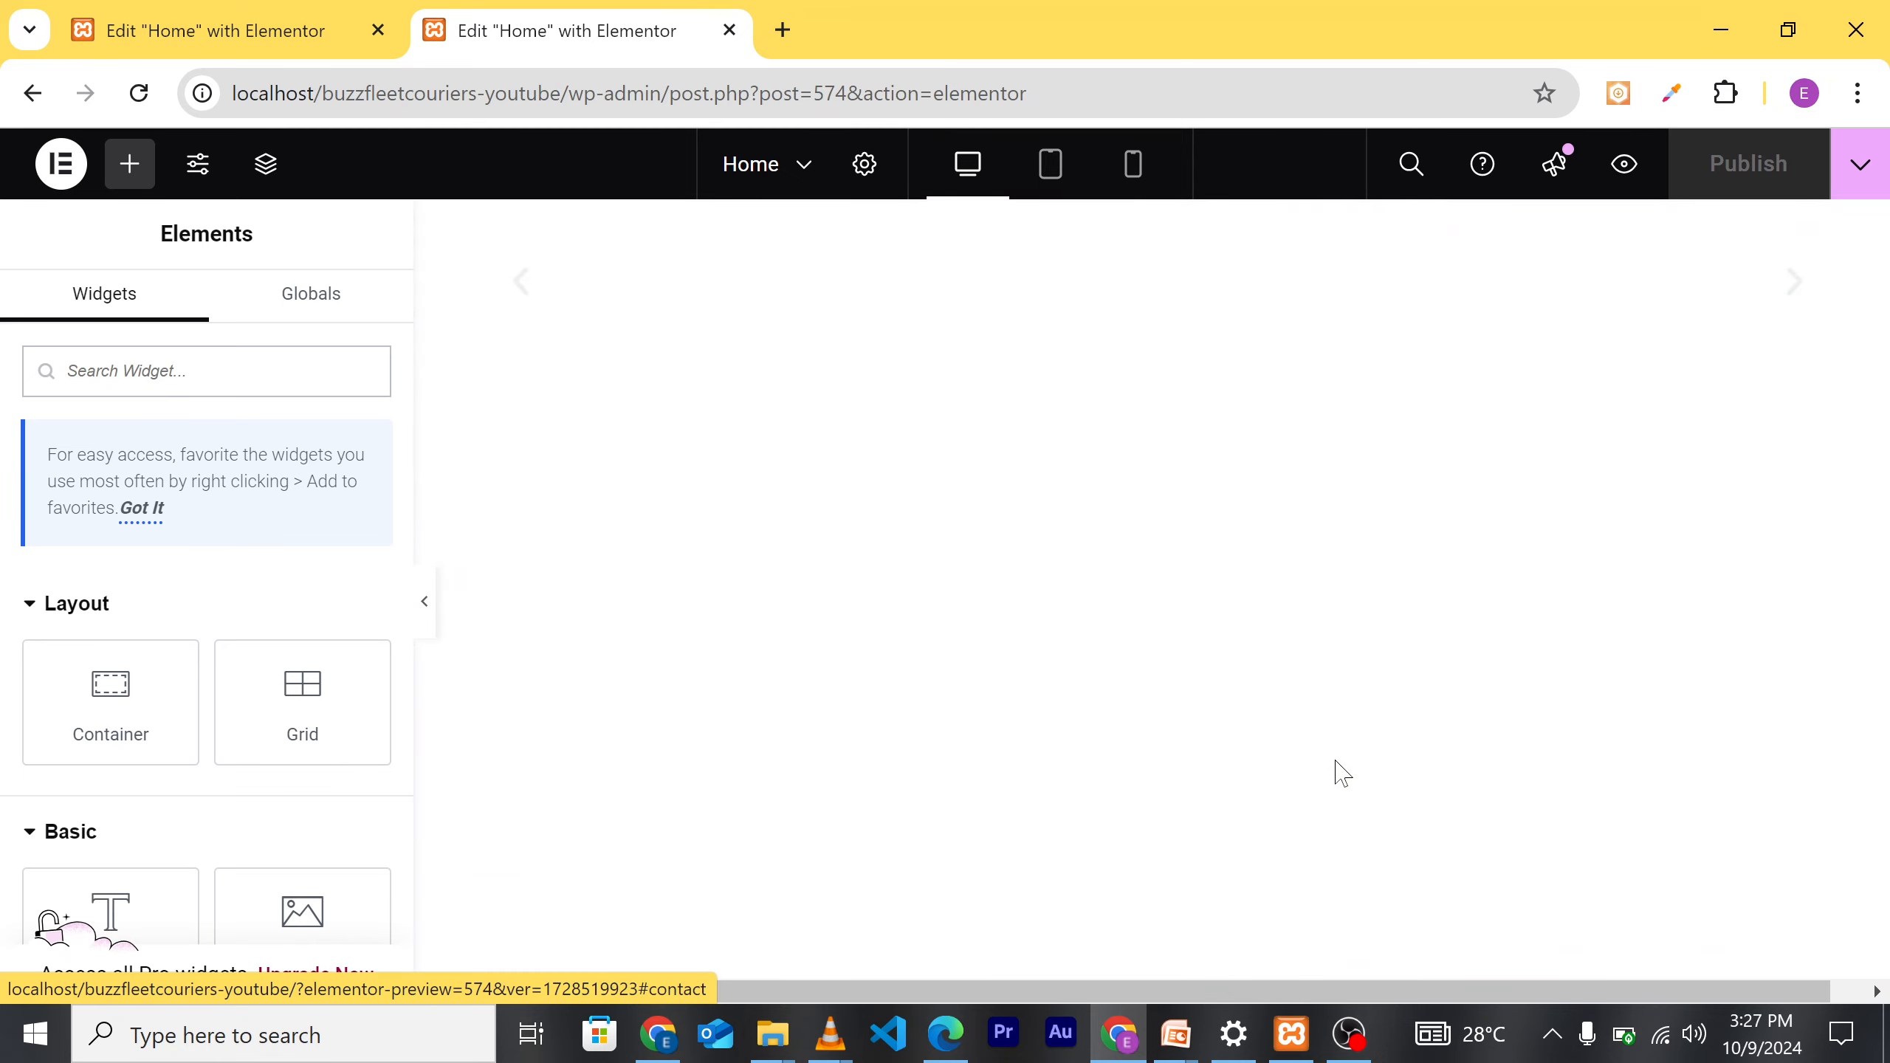
scroll(1323, 743, up, 1)
scroll(1293, 655, down, 6)
scroll(1294, 655, up, 2)
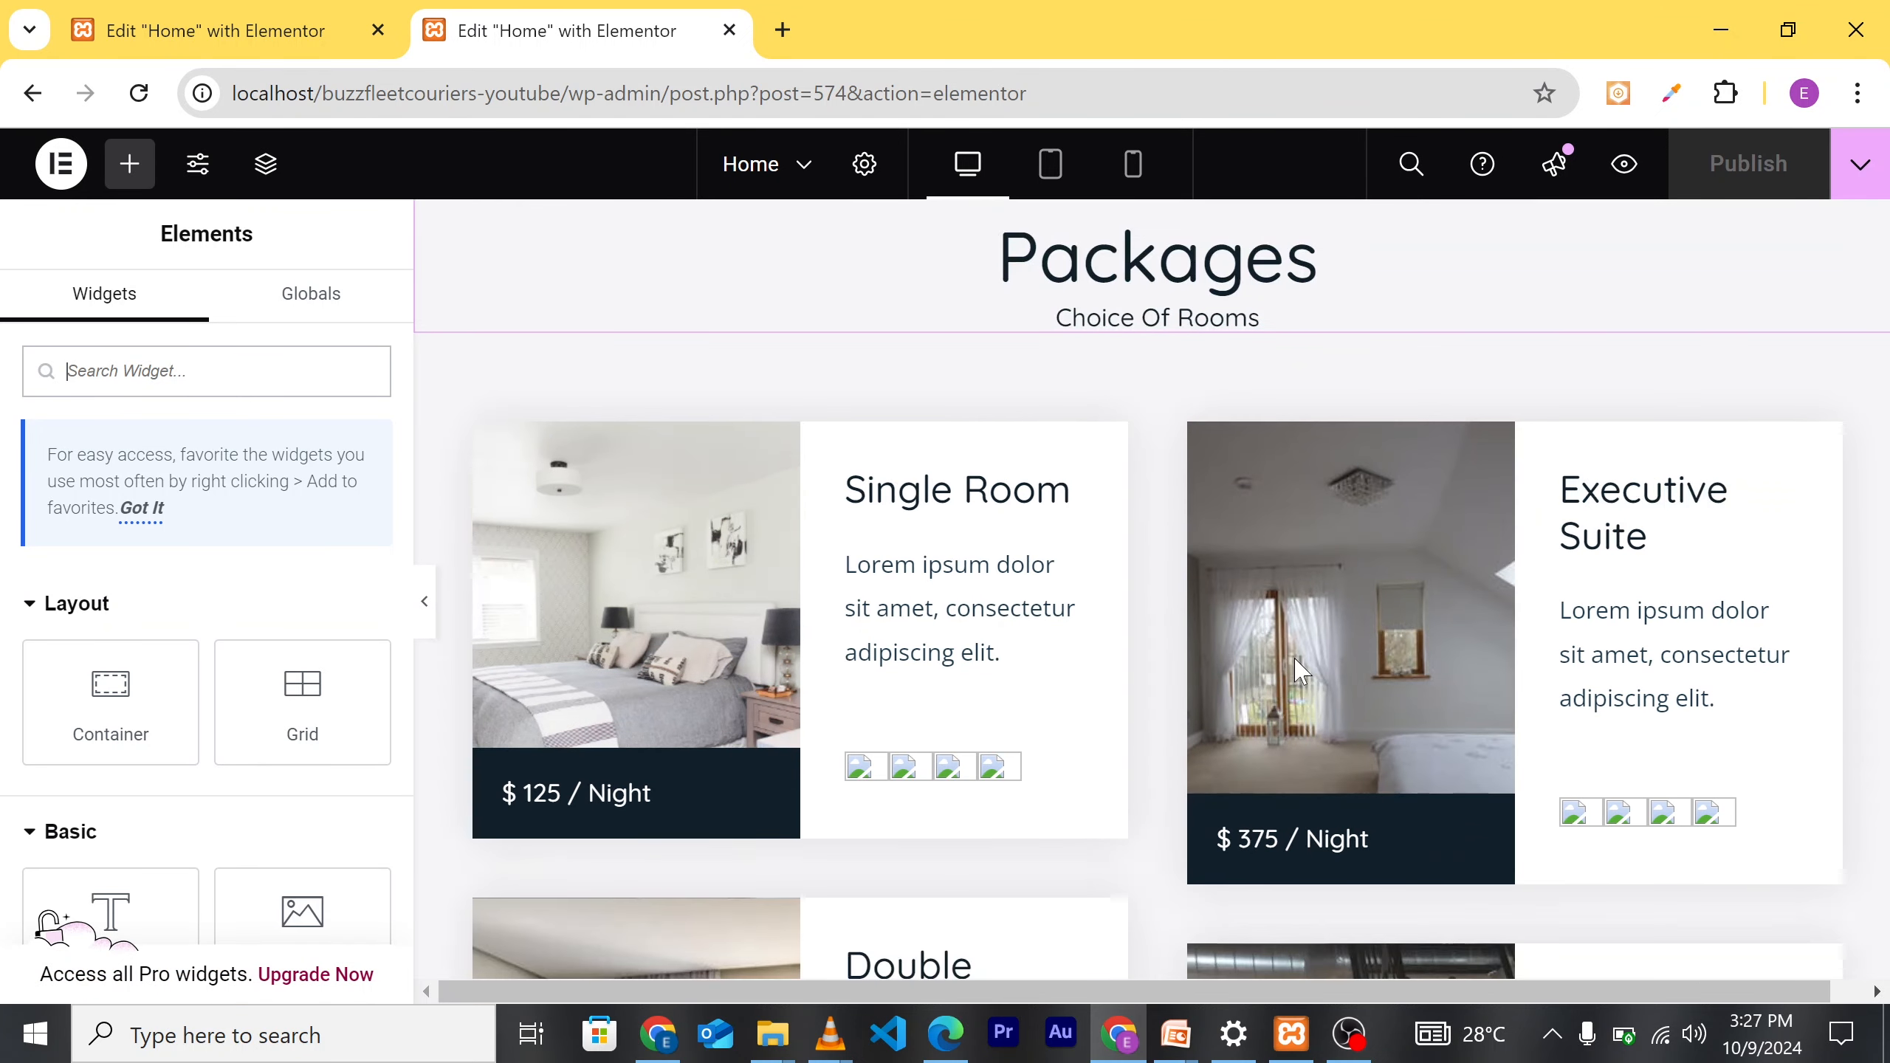
scroll(1207, 499, up, 1)
scroll(1245, 443, up, 1)
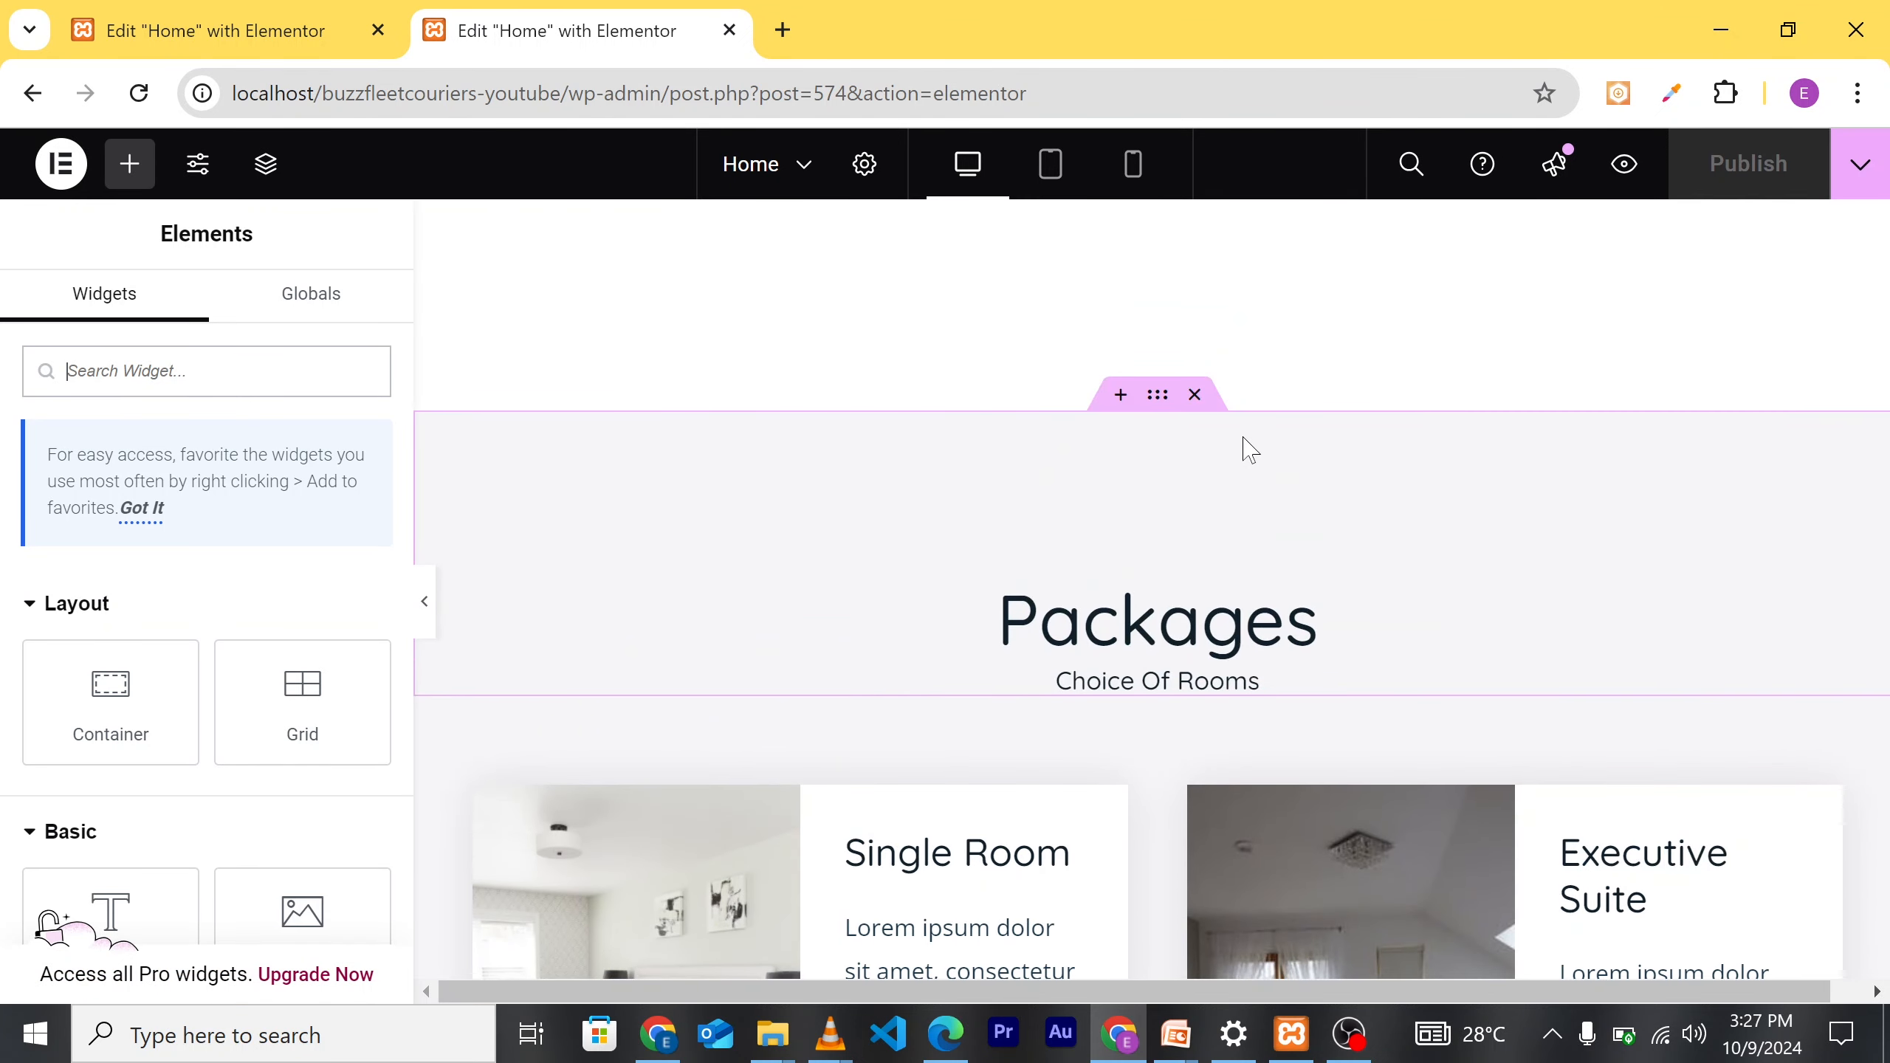
click(1194, 395)
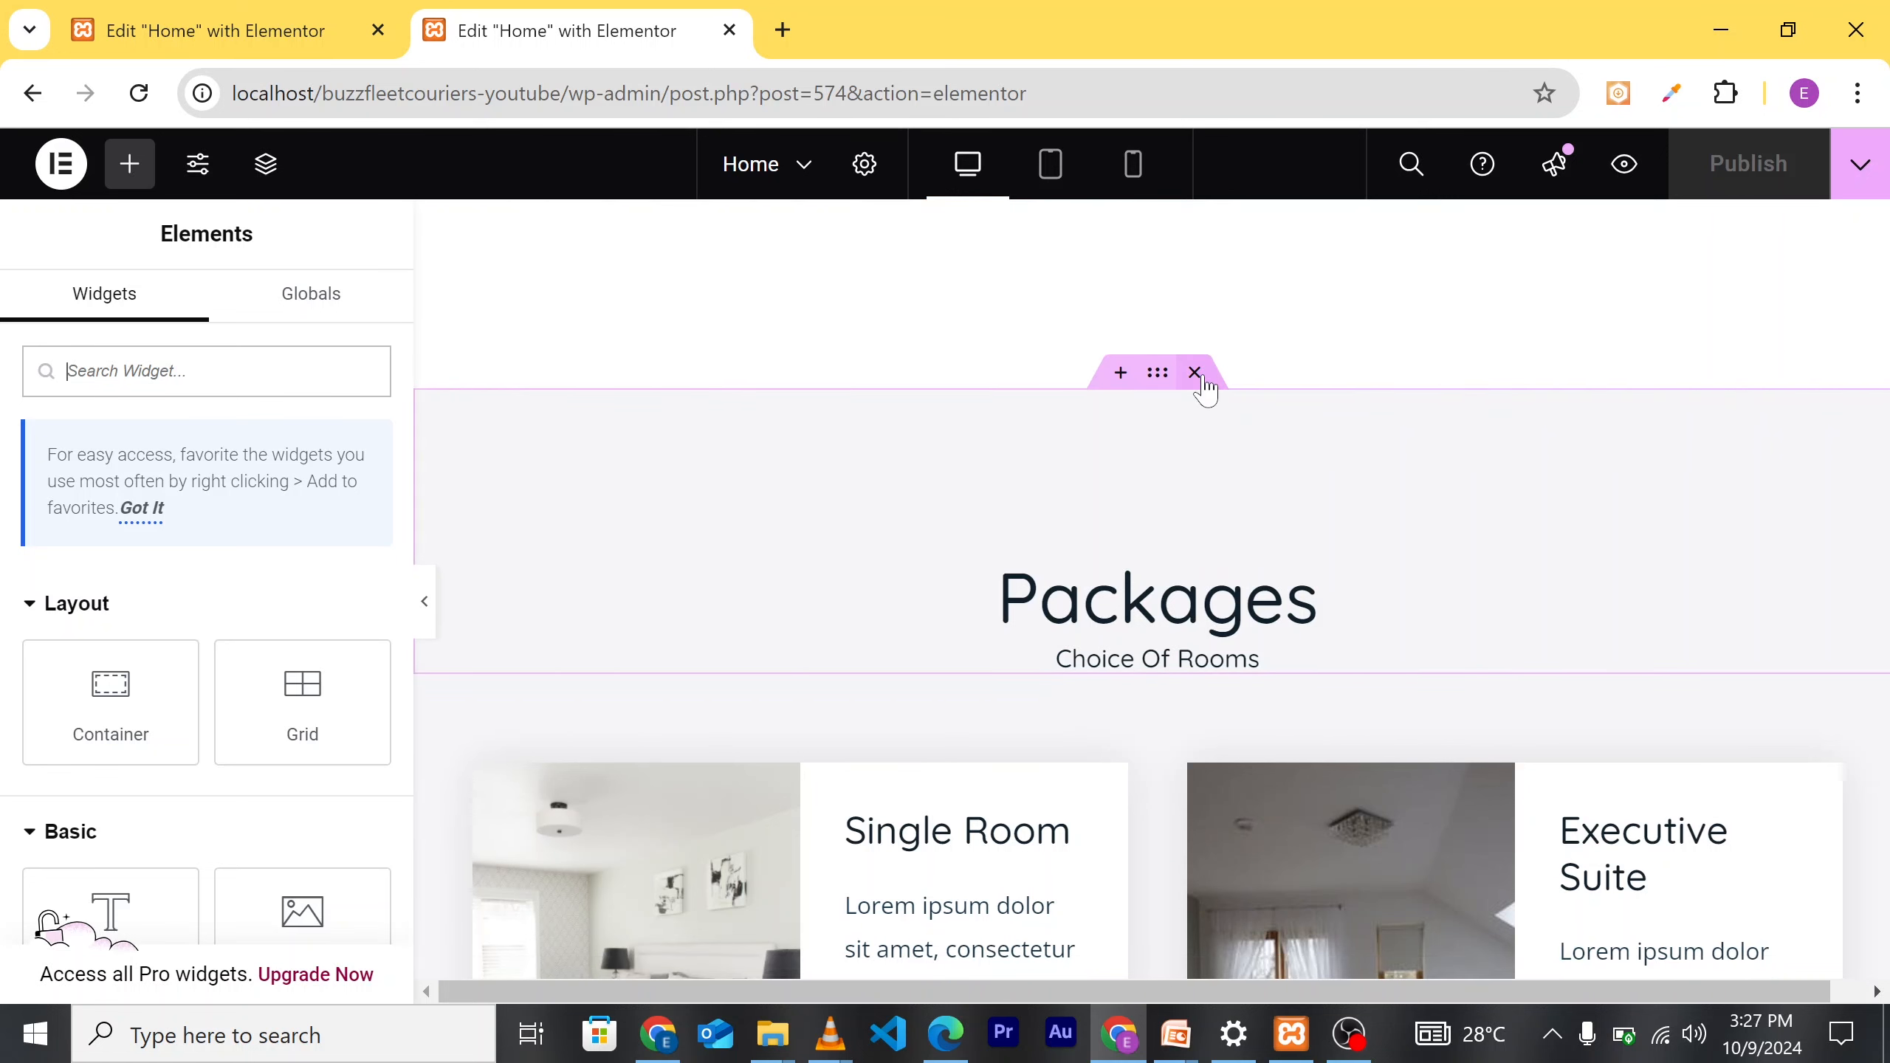
Step: Delete the Packages heading container
click(1197, 373)
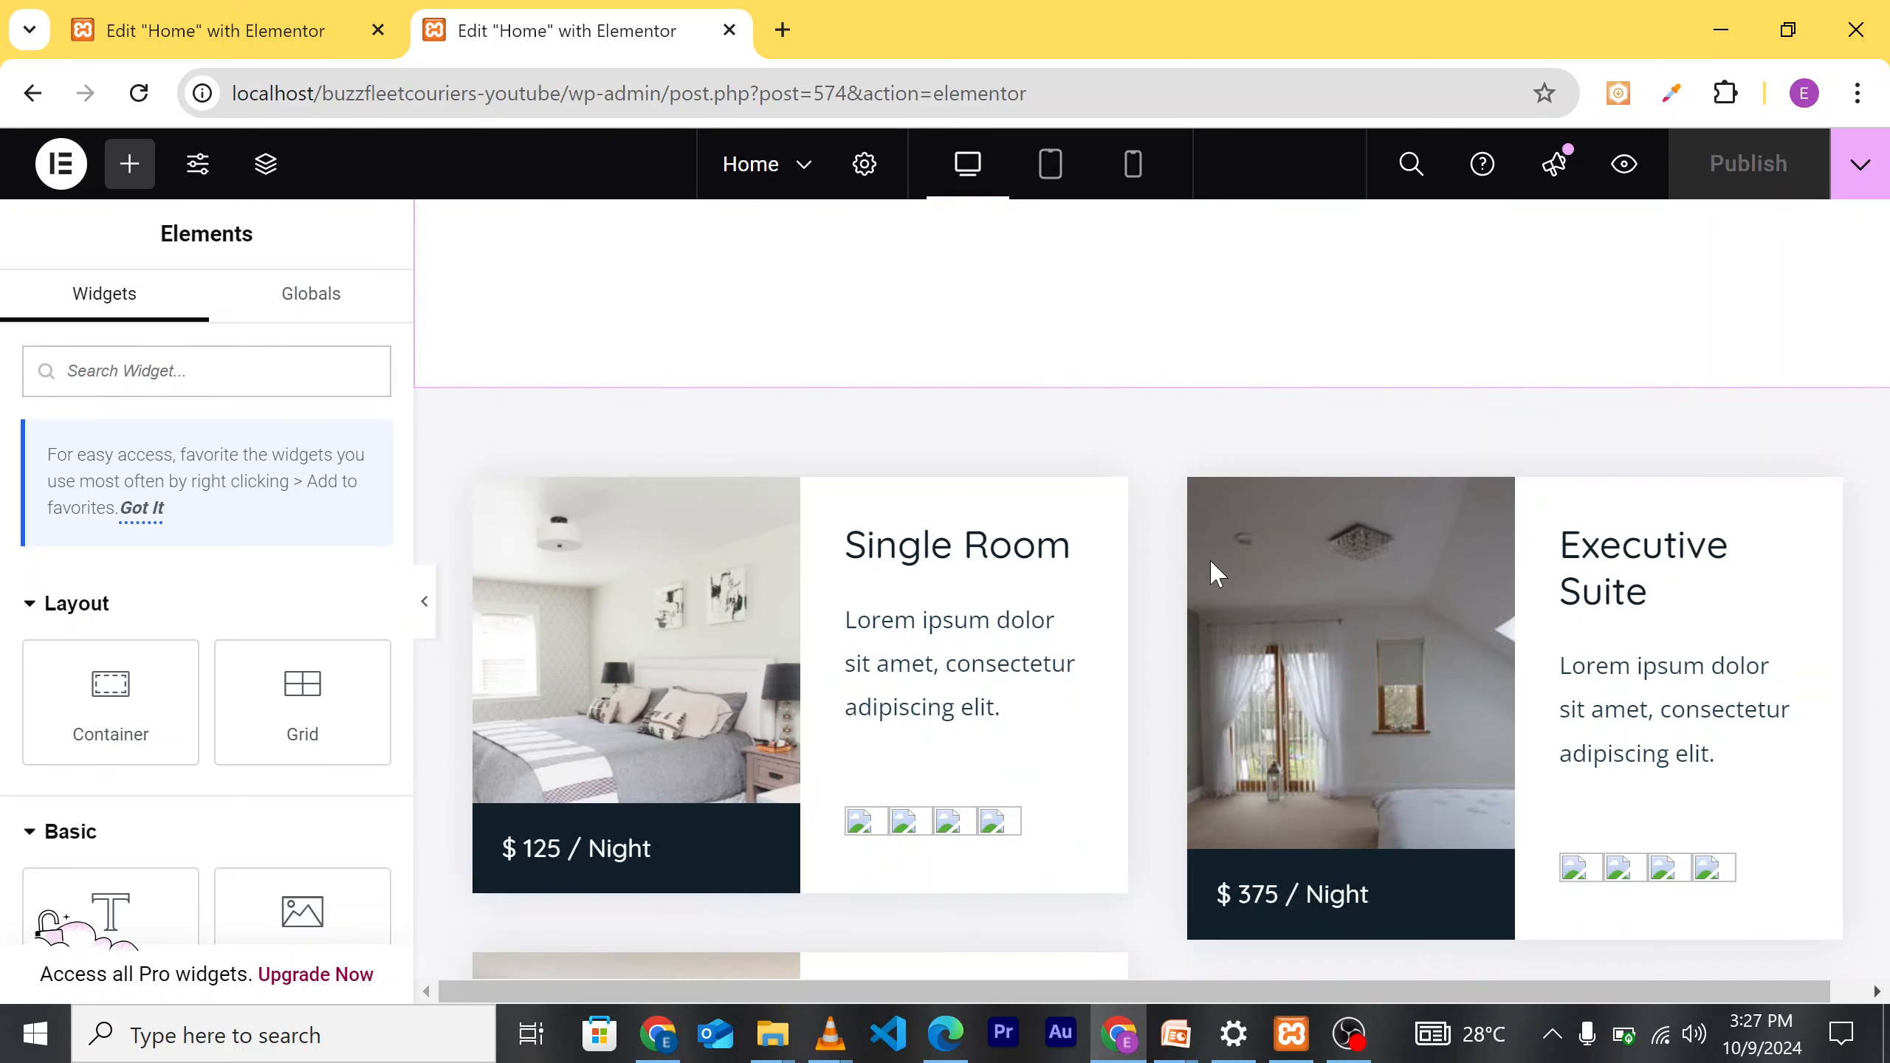
scroll(1215, 581, down, 5)
scroll(1217, 612, up, 5)
scroll(1231, 738, down, 3)
scroll(1144, 585, up, 3)
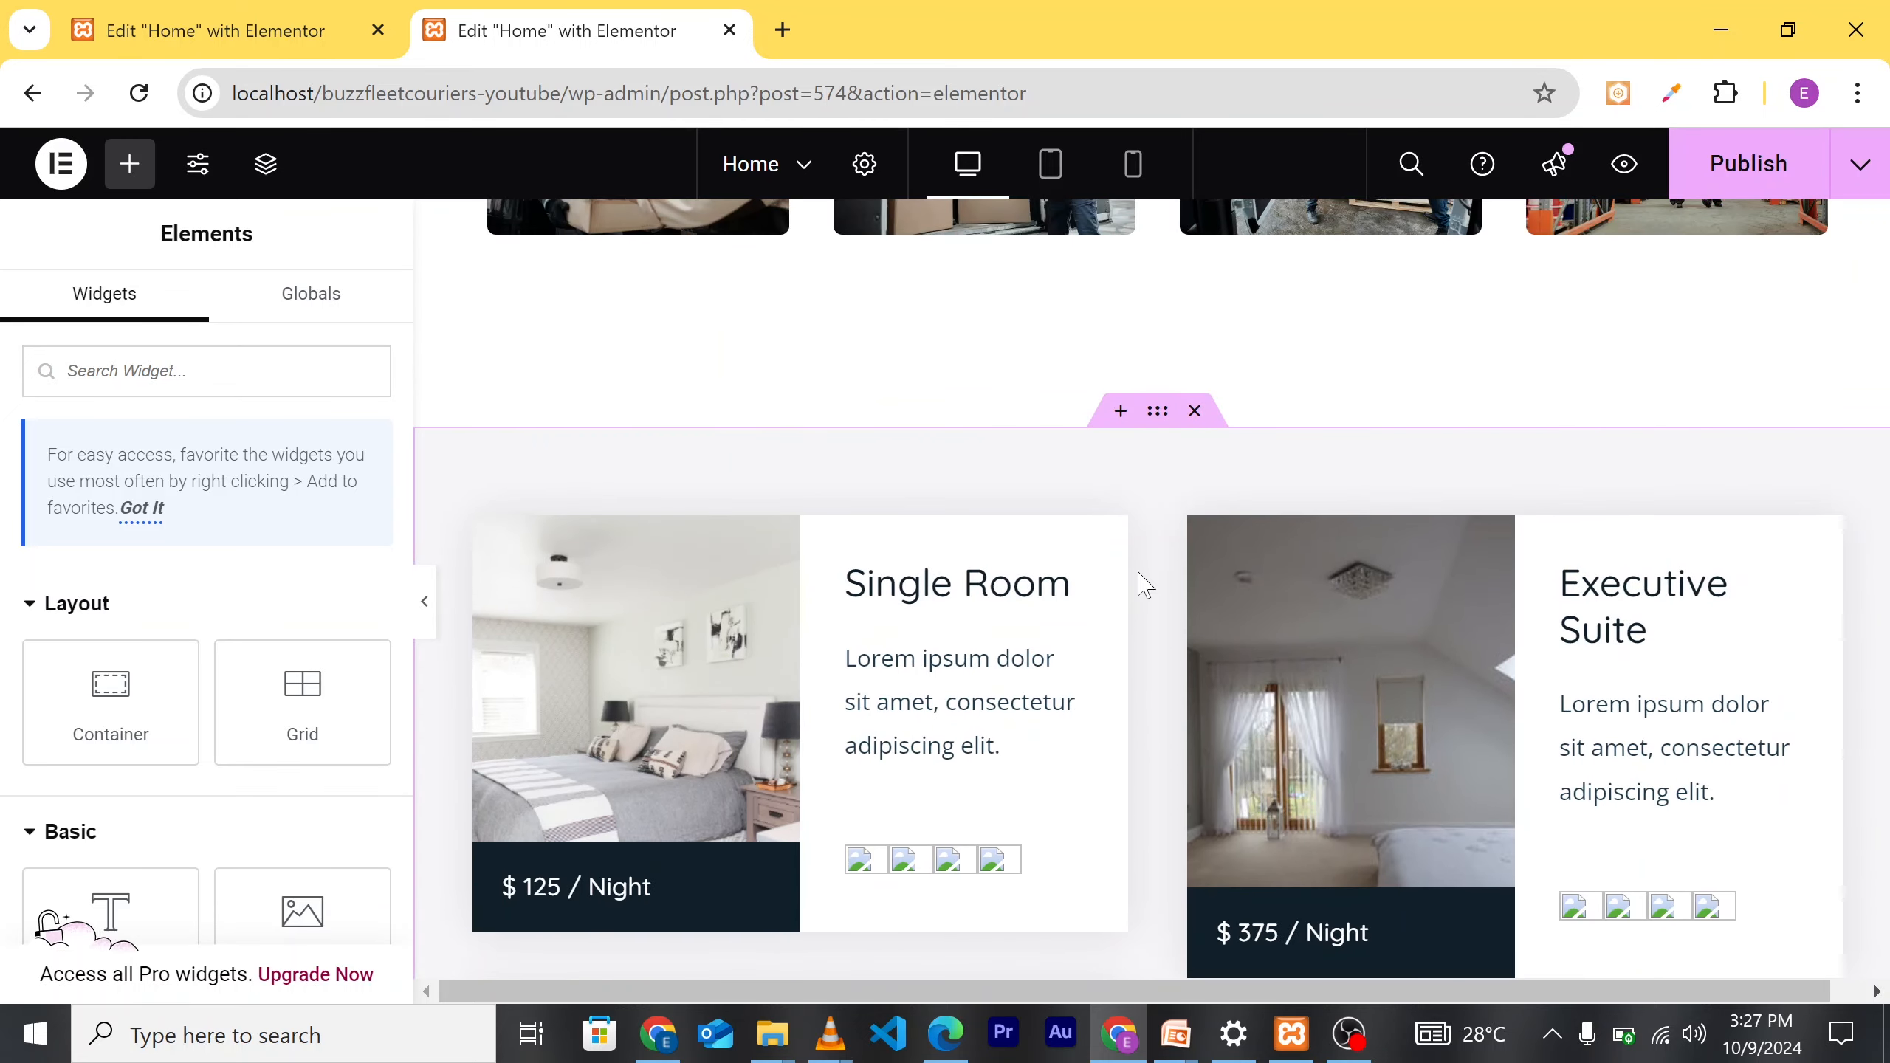
Step: Delete the room-cards container so the Gallery leads into Ask Your Queries
click(1195, 411)
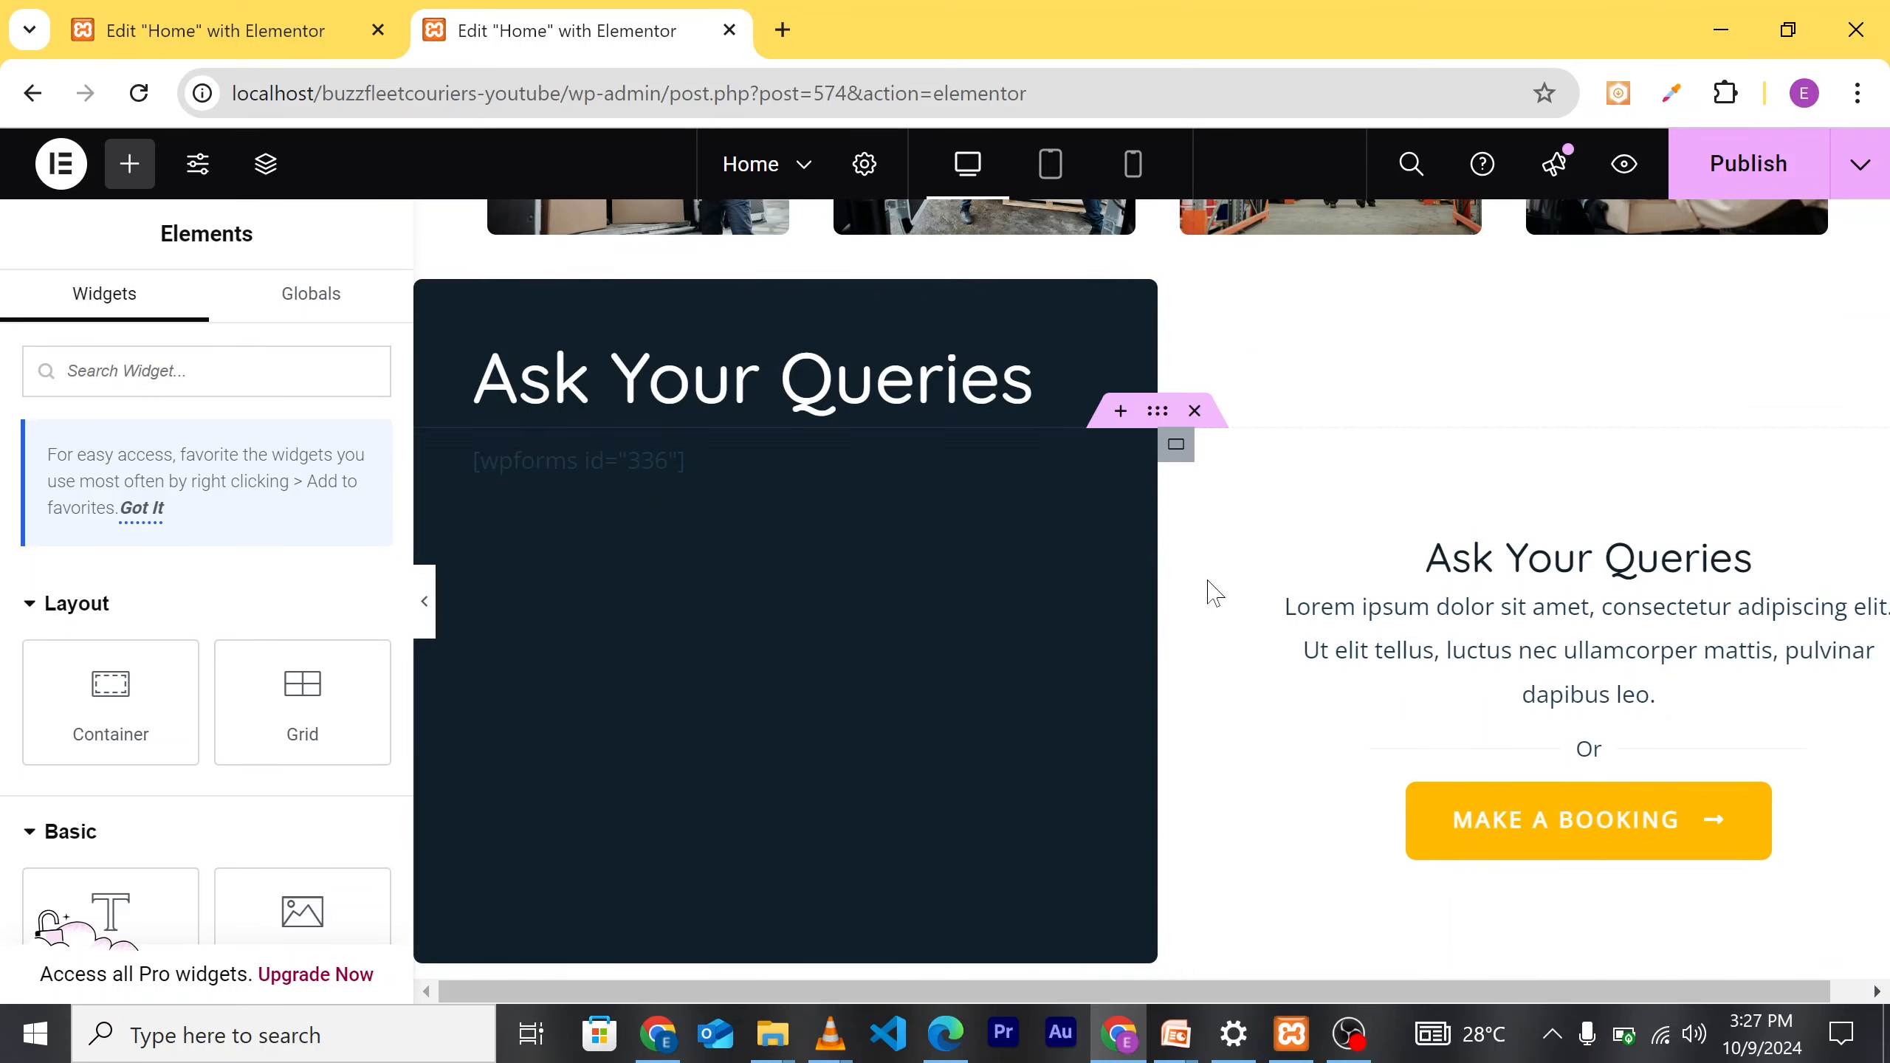
scroll(1211, 592, up, 5)
scroll(1261, 449, down, 3)
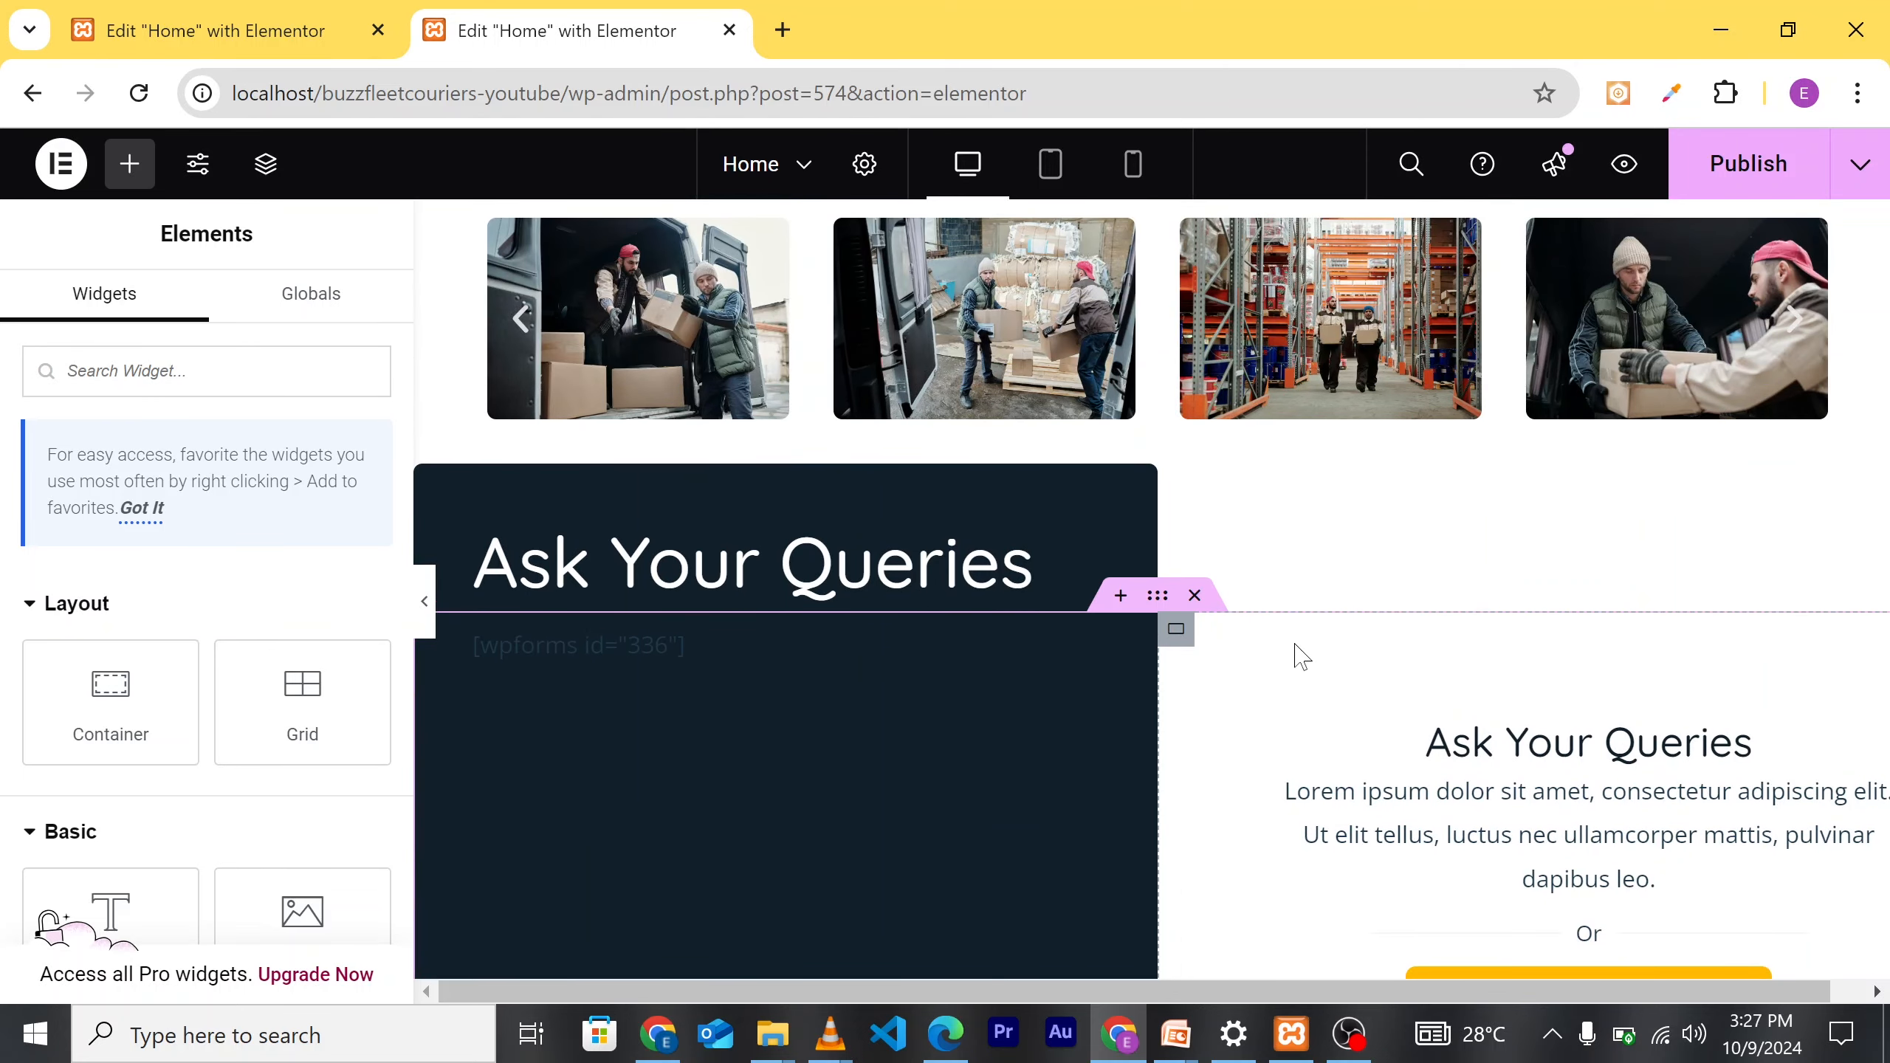
scroll(1317, 566, up, 2)
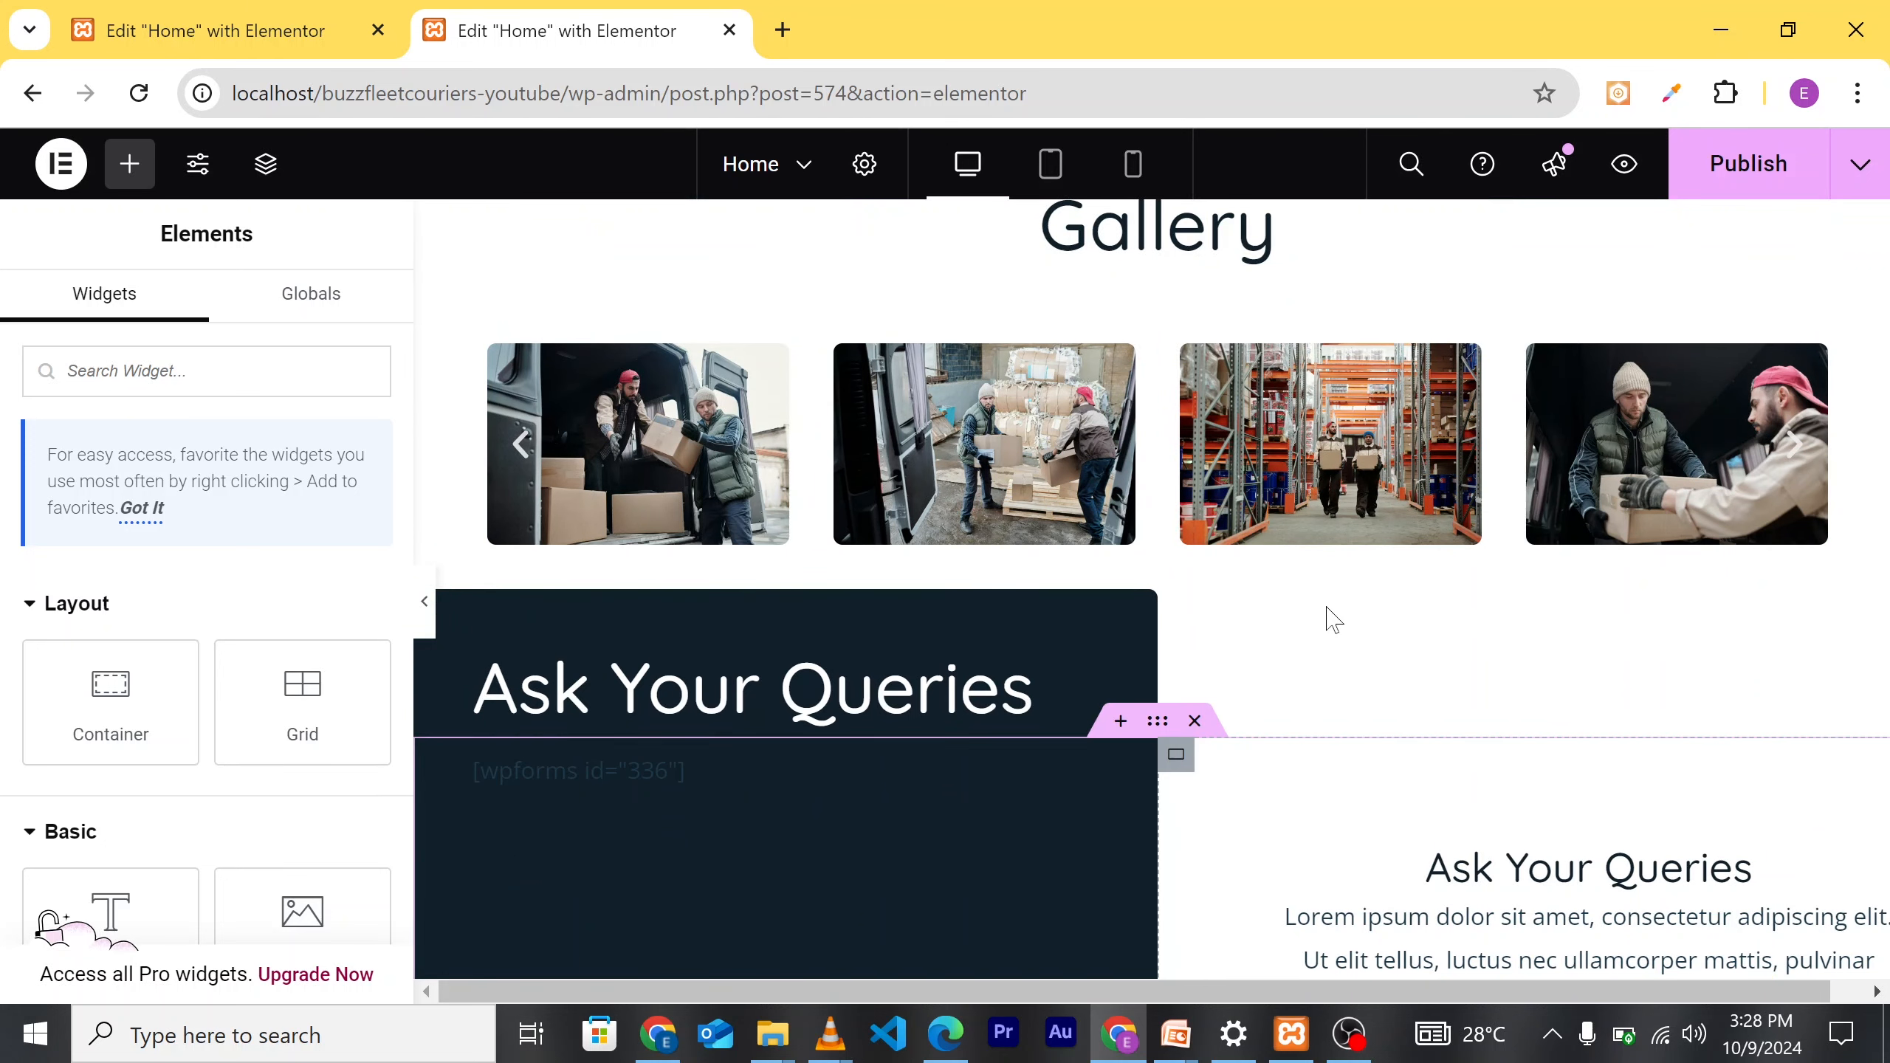
scroll(1219, 556, up, 4)
scroll(1288, 711, down, 5)
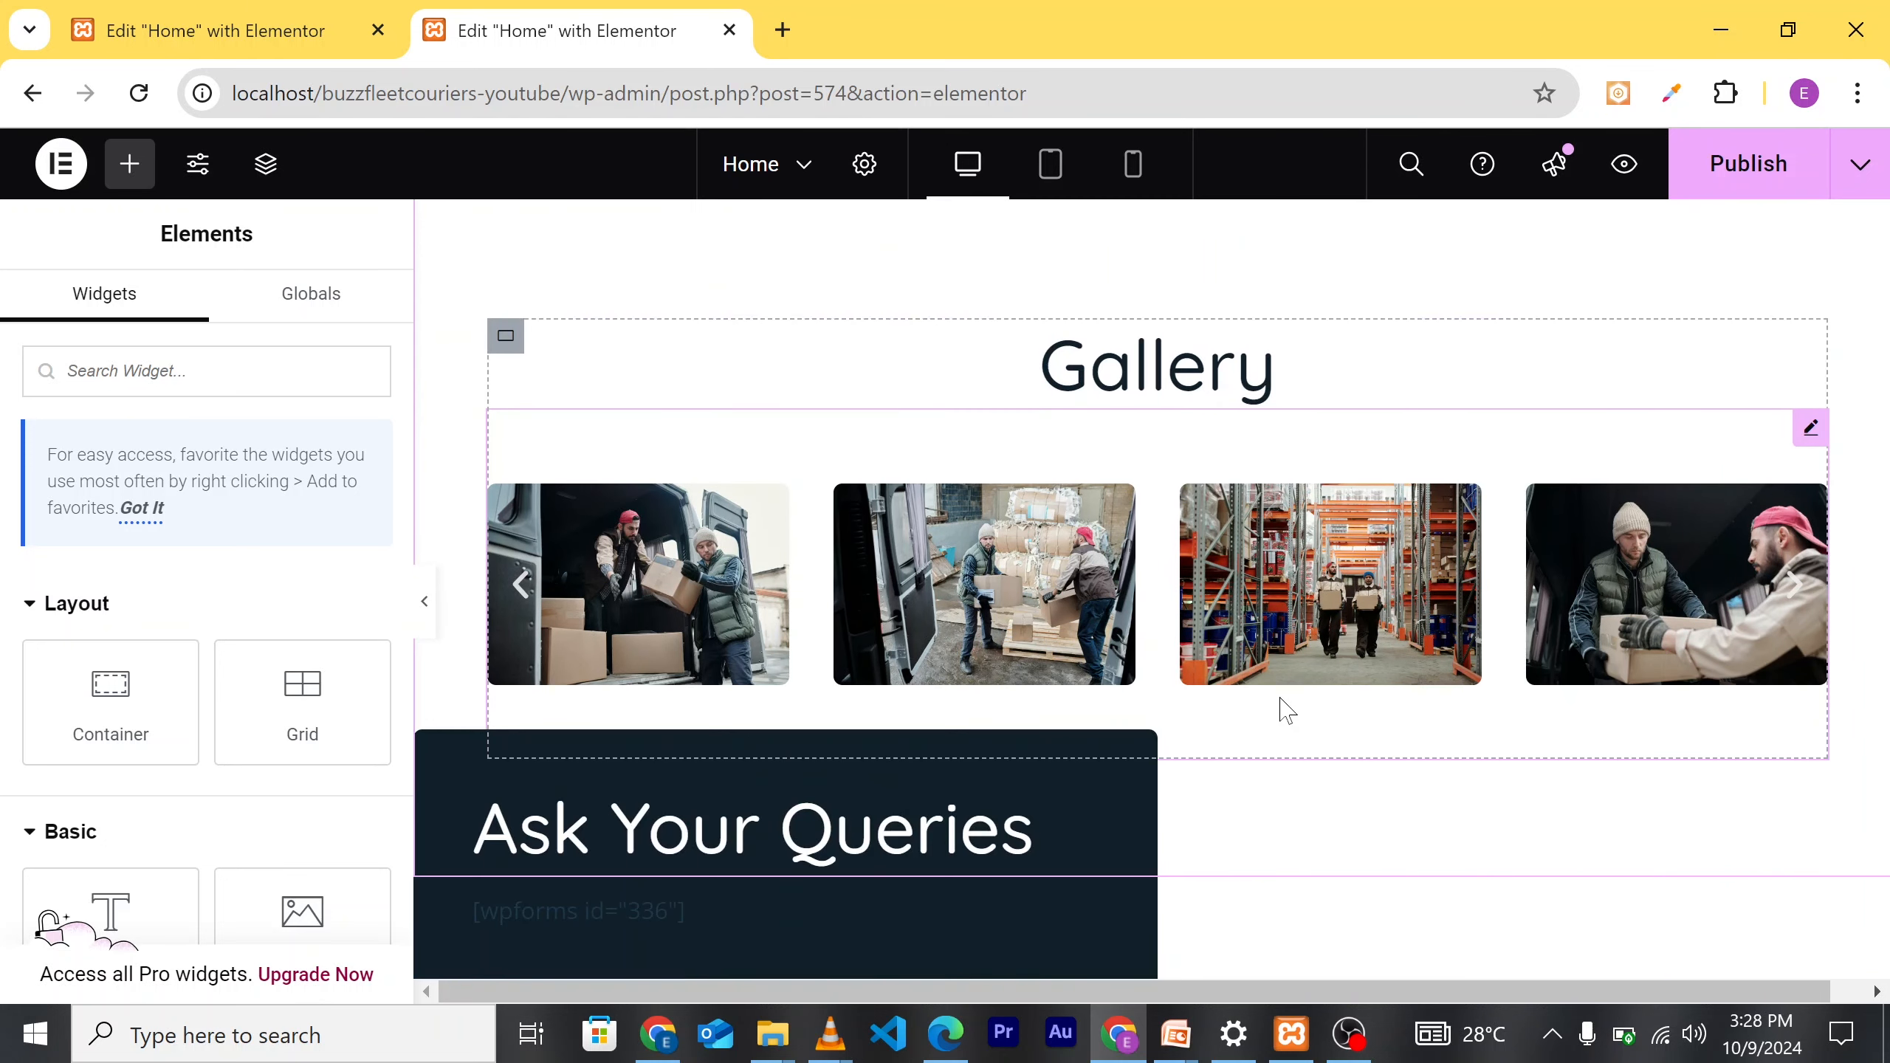
scroll(1131, 456, up, 3)
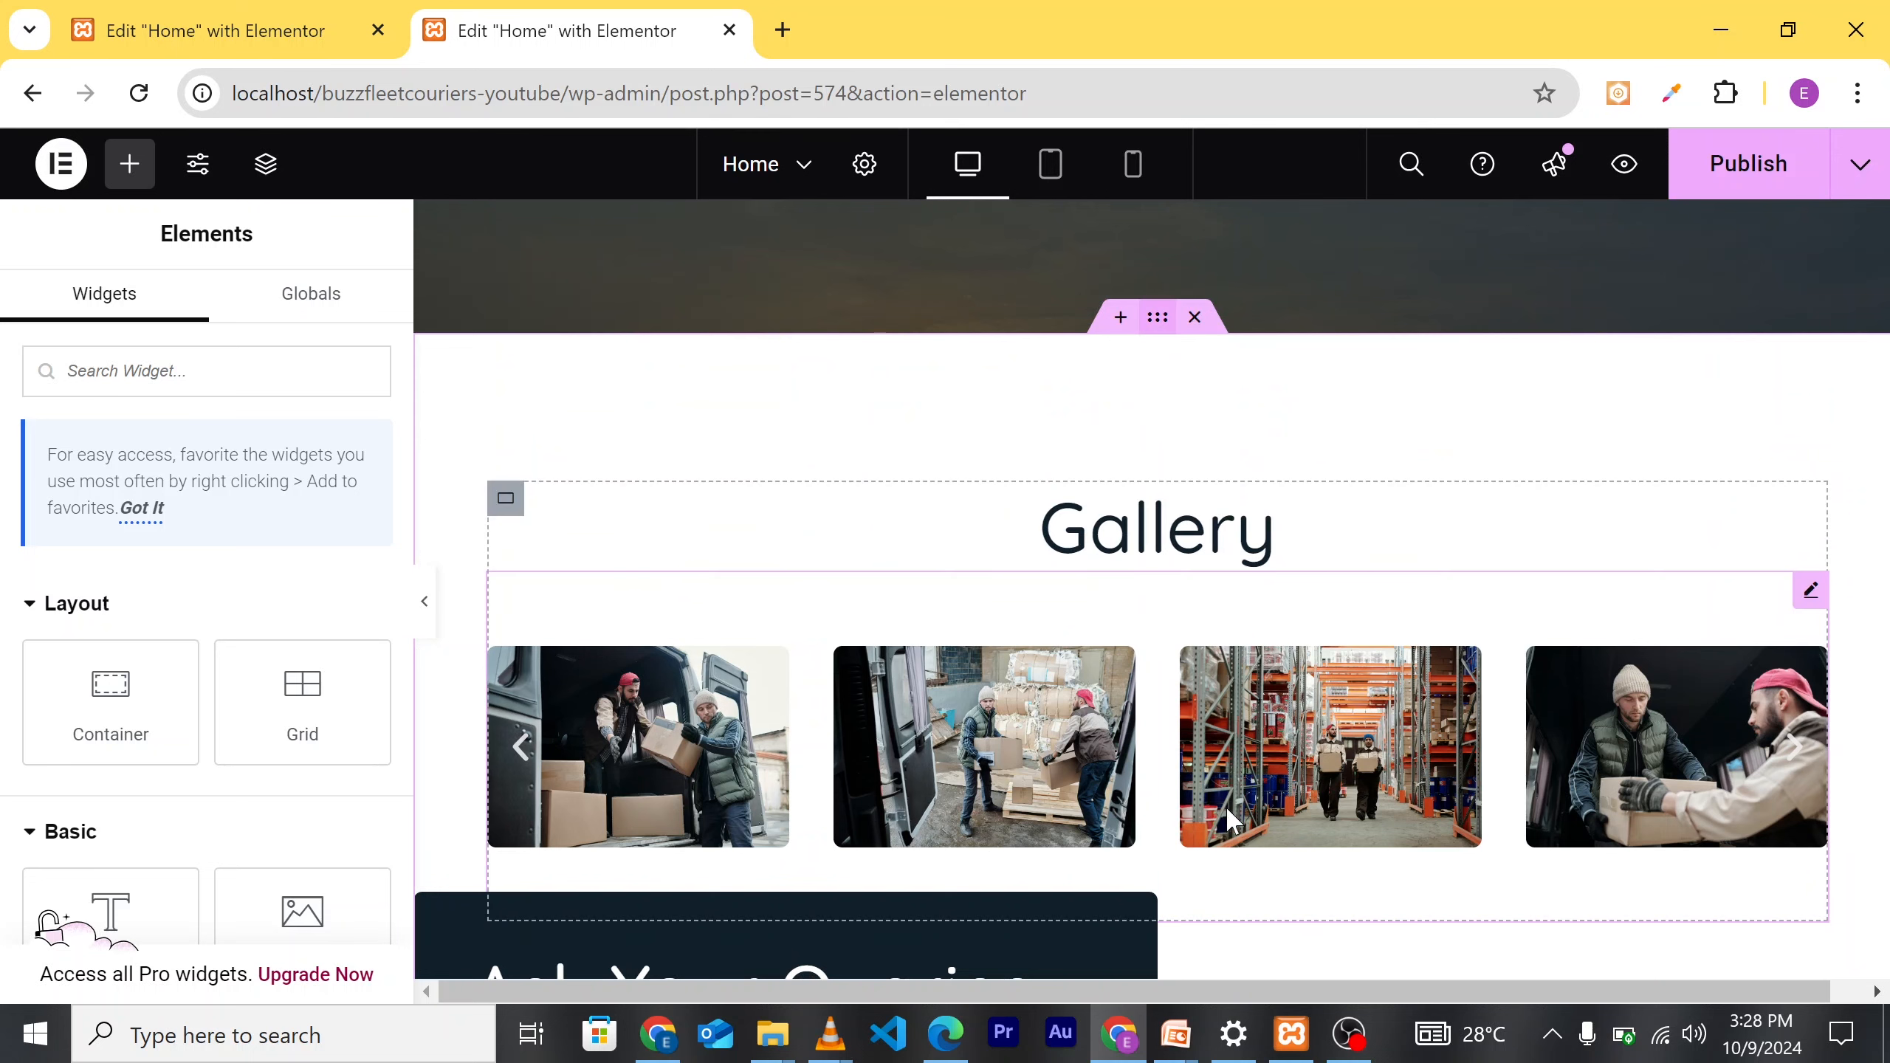
scroll(1226, 807, down, 4)
scroll(1261, 789, down, 4)
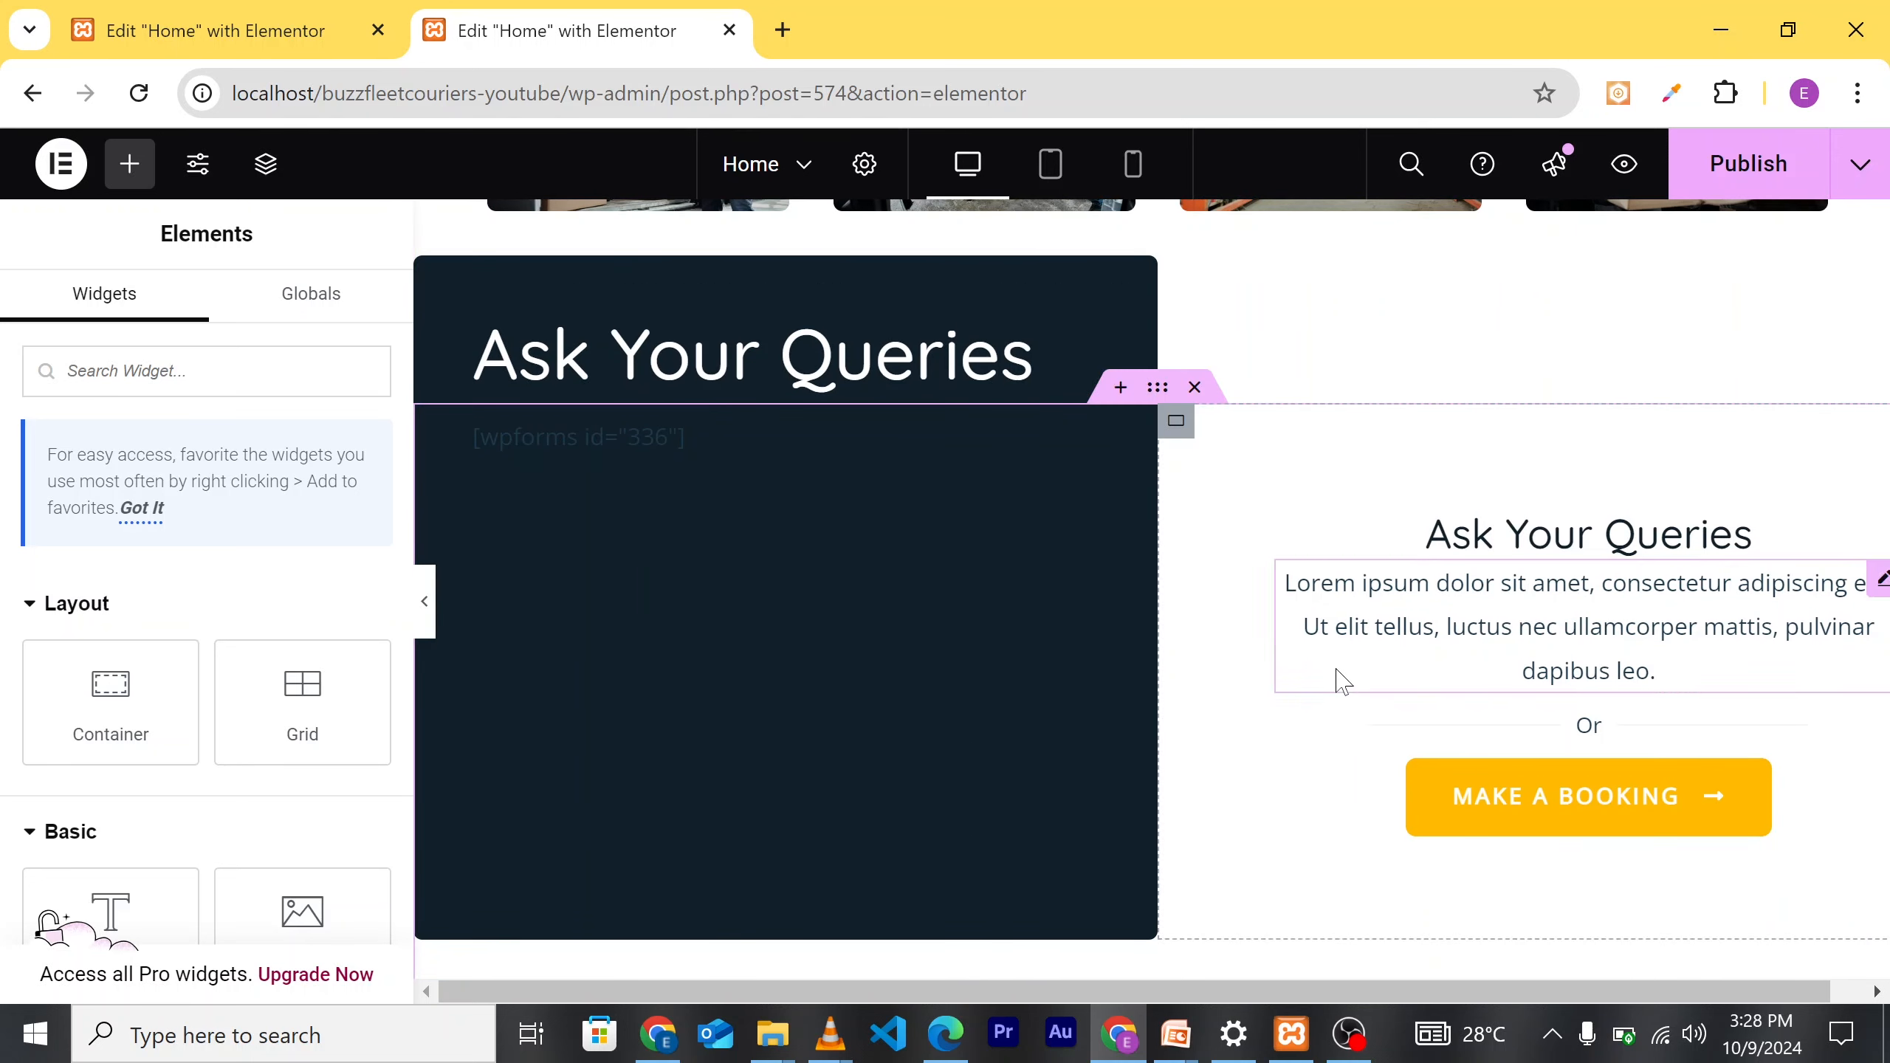
scroll(1341, 676, up, 8)
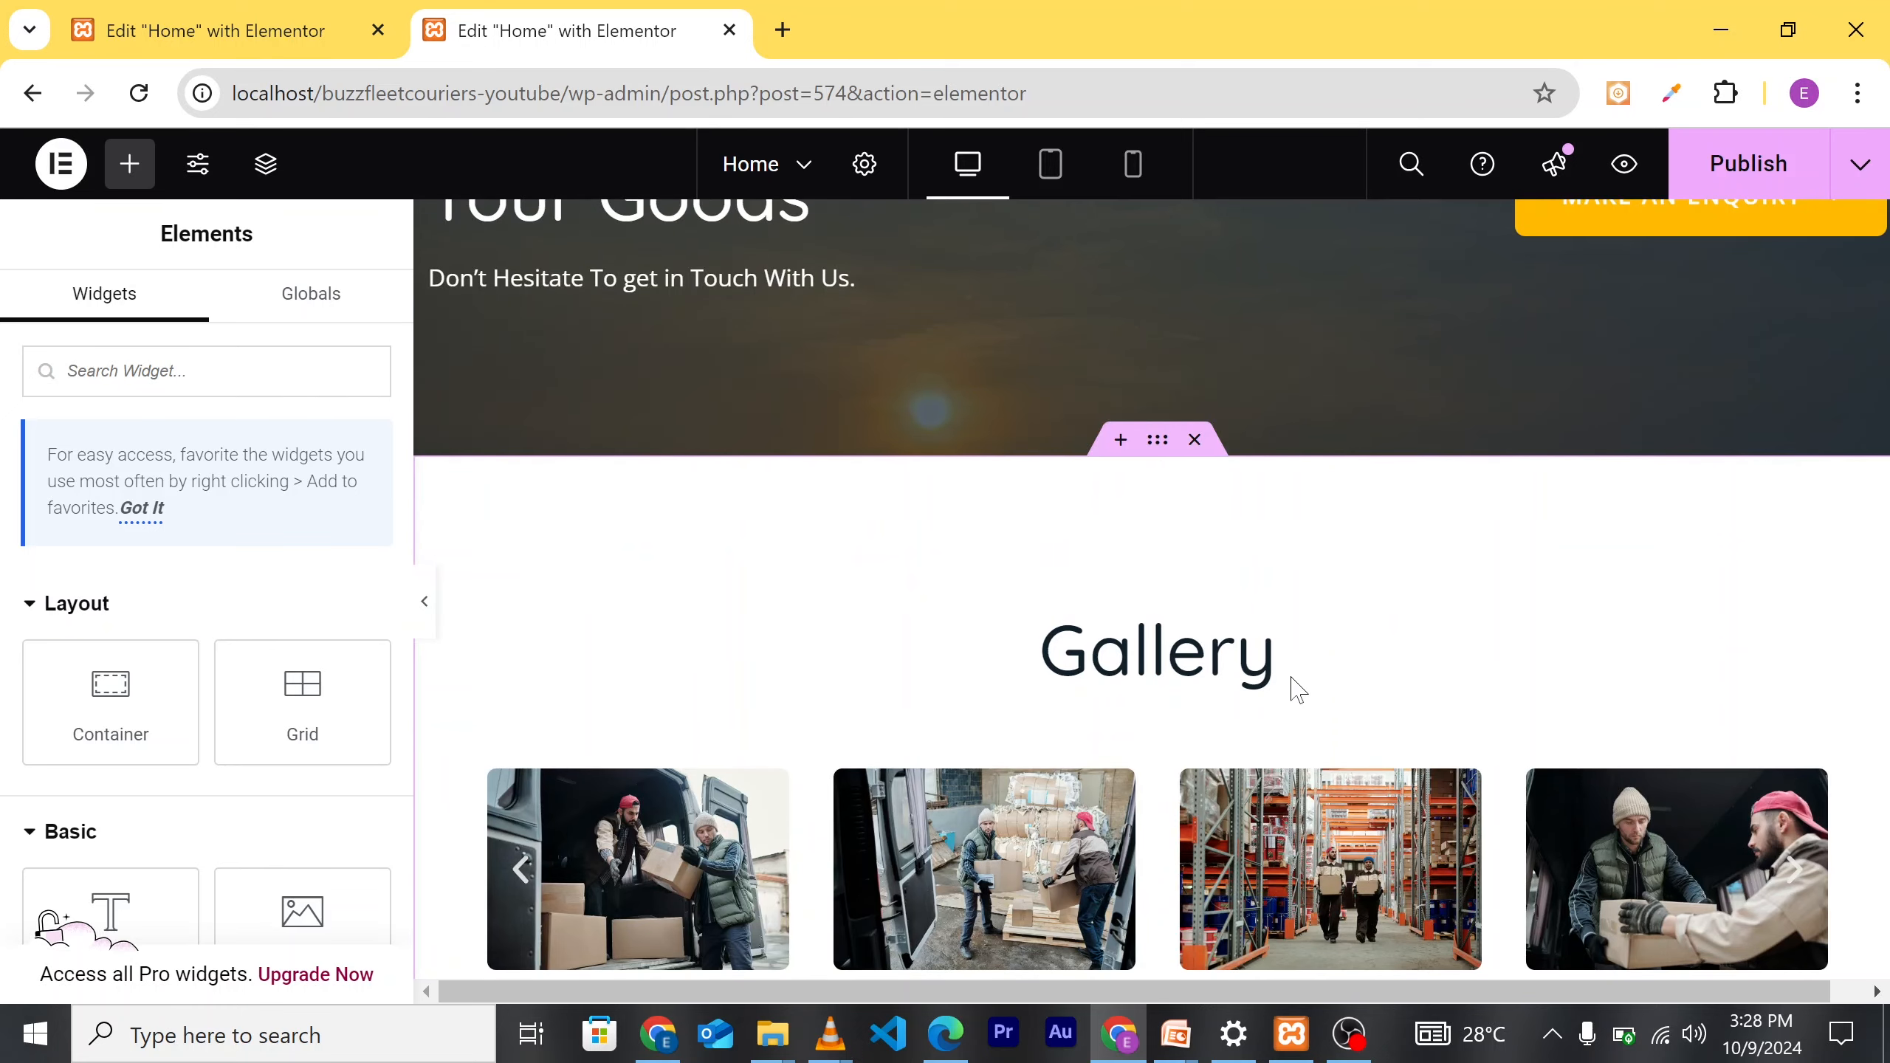
scroll(1292, 680, down, 2)
scroll(1220, 641, up, 2)
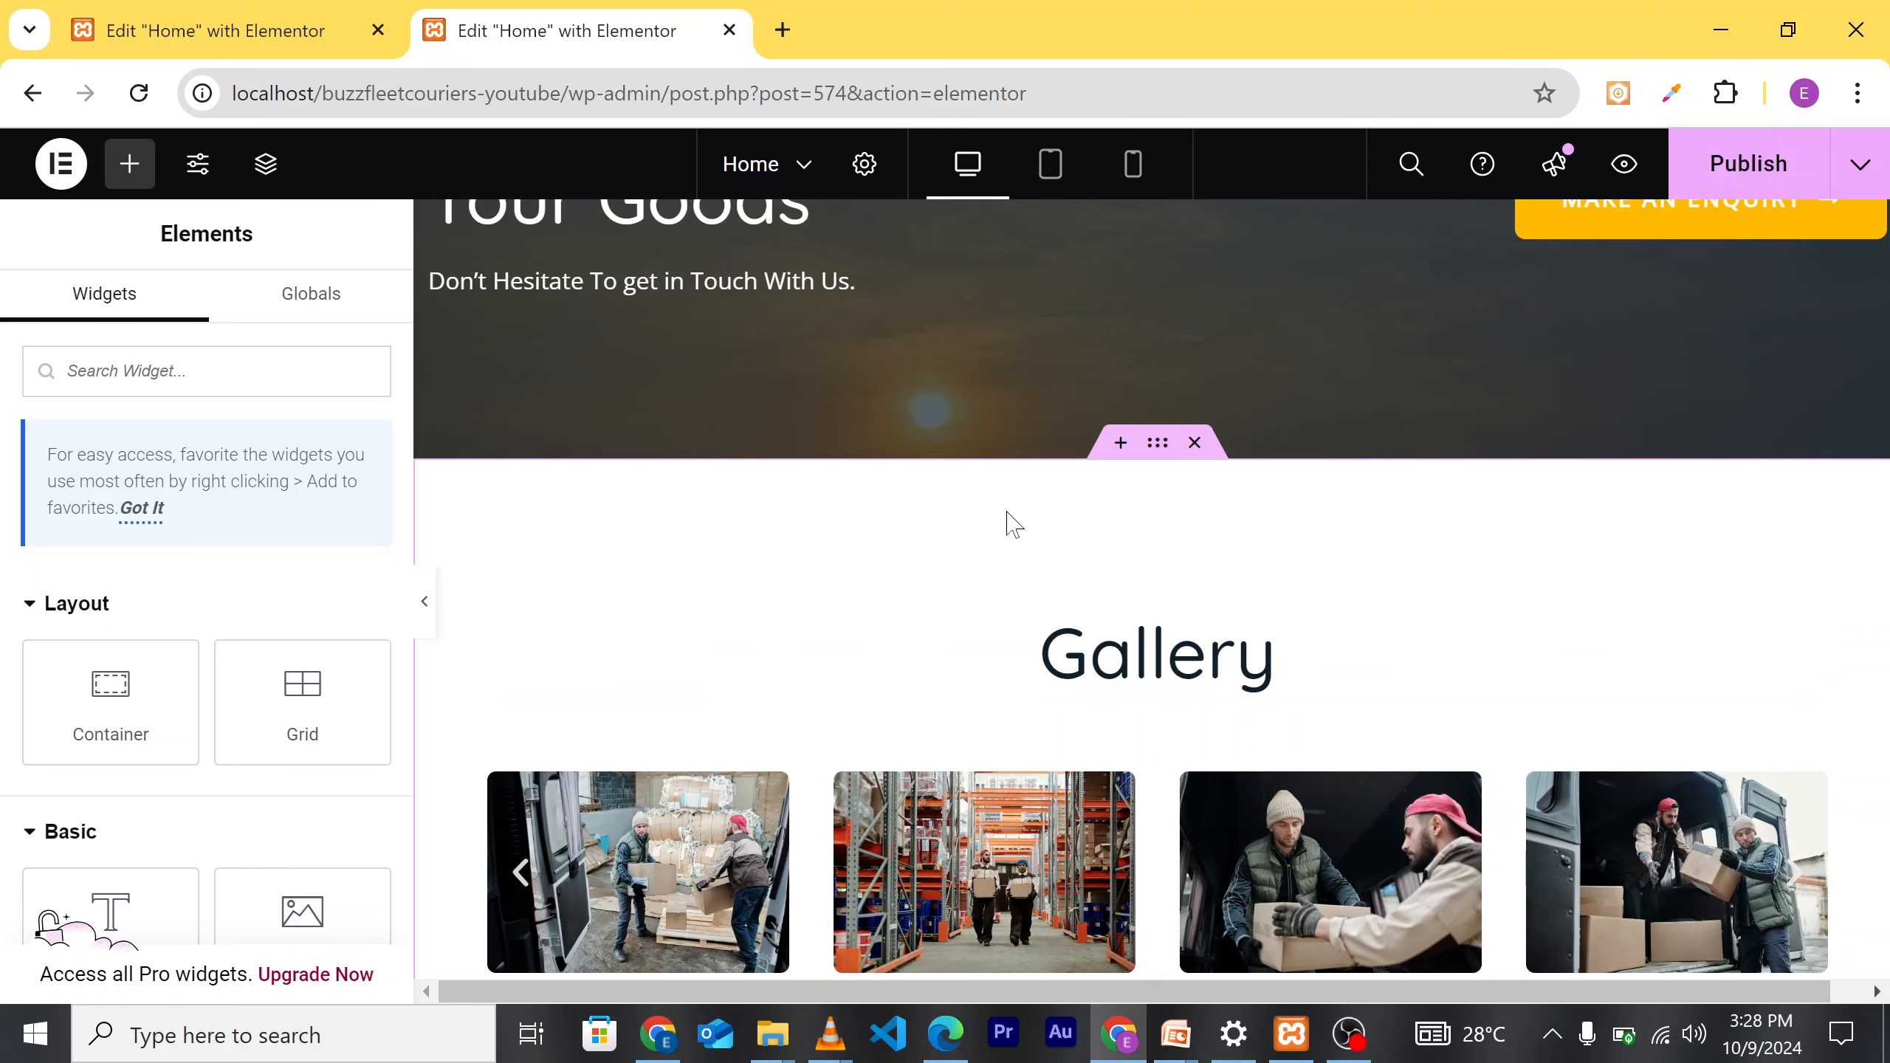
Step: Open the container's Advanced margin settings, unlink the values and start raising the bottom margin
click(1157, 443)
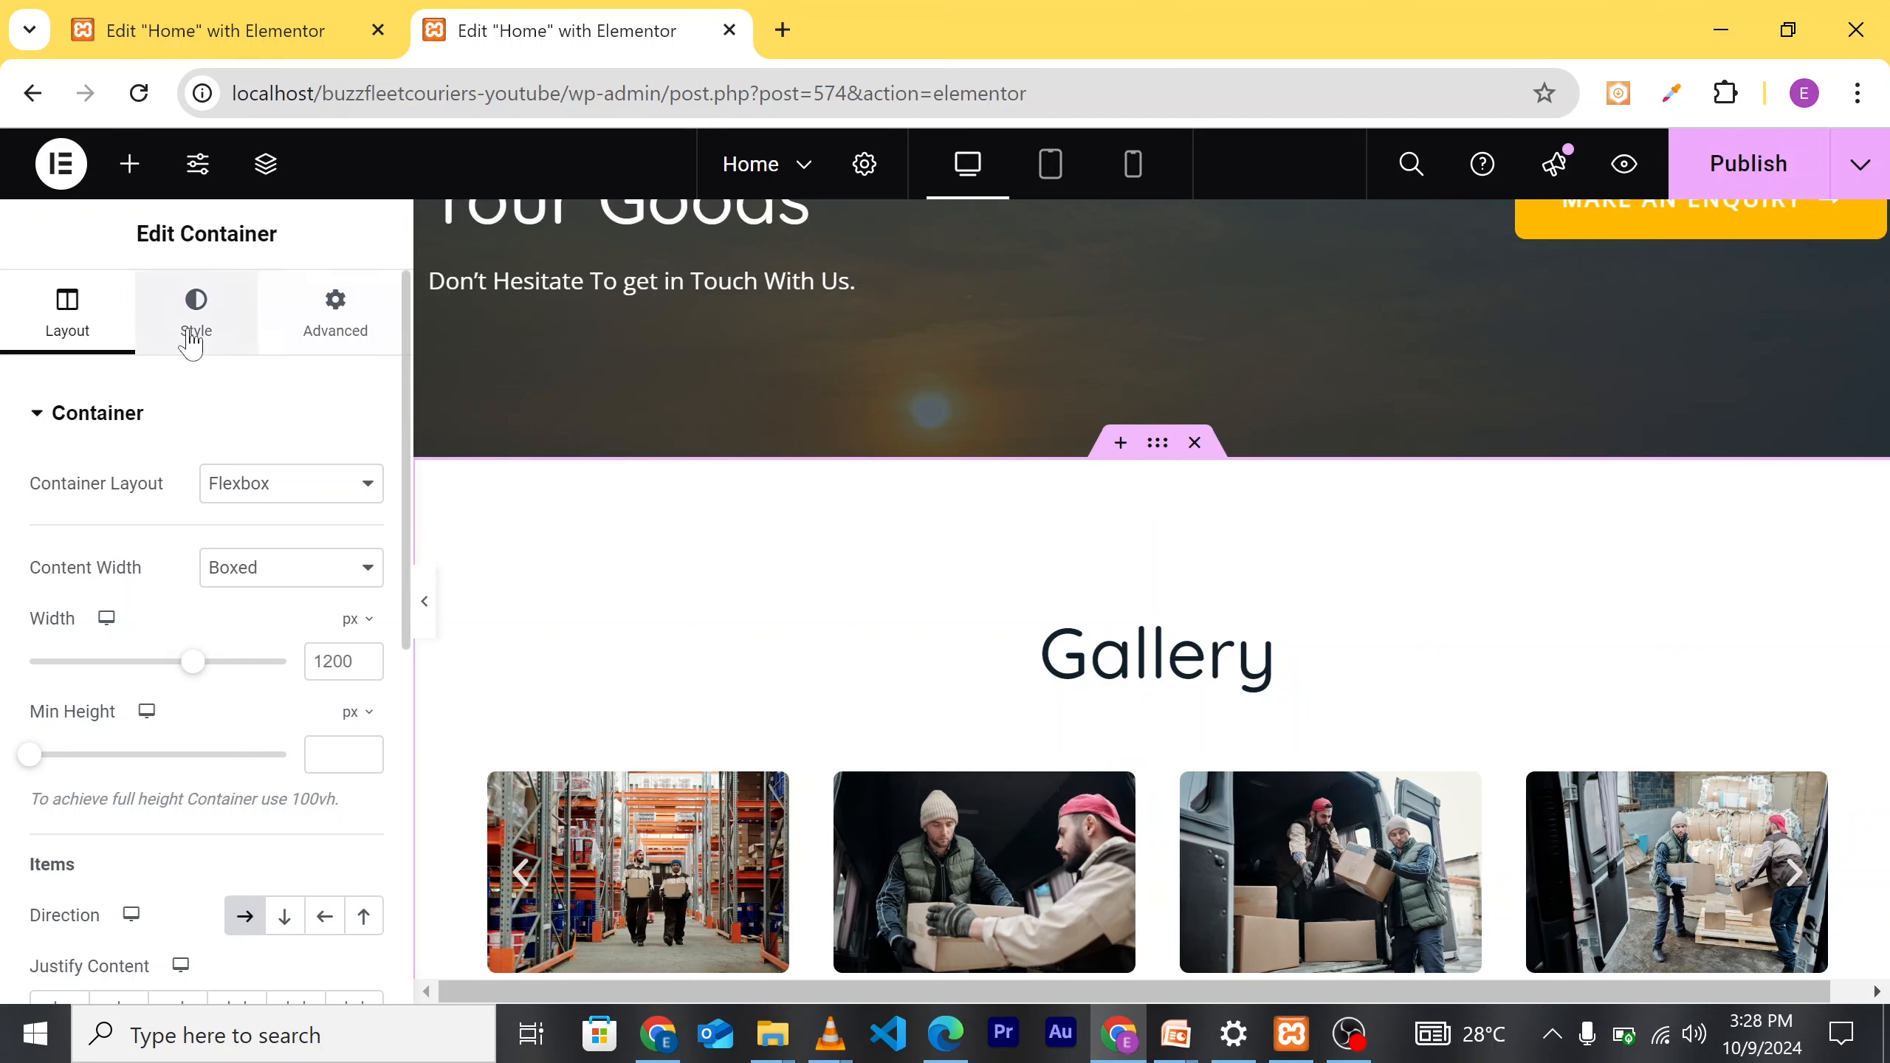
click(336, 336)
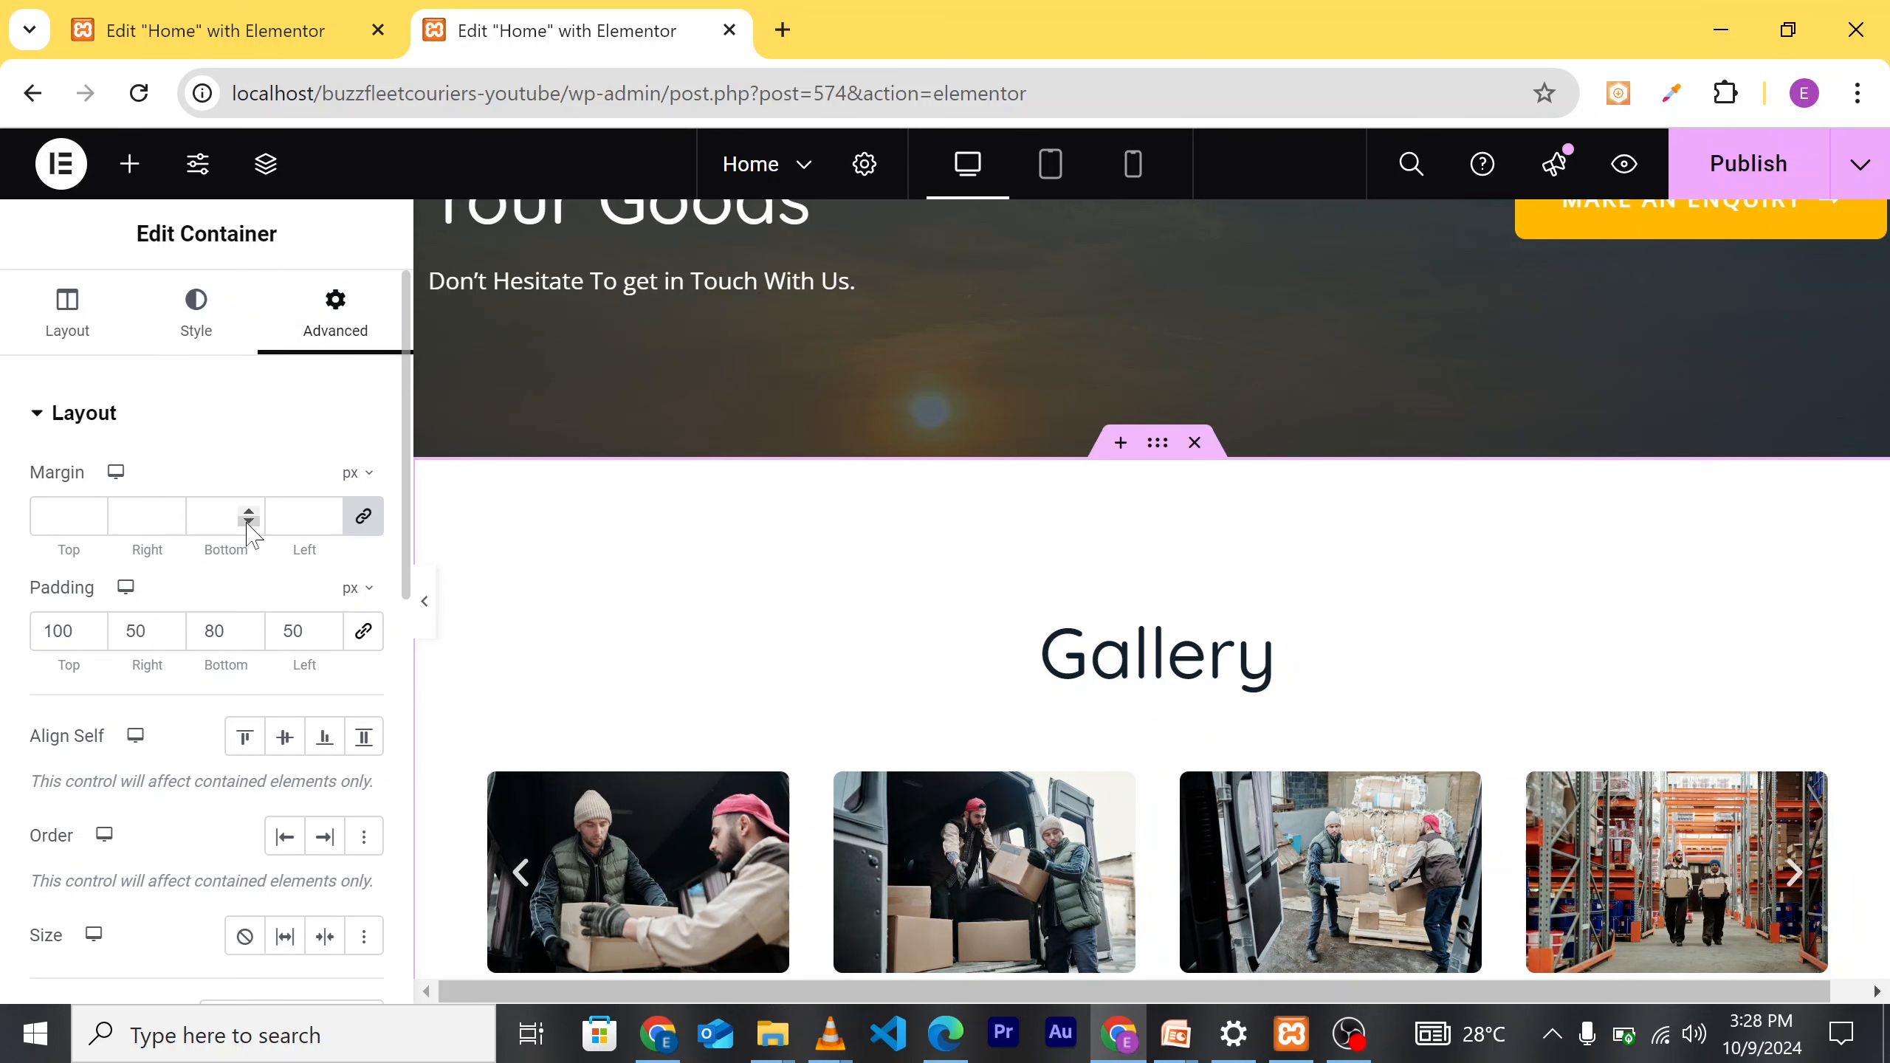
click(249, 521)
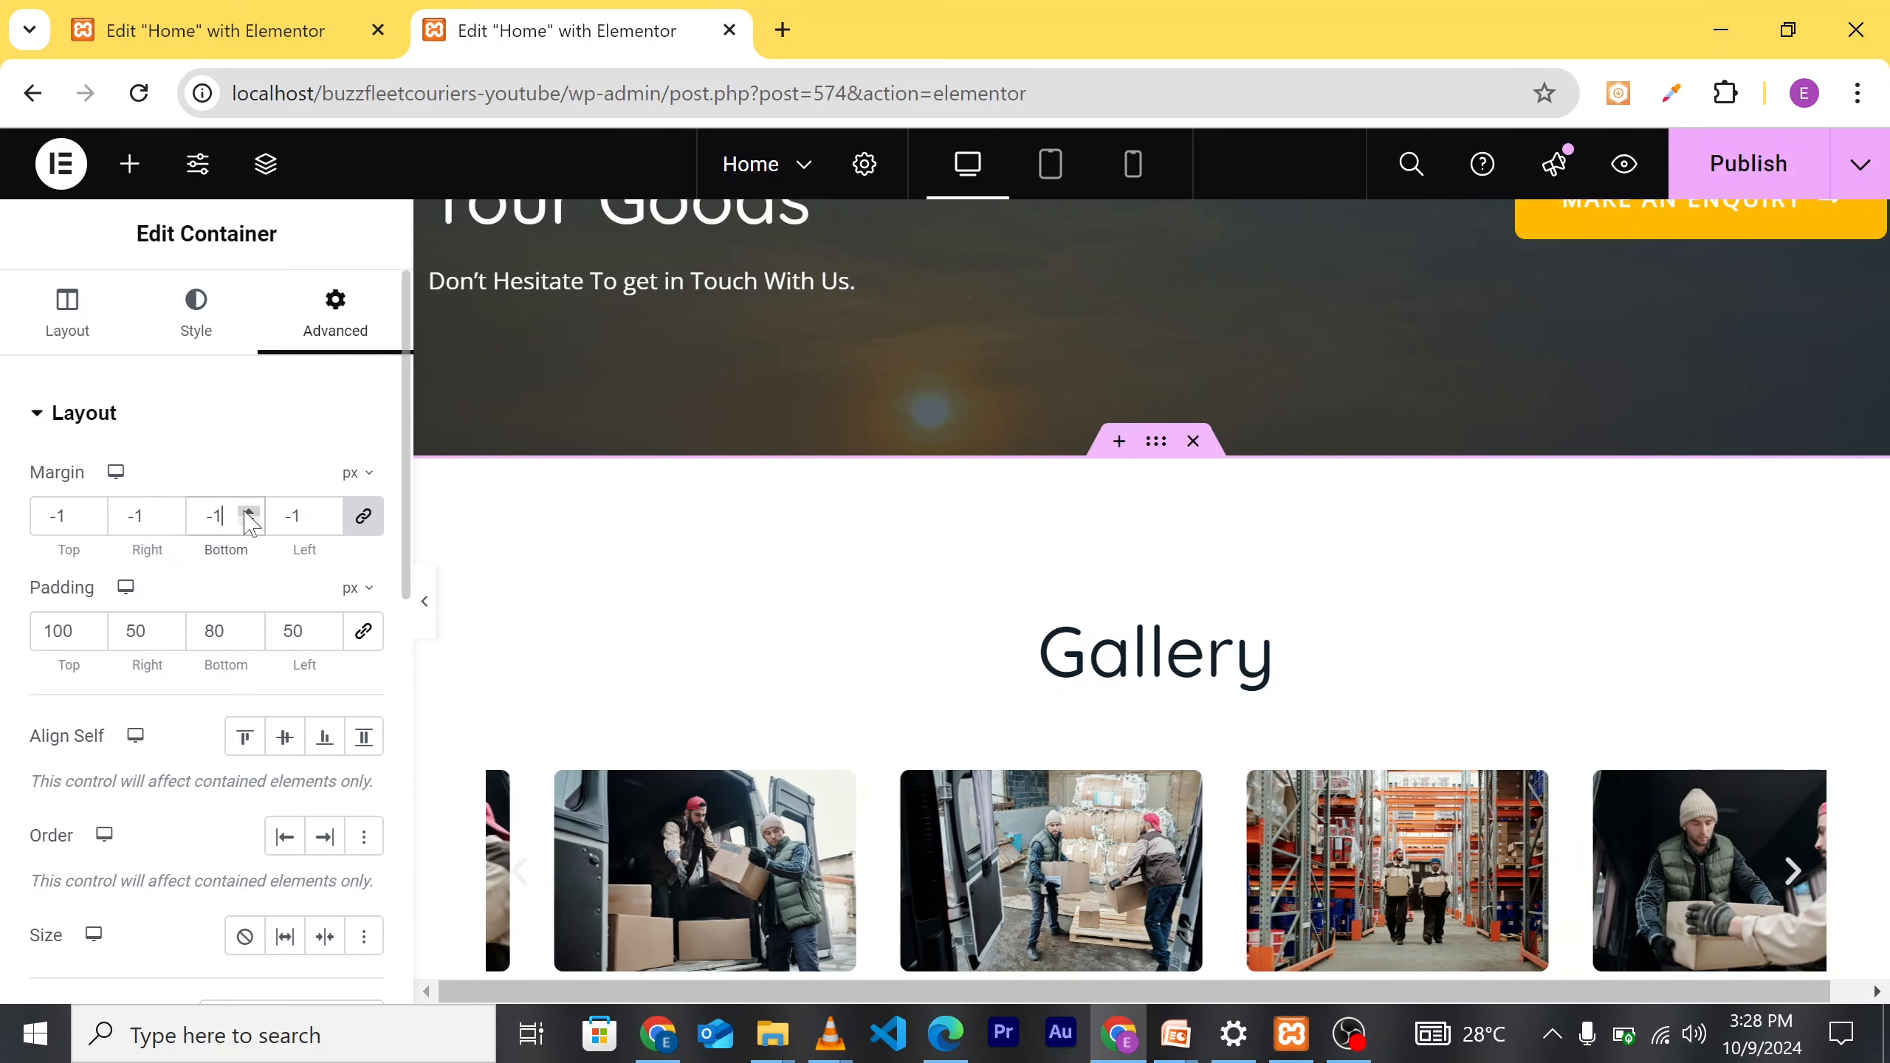
click(247, 512)
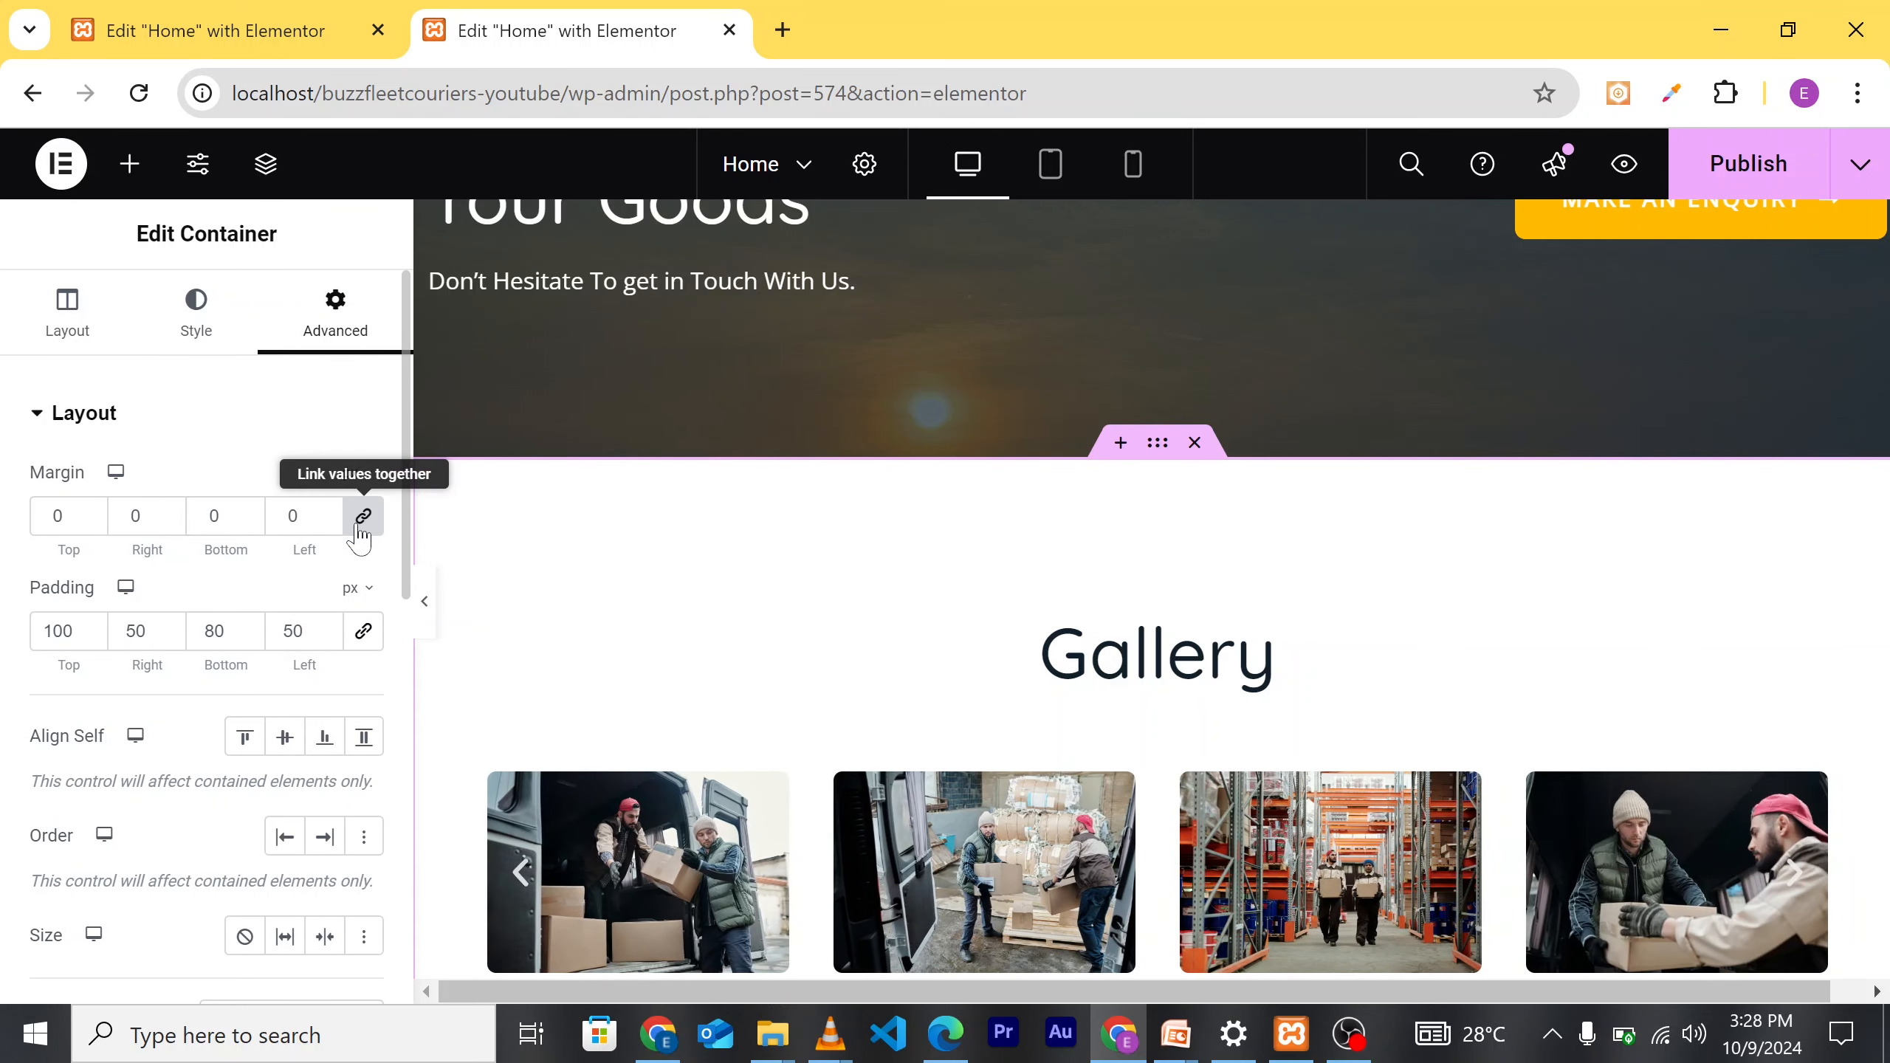
click(249, 523)
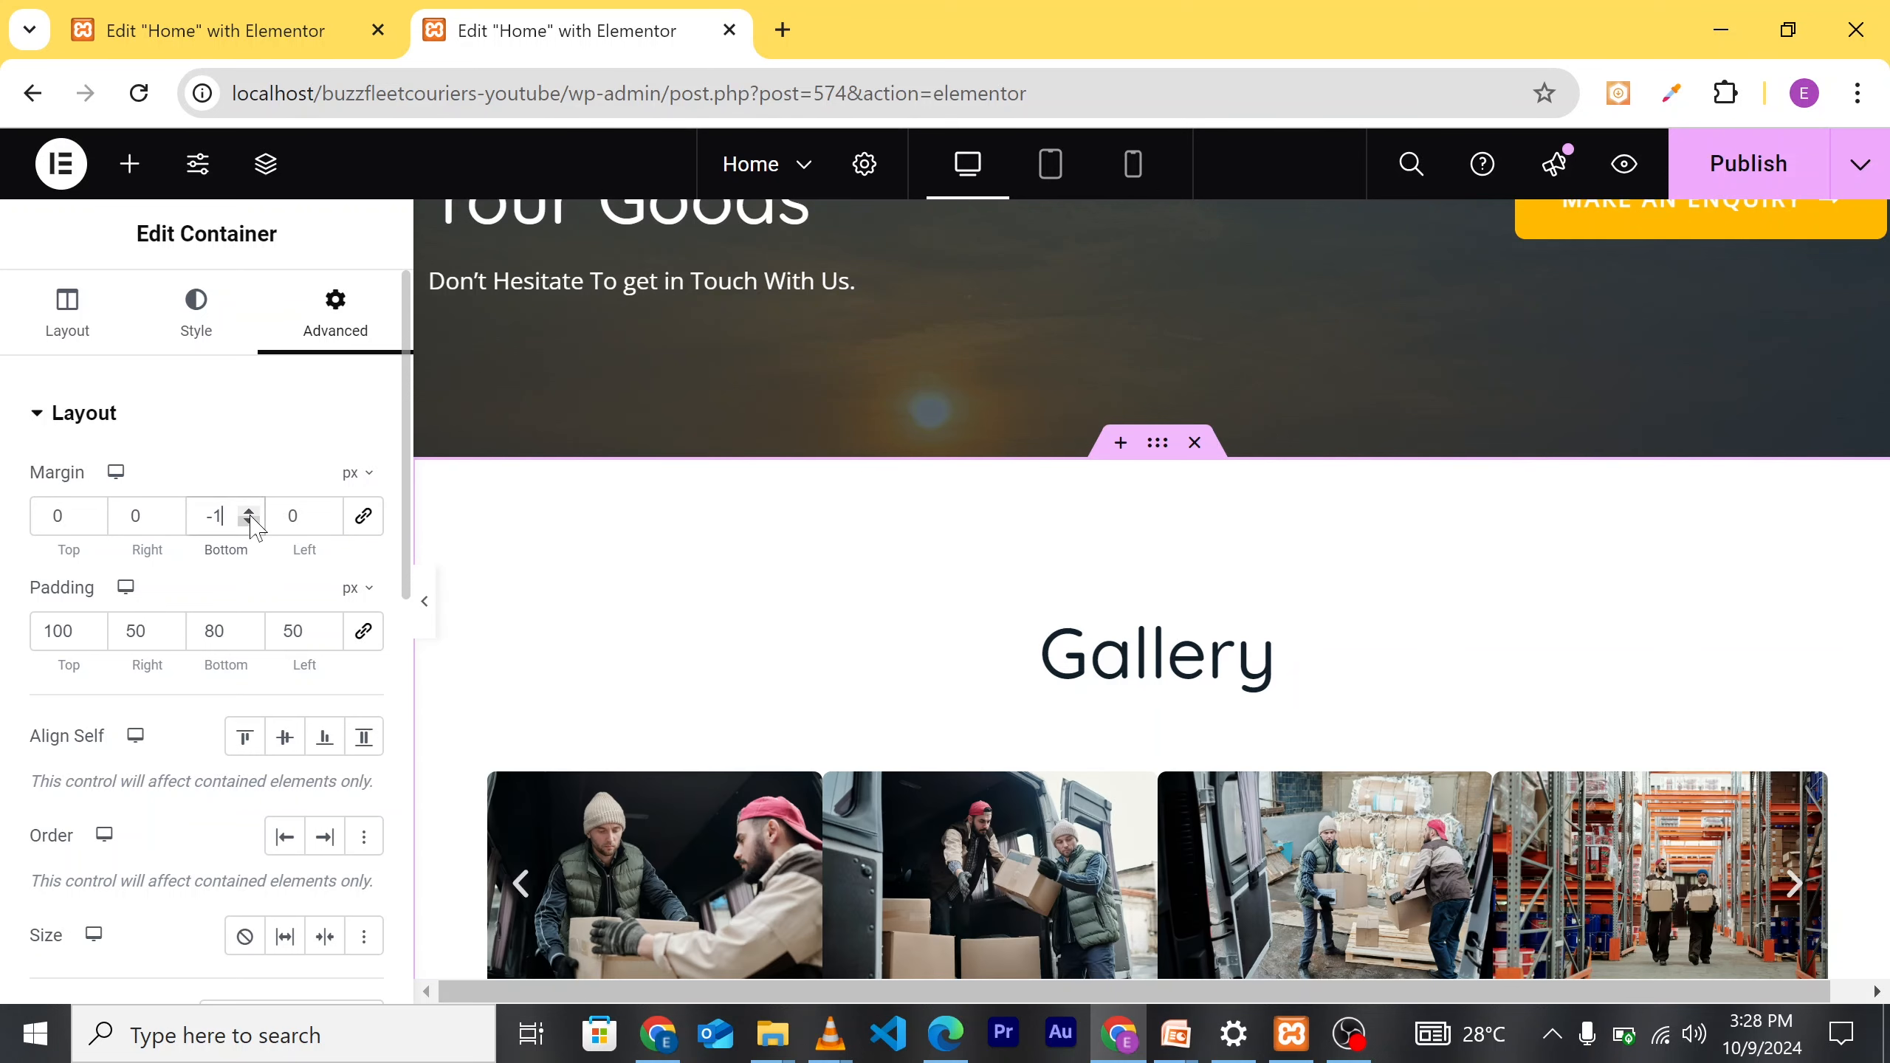
click(250, 514)
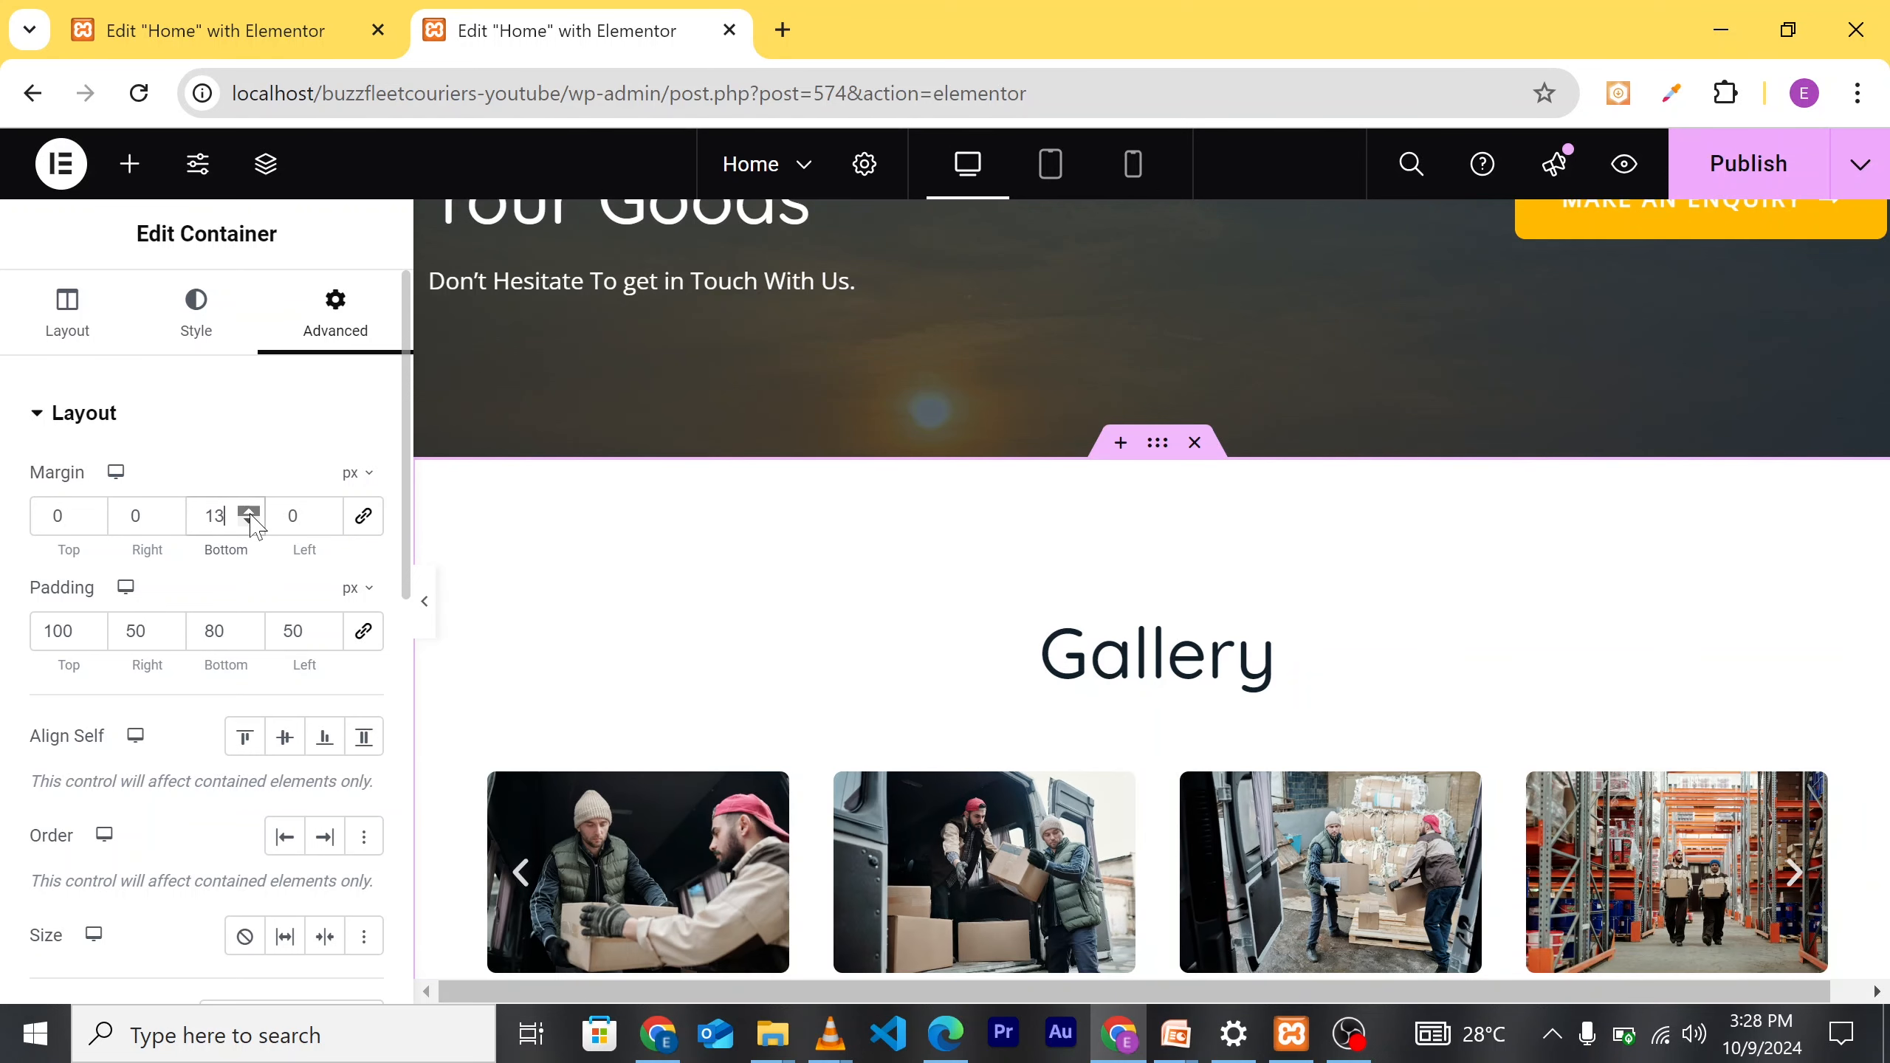
click(250, 514)
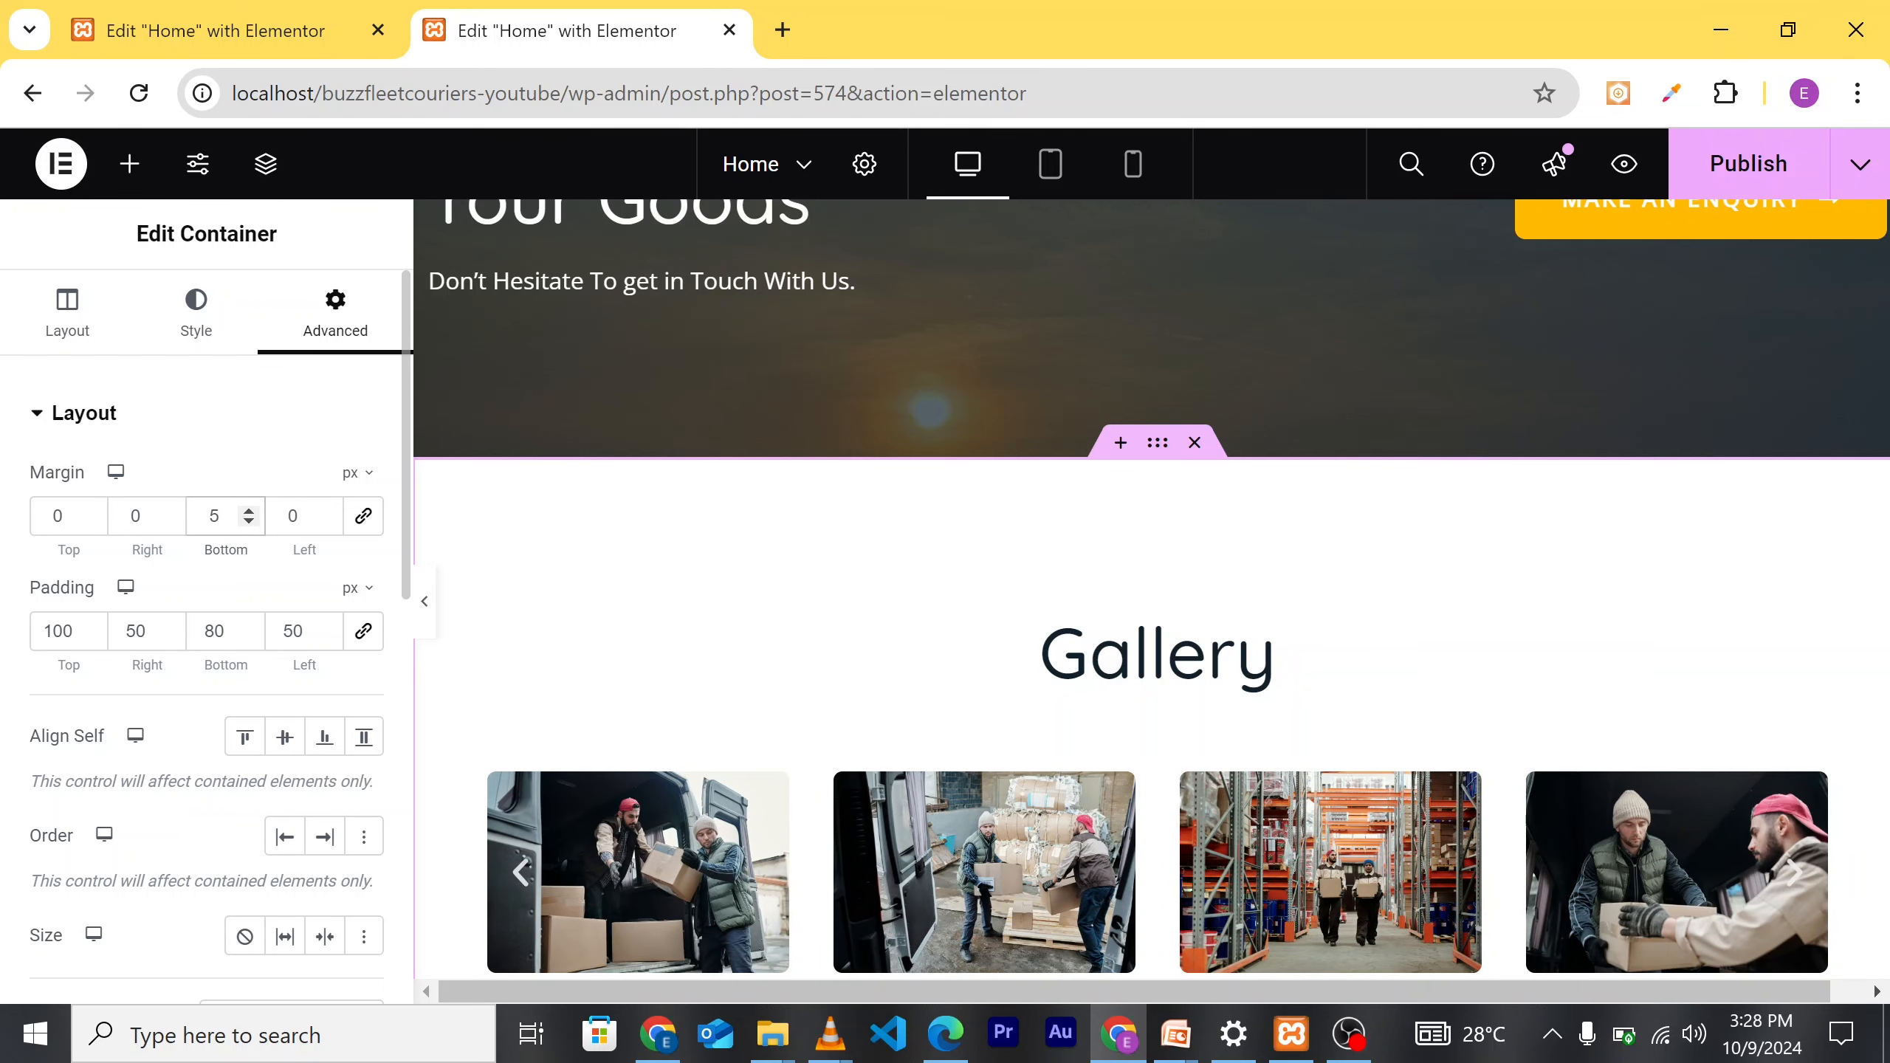
scroll(1296, 595, down, 5)
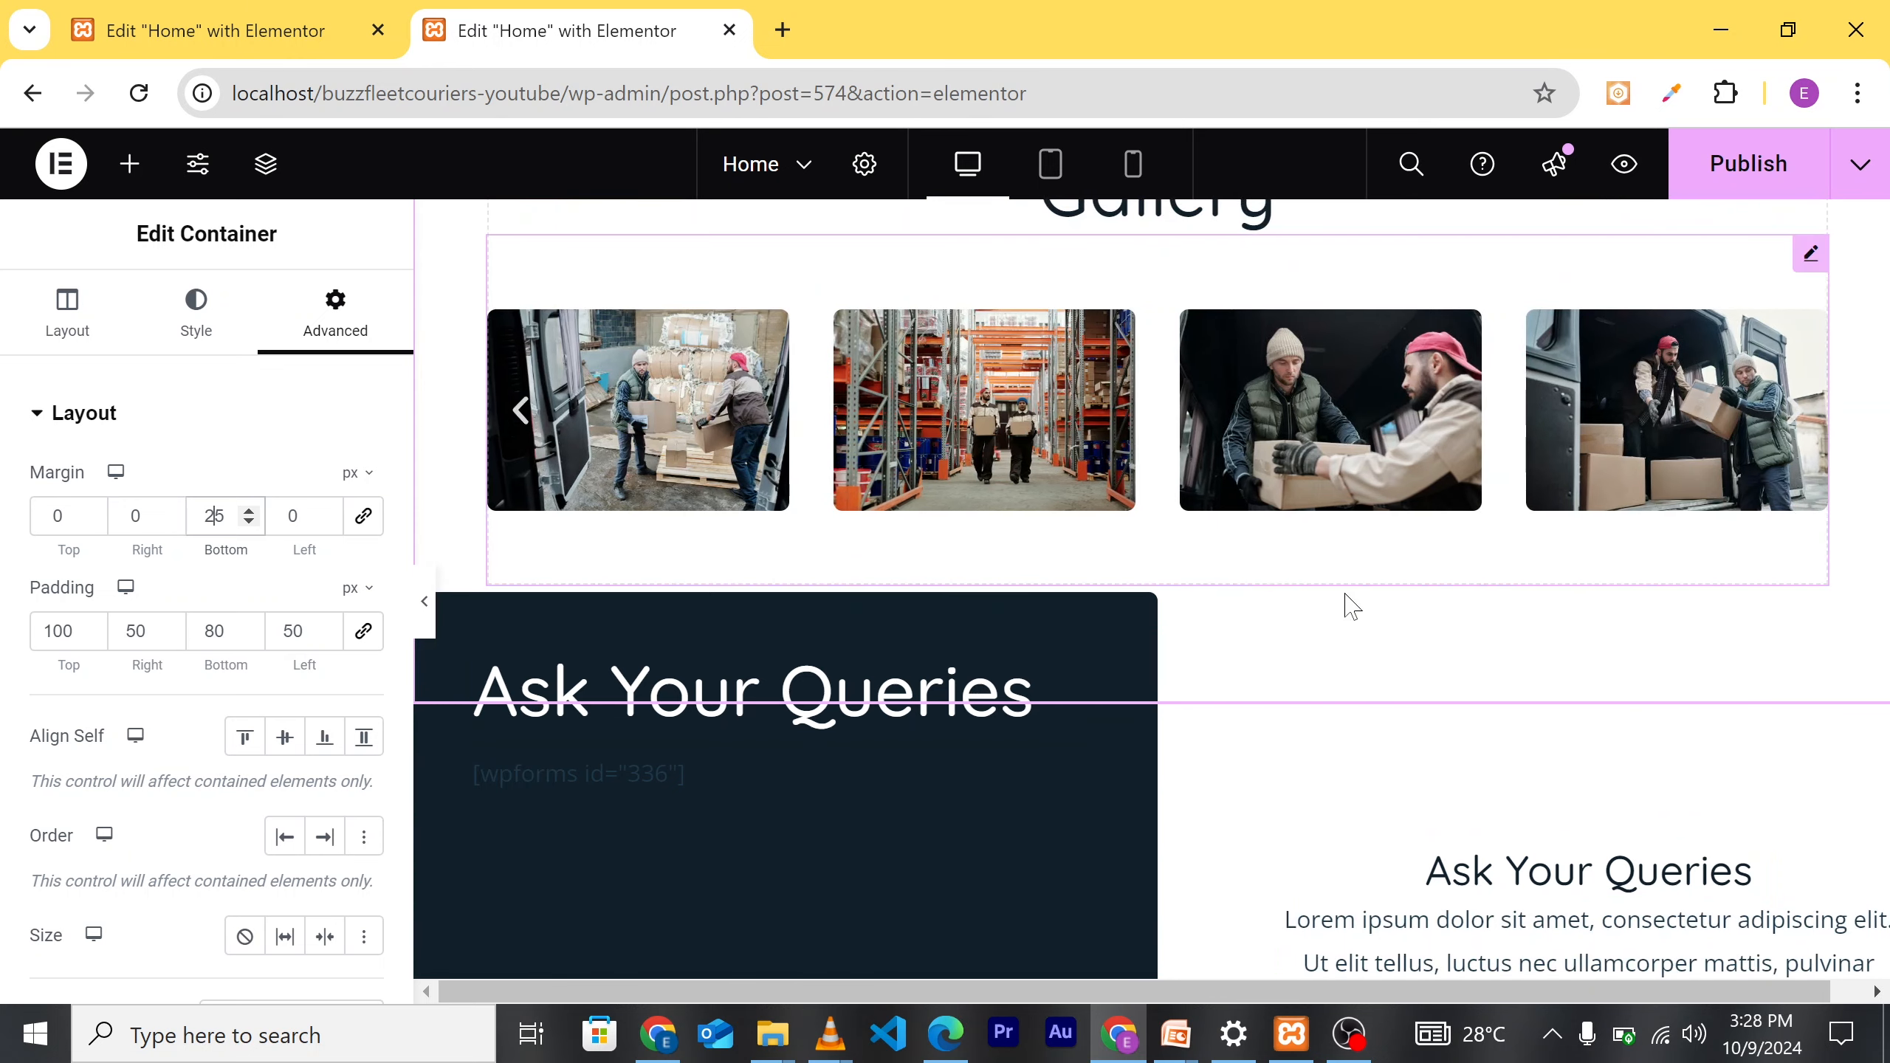
scroll(1436, 714, down, 5)
scroll(1477, 773, up, 2)
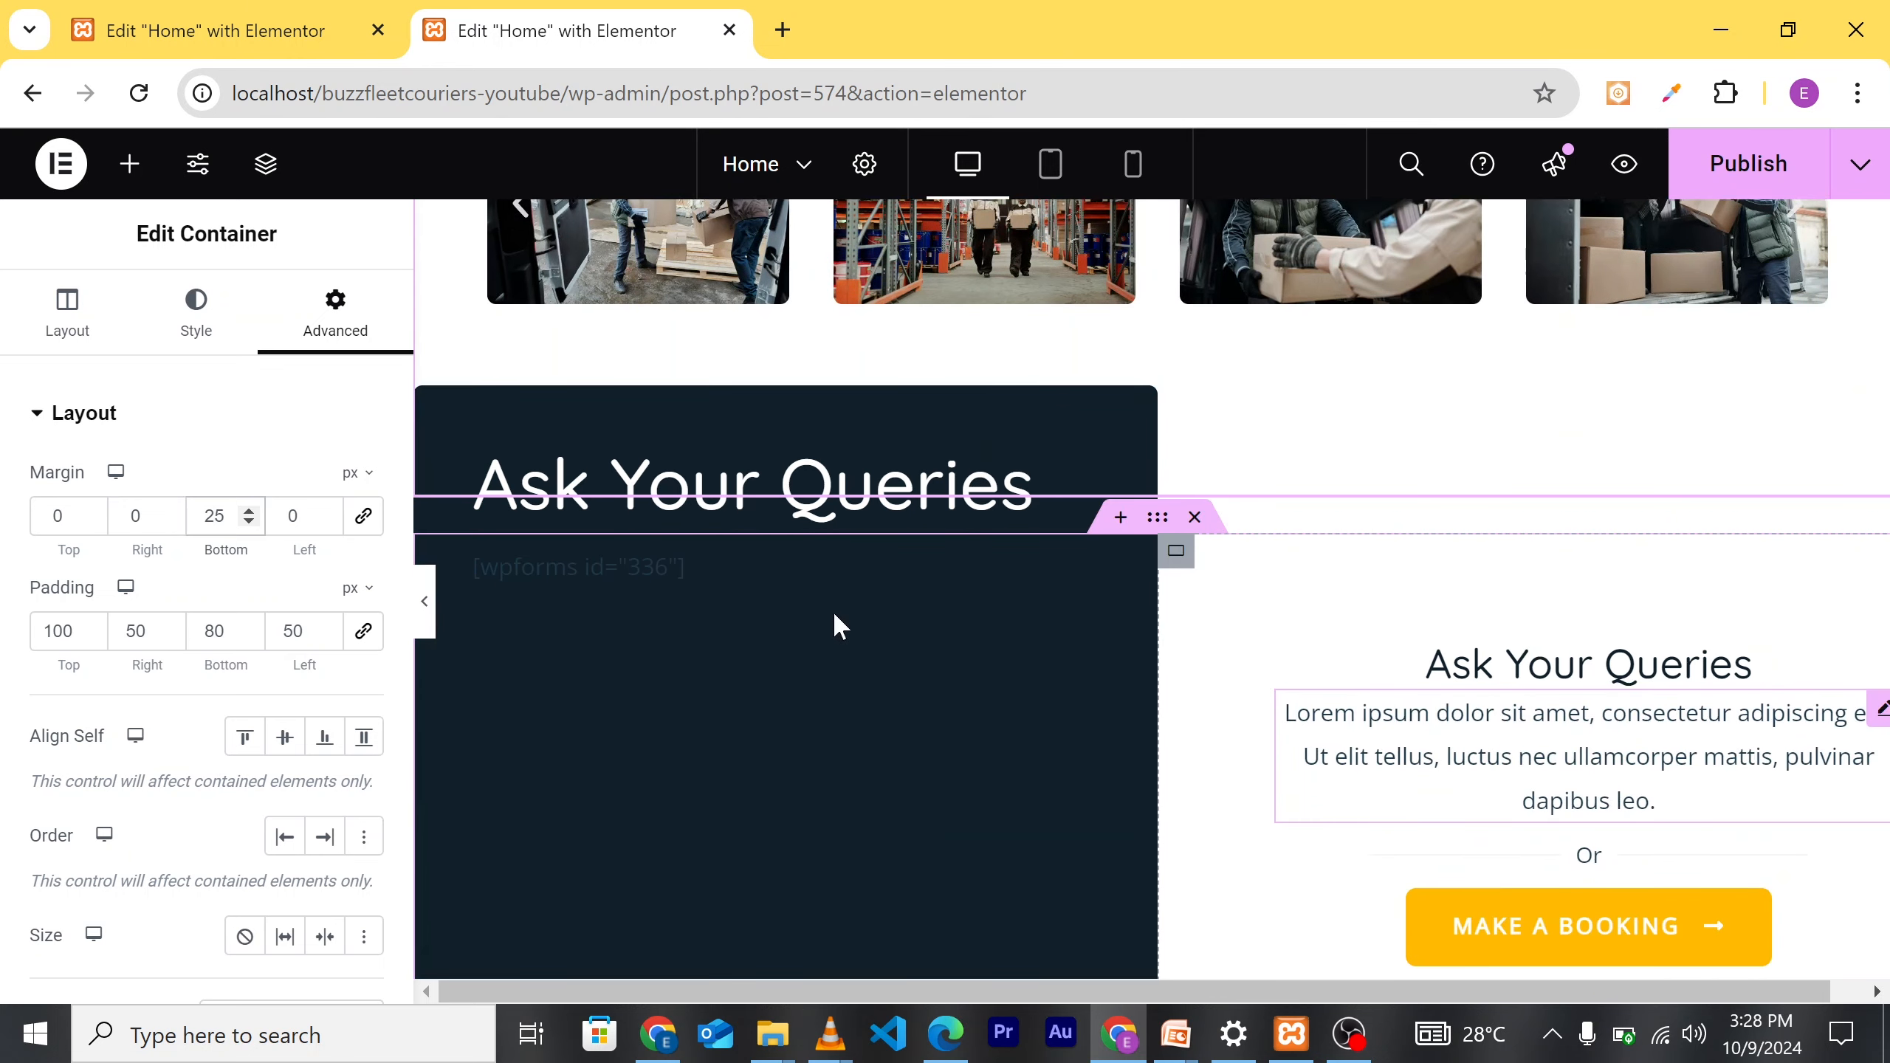
Step: Set the bottom margin to 65 px and check the spacing above Ask Your Queries
key(BackSpace)
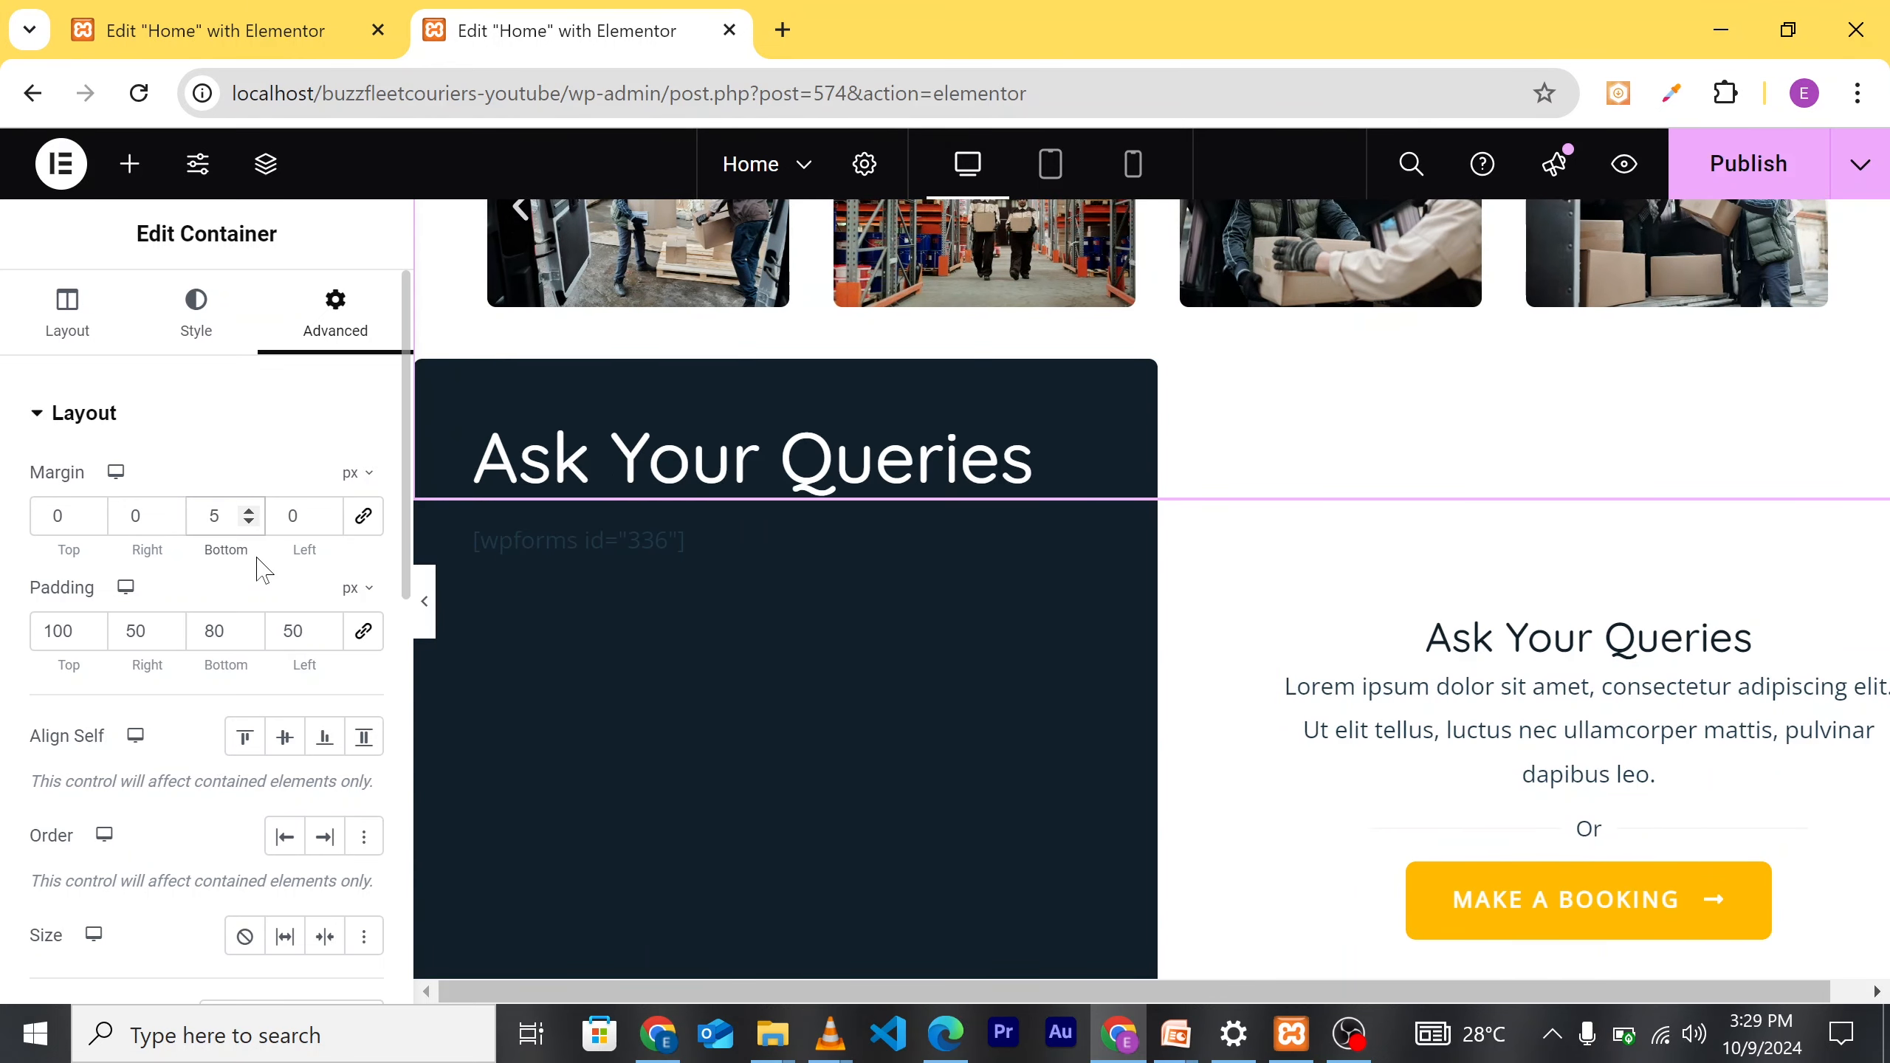
text(4)
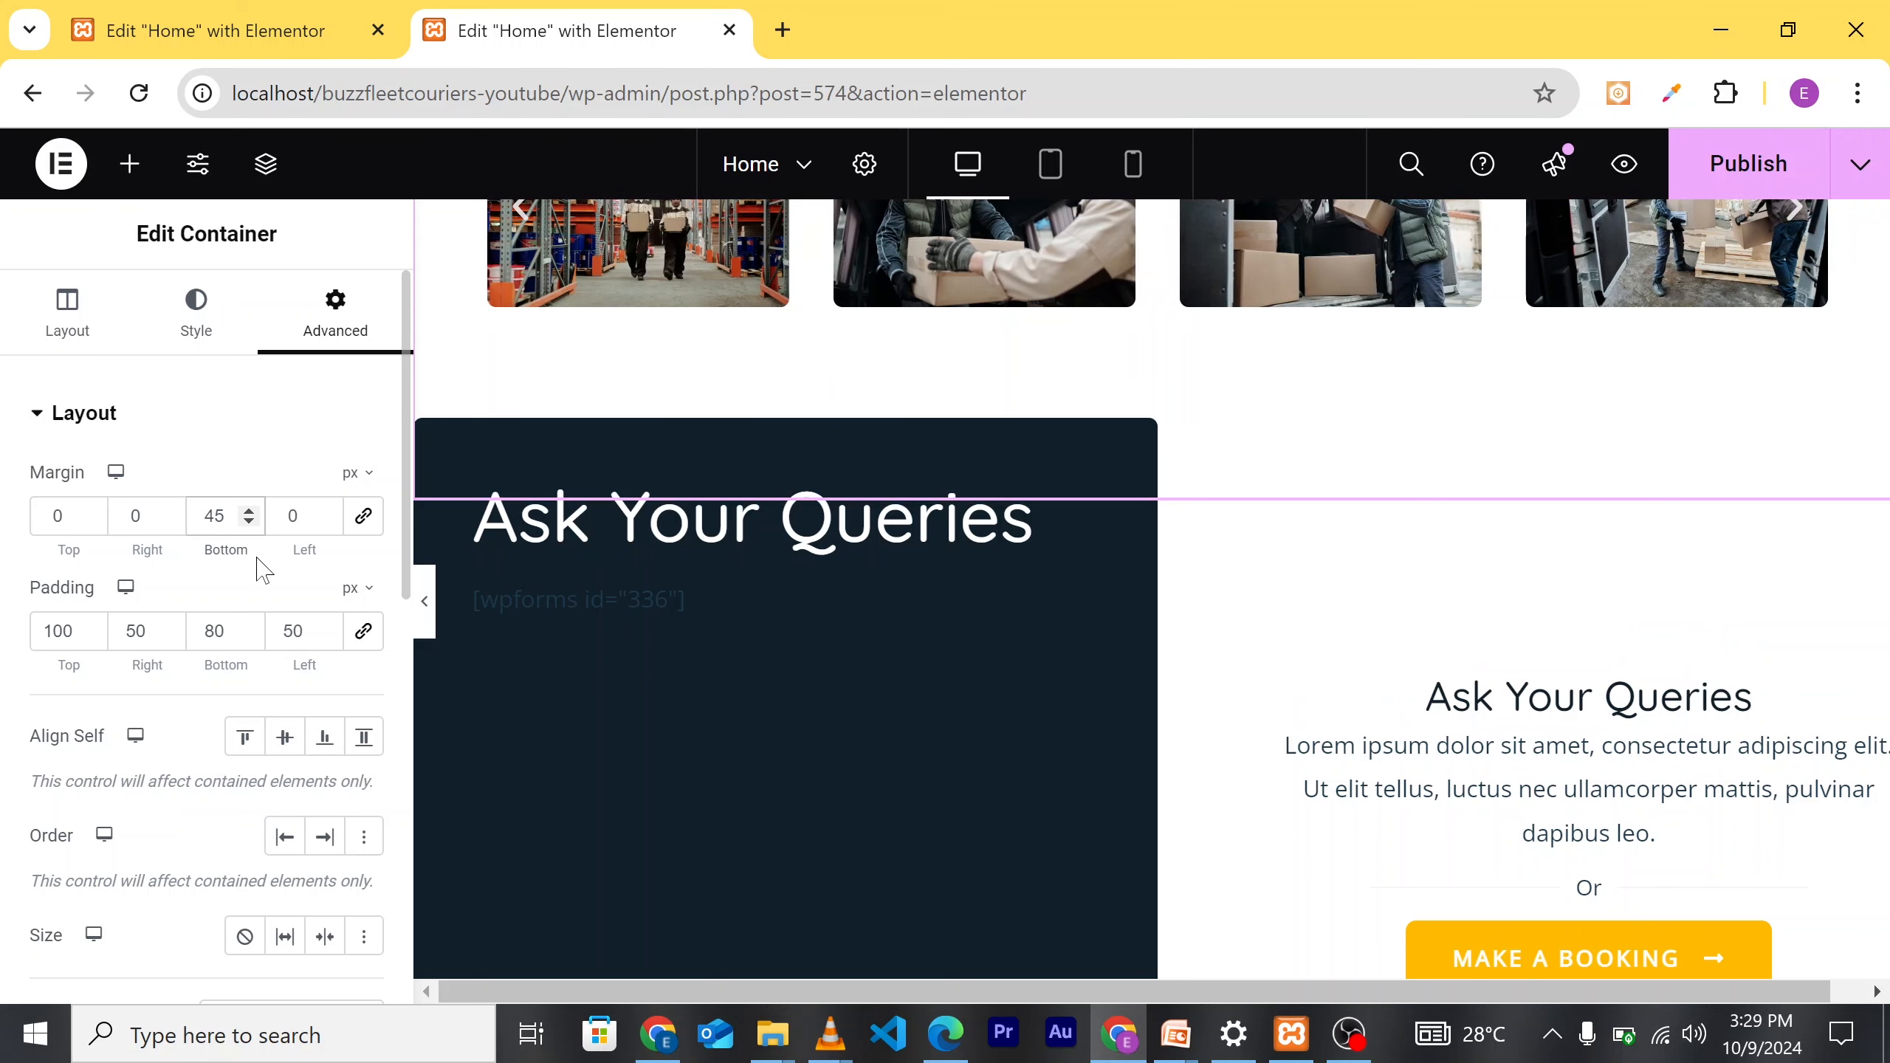
key(BackSpace)
text(6)
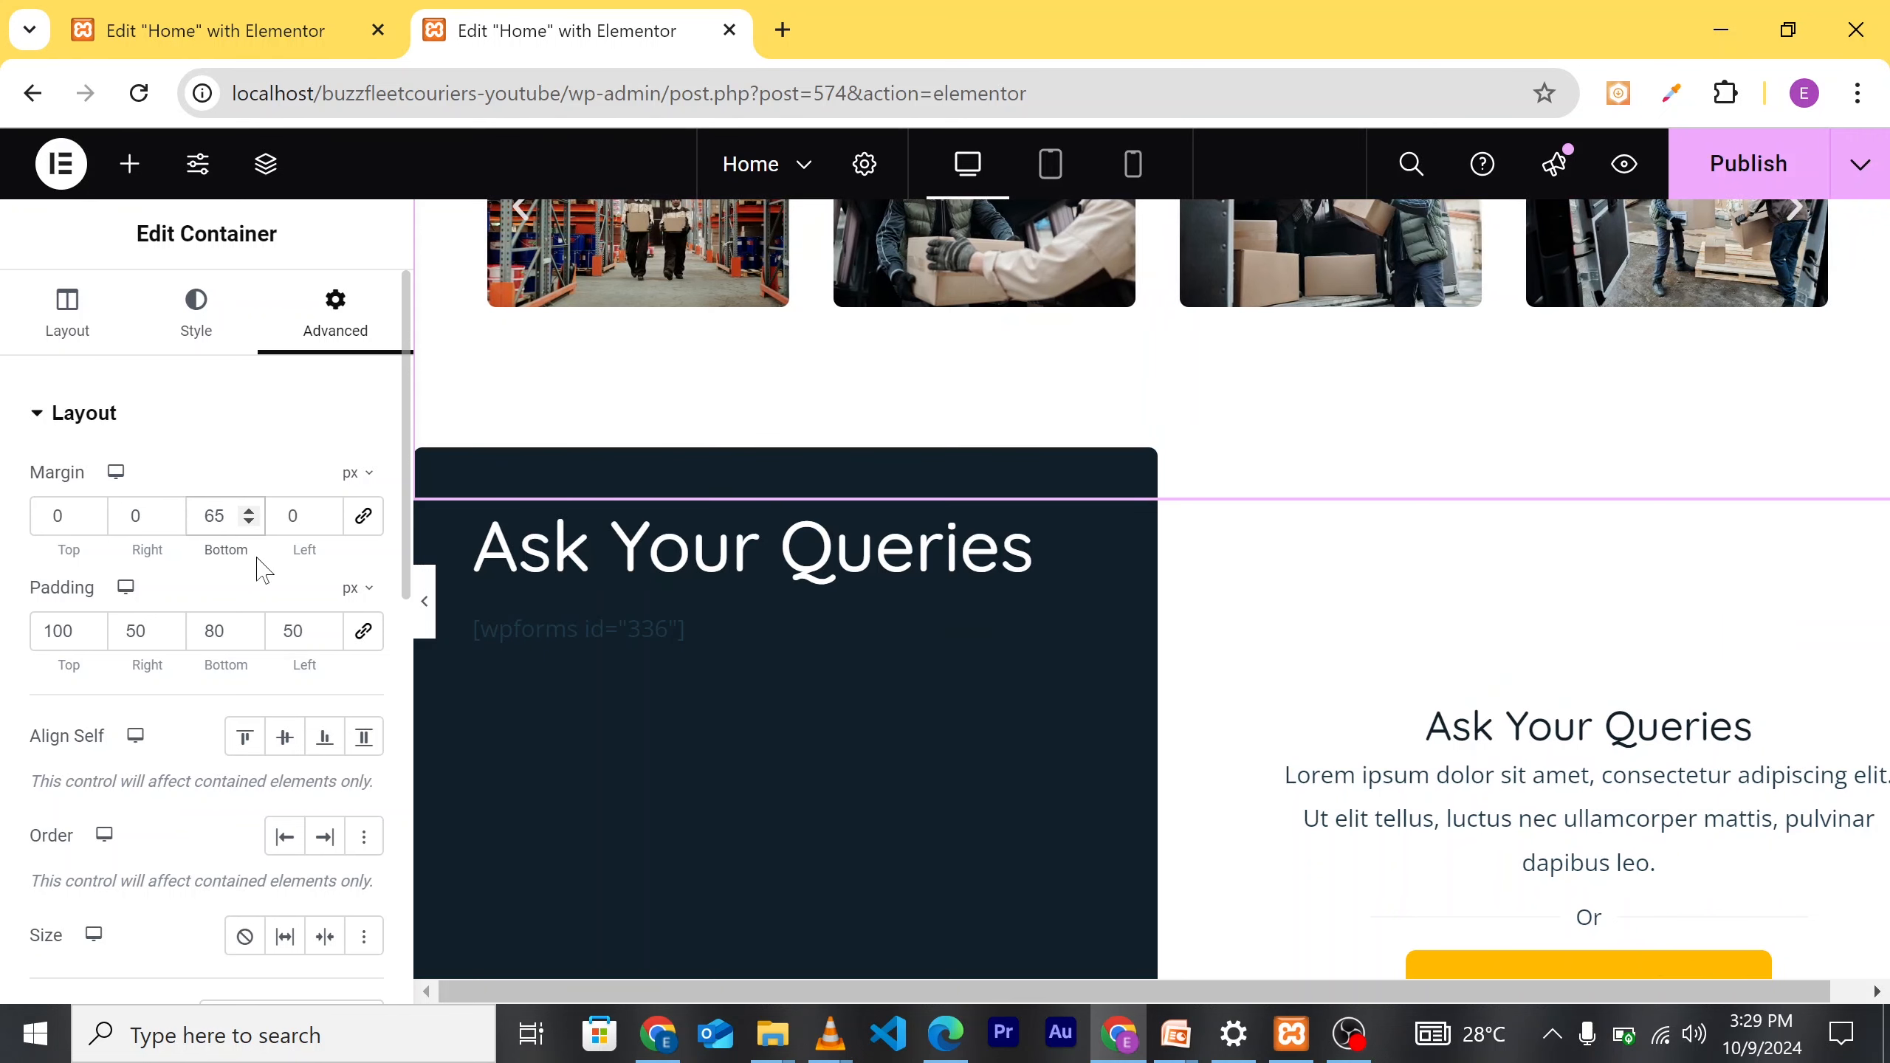
scroll(1313, 493, down, 5)
scroll(1314, 494, up, 4)
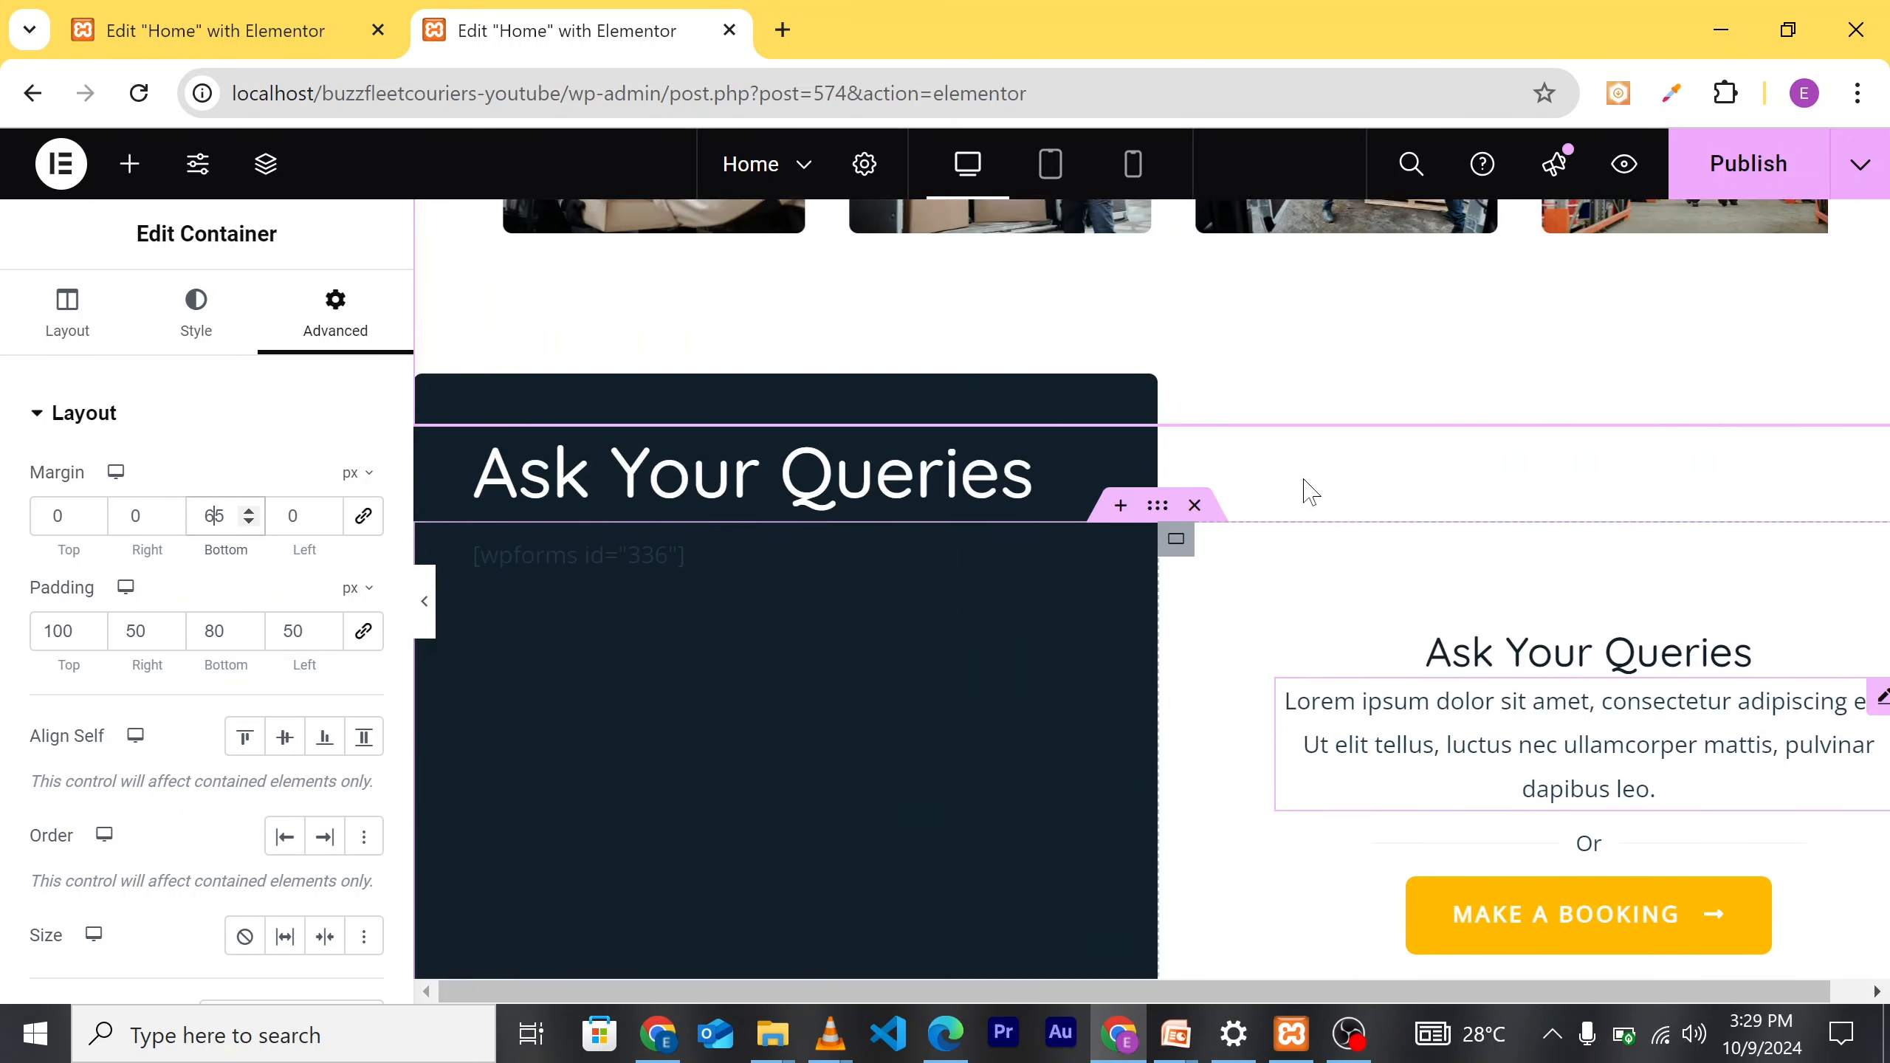
scroll(1311, 492, up, 5)
scroll(1411, 751, down, 1)
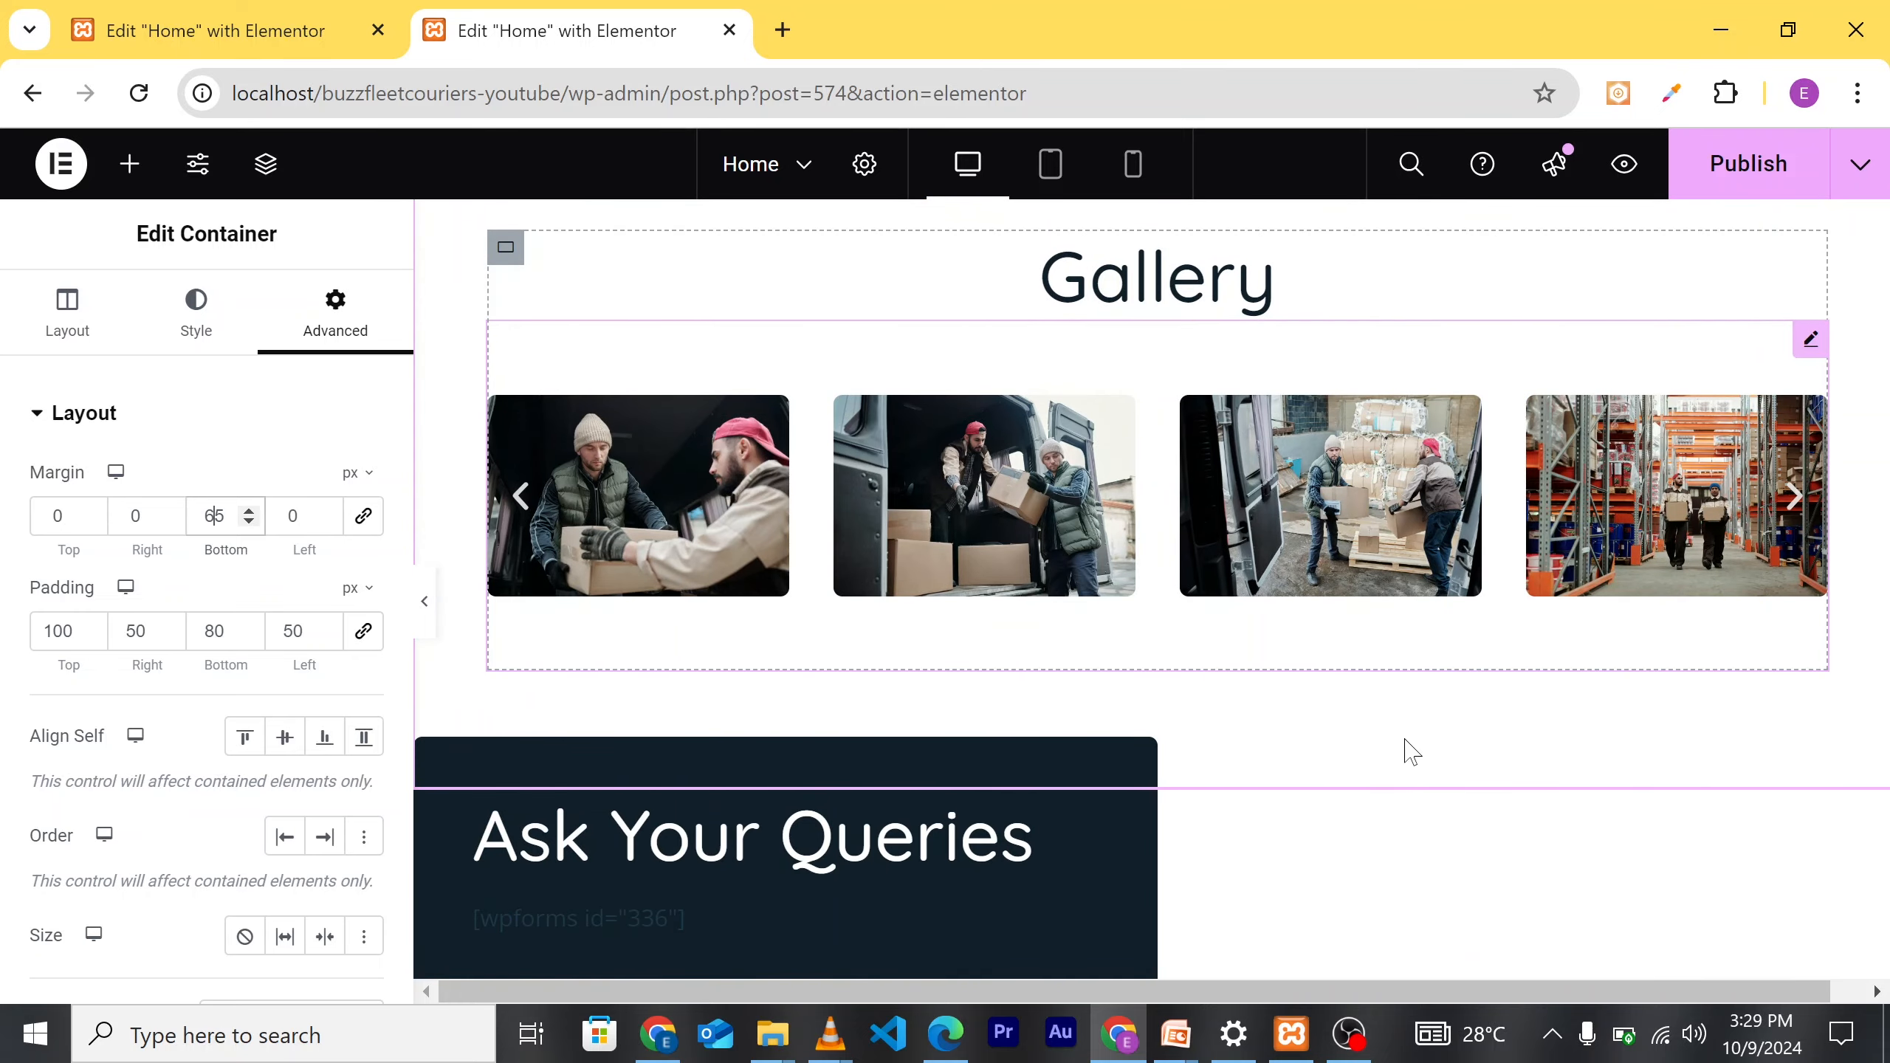
scroll(1411, 751, up, 5)
scroll(1384, 588, down, 3)
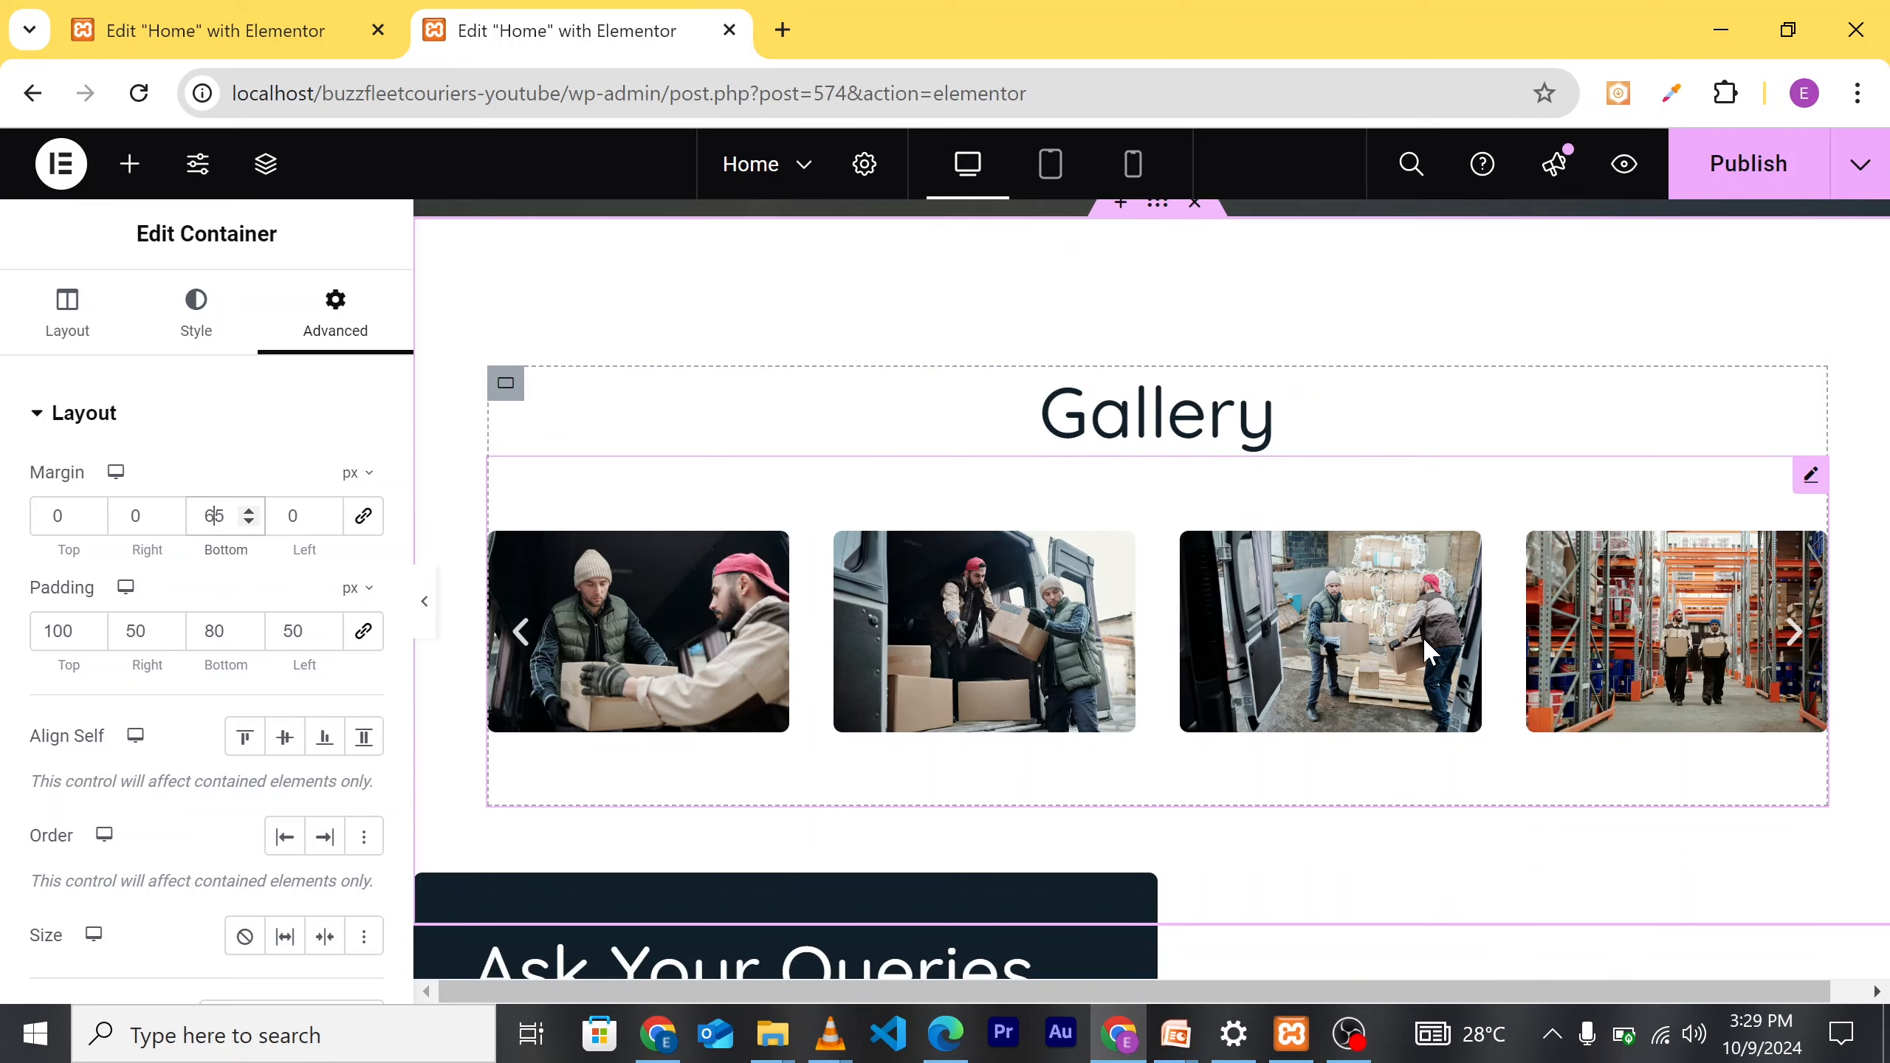
scroll(1421, 640, down, 3)
scroll(1455, 540, down, 3)
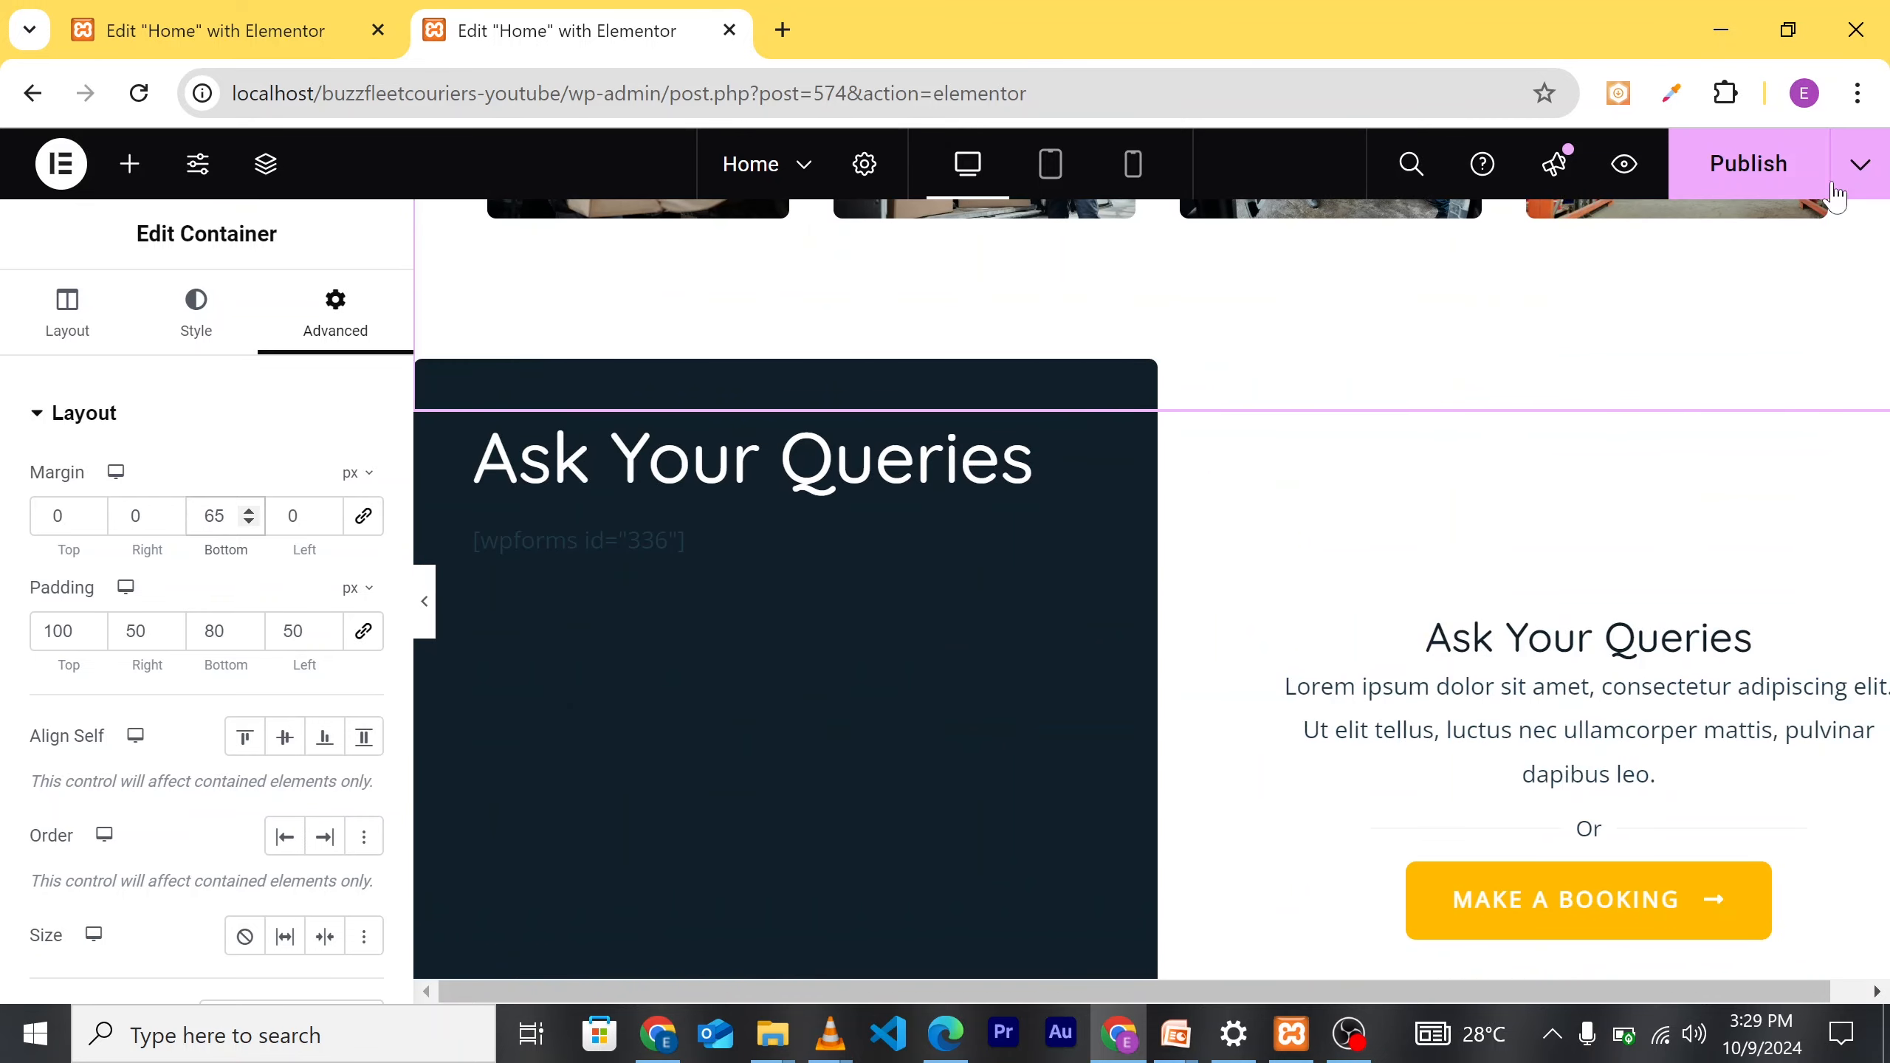
Step: Publish the homepage and confirm the gap between the gallery and Ask Your Queries
click(1749, 167)
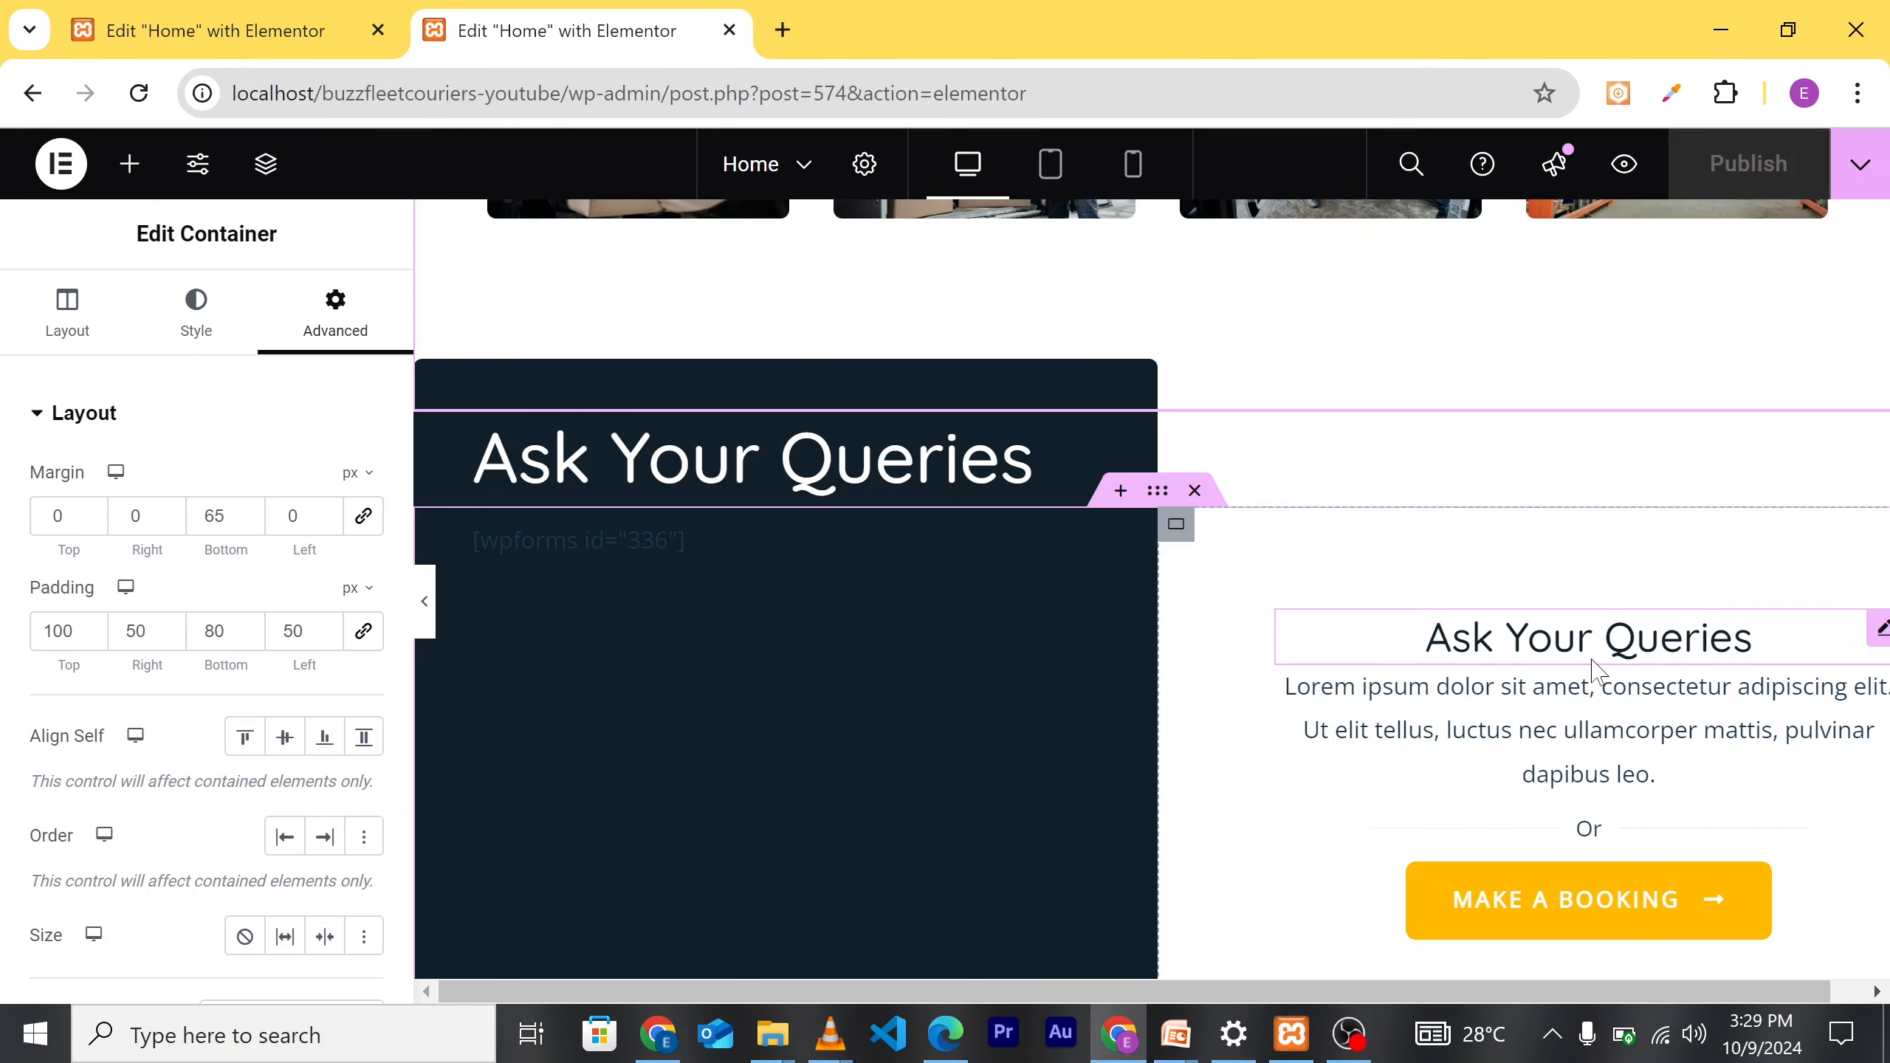
scroll(962, 715, down, 3)
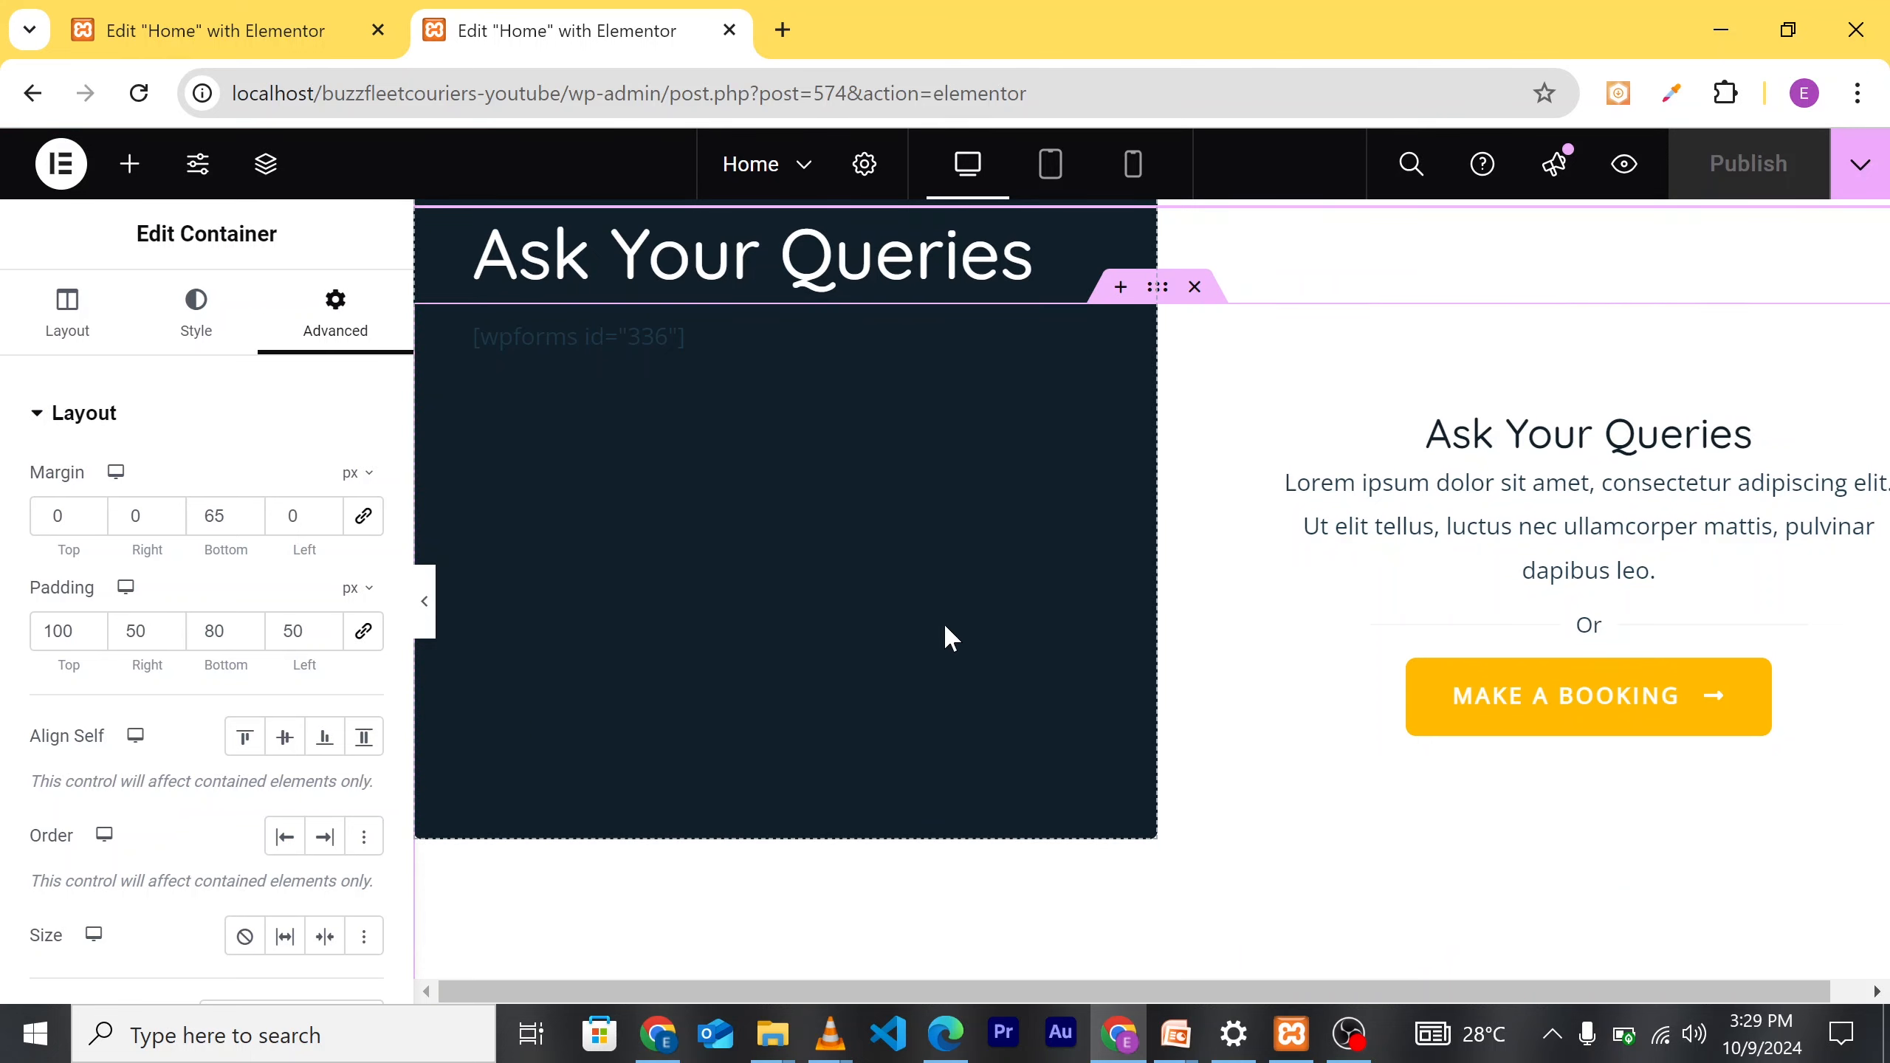
scroll(960, 643, up, 2)
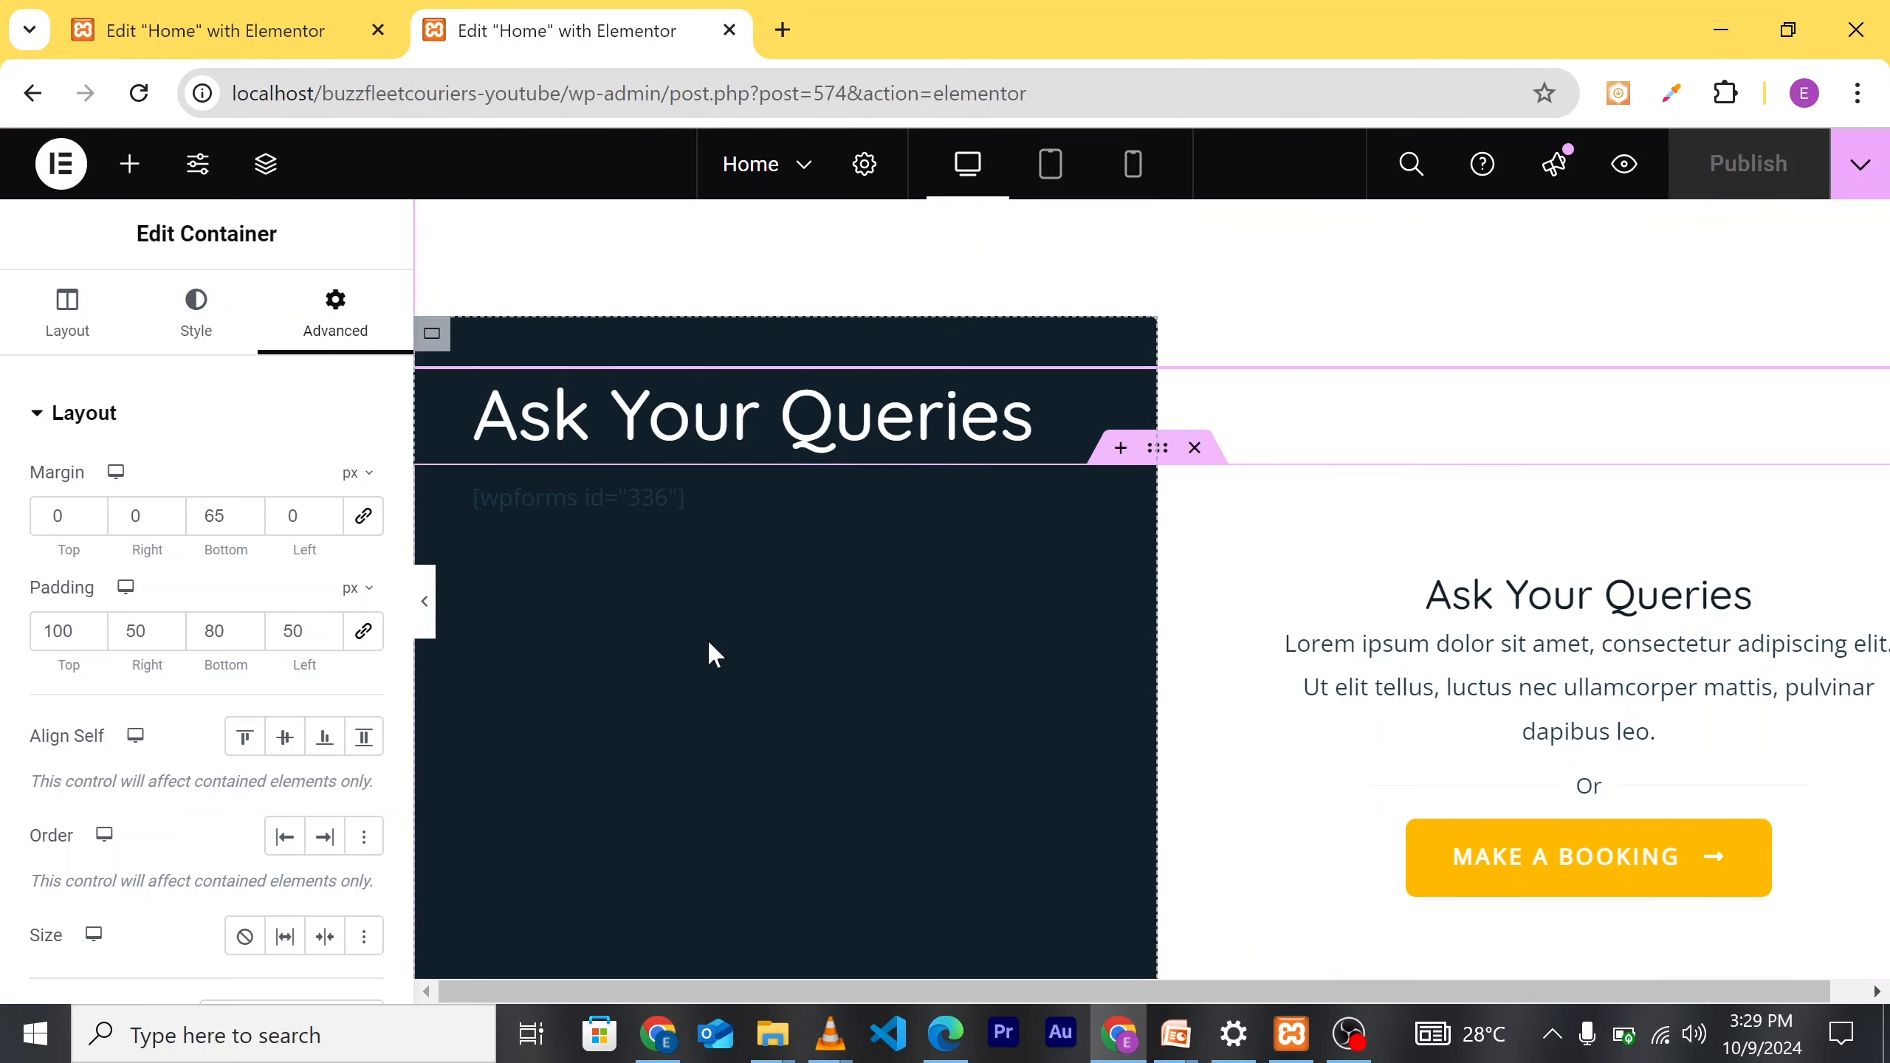
scroll(815, 689, up, 2)
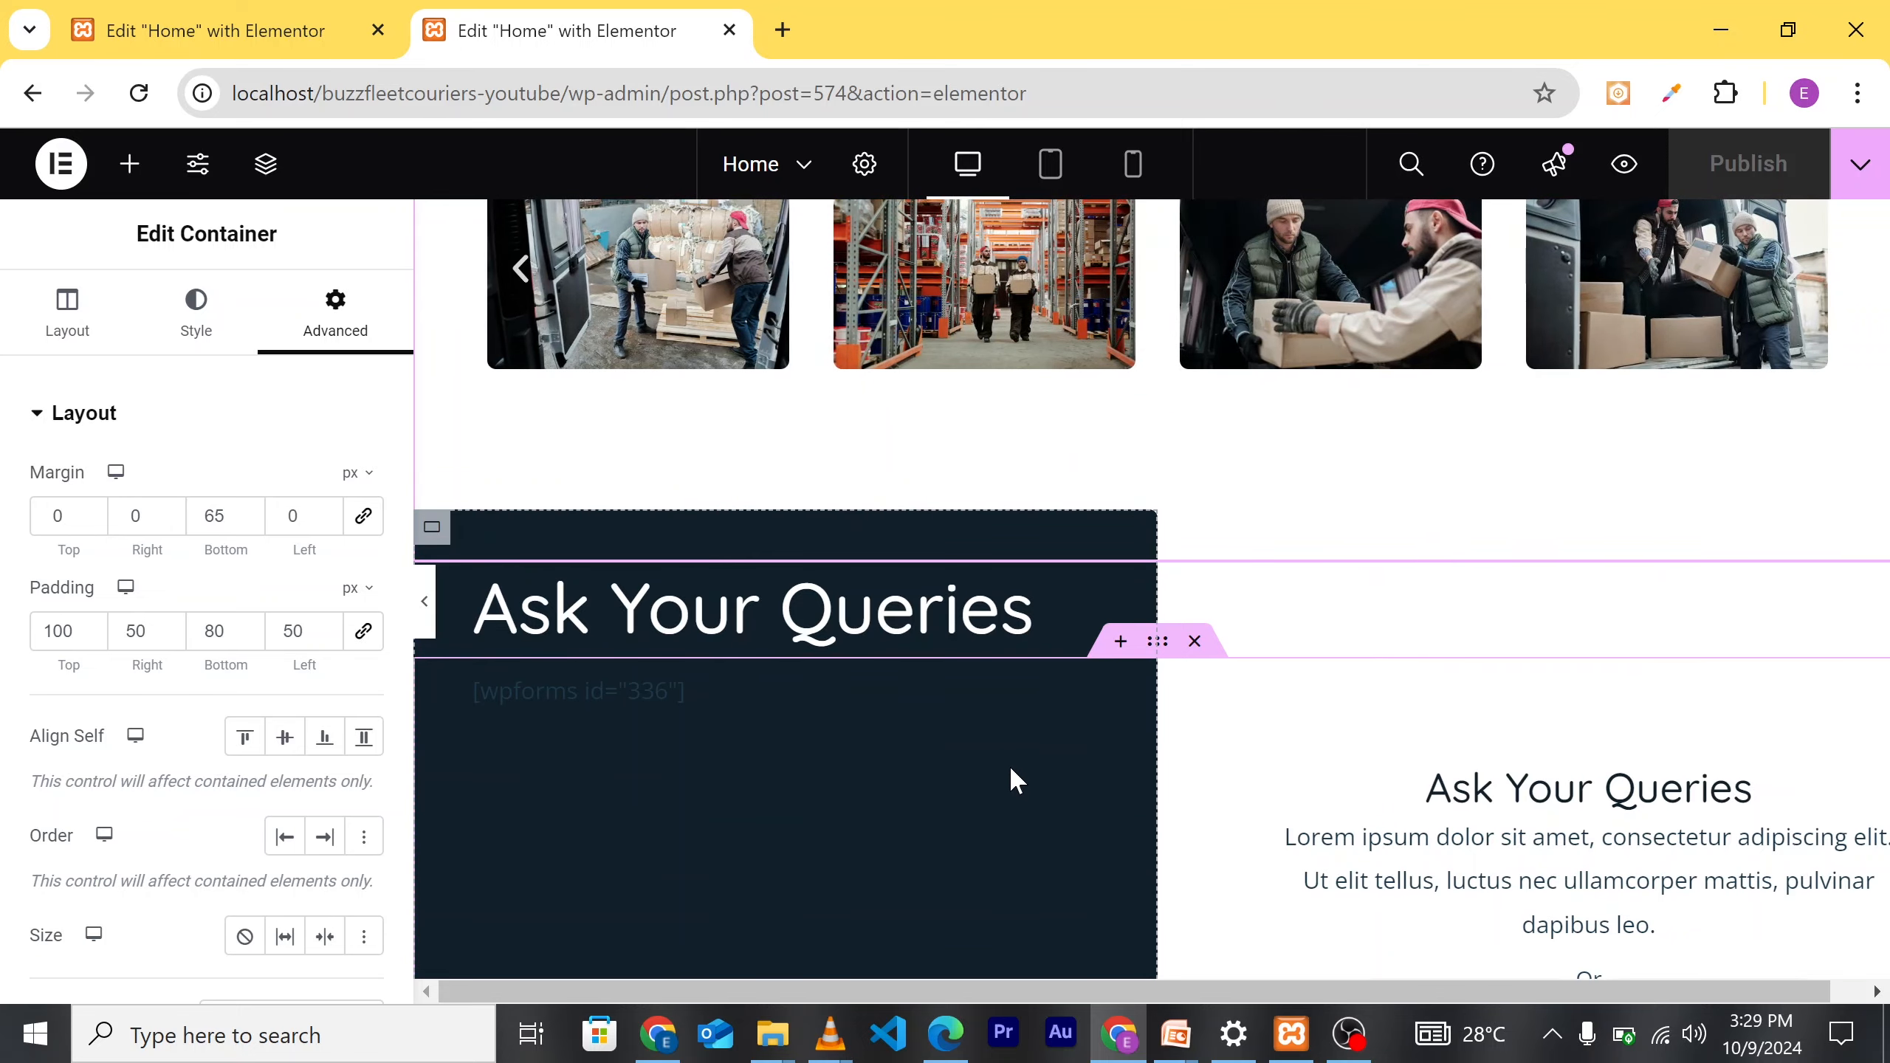
scroll(957, 793, down, 2)
scroll(1059, 831, up, 1)
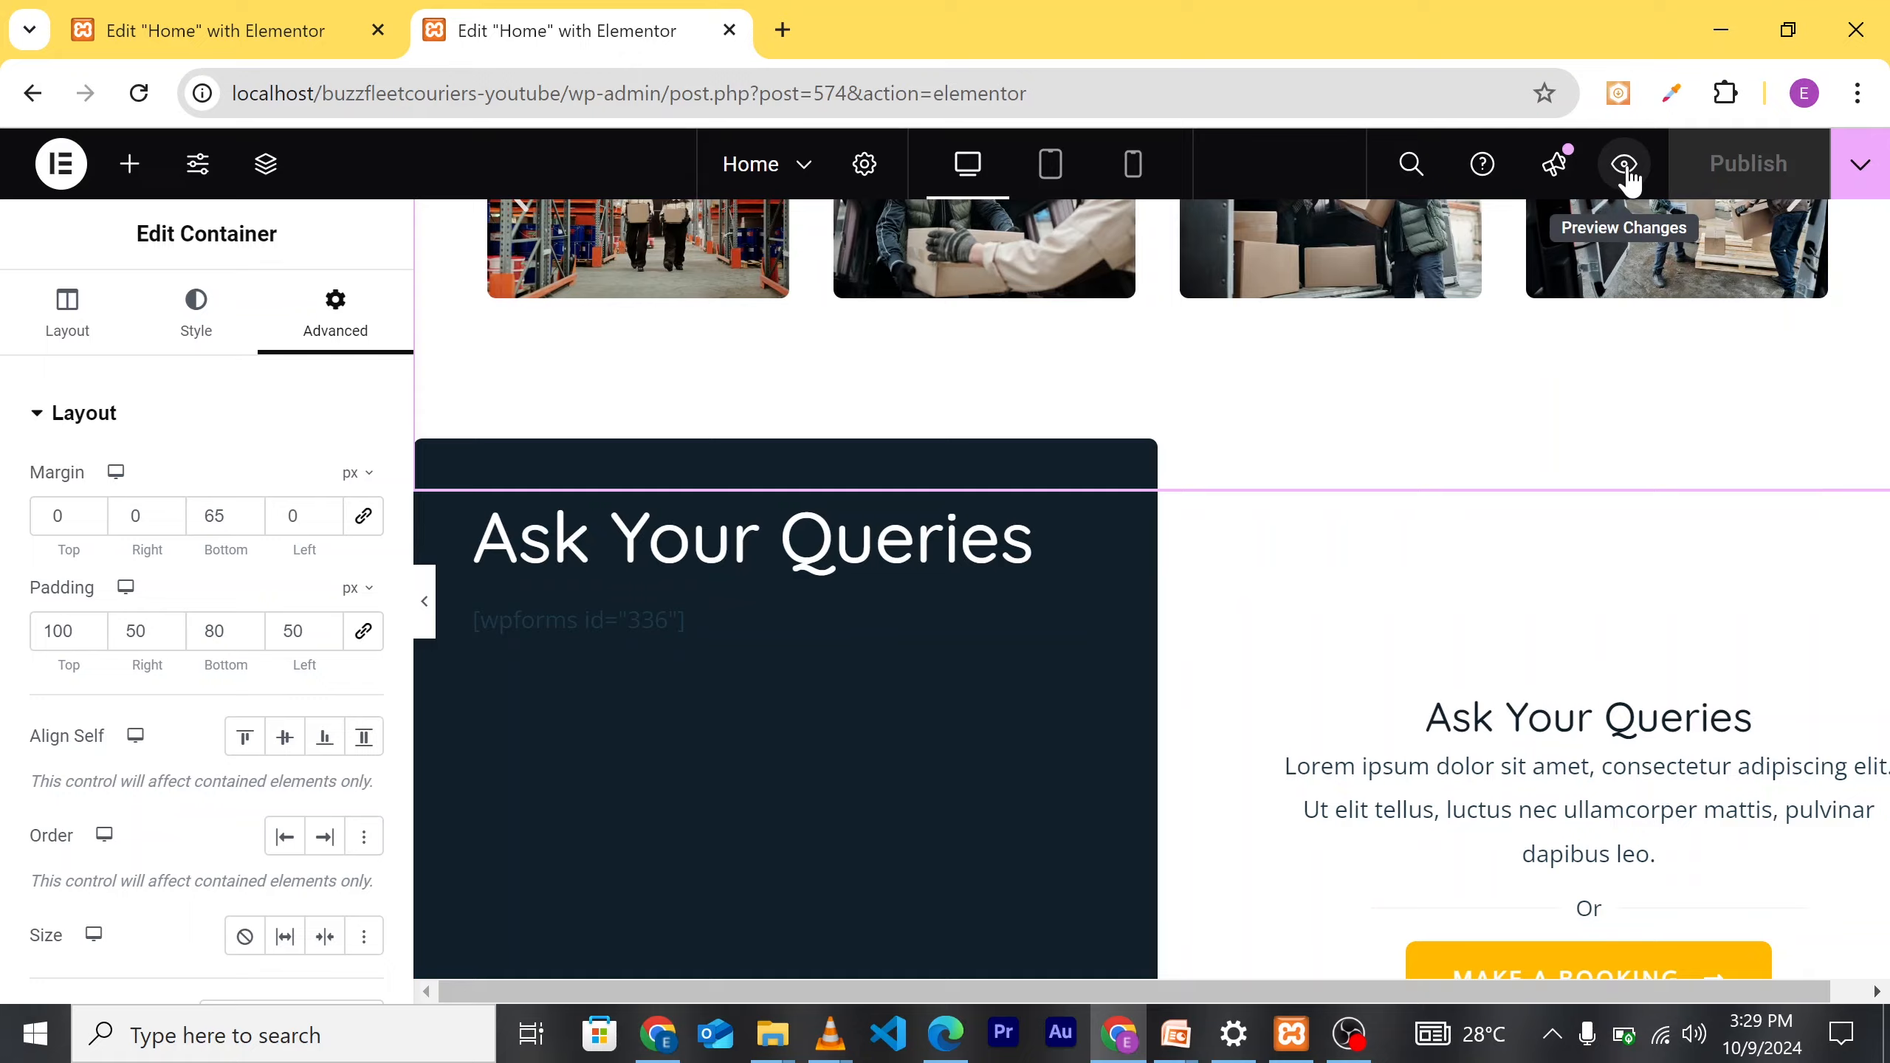
Step: Preview the Buzzfleet Couriers homepage in a new tab and scroll through it
click(1626, 166)
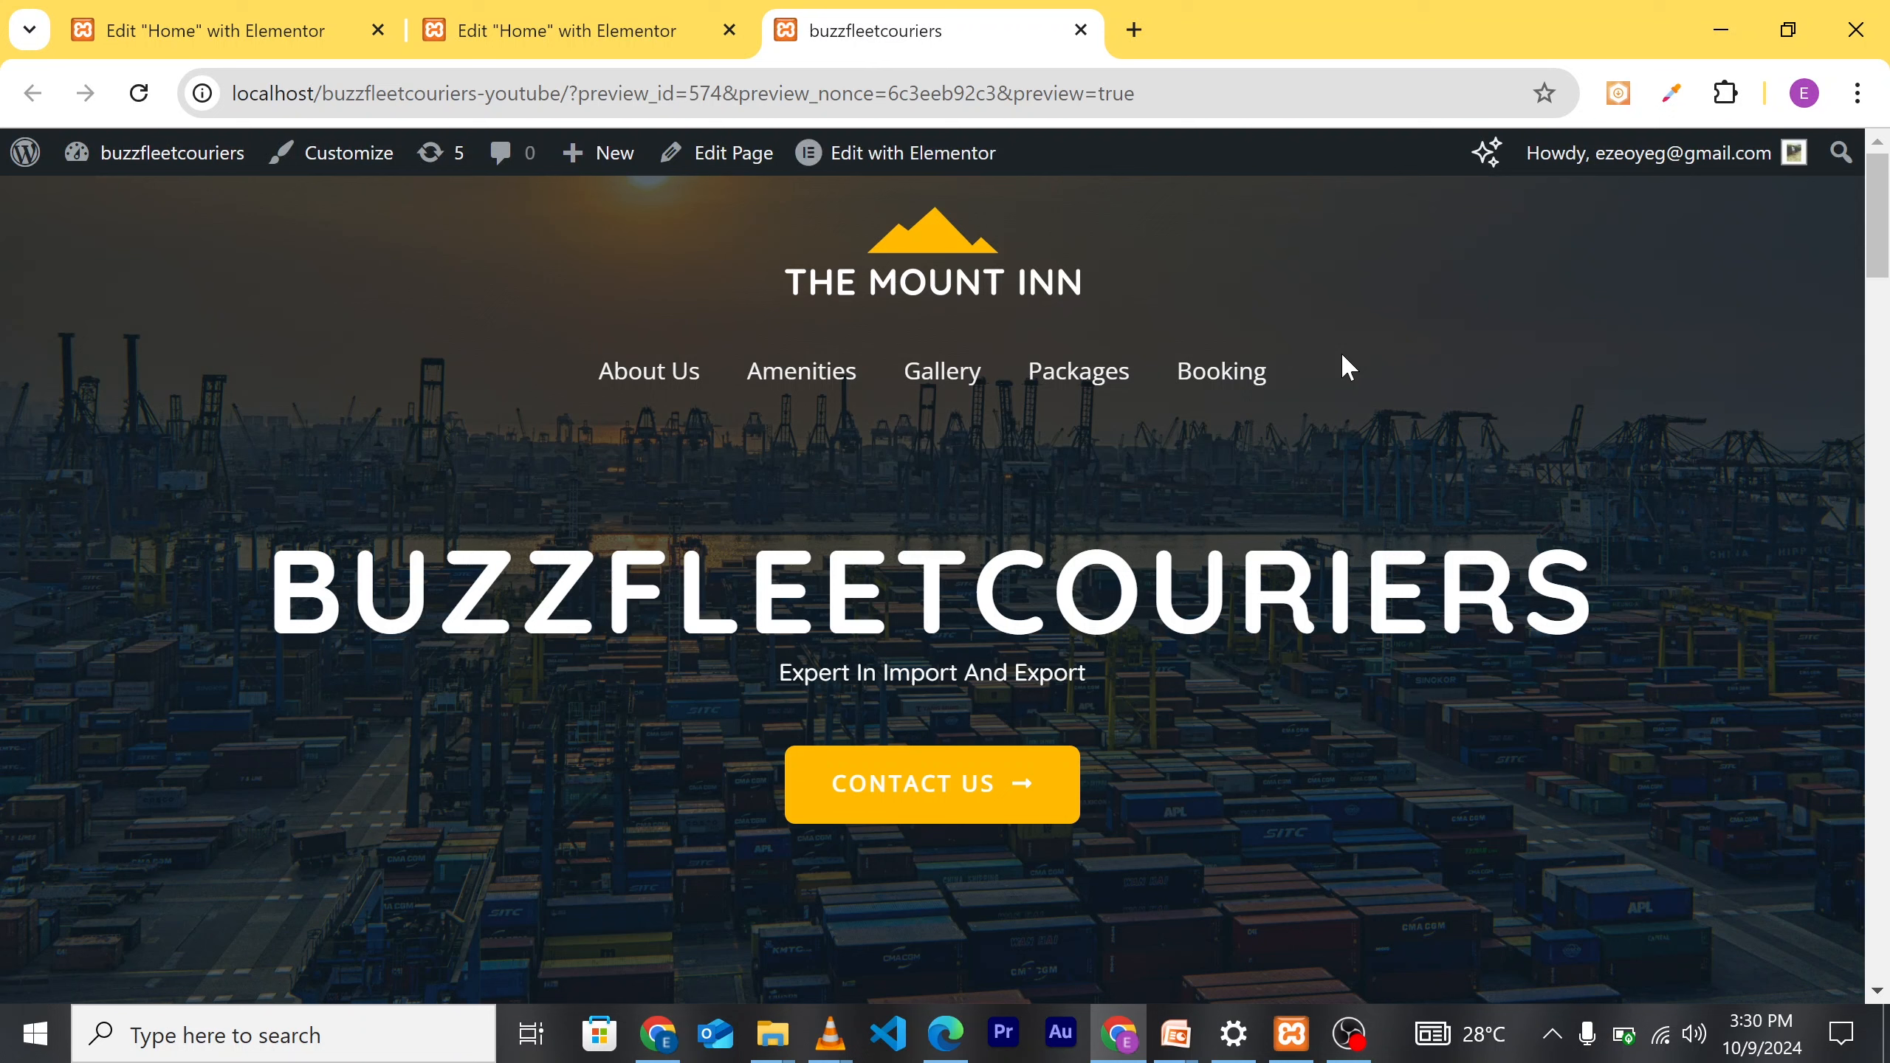
scroll(464, 451, down, 3)
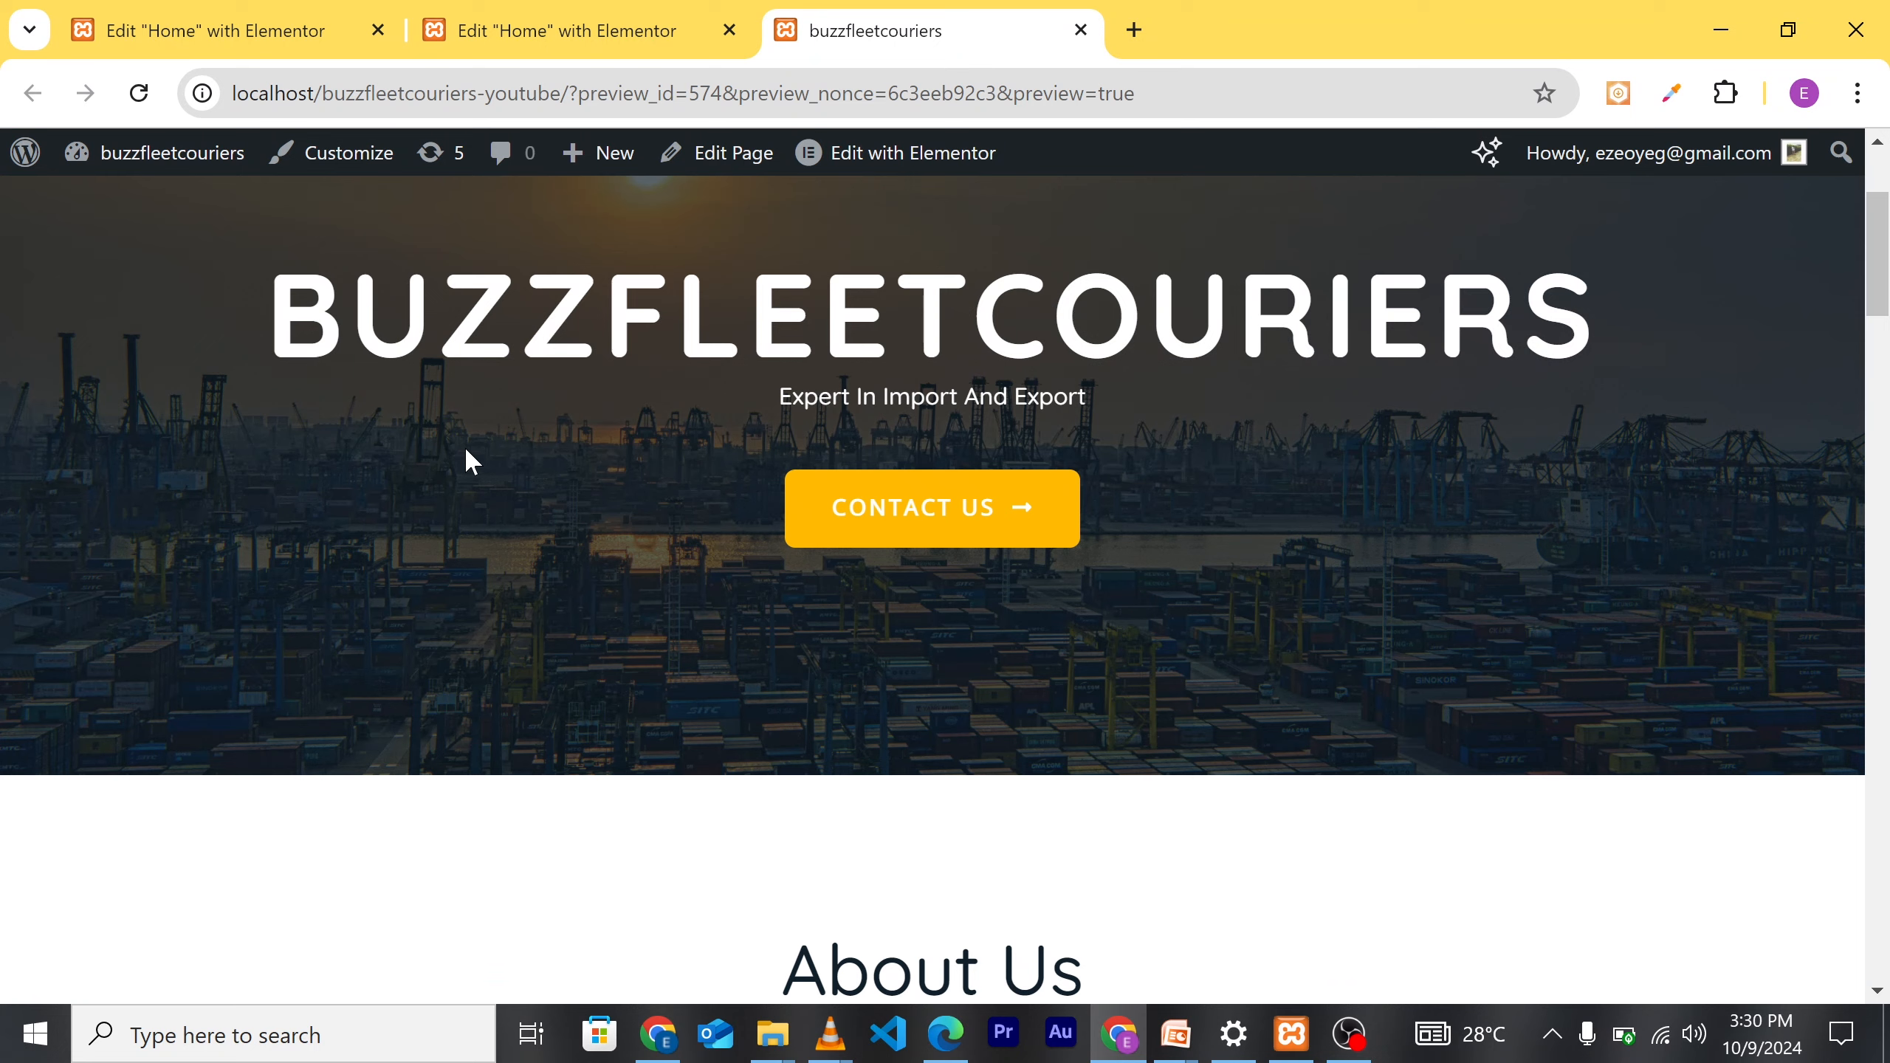
scroll(554, 527, up, 3)
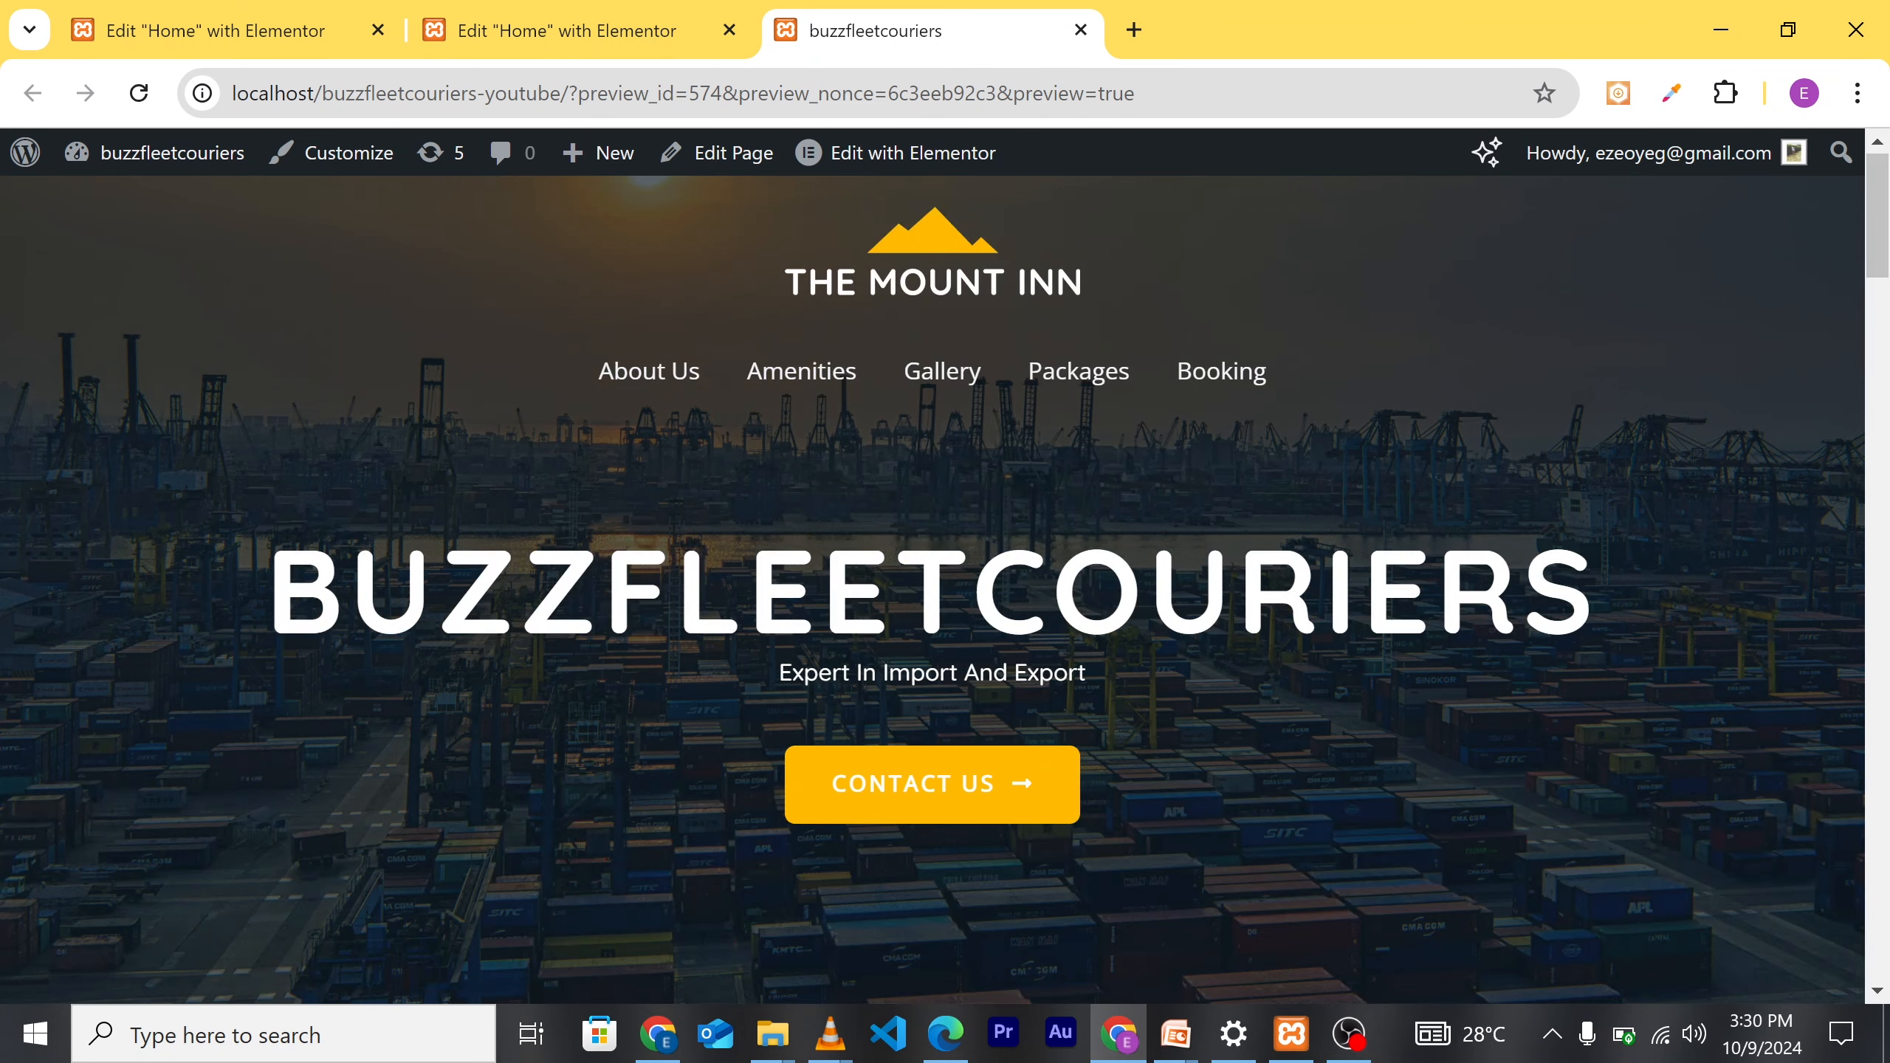
Step: From the Dashboard, go to Plugins > Add New Plugin and search for 'wpform'
mouse_move(141, 156)
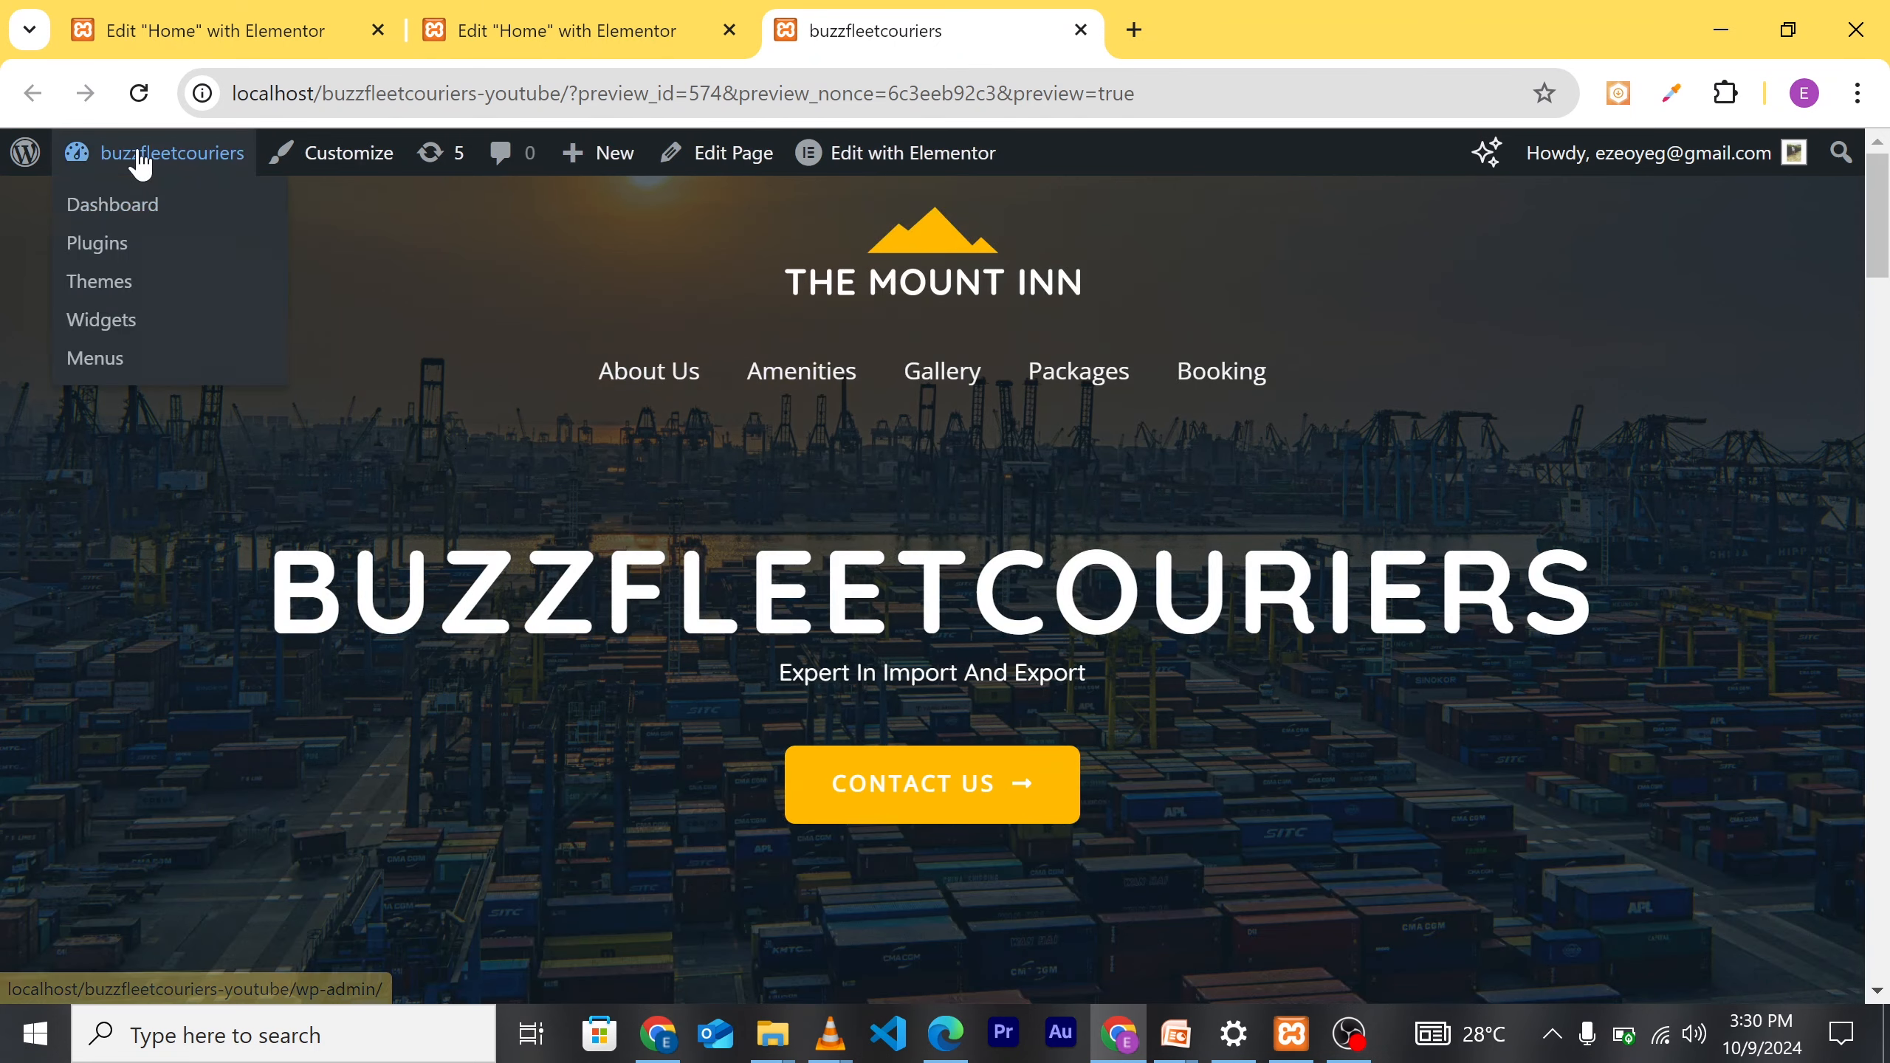
click(106, 216)
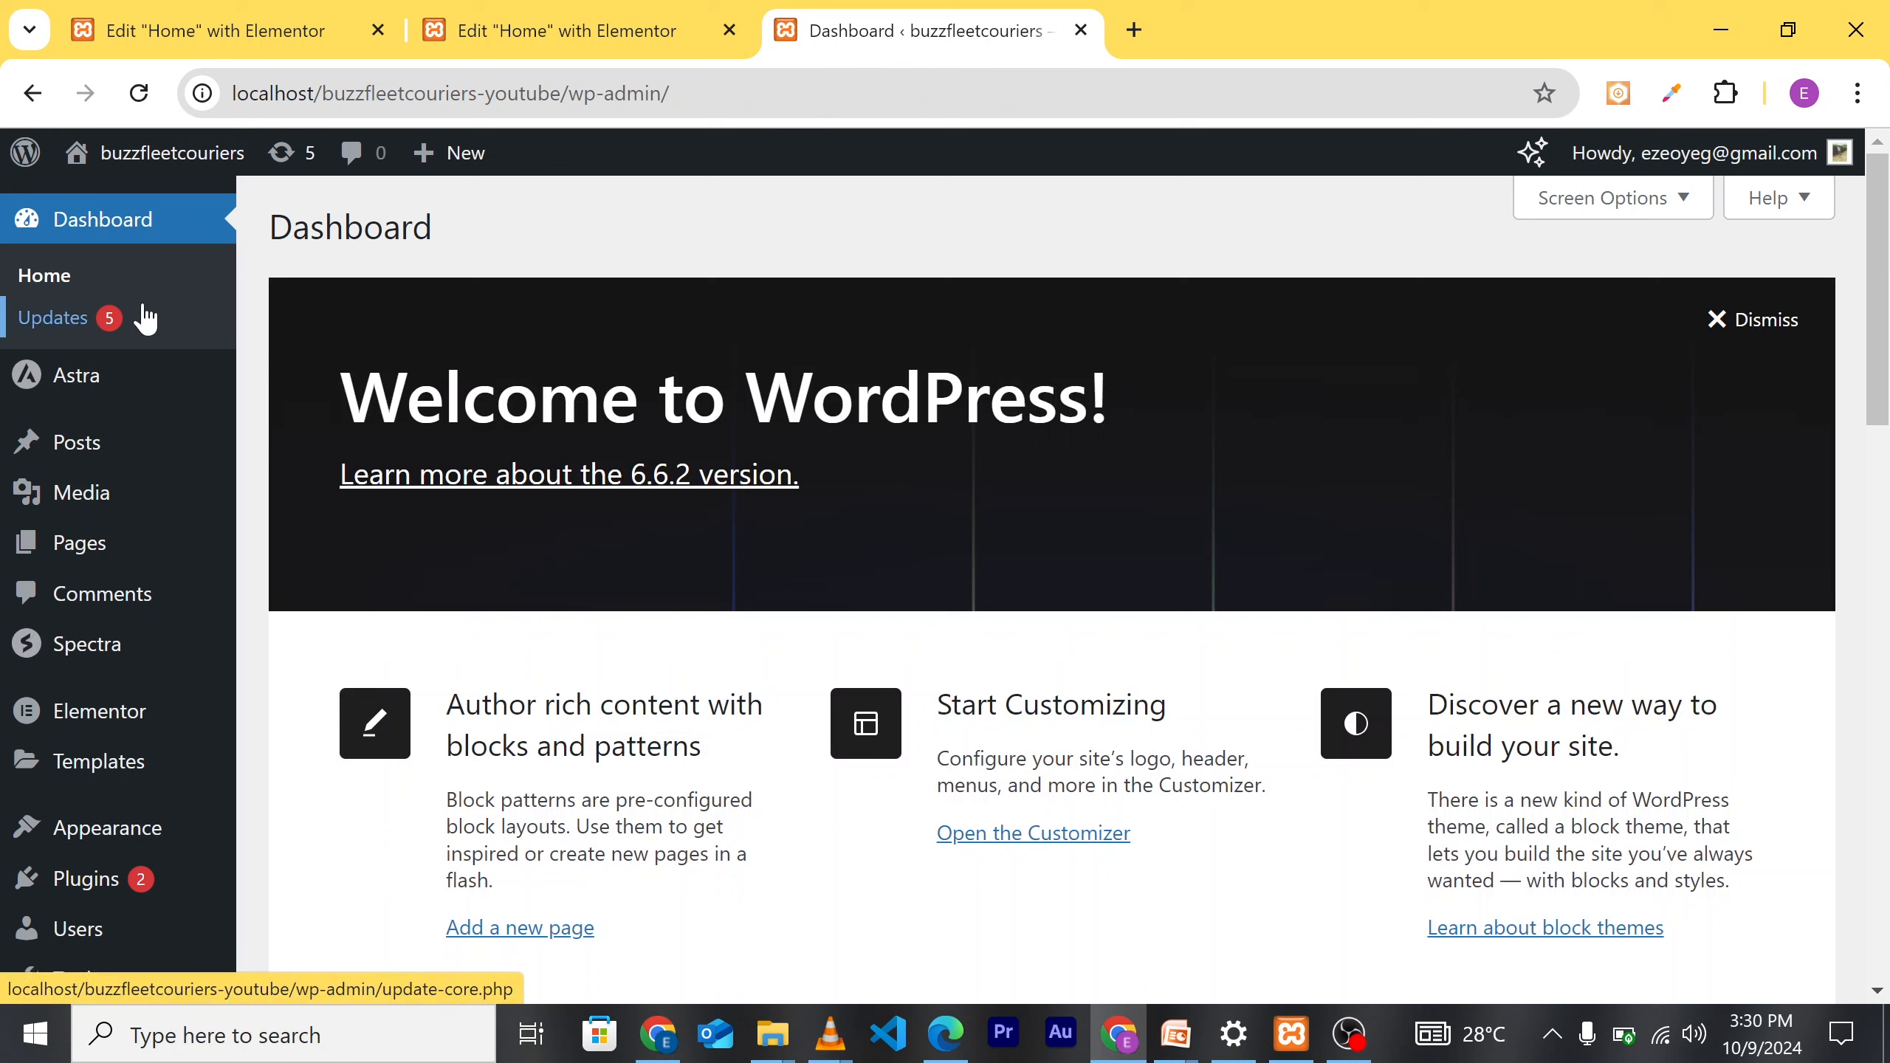
mouse_move(91, 882)
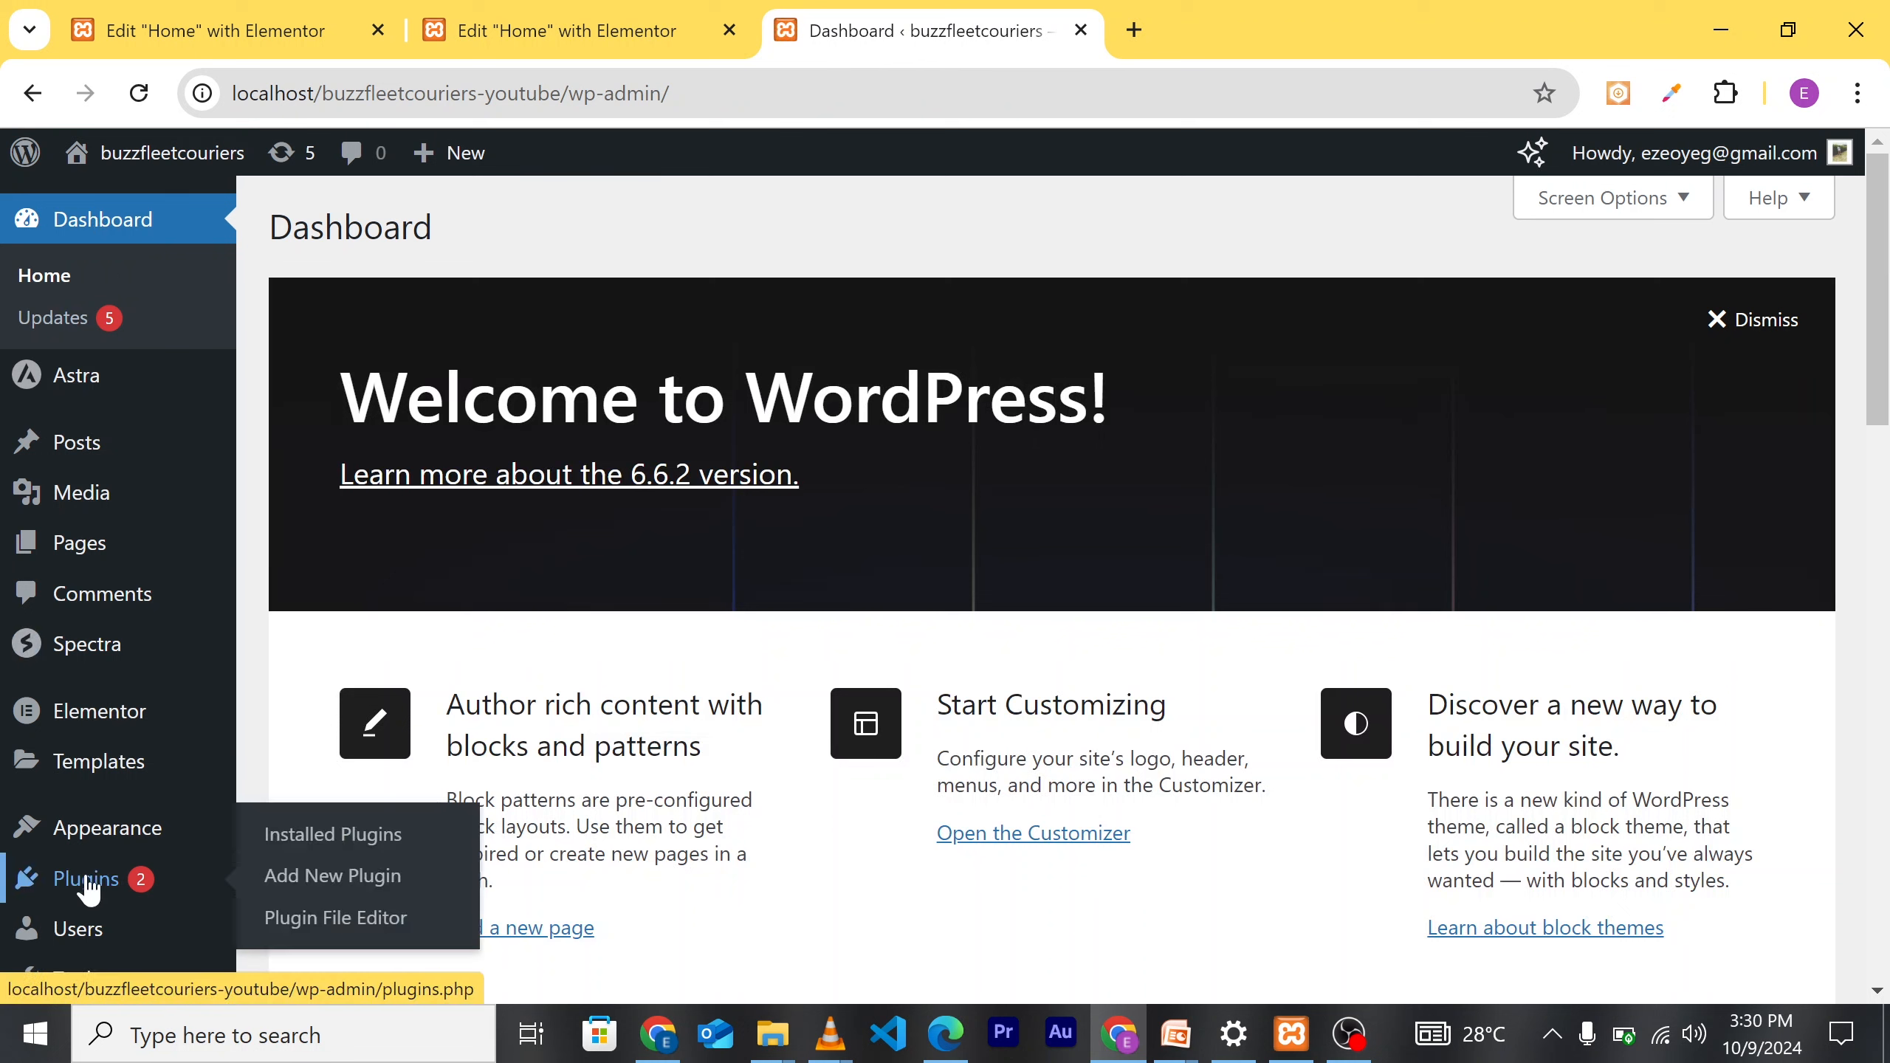
click(301, 882)
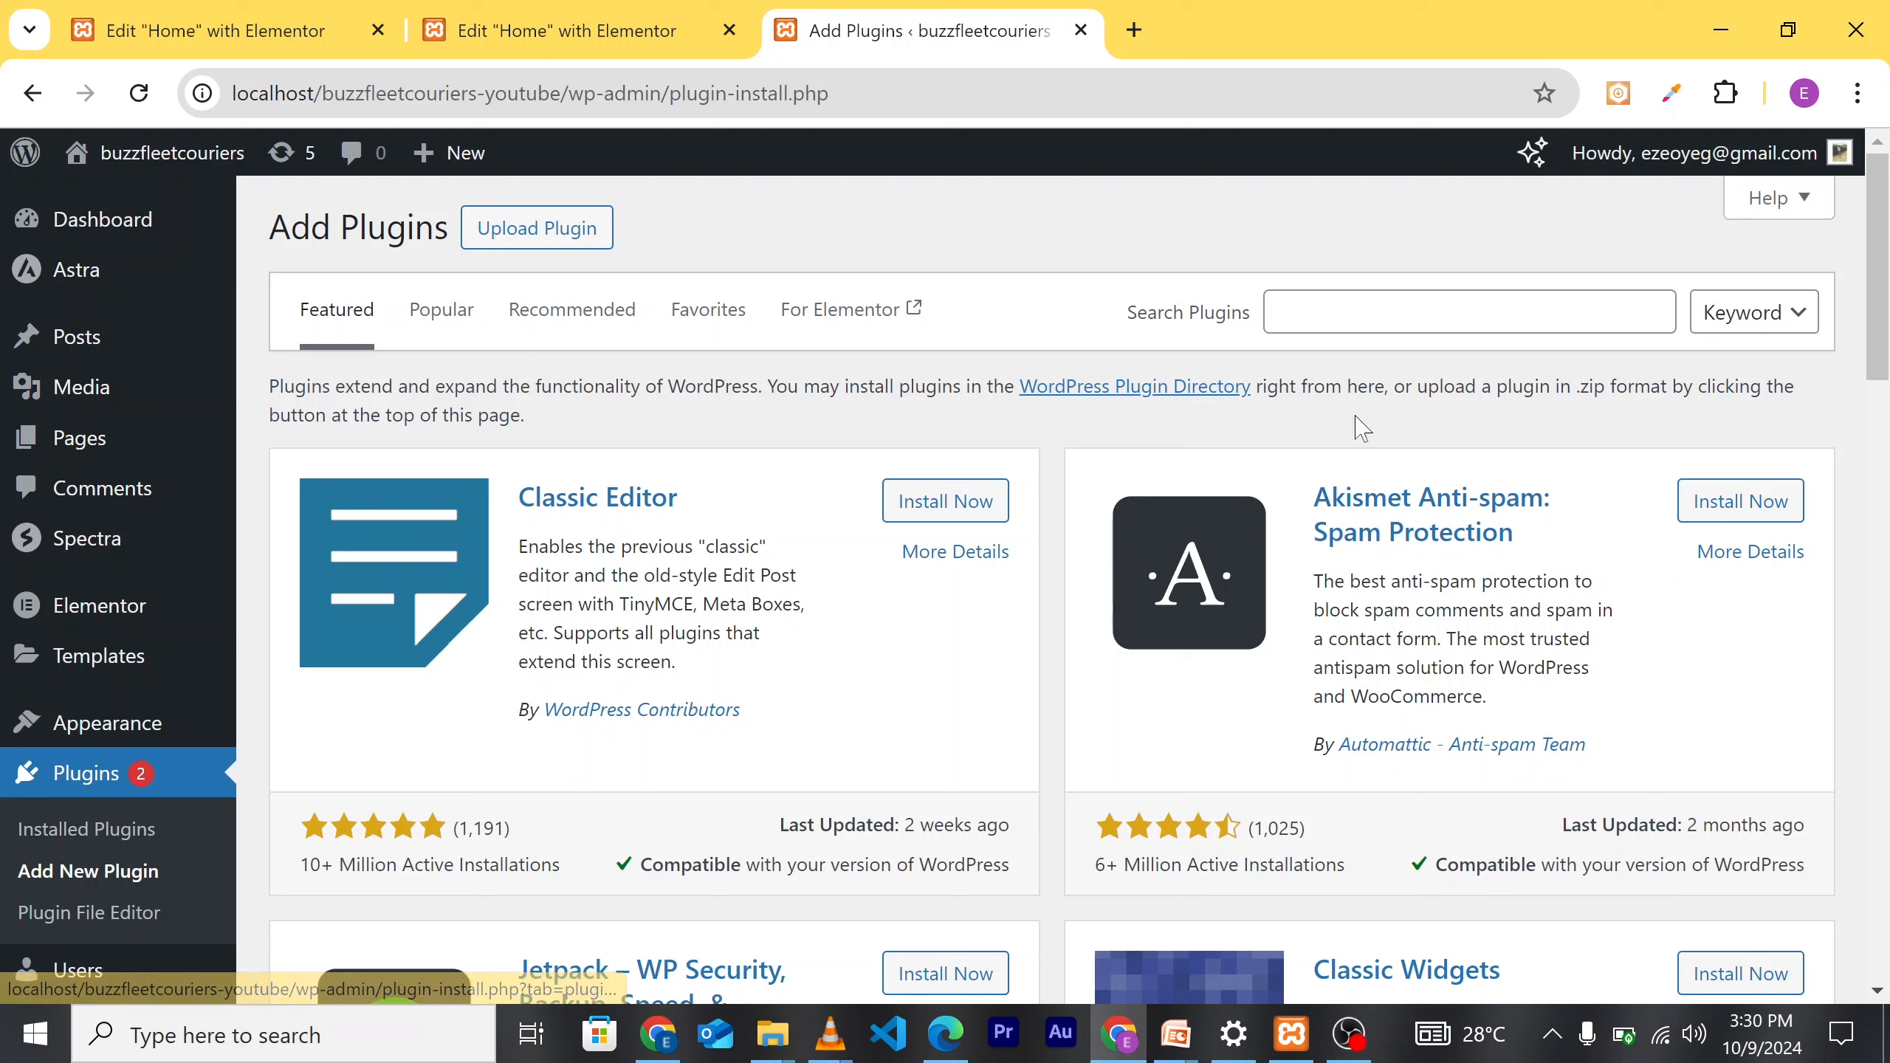
click(1284, 313)
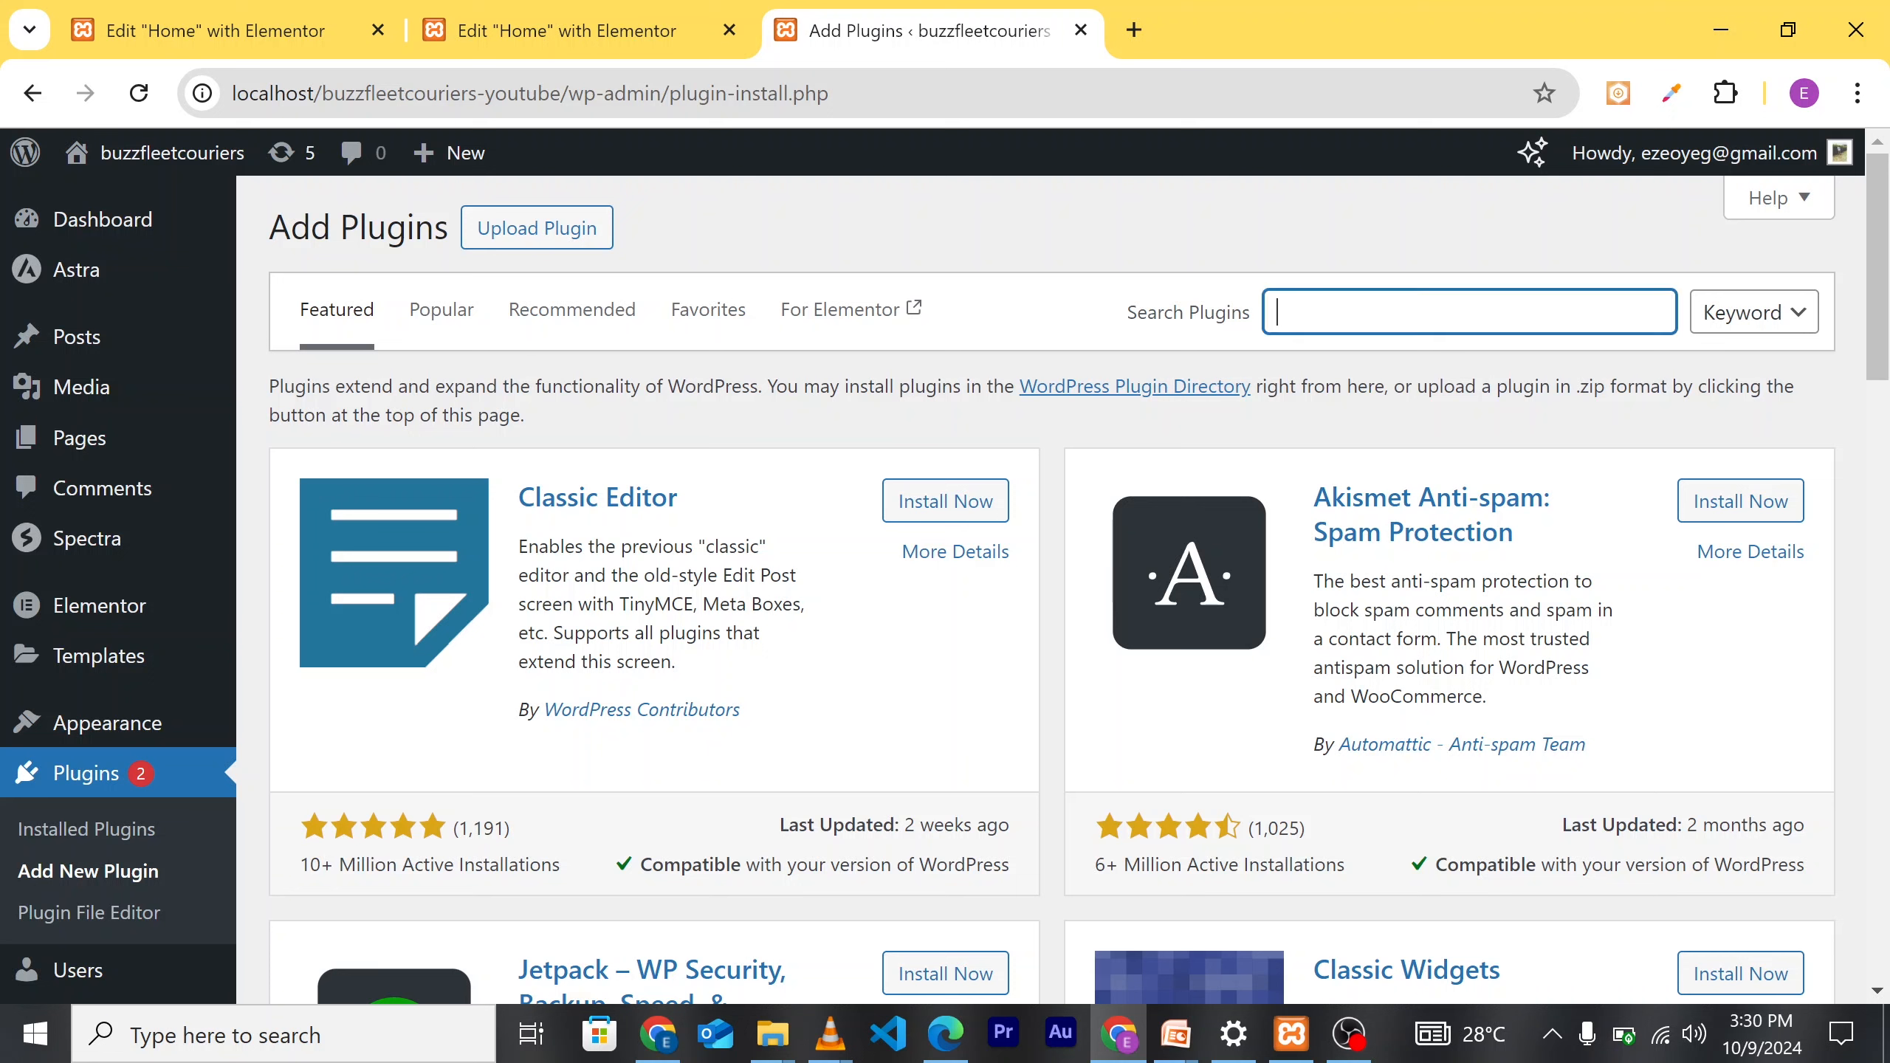
text(wpform)
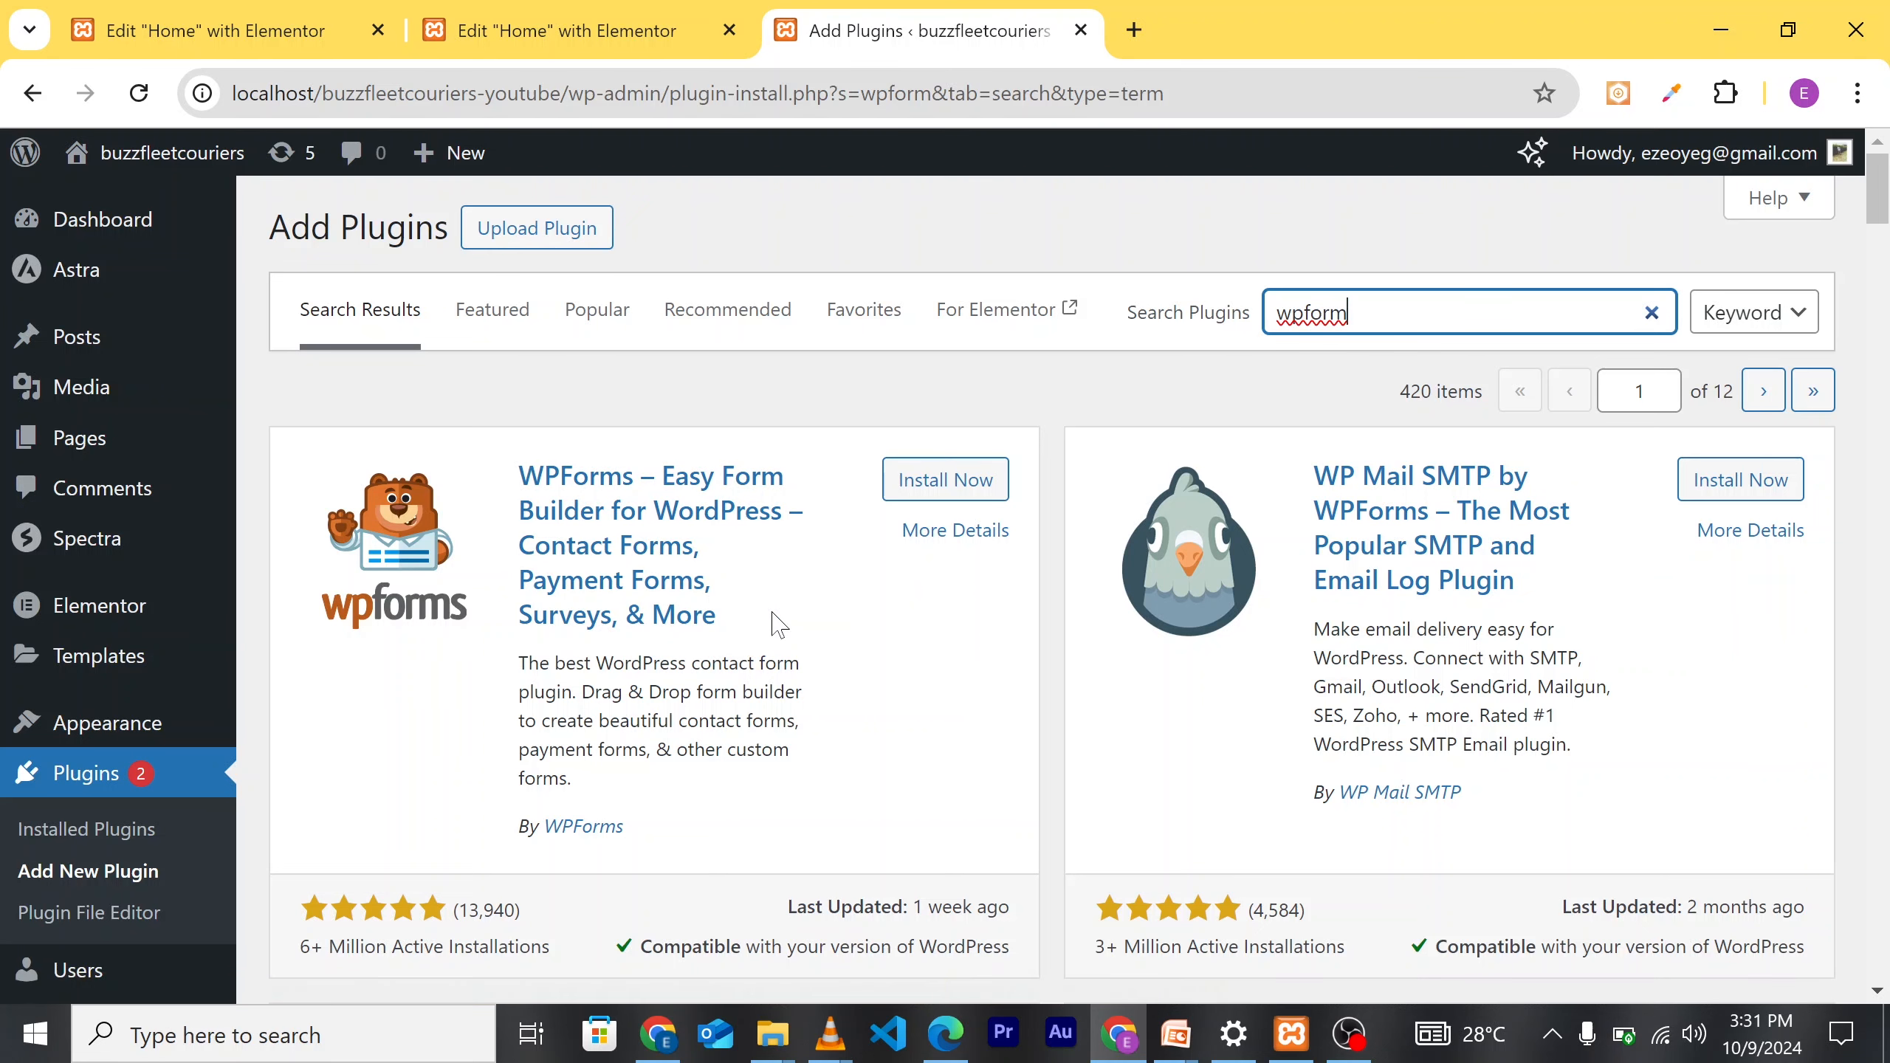
scroll(774, 623, down, 1)
scroll(774, 623, up, 1)
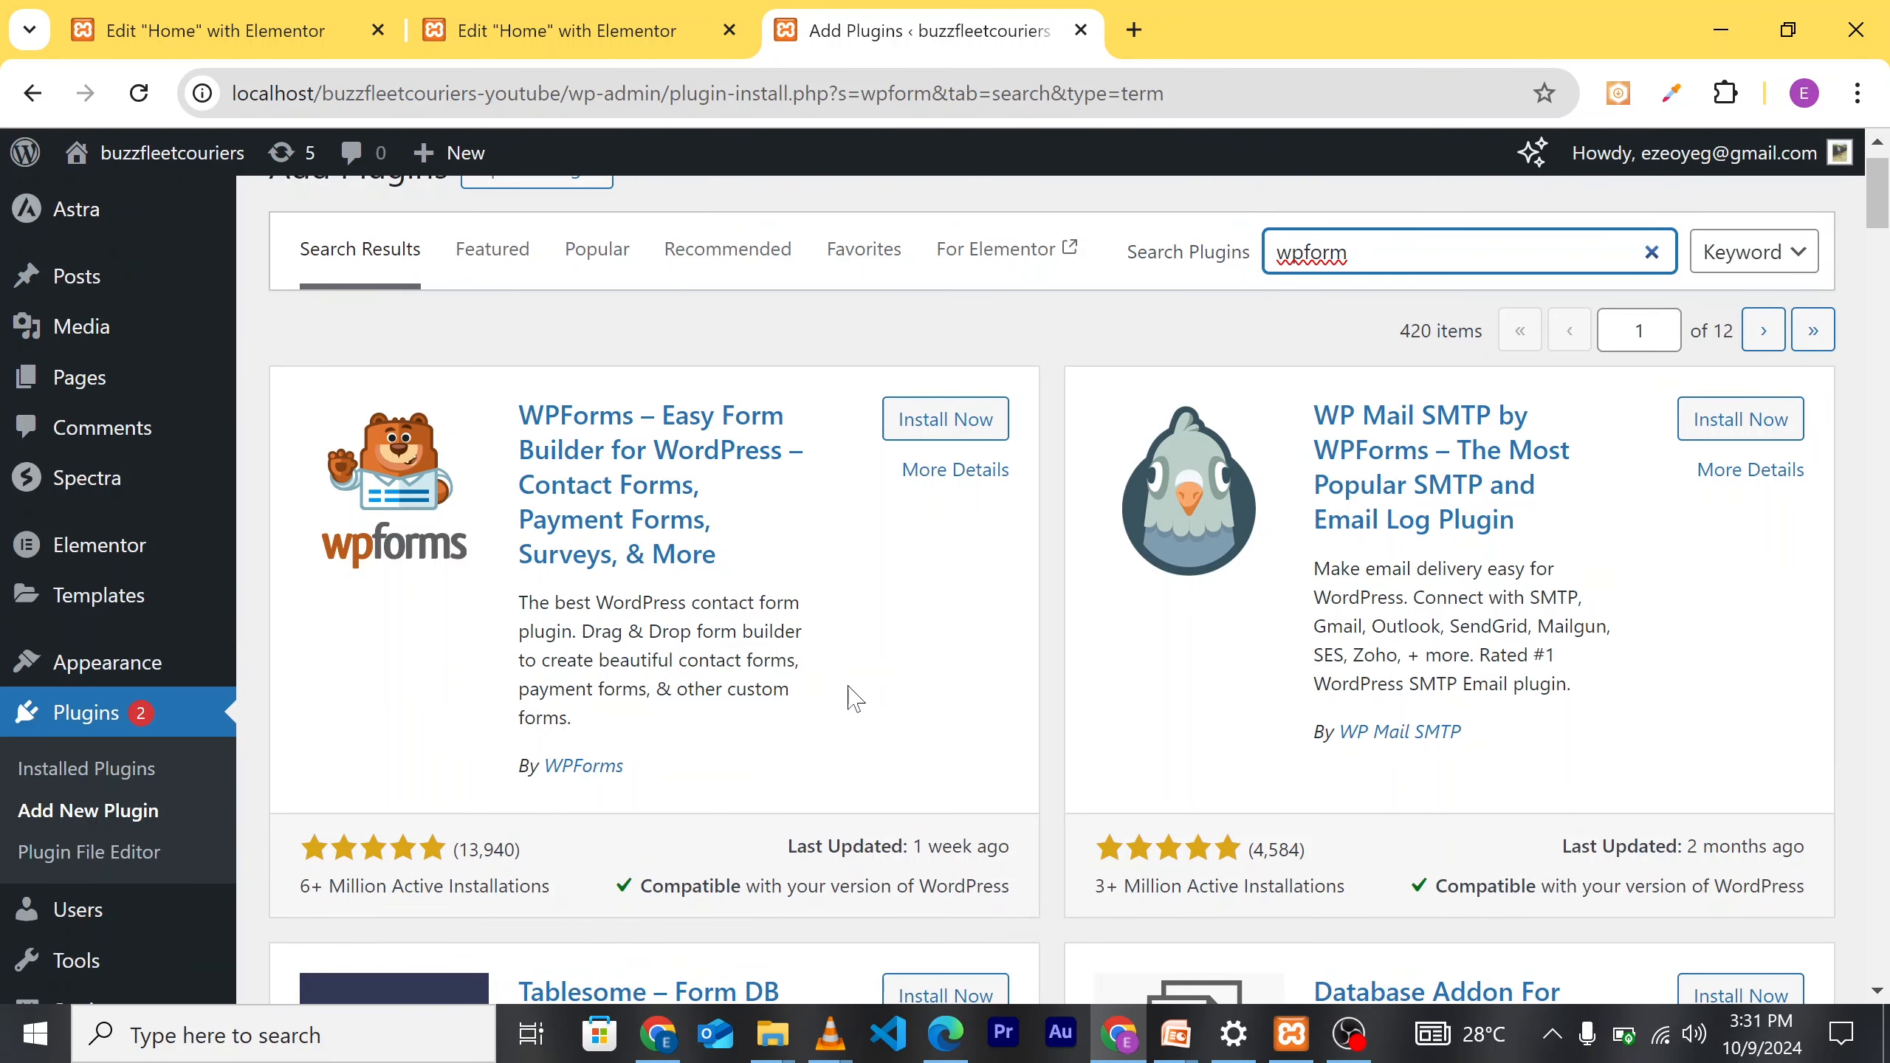
Step: Install and activate WPForms, then choose Create Your First Form from its welcome page
click(946, 421)
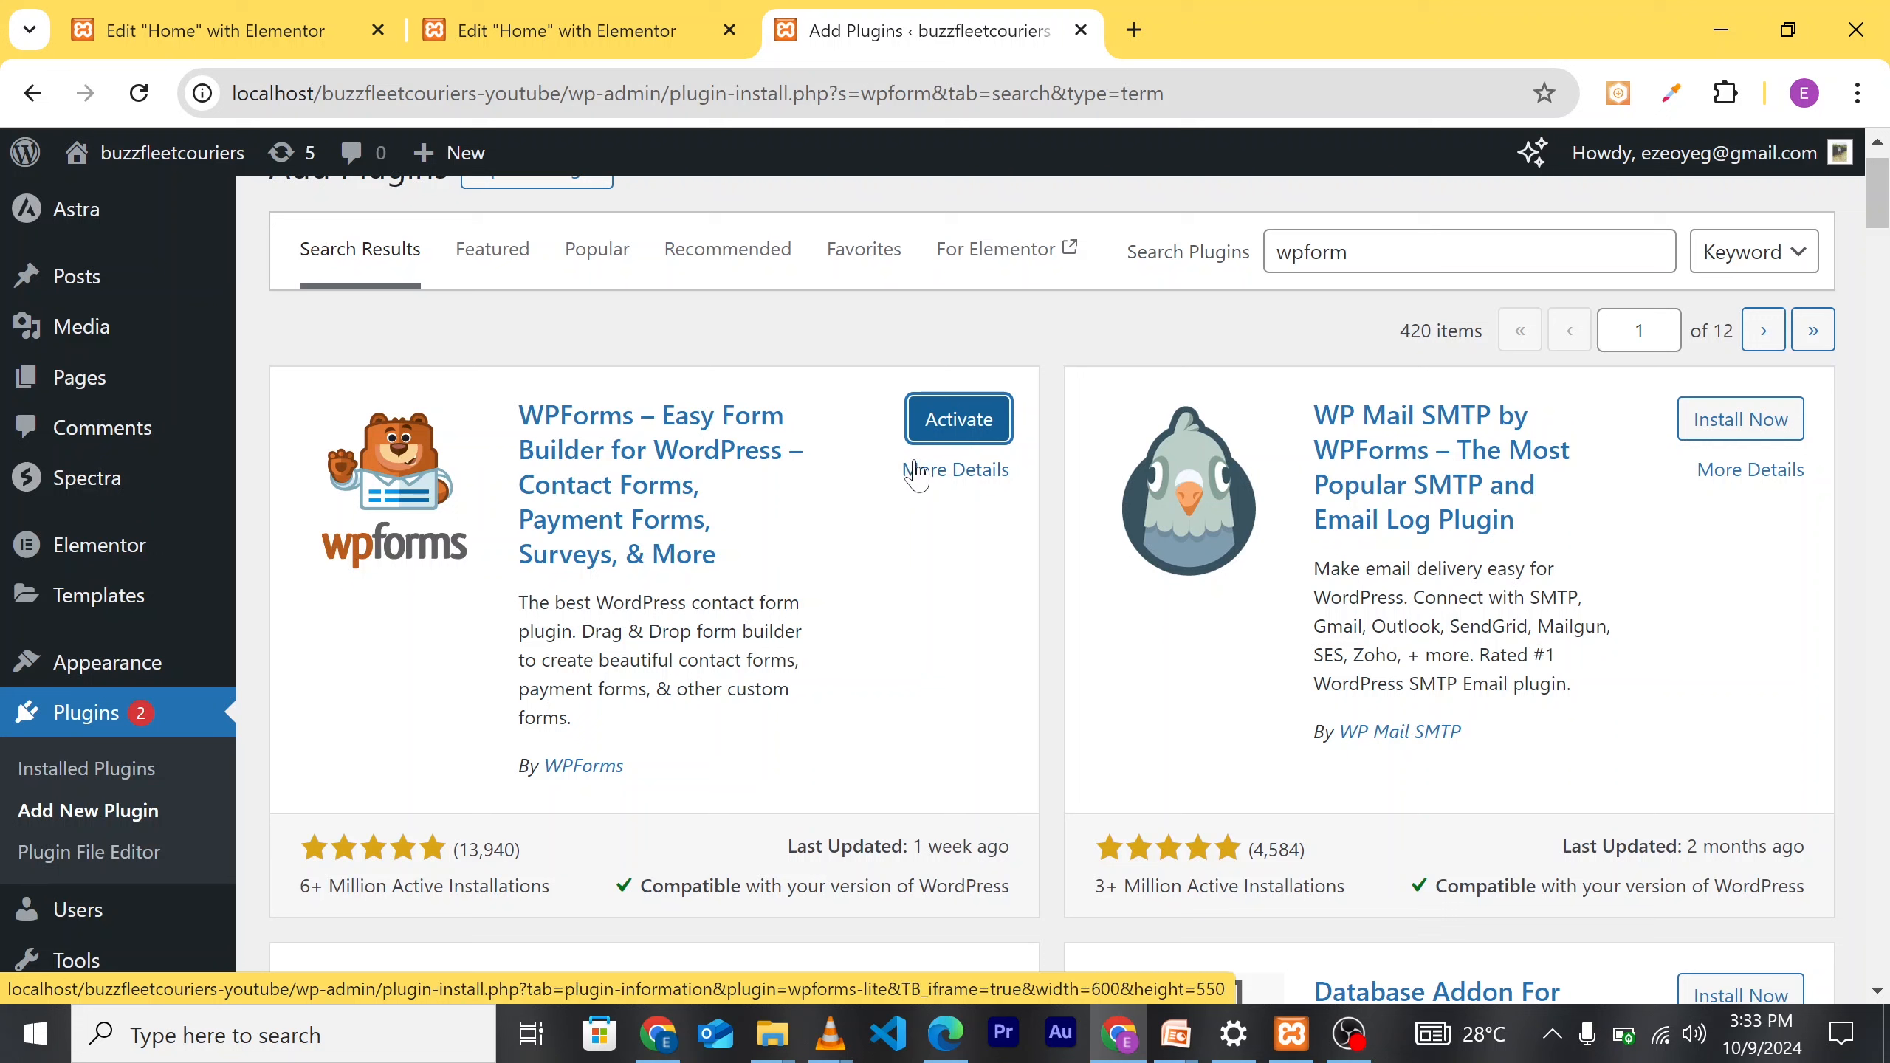
click(962, 432)
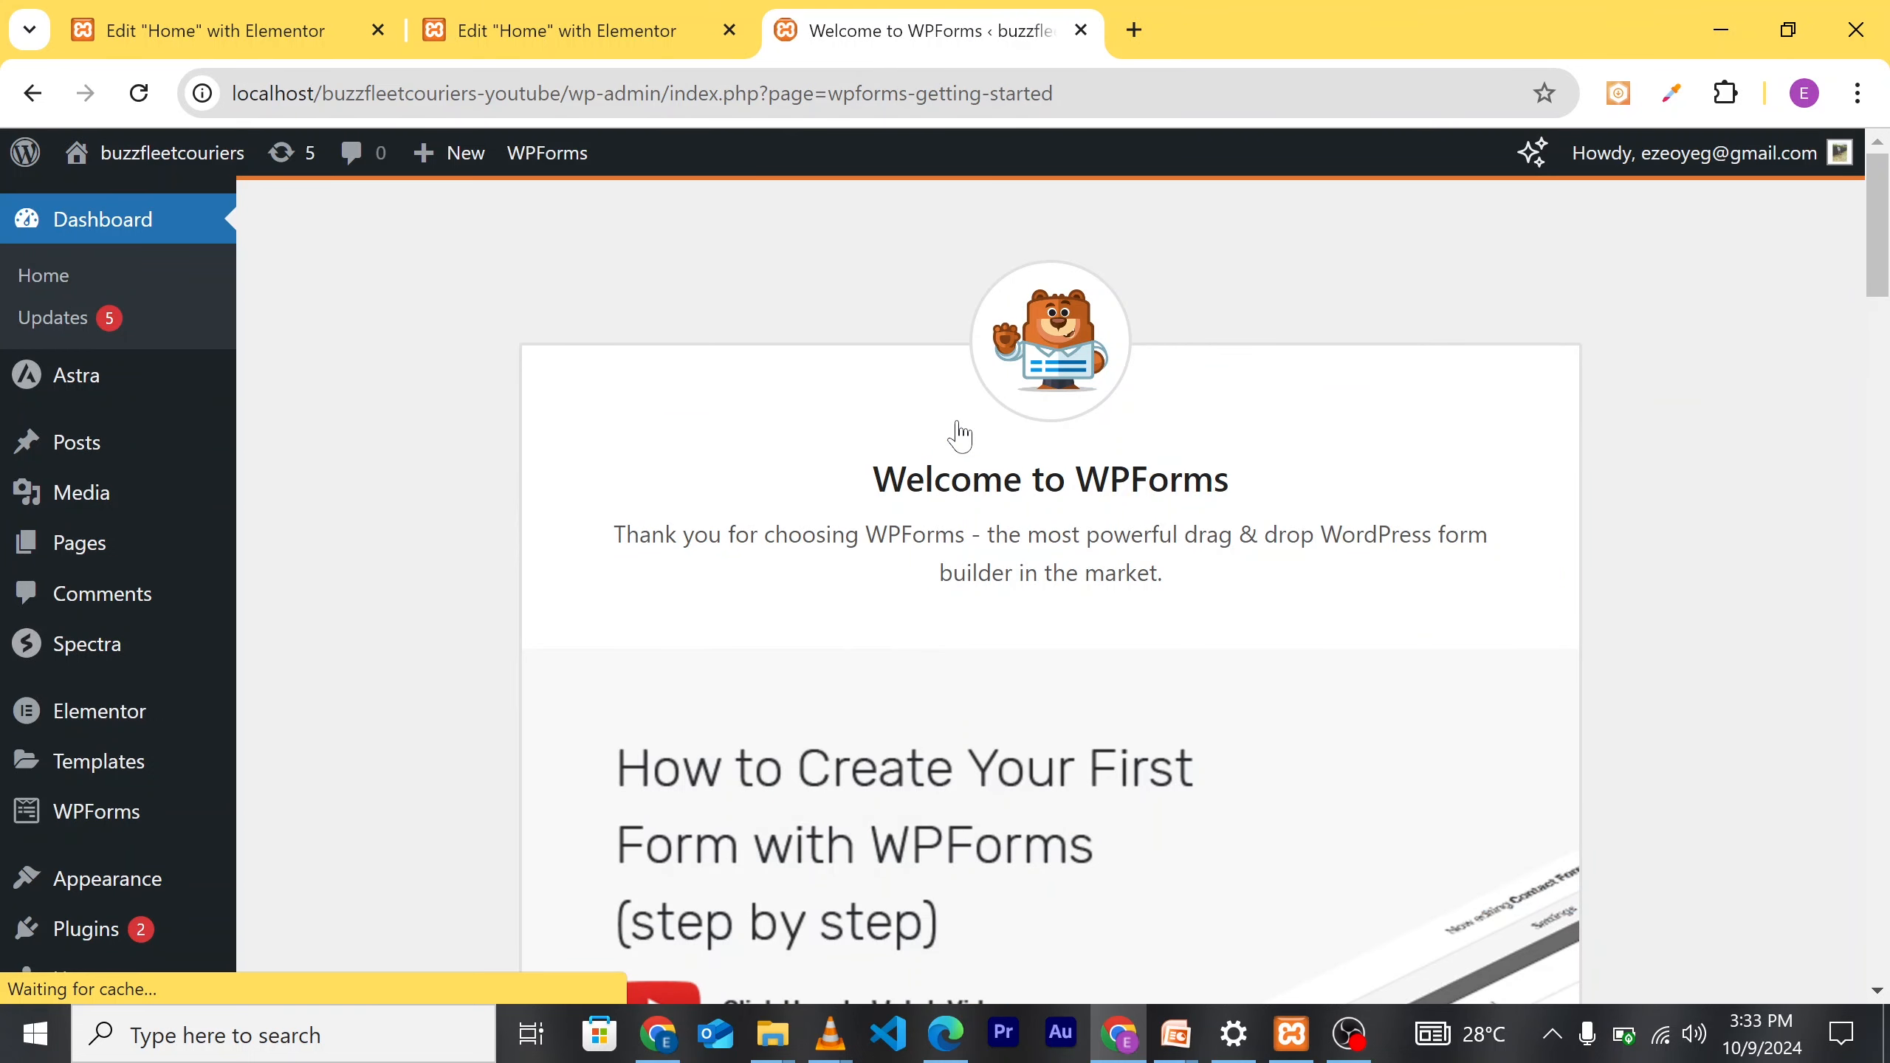
scroll(1041, 730, down, 6)
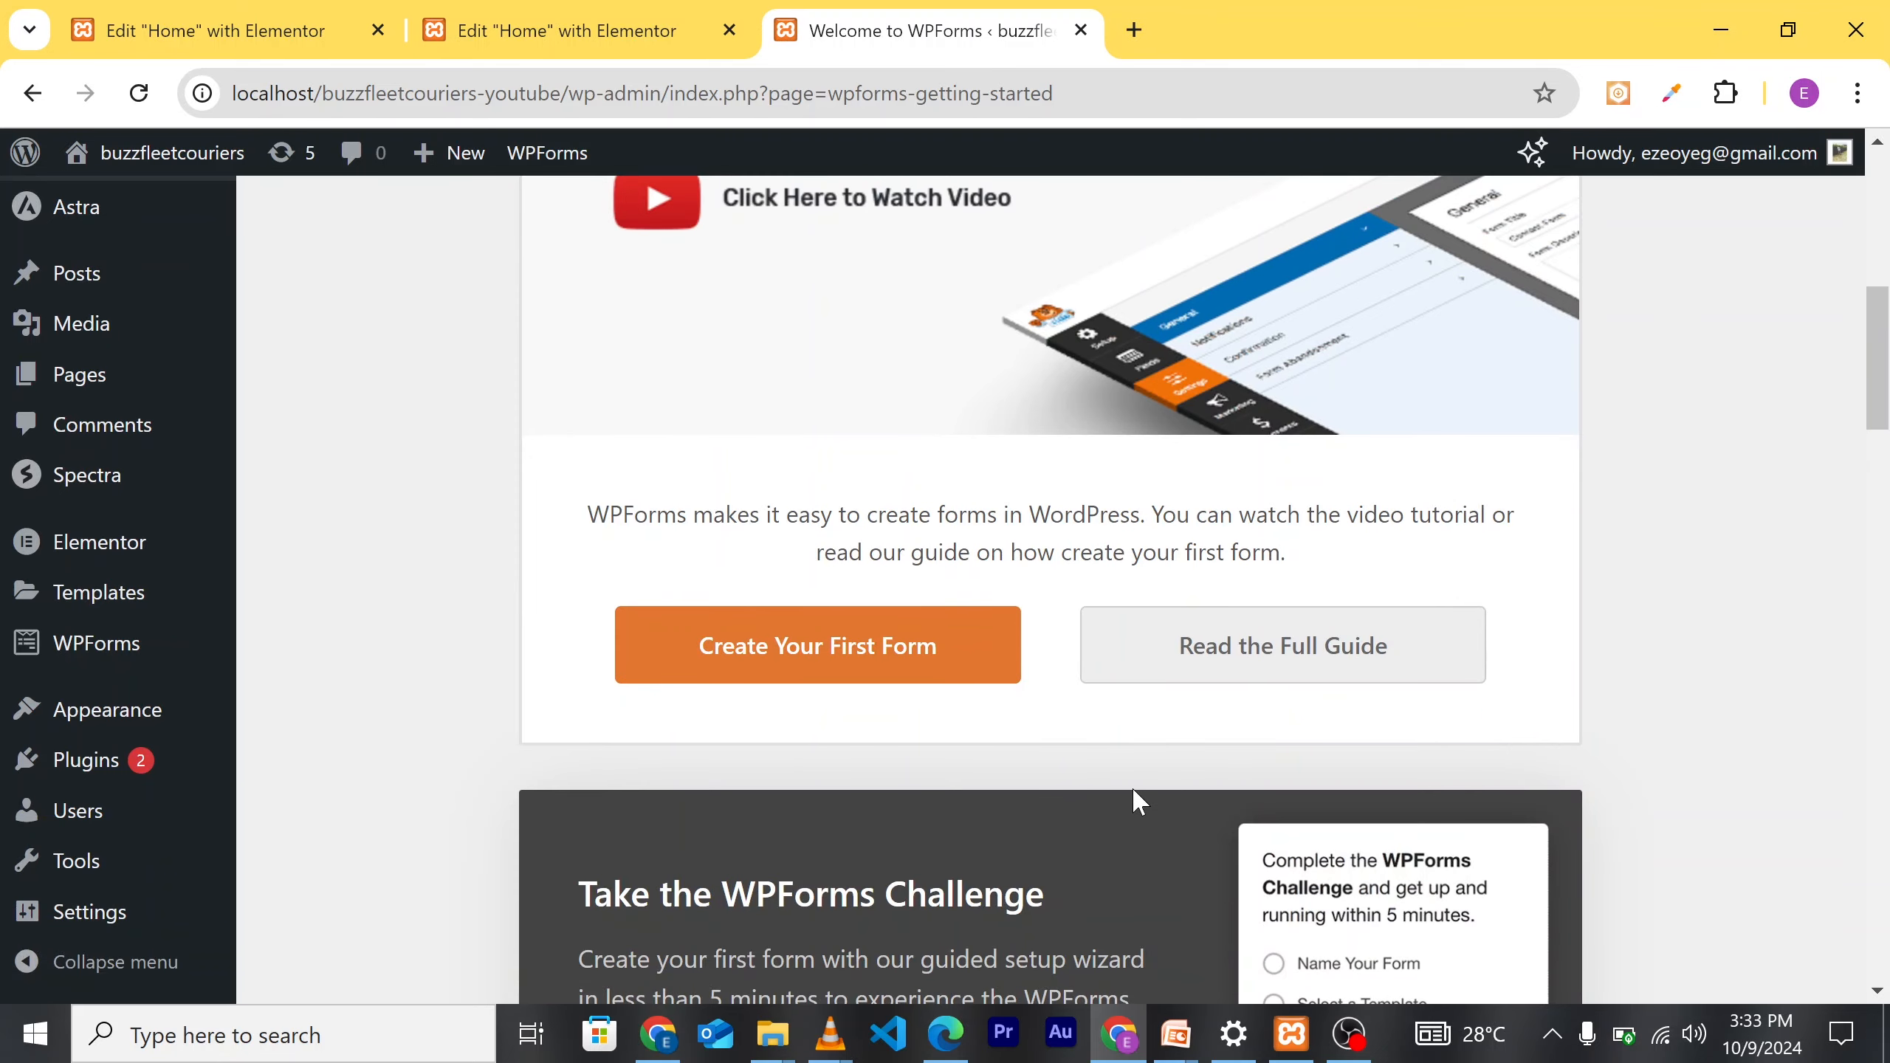
scroll(1131, 787, down, 1)
scroll(1042, 715, up, 2)
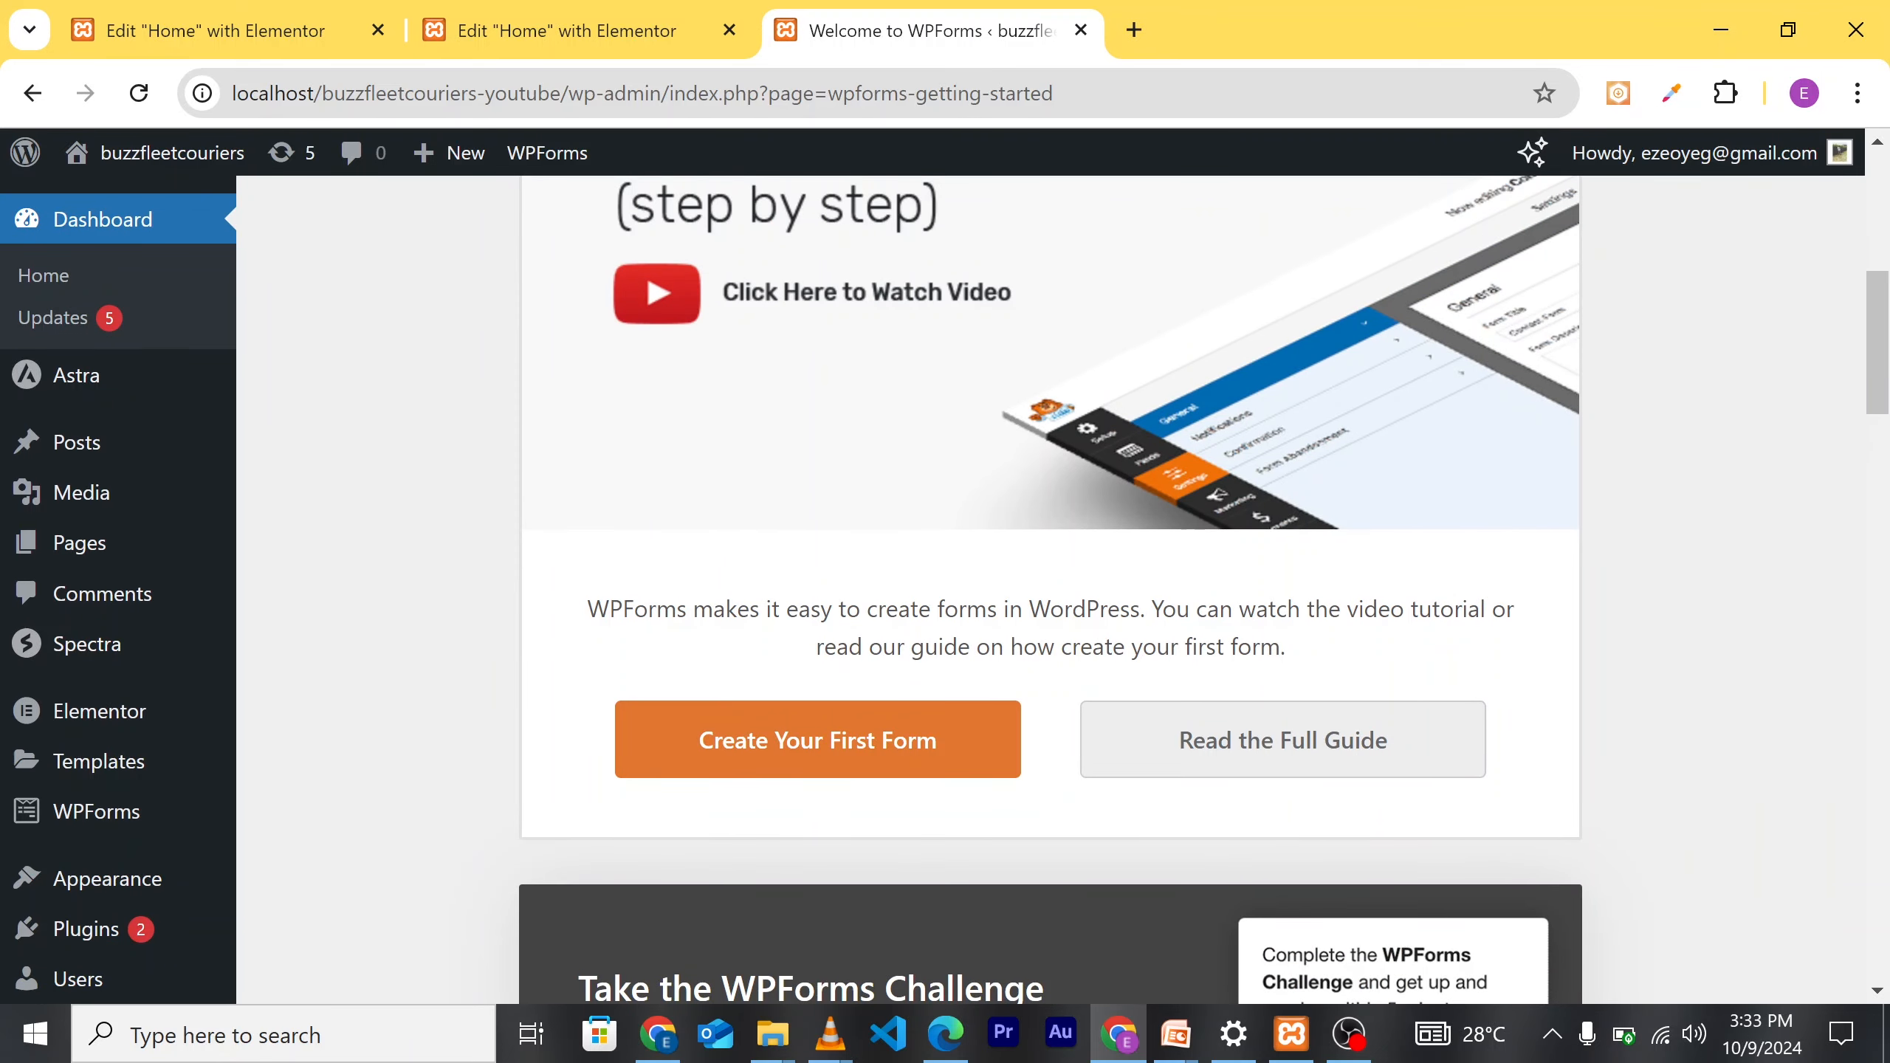
scroll(1066, 704, up, 2)
scroll(1065, 704, down, 1)
scroll(1065, 703, down, 1)
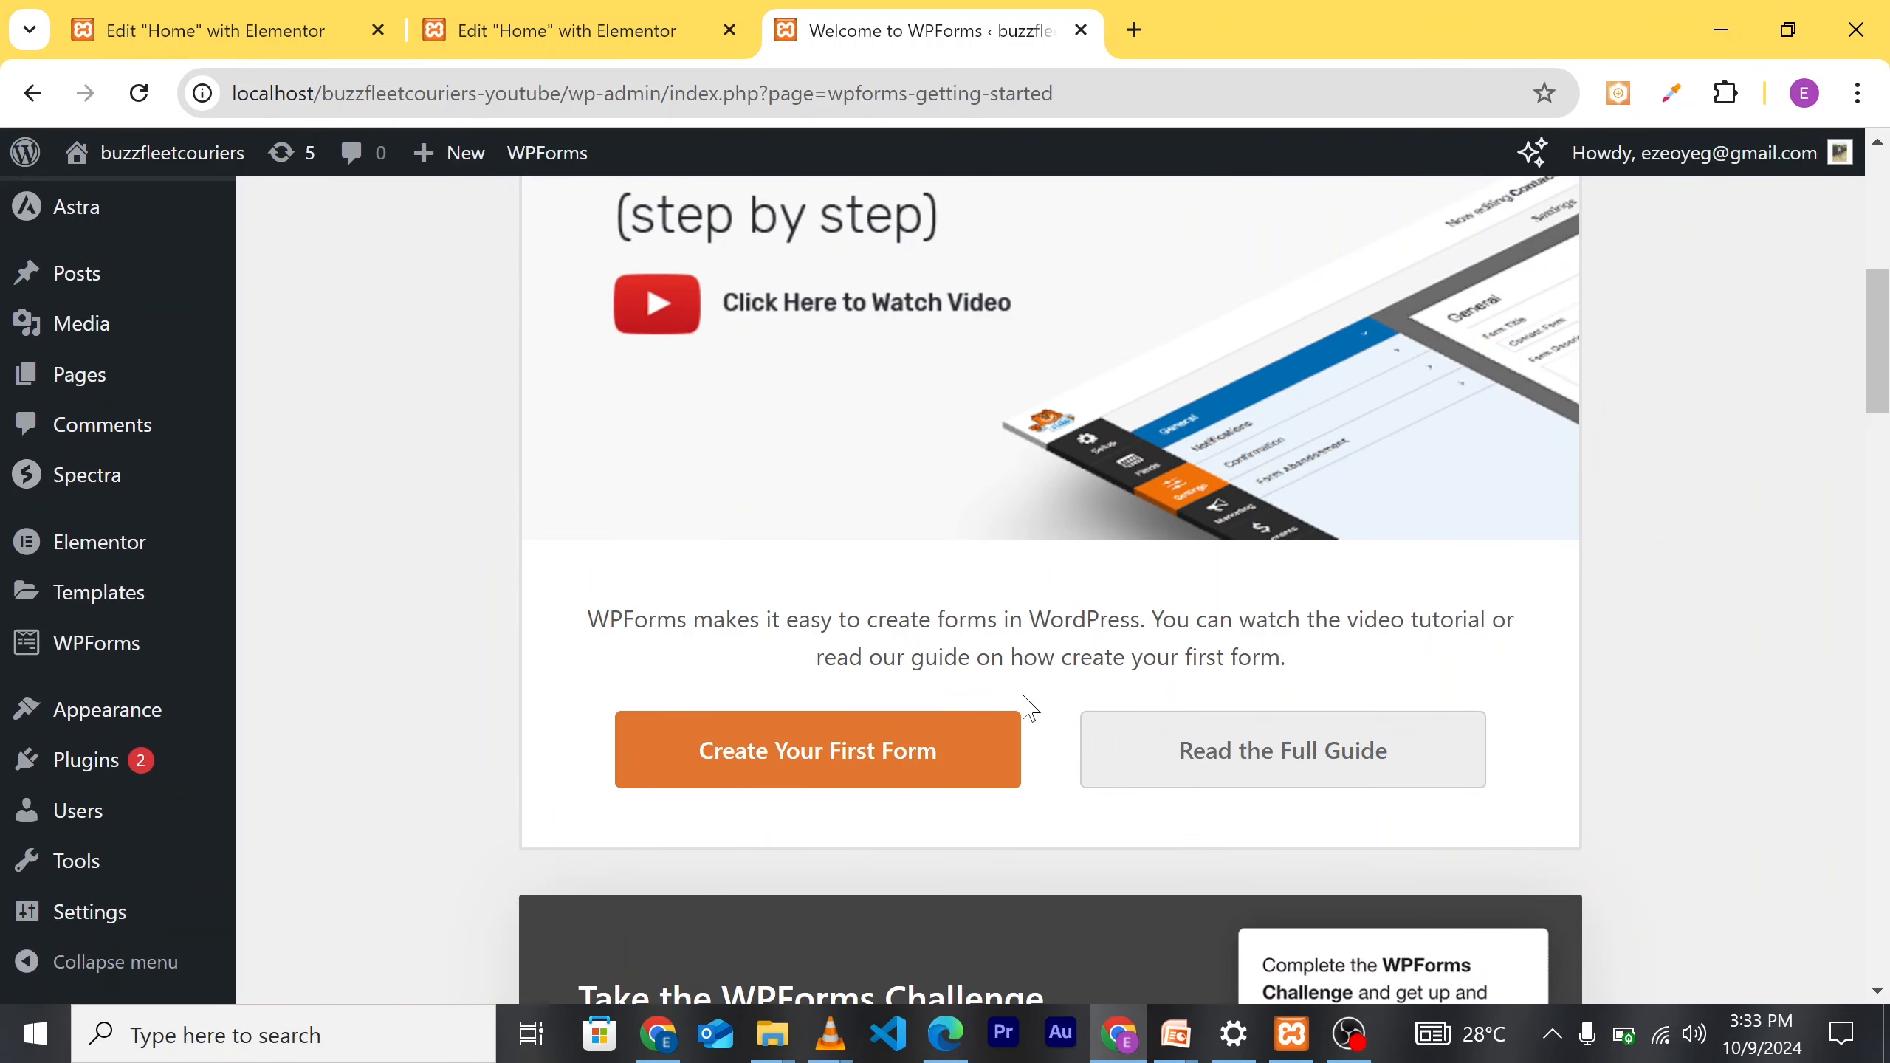
click(856, 778)
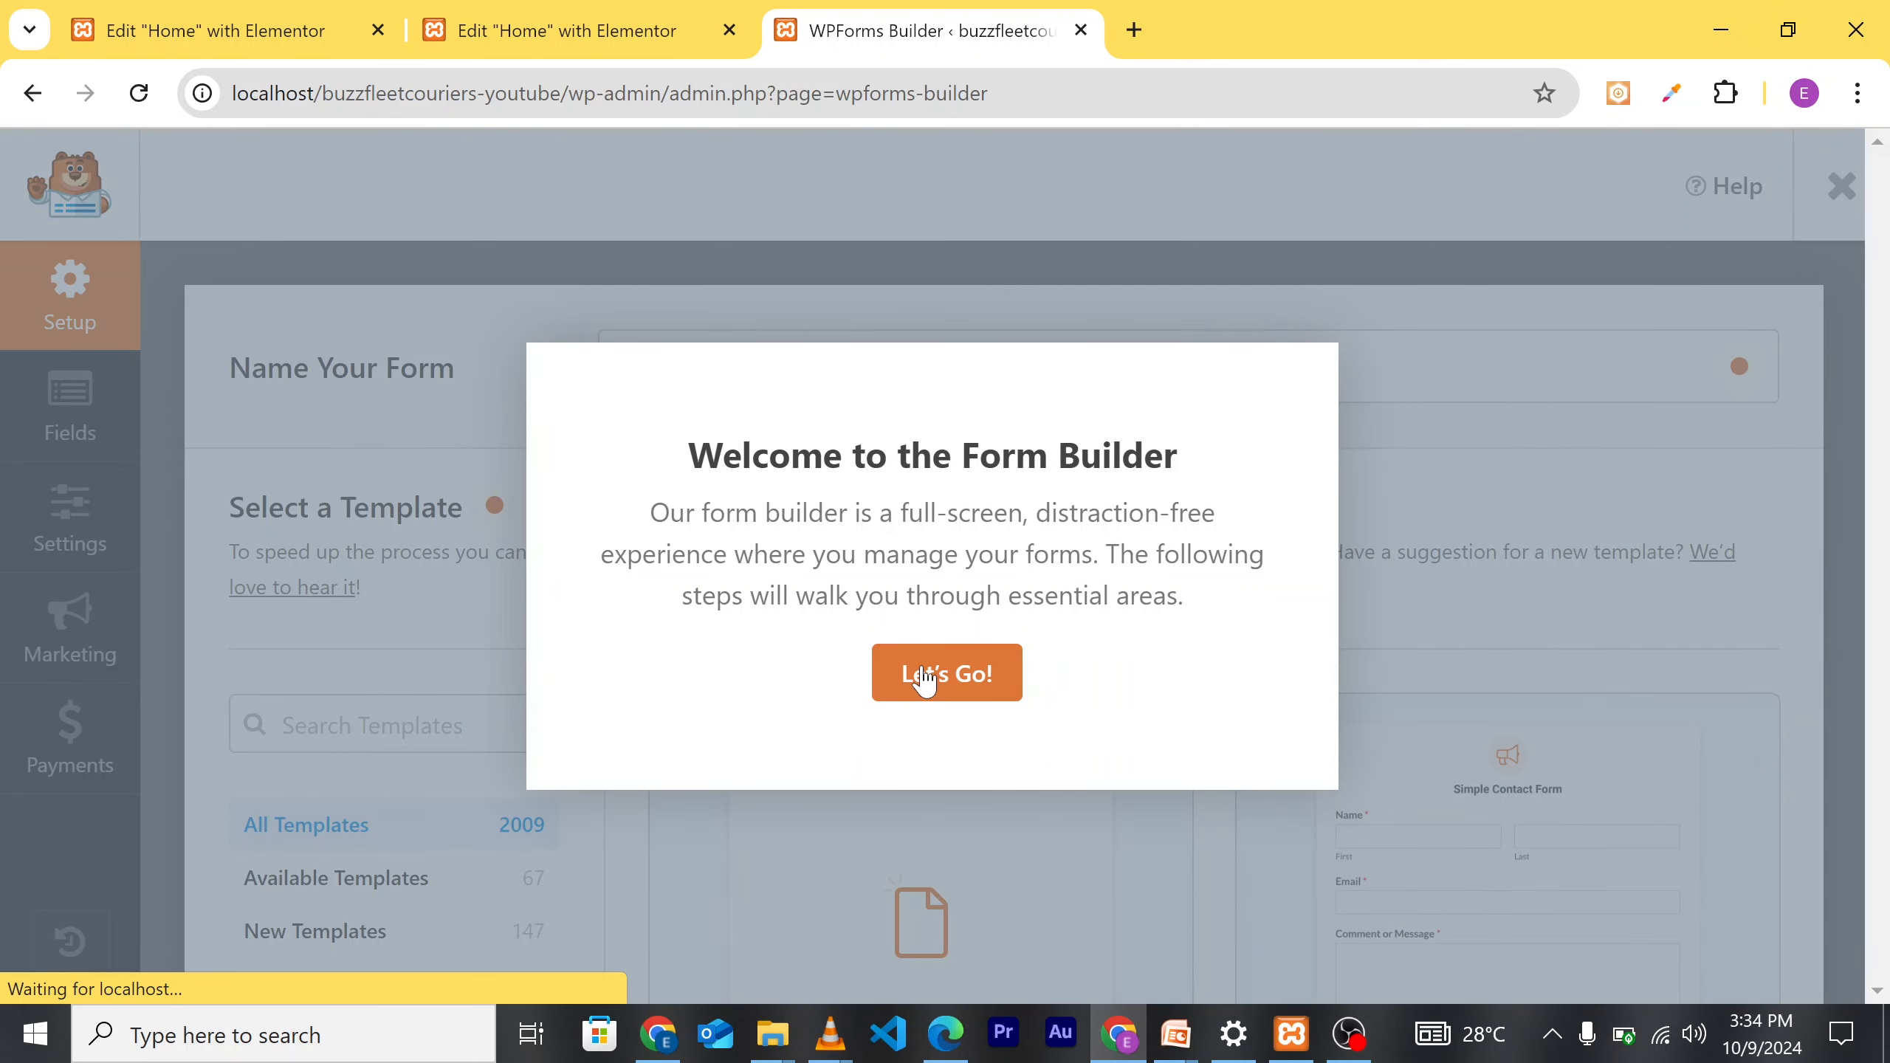
Step: Dismiss the builder welcome and start a form from the Simple Contact Form template
click(942, 678)
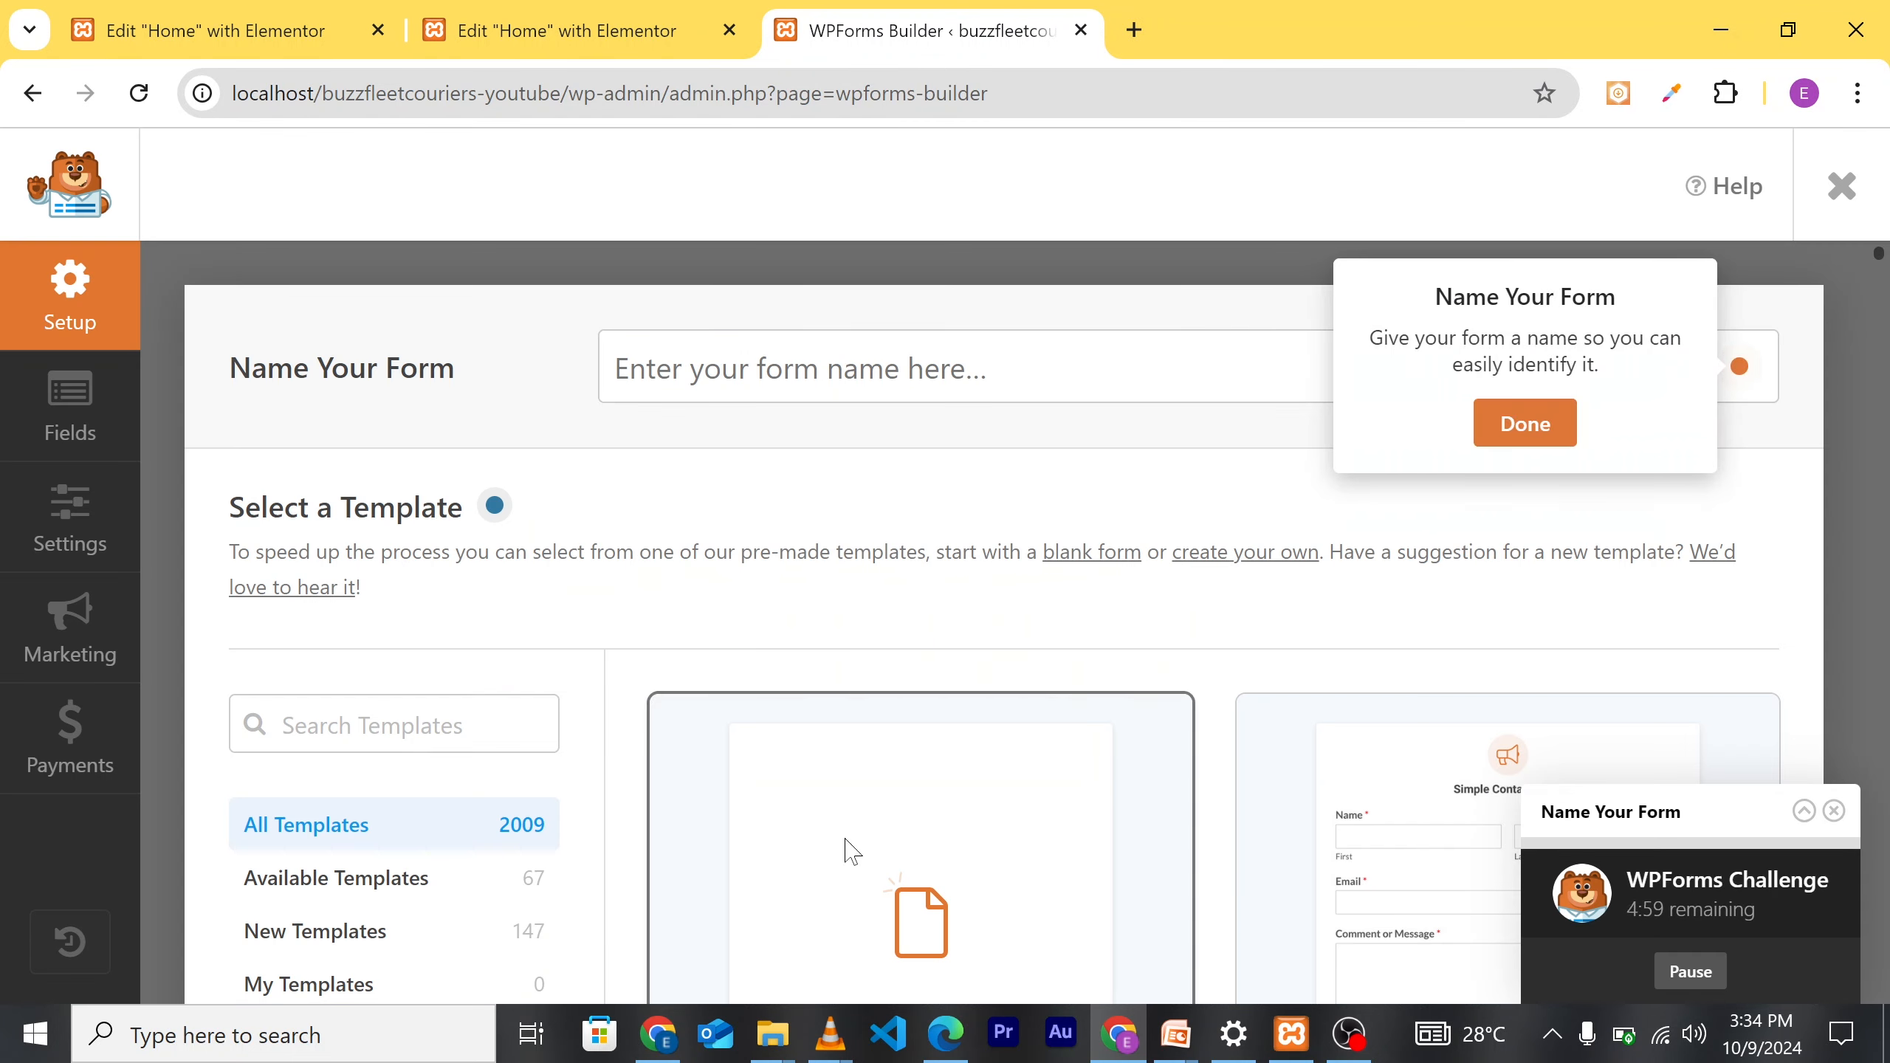
scroll(958, 786, down, 3)
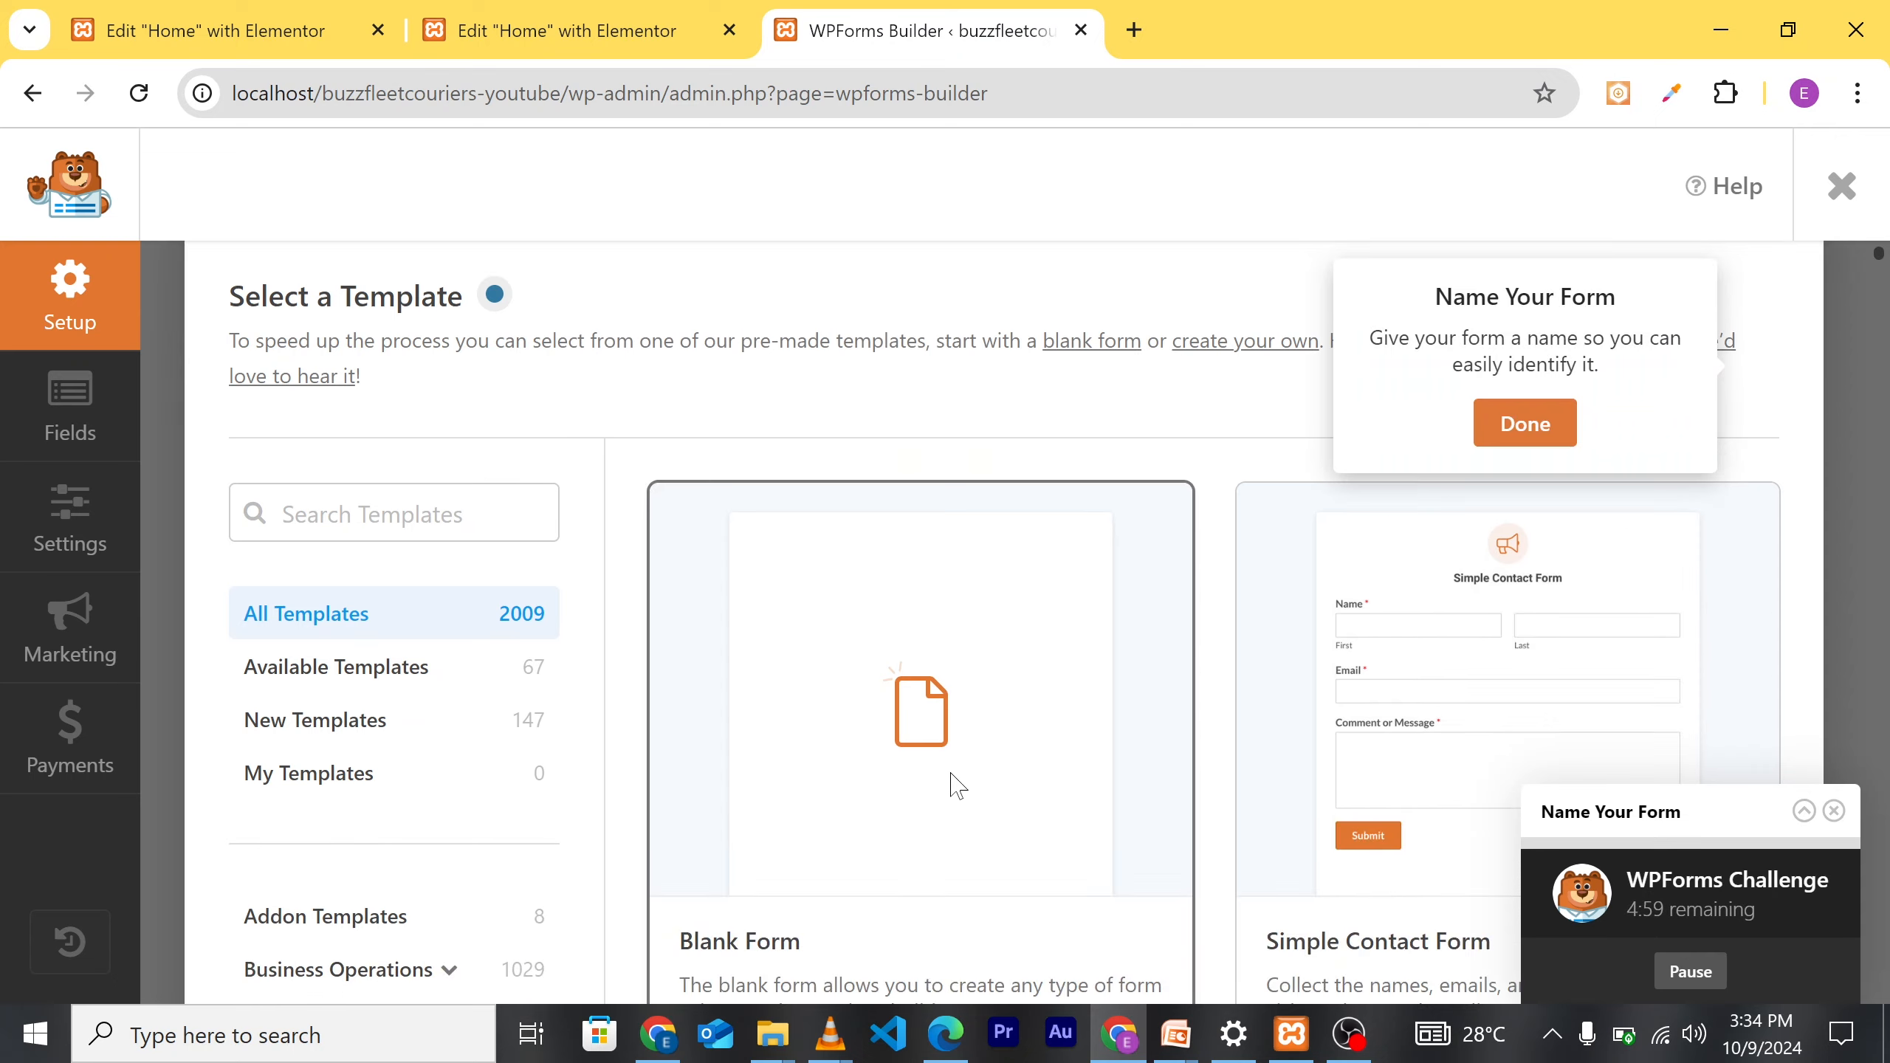
scroll(963, 782, down, 3)
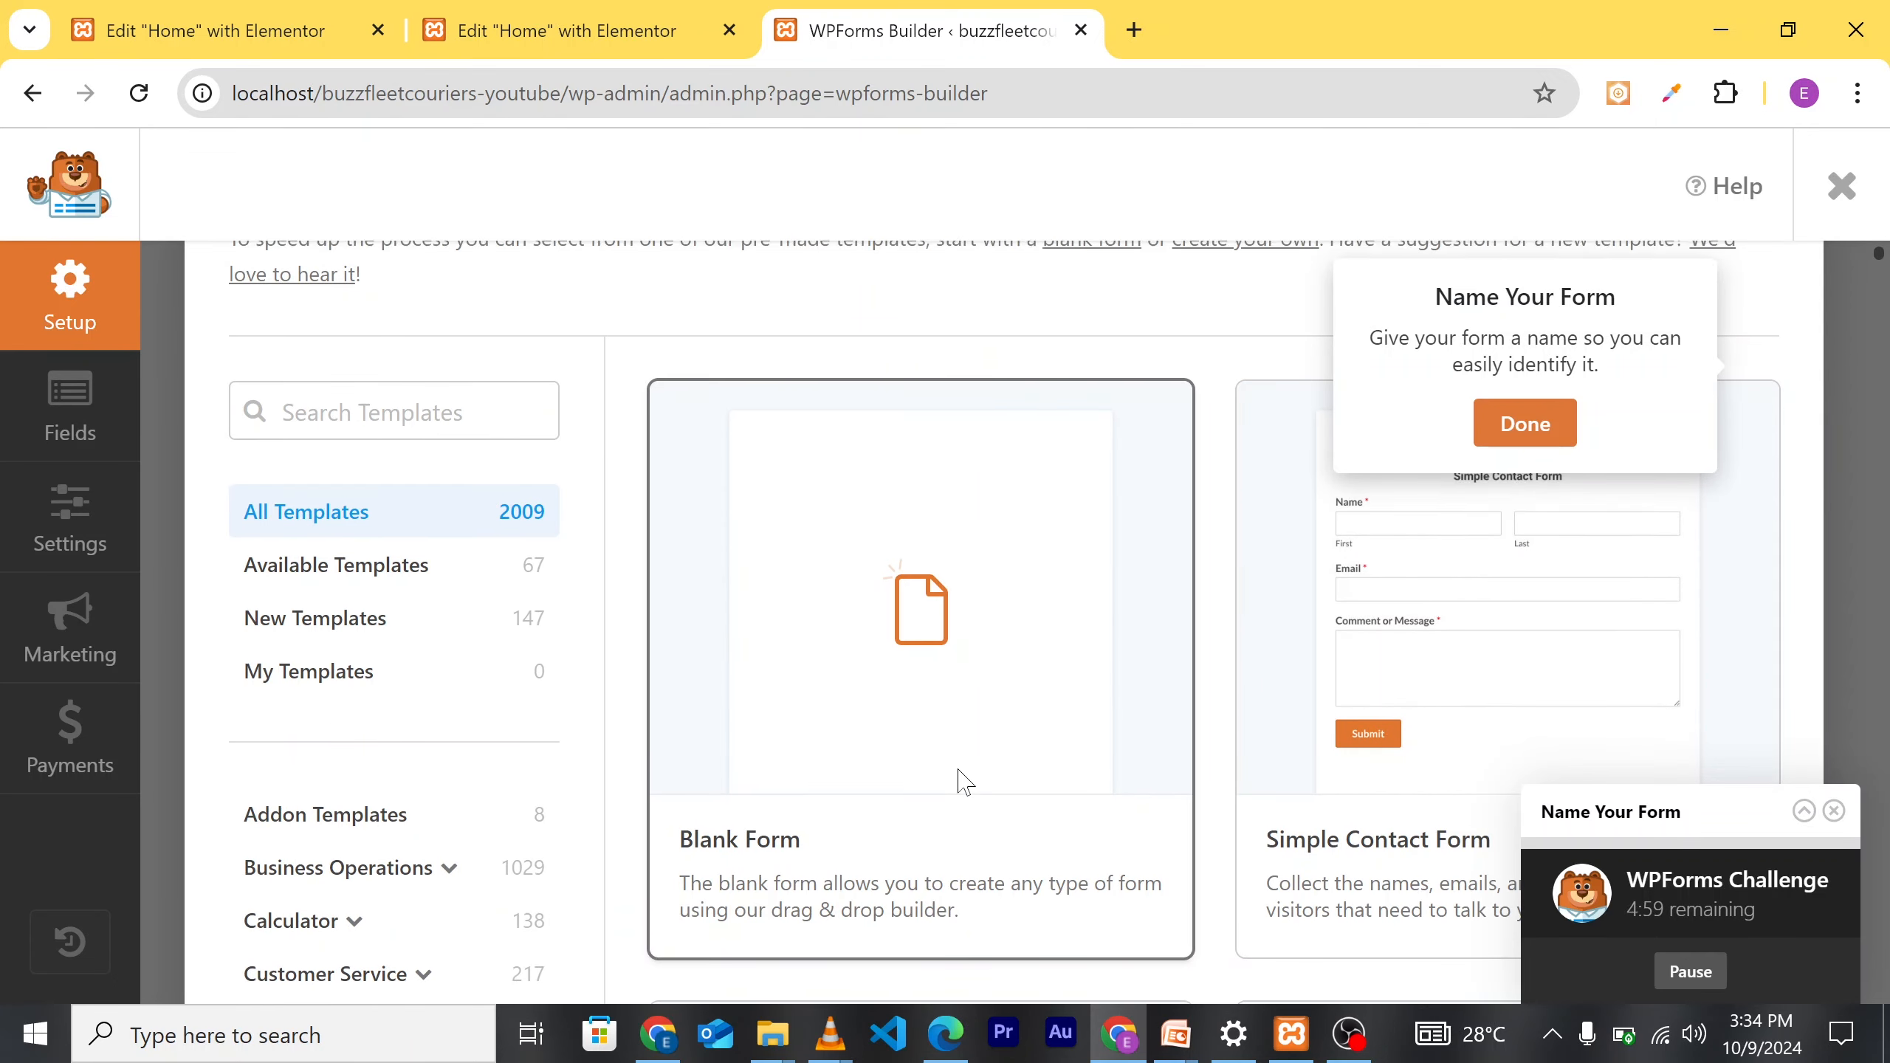
scroll(1076, 739, up, 3)
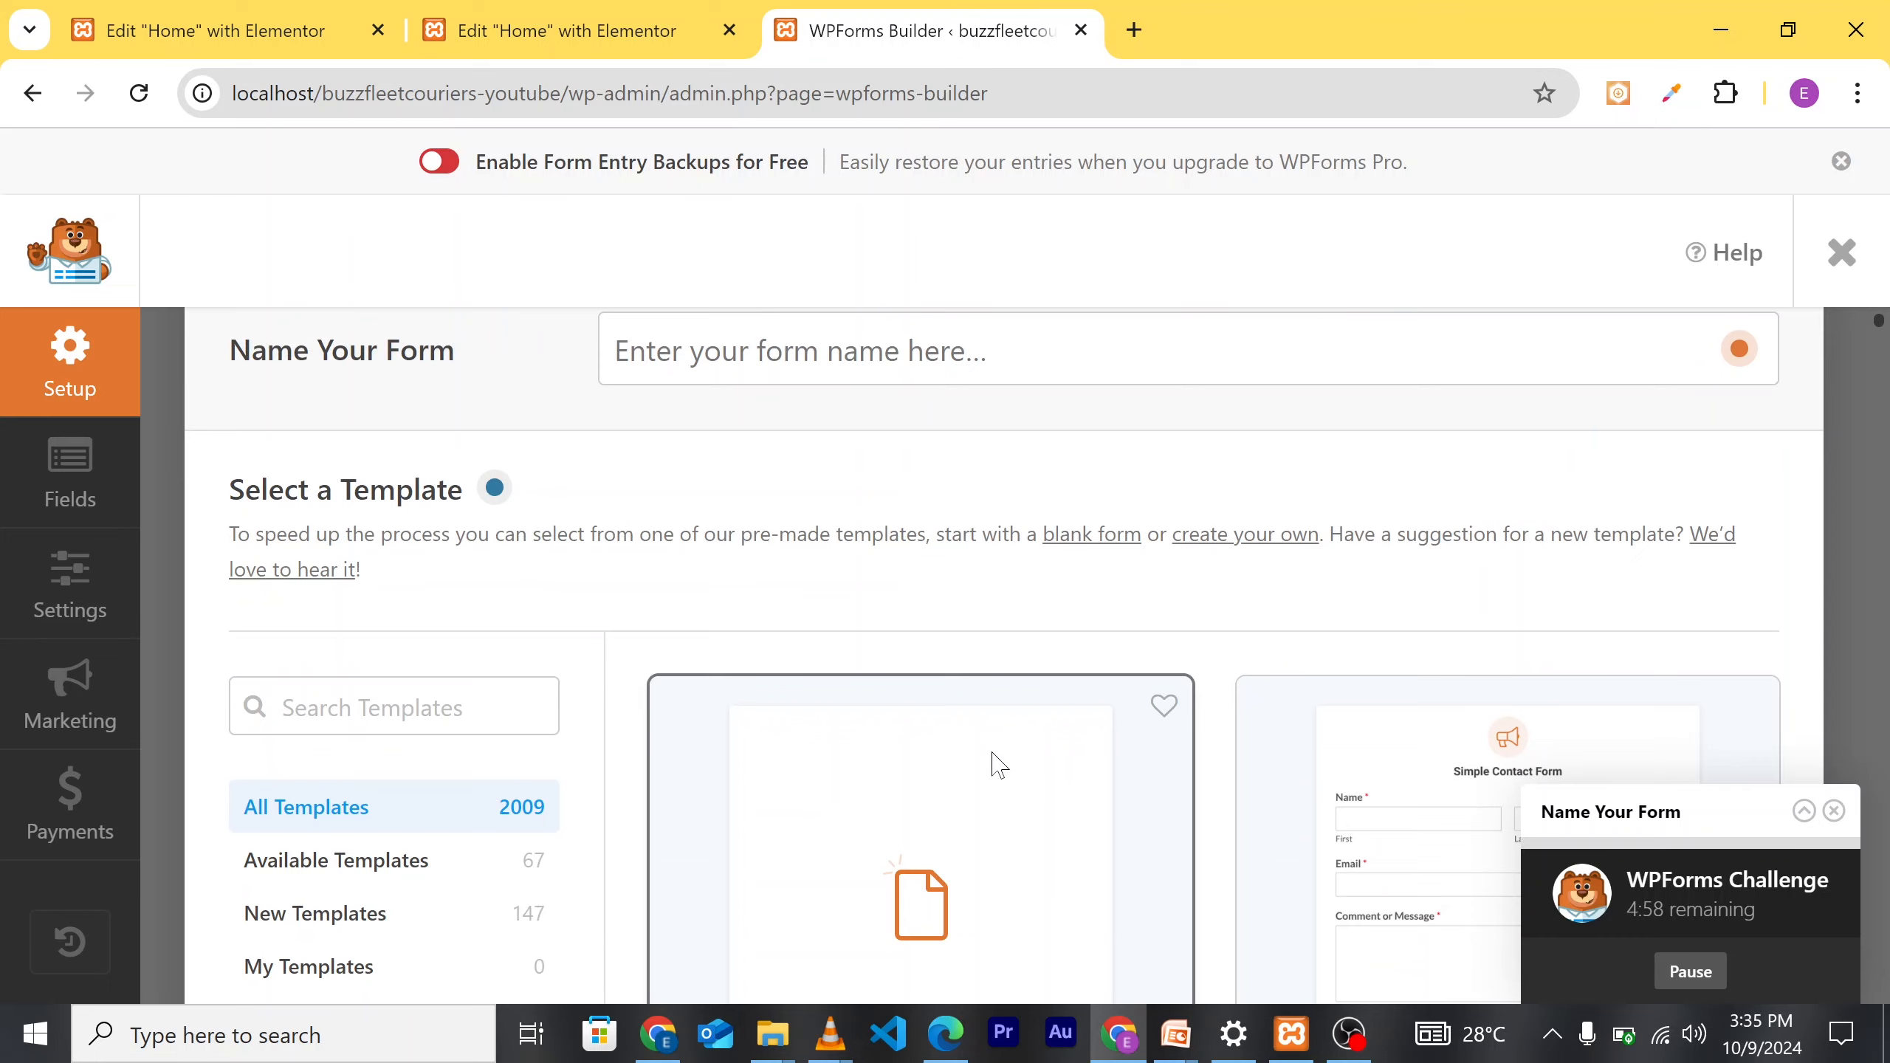
scroll(996, 764, down, 4)
scroll(1015, 733, up, 2)
scroll(1013, 730, down, 3)
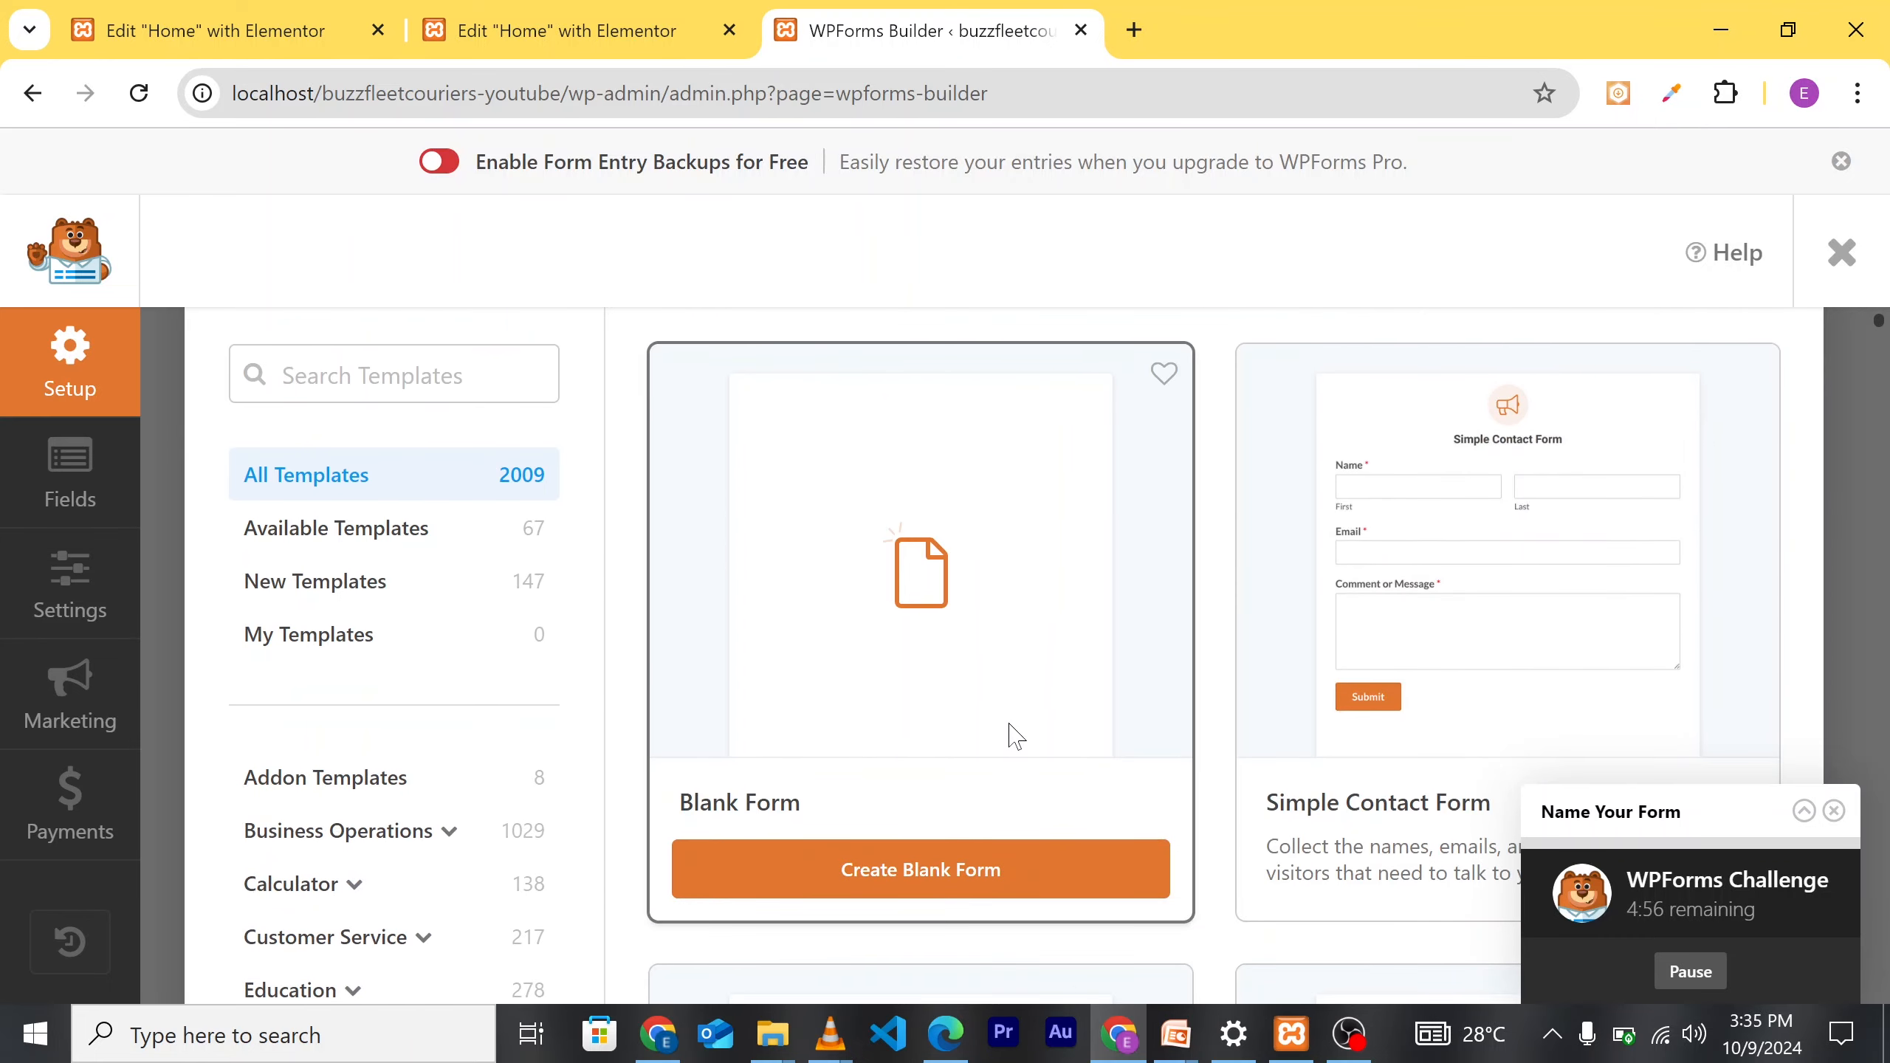
scroll(987, 727, down, 4)
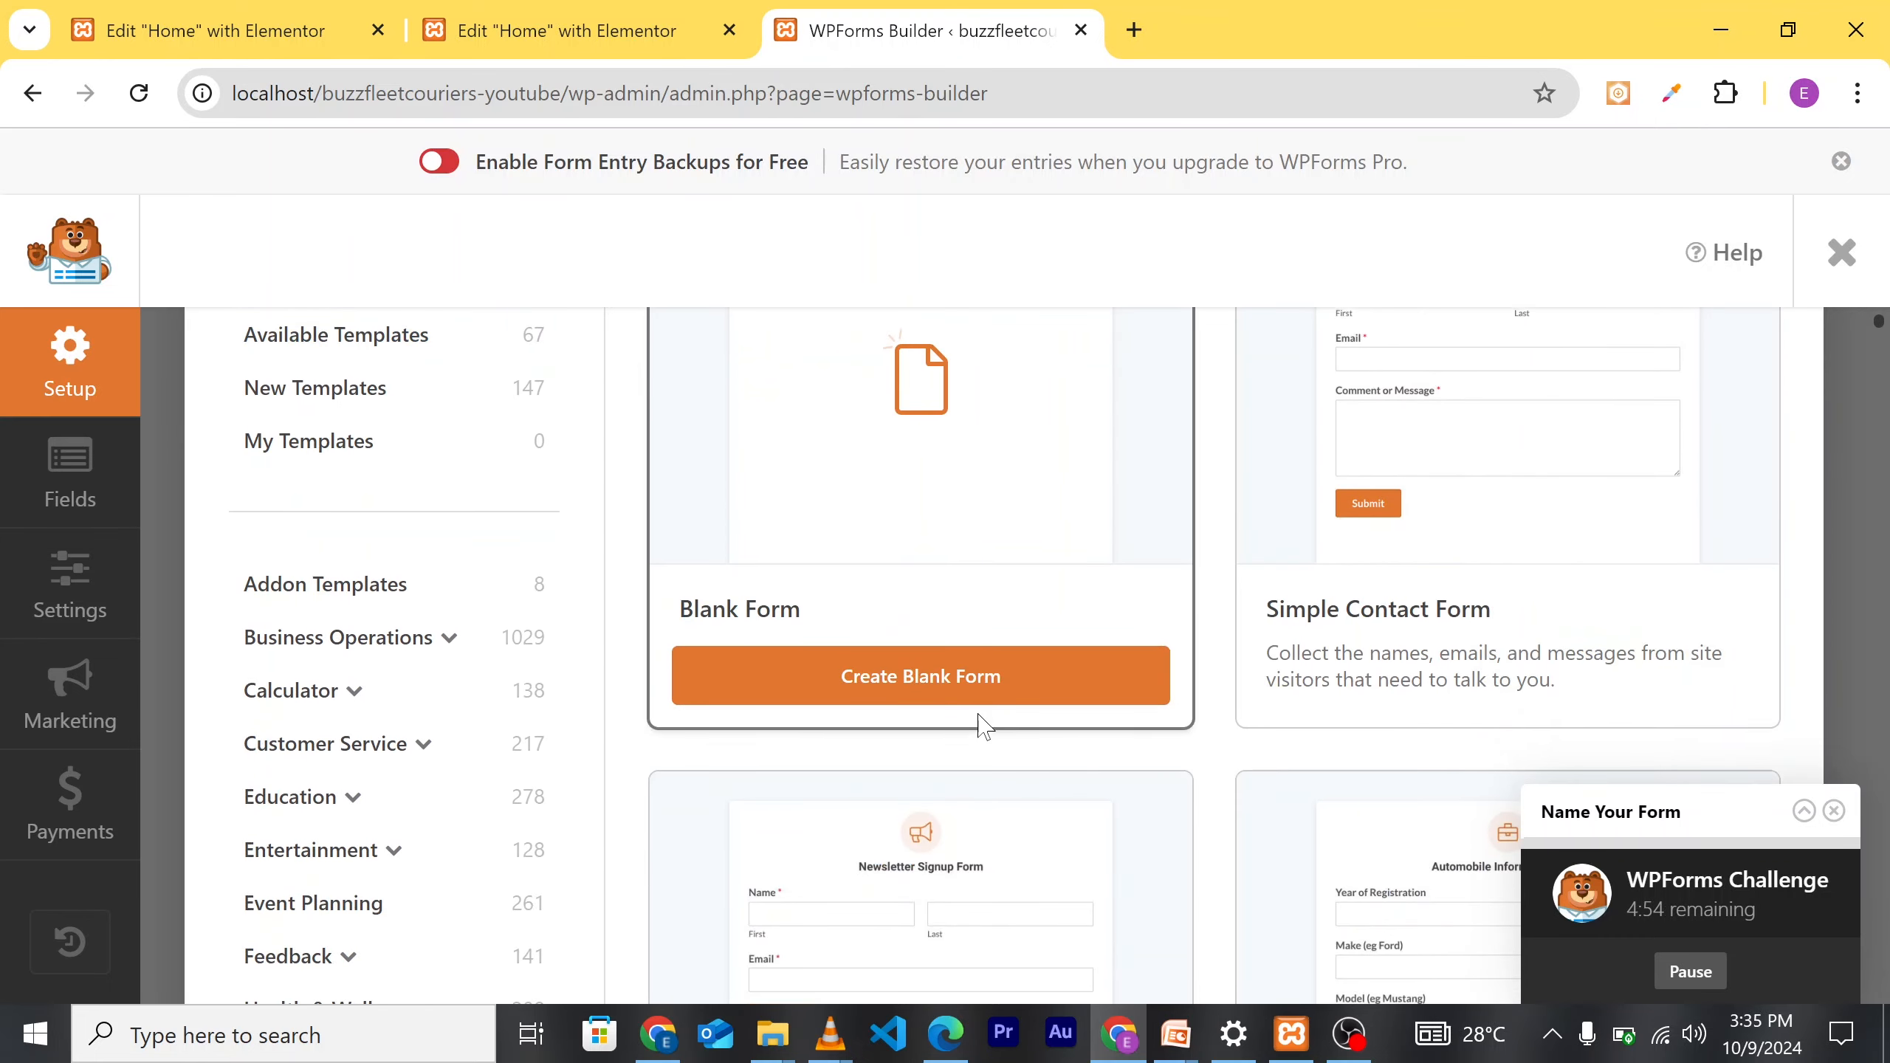
scroll(1022, 661, up, 4)
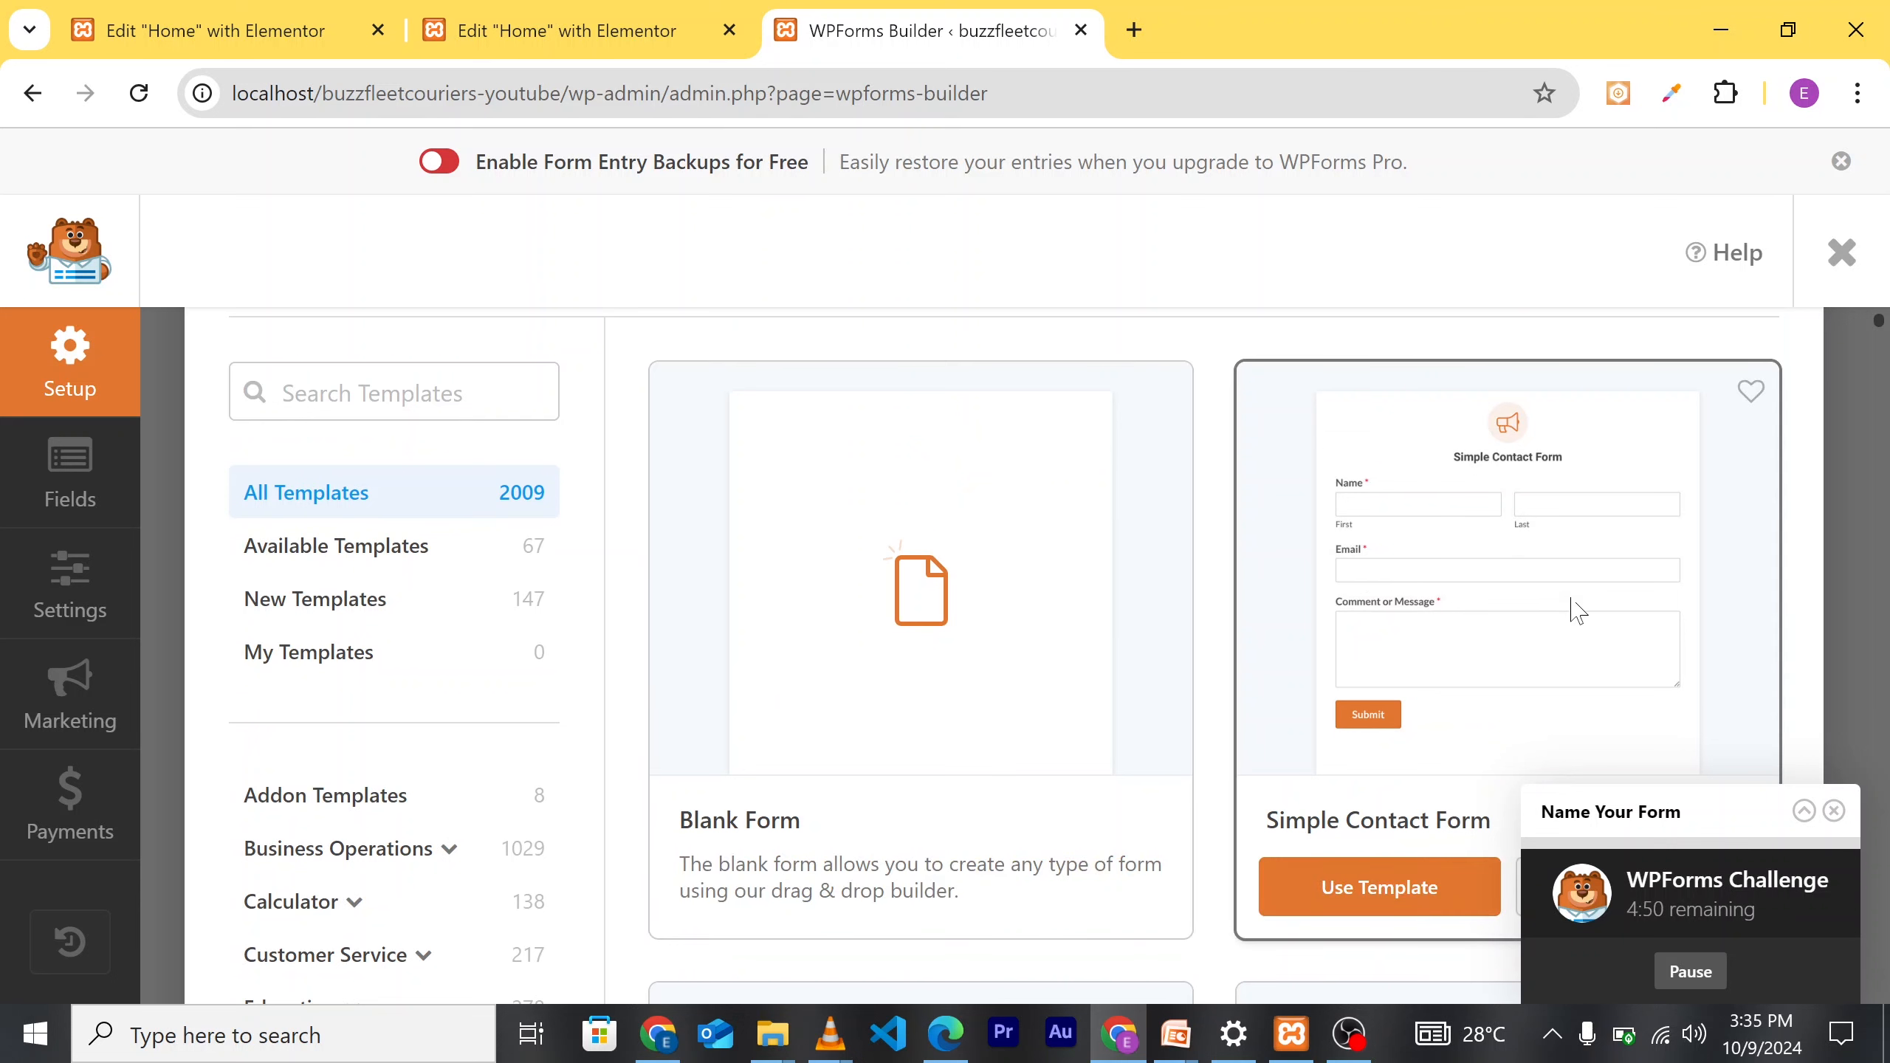
scroll(1574, 604, down, 4)
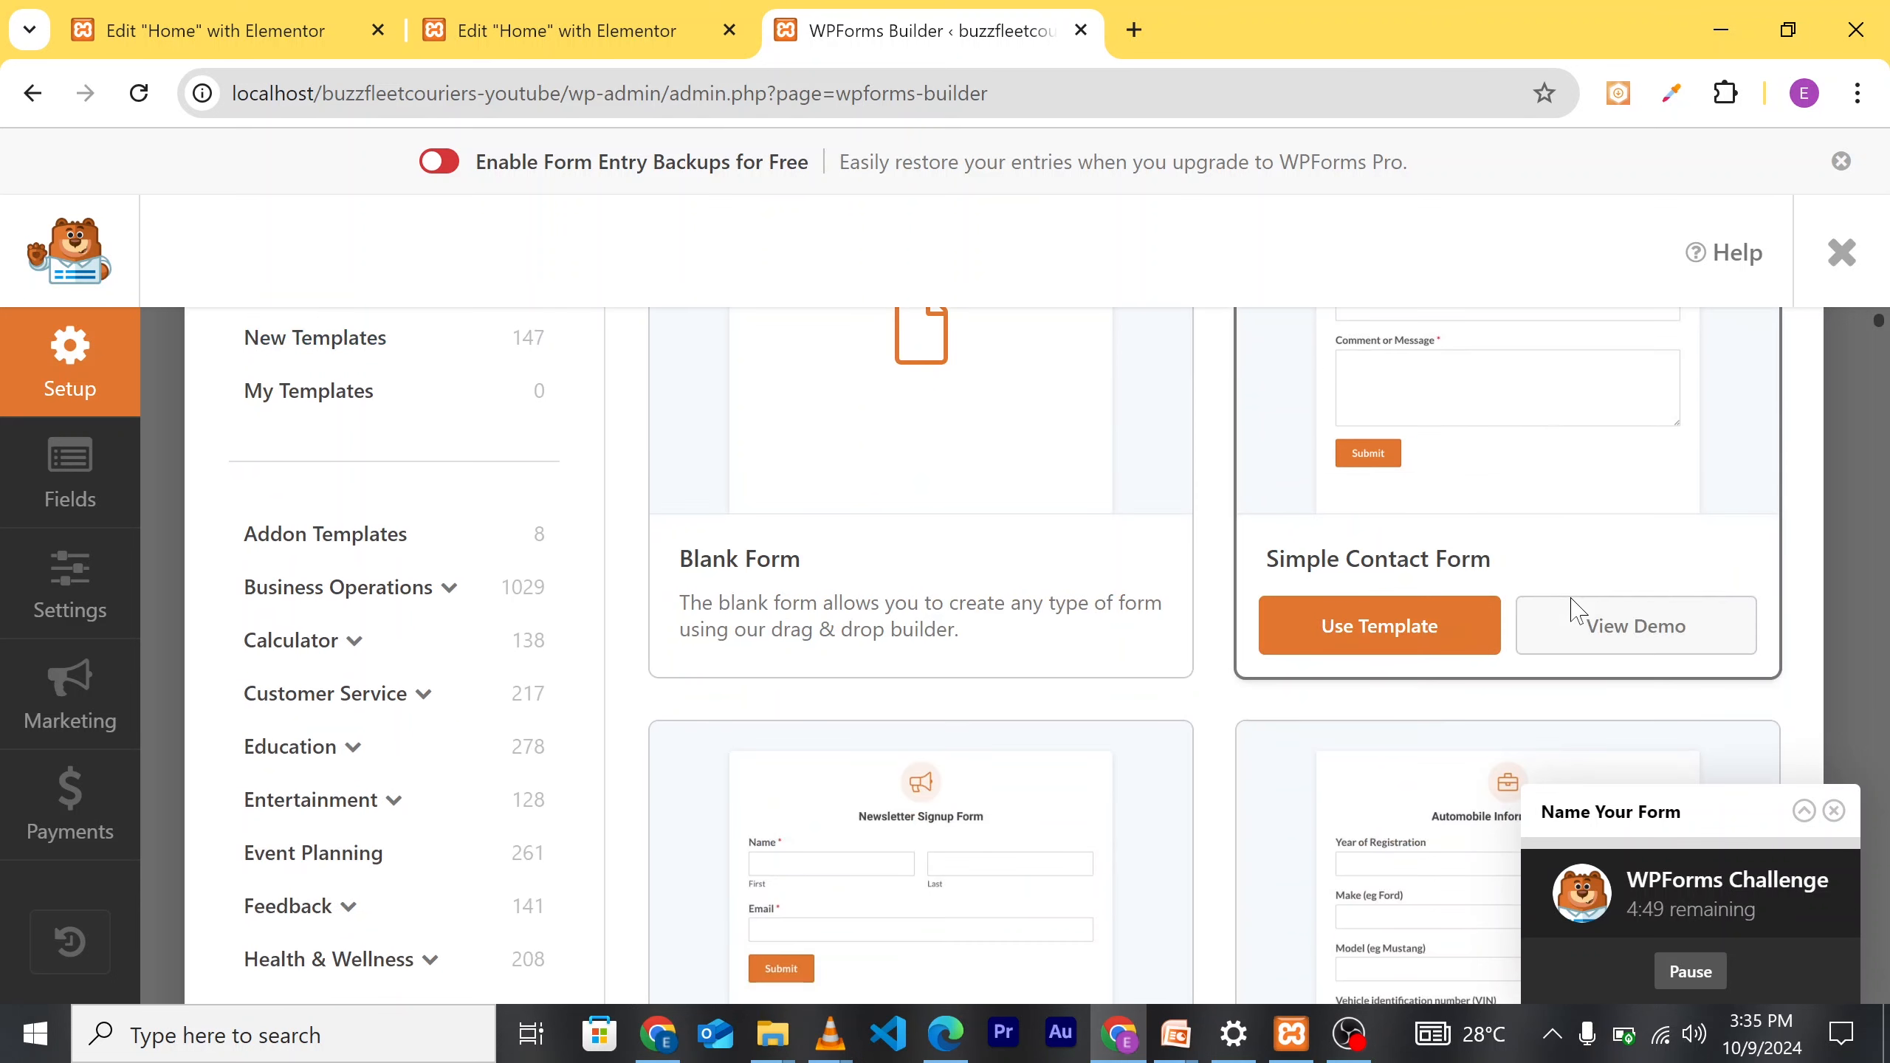
click(1430, 631)
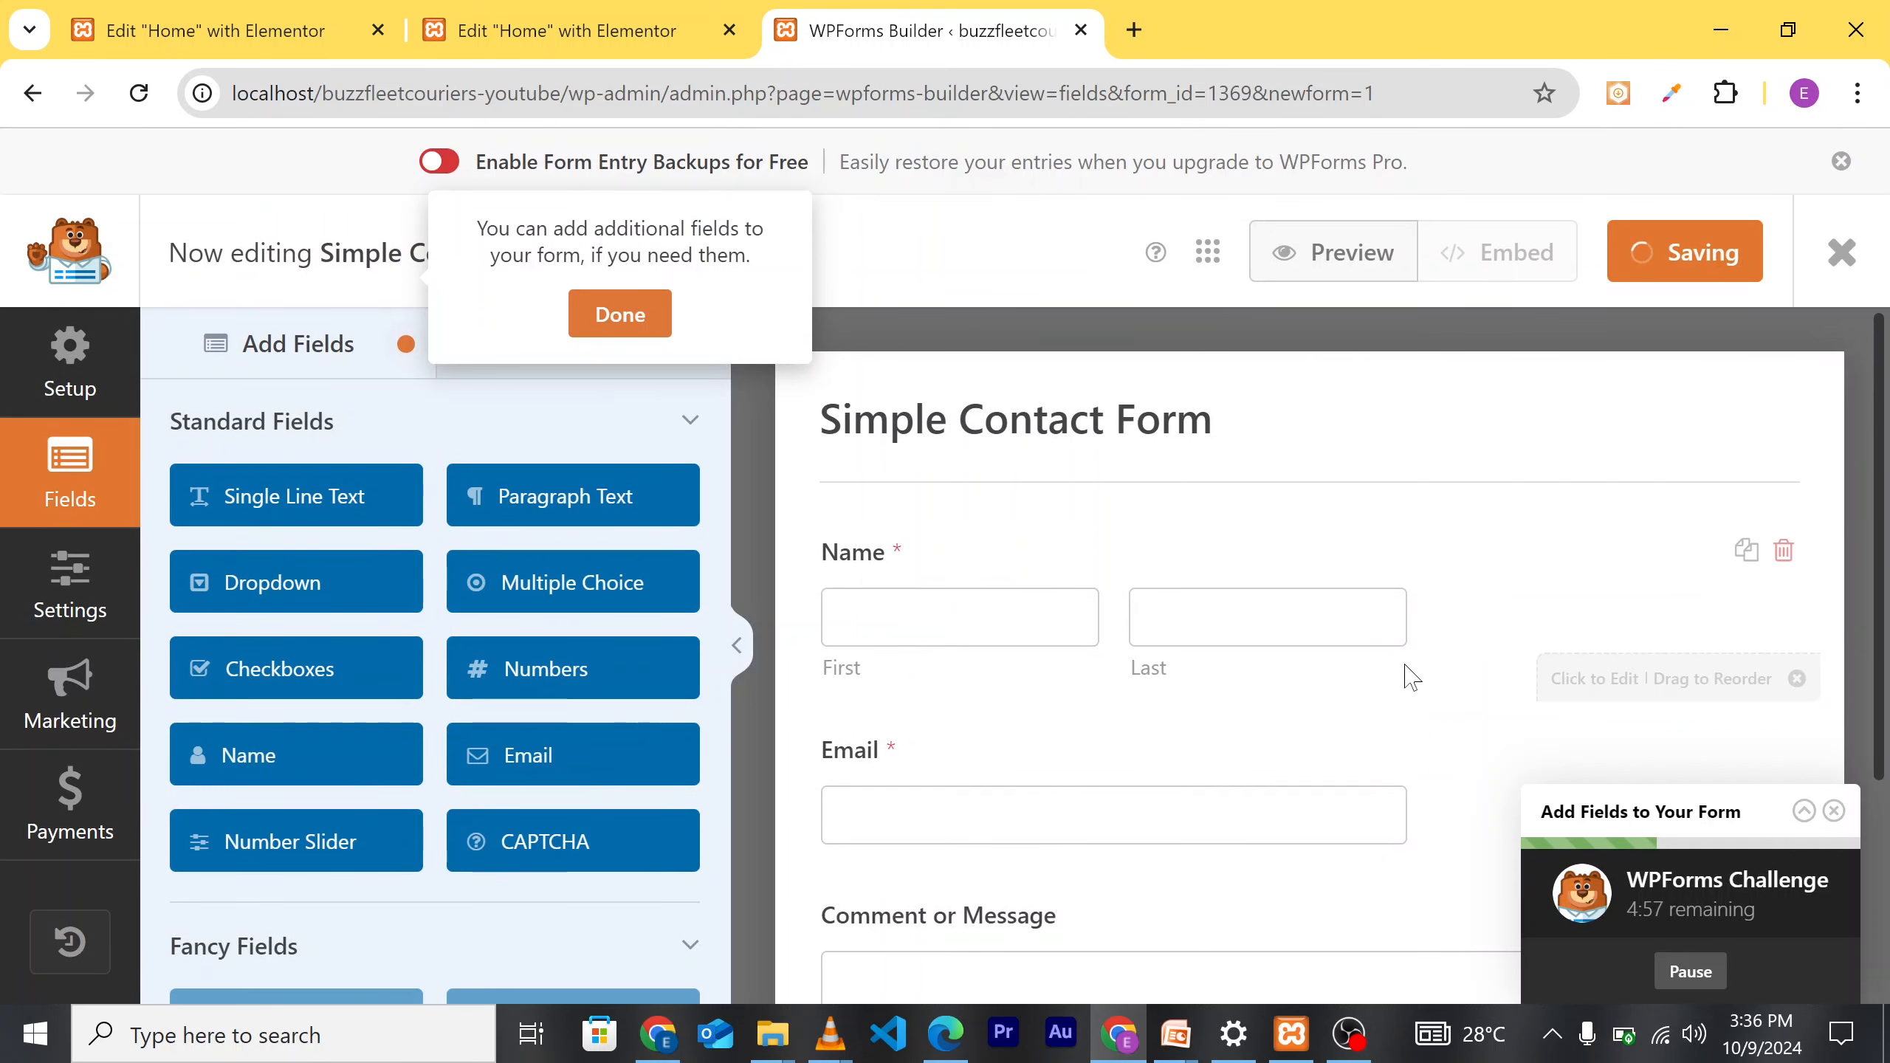
Step: Finish the builder tips about adding fields and notification settings
scroll(1434, 654, down, 4)
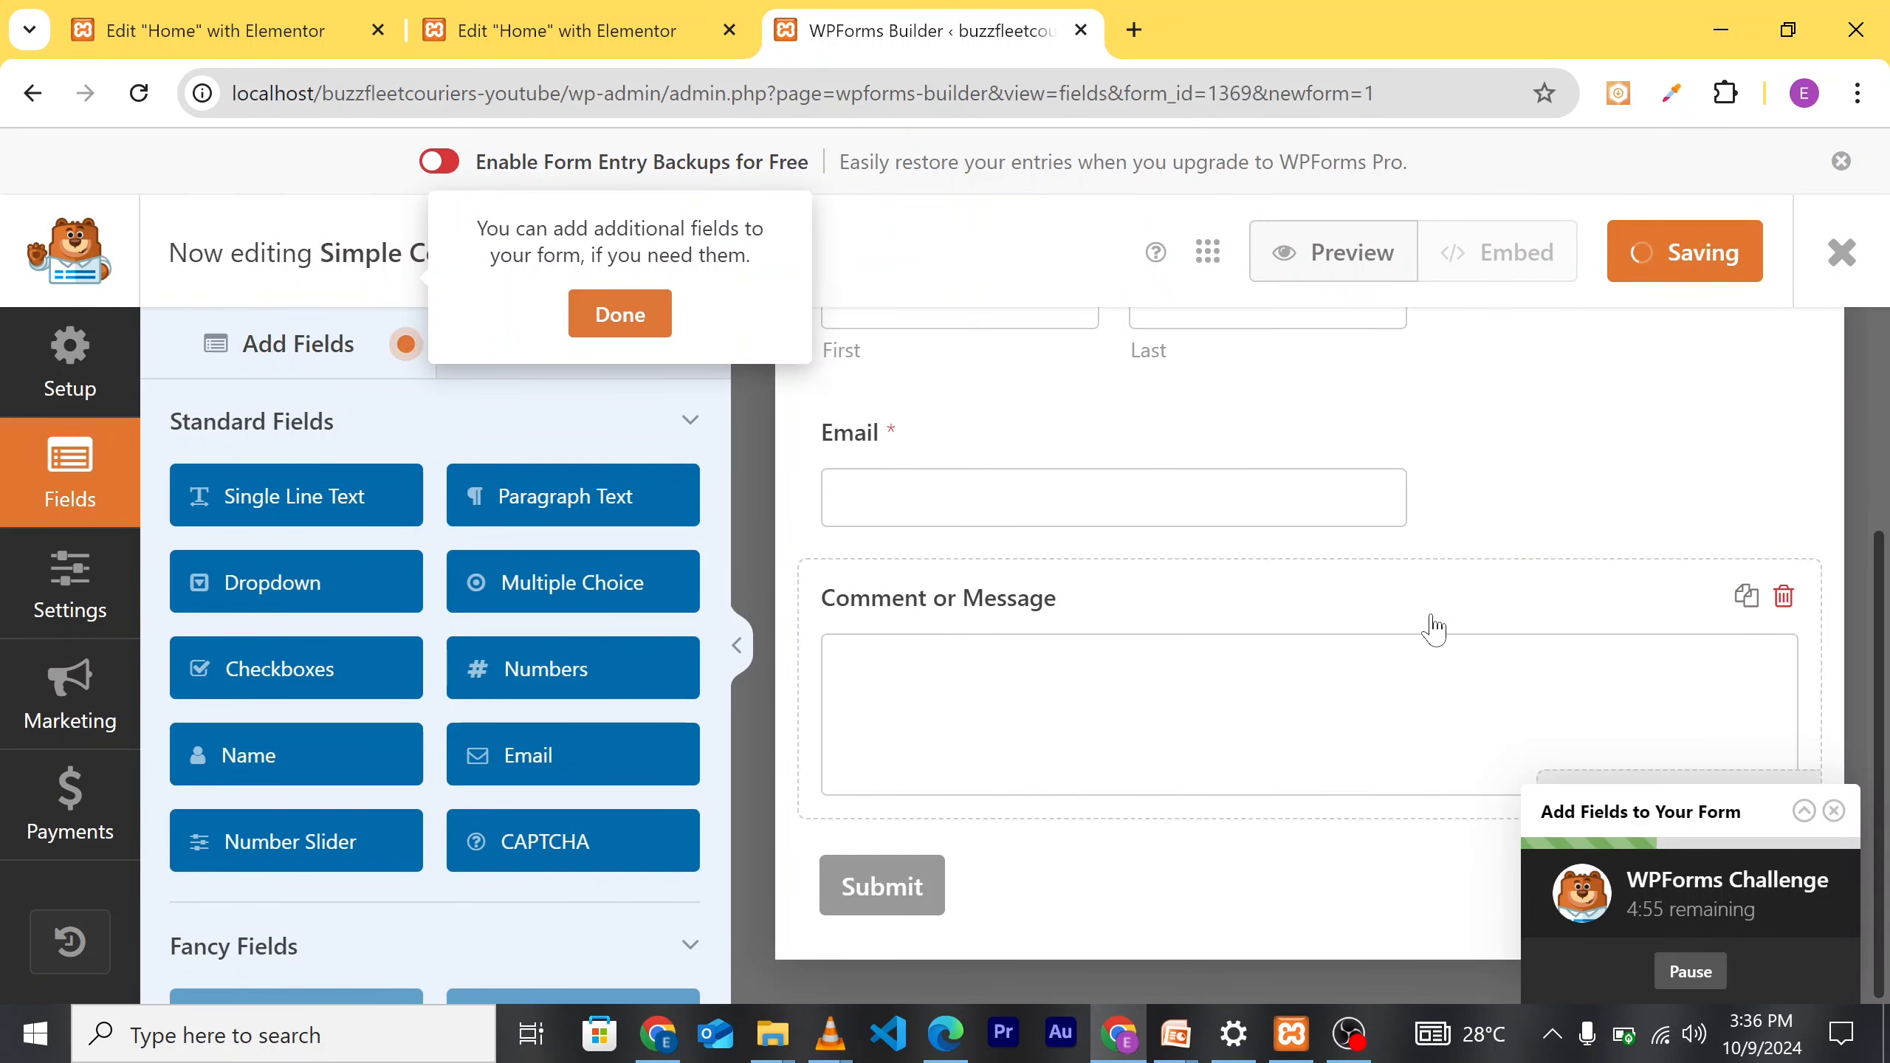
scroll(1350, 676, up, 4)
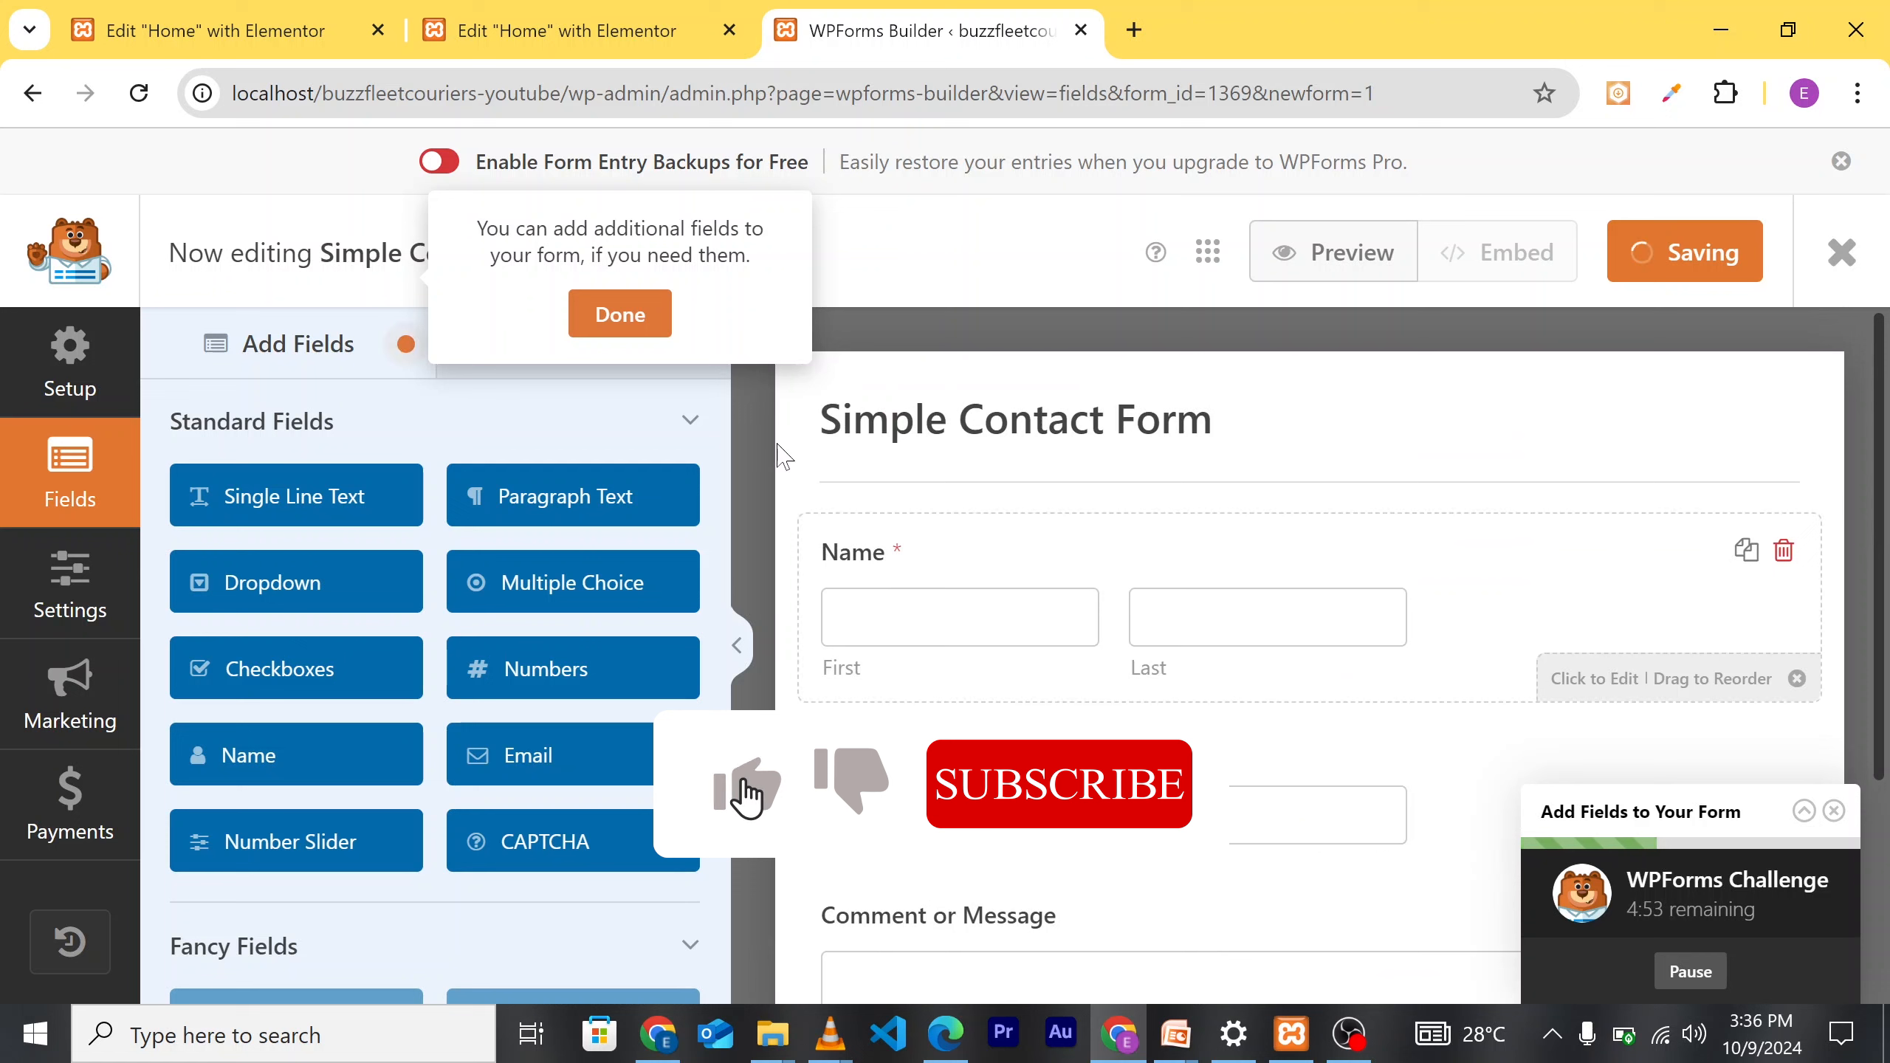
click(622, 319)
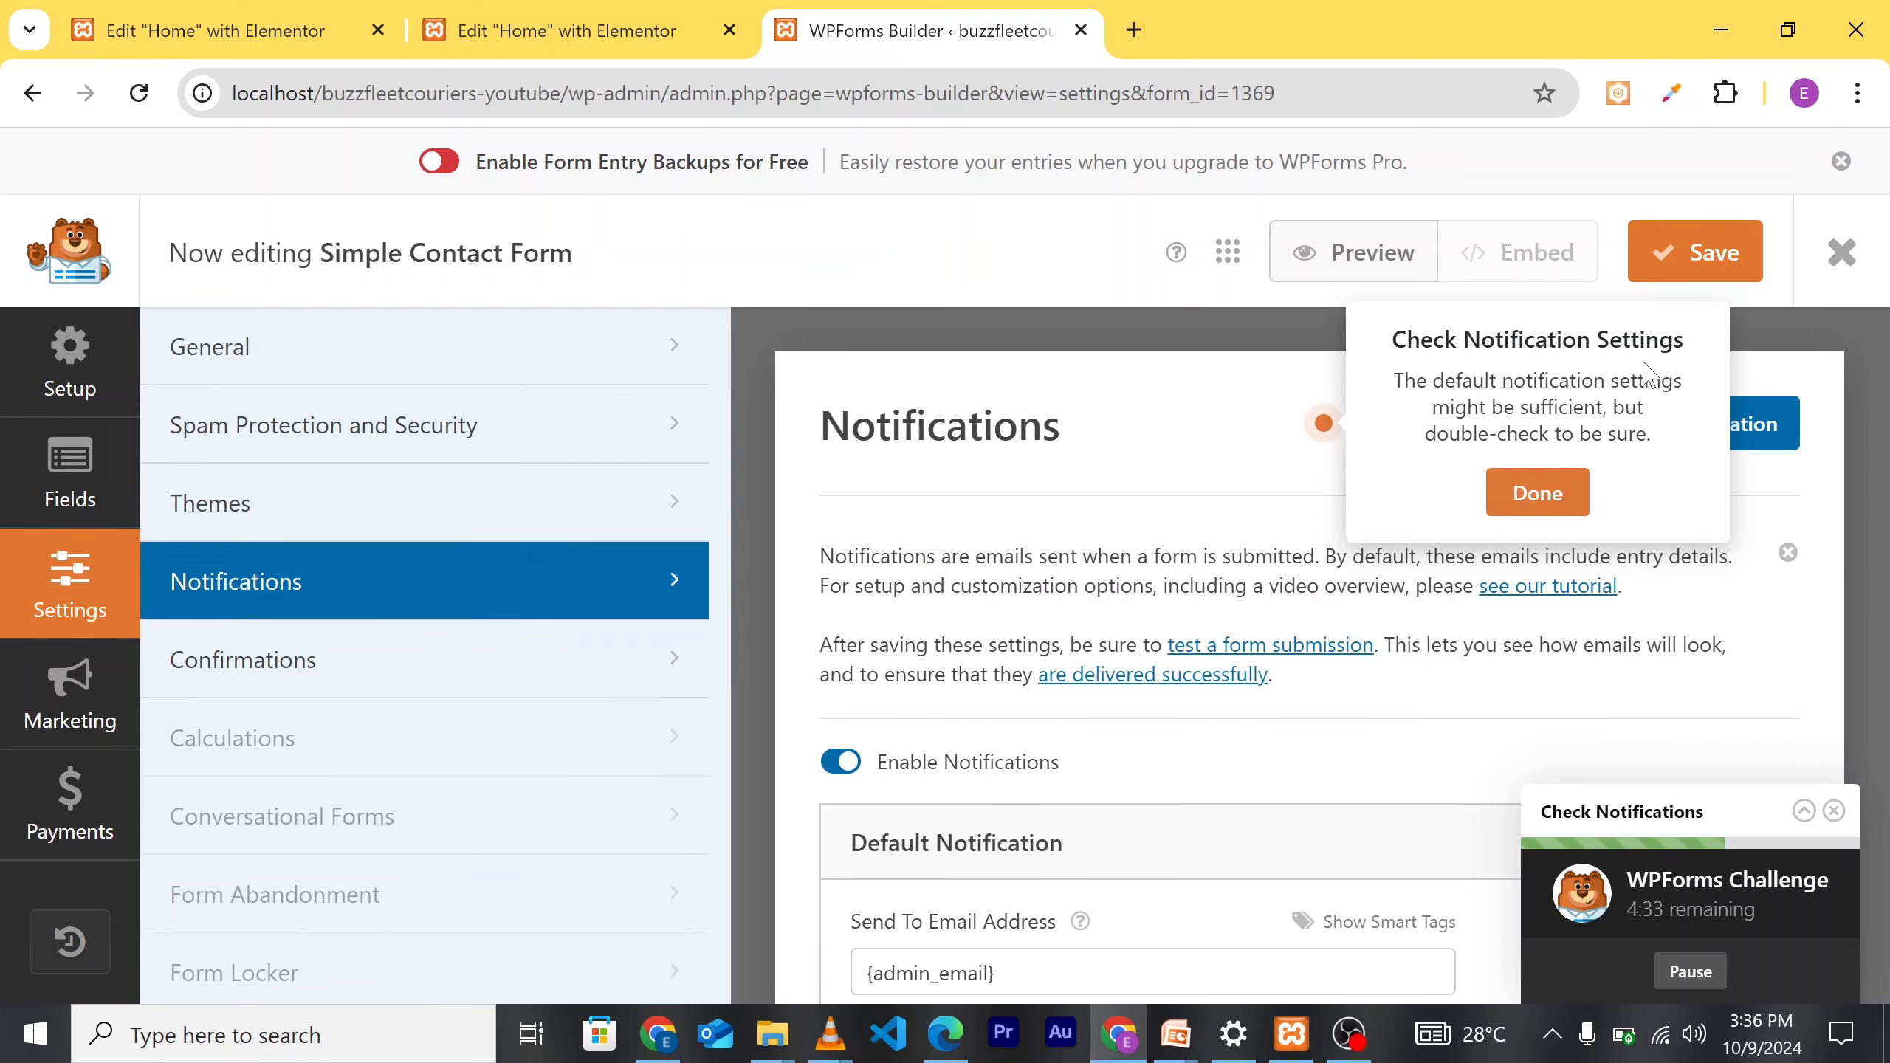
click(1546, 494)
scroll(1582, 688, down, 5)
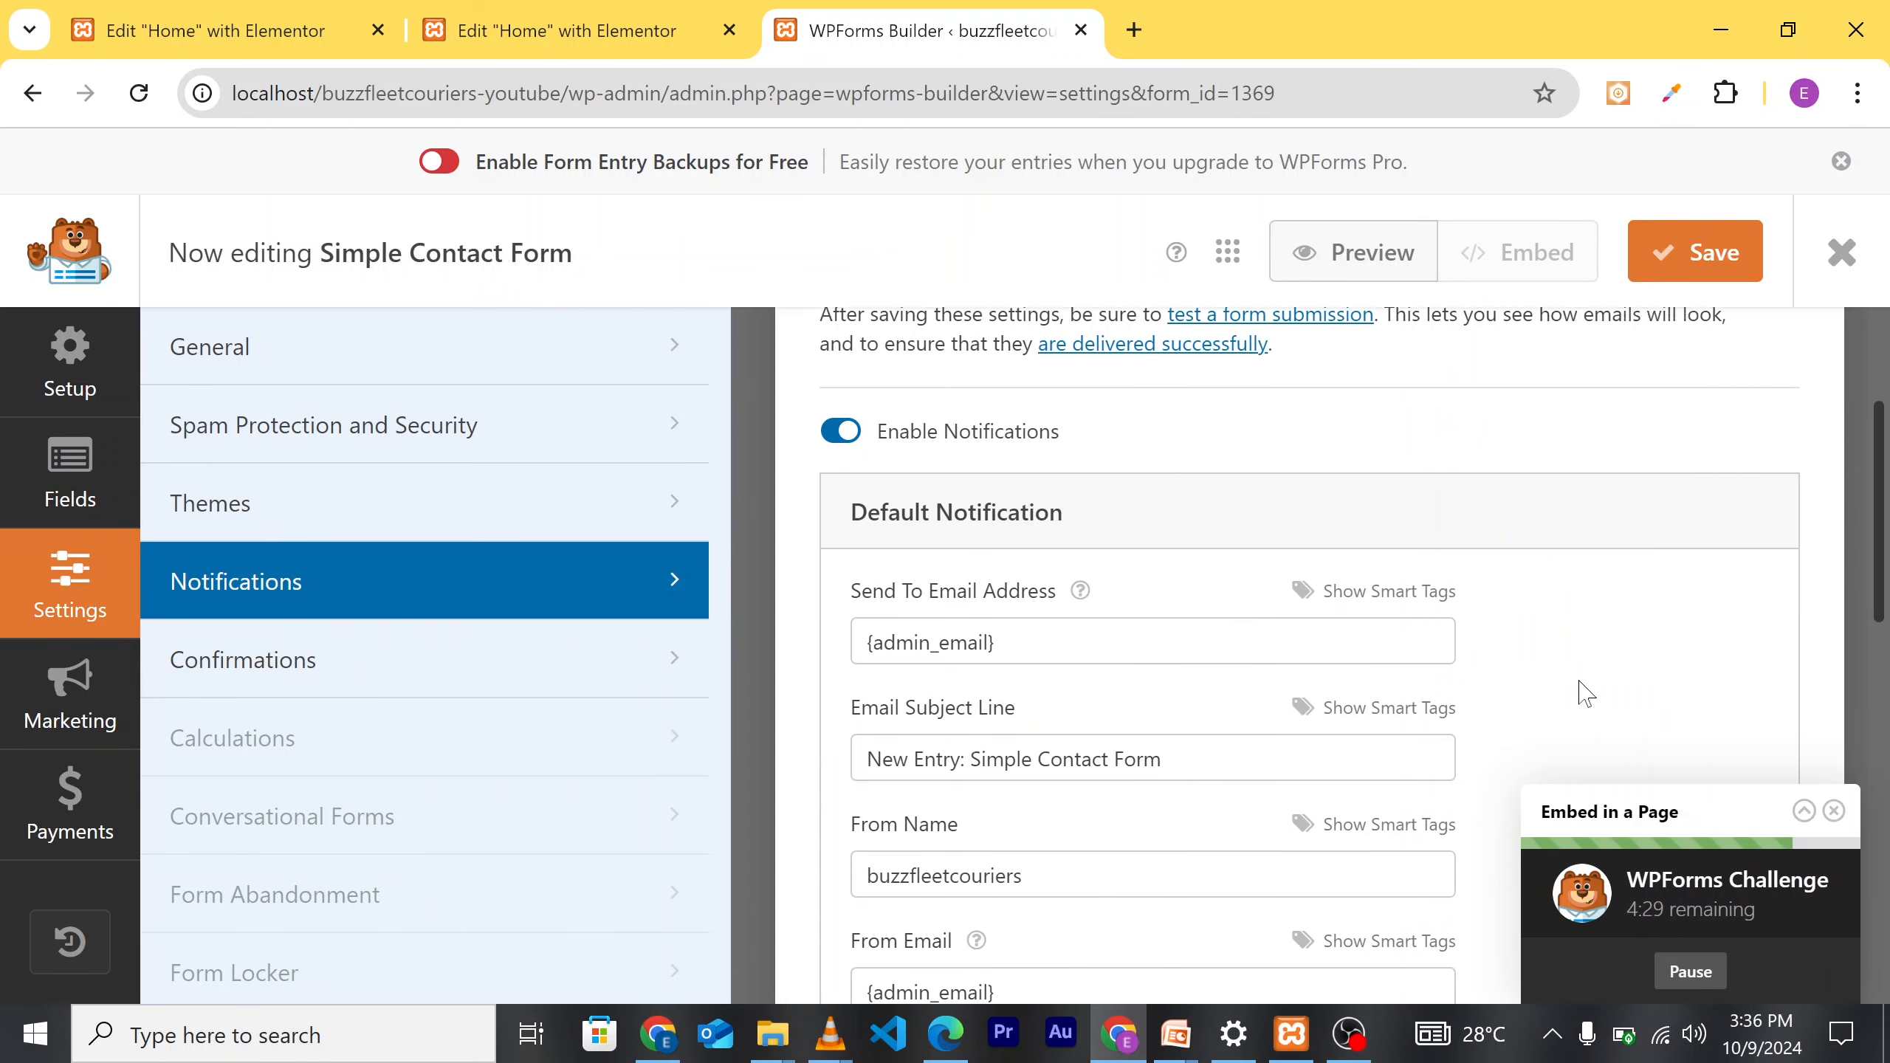
scroll(1582, 688, up, 5)
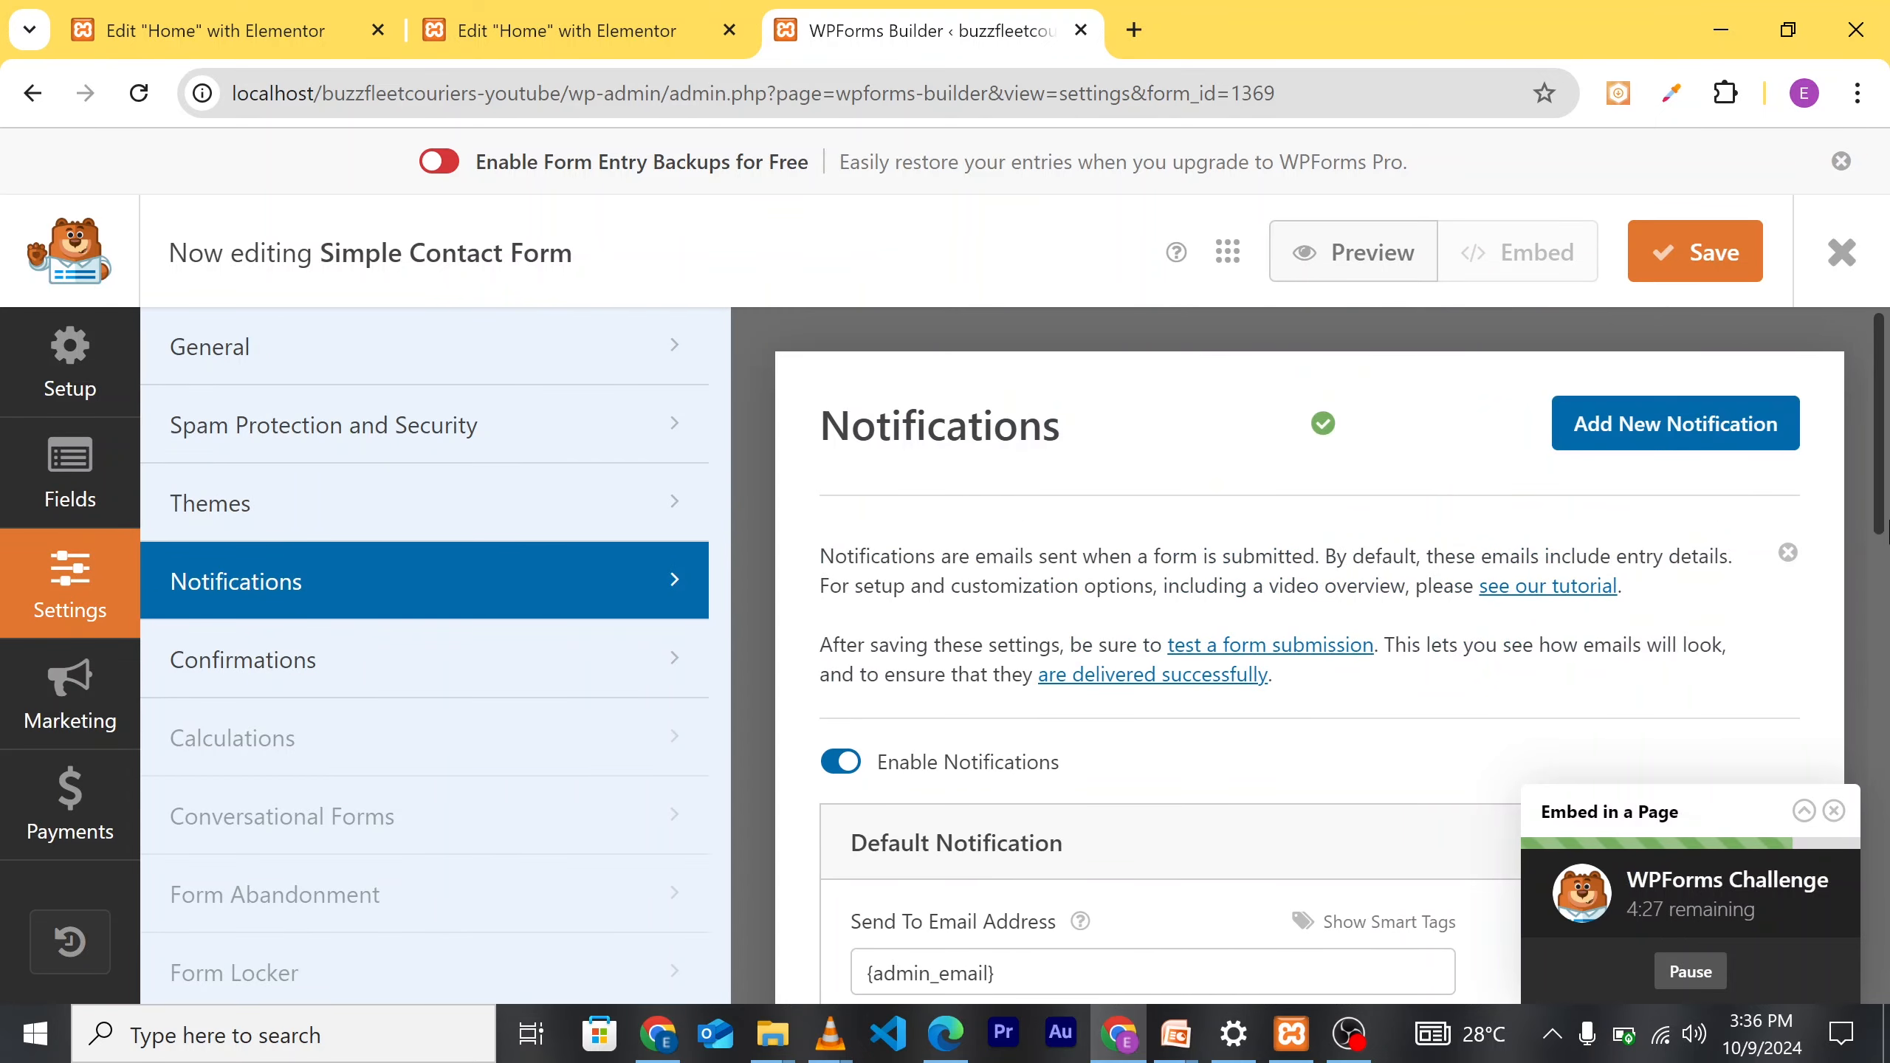
Step: Exit the form builder and decline embedding the form in a page
click(1841, 255)
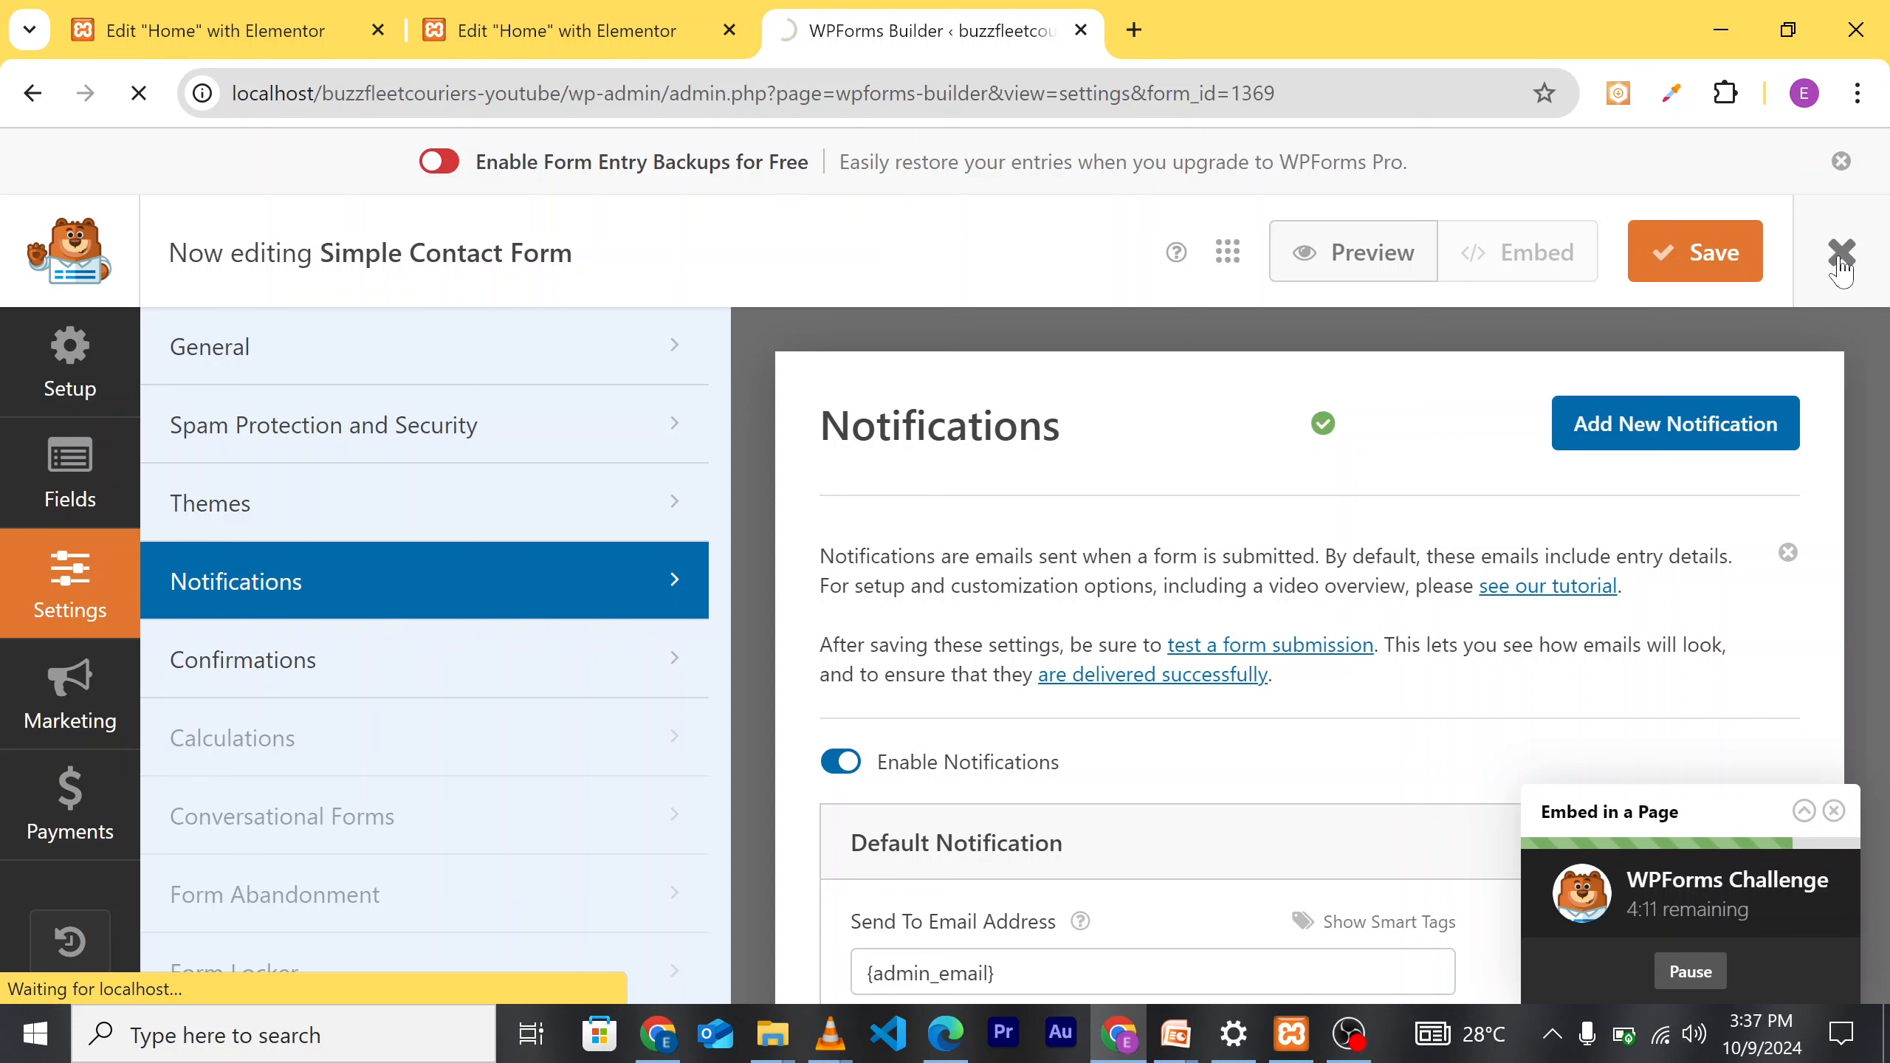
click(1841, 268)
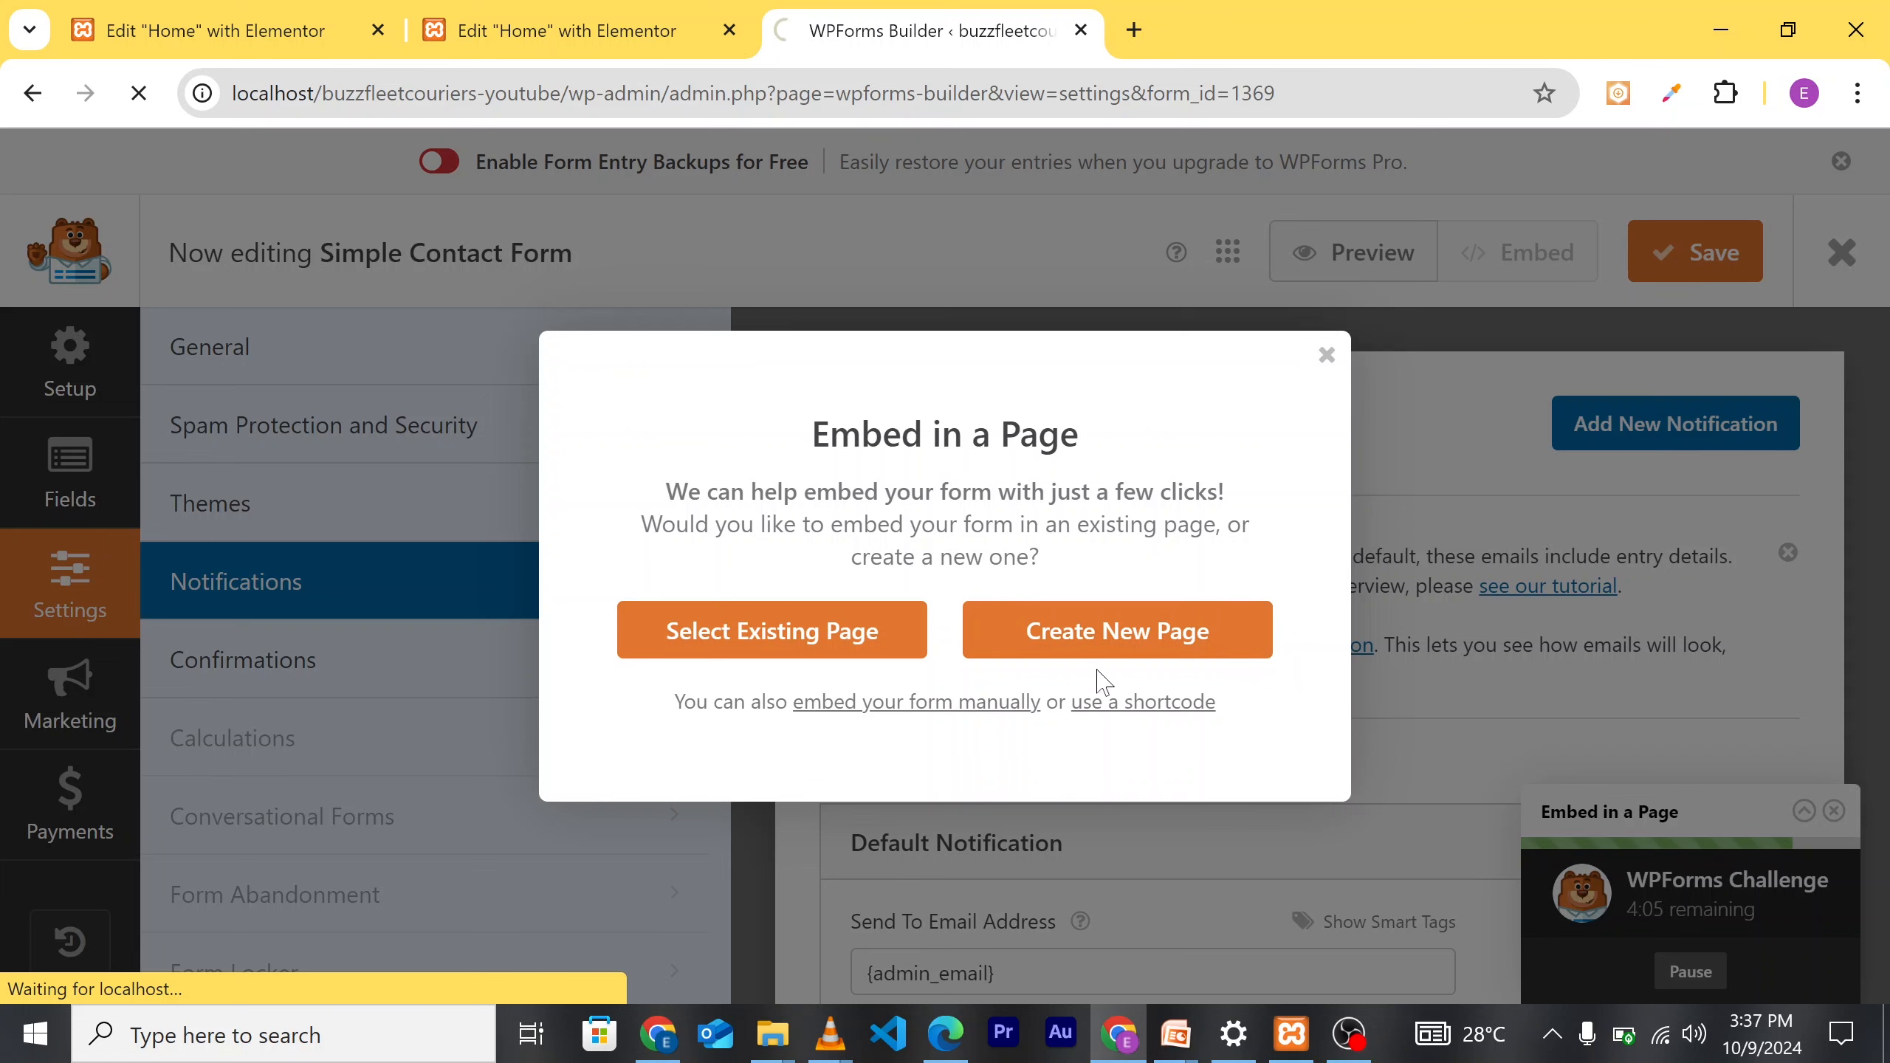
click(1327, 357)
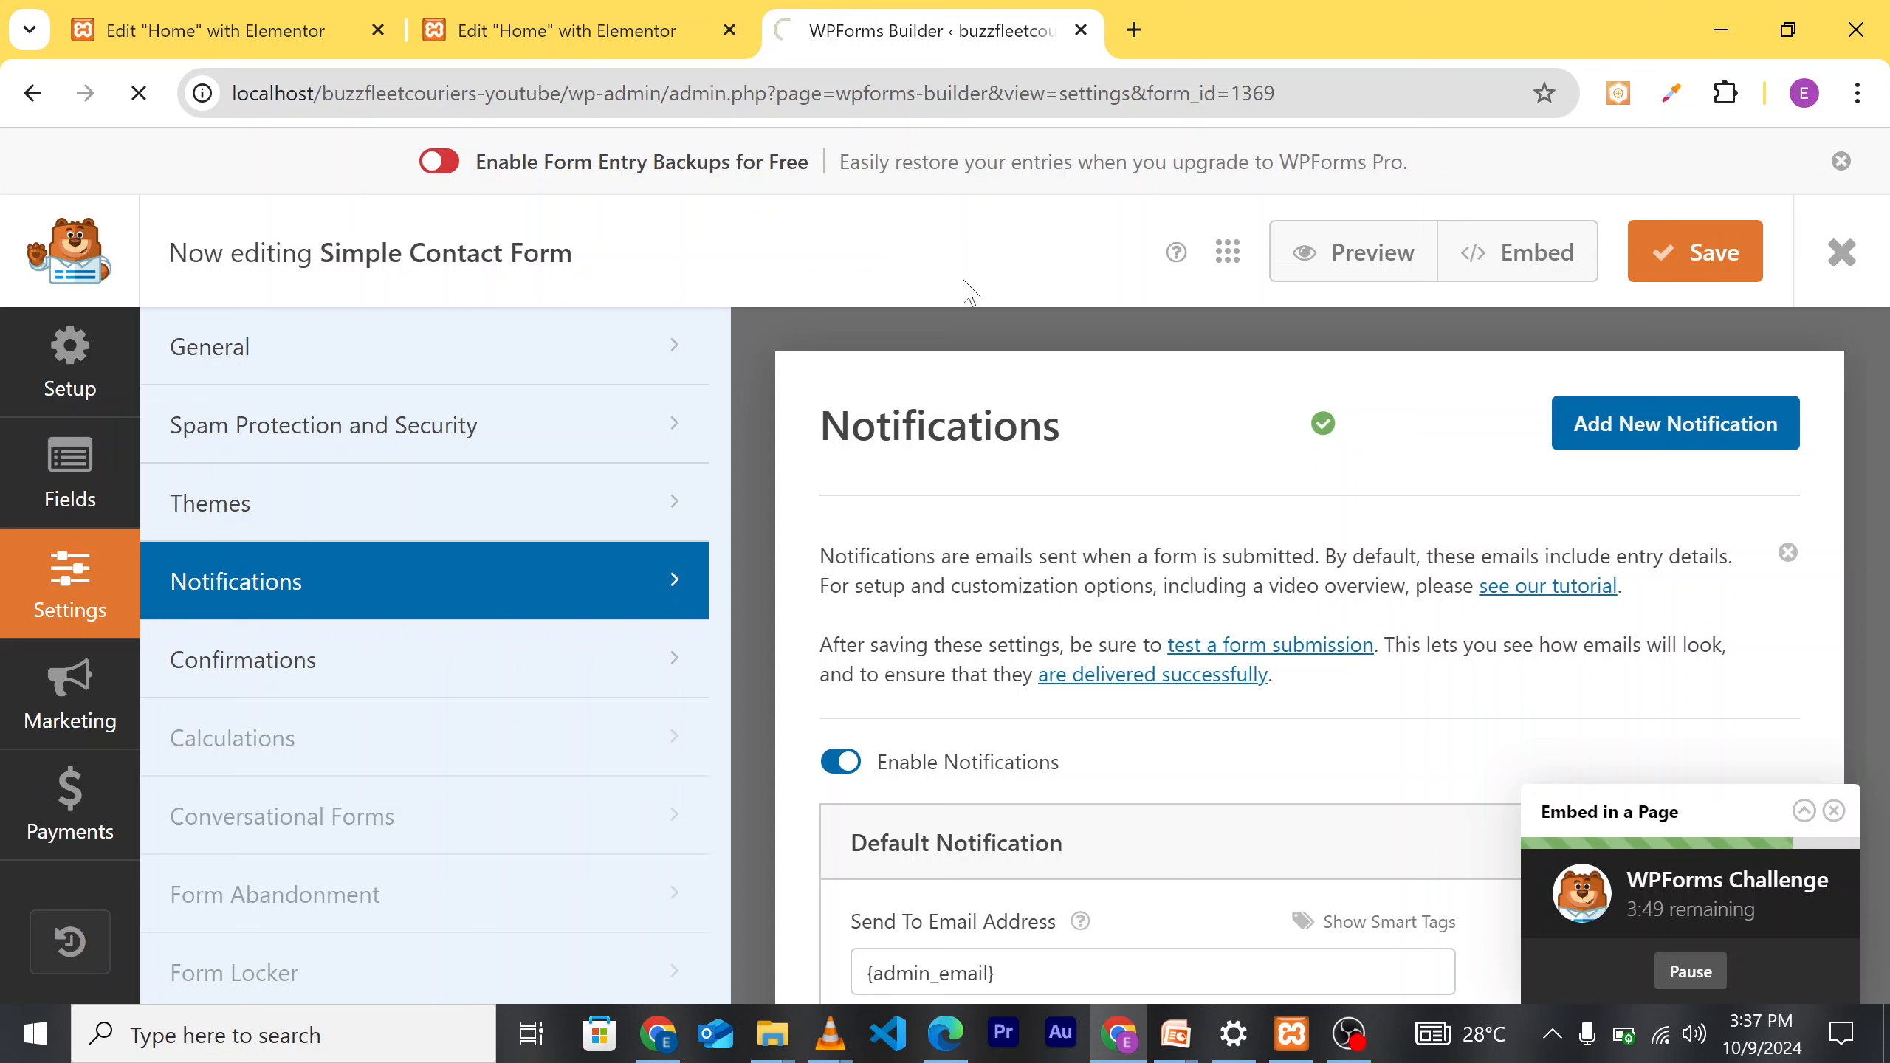
Step: Close the form builder tab and reload the Elementor homepage editor
click(1078, 31)
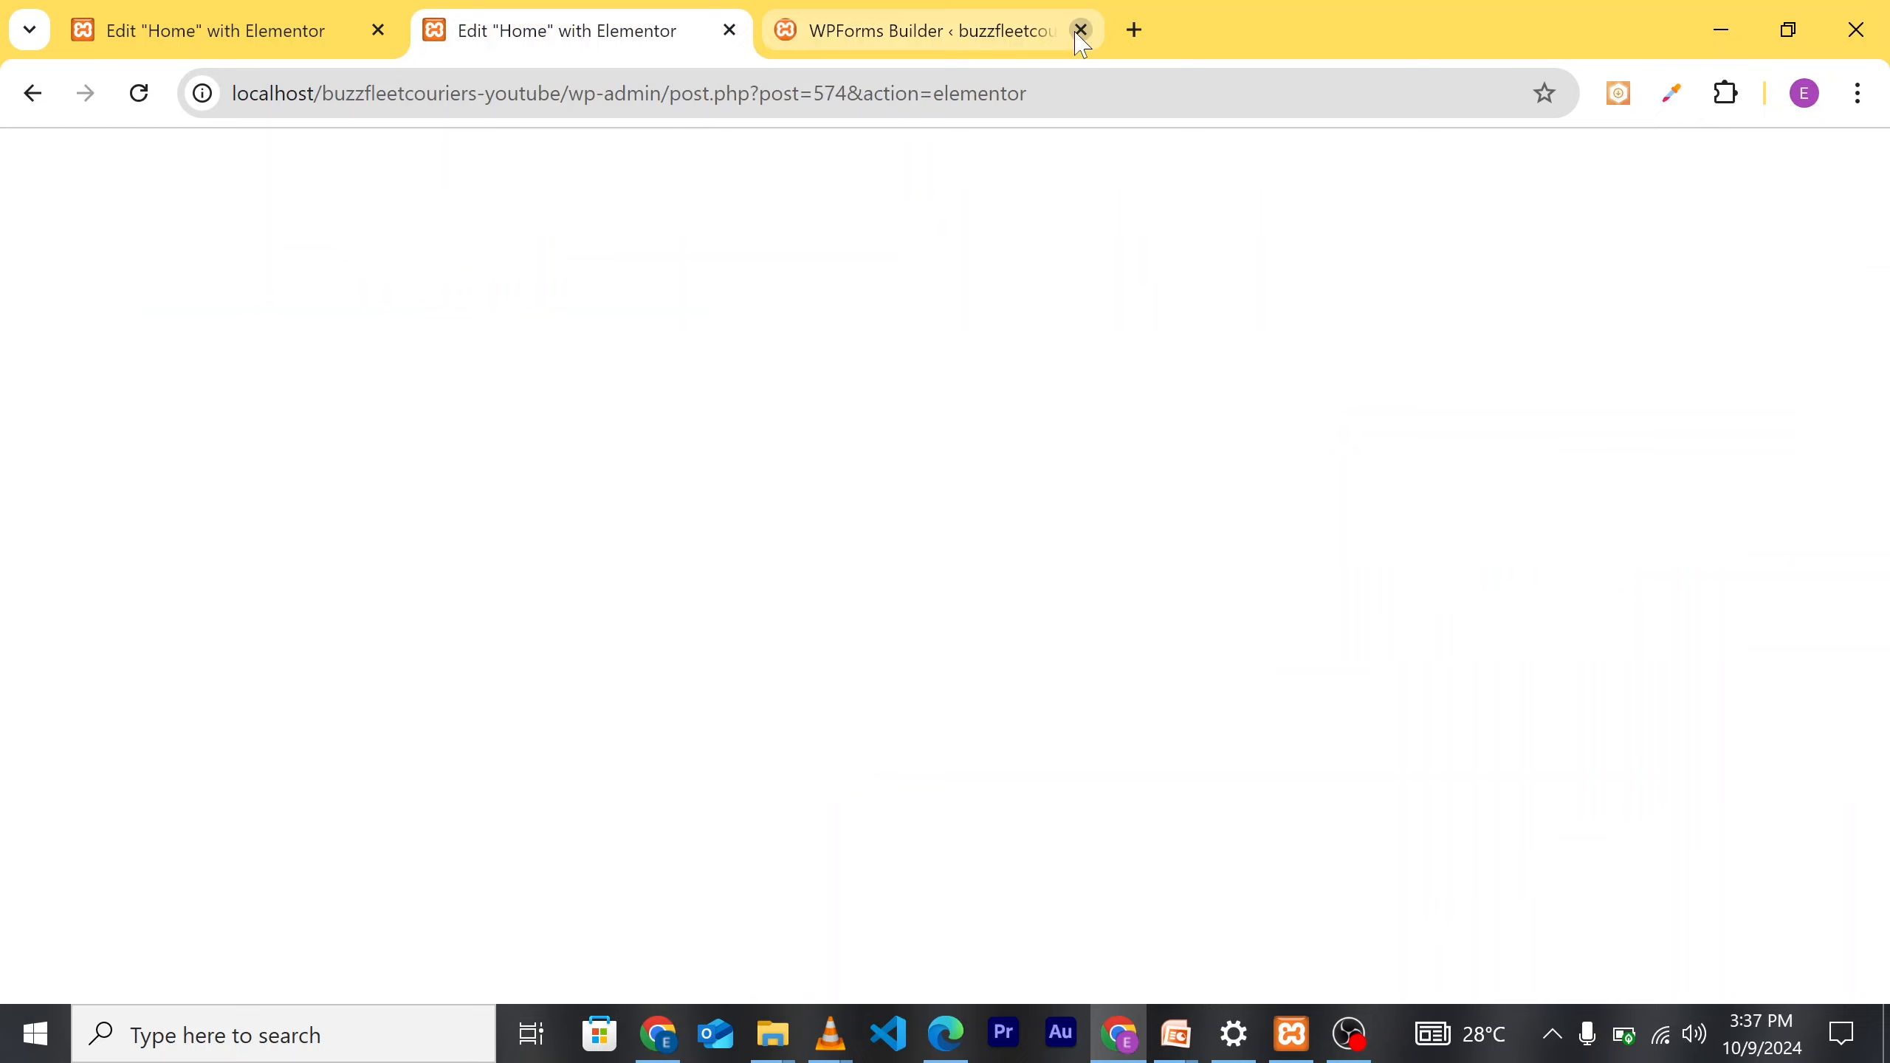
click(1080, 31)
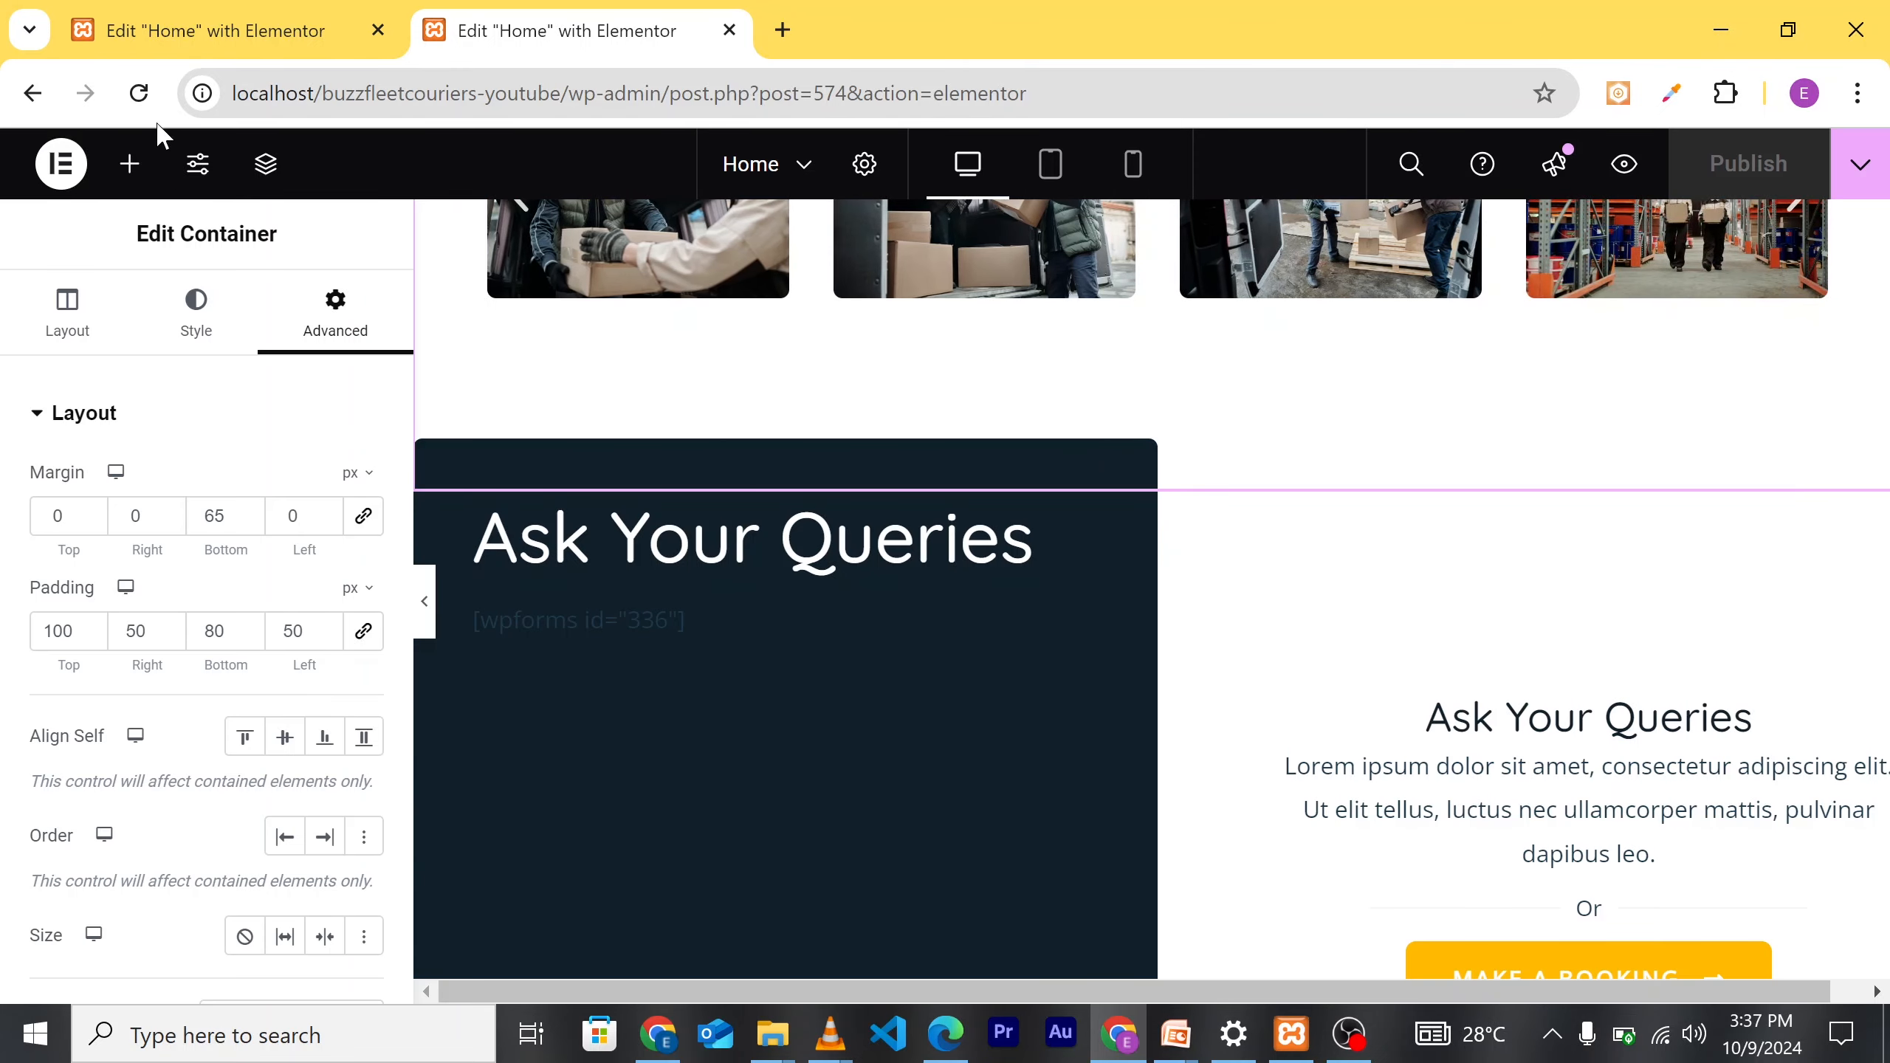
click(131, 97)
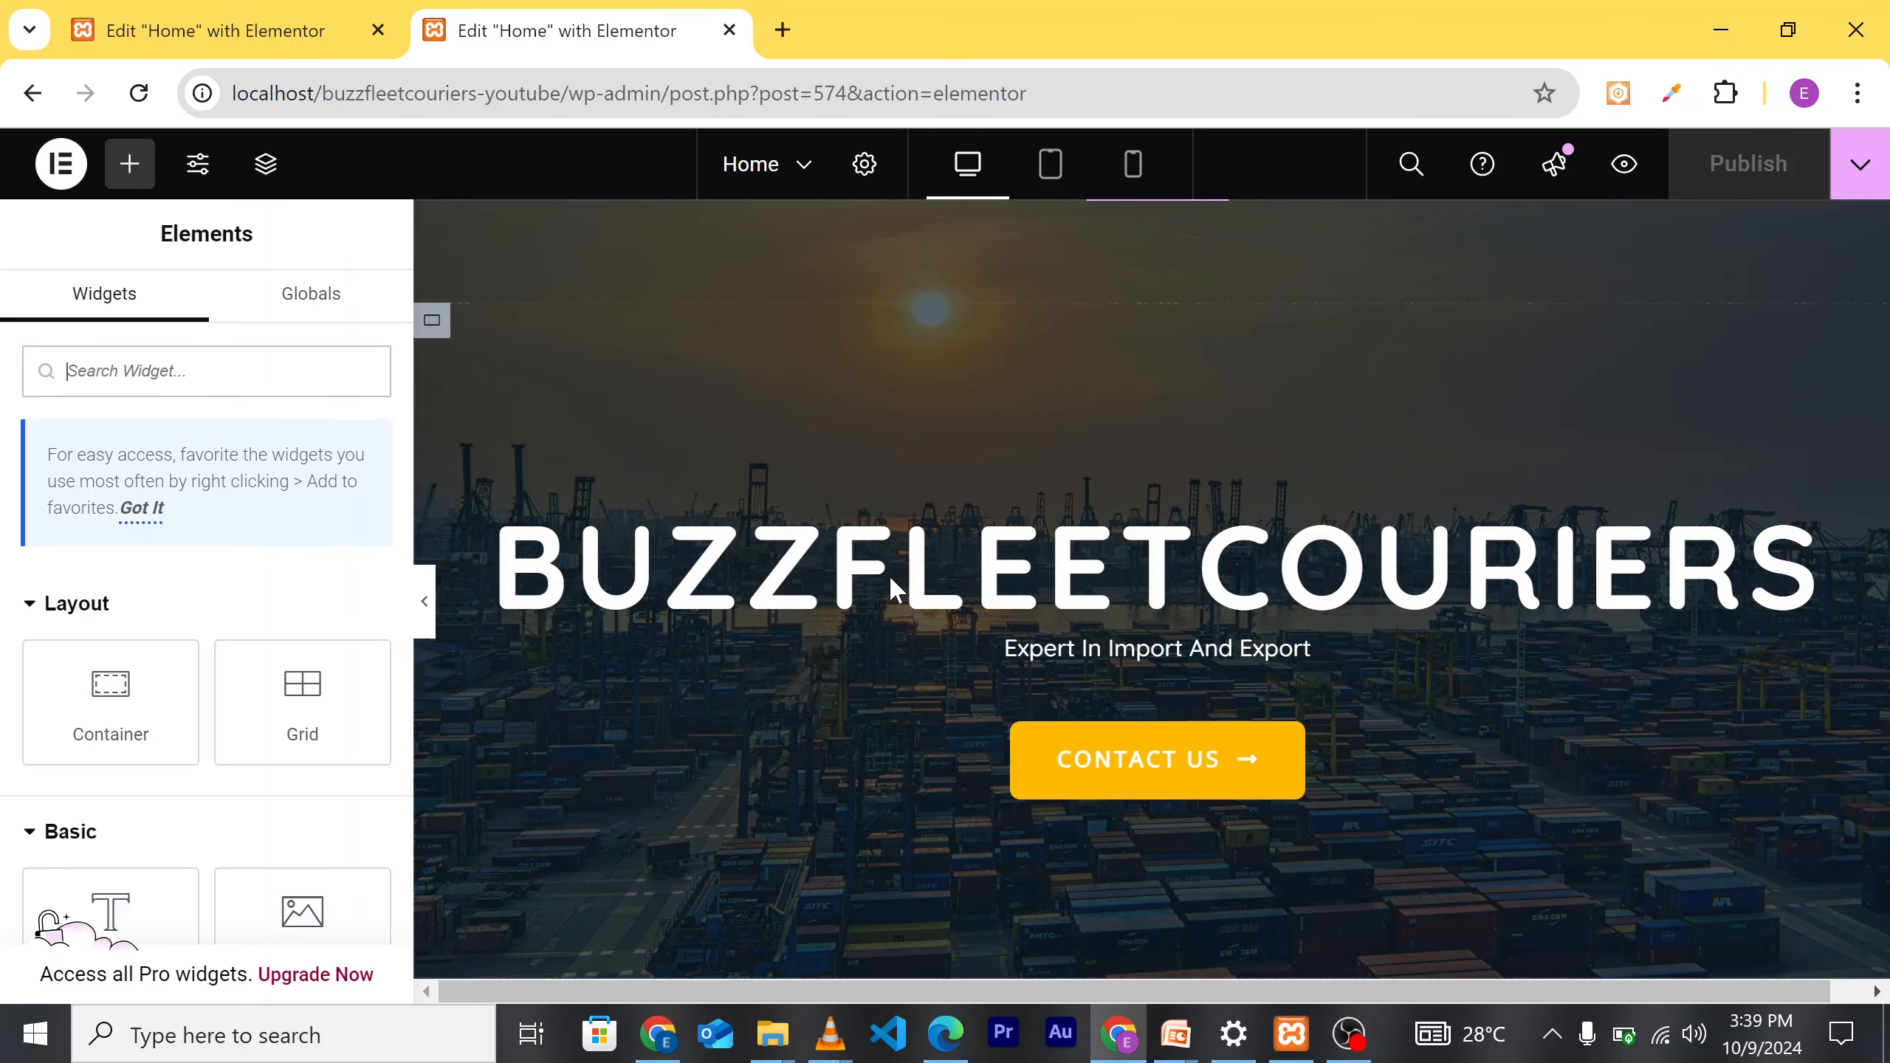
Step: Scroll the canvas to the dark Ask Your Queries section beside Make a Booking
scroll(889, 575, down, 8)
scroll(1101, 650, down, 8)
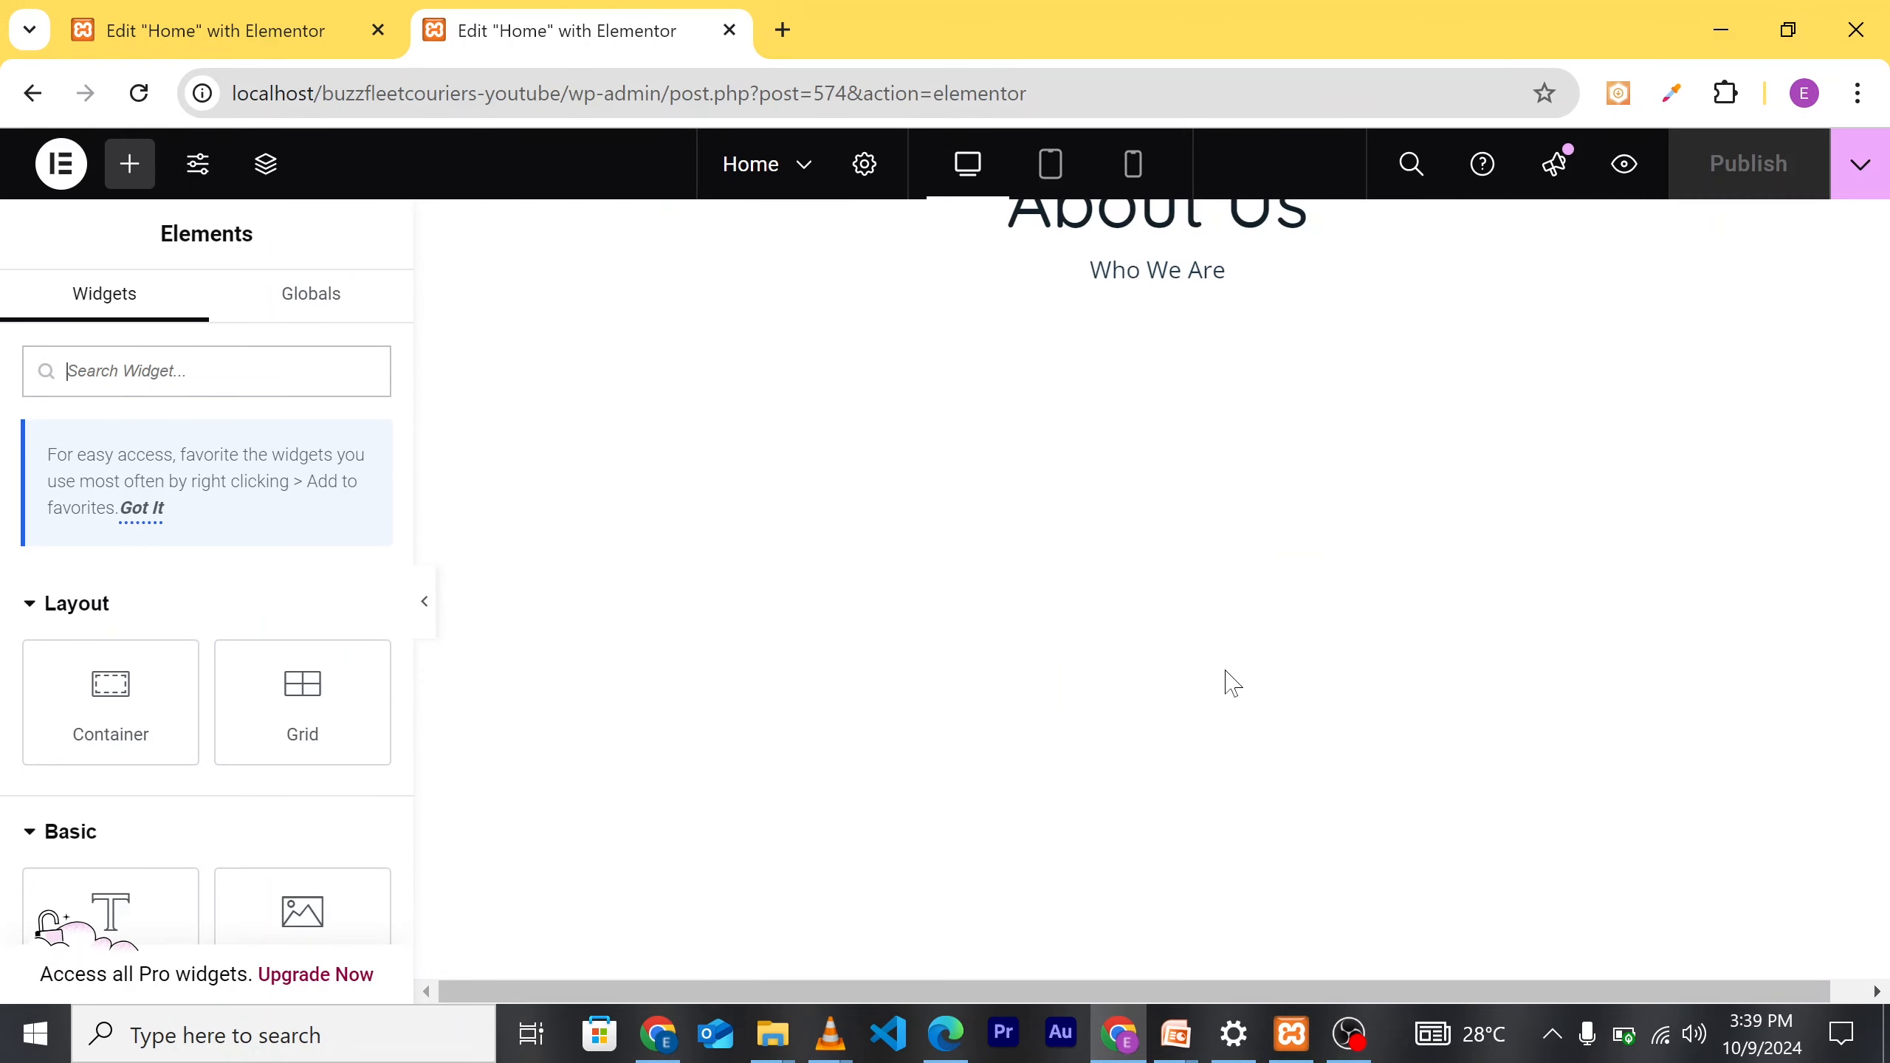
scroll(1312, 676, down, 5)
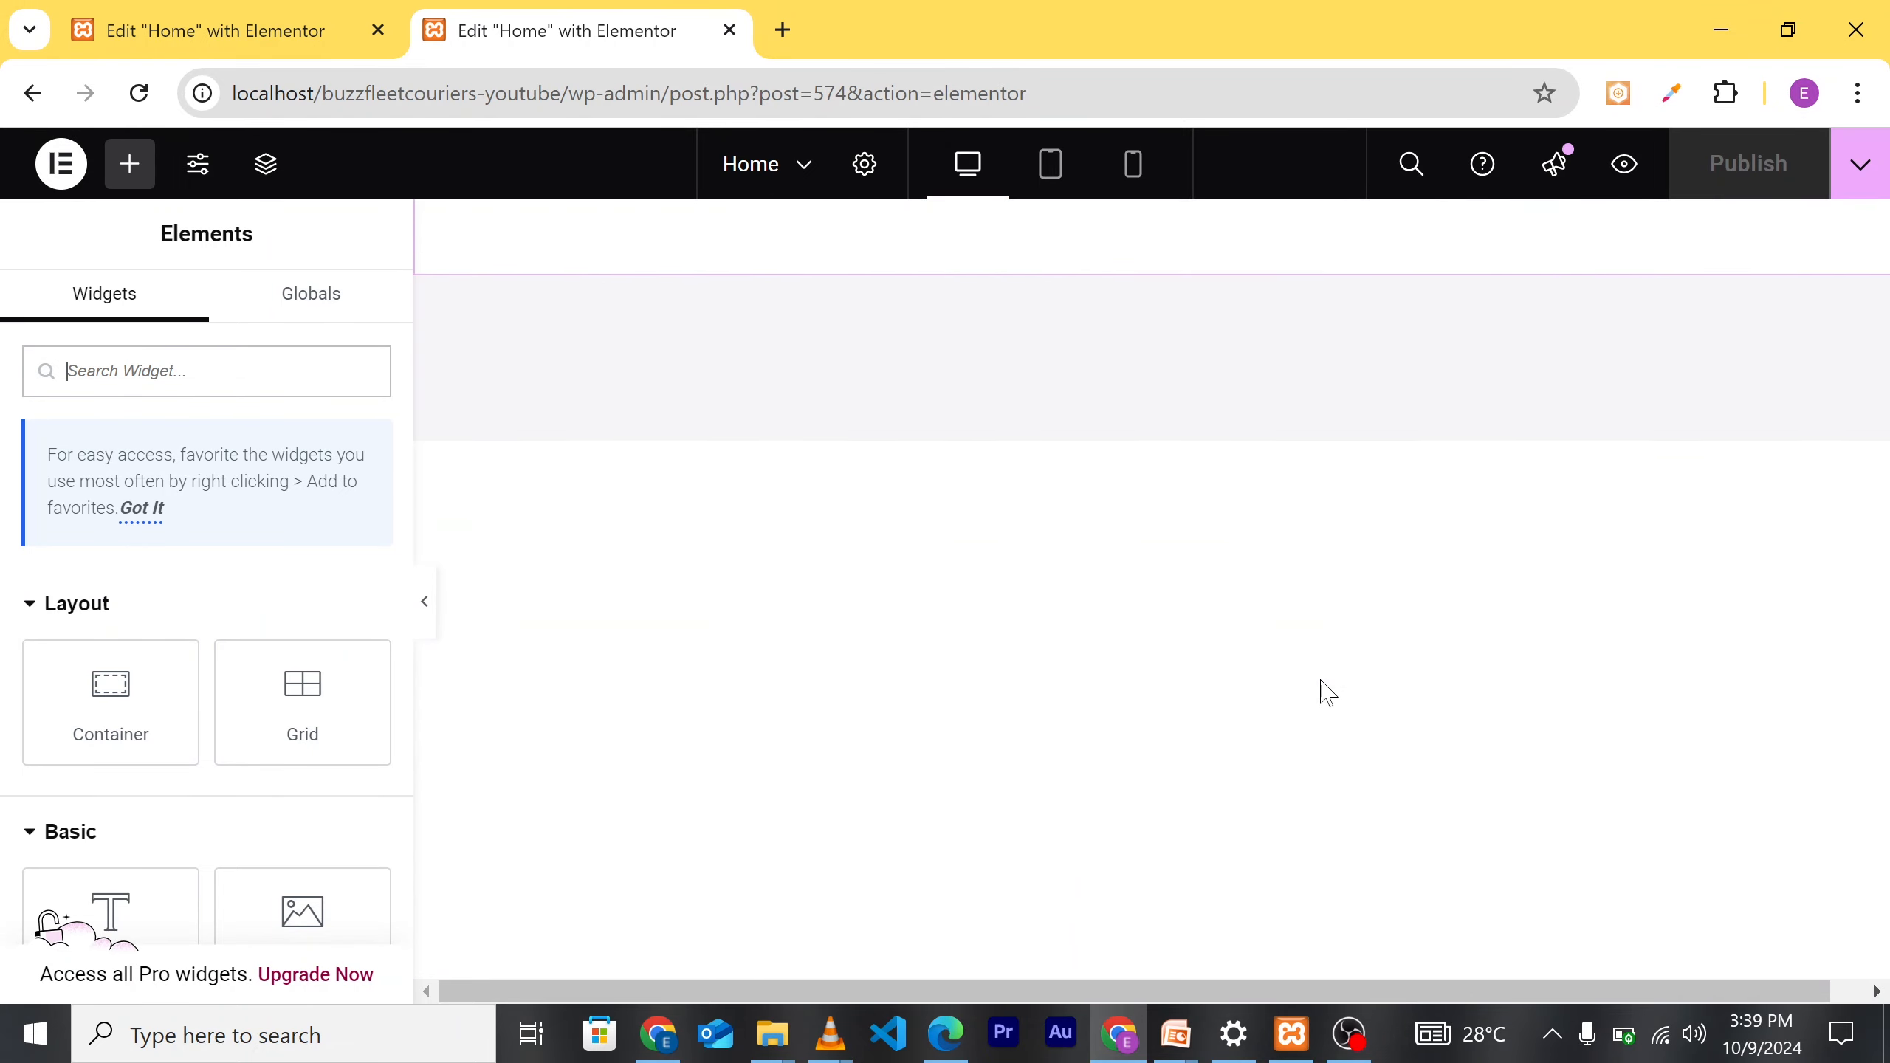
scroll(1323, 691, up, 6)
scroll(1324, 689, up, 5)
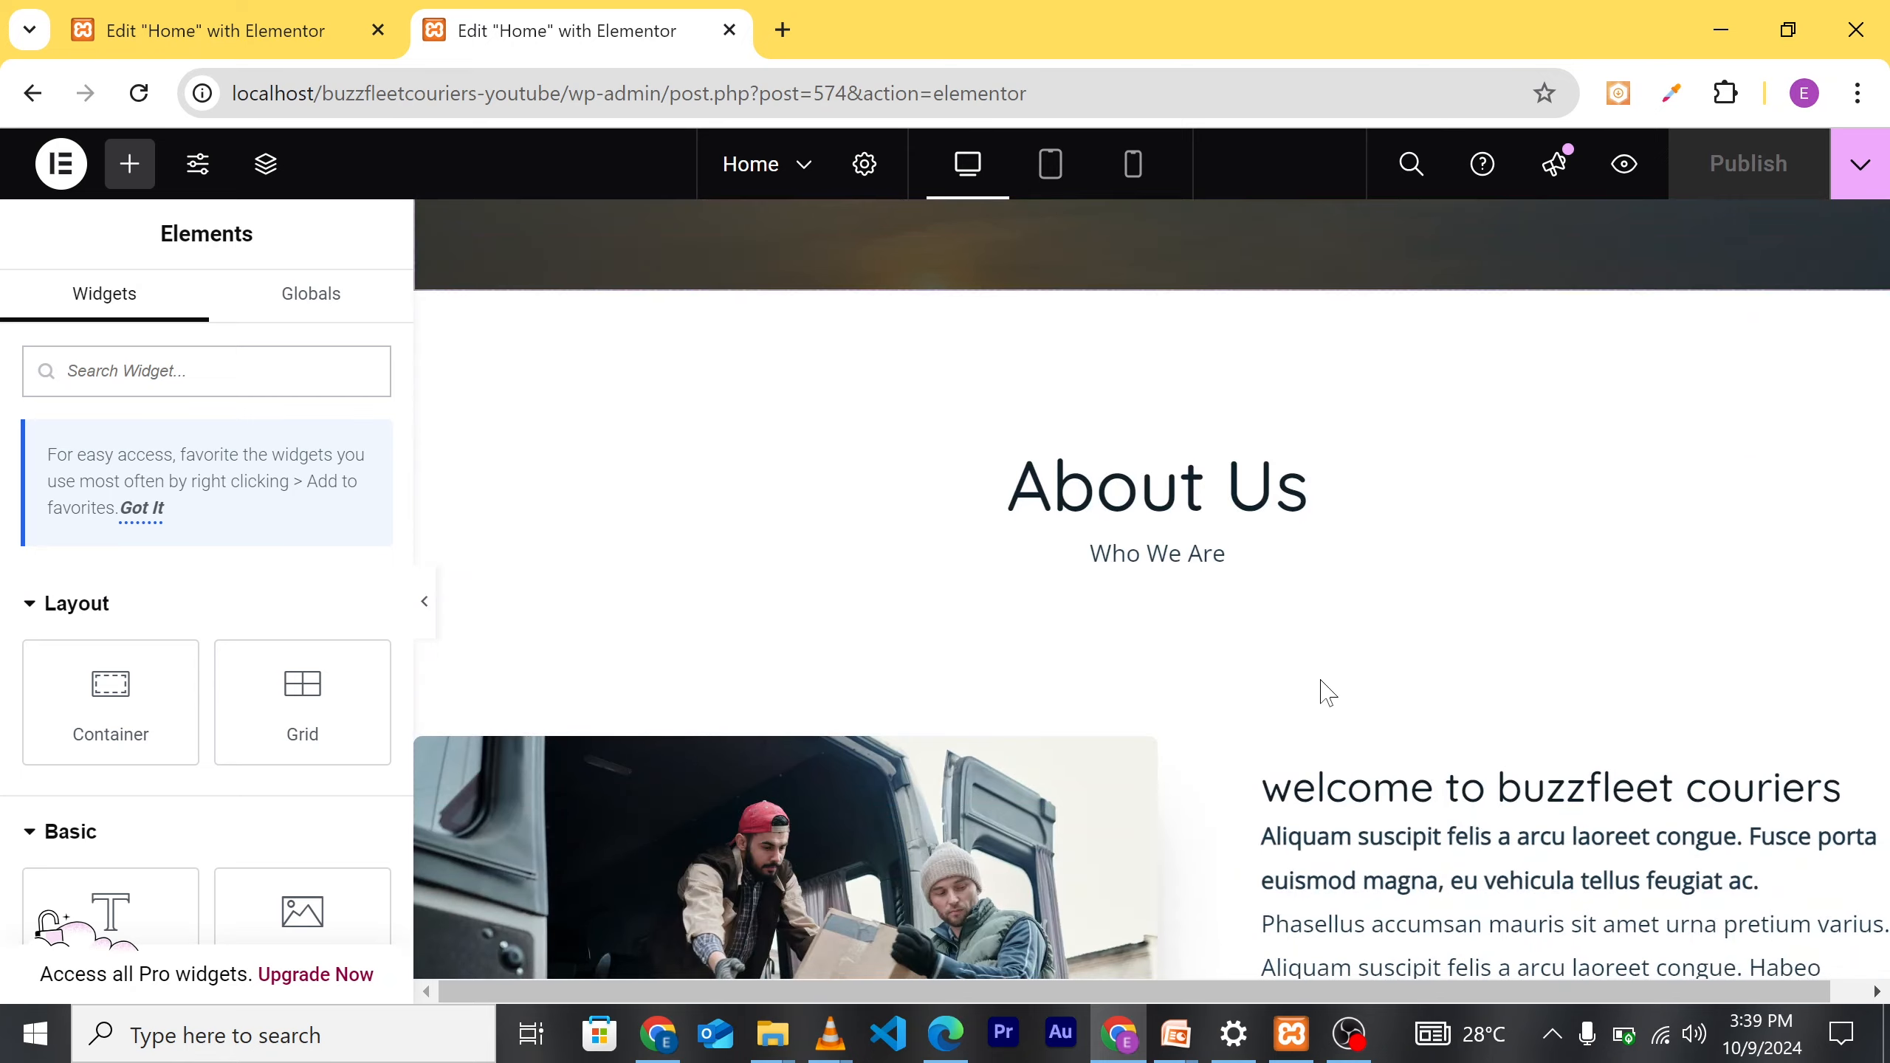
scroll(1310, 720, down, 12)
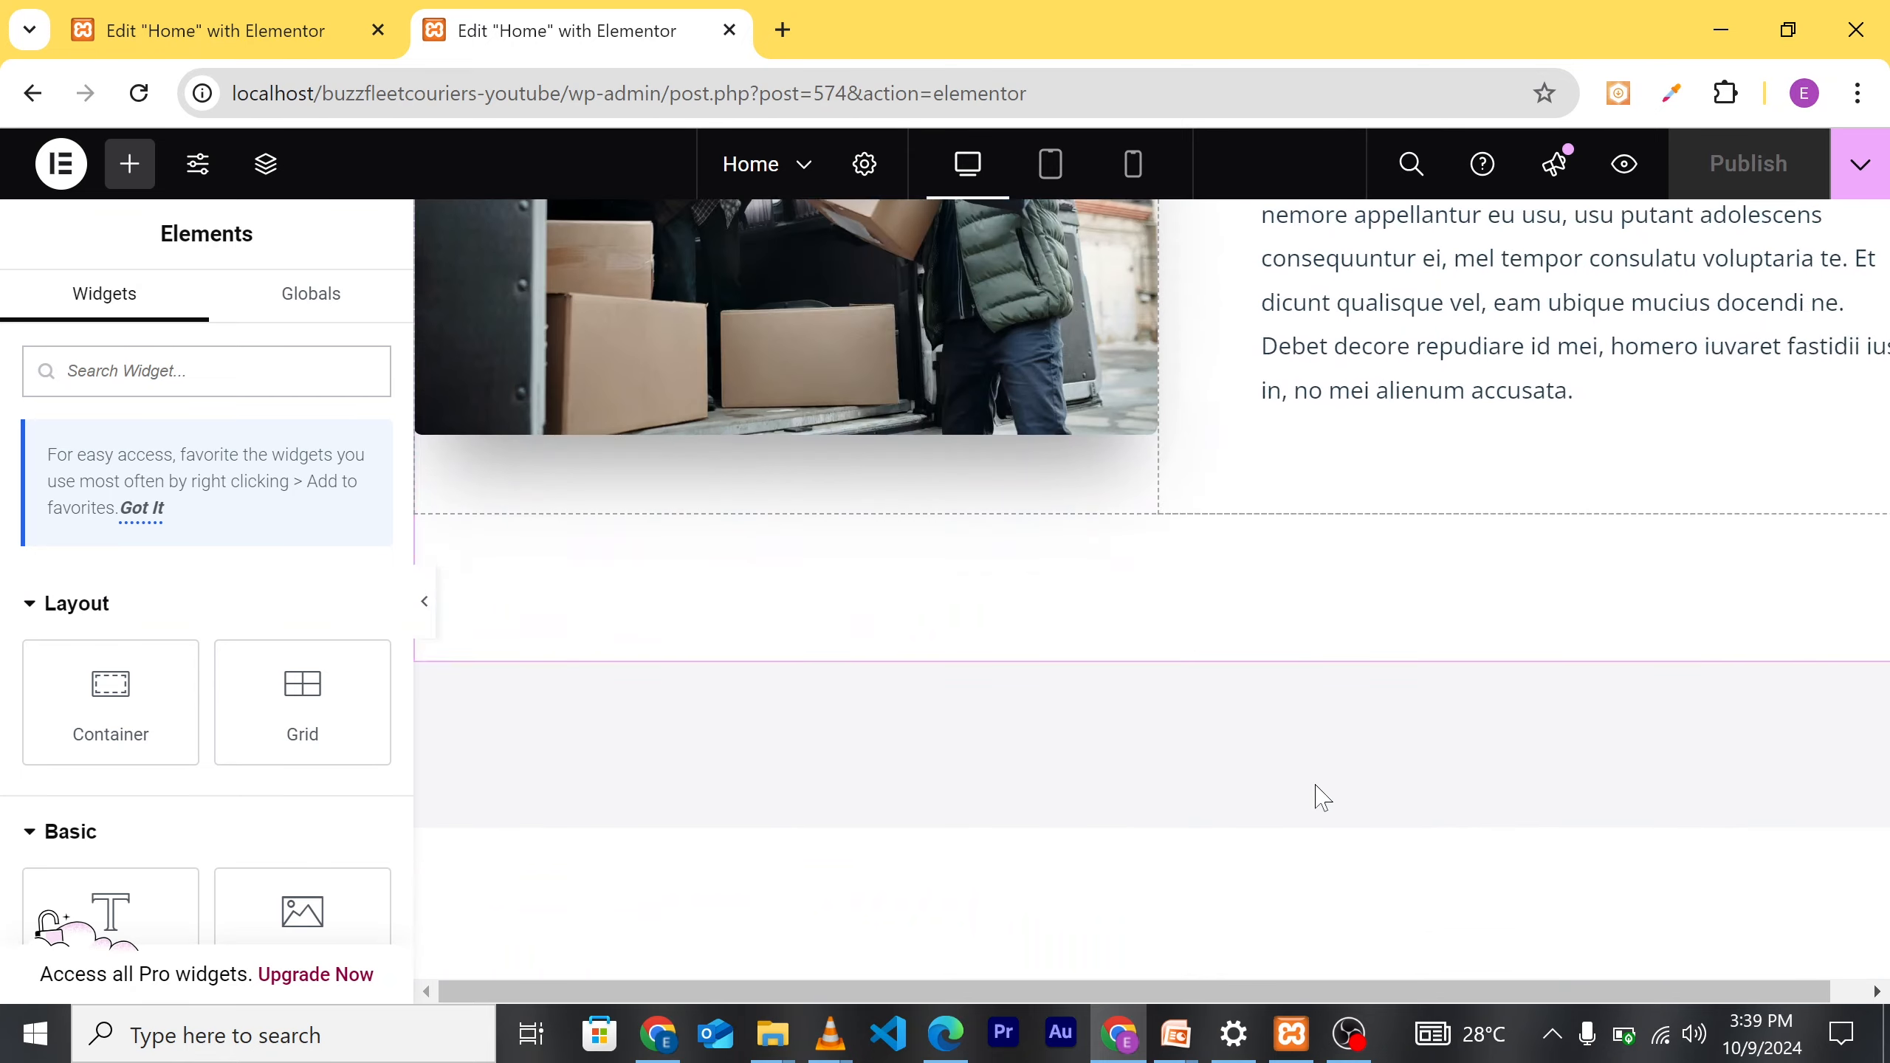
scroll(1262, 764, down, 10)
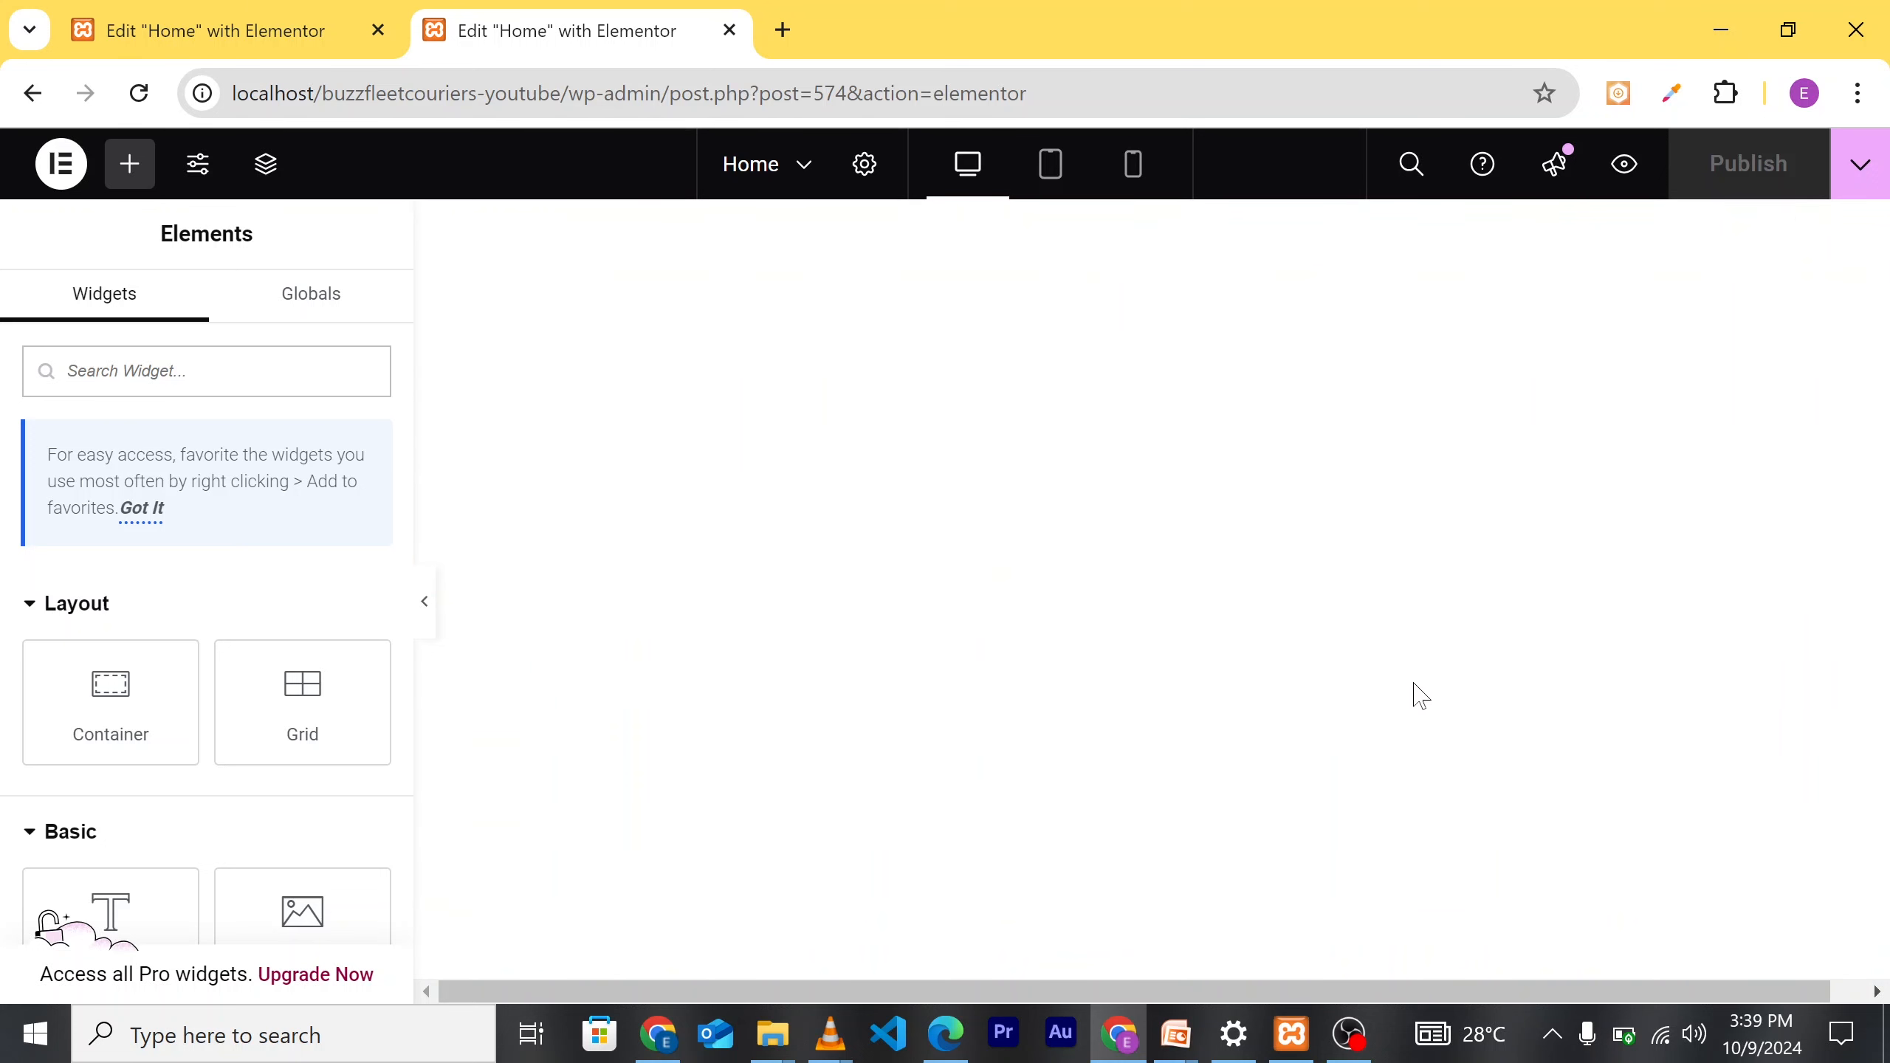
scroll(1451, 610, up, 3)
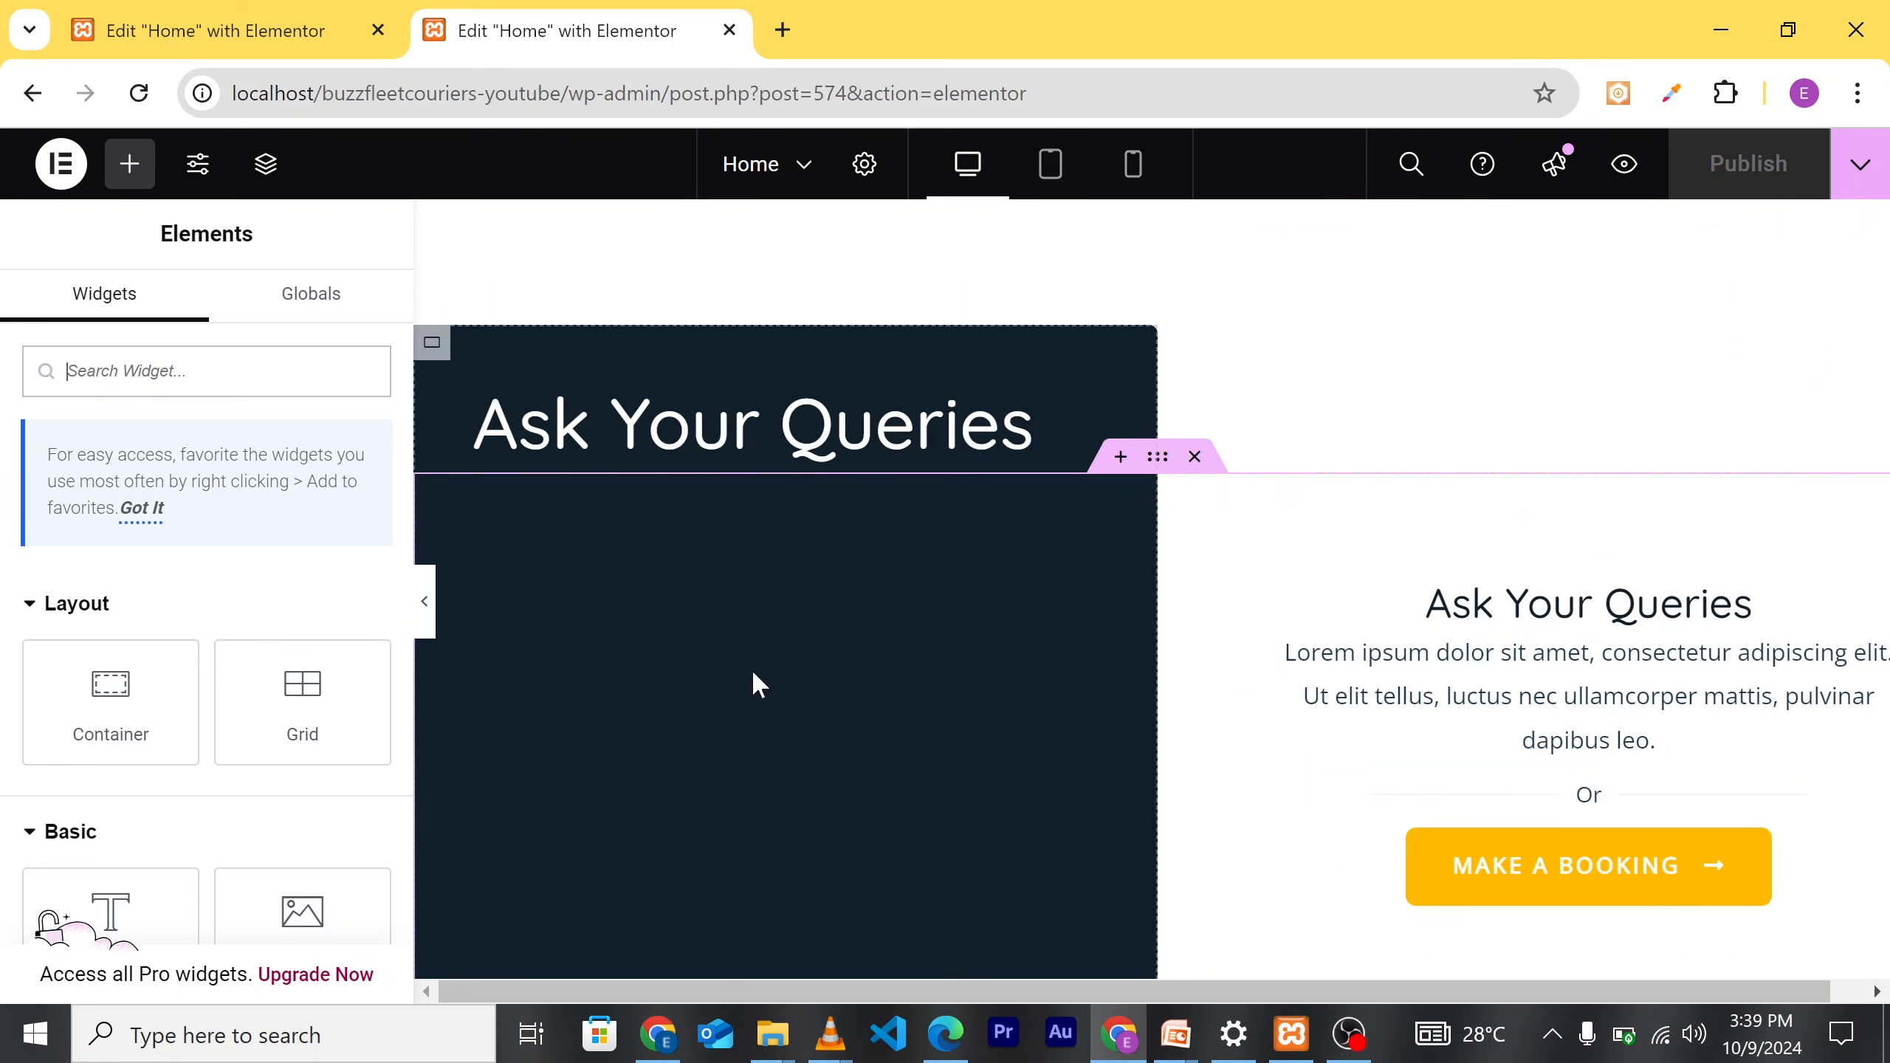
Step: Replace the 'Ask Your Queries' heading text with 'Contact Us'
click(1006, 441)
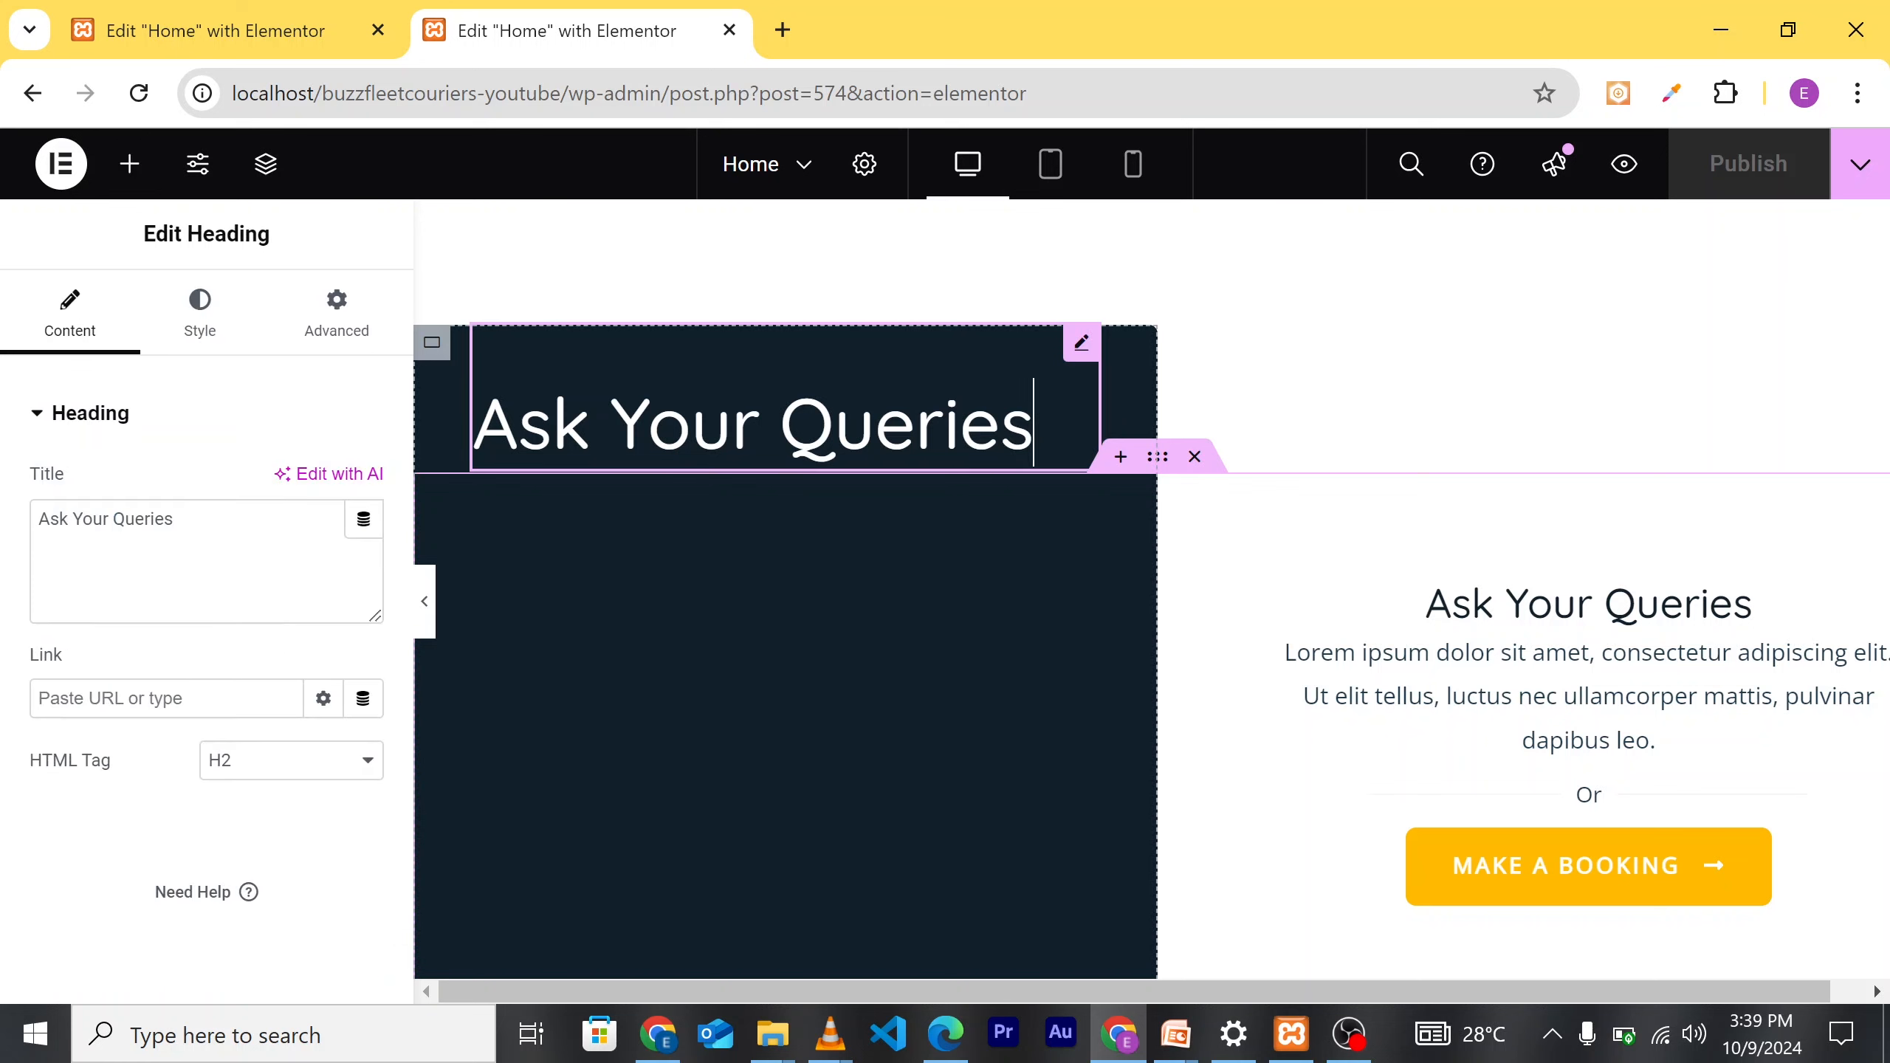
key(BackSpace)
key(BackSpace)
key(BackSpace)
key(BackSpace)
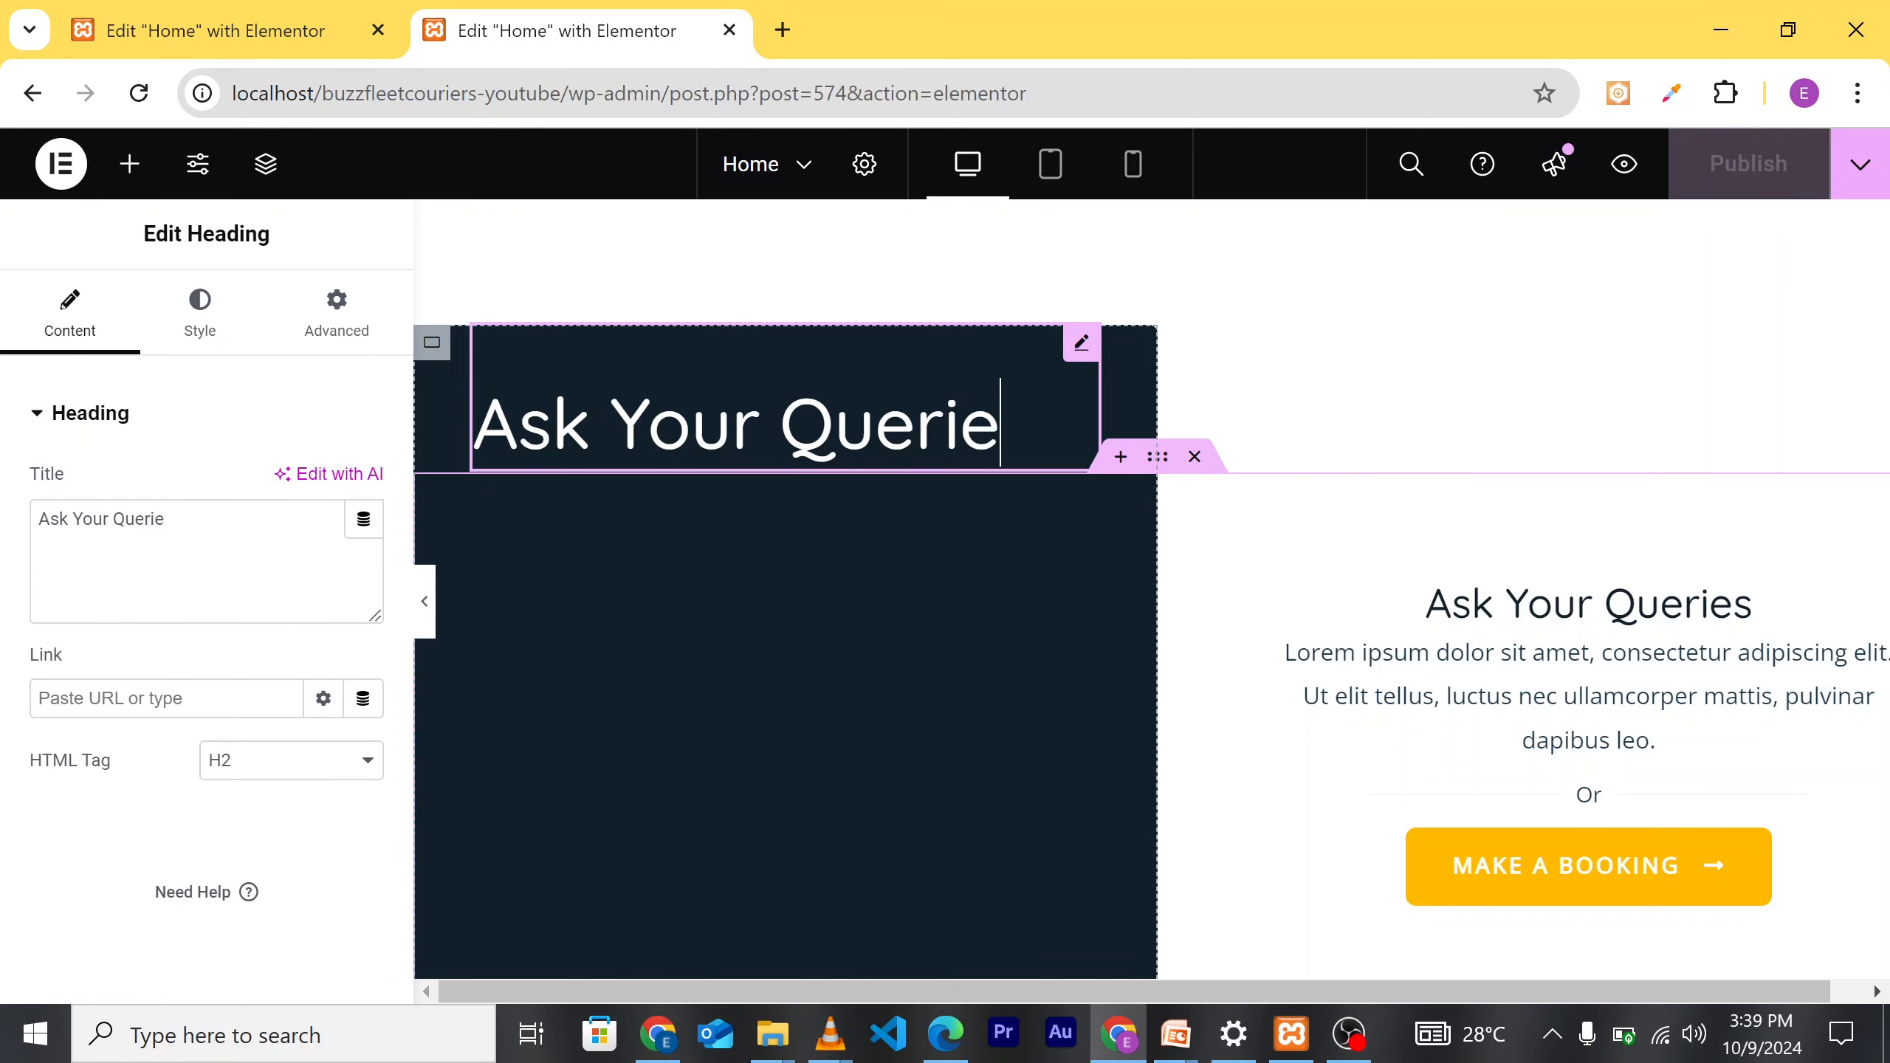
key(BackSpace)
key(BackSpace)
key(BackSpace)
key(BackSpace)
key(BackSpace)
key(BackSpace)
key(BackSpace)
key(BackSpace)
key(BackSpace)
key(BackSpace)
key(BackSpace)
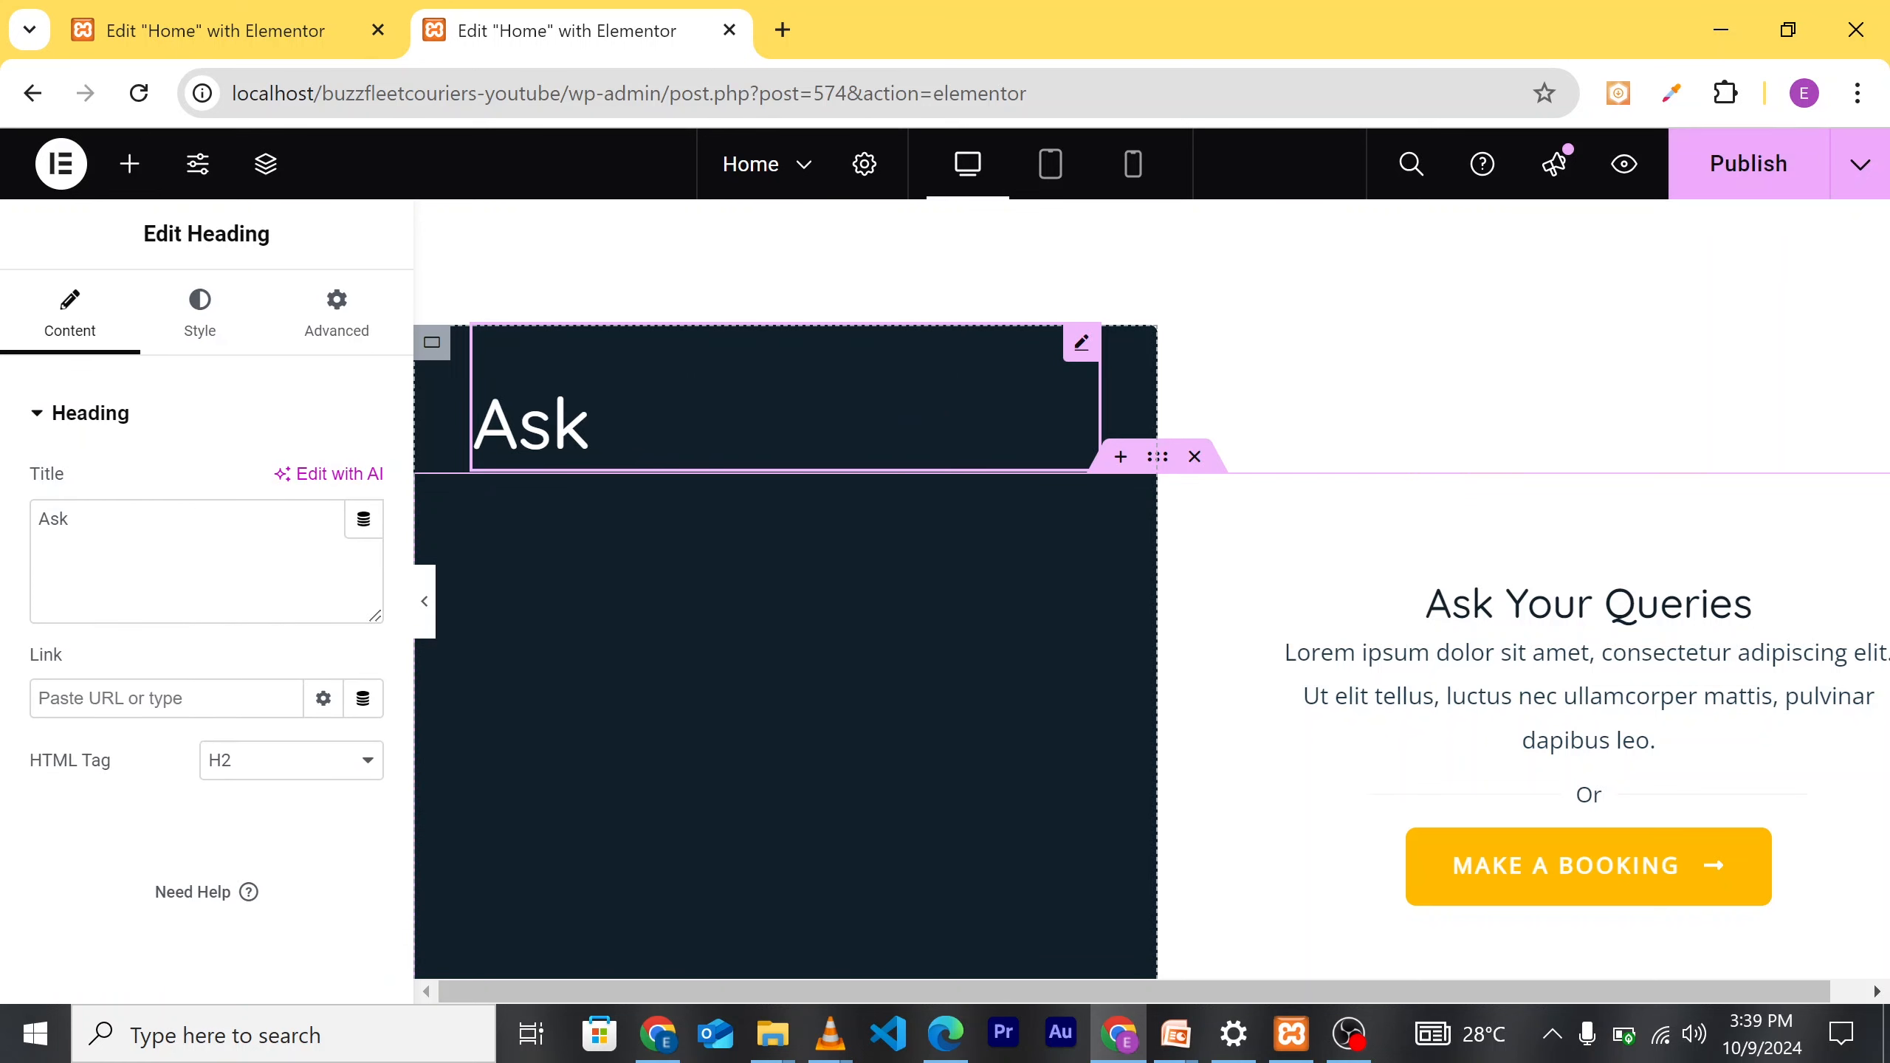
key(BackSpace)
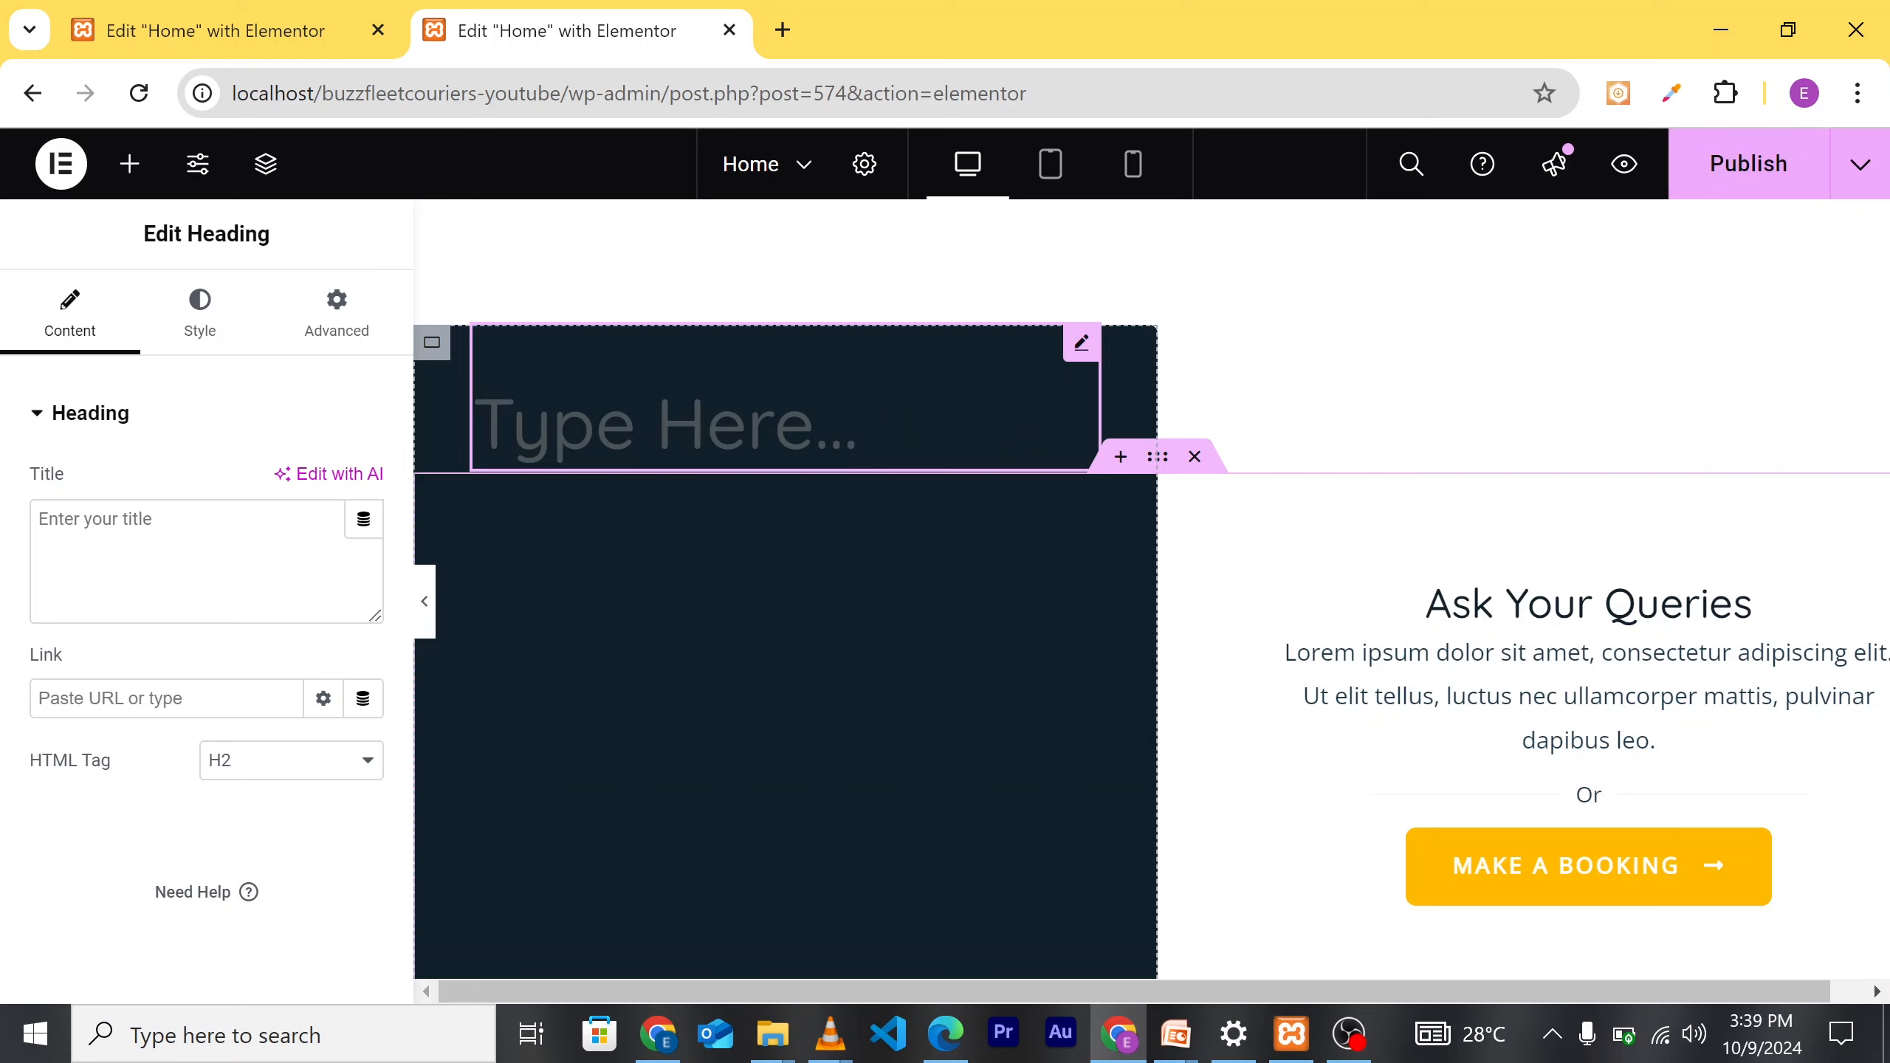
text(con)
key(BackSpace)
key(BackSpace)
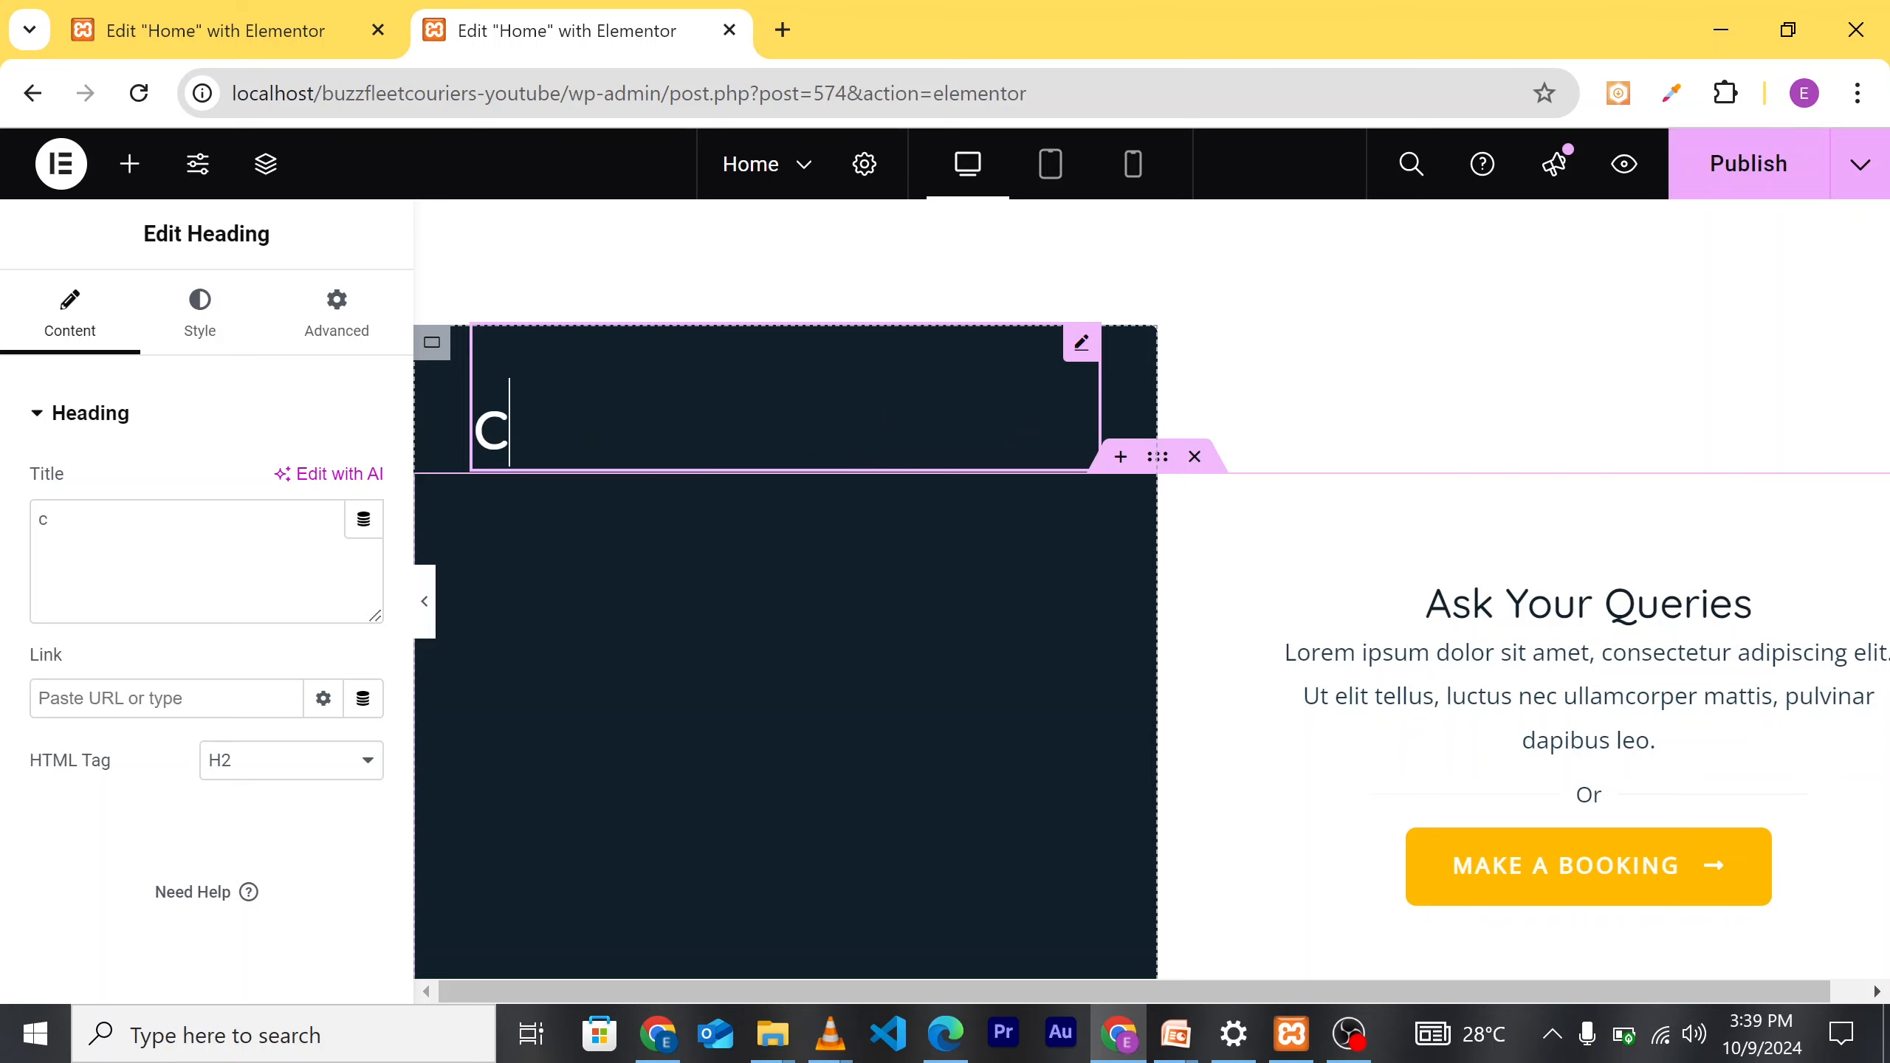
key(BackSpace)
text(Contact us)
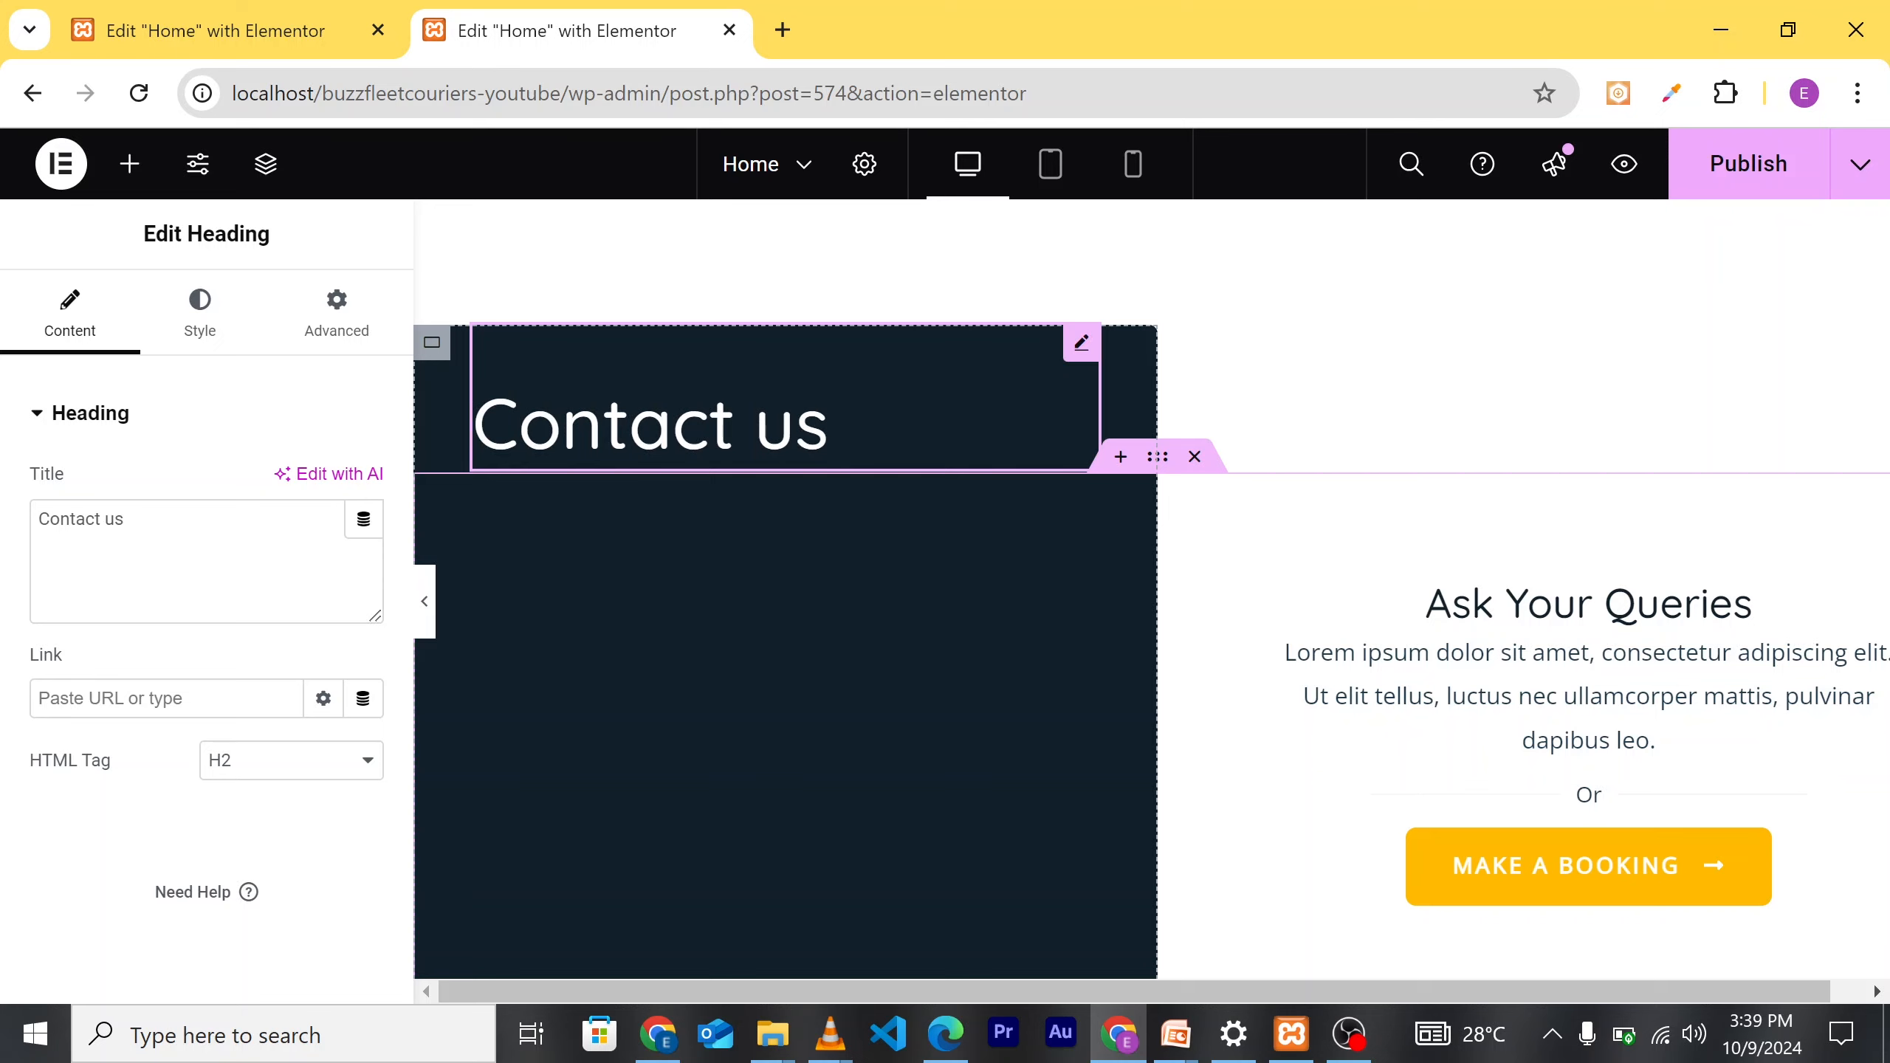
key(Left)
key(BackSpace)
text(U)
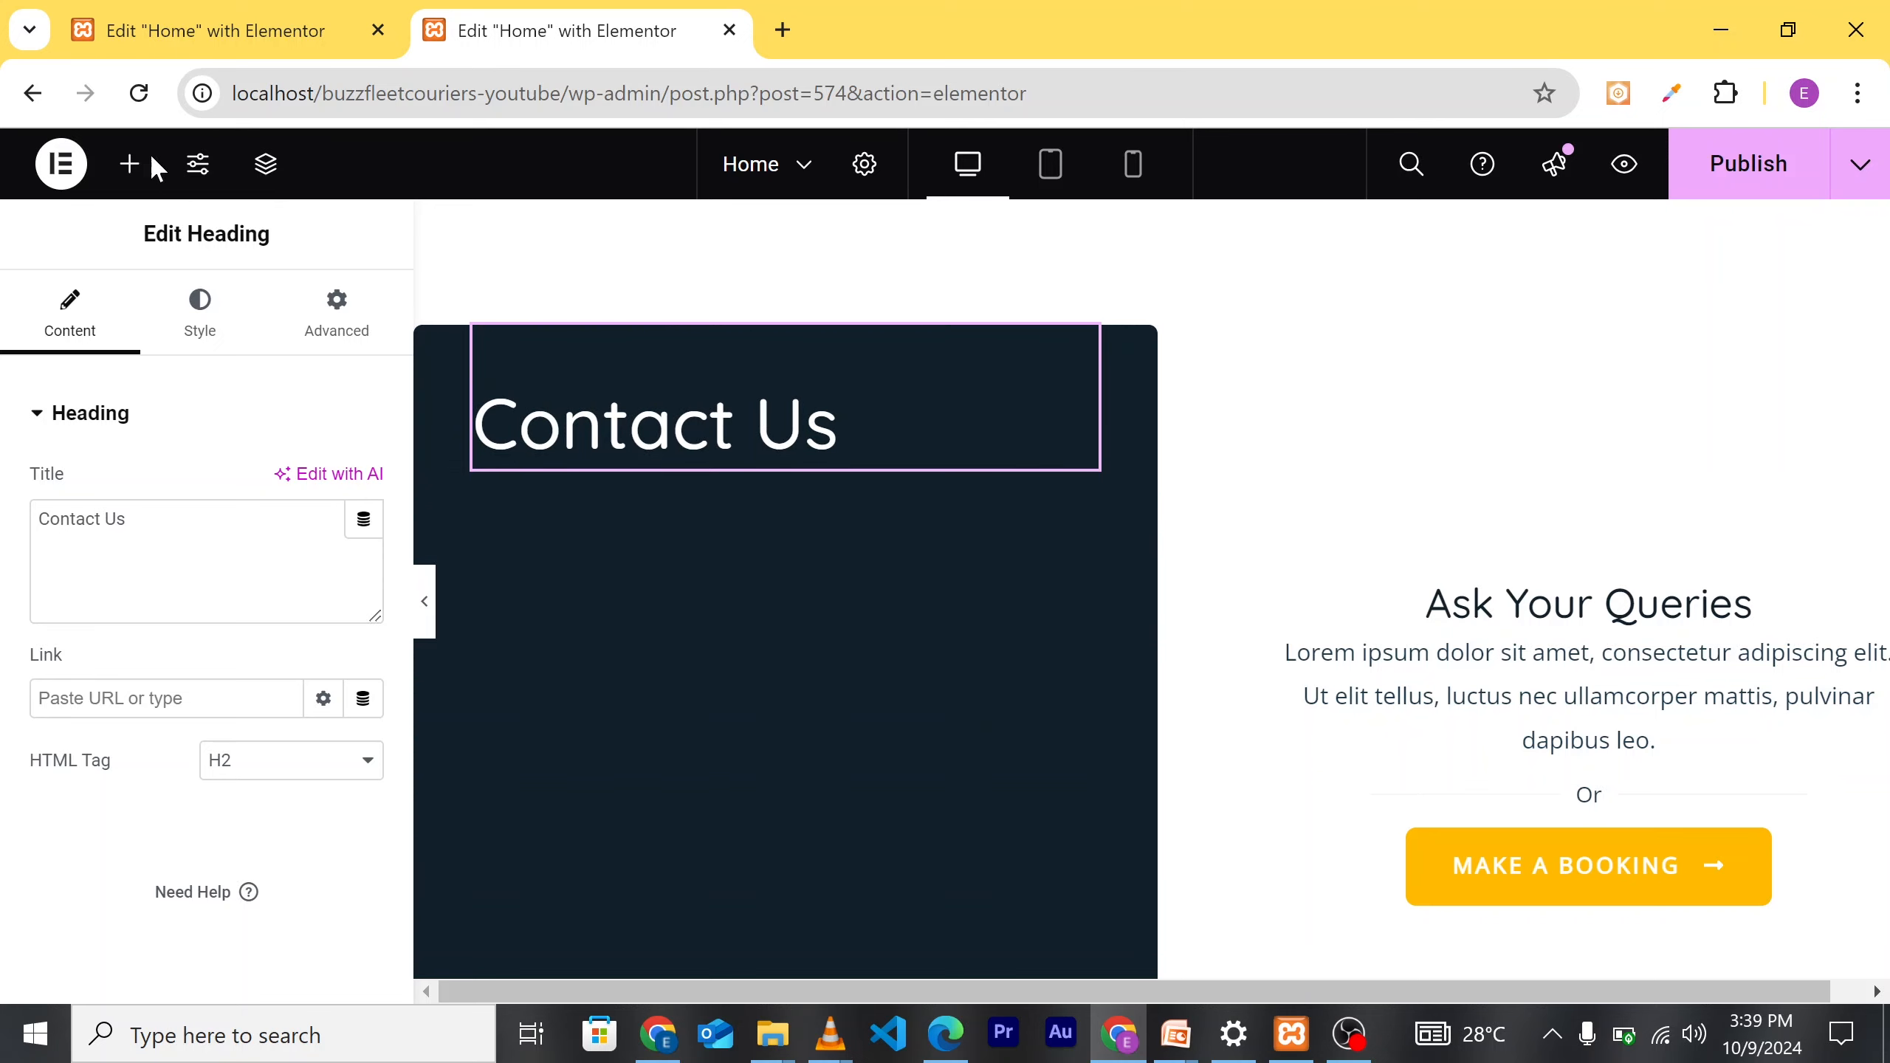
click(129, 167)
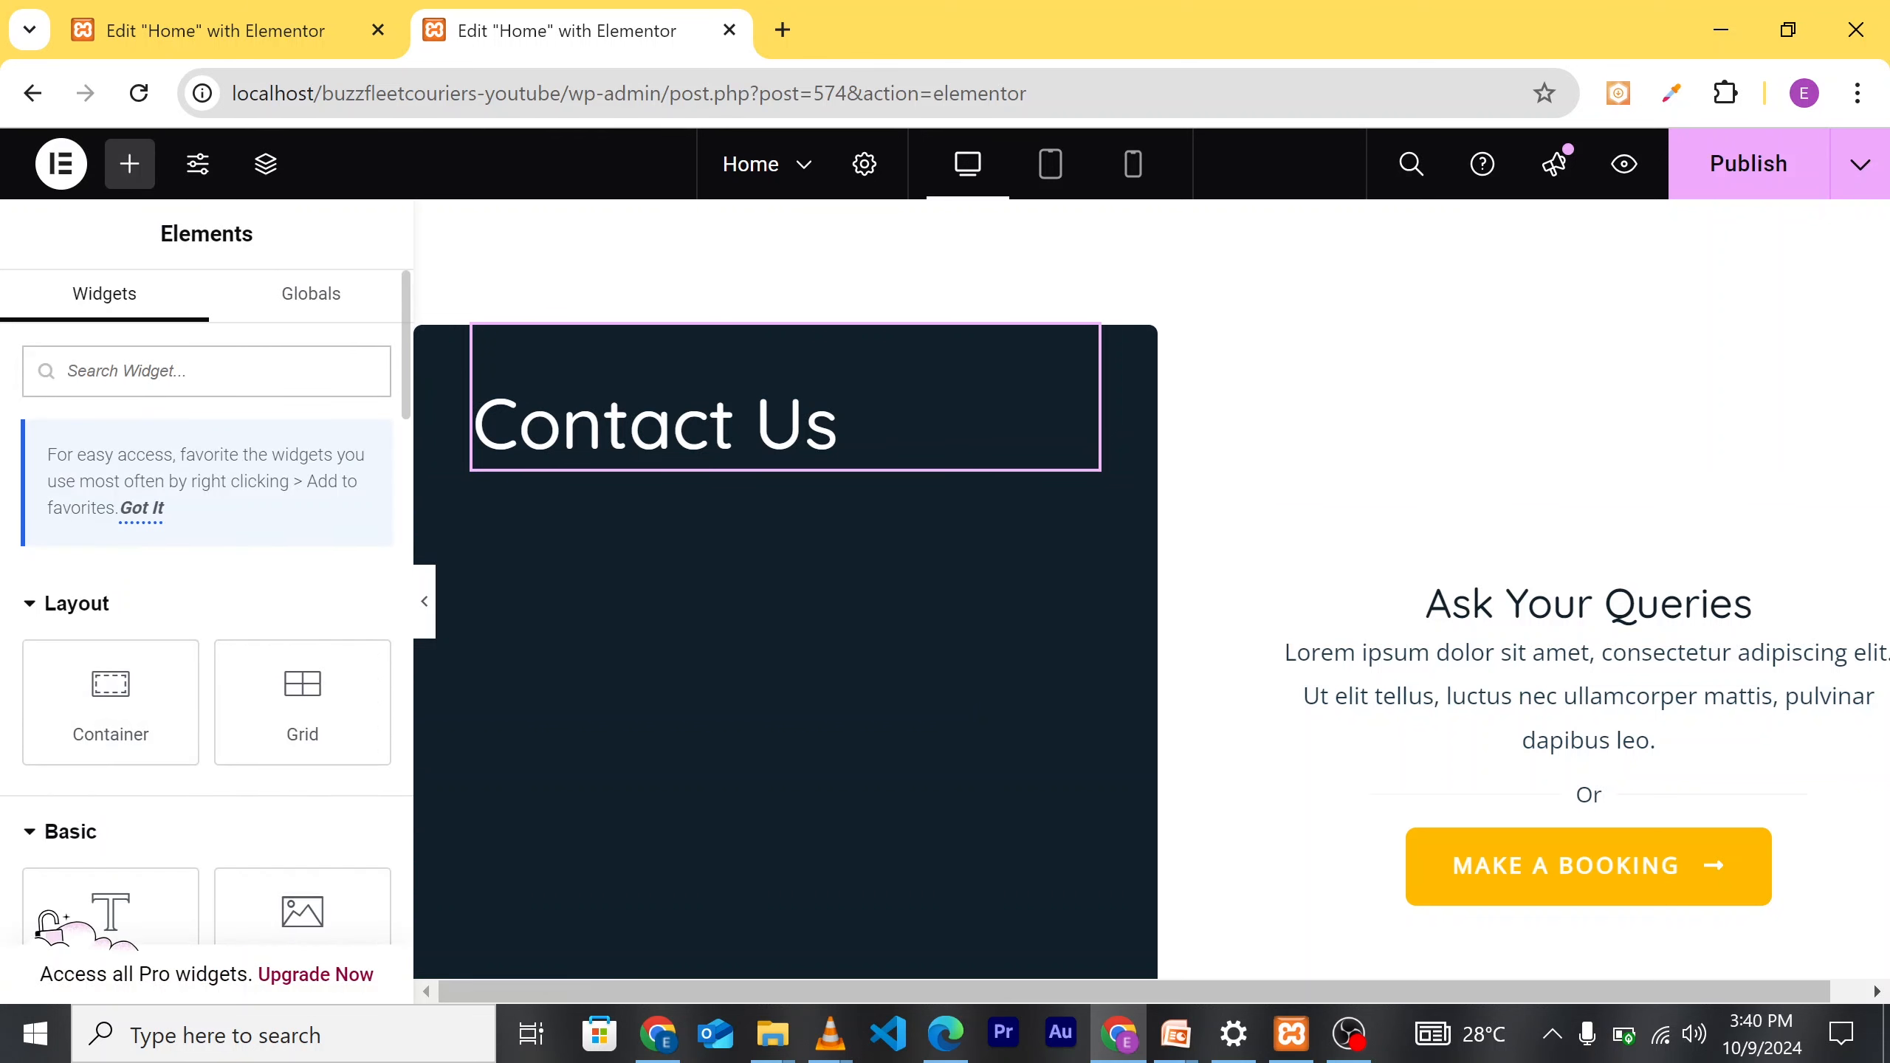
Step: Drag a WPForms widget under the Contact Us heading and select Simple Contact Form
text(form)
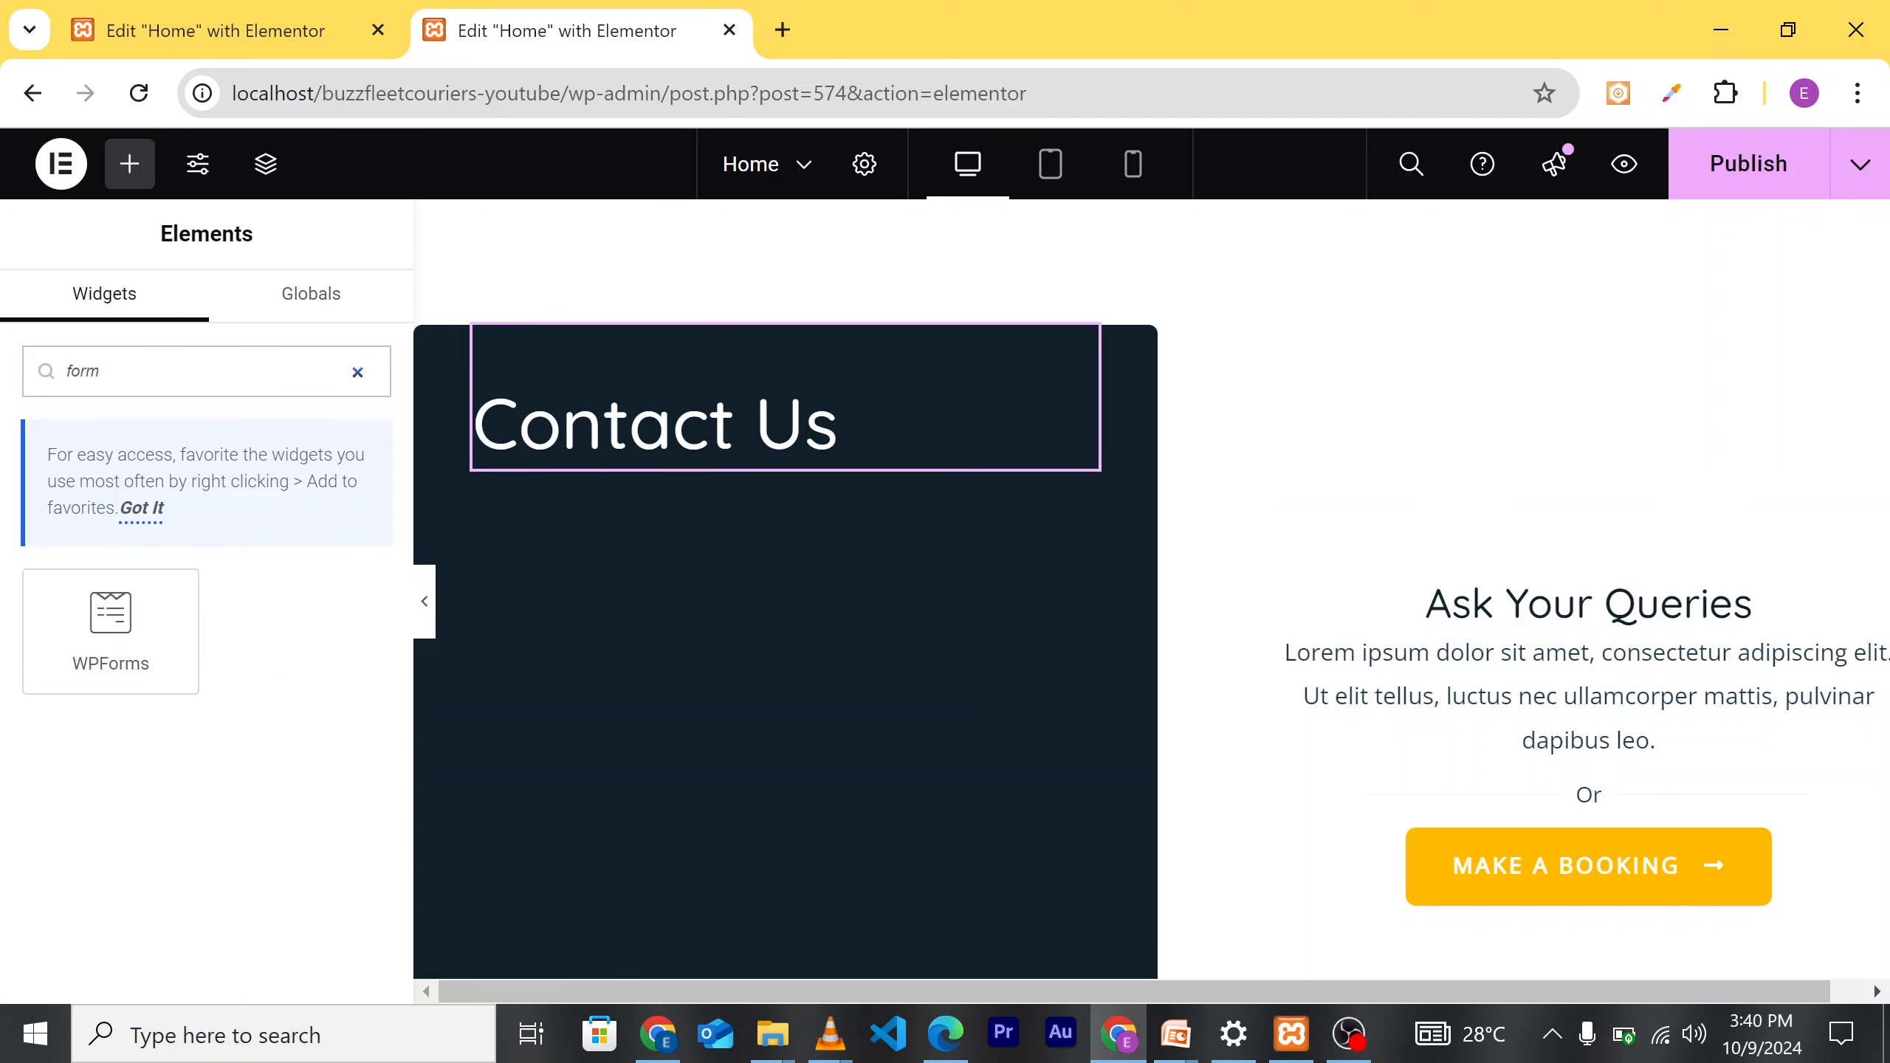
drag(127, 641, 763, 469)
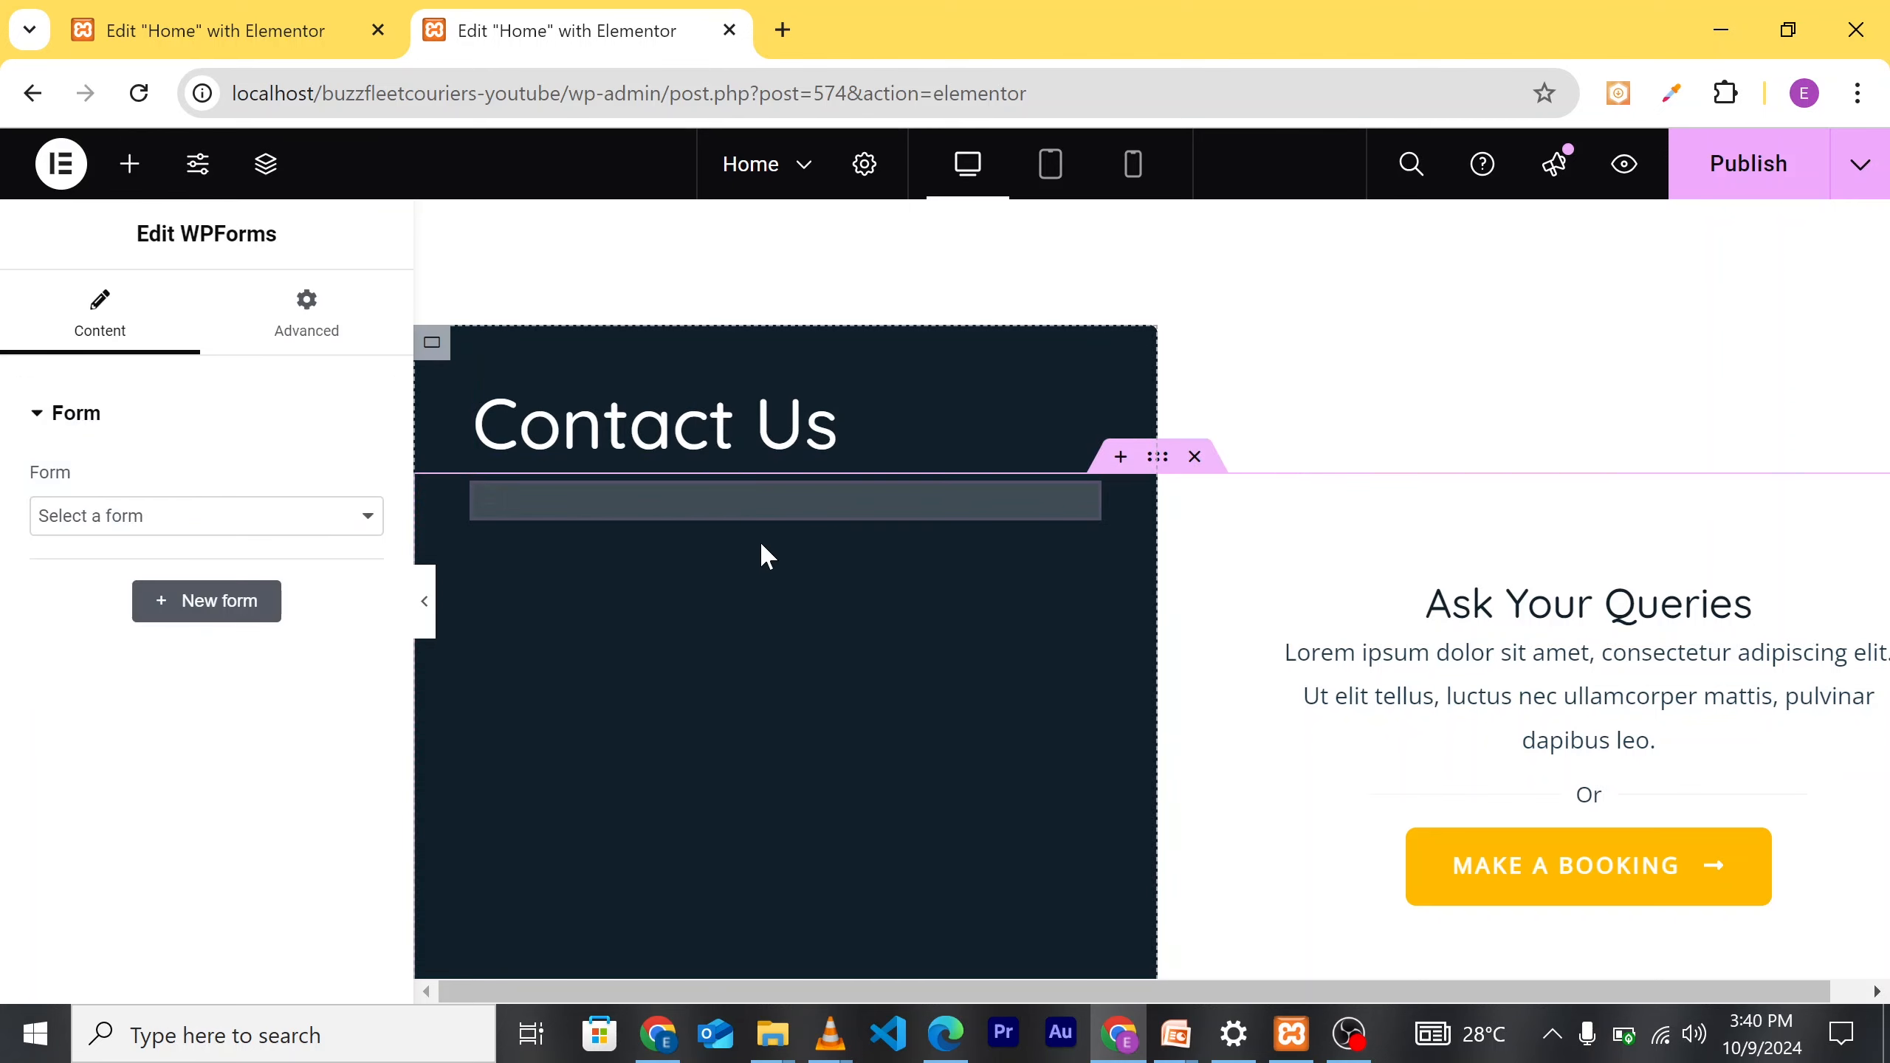
click(316, 515)
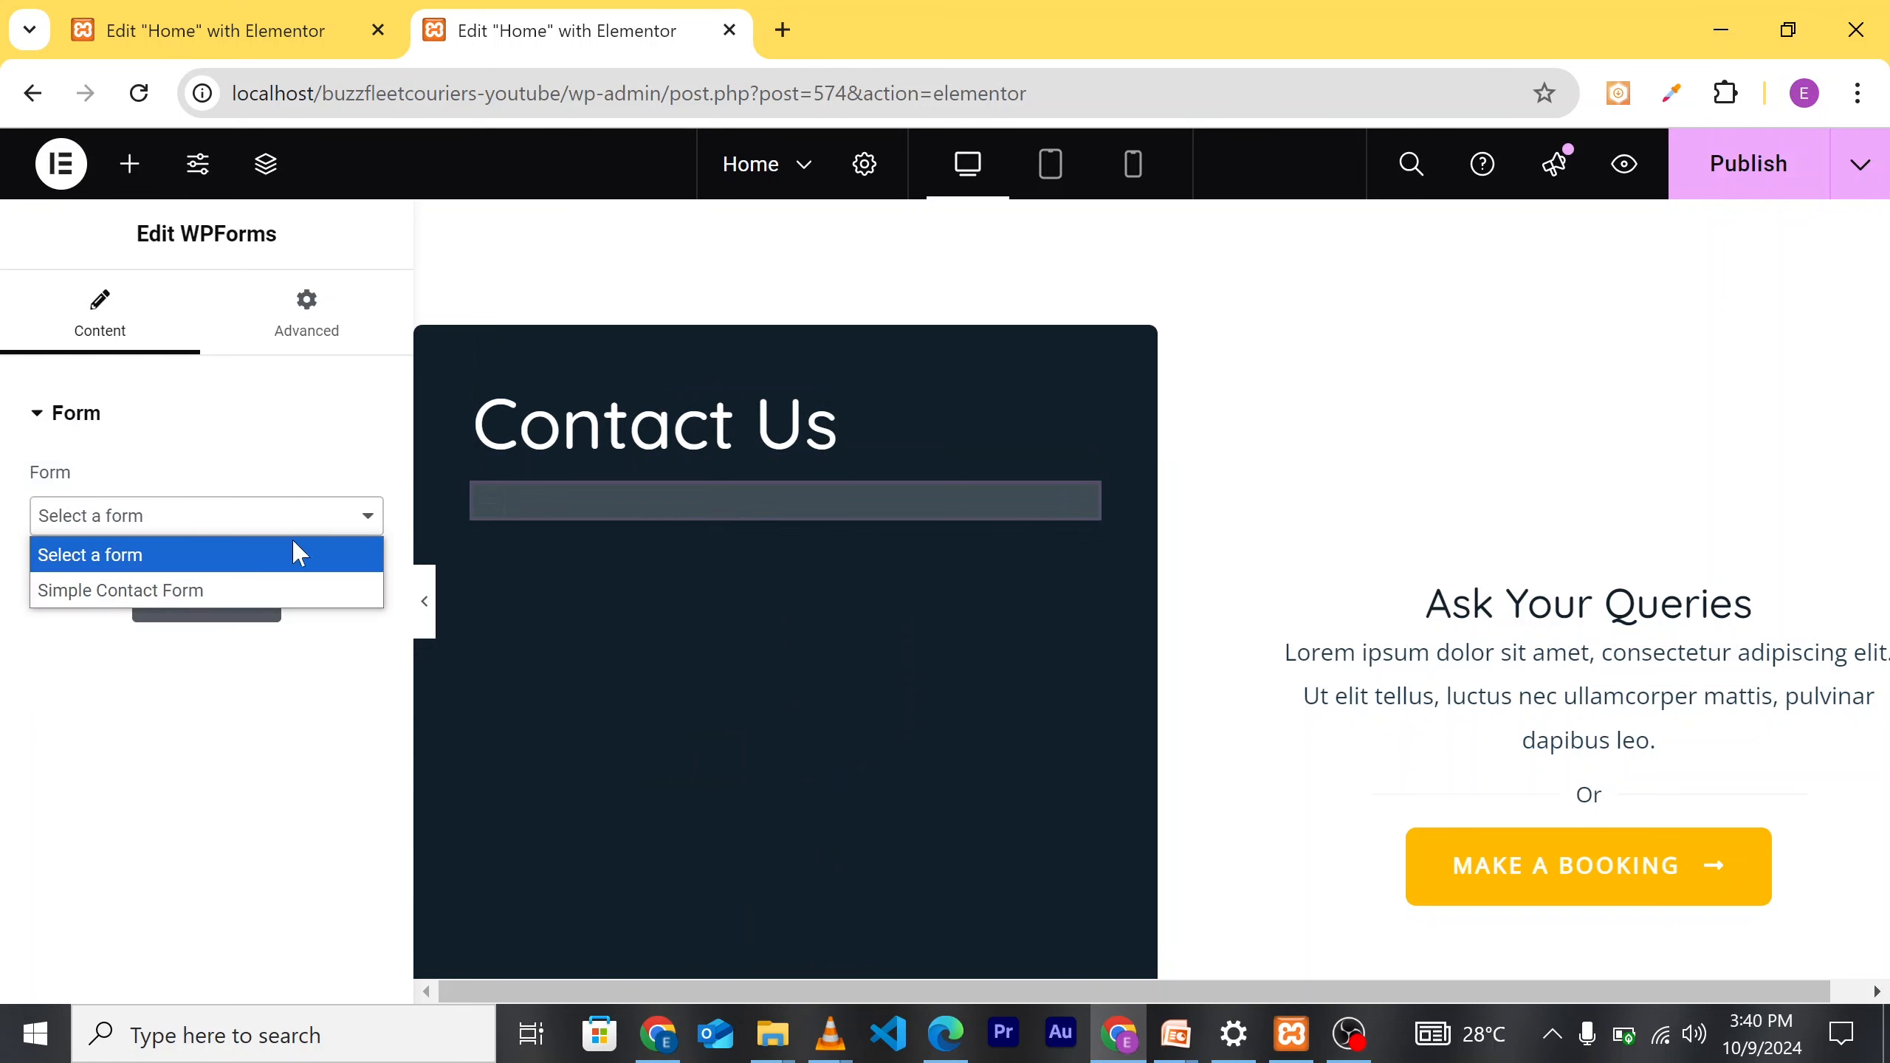
click(289, 594)
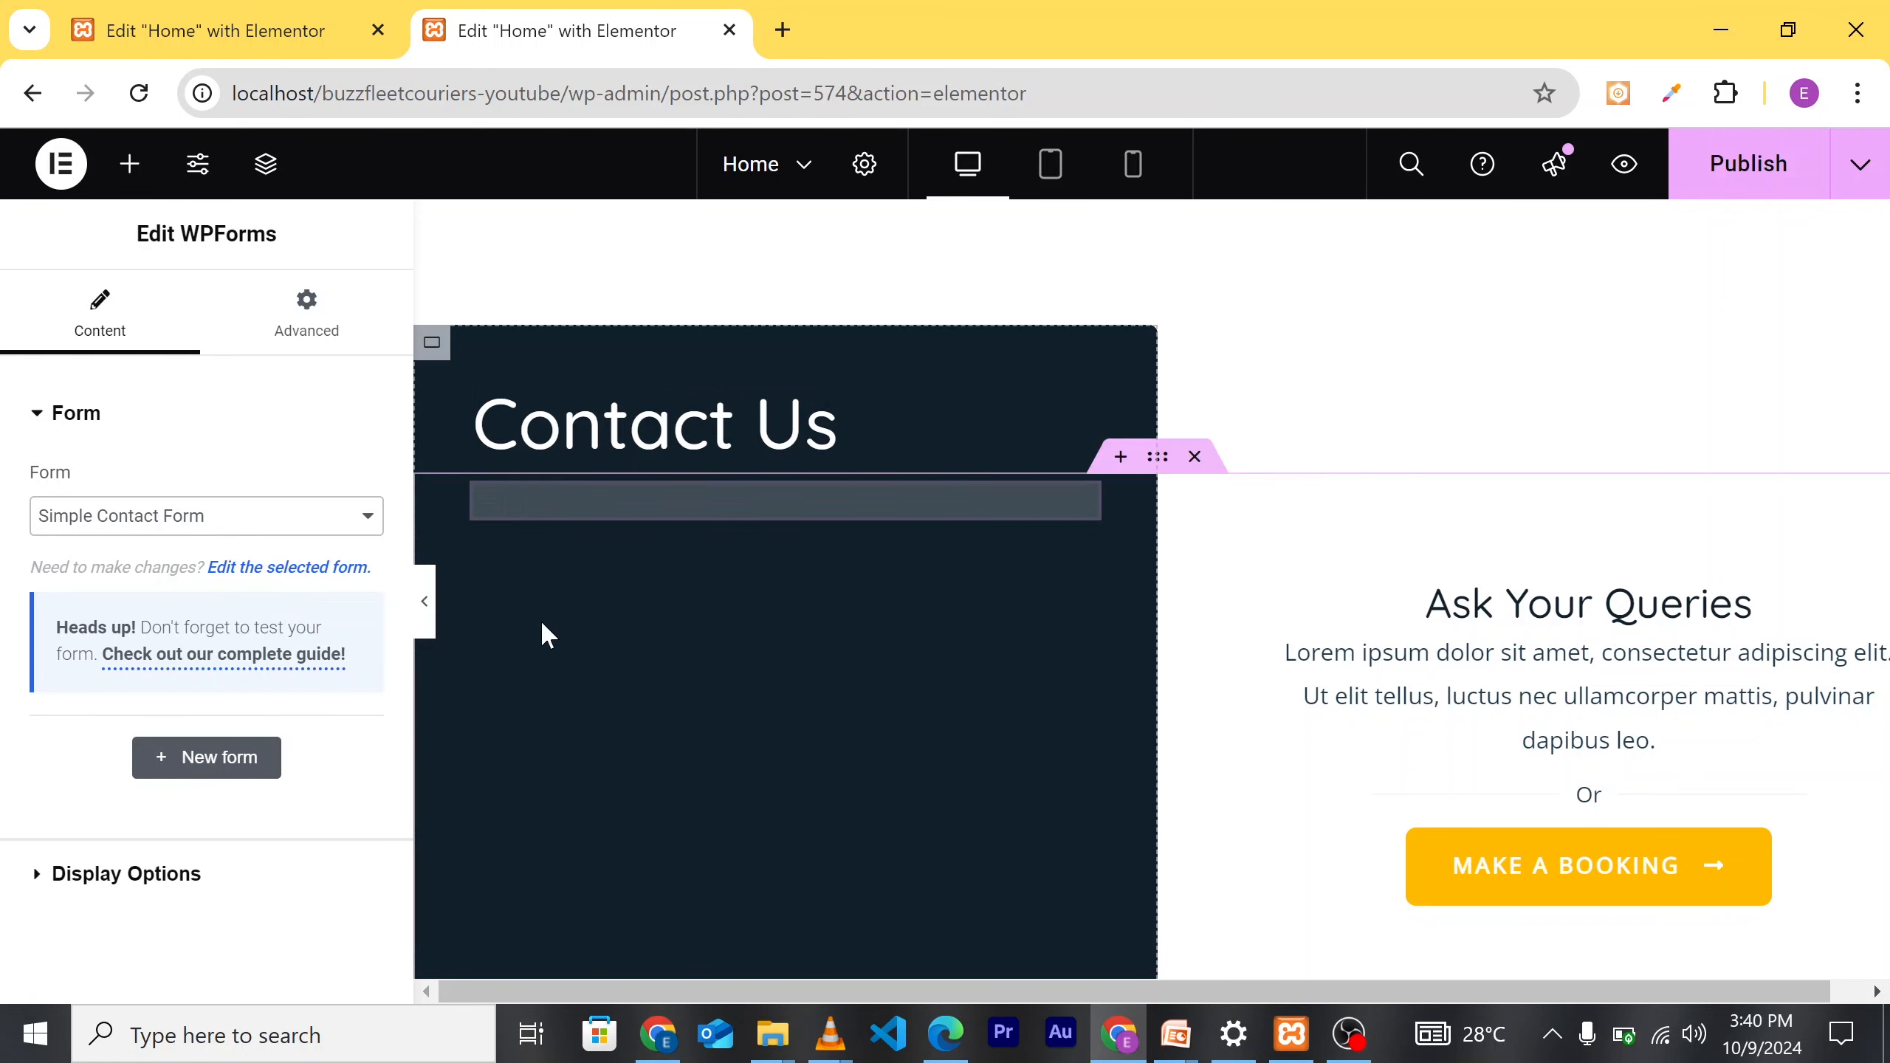
scroll(774, 658, down, 7)
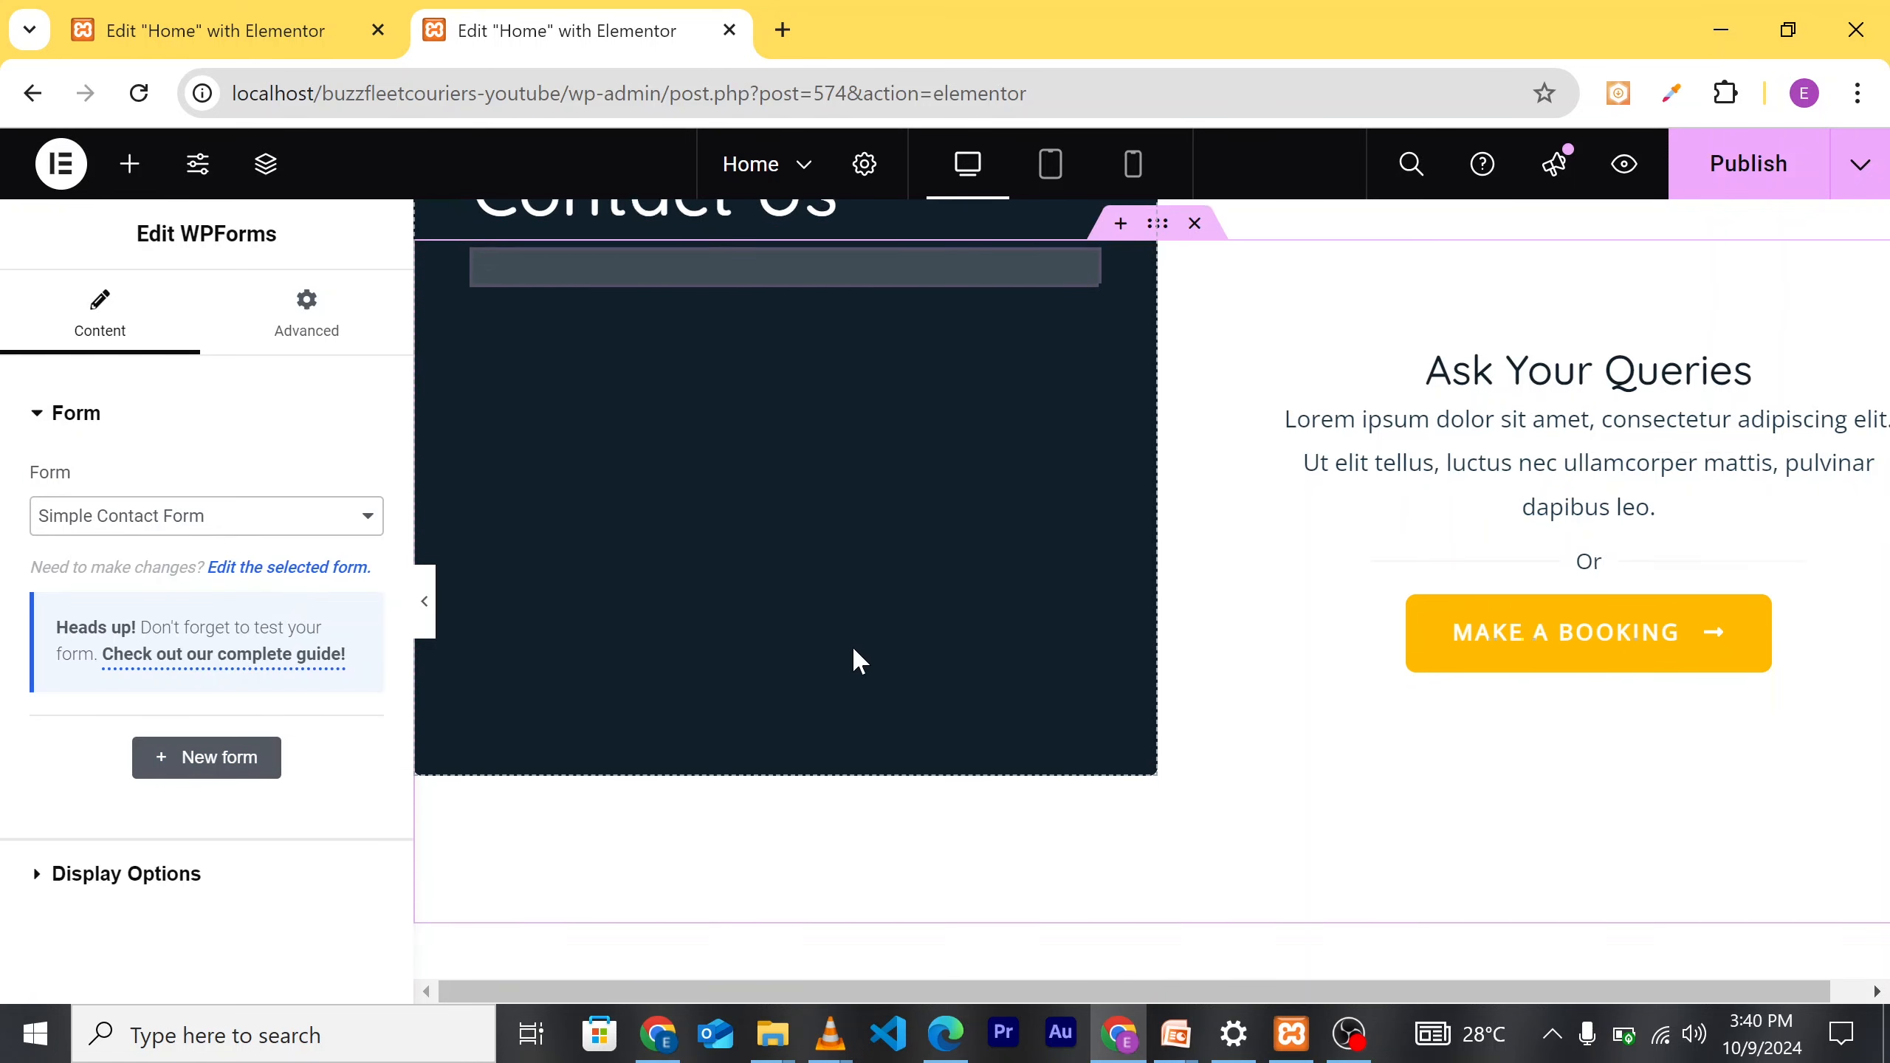
scroll(856, 659, up, 5)
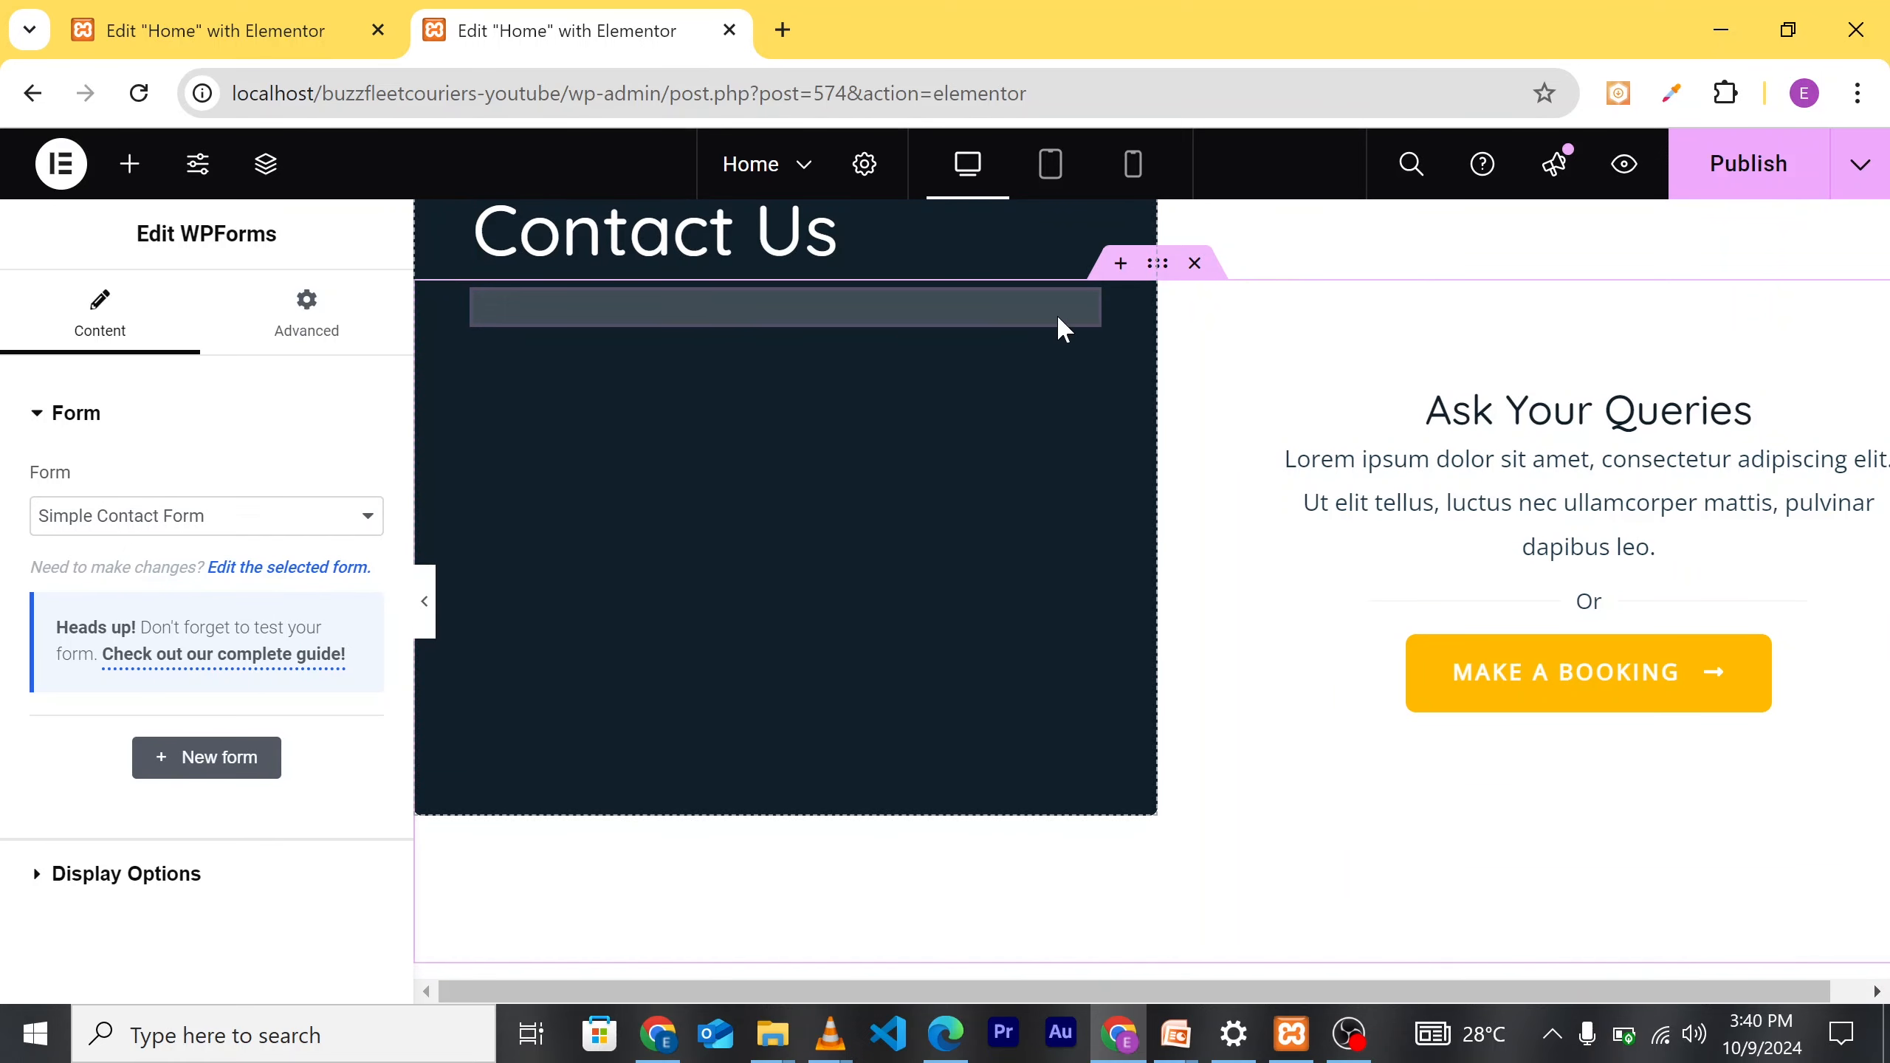
scroll(840, 418, up, 1)
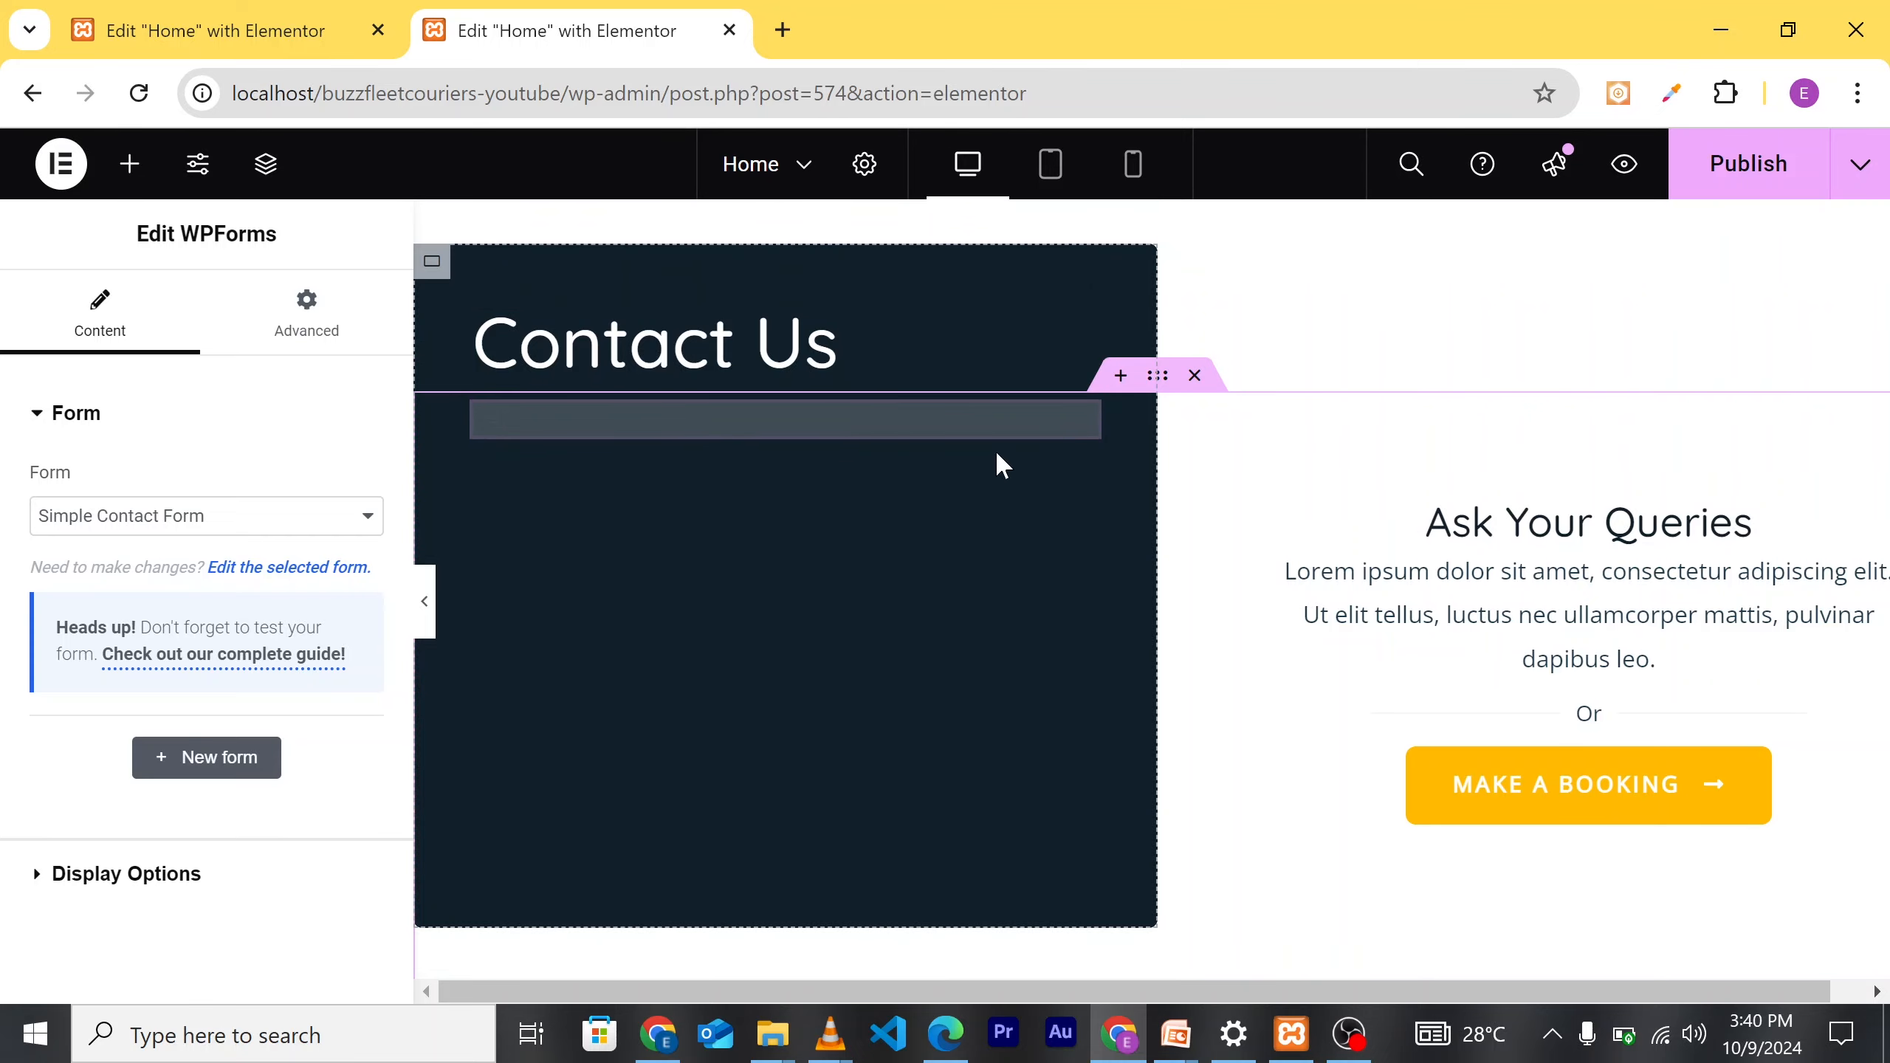
Step: Delete the WPForms widget and inspect the [wpforms id="336"] shortcode under Contact Us
right_click(949, 435)
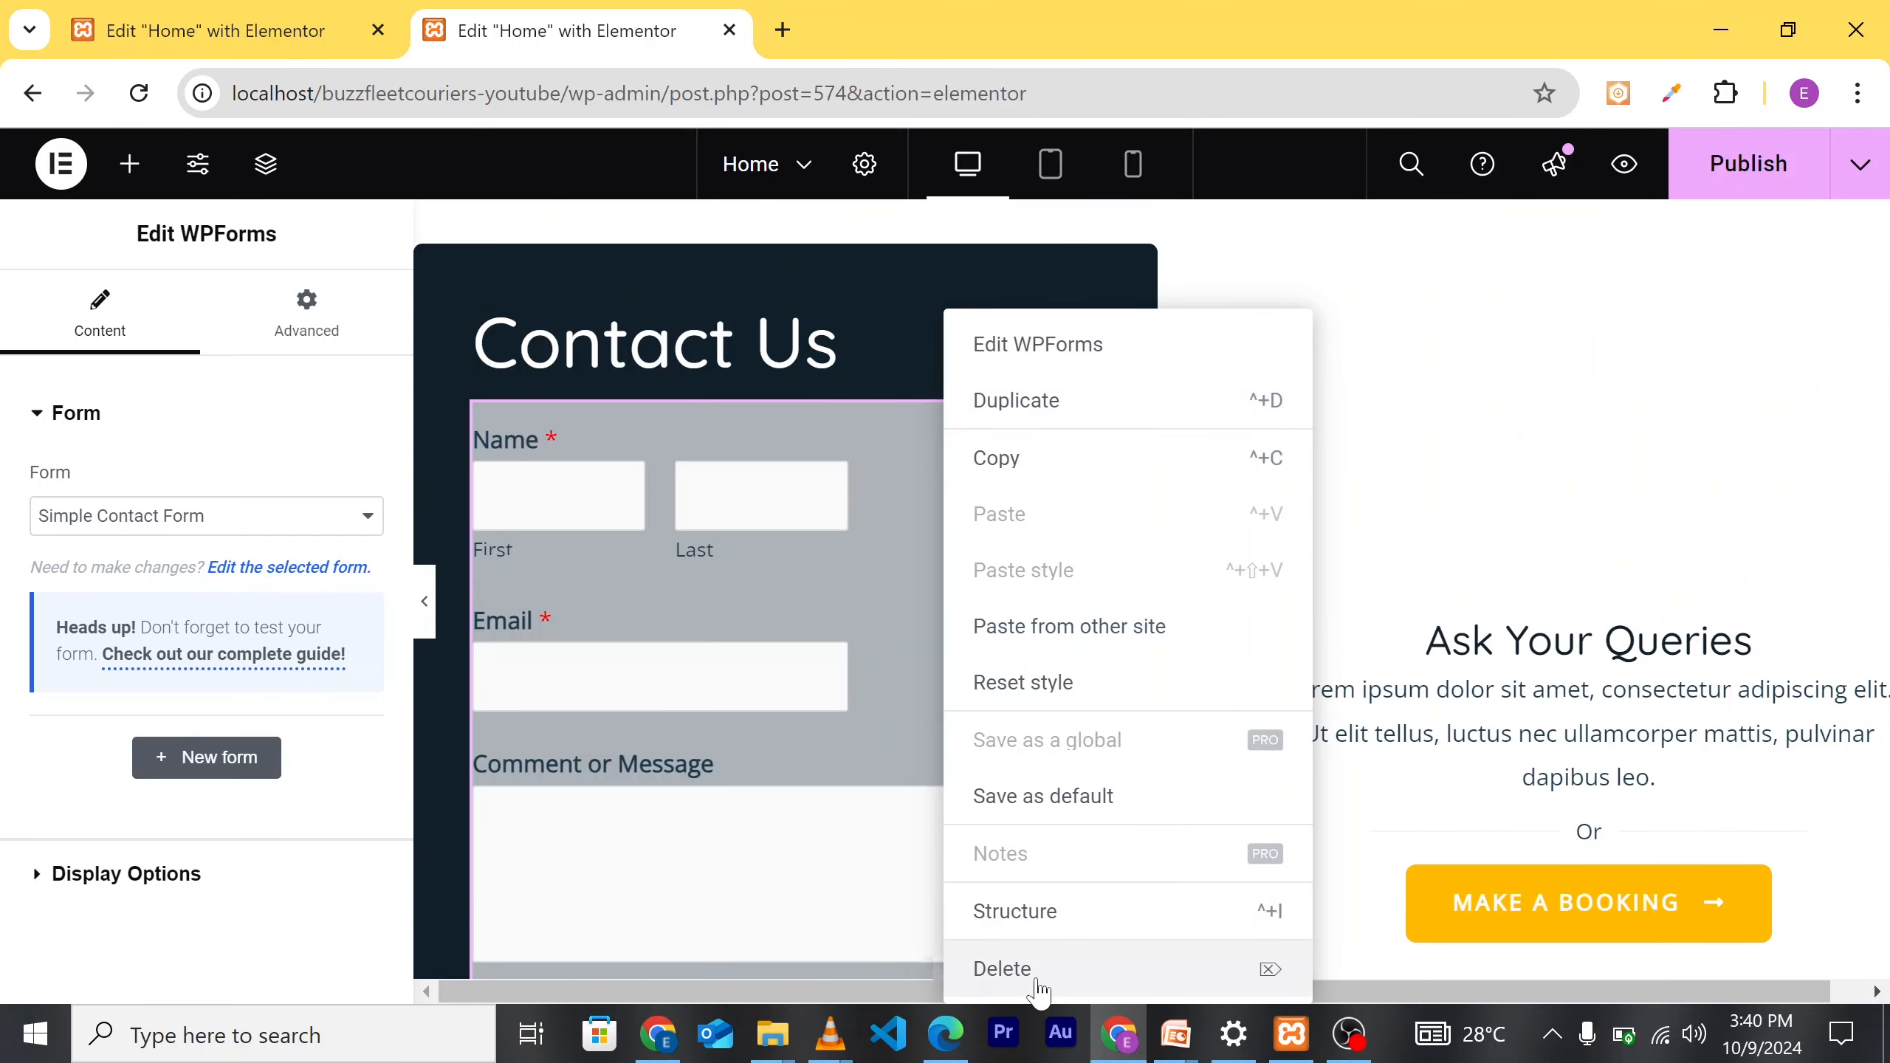
click(1037, 981)
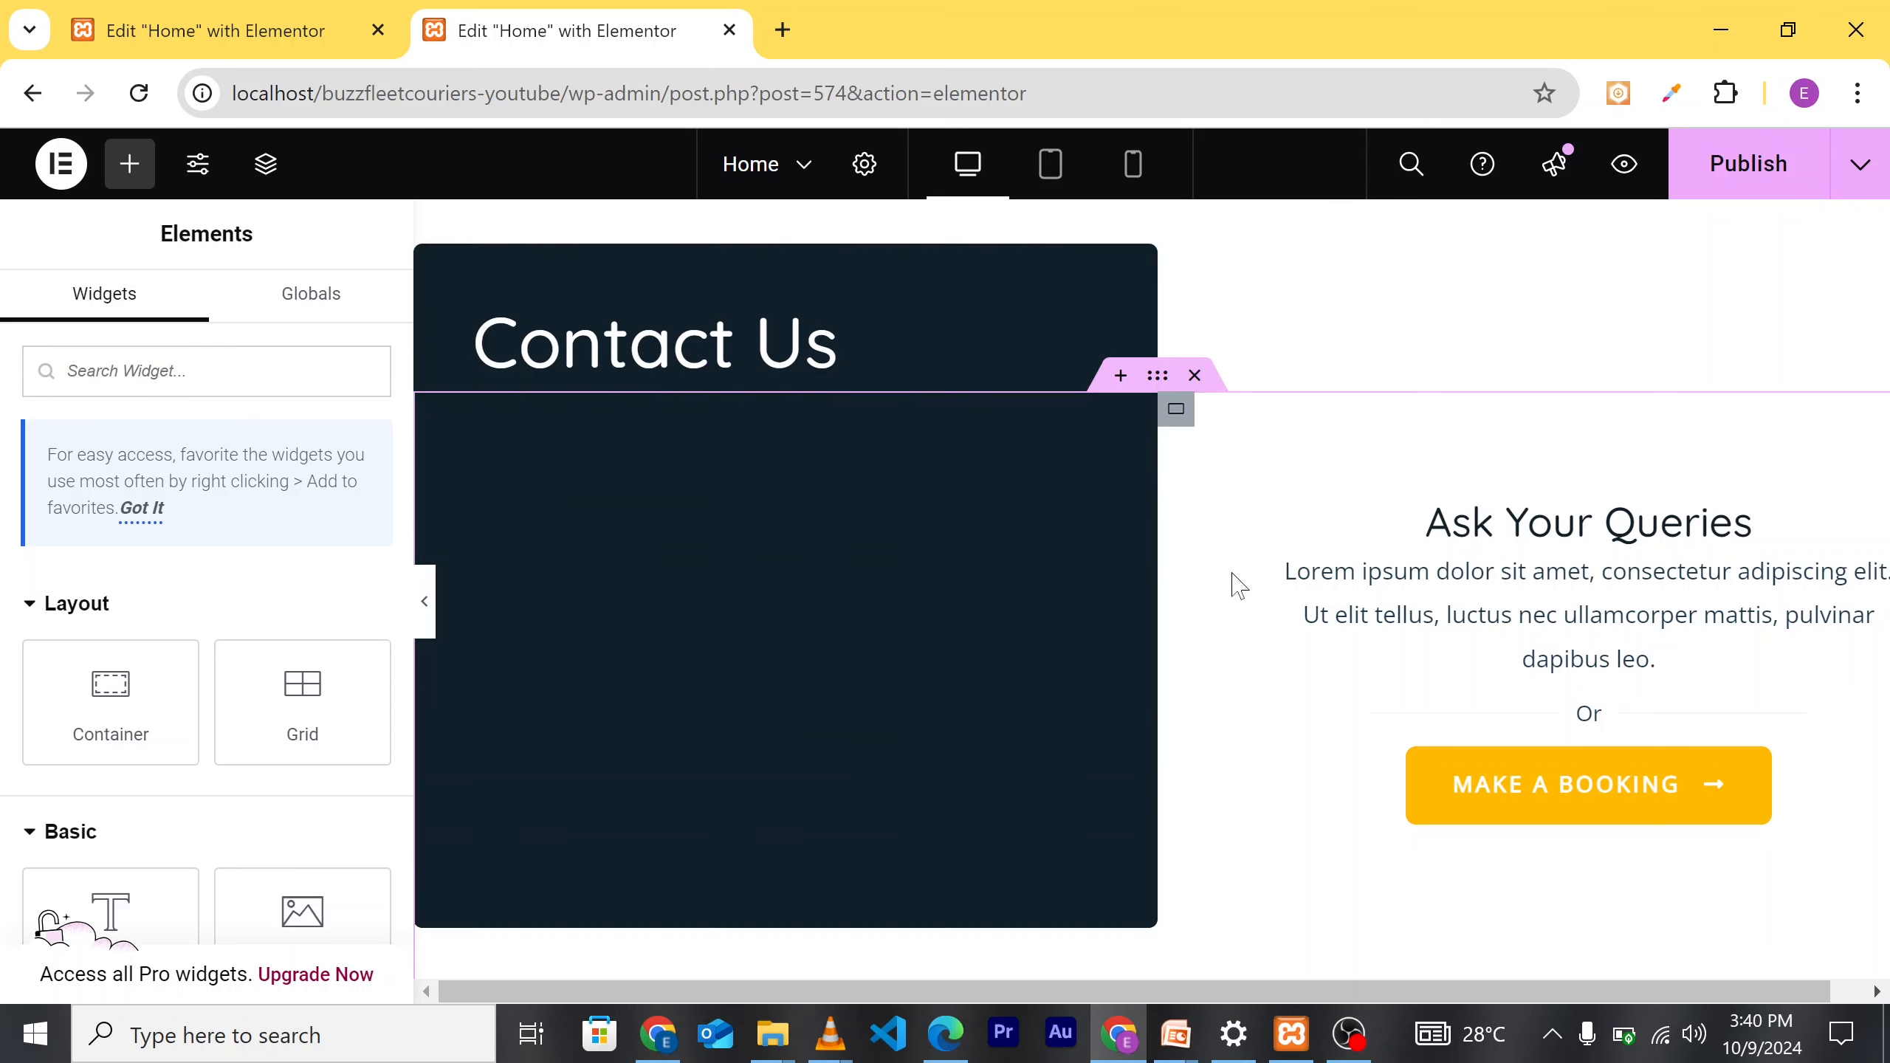
click(1295, 547)
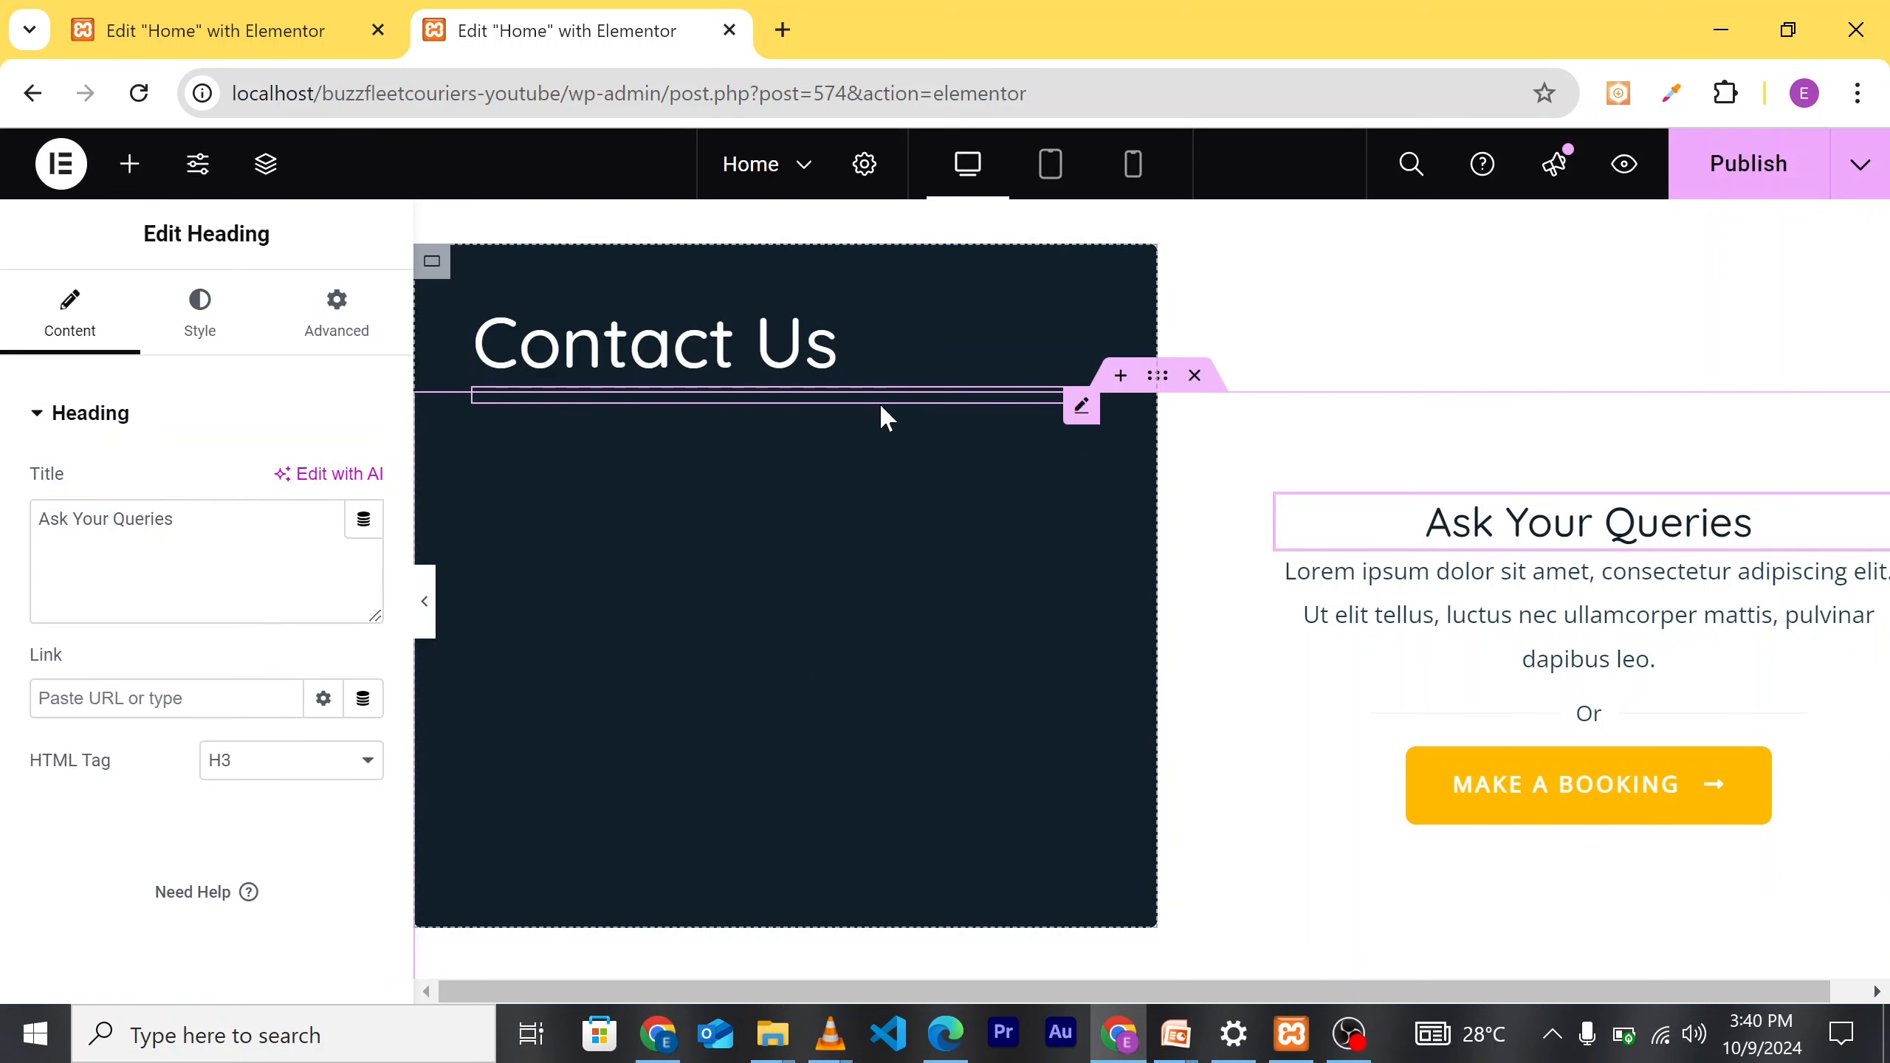
click(877, 402)
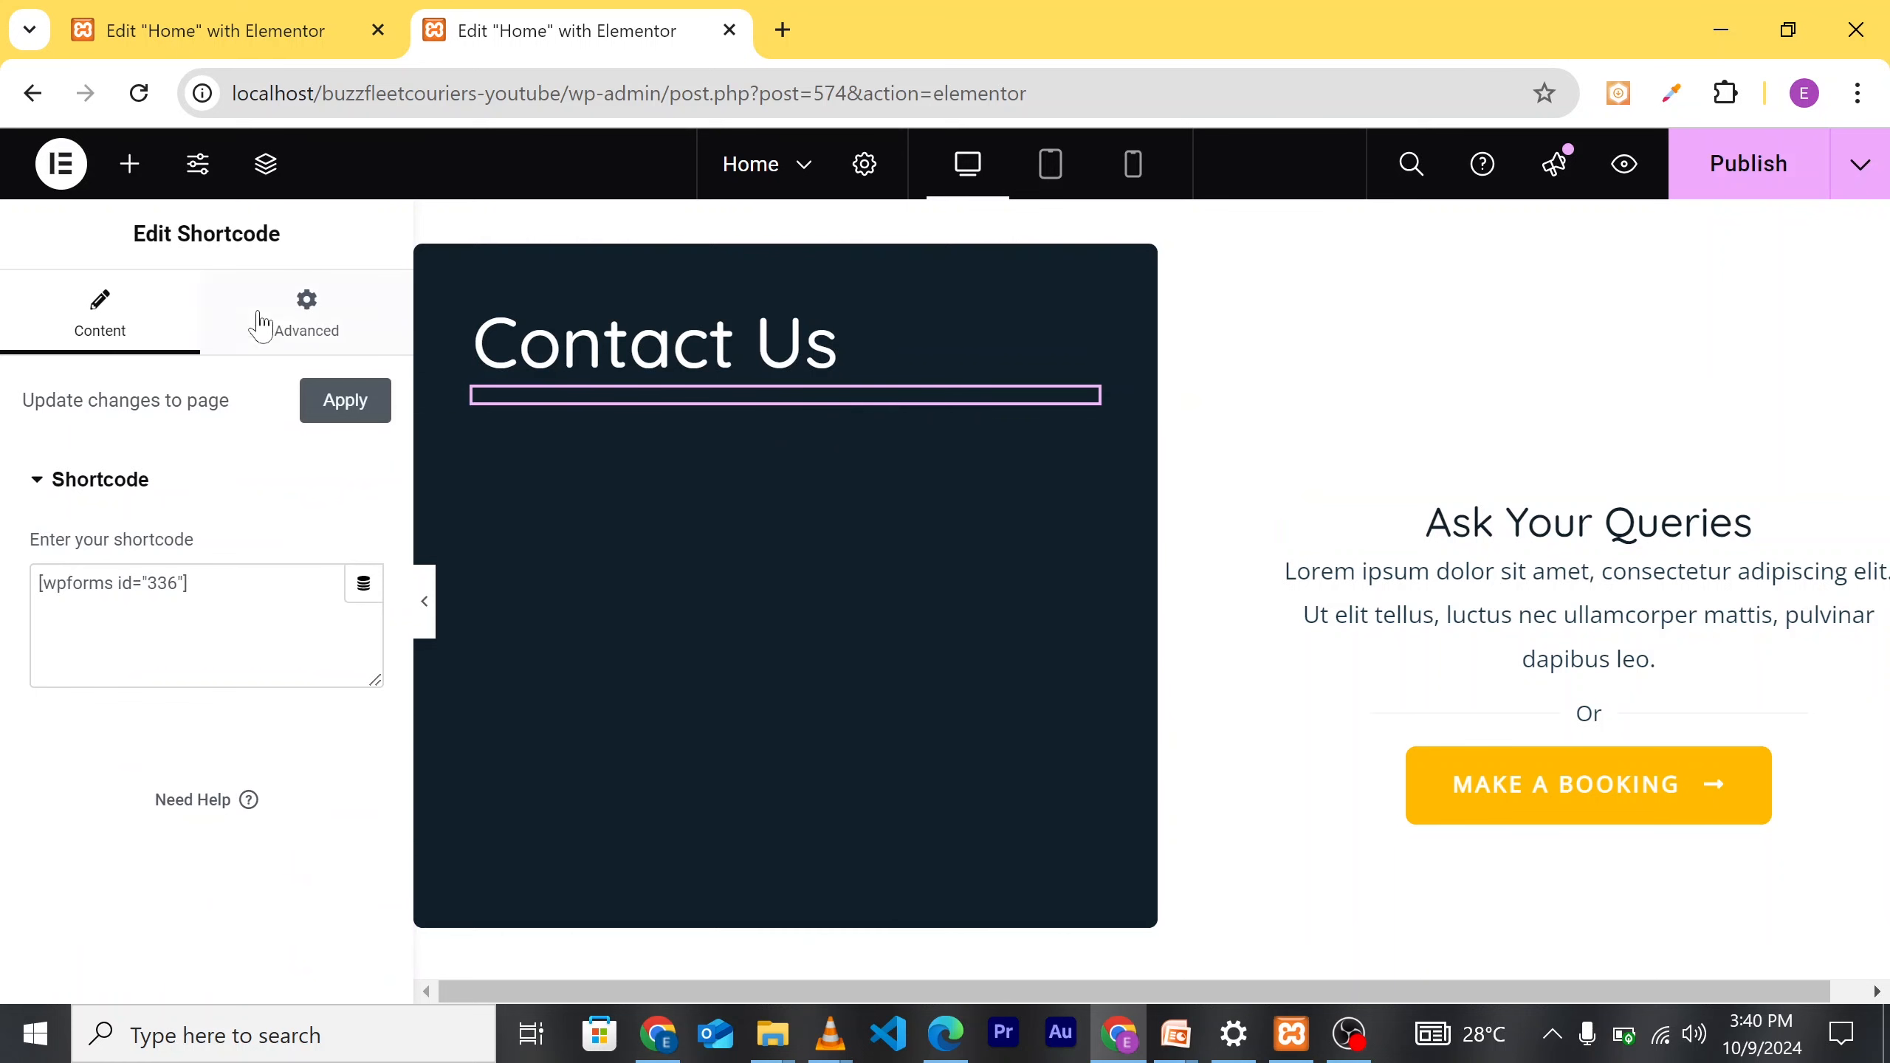
click(134, 167)
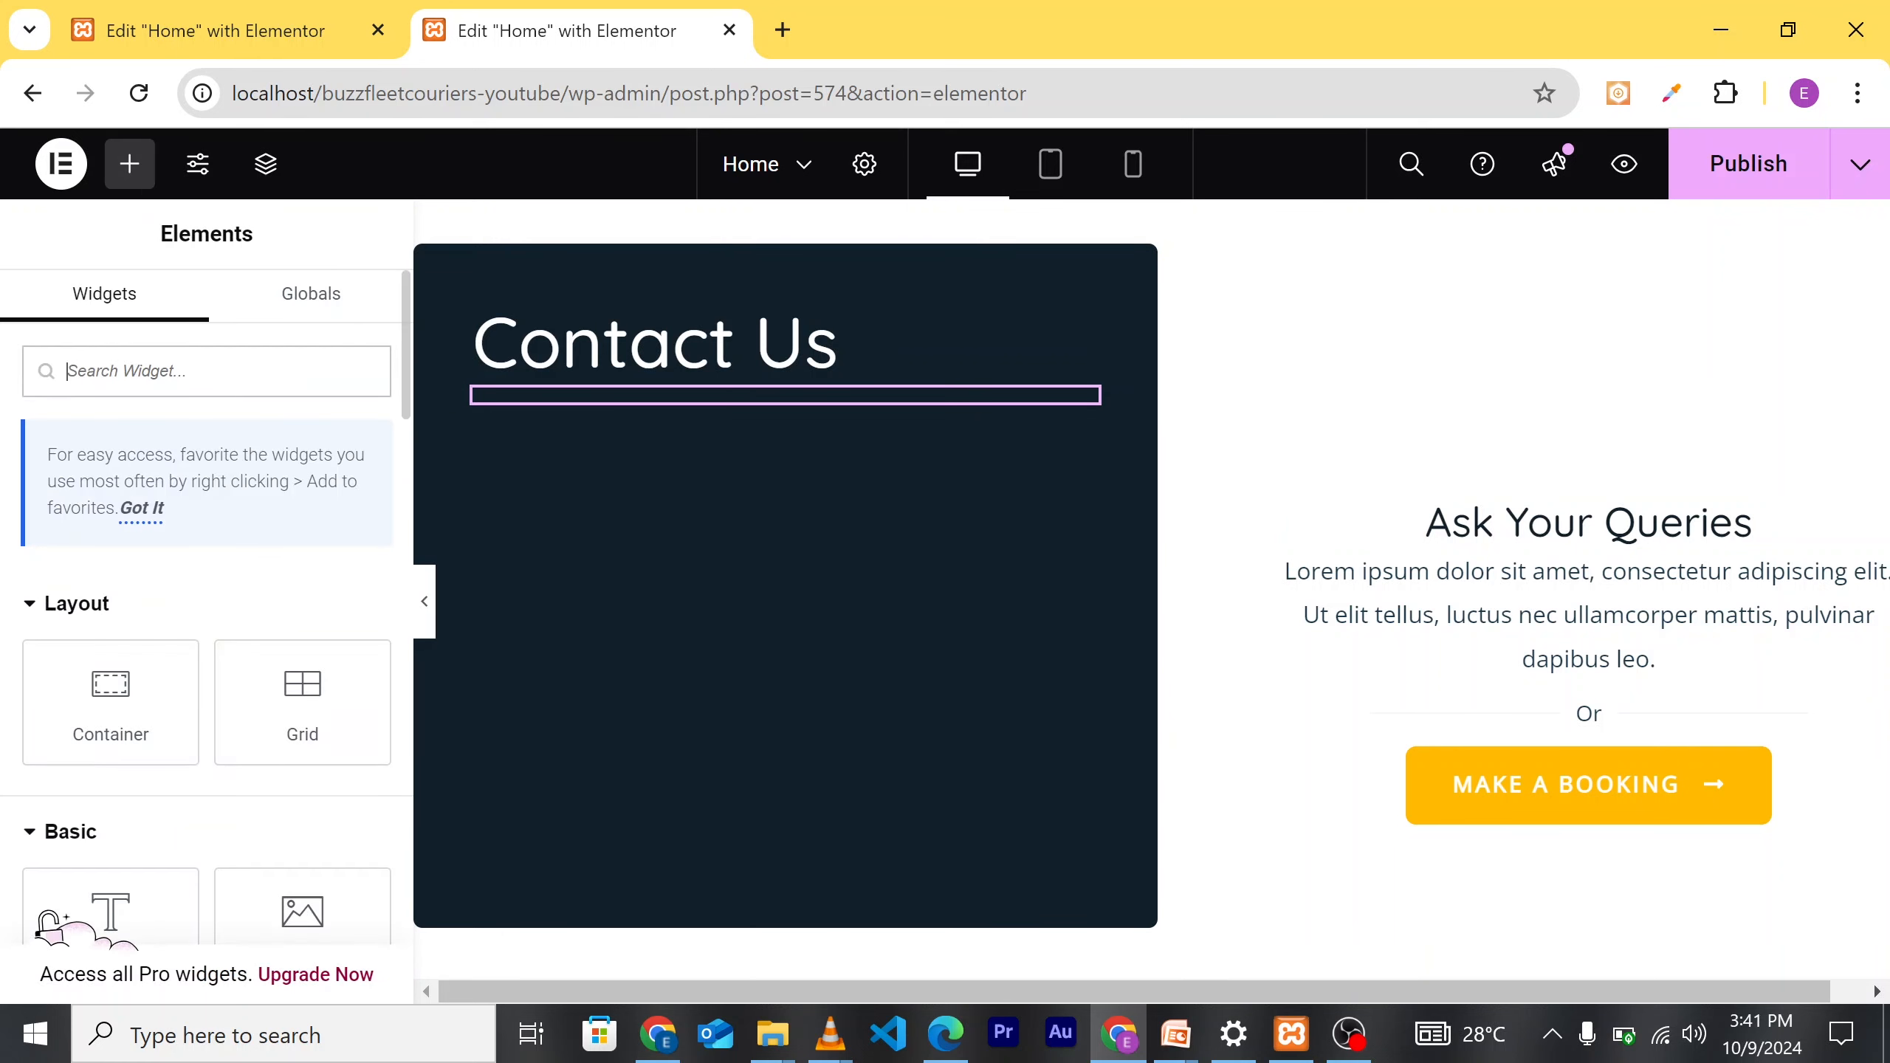
Step: Add a WPForms widget under Contact Us again and set it to Simple Contact Form
text(fo)
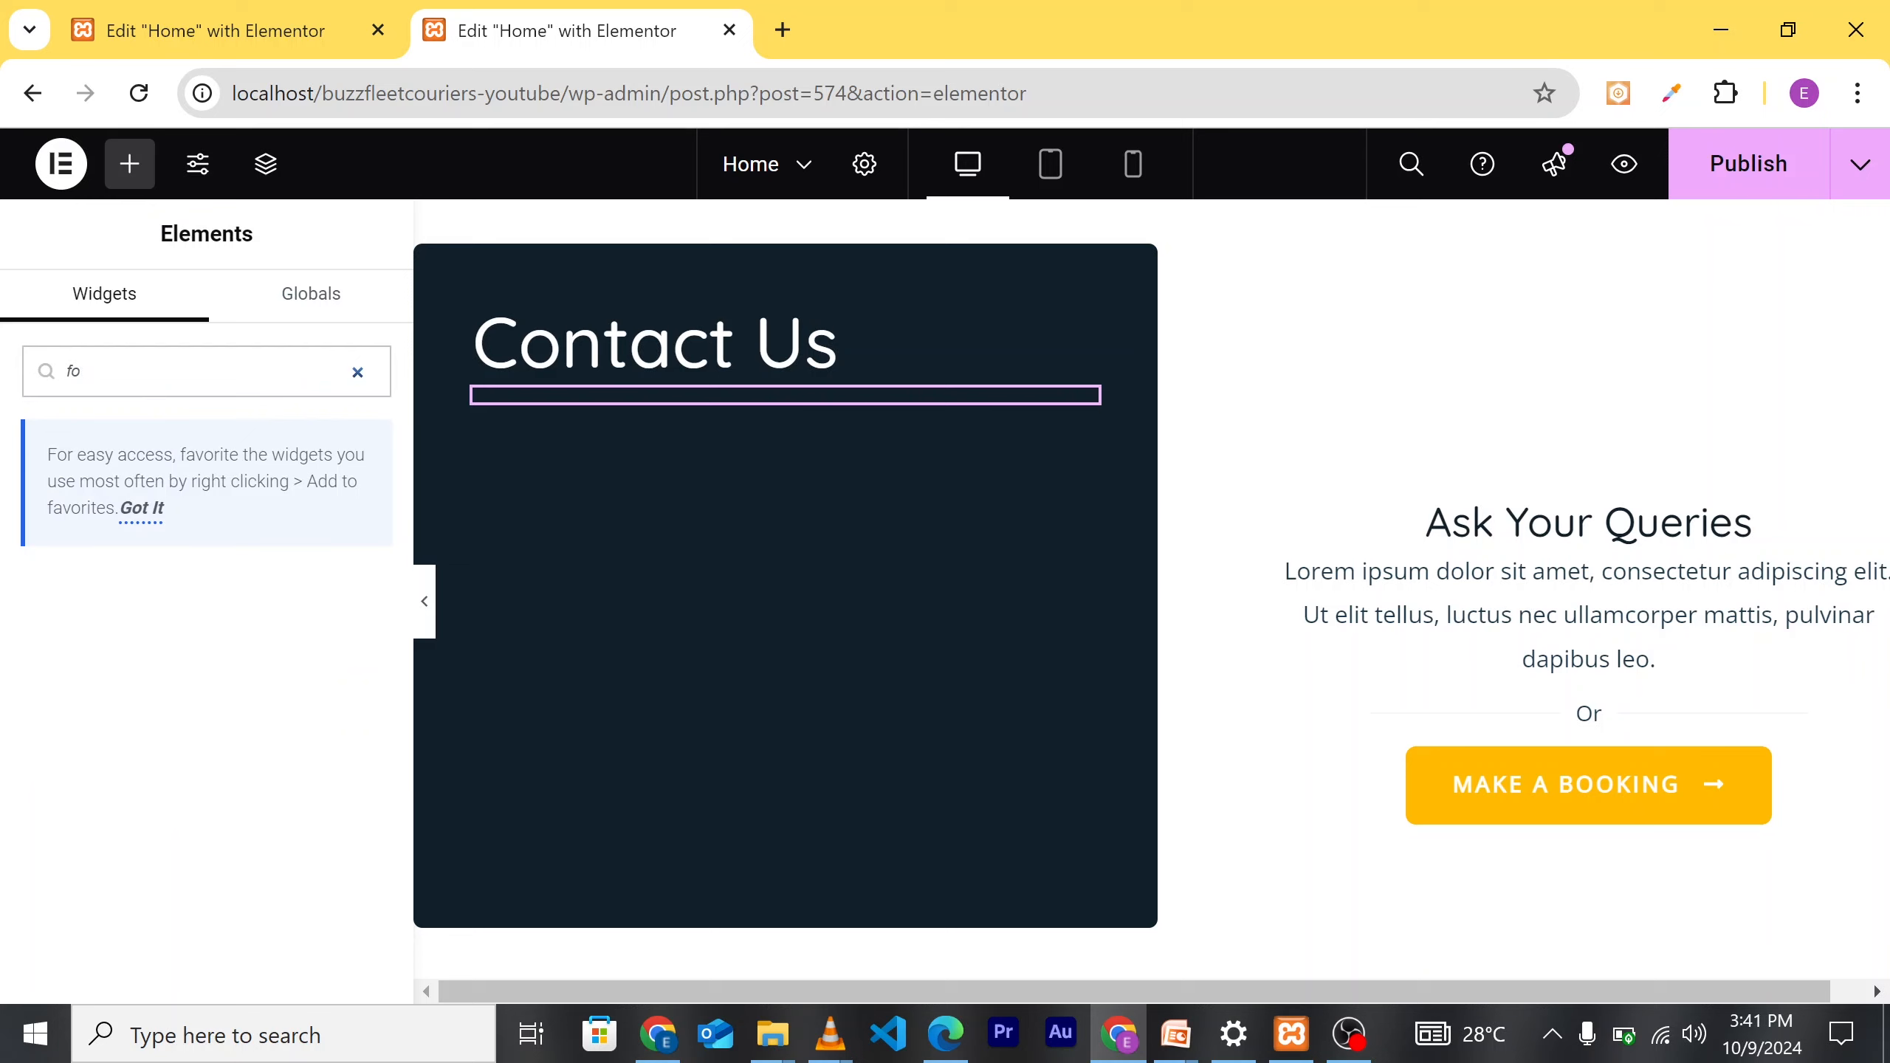
text(mrr)
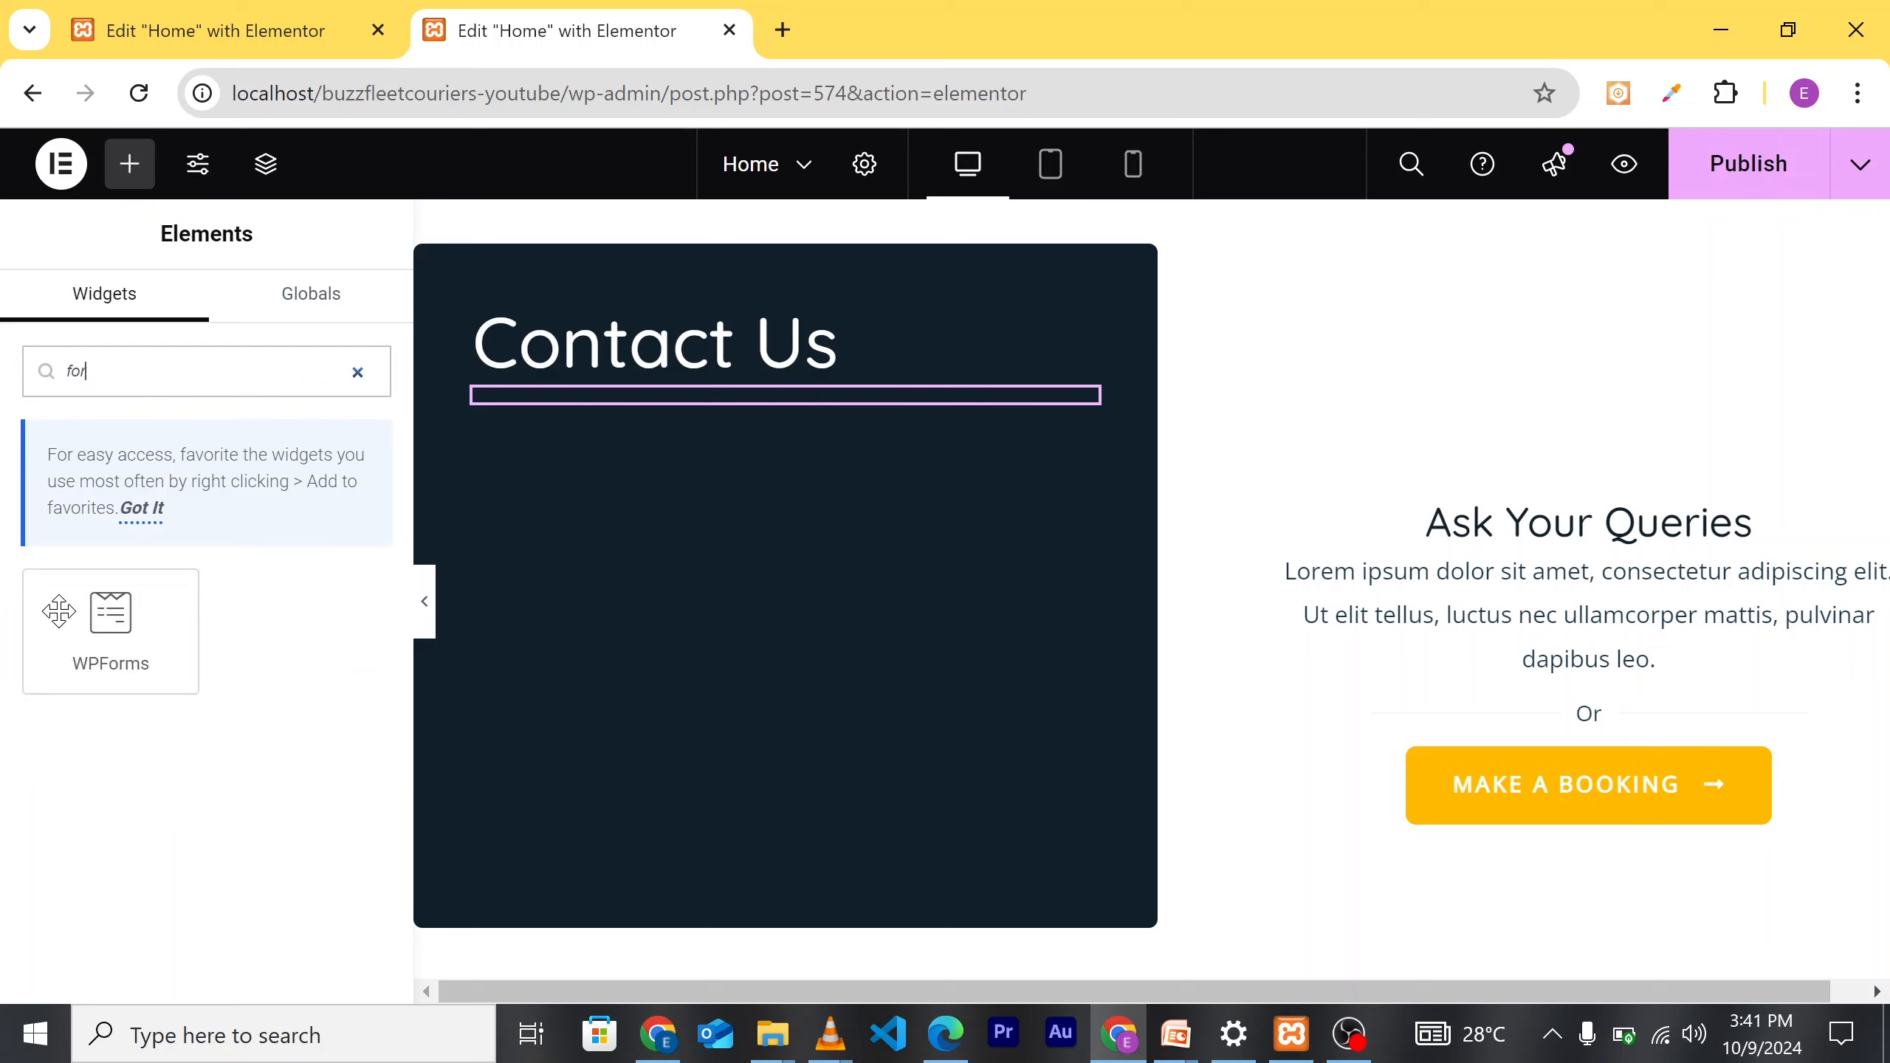
drag(93, 659, 740, 414)
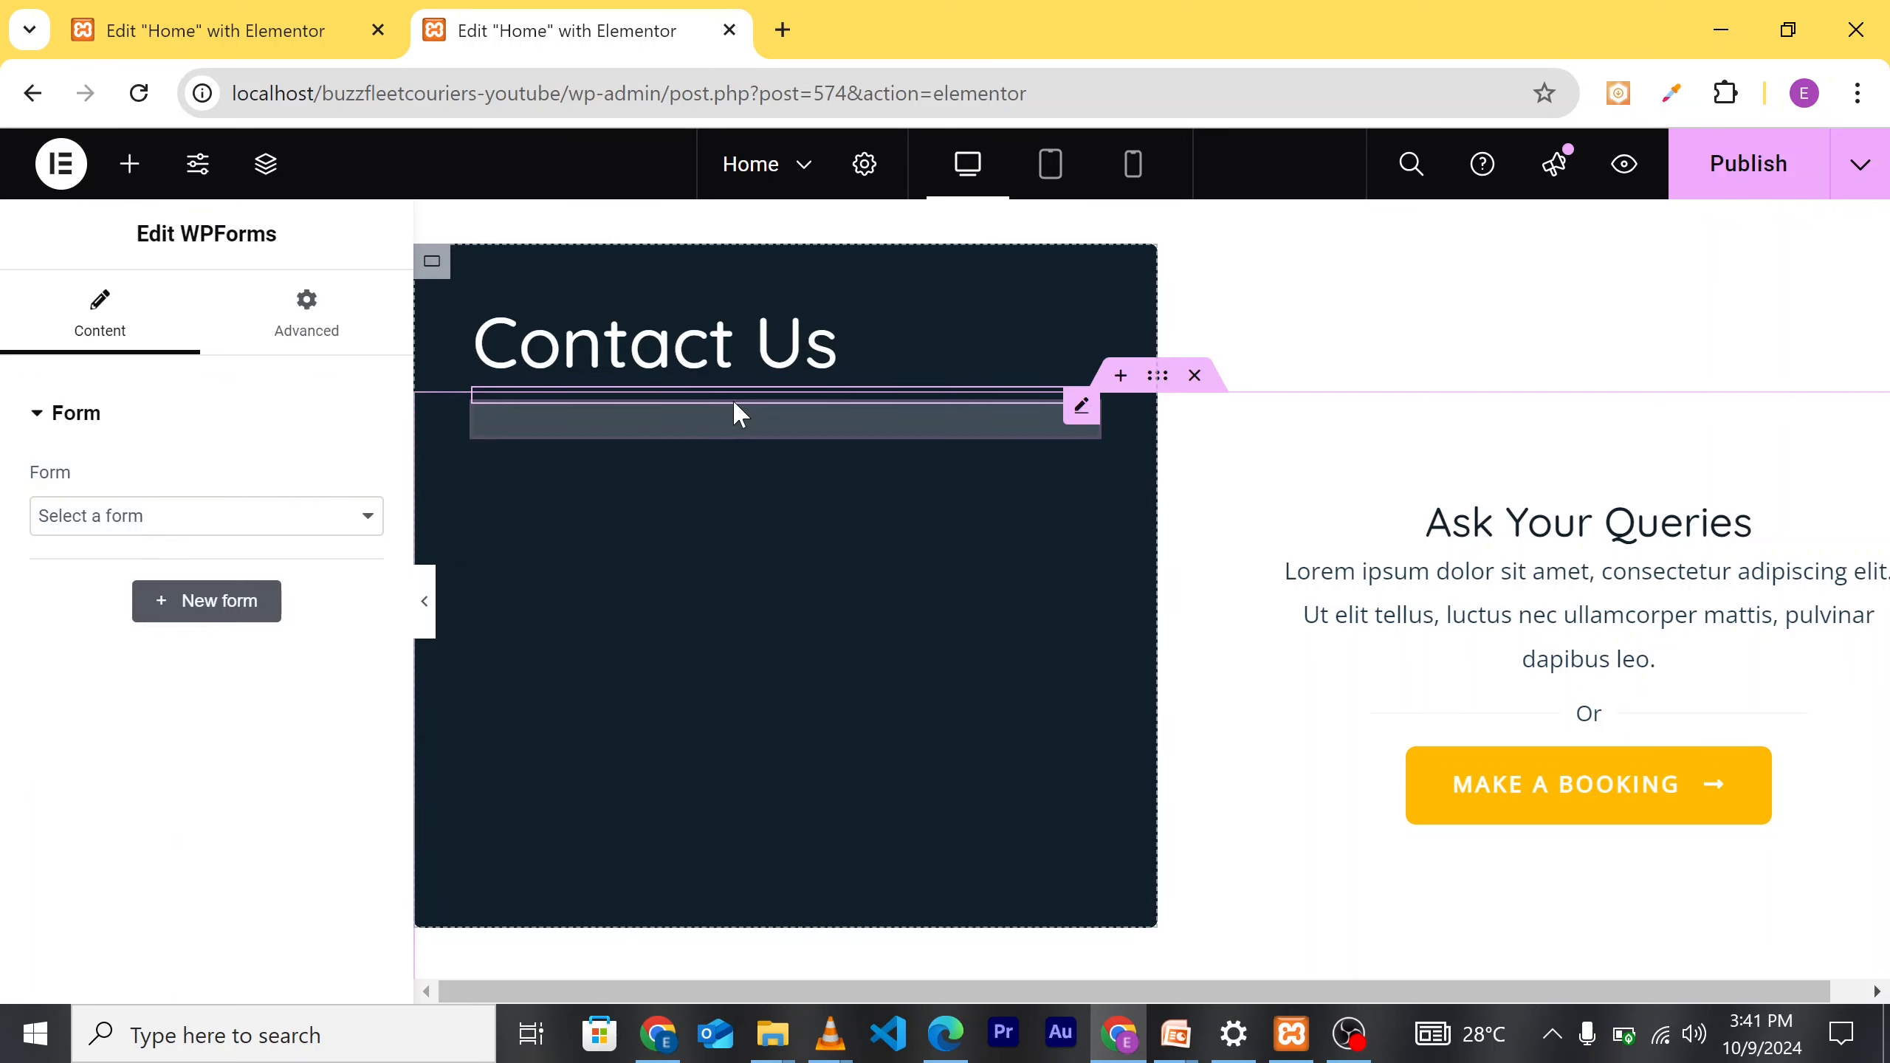
right_click(858, 436)
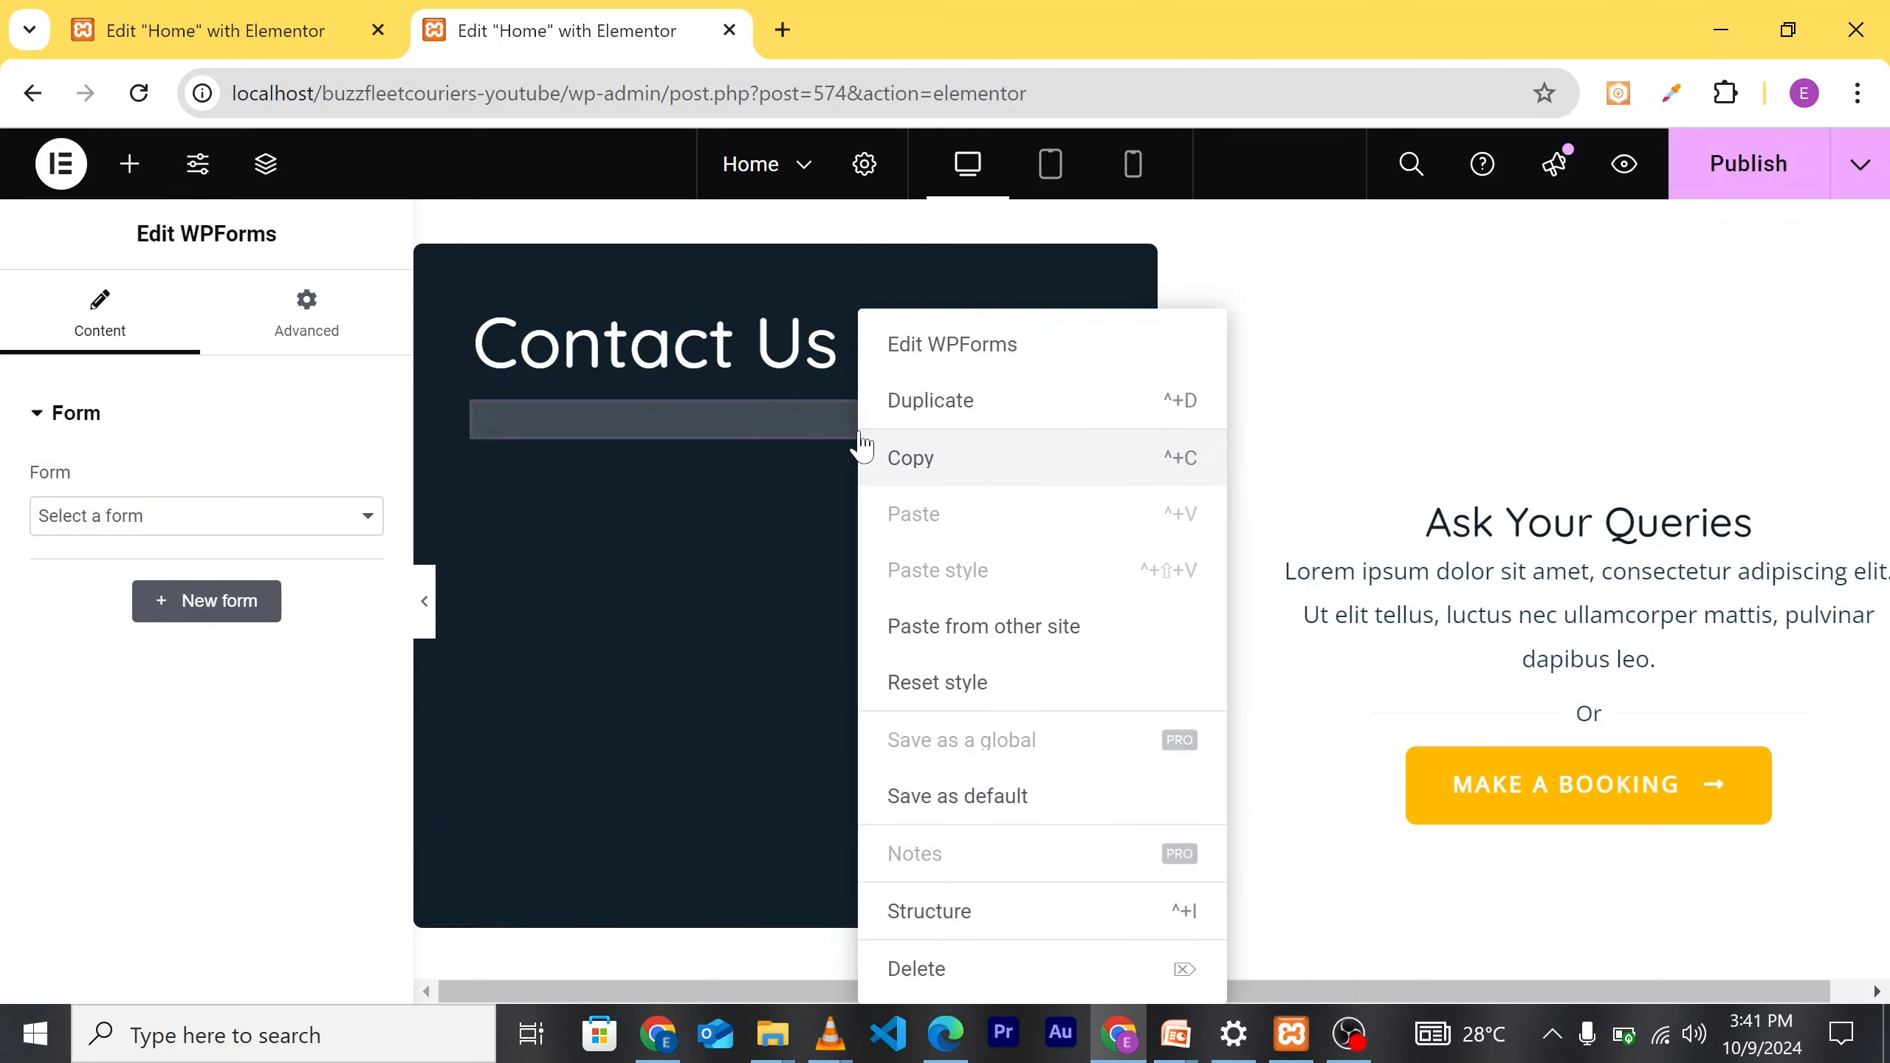
click(323, 532)
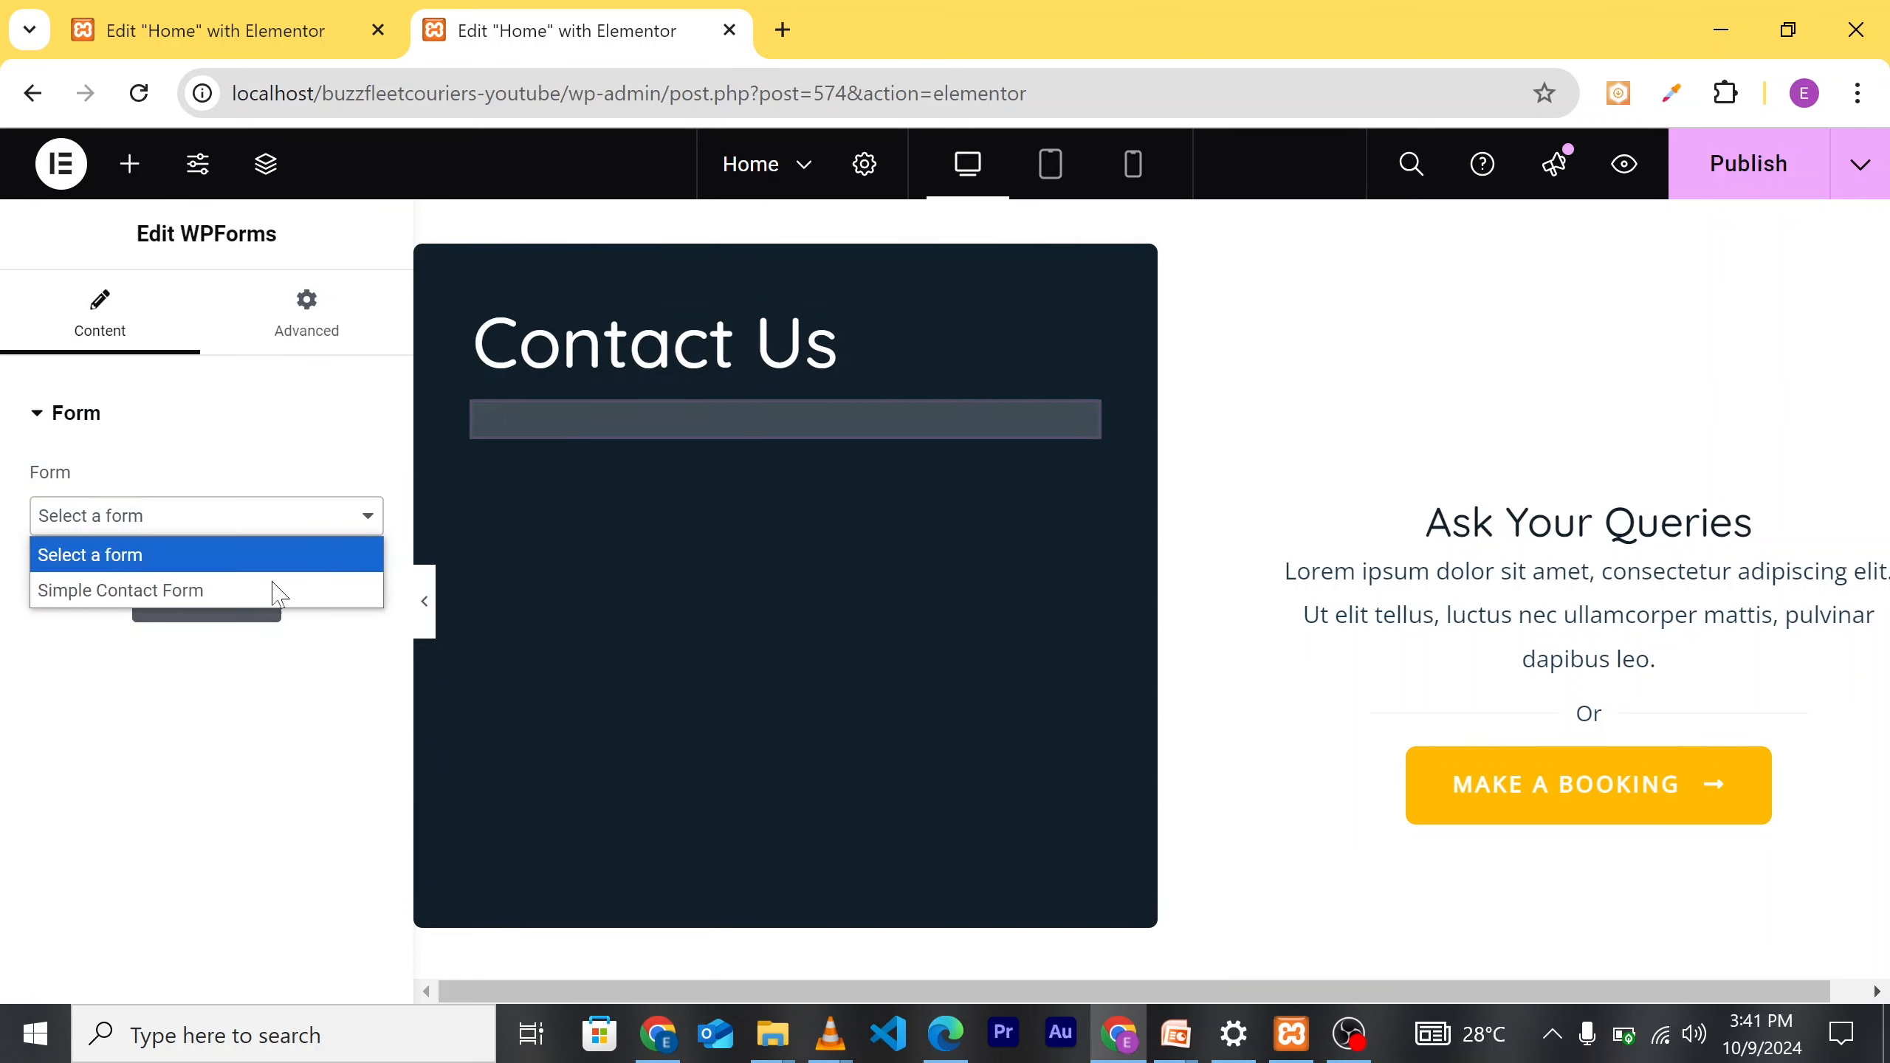
click(266, 601)
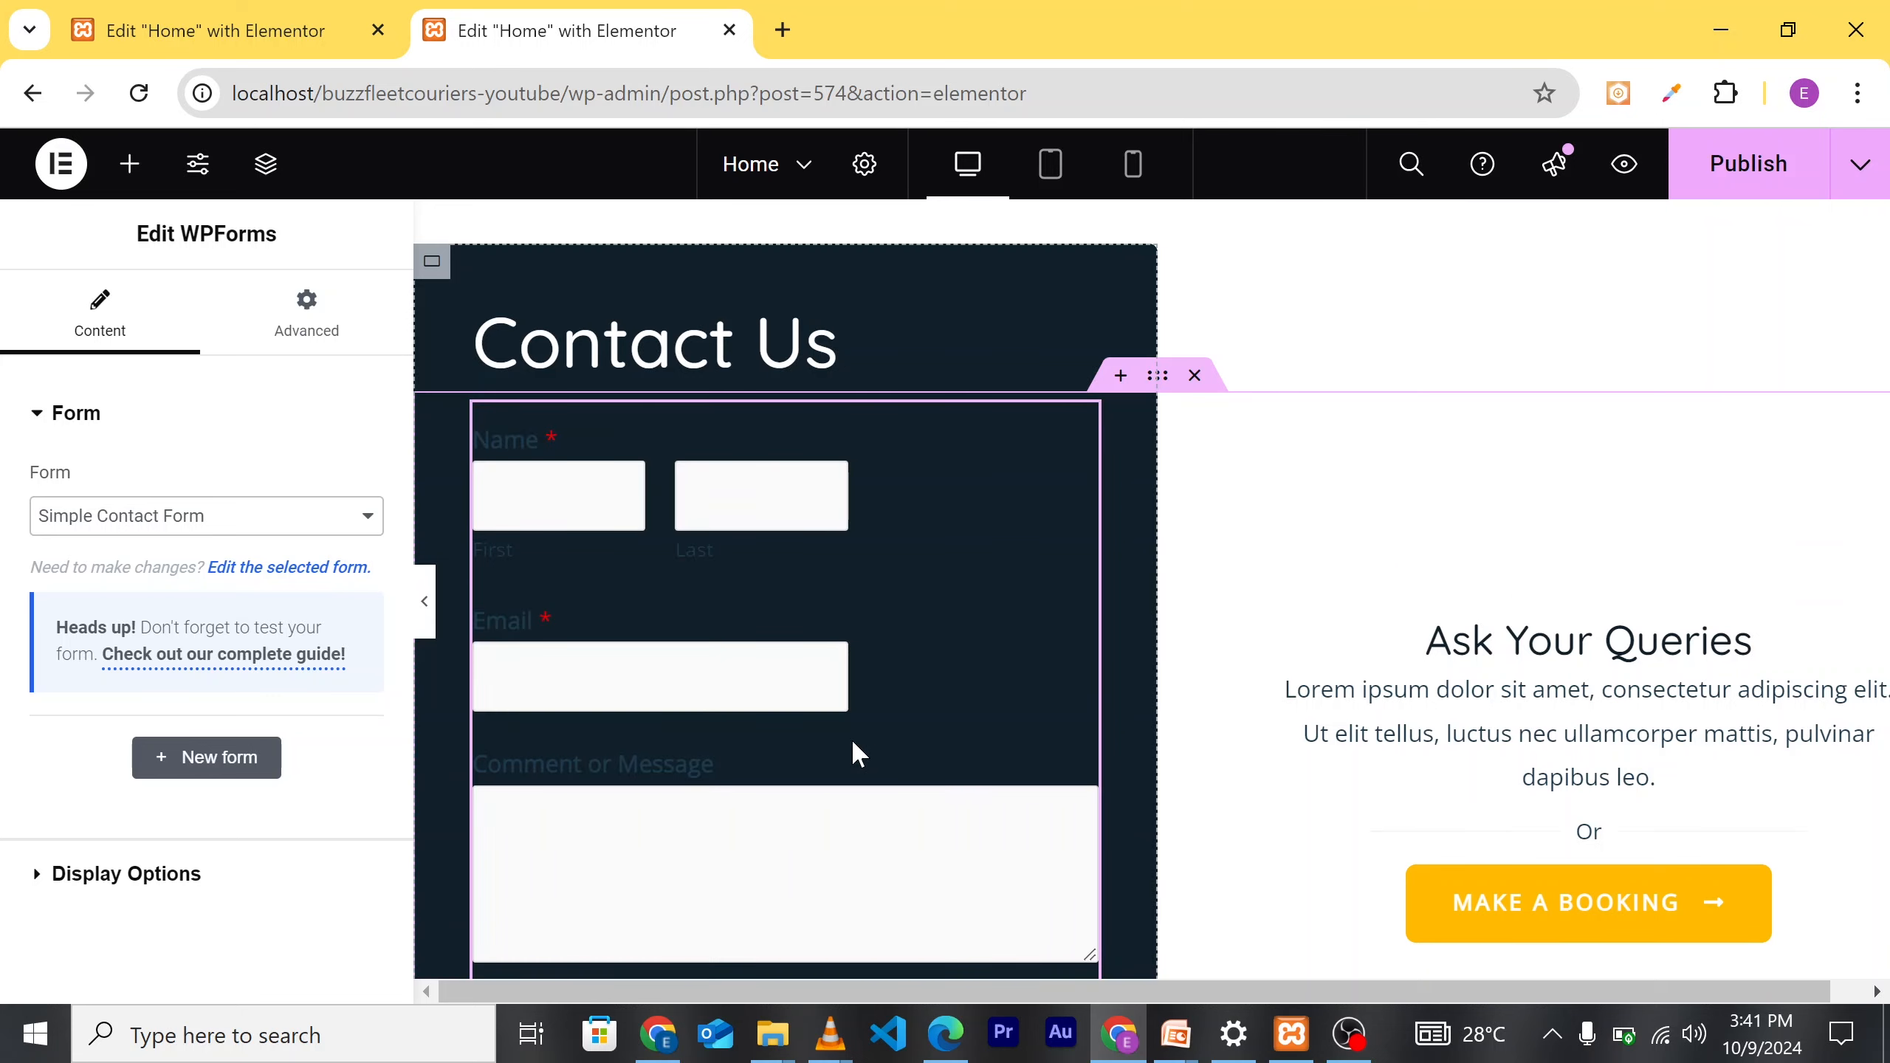
Step: Scroll the canvas to check the form's Name, Email, Message fields and Submit button
scroll(856, 663, down, 3)
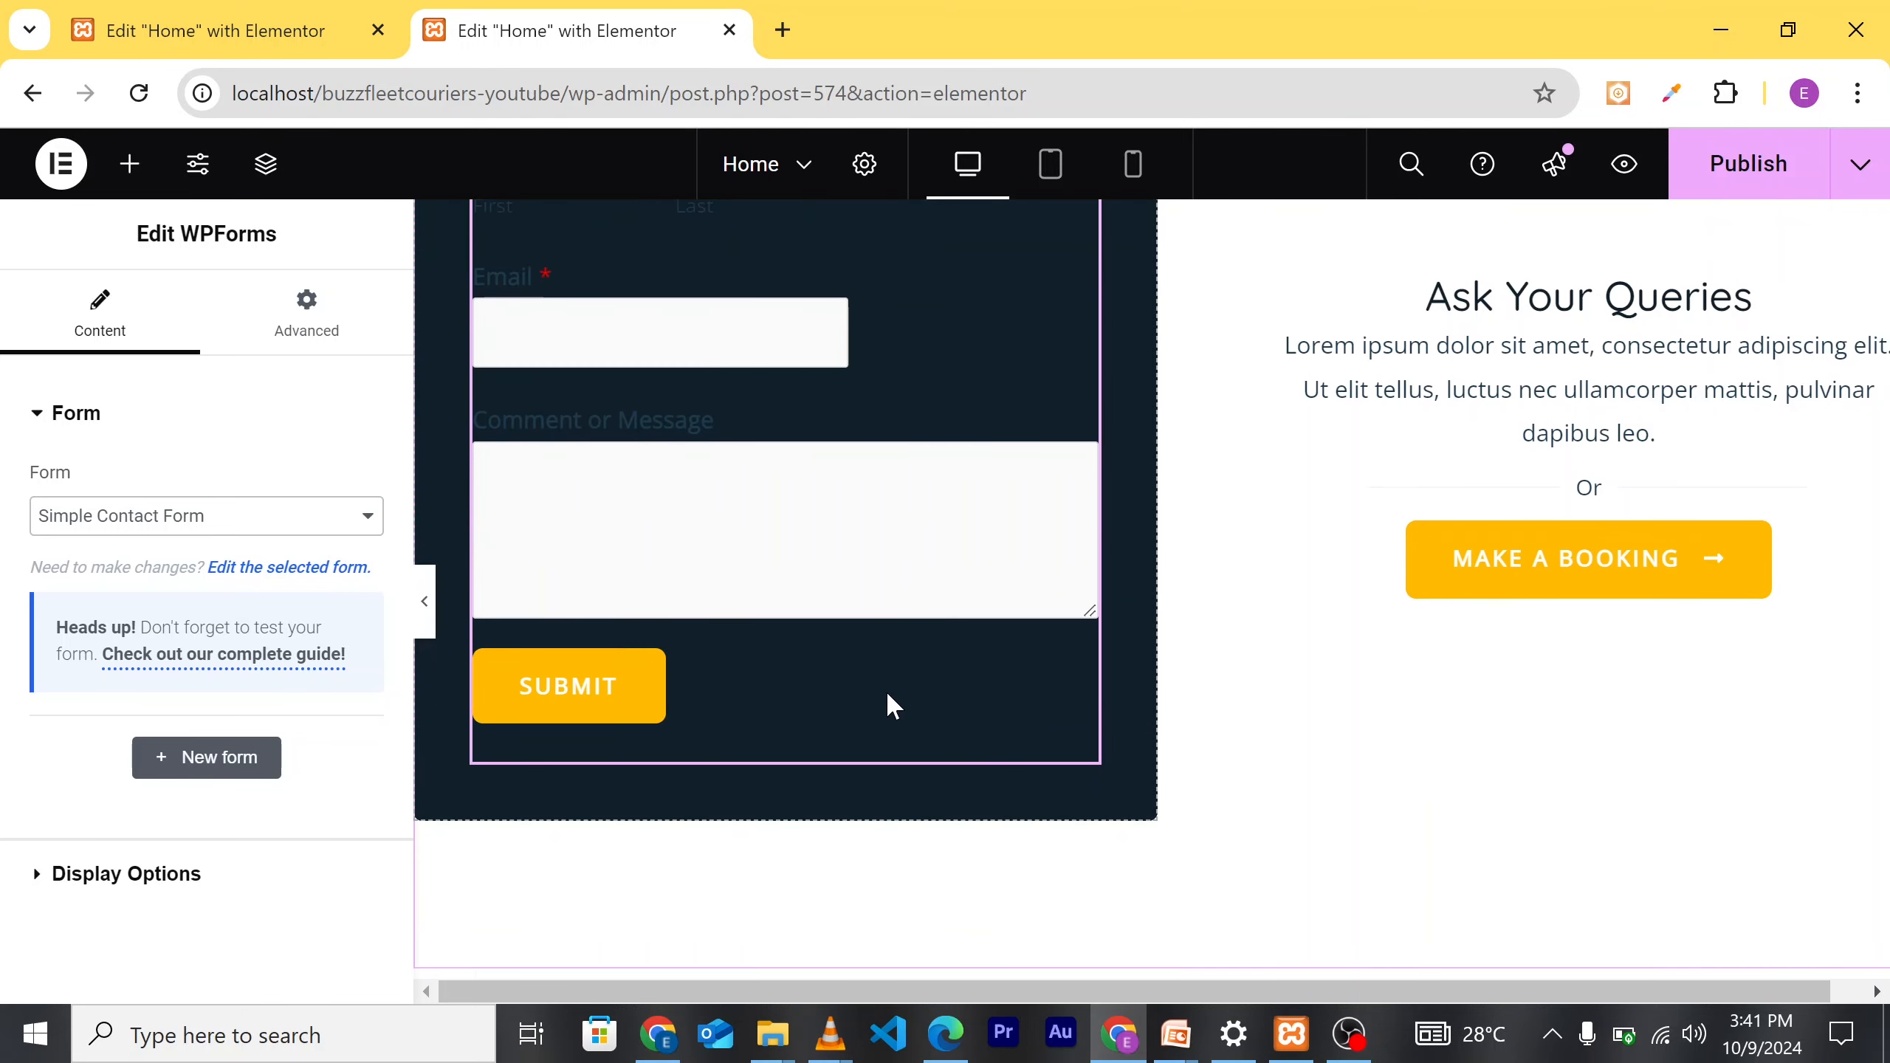
scroll(1035, 633, up, 3)
scroll(959, 750, down, 5)
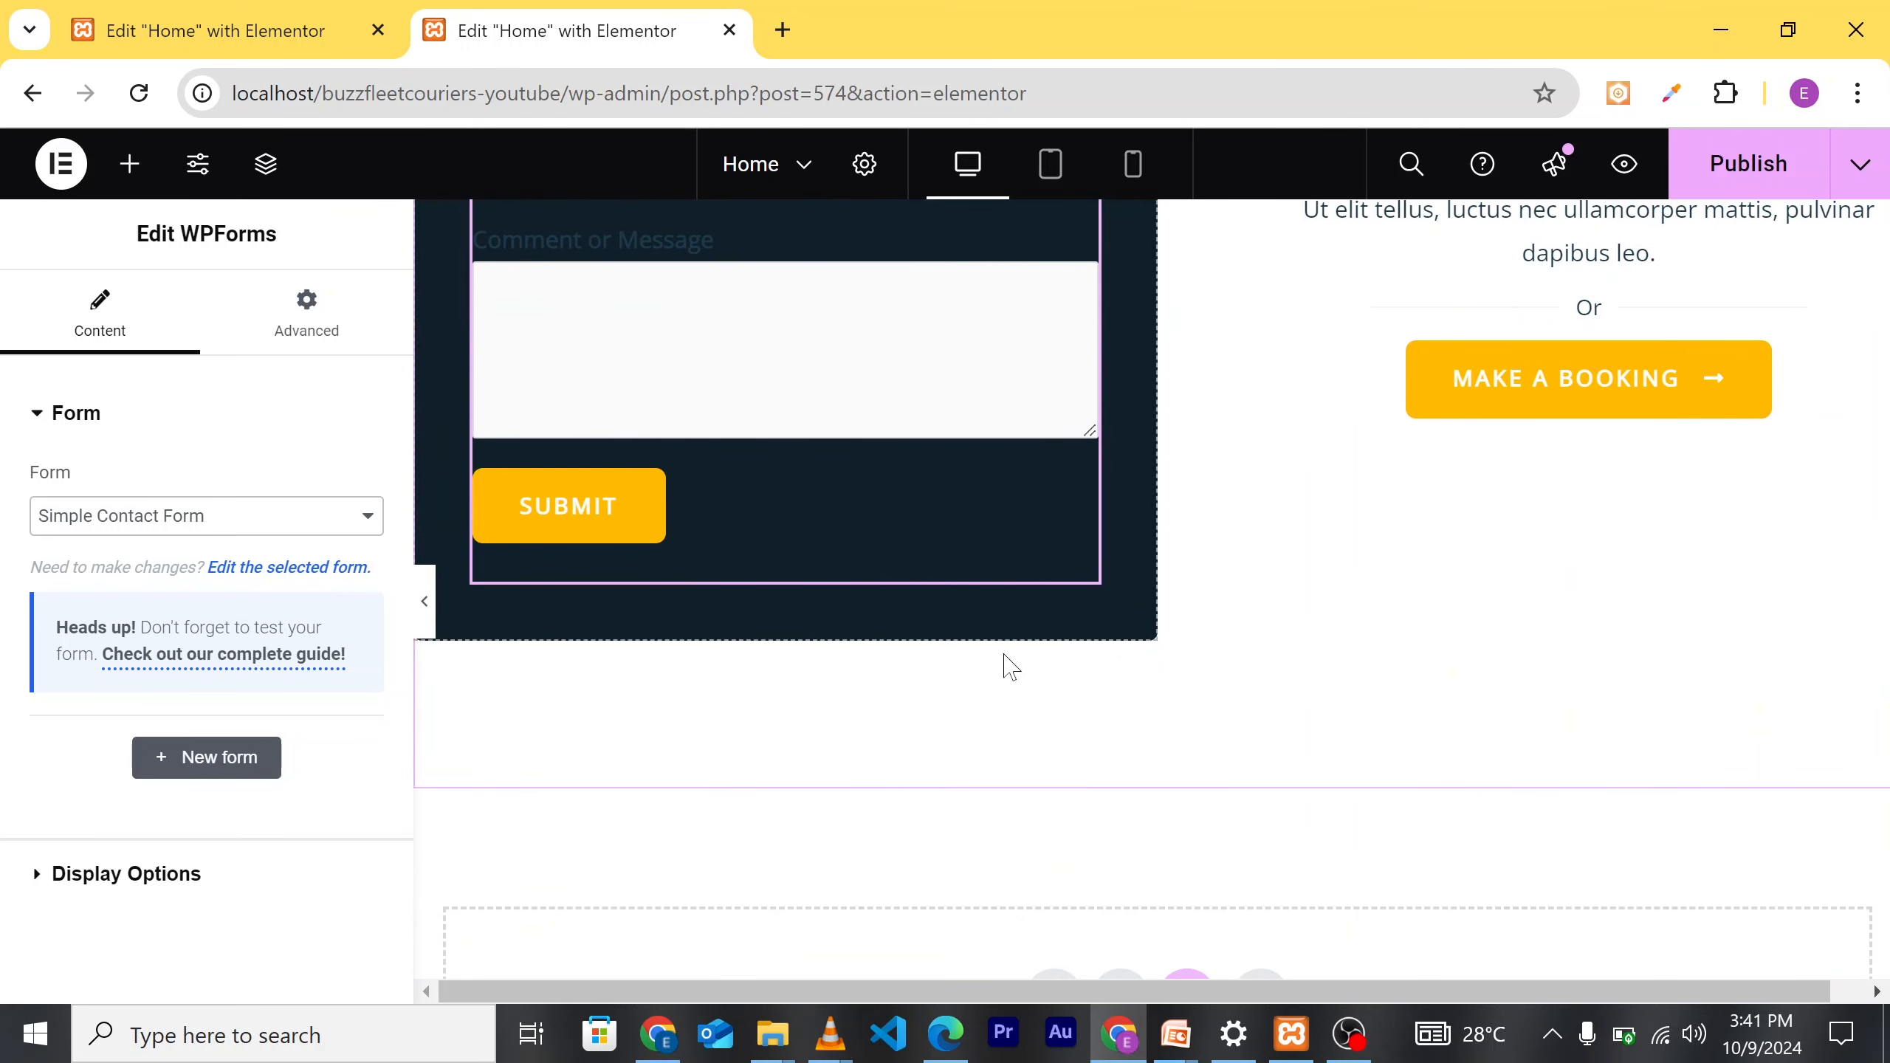
scroll(945, 674, up, 3)
scroll(989, 689, up, 4)
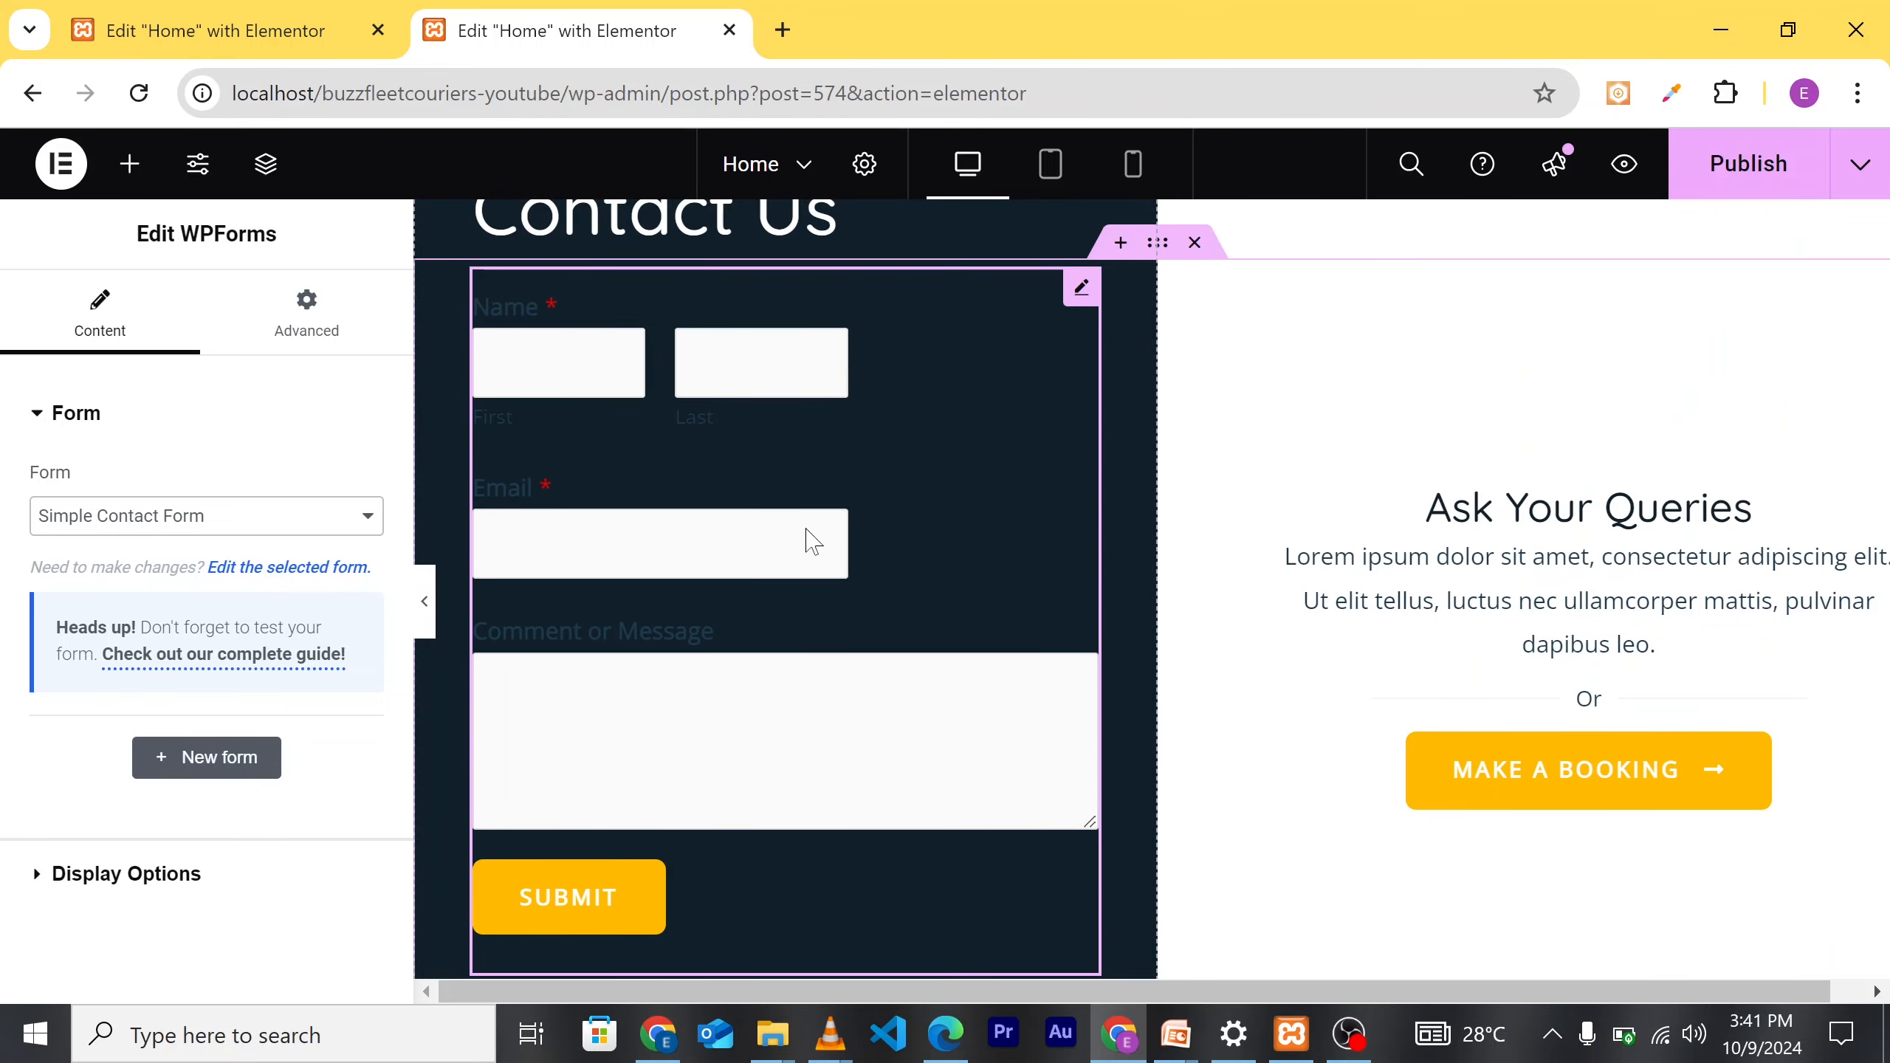
scroll(933, 565, down, 2)
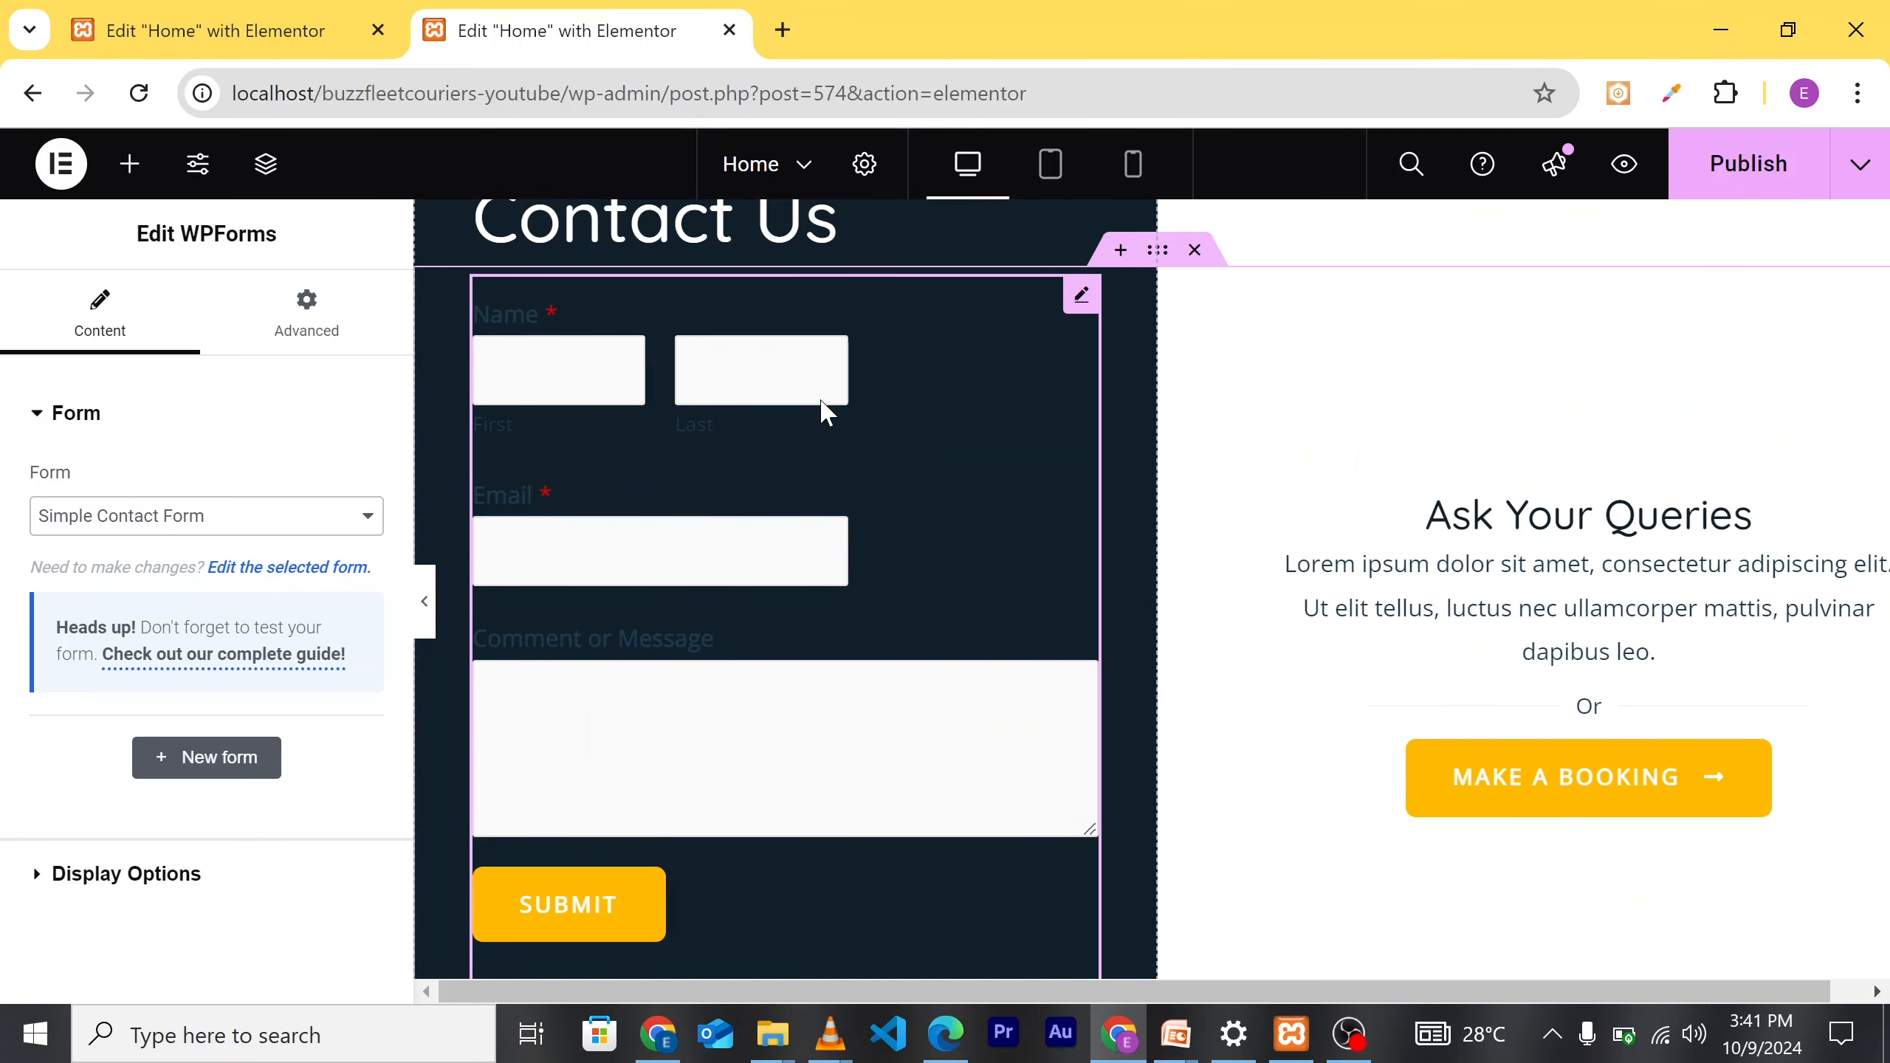
scroll(824, 410, up, 1)
scroll(877, 561, down, 3)
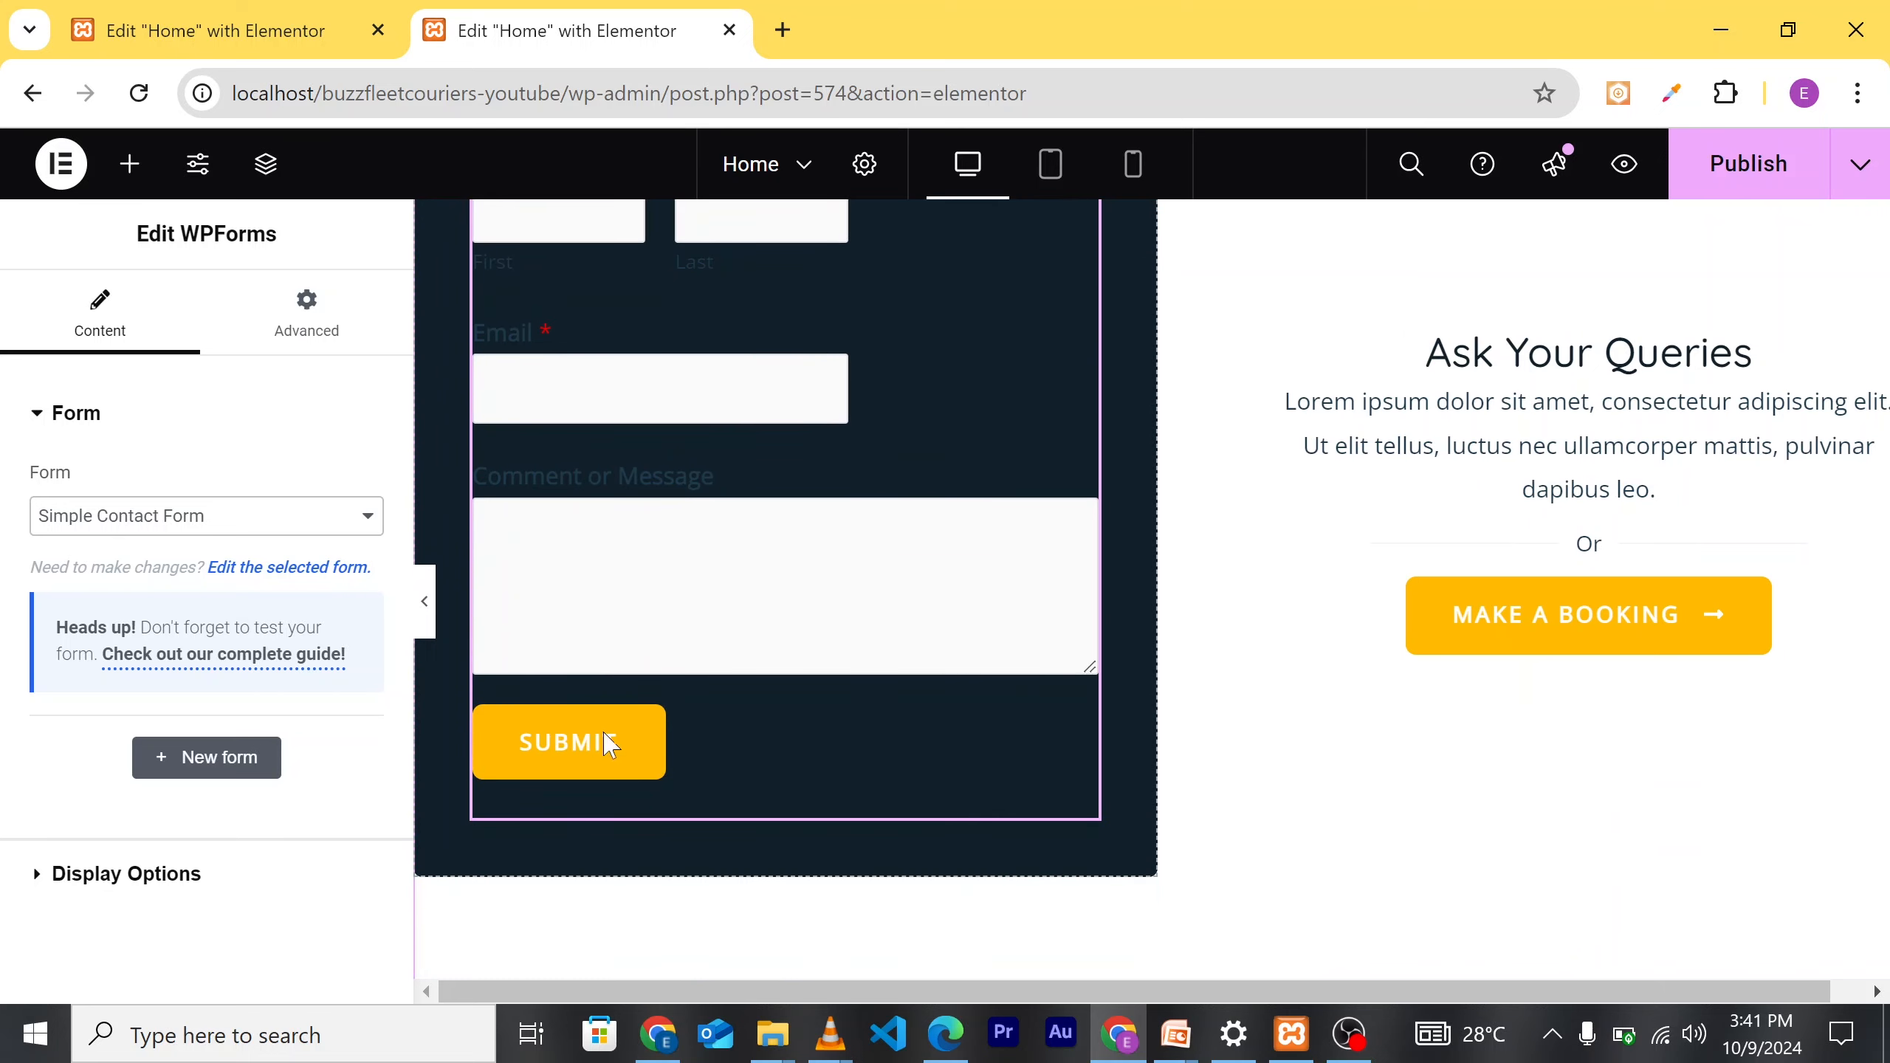
scroll(730, 536, up, 2)
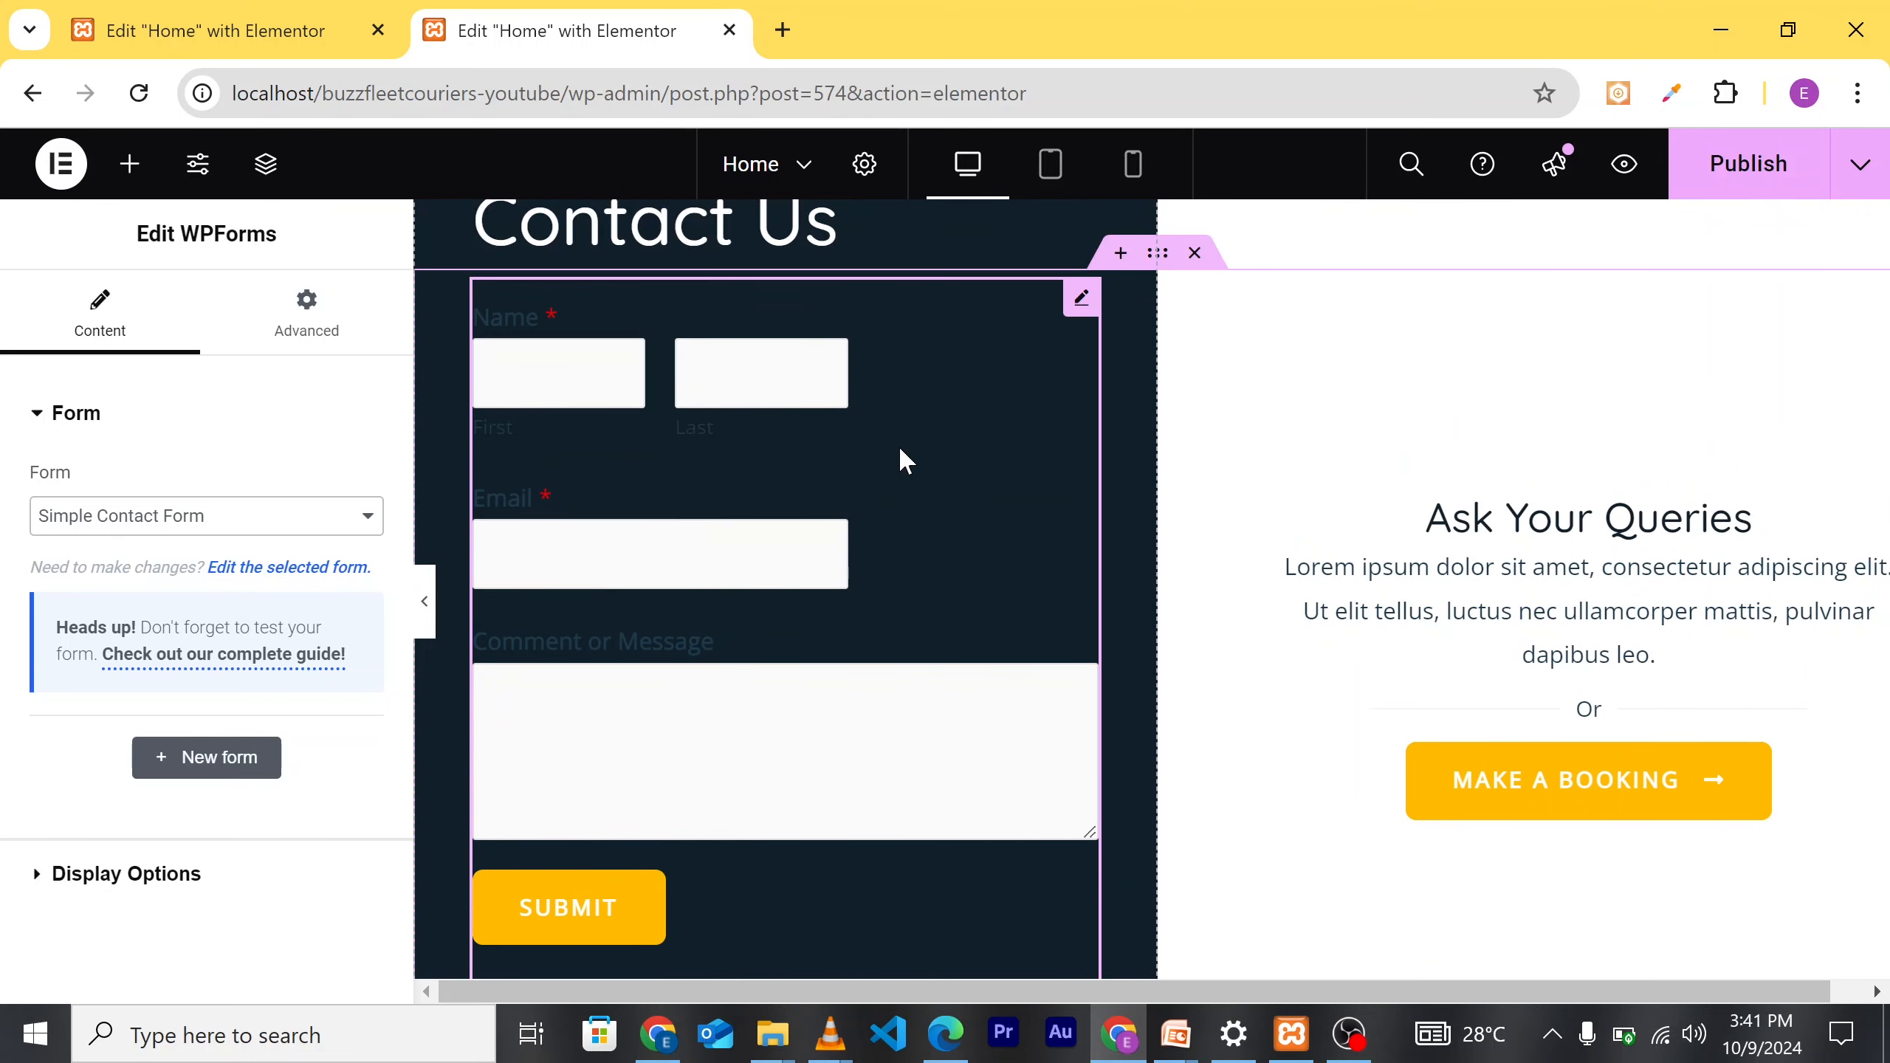
scroll(899, 451, up, 1)
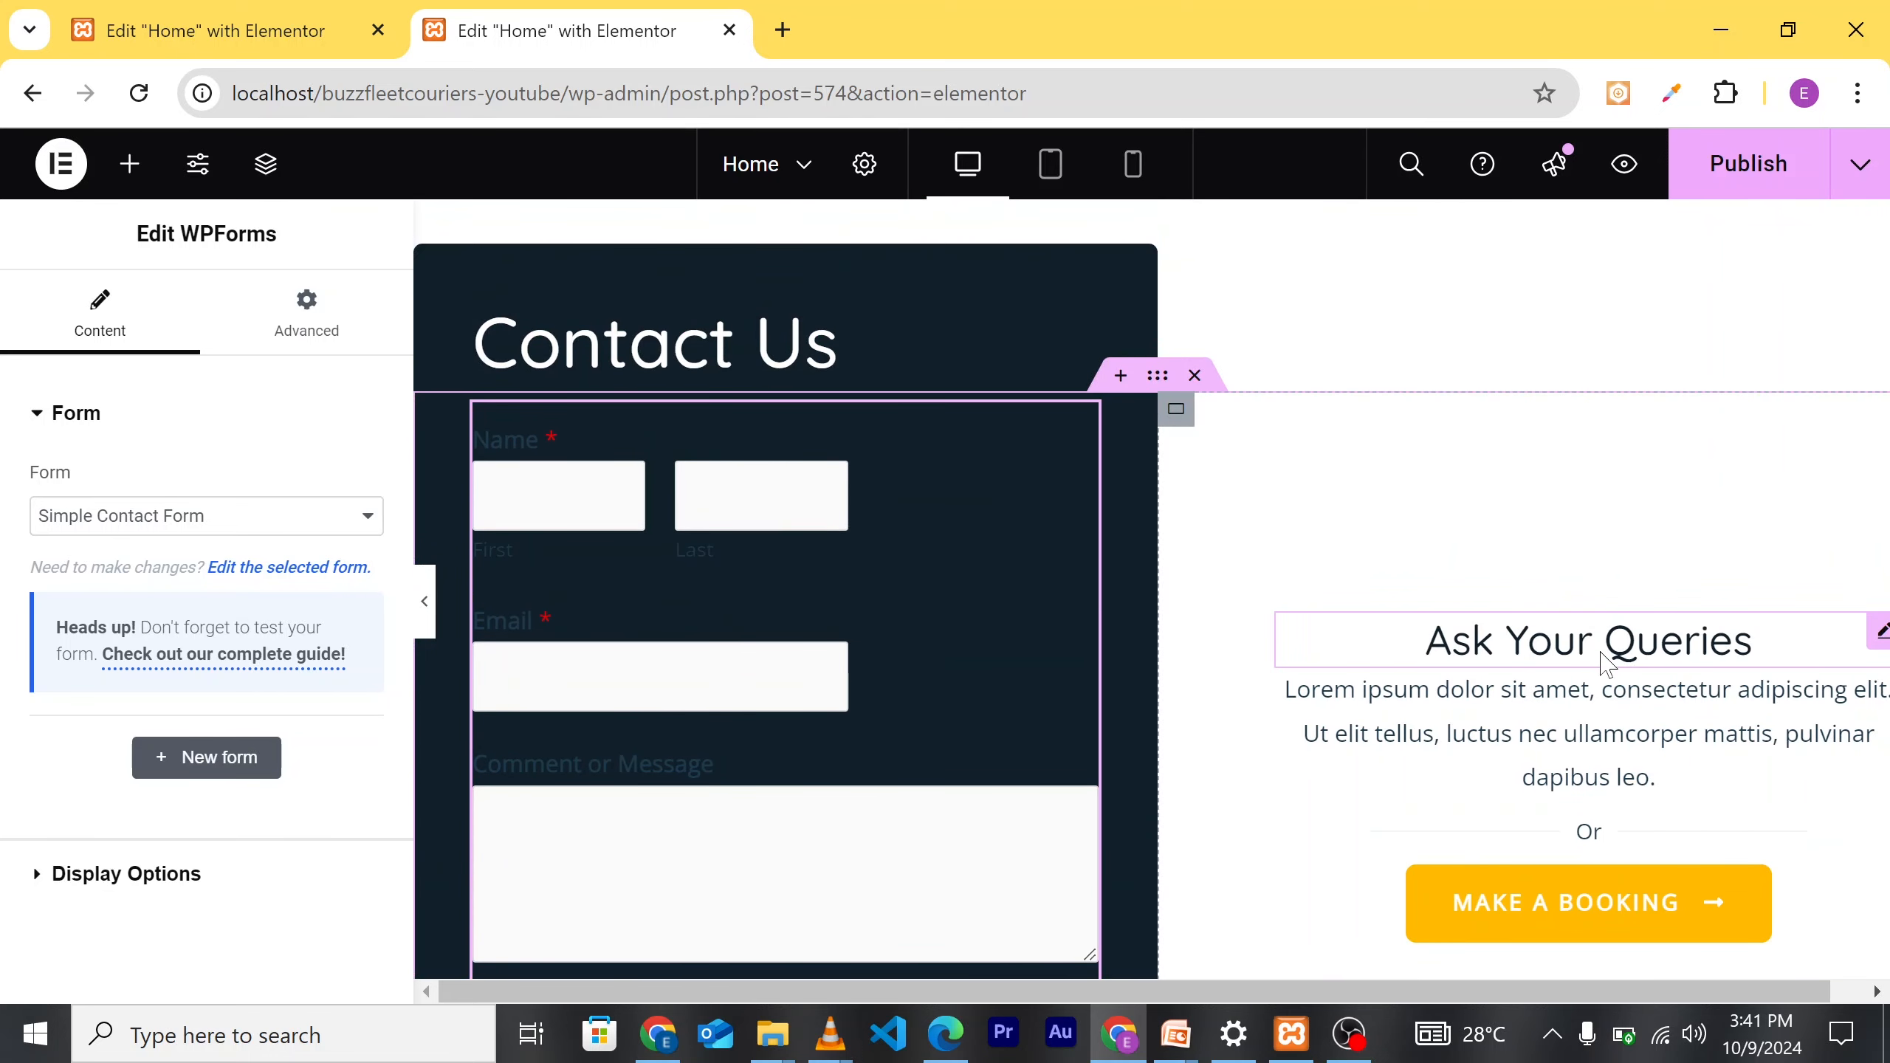
Step: Rename the right column's 'Ask Your Queries' heading to 'Contact Us'
click(1606, 660)
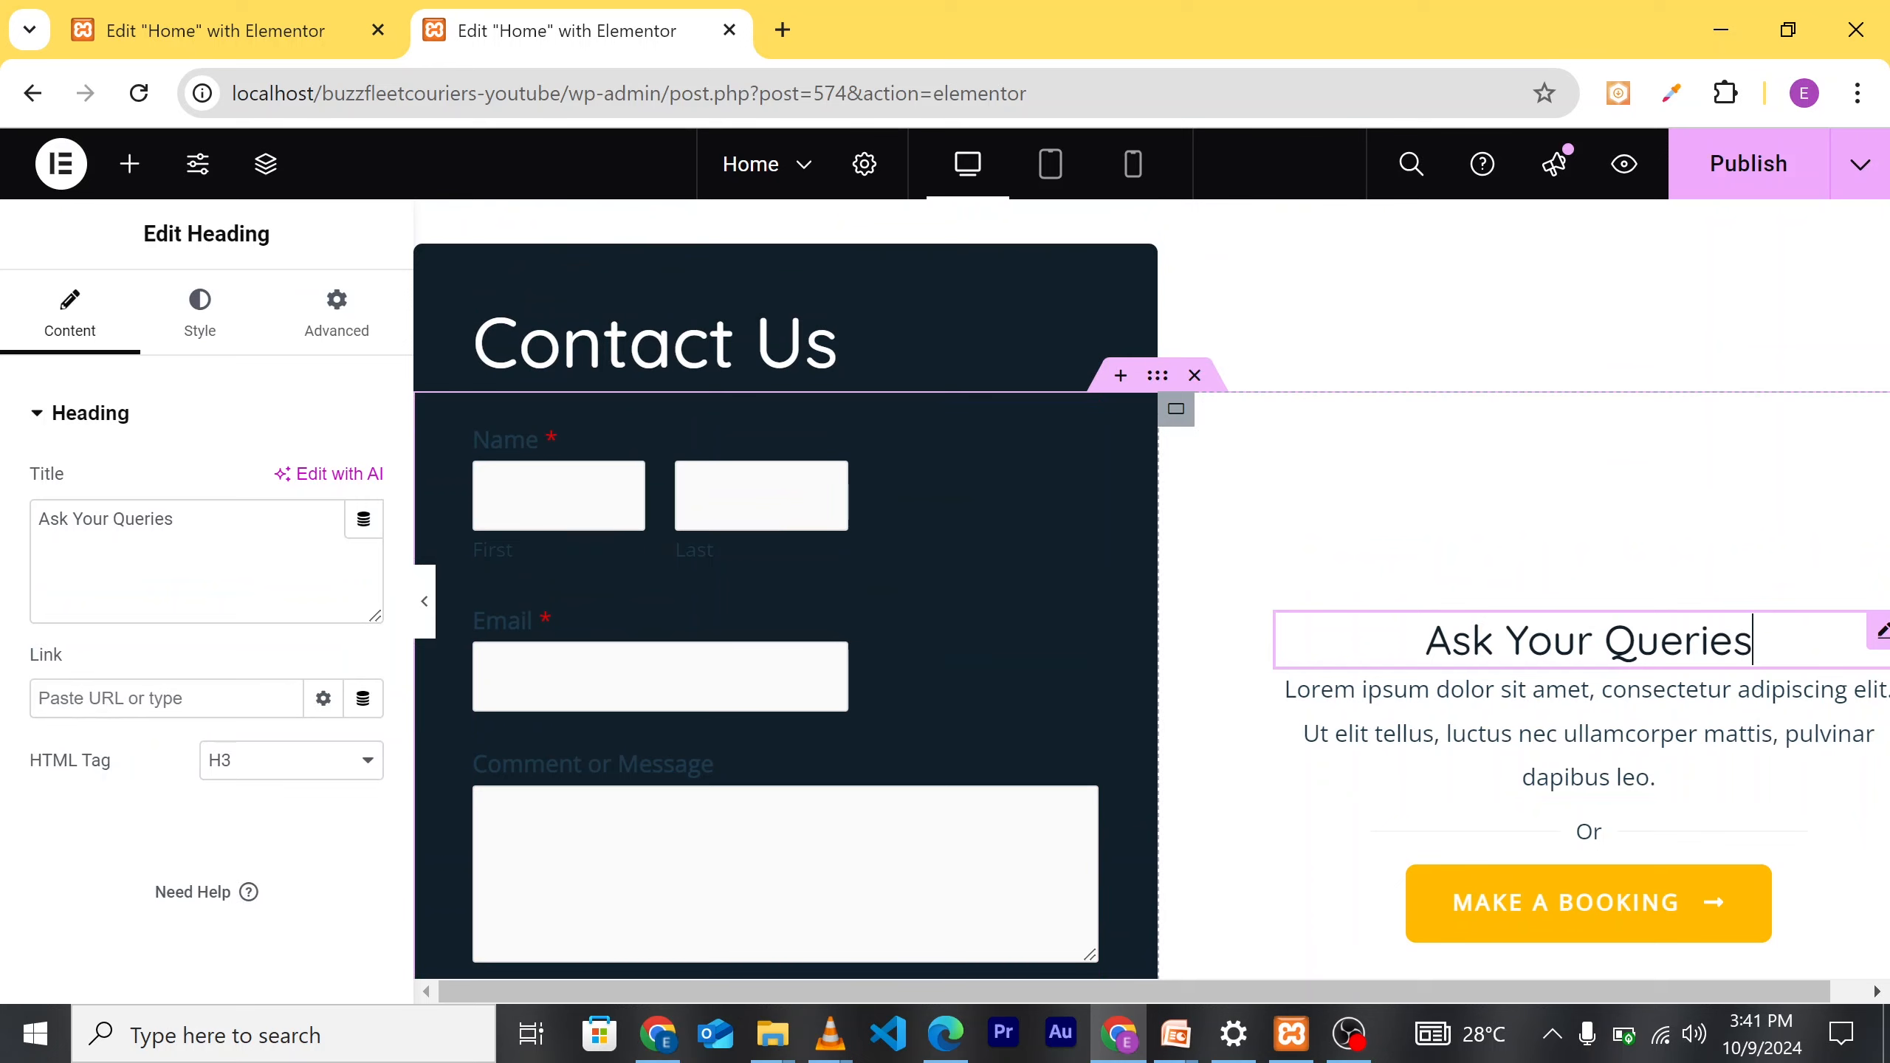
key(ctrl+shift+Left)
key(ctrl+shift+Left)
key(shift+Left)
key(shift+Left)
key(shift+Left)
key(BackSpace)
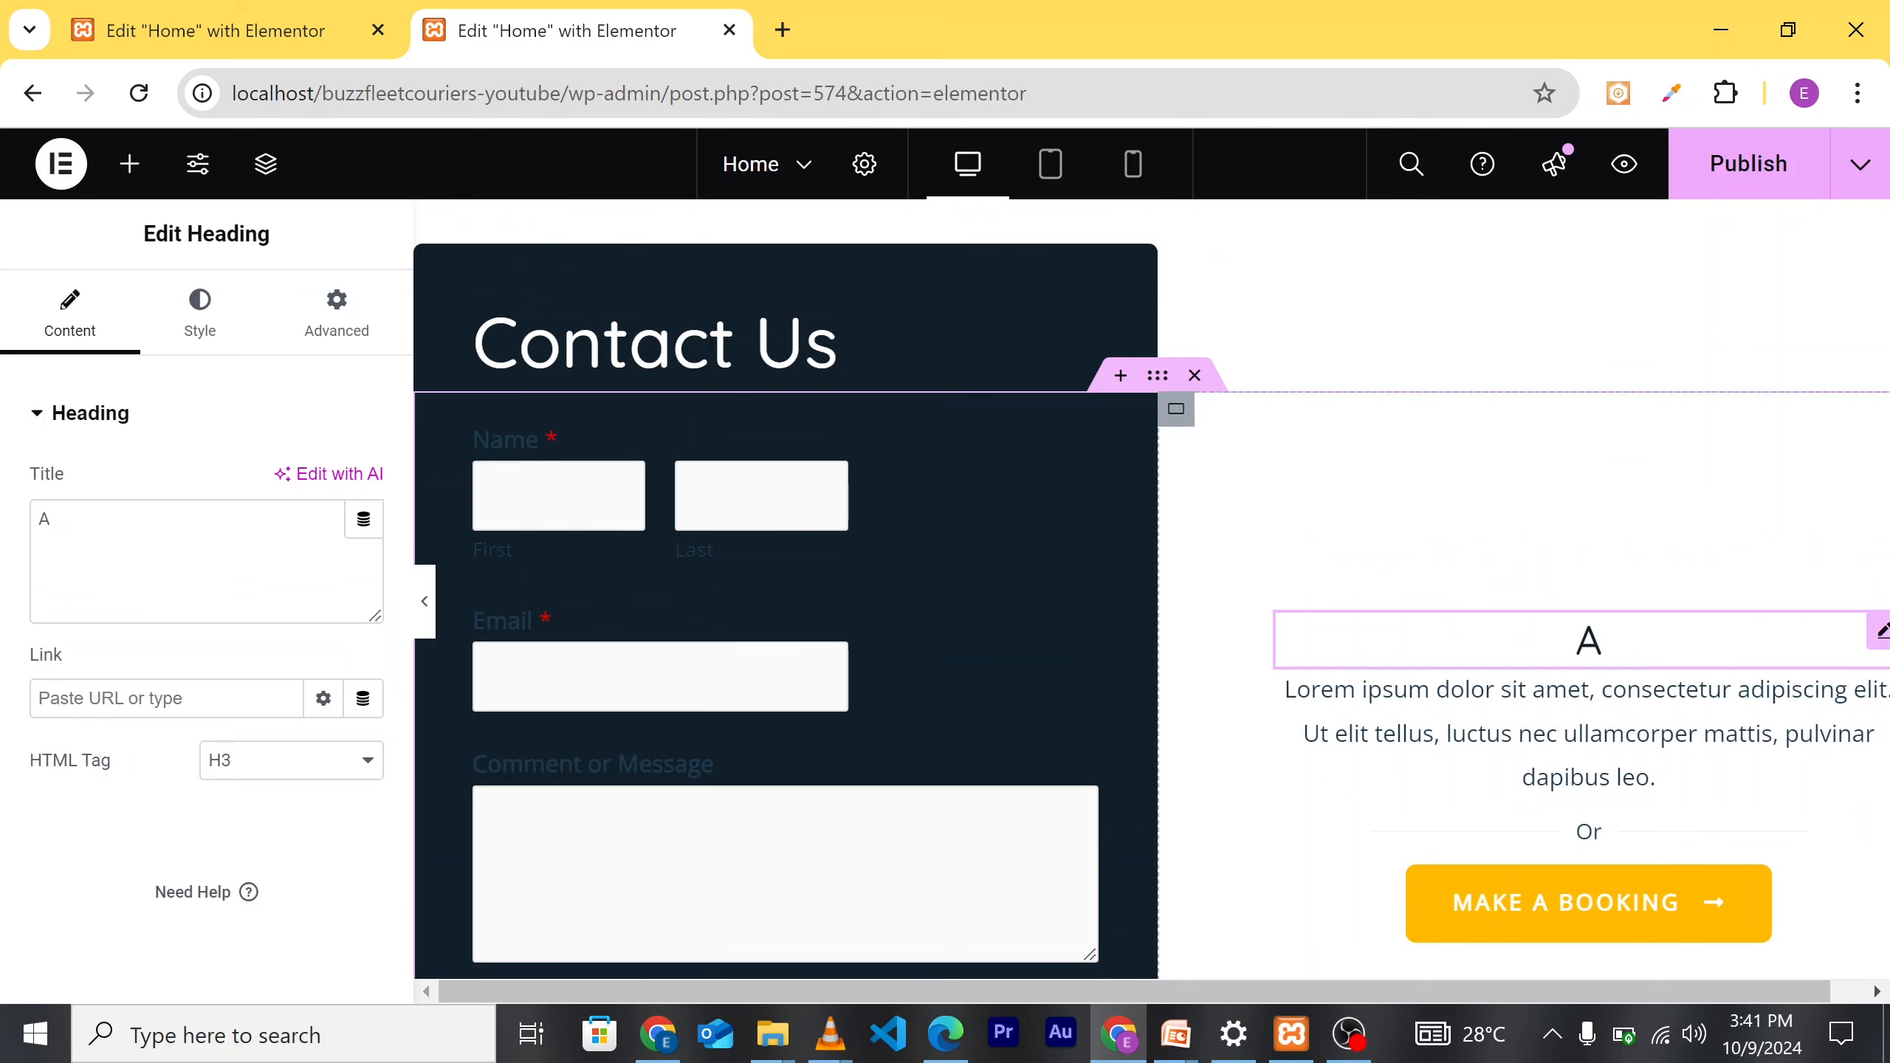
key(BackSpace)
text(con)
key(BackSpace)
key(BackSpace)
key(BackSpace)
text(Contact Us)
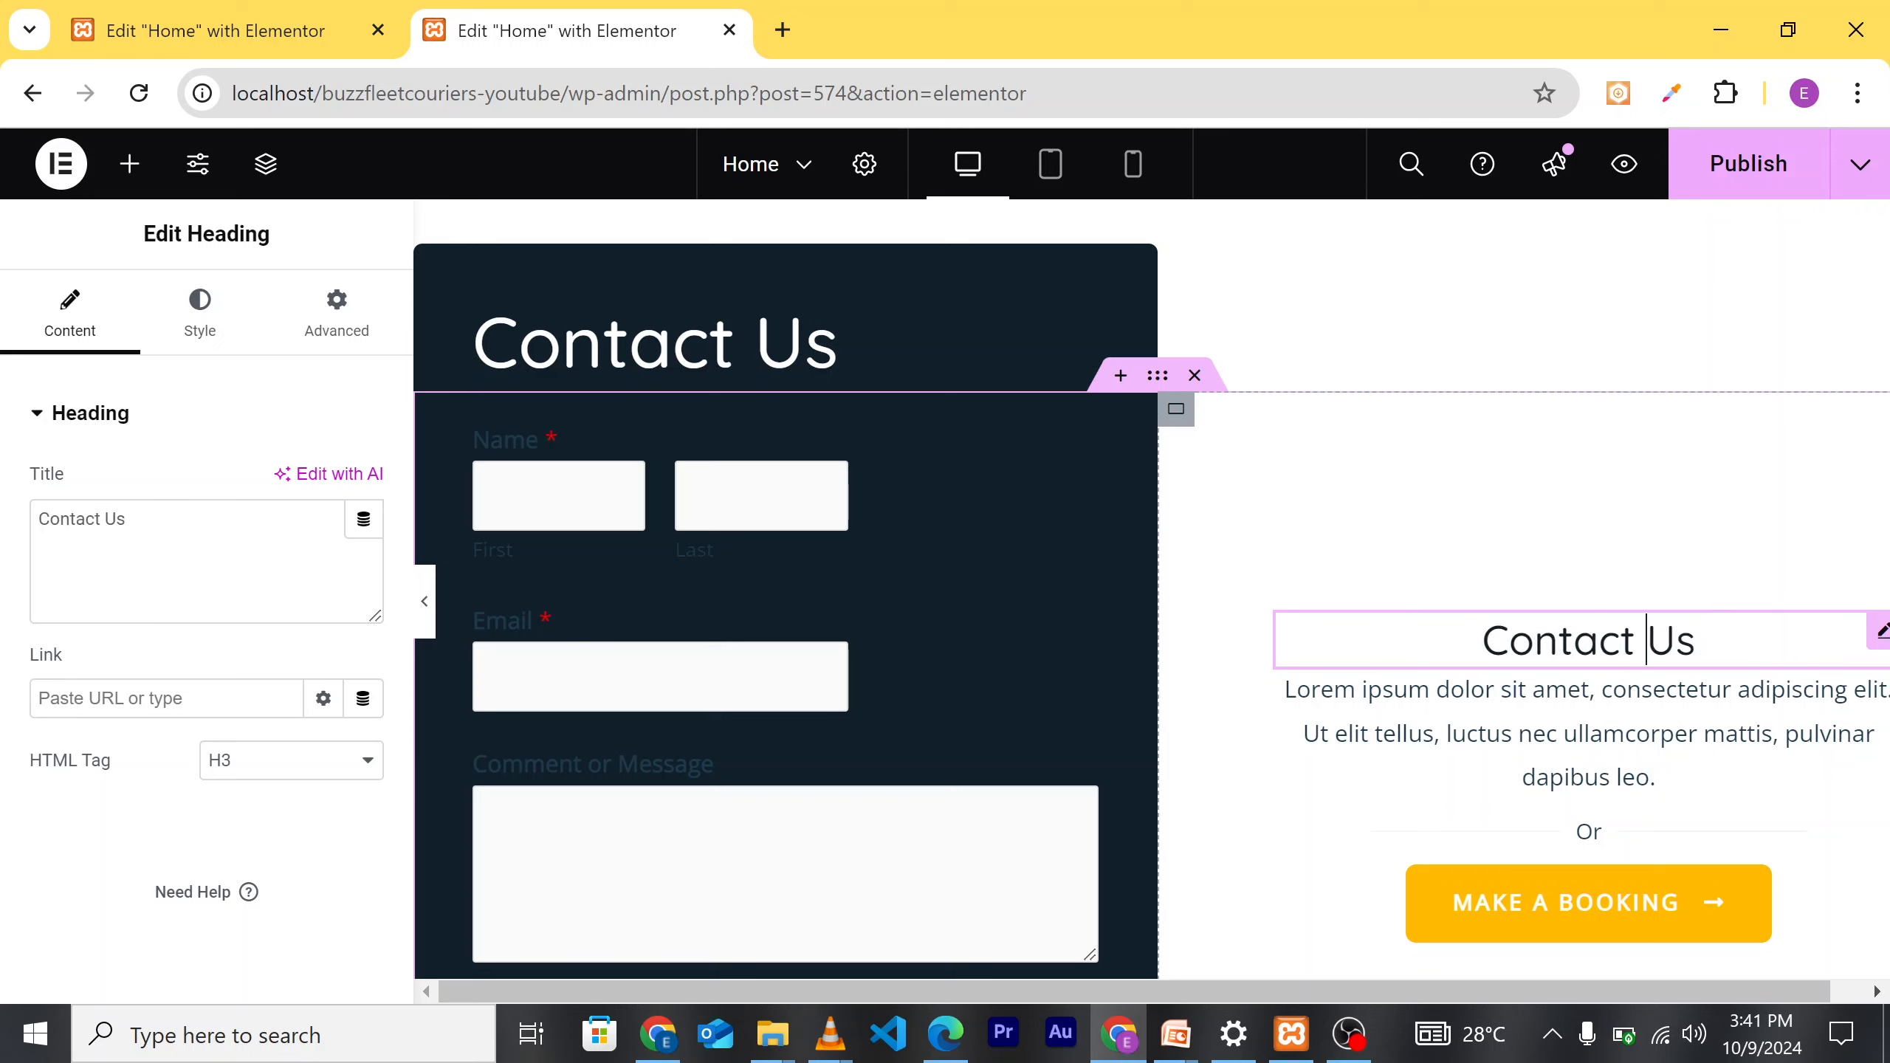
Step: Delete the Lorem ipsum placeholder paragraph beneath the heading
scroll(1570, 746, down, 1)
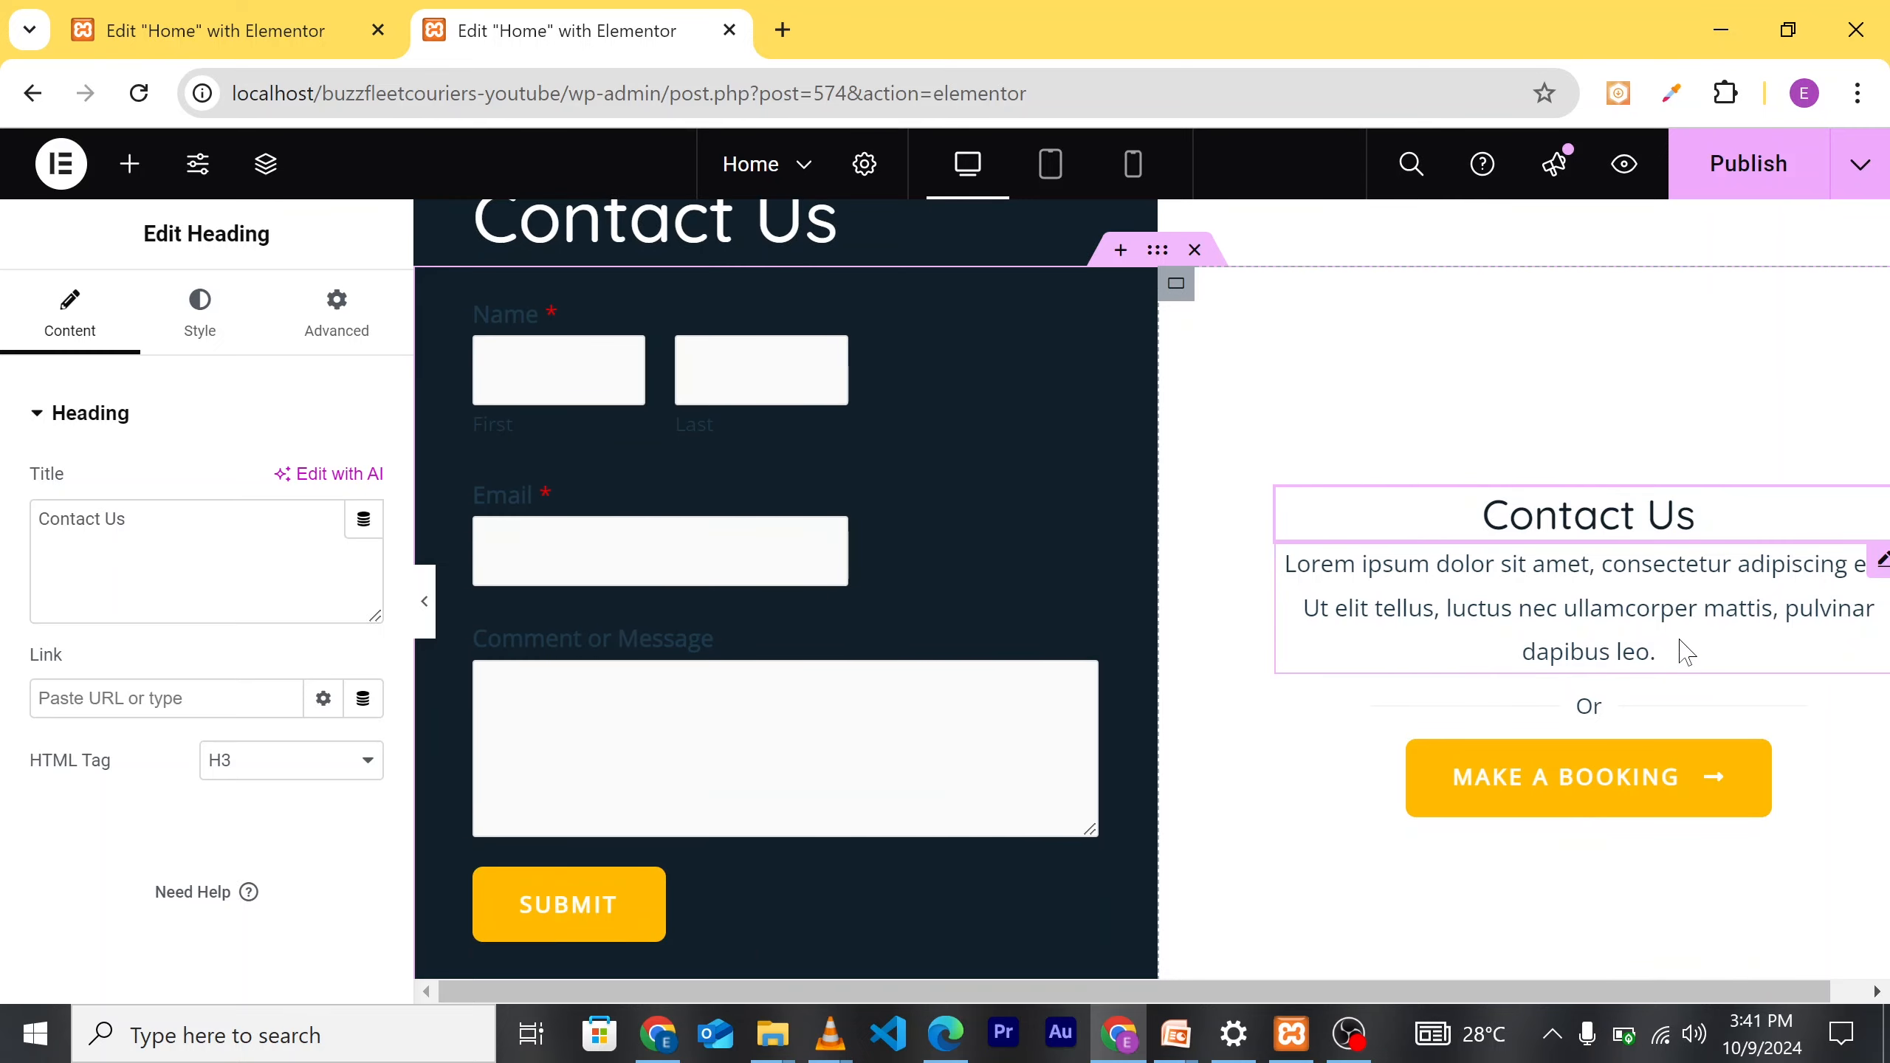
click(1307, 585)
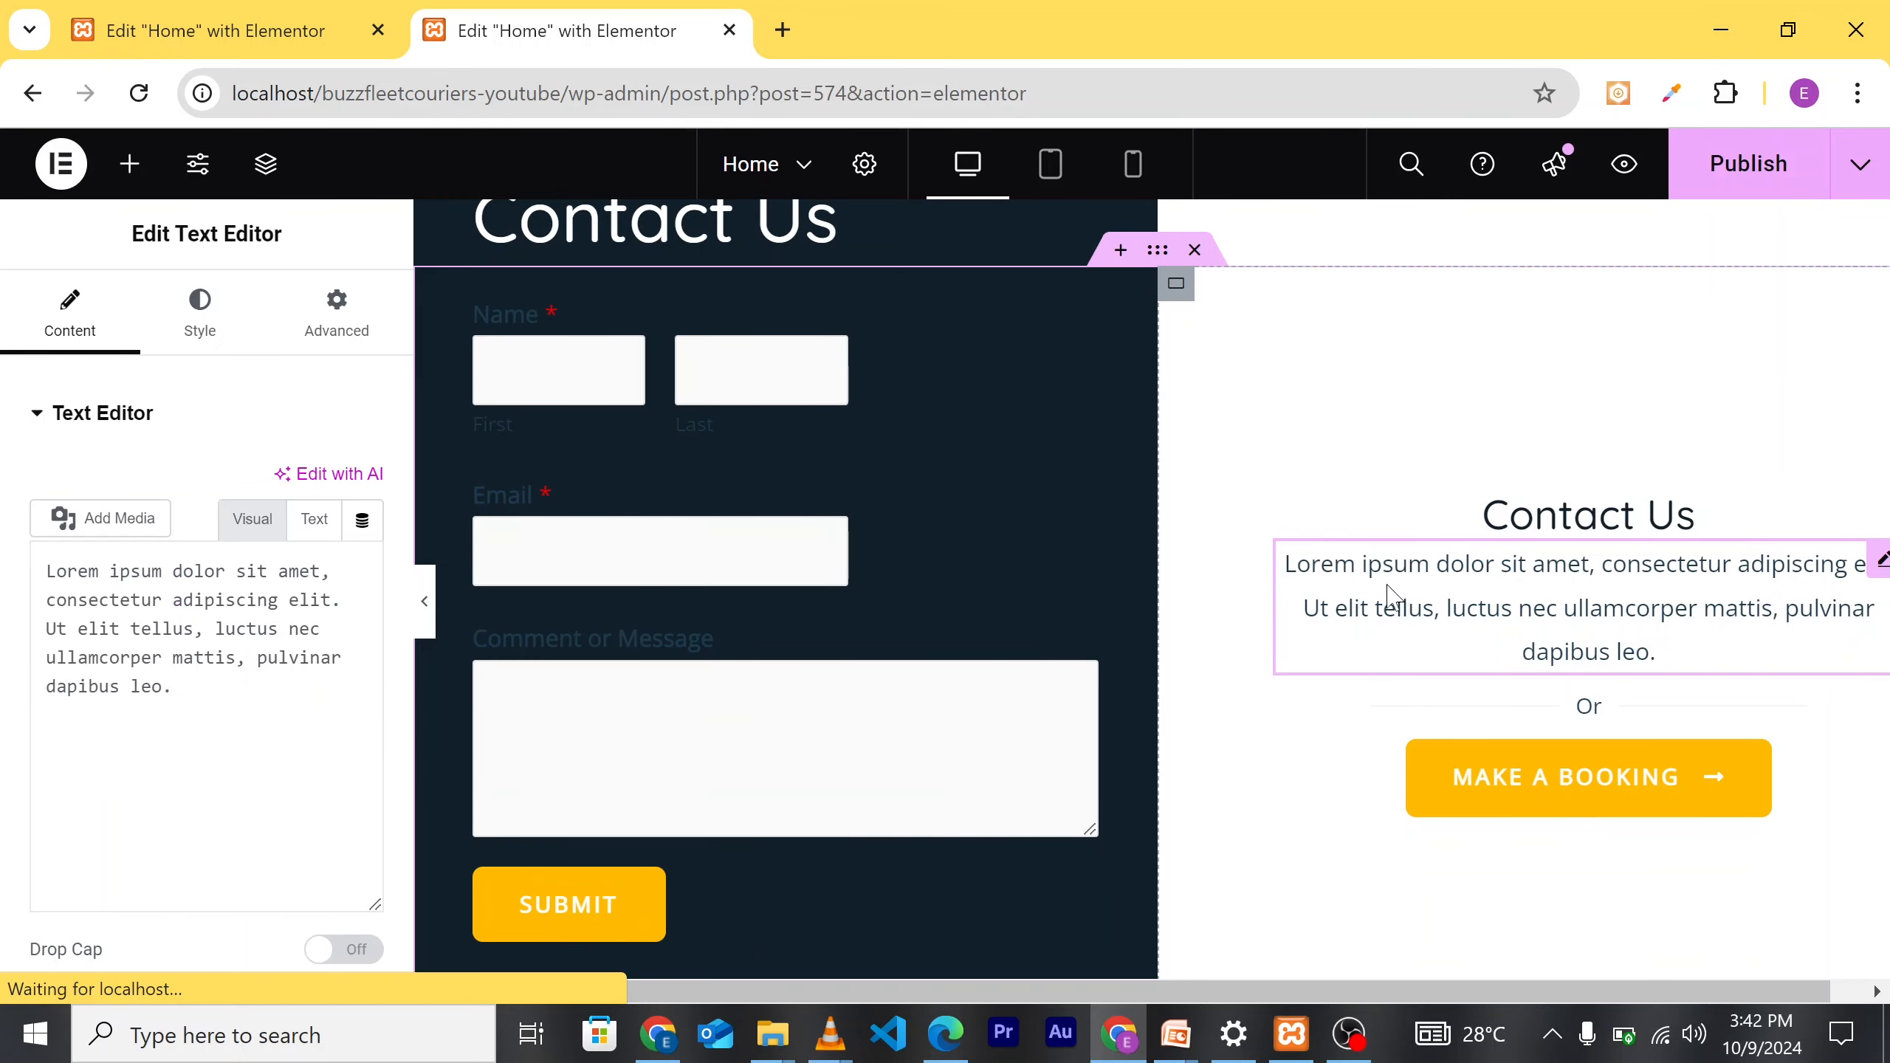
drag(100, 909, 60, 689)
key(BackSpace)
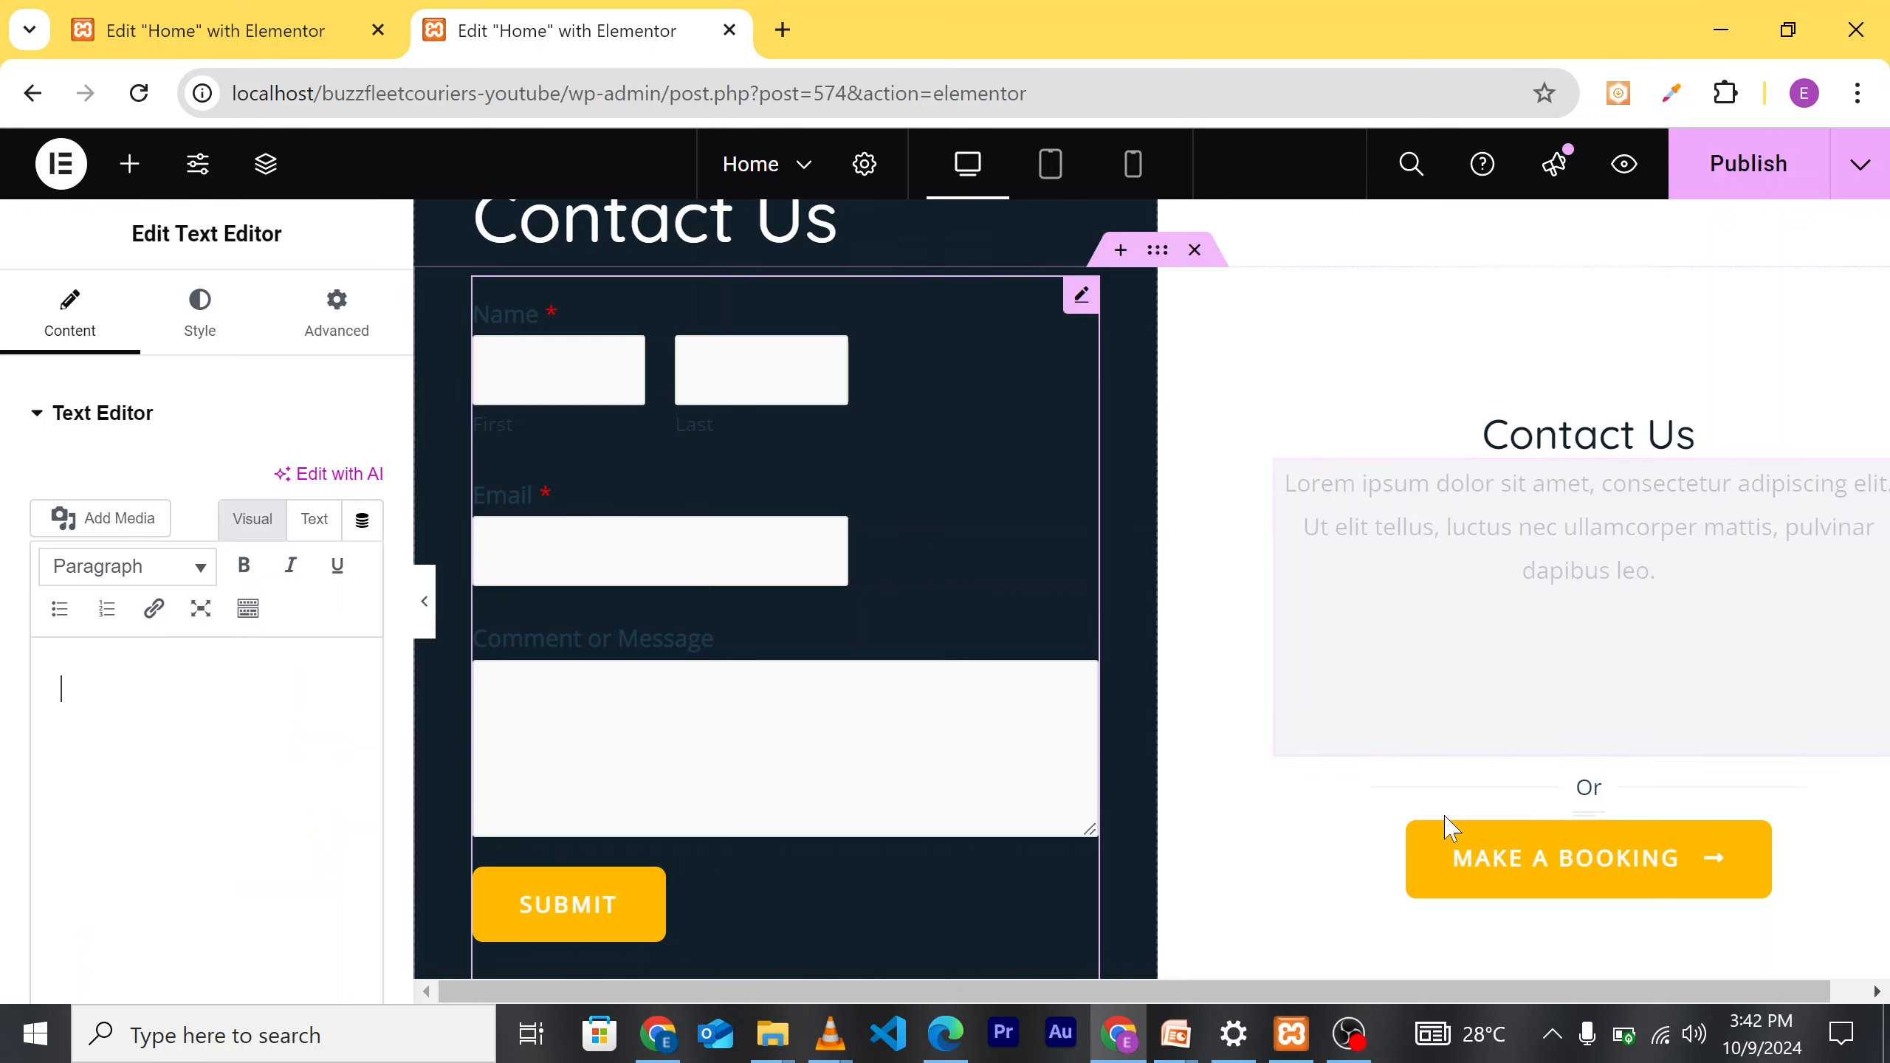
click(1548, 869)
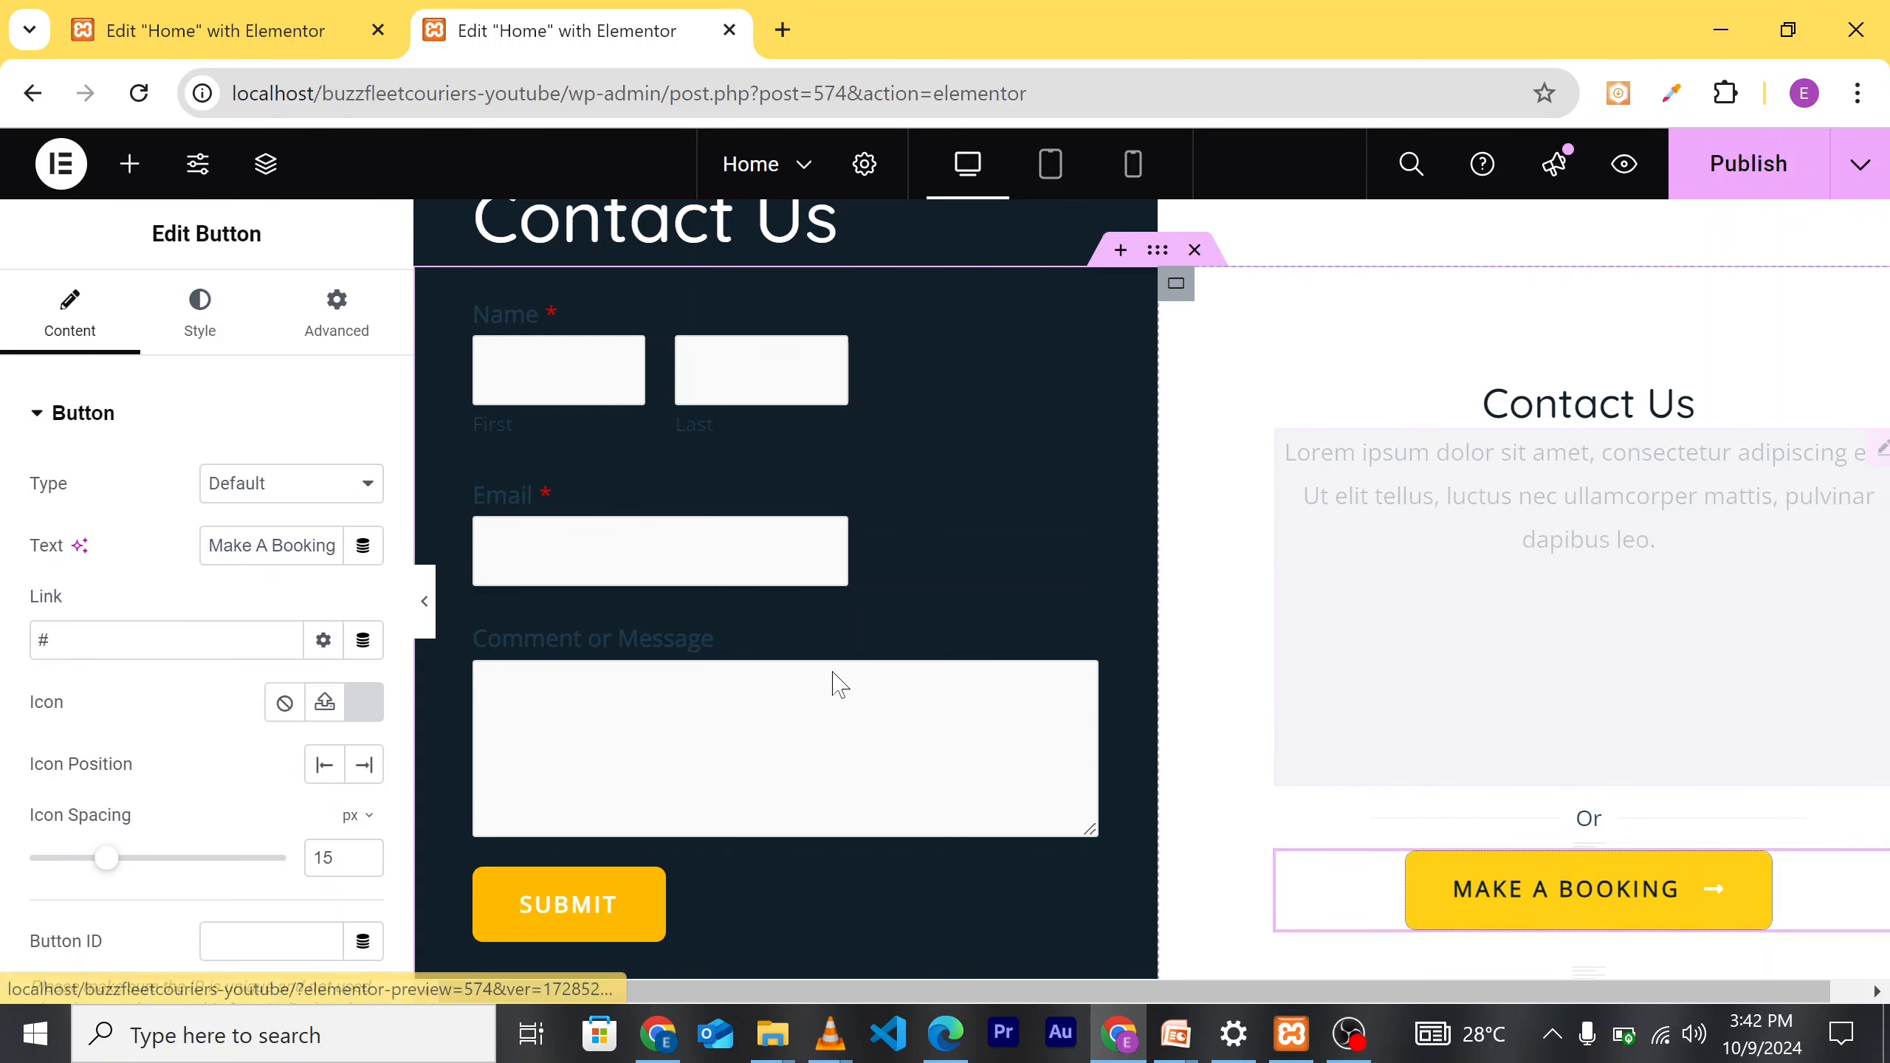
Step: Change the Make A Booking button label to 'Contact US'
click(336, 545)
key(BackSpace)
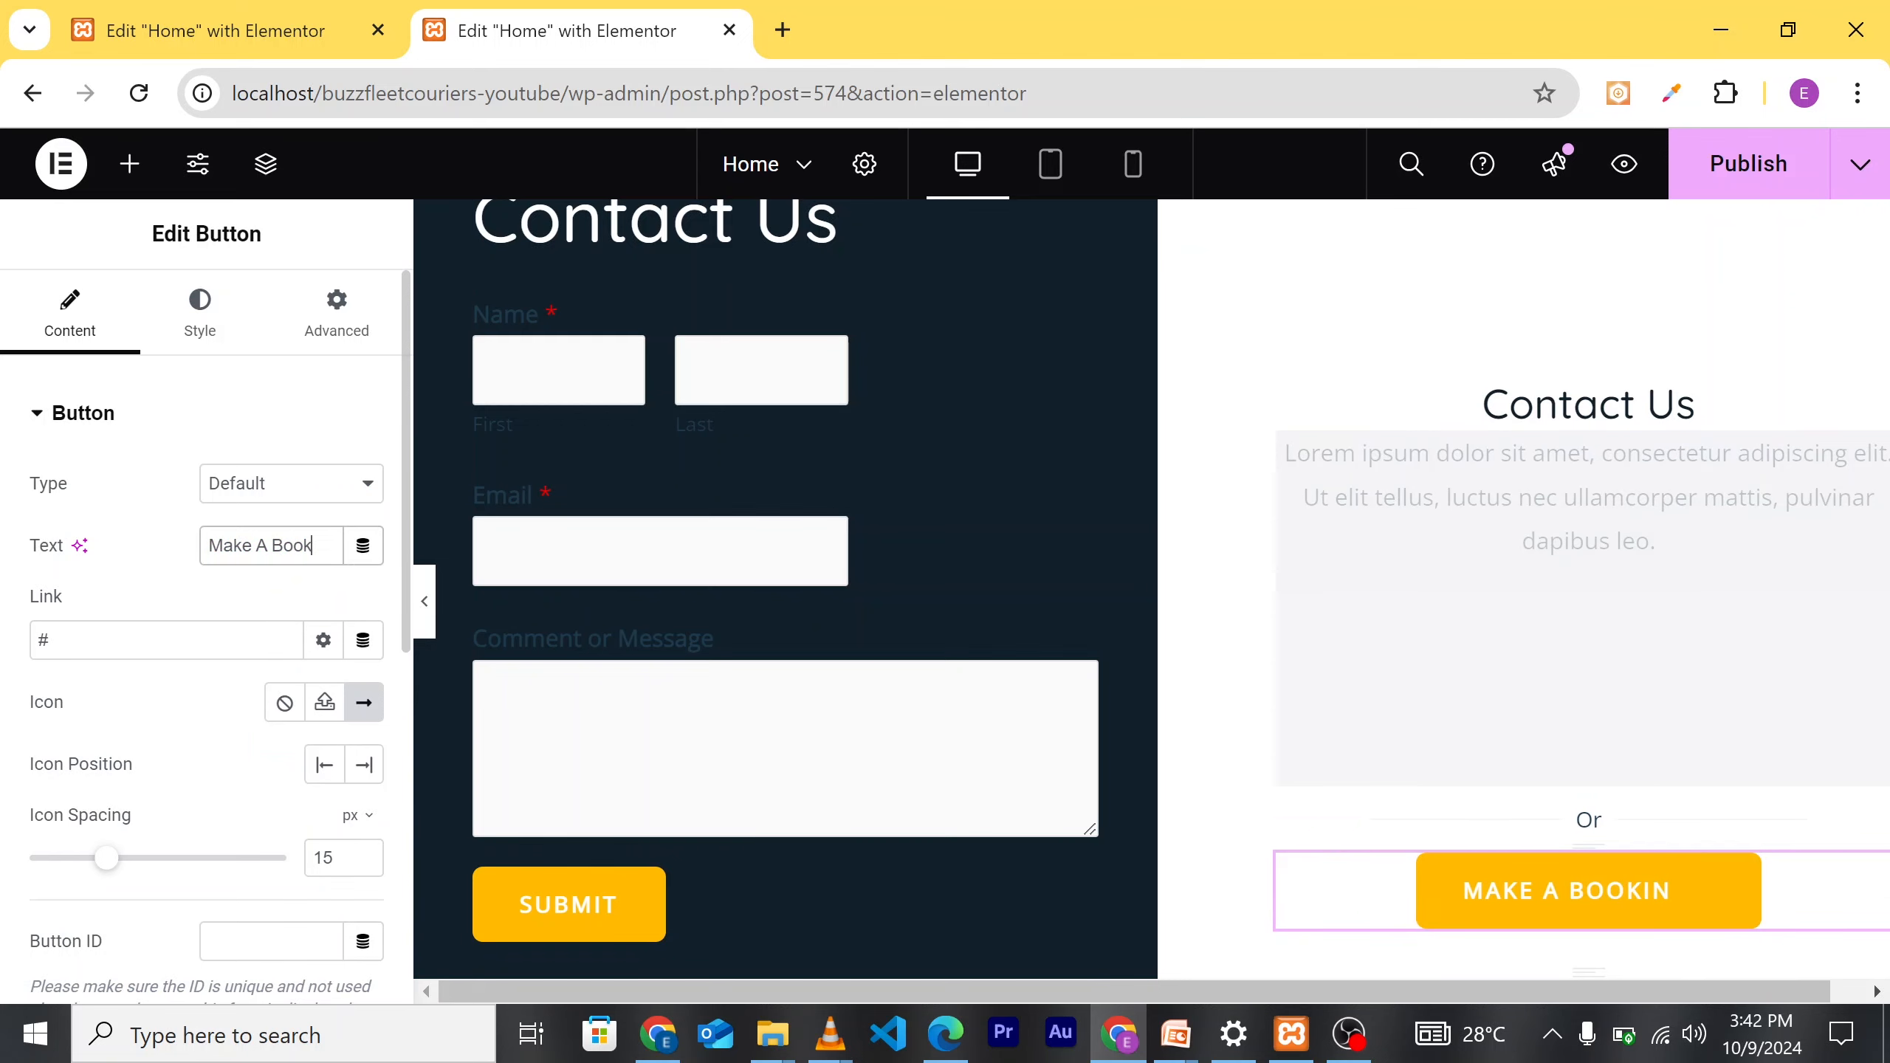
key(BackSpace)
key(BackSpace)
key(BackSpace)
key(BackSpace)
key(BackSpace)
key(BackSpace)
key(BackSpace)
key(BackSpace)
key(BackSpace)
key(BackSpace)
key(BackSpace)
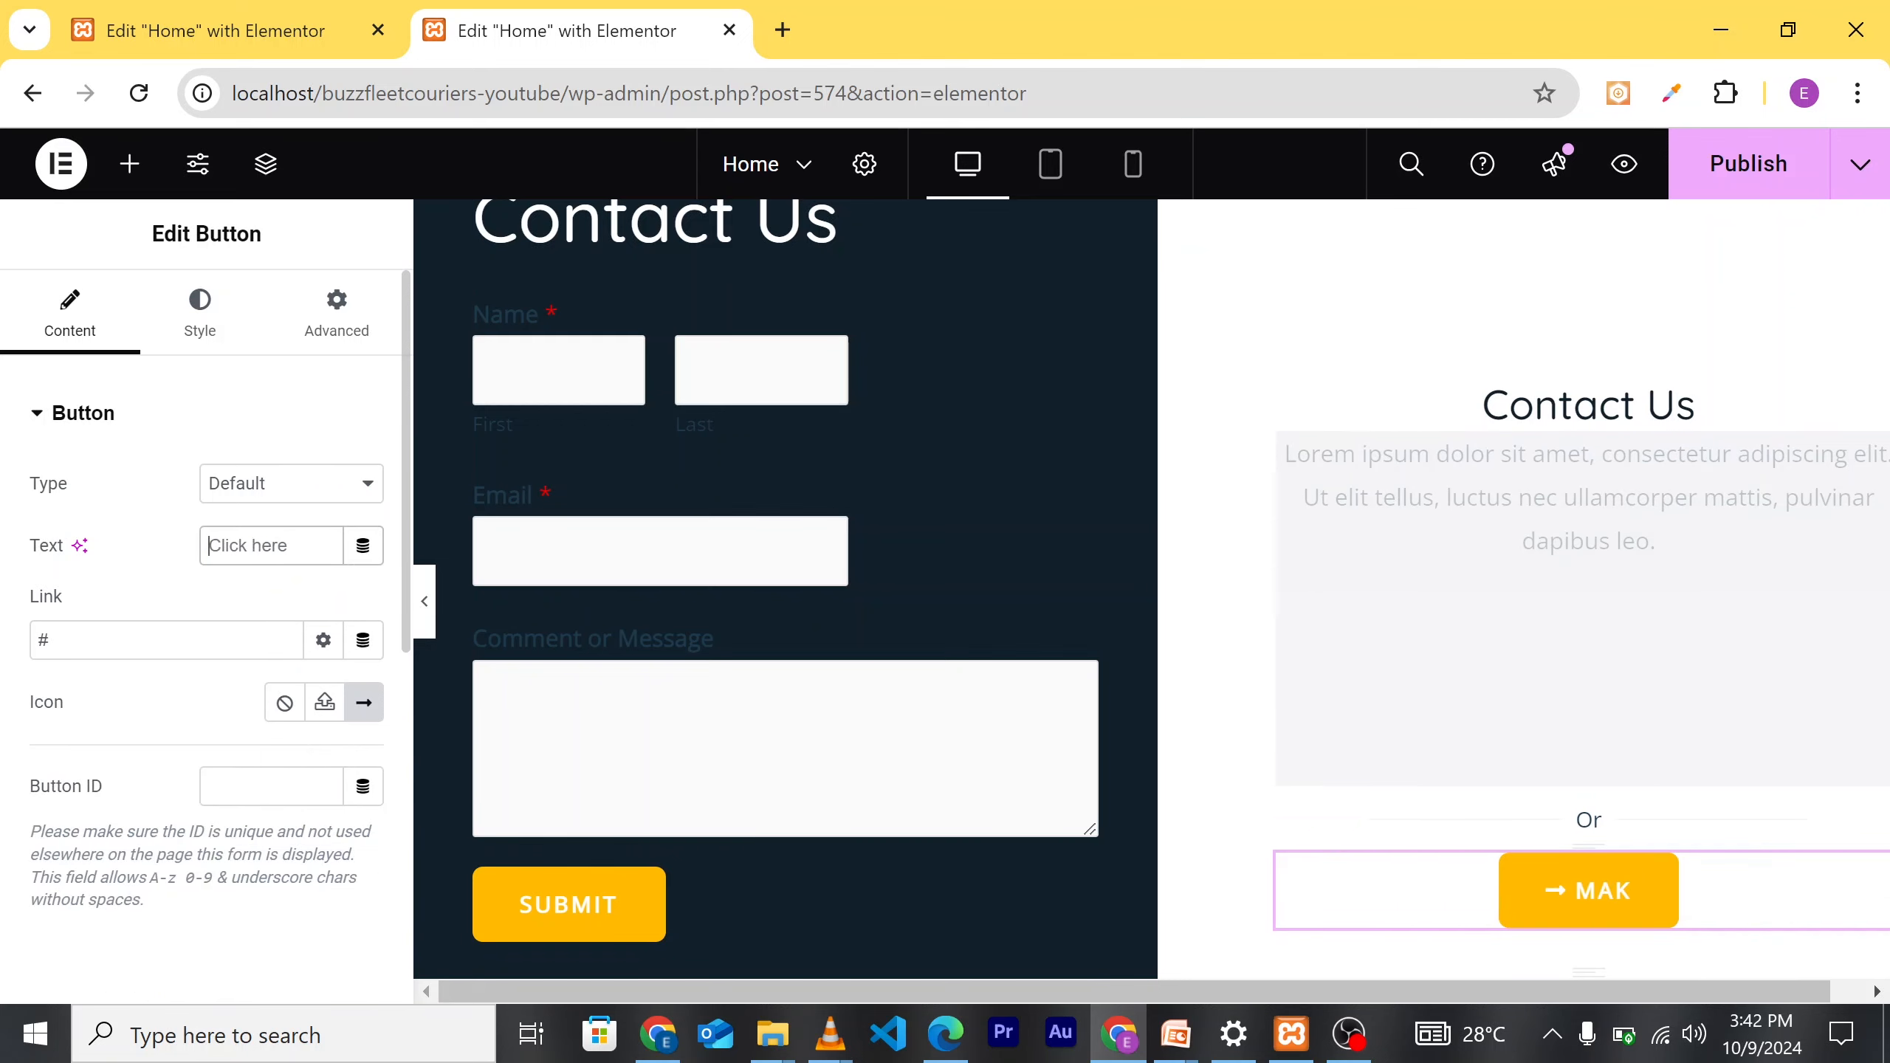
text(Con)
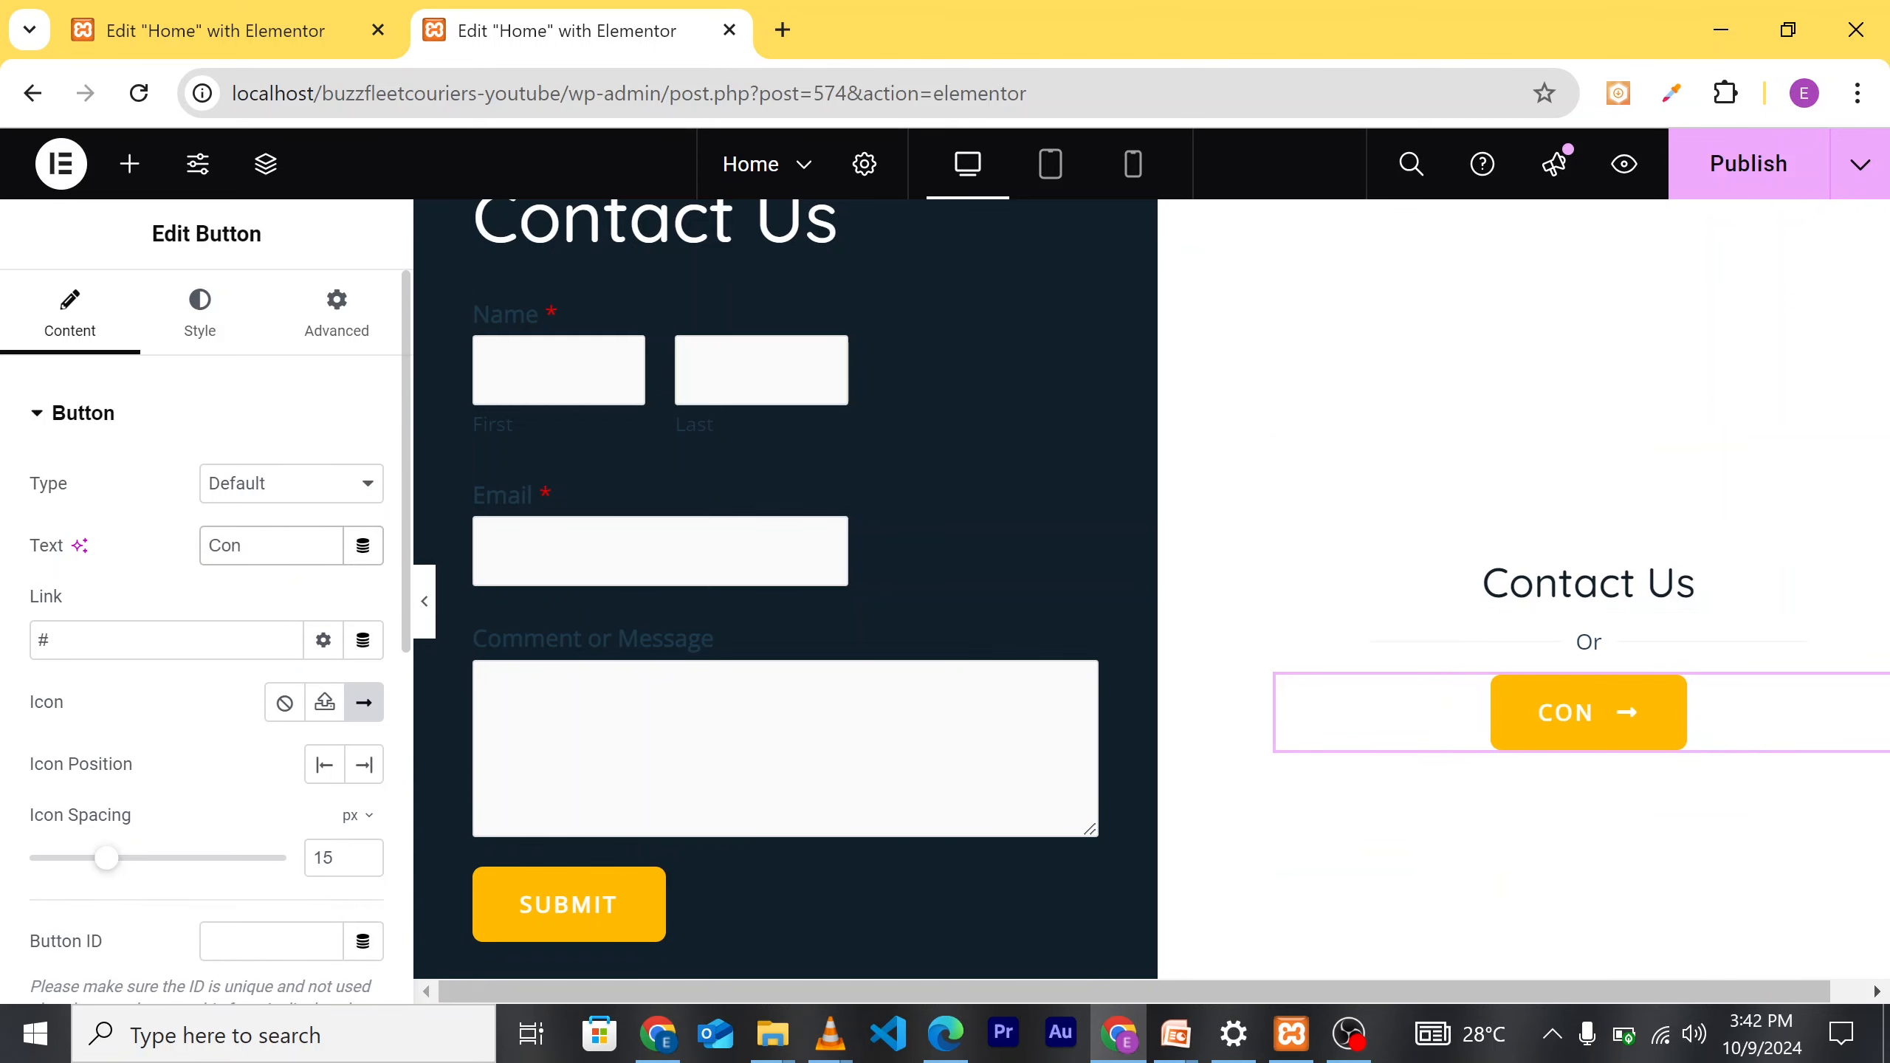
text(tact US)
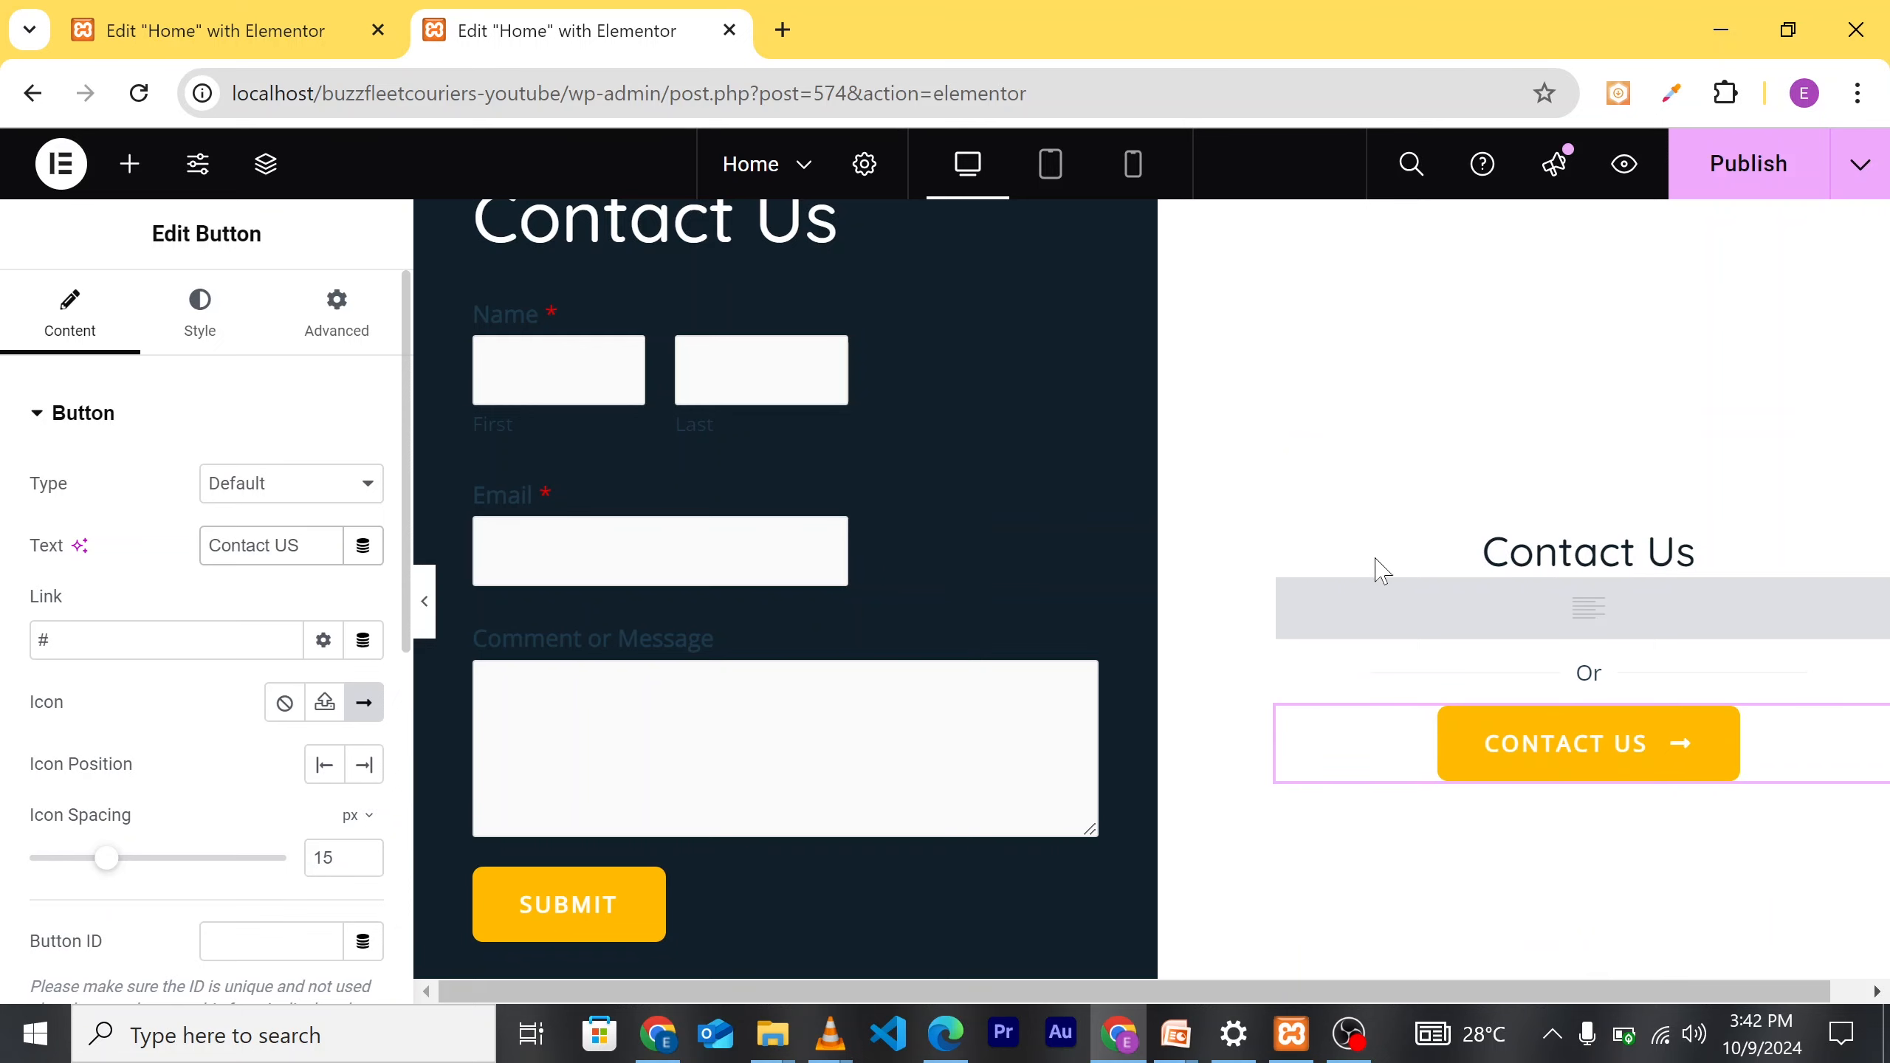
Step: Add a 'Phone:' line with the company's phone number in the emptied text block under the heading
scroll(1383, 564, down, 2)
scroll(1112, 605, up, 2)
scroll(1111, 609, up, 2)
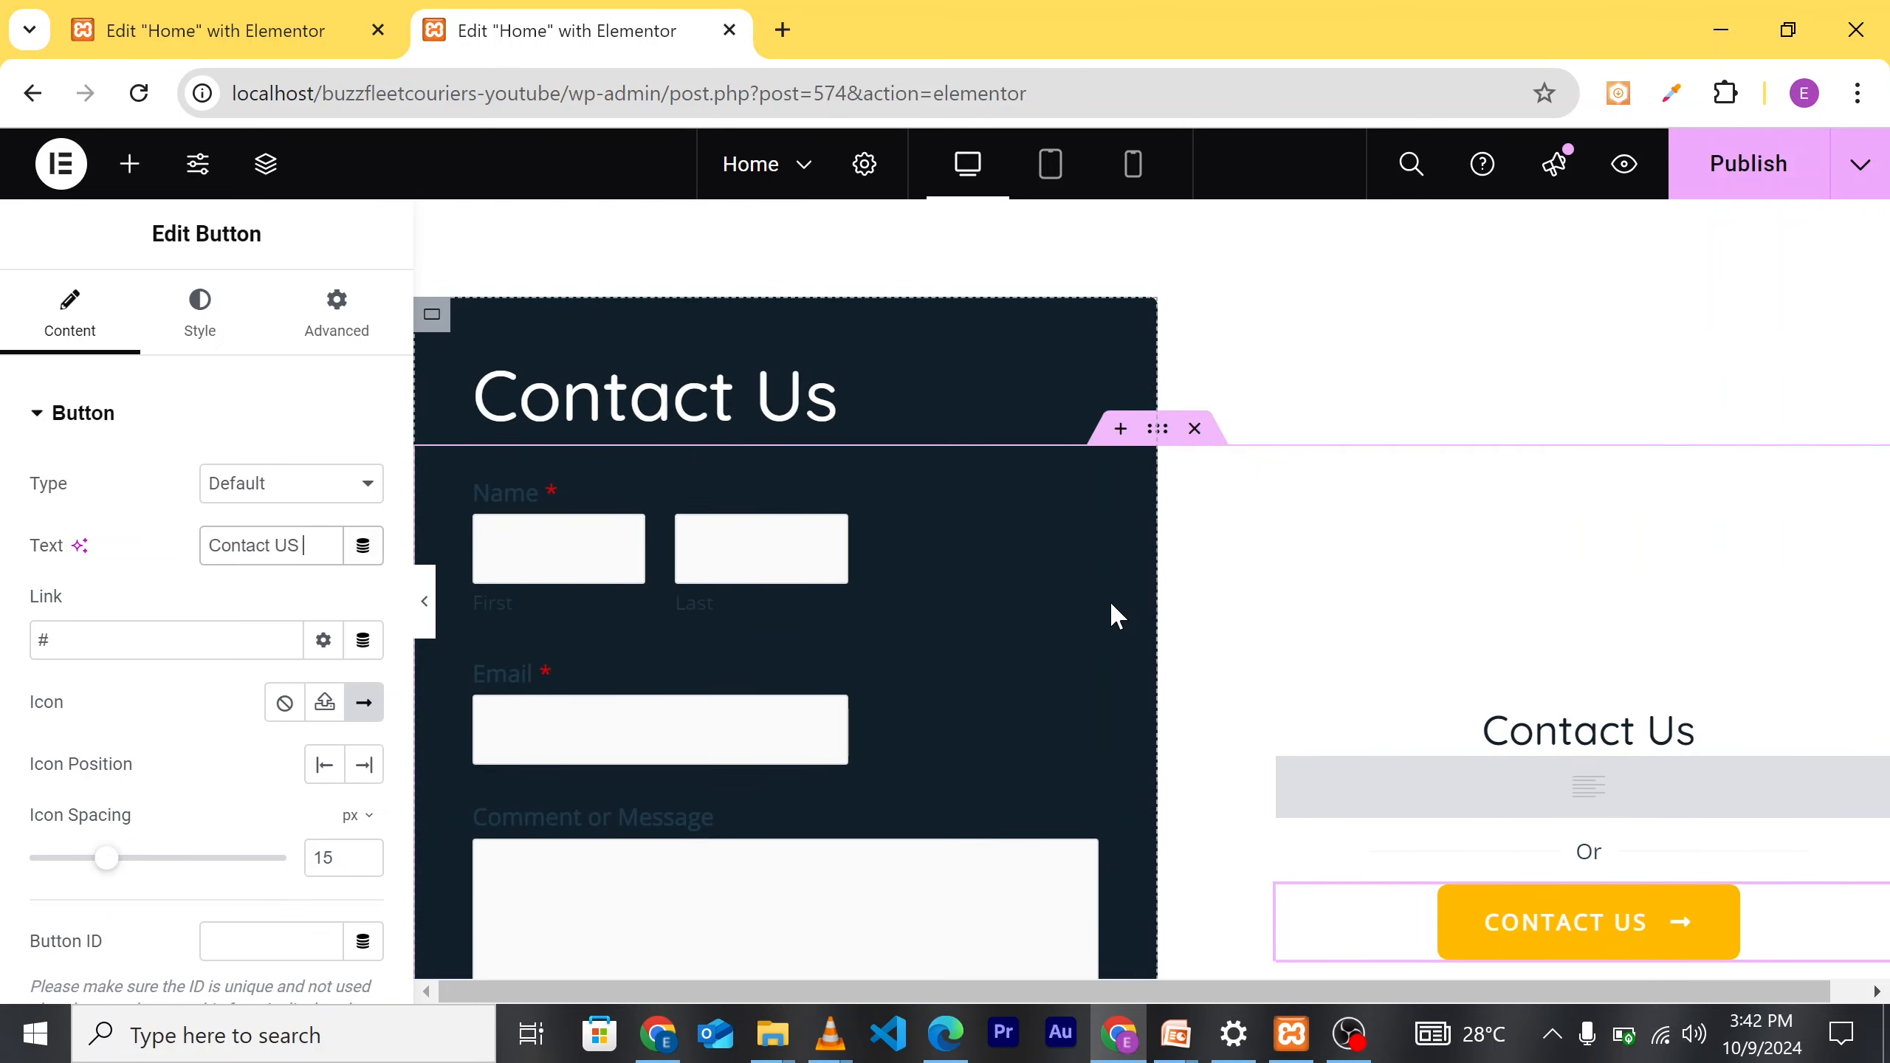
scroll(1013, 632, down, 4)
scroll(1018, 633, down, 10)
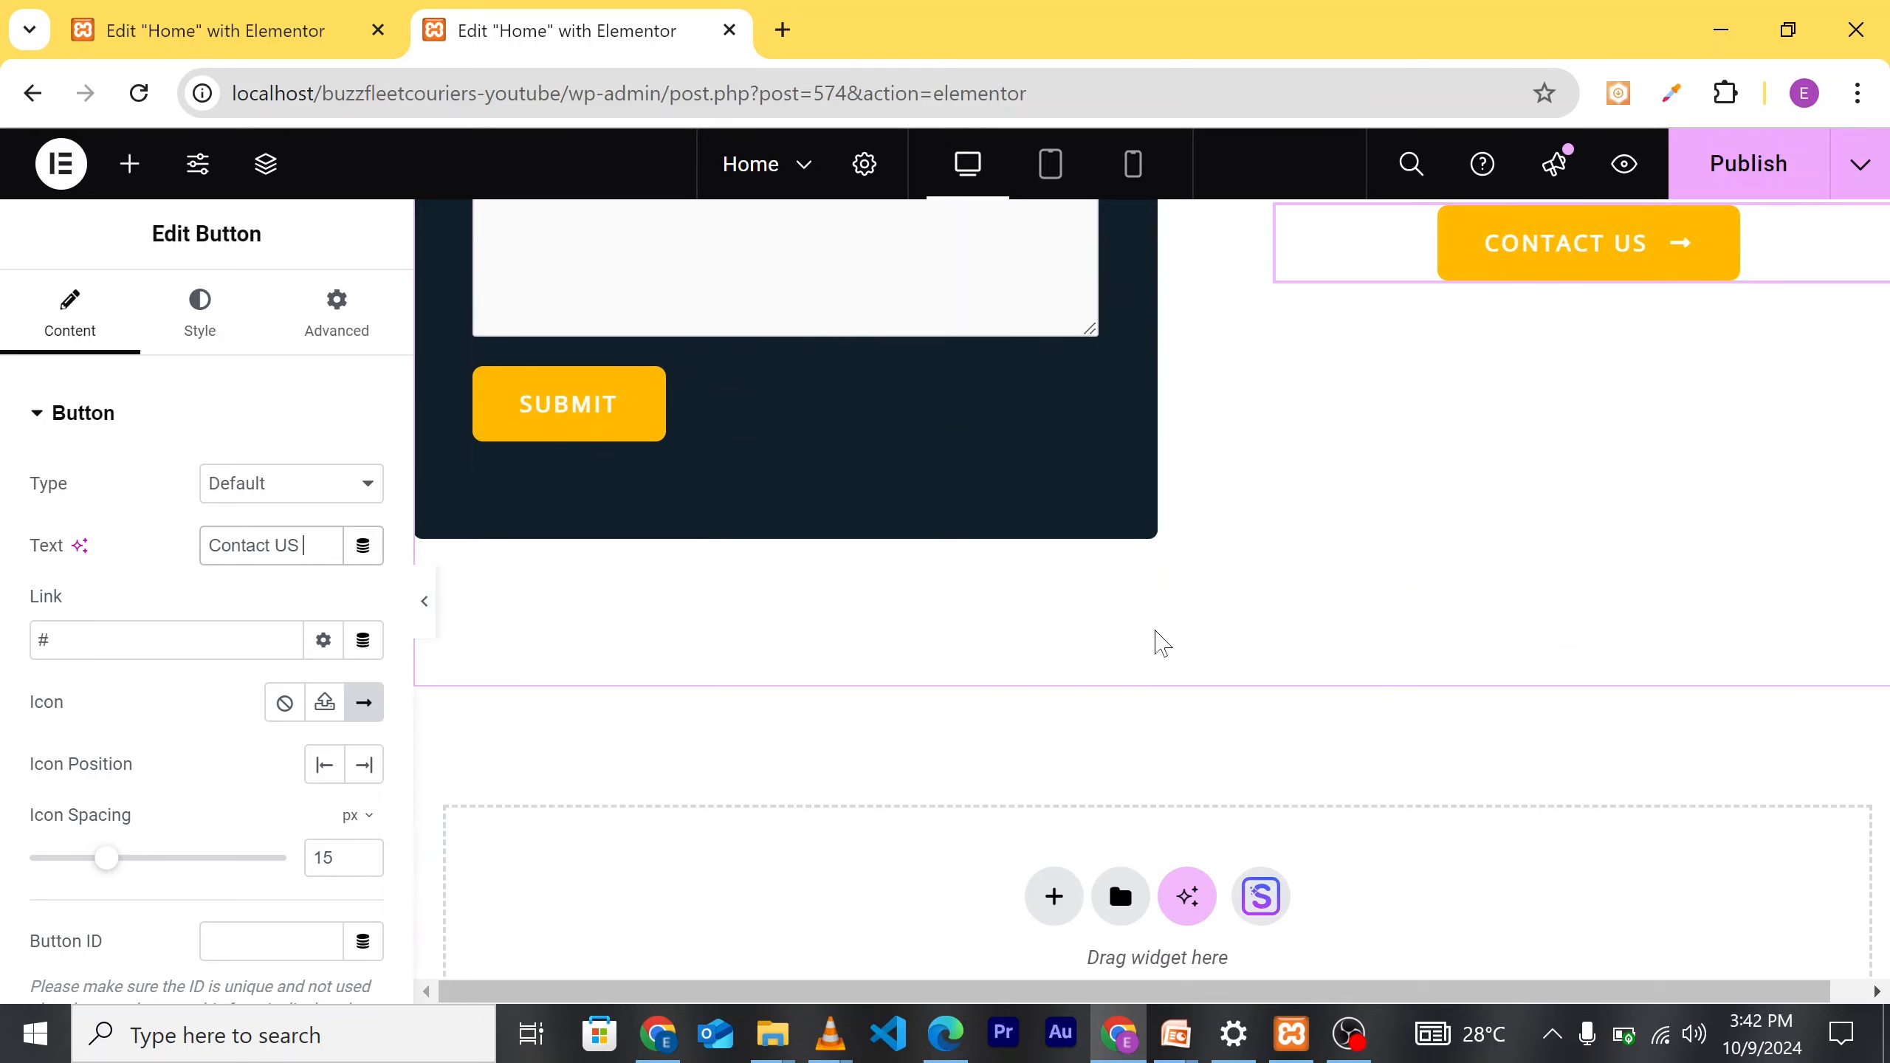
scroll(1354, 540, up, 2)
scroll(1388, 432, up, 8)
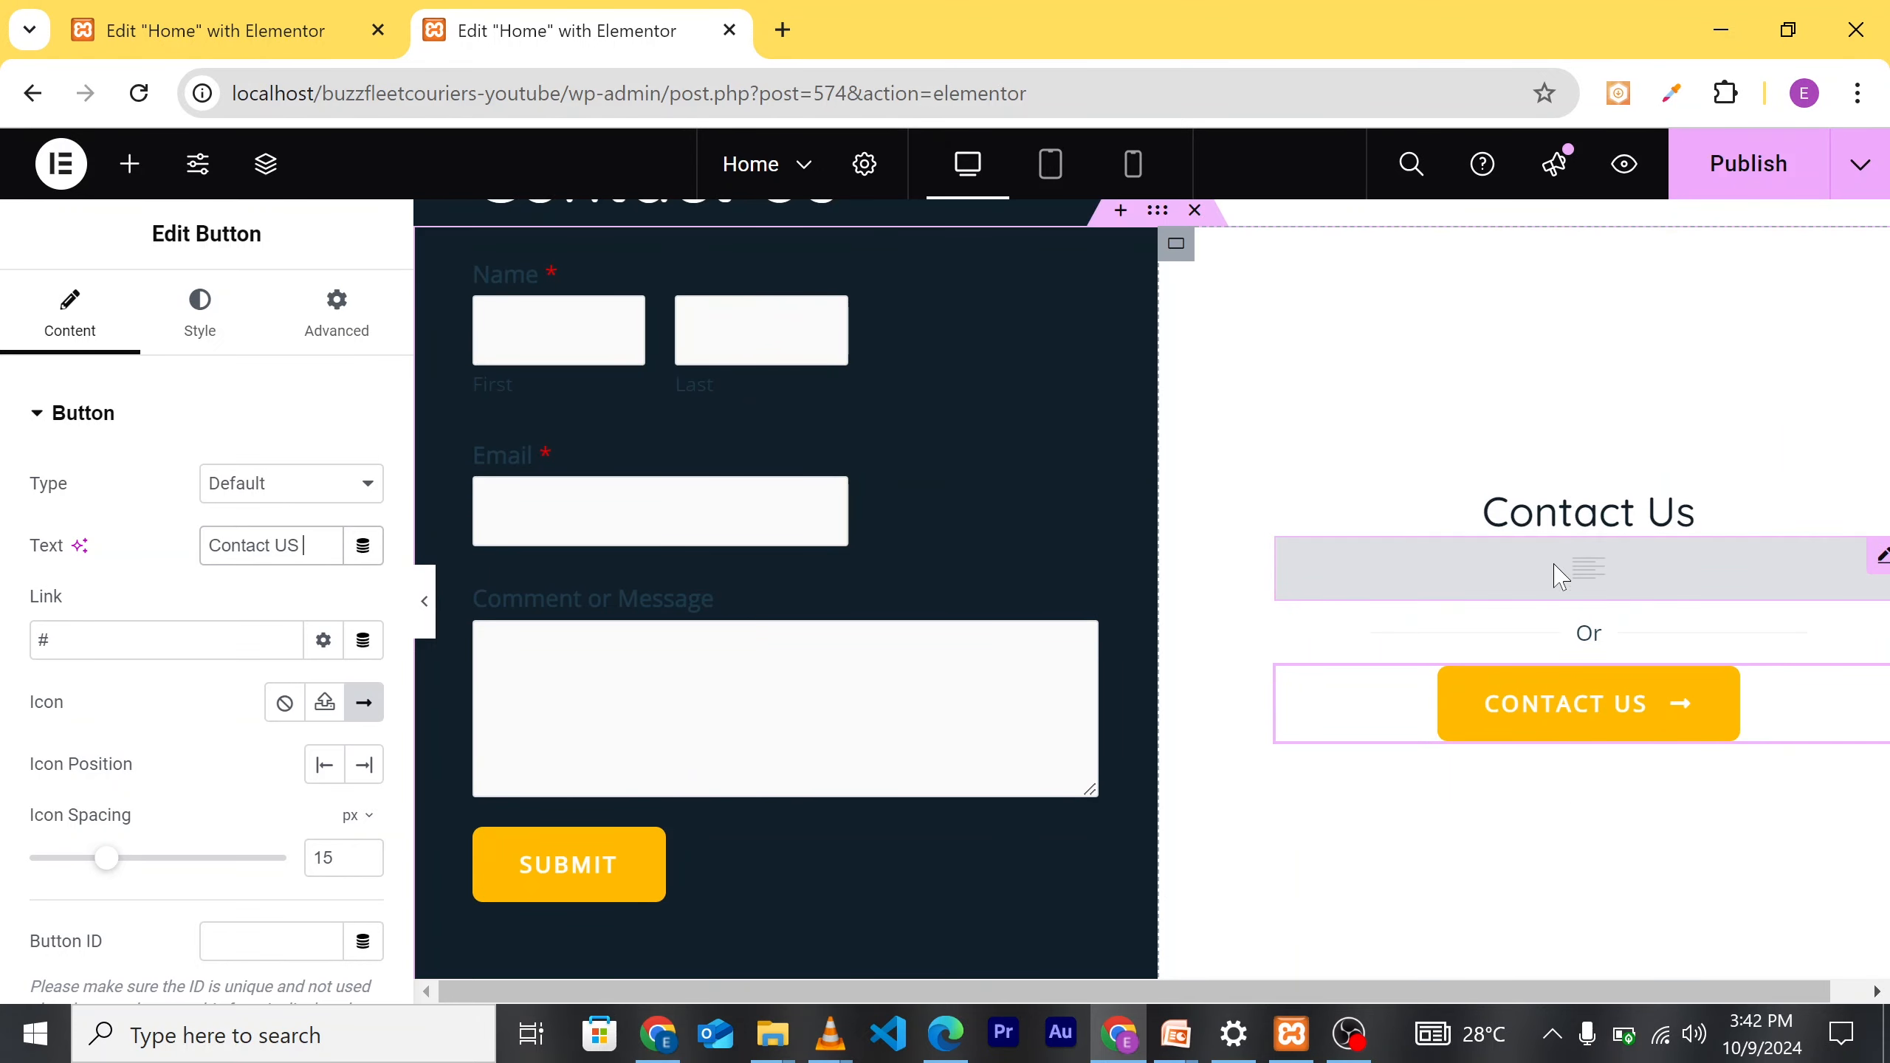
click(1509, 597)
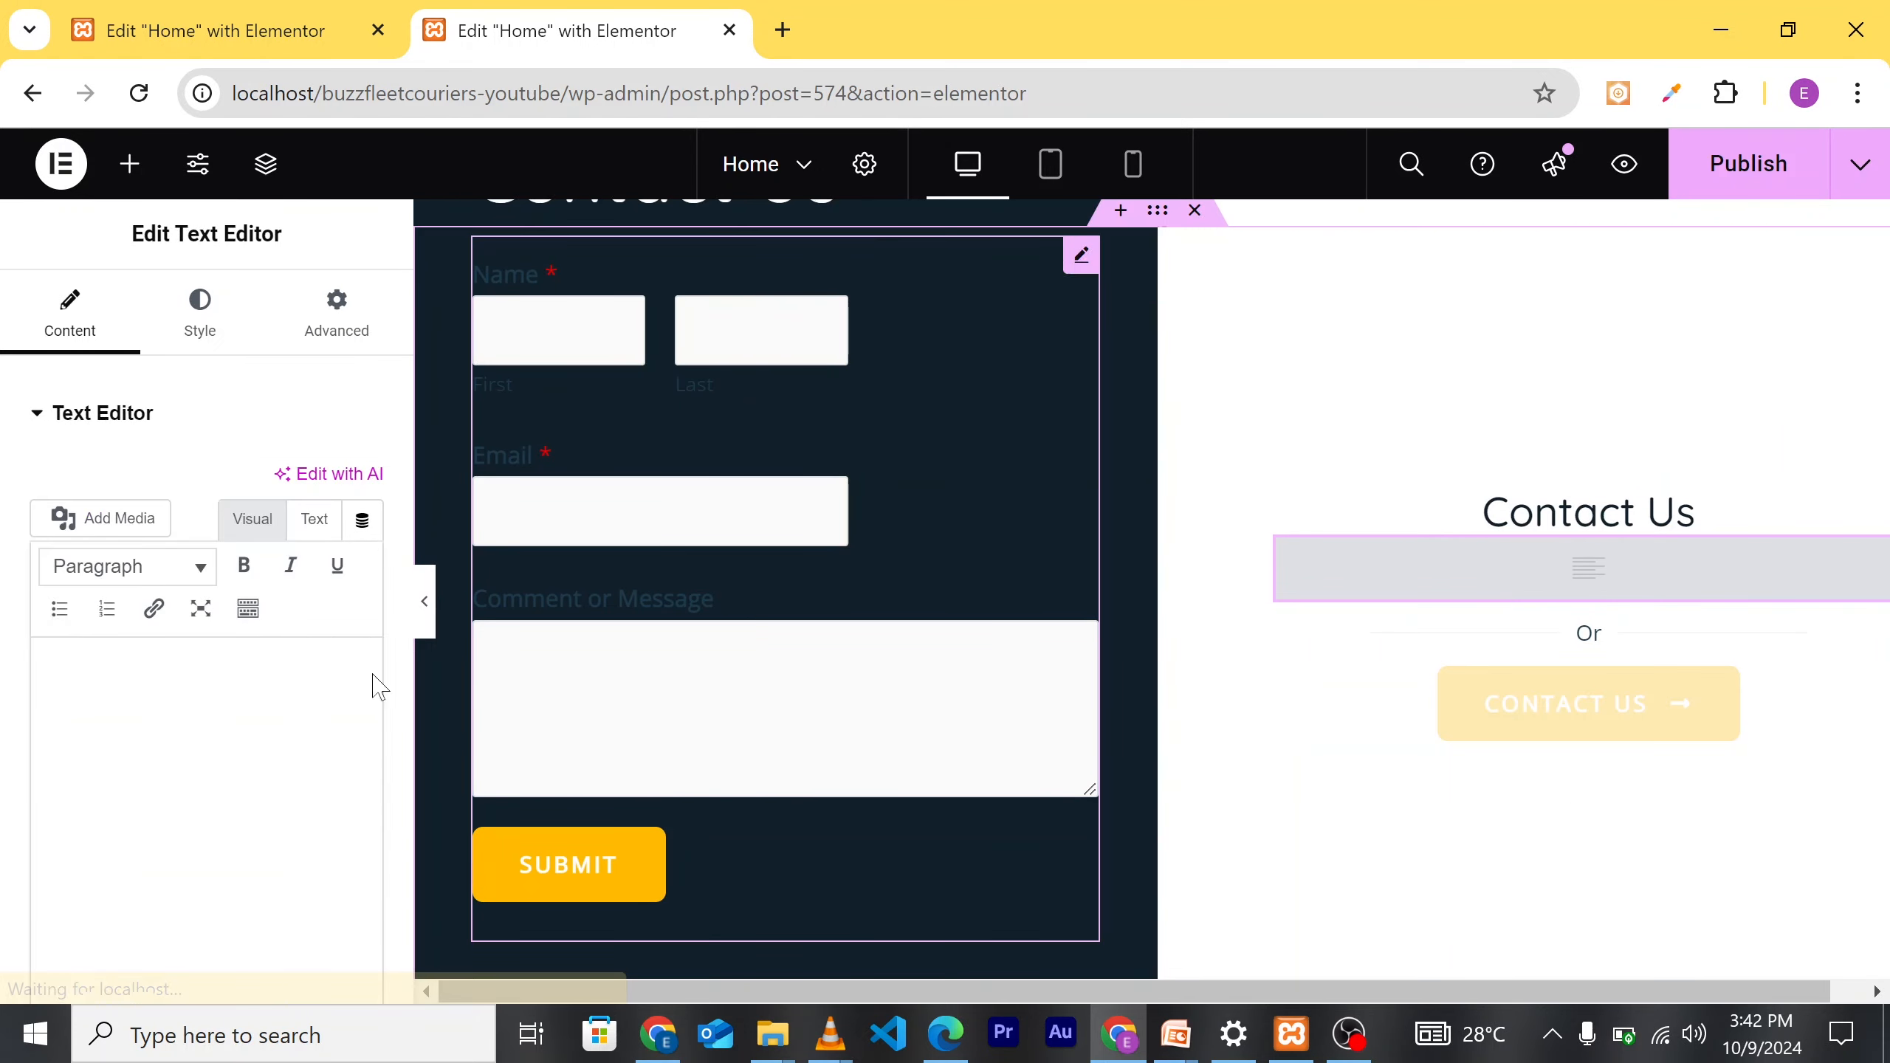
text(P)
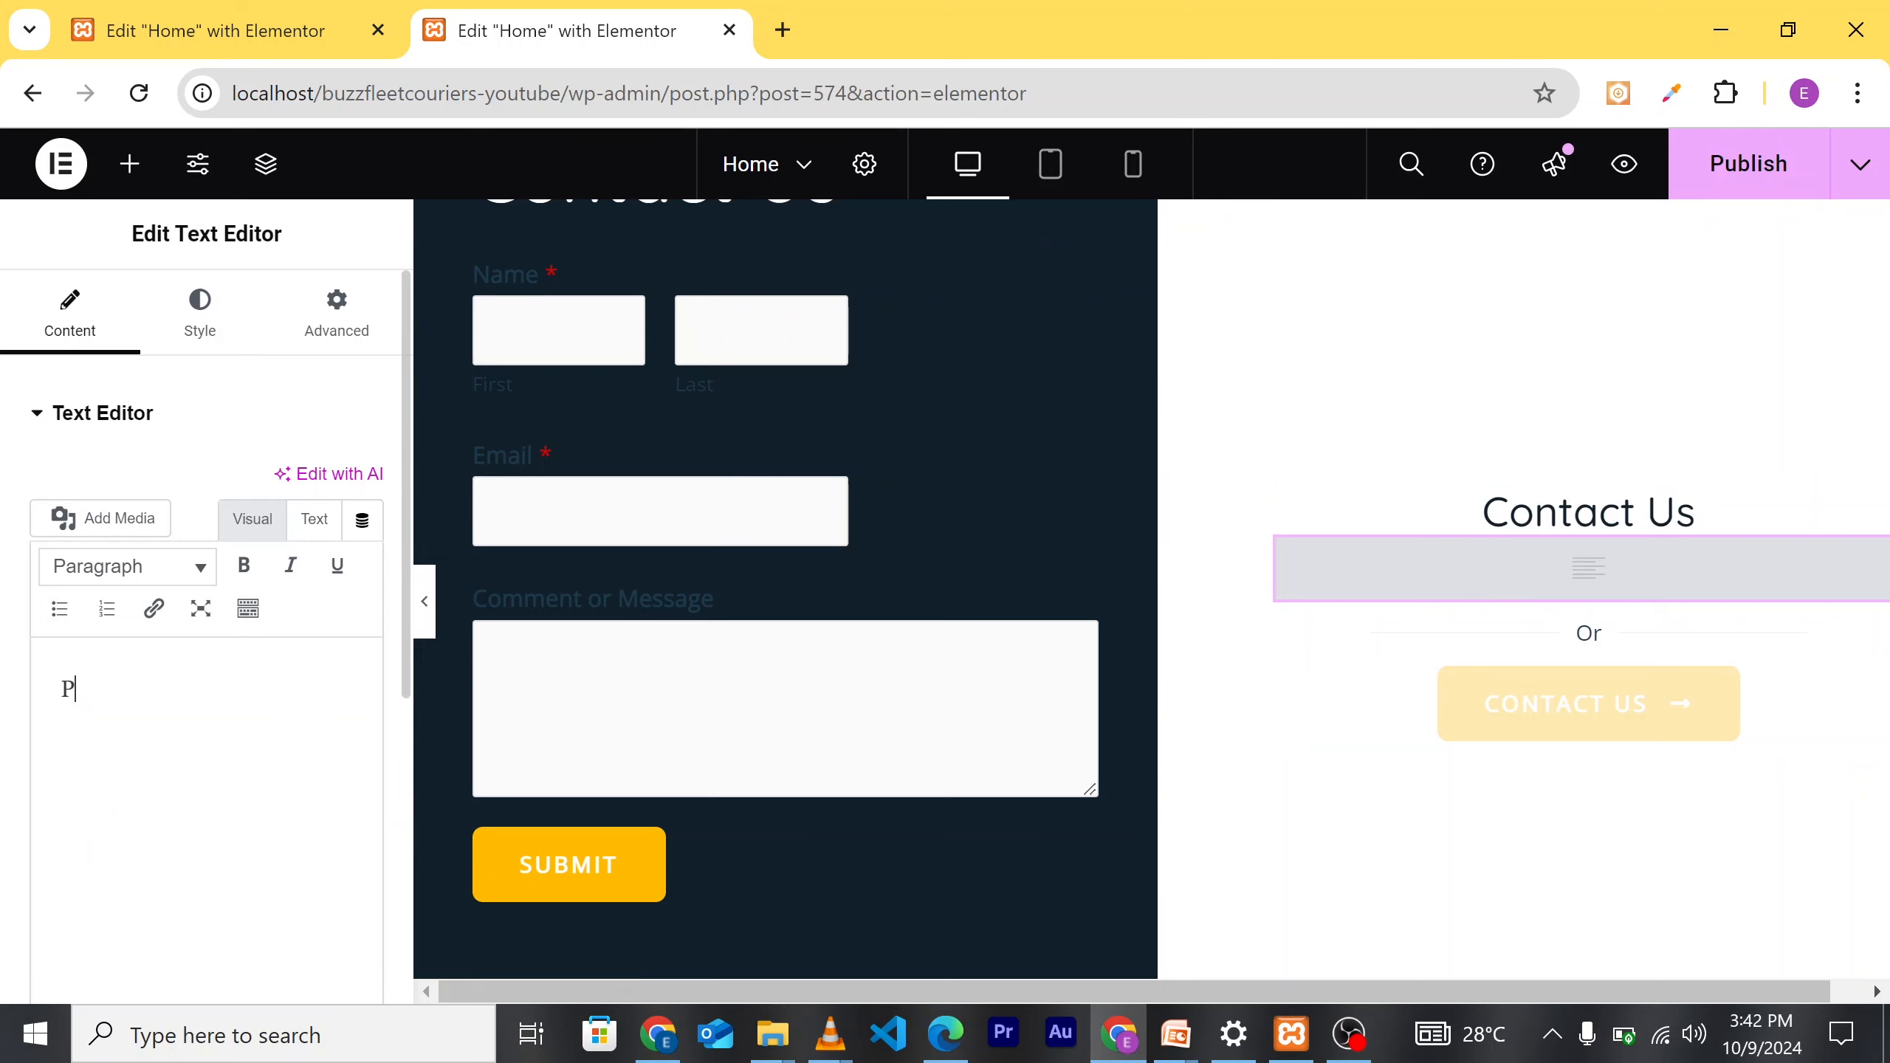
text(hone)
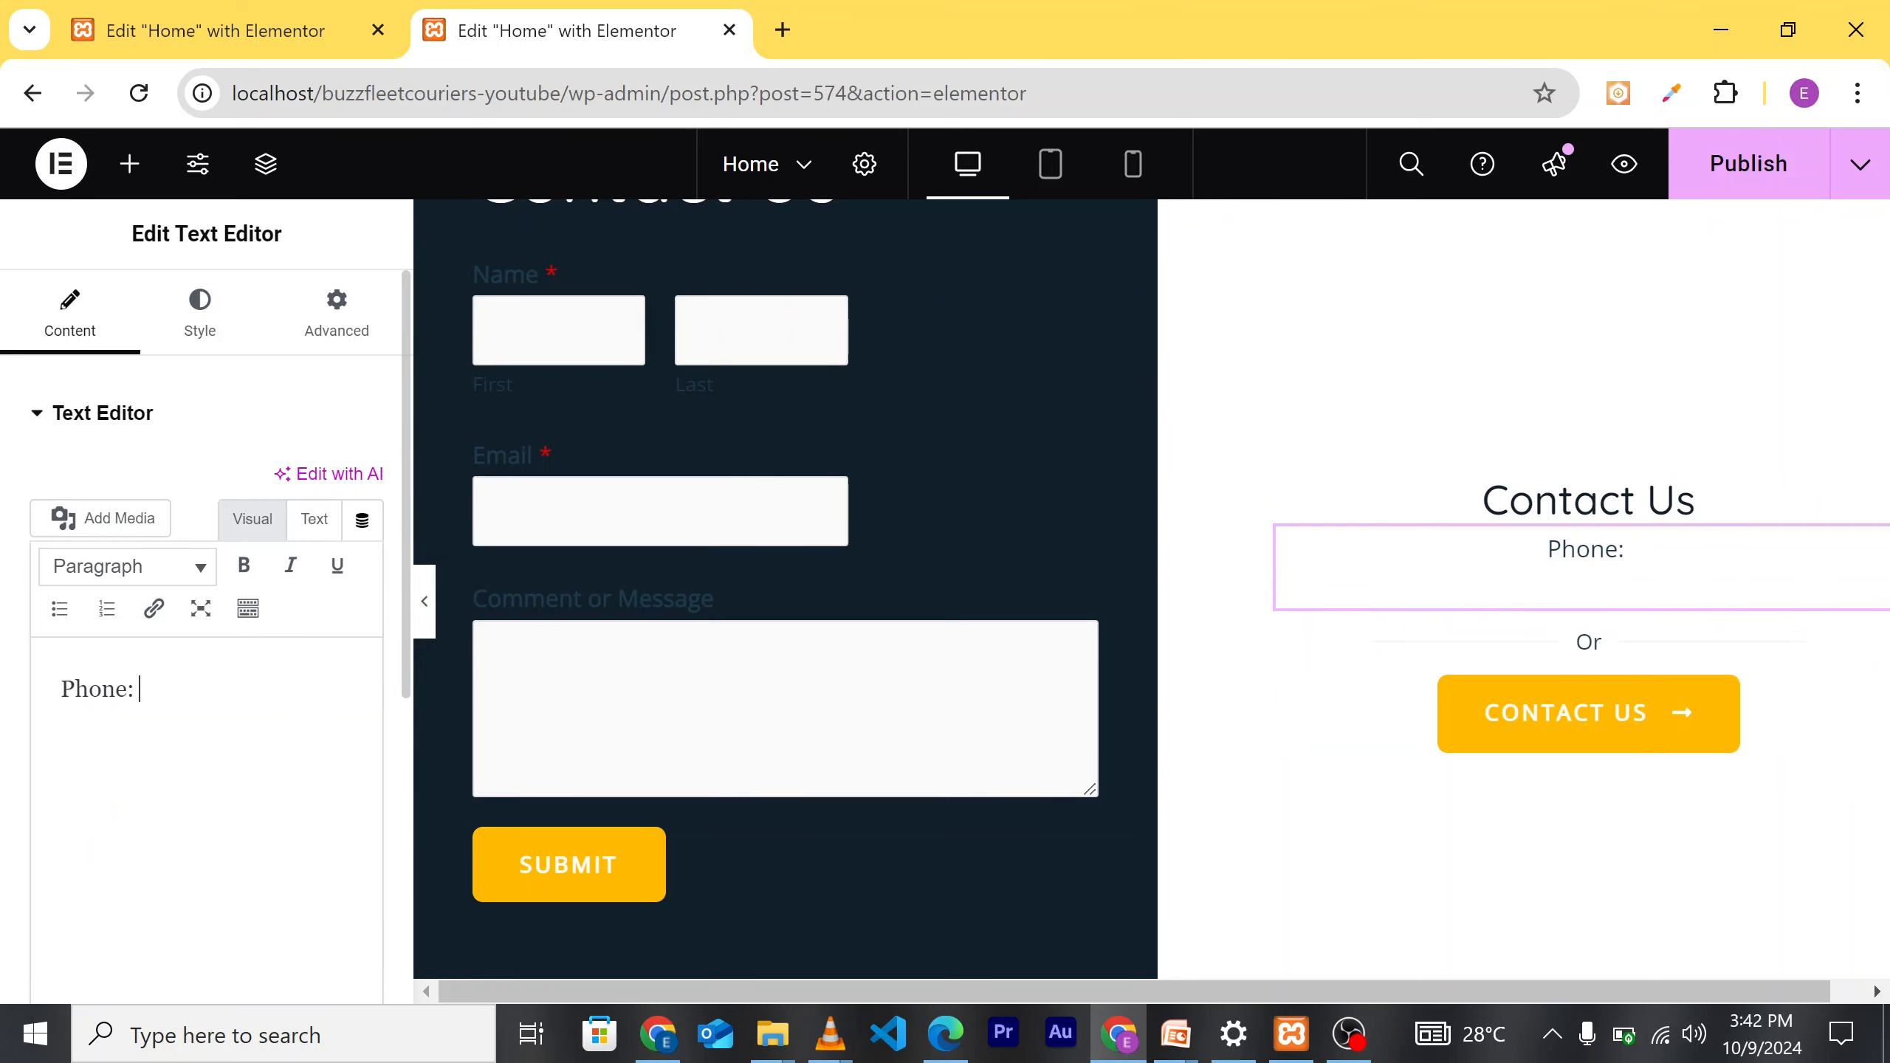
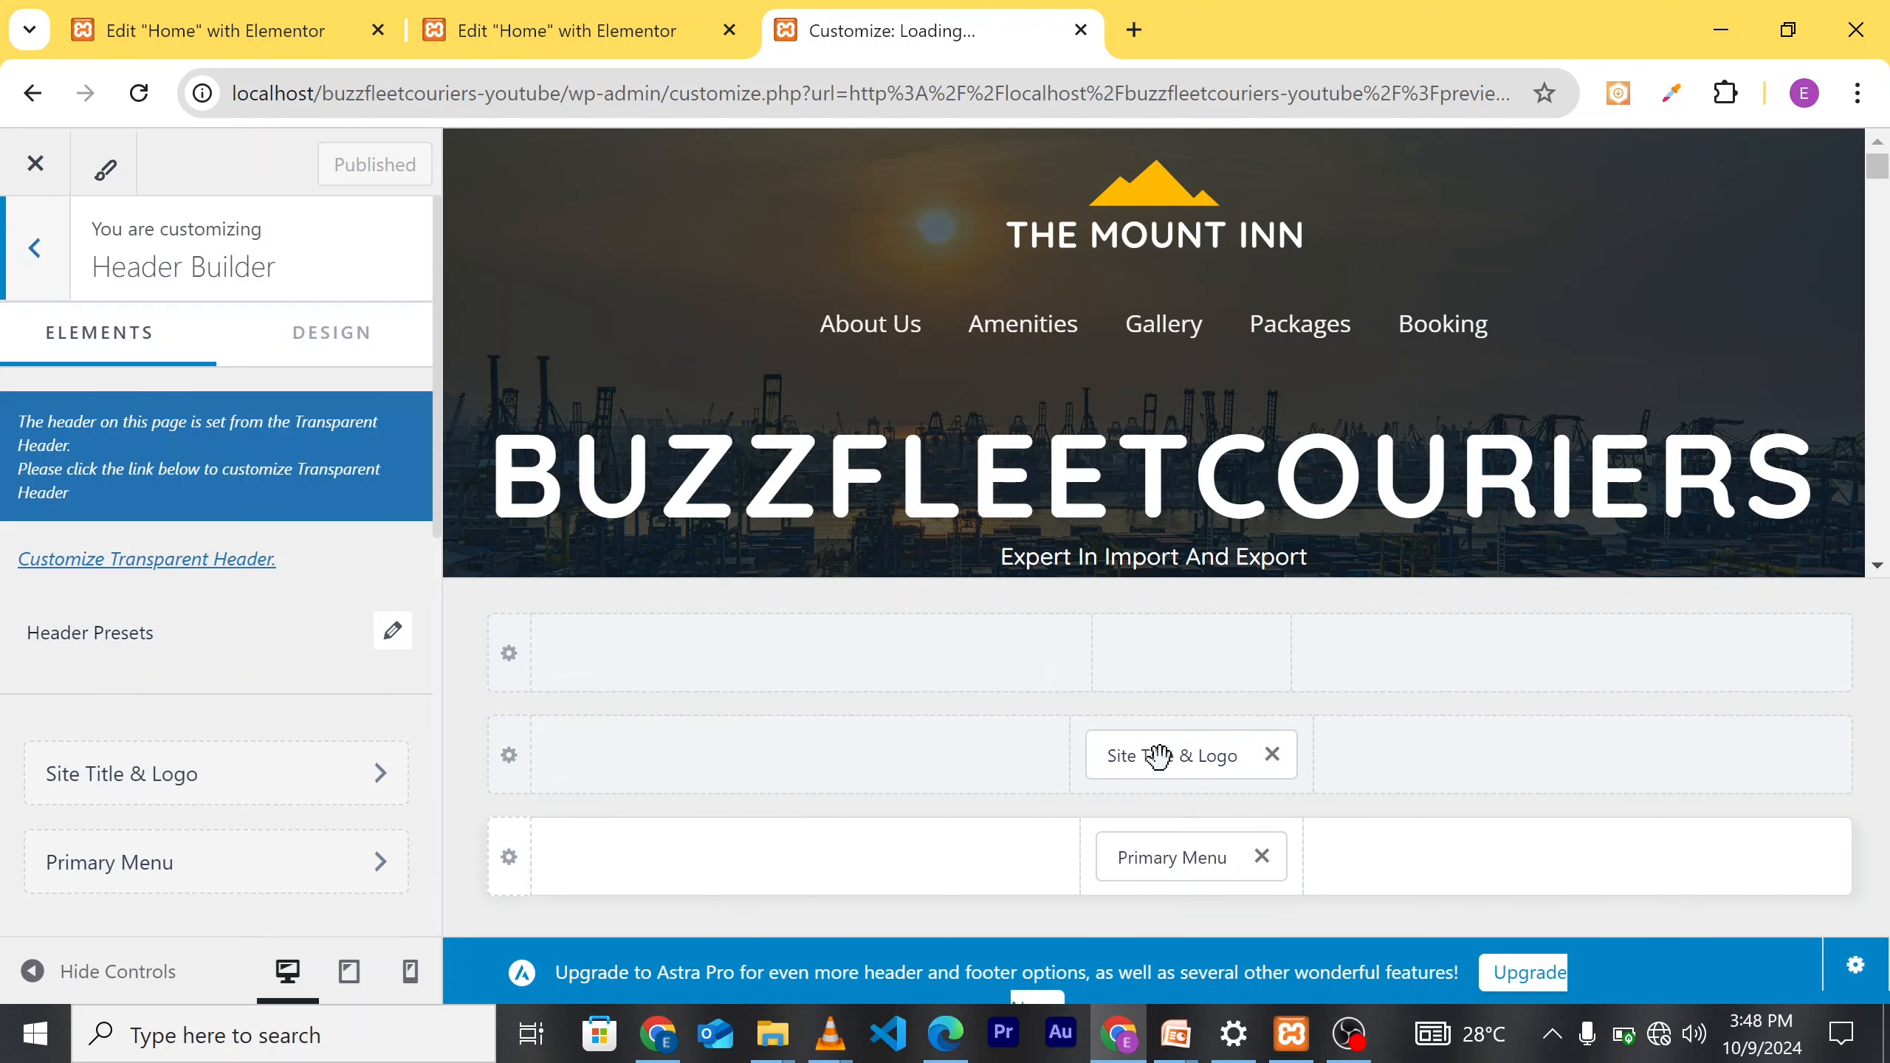
Step: Drag Site Title & Logo to the main row's left column and Primary Menu to its right end
drag(1166, 760, 831, 788)
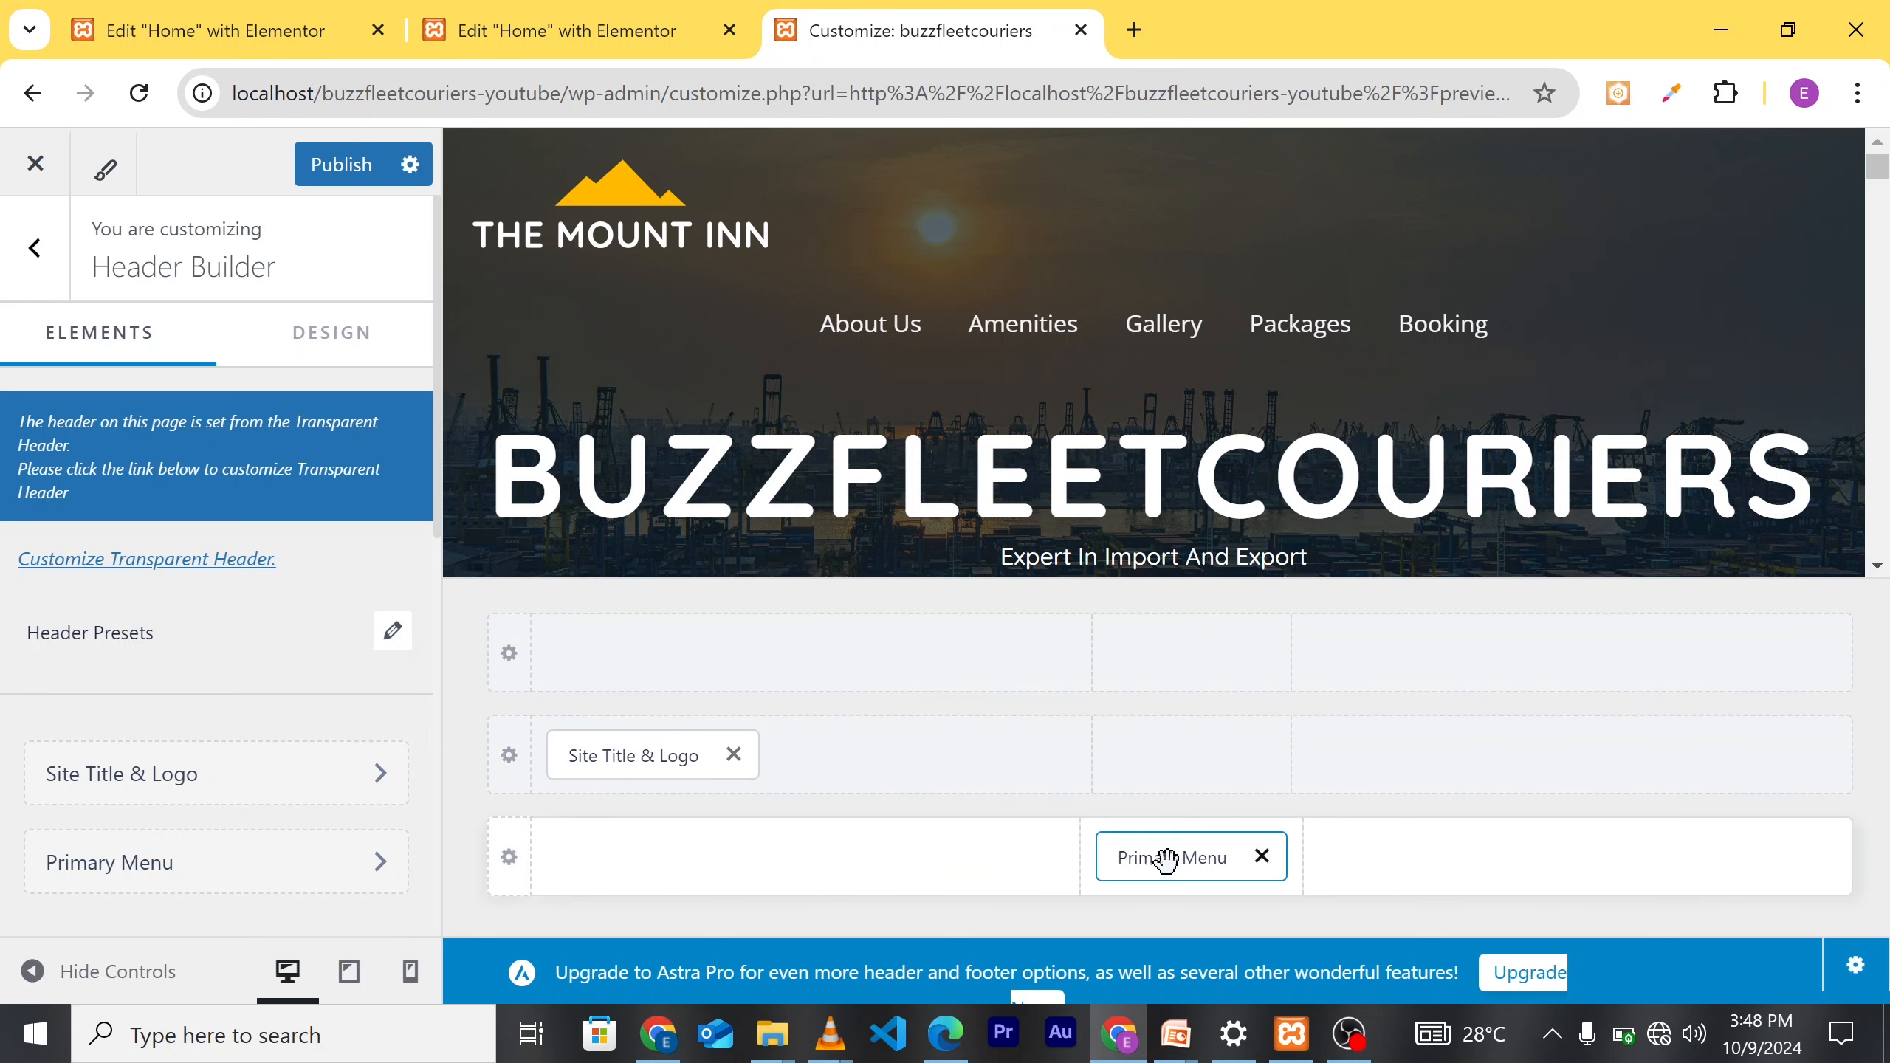
drag(1166, 859, 1215, 779)
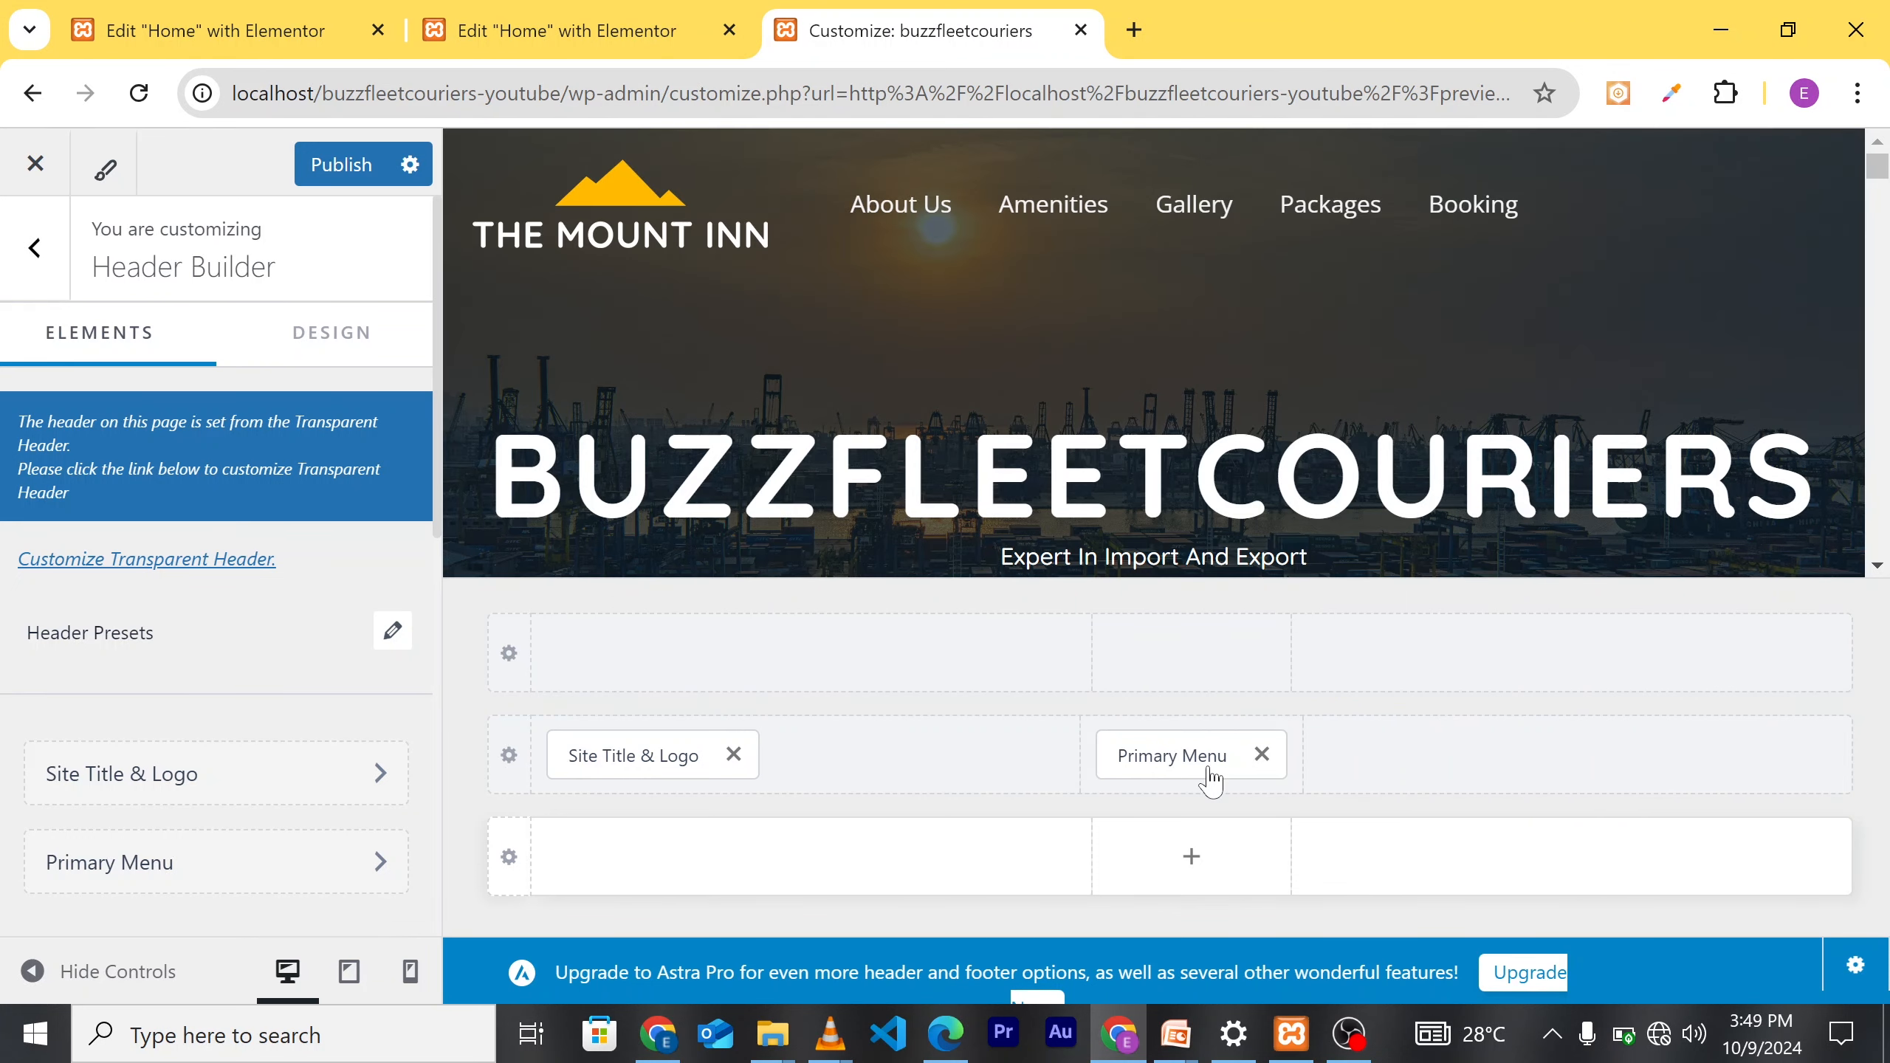
drag(1139, 735, 1570, 781)
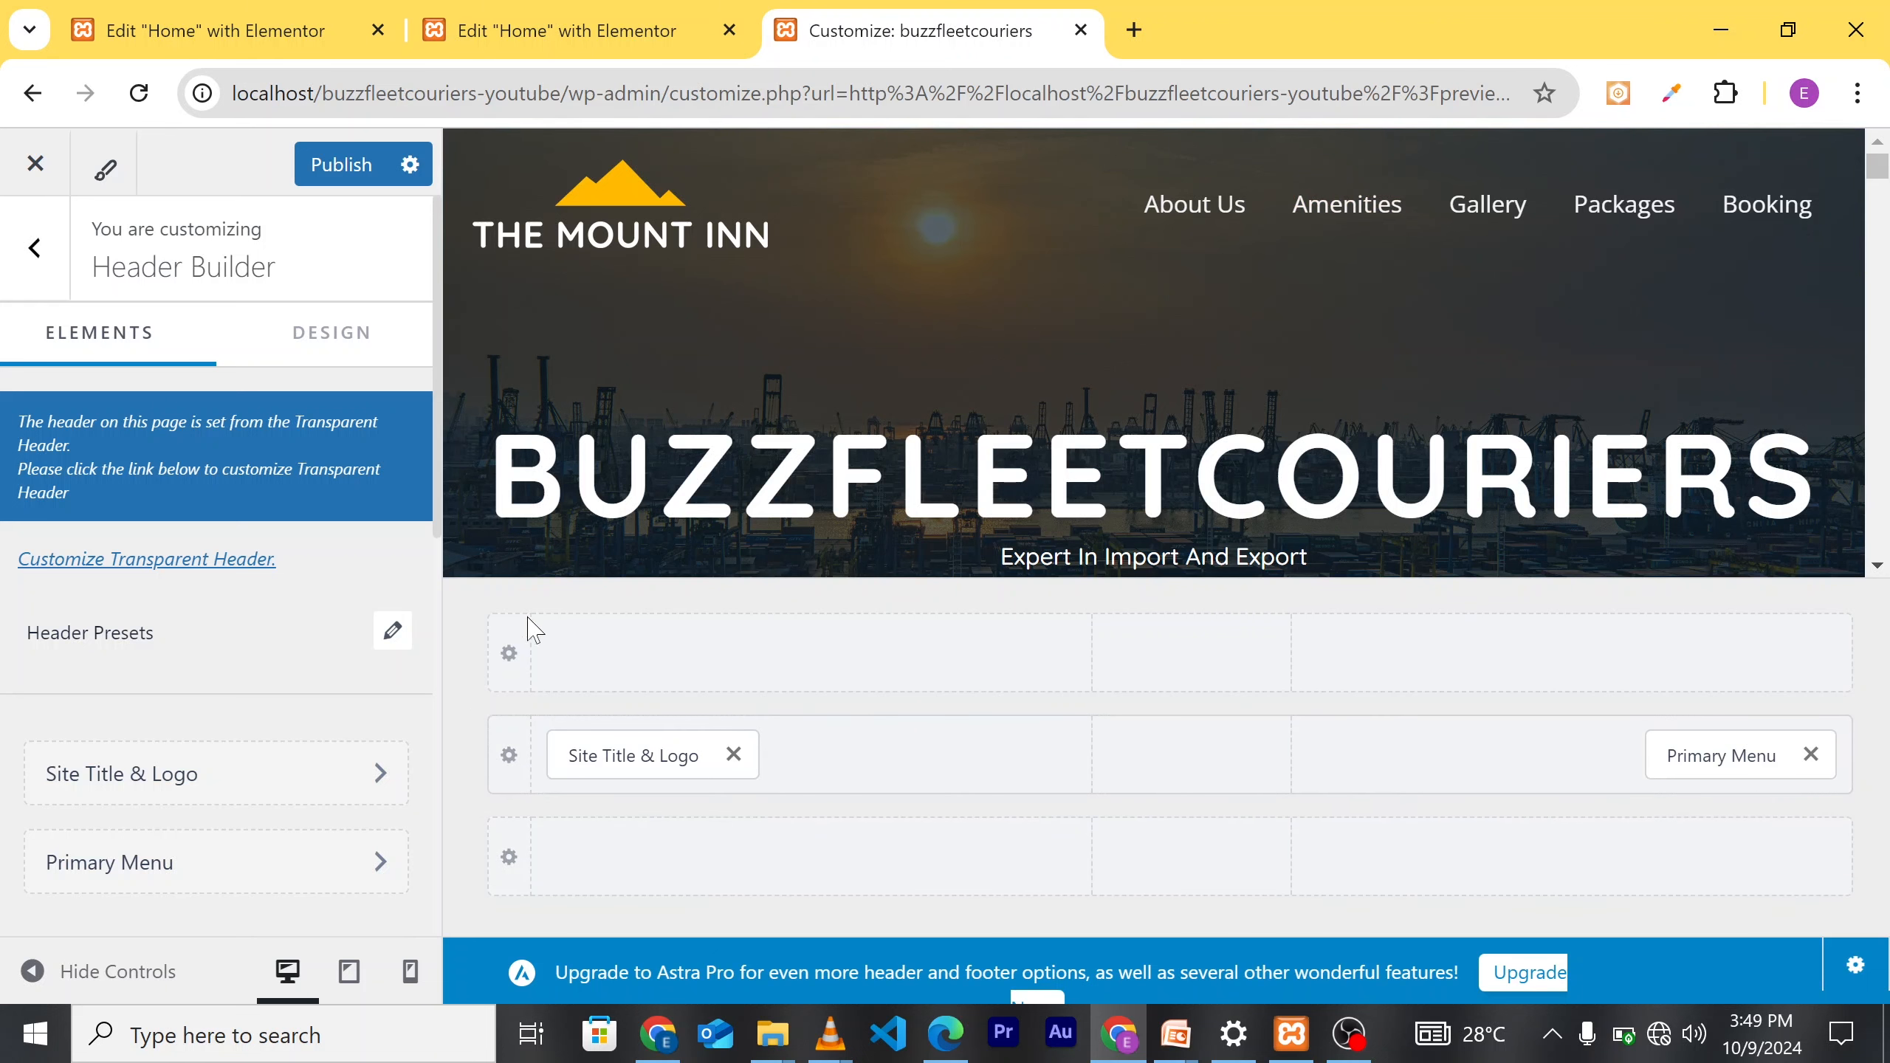
Step: Set the buzzfleet logo.png from the Media Library as the site logo, skipping cropping
click(311, 797)
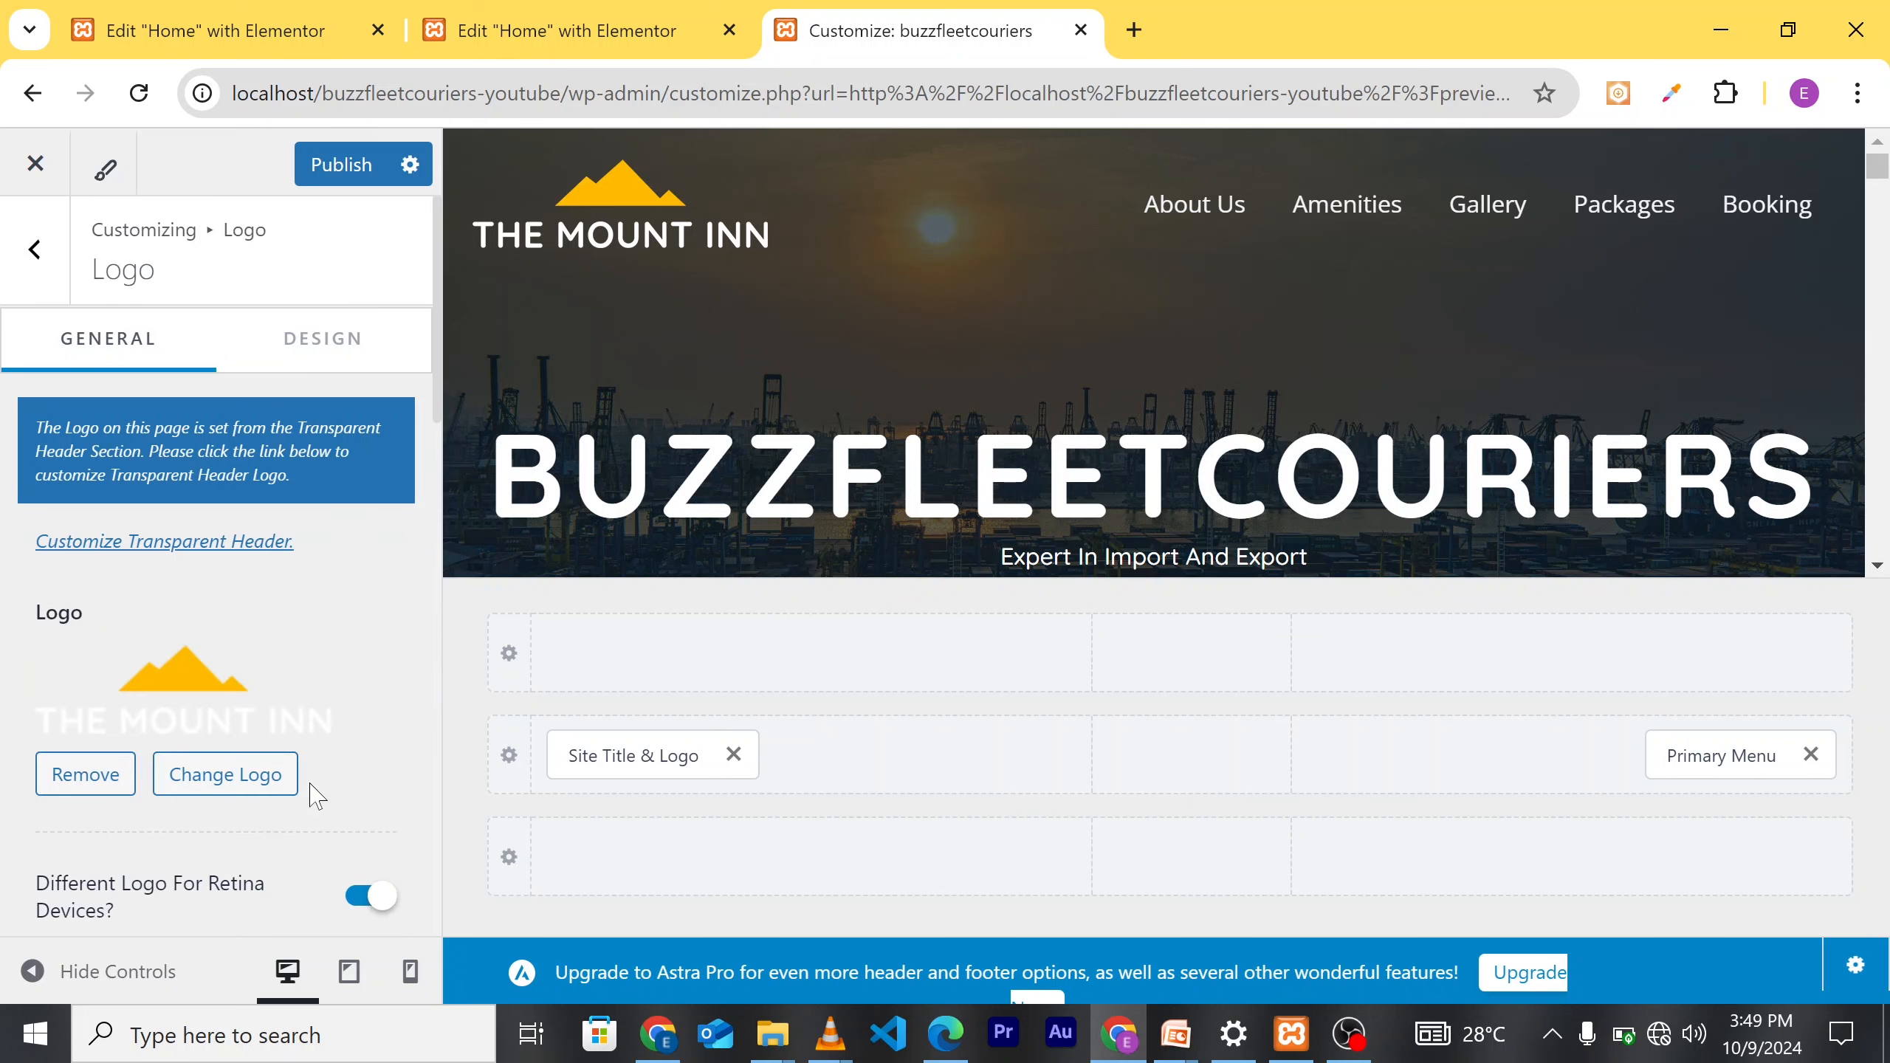
click(234, 778)
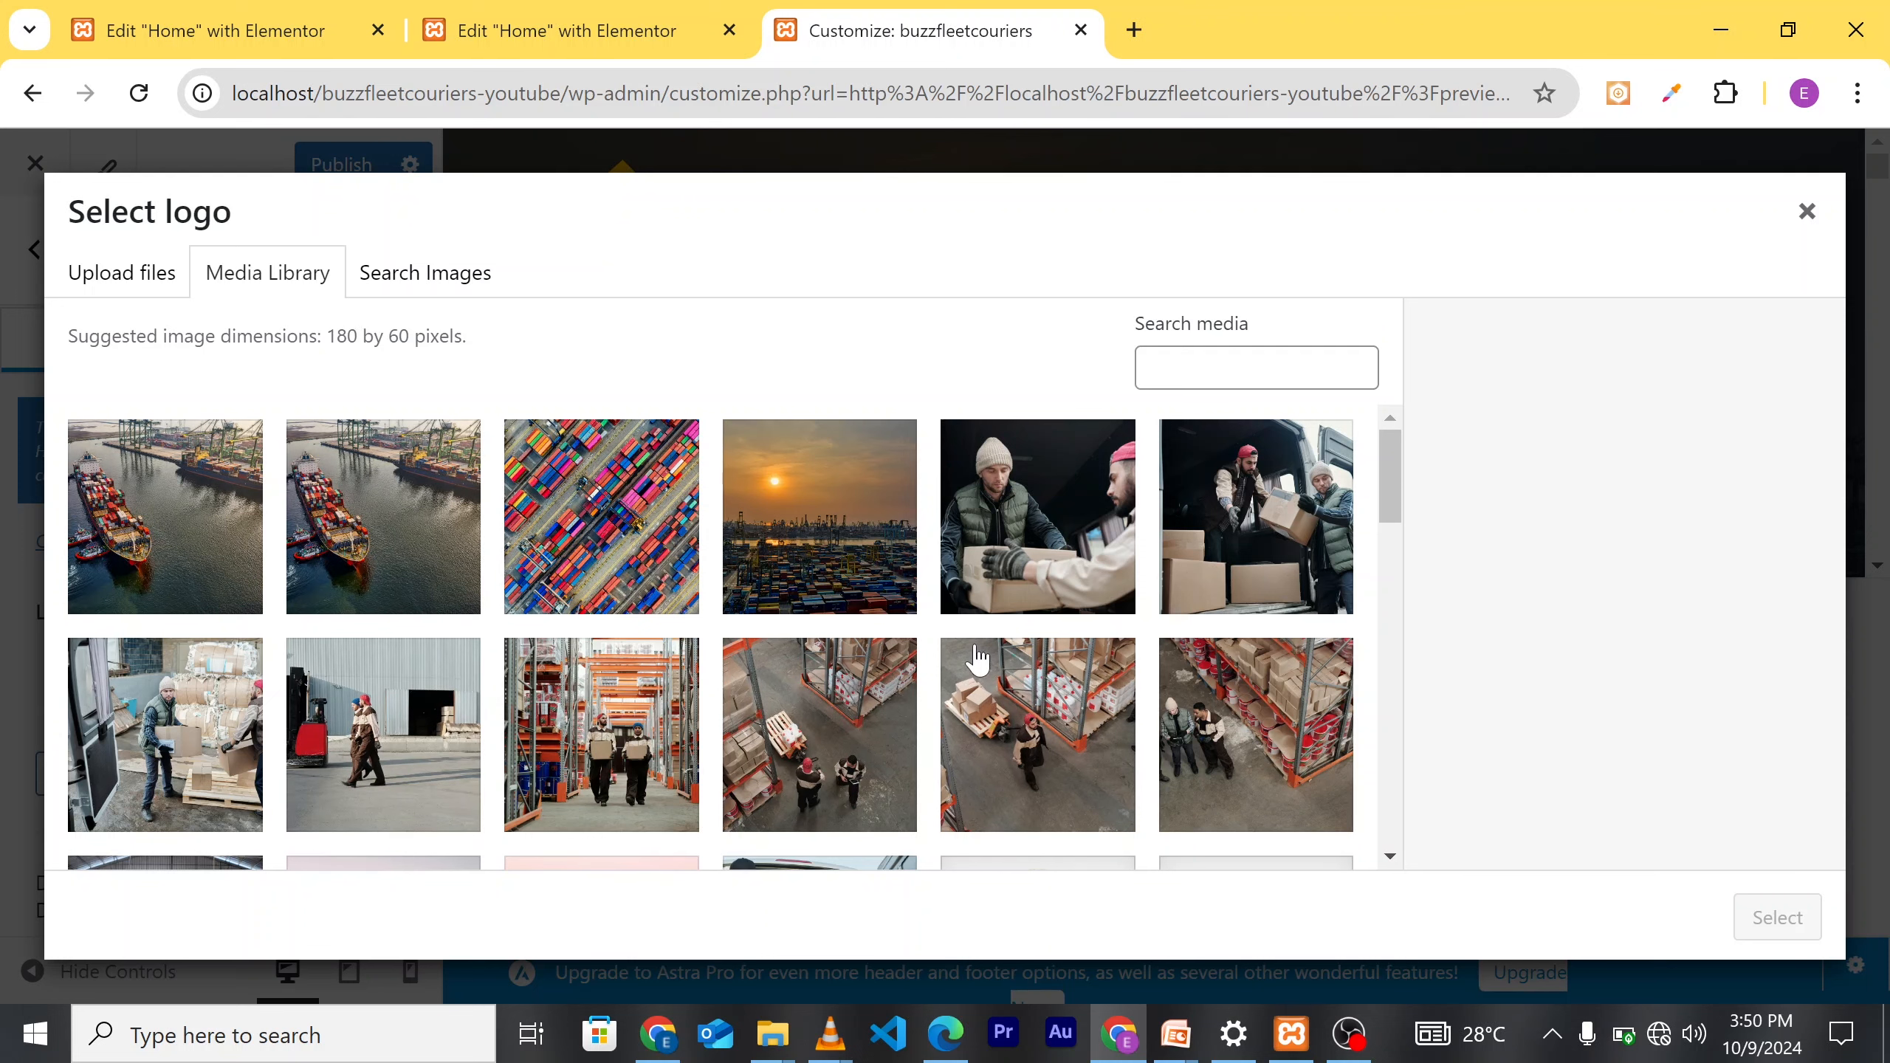
scroll(976, 659, down, 3)
scroll(977, 659, down, 2)
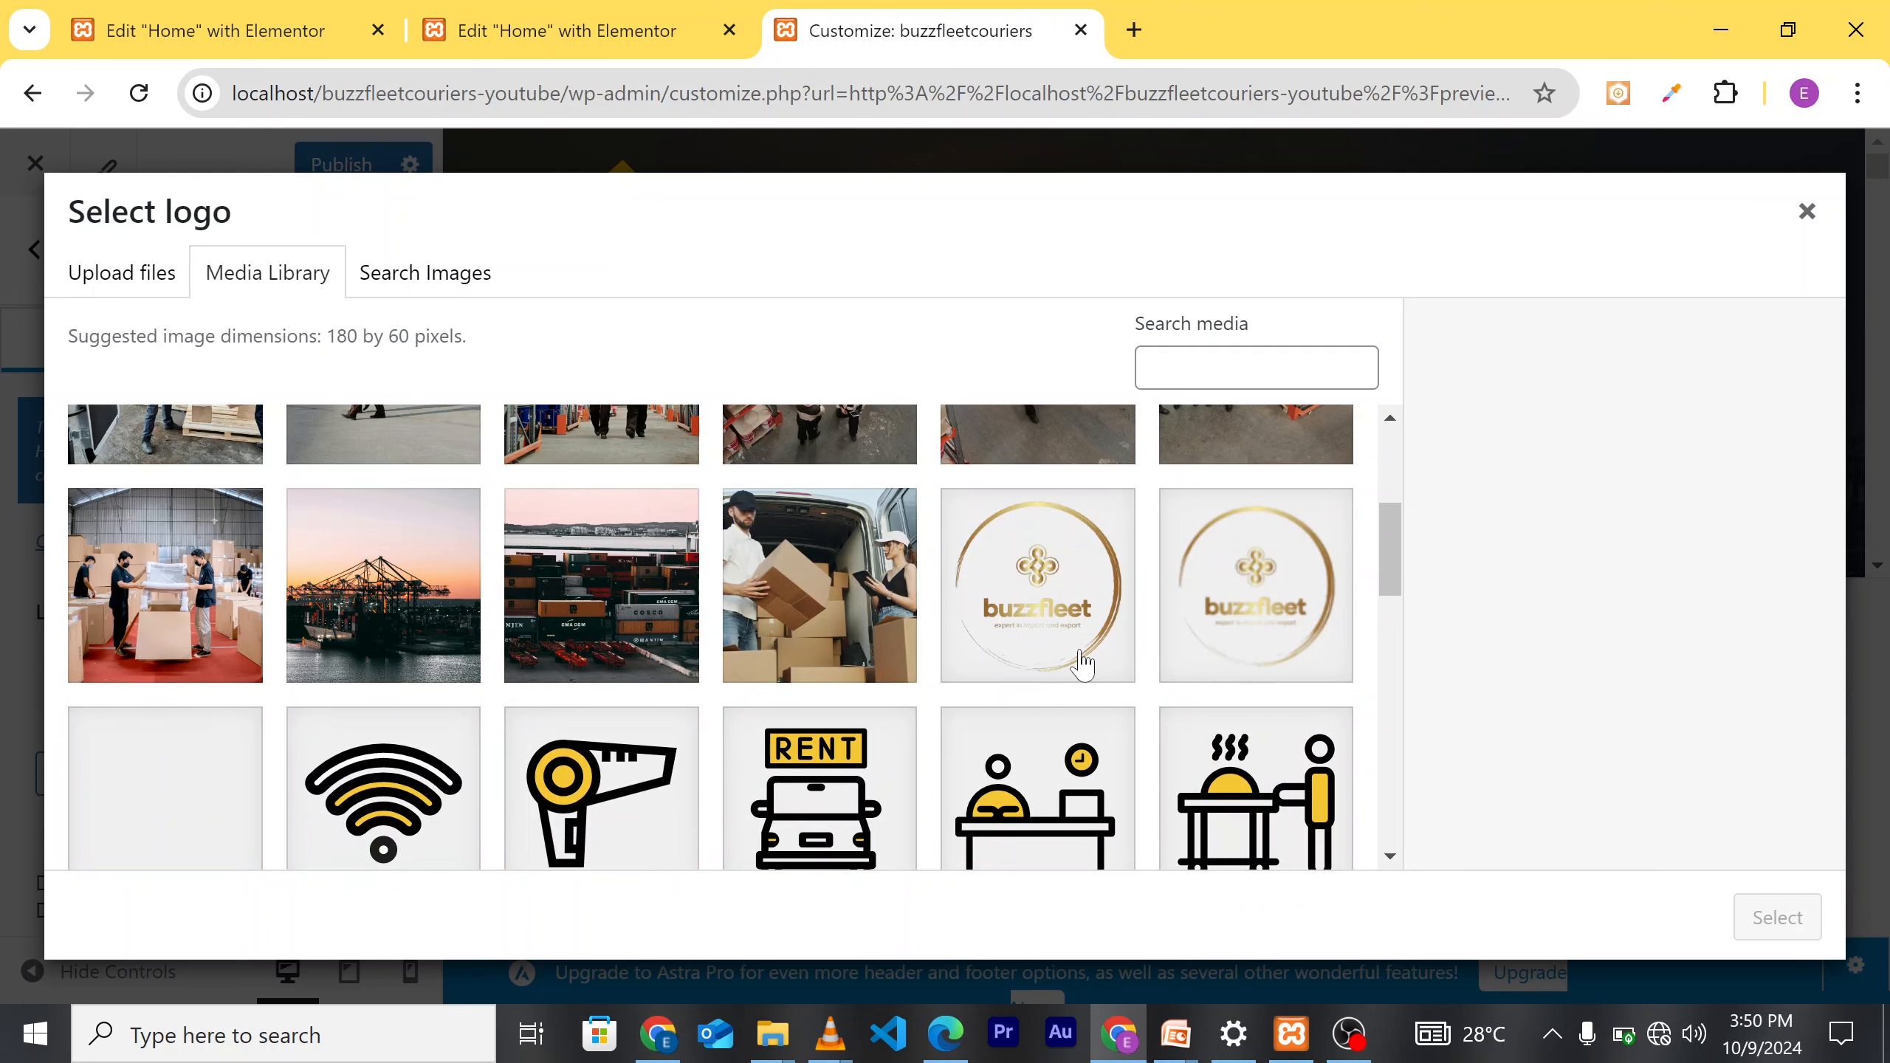
scroll(1080, 654, down, 2)
scroll(967, 648, up, 1)
scroll(1116, 621, up, 1)
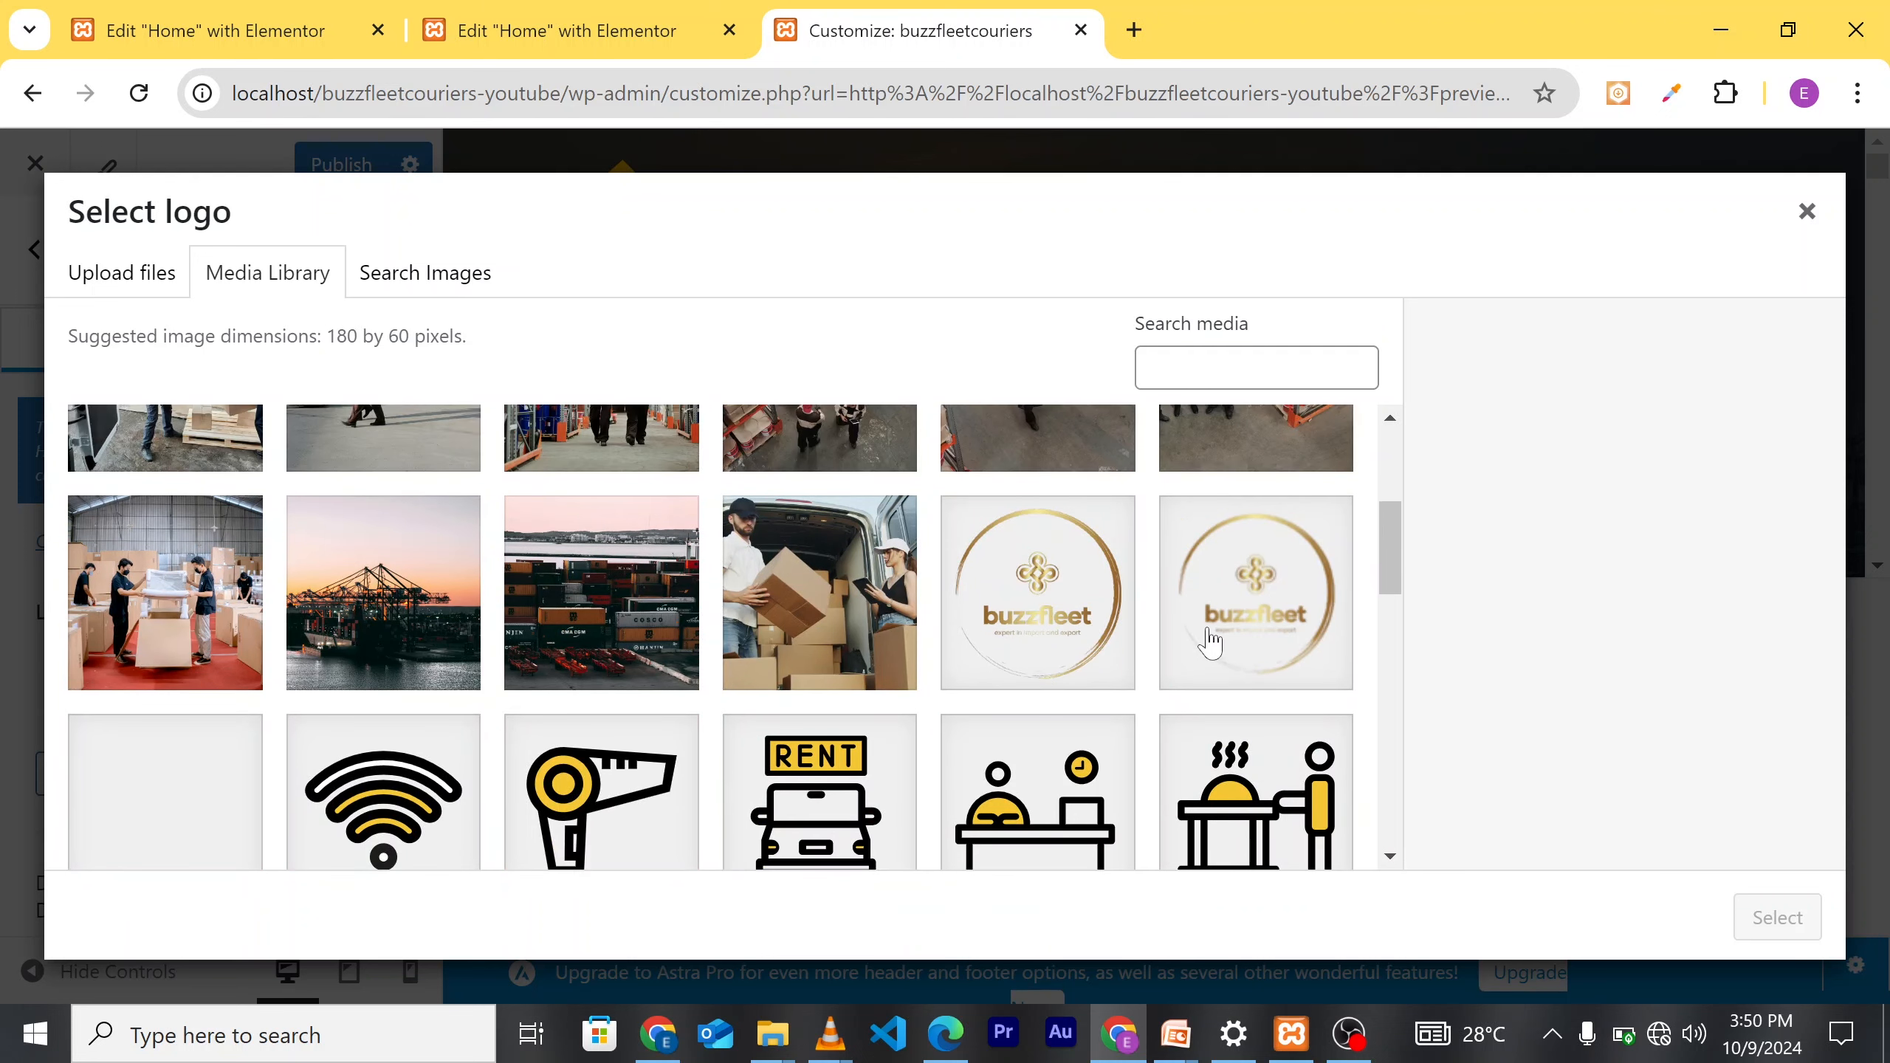
click(1284, 653)
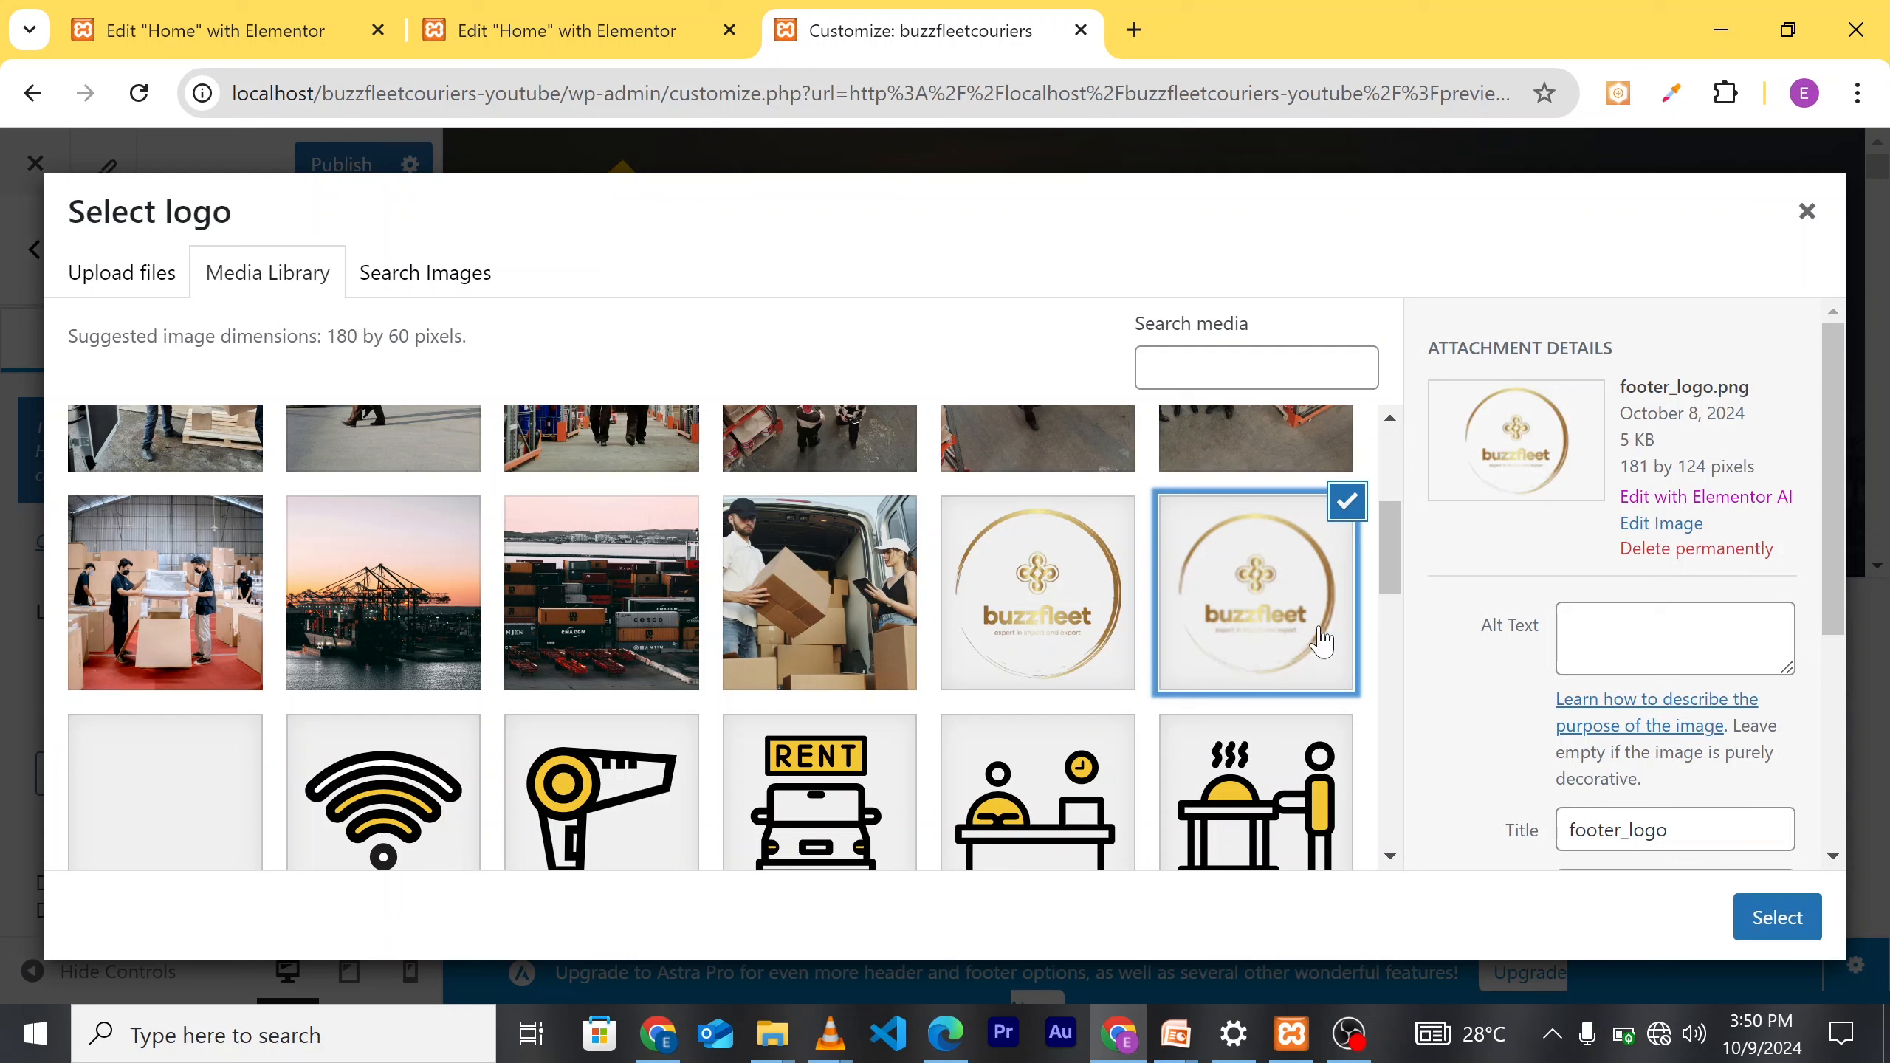
click(1058, 662)
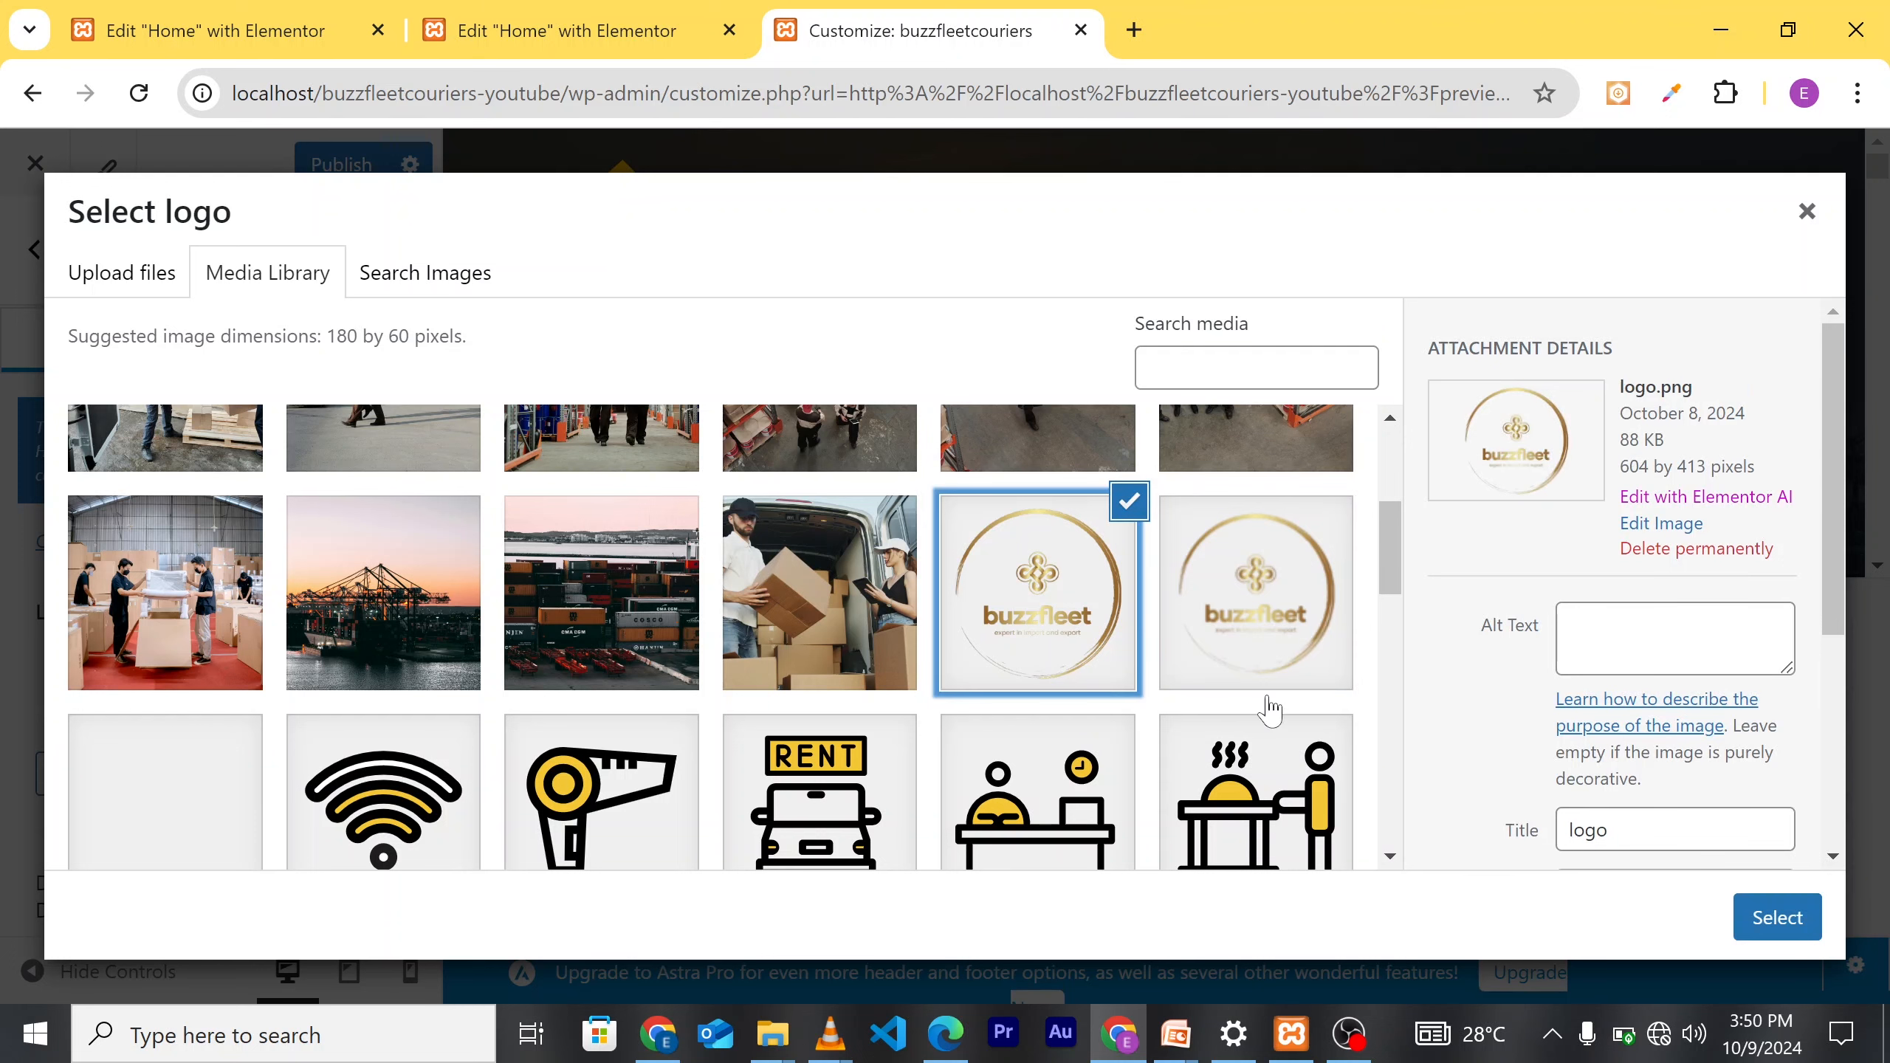
click(1778, 917)
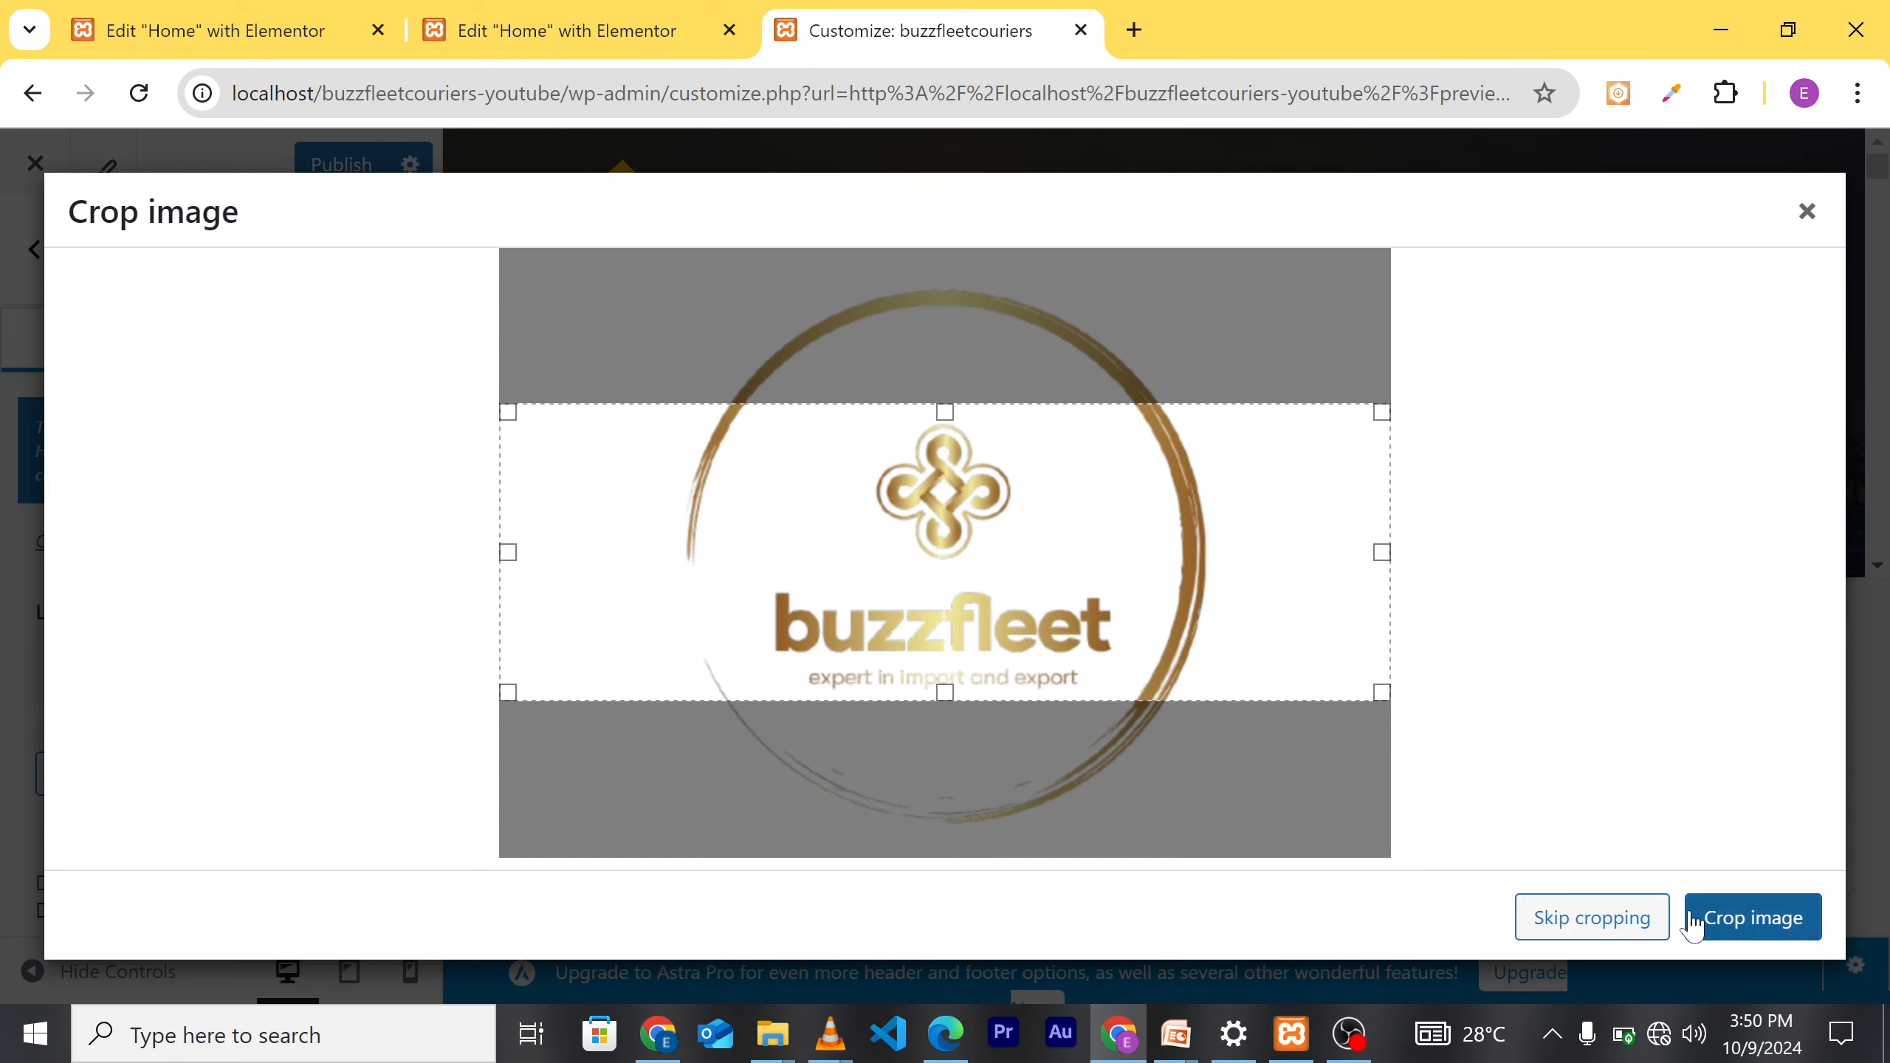
click(1568, 923)
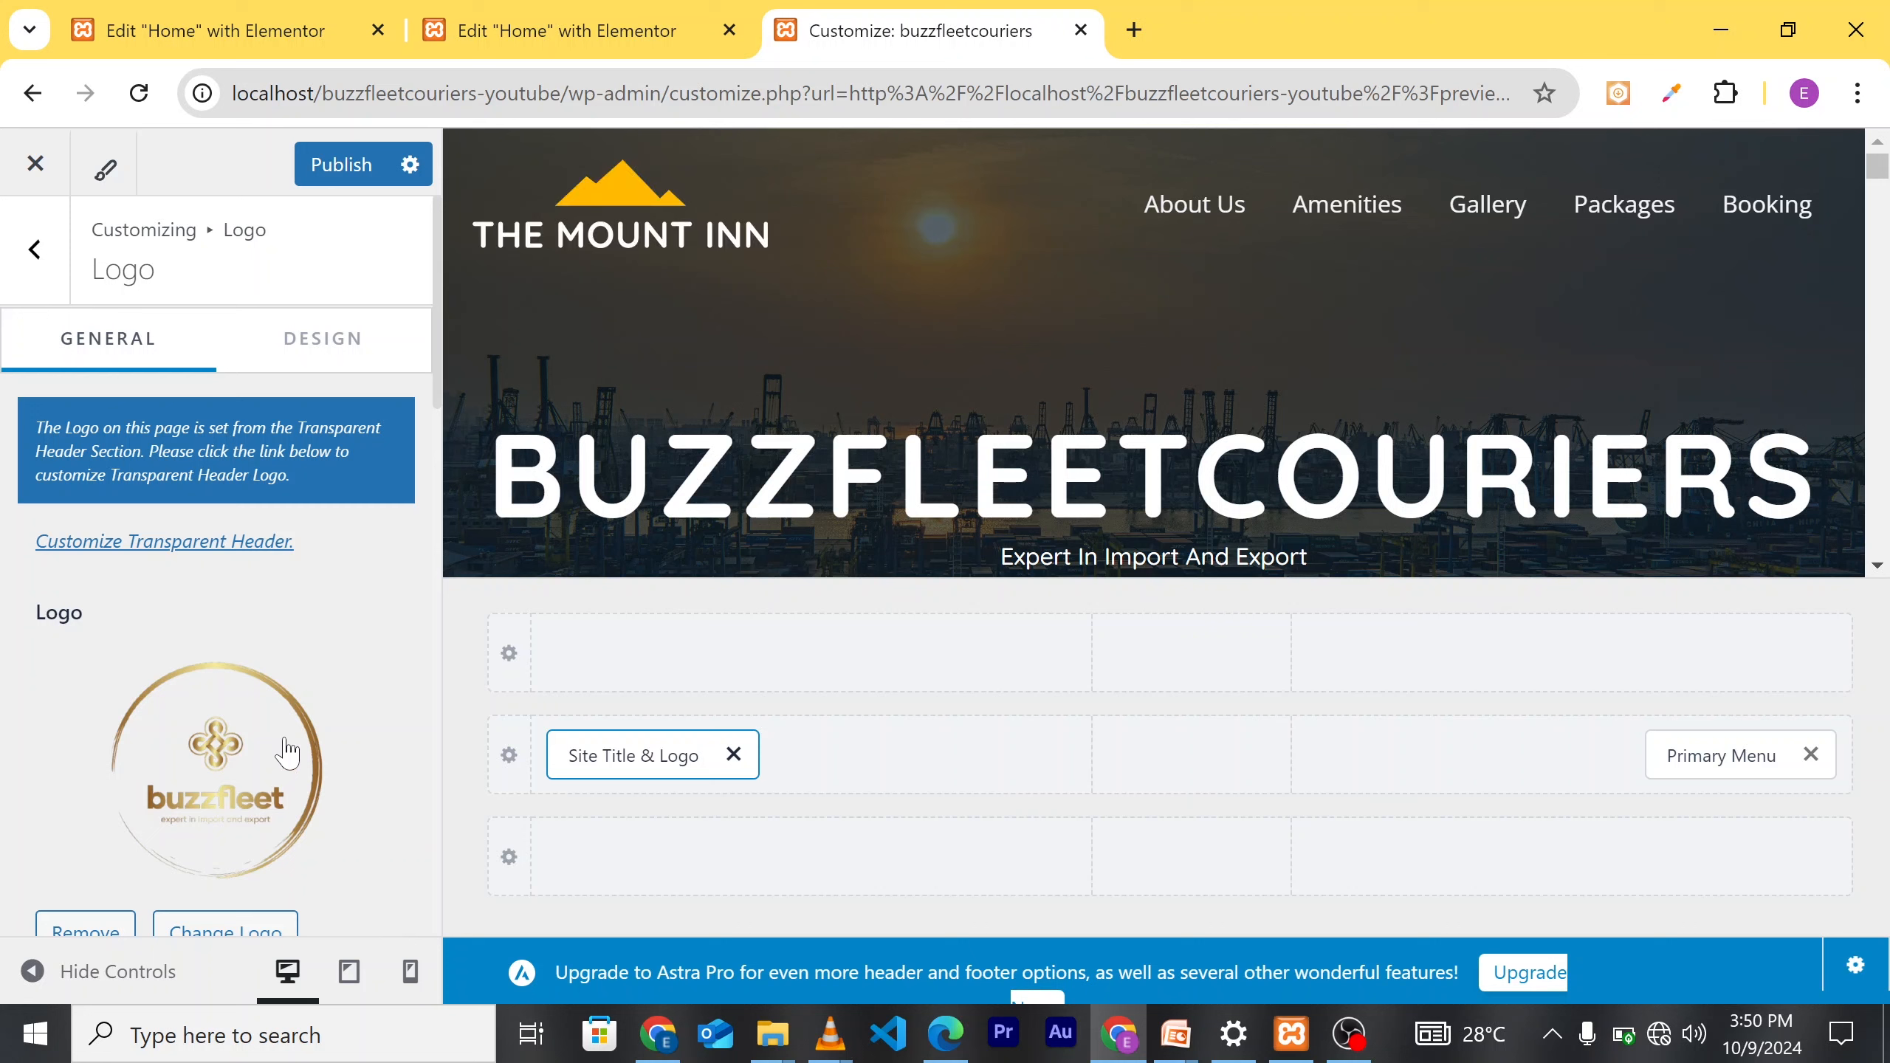
Step: Publish the new logo and header layout changes
scroll(286, 754, down, 2)
scroll(307, 624, up, 1)
scroll(310, 627, down, 1)
scroll(310, 628, down, 2)
scroll(307, 645, up, 3)
click(344, 165)
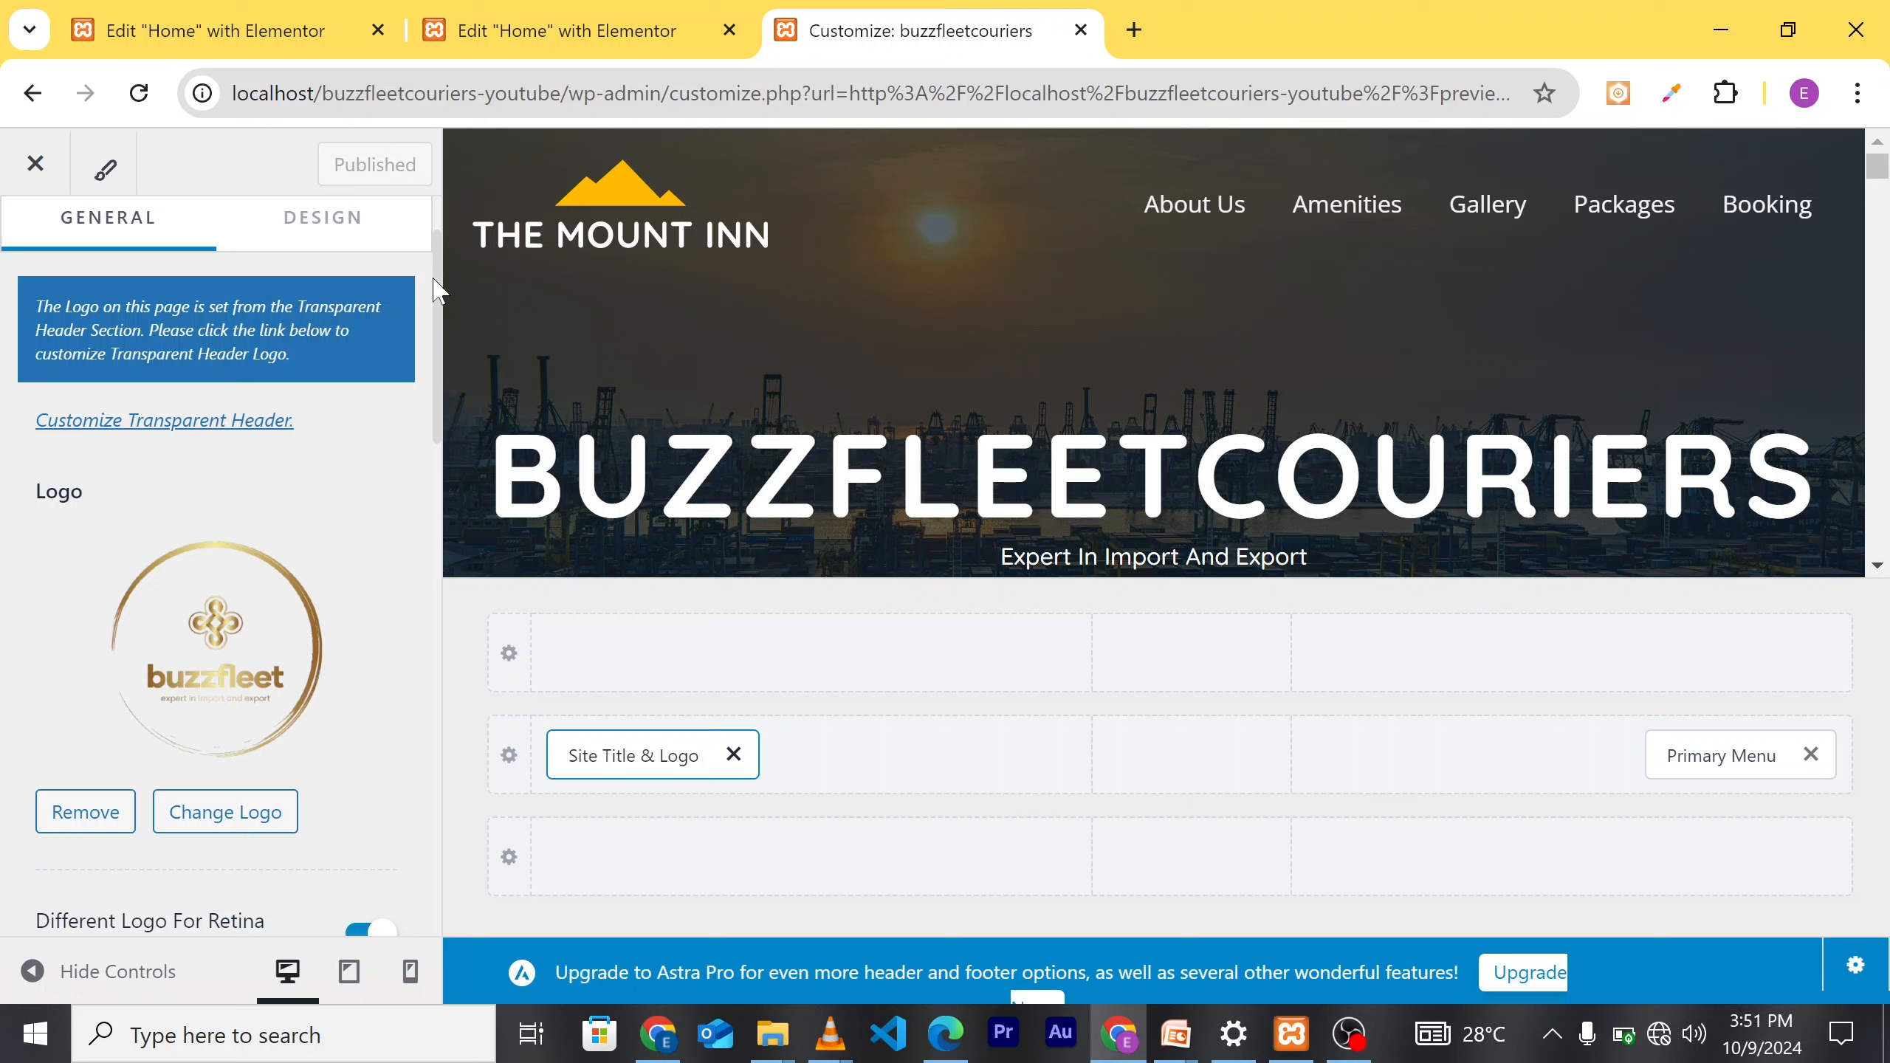
Step: Open the primary menu's configuration and view all menu locations
scroll(288, 670, down, 3)
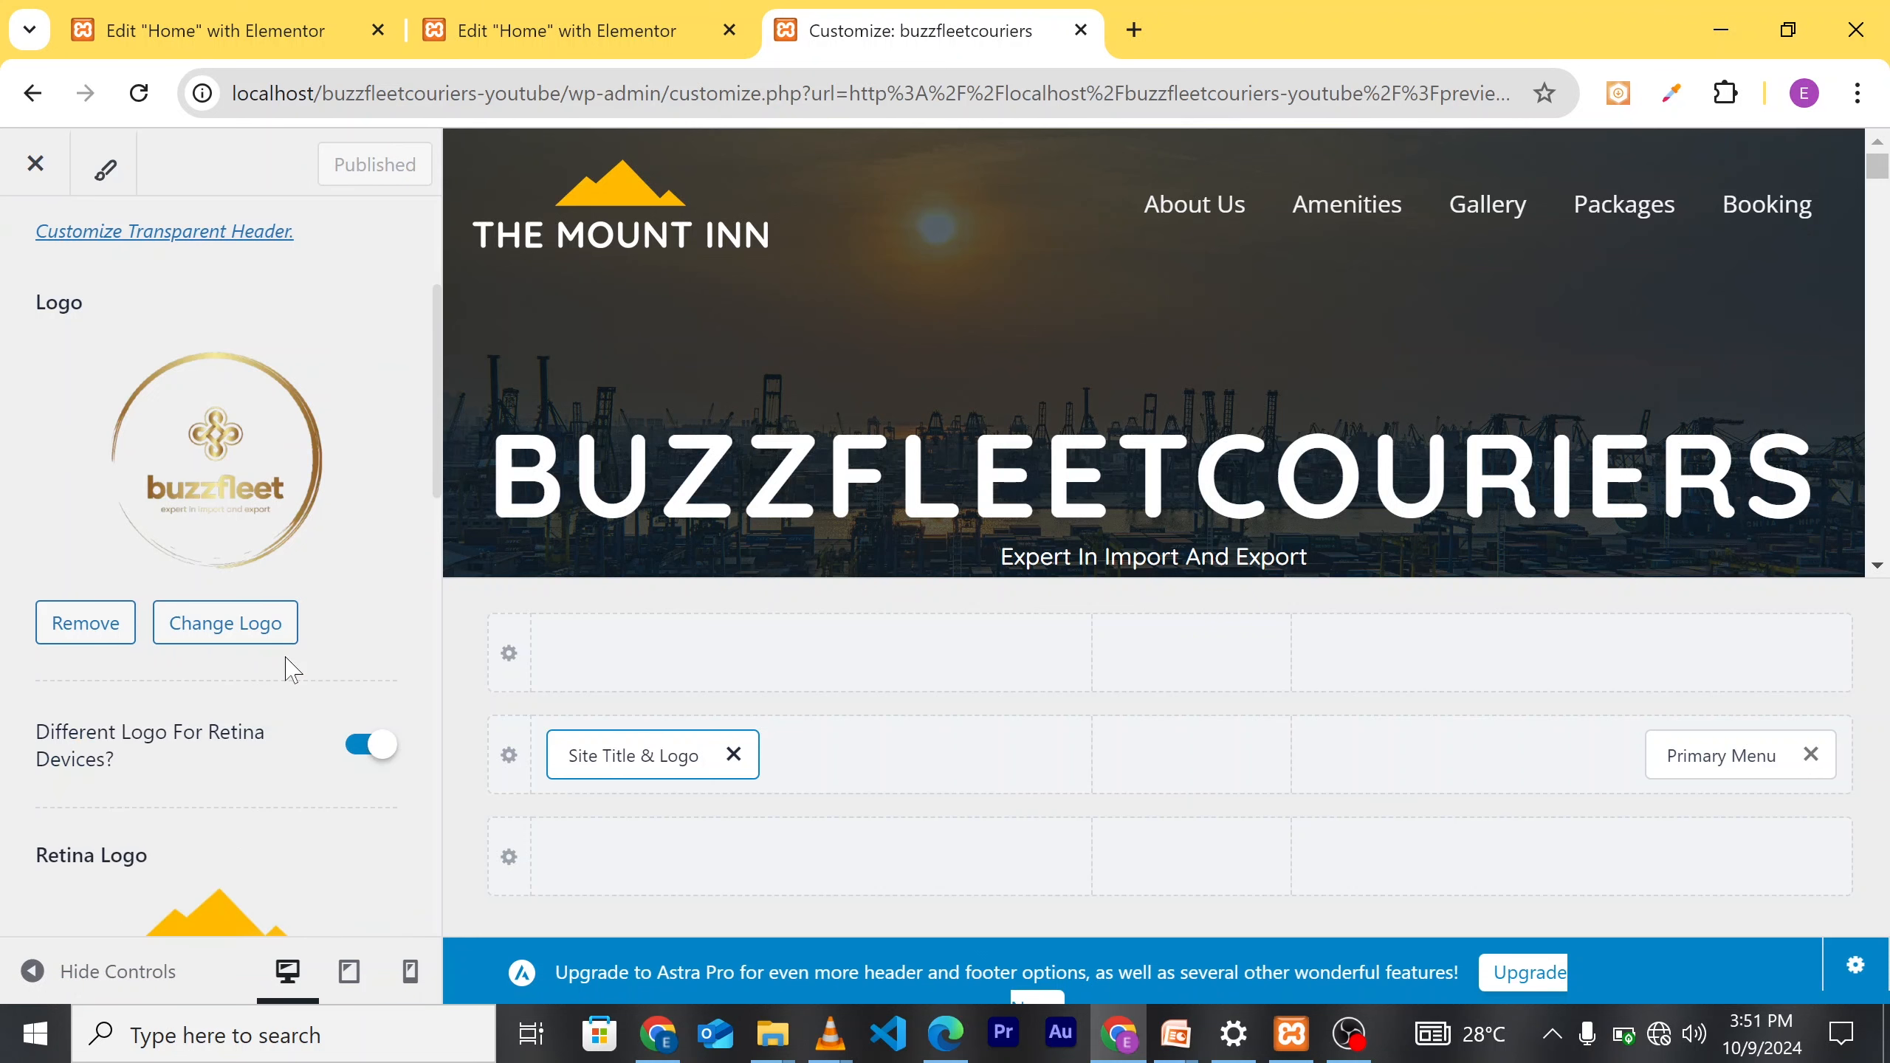
scroll(277, 555, down, 4)
scroll(298, 511, up, 5)
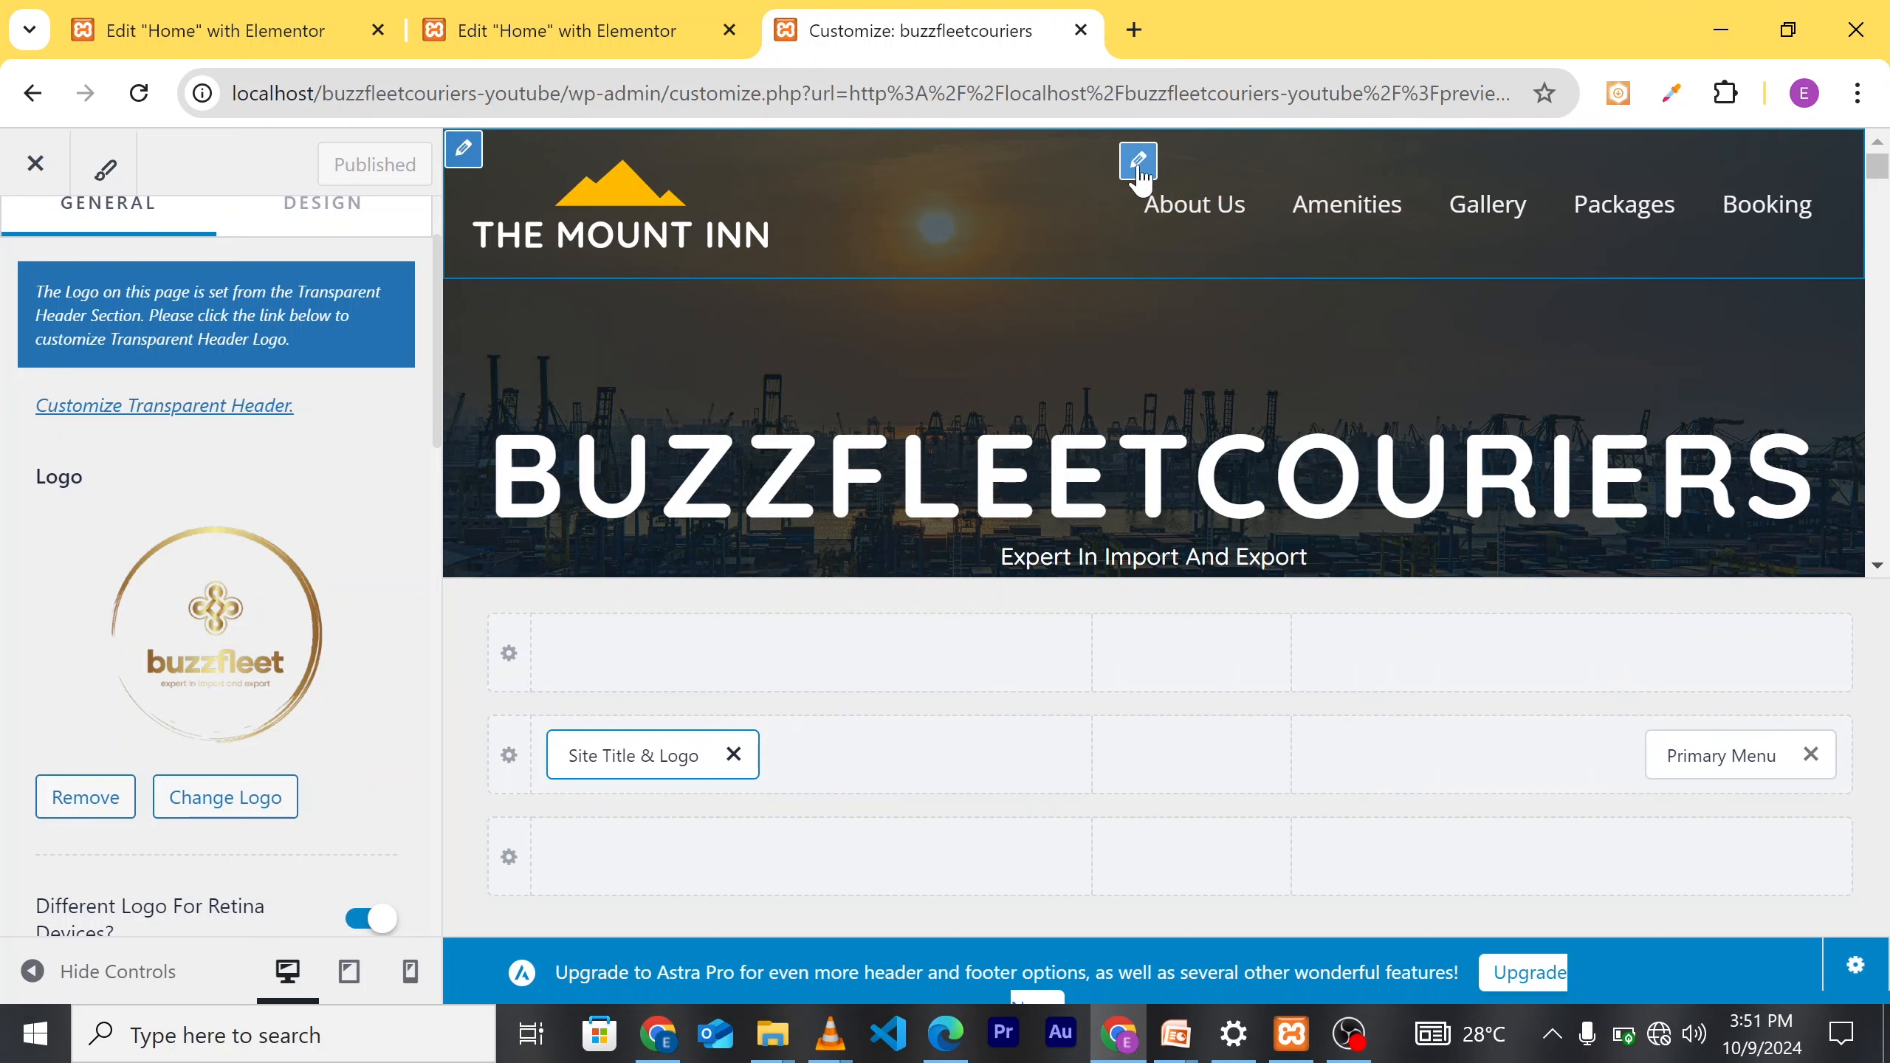
click(1139, 165)
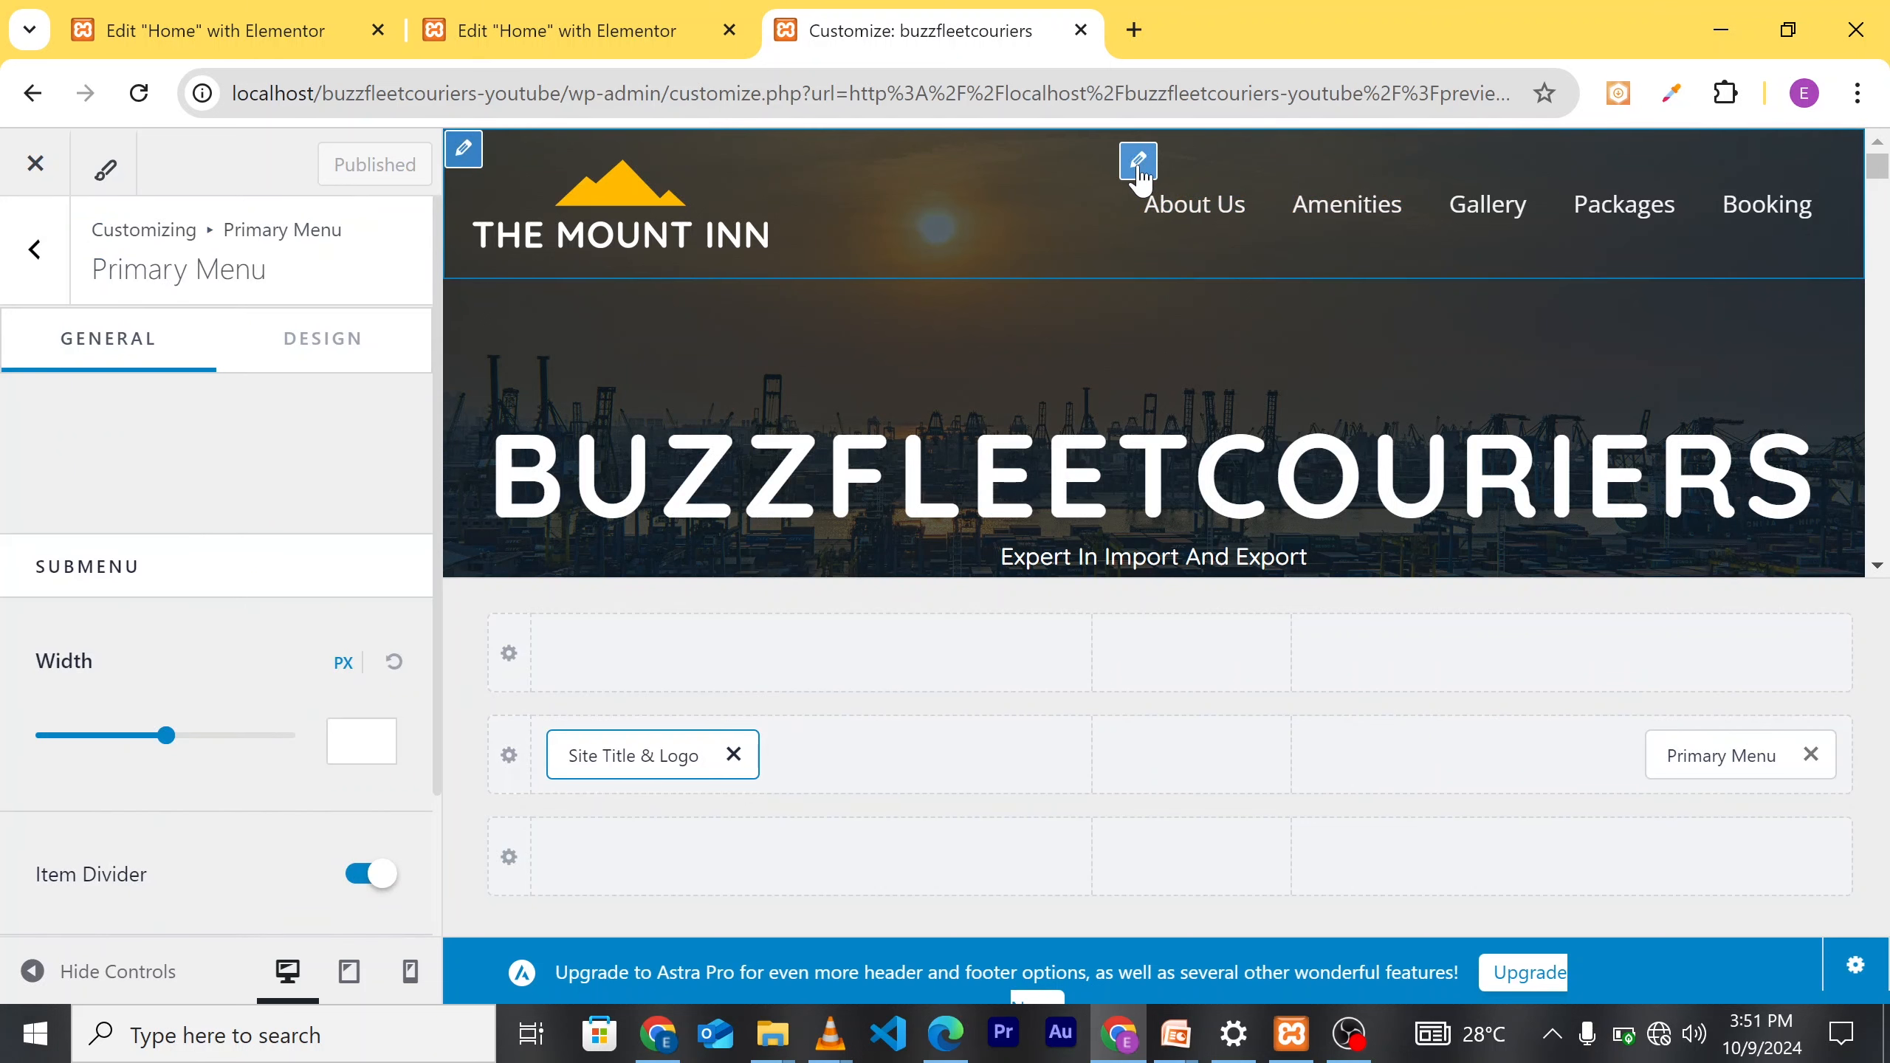
scroll(309, 653, down, 2)
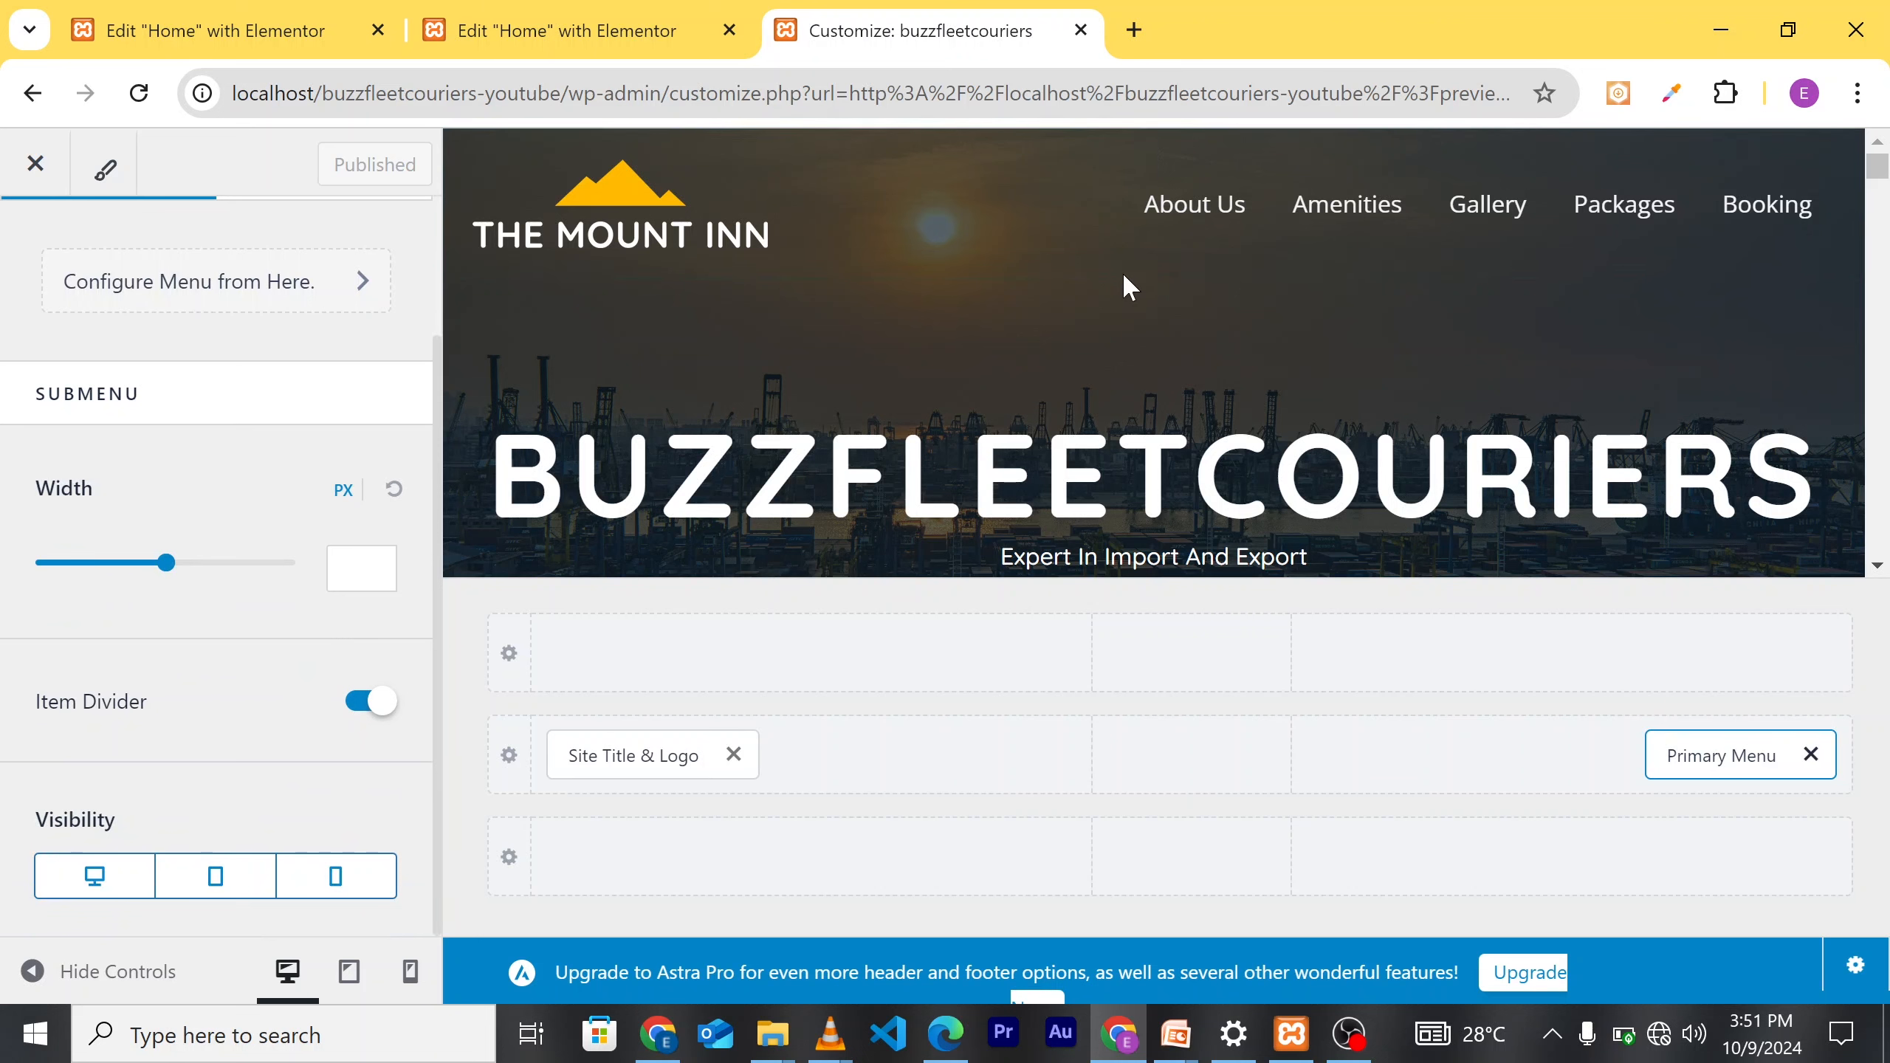
scroll(208, 558, up, 2)
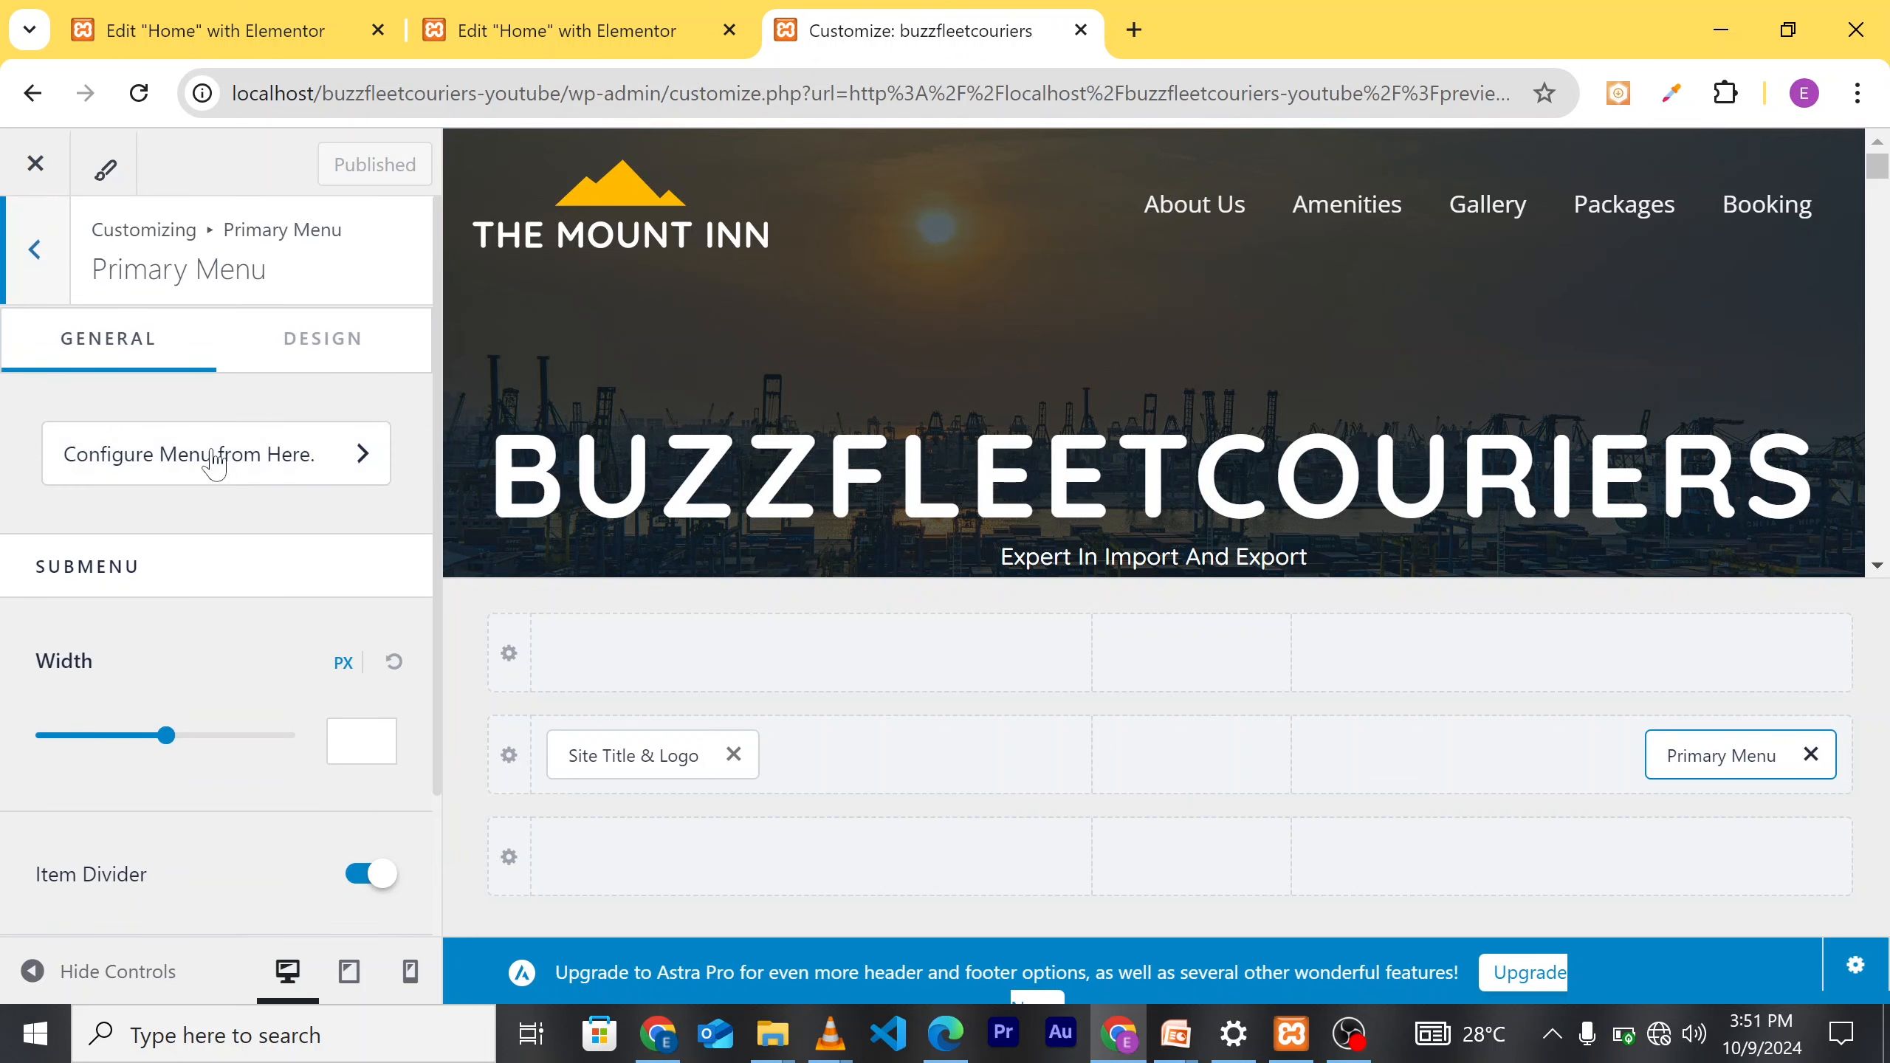
click(248, 469)
click(308, 697)
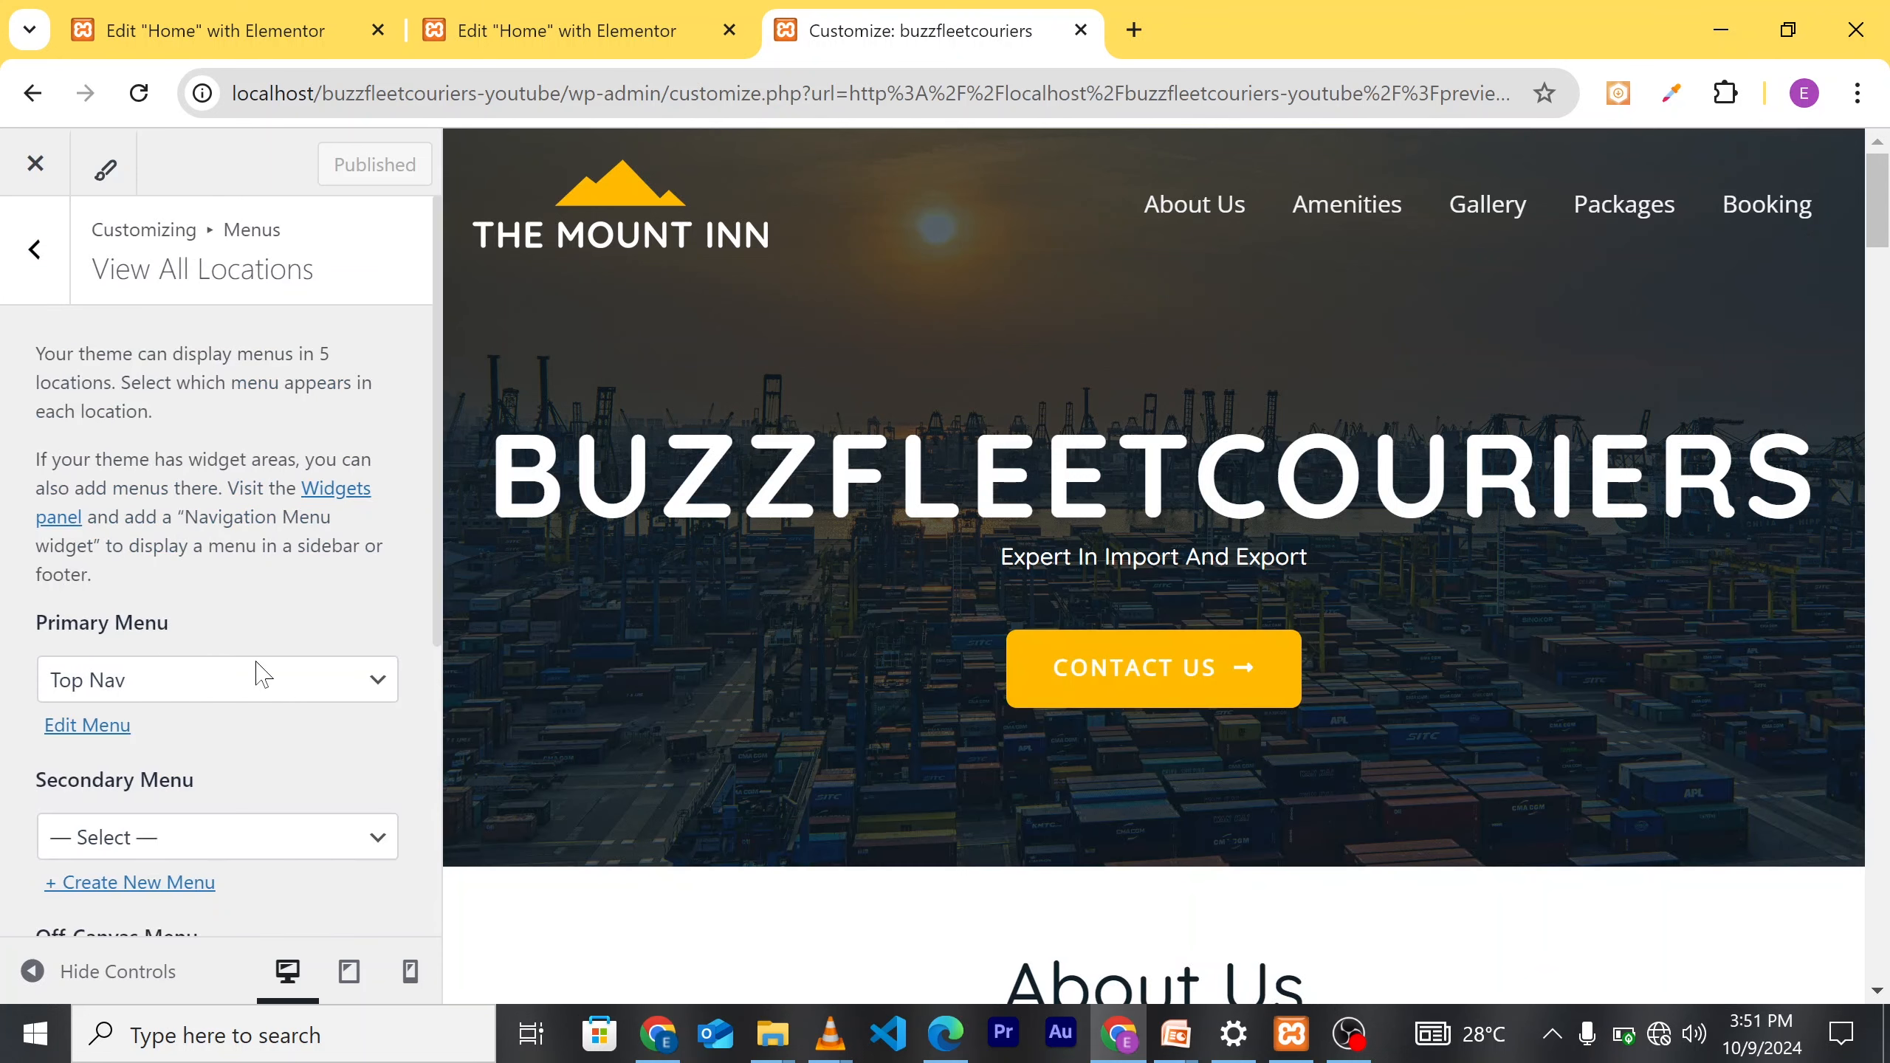
Step: Keep Top Nav assigned as the Primary Menu and open it for editing
scroll(253, 561, down, 2)
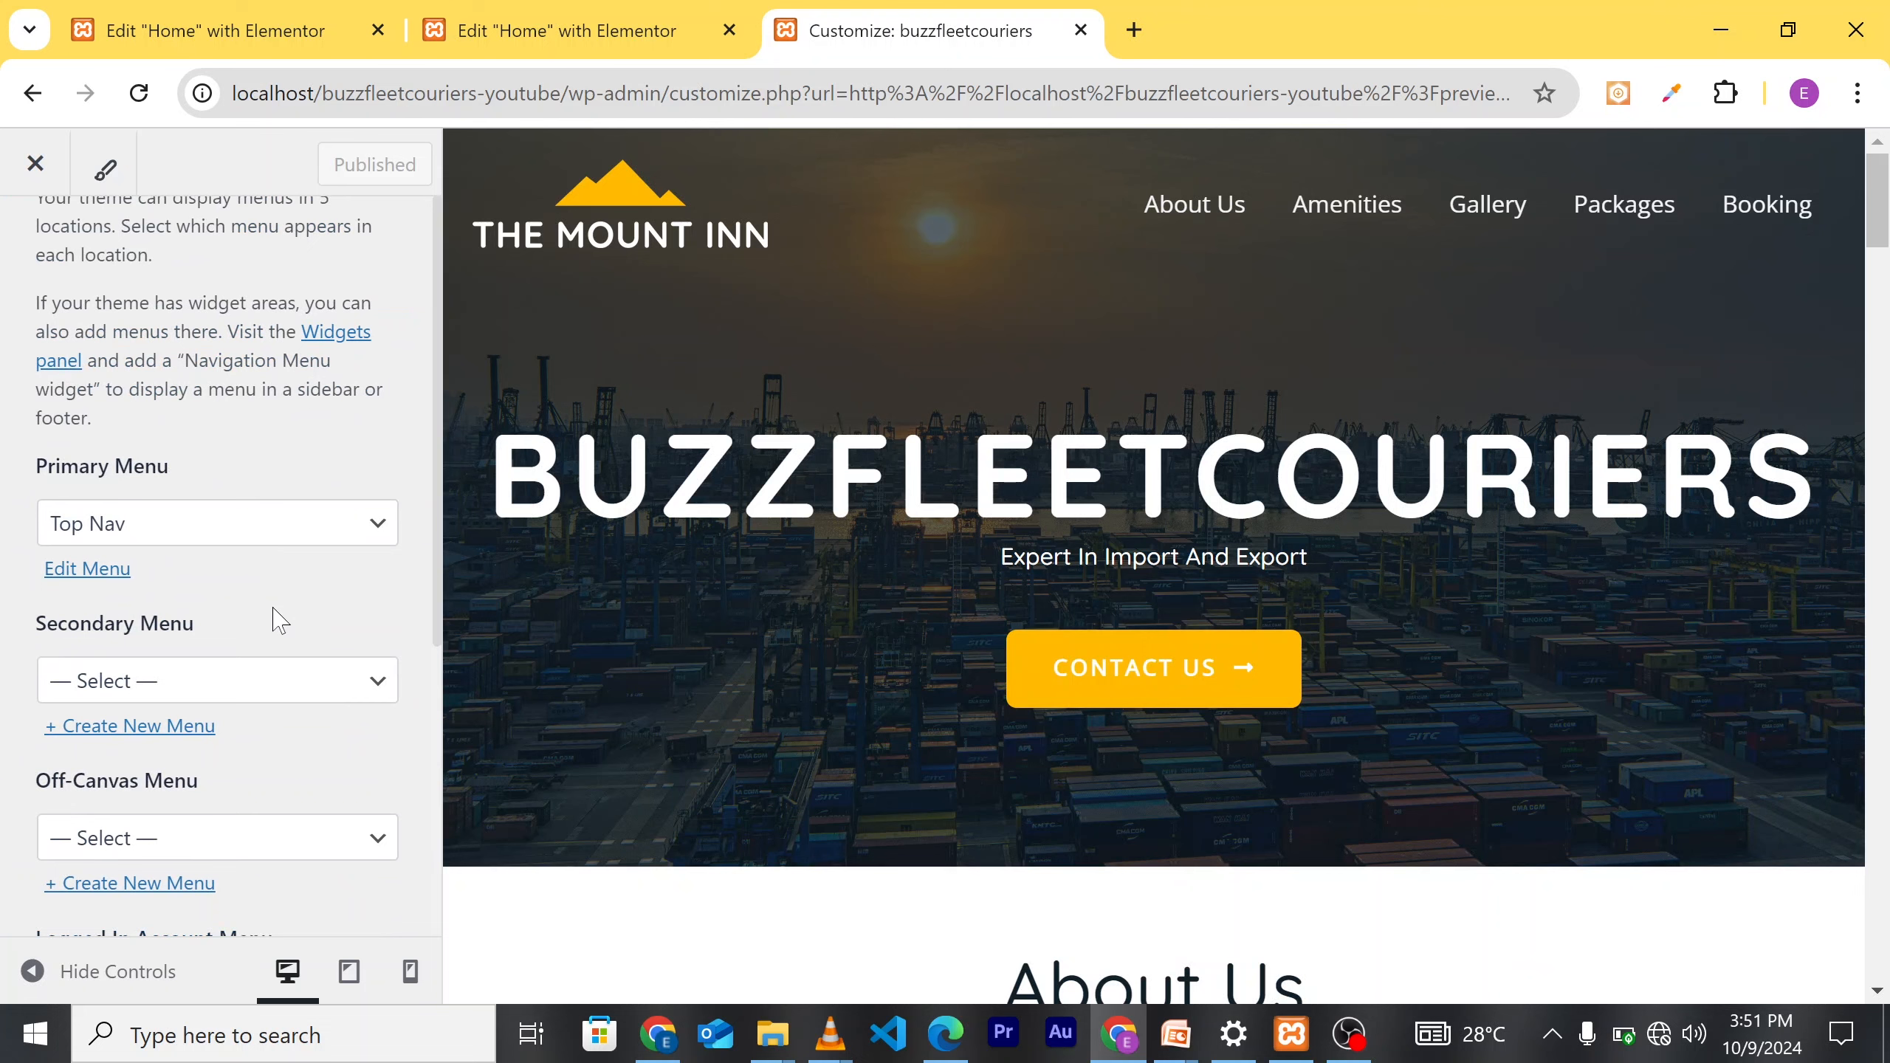
scroll(274, 620, down, 2)
scroll(275, 620, up, 4)
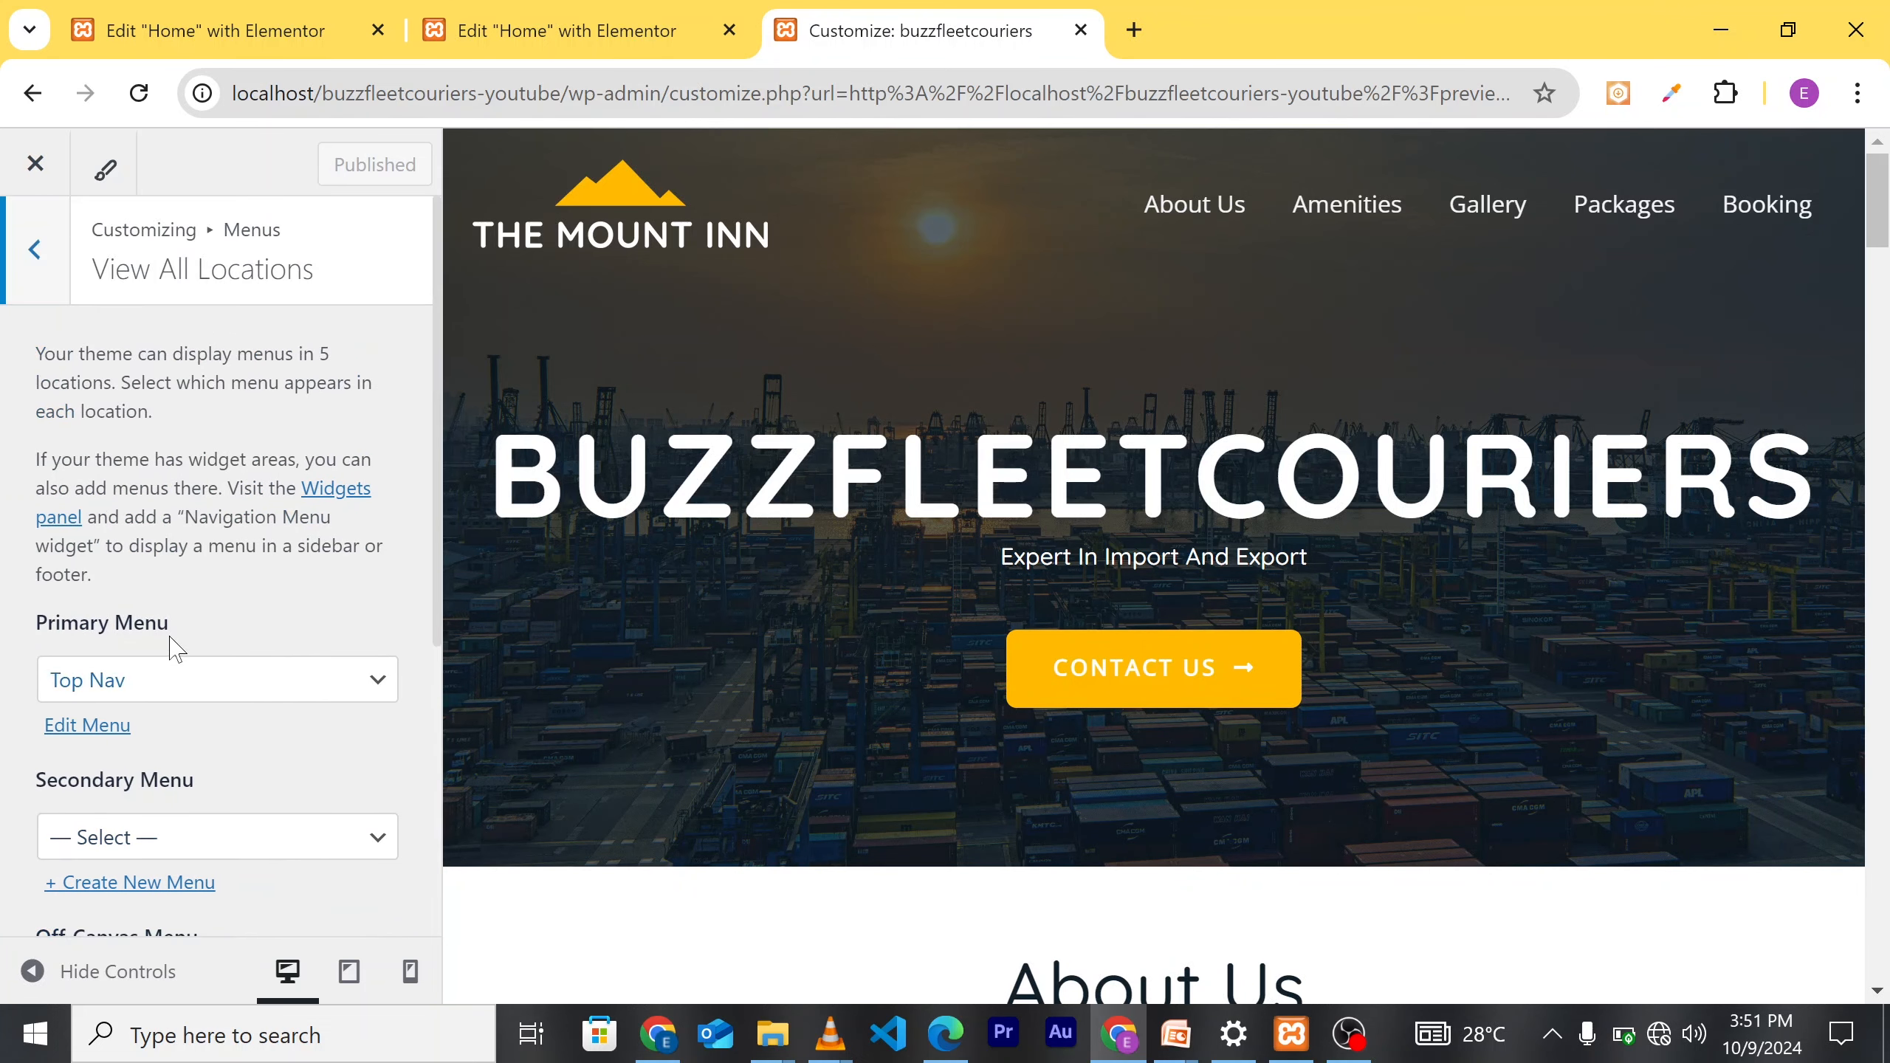
click(288, 696)
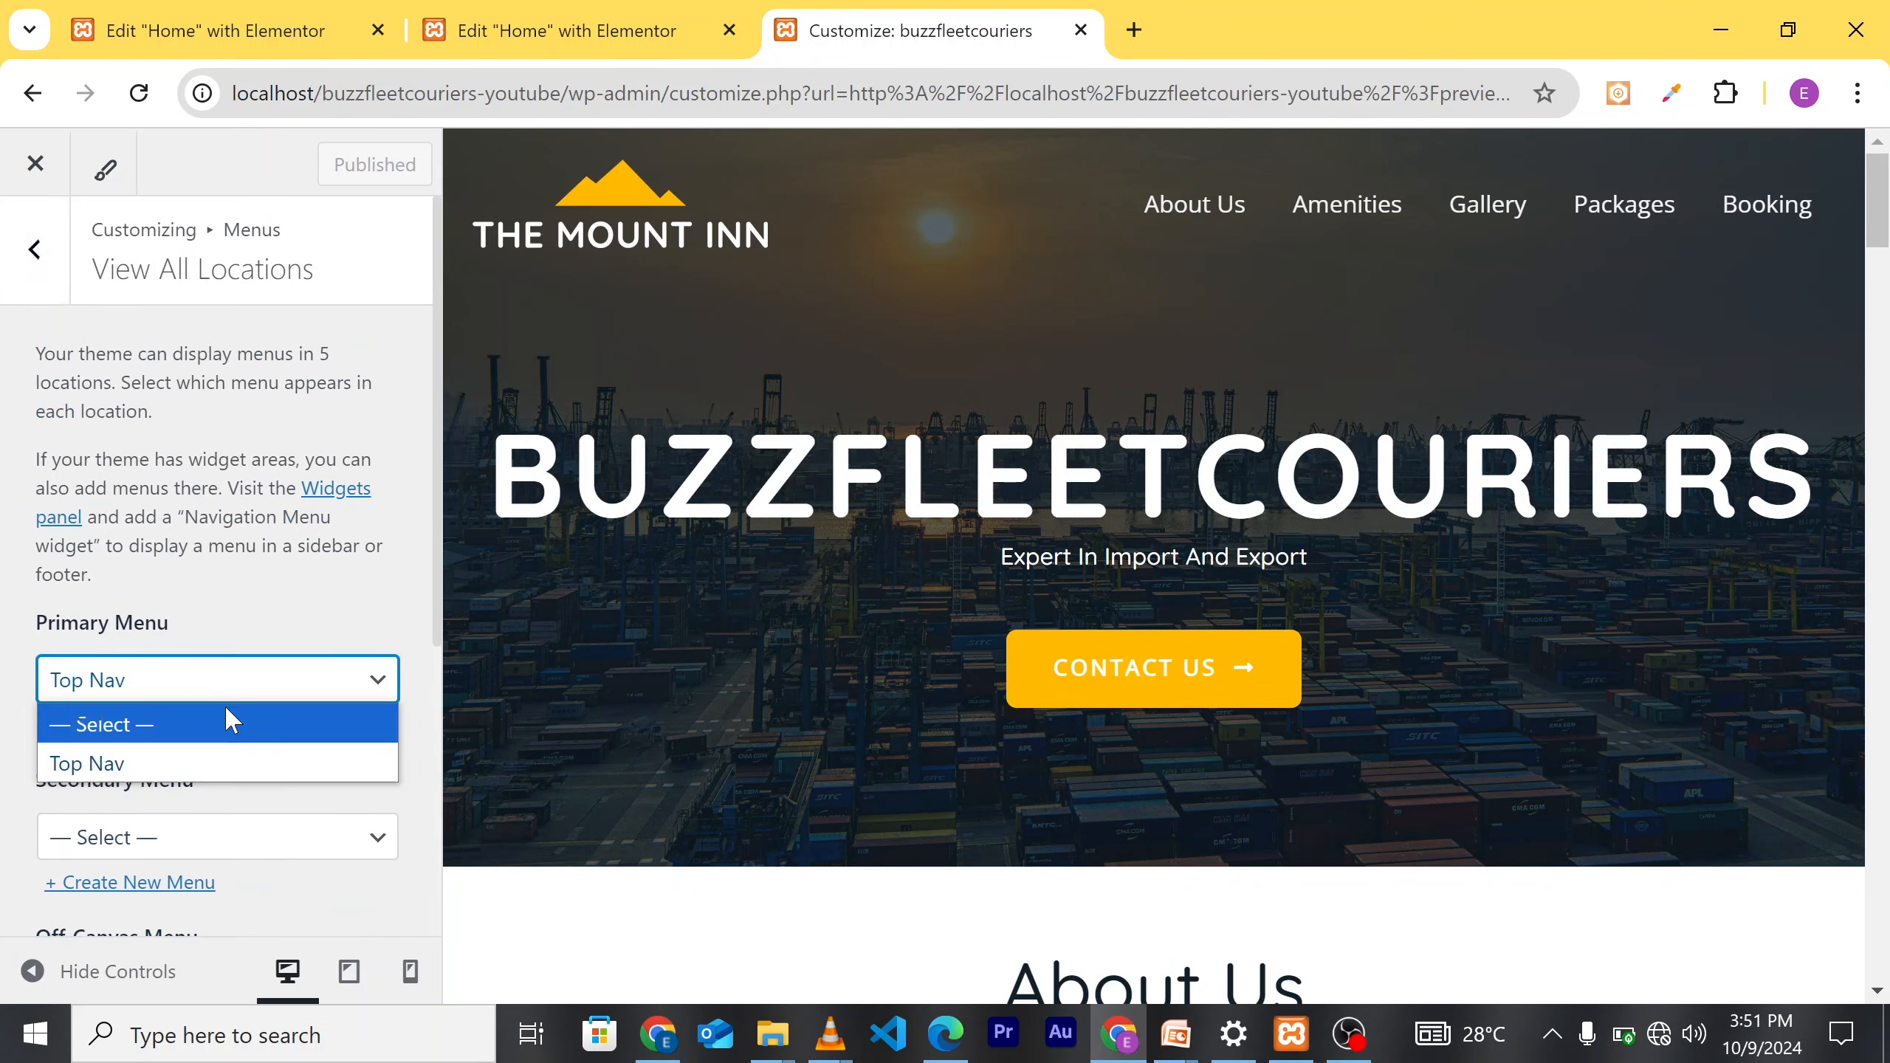
click(285, 600)
scroll(284, 610, down, 5)
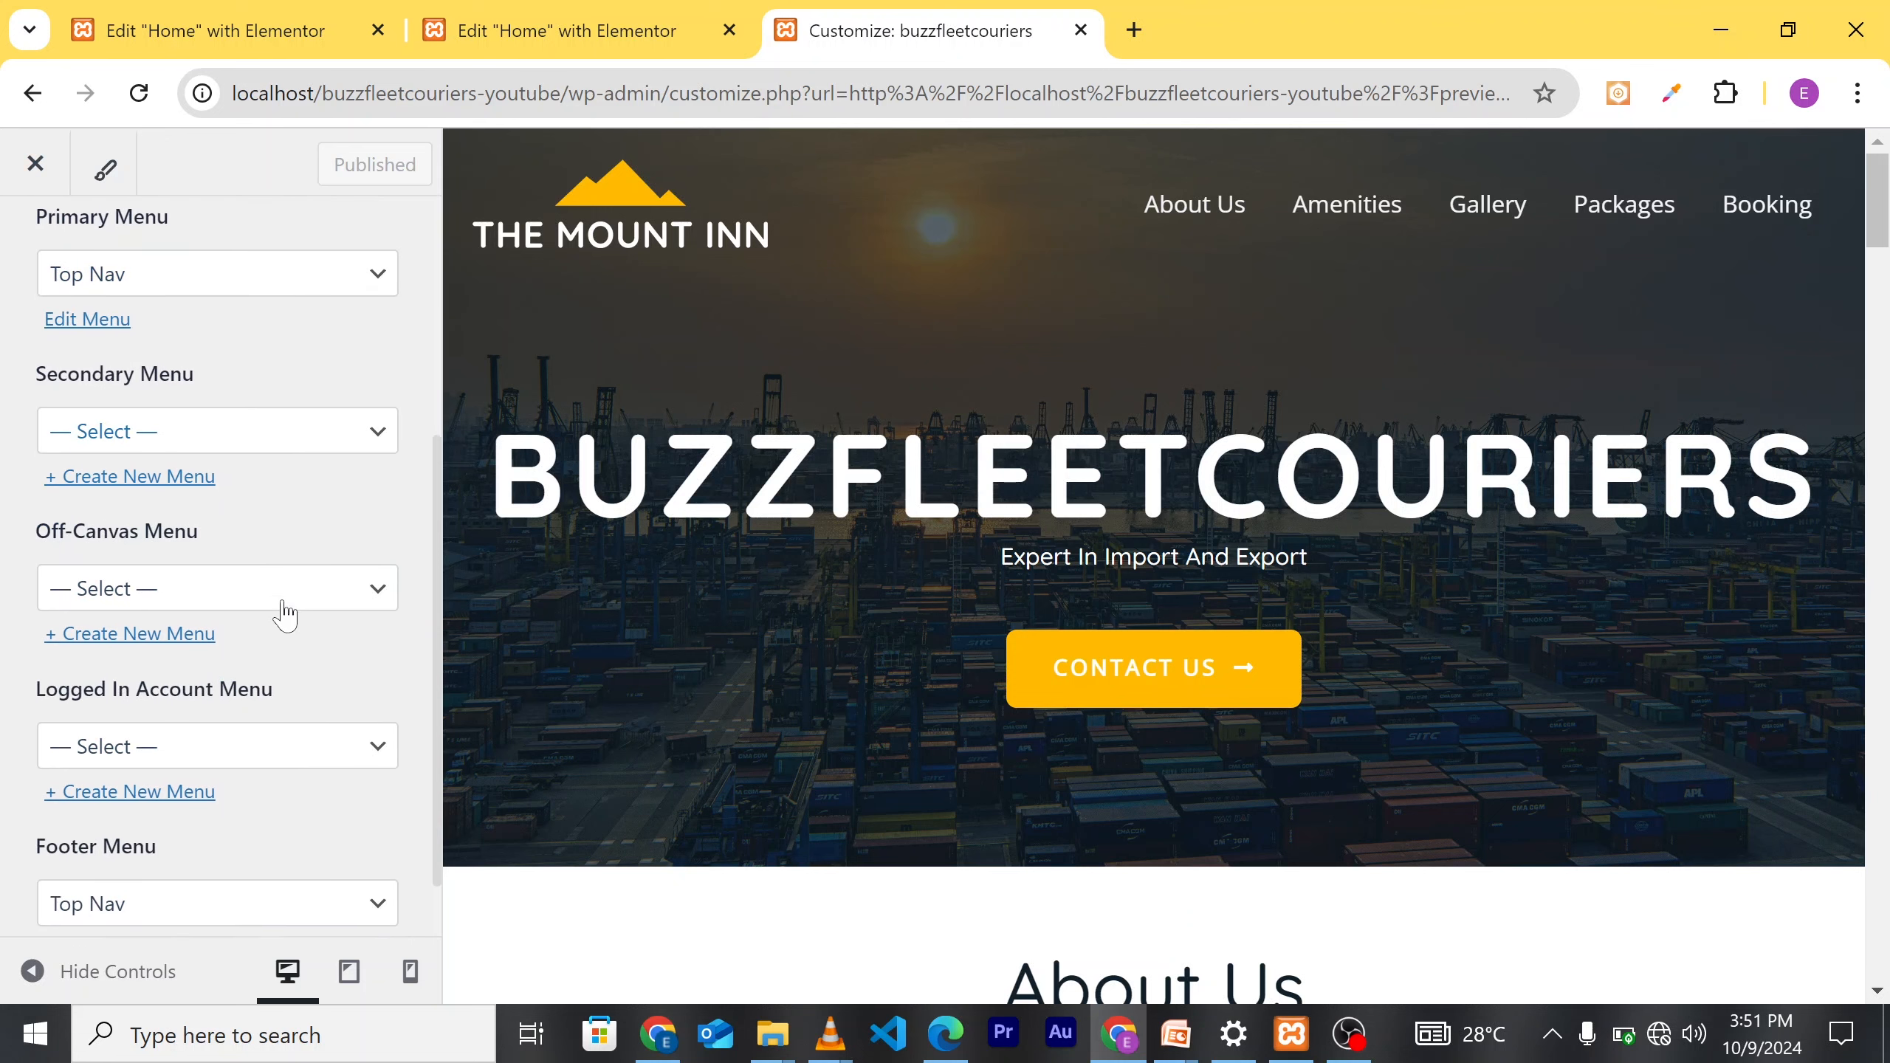
scroll(312, 696, up, 5)
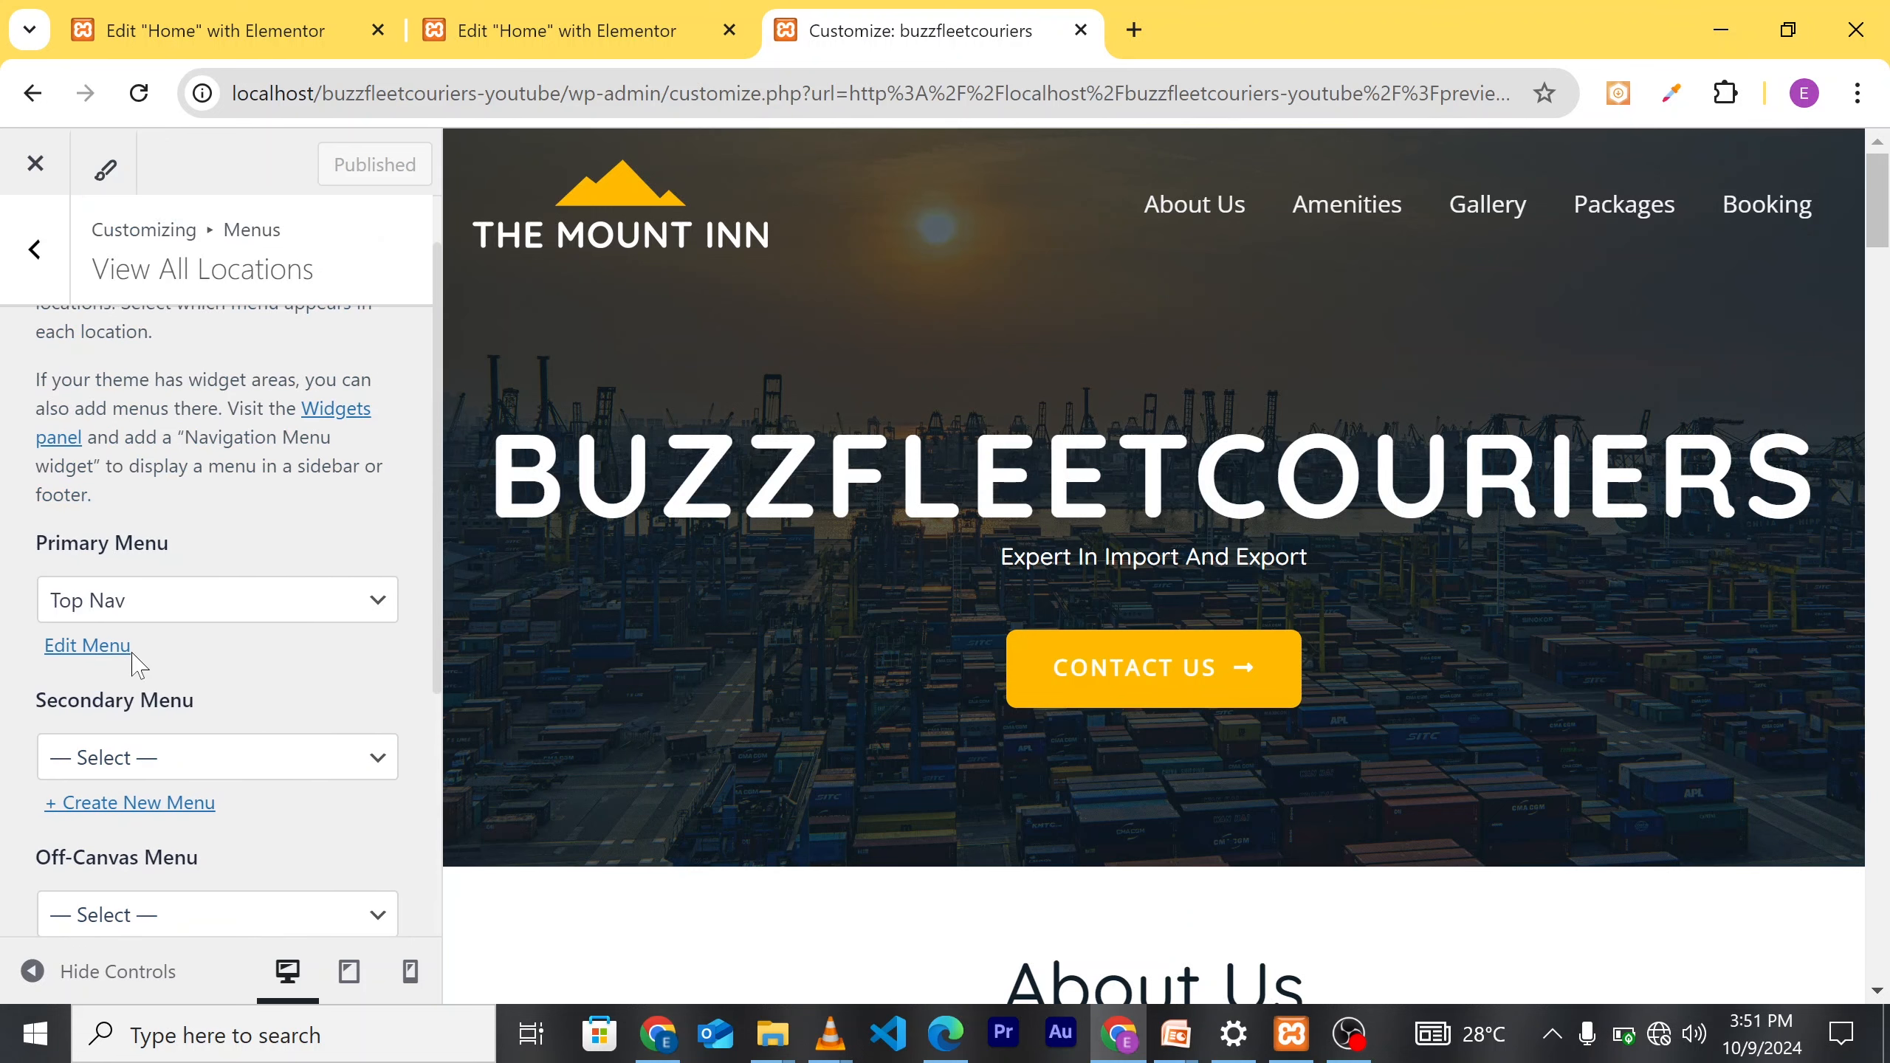
click(90, 646)
Step: Remove the Amenities and Packages items from the Top Nav menu
click(88, 647)
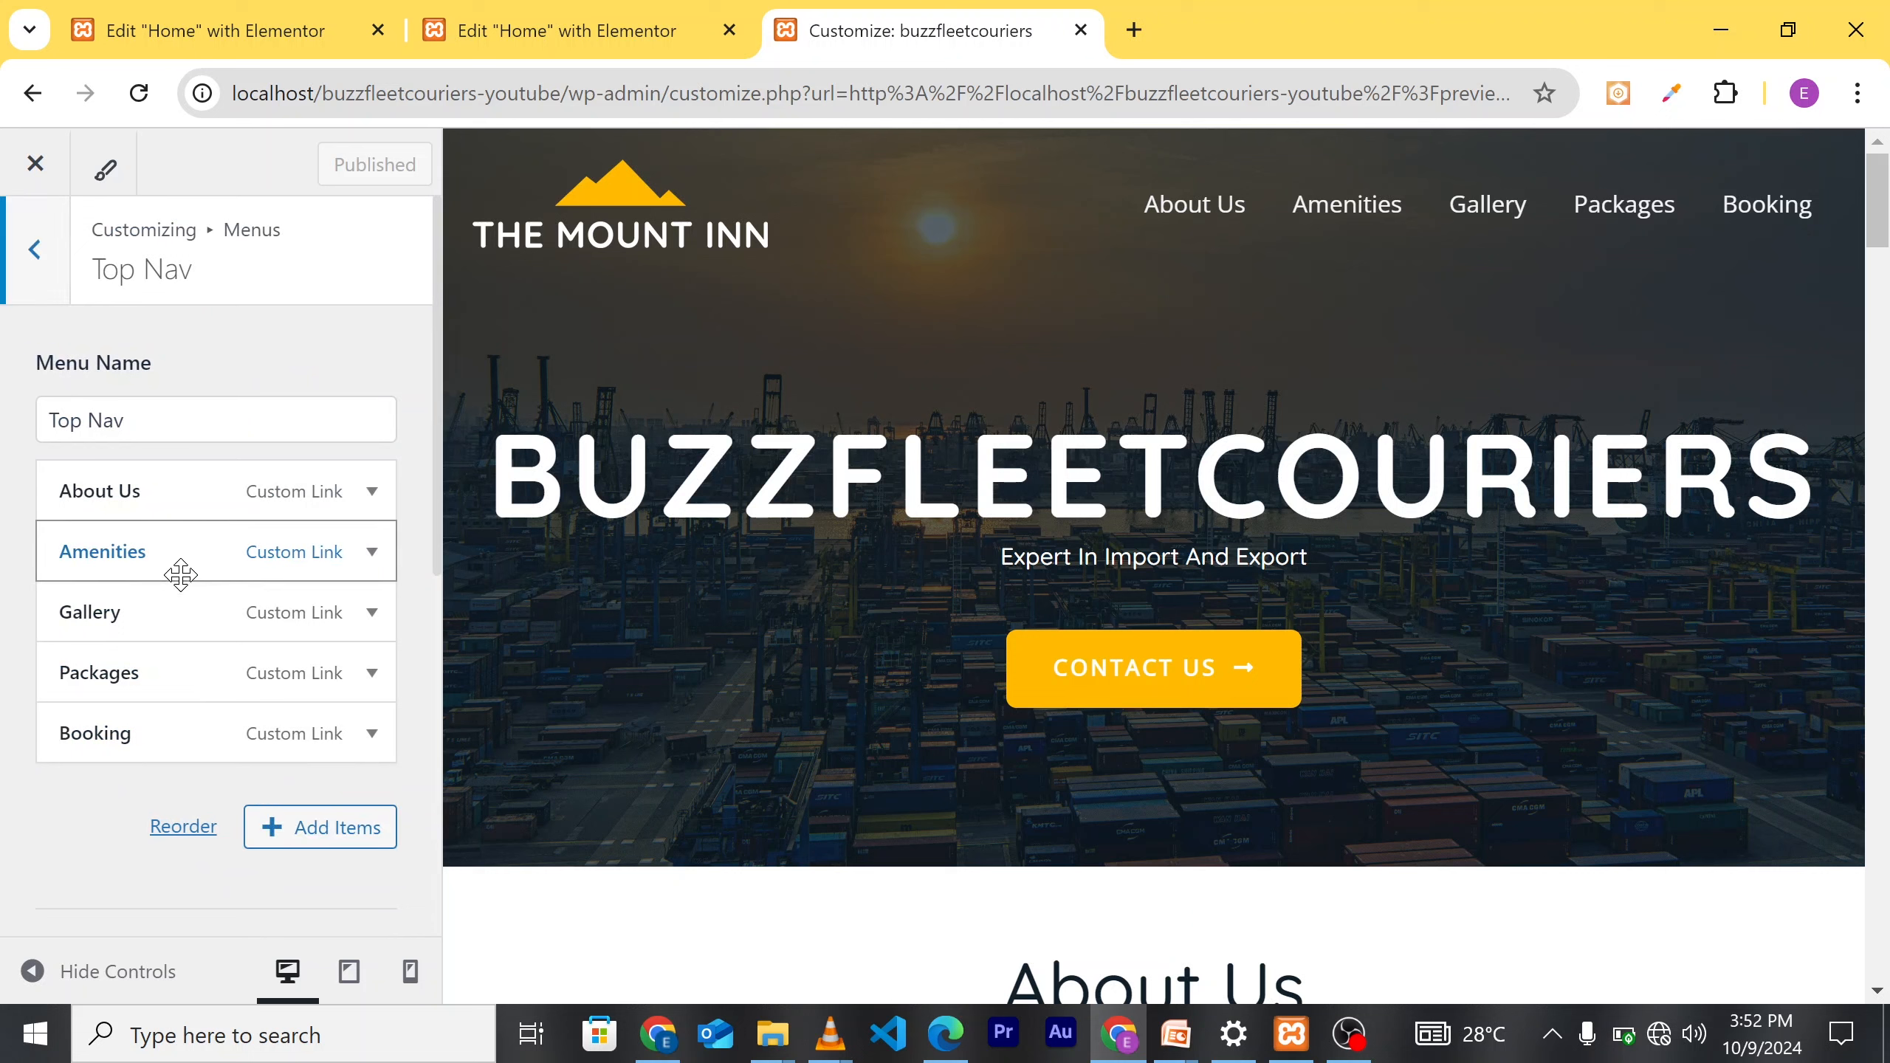
scroll(223, 878, down, 5)
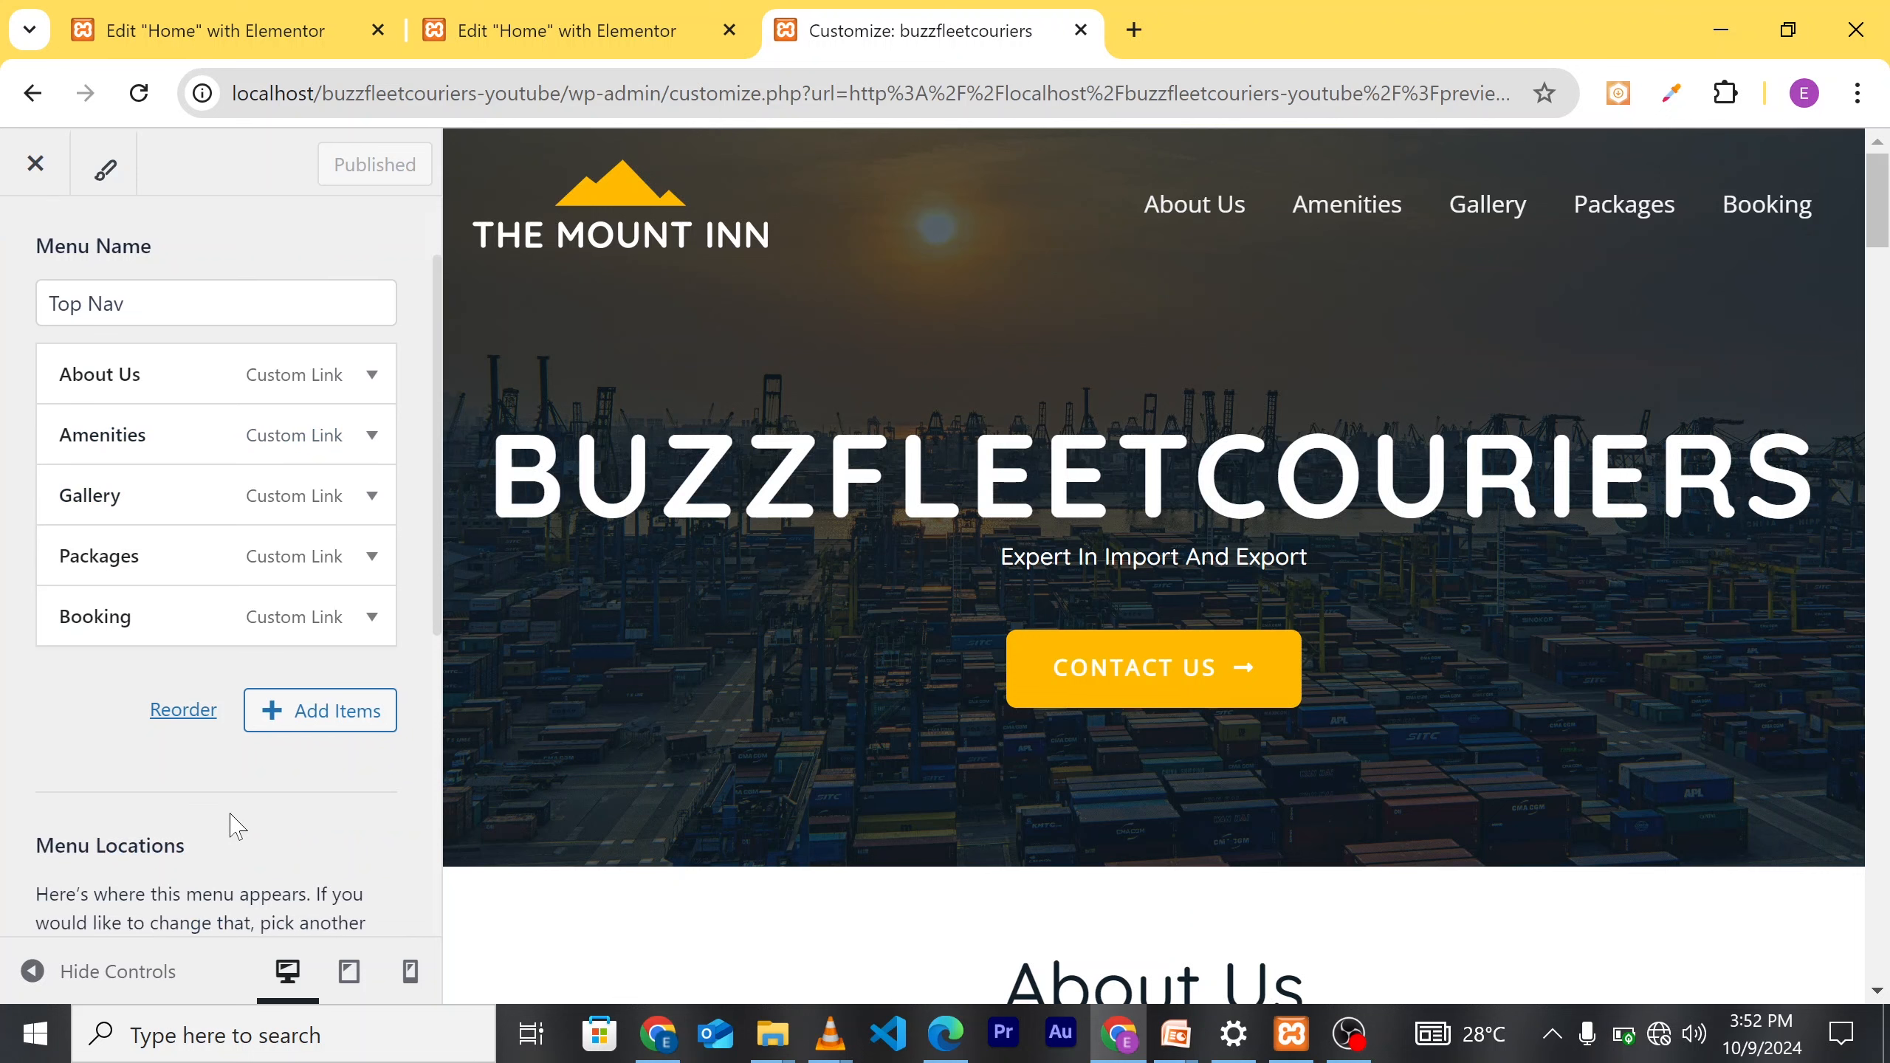
scroll(256, 804, down, 4)
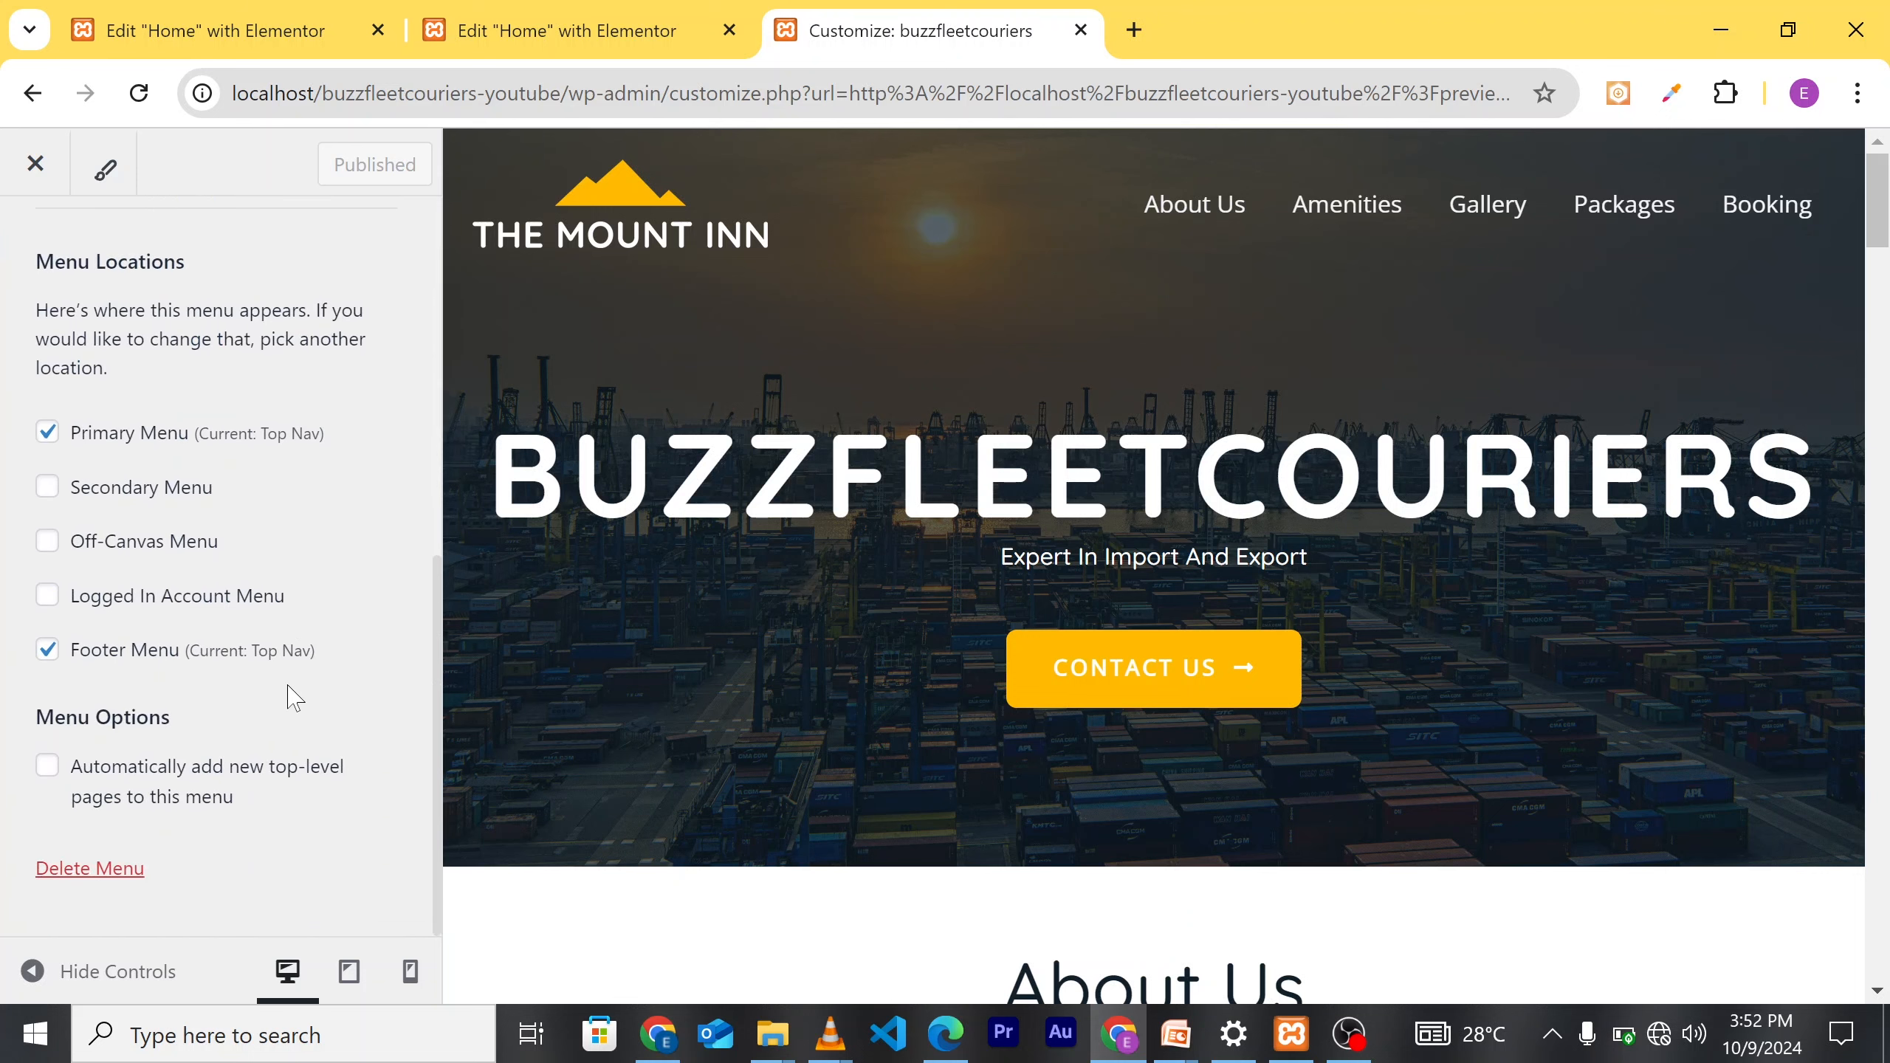
scroll(287, 689, up, 9)
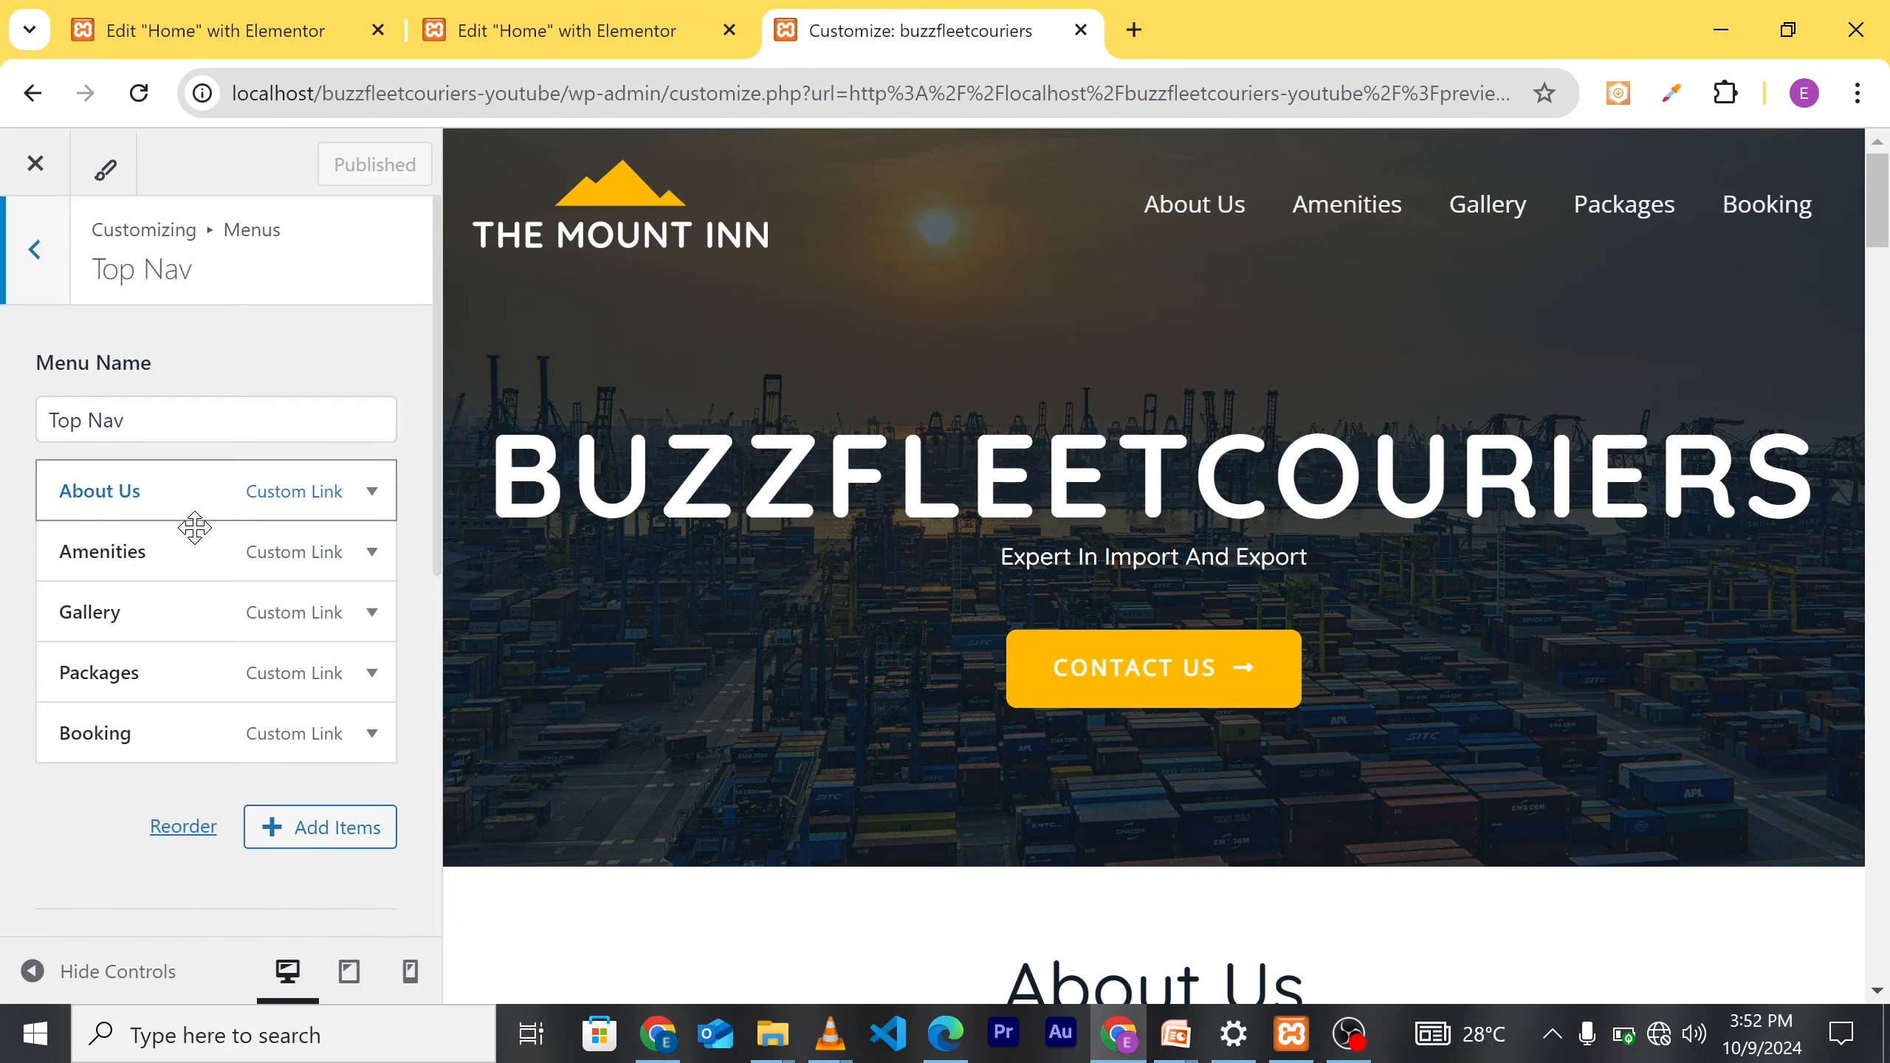
click(192, 557)
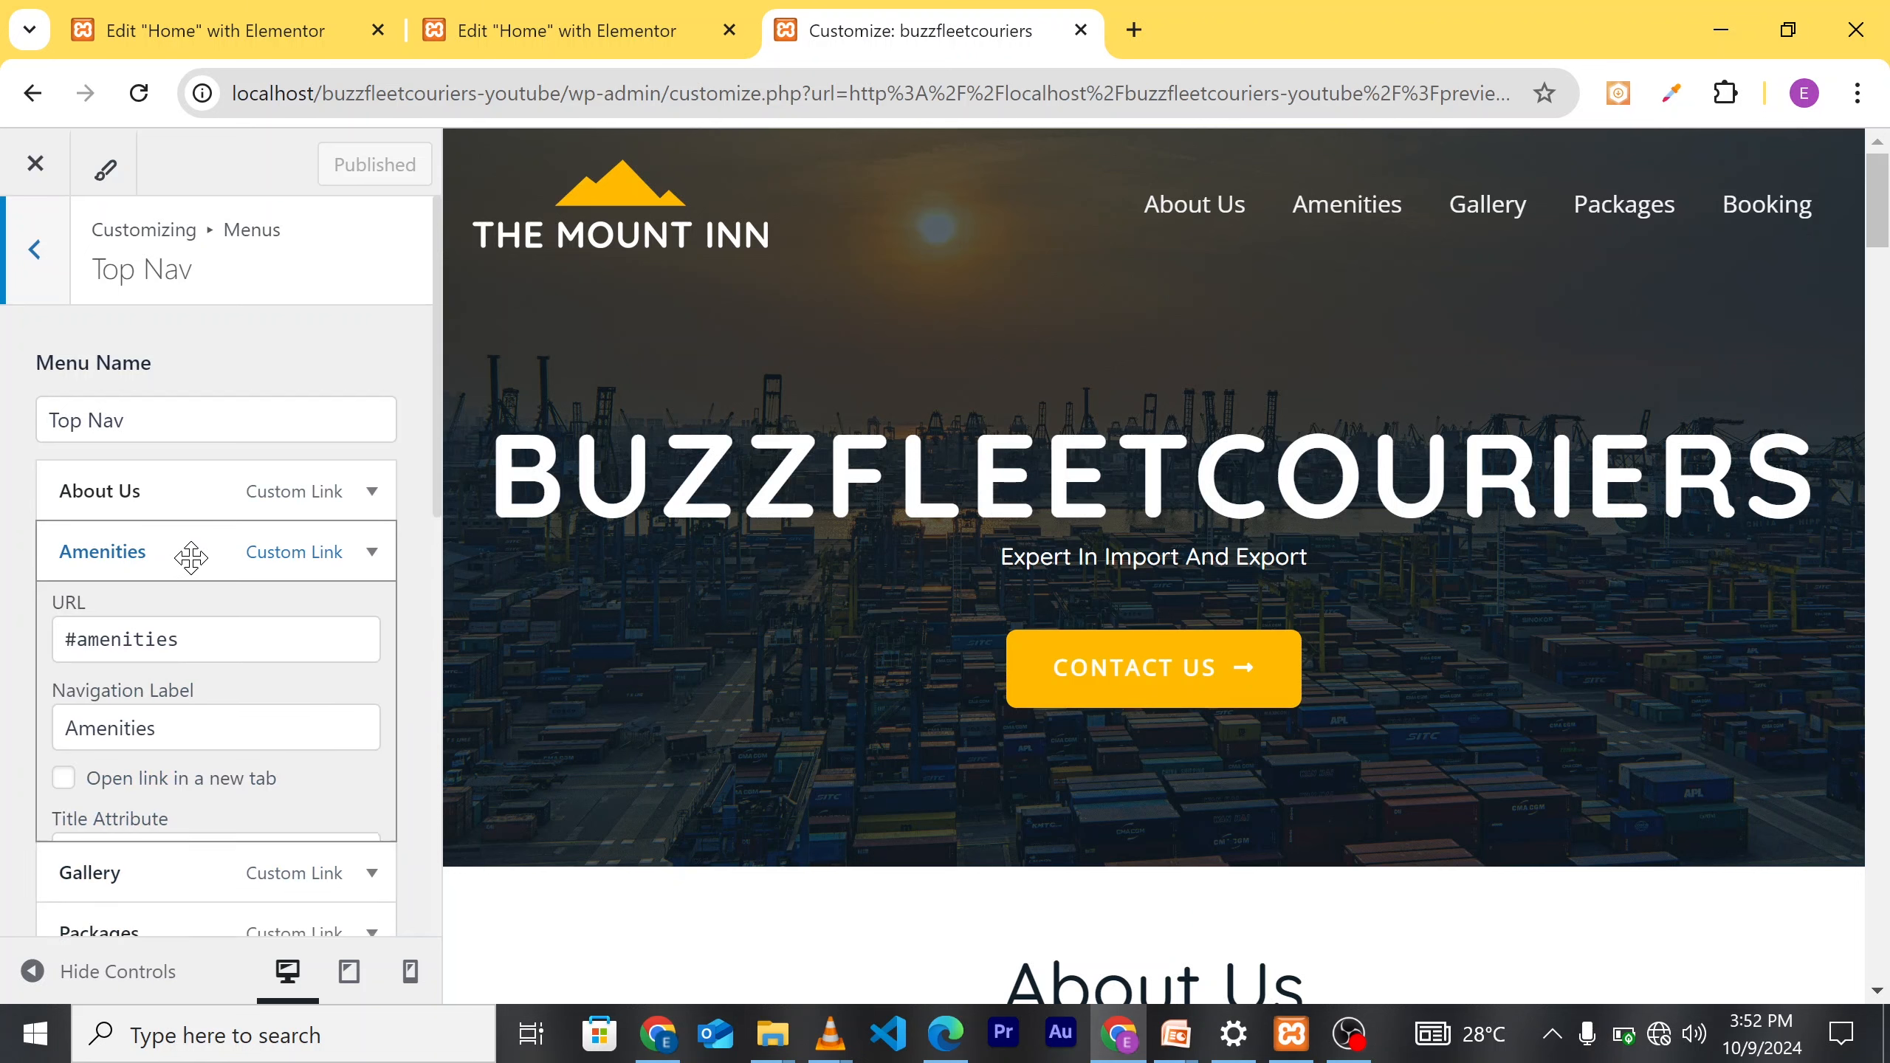
scroll(210, 705, down, 2)
scroll(216, 707, down, 5)
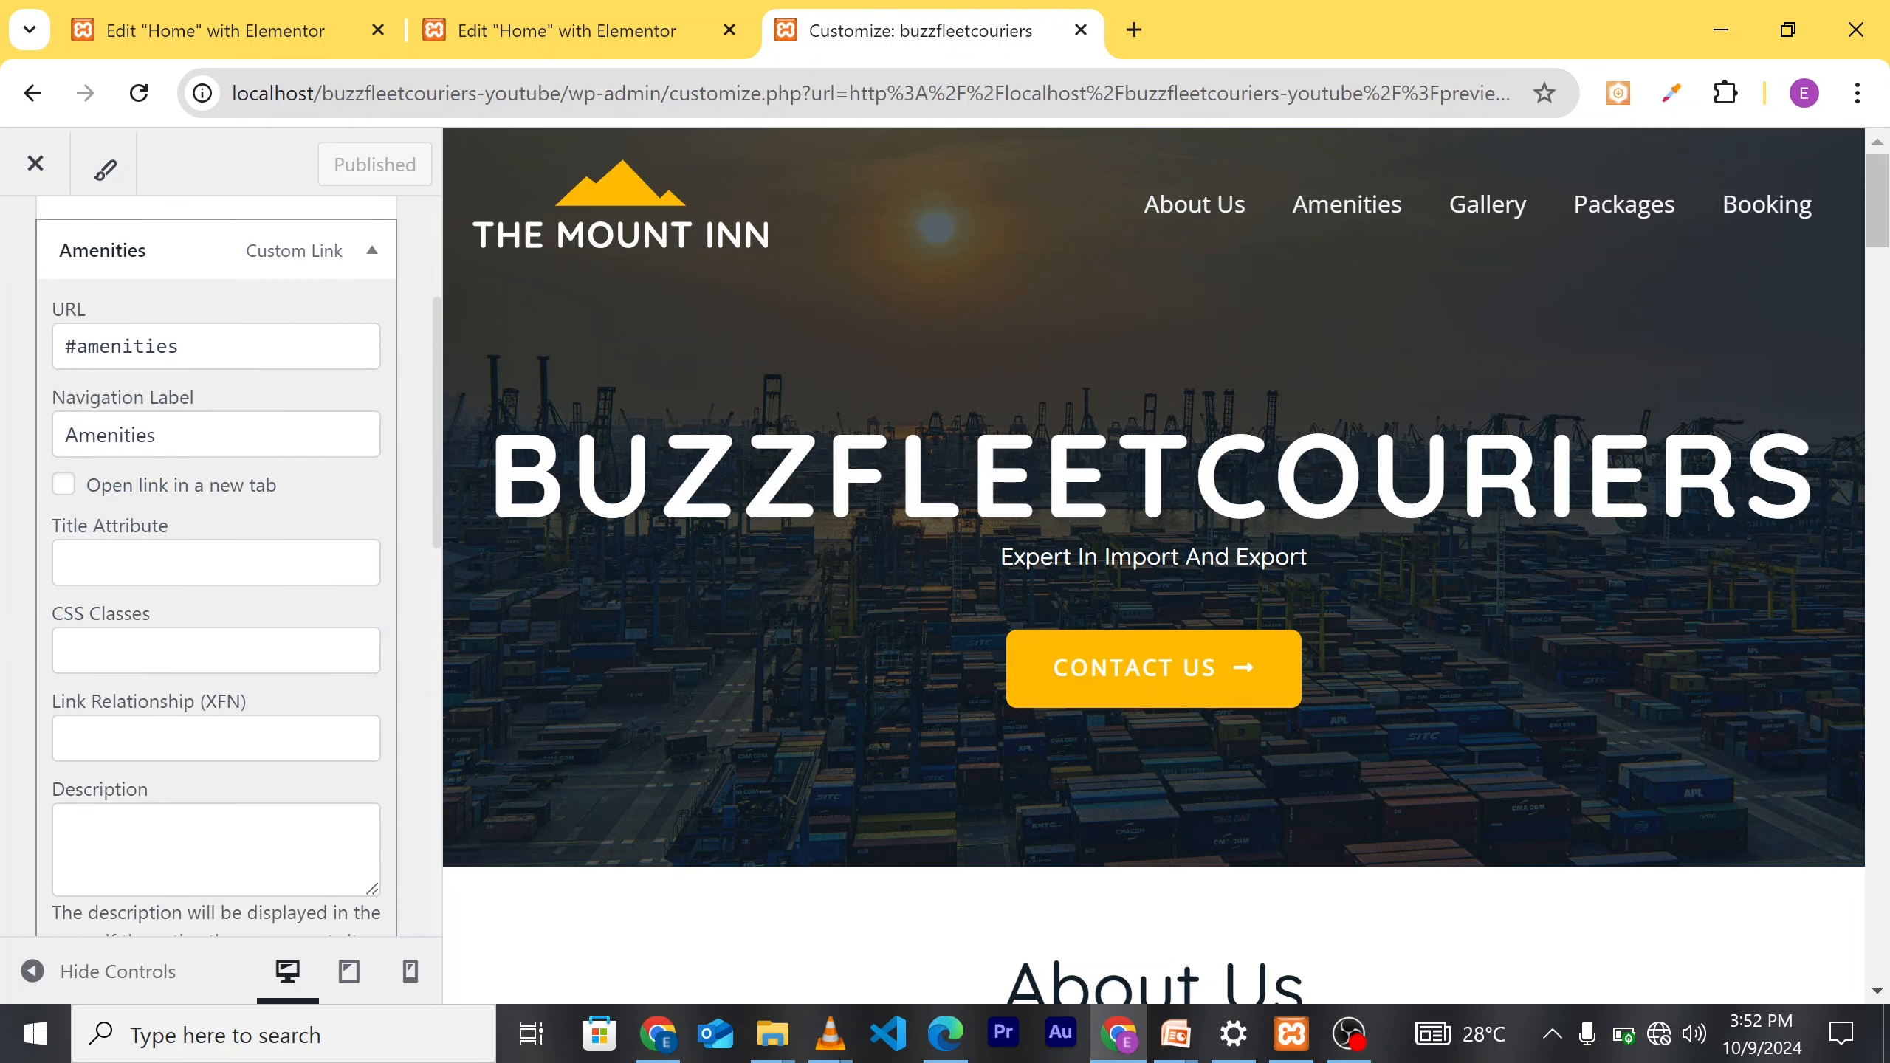
scroll(212, 599, up, 3)
scroll(104, 495, up, 1)
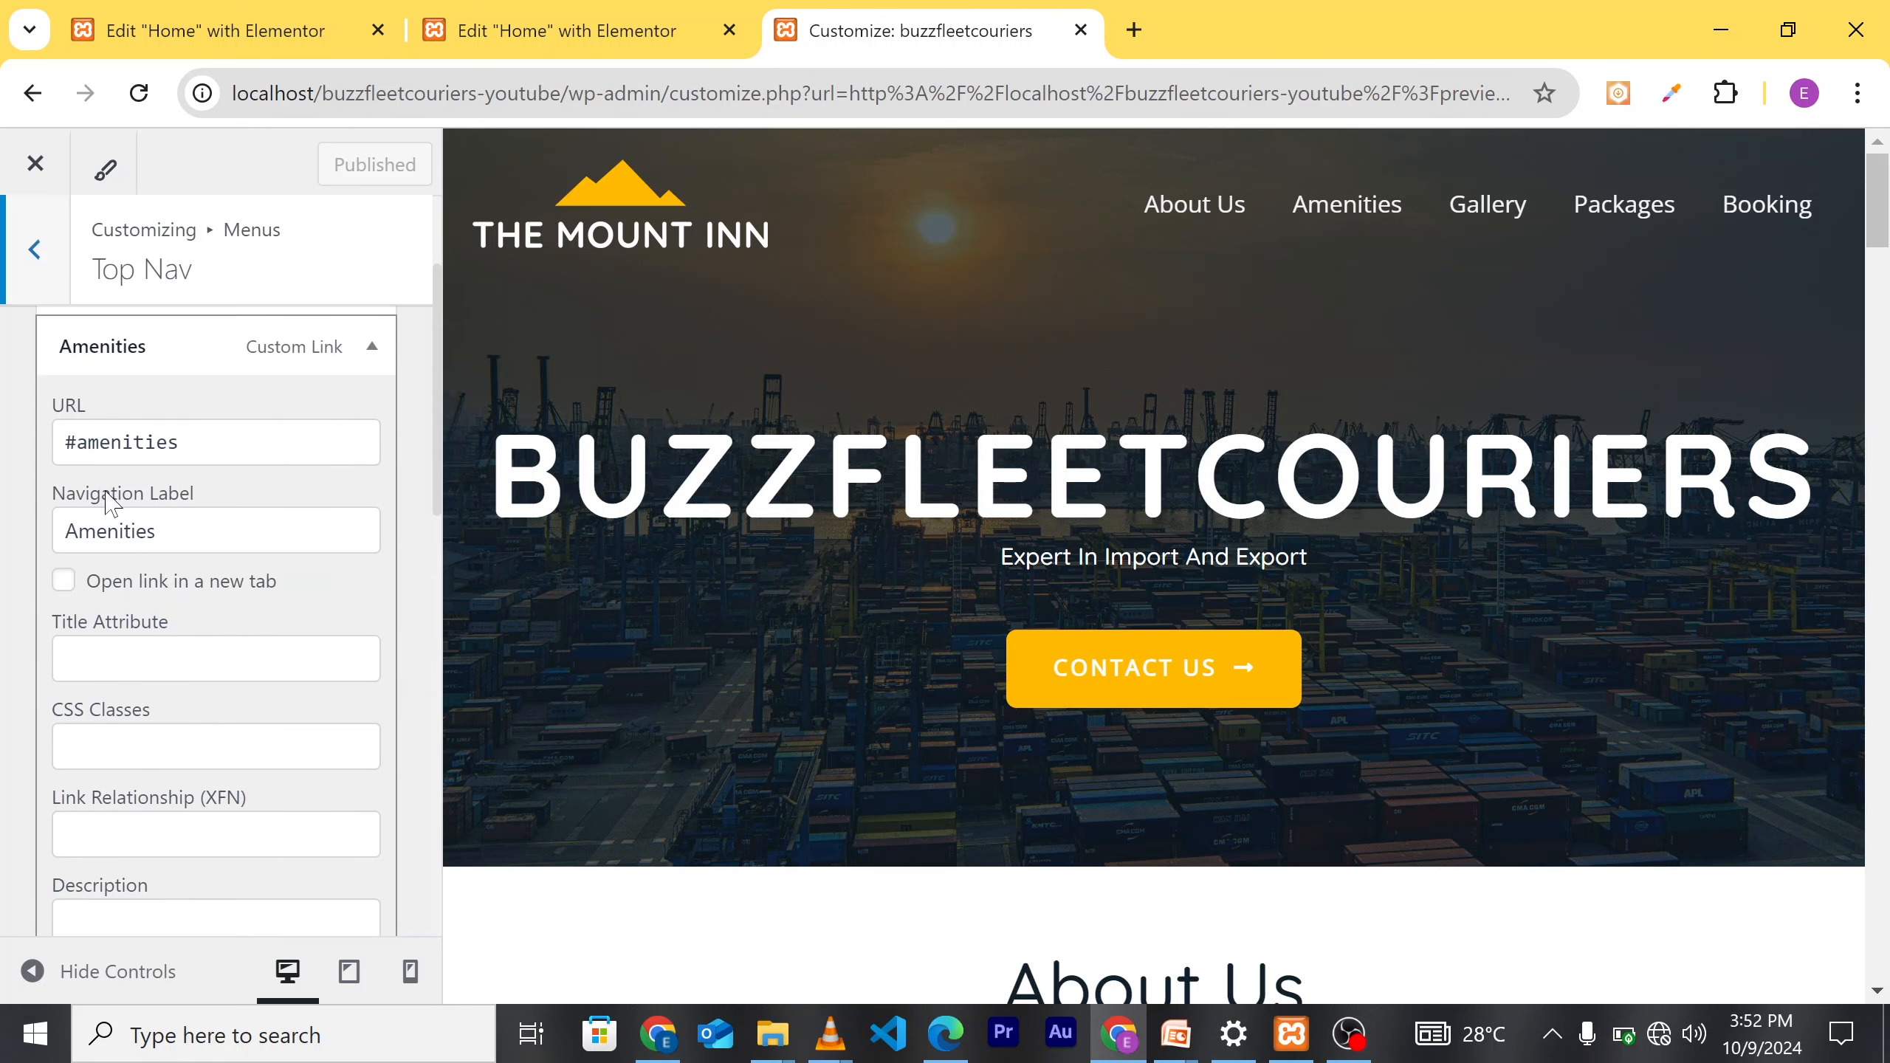
scroll(210, 578, up, 1)
scroll(211, 579, down, 3)
scroll(215, 566, down, 3)
click(78, 788)
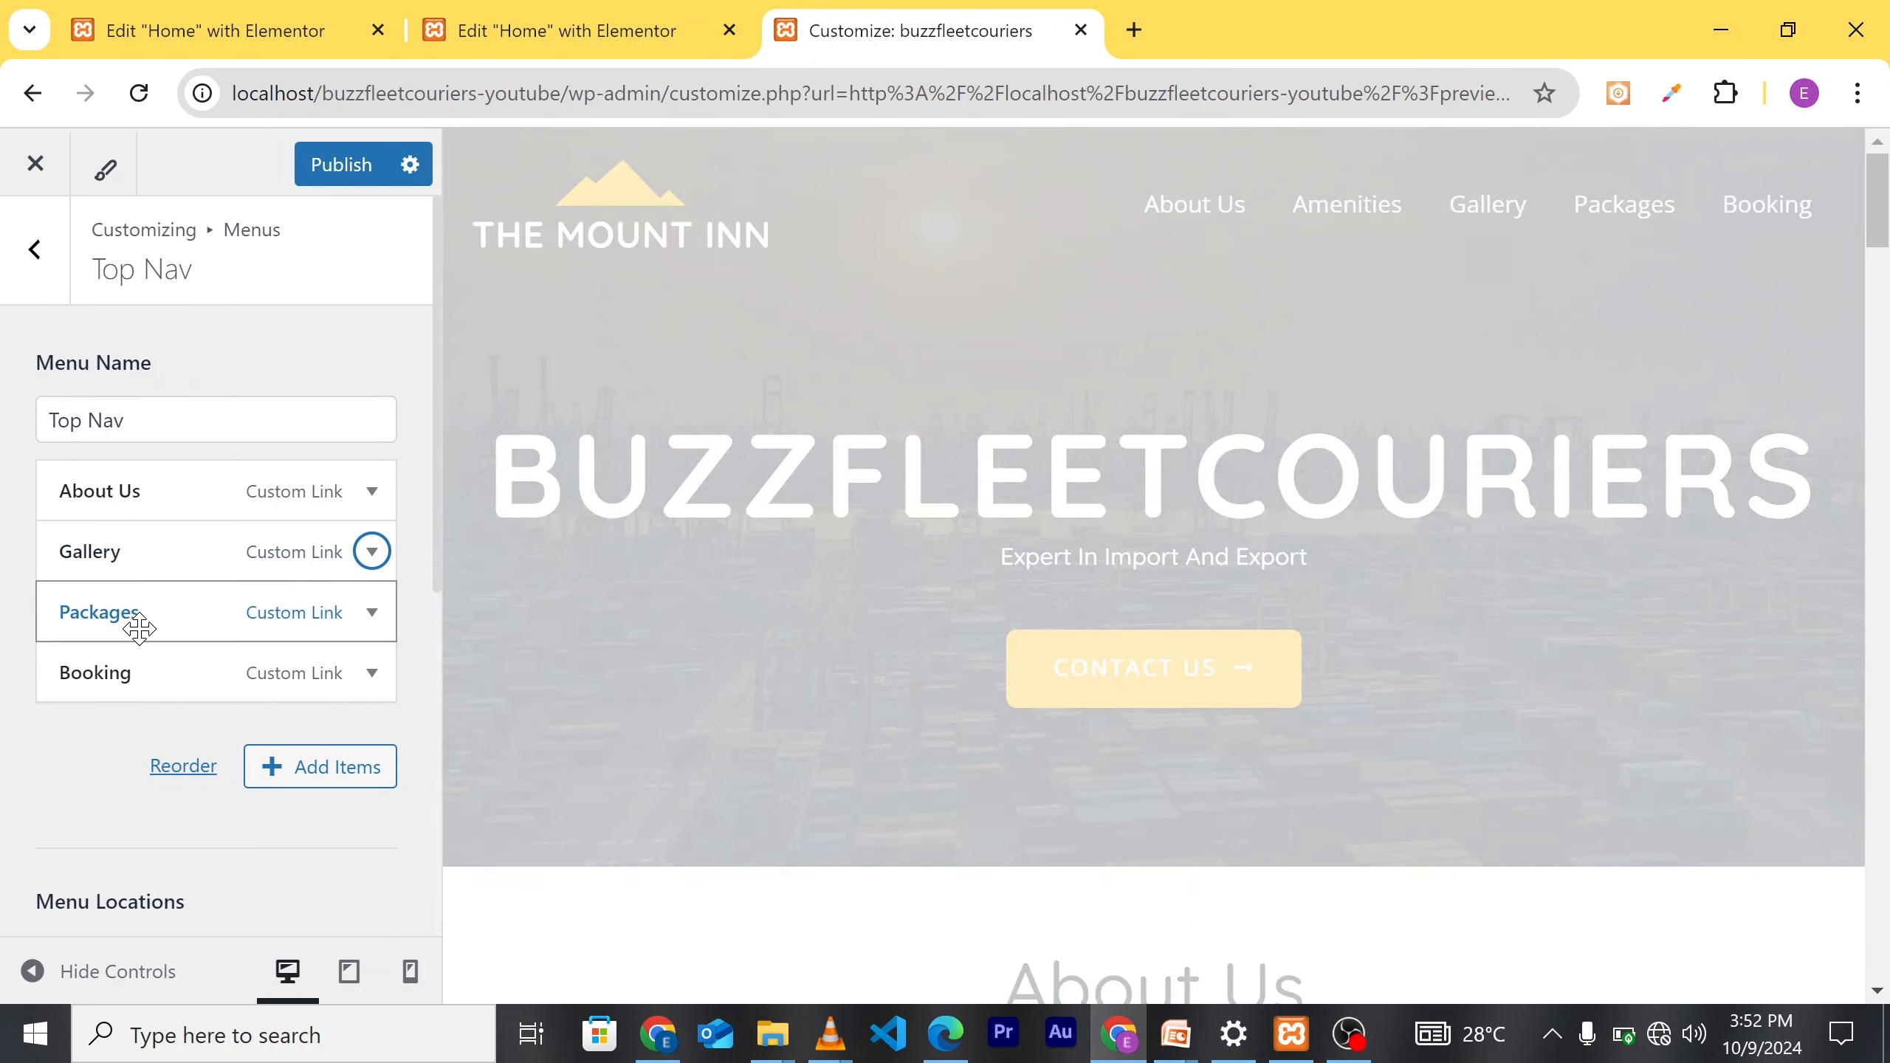
click(138, 629)
scroll(127, 620, down, 3)
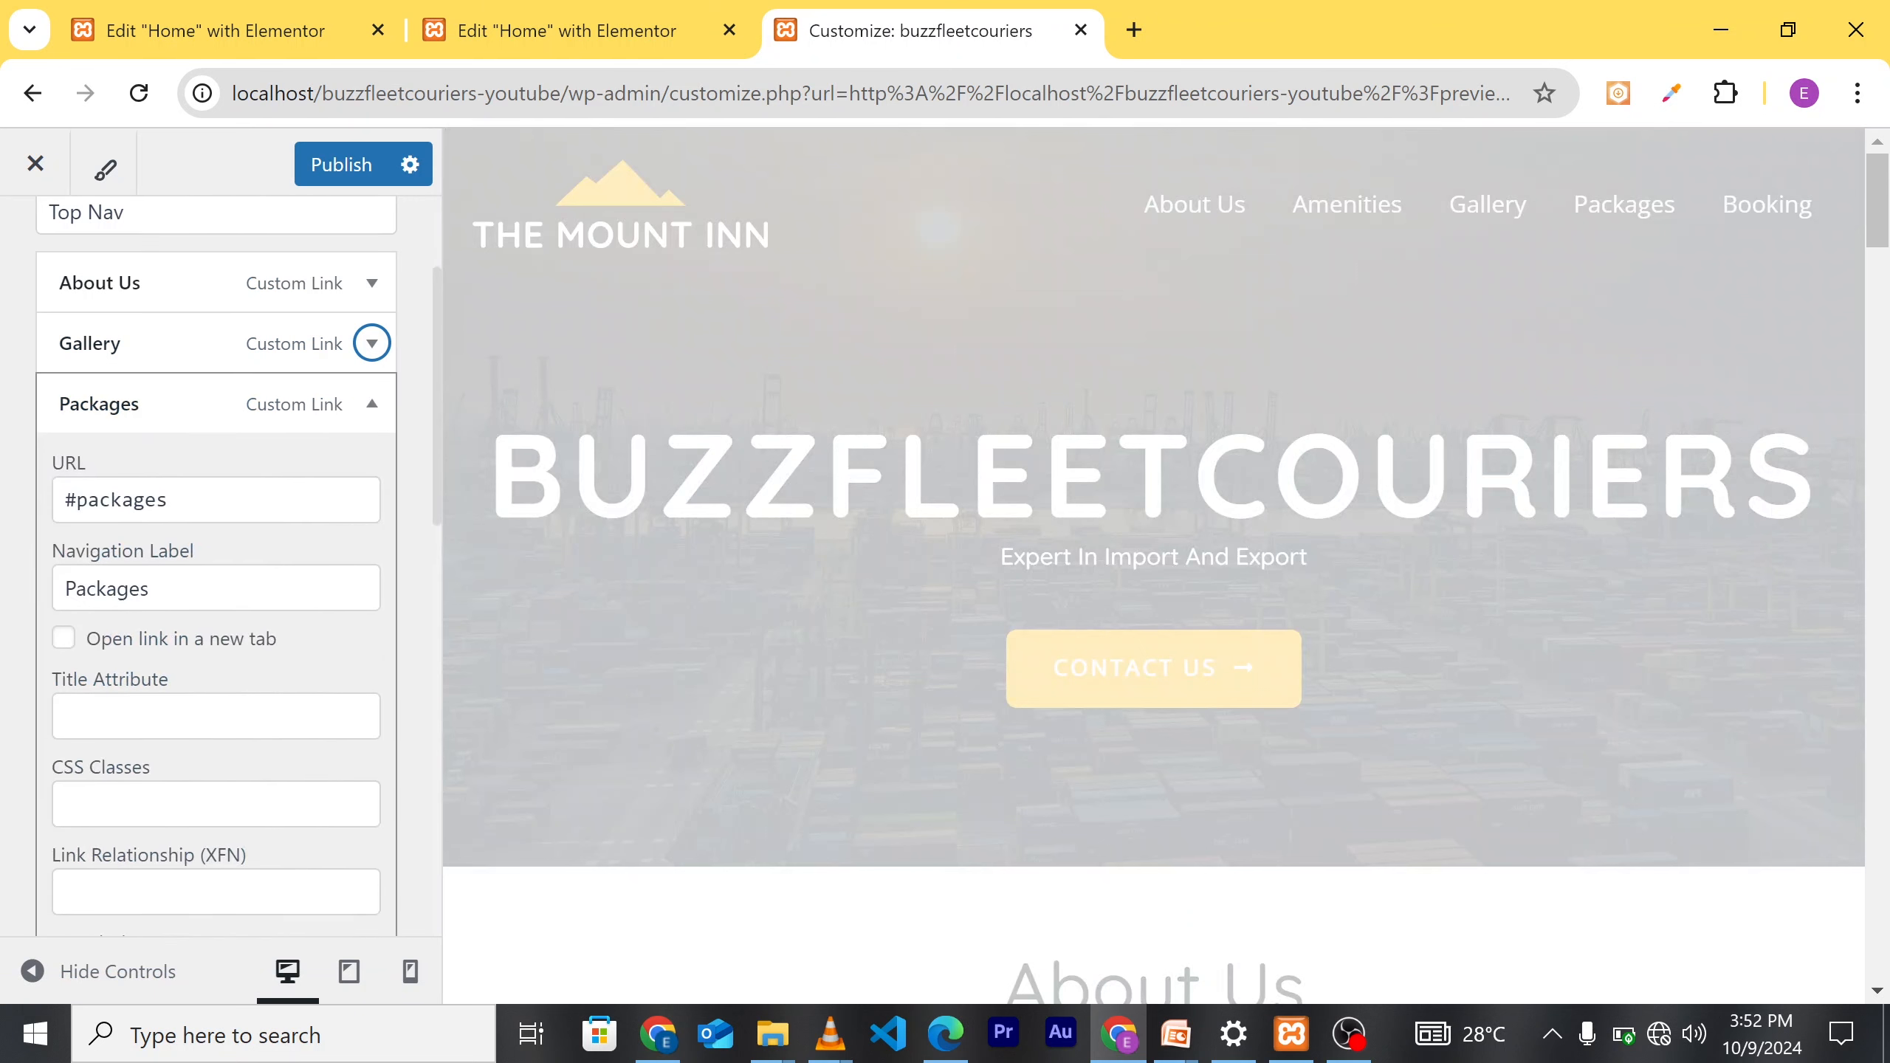
scroll(182, 802, down, 6)
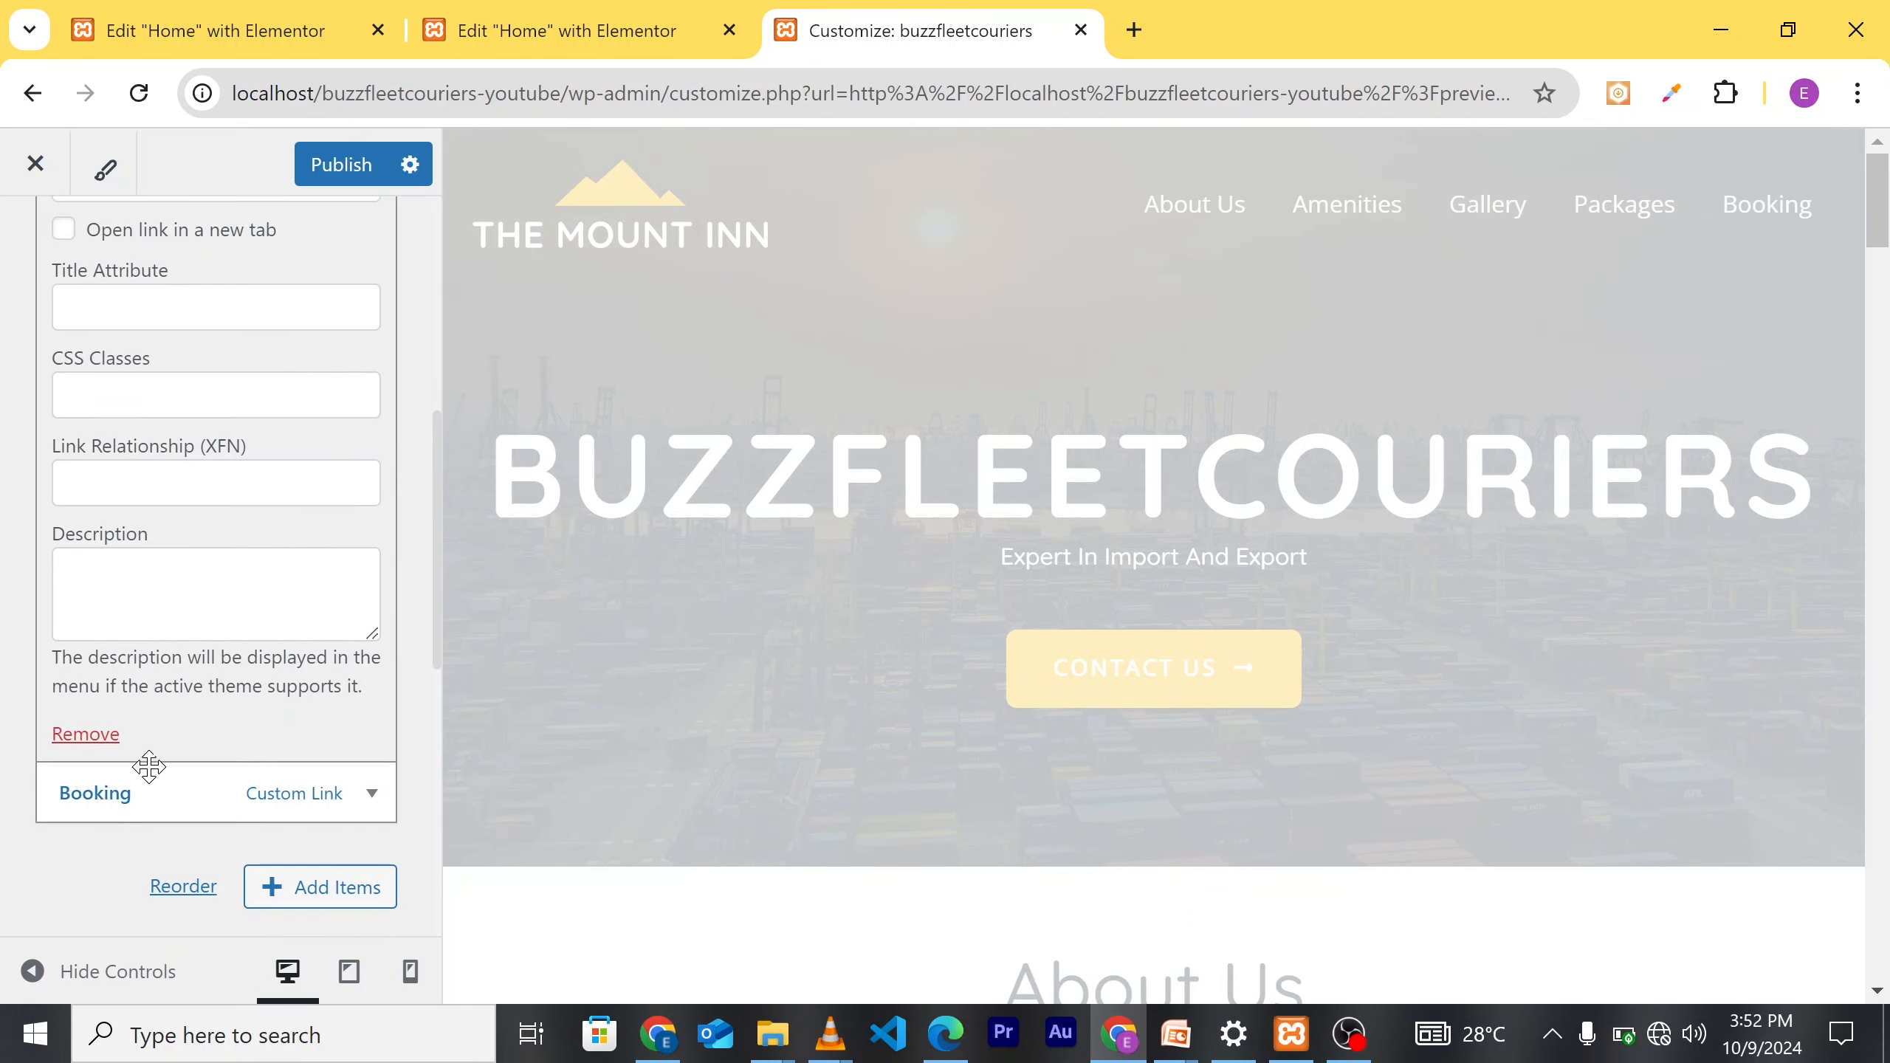
click(86, 734)
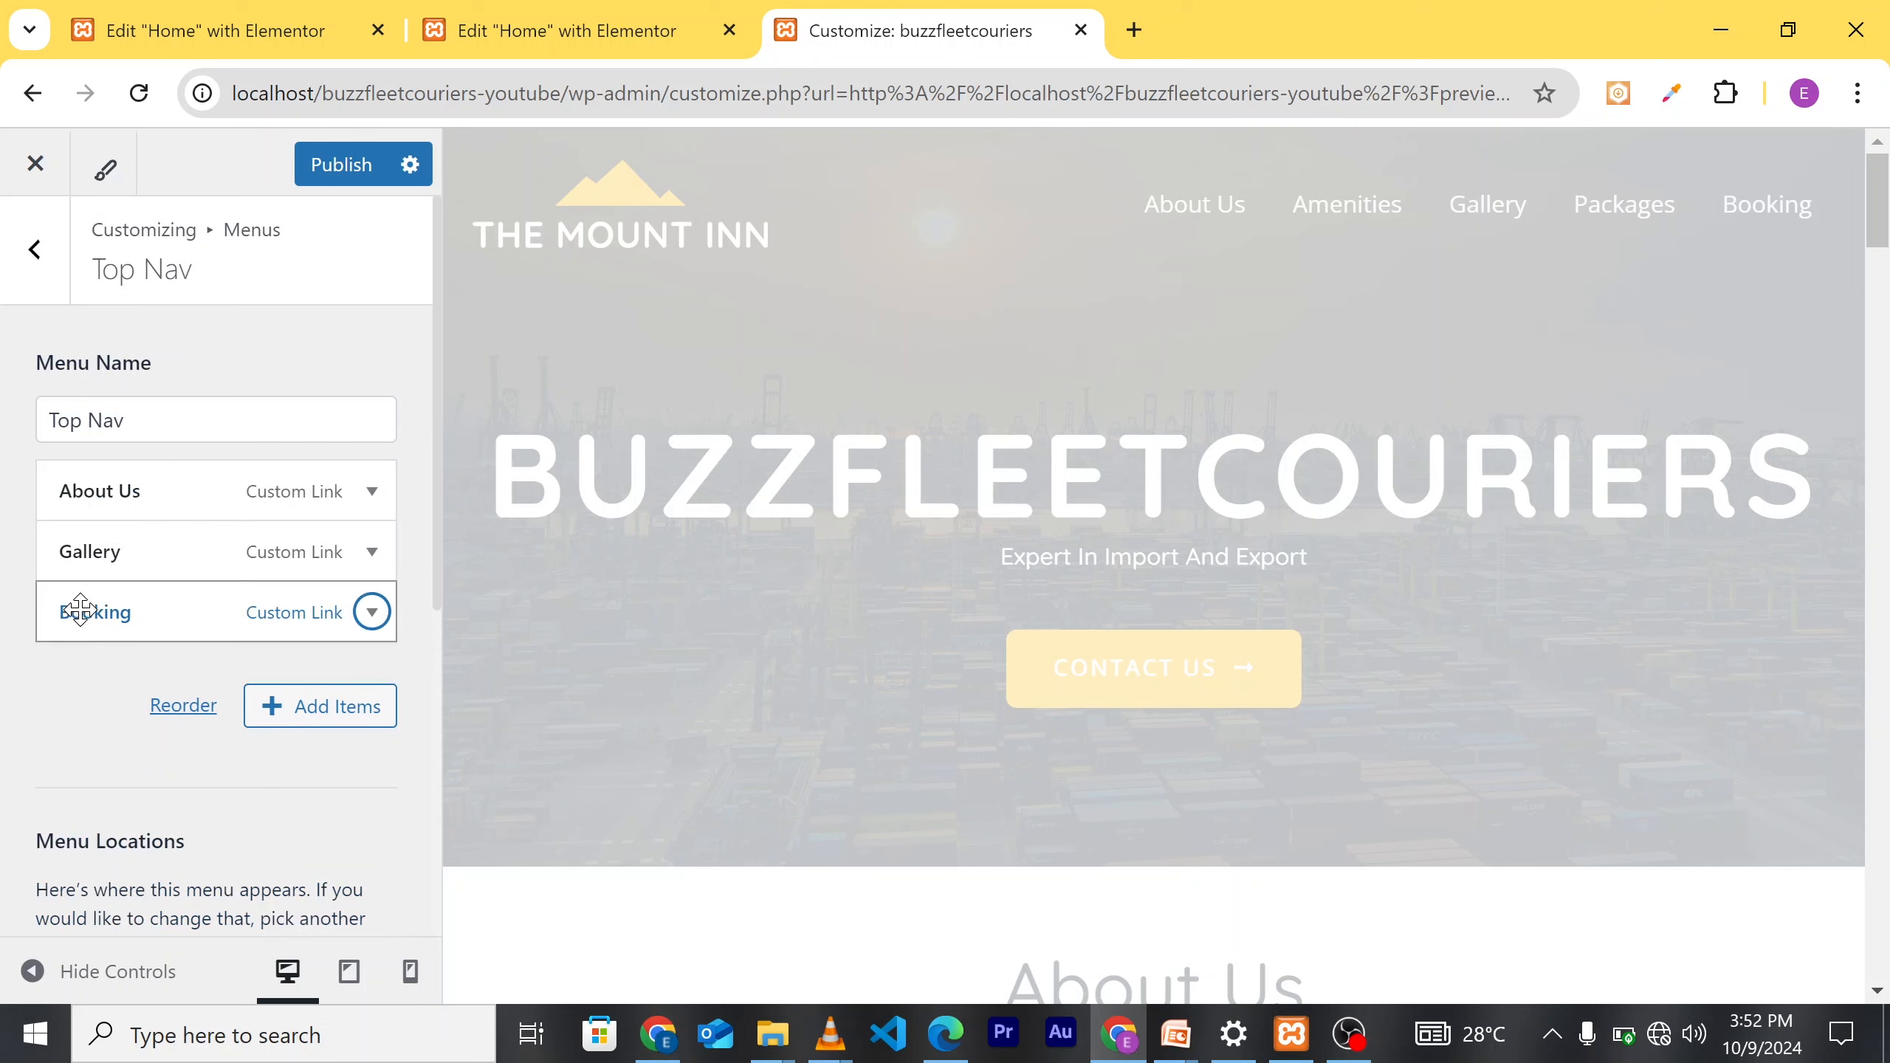
Step: Rename the Booking item's navigation label to 'Contact Us'
click(138, 612)
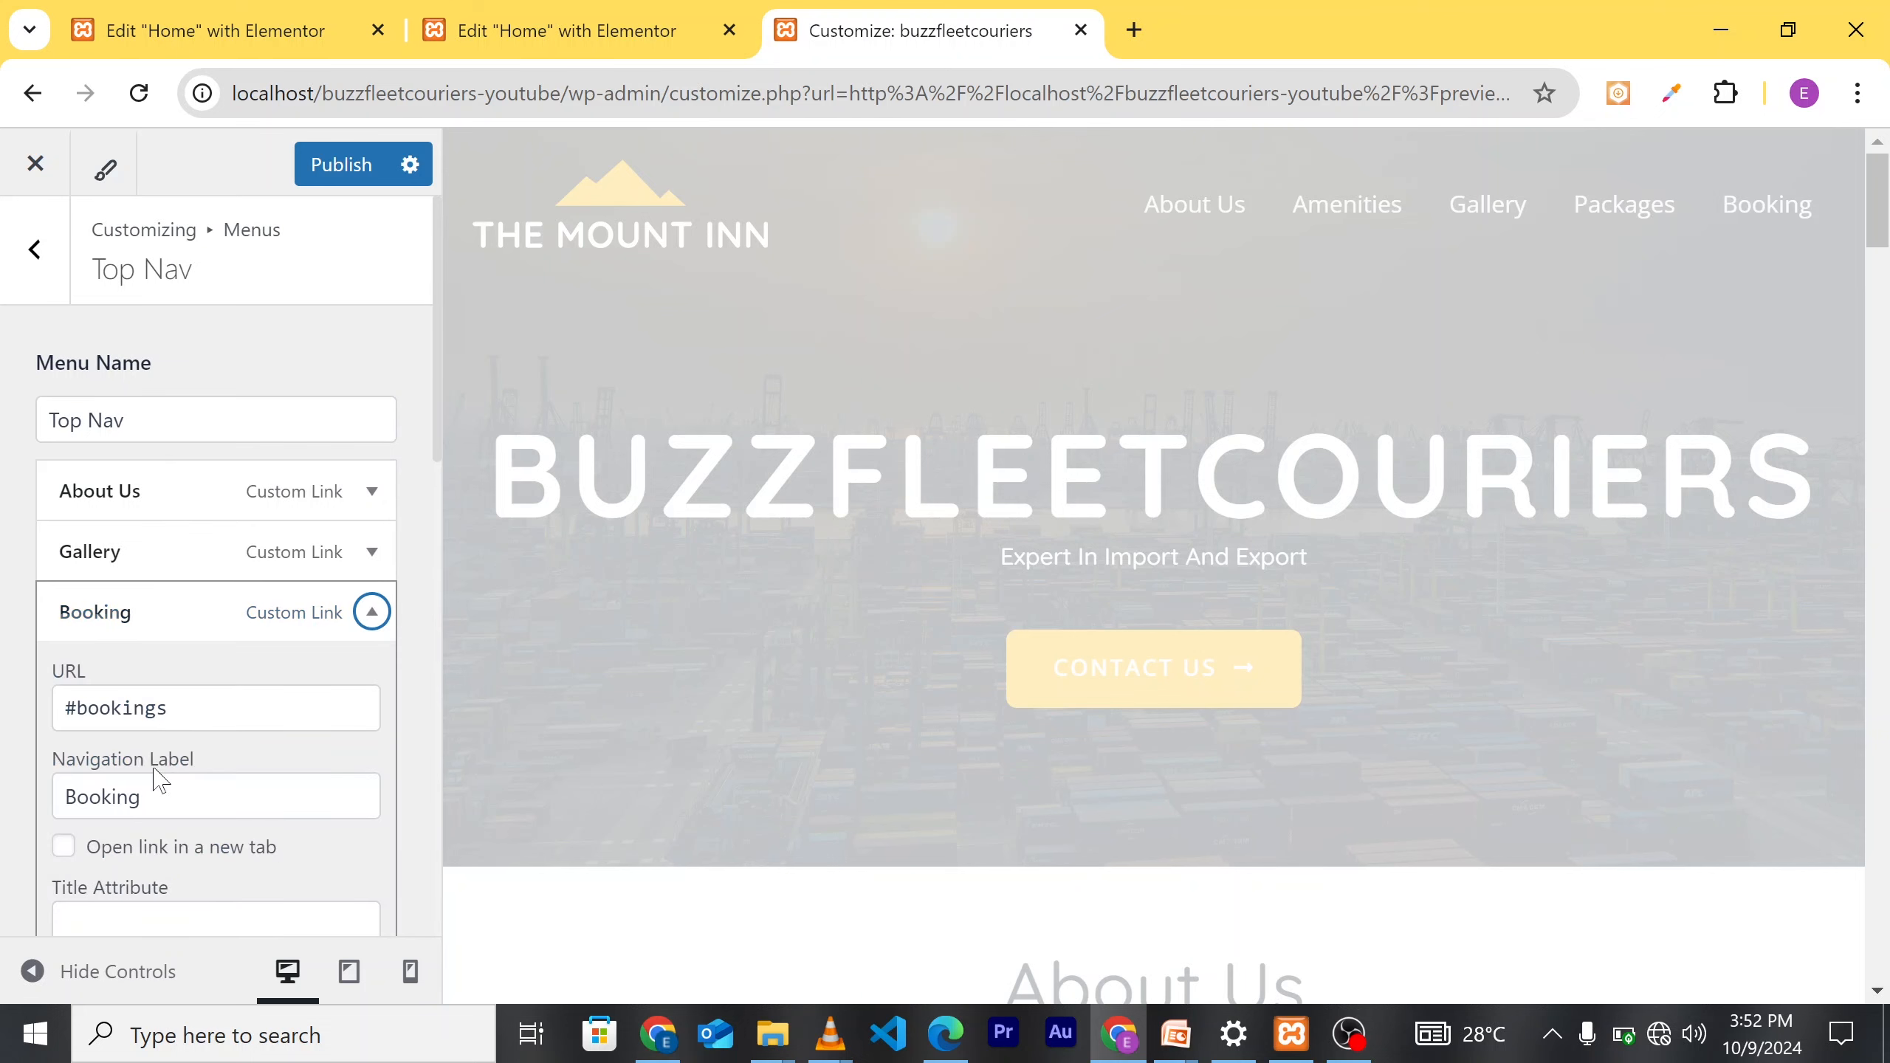
scroll(160, 776, down, 3)
scroll(158, 776, up, 1)
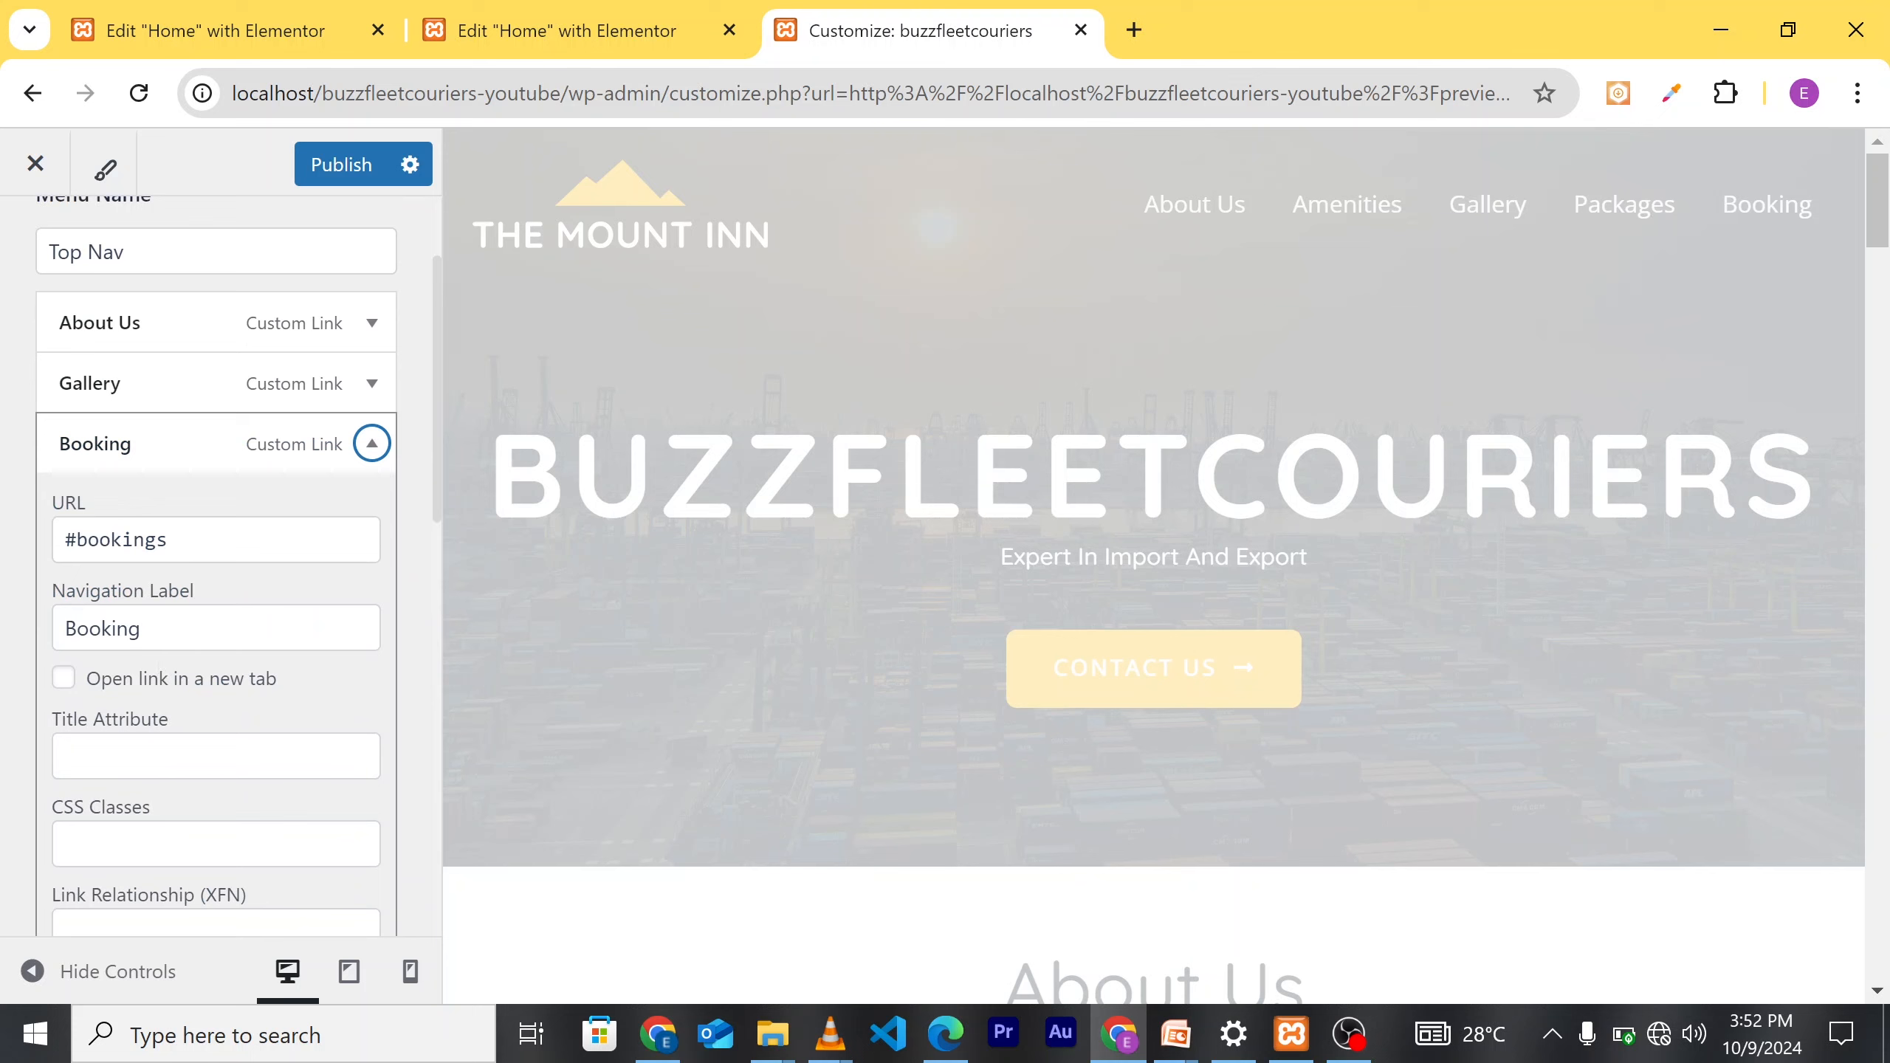
click(185, 630)
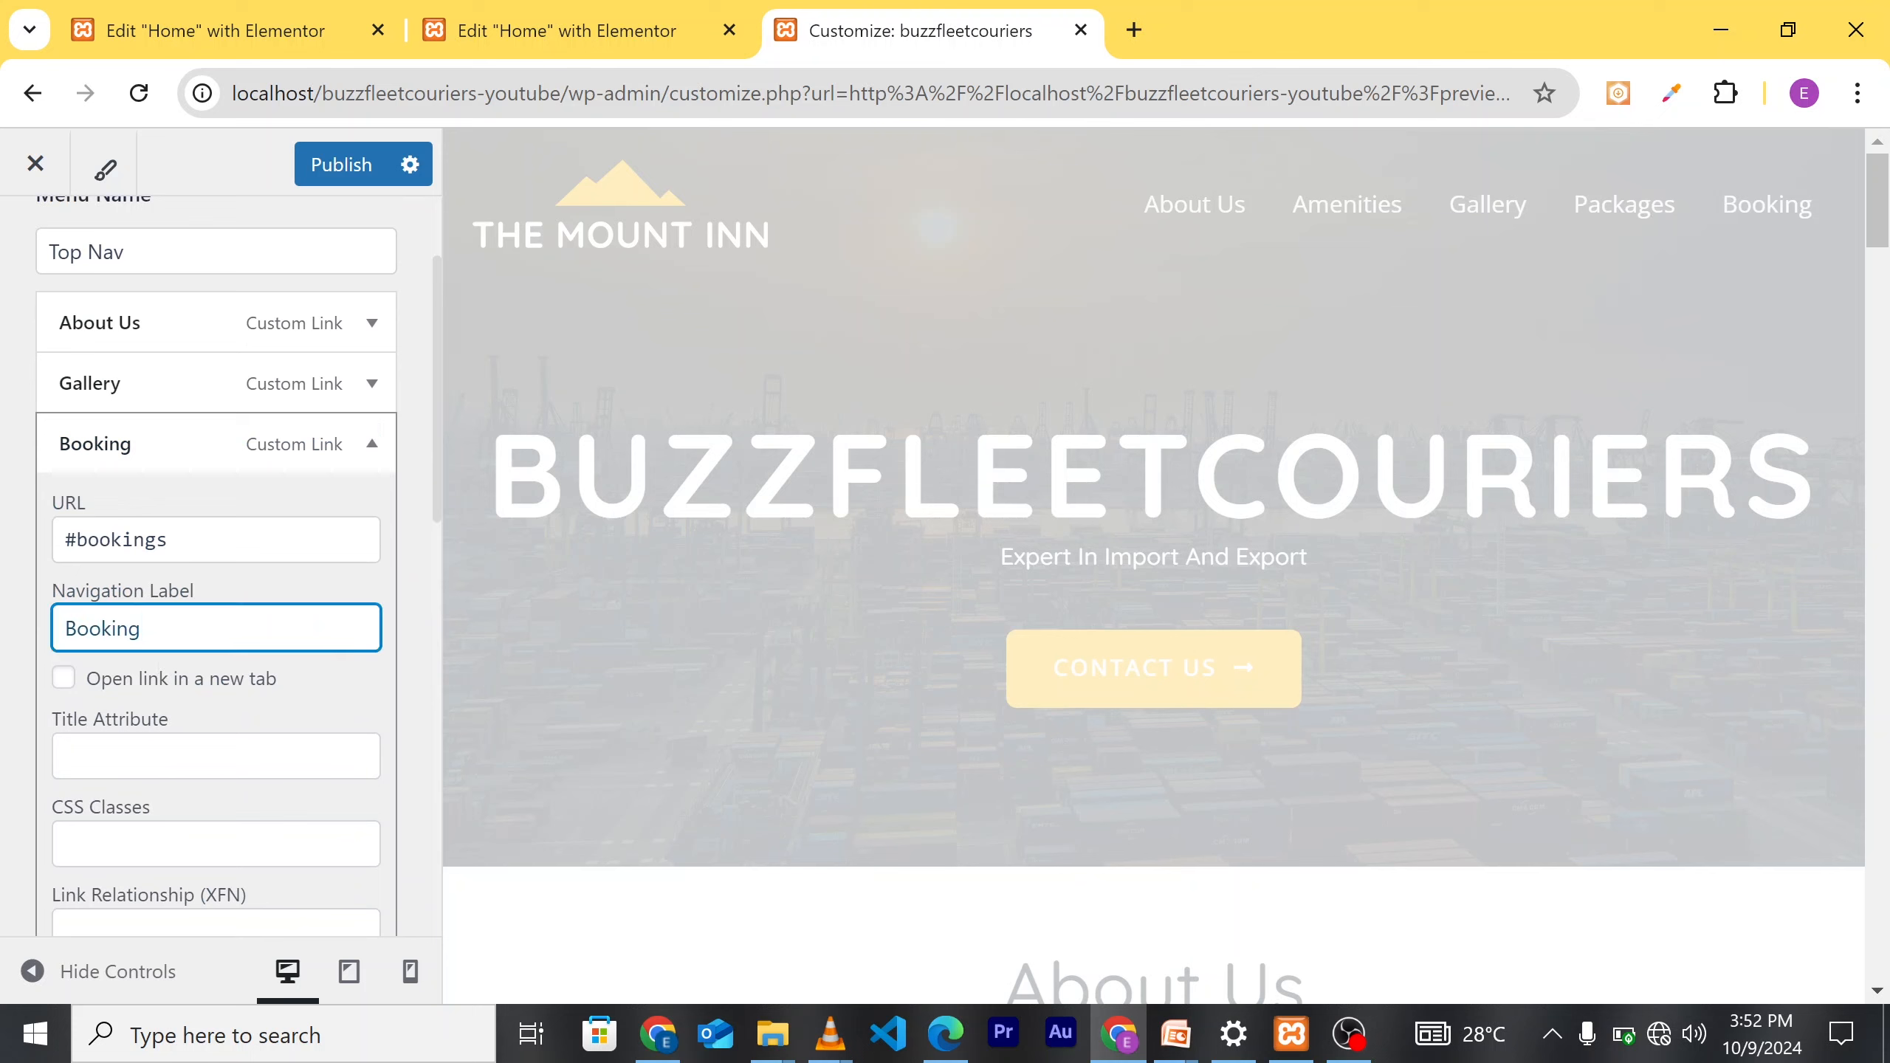
scroll(185, 641, down, 4)
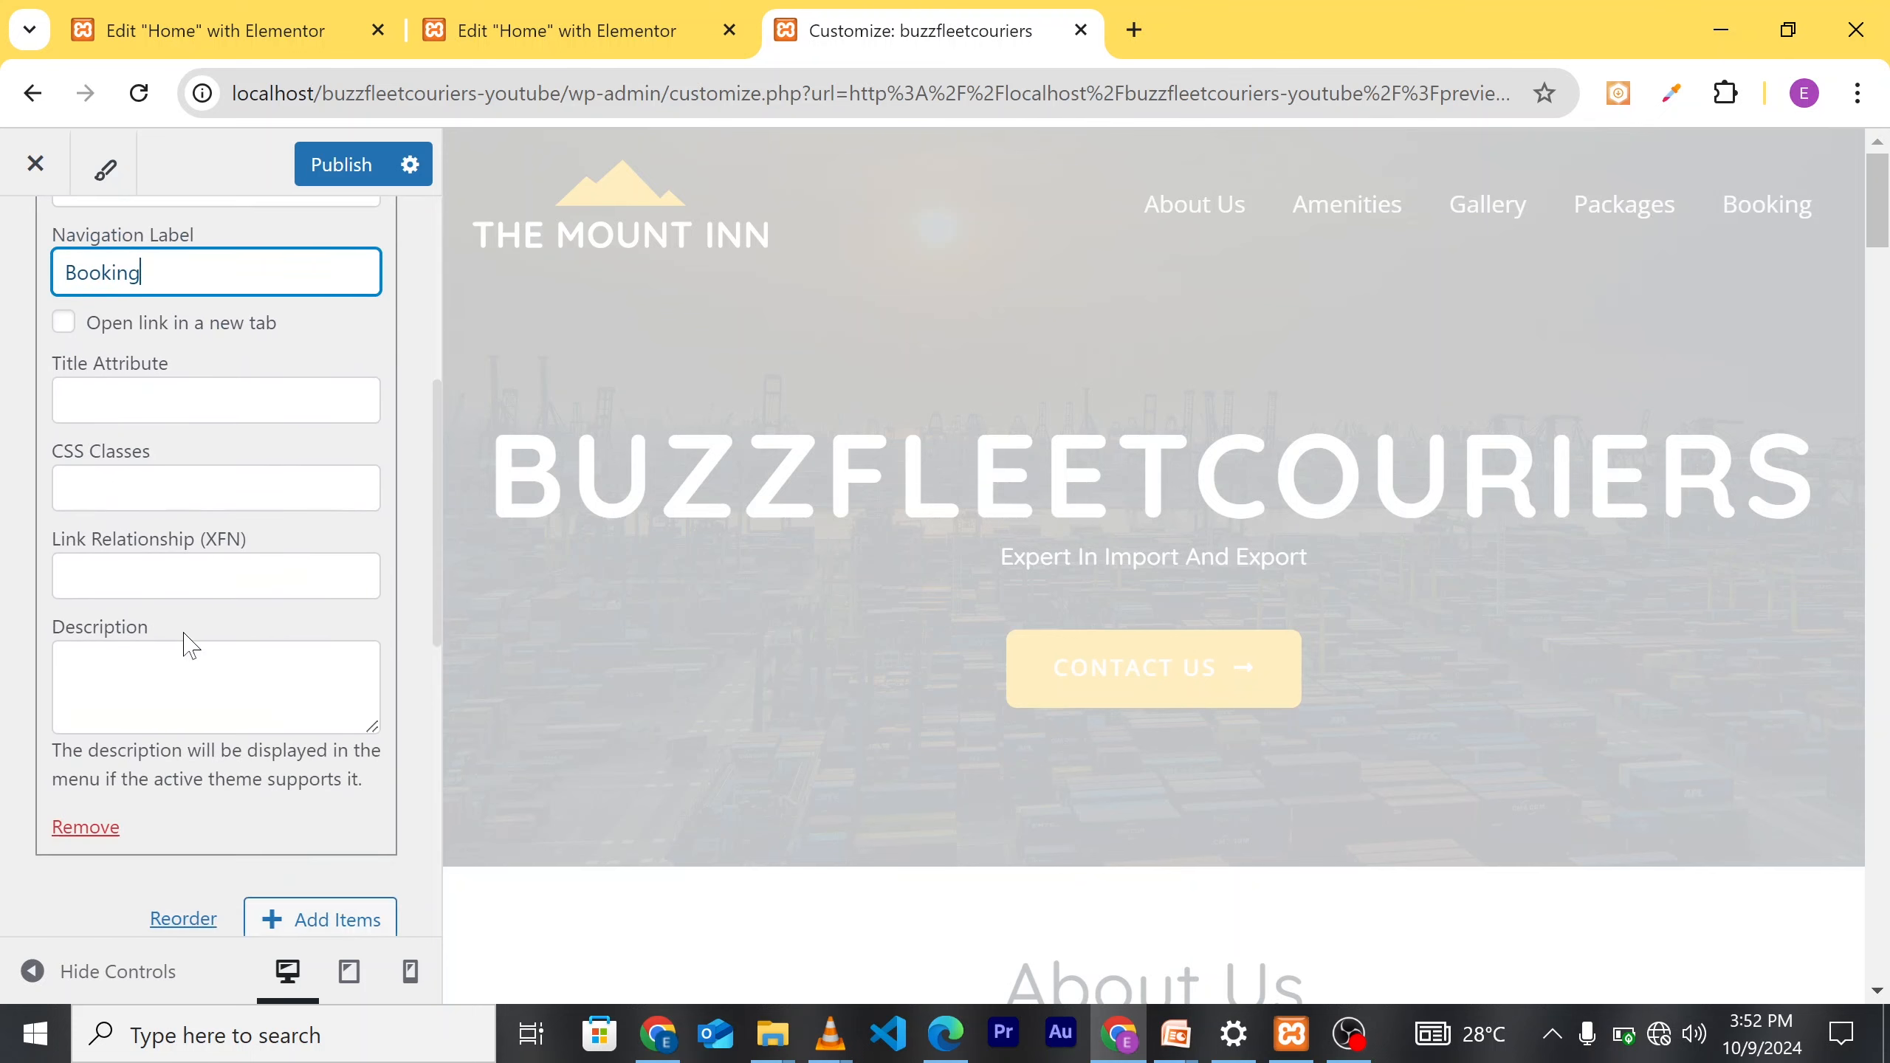
scroll(171, 534, up, 3)
key(BackSpace)
key(BackSpace)
key(BackSpace)
key(BackSpace)
key(BackSpace)
key(BackSpace)
key(BackSpace)
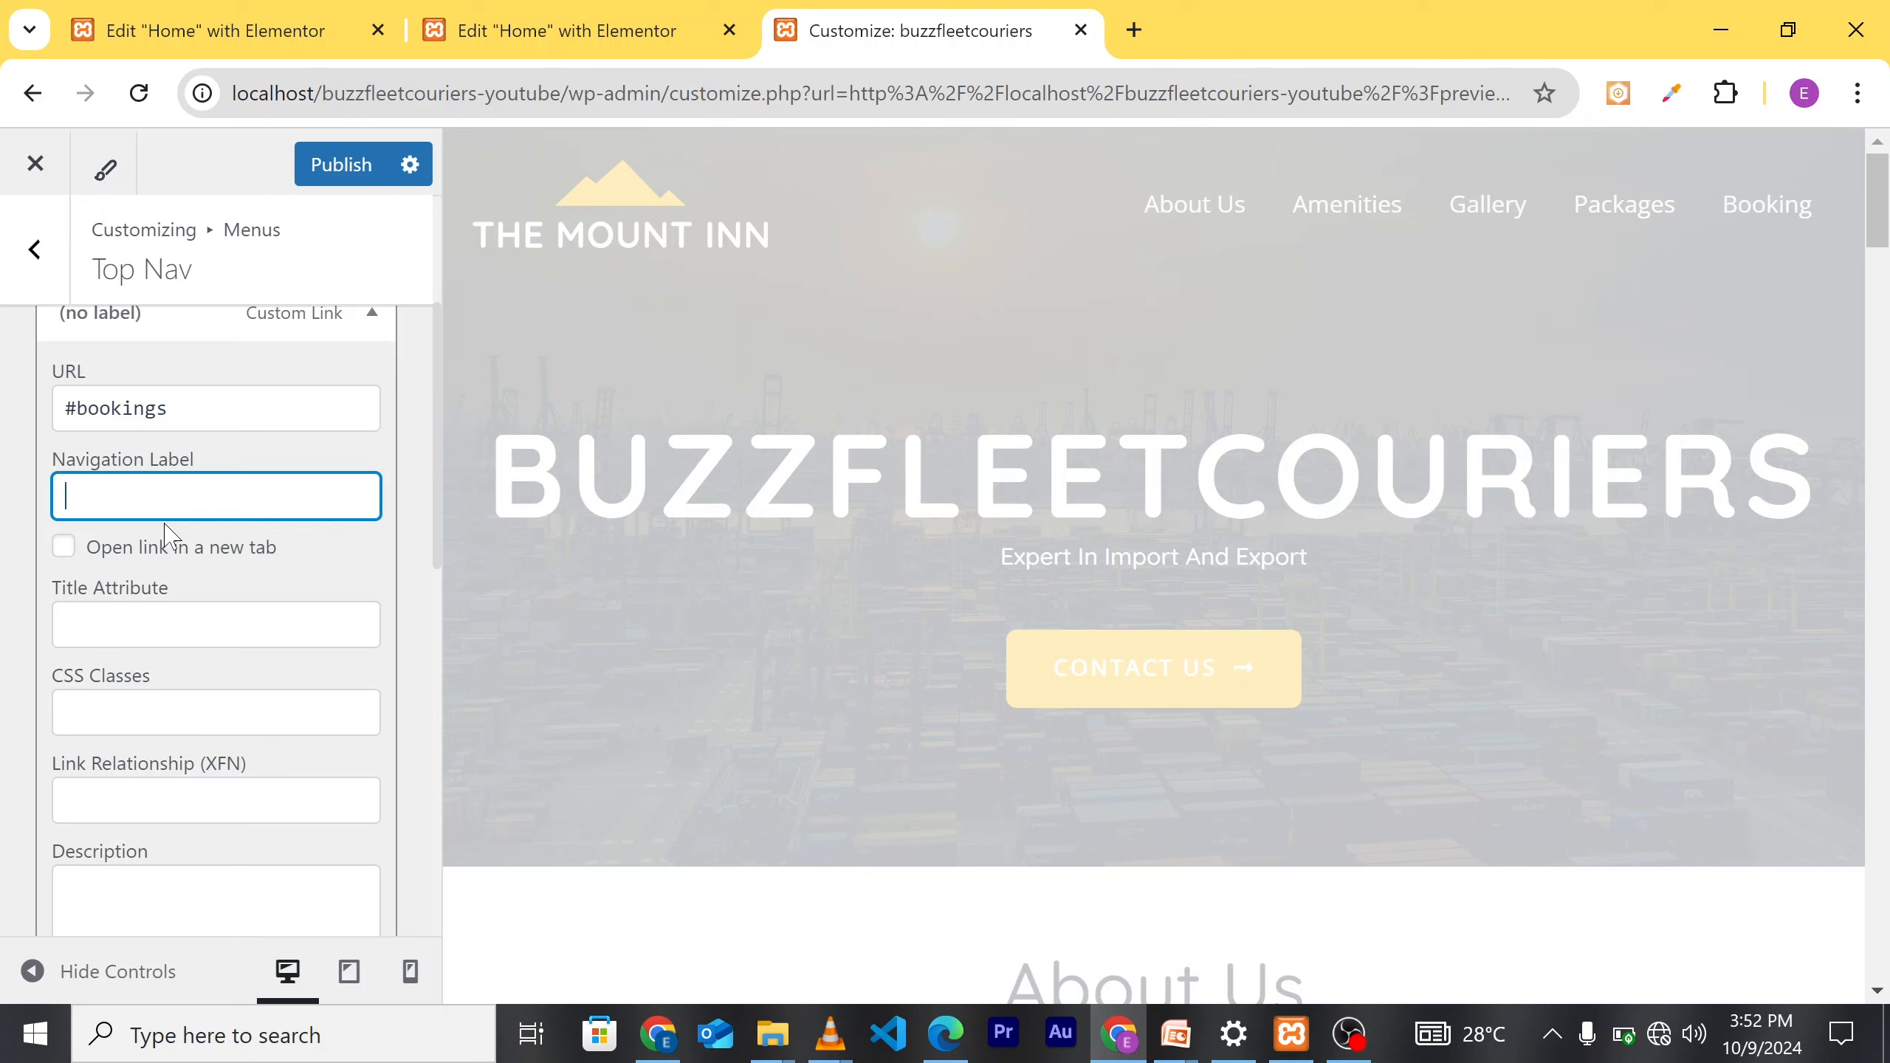
text(Contact Us)
Step: Change the Contact Us link's URL to #contact and publish the menu
scroll(245, 553, up, 1)
click(183, 495)
drag(169, 495, 78, 495)
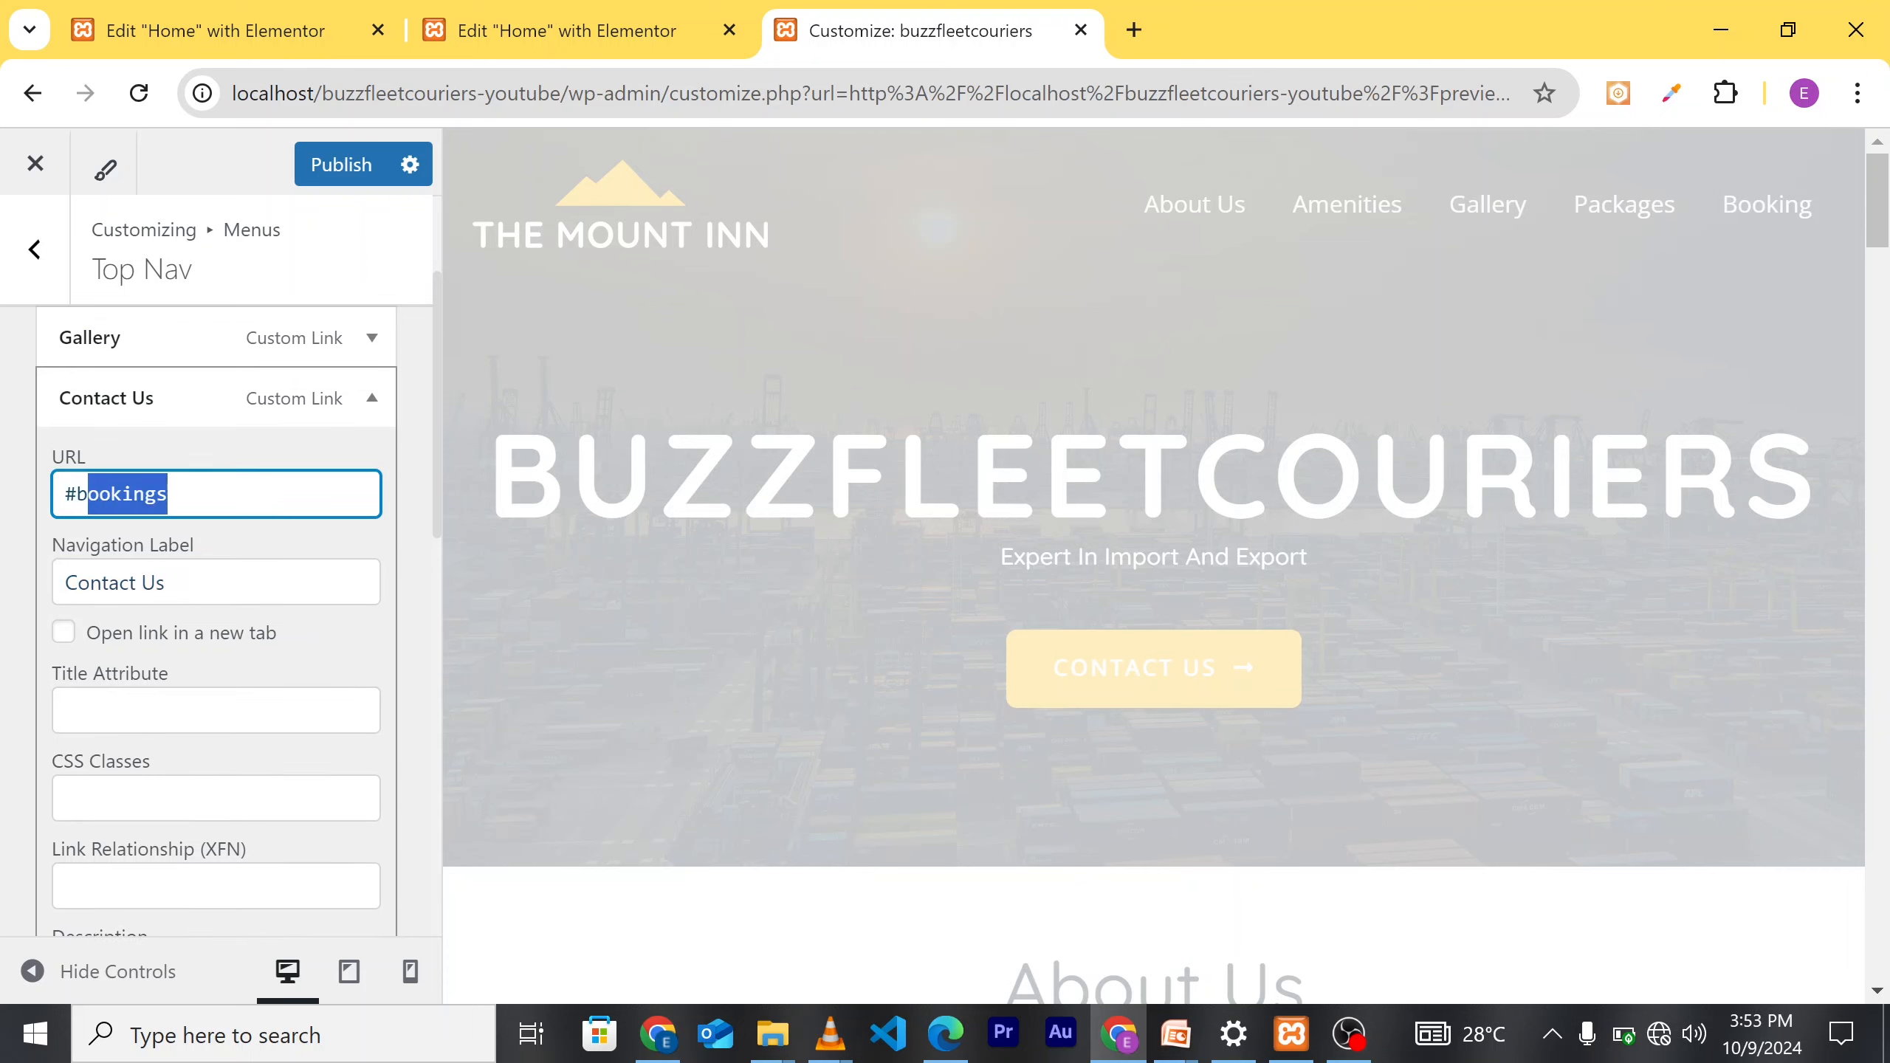
key(BackSpace)
text(con)
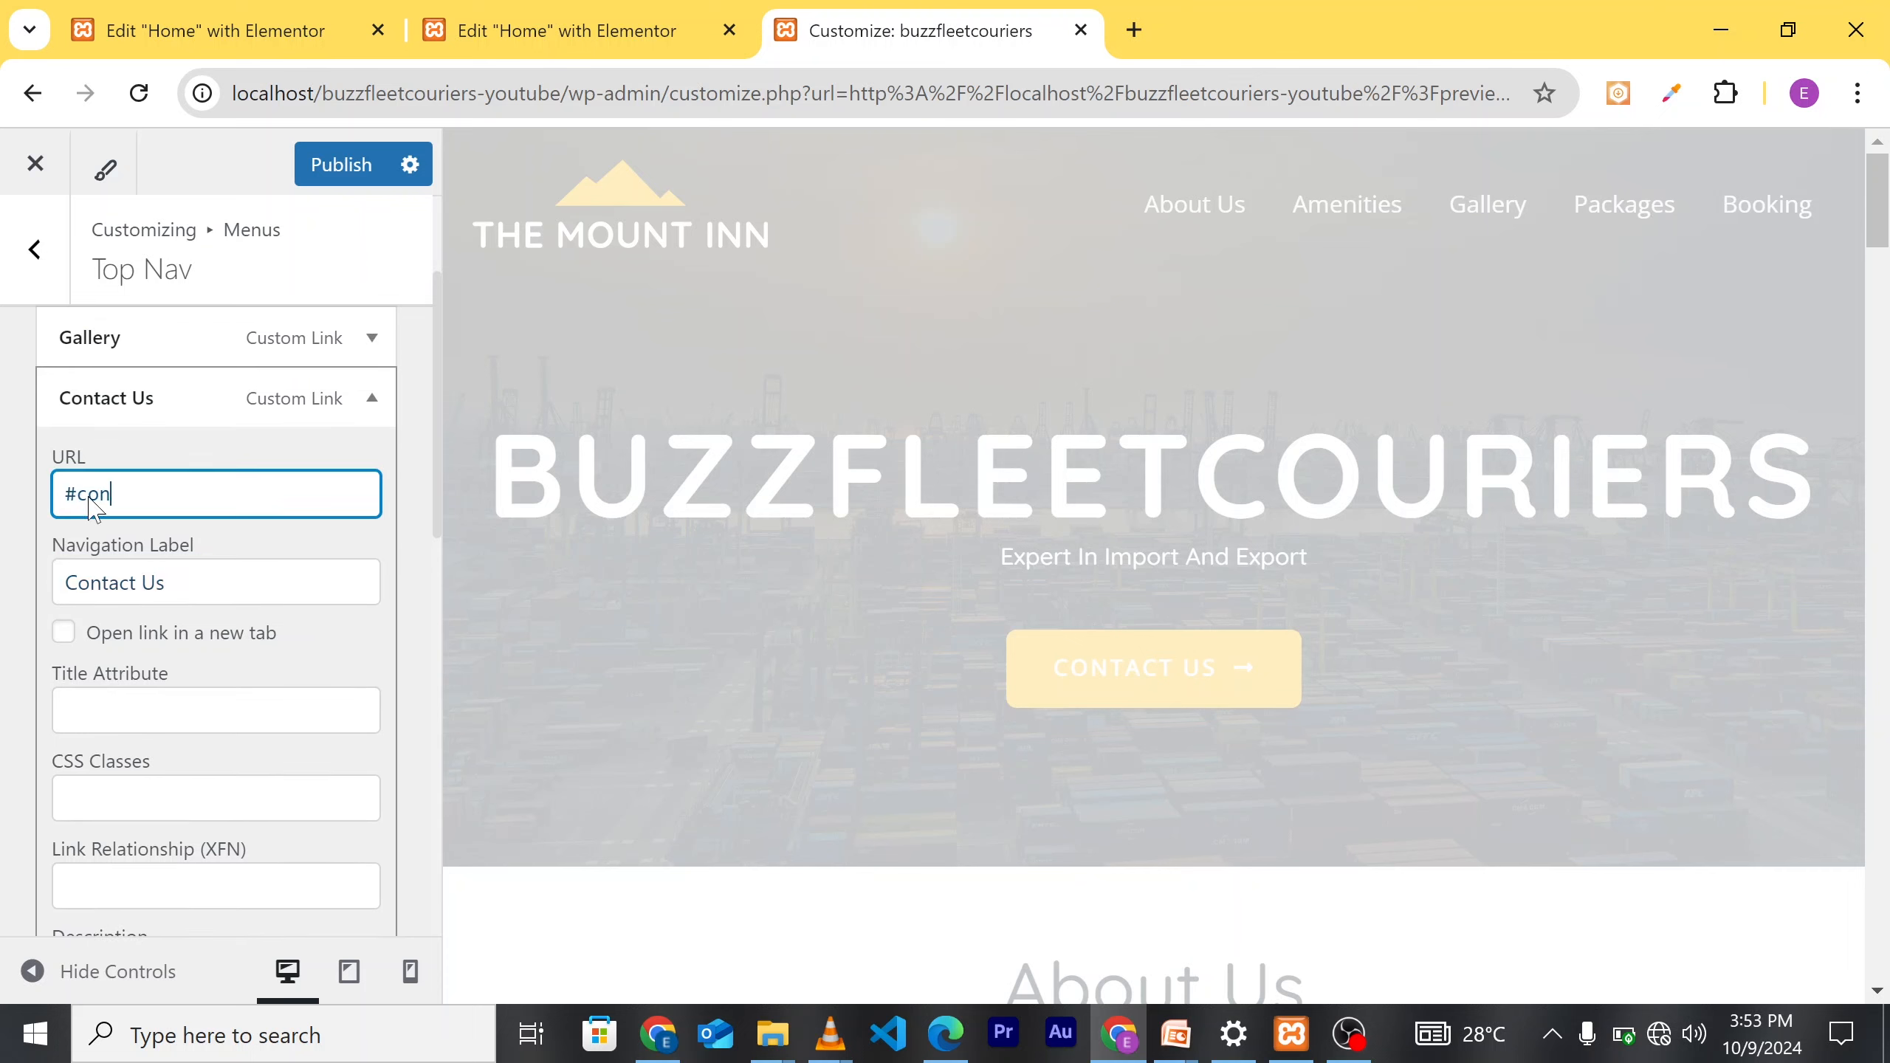
text(tact)
scroll(211, 679, down, 2)
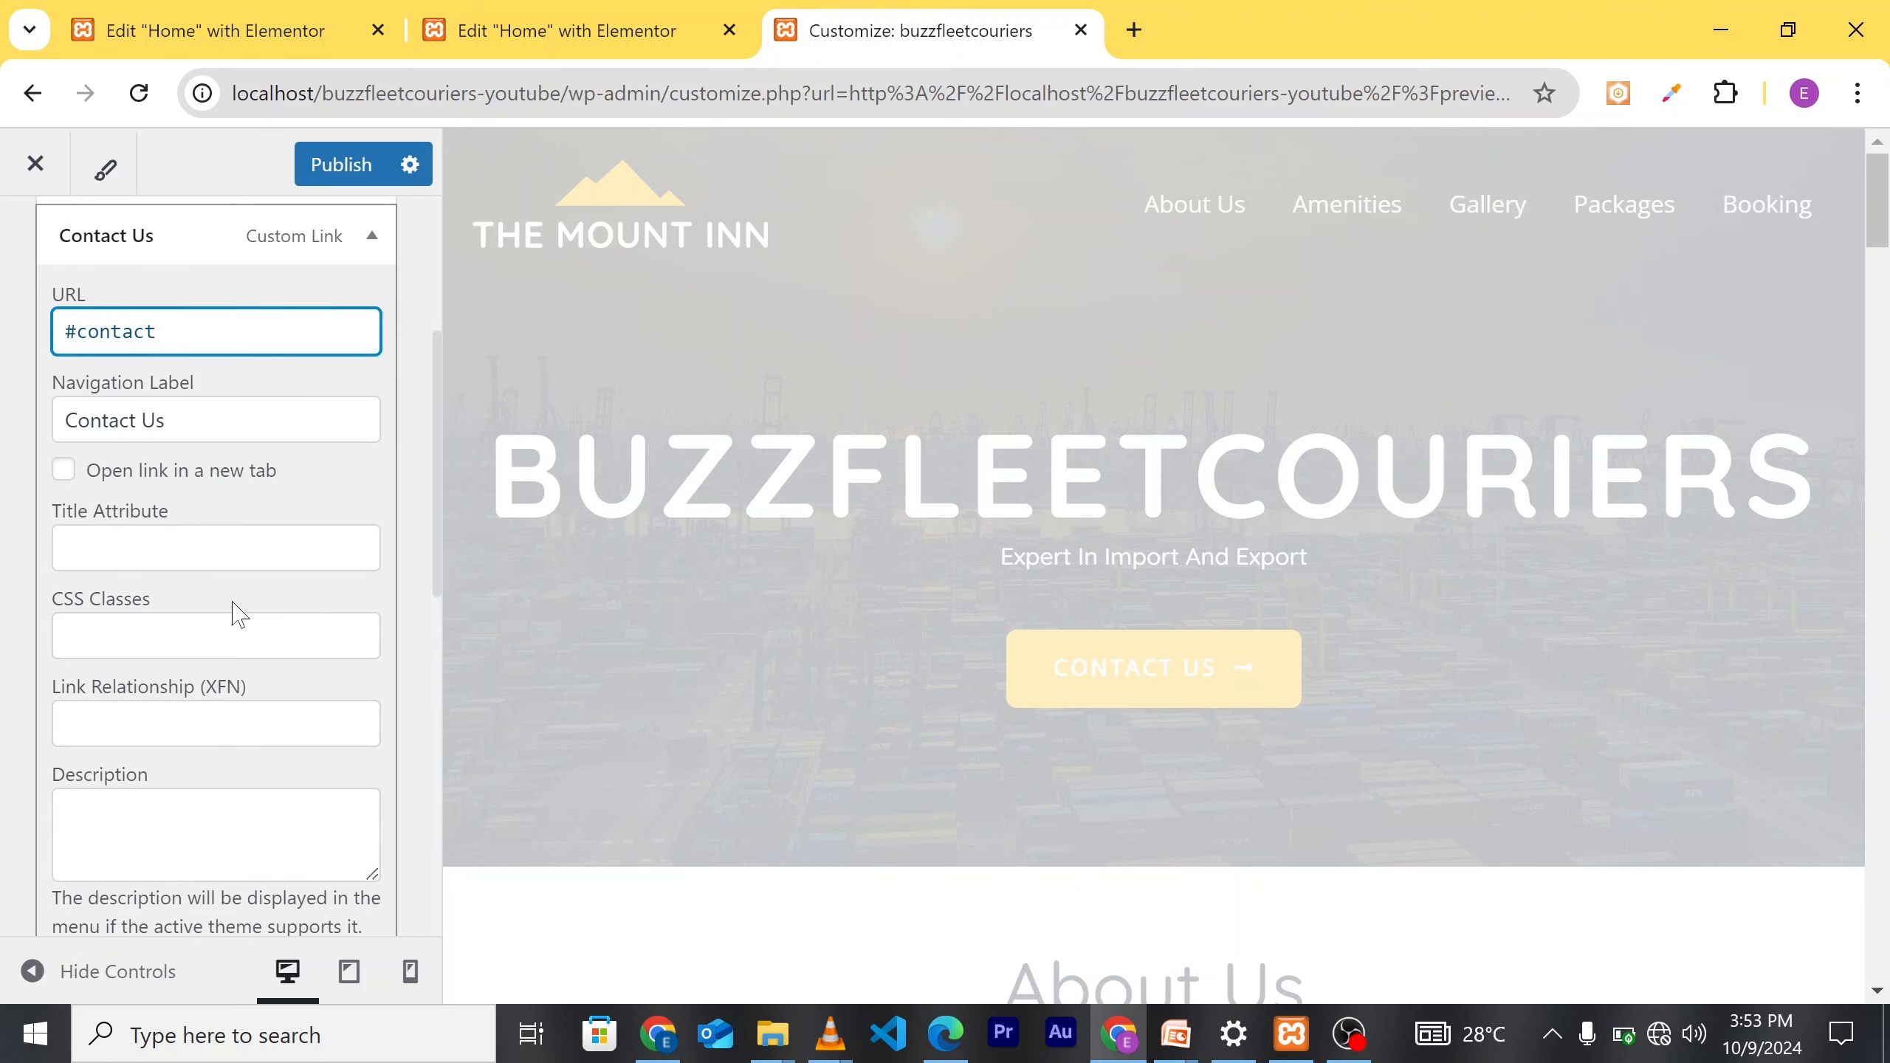
scroll(239, 614, up, 5)
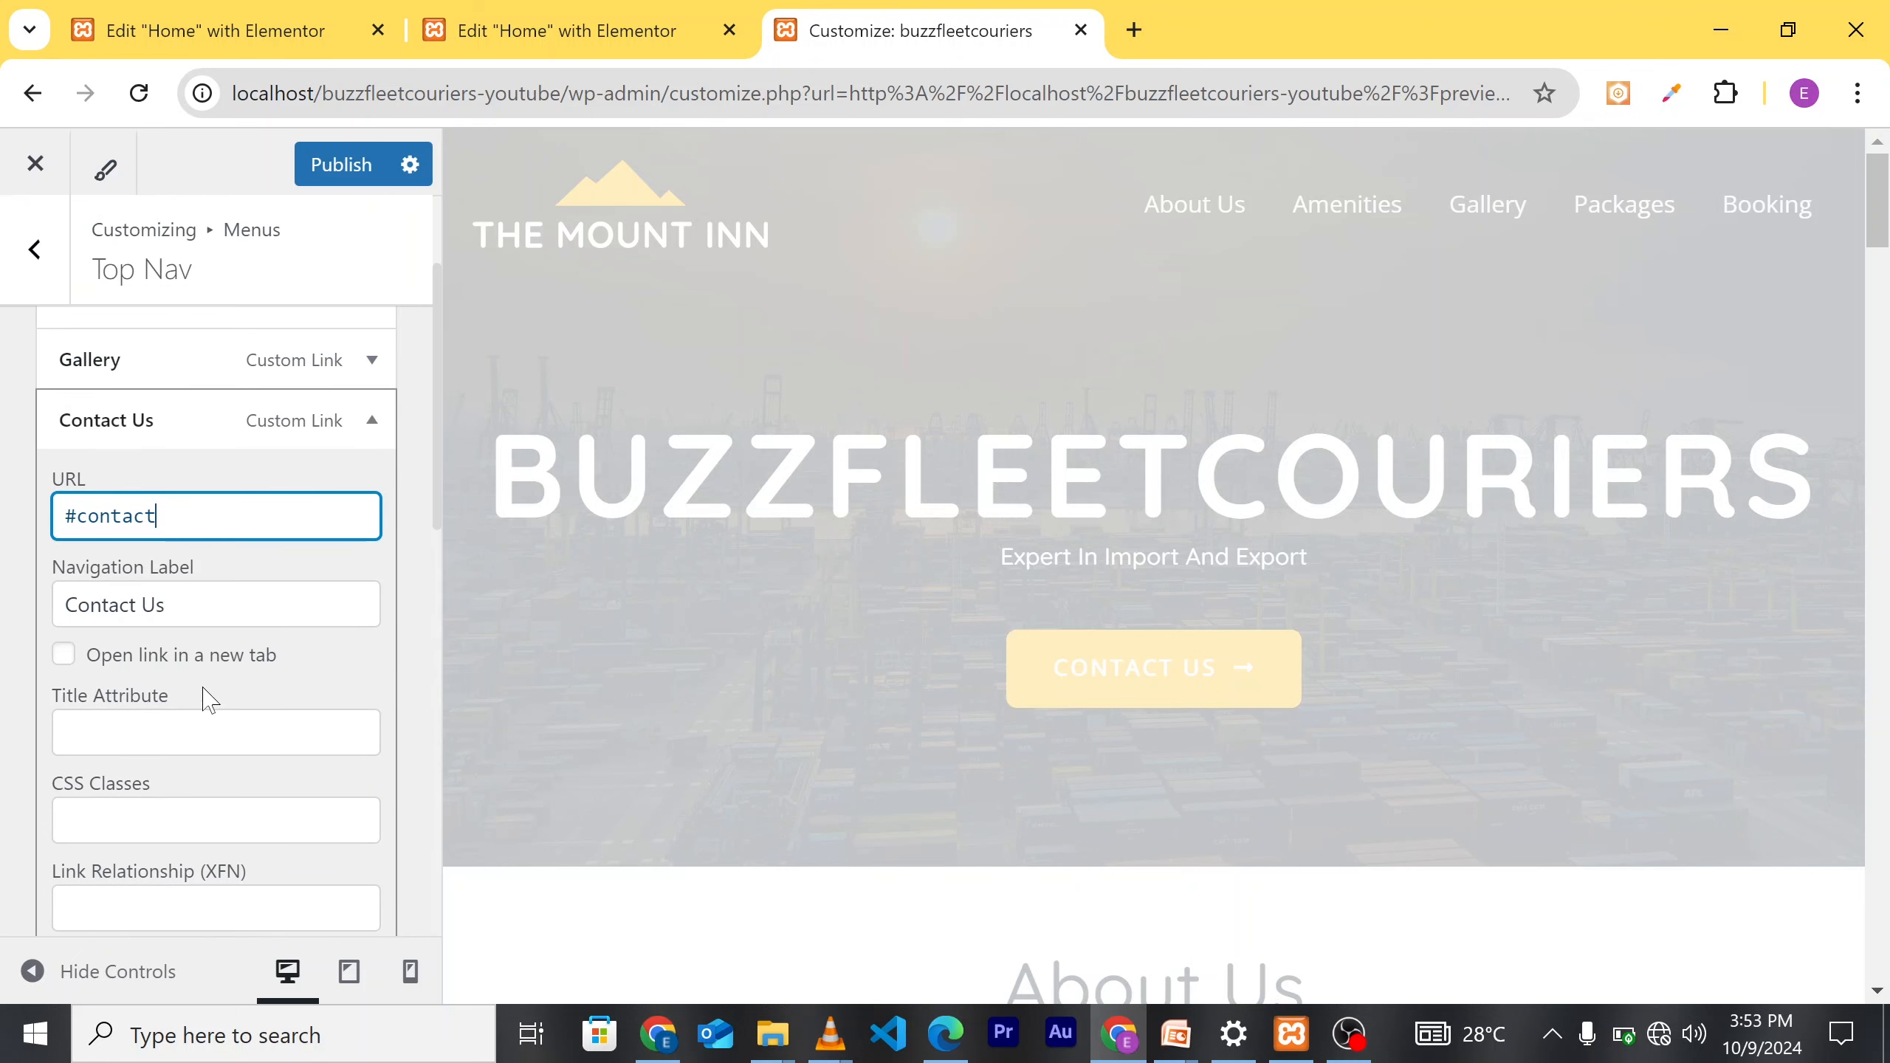
click(335, 176)
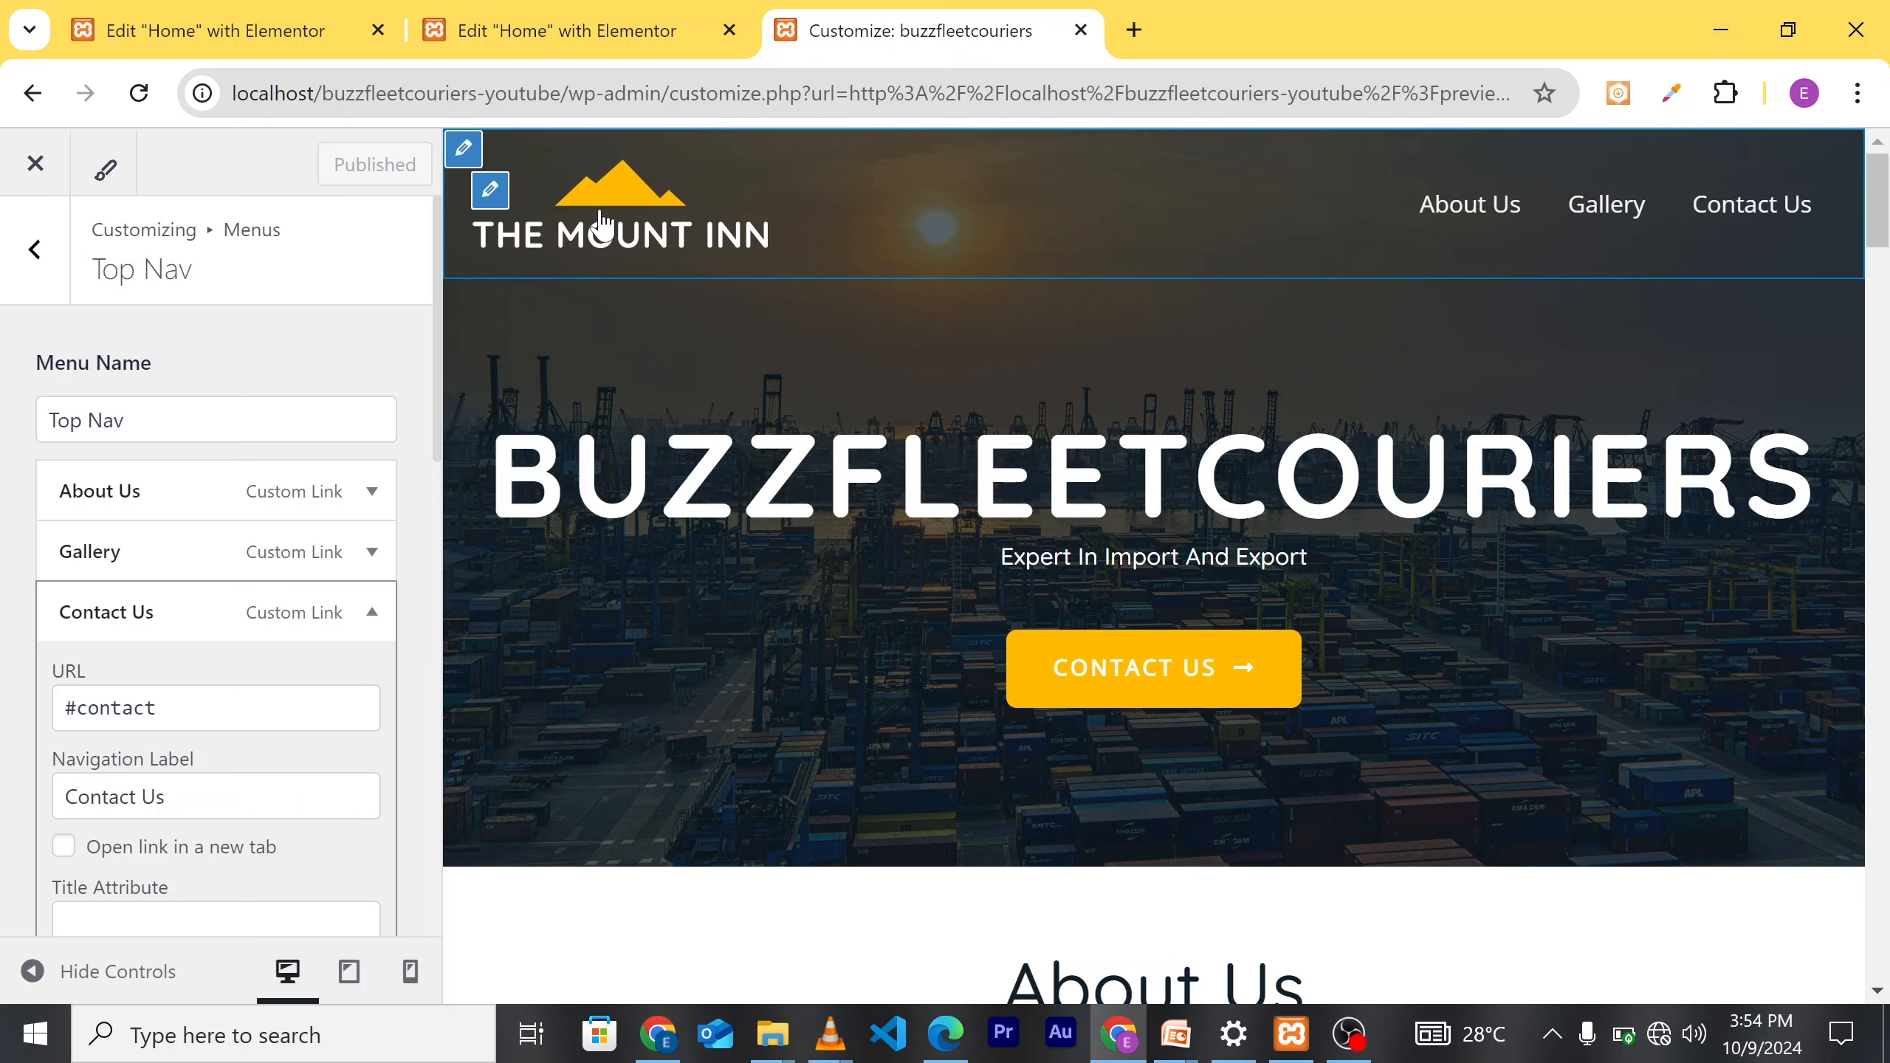
Step: Open the media library from the Retina Logo setting under Site Title & Logo
click(491, 192)
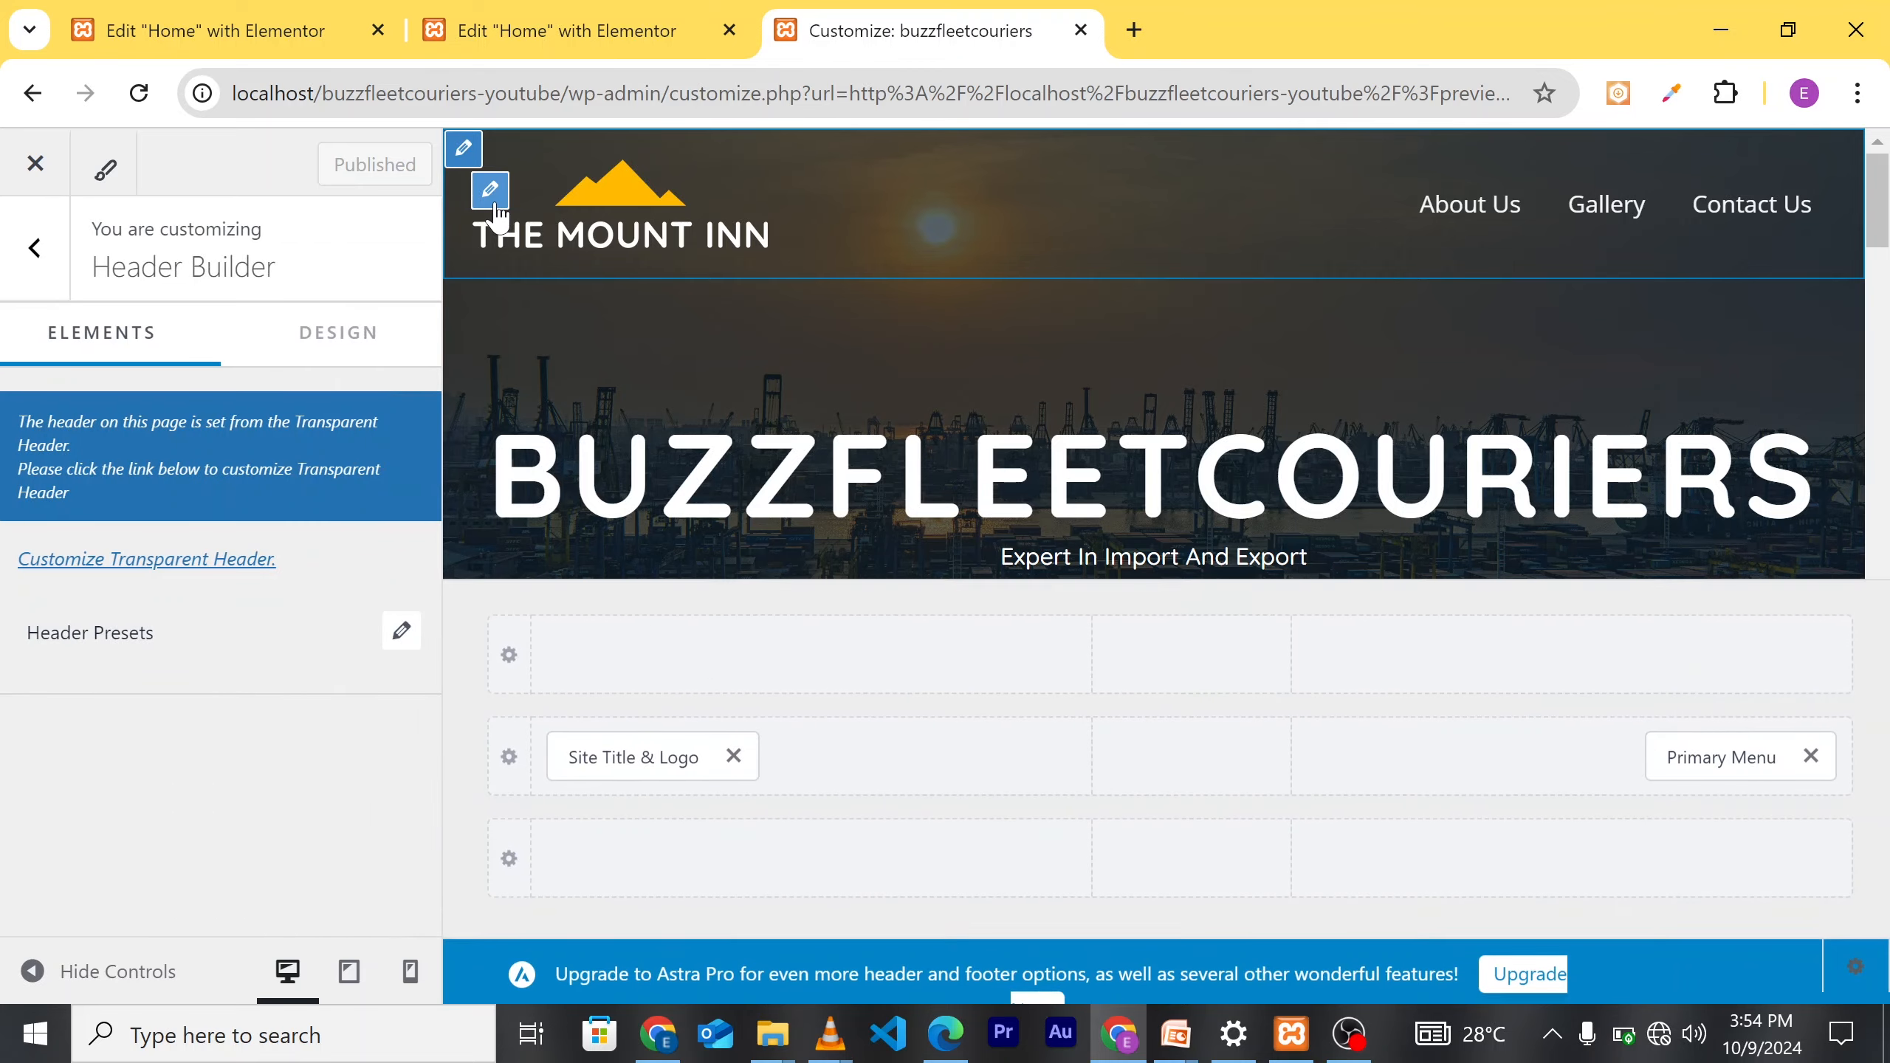
click(649, 758)
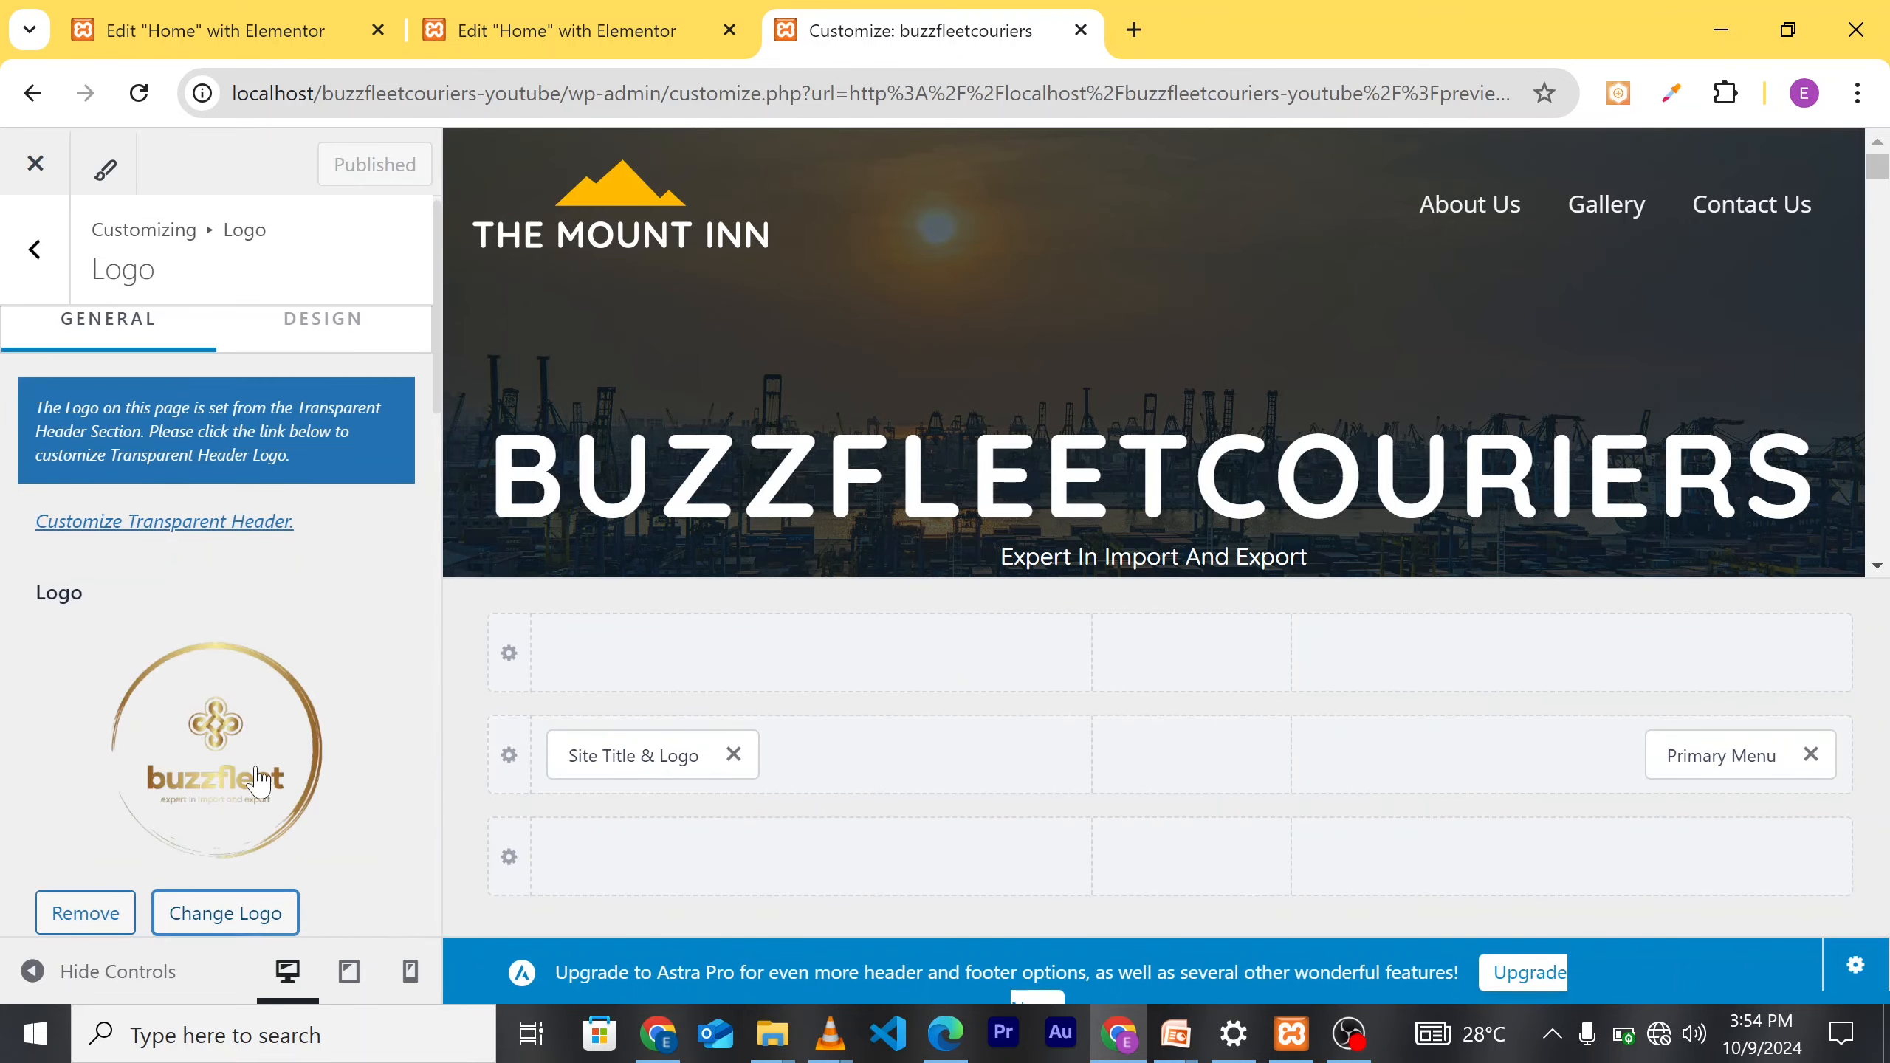
scroll(262, 777, down, 5)
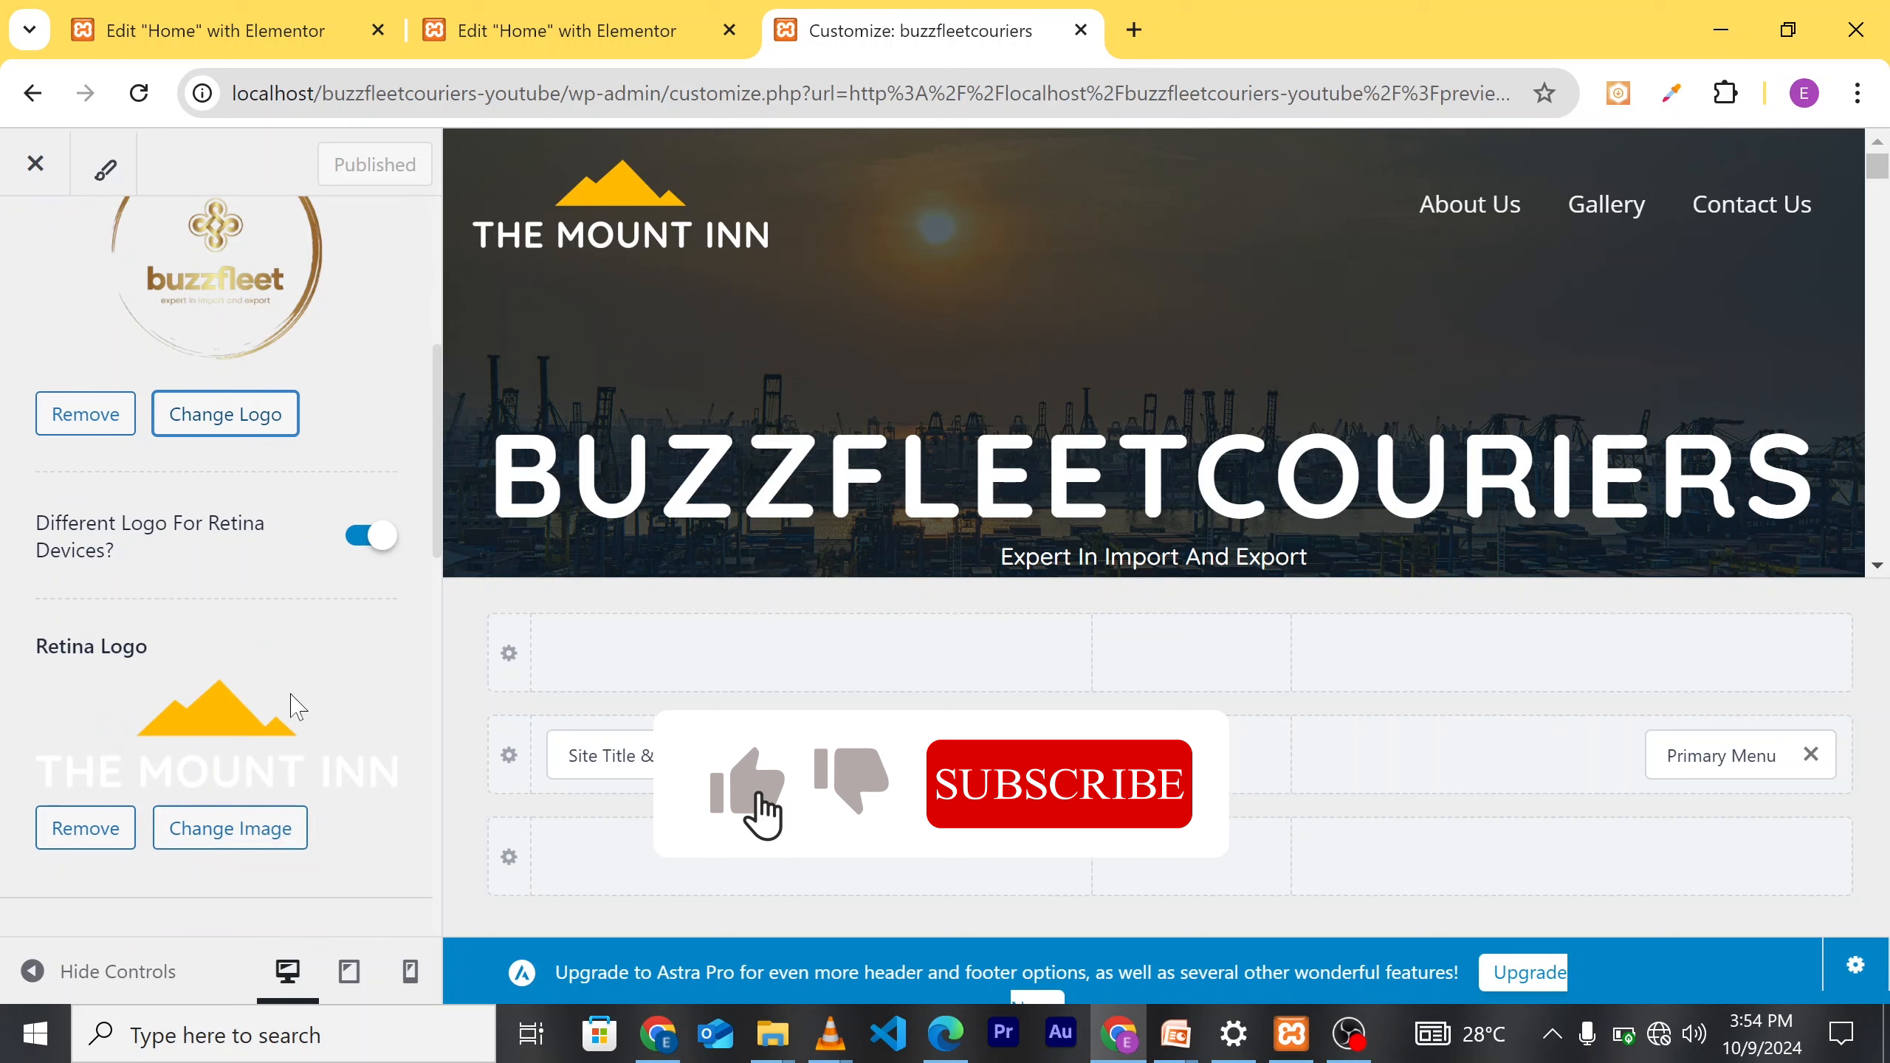
scroll(295, 705, up, 5)
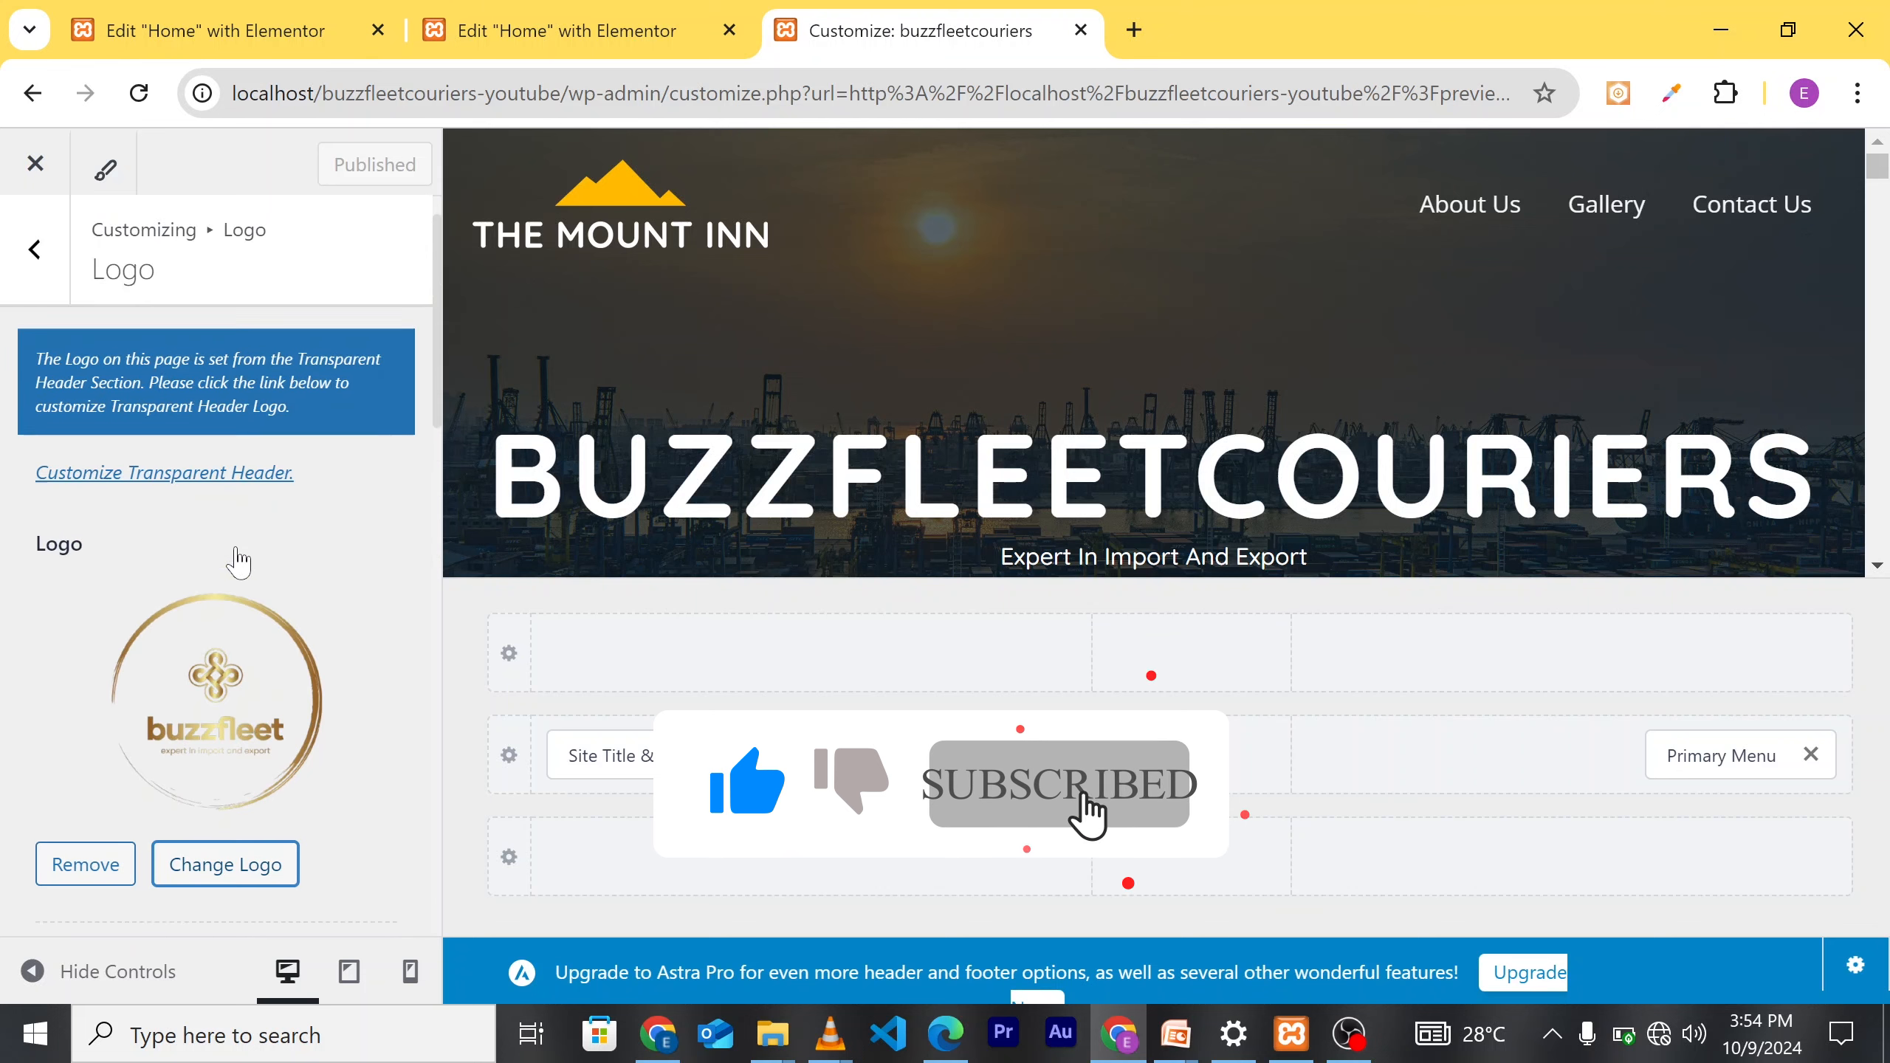
scroll(206, 629, down, 3)
scroll(215, 648, down, 6)
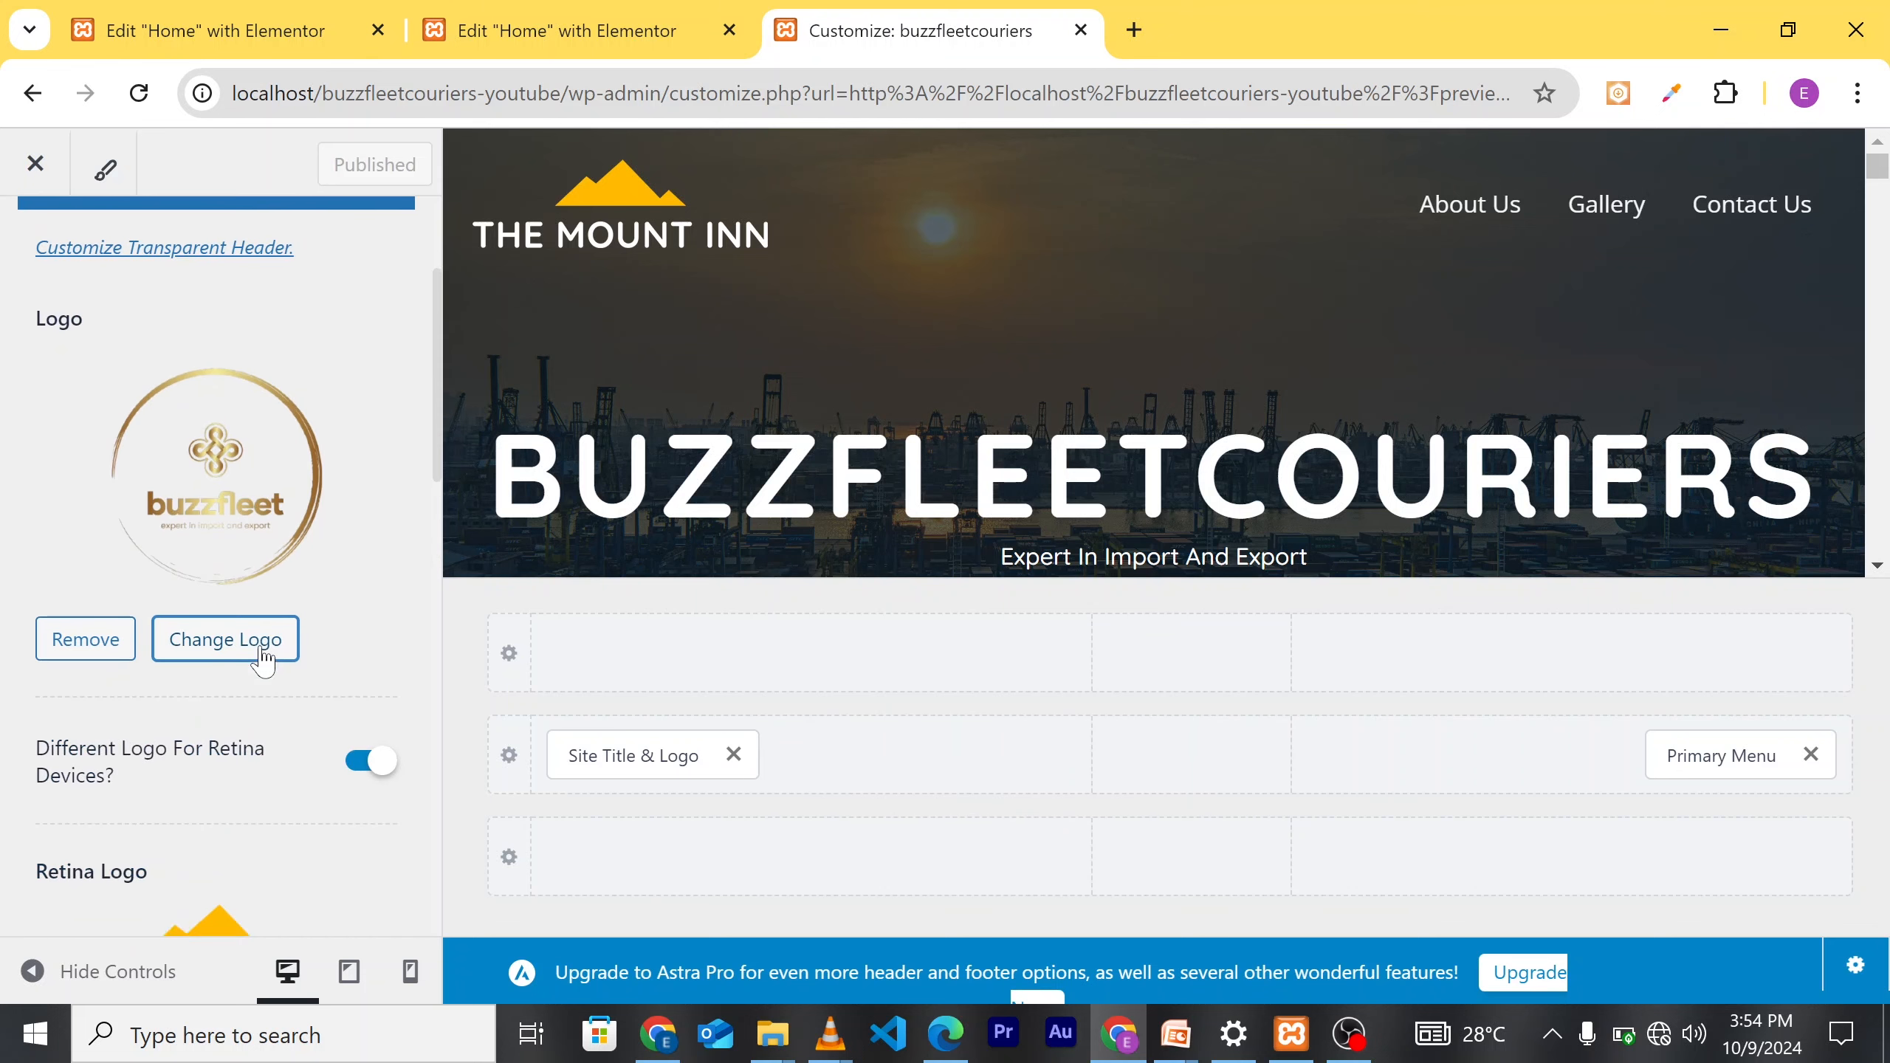
scroll(226, 658, down, 2)
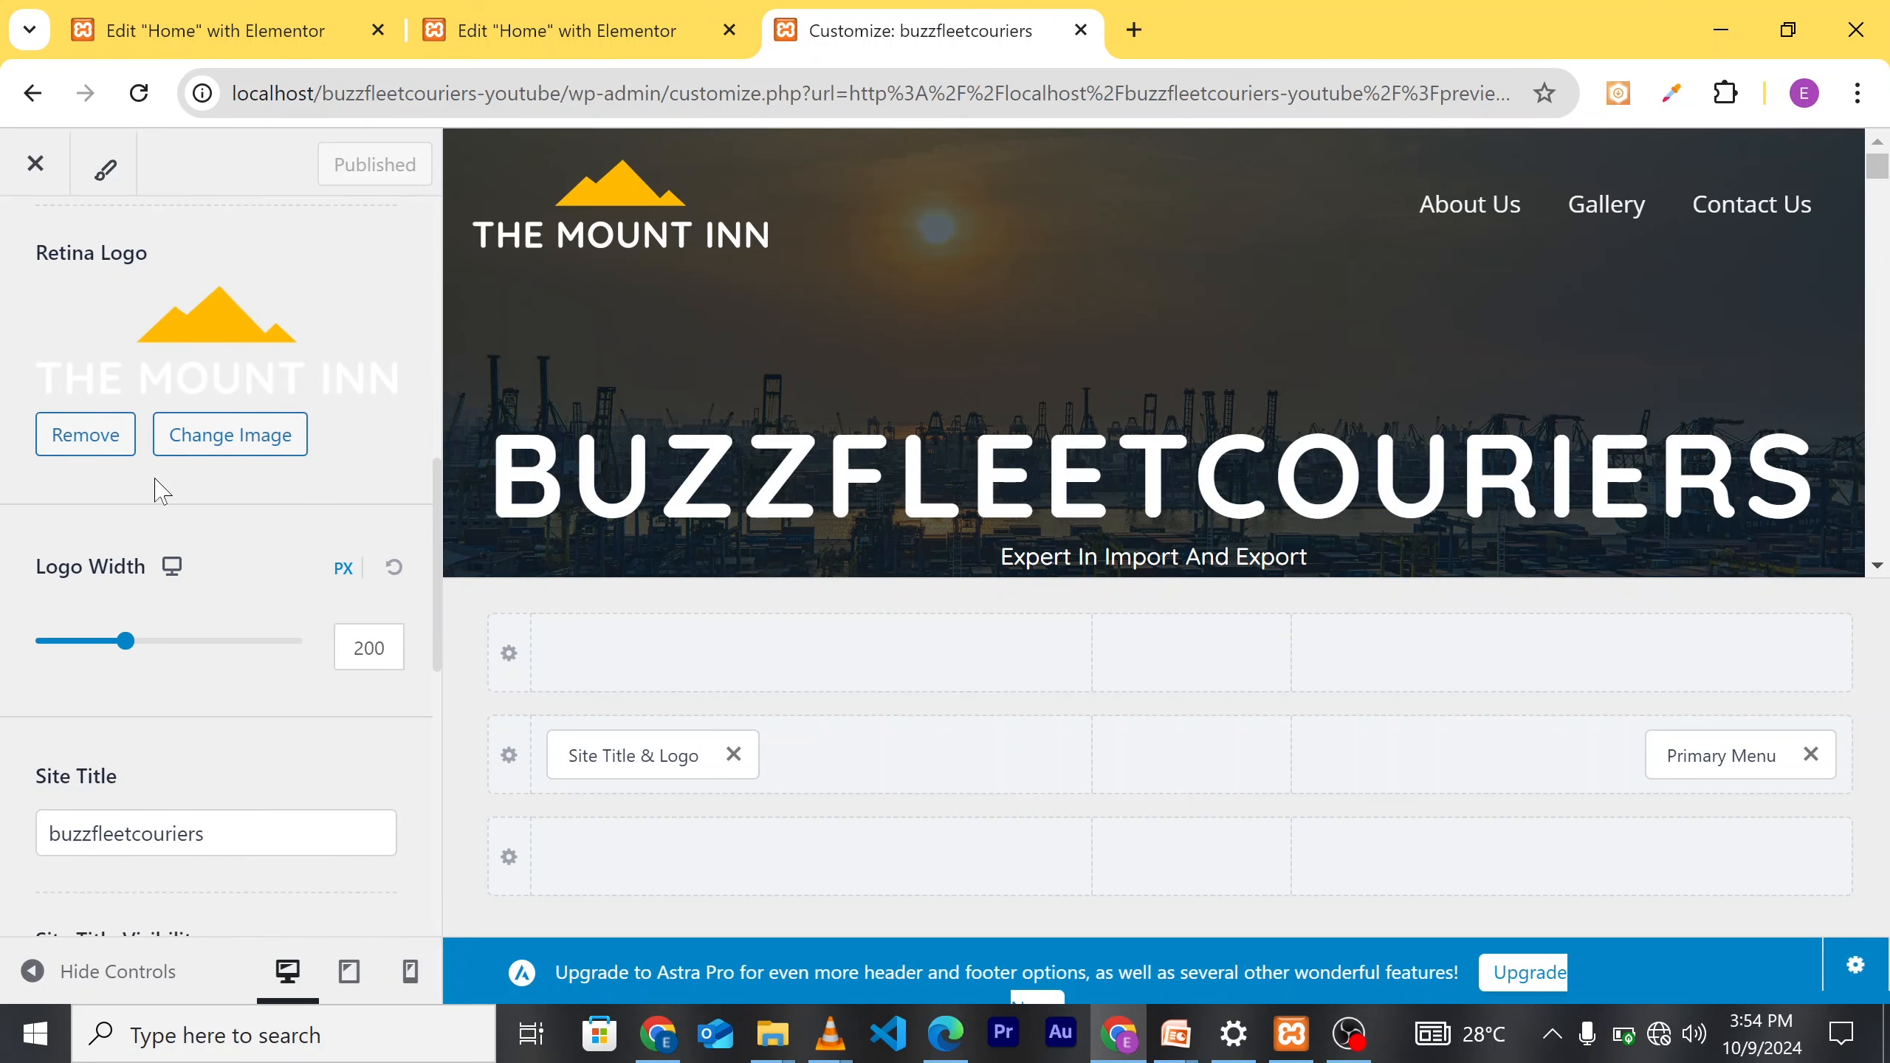
click(234, 447)
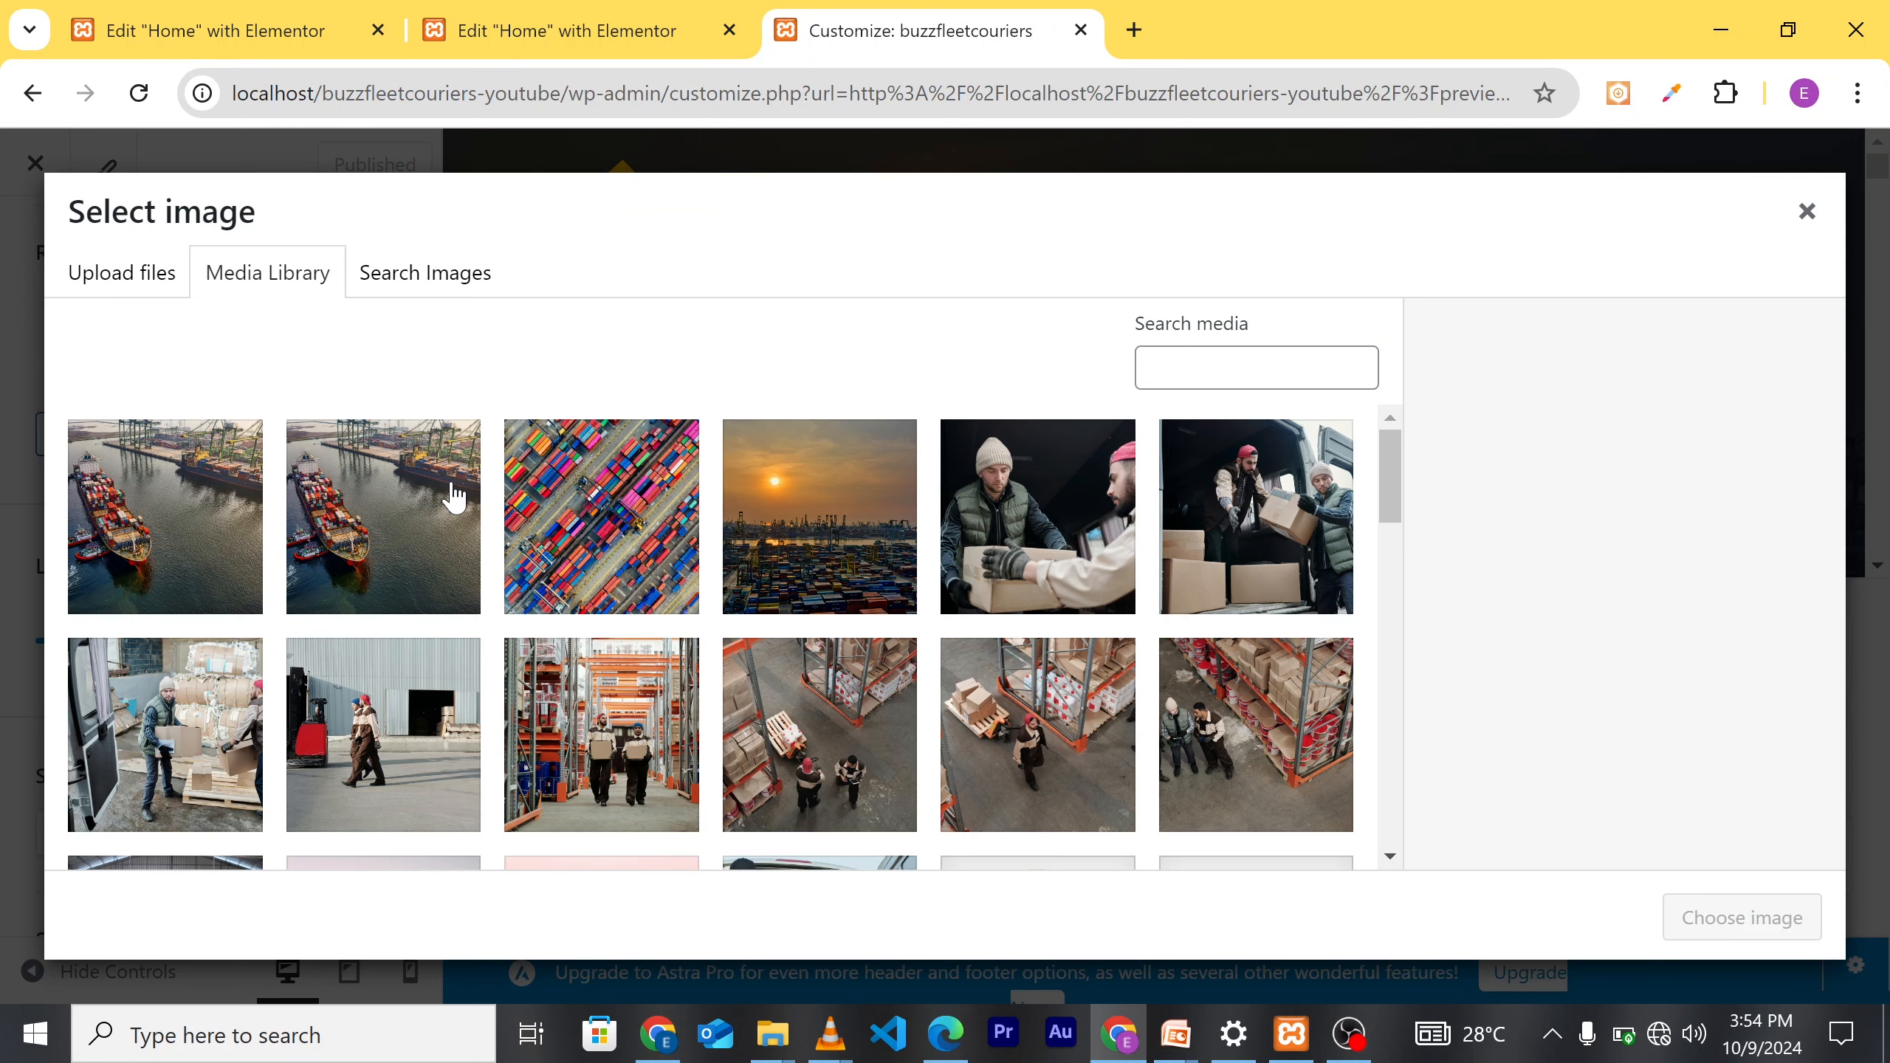
Step: Choose the buzzfleet logo.png as the Retina Logo and publish, staying in the Customizer
scroll(827, 632, down, 5)
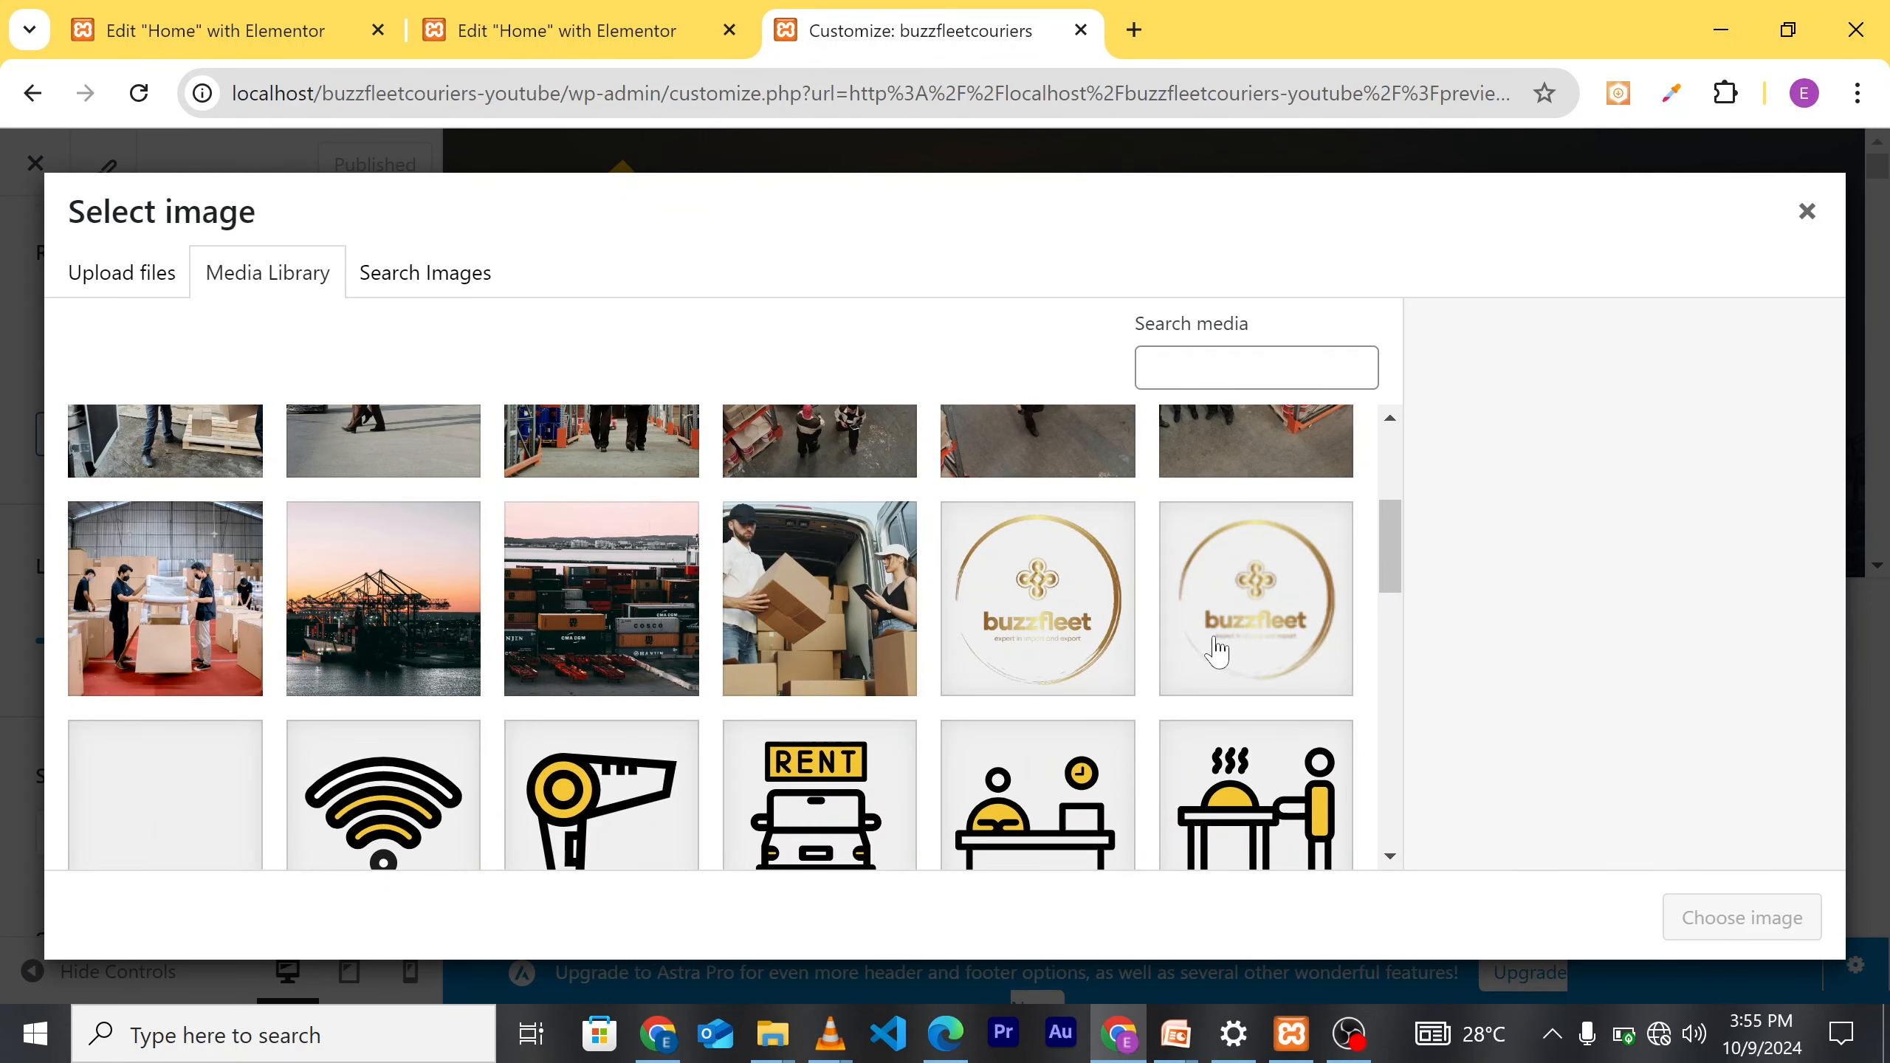
click(1265, 644)
click(1091, 624)
click(1711, 921)
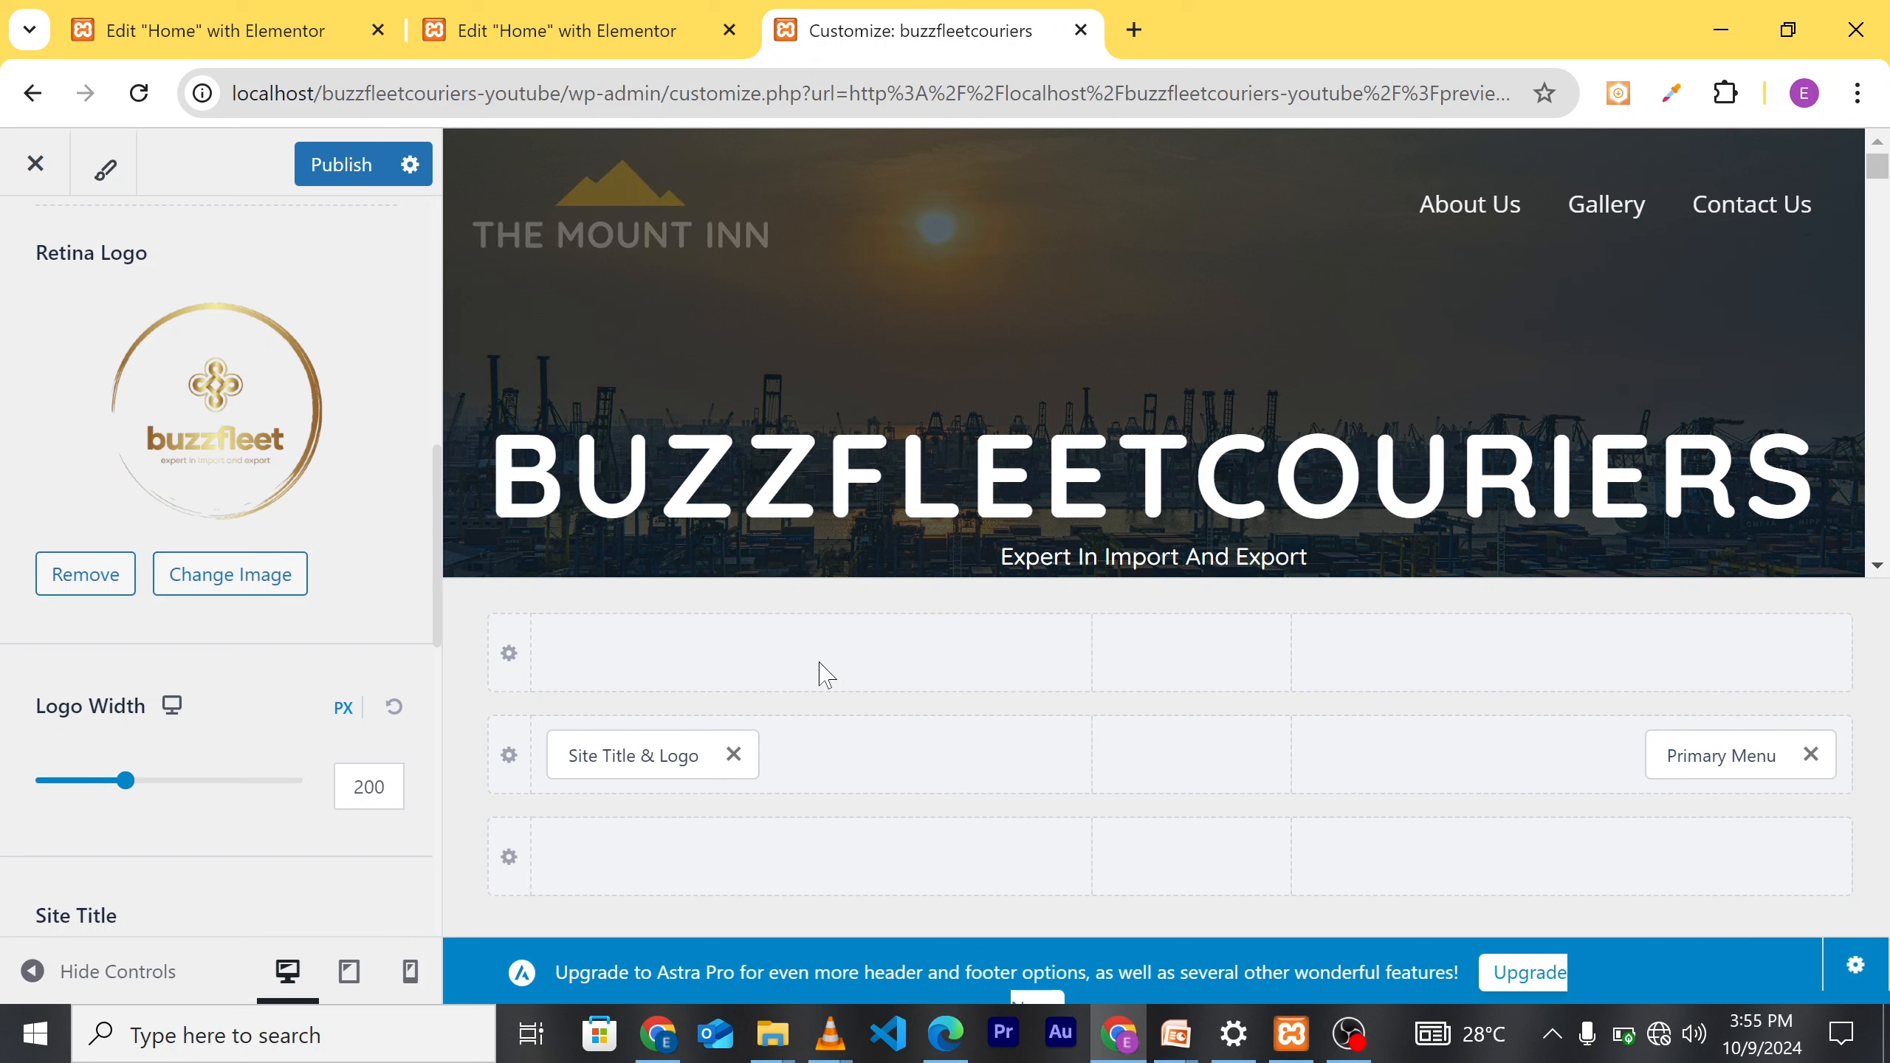
mouse_move(822, 677)
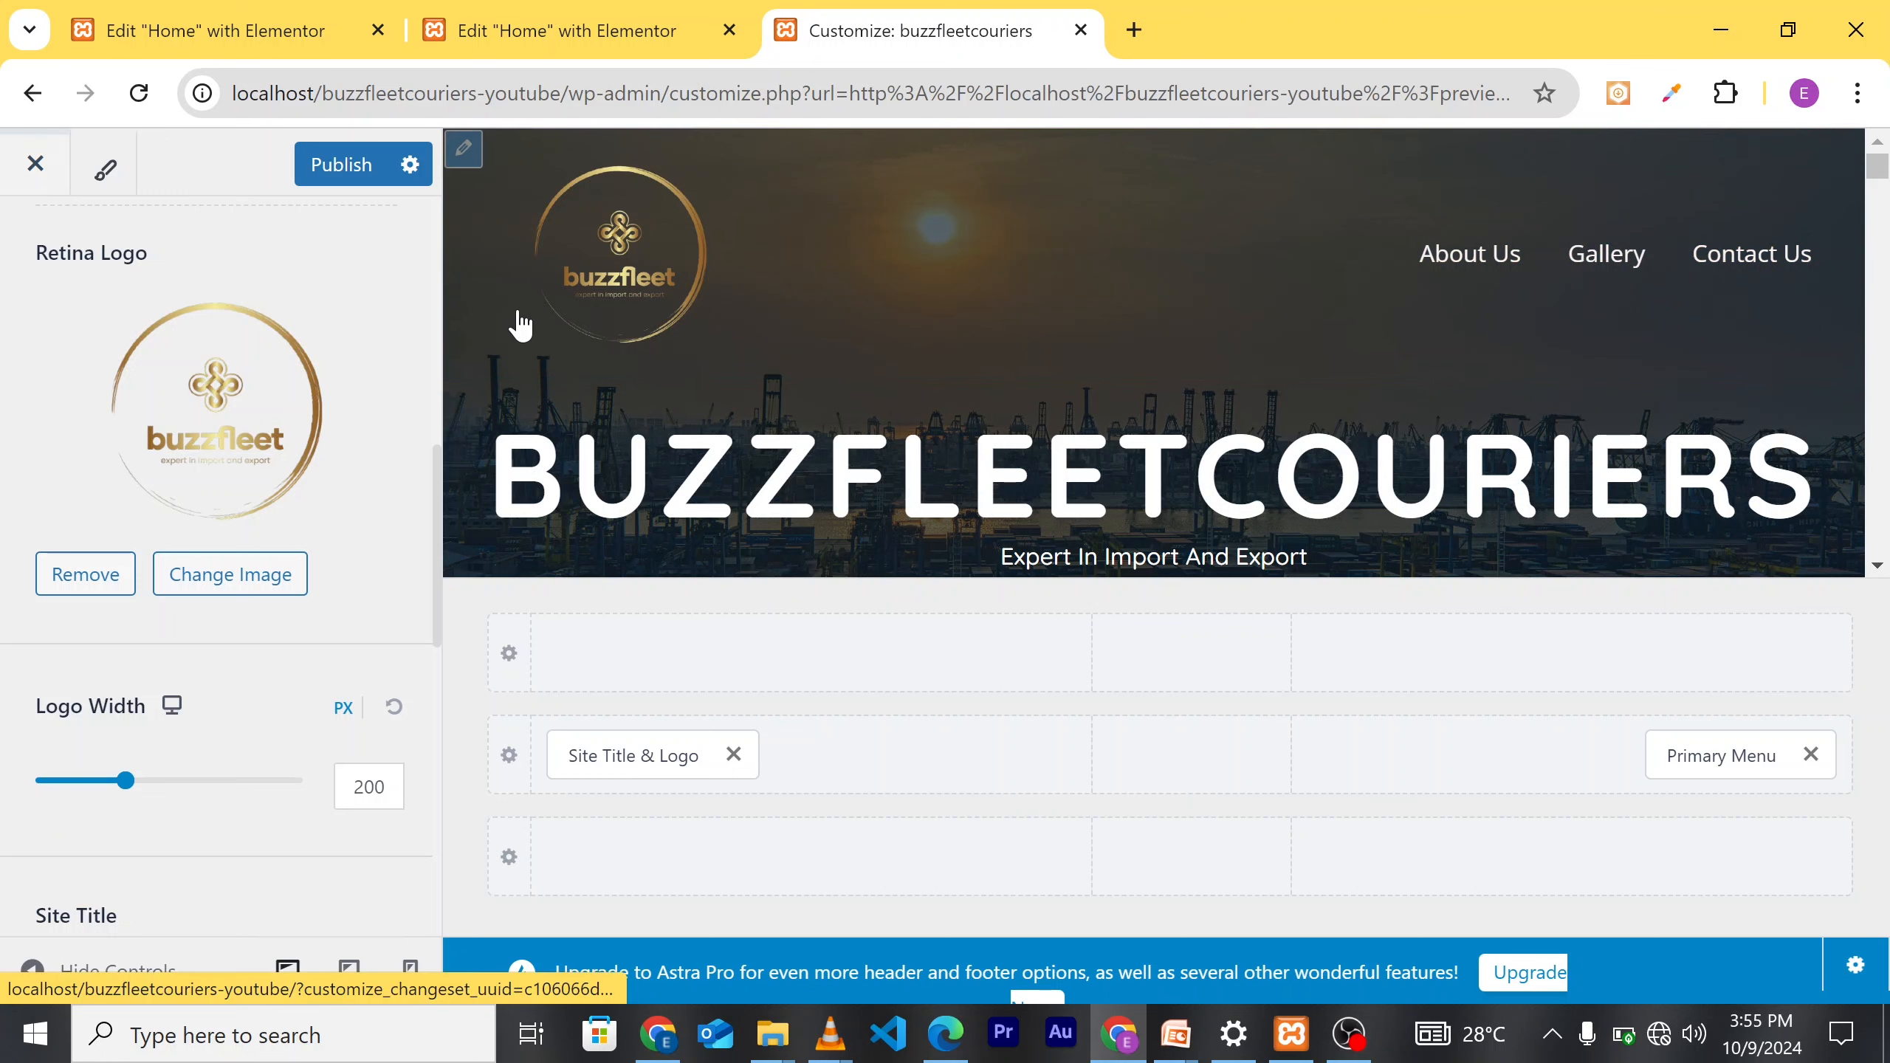
click(35, 165)
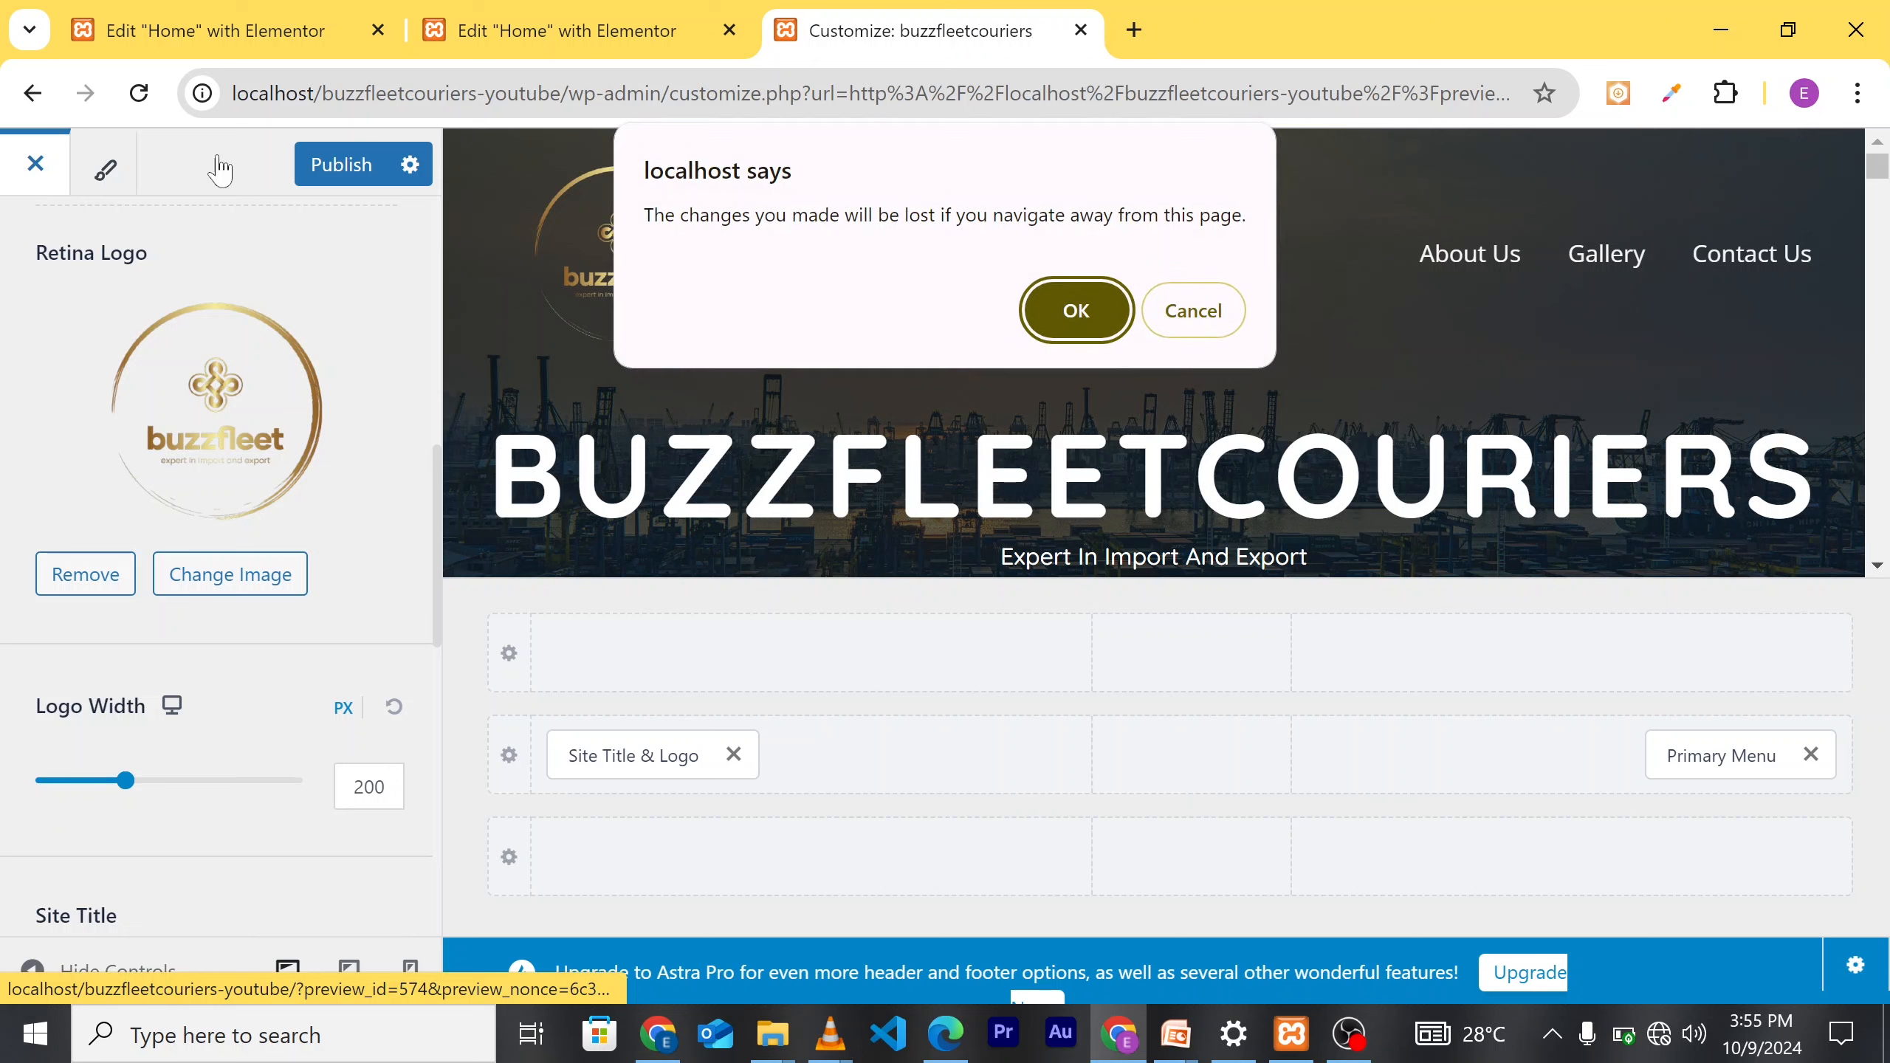
click(1193, 310)
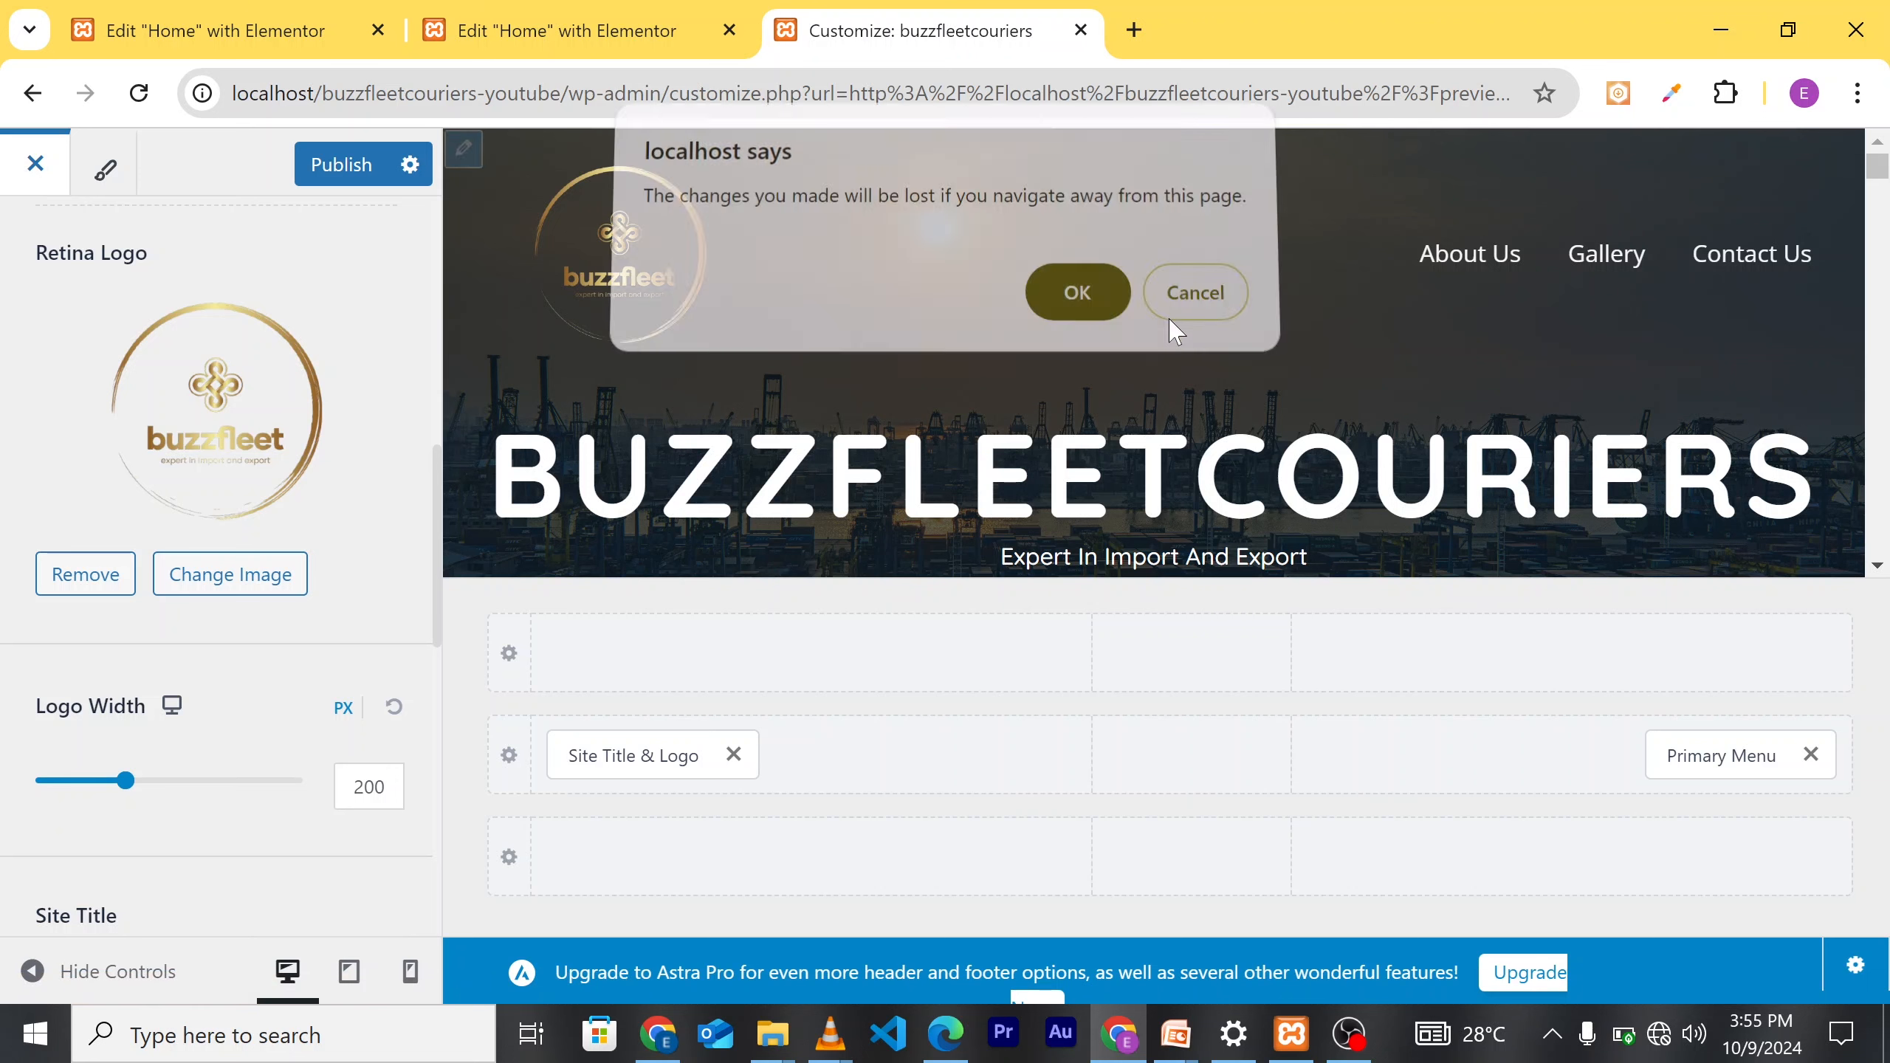
click(374, 171)
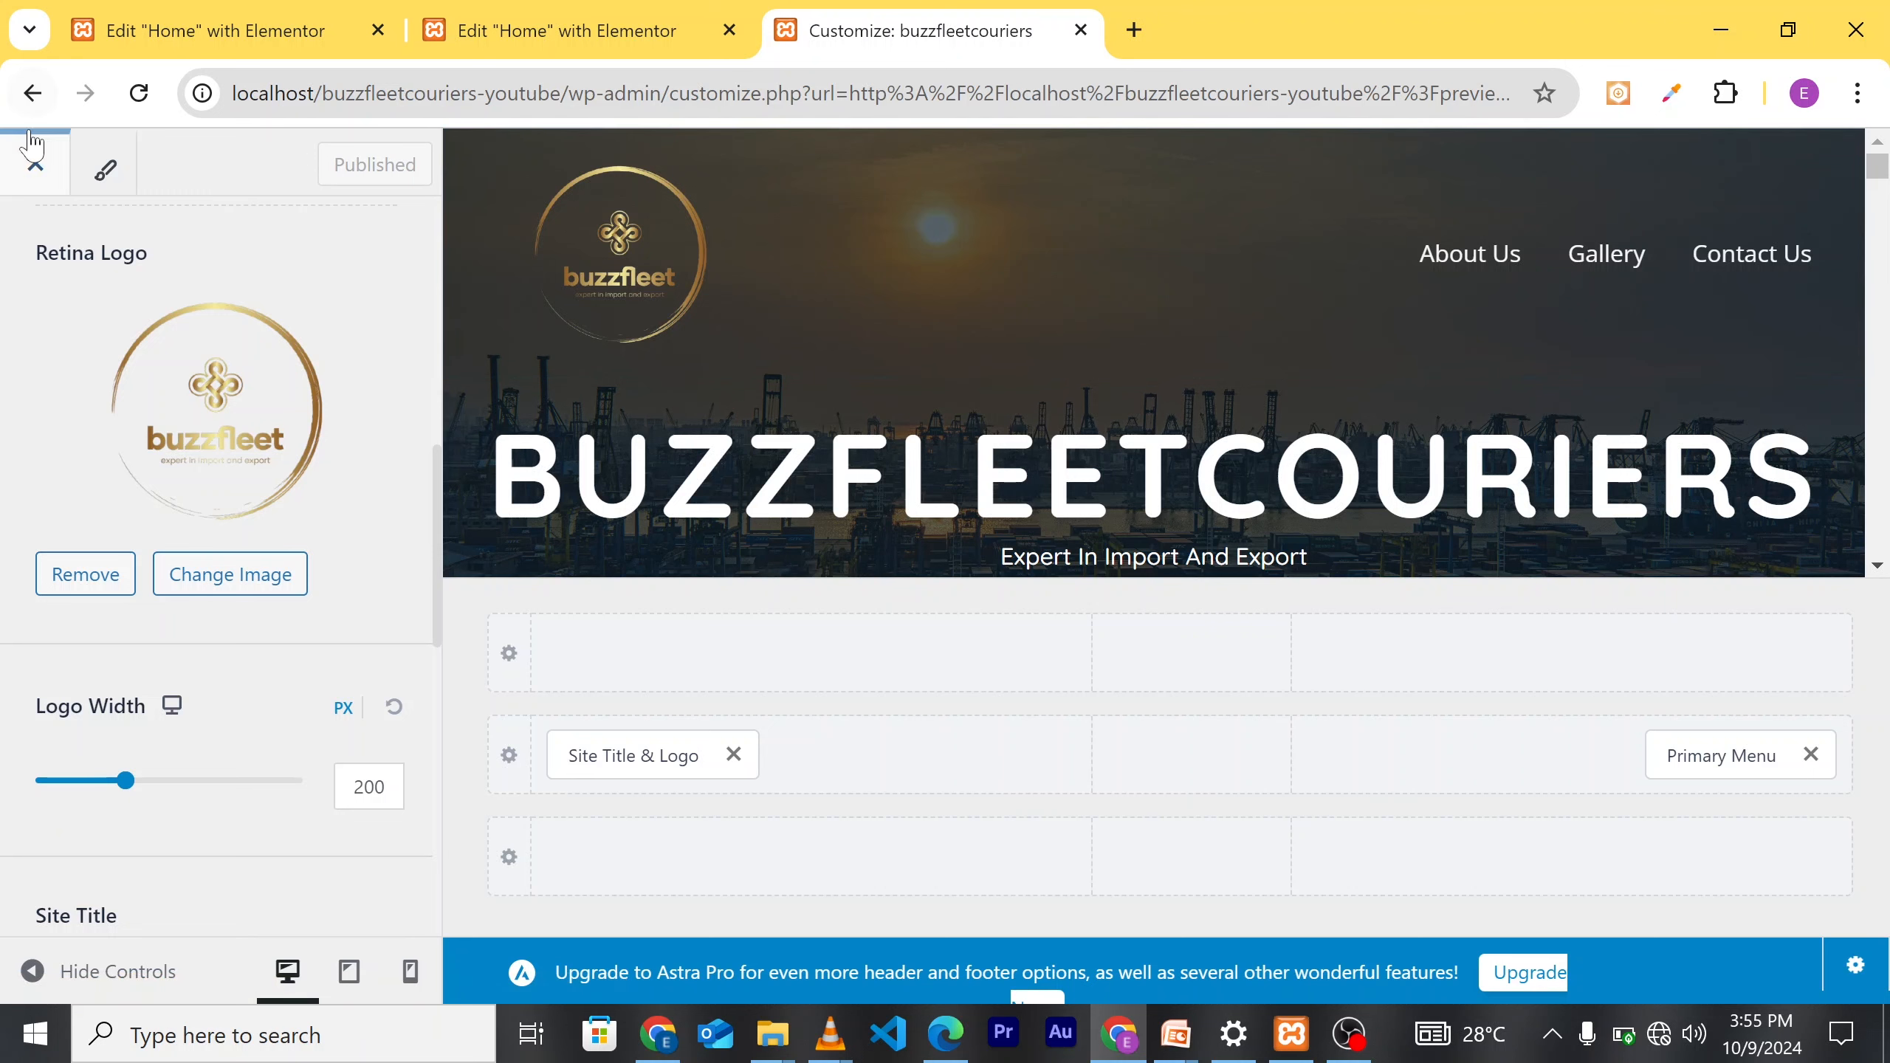
Step: Scroll down to the footer and open Footer Builder Widget 1 via the logo's edit shortcut
scroll(234, 707, down, 3)
scroll(223, 685, down, 6)
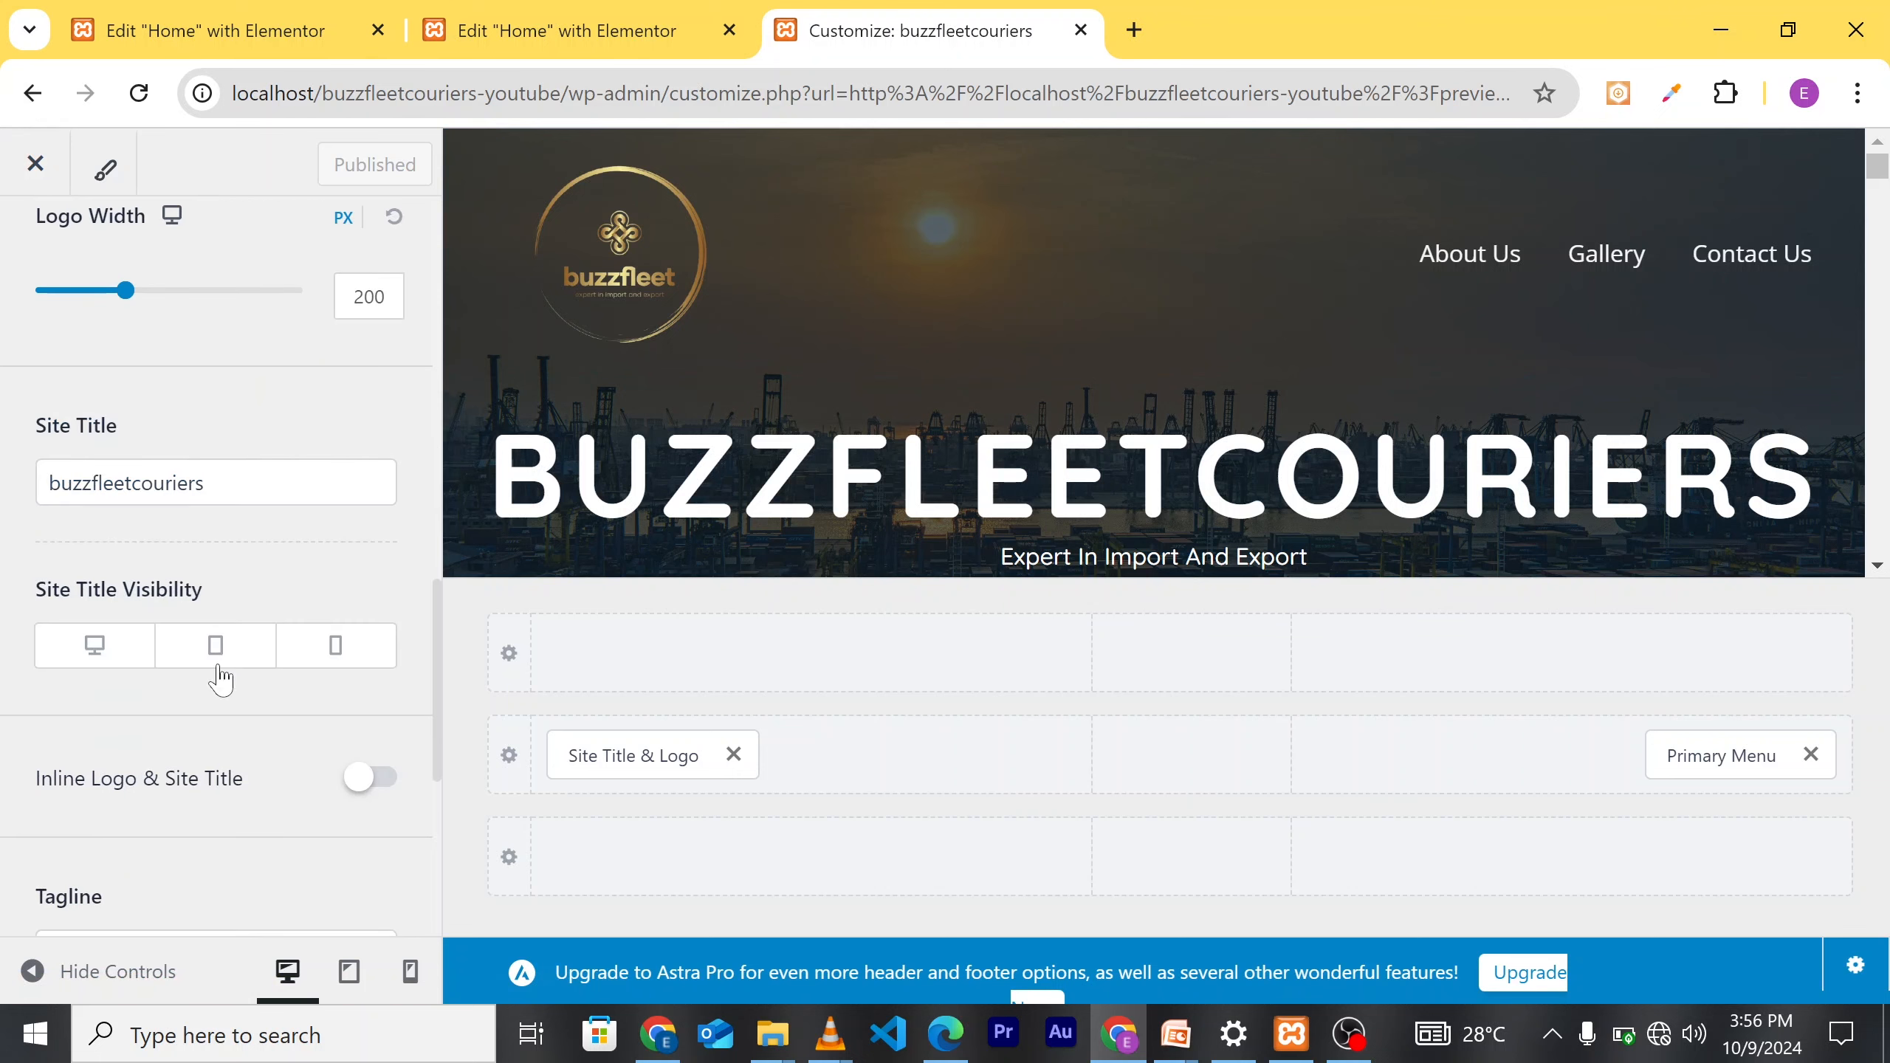
scroll(220, 676, up, 5)
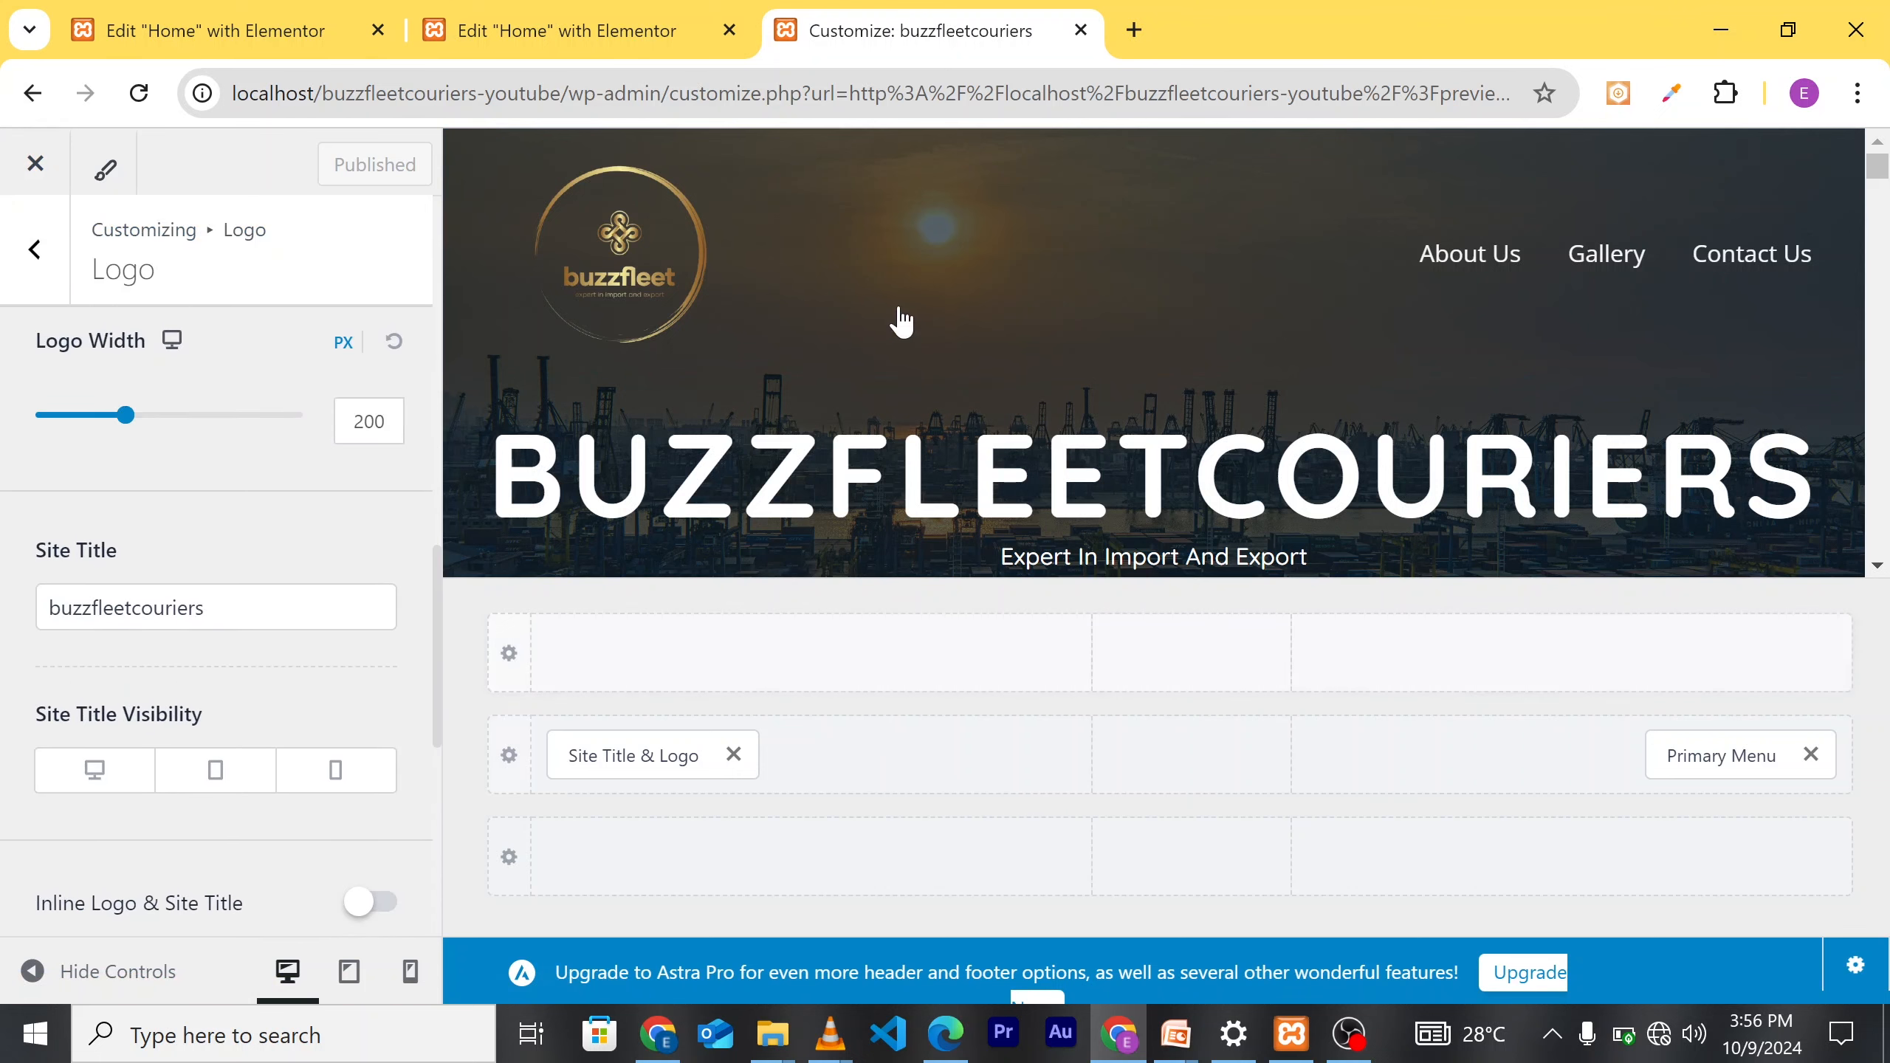
scroll(899, 316, down, 5)
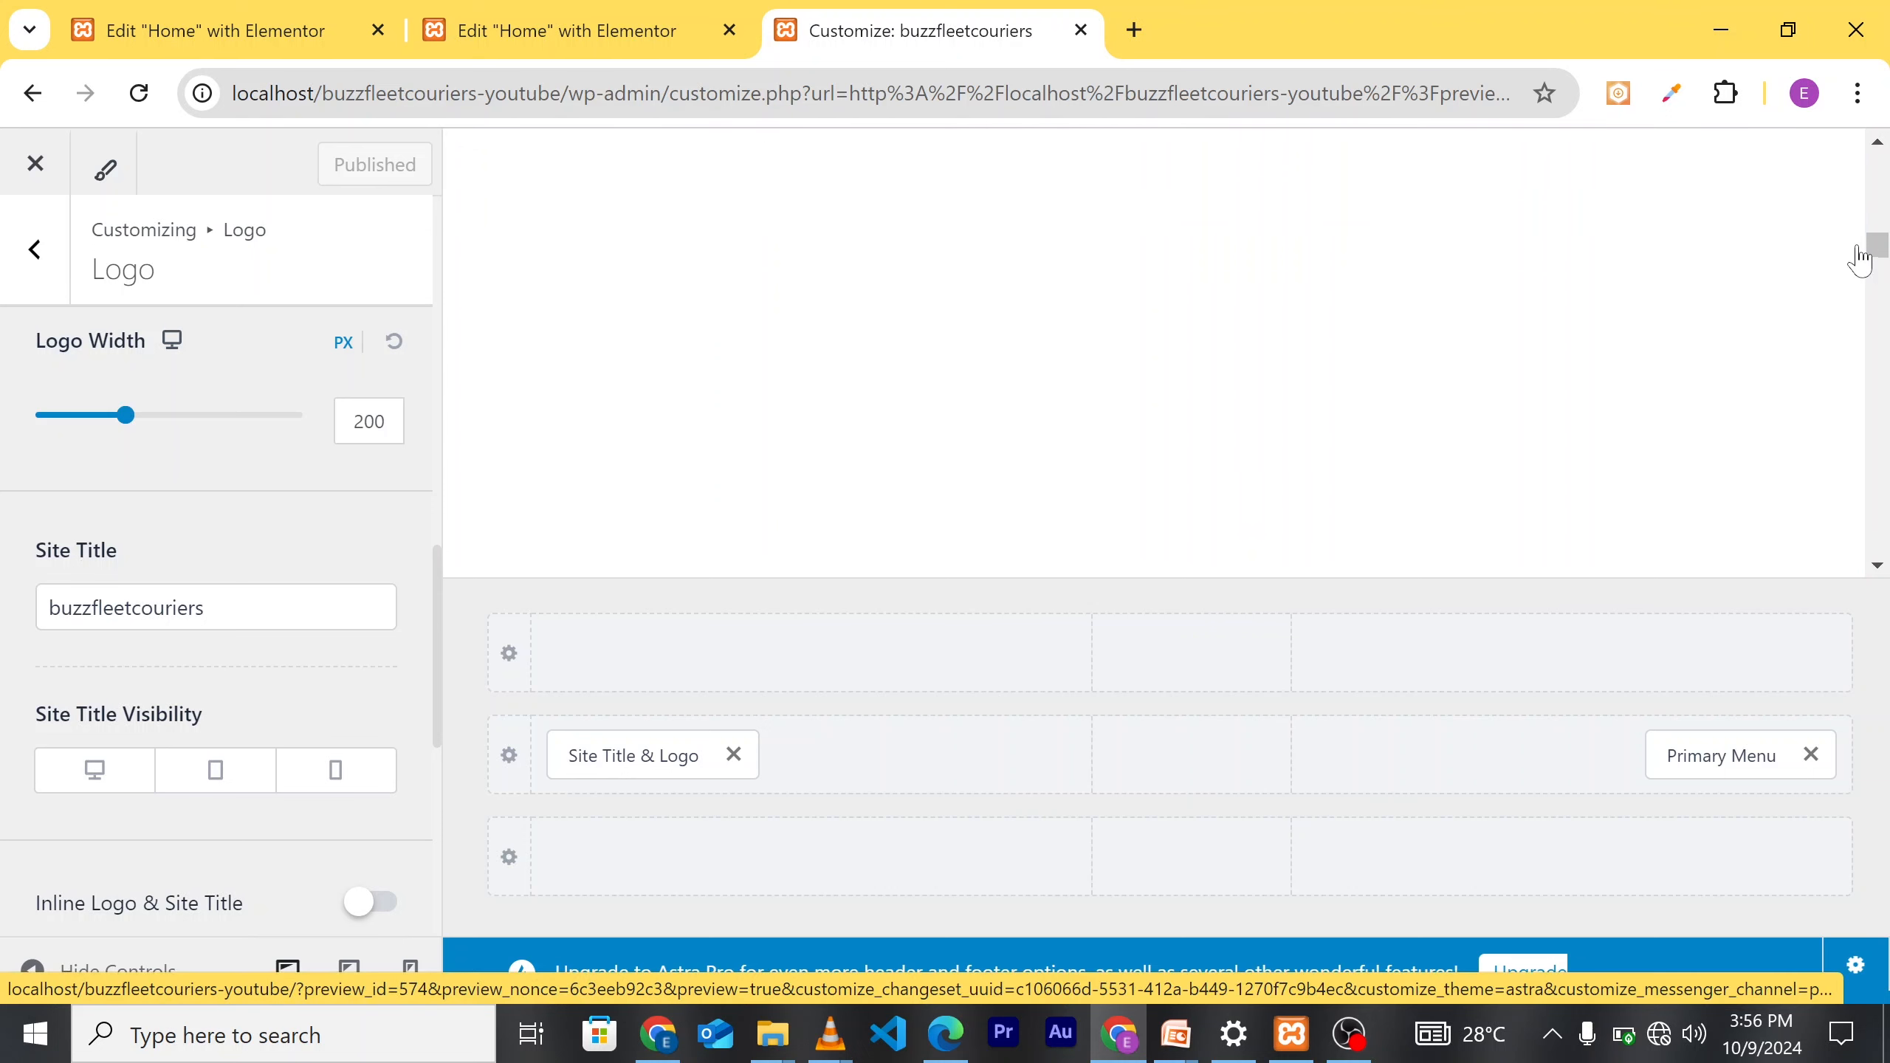
scroll(1875, 313, down, 5)
scroll(1887, 349, down, 5)
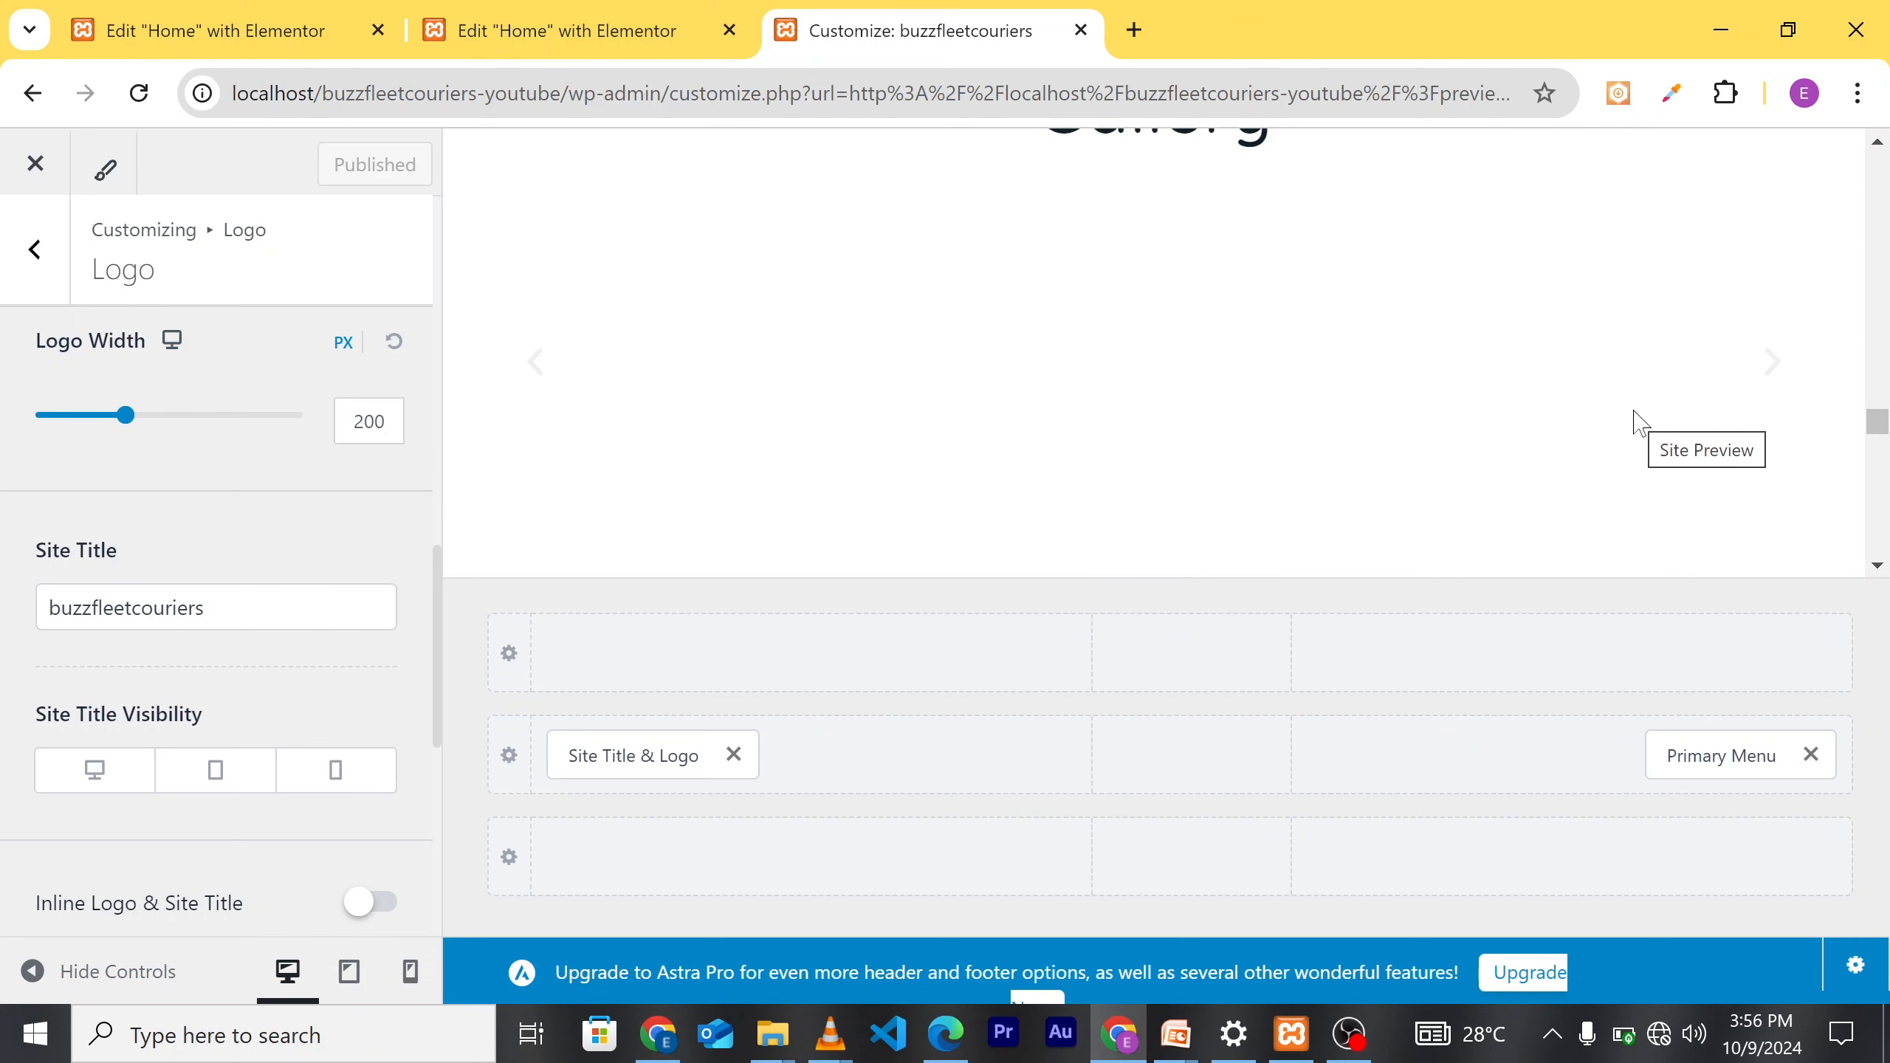
scroll(1883, 521, down, 5)
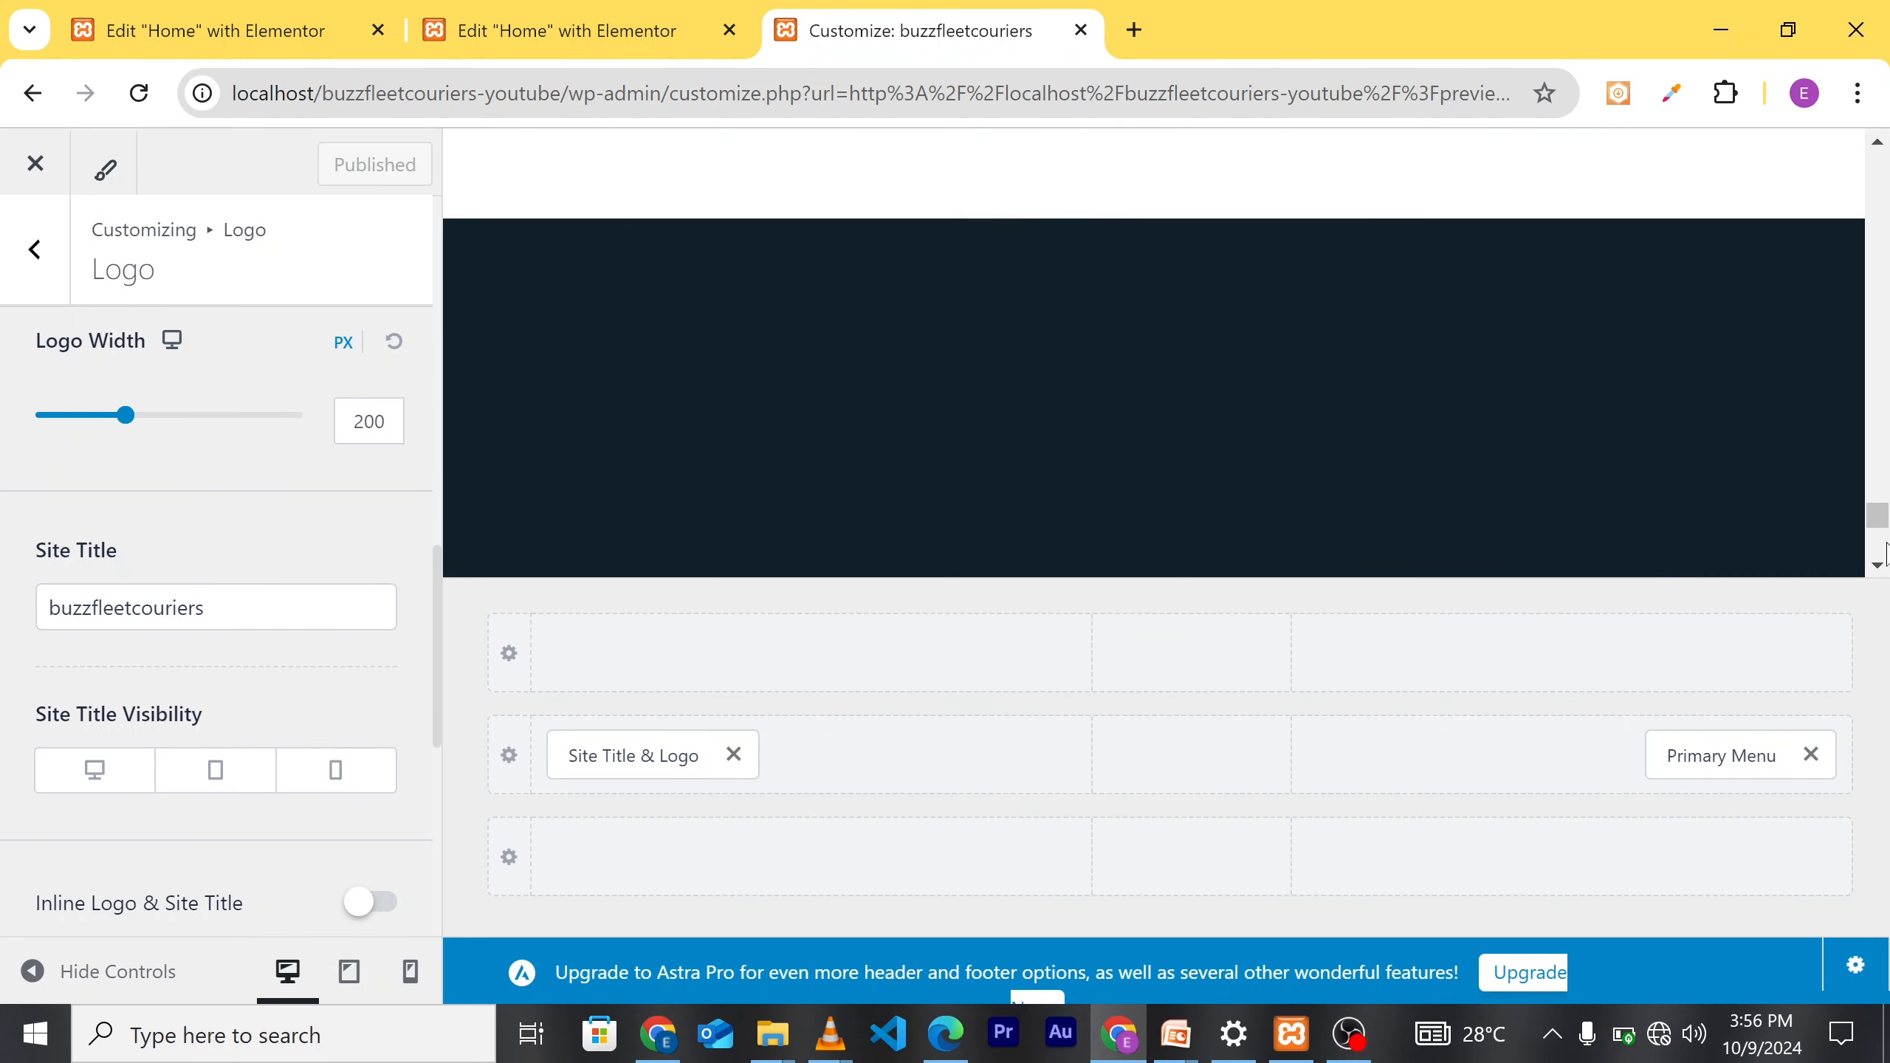
scroll(1886, 550, down, 2)
scroll(1264, 283, up, 5)
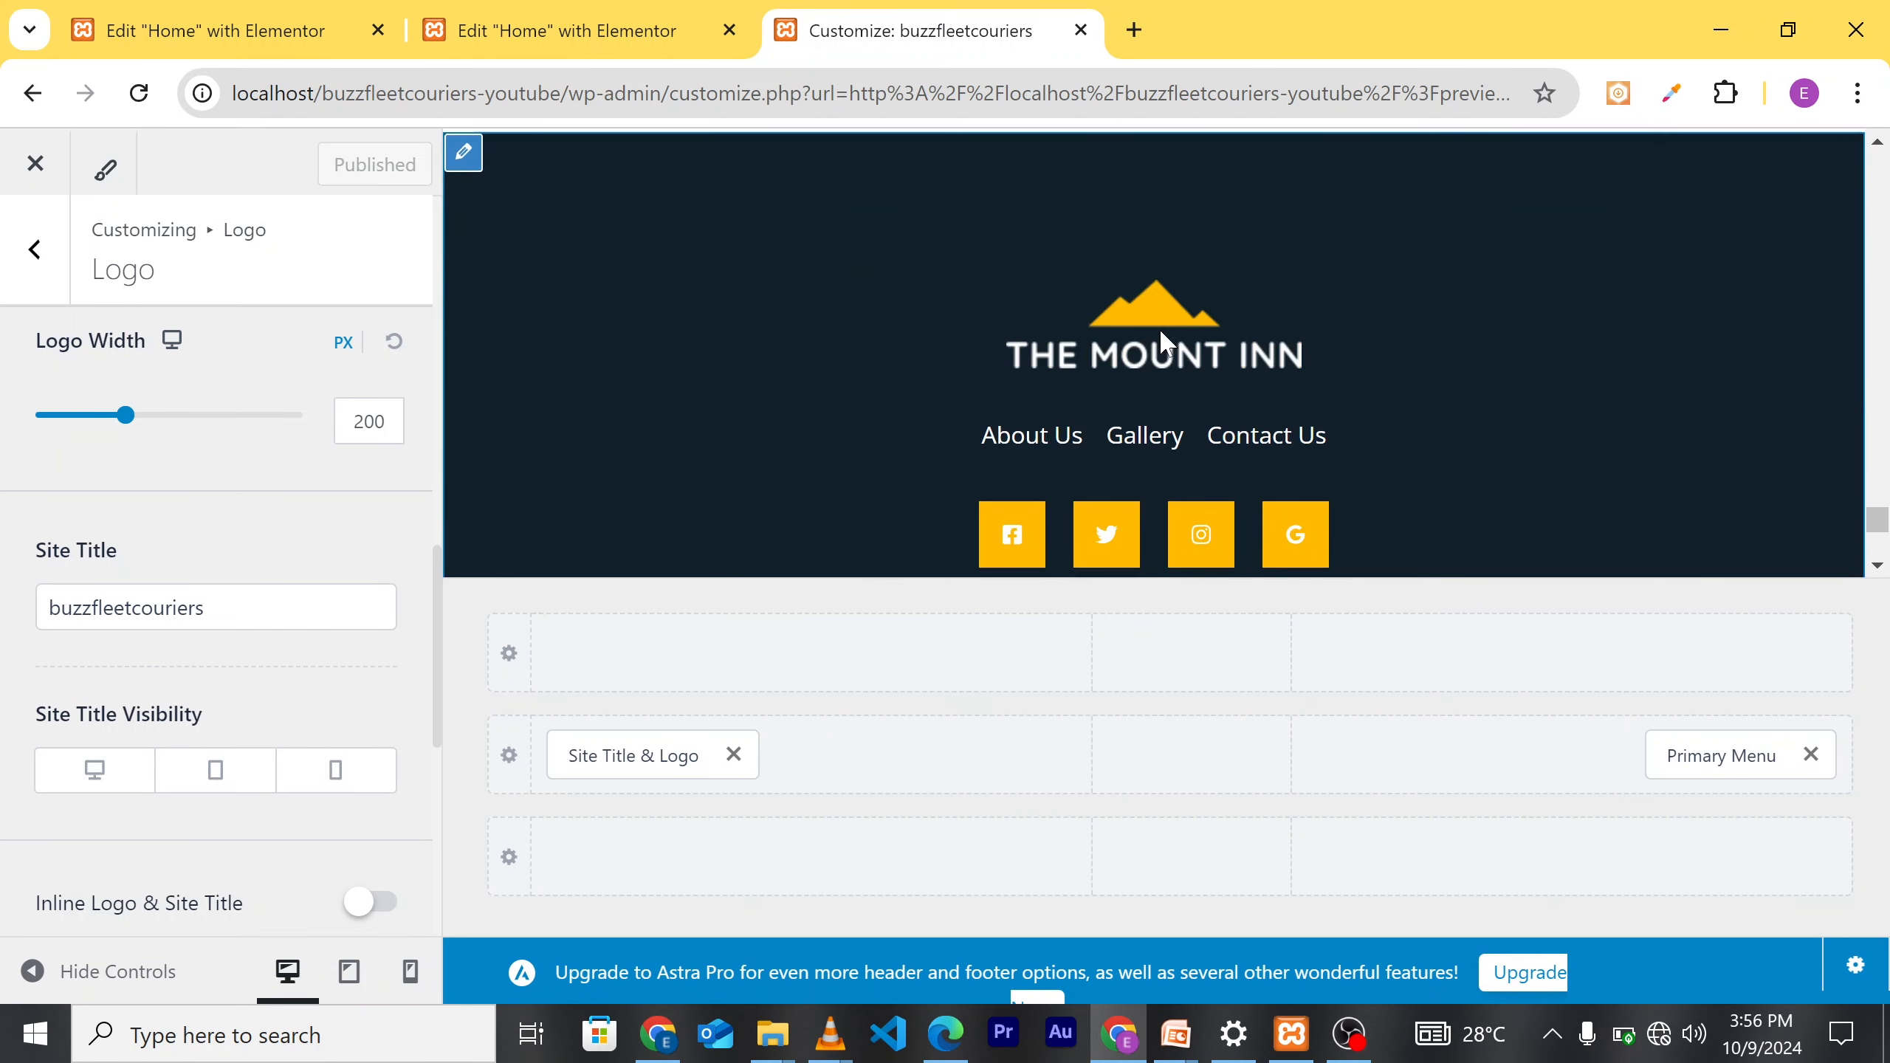
mouse_move(1016, 346)
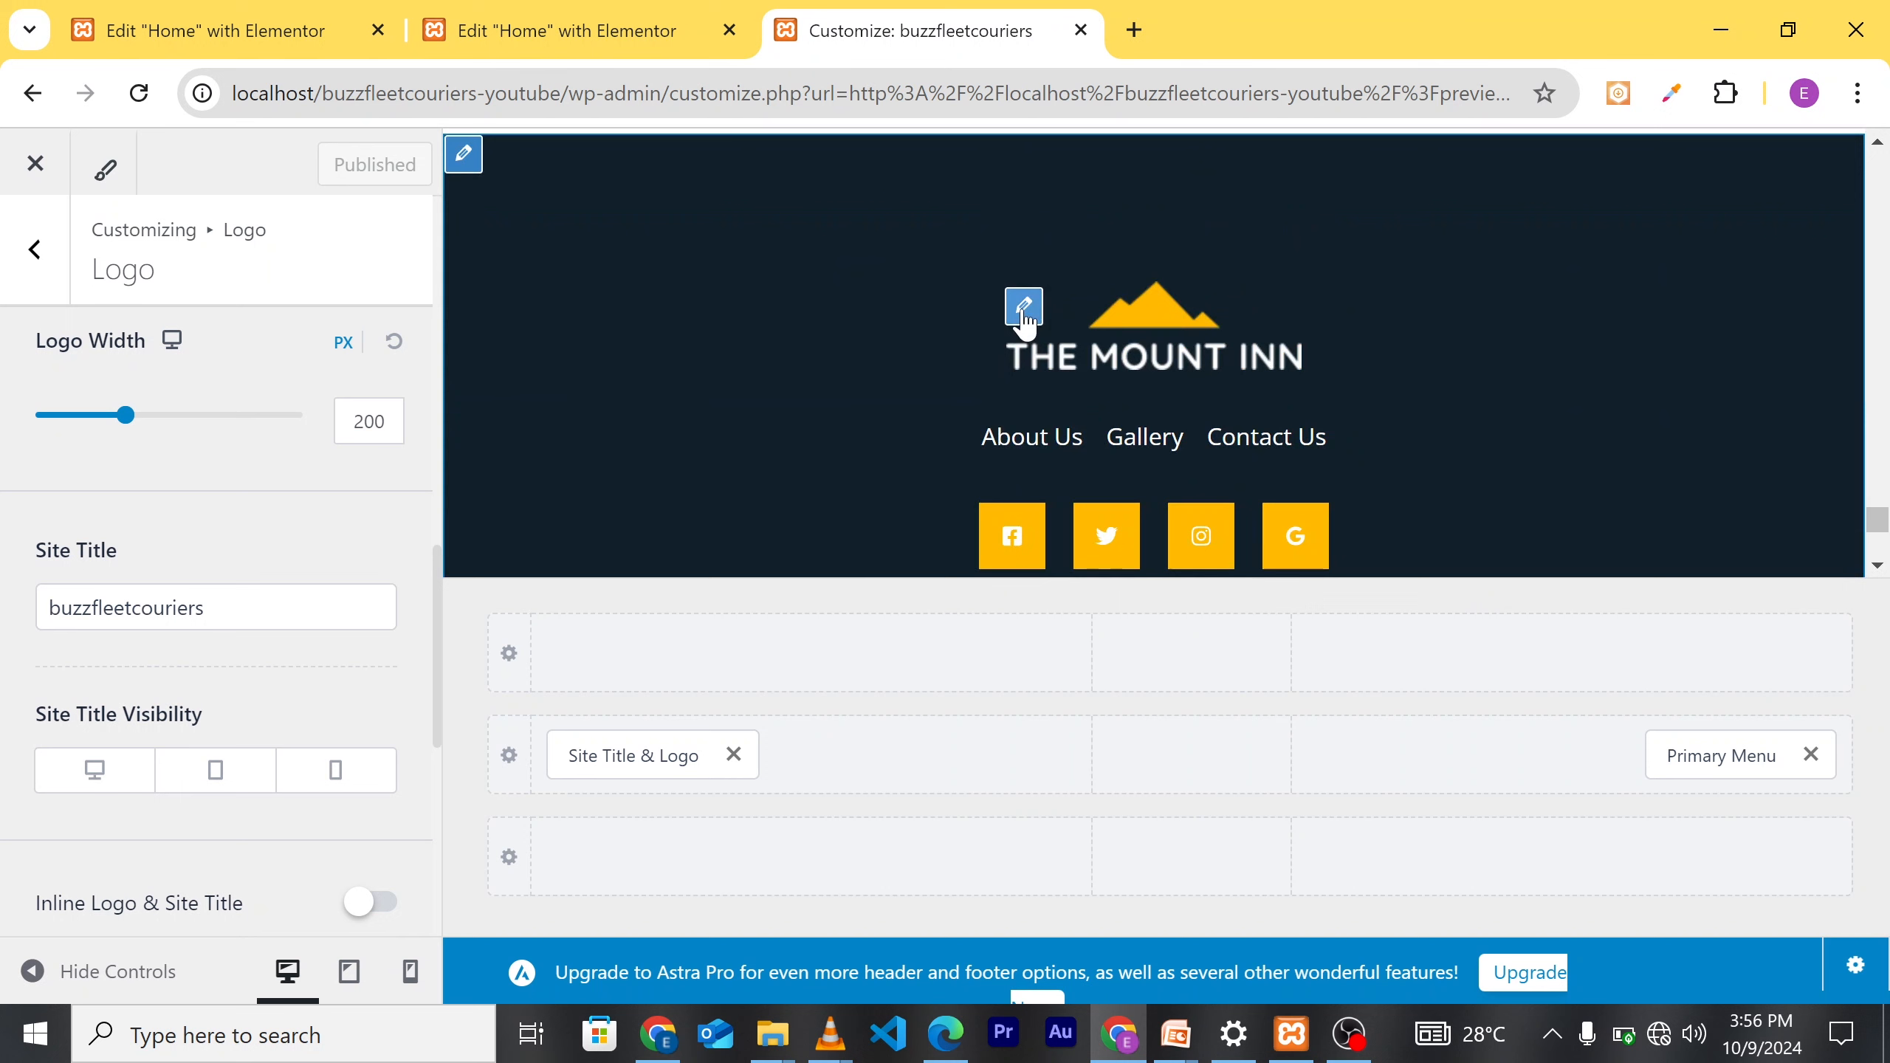
click(1023, 319)
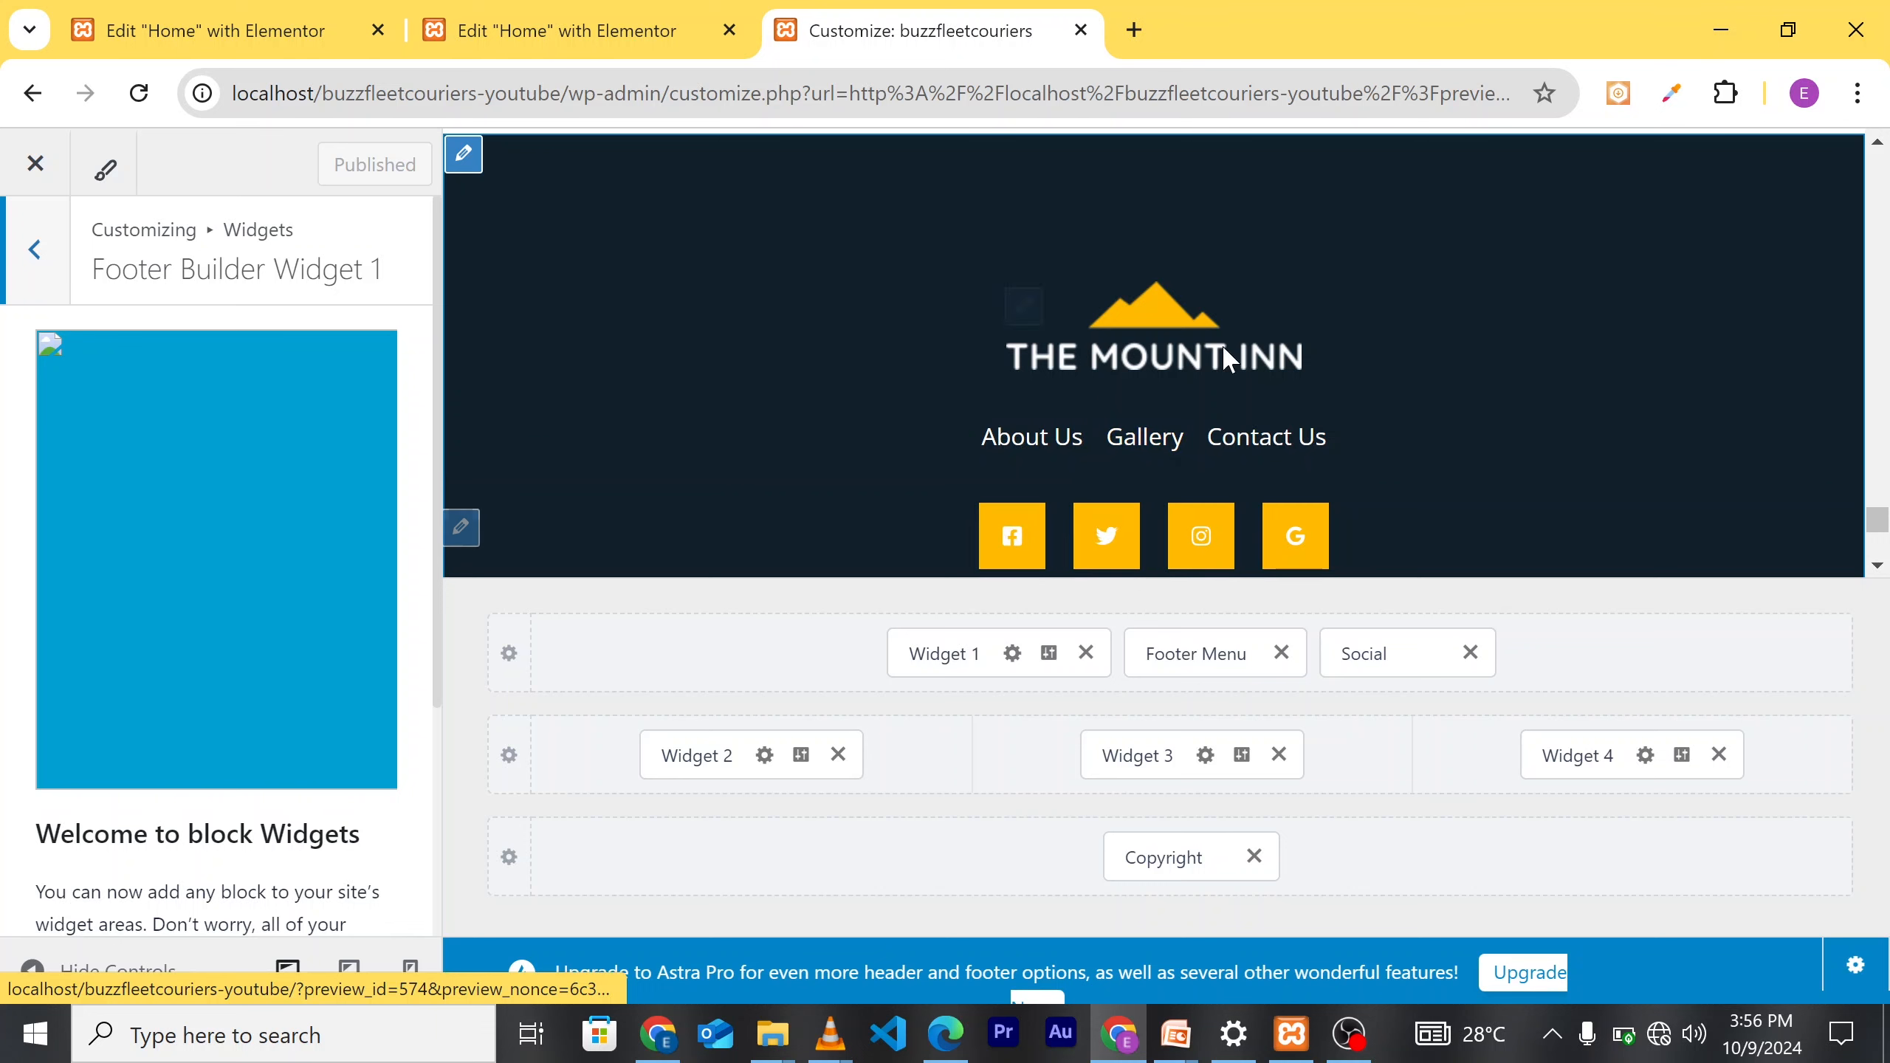
scroll(1335, 475, down, 2)
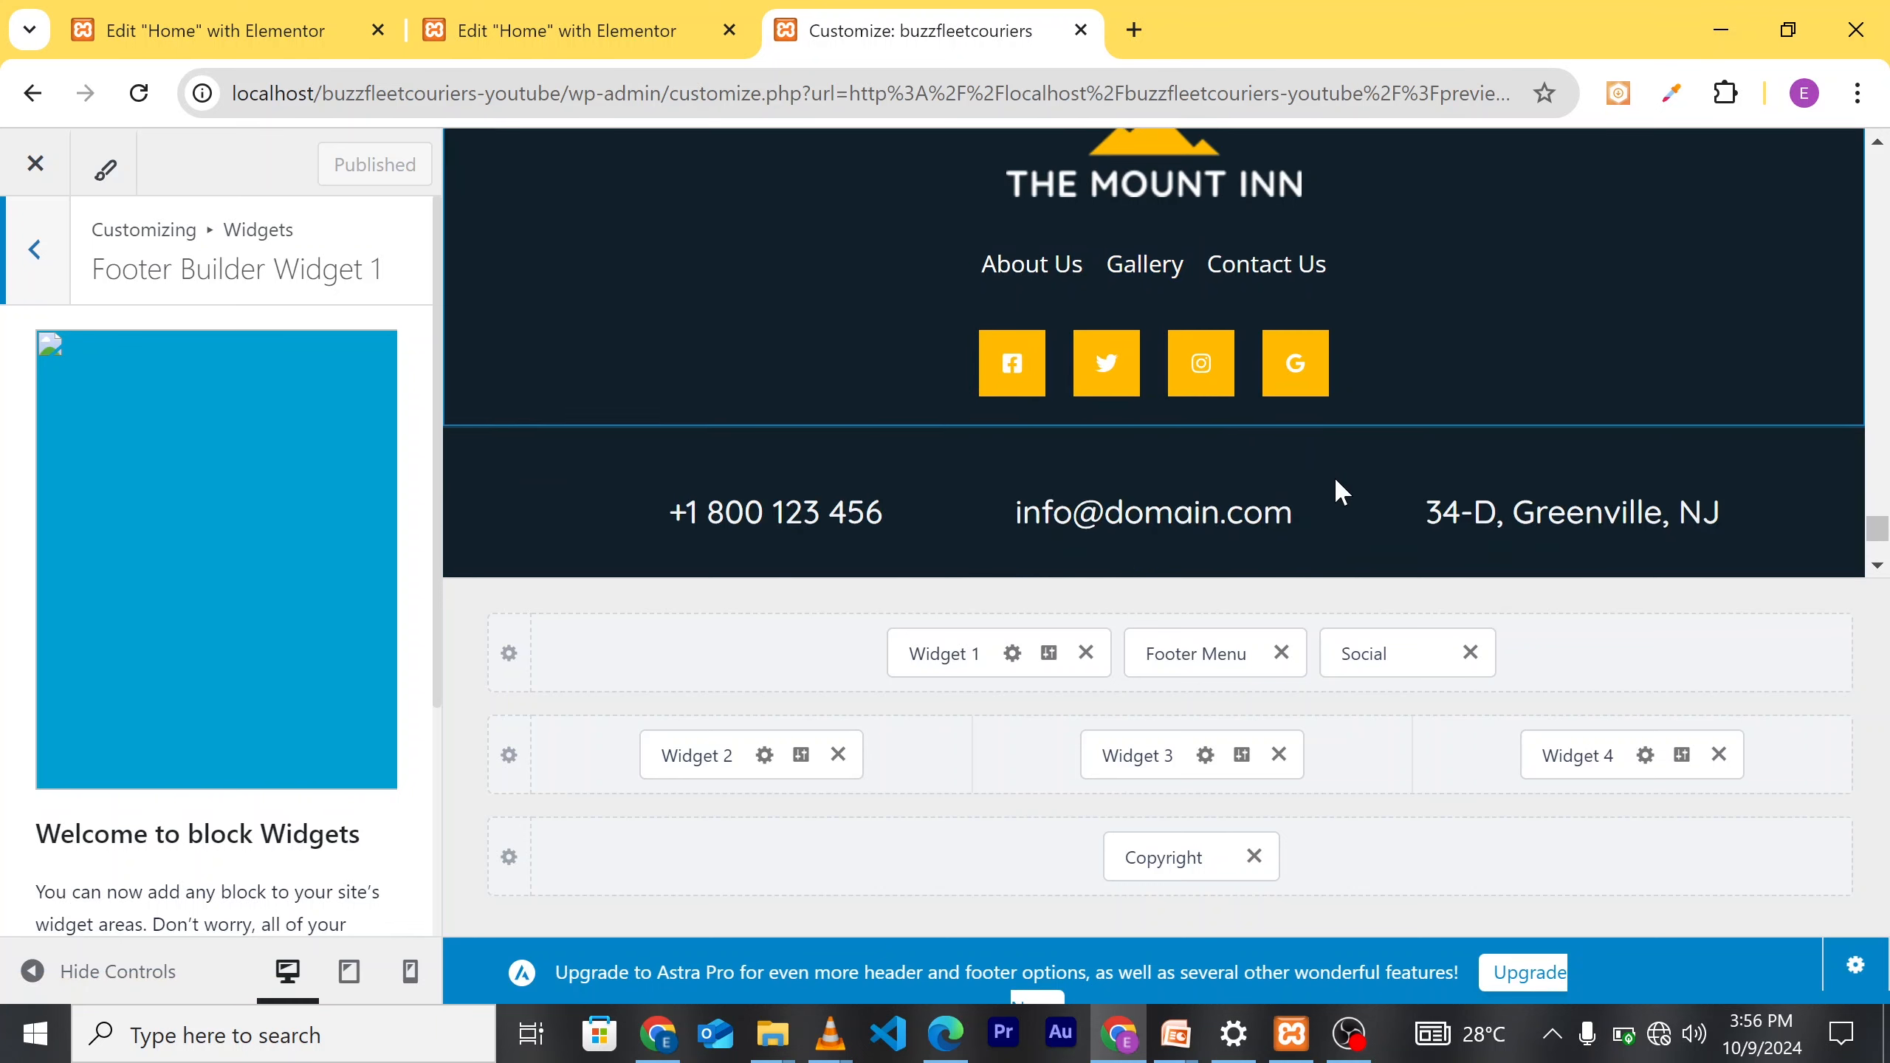
scroll(1369, 439, up, 2)
scroll(1414, 439, down, 2)
scroll(1339, 394, up, 2)
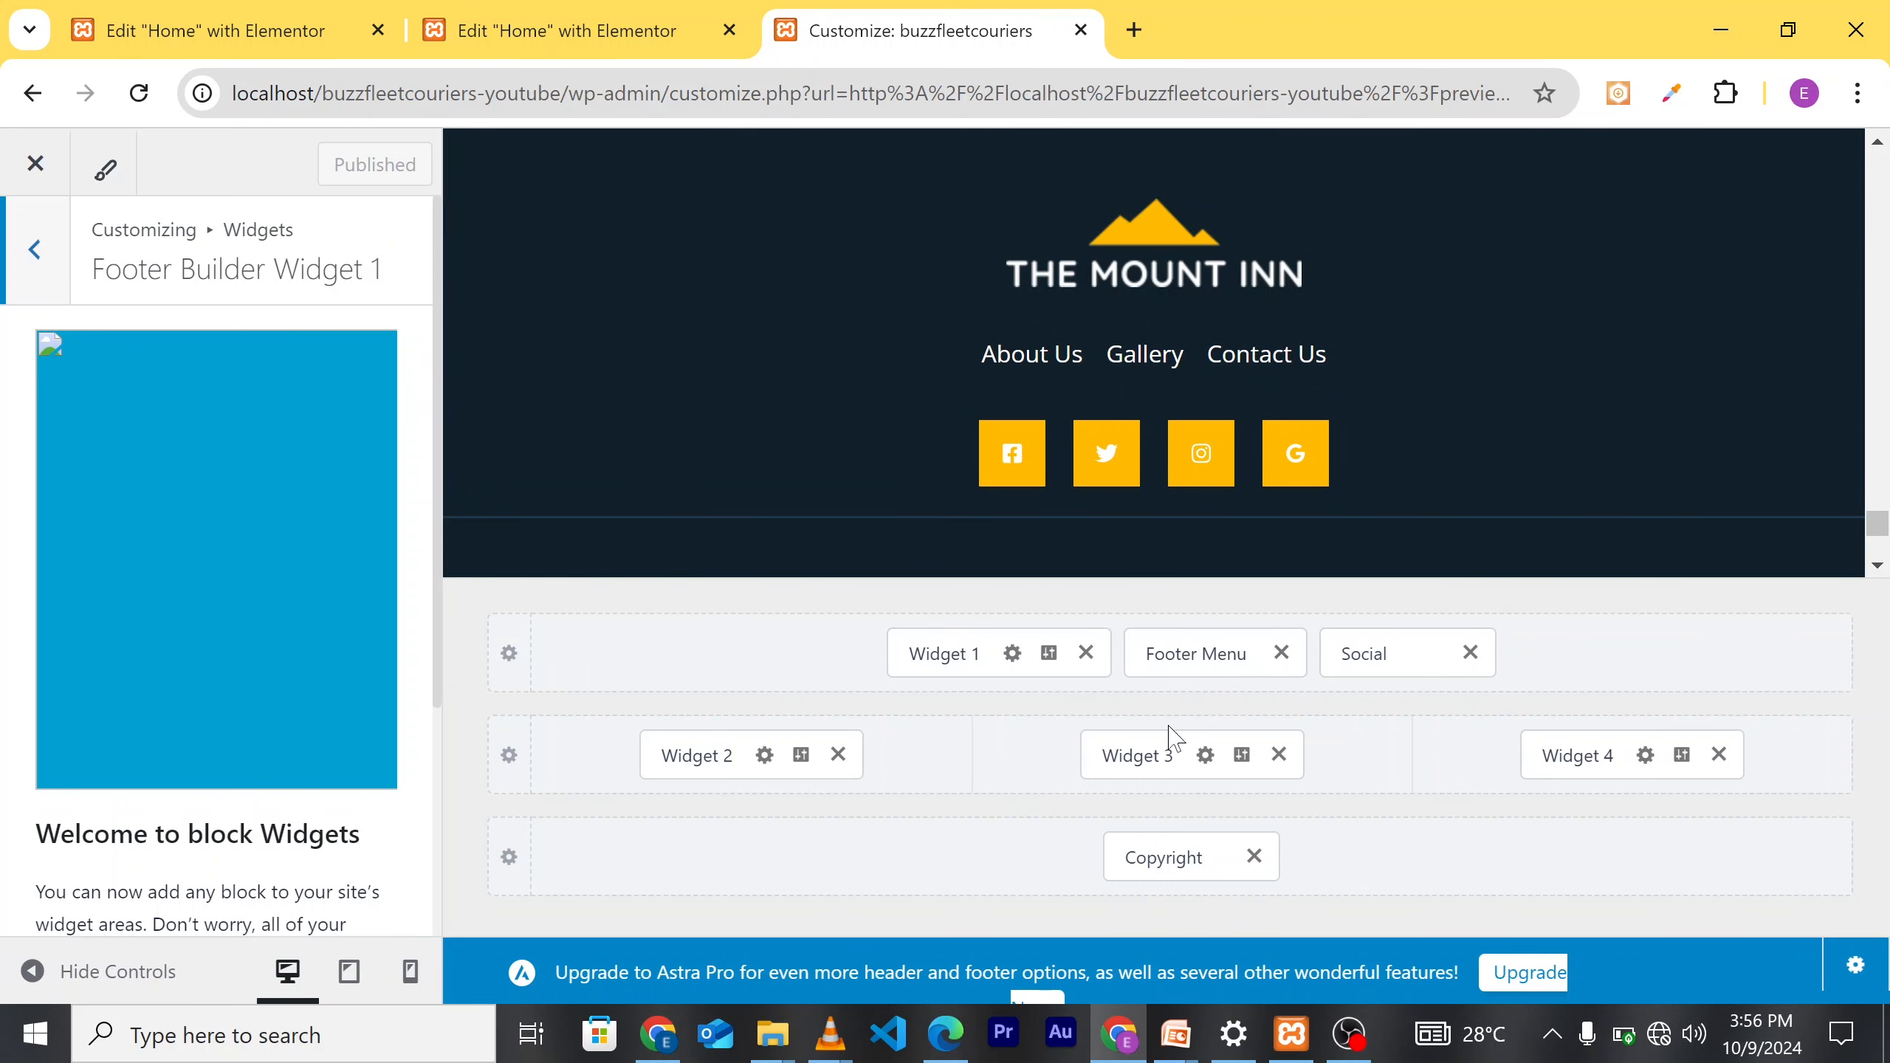
Step: Swap the footer Image widget's picture for footer_logo.png and publish it
click(1015, 659)
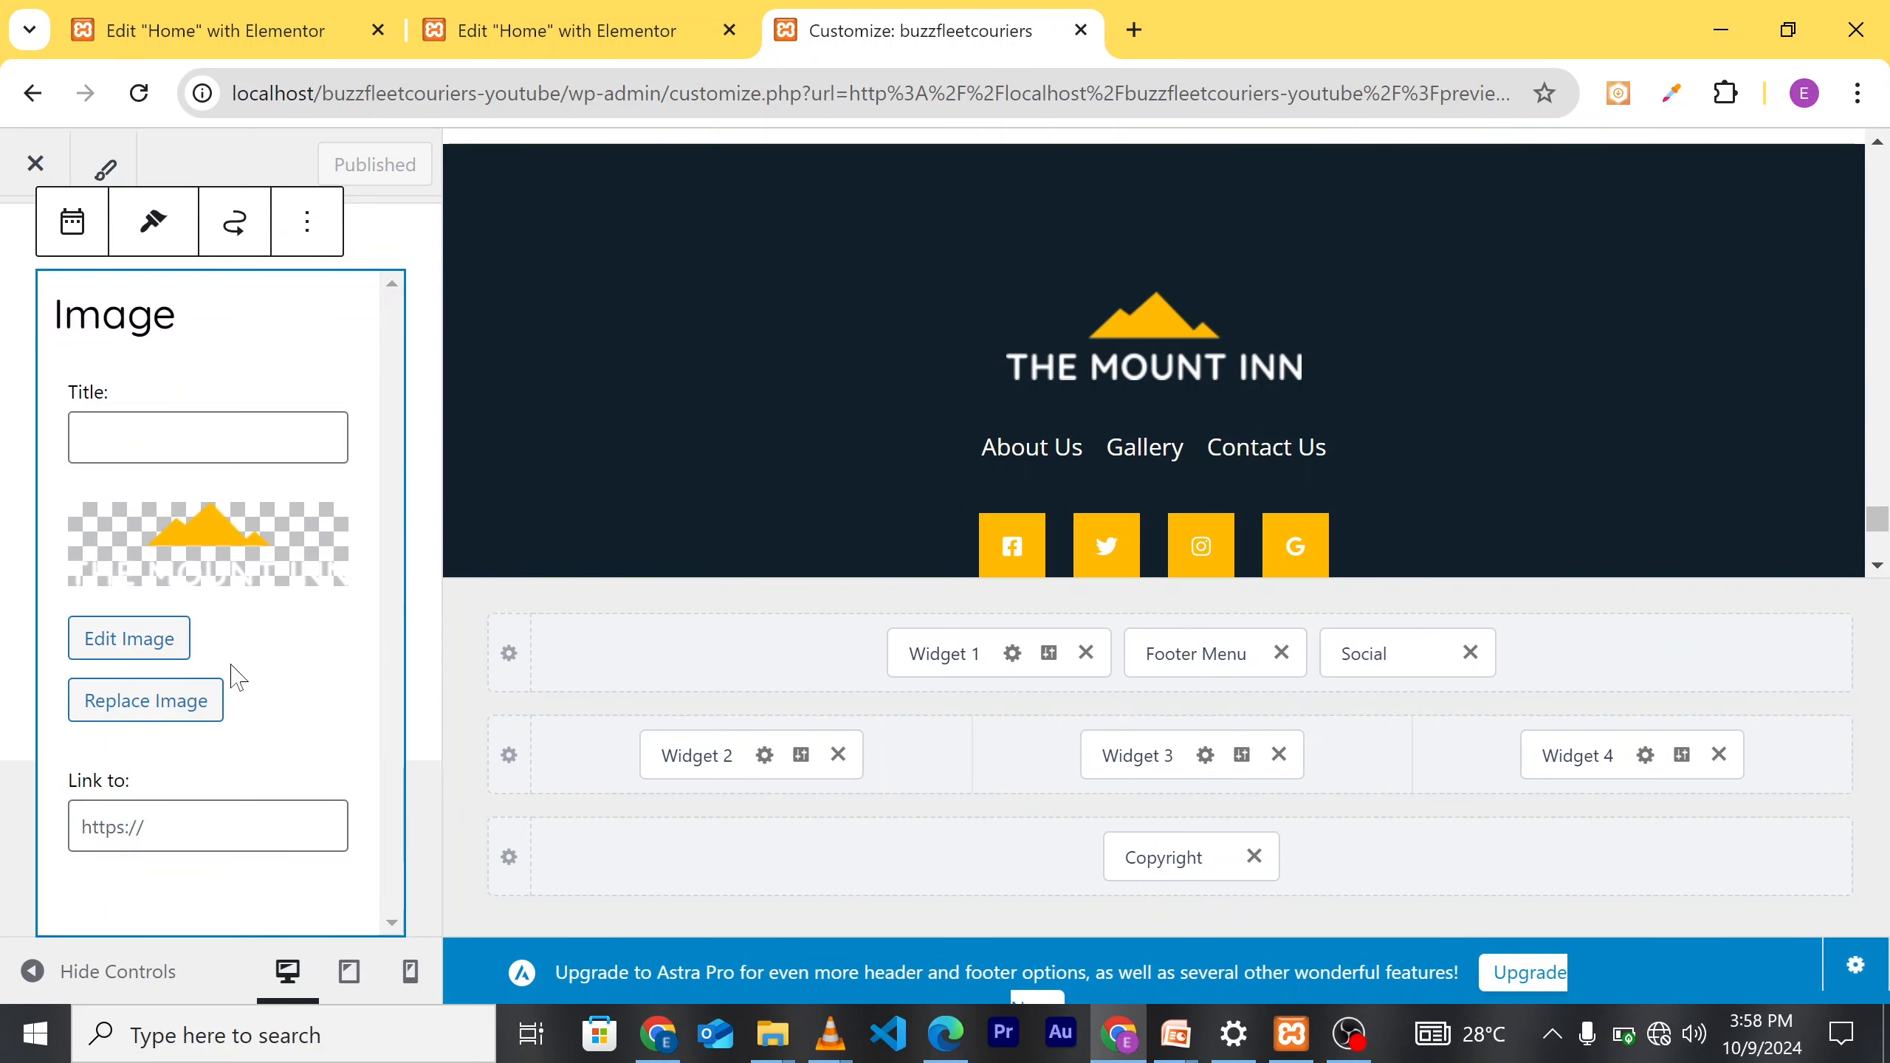
click(149, 702)
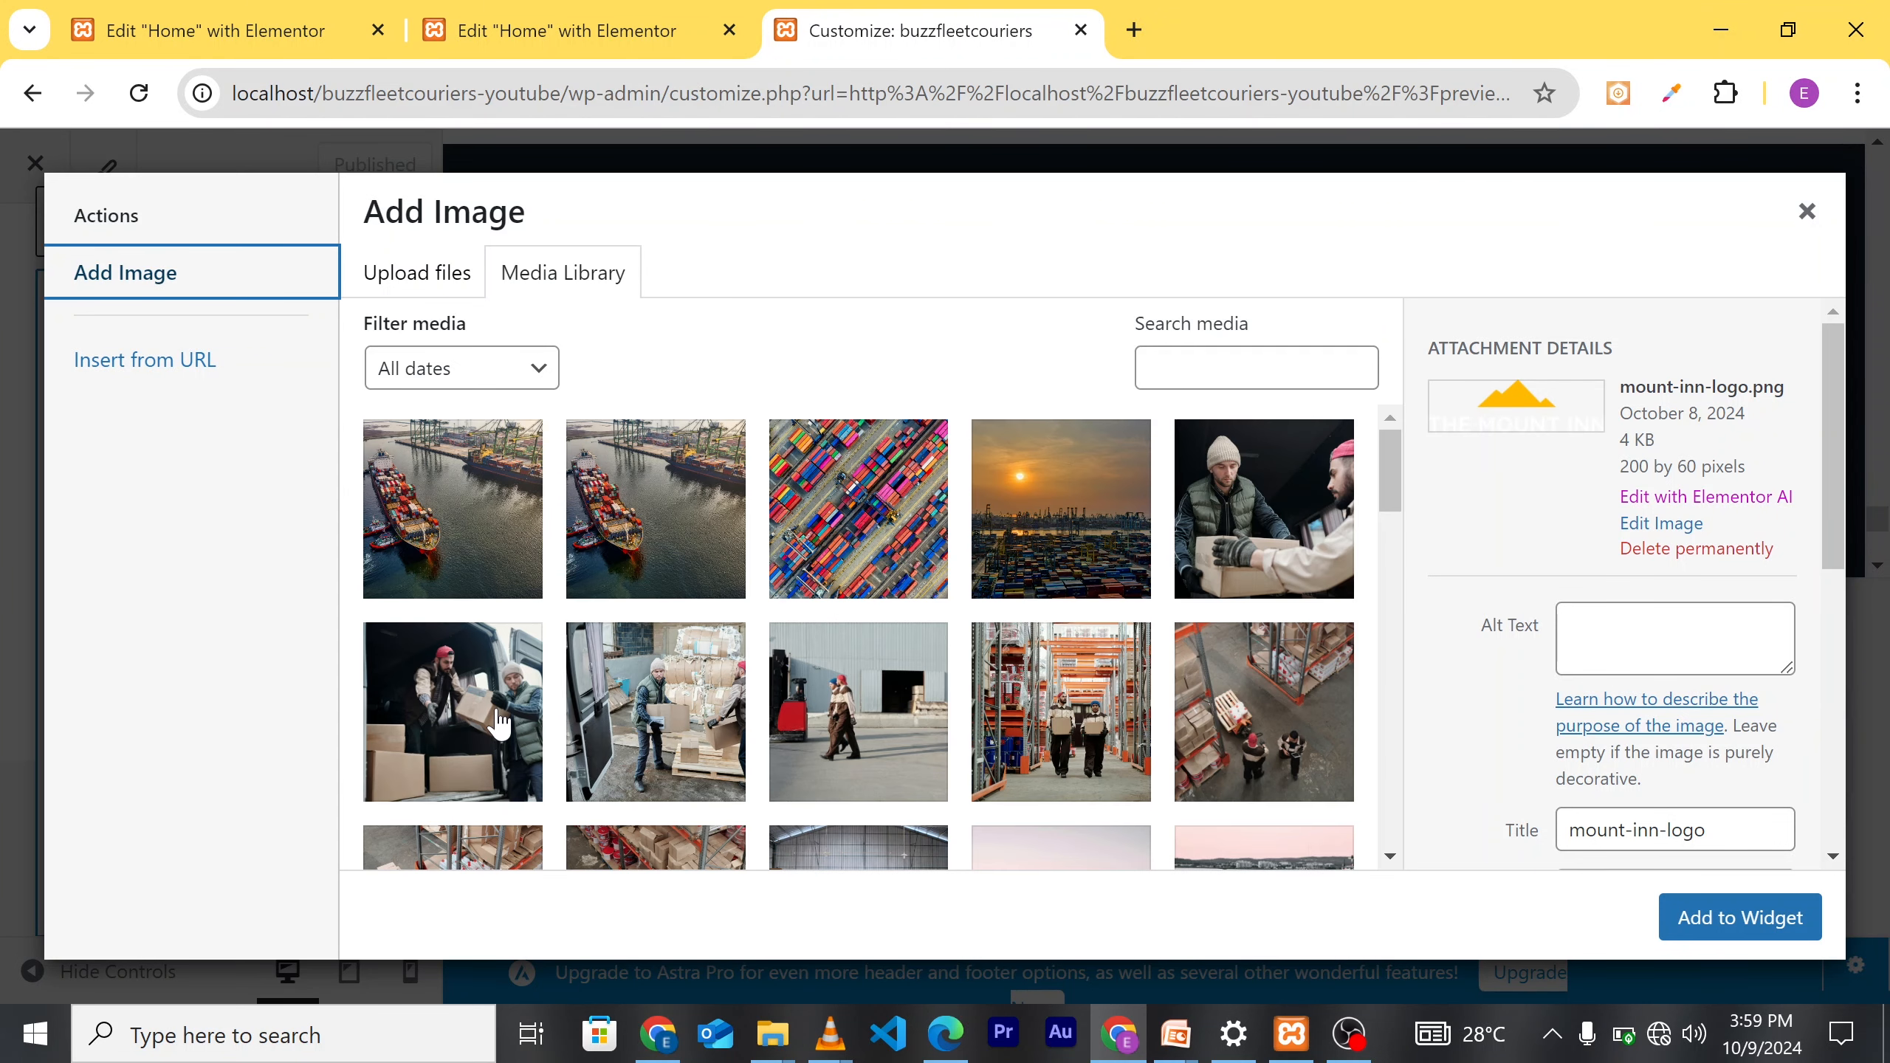
scroll(1062, 600, down, 5)
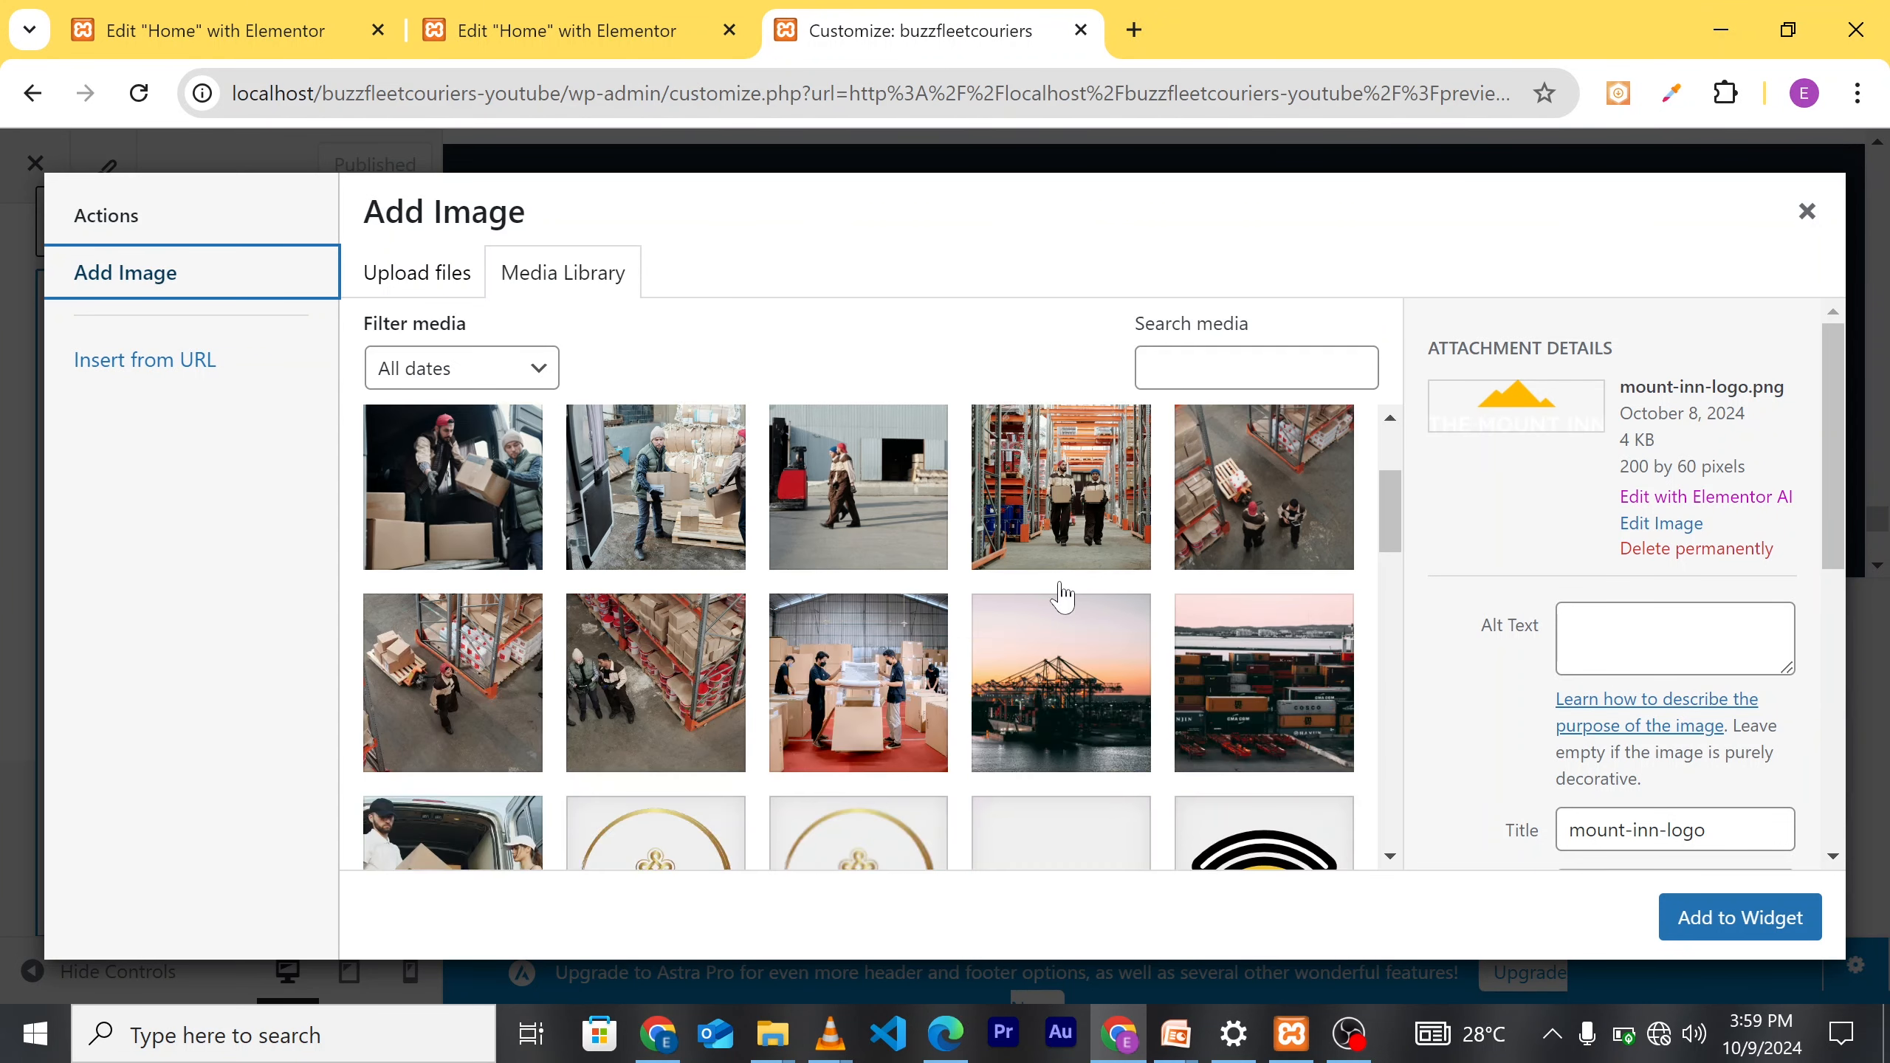
click(859, 771)
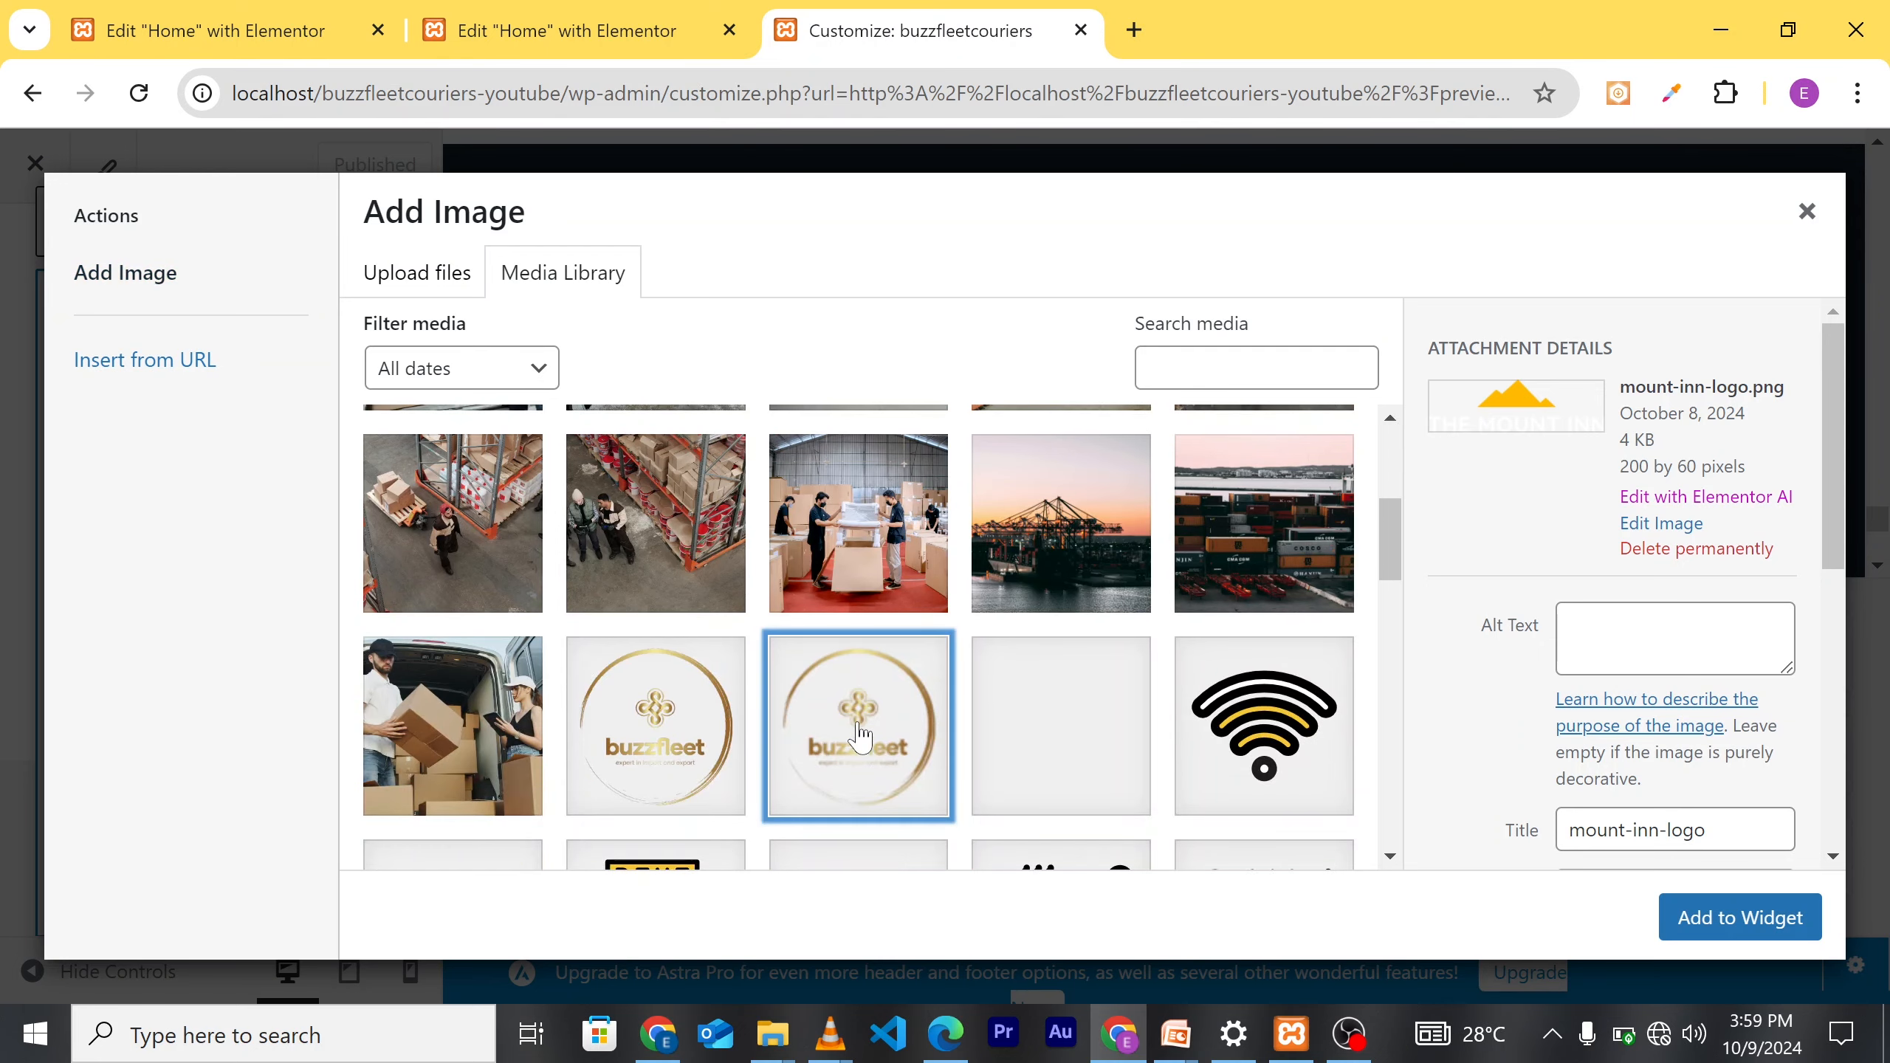
click(1738, 940)
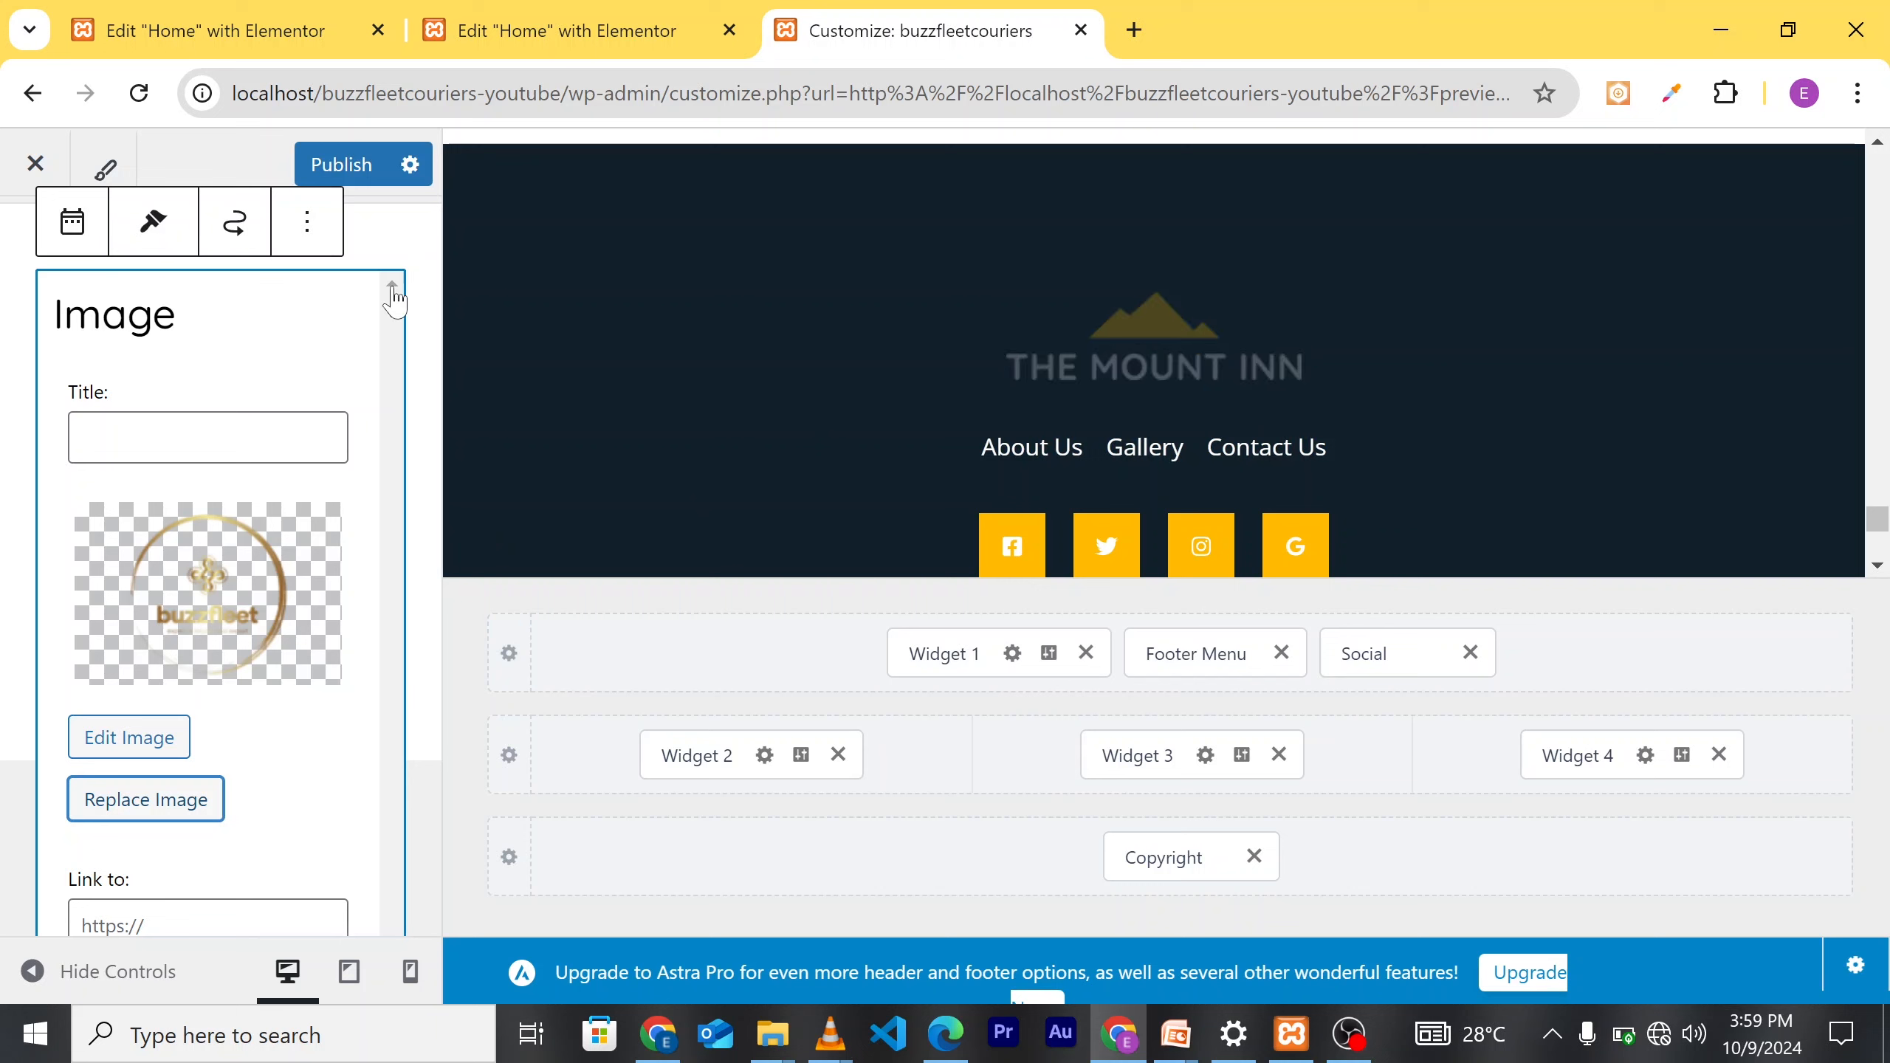
click(342, 165)
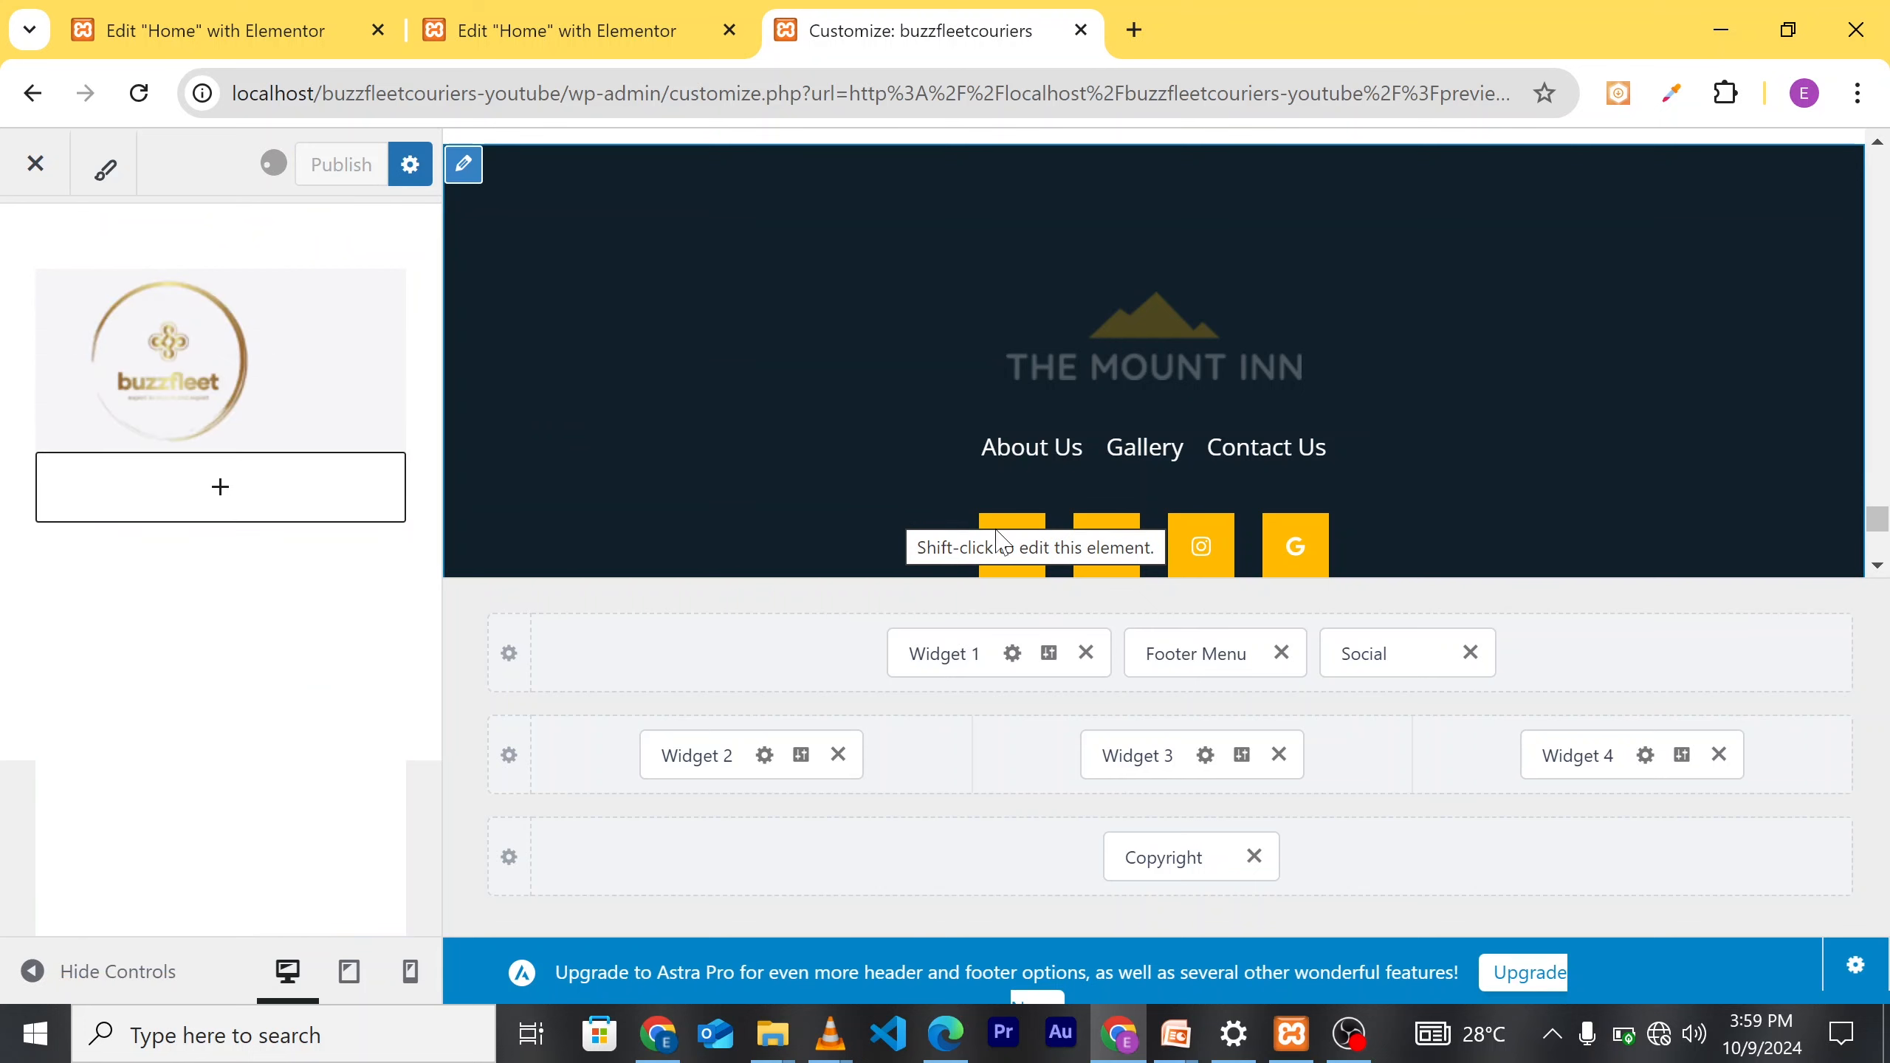
scroll(1191, 462, down, 3)
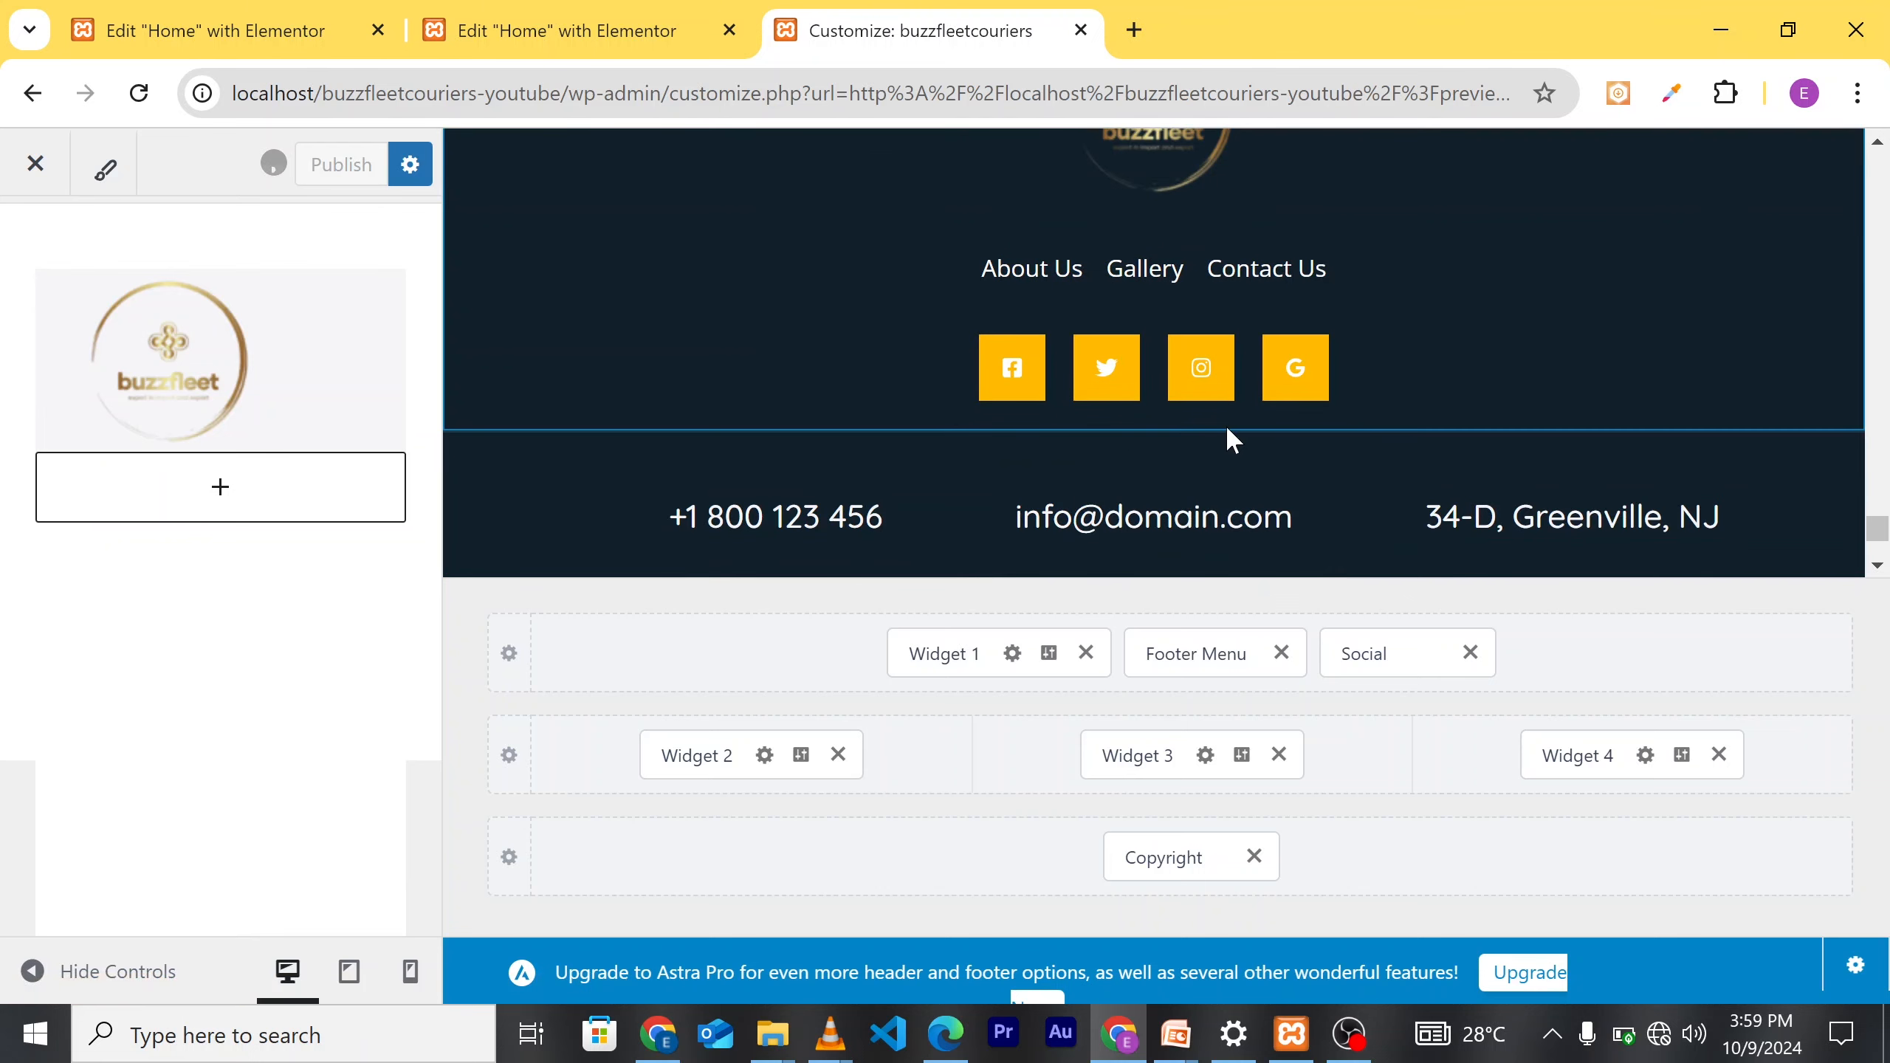
scroll(1146, 480, down, 2)
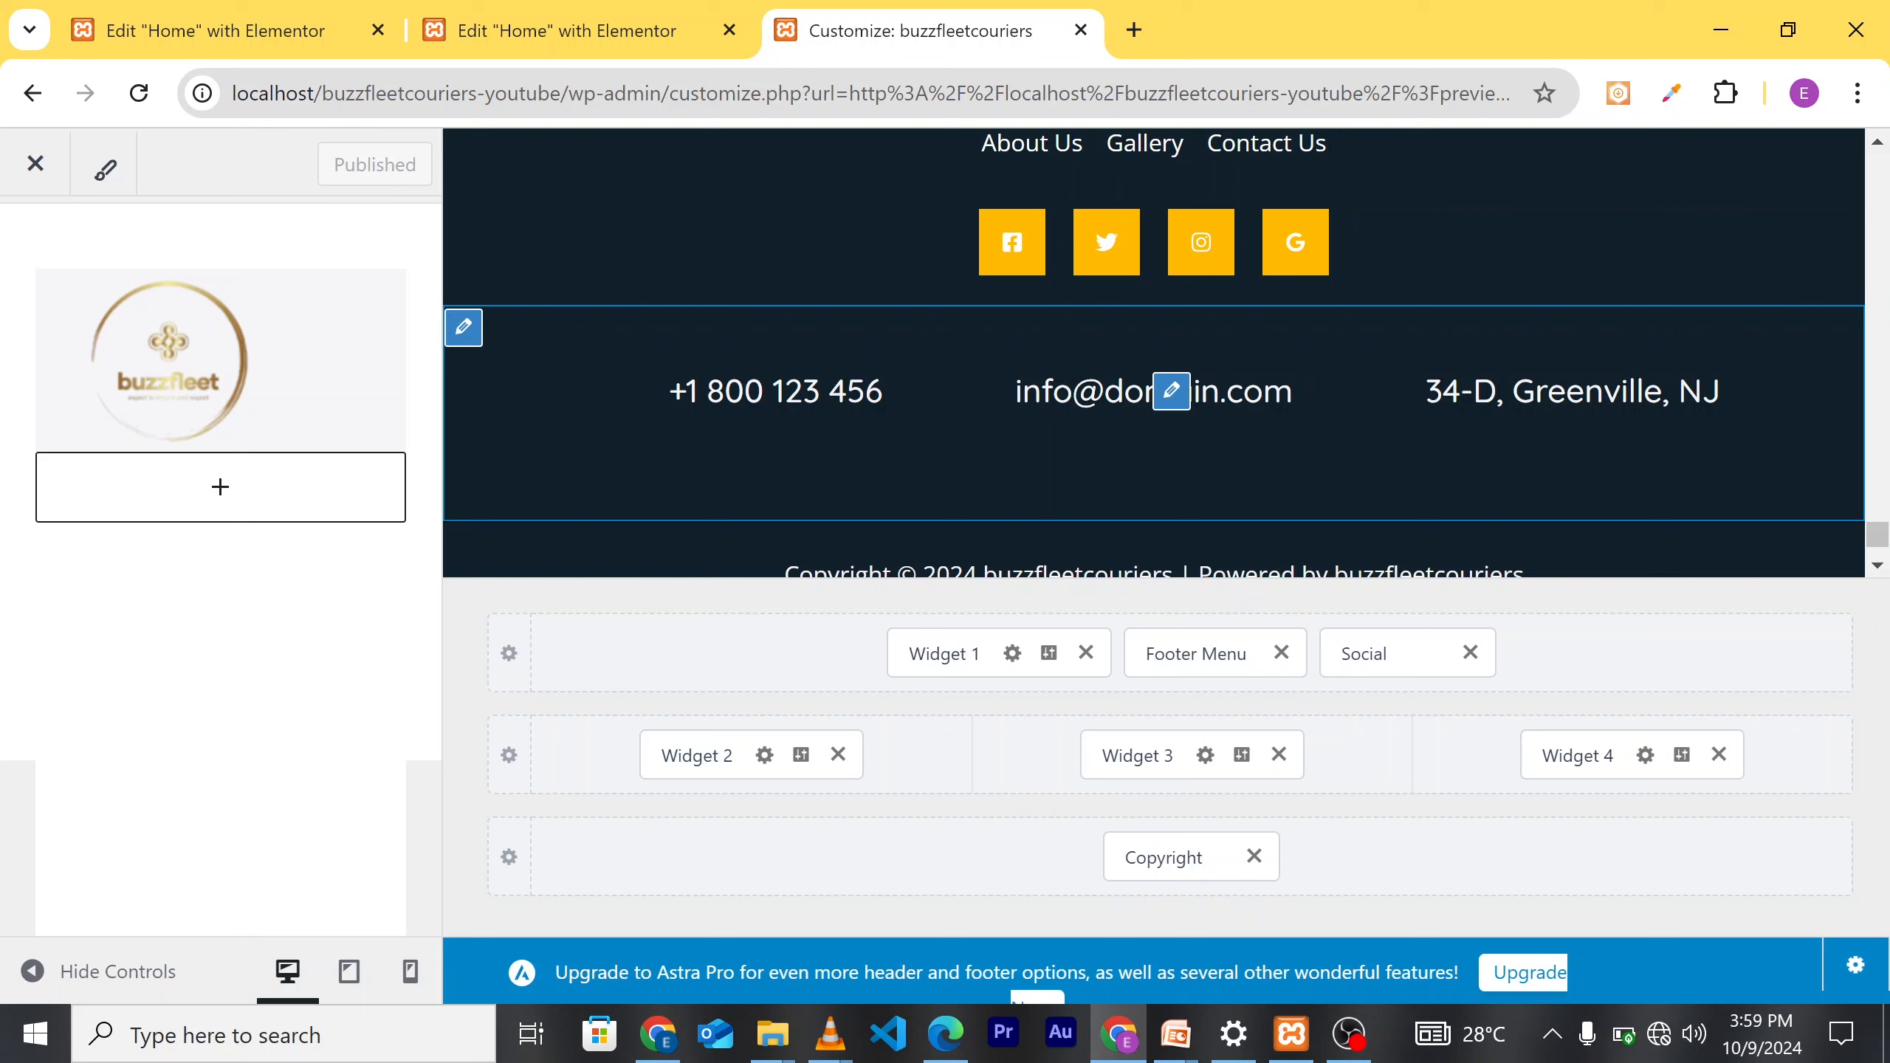
Step: Change the footer email's domain to gmail.com, then open the address widget (Widget 4)
click(1171, 391)
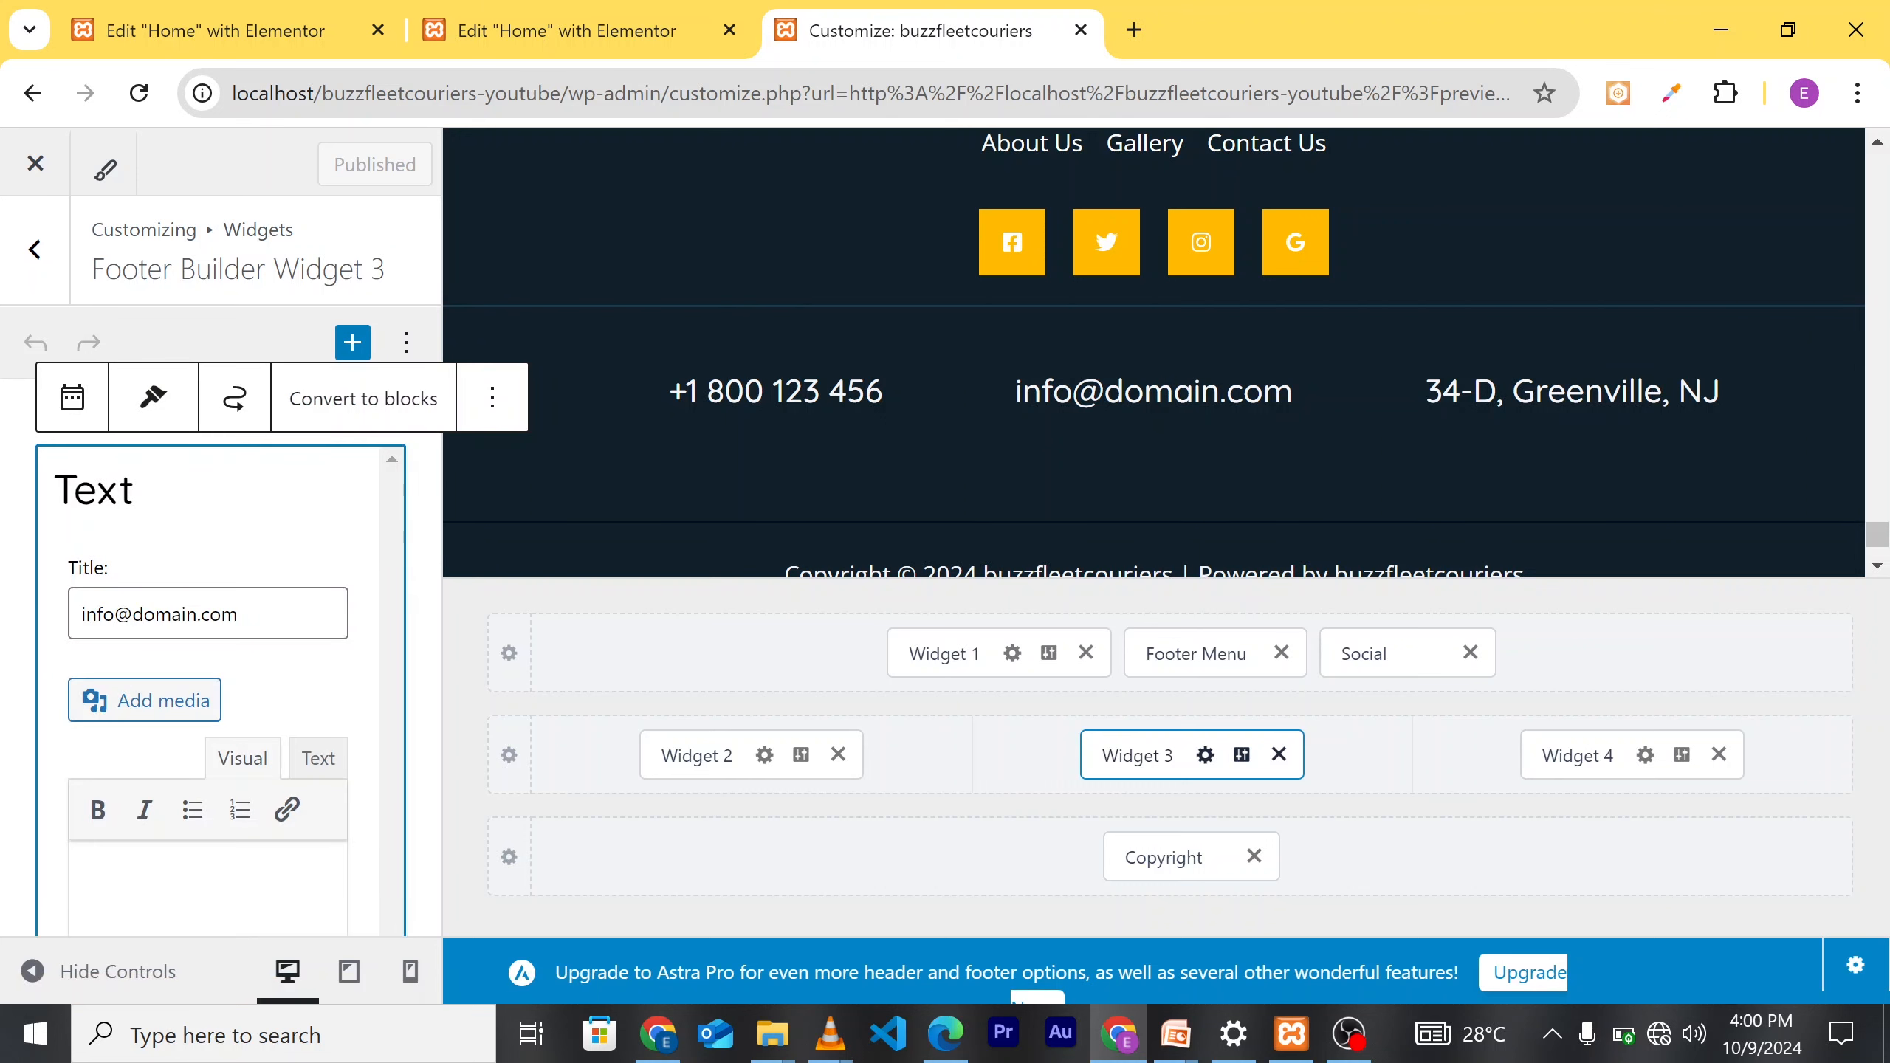
key(Delete)
key(BackSpace)
key(BackSpace)
key(BackSpace)
key(BackSpace)
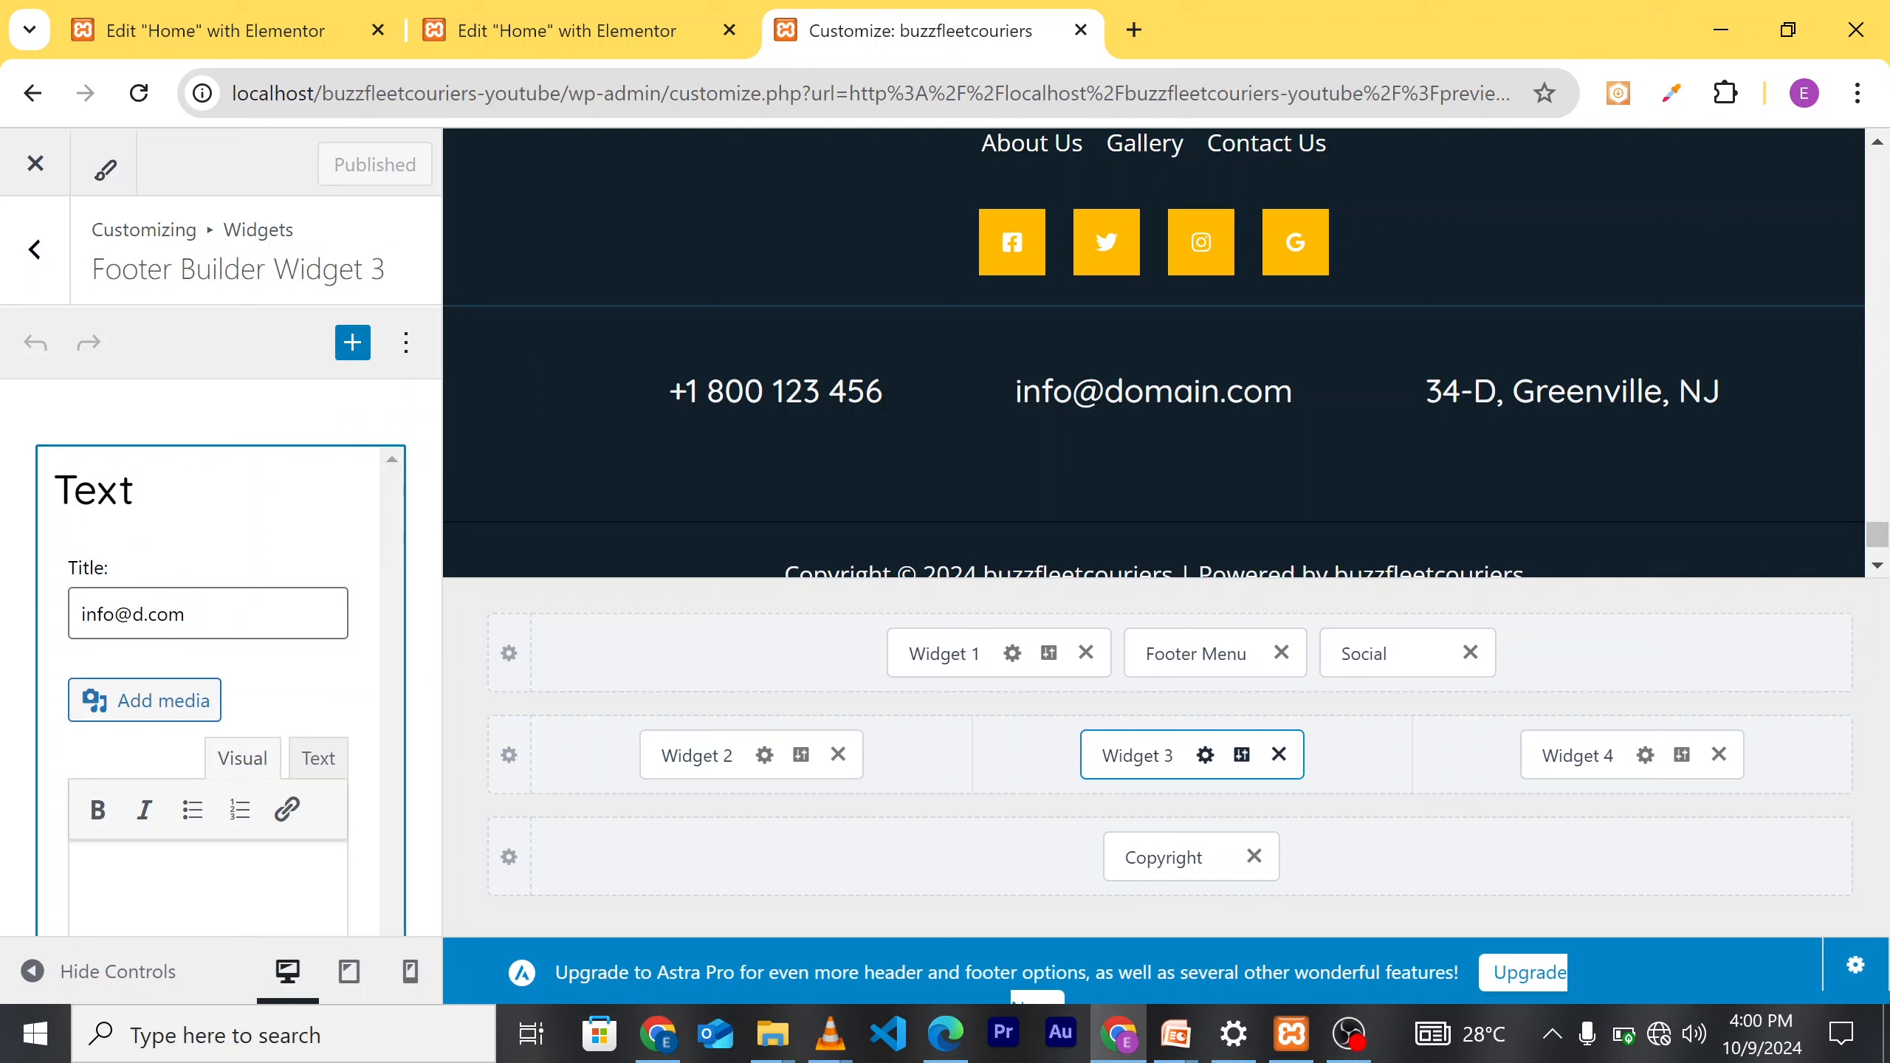
key(BackSpace)
text(gmial)
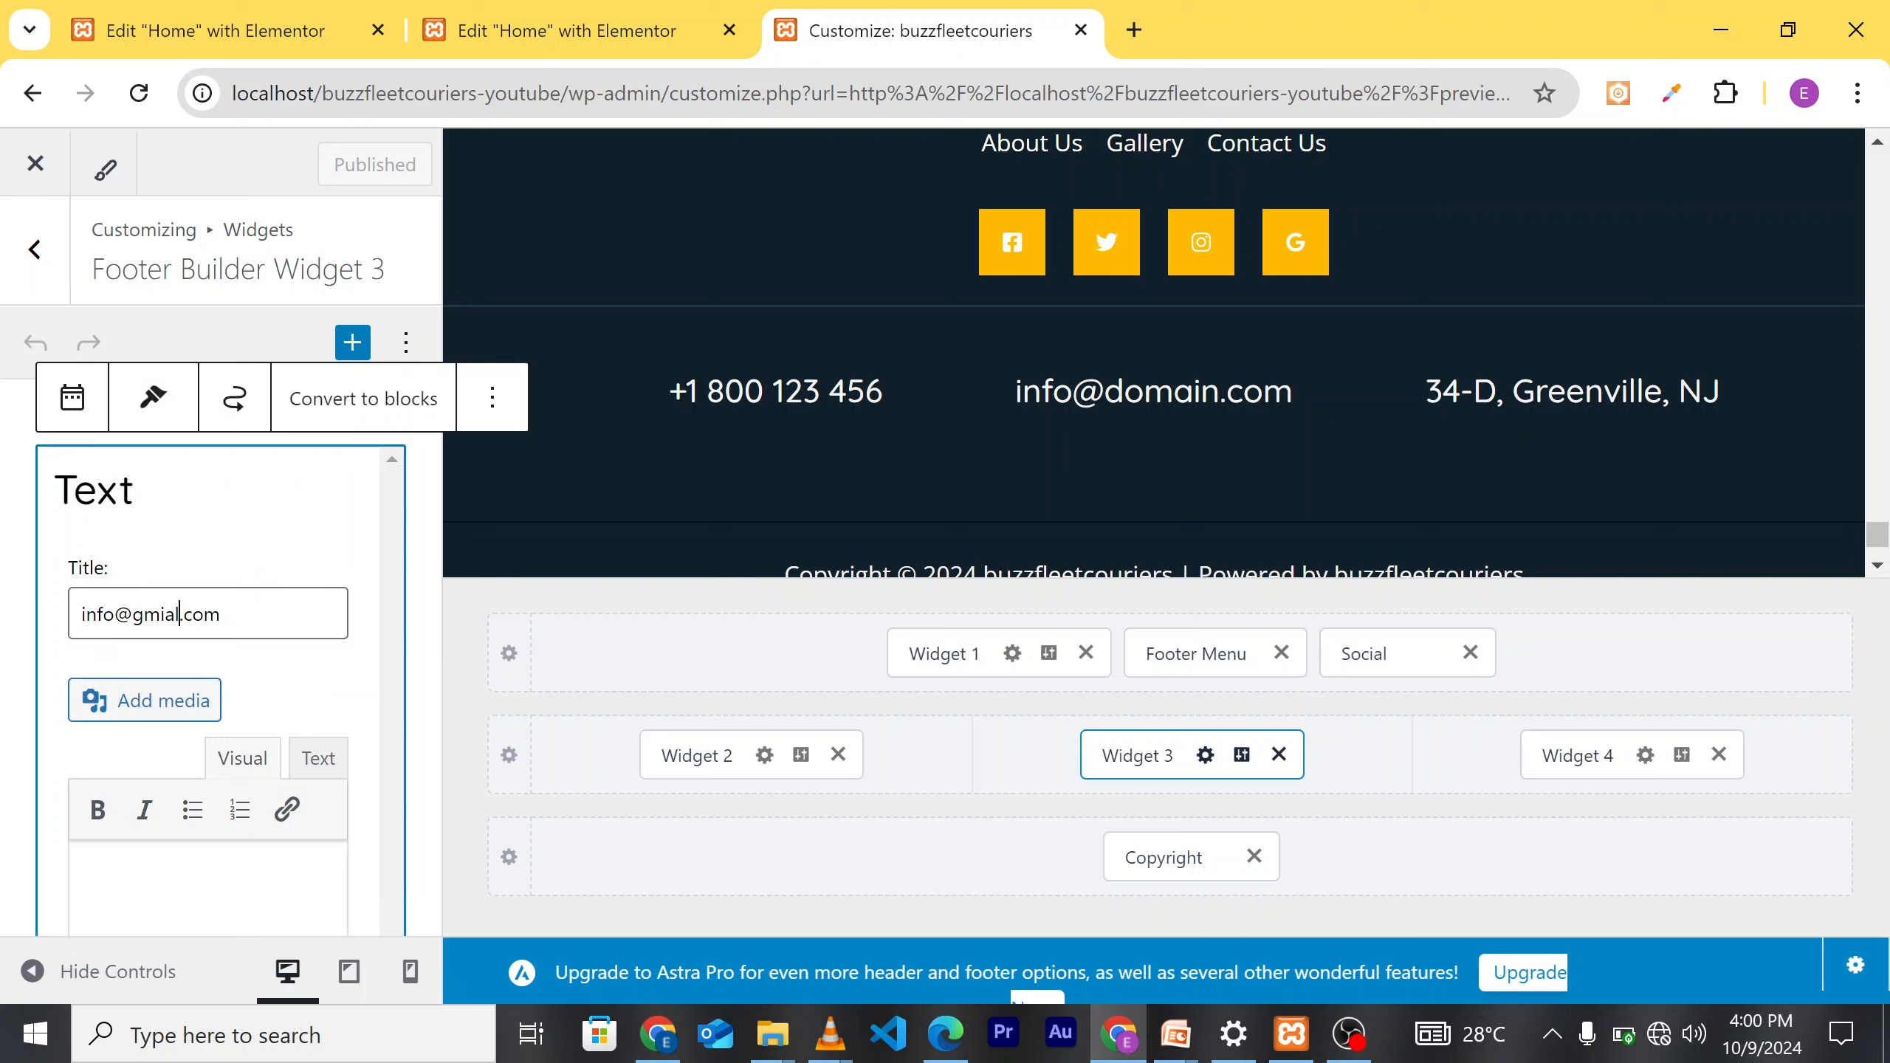
key(Left)
key(BackSpace)
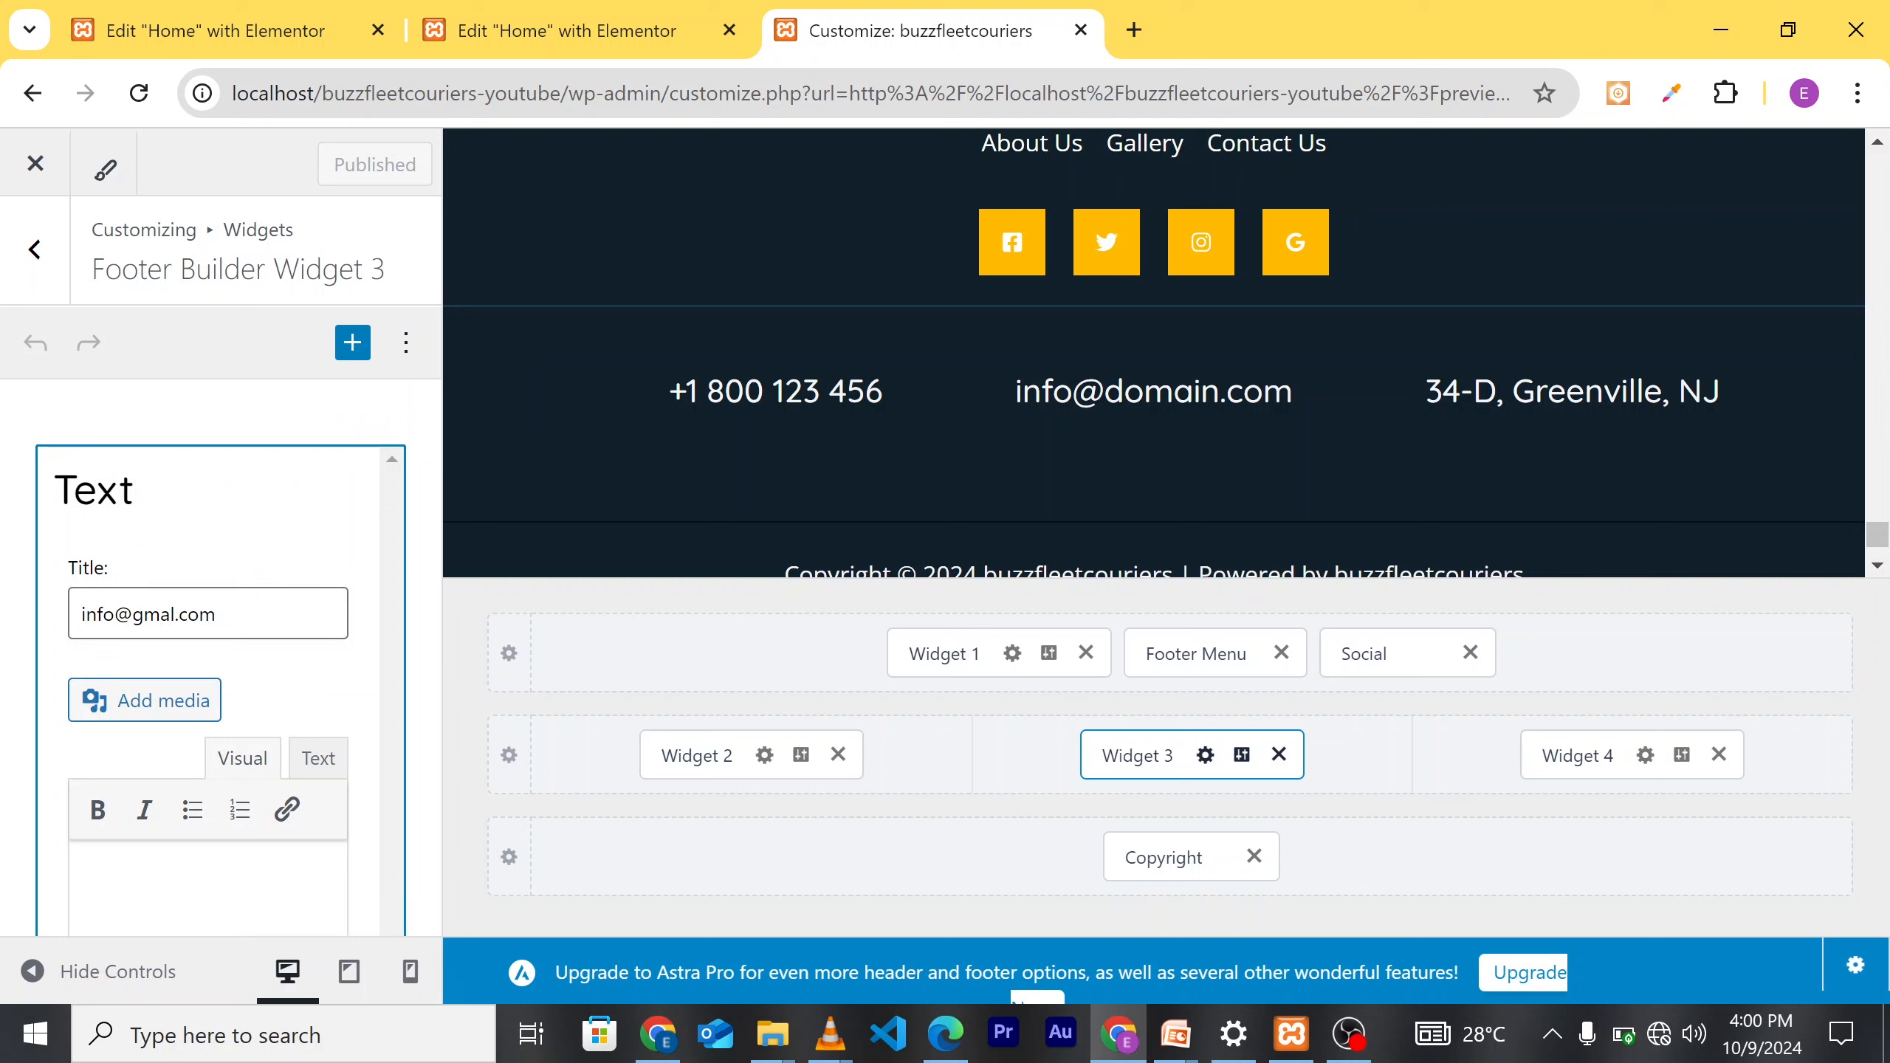
text(i)
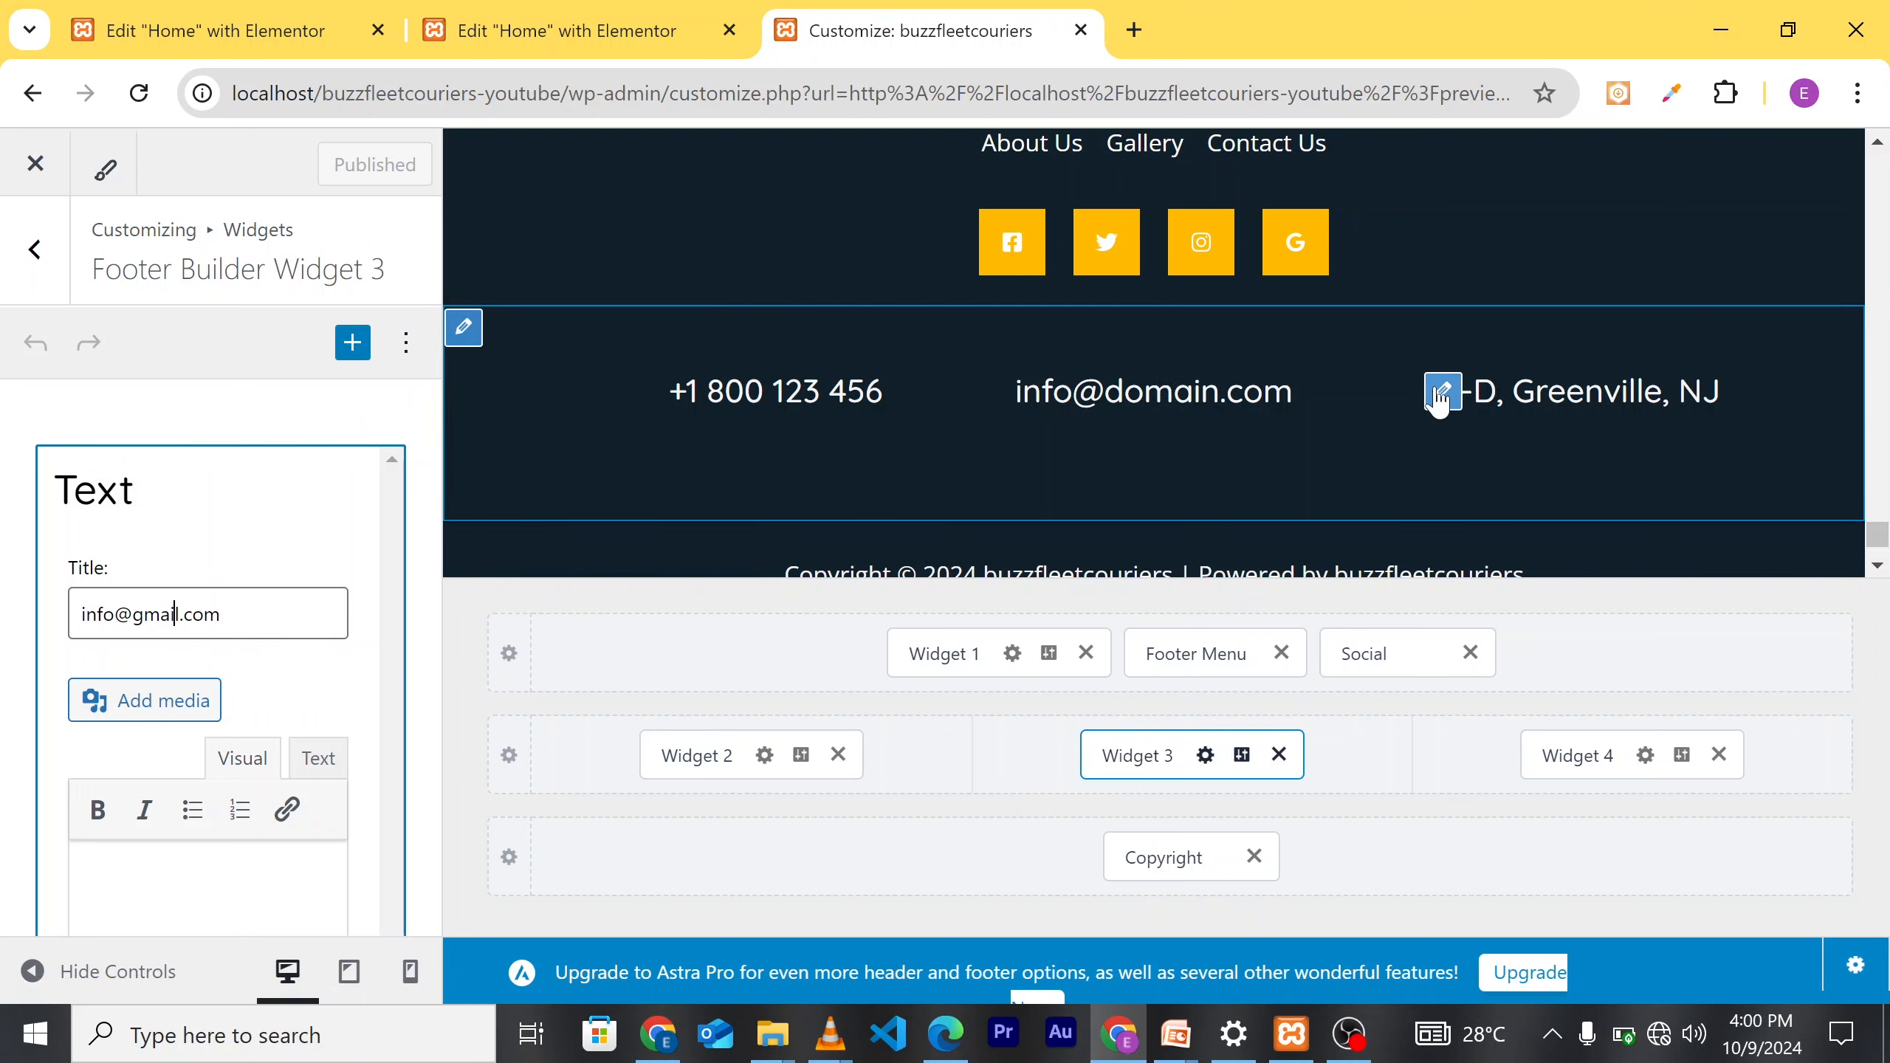
click(1442, 389)
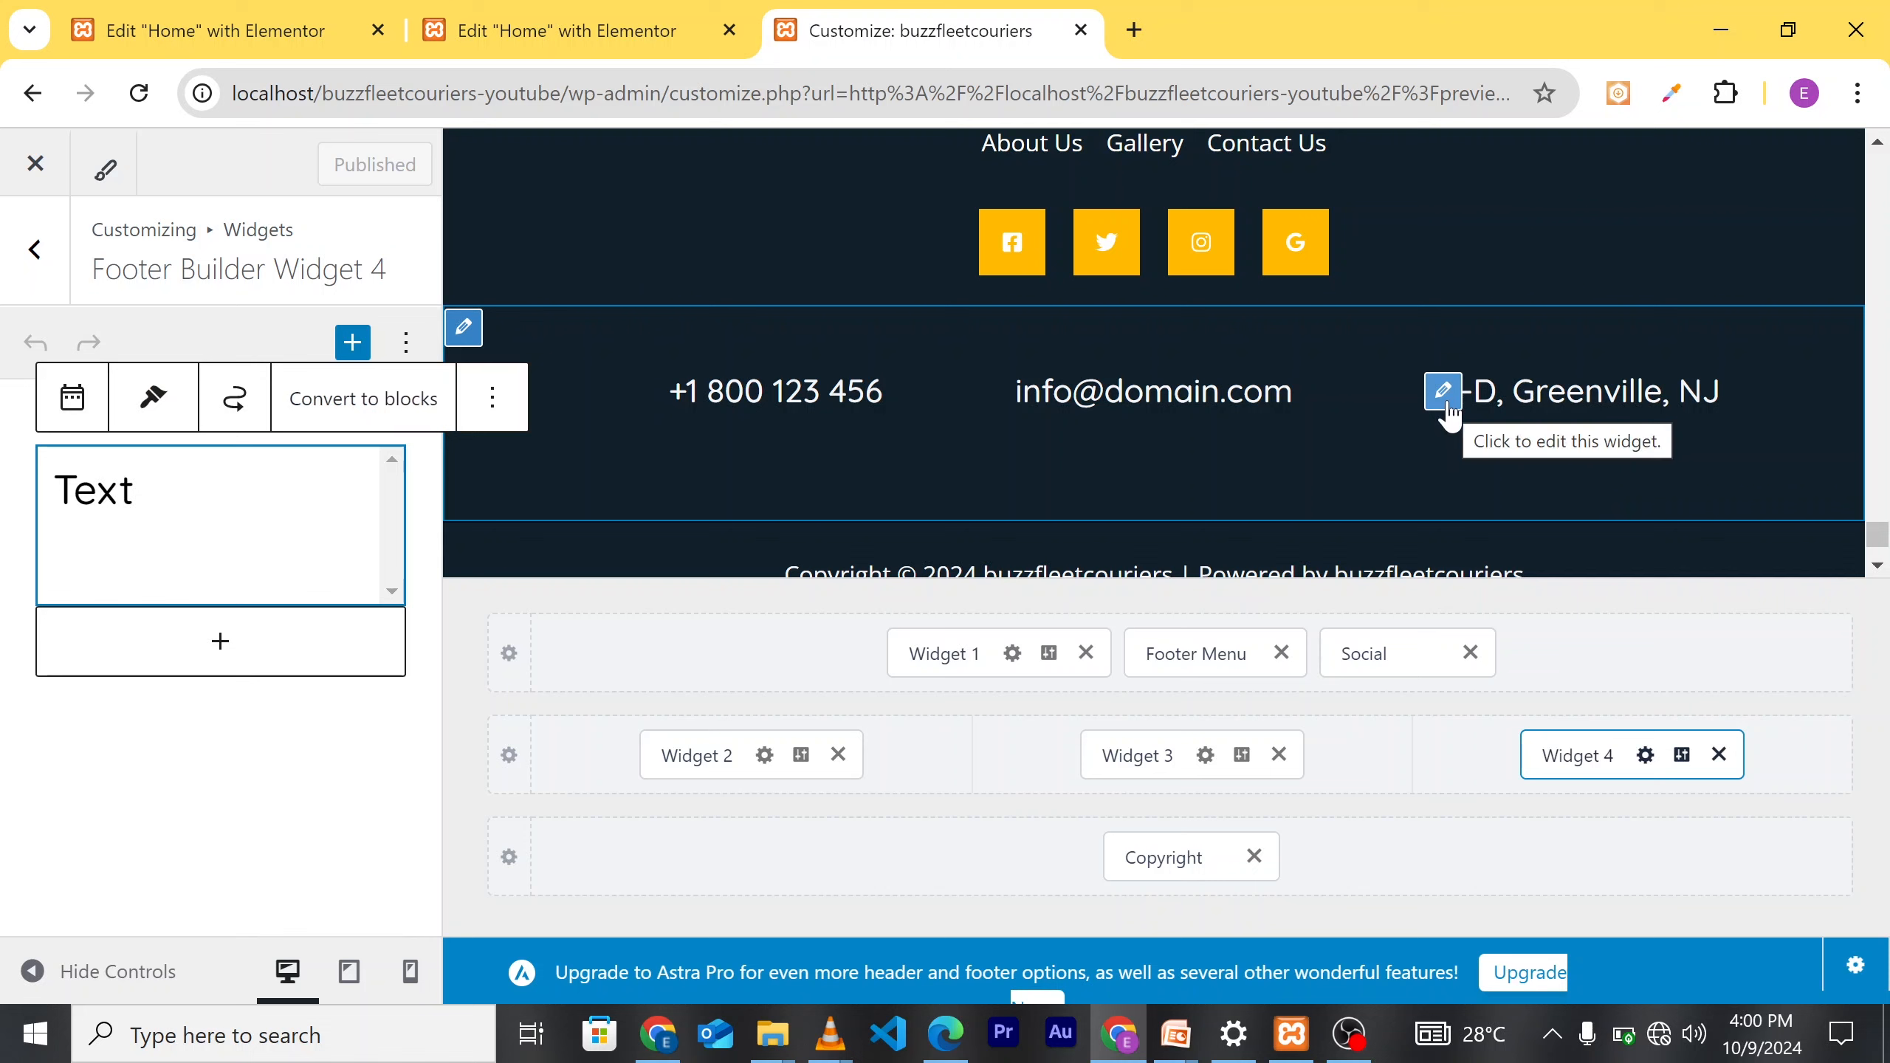
Step: Replace the address widget's title with 'Lagos, Nigeria' and publish
click(1447, 406)
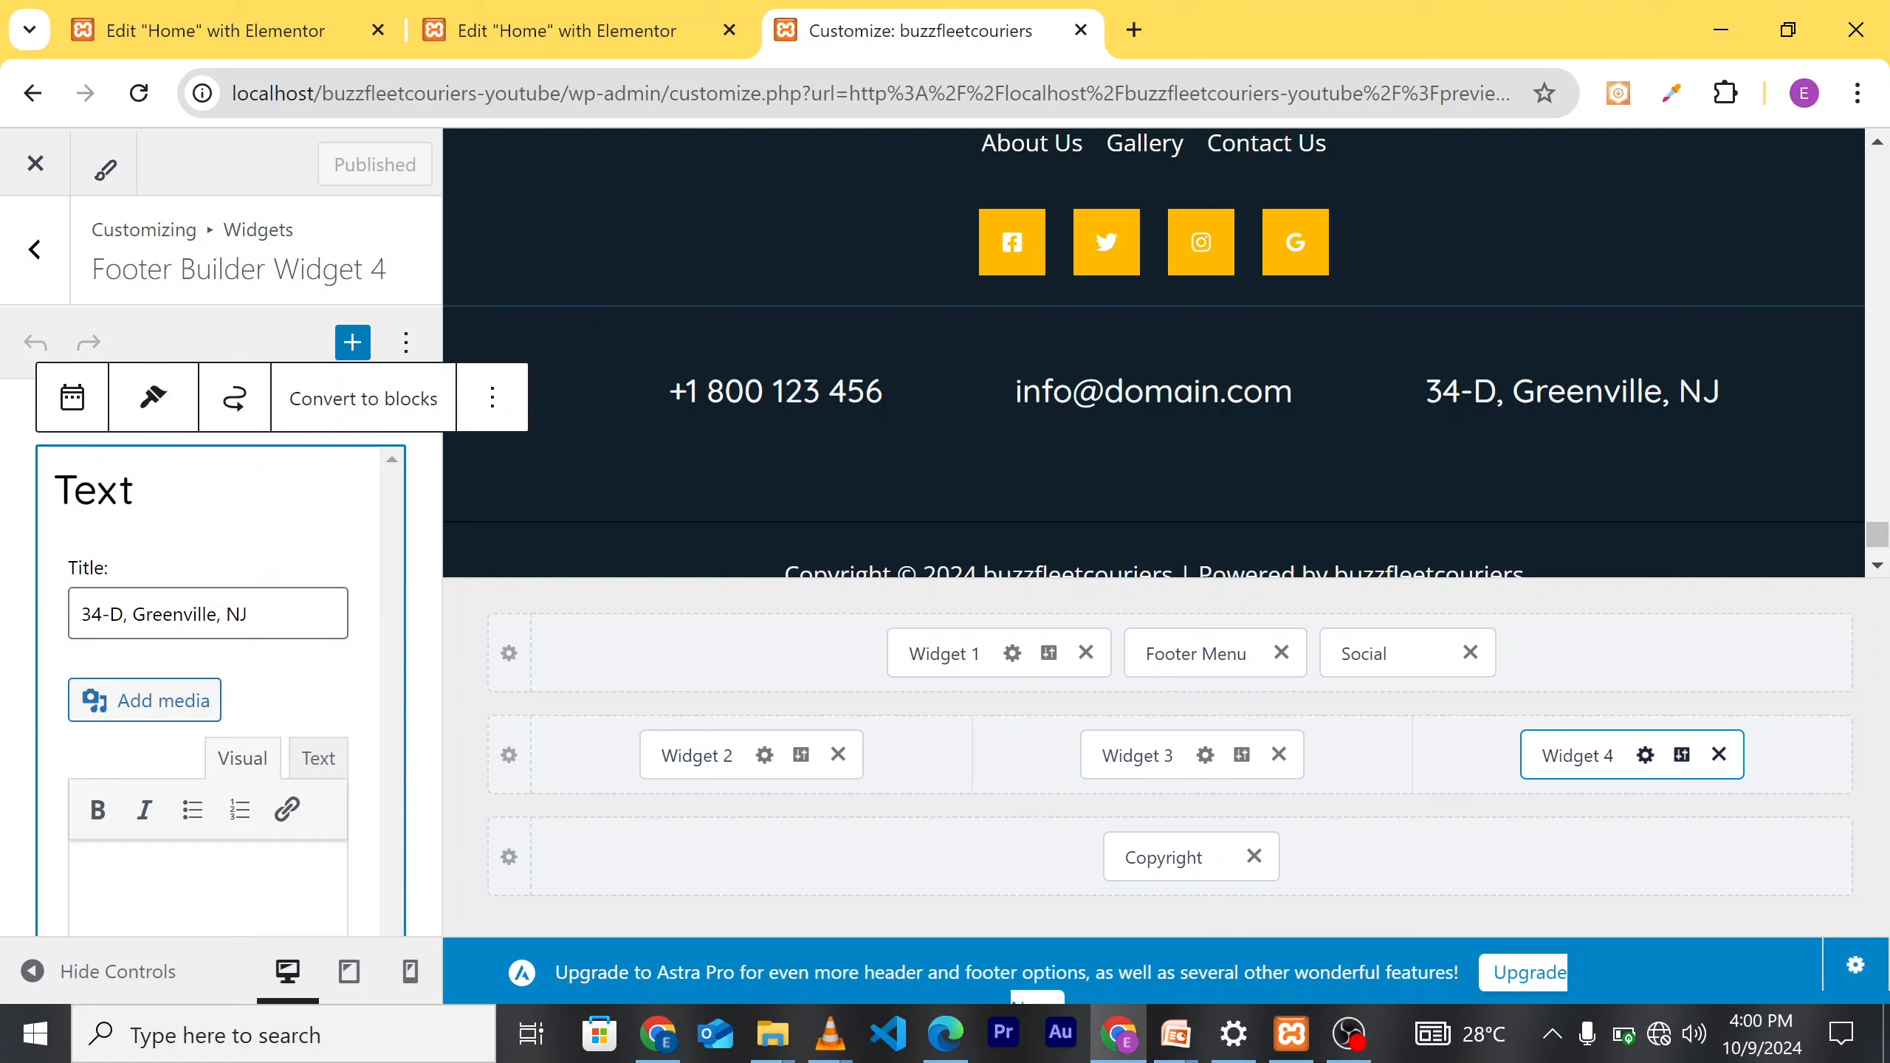
drag(248, 615, 59, 625)
key(BackSpace)
text(Lag)
key(BackSpace)
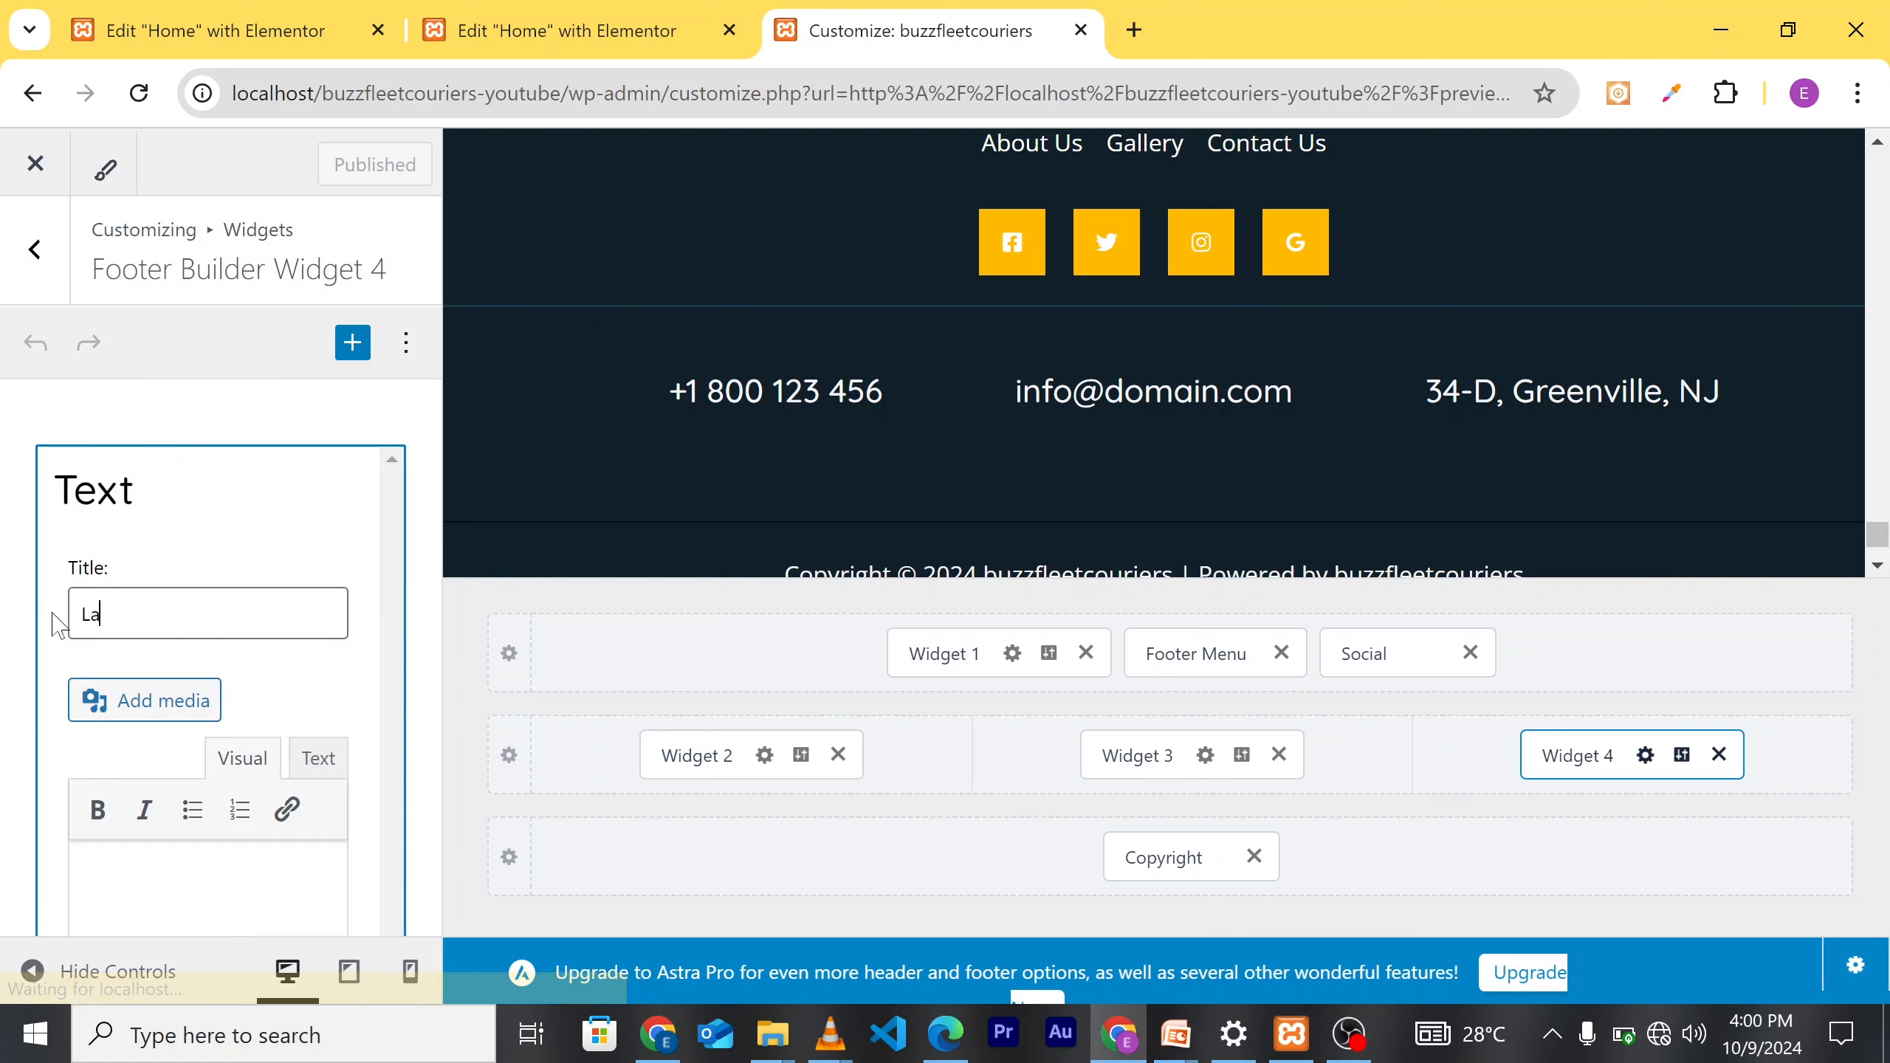
text(gos)
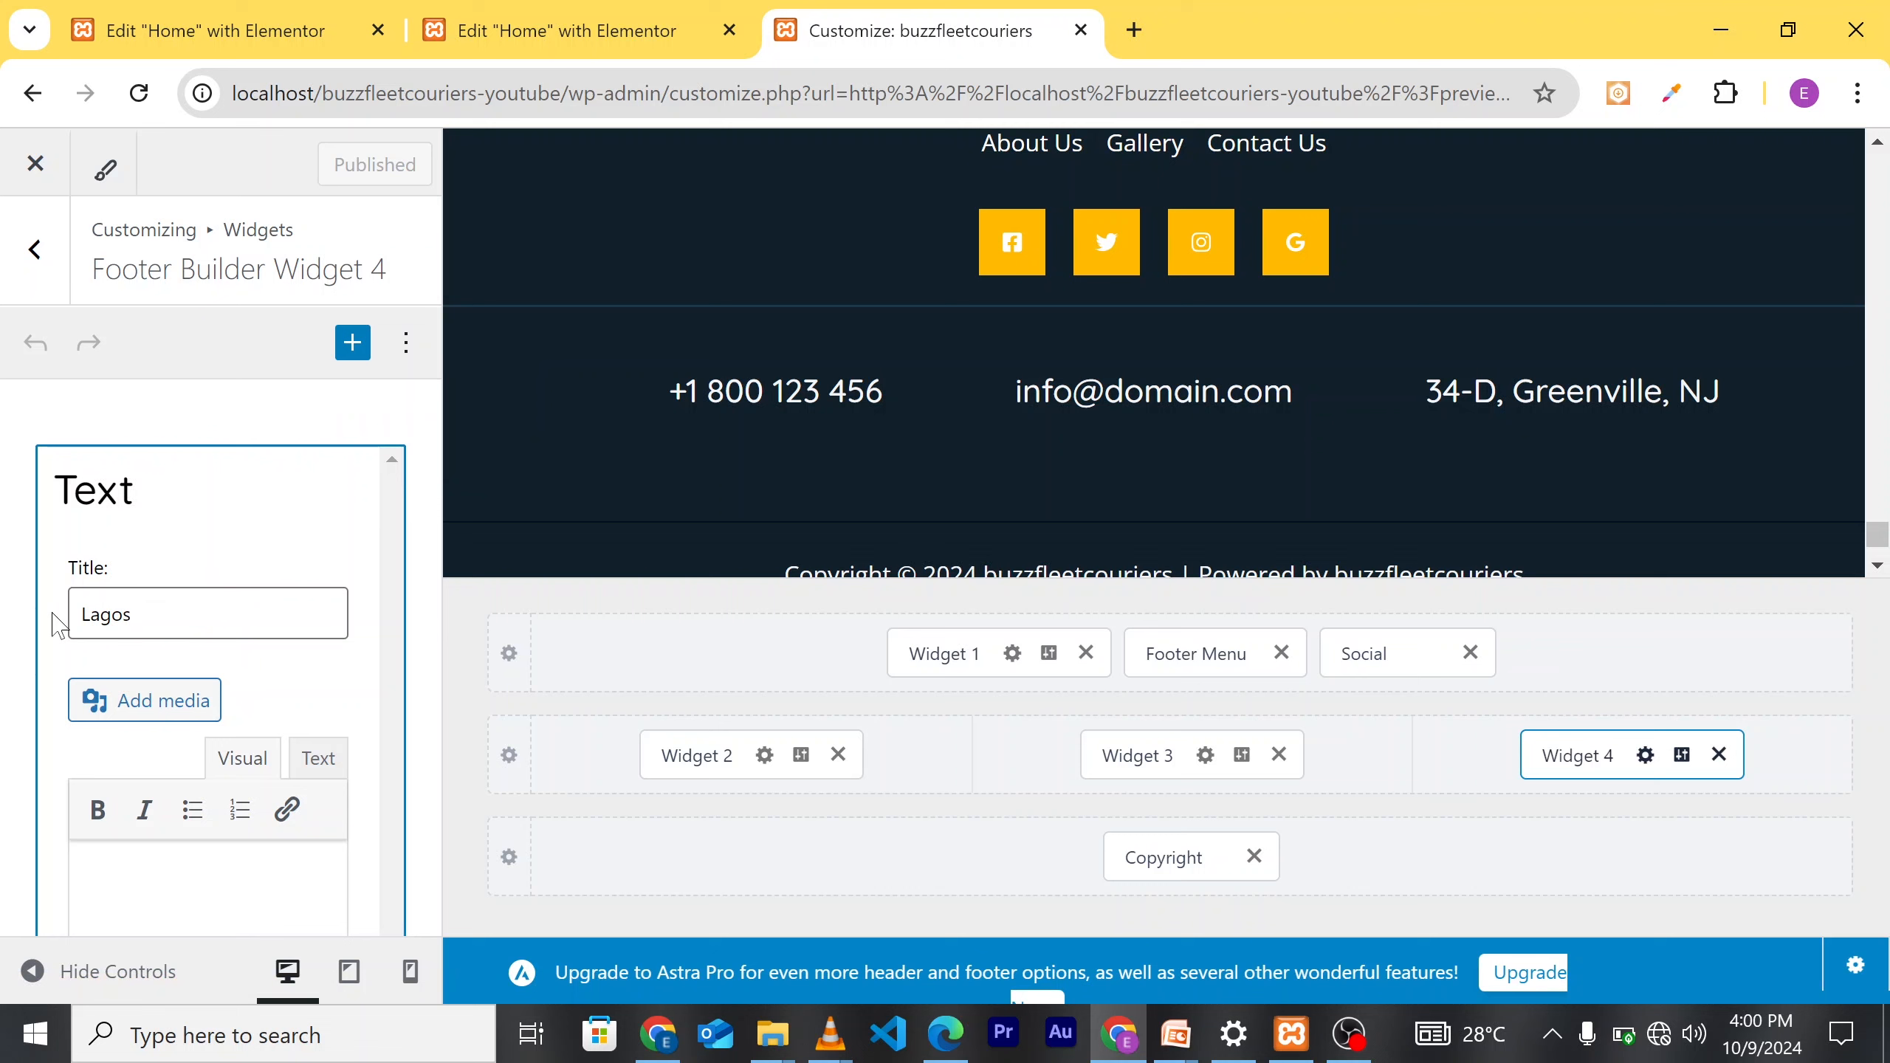
text(, Niger)
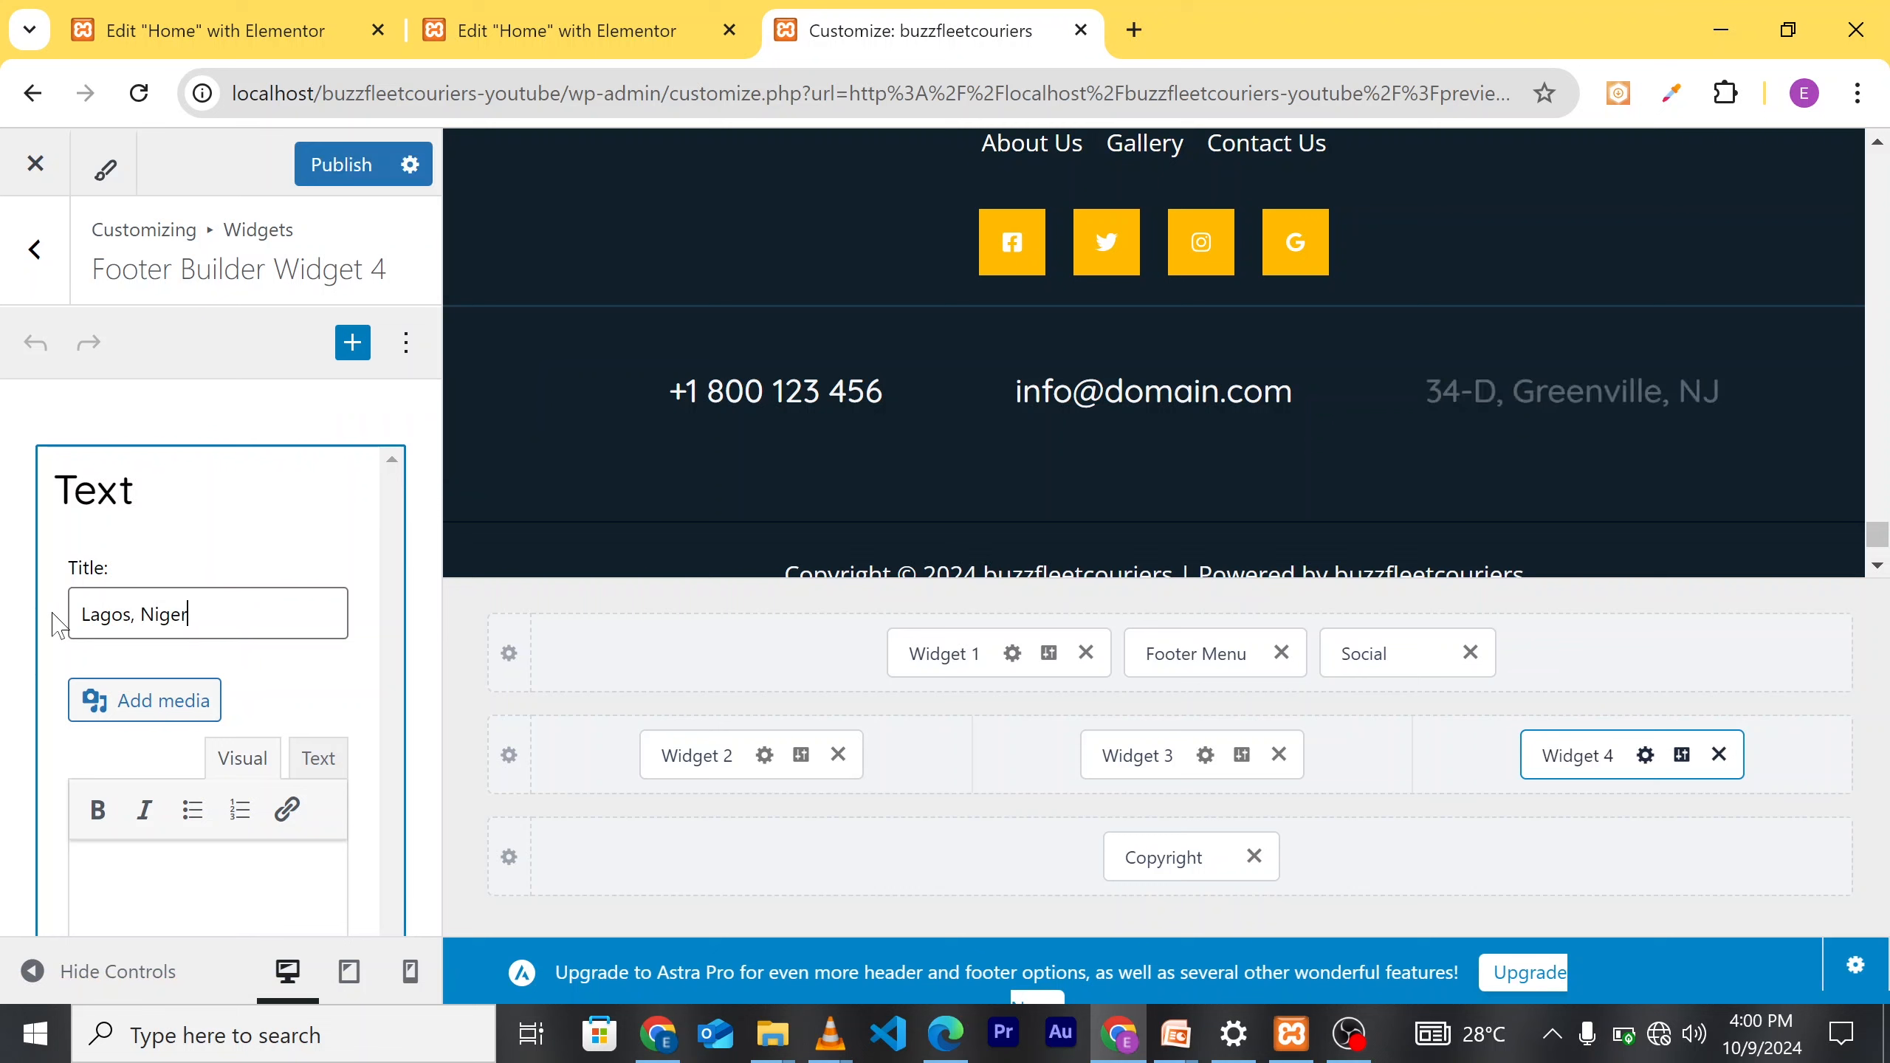
text(ia)
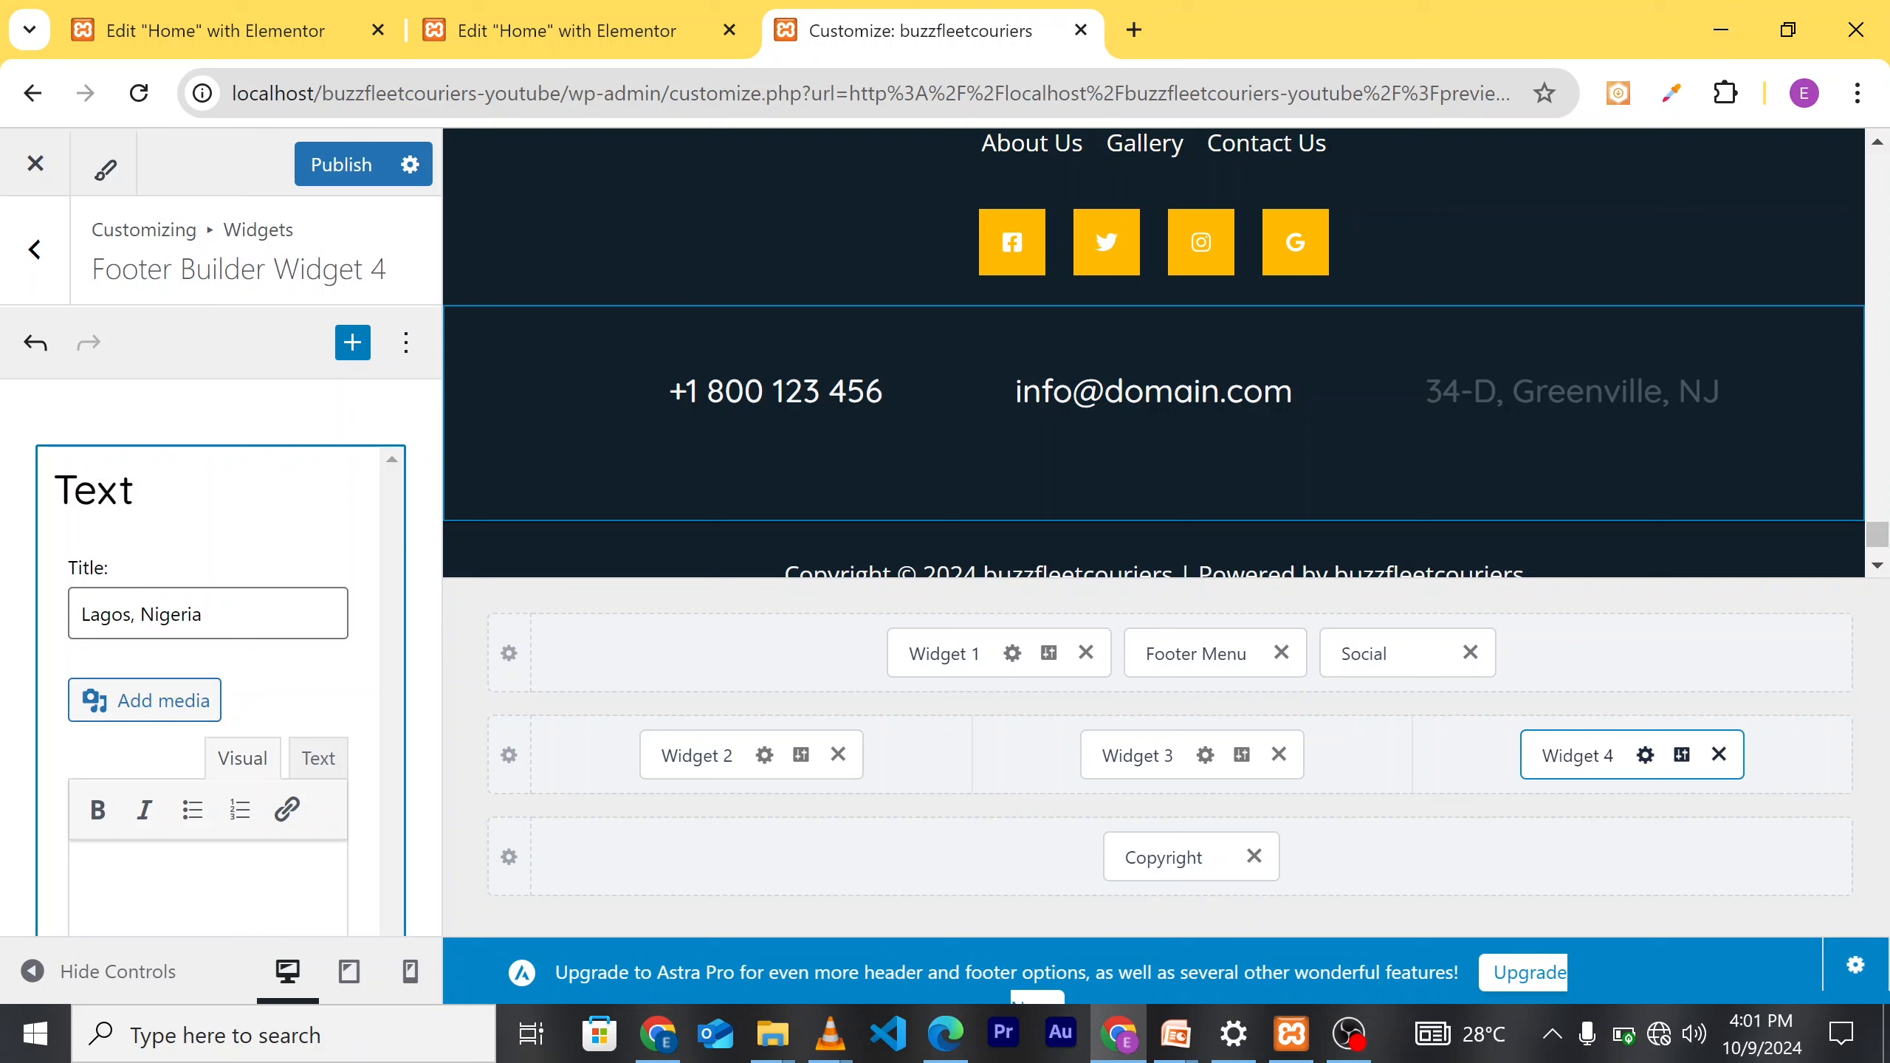
click(339, 164)
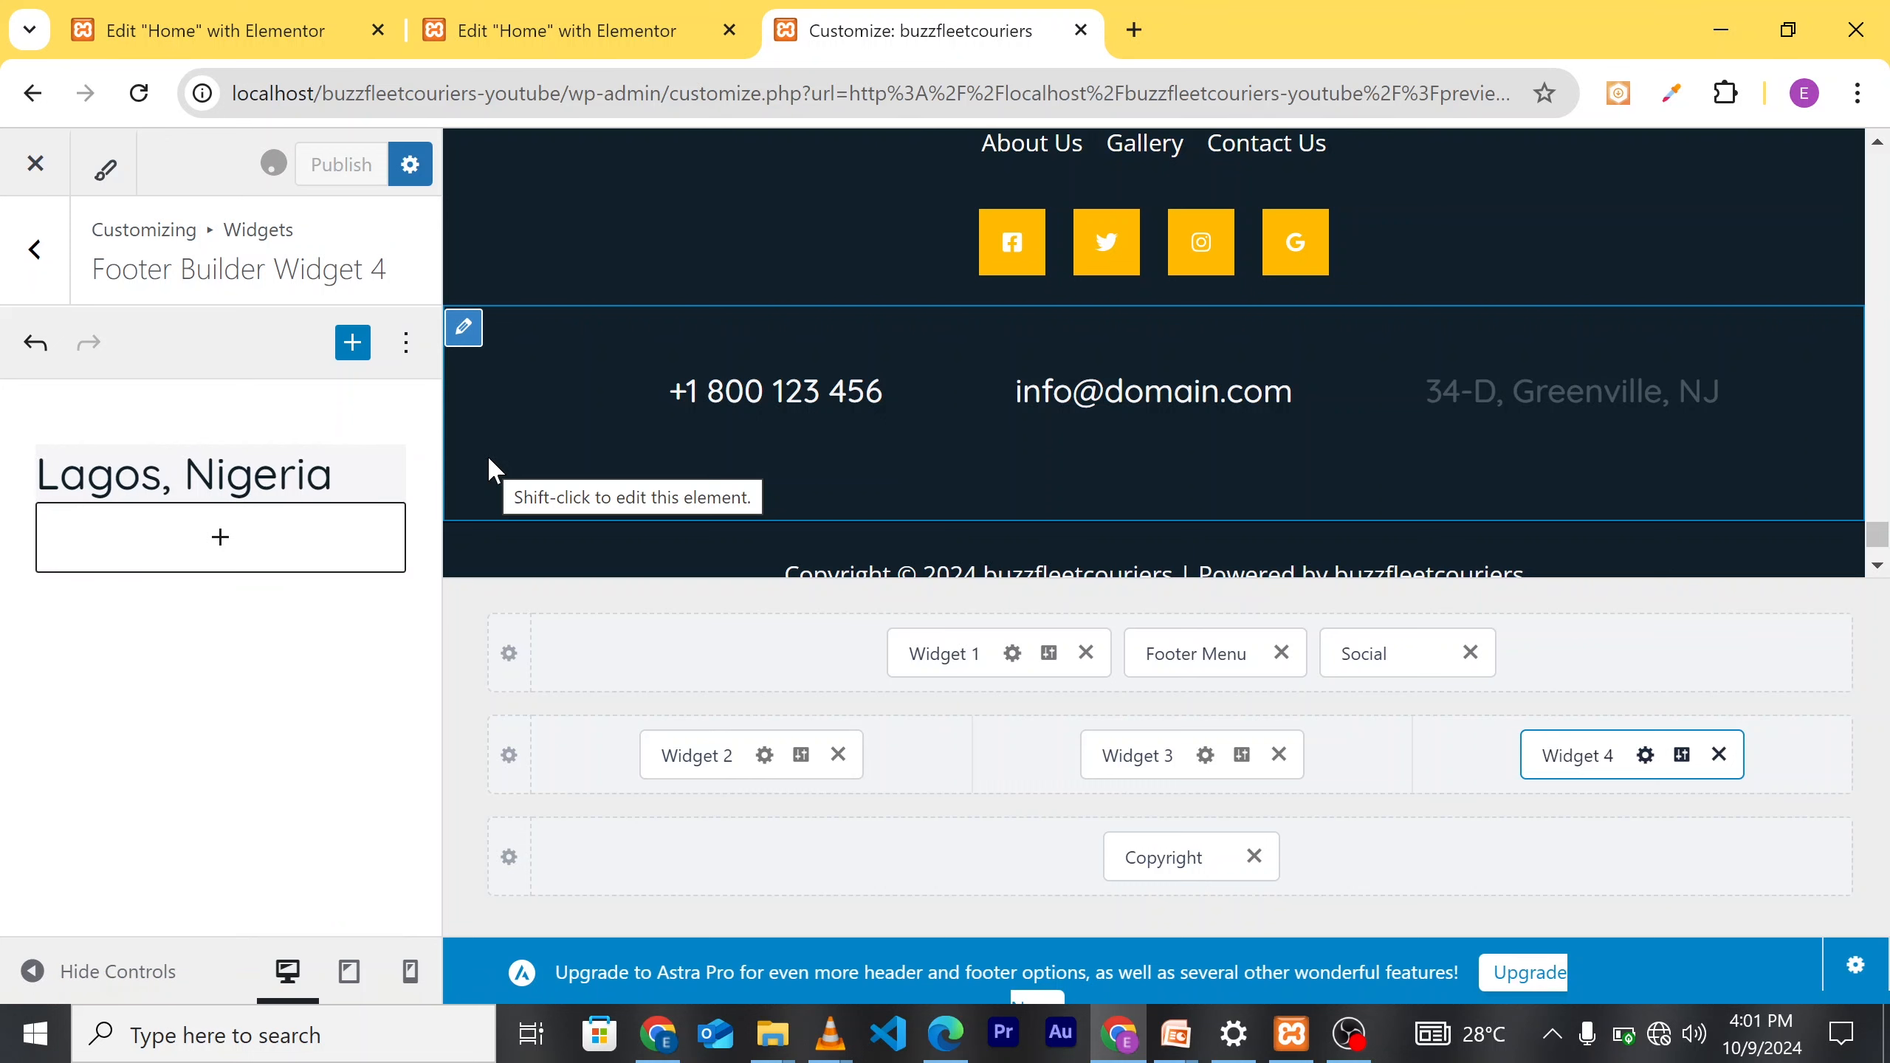
scroll(925, 427, down, 2)
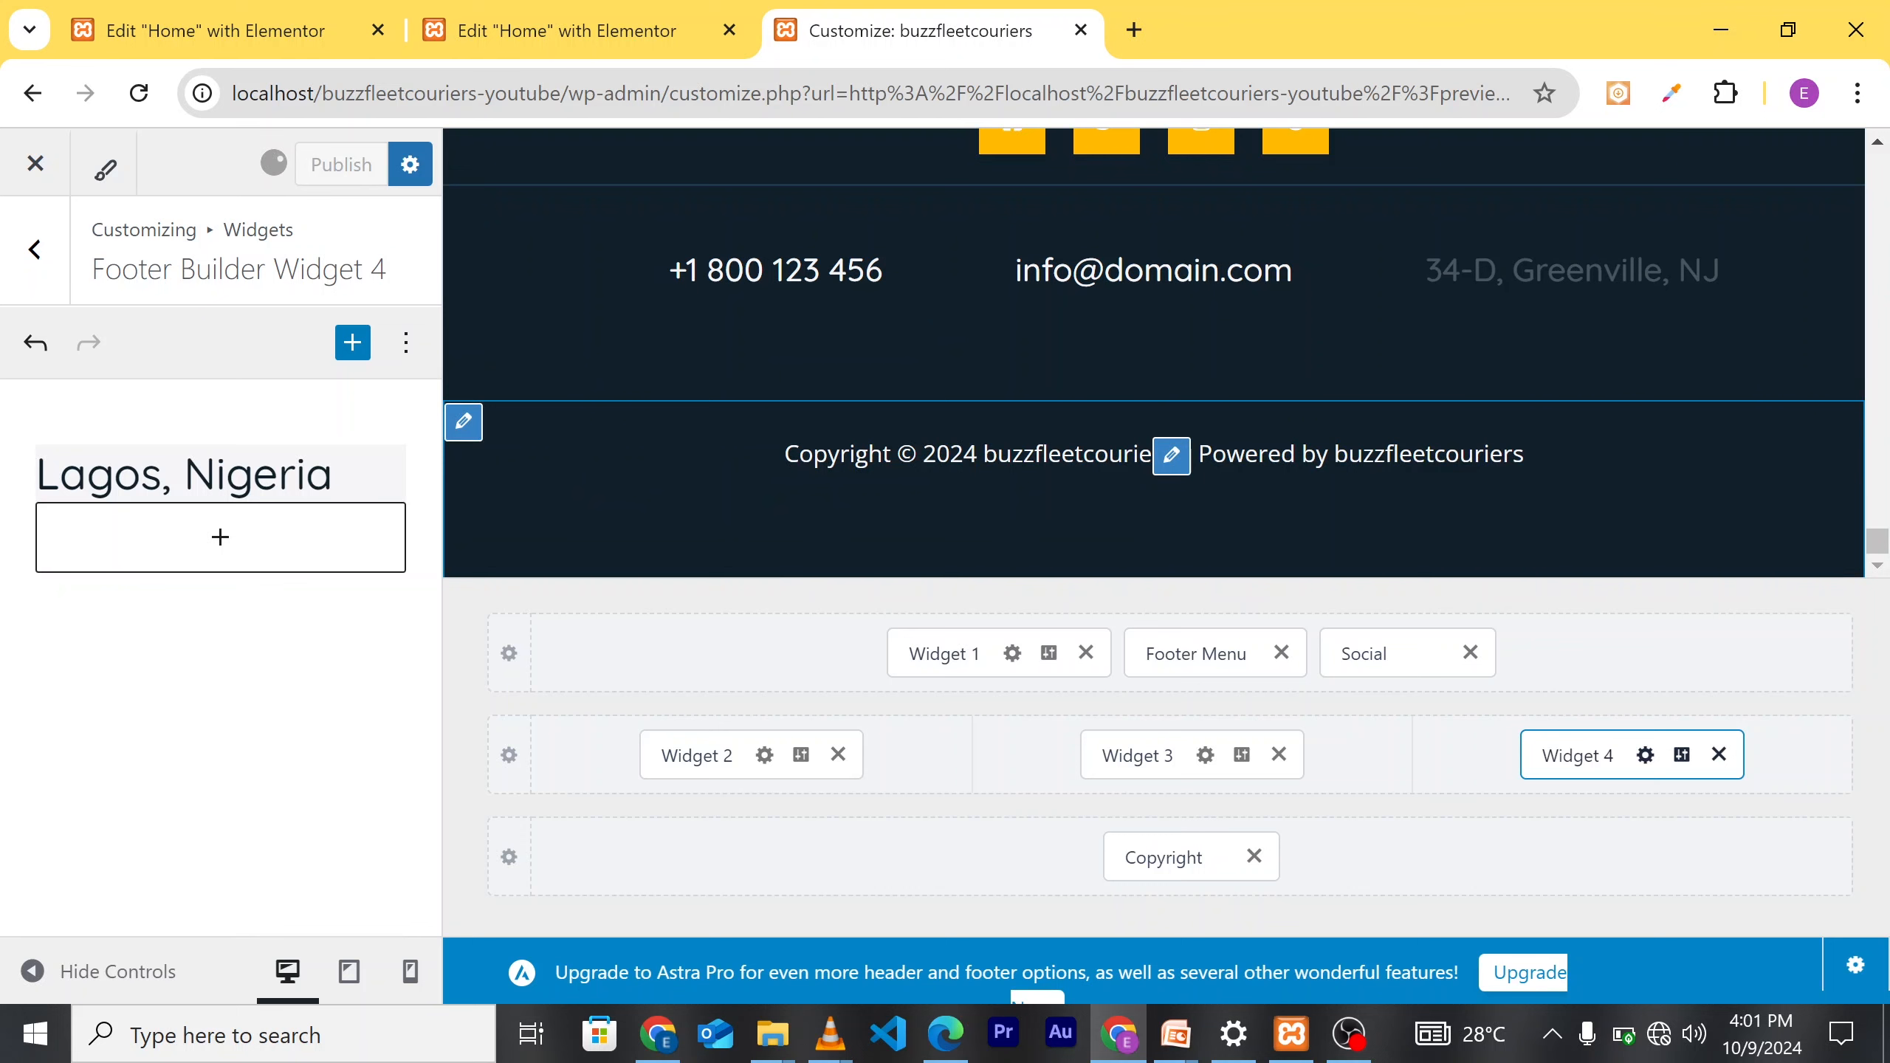
scroll(893, 432, up, 2)
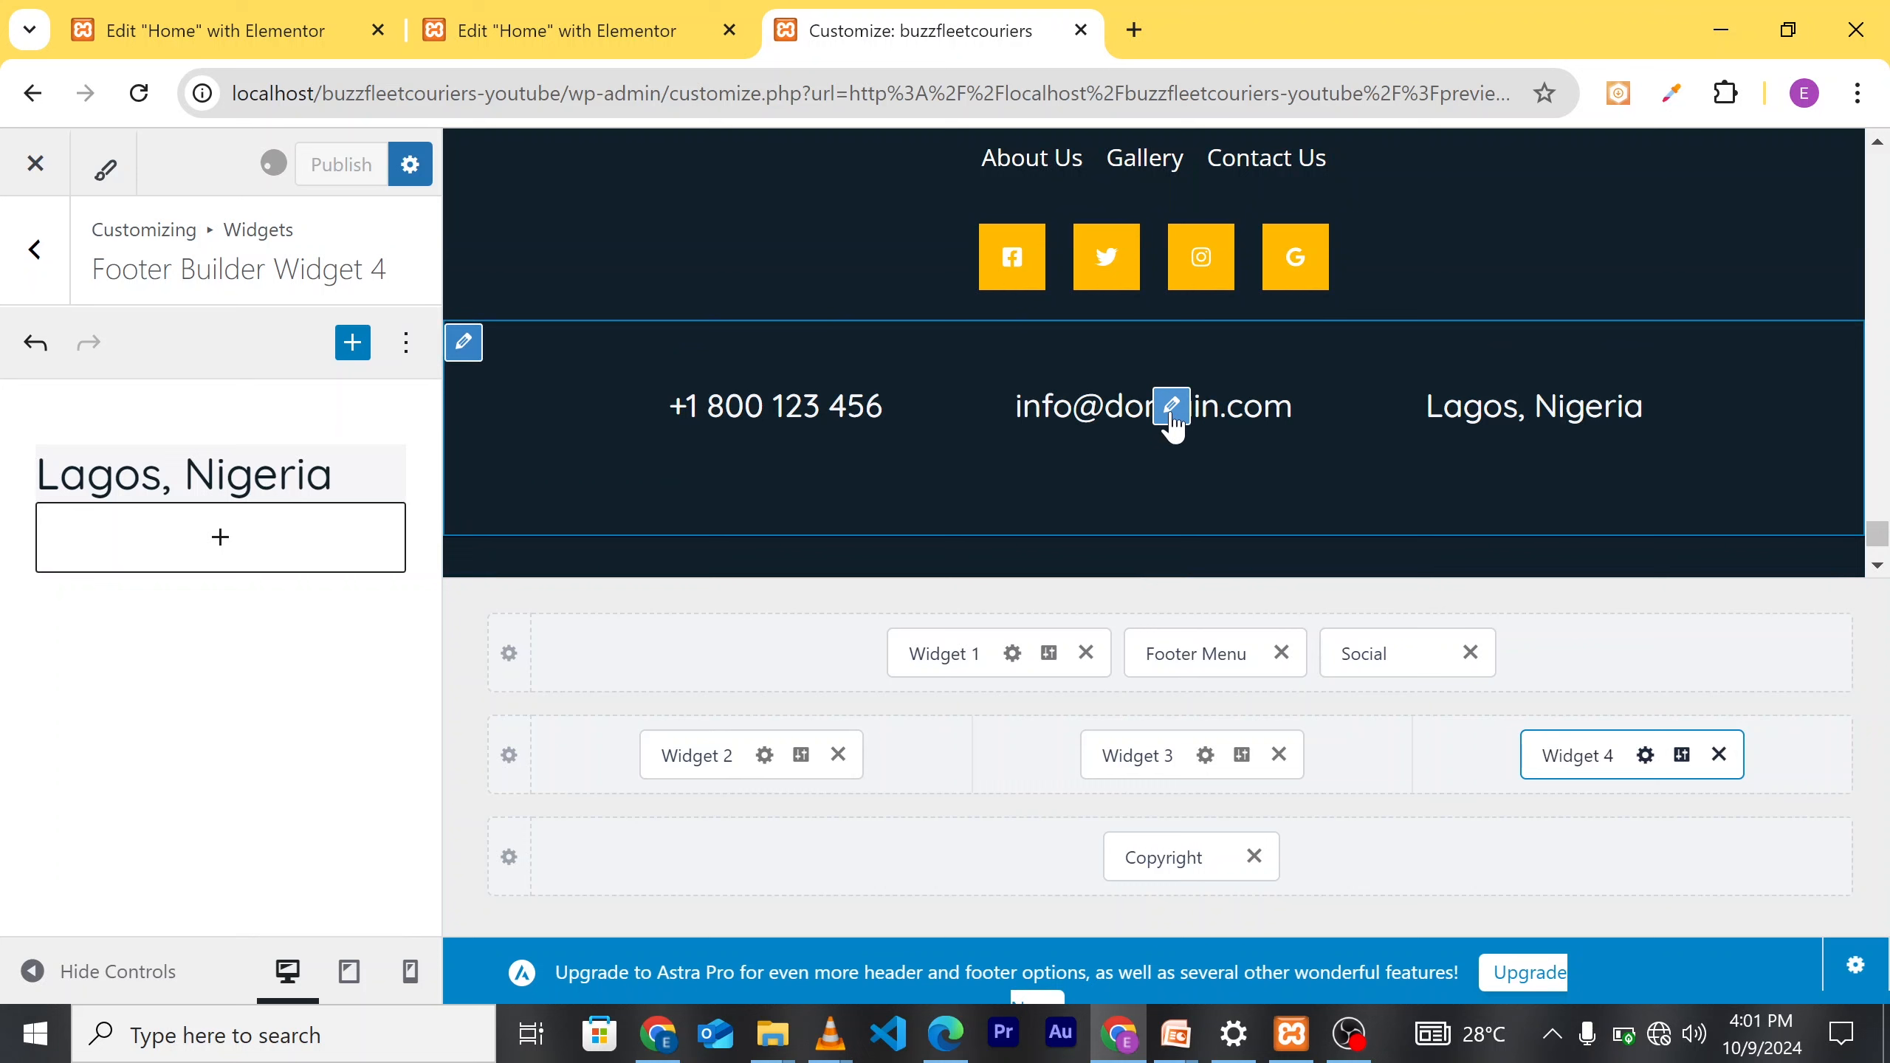
Step: Change the footer email widget's domain to gmail.com and publish the update
click(1172, 407)
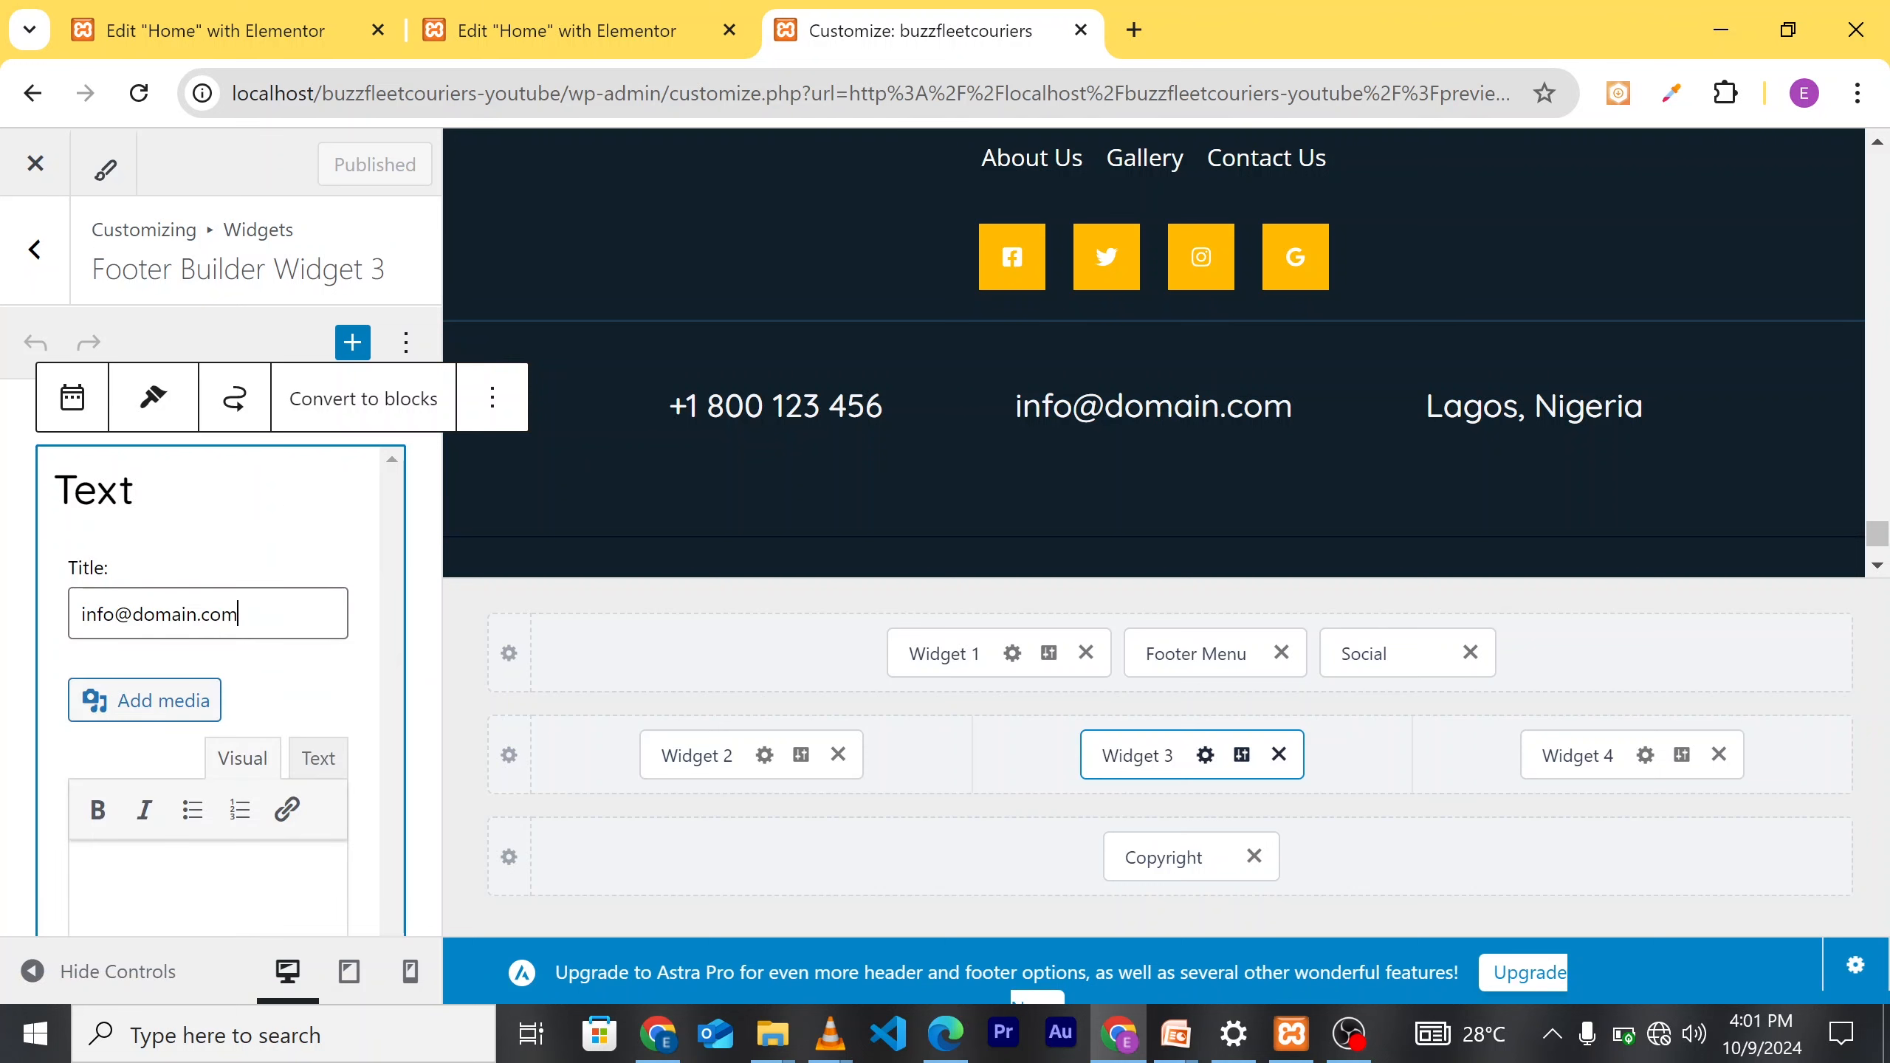
drag(239, 614, 144, 615)
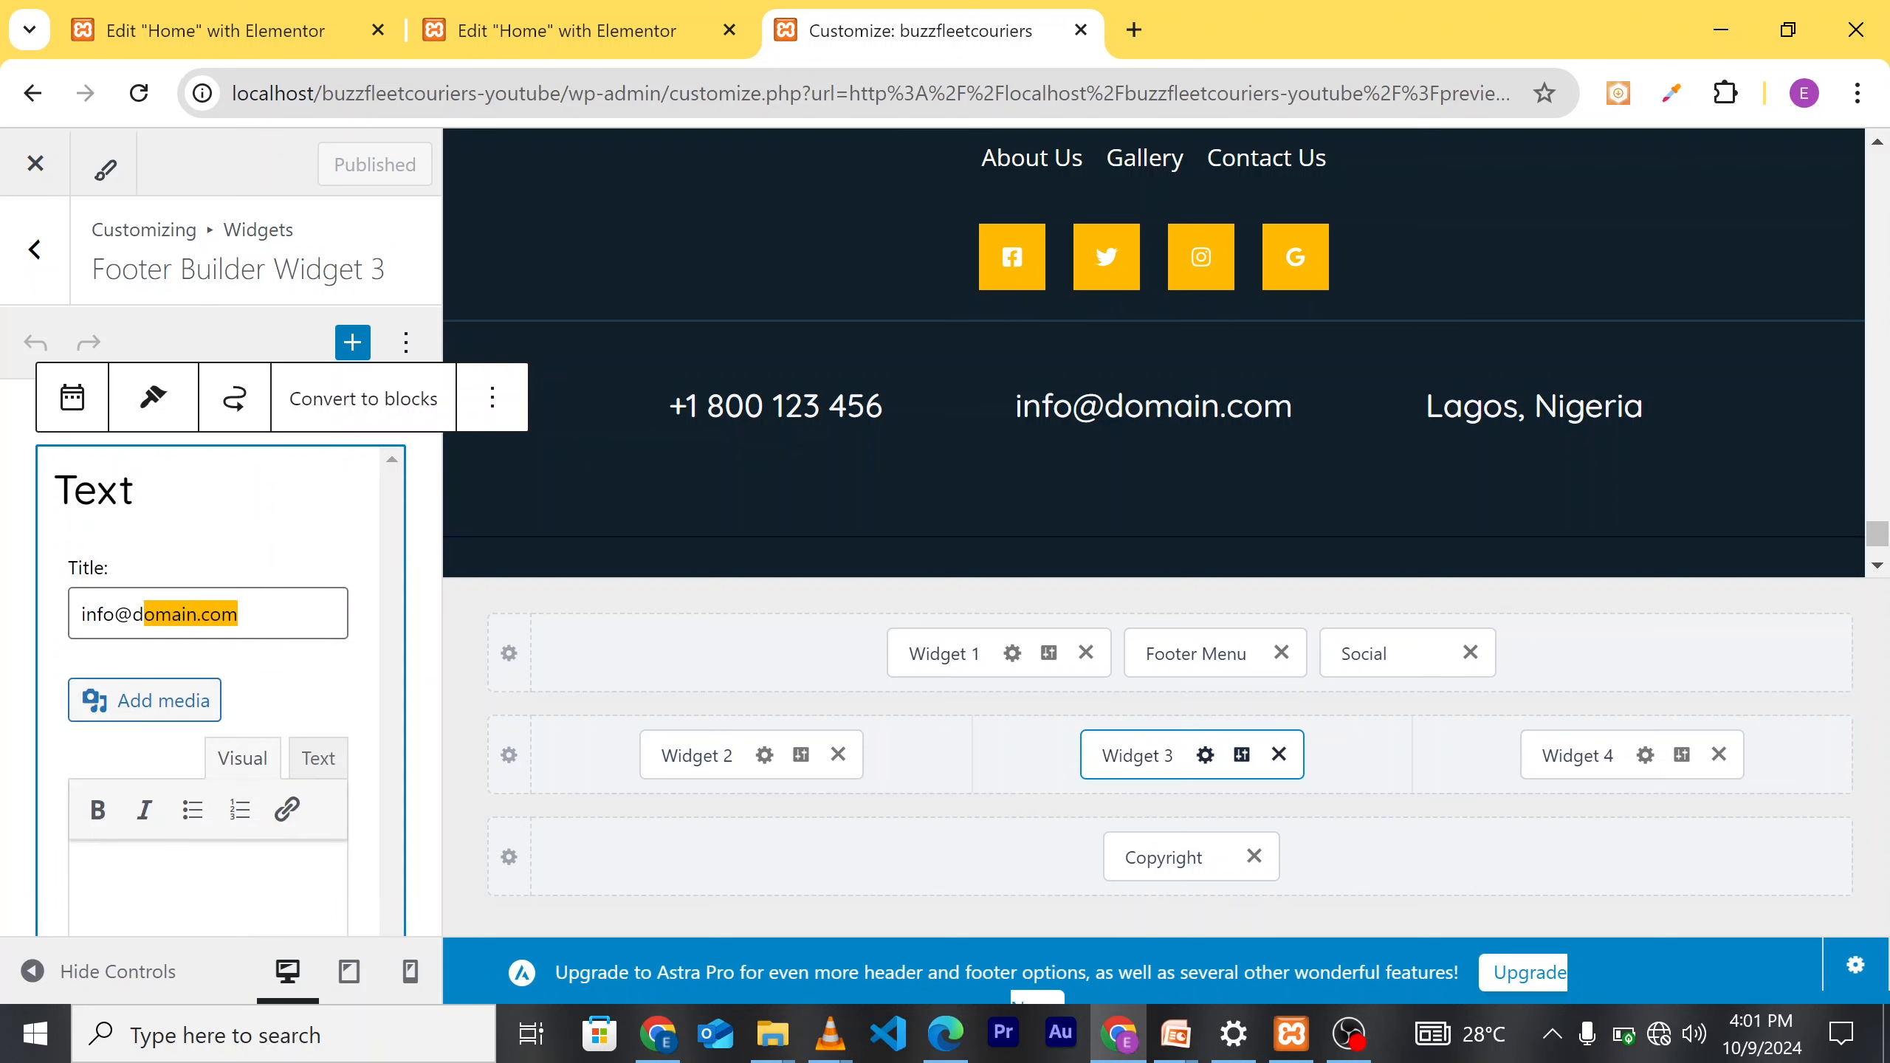
key(BackSpace)
key(BackSpace)
text(g)
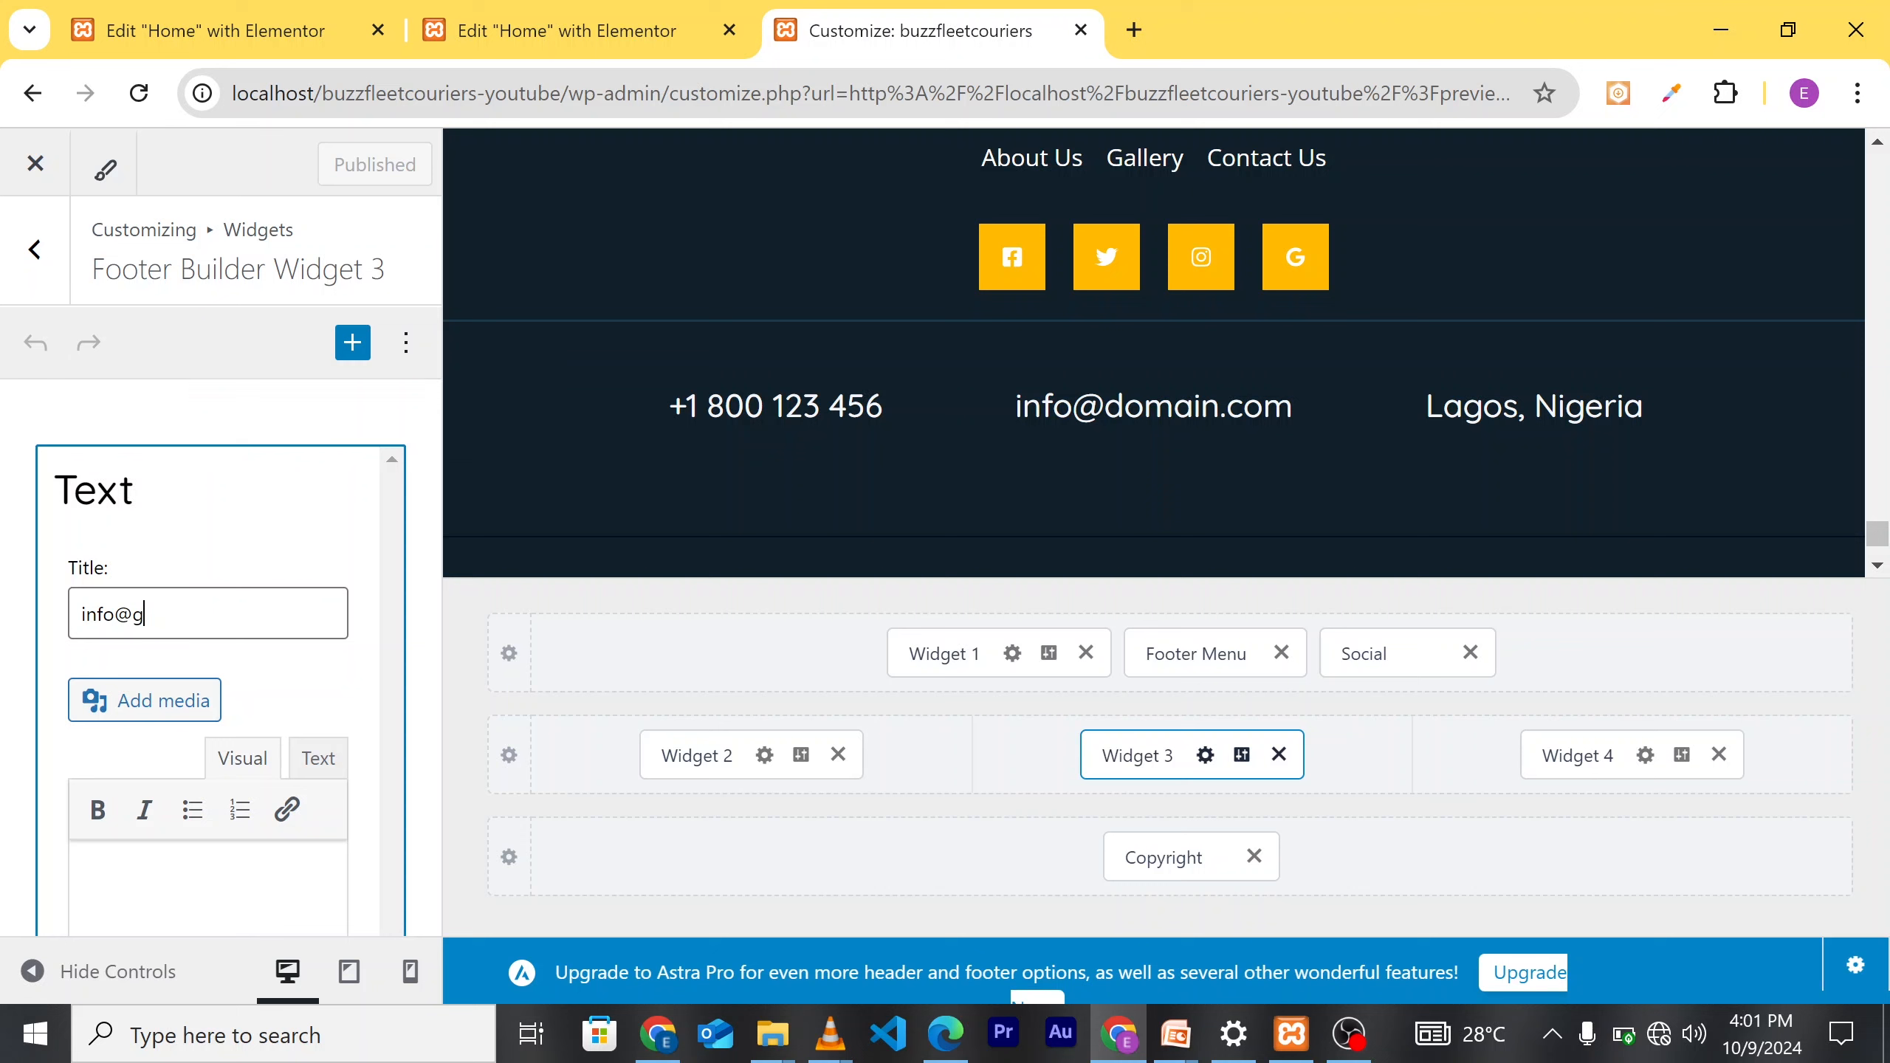
text(mail.com)
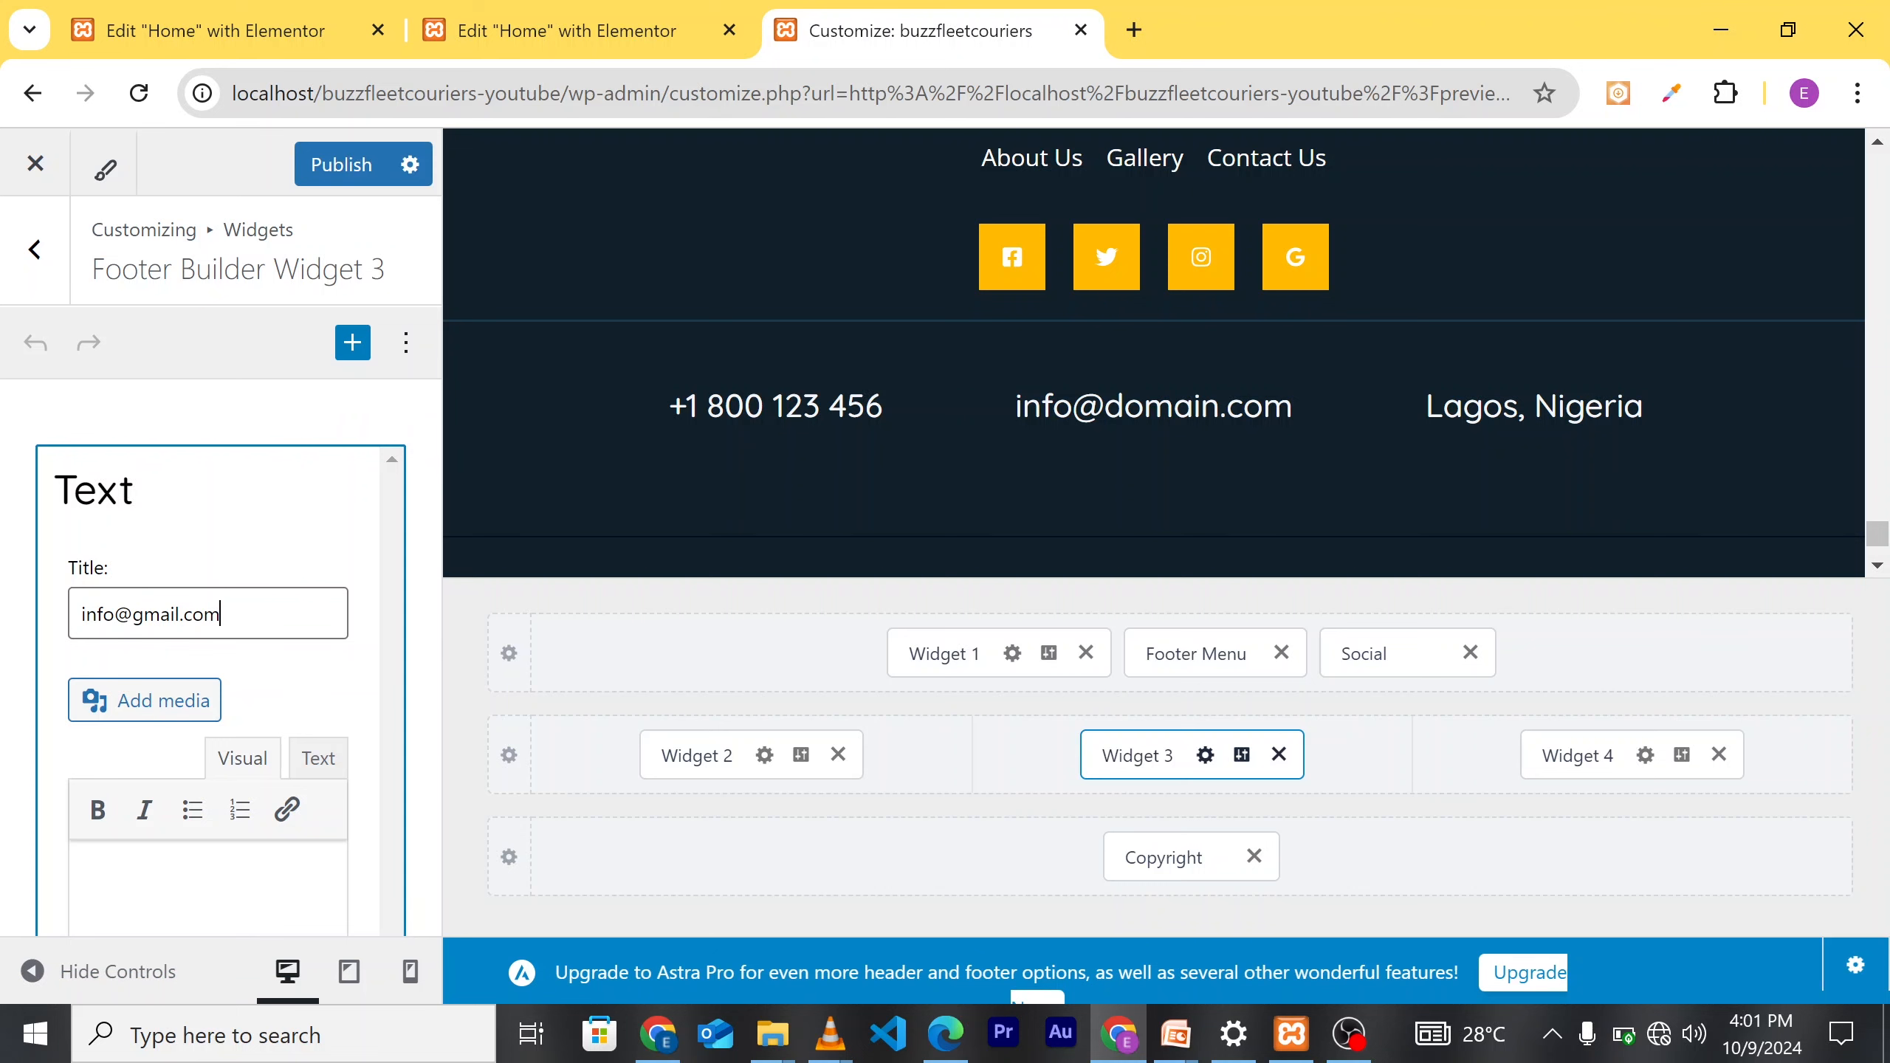
click(344, 170)
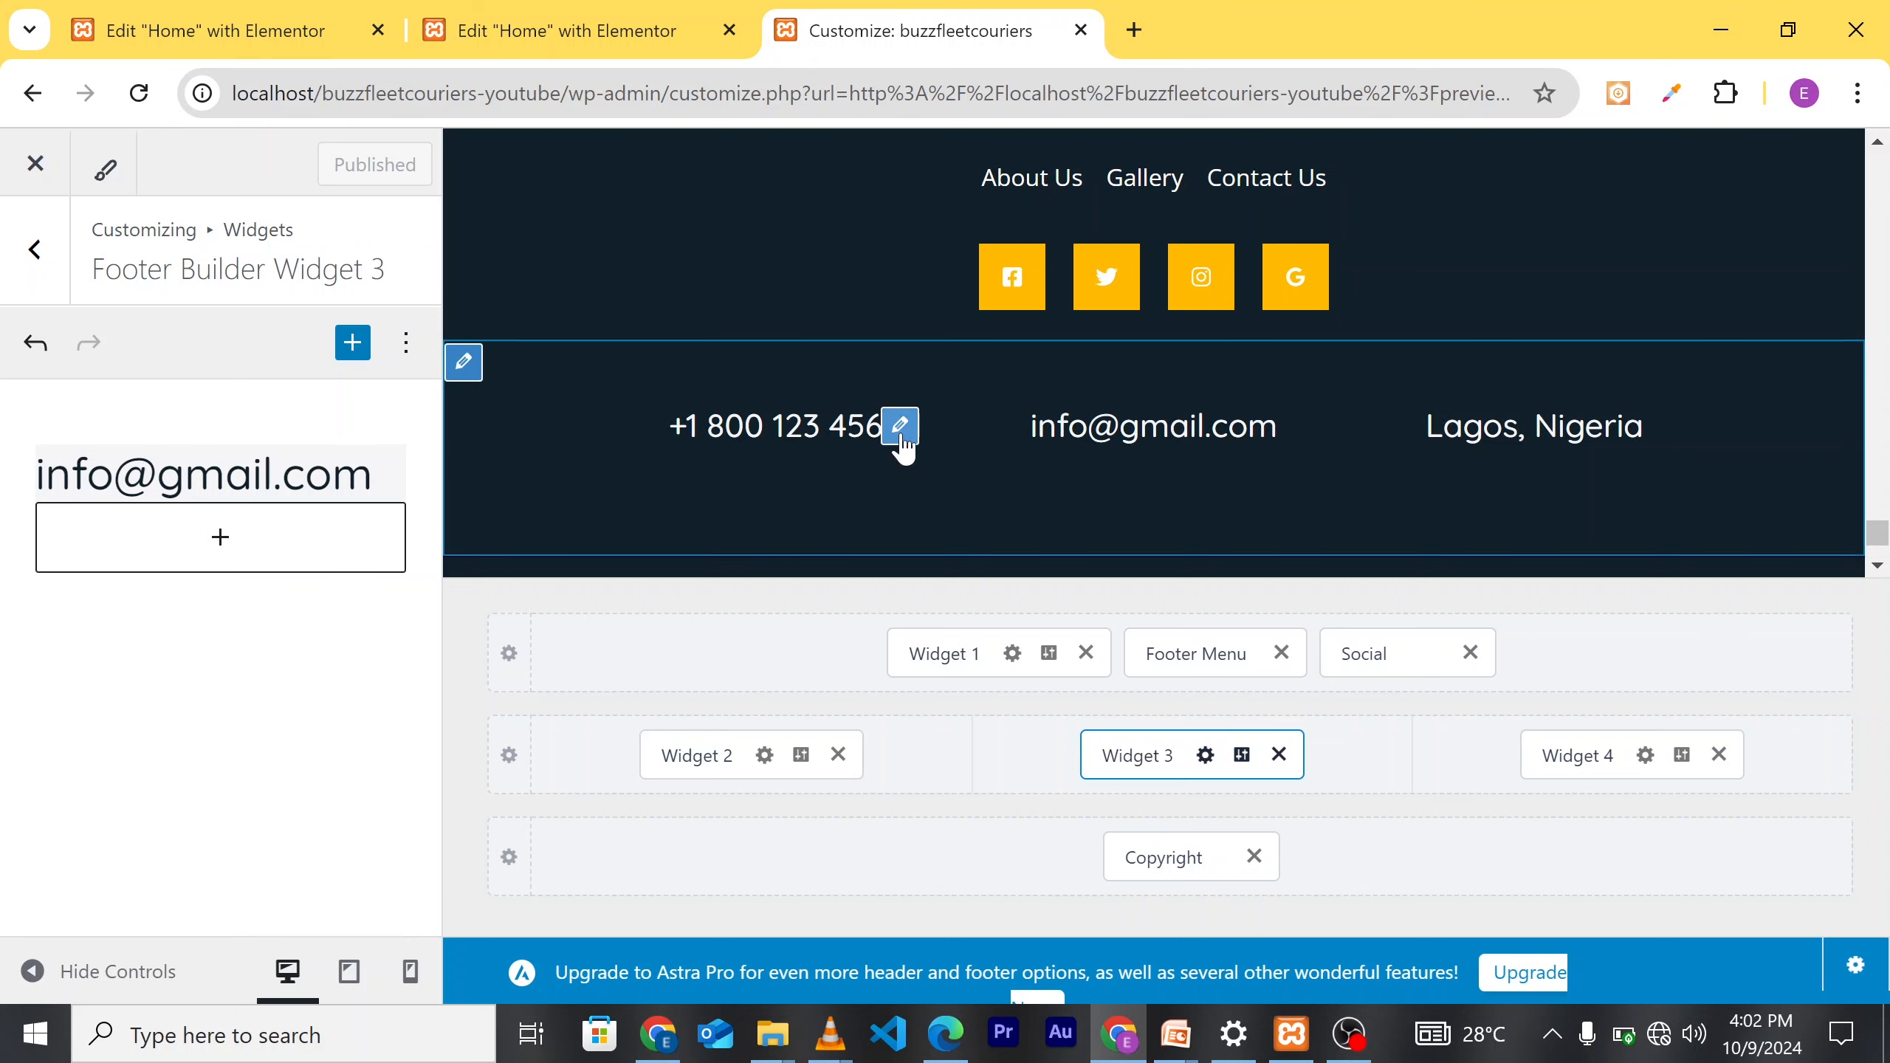
Step: Change the footer phone number's country code from +1 to +234 and publish it
click(902, 440)
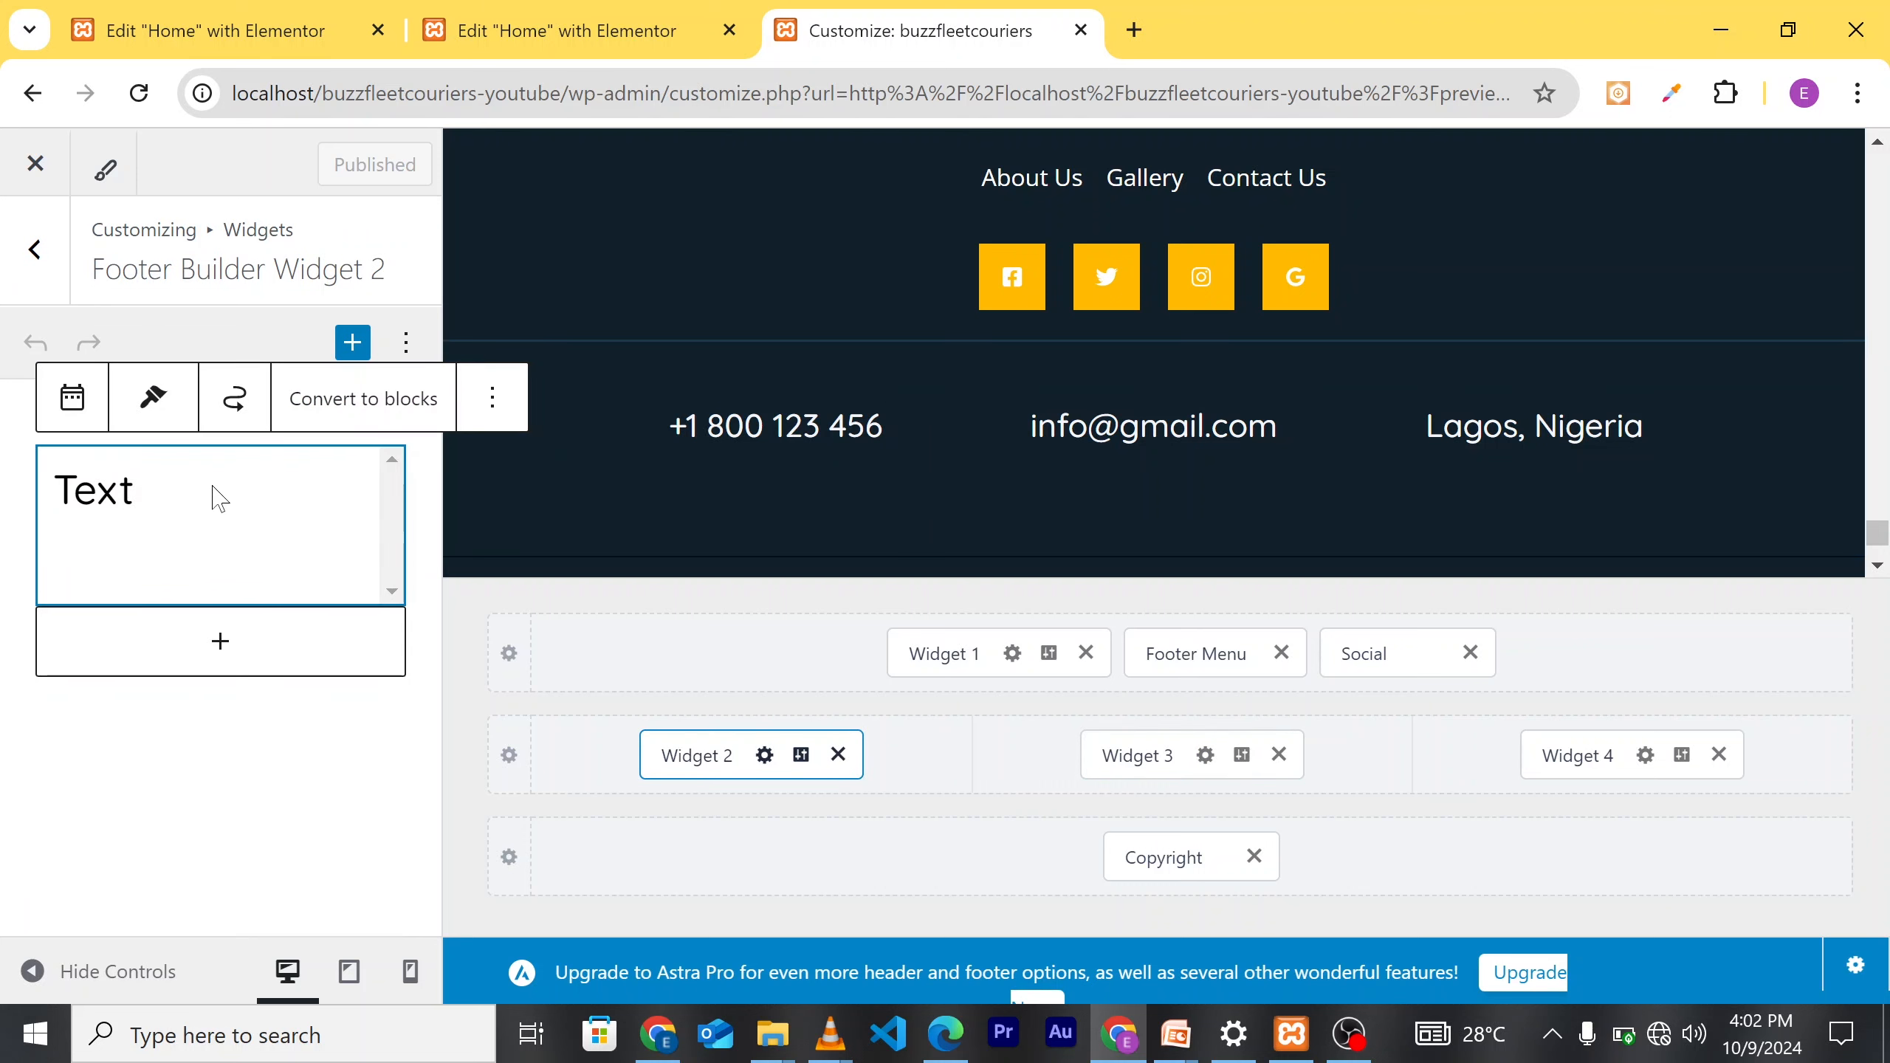
click(186, 499)
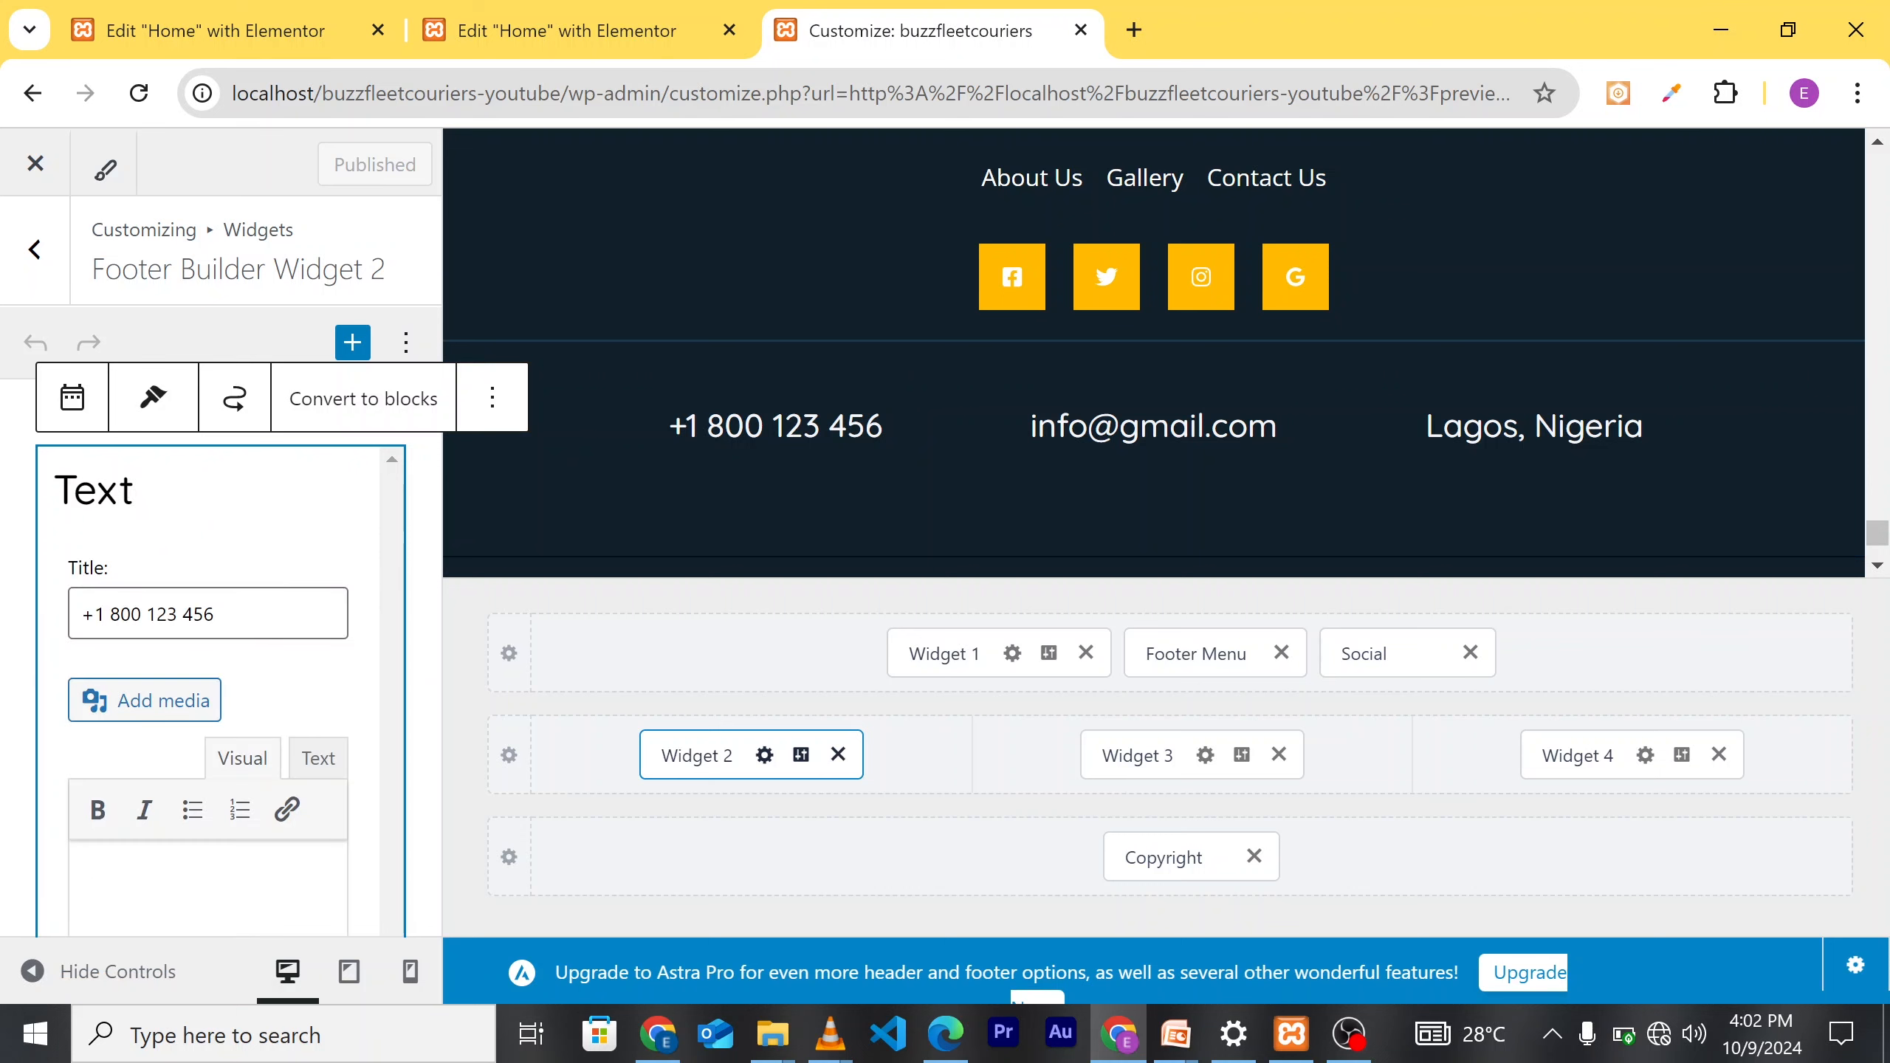
key(ctrl+shift+Left)
key(ctrl+shift+Left)
key(ctrl+shift+Left)
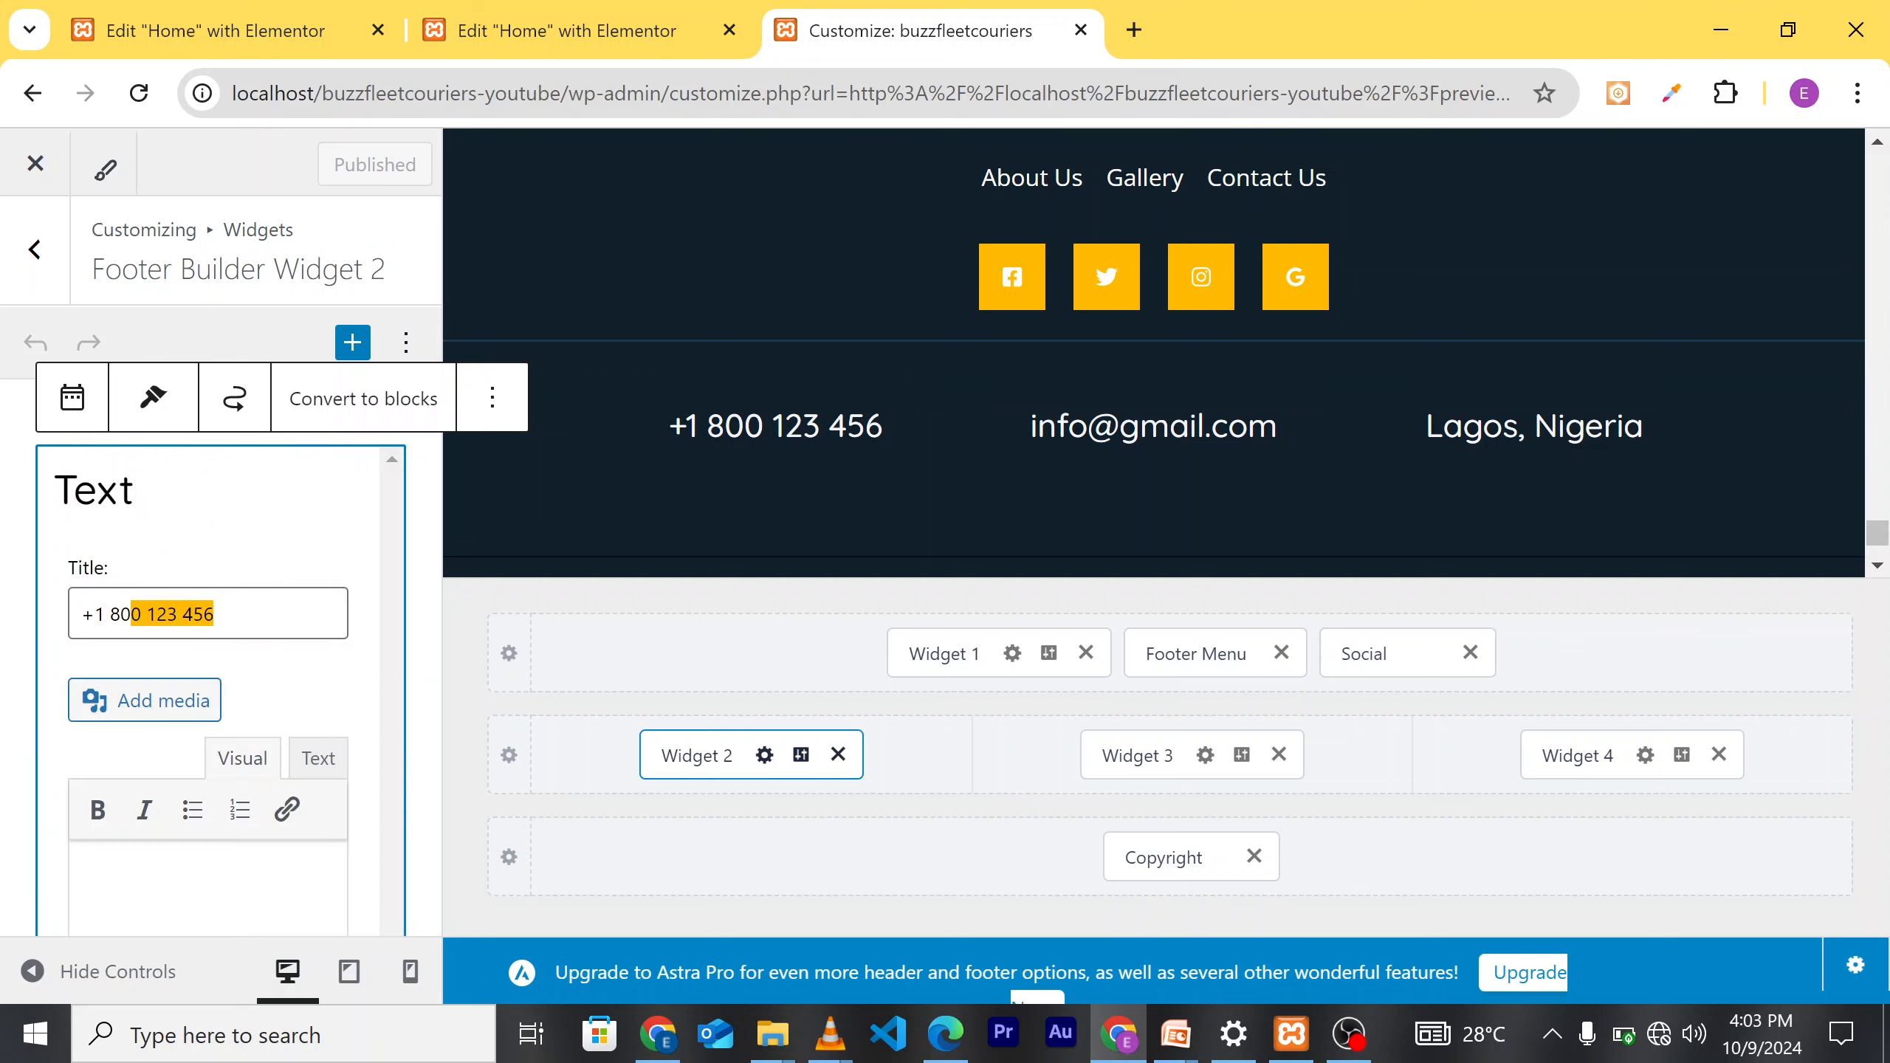
key(Left)
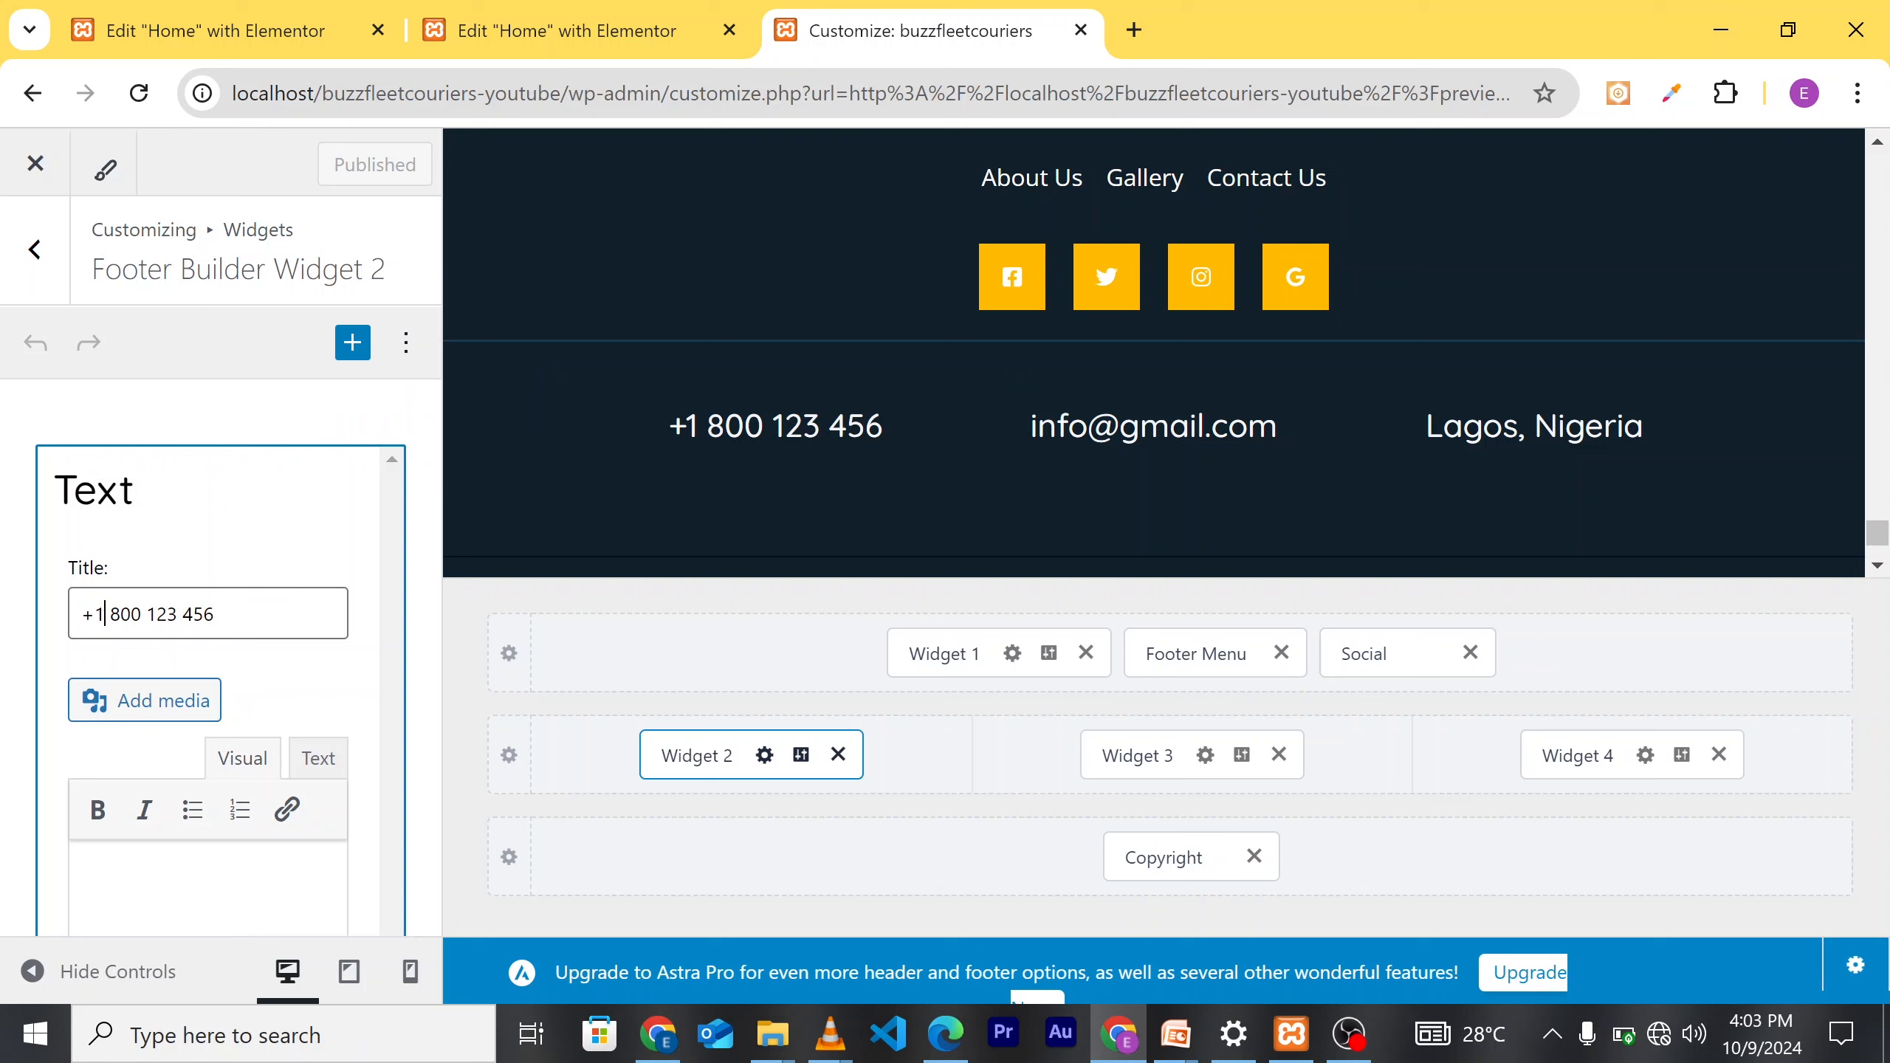
key(BackSpace)
text(234)
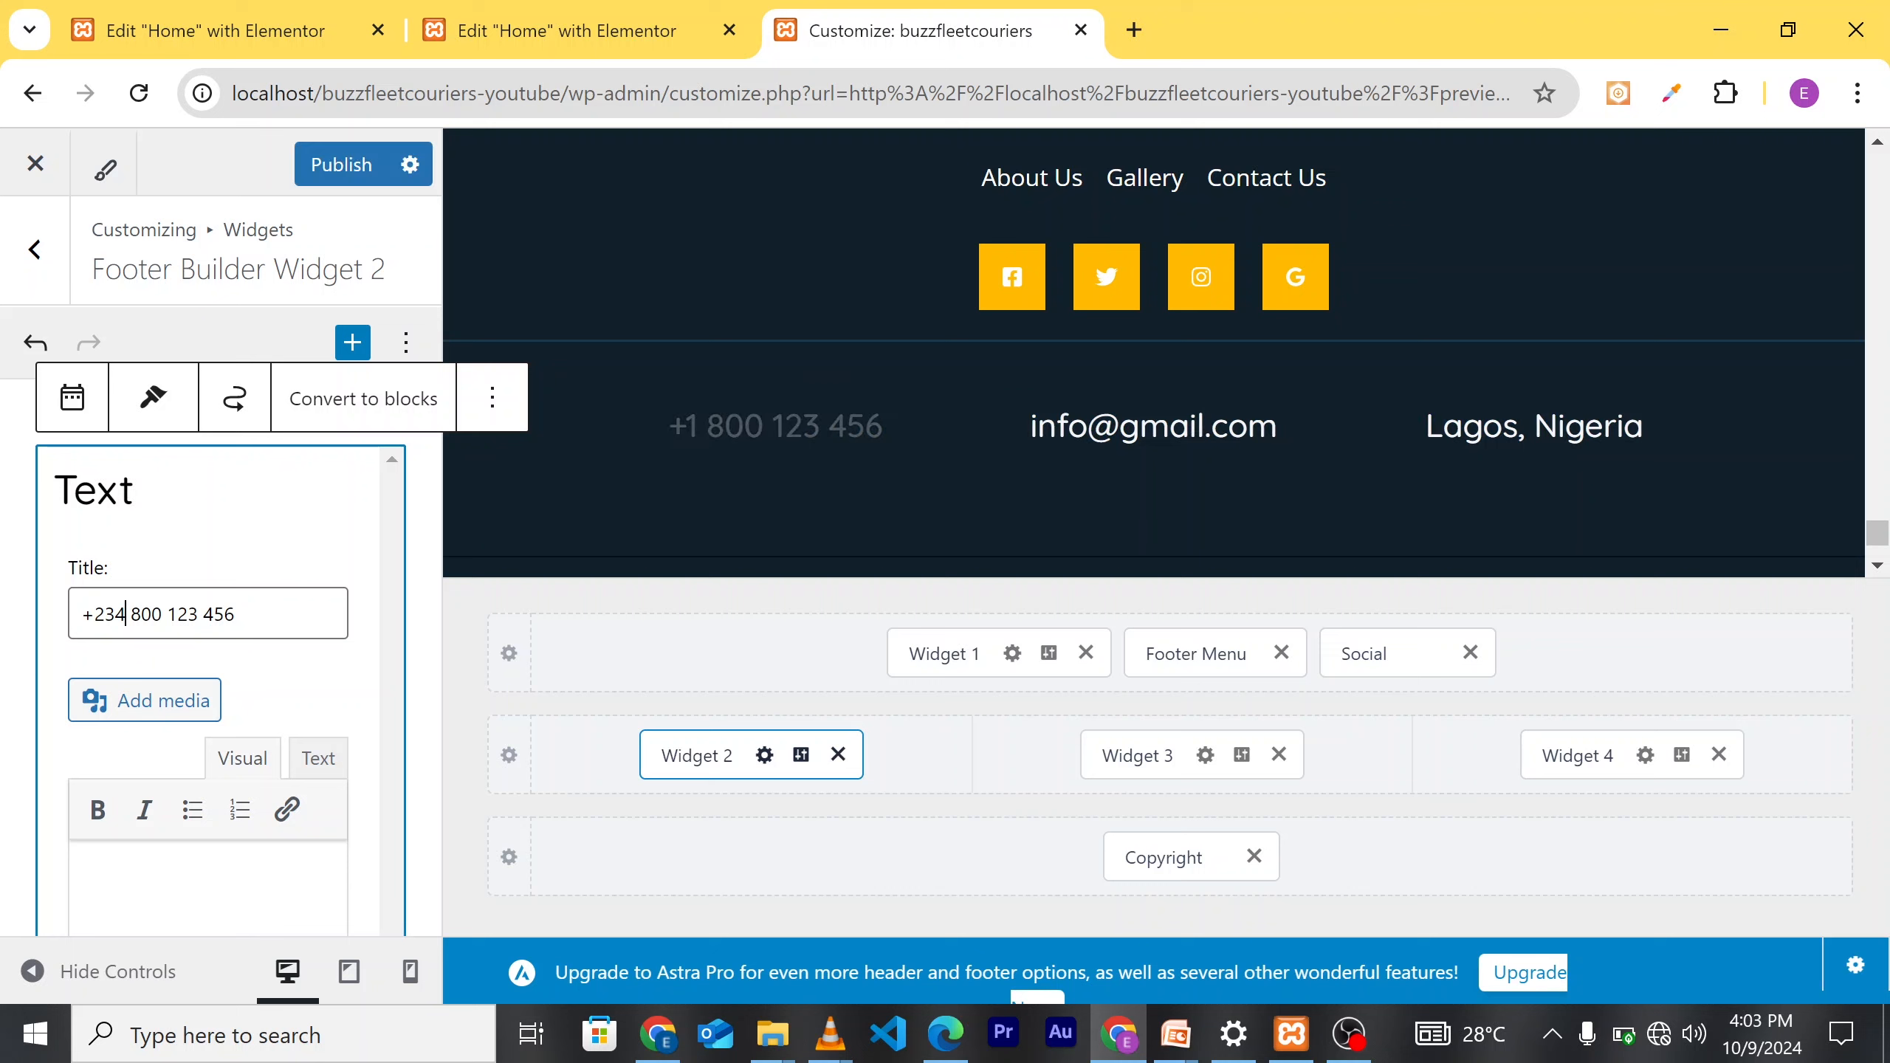
click(341, 179)
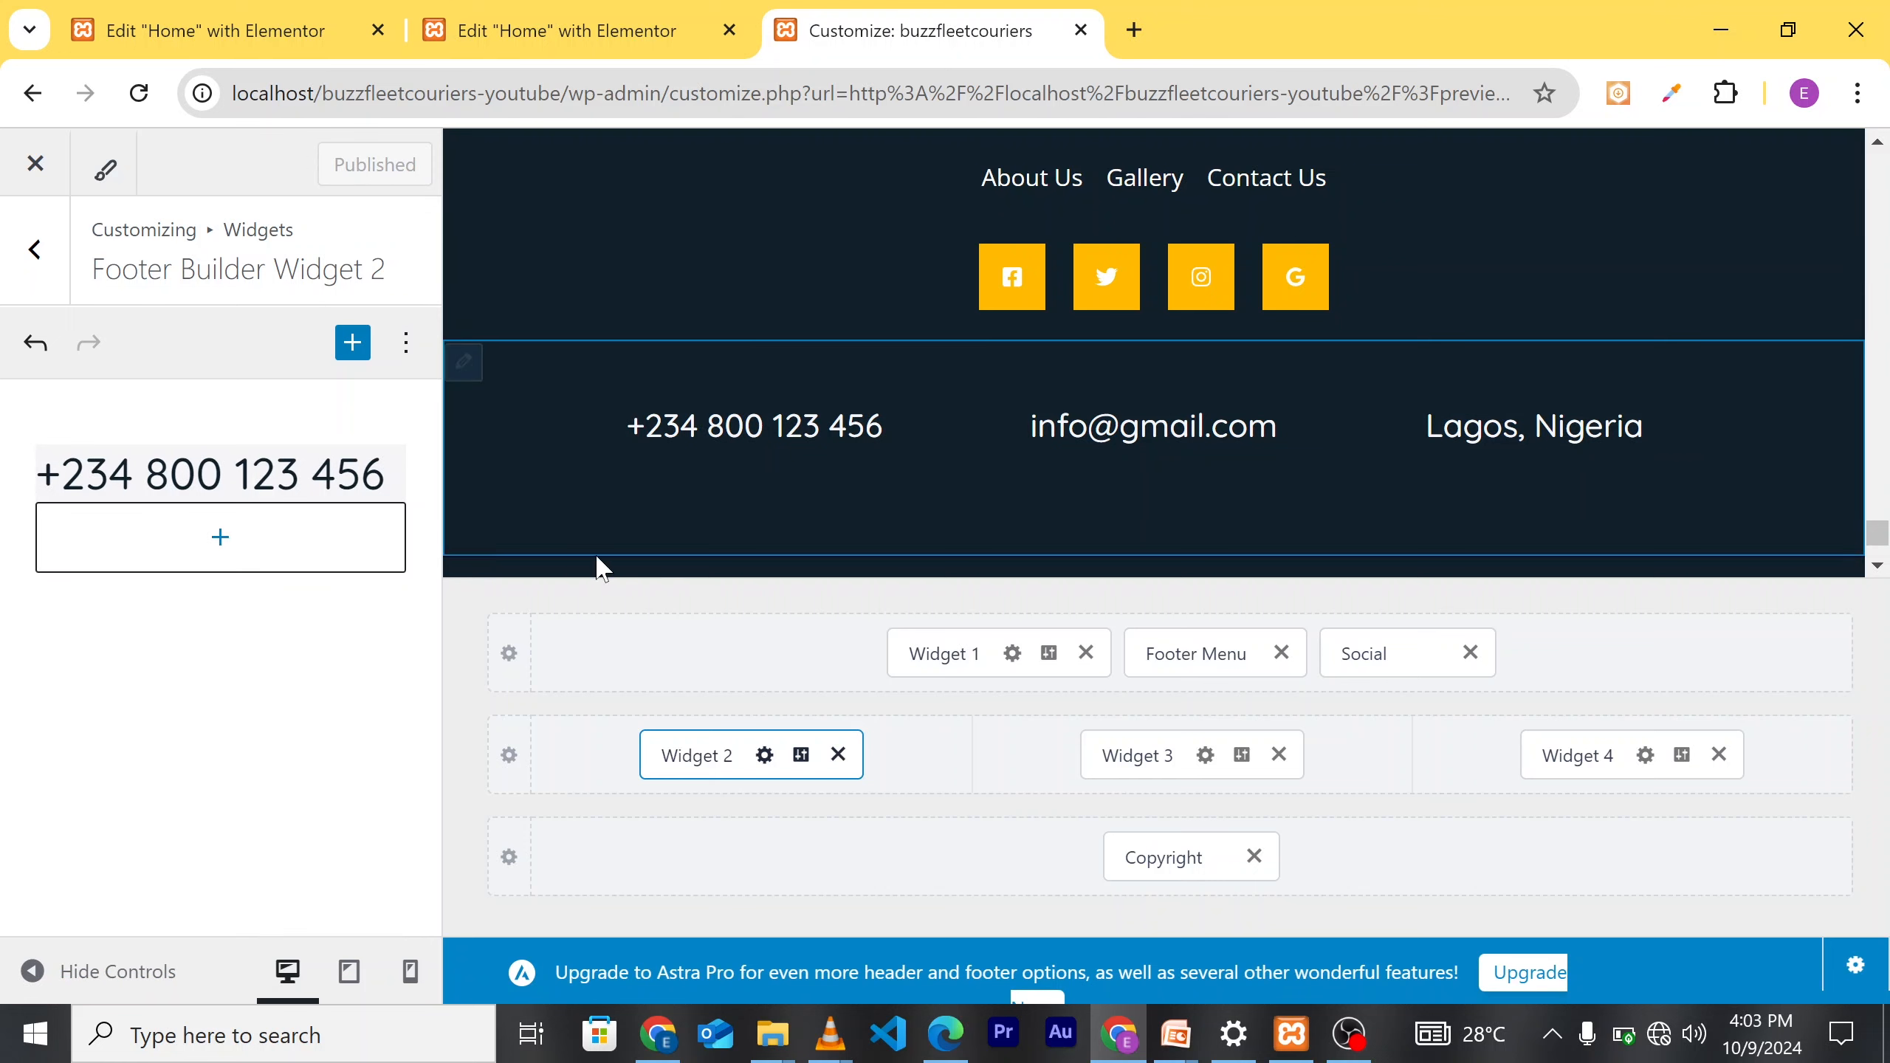
Step: Check the updated footer in the preview, then close the Customizer to view the live site
scroll(792, 525, down, 2)
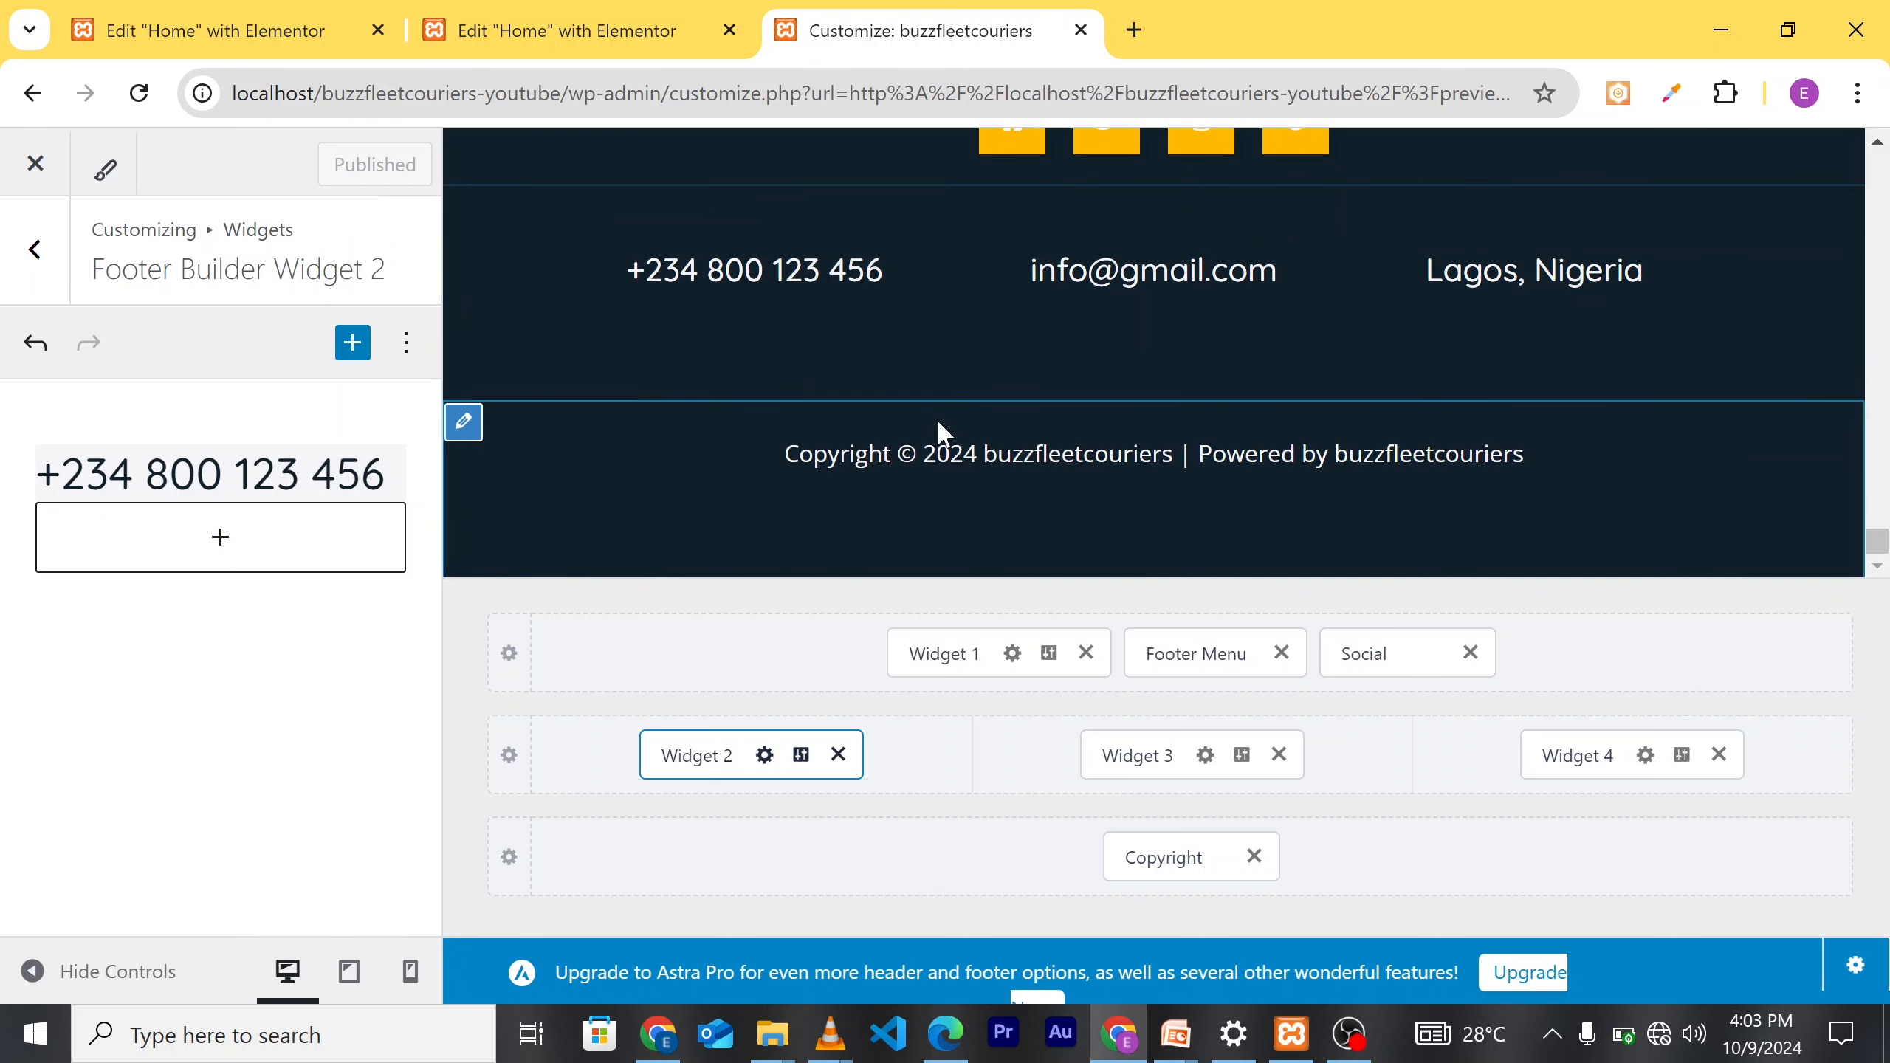
scroll(776, 488, up, 3)
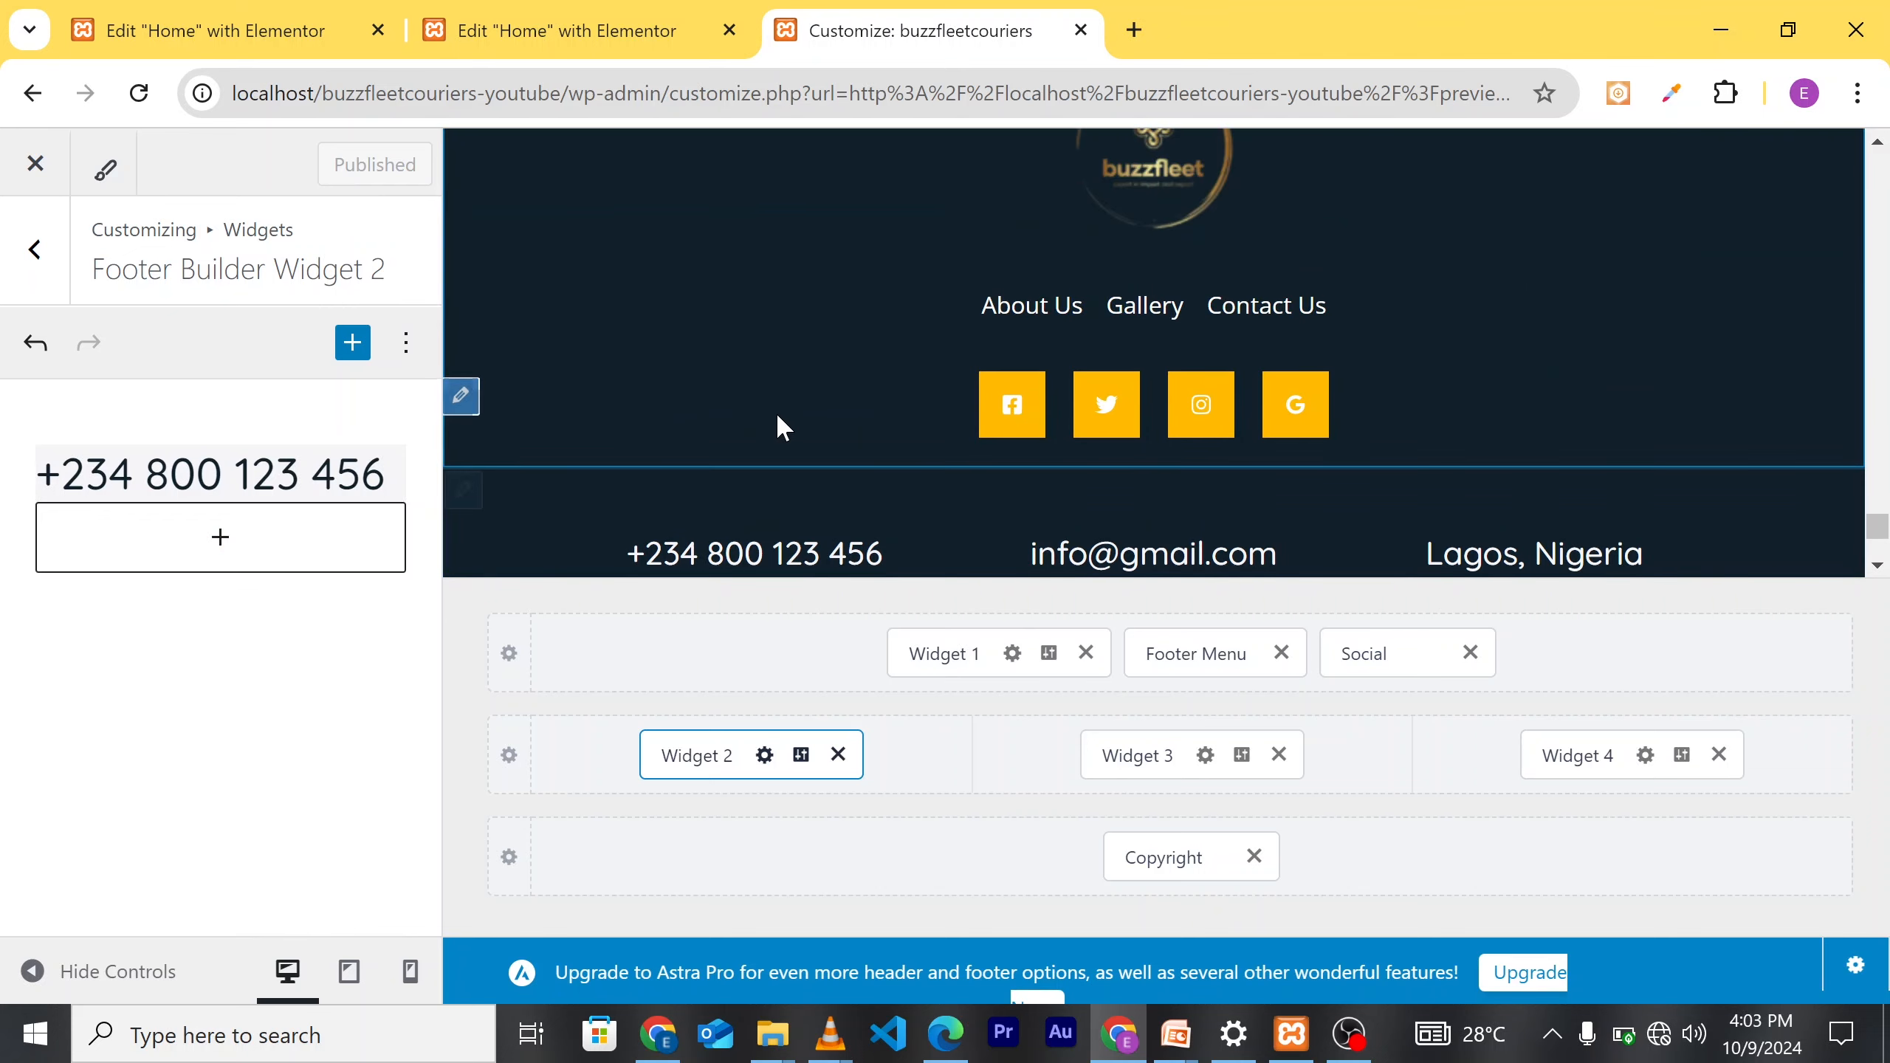
scroll(819, 417, down, 3)
scroll(874, 402, up, 2)
scroll(893, 413, down, 2)
scroll(845, 410, up, 5)
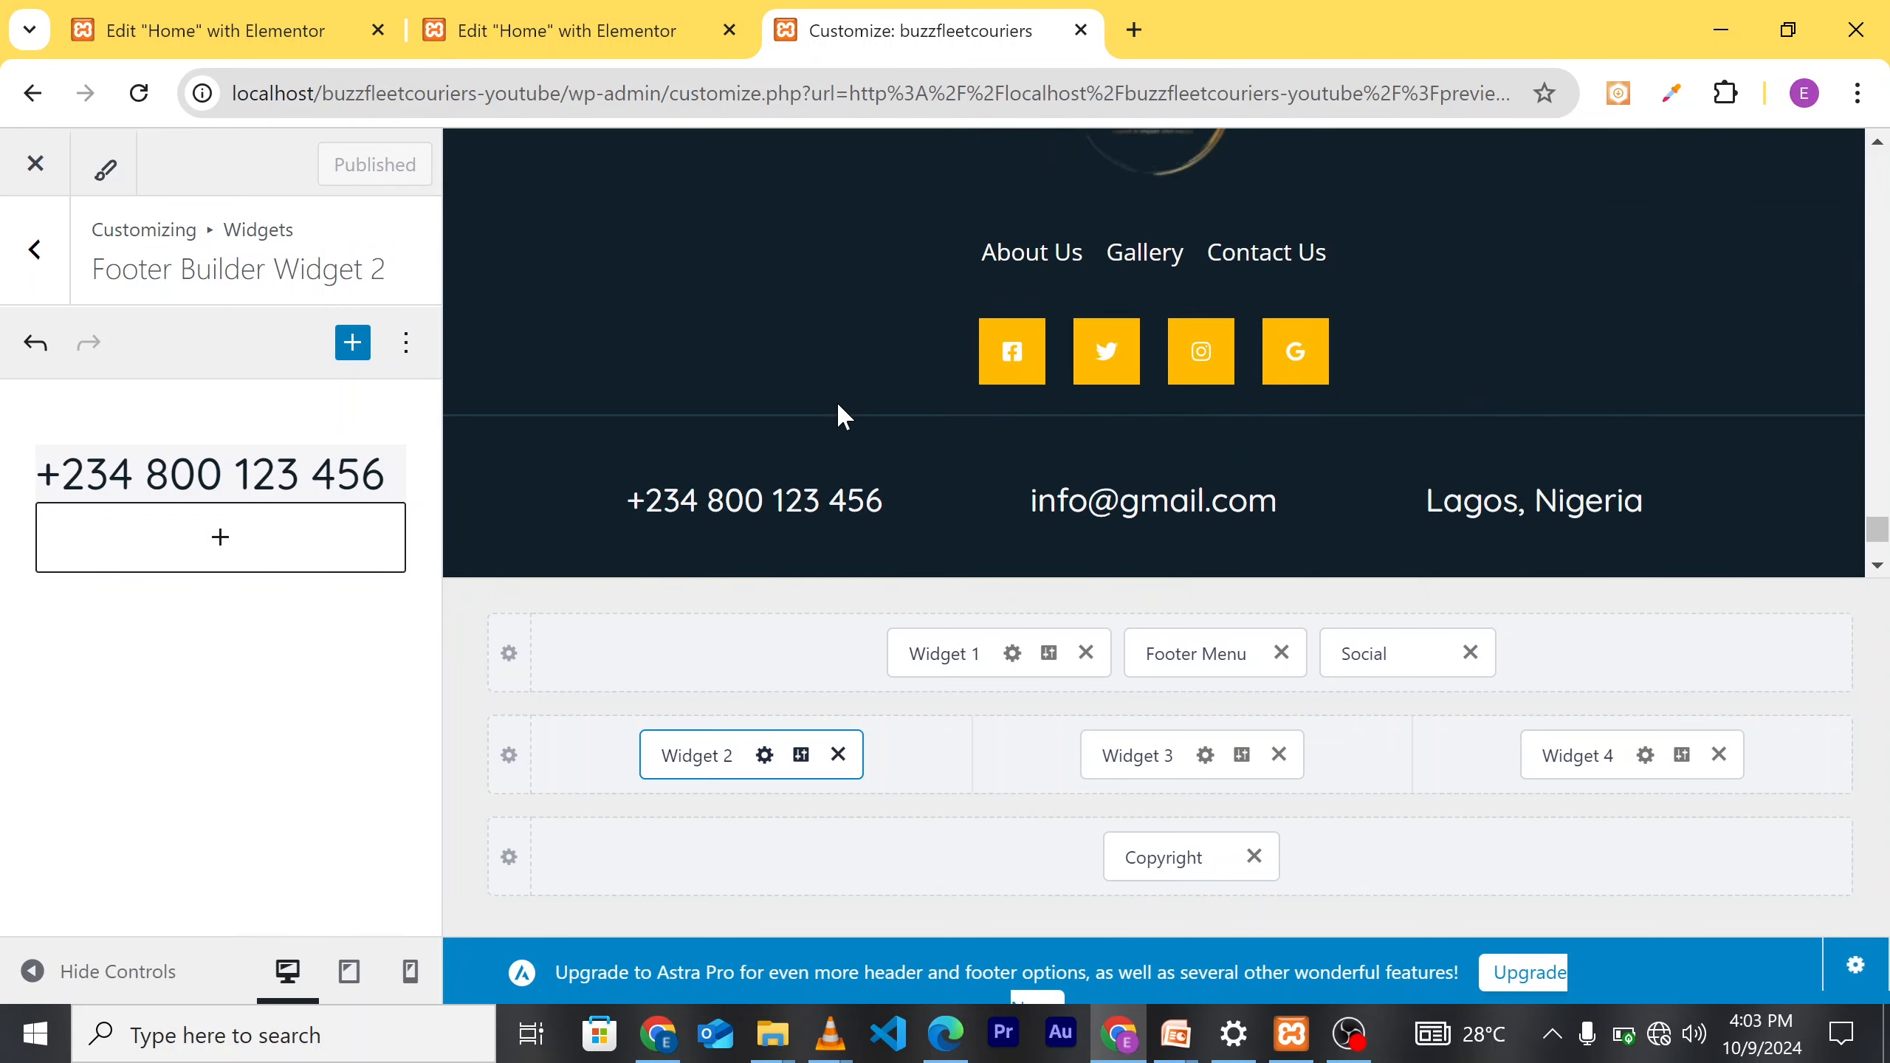
scroll(782, 414, up, 3)
scroll(819, 386, down, 2)
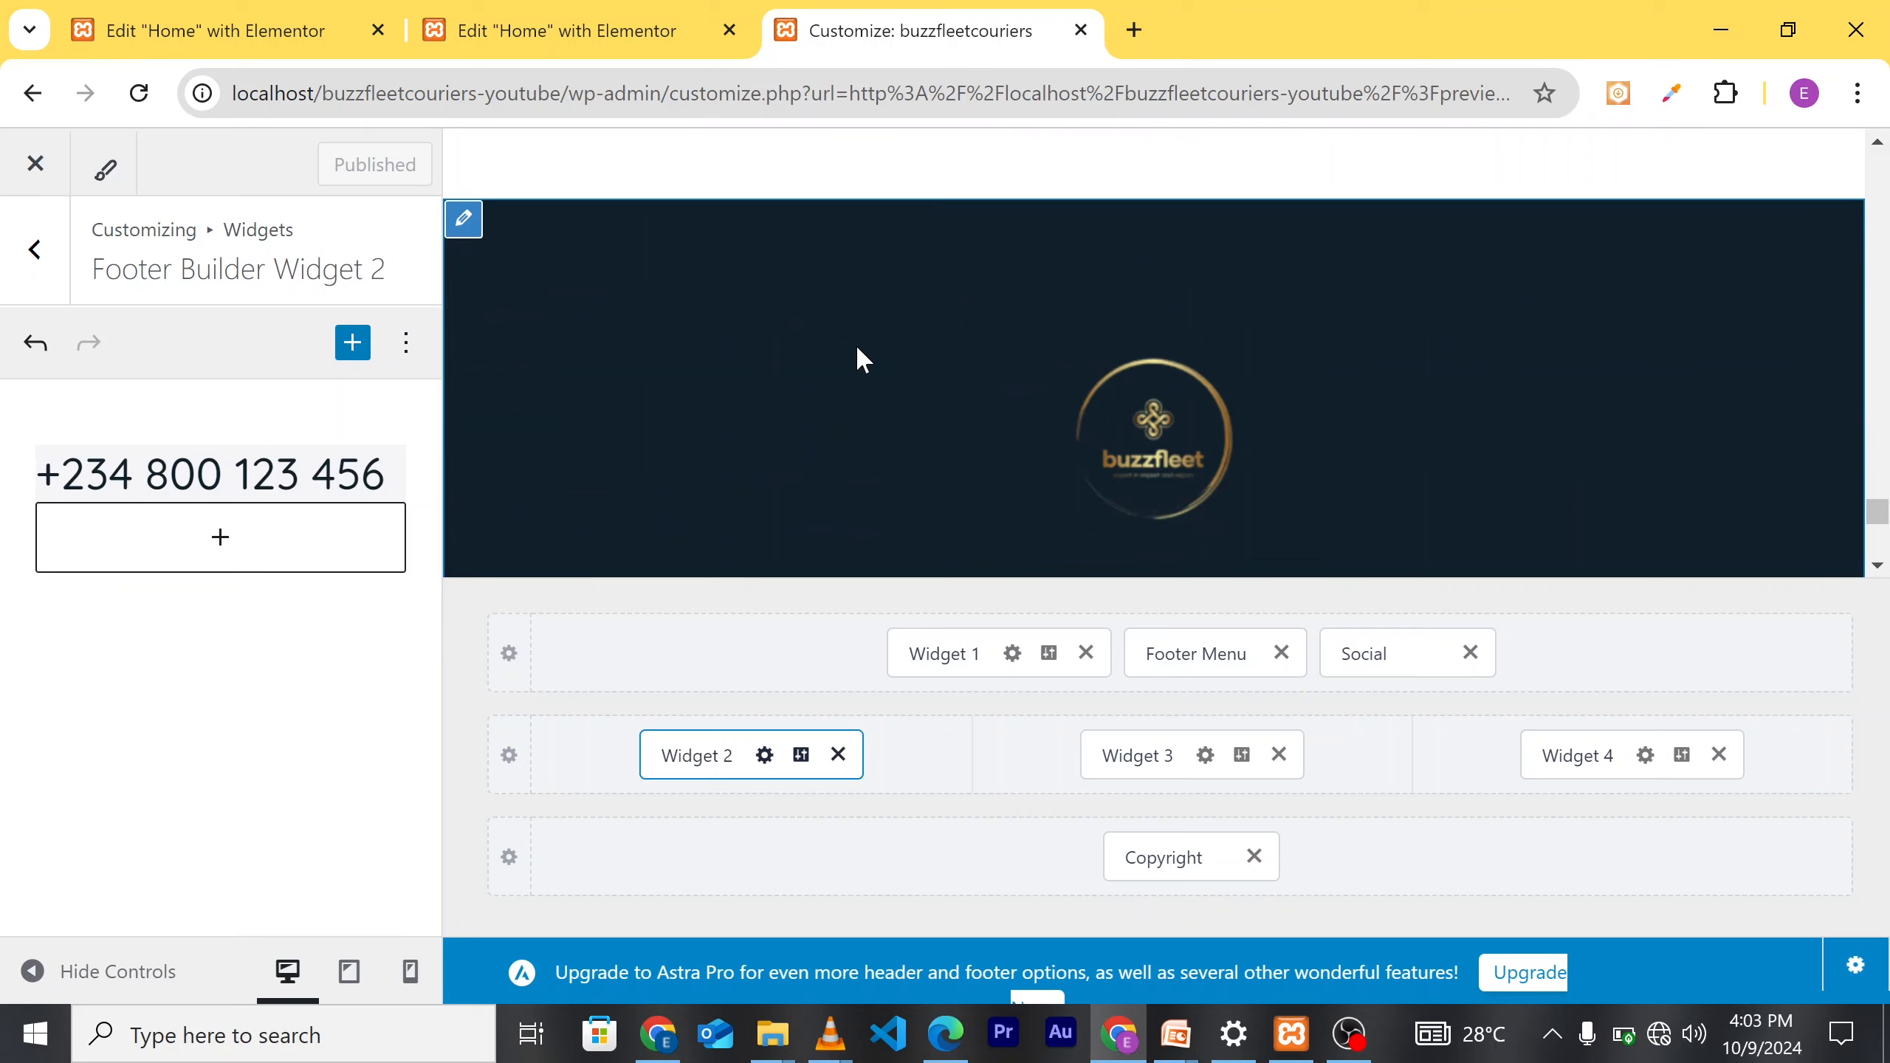
scroll(857, 350, up, 2)
scroll(856, 344, up, 5)
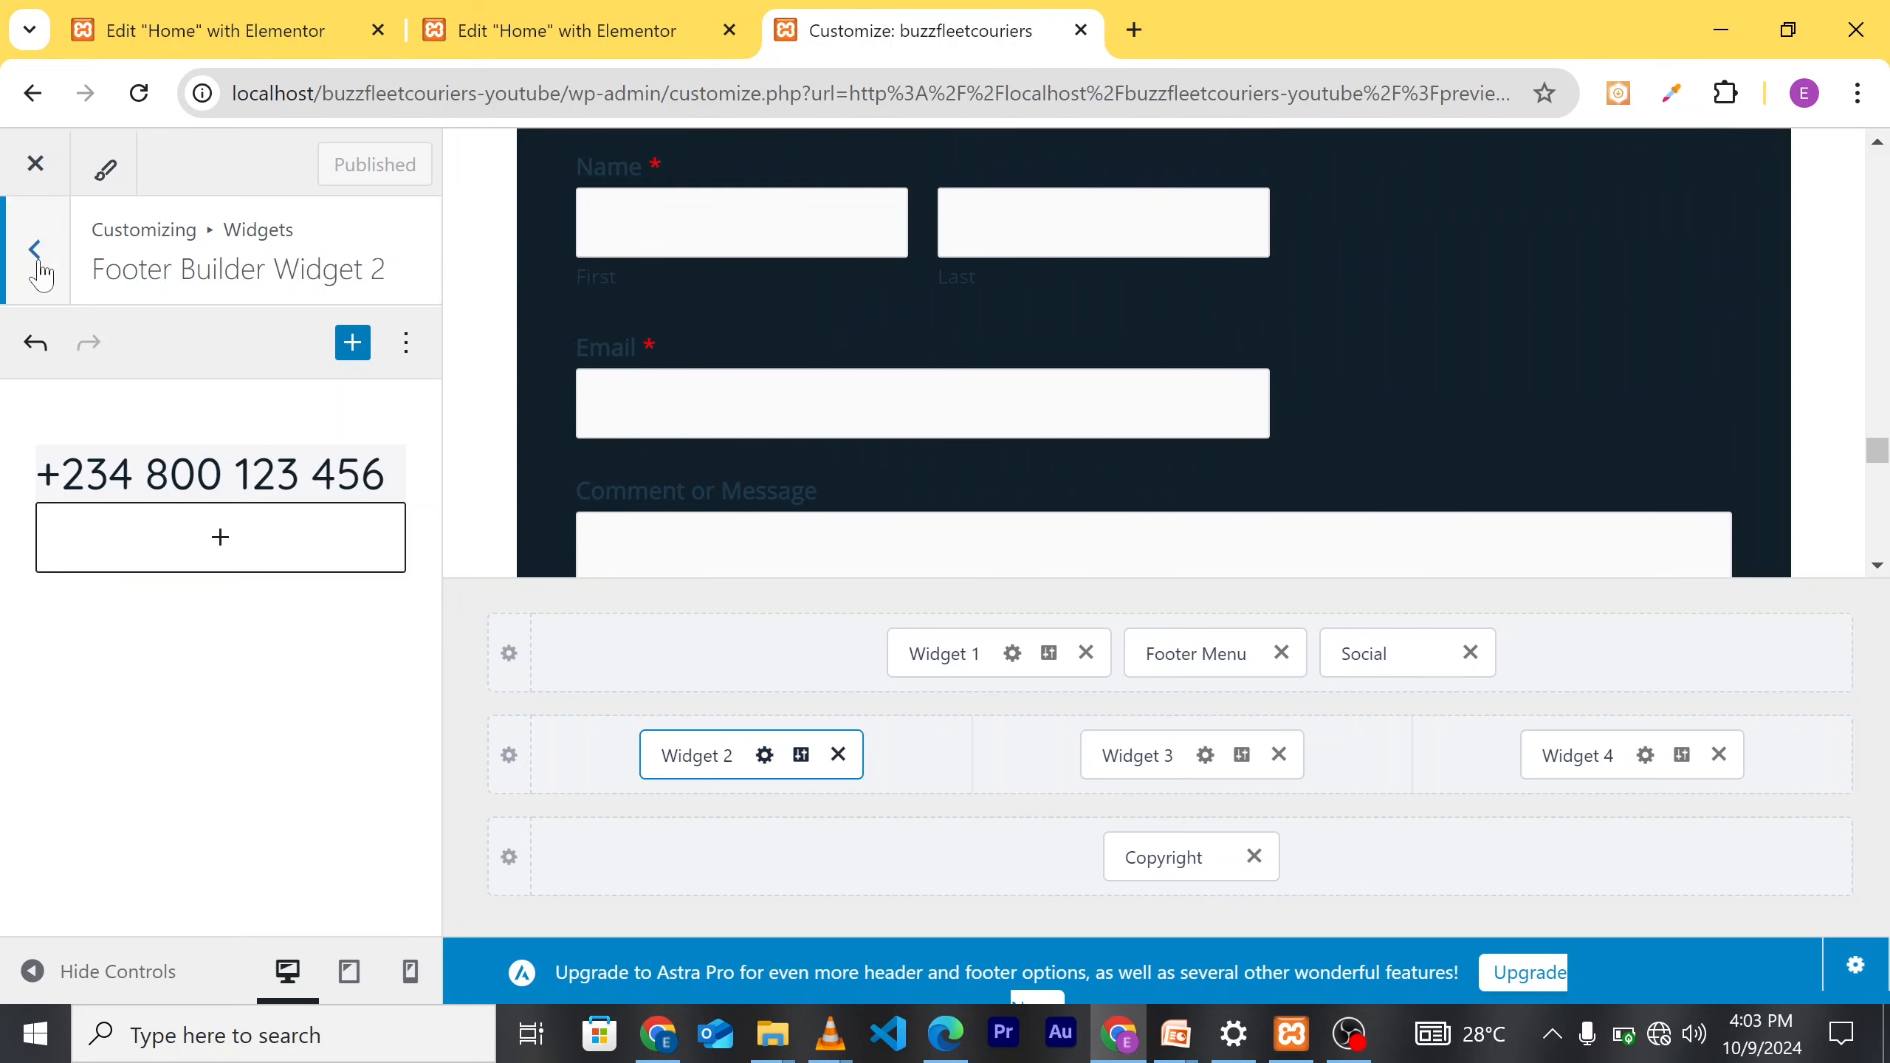
click(35, 249)
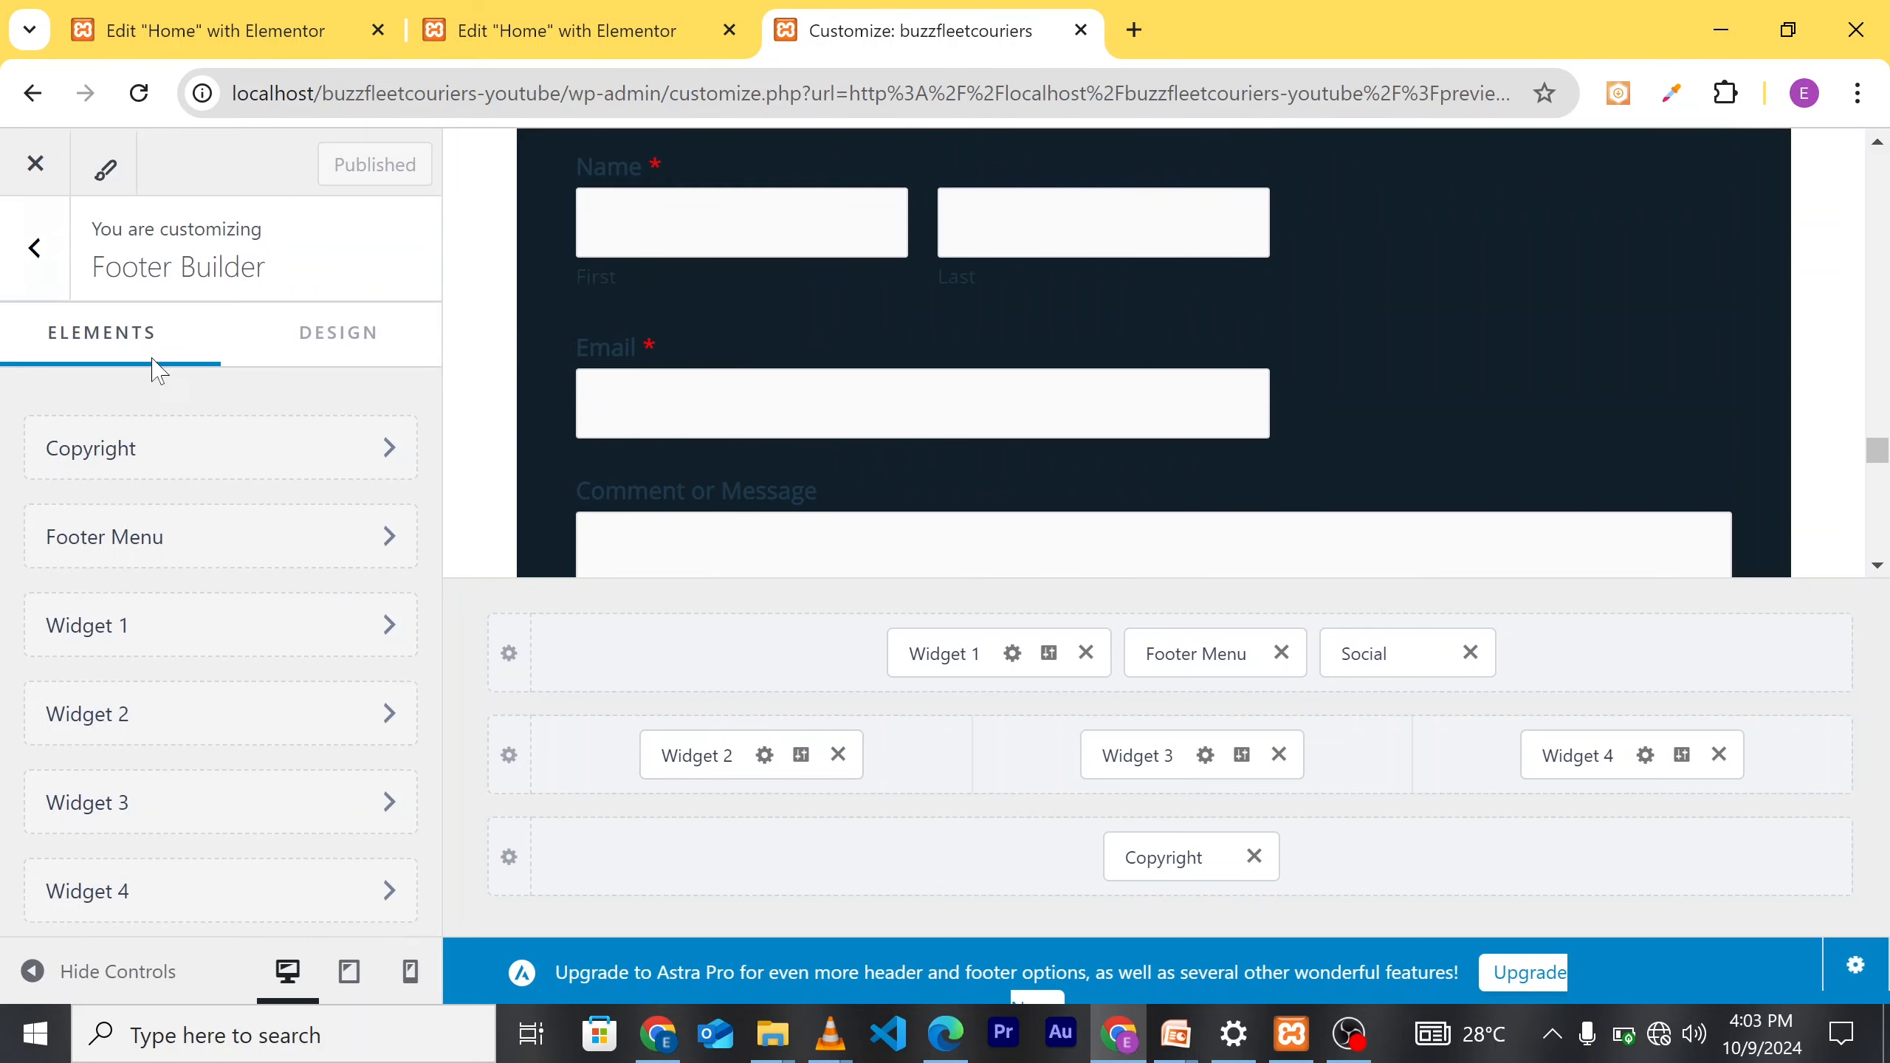
click(35, 249)
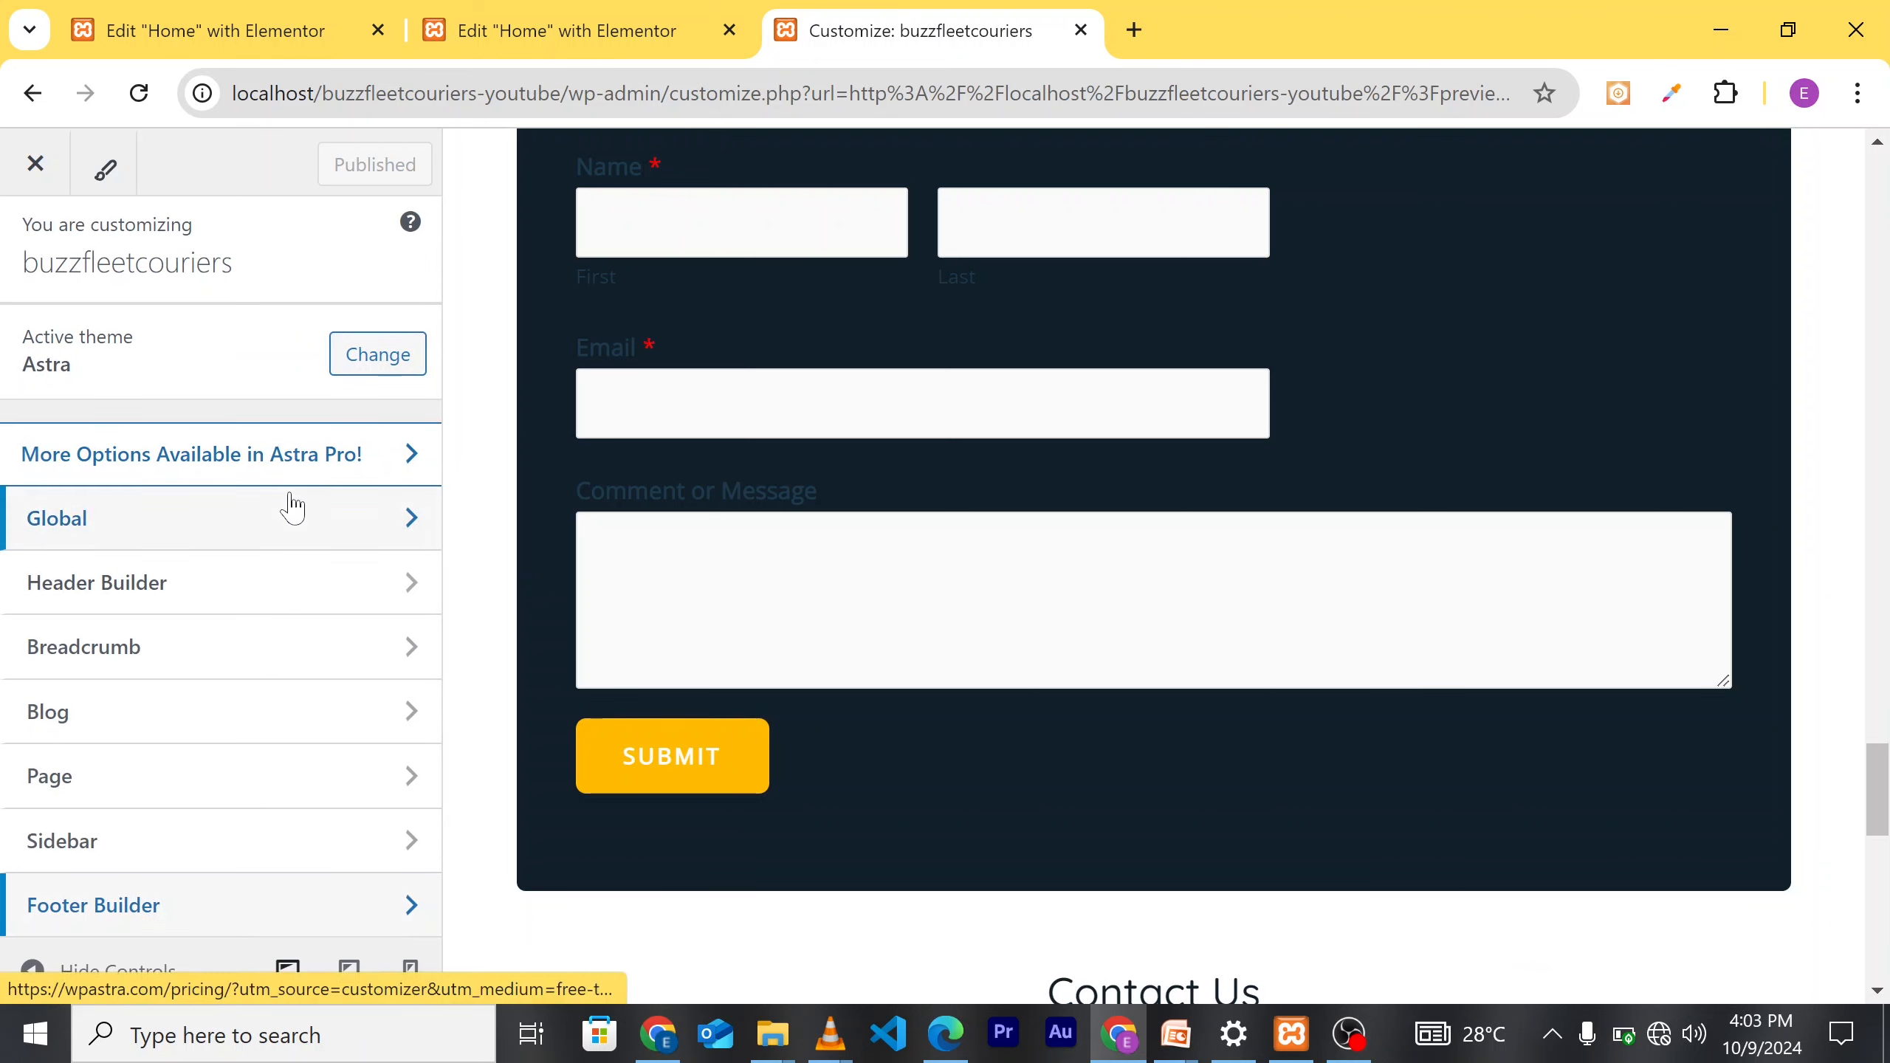
click(35, 166)
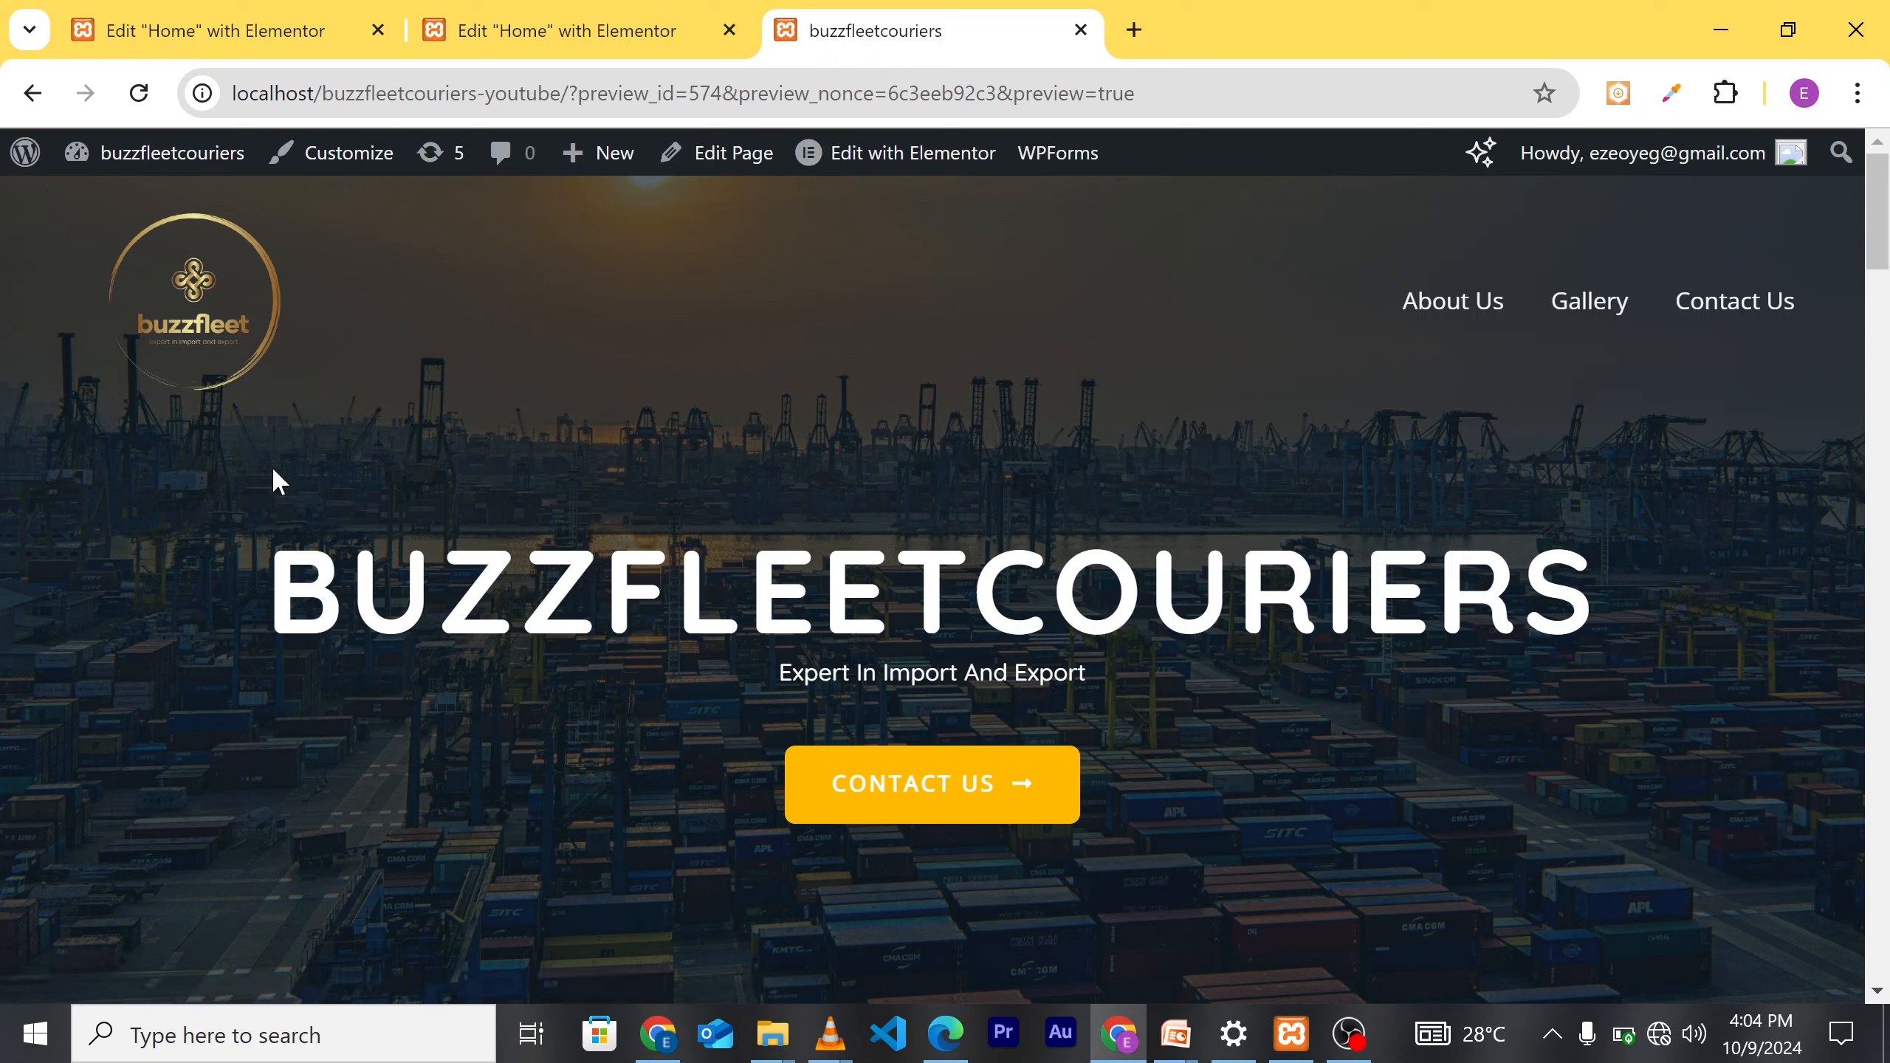
scroll(765, 412, down, 1)
scroll(711, 386, up, 1)
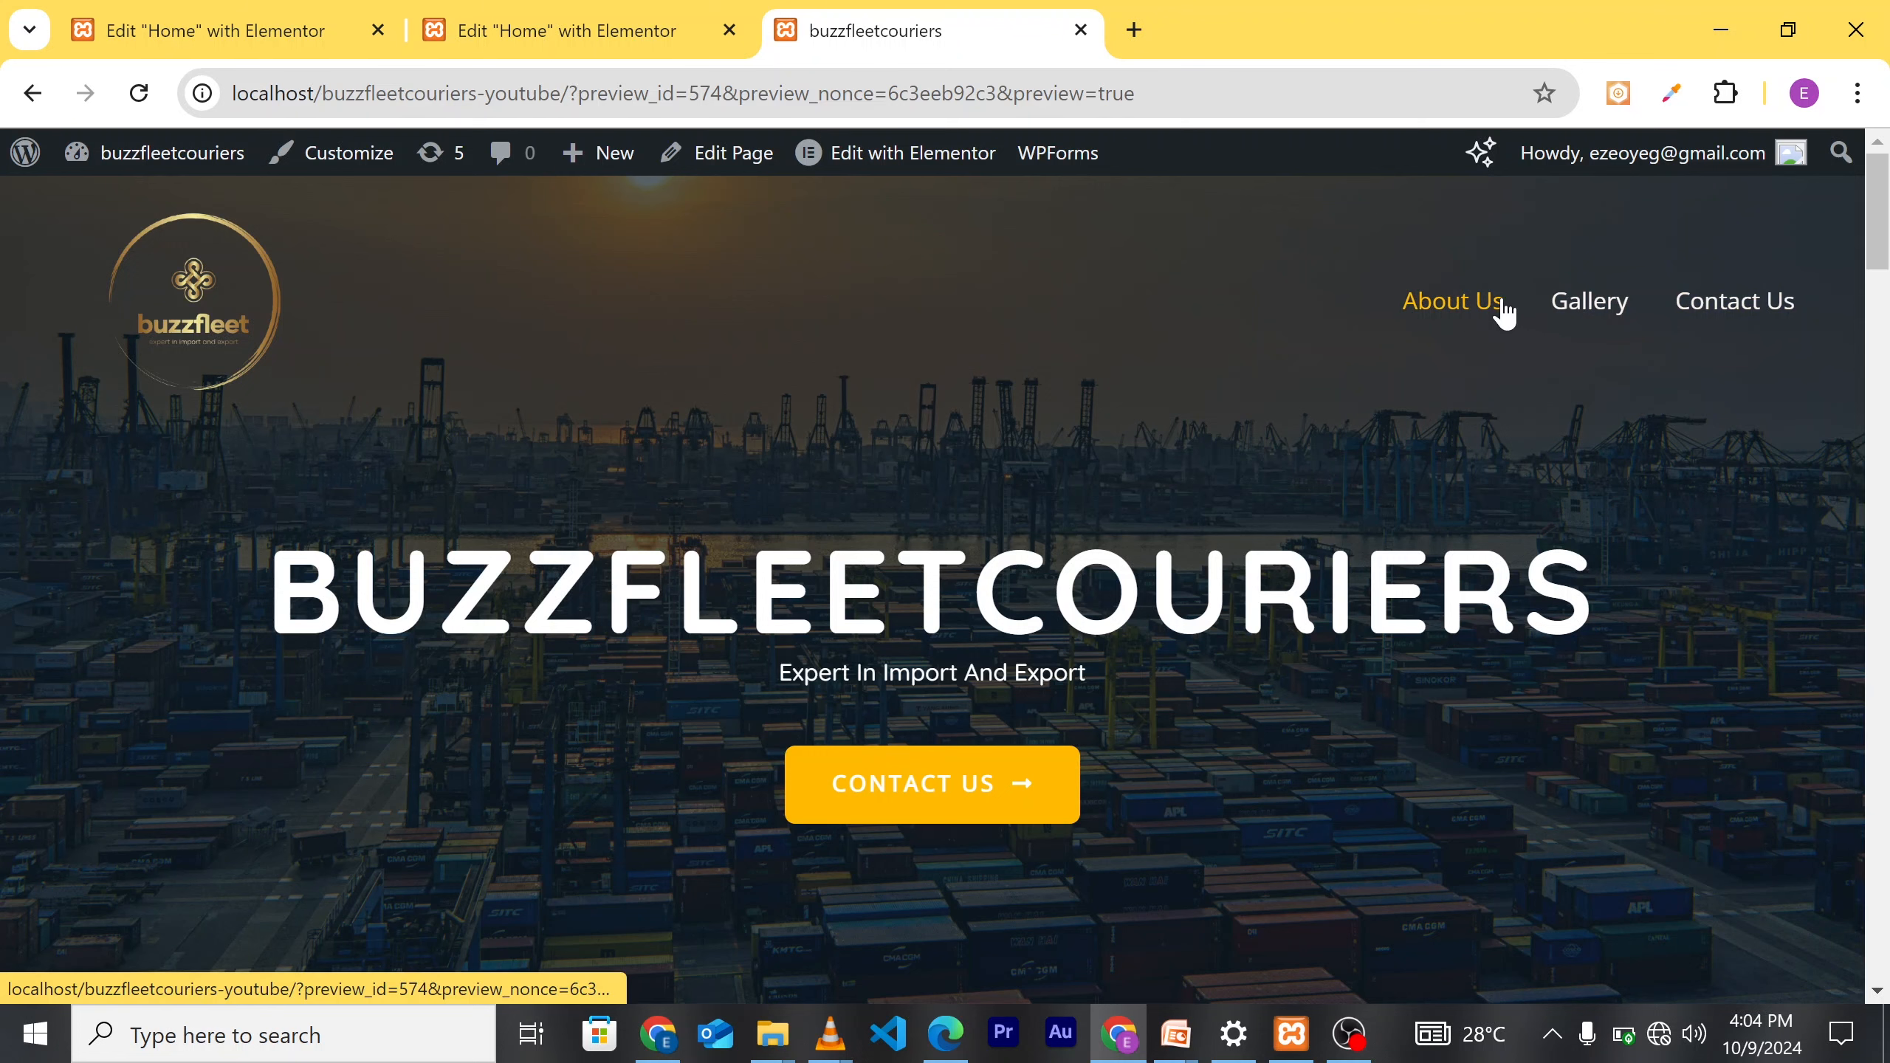
scroll(1558, 446, down, 10)
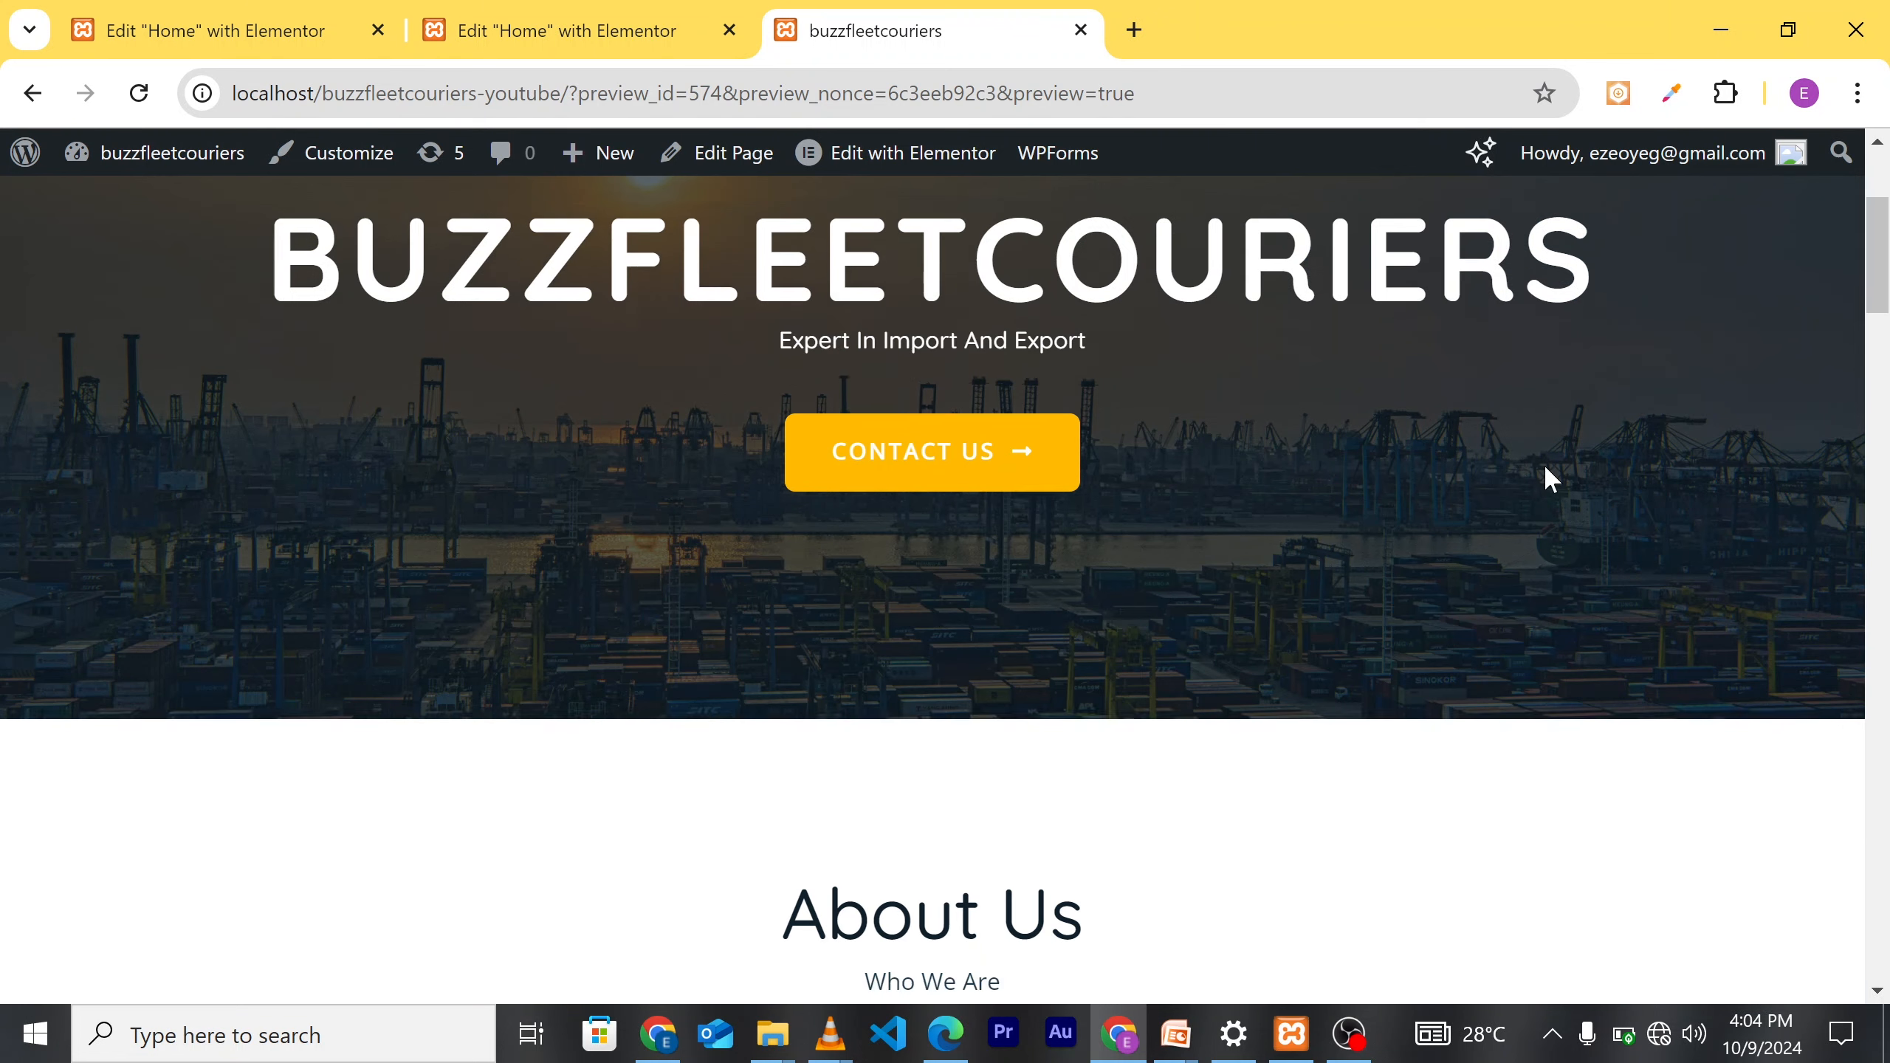
scroll(1481, 693, down, 10)
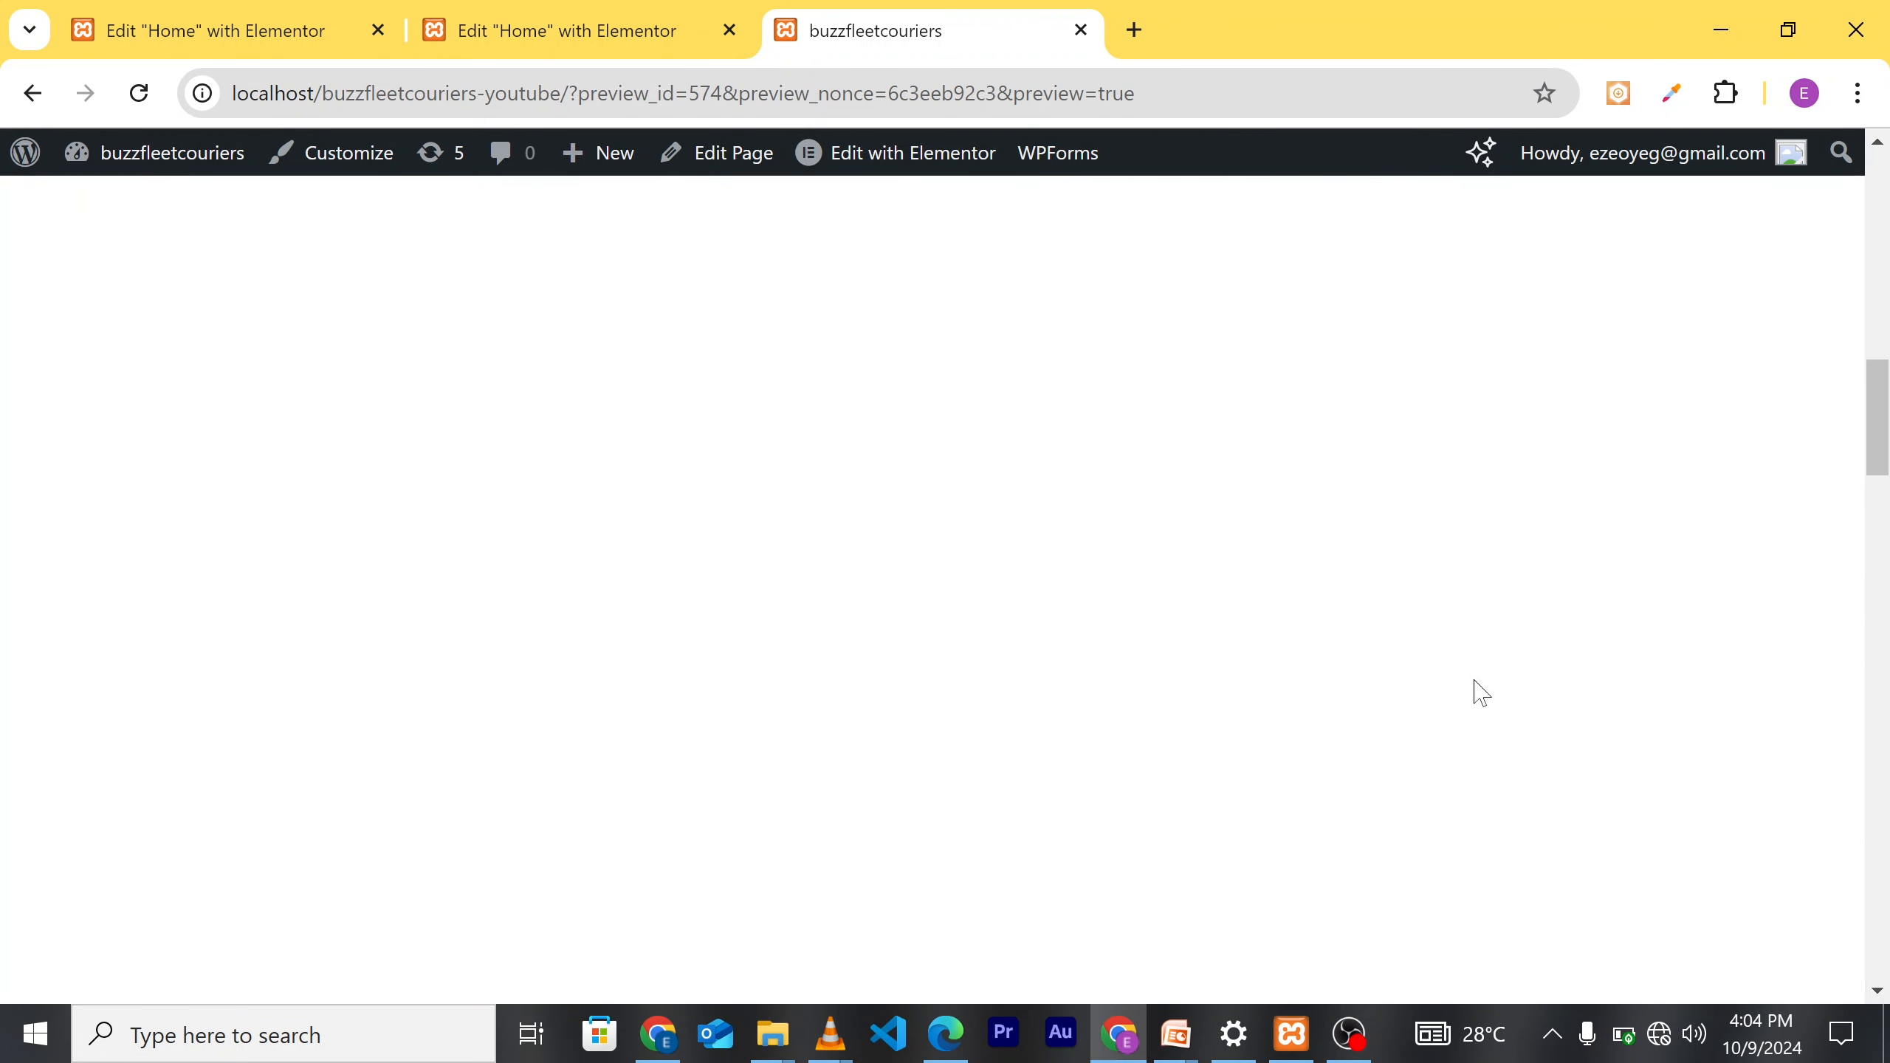
scroll(1494, 705, down, 10)
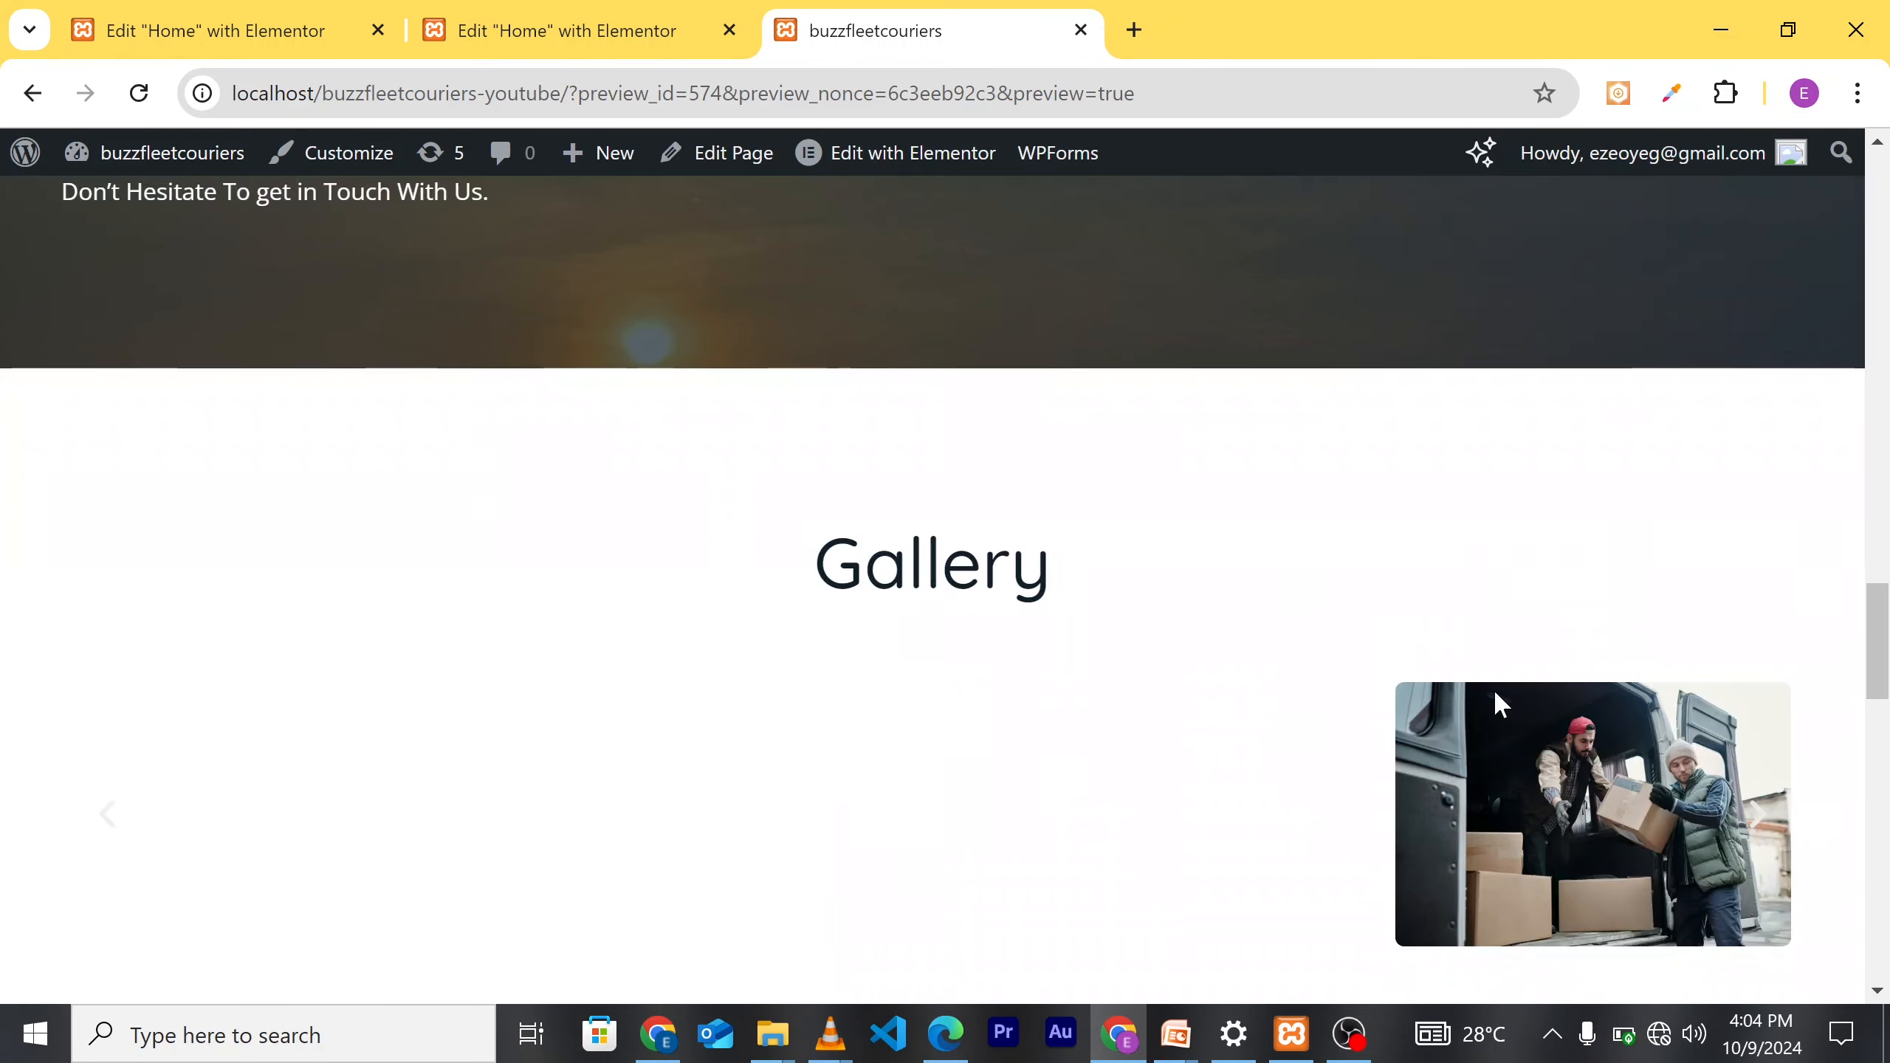
scroll(1340, 764, up, 10)
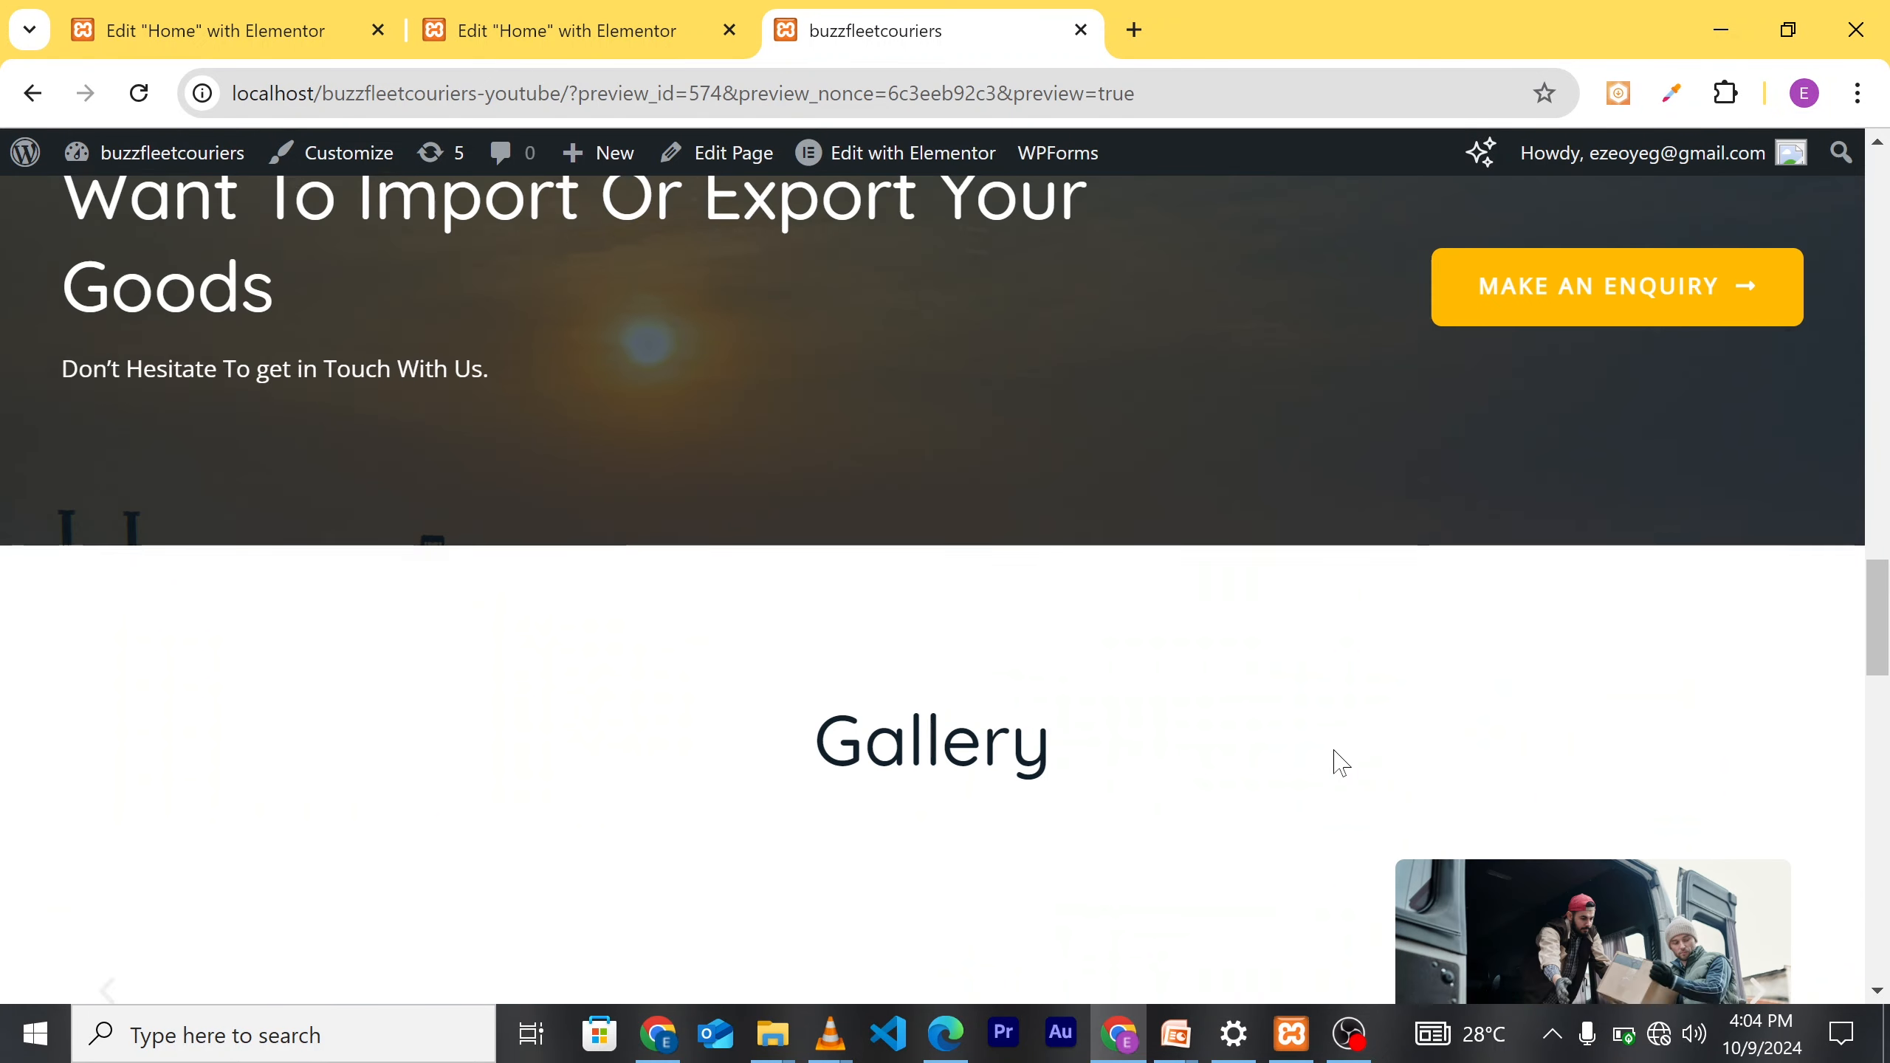
scroll(1203, 561, up, 6)
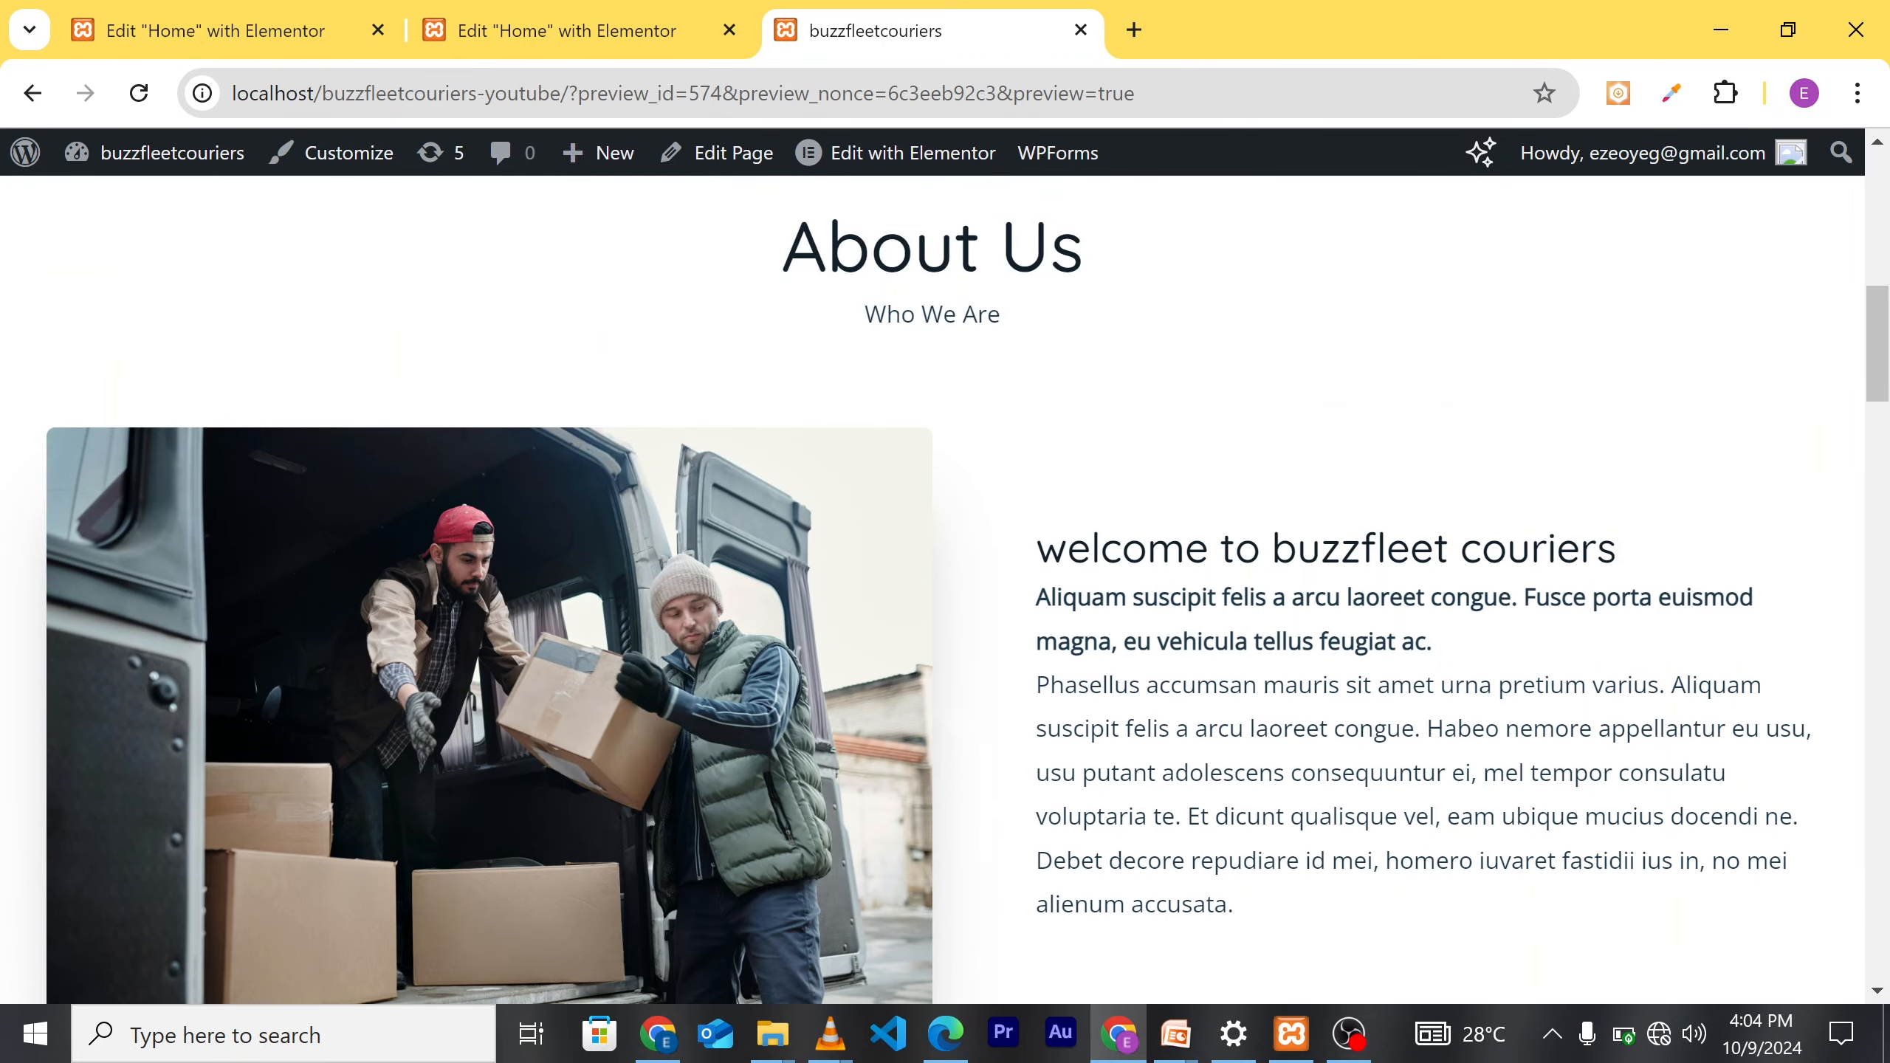
scroll(1180, 684, down, 8)
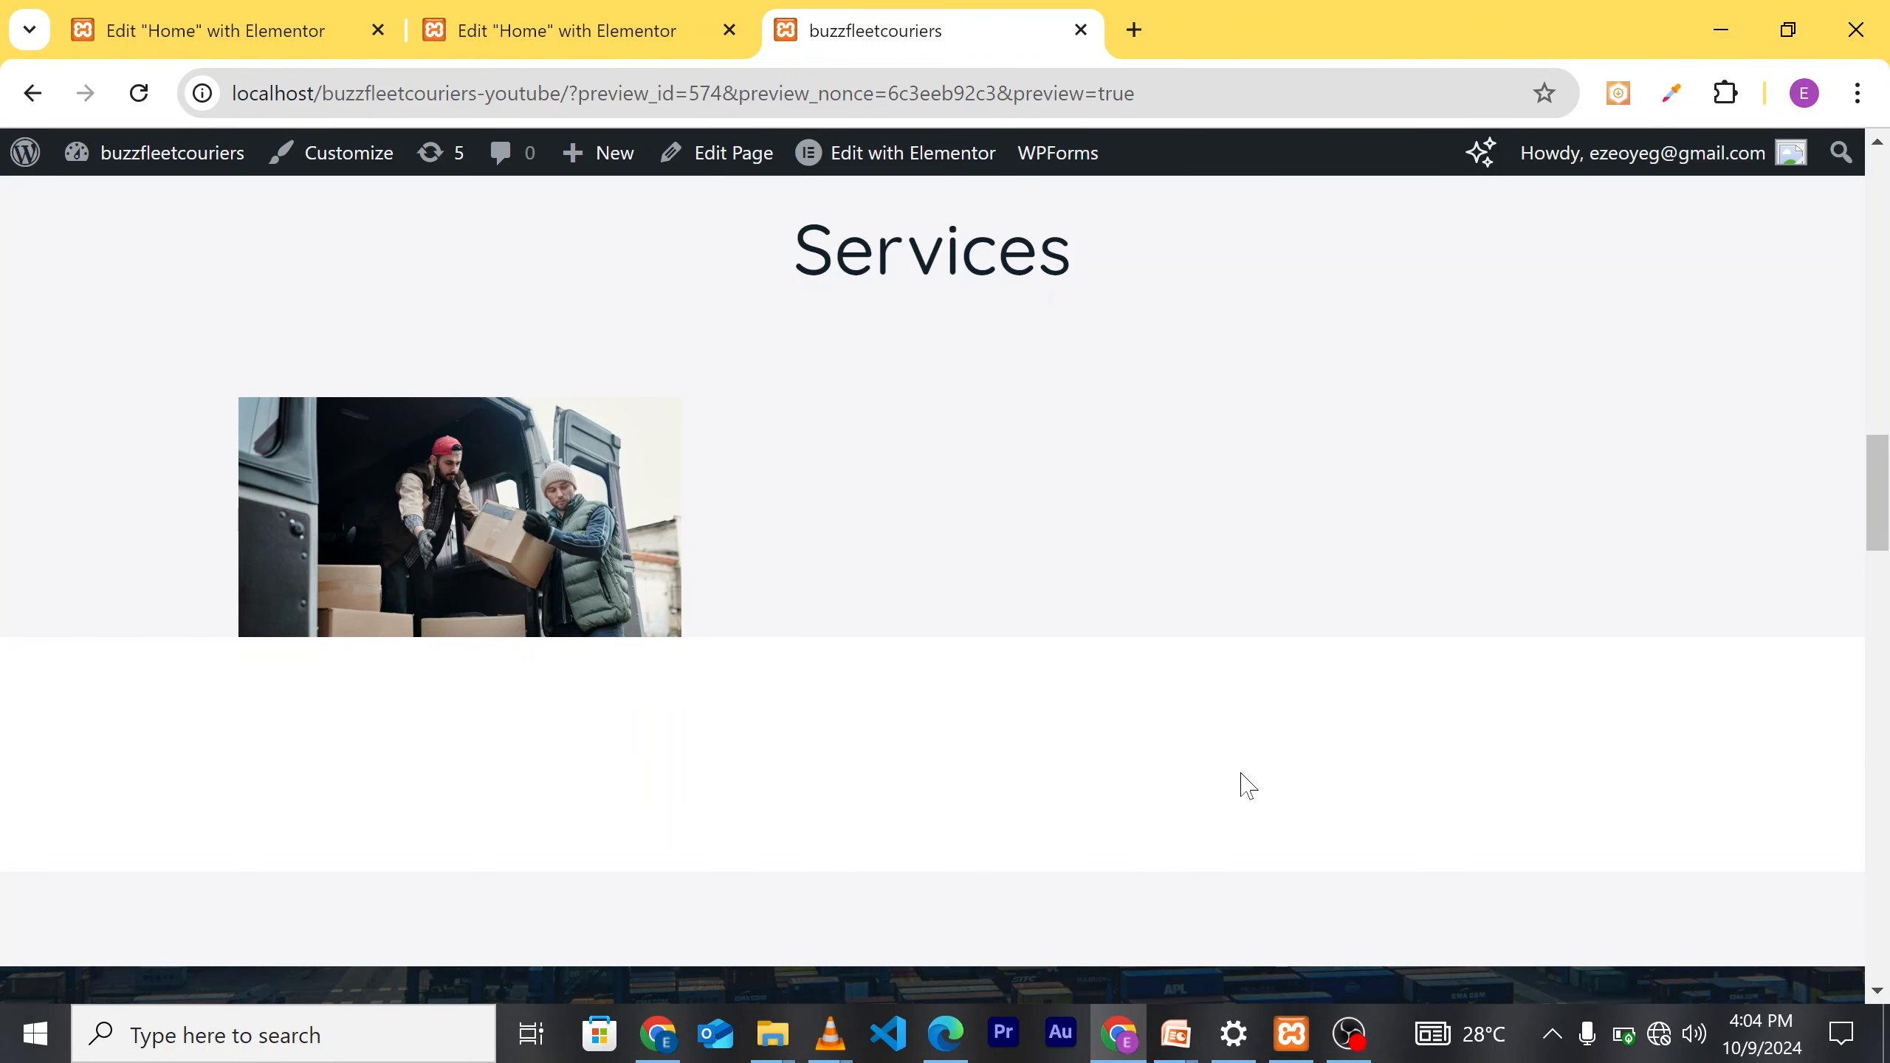
scroll(1247, 785, down, 3)
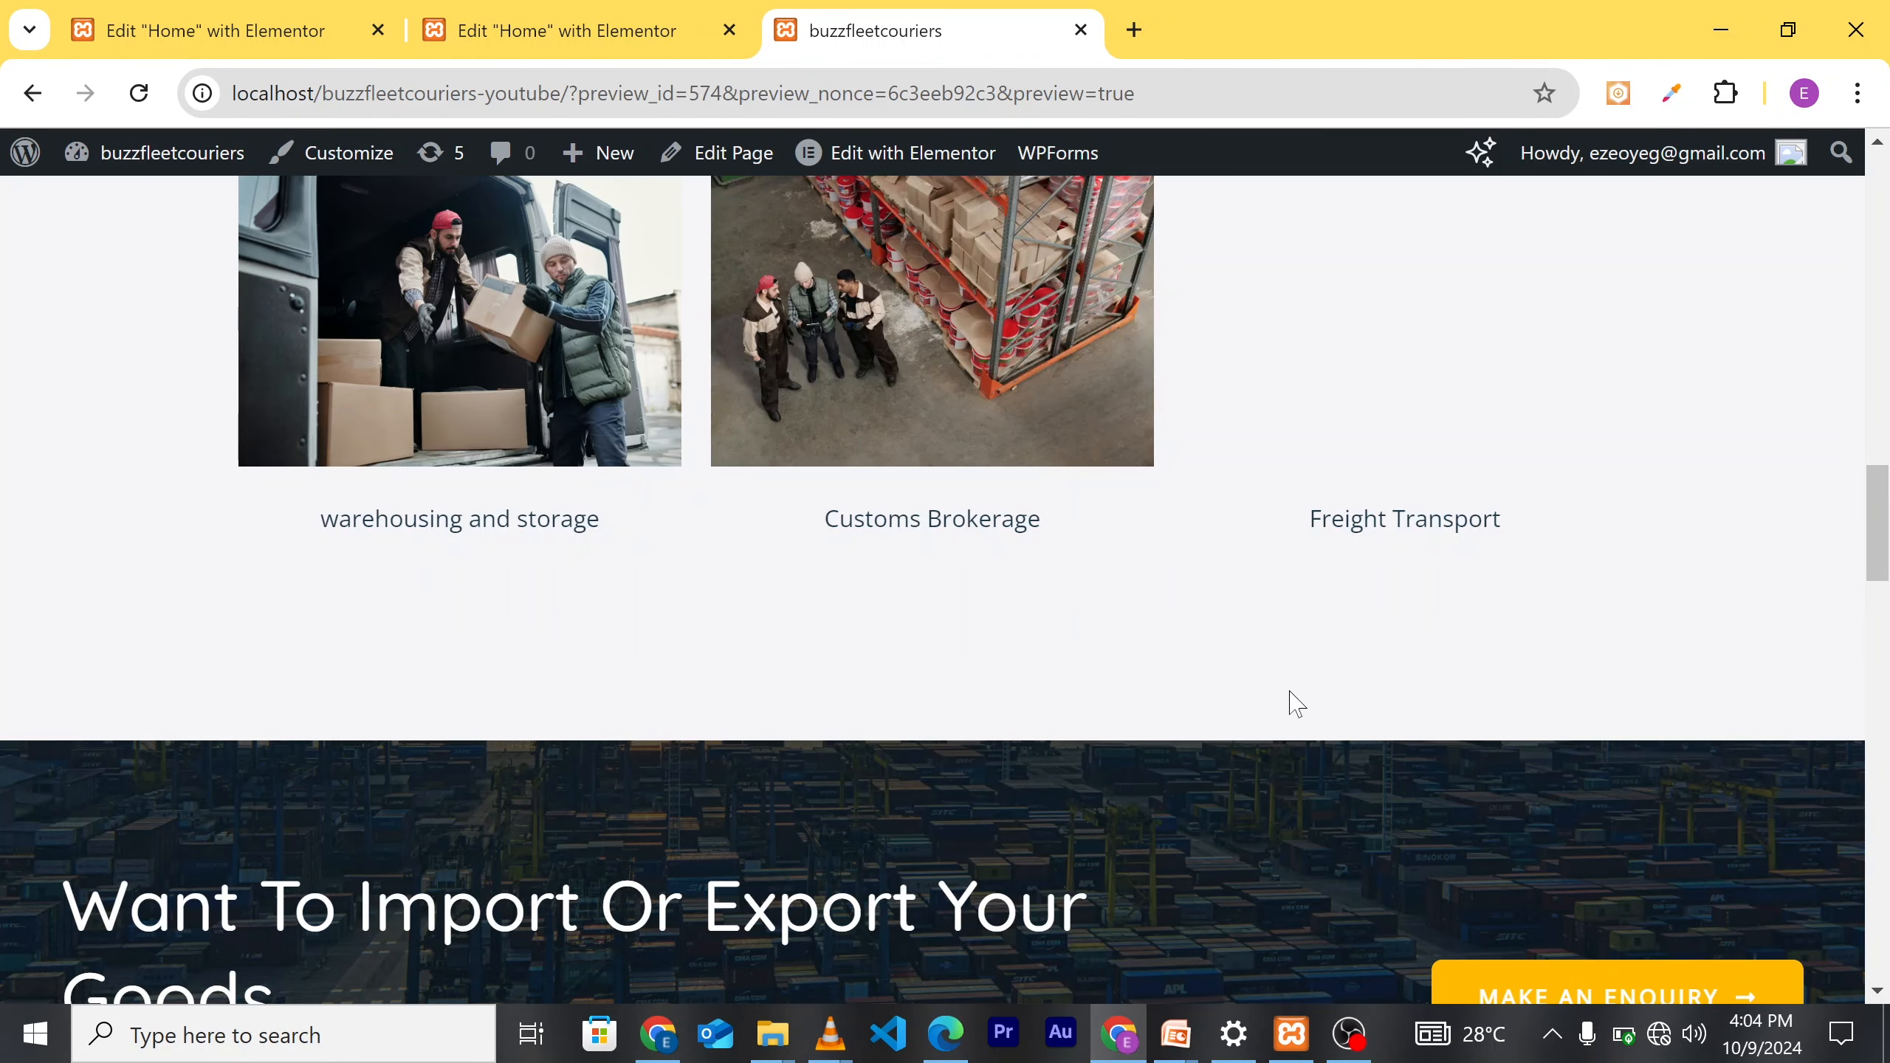
scroll(1207, 696, up, 2)
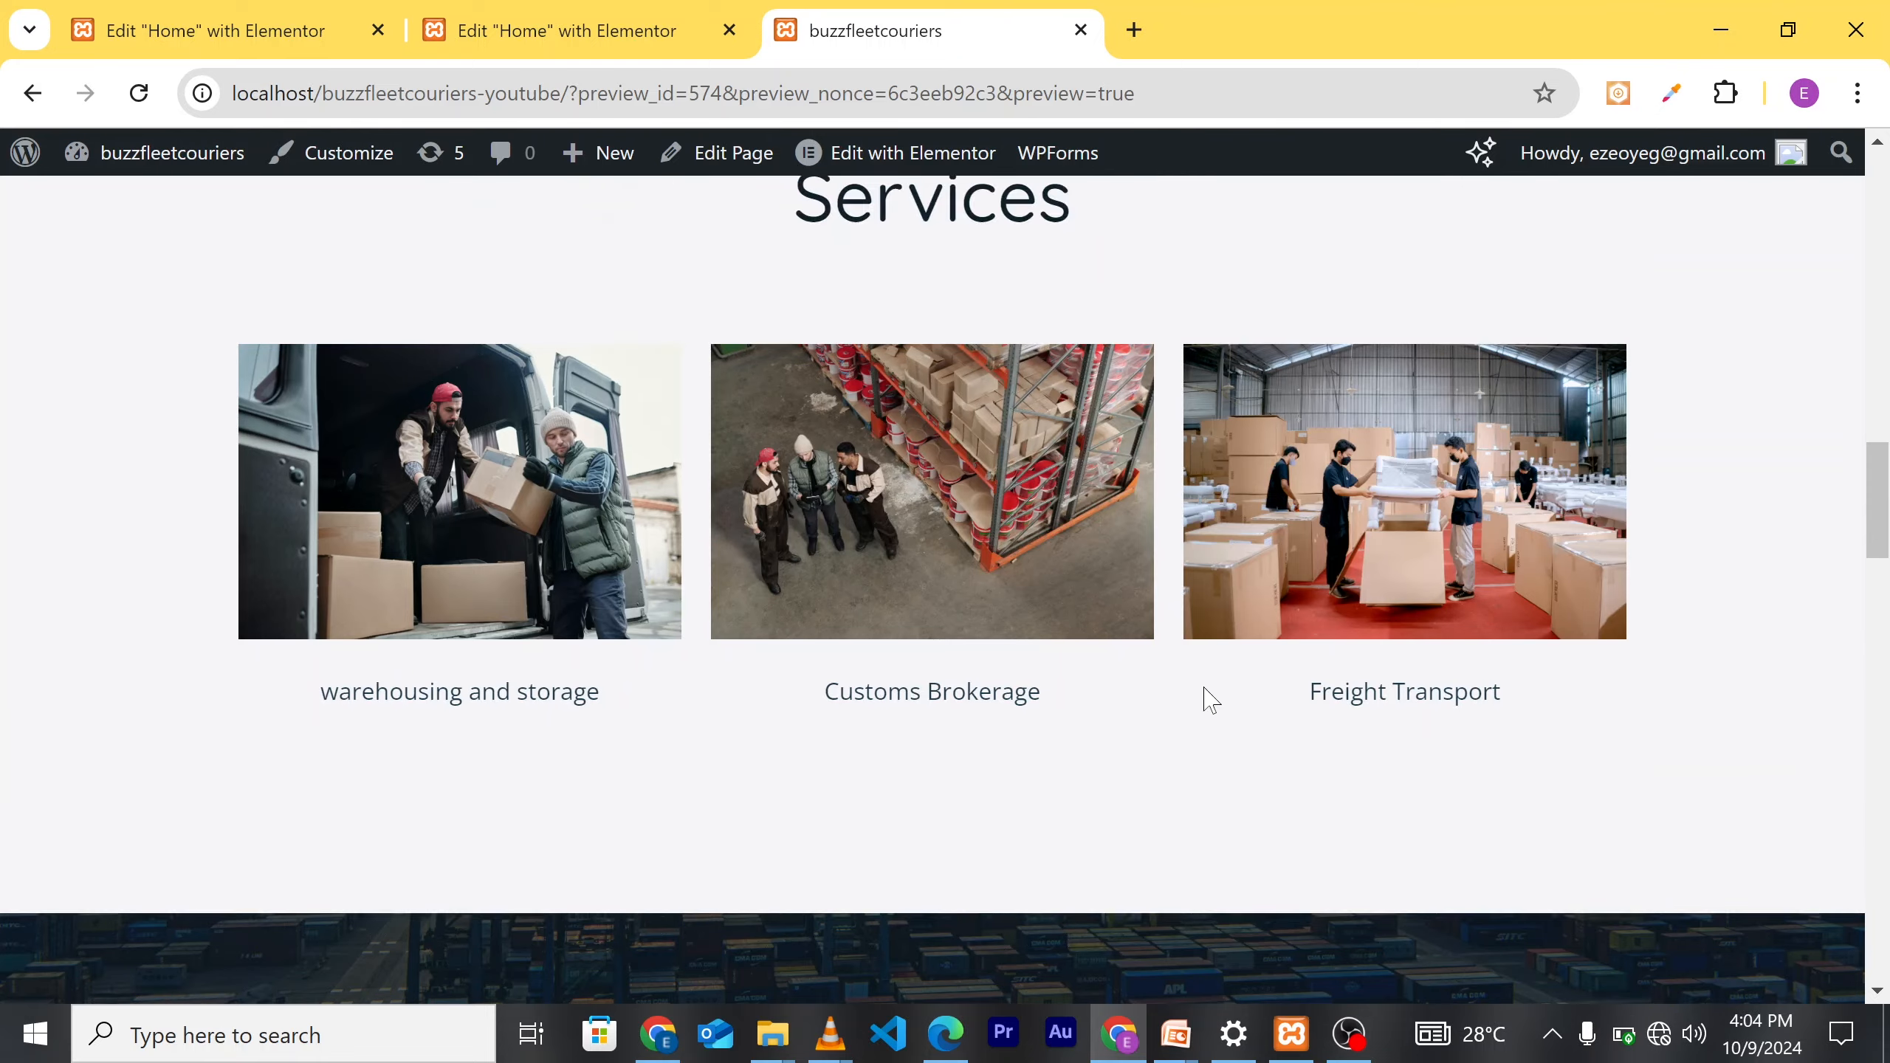
scroll(1207, 696, down, 4)
scroll(1206, 697, down, 10)
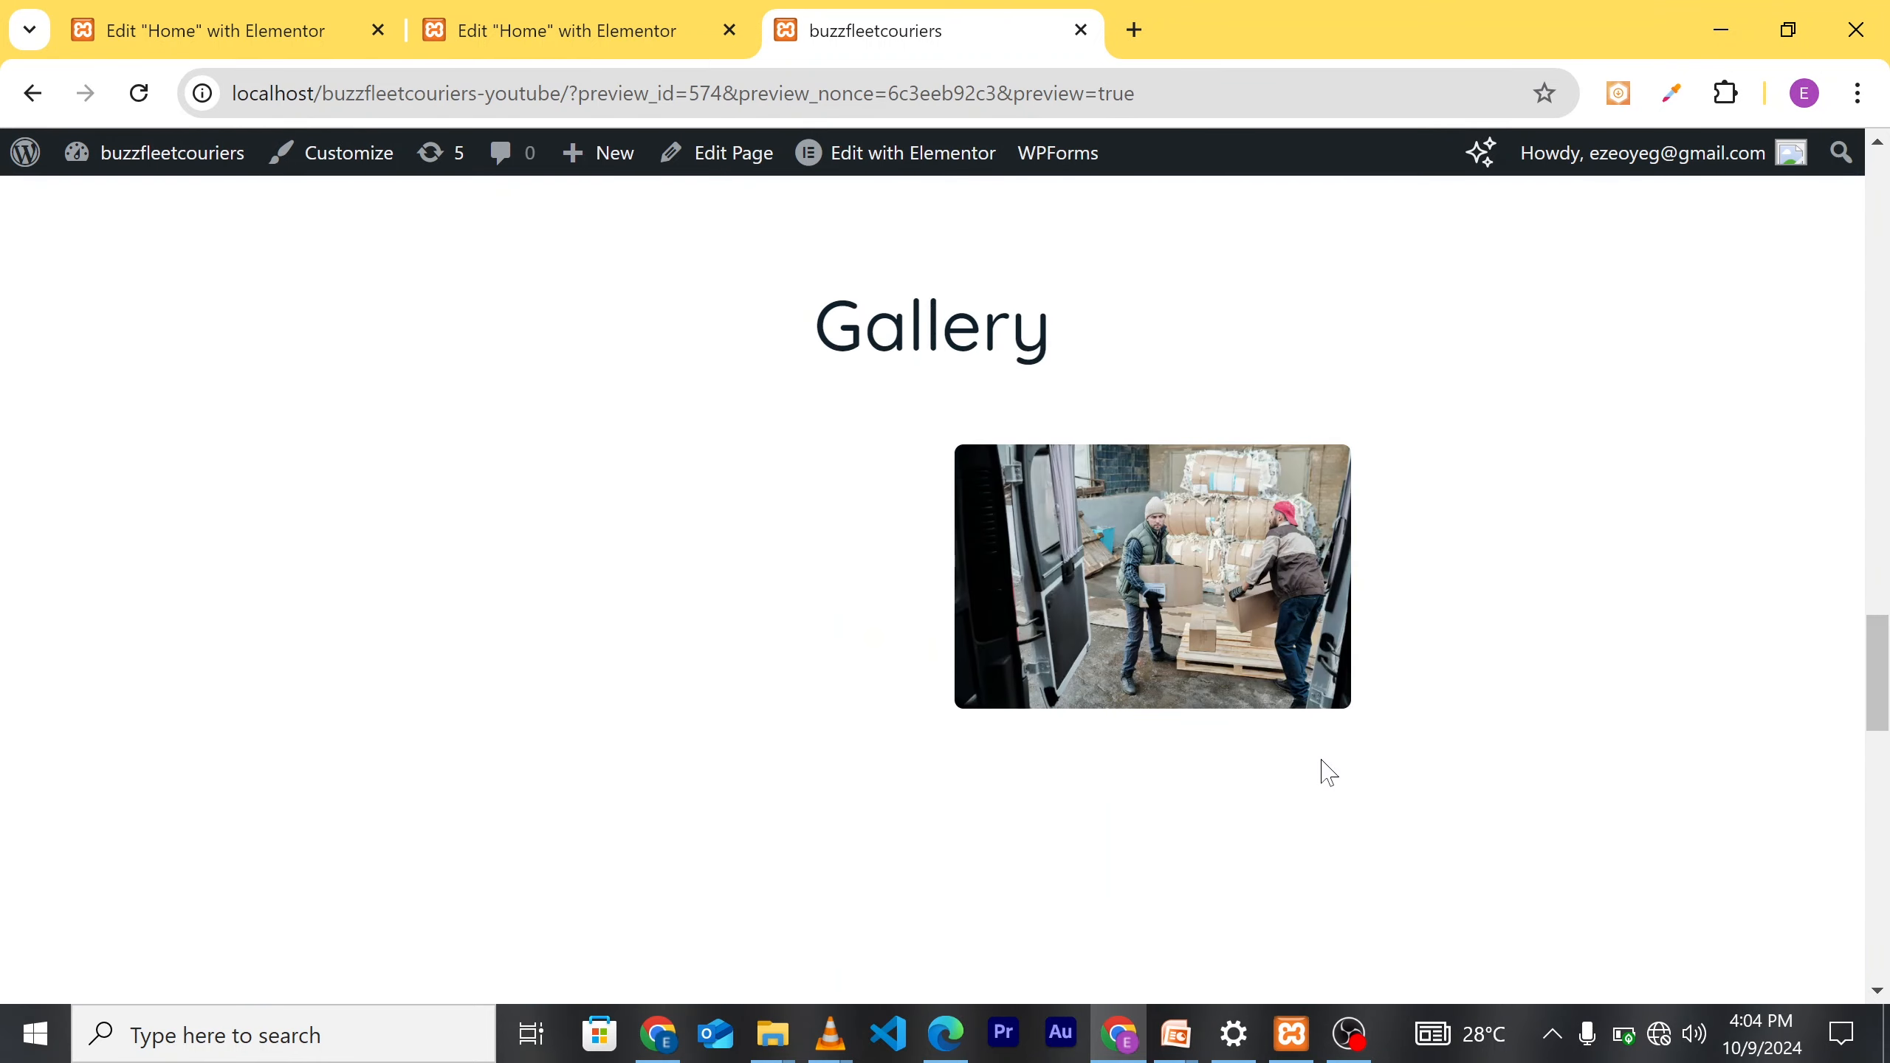
scroll(1434, 795, down, 10)
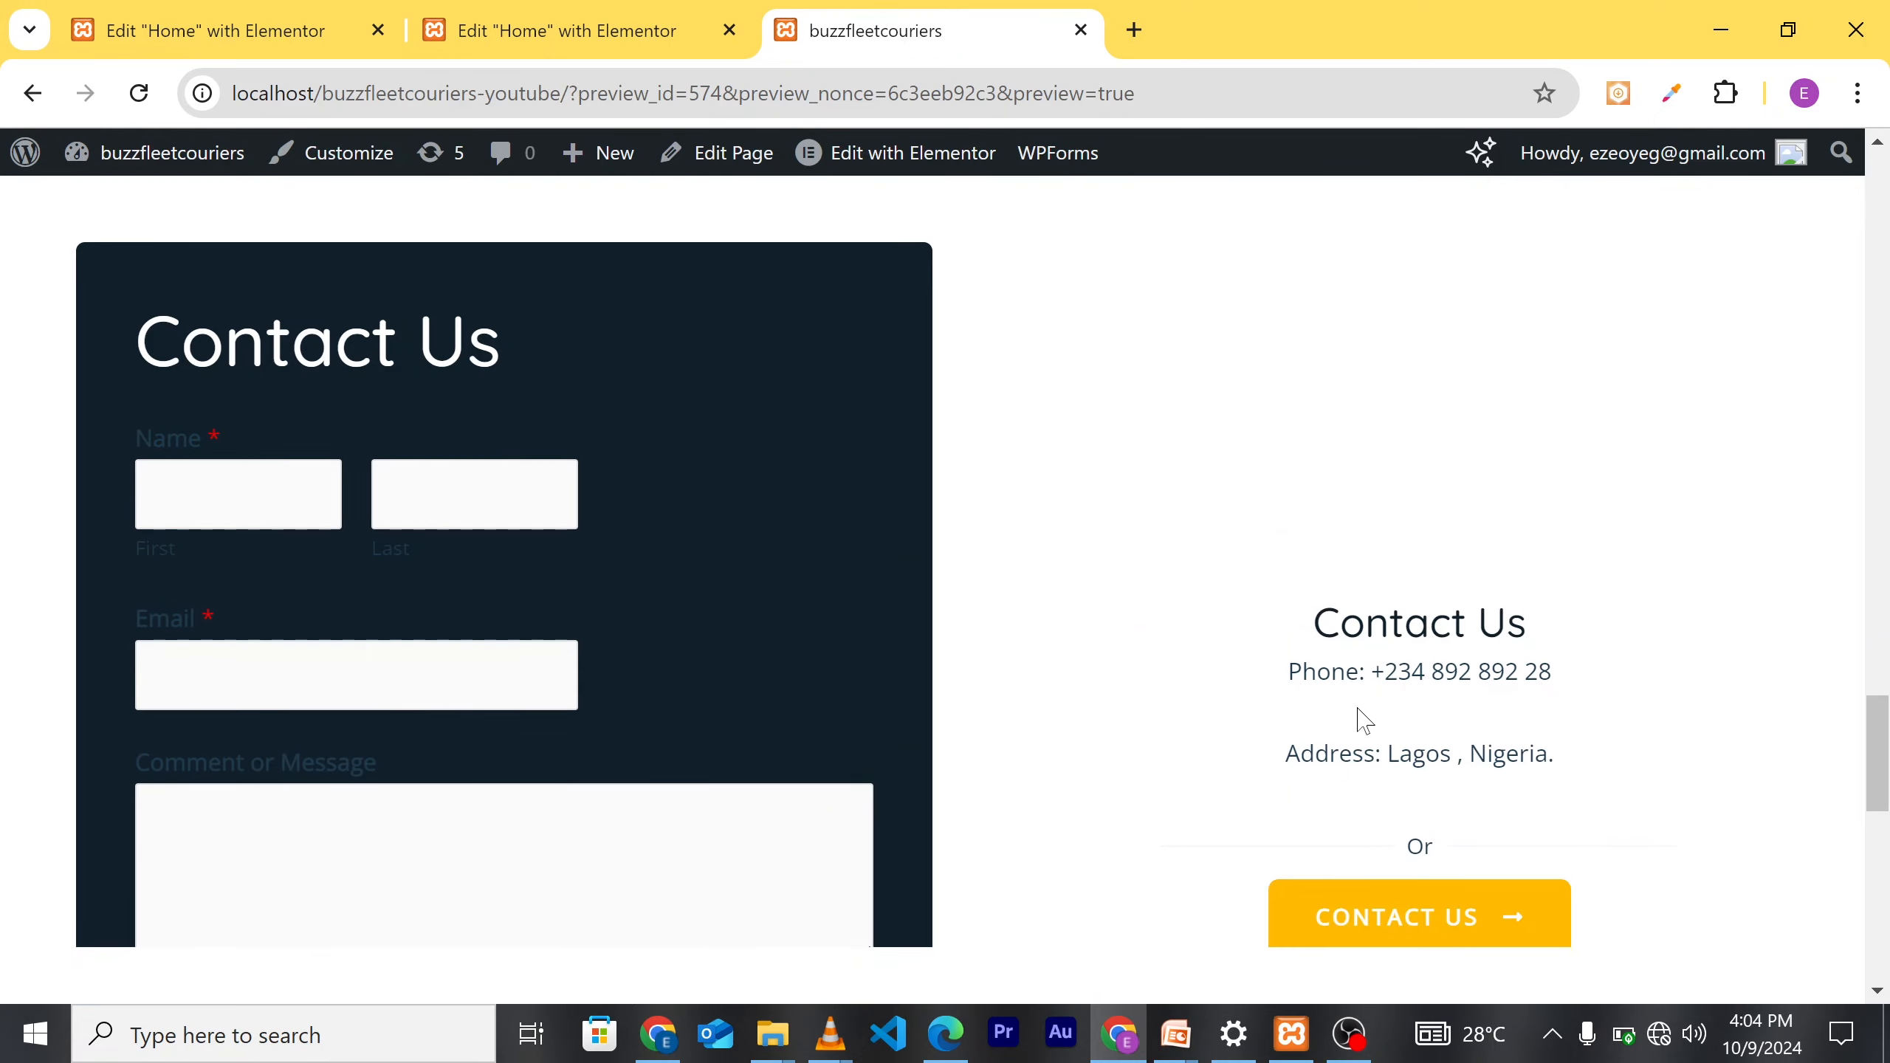
scroll(1232, 848, down, 4)
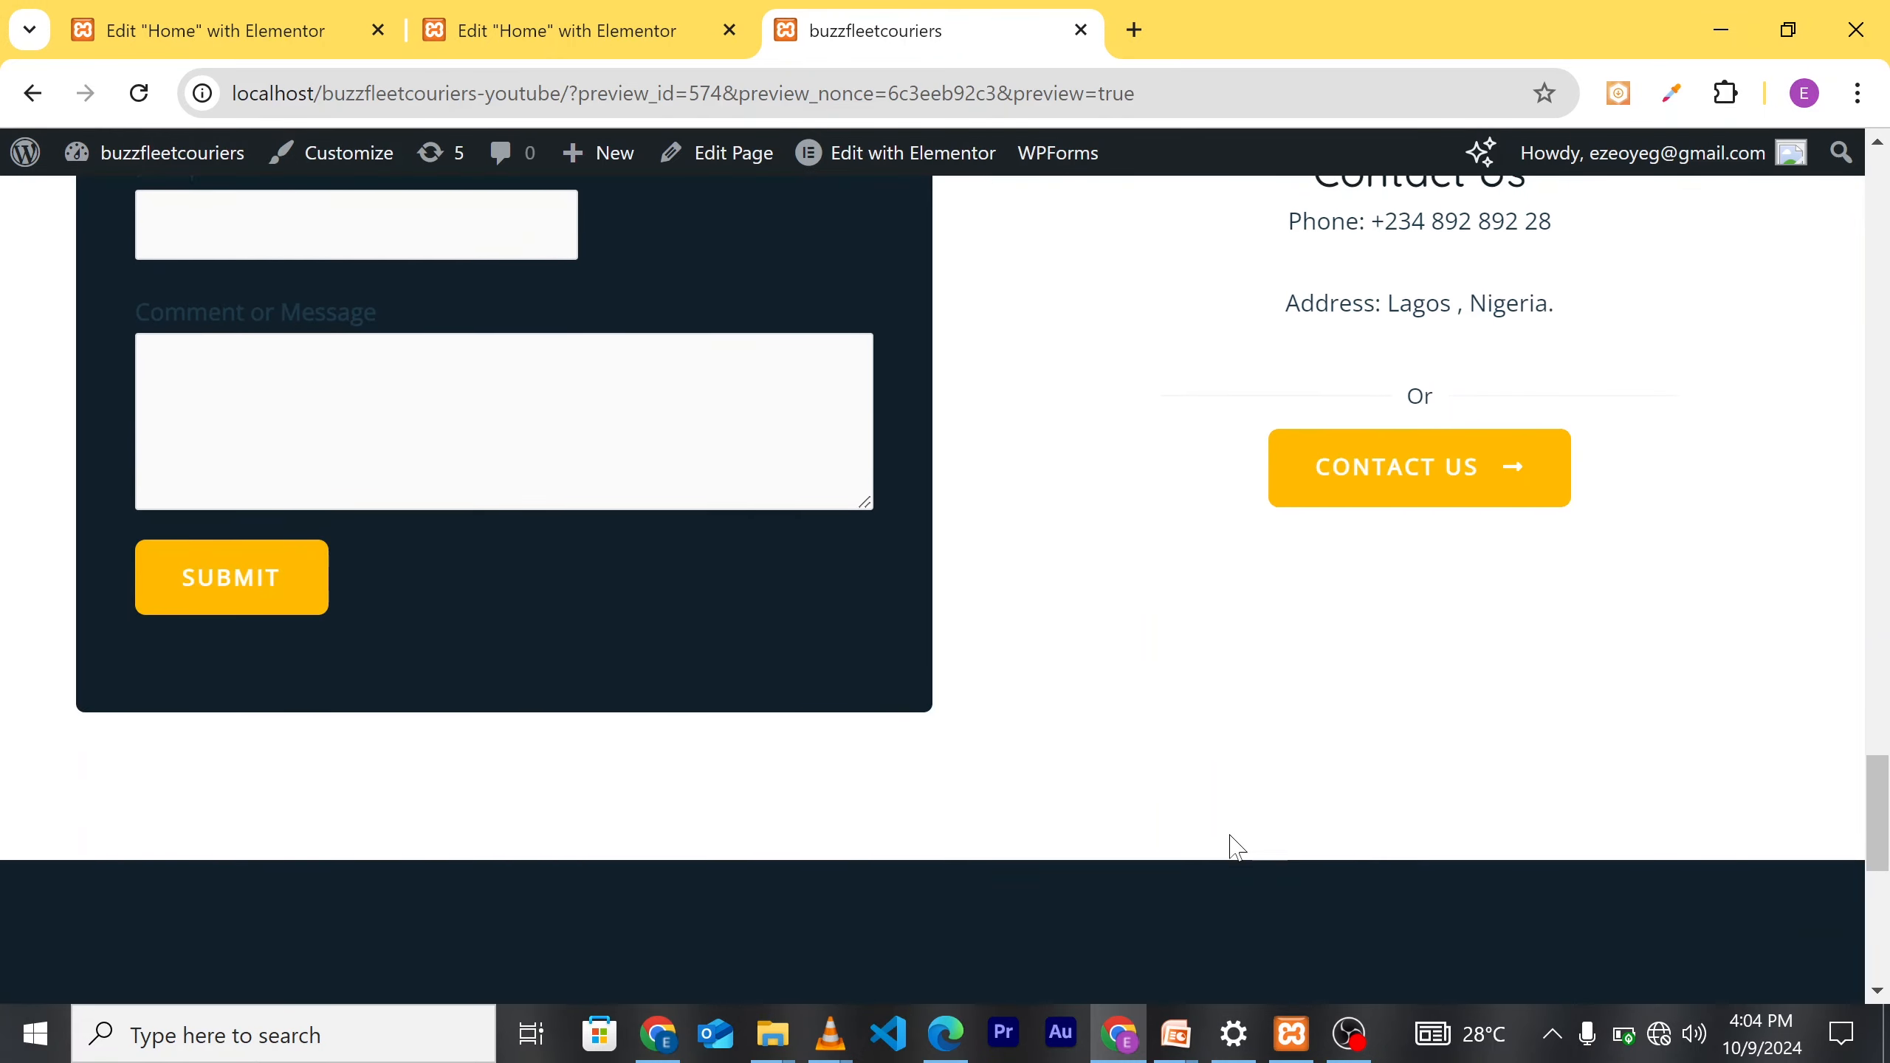
scroll(1331, 818, down, 8)
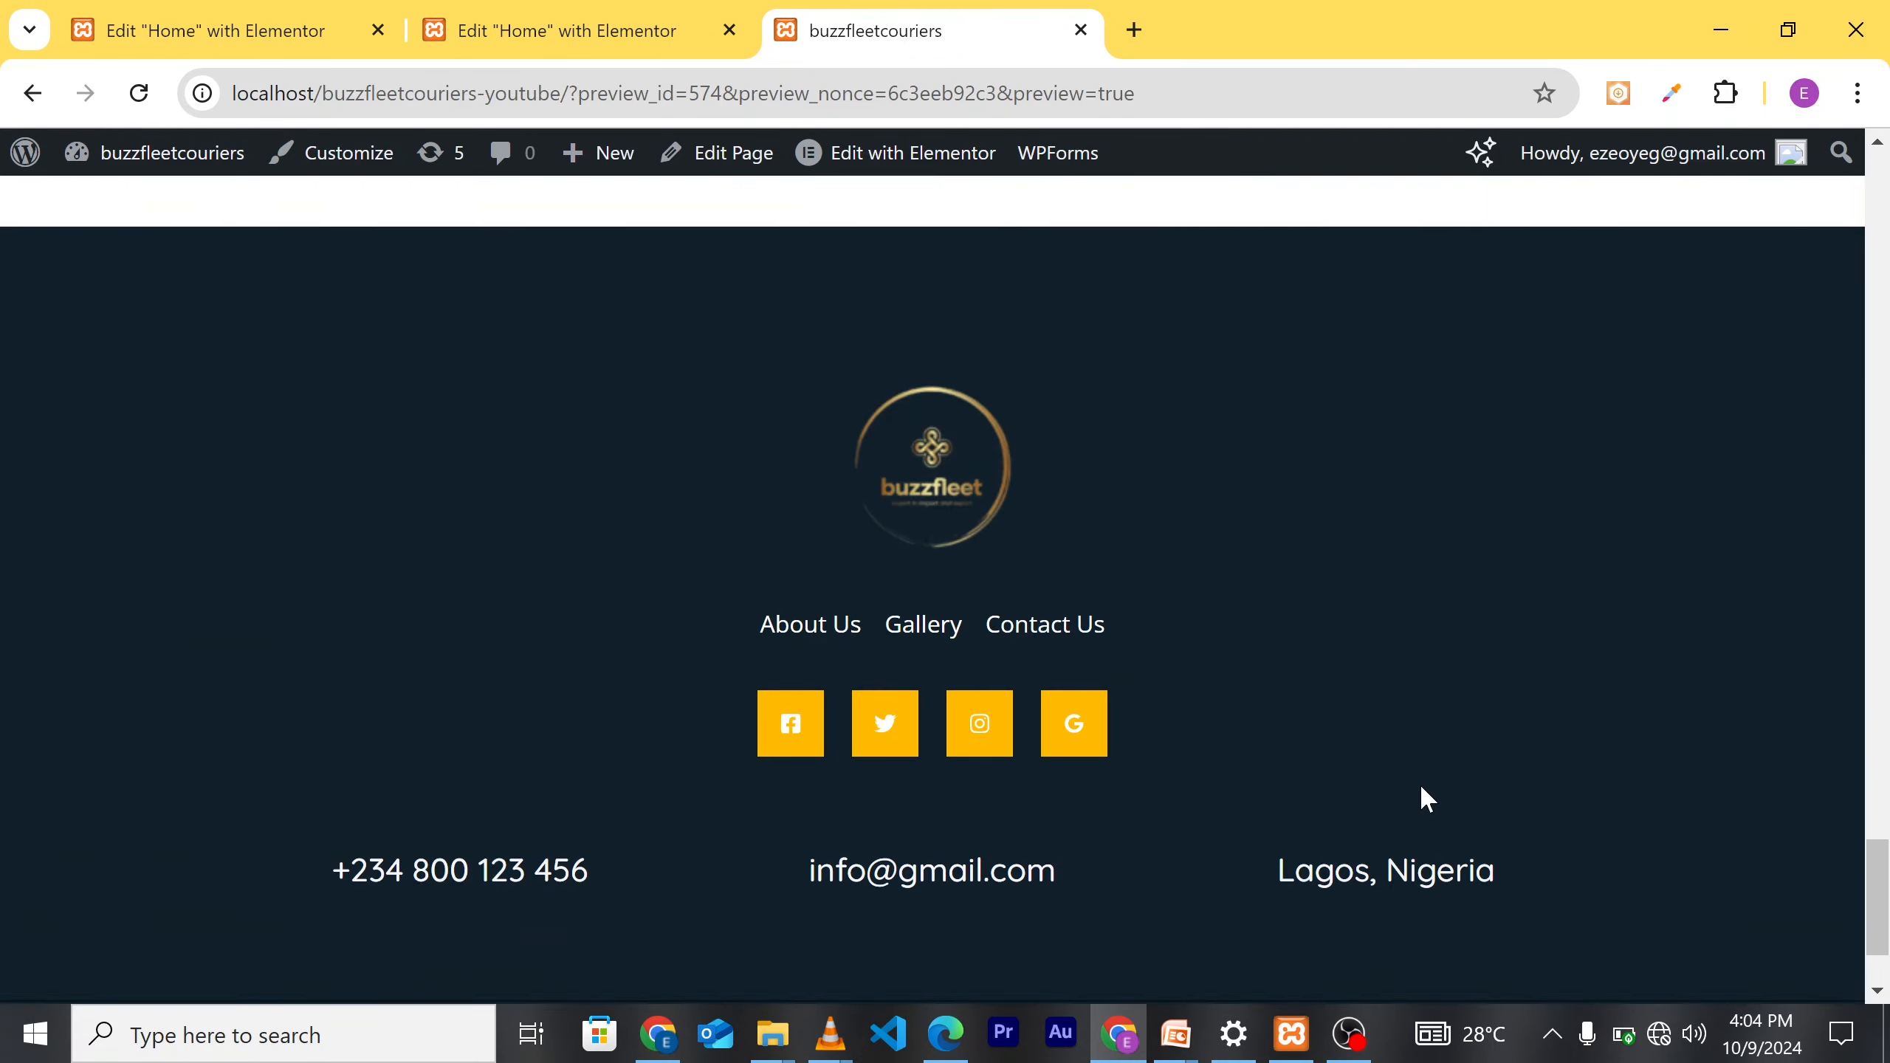
scroll(1593, 767, up, 8)
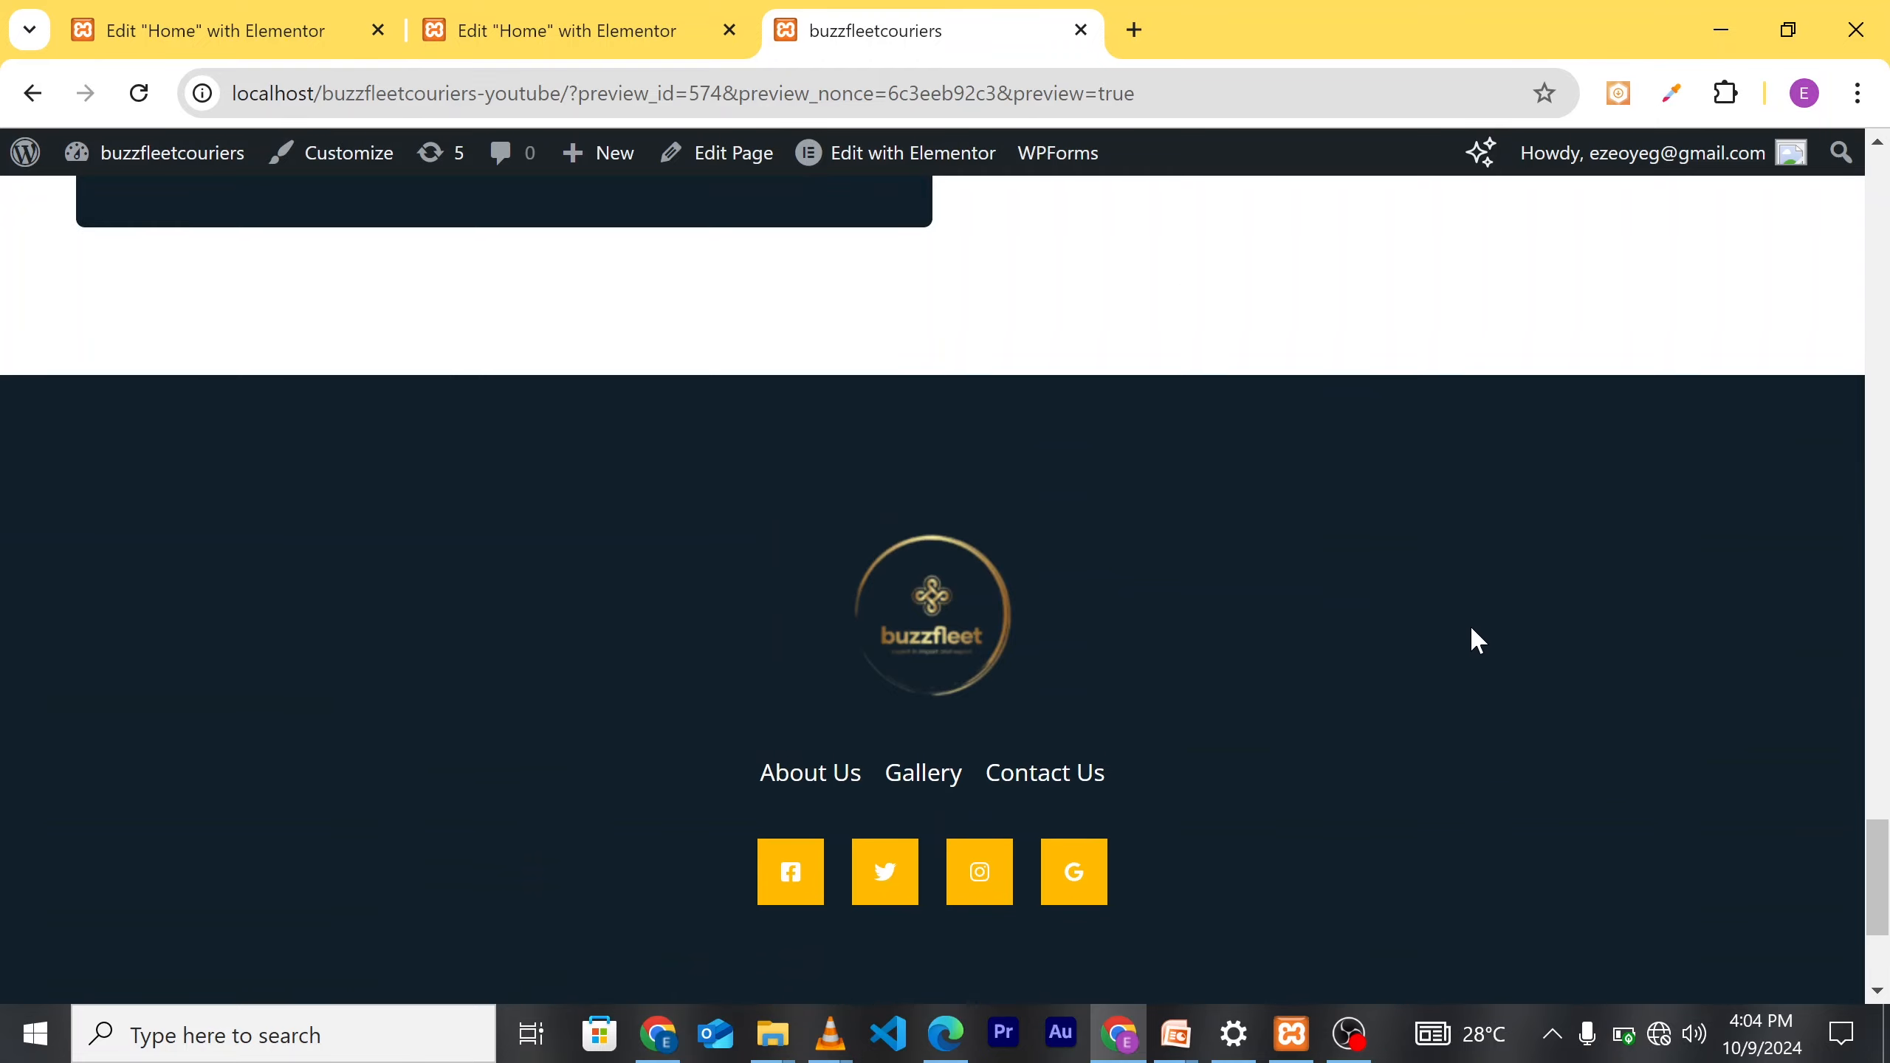
scroll(1413, 618, up, 10)
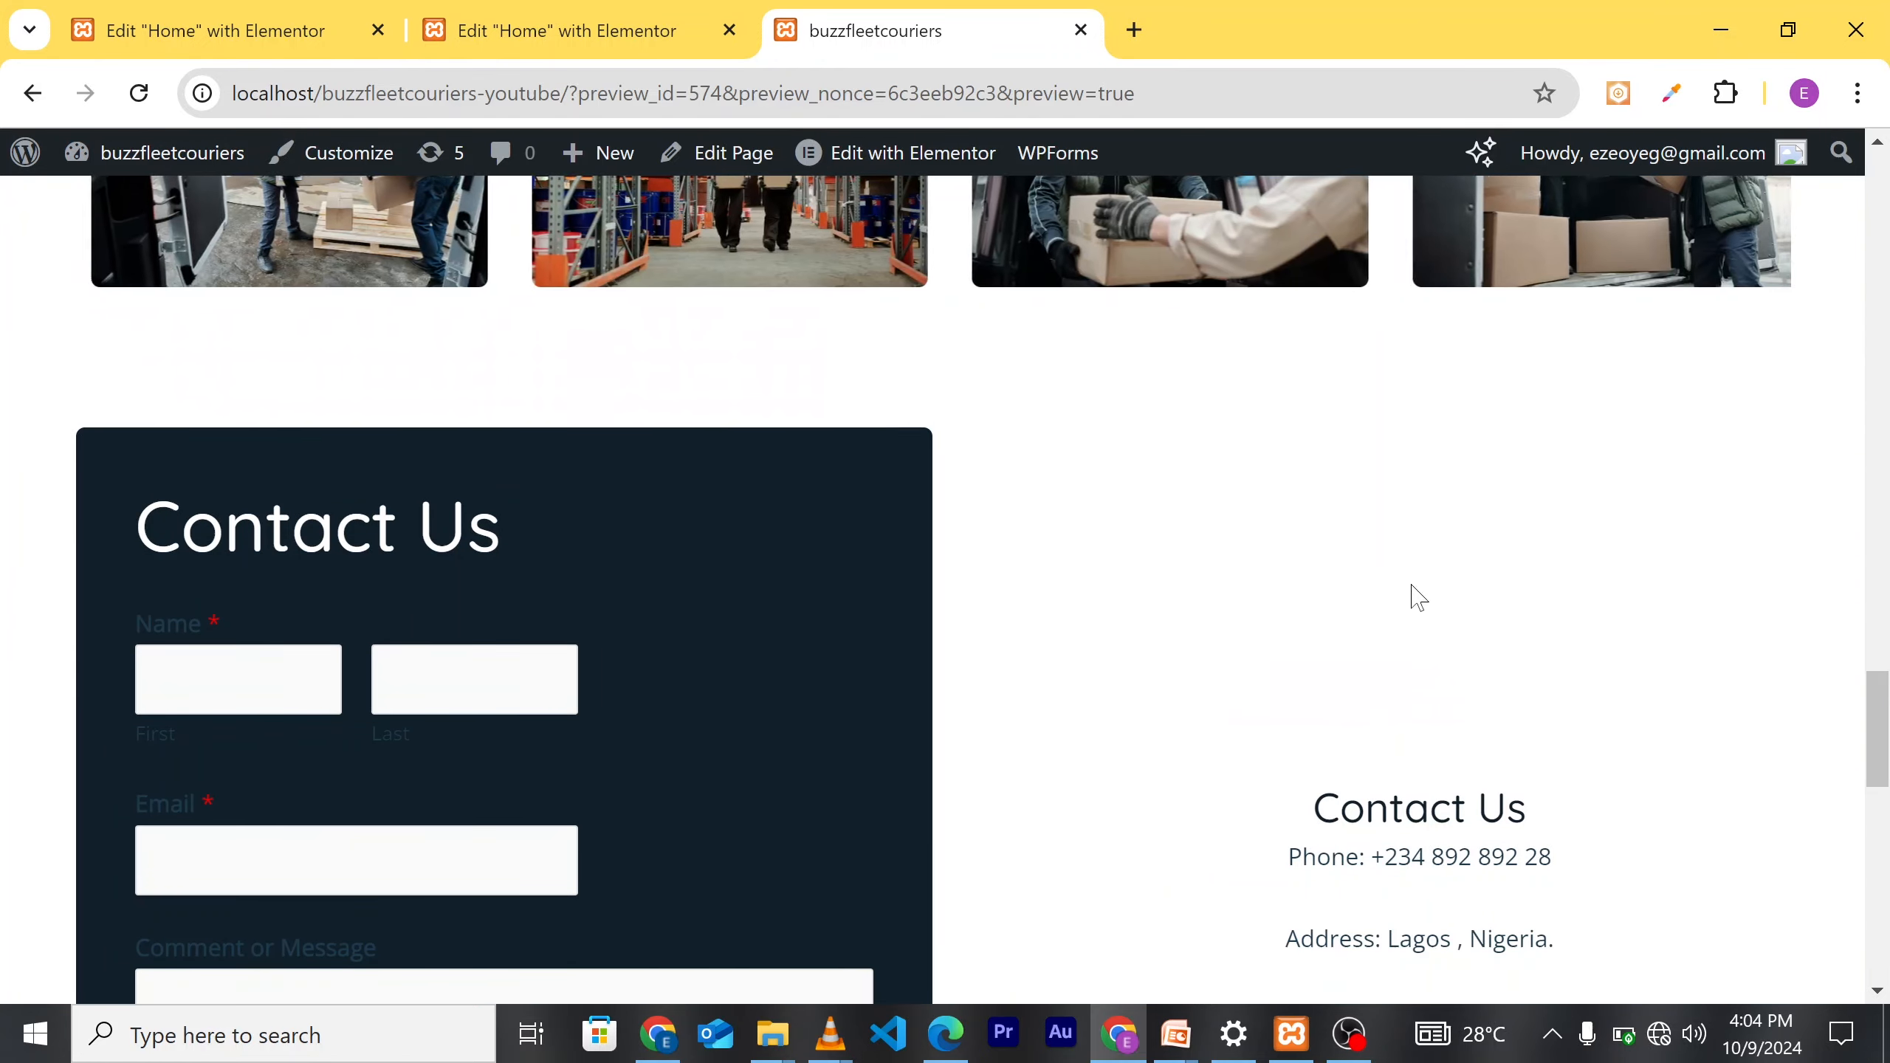
scroll(1377, 521, up, 10)
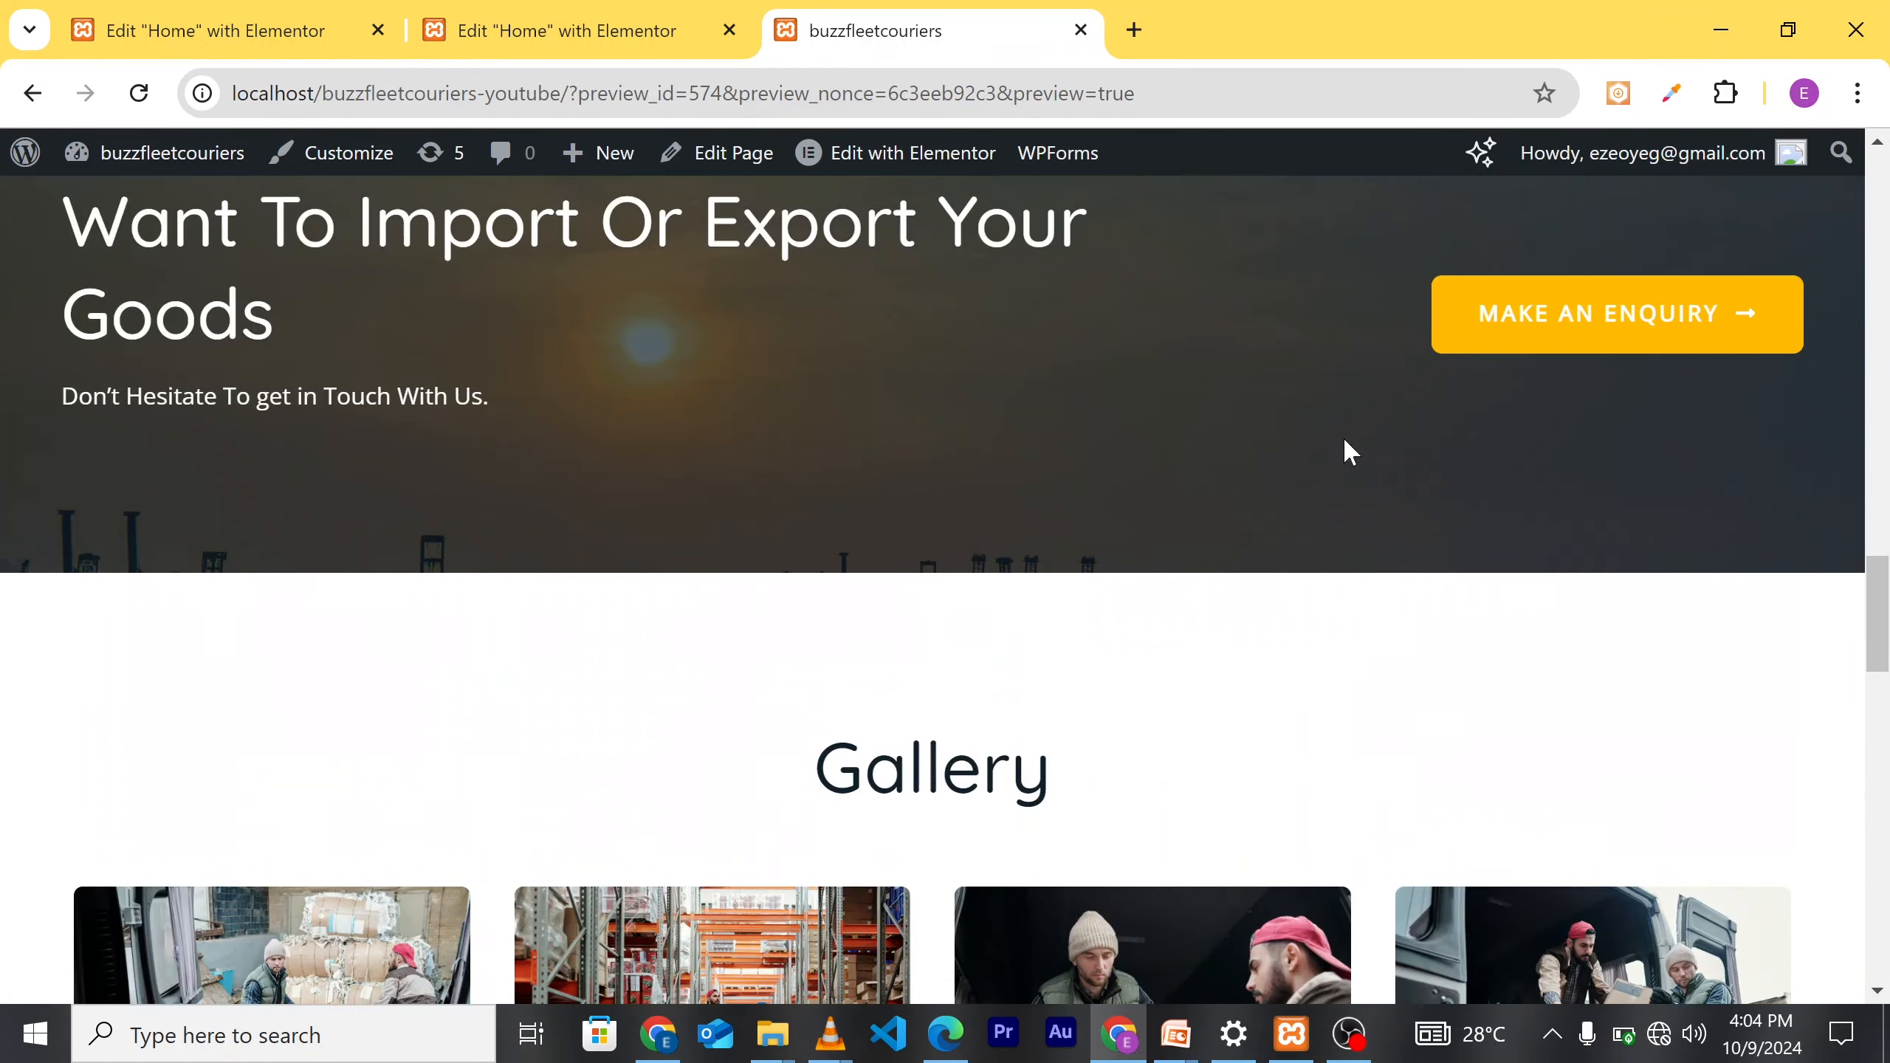
scroll(1346, 447, up, 10)
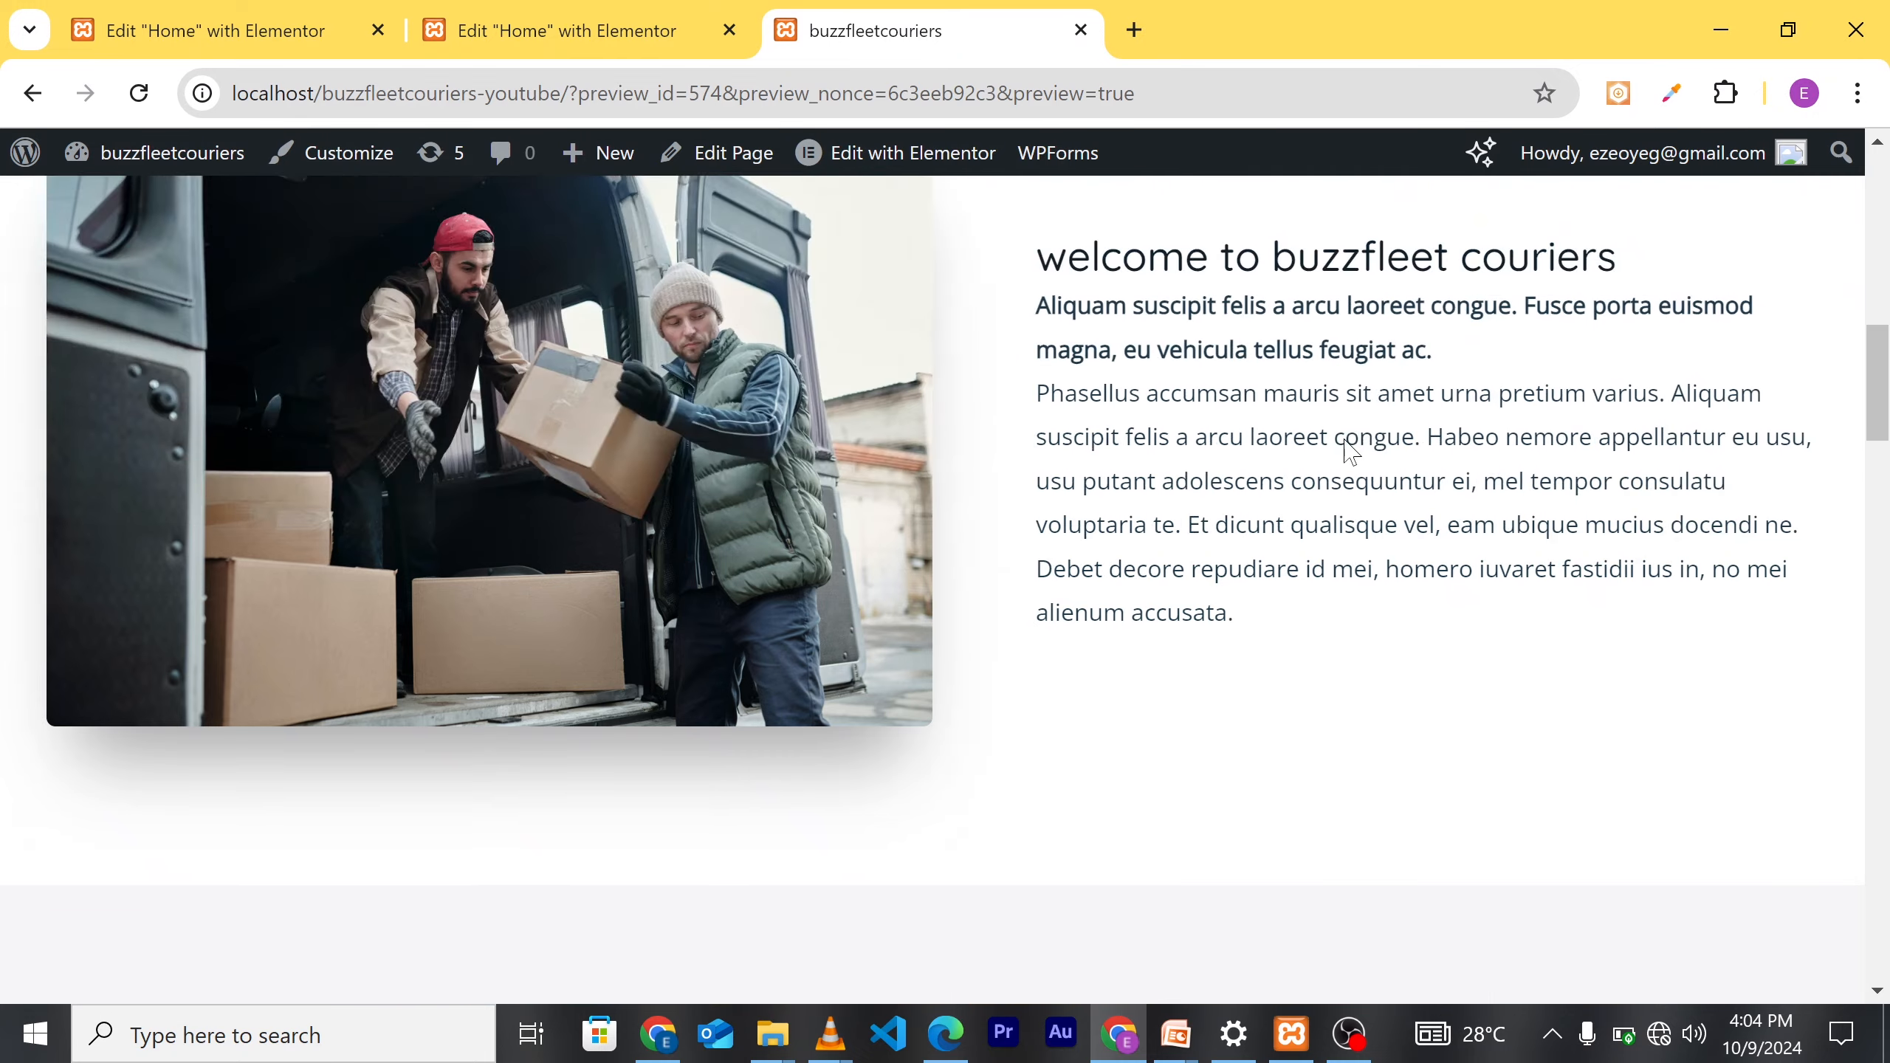
scroll(1346, 447, up, 6)
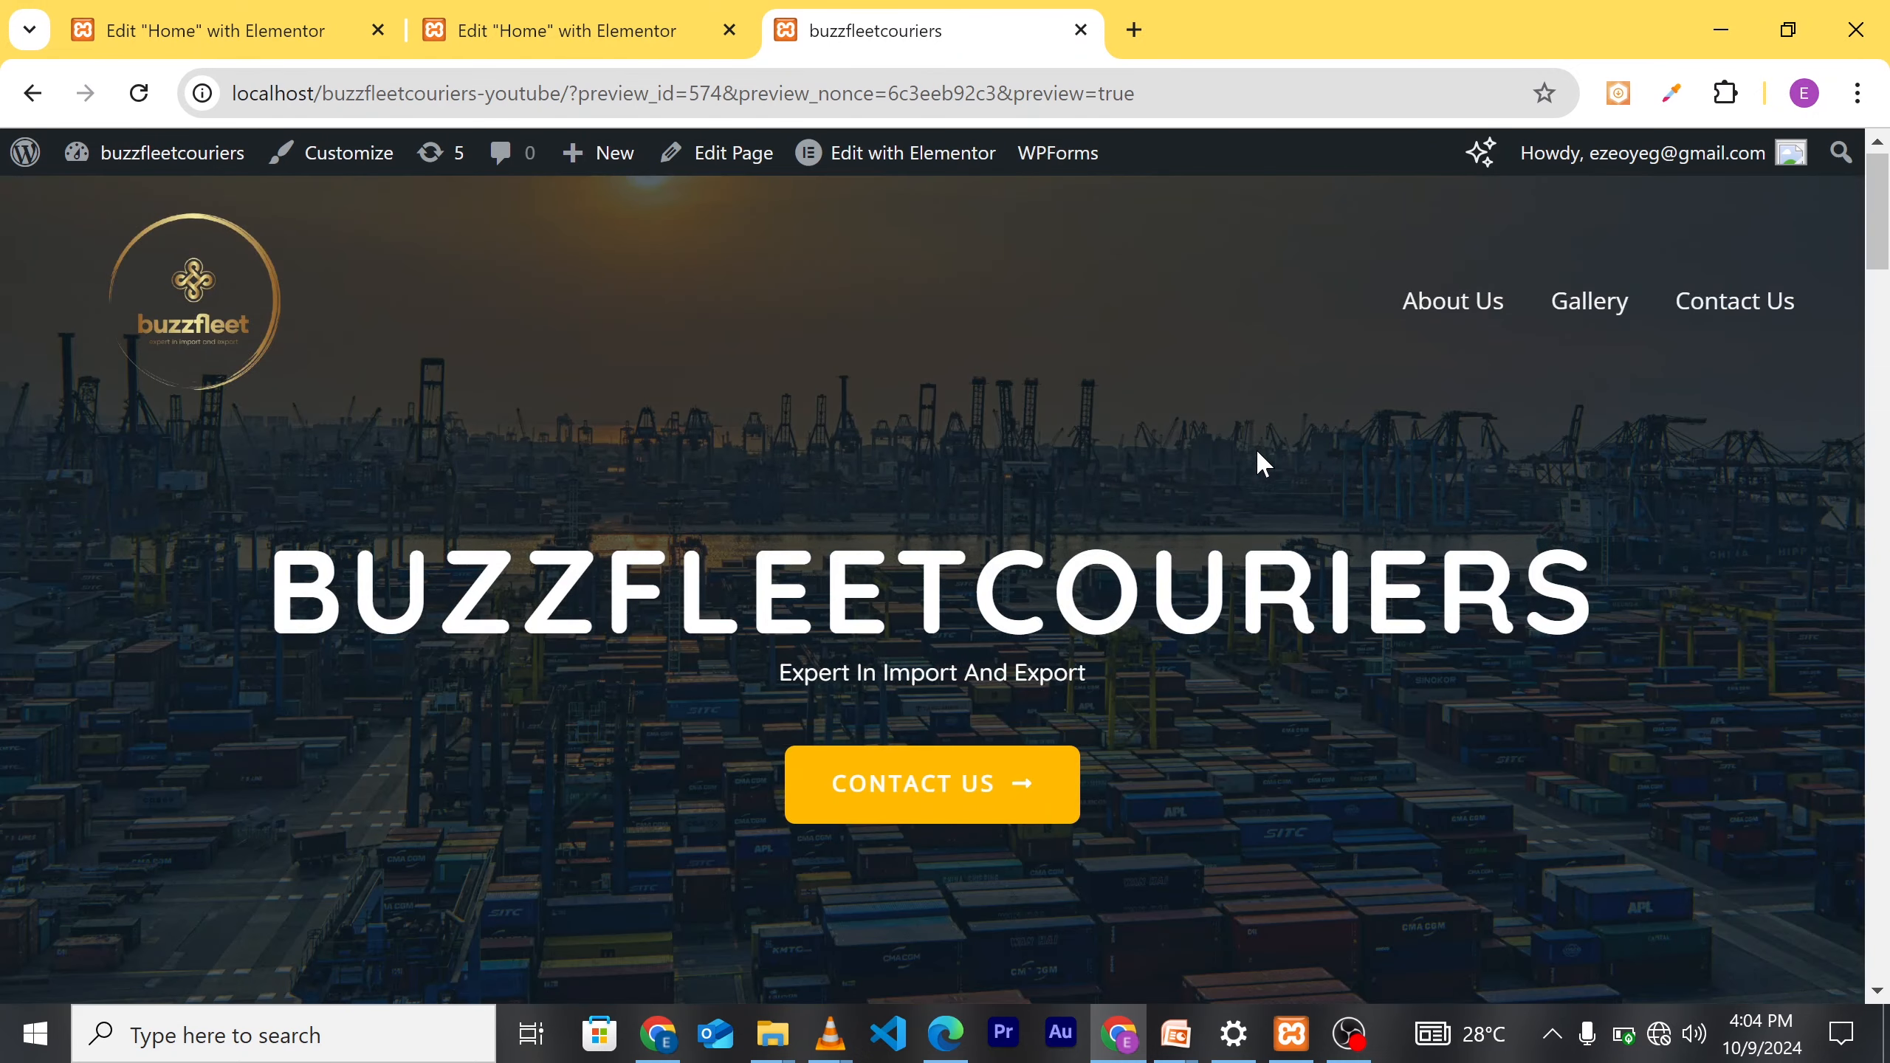